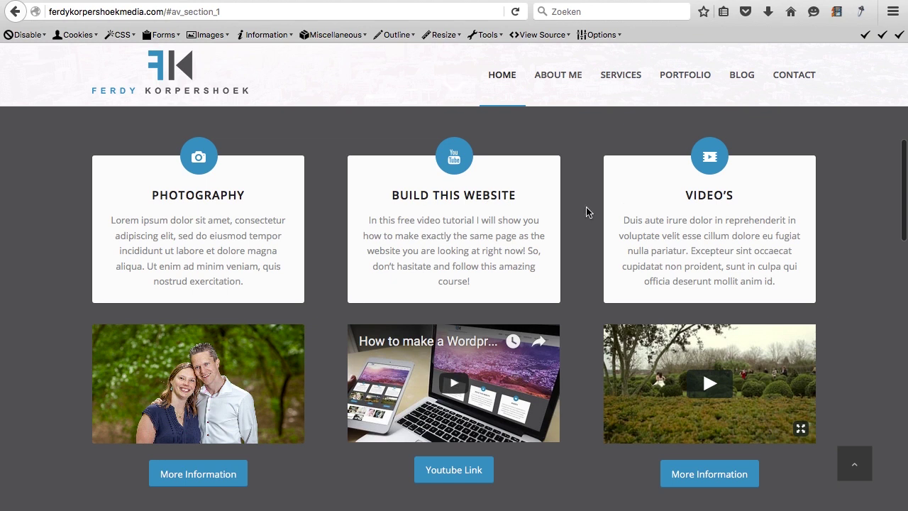
Scroll the demo home page down to its footer, then jump back to the top and open About Me
{"action": "scroll", "coordinate": [585, 211], "scroll_direction": "down", "scroll_amount": 5}
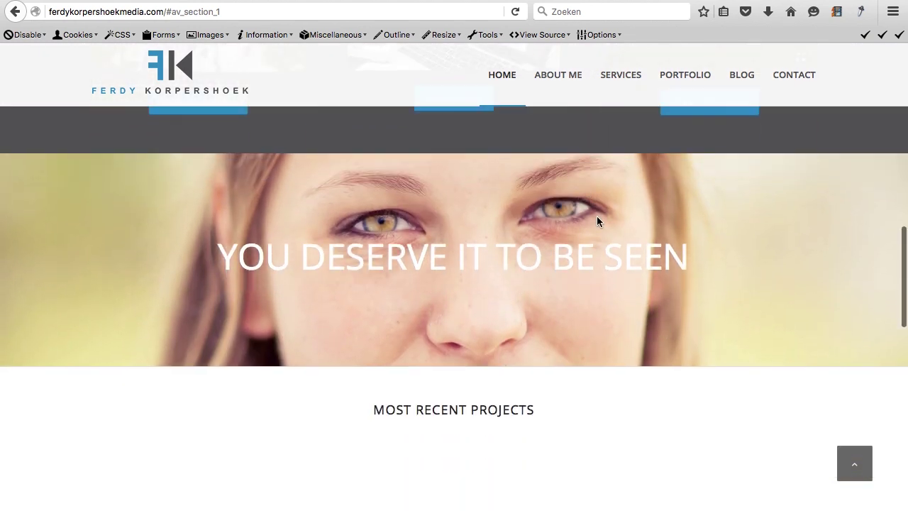
{"action": "scroll", "coordinate": [232, 185], "scroll_direction": "down", "scroll_amount": 4}
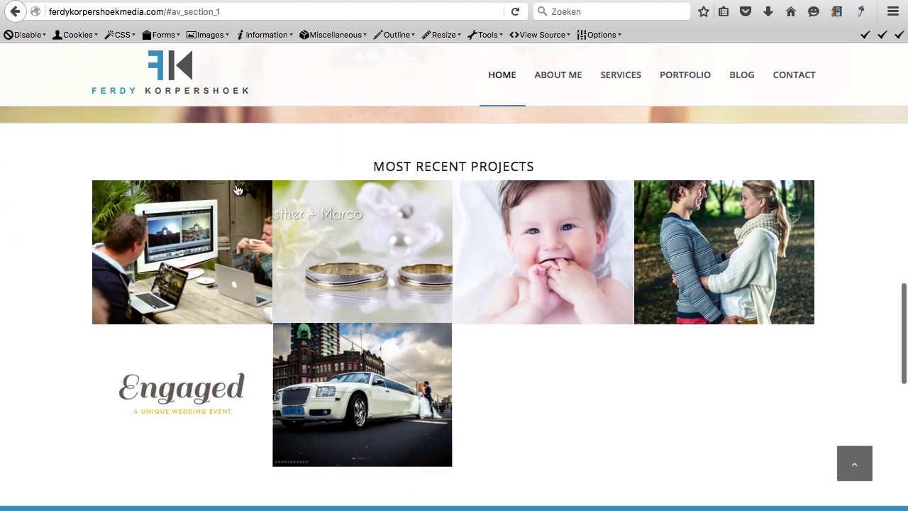
{"action": "scroll", "coordinate": [518, 252], "scroll_direction": "down", "scroll_amount": 5}
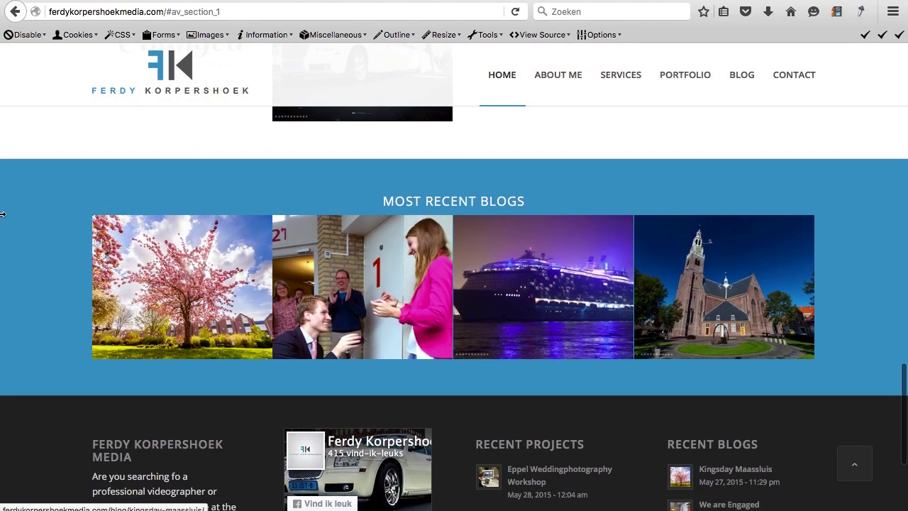
{"action": "scroll", "coordinate": [9, 214], "scroll_direction": "down", "scroll_amount": 1}
{"action": "scroll", "coordinate": [25, 208], "scroll_direction": "down", "scroll_amount": 1}
{"action": "scroll", "coordinate": [26, 208], "scroll_direction": "down", "scroll_amount": 1}
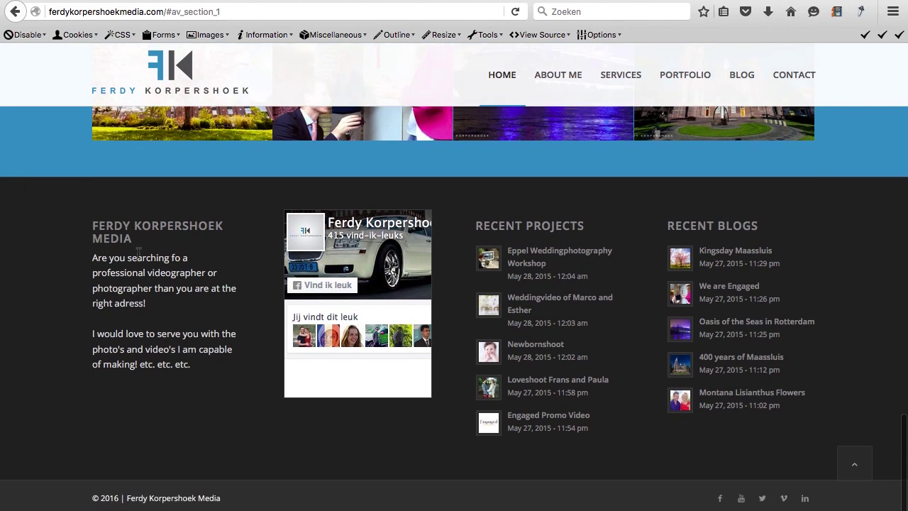
{"action": "left_click_drag", "start_coordinate": [106, 226], "coordinate": [168, 318]}
{"action": "left_click", "coordinate": [171, 316]}
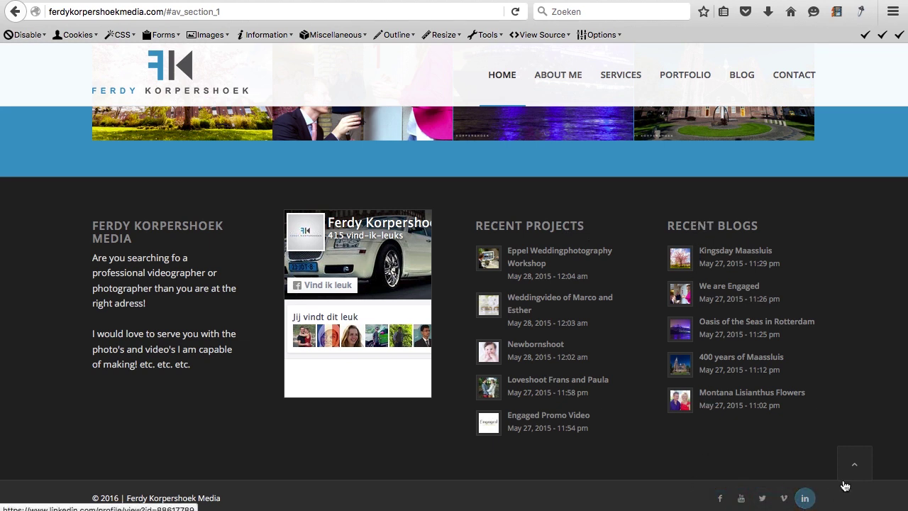
{"action": "left_click", "coordinate": [855, 462]}
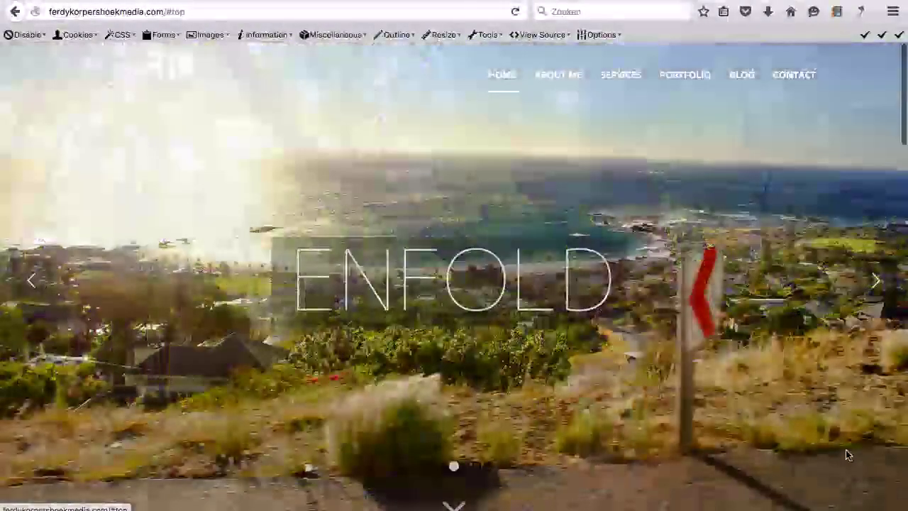
{"action": "left_click", "coordinate": [557, 77]}
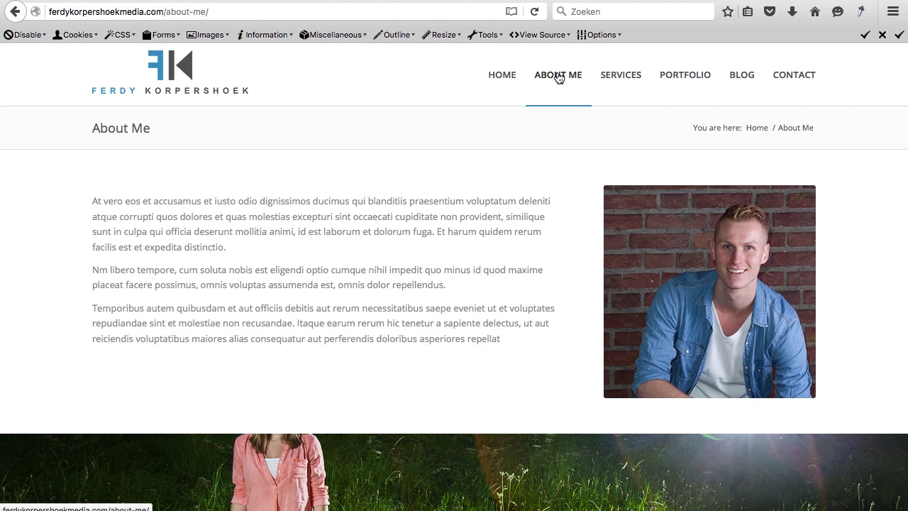
Read through the About Me page's body text
{"action": "left_click_drag", "start_coordinate": [102, 200], "coordinate": [441, 306]}
{"action": "left_click", "coordinate": [447, 305]}
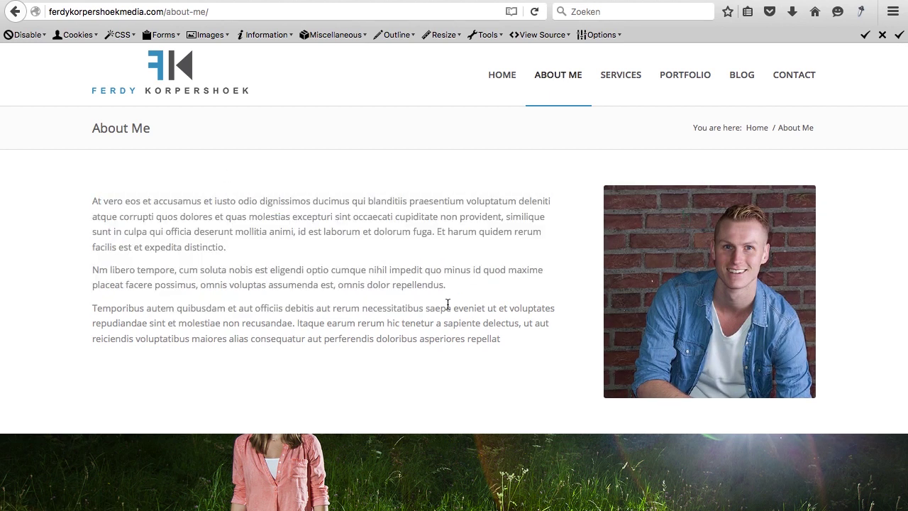
{"action": "scroll", "coordinate": [360, 236], "scroll_direction": "down", "scroll_amount": 5}
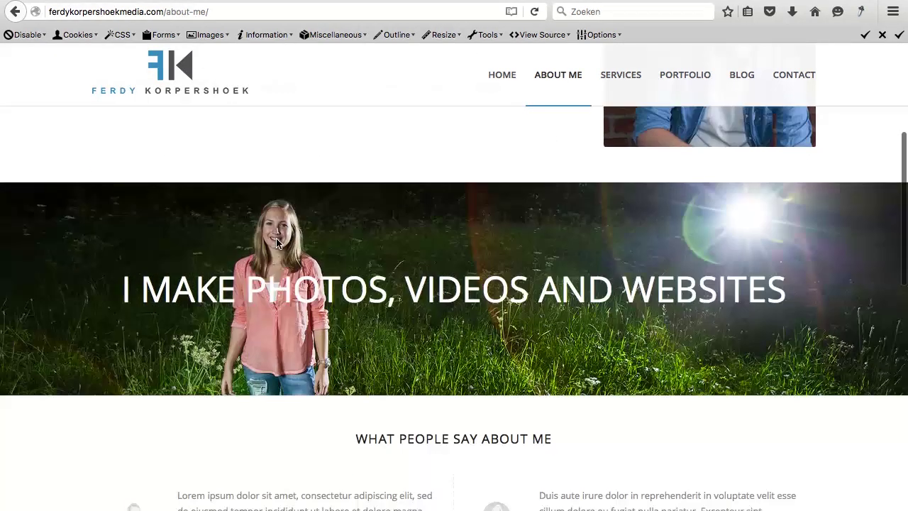
{"action": "scroll", "coordinate": [162, 244], "scroll_direction": "down", "scroll_amount": 4}
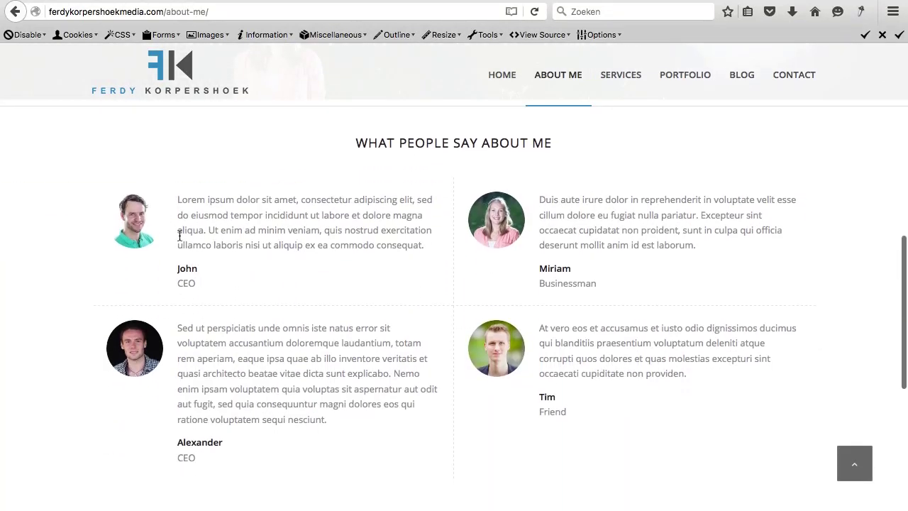
{"action": "scroll", "coordinate": [354, 227], "scroll_direction": "down", "scroll_amount": 5}
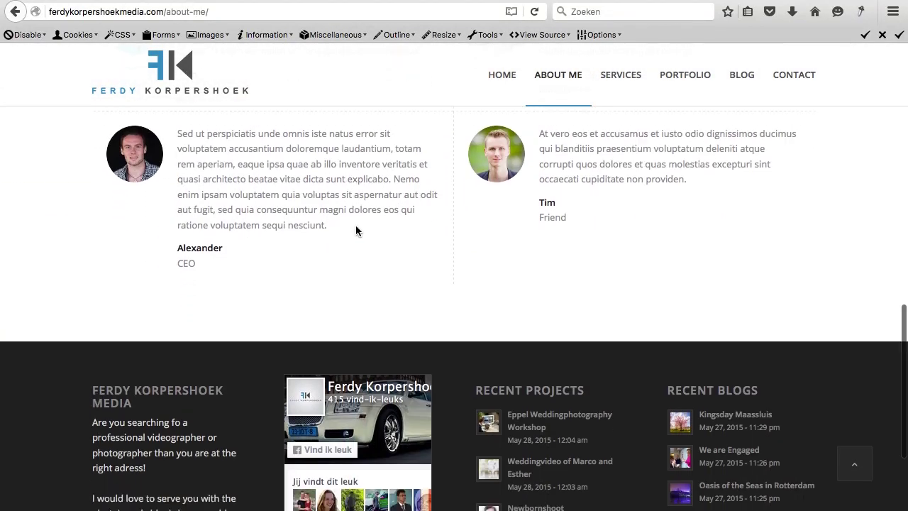
{"action": "scroll", "coordinate": [362, 230], "scroll_direction": "up", "scroll_amount": 20}
Open the Services page and scroll down to its Video's section
{"action": "mouse_move", "coordinate": [618, 82]}
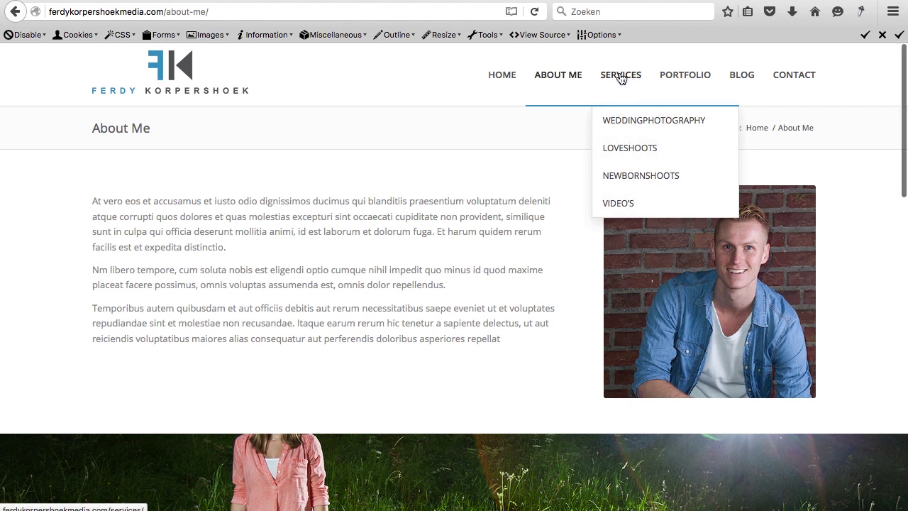
{"action": "left_click", "coordinate": [619, 78]}
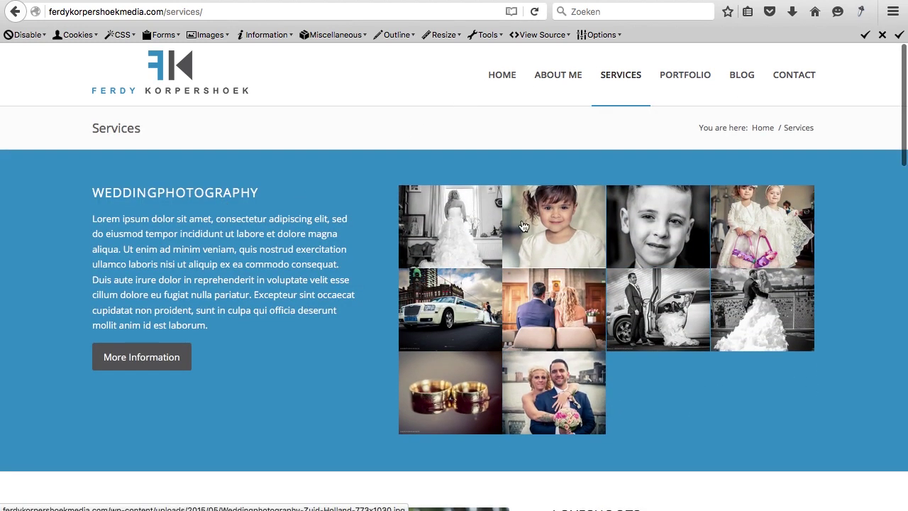
{"action": "scroll", "coordinate": [334, 260], "scroll_direction": "down", "scroll_amount": 5}
{"action": "scroll", "coordinate": [339, 257], "scroll_direction": "down", "scroll_amount": 6}
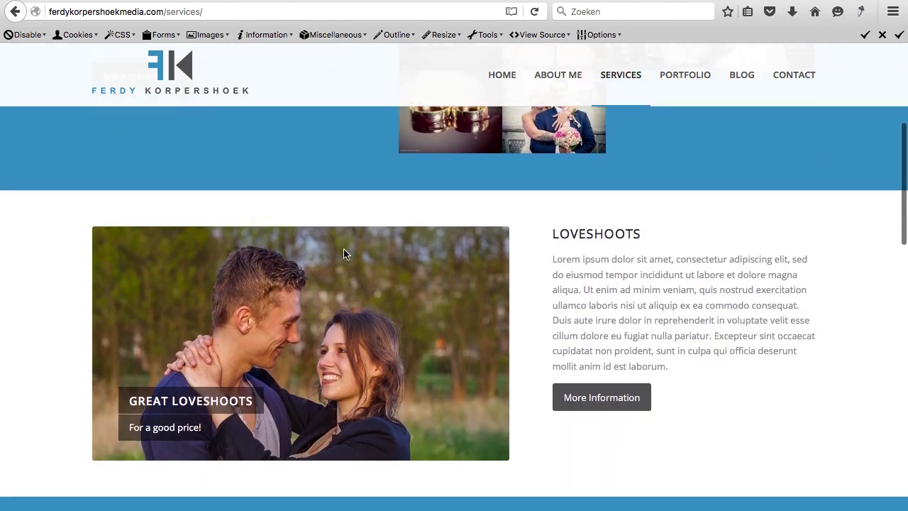
{"action": "scroll", "coordinate": [543, 192], "scroll_direction": "down", "scroll_amount": 8}
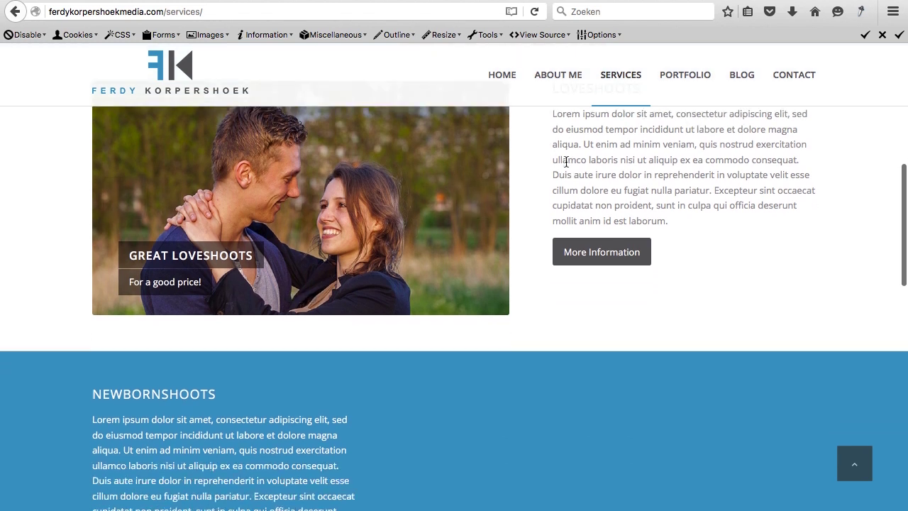
{"action": "scroll", "coordinate": [298, 283], "scroll_direction": "down", "scroll_amount": 9}
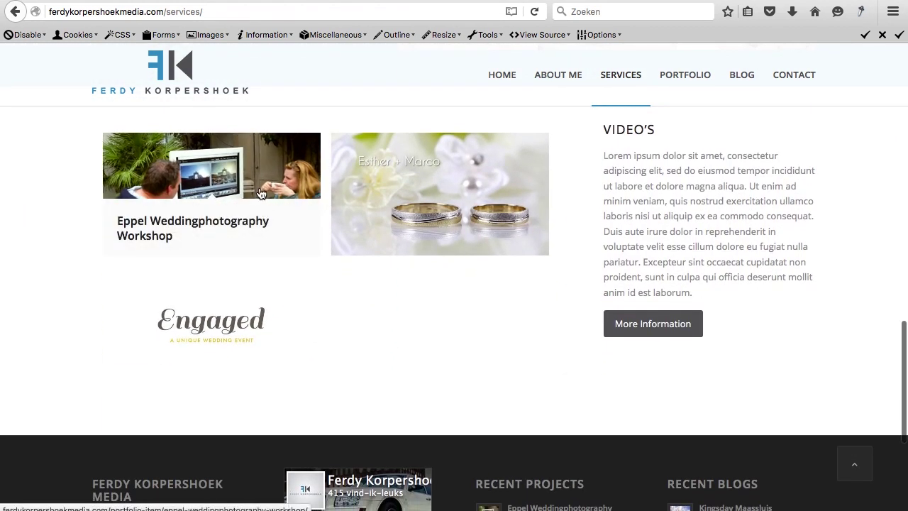
Open the Eppel Weddingphotography Workshop project and briefly play then pause its video
{"action": "left_click", "coordinate": [261, 191]}
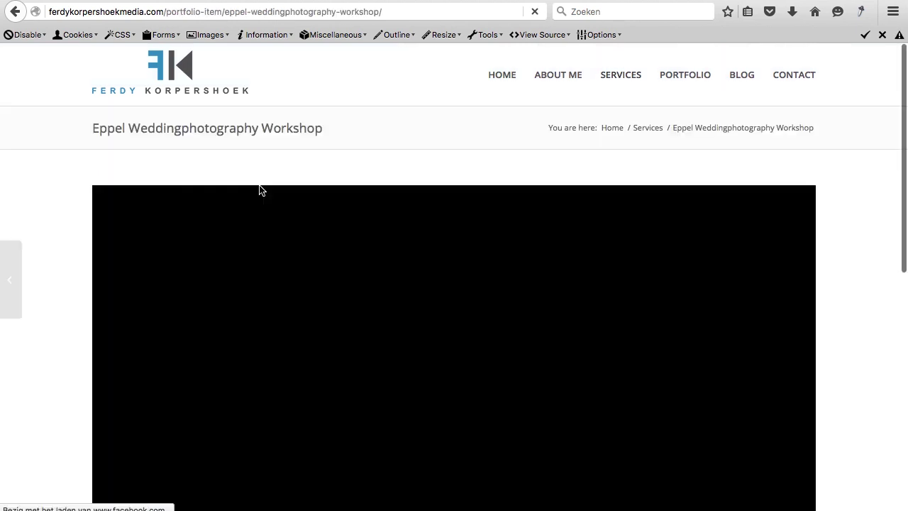
{"action": "scroll", "coordinate": [252, 202], "scroll_direction": "down", "scroll_amount": 3}
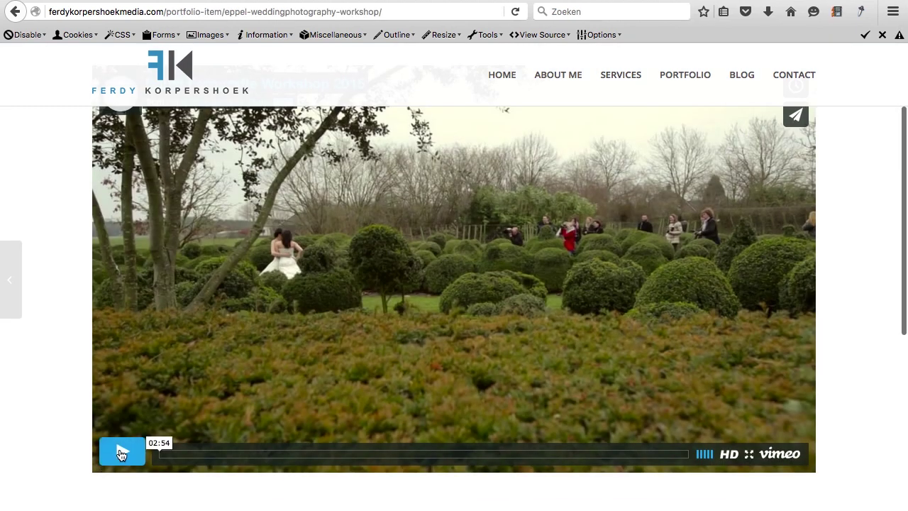
{"action": "left_click", "coordinate": [117, 451]}
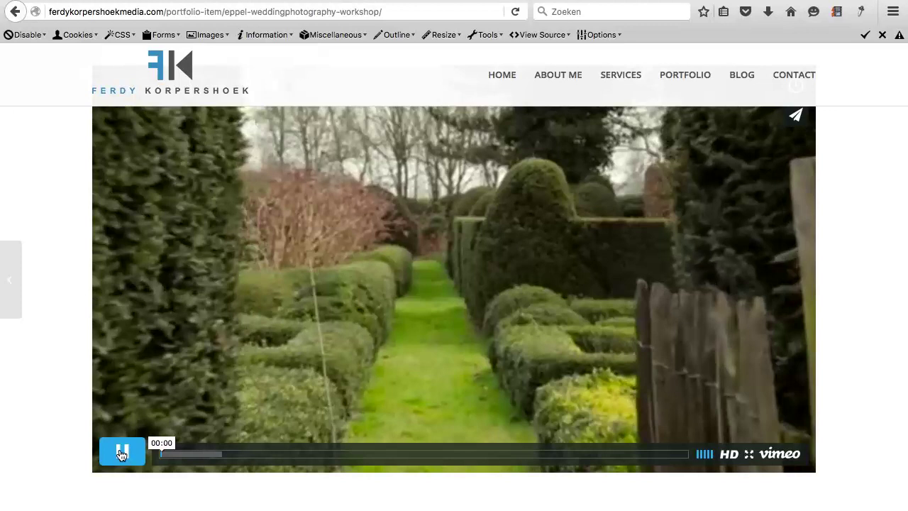
{"action": "left_click", "coordinate": [122, 452]}
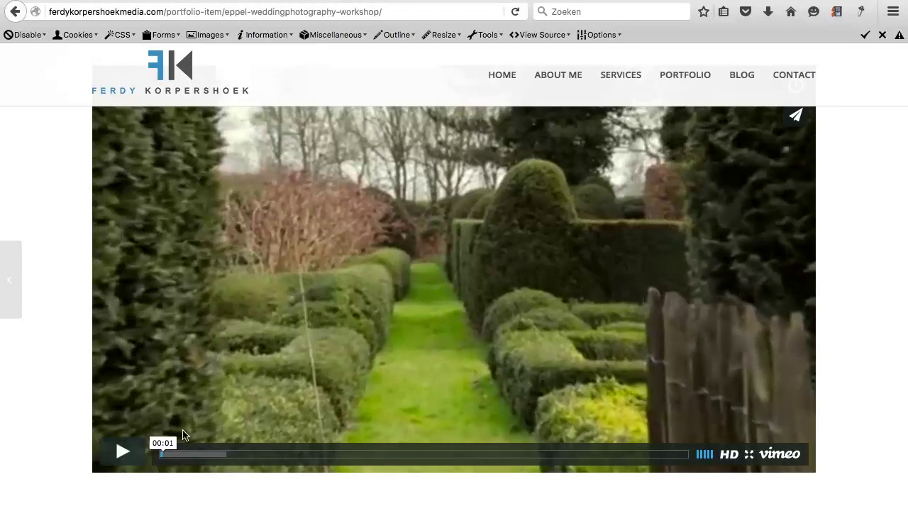
Filter Portfolio by Loveshoots, Newbornshoots, Video's and Weddingphotography, then open the limo wedding project
{"action": "left_click", "coordinate": [687, 82]}
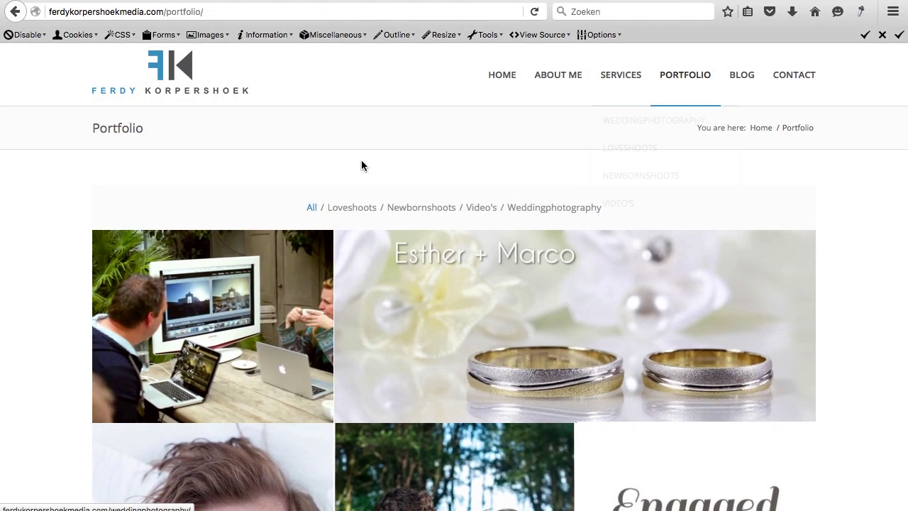
{"action": "scroll", "coordinate": [285, 194], "scroll_direction": "down", "scroll_amount": 2}
{"action": "scroll", "coordinate": [285, 194], "scroll_direction": "down", "scroll_amount": 5}
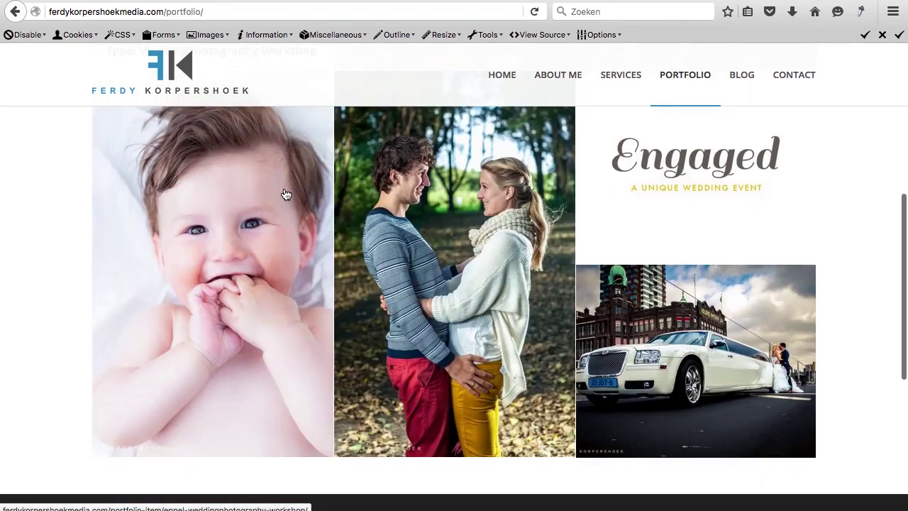
{"action": "scroll", "coordinate": [283, 193], "scroll_direction": "up", "scroll_amount": 8}
{"action": "scroll", "coordinate": [284, 198], "scroll_direction": "down", "scroll_amount": 1}
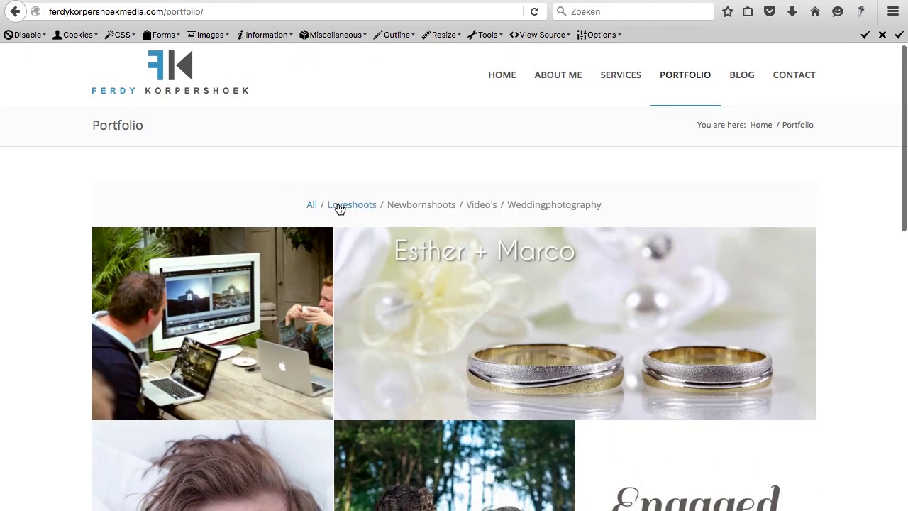
{"action": "left_click", "coordinate": [339, 207]}
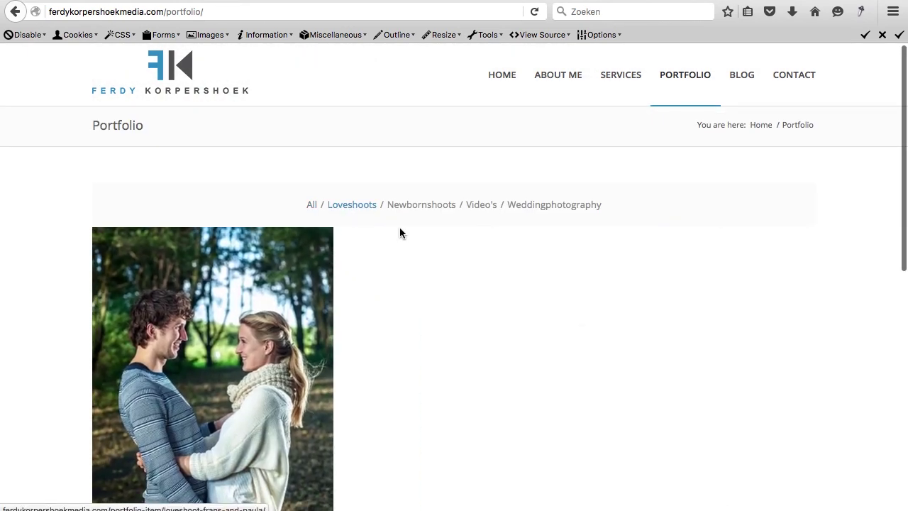
{"action": "left_click", "coordinate": [421, 208]}
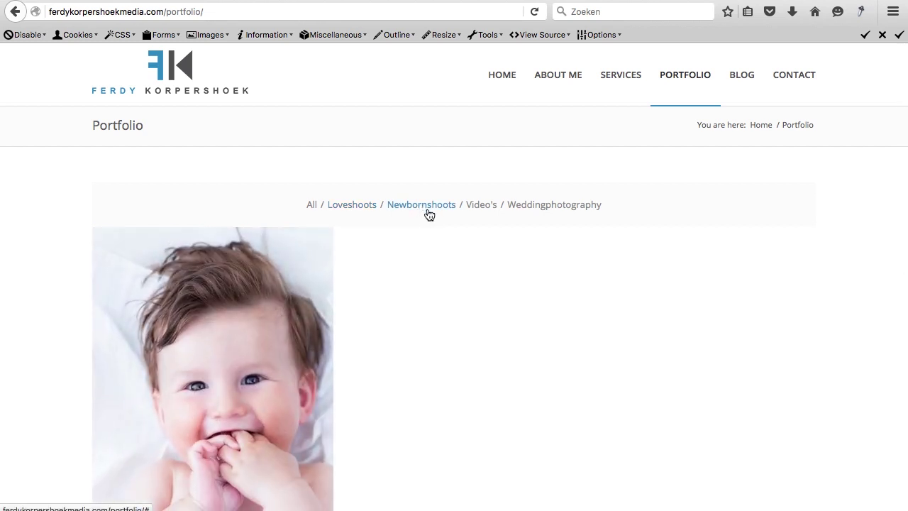
{"action": "left_click", "coordinate": [486, 211]}
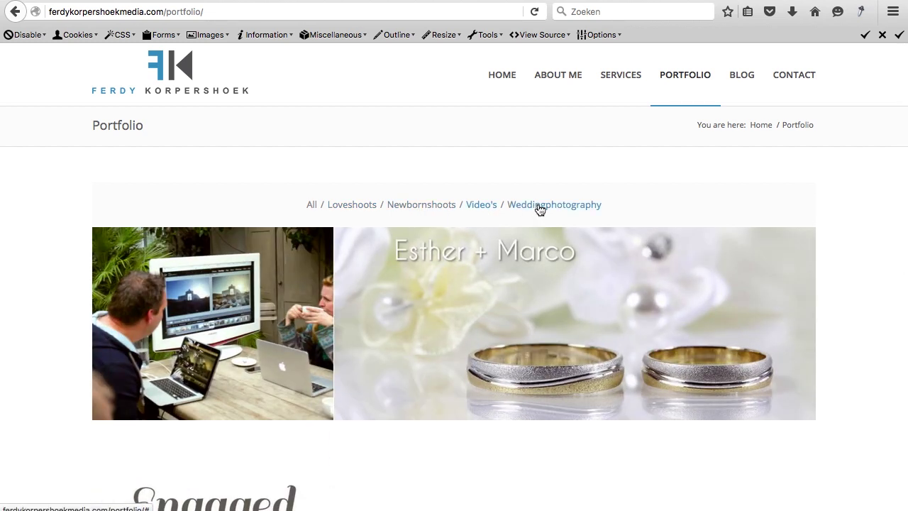
{"action": "left_click", "coordinate": [540, 209]}
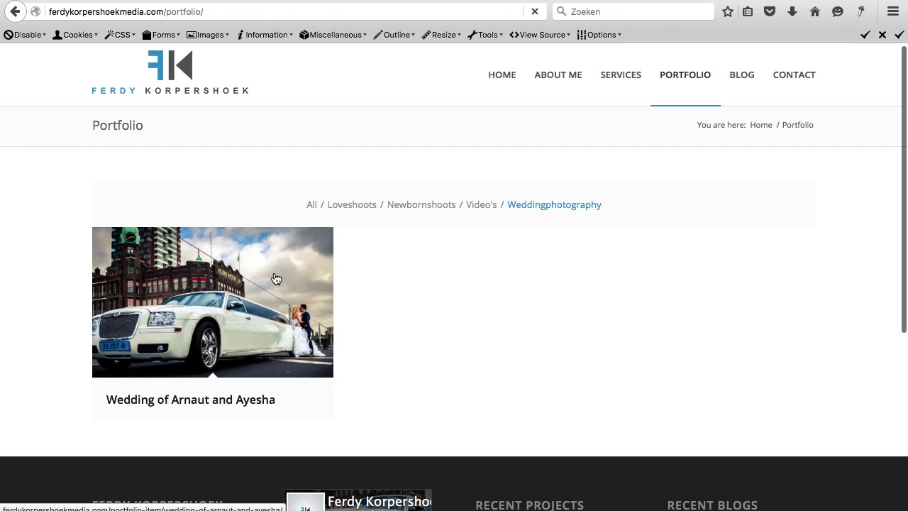
{"action": "left_click", "coordinate": [304, 278]}
Browse the Arnaut and Ayesha wedding photos full-size in the lightbox, then return to Portfolio
{"action": "scroll", "coordinate": [341, 255], "scroll_direction": "down", "scroll_amount": 5}
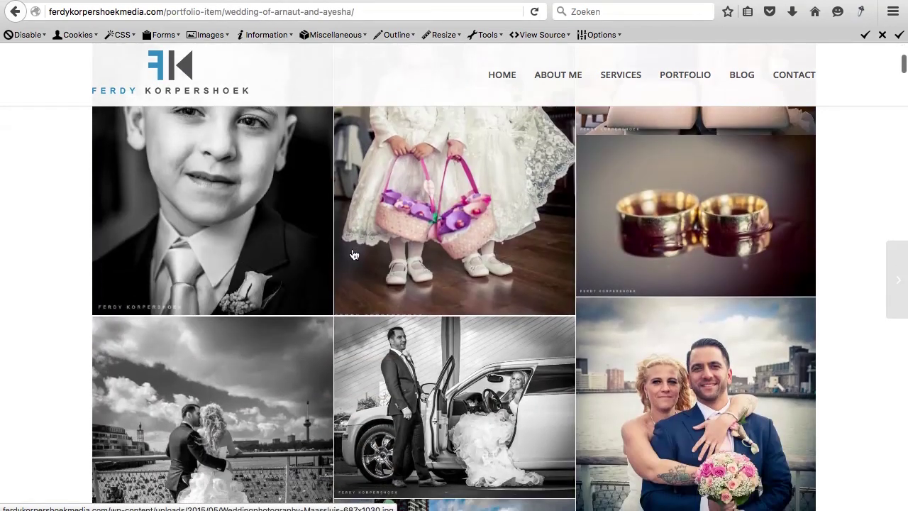
{"action": "scroll", "coordinate": [353, 254], "scroll_direction": "down", "scroll_amount": 3}
{"action": "left_click", "coordinate": [411, 263]}
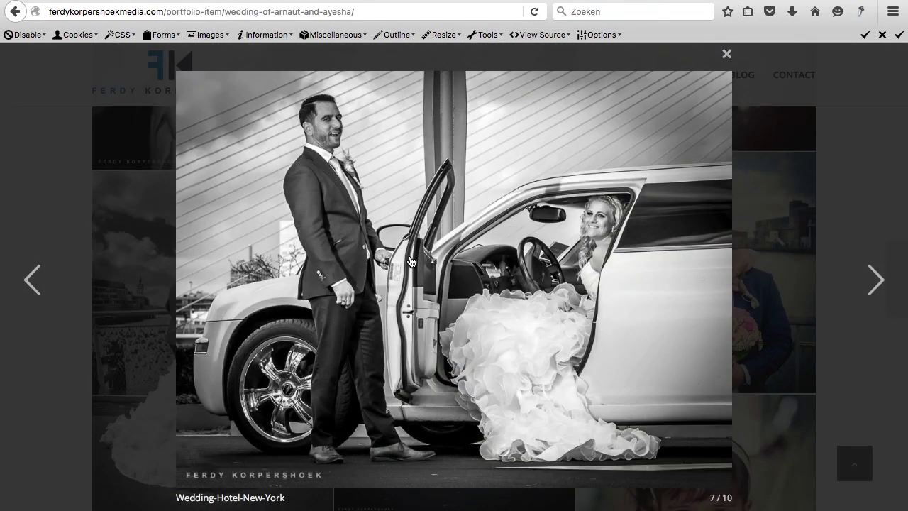
{"action": "key", "text": "Right"}
{"action": "key", "text": "Right"}
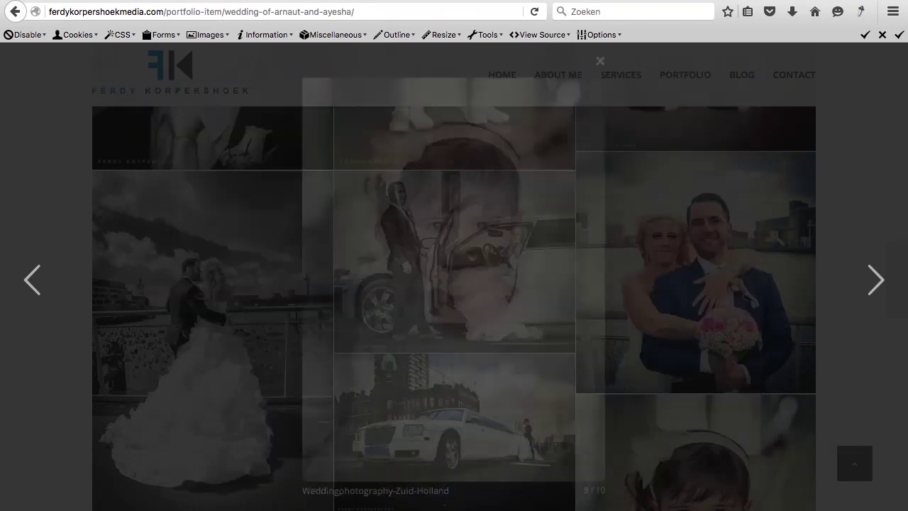
{"action": "key", "text": "Right"}
{"action": "key", "text": "Right"}
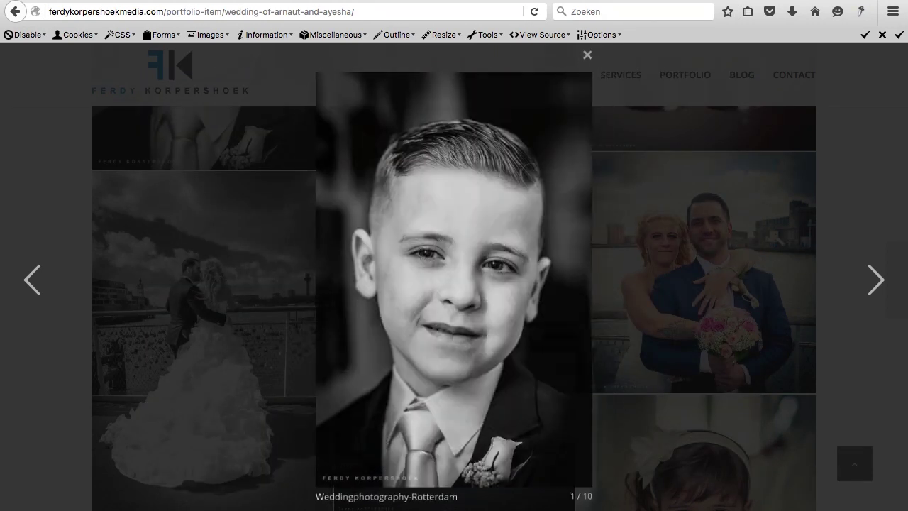
{"action": "key", "text": "Escape"}
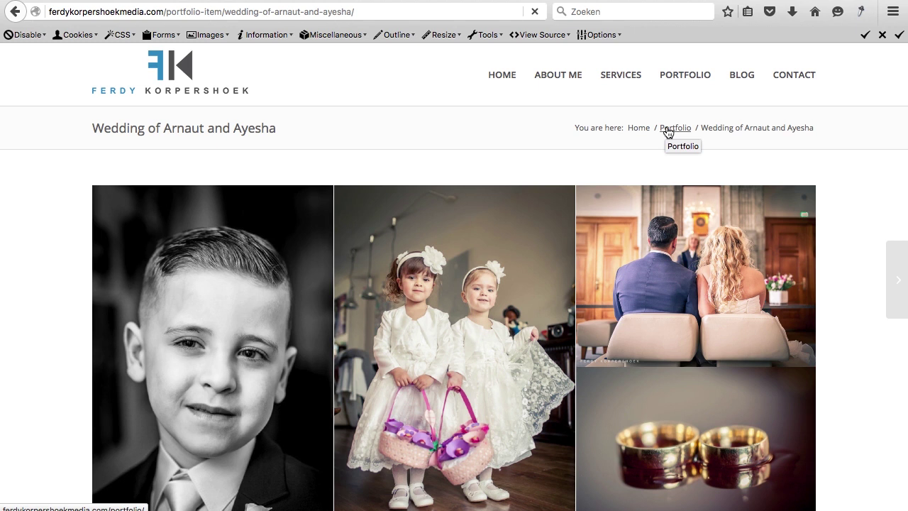
{"action": "left_click", "coordinate": [667, 132]}
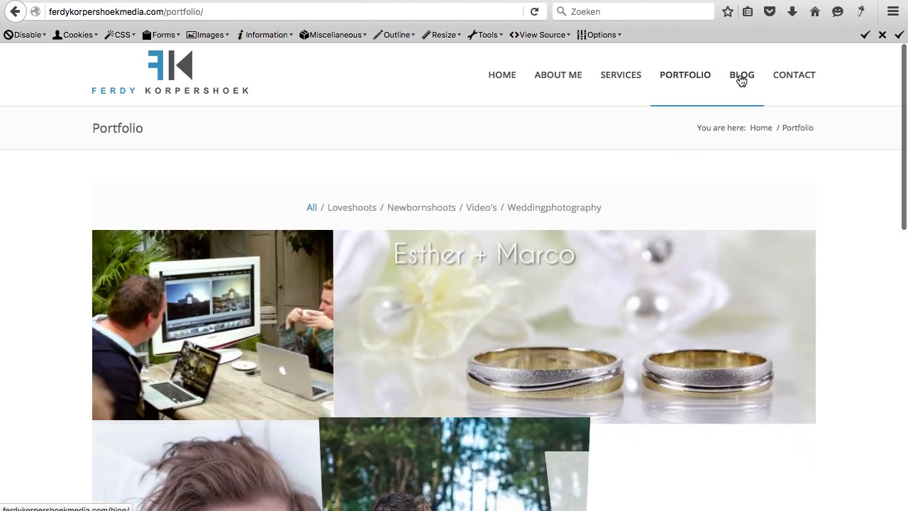
Open the Blog and read the Kingsday Maassluis post
{"action": "left_click", "coordinate": [740, 79]}
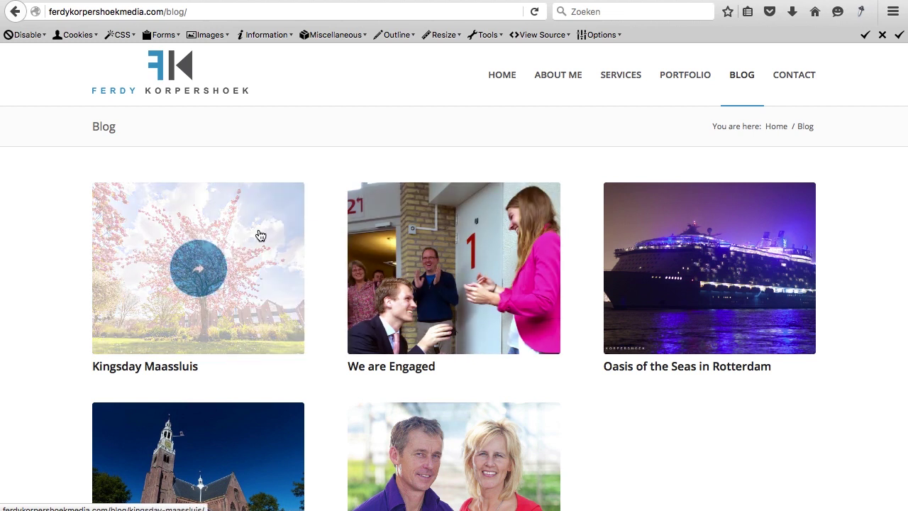
{"action": "left_click", "coordinate": [261, 236]}
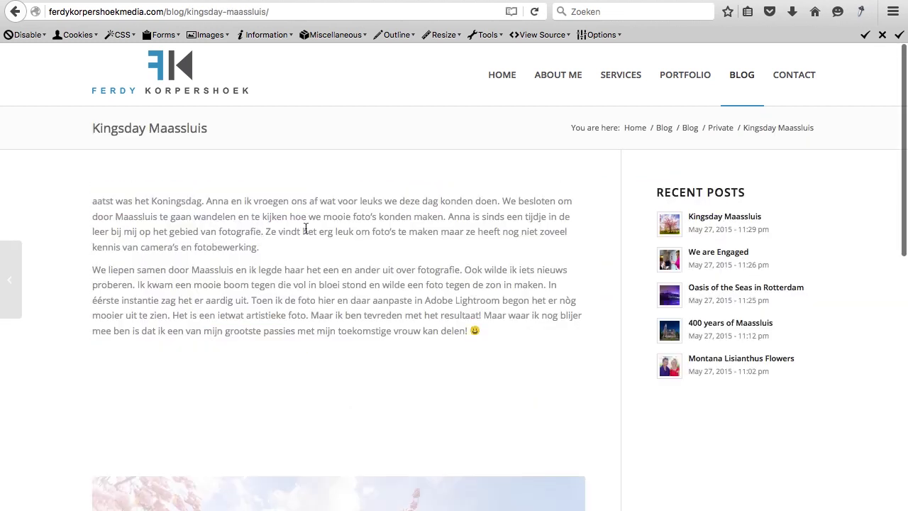
{"action": "left_click_drag", "start_coordinate": [484, 332], "coordinate": [371, 270]}
{"action": "left_click", "coordinate": [387, 279]}
{"action": "scroll", "coordinate": [342, 293], "scroll_direction": "down", "scroll_amount": 4}
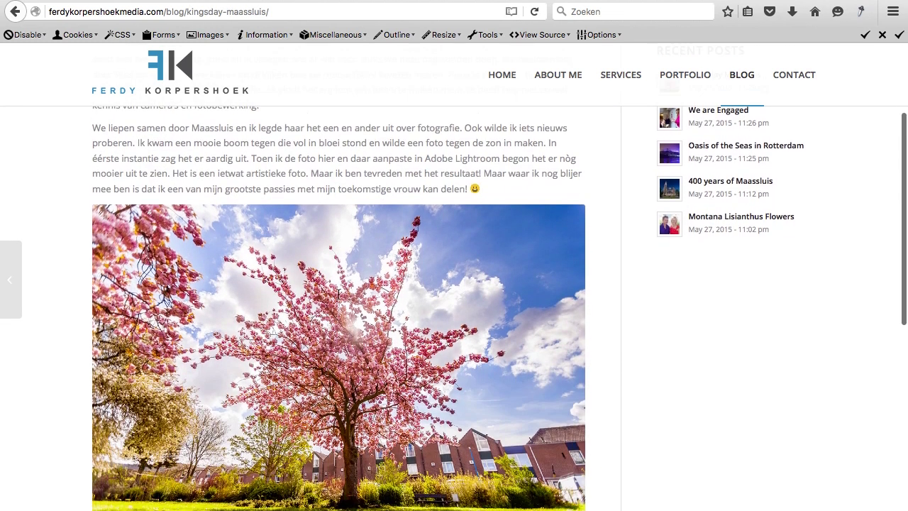
{"action": "scroll", "coordinate": [651, 256], "scroll_direction": "up", "scroll_amount": 3}
{"action": "scroll", "coordinate": [691, 252], "scroll_direction": "up", "scroll_amount": 1}
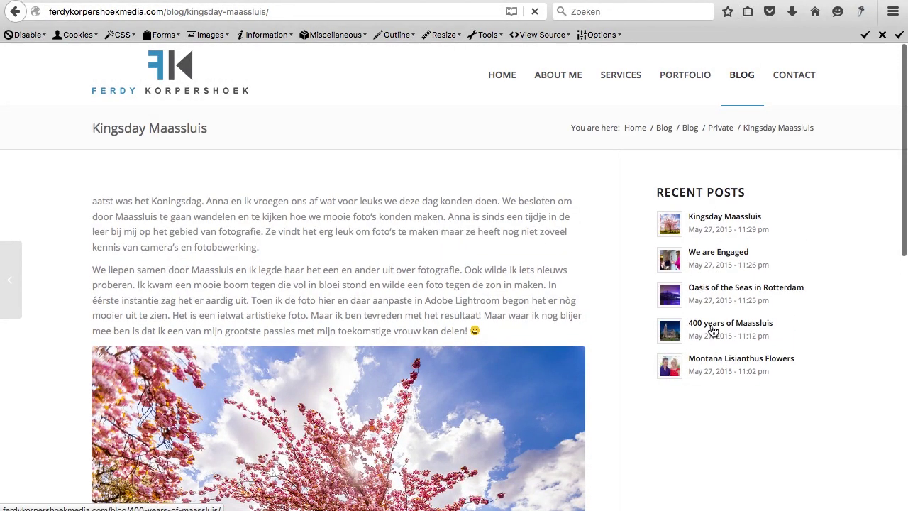
Open the 400 years of Maassluis post and page through its photo gallery, then go to Contact
{"action": "left_click", "coordinate": [712, 327]}
{"action": "scroll", "coordinate": [547, 253], "scroll_direction": "down", "scroll_amount": 15}
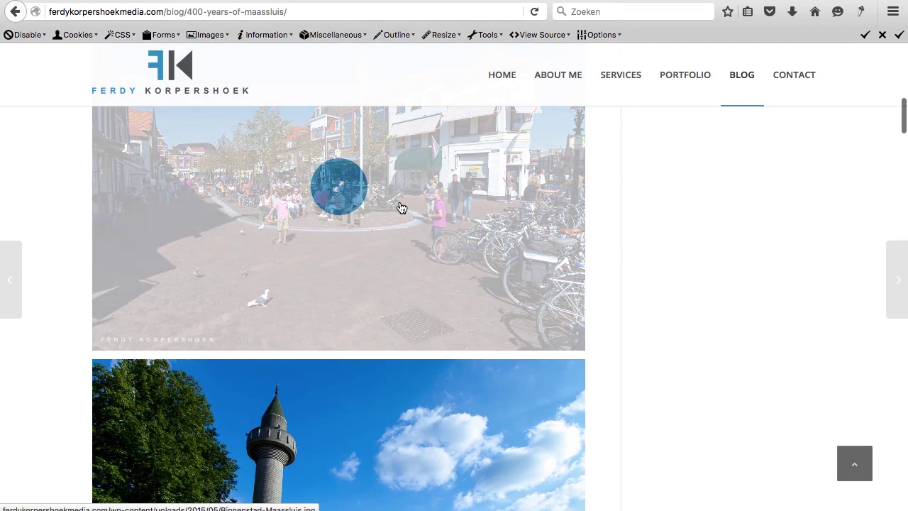
{"action": "left_click", "coordinate": [401, 207]}
{"action": "key", "text": "Right"}
{"action": "key", "text": "Right"}
{"action": "key", "text": "Right"}
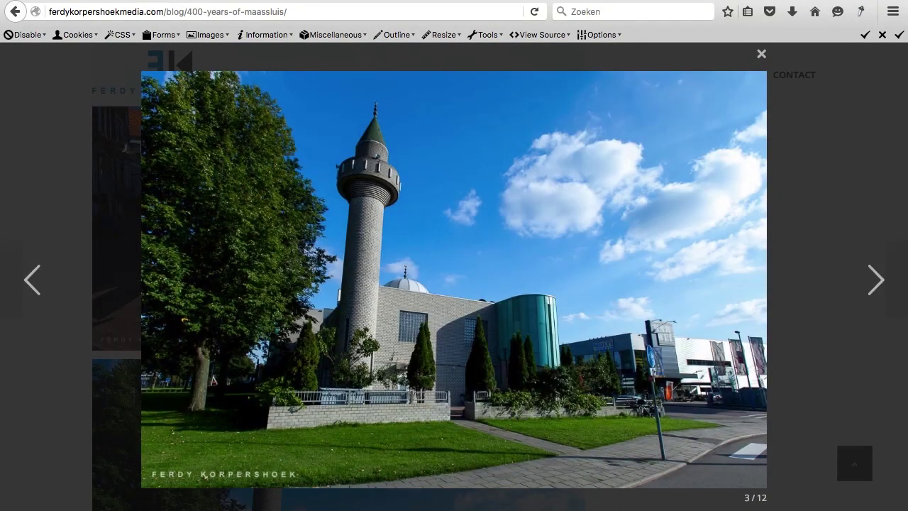
{"action": "key", "text": "Escape"}
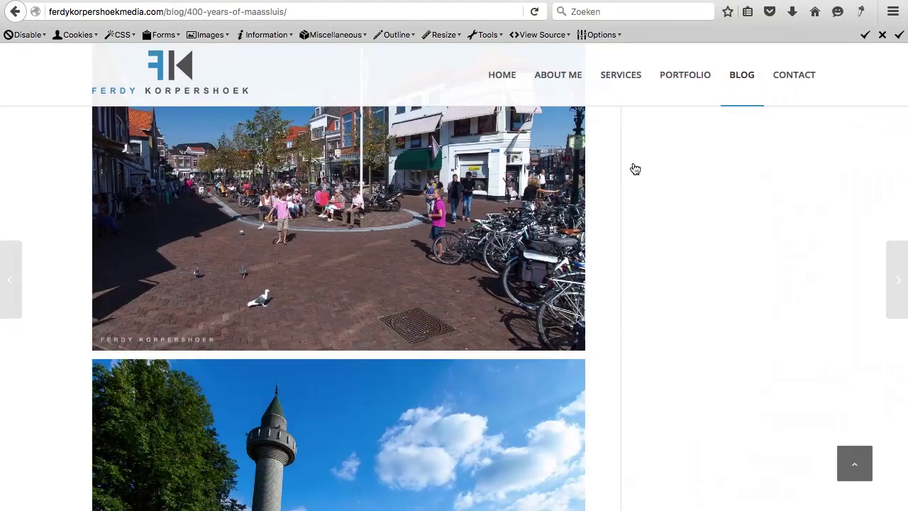
{"action": "left_click", "coordinate": [795, 80]}
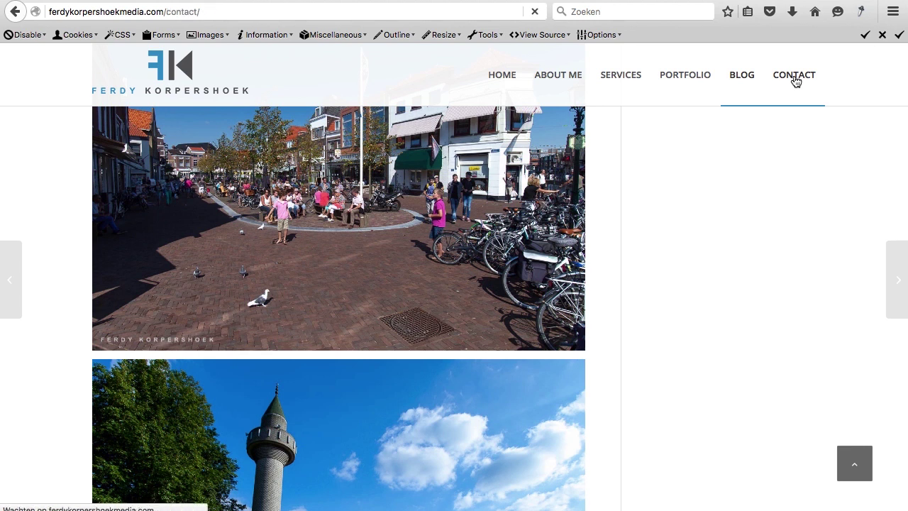
Scroll through the Contact page's form, address and location map
{"action": "scroll", "coordinate": [241, 202], "scroll_direction": "down", "scroll_amount": 3}
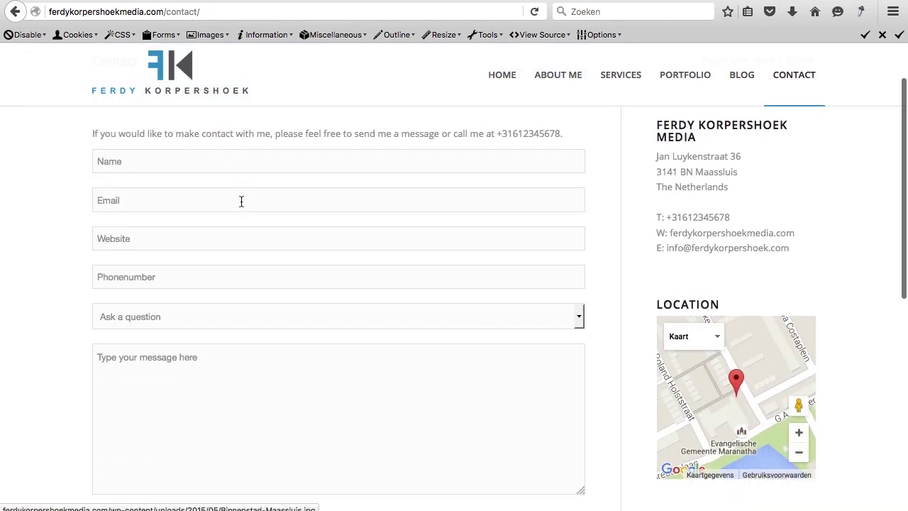
{"action": "scroll", "coordinate": [241, 202], "scroll_direction": "up", "scroll_amount": 3}
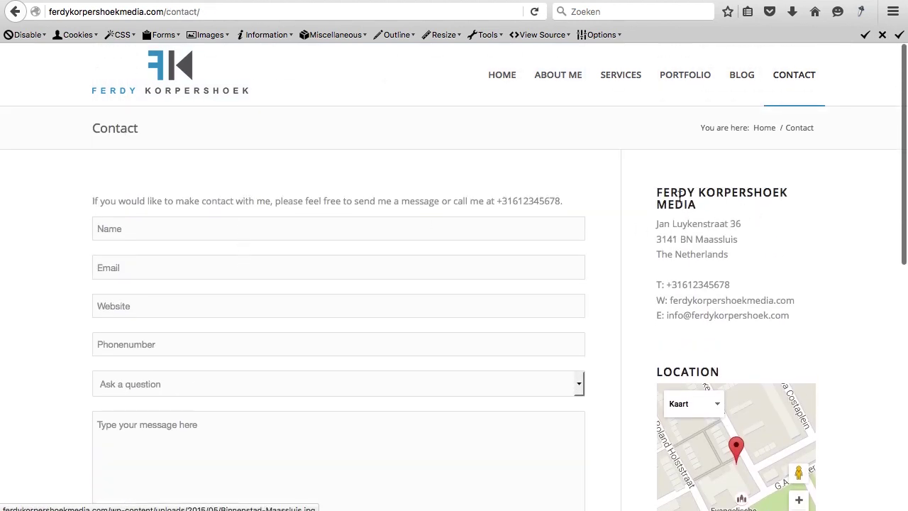
{"action": "left_click_drag", "start_coordinate": [658, 187], "coordinate": [780, 306]}
{"action": "left_click", "coordinate": [780, 308]}
{"action": "scroll", "coordinate": [737, 271], "scroll_direction": "down", "scroll_amount": 3}
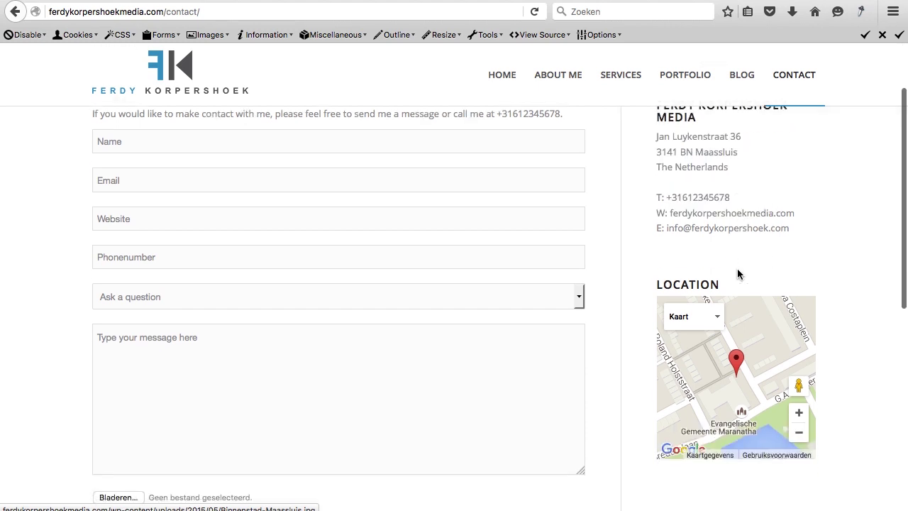
{"action": "scroll", "coordinate": [641, 322], "scroll_direction": "down", "scroll_amount": 10}
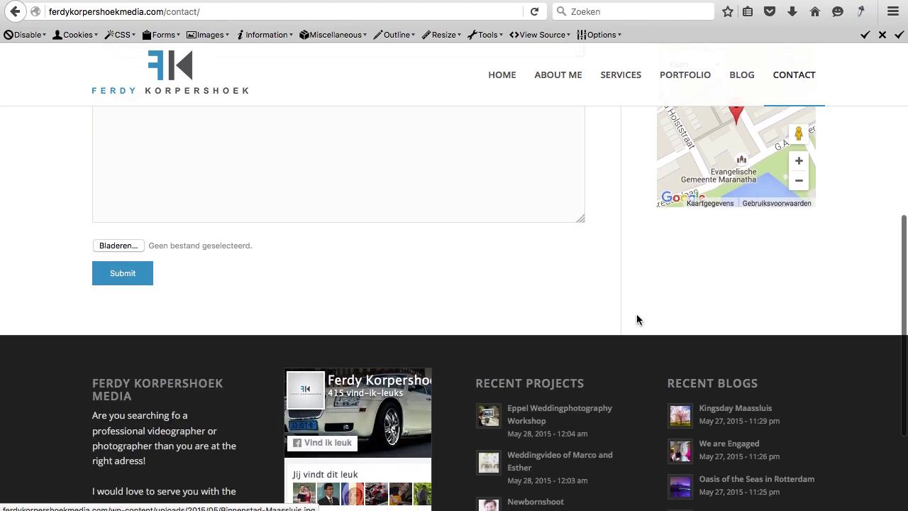
{"action": "scroll", "coordinate": [637, 312], "scroll_direction": "up", "scroll_amount": 12}
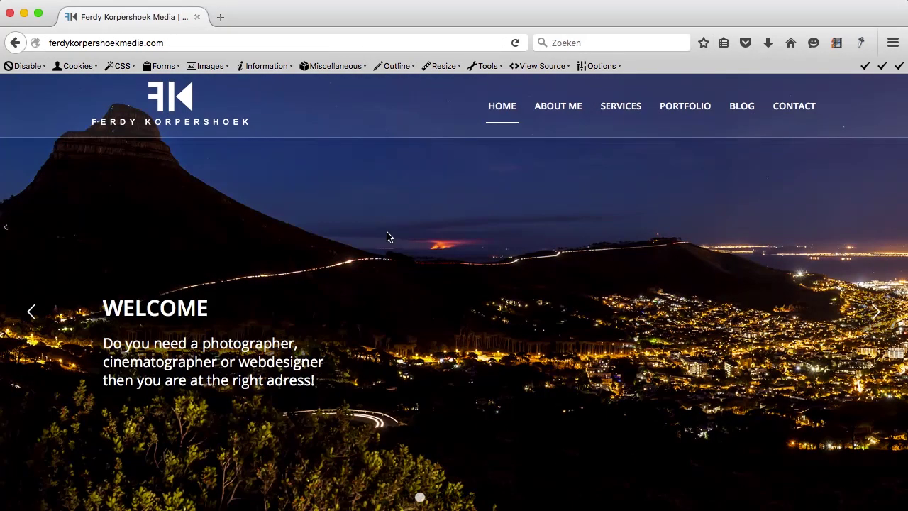
{"action": "scroll", "coordinate": [392, 234], "scroll_direction": "down", "scroll_amount": 10}
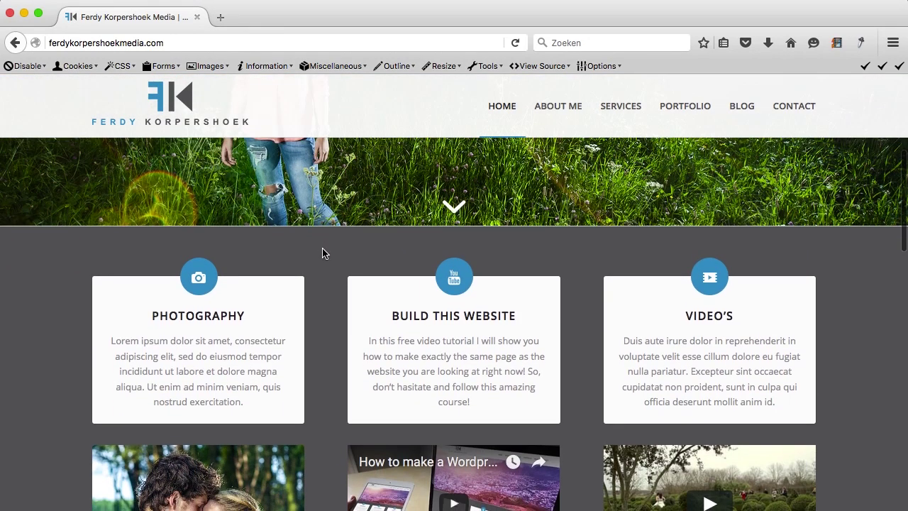
{"action": "scroll", "coordinate": [322, 253], "scroll_direction": "down", "scroll_amount": 15}
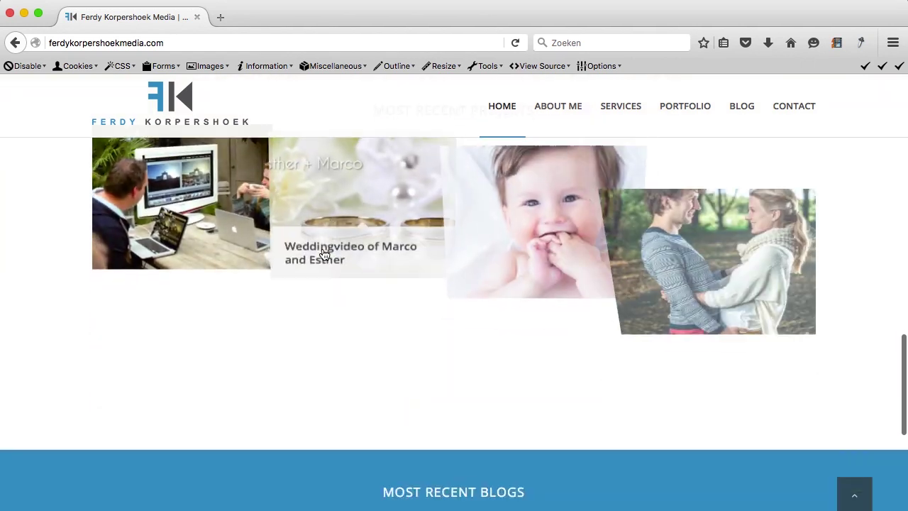
{"action": "scroll", "coordinate": [321, 253], "scroll_direction": "down", "scroll_amount": 4}
{"action": "scroll", "coordinate": [322, 253], "scroll_direction": "up", "scroll_amount": 20}
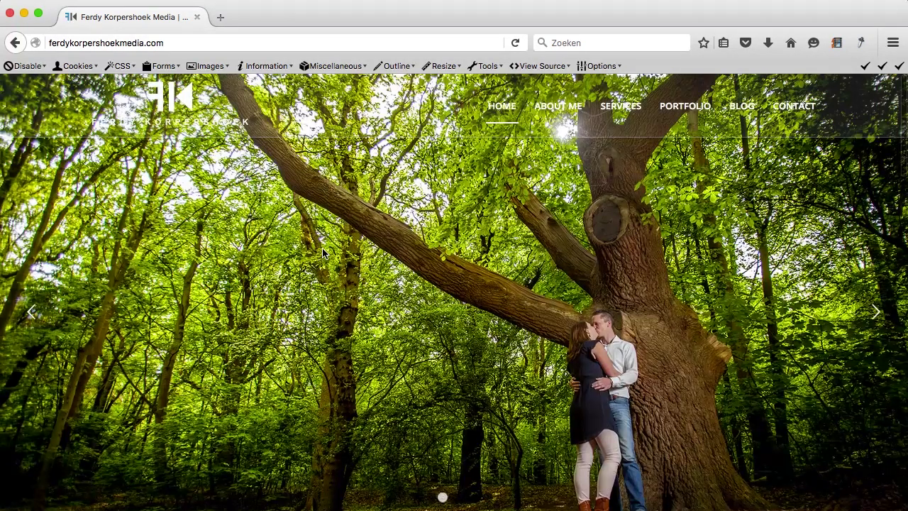
{"action": "scroll", "coordinate": [322, 253], "scroll_direction": "down", "scroll_amount": 5}
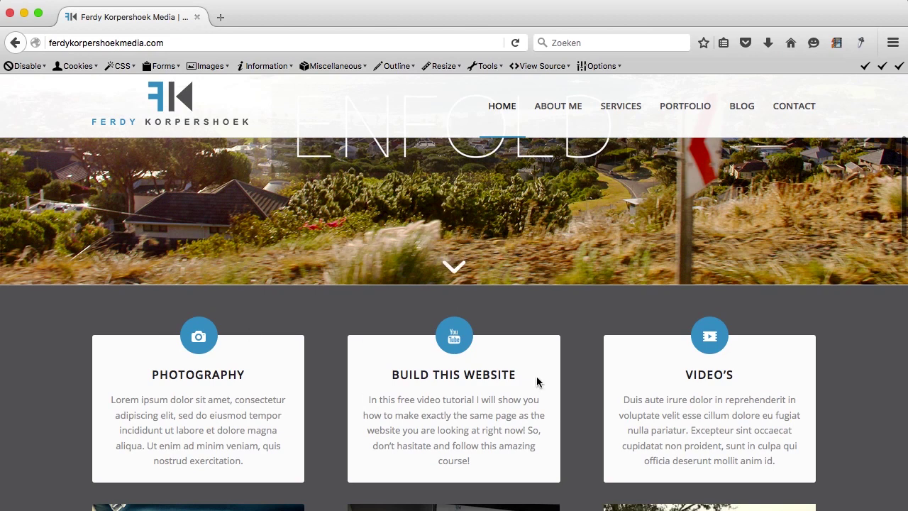
{"action": "scroll", "coordinate": [577, 299], "scroll_direction": "down", "scroll_amount": 10}
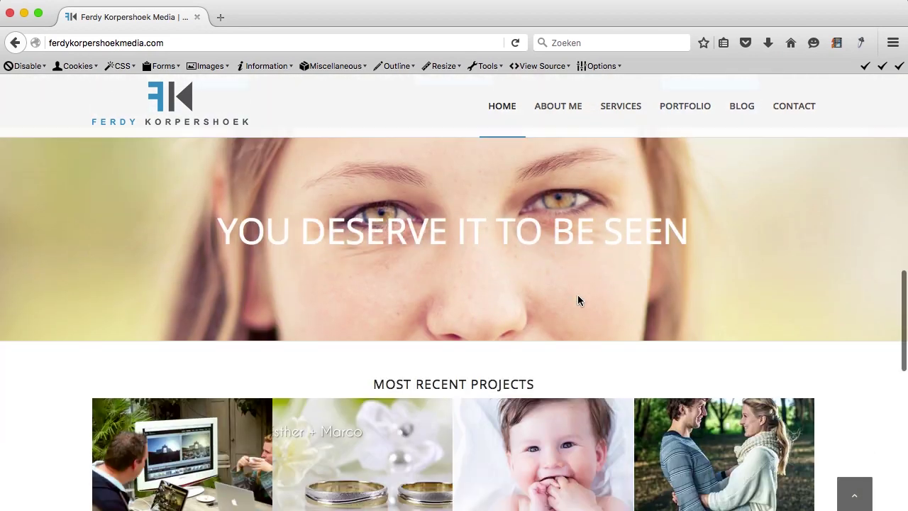
{"action": "scroll", "coordinate": [579, 299], "scroll_direction": "down", "scroll_amount": 4}
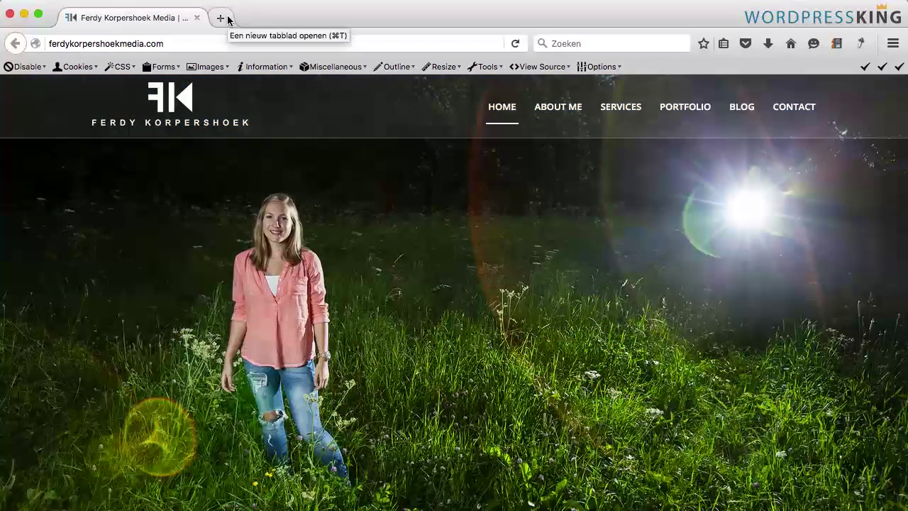
In a new tab, go to hostgatordc.com and jump to the Web Hosting plans section
{"action": "left_click", "coordinate": [227, 19]}
{"action": "type", "text": "hostgator"}
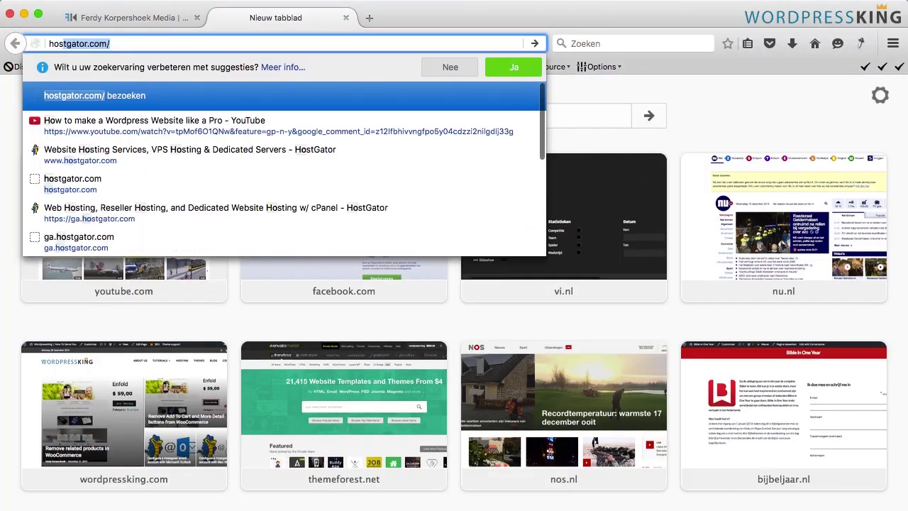
{"action": "type", "text": "dc.com"}
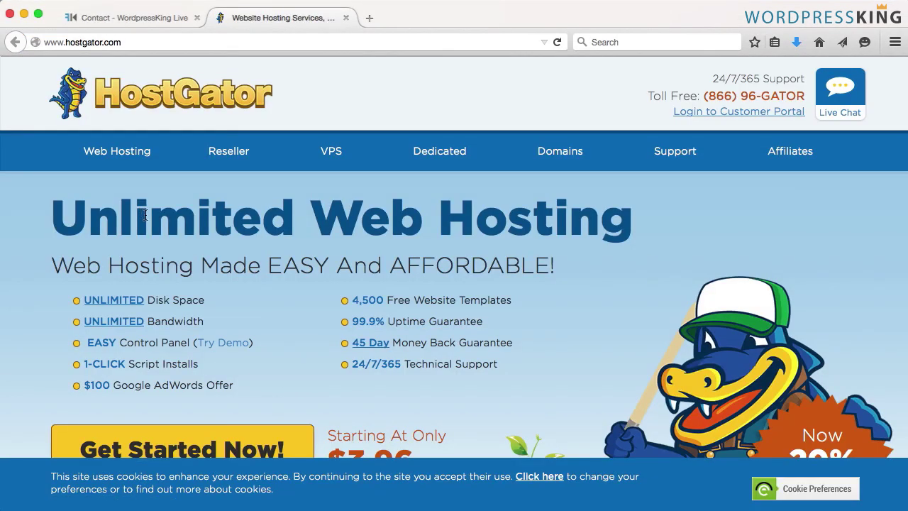
{"action": "scroll", "coordinate": [144, 215], "scroll_direction": "down", "scroll_amount": 2}
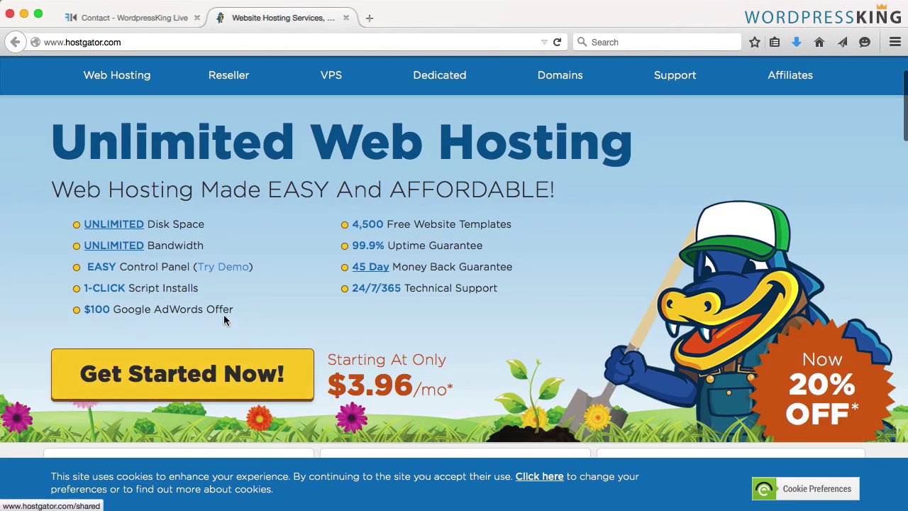
{"action": "scroll", "coordinate": [152, 151], "scroll_direction": "up", "scroll_amount": 1}
{"action": "left_click", "coordinate": [120, 94]}
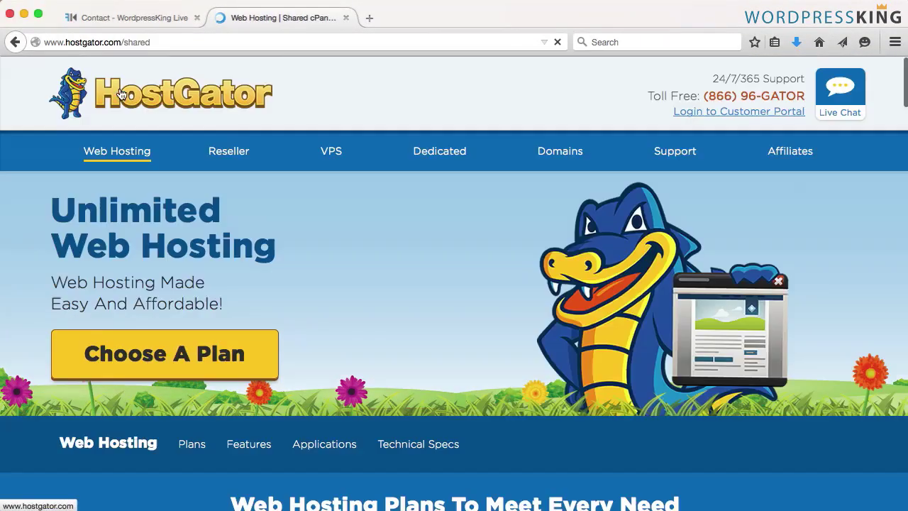
{"action": "left_click", "coordinate": [163, 359]}
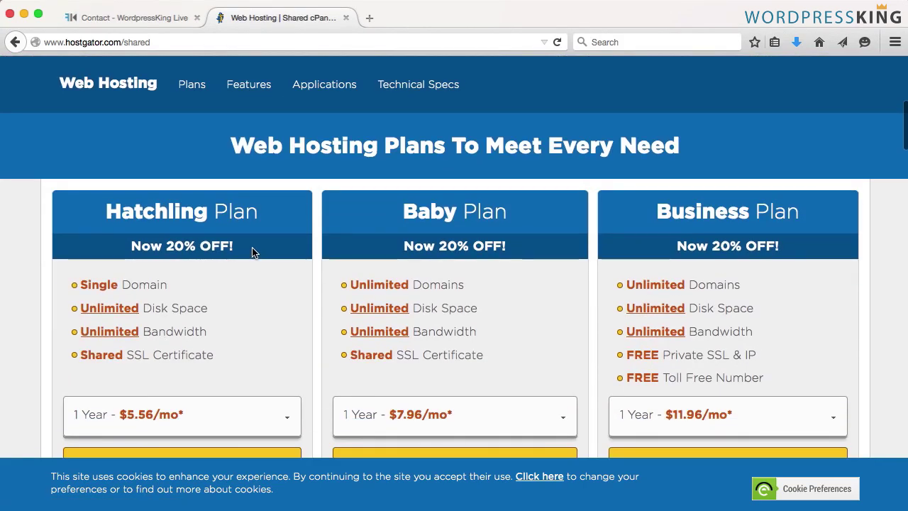
Compare the Business, Baby and Hatchling plans, then sign up for the Hatchling Plan
{"action": "left_click_drag", "start_coordinate": [641, 205], "coordinate": [793, 371]}
{"action": "left_click", "coordinate": [651, 204]}
{"action": "left_click", "coordinate": [792, 372]}
{"action": "left_click_drag", "start_coordinate": [648, 200], "coordinate": [787, 377]}
{"action": "left_click", "coordinate": [392, 203]}
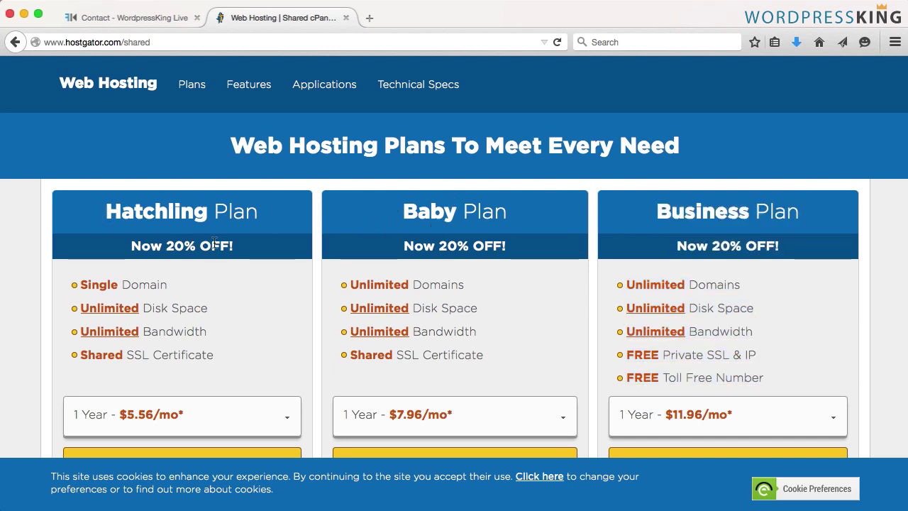
{"action": "scroll", "coordinate": [229, 253], "scroll_direction": "down", "scroll_amount": 3}
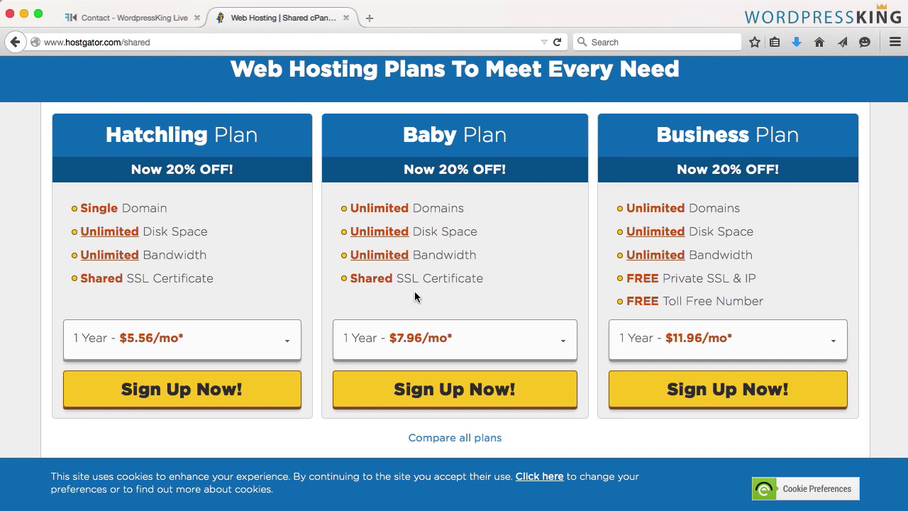
{"action": "left_click_drag", "start_coordinate": [477, 207], "coordinate": [336, 206]}
{"action": "left_click", "coordinate": [336, 207]}
{"action": "scroll", "coordinate": [495, 227], "scroll_direction": "down", "scroll_amount": 1}
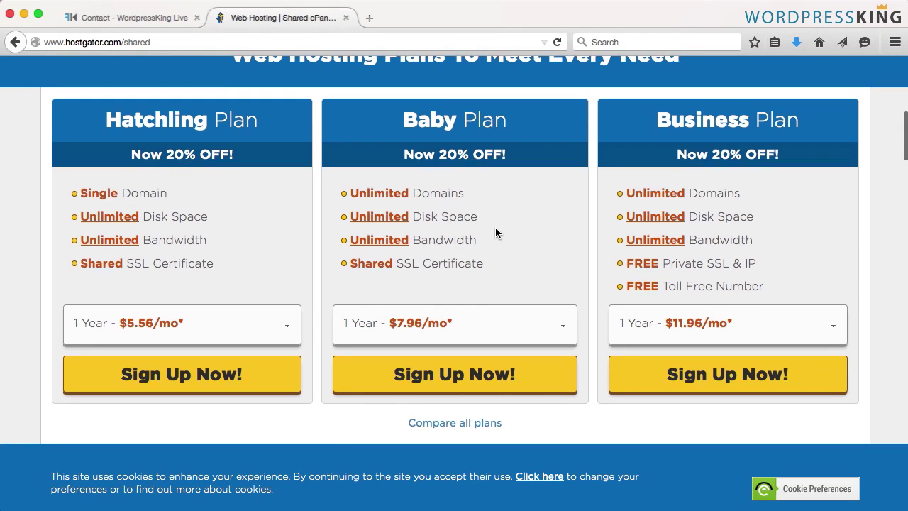
{"action": "left_click_drag", "start_coordinate": [119, 120], "coordinate": [261, 120]}
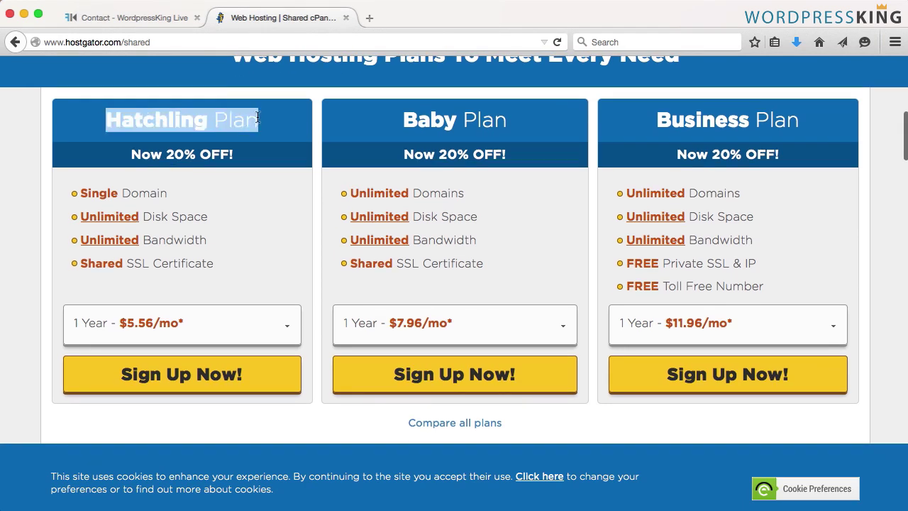
{"action": "left_click", "coordinate": [218, 120]}
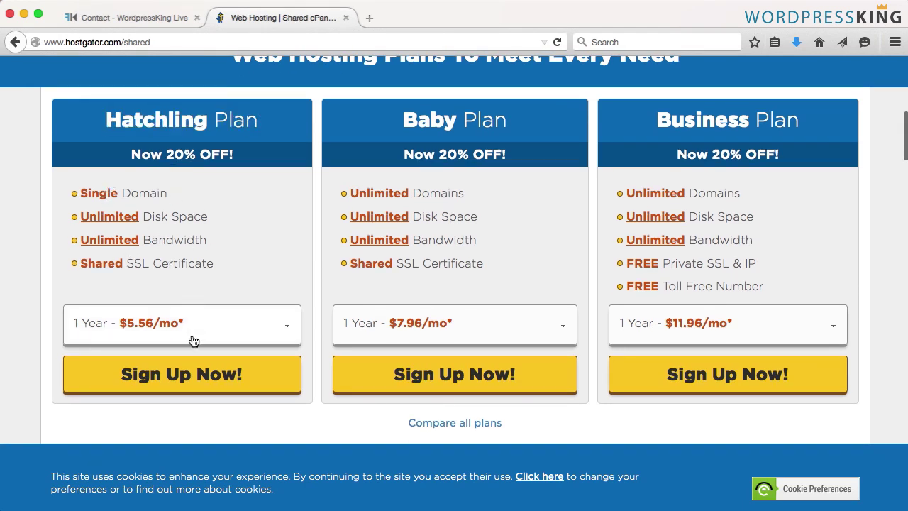
{"action": "left_click", "coordinate": [177, 384]}
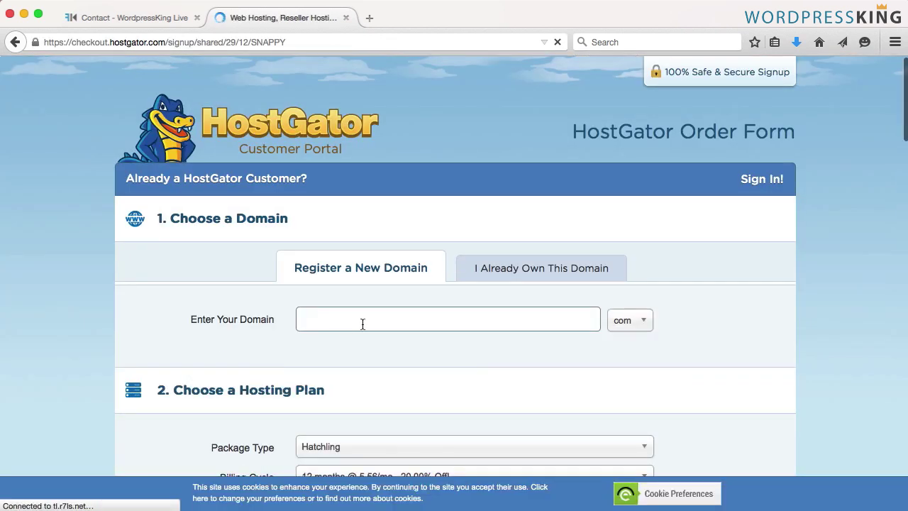
Enter 'faceboo' in the domain field and check its availability
{"action": "left_click", "coordinate": [362, 318]}
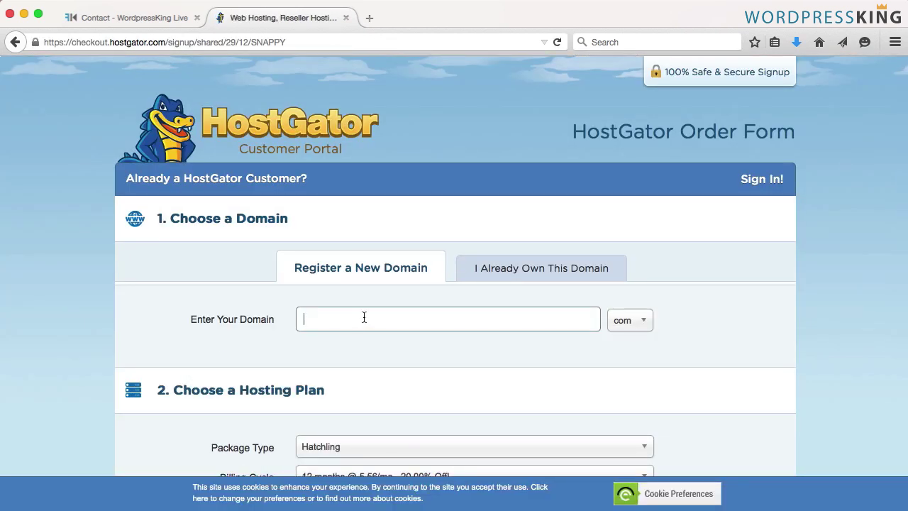
{"action": "type", "text": "facebook"}
{"action": "key", "text": "Tab"}
{"action": "scroll", "coordinate": [275, 313], "scroll_direction": "down", "scroll_amount": 1}
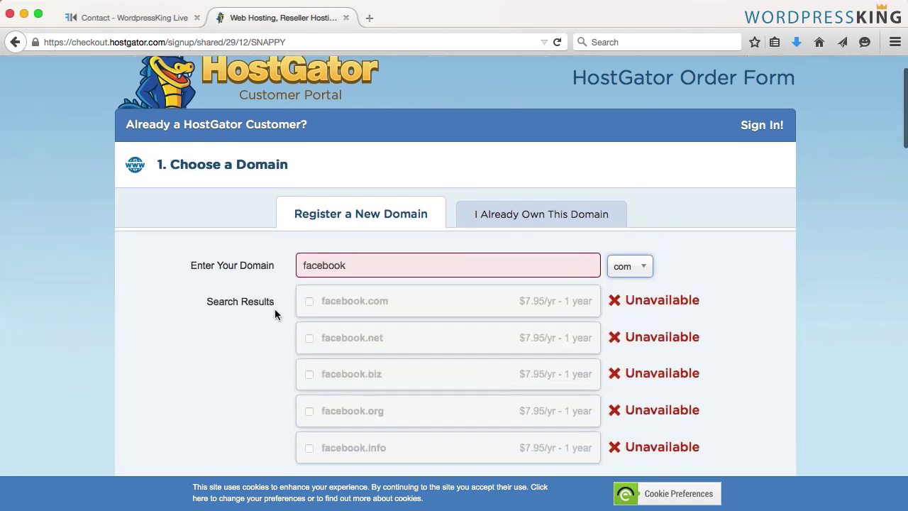
{"action": "scroll", "coordinate": [298, 305], "scroll_direction": "down", "scroll_amount": 1}
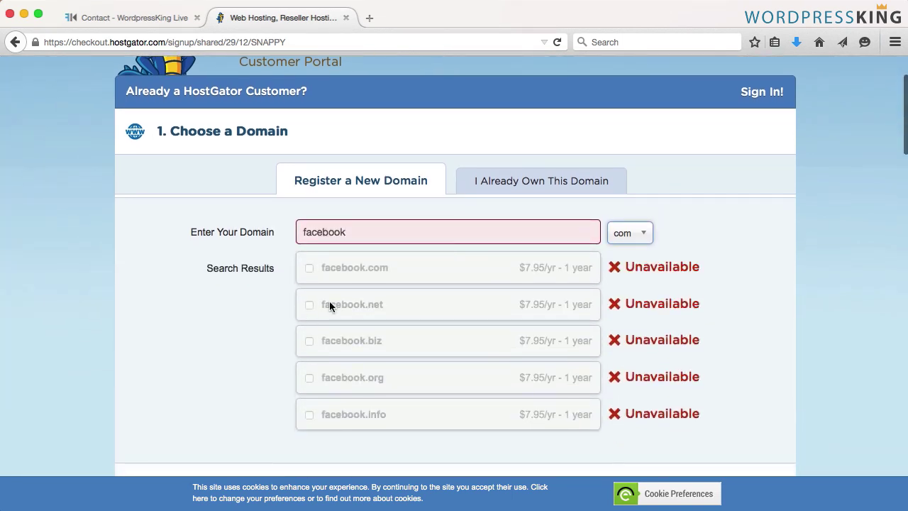
Replace the search term with the new site's own domain name and search it
{"action": "left_click", "coordinate": [376, 257]}
{"action": "double_click", "coordinate": [394, 229]}
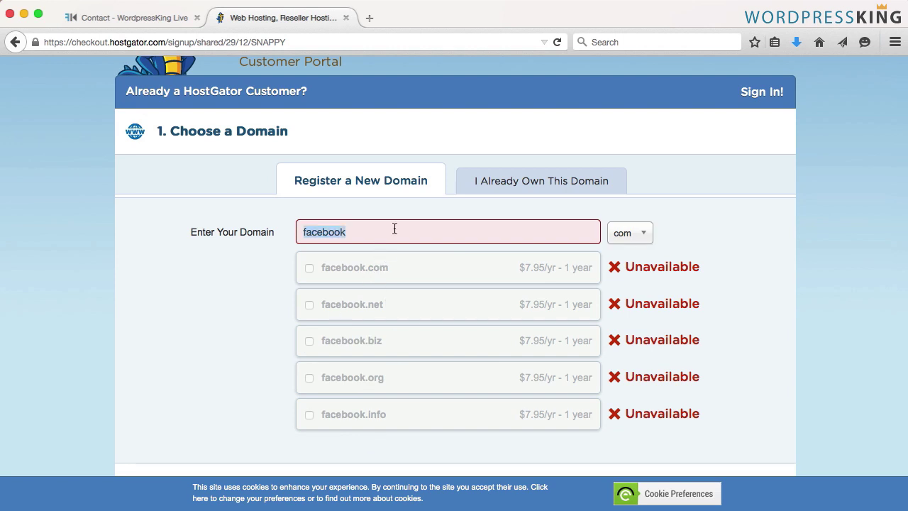
{"action": "type", "text": "ferdykorpershoek"}
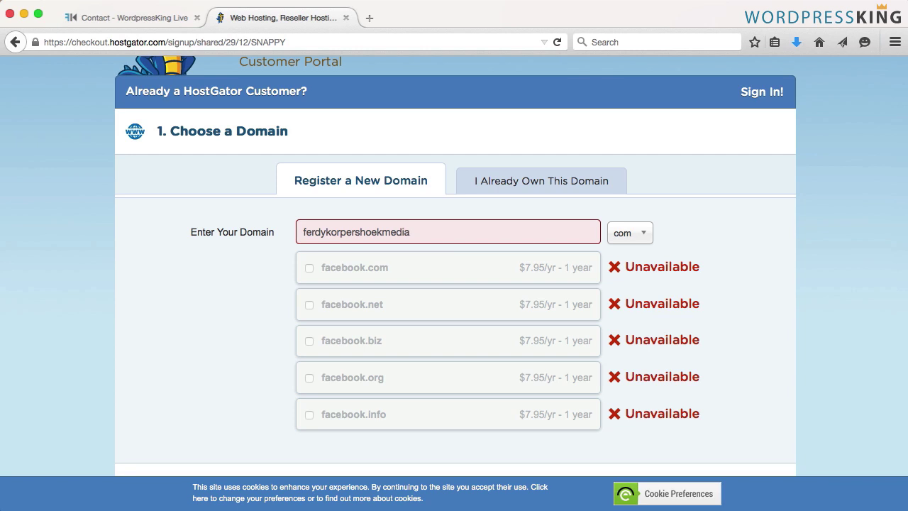
{"action": "type", "text": "media"}
{"action": "key", "text": "Return"}
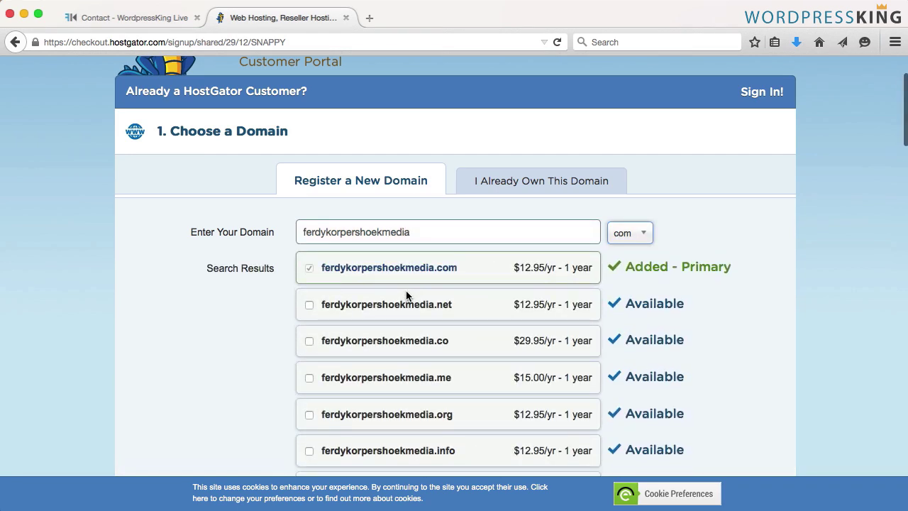
Tick and untick the .net, .co and .me versions so only .com stays in the order
{"action": "left_click", "coordinate": [310, 304]}
{"action": "left_click", "coordinate": [309, 341]}
{"action": "left_click", "coordinate": [309, 378]}
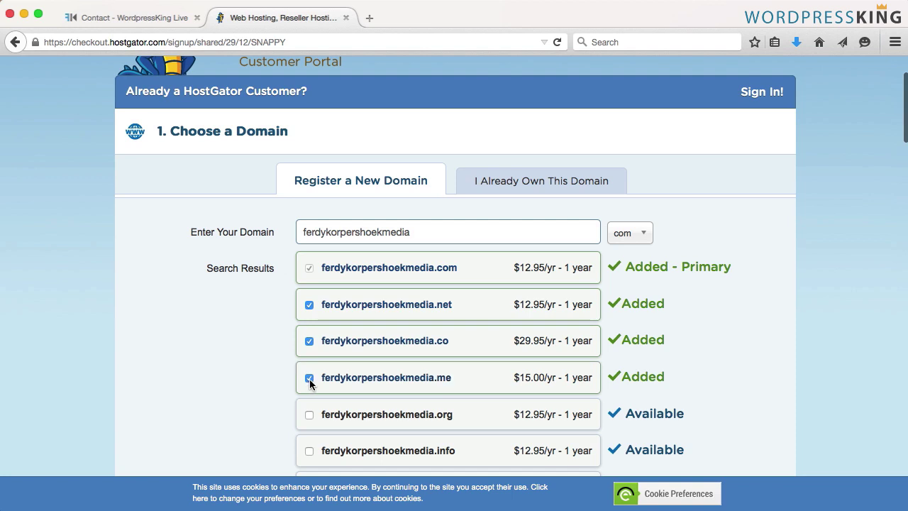
{"action": "left_click", "coordinate": [309, 378]}
{"action": "left_click", "coordinate": [309, 342]}
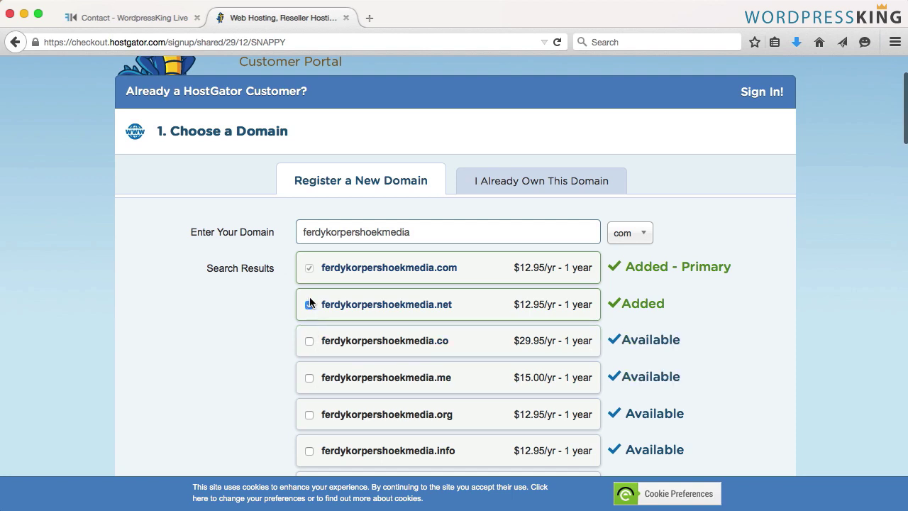
{"action": "left_click", "coordinate": [309, 304]}
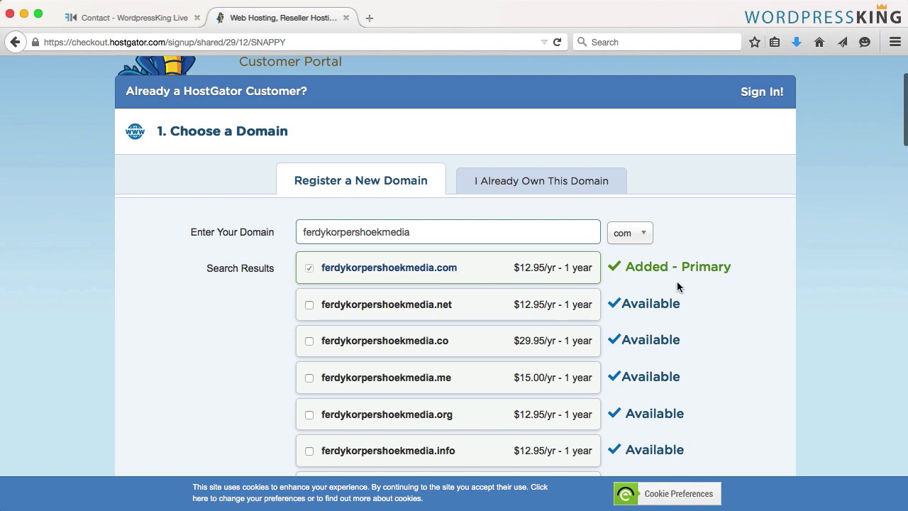
{"action": "scroll", "coordinate": [677, 282], "scroll_direction": "down", "scroll_amount": 5}
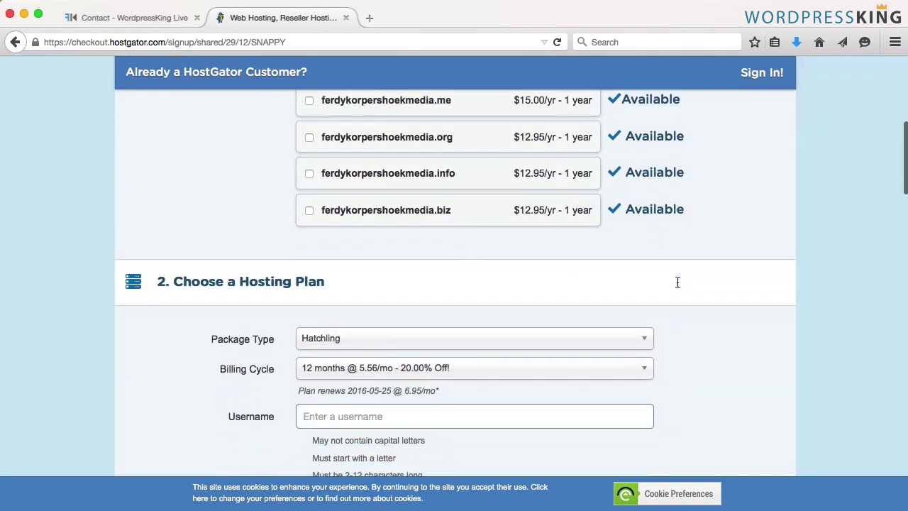
Keep Hatchling as the package and set the billing cycle to 1 month
{"action": "scroll", "coordinate": [676, 281], "scroll_direction": "down", "scroll_amount": 2}
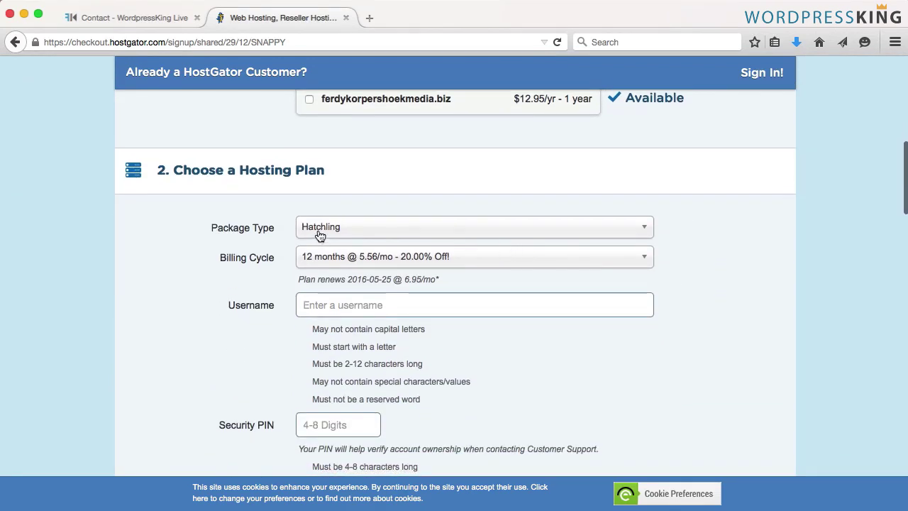
{"action": "left_click", "coordinate": [319, 235]}
{"action": "left_click", "coordinate": [320, 250]}
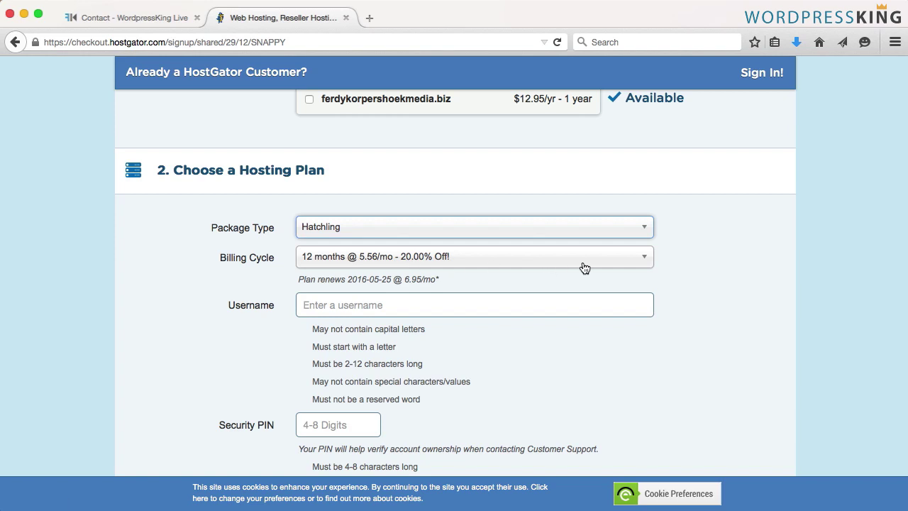
{"action": "left_click", "coordinate": [544, 264]}
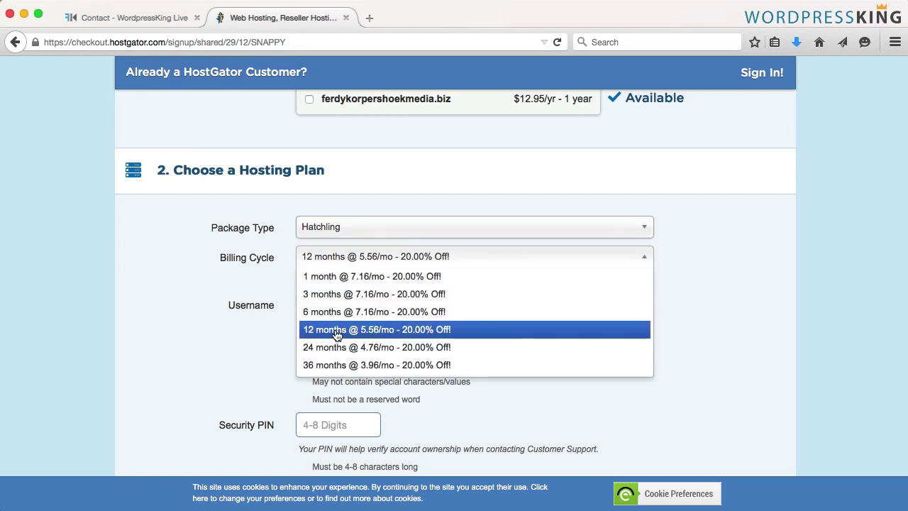
{"action": "scroll", "coordinate": [337, 334], "scroll_direction": "down", "scroll_amount": 1}
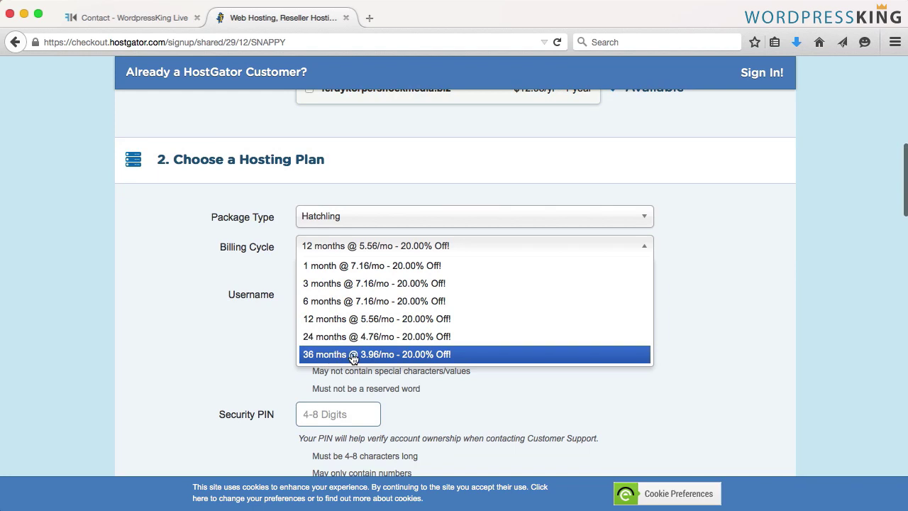
{"action": "left_click", "coordinate": [352, 354]}
{"action": "left_click", "coordinate": [305, 246]}
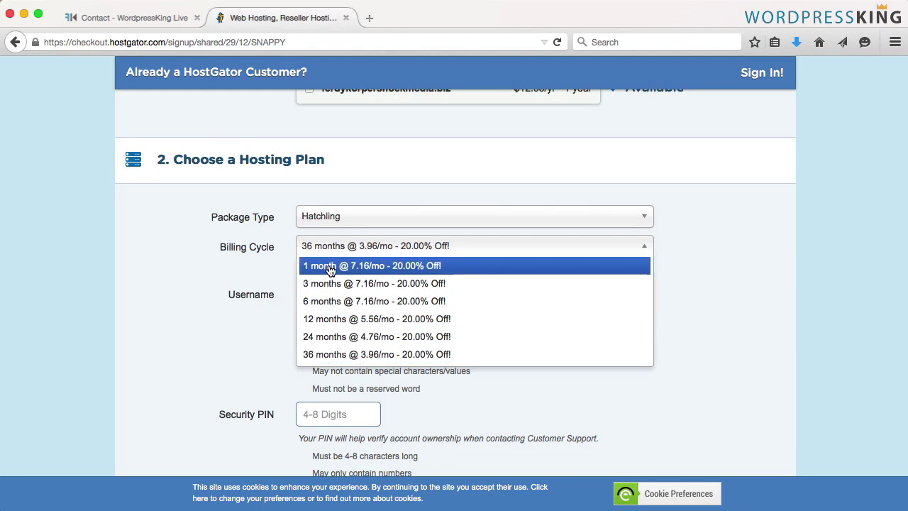
{"action": "left_click", "coordinate": [330, 266]}
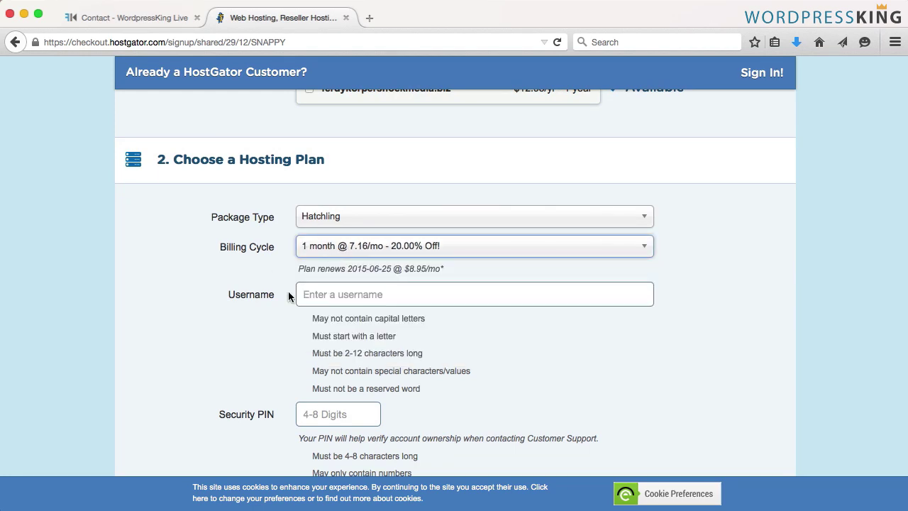
Enter the account username and a 4-digit security PIN
{"action": "left_click", "coordinate": [328, 295]}
{"action": "type", "text": "ferd"}
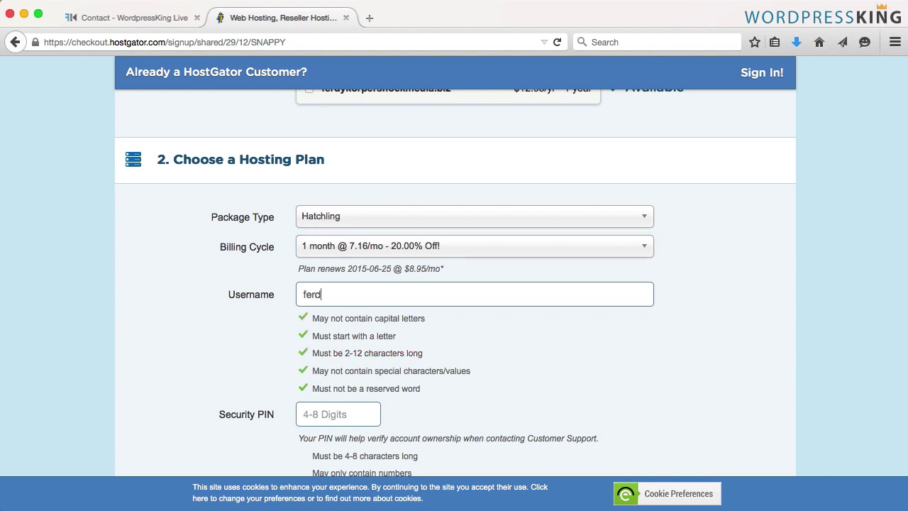
{"action": "type", "text": "ygmail"}
{"action": "key", "text": "Tab"}
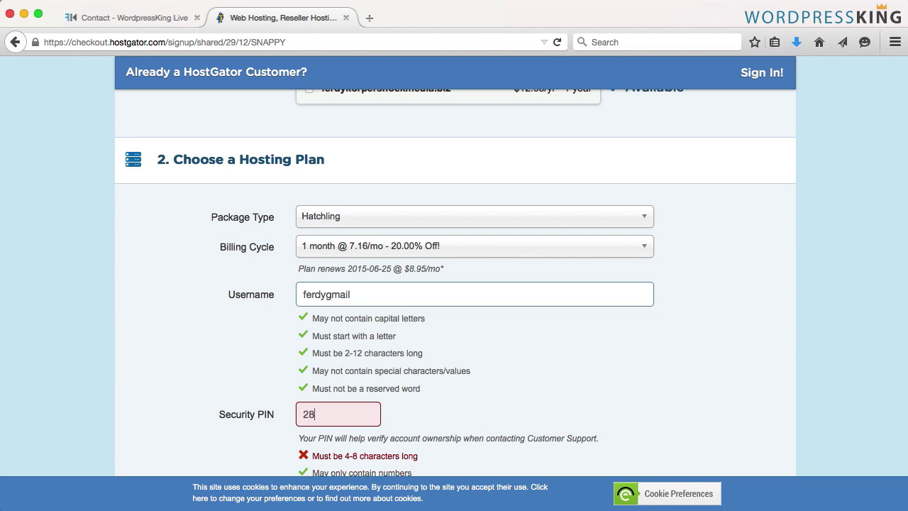
{"action": "key", "text": "Tab"}
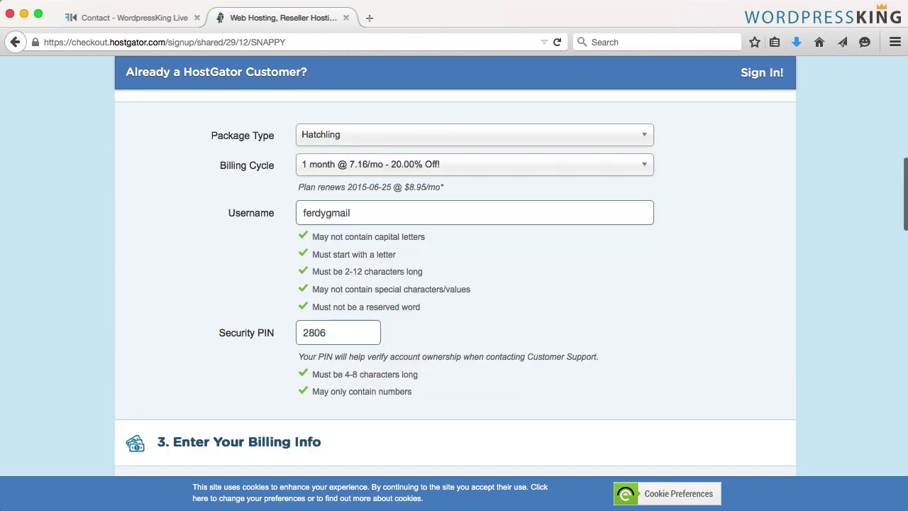
{"action": "scroll", "coordinate": [327, 282], "scroll_direction": "down", "scroll_amount": 7}
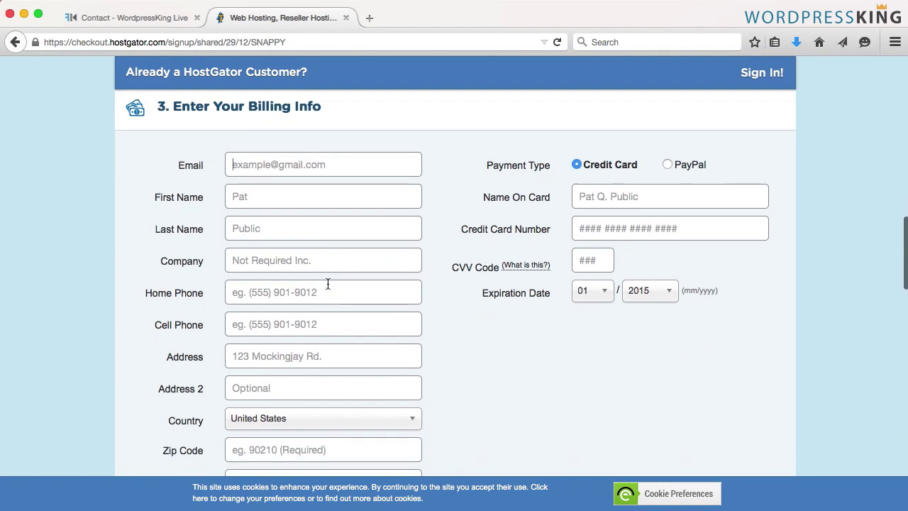
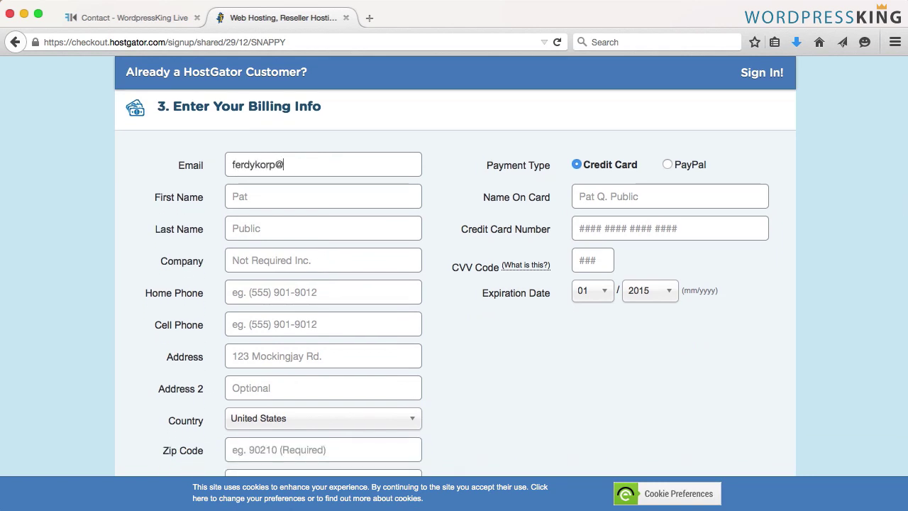
Fill in the billing email, first and last name, company, phone number and street address
{"action": "key", "text": "Tab"}
{"action": "type", "text": "Ferdy"}
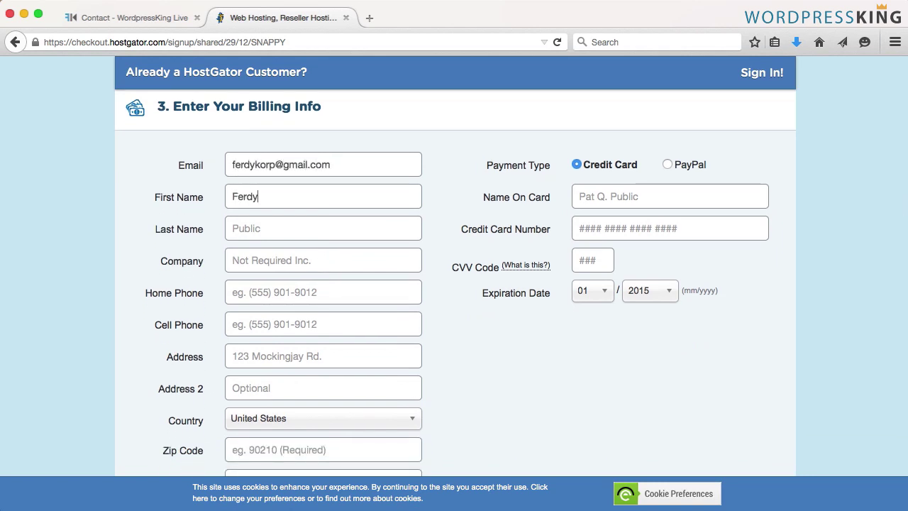
{"action": "key", "text": "Tab"}
{"action": "type", "text": "Korpershoek"}
{"action": "key", "text": "Tab"}
{"action": "type", "text": "F"}
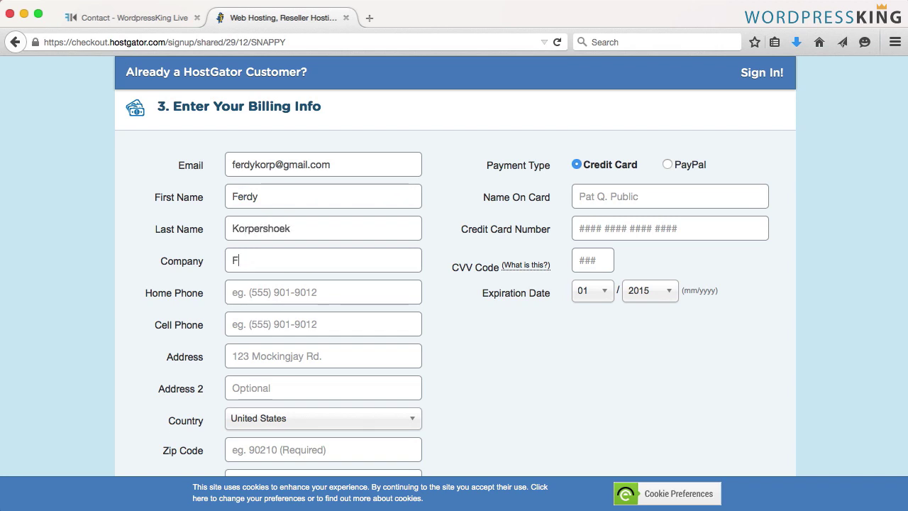
{"action": "type", "text": "erdy Korpershoek Media"}
{"action": "key", "text": "Tab"}
{"action": "key", "text": "Tab"}
{"action": "key", "text": "Tab"}
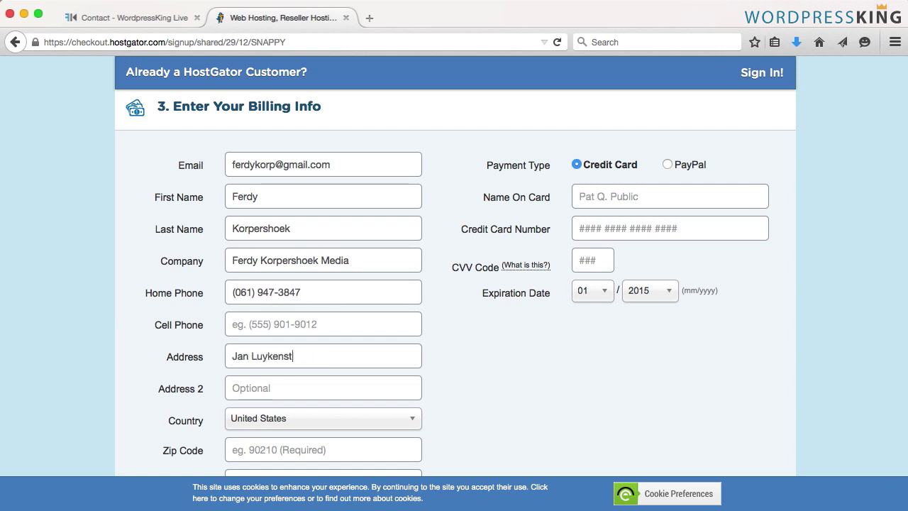
{"action": "key", "text": "Tab"}
{"action": "key", "text": "Tab"}
Set the country to Netherlands, the state to Zuid-Holland, and choose PayPal as payment
{"action": "type", "text": "neth"}
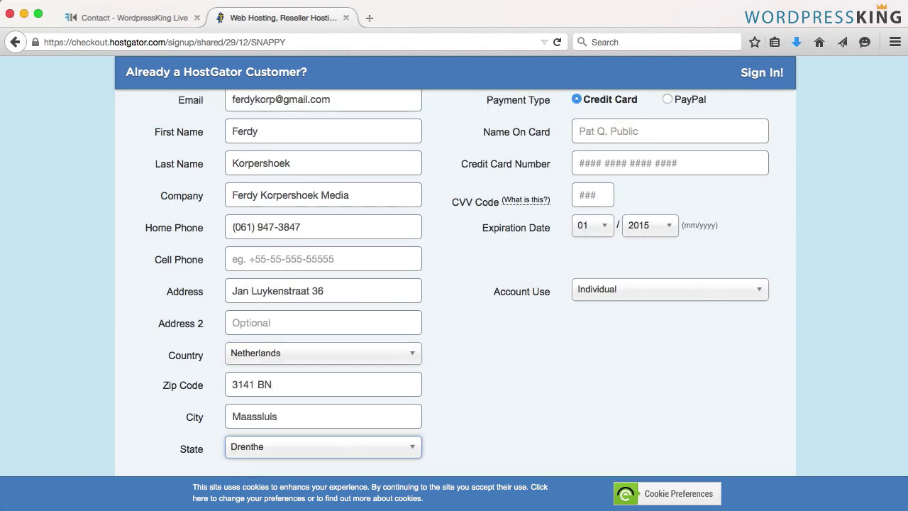
{"action": "left_click", "coordinate": [323, 446]}
{"action": "type", "text": "zui"}
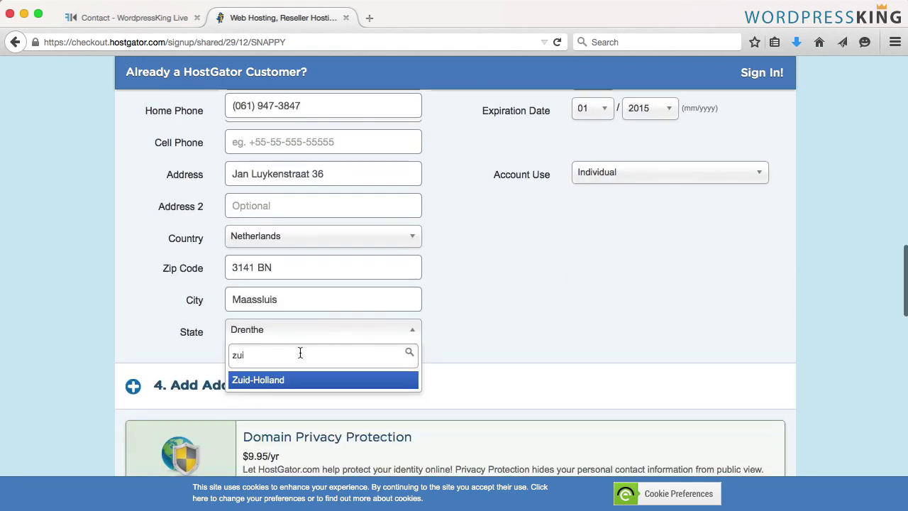
{"action": "key", "text": "Return"}
{"action": "scroll", "coordinate": [453, 283], "scroll_direction": "up", "scroll_amount": 3}
{"action": "left_click", "coordinate": [667, 146]}
{"action": "scroll", "coordinate": [509, 344], "scroll_direction": "down", "scroll_amount": 5}
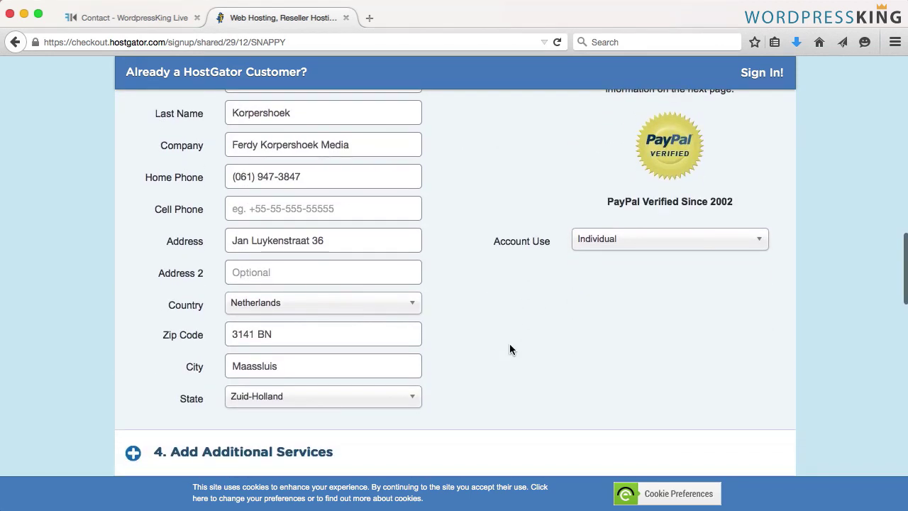
Remove domain privacy protection, SiteLock security and Site Backup from the HostGator order
{"action": "scroll", "coordinate": [513, 339], "scroll_direction": "down", "scroll_amount": 3}
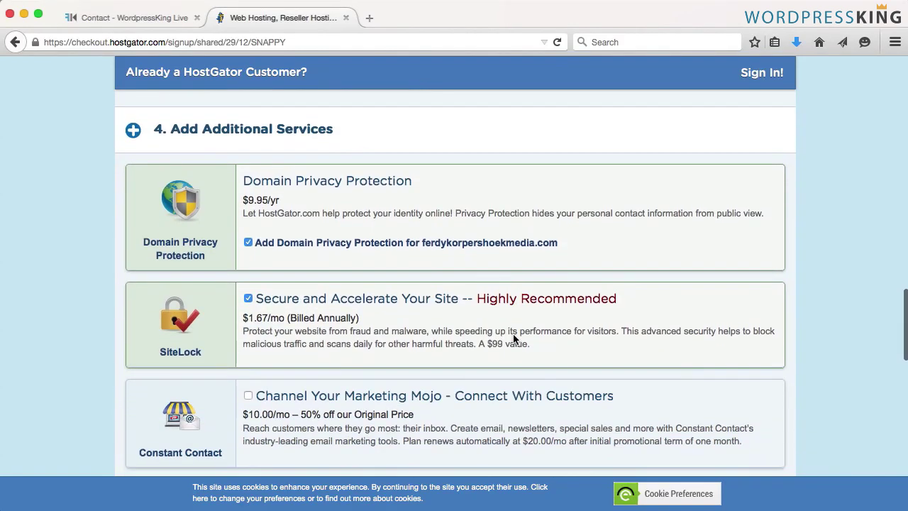
{"action": "scroll", "coordinate": [281, 218], "scroll_direction": "down", "scroll_amount": 2}
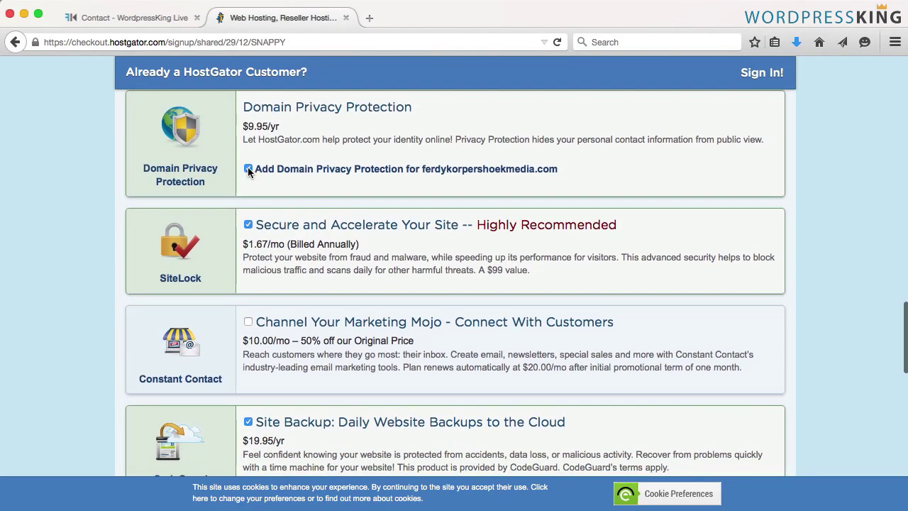
{"action": "left_click", "coordinate": [247, 168]}
{"action": "left_click", "coordinate": [249, 225]}
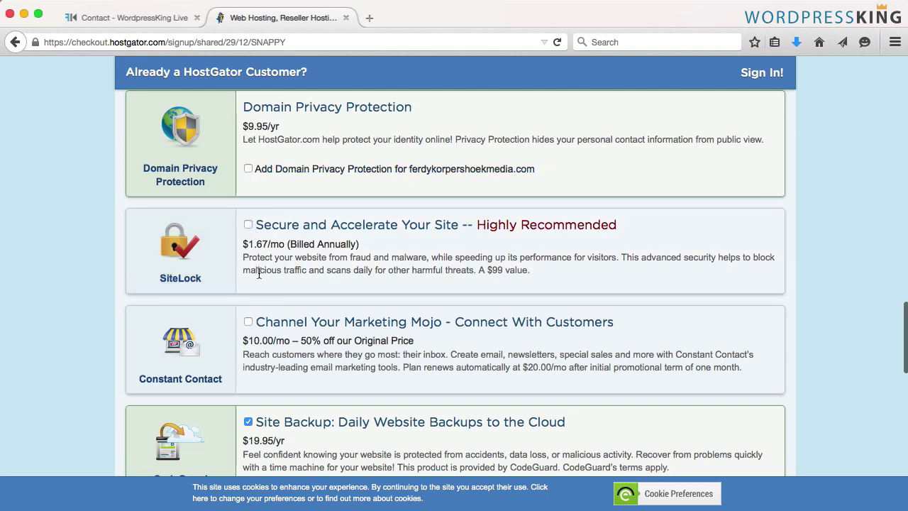
{"action": "scroll", "coordinate": [252, 284], "scroll_direction": "down", "scroll_amount": 2}
{"action": "left_click", "coordinate": [247, 341]}
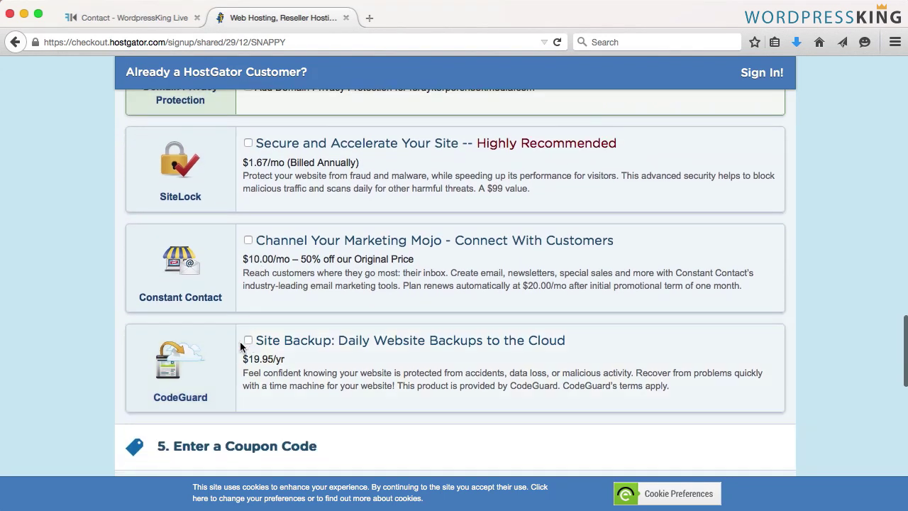
Check the $21.61 amount due and select the existing SNAPPY coupon code
{"action": "scroll", "coordinate": [248, 342], "scroll_direction": "down", "scroll_amount": 4}
{"action": "scroll", "coordinate": [249, 340], "scroll_direction": "down", "scroll_amount": 2}
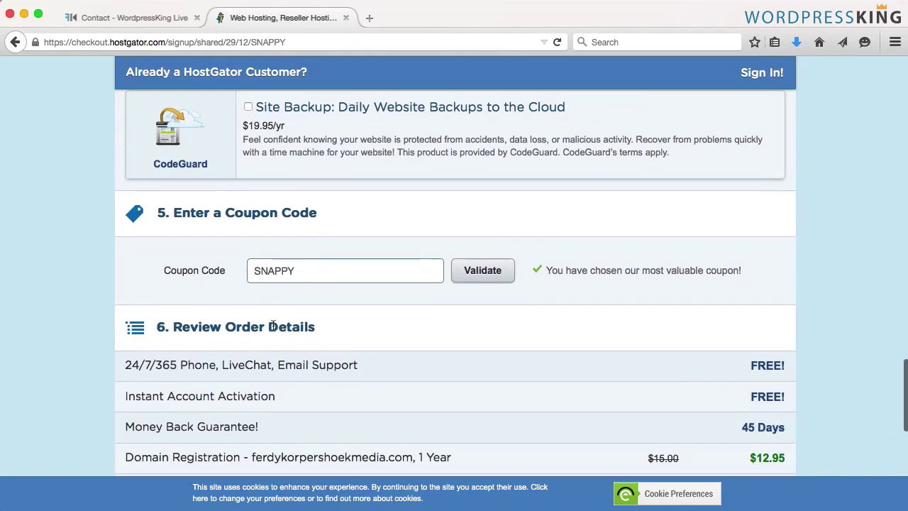
{"action": "scroll", "coordinate": [337, 290], "scroll_direction": "down", "scroll_amount": 2}
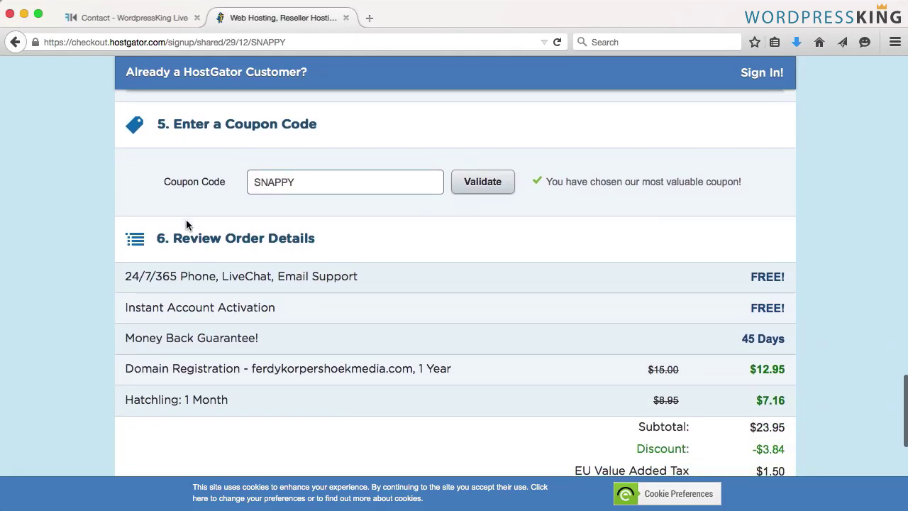
{"action": "scroll", "coordinate": [186, 224], "scroll_direction": "down", "scroll_amount": 1}
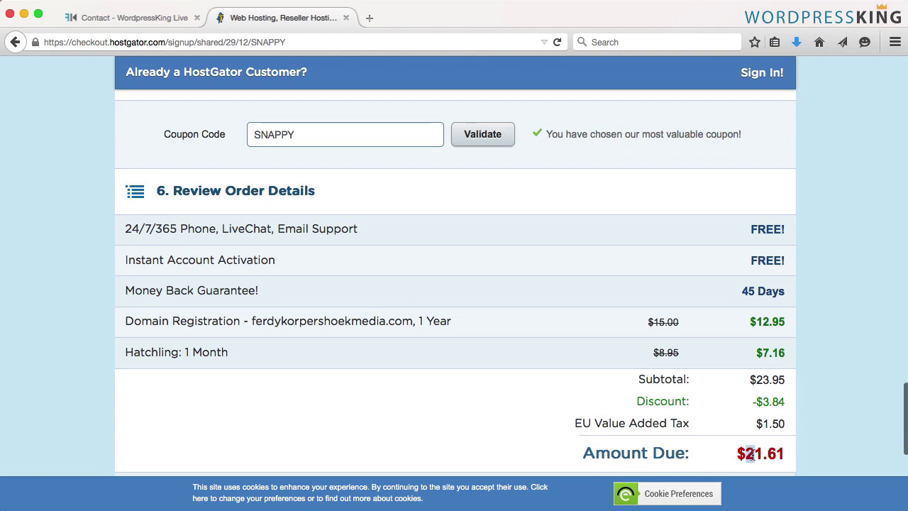
{"action": "left_click_drag", "start_coordinate": [749, 454], "coordinate": [776, 454]}
{"action": "left_click", "coordinate": [749, 454]}
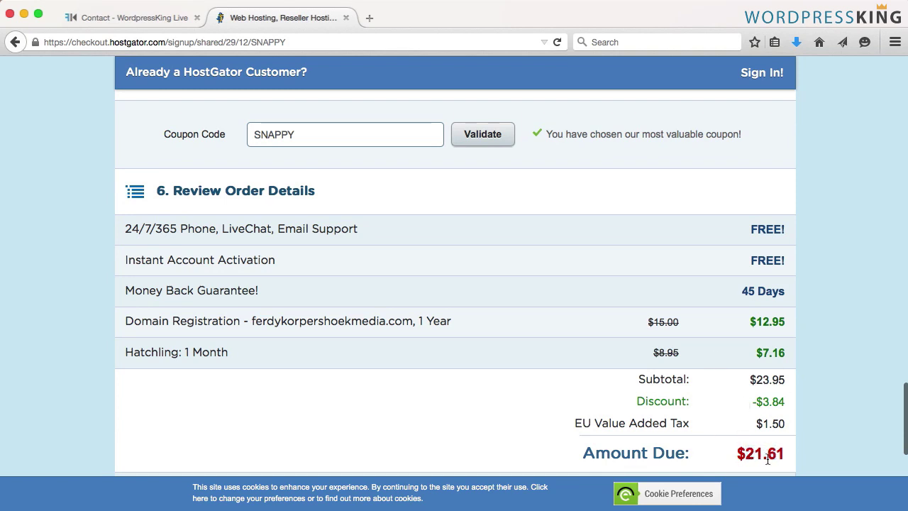
{"action": "double_click", "coordinate": [308, 138]}
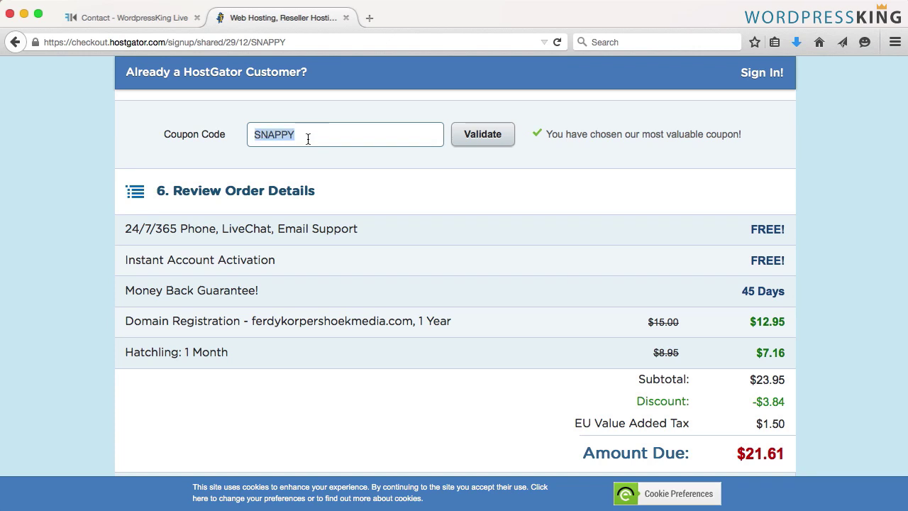
Validate the wordpressking coupon, bringing the amount due to $12.96, and accept the terms of service
{"action": "type", "text": "w"}
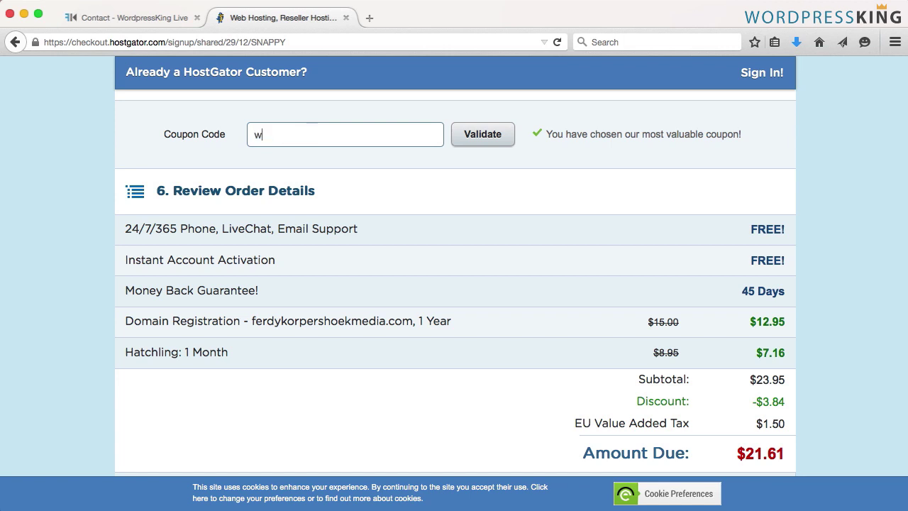
{"action": "type", "text": "ordpressking"}
{"action": "left_click", "coordinate": [480, 138]}
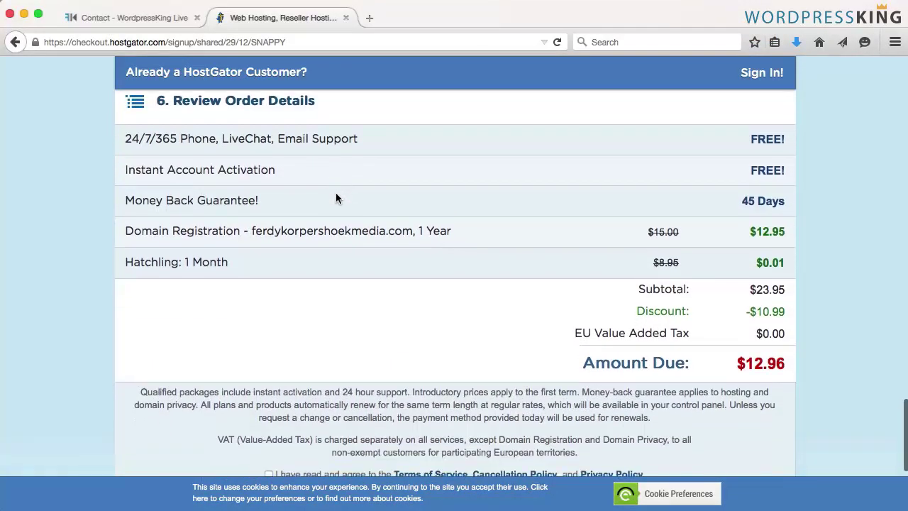
{"action": "scroll", "coordinate": [336, 198], "scroll_direction": "down", "scroll_amount": 1}
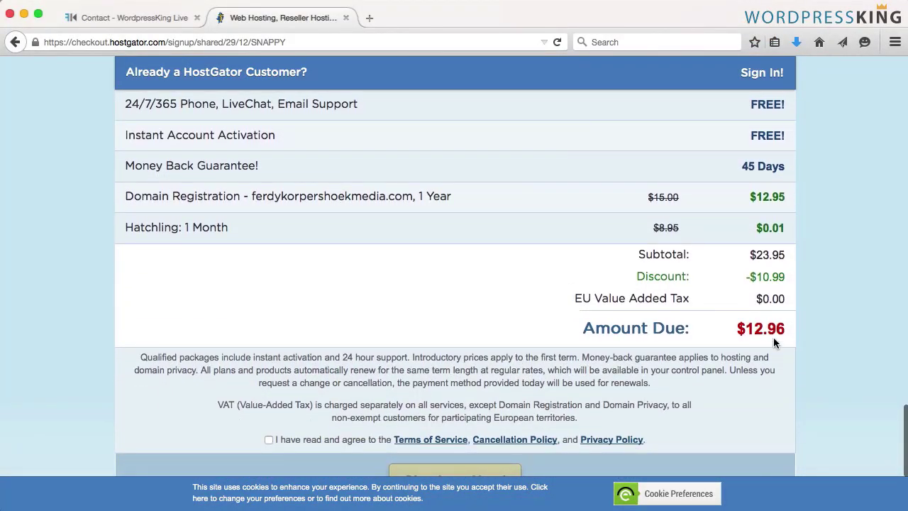
{"action": "left_click_drag", "start_coordinate": [741, 332], "coordinate": [757, 331]}
{"action": "left_click", "coordinate": [630, 321]}
{"action": "scroll", "coordinate": [570, 306], "scroll_direction": "down", "scroll_amount": 3}
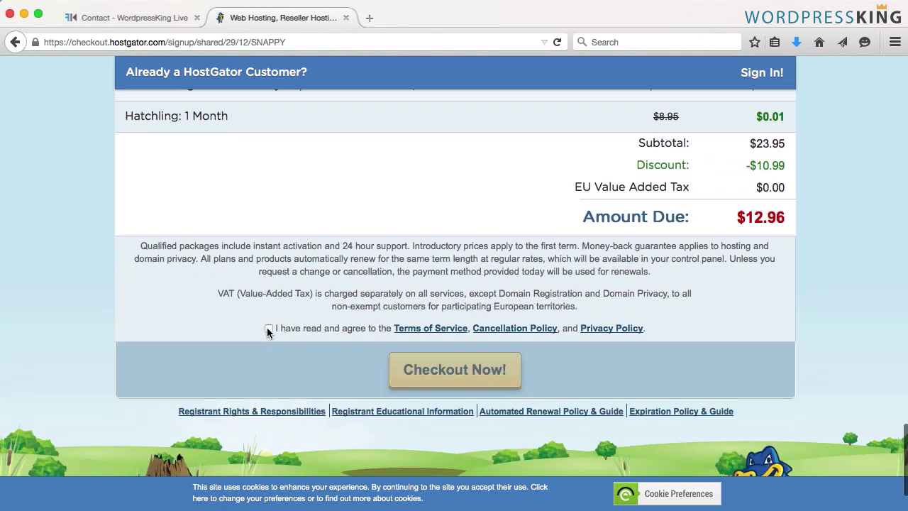
{"action": "left_click", "coordinate": [267, 329]}
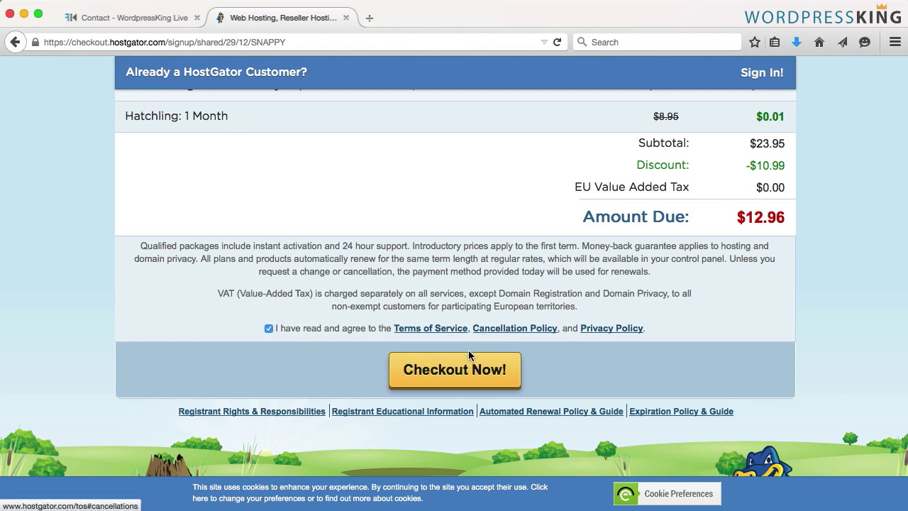
Submit the HostGator order and pay the $12.96 through PayPal
{"action": "left_click", "coordinate": [447, 374]}
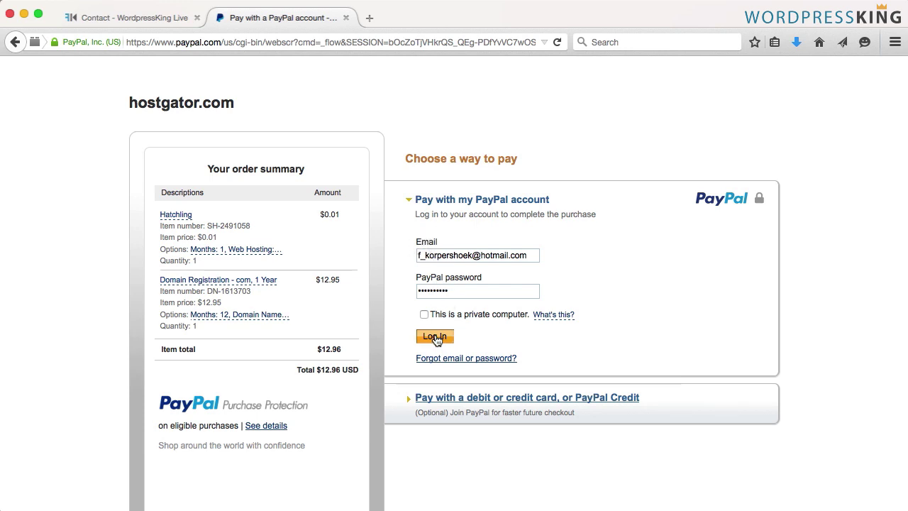
{"action": "left_click", "coordinate": [434, 337]}
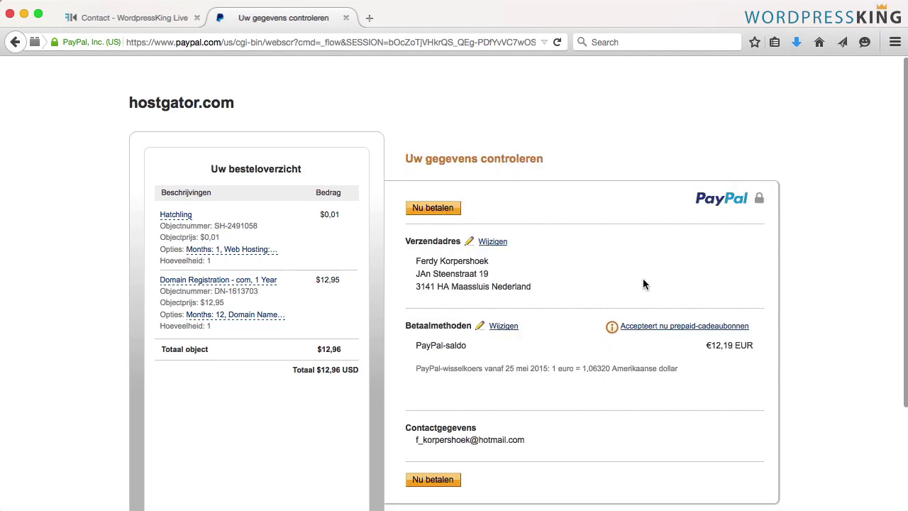
{"action": "scroll", "coordinate": [642, 279], "scroll_direction": "down", "scroll_amount": 3}
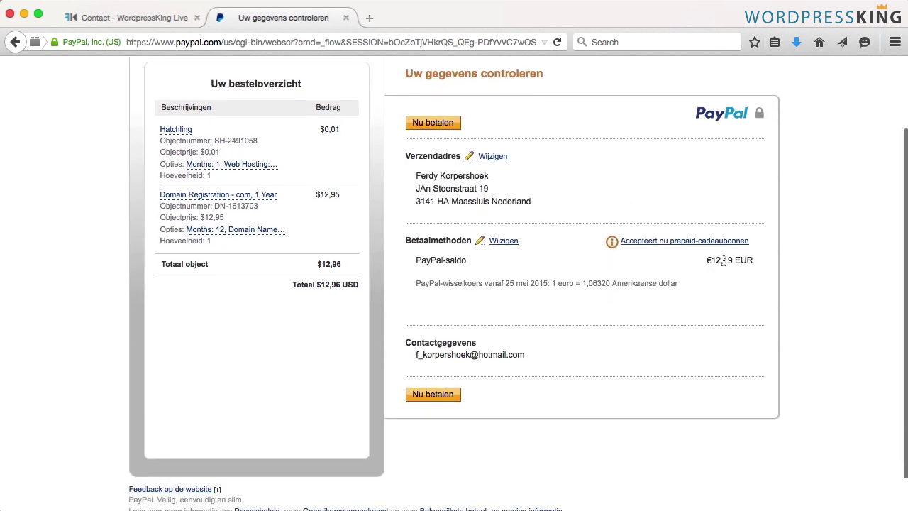
{"action": "left_click", "coordinate": [433, 394]}
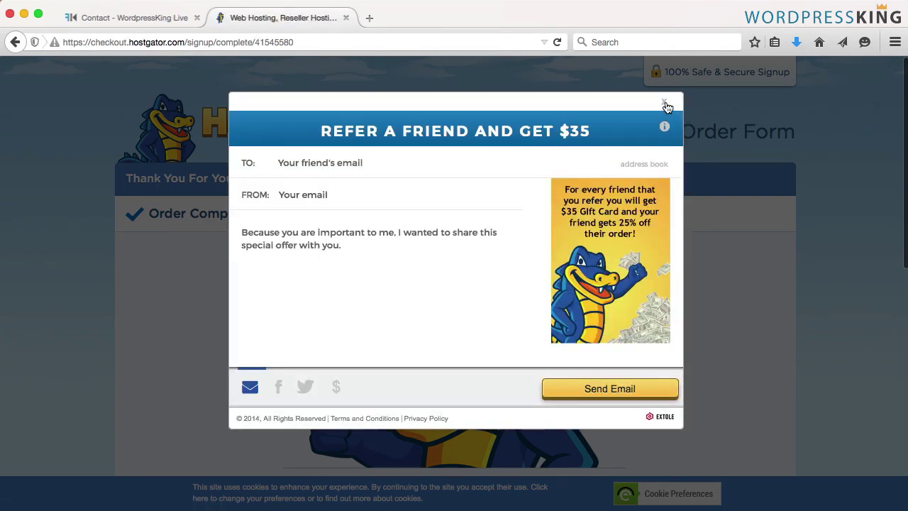
Close the referral popup, load hotmail.com in a new tab and follow the HostGator email's Control Panel link
{"action": "left_click", "coordinate": [665, 105]}
{"action": "left_click", "coordinate": [369, 17]}
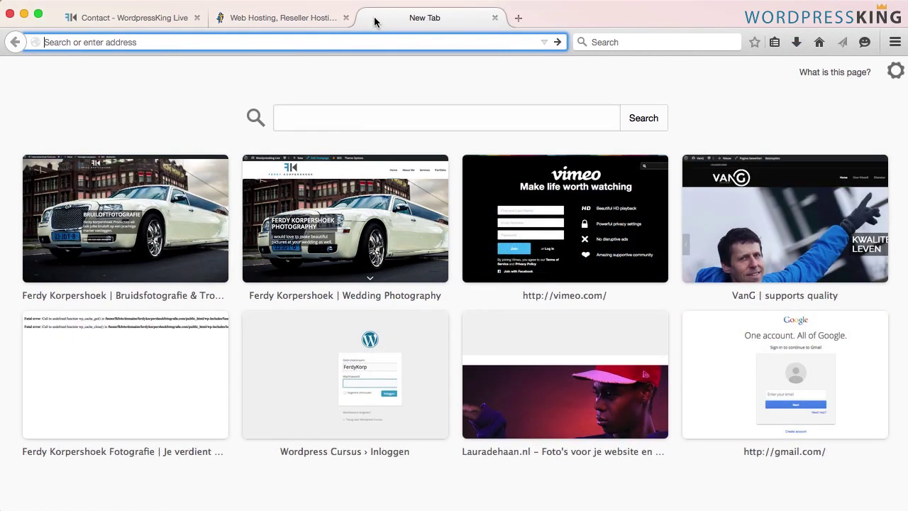
{"action": "type", "text": "hotmail.com/"}
{"action": "key", "text": "Return"}
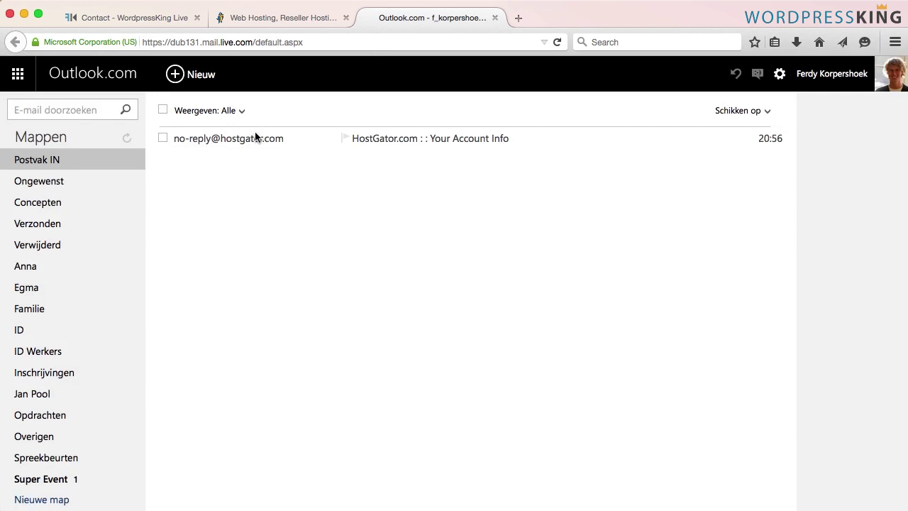
{"action": "left_click", "coordinate": [208, 146]}
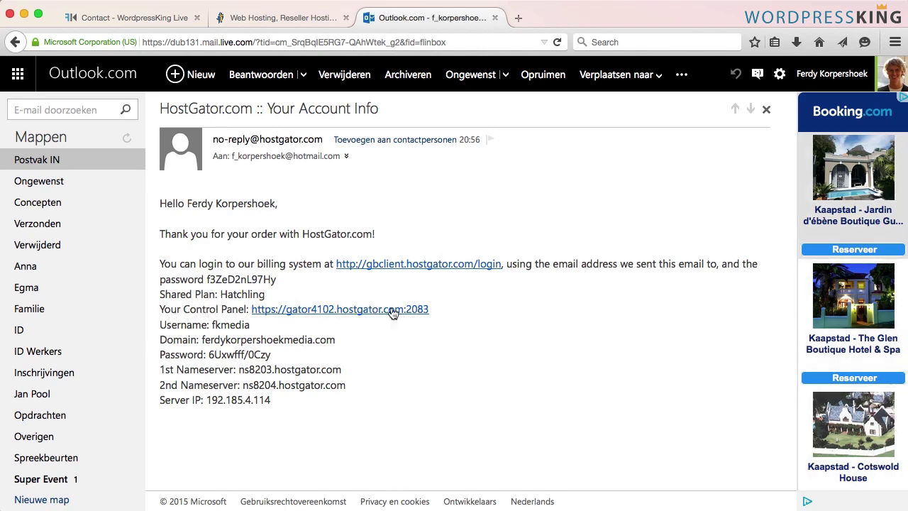
{"action": "left_click", "coordinate": [337, 309]}
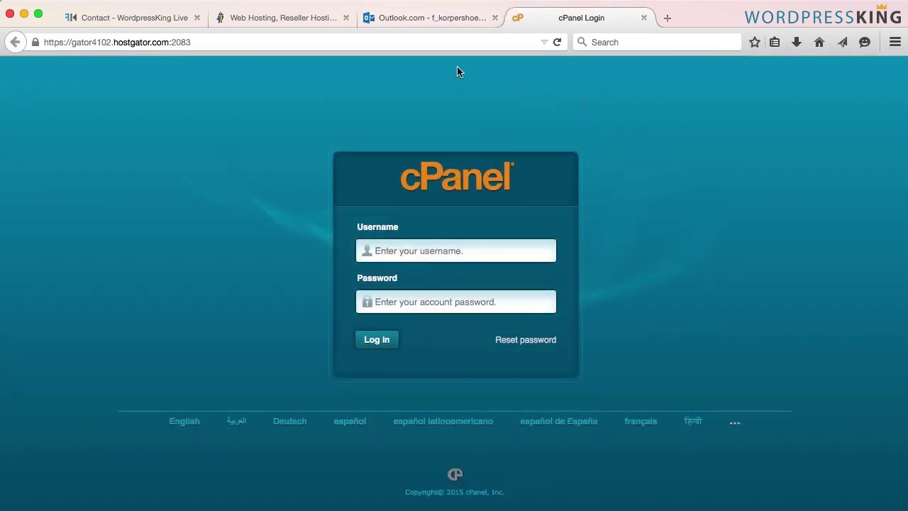
Copy the username from the HostGator email into the cPanel login form
{"action": "left_click", "coordinate": [414, 25]}
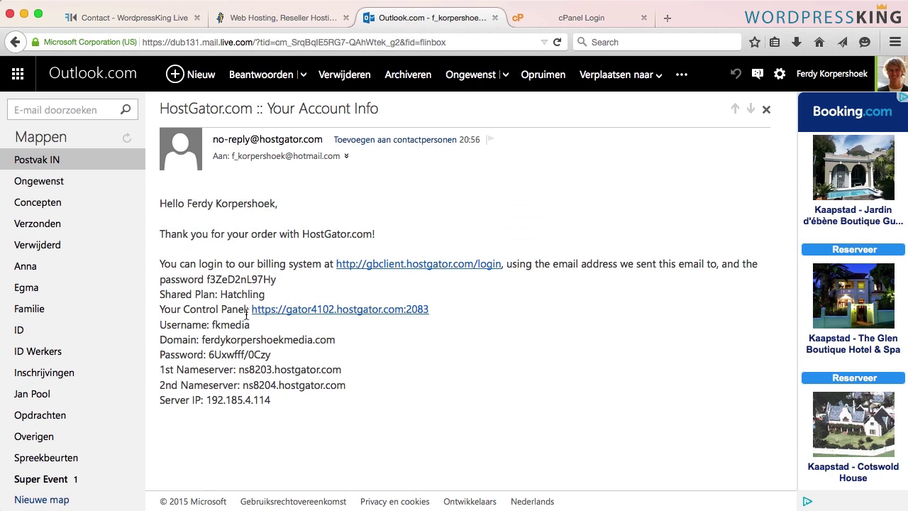
{"action": "left_click_drag", "start_coordinate": [253, 324], "coordinate": [217, 324]}
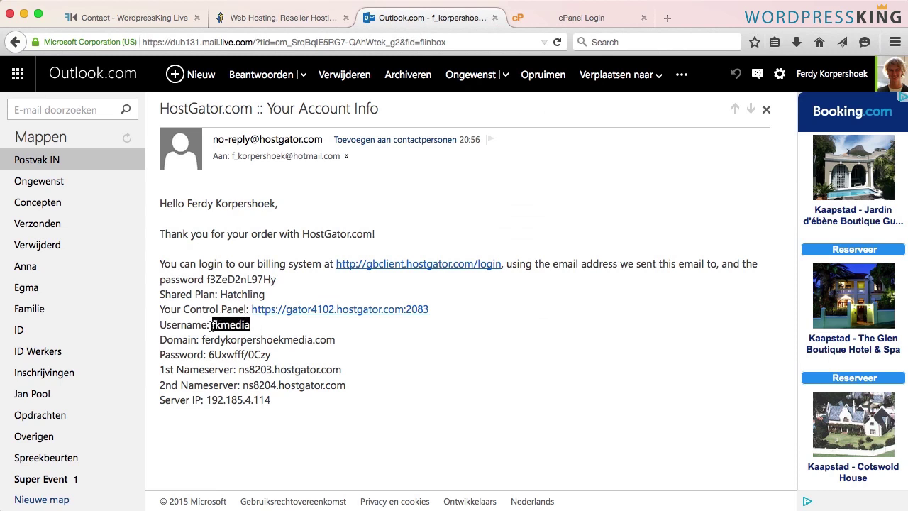
{"action": "right_click", "coordinate": [230, 320]}
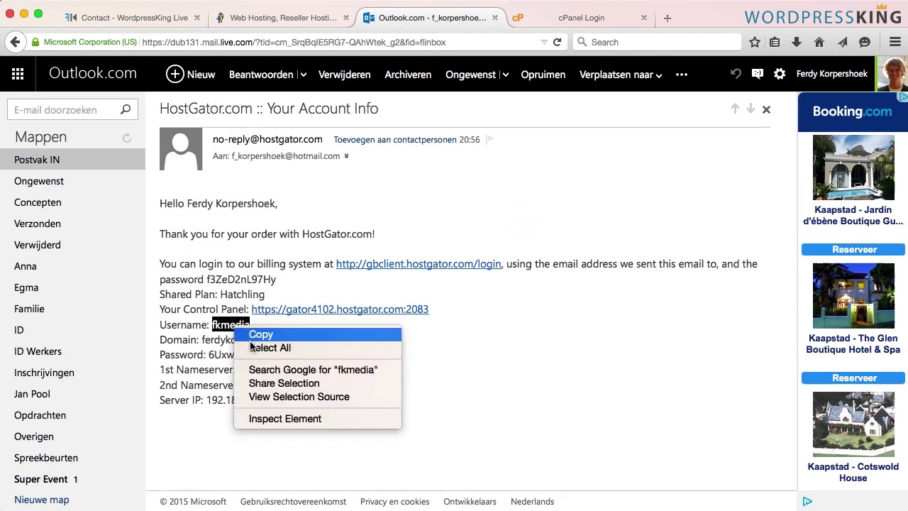
{"action": "left_click", "coordinate": [252, 330]}
{"action": "left_click", "coordinate": [567, 18]}
{"action": "right_click", "coordinate": [388, 249]}
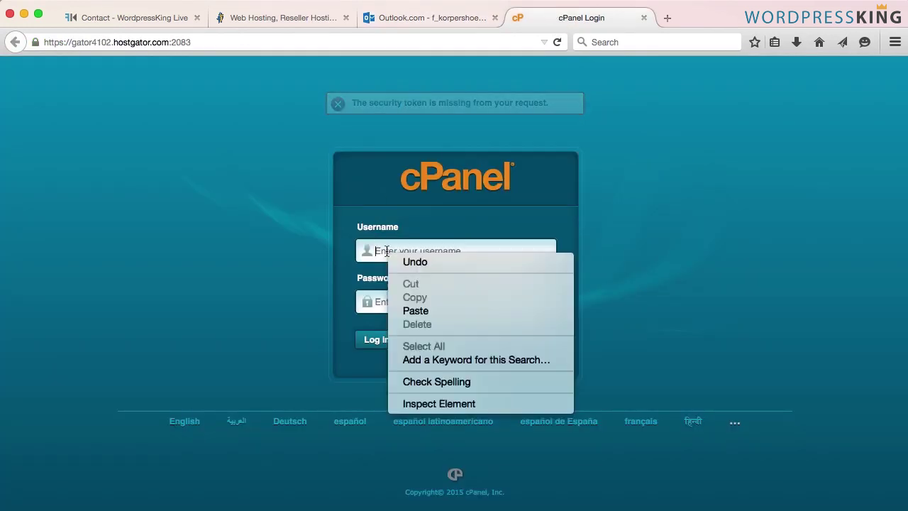
{"action": "left_click", "coordinate": [416, 311]}
Copy the emailed password into the cPanel password field and log in
{"action": "left_click", "coordinate": [433, 21]}
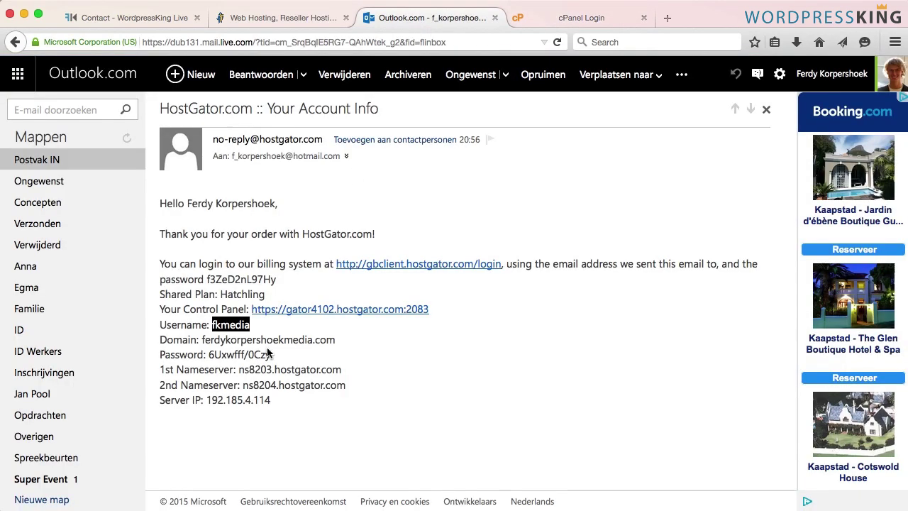
{"action": "left_click", "coordinate": [282, 355]}
{"action": "left_click_drag", "start_coordinate": [278, 356], "coordinate": [214, 354]}
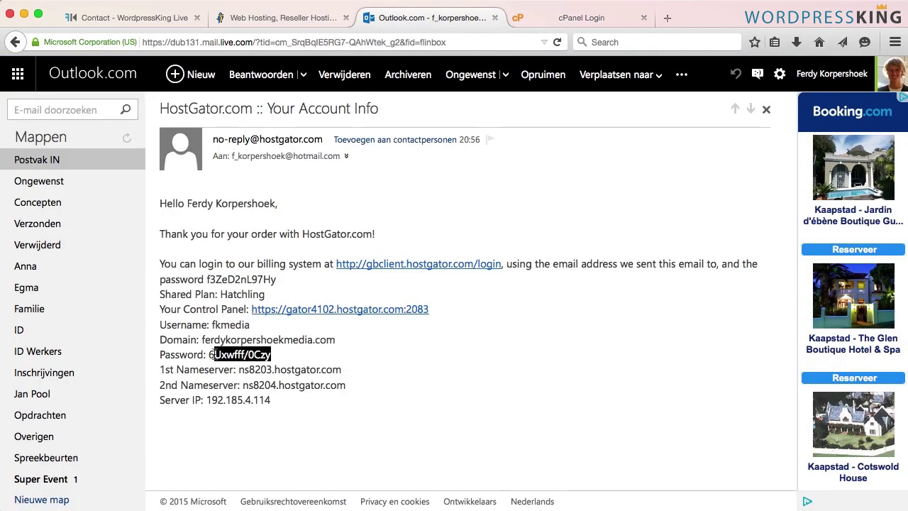
{"action": "right_click", "coordinate": [223, 355]}
{"action": "left_click", "coordinate": [254, 366]}
{"action": "left_click", "coordinate": [596, 20]}
{"action": "right_click", "coordinate": [405, 302]}
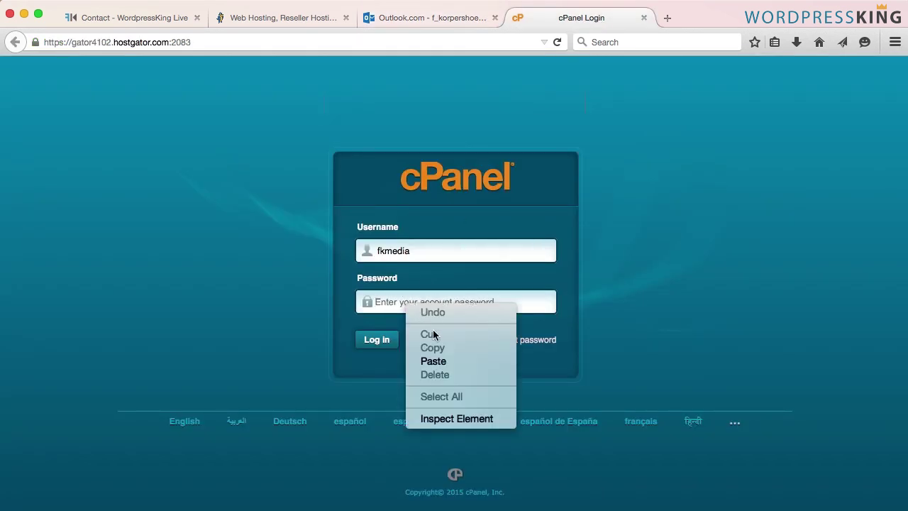
{"action": "left_click", "coordinate": [434, 362]}
{"action": "left_click", "coordinate": [377, 339]}
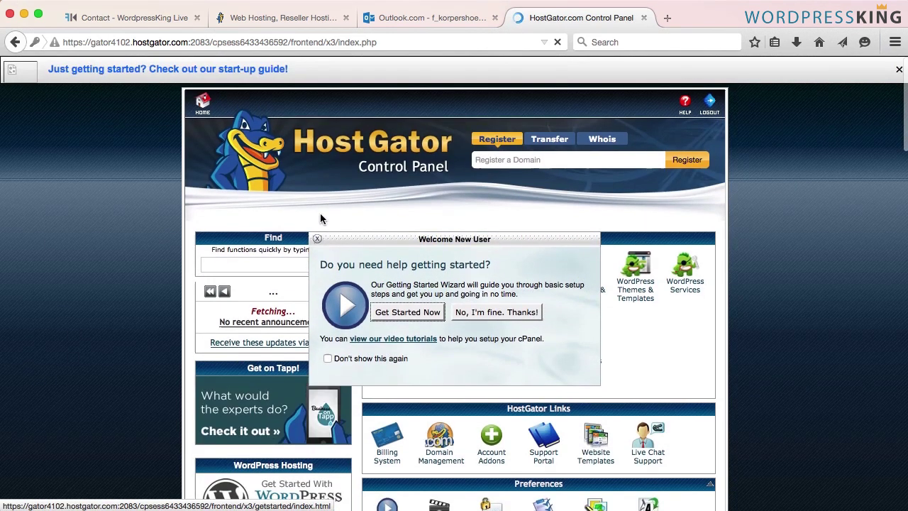
Dismiss the Welcome New User prompt and open QuickInstall from Software/Services
{"action": "left_click", "coordinate": [317, 239]}
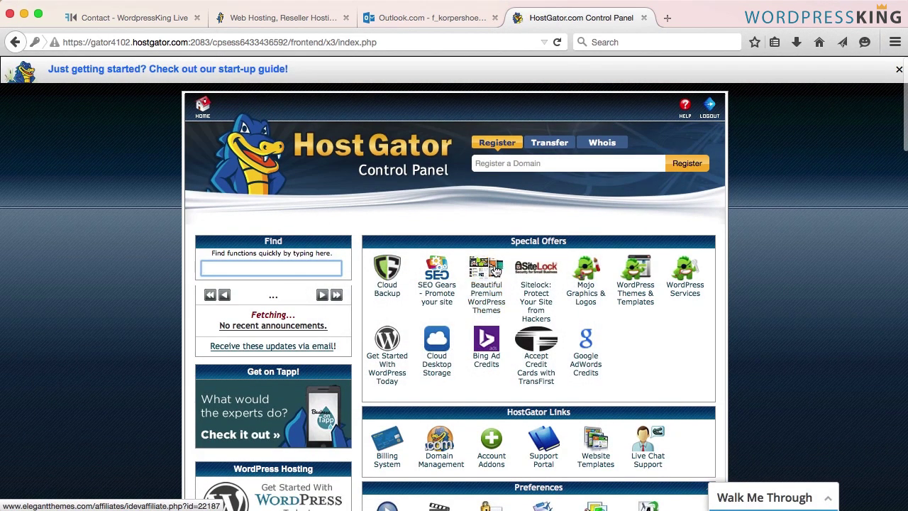
{"action": "scroll", "coordinate": [497, 270], "scroll_direction": "down", "scroll_amount": 2}
{"action": "scroll", "coordinate": [495, 270], "scroll_direction": "down", "scroll_amount": 9}
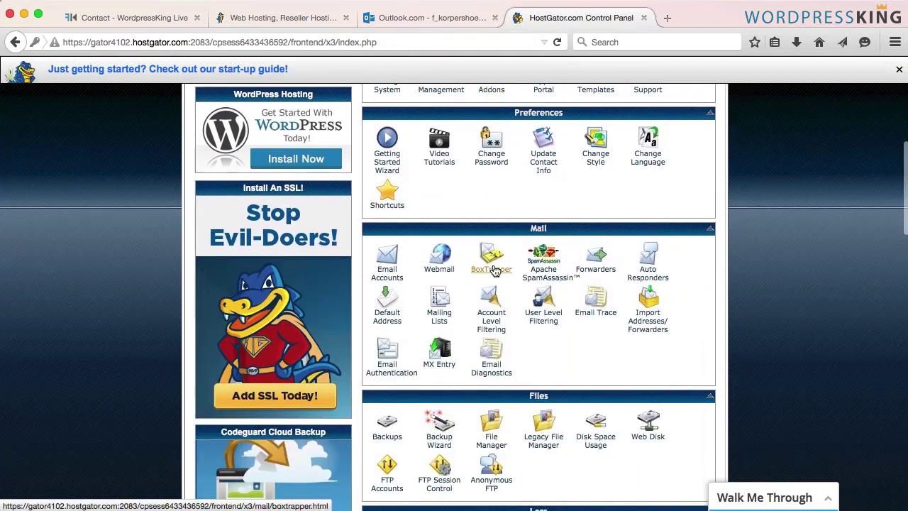
{"action": "scroll", "coordinate": [494, 270], "scroll_direction": "up", "scroll_amount": 11}
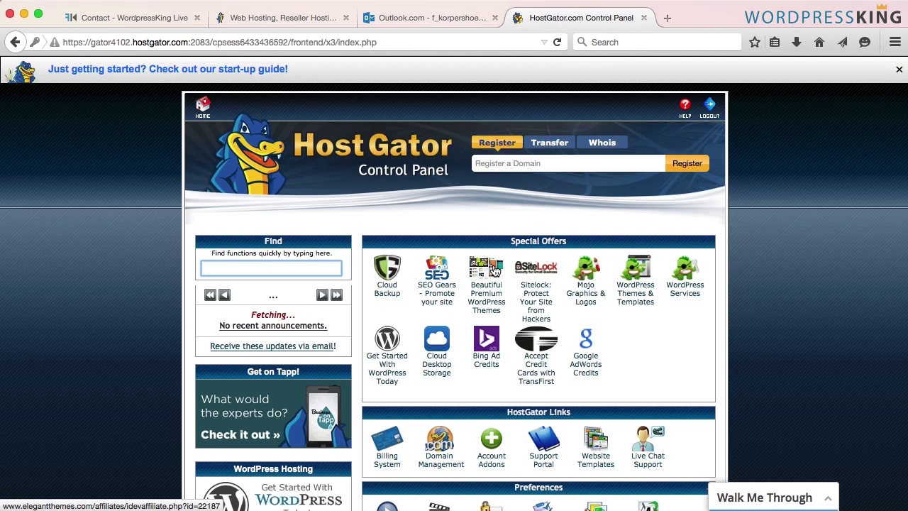
{"action": "scroll", "coordinate": [284, 354], "scroll_direction": "down", "scroll_amount": 3}
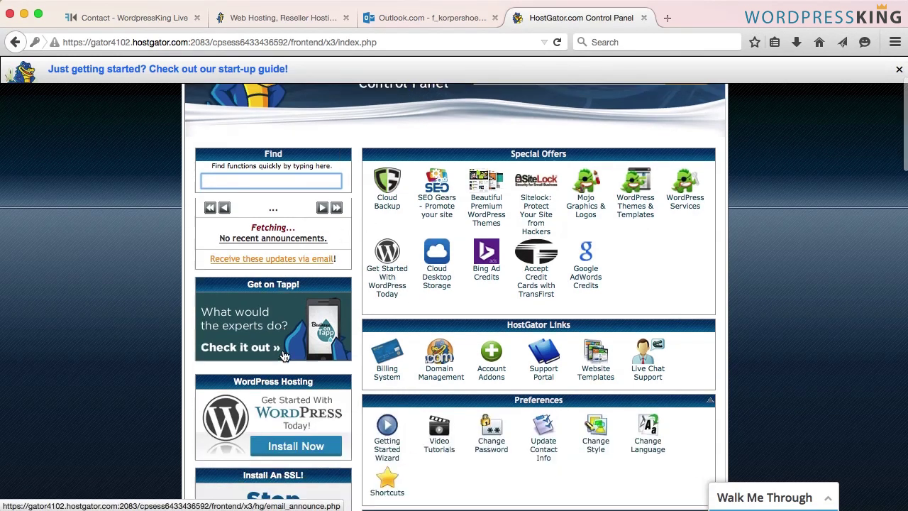
{"action": "scroll", "coordinate": [284, 354], "scroll_direction": "down", "scroll_amount": 1}
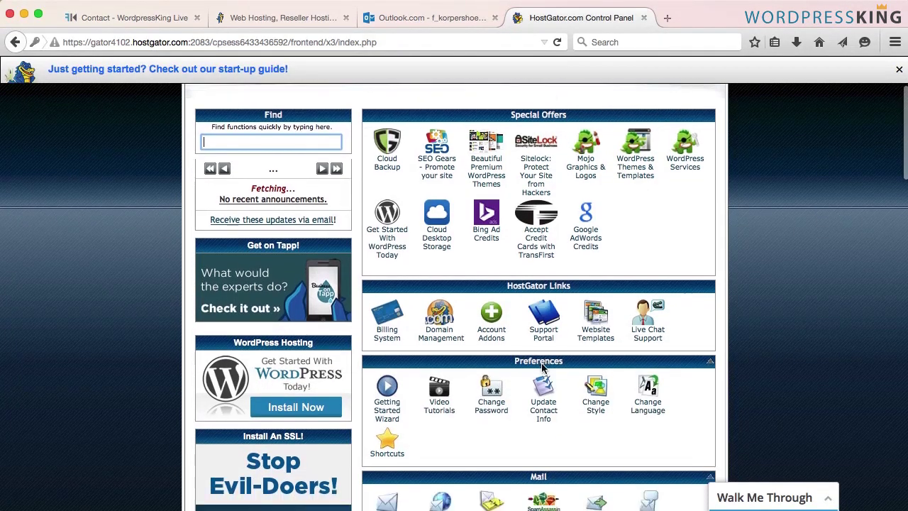
{"action": "scroll", "coordinate": [541, 365], "scroll_direction": "down", "scroll_amount": 20}
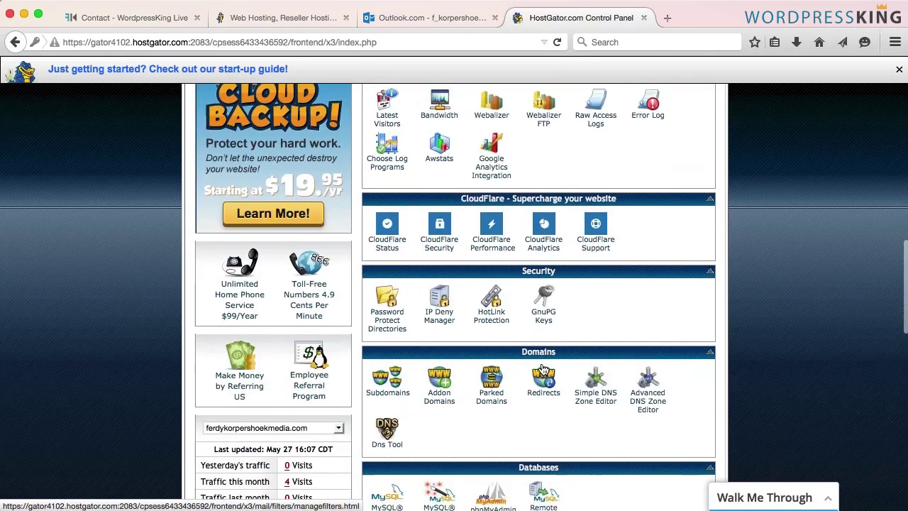
{"action": "scroll", "coordinate": [541, 368], "scroll_direction": "down", "scroll_amount": 6}
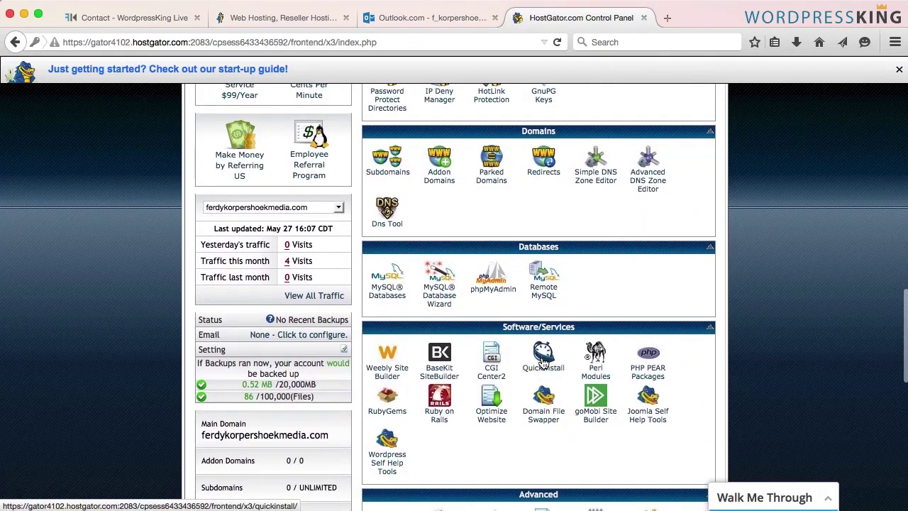
{"action": "left_click", "coordinate": [543, 358]}
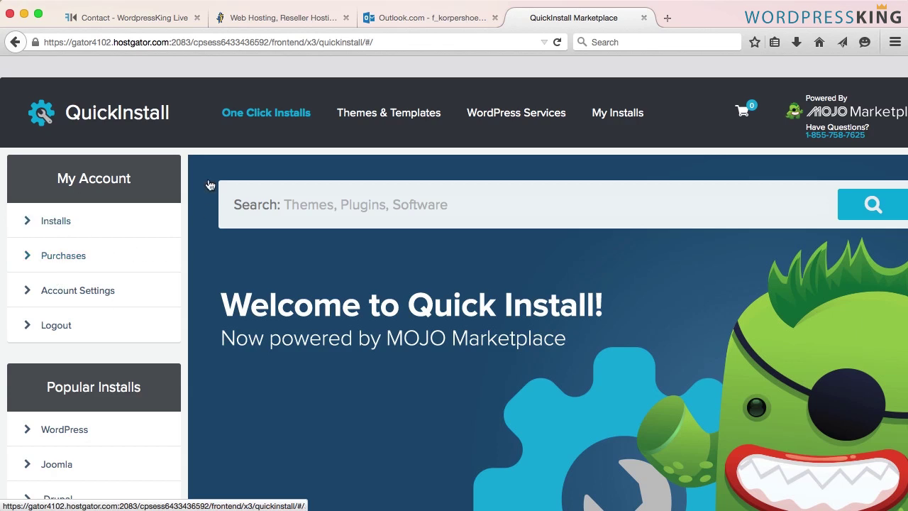
Open the free WordPress install form from QuickInstall's one-click software list
{"action": "left_click", "coordinate": [268, 114]}
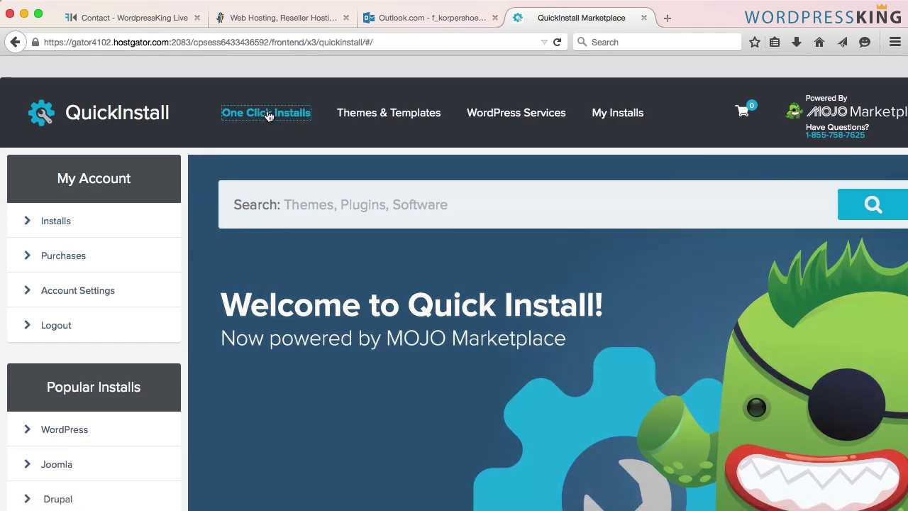
{"action": "scroll", "coordinate": [71, 434], "scroll_direction": "down", "scroll_amount": 2}
{"action": "left_click", "coordinate": [67, 371]}
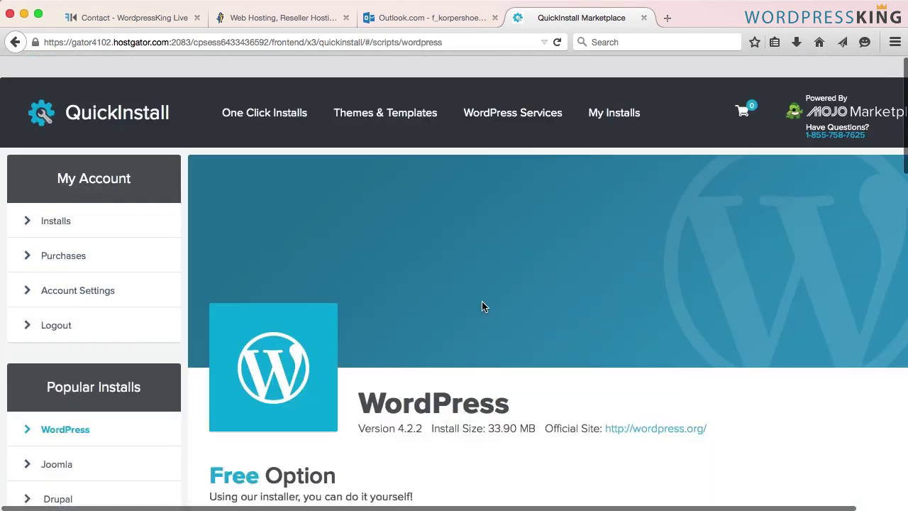
{"action": "scroll", "coordinate": [482, 305], "scroll_direction": "down", "scroll_amount": 5}
{"action": "scroll", "coordinate": [482, 306], "scroll_direction": "down", "scroll_amount": 2}
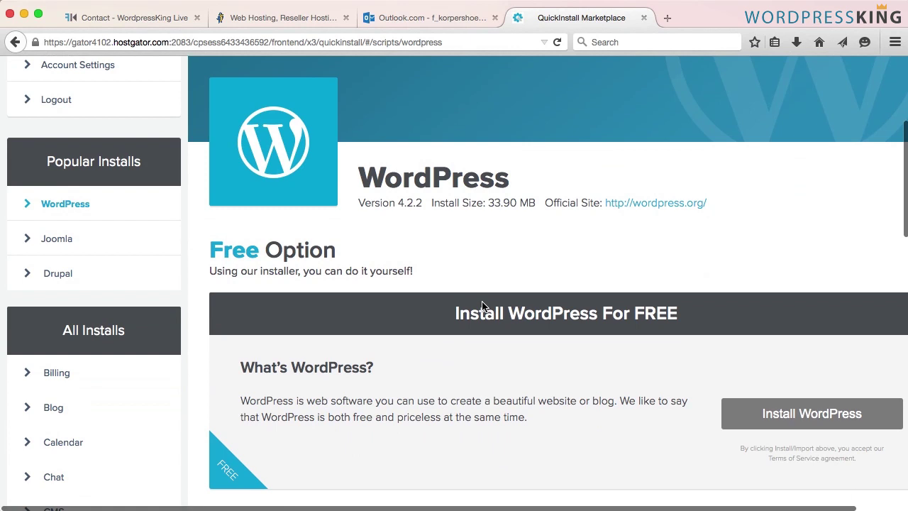
{"action": "left_click_drag", "start_coordinate": [692, 314], "coordinate": [447, 315]}
{"action": "left_click", "coordinate": [448, 315]}
{"action": "scroll", "coordinate": [401, 371], "scroll_direction": "down", "scroll_amount": 1}
{"action": "scroll", "coordinate": [284, 390], "scroll_direction": "down", "scroll_amount": 1}
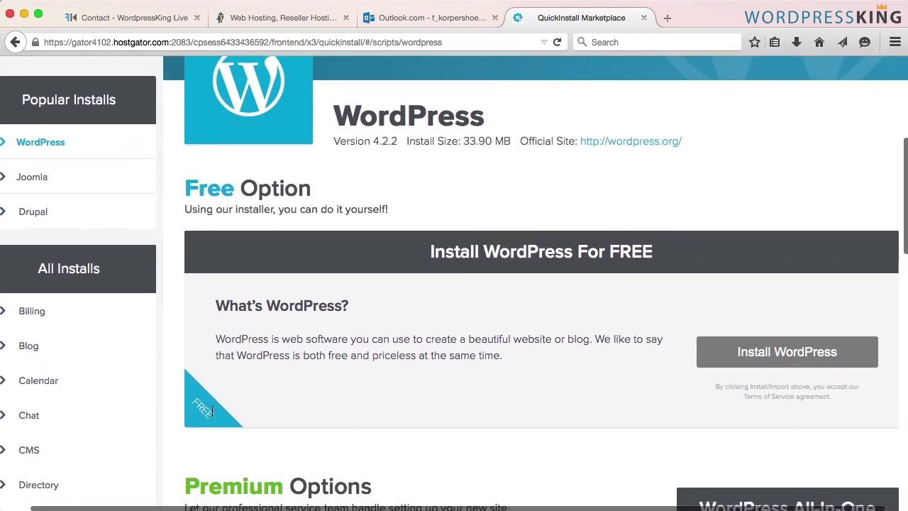
{"action": "left_click", "coordinate": [786, 353]}
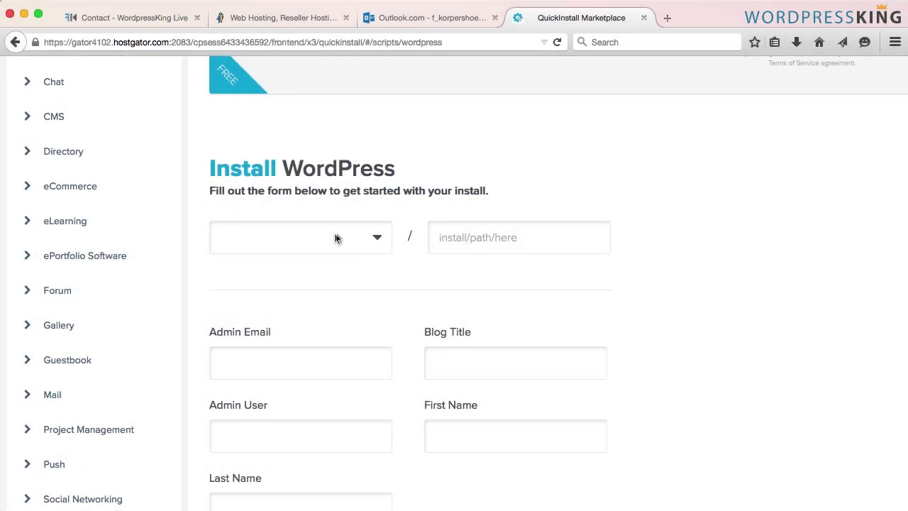
Choose the account's domain as the install location, leaving the install path empty for root
{"action": "left_click", "coordinate": [335, 238]}
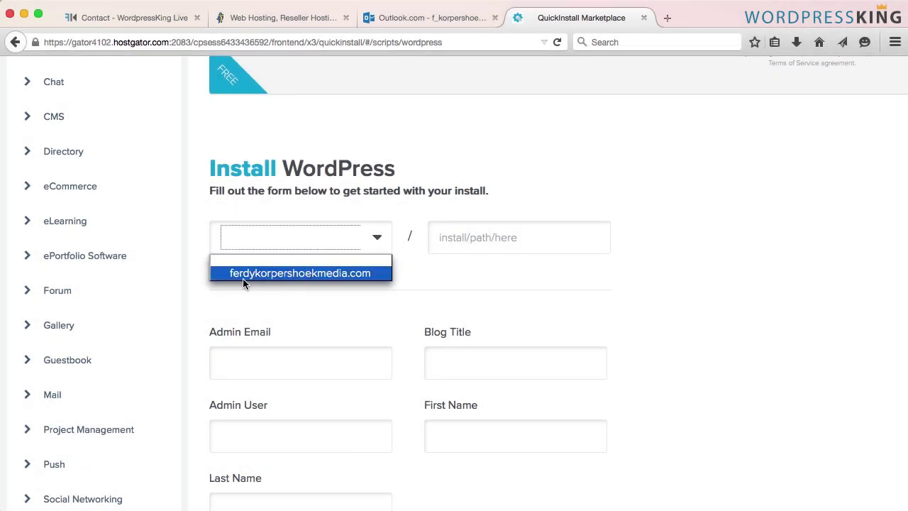
{"action": "left_click", "coordinate": [319, 275]}
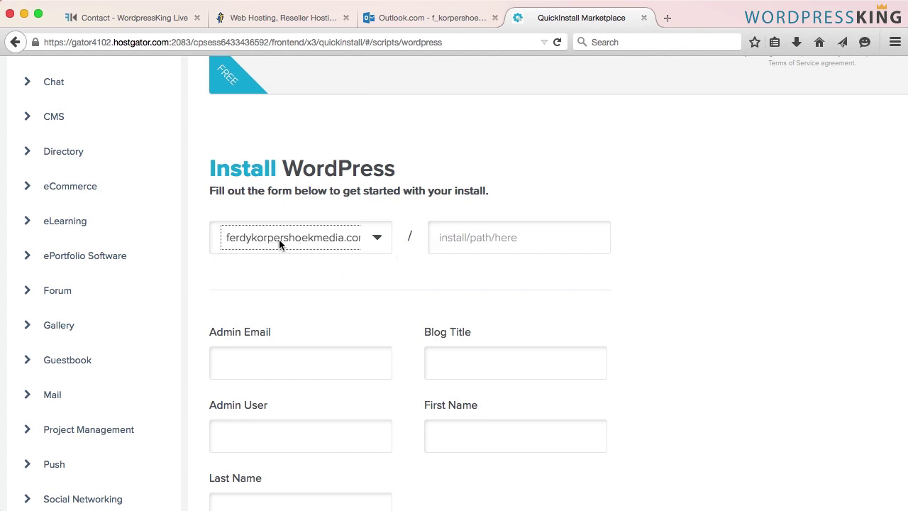
{"action": "left_click", "coordinate": [462, 239]}
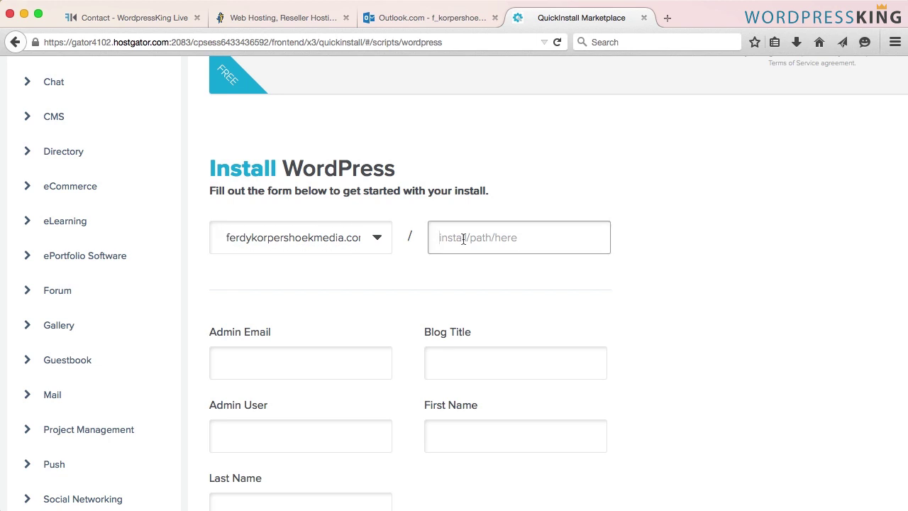
{"action": "type", "text": "tes"}
{"action": "key", "text": "BackSpace"}
{"action": "key", "text": "BackSpace"}
{"action": "key", "text": "BackSpace"}
{"action": "type", "text": "new"}
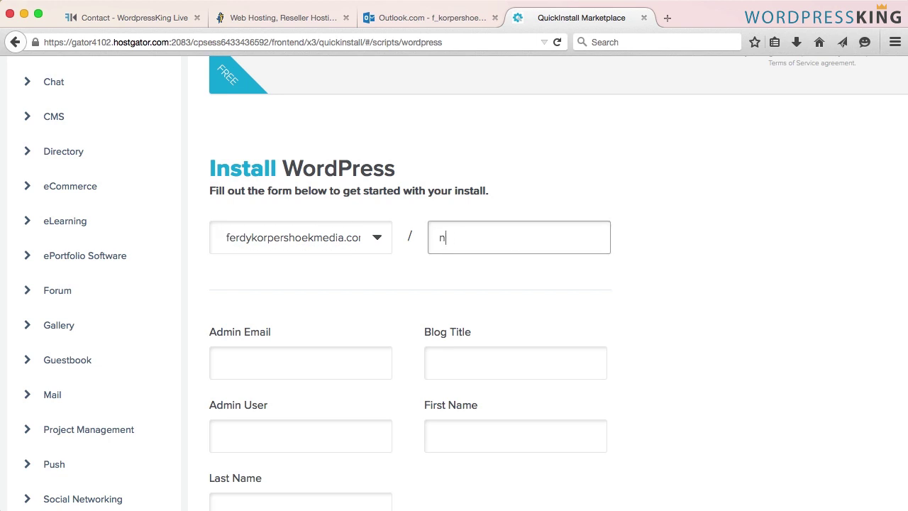
{"action": "key", "text": "BackSpace"}
Fill in the admin email and the blog title
{"action": "left_click", "coordinate": [295, 361]}
{"action": "type", "text": "f_korp"}
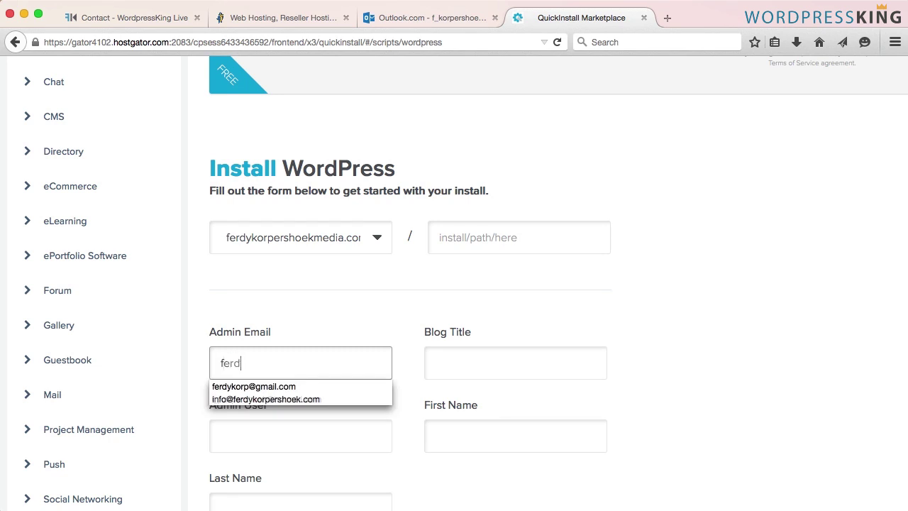
{"action": "key", "text": "Down"}
{"action": "key", "text": "Tab"}
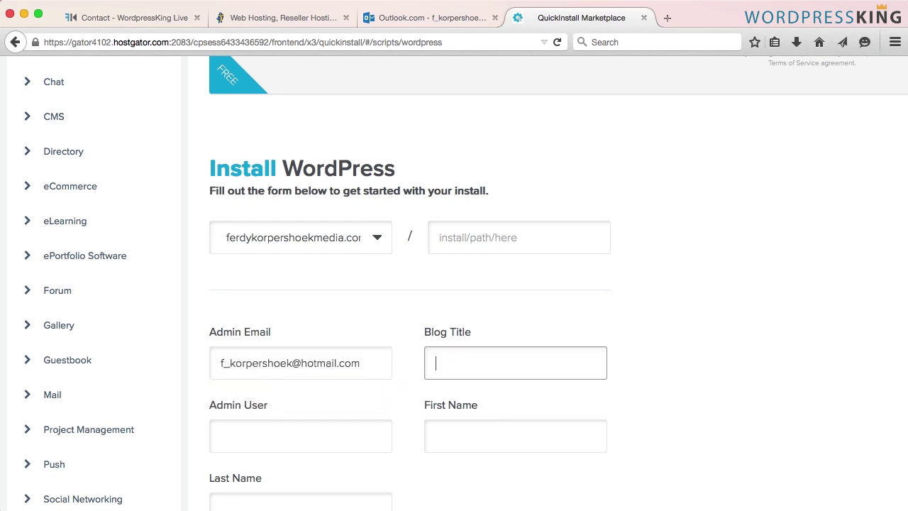
{"action": "type", "text": "Ferdy"}
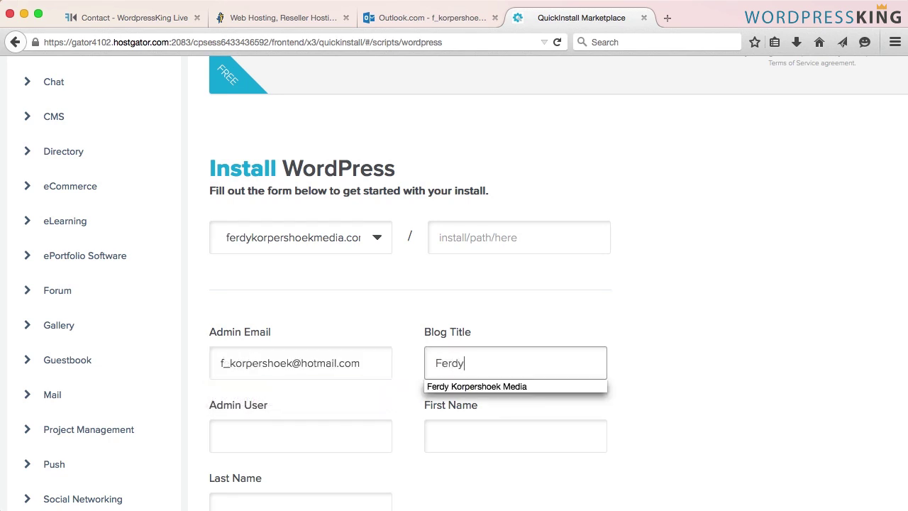
{"action": "type", "text": " Korpershoek Med"}
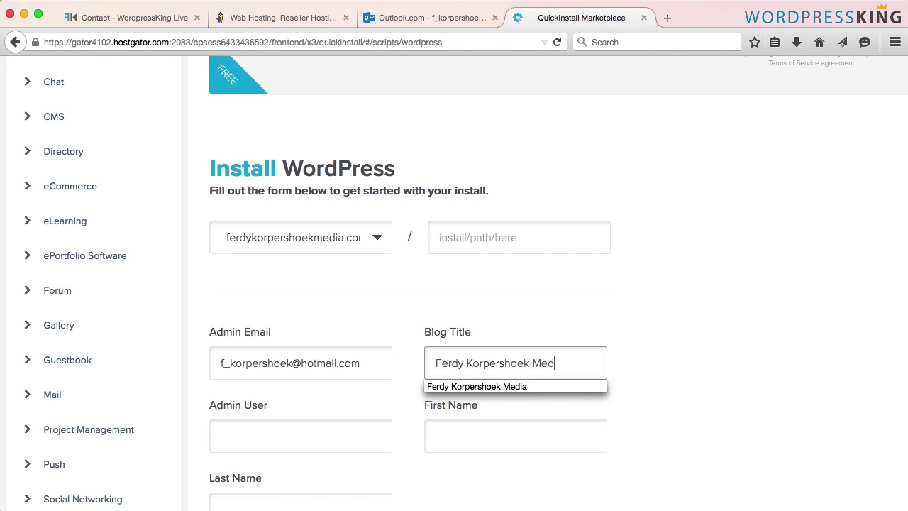
{"action": "type", "text": "ia"}
{"action": "key", "text": "Tab"}
Enter the admin username and first and last name, then start the WordPress installation
{"action": "type", "text": "Ferd"}
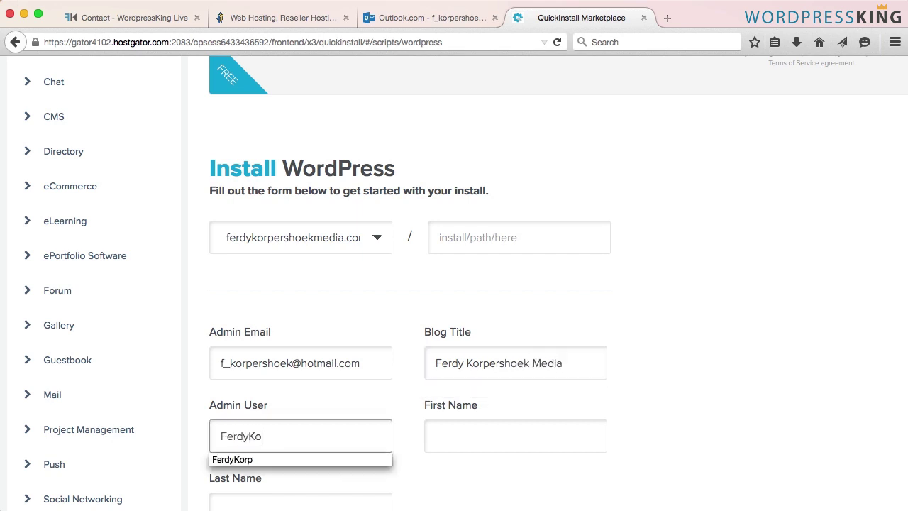
{"action": "type", "text": "yKorp"}
{"action": "key", "text": "Tab"}
{"action": "type", "text": "F"}
{"action": "key", "text": "Tab"}
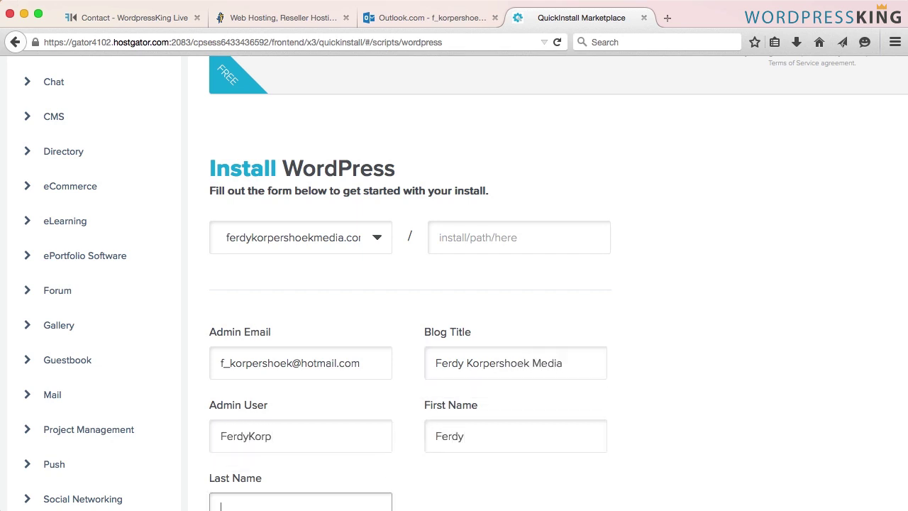
{"action": "type", "text": "Korpershoek"}
{"action": "scroll", "coordinate": [454, 284], "scroll_direction": "down", "scroll_amount": 2}
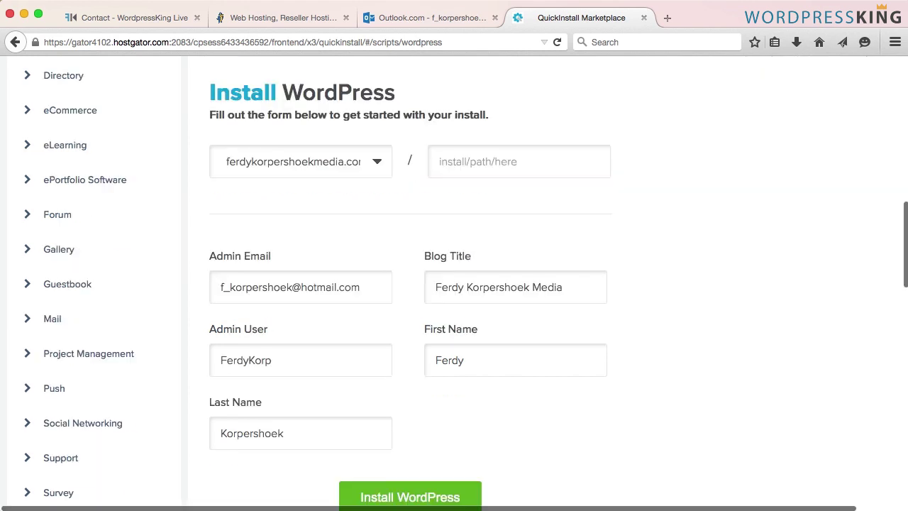
{"action": "scroll", "coordinate": [362, 319], "scroll_direction": "down", "scroll_amount": 3}
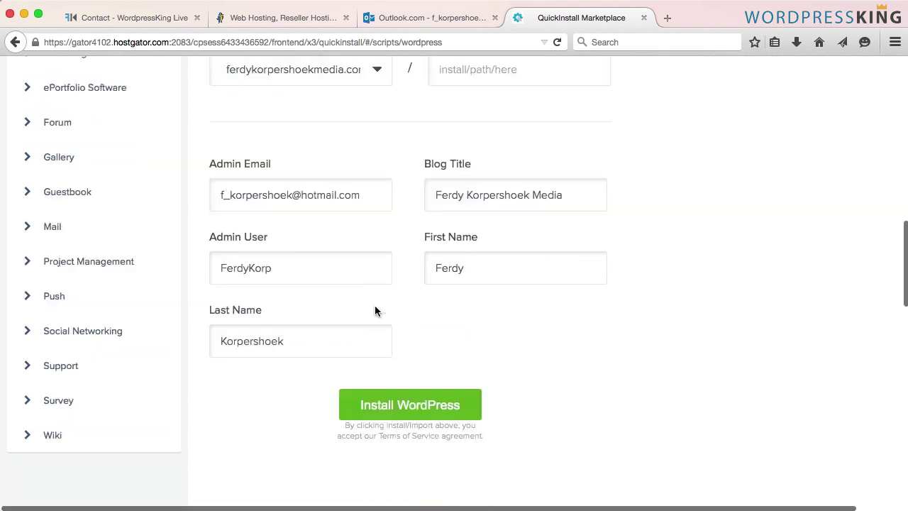
{"action": "left_click", "coordinate": [404, 392]}
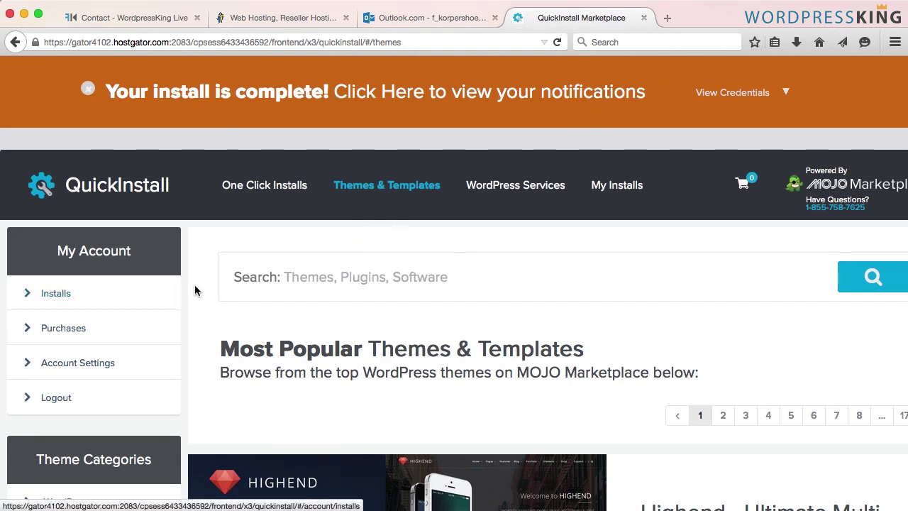
Open the new WordPress install's site link from My Installs in a new tab
{"action": "left_click", "coordinate": [614, 186]}
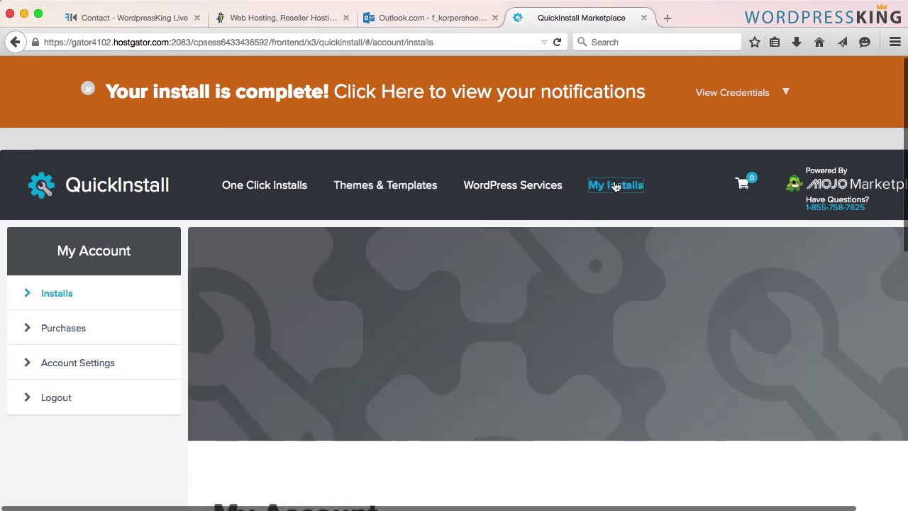
{"action": "scroll", "coordinate": [568, 275], "scroll_direction": "down", "scroll_amount": 1}
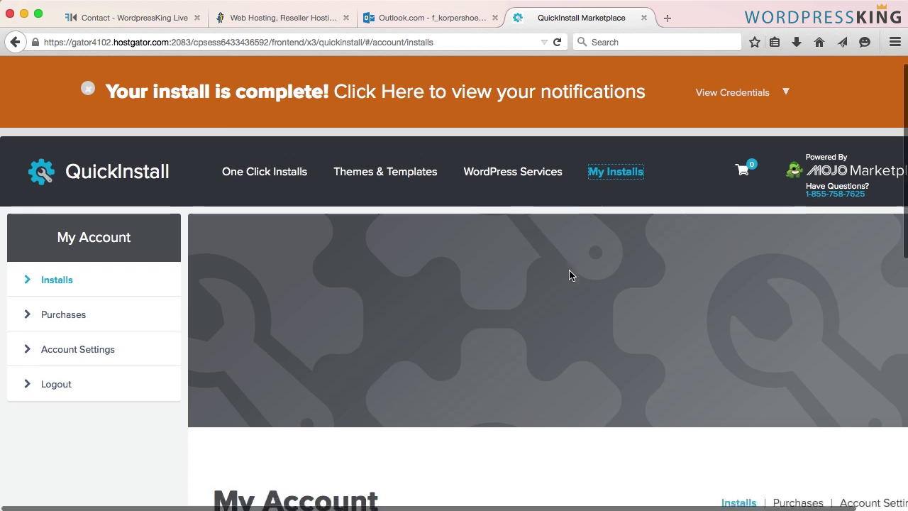
{"action": "scroll", "coordinate": [569, 270], "scroll_direction": "down", "scroll_amount": 4}
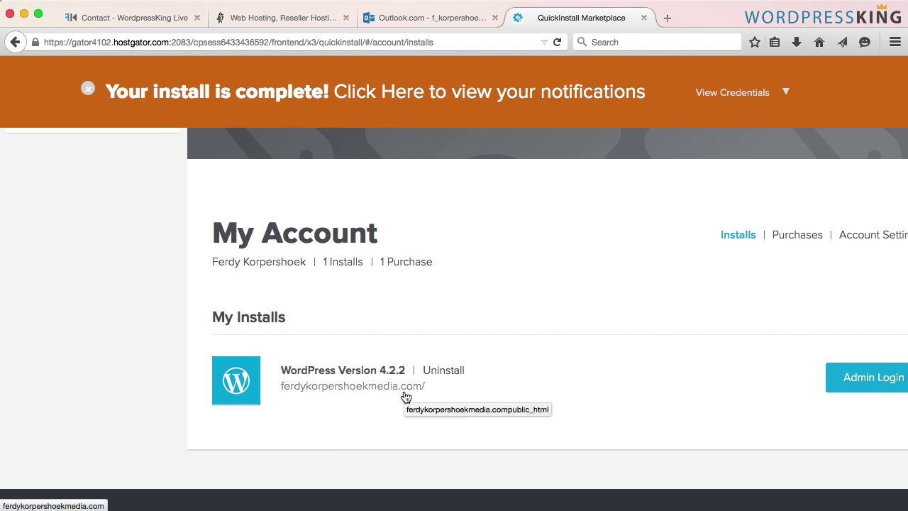
{"action": "left_click", "coordinate": [859, 383]}
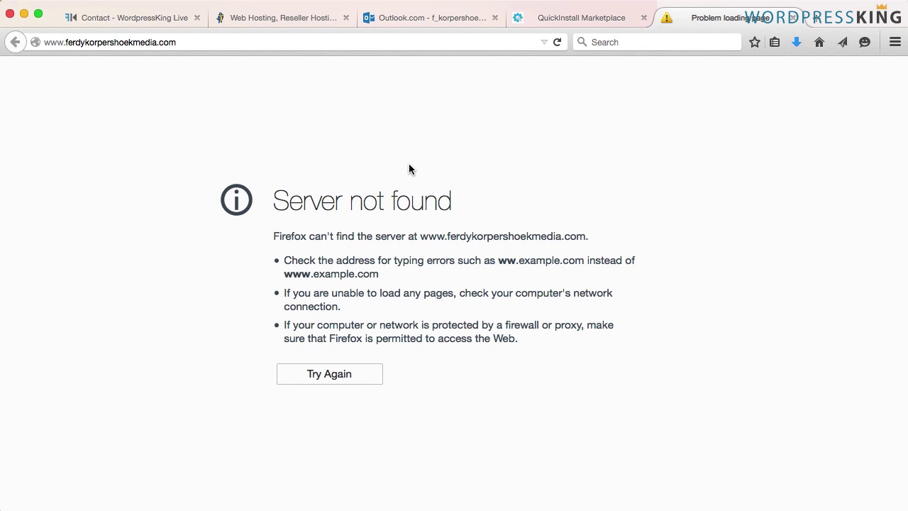
Reload the new site until its WordPress login page appears, then switch to Outlook.com
{"action": "left_click", "coordinate": [161, 41]}
{"action": "left_click", "coordinate": [154, 121]}
{"action": "key", "text": "super+r"}
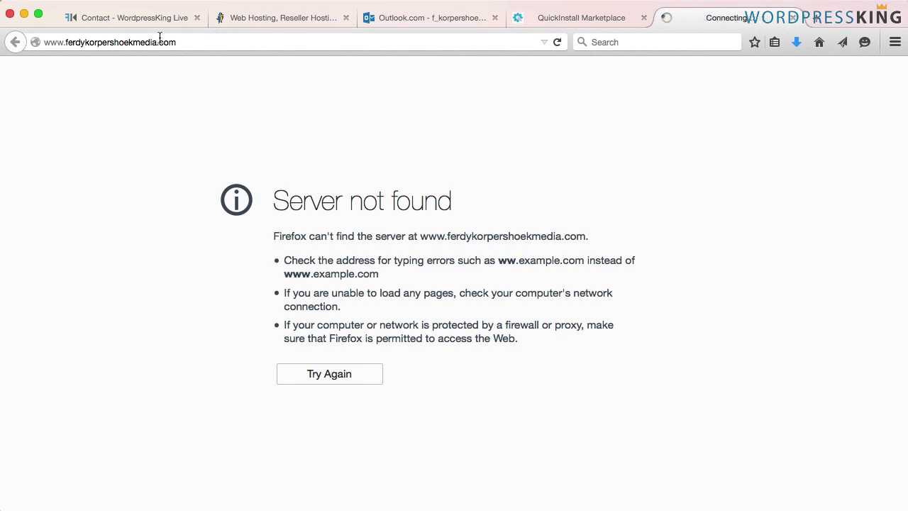
{"action": "left_click", "coordinate": [159, 39]}
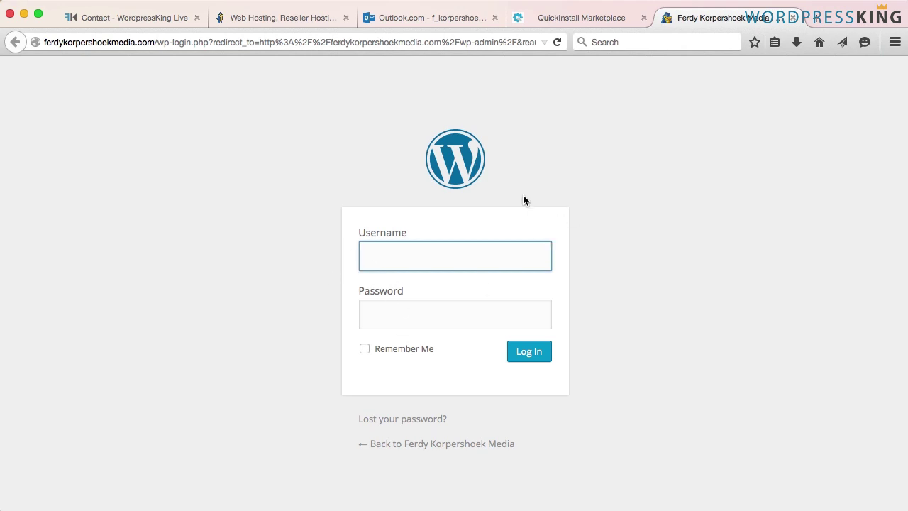
{"action": "left_click", "coordinate": [571, 217]}
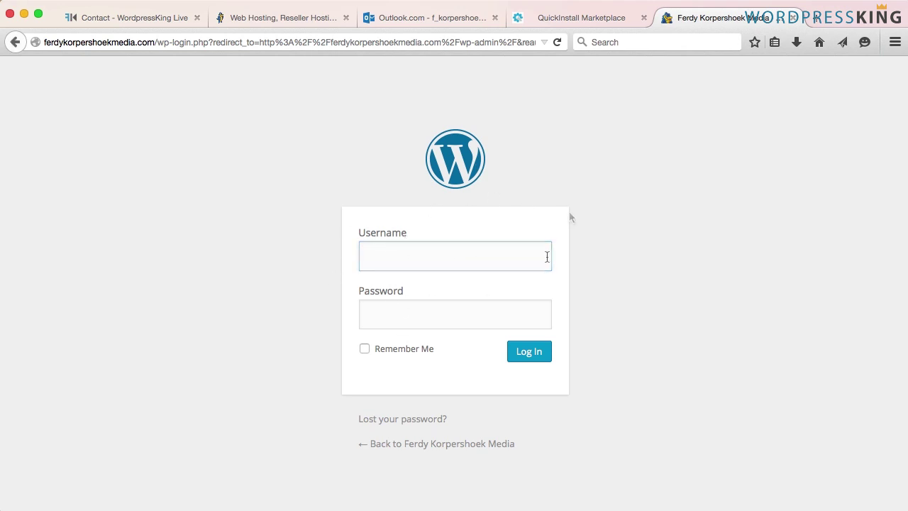
{"action": "left_click", "coordinate": [444, 22]}
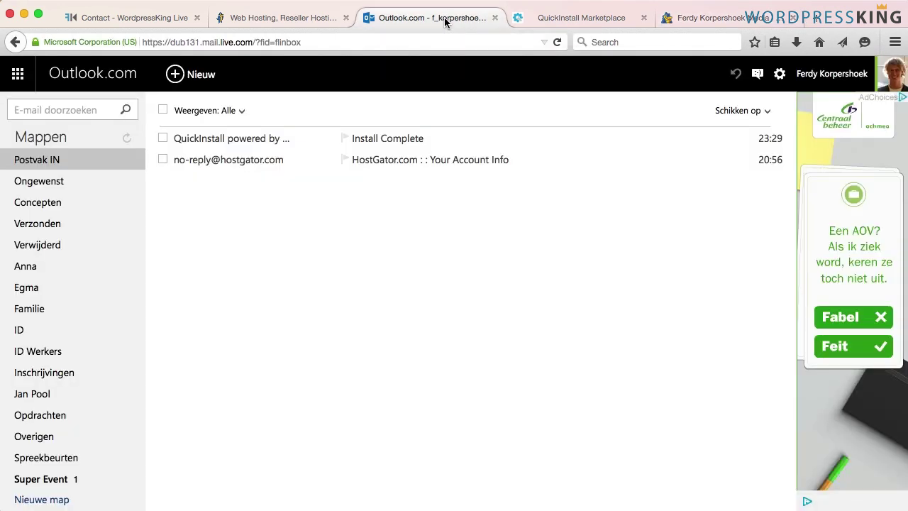
Open the Install Complete email and copy its admin username into the WordPress login form
{"action": "left_click", "coordinate": [229, 144]}
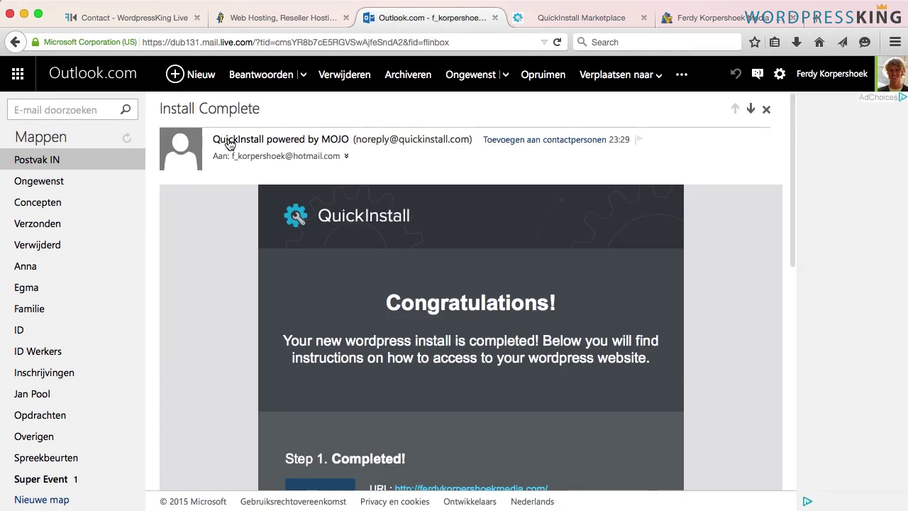
{"action": "scroll", "coordinate": [449, 283], "scroll_direction": "down", "scroll_amount": 2}
{"action": "scroll", "coordinate": [450, 284], "scroll_direction": "down", "scroll_amount": 1}
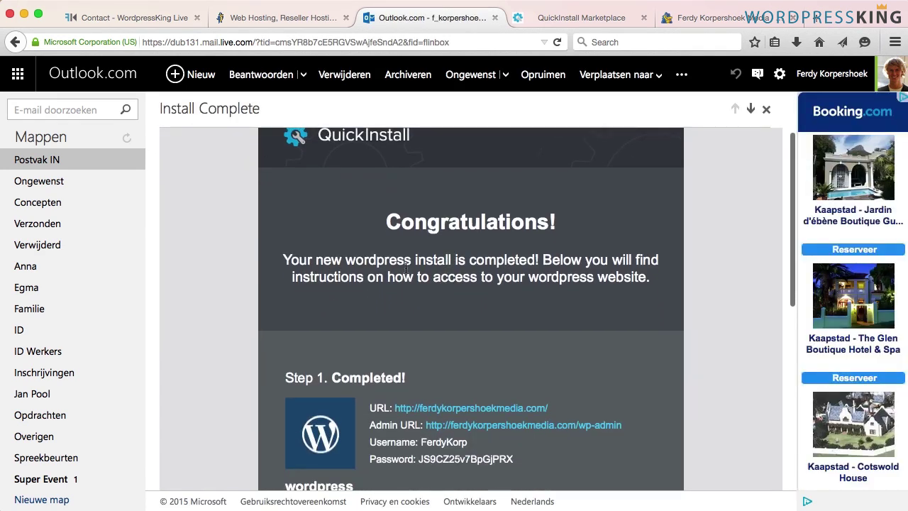
{"action": "scroll", "coordinate": [543, 261], "scroll_direction": "down", "scroll_amount": 1}
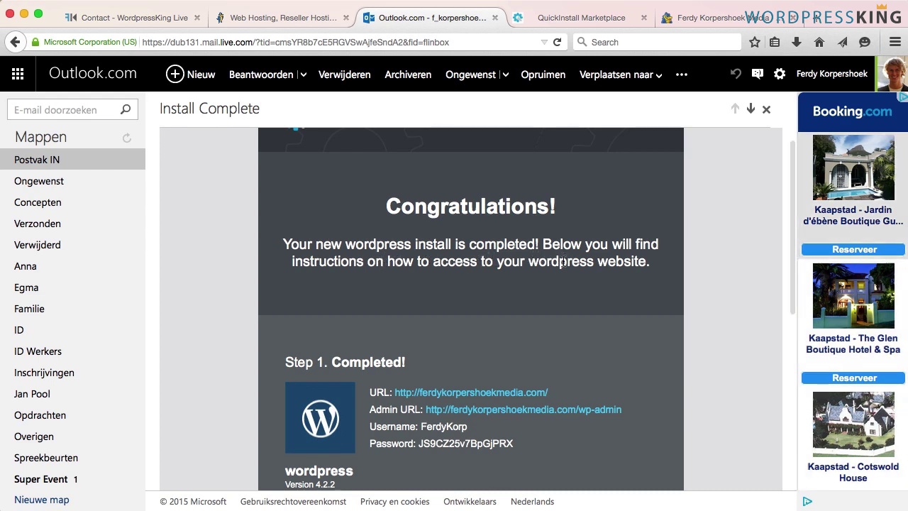
{"action": "scroll", "coordinate": [560, 261], "scroll_direction": "down", "scroll_amount": 4}
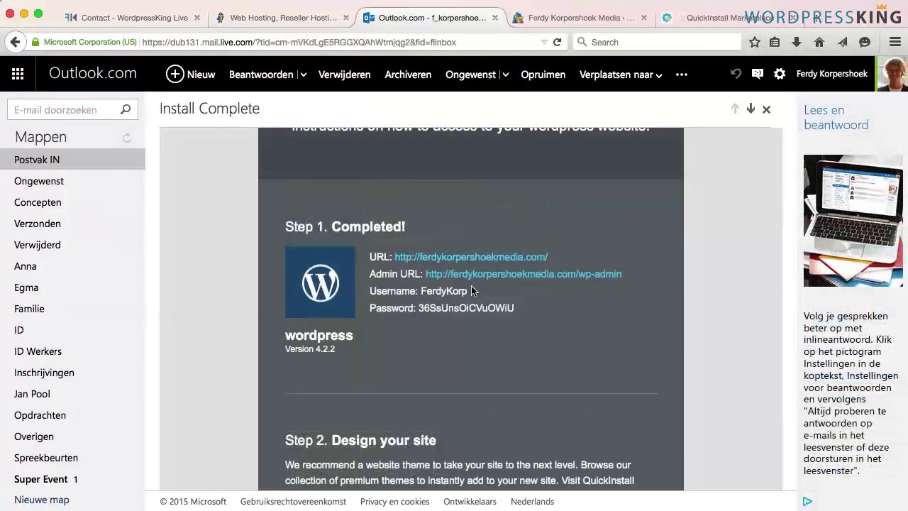
{"action": "left_click_drag", "start_coordinate": [469, 291], "coordinate": [427, 294]}
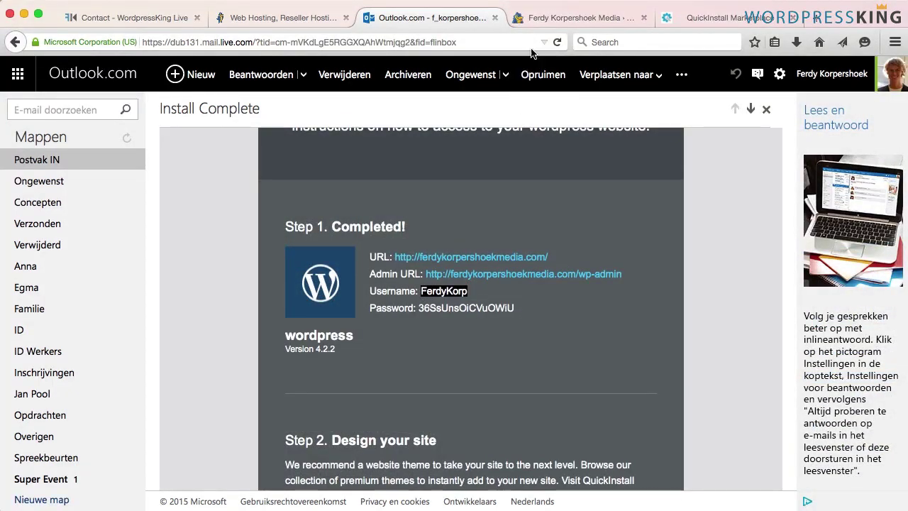
{"action": "right_click", "coordinate": [455, 296]}
{"action": "left_click", "coordinate": [459, 310]}
{"action": "left_click", "coordinate": [542, 17]}
{"action": "right_click", "coordinate": [393, 244]}
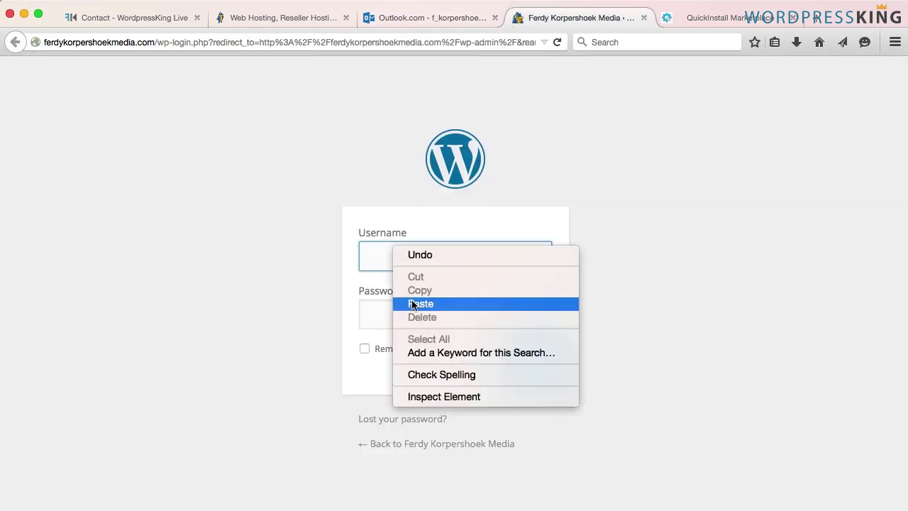
{"action": "left_click", "coordinate": [411, 302]}
Copy the emailed admin password into the WordPress Password field and log in
{"action": "left_click", "coordinate": [442, 18]}
{"action": "left_click", "coordinate": [501, 316]}
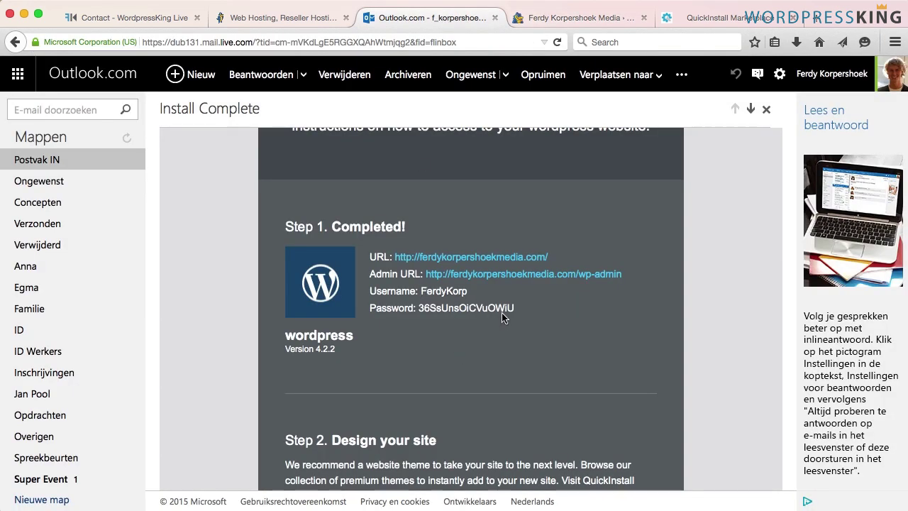
{"action": "left_click_drag", "start_coordinate": [515, 309], "coordinate": [423, 309]}
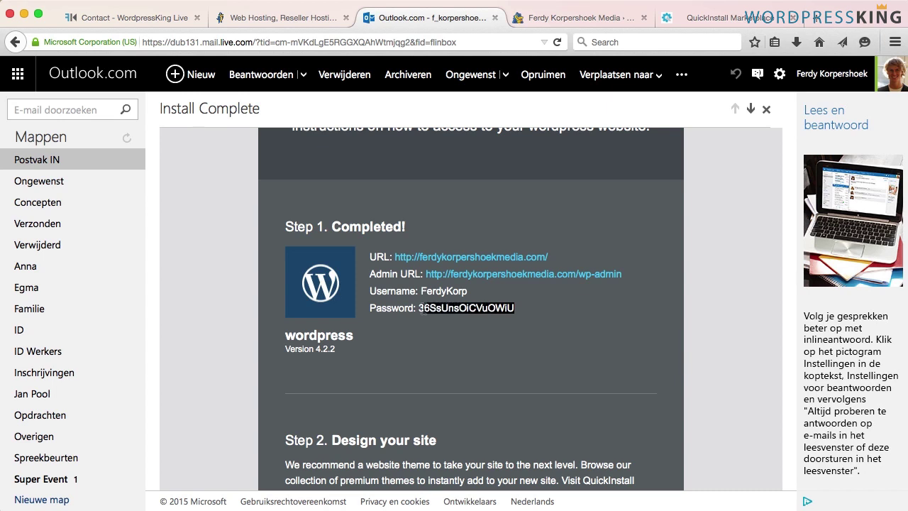
{"action": "right_click", "coordinate": [432, 308]}
{"action": "left_click", "coordinate": [454, 319]}
{"action": "left_click", "coordinate": [567, 18]}
{"action": "left_click", "coordinate": [393, 312]}
{"action": "right_click", "coordinate": [397, 314]}
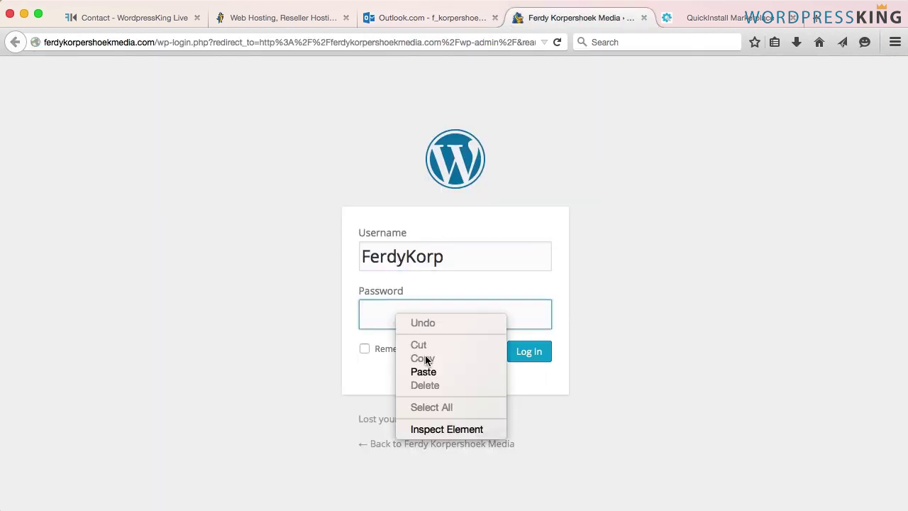
{"action": "left_click", "coordinate": [425, 371]}
{"action": "left_click", "coordinate": [529, 354]}
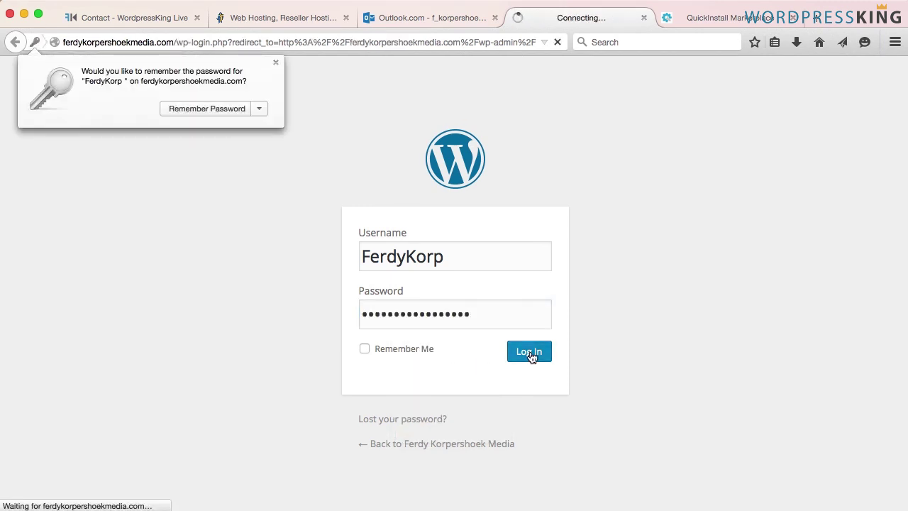
Save the login password in the browser, view the live site, then return to the Dashboard
{"action": "left_click", "coordinate": [212, 112]}
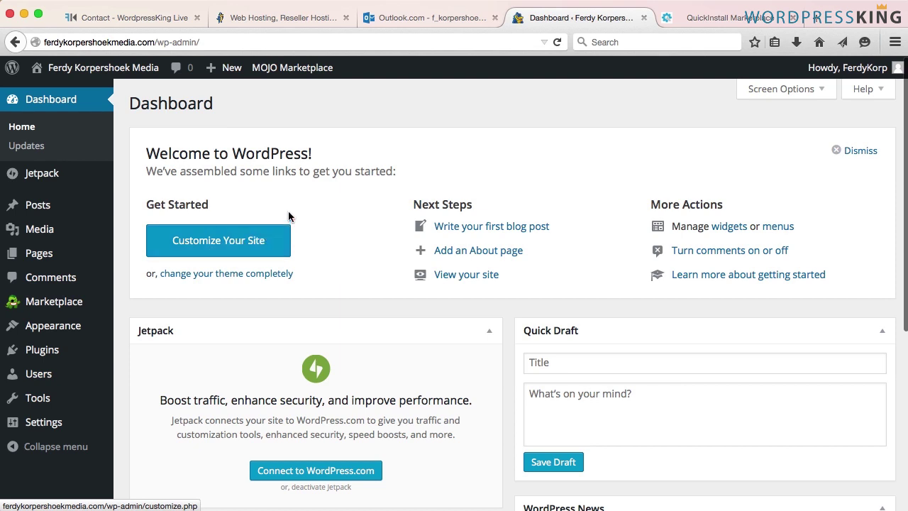
{"action": "left_click", "coordinate": [112, 69]}
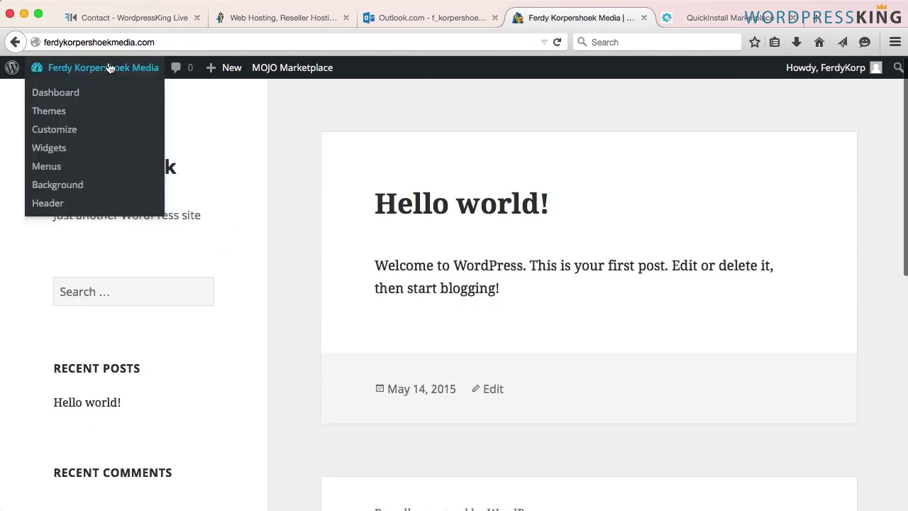
{"action": "left_click", "coordinate": [108, 72]}
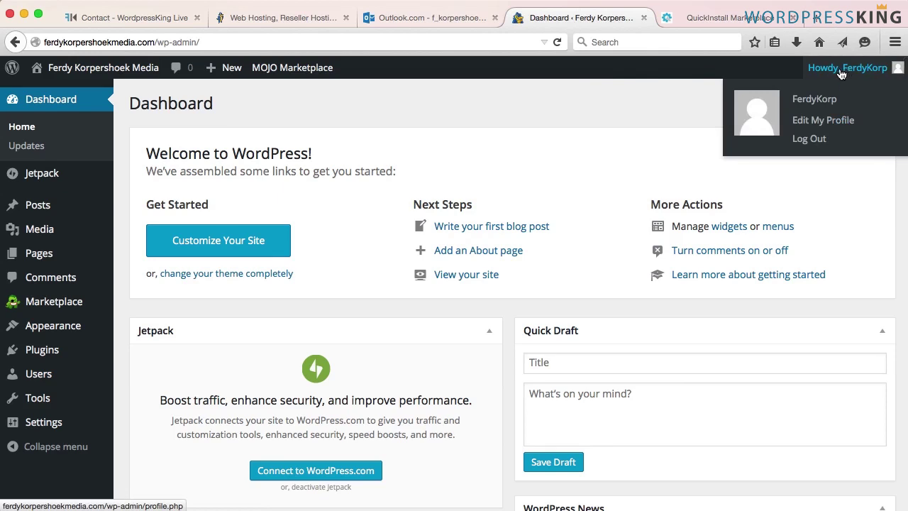
Close the Contact, web hosting, Outlook mail and QuickInstall Marketplace browser tabs
{"action": "mouse_move", "coordinate": [120, 76]}
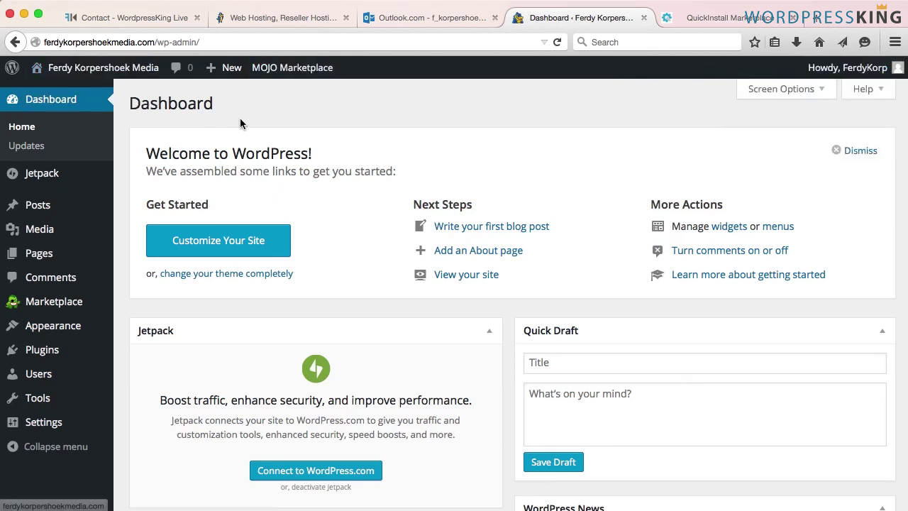
{"action": "left_click", "coordinate": [197, 17]}
{"action": "left_click", "coordinate": [197, 17]}
{"action": "left_click", "coordinate": [199, 17]}
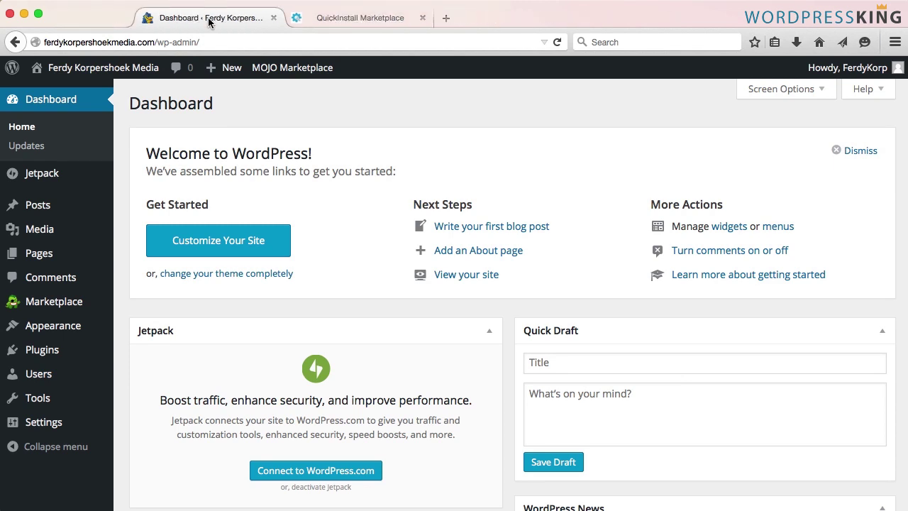
{"action": "left_click", "coordinate": [340, 20]}
{"action": "left_click", "coordinate": [345, 18]}
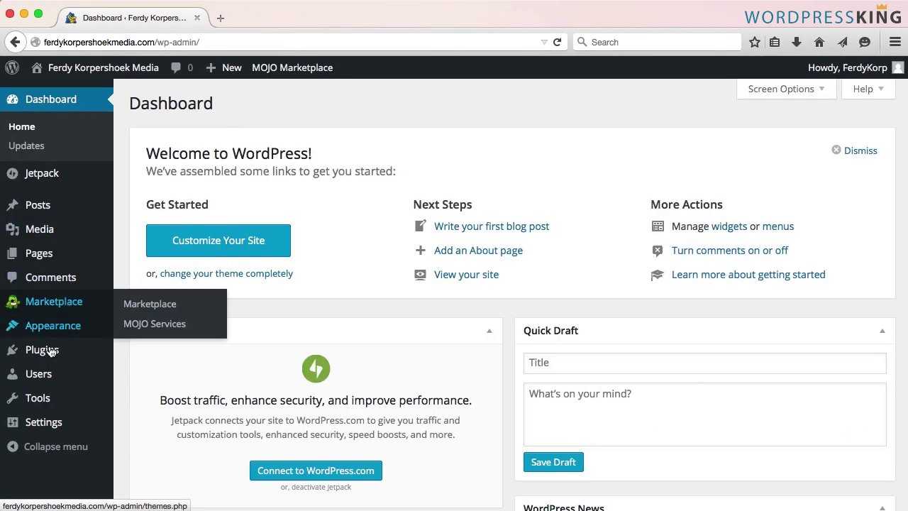
In the admin user's profile, set 'Display name publicly as' to the full first and last name
{"action": "mouse_move", "coordinate": [39, 377]}
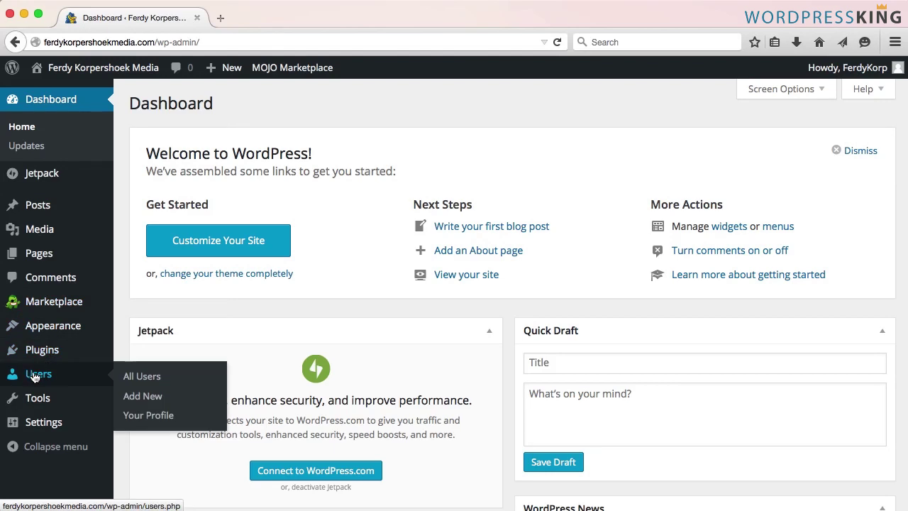
{"action": "left_click", "coordinate": [149, 382]}
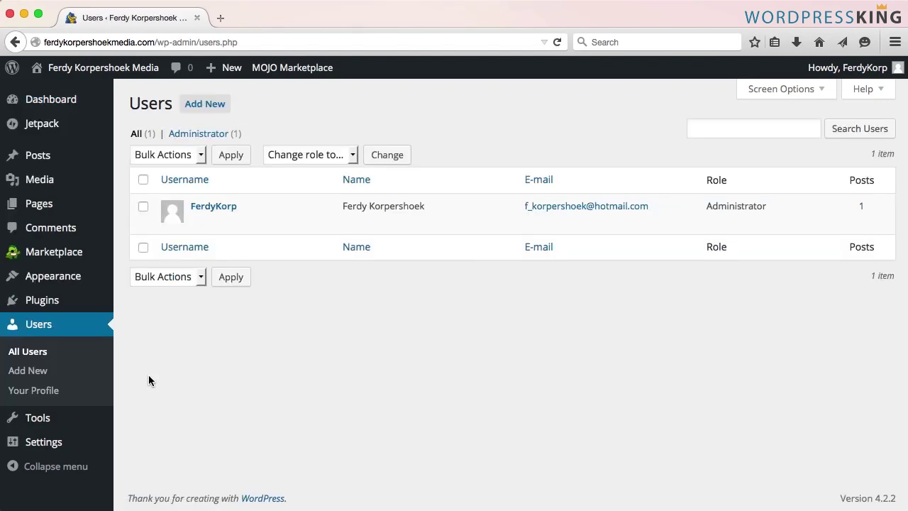
{"action": "left_click", "coordinate": [214, 210]}
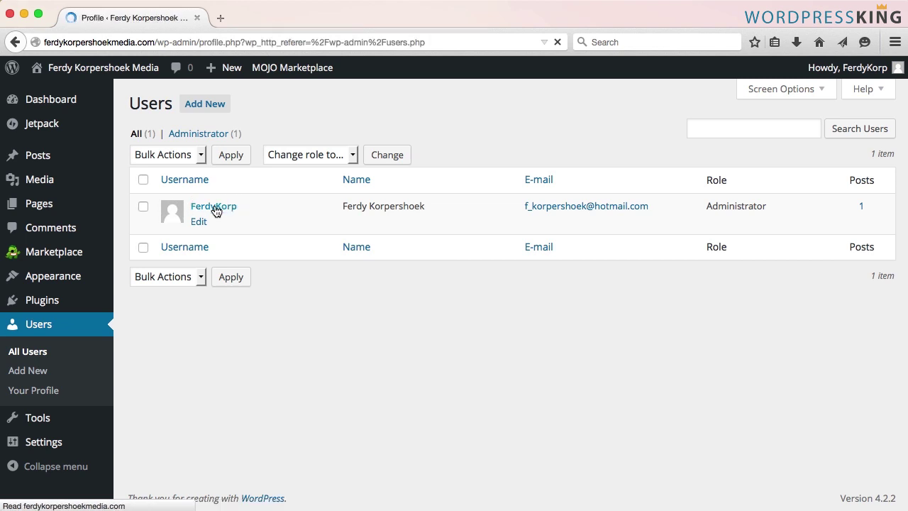
{"action": "scroll", "coordinate": [273, 248], "scroll_direction": "down", "scroll_amount": 1}
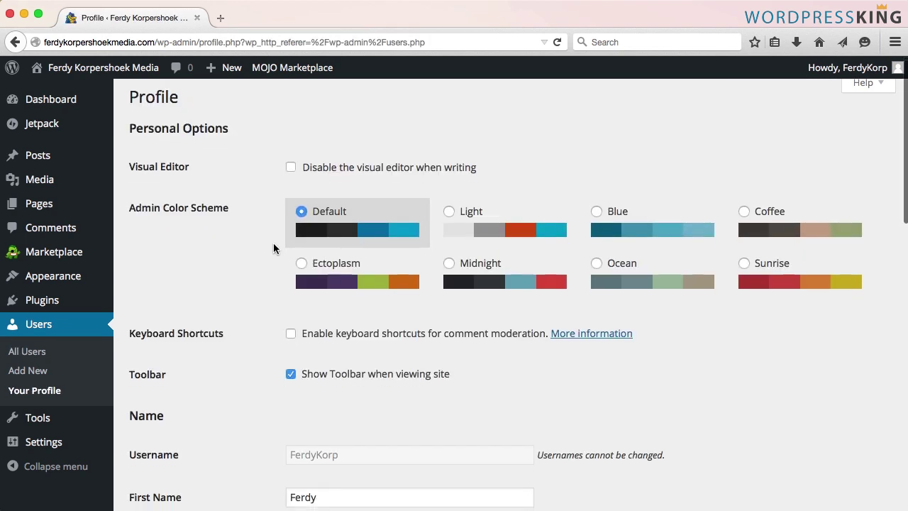
{"action": "scroll", "coordinate": [273, 248], "scroll_direction": "down", "scroll_amount": 5}
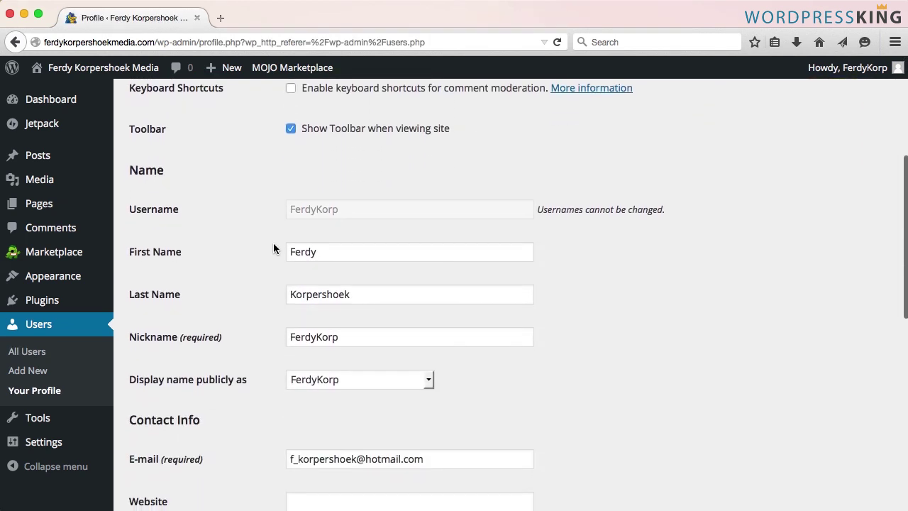
{"action": "scroll", "coordinate": [308, 257], "scroll_direction": "down", "scroll_amount": 2}
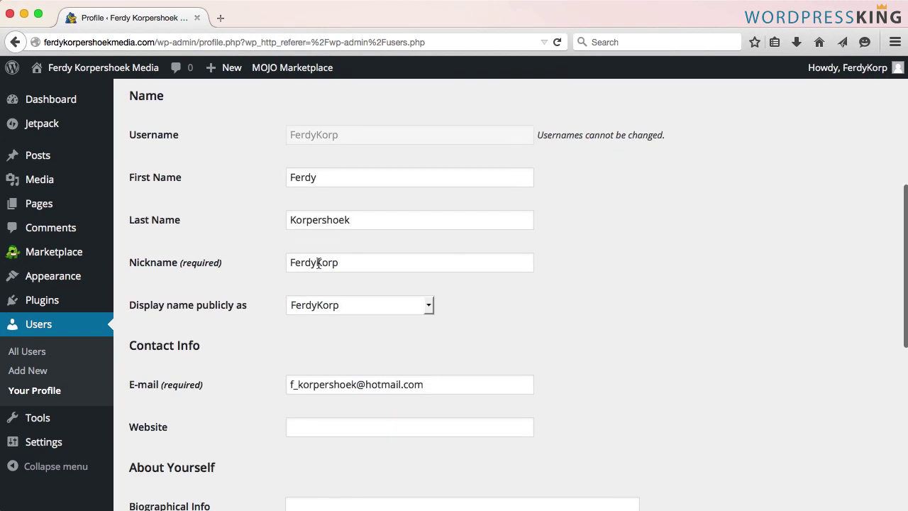
{"action": "scroll", "coordinate": [315, 263], "scroll_direction": "down", "scroll_amount": 2}
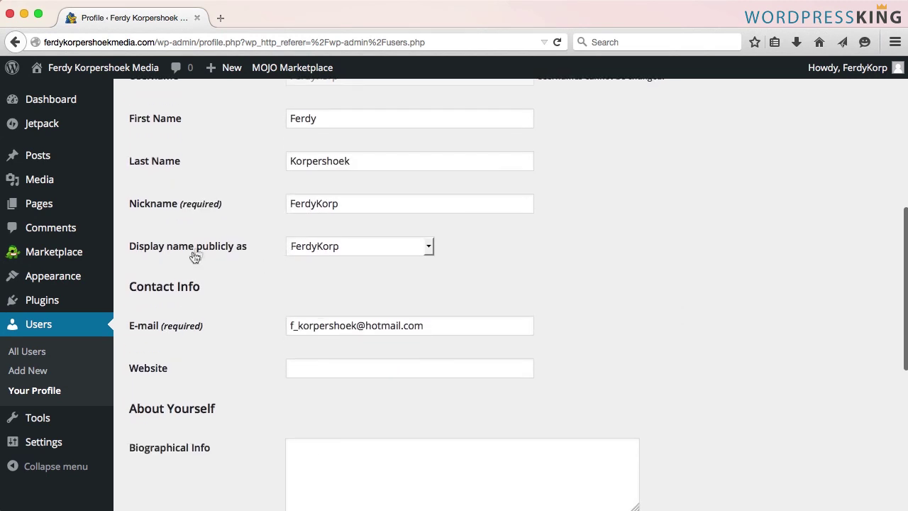
{"action": "left_click", "coordinate": [316, 248]}
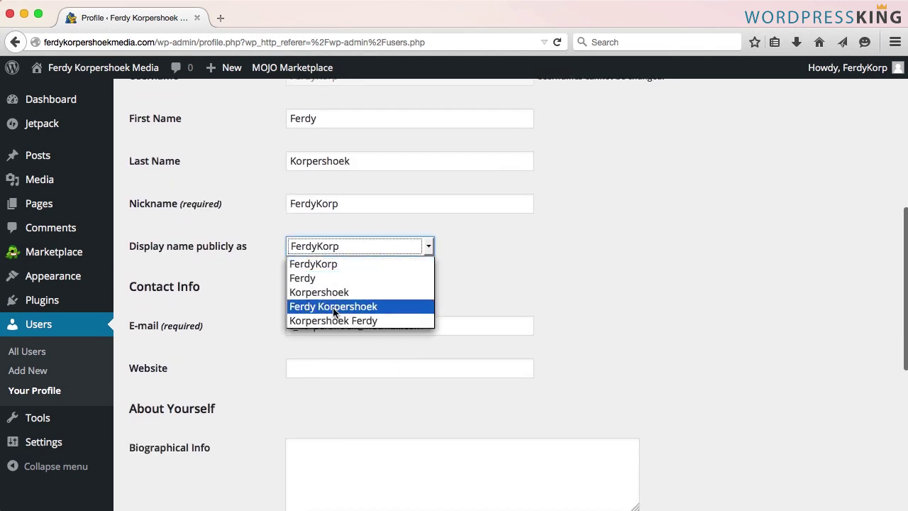
{"action": "left_click", "coordinate": [356, 306]}
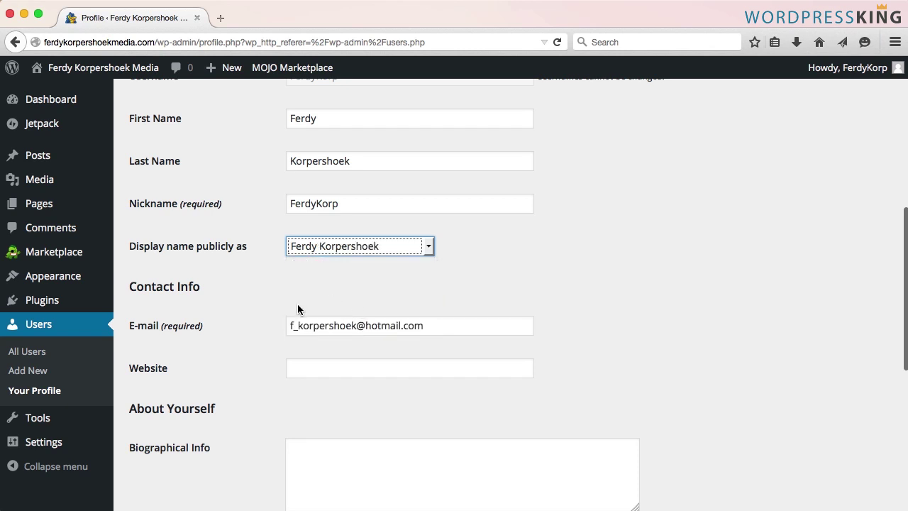
Enter a new password, repeat it, and save with Update Profile
{"action": "scroll", "coordinate": [298, 309], "scroll_direction": "down", "scroll_amount": 10}
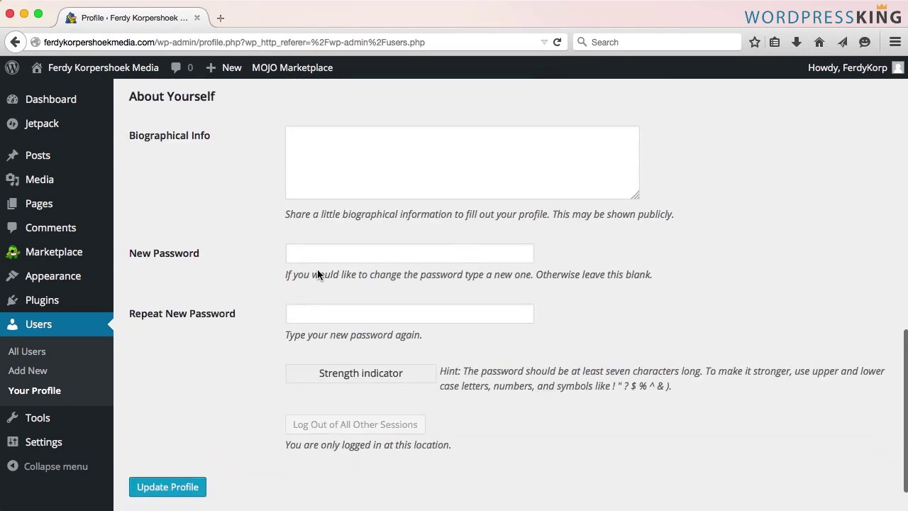
{"action": "left_click", "coordinate": [321, 255]}
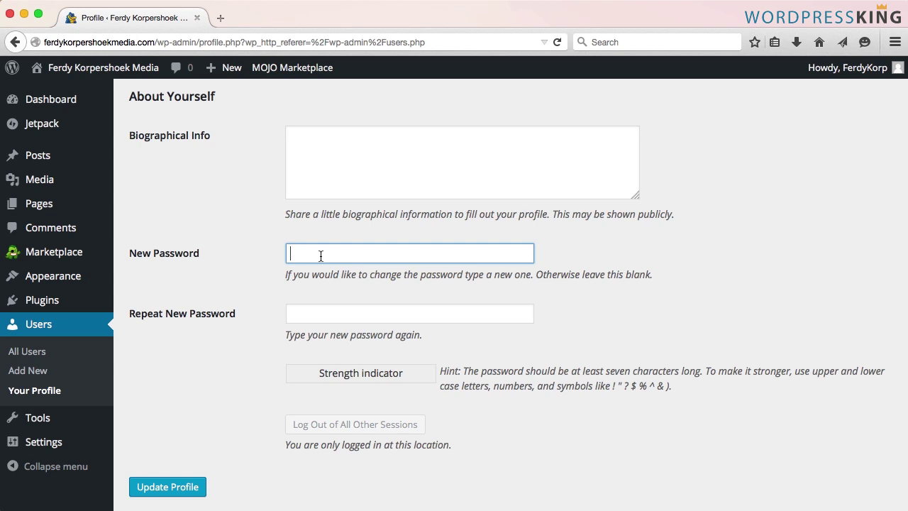
{"action": "type", "text": "••"}
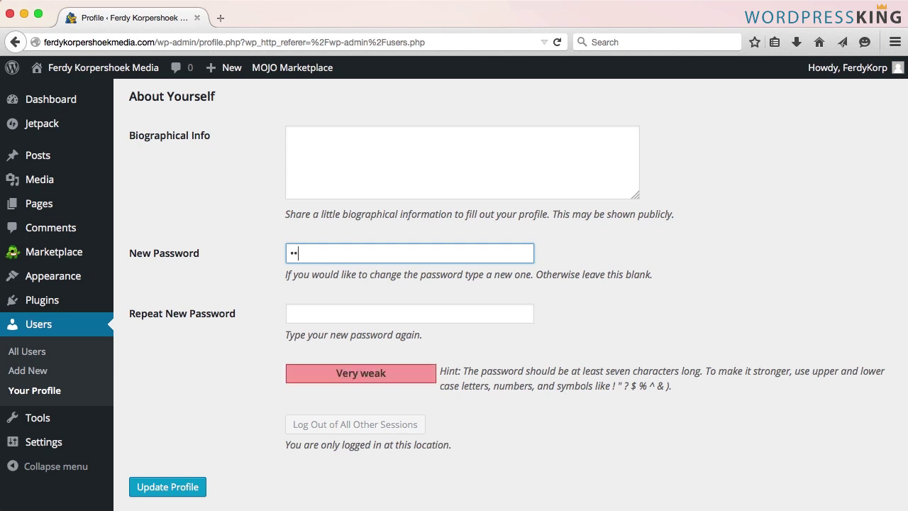
{"action": "key", "text": "Tab"}
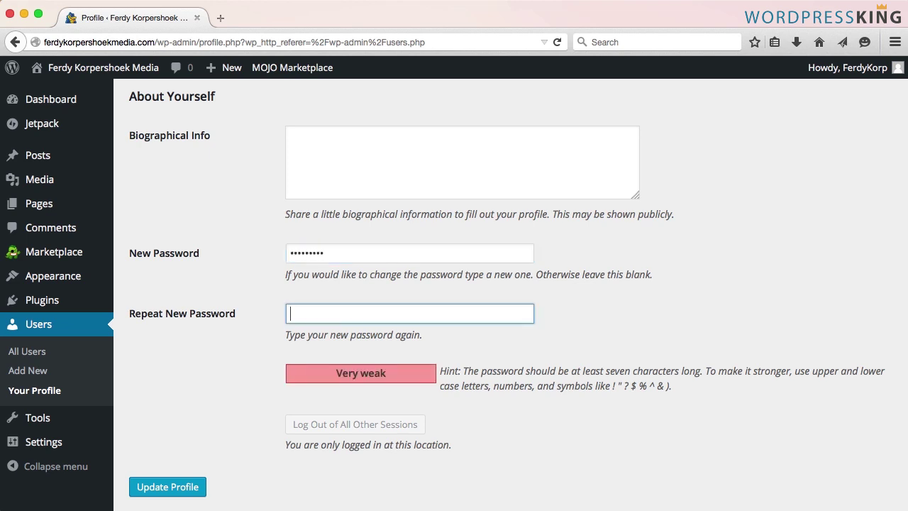
{"action": "type", "text": "•••••••••"}
{"action": "left_click", "coordinate": [337, 370]}
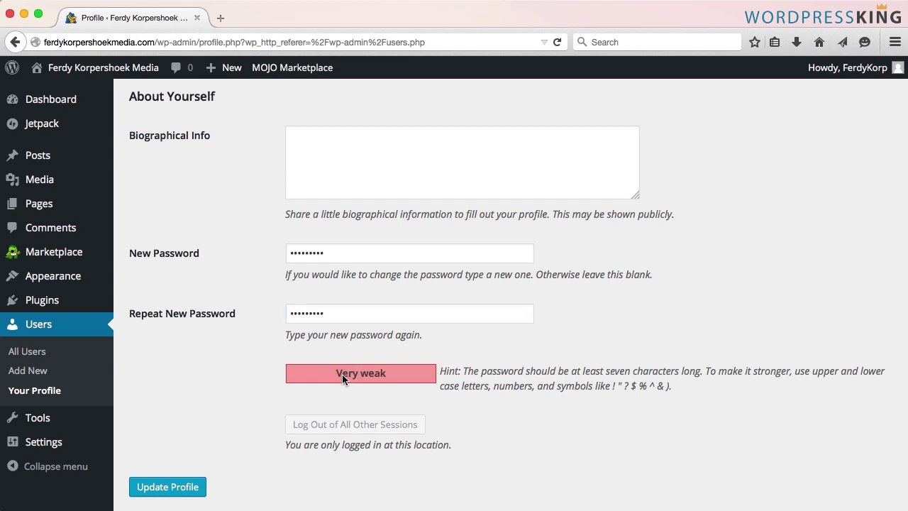
{"action": "scroll", "coordinate": [259, 378], "scroll_direction": "down", "scroll_amount": 2}
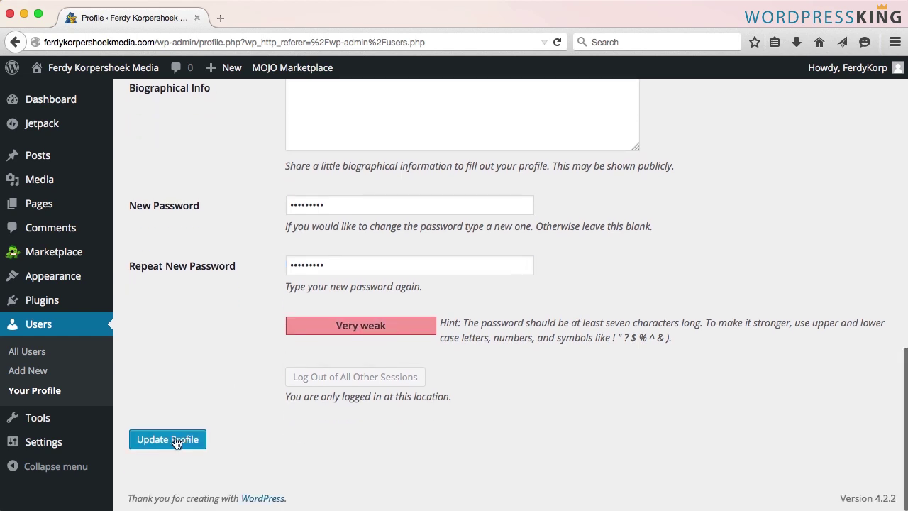
{"action": "left_click", "coordinate": [172, 441]}
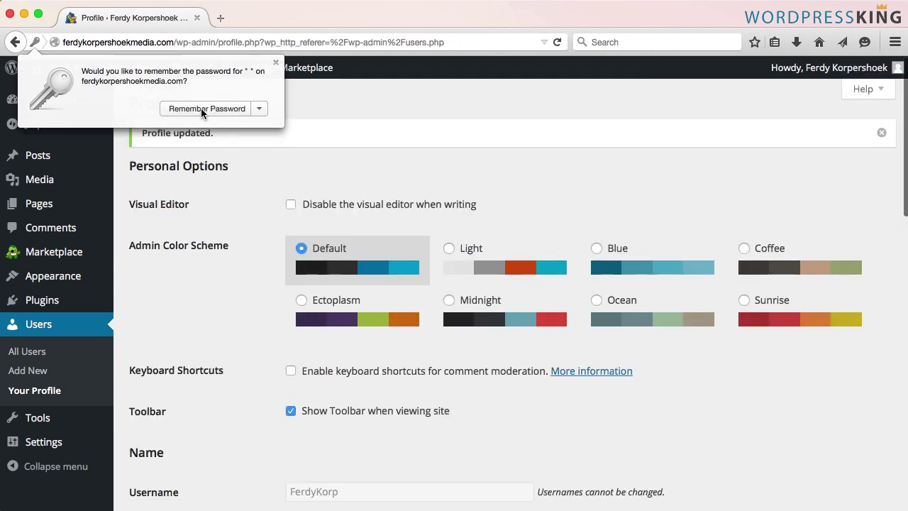
Save the new password in the browser and log out of WordPress
{"action": "left_click", "coordinate": [194, 108]}
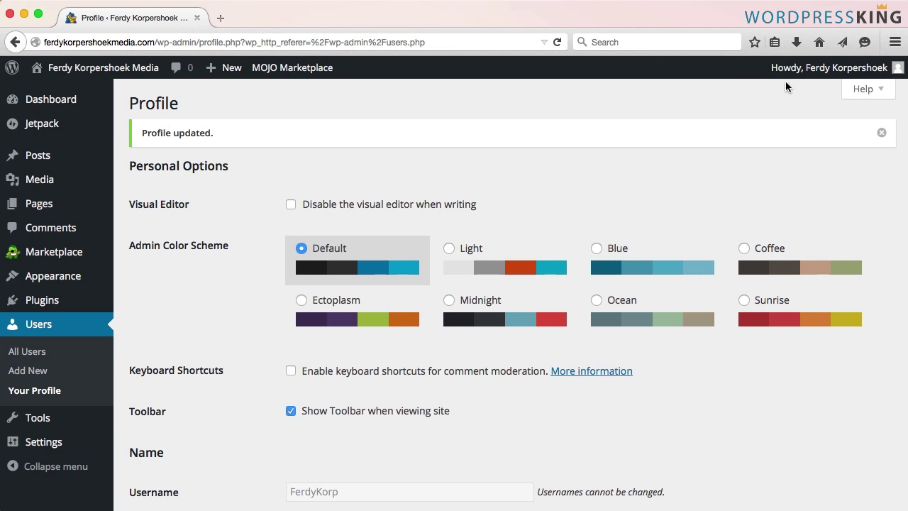
{"action": "mouse_move", "coordinate": [808, 69]}
{"action": "left_click", "coordinate": [807, 152]}
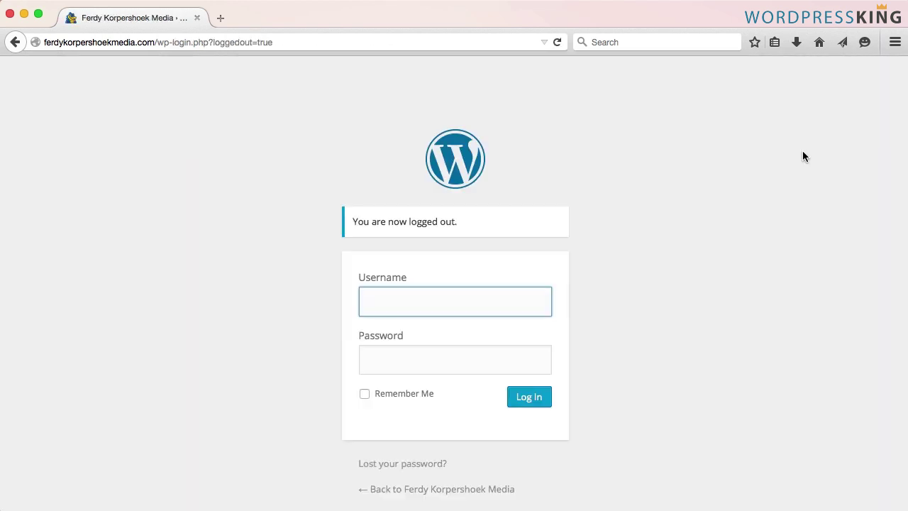
Log back in with the admin username and new password, with Remember Me ticked
{"action": "type", "text": "FerdyKorp"}
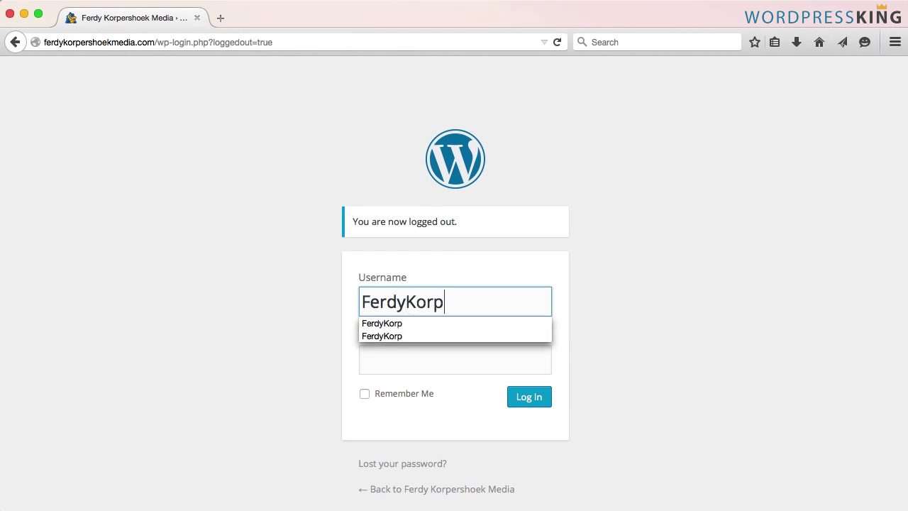
{"action": "key", "text": "Tab"}
{"action": "key", "text": "super+a"}
{"action": "key", "text": "BackSpace"}
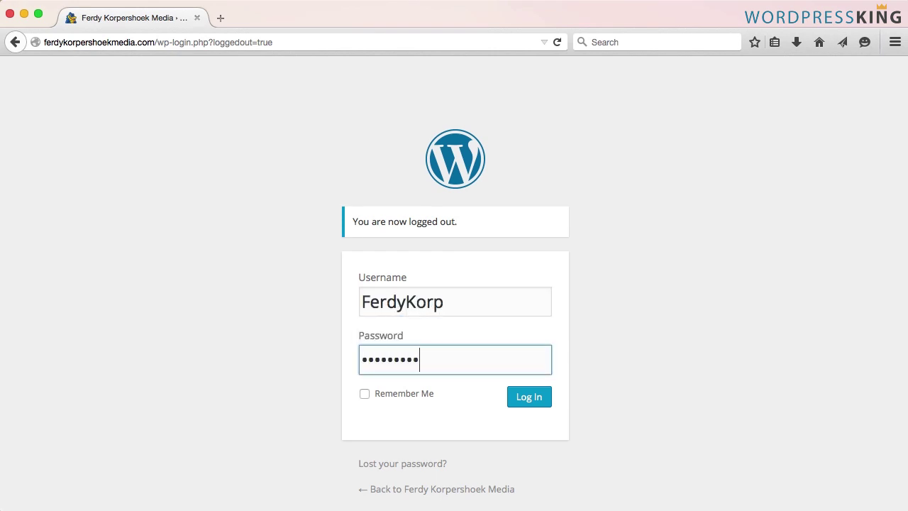
{"action": "left_click", "coordinate": [364, 395]}
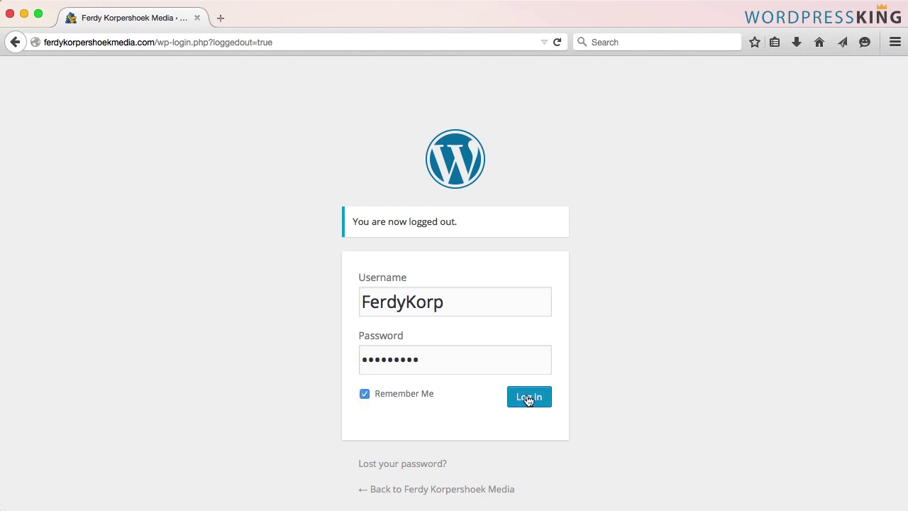
{"action": "left_click", "coordinate": [535, 404]}
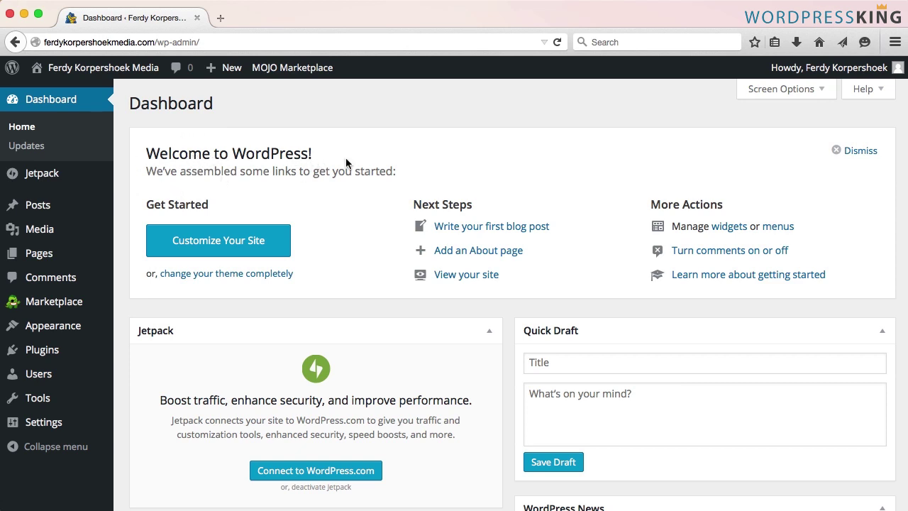
Dismiss Welcome, collapse all dashboard panels, drag Quick Draft below Activity, then go to Plugins
{"action": "left_click", "coordinate": [856, 150]}
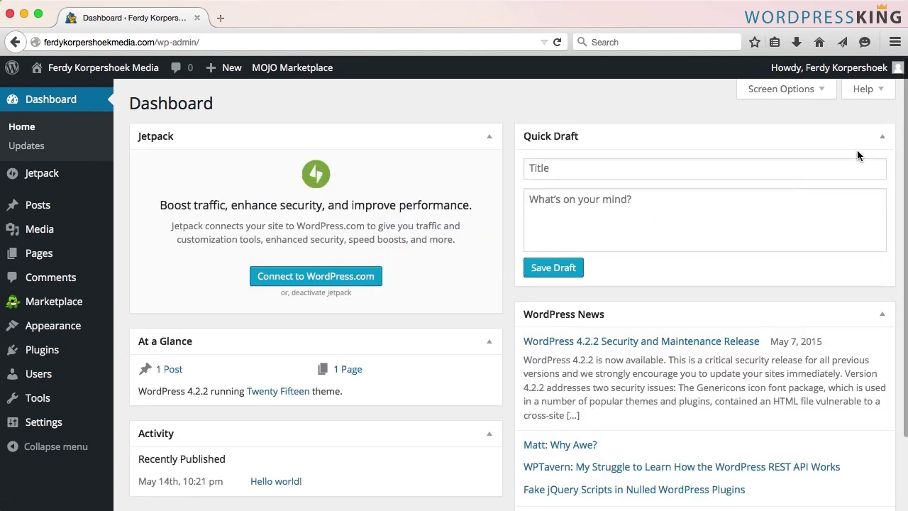
{"action": "left_click", "coordinate": [489, 137]}
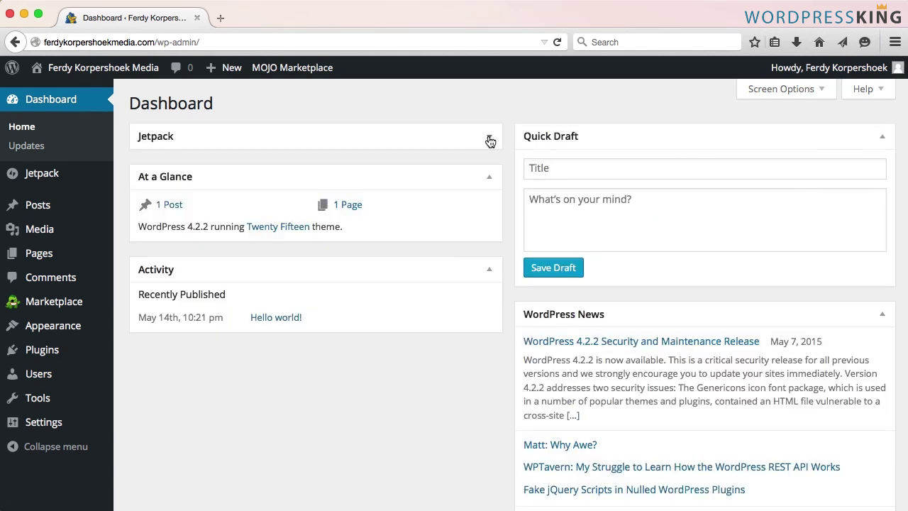
{"action": "left_click", "coordinate": [489, 178]}
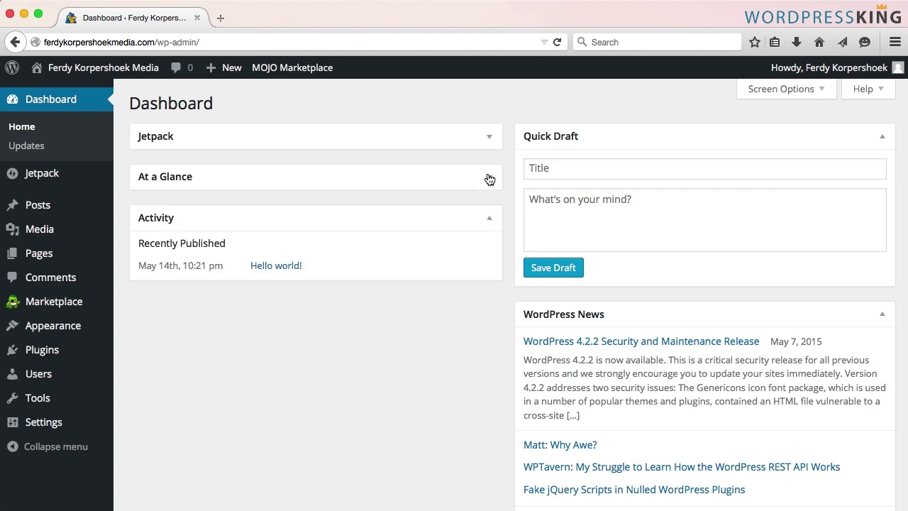
{"action": "left_click", "coordinate": [488, 219]}
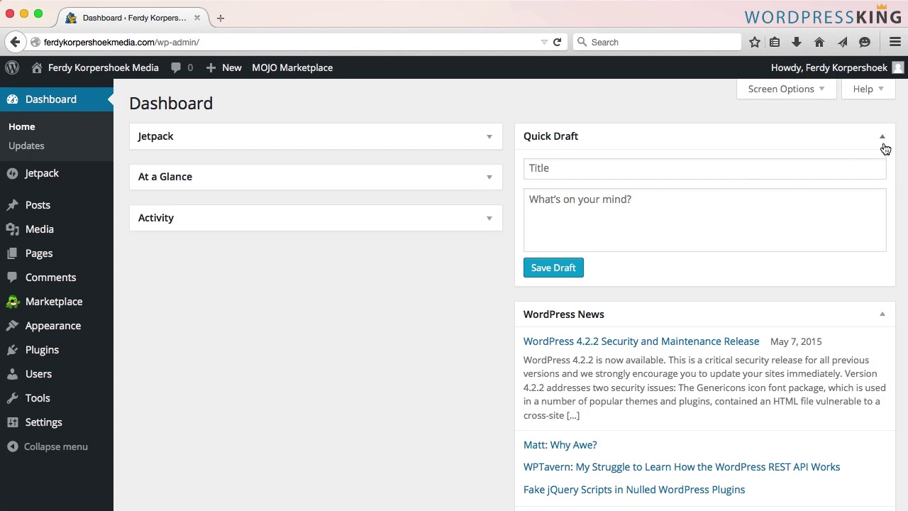
{"action": "left_click", "coordinate": [881, 137]}
{"action": "left_click", "coordinate": [880, 179]}
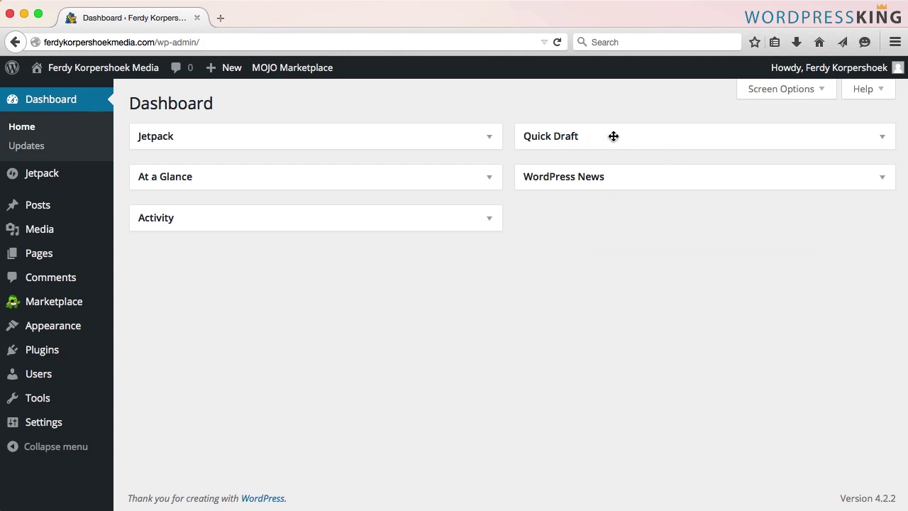
{"action": "left_click_drag", "start_coordinate": [614, 136], "coordinate": [217, 258]}
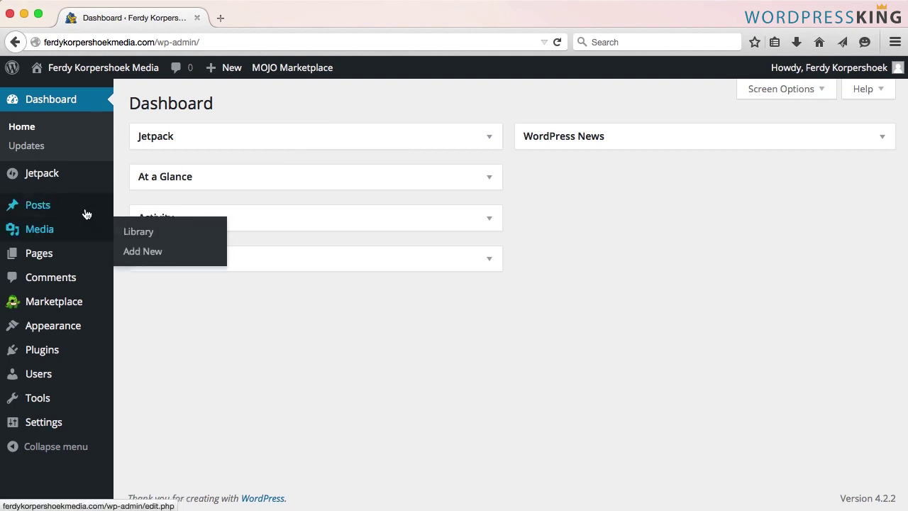
{"action": "left_click", "coordinate": [47, 355]}
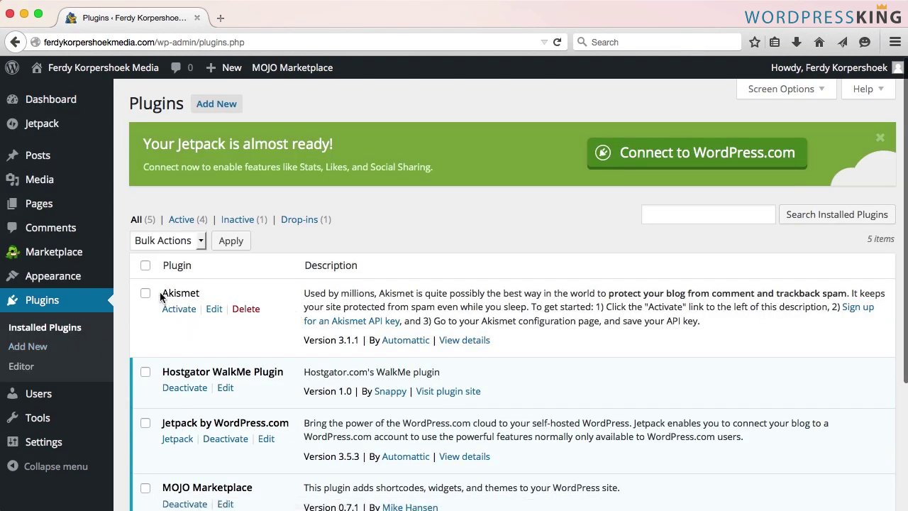
Deactivate and delete the Hostgator WalkMe and Jetpack plugins
{"action": "scroll", "coordinate": [279, 374], "scroll_direction": "down", "scroll_amount": 5}
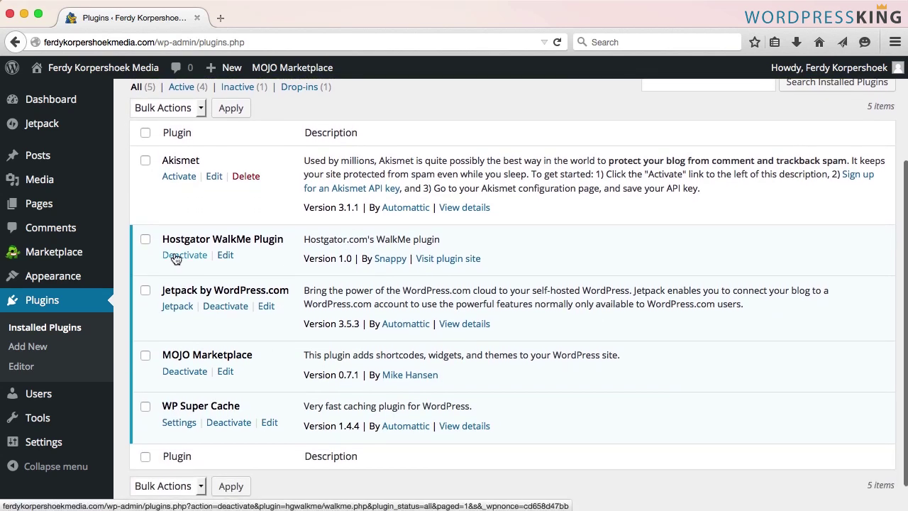
{"action": "left_click", "coordinate": [177, 257]}
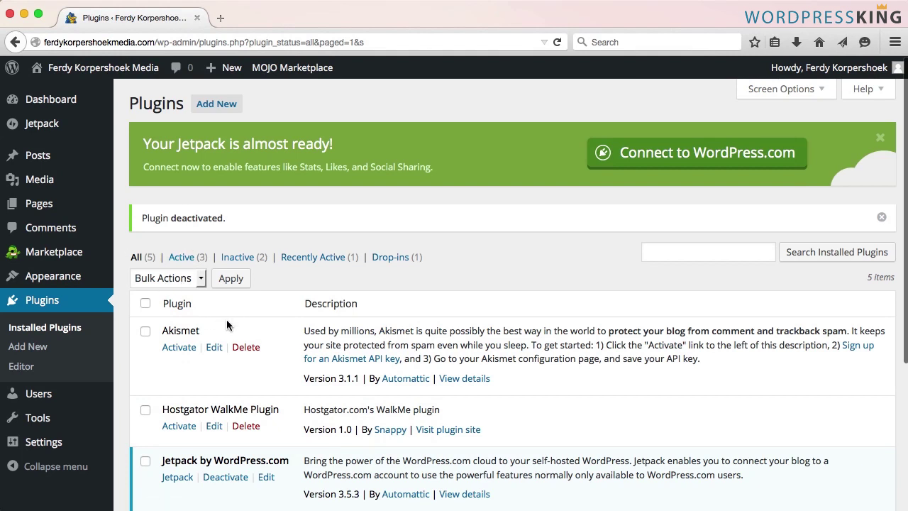
{"action": "scroll", "coordinate": [227, 321], "scroll_direction": "down", "scroll_amount": 4}
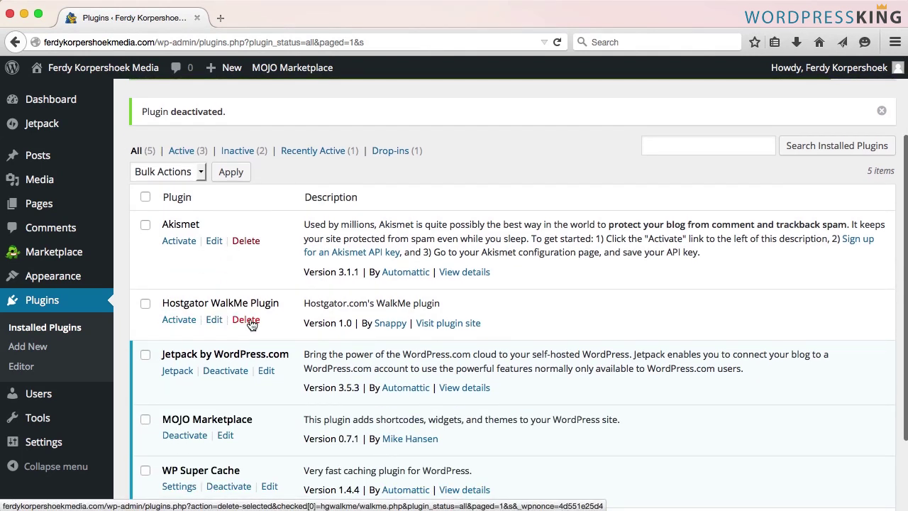
{"action": "left_click", "coordinate": [246, 320]}
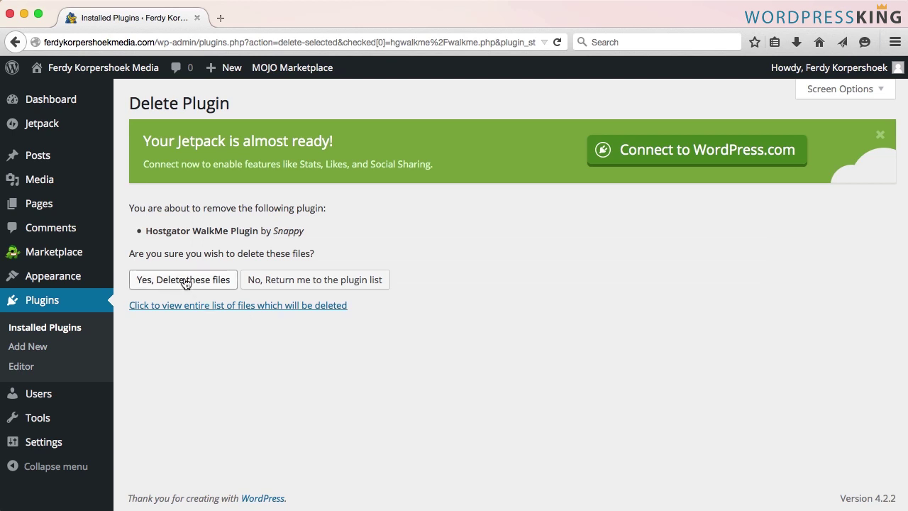
{"action": "left_click", "coordinate": [174, 281]}
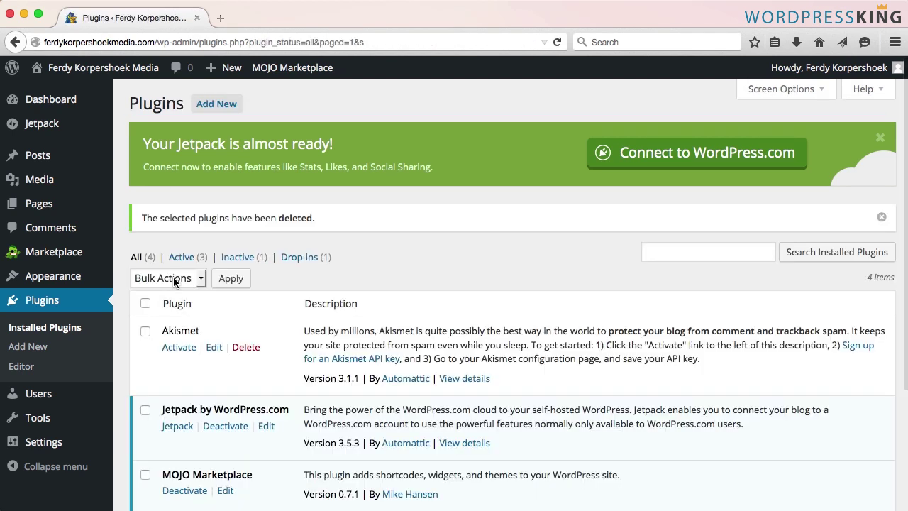
{"action": "scroll", "coordinate": [222, 299], "scroll_direction": "down", "scroll_amount": 4}
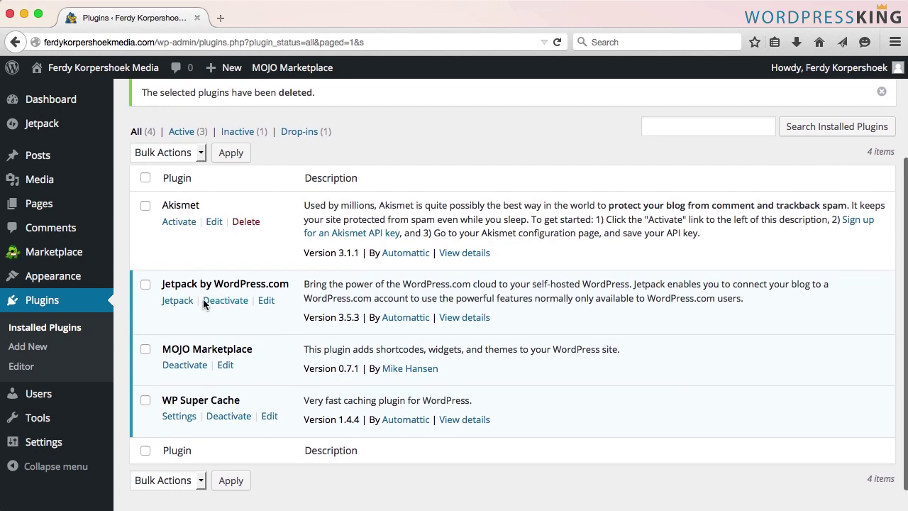
{"action": "left_click", "coordinate": [219, 305]}
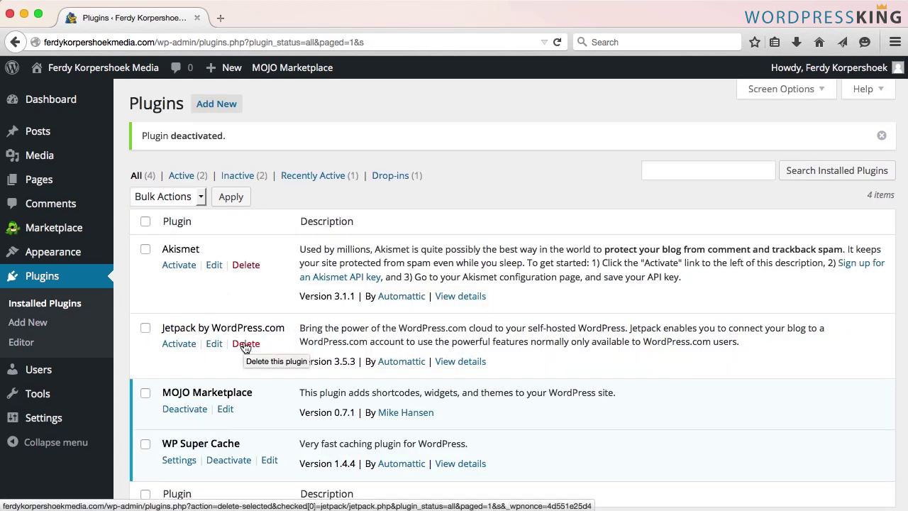
{"action": "left_click", "coordinate": [246, 344]}
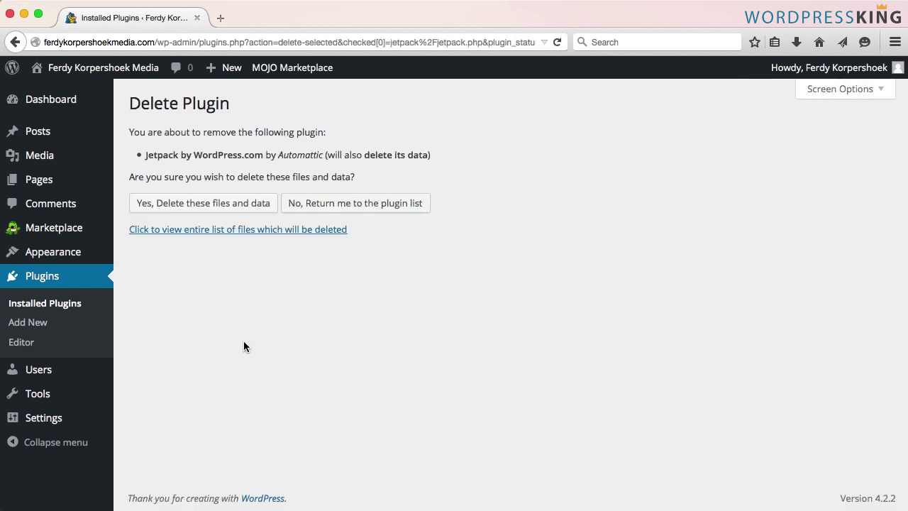
{"action": "left_click", "coordinate": [193, 209]}
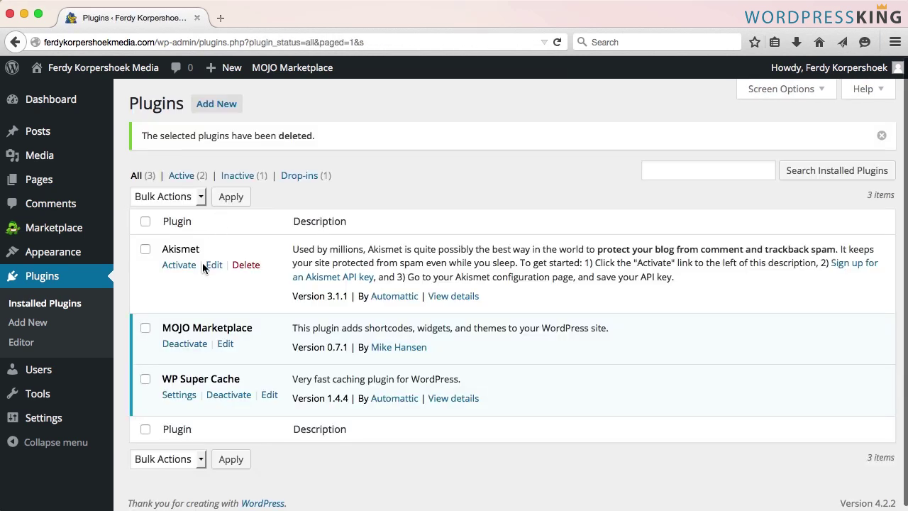
Deactivate and delete the MOJO Marketplace and WP Super Cache plugins
{"action": "left_click", "coordinate": [188, 344]}
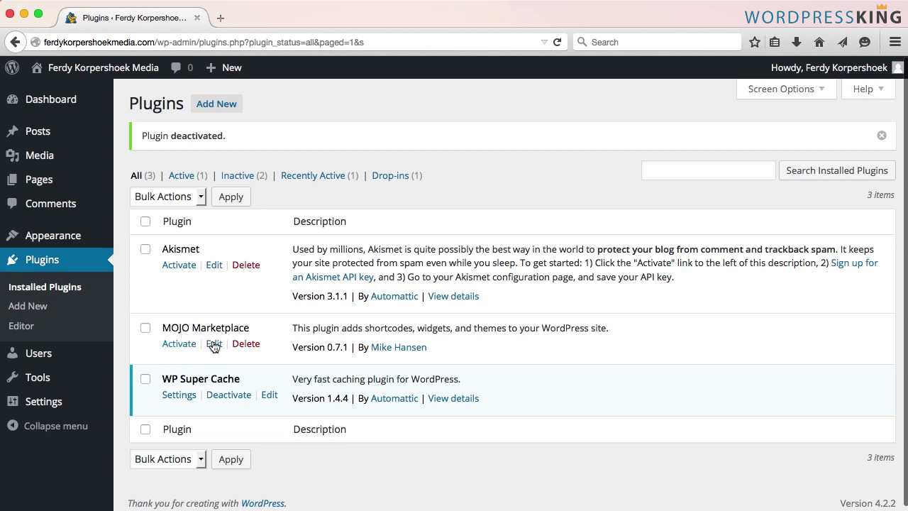
{"action": "left_click", "coordinate": [247, 344]}
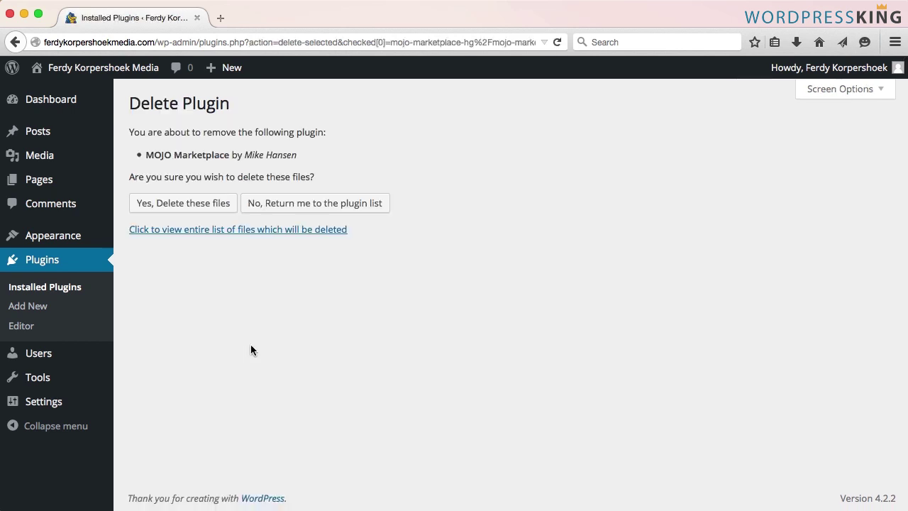
{"action": "left_click", "coordinate": [196, 205]}
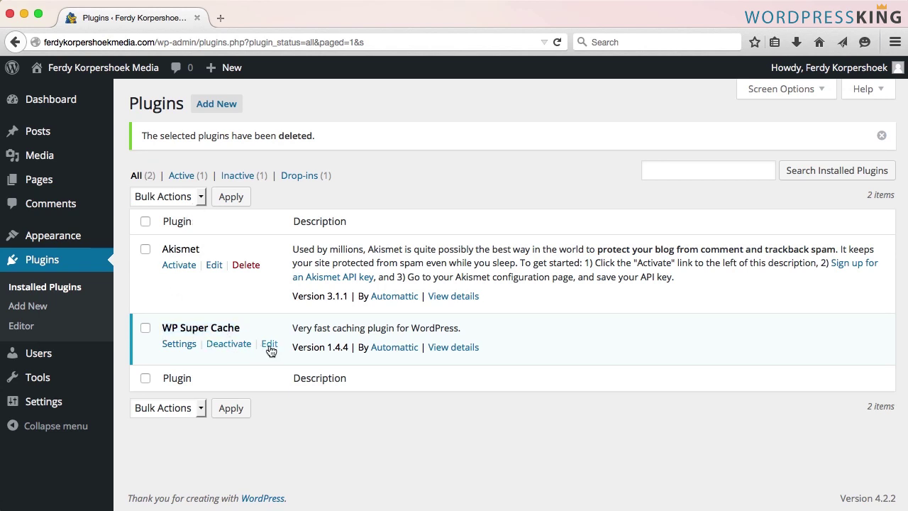
{"action": "left_click", "coordinate": [229, 346]}
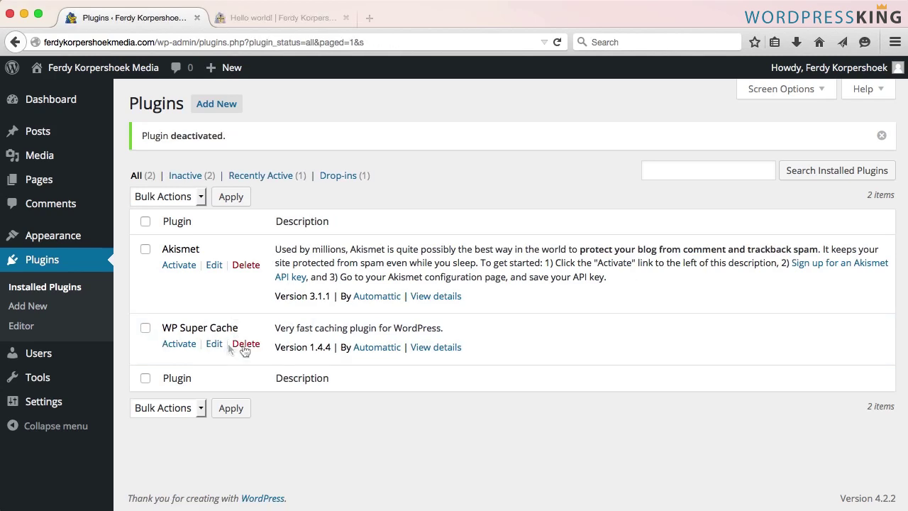
{"action": "left_click", "coordinate": [243, 346]}
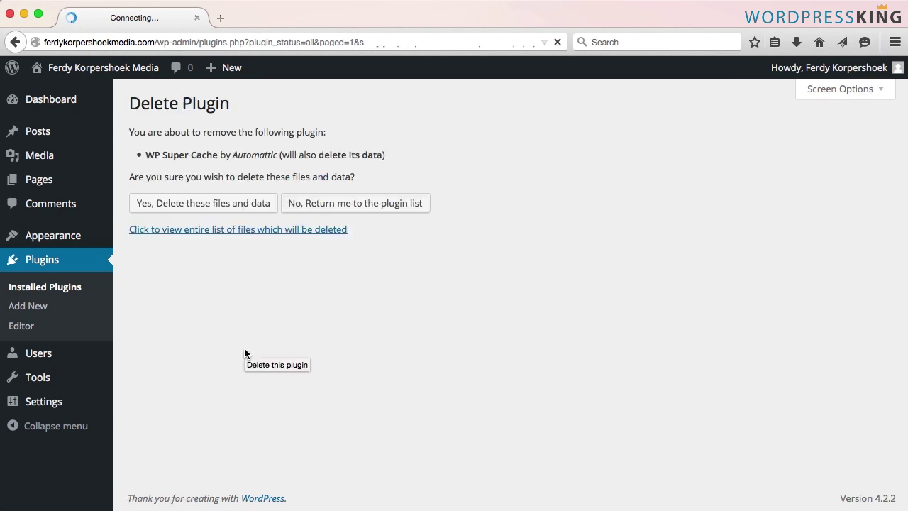
{"action": "left_click", "coordinate": [199, 204]}
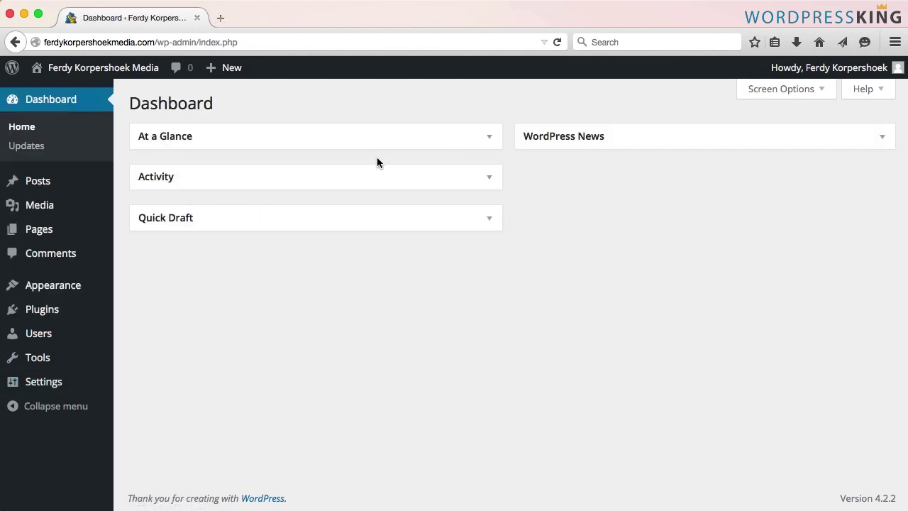
Toggle At a Glance open and shut, then drag WordPress News beneath Quick Draft
{"action": "left_click", "coordinate": [490, 141]}
{"action": "left_click", "coordinate": [490, 142]}
{"action": "left_click_drag", "start_coordinate": [573, 135], "coordinate": [178, 247]}
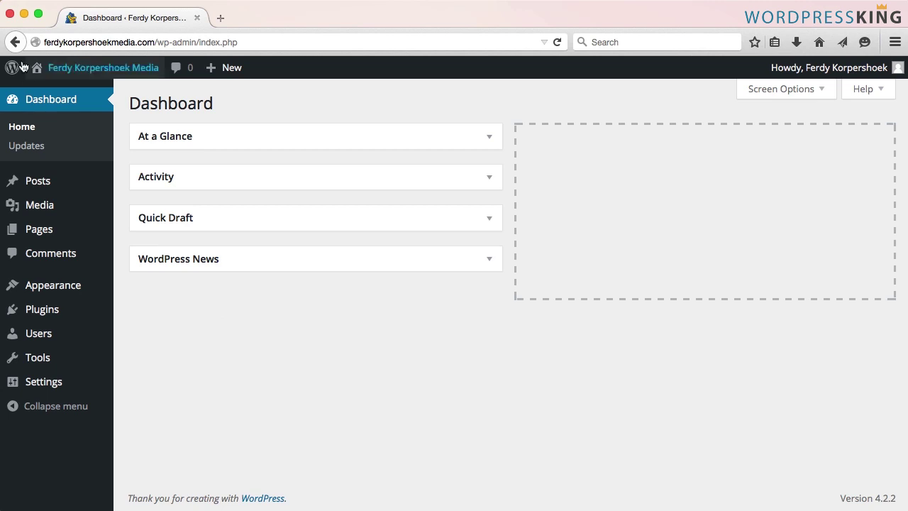
Open the live site in a new tab and inspect the Hello world! post's date-based URL
{"action": "left_click", "coordinate": [96, 71], "text": "super"}
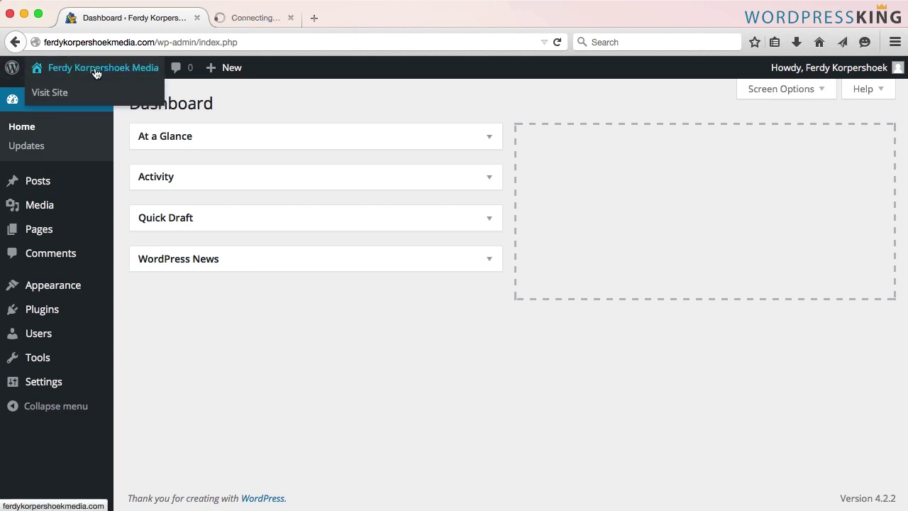
{"action": "left_click", "coordinate": [276, 20]}
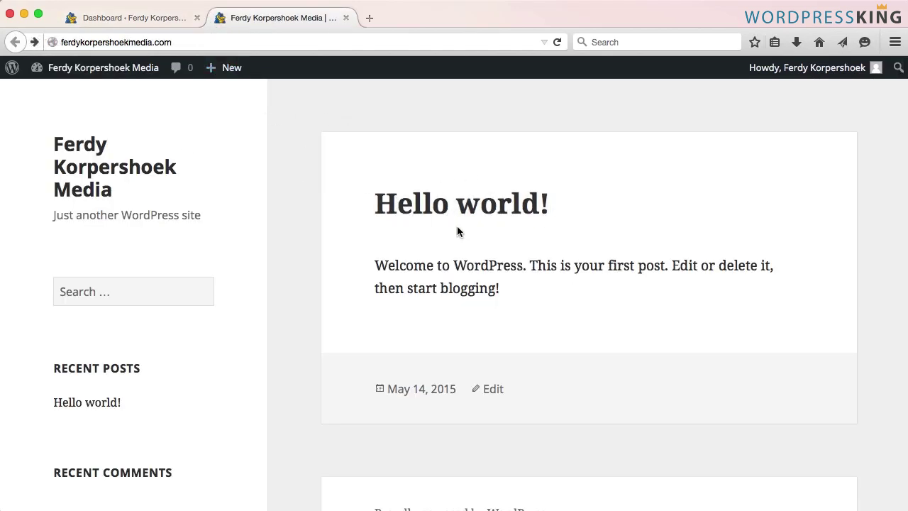
{"action": "left_click", "coordinate": [434, 208]}
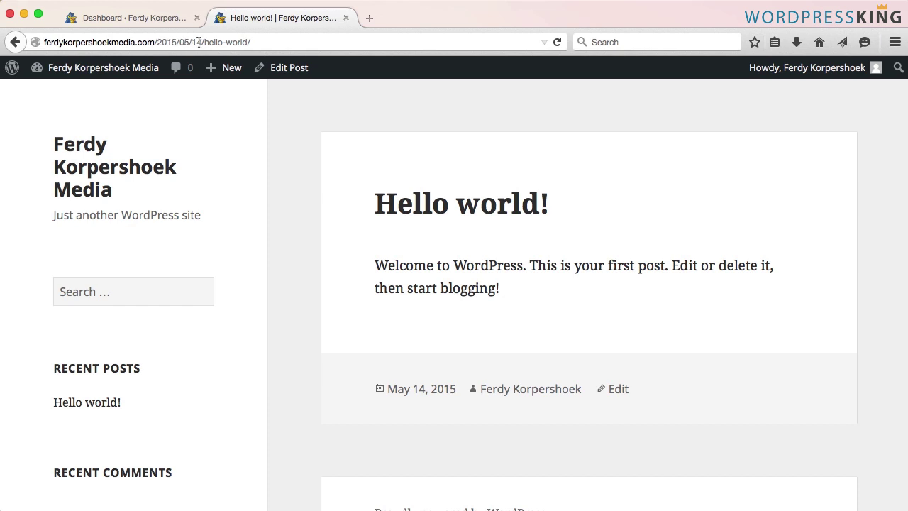
{"action": "left_click", "coordinate": [249, 43]}
{"action": "left_click", "coordinate": [283, 42]}
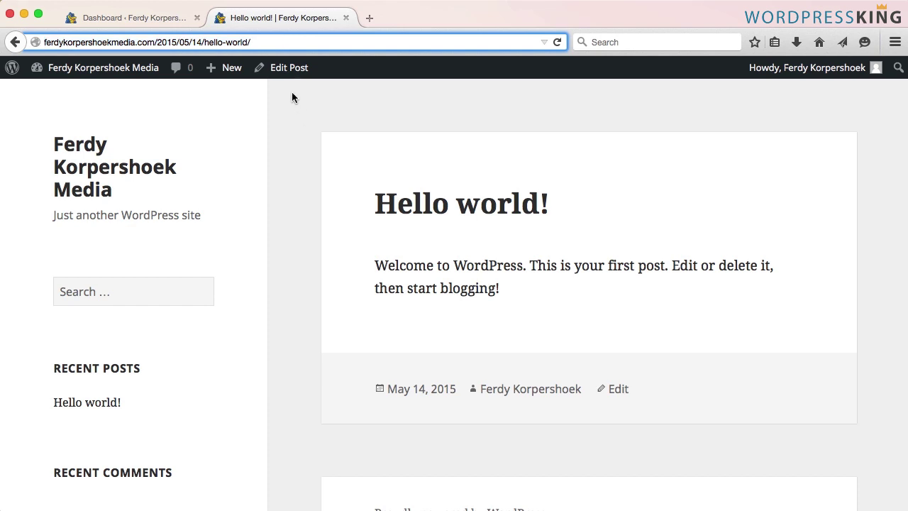
{"action": "left_click_drag", "start_coordinate": [267, 41], "coordinate": [59, 41]}
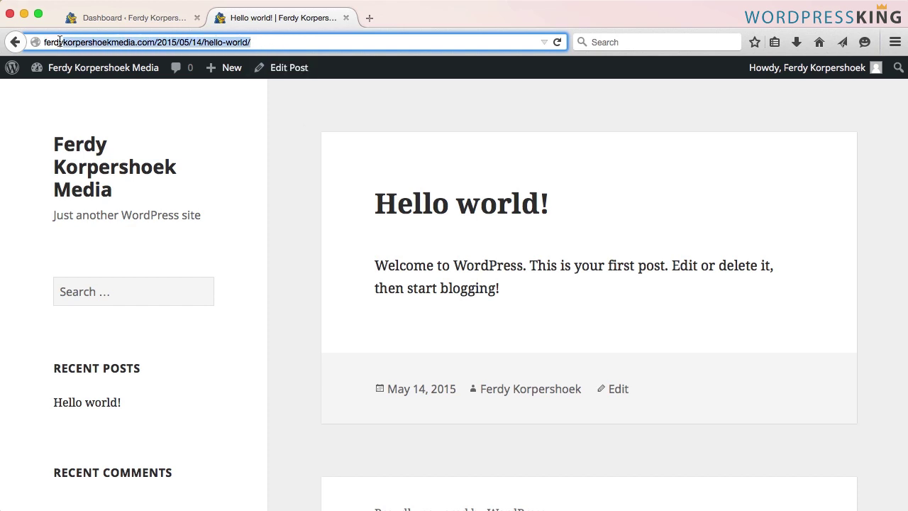
{"action": "left_click", "coordinate": [127, 42]}
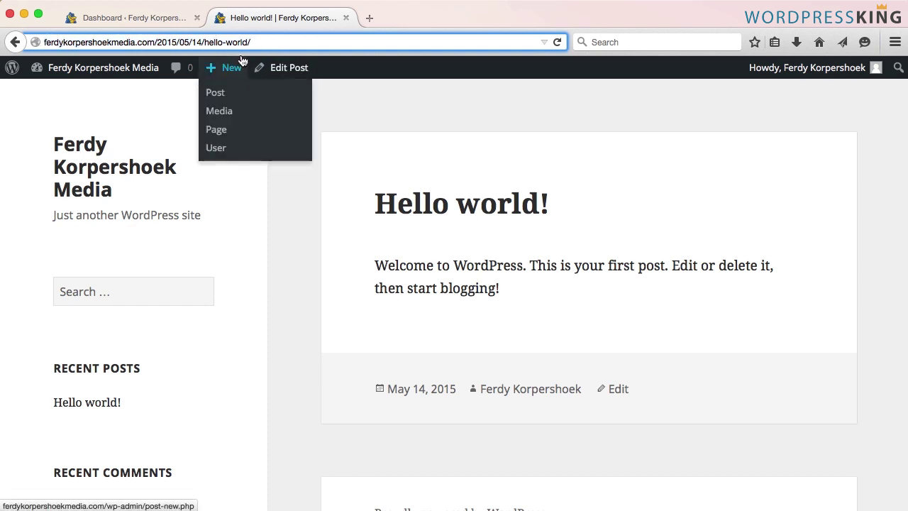
{"action": "left_click", "coordinate": [125, 22]}
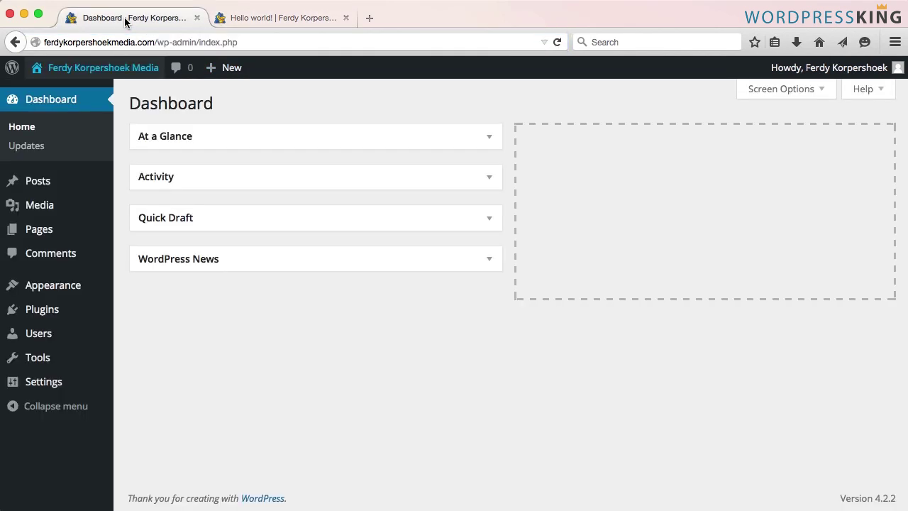
Set the custom permalink structure to /%category%/%postname%/ and save the changes
{"action": "mouse_move", "coordinate": [43, 383]}
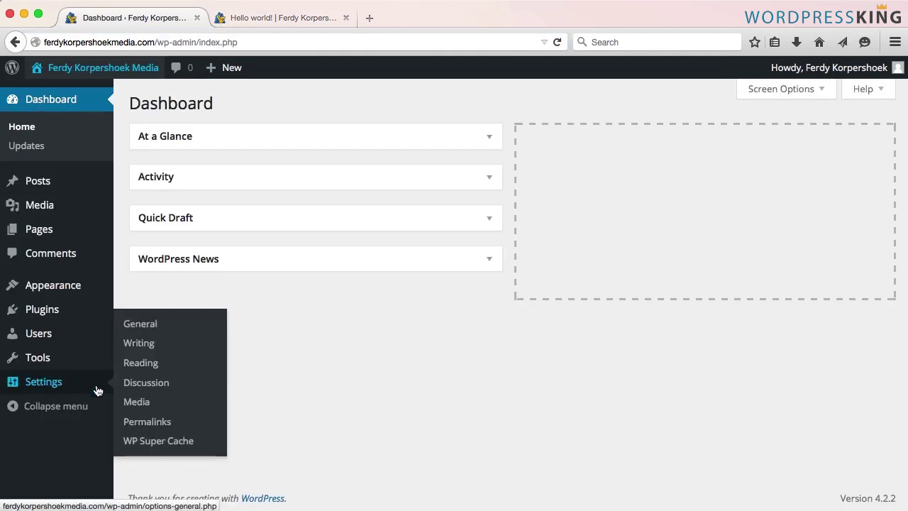
{"action": "left_click", "coordinate": [158, 423]}
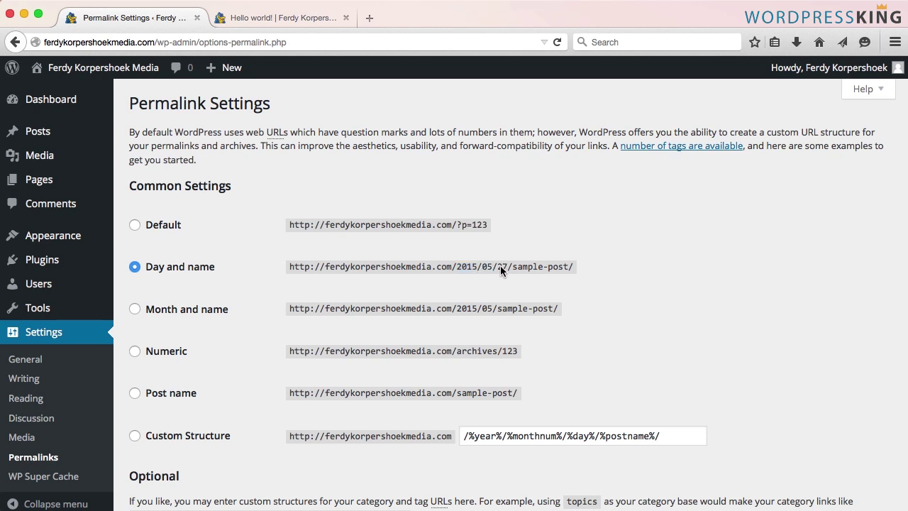
{"action": "left_click", "coordinate": [134, 395]}
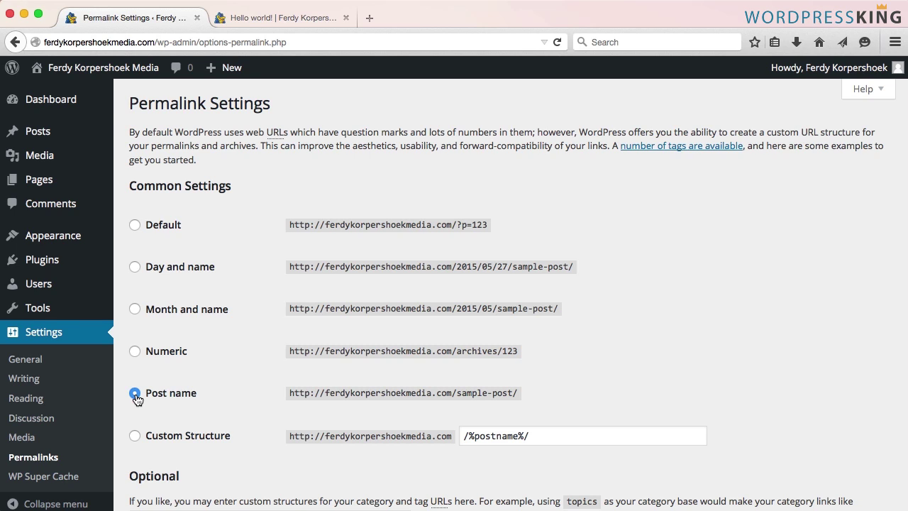
{"action": "left_click", "coordinate": [462, 435]}
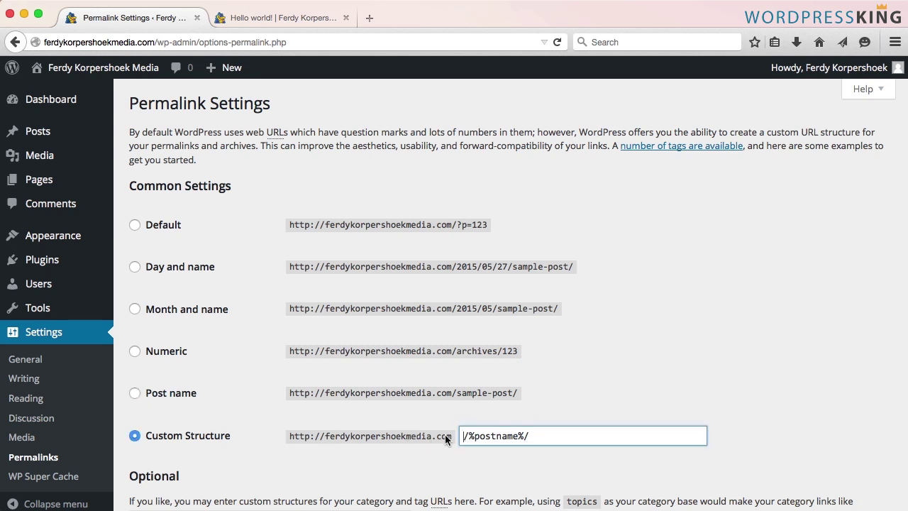
{"action": "type", "text": "/"}
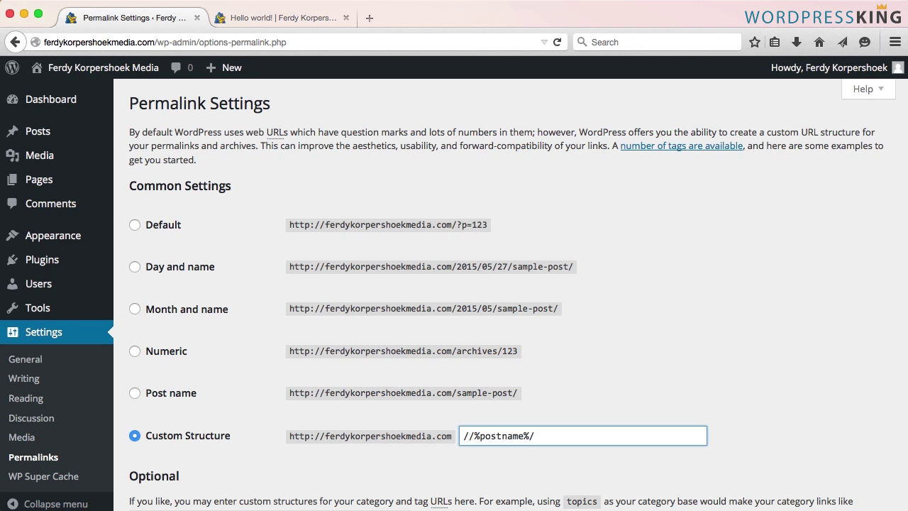
{"action": "type", "text": "%categori"}
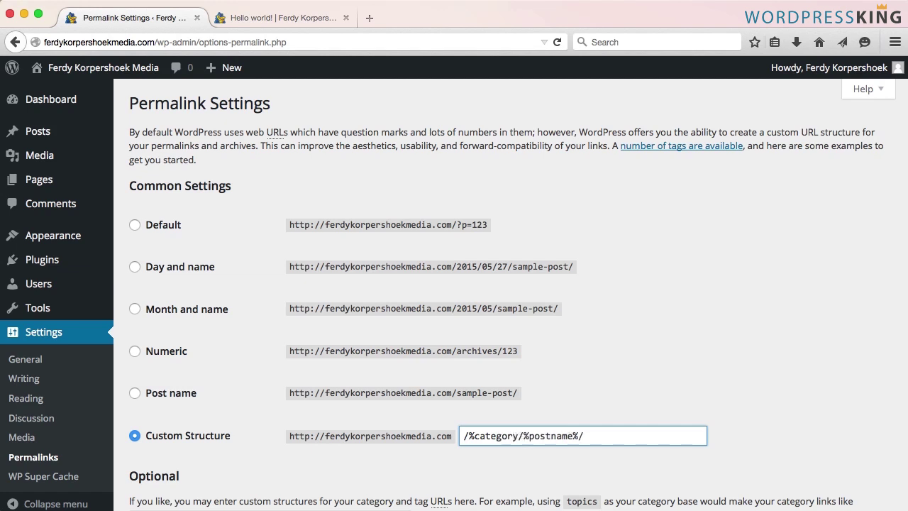
{"action": "type", "text": "%"}
{"action": "left_click", "coordinate": [467, 448]}
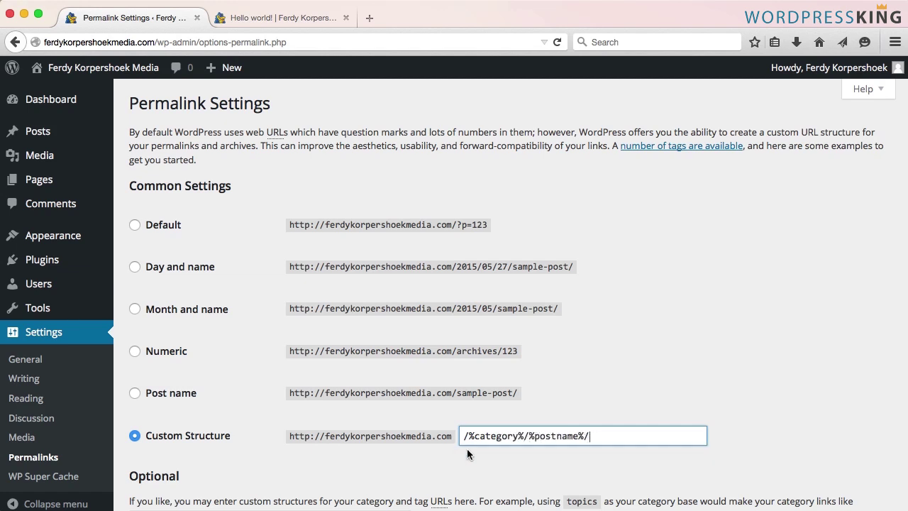
{"action": "scroll", "coordinate": [331, 430], "scroll_direction": "down", "scroll_amount": 5}
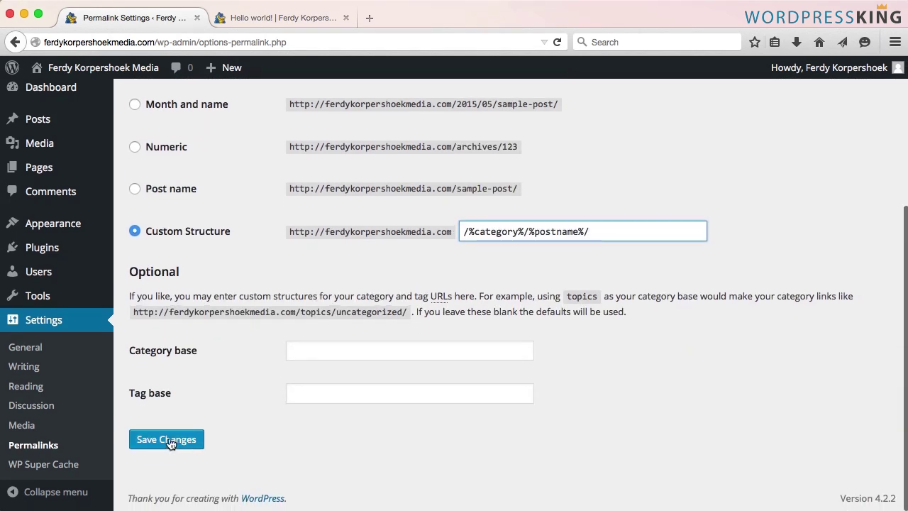
{"action": "left_click", "coordinate": [166, 439]}
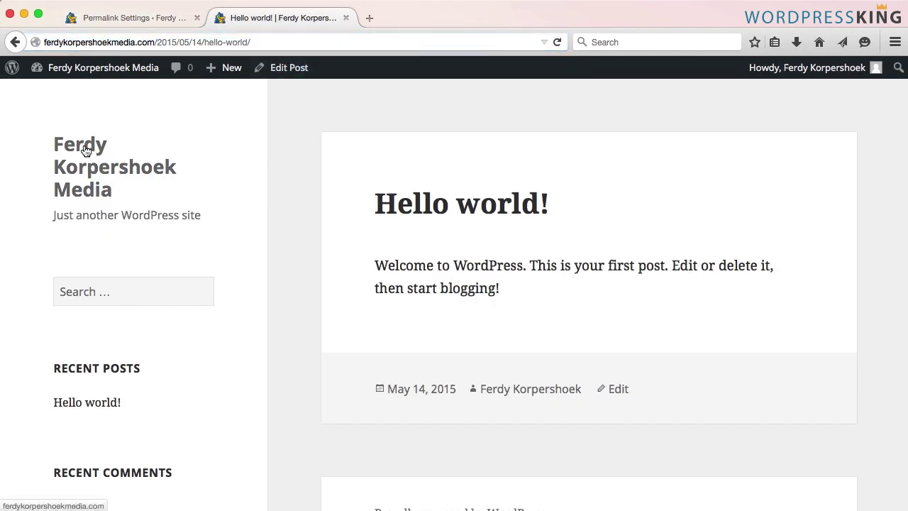
Open Hello world! on the live site and verify its /uncategorized/hello-world/ address
{"action": "left_click", "coordinate": [83, 147]}
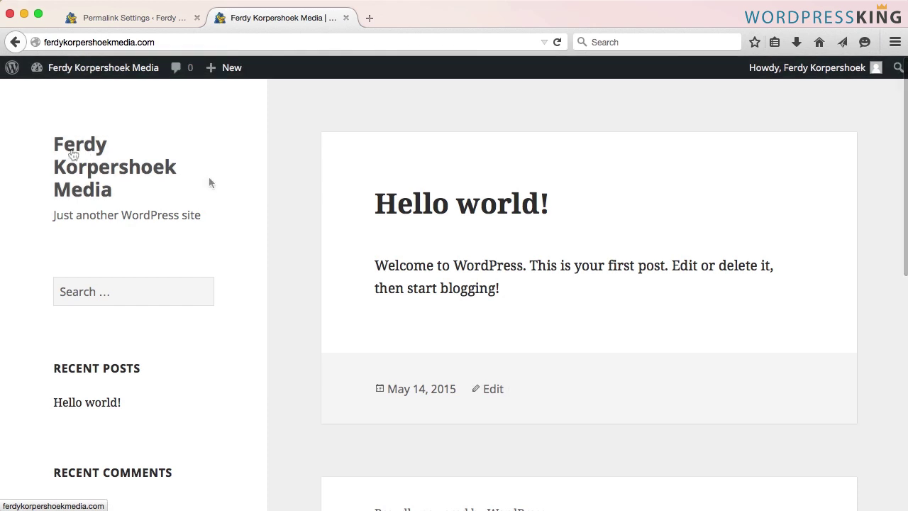
{"action": "left_click", "coordinate": [403, 206]}
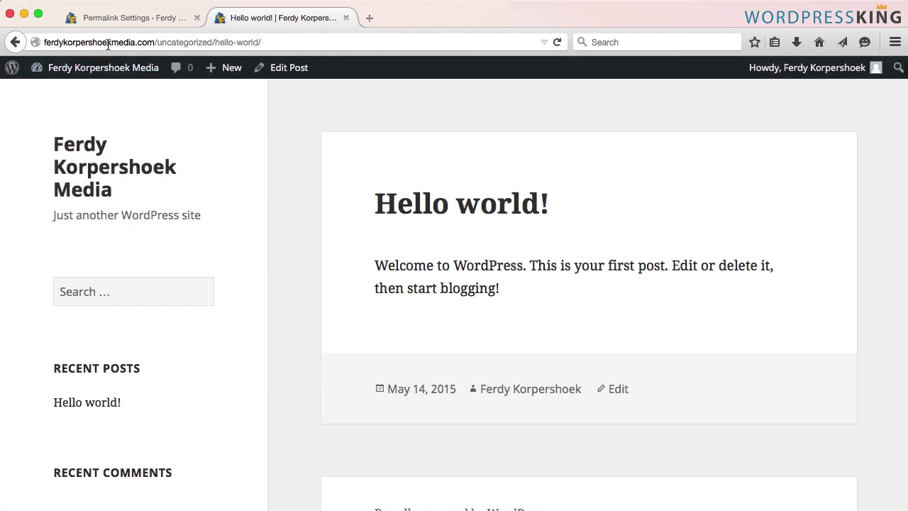
{"action": "left_click_drag", "start_coordinate": [212, 42], "coordinate": [268, 42]}
{"action": "left_click", "coordinate": [163, 42]}
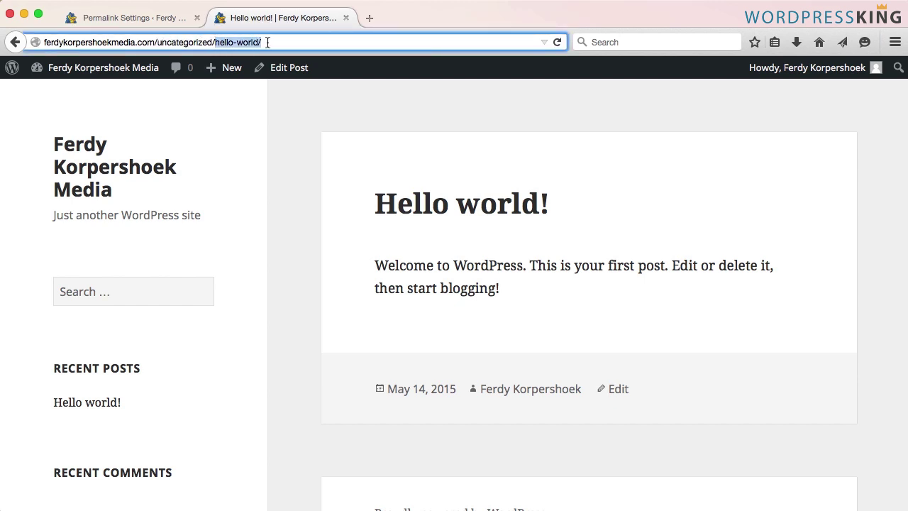
{"action": "left_click", "coordinate": [281, 137]}
{"action": "left_click", "coordinate": [267, 41]}
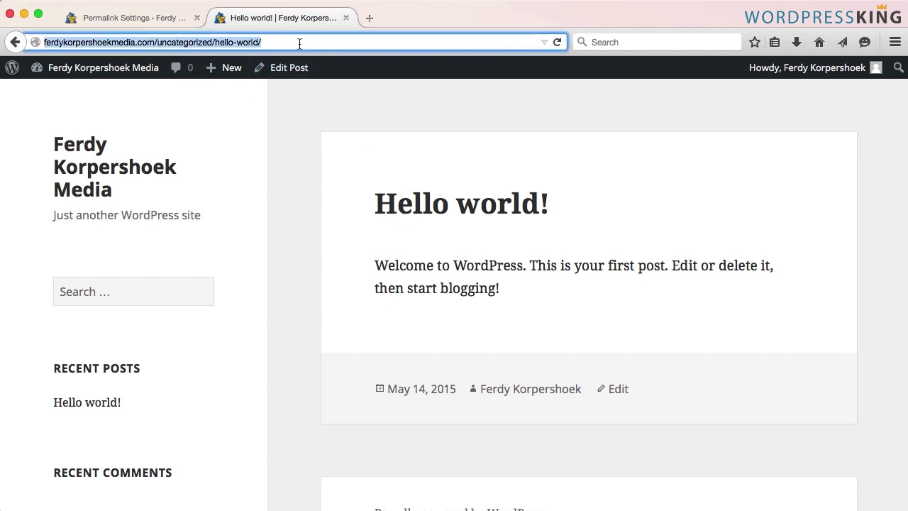
{"action": "left_click", "coordinate": [267, 40]}
{"action": "left_click_drag", "start_coordinate": [156, 40], "coordinate": [205, 44]}
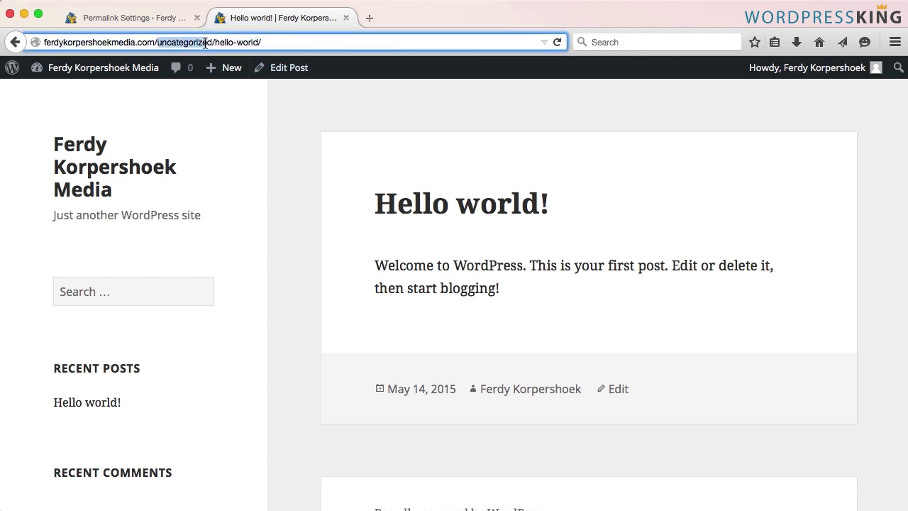
{"action": "left_click", "coordinate": [294, 43]}
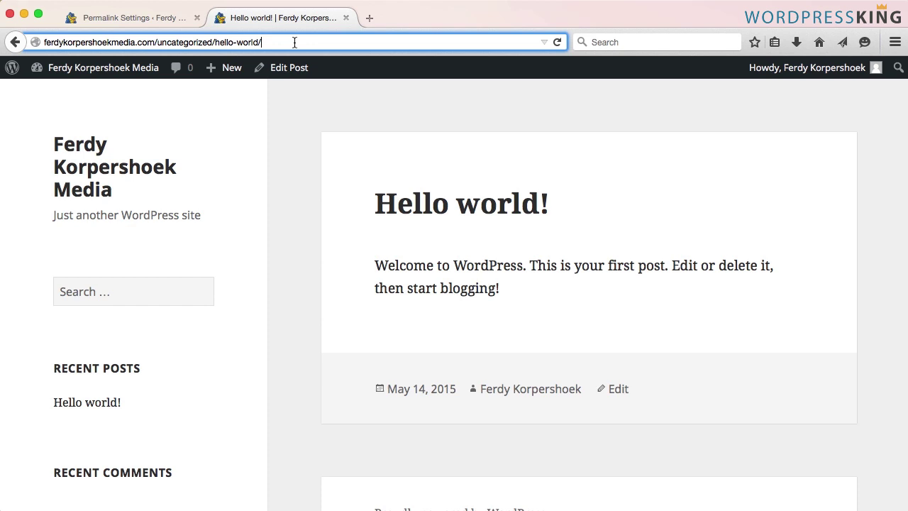
{"action": "left_click", "coordinate": [300, 232]}
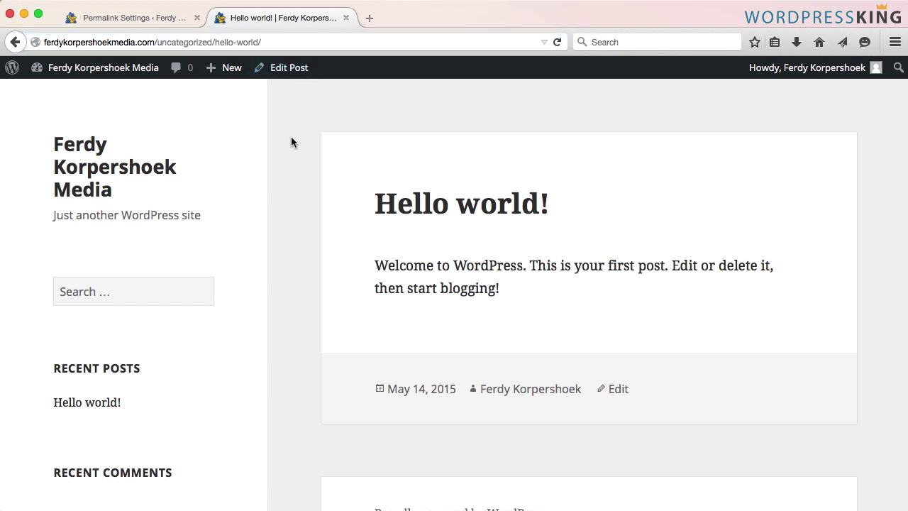
{"action": "left_click", "coordinate": [137, 24]}
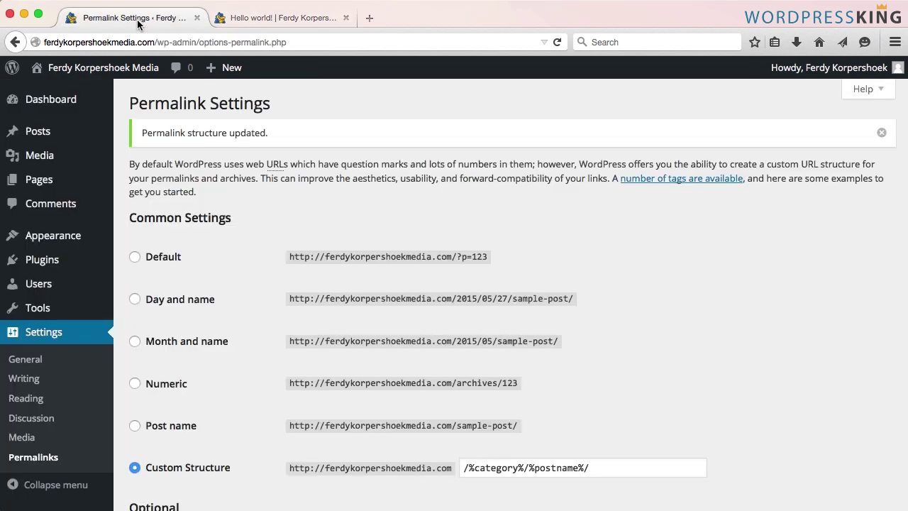
Trash the Sample Page, delete it permanently from the Trash view, then go to Posts
{"action": "scroll", "coordinate": [225, 199], "scroll_direction": "down", "scroll_amount": 5}
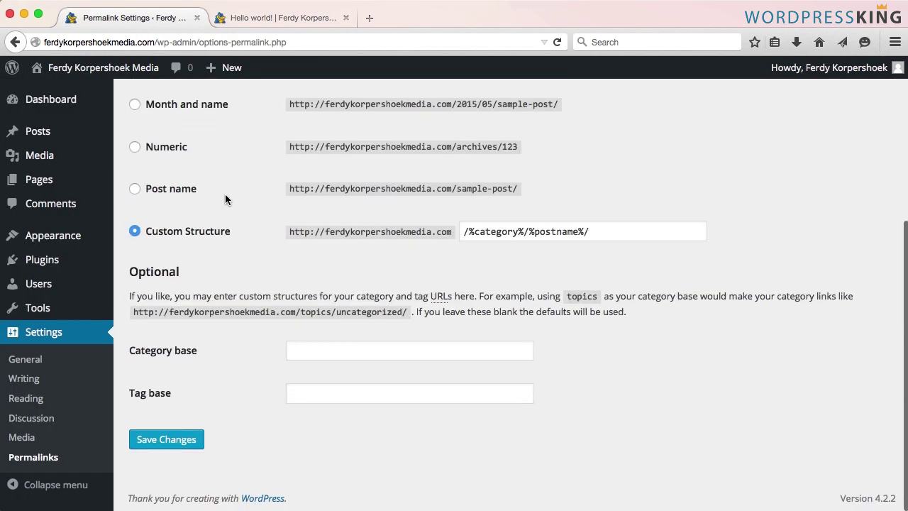
{"action": "scroll", "coordinate": [225, 198], "scroll_direction": "up", "scroll_amount": 5}
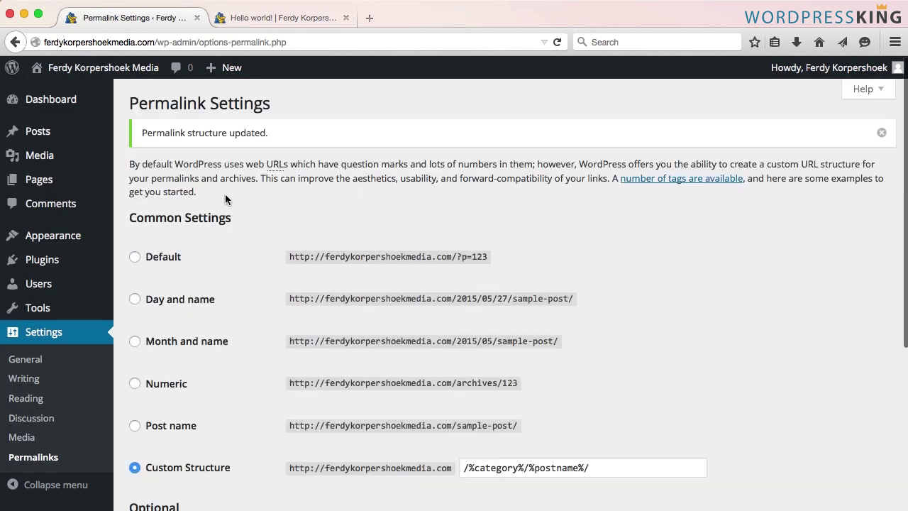
{"action": "left_click", "coordinate": [43, 183]}
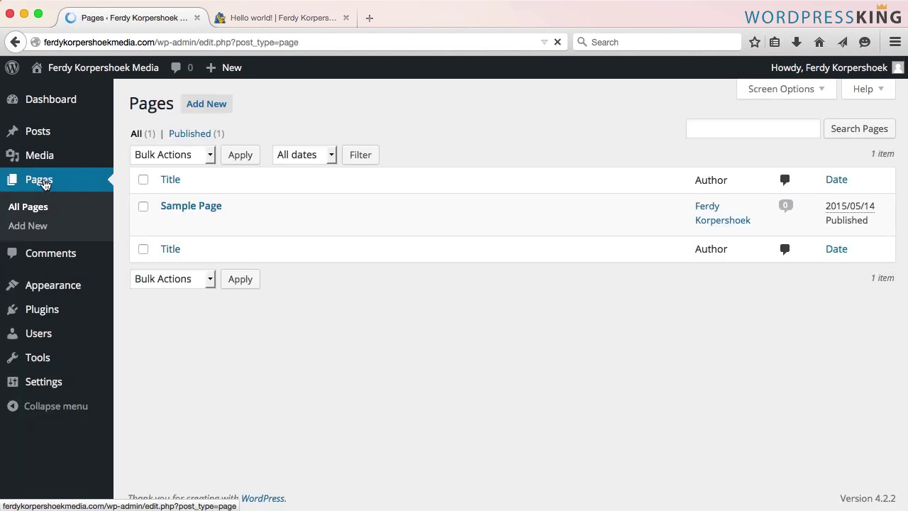
{"action": "mouse_move", "coordinate": [224, 234]}
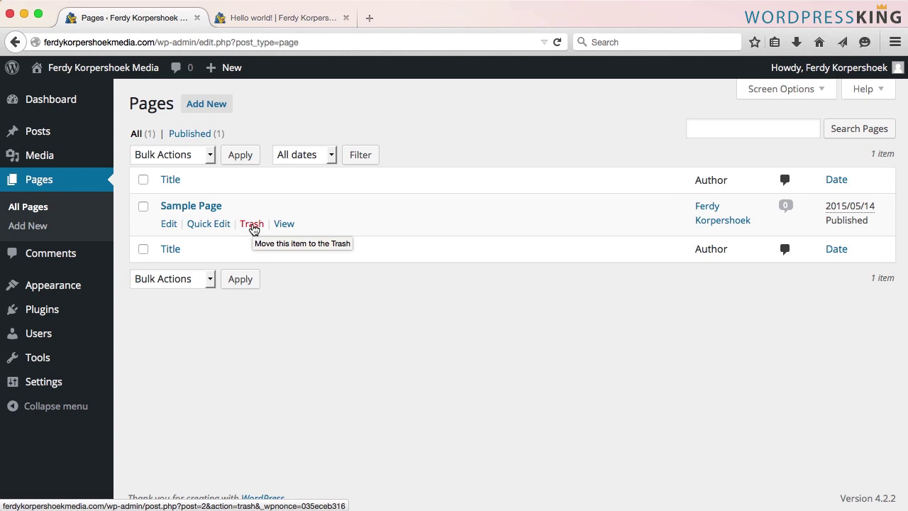
{"action": "left_click", "coordinate": [251, 225]}
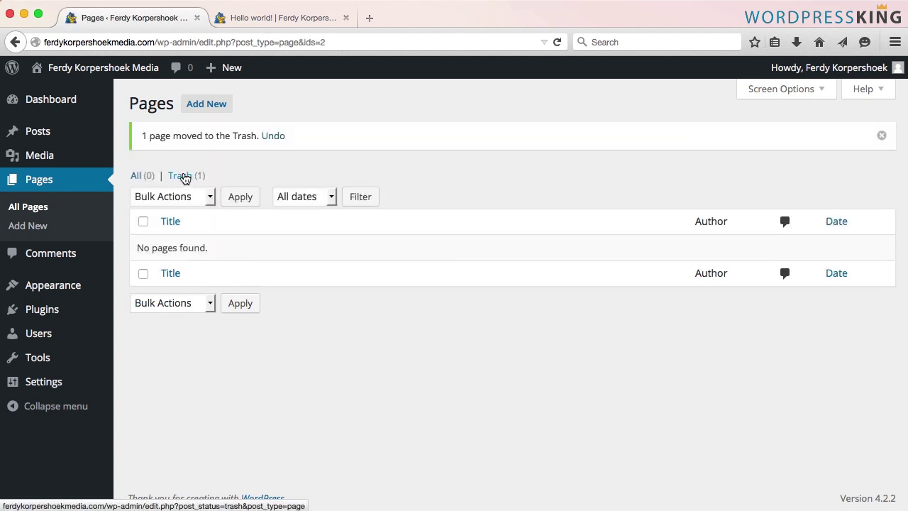
{"action": "left_click", "coordinate": [182, 177]}
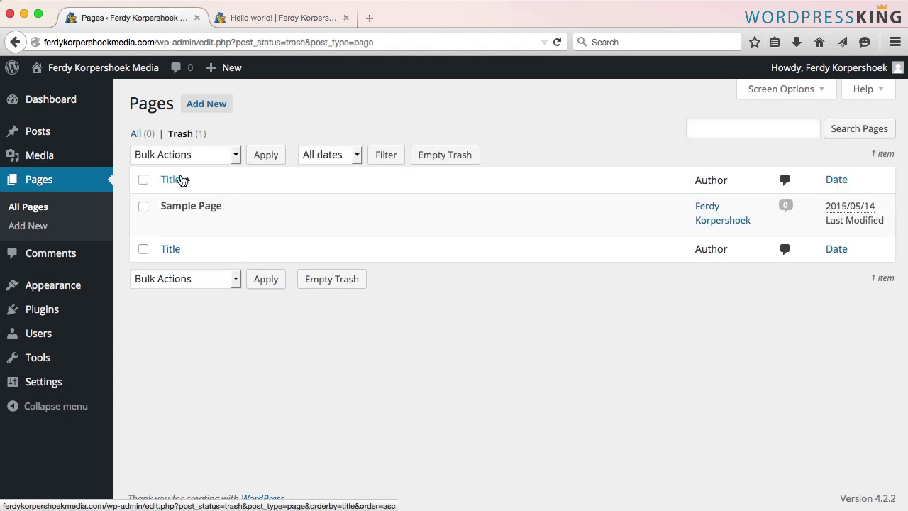
{"action": "left_click", "coordinate": [242, 224]}
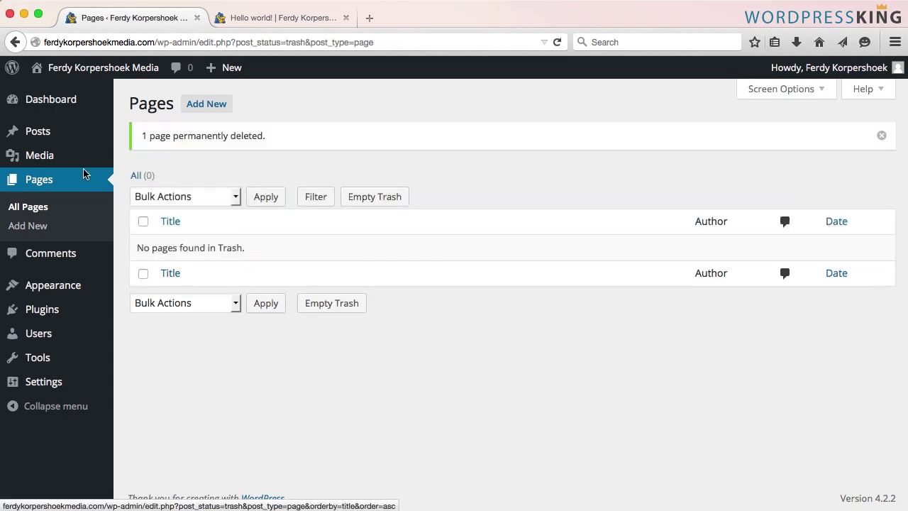
{"action": "left_click", "coordinate": [41, 135]}
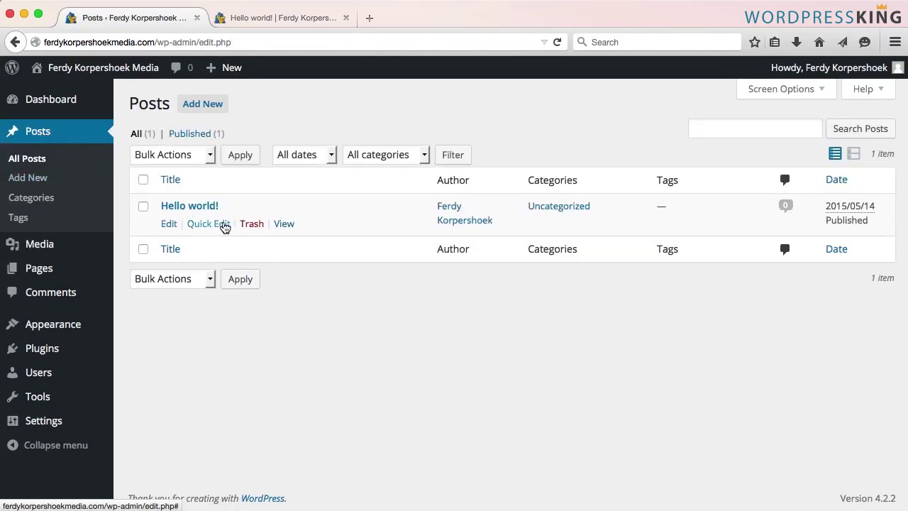
Trash the Hello world! post, then delete it permanently from the Trash
{"action": "left_click", "coordinate": [250, 224]}
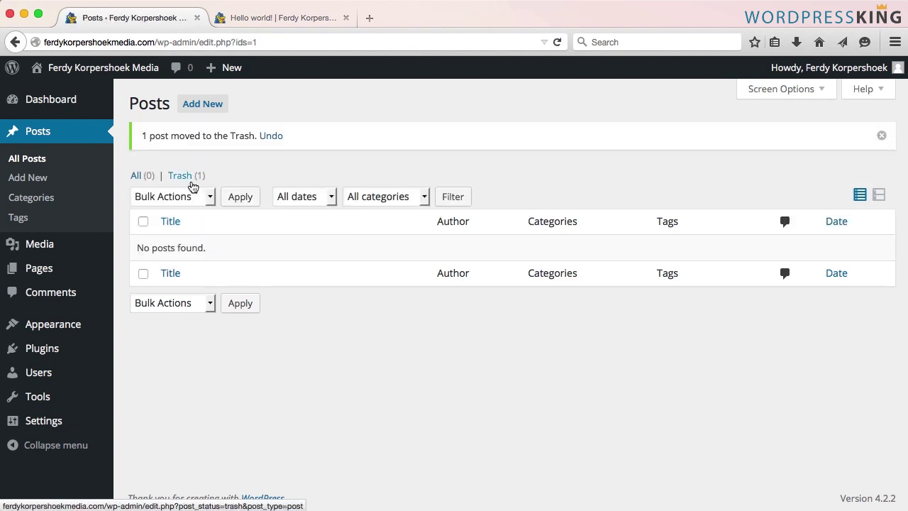
{"action": "left_click", "coordinate": [181, 177]}
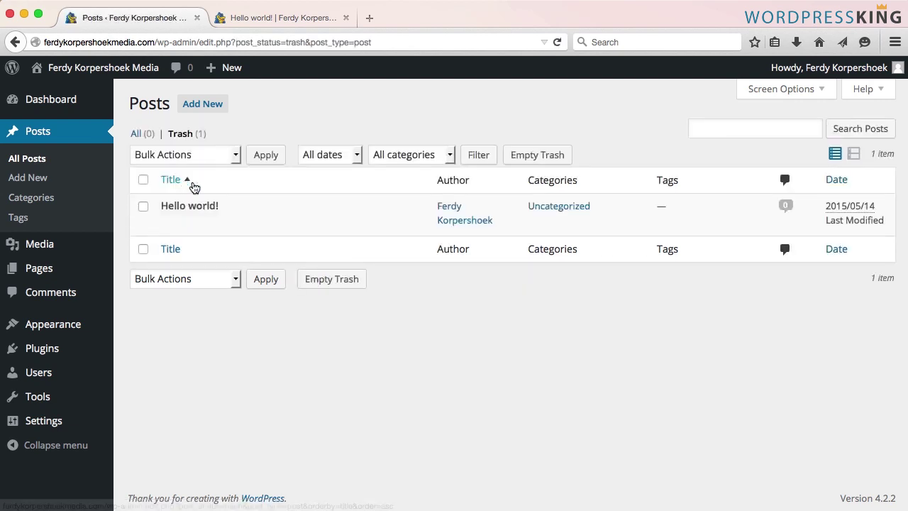
{"action": "left_click", "coordinate": [245, 224]}
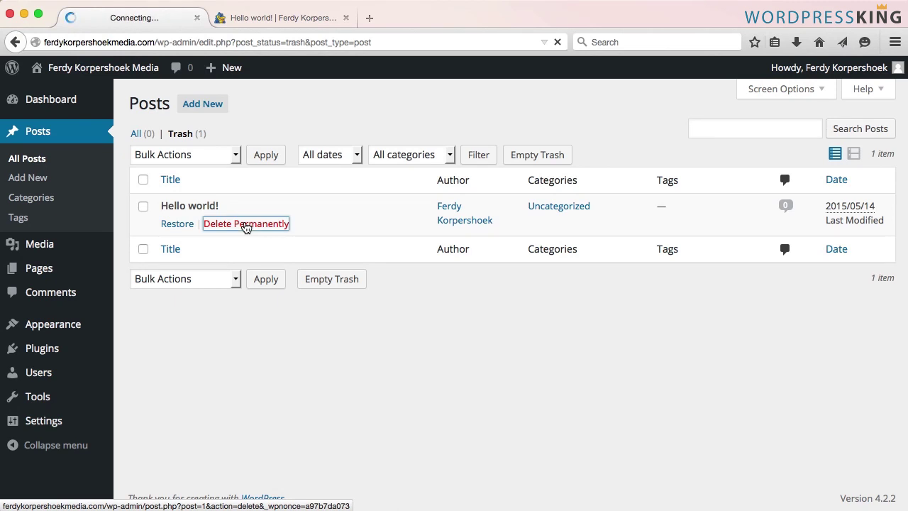
Reload the live site's home page to confirm it now shows Nothing Found
{"action": "left_click", "coordinate": [277, 18]}
{"action": "left_click", "coordinate": [159, 42]}
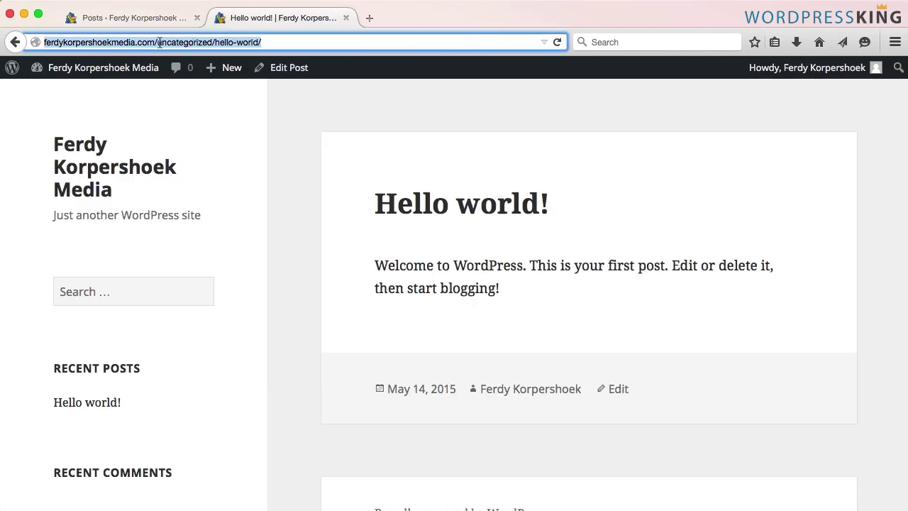
{"action": "left_click", "coordinate": [160, 42]}
{"action": "left_click", "coordinate": [85, 144]}
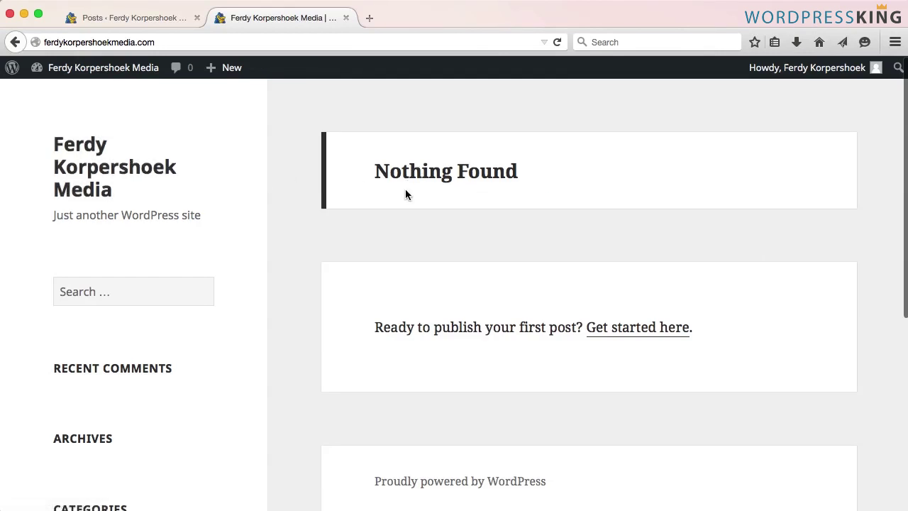
{"action": "scroll", "coordinate": [405, 190], "scroll_direction": "down", "scroll_amount": 5}
{"action": "scroll", "coordinate": [323, 219], "scroll_direction": "up", "scroll_amount": 5}
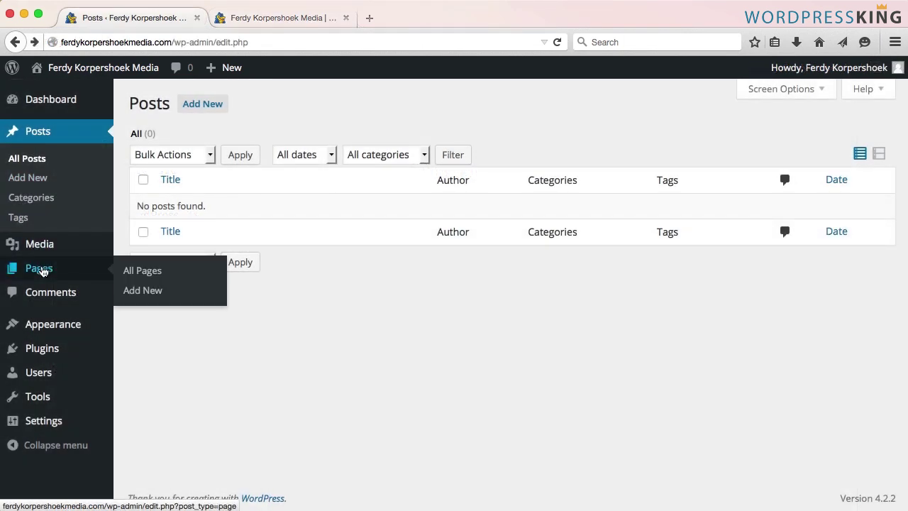
Publish a new empty page titled 'Home' at the permalink /home/
{"action": "left_click", "coordinate": [43, 270]}
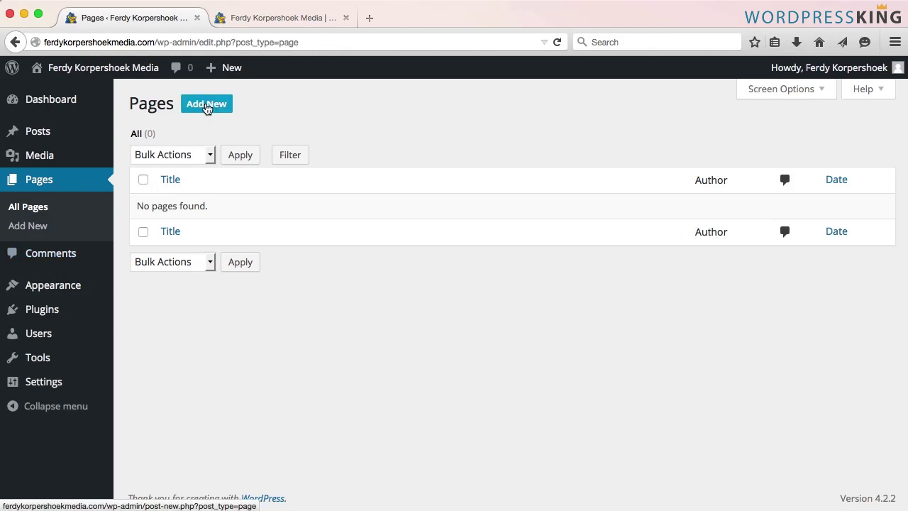
{"action": "left_click", "coordinate": [206, 106]}
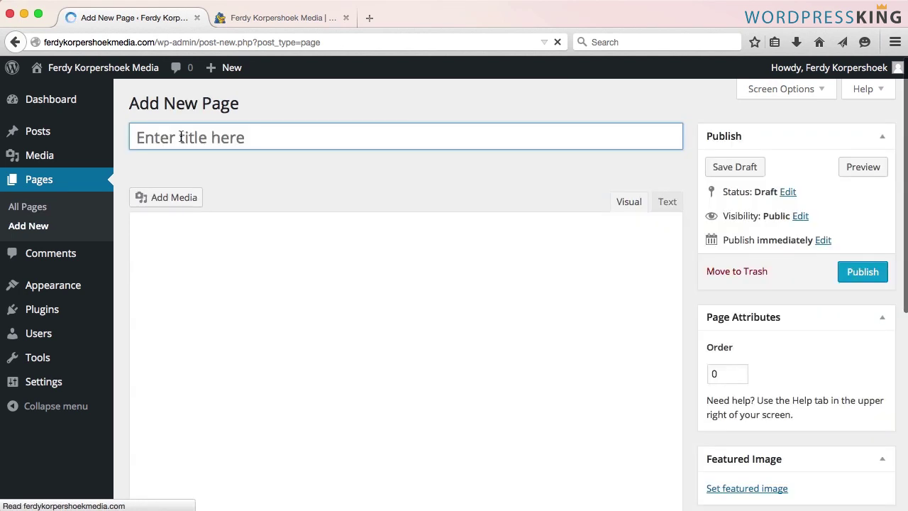
{"action": "left_click", "coordinate": [180, 136]}
{"action": "type", "text": "Home"}
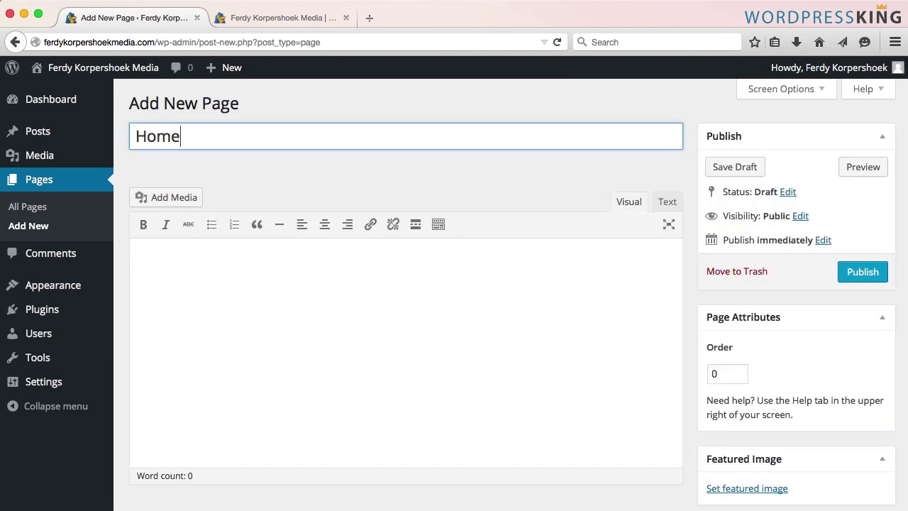
{"action": "key", "text": "Tab"}
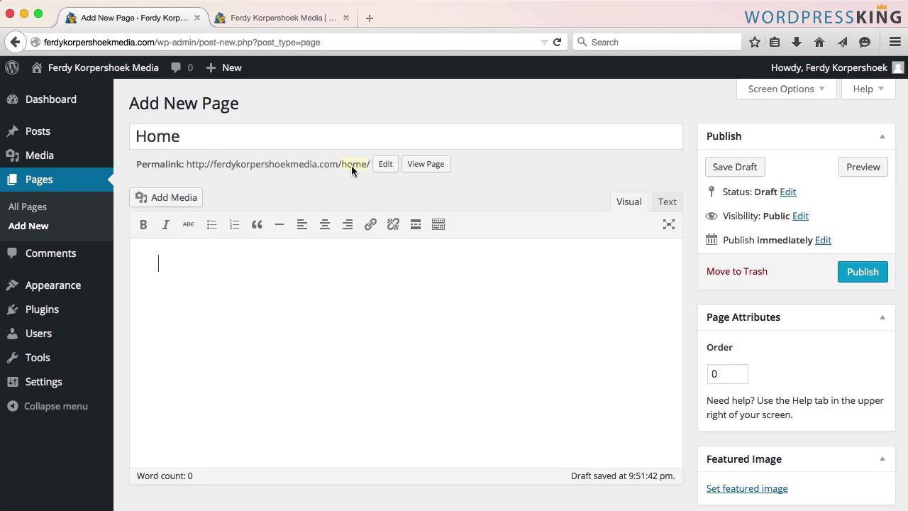
{"action": "left_click", "coordinate": [858, 273]}
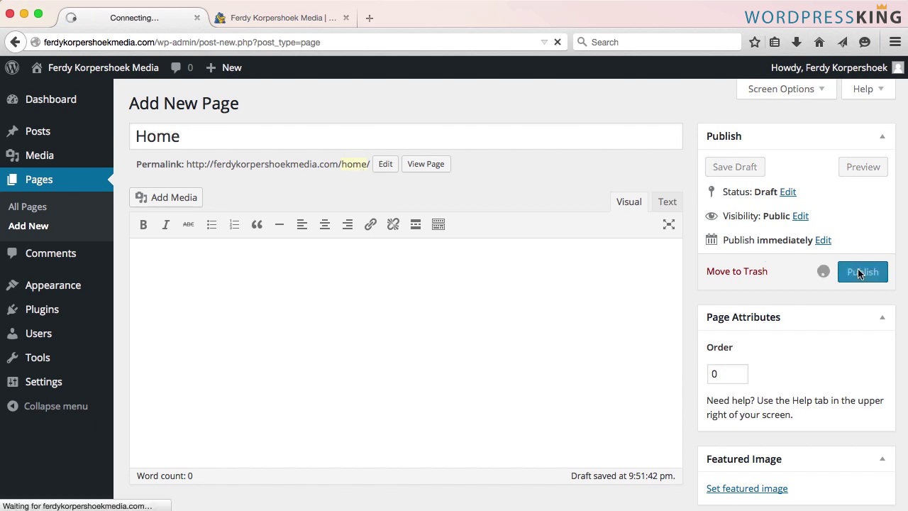
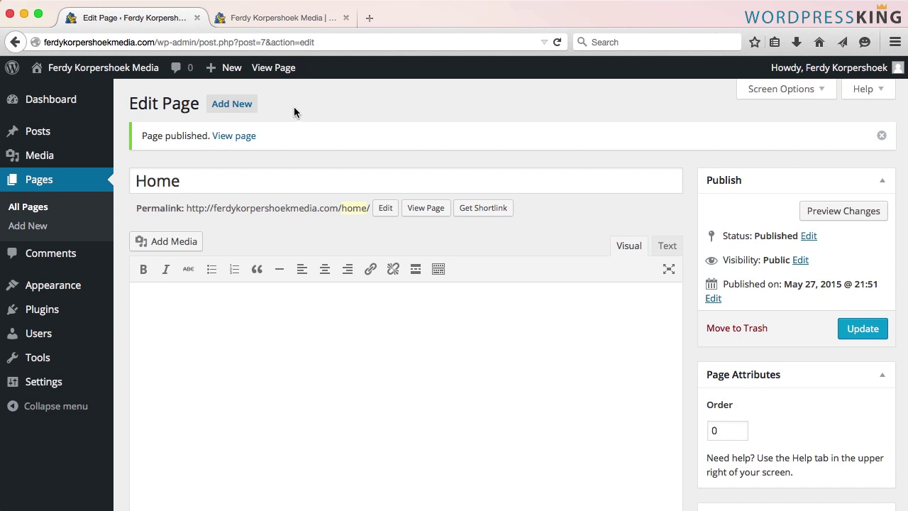
Publish a new page titled 'About Me'
{"action": "left_click", "coordinate": [233, 108]}
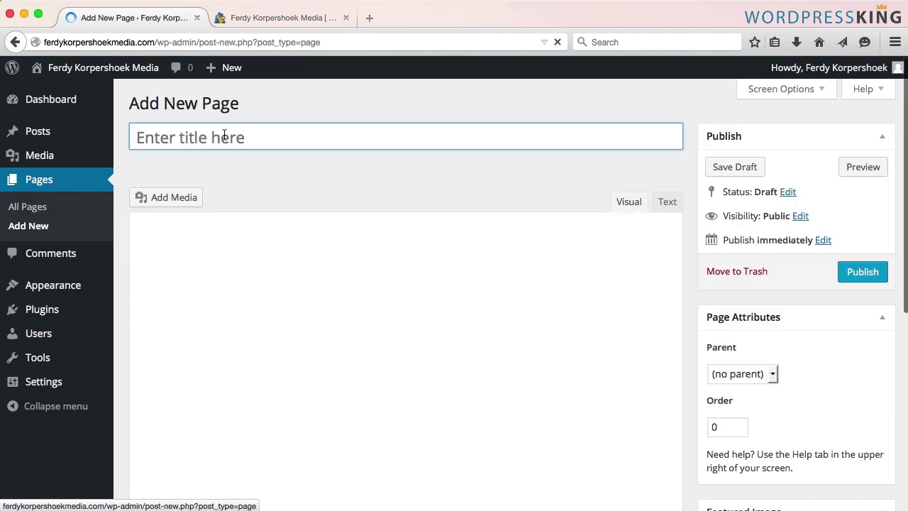
{"action": "type", "text": "About "}
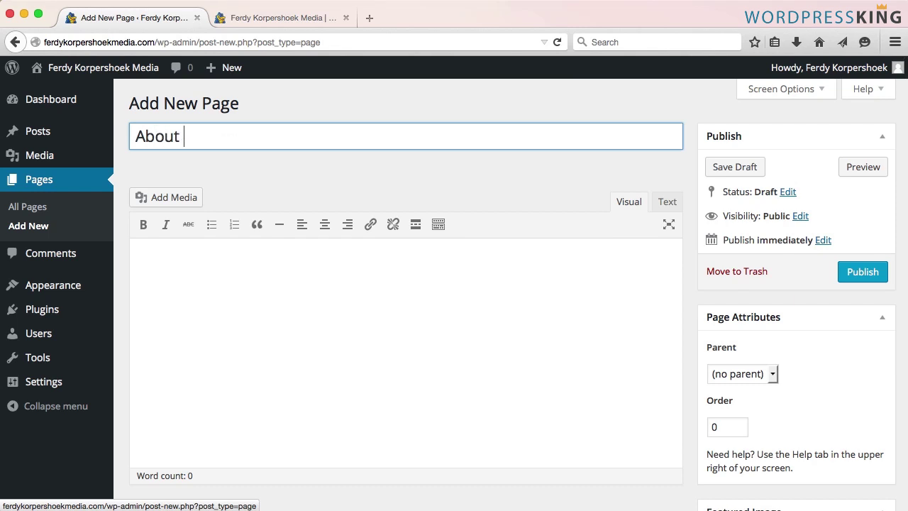
{"action": "type", "text": "Me"}
{"action": "left_click", "coordinate": [850, 275]}
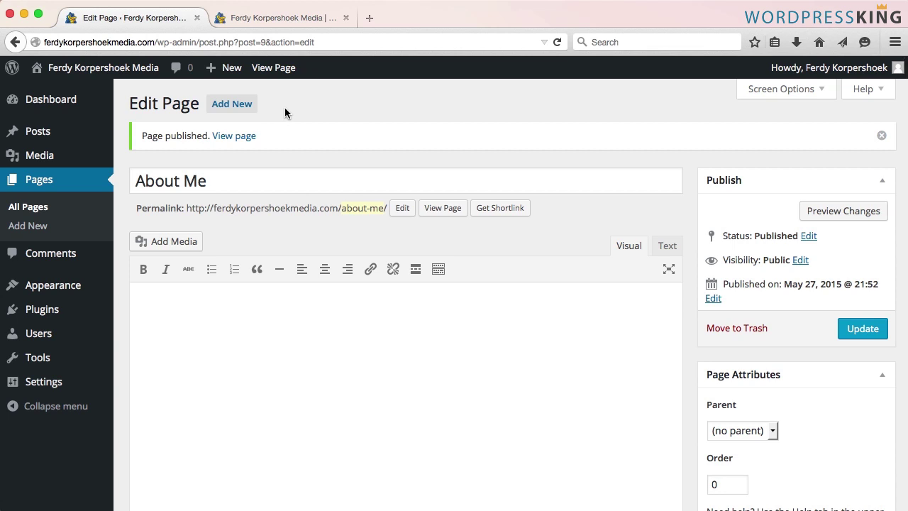
Publish another page titled 'Services' at /services/
{"action": "left_click", "coordinate": [222, 105]}
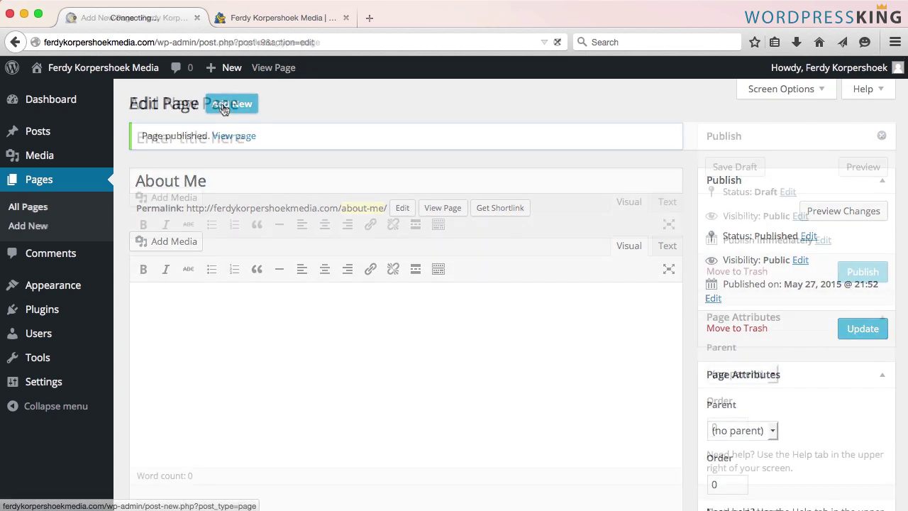
{"action": "type", "text": "Services"}
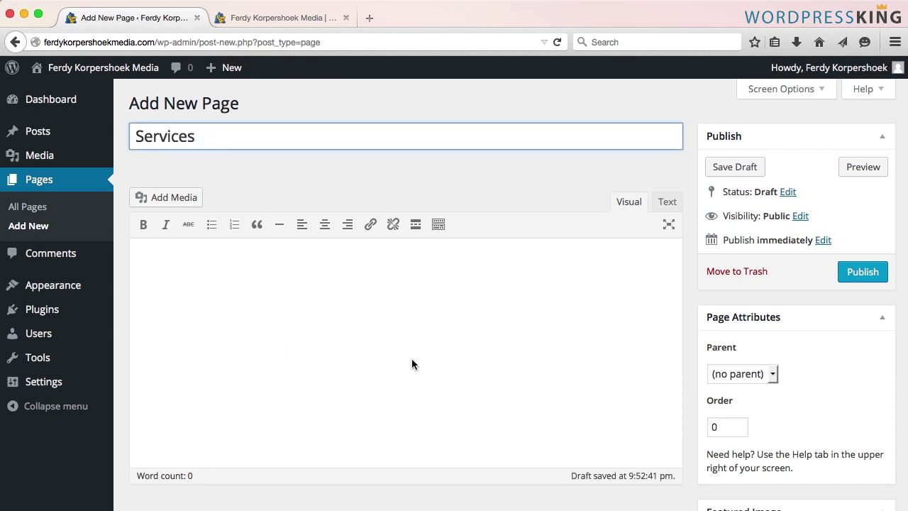
{"action": "left_click", "coordinate": [313, 168]}
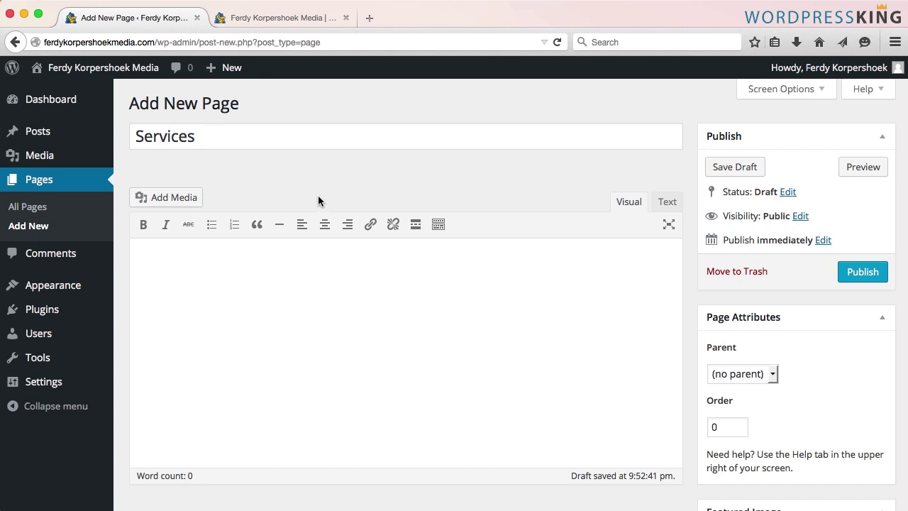
{"action": "left_click", "coordinate": [860, 275]}
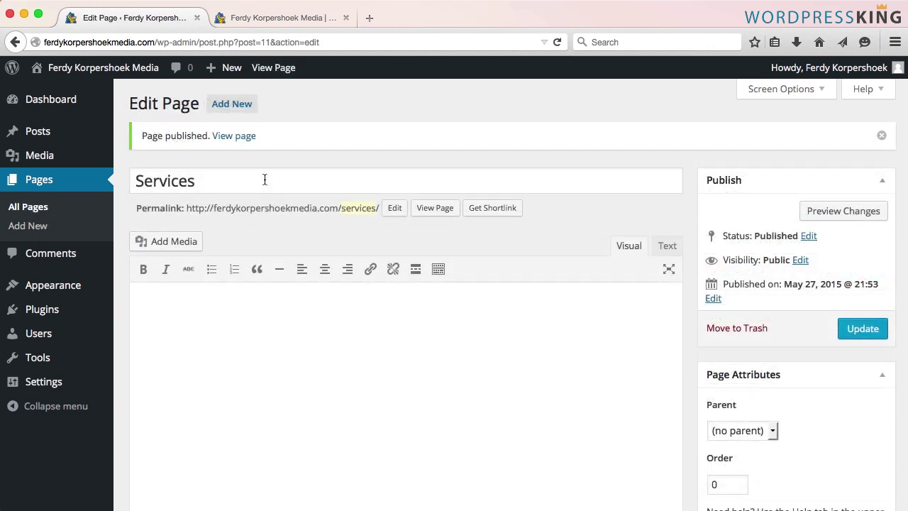
{"action": "left_click", "coordinate": [229, 107]}
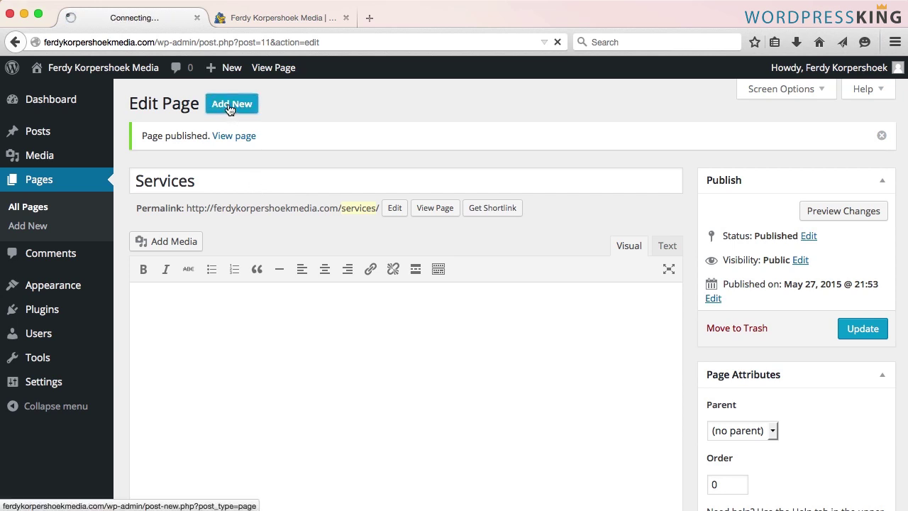
Publish pages titled 'Weddingphotography' and 'Loveshoots', correcting typos in the second title
{"action": "type", "text": "Wed"}
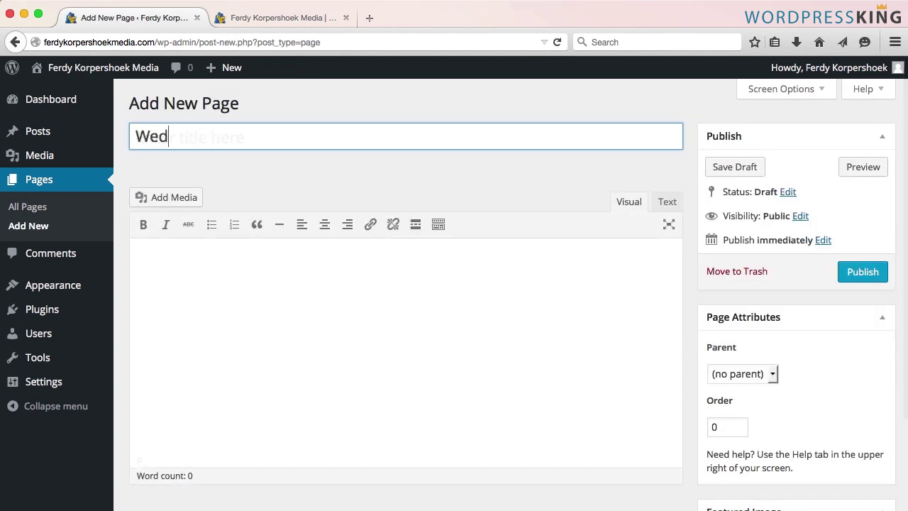
{"action": "type", "text": "dingphotography"}
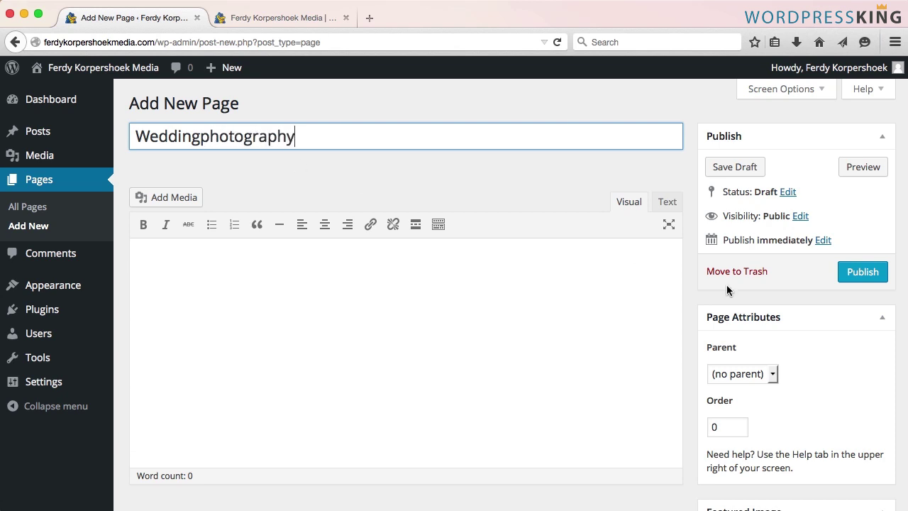
{"action": "left_click", "coordinate": [850, 274]}
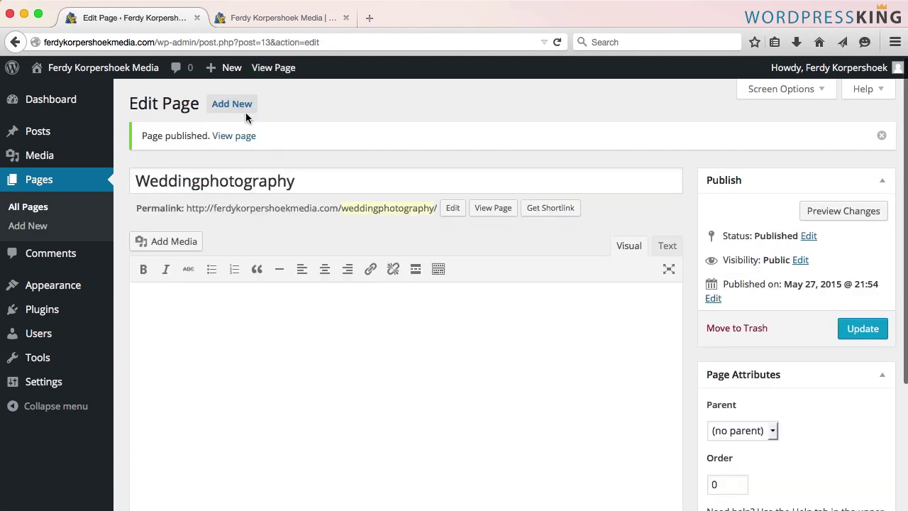
{"action": "left_click", "coordinate": [237, 108]}
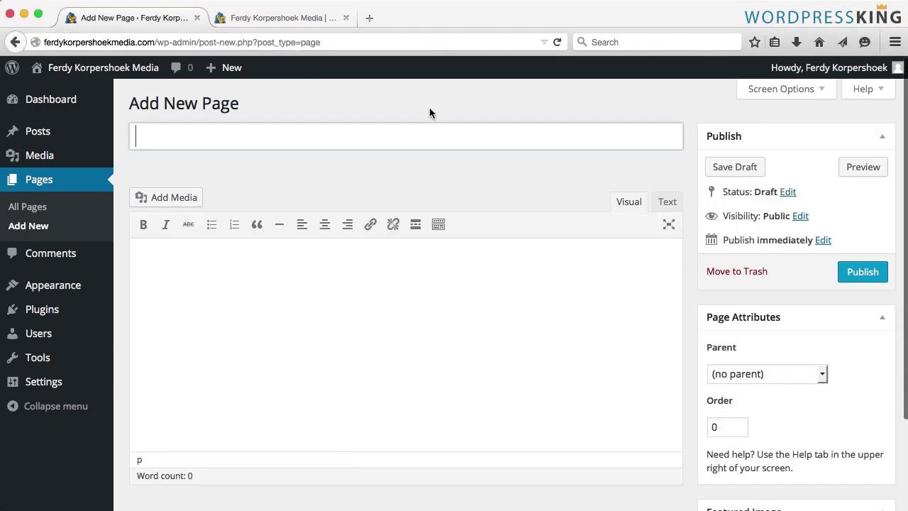
{"action": "type", "text": "Locw"}
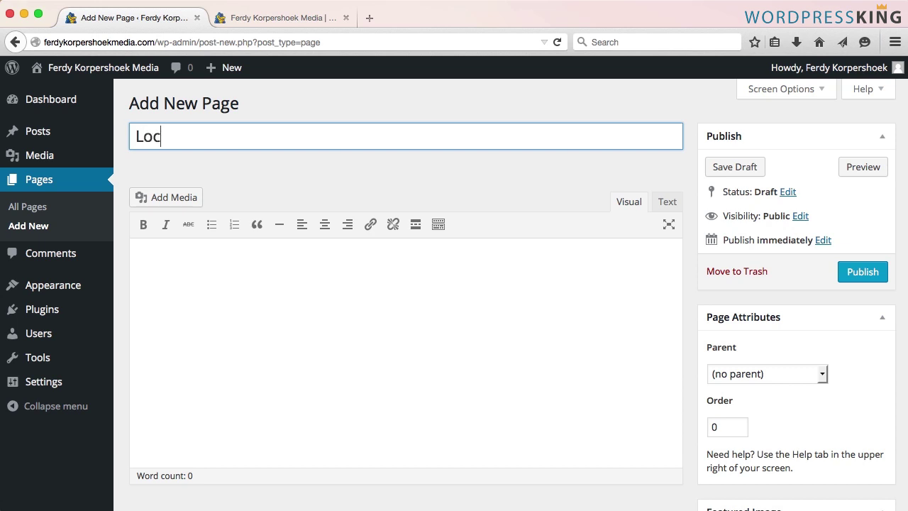
{"action": "key", "text": "BackSpace"}
{"action": "key", "text": "BackSpace"}
{"action": "key", "text": "BackSpace"}
{"action": "type", "text": "Loveh"}
{"action": "key", "text": "BackSpace"}
{"action": "type", "text": "shoots"}
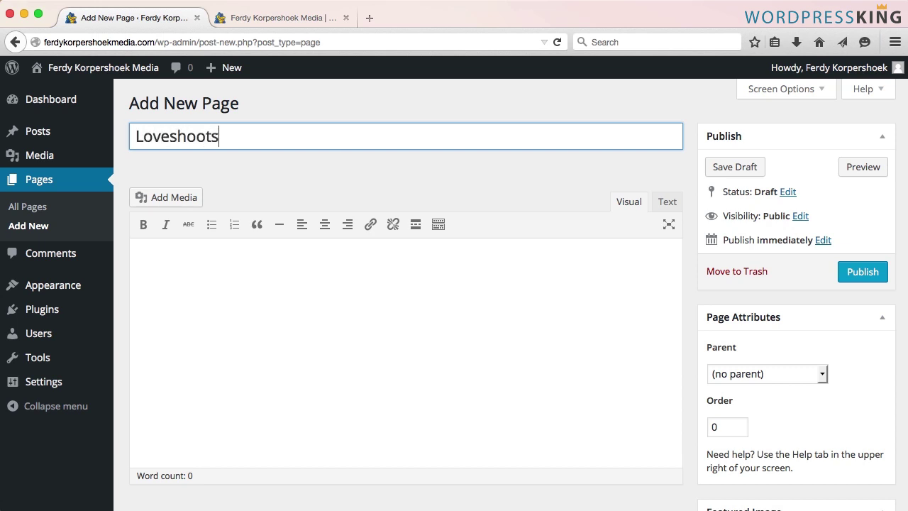
{"action": "left_click", "coordinate": [853, 273]}
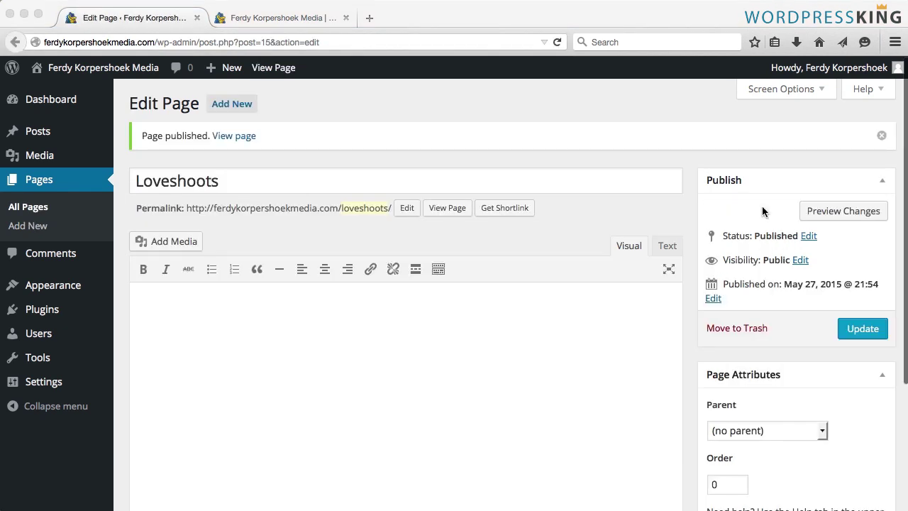
Publish a page titled 'Newbornshoots' at /newbornshoots/, fixing 'Newborn Shoots' into one word
{"action": "left_click", "coordinate": [219, 110]}
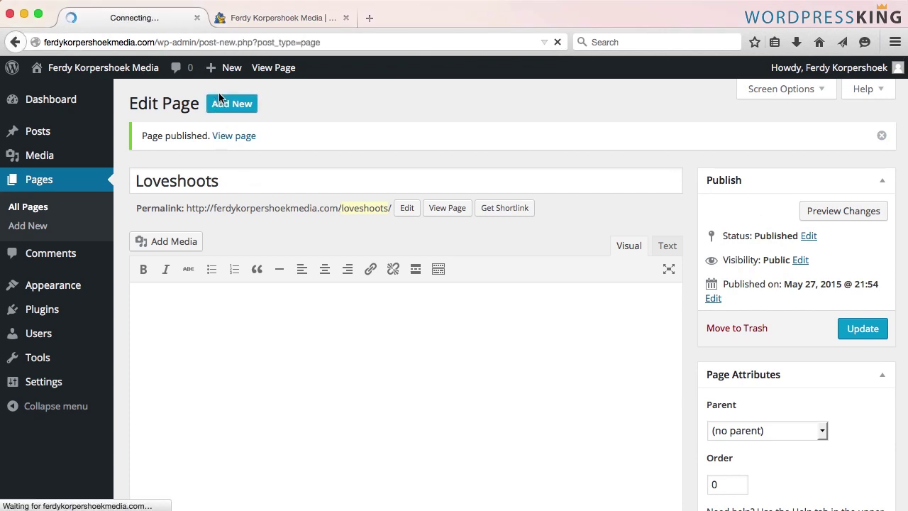
{"action": "left_click", "coordinate": [198, 138]}
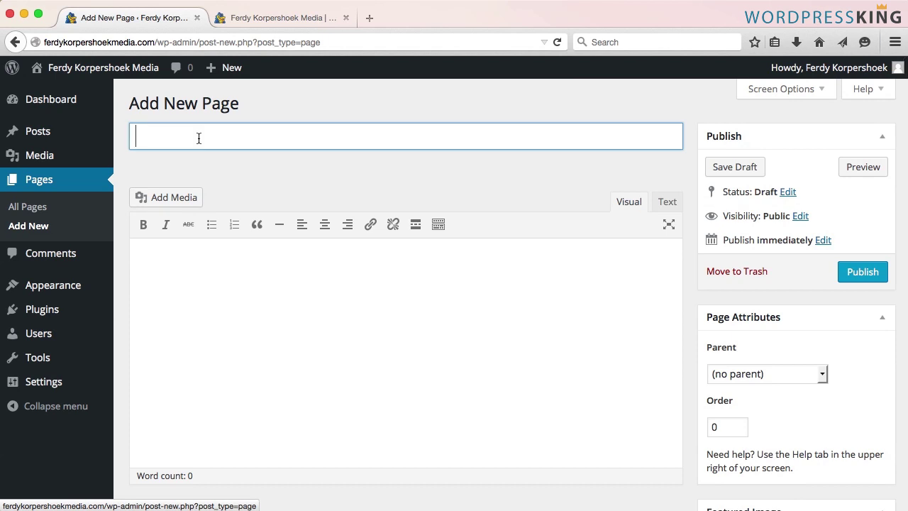
{"action": "type", "text": "Newborn Shoots"}
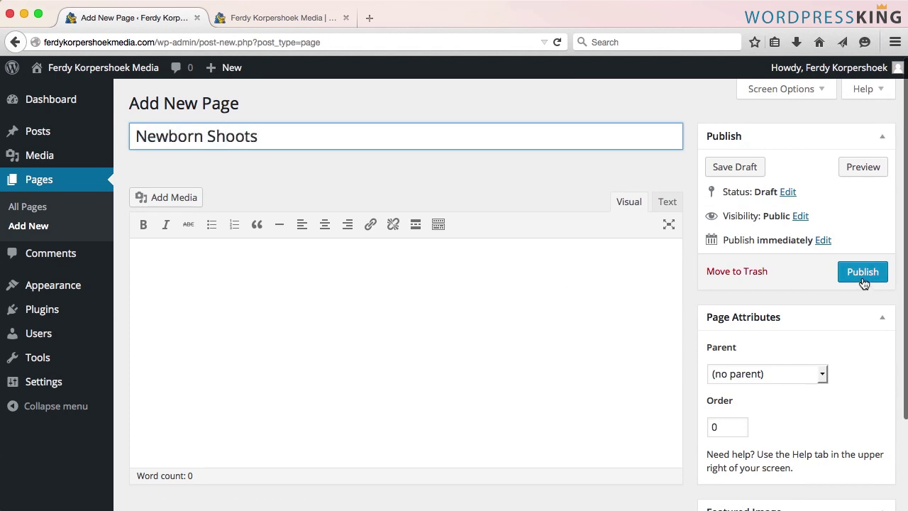
{"action": "left_click_drag", "start_coordinate": [216, 136], "coordinate": [204, 136]}
{"action": "type", "text": "s"}
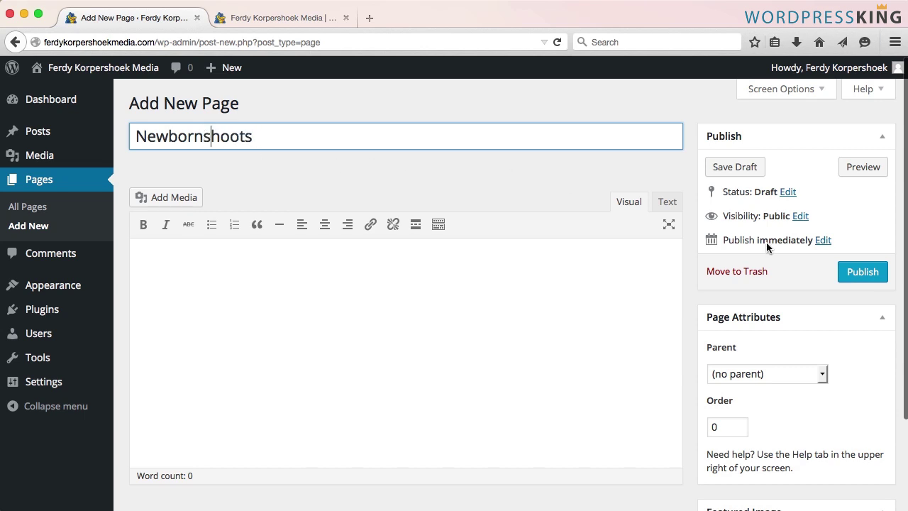
{"action": "left_click", "coordinate": [846, 274]}
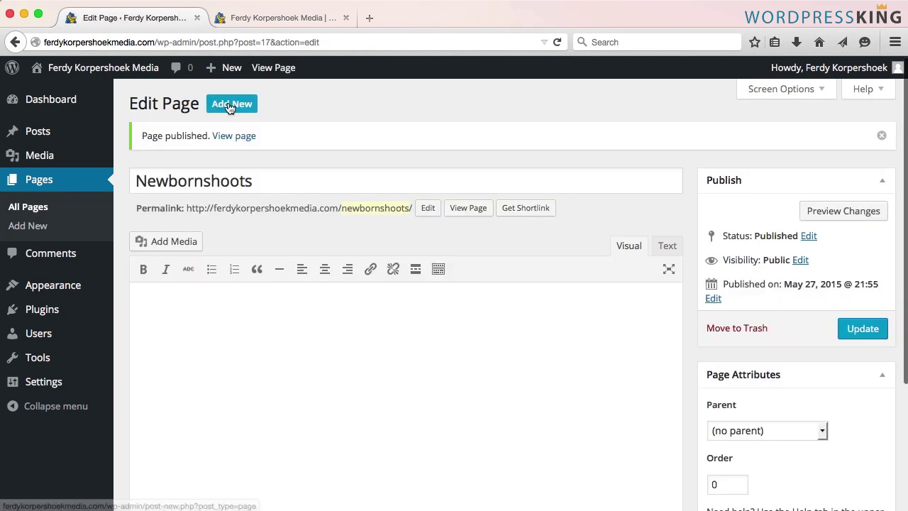
{"action": "left_click", "coordinate": [230, 105]}
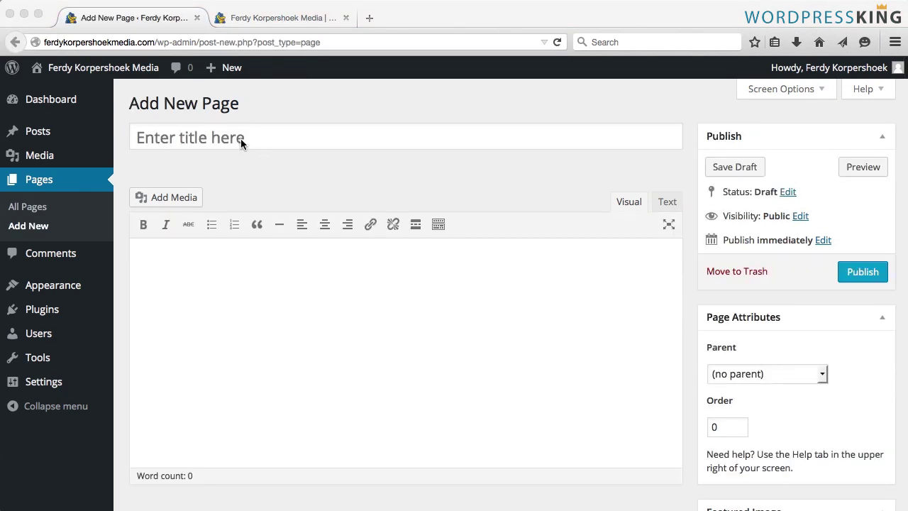
Publish pages titled 'Video's' and 'Portfolio'
{"action": "left_click", "coordinate": [195, 136]}
{"action": "type", "text": "Video's"}
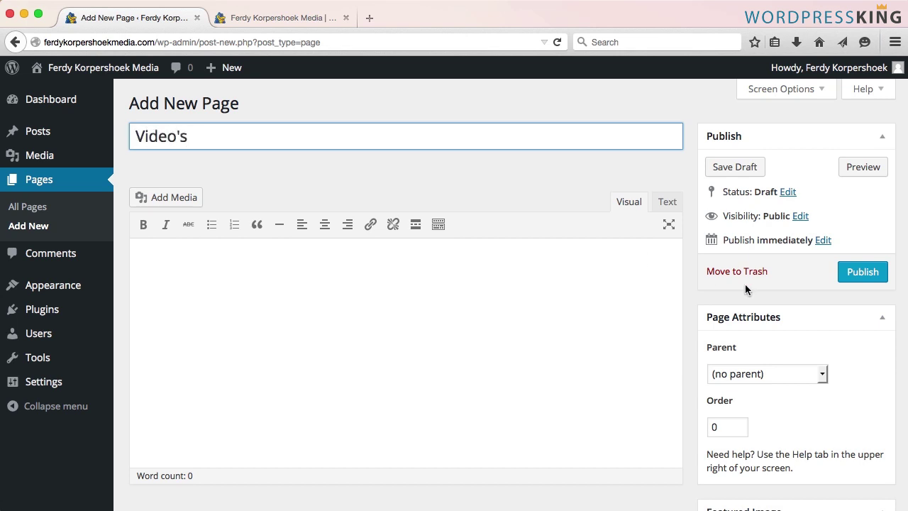
{"action": "left_click", "coordinate": [860, 275]}
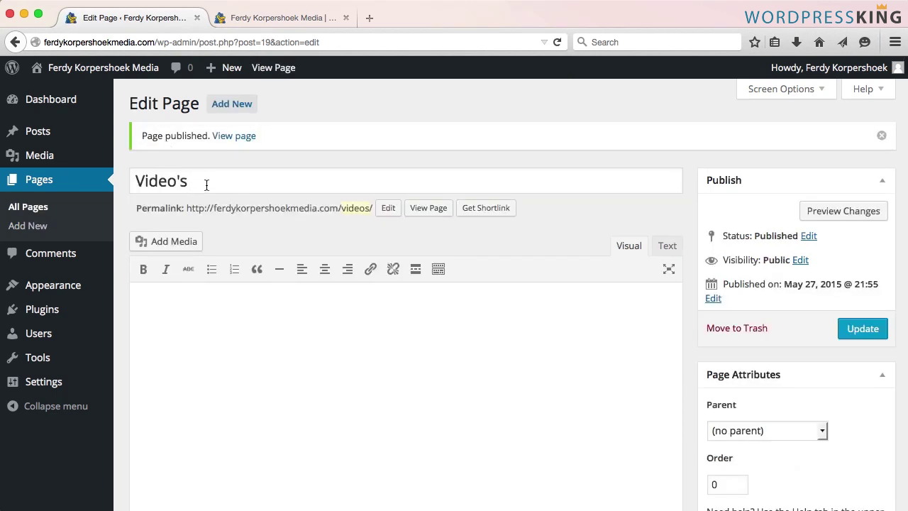
{"action": "left_click", "coordinate": [225, 113]}
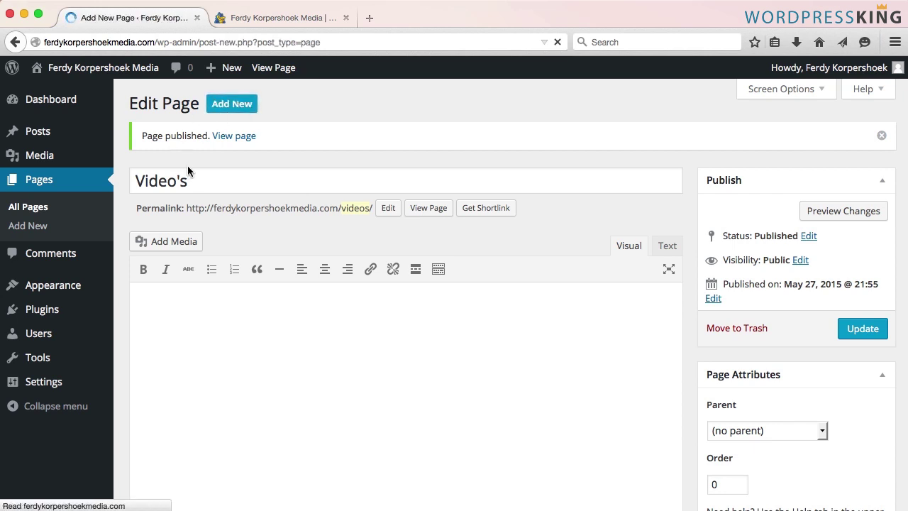
{"action": "type", "text": "Portfolio"}
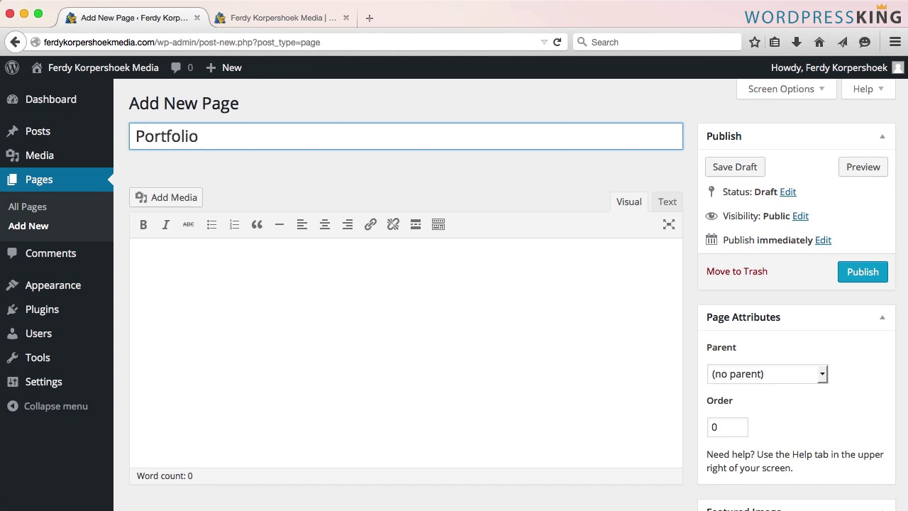
{"action": "left_click", "coordinate": [861, 272]}
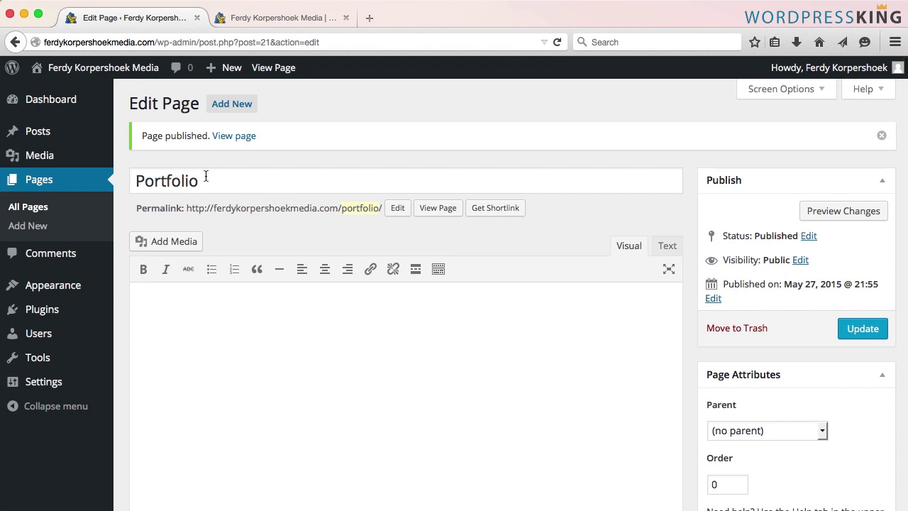
Publish pages titled 'Blog' and 'Contact'
{"action": "left_click", "coordinate": [224, 105]}
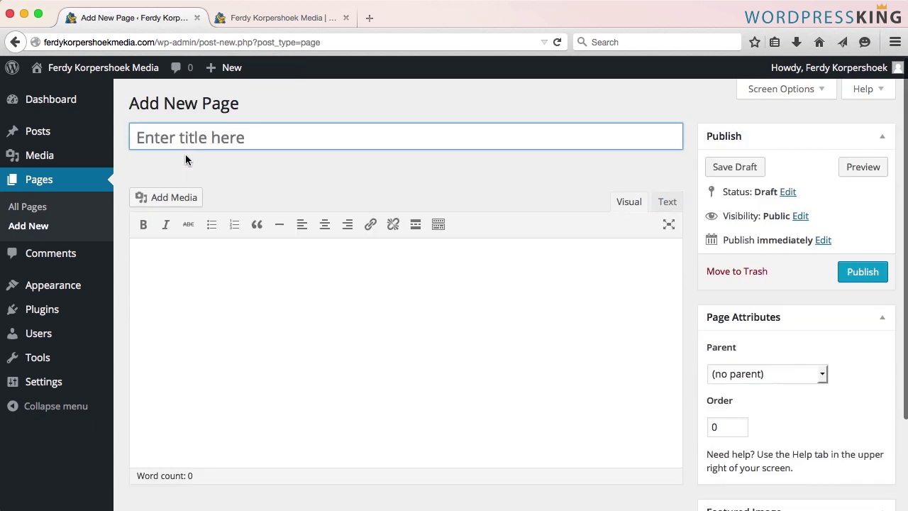
{"action": "type", "text": "Blog"}
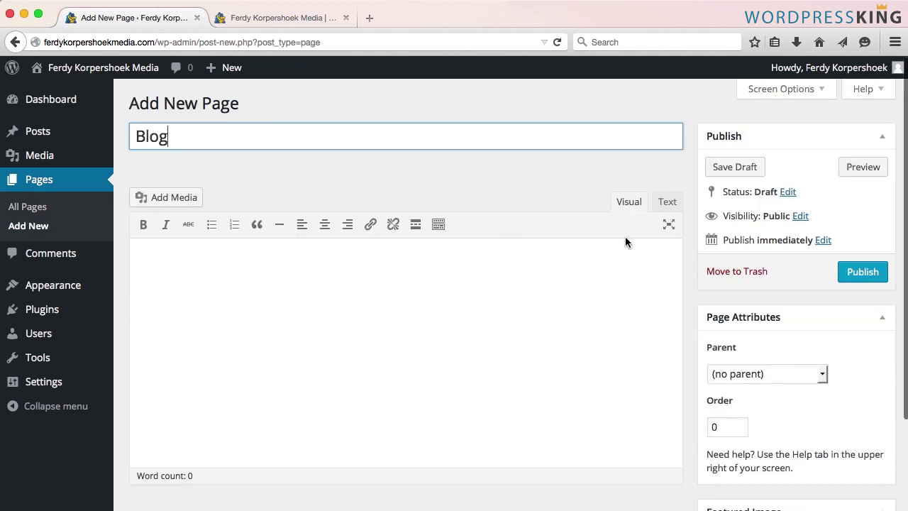
{"action": "left_click", "coordinate": [855, 275]}
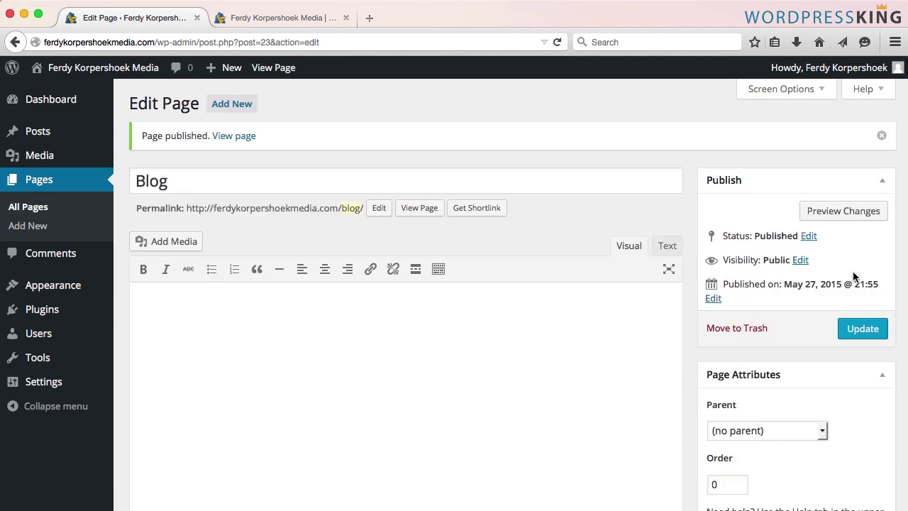
{"action": "left_click", "coordinate": [234, 105]}
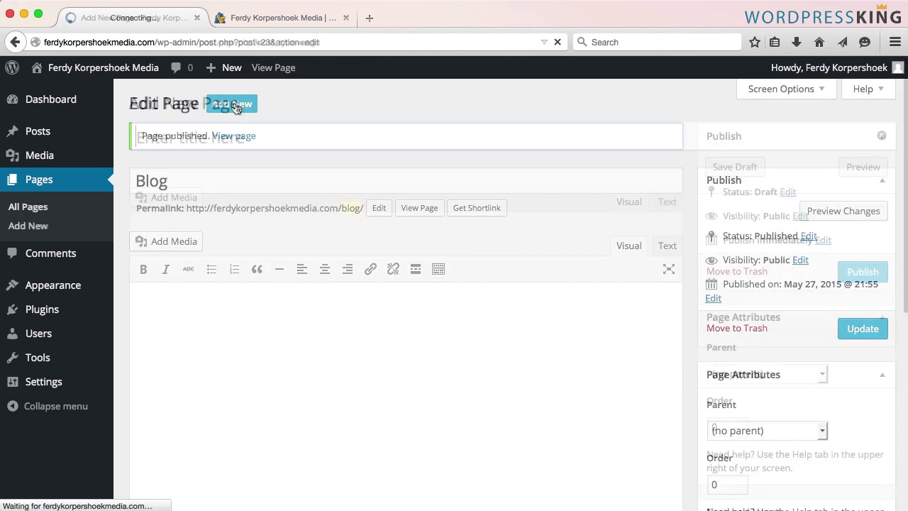
{"action": "type", "text": "Contact"}
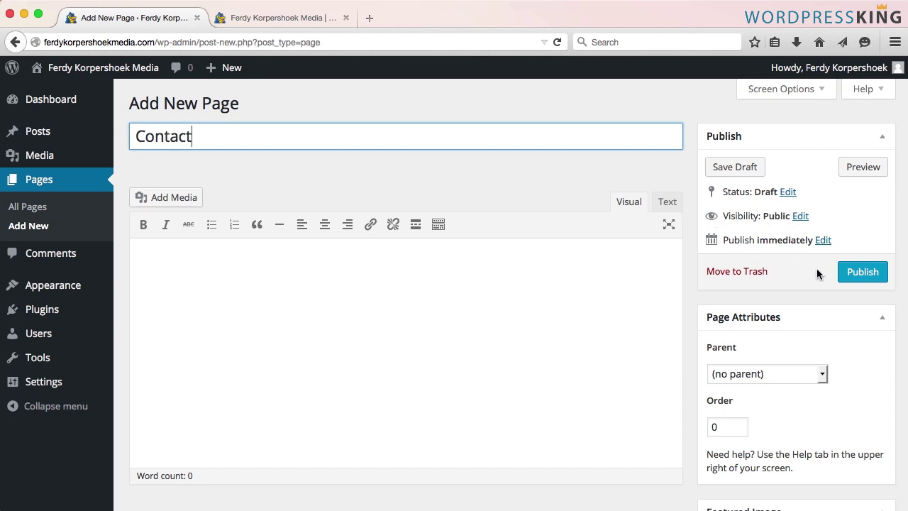
{"action": "left_click", "coordinate": [852, 273]}
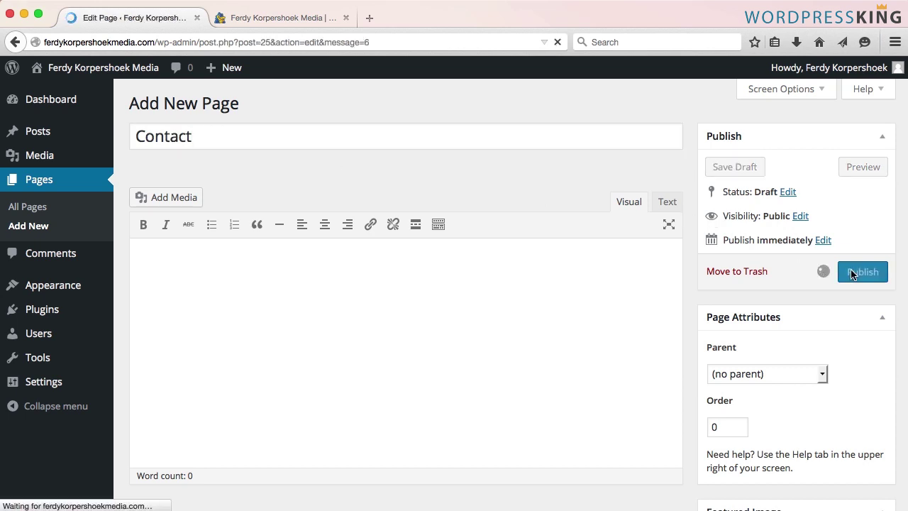
{"action": "left_click", "coordinate": [274, 19]}
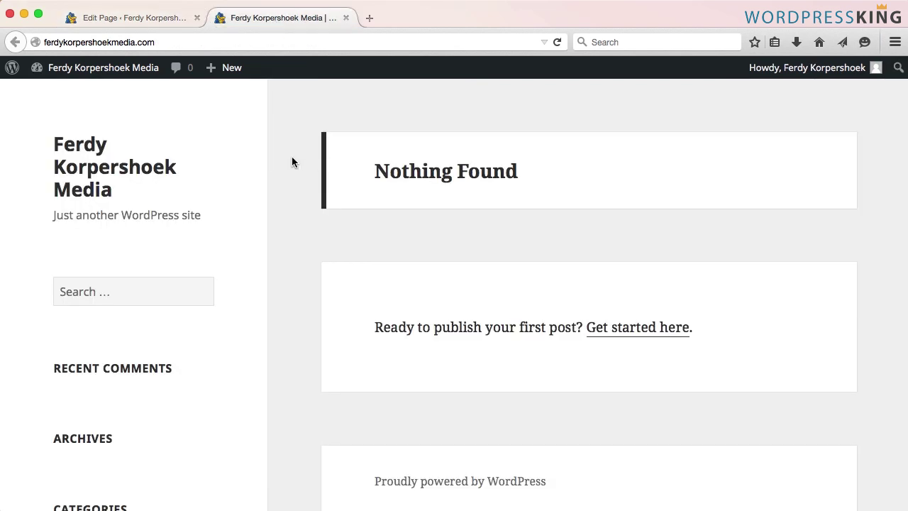
{"action": "key", "text": "super+r"}
{"action": "scroll", "coordinate": [289, 163], "scroll_direction": "down", "scroll_amount": 3}
{"action": "scroll", "coordinate": [288, 163], "scroll_direction": "down", "scroll_amount": 1}
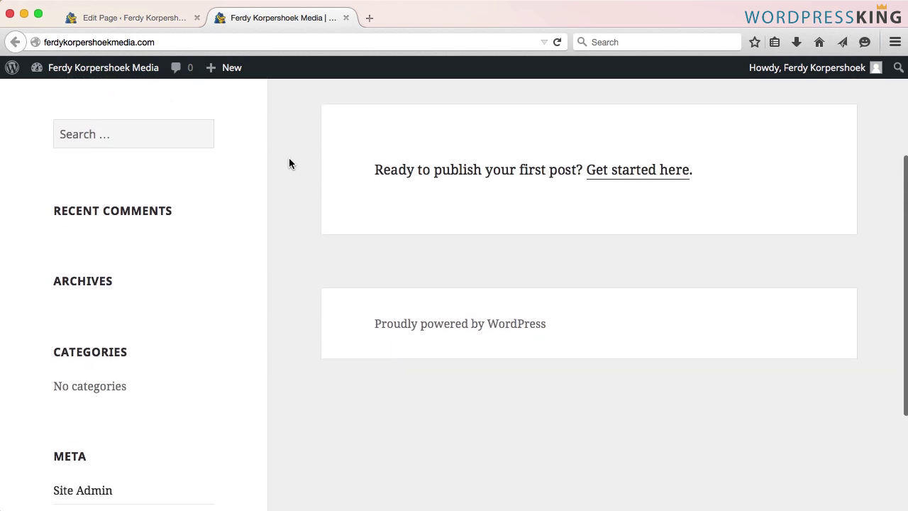
{"action": "scroll", "coordinate": [289, 163], "scroll_direction": "up", "scroll_amount": 2}
{"action": "scroll", "coordinate": [288, 163], "scroll_direction": "down", "scroll_amount": 4}
{"action": "scroll", "coordinate": [291, 162], "scroll_direction": "up", "scroll_amount": 5}
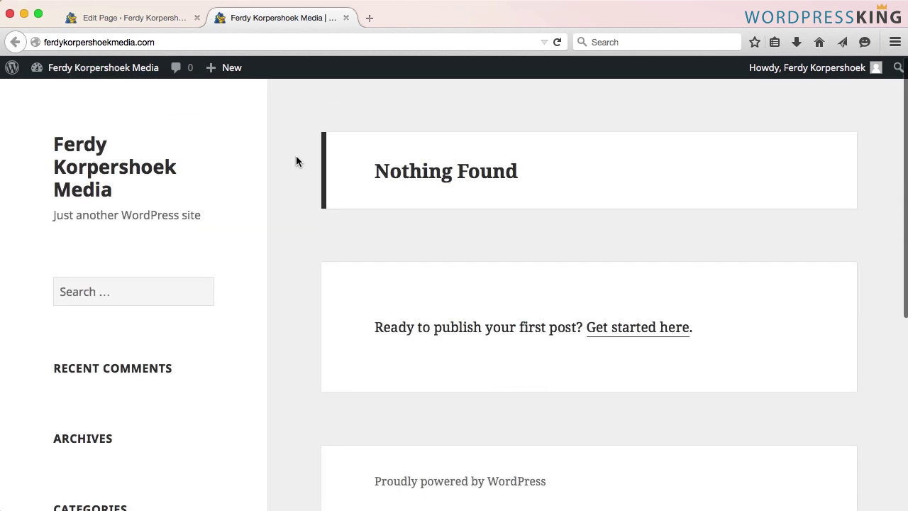
{"action": "left_click", "coordinate": [154, 21]}
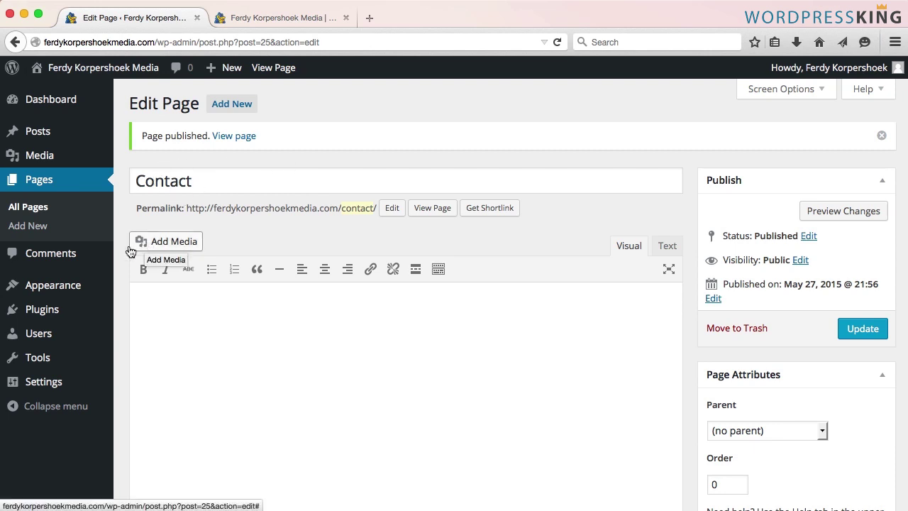
{"action": "mouse_move", "coordinate": [46, 291]}
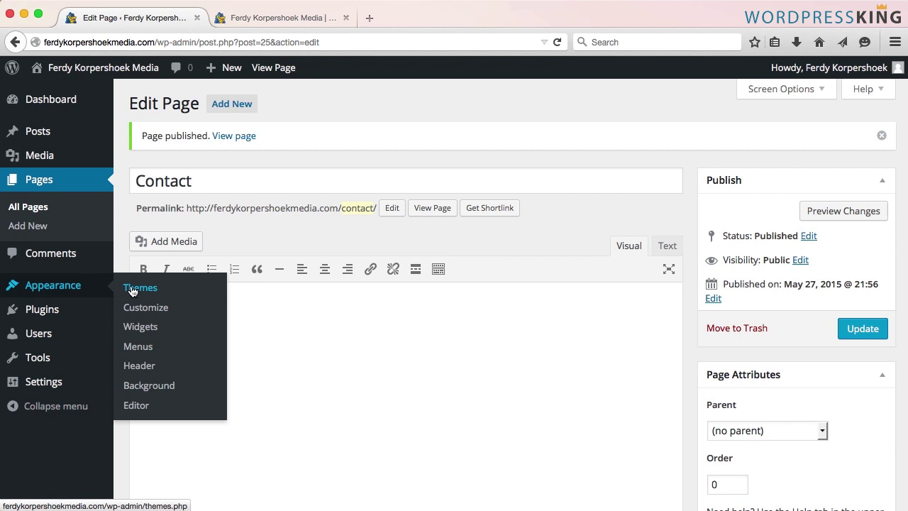
Create a menu named 'main_menu' under Appearance > Menus
{"action": "left_click", "coordinate": [137, 347]}
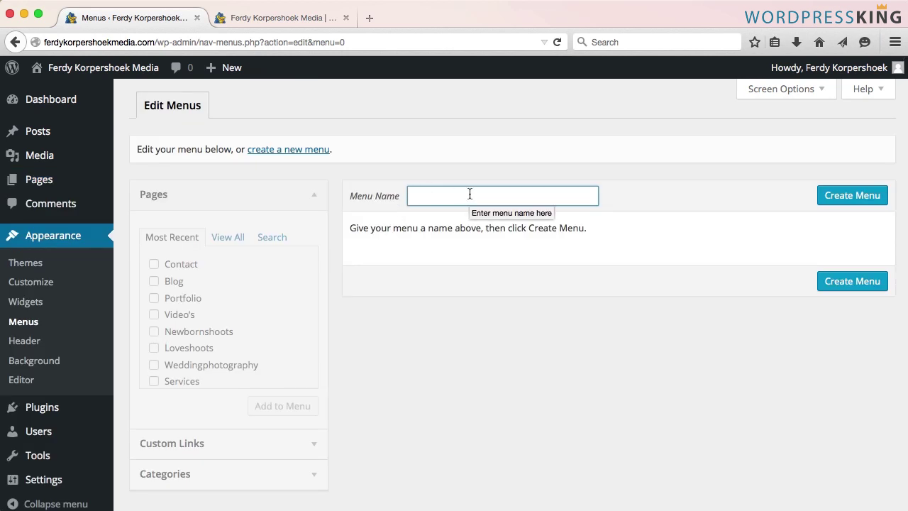
{"action": "type", "text": "m"}
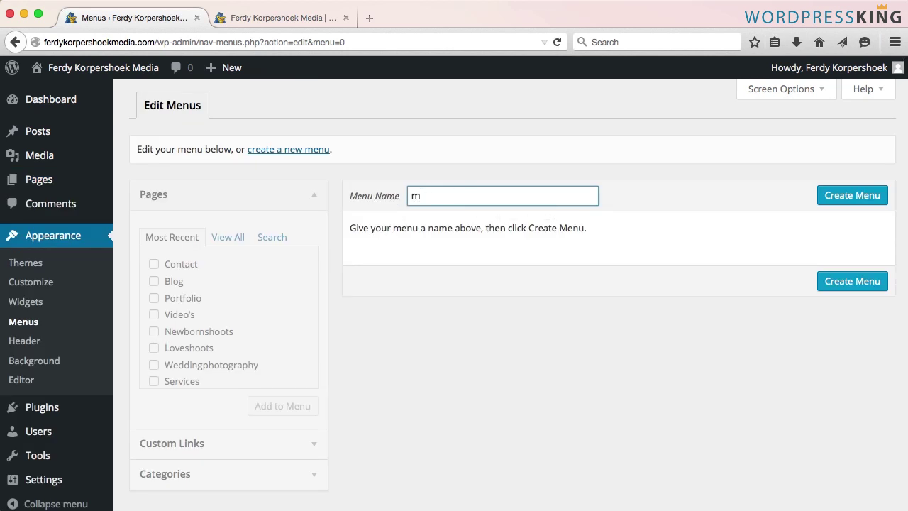
{"action": "type", "text": "ain_menu"}
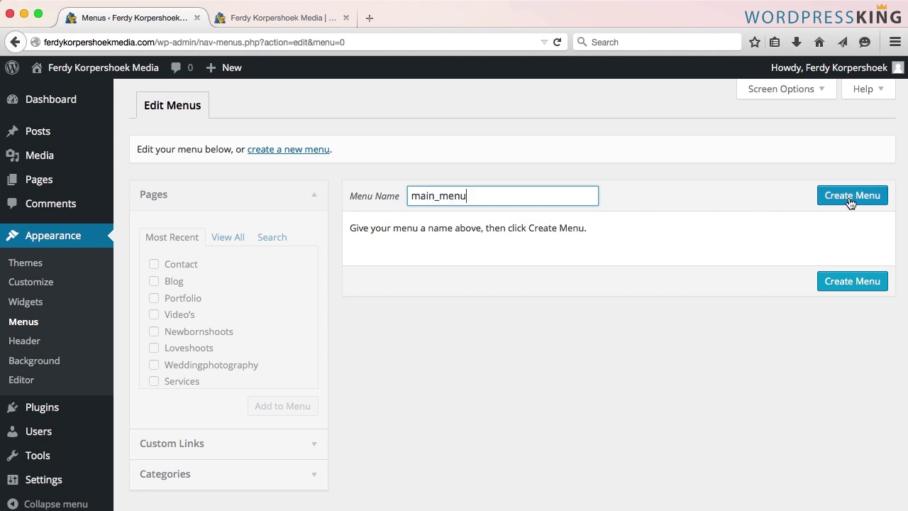
{"action": "left_click", "coordinate": [850, 201]}
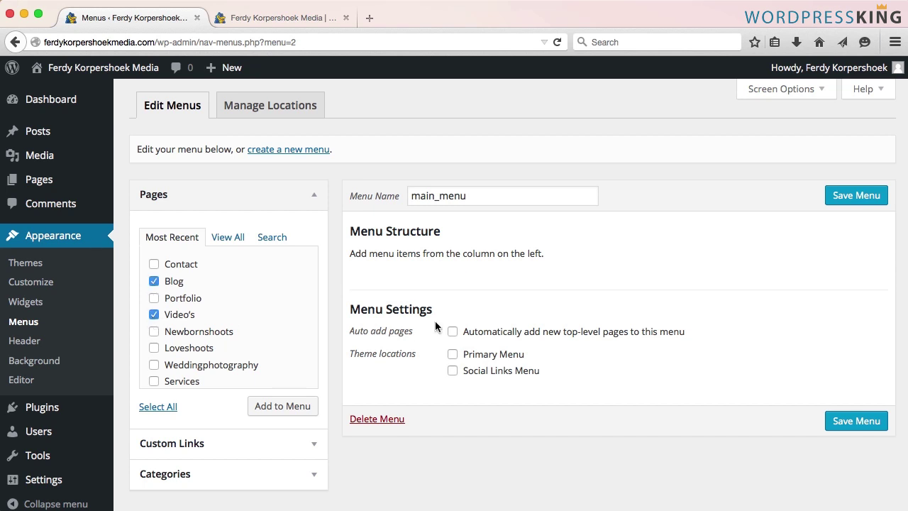
Add Blog and Video's to main_menu, then remove both items again
{"action": "left_click", "coordinate": [278, 414]}
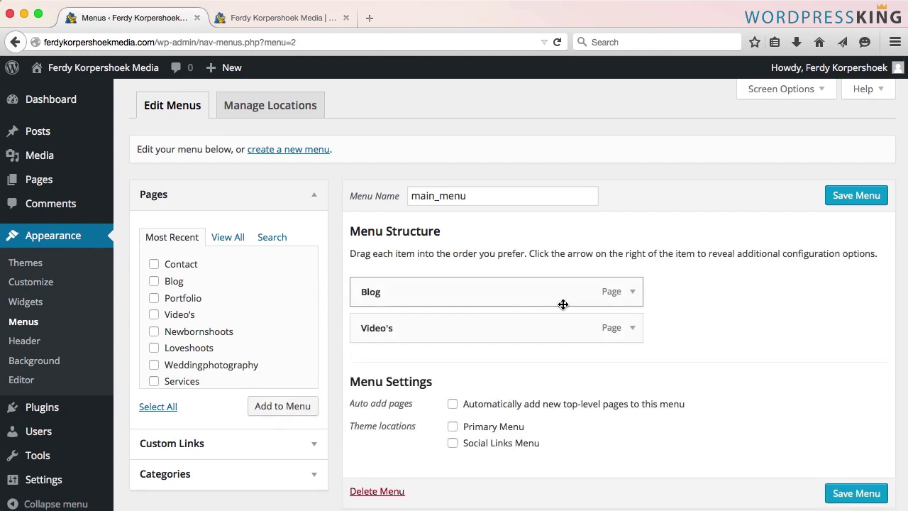
{"action": "left_click", "coordinate": [640, 293]}
{"action": "left_click", "coordinate": [376, 421]}
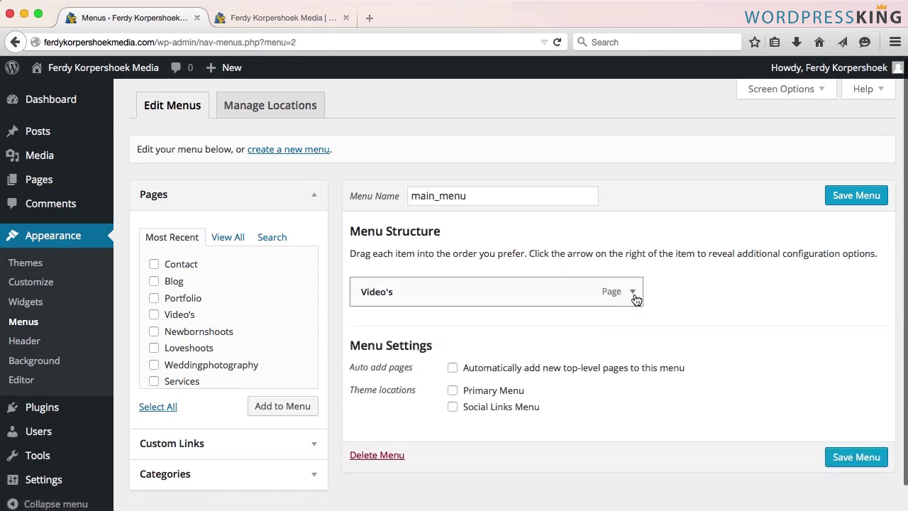
{"action": "left_click", "coordinate": [635, 297]}
{"action": "left_click", "coordinate": [374, 345]}
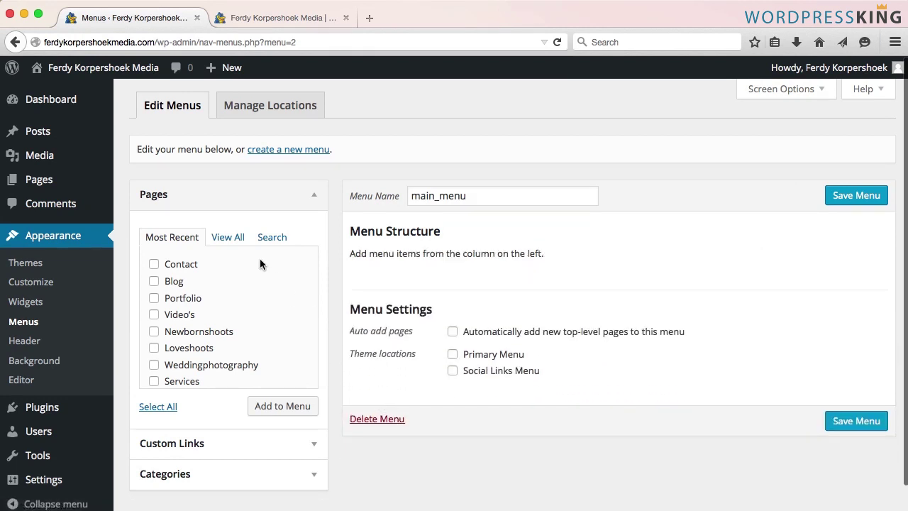
Add every site page to main_menu using View All and Select All
{"action": "left_click", "coordinate": [224, 238]}
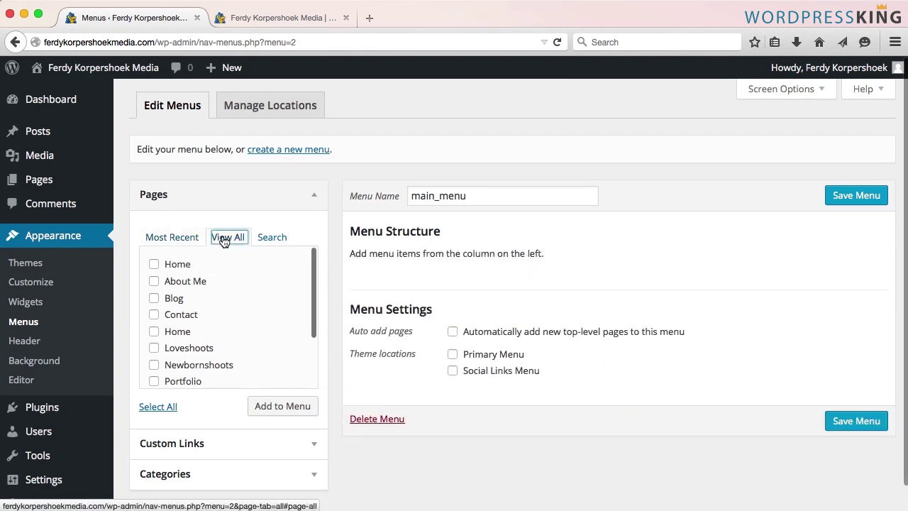
{"action": "left_click", "coordinate": [157, 409]}
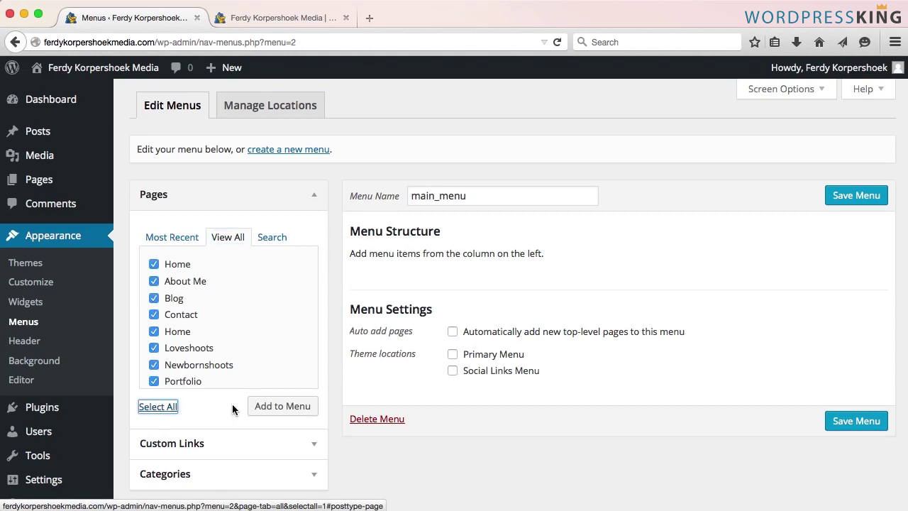
{"action": "left_click", "coordinate": [280, 408]}
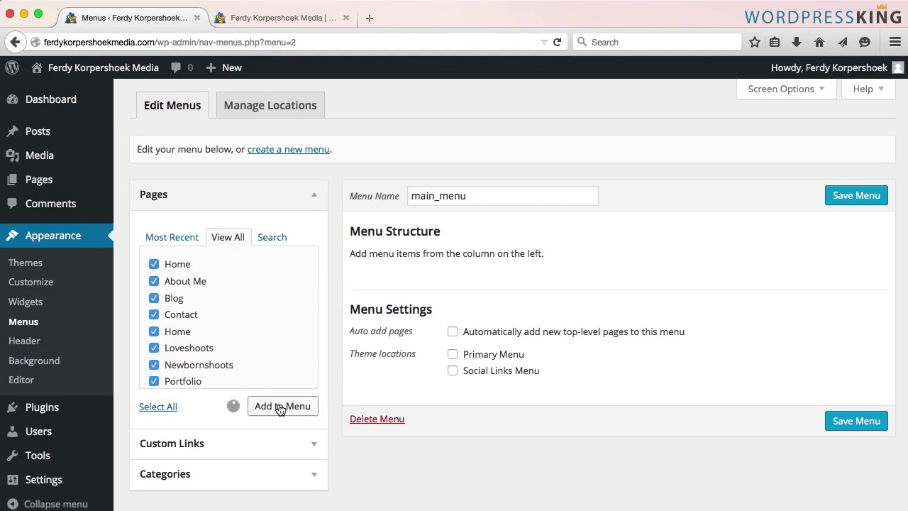
Save main_menu, check the reloaded live site, and return to the menu settings
{"action": "left_click", "coordinate": [856, 196]}
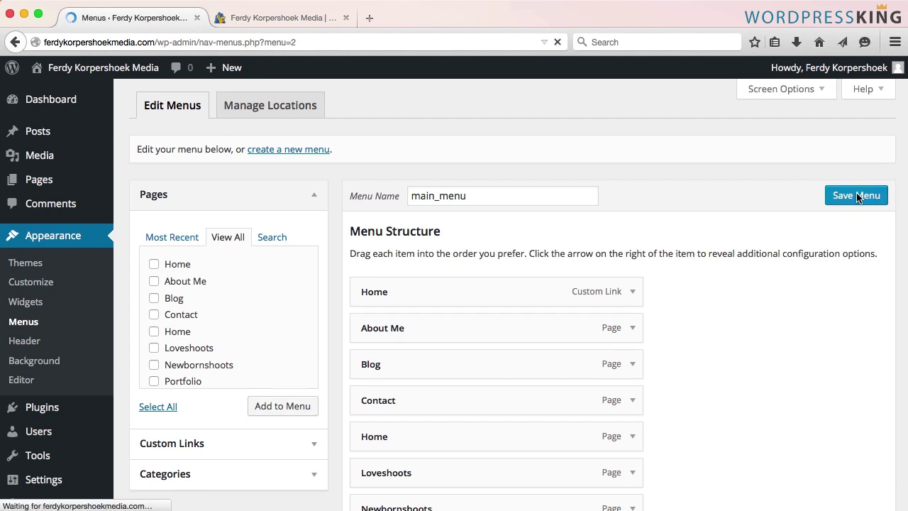
{"action": "left_click", "coordinate": [259, 20]}
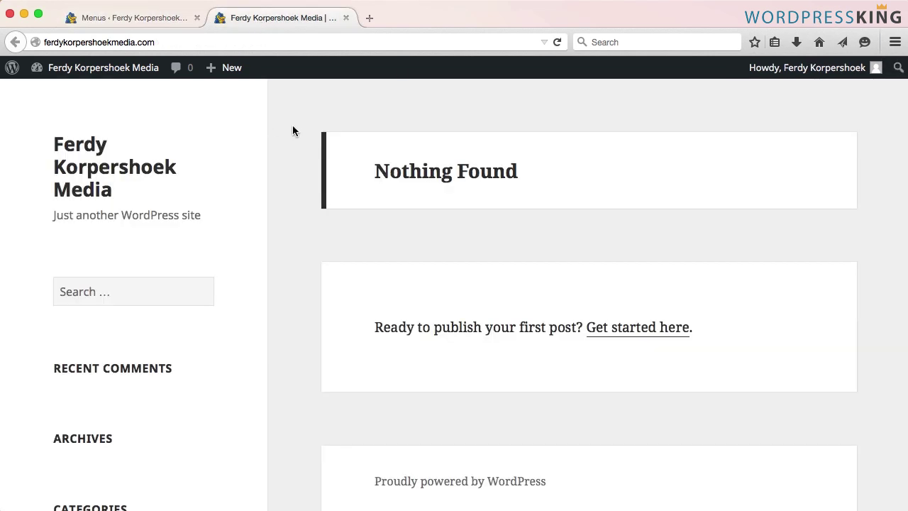
{"action": "key", "text": "super+r"}
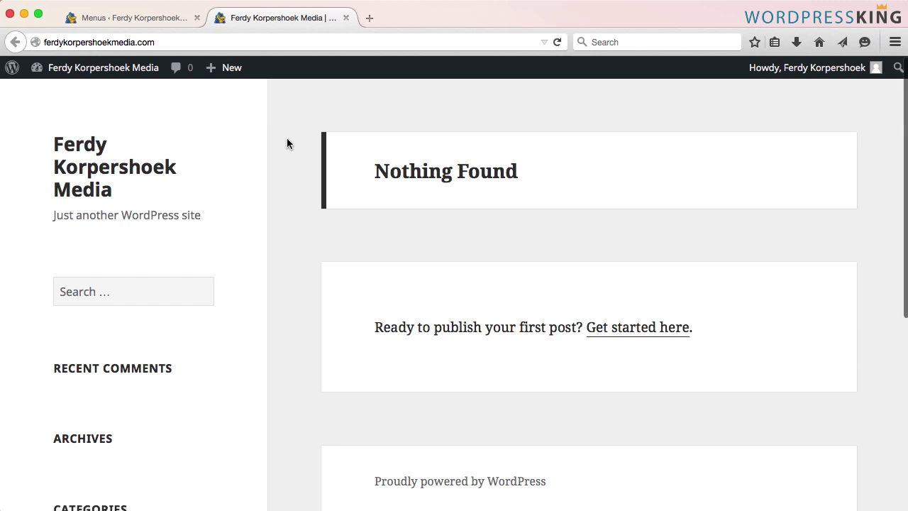
{"action": "scroll", "coordinate": [284, 145], "scroll_direction": "down", "scroll_amount": 5}
{"action": "scroll", "coordinate": [290, 148], "scroll_direction": "up", "scroll_amount": 5}
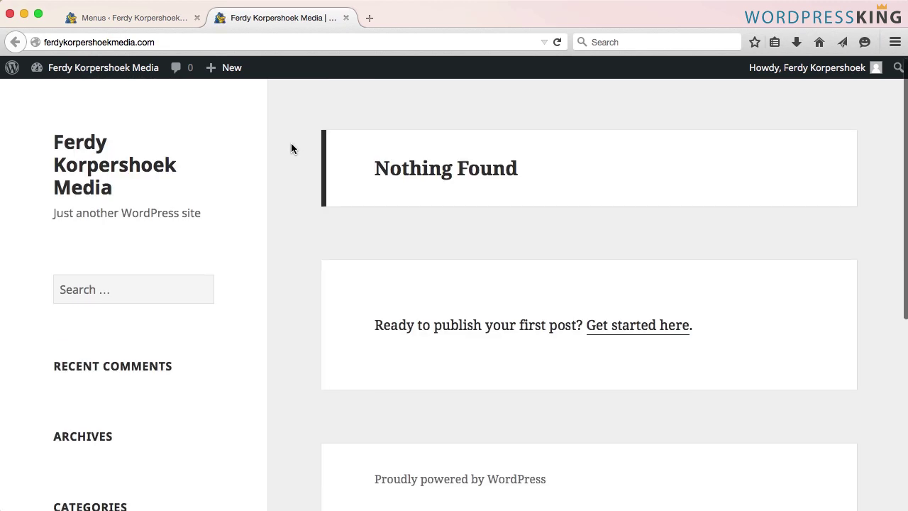
{"action": "left_click", "coordinate": [154, 18]}
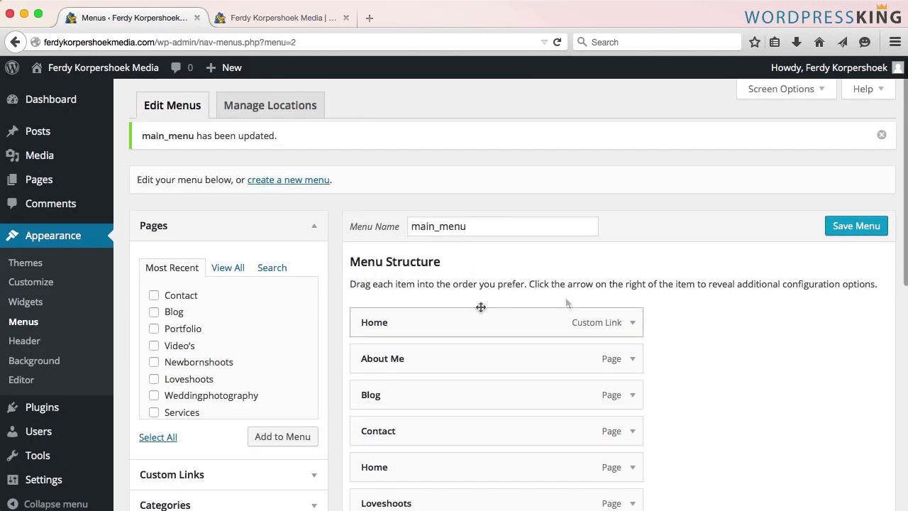
{"action": "scroll", "coordinate": [454, 282], "scroll_direction": "down", "scroll_amount": 10}
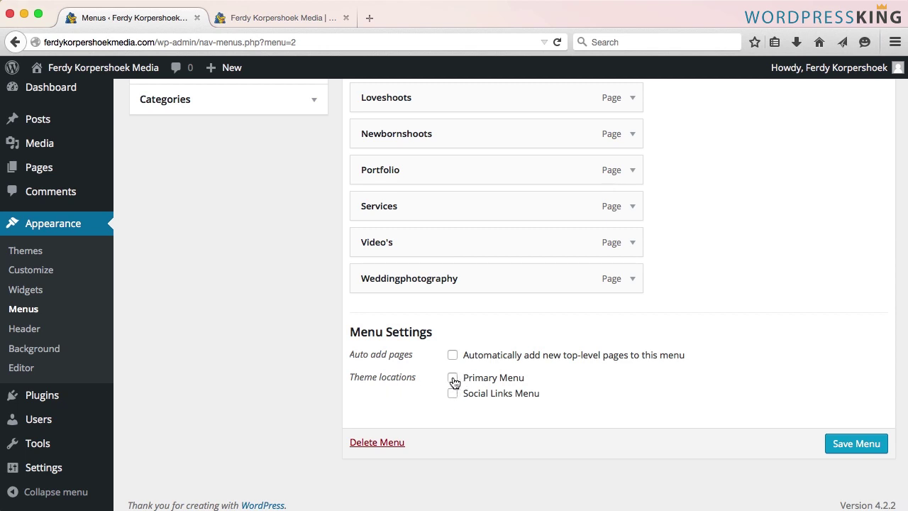
Save main_menu as the Primary Menu, reload the site, and open Contact from its menu
{"action": "left_click", "coordinate": [850, 445]}
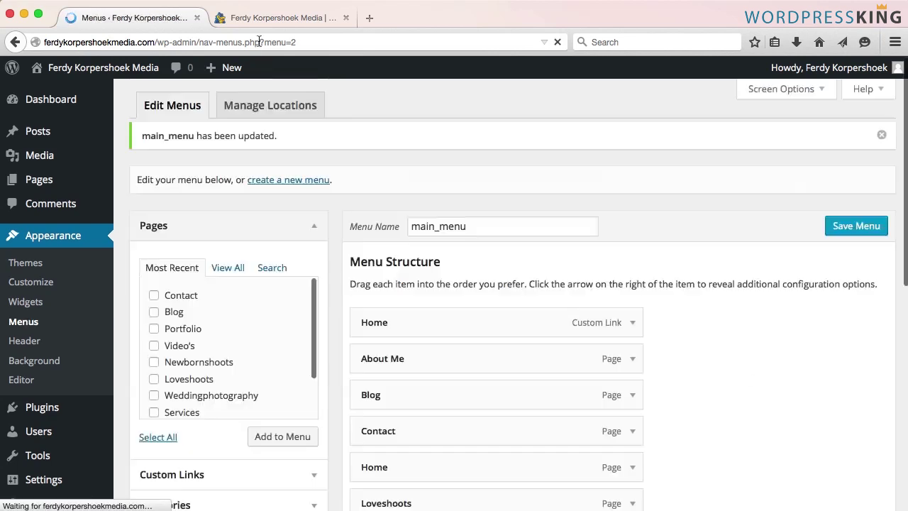
{"action": "left_click", "coordinate": [260, 21]}
{"action": "key", "text": "super+r"}
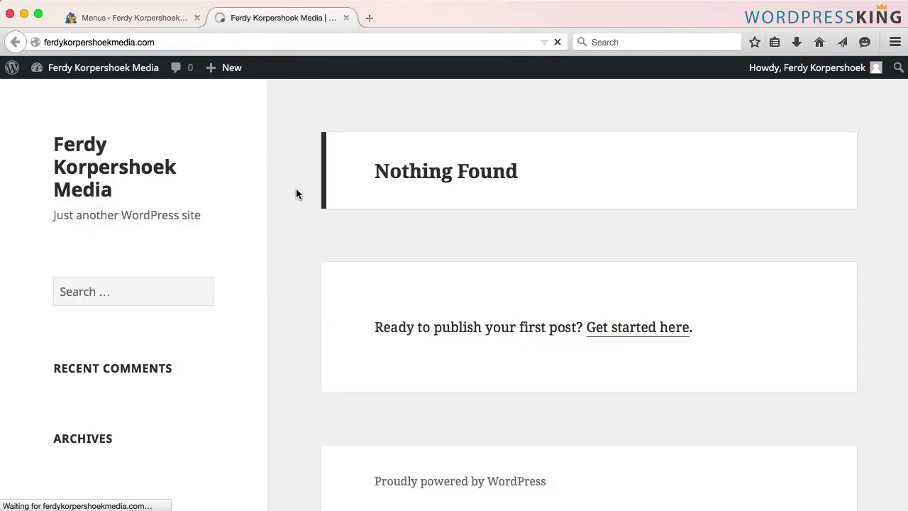
{"action": "scroll", "coordinate": [130, 302], "scroll_direction": "down", "scroll_amount": 5}
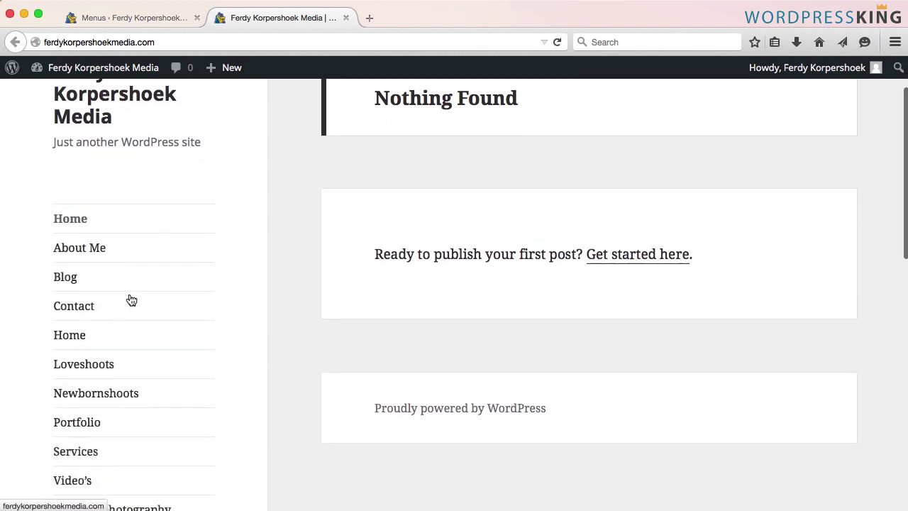
{"action": "scroll", "coordinate": [101, 386], "scroll_direction": "up", "scroll_amount": 1}
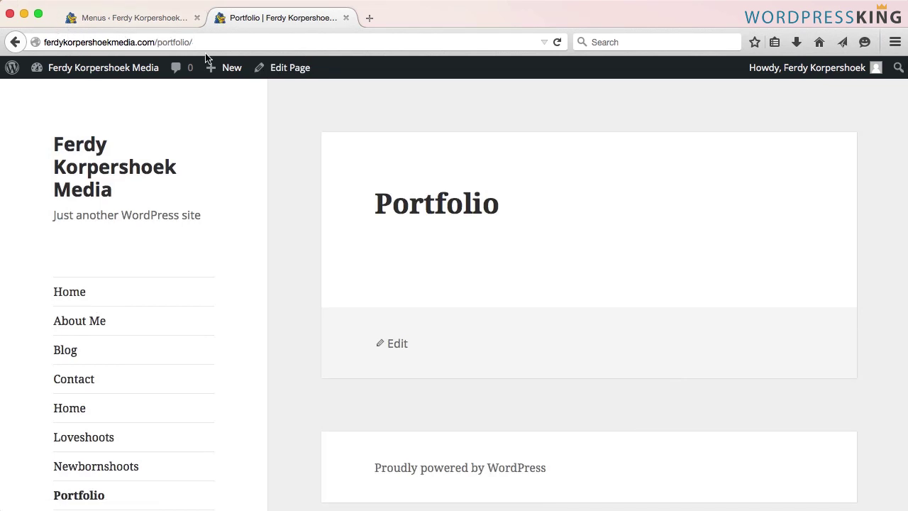
{"action": "left_click", "coordinate": [83, 380]}
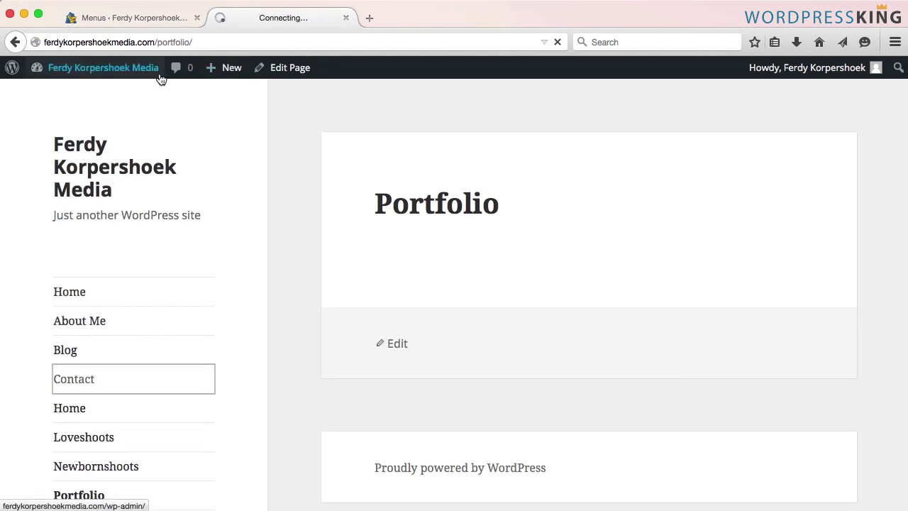
{"action": "scroll", "coordinate": [135, 252], "scroll_direction": "down", "scroll_amount": 3}
{"action": "scroll", "coordinate": [142, 245], "scroll_direction": "down", "scroll_amount": 2}
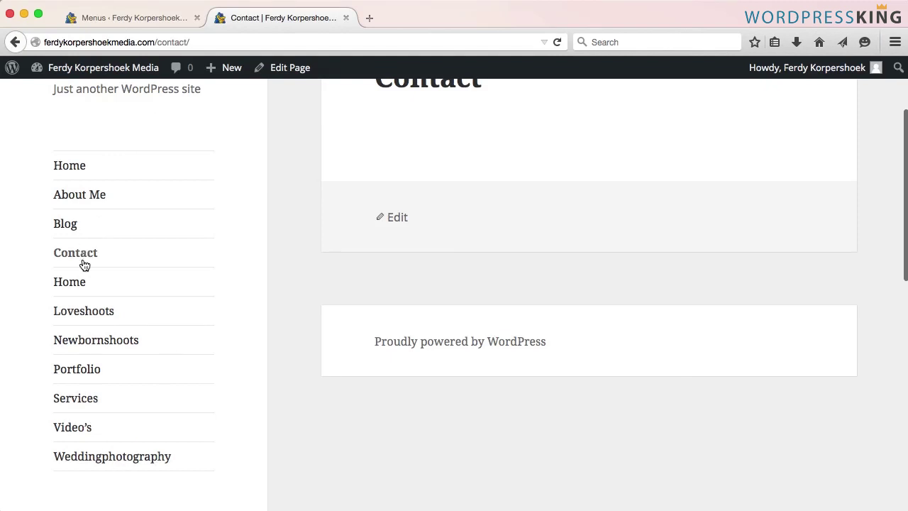
Remove the duplicate custom Home link from main_menu
{"action": "left_click", "coordinate": [145, 19]}
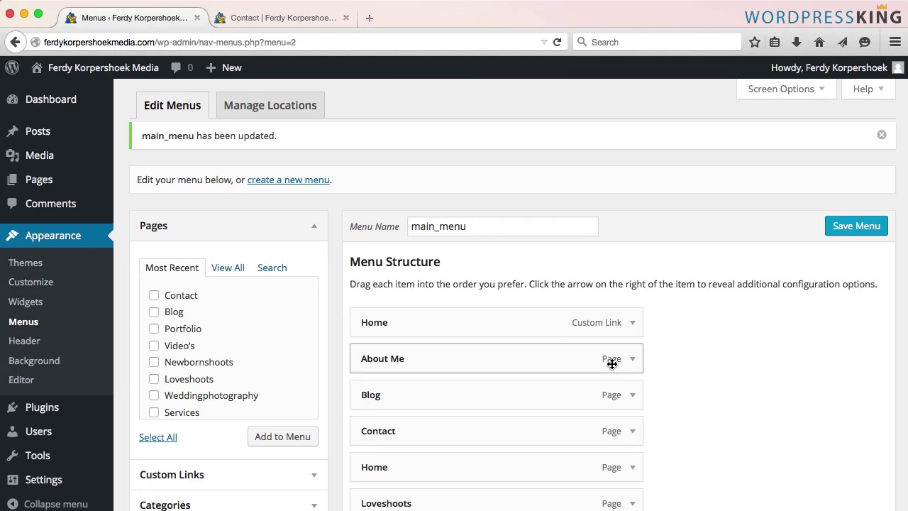
{"action": "scroll", "coordinate": [719, 337], "scroll_direction": "down", "scroll_amount": 4}
{"action": "scroll", "coordinate": [719, 337], "scroll_direction": "down", "scroll_amount": 2}
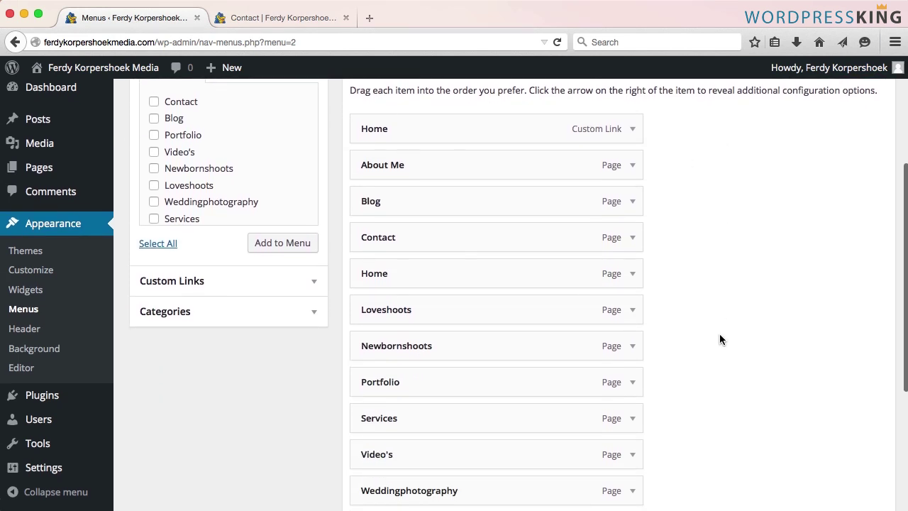
{"action": "left_click", "coordinate": [633, 131]}
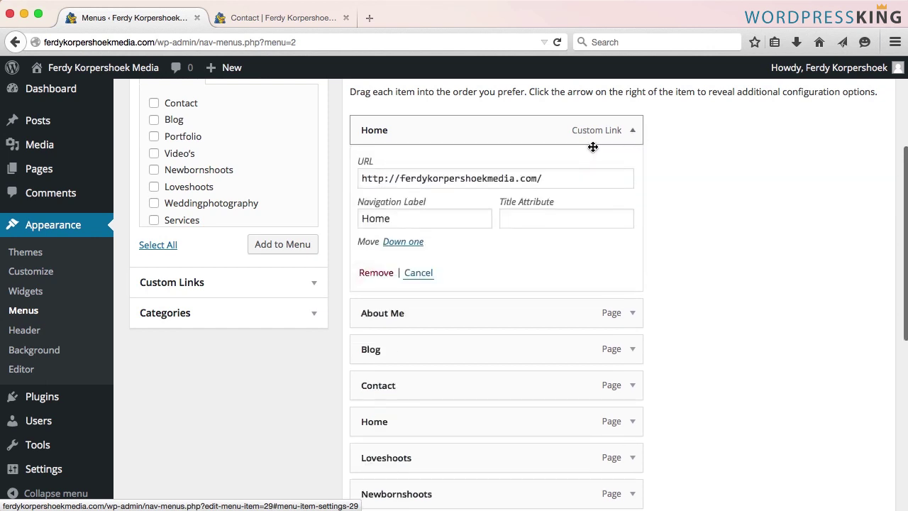
{"action": "left_click", "coordinate": [372, 273]}
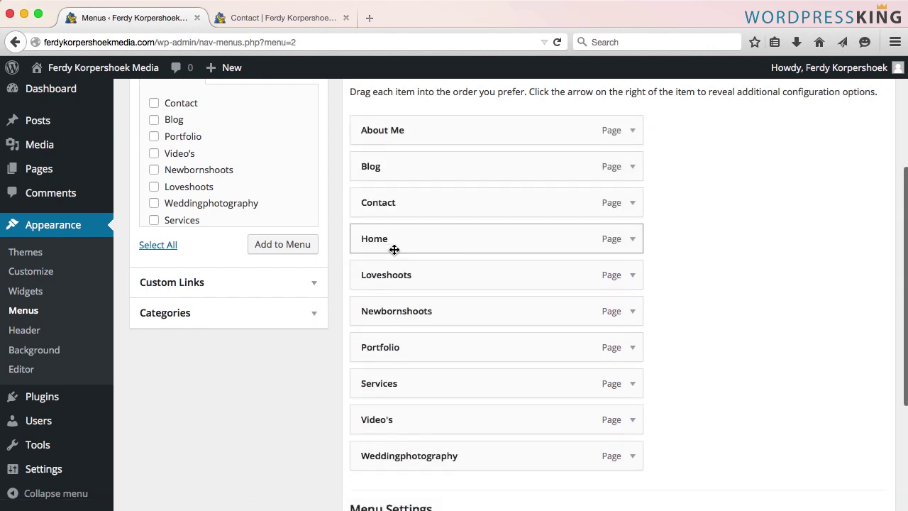
Reorder main_menu as Home, About Me, Services, Portfolio, then save it
{"action": "scroll", "coordinate": [409, 239], "scroll_direction": "up", "scroll_amount": 3}
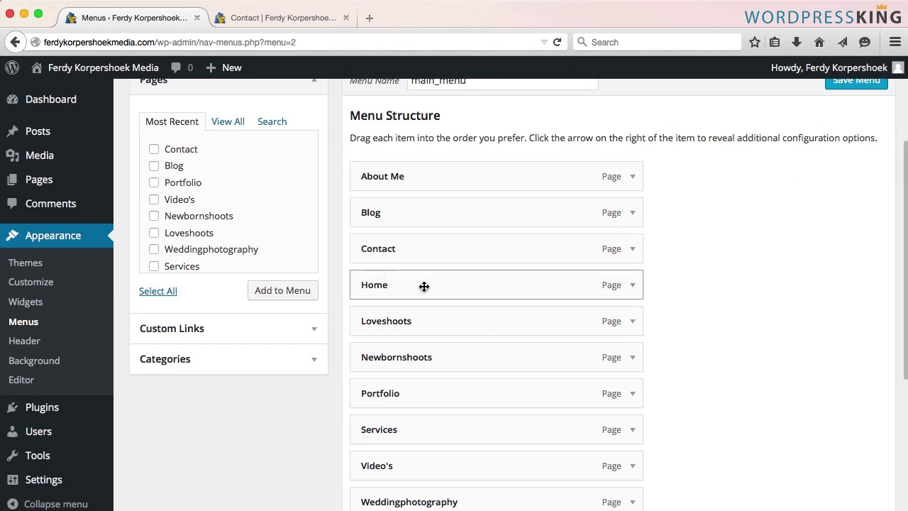
{"action": "left_click_drag", "start_coordinate": [424, 285], "coordinate": [418, 172]}
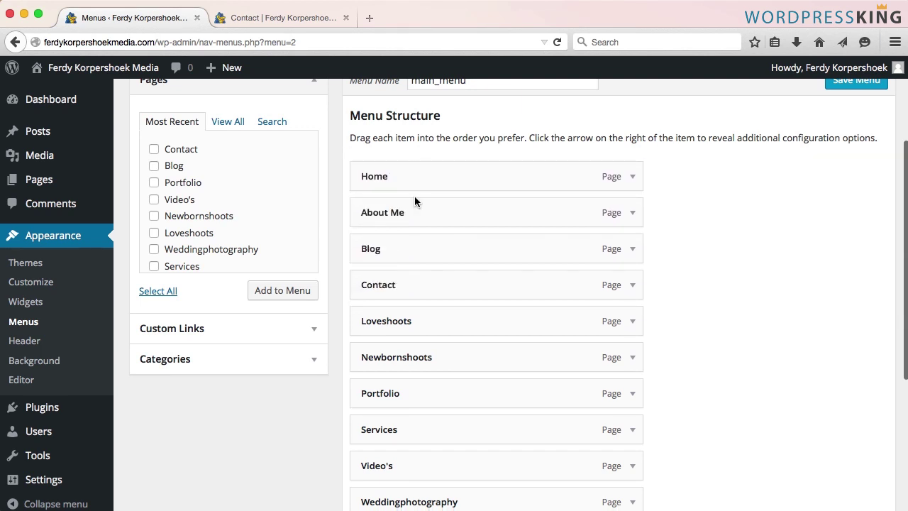
{"action": "scroll", "coordinate": [414, 199], "scroll_direction": "down", "scroll_amount": 2}
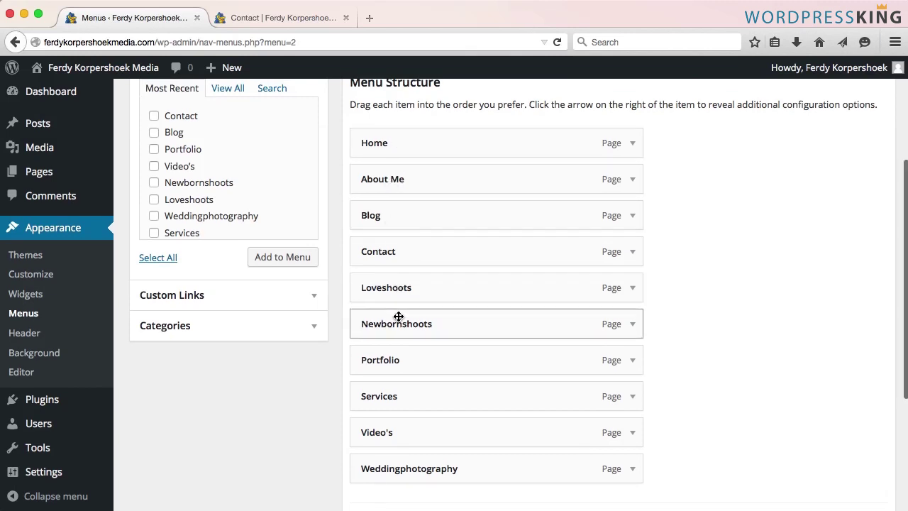
{"action": "left_click_drag", "start_coordinate": [395, 389], "coordinate": [391, 214]}
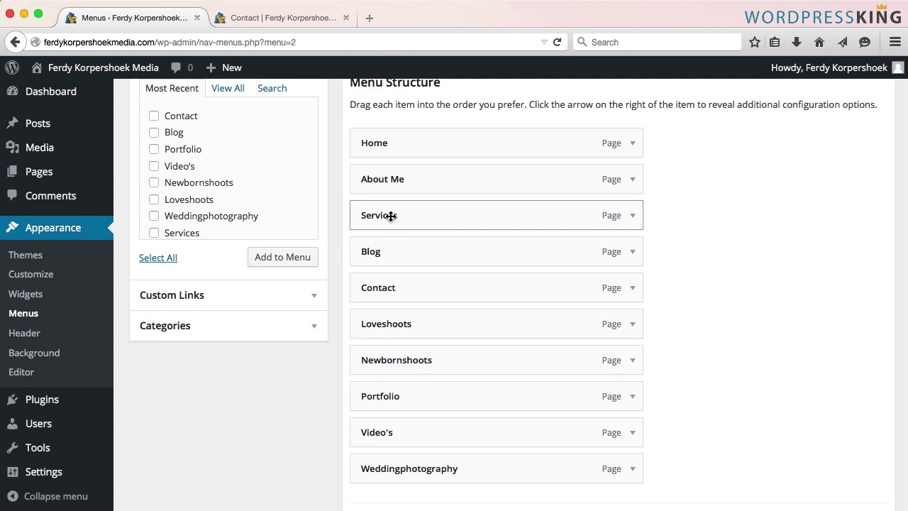
{"action": "left_click_drag", "start_coordinate": [387, 402], "coordinate": [386, 252]}
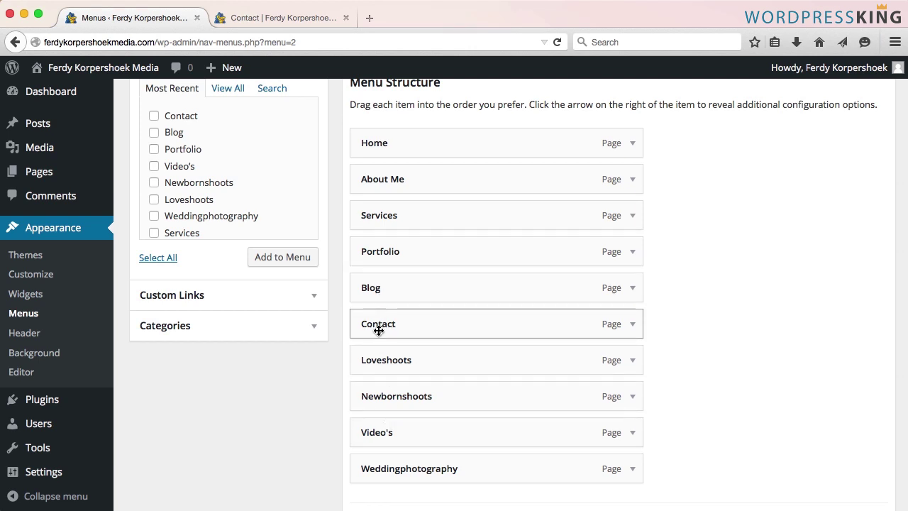
{"action": "scroll", "coordinate": [732, 345], "scroll_direction": "down", "scroll_amount": 5}
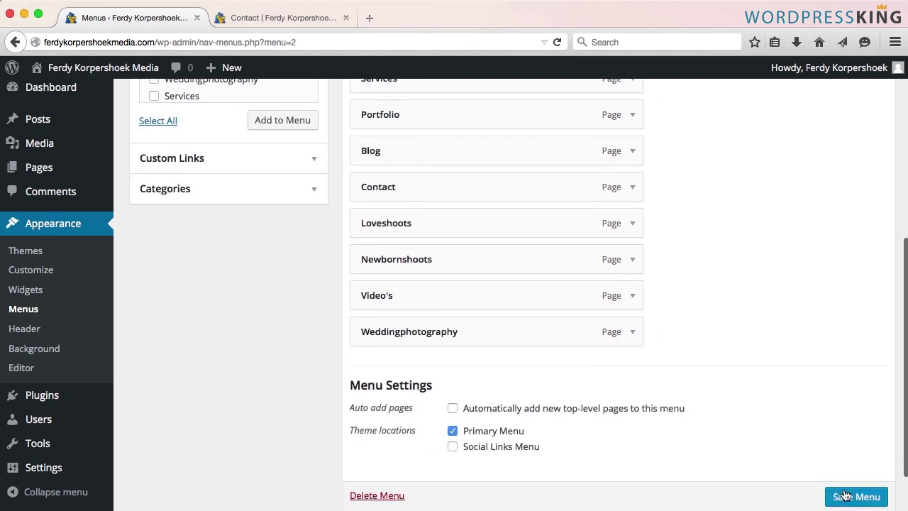
{"action": "left_click", "coordinate": [855, 497]}
{"action": "left_click", "coordinate": [288, 25]}
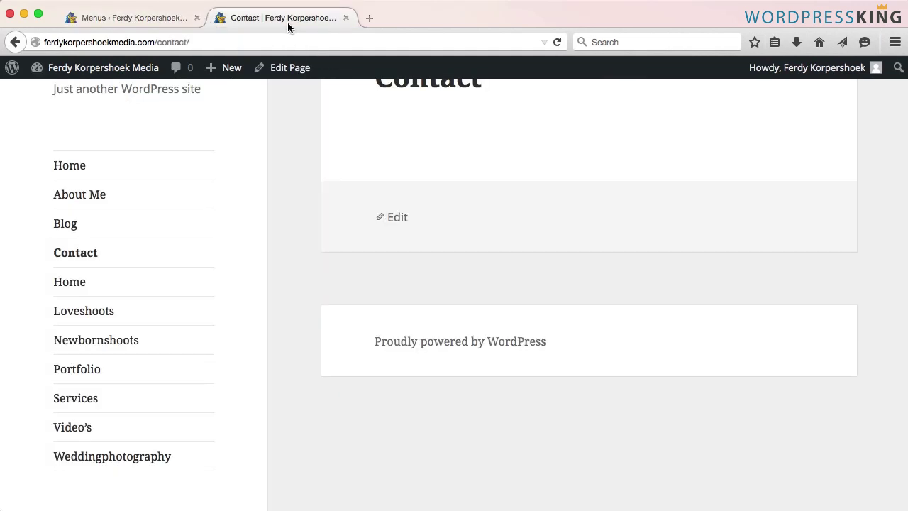
{"action": "key", "text": "super+r"}
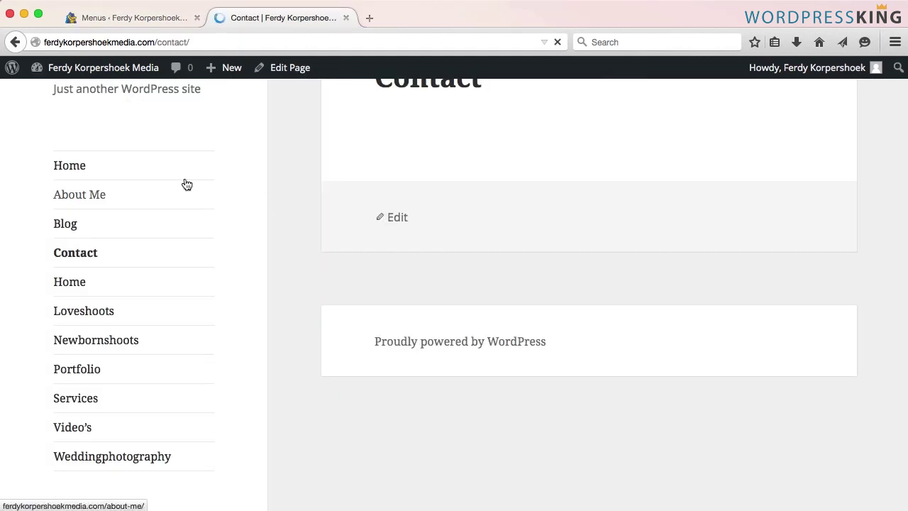
{"action": "scroll", "coordinate": [155, 171], "scroll_direction": "down", "scroll_amount": 5}
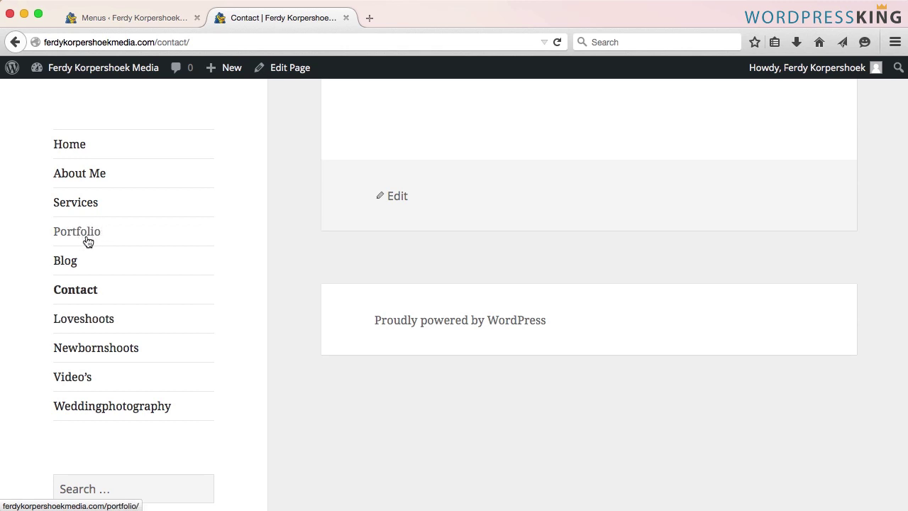
{"action": "left_click", "coordinate": [125, 20]}
{"action": "scroll", "coordinate": [425, 340], "scroll_direction": "down", "scroll_amount": 5}
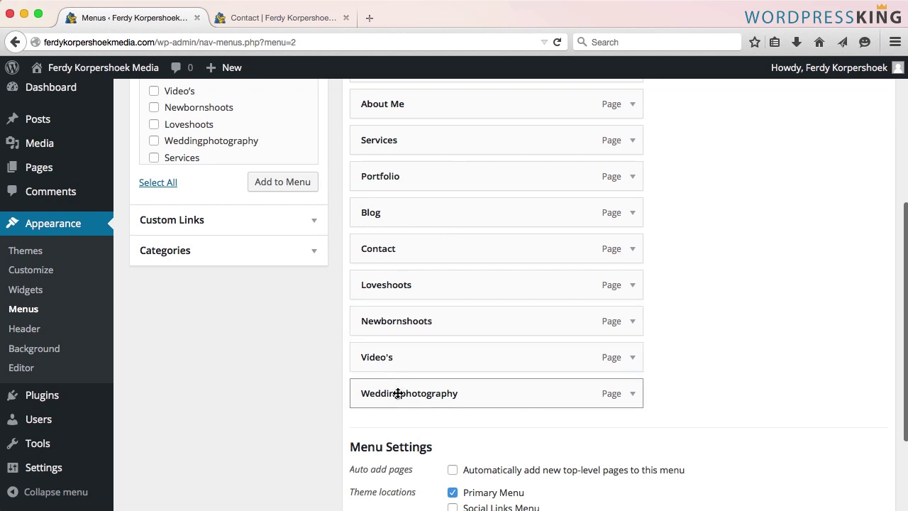
Nest Weddingphotography, Loveshoots, Newbornshoots and Video's under Services, save, and view the site
{"action": "left_click_drag", "start_coordinate": [399, 392], "coordinate": [426, 180]}
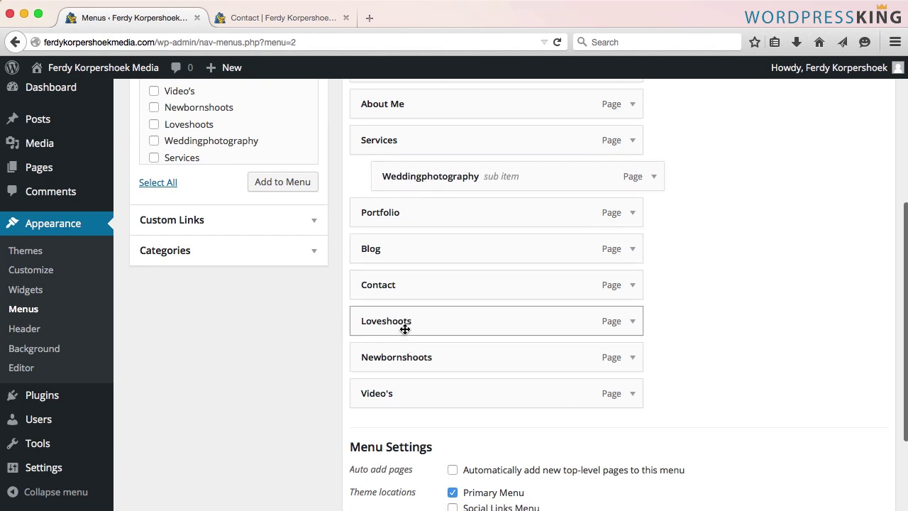
{"action": "left_click_drag", "start_coordinate": [407, 323], "coordinate": [426, 221]}
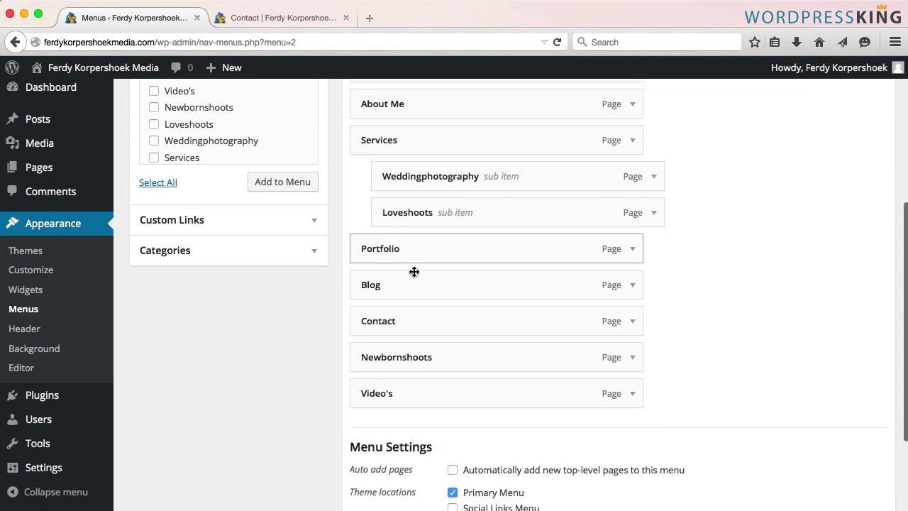
{"action": "left_click_drag", "start_coordinate": [415, 363], "coordinate": [433, 256]}
{"action": "left_click_drag", "start_coordinate": [390, 403], "coordinate": [418, 287]}
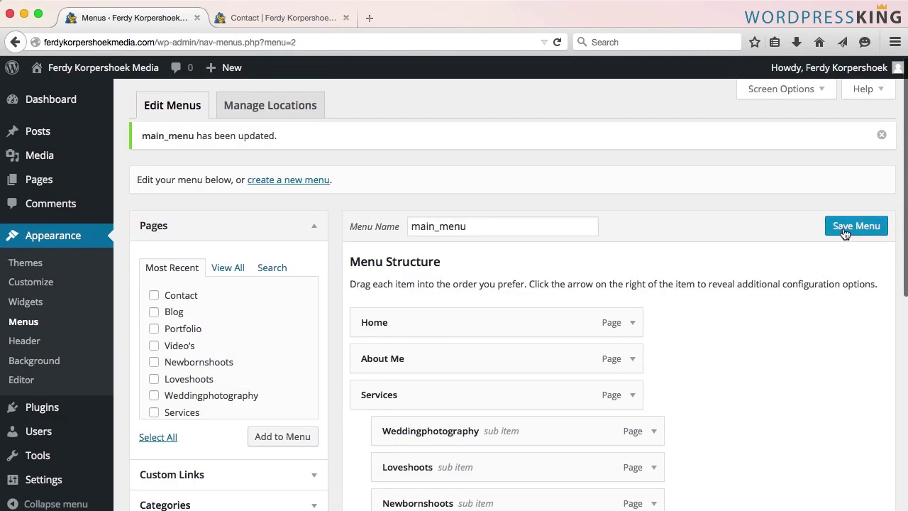
{"action": "left_click", "coordinate": [843, 230]}
{"action": "left_click", "coordinate": [275, 19]}
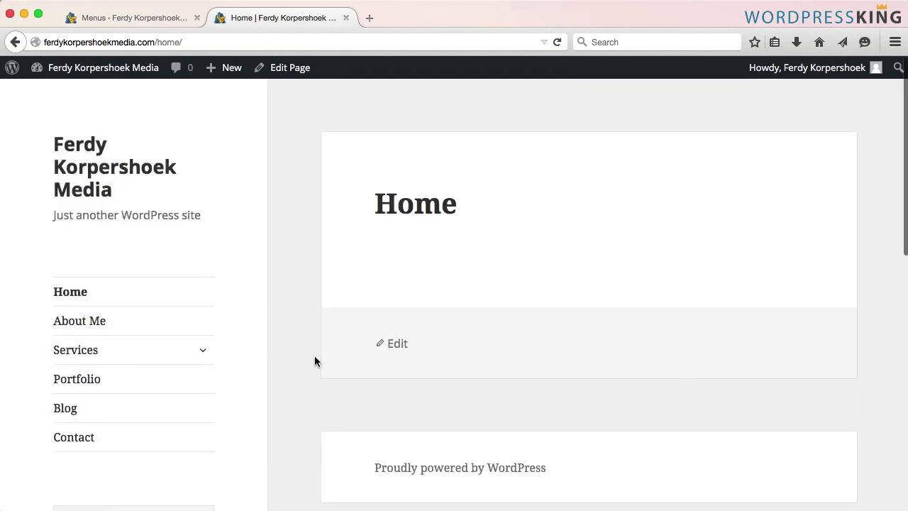
{"action": "left_click", "coordinate": [202, 353]}
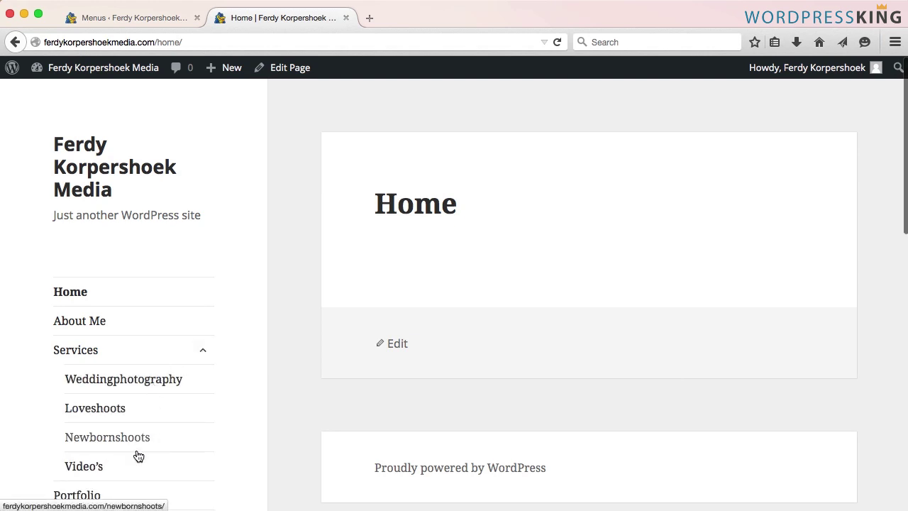
{"action": "left_click", "coordinate": [147, 22]}
{"action": "scroll", "coordinate": [489, 341], "scroll_direction": "down", "scroll_amount": 3}
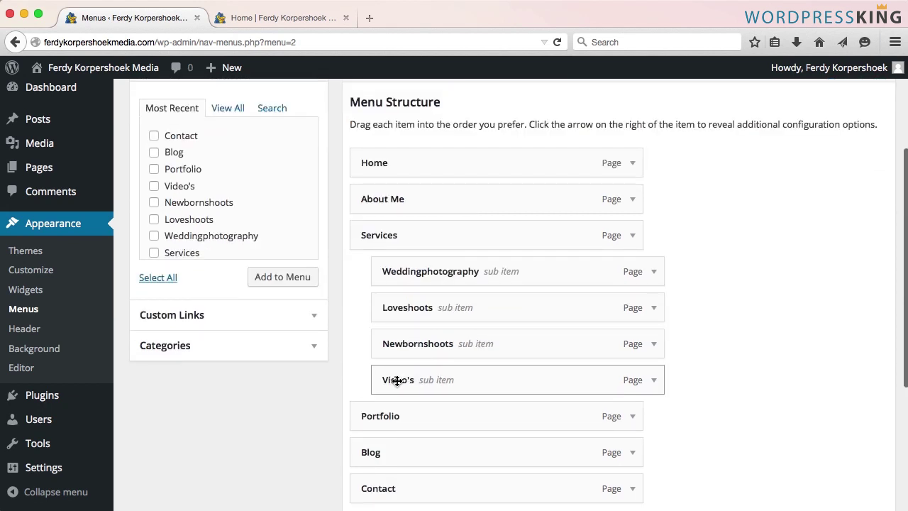
{"action": "left_click_drag", "start_coordinate": [397, 381], "coordinate": [428, 382]}
{"action": "left_click_drag", "start_coordinate": [402, 347], "coordinate": [446, 350]}
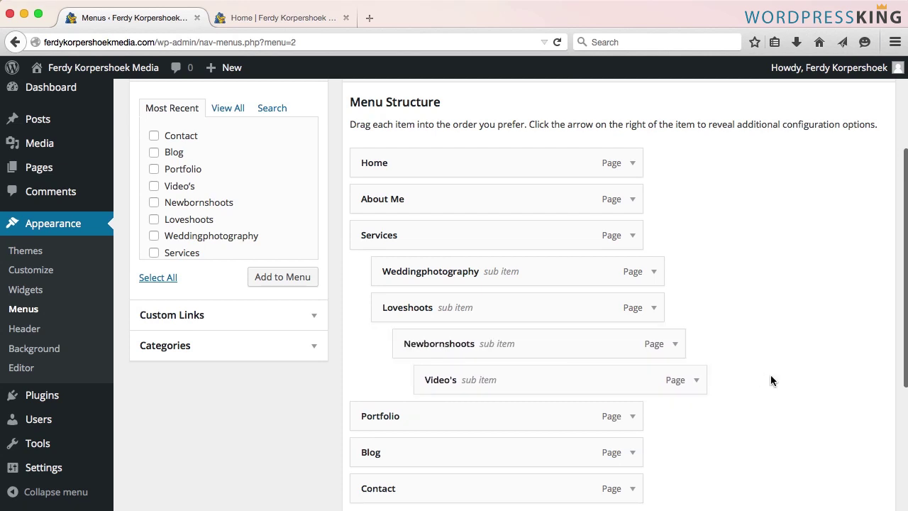
{"action": "scroll", "coordinate": [771, 373], "scroll_direction": "down", "scroll_amount": 5}
{"action": "left_click", "coordinate": [849, 437]}
{"action": "left_click", "coordinate": [247, 19]}
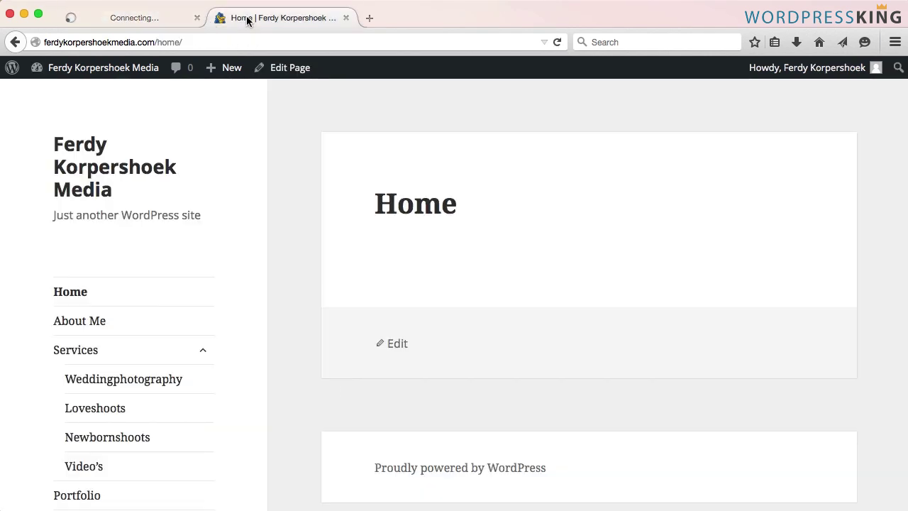
{"action": "left_click", "coordinate": [85, 288]}
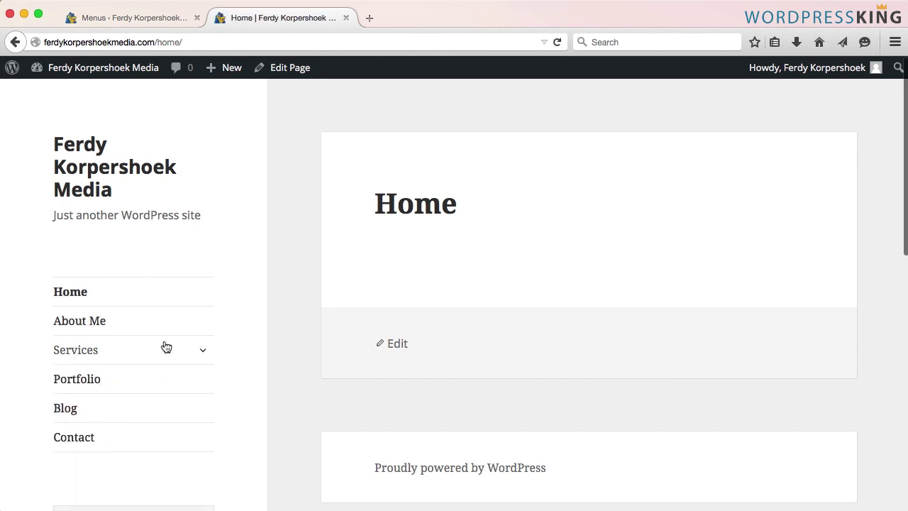
{"action": "left_click", "coordinate": [204, 353]}
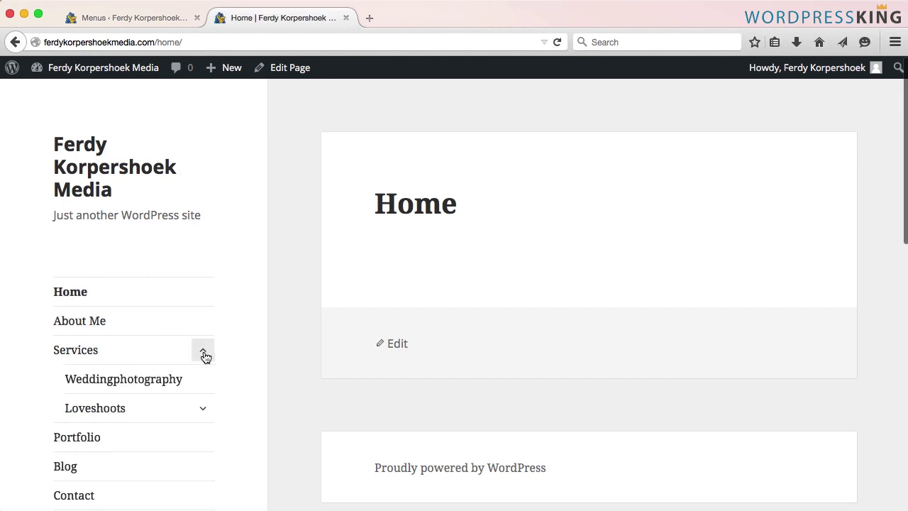
{"action": "left_click", "coordinate": [203, 411]}
{"action": "scroll", "coordinate": [202, 415], "scroll_direction": "down", "scroll_amount": 2}
{"action": "left_click", "coordinate": [203, 392]}
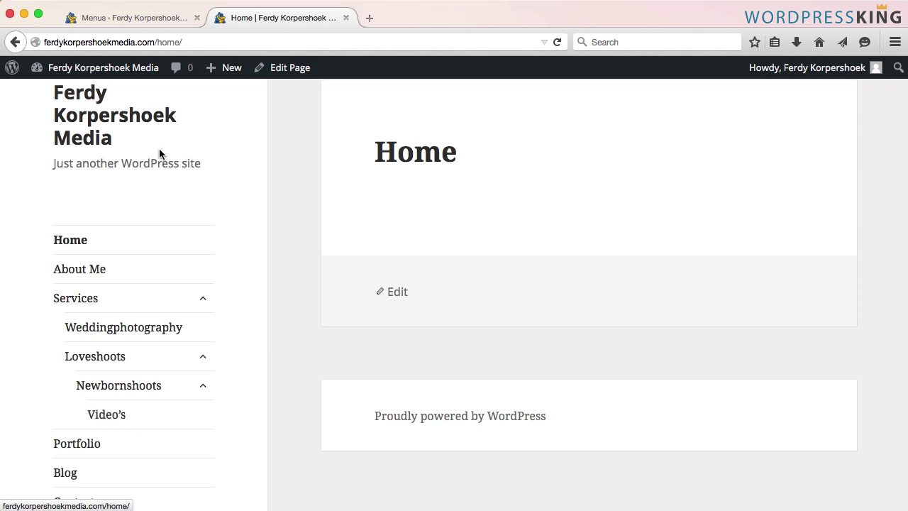
{"action": "left_click", "coordinate": [154, 20]}
{"action": "left_click_drag", "start_coordinate": [435, 387], "coordinate": [415, 383]}
{"action": "left_click_drag", "start_coordinate": [425, 422], "coordinate": [408, 418]}
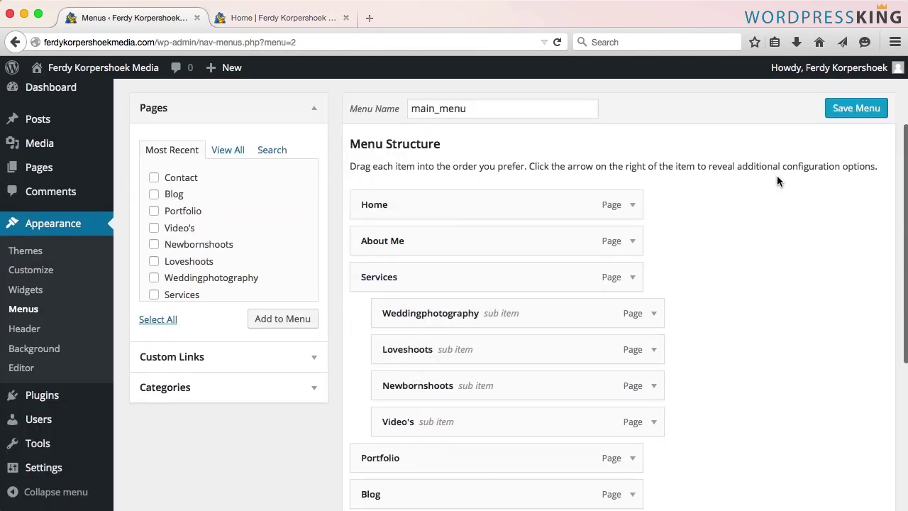
{"action": "left_click", "coordinate": [855, 108]}
{"action": "left_click", "coordinate": [278, 18]}
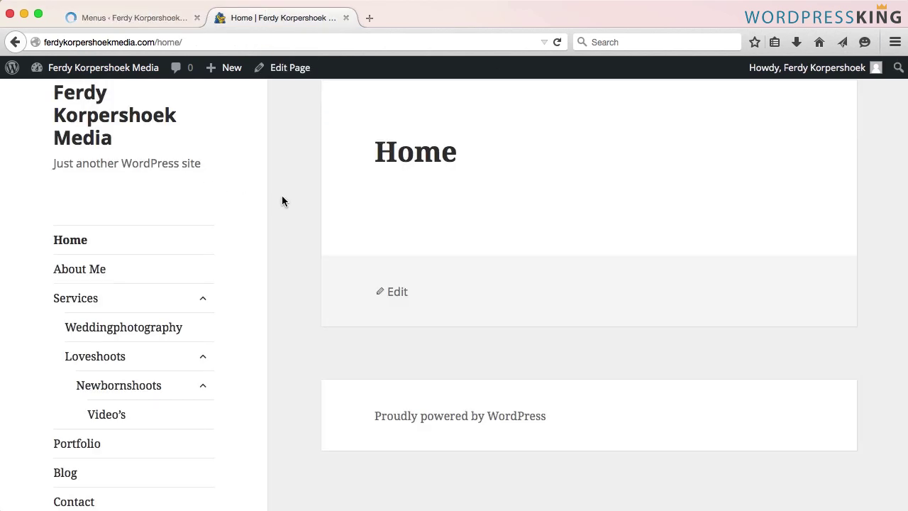
{"action": "scroll", "coordinate": [304, 224], "scroll_direction": "down", "scroll_amount": 9}
{"action": "scroll", "coordinate": [304, 224], "scroll_direction": "up", "scroll_amount": 10}
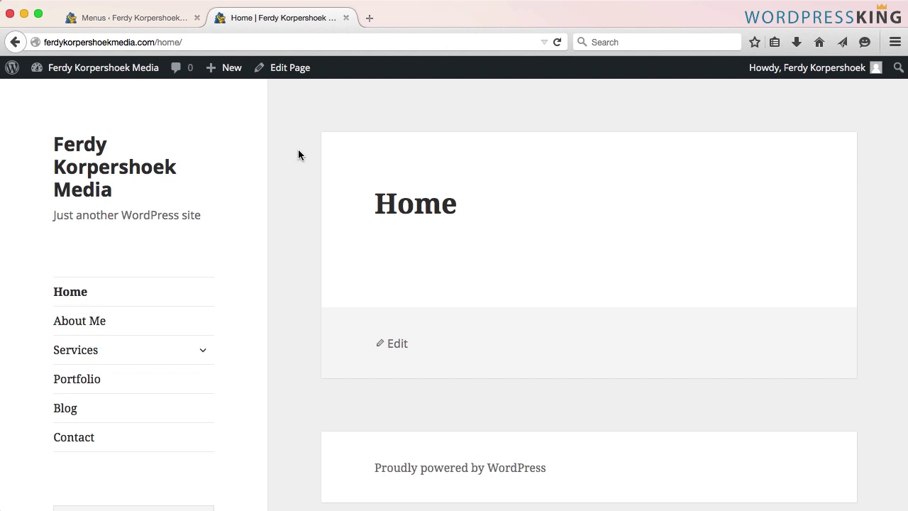
{"action": "left_click", "coordinate": [381, 22]}
Load apple.com in the tab, then check the site's Home page again
{"action": "type", "text": "apple"}
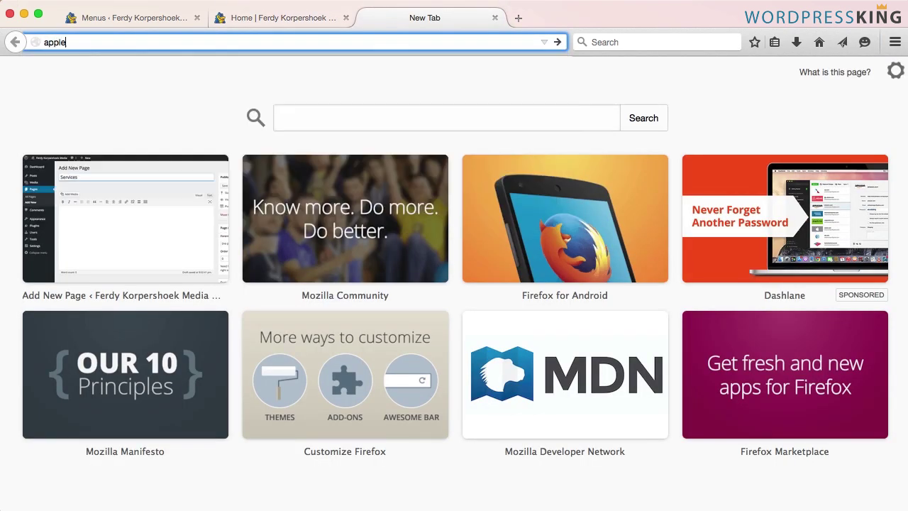
{"action": "type", "text": ".com"}
{"action": "key", "text": "Return"}
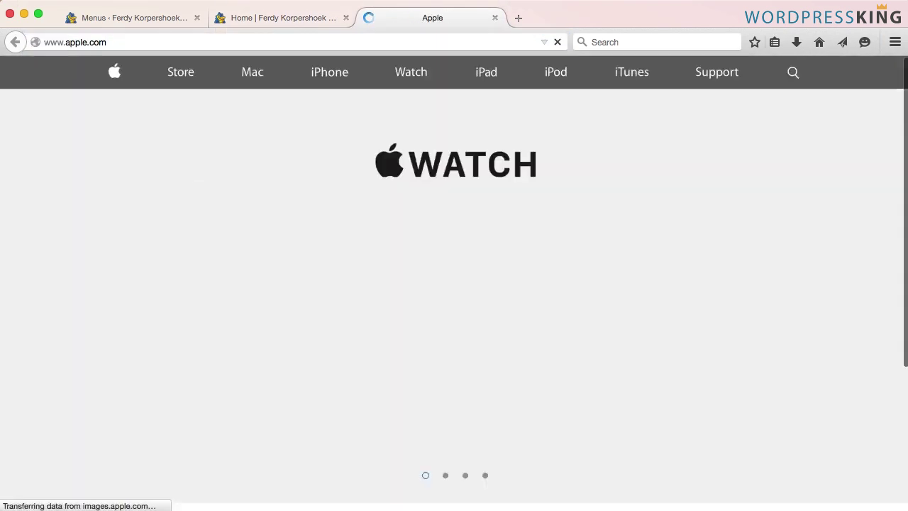
{"action": "left_click", "coordinate": [285, 21]}
{"action": "scroll", "coordinate": [336, 162], "scroll_direction": "down", "scroll_amount": 5}
{"action": "scroll", "coordinate": [336, 163], "scroll_direction": "up", "scroll_amount": 5}
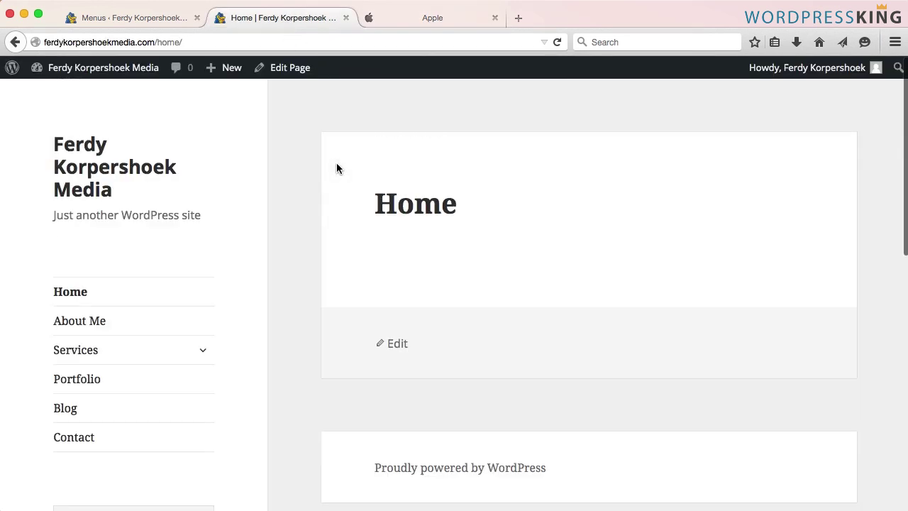
Cycle Apple's carousel through the iPhone 6, MacBook, iPad Air 2 and Watch slides
{"action": "left_click", "coordinate": [394, 21]}
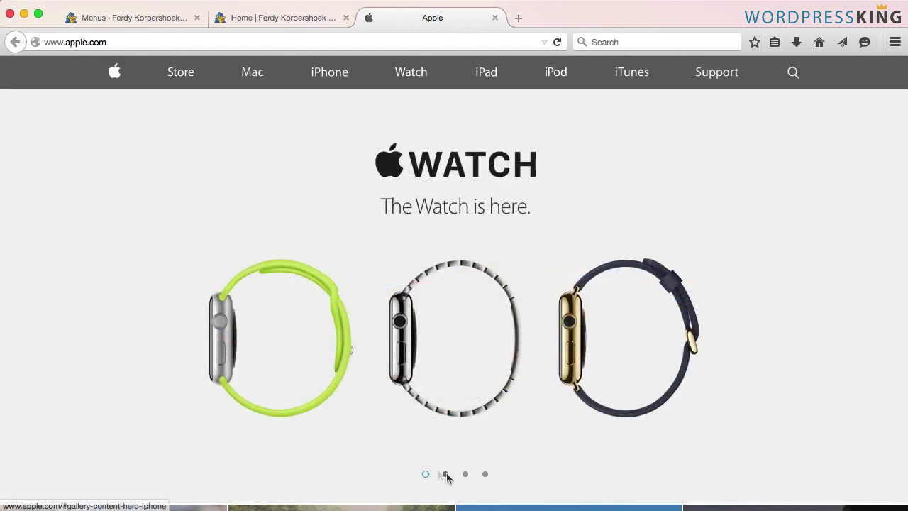
{"action": "left_click", "coordinate": [446, 475]}
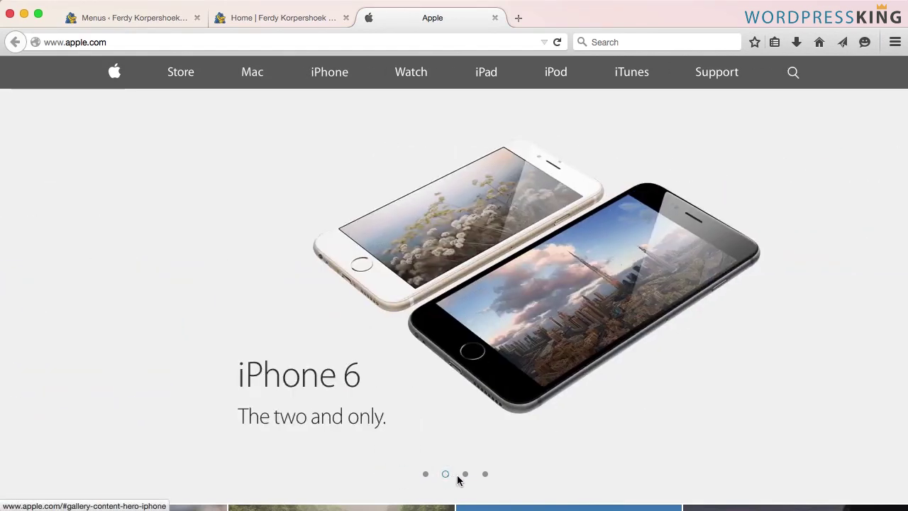
{"action": "left_click", "coordinate": [465, 475]}
{"action": "left_click", "coordinate": [485, 476]}
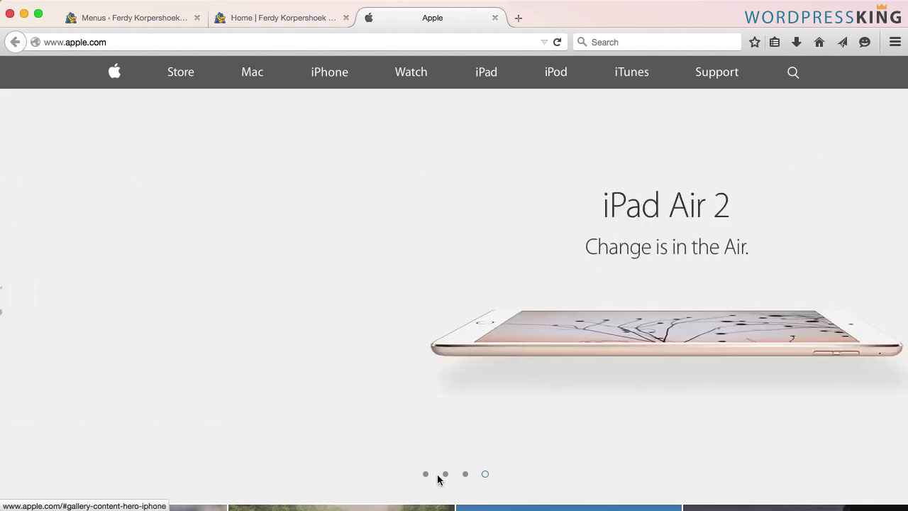
{"action": "left_click", "coordinate": [426, 476]}
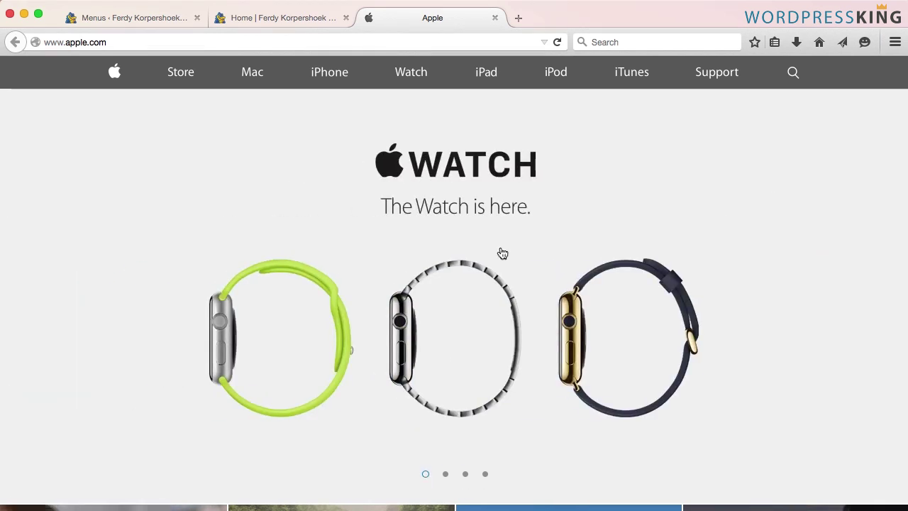
Close the Apple tab and open a new blank tab
{"action": "left_click", "coordinate": [274, 20]}
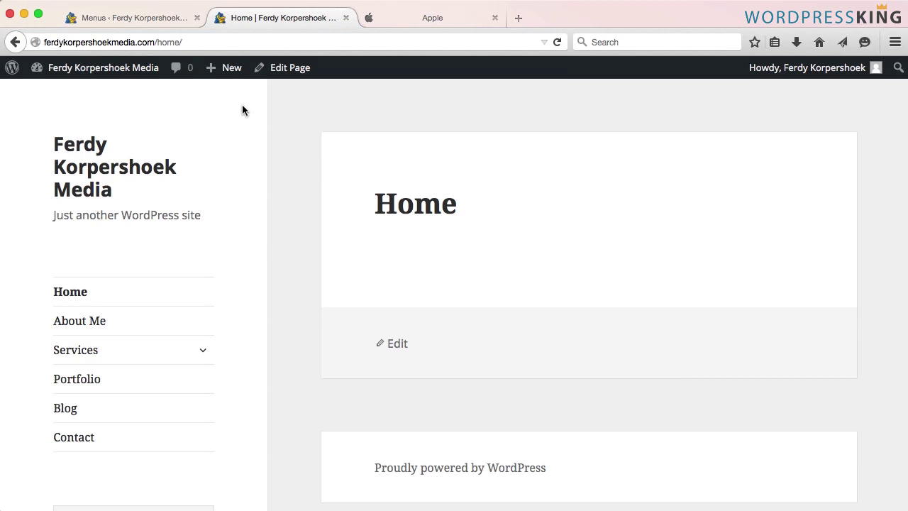
{"action": "left_click", "coordinate": [495, 17]}
{"action": "left_click", "coordinate": [369, 19]}
Load wordpressking.com, dismiss the cookie notice and open Enfold's product page from the themes catalogue
{"action": "type", "text": "wor"}
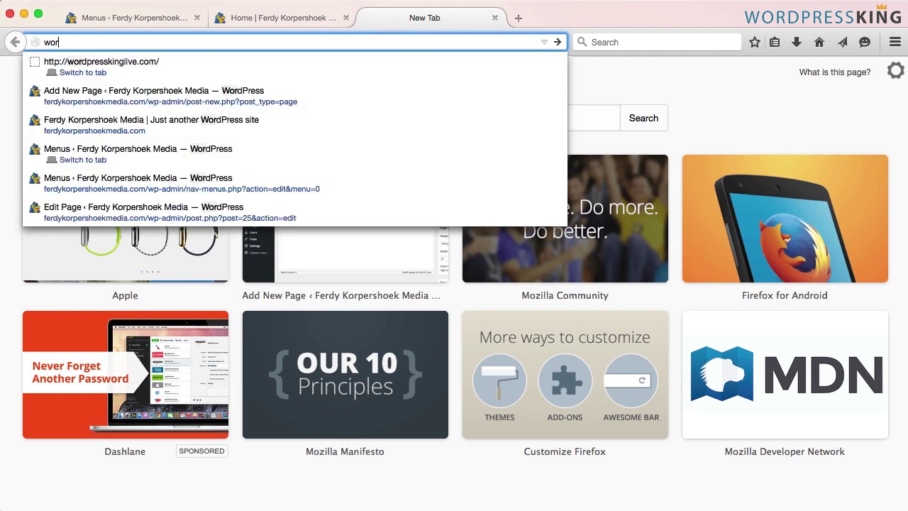
{"action": "type", "text": "dpressking"}
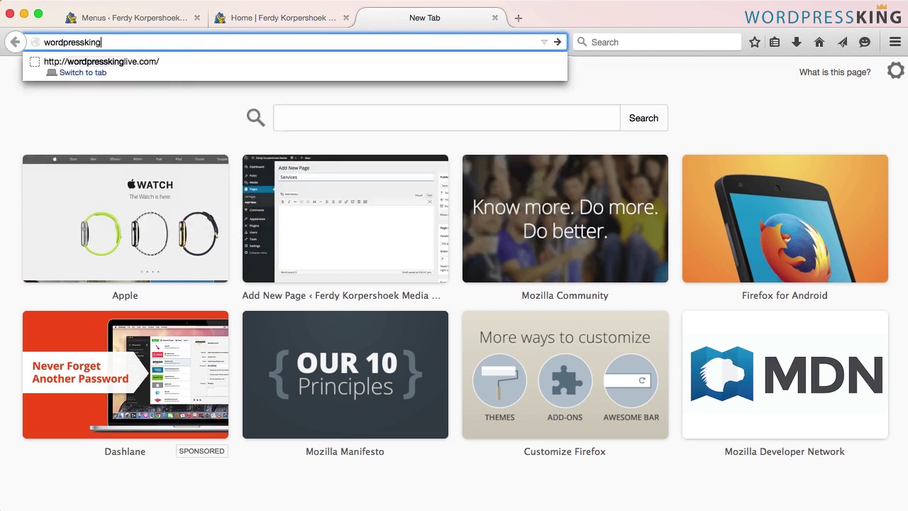
{"action": "type", "text": ".com"}
{"action": "key", "text": "Return"}
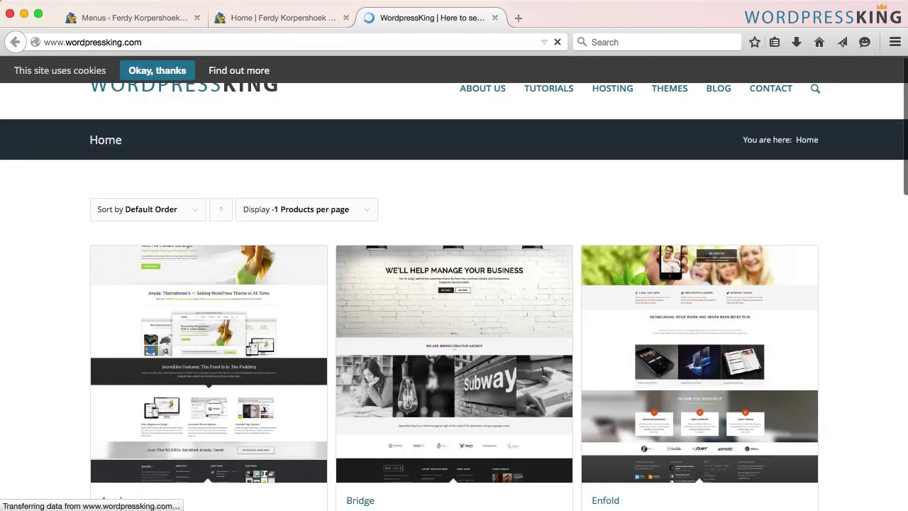
{"action": "left_click", "coordinate": [155, 71]}
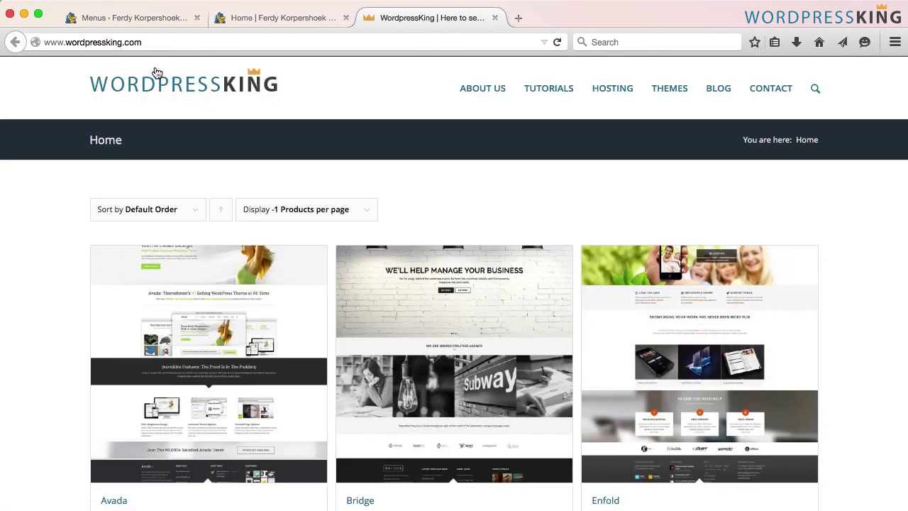
{"action": "scroll", "coordinate": [281, 278], "scroll_direction": "down", "scroll_amount": 1}
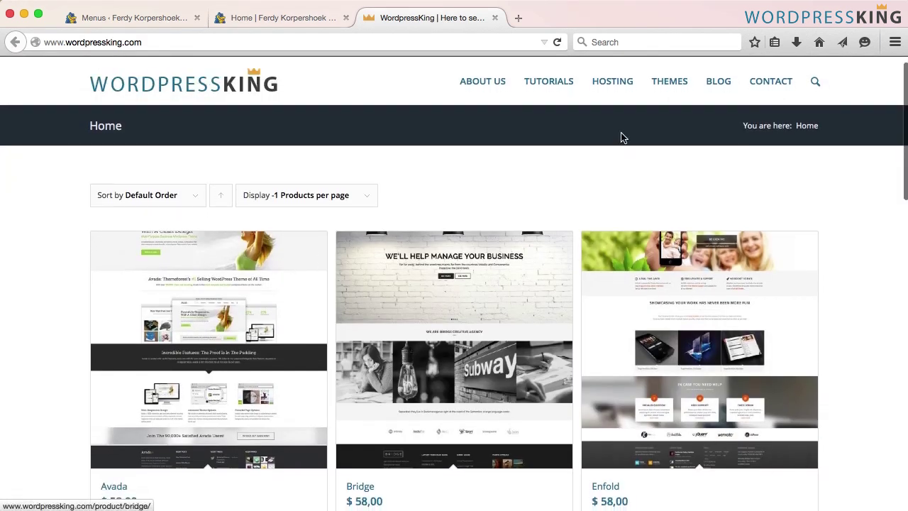
{"action": "left_click", "coordinate": [664, 83]}
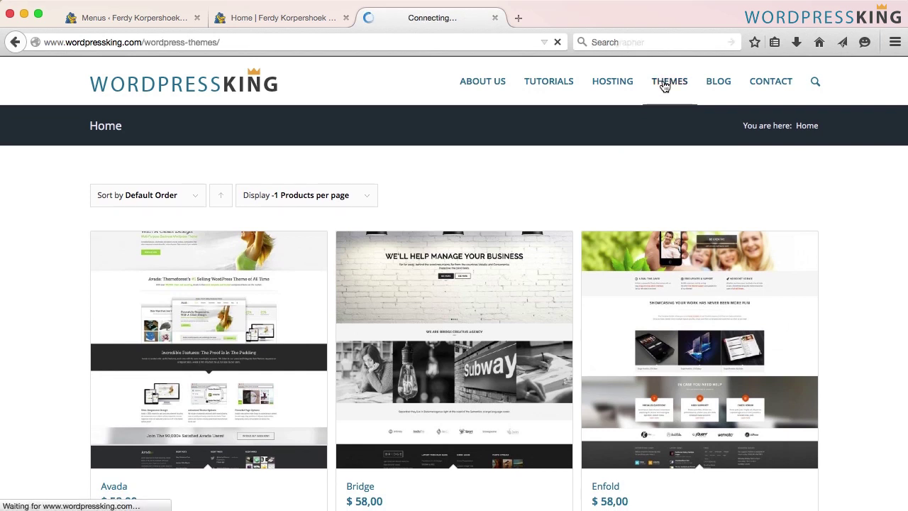
{"action": "scroll", "coordinate": [607, 206], "scroll_direction": "down", "scroll_amount": 5}
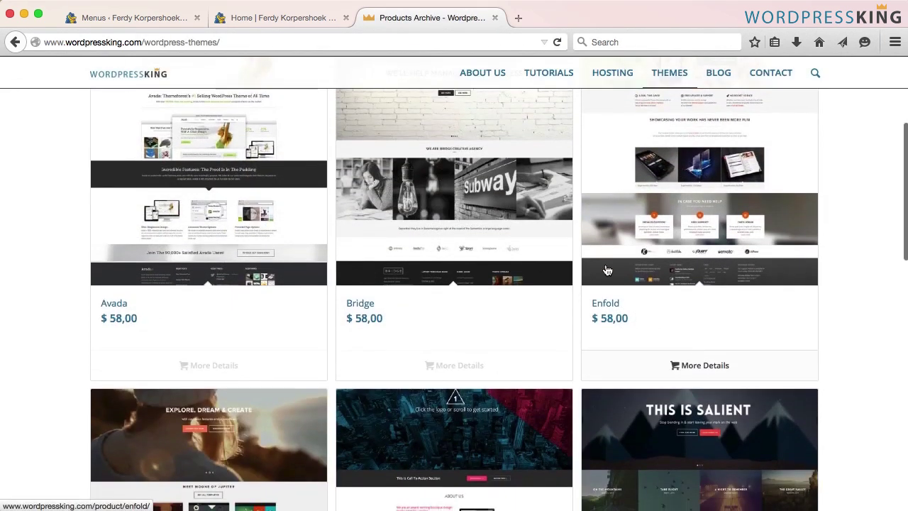
{"action": "left_click", "coordinate": [702, 365]}
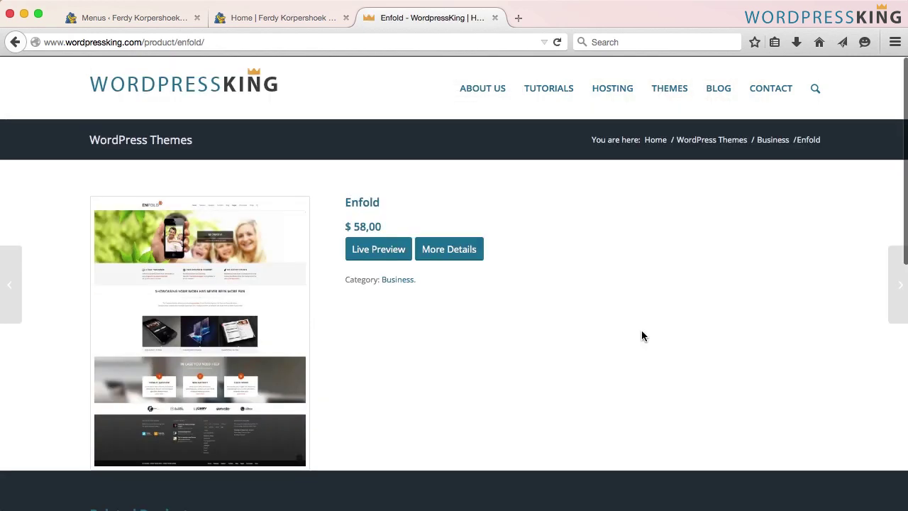
{"action": "left_click", "coordinate": [377, 250]}
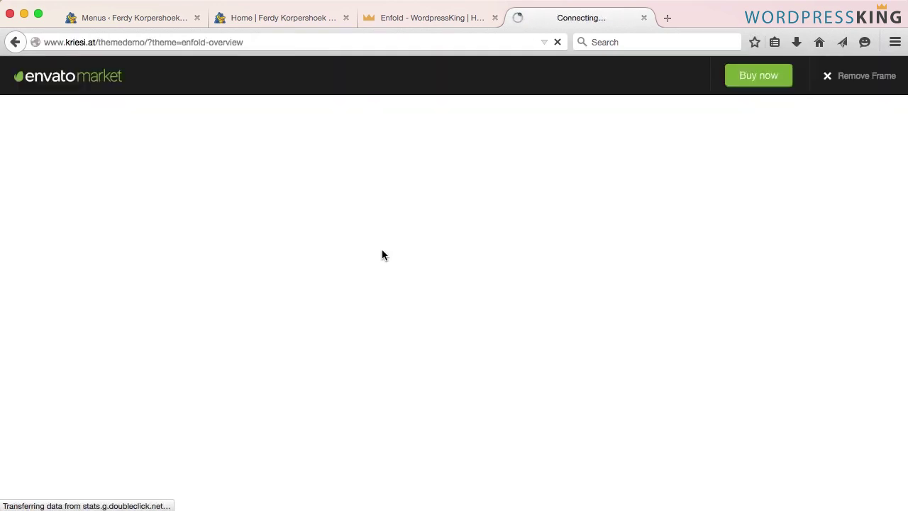
{"action": "left_click", "coordinate": [860, 80]}
{"action": "scroll", "coordinate": [521, 277], "scroll_direction": "down", "scroll_amount": 1}
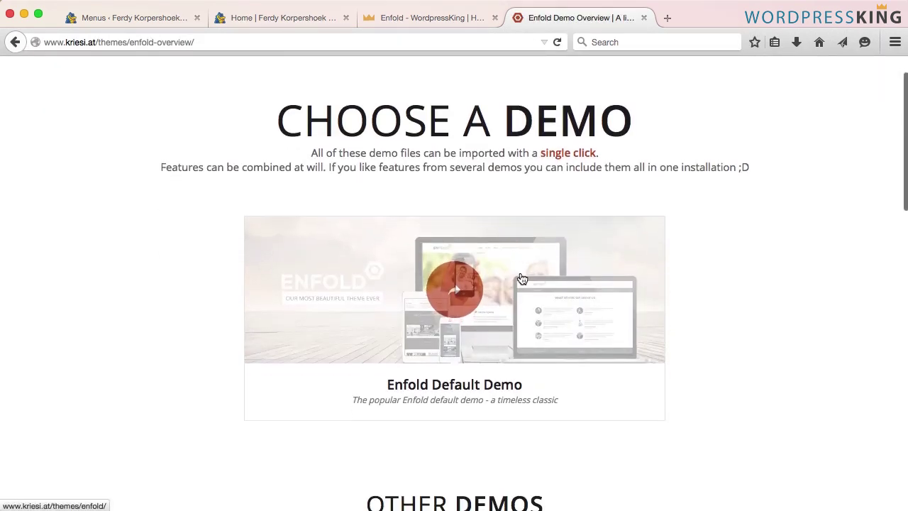
{"action": "left_click", "coordinate": [532, 277]}
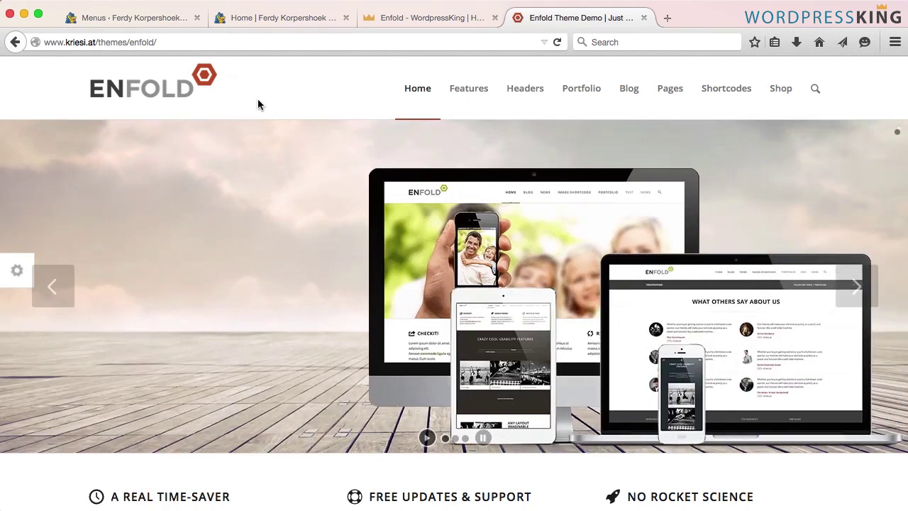
{"action": "mouse_move", "coordinate": [410, 93]}
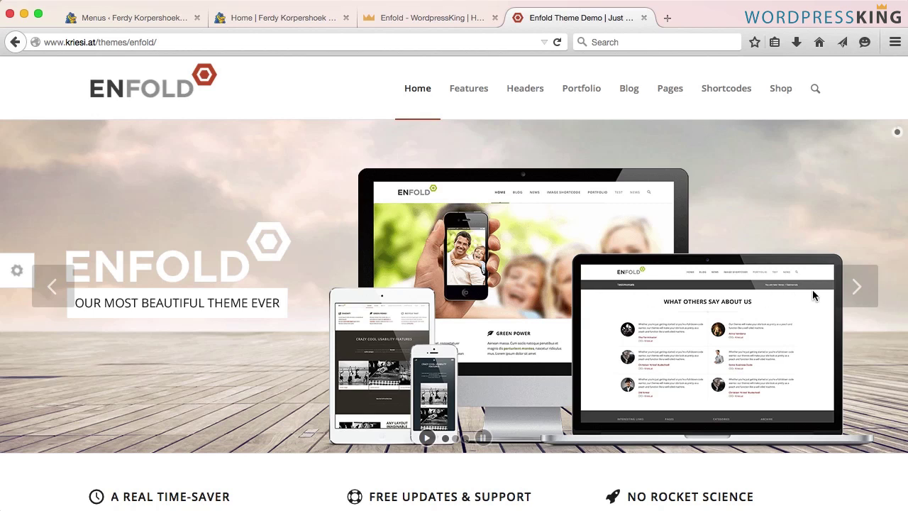
{"action": "left_click", "coordinate": [856, 288]}
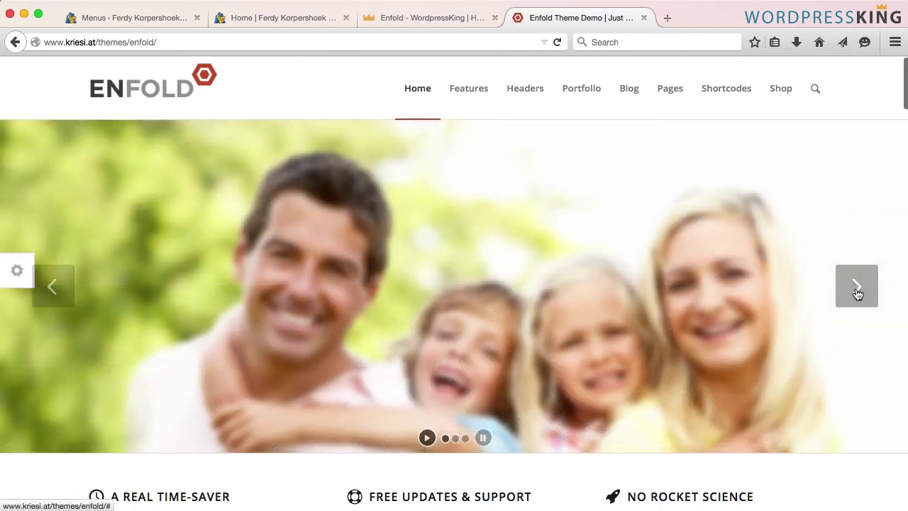
{"action": "left_click", "coordinate": [856, 288]}
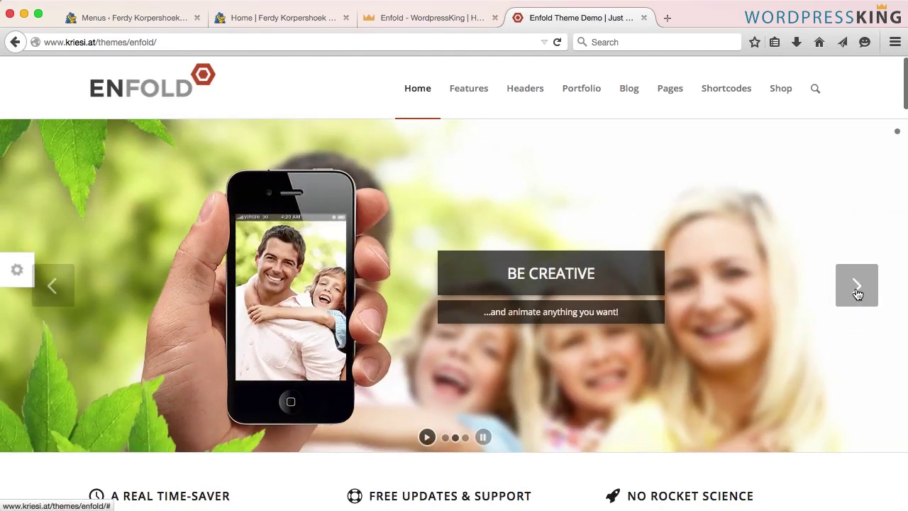
{"action": "left_click", "coordinate": [856, 288]}
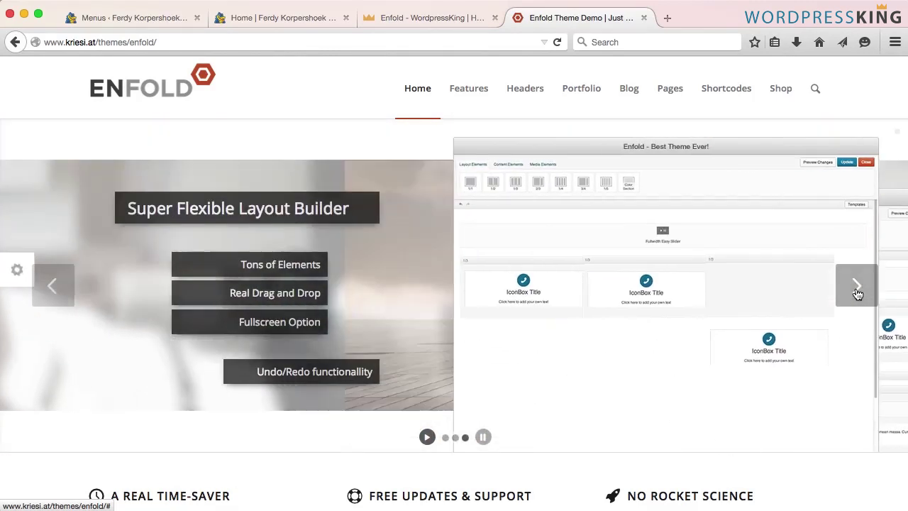
{"action": "left_click", "coordinate": [857, 291]}
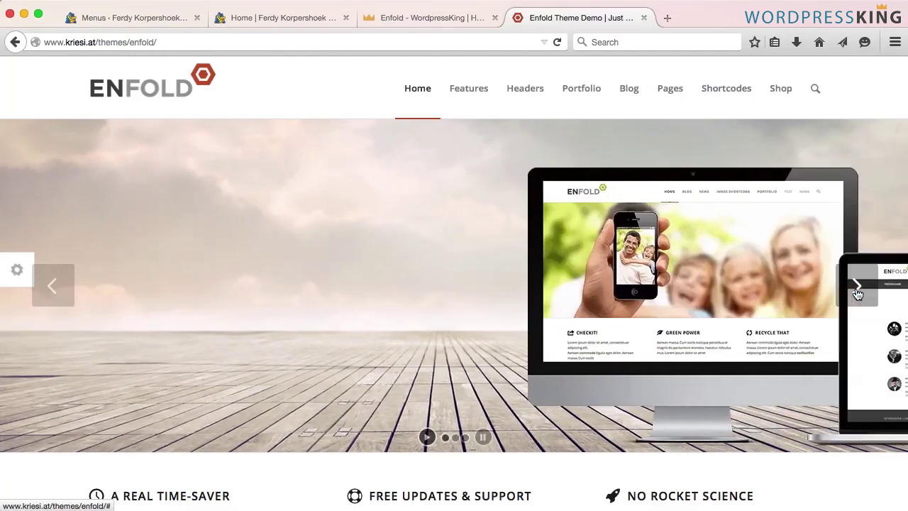
{"action": "scroll", "coordinate": [619, 286], "scroll_direction": "down", "scroll_amount": 3}
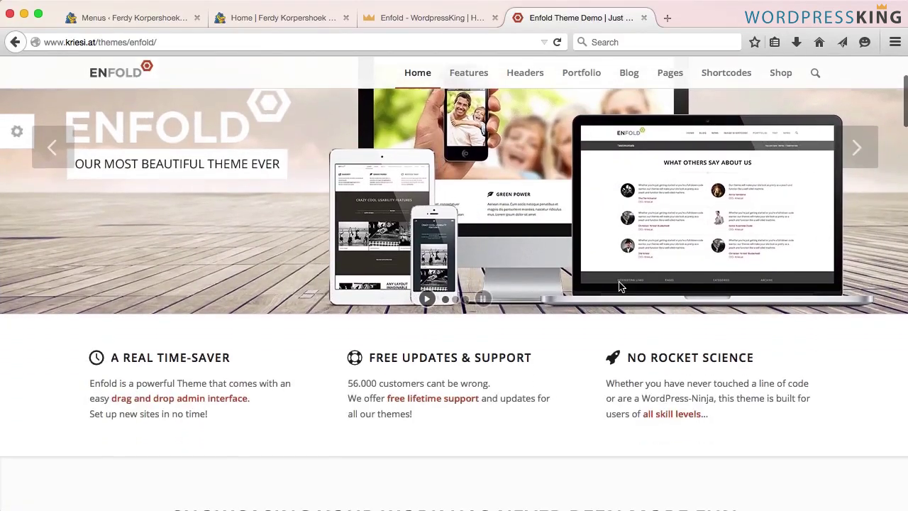
{"action": "scroll", "coordinate": [619, 286], "scroll_direction": "down", "scroll_amount": 7}
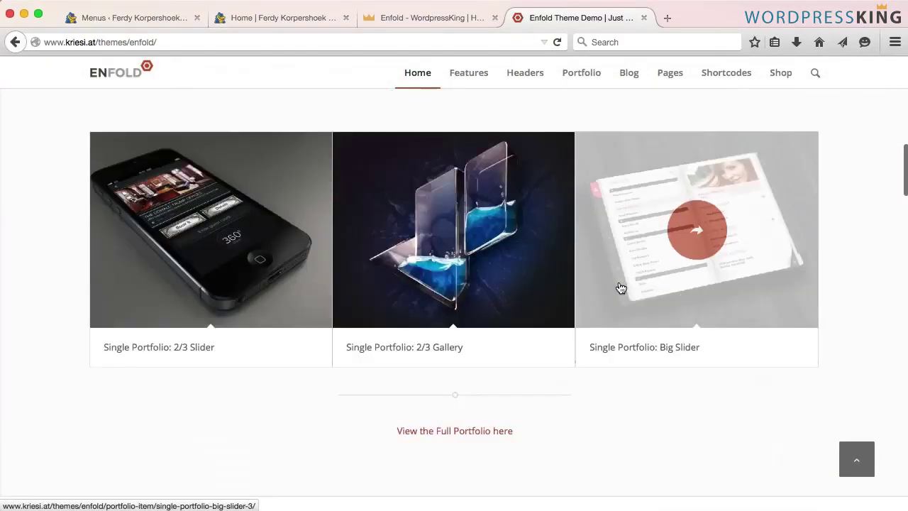
{"action": "scroll", "coordinate": [620, 286], "scroll_direction": "down", "scroll_amount": 9}
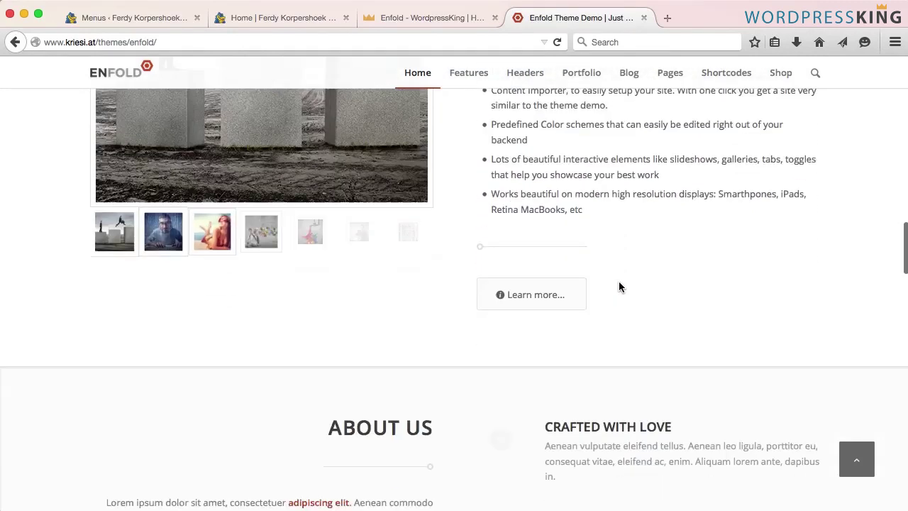
{"action": "scroll", "coordinate": [529, 254], "scroll_direction": "down", "scroll_amount": 6}
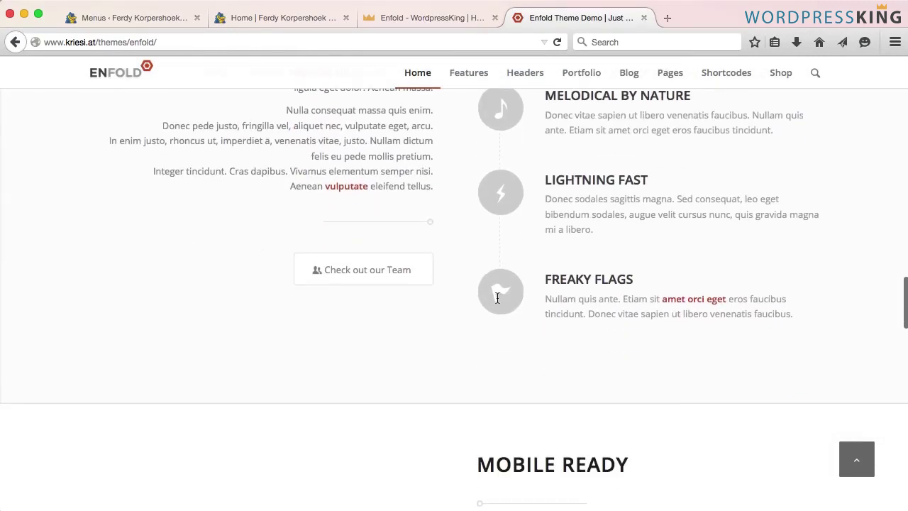
{"action": "scroll", "coordinate": [497, 297], "scroll_direction": "down", "scroll_amount": 7}
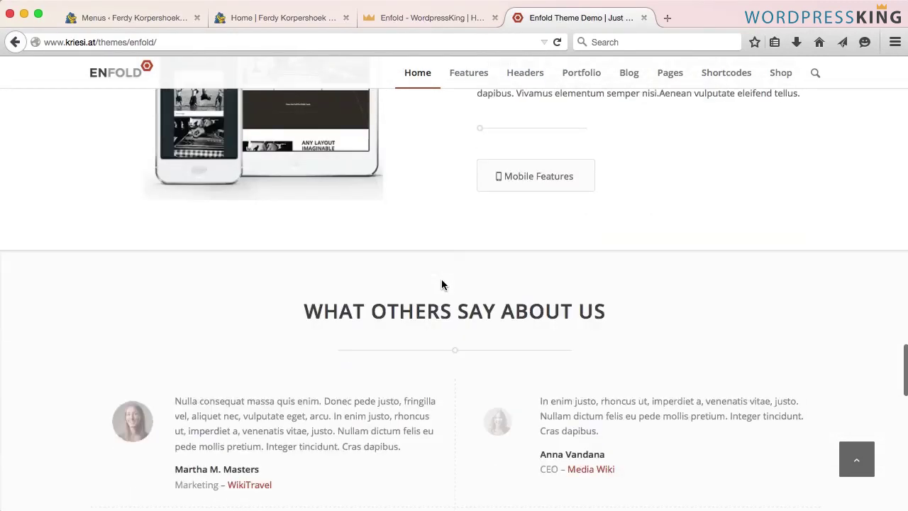
{"action": "scroll", "coordinate": [441, 281], "scroll_direction": "down", "scroll_amount": 10}
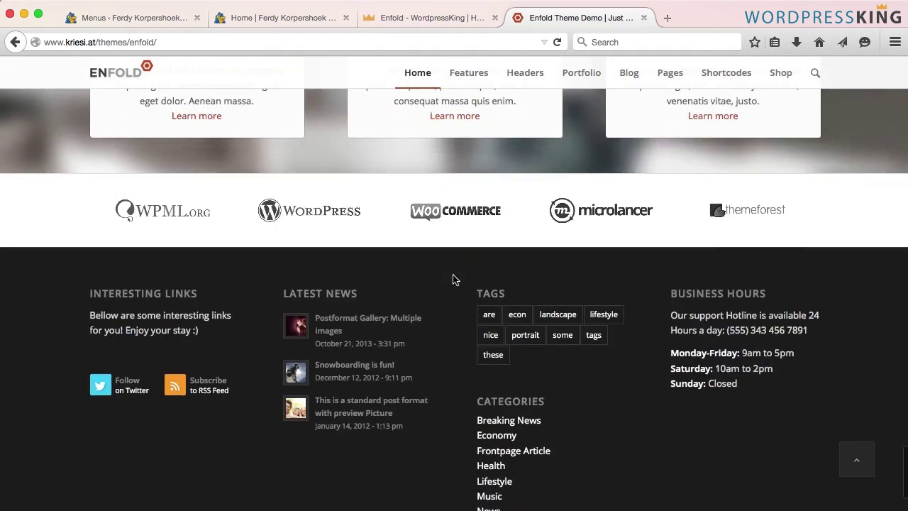
{"action": "scroll", "coordinate": [454, 279], "scroll_direction": "up", "scroll_amount": 20}
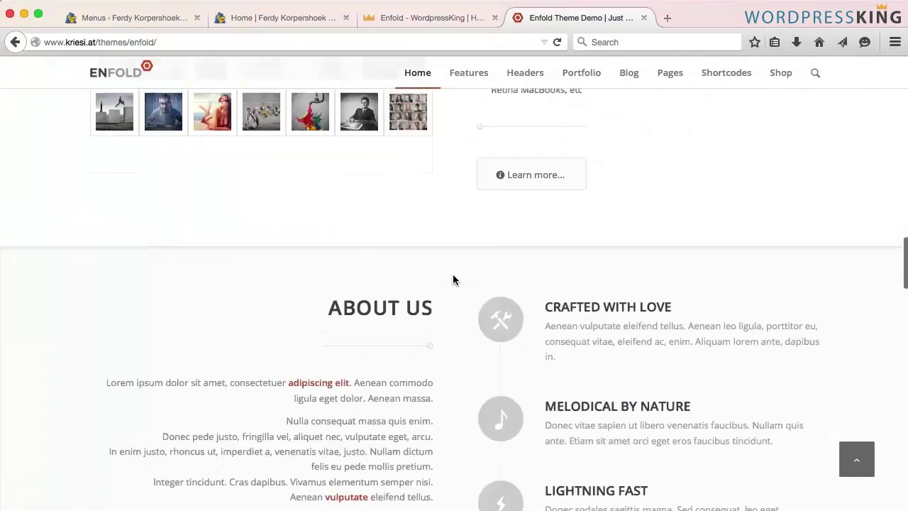
{"action": "scroll", "coordinate": [453, 279], "scroll_direction": "up", "scroll_amount": 10}
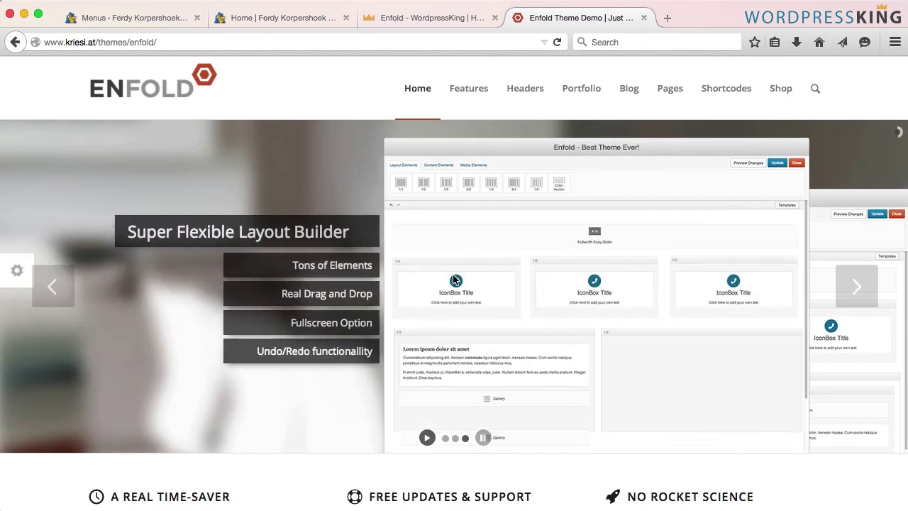
{"action": "left_click", "coordinate": [643, 18]}
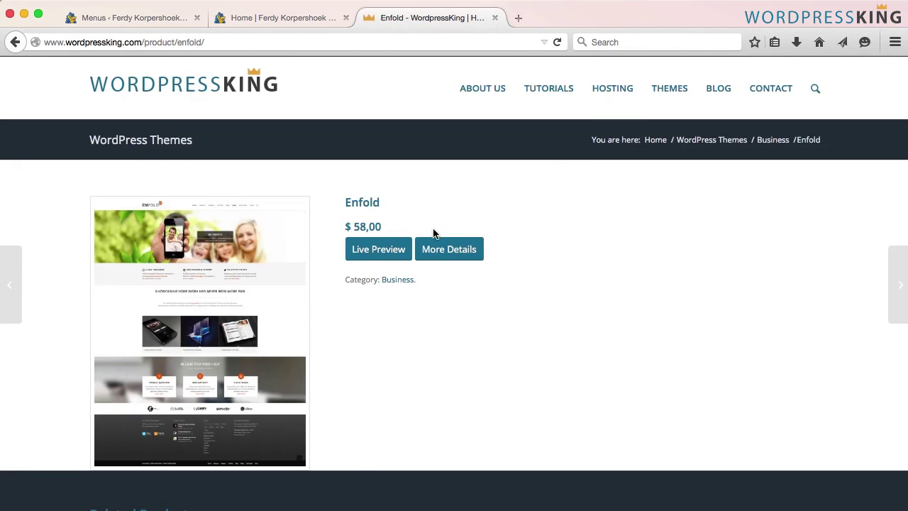
Open the Enfold theme's ThemeForest details page, pointing out its $58 price
{"action": "left_click", "coordinate": [448, 249]}
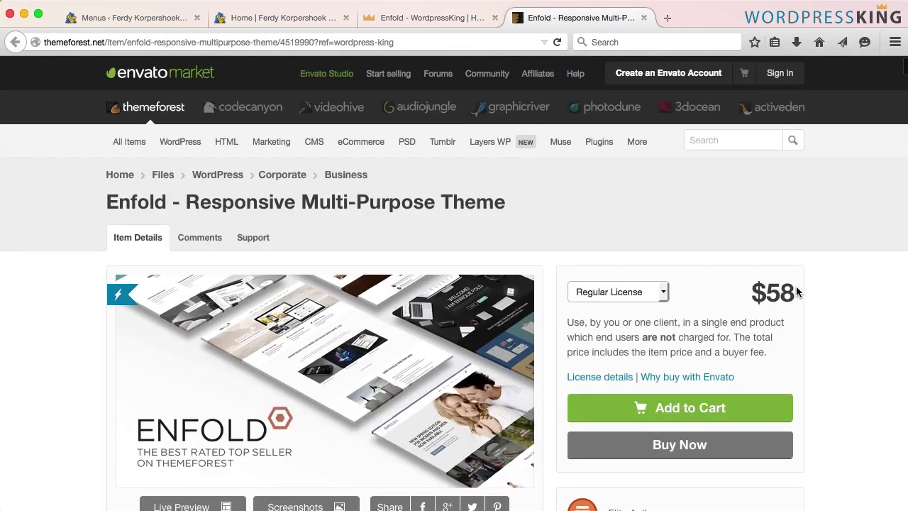
{"action": "left_click_drag", "start_coordinate": [793, 293], "coordinate": [768, 293]}
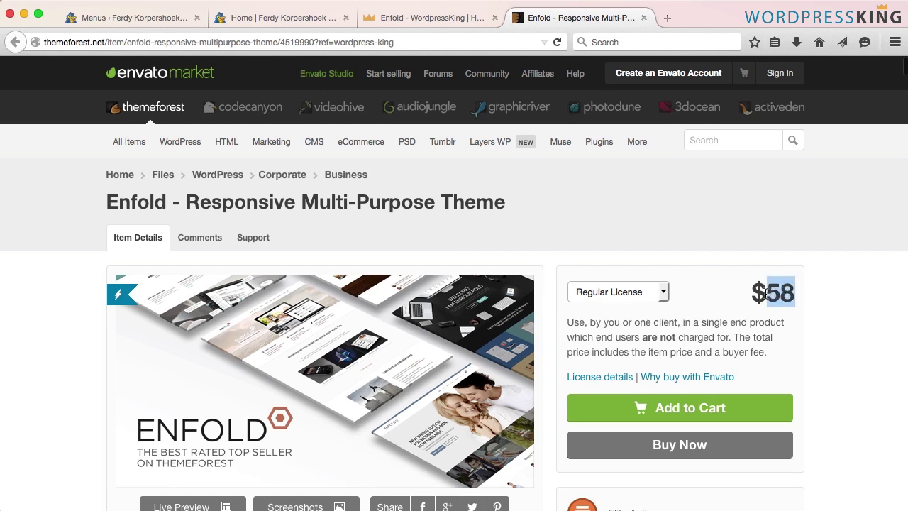
{"action": "left_click", "coordinate": [757, 294]}
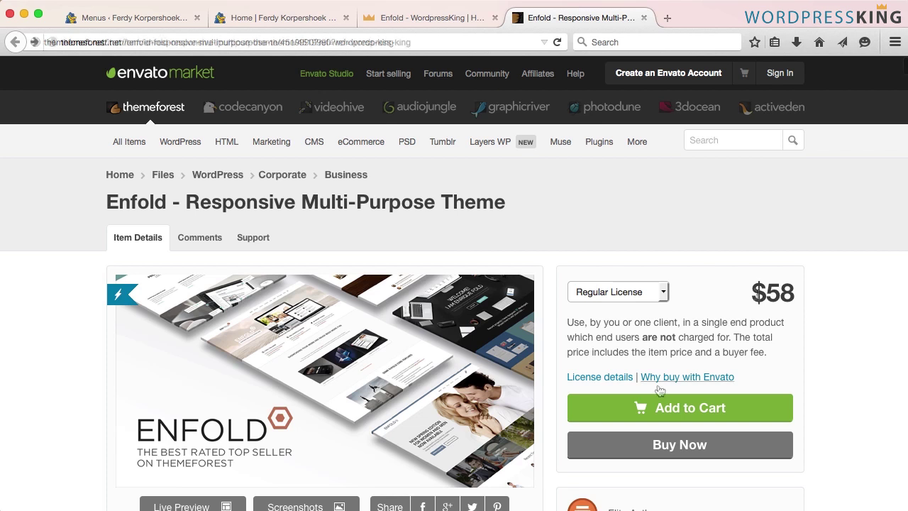
Add Enfold to the cart and choose to create a new Envato account
{"action": "left_click", "coordinate": [679, 409]}
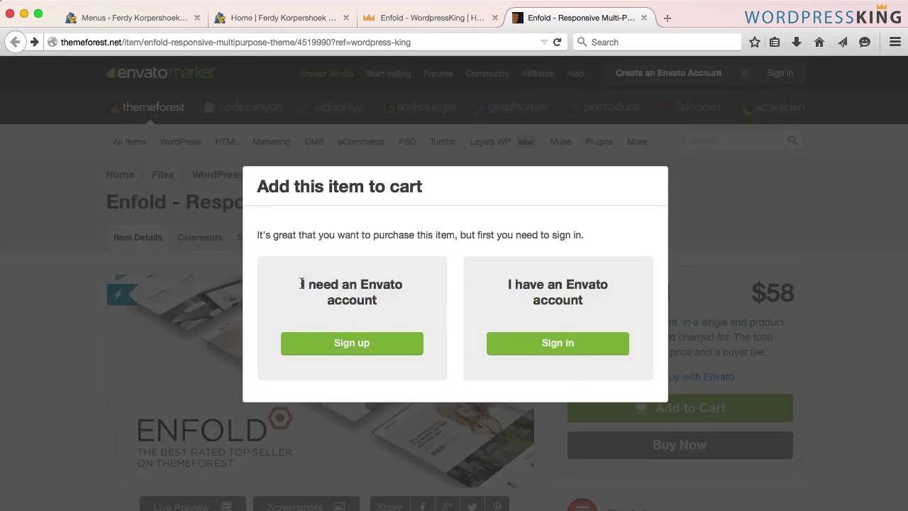
{"action": "left_click_drag", "start_coordinate": [302, 284], "coordinate": [412, 301]}
{"action": "left_click", "coordinate": [411, 301]}
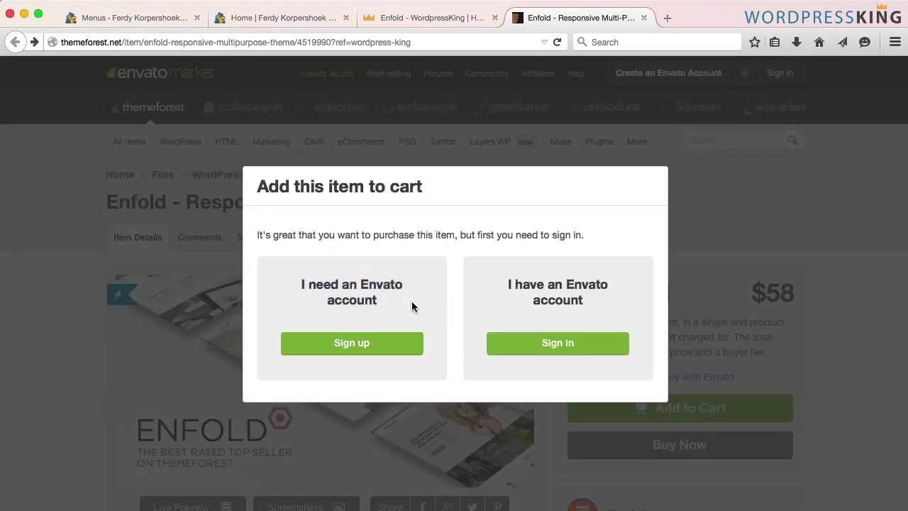
{"action": "left_click", "coordinate": [352, 344]}
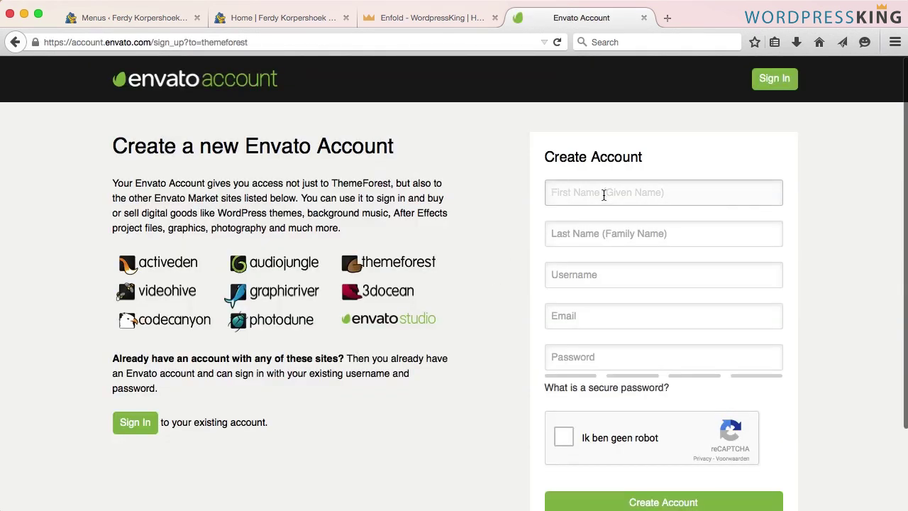
Fill in the sign-up form with first and last name, e-mail address and password
{"action": "left_click", "coordinate": [603, 194]}
{"action": "type", "text": "Ferdy"}
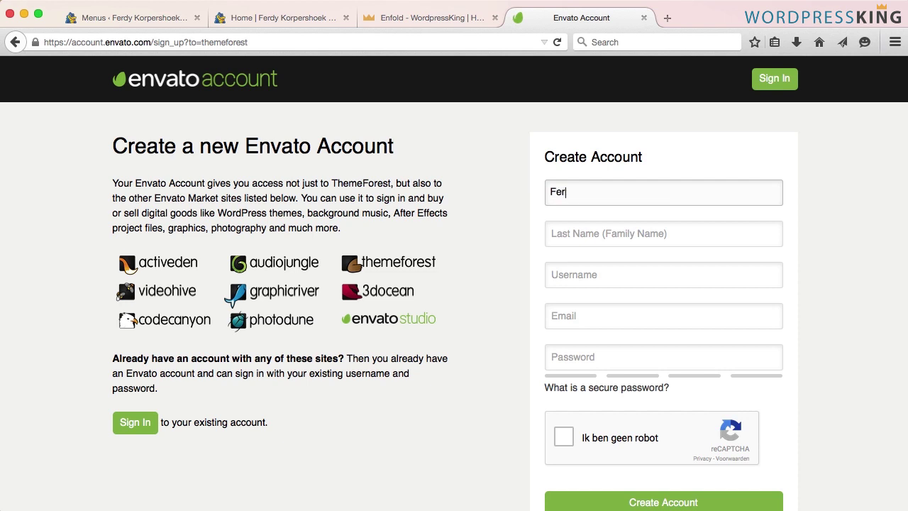
{"action": "key", "text": "Tab"}
{"action": "type", "text": "Kor"}
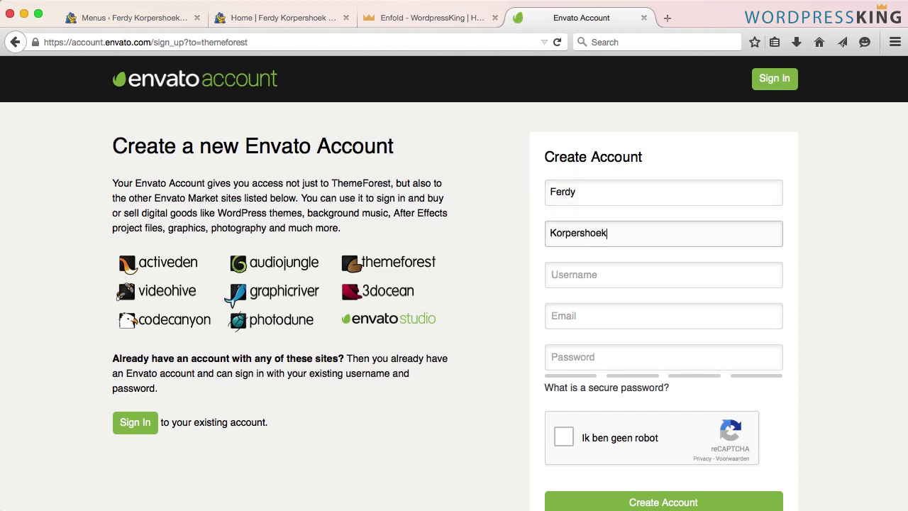
{"action": "type", "text": "pershoek"}
{"action": "key", "text": "Tab"}
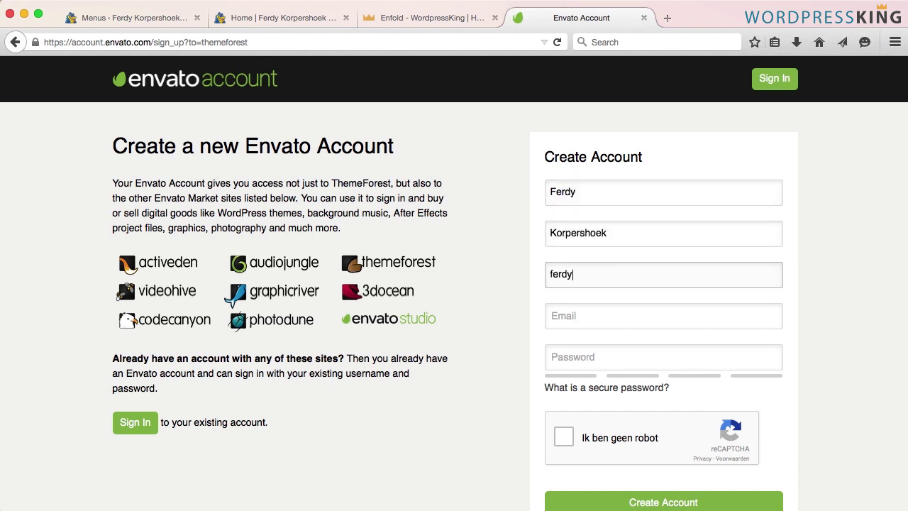
{"action": "key", "text": "Tab"}
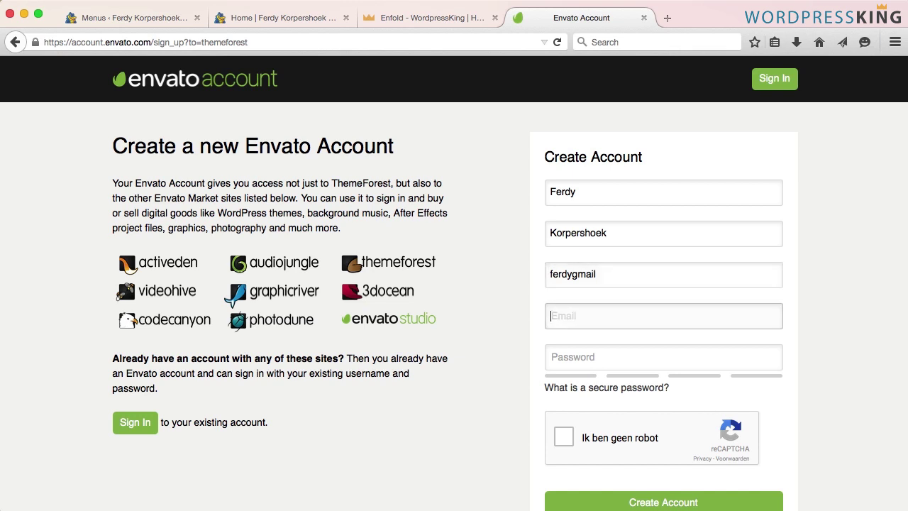
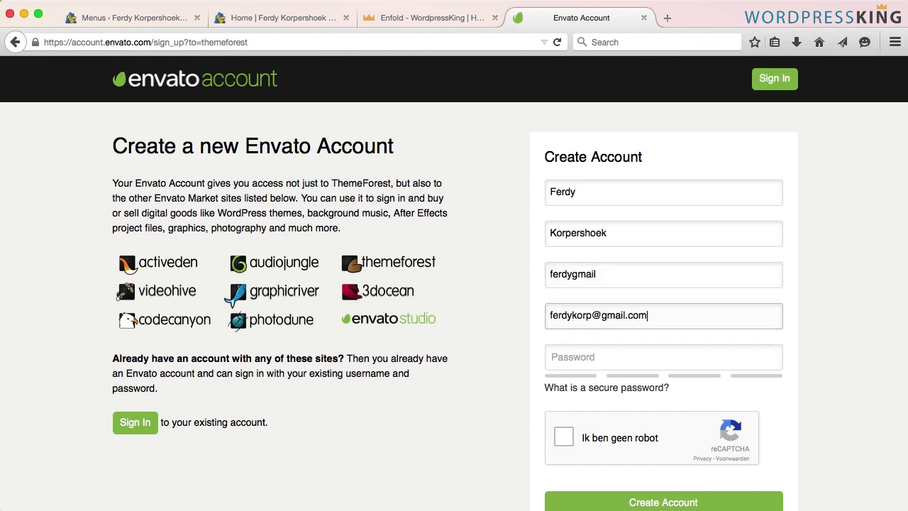
{"action": "key", "text": "Tab"}
{"action": "type", "text": "•••••"}
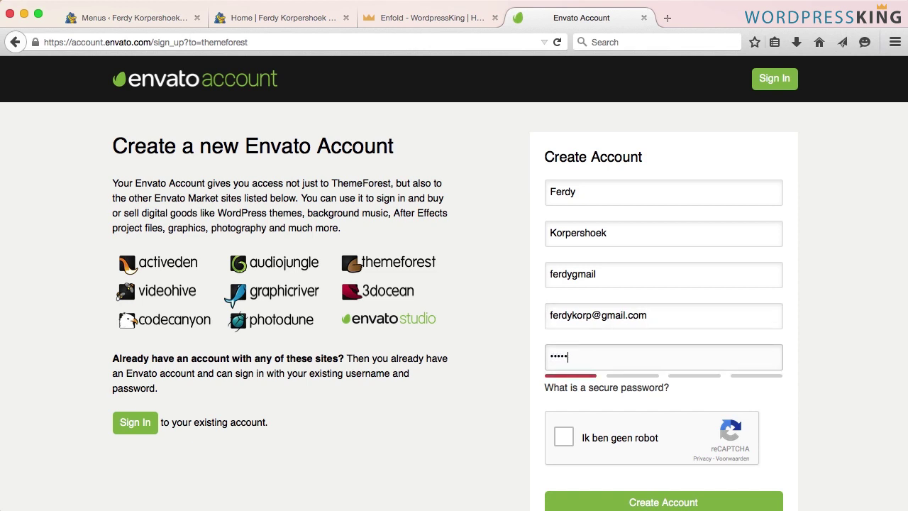
{"action": "type", "text": "••••••"}
{"action": "key", "text": "Tab"}
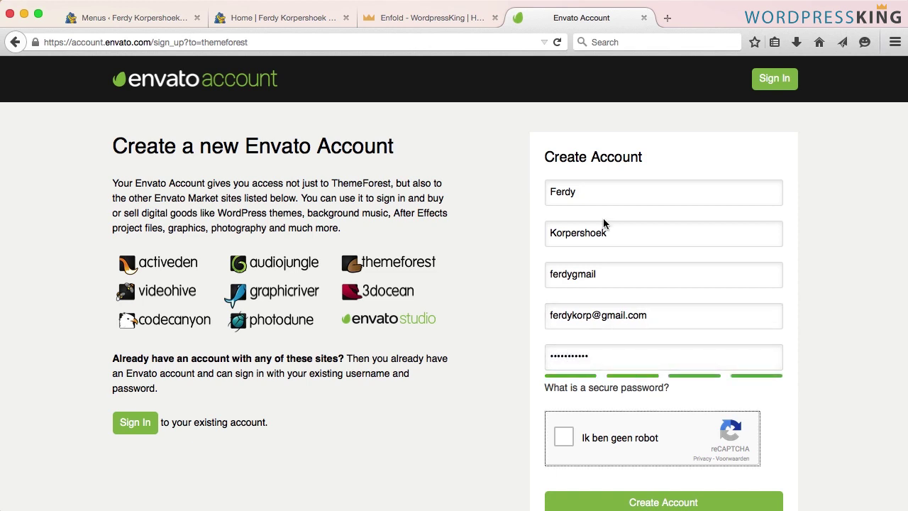
Pass the reCAPTCHA picture check by selecting the pasta images, then submit the registration
{"action": "scroll", "coordinate": [604, 224], "scroll_direction": "down", "scroll_amount": 3}
{"action": "left_click", "coordinate": [564, 345]}
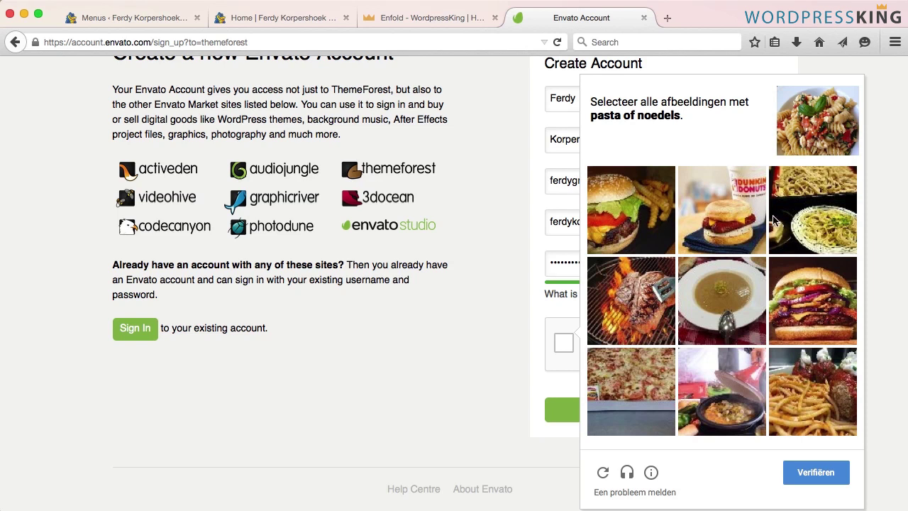
{"action": "left_click", "coordinate": [812, 222]}
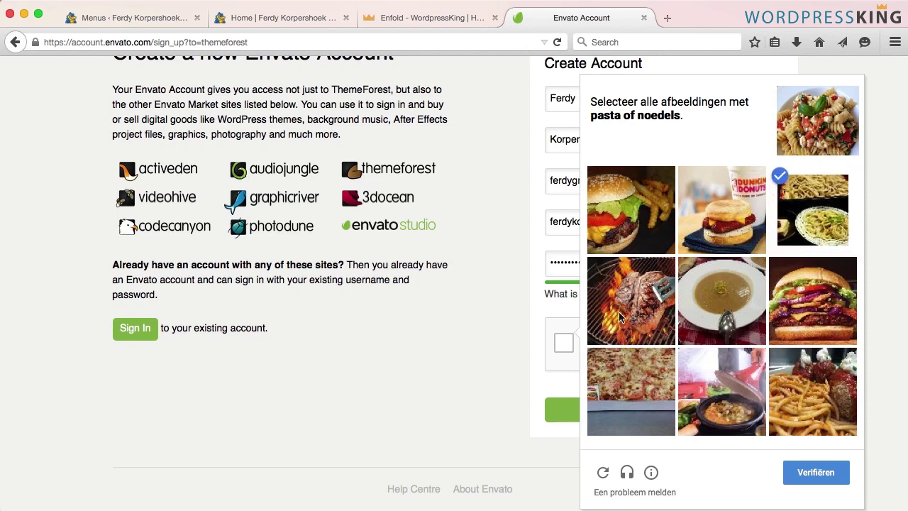
{"action": "left_click", "coordinate": [726, 312]}
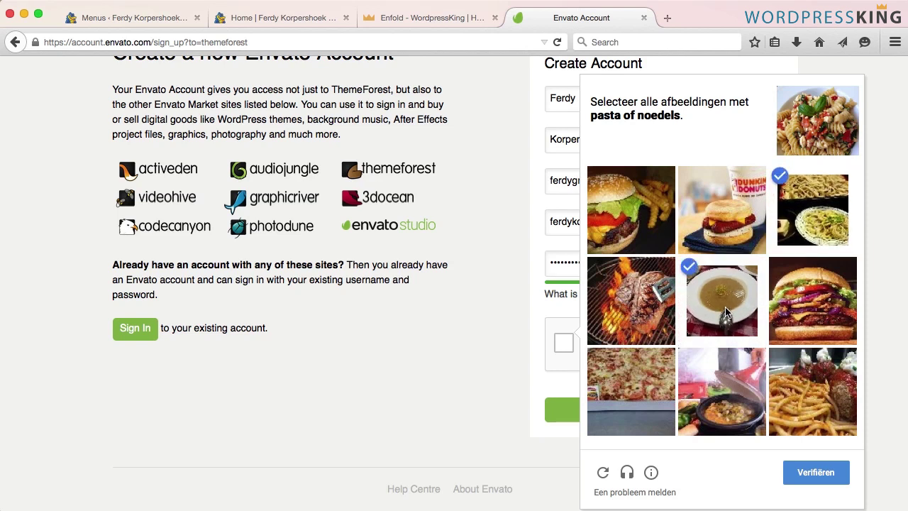
{"action": "left_click", "coordinate": [693, 279]}
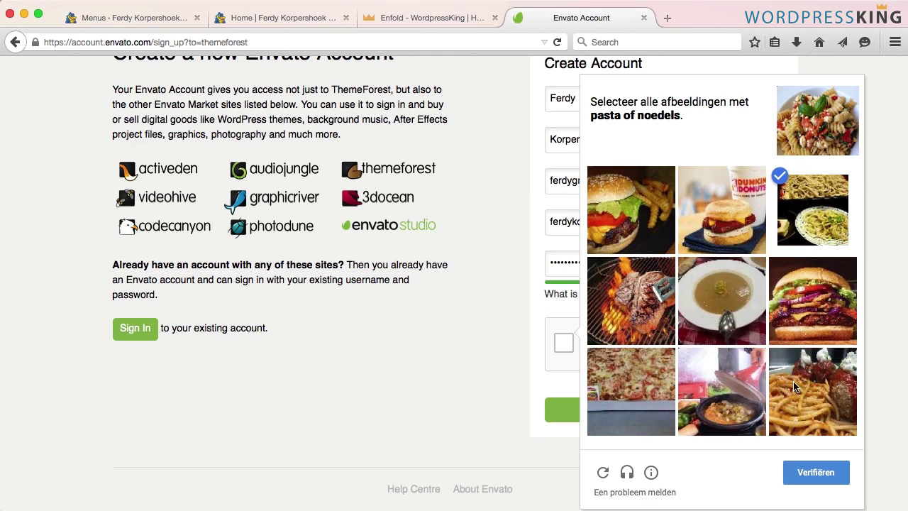
{"action": "left_click", "coordinate": [623, 373]}
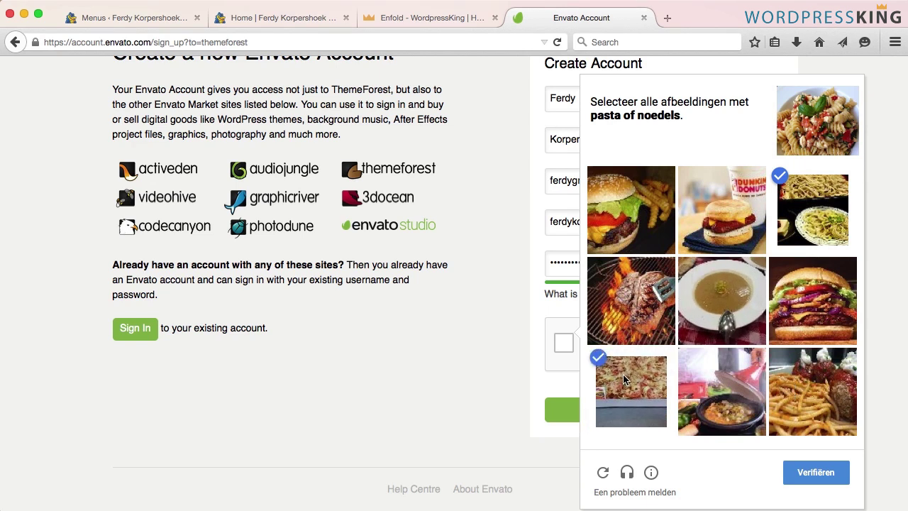
{"action": "left_click", "coordinate": [797, 385]}
{"action": "left_click", "coordinate": [815, 472]}
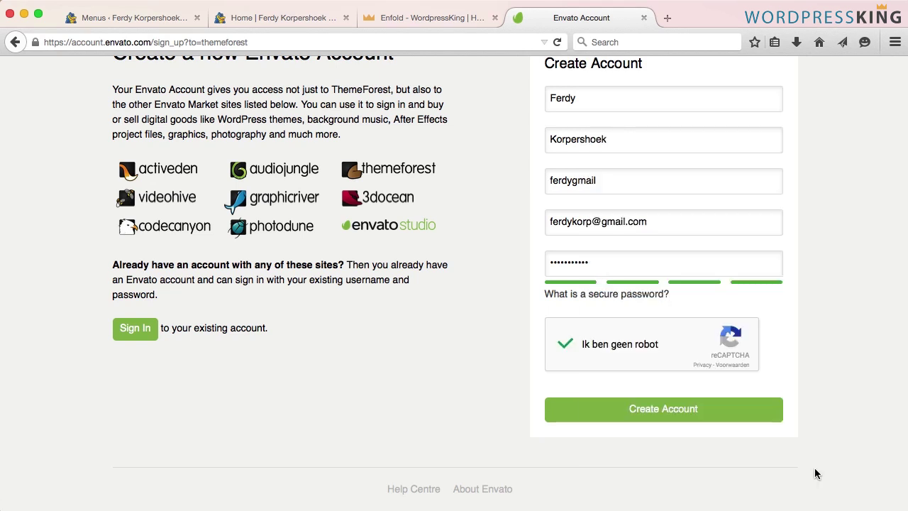
{"action": "left_click", "coordinate": [652, 411]}
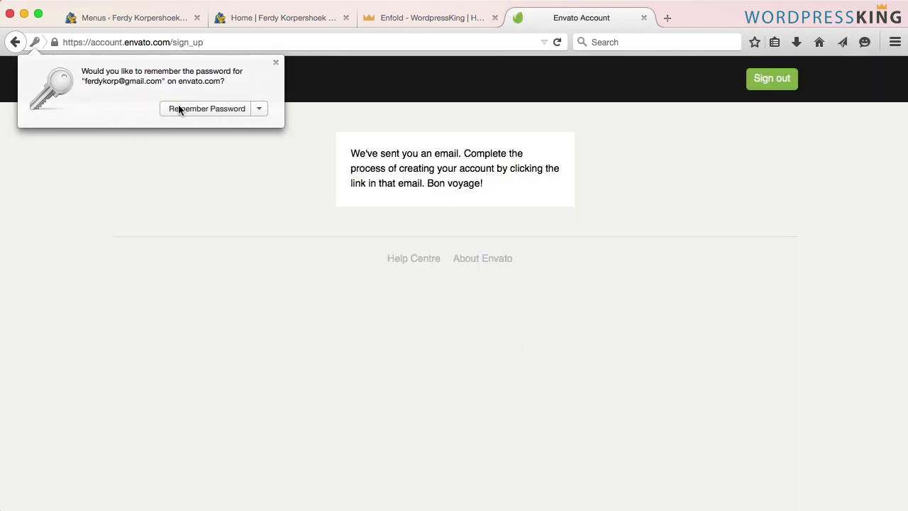
Save the password, open gmail.com in a new tab and follow the Confirm your Envato Account link
{"action": "left_click", "coordinate": [177, 107]}
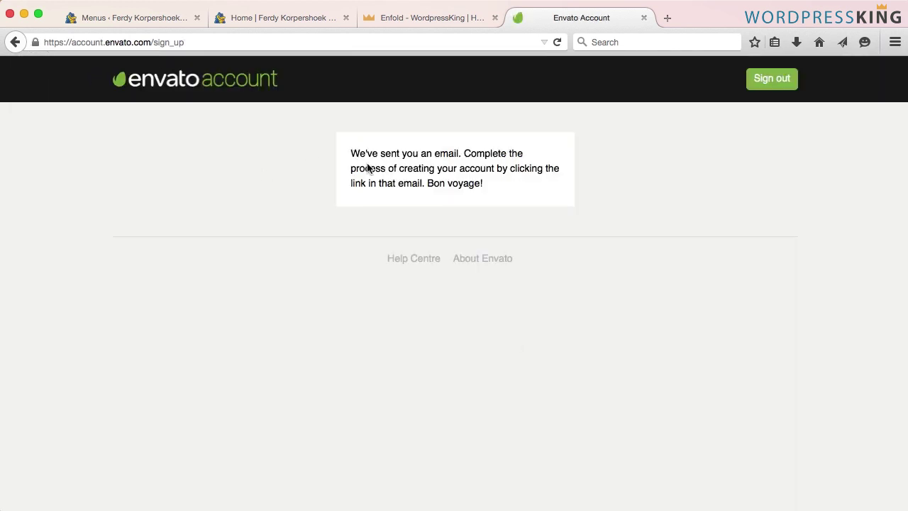
{"action": "left_click", "coordinate": [667, 18]}
{"action": "type", "text": "gmail"}
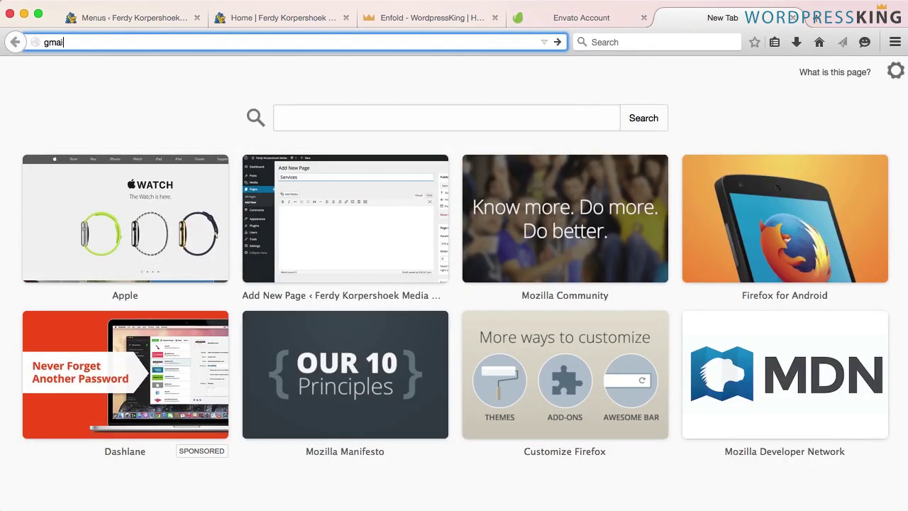
{"action": "type", "text": ".com"}
{"action": "key", "text": "Return"}
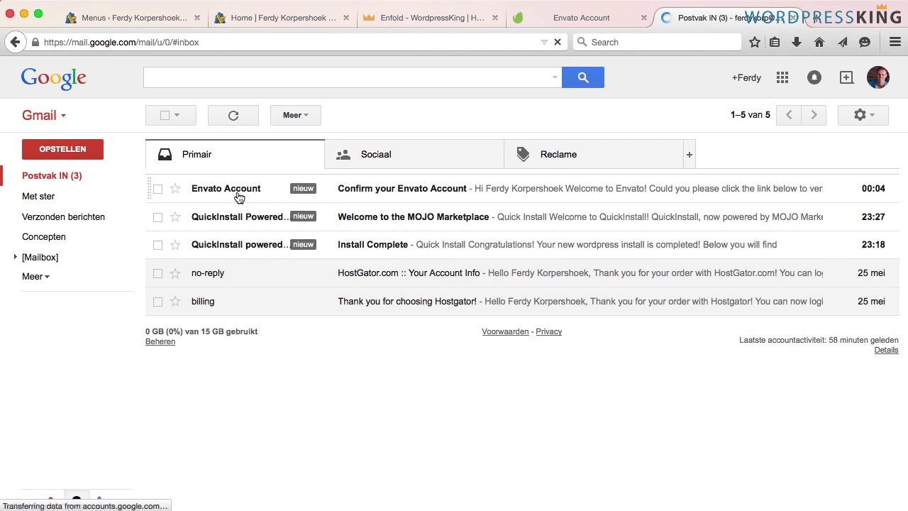
{"action": "left_click", "coordinate": [239, 196]}
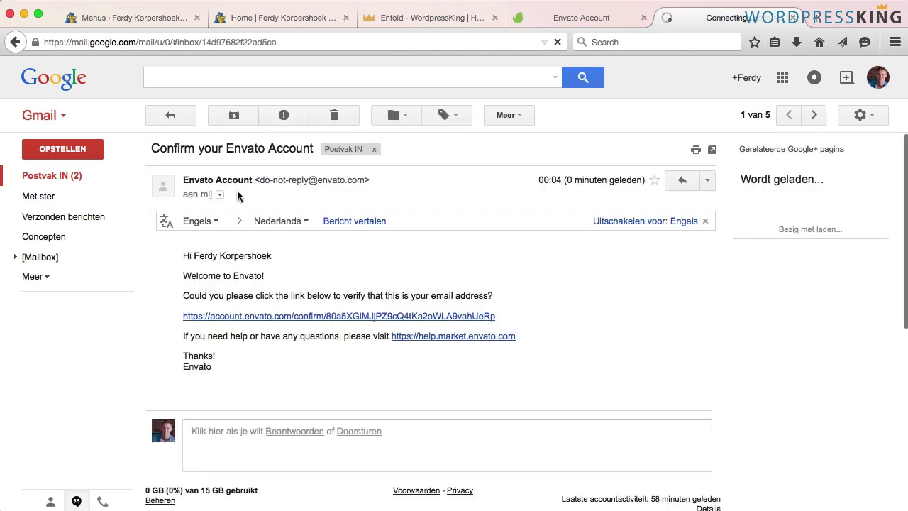
{"action": "left_click", "coordinate": [317, 318]}
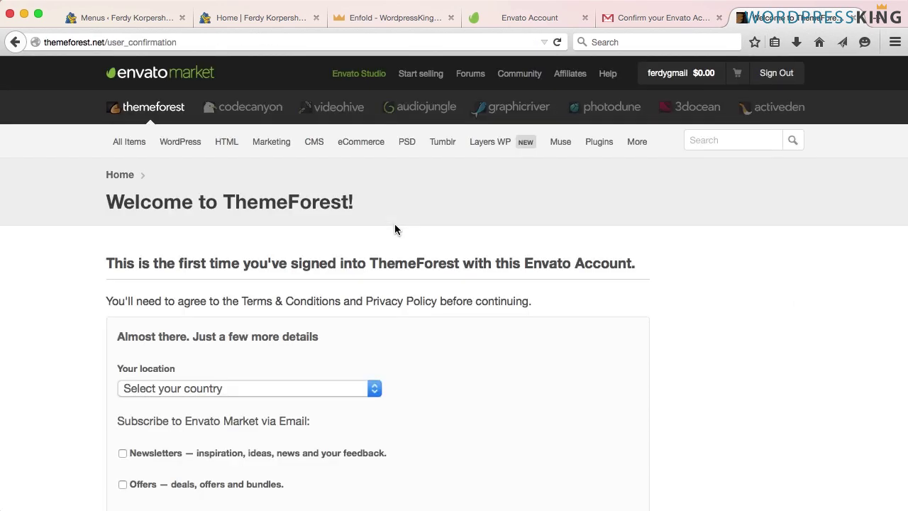
Set the location to Netherlands, accept the terms and finish the first ThemeForest sign-in
{"action": "scroll", "coordinate": [242, 255], "scroll_direction": "down", "scroll_amount": 4}
{"action": "left_click", "coordinate": [240, 252]}
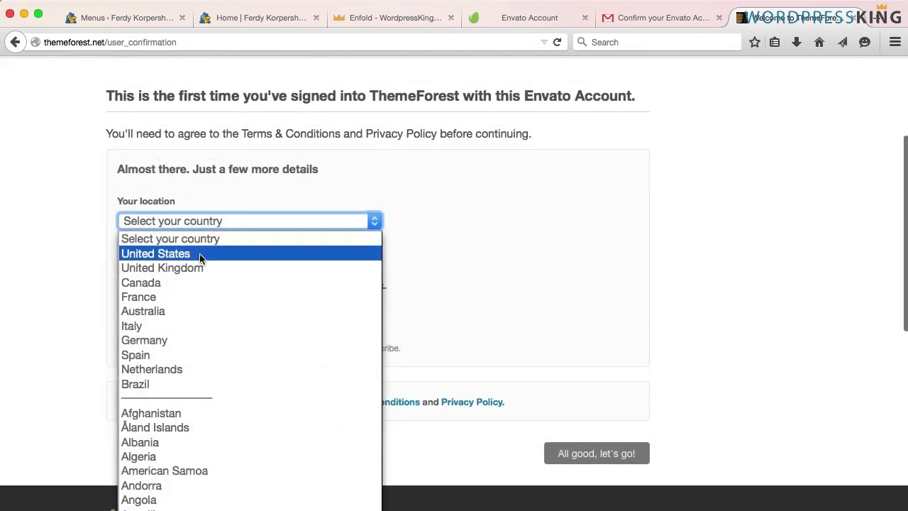
{"action": "left_click", "coordinate": [165, 369]}
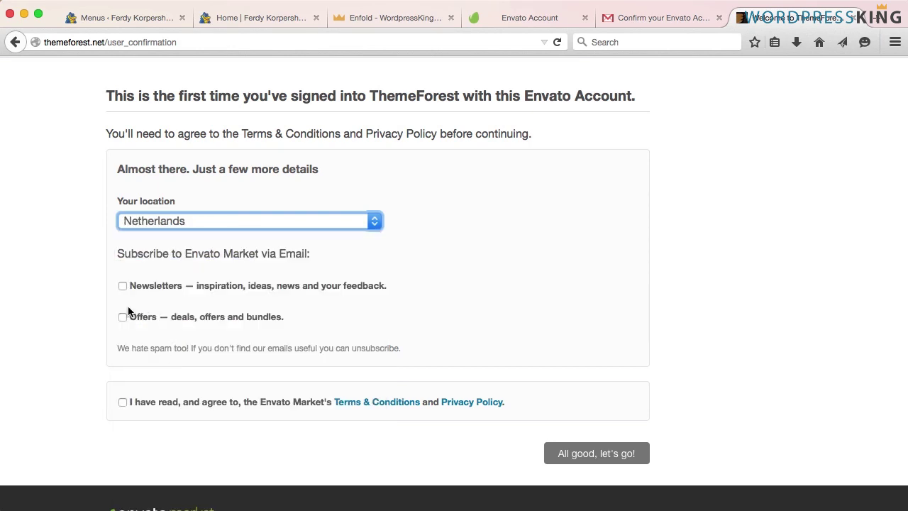
{"action": "left_click", "coordinate": [122, 403]}
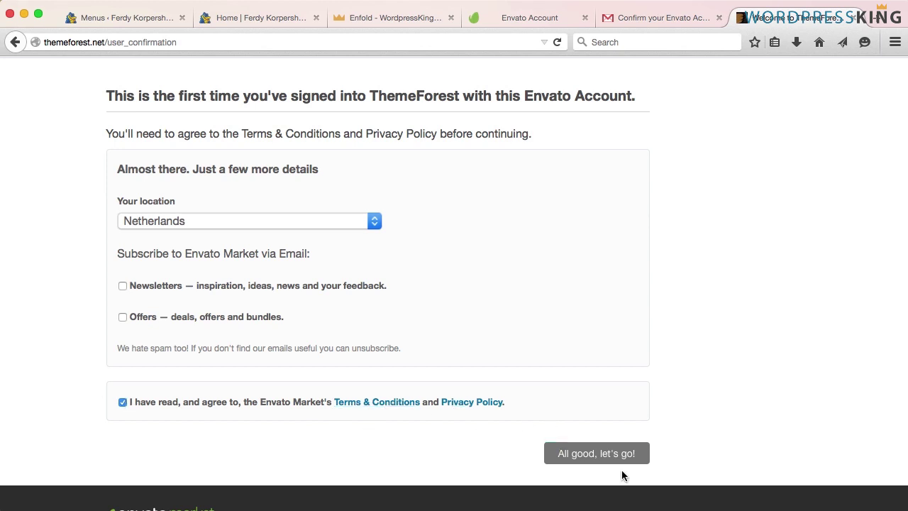
{"action": "left_click", "coordinate": [589, 460]}
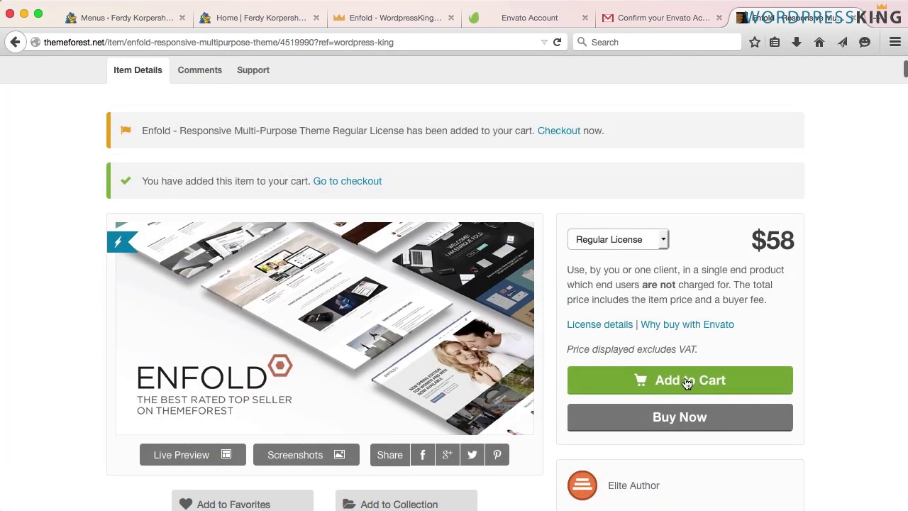
Proceed from the cart to checkout for Enfold and start entering the company name
{"action": "left_click", "coordinate": [348, 183]}
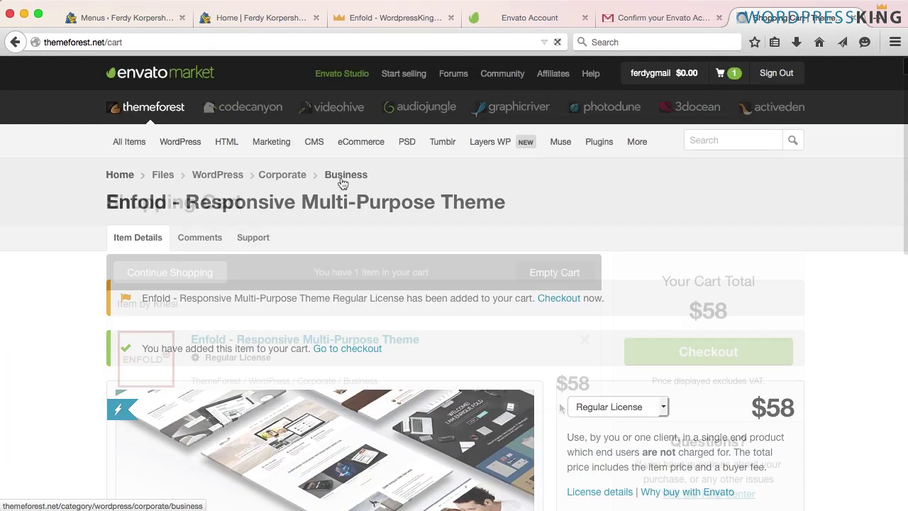
{"action": "left_click", "coordinate": [685, 364]}
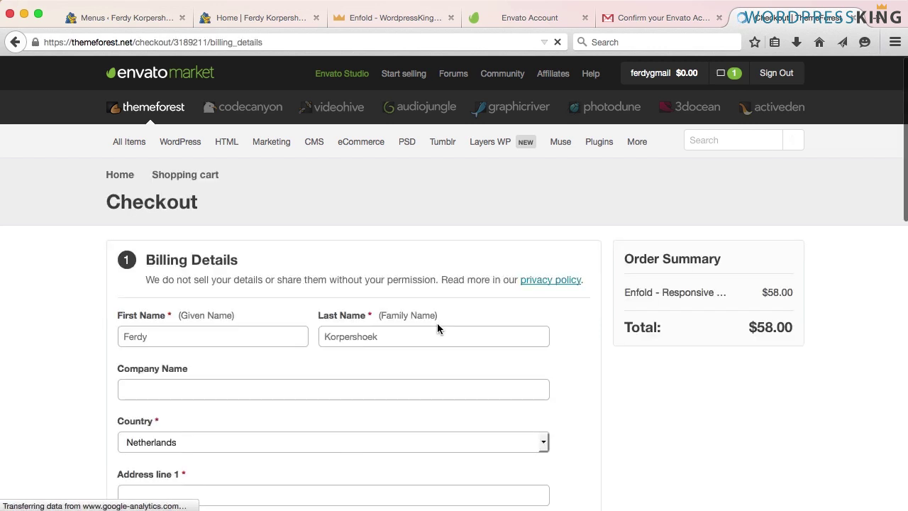
{"action": "scroll", "coordinate": [273, 325], "scroll_direction": "down", "scroll_amount": 5}
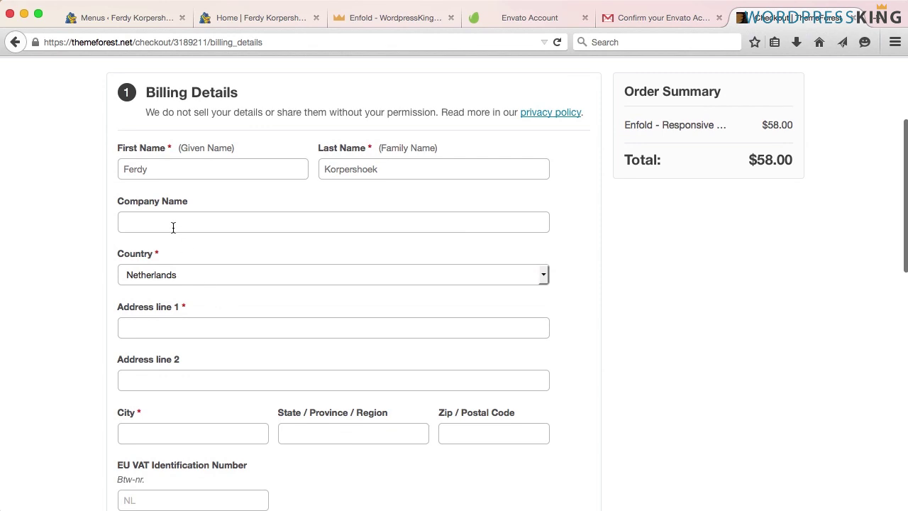
{"action": "type", "text": "Ferdy Korpershoek Me"}
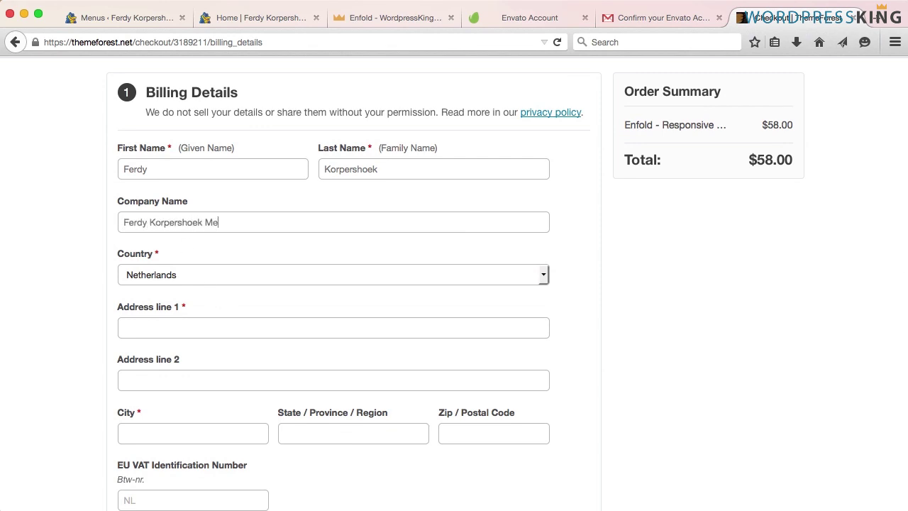
{"action": "key", "text": "Tab"}
{"action": "key", "text": "Tab"}
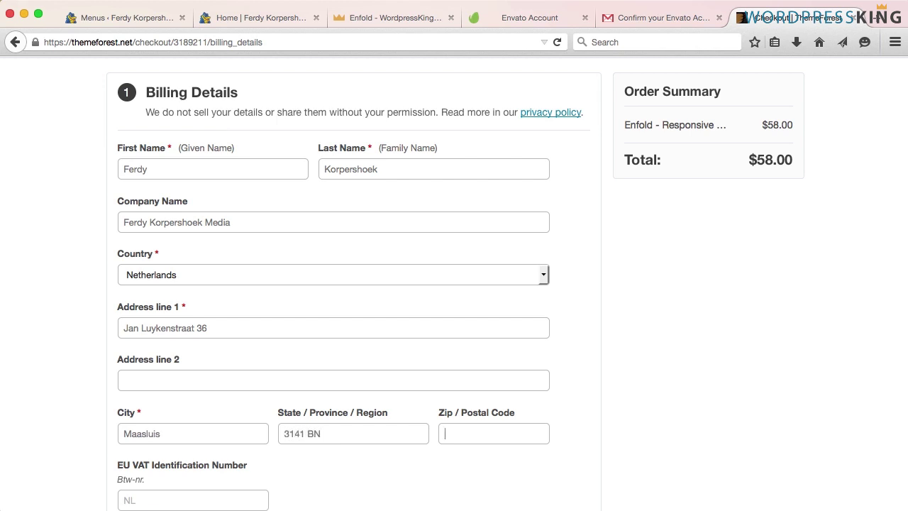
Complete the address and company fields and choose the suggested EU VAT number starting with NL
{"action": "type", "text": "BN"}
{"action": "scroll", "coordinate": [120, 130], "scroll_direction": "down", "scroll_amount": 3}
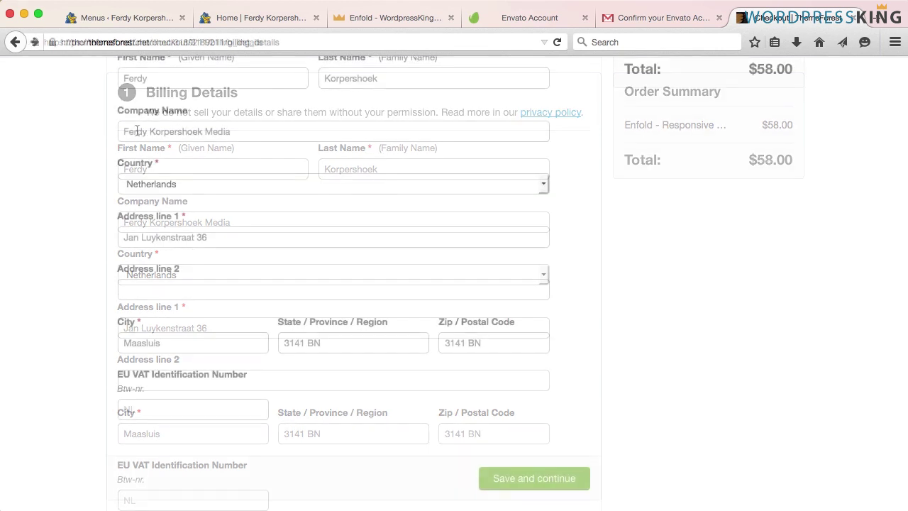
{"action": "left_click_drag", "start_coordinate": [128, 130], "coordinate": [245, 130]}
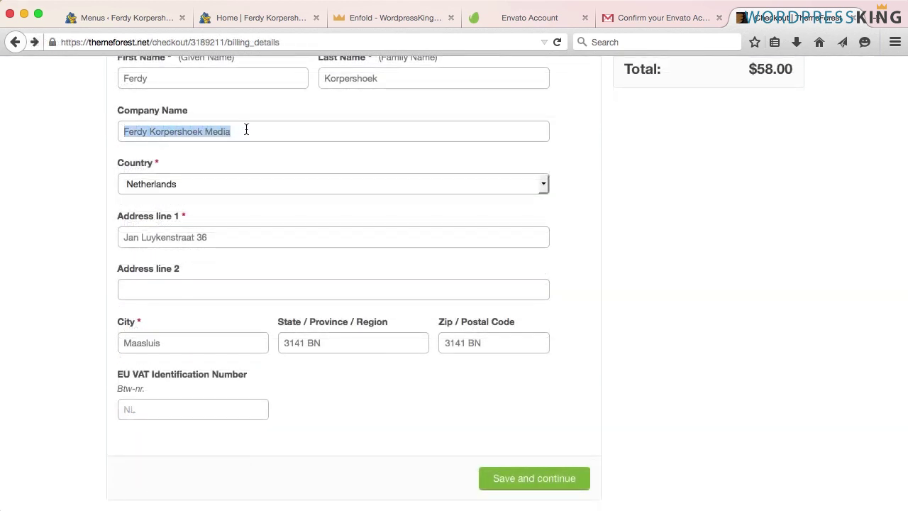
{"action": "left_click", "coordinate": [246, 130]}
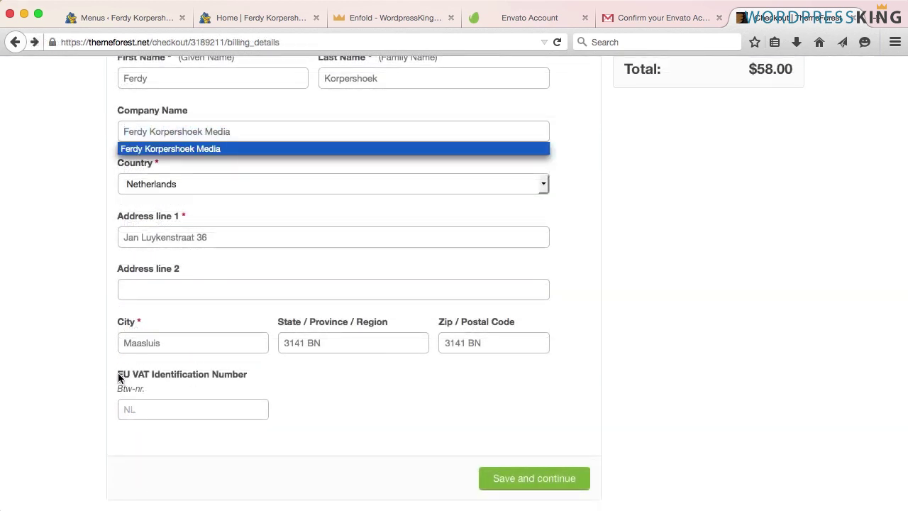
{"action": "left_click_drag", "start_coordinate": [118, 375], "coordinate": [250, 378]}
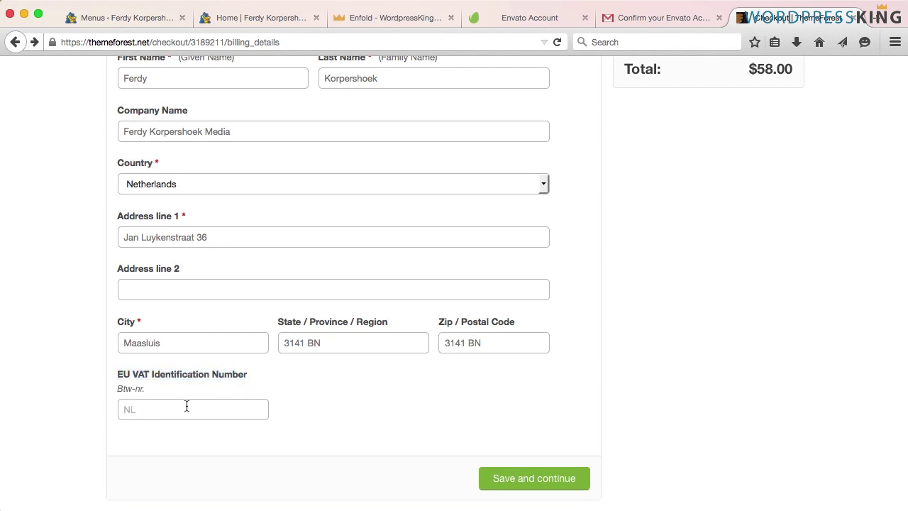
{"action": "type", "text": "NL"}
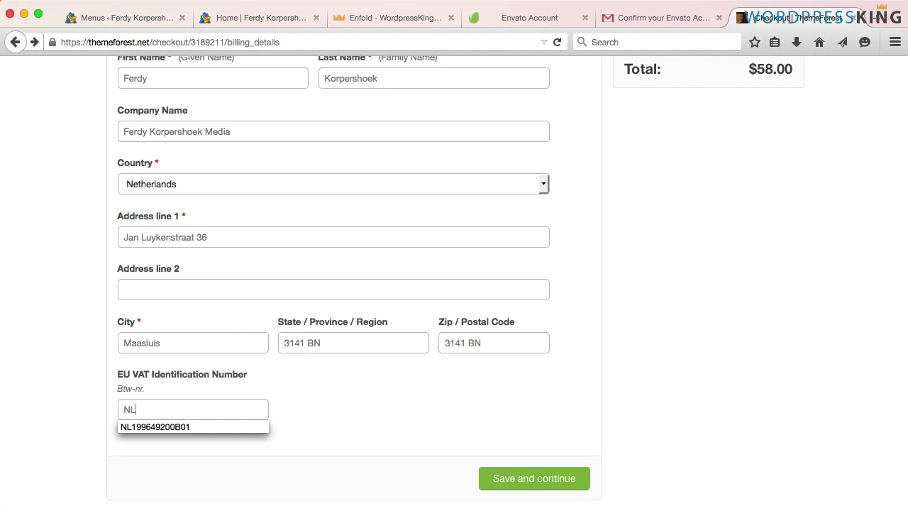
{"action": "key", "text": "Down"}
{"action": "key", "text": "Return"}
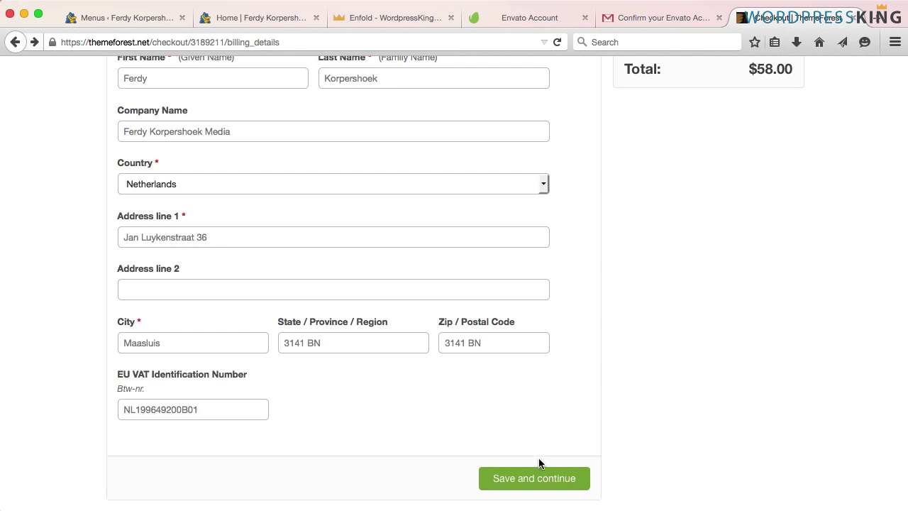
Save the billing details and check out with PayPal for the $60.00 Enfold order
{"action": "left_click", "coordinate": [520, 479]}
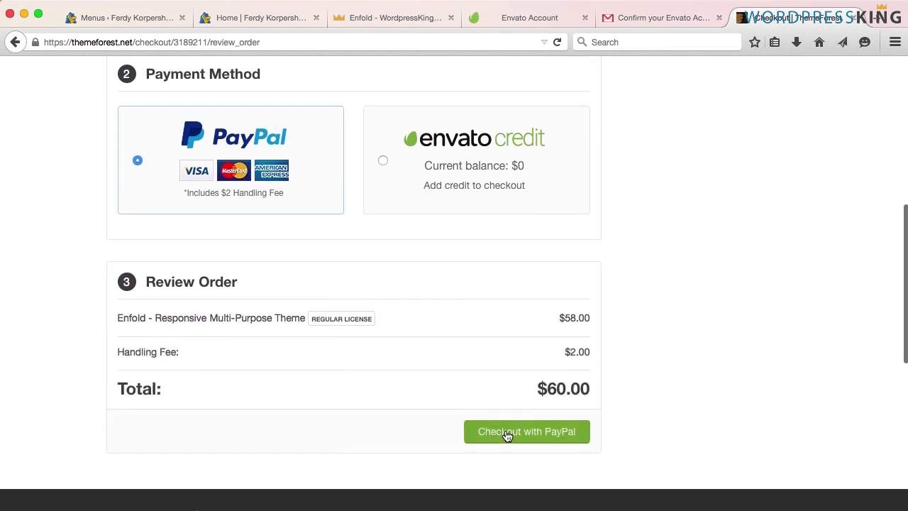
{"action": "left_click", "coordinate": [508, 432]}
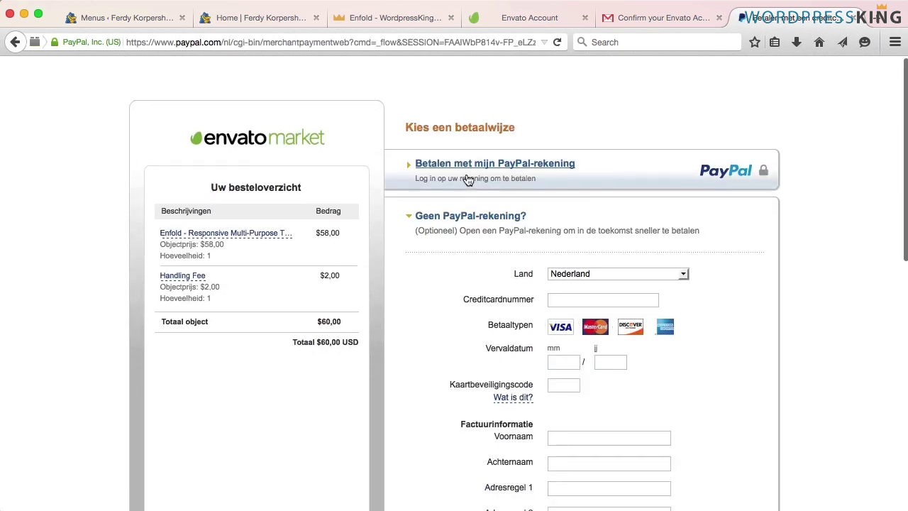
Log in to PayPal with the saved account e-mail and password and pay for the order
{"action": "left_click", "coordinate": [466, 166]}
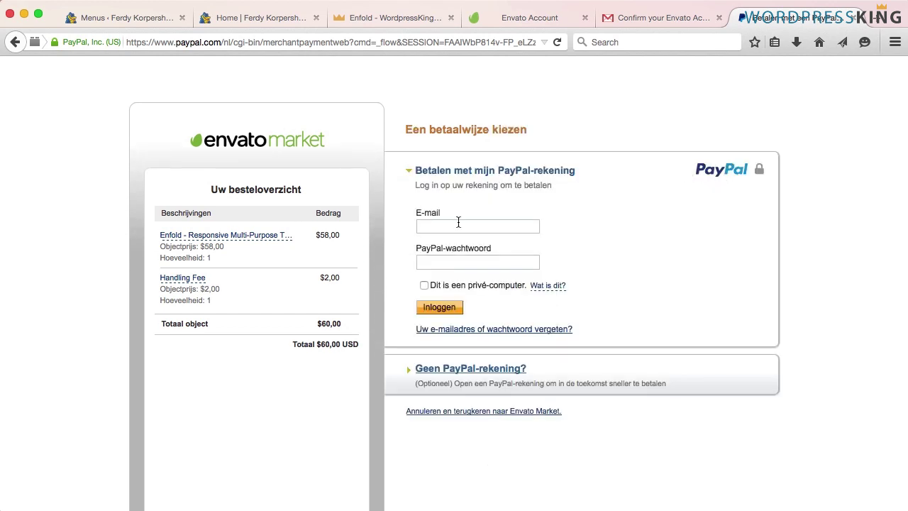
{"action": "type", "text": "f_k"}
{"action": "key", "text": "Down"}
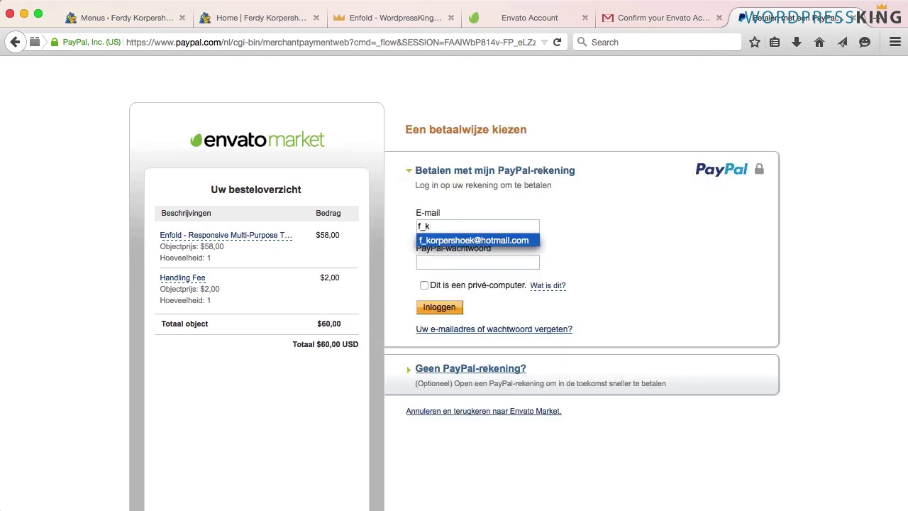
{"action": "key", "text": "Return"}
{"action": "key", "text": "Tab"}
{"action": "key", "text": "Return"}
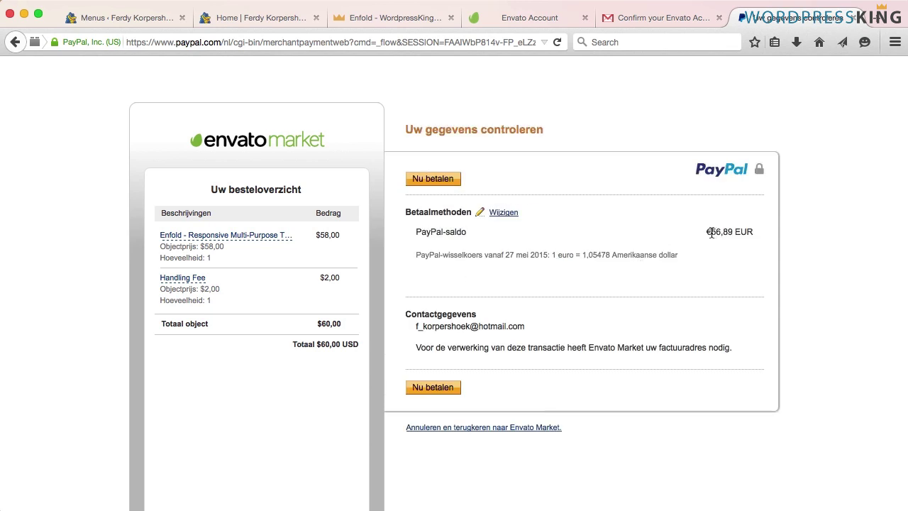
{"action": "left_click", "coordinate": [429, 387]}
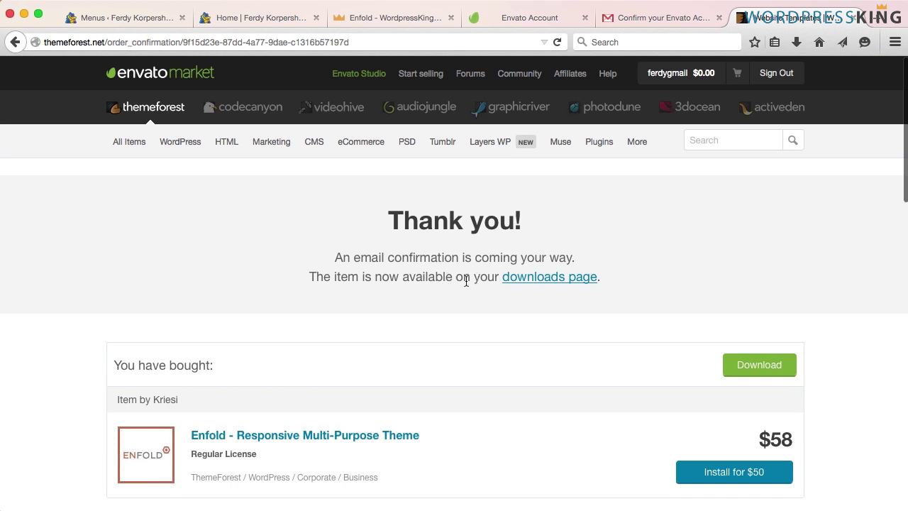
Download the purchased Enfold theme and save the 52.9 MB zip file
{"action": "scroll", "coordinate": [465, 280], "scroll_direction": "down", "scroll_amount": 5}
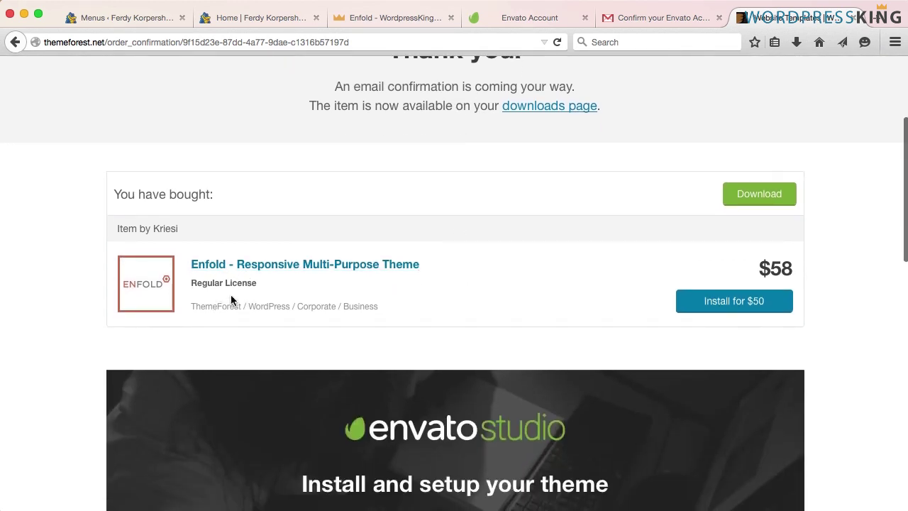
{"action": "scroll", "coordinate": [269, 288], "scroll_direction": "up", "scroll_amount": 1}
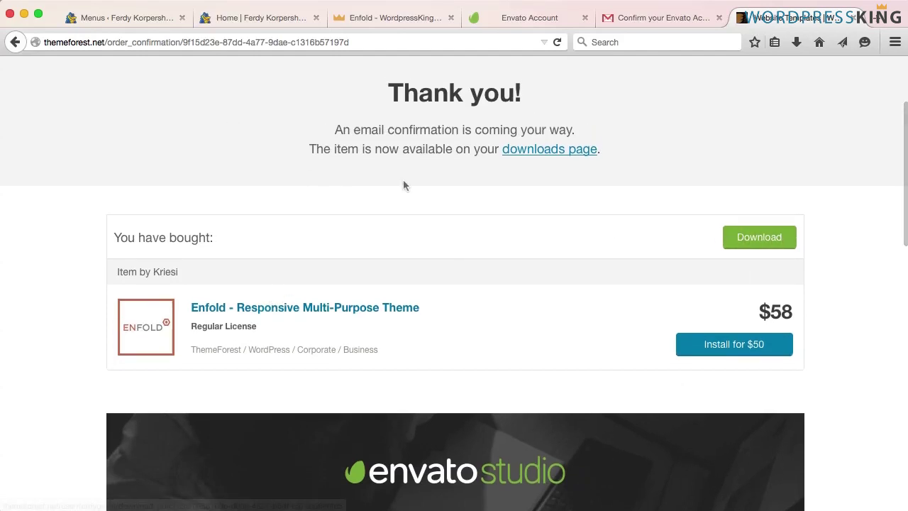
{"action": "left_click", "coordinate": [757, 241]}
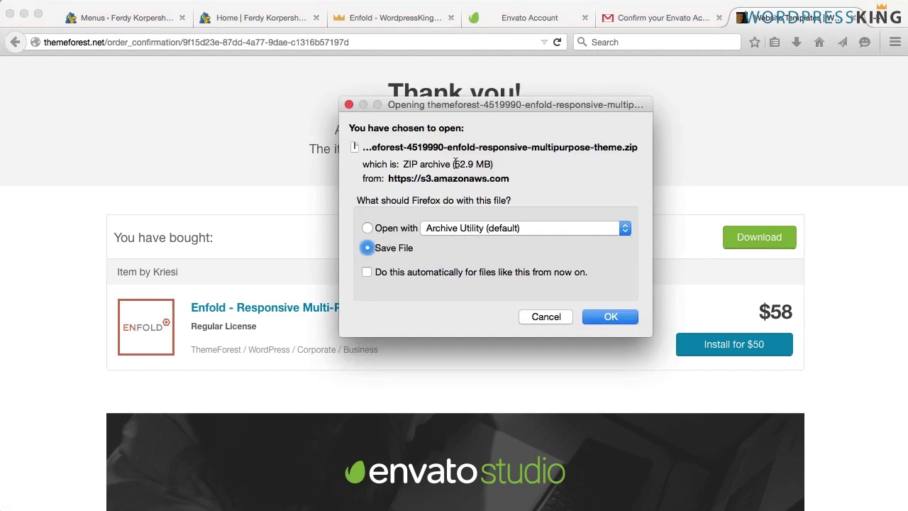
{"action": "left_click_drag", "start_coordinate": [454, 163], "coordinate": [475, 164]}
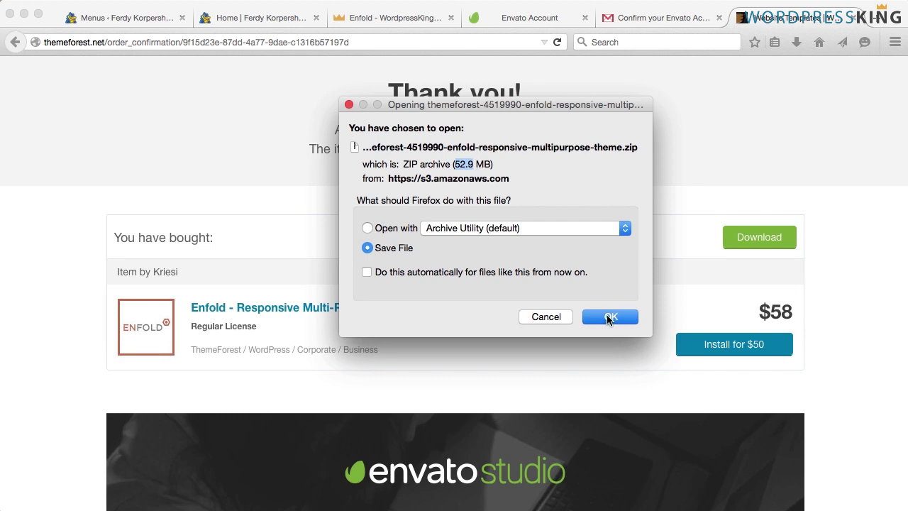
{"action": "left_click", "coordinate": [608, 319]}
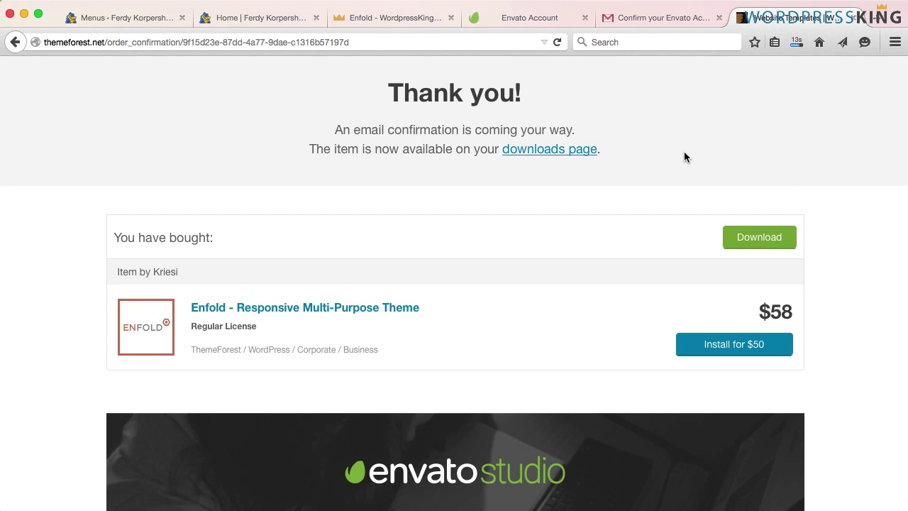
Close the Envato Account, Gmail confirmation, Enfold demo and site Home tabs
{"action": "left_click", "coordinate": [584, 18]}
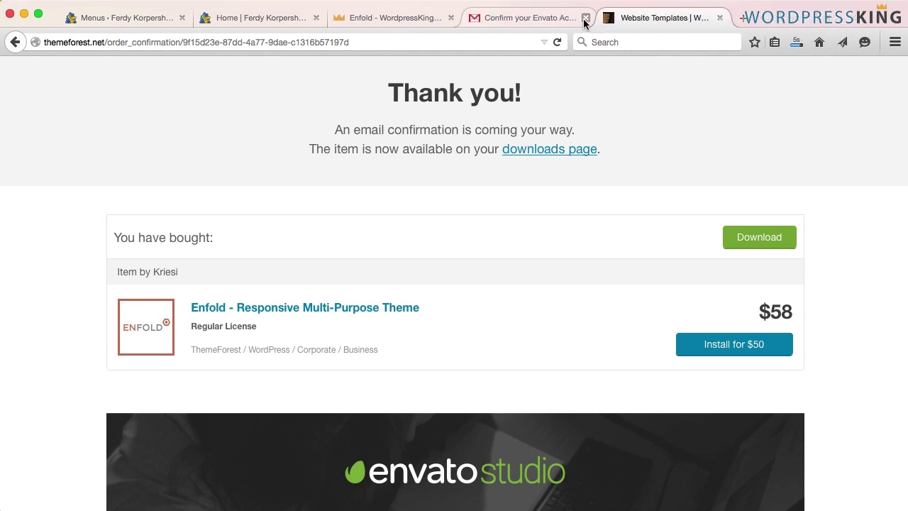
{"action": "left_click", "coordinate": [584, 18]}
{"action": "left_click", "coordinate": [433, 20]}
{"action": "left_click", "coordinate": [451, 17]}
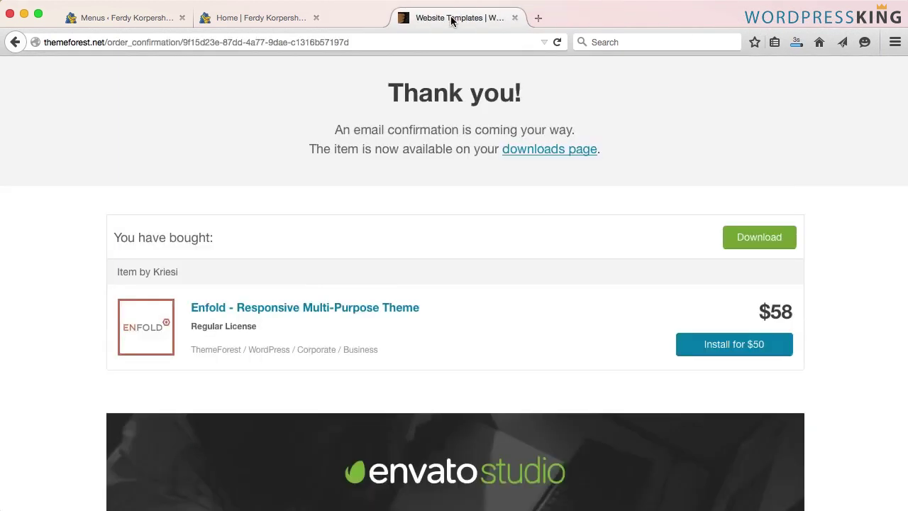
{"action": "left_click", "coordinate": [284, 19]}
{"action": "left_click", "coordinate": [174, 19]}
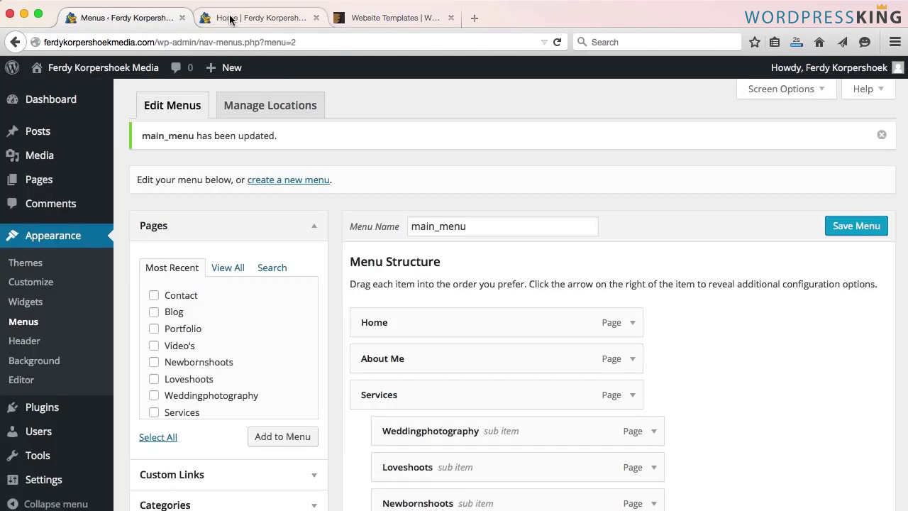
{"action": "left_click", "coordinate": [230, 19]}
{"action": "left_click", "coordinate": [314, 19]}
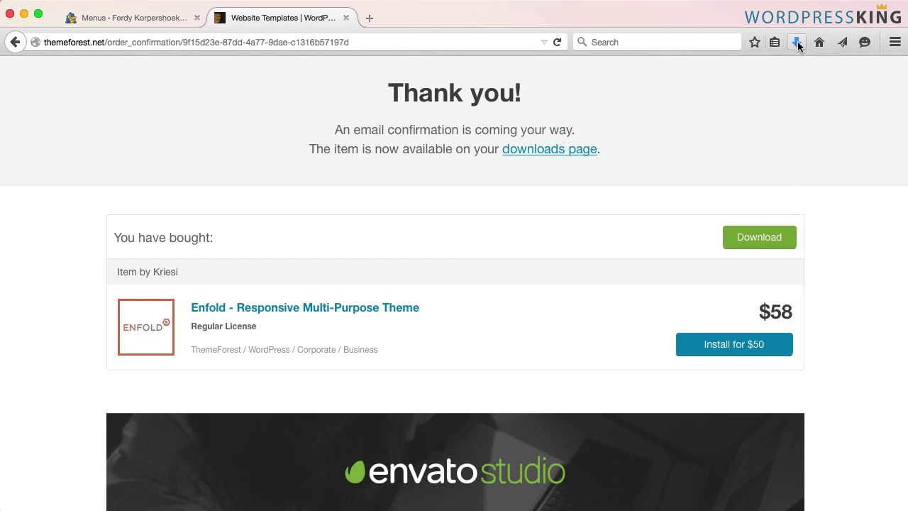
{"action": "scroll", "coordinate": [705, 122], "scroll_direction": "up", "scroll_amount": 3}
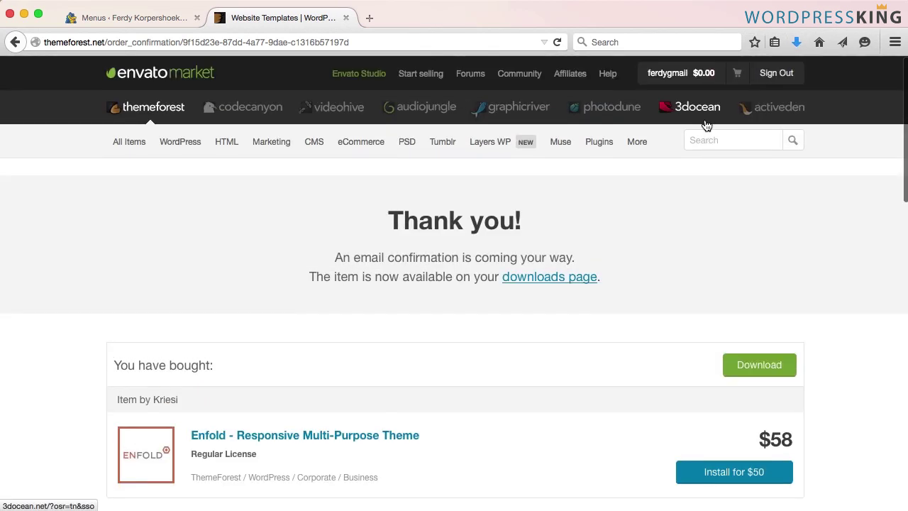
{"action": "mouse_move", "coordinate": [621, 76]}
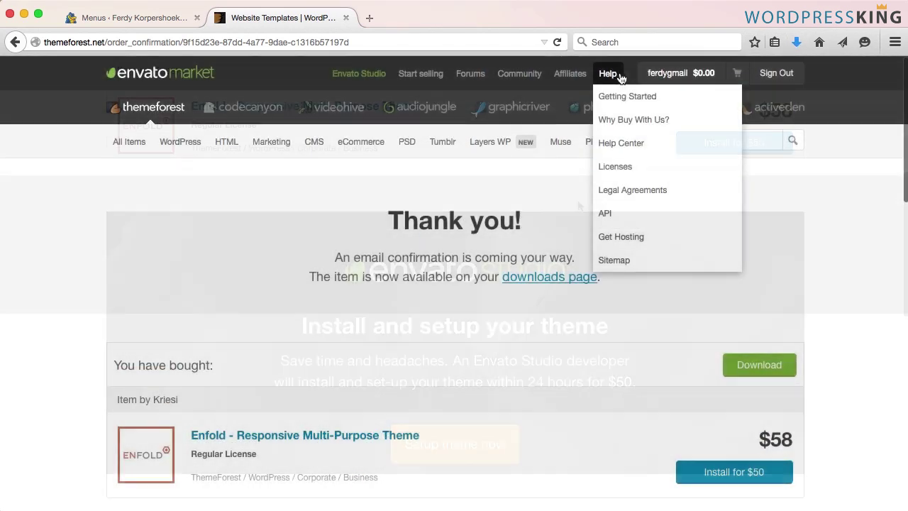
{"action": "mouse_move", "coordinate": [665, 77]}
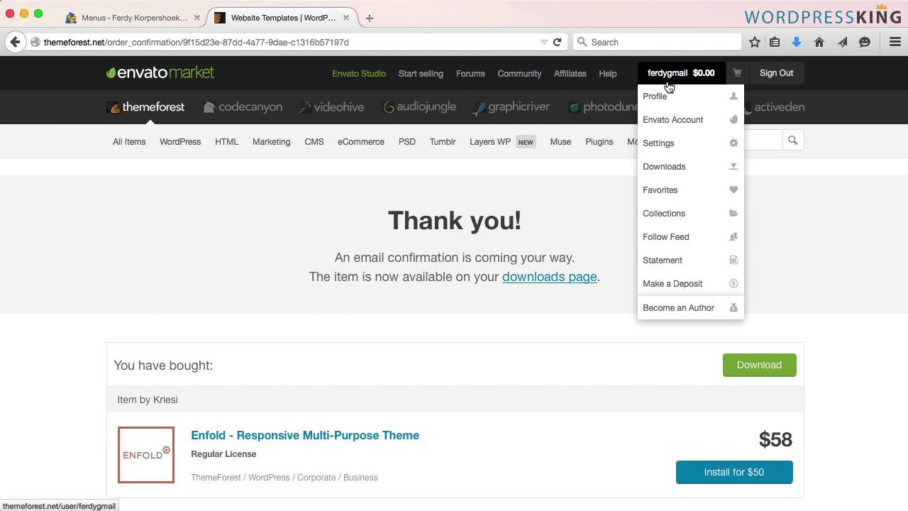
Download the 9.0 MB installable WordPress file of Enfold and save it
{"action": "left_click", "coordinate": [692, 166]}
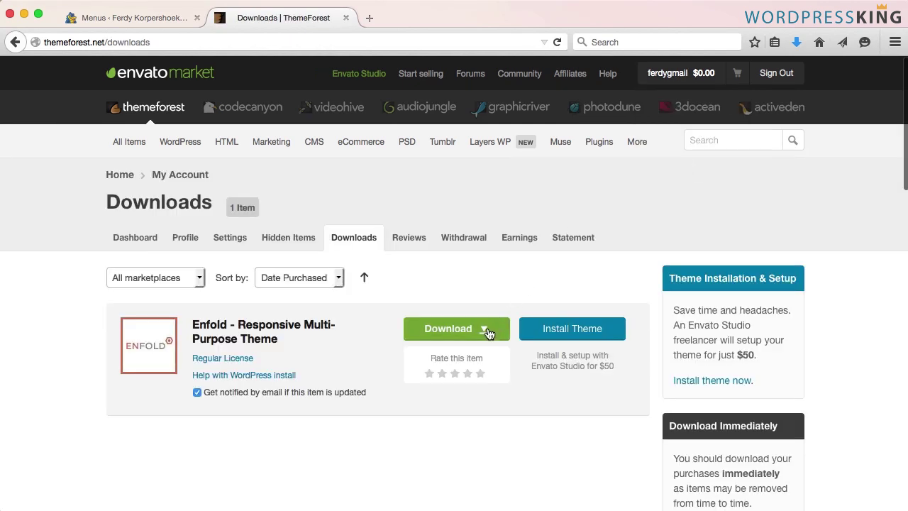
{"action": "left_click", "coordinate": [486, 331]}
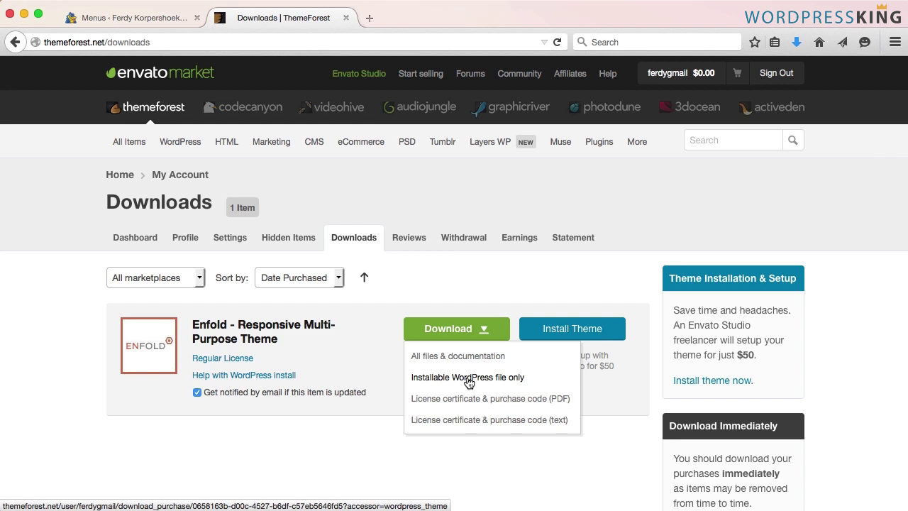
{"action": "left_click", "coordinate": [468, 381]}
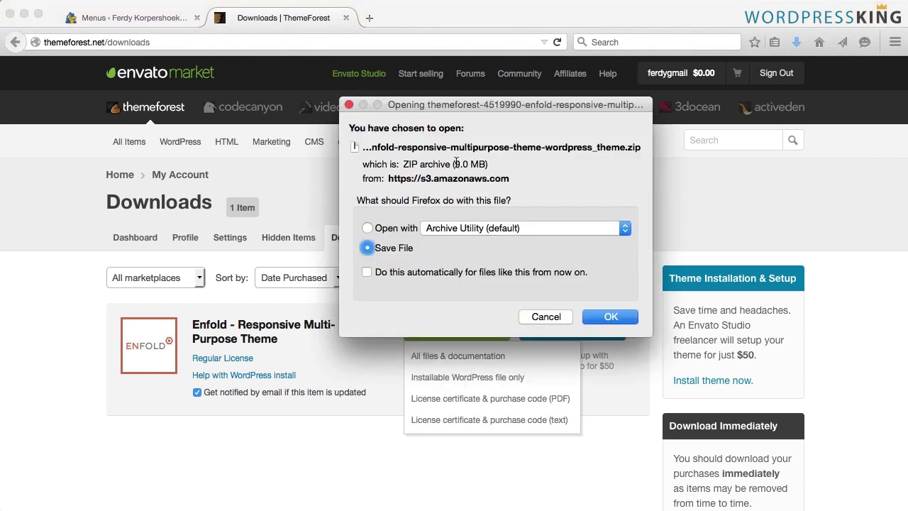
{"action": "left_click_drag", "start_coordinate": [454, 164], "coordinate": [479, 163]}
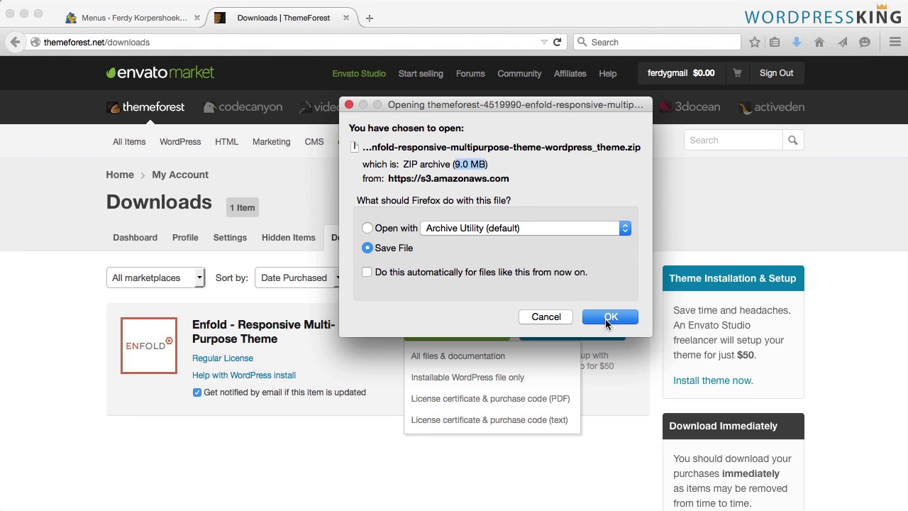
{"action": "left_click", "coordinate": [597, 317]}
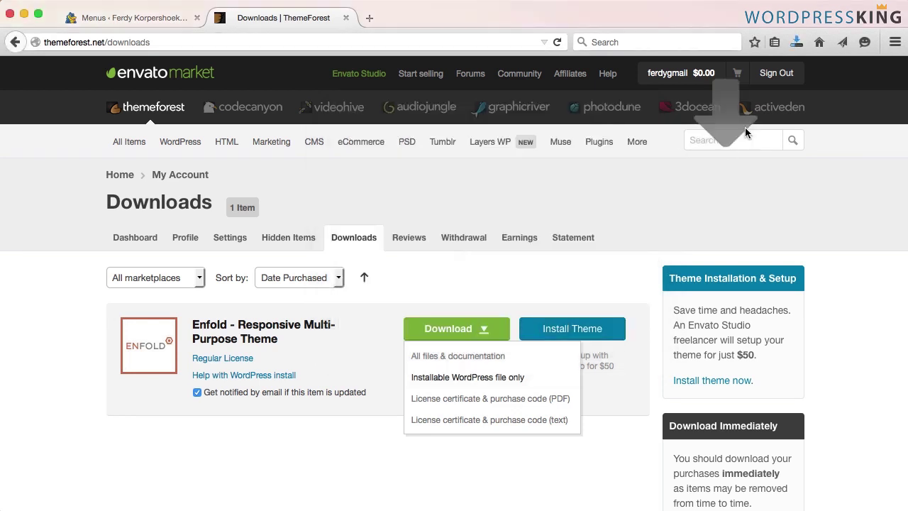
Check the download's progress, then close the ThemeForest downloads tab
{"action": "left_click", "coordinate": [797, 42]}
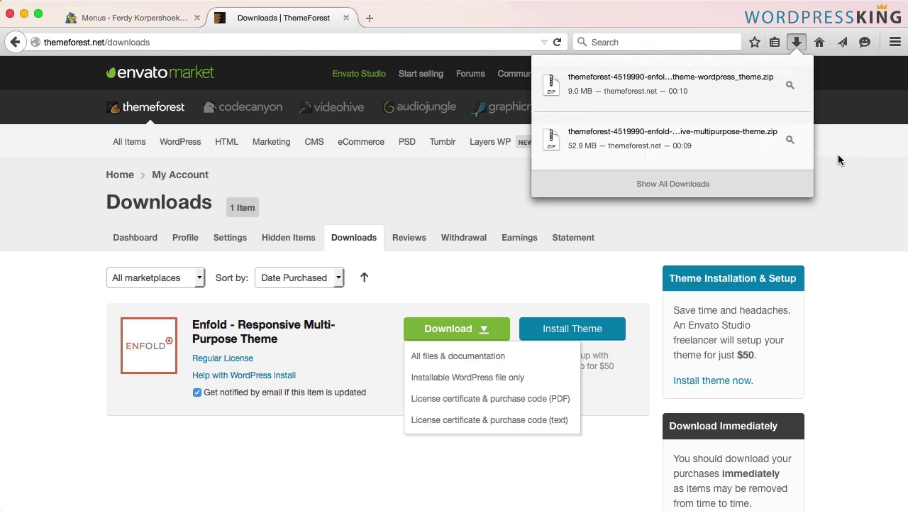
{"action": "left_click", "coordinate": [850, 133]}
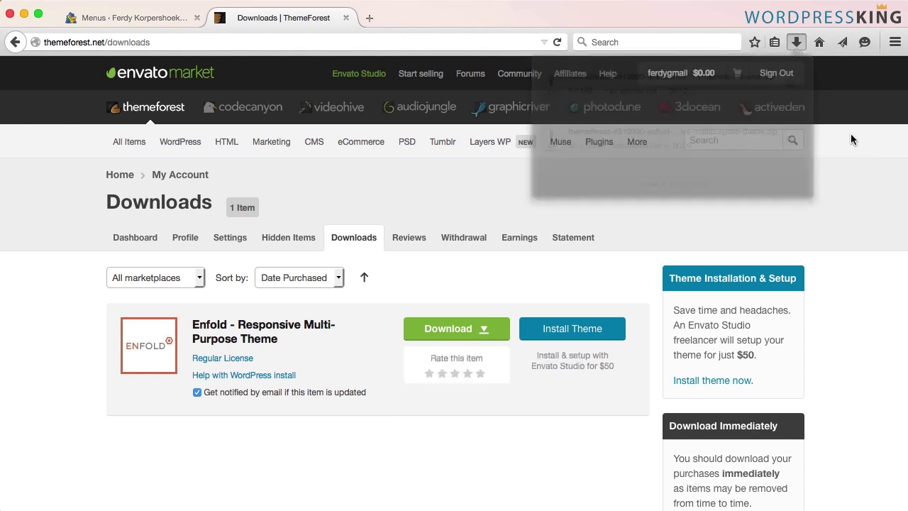
{"action": "mouse_move", "coordinate": [681, 71]}
{"action": "left_click", "coordinate": [678, 166]}
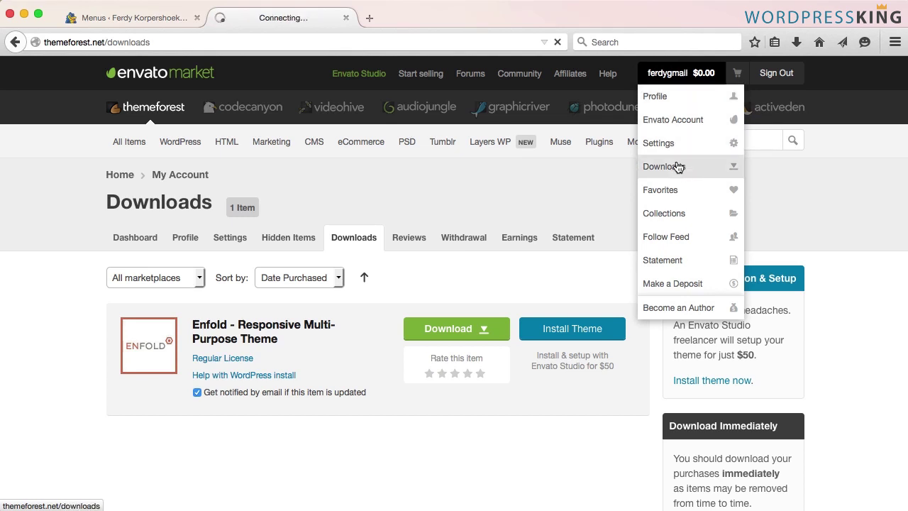
{"action": "left_click", "coordinate": [484, 331]}
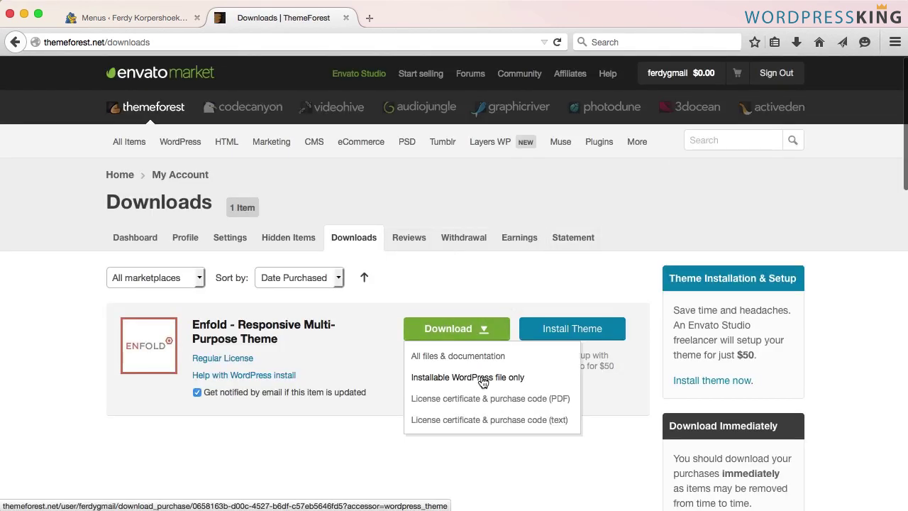
{"action": "left_click", "coordinate": [570, 188]}
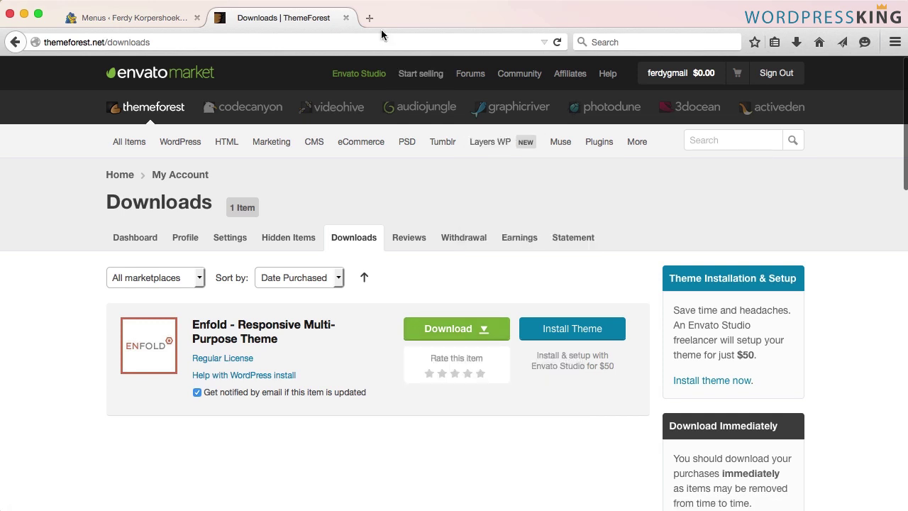
{"action": "left_click", "coordinate": [345, 18]}
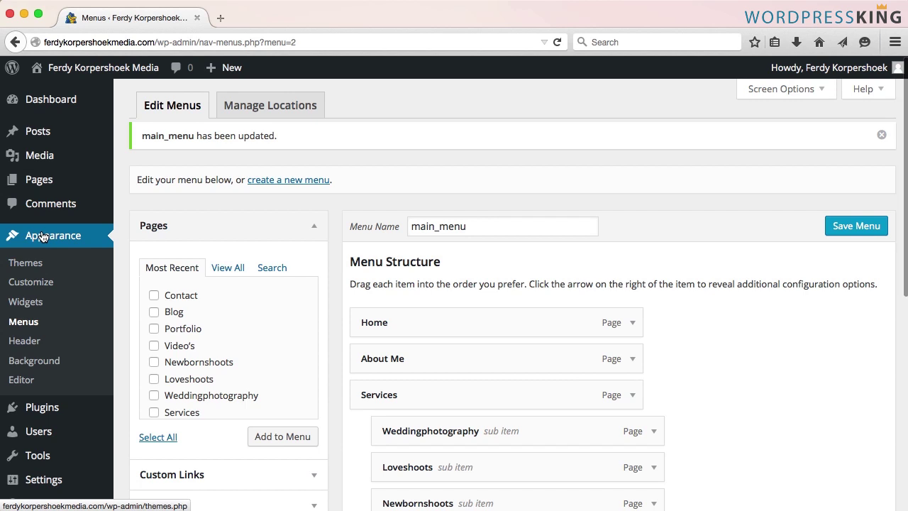
Open the themes overview and view the live site in a new tab
{"action": "left_click", "coordinate": [30, 271]}
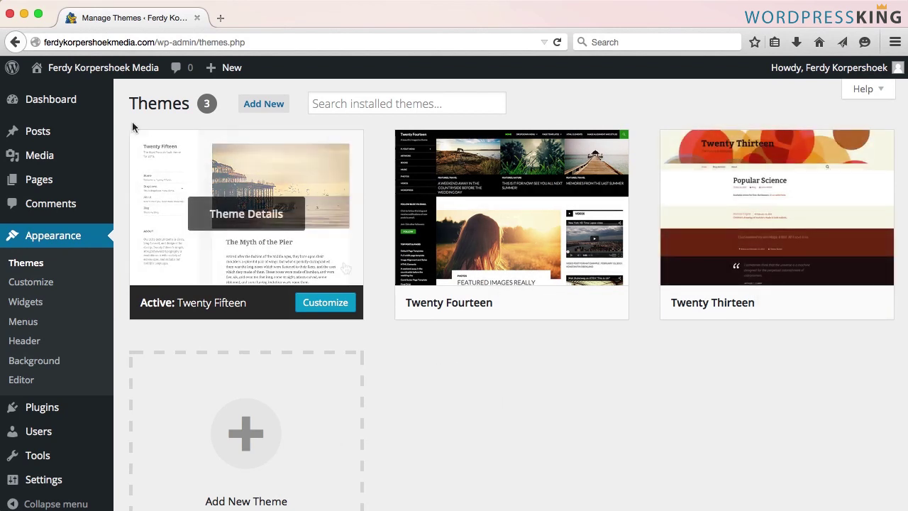
{"action": "left_click", "coordinate": [103, 67], "text": "super"}
{"action": "left_click", "coordinate": [241, 19]}
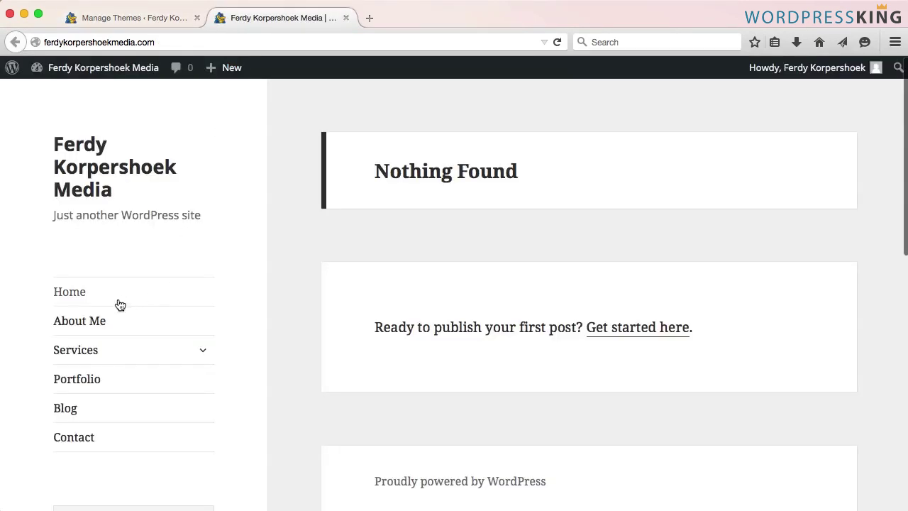
{"action": "left_click", "coordinate": [150, 21]}
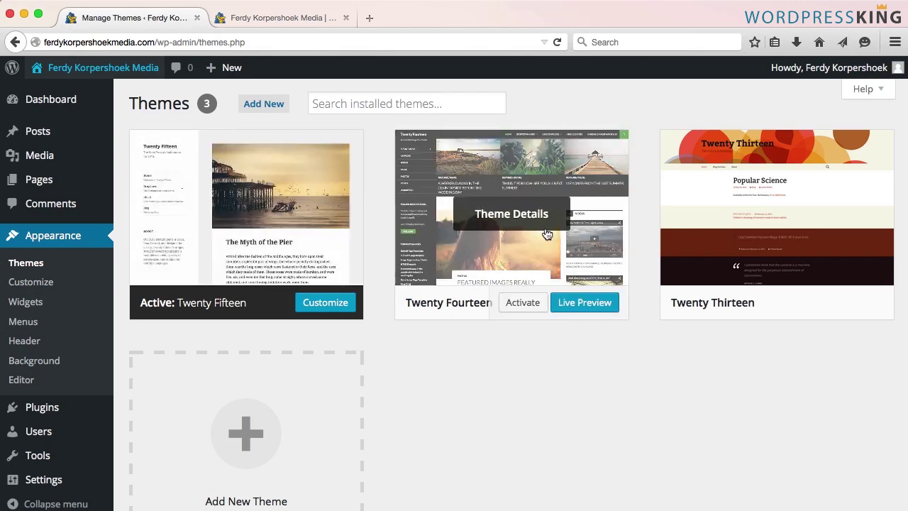
Activate Twenty Fourteen and reload the front end to preview it
{"action": "mouse_move", "coordinate": [546, 234]}
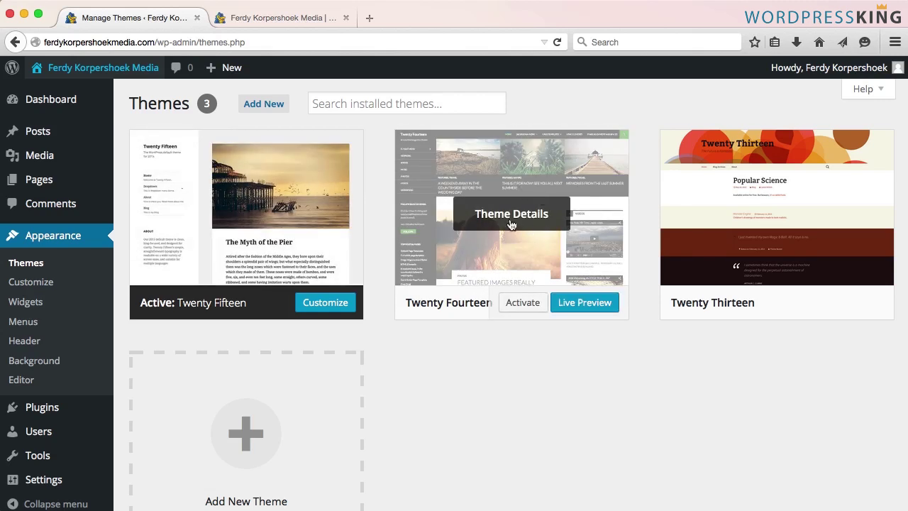
{"action": "left_click", "coordinate": [522, 303]}
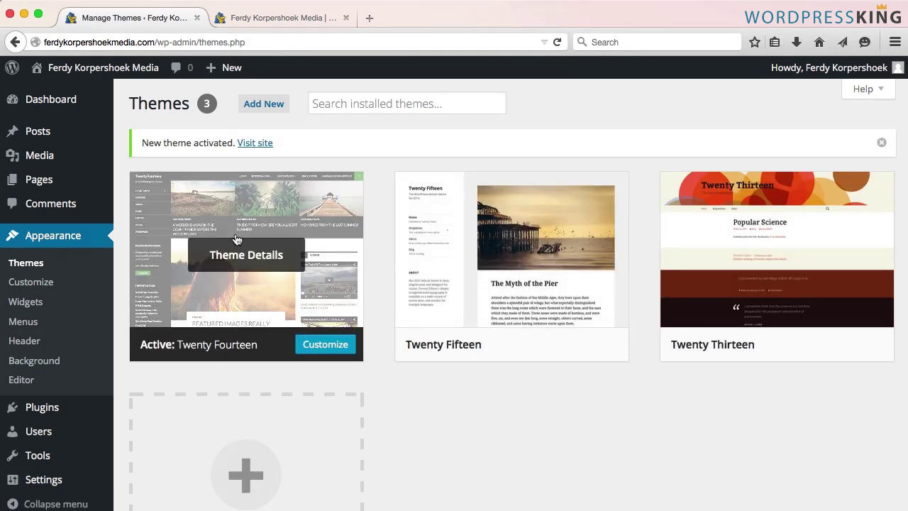
{"action": "left_click", "coordinate": [271, 17]}
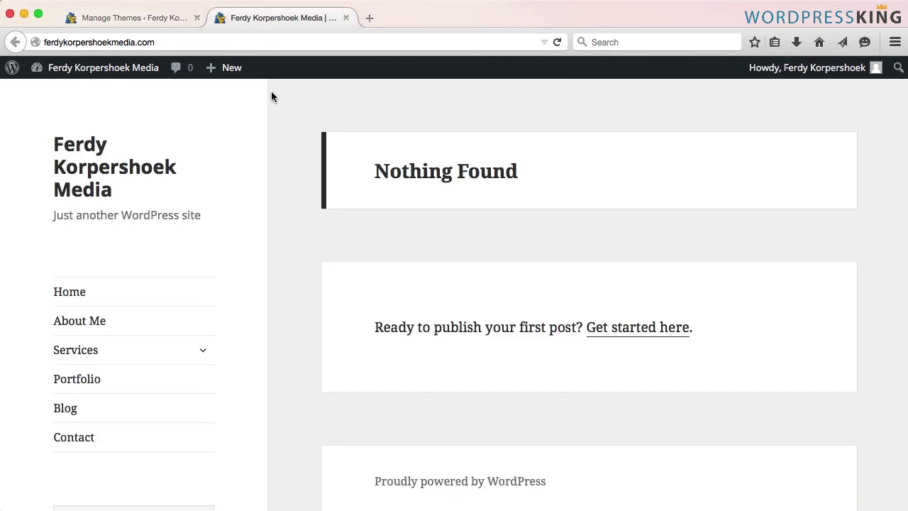
{"action": "key", "text": "super+r"}
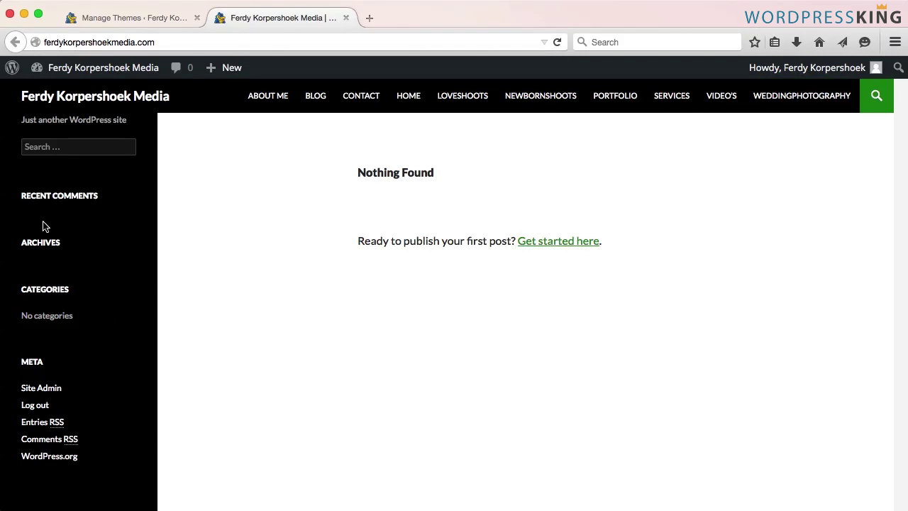
{"action": "scroll", "coordinate": [339, 244], "scroll_direction": "down", "scroll_amount": 3}
{"action": "scroll", "coordinate": [297, 205], "scroll_direction": "up", "scroll_amount": 3}
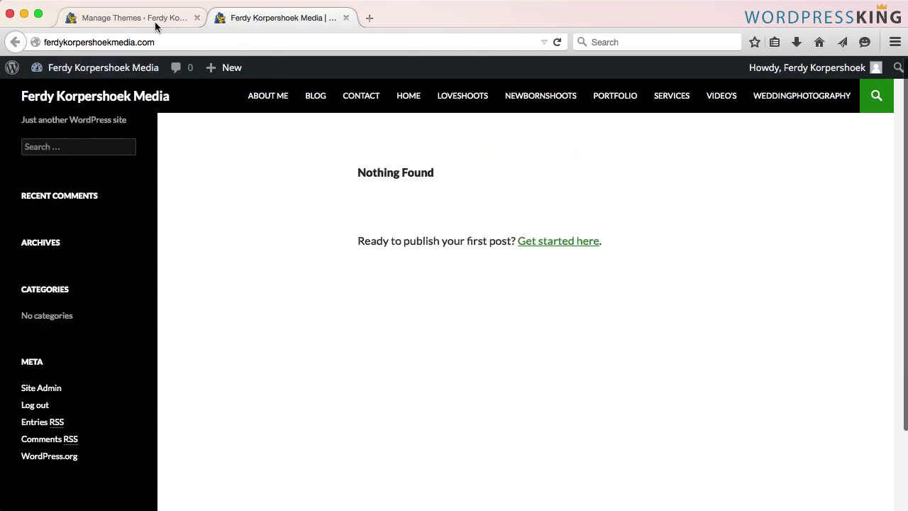
Activate Twenty Thirteen and reload the front end to check its header and main_menu
{"action": "left_click", "coordinate": [155, 23]}
{"action": "mouse_move", "coordinate": [756, 341]}
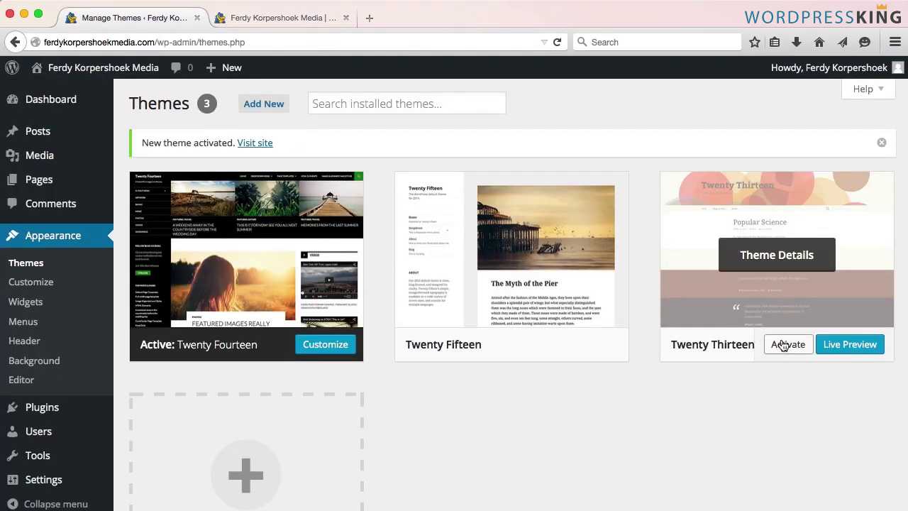
{"action": "left_click", "coordinate": [788, 346]}
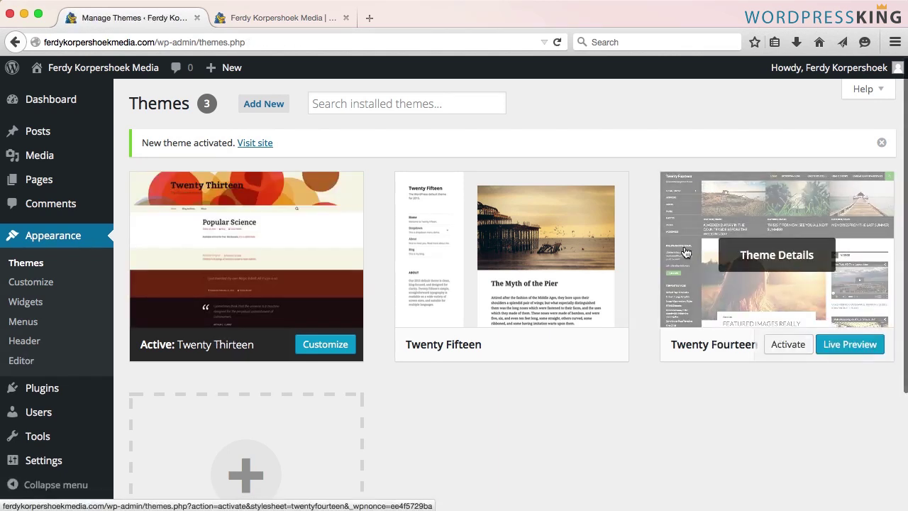
{"action": "left_click", "coordinate": [300, 22]}
{"action": "key", "text": "super+r"}
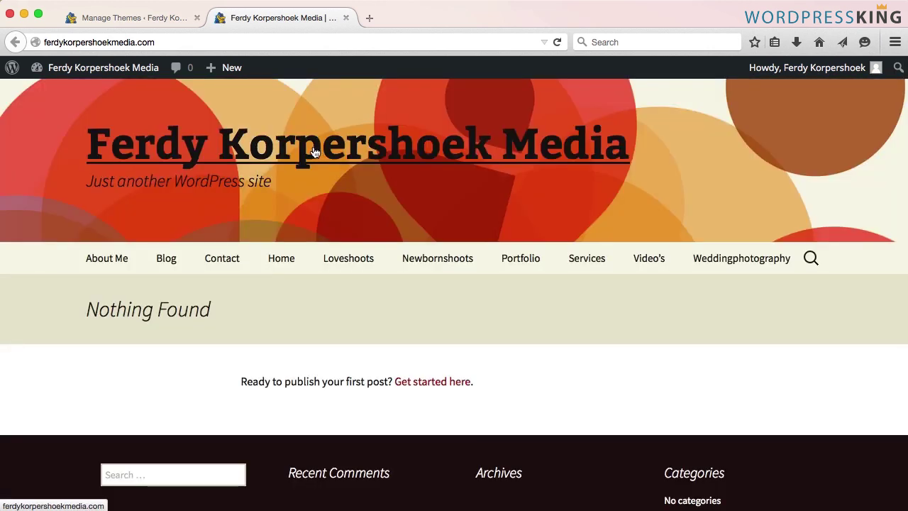
{"action": "scroll", "coordinate": [355, 153], "scroll_direction": "down", "scroll_amount": 5}
{"action": "scroll", "coordinate": [356, 154], "scroll_direction": "up", "scroll_amount": 5}
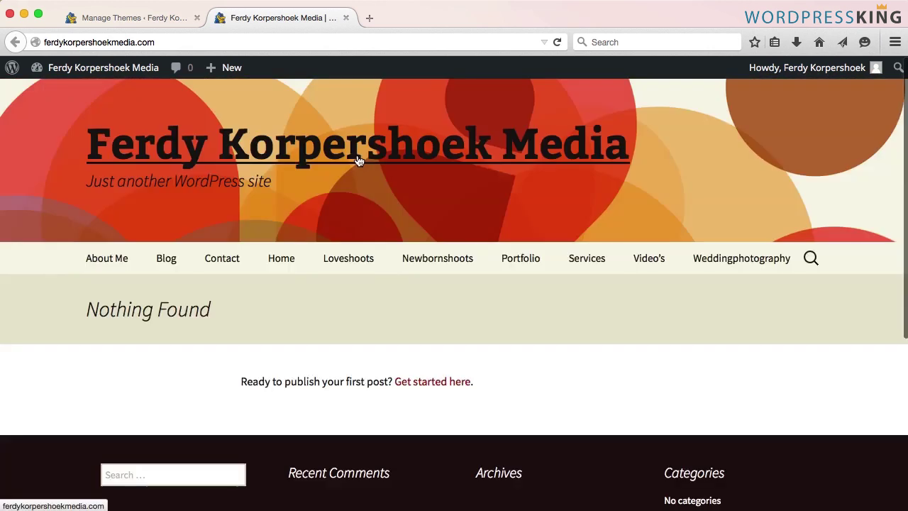
{"action": "scroll", "coordinate": [362, 178], "scroll_direction": "down", "scroll_amount": 5}
{"action": "scroll", "coordinate": [362, 178], "scroll_direction": "up", "scroll_amount": 5}
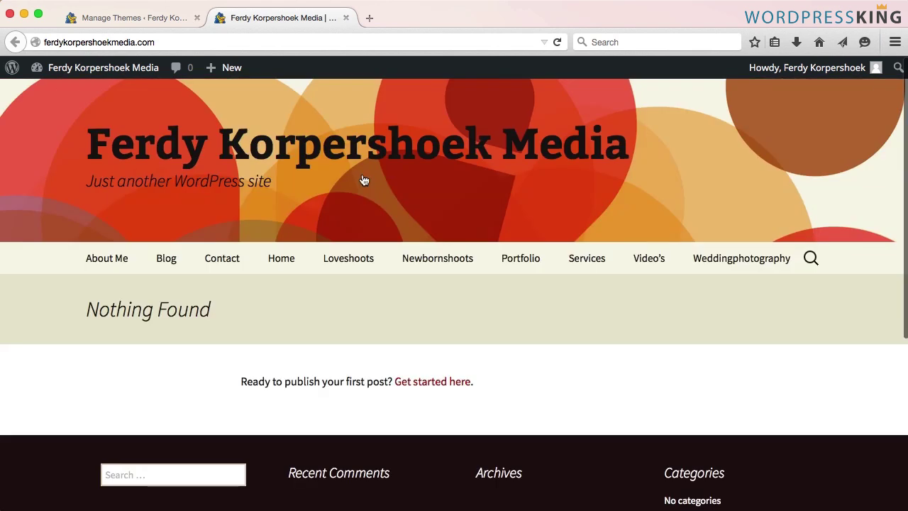
Load apple.com in a new tab, close it, and return to the themes overview
{"action": "left_click", "coordinate": [369, 23]}
{"action": "type", "text": "apple.com"}
{"action": "key", "text": "Return"}
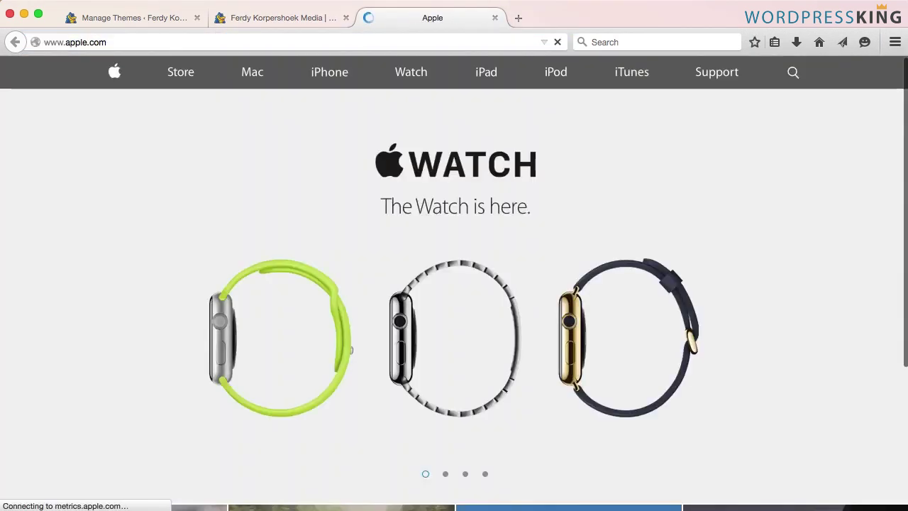
{"action": "left_click", "coordinate": [494, 19]}
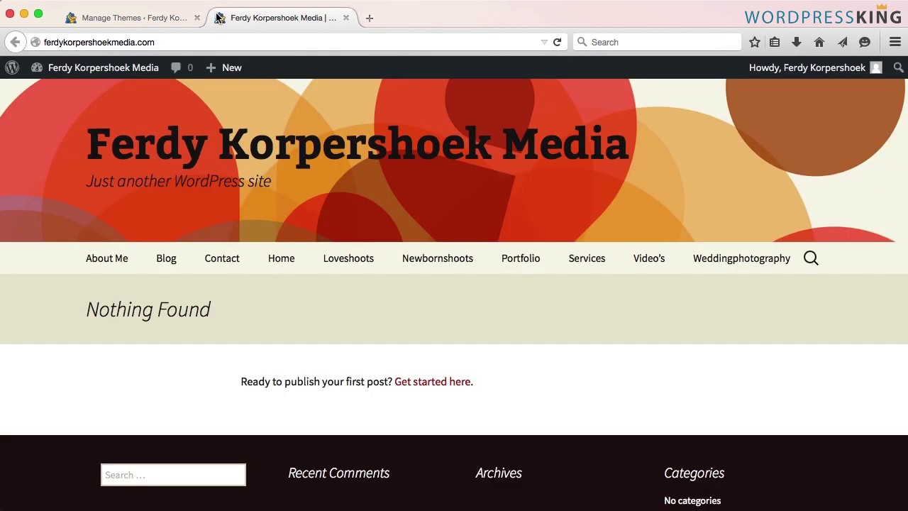
{"action": "left_click", "coordinate": [144, 18]}
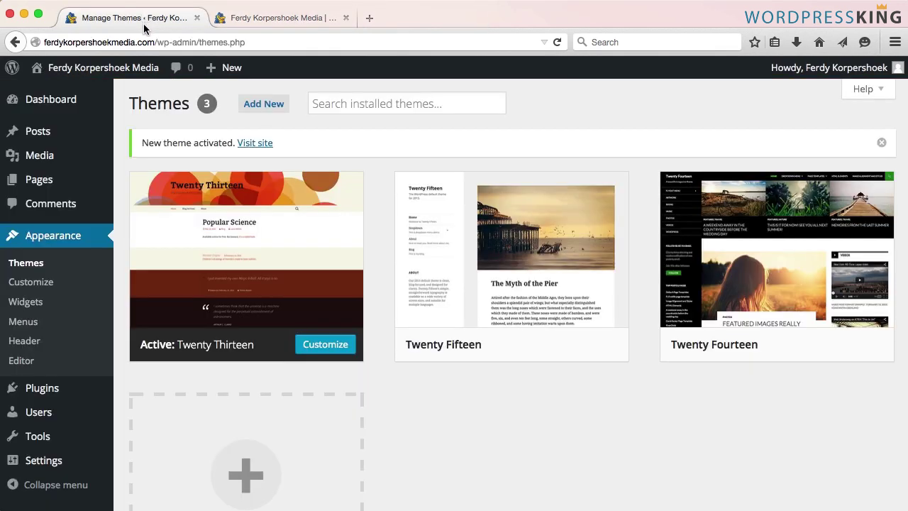
Start a theme zip upload and browse to the Downloads folder
{"action": "left_click", "coordinate": [265, 106]}
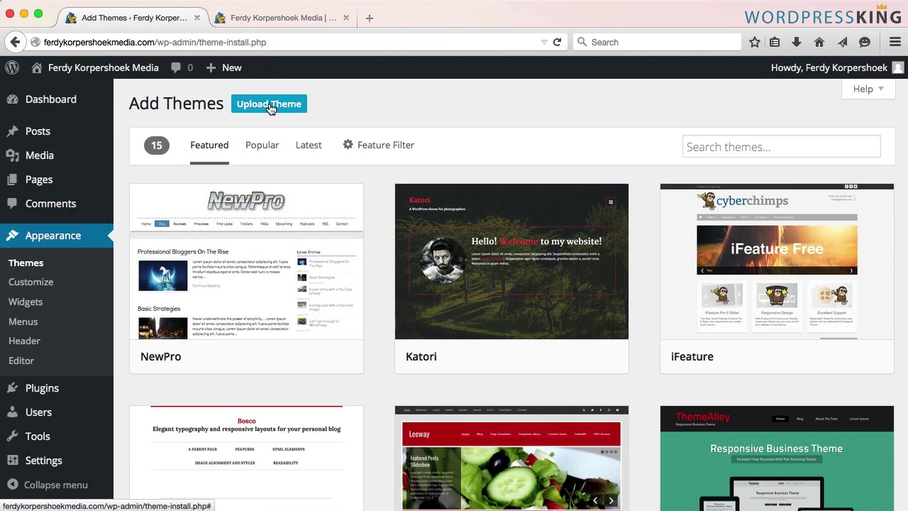
{"action": "left_click", "coordinate": [269, 105]}
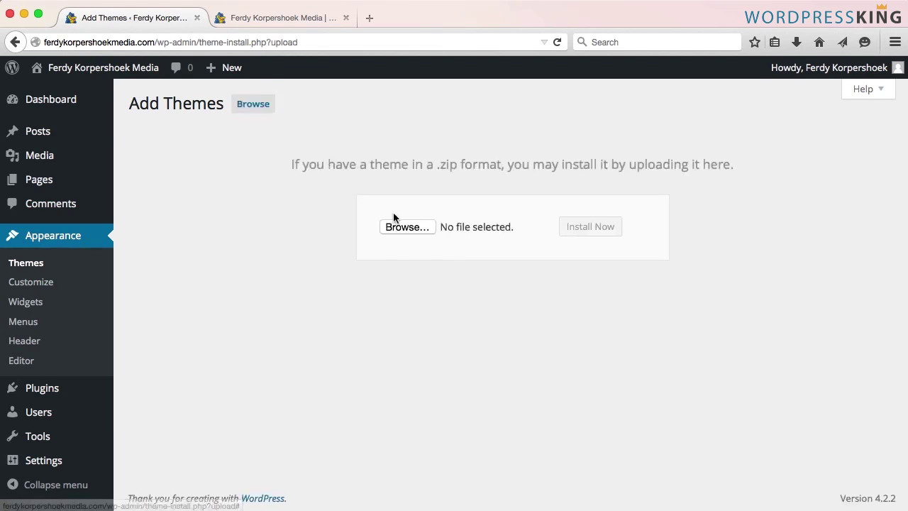
{"action": "left_click", "coordinate": [405, 228]}
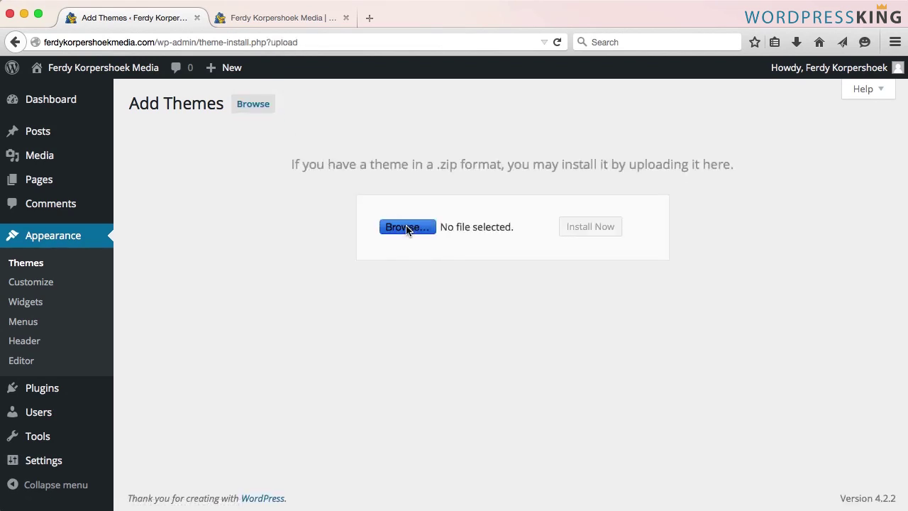
{"action": "left_click", "coordinate": [383, 236]}
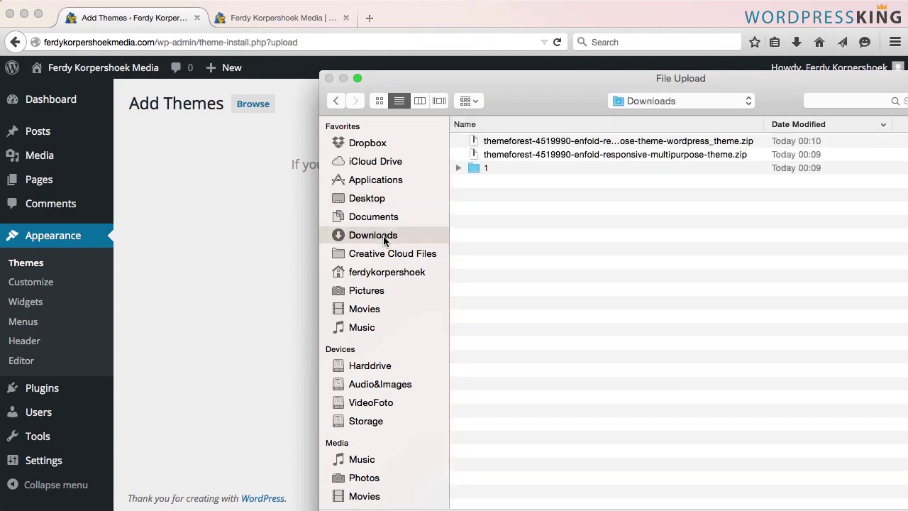
Select the 9,4 MB Enfold zip, install it, and highlight the success message
{"action": "left_click_drag", "start_coordinate": [793, 95], "coordinate": [648, 56]}
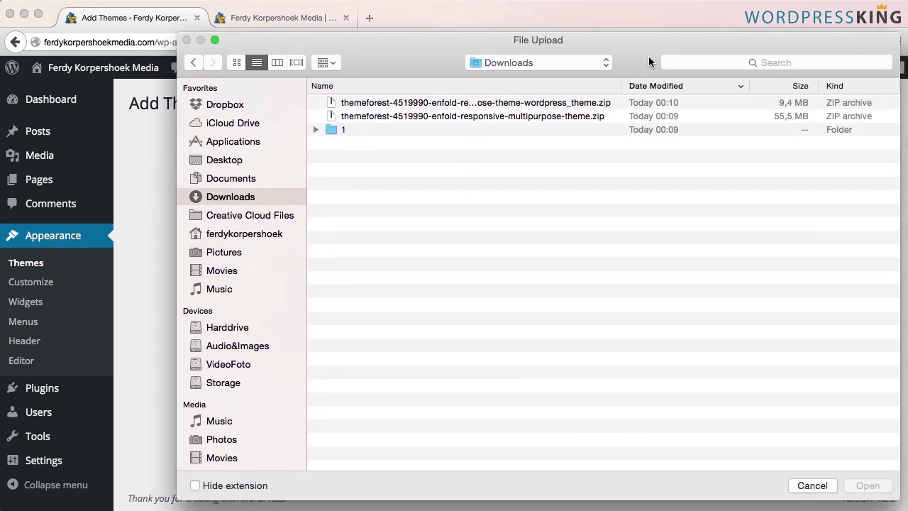
{"action": "left_click", "coordinate": [784, 105]}
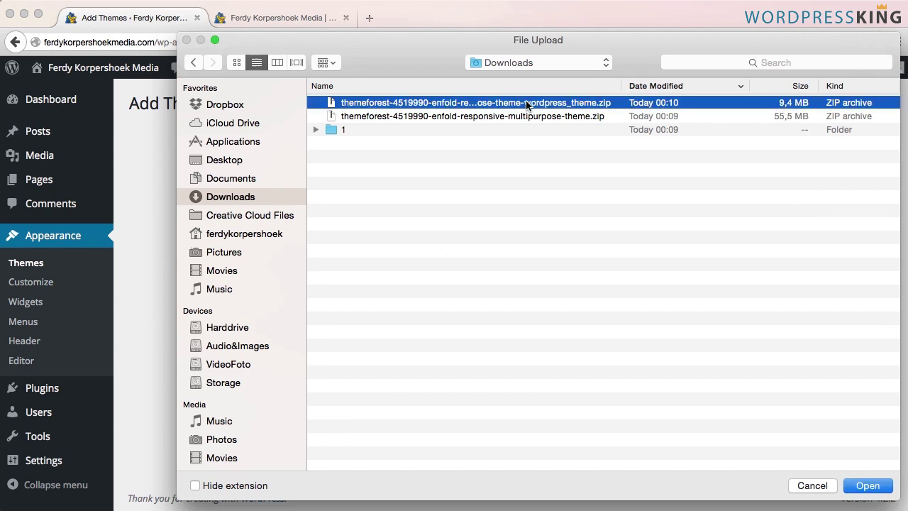
{"action": "left_click", "coordinate": [867, 486]}
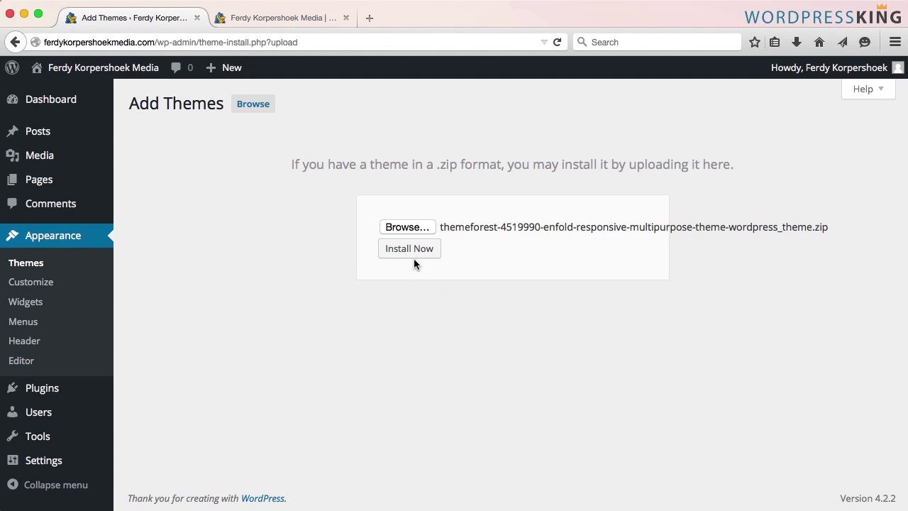
{"action": "left_click", "coordinate": [407, 254]}
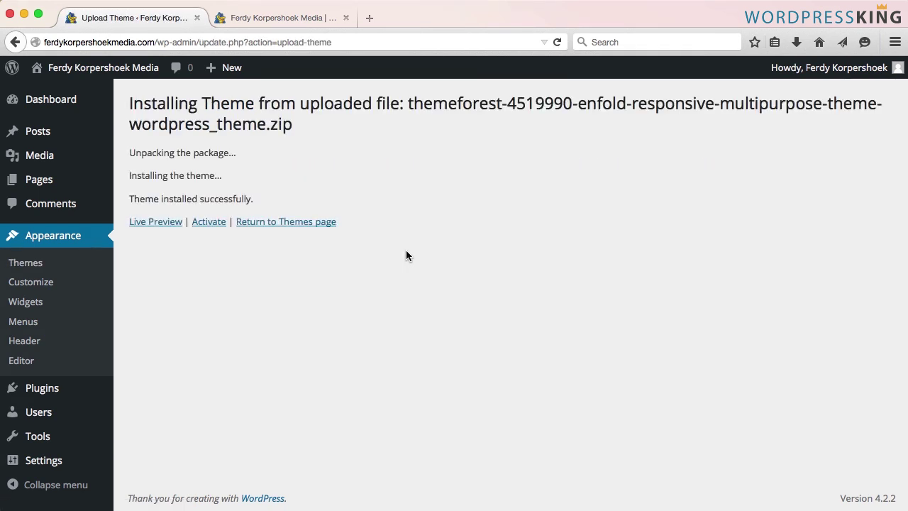
{"action": "left_click_drag", "start_coordinate": [128, 201], "coordinate": [262, 198]}
Activate Enfold, view the front end in its layout, then return to Enfold Theme Options
{"action": "left_click", "coordinate": [272, 197]}
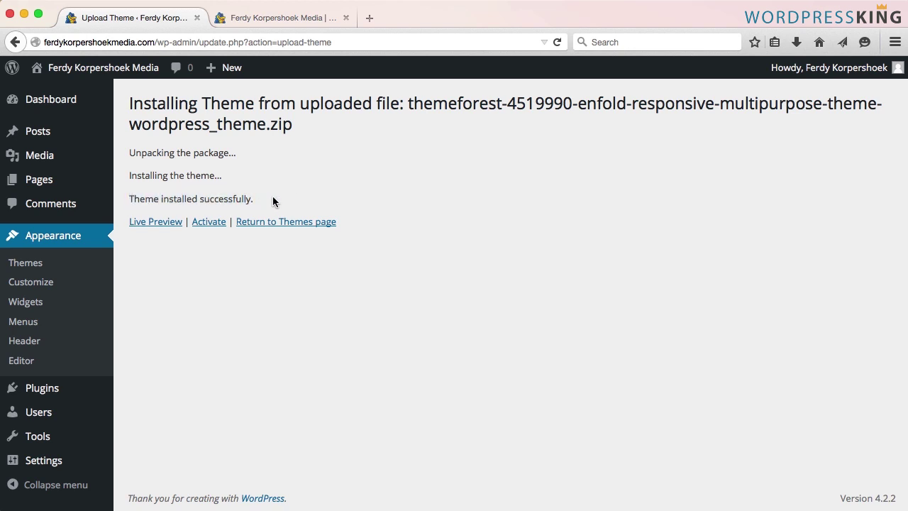
{"action": "left_click", "coordinate": [210, 223]}
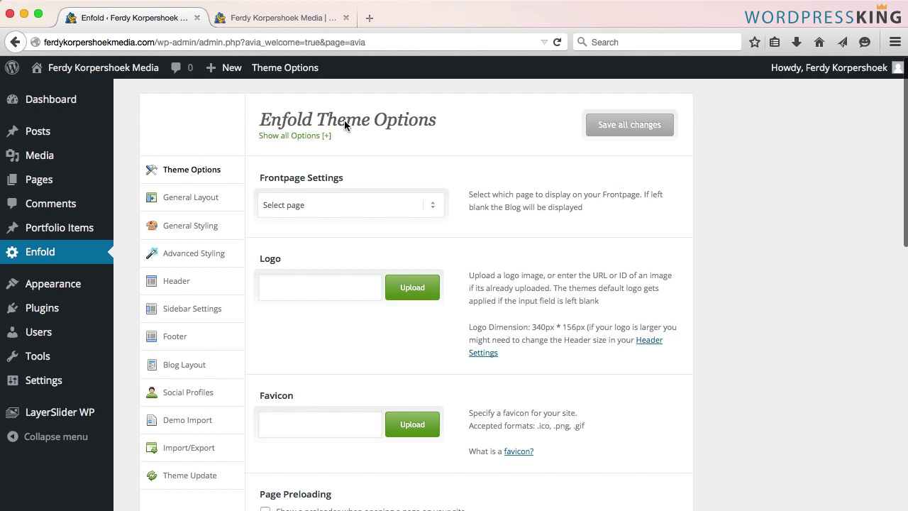
{"action": "left_click", "coordinate": [271, 22]}
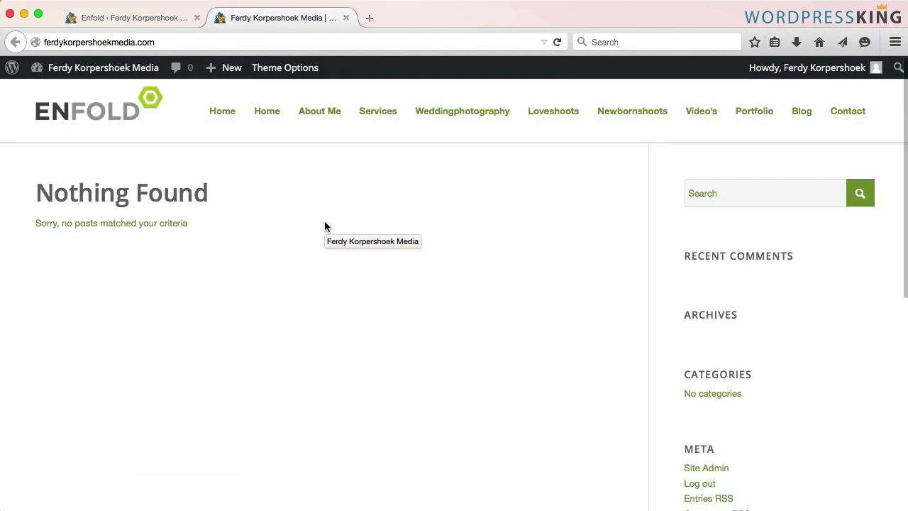
{"action": "scroll", "coordinate": [577, 213], "scroll_direction": "down", "scroll_amount": 5}
{"action": "scroll", "coordinate": [577, 214], "scroll_direction": "up", "scroll_amount": 5}
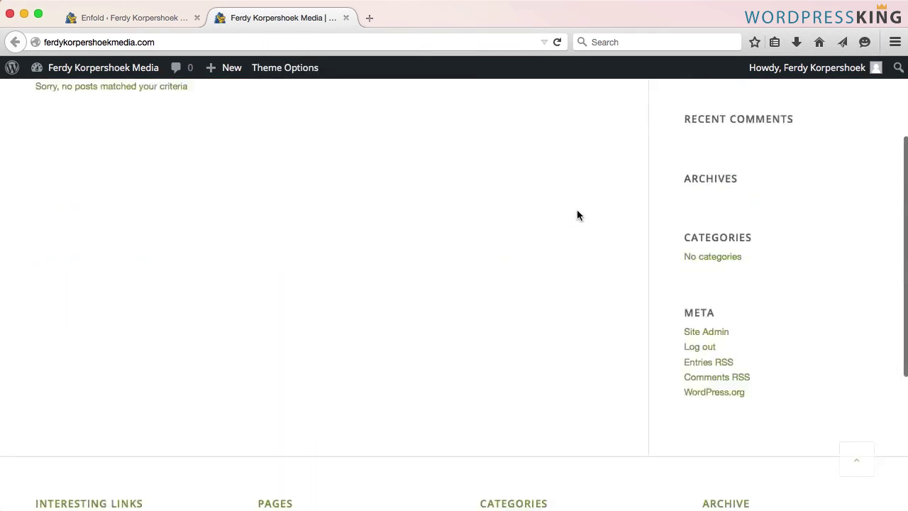
{"action": "left_click", "coordinate": [127, 21]}
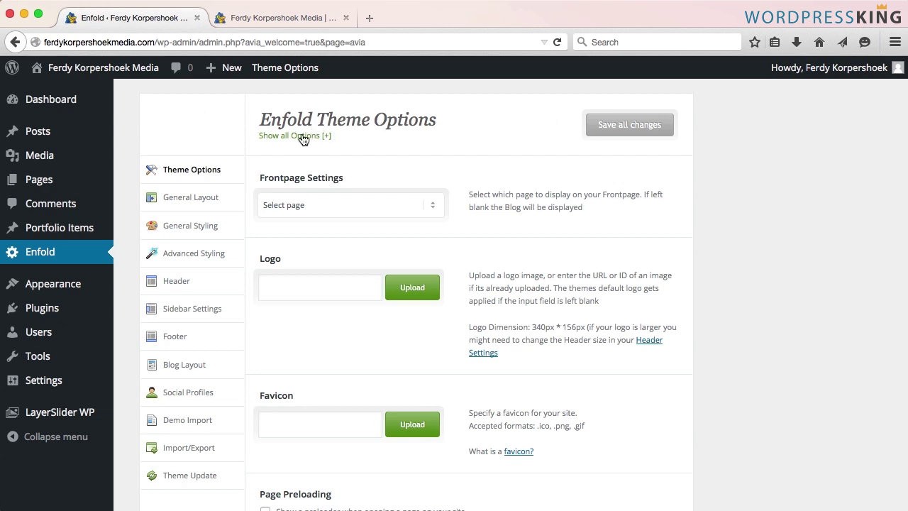
Choose Home as front page and Blog as blog page, save all changes, and reload the site
{"action": "left_click", "coordinate": [307, 209]}
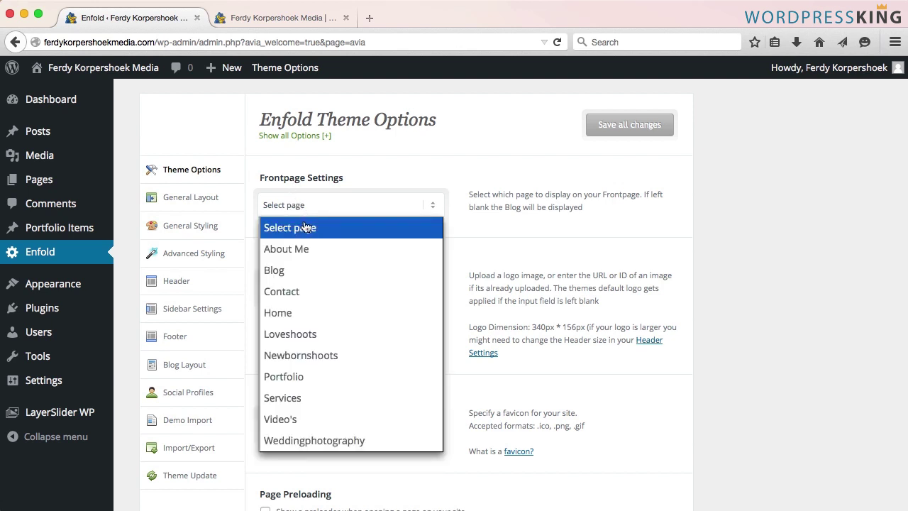
{"action": "left_click", "coordinate": [284, 313]}
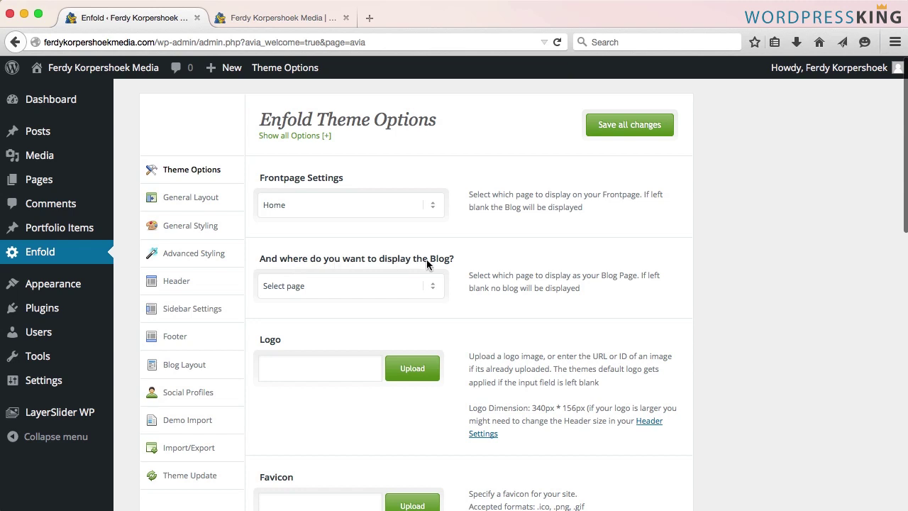
{"action": "left_click", "coordinate": [370, 287]}
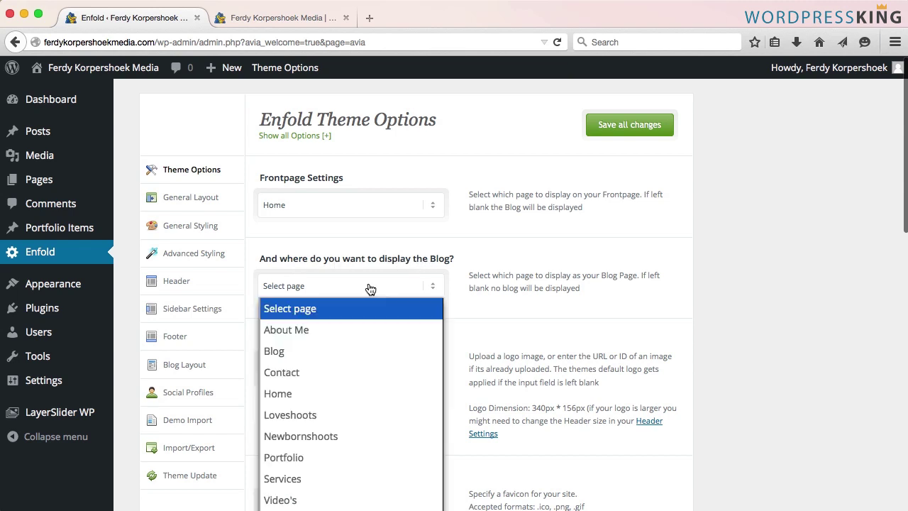
{"action": "left_click", "coordinate": [287, 350]}
{"action": "scroll", "coordinate": [305, 358], "scroll_direction": "down", "scroll_amount": 2}
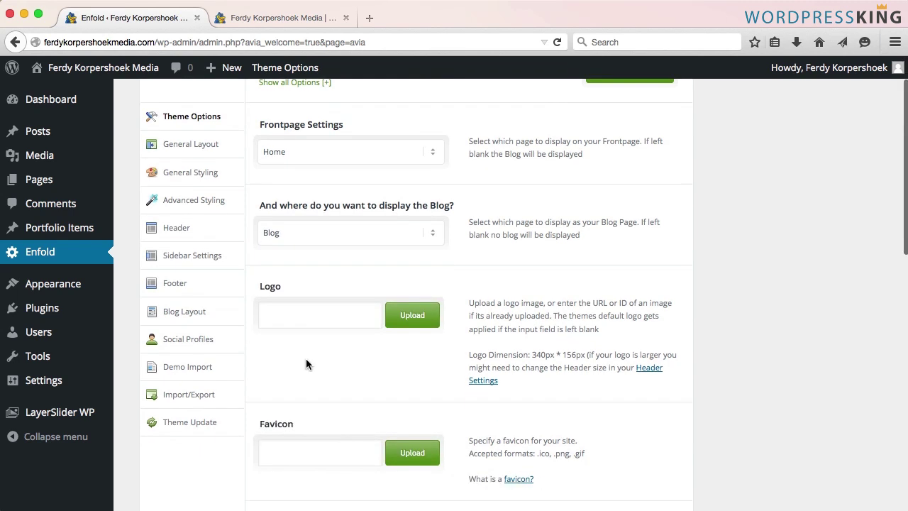
{"action": "scroll", "coordinate": [431, 277], "scroll_direction": "up", "scroll_amount": 2}
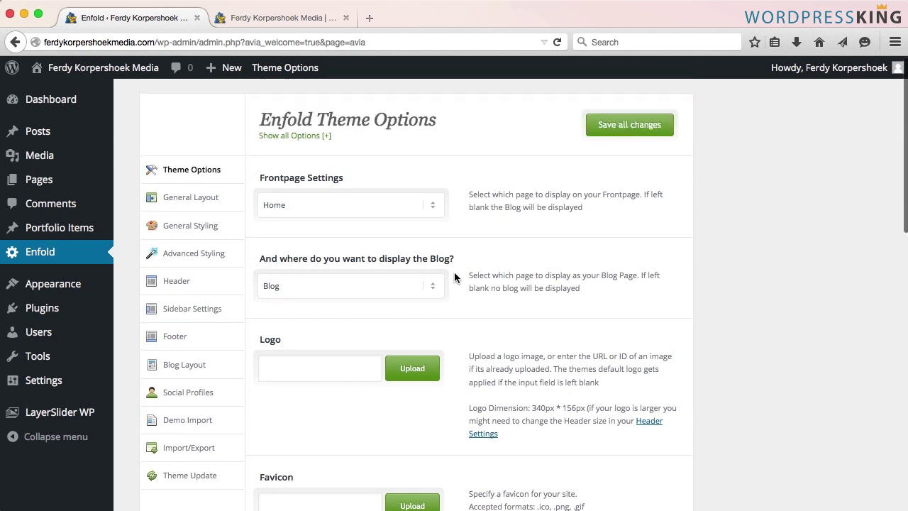
{"action": "left_click", "coordinate": [609, 125]}
{"action": "left_click", "coordinate": [284, 19]}
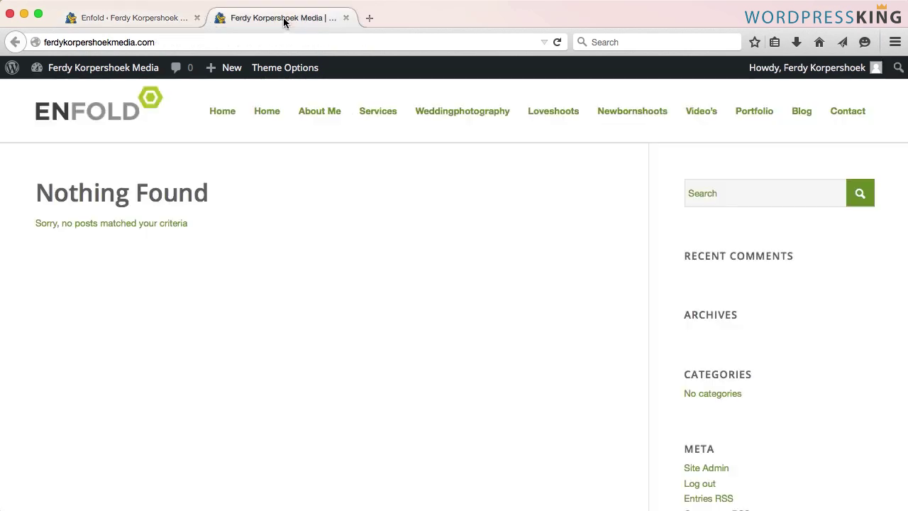
{"action": "left_click", "coordinate": [282, 116]}
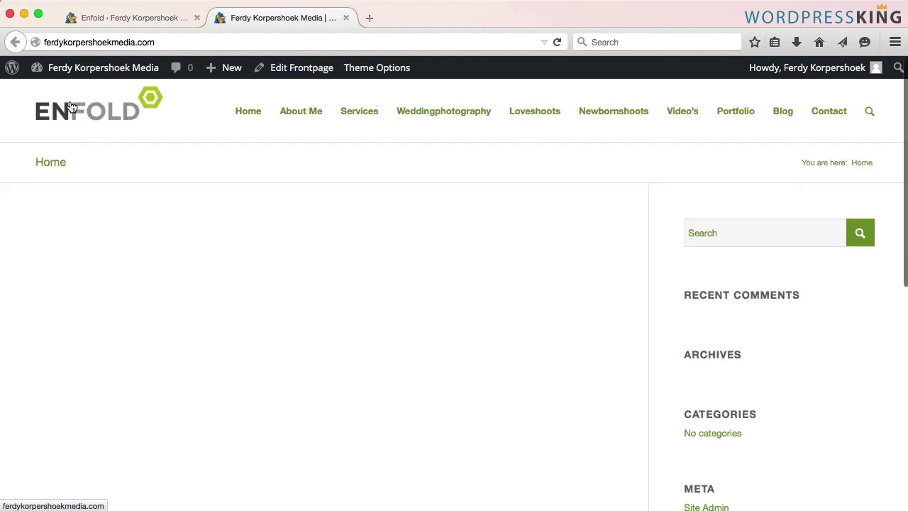
{"action": "left_click", "coordinate": [138, 24]}
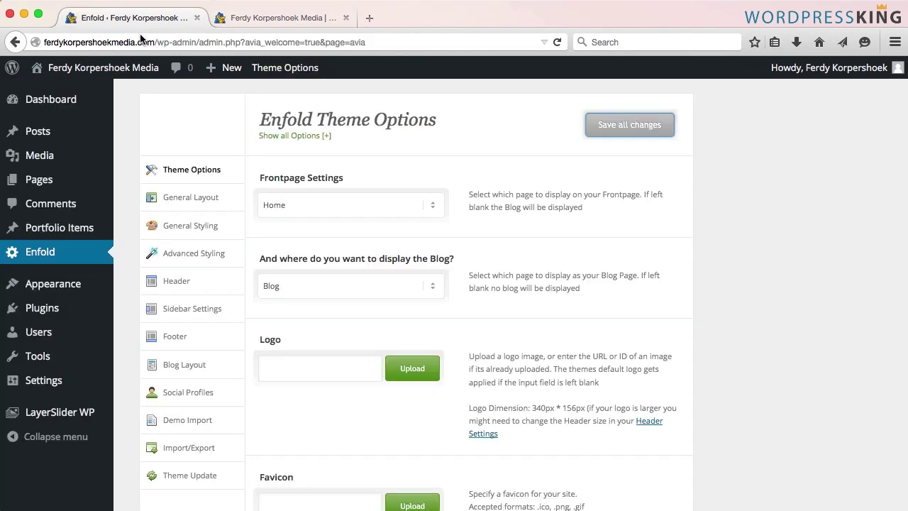
Open the Logo Upload file picker and select the 220×61 photography PNG in Bureaublad > Logos
{"action": "left_click", "coordinate": [413, 369]}
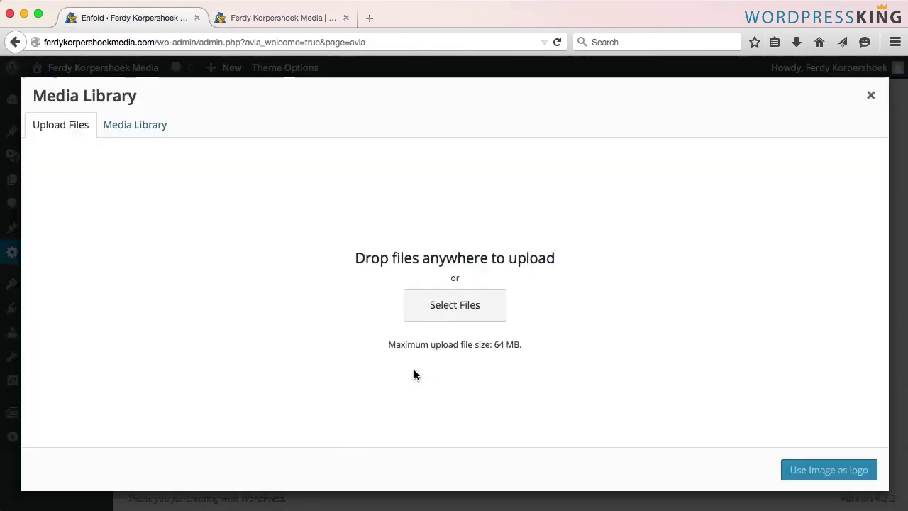
{"action": "left_click", "coordinate": [456, 306]}
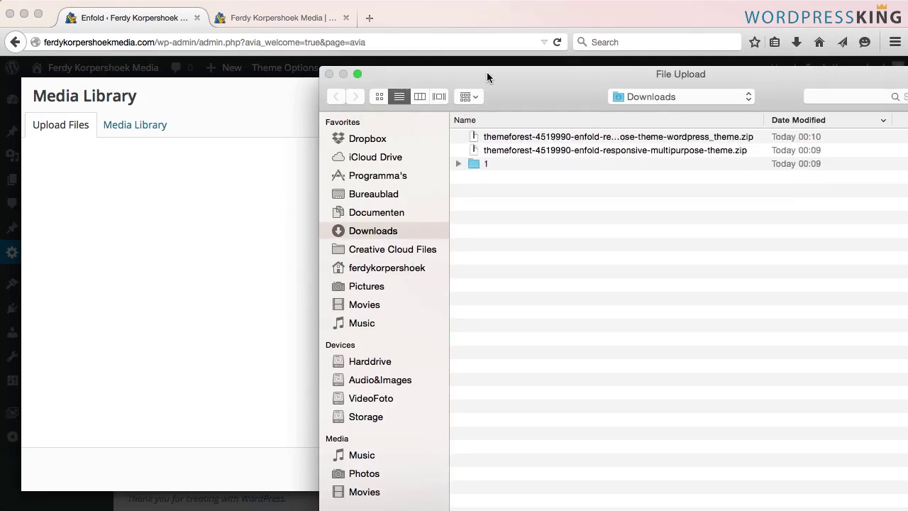
{"action": "left_click_drag", "start_coordinate": [486, 71], "coordinate": [366, 24]}
{"action": "left_click", "coordinate": [272, 147]}
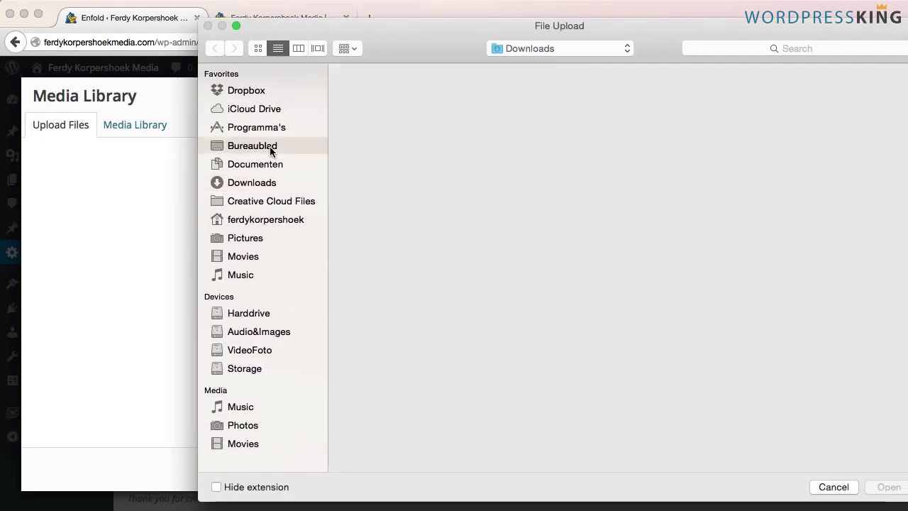
{"action": "double_click", "coordinate": [370, 144]}
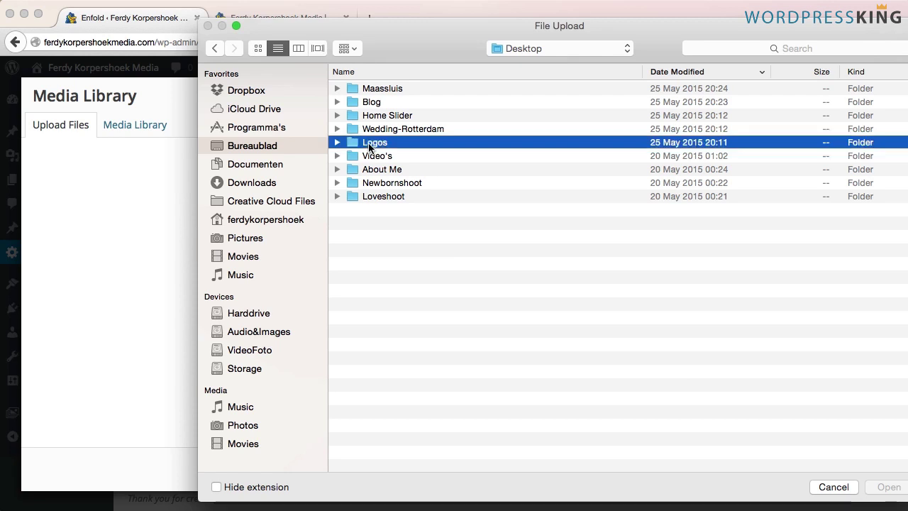
{"action": "left_click", "coordinate": [298, 48]}
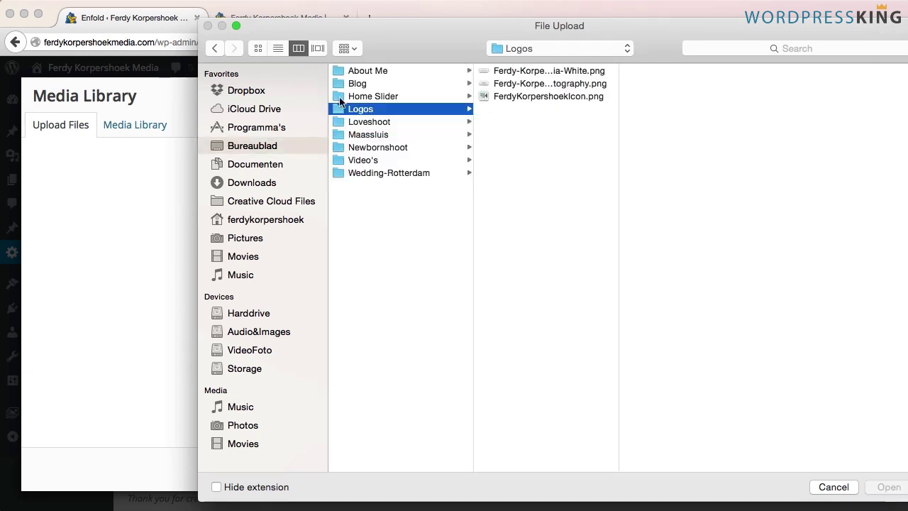
{"action": "left_click", "coordinate": [556, 96]}
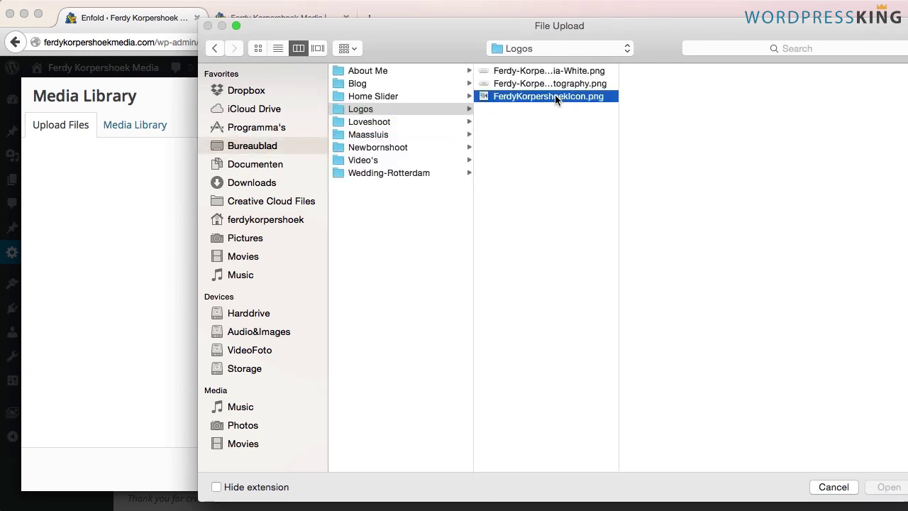
{"action": "left_click", "coordinate": [559, 83]}
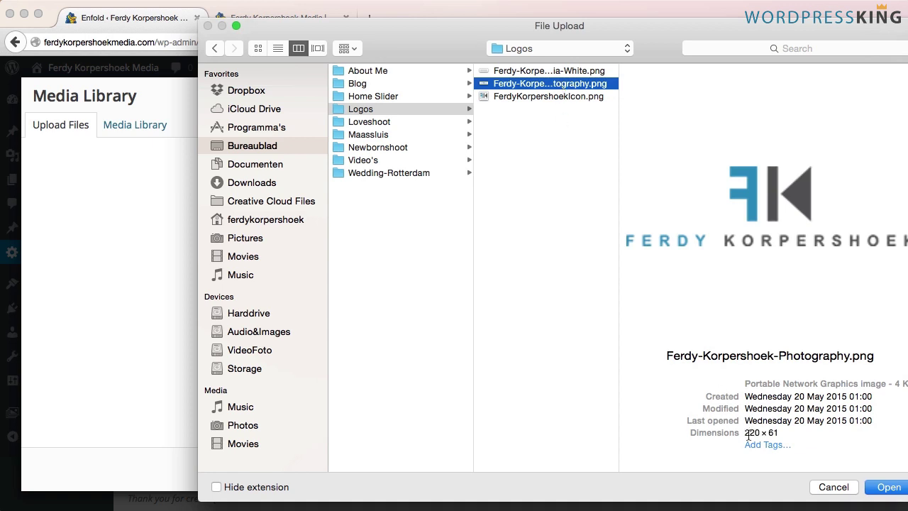
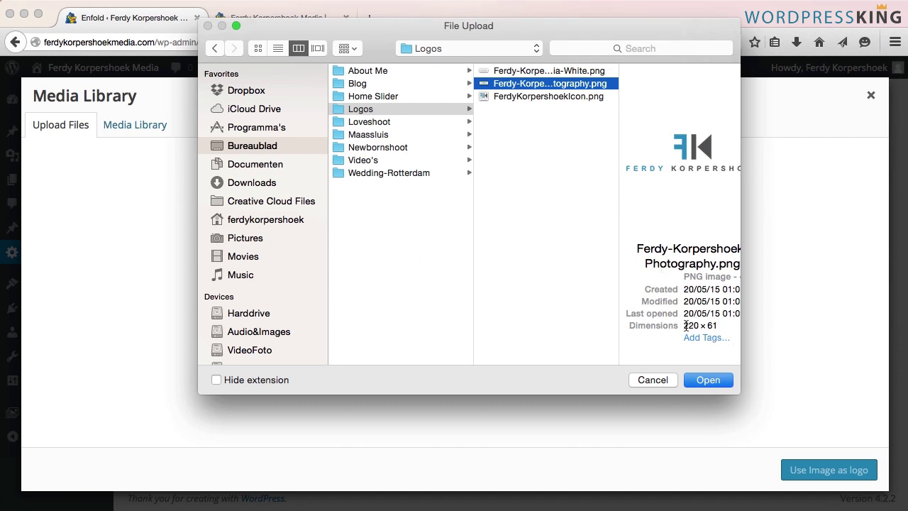
Upload the 220 × 61 Ferdy-Korpershoek-Photography.png and use it as the Enfold site logo
{"action": "left_click_drag", "start_coordinate": [685, 325], "coordinate": [715, 327]}
{"action": "left_click", "coordinate": [718, 326]}
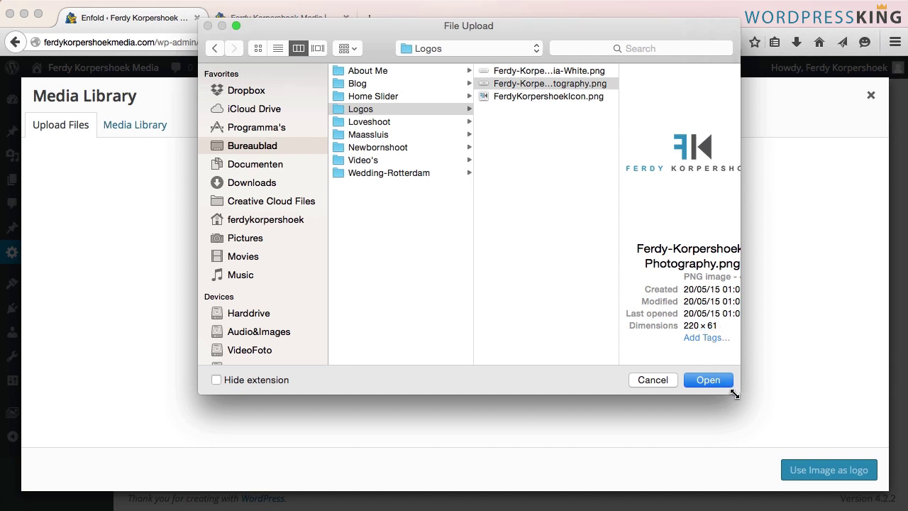
{"action": "left_click_drag", "start_coordinate": [734, 395], "coordinate": [787, 370]}
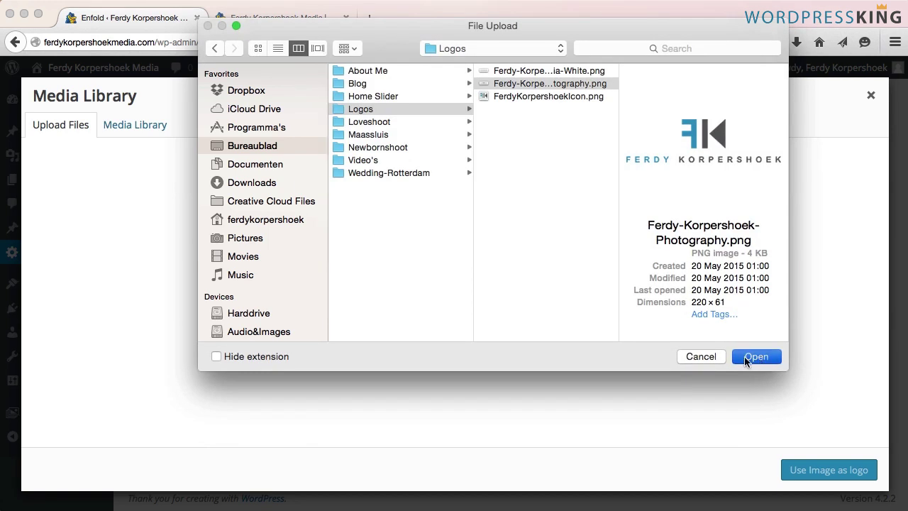
{"action": "left_click", "coordinate": [753, 356]}
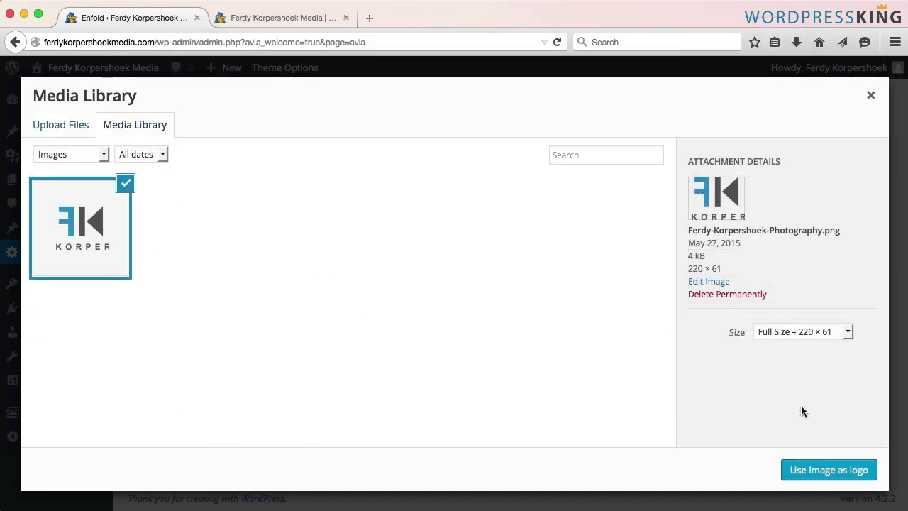
{"action": "left_click", "coordinate": [815, 474]}
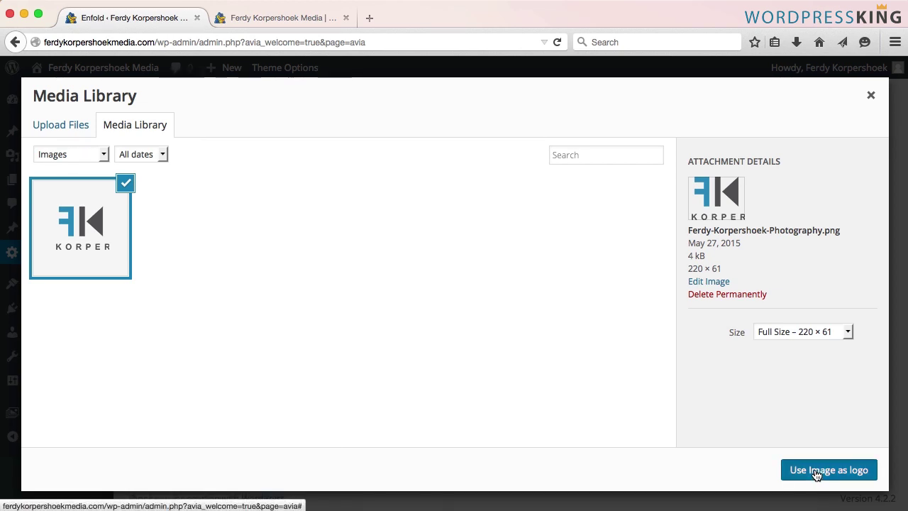
Start a favicon upload and pick FerdyKorpershoekIcon.png from the computer
{"action": "scroll", "coordinate": [449, 317], "scroll_direction": "down", "scroll_amount": 2}
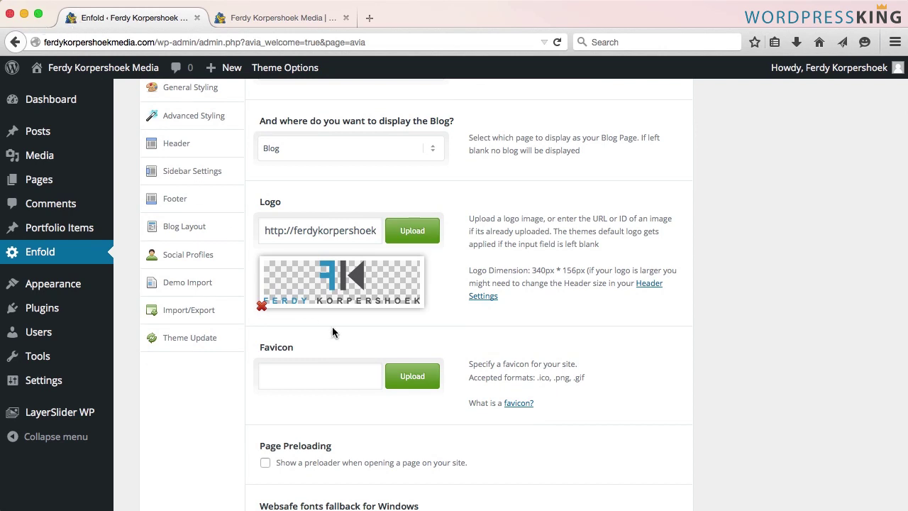
{"action": "left_click", "coordinate": [415, 382]}
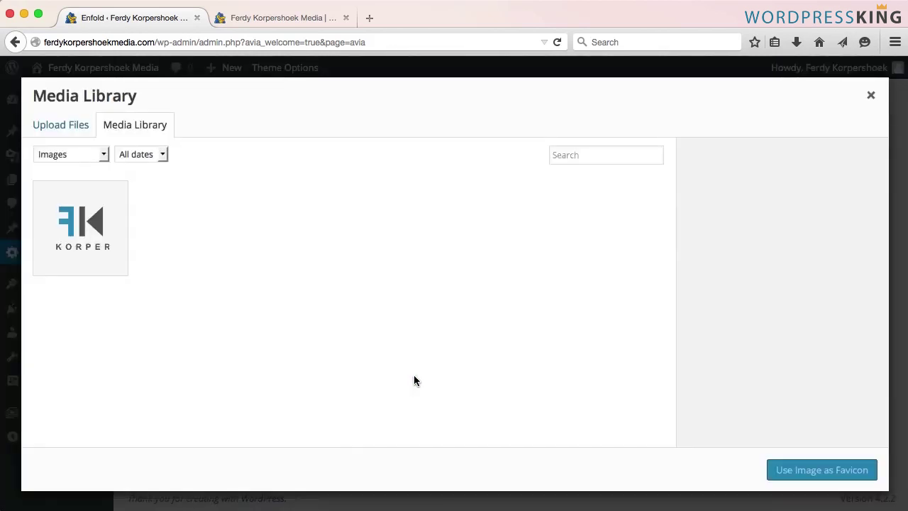
{"action": "left_click", "coordinate": [61, 128]}
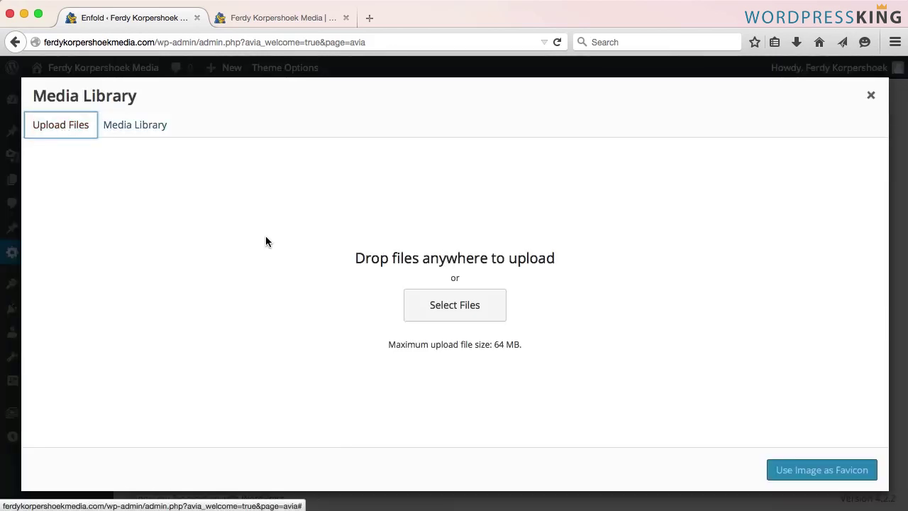
{"action": "left_click", "coordinate": [451, 313]}
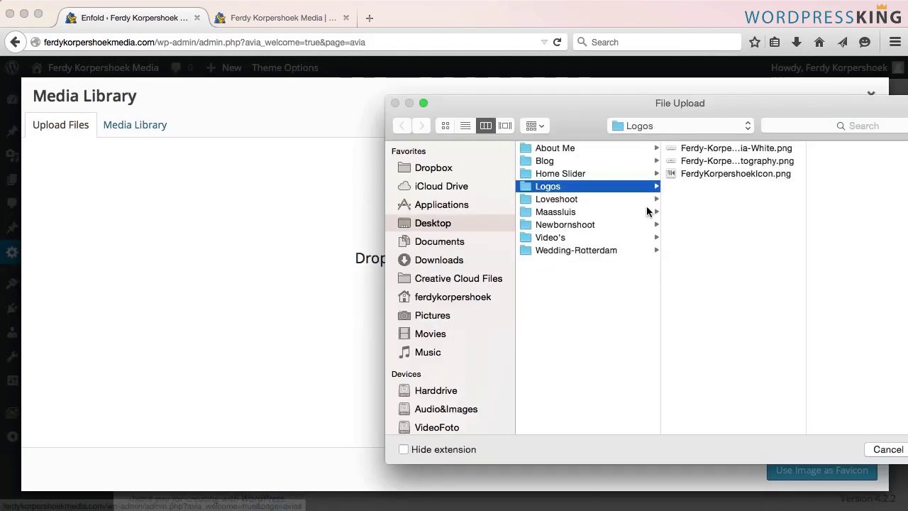
{"action": "left_click_drag", "start_coordinate": [806, 191], "coordinate": [880, 185]}
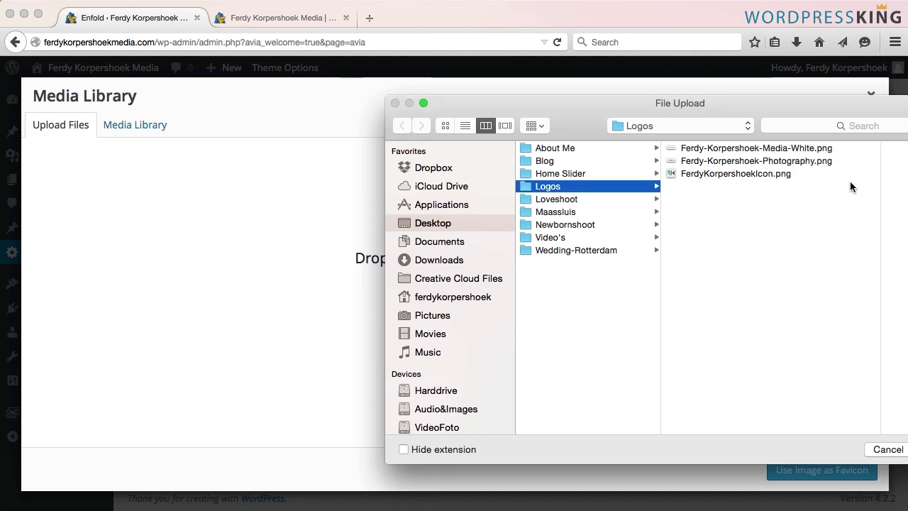
{"action": "left_click", "coordinate": [733, 174]}
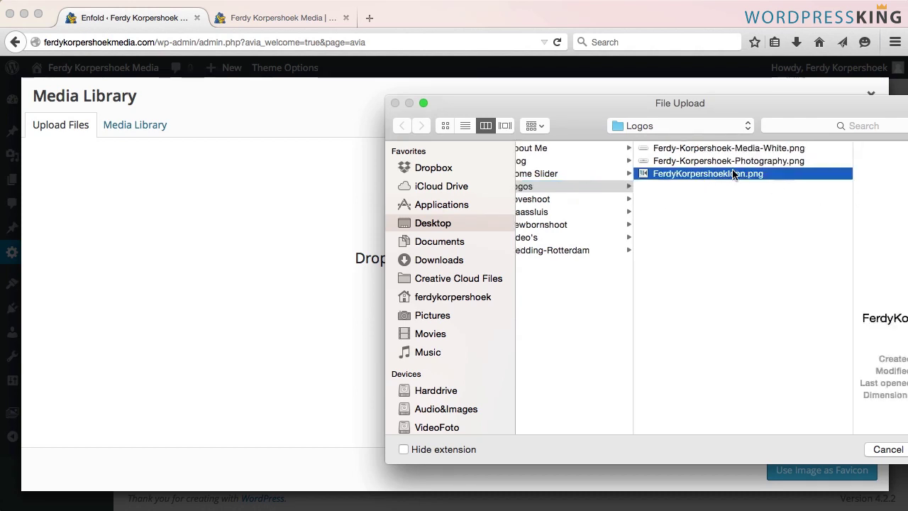
{"action": "left_click_drag", "start_coordinate": [834, 110], "coordinate": [623, 92]}
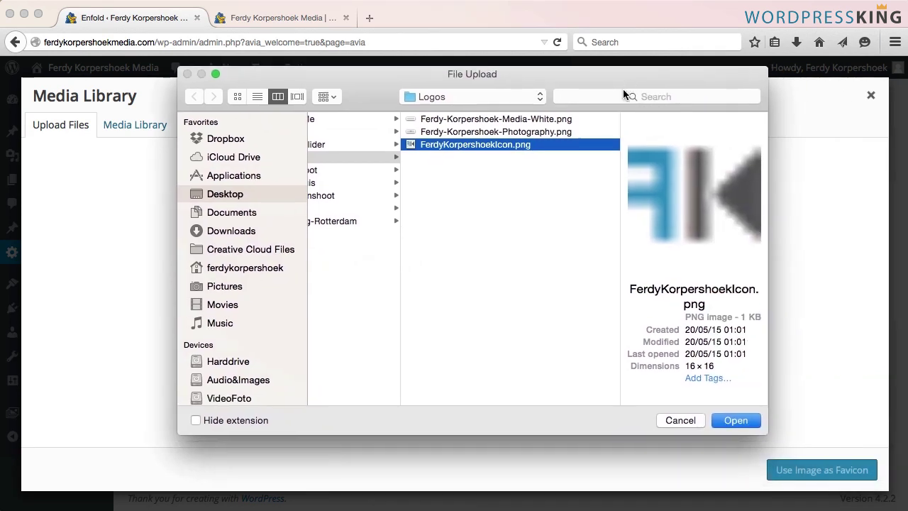
Upload the 16 × 16 icon and set it as the site's favicon
{"action": "left_click_drag", "start_coordinate": [689, 364], "coordinate": [711, 366]}
{"action": "left_click", "coordinate": [720, 365]}
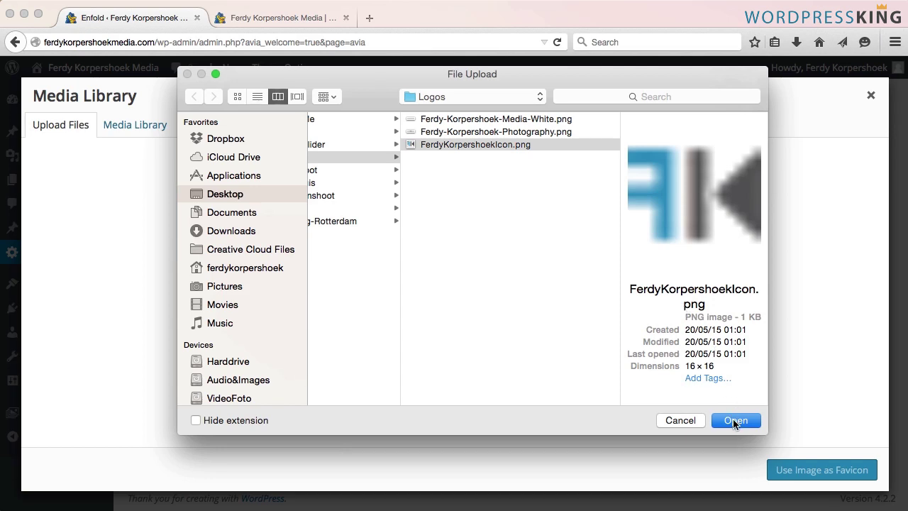
{"action": "left_click", "coordinate": [734, 420]}
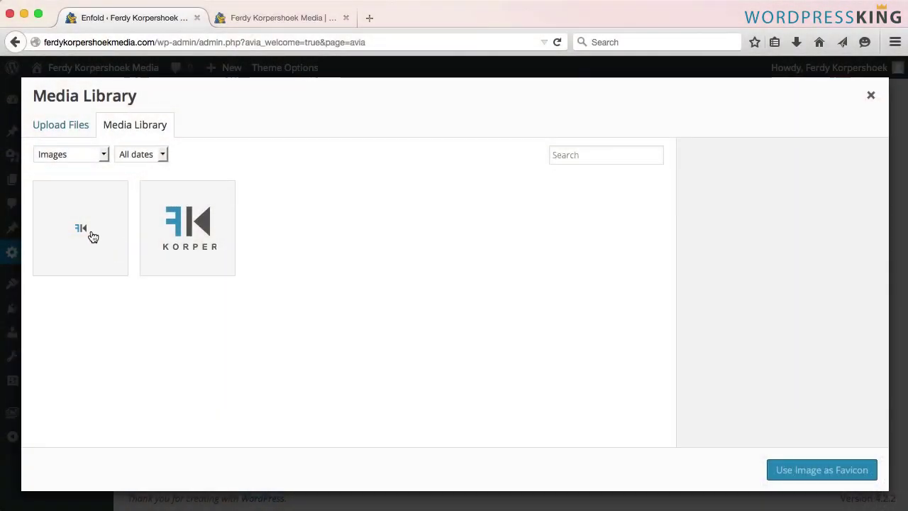
{"action": "left_click", "coordinate": [84, 235]}
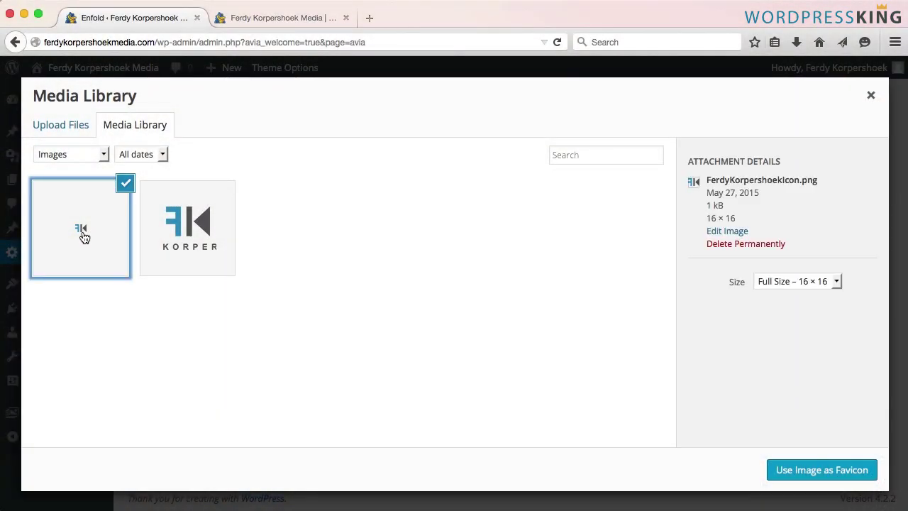
{"action": "left_click", "coordinate": [804, 470]}
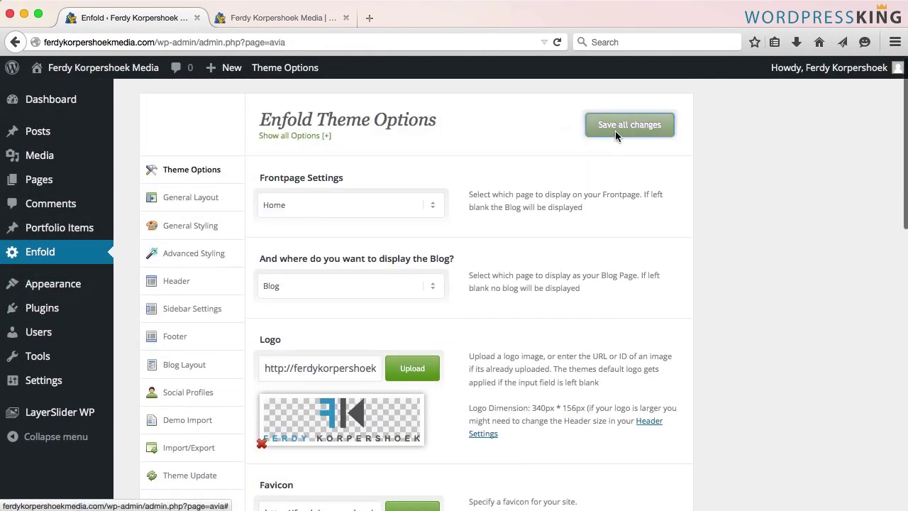
Save all Enfold changes and reload the front page to check the new logo
{"action": "left_click", "coordinate": [615, 132]}
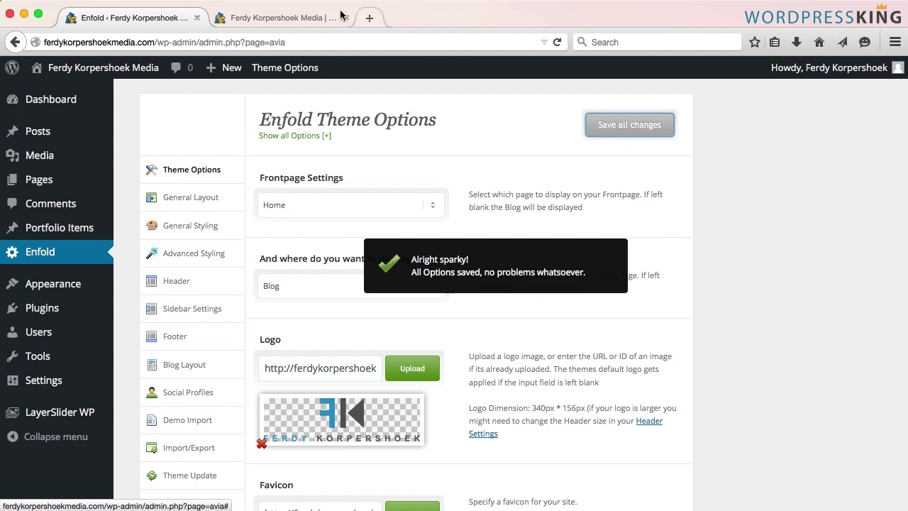
{"action": "left_click", "coordinate": [300, 20]}
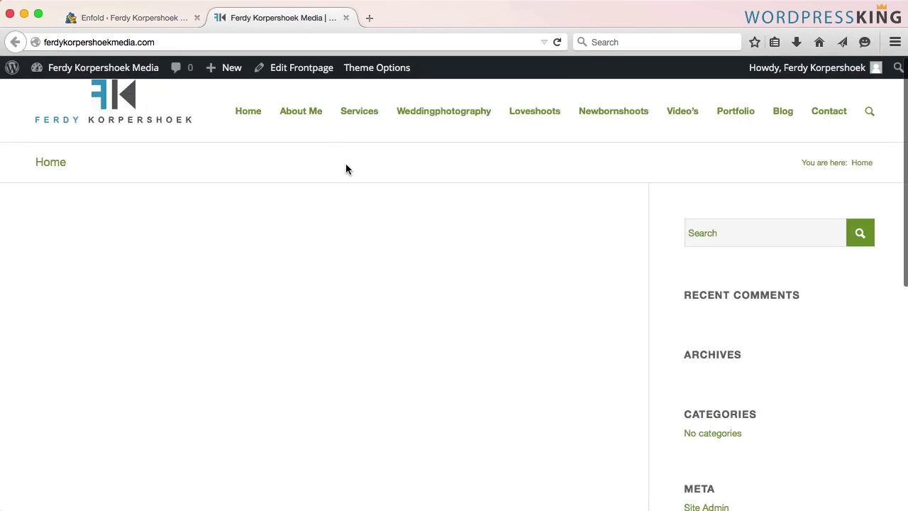
{"action": "left_click", "coordinate": [138, 121]}
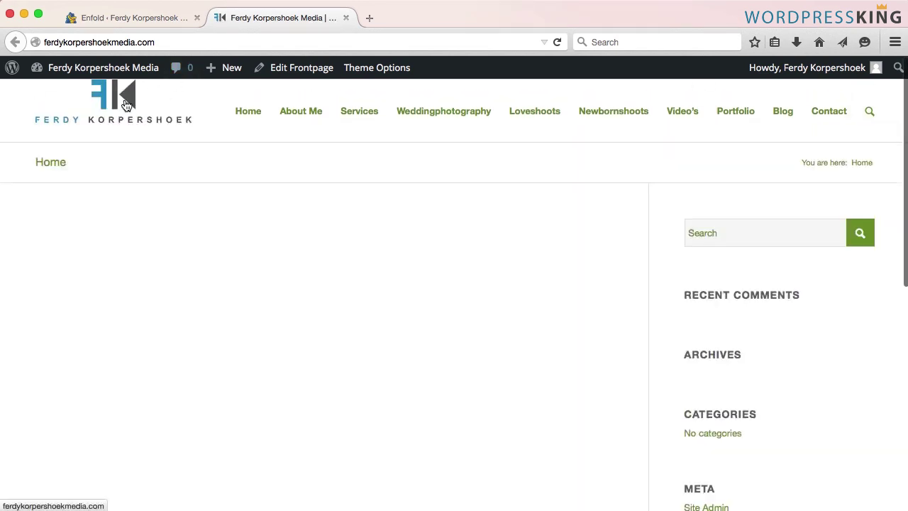
{"action": "mouse_move", "coordinate": [125, 101]}
Turn on Page Preloading, save, and reload the front page to preview it
{"action": "left_click", "coordinate": [134, 18]}
{"action": "scroll", "coordinate": [369, 308], "scroll_direction": "down", "scroll_amount": 5}
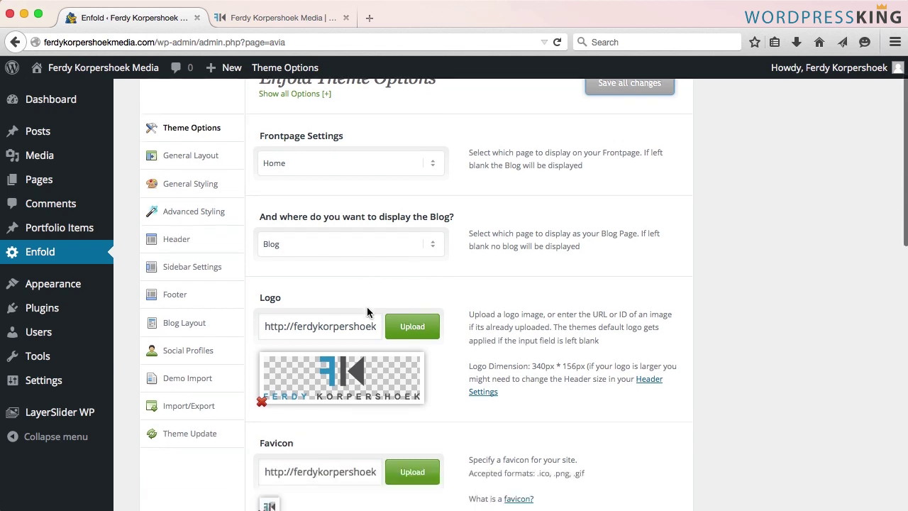
{"action": "scroll", "coordinate": [368, 308], "scroll_direction": "down", "scroll_amount": 1}
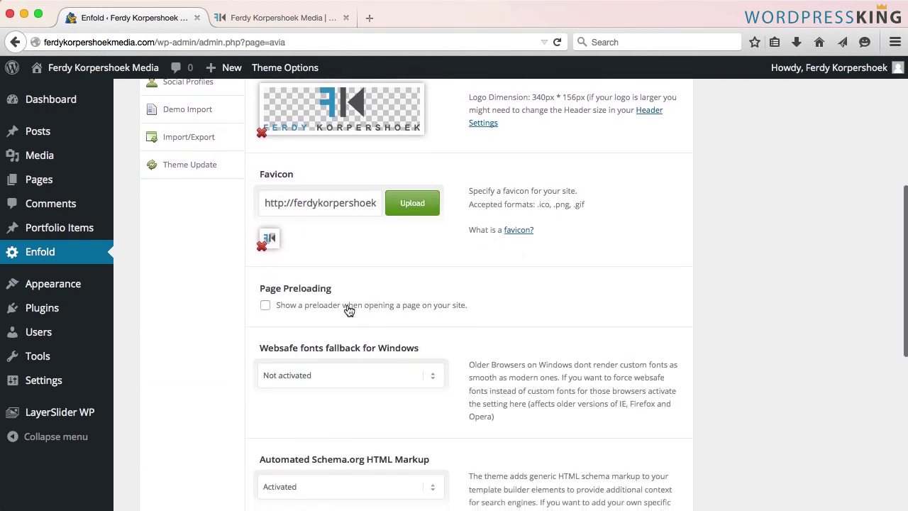
{"action": "left_click", "coordinate": [266, 305]}
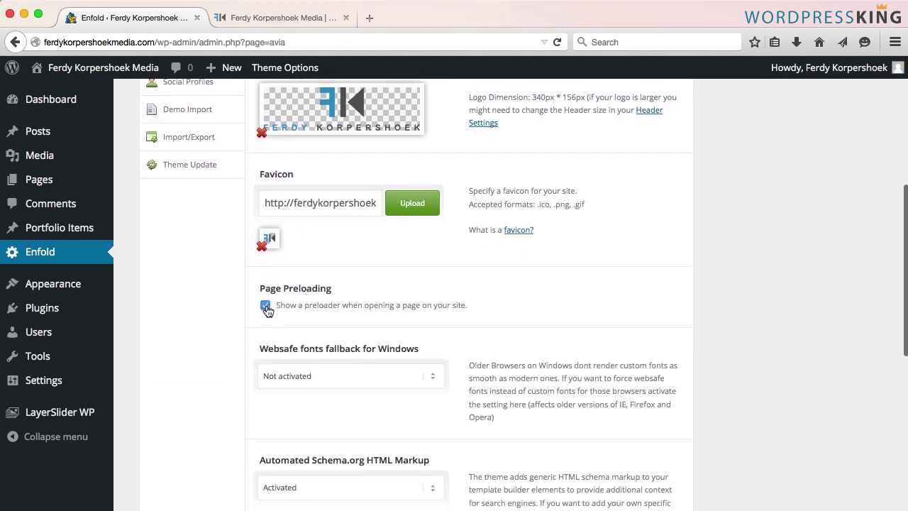
{"action": "scroll", "coordinate": [679, 208], "scroll_direction": "up", "scroll_amount": 6}
{"action": "left_click", "coordinate": [627, 126]}
{"action": "left_click", "coordinate": [276, 18]}
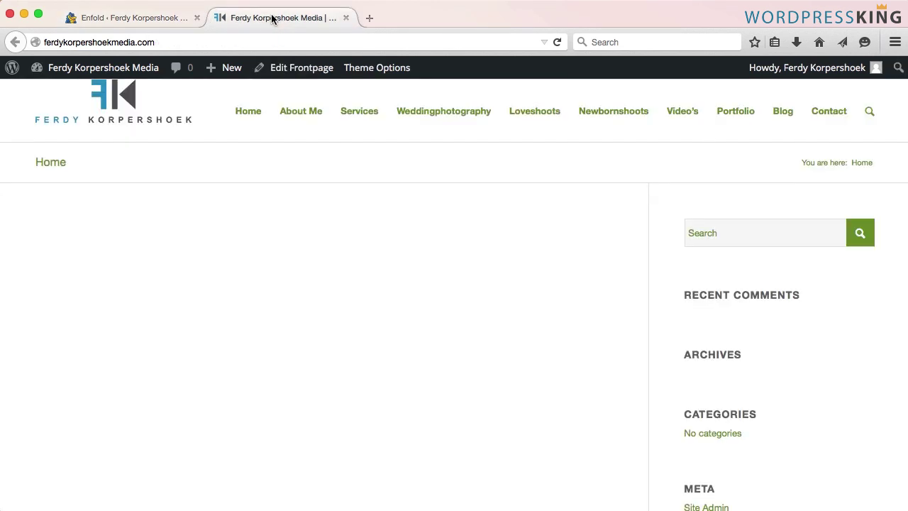
{"action": "key", "text": "super+r"}
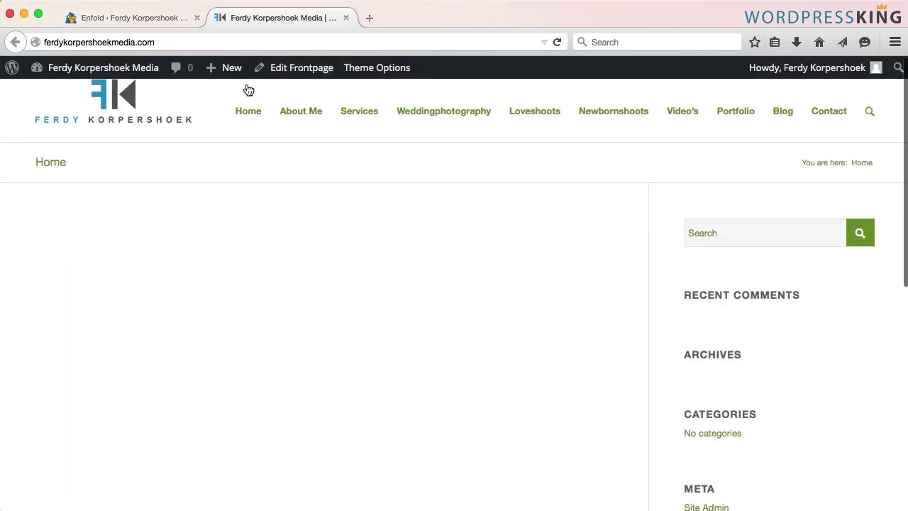
{"action": "left_click", "coordinate": [154, 21]}
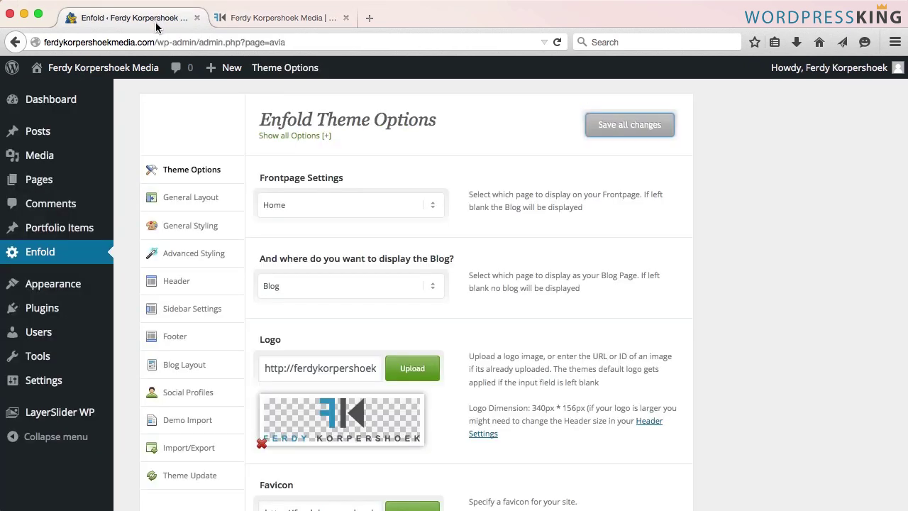
Turn Page Preloading back off and scroll down to the Google Analytics Tracking Code field
{"action": "left_click", "coordinate": [281, 26]}
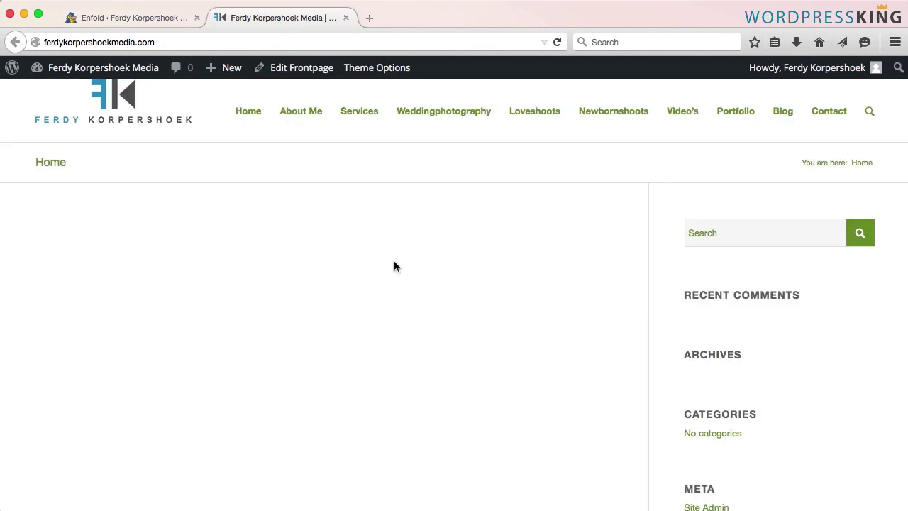
{"action": "left_click", "coordinate": [170, 24]}
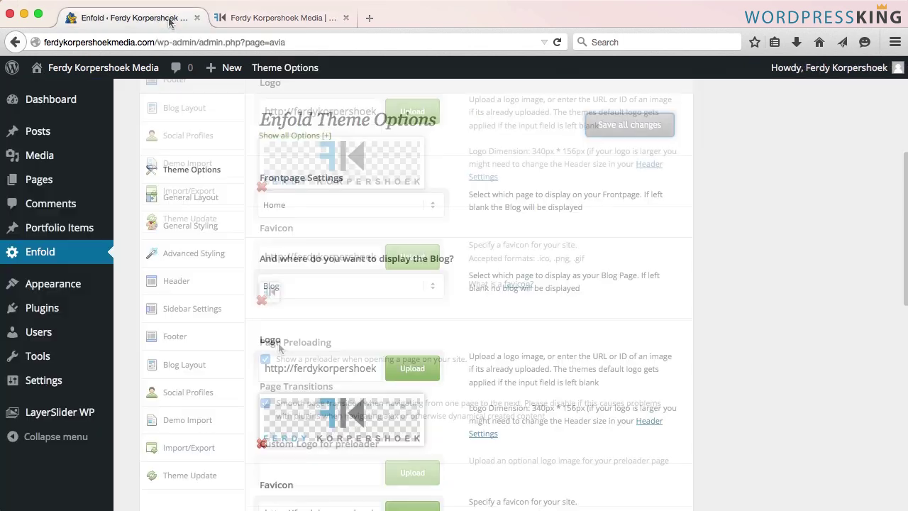
{"action": "left_click", "coordinate": [265, 373]}
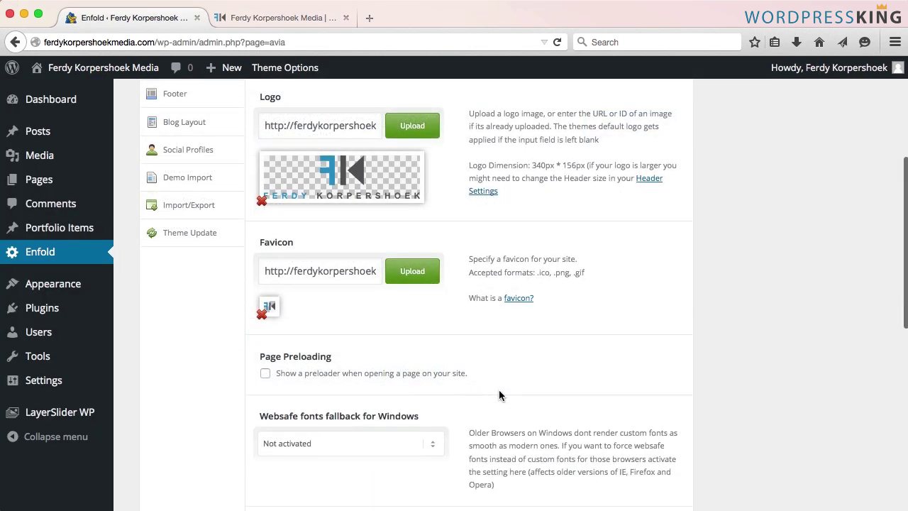
{"action": "scroll", "coordinate": [498, 389], "scroll_direction": "down", "scroll_amount": 3}
{"action": "scroll", "coordinate": [326, 362], "scroll_direction": "down", "scroll_amount": 6}
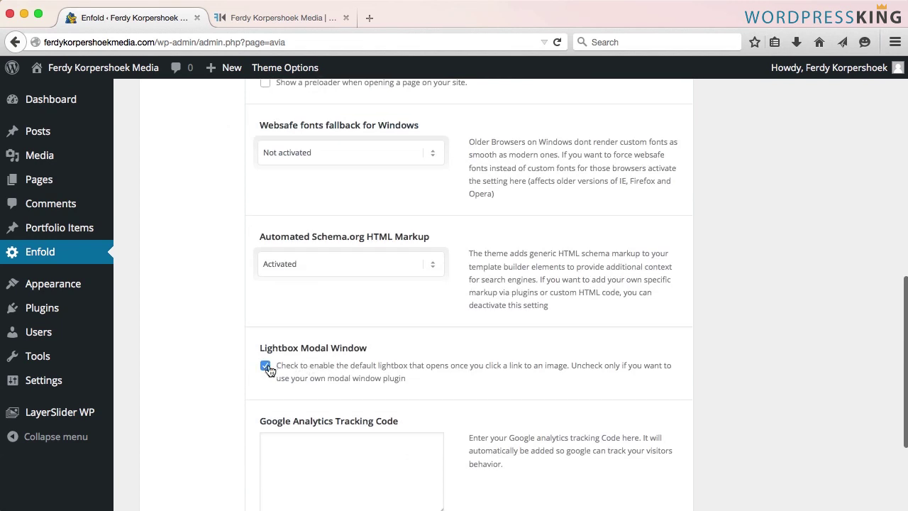
{"action": "scroll", "coordinate": [267, 364], "scroll_direction": "down", "scroll_amount": 3}
{"action": "left_click_drag", "start_coordinate": [270, 318], "coordinate": [398, 324]}
{"action": "left_click", "coordinate": [417, 201]}
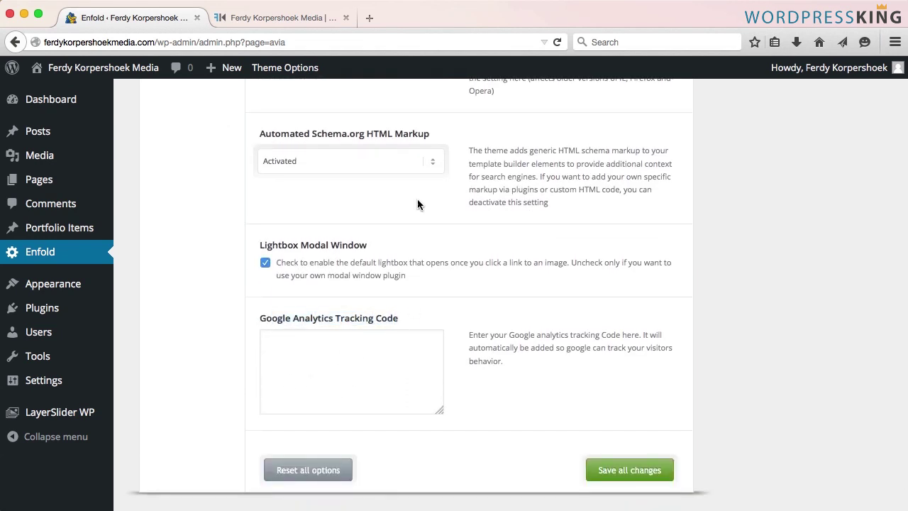
{"action": "left_click", "coordinate": [369, 18]}
Search Google for 'analytics', open the Google Analytics site and sign in
{"action": "type", "text": "google.com/"}
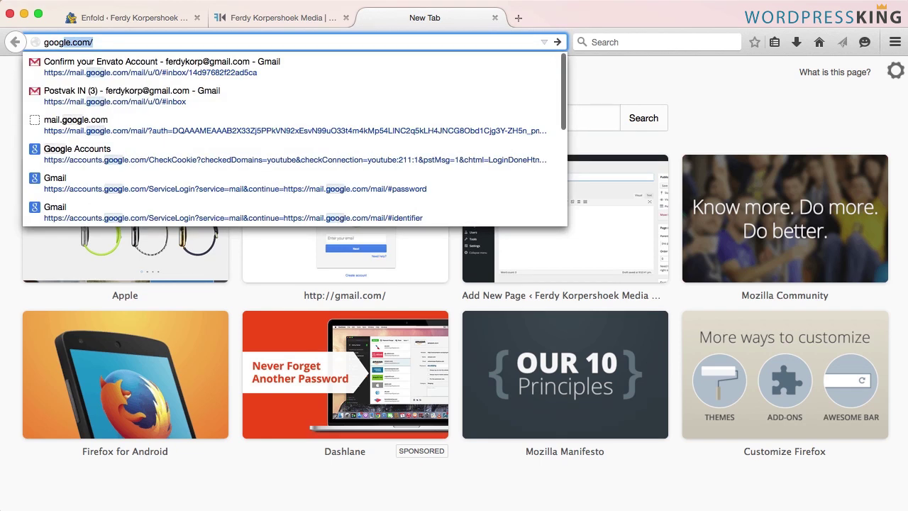
{"action": "key", "text": "Return"}
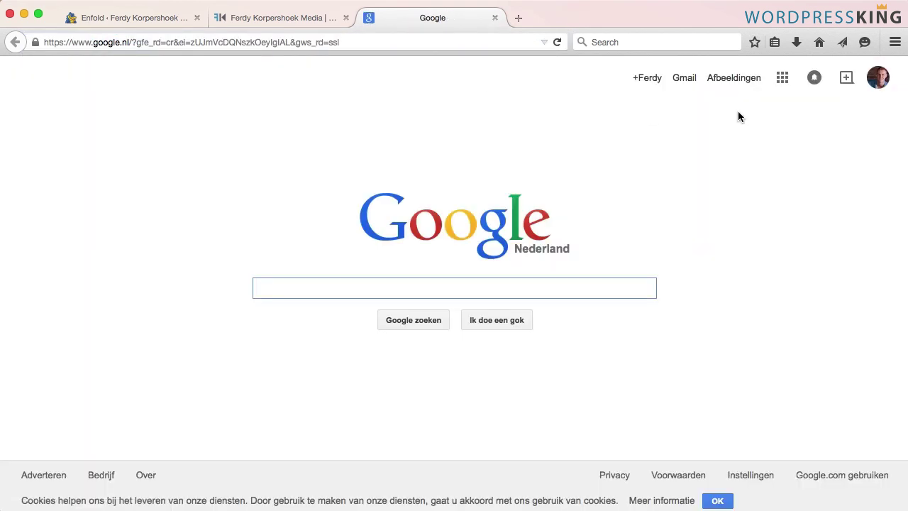
{"action": "type", "text": "analytics"}
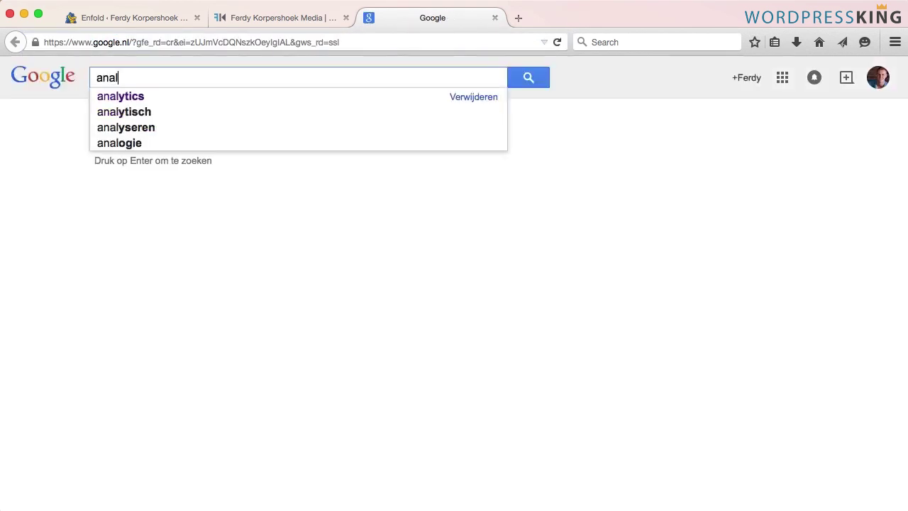
{"action": "key", "text": "Return"}
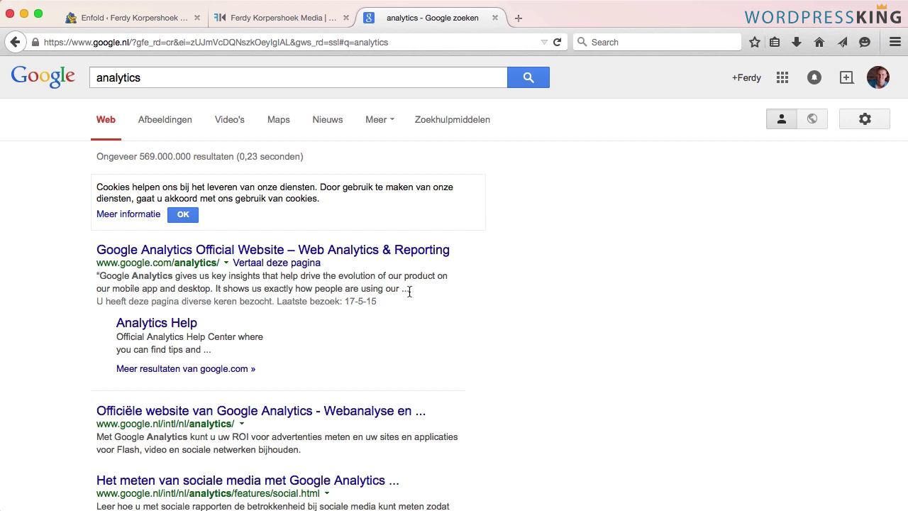
{"action": "left_click", "coordinate": [160, 251]}
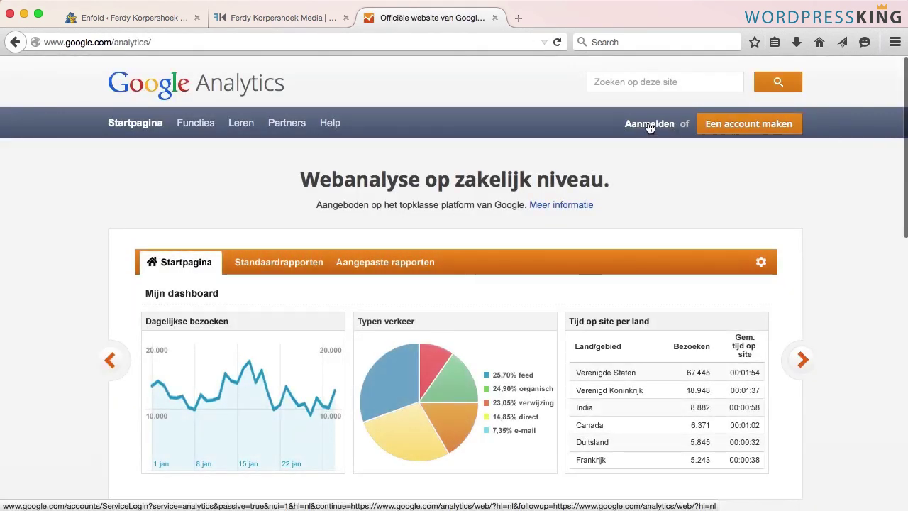
{"action": "left_click", "coordinate": [648, 126]}
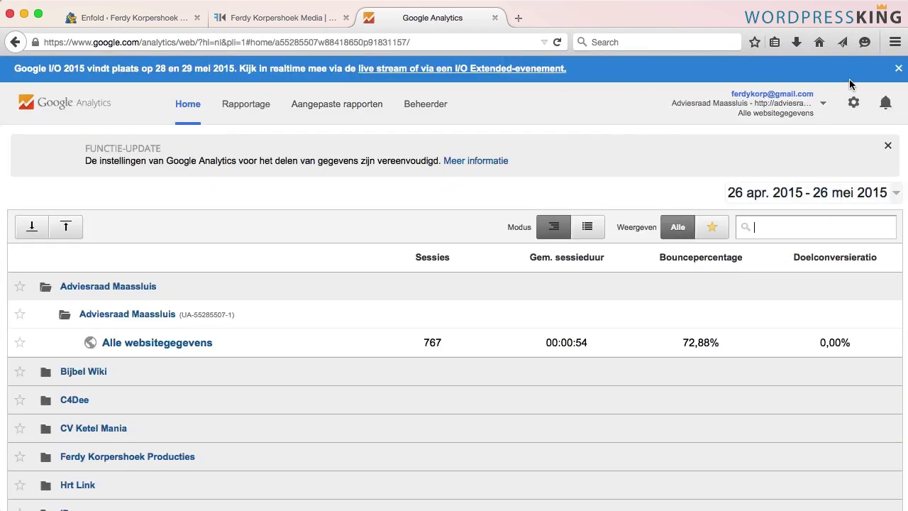
Dismiss the Google I/O banner and start a new account from the admin account list
{"action": "left_click", "coordinate": [897, 69]}
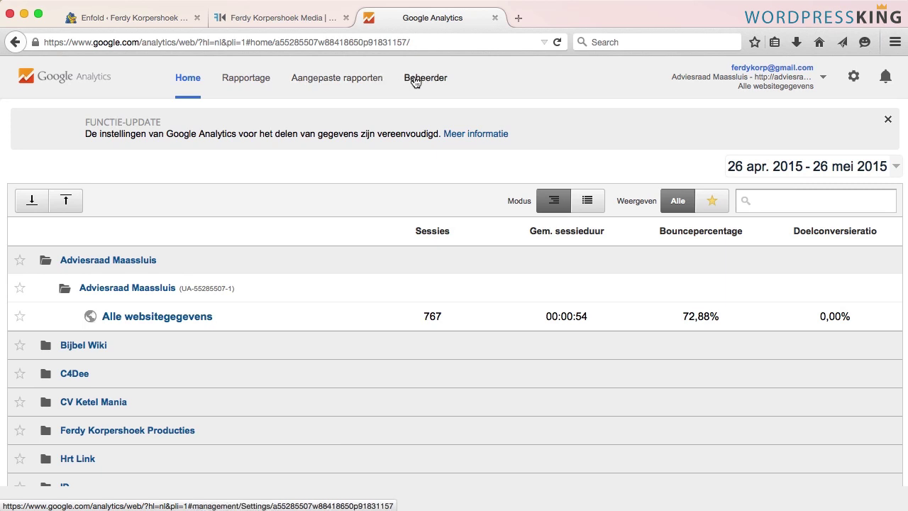
{"action": "left_click", "coordinate": [426, 82]}
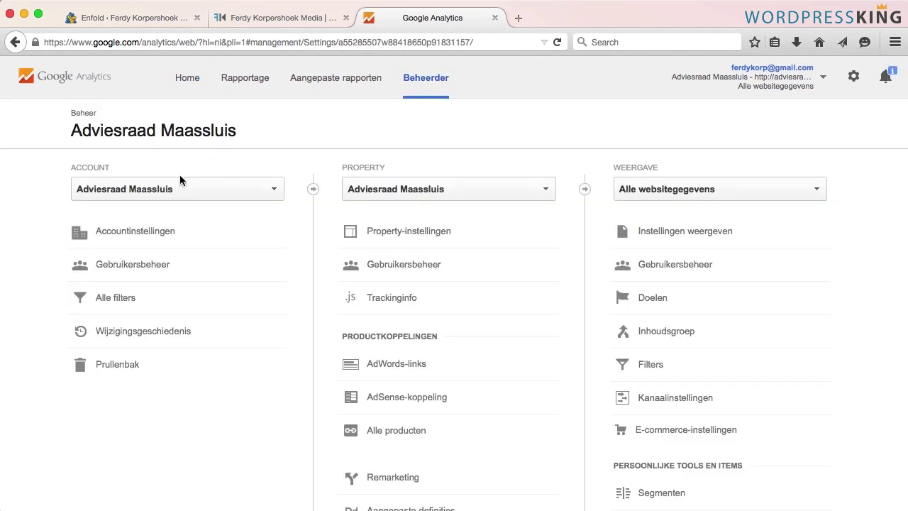
{"action": "left_click", "coordinate": [107, 192]}
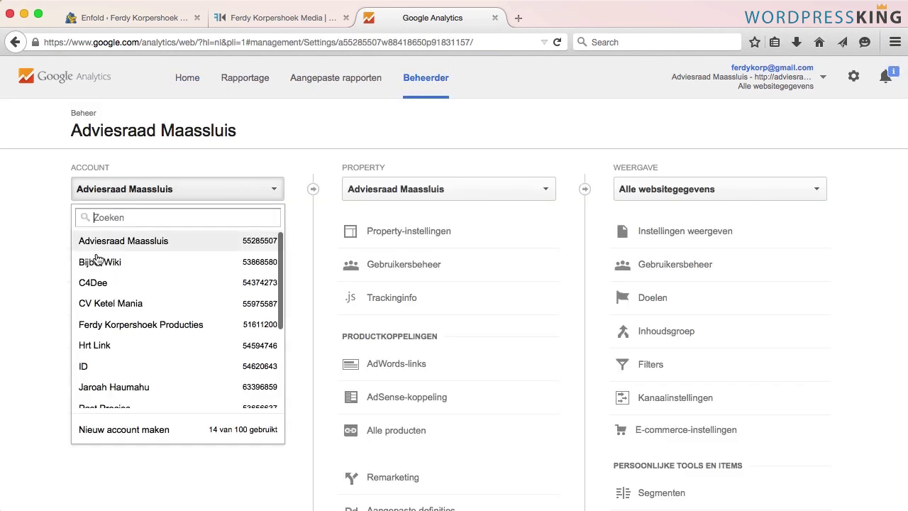
{"action": "left_click", "coordinate": [116, 431]}
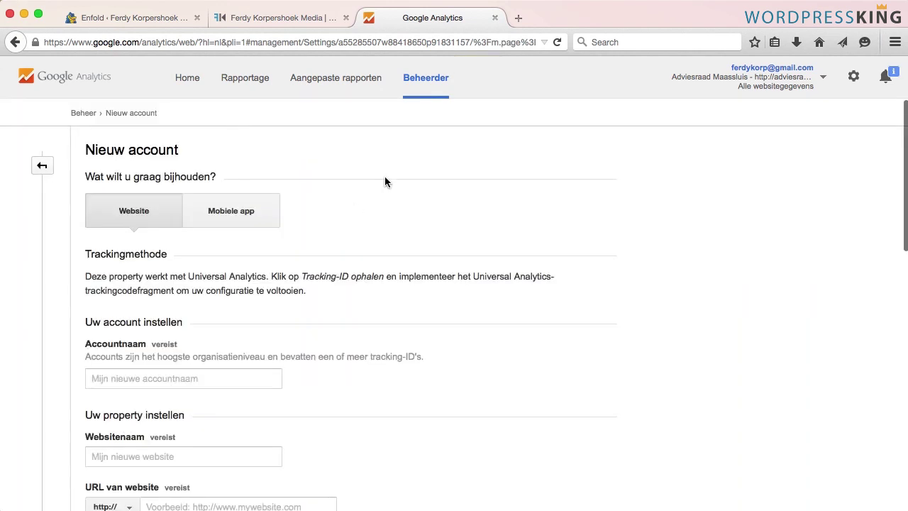
Enter the account name, reuse it as the website name, and fill in the website URL
{"action": "left_click", "coordinate": [185, 378]}
{"action": "scroll", "coordinate": [212, 305], "scroll_direction": "down", "scroll_amount": 2}
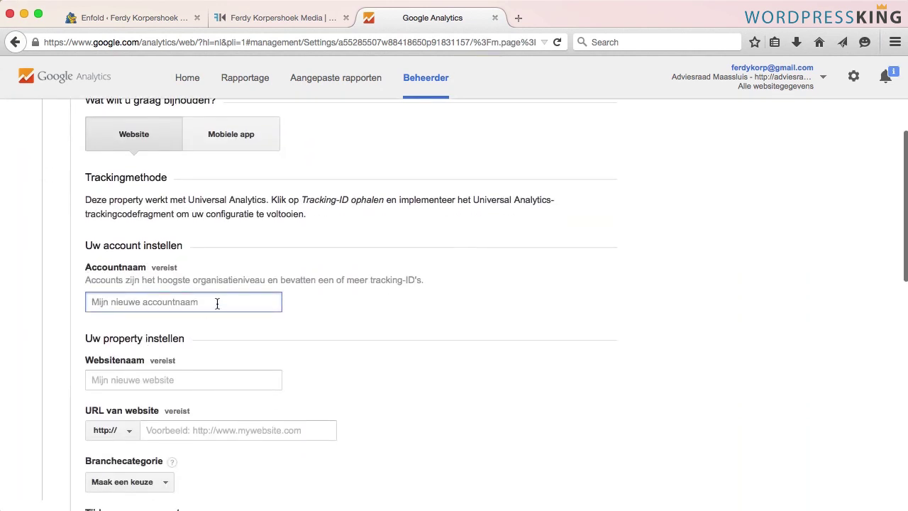
{"action": "type", "text": "Ferdy Korpershoek Media"}
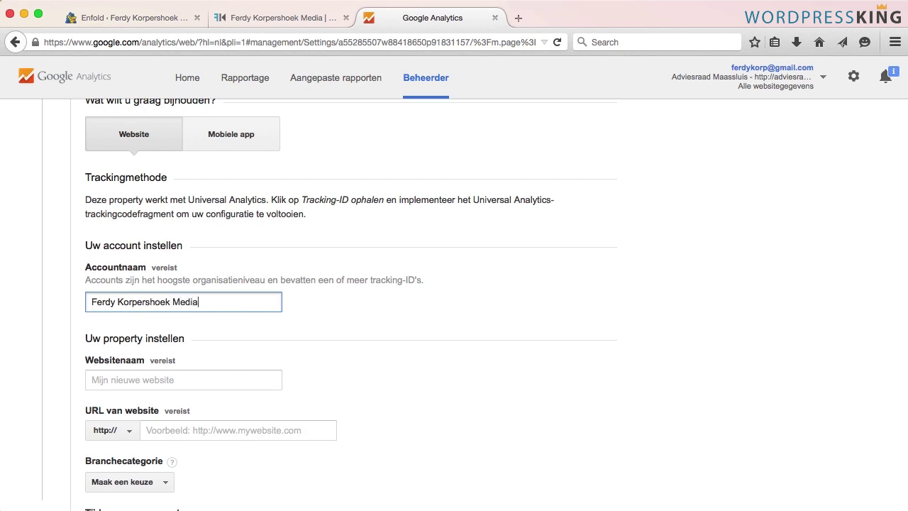
{"action": "key", "text": "super+a"}
{"action": "key", "text": "super+c"}
{"action": "key", "text": "Tab"}
{"action": "key", "text": "super+v"}
{"action": "key", "text": "Tab"}
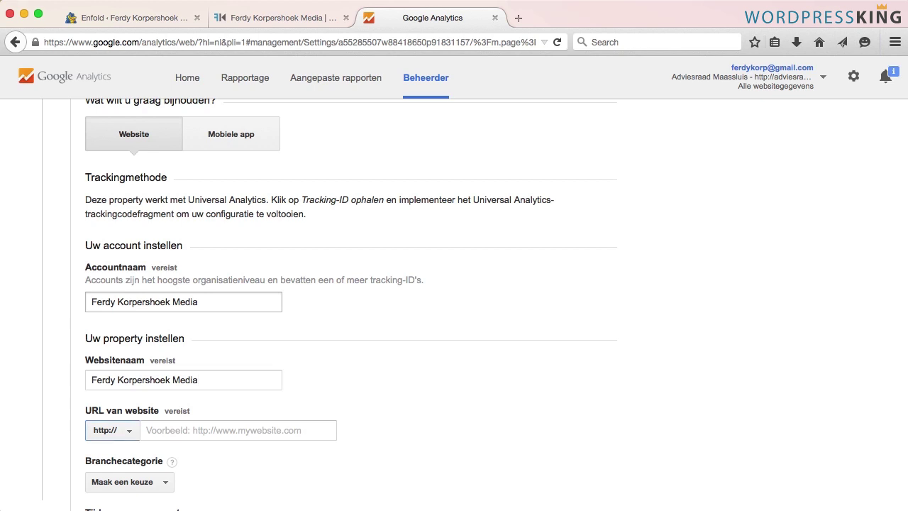
{"action": "key", "text": "Tab"}
{"action": "type", "text": "ww"}
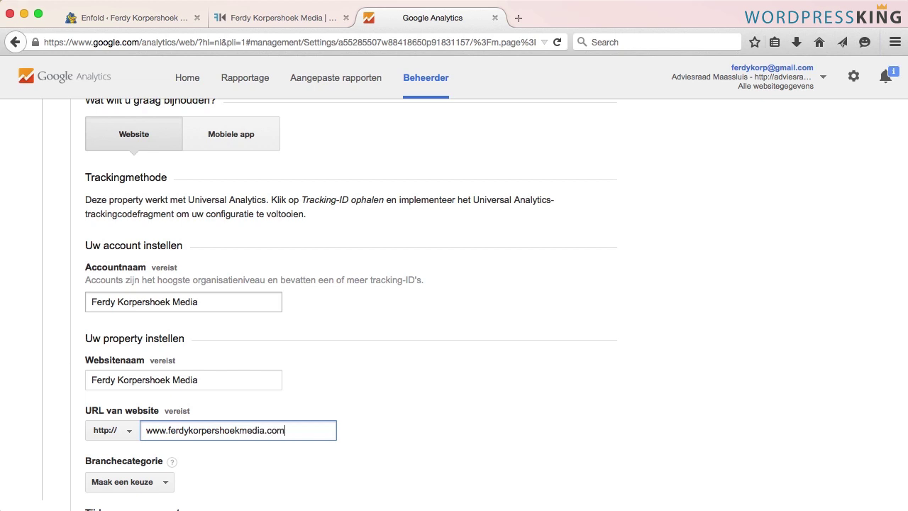
Set the reporting country to Nederland
{"action": "scroll", "coordinate": [280, 303], "scroll_direction": "down", "scroll_amount": 5}
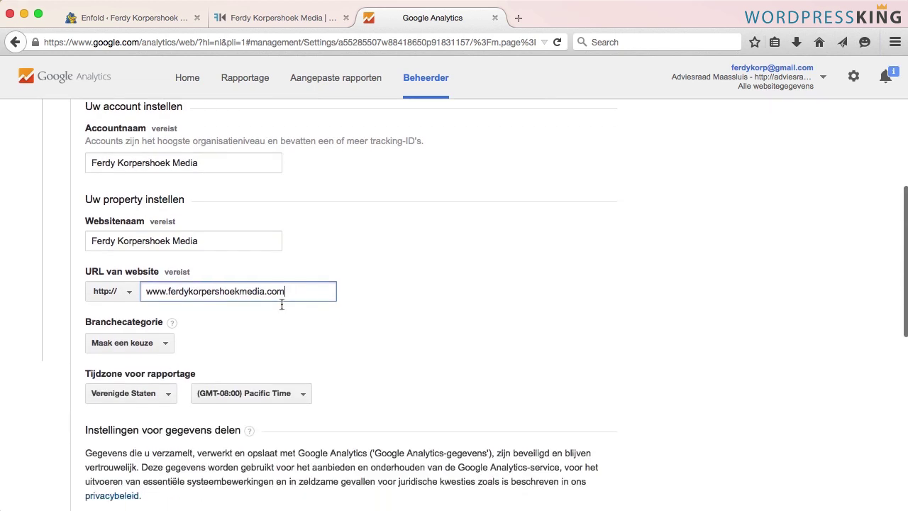
{"action": "scroll", "coordinate": [274, 312], "scroll_direction": "down", "scroll_amount": 2}
{"action": "left_click", "coordinate": [125, 324]}
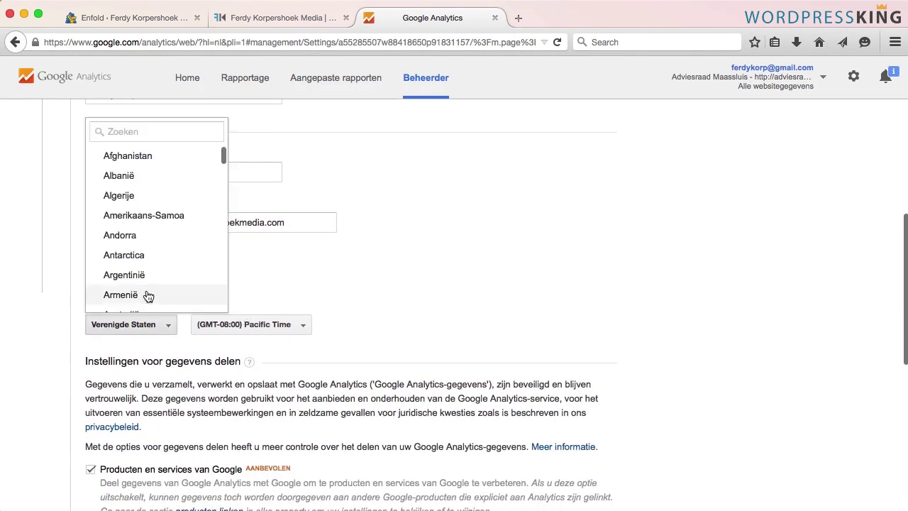
{"action": "type", "text": "ned"}
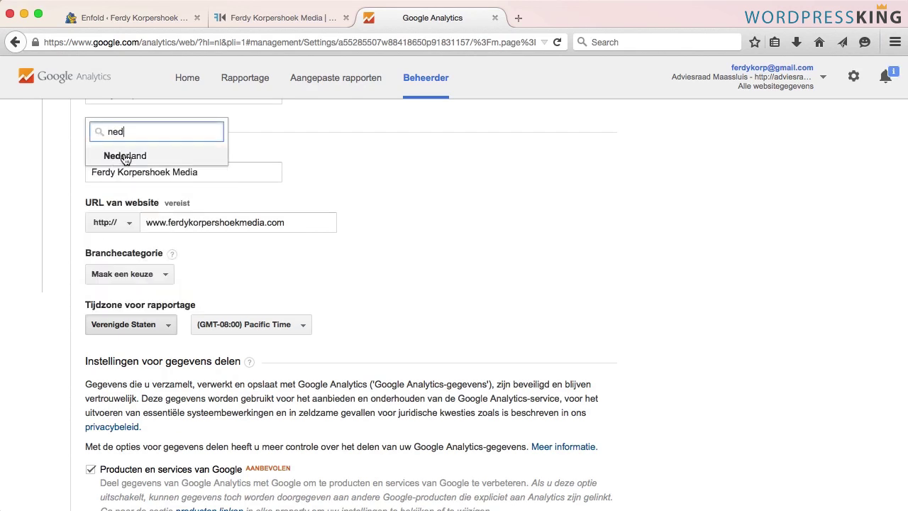
{"action": "left_click", "coordinate": [107, 155]}
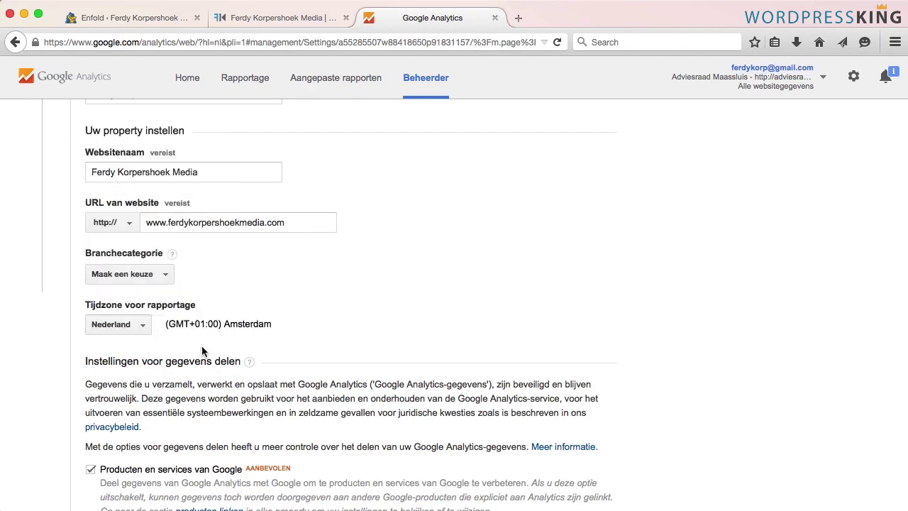
Turn off all four data-sharing options, request the tracking ID, and accept the terms
{"action": "scroll", "coordinate": [194, 360], "scroll_direction": "down", "scroll_amount": 5}
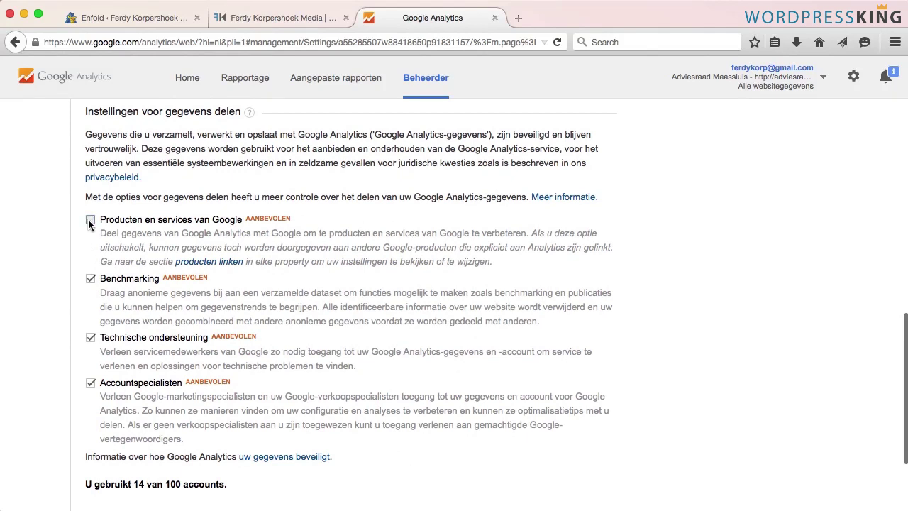
{"action": "left_click", "coordinate": [90, 219]}
{"action": "left_click", "coordinate": [90, 278]}
{"action": "left_click", "coordinate": [91, 338]}
{"action": "left_click", "coordinate": [93, 384]}
{"action": "scroll", "coordinate": [250, 347], "scroll_direction": "down", "scroll_amount": 3}
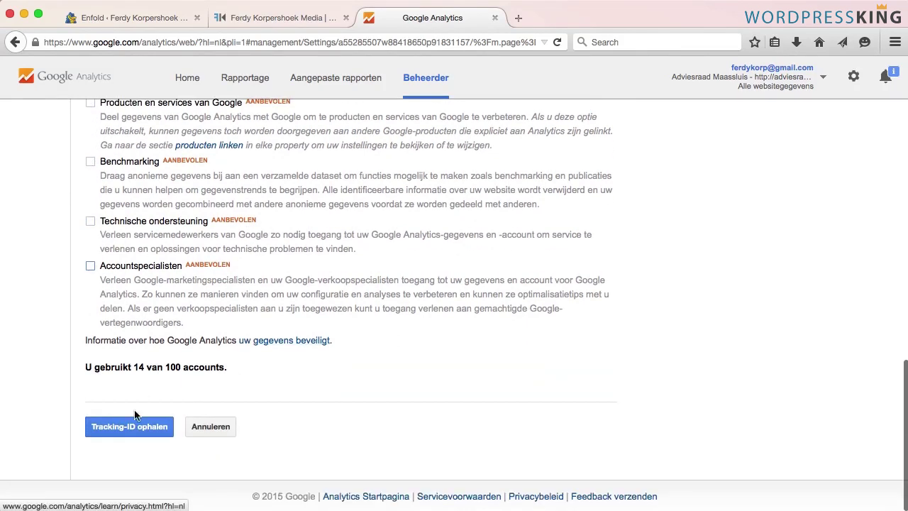
{"action": "left_click", "coordinate": [124, 429]}
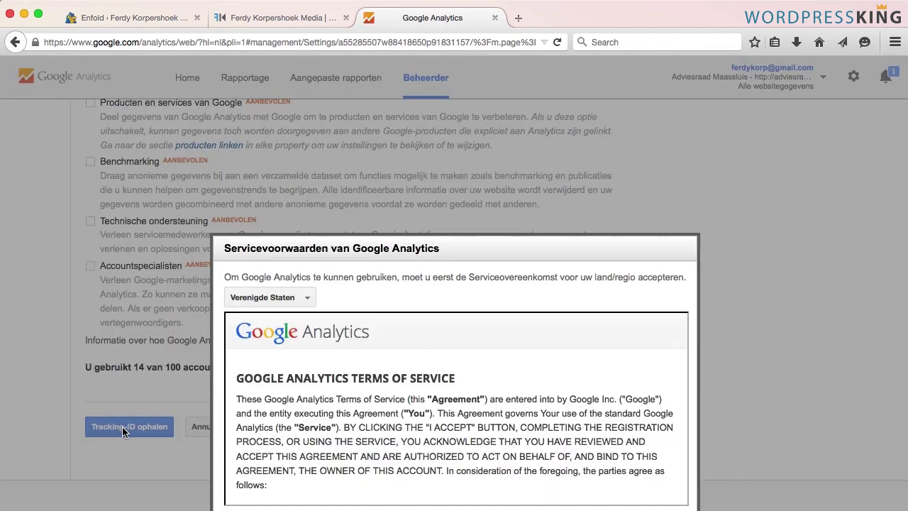
{"action": "left_click_drag", "start_coordinate": [356, 249], "coordinate": [356, 136]}
{"action": "left_click", "coordinate": [248, 423]}
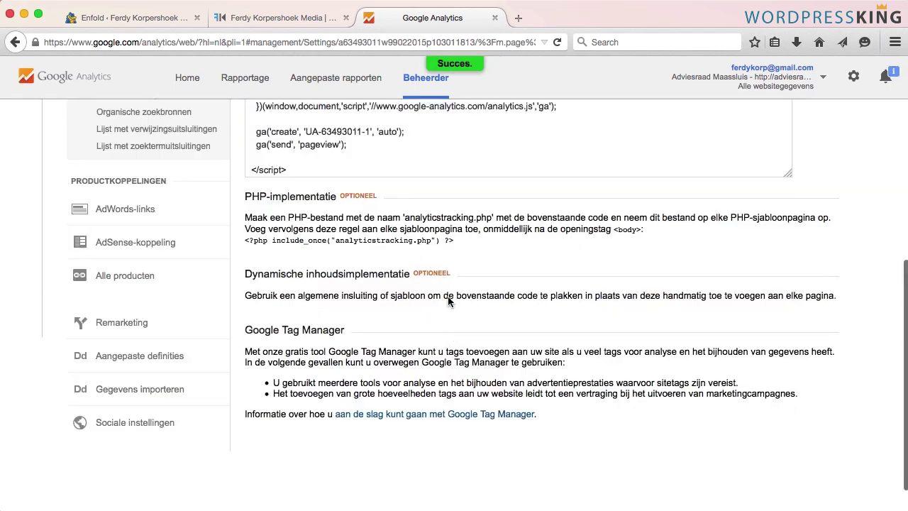
Paste the UA-63493011-1 tracking code into Enfold's Google Analytics Tracking Code box and save
{"action": "scroll", "coordinate": [448, 302], "scroll_direction": "up", "scroll_amount": 4}
{"action": "left_click", "coordinate": [441, 327]}
{"action": "key", "text": "super+a"}
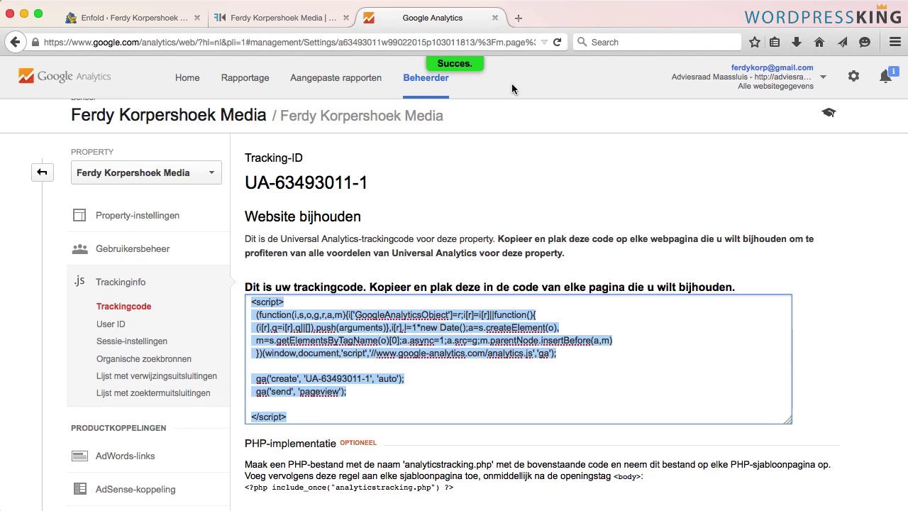
{"action": "left_click", "coordinate": [494, 18]}
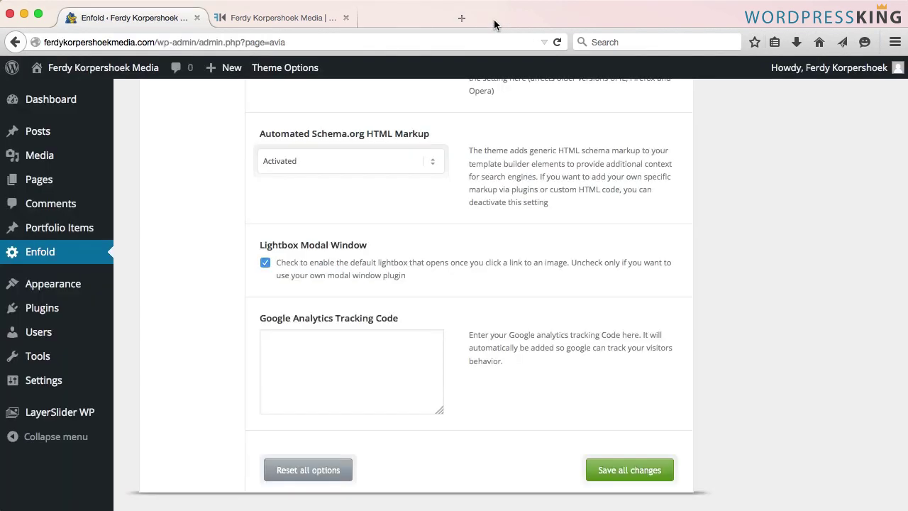
{"action": "left_click", "coordinate": [303, 373]}
{"action": "key", "text": "super+v"}
{"action": "left_click", "coordinate": [621, 471]}
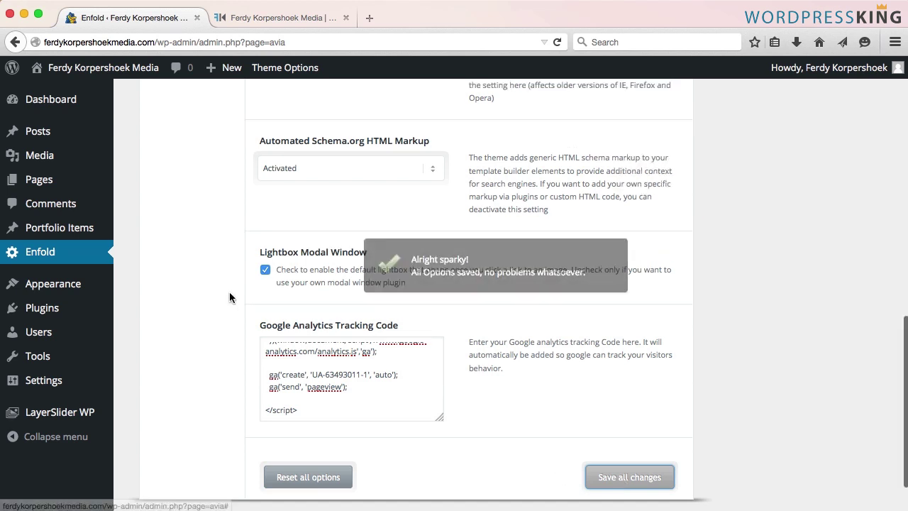
{"action": "left_click", "coordinate": [39, 254]}
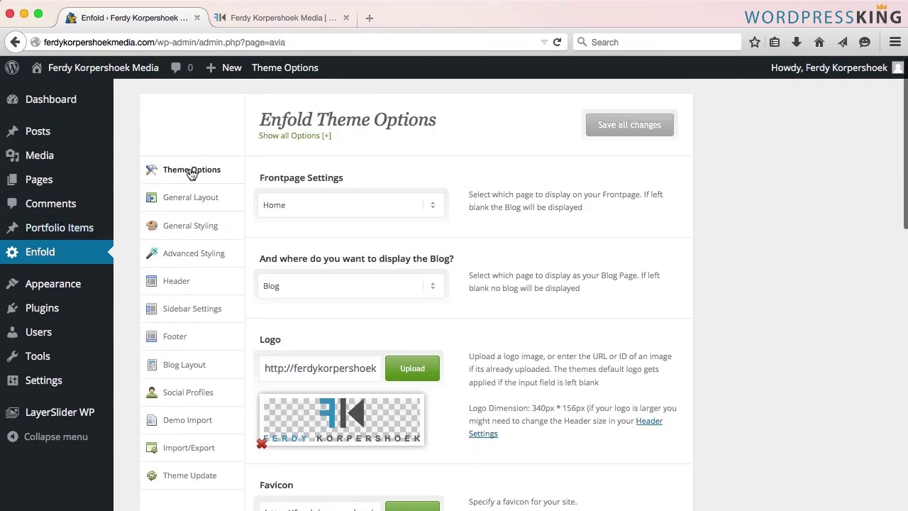
{"action": "scroll", "coordinate": [602, 312], "scroll_direction": "down", "scroll_amount": 10}
{"action": "scroll", "coordinate": [601, 313], "scroll_direction": "up", "scroll_amount": 10}
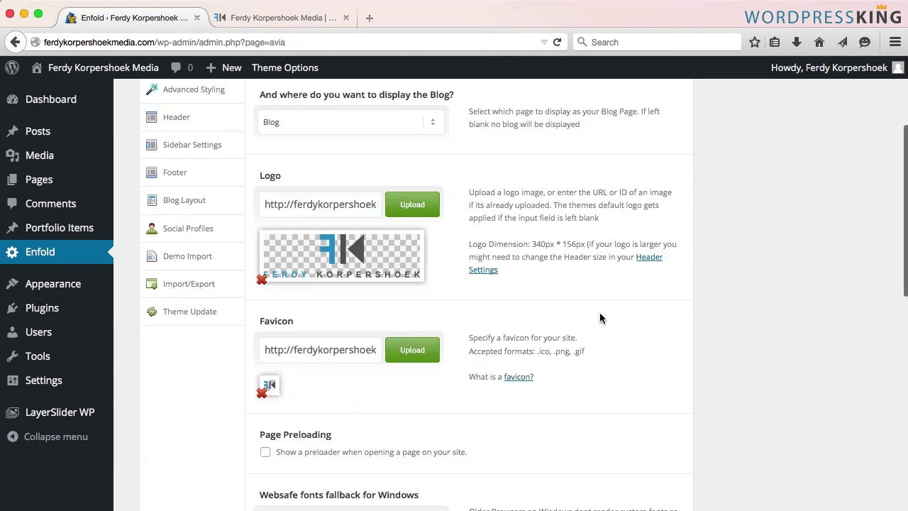
Search Add New plugins for 'Google Analytics Dashboard' and install Google Analytics Dashboard for WP 4.7.3
{"action": "mouse_move", "coordinate": [45, 312]}
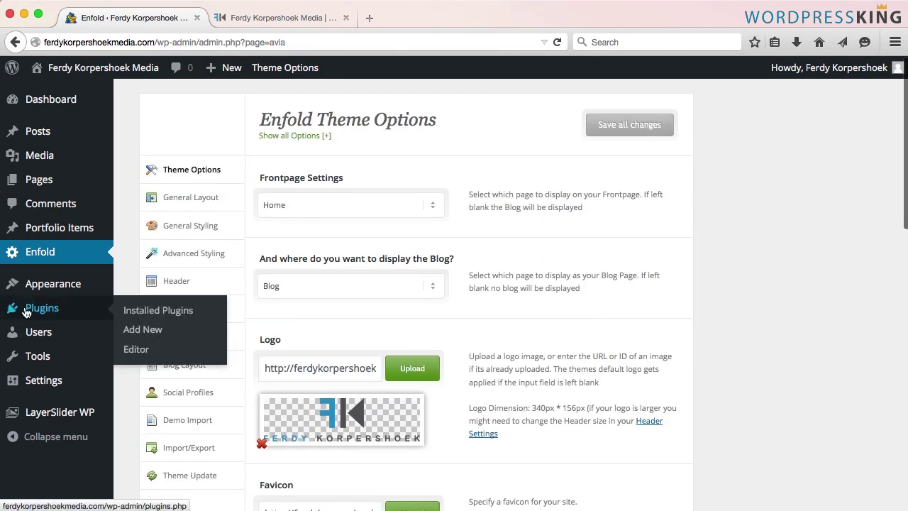
{"action": "left_click", "coordinate": [57, 310]}
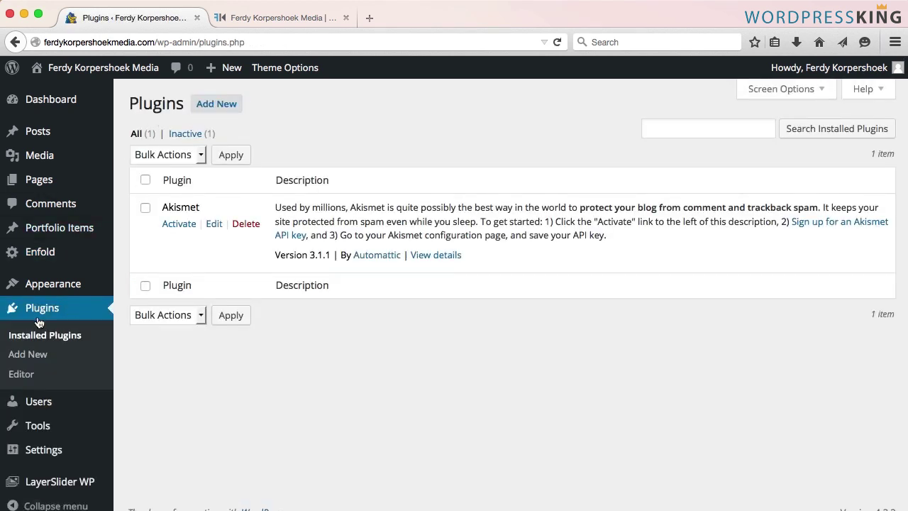
{"action": "left_click", "coordinate": [216, 105]}
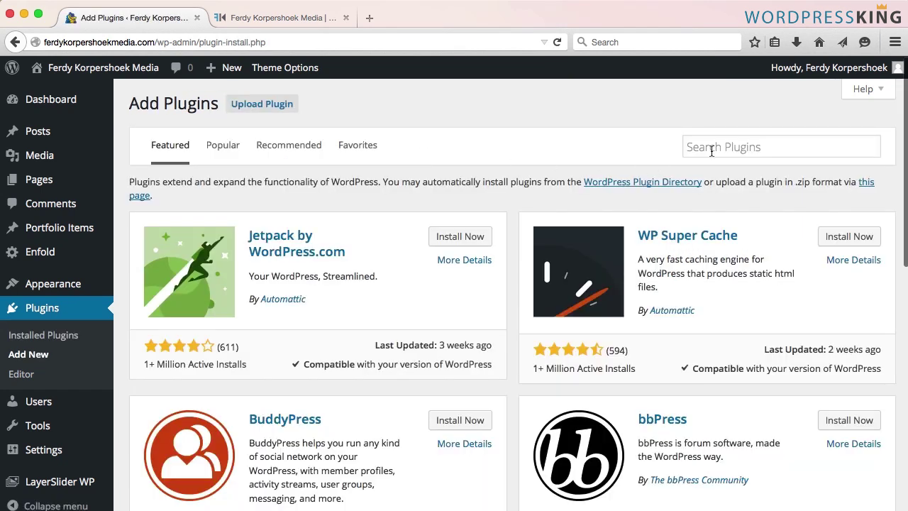
{"action": "left_click", "coordinate": [711, 150]}
{"action": "type", "text": "Google Analytics Dashboard"}
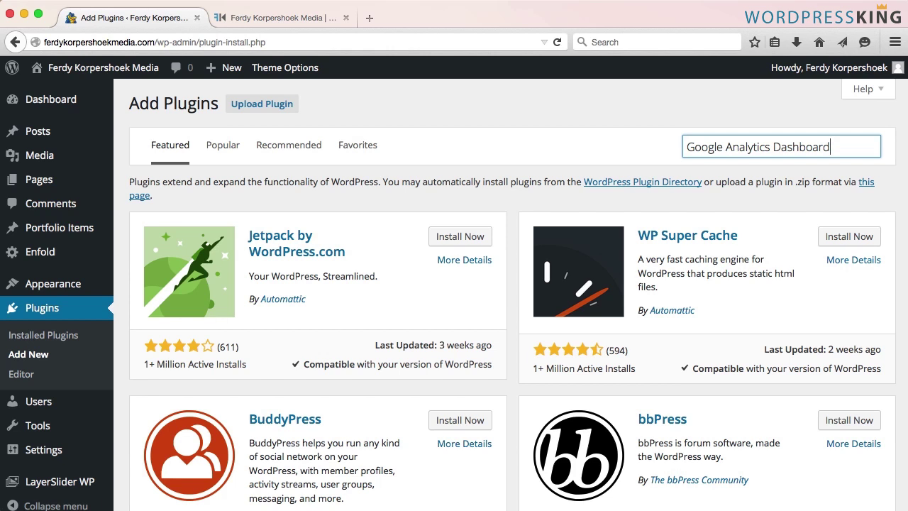
{"action": "key", "text": "Return"}
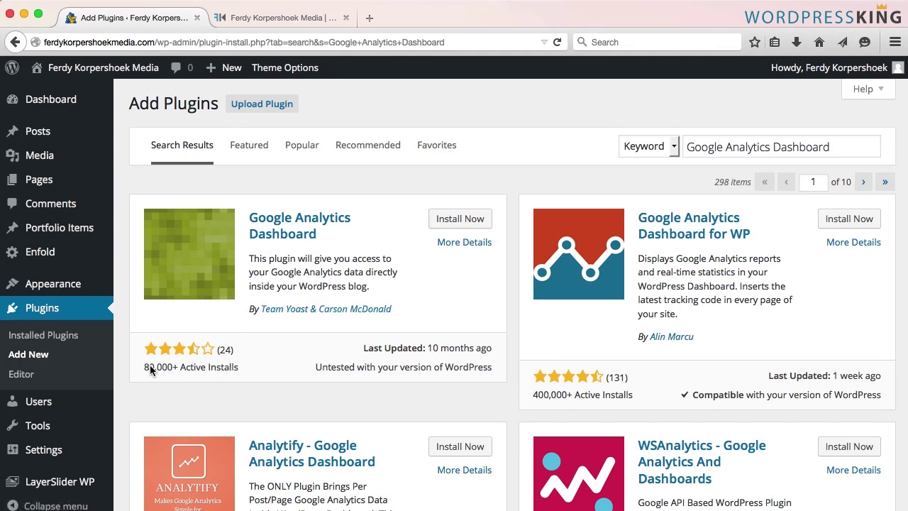
{"action": "left_click_drag", "start_coordinate": [537, 394], "coordinate": [583, 394]}
{"action": "scroll", "coordinate": [584, 393], "scroll_direction": "down", "scroll_amount": 5}
{"action": "scroll", "coordinate": [583, 397], "scroll_direction": "up", "scroll_amount": 5}
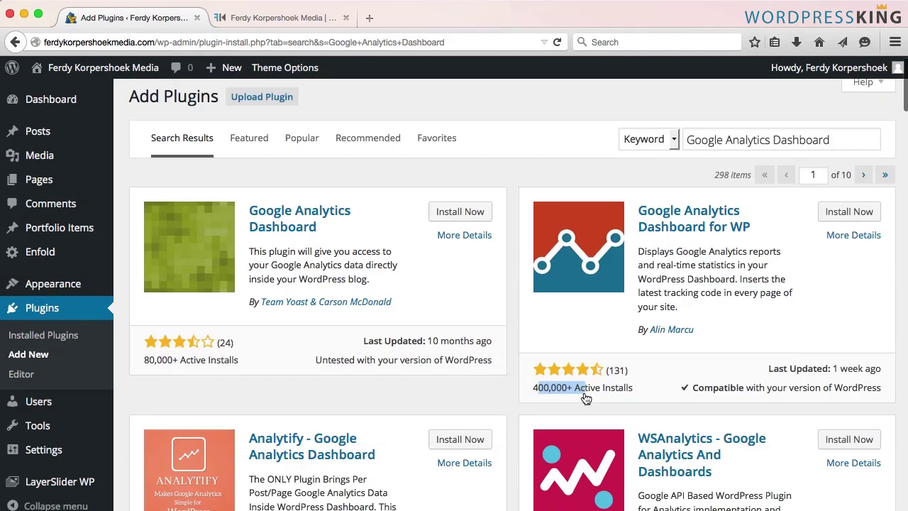
{"action": "left_click", "coordinate": [584, 395]}
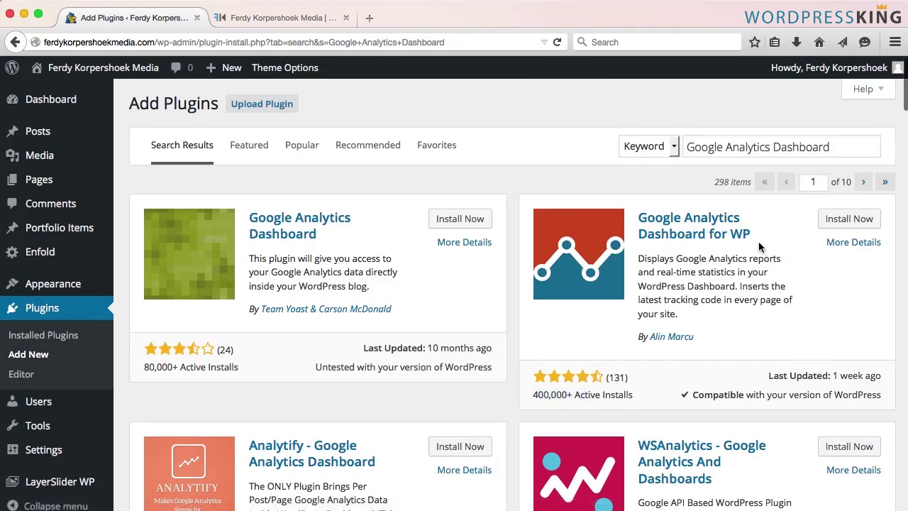
{"action": "left_click", "coordinate": [844, 226]}
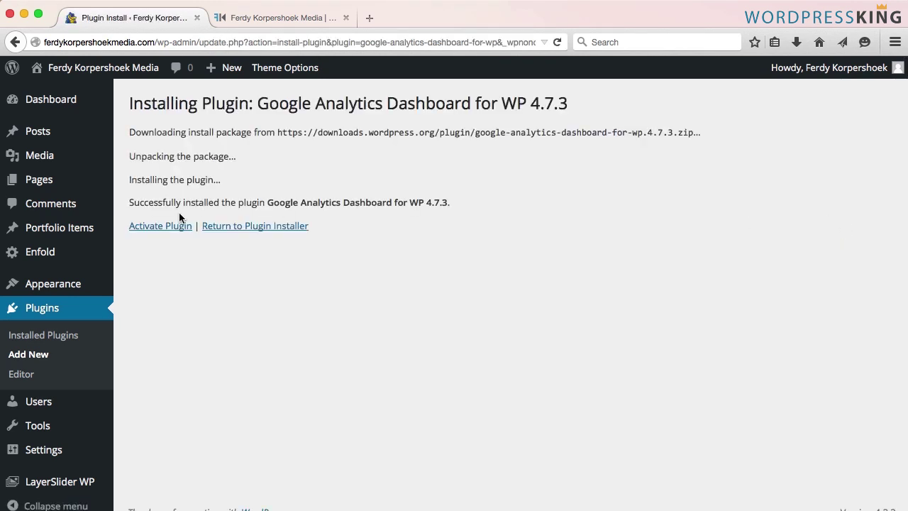
Activate the plugin and start its Authorize Plugin process
{"action": "left_click", "coordinate": [156, 228]}
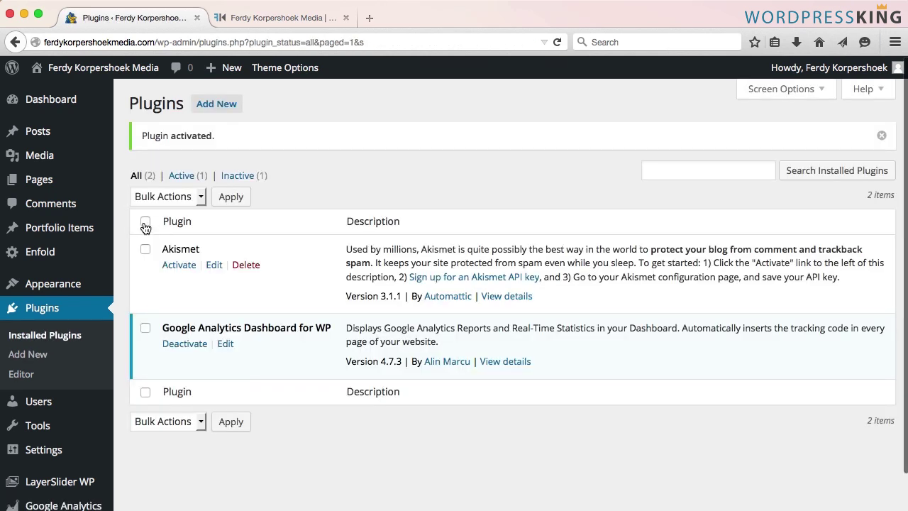
{"action": "left_click", "coordinate": [43, 106]}
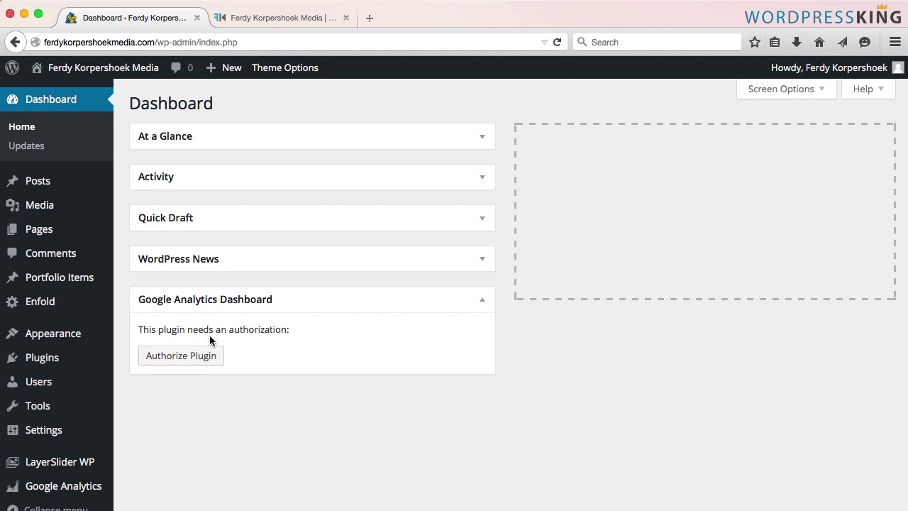
{"action": "left_click", "coordinate": [177, 358]}
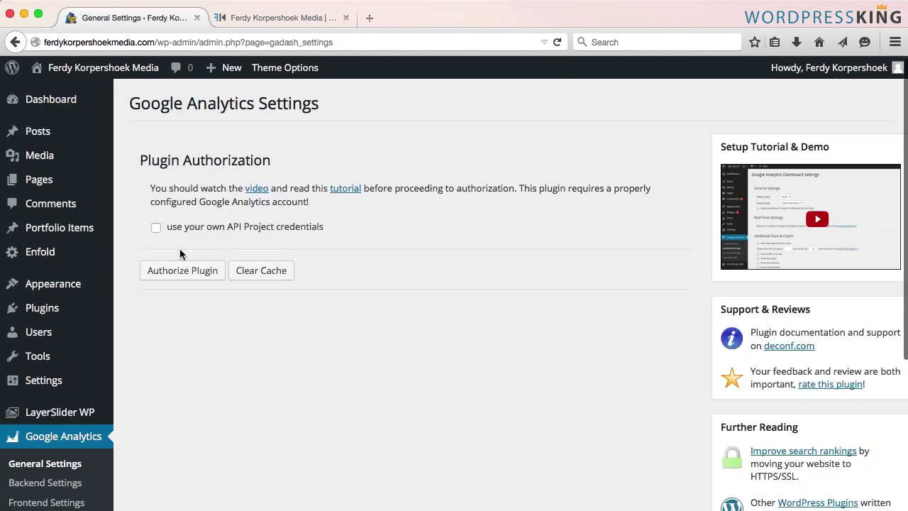
{"action": "left_click", "coordinate": [171, 273]}
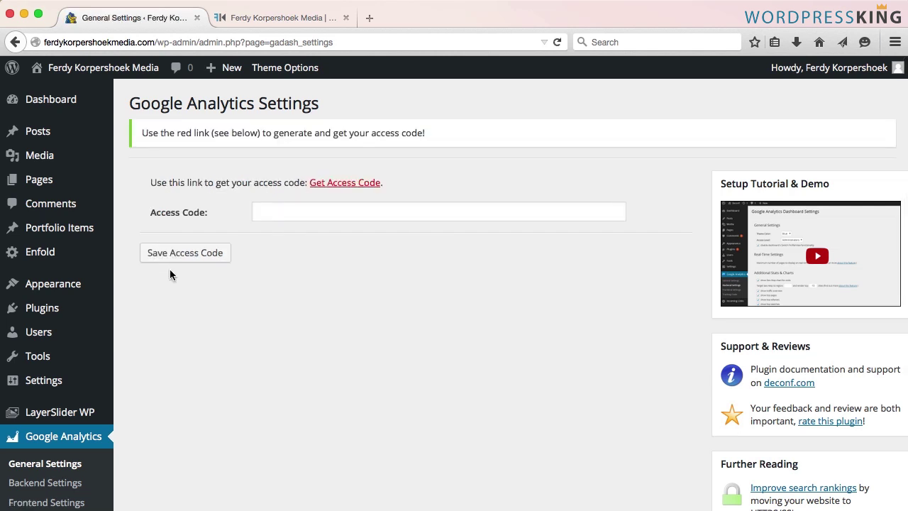
Get a Google access code, paste it into Access Code, and save it
{"action": "left_click", "coordinate": [341, 184]}
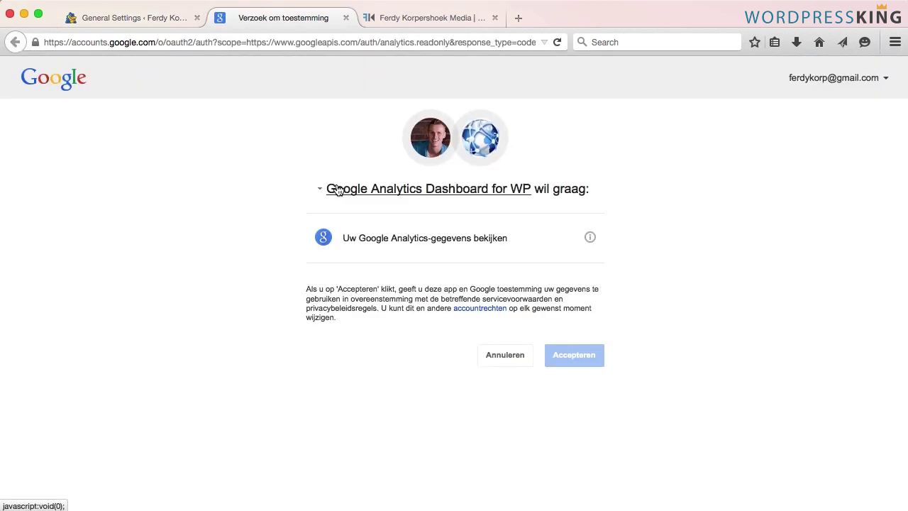
{"action": "left_click", "coordinate": [566, 358]}
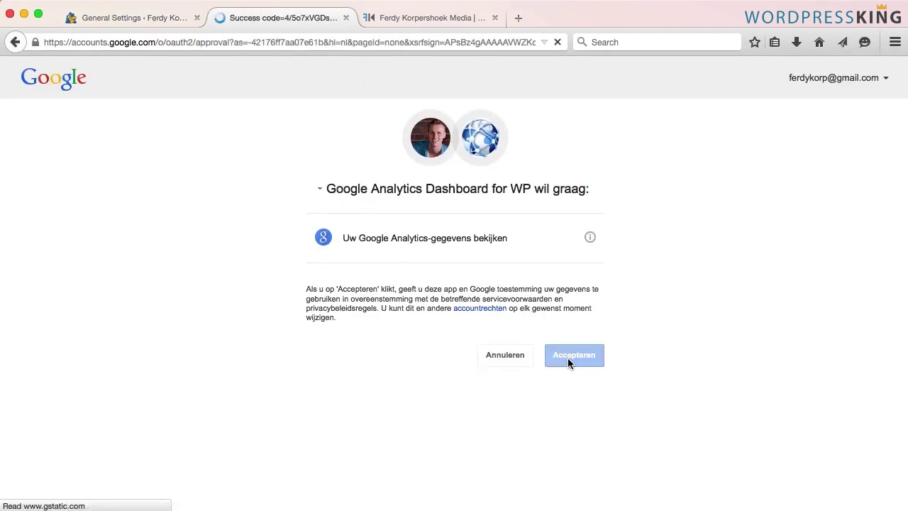
{"action": "left_click", "coordinate": [138, 120]}
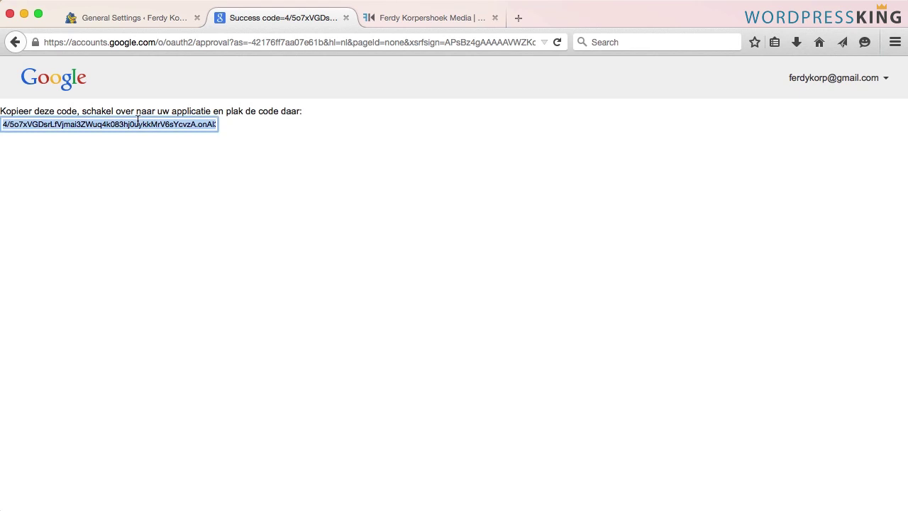
{"action": "left_click", "coordinate": [136, 20]}
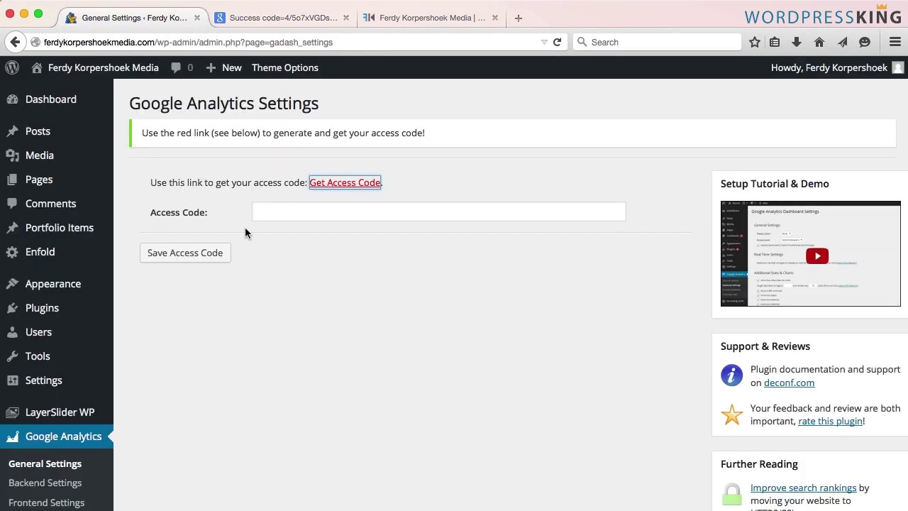
{"action": "left_click", "coordinate": [276, 212]}
{"action": "left_click", "coordinate": [189, 256]}
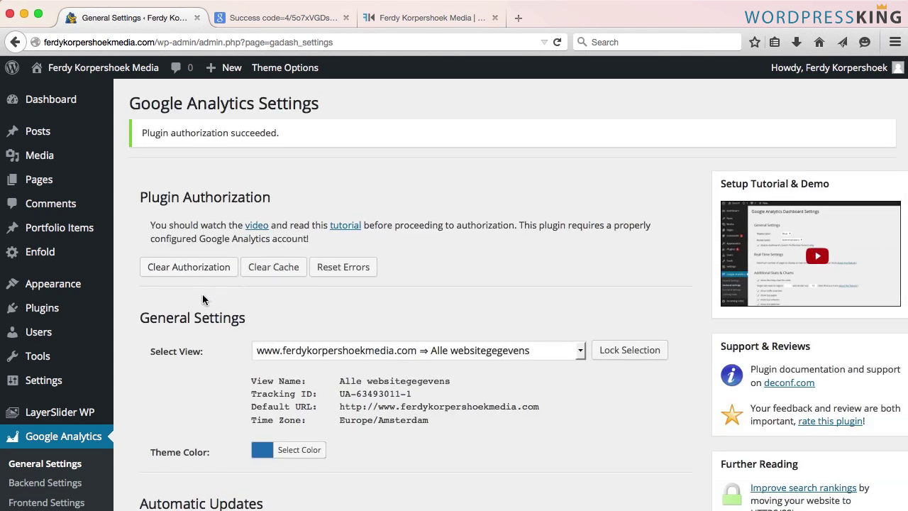
Save the Google Analytics Dashboard plugin's general settings
{"action": "scroll", "coordinate": [205, 293], "scroll_direction": "down", "scroll_amount": 5}
{"action": "left_click", "coordinate": [179, 326]}
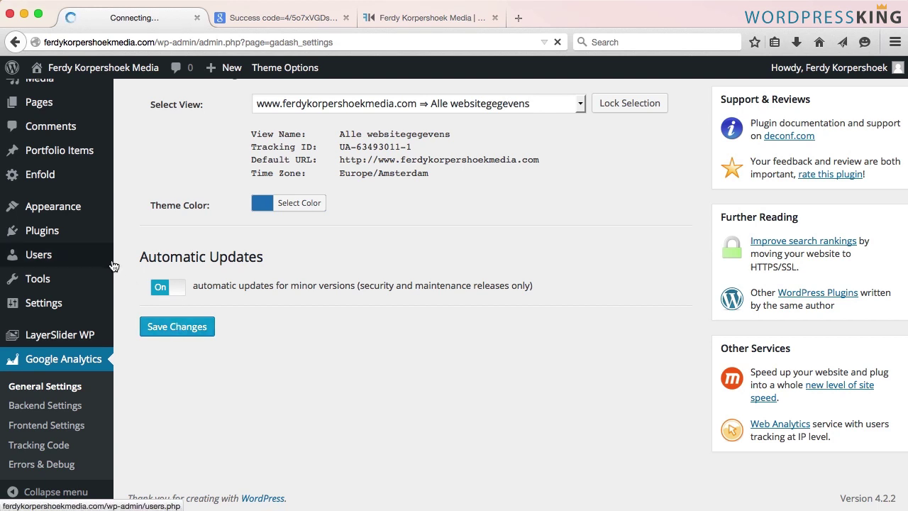
{"action": "mouse_move", "coordinate": [73, 243]}
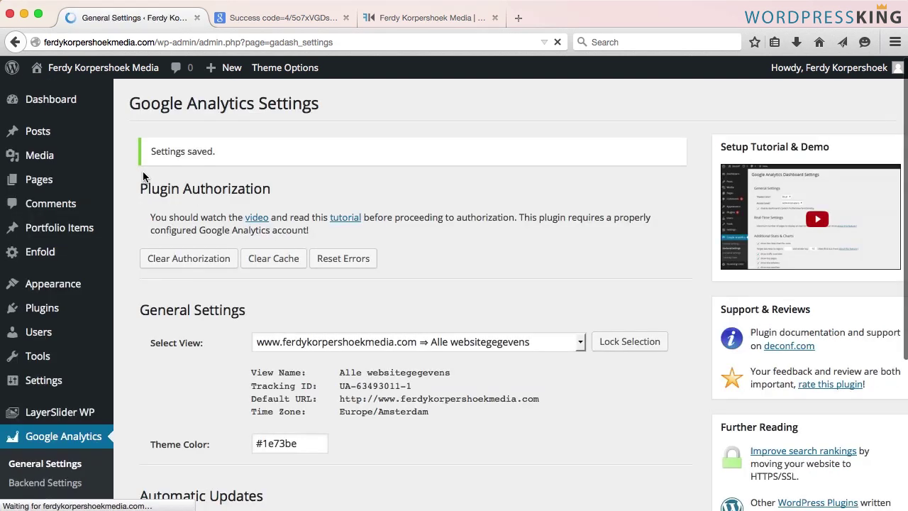
{"action": "mouse_move", "coordinate": [49, 233]}
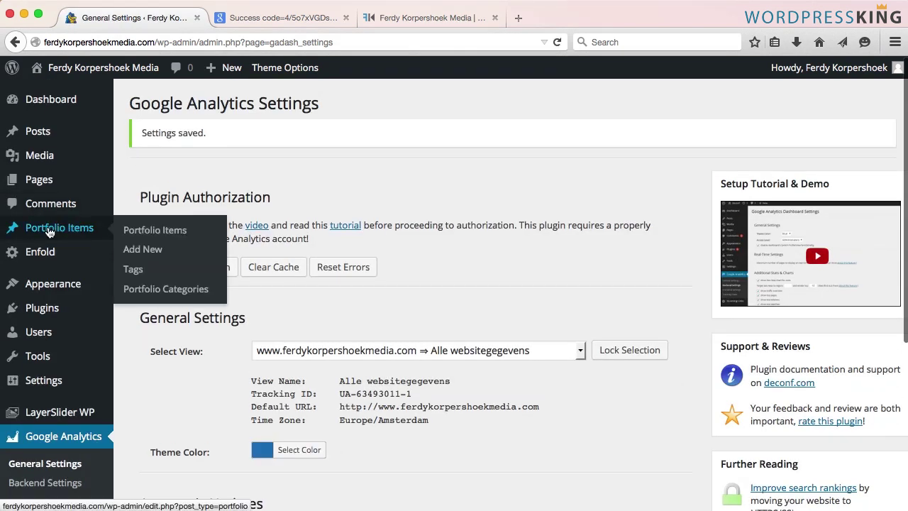
Move the Google Analytics Dashboard widget into the dashboard's right column
{"action": "left_click", "coordinate": [51, 102]}
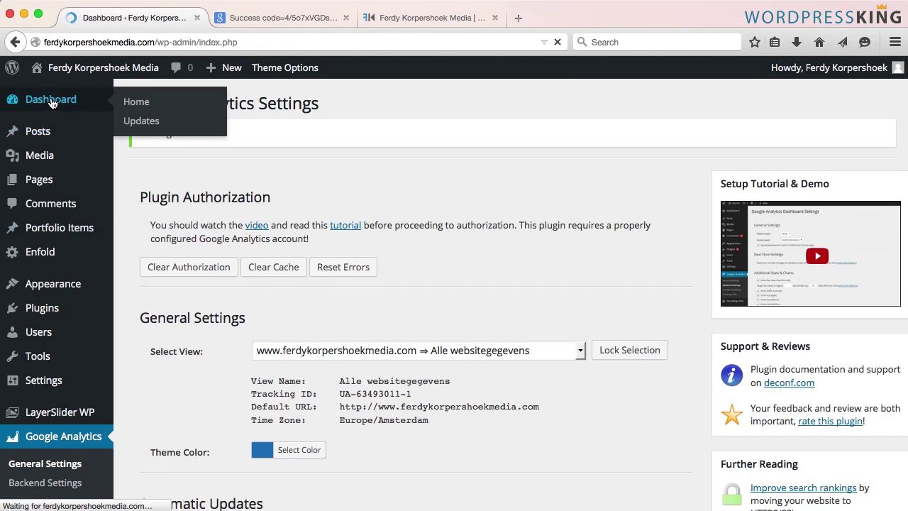
{"action": "scroll", "coordinate": [496, 306], "scroll_direction": "down", "scroll_amount": 3}
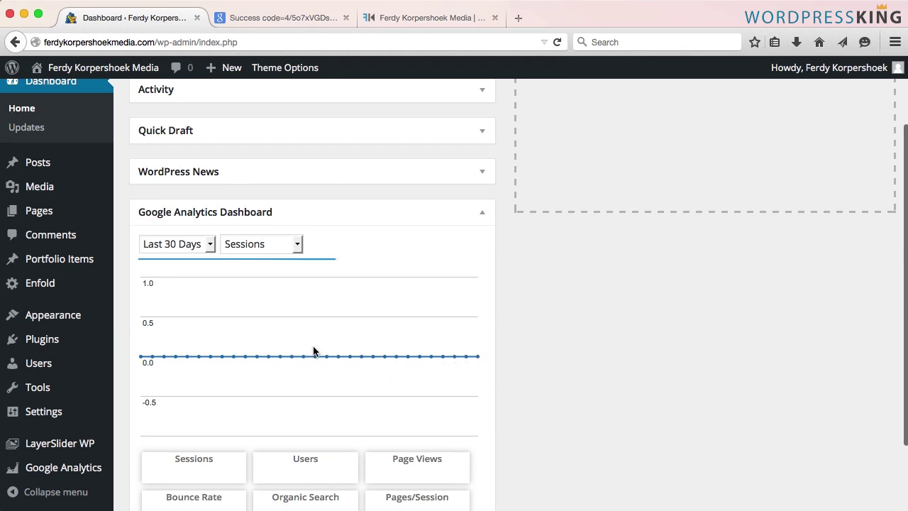
{"action": "scroll", "coordinate": [356, 350], "scroll_direction": "down", "scroll_amount": 2}
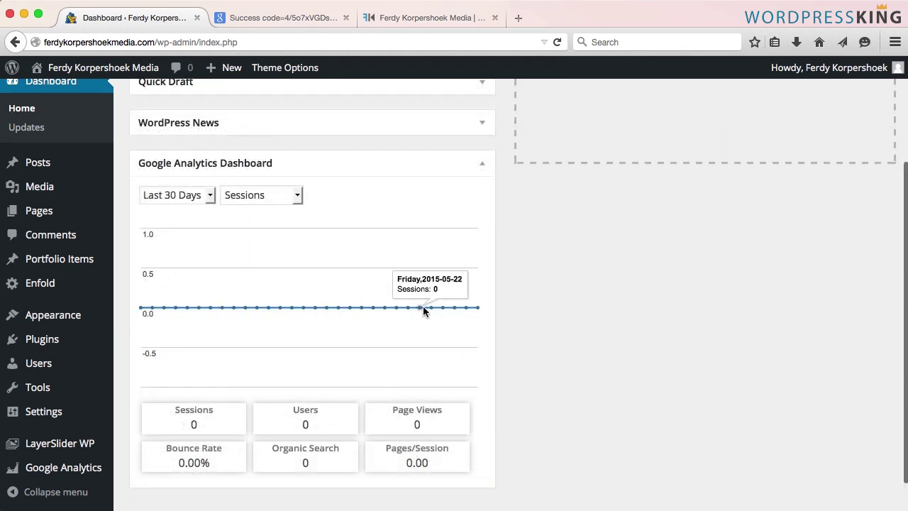
{"action": "left_click", "coordinate": [480, 168]}
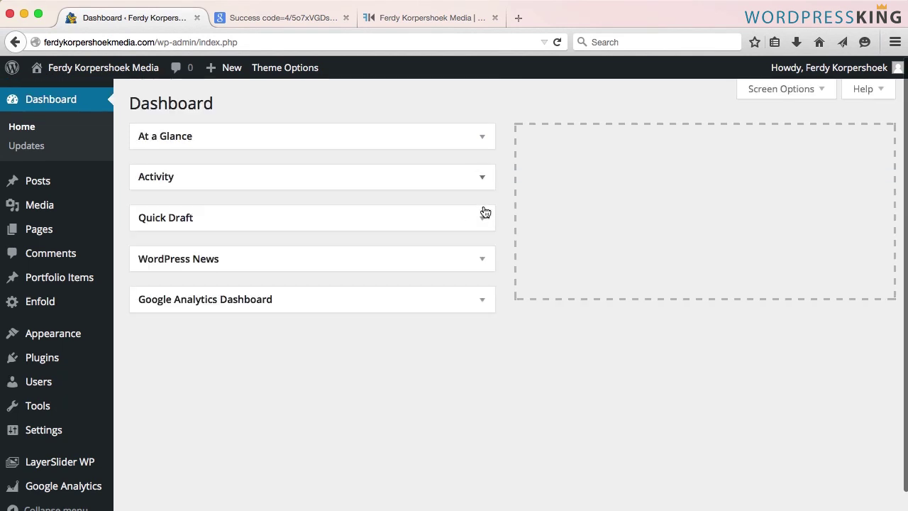
{"action": "left_click_drag", "start_coordinate": [268, 300], "coordinate": [678, 162]}
{"action": "left_click", "coordinate": [877, 139]}
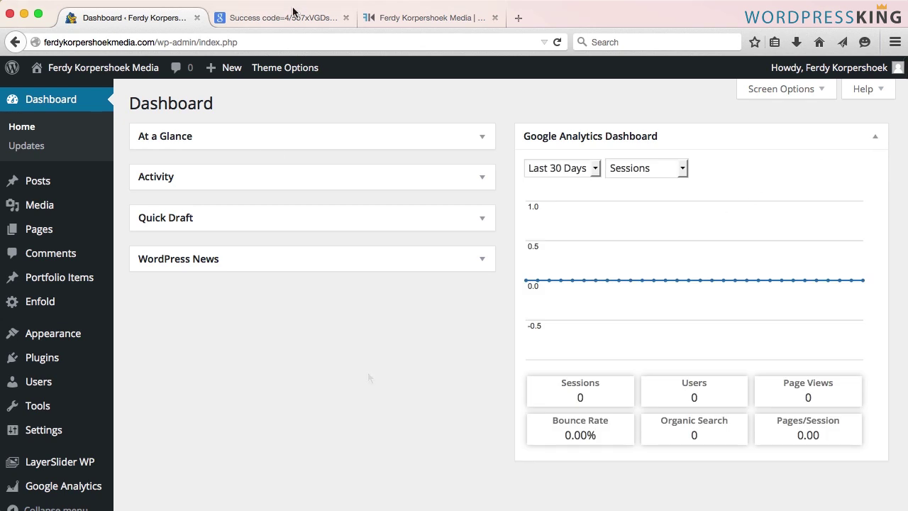
{"action": "left_click", "coordinate": [40, 301]}
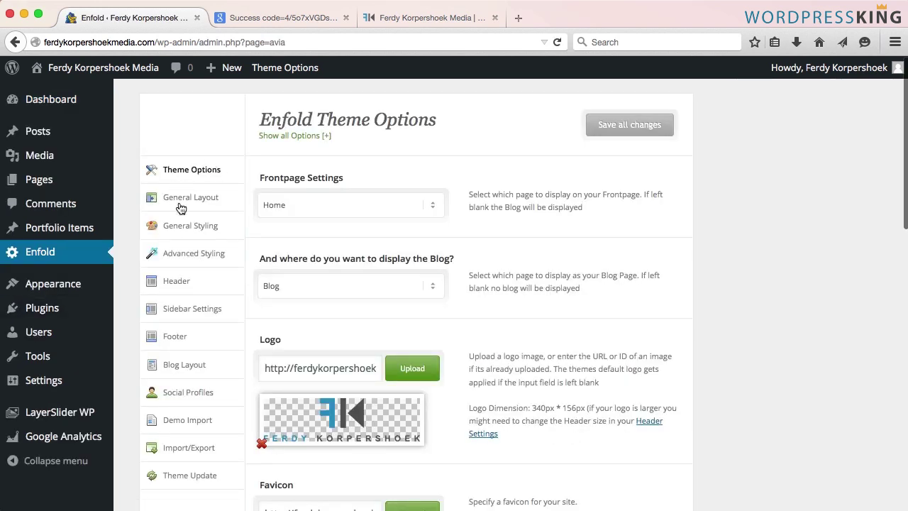
Open General Layout, close the old tabs, and view the live site in a new tab
{"action": "left_click", "coordinate": [182, 202]}
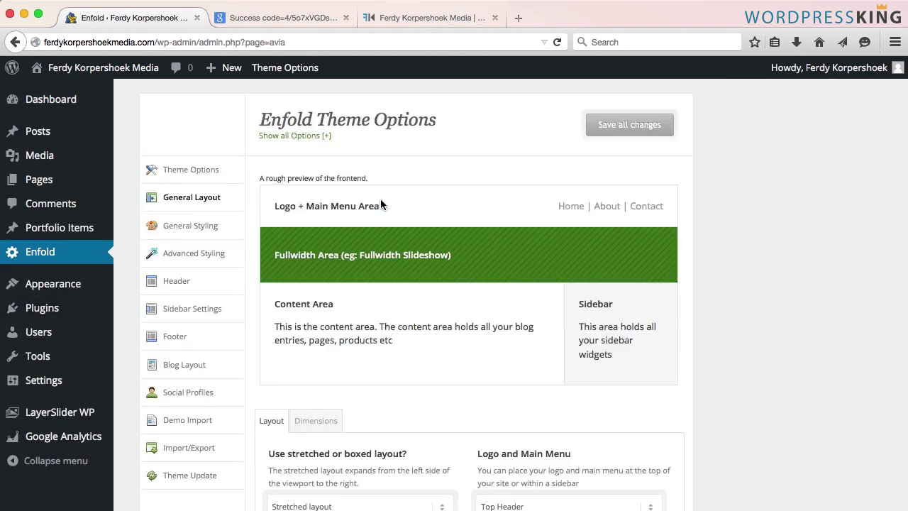
{"action": "scroll", "coordinate": [380, 205], "scroll_direction": "down", "scroll_amount": 5}
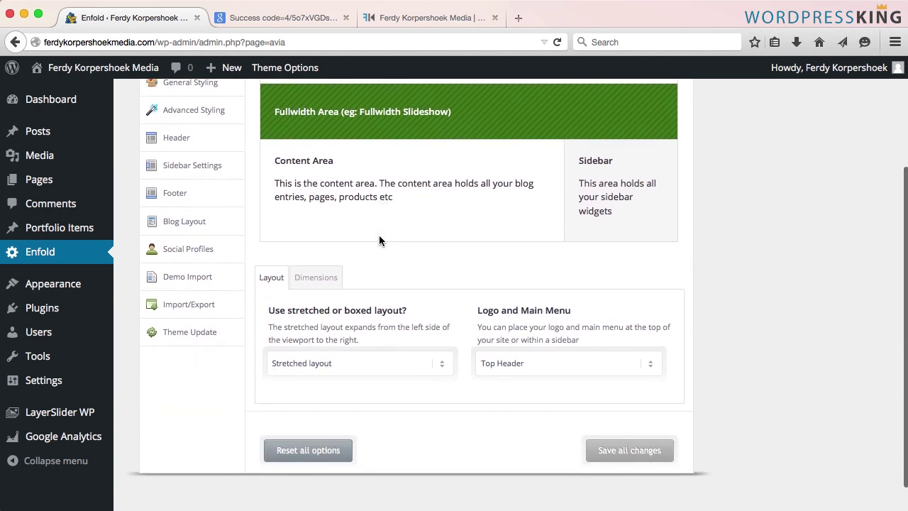
{"action": "left_click", "coordinate": [345, 18]}
{"action": "left_click", "coordinate": [346, 17]}
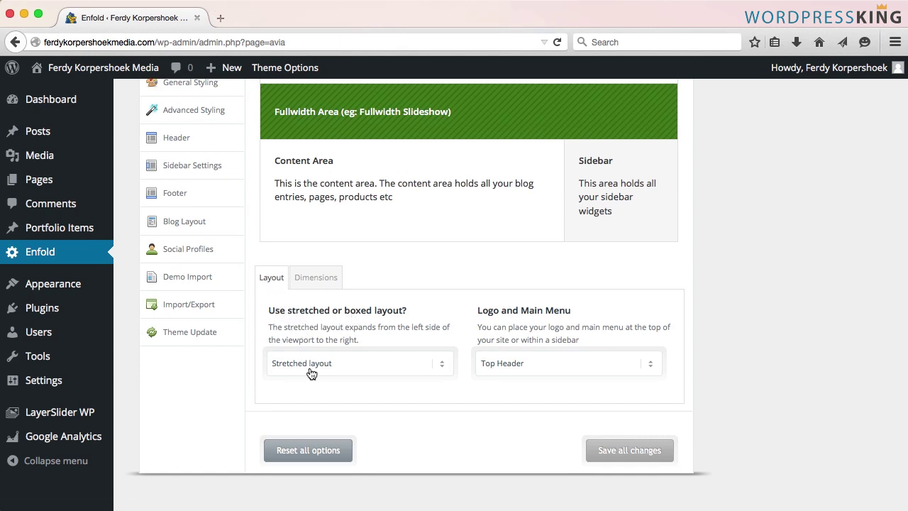
{"action": "middle_click", "coordinate": [103, 68]}
{"action": "left_click", "coordinate": [310, 17]}
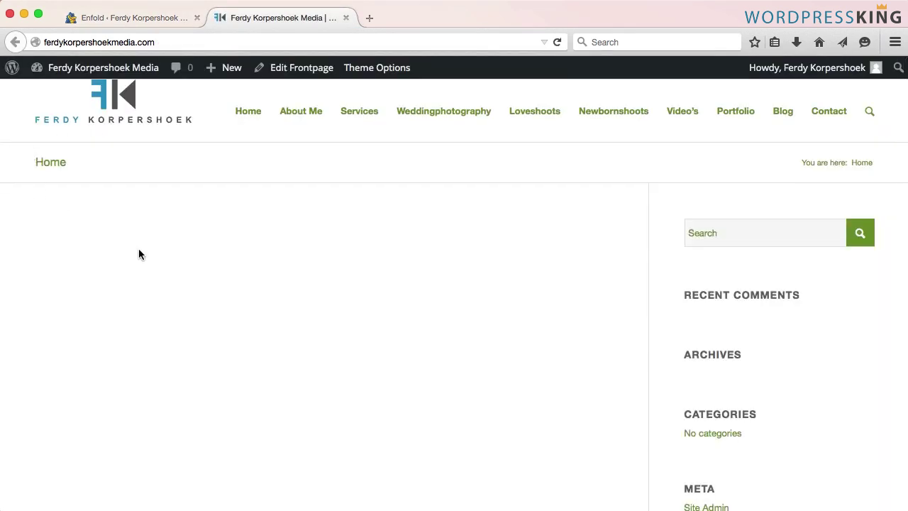
{"action": "key", "text": "super+minus"}
{"action": "key", "text": "super+minus"}
{"action": "key", "text": "super+minus"}
{"action": "key", "text": "super+minus"}
{"action": "key", "text": "super+minus"}
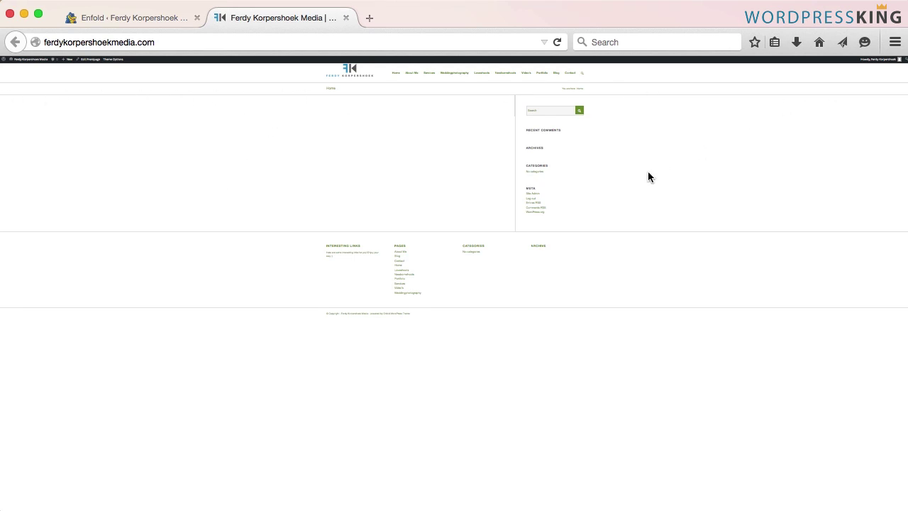
{"action": "key", "text": "super+0"}
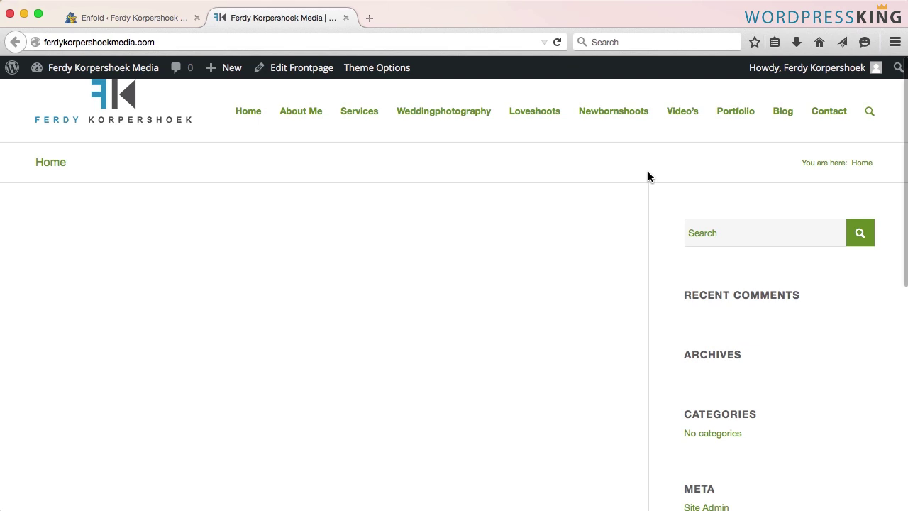
Switch to Boxed Layout, save, and reload the front page to see the boxed edges
{"action": "left_click", "coordinate": [148, 21]}
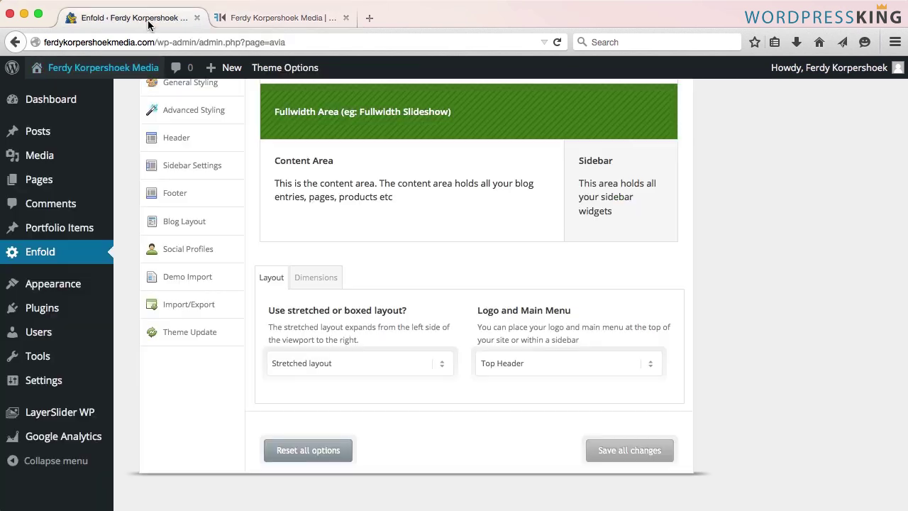
{"action": "left_click", "coordinate": [328, 366]}
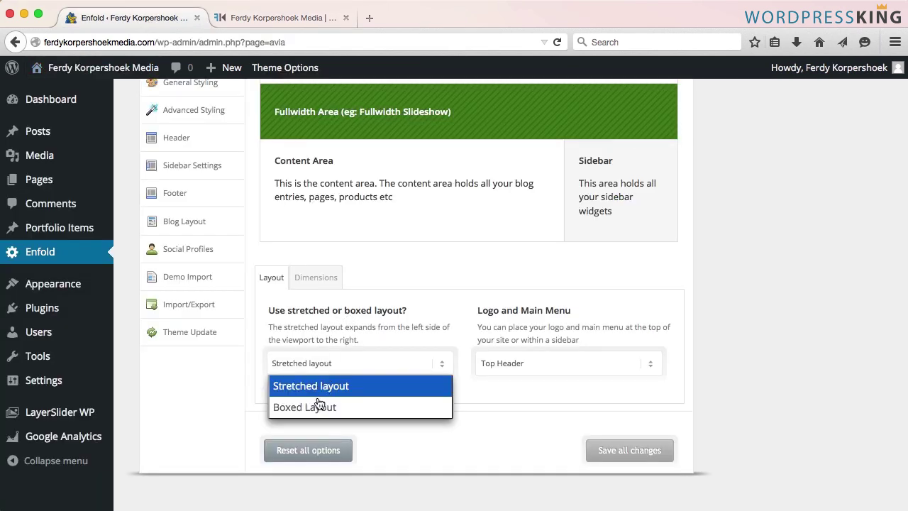
{"action": "left_click", "coordinate": [318, 404]}
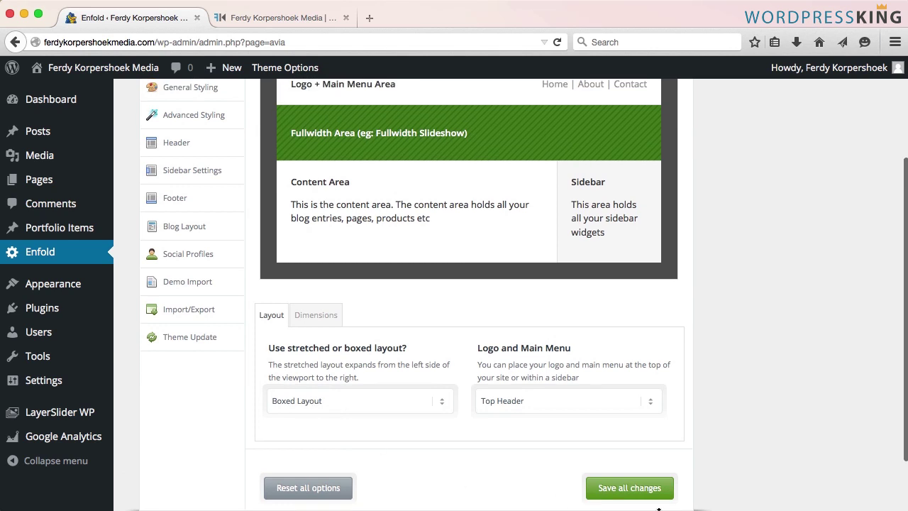
{"action": "left_click", "coordinate": [610, 489]}
{"action": "left_click", "coordinate": [278, 22]}
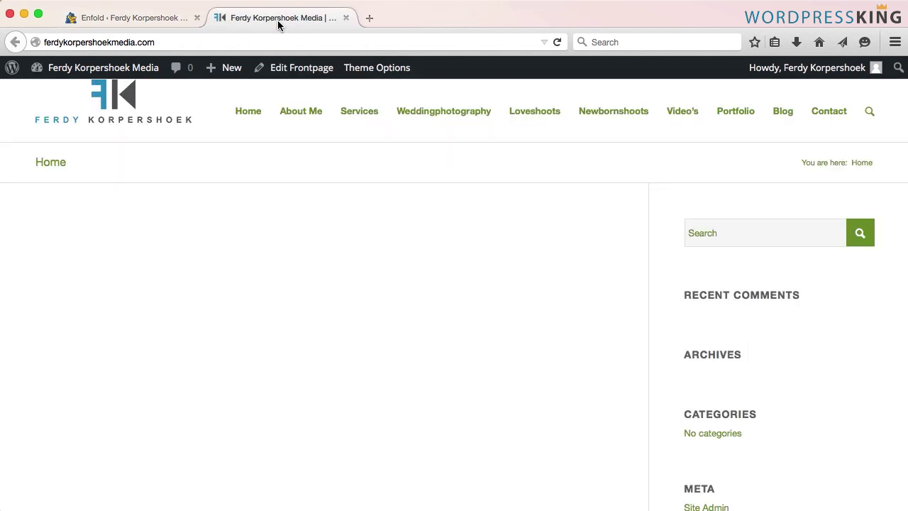
{"action": "key", "text": "super+r"}
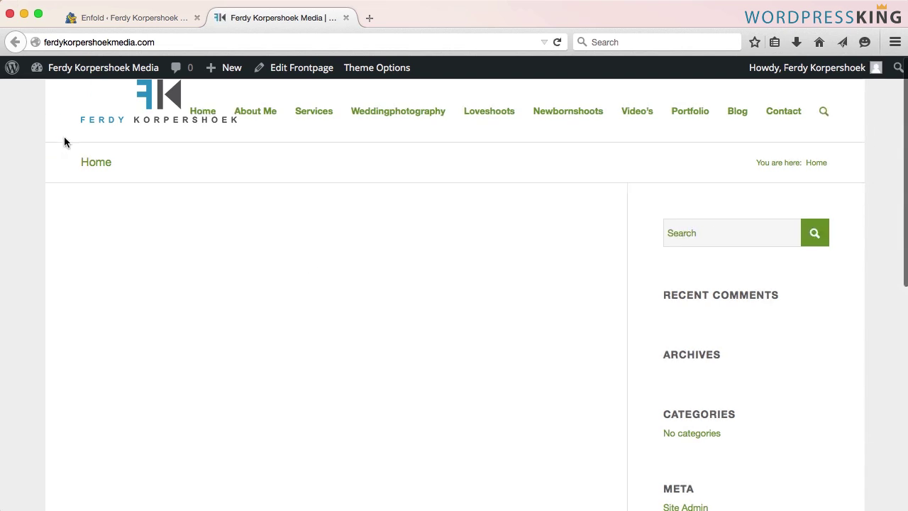
{"action": "key", "text": "super+minus"}
{"action": "key", "text": "super+minus"}
{"action": "key", "text": "super+minus"}
{"action": "key", "text": "super+minus"}
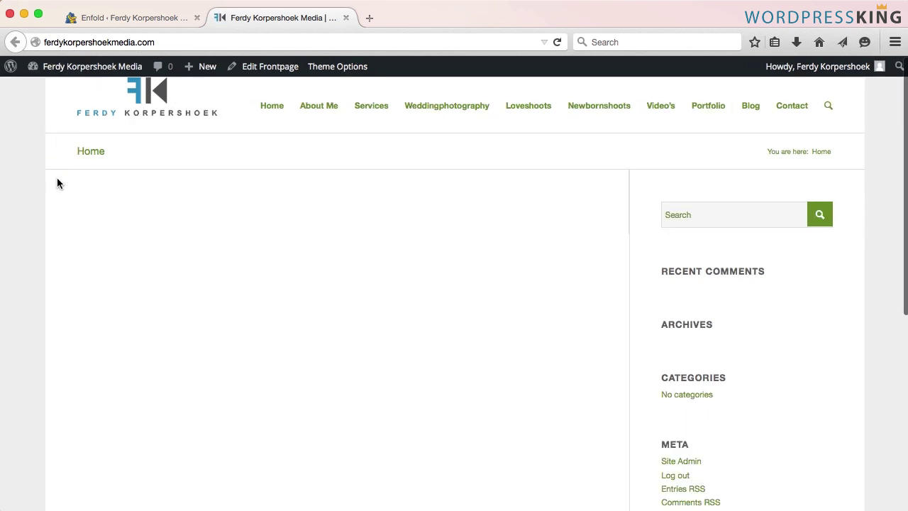
{"action": "key", "text": "super+minus"}
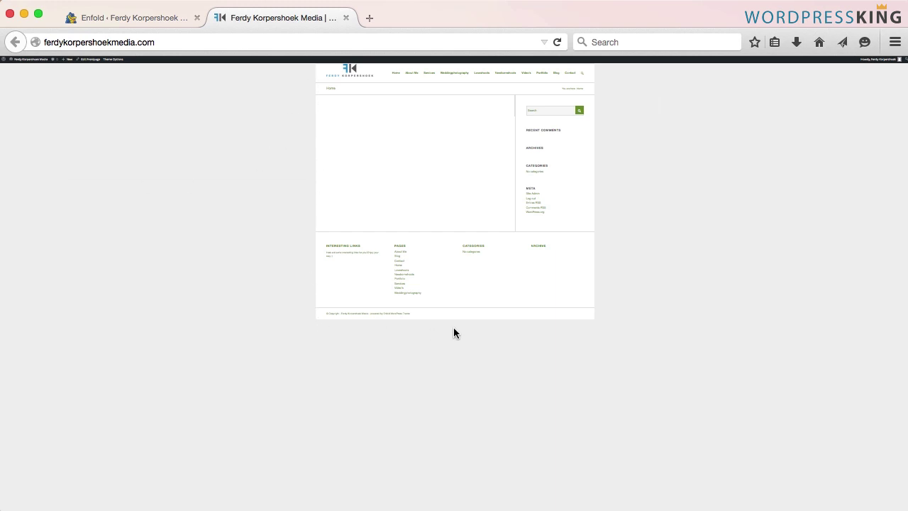
{"action": "key", "text": "super+0"}
Return to General Layout and reopen the stretched-or-boxed layout choices
{"action": "left_click", "coordinate": [167, 24]}
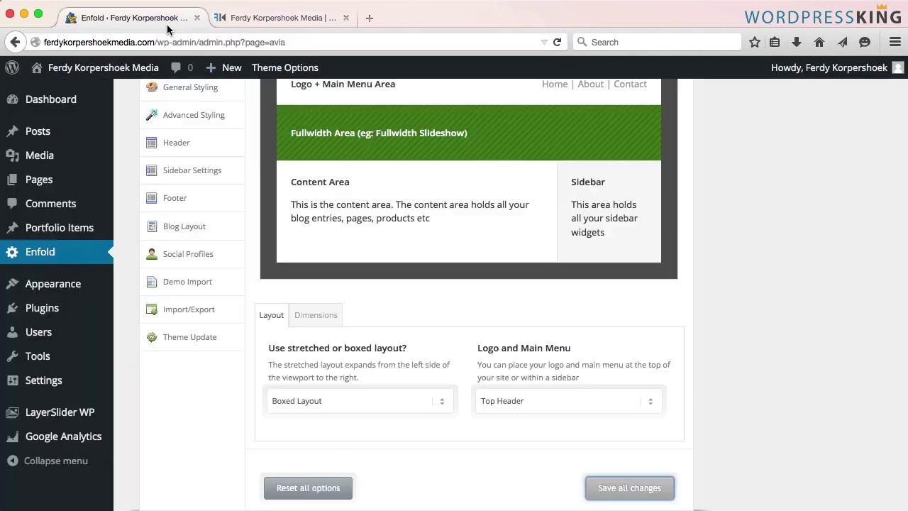
{"action": "scroll", "coordinate": [369, 317], "scroll_direction": "down", "scroll_amount": 2}
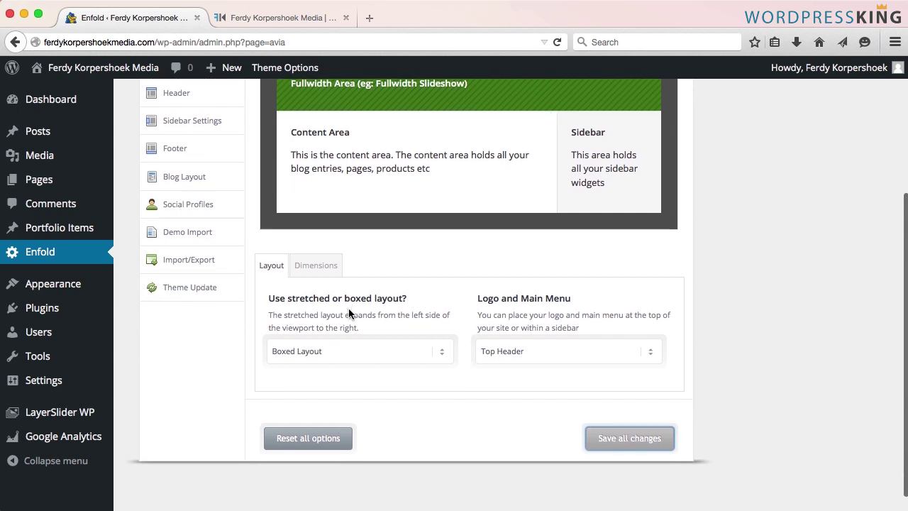
{"action": "scroll", "coordinate": [311, 253], "scroll_direction": "up", "scroll_amount": 5}
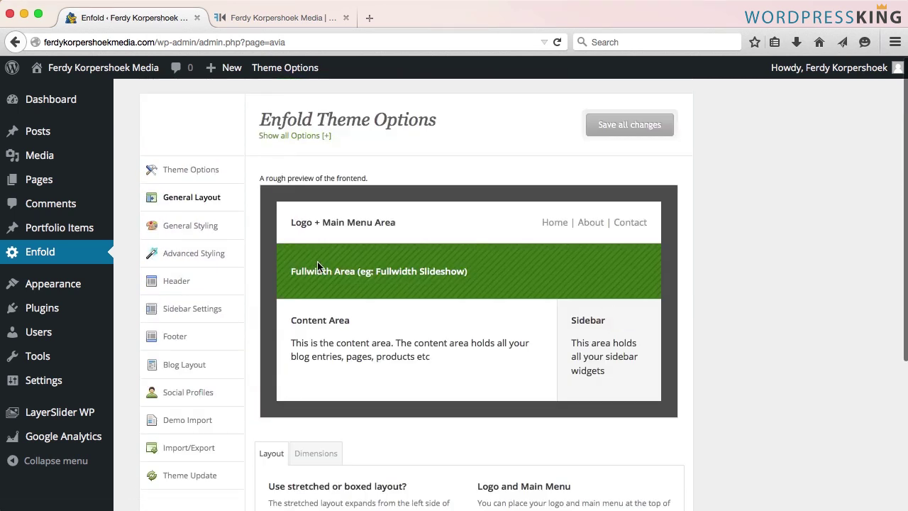
{"action": "scroll", "coordinate": [336, 307], "scroll_direction": "down", "scroll_amount": 3}
{"action": "scroll", "coordinate": [336, 310], "scroll_direction": "down", "scroll_amount": 1}
{"action": "left_click", "coordinate": [324, 390]}
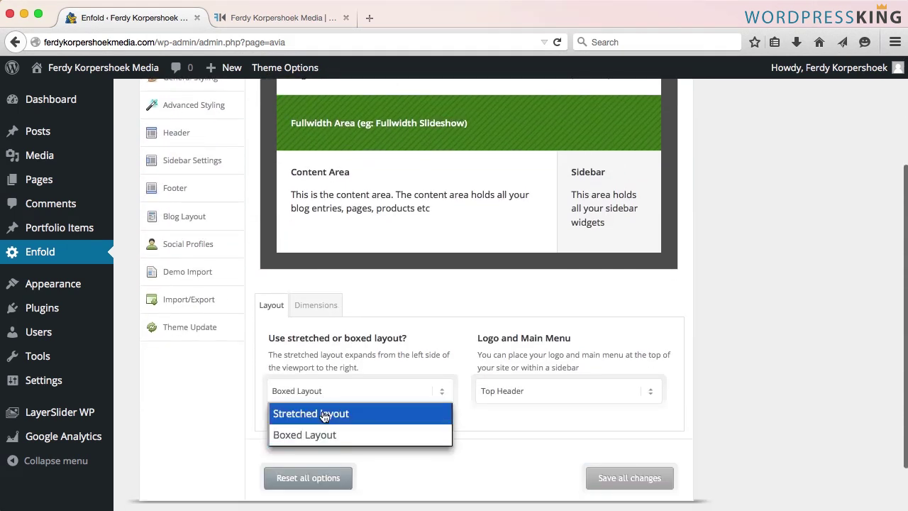
Choose the Stretched layout with logo and main menu in the top header, save, and view the live site
{"action": "left_click", "coordinate": [324, 413]}
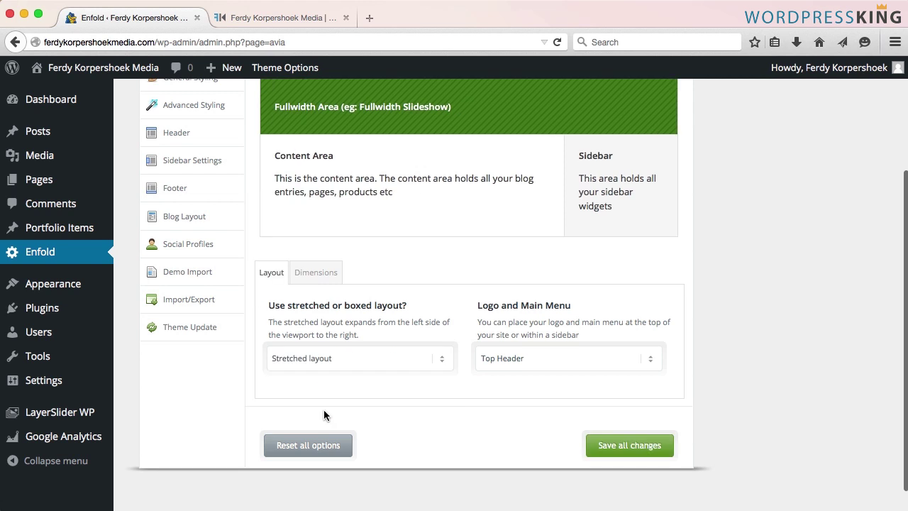
{"action": "left_click", "coordinate": [509, 364]}
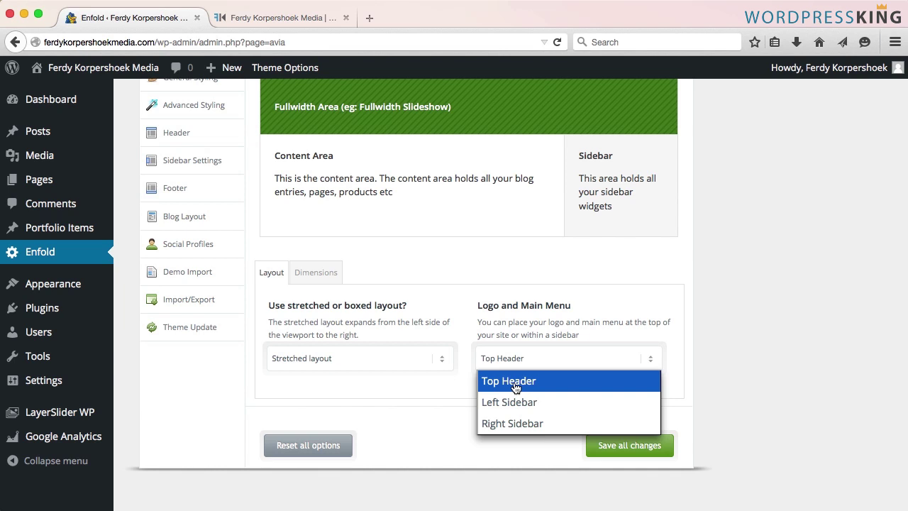
{"action": "left_click", "coordinate": [515, 383]}
{"action": "left_click", "coordinate": [613, 442]}
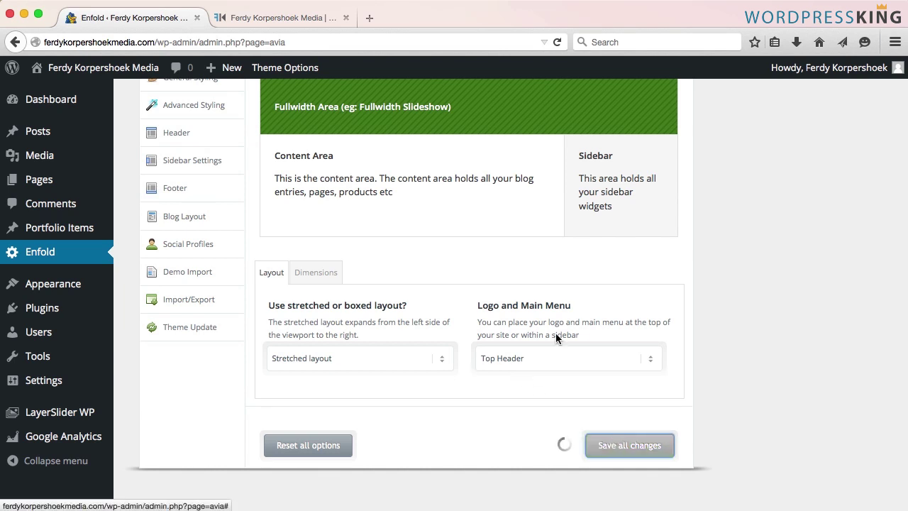
{"action": "left_click", "coordinate": [252, 19]}
{"action": "left_click", "coordinate": [127, 19]}
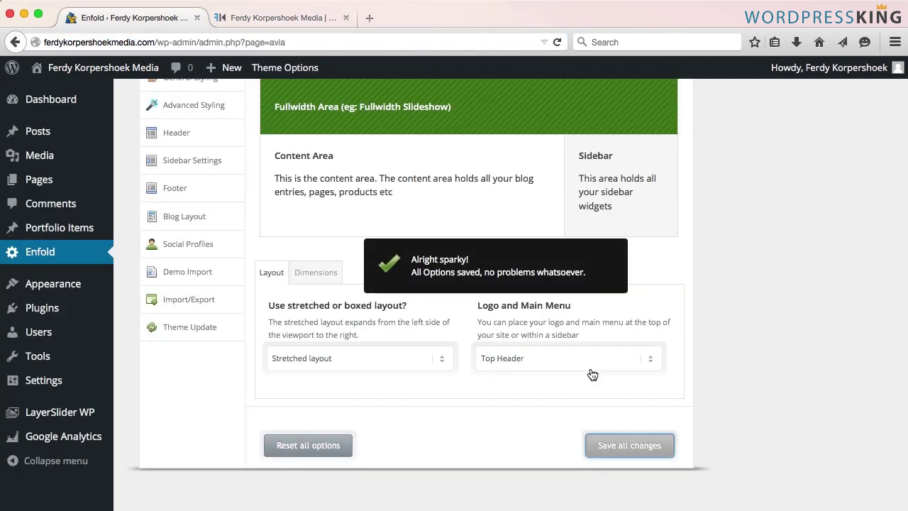
Try placing the logo and main menu in a left sidebar, save, and preview the front page
{"action": "left_click", "coordinate": [565, 363]}
{"action": "left_click", "coordinate": [528, 401]}
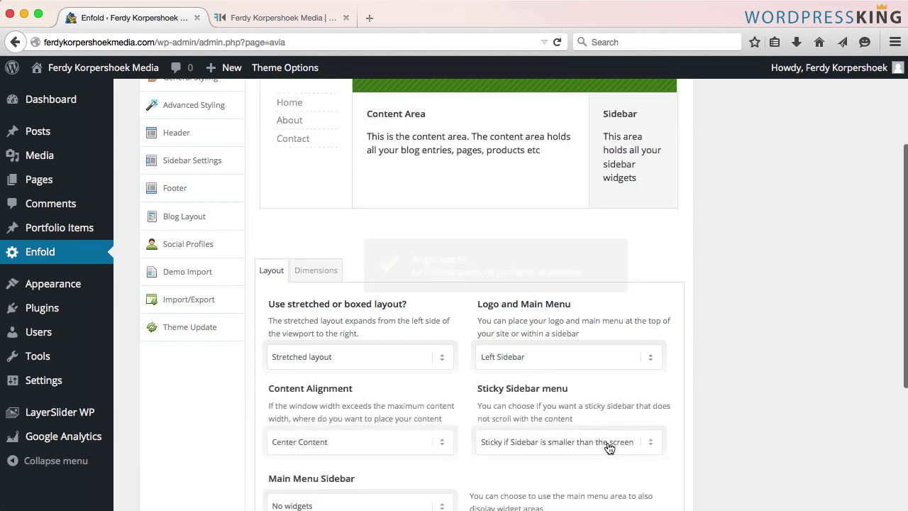
{"action": "scroll", "coordinate": [529, 418], "scroll_direction": "down", "scroll_amount": 5}
{"action": "left_click", "coordinate": [629, 419]}
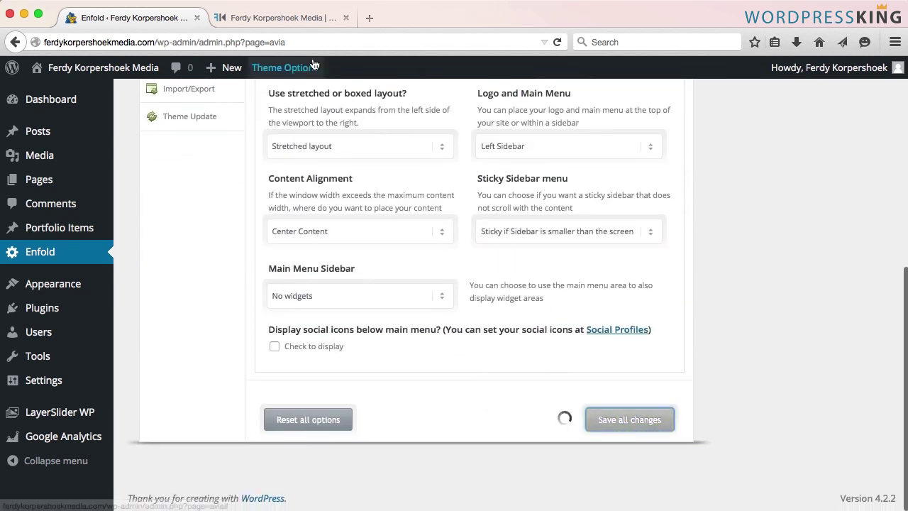
{"action": "left_click", "coordinate": [286, 20]}
{"action": "key", "text": "super+r"}
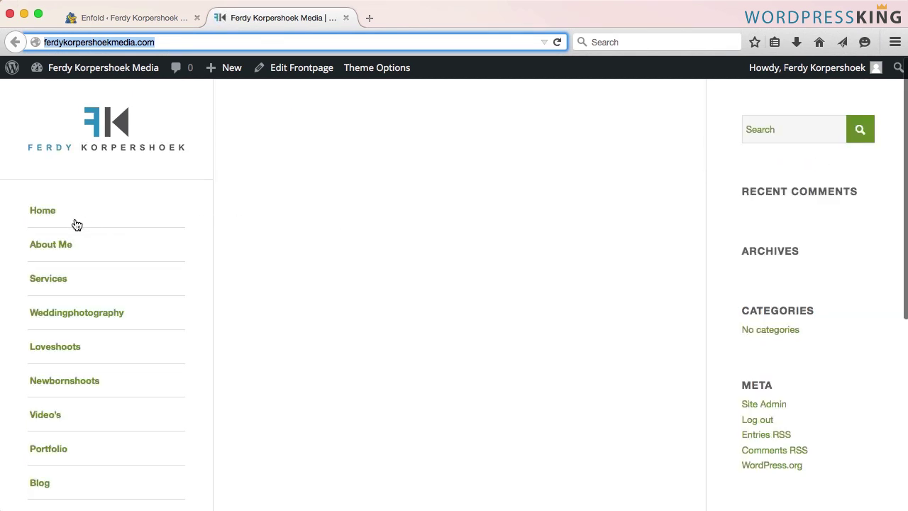
{"action": "left_click", "coordinate": [135, 17]}
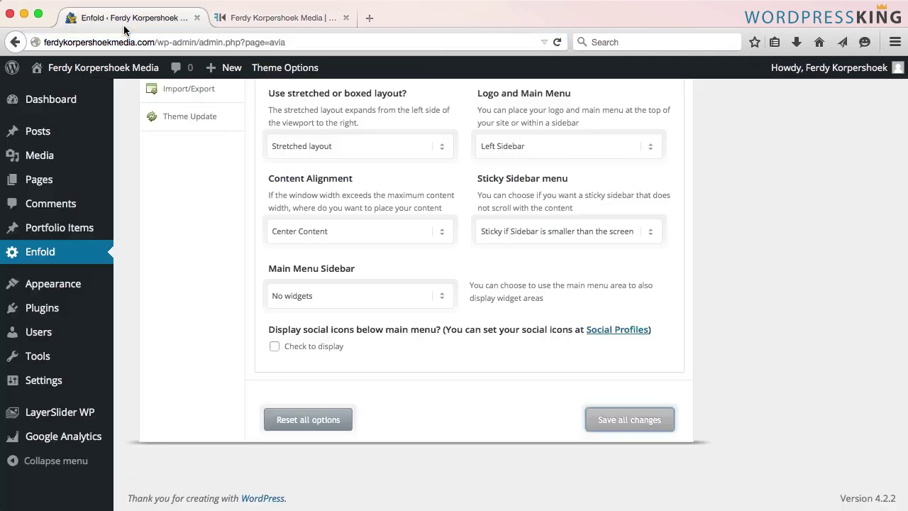
Put the logo and main menu back in the top header and save all changes
{"action": "scroll", "coordinate": [525, 212], "scroll_direction": "up", "scroll_amount": 6}
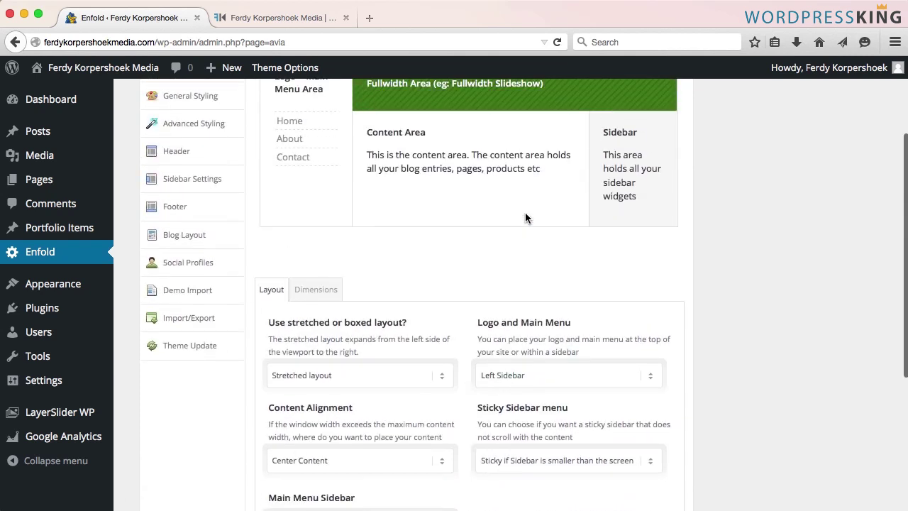
{"action": "scroll", "coordinate": [333, 334], "scroll_direction": "up", "scroll_amount": 1}
{"action": "scroll", "coordinate": [339, 334], "scroll_direction": "down", "scroll_amount": 3}
{"action": "scroll", "coordinate": [334, 341], "scroll_direction": "down", "scroll_amount": 1}
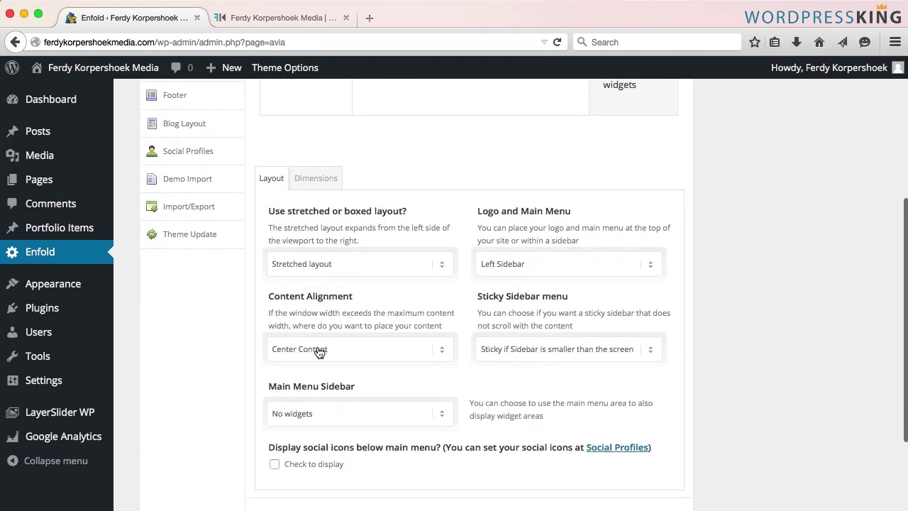
{"action": "left_click", "coordinate": [519, 263]}
{"action": "left_click", "coordinate": [513, 287]}
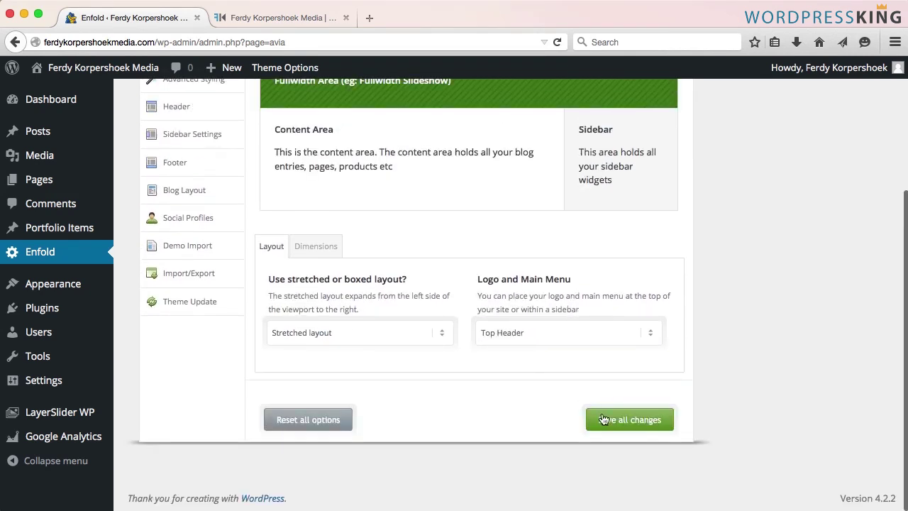
{"action": "left_click", "coordinate": [638, 424]}
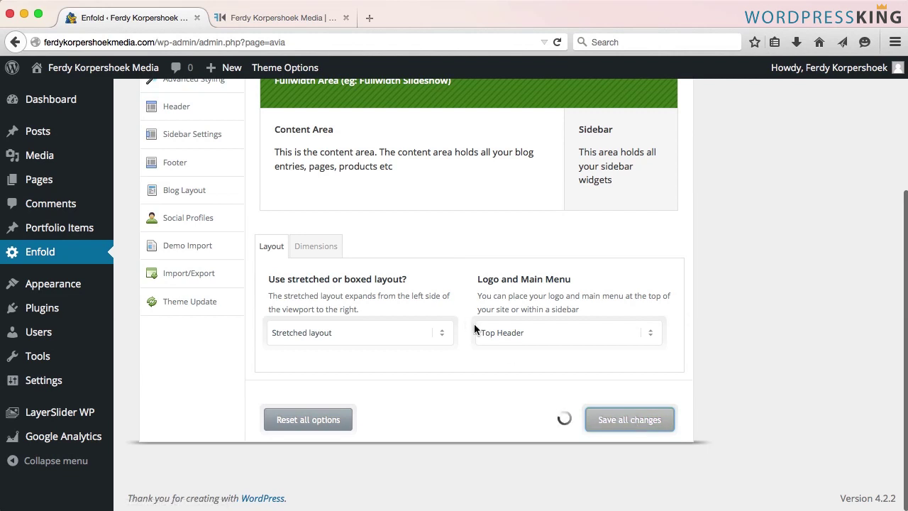
{"action": "left_click", "coordinate": [316, 248]}
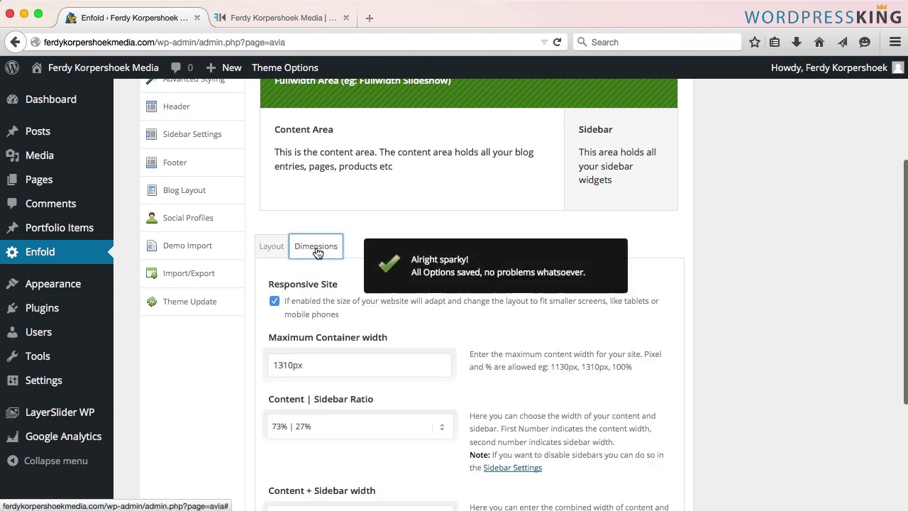
Try an 800px maximum container width instead of 1310, save, and preview it live
{"action": "left_click", "coordinate": [232, 12]}
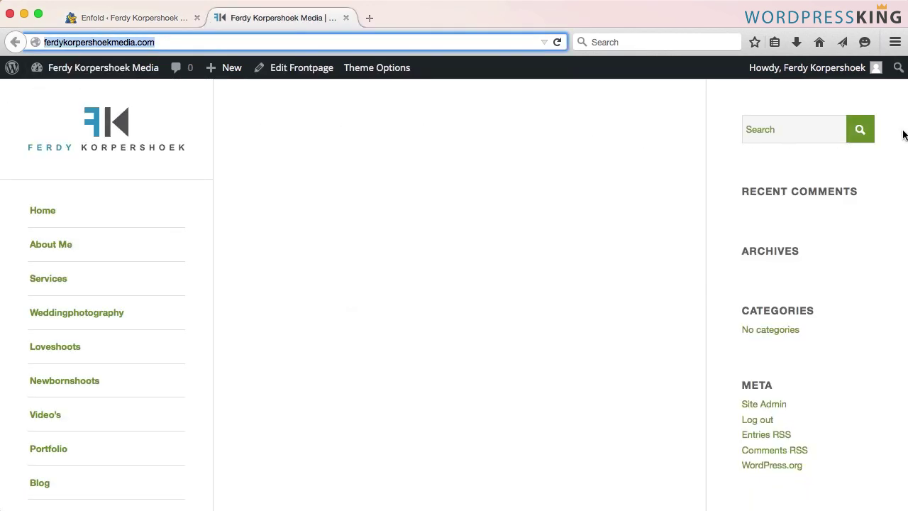
{"action": "left_click", "coordinate": [143, 20]}
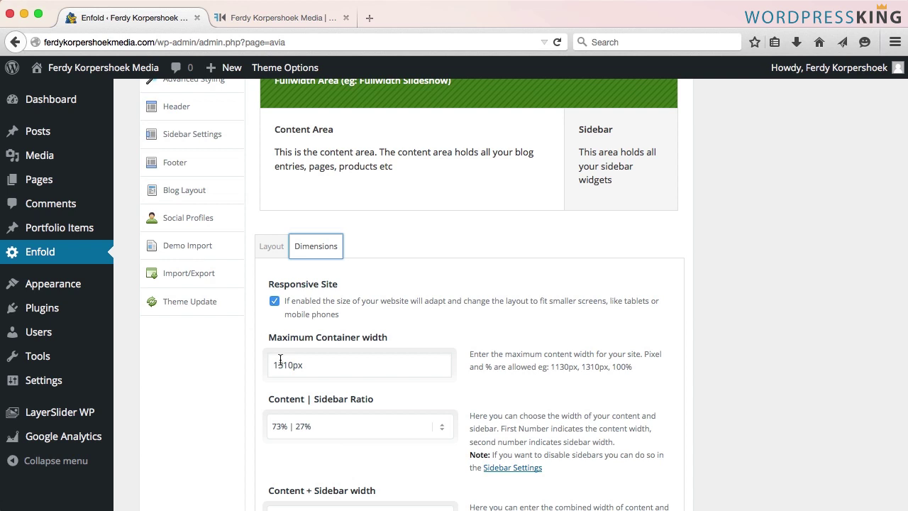
{"action": "left_click_drag", "start_coordinate": [294, 364], "coordinate": [257, 365]}
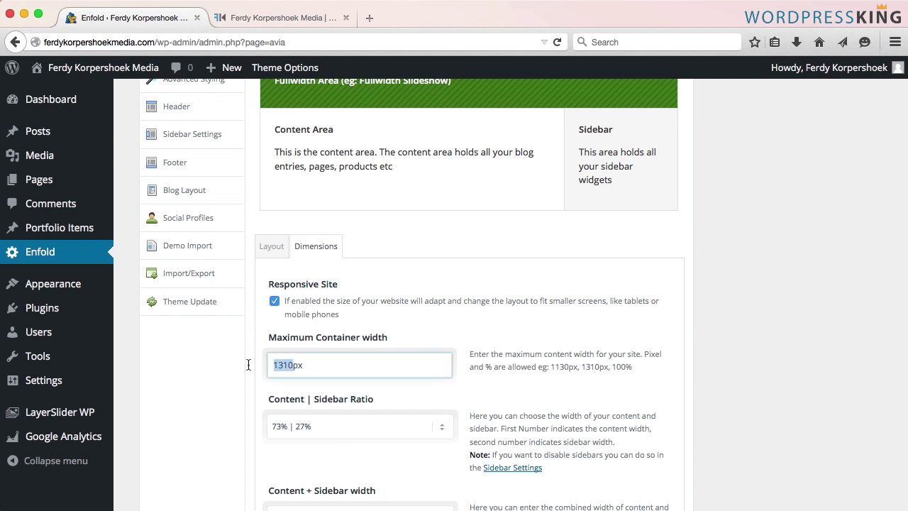
{"action": "type", "text": "800"}
{"action": "scroll", "coordinate": [415, 340], "scroll_direction": "down", "scroll_amount": 5}
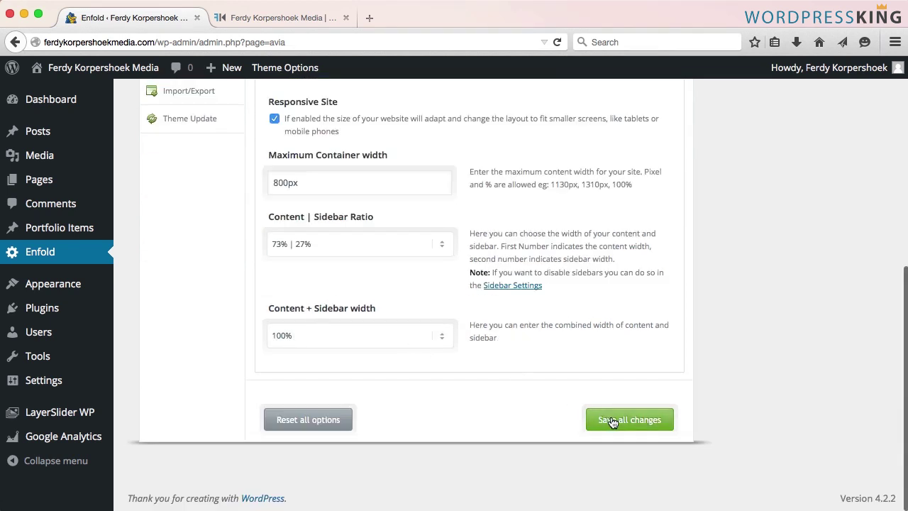
{"action": "left_click", "coordinate": [613, 422]}
{"action": "left_click", "coordinate": [290, 19]}
{"action": "key", "text": "super+r"}
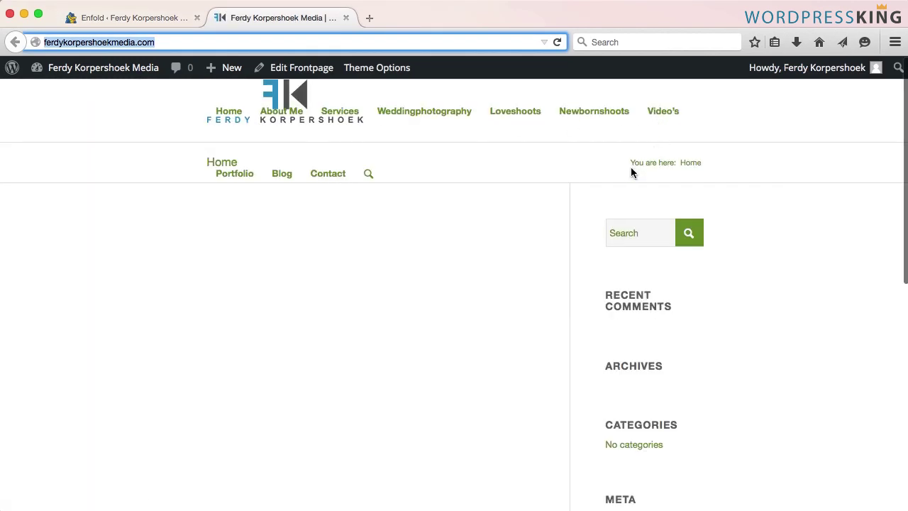
{"action": "left_click", "coordinate": [167, 20]}
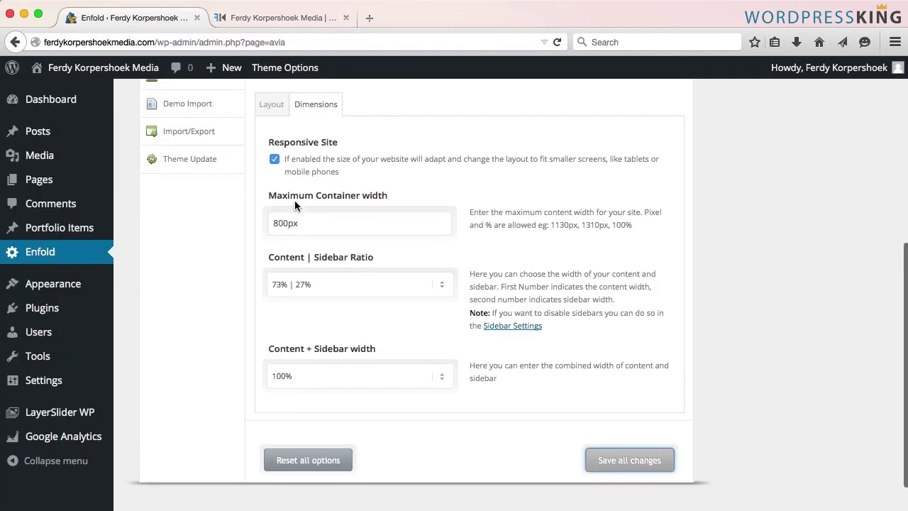
Switch the site to a Boxed layout, save, and reload the live site to compare
{"action": "left_click", "coordinate": [276, 173]}
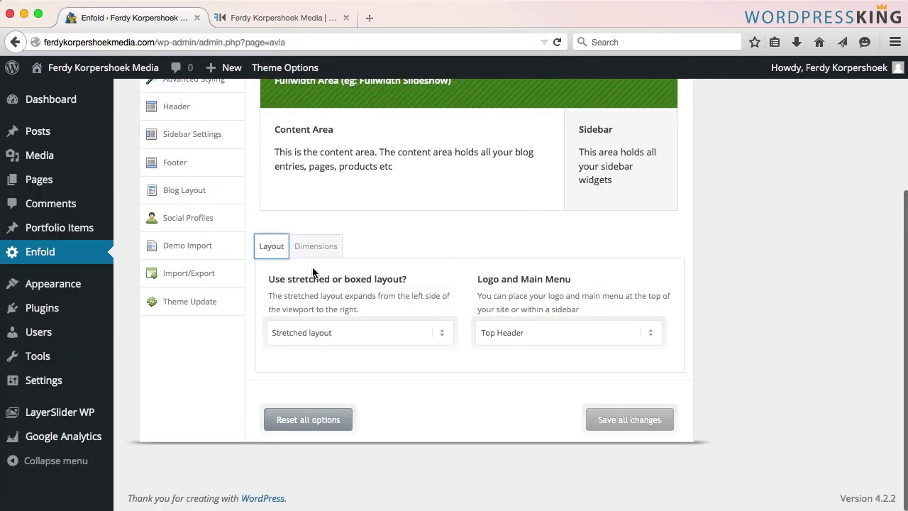
{"action": "left_click", "coordinate": [305, 330]}
{"action": "left_click", "coordinate": [357, 378]}
{"action": "left_click", "coordinate": [602, 452]}
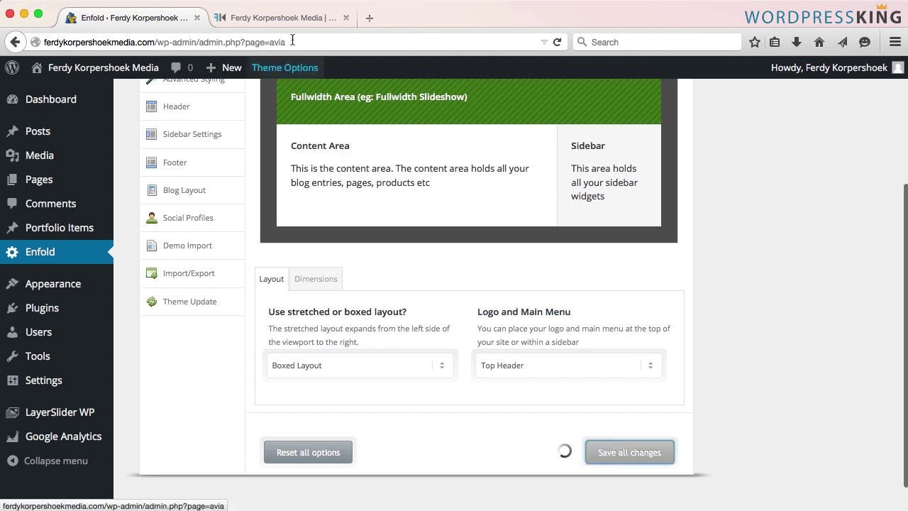
{"action": "left_click", "coordinate": [284, 17]}
{"action": "key", "text": "super+r"}
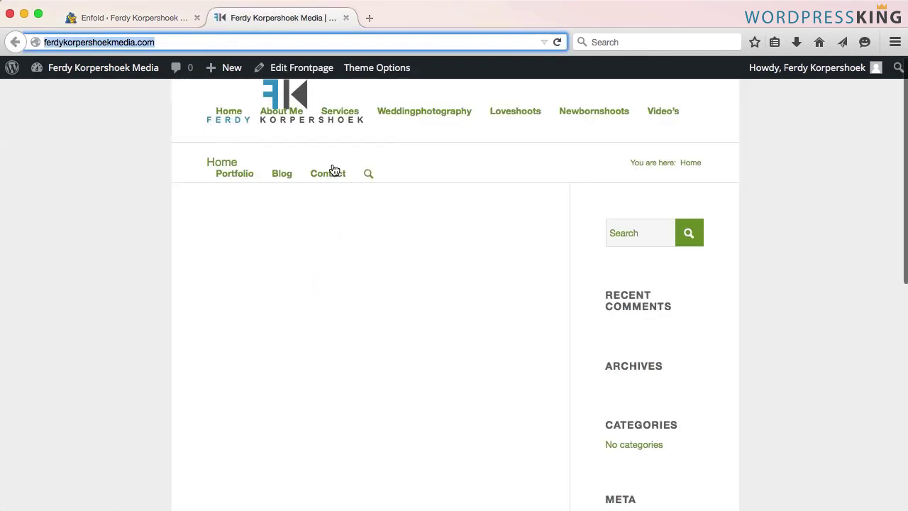
{"action": "left_click", "coordinate": [125, 18]}
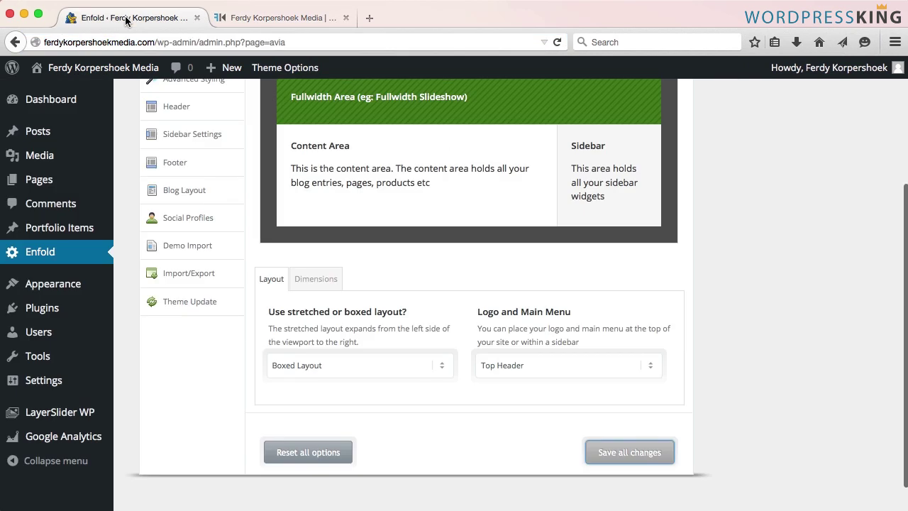
Return the layout to Stretched and save it
{"action": "left_click", "coordinate": [309, 363]}
{"action": "left_click", "coordinate": [310, 386]}
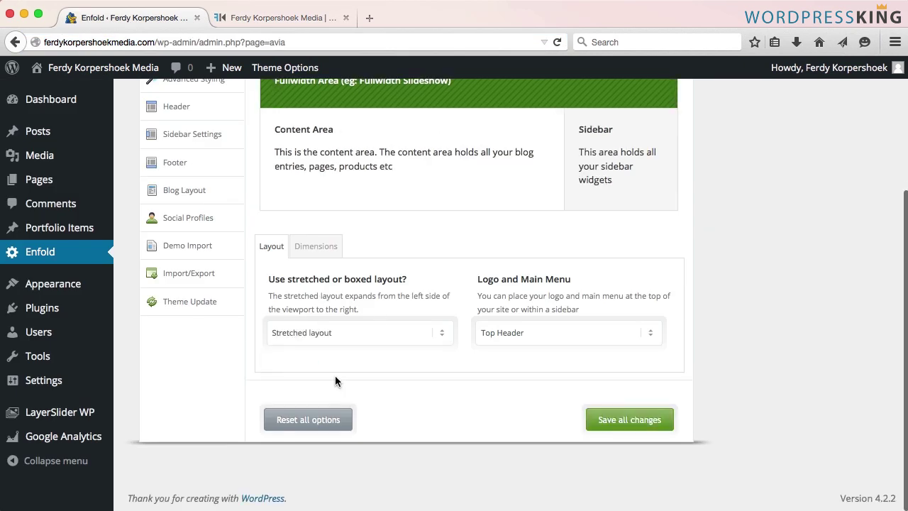
{"action": "left_click", "coordinate": [624, 421]}
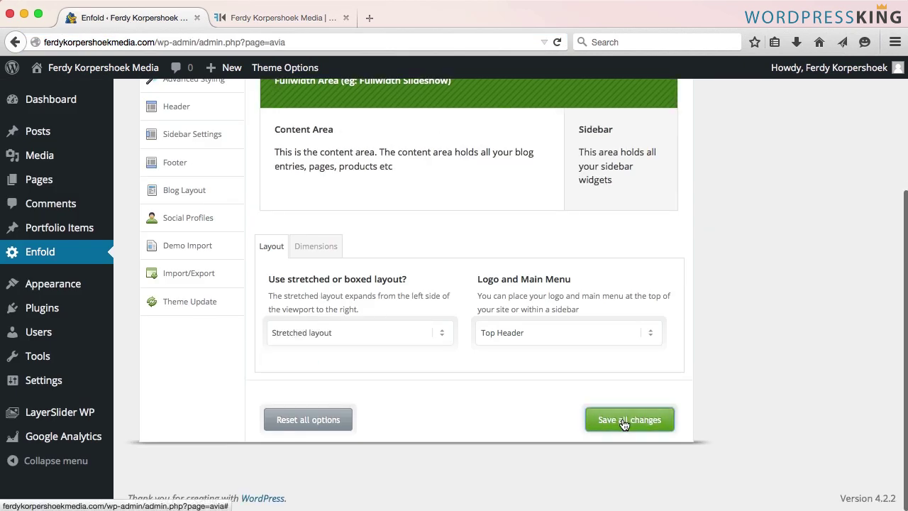
{"action": "left_click", "coordinate": [317, 246]}
Set the maximum container width to 1120px, save, and check the wider layout live
{"action": "left_click_drag", "start_coordinate": [289, 365], "coordinate": [272, 366]}
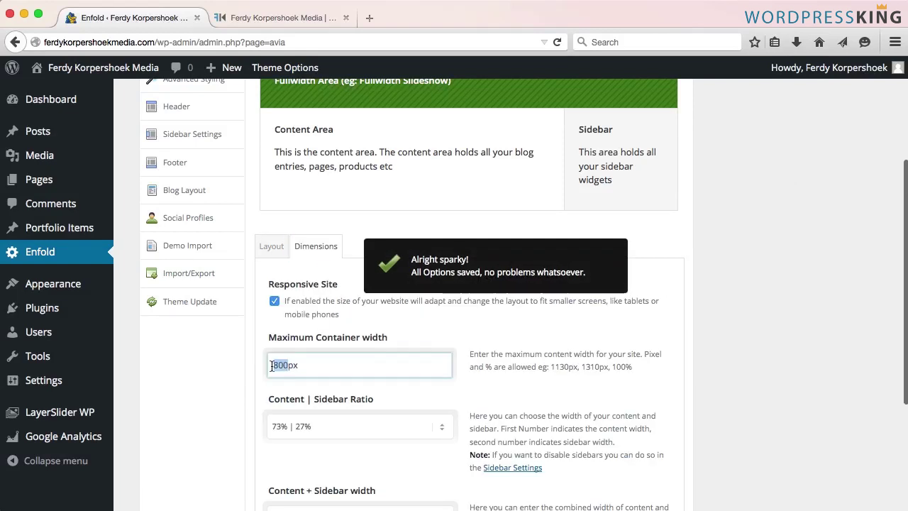
{"action": "key", "text": "super+a"}
{"action": "type", "text": "1120"}
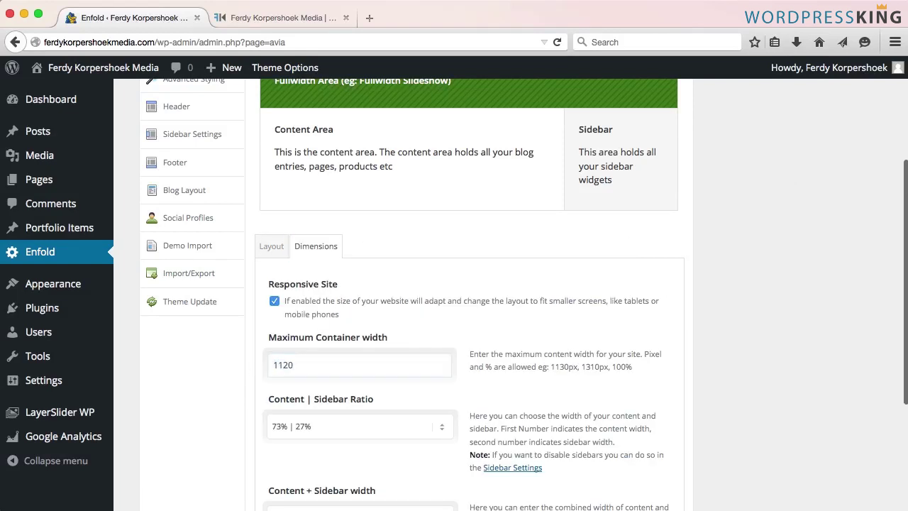
{"action": "left_click", "coordinate": [343, 360]}
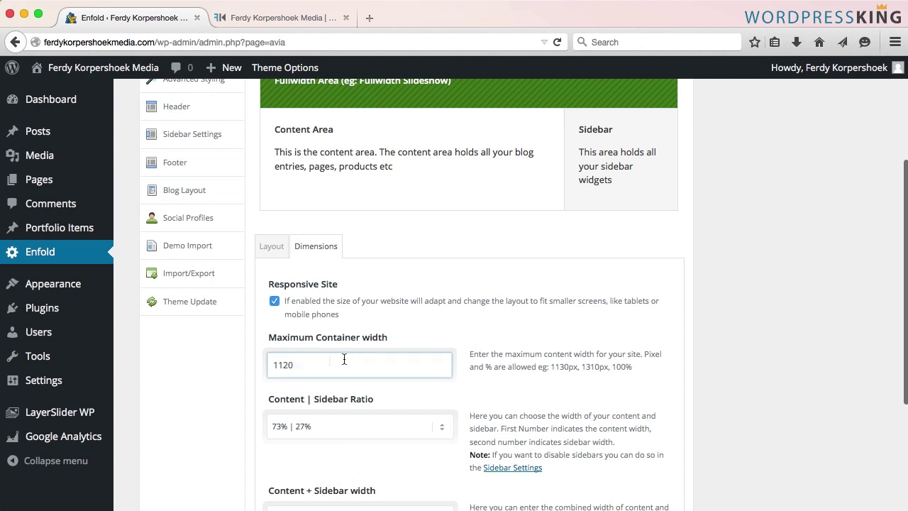
{"action": "type", "text": "px"}
{"action": "scroll", "coordinate": [344, 359], "scroll_direction": "down", "scroll_amount": 5}
{"action": "left_click", "coordinate": [629, 419]}
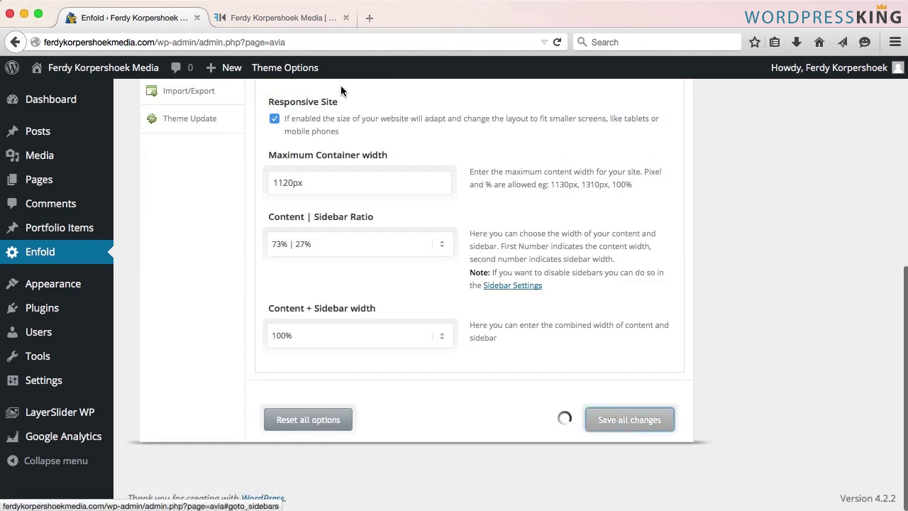
{"action": "left_click", "coordinate": [272, 18]}
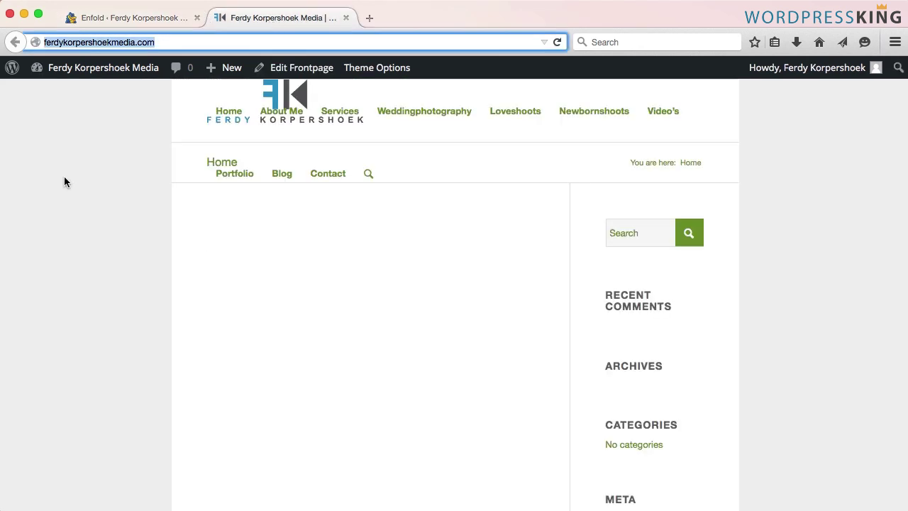
{"action": "key", "text": "super+r"}
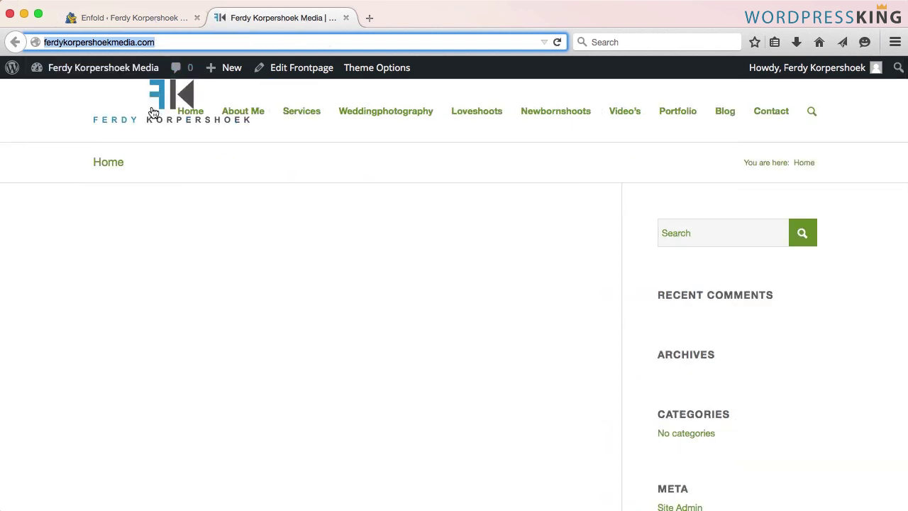
{"action": "left_click", "coordinate": [138, 20]}
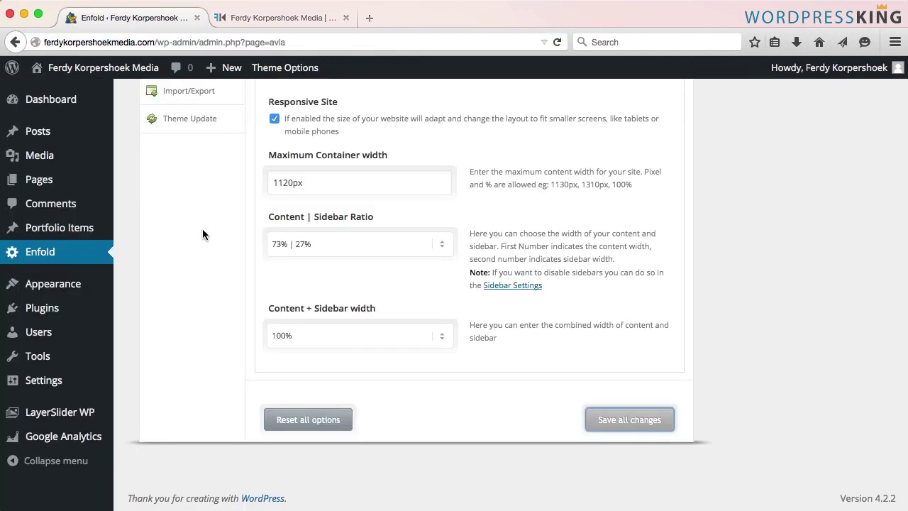
{"action": "scroll", "coordinate": [205, 227], "scroll_direction": "up", "scroll_amount": 10}
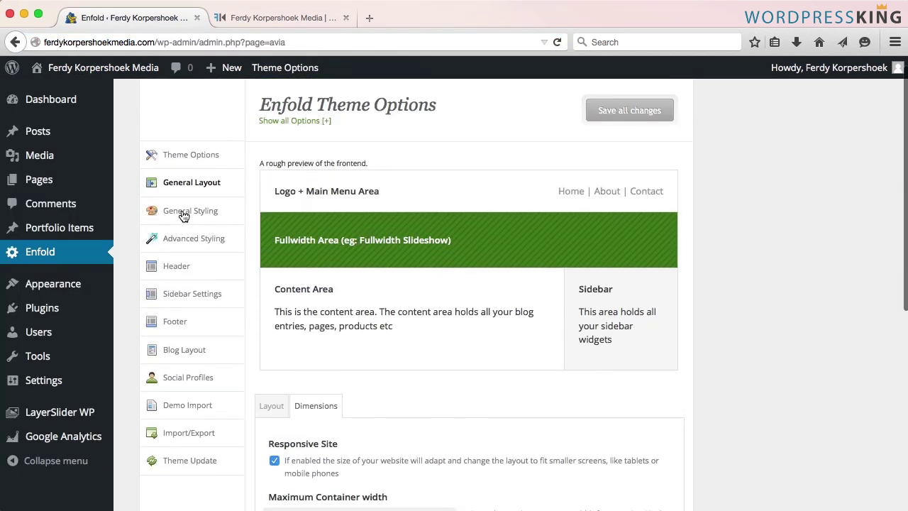
Apply and save the Splash Orange scheme, then preview it on the live site and Weddingphotography page
{"action": "left_click", "coordinate": [183, 215]}
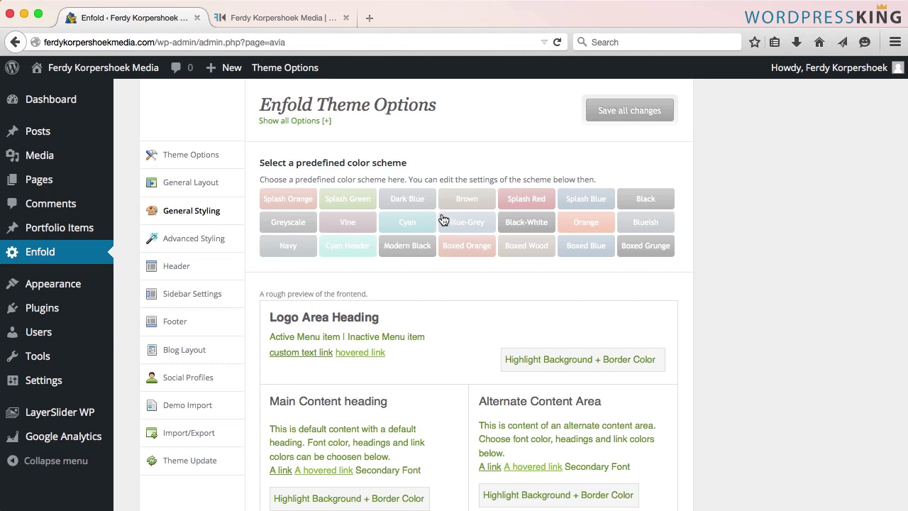
{"action": "left_click", "coordinate": [285, 207]}
{"action": "left_click", "coordinate": [630, 112]}
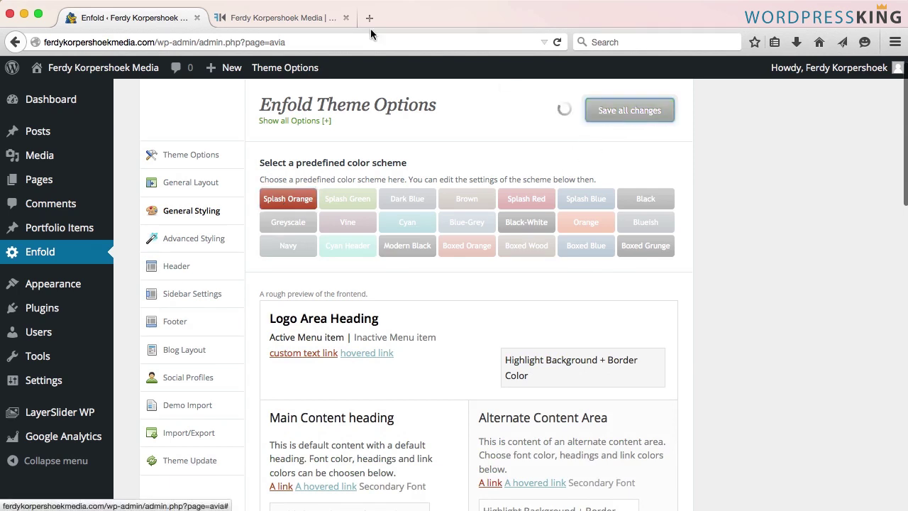
{"action": "left_click", "coordinate": [291, 18]}
{"action": "key", "text": "super+r"}
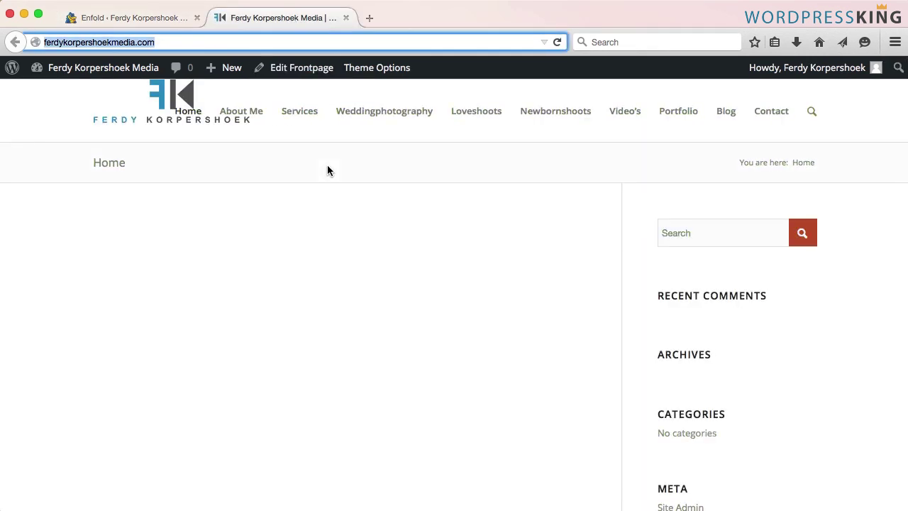
{"action": "scroll", "coordinate": [430, 253], "scroll_direction": "down", "scroll_amount": 5}
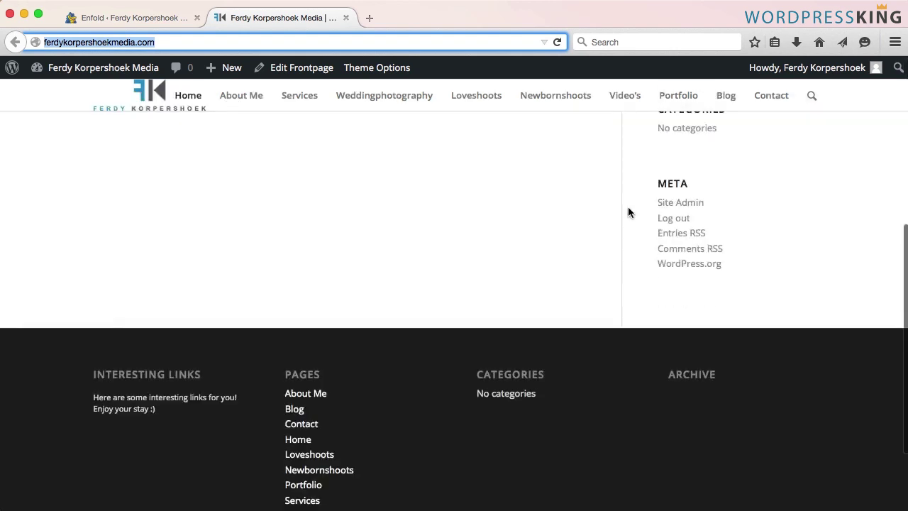
{"action": "scroll", "coordinate": [430, 254], "scroll_direction": "up", "scroll_amount": 4}
{"action": "scroll", "coordinate": [428, 254], "scroll_direction": "up", "scroll_amount": 2}
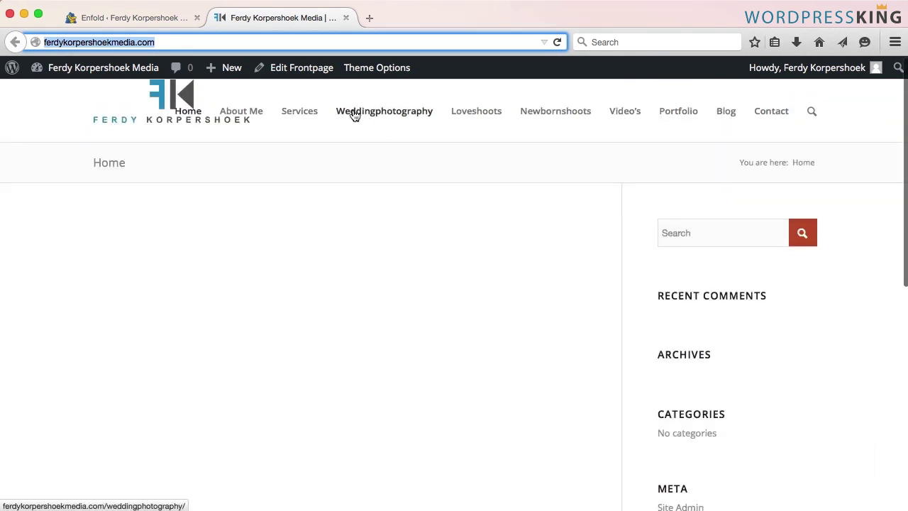
{"action": "left_click", "coordinate": [404, 116]}
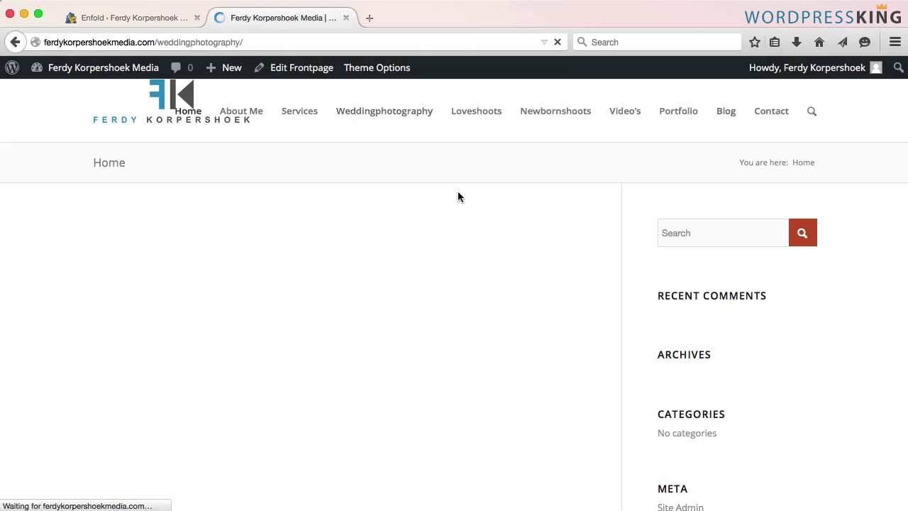
{"action": "scroll", "coordinate": [454, 220], "scroll_direction": "down", "scroll_amount": 5}
{"action": "scroll", "coordinate": [454, 220], "scroll_direction": "up", "scroll_amount": 6}
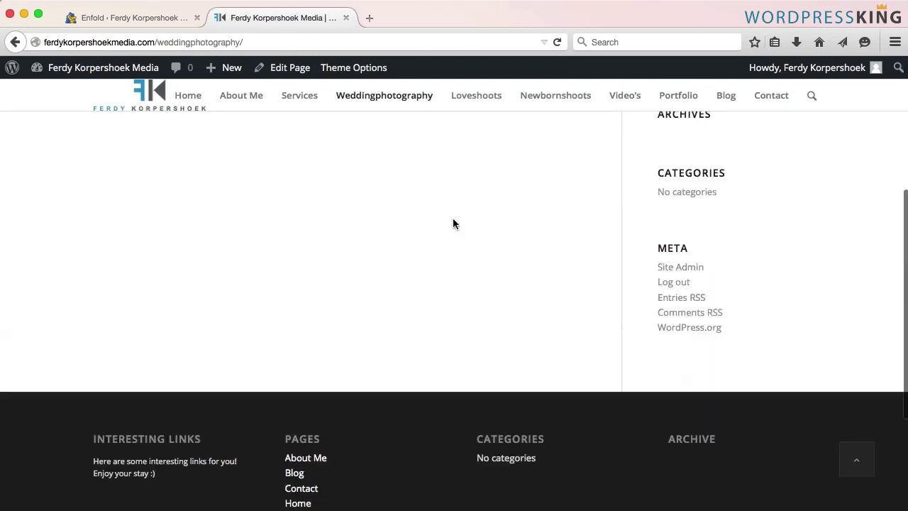
Select the Modern Black colour scheme in General Styling and save it
{"action": "left_click", "coordinate": [167, 19]}
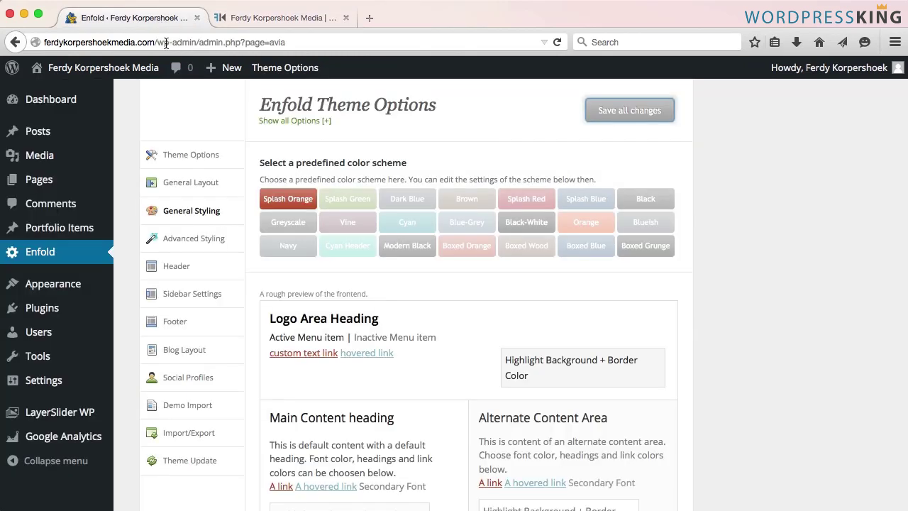
{"action": "left_click", "coordinate": [409, 252]}
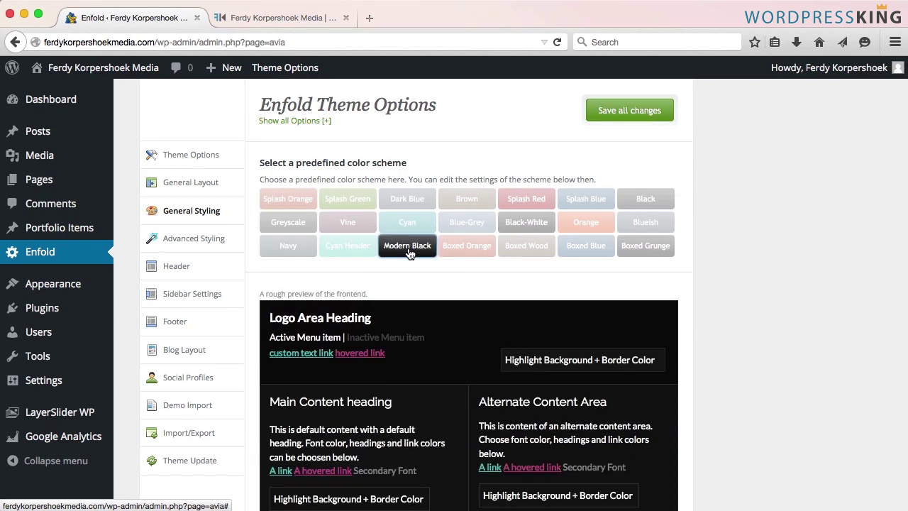
{"action": "scroll", "coordinate": [509, 265], "scroll_direction": "down", "scroll_amount": 3}
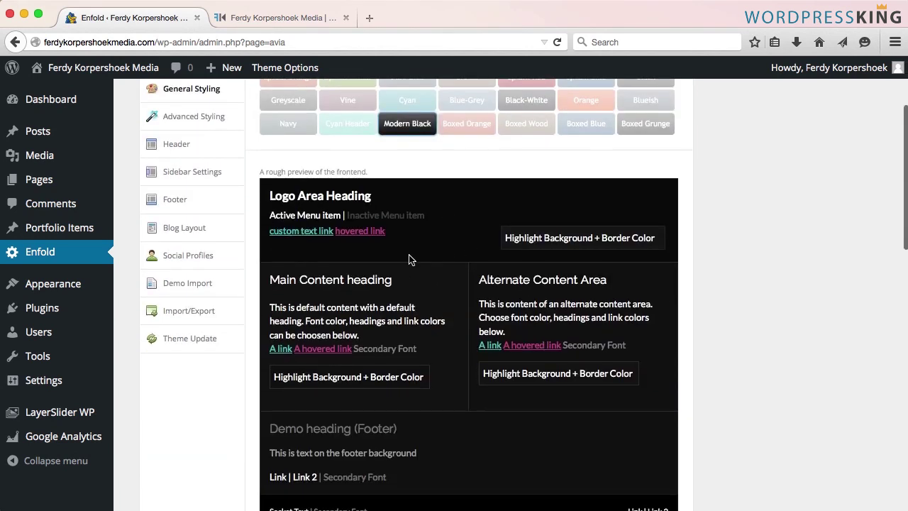
{"action": "scroll", "coordinate": [495, 275], "scroll_direction": "up", "scroll_amount": 3}
{"action": "left_click", "coordinate": [625, 128]}
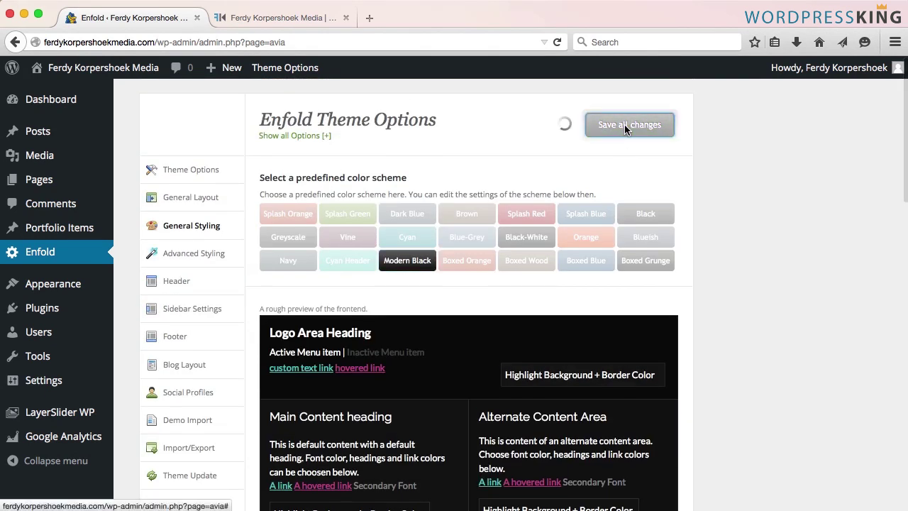
Reload the live site and scroll through it to inspect the dark Modern Black scheme
{"action": "left_click", "coordinate": [274, 21]}
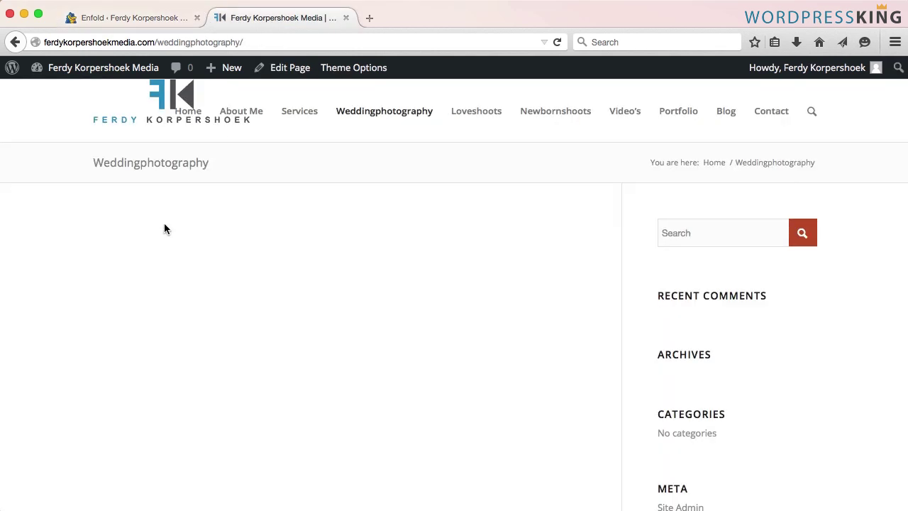
{"action": "key", "text": "super+r"}
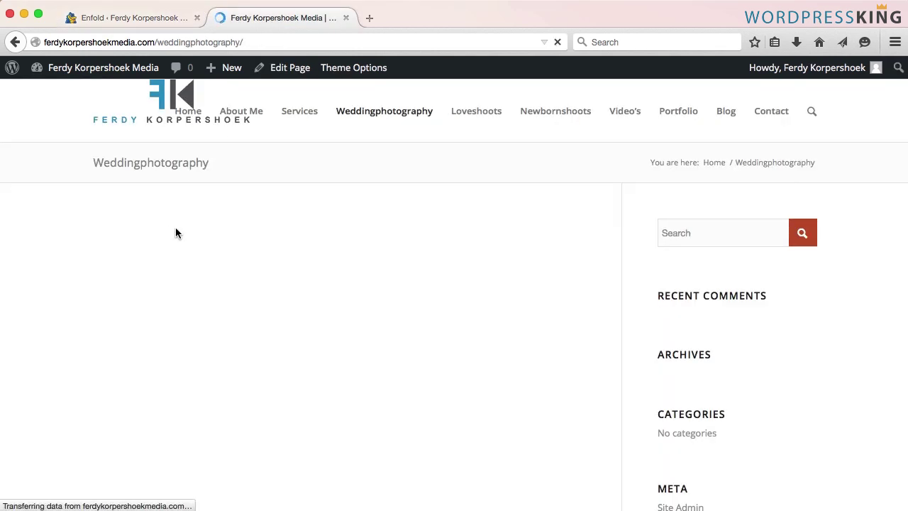
{"action": "scroll", "coordinate": [389, 242], "scroll_direction": "down", "scroll_amount": 6}
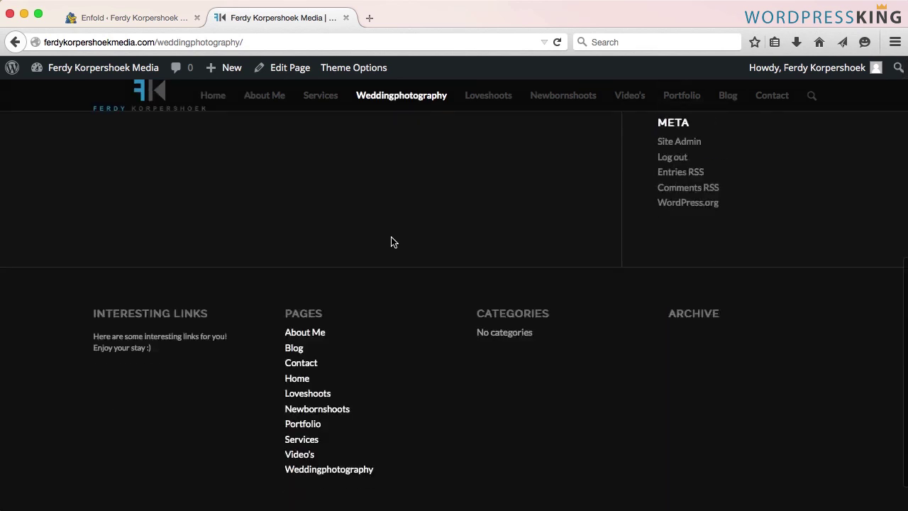
{"action": "scroll", "coordinate": [391, 238], "scroll_direction": "up", "scroll_amount": 6}
{"action": "scroll", "coordinate": [391, 237], "scroll_direction": "down", "scroll_amount": 6}
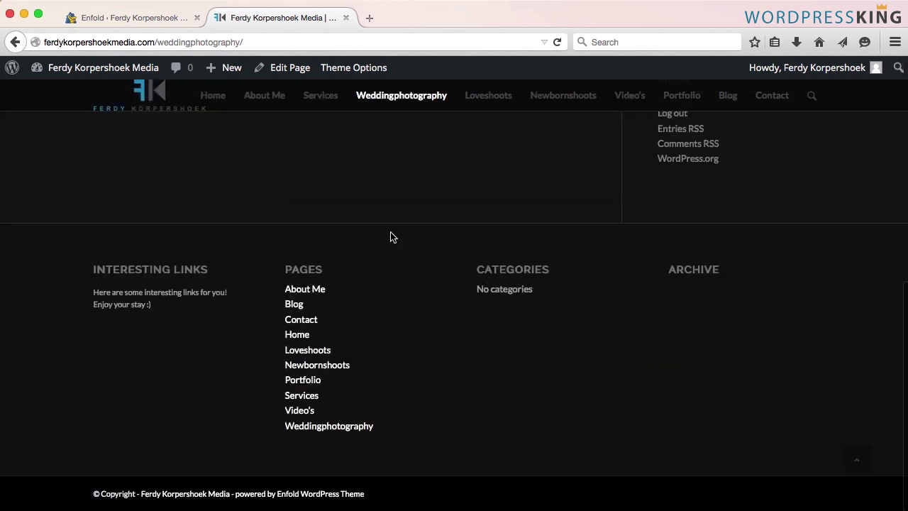
{"action": "scroll", "coordinate": [391, 236], "scroll_direction": "up", "scroll_amount": 6}
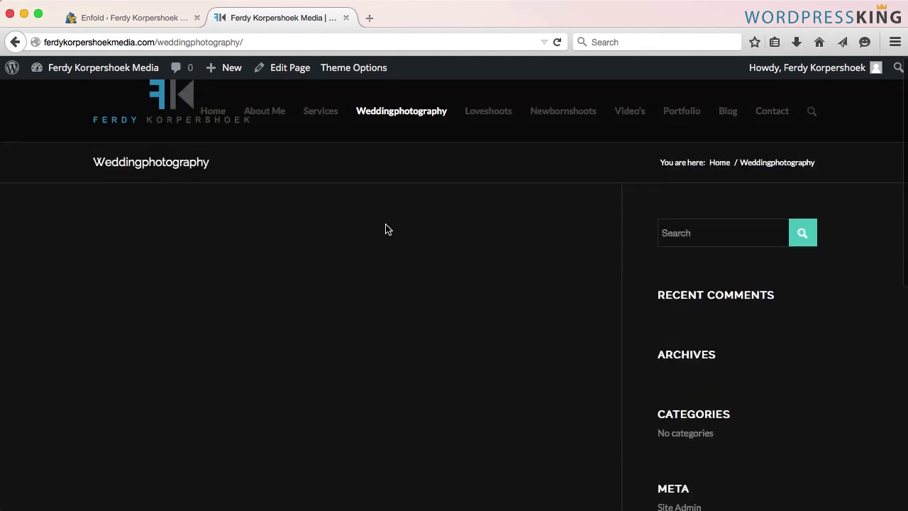
{"action": "scroll", "coordinate": [385, 225], "scroll_direction": "down", "scroll_amount": 6}
{"action": "scroll", "coordinate": [389, 213], "scroll_direction": "up", "scroll_amount": 6}
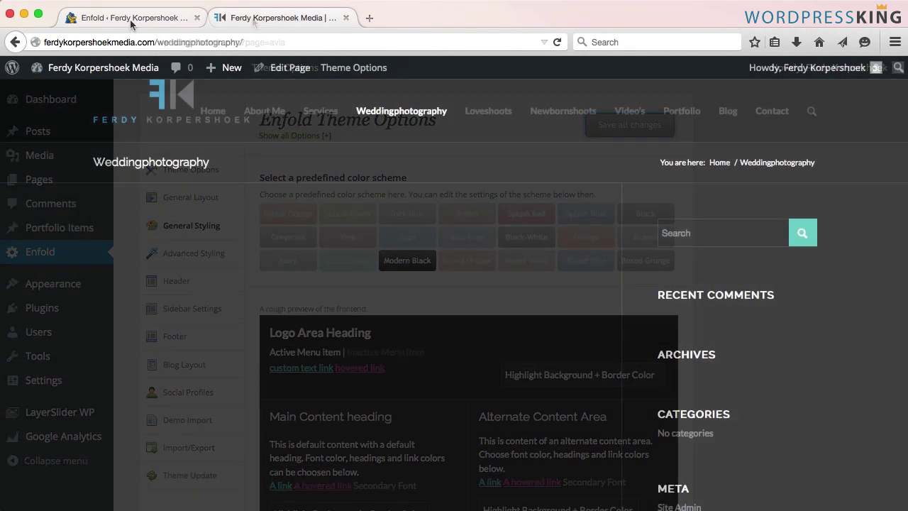
Choose the Splash Blue predefined scheme, save, and check the Weddingphotography page
{"action": "left_click", "coordinate": [131, 21]}
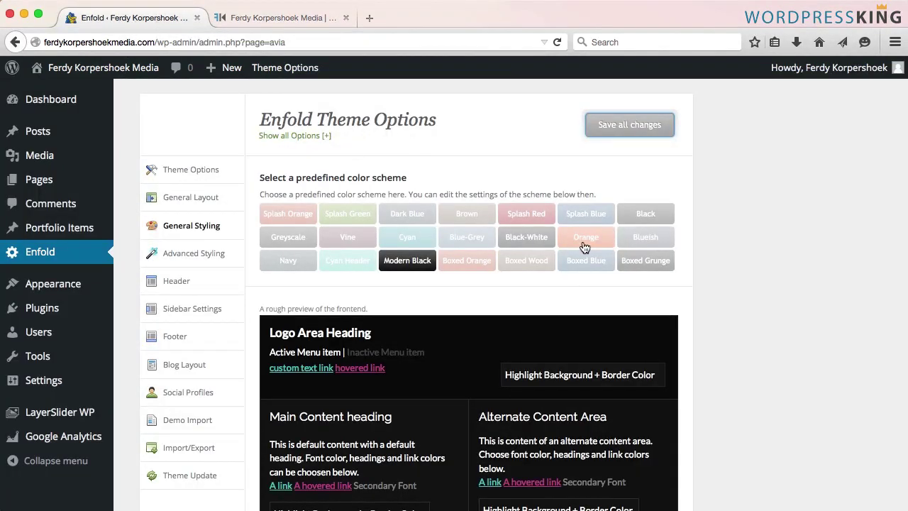
{"action": "left_click", "coordinate": [598, 215]}
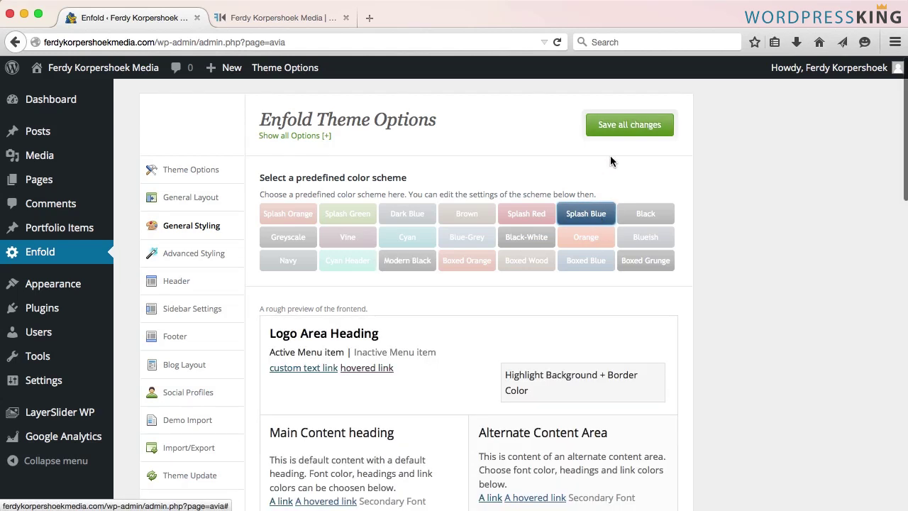
{"action": "left_click", "coordinate": [629, 125]}
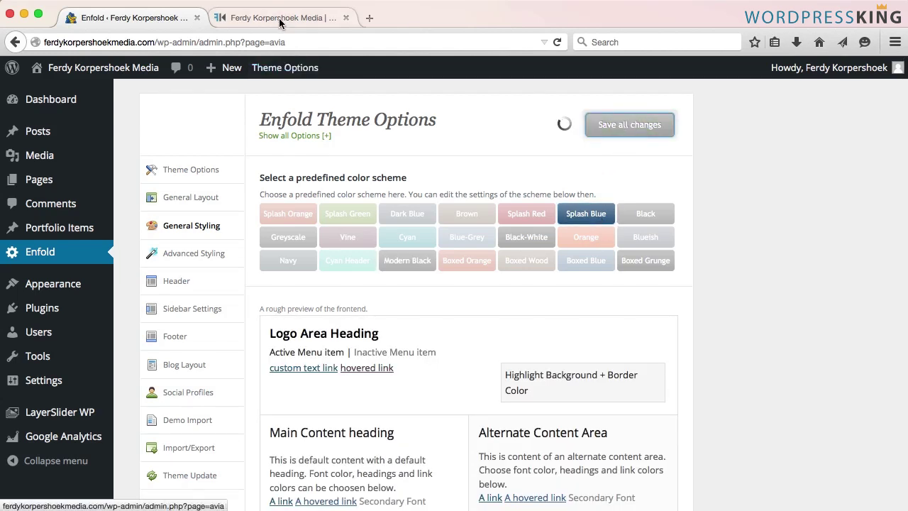
{"action": "left_click", "coordinate": [280, 20]}
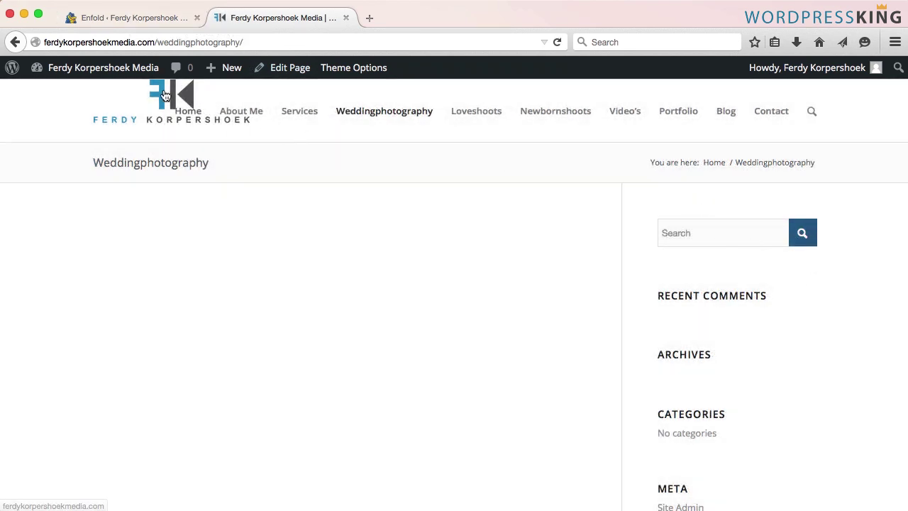
{"action": "left_click", "coordinate": [125, 21]}
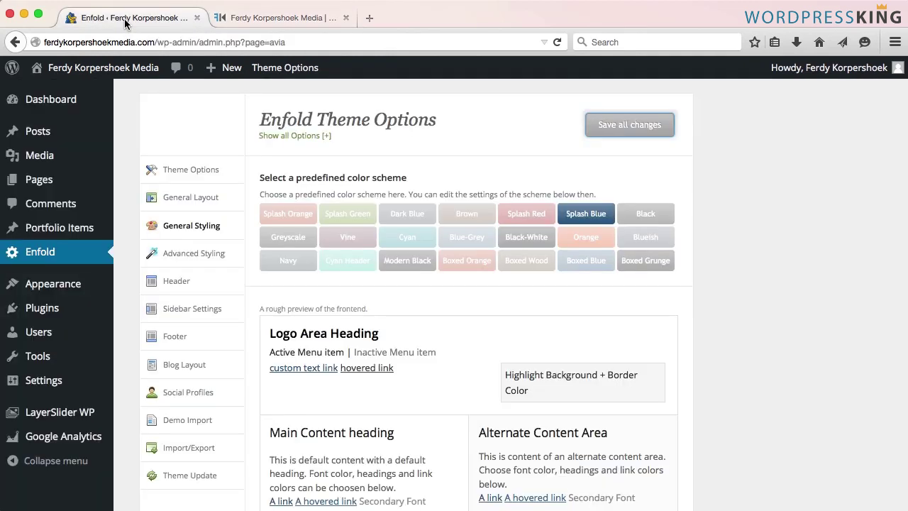
Set the Logo Area primary colour to #2d94c8 and save
{"action": "scroll", "coordinate": [347, 285], "scroll_direction": "down", "scroll_amount": 5}
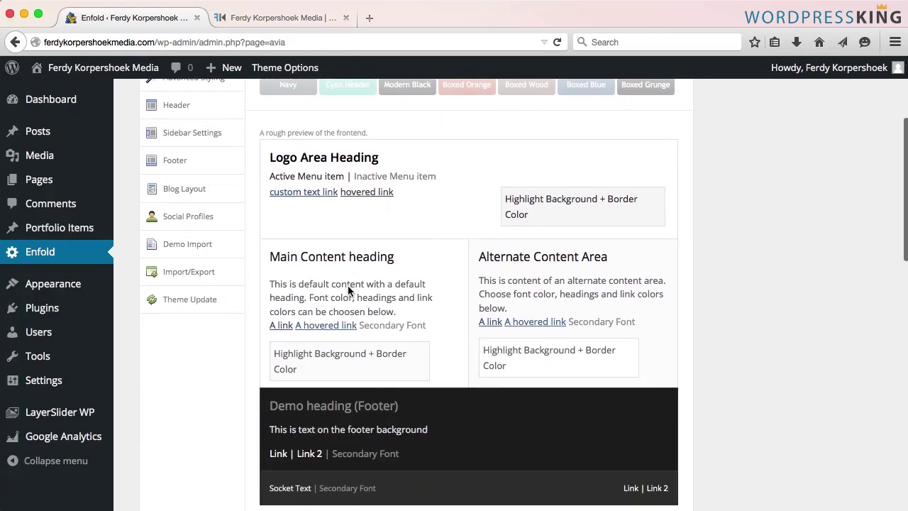
{"action": "scroll", "coordinate": [347, 290], "scroll_direction": "down", "scroll_amount": 2}
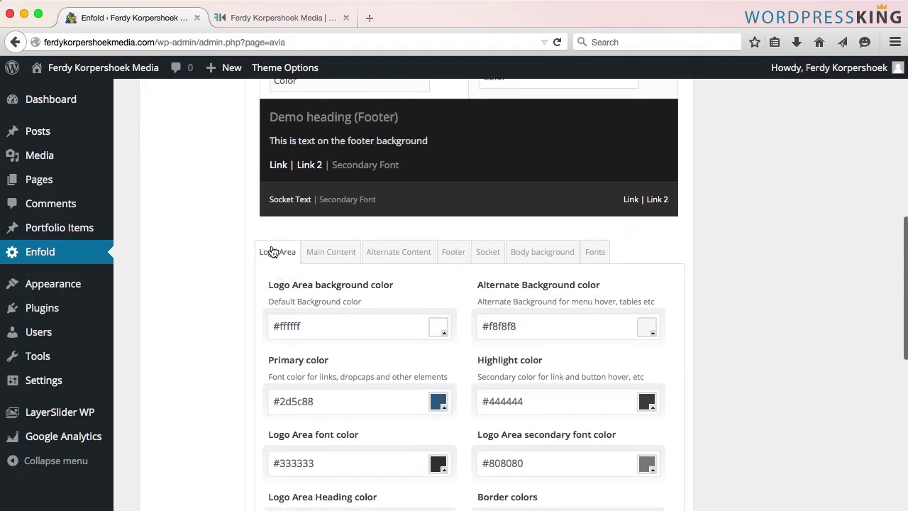
{"action": "scroll", "coordinate": [361, 314], "scroll_direction": "down", "scroll_amount": 2}
{"action": "scroll", "coordinate": [363, 315], "scroll_direction": "down", "scroll_amount": 1}
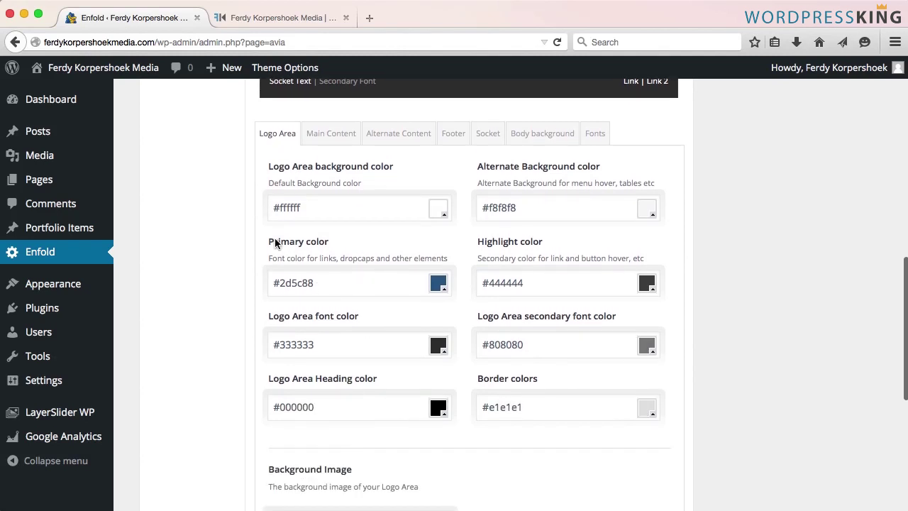
{"action": "left_click_drag", "start_coordinate": [280, 282], "coordinate": [351, 287]}
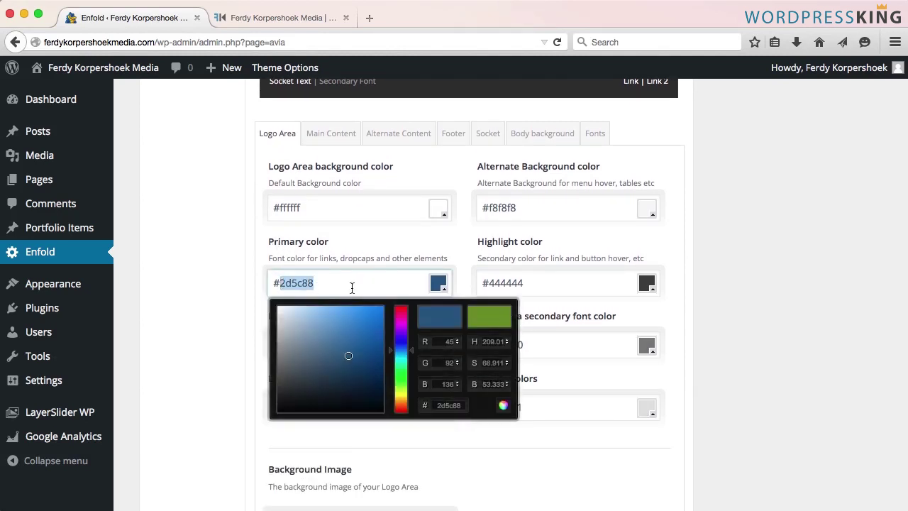
{"action": "type", "text": "2d94c8"}
{"action": "key", "text": "Tab"}
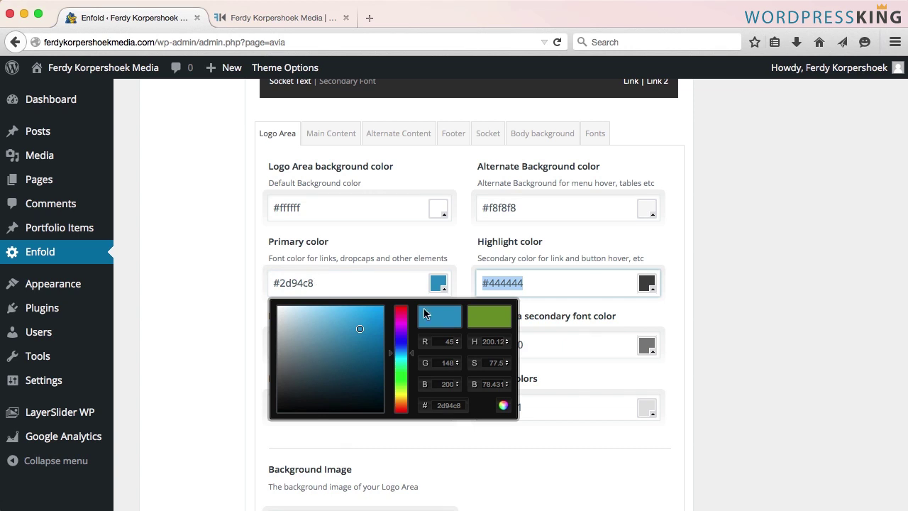
{"action": "left_click", "coordinate": [596, 285]}
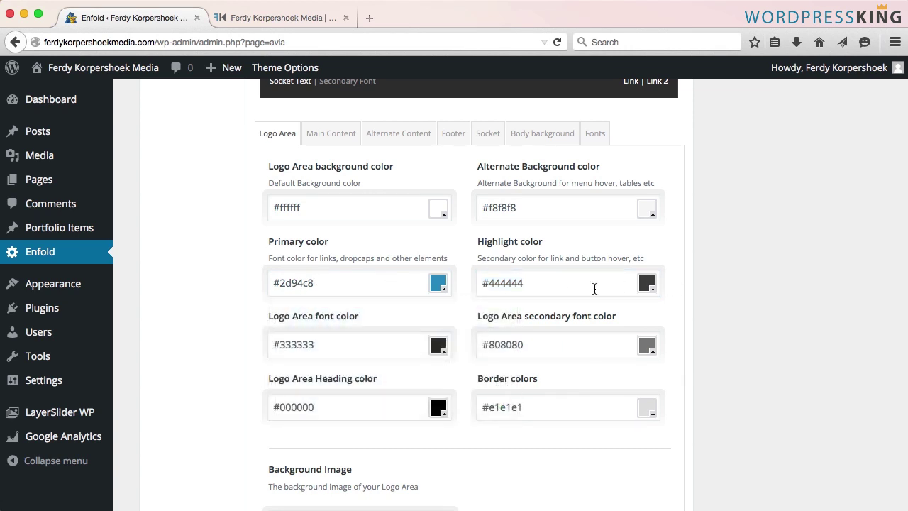
{"action": "scroll", "coordinate": [444, 316], "scroll_direction": "down", "scroll_amount": 10}
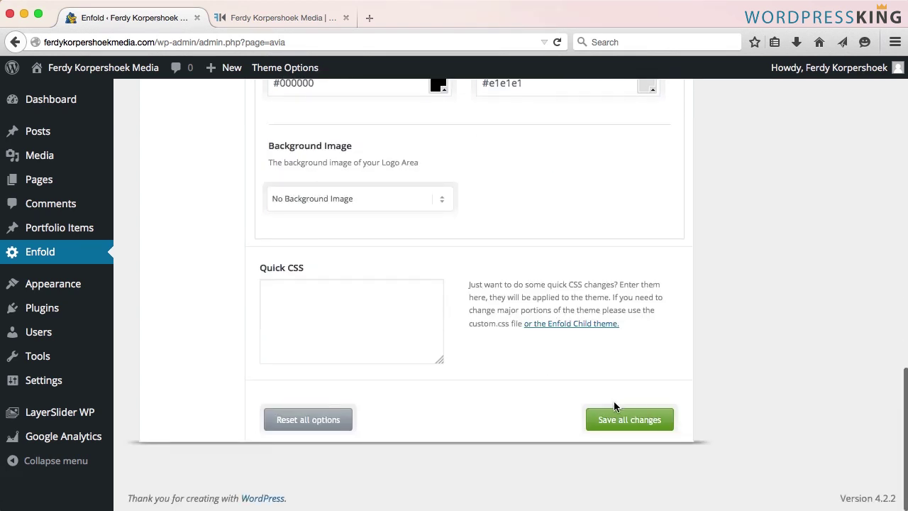
{"action": "left_click", "coordinate": [620, 419]}
Set the Main Content primary colour to #2d94c8
{"action": "scroll", "coordinate": [612, 319], "scroll_direction": "up", "scroll_amount": 5}
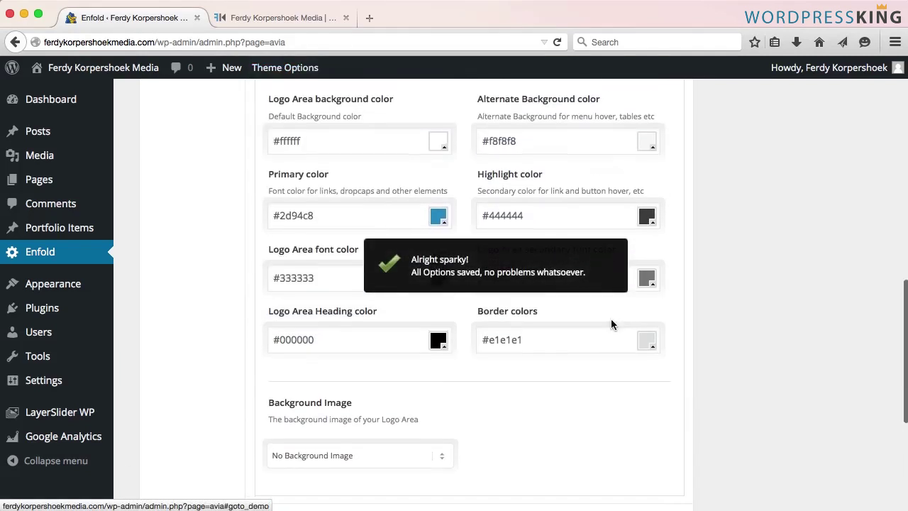
{"action": "scroll", "coordinate": [351, 228], "scroll_direction": "up", "scroll_amount": 5}
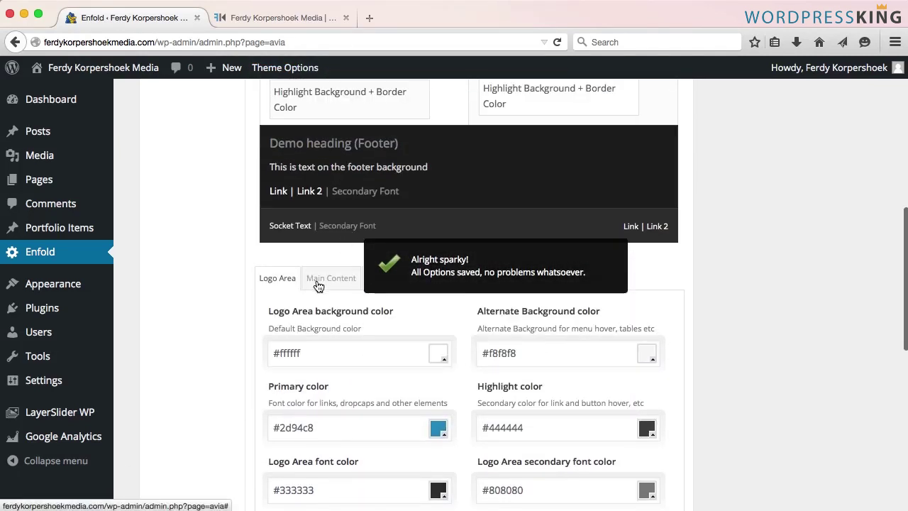
{"action": "left_click", "coordinate": [353, 279]}
{"action": "scroll", "coordinate": [338, 332], "scroll_direction": "down", "scroll_amount": 1}
{"action": "scroll", "coordinate": [337, 333], "scroll_direction": "down", "scroll_amount": 1}
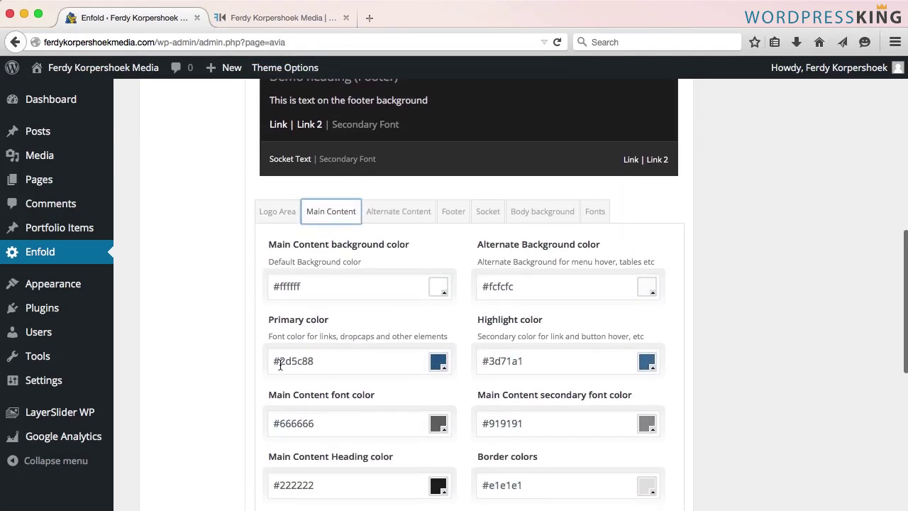
{"action": "left_click_drag", "start_coordinate": [279, 365], "coordinate": [353, 365]}
{"action": "type", "text": "2d94c8"}
{"action": "key", "text": "Tab"}
Set the Main Content highlight colour to #2d94c8 as well
{"action": "left_click", "coordinate": [525, 362]}
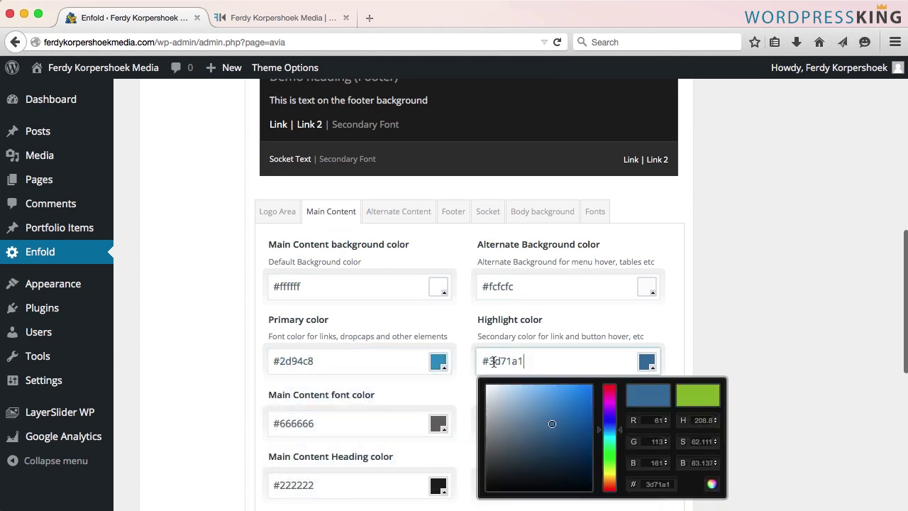
{"action": "mouse_move", "coordinate": [493, 361]}
{"action": "left_mouse_down"}
{"action": "mouse_move", "coordinate": [581, 362]}
{"action": "mouse_move", "coordinate": [479, 360]}
{"action": "left_mouse_up"}
{"action": "type", "text": "2d94c8"}
{"action": "key", "text": "Tab"}
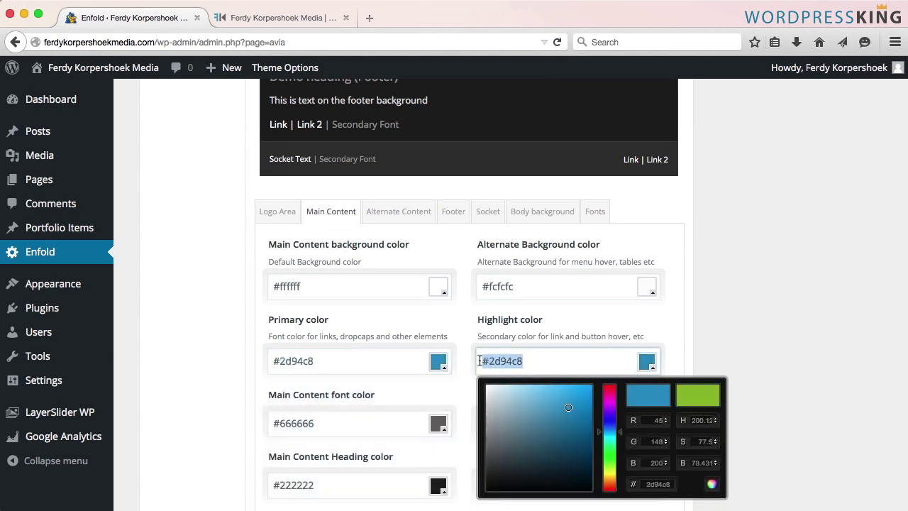
{"action": "key", "text": "Tab"}
{"action": "left_click", "coordinate": [732, 309]}
{"action": "scroll", "coordinate": [413, 307], "scroll_direction": "down", "scroll_amount": 5}
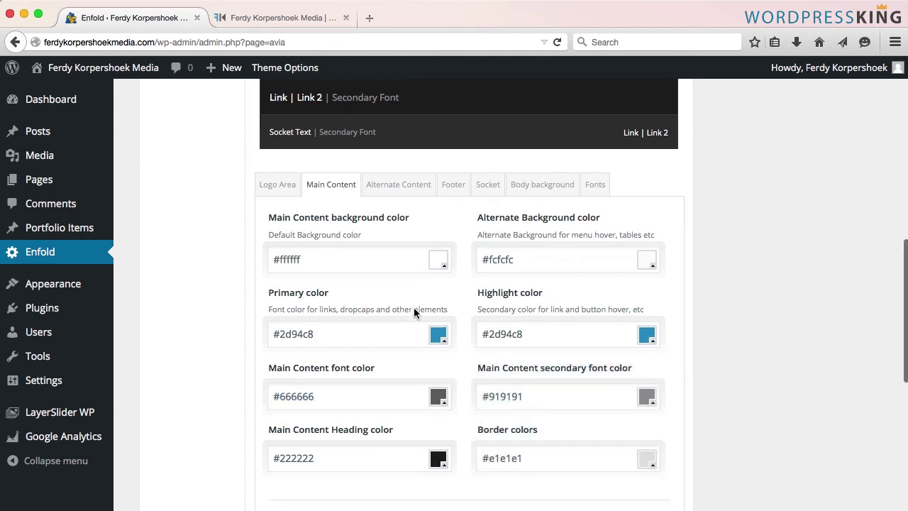
{"action": "scroll", "coordinate": [413, 307], "scroll_direction": "up", "scroll_amount": 4}
Set the Alternate Content primary and highlight colours to #2d94c8, correcting a doubled hash
{"action": "left_click", "coordinate": [397, 164]}
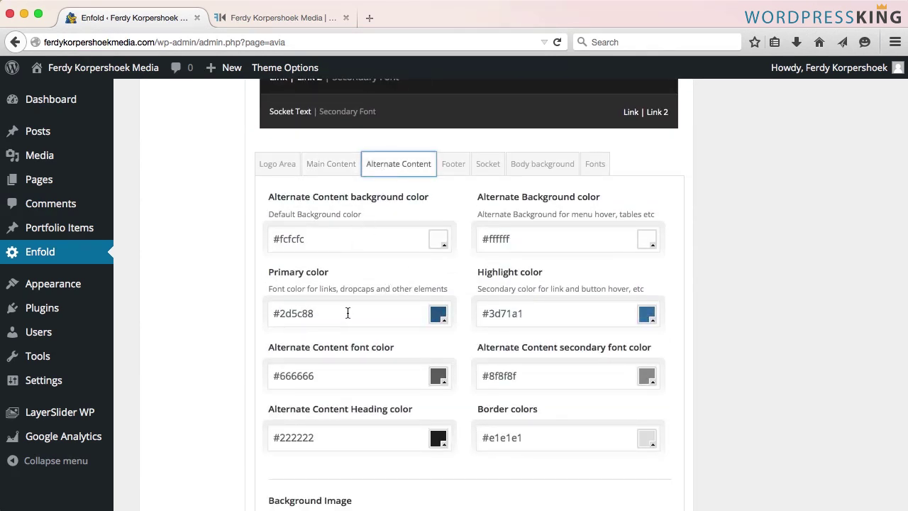
{"action": "left_click_drag", "start_coordinate": [347, 313], "coordinate": [284, 313]}
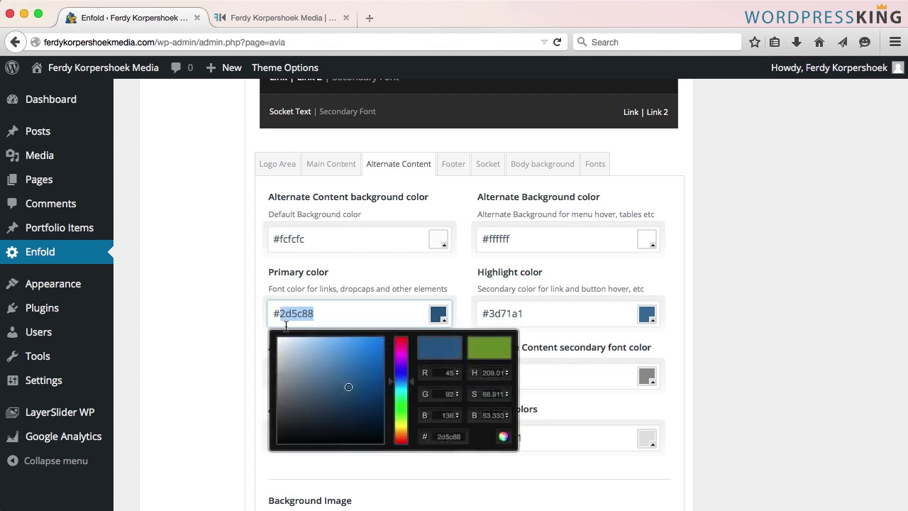
{"action": "type", "text": "#2d94c8"}
{"action": "key", "text": "Tab"}
{"action": "left_click", "coordinate": [288, 313]}
{"action": "key", "text": "super+a"}
{"action": "type", "text": "#2d94c8"}
{"action": "key", "text": "Tab"}
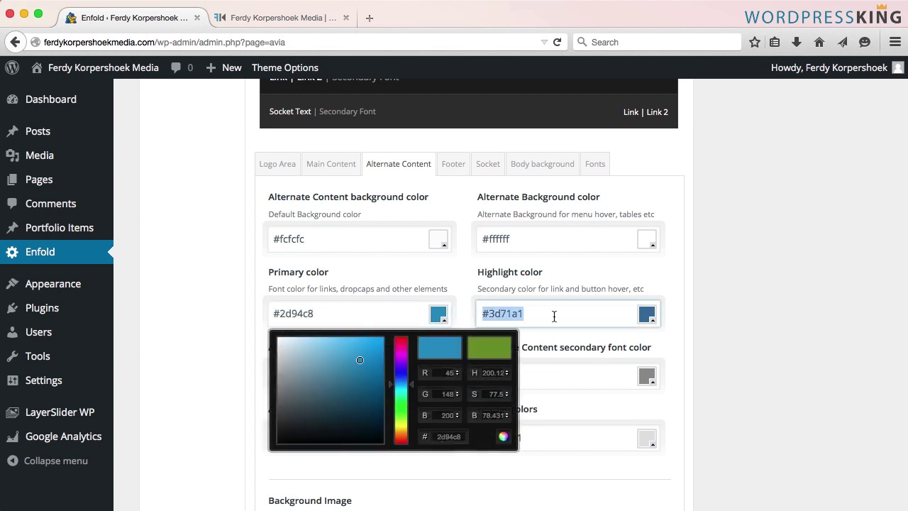
{"action": "type", "text": "#2d94c8"}
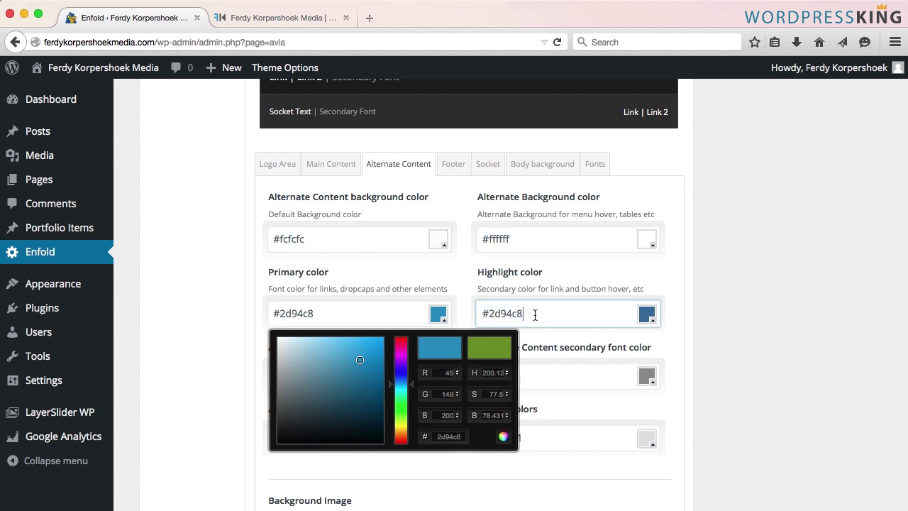
{"action": "key", "text": "Tab"}
Darken the Alternate Content highlight colour to #237299 using brightness 60
{"action": "left_click", "coordinate": [545, 314]}
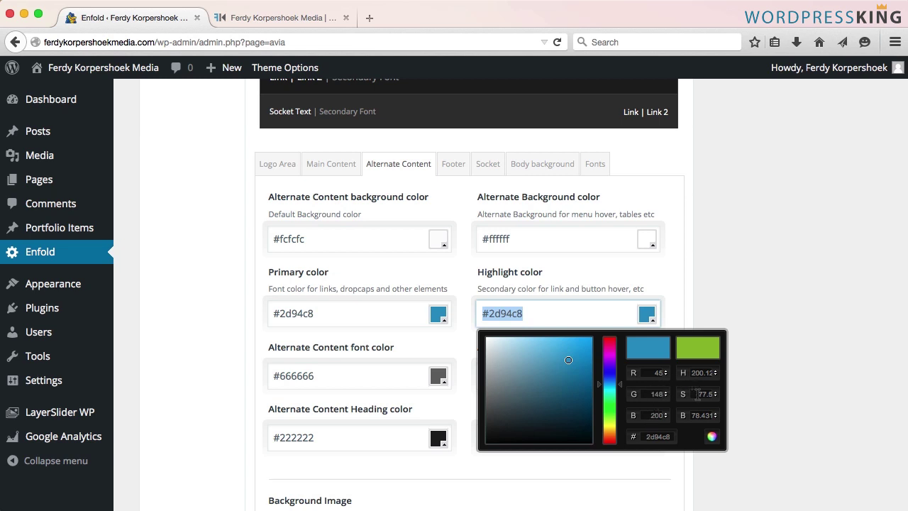
{"action": "left_click", "coordinate": [694, 415]}
{"action": "left_click_drag", "start_coordinate": [701, 414], "coordinate": [711, 415]}
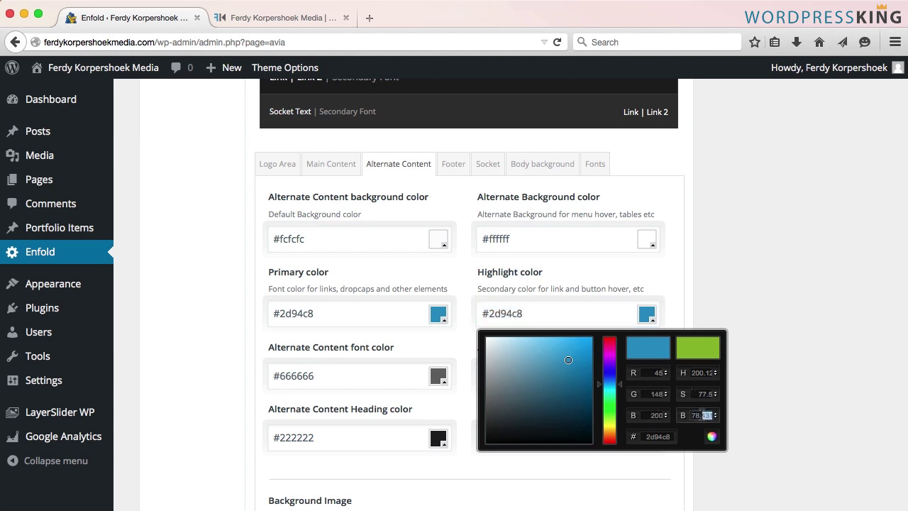
{"action": "type", "text": "60"}
{"action": "key", "text": "Tab"}
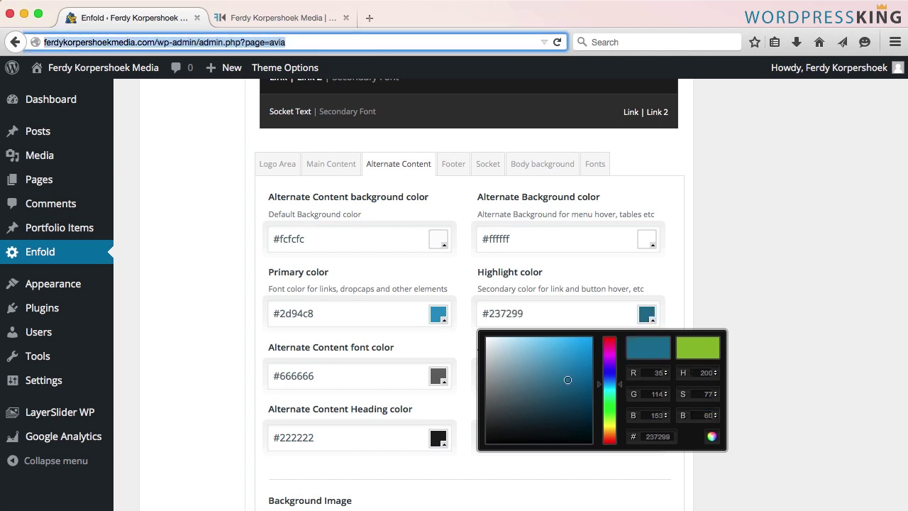
{"action": "left_click", "coordinate": [731, 305]}
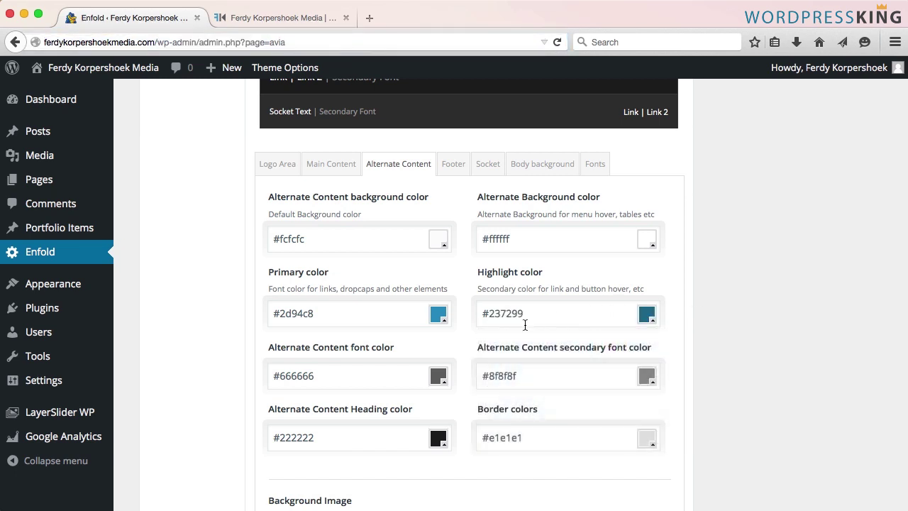
Review the Footer, Socket, Body background and font settings, save, and view the live Weddingphotography page
{"action": "left_click", "coordinate": [449, 167]}
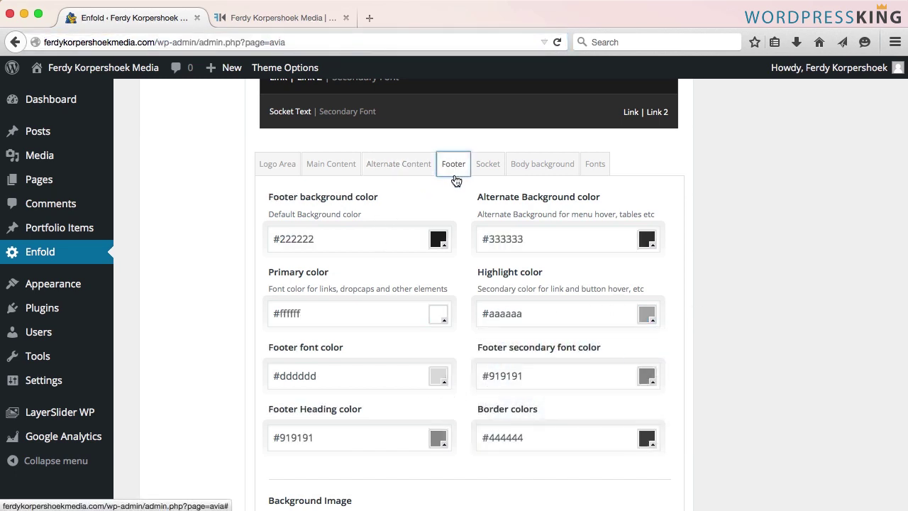
{"action": "scroll", "coordinate": [458, 237], "scroll_direction": "down", "scroll_amount": 3}
{"action": "scroll", "coordinate": [459, 237], "scroll_direction": "up", "scroll_amount": 5}
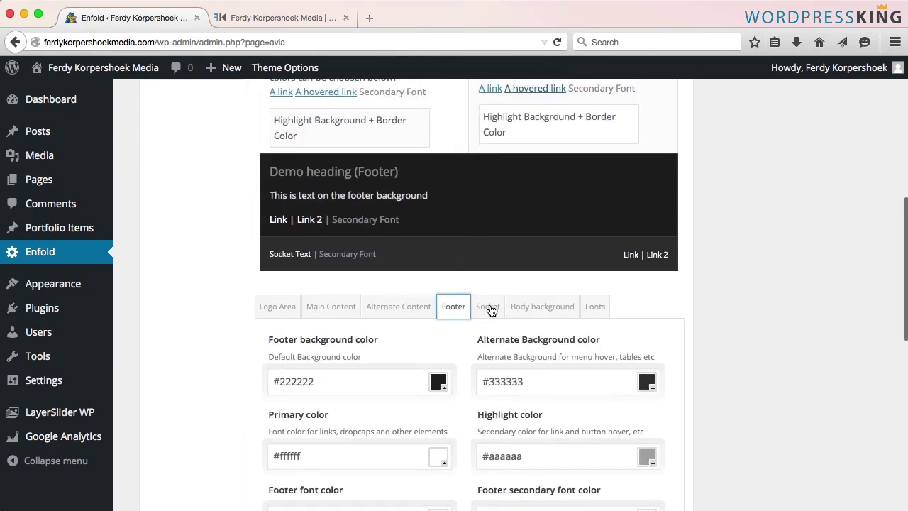
{"action": "left_click", "coordinate": [490, 310]}
{"action": "scroll", "coordinate": [487, 314], "scroll_direction": "down", "scroll_amount": 5}
{"action": "left_click", "coordinate": [525, 147]}
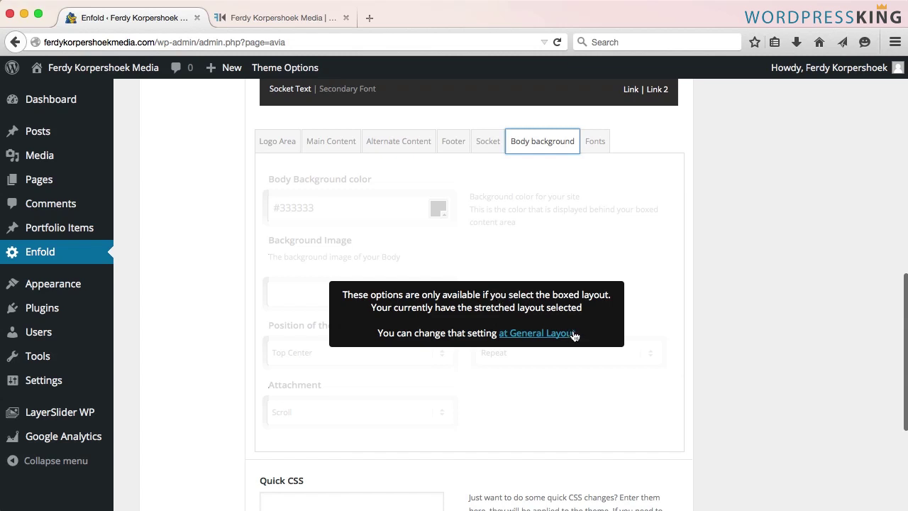
{"action": "left_click", "coordinate": [596, 146]}
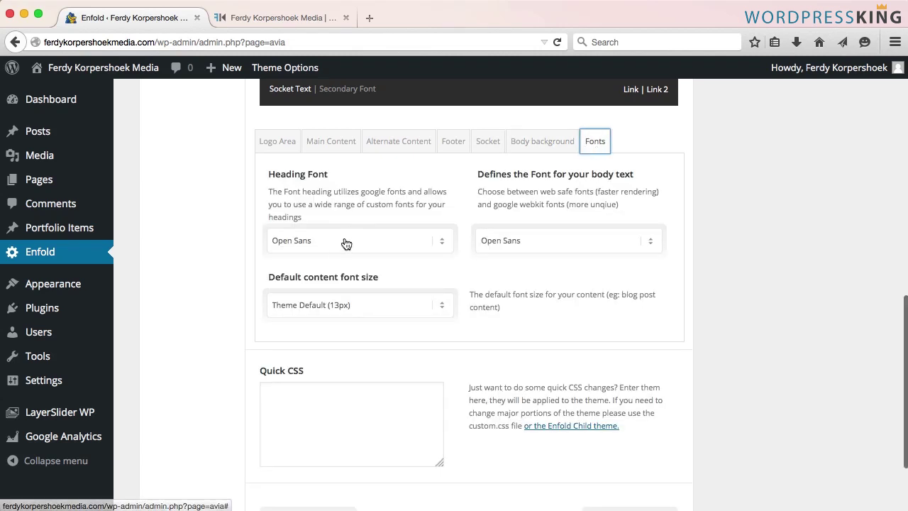
{"action": "scroll", "coordinate": [468, 379], "scroll_direction": "down", "scroll_amount": 3}
{"action": "left_click", "coordinate": [645, 419]}
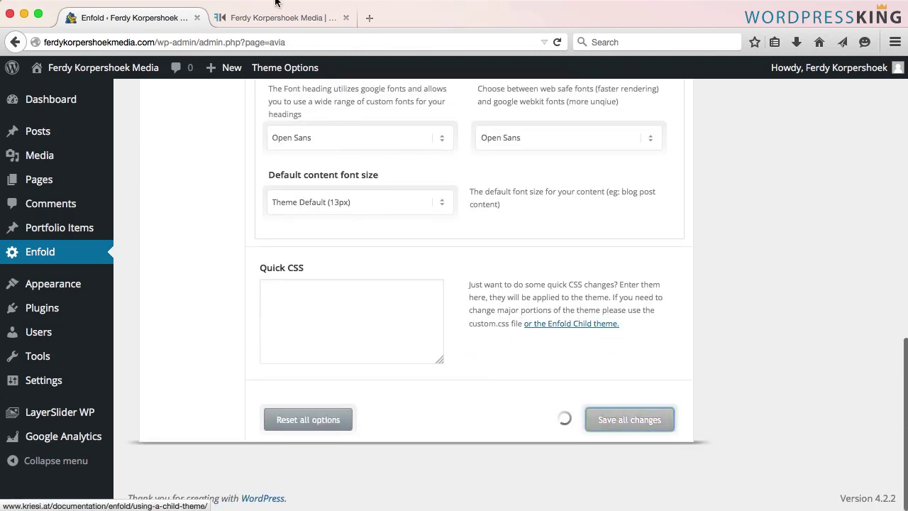
{"action": "left_click", "coordinate": [291, 17]}
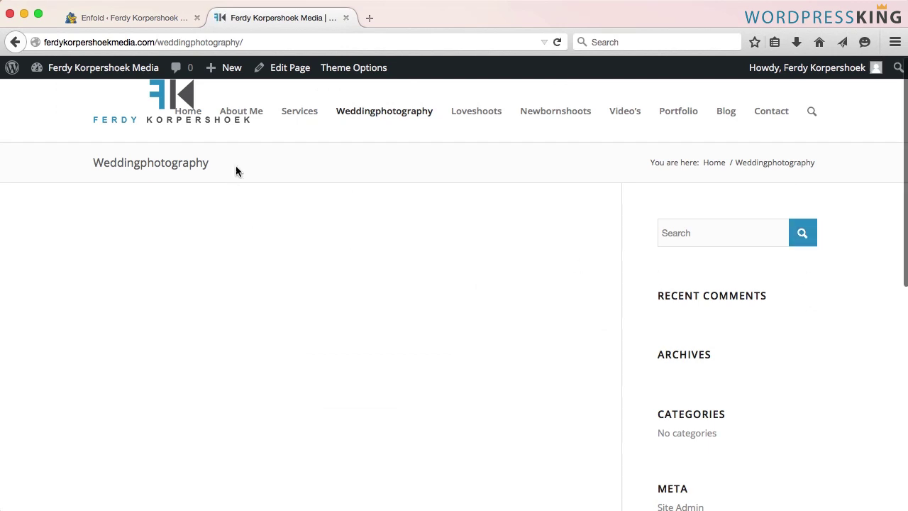
Paste .logo rules into Quick CSS to shift the logo 5px down and centre it, save, and check
{"action": "scroll", "coordinate": [508, 248], "scroll_direction": "down", "scroll_amount": 10}
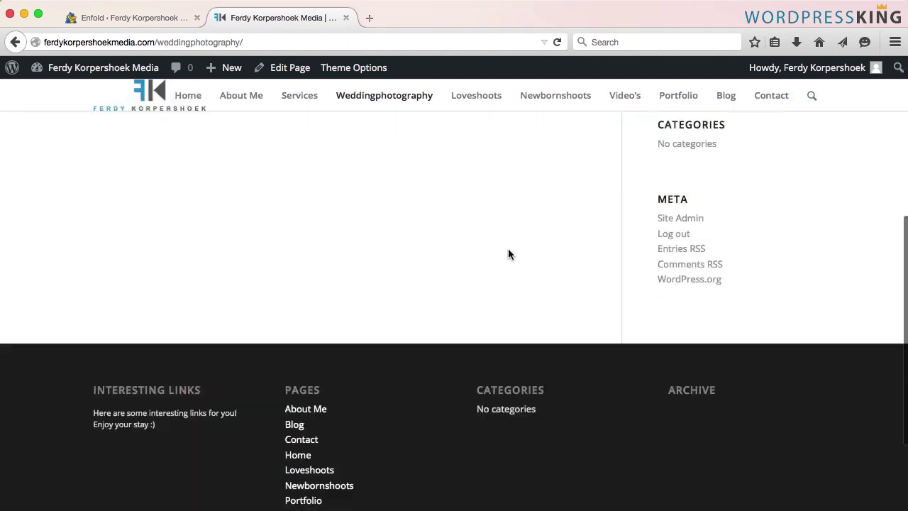
{"action": "scroll", "coordinate": [508, 249], "scroll_direction": "up", "scroll_amount": 10}
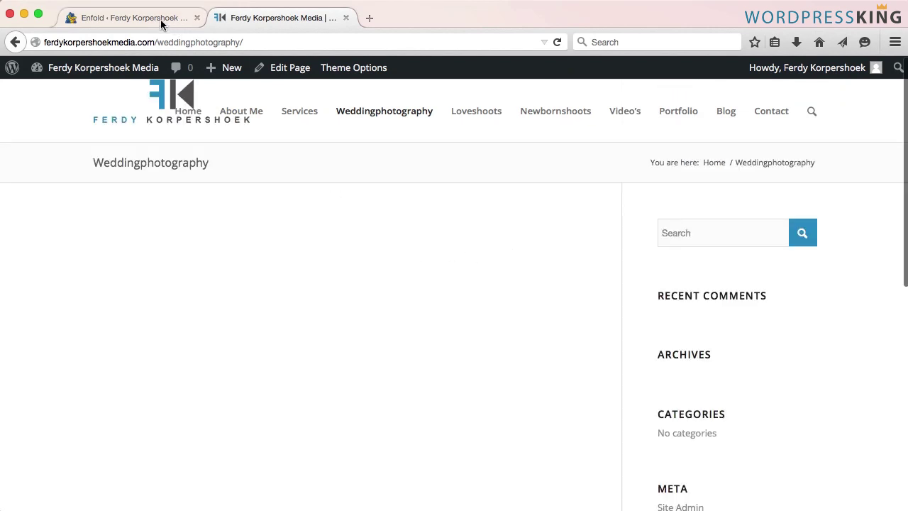
{"action": "left_click", "coordinate": [142, 22]}
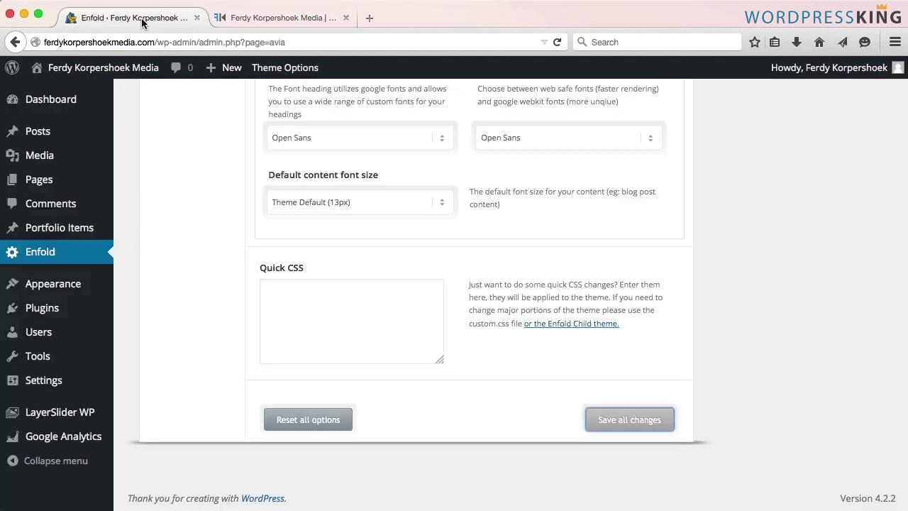
{"action": "left_click", "coordinate": [301, 307]}
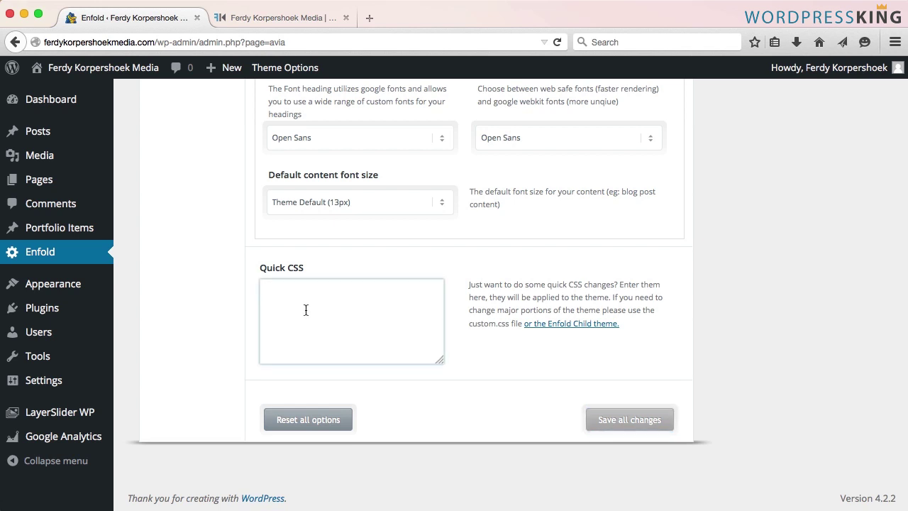
{"action": "type", "text": "div .logo { top: 5px; } .responsive .logo img { margin: 5px auto; }"}
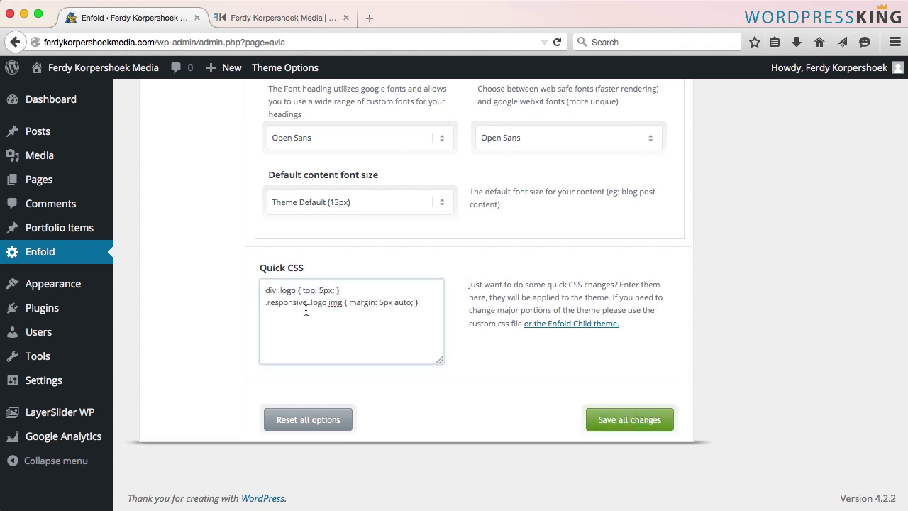
{"action": "left_click", "coordinate": [627, 423]}
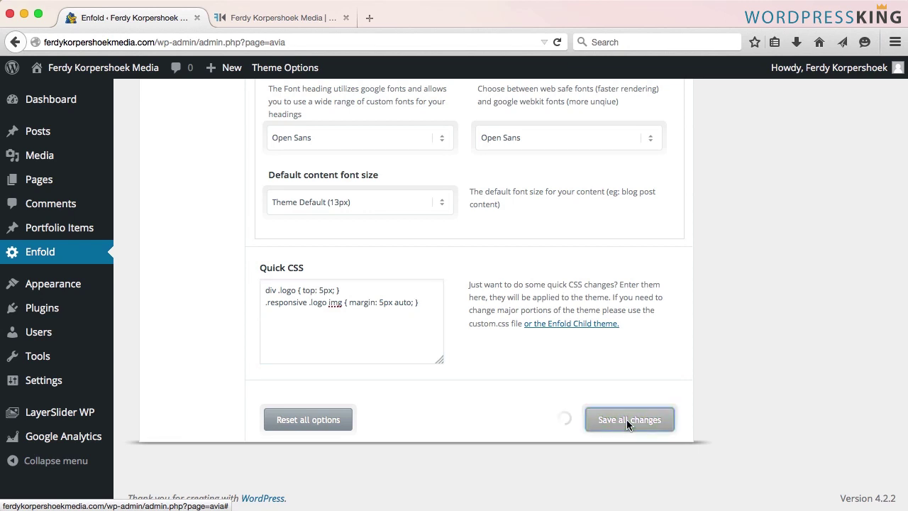
{"action": "left_click", "coordinate": [282, 18]}
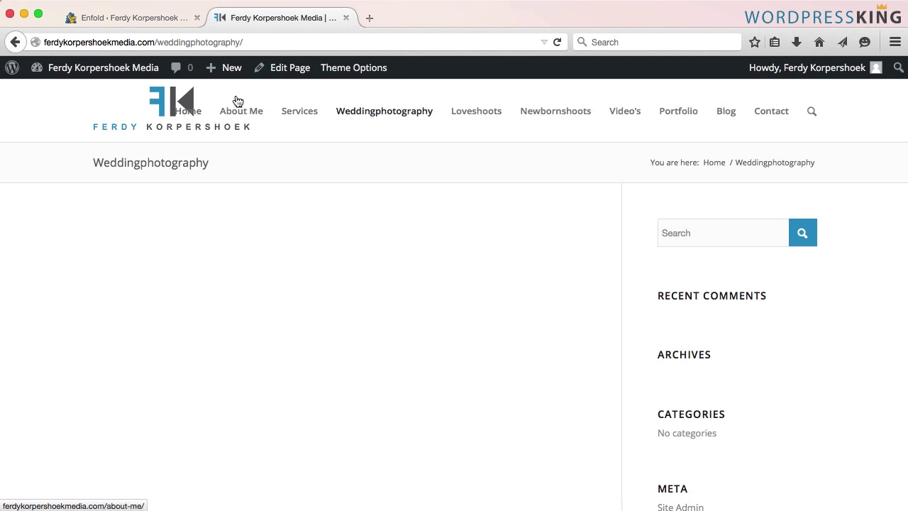
{"action": "left_click", "coordinate": [150, 19]}
In Appearance > Menus, tick Enfold Main Menu for main_menu and save the menu
{"action": "mouse_move", "coordinate": [92, 285]}
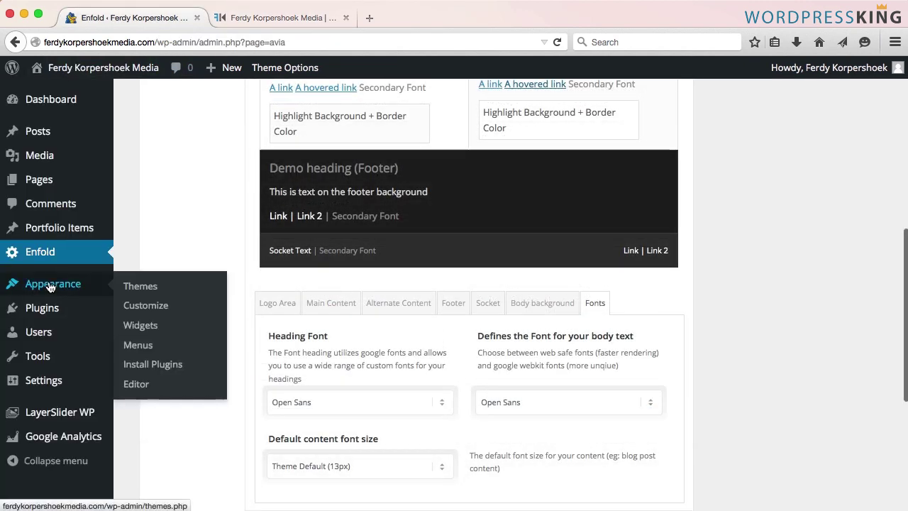
{"action": "left_click", "coordinate": [140, 346]}
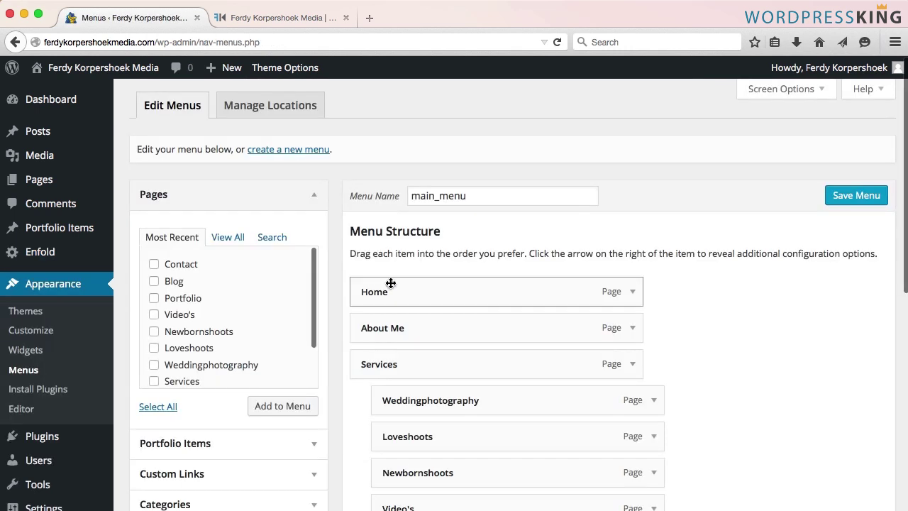
{"action": "scroll", "coordinate": [429, 202], "scroll_direction": "down", "scroll_amount": 1}
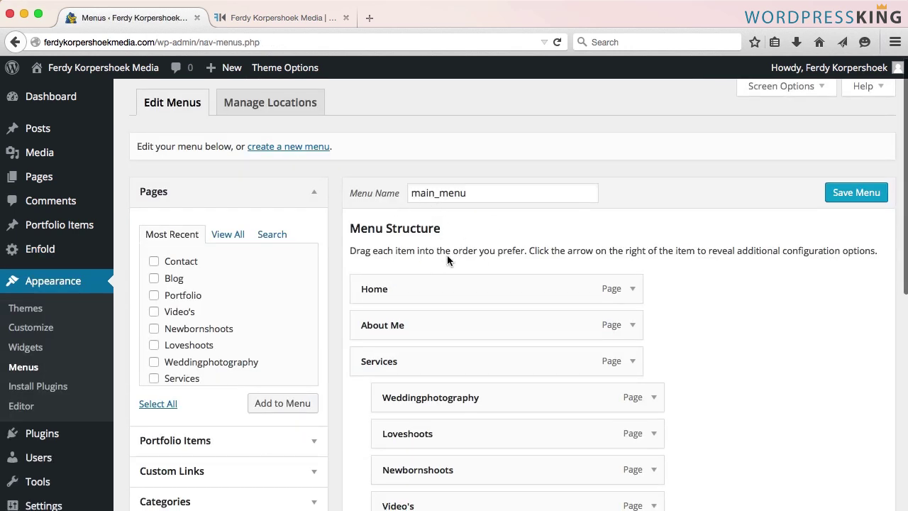
{"action": "scroll", "coordinate": [490, 250], "scroll_direction": "down", "scroll_amount": 10}
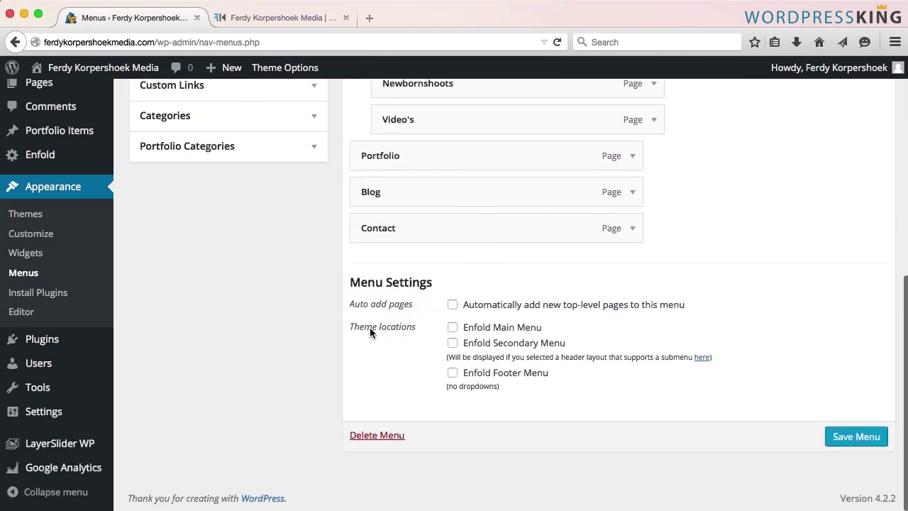
{"action": "left_click", "coordinate": [452, 328]}
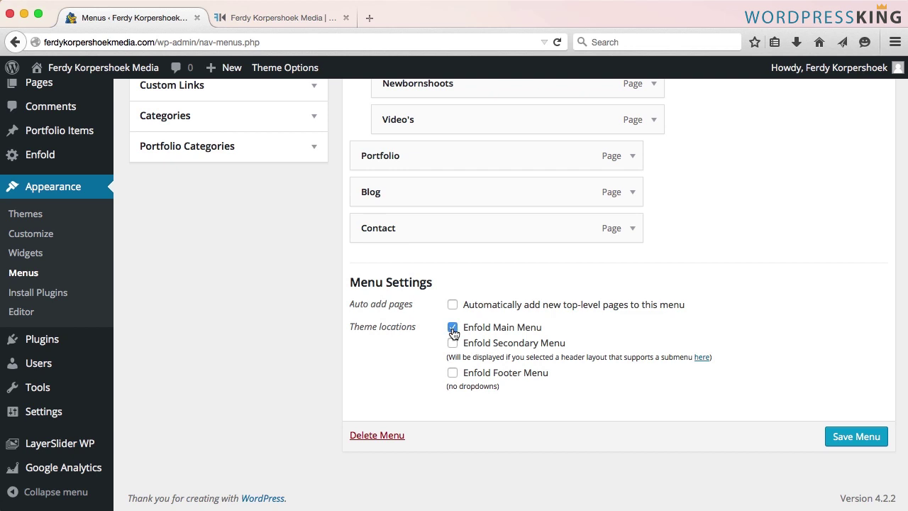
{"action": "left_click", "coordinate": [865, 438]}
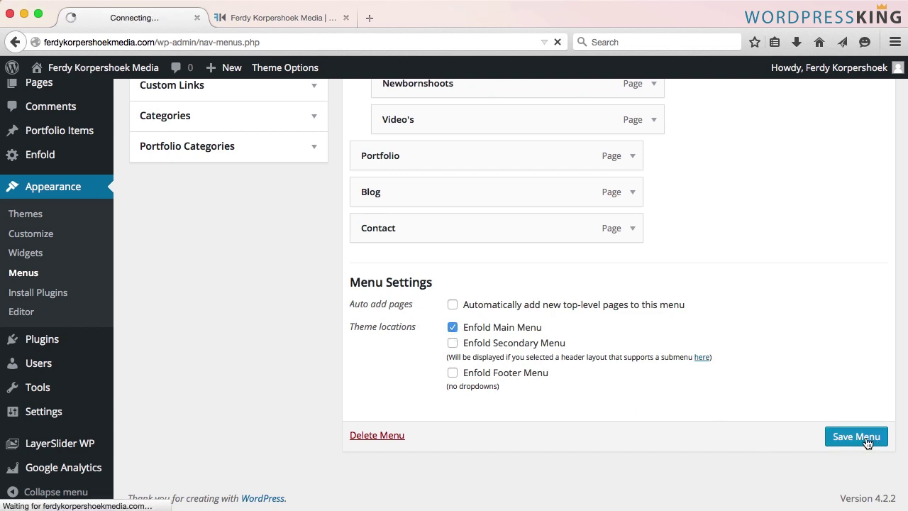
Reload the live site to confirm the Services dropdown appears in the header
{"action": "left_click", "coordinate": [290, 20]}
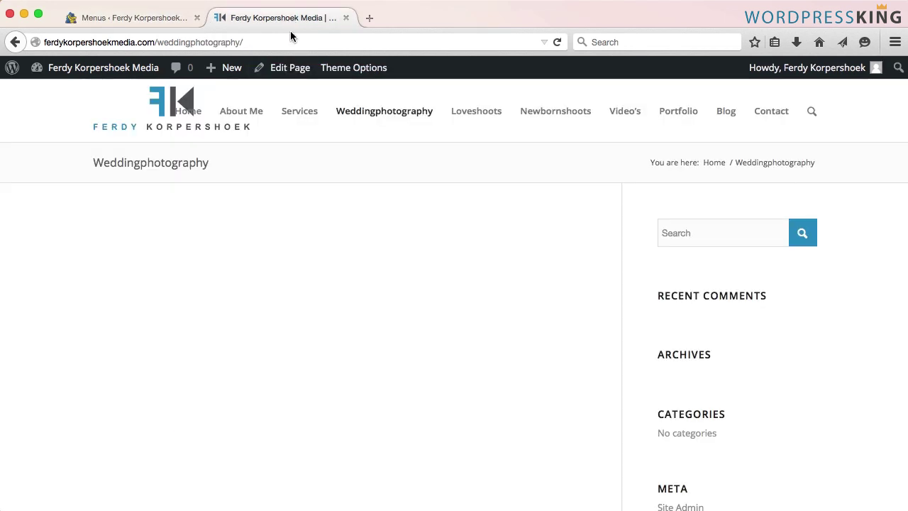
{"action": "key", "text": "super+r"}
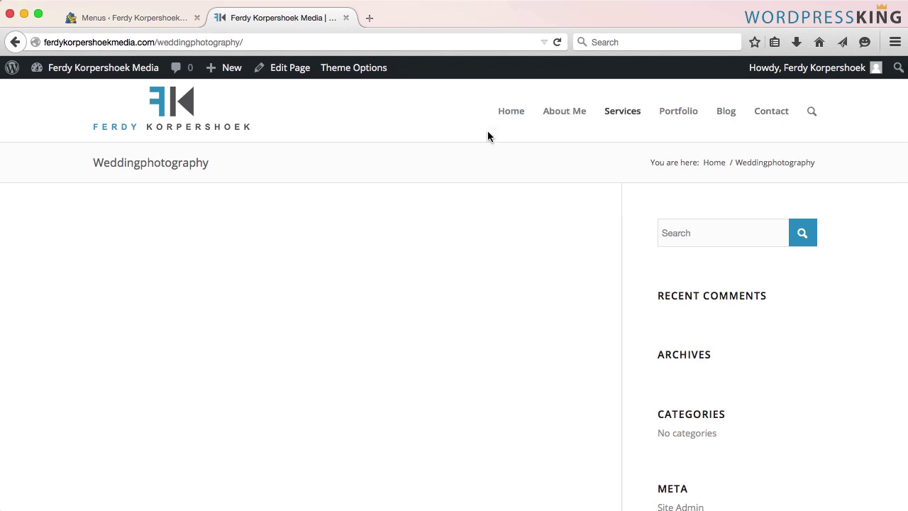
{"action": "mouse_move", "coordinate": [624, 120]}
{"action": "left_click", "coordinate": [166, 23]}
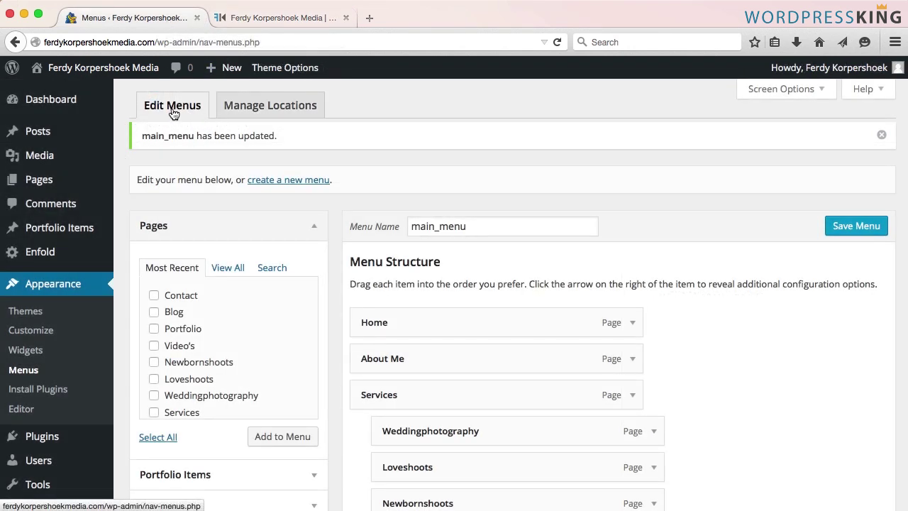
Review the Manage Locations overview and compare it with the live site
{"action": "left_click", "coordinate": [284, 112]}
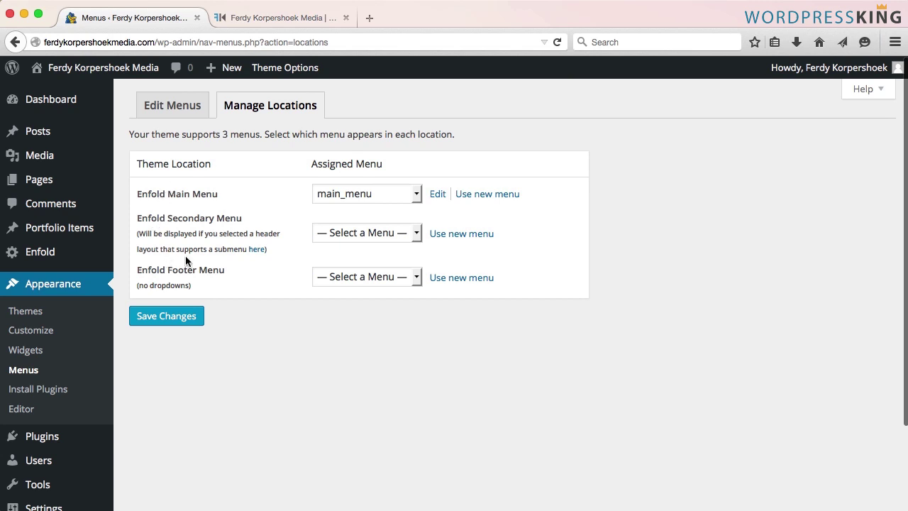
{"action": "scroll", "coordinate": [425, 319], "scroll_direction": "down", "scroll_amount": 1}
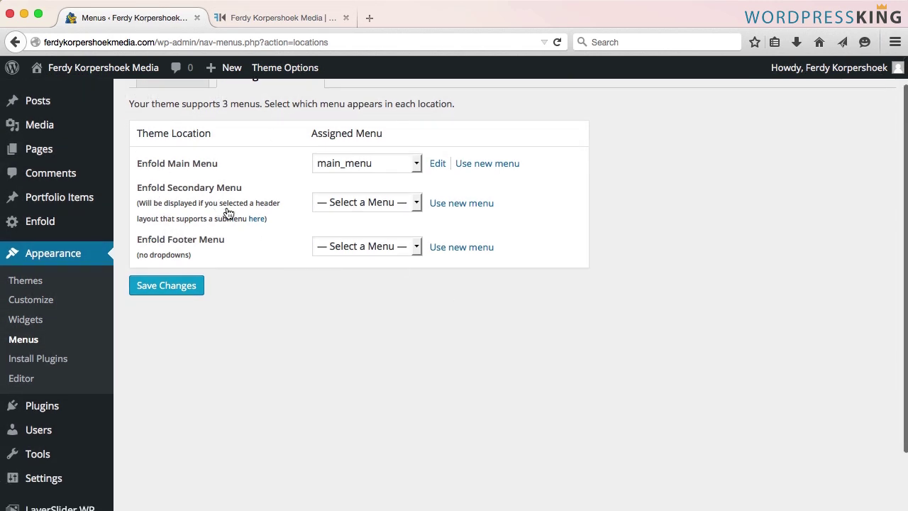
{"action": "left_click", "coordinate": [280, 17]}
{"action": "scroll", "coordinate": [539, 348], "scroll_direction": "down", "scroll_amount": 5}
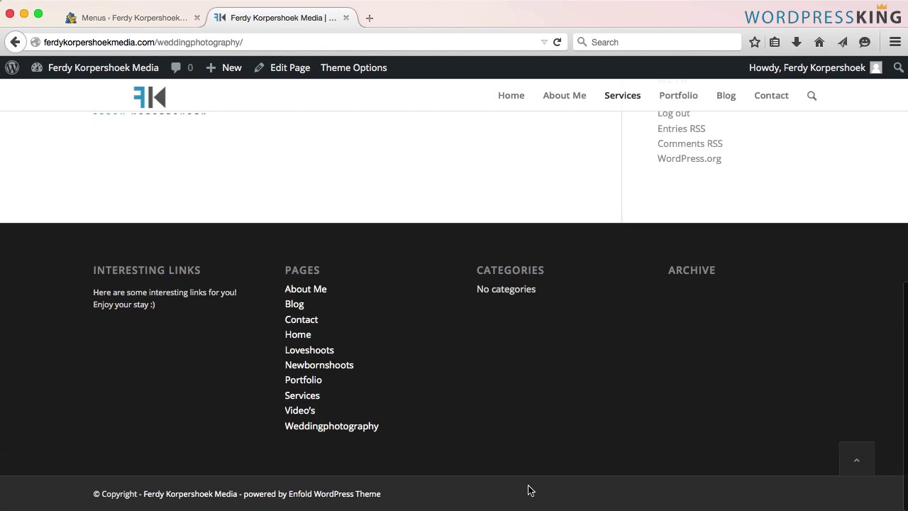
{"action": "left_click", "coordinate": [162, 25]}
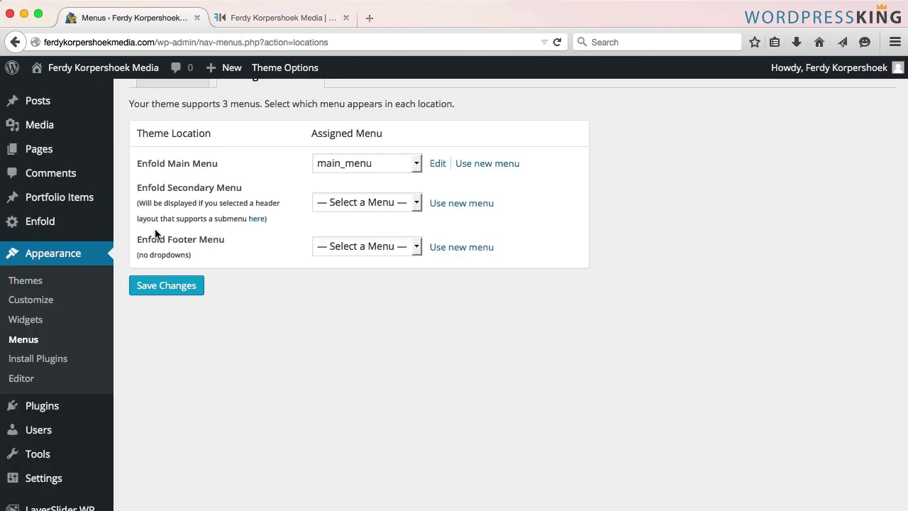
Assign main_menu to the Footer Menu location, save, and check the footer on the live site
{"action": "left_click", "coordinate": [339, 248]}
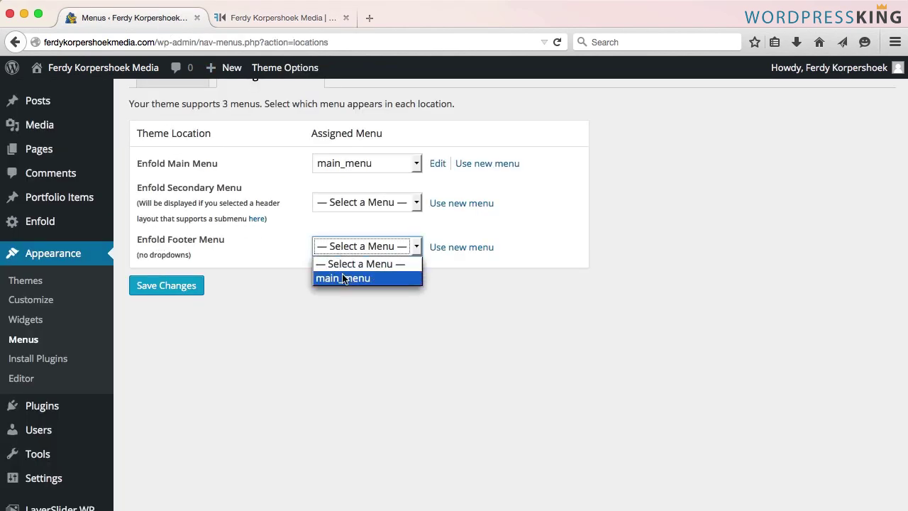
{"action": "left_click", "coordinate": [354, 278]}
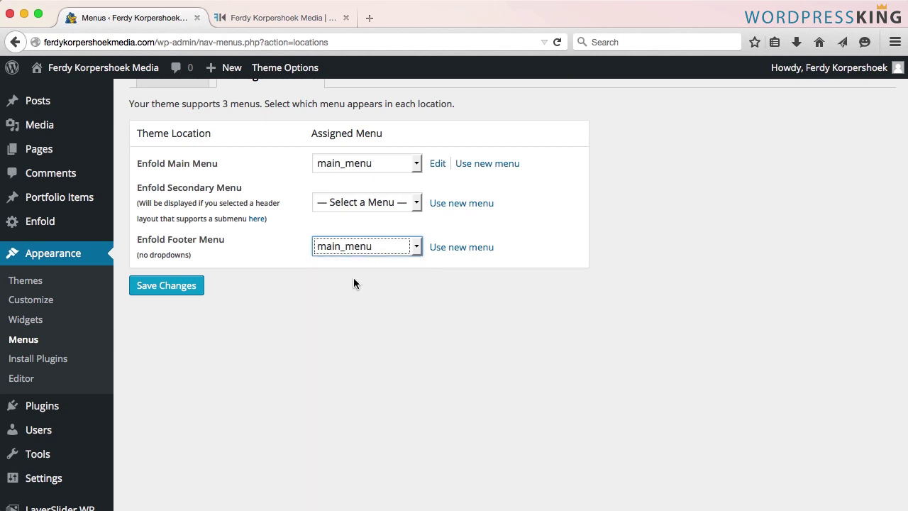
{"action": "left_click", "coordinate": [162, 289]}
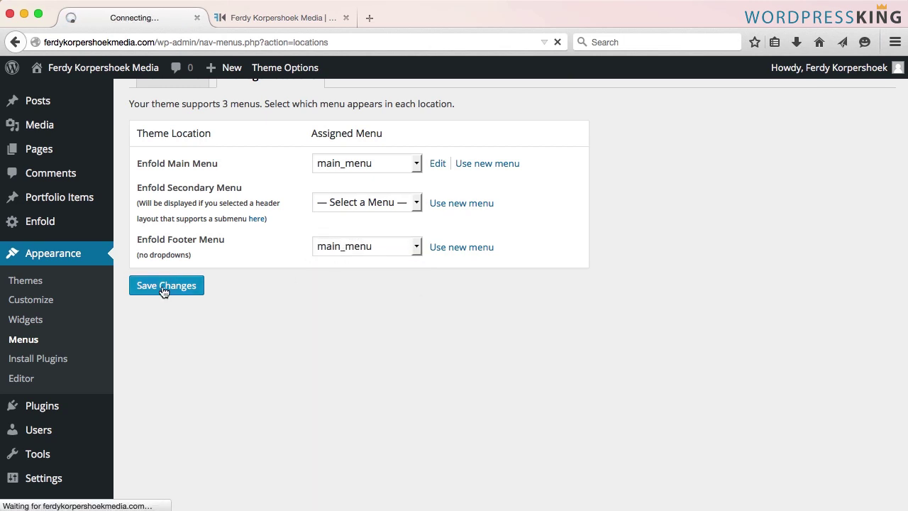
{"action": "left_click", "coordinate": [270, 18]}
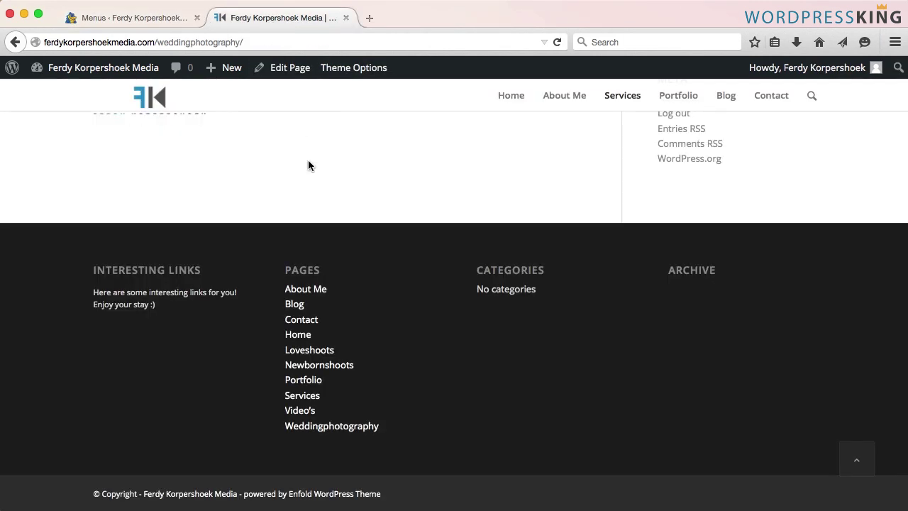
{"action": "key", "text": "super+r"}
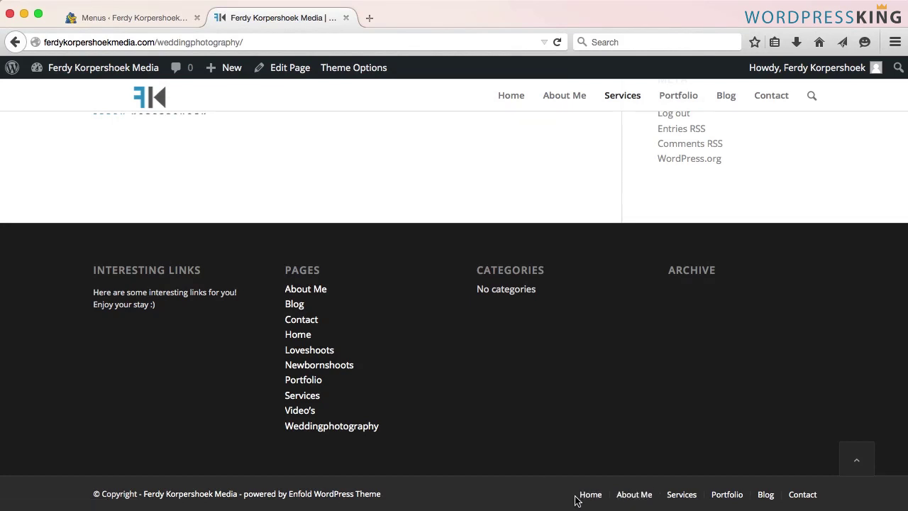
{"action": "scroll", "coordinate": [586, 405], "scroll_direction": "up", "scroll_amount": 3}
{"action": "scroll", "coordinate": [586, 404], "scroll_direction": "down", "scroll_amount": 3}
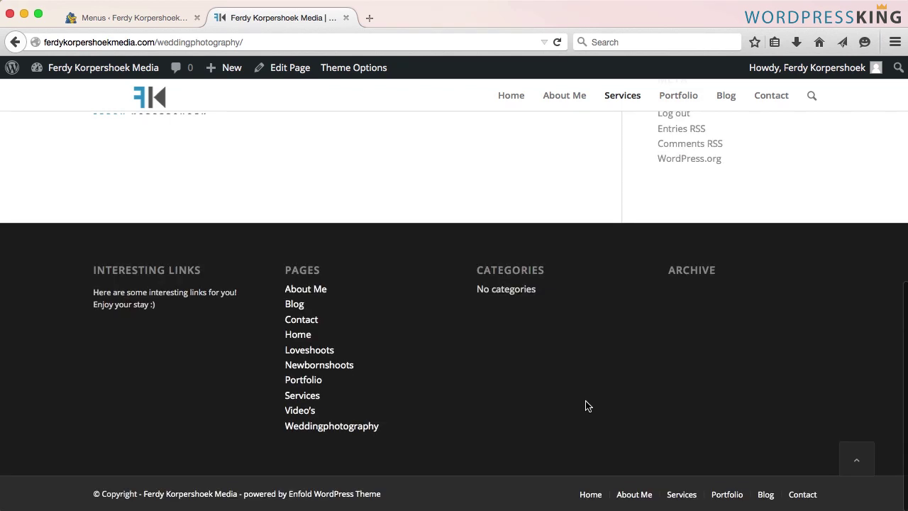
{"action": "scroll", "coordinate": [588, 406], "scroll_direction": "up", "scroll_amount": 6}
{"action": "scroll", "coordinate": [624, 335], "scroll_direction": "down", "scroll_amount": 6}
Unassign the Footer Menu location, save locations, and reload the live page to verify
{"action": "left_click", "coordinate": [142, 16]}
{"action": "left_click", "coordinate": [330, 306]}
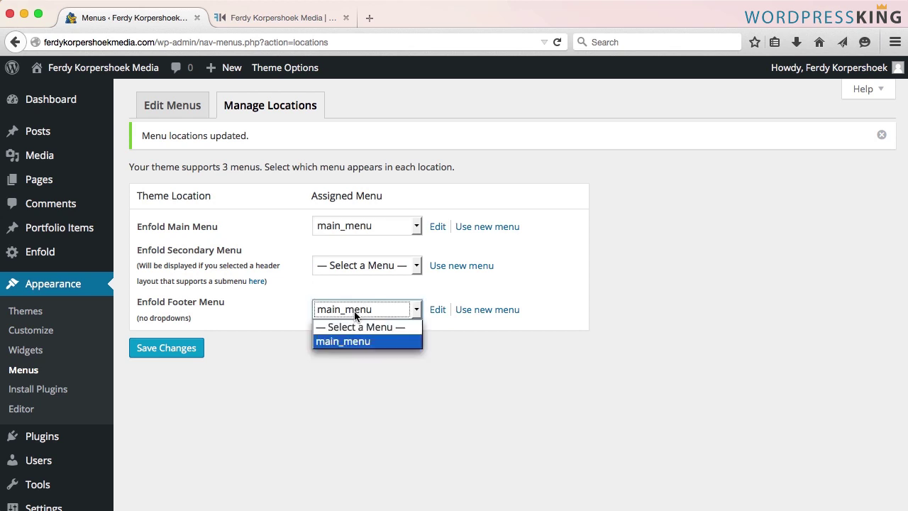
{"action": "left_click", "coordinate": [344, 324]}
{"action": "left_click", "coordinate": [177, 347]}
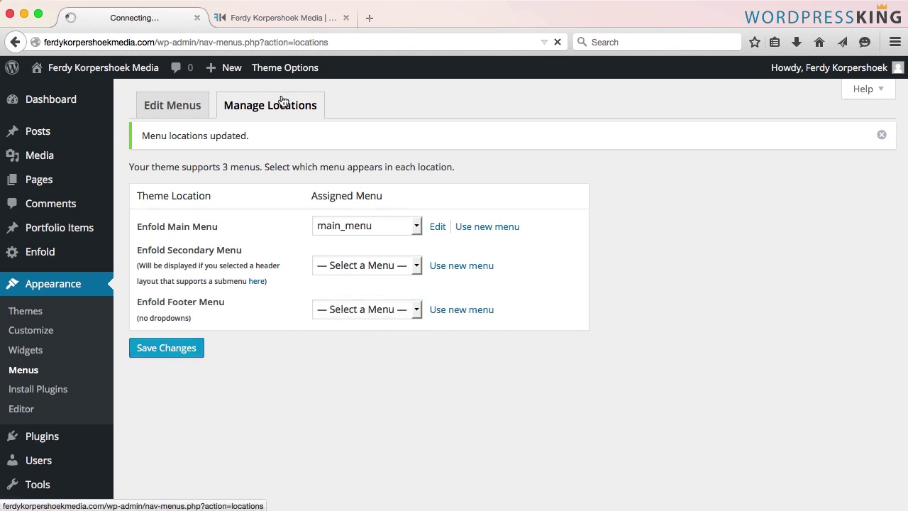
{"action": "left_click", "coordinate": [284, 17]}
{"action": "key", "text": "super+r"}
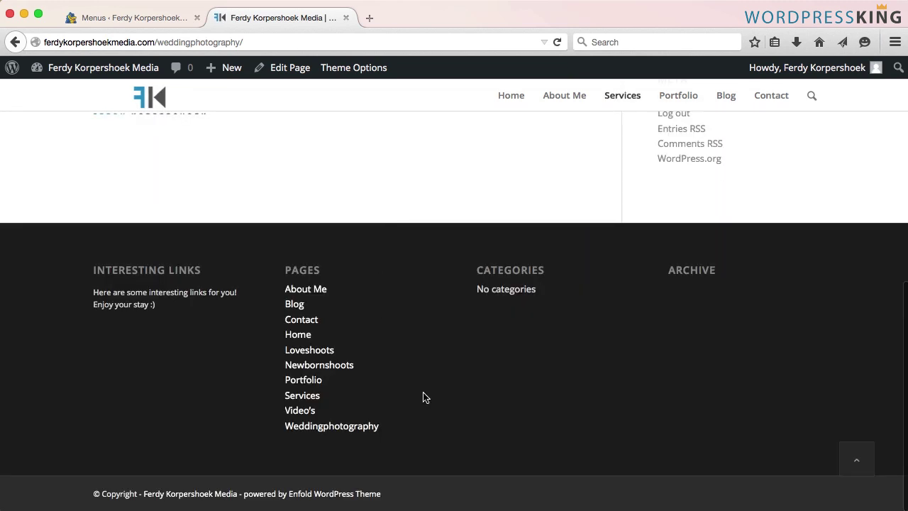
{"action": "scroll", "coordinate": [425, 392], "scroll_direction": "up", "scroll_amount": 10}
{"action": "mouse_move", "coordinate": [655, 117]}
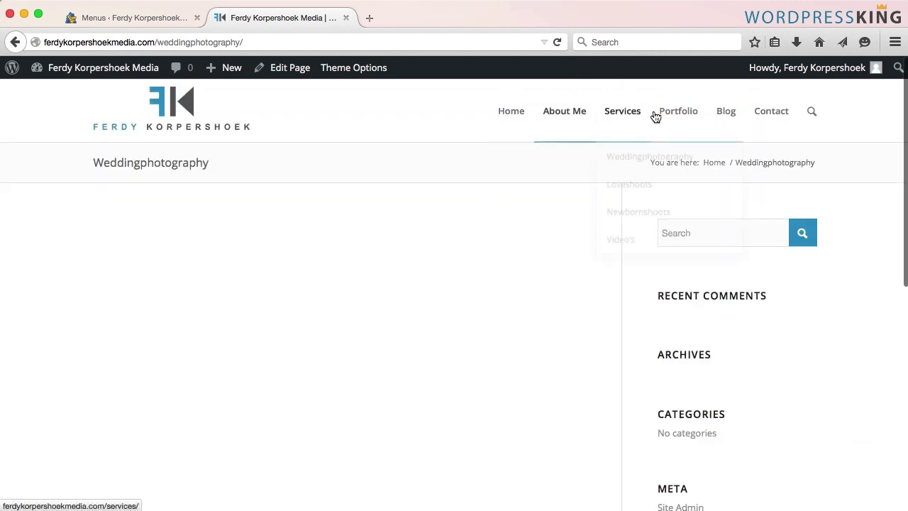
{"action": "left_click", "coordinate": [155, 23]}
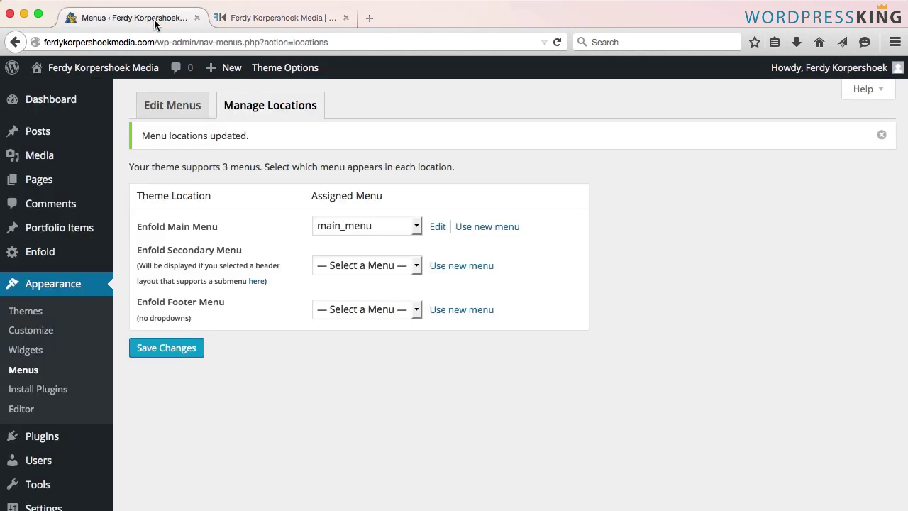
Open Enfold General Styling > Fonts and keep the Heading Font at Open Sans
{"action": "left_click", "coordinate": [58, 258]}
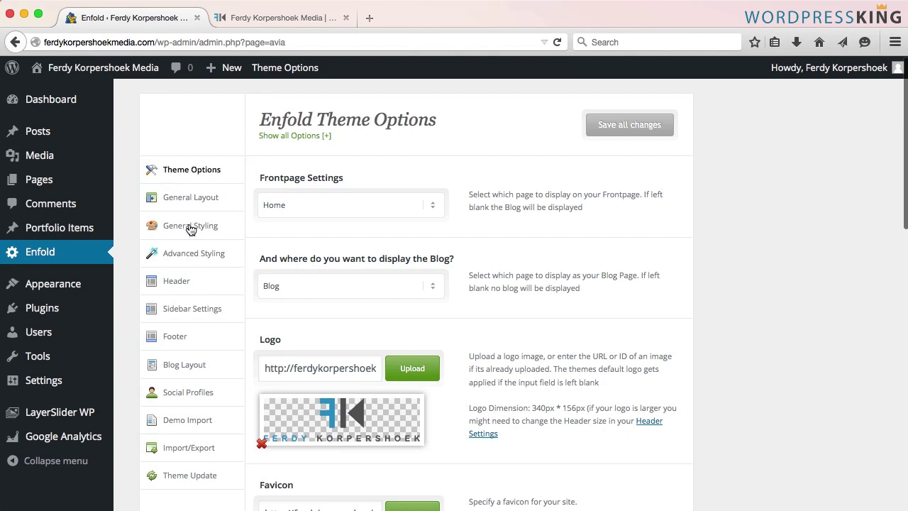
{"action": "left_click", "coordinate": [190, 230]}
{"action": "scroll", "coordinate": [474, 312], "scroll_direction": "down", "scroll_amount": 5}
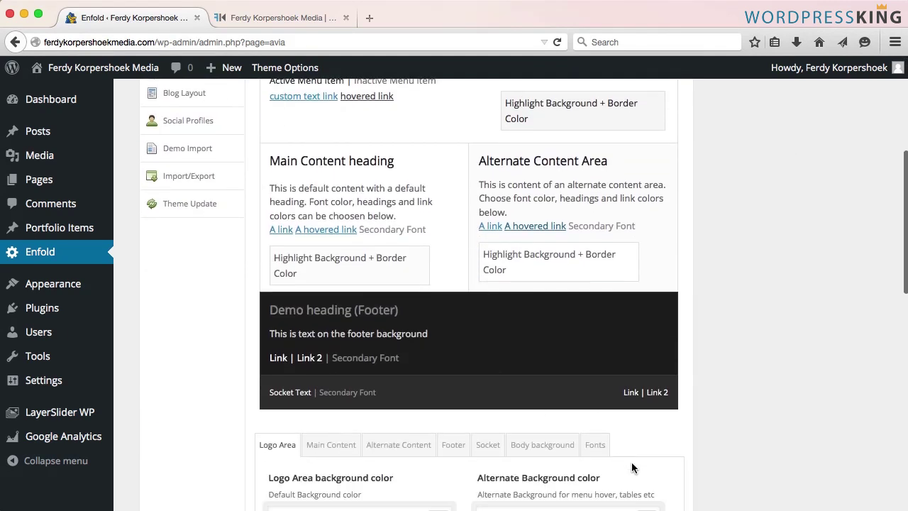
{"action": "left_click", "coordinate": [599, 444]}
{"action": "scroll", "coordinate": [597, 381], "scroll_direction": "down", "scroll_amount": 5}
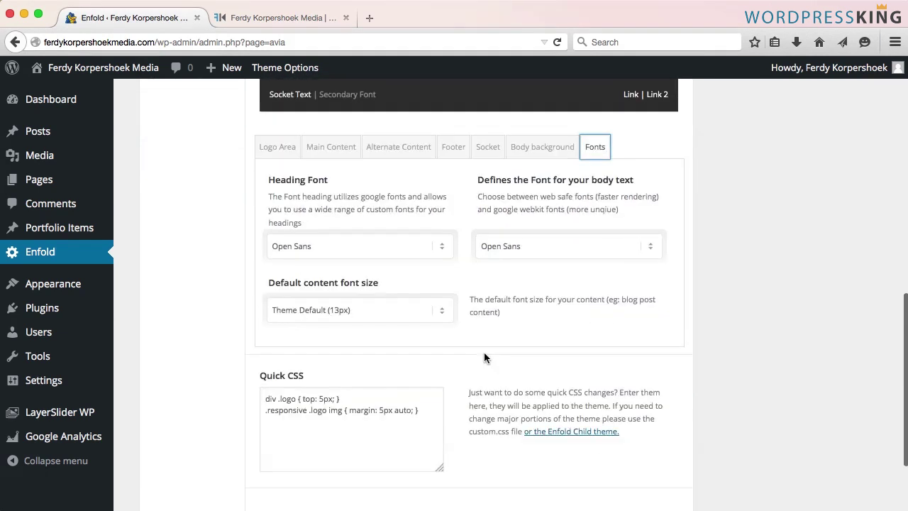
{"action": "left_click", "coordinate": [443, 227]}
{"action": "scroll", "coordinate": [398, 322], "scroll_direction": "down", "scroll_amount": 10}
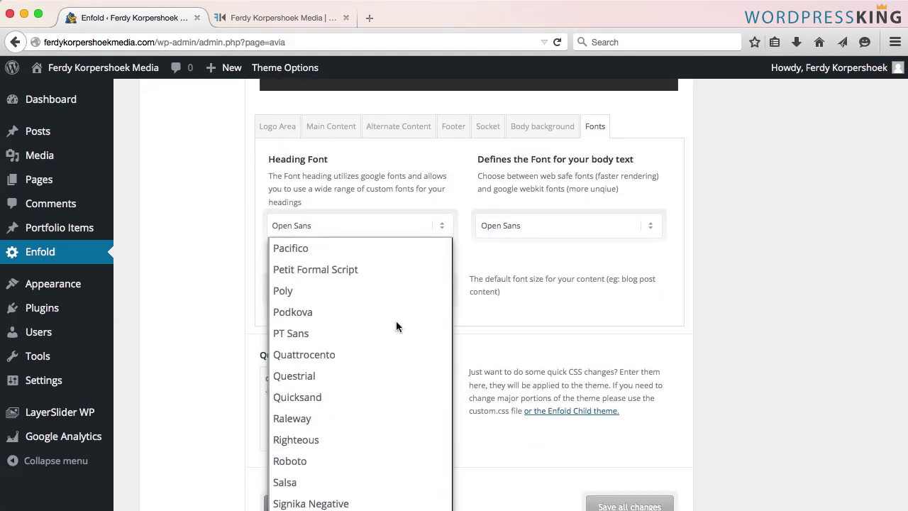
{"action": "scroll", "coordinate": [459, 315], "scroll_direction": "down", "scroll_amount": 1}
{"action": "left_click", "coordinate": [472, 302]}
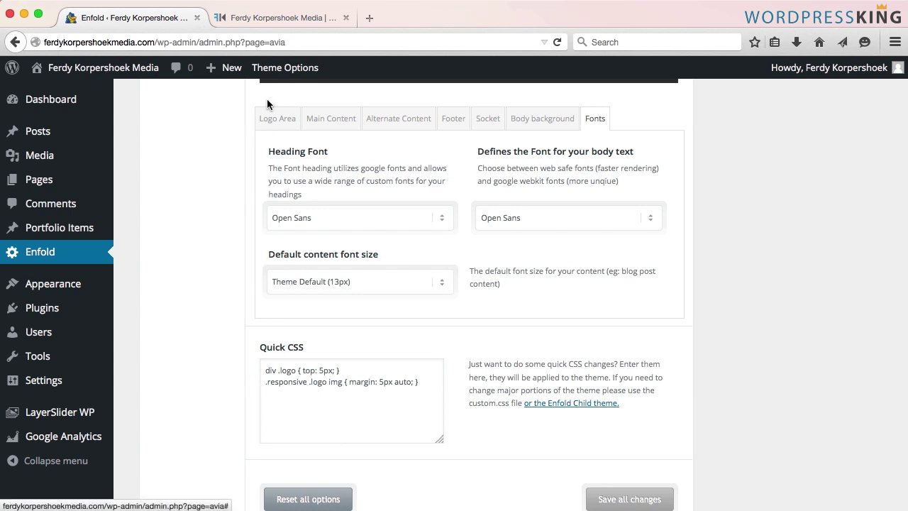
Compare the headings on the live Weddingphotography page, then return to the theme options
{"action": "left_click", "coordinate": [265, 26]}
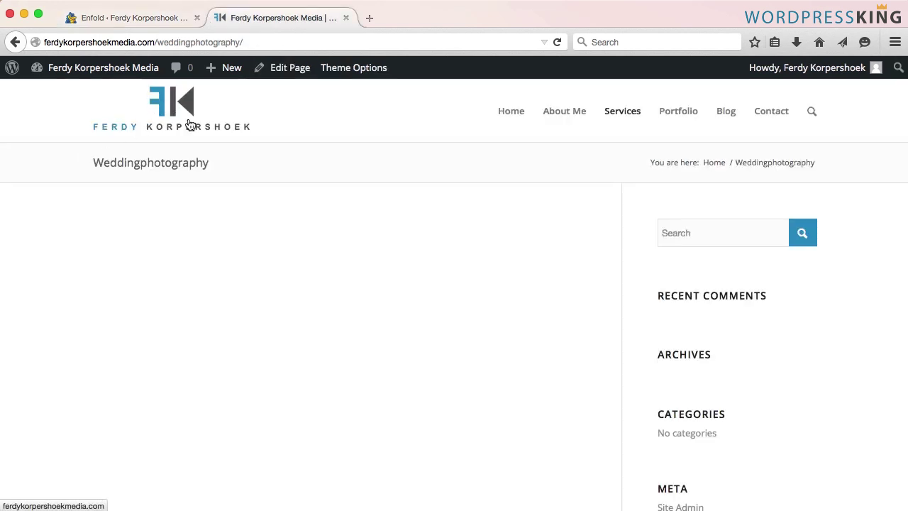
{"action": "scroll", "coordinate": [277, 205], "scroll_direction": "down", "scroll_amount": 3}
{"action": "scroll", "coordinate": [277, 205], "scroll_direction": "down", "scroll_amount": 1}
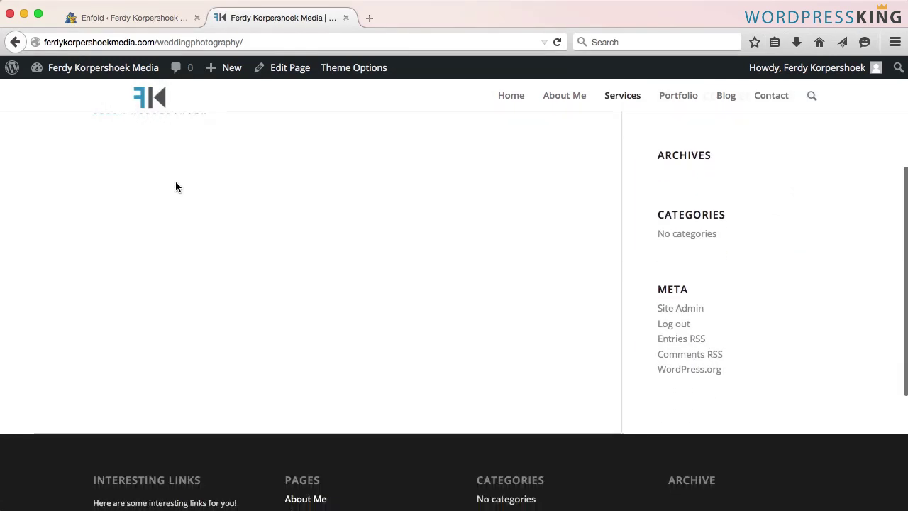
{"action": "scroll", "coordinate": [175, 181], "scroll_direction": "up", "scroll_amount": 4}
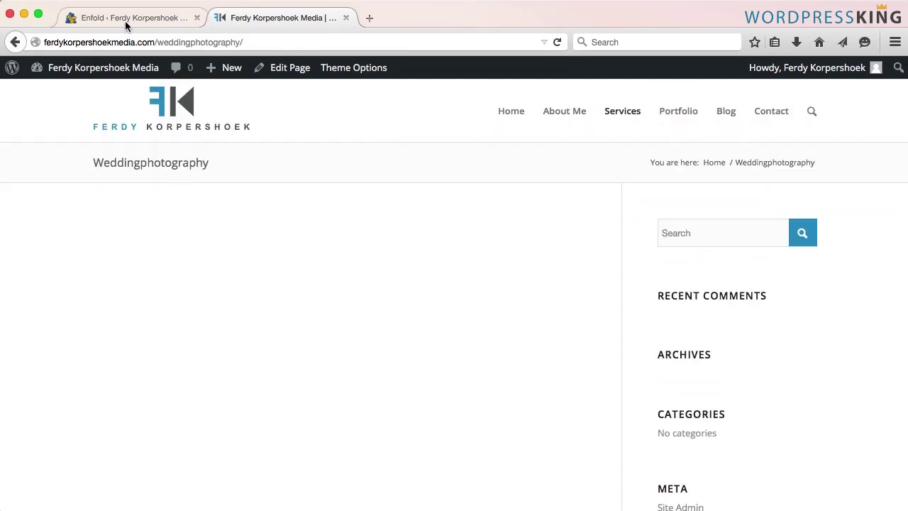
{"action": "left_click", "coordinate": [126, 20]}
{"action": "scroll", "coordinate": [178, 196], "scroll_direction": "up", "scroll_amount": 10}
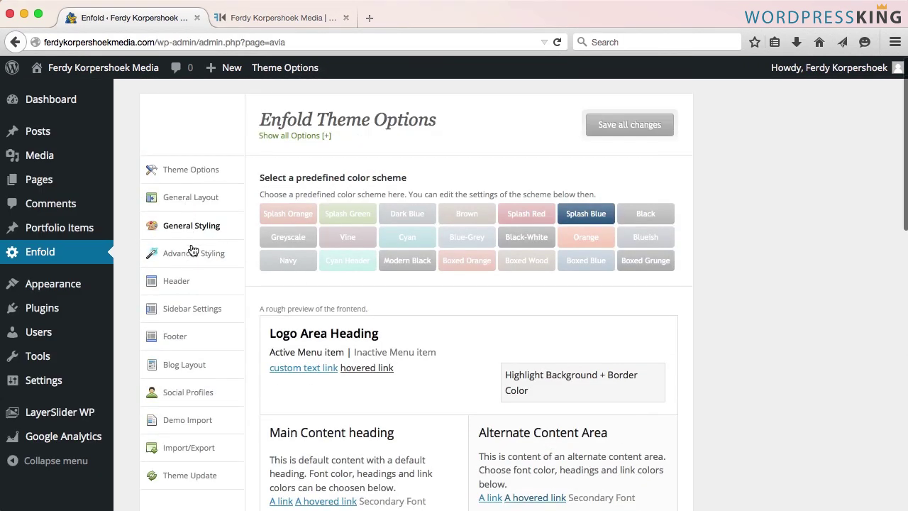
Open Enfold Advanced Styling and inspect the RECENT COMMENTS heading on the live page
{"action": "left_click", "coordinate": [192, 258]}
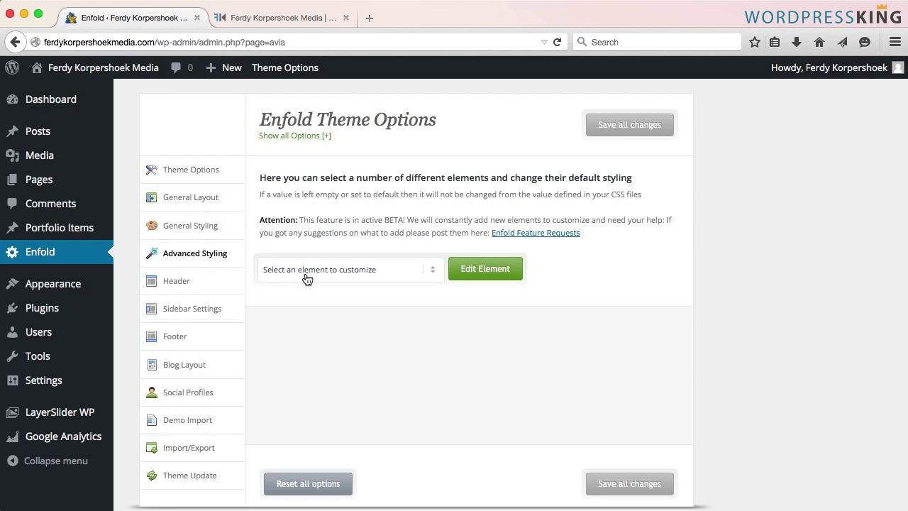
{"action": "left_click", "coordinate": [298, 27]}
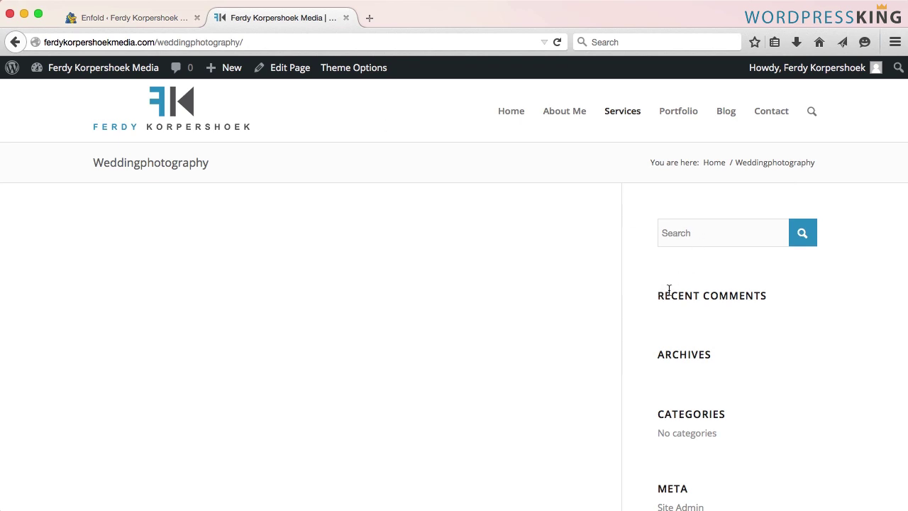
{"action": "left_click_drag", "start_coordinate": [661, 295], "coordinate": [763, 295]}
{"action": "left_click", "coordinate": [793, 297]}
{"action": "left_click_drag", "start_coordinate": [660, 296], "coordinate": [782, 296]}
{"action": "left_click", "coordinate": [782, 296]}
{"action": "left_click", "coordinate": [149, 19]}
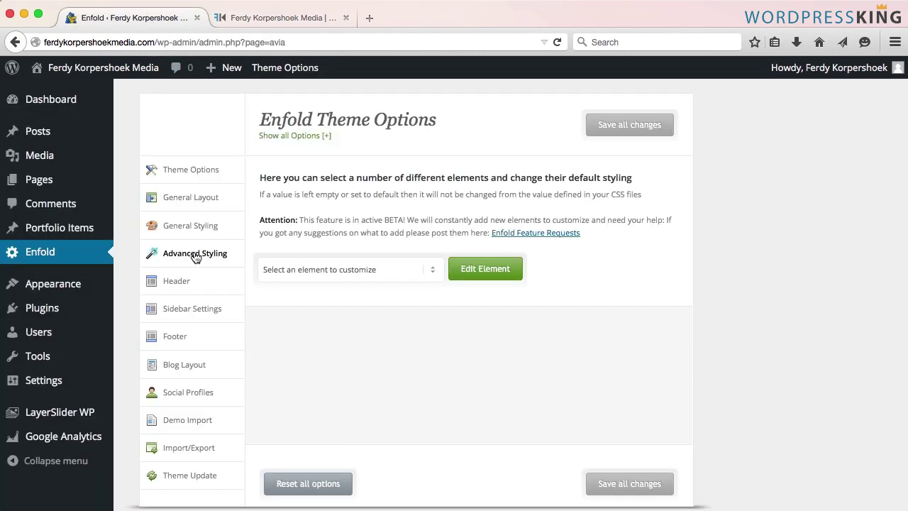
Add H1 and H2 styling entries, each with a 22px font size
{"action": "left_click", "coordinate": [298, 273]}
{"action": "left_click", "coordinate": [292, 402]}
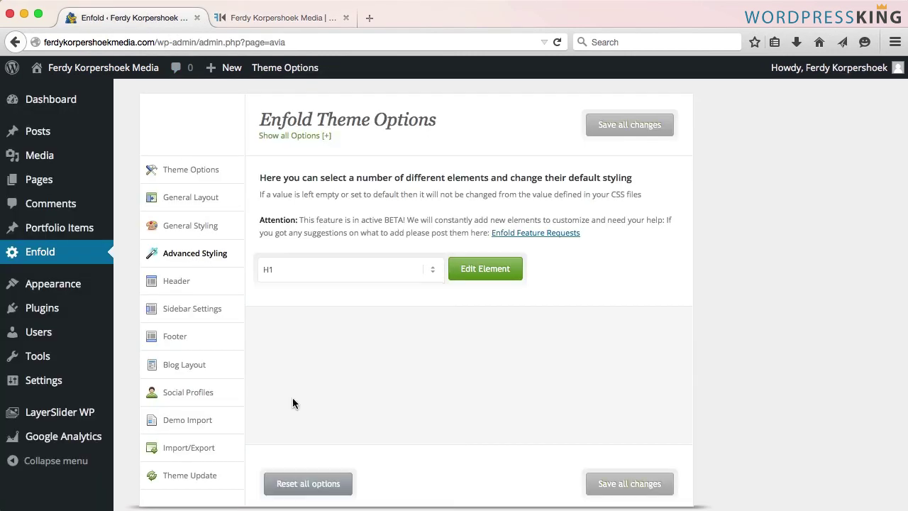
{"action": "left_click", "coordinate": [474, 278]}
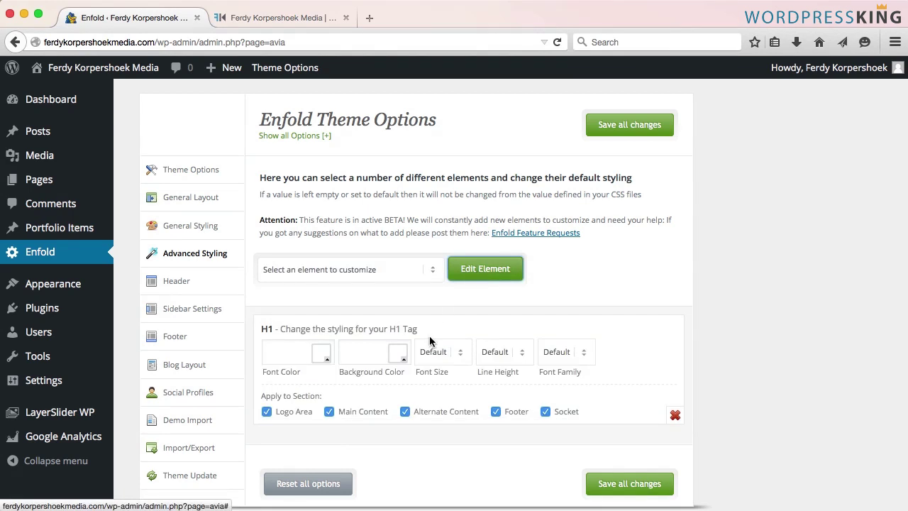
{"action": "left_click", "coordinate": [455, 354]}
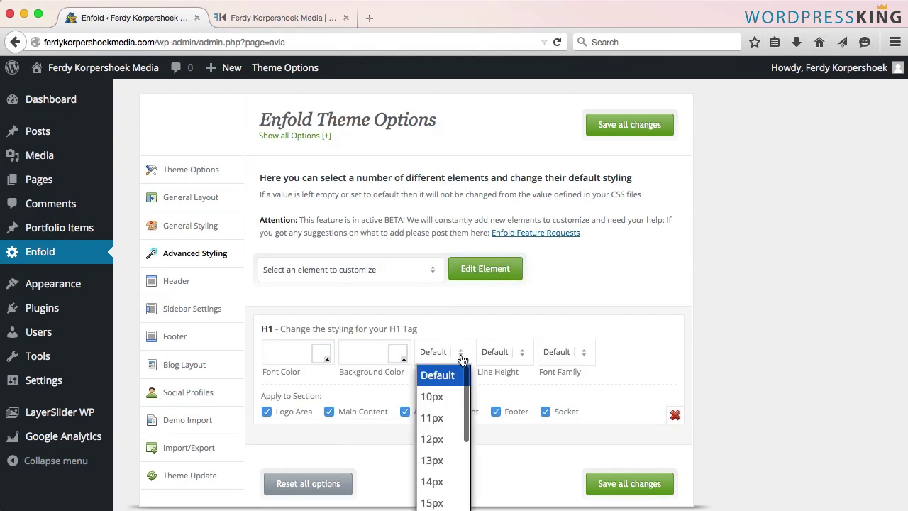
{"action": "left_click", "coordinate": [430, 482]}
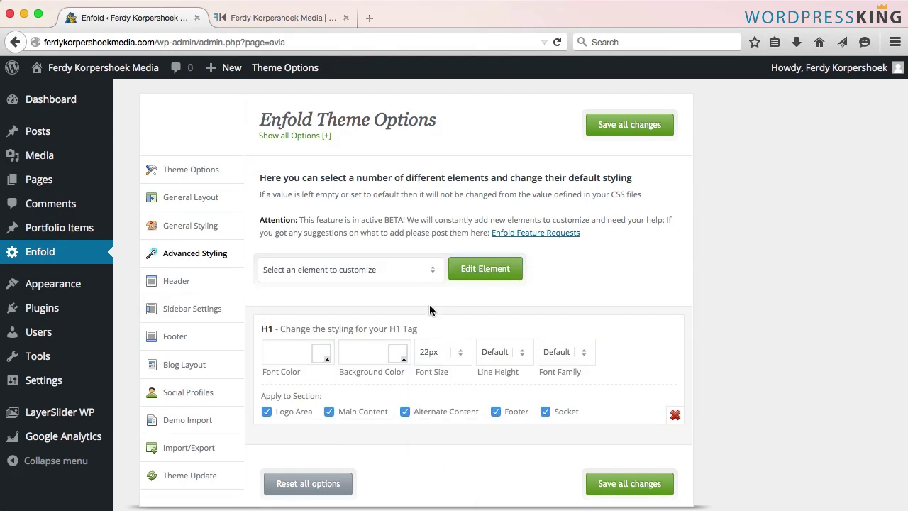
{"action": "left_click", "coordinate": [360, 273]}
{"action": "left_click", "coordinate": [281, 419]}
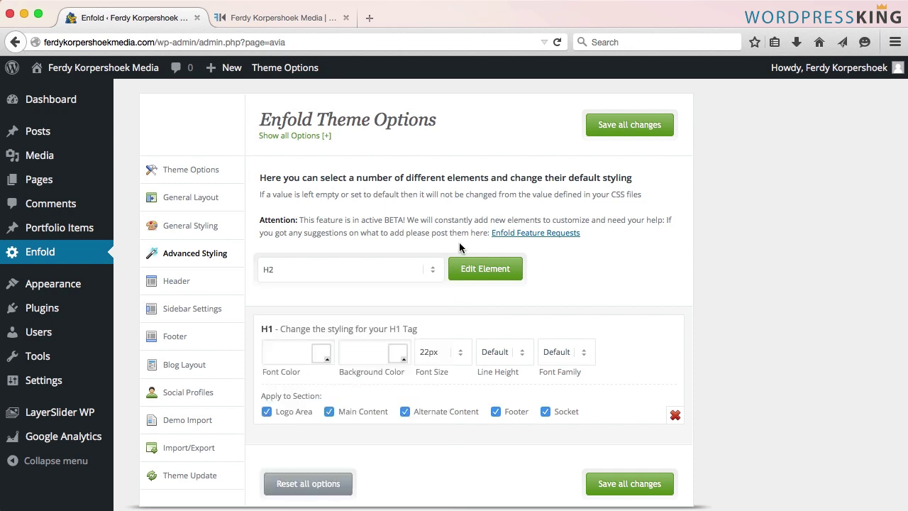
{"action": "left_click", "coordinate": [476, 279]}
{"action": "left_click", "coordinate": [443, 356]}
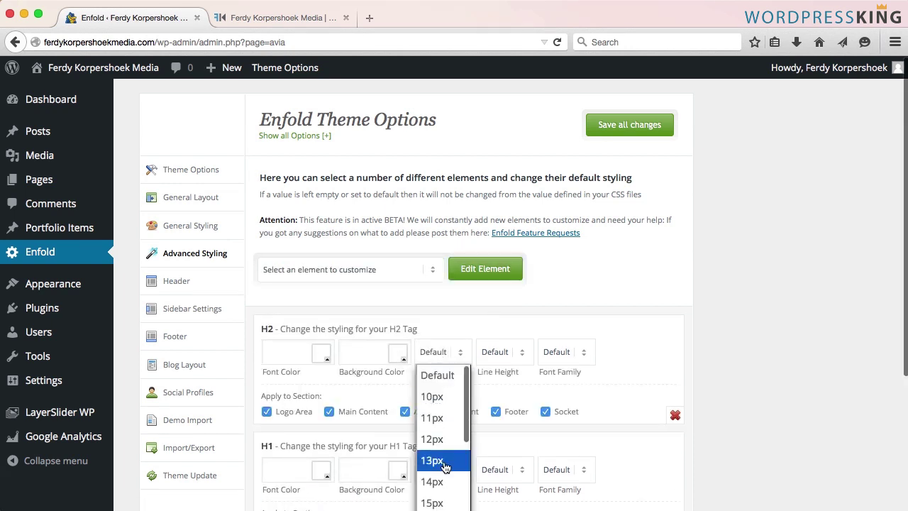
{"action": "key", "text": "Return"}
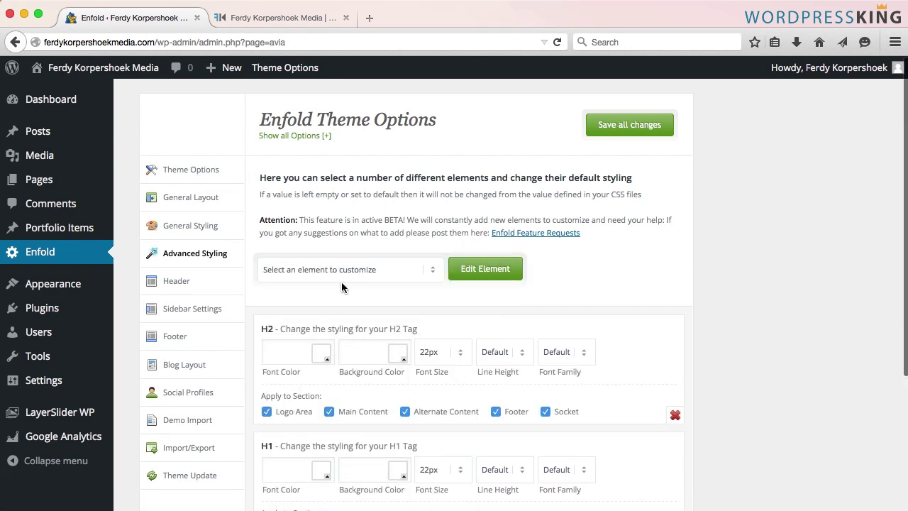
Add an H3 entry at 22px, save all changes, and view the live page
{"action": "left_click", "coordinate": [401, 272]}
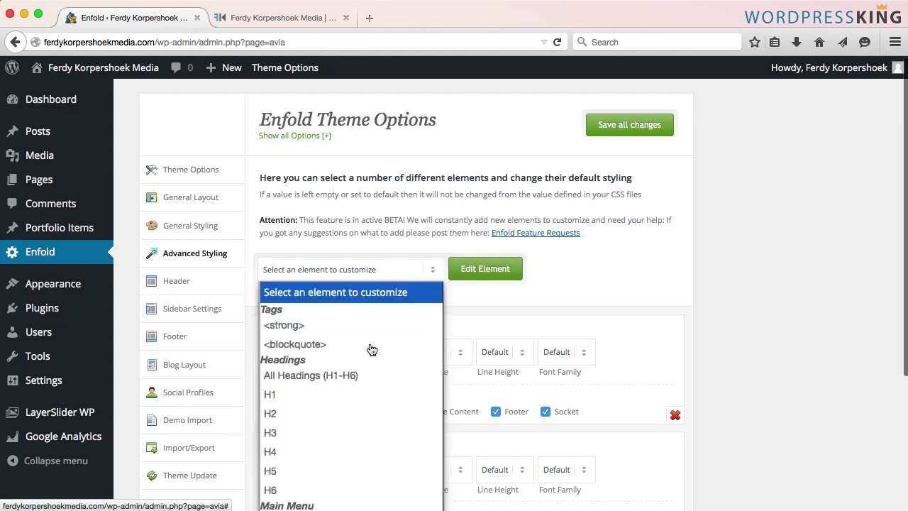
{"action": "left_click", "coordinate": [318, 432]}
{"action": "left_click", "coordinate": [462, 277]}
{"action": "left_click", "coordinate": [449, 354]}
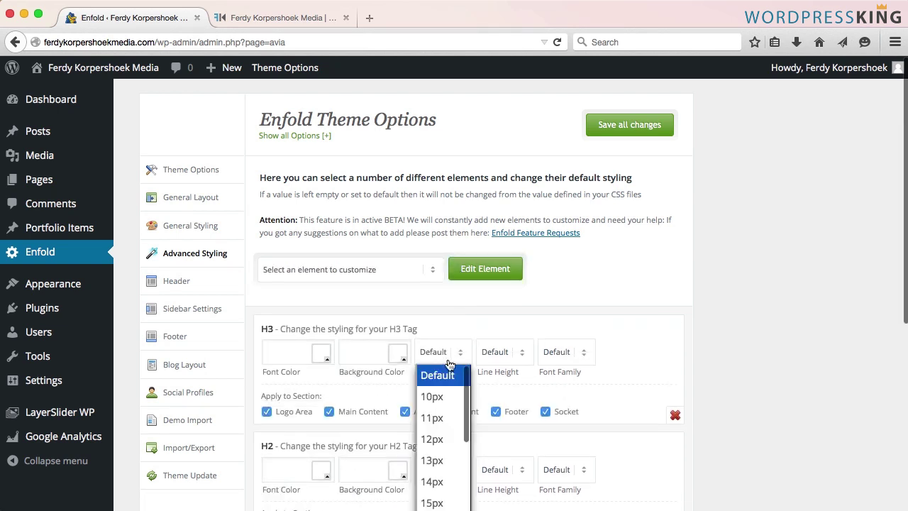
{"action": "left_click", "coordinate": [436, 507]}
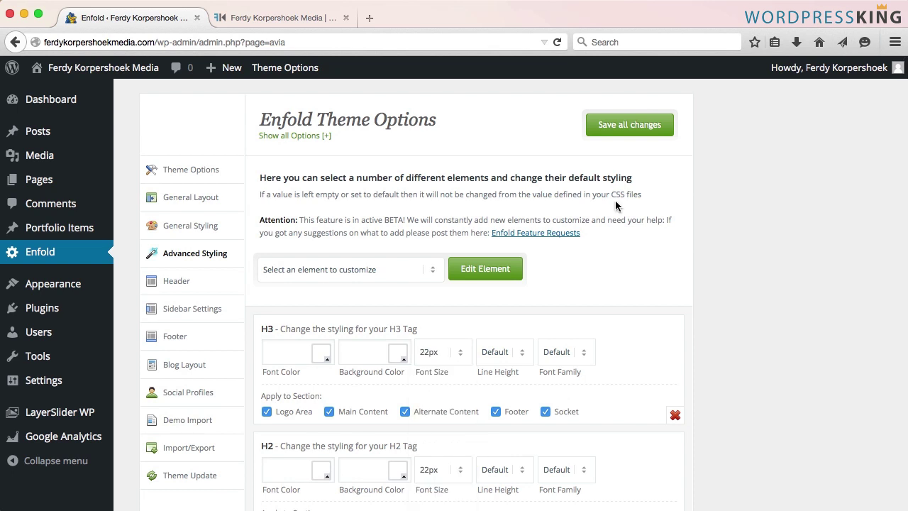
{"action": "left_click", "coordinate": [629, 124]}
{"action": "left_click", "coordinate": [273, 17]}
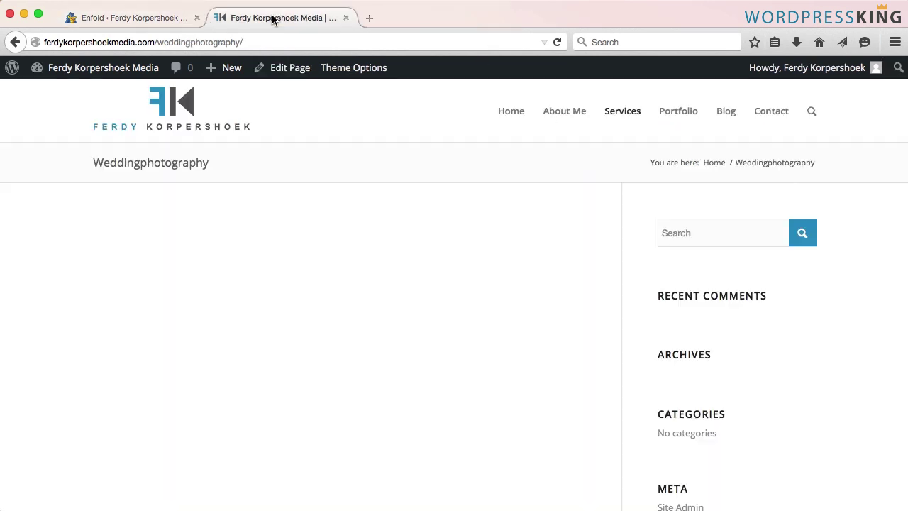
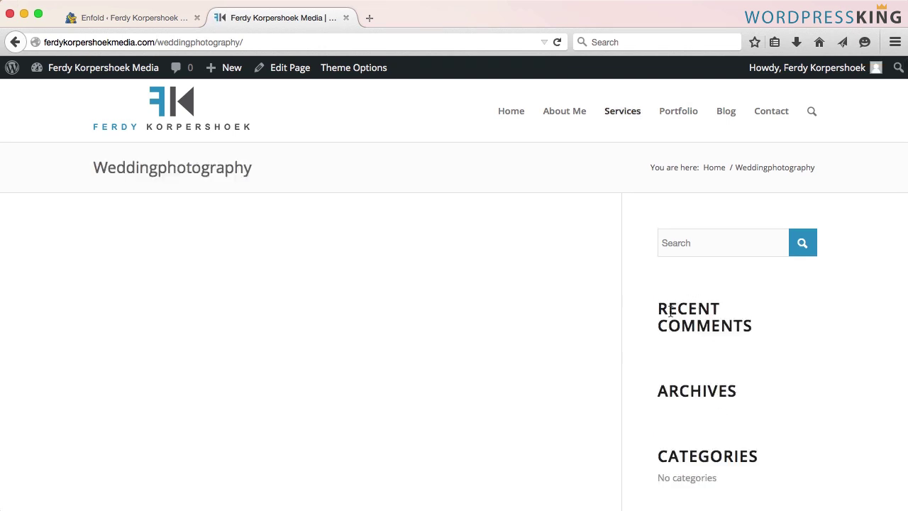
Set the H3 heading to 18px, then set both H2 and H3 to 16px
{"action": "scroll", "coordinate": [675, 309], "scroll_direction": "down", "scroll_amount": 3}
{"action": "scroll", "coordinate": [675, 309], "scroll_direction": "up", "scroll_amount": 3}
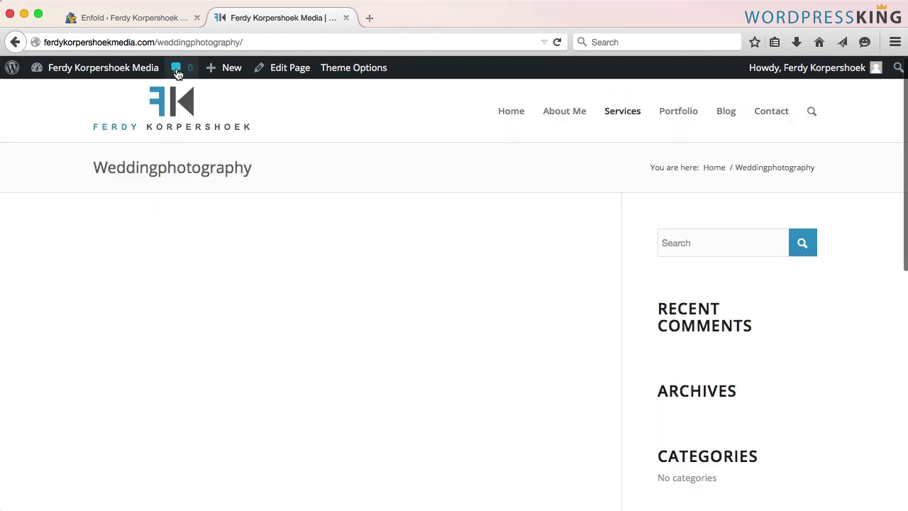
{"action": "left_click", "coordinate": [142, 27]}
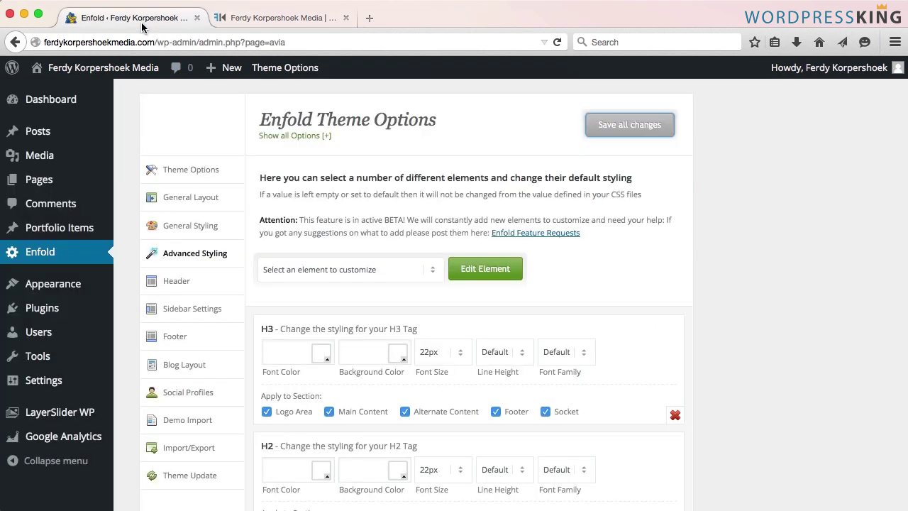
{"action": "left_click", "coordinate": [428, 353]}
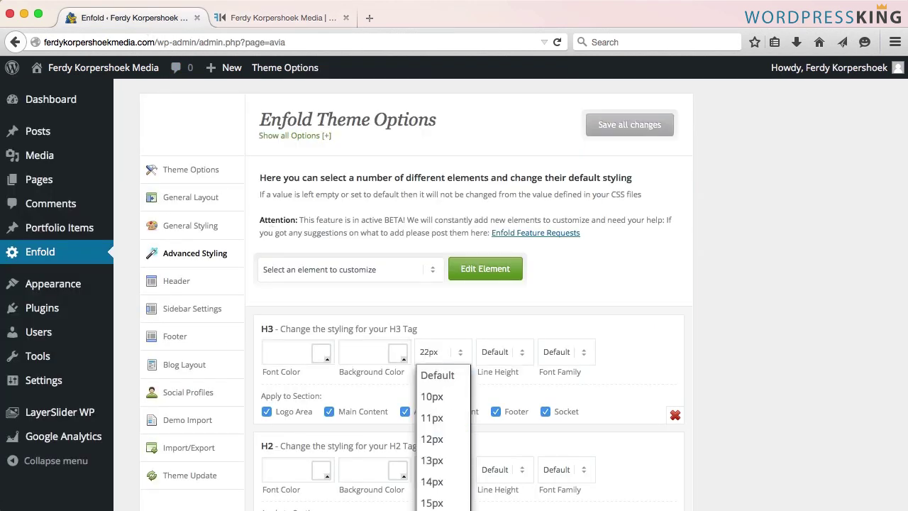
{"action": "left_click", "coordinate": [439, 433]}
{"action": "scroll", "coordinate": [440, 431], "scroll_direction": "down", "scroll_amount": 3}
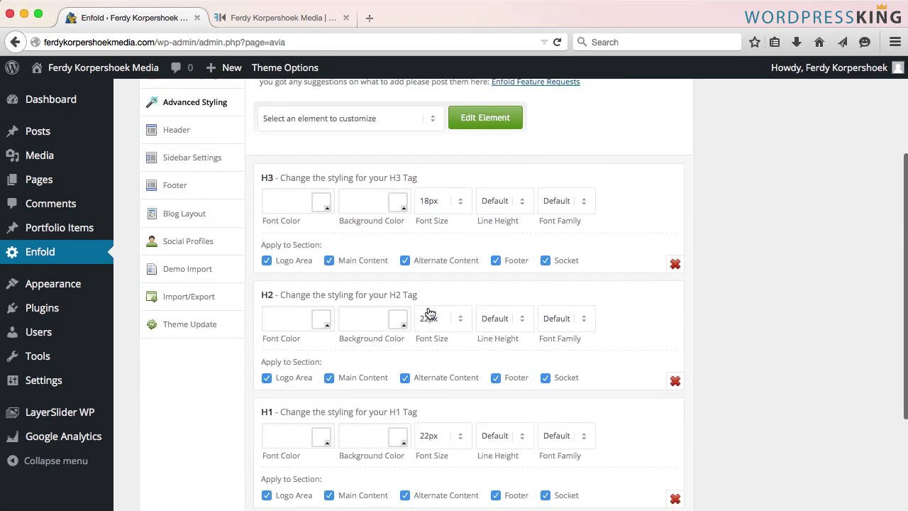
{"action": "left_click", "coordinate": [428, 318]}
{"action": "left_click", "coordinate": [438, 490]}
{"action": "left_click", "coordinate": [435, 200]}
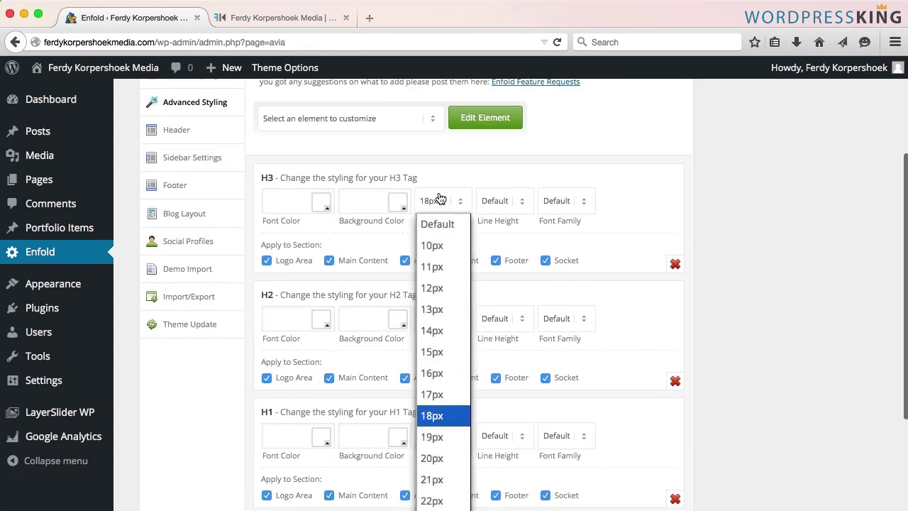
{"action": "left_click", "coordinate": [440, 374]}
Pick a smaller H1 font size, save, and reload the live Weddingphotography page
{"action": "left_click", "coordinate": [440, 436]}
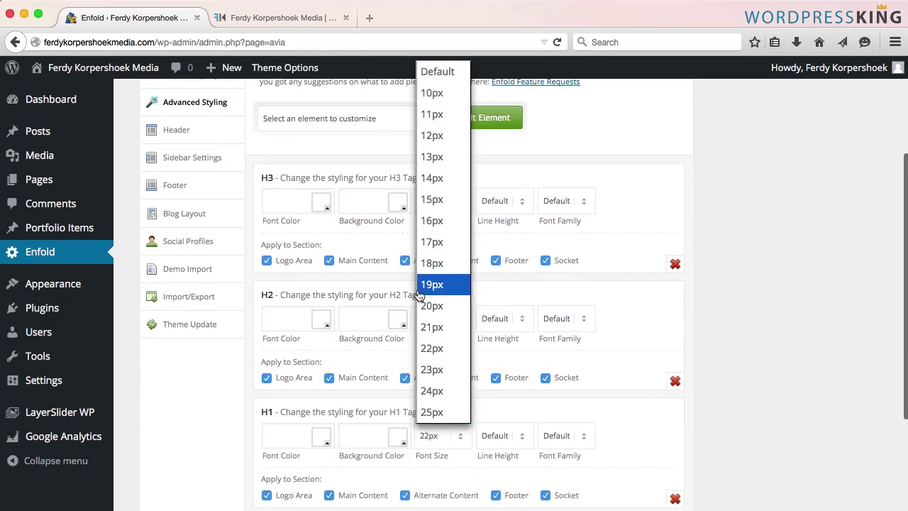
{"action": "left_click", "coordinate": [438, 221]}
{"action": "scroll", "coordinate": [449, 229], "scroll_direction": "up", "scroll_amount": 3}
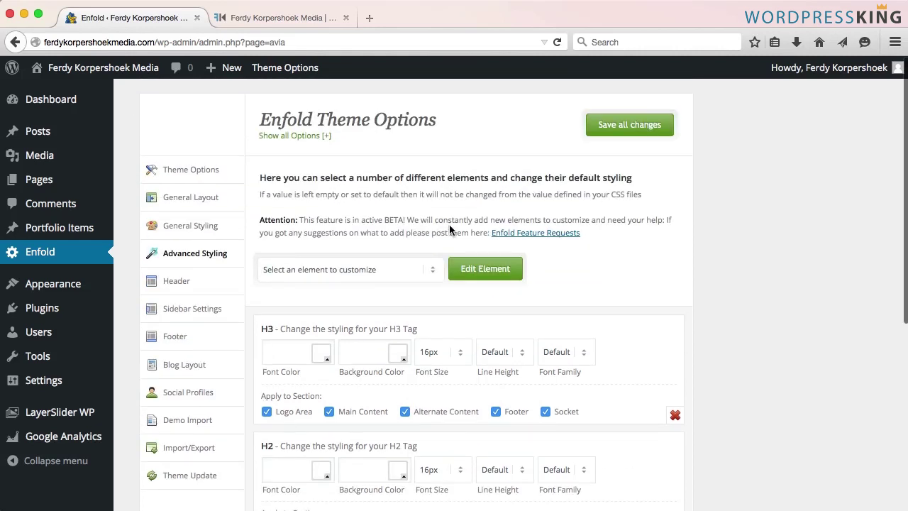
{"action": "left_click", "coordinate": [614, 132]}
{"action": "left_click", "coordinate": [259, 17]}
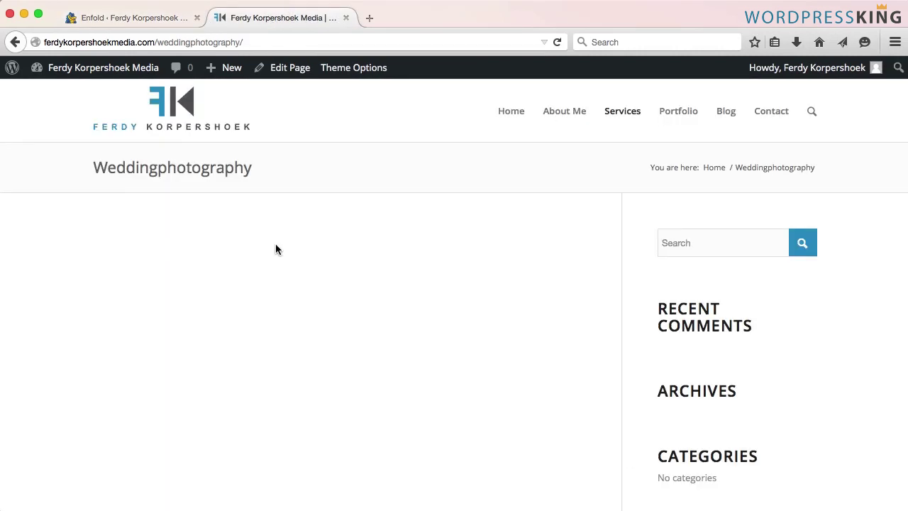
{"action": "key", "text": "super+r"}
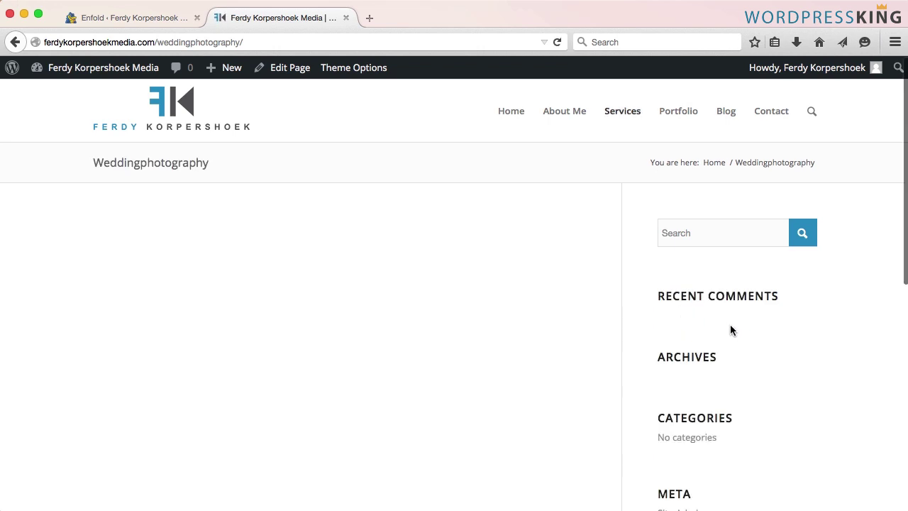
Set the H3, H2 and H1 font sizes to 14px
{"action": "left_click", "coordinate": [138, 22]}
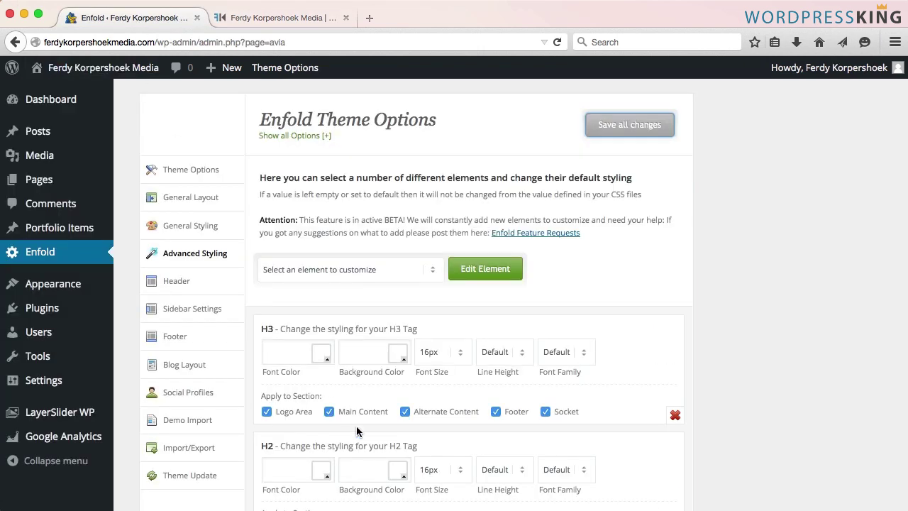
{"action": "left_click", "coordinate": [448, 355]}
{"action": "left_click", "coordinate": [445, 481]}
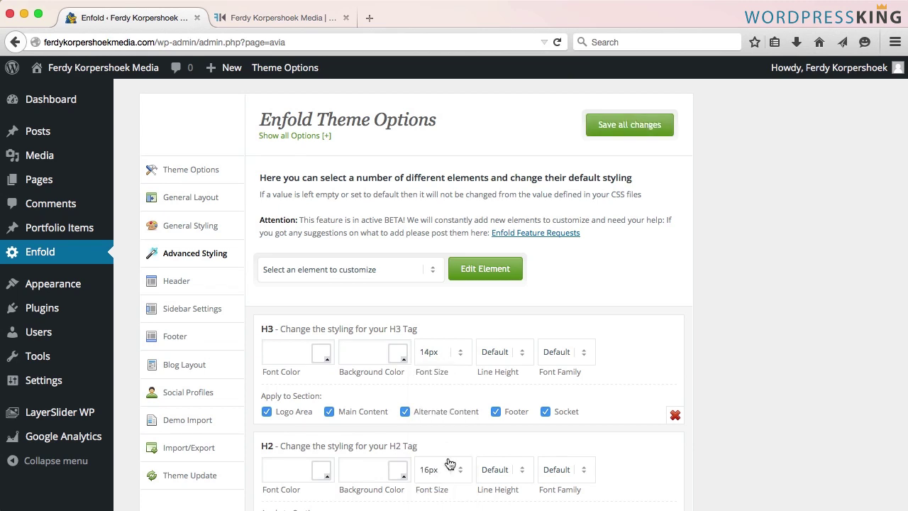
{"action": "scroll", "coordinate": [450, 464], "scroll_direction": "down", "scroll_amount": 3}
{"action": "left_click", "coordinate": [454, 350]}
{"action": "left_click", "coordinate": [446, 473]}
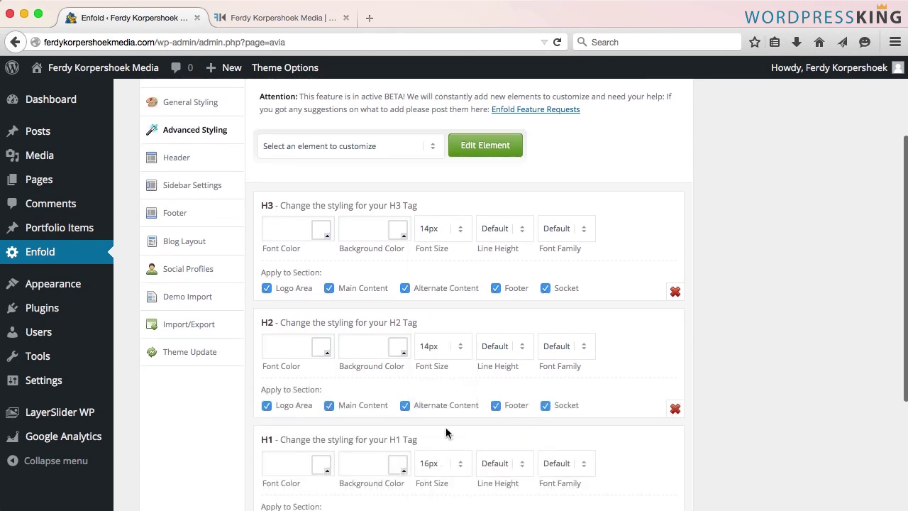
{"action": "scroll", "coordinate": [445, 433], "scroll_direction": "down", "scroll_amount": 1}
{"action": "left_click", "coordinate": [444, 417]}
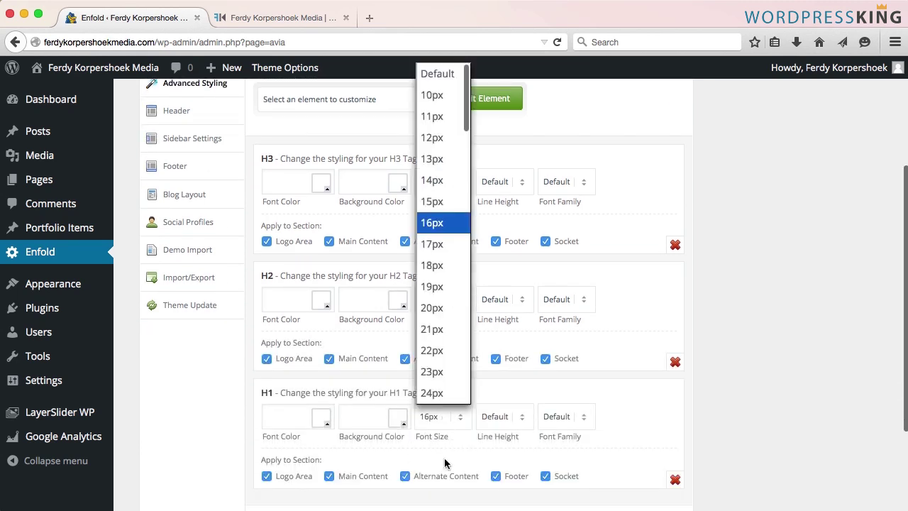
{"action": "left_click", "coordinate": [431, 181]}
Save the 14px heading sizes and reload the live page to check them
{"action": "scroll", "coordinate": [629, 178], "scroll_direction": "up", "scroll_amount": 4}
{"action": "left_click", "coordinate": [631, 125]}
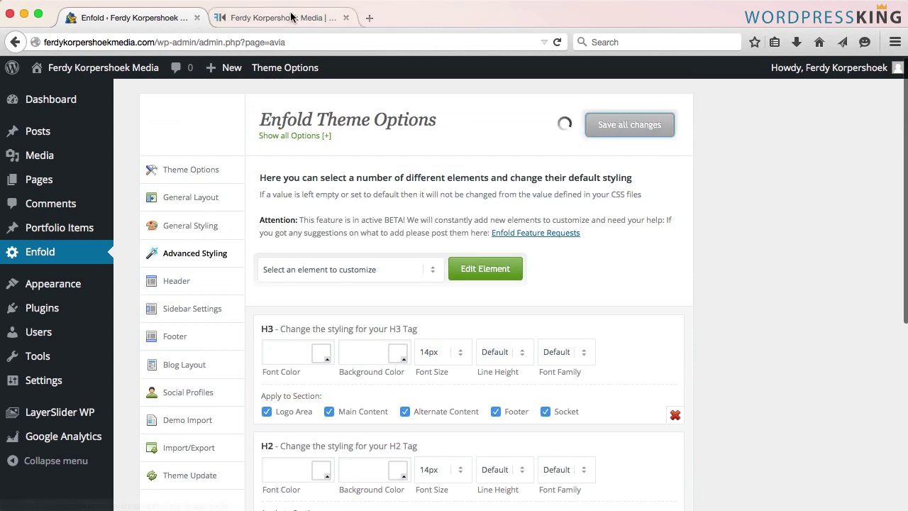
{"action": "left_click", "coordinate": [291, 17]}
{"action": "key", "text": "super+r"}
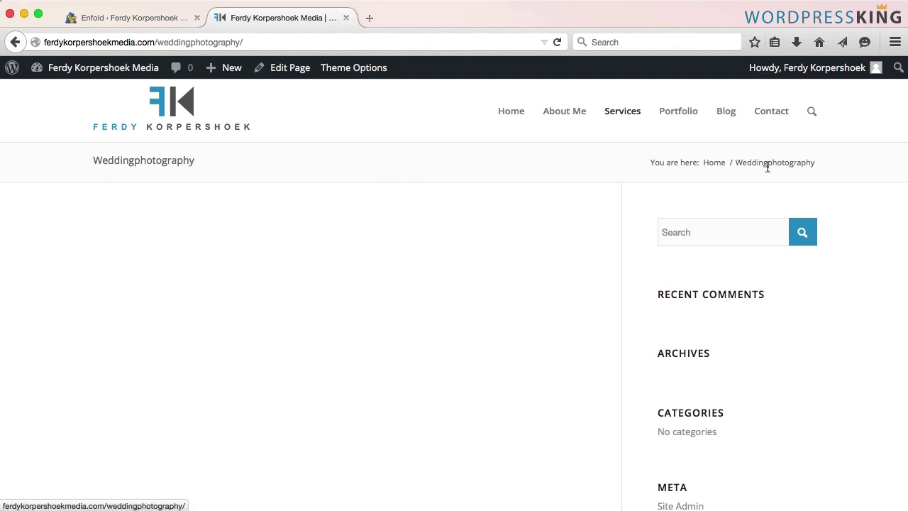
{"action": "left_click", "coordinate": [152, 21]}
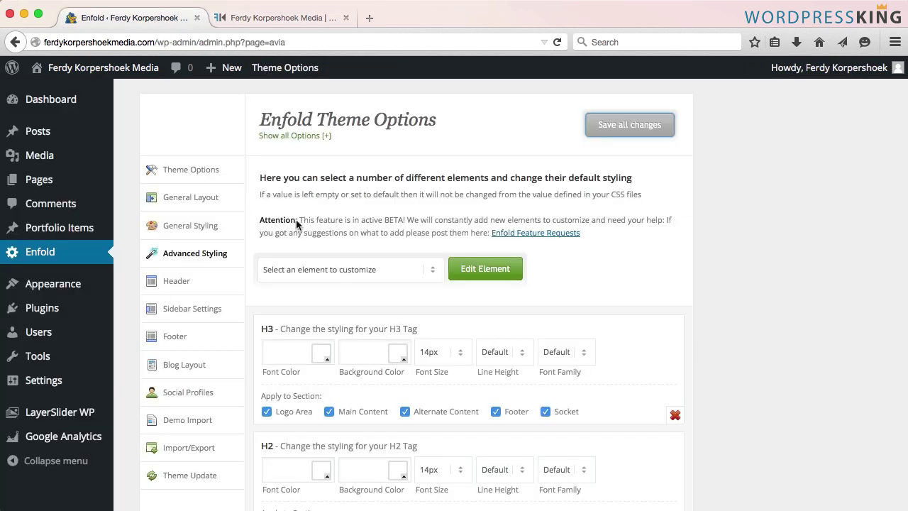
{"action": "scroll", "coordinate": [286, 225], "scroll_direction": "down", "scroll_amount": 3}
Add a Main Menu Links styling section in Advanced Styling
{"action": "left_click", "coordinate": [328, 187]}
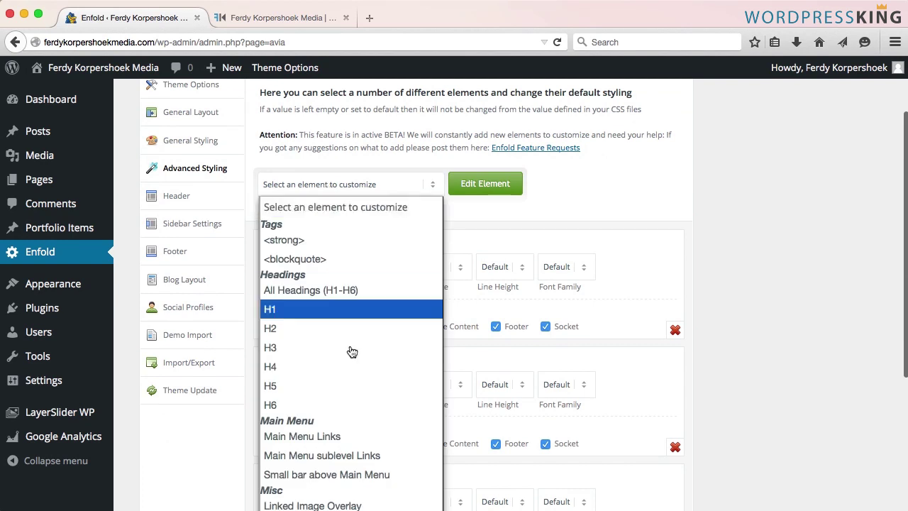
{"action": "left_click", "coordinate": [325, 444]}
{"action": "left_click", "coordinate": [474, 189]}
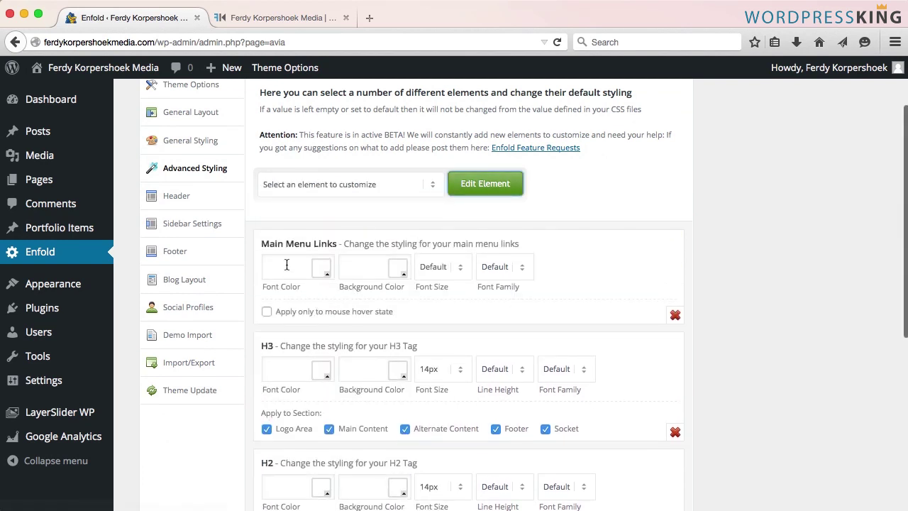
{"action": "left_click", "coordinate": [289, 23]}
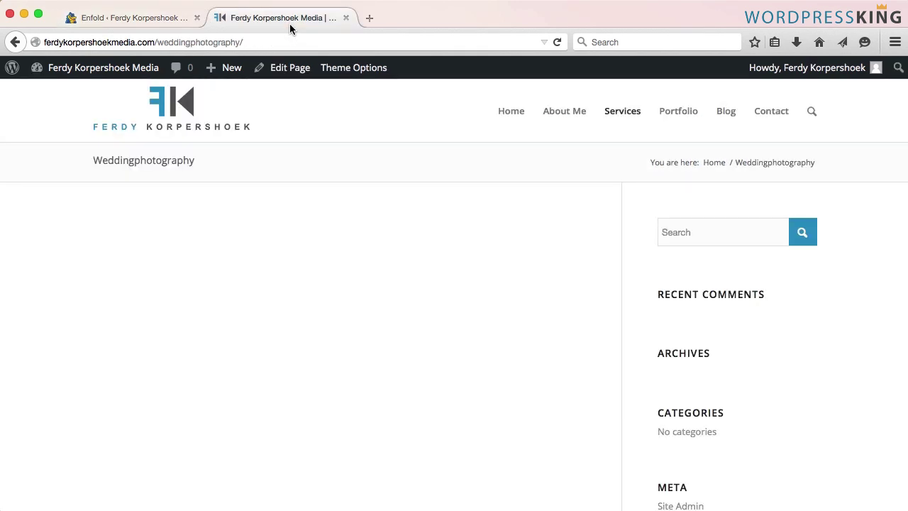
{"action": "left_click", "coordinate": [147, 23]}
Style menu links with background #ff0048, text #59ff00, 21px size and Arvo font
{"action": "left_click", "coordinate": [401, 274]}
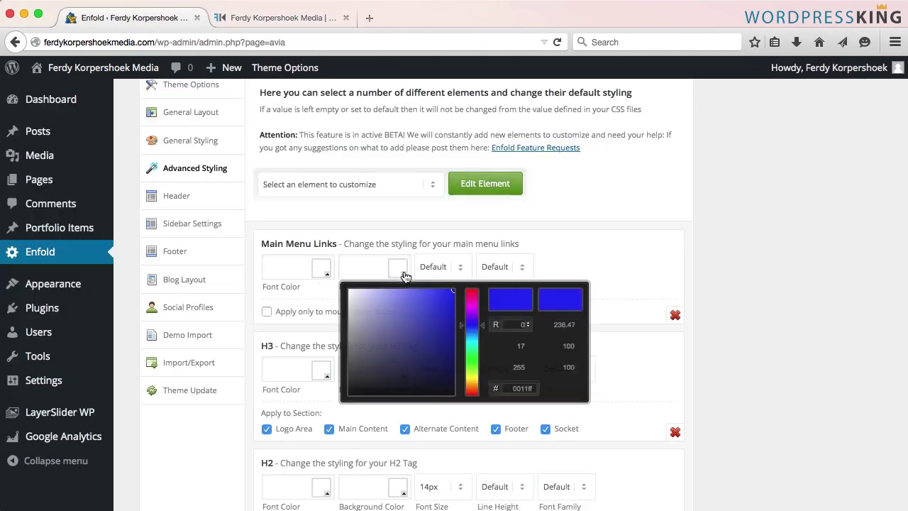
{"action": "left_click_drag", "start_coordinate": [465, 324], "coordinate": [476, 292]}
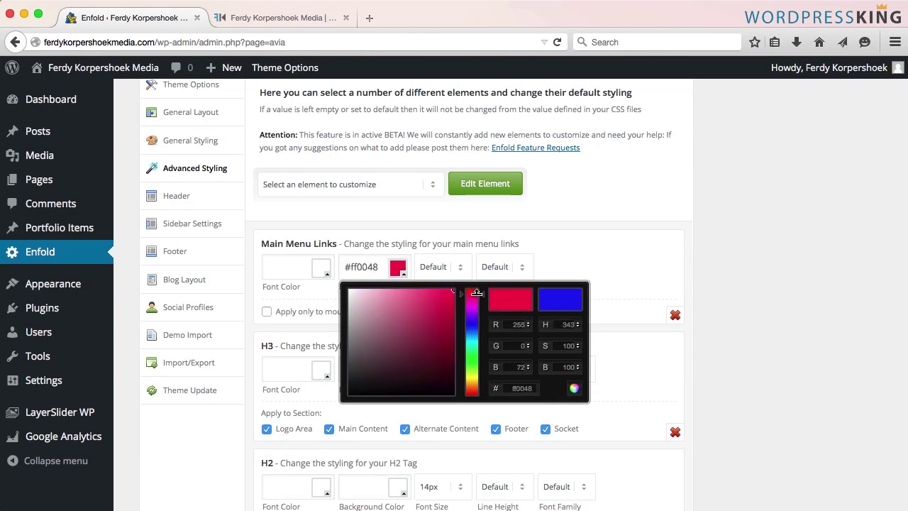
{"action": "left_click", "coordinate": [320, 271]}
{"action": "left_click_drag", "start_coordinate": [397, 333], "coordinate": [394, 364]}
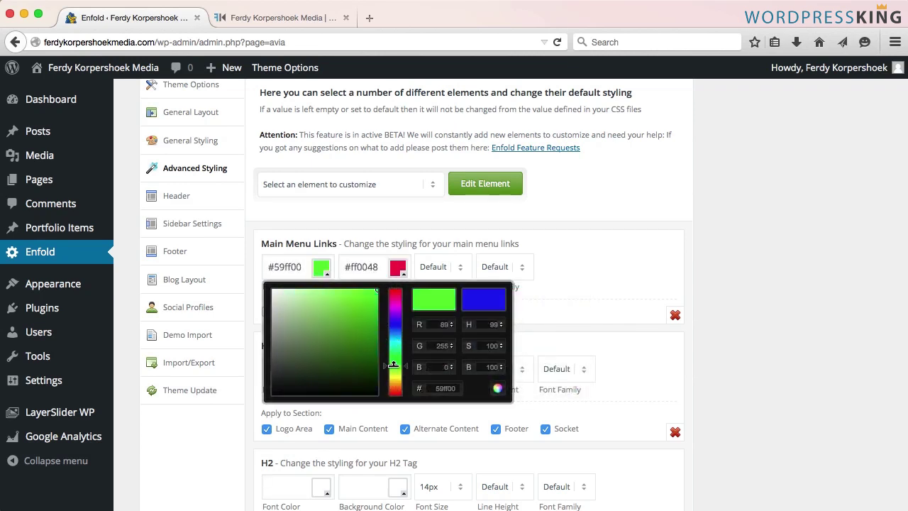
{"action": "left_click", "coordinate": [474, 271]}
{"action": "left_click", "coordinate": [460, 267]}
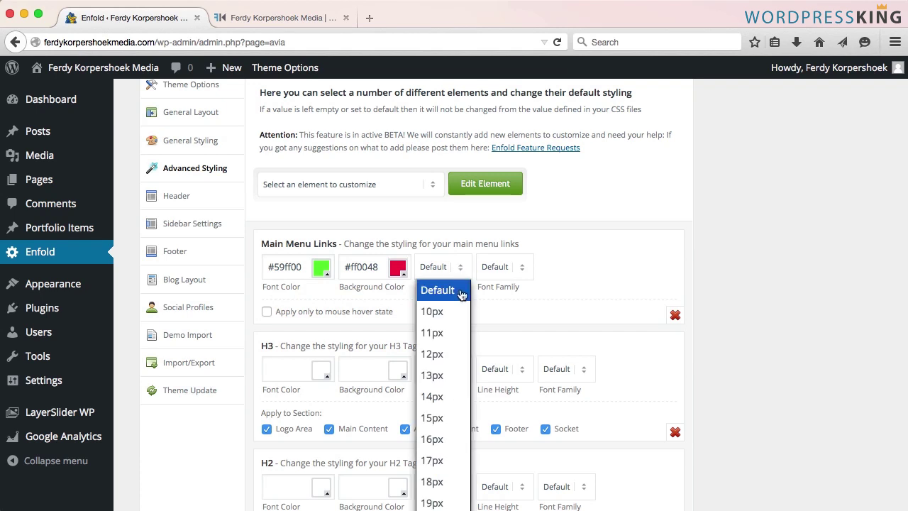
{"action": "left_click", "coordinate": [434, 500]}
{"action": "left_click", "coordinate": [517, 266]}
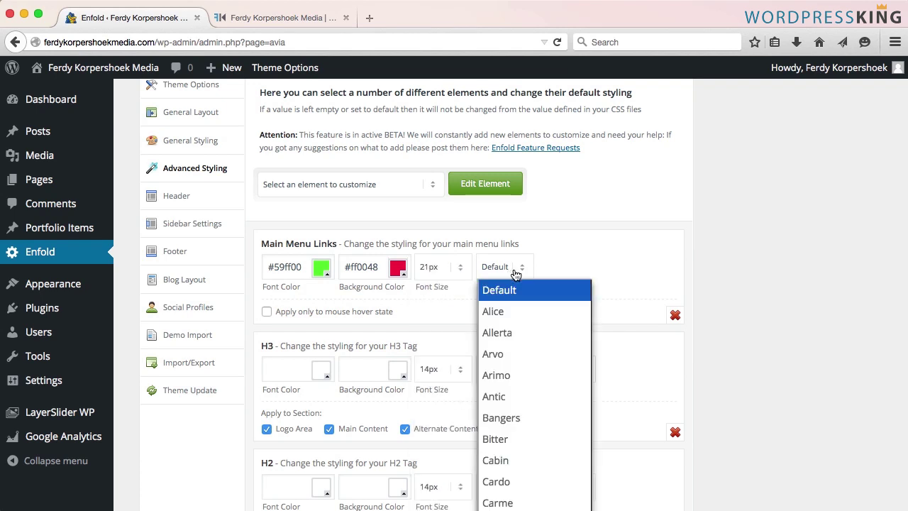
{"action": "left_click", "coordinate": [521, 353]}
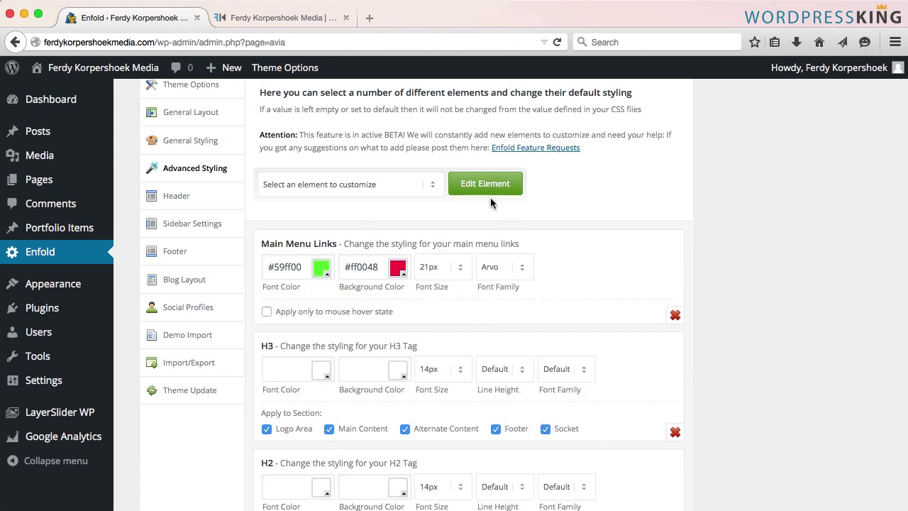
Save the Main Menu Links styling and reload the live page to view it
{"action": "scroll", "coordinate": [588, 214], "scroll_direction": "up", "scroll_amount": 3}
{"action": "left_click", "coordinate": [611, 125]}
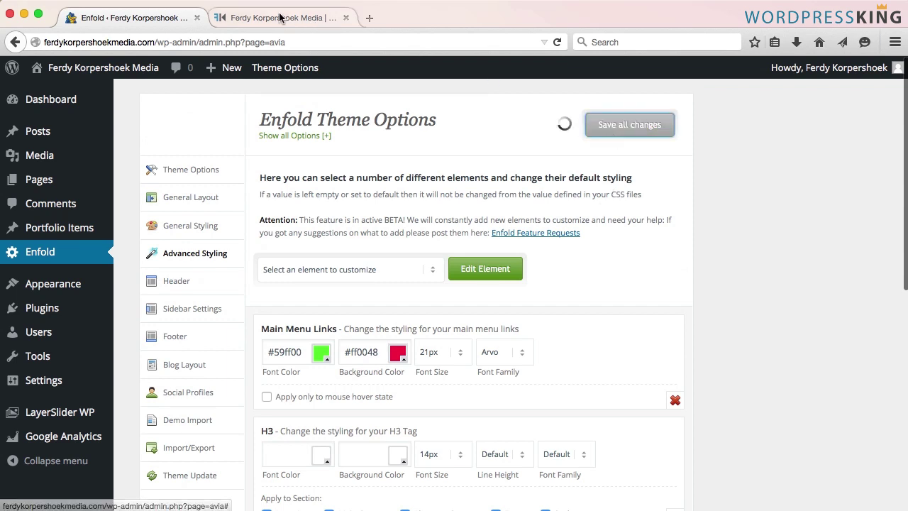
{"action": "left_click", "coordinate": [278, 18]}
{"action": "left_click", "coordinate": [506, 130]}
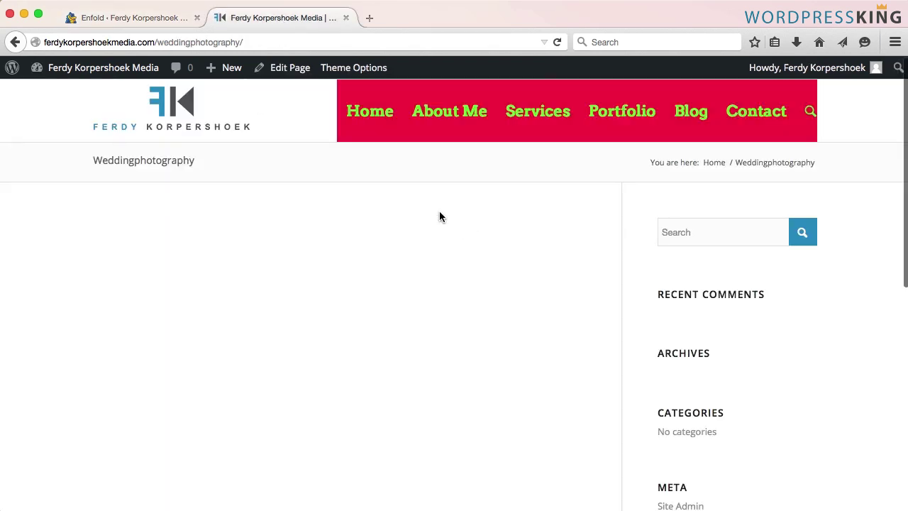
{"action": "mouse_move", "coordinate": [619, 118]}
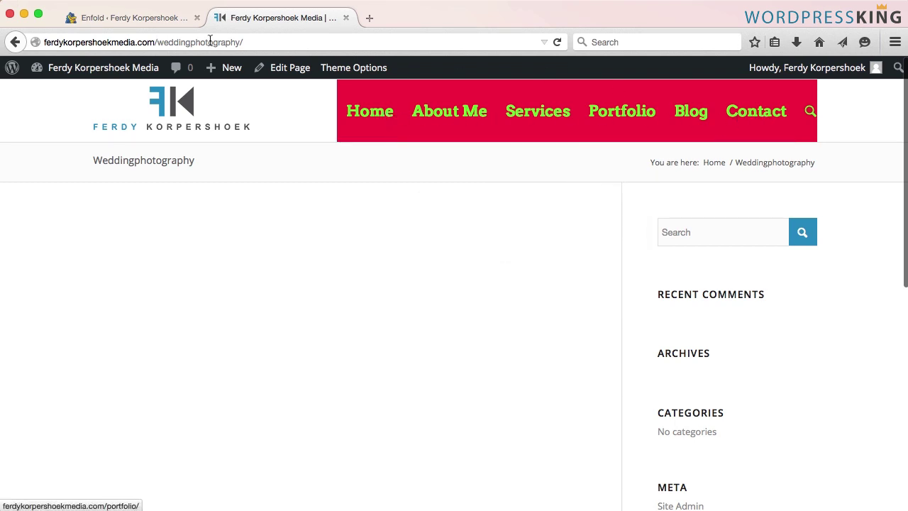
Apply the menu link styling only on hover, save, and reload the site
{"action": "left_click", "coordinate": [152, 20]}
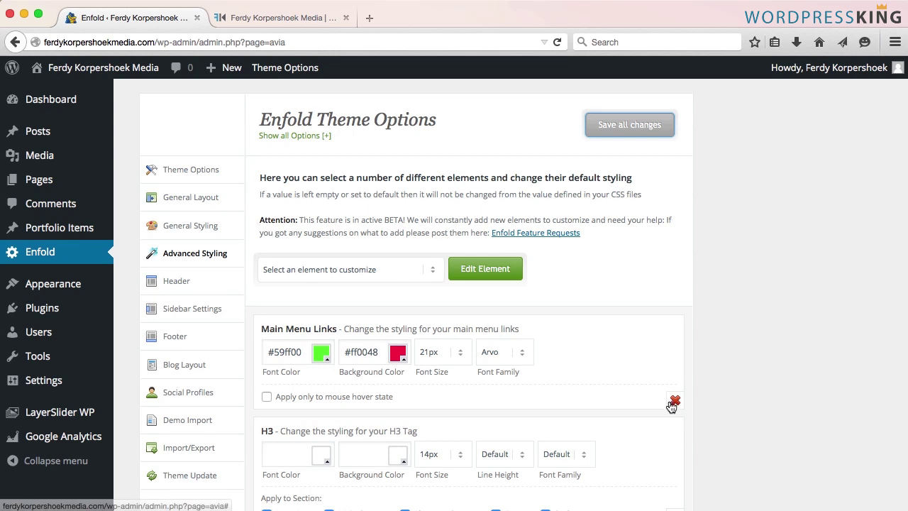
{"action": "left_click", "coordinate": [268, 398]}
{"action": "left_click", "coordinate": [644, 127]}
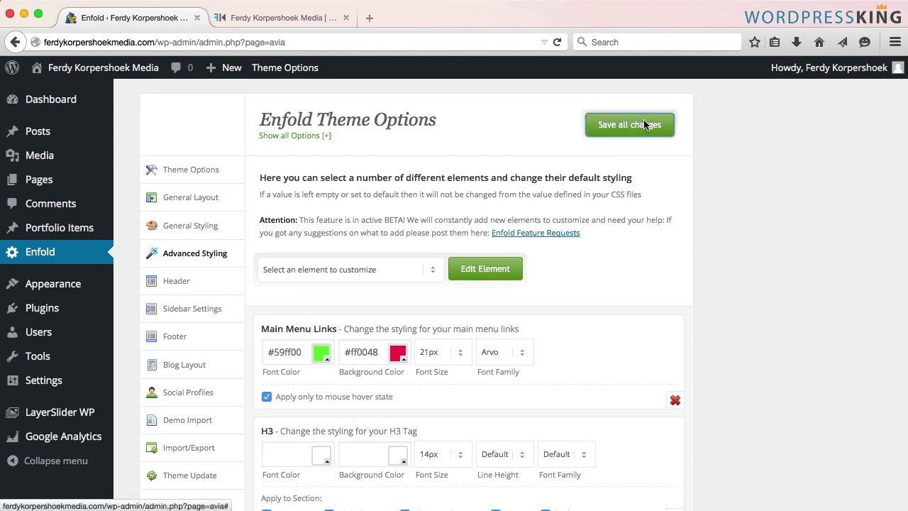
{"action": "left_click", "coordinate": [266, 20]}
{"action": "key", "text": "super+r"}
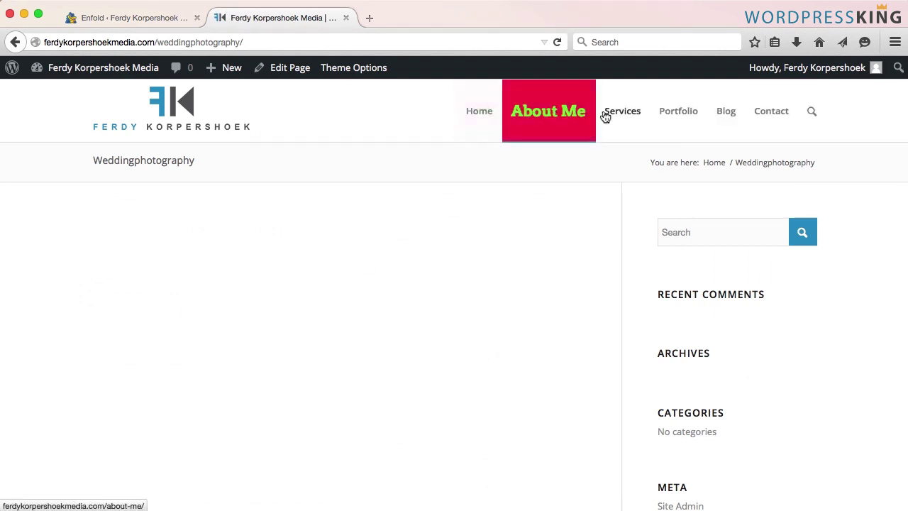
Delete the Main Menu Links styling rule, leaving the element list unchanged
{"action": "left_click", "coordinate": [176, 25]}
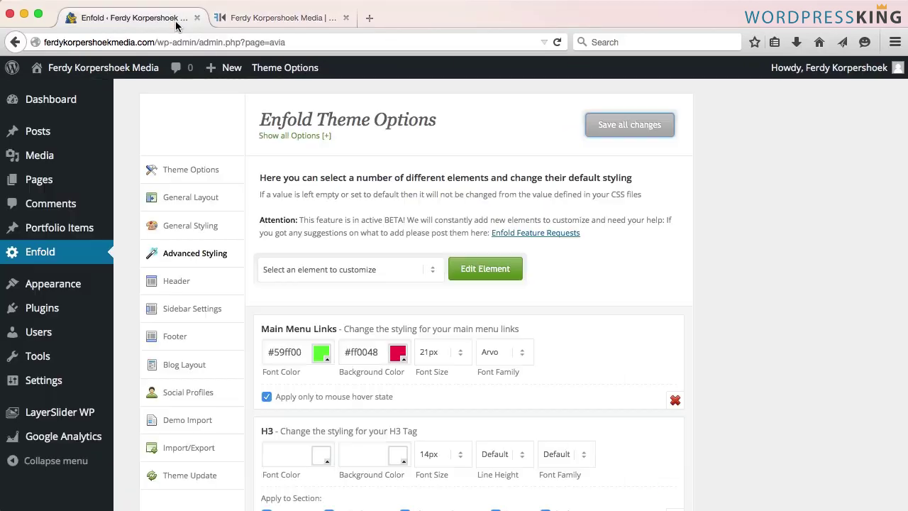
{"action": "left_click", "coordinate": [671, 401]}
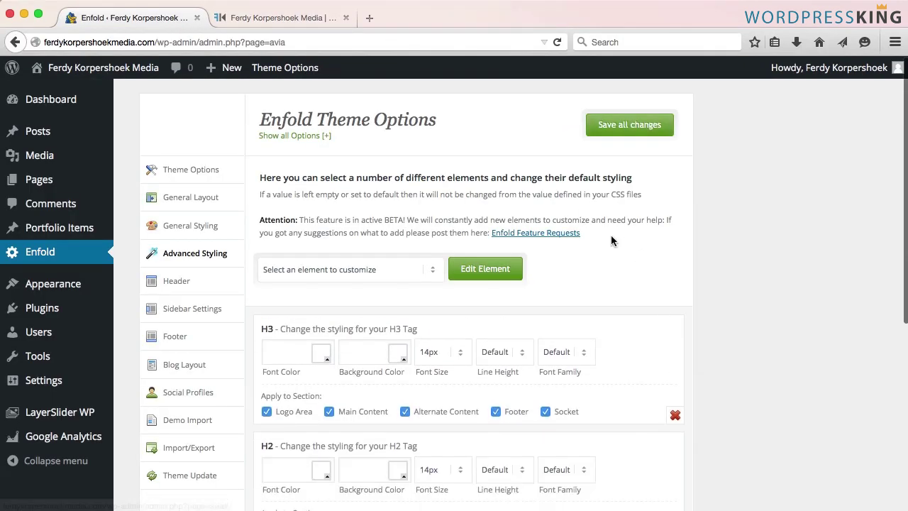
{"action": "left_click", "coordinate": [343, 275]}
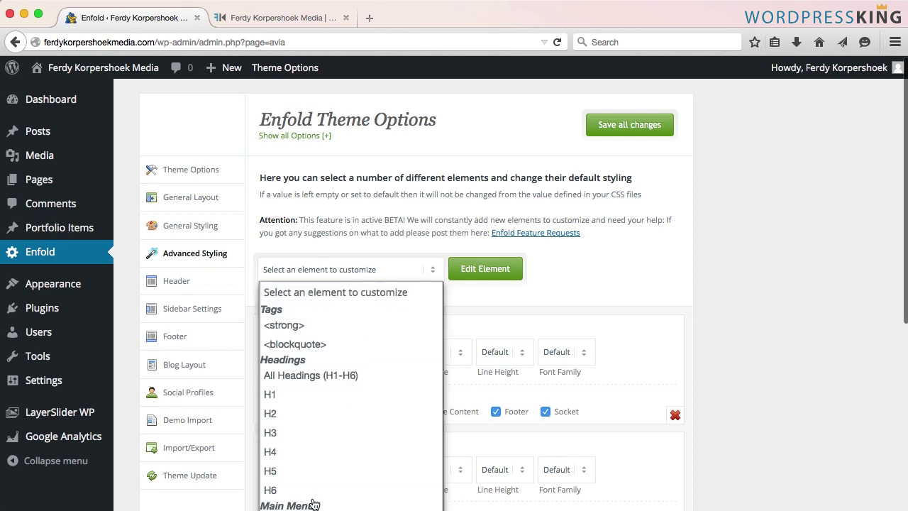
{"action": "left_click", "coordinate": [584, 326]}
Save the options after the removal and reload the live site to check the menu
{"action": "left_click", "coordinate": [642, 126]}
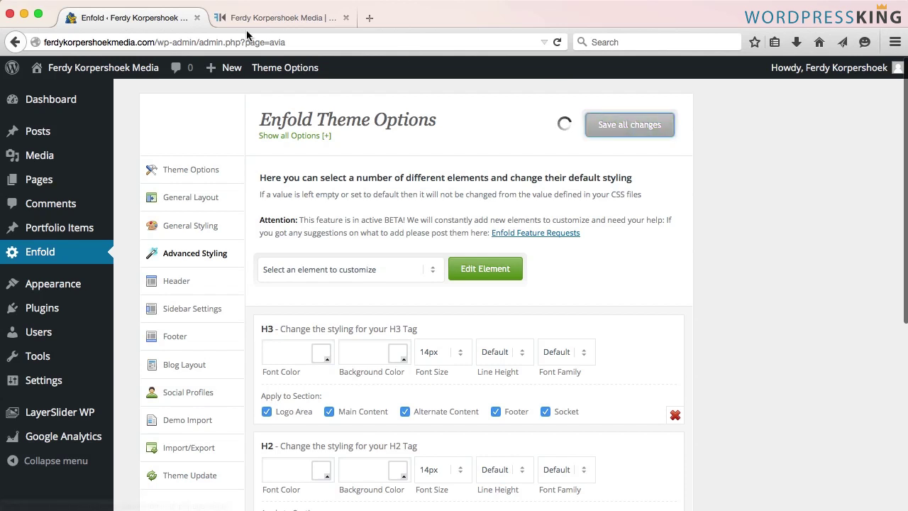
{"action": "left_click", "coordinate": [247, 23]}
{"action": "left_click", "coordinate": [280, 70]}
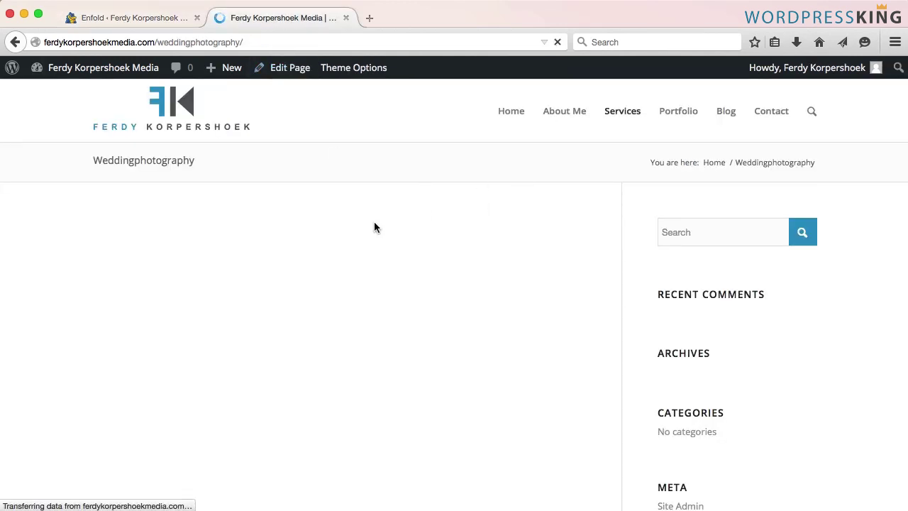
{"action": "left_click", "coordinate": [159, 25]}
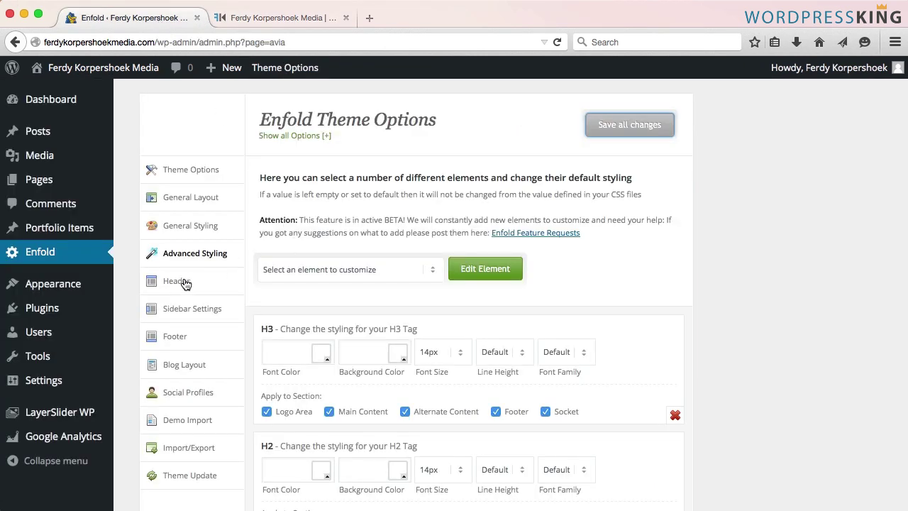
In Header settings, try logo right/menu left, then a centred logo with menu below
{"action": "left_click", "coordinate": [183, 283]}
{"action": "scroll", "coordinate": [378, 275], "scroll_direction": "down", "scroll_amount": 5}
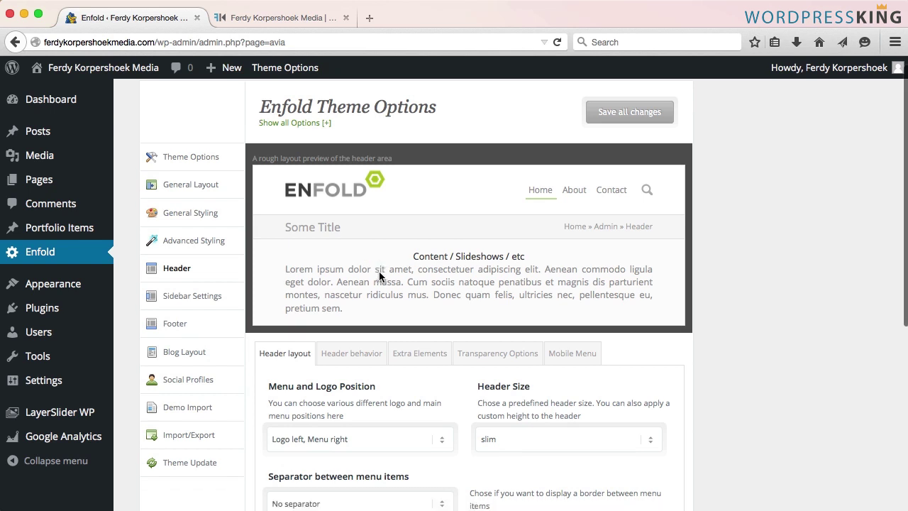
{"action": "scroll", "coordinate": [378, 278], "scroll_direction": "up", "scroll_amount": 3}
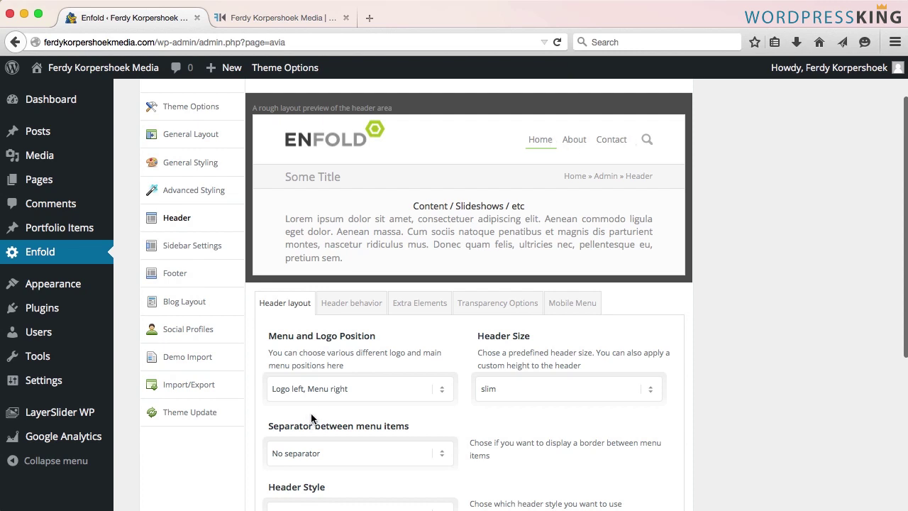
{"action": "left_click", "coordinate": [326, 396]}
{"action": "left_click", "coordinate": [317, 434]}
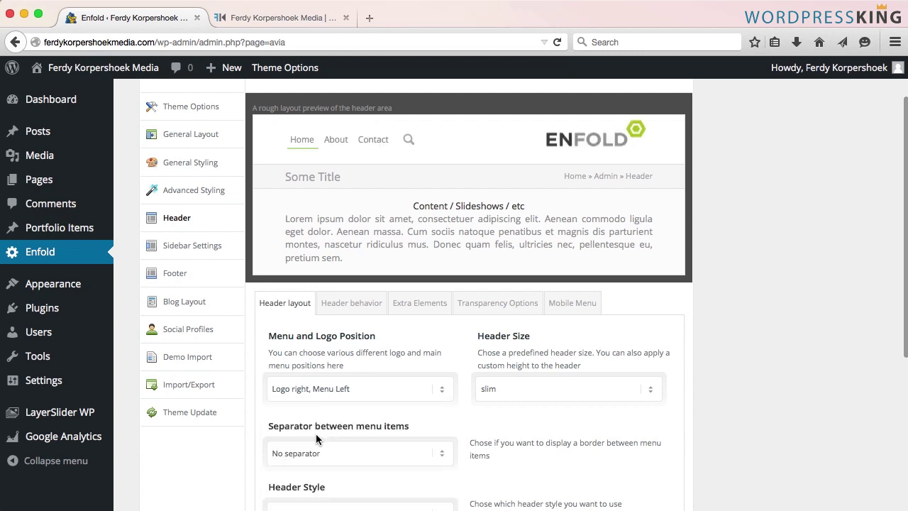
{"action": "left_click", "coordinate": [347, 396]}
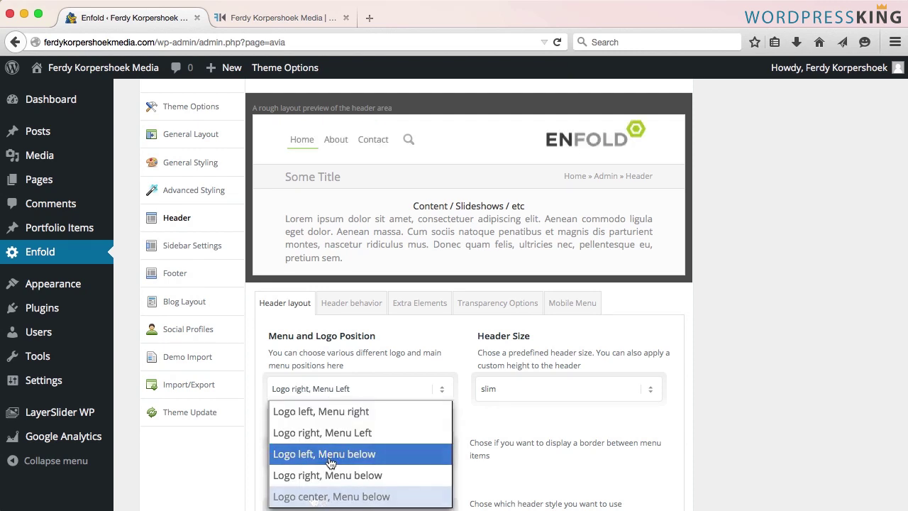
{"action": "left_click", "coordinate": [336, 496]}
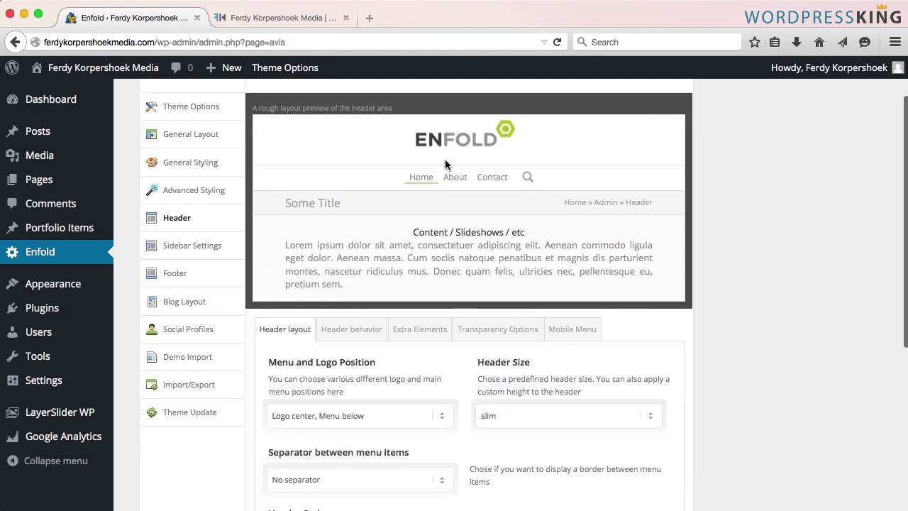
Save the centred header layout and preview it on the live site
{"action": "scroll", "coordinate": [567, 345], "scroll_direction": "down", "scroll_amount": 5}
{"action": "left_click", "coordinate": [621, 419]}
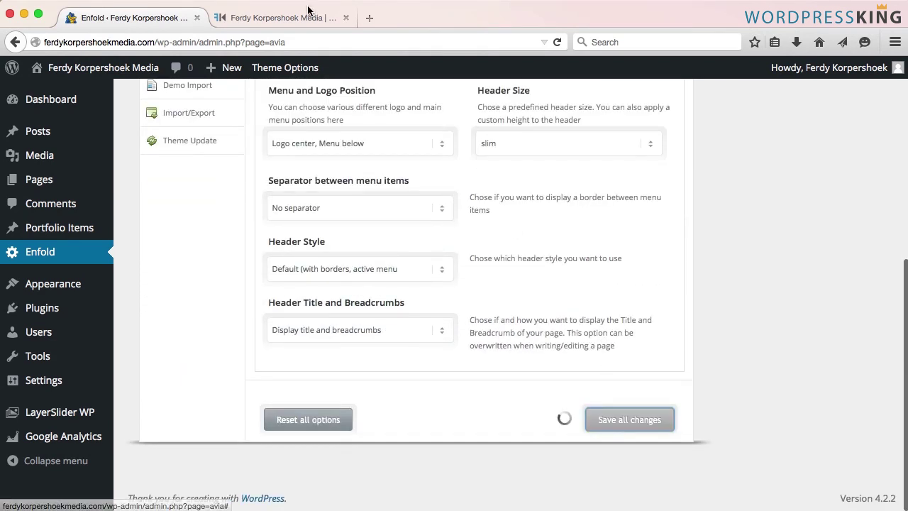
{"action": "left_click", "coordinate": [307, 10]}
{"action": "key", "text": "super+r"}
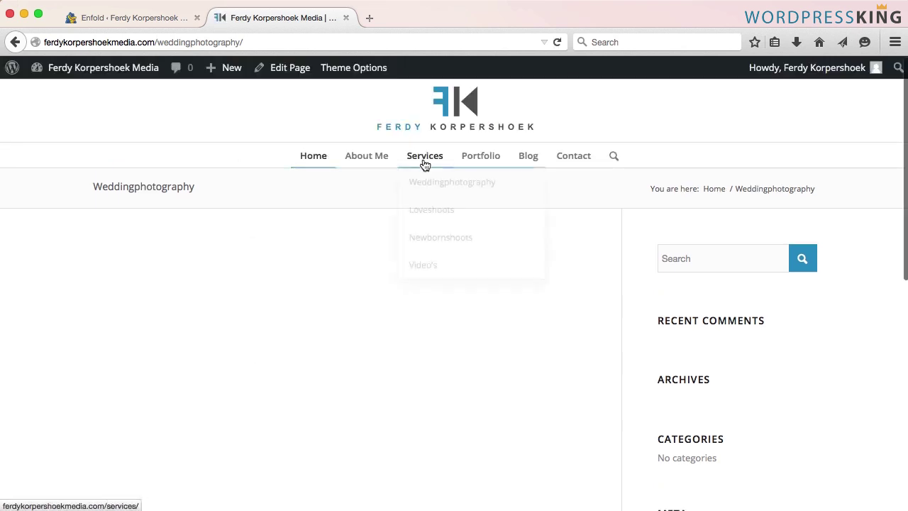
{"action": "left_click", "coordinate": [142, 21]}
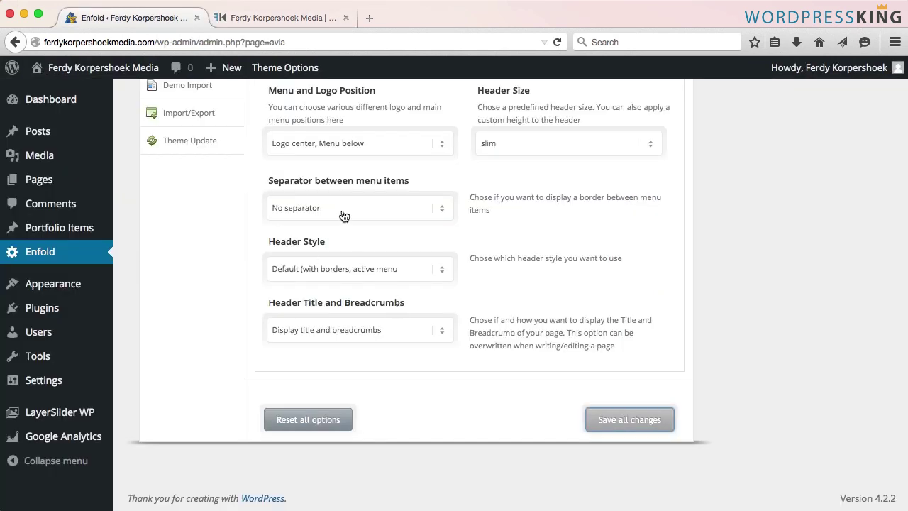
Restore logo left with menu right, try a large header, and keep header size slim
{"action": "scroll", "coordinate": [343, 215], "scroll_direction": "up", "scroll_amount": 10}
{"action": "scroll", "coordinate": [340, 213], "scroll_direction": "down", "scroll_amount": 8}
{"action": "left_click", "coordinate": [321, 241]}
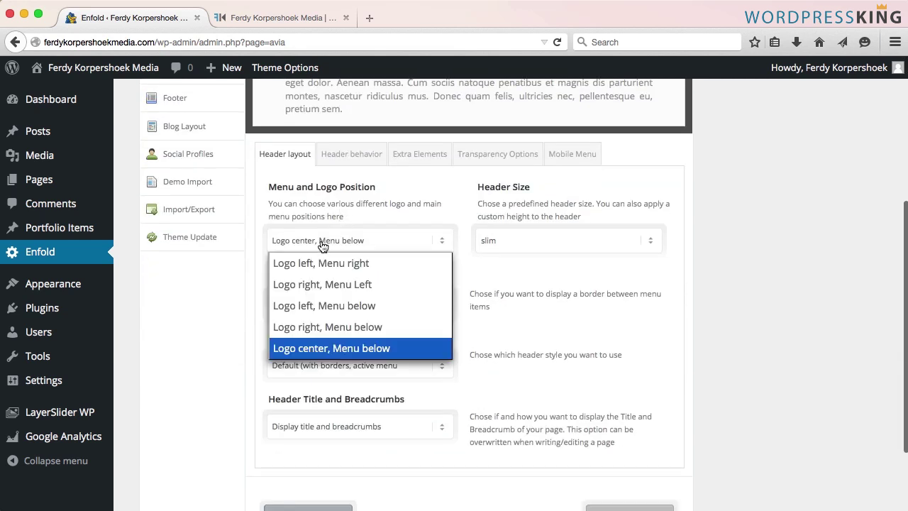
{"action": "left_click", "coordinate": [316, 266]}
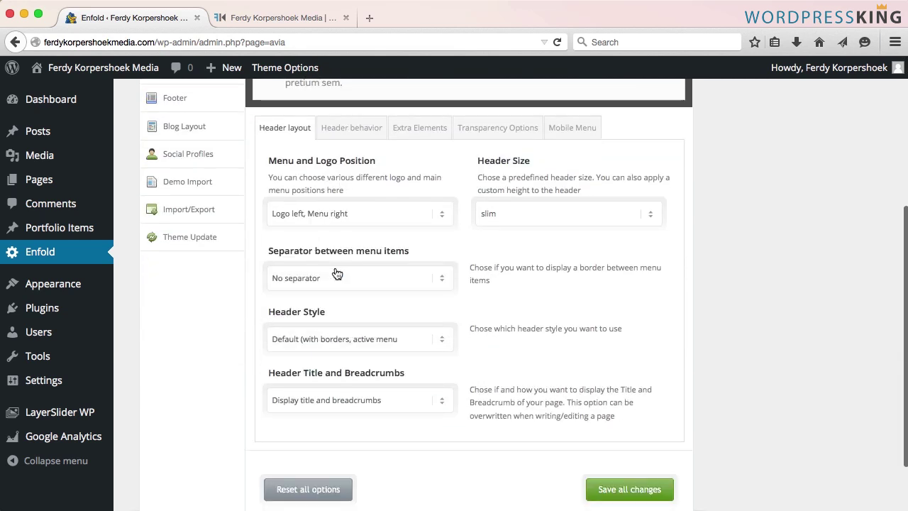
{"action": "left_click", "coordinate": [518, 220]}
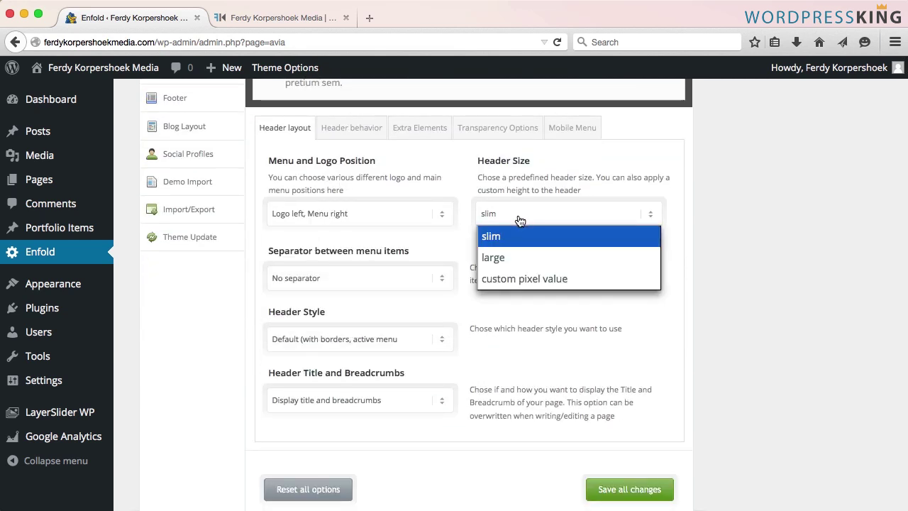
{"action": "left_click", "coordinate": [490, 240]}
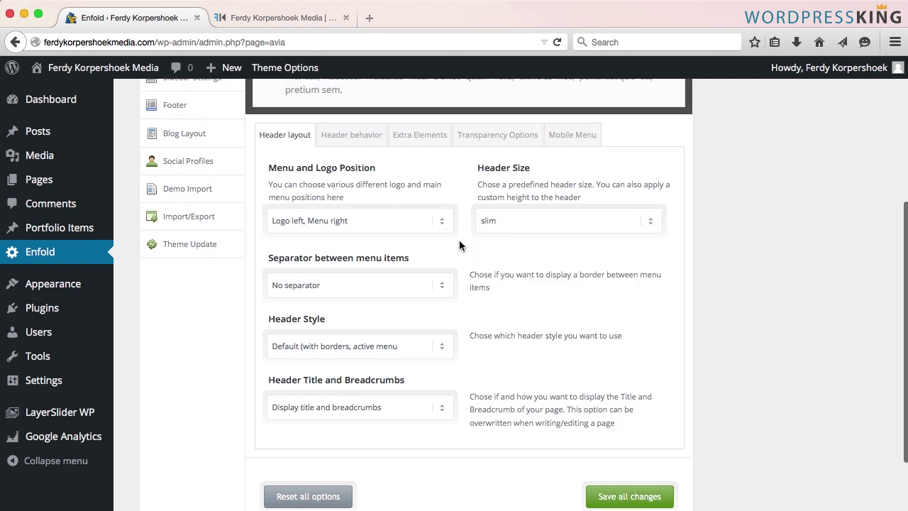
{"action": "scroll", "coordinate": [459, 240], "scroll_direction": "up", "scroll_amount": 4}
{"action": "scroll", "coordinate": [459, 239], "scroll_direction": "up", "scroll_amount": 2}
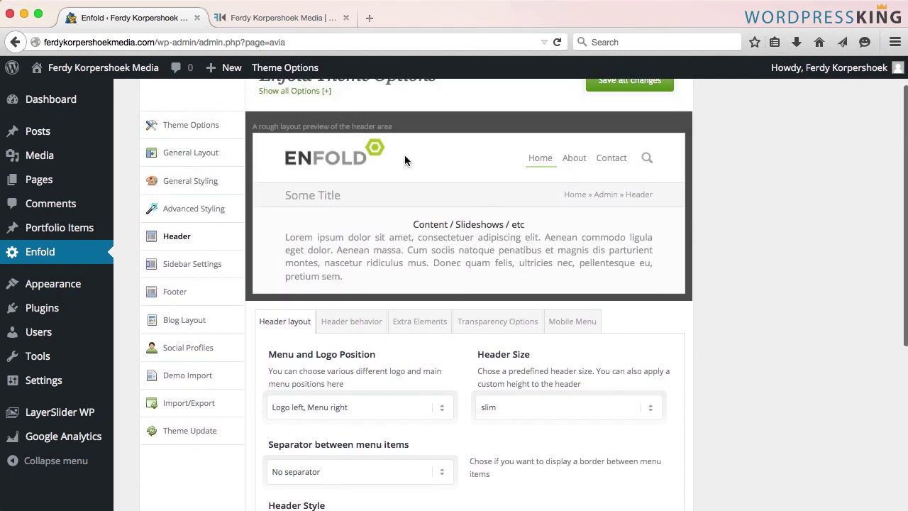
{"action": "left_click", "coordinate": [512, 406]}
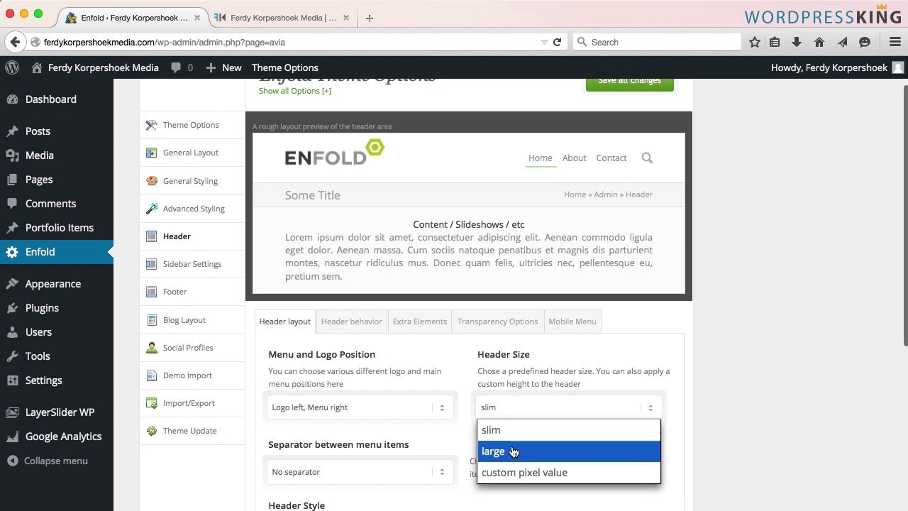
{"action": "left_click", "coordinate": [493, 448]}
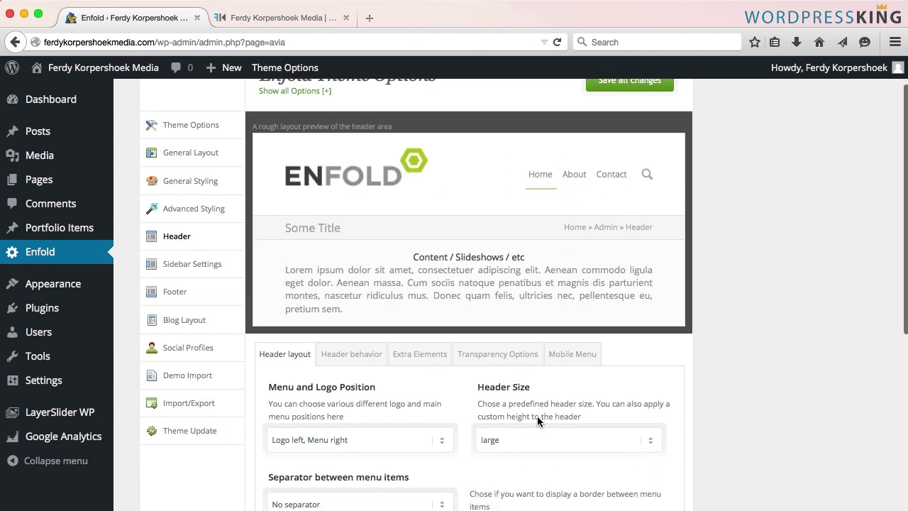
{"action": "left_click", "coordinate": [532, 439]}
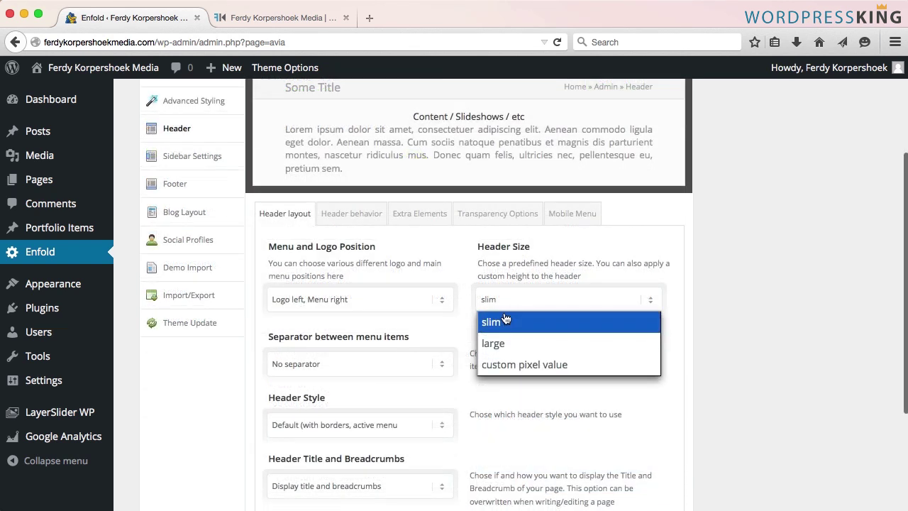
{"action": "left_click", "coordinate": [502, 325]}
Try small and large menu separators, then set the separator to none
{"action": "scroll", "coordinate": [325, 345], "scroll_direction": "up", "scroll_amount": 2}
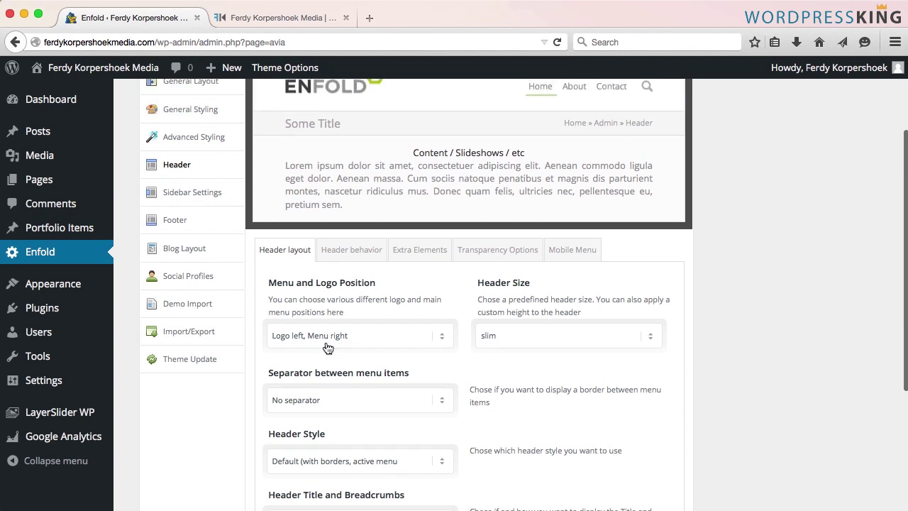
{"action": "left_click", "coordinate": [402, 428]}
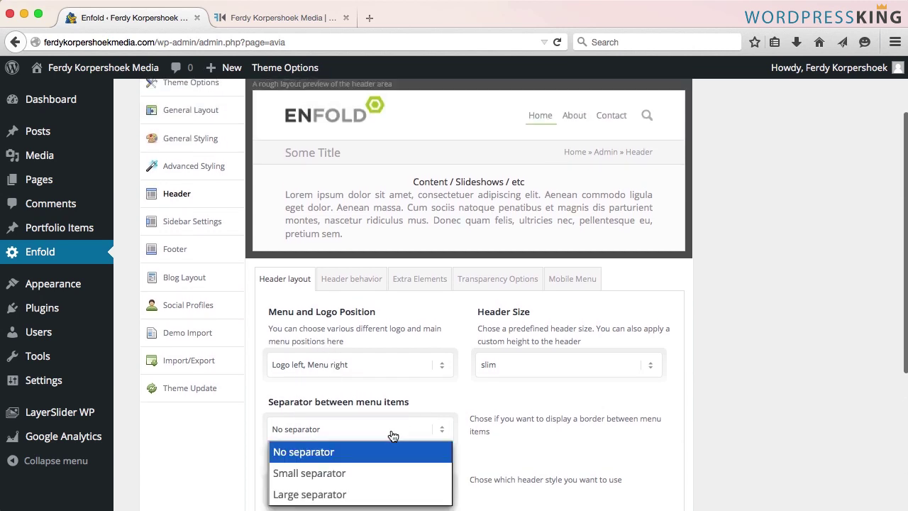
{"action": "left_click", "coordinate": [346, 471]}
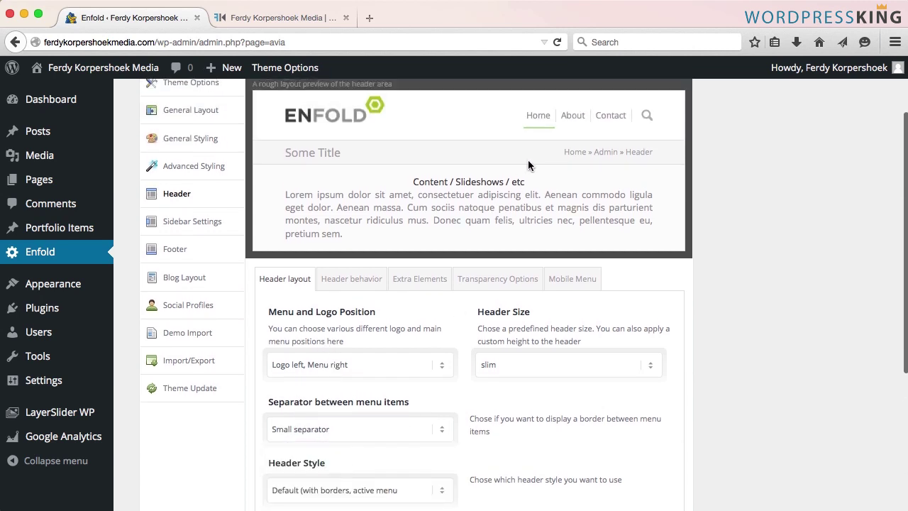
{"action": "left_click", "coordinate": [390, 433]}
{"action": "left_click", "coordinate": [334, 492]}
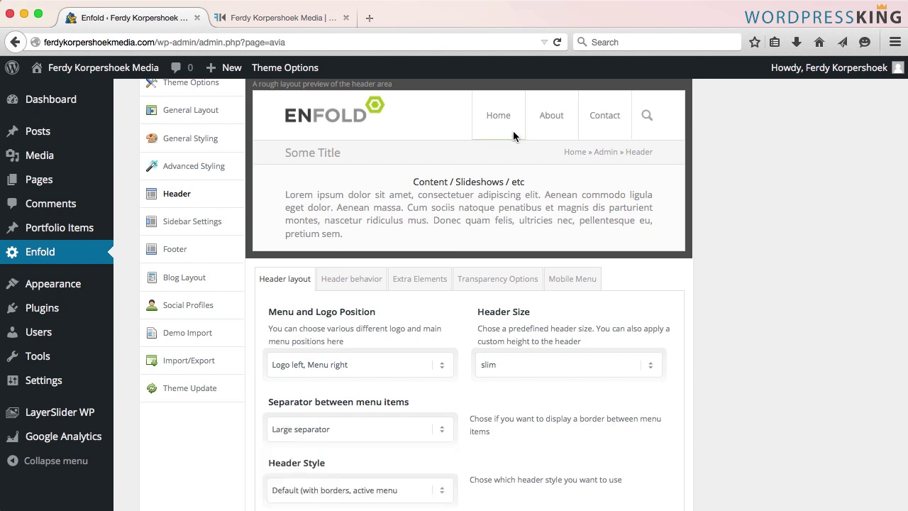
{"action": "left_click", "coordinate": [356, 429]}
{"action": "left_click", "coordinate": [318, 452]}
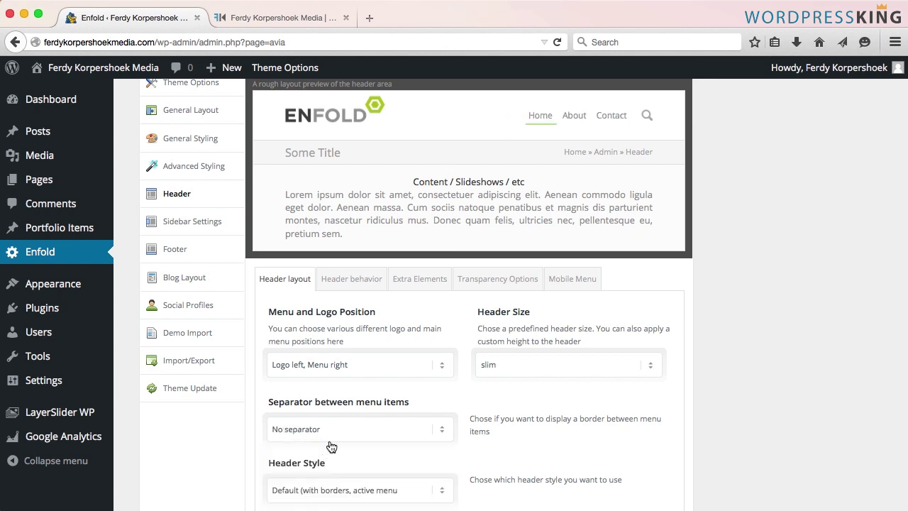
Switch the header style to Minimal, then back to Default with borders
{"action": "scroll", "coordinate": [332, 443], "scroll_direction": "down", "scroll_amount": 3}
{"action": "left_click", "coordinate": [333, 389]}
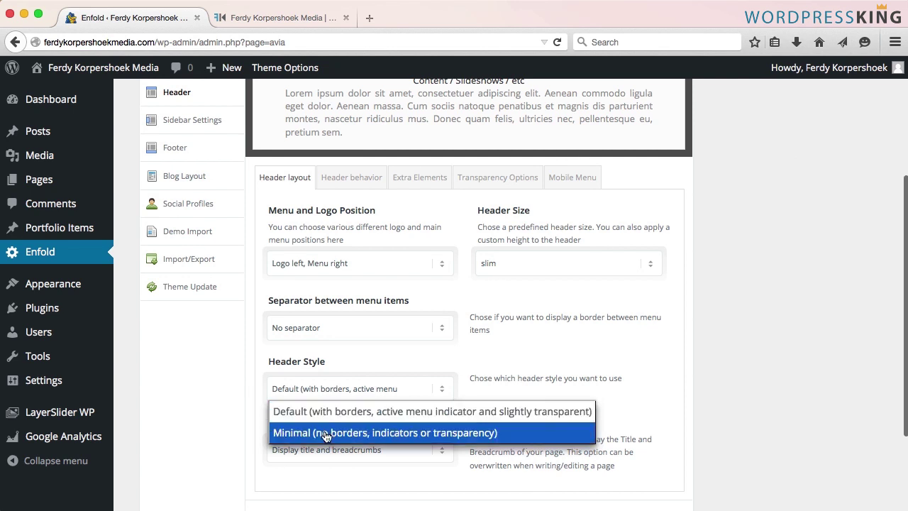
{"action": "left_click", "coordinate": [324, 433]}
{"action": "scroll", "coordinate": [419, 300], "scroll_direction": "up", "scroll_amount": 5}
{"action": "scroll", "coordinate": [434, 234], "scroll_direction": "down", "scroll_amount": 5}
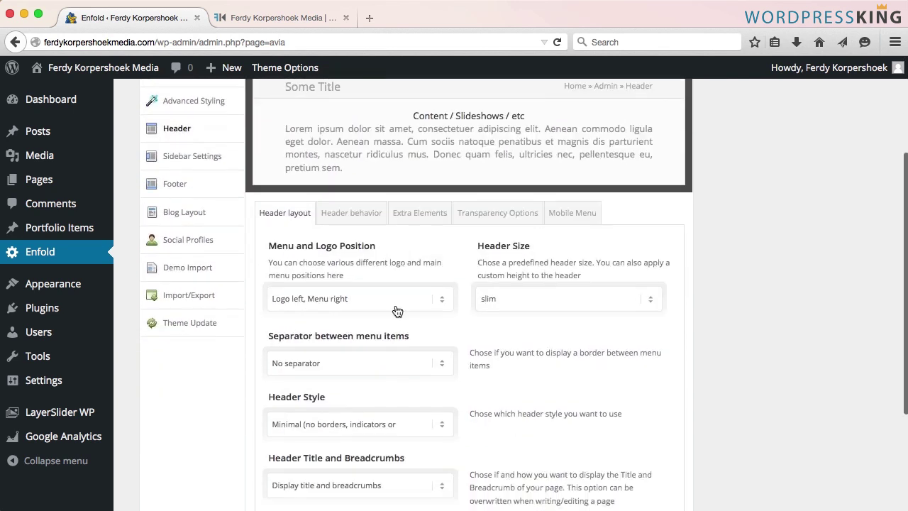
{"action": "left_click", "coordinate": [326, 410]}
{"action": "left_click", "coordinate": [315, 429]}
{"action": "scroll", "coordinate": [345, 201], "scroll_direction": "up", "scroll_amount": 3}
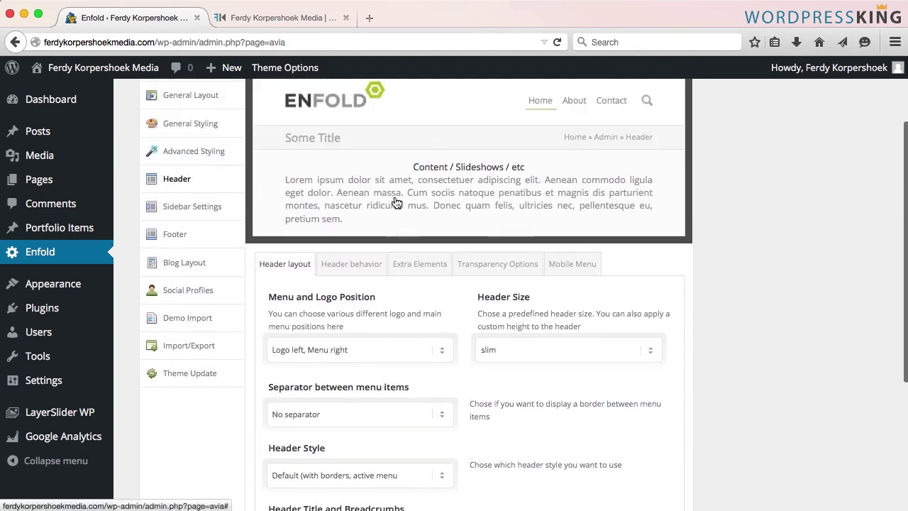
{"action": "scroll", "coordinate": [374, 291], "scroll_direction": "down", "scroll_amount": 5}
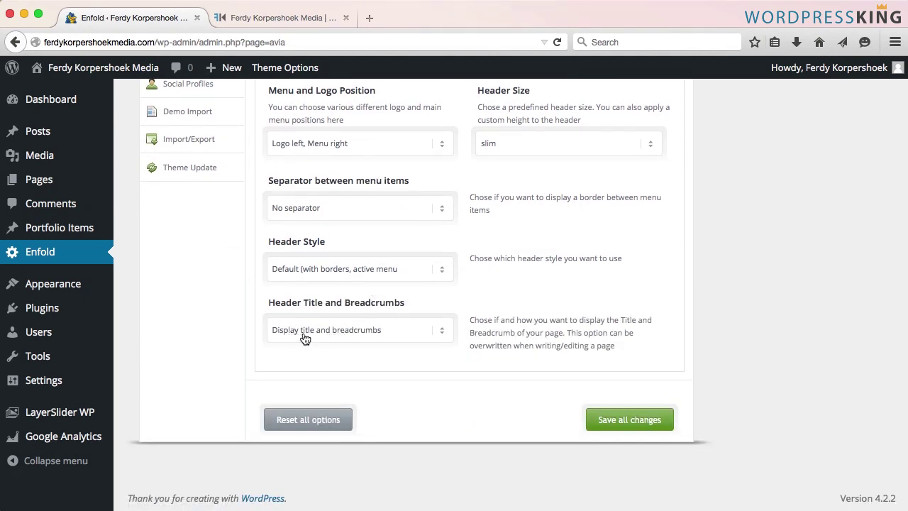
{"action": "scroll", "coordinate": [430, 289], "scroll_direction": "up", "scroll_amount": 5}
Hide both the page title and breadcrumbs, save, and reload the live site
{"action": "left_click", "coordinate": [291, 22]}
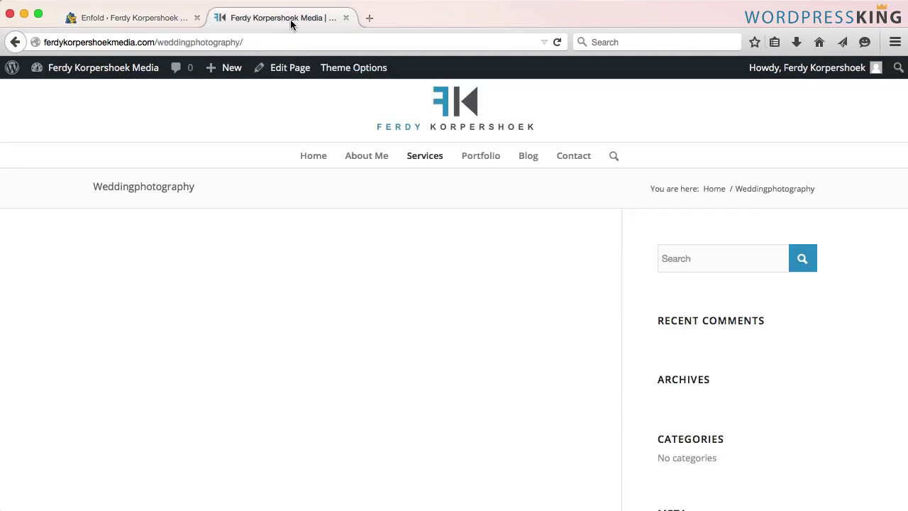
{"action": "left_click", "coordinate": [155, 21]}
{"action": "scroll", "coordinate": [357, 351], "scroll_direction": "down", "scroll_amount": 5}
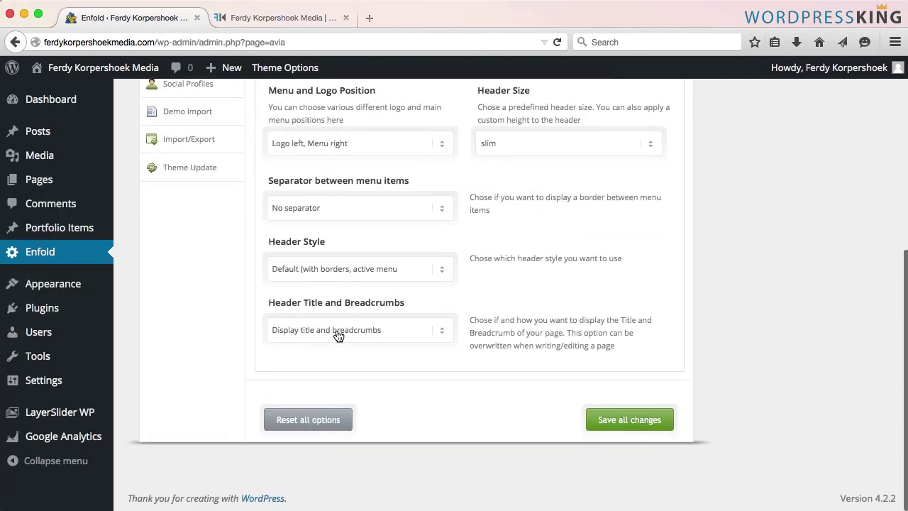
{"action": "left_click", "coordinate": [338, 334]}
{"action": "left_click", "coordinate": [298, 415]}
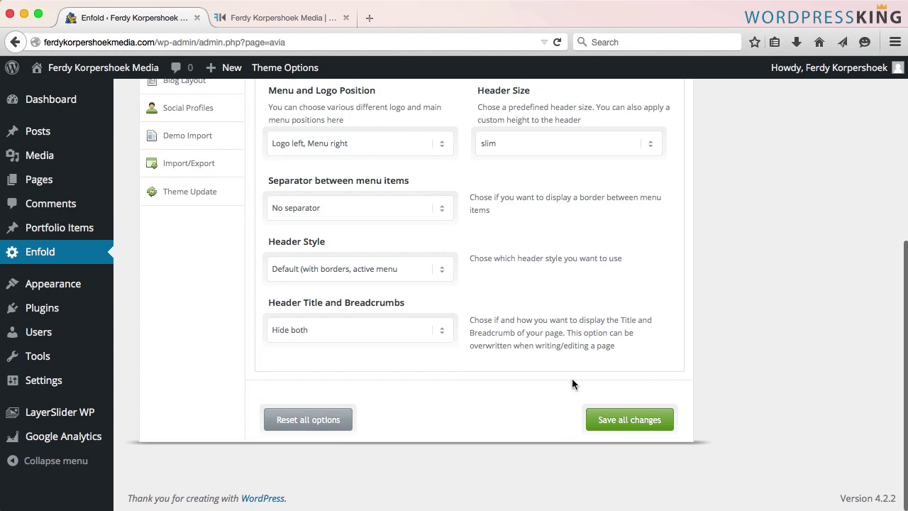
{"action": "left_click", "coordinate": [636, 422]}
{"action": "left_click", "coordinate": [218, 16]}
{"action": "key", "text": "super+r"}
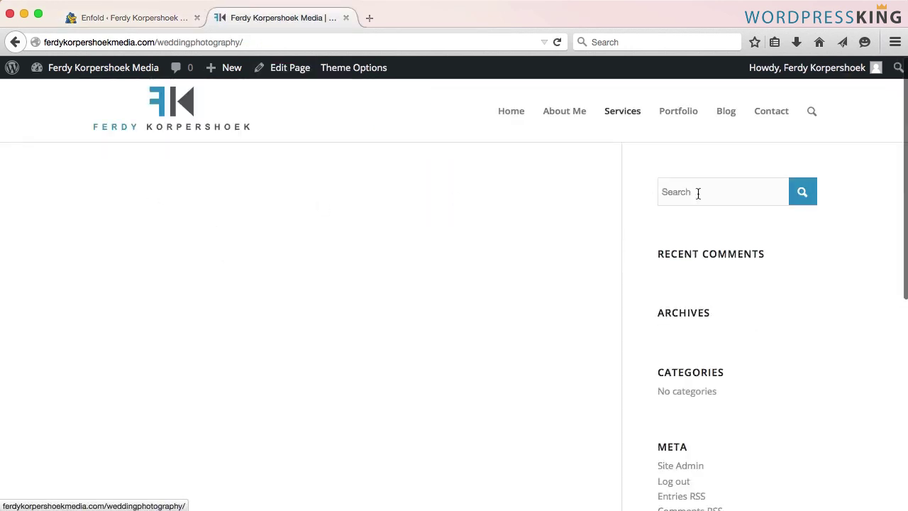
Restore Display title and breadcrumbs, save it, and bring up the Header behavior options
{"action": "left_click", "coordinate": [157, 21]}
{"action": "left_click", "coordinate": [376, 338]}
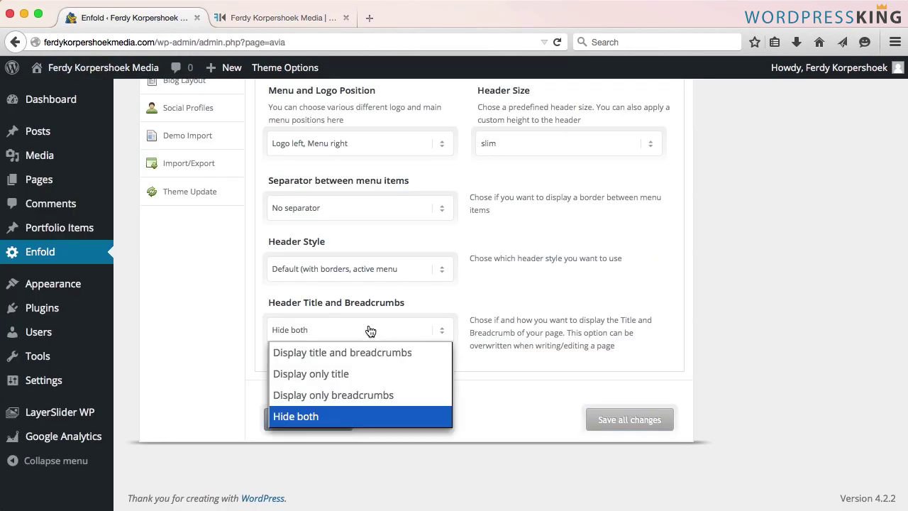
{"action": "left_click", "coordinate": [339, 361]}
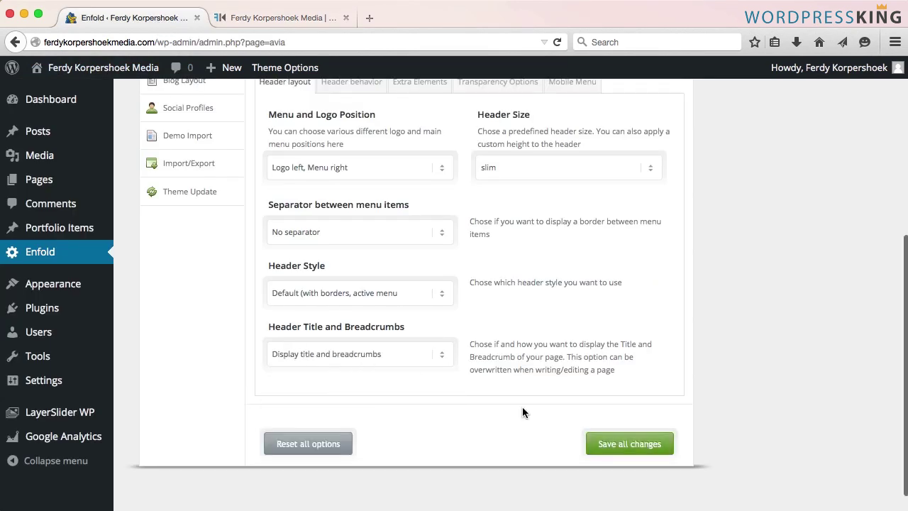
{"action": "left_click", "coordinate": [633, 444]}
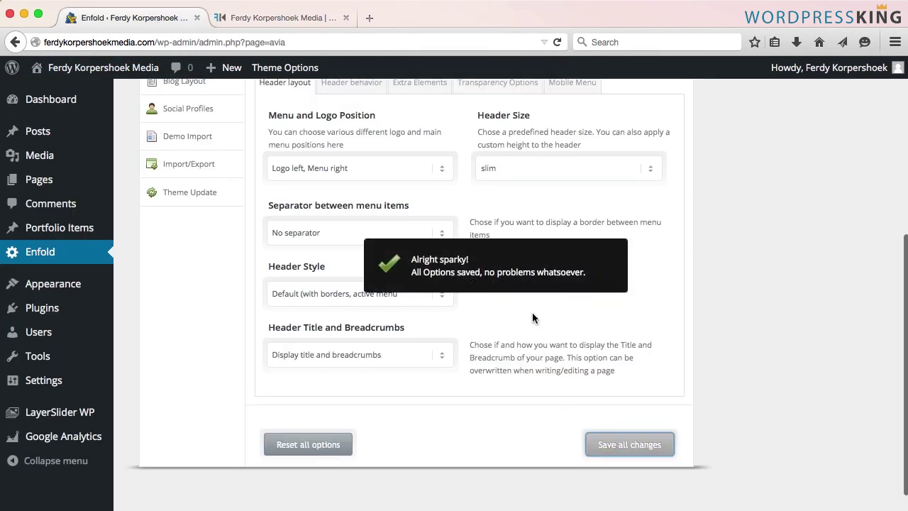
{"action": "scroll", "coordinate": [532, 312], "scroll_direction": "up", "scroll_amount": 5}
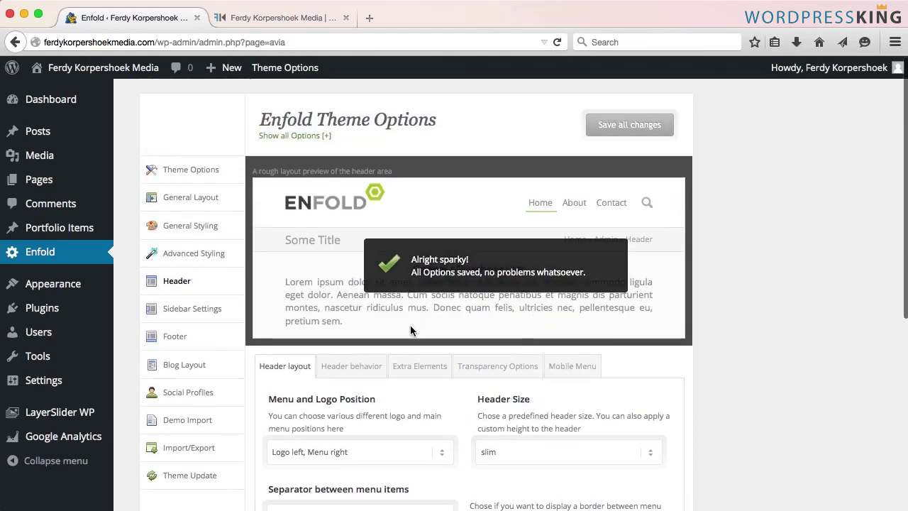
{"action": "scroll", "coordinate": [348, 371], "scroll_direction": "down", "scroll_amount": 3}
{"action": "left_click", "coordinate": [356, 271]}
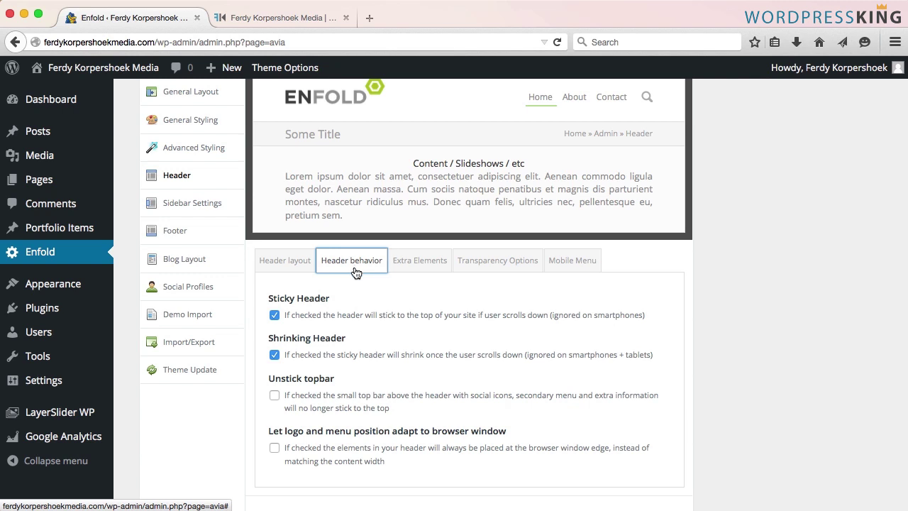
Scroll the live site to check how the header currently behaves
{"action": "left_click", "coordinate": [276, 18]}
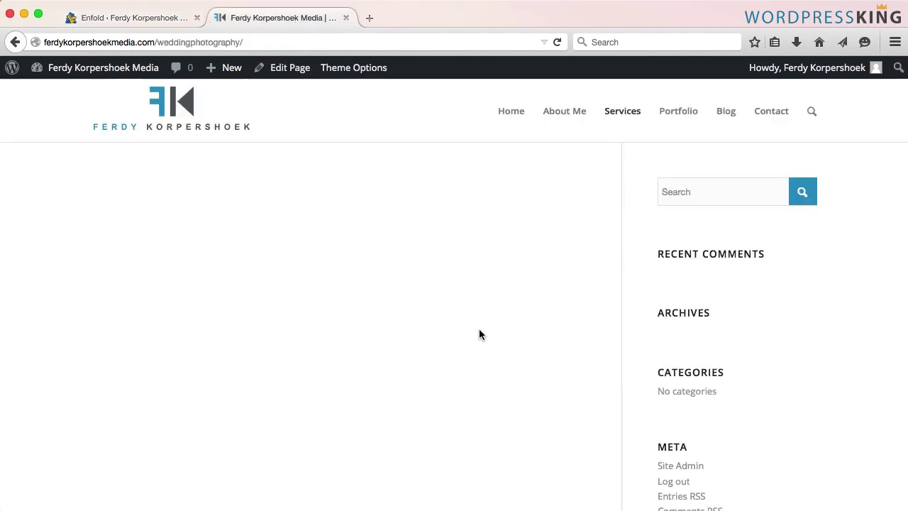
{"action": "scroll", "coordinate": [496, 326], "scroll_direction": "down", "scroll_amount": 5}
{"action": "scroll", "coordinate": [513, 327], "scroll_direction": "down", "scroll_amount": 3}
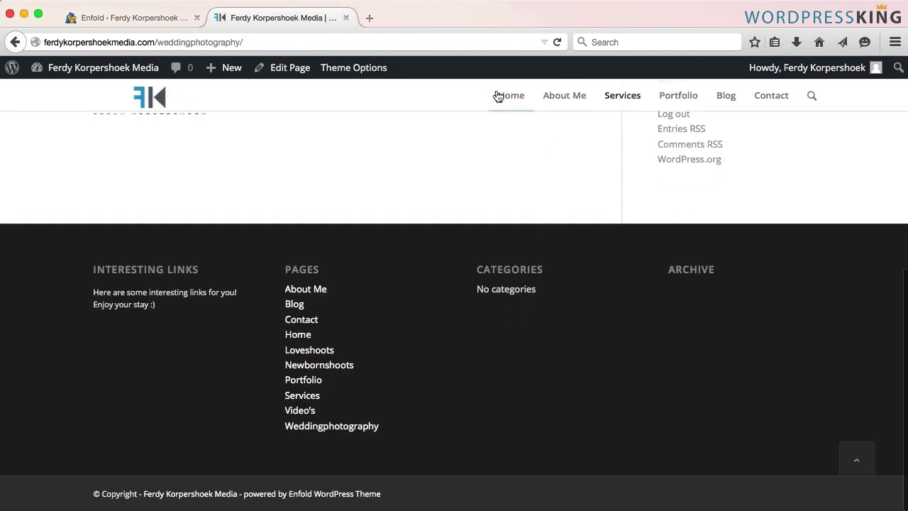
{"action": "key", "text": "super+r"}
Turn off the sticky header, save, and reload the live site to compare
{"action": "left_click", "coordinate": [183, 24]}
{"action": "left_click", "coordinate": [273, 315]}
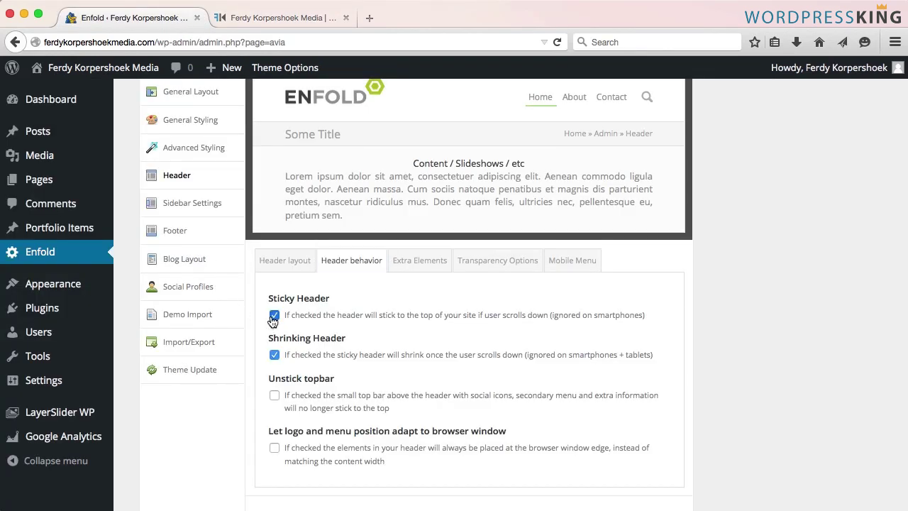
{"action": "left_click", "coordinate": [606, 415]}
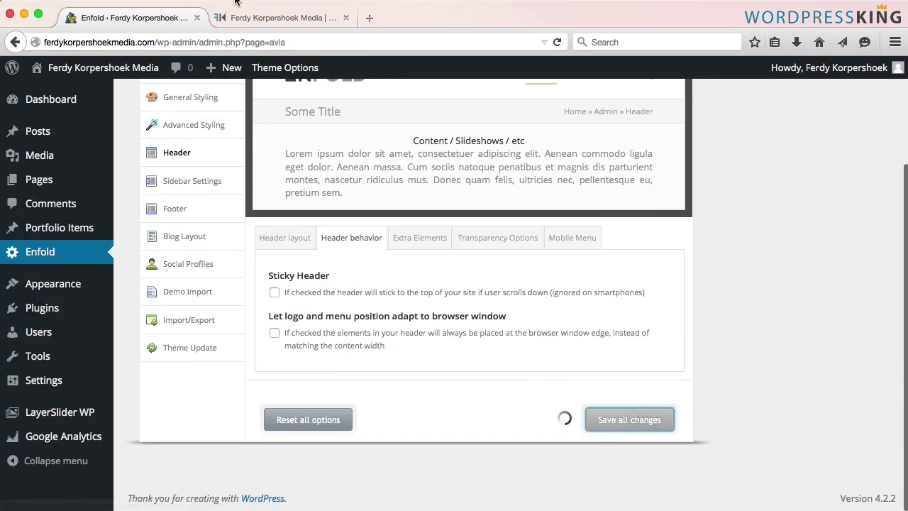
{"action": "key", "text": "ctrl+Tab"}
{"action": "key", "text": "super+r"}
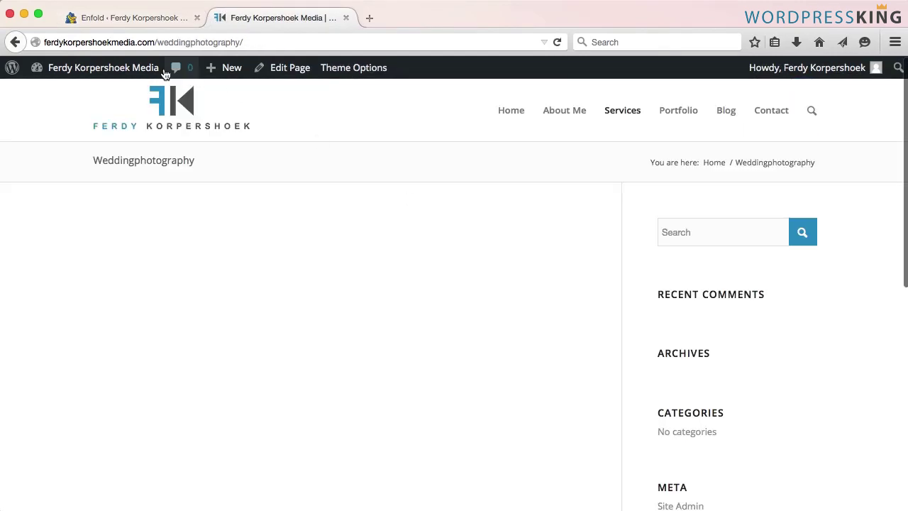
{"action": "left_click", "coordinate": [164, 20]}
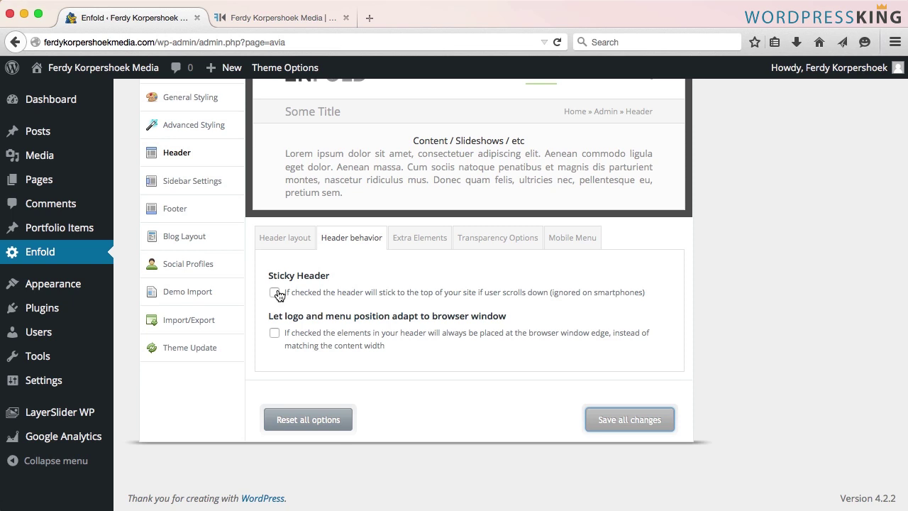
Re-enable the sticky header with Shrinking Header off, save, and test scrolling on the live site
{"action": "left_click", "coordinate": [274, 292]}
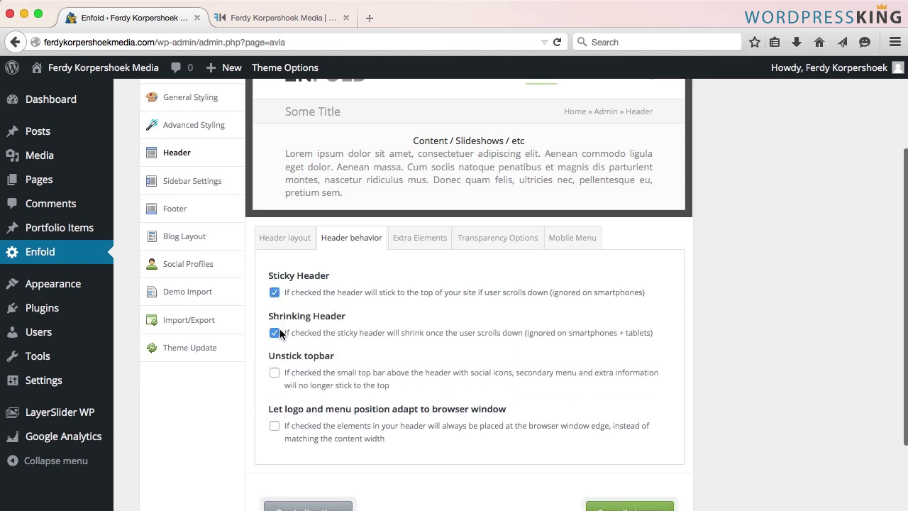
{"action": "scroll", "coordinate": [471, 366], "scroll_direction": "down", "scroll_amount": 3}
{"action": "left_click", "coordinate": [603, 418]}
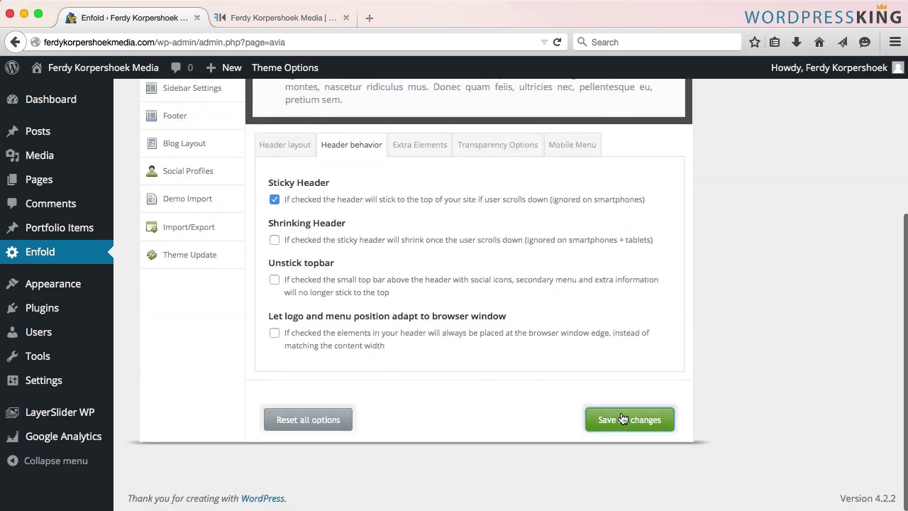
{"action": "left_click", "coordinate": [239, 21]}
{"action": "key", "text": "super+r"}
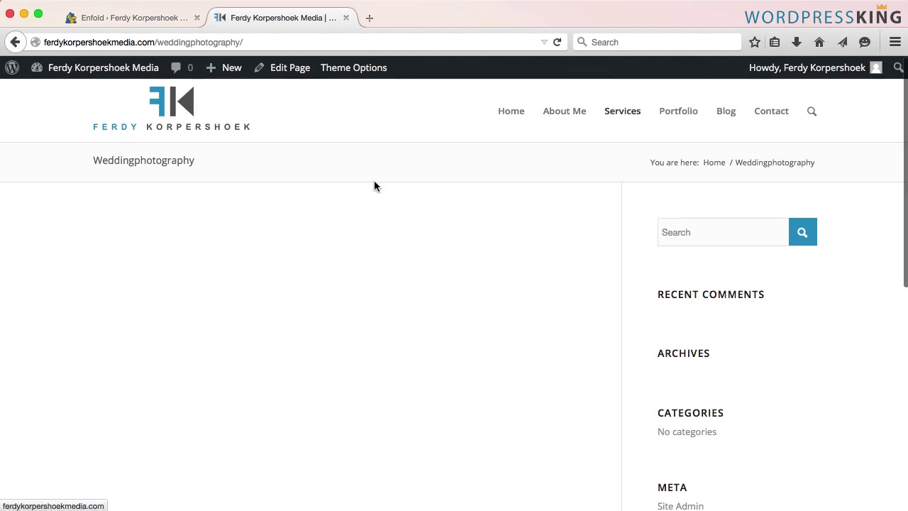
{"action": "scroll", "coordinate": [374, 186], "scroll_direction": "down", "scroll_amount": 3}
{"action": "scroll", "coordinate": [373, 184], "scroll_direction": "up", "scroll_amount": 3}
{"action": "scroll", "coordinate": [373, 184], "scroll_direction": "down", "scroll_amount": 6}
{"action": "scroll", "coordinate": [372, 183], "scroll_direction": "up", "scroll_amount": 2}
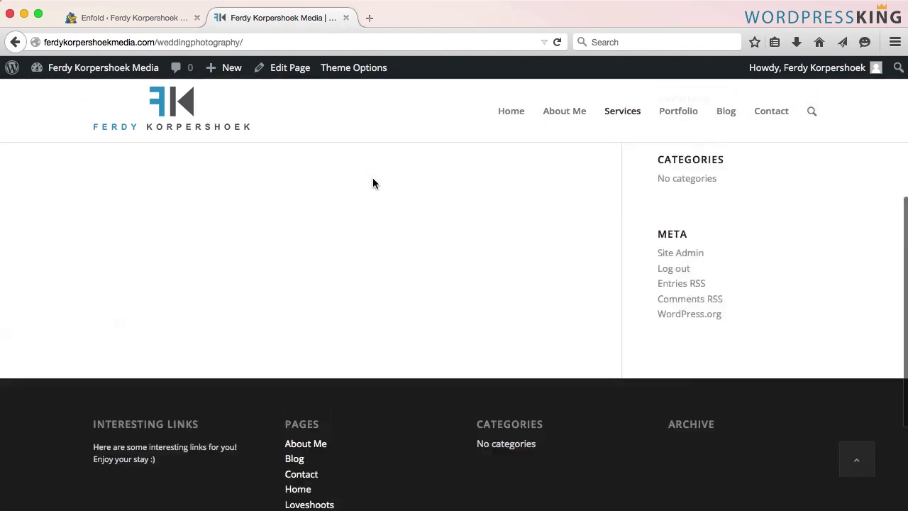
{"action": "scroll", "coordinate": [372, 183], "scroll_direction": "down", "scroll_amount": 1}
{"action": "scroll", "coordinate": [368, 177], "scroll_direction": "up", "scroll_amount": 5}
Bring up the header's Extra Elements options in Enfold
{"action": "left_click", "coordinate": [151, 17]}
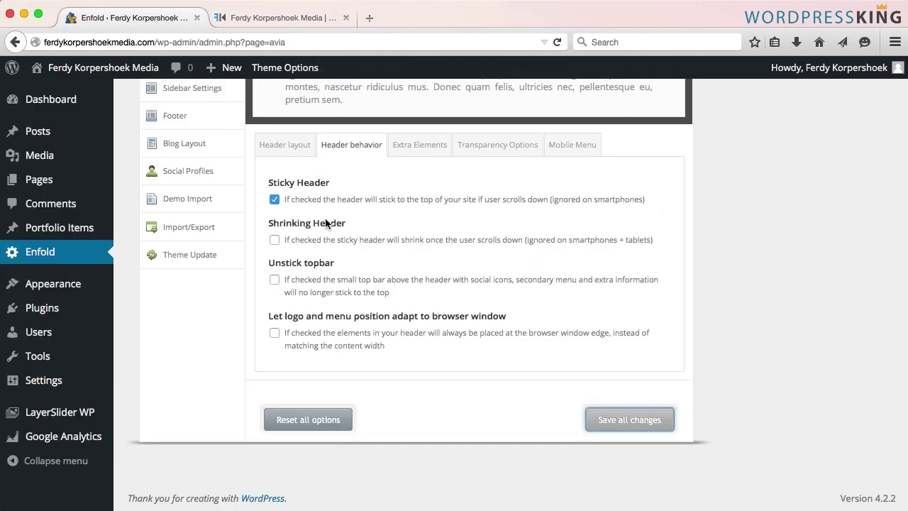
{"action": "scroll", "coordinate": [330, 221], "scroll_direction": "up", "scroll_amount": 1}
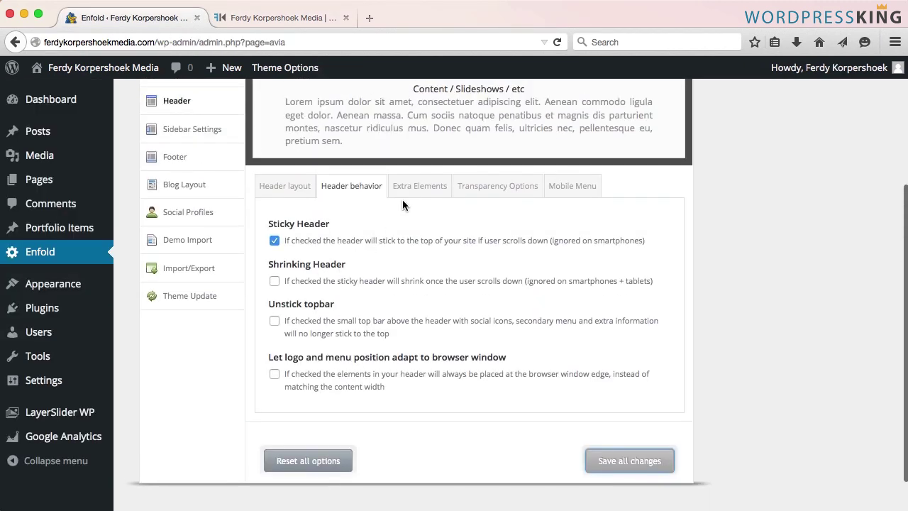
{"action": "left_click", "coordinate": [416, 191]}
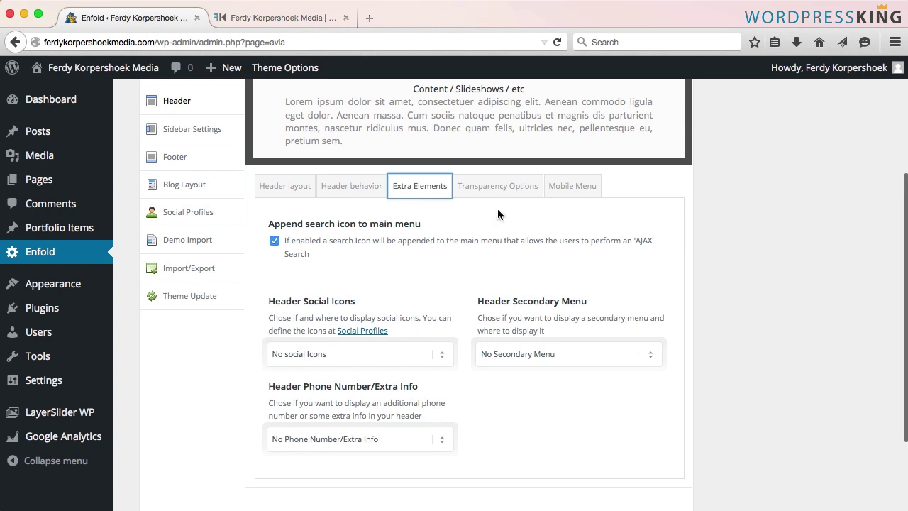
Remove the search icon from the main menu and set header social icons to none
{"action": "scroll", "coordinate": [627, 219], "scroll_direction": "up", "scroll_amount": 3}
{"action": "left_click", "coordinate": [275, 374]}
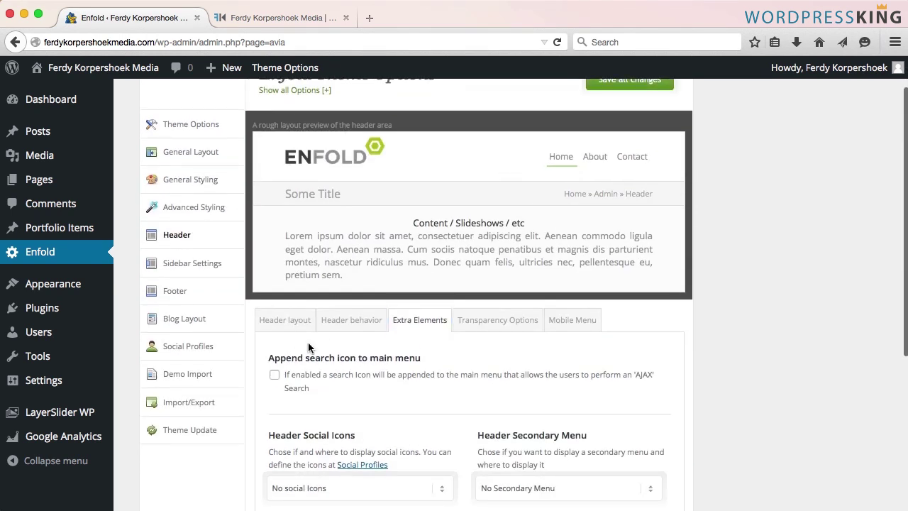
{"action": "scroll", "coordinate": [379, 393], "scroll_direction": "down", "scroll_amount": 4}
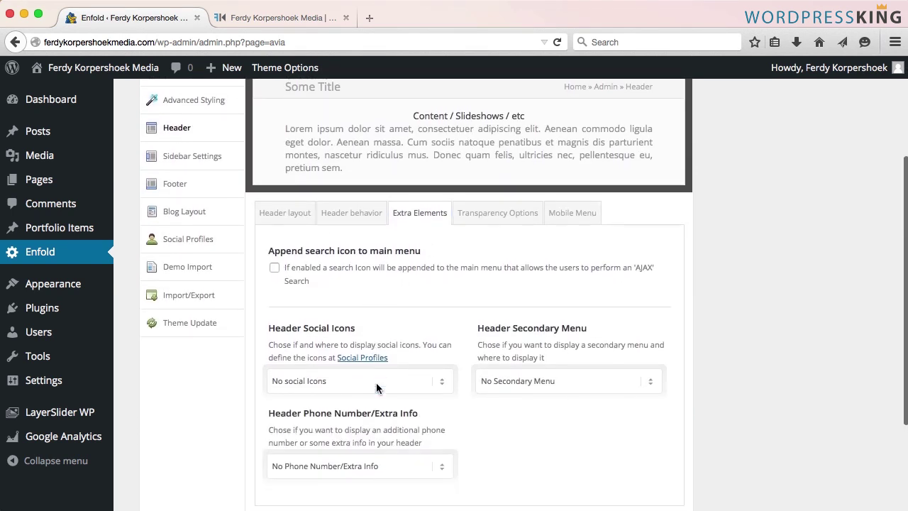
{"action": "left_click", "coordinate": [372, 374]}
{"action": "left_click", "coordinate": [350, 389]}
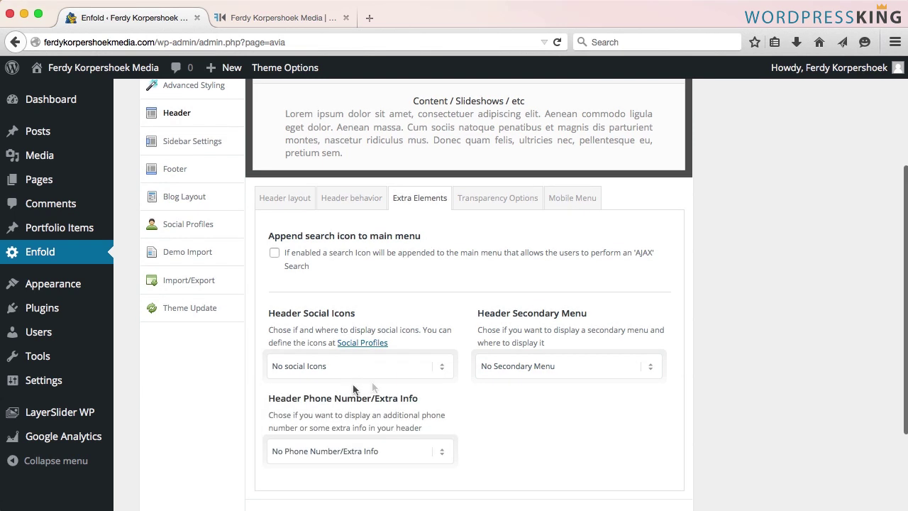
Place the secondary menu at top bar left and social icons at top bar right
{"action": "scroll", "coordinate": [355, 393], "scroll_direction": "up", "scroll_amount": 1}
{"action": "scroll", "coordinate": [496, 368], "scroll_direction": "up", "scroll_amount": 2}
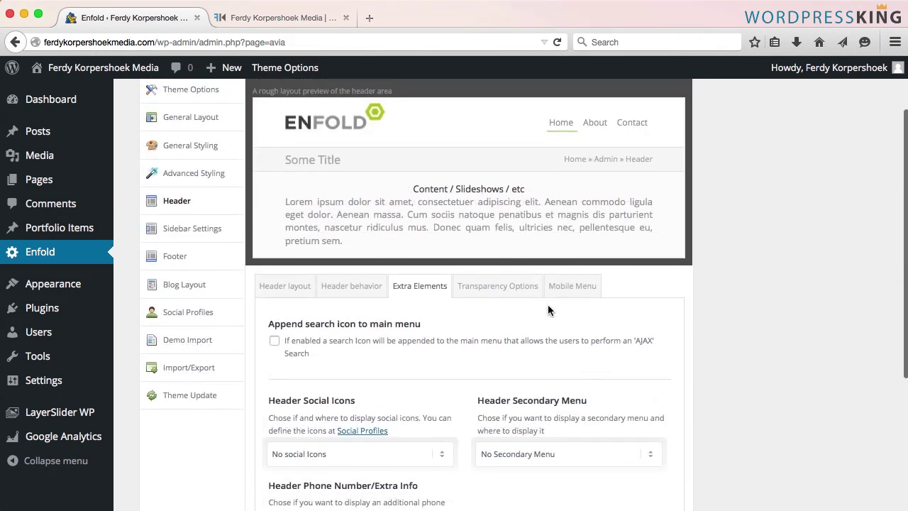
{"action": "scroll", "coordinate": [488, 352], "scroll_direction": "down", "scroll_amount": 4}
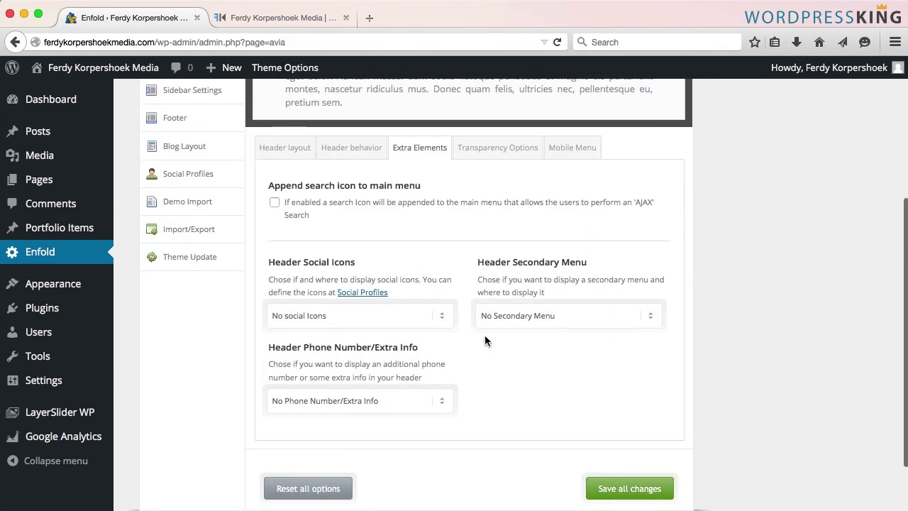
{"action": "left_click", "coordinate": [489, 321]}
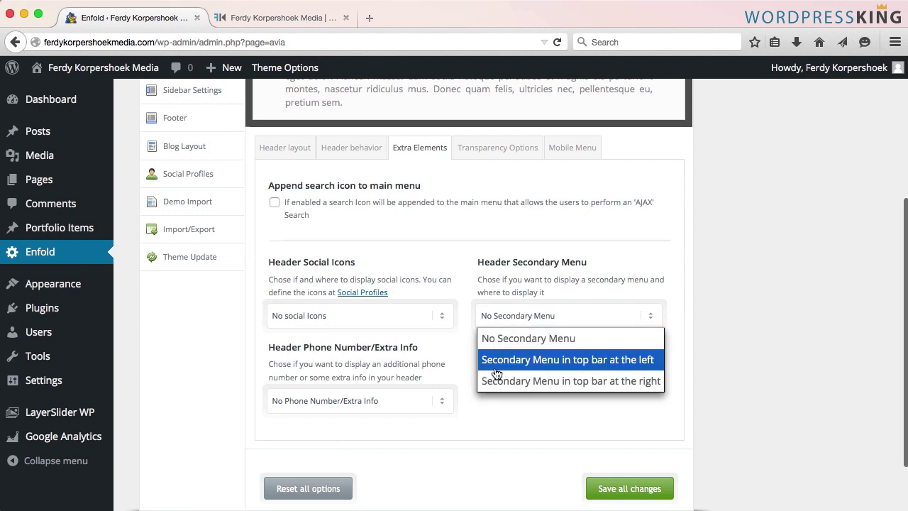
{"action": "left_click", "coordinate": [500, 380]}
{"action": "scroll", "coordinate": [502, 381], "scroll_direction": "up", "scroll_amount": 8}
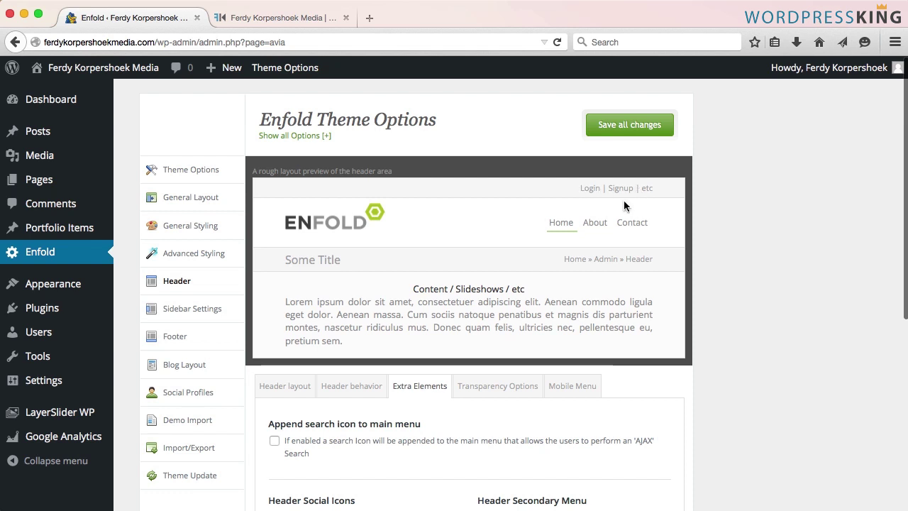
{"action": "scroll", "coordinate": [558, 266], "scroll_direction": "down", "scroll_amount": 5}
{"action": "left_click", "coordinate": [558, 246]}
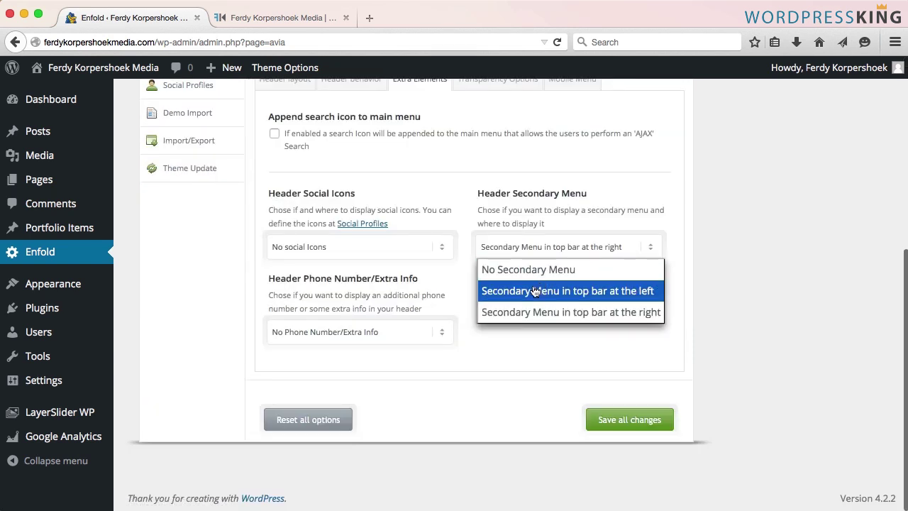
{"action": "left_click", "coordinate": [534, 291]}
{"action": "left_click", "coordinate": [354, 252]}
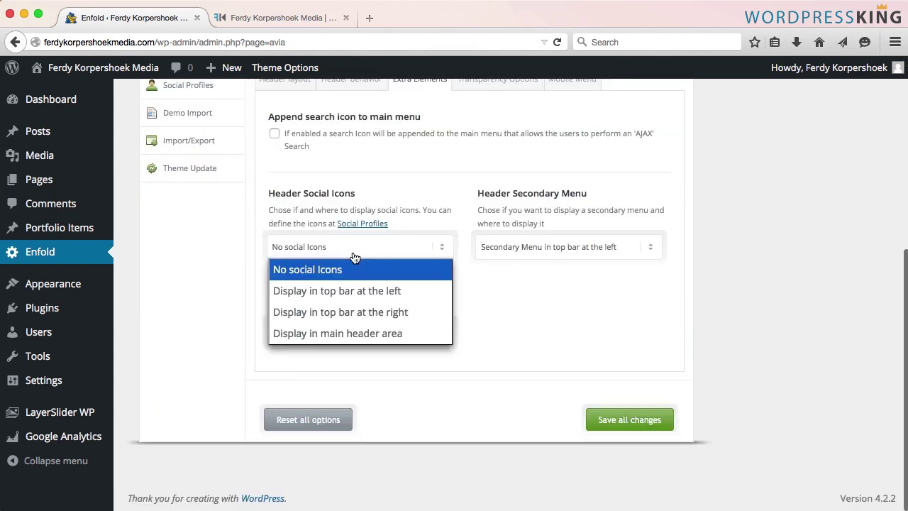
{"action": "left_click", "coordinate": [344, 313]}
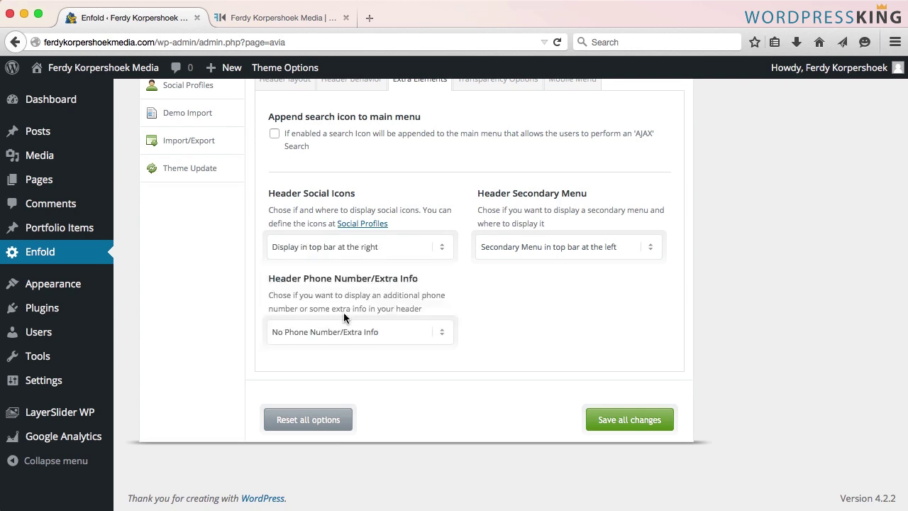
Save all changes and reload the live Weddingphotography page to see the top bar
{"action": "scroll", "coordinate": [497, 324], "scroll_direction": "up", "scroll_amount": 5}
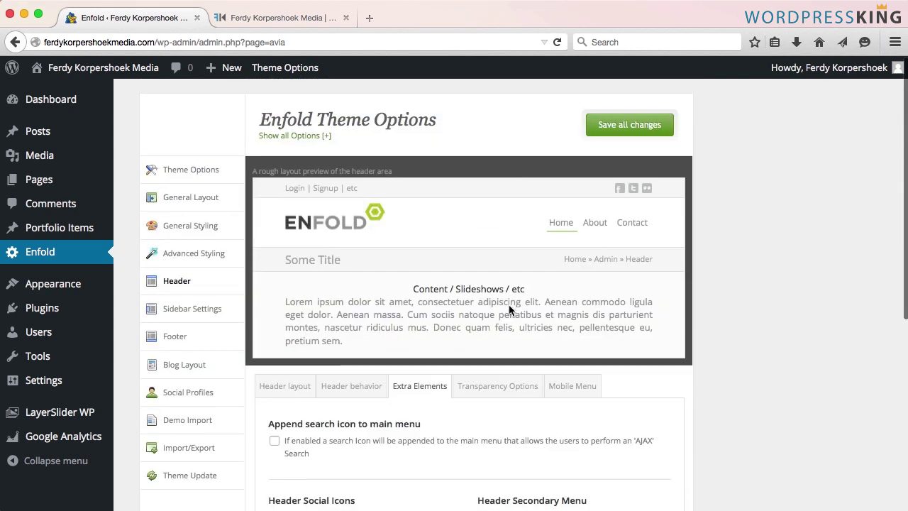
{"action": "left_click", "coordinate": [629, 124]}
{"action": "left_click", "coordinate": [288, 18]}
{"action": "key", "text": "super+r"}
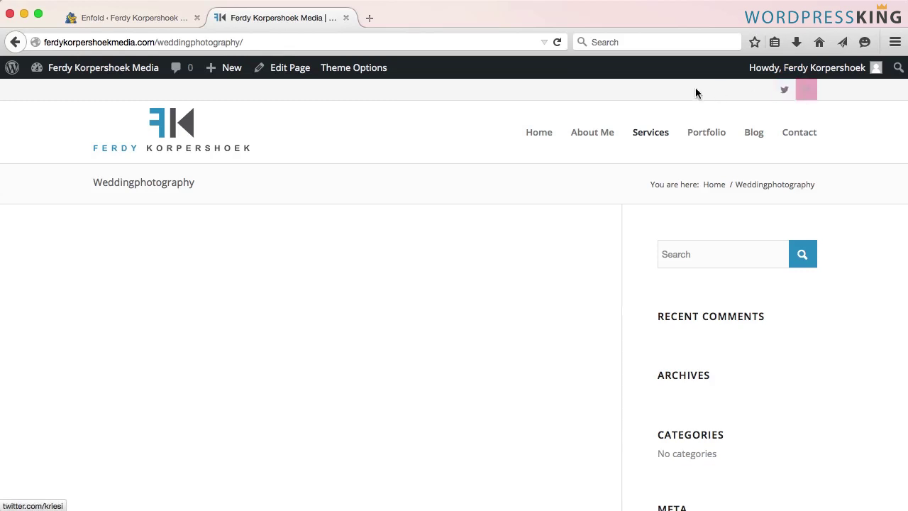
Turn off the secondary menu, enter the phone number at top bar left, save, and preview
{"action": "left_click", "coordinate": [181, 21]}
{"action": "scroll", "coordinate": [348, 425], "scroll_direction": "down", "scroll_amount": 8}
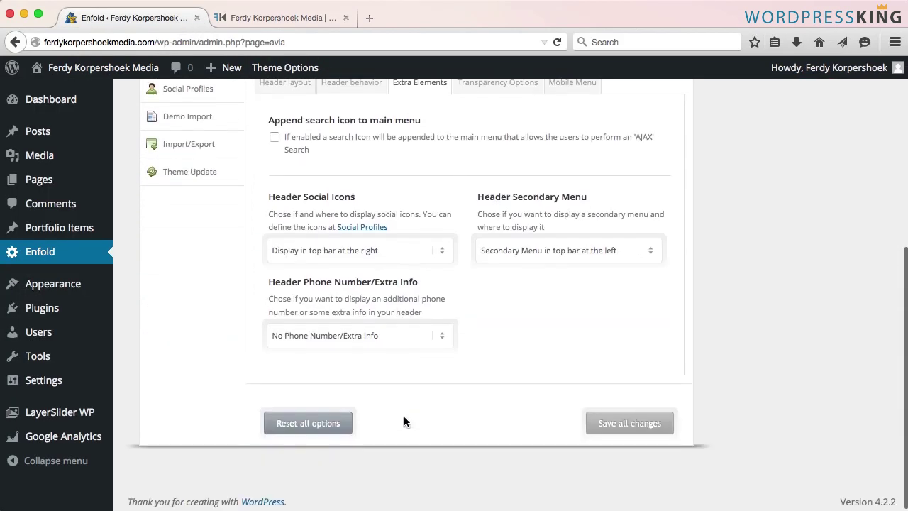
{"action": "left_click", "coordinate": [515, 246]}
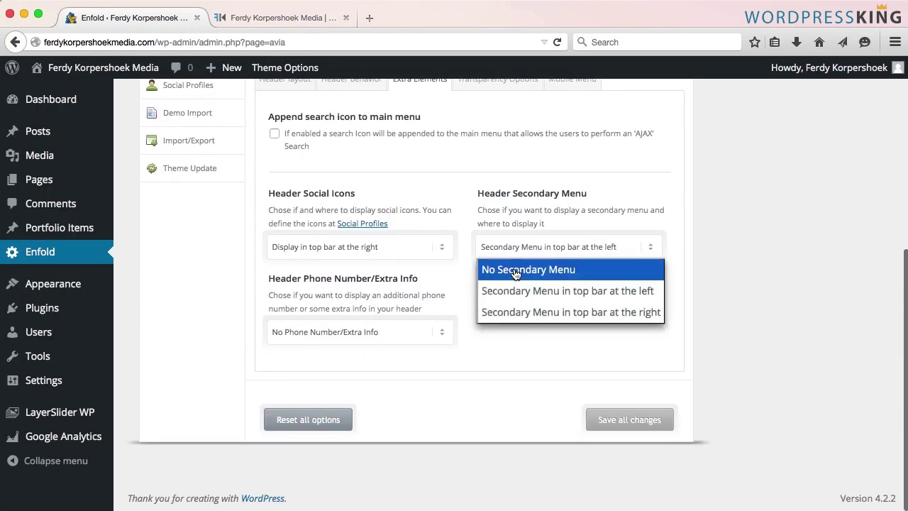
{"action": "left_click", "coordinate": [514, 270]}
{"action": "left_click", "coordinate": [358, 328]}
{"action": "left_click", "coordinate": [319, 379]}
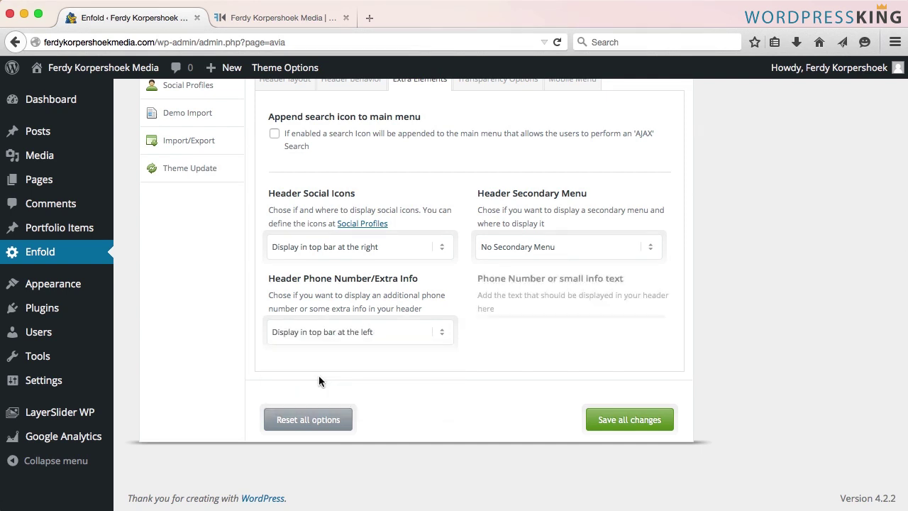
{"action": "left_click", "coordinate": [537, 328]}
{"action": "type", "text": "+31612345678"}
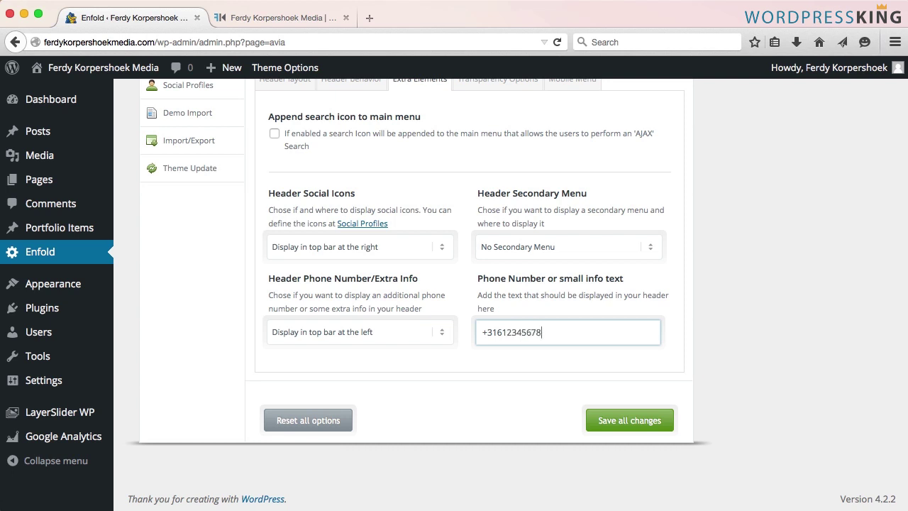
{"action": "left_click", "coordinate": [625, 423]}
{"action": "left_click", "coordinate": [284, 18]}
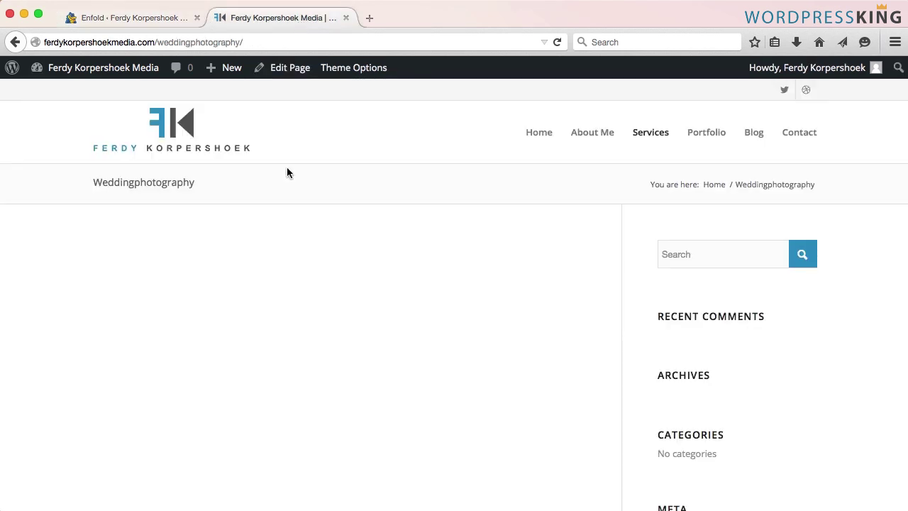
{"action": "key", "text": "super+r"}
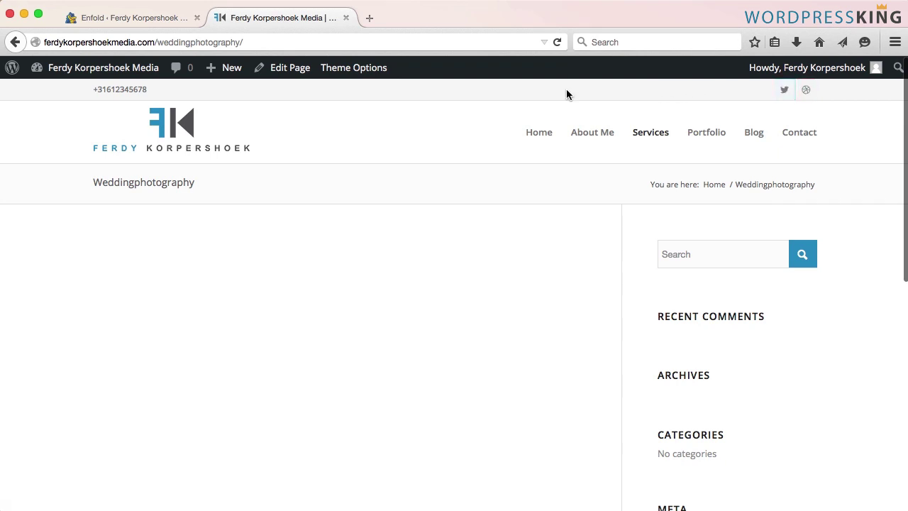
Prefix the phone number with 'Call me:', save, and recheck the live page
{"action": "left_click", "coordinate": [139, 19]}
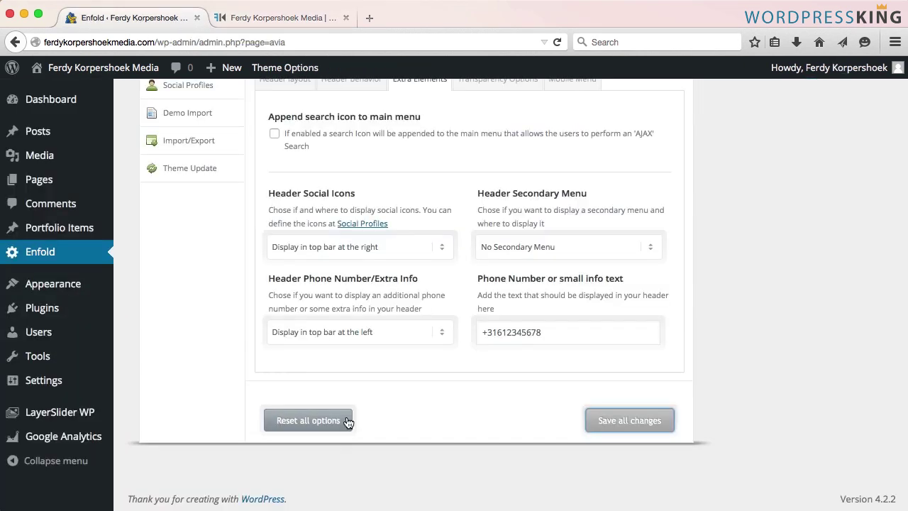
{"action": "left_click", "coordinate": [482, 331]}
{"action": "type", "text": "Call me:"}
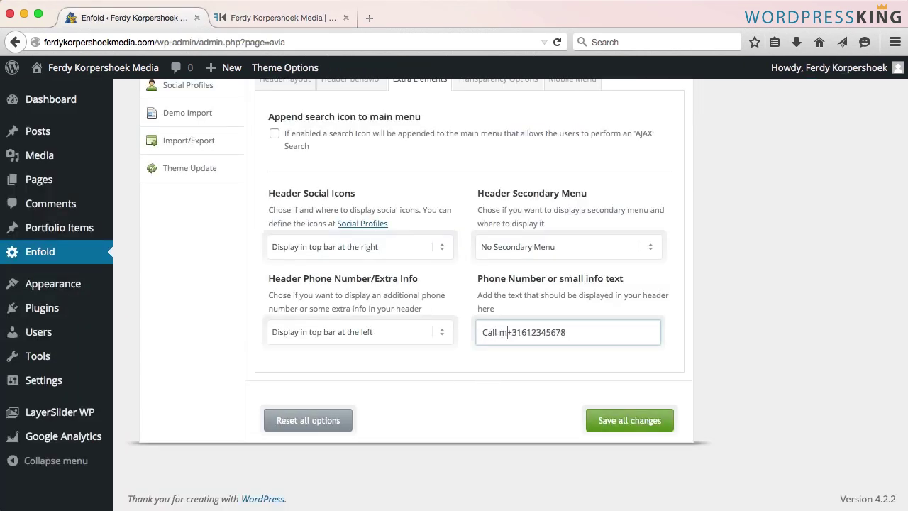
{"action": "left_click", "coordinate": [571, 419]}
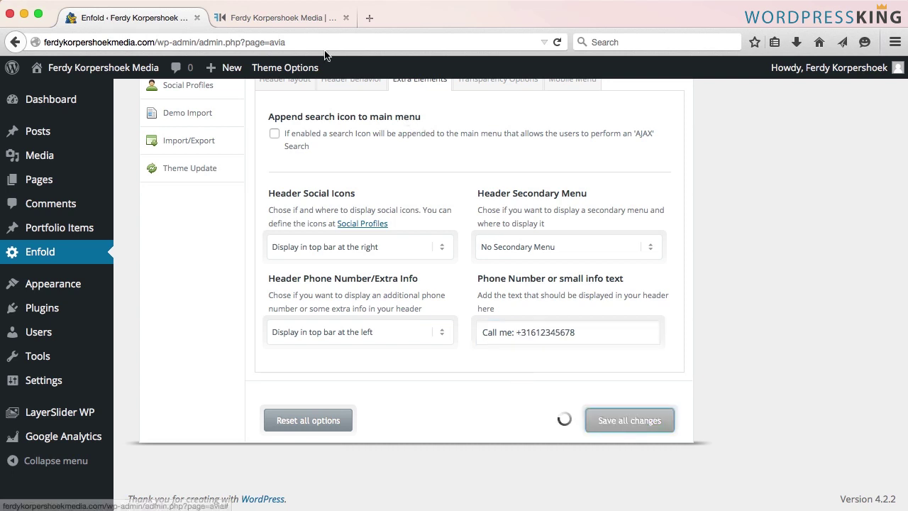
{"action": "left_click", "coordinate": [300, 19]}
{"action": "key", "text": "super+r"}
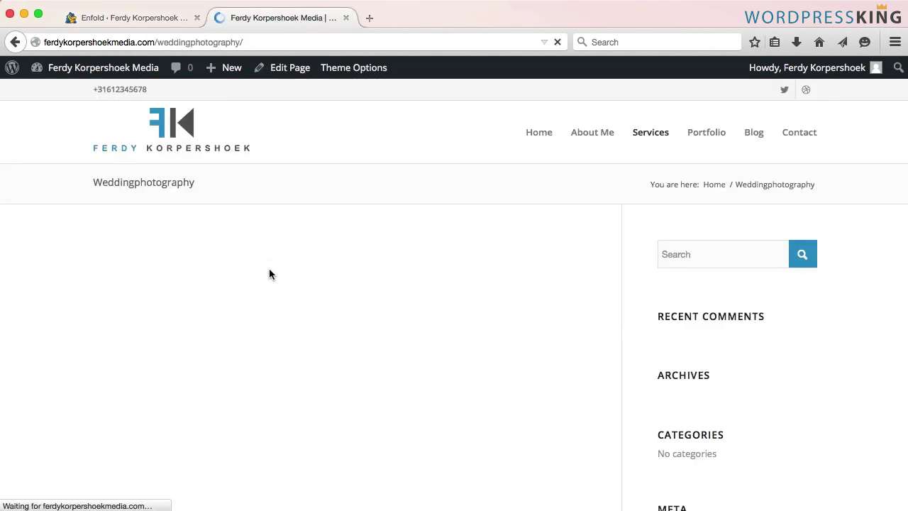
{"action": "left_click", "coordinate": [151, 16]}
Set header social icons and phone number/extra info to none, keep the secondary menu off, and save
{"action": "left_click", "coordinate": [387, 255]}
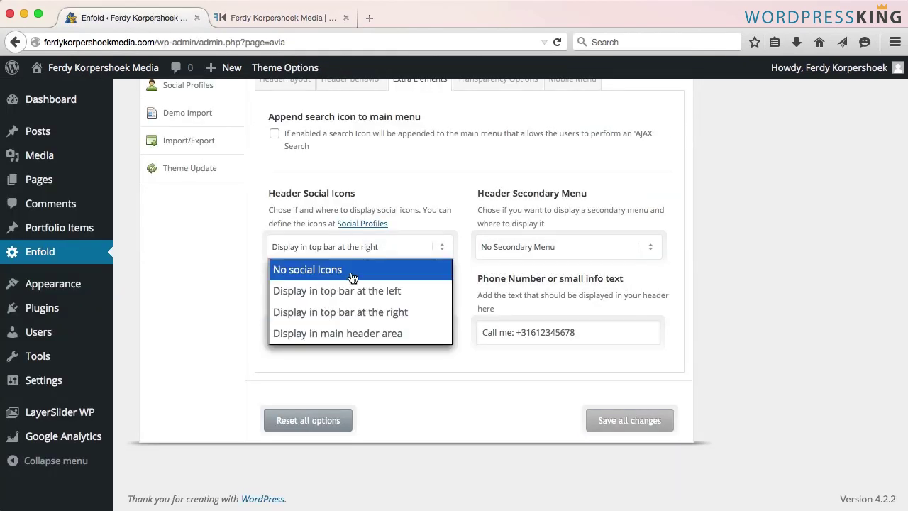
{"action": "left_click", "coordinate": [351, 276]}
{"action": "left_click", "coordinate": [525, 256]}
{"action": "left_click", "coordinate": [515, 271]}
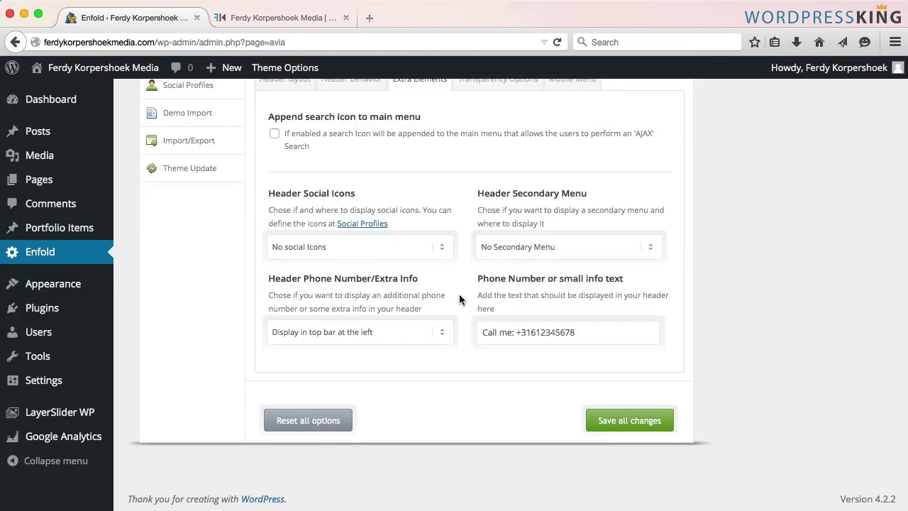
{"action": "left_click", "coordinate": [377, 335]}
{"action": "left_click", "coordinate": [341, 356]}
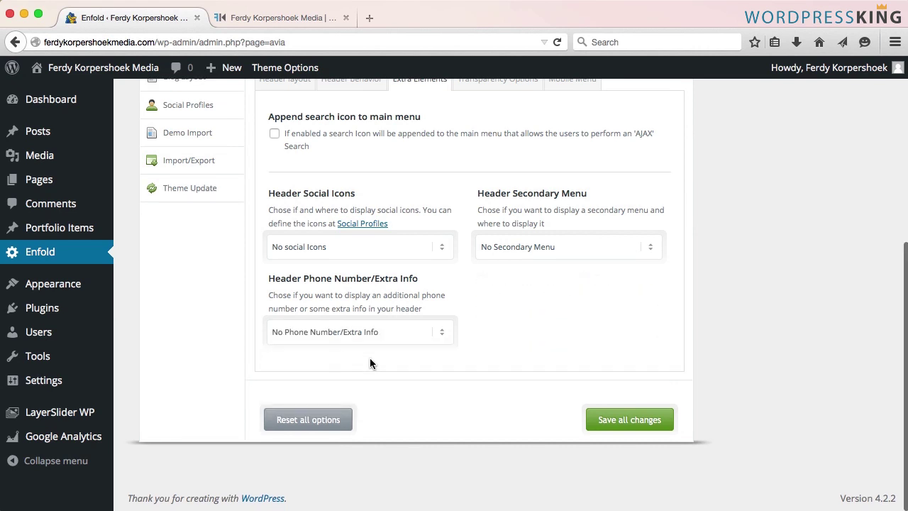
{"action": "left_click", "coordinate": [608, 419]}
{"action": "scroll", "coordinate": [551, 328], "scroll_direction": "up", "scroll_amount": 3}
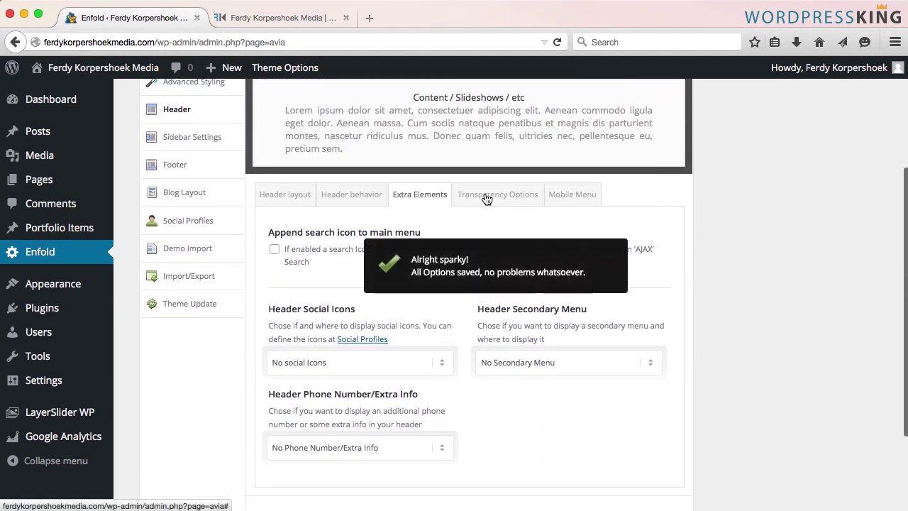
{"action": "left_click", "coordinate": [488, 195]}
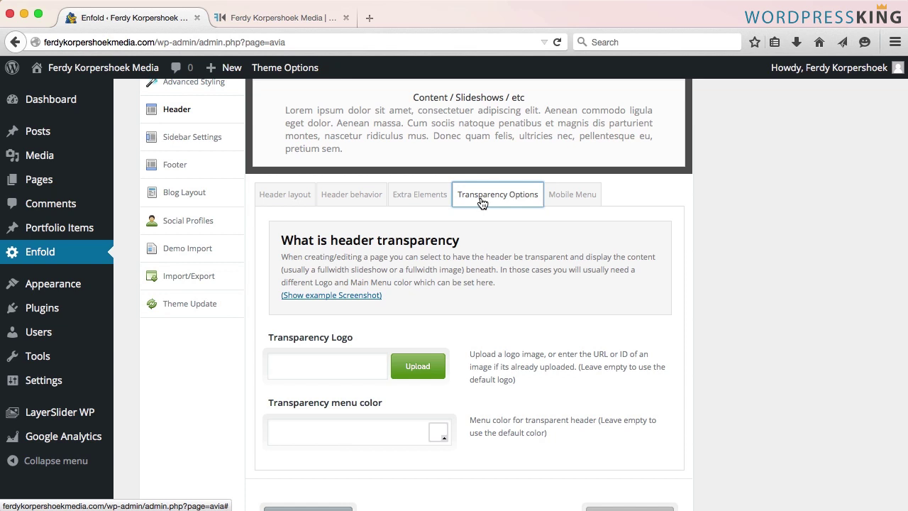
Upload the white logo PNG and use it as Enfold's Transparency Logo
{"action": "left_click", "coordinate": [421, 367]}
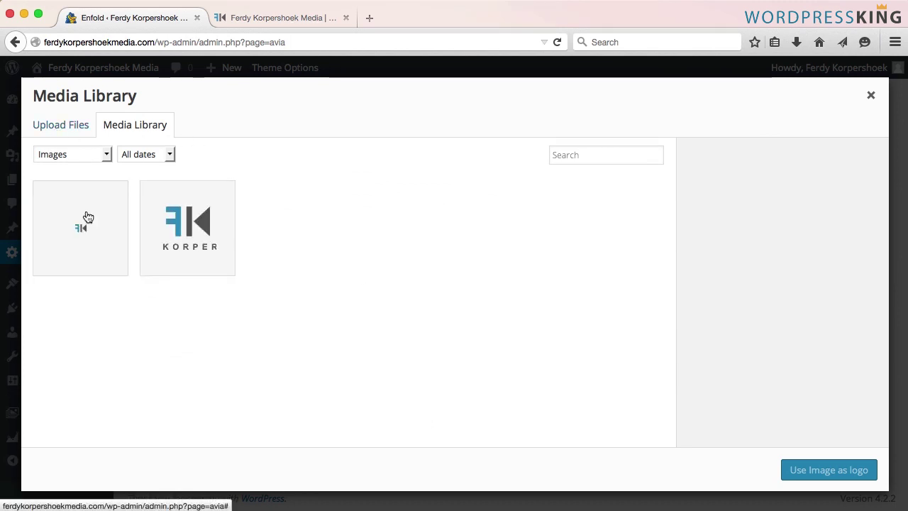
{"action": "left_click", "coordinate": [197, 239]}
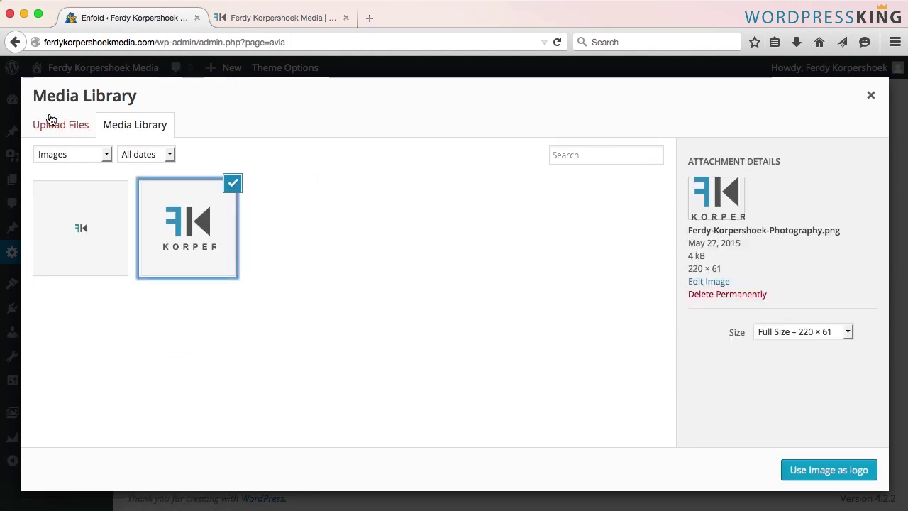
{"action": "left_click", "coordinate": [49, 122]}
{"action": "left_click", "coordinate": [435, 305]}
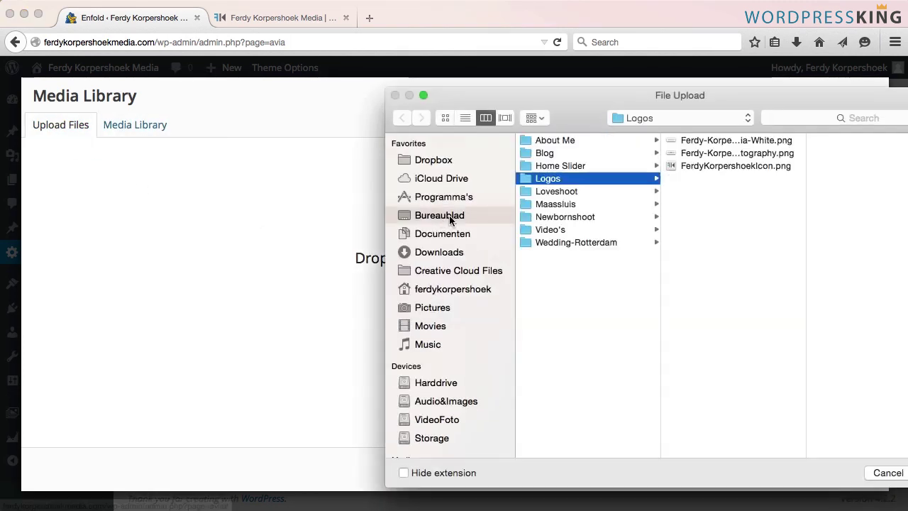
{"action": "left_click", "coordinate": [743, 140]}
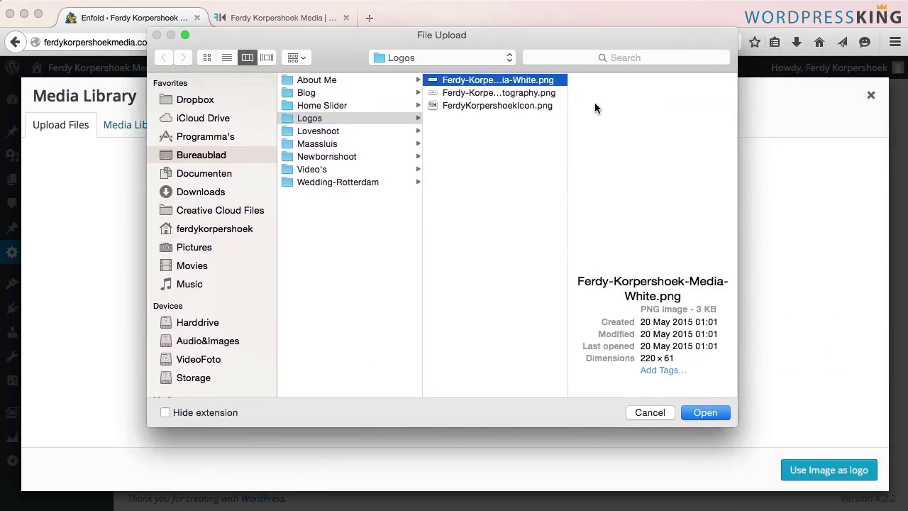
{"action": "left_click", "coordinate": [706, 412]}
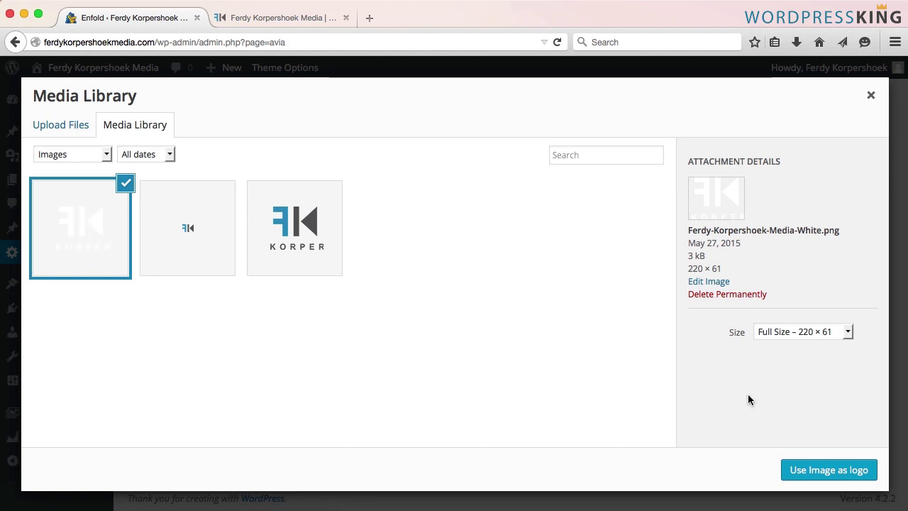
{"action": "left_click", "coordinate": [808, 473]}
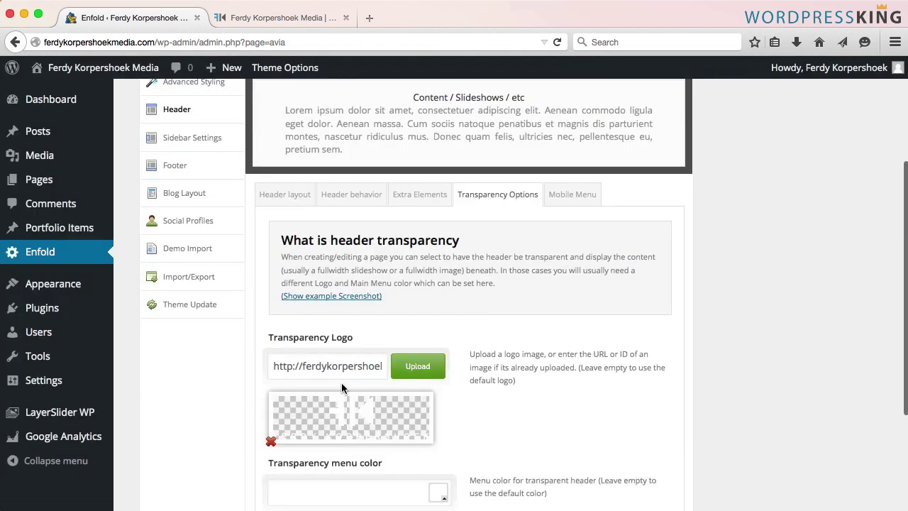
Set the Transparency menu color to white (#ffffff) and save the theme options
{"action": "left_click", "coordinate": [257, 20]}
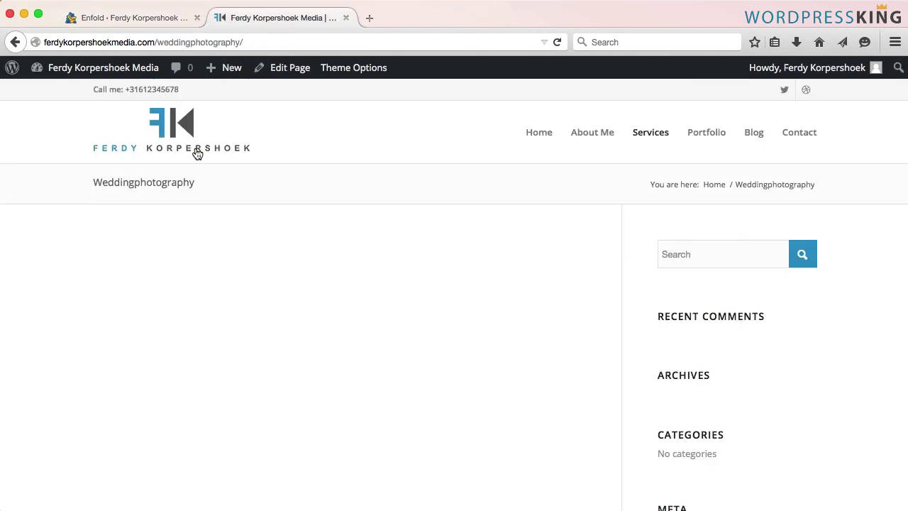
{"action": "left_click", "coordinate": [136, 24]}
{"action": "scroll", "coordinate": [465, 369], "scroll_direction": "down", "scroll_amount": 5}
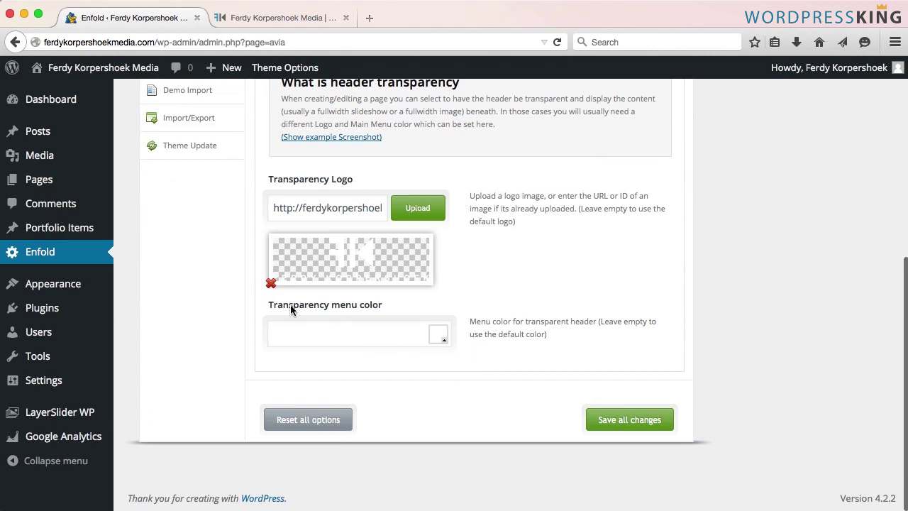
{"action": "left_click", "coordinate": [444, 342]}
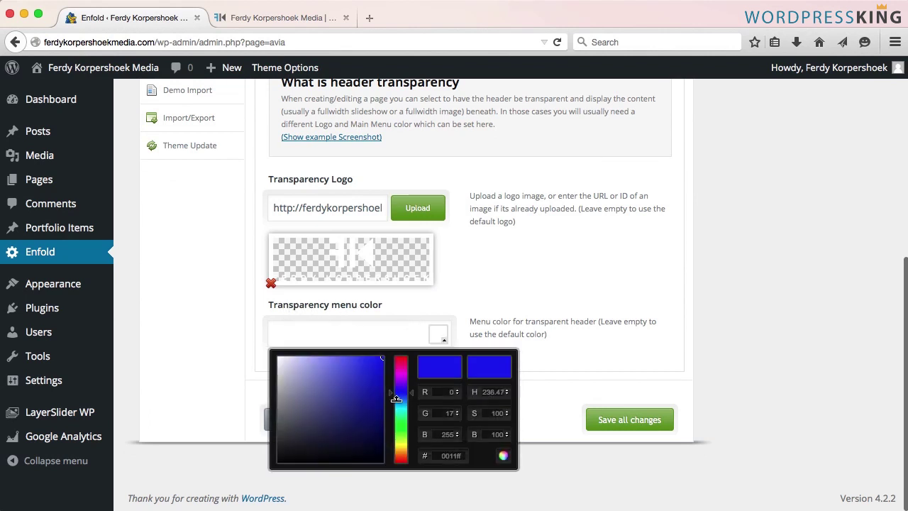
{"action": "left_click_drag", "start_coordinate": [389, 401], "coordinate": [227, 323]}
{"action": "left_click", "coordinate": [432, 334]}
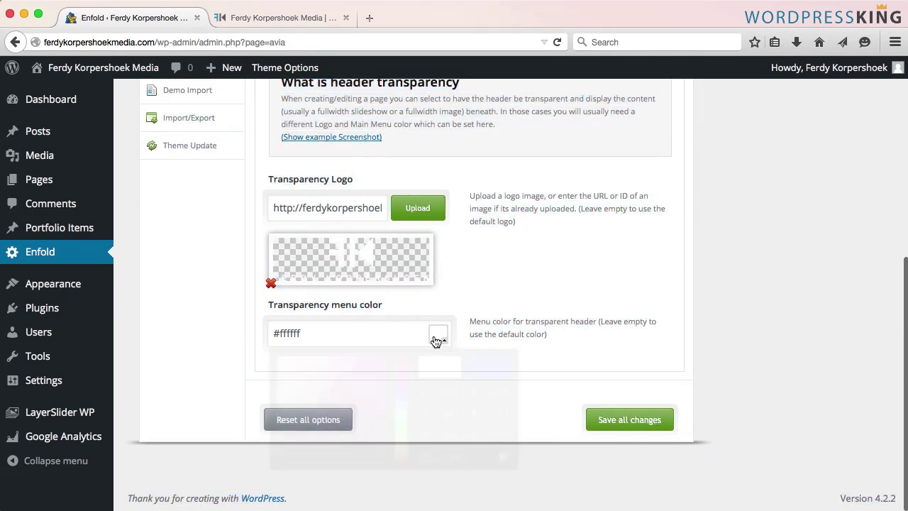
{"action": "left_click", "coordinate": [654, 428]}
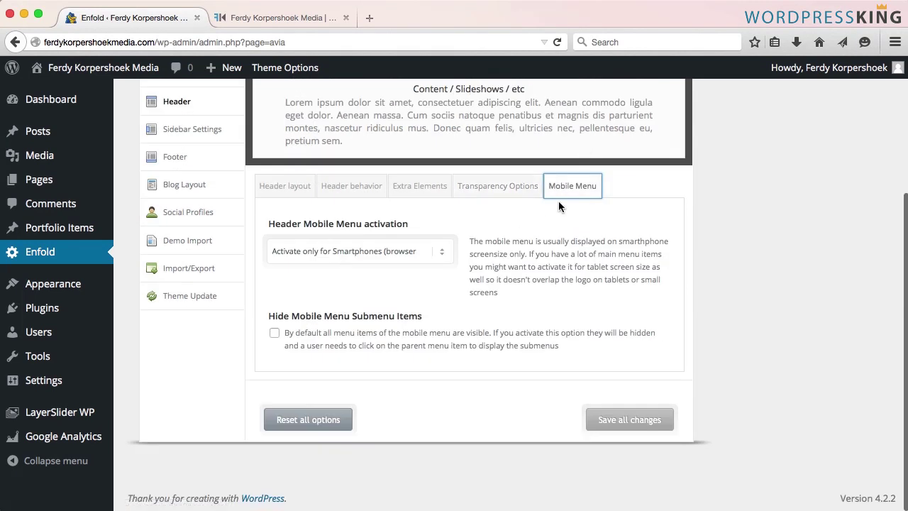
Open Sidebar Settings and view the live Home page, which still has a right sidebar
{"action": "left_click", "coordinate": [327, 254]}
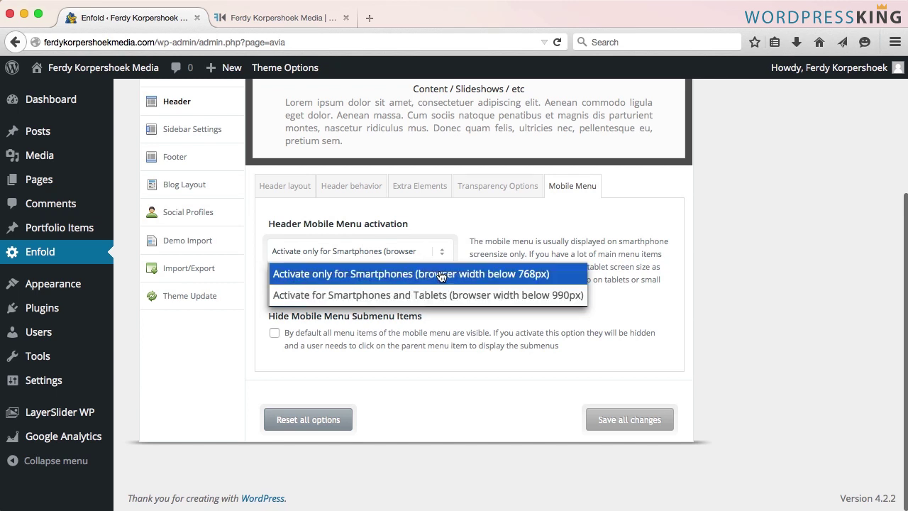
{"action": "left_click", "coordinate": [483, 243]}
{"action": "scroll", "coordinate": [475, 248], "scroll_direction": "up", "scroll_amount": 5}
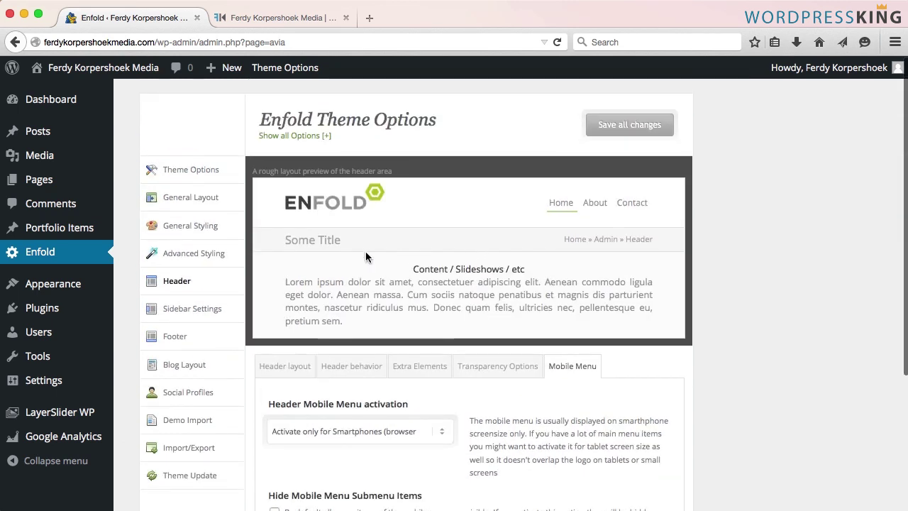
{"action": "left_click", "coordinate": [171, 312]}
{"action": "left_click", "coordinate": [262, 19]}
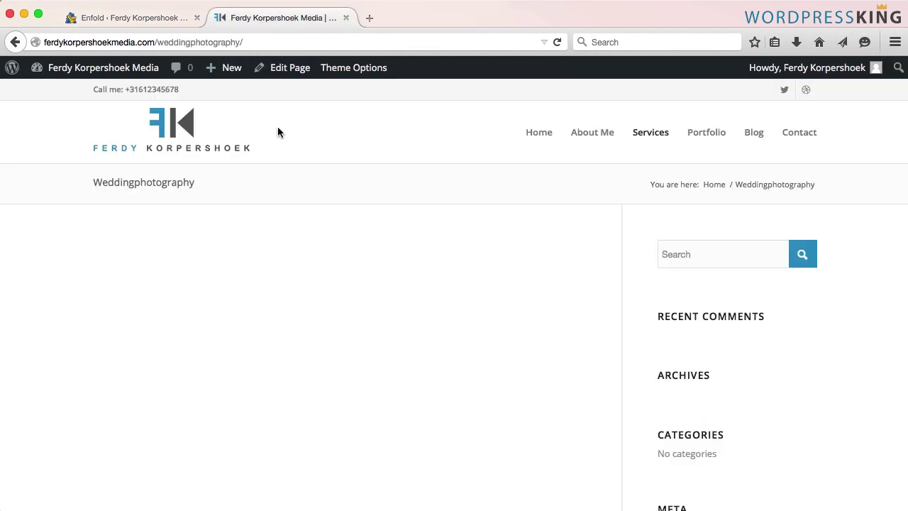
{"action": "left_click", "coordinate": [525, 134]}
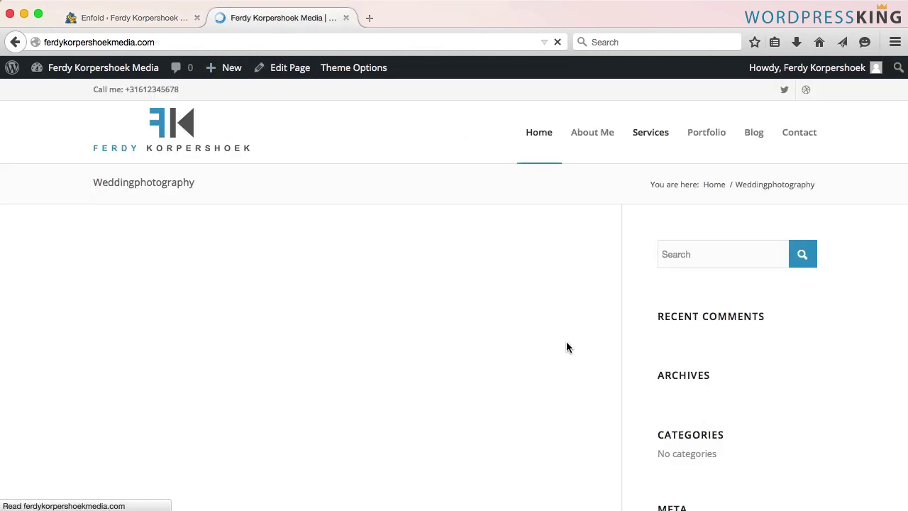
{"action": "left_click", "coordinate": [139, 18]}
Set the Blog Page, Archive Pages and Pages sidebars to 'no sidebar' and save
{"action": "left_click", "coordinate": [337, 291]}
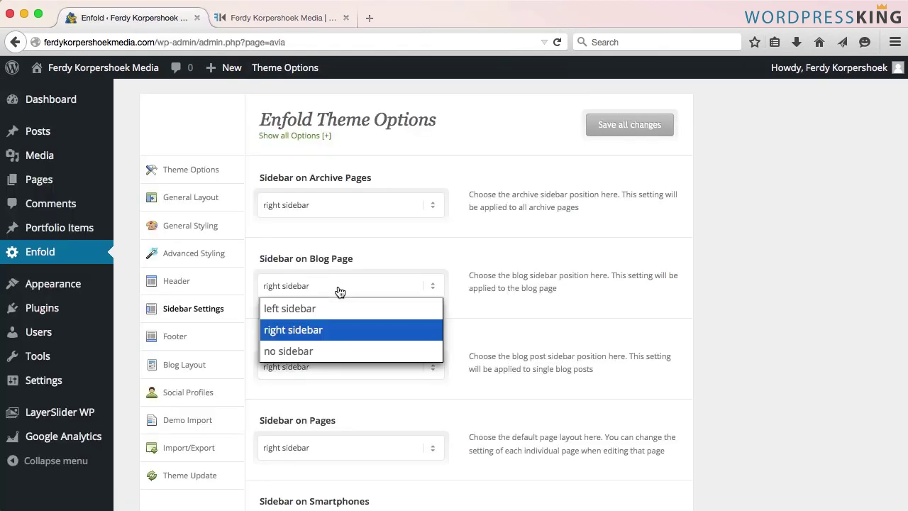
{"action": "left_click", "coordinate": [300, 353]}
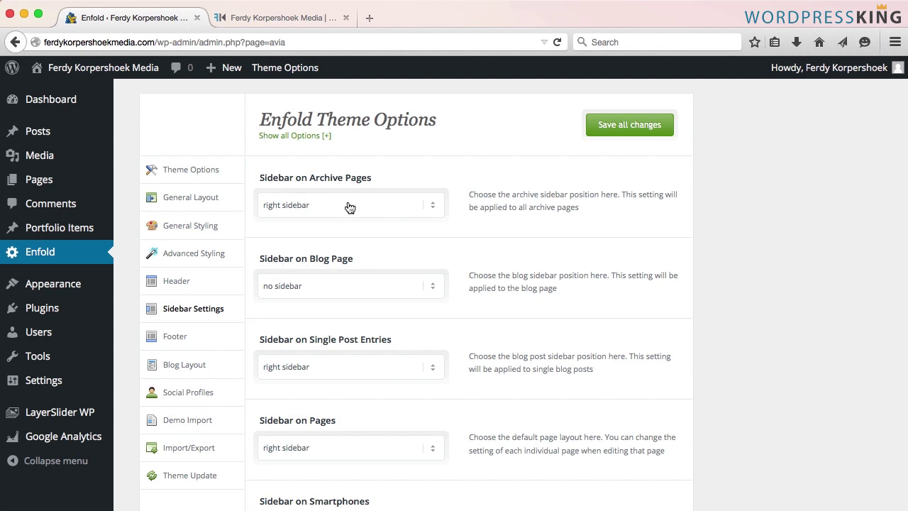
{"action": "left_click", "coordinate": [349, 206]}
{"action": "left_click", "coordinate": [302, 268]}
{"action": "scroll", "coordinate": [323, 263], "scroll_direction": "down", "scroll_amount": 3}
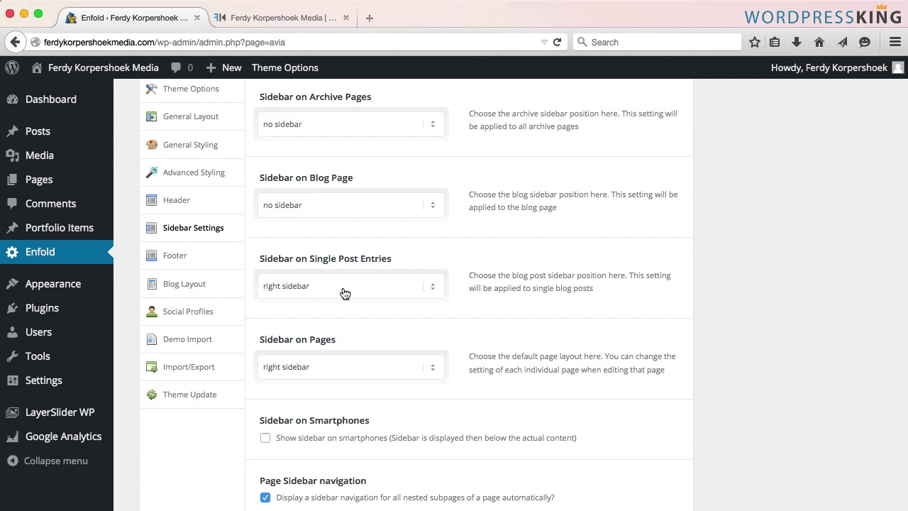
{"action": "left_click", "coordinate": [299, 366]}
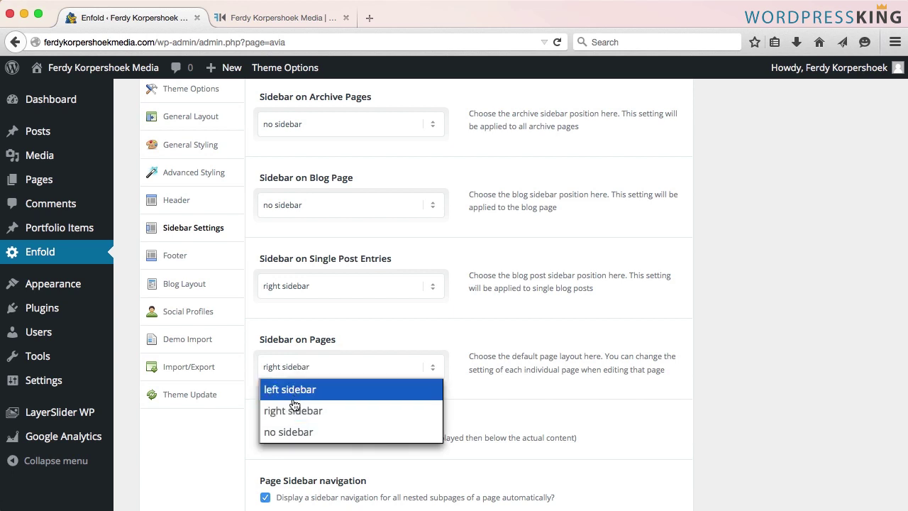
{"action": "left_click", "coordinate": [291, 429]}
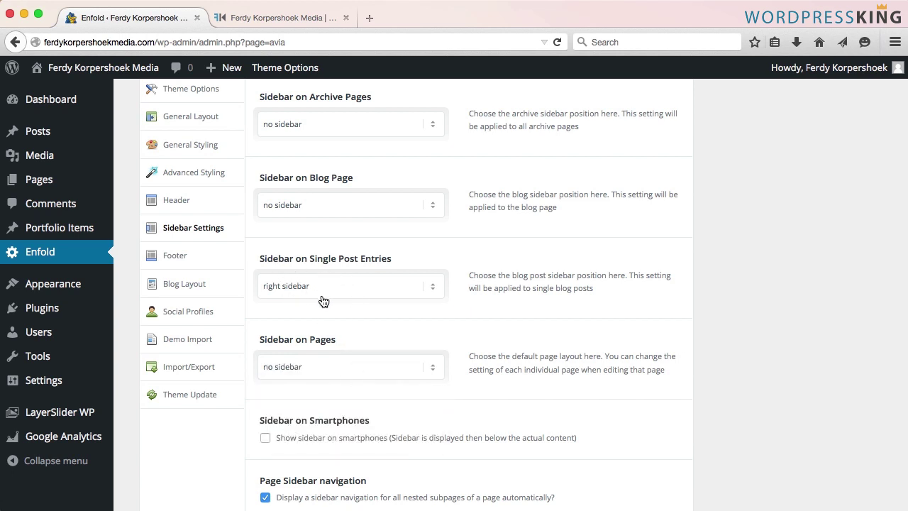
{"action": "scroll", "coordinate": [323, 296], "scroll_direction": "down", "scroll_amount": 5}
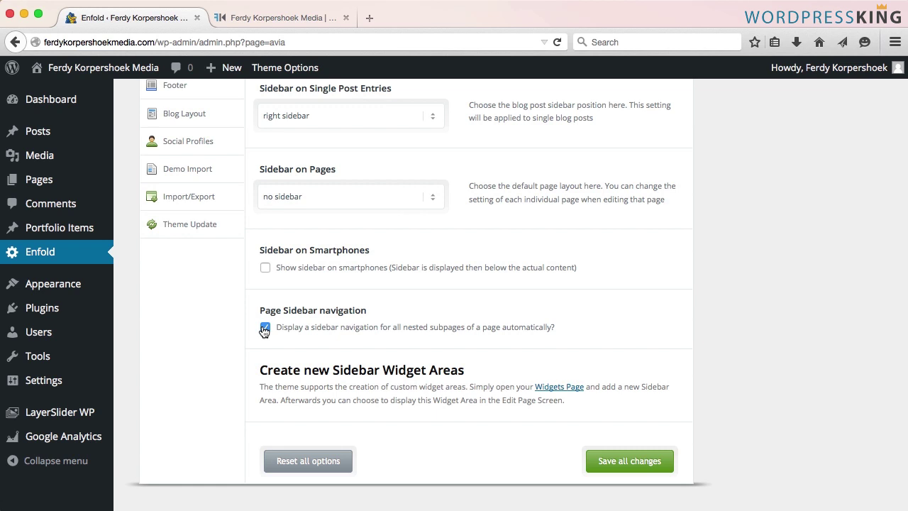
{"action": "left_click", "coordinate": [634, 465]}
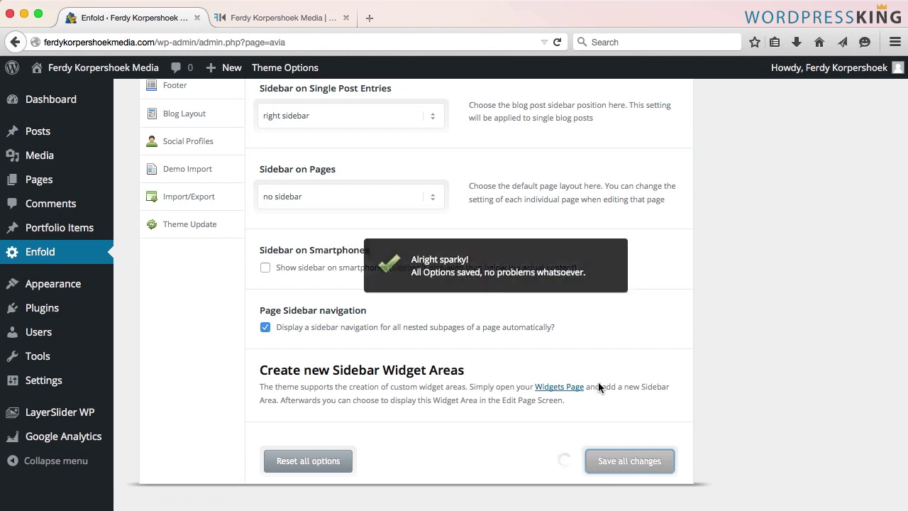
{"action": "scroll", "coordinate": [598, 381], "scroll_direction": "up", "scroll_amount": 5}
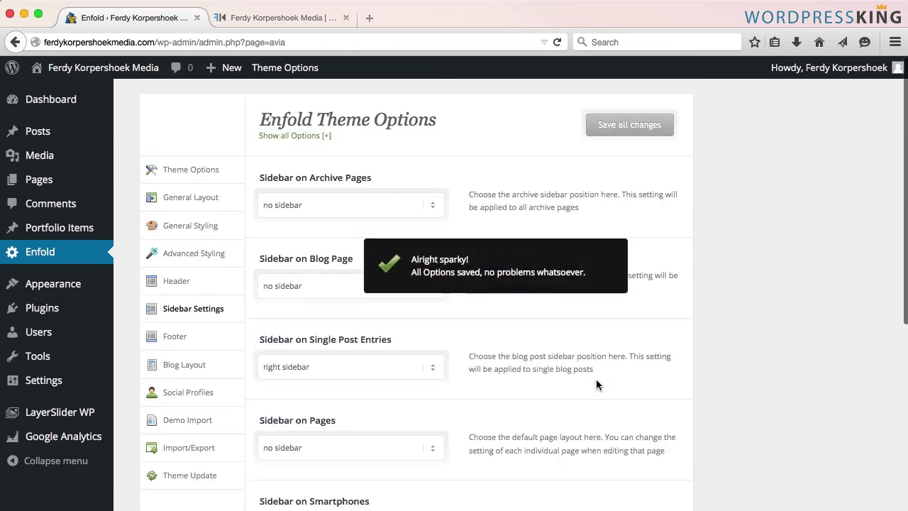
{"action": "left_click", "coordinate": [187, 339]}
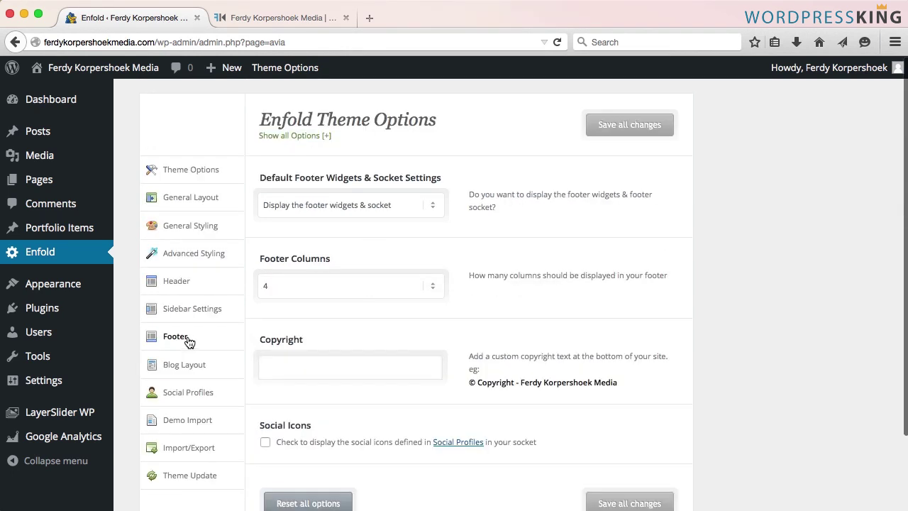
Inspect the live site's current footer before changing the footer settings
{"action": "left_click", "coordinate": [321, 208]}
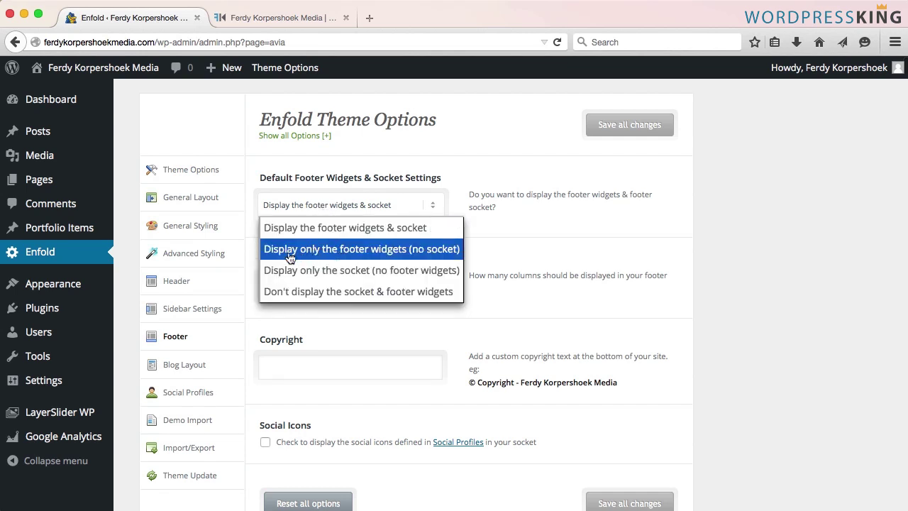
{"action": "left_click", "coordinate": [537, 218]}
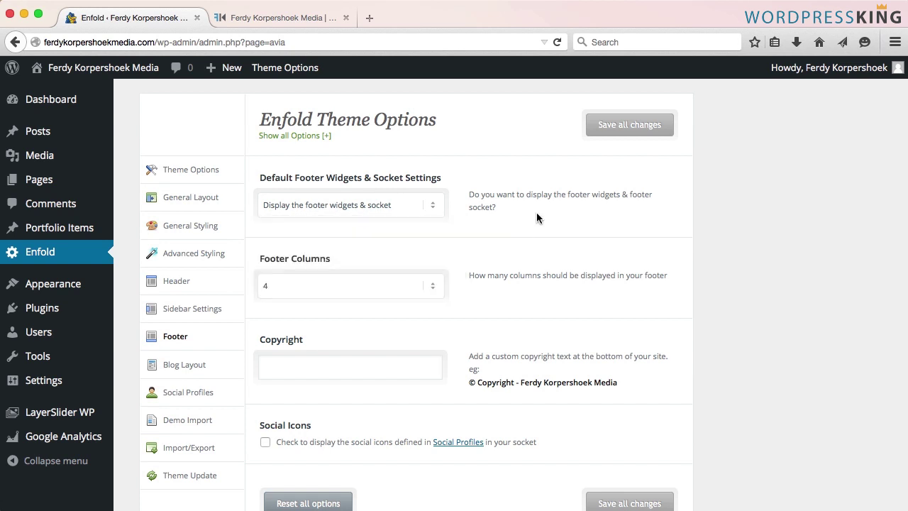
{"action": "left_click", "coordinate": [274, 19]}
{"action": "scroll", "coordinate": [320, 252], "scroll_direction": "down", "scroll_amount": 5}
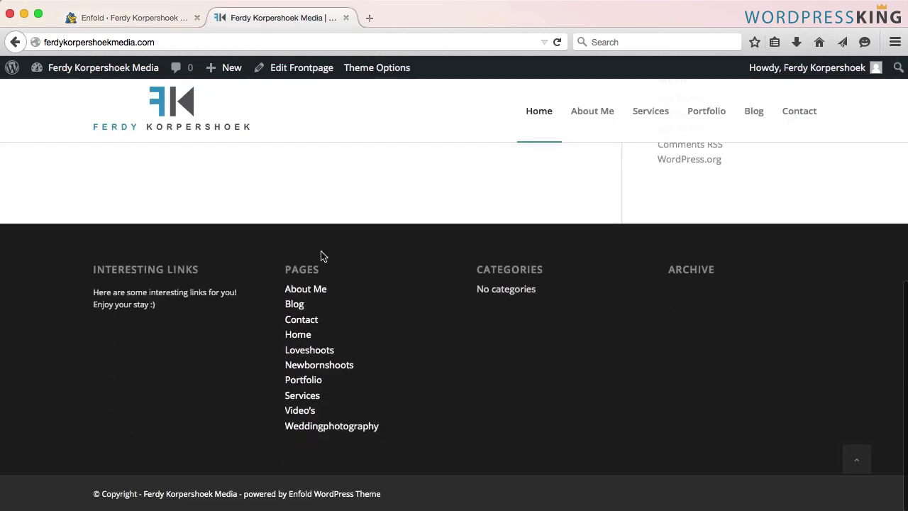
{"action": "left_click_drag", "start_coordinate": [96, 267], "coordinate": [582, 363]}
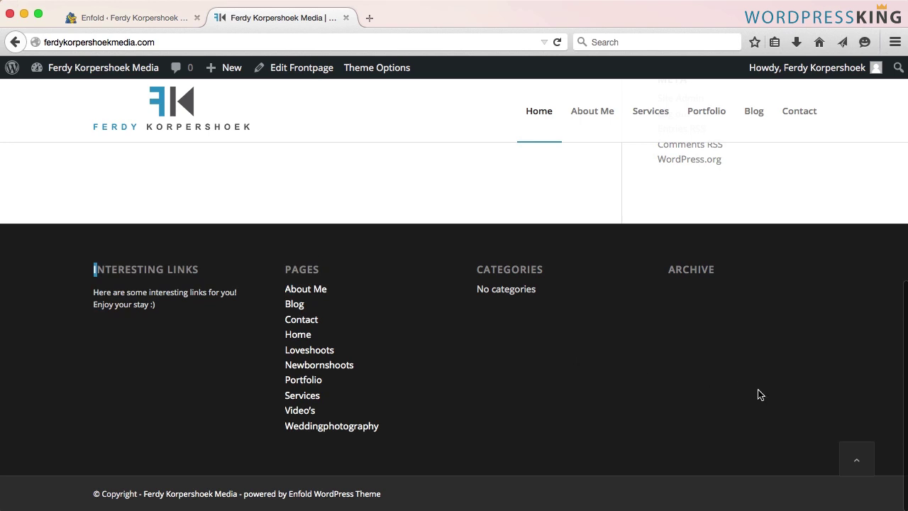
{"action": "left_click", "coordinate": [143, 18]}
Set the footer to 'Display only the socket (no footer widgets)', save, and check the live site
{"action": "left_click", "coordinate": [333, 213]}
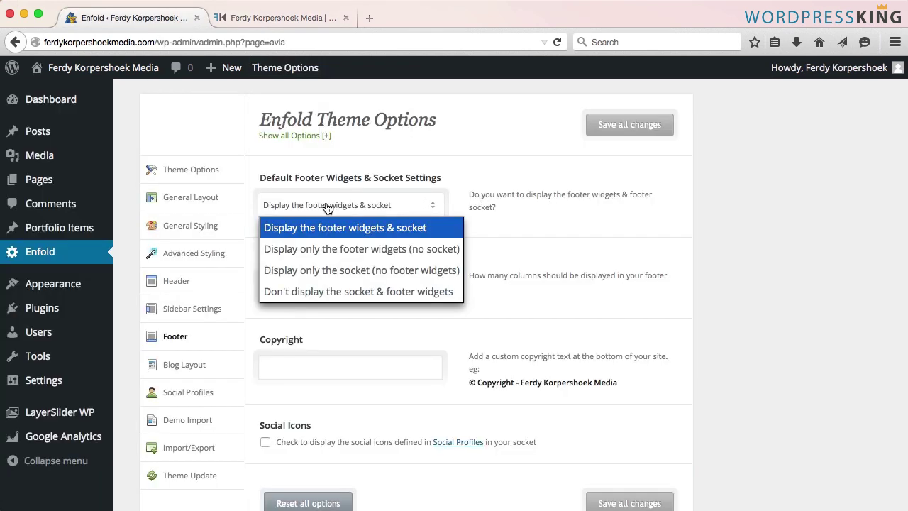
{"action": "left_click", "coordinate": [342, 270]}
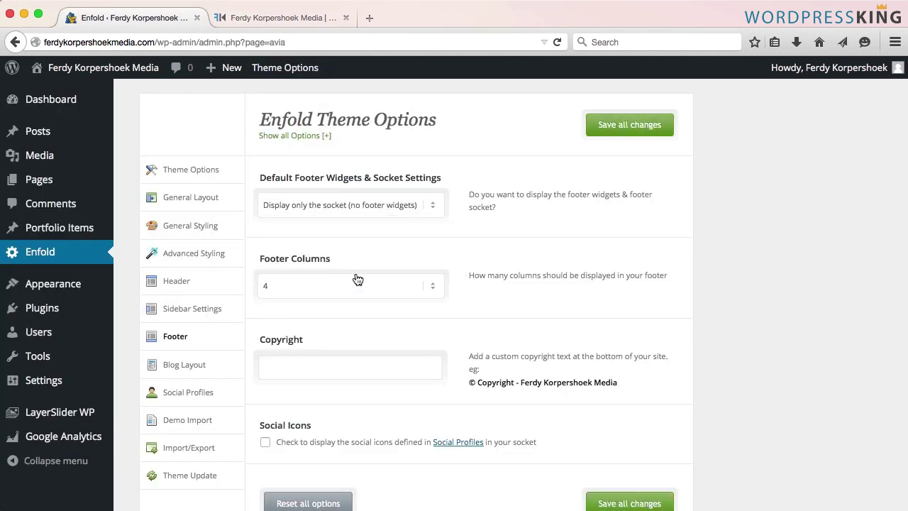
{"action": "left_click", "coordinate": [629, 124]}
{"action": "left_click", "coordinate": [265, 17]}
{"action": "key", "text": "super+r"}
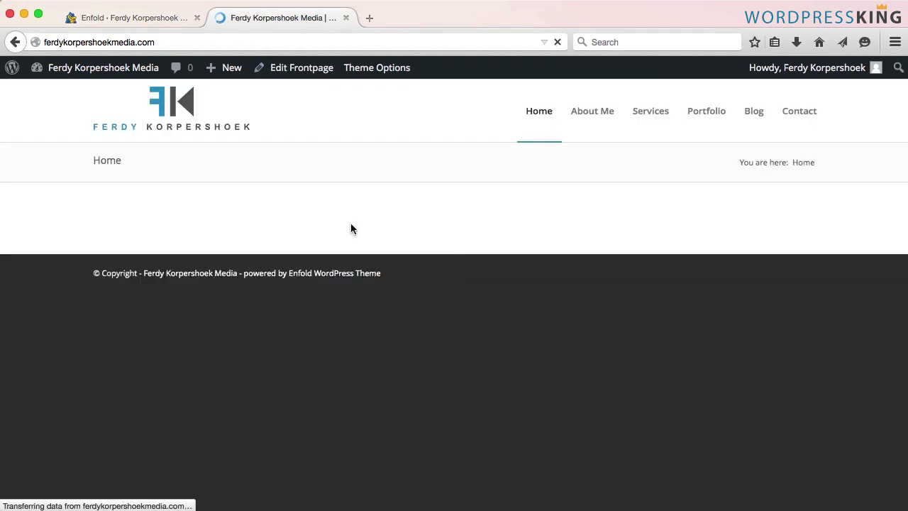
{"action": "left_click_drag", "start_coordinate": [694, 319], "coordinate": [73, 108]}
{"action": "left_click", "coordinate": [523, 388]}
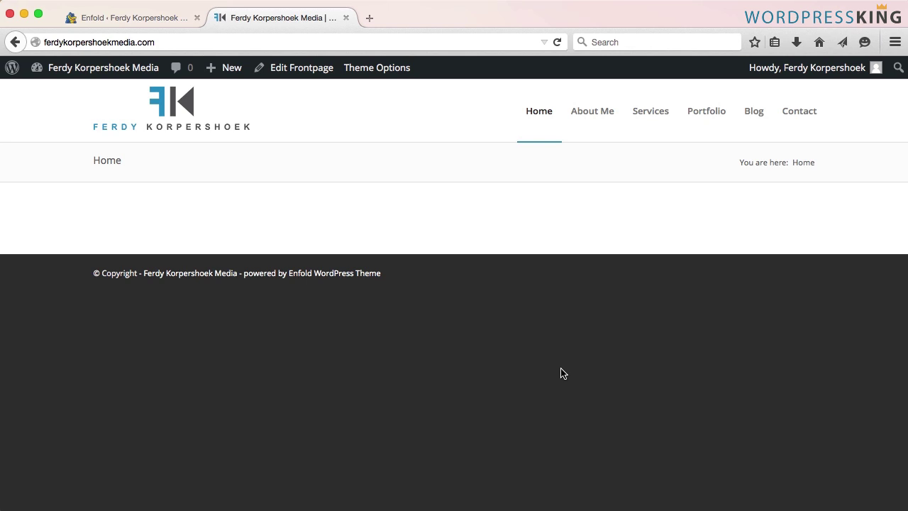
Begin editing the footer Copyright field in the Enfold options
{"action": "left_click", "coordinate": [116, 19]}
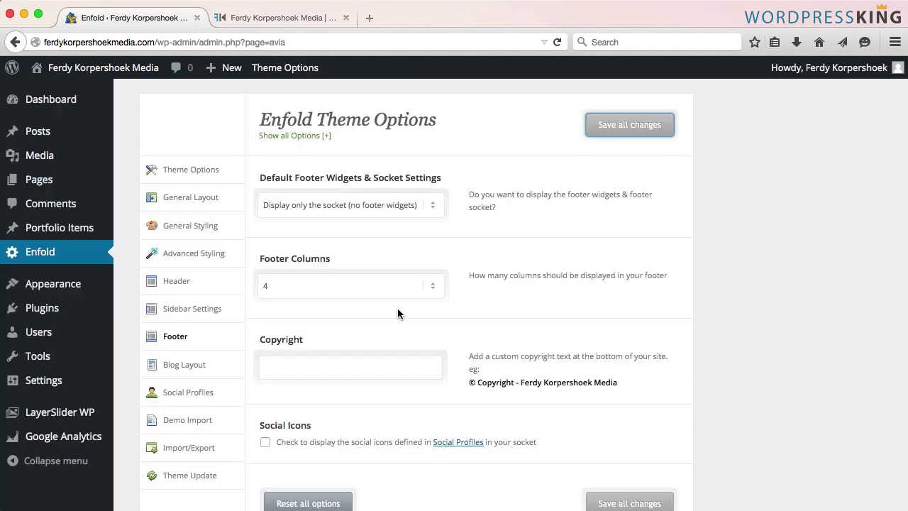
{"action": "scroll", "coordinate": [401, 313], "scroll_direction": "down", "scroll_amount": 2}
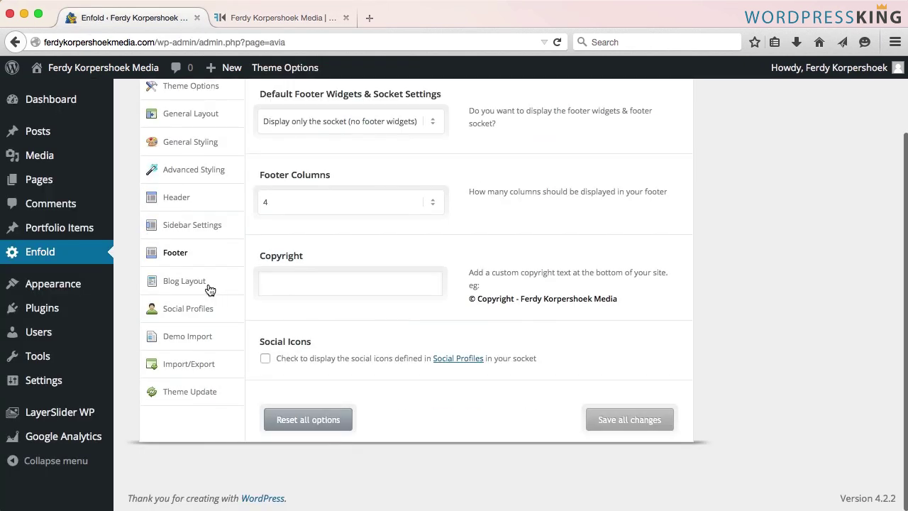
{"action": "left_click", "coordinate": [277, 284]}
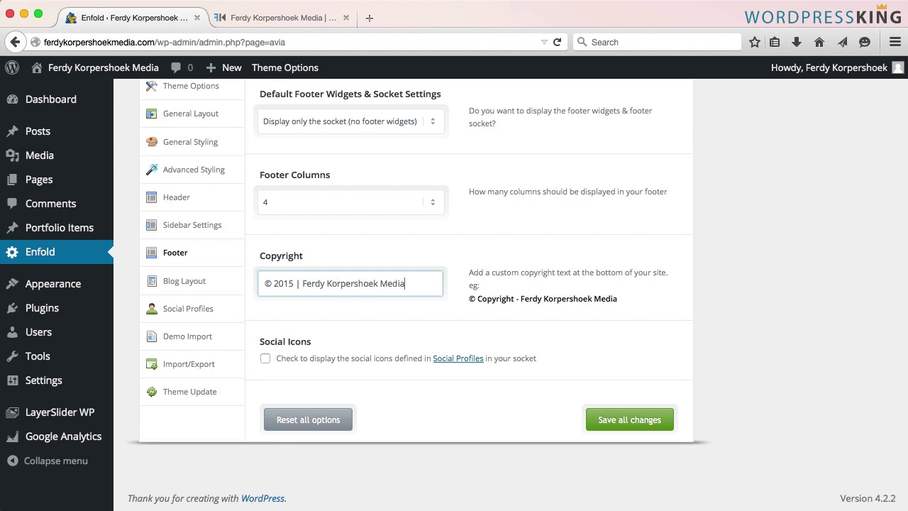
Enable Social Icons in the footer socket, save, and bring up Social Profiles
{"action": "left_click", "coordinate": [265, 359]}
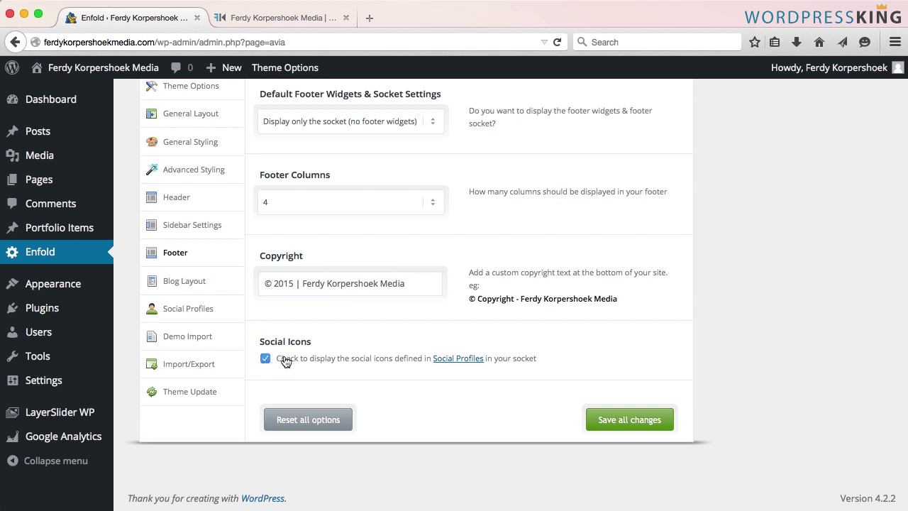
{"action": "left_click", "coordinate": [630, 417]}
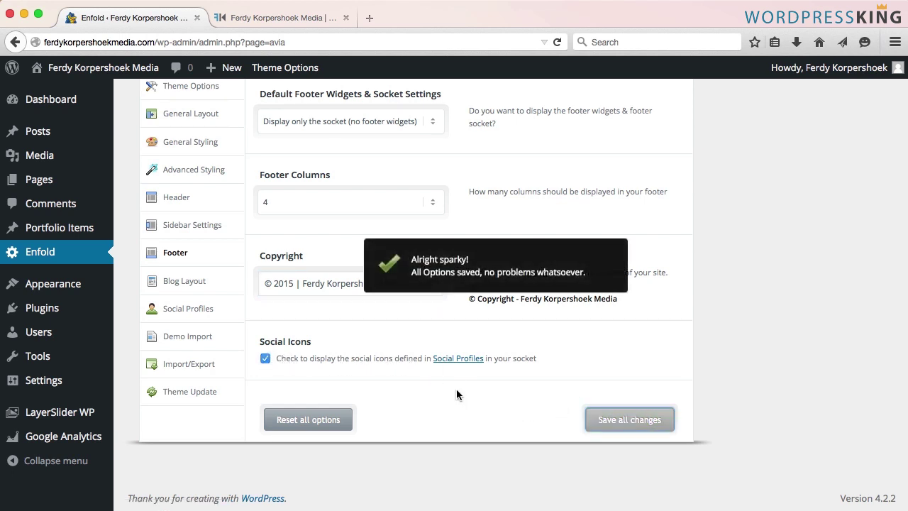
{"action": "left_click", "coordinate": [456, 360]}
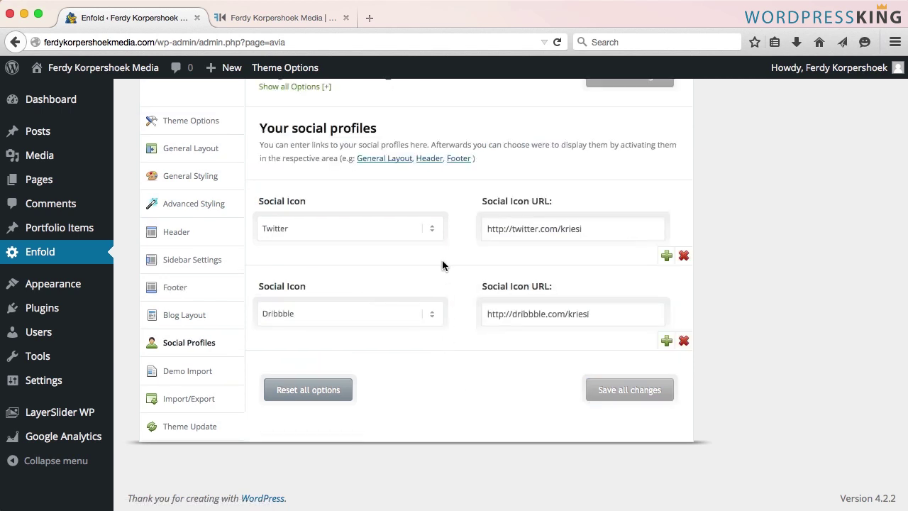
Replace the Twitter profile with a single Facebook icon linking to the Facebook page URL, and save
{"action": "left_click", "coordinate": [683, 255]}
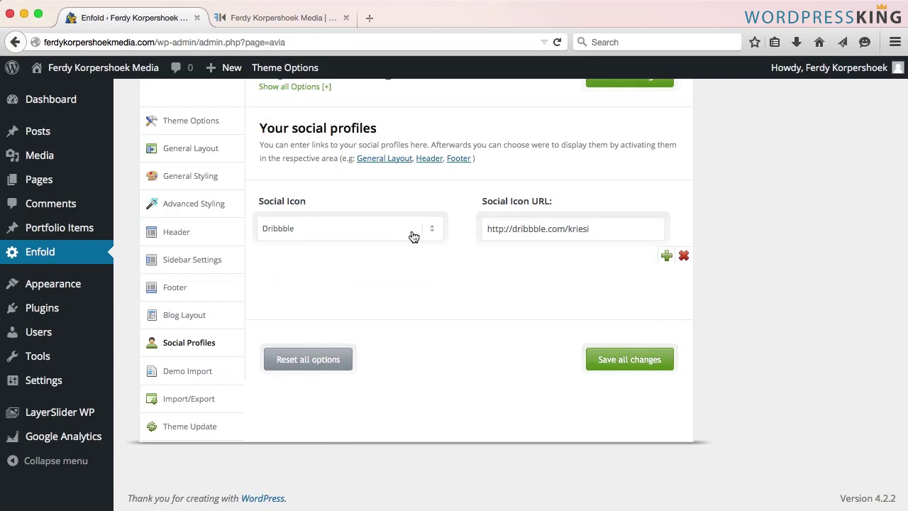
{"action": "left_click", "coordinate": [414, 233]}
{"action": "left_click", "coordinate": [314, 344]}
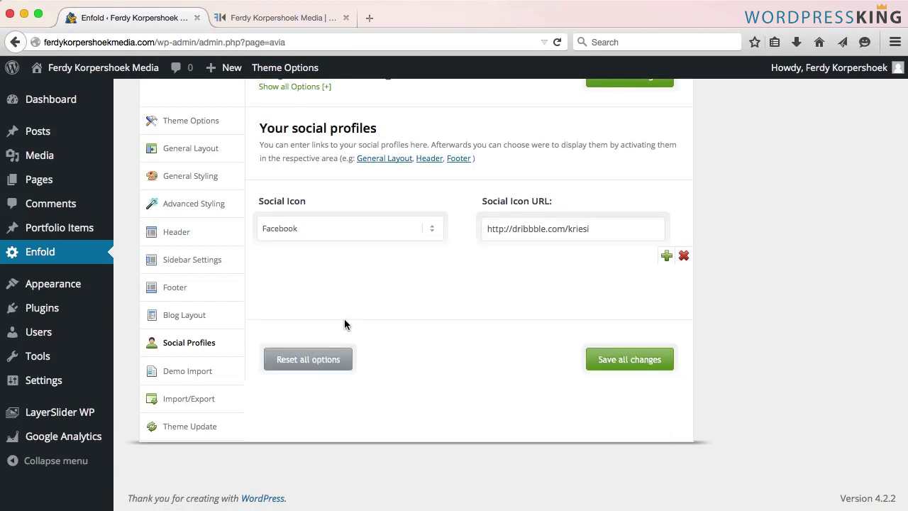
{"action": "triple_click", "coordinate": [512, 228]}
{"action": "key", "text": "super+v"}
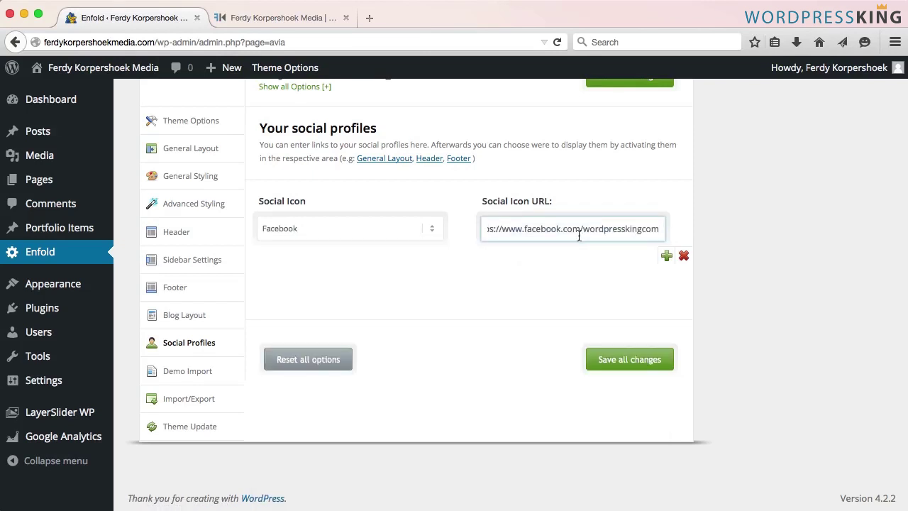
{"action": "left_click", "coordinate": [618, 359]}
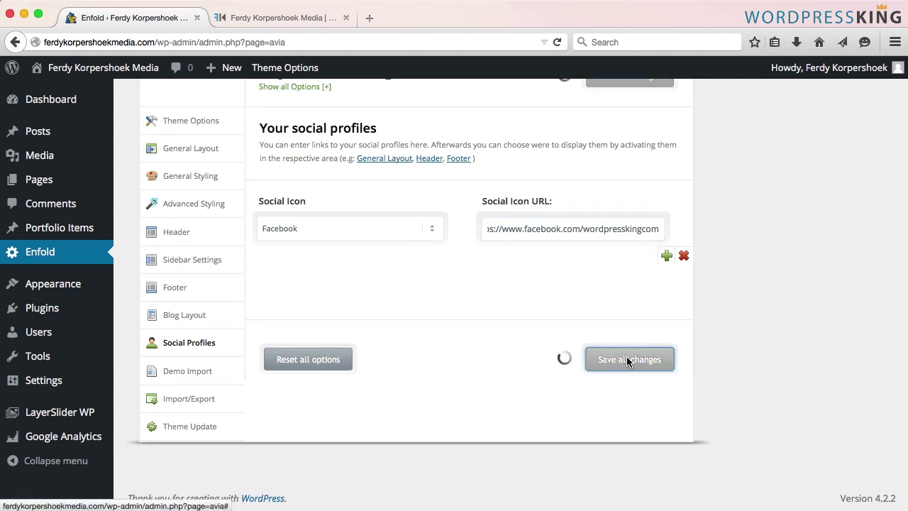
Reload the live home page and check the footer's 'powered by Enfold WordPress Theme' credit
{"action": "left_click", "coordinate": [311, 22]}
{"action": "key", "text": "super+r"}
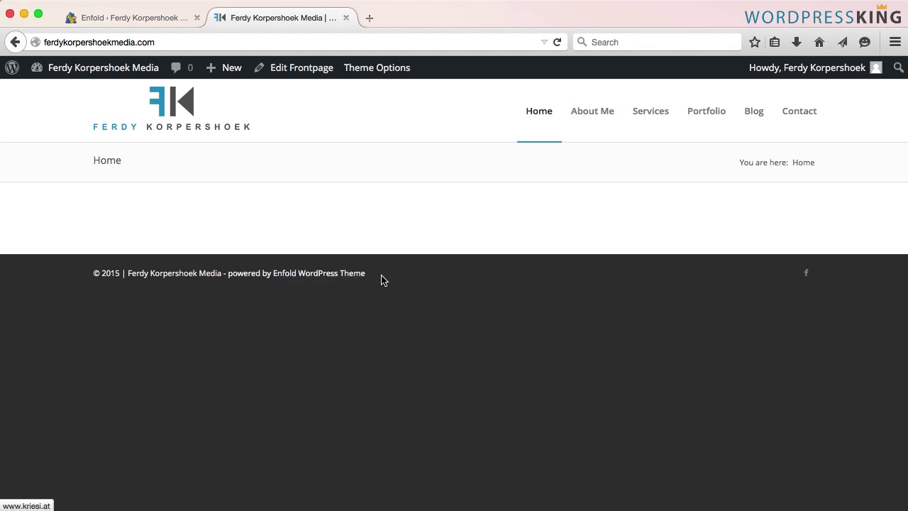
{"action": "left_click_drag", "start_coordinate": [373, 275], "coordinate": [331, 278]}
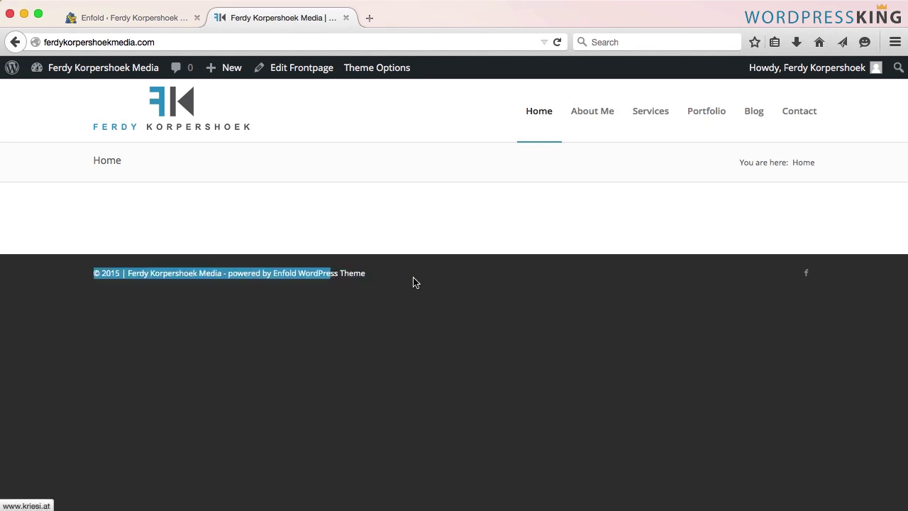
{"action": "left_click", "coordinate": [414, 278]}
{"action": "left_click_drag", "start_coordinate": [227, 277], "coordinate": [360, 281]}
{"action": "left_click", "coordinate": [373, 282]}
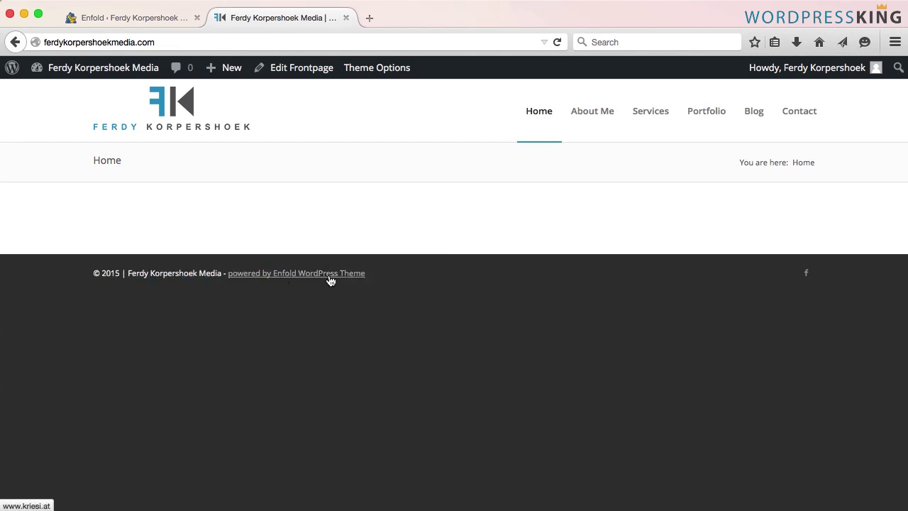
Go to Appearance > Editor and load Enfold's Footer (footer.php) template
{"action": "left_click", "coordinate": [126, 18]}
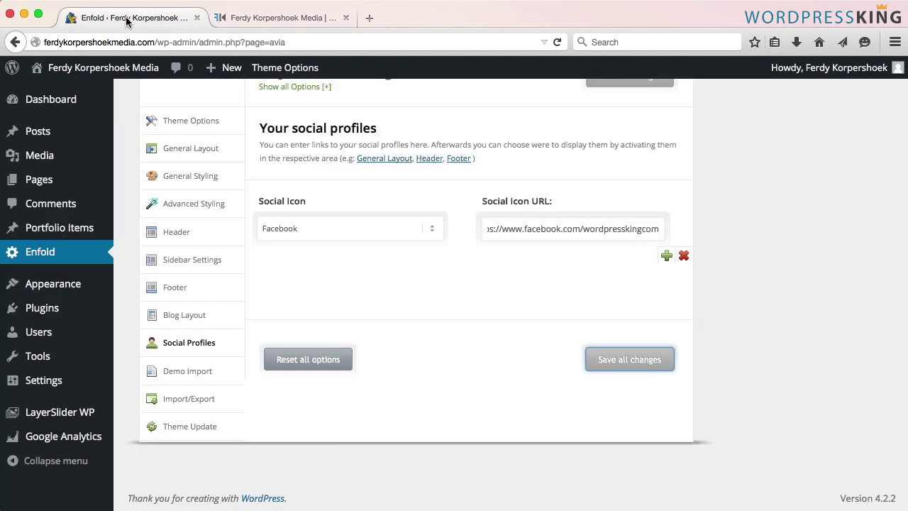
{"action": "mouse_move", "coordinate": [69, 290]}
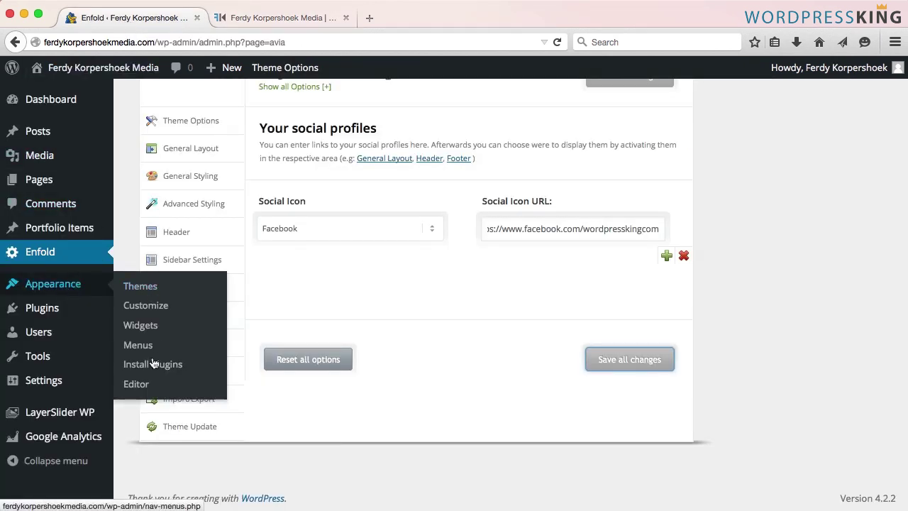
{"action": "left_click", "coordinate": [141, 386]}
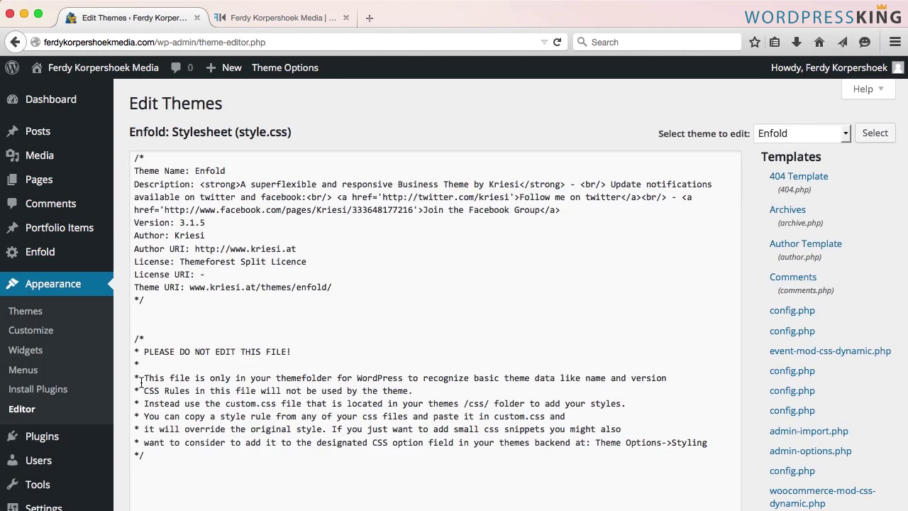
{"action": "scroll", "coordinate": [569, 316], "scroll_direction": "down", "scroll_amount": 5}
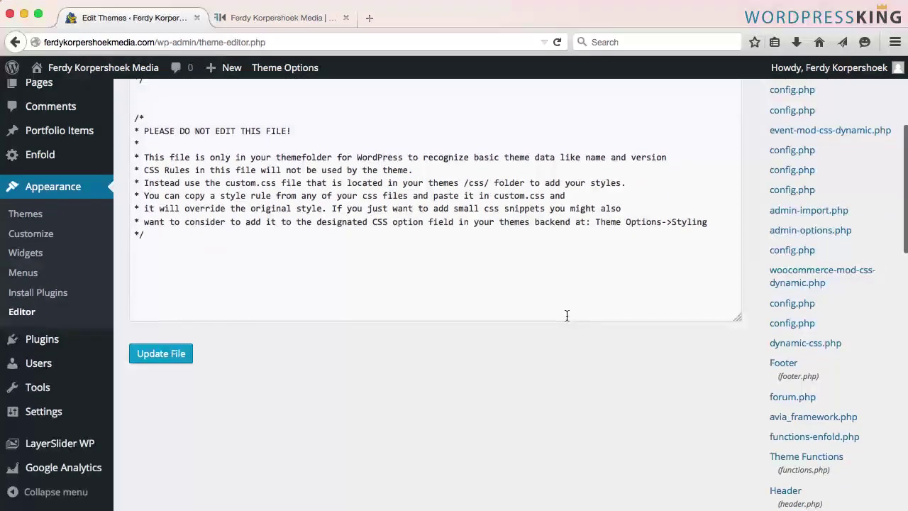
{"action": "scroll", "coordinate": [567, 314], "scroll_direction": "up", "scroll_amount": 3}
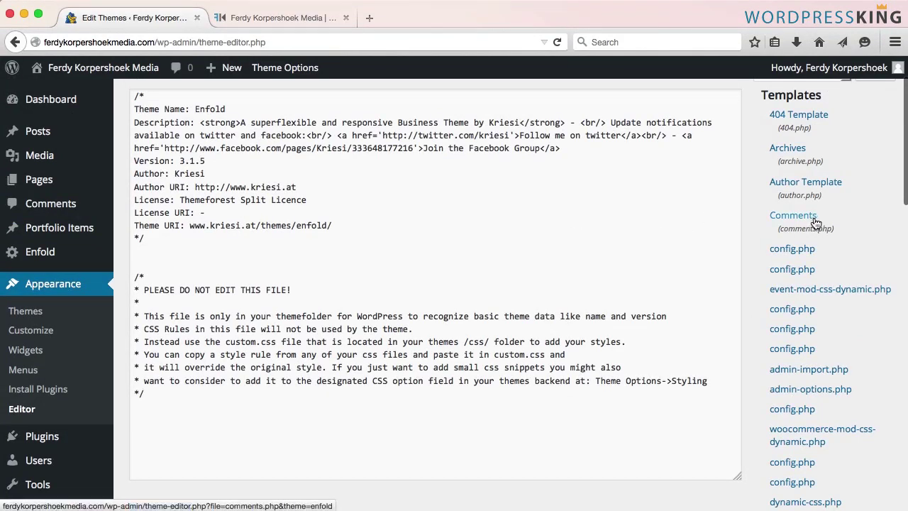
{"action": "scroll", "coordinate": [821, 202], "scroll_direction": "down", "scroll_amount": 6}
{"action": "scroll", "coordinate": [821, 204], "scroll_direction": "down", "scroll_amount": 2}
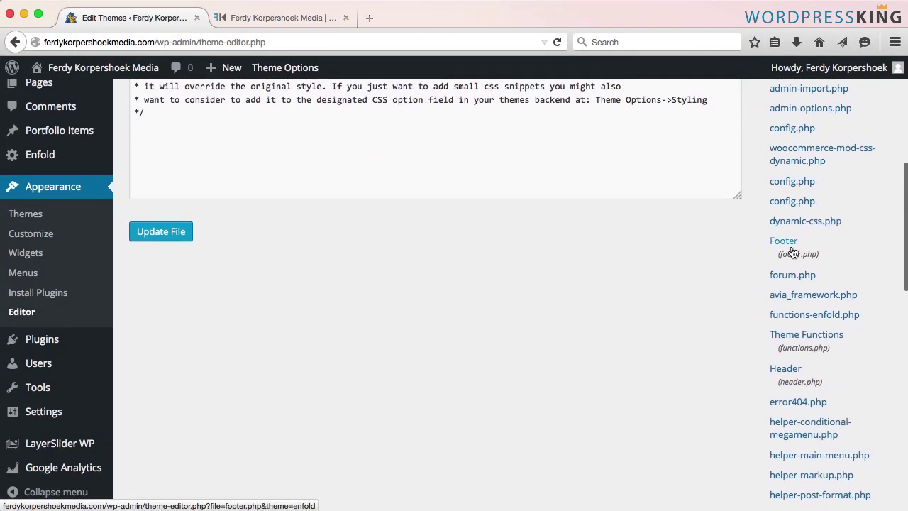
{"action": "left_click", "coordinate": [792, 253]}
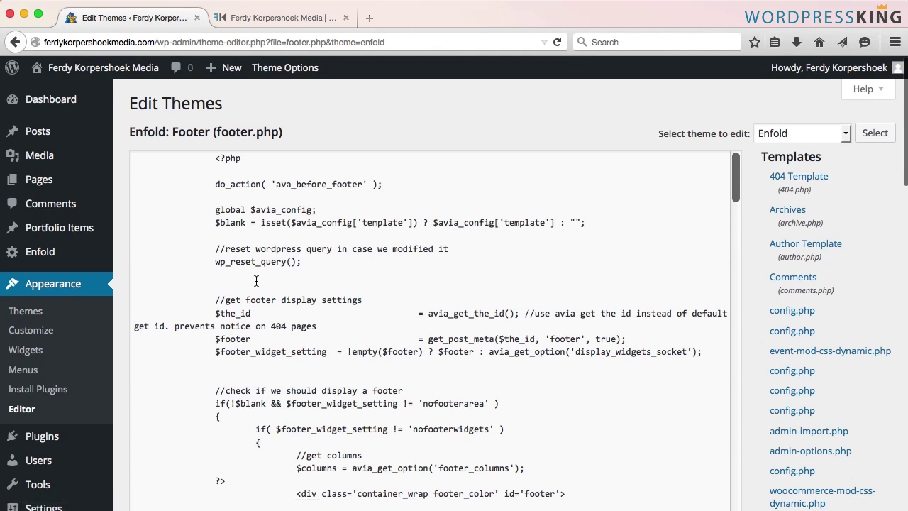
Search footer.php for 'kriesi' and locate the $kriesi_at_backlink line, comparing it with the live footer
{"action": "left_click", "coordinate": [256, 281]}
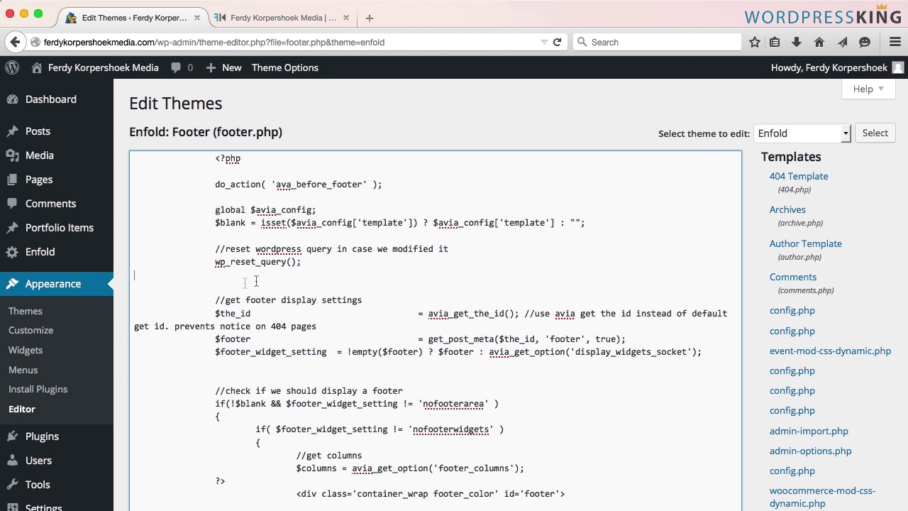
{"action": "key", "text": "ctrl+f"}
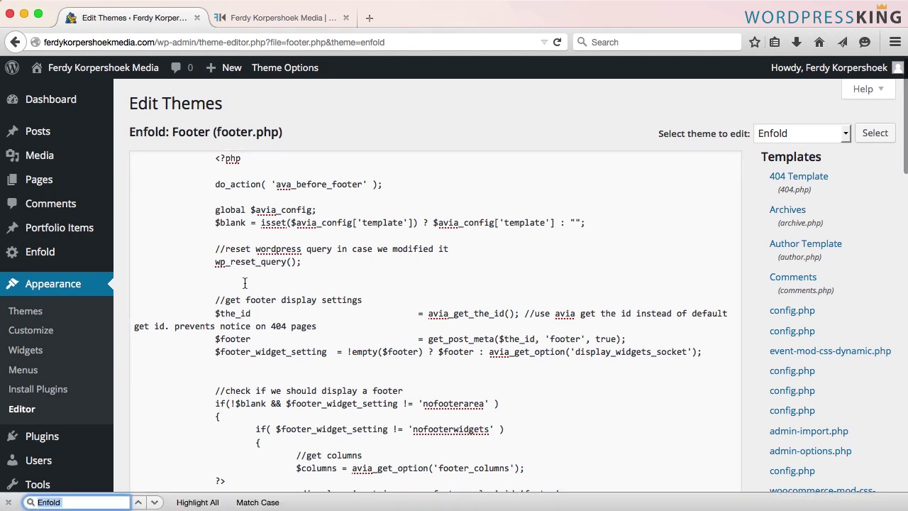
{"action": "type", "text": "kriesi"}
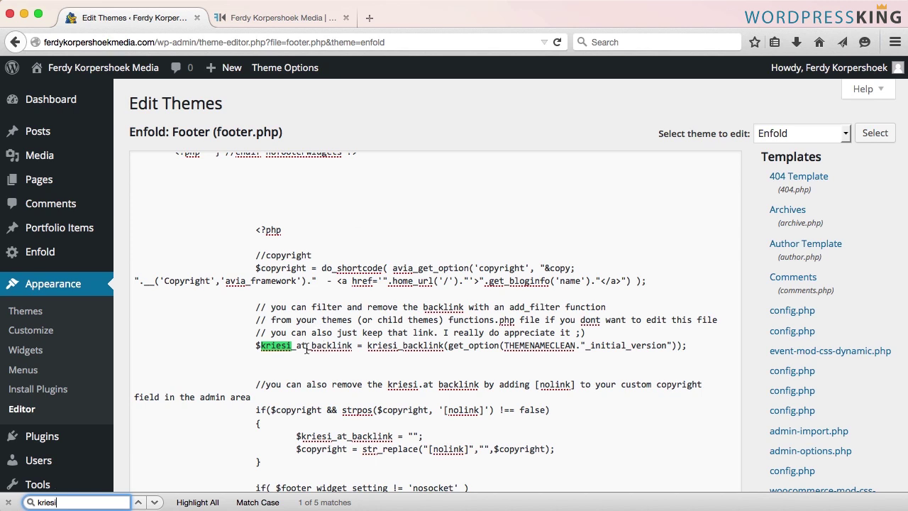
{"action": "left_click", "coordinate": [273, 346]}
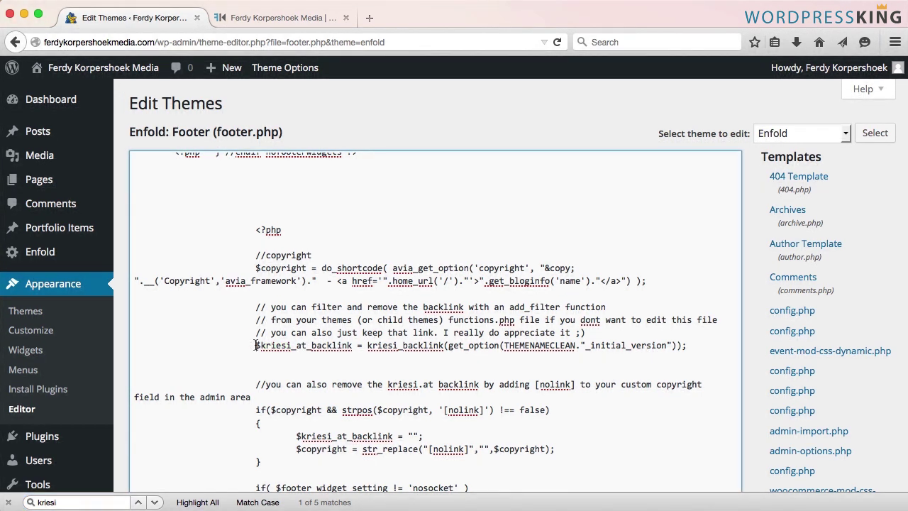
{"action": "left_click_drag", "start_coordinate": [256, 345], "coordinate": [687, 346]}
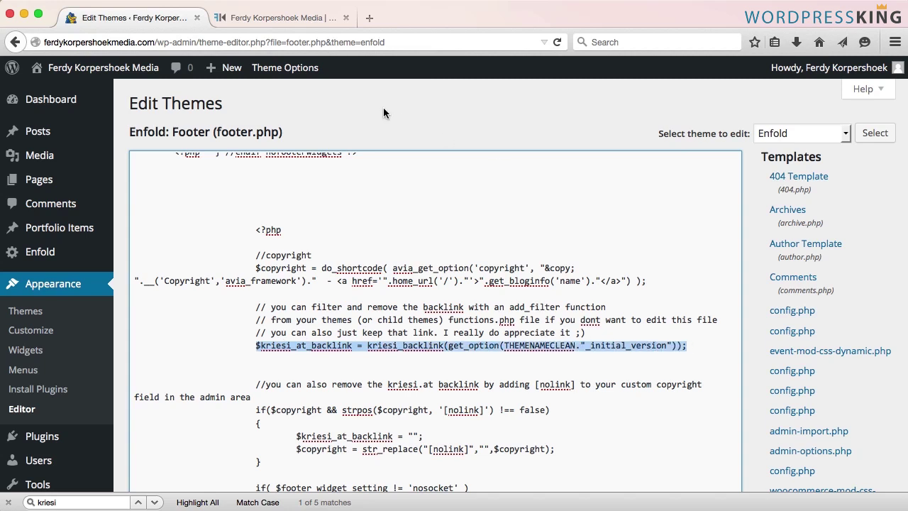
{"action": "left_click", "coordinate": [284, 19]}
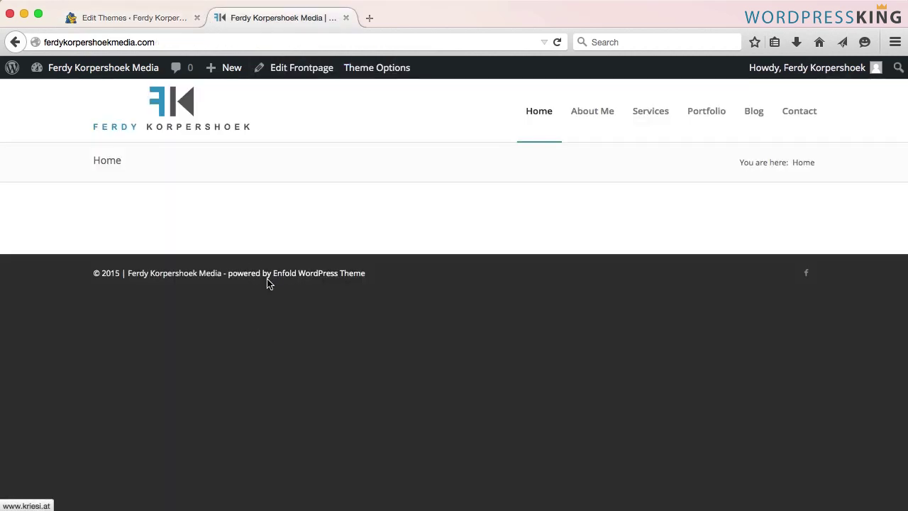
{"action": "left_click", "coordinate": [162, 20]}
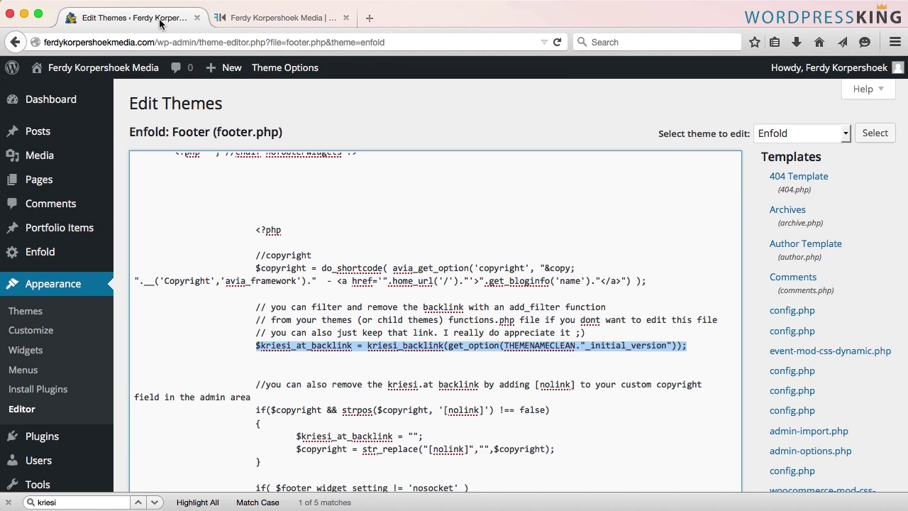
Comment out the backlink line with a '// !Edited by …!' note naming the editor, then Update File
{"action": "left_click", "coordinate": [253, 348]}
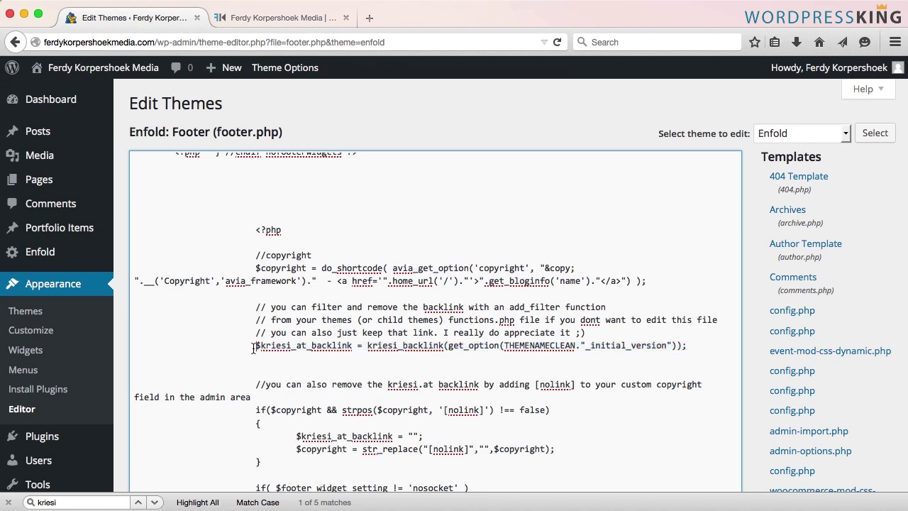
{"action": "type", "text": "//"}
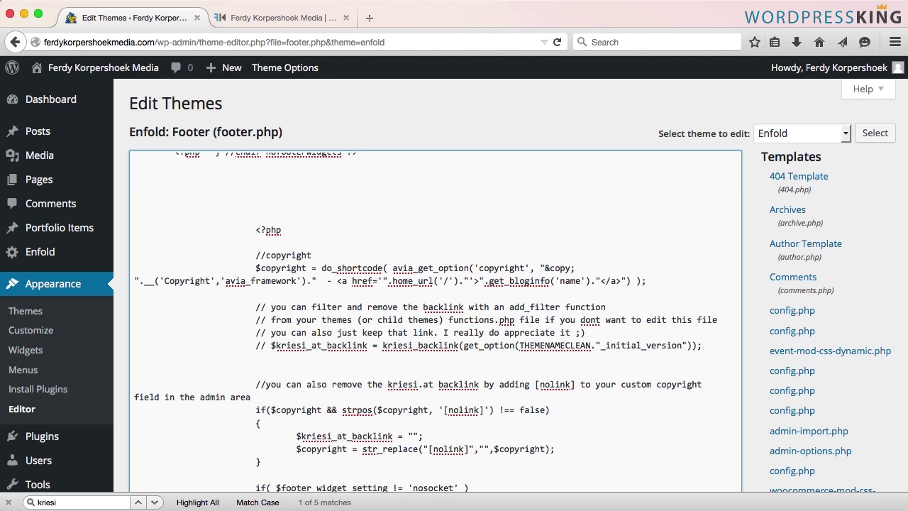
{"action": "type", "text": " !Edited"}
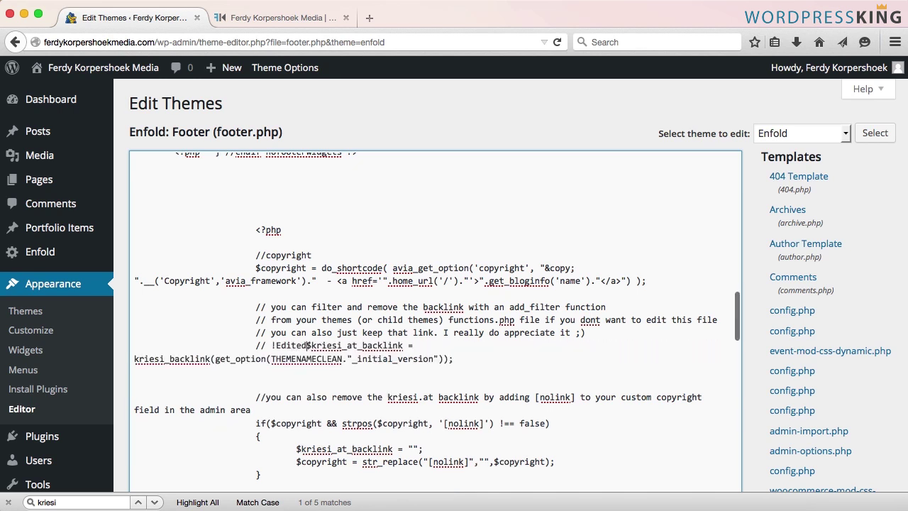
{"action": "type", "text": "!"}
{"action": "key", "text": "BackSpace"}
{"action": "key", "text": "BackSpace"}
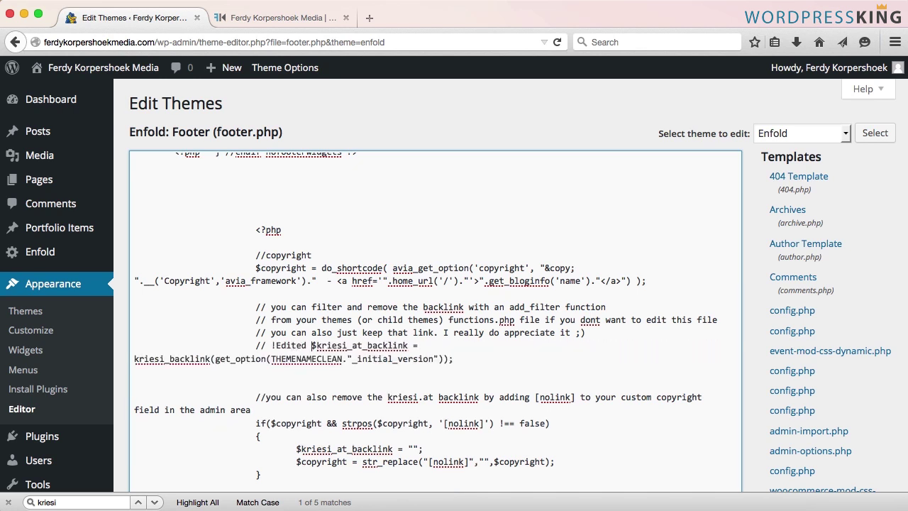
{"action": "type", "text": "by Ferdy"}
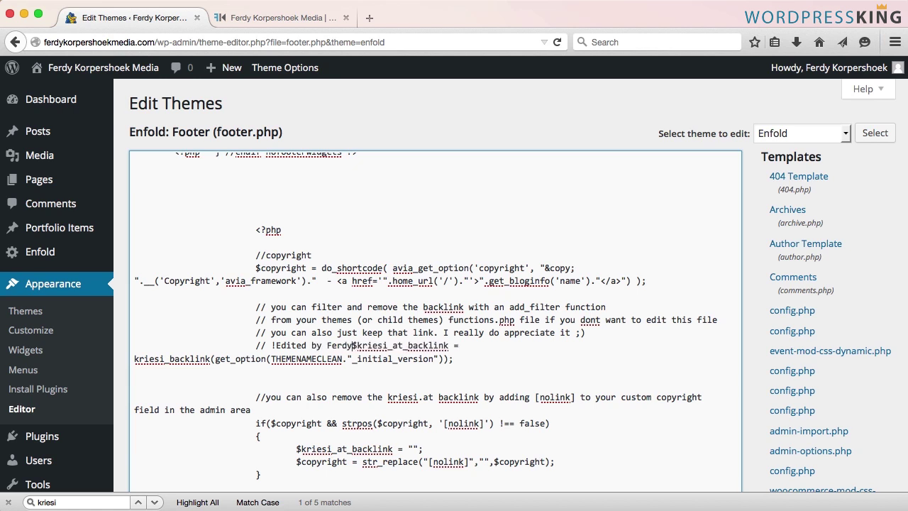
{"action": "type", "text": "!"}
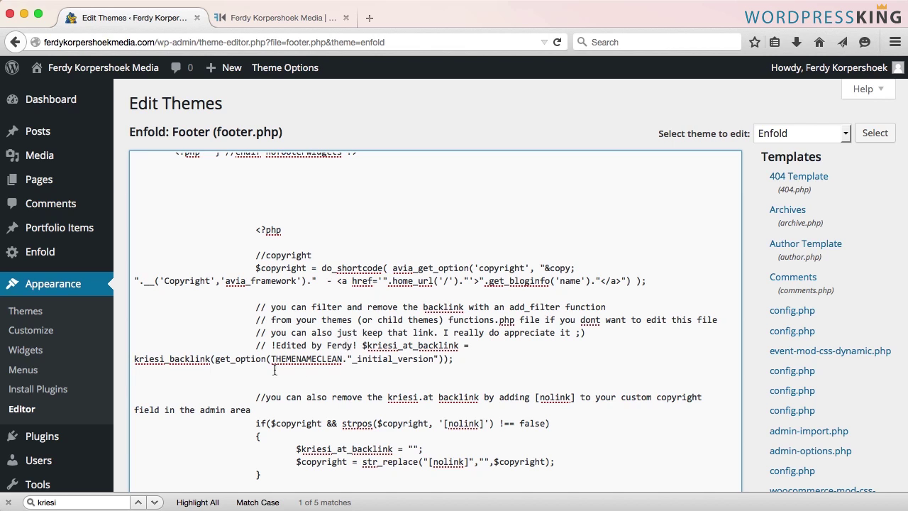
{"action": "scroll", "coordinate": [274, 370], "scroll_direction": "down", "scroll_amount": 5}
{"action": "scroll", "coordinate": [124, 386], "scroll_direction": "down", "scroll_amount": 3}
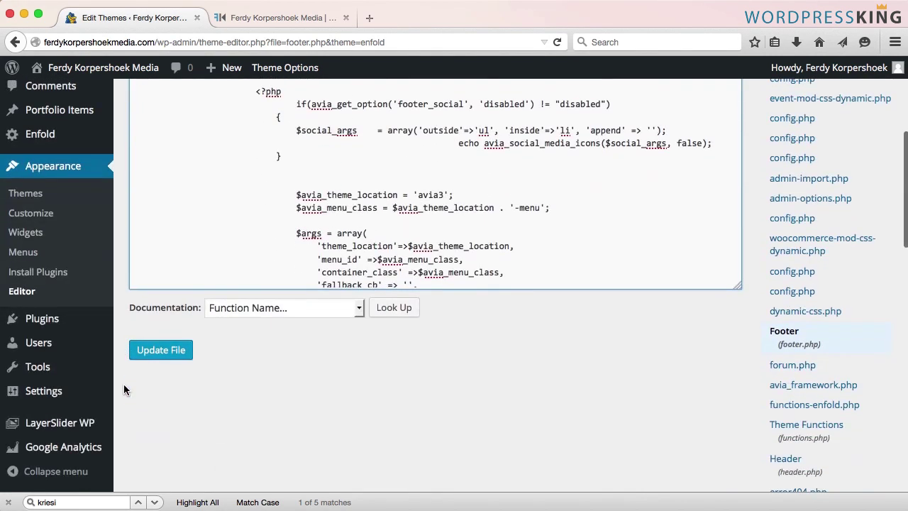
{"action": "left_click", "coordinate": [160, 354]}
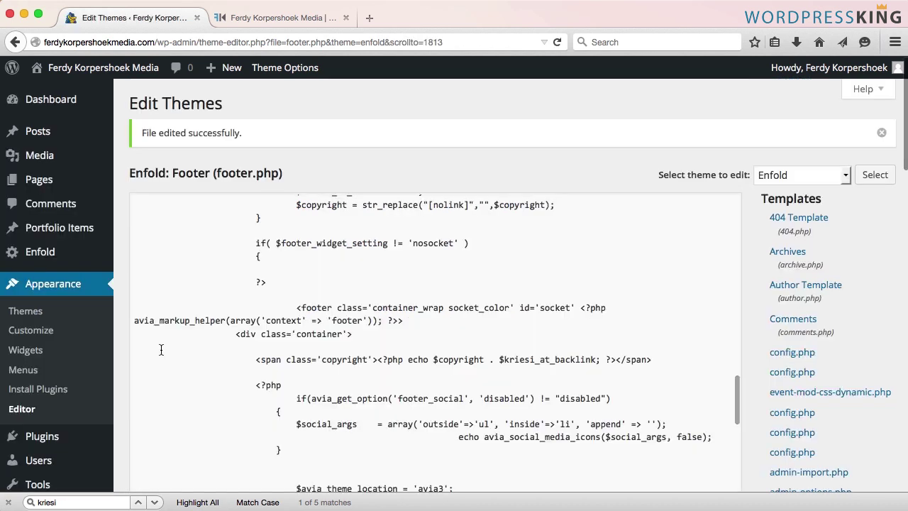
Reload the front page to check the footer, view the Contact page, then return to the editor tab
{"action": "left_click", "coordinate": [292, 15]}
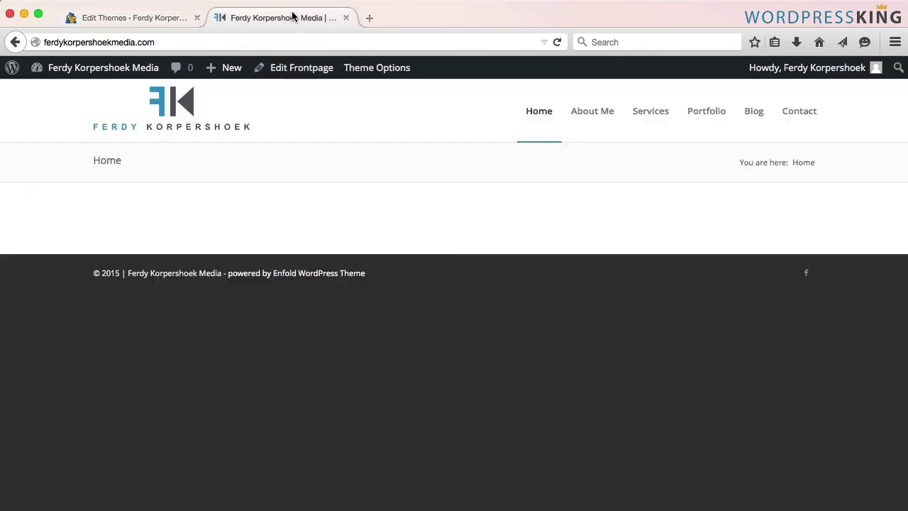
{"action": "key", "text": "super+r"}
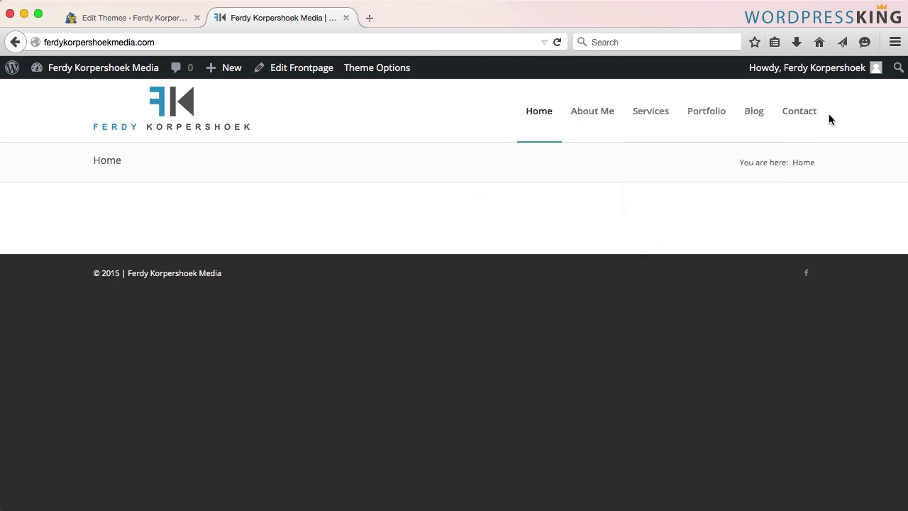
{"action": "left_click", "coordinate": [803, 118]}
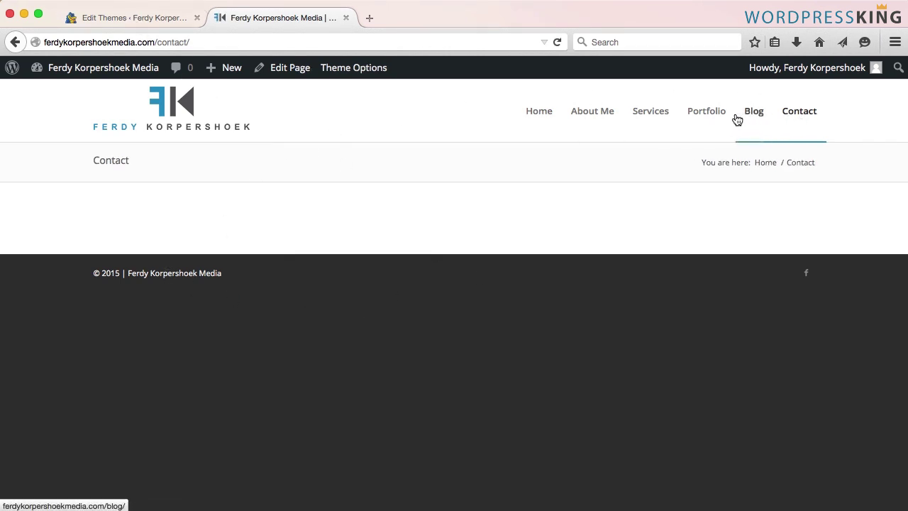
{"action": "left_click", "coordinate": [111, 19]}
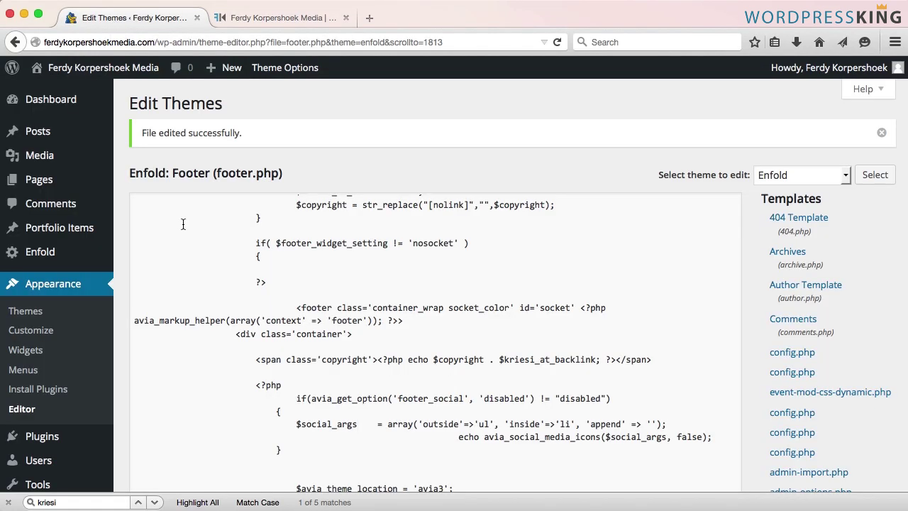
{"action": "scroll", "coordinate": [41, 227], "scroll_direction": "down", "scroll_amount": 3}
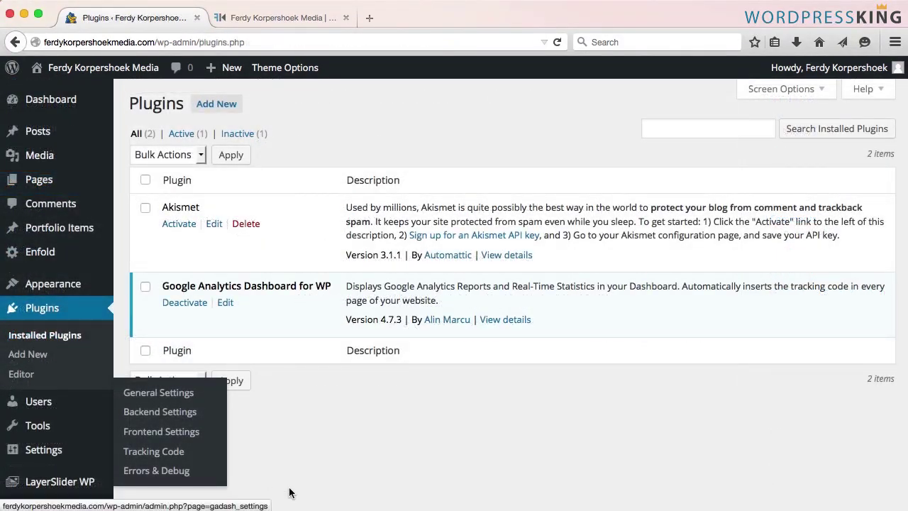
Search the plugin directory for 'Contact Form 7' under Plugins > Add New
{"action": "left_click", "coordinate": [216, 107]}
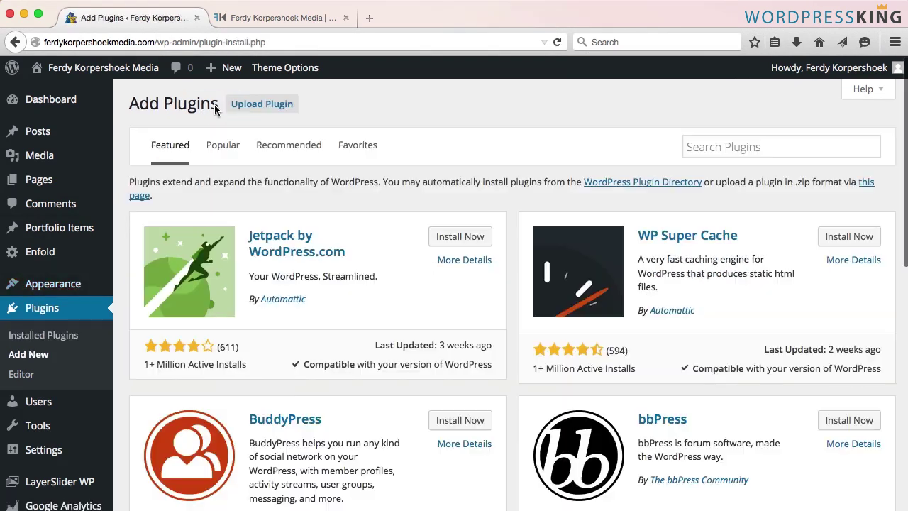
{"action": "left_click", "coordinate": [703, 148]}
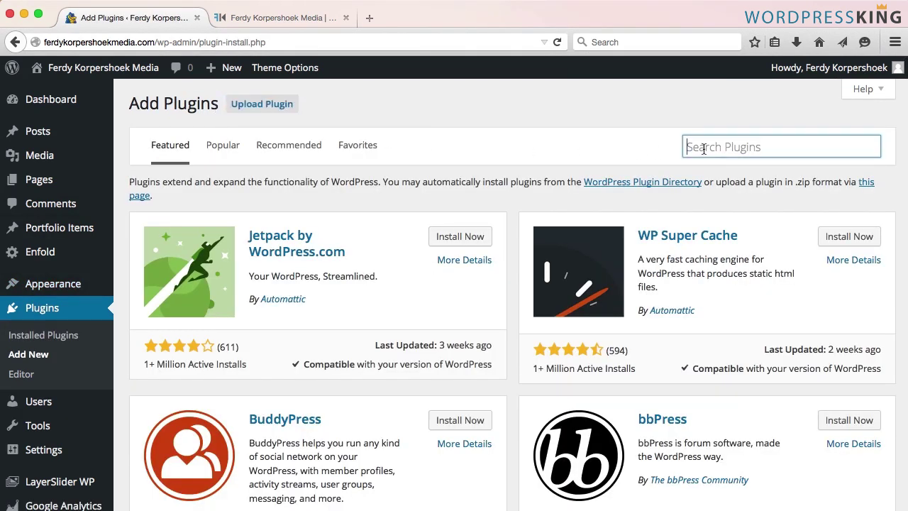
{"action": "type", "text": "Con"}
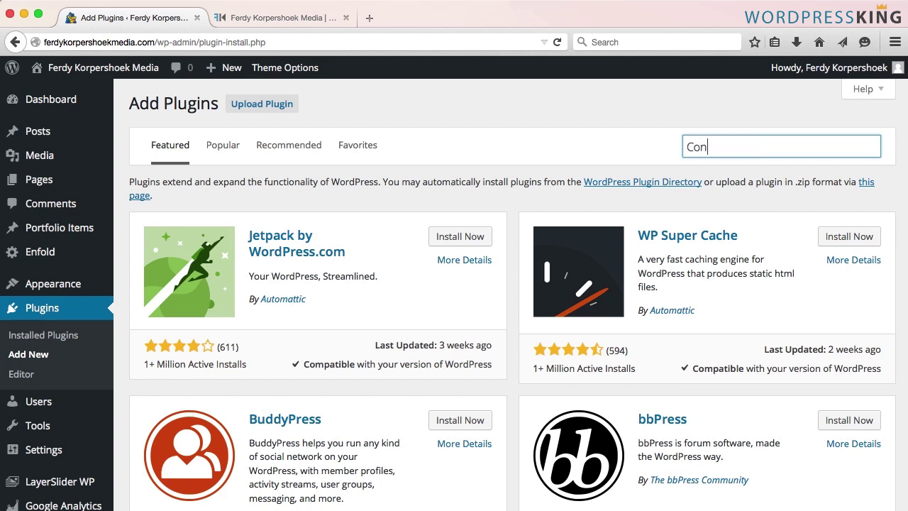
{"action": "type", "text": "tact Form 7"}
{"action": "key", "text": "Return"}
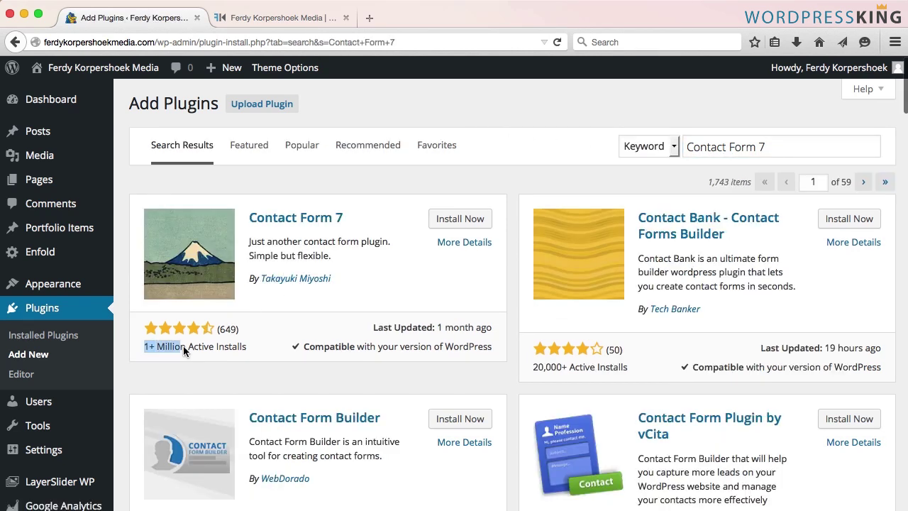
{"action": "left_click", "coordinate": [247, 344]}
Install and activate Contact Form 7 4.1.2, then go to its Contact Forms settings
{"action": "left_click", "coordinate": [460, 222]}
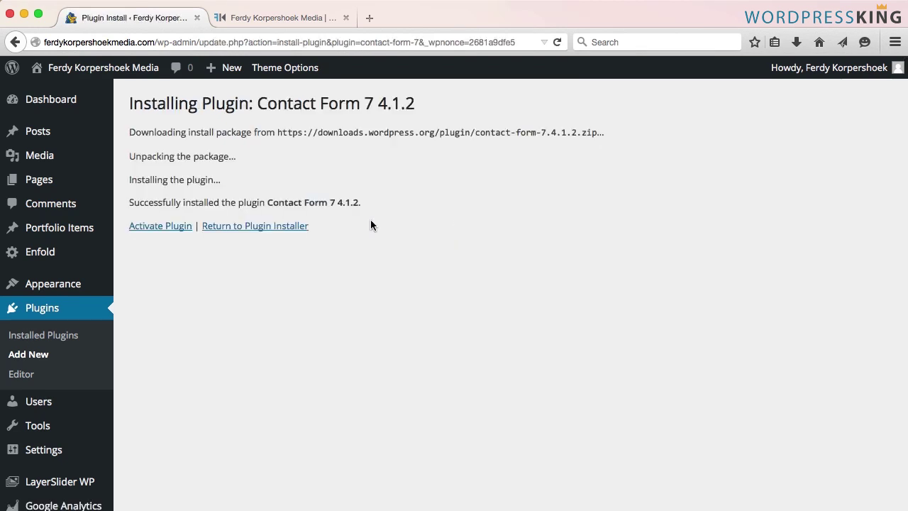
{"action": "left_click", "coordinate": [149, 227]}
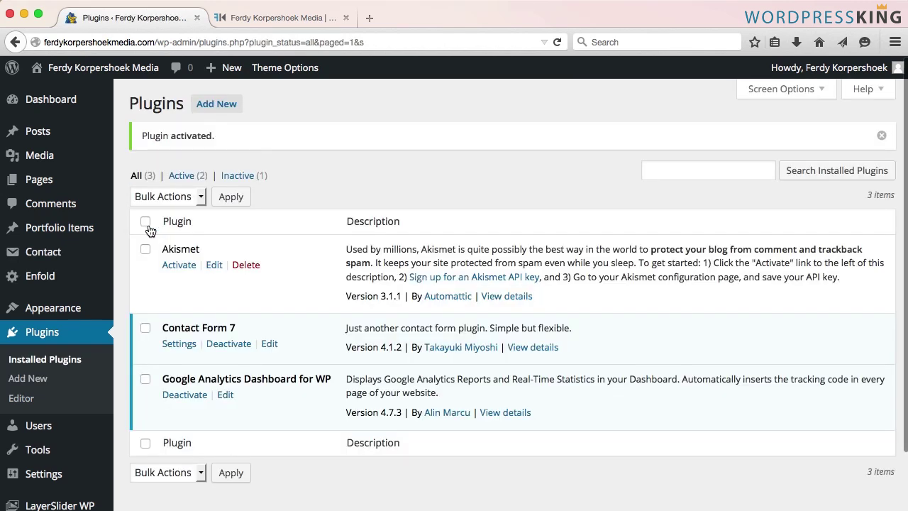
{"action": "left_click", "coordinate": [177, 350]}
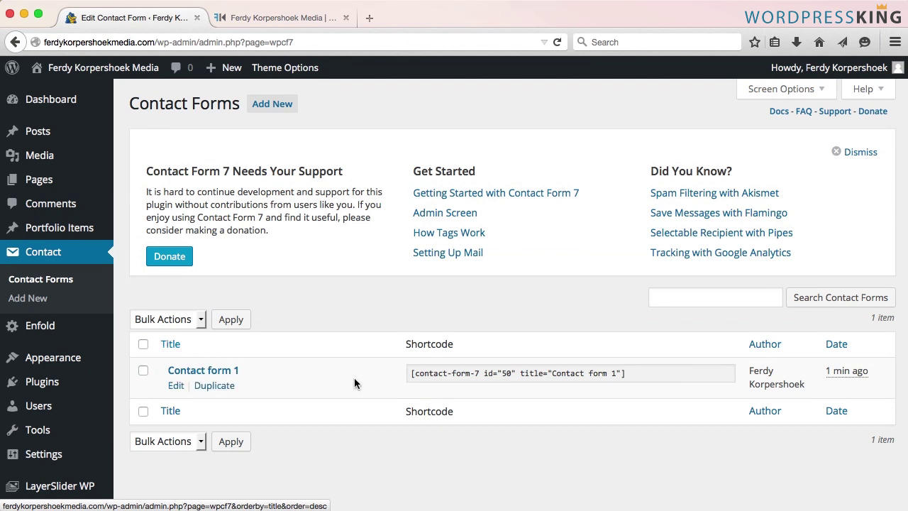
Select the Contact form 1 shortcode, then open the Contact page in Edit Page from the live site
{"action": "left_click", "coordinate": [474, 378]}
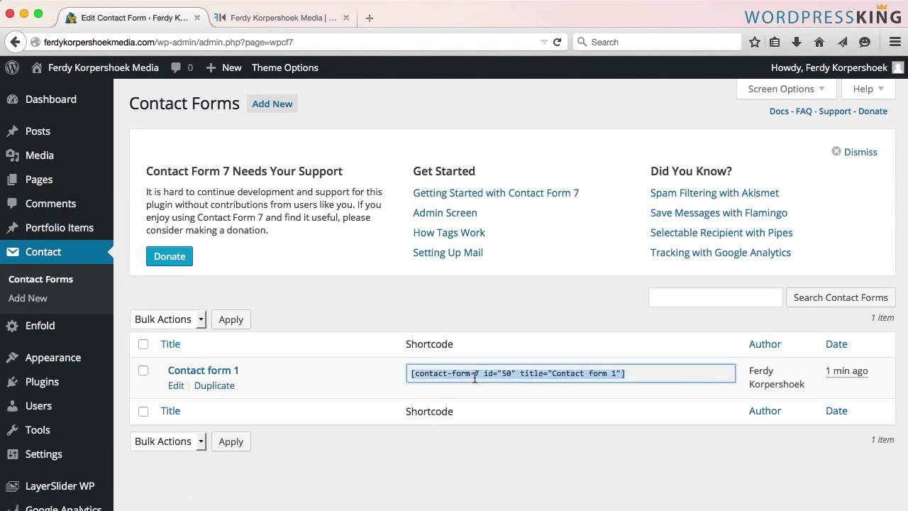
{"action": "left_click", "coordinate": [268, 19]}
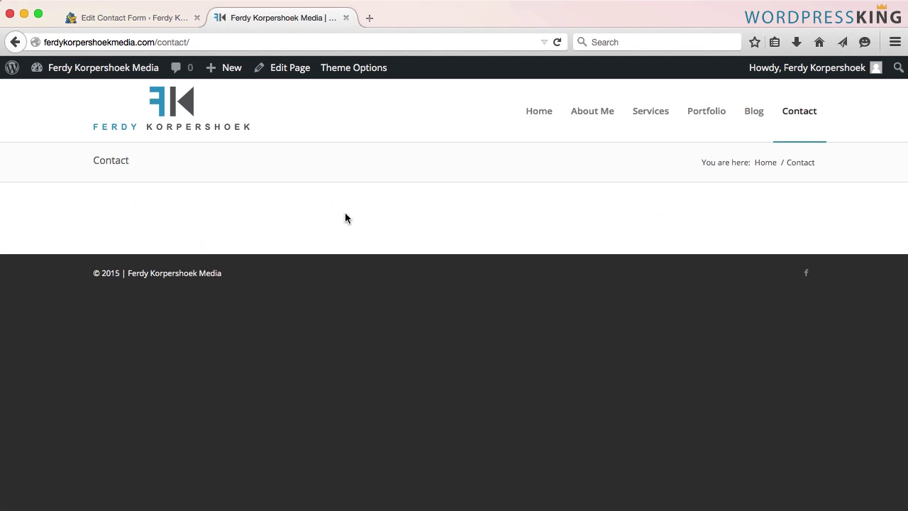
{"action": "left_click", "coordinate": [290, 69]}
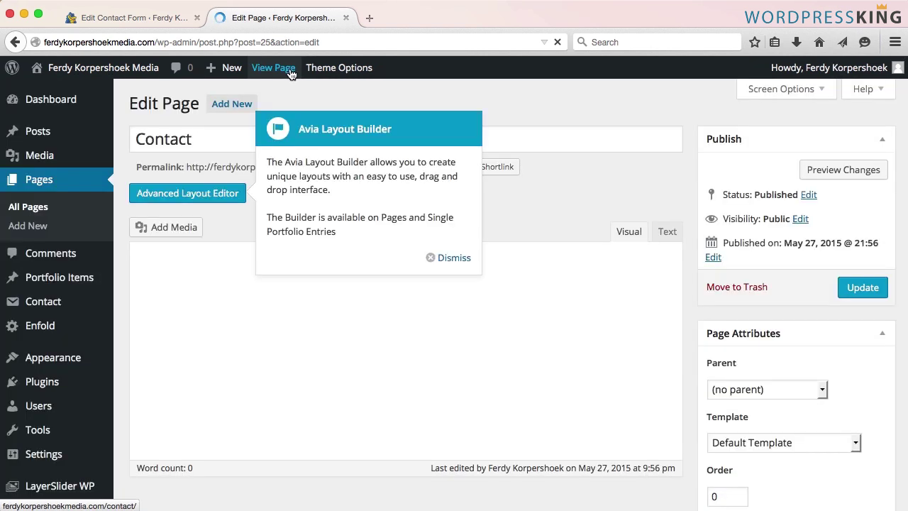
Type sample content 'Header' followed by 'And here is a alina Header 2 Alina' into the Contact page body
{"action": "left_click", "coordinate": [452, 258]}
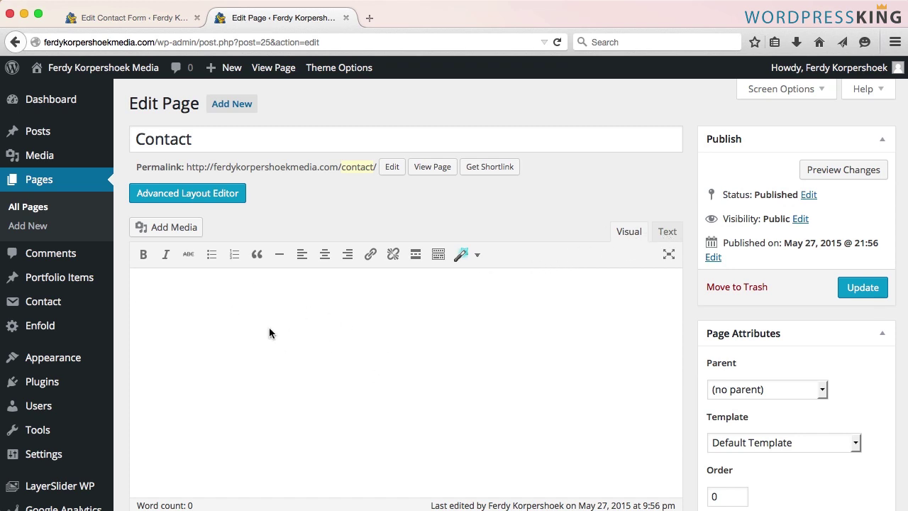
{"action": "type", "text": "Header"}
{"action": "left_click_drag", "start_coordinate": [248, 288], "coordinate": [73, 286]}
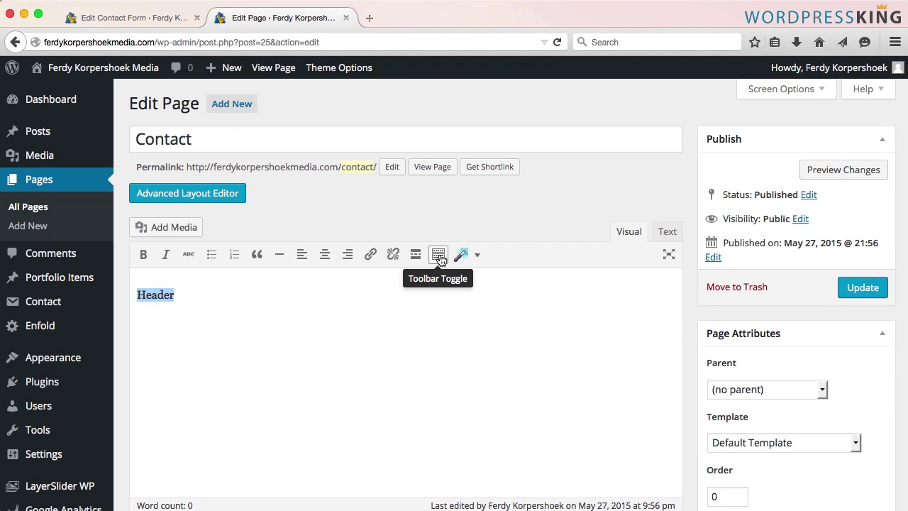
{"action": "left_click", "coordinate": [439, 256]}
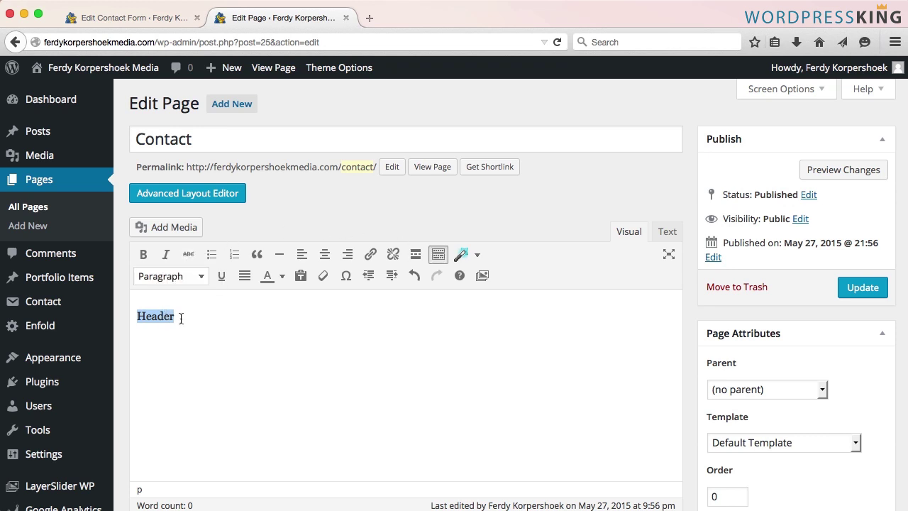
{"action": "left_click", "coordinate": [235, 320]}
{"action": "left_click_drag", "start_coordinate": [210, 317], "coordinate": [126, 316]}
{"action": "left_click", "coordinate": [233, 319]}
{"action": "left_click_drag", "start_coordinate": [198, 317], "coordinate": [127, 316]}
{"action": "left_click", "coordinate": [266, 316]}
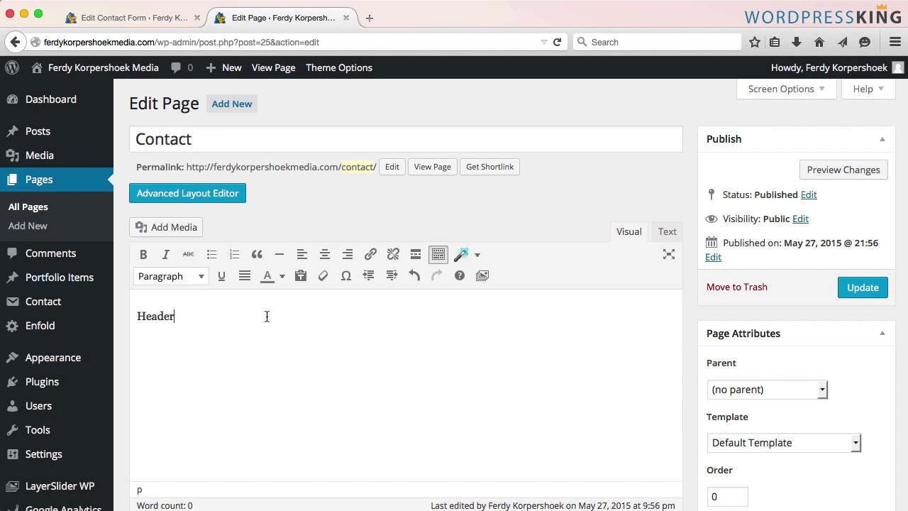
{"action": "type", "text": "And here is"}
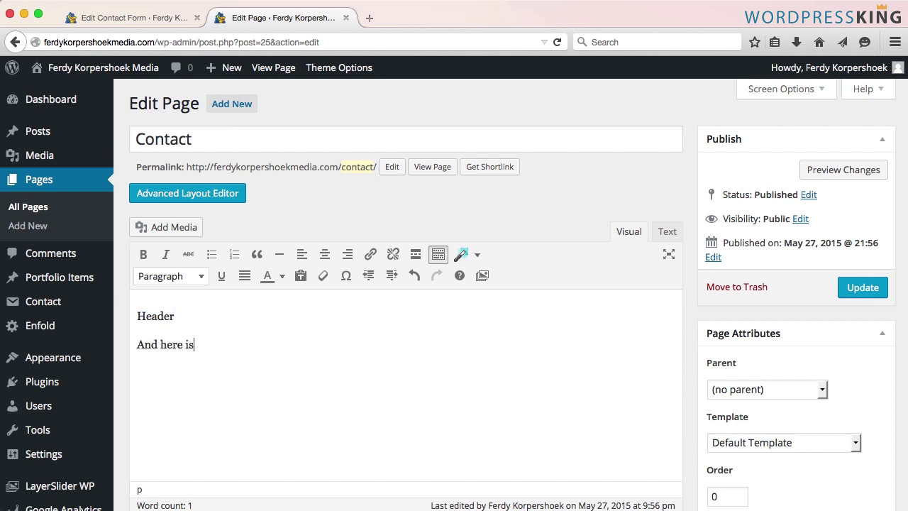
{"action": "type", "text": " a alina "}
{"action": "type", "text": "Header 2 "}
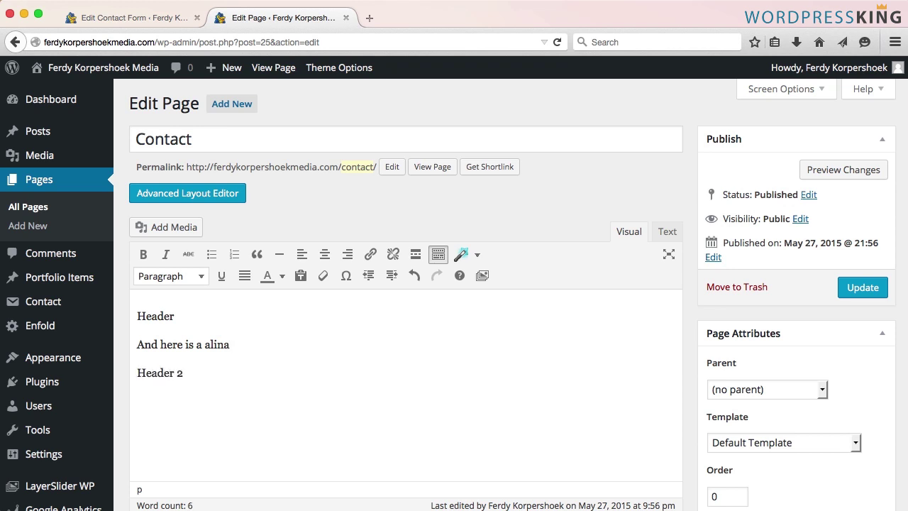
{"action": "type", "text": "Alina"}
Format 'Header' as Heading 1 and 'Header 2' as Heading 2
{"action": "double_click", "coordinate": [170, 312]}
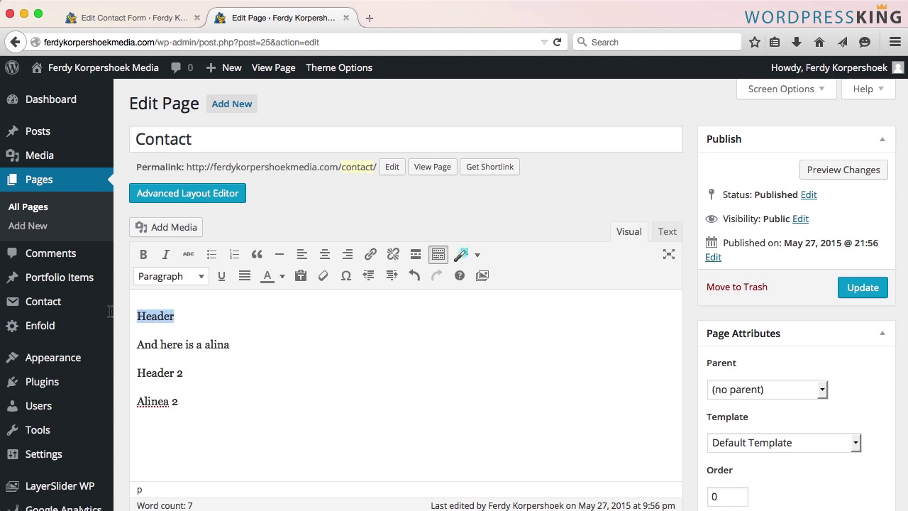
{"action": "left_click", "coordinate": [175, 277]}
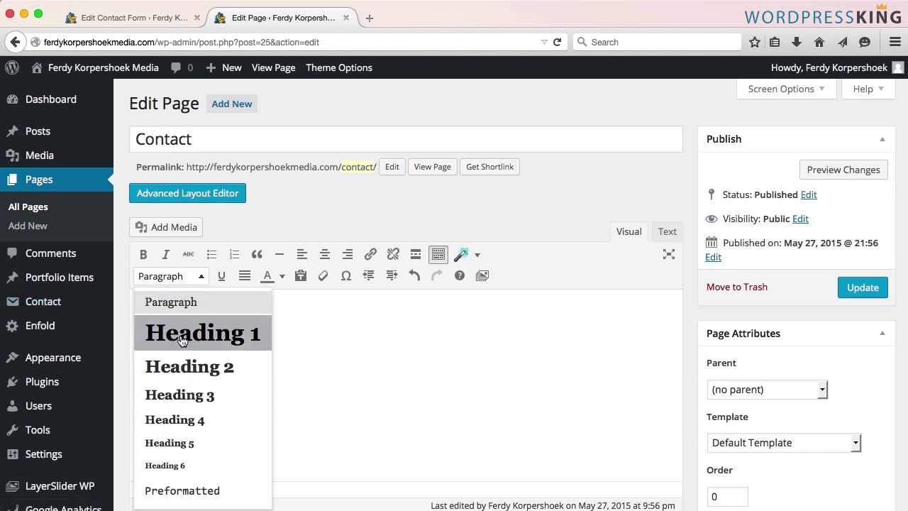
{"action": "left_click", "coordinate": [181, 327]}
{"action": "left_click", "coordinate": [237, 330]}
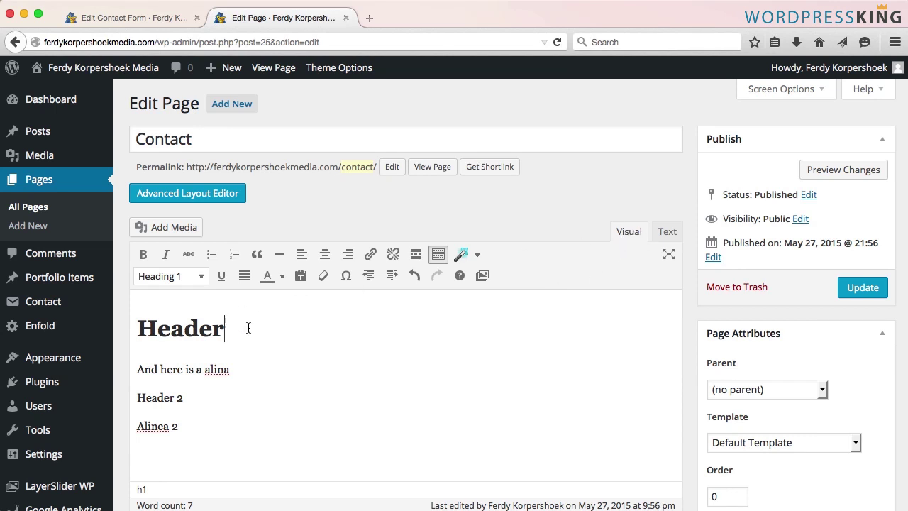
{"action": "left_click_drag", "start_coordinate": [241, 328], "coordinate": [136, 328]}
{"action": "left_click", "coordinate": [225, 328]}
{"action": "left_click_drag", "start_coordinate": [183, 399], "coordinate": [54, 384]}
{"action": "left_click", "coordinate": [179, 276]}
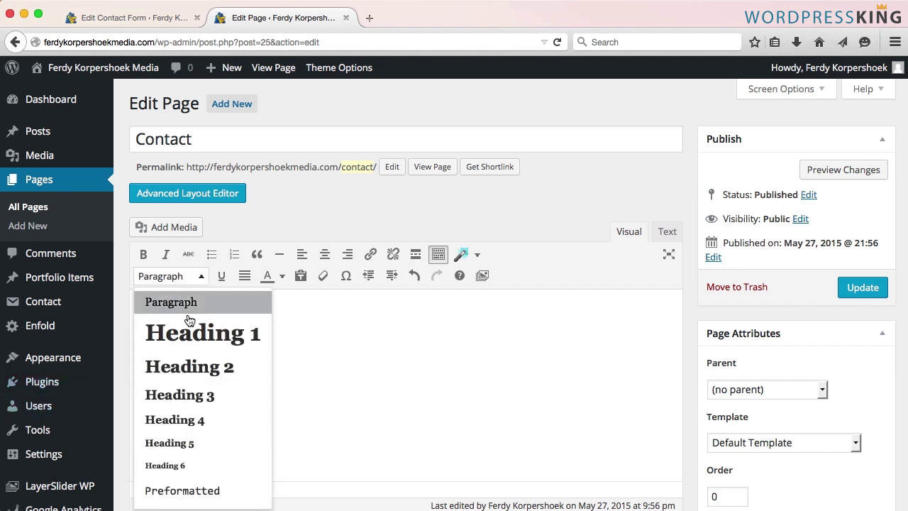
{"action": "left_click", "coordinate": [198, 370]}
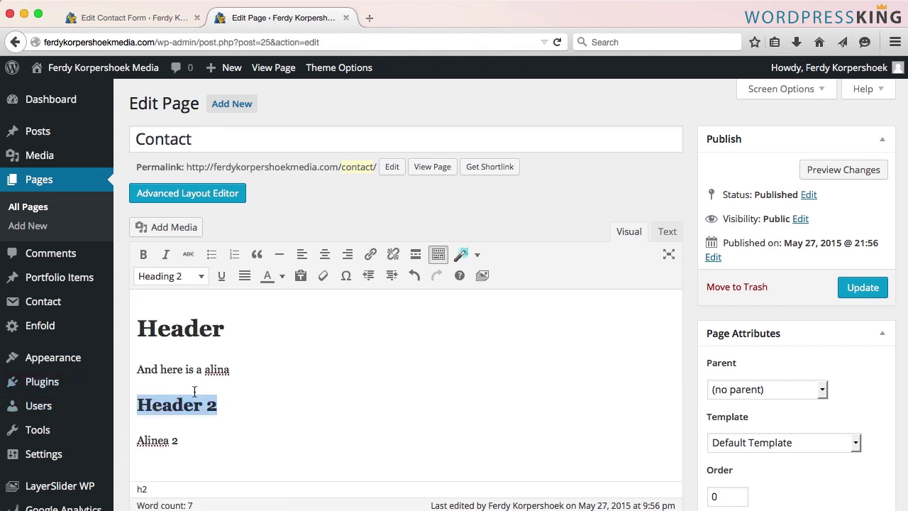
{"action": "left_click", "coordinate": [288, 409]}
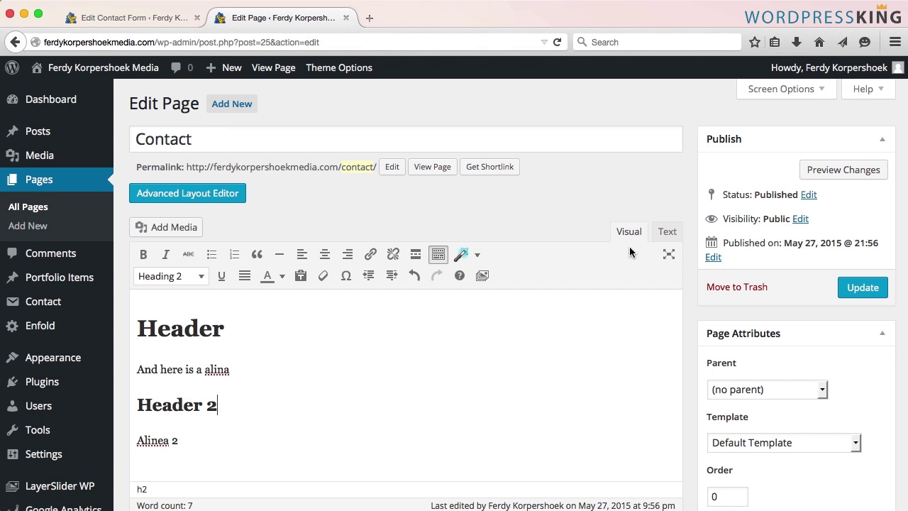
Check the heading tags in the Text view's HTML source, return to Visual, and Update the page
{"action": "left_click", "coordinate": [667, 234]}
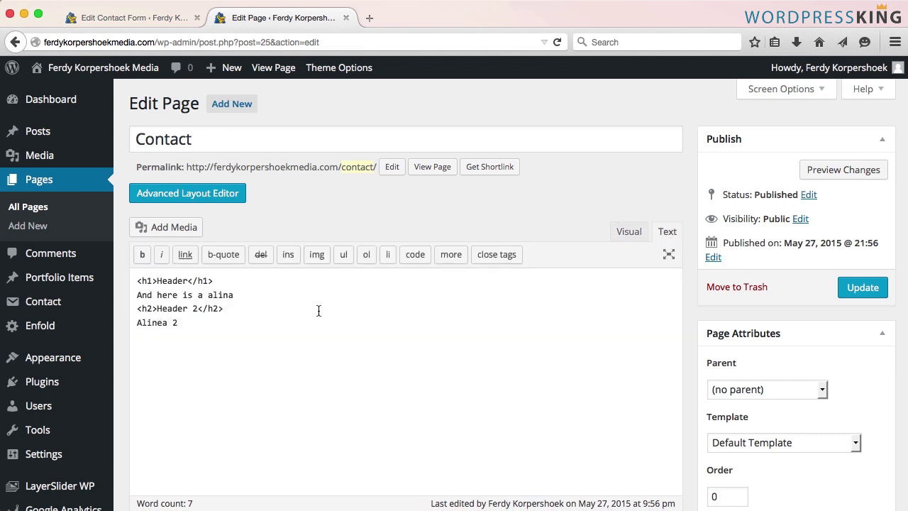
{"action": "left_click_drag", "start_coordinate": [226, 337], "coordinate": [132, 278]}
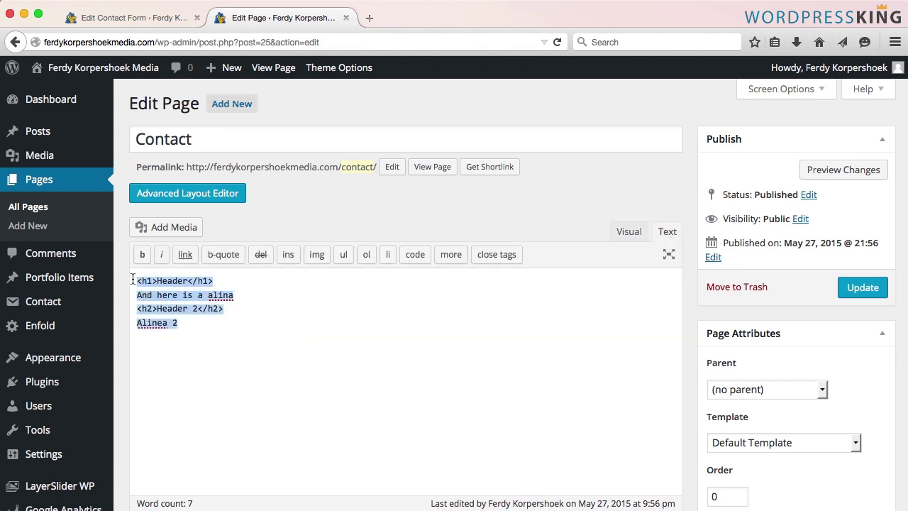
{"action": "left_click", "coordinate": [186, 340]}
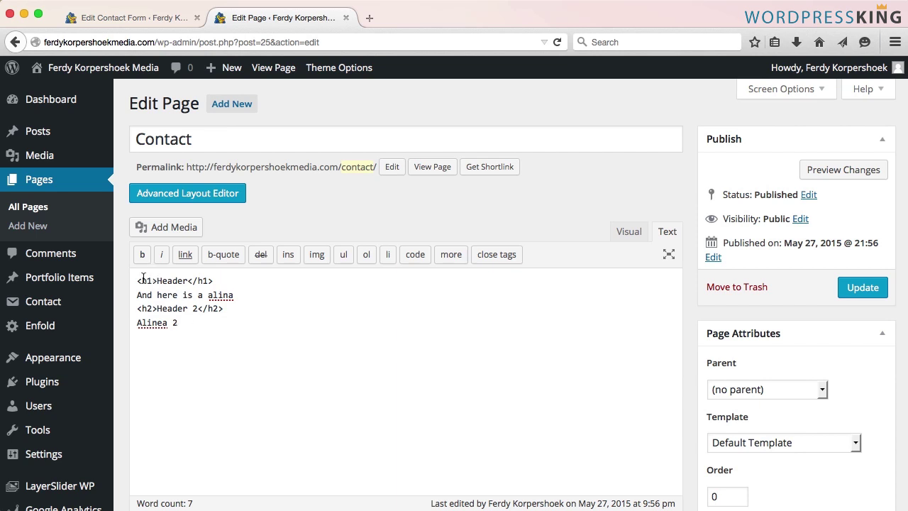
{"action": "left_click_drag", "start_coordinate": [137, 279], "coordinate": [207, 308]}
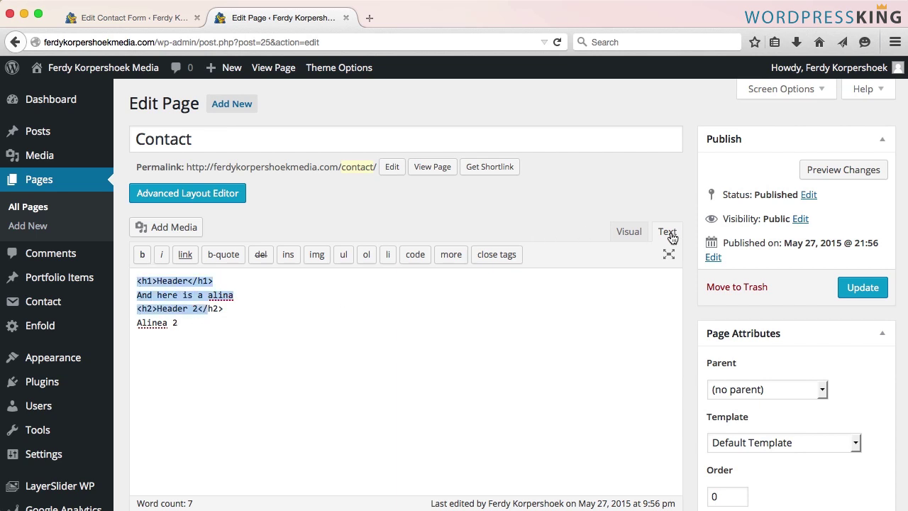
{"action": "left_click", "coordinate": [628, 232]}
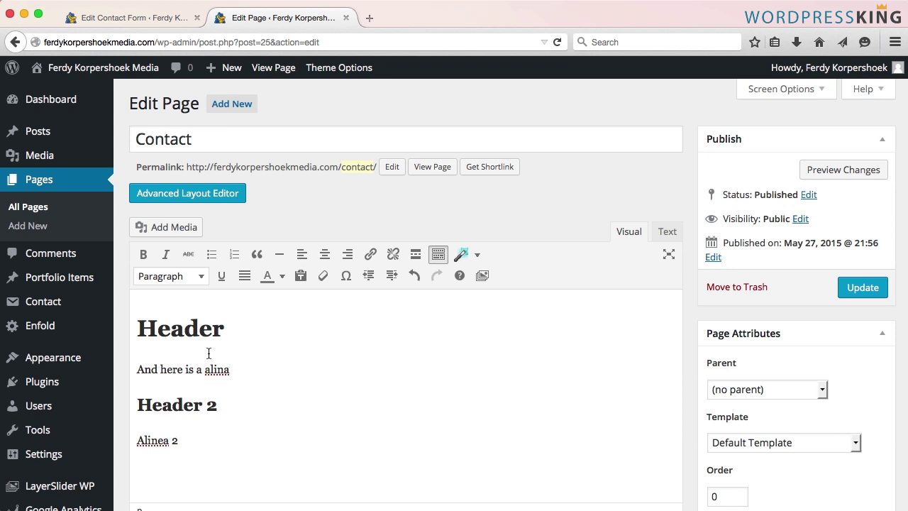
{"action": "left_click", "coordinate": [860, 289]}
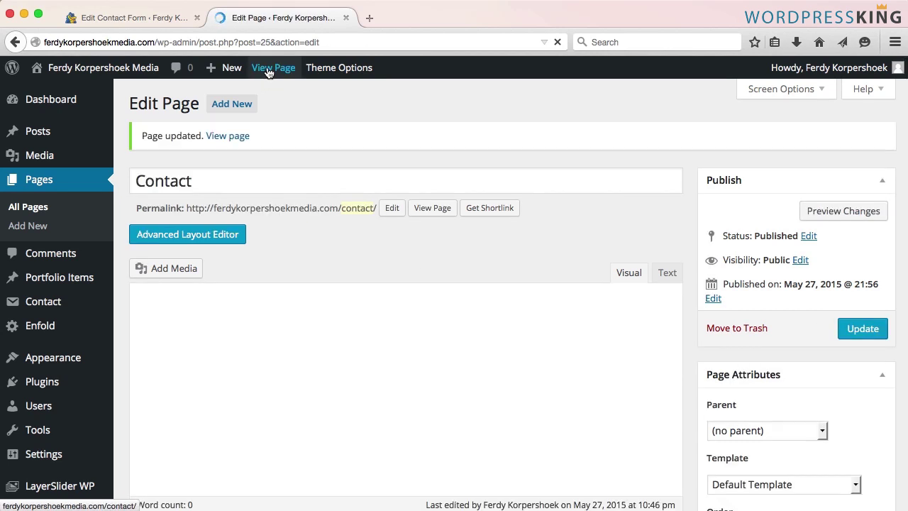
View the live Contact page in a new tab, inspect the HEADER heading and paragraphs, then go back to the editor
{"action": "left_click", "coordinate": [270, 69], "text": "super"}
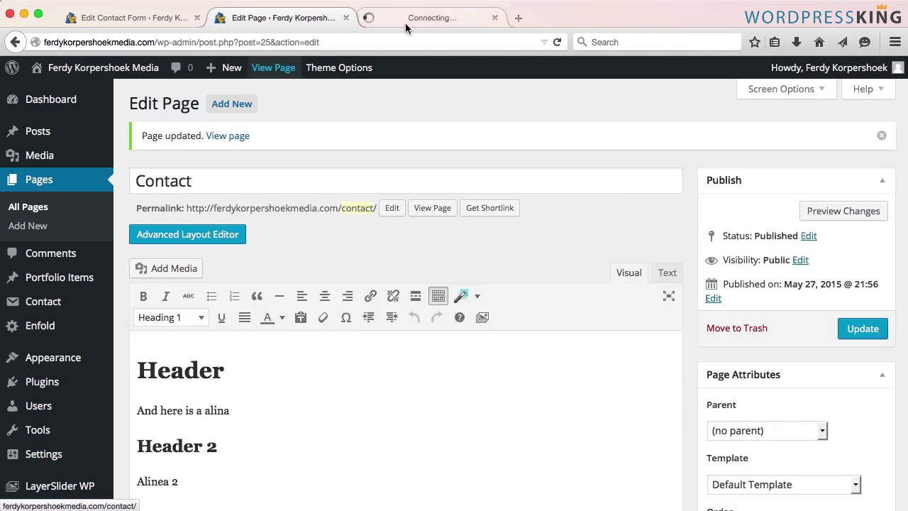
{"action": "left_click", "coordinate": [426, 20]}
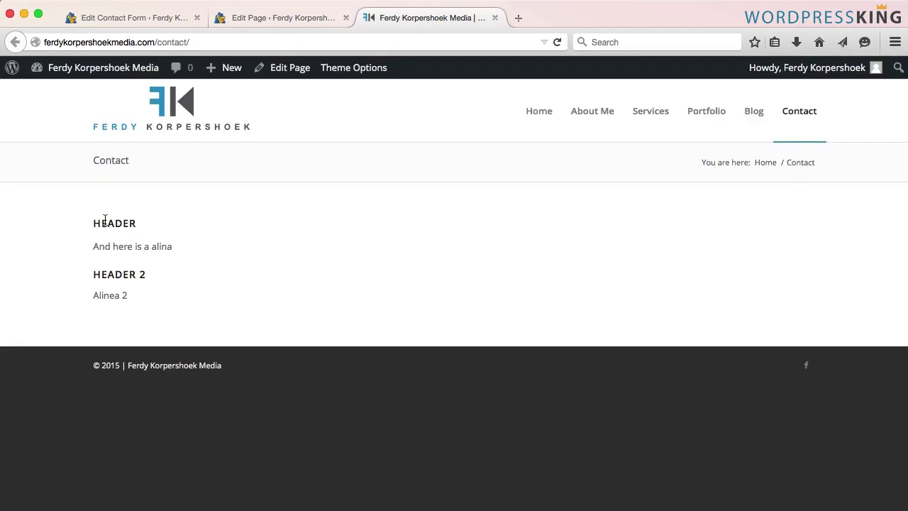
{"action": "left_click_drag", "start_coordinate": [98, 223], "coordinate": [165, 224]}
{"action": "left_click", "coordinate": [165, 224]}
{"action": "left_click_drag", "start_coordinate": [154, 273], "coordinate": [90, 273]}
{"action": "left_click", "coordinate": [88, 276]}
{"action": "left_click_drag", "start_coordinate": [137, 224], "coordinate": [92, 224]}
{"action": "left_click", "coordinate": [163, 276]}
{"action": "left_click_drag", "start_coordinate": [162, 276], "coordinate": [91, 280]}
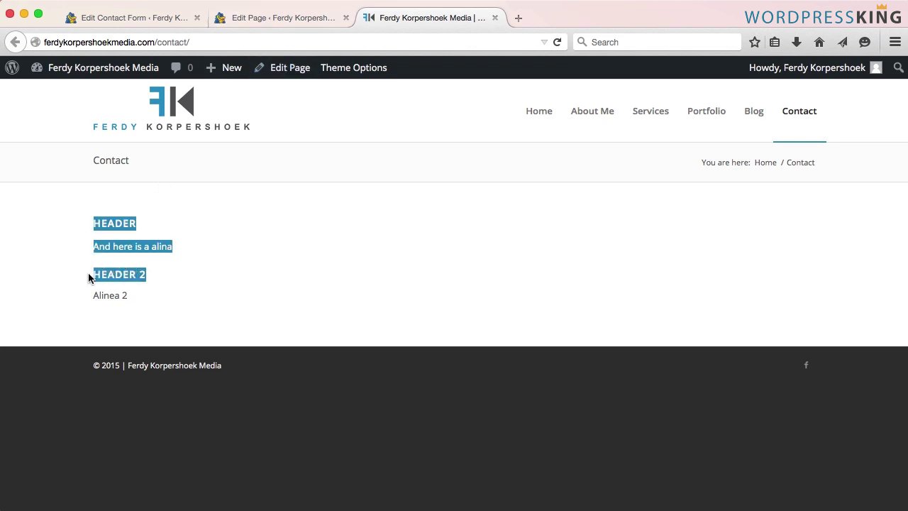
{"action": "left_click", "coordinate": [150, 277]}
{"action": "left_click", "coordinate": [276, 19]}
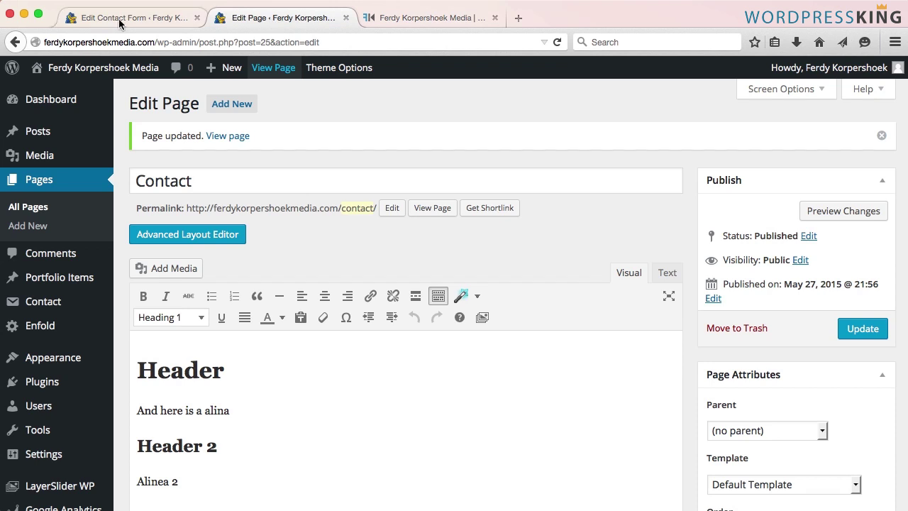
Browse the Enfold theme options' Advanced Styling section
{"action": "left_click", "coordinate": [119, 23]}
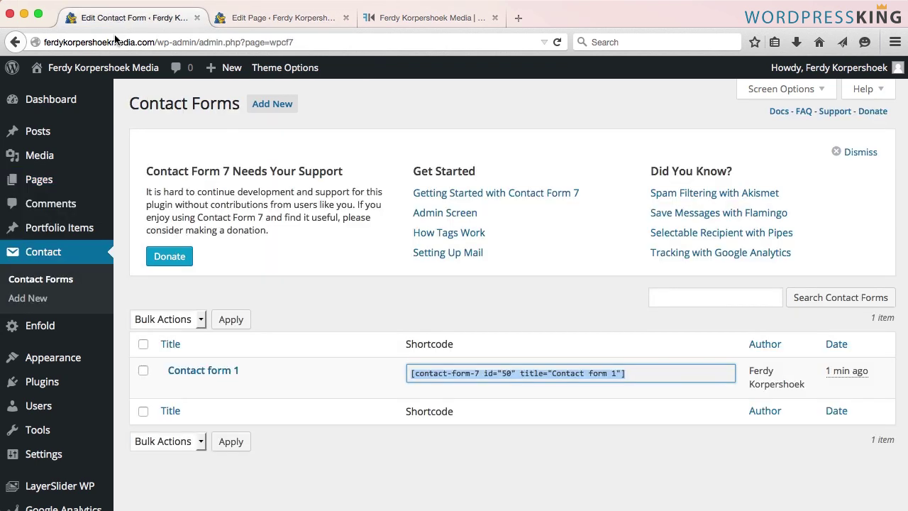
{"action": "left_click", "coordinate": [49, 339]}
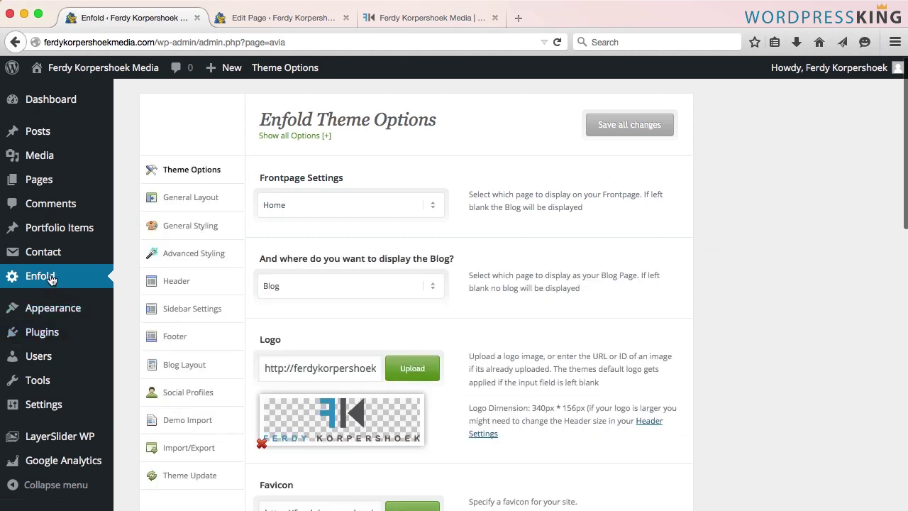
{"action": "left_click", "coordinate": [192, 258]}
{"action": "scroll", "coordinate": [391, 303], "scroll_direction": "down", "scroll_amount": 3}
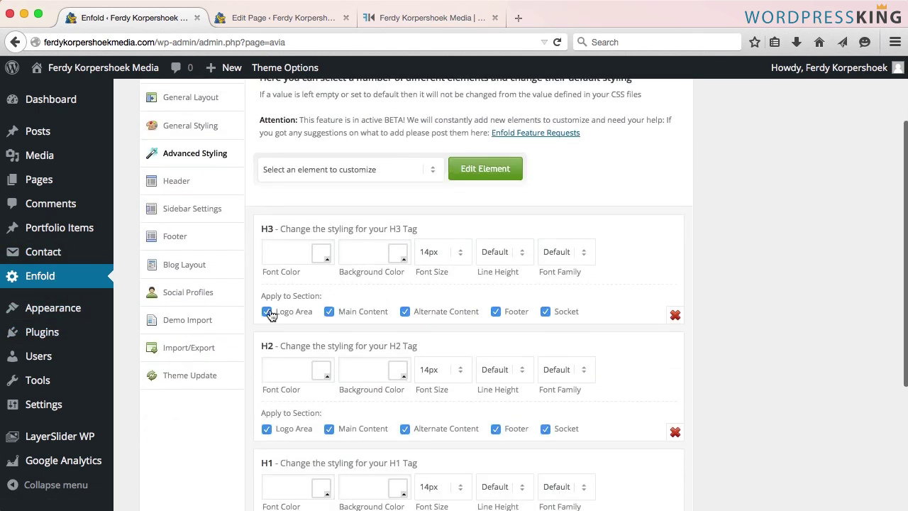
{"action": "scroll", "coordinate": [265, 348], "scroll_direction": "down", "scroll_amount": 2}
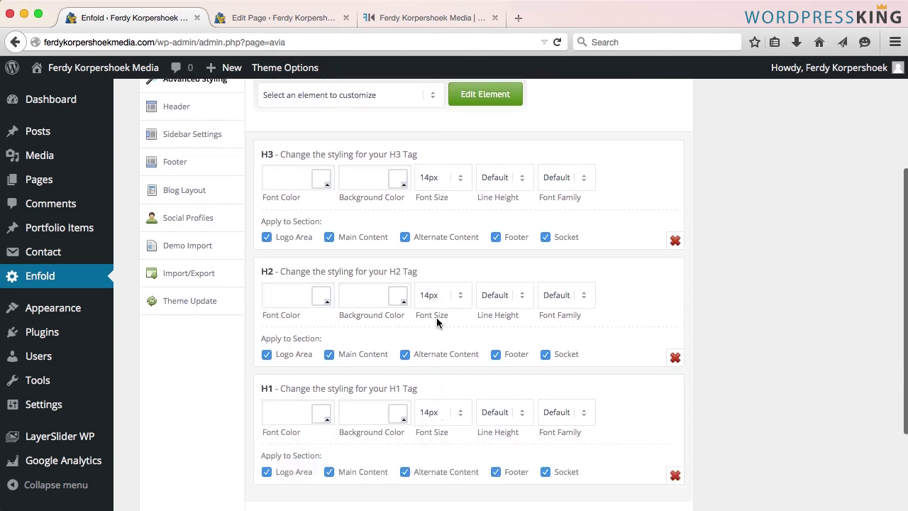
Select all the sample text in the Contact page body and delete it
{"action": "left_click", "coordinate": [276, 19]}
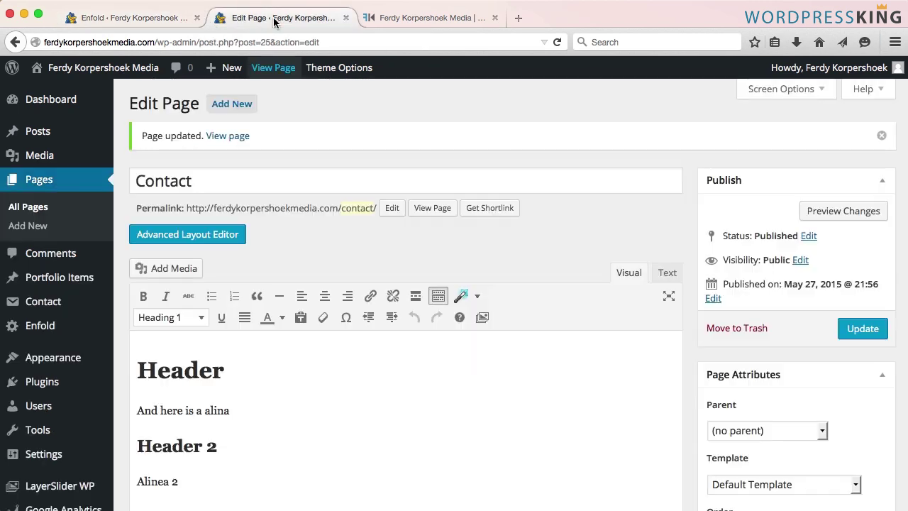
{"action": "left_click", "coordinate": [435, 19]}
{"action": "left_click", "coordinate": [267, 19]}
{"action": "left_click", "coordinate": [497, 405]}
{"action": "key", "text": "super+a"}
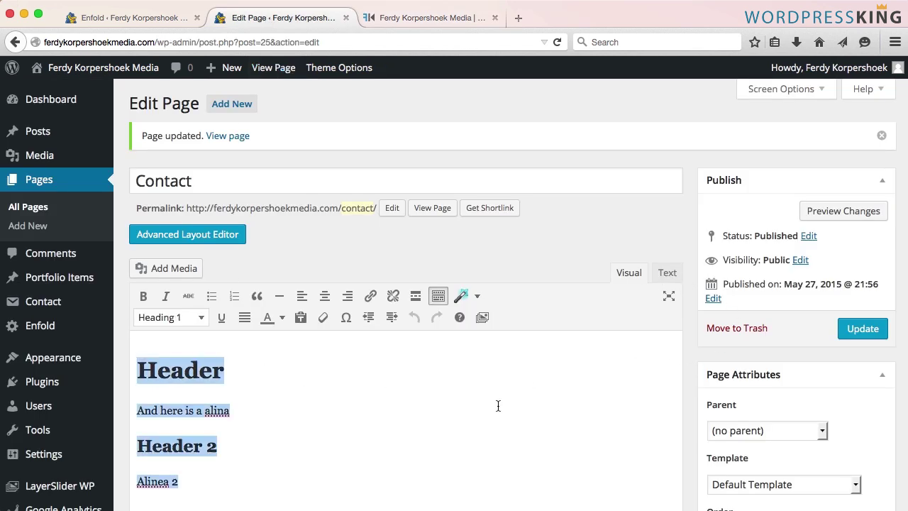
{"action": "key", "text": "BackSpace"}
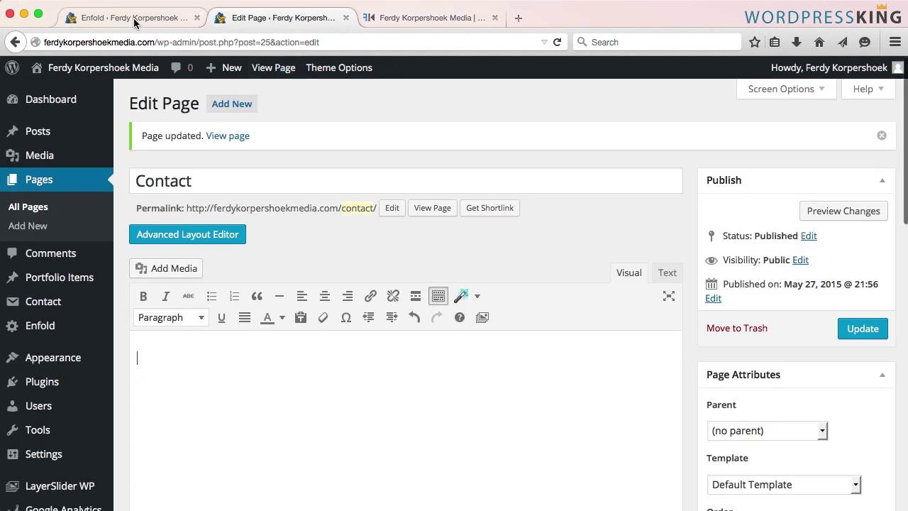
Go to Contact > Contact Forms to list Contact form 1 and its shortcode
{"action": "left_click", "coordinate": [135, 18]}
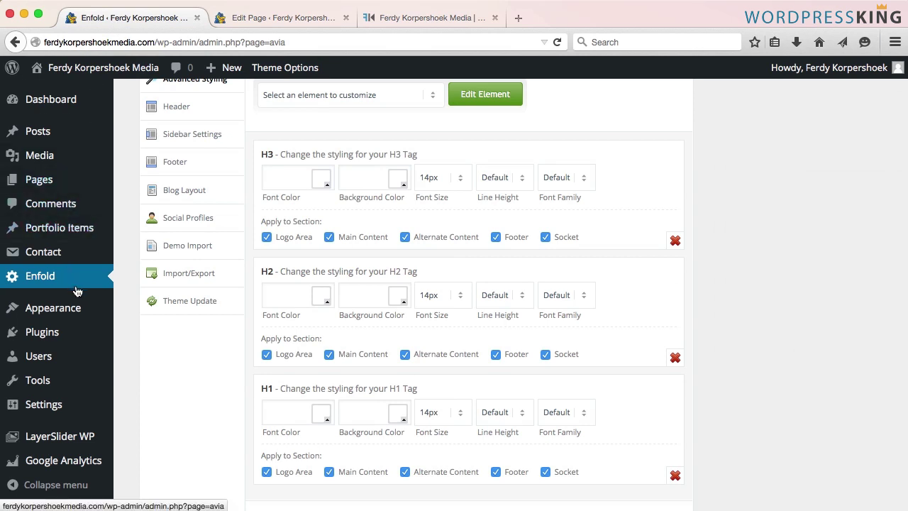
{"action": "mouse_move", "coordinate": [69, 307]}
{"action": "scroll", "coordinate": [70, 307], "scroll_direction": "down", "scroll_amount": 2}
{"action": "scroll", "coordinate": [70, 307], "scroll_direction": "up", "scroll_amount": 4}
{"action": "scroll", "coordinate": [69, 297], "scroll_direction": "up", "scroll_amount": 1}
{"action": "mouse_move", "coordinate": [67, 253]}
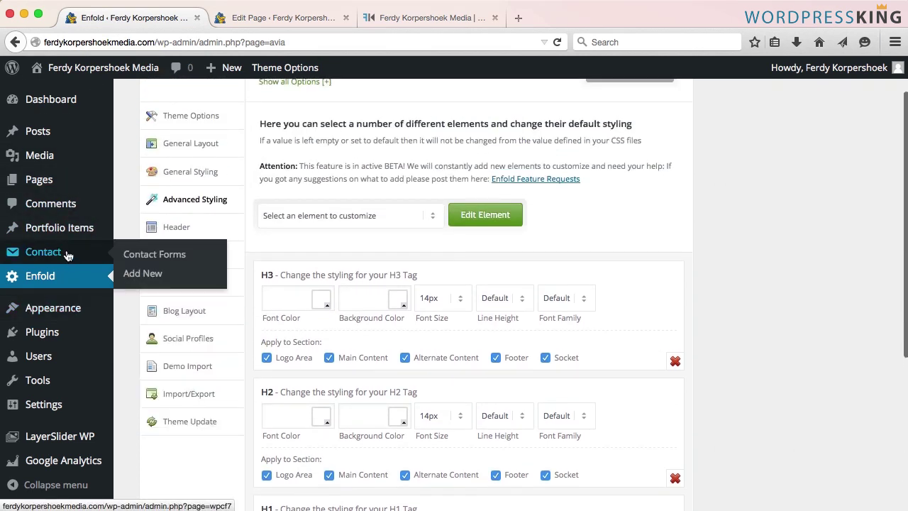
{"action": "left_click", "coordinate": [146, 255]}
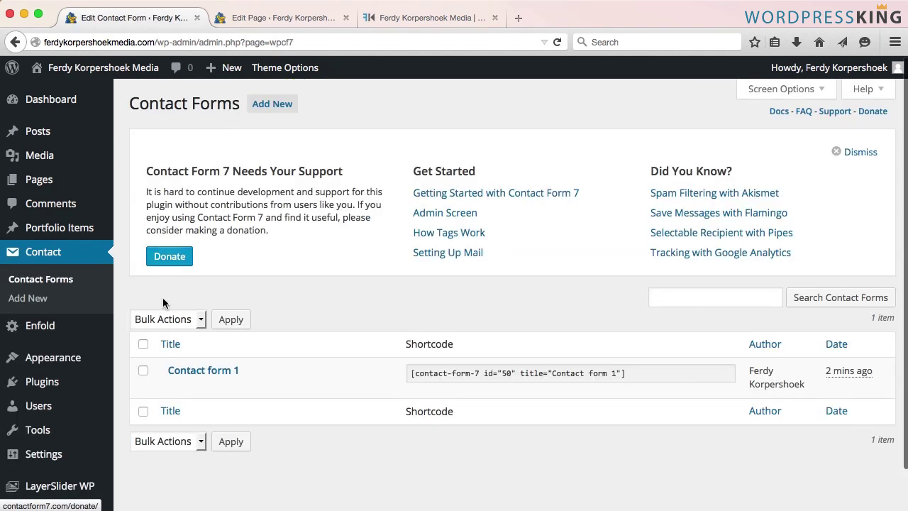
Copy the Contact form 1 shortcode from the Contact Forms list
{"action": "left_click", "coordinate": [470, 377]}
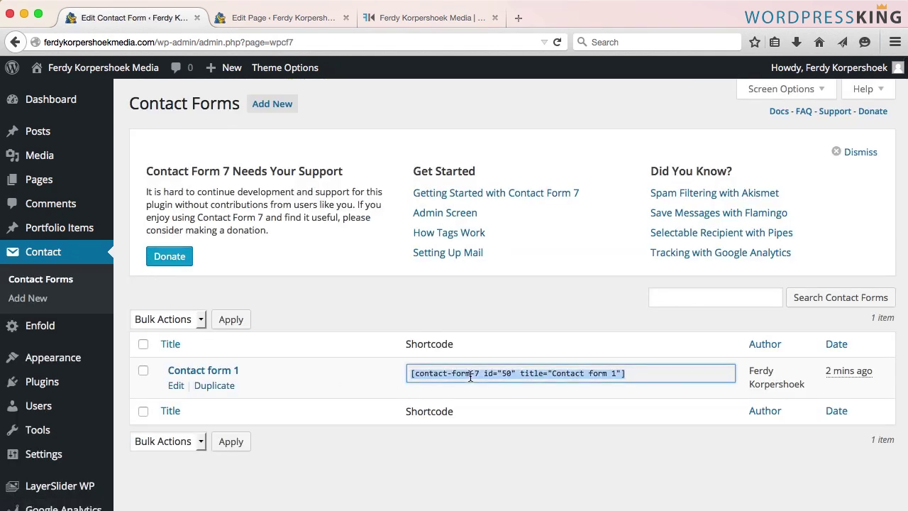
{"action": "right_click", "coordinate": [470, 376]}
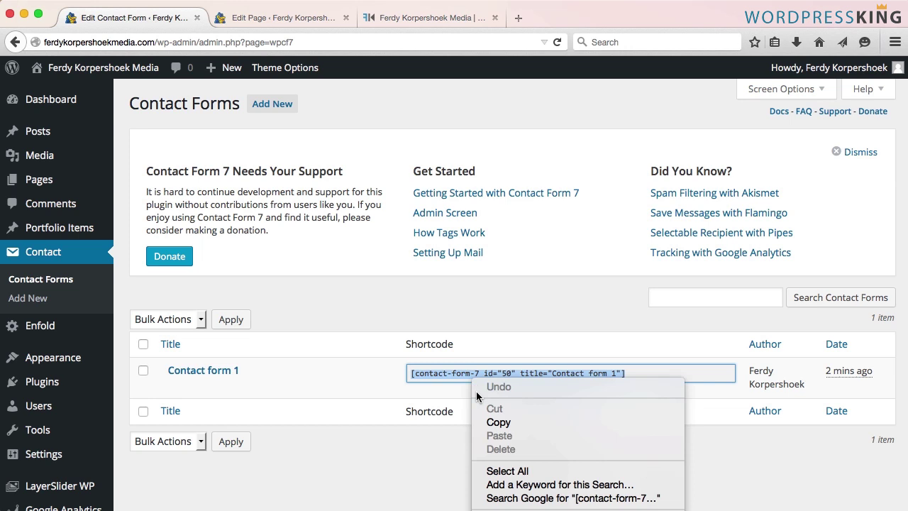
{"action": "left_click", "coordinate": [496, 423]}
Paste [contact-form-7 id="50" title="Contact form 1"] into the Contact page's Text editor and Update
{"action": "left_click", "coordinate": [385, 18]}
{"action": "left_click", "coordinate": [298, 18]}
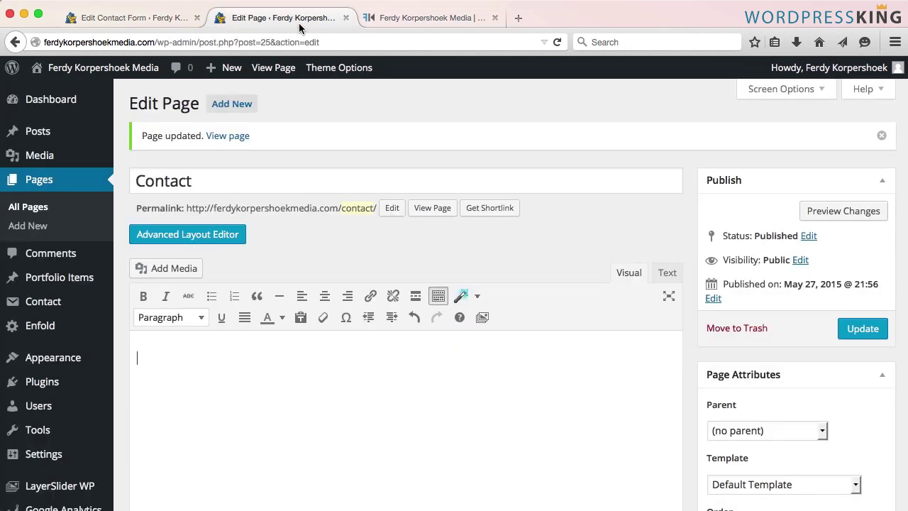
{"action": "right_click", "coordinate": [263, 363]}
{"action": "left_click", "coordinate": [462, 380]}
{"action": "left_click", "coordinate": [667, 274]}
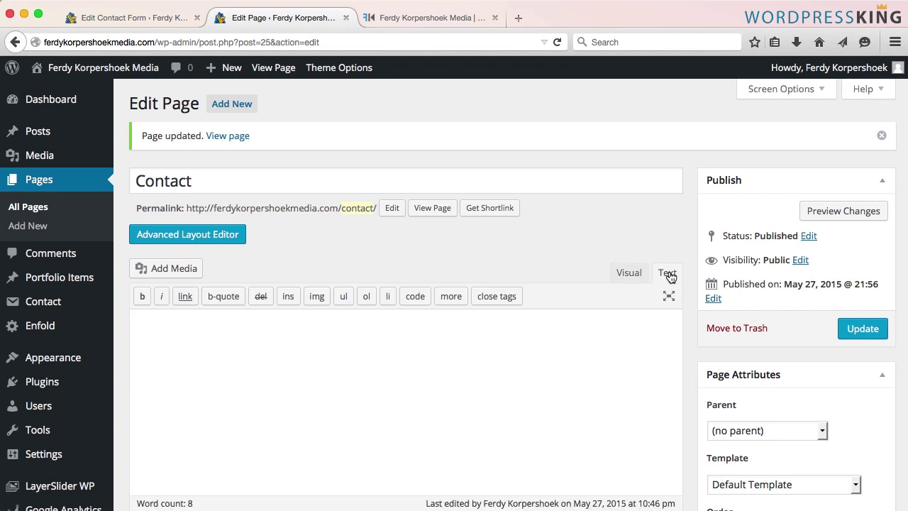
{"action": "right_click", "coordinate": [377, 354]}
{"action": "left_click", "coordinate": [387, 410]}
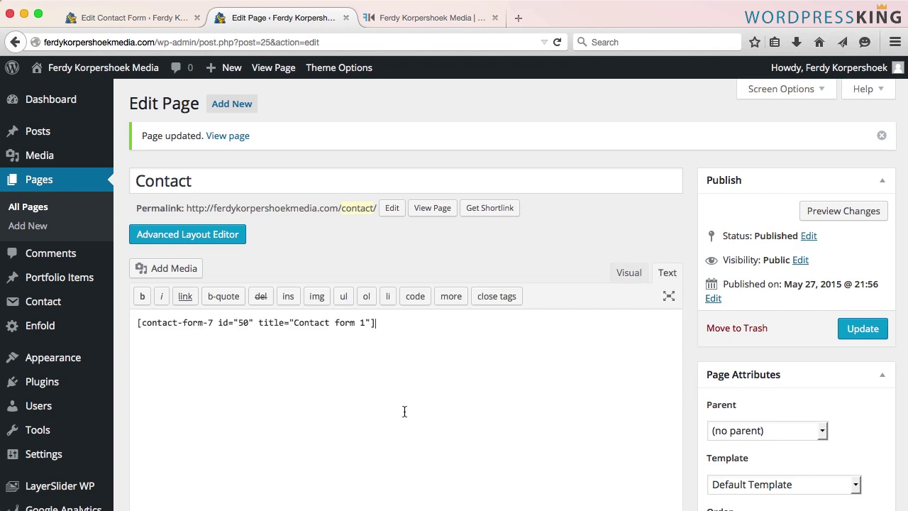
{"action": "left_click", "coordinate": [865, 330]}
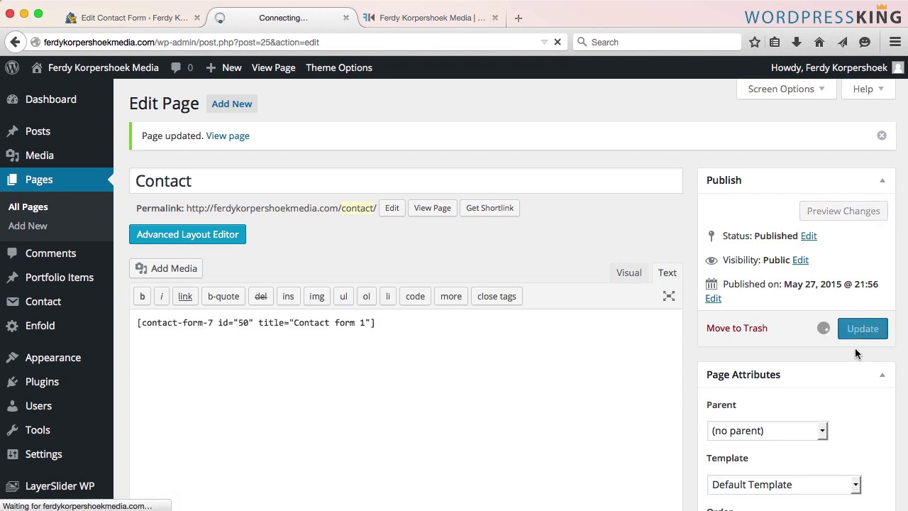
Reload the live Contact page and confirm the Name, Email, Subject and Message form appears
{"action": "left_click", "coordinate": [438, 20]}
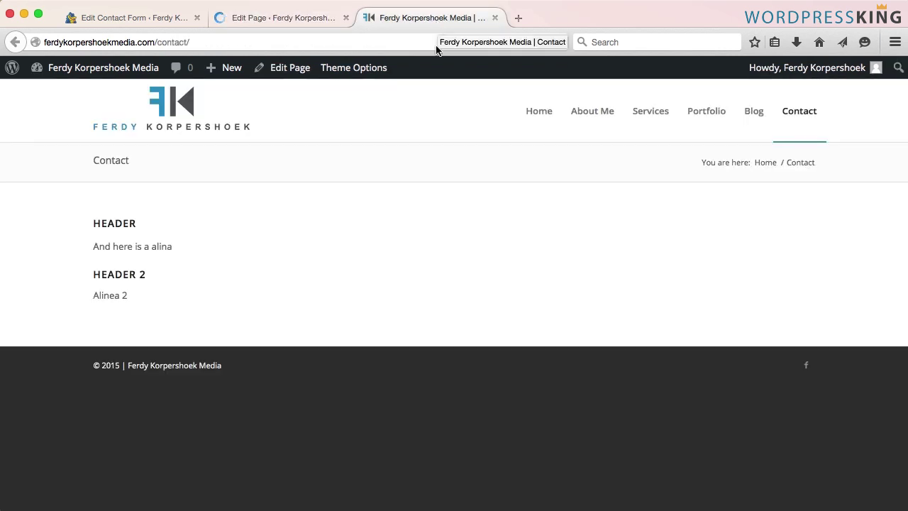
{"action": "key", "text": "super+r"}
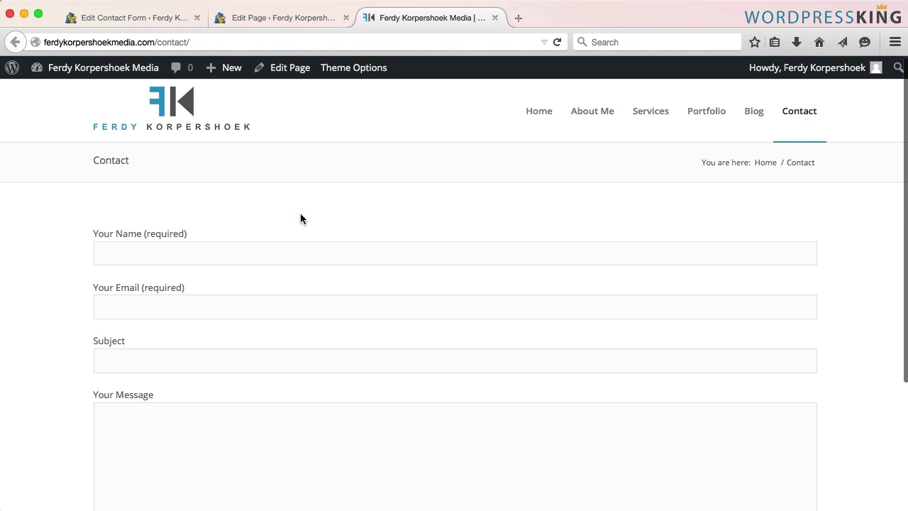
{"action": "scroll", "coordinate": [298, 213], "scroll_direction": "down", "scroll_amount": 3}
{"action": "scroll", "coordinate": [296, 209], "scroll_direction": "up", "scroll_amount": 2}
{"action": "scroll", "coordinate": [296, 210], "scroll_direction": "down", "scroll_amount": 1}
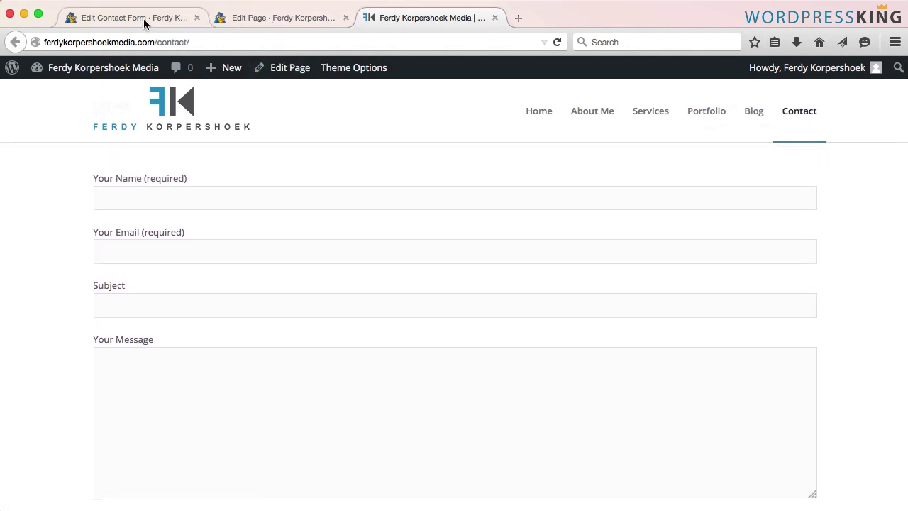
{"action": "left_click", "coordinate": [135, 18]}
Rename Contact form 1 to 'Contact'
{"action": "left_click", "coordinate": [205, 375]}
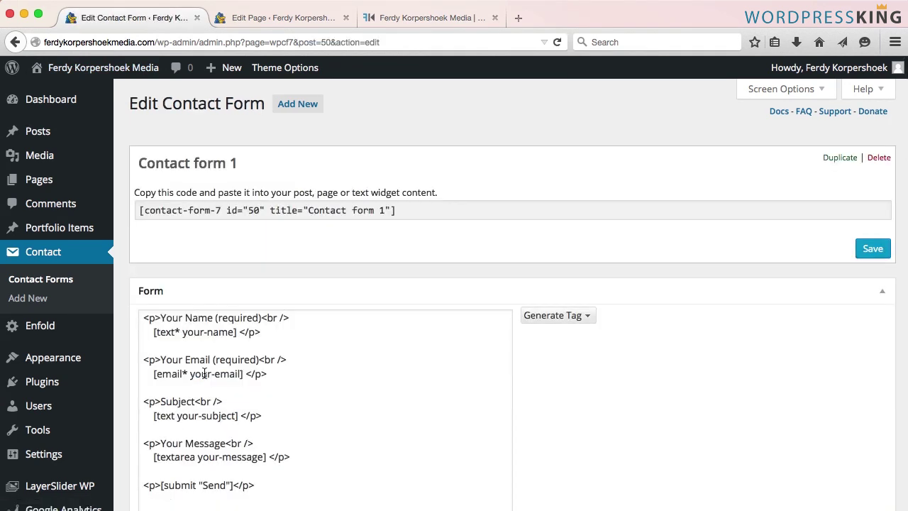
{"action": "left_click", "coordinate": [222, 167]}
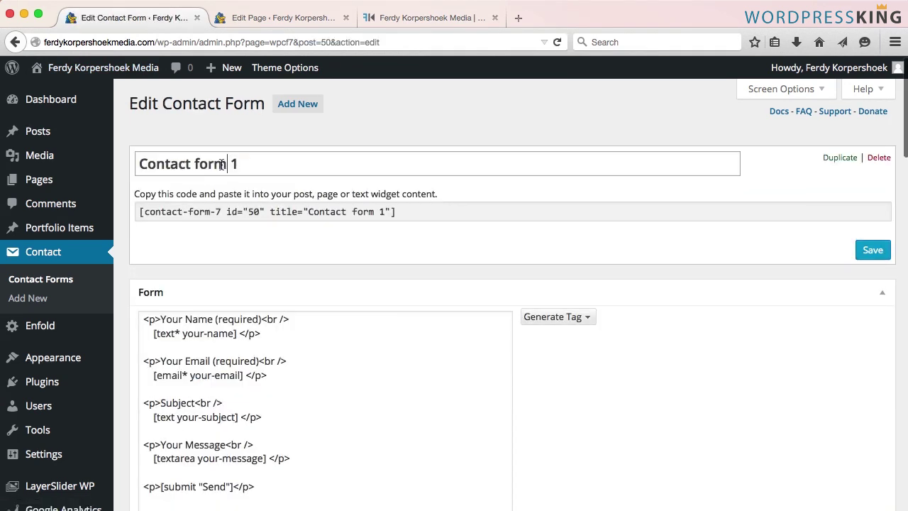
{"action": "triple_click", "coordinate": [253, 164]}
{"action": "type", "text": "Cont"}
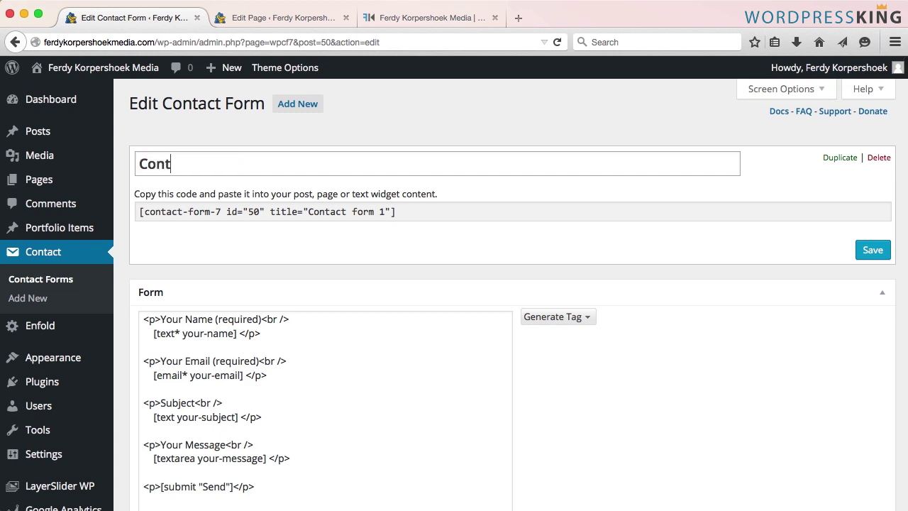
{"action": "key", "text": "Tab"}
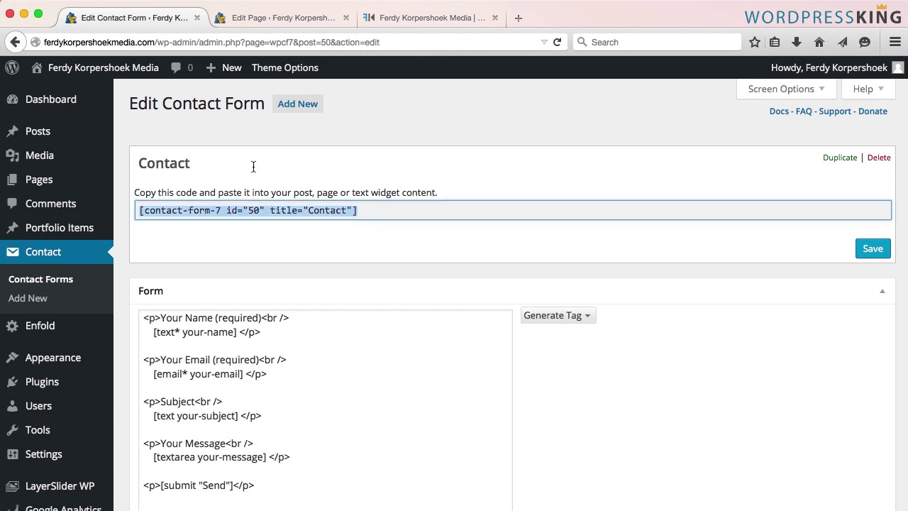
Review the form template markup and check the Mail section's To recipient address
{"action": "left_click", "coordinate": [285, 360]}
{"action": "scroll", "coordinate": [259, 338], "scroll_direction": "down", "scroll_amount": 4}
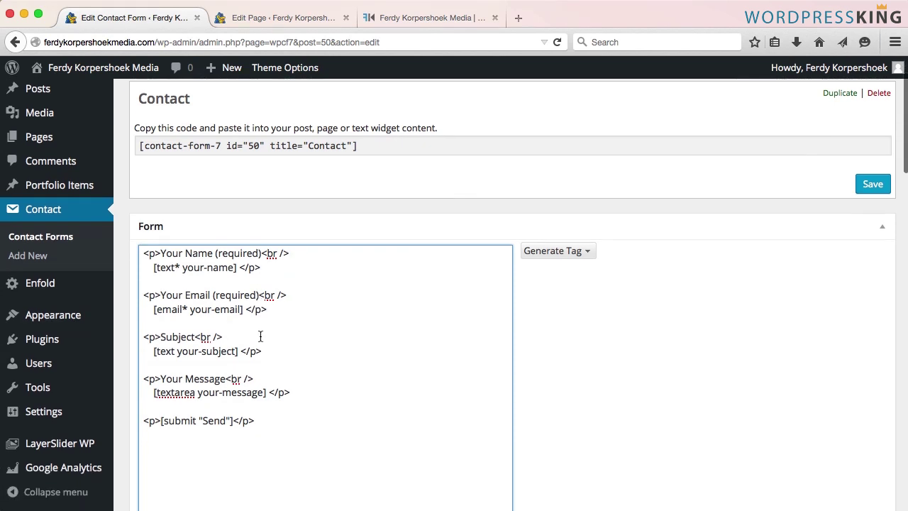
{"action": "scroll", "coordinate": [261, 334], "scroll_direction": "down", "scroll_amount": 1}
{"action": "left_click_drag", "start_coordinate": [294, 365], "coordinate": [129, 162]}
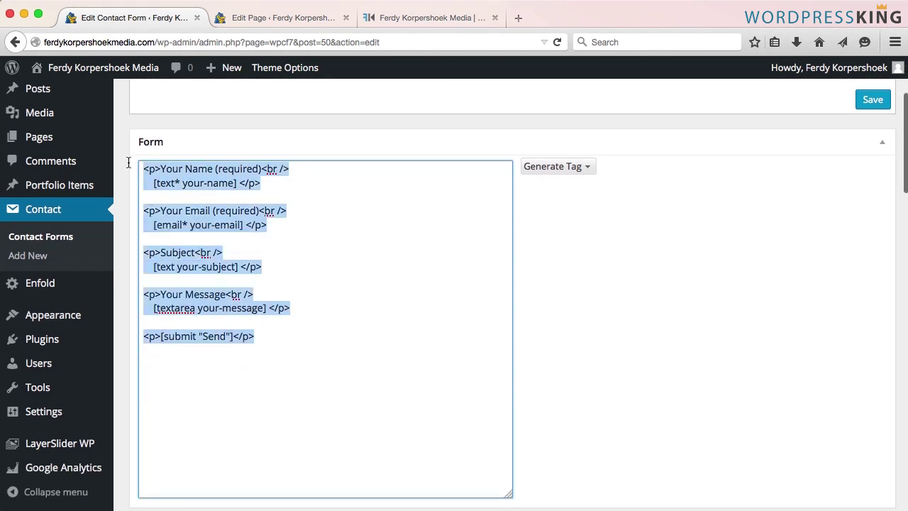
{"action": "left_click", "coordinate": [245, 345]}
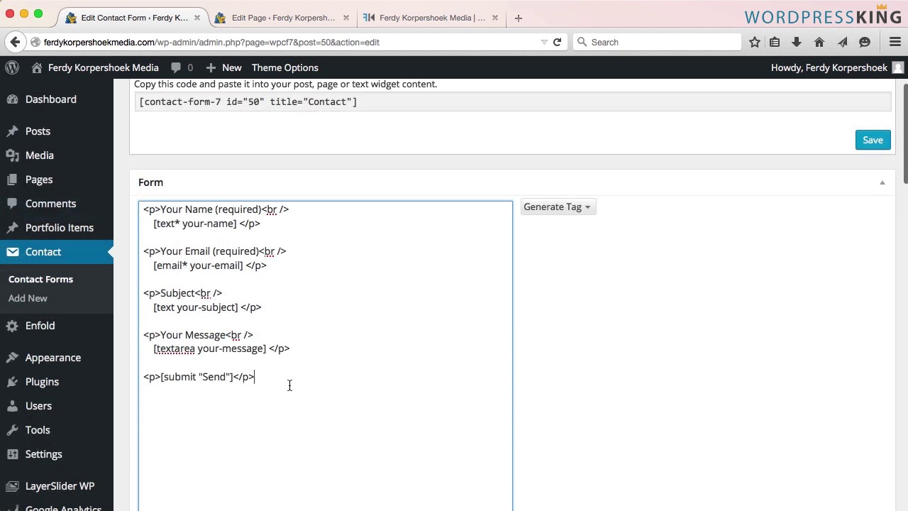
{"action": "scroll", "coordinate": [292, 382], "scroll_direction": "up", "scroll_amount": 3}
{"action": "scroll", "coordinate": [295, 380], "scroll_direction": "down", "scroll_amount": 7}
{"action": "scroll", "coordinate": [295, 379], "scroll_direction": "down", "scroll_amount": 3}
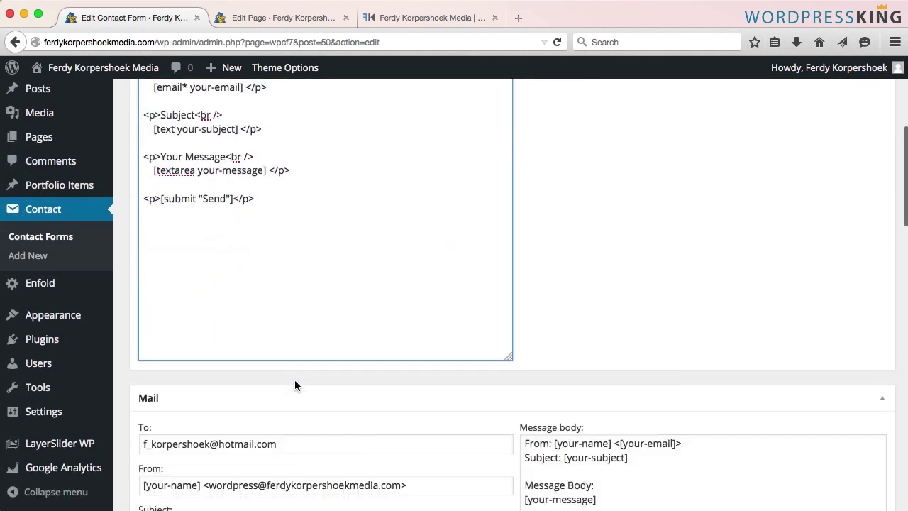
{"action": "left_click", "coordinate": [307, 372]}
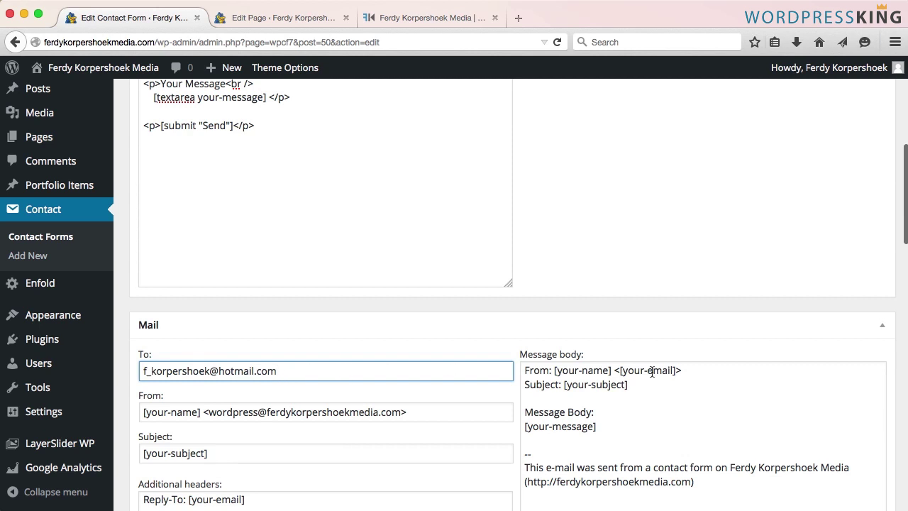
Save the form and copy its shortcode [contact-form-7 id="50" title="Contact"]
{"action": "scroll", "coordinate": [672, 373], "scroll_direction": "up", "scroll_amount": 5}
{"action": "left_click", "coordinate": [872, 248]}
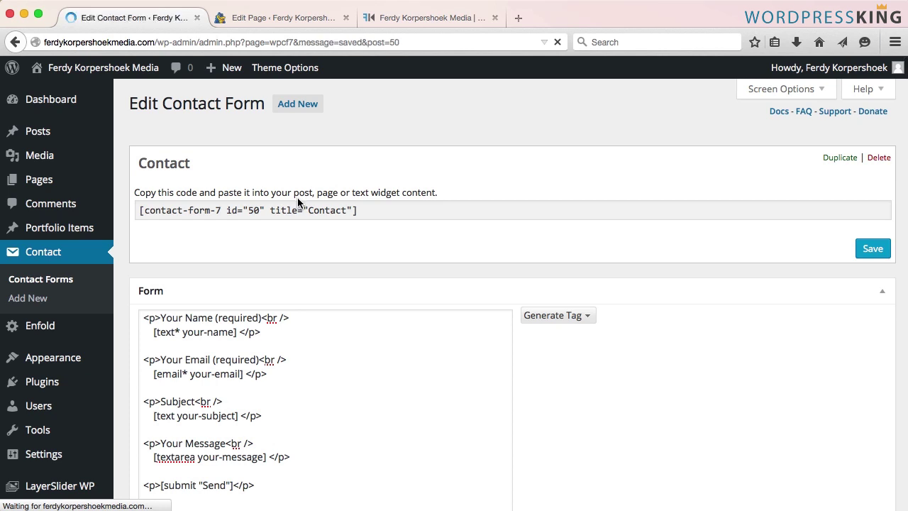
{"action": "left_click", "coordinate": [223, 248]}
{"action": "key", "text": "super+c"}
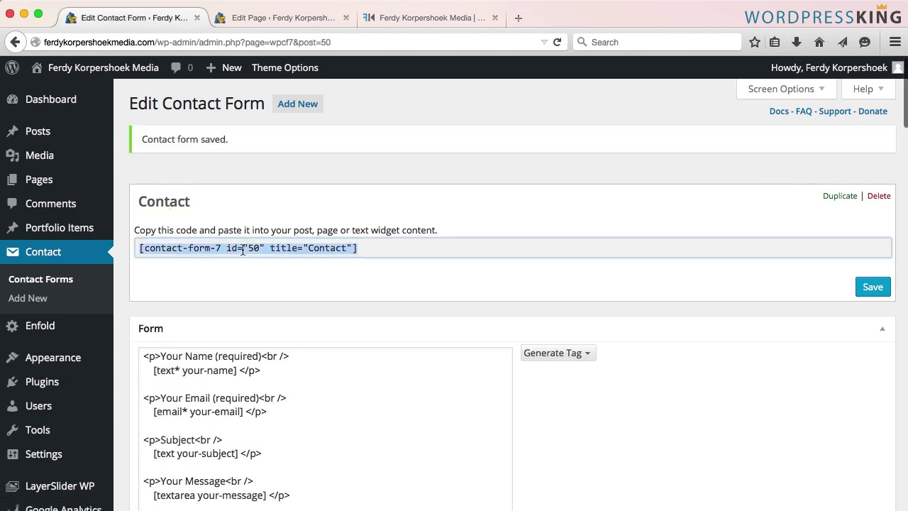
Replace the Contact page's shortcode with the title="Contact" one, update it, and view the live page
{"action": "left_click", "coordinate": [278, 18]}
{"action": "key", "text": "super+a"}
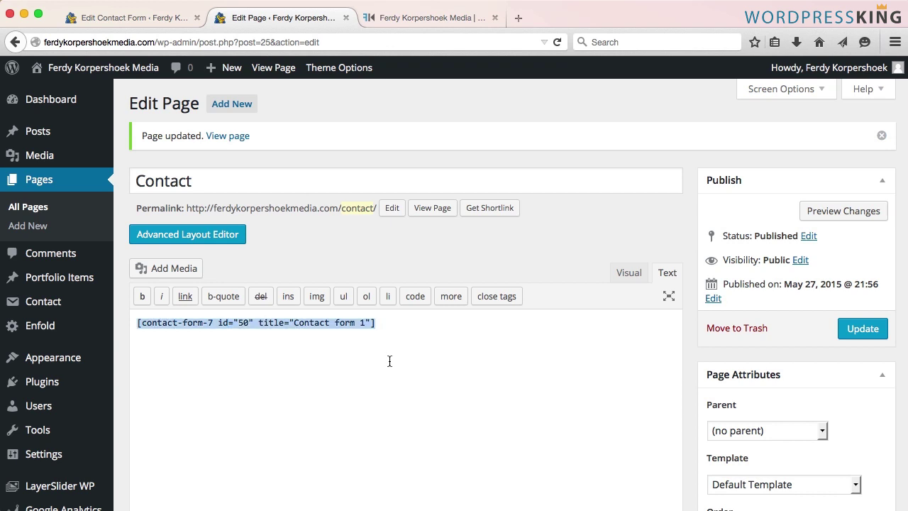
{"action": "key", "text": "super+v"}
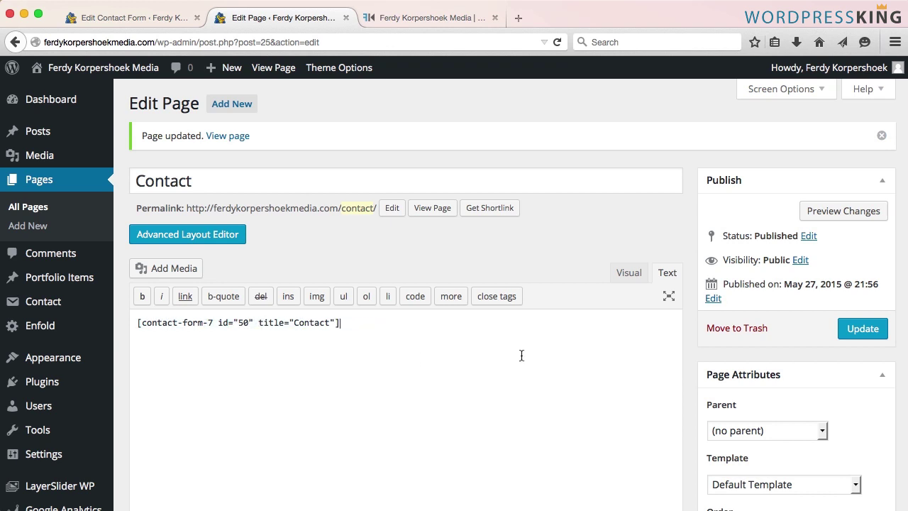
{"action": "left_click", "coordinate": [854, 333]}
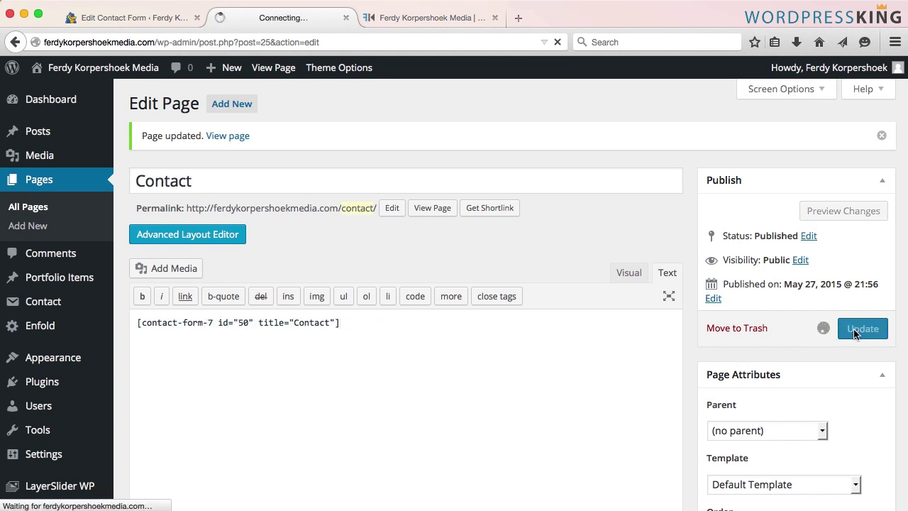
{"action": "left_click", "coordinate": [436, 18]}
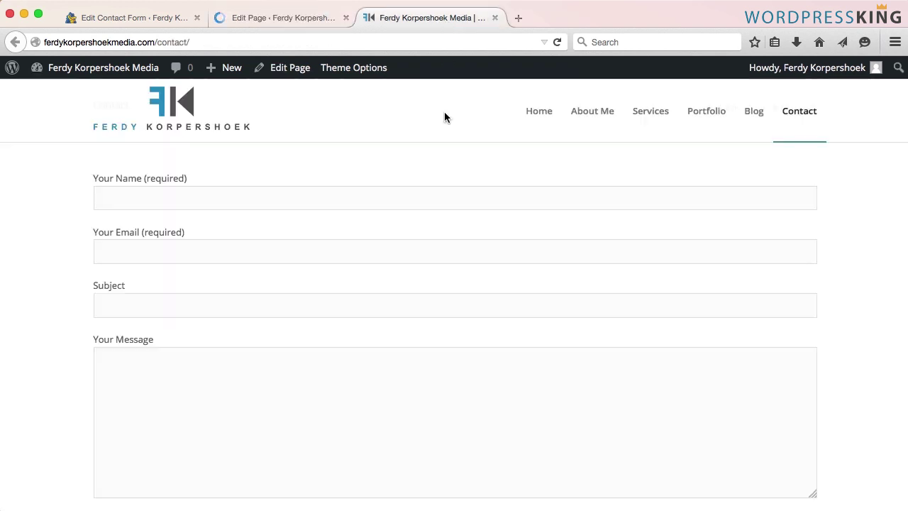
Reload the Contact page and fill in a name, email, subject 'Hello' and sample message text
{"action": "key", "text": "super+r"}
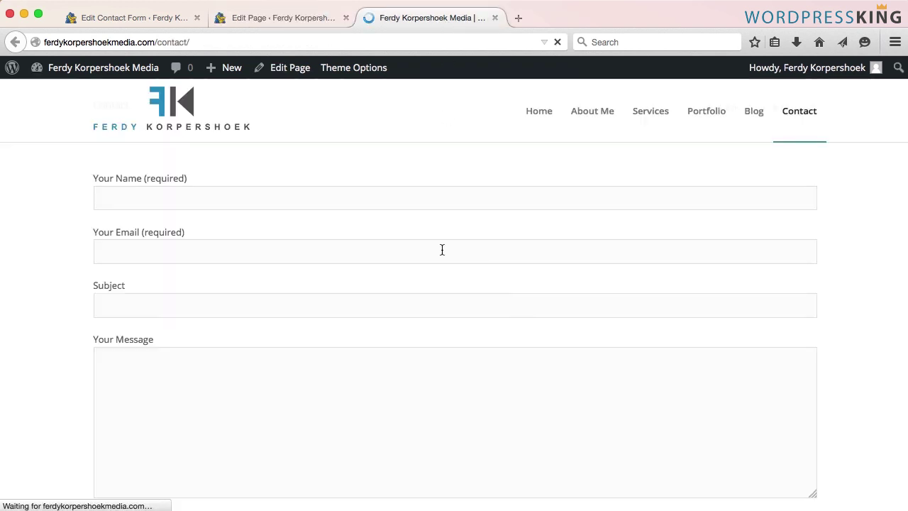
{"action": "left_click", "coordinate": [178, 257]}
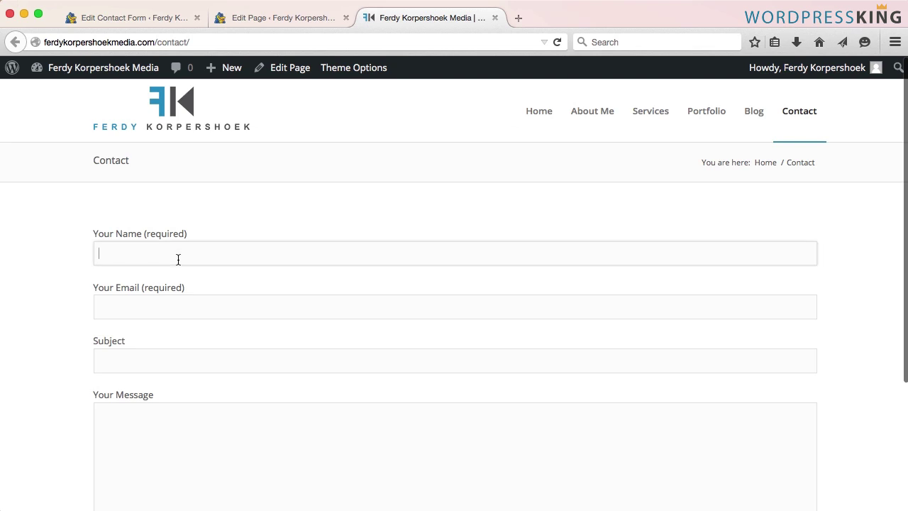
{"action": "type", "text": "Ferdy"}
{"action": "key", "text": "Tab"}
{"action": "type", "text": "K"}
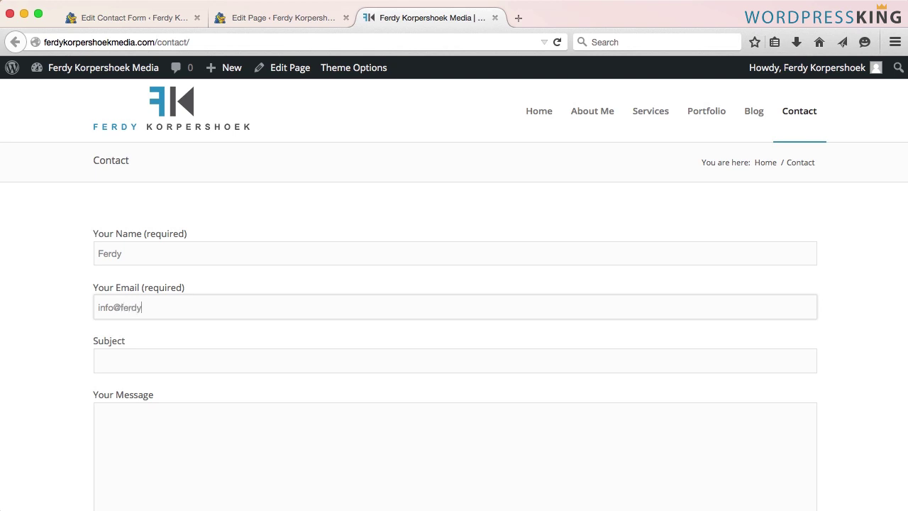
{"action": "type", "text": "om"}
{"action": "key", "text": "Tab"}
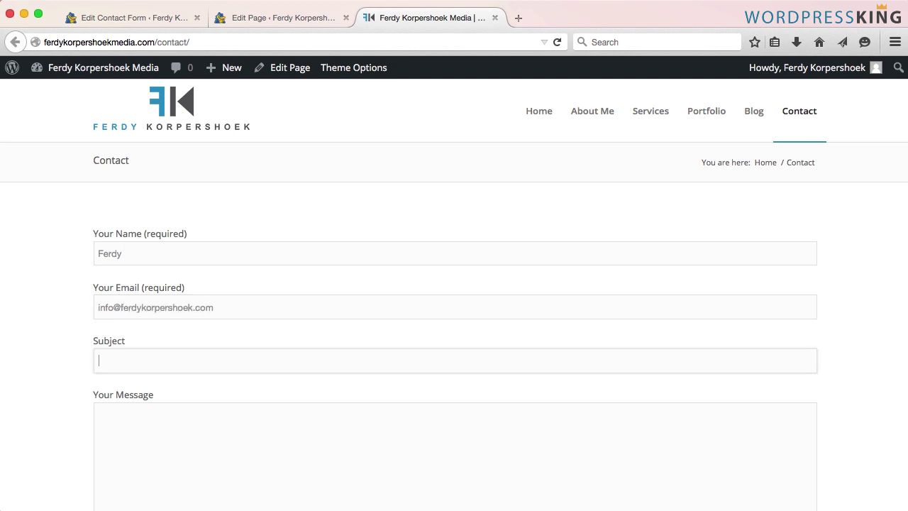
{"action": "type", "text": "Hello"}
{"action": "key", "text": "Tab"}
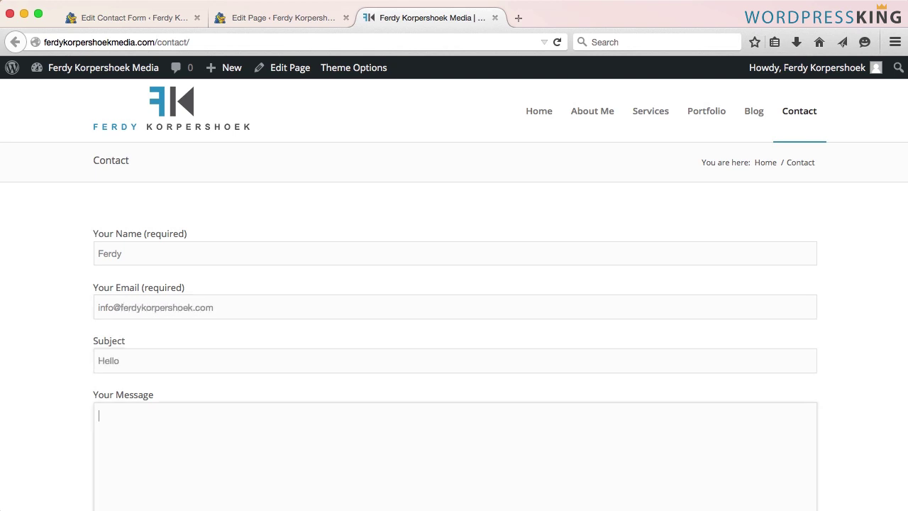
{"action": "type", "text": "asdfasd fad fas df asd fas df"}
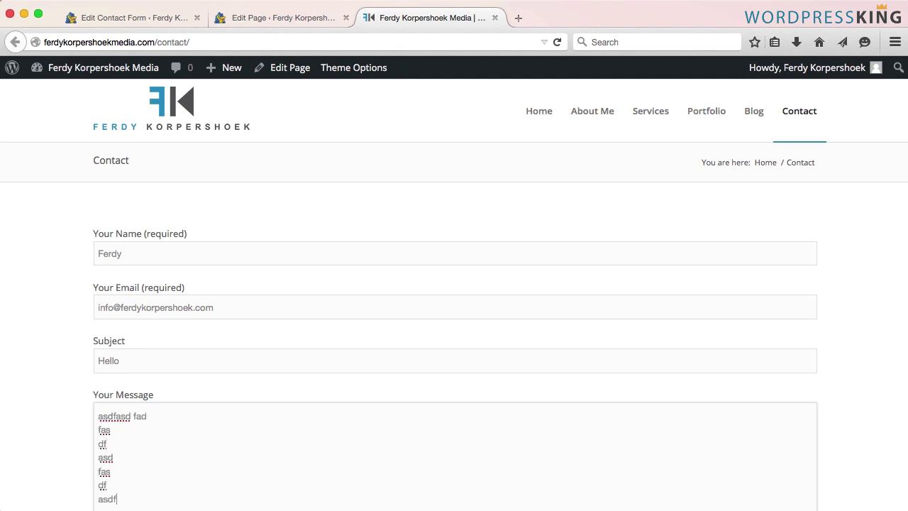
{"action": "type", "text": " asdf"}
Send the test message, getting the 'Your message was sent successfully' confirmation
{"action": "scroll", "coordinate": [237, 253], "scroll_direction": "down", "scroll_amount": 4}
{"action": "left_click", "coordinate": [129, 421]}
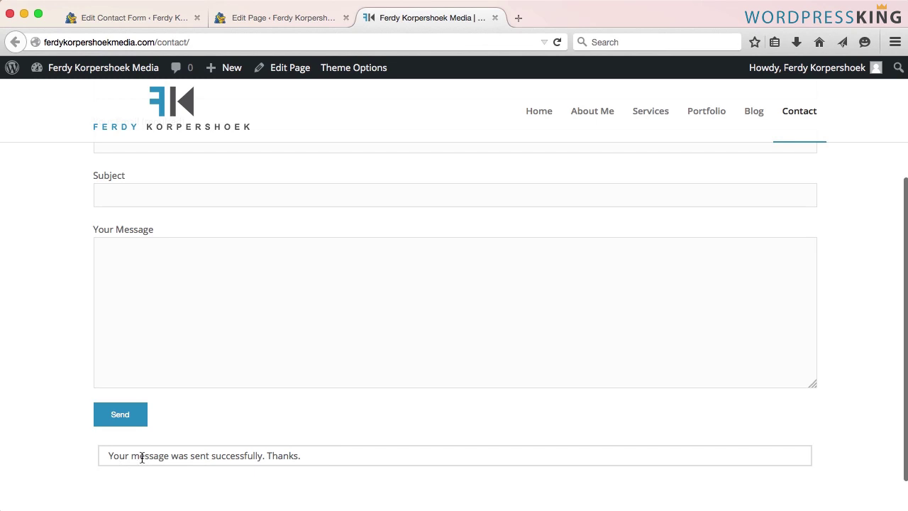
{"action": "left_click", "coordinate": [518, 18]}
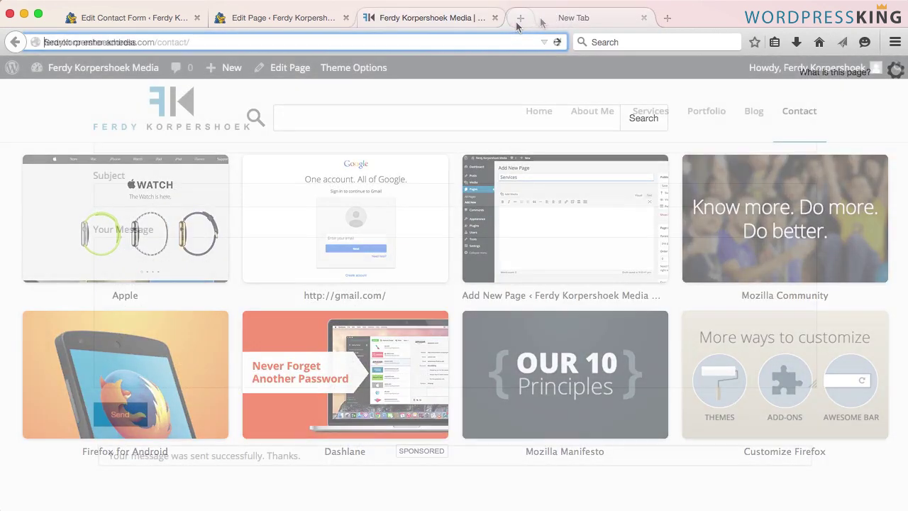
On hotmail.com, move the Hello message from the Ongewenst junk folder to Postvak IN
{"action": "type", "text": "hotmail."}
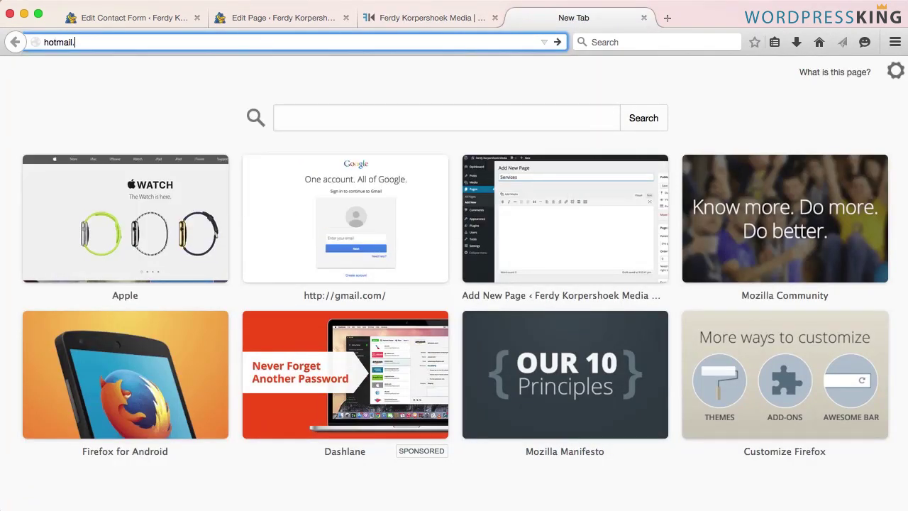
{"action": "type", "text": "com"}
{"action": "key", "text": "Return"}
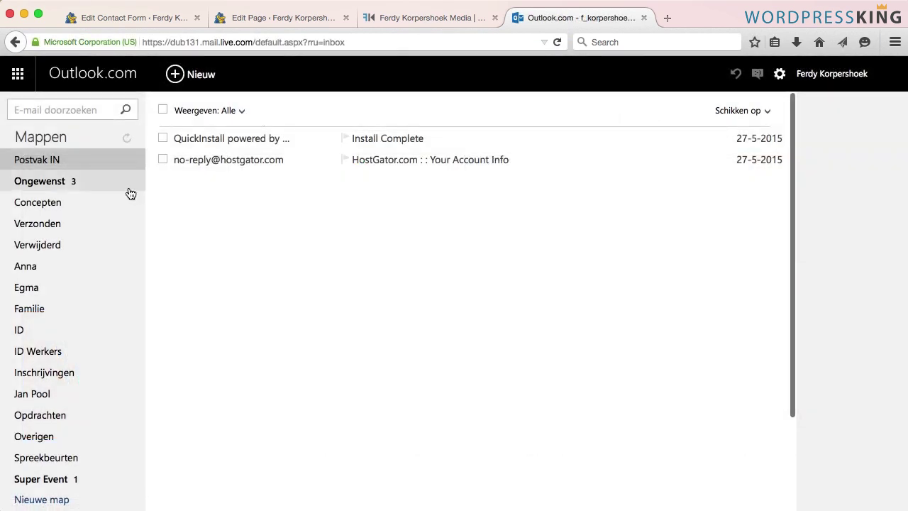
{"action": "left_click", "coordinate": [77, 179]}
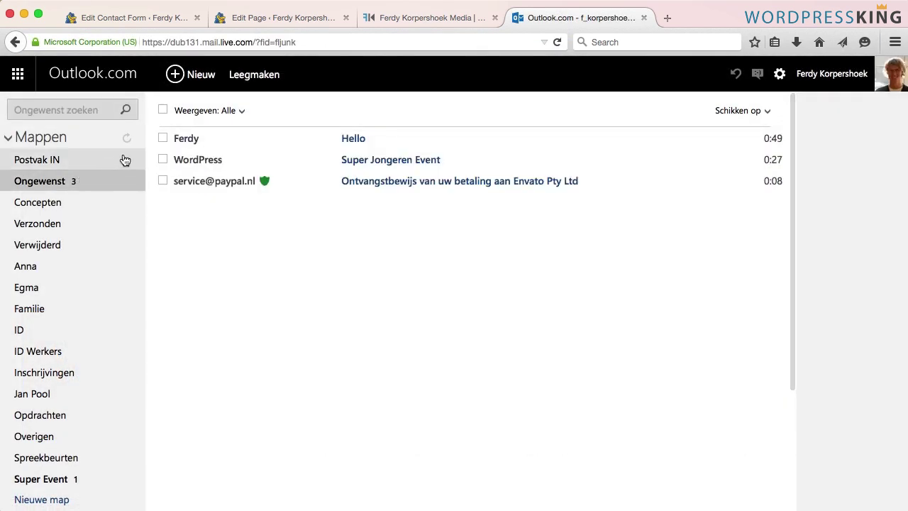
{"action": "left_click", "coordinate": [157, 139]}
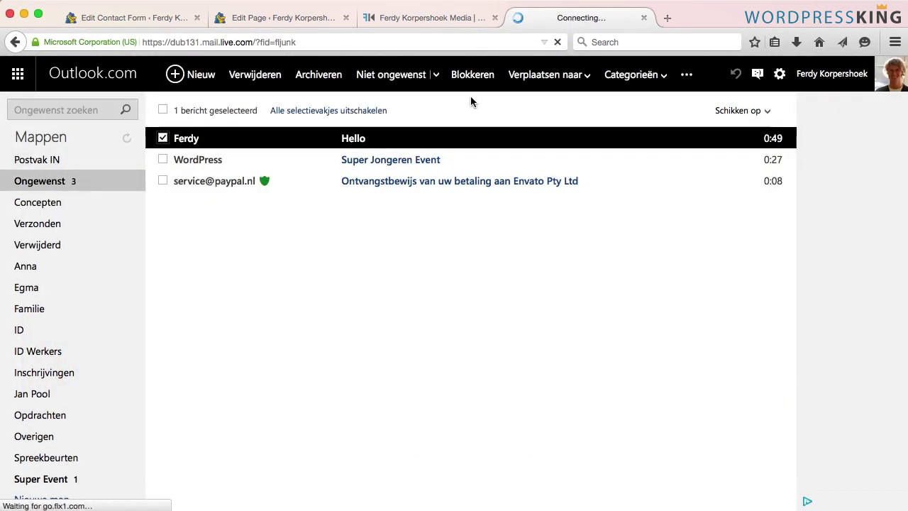
{"action": "left_click", "coordinate": [548, 74]}
{"action": "left_click", "coordinate": [537, 107]}
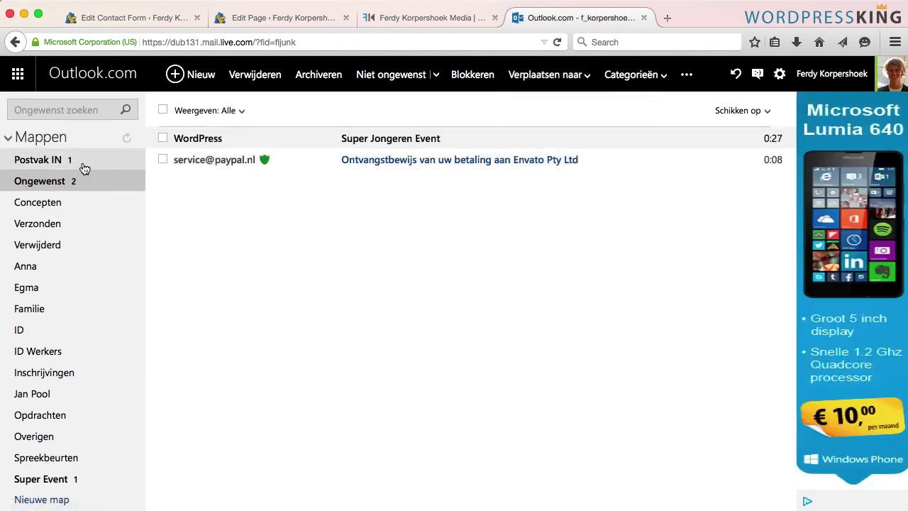
Read the Hello message in Postvak IN, checking sender, subject and body, then close the mail tab
{"action": "left_click", "coordinate": [84, 168]}
{"action": "left_click", "coordinate": [195, 140]}
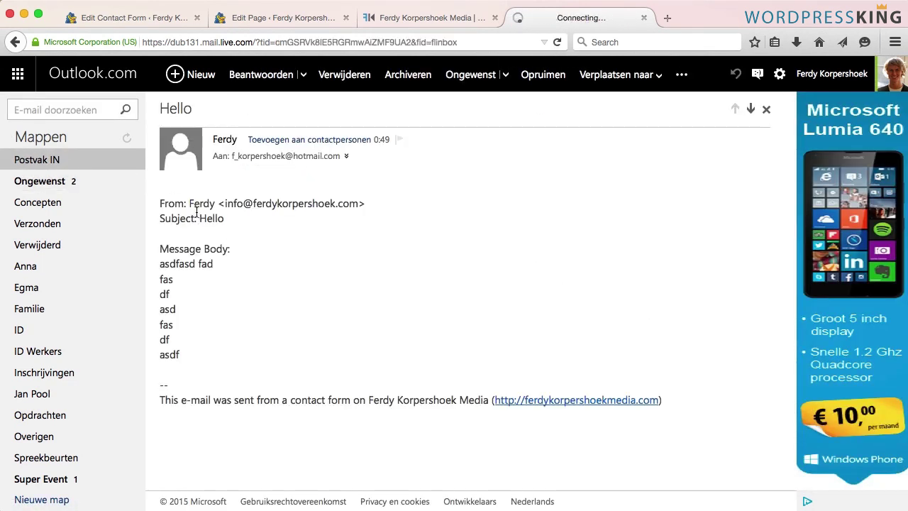
{"action": "left_click_drag", "start_coordinate": [229, 203], "coordinate": [360, 203]}
{"action": "left_click_drag", "start_coordinate": [253, 222], "coordinate": [200, 221]}
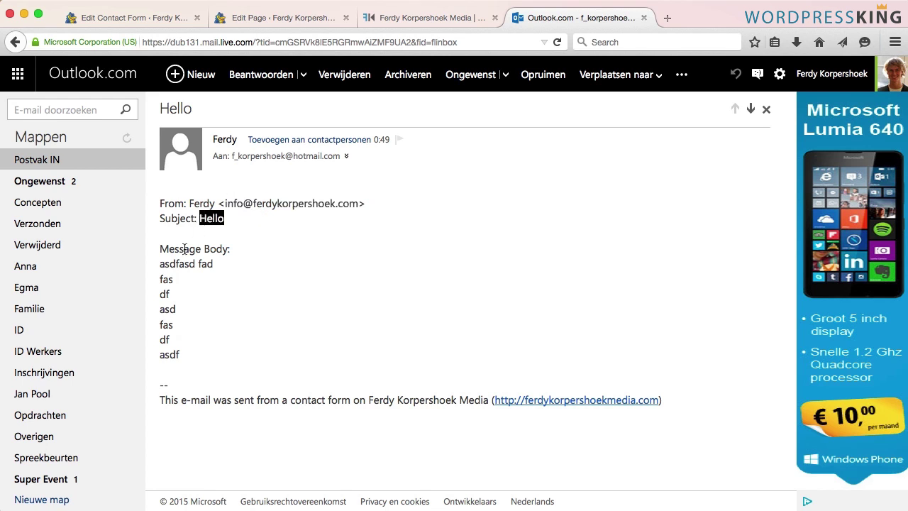
{"action": "left_click_drag", "start_coordinate": [168, 248], "coordinate": [247, 291]}
{"action": "left_click", "coordinate": [246, 291]}
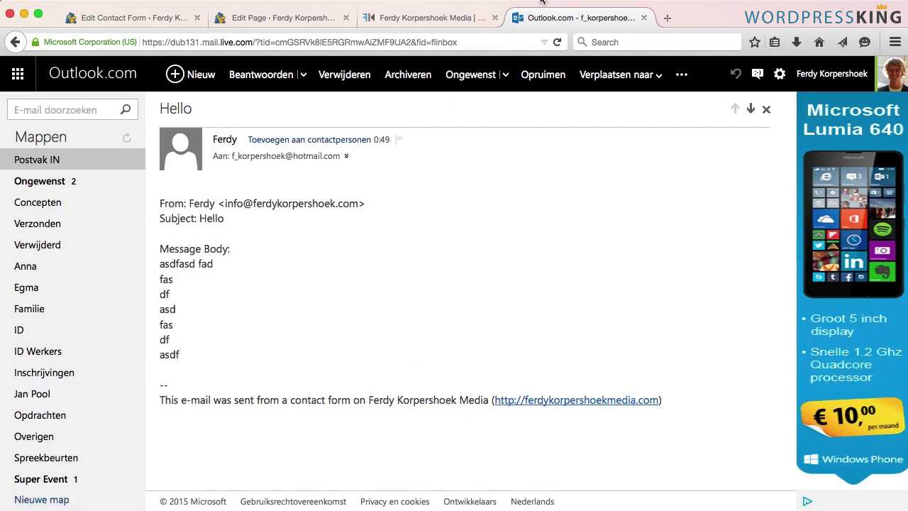
{"action": "left_click", "coordinate": [643, 18]}
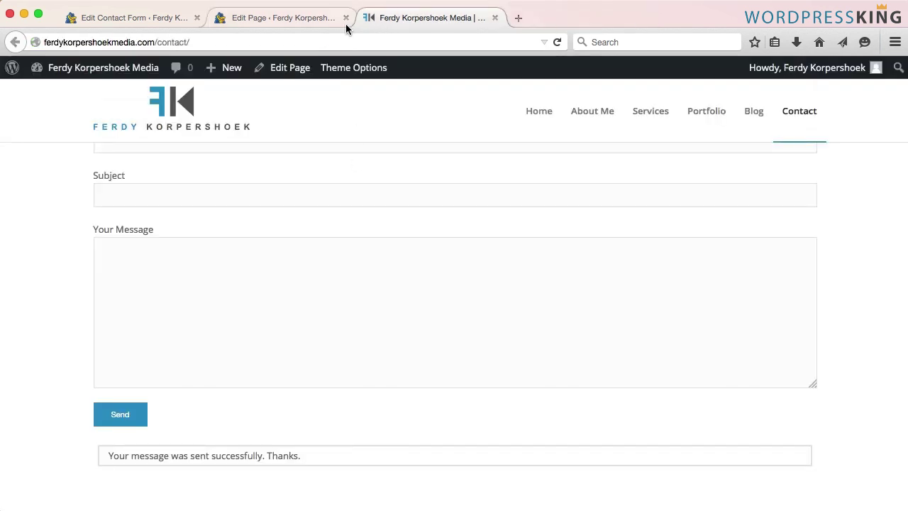
{"action": "scroll", "coordinate": [350, 237], "scroll_direction": "up", "scroll_amount": 5}
{"action": "scroll", "coordinate": [353, 239], "scroll_direction": "down", "scroll_amount": 2}
{"action": "scroll", "coordinate": [353, 239], "scroll_direction": "down", "scroll_amount": 2}
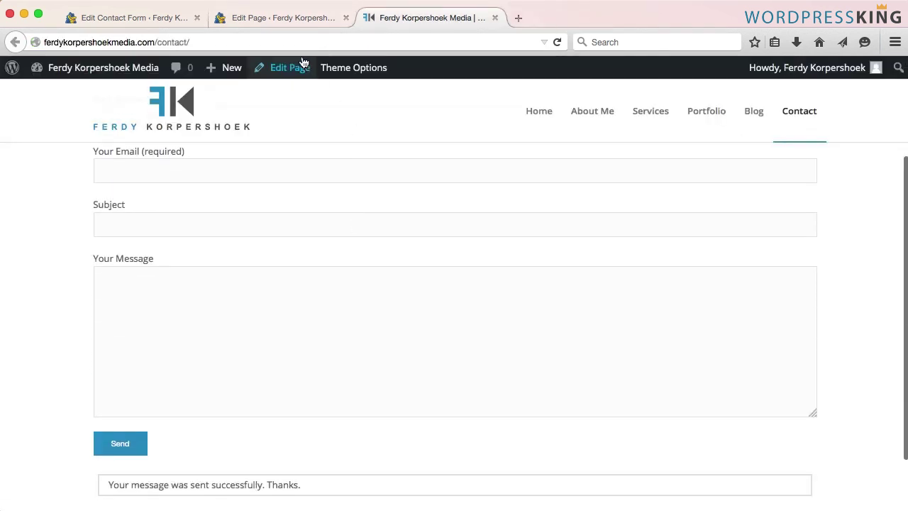
{"action": "scroll", "coordinate": [446, 217], "scroll_direction": "up", "scroll_amount": 3}
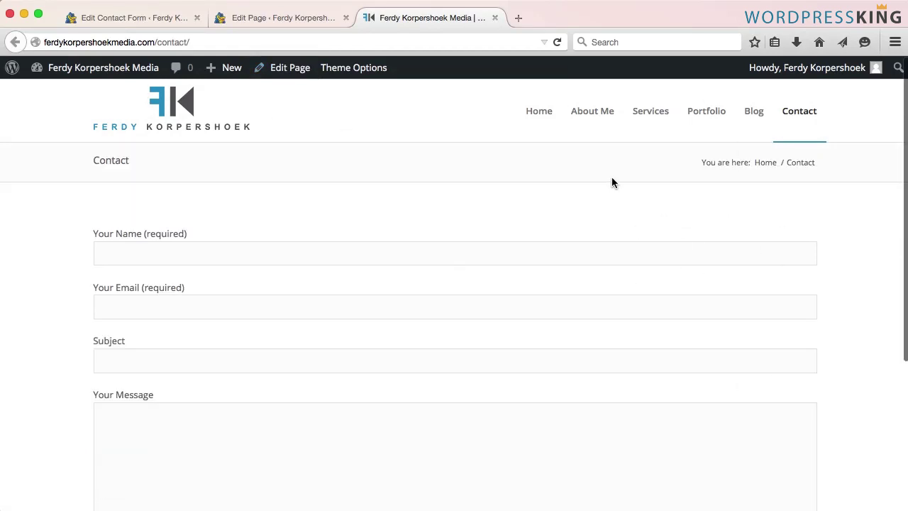
In the Contact page editor, set the Layout sidebar setting to Right Sidebar
{"action": "left_click", "coordinate": [254, 21]}
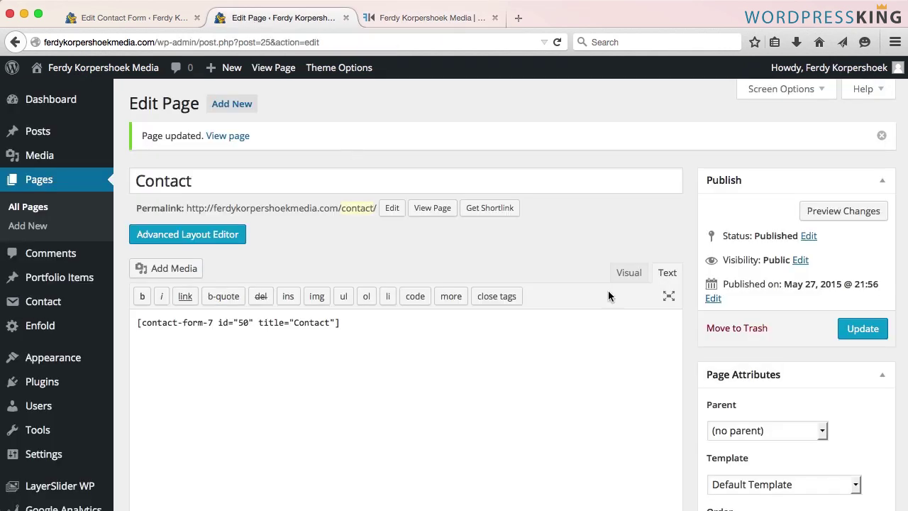
{"action": "scroll", "coordinate": [787, 343], "scroll_direction": "down", "scroll_amount": 5}
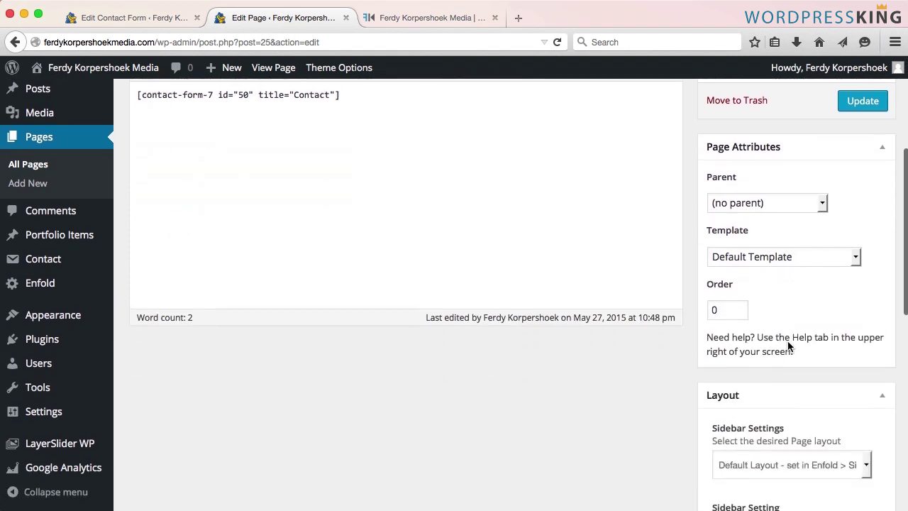
{"action": "scroll", "coordinate": [788, 344], "scroll_direction": "down", "scroll_amount": 3}
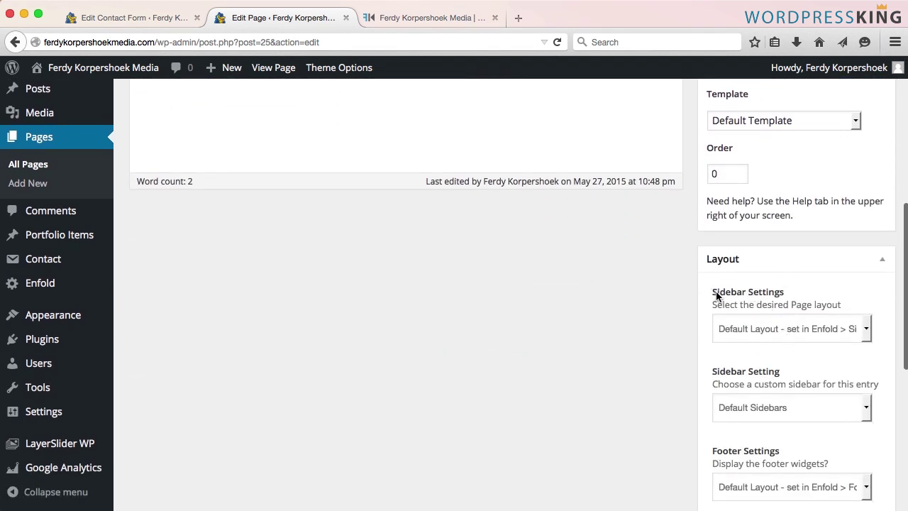
{"action": "left_click_drag", "start_coordinate": [735, 292], "coordinate": [780, 292]}
{"action": "left_click", "coordinate": [782, 292]}
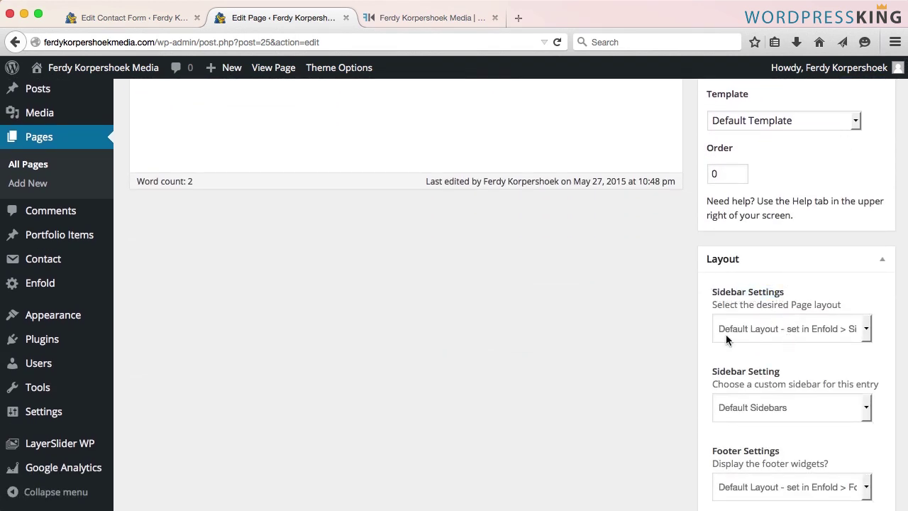
{"action": "left_click", "coordinate": [760, 330]}
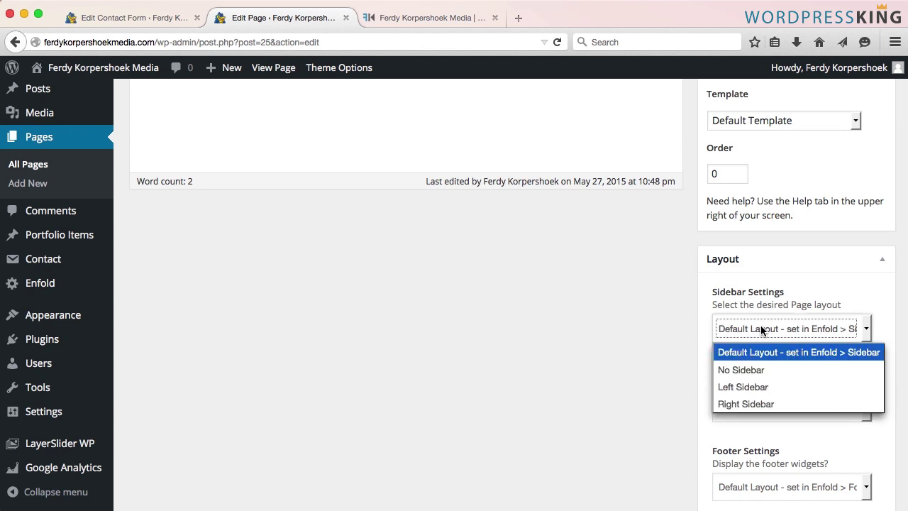
{"action": "left_click", "coordinate": [749, 404]}
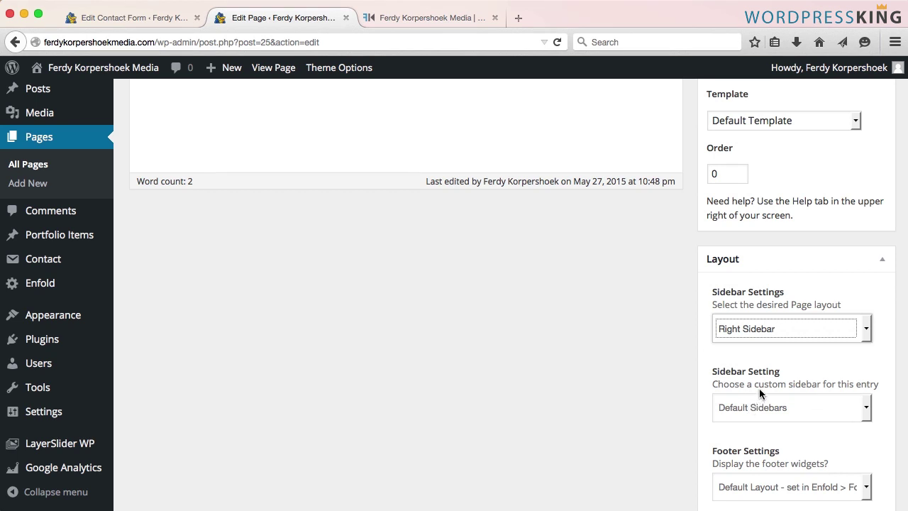
Keep Default Sidebars as the custom sidebar and update the Contact page
{"action": "scroll", "coordinate": [730, 369], "scroll_direction": "down", "scroll_amount": 3}
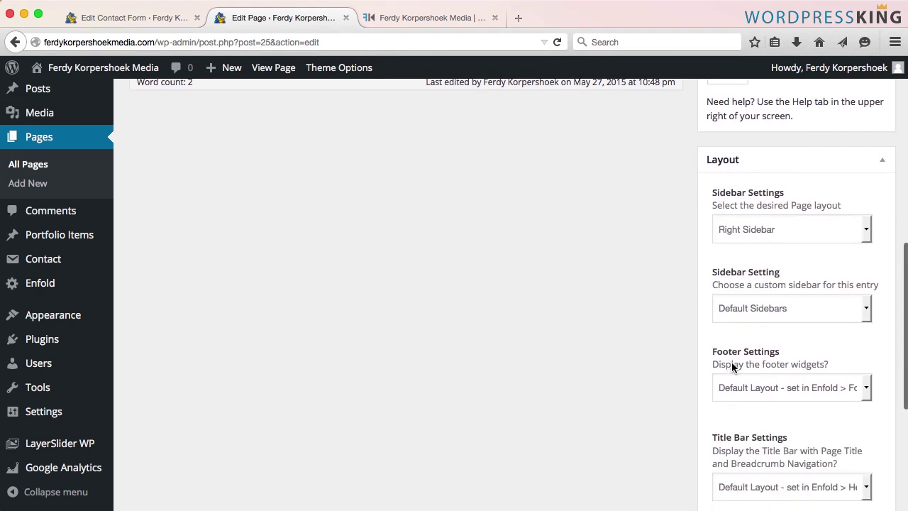
{"action": "left_click", "coordinate": [752, 307]}
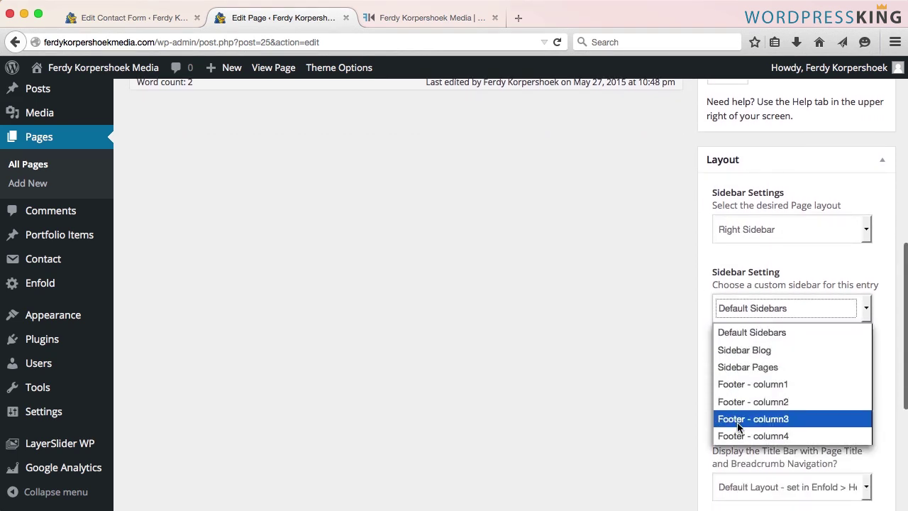
{"action": "left_click", "coordinate": [756, 274]}
{"action": "left_click", "coordinate": [773, 273]}
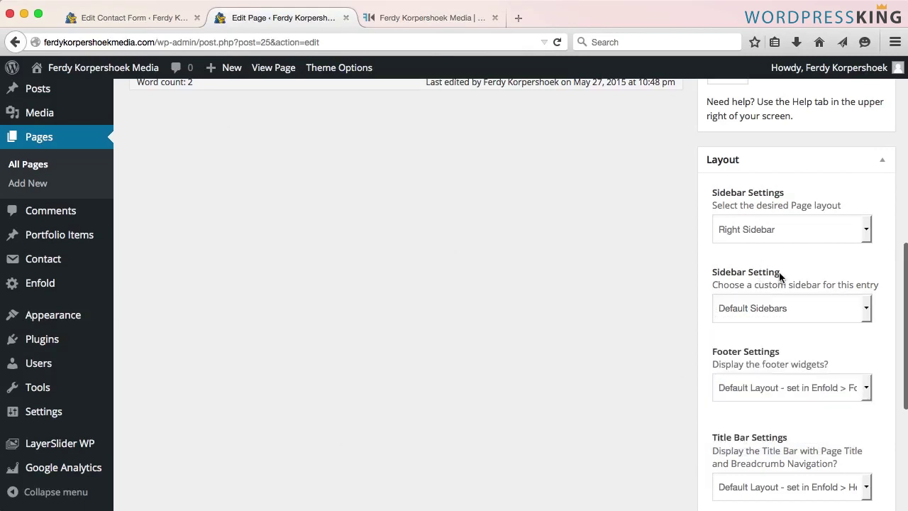
{"action": "scroll", "coordinate": [787, 277], "scroll_direction": "up", "scroll_amount": 8}
{"action": "left_click", "coordinate": [868, 333]}
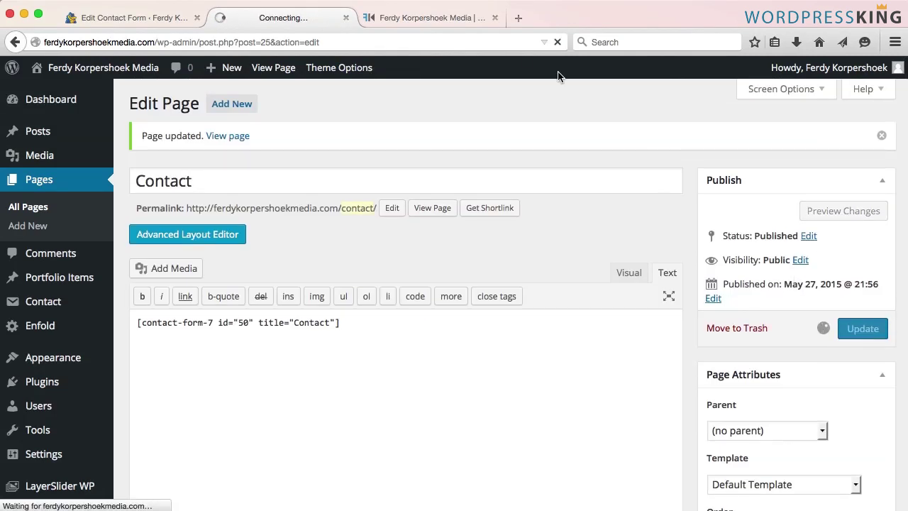
Reload the live Contact page and check its Recent Comments and Archives sidebar headings
{"action": "left_click", "coordinate": [420, 19]}
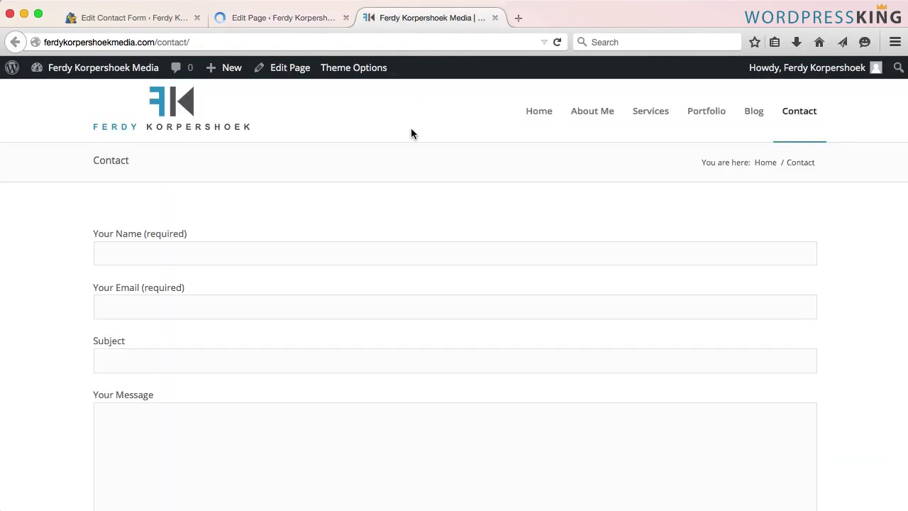
{"action": "key", "text": "super+r"}
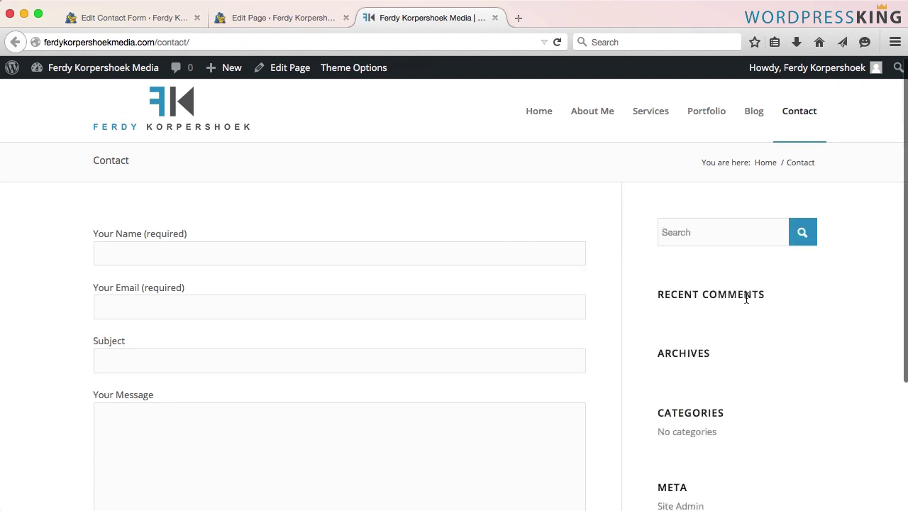
{"action": "scroll", "coordinate": [745, 299], "scroll_direction": "down", "scroll_amount": 5}
{"action": "left_click_drag", "start_coordinate": [660, 297], "coordinate": [760, 293]}
{"action": "left_click", "coordinate": [758, 293]}
{"action": "left_click_drag", "start_coordinate": [665, 353], "coordinate": [711, 353]}
{"action": "left_click", "coordinate": [711, 352]}
{"action": "scroll", "coordinate": [709, 350], "scroll_direction": "down", "scroll_amount": 4}
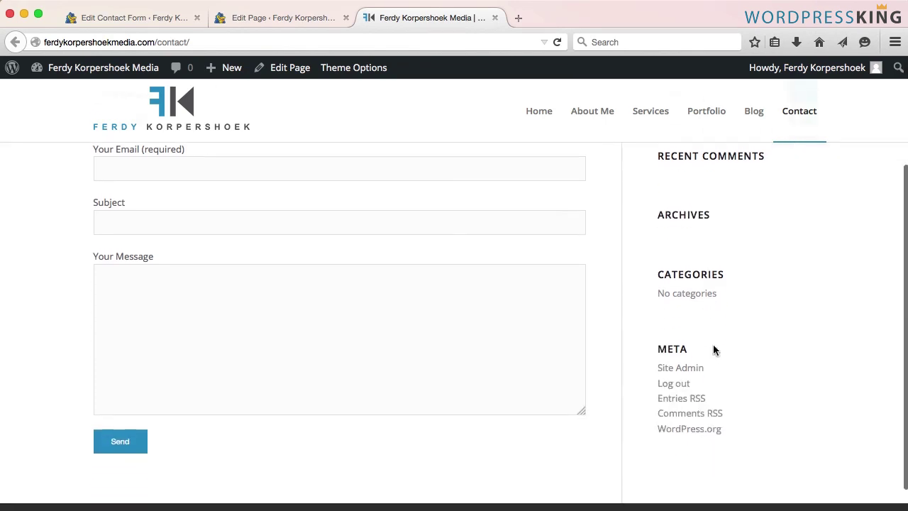
{"action": "scroll", "coordinate": [713, 348], "scroll_direction": "up", "scroll_amount": 4}
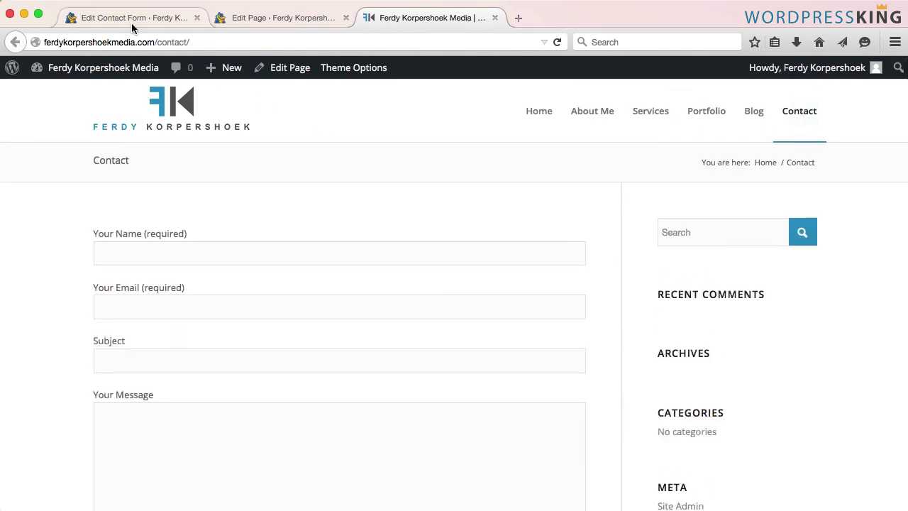
Go to Appearance > Widgets in the WordPress admin
{"action": "left_click", "coordinate": [132, 19]}
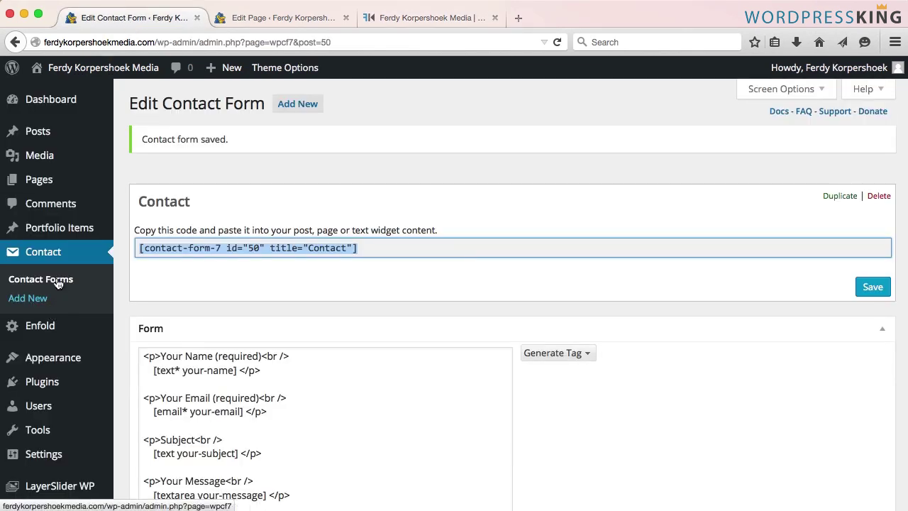
{"action": "mouse_move", "coordinate": [51, 357]}
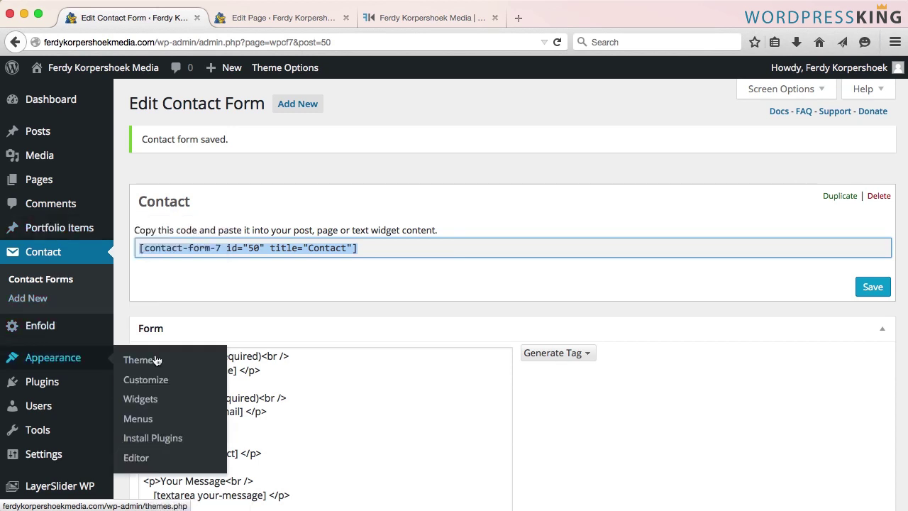
{"action": "left_click", "coordinate": [142, 400]}
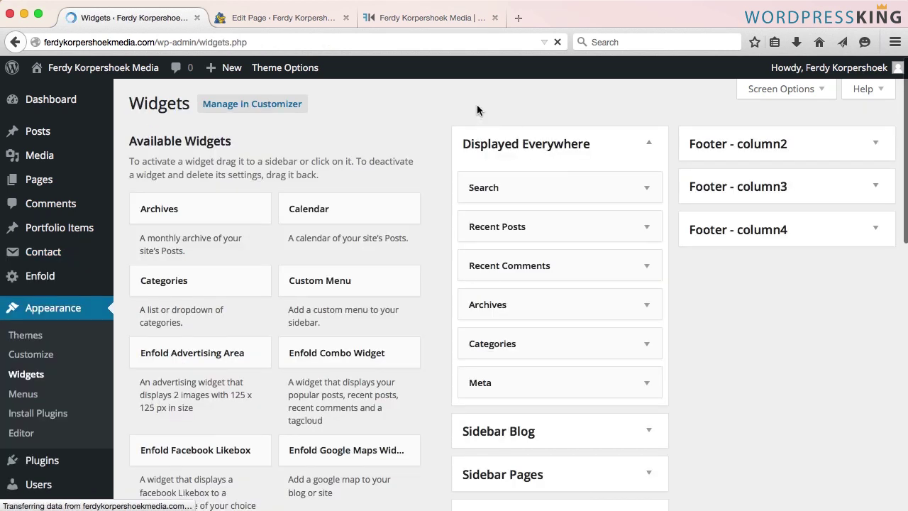
Recheck the live Contact page, then close the Contact page editor tab
{"action": "left_click", "coordinate": [428, 21]}
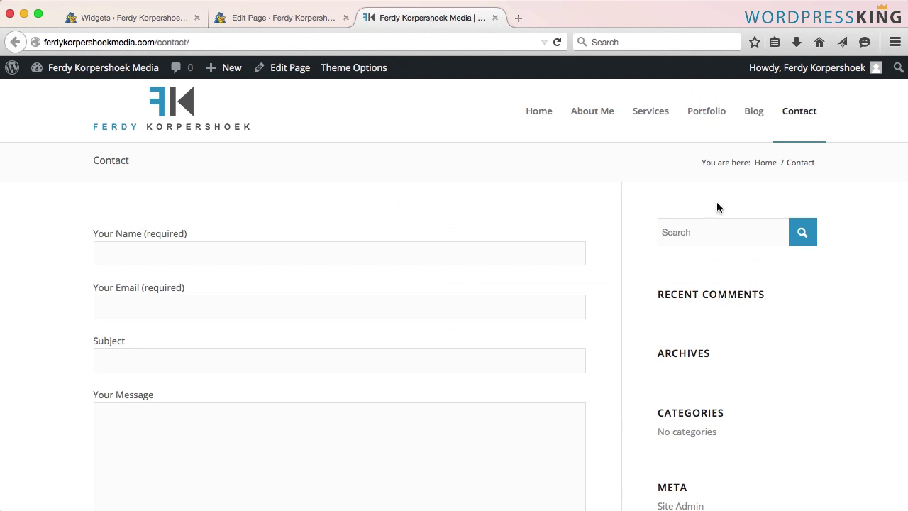
{"action": "scroll", "coordinate": [739, 300], "scroll_direction": "down", "scroll_amount": 4}
{"action": "scroll", "coordinate": [740, 300], "scroll_direction": "up", "scroll_amount": 4}
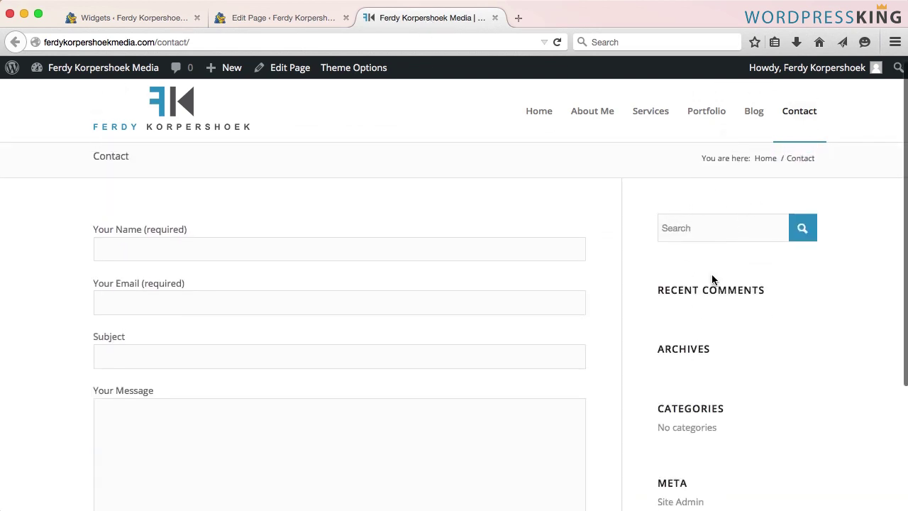
{"action": "scroll", "coordinate": [709, 277], "scroll_direction": "down", "scroll_amount": 1}
{"action": "left_click", "coordinate": [305, 21]}
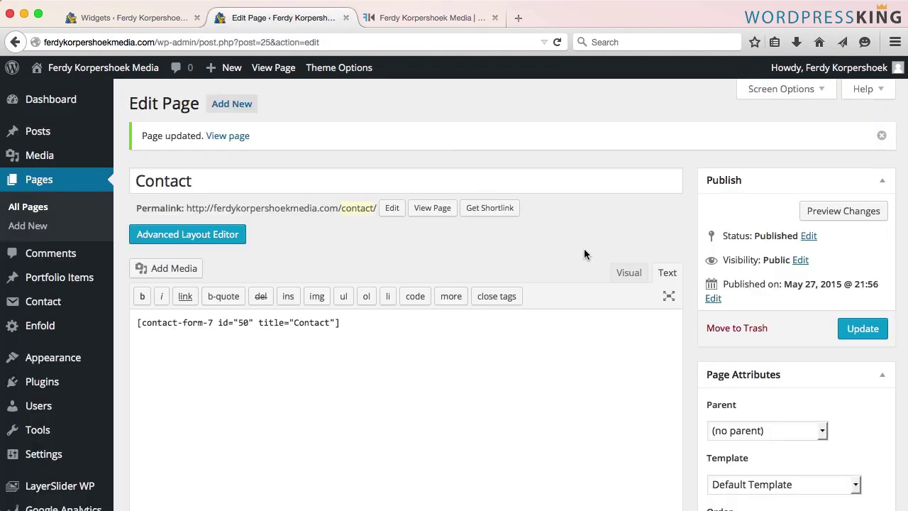
{"action": "left_click", "coordinate": [345, 17]}
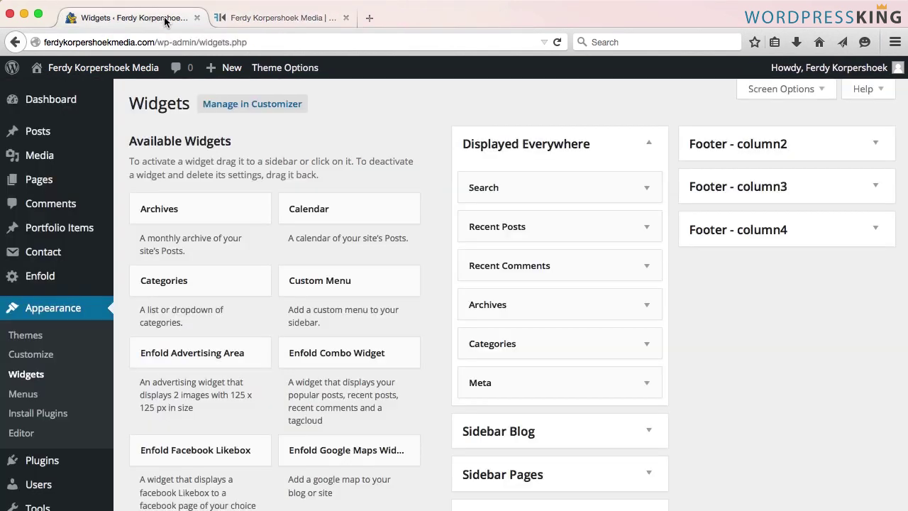
Delete the Search widget and reload the live Contact page to check the sidebar
{"action": "left_click", "coordinate": [644, 195]}
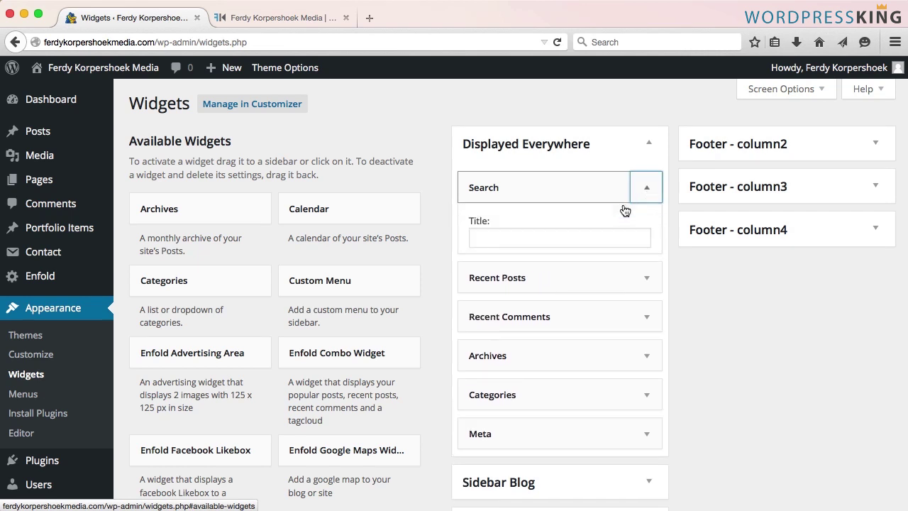
{"action": "left_click", "coordinate": [482, 263]}
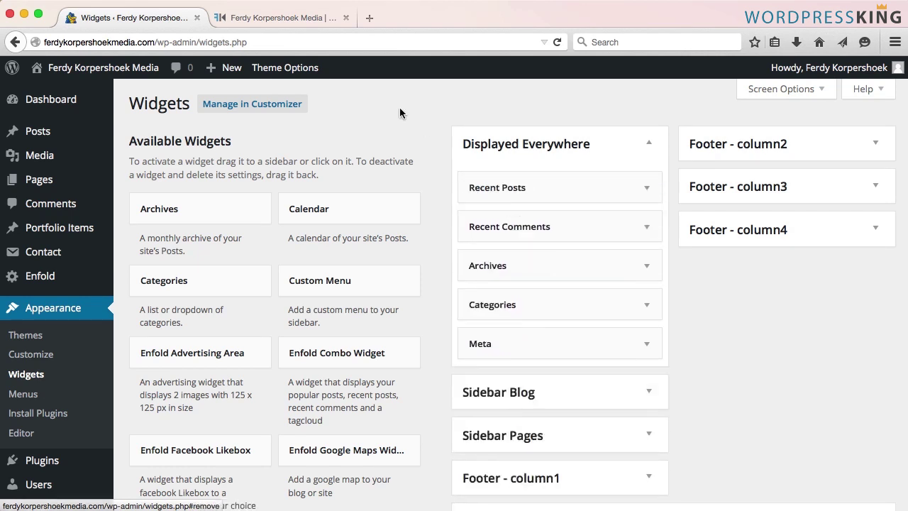
{"action": "left_click", "coordinate": [290, 18]}
{"action": "key", "text": "super+r"}
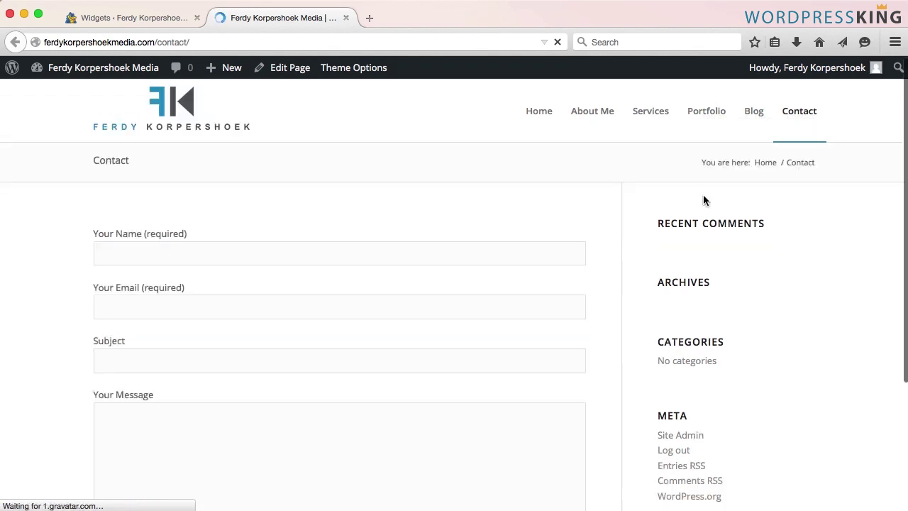
Delete the Recent Posts, Recent Comments, Archives, Categories and Meta widgets from Displayed Everywhere
{"action": "left_click", "coordinate": [157, 23]}
{"action": "left_click", "coordinate": [641, 196]}
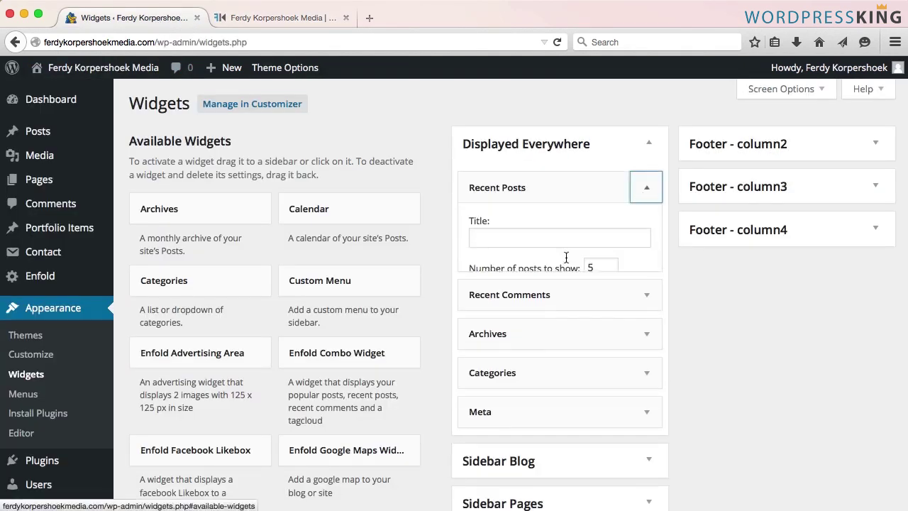
{"action": "left_click", "coordinate": [479, 320]}
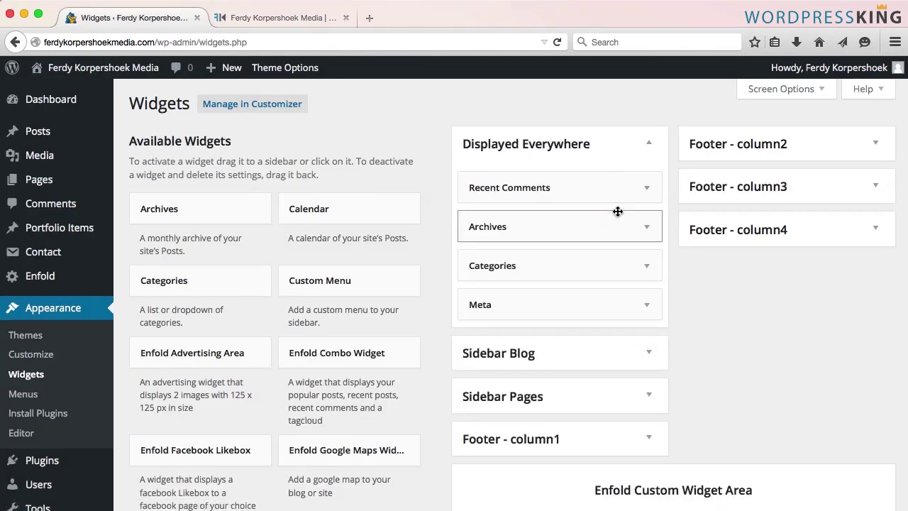
{"action": "left_click", "coordinate": [639, 193]}
{"action": "left_click", "coordinate": [483, 295]}
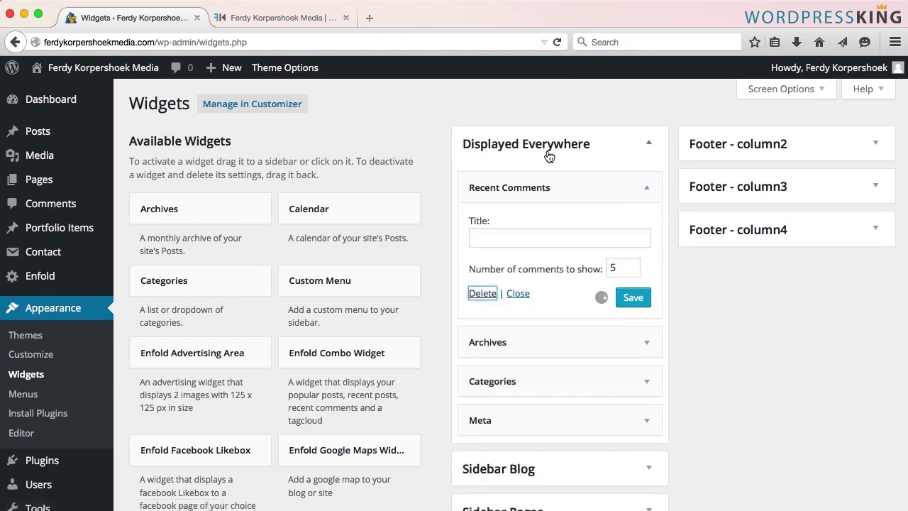
{"action": "left_click", "coordinate": [643, 192]}
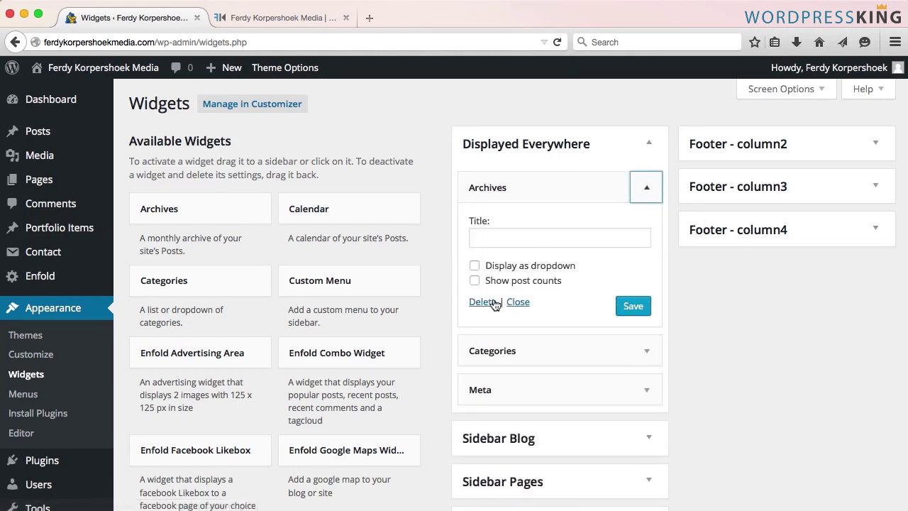
{"action": "left_click", "coordinate": [483, 302]}
{"action": "left_click", "coordinate": [644, 191]}
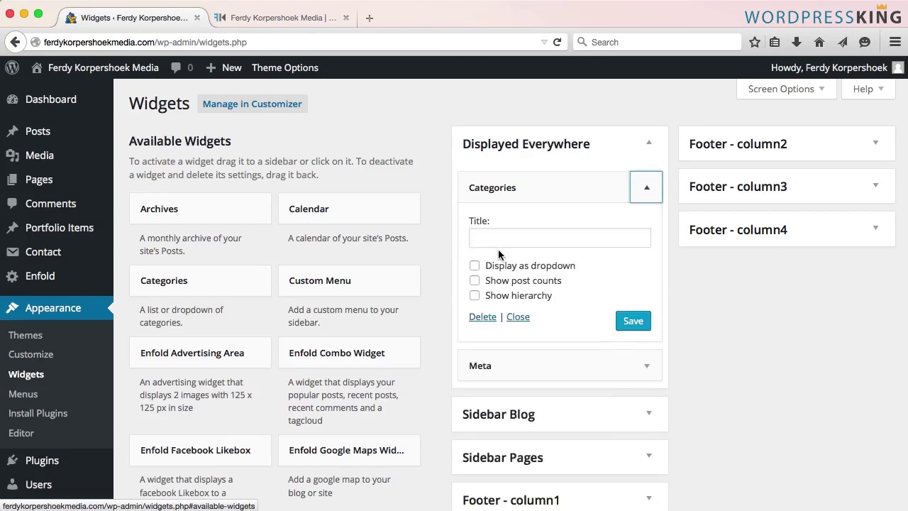
{"action": "left_click", "coordinate": [480, 317]}
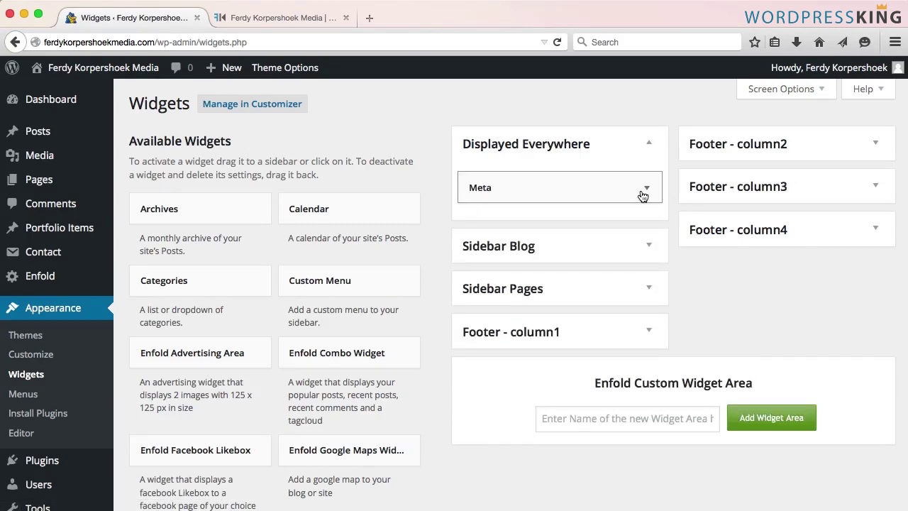
{"action": "left_click", "coordinate": [643, 188]}
{"action": "left_click", "coordinate": [483, 263]}
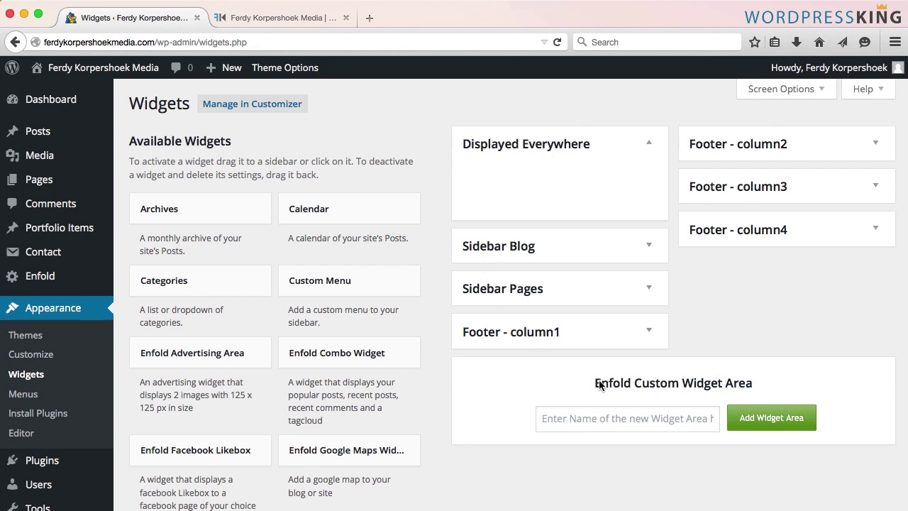
Create a new Enfold custom widget area named 'Contact'
{"action": "left_click_drag", "start_coordinate": [594, 383], "coordinate": [740, 383]}
{"action": "left_click", "coordinate": [751, 385]}
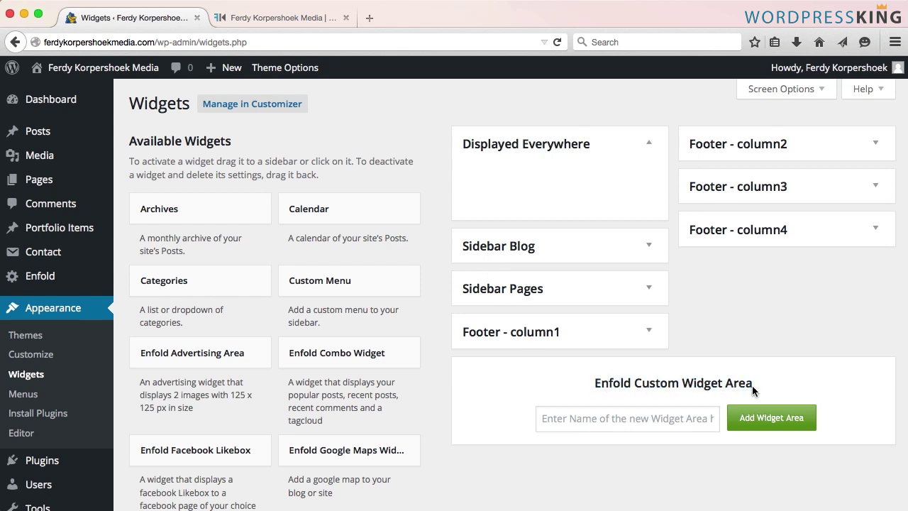
{"action": "left_click", "coordinate": [624, 417]}
{"action": "type", "text": "Contact"}
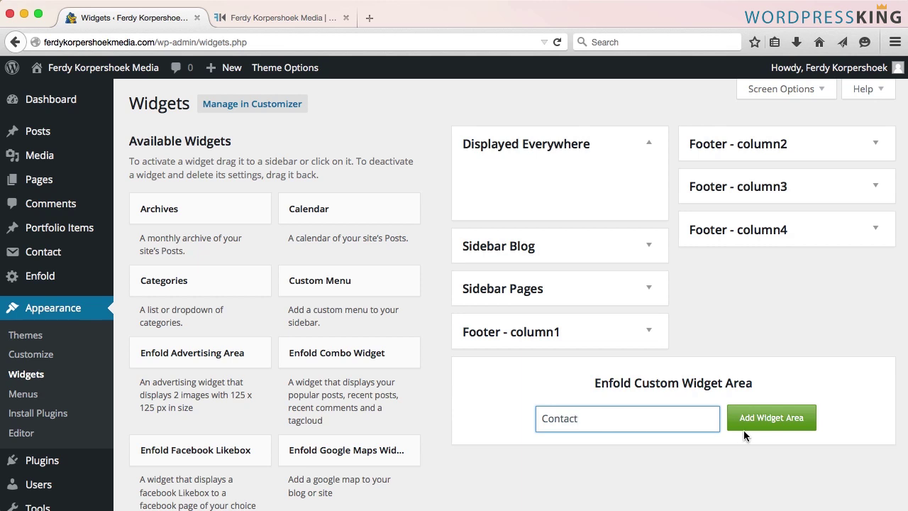
{"action": "left_click", "coordinate": [794, 428]}
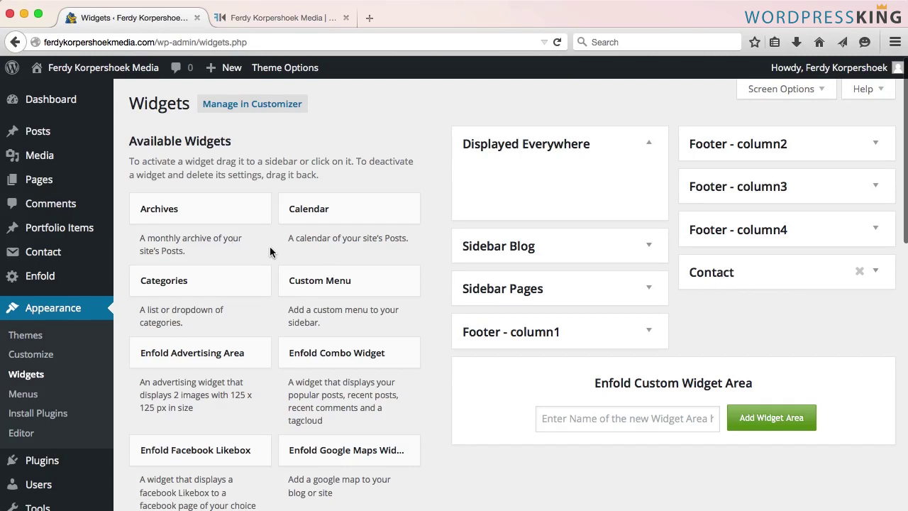
Add a Text widget to the Contact widget area
{"action": "scroll", "coordinate": [269, 246], "scroll_direction": "down", "scroll_amount": 5}
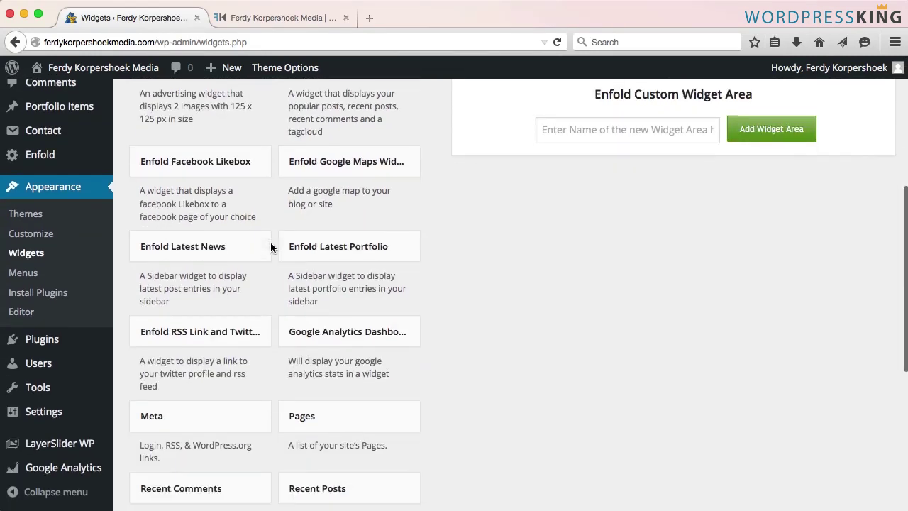
{"action": "scroll", "coordinate": [270, 246], "scroll_direction": "up", "scroll_amount": 3}
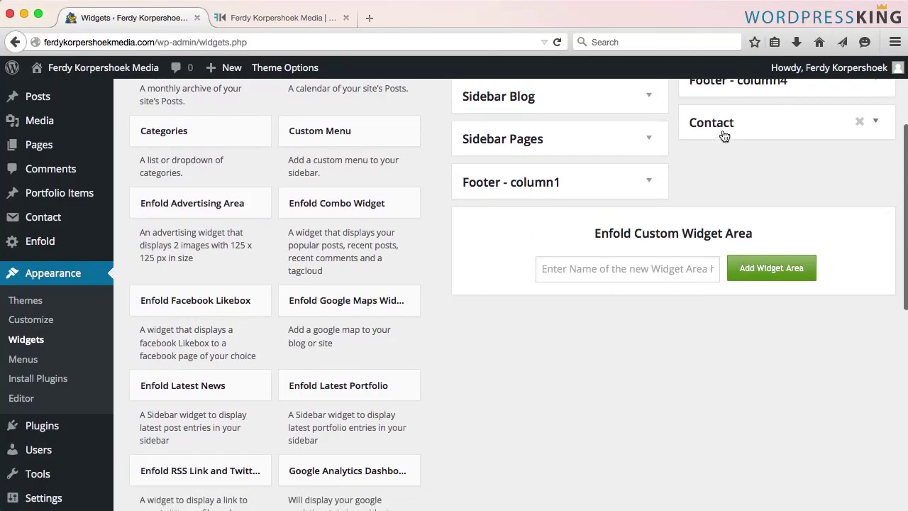
{"action": "scroll", "coordinate": [210, 369], "scroll_direction": "down", "scroll_amount": 4}
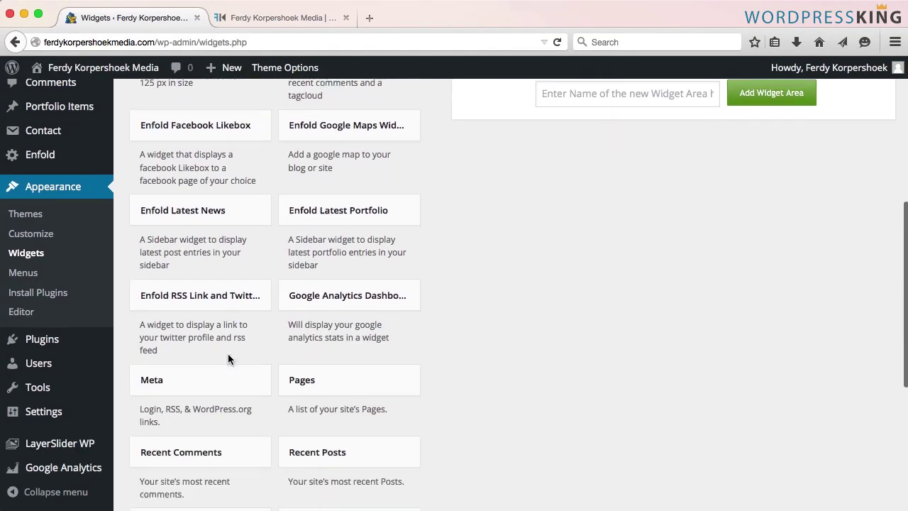
{"action": "scroll", "coordinate": [228, 358], "scroll_direction": "down", "scroll_amount": 5}
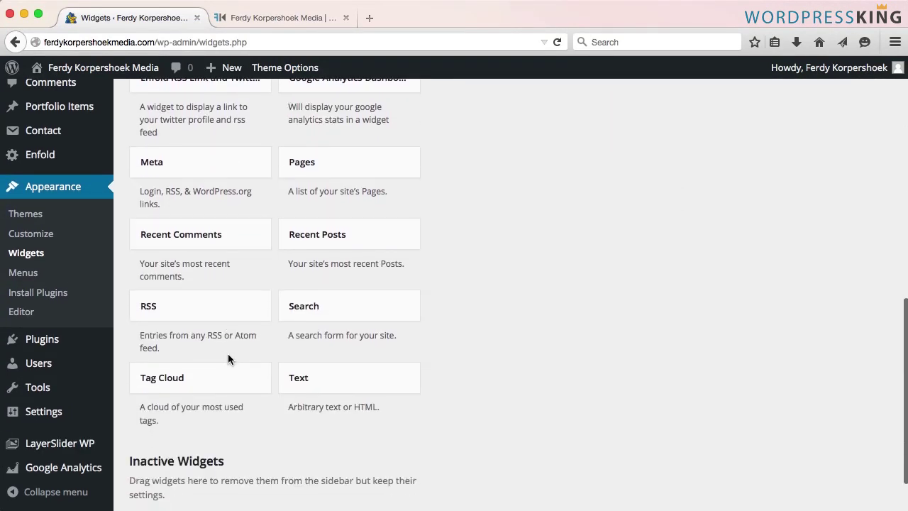
{"action": "left_click", "coordinate": [313, 387]}
{"action": "scroll", "coordinate": [314, 388], "scroll_direction": "down", "scroll_amount": 5}
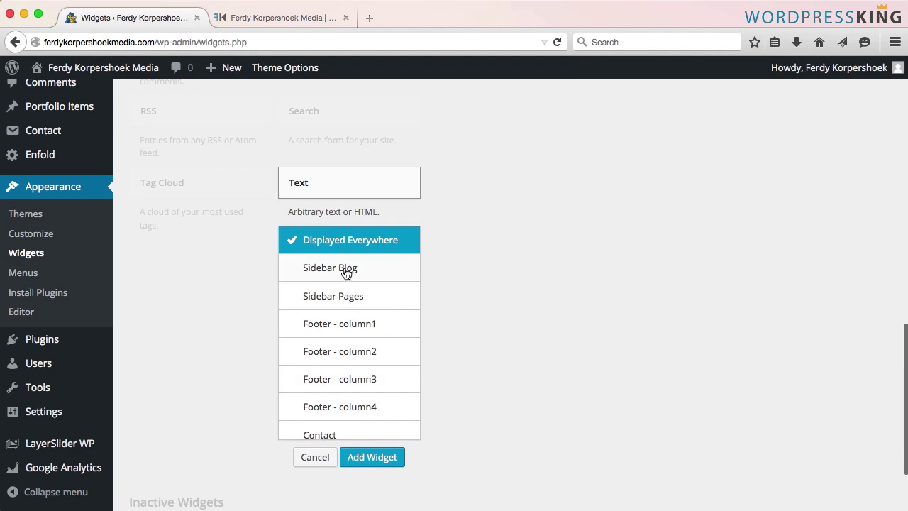
{"action": "left_click", "coordinate": [324, 436]}
{"action": "left_click", "coordinate": [371, 457]}
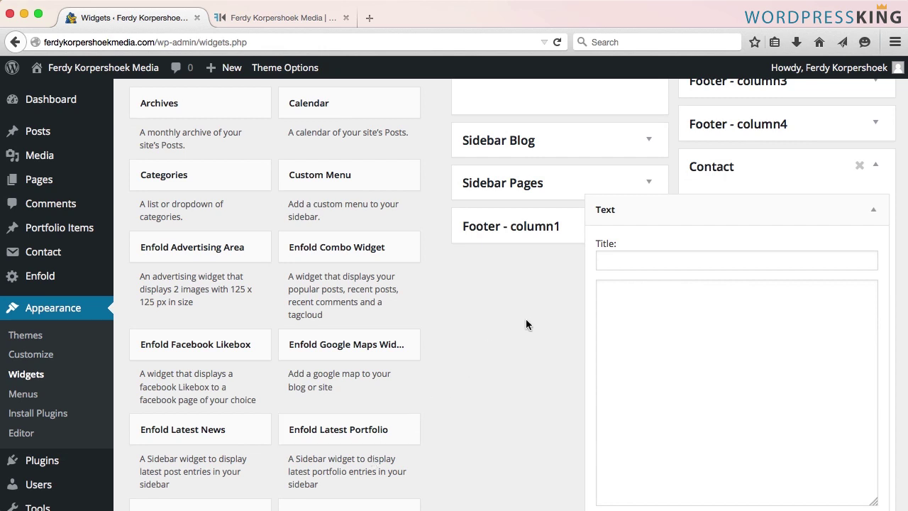
Enter the business name as the Text widget title and begin the street address
{"action": "left_click", "coordinate": [644, 259]}
{"action": "type", "text": "Ferdy"}
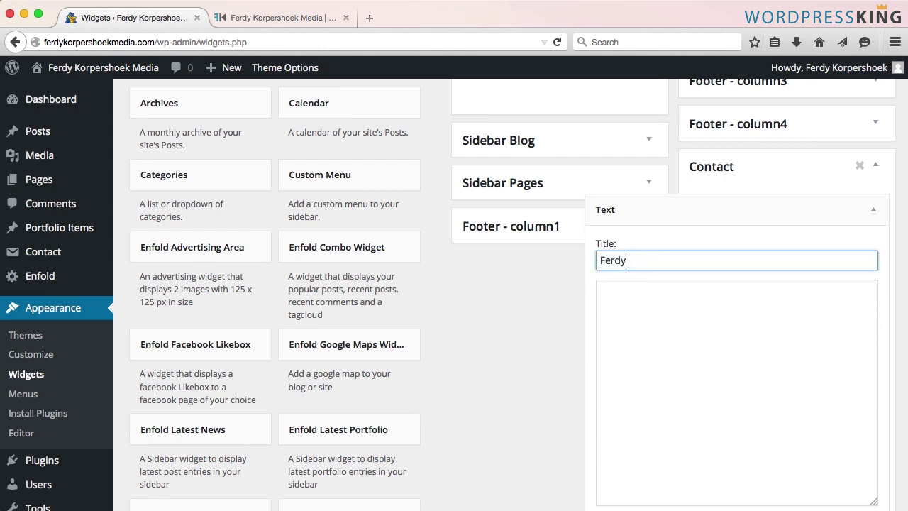
{"action": "type", "text": " Korpershoek Media"}
{"action": "key", "text": "Tab"}
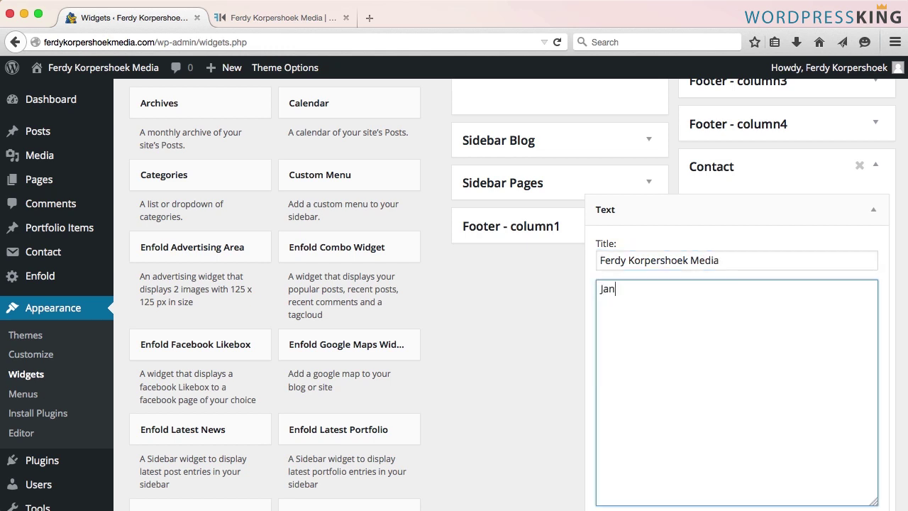
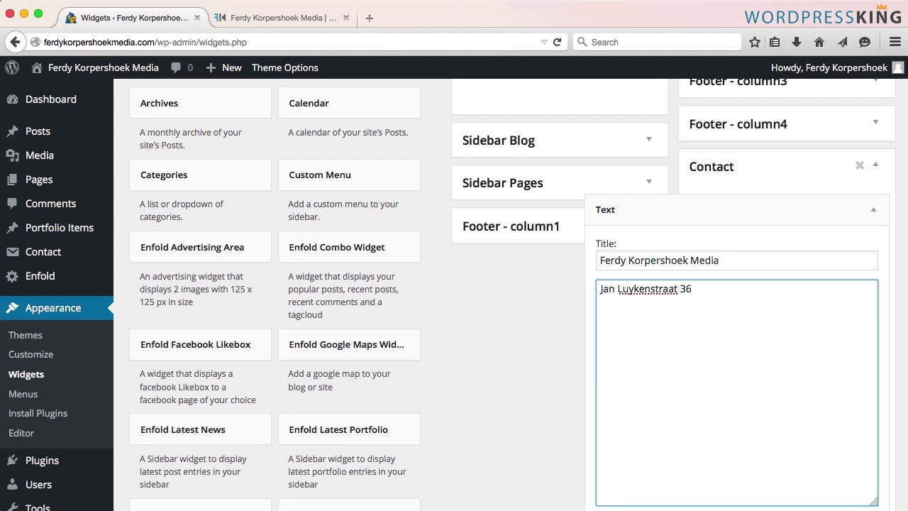
{"action": "scroll", "coordinate": [485, 267], "scroll_direction": "down", "scroll_amount": 10}
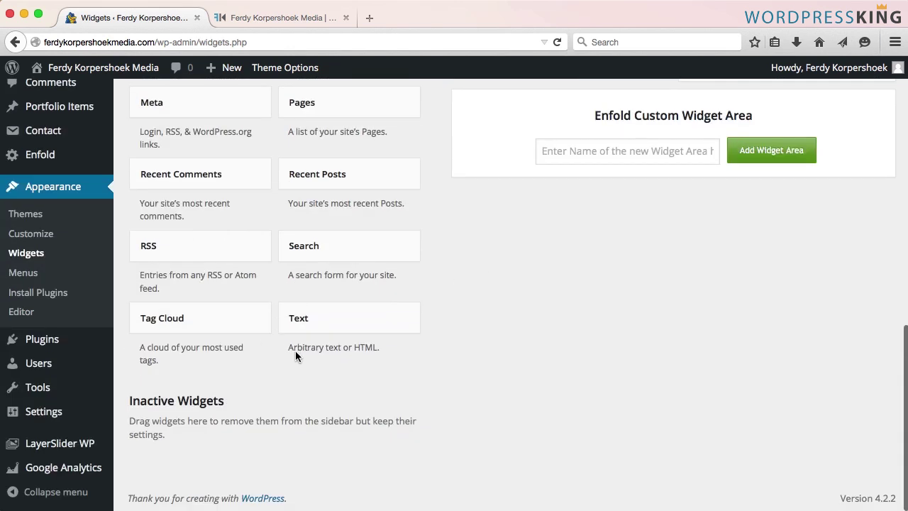
{"action": "scroll", "coordinate": [659, 310], "scroll_direction": "up", "scroll_amount": 7}
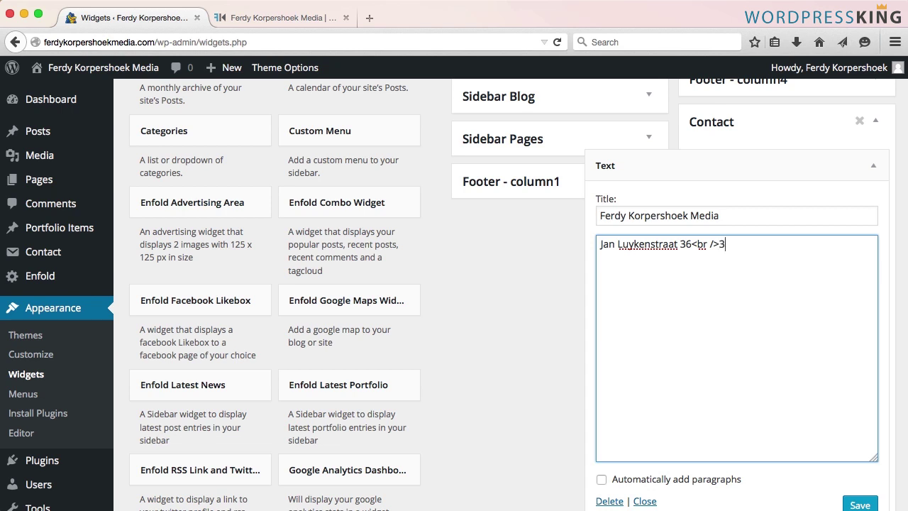
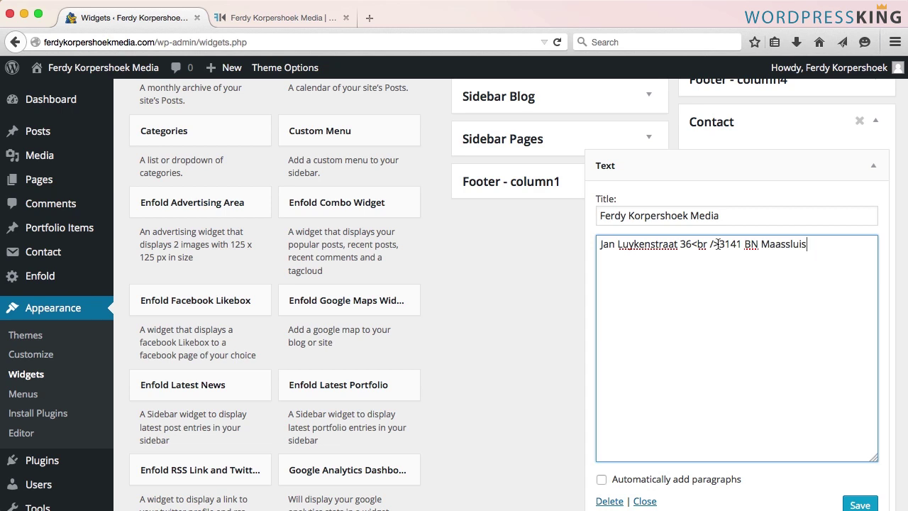
Add The Netherlands, phone, website and e-mail lines separated by <br /> tags, then save
{"action": "left_click_drag", "start_coordinate": [718, 244], "coordinate": [692, 244]}
{"action": "key", "text": "super+c"}
{"action": "left_click", "coordinate": [815, 248]}
{"action": "key", "text": "super+v"}
{"action": "type", "text": "The Netherlands"}
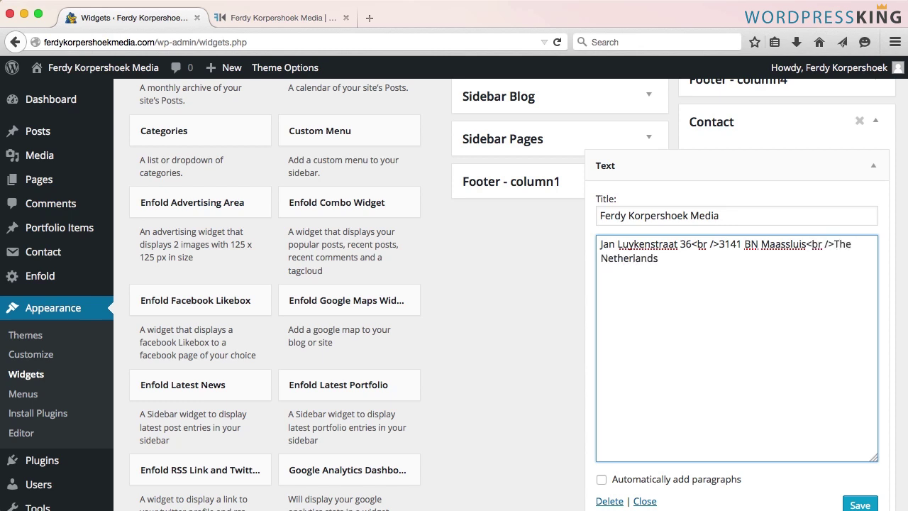
{"action": "key", "text": "super+v"}
{"action": "key", "text": "super+v"}
{"action": "type", "text": "T: +31612"}
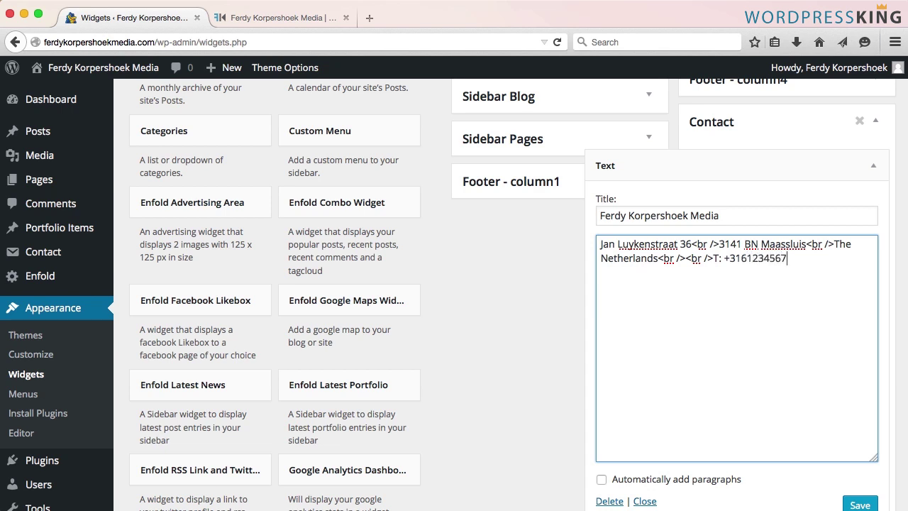
{"action": "type", "text": "345678<br />W: ferdykorpershoe"}
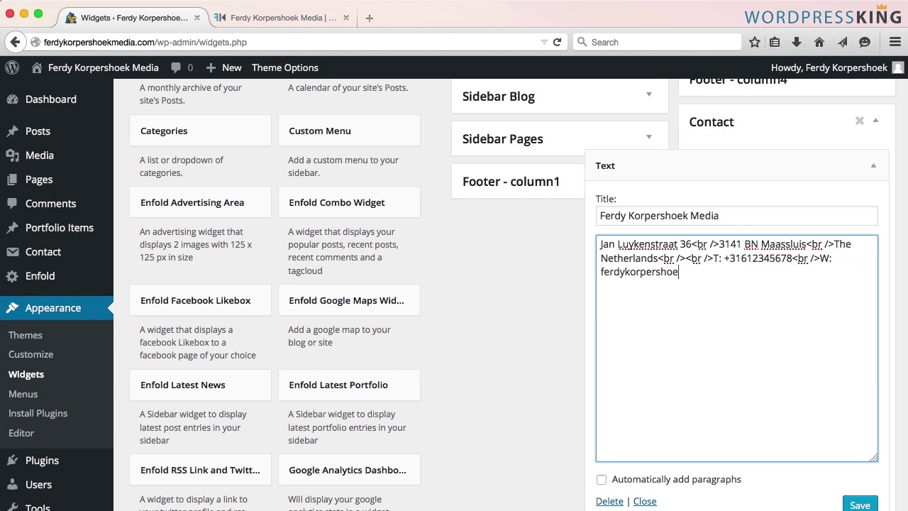
{"action": "type", "text": "kmedia.co"}
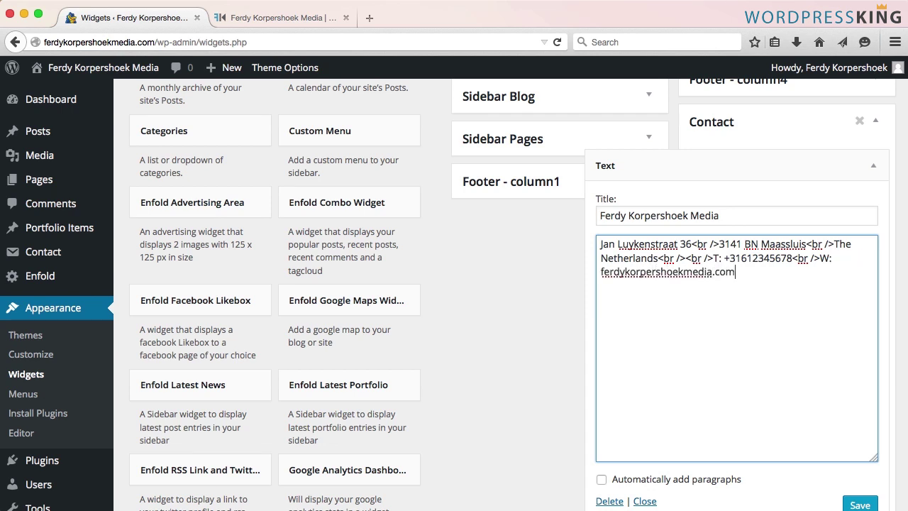
{"action": "type", "text": "m"}
{"action": "key", "text": "super+v"}
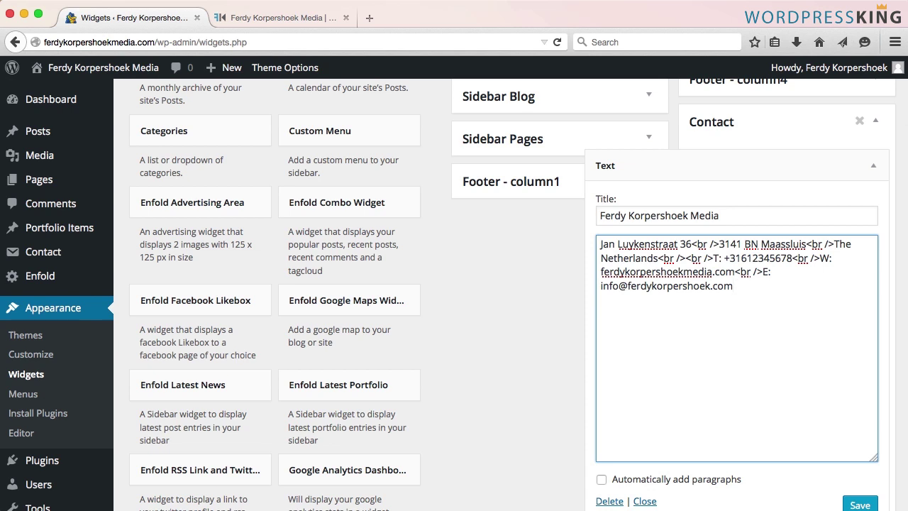
{"action": "scroll", "coordinate": [696, 288], "scroll_direction": "down", "scroll_amount": 4}
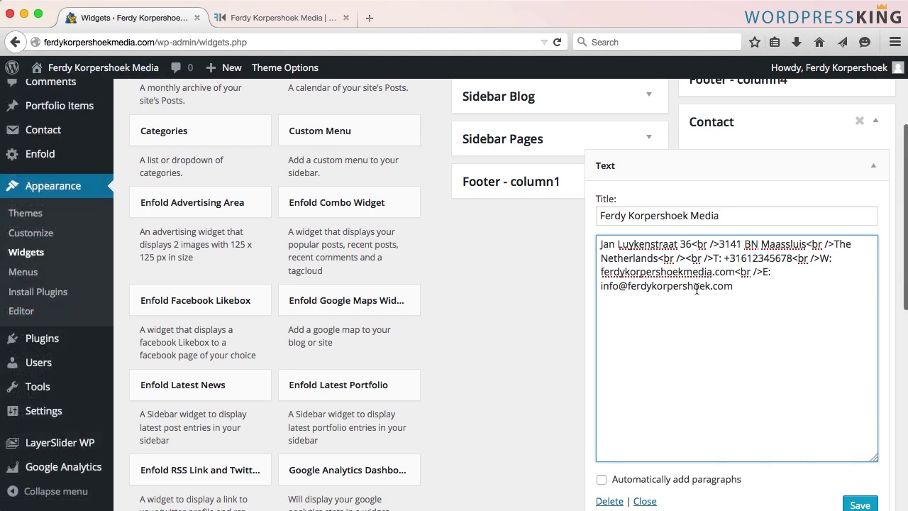
{"action": "type", "text": "<br />"}
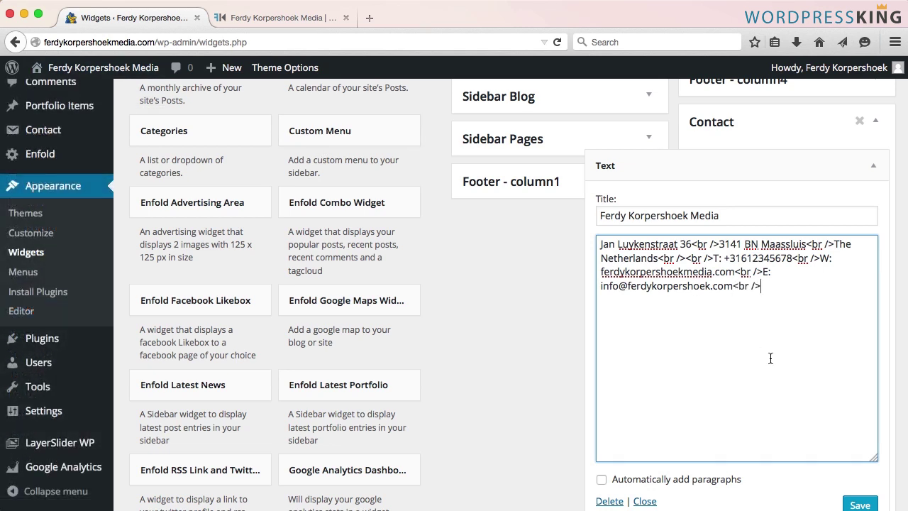
{"action": "left_click", "coordinate": [859, 503]}
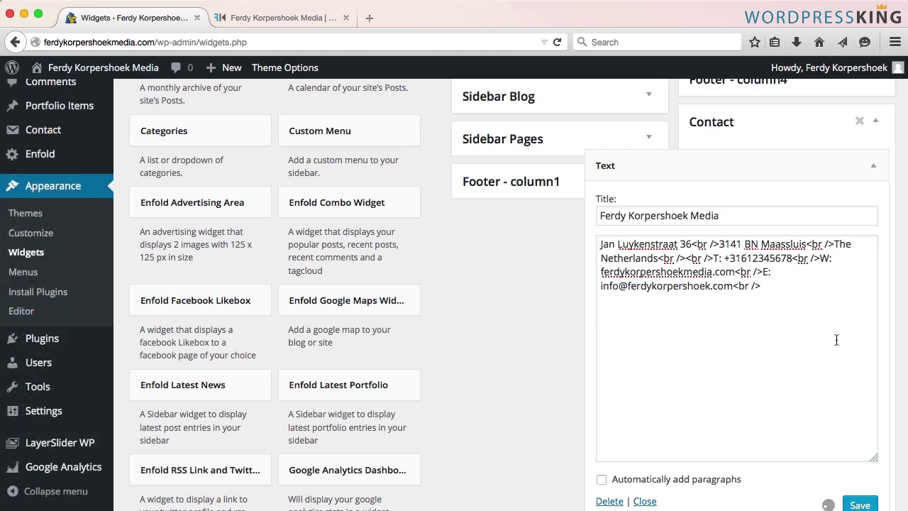
Collapse the saved Text widget and reload the live Contact page to check it
{"action": "left_click", "coordinate": [874, 166]}
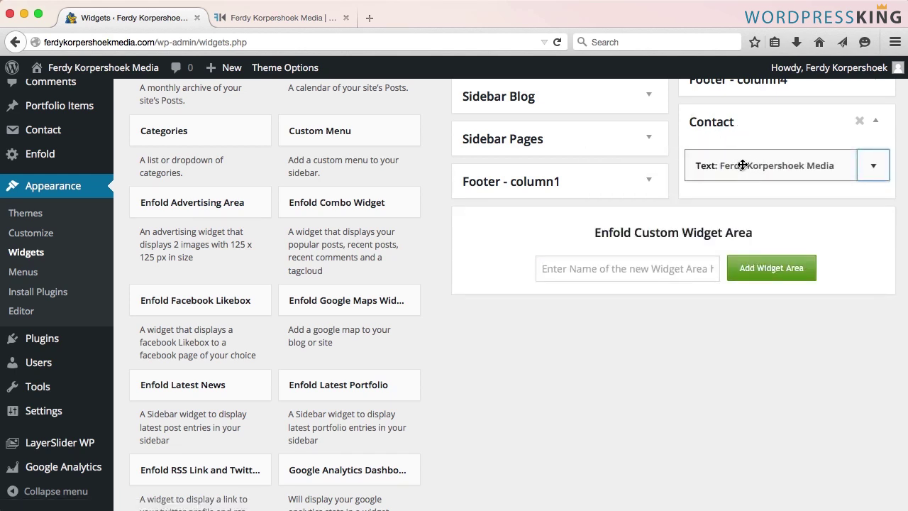
{"action": "left_click", "coordinate": [315, 22]}
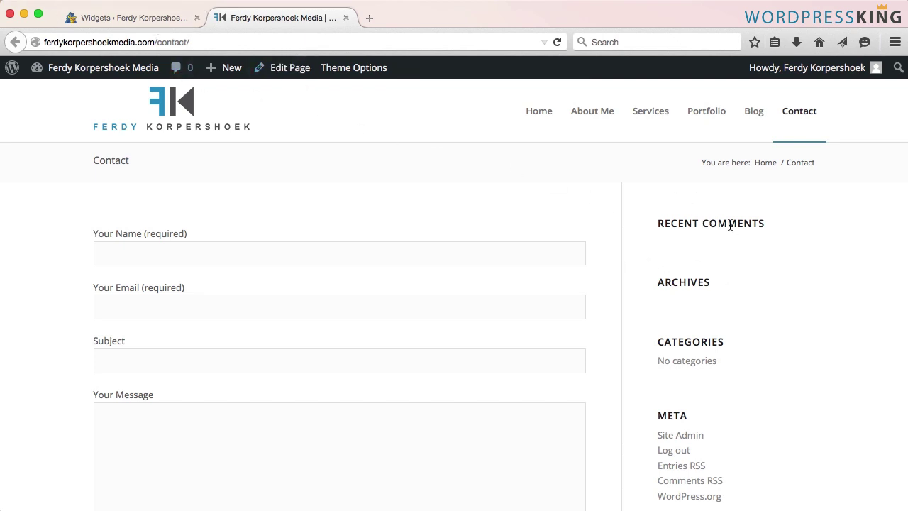
{"action": "key", "text": "super+r"}
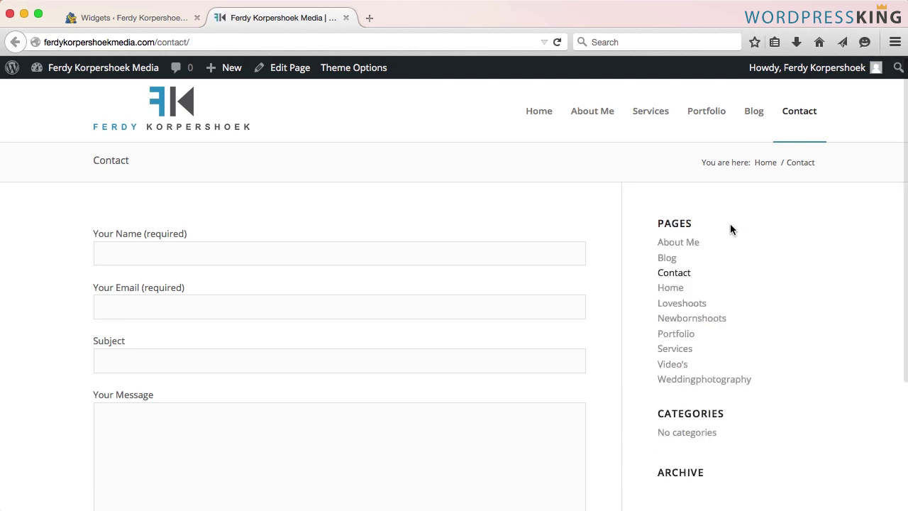
{"action": "scroll", "coordinate": [729, 224], "scroll_direction": "down", "scroll_amount": 5}
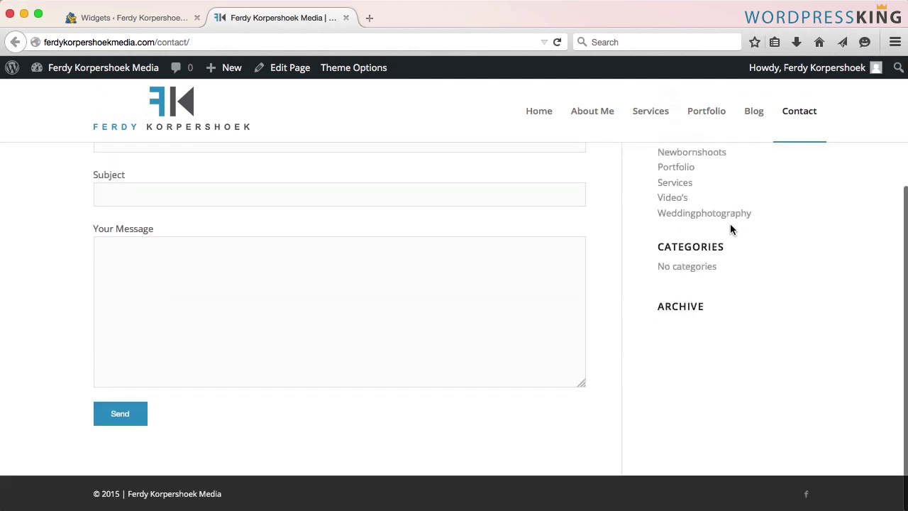
{"action": "scroll", "coordinate": [729, 224], "scroll_direction": "up", "scroll_amount": 5}
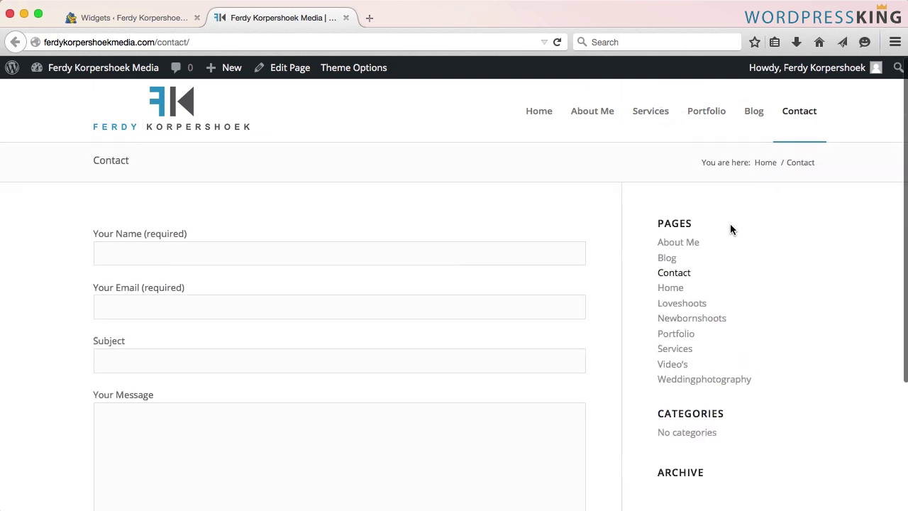
Set the Contact page's sidebar to Contact, update, and view the live page
{"action": "left_click", "coordinate": [280, 71]}
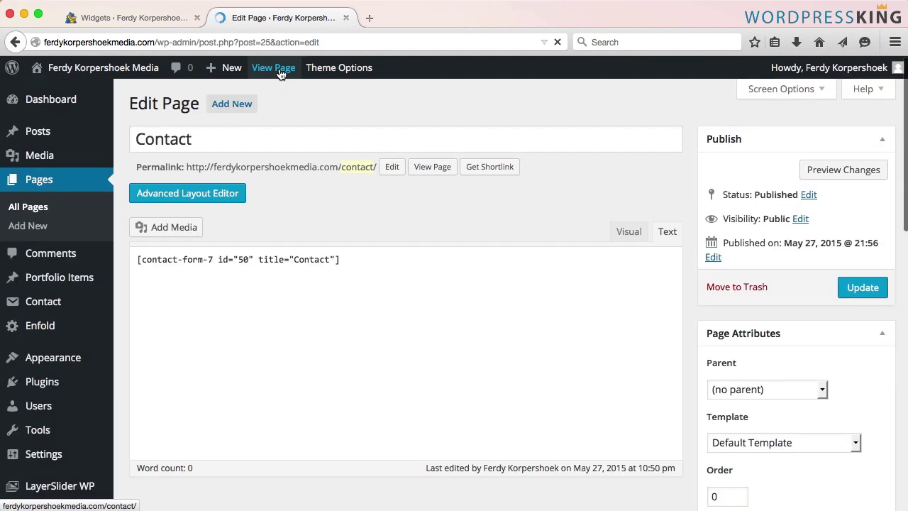
{"action": "scroll", "coordinate": [744, 341], "scroll_direction": "down", "scroll_amount": 10}
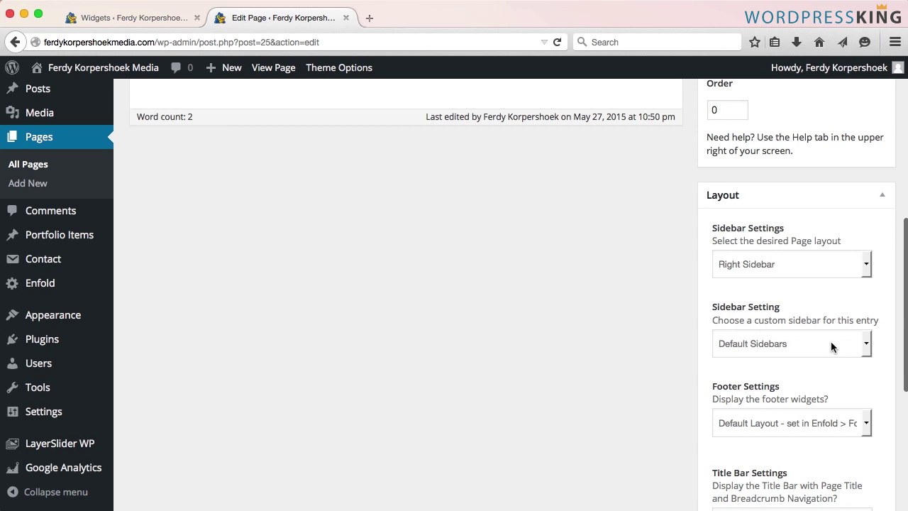
{"action": "left_click", "coordinate": [773, 346]}
{"action": "left_click", "coordinate": [734, 487]}
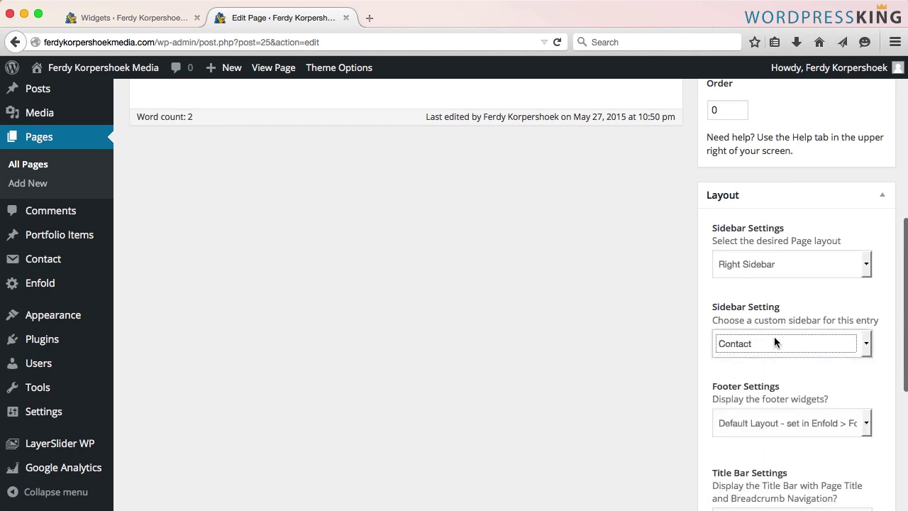
{"action": "scroll", "coordinate": [780, 333], "scroll_direction": "up", "scroll_amount": 5}
{"action": "left_click", "coordinate": [858, 288]}
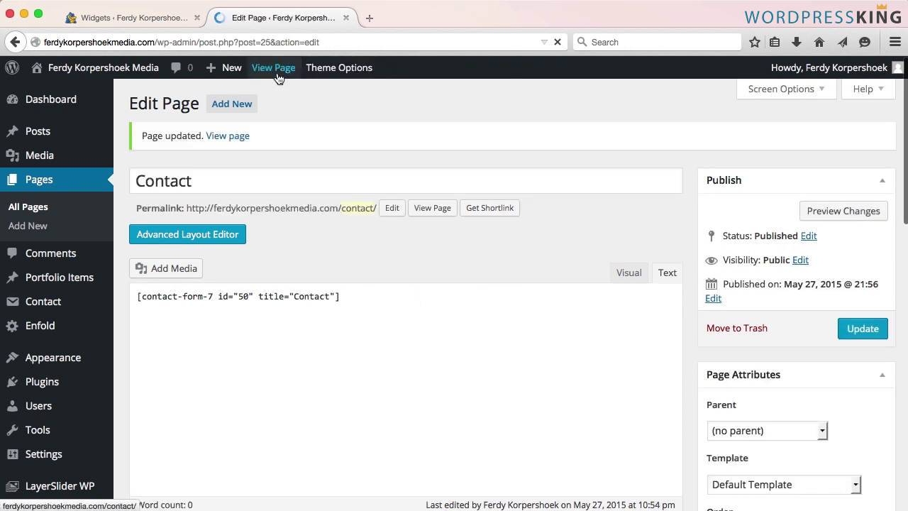
{"action": "left_click", "coordinate": [274, 68]}
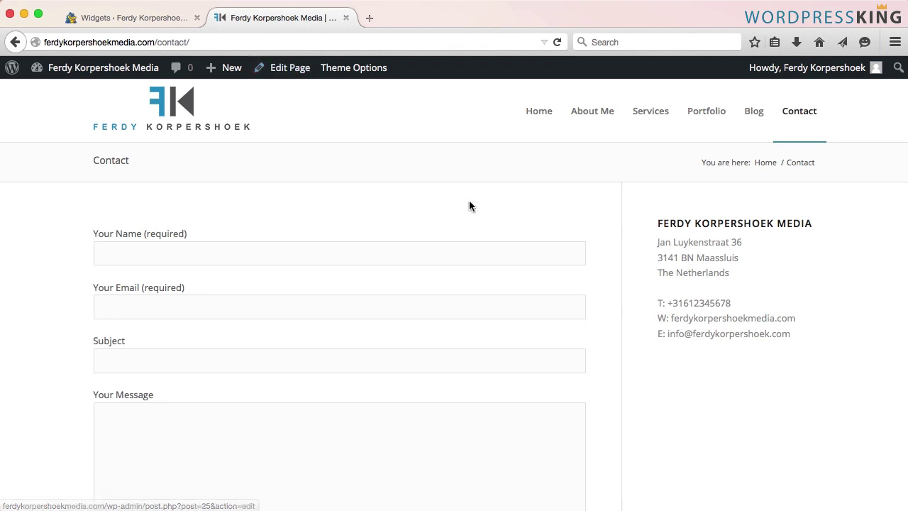
Check the company name and e-mail details shown in the live page sidebar
{"action": "left_click_drag", "start_coordinate": [668, 220], "coordinate": [793, 221]}
{"action": "left_click", "coordinate": [792, 221]}
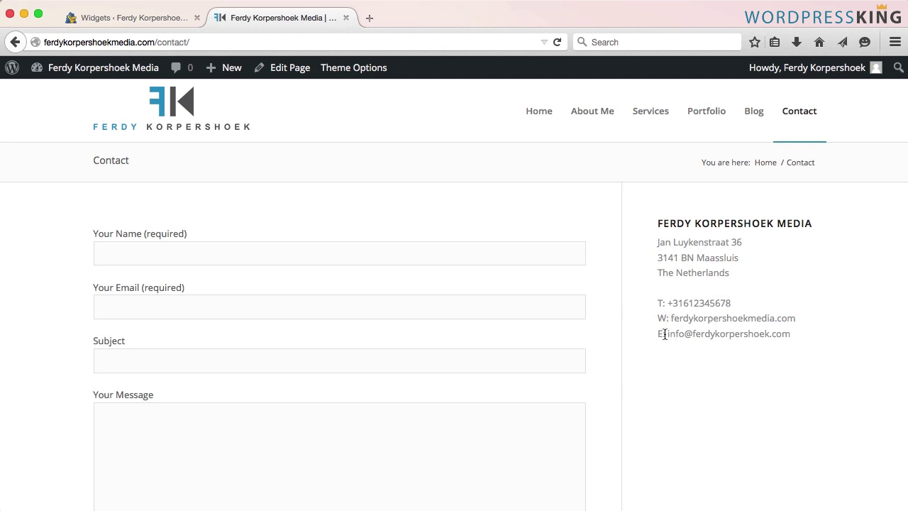
{"action": "left_click_drag", "start_coordinate": [665, 334], "coordinate": [790, 334]}
{"action": "left_click", "coordinate": [726, 366]}
{"action": "scroll", "coordinate": [727, 362], "scroll_direction": "down", "scroll_amount": 5}
{"action": "scroll", "coordinate": [723, 360], "scroll_direction": "up", "scroll_amount": 5}
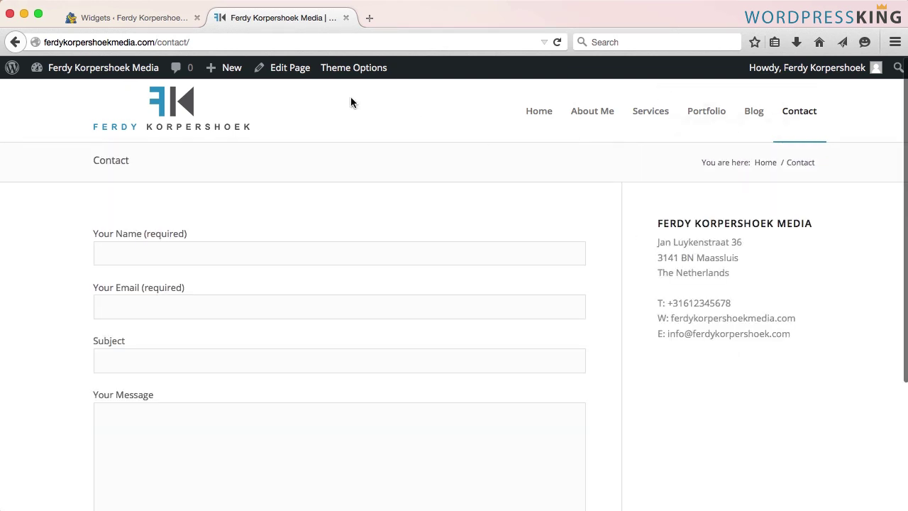
Add an Enfold Google Maps widget titled 'Location' to the Contact sidebar
{"action": "left_click", "coordinate": [127, 17]}
{"action": "scroll", "coordinate": [385, 225], "scroll_direction": "up", "scroll_amount": 3}
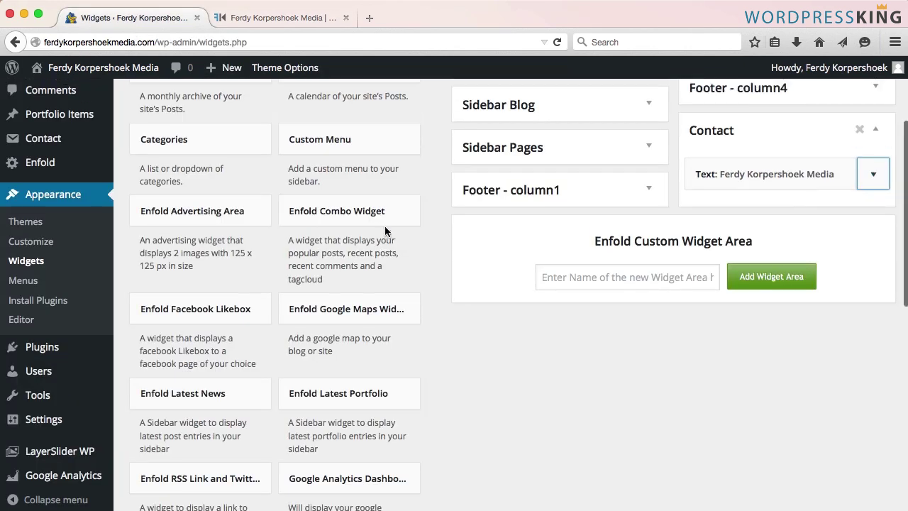
{"action": "scroll", "coordinate": [388, 225], "scroll_direction": "down", "scroll_amount": 3}
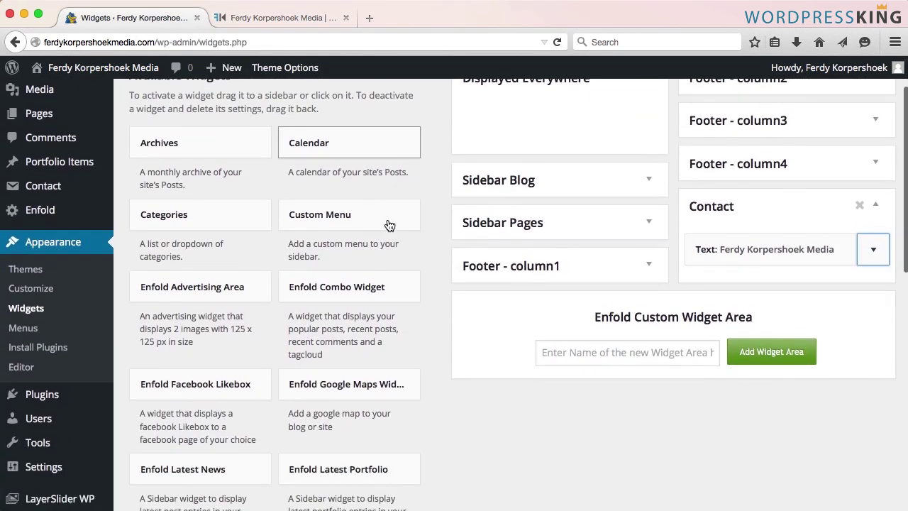
{"action": "scroll", "coordinate": [337, 352], "scroll_direction": "down", "scroll_amount": 1}
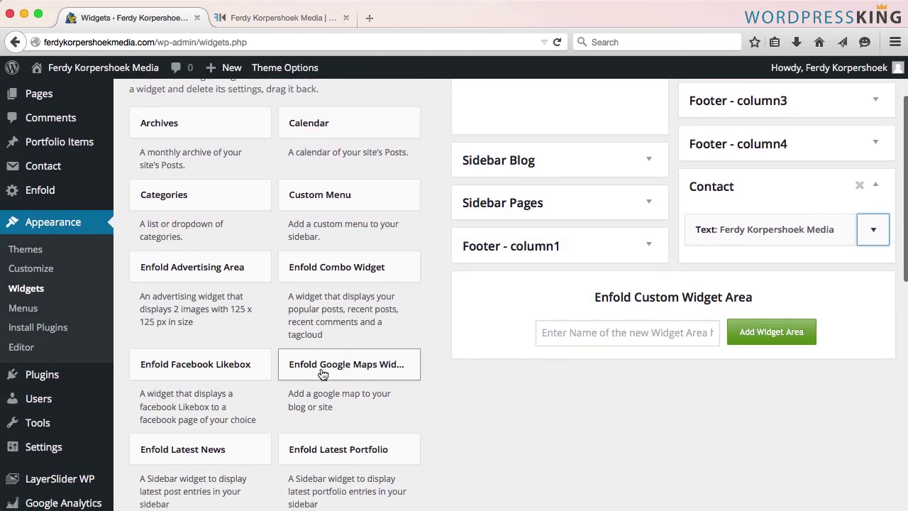
{"action": "left_click_drag", "start_coordinate": [325, 372], "coordinate": [756, 268]}
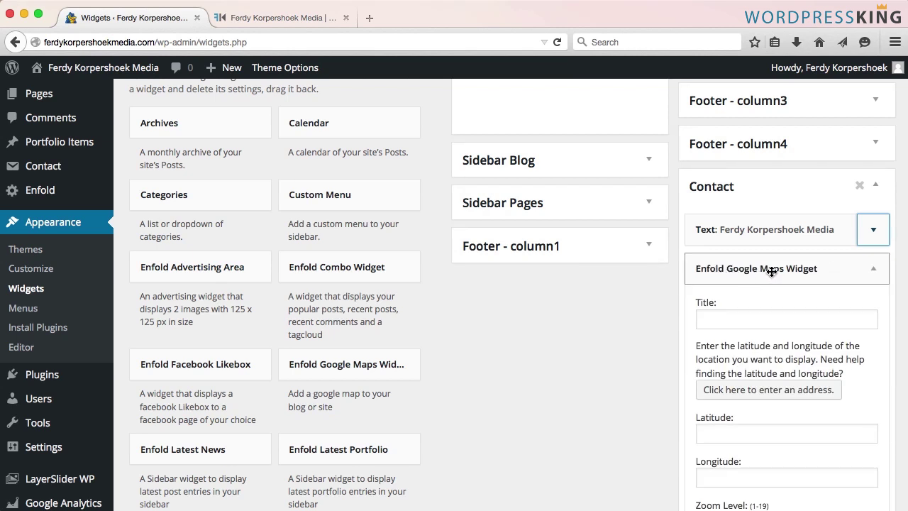
{"action": "left_click", "coordinate": [736, 313]}
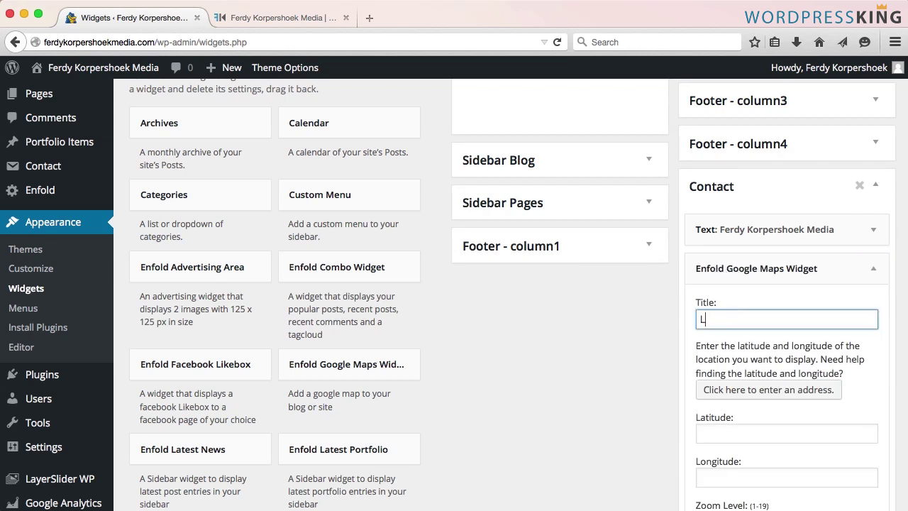
{"action": "type", "text": "Location"}
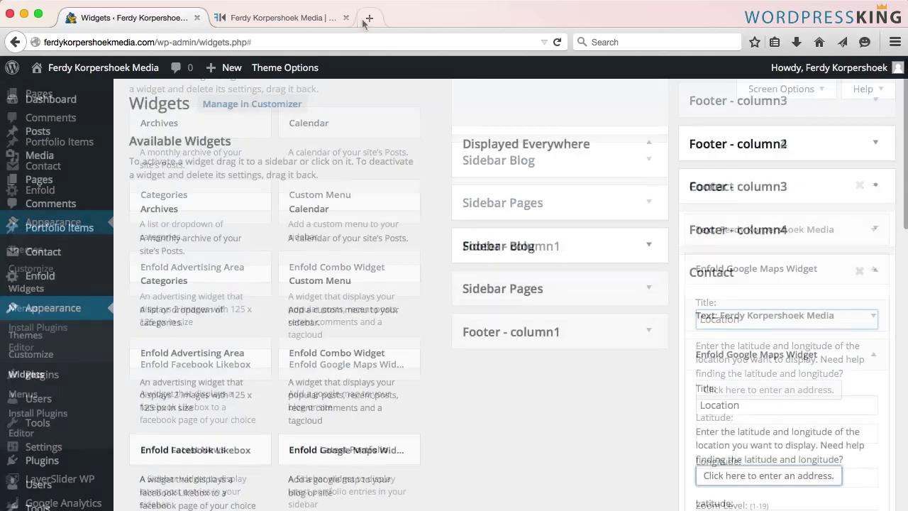
{"action": "left_click", "coordinate": [368, 18]}
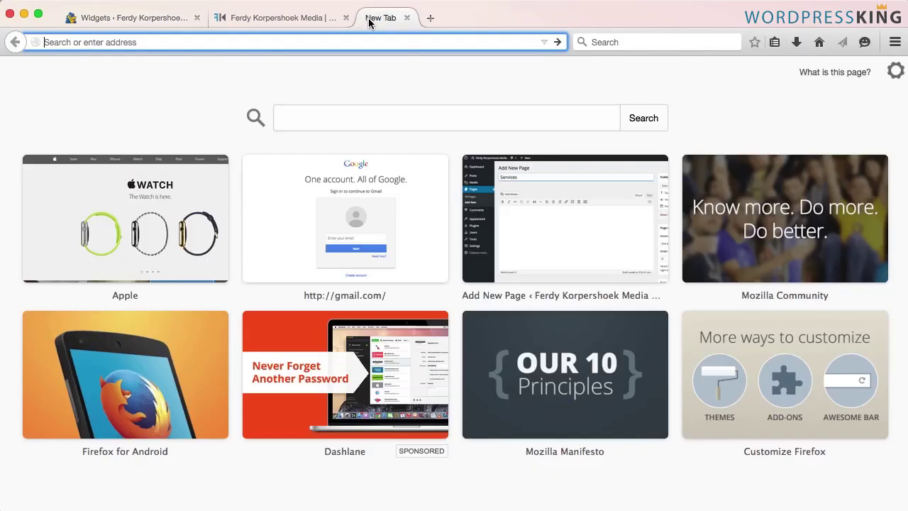
Search Google for 'goog maps' lat long and open the LatLong.net coordinate finder
{"action": "type", "text": "goog maps lat long"}
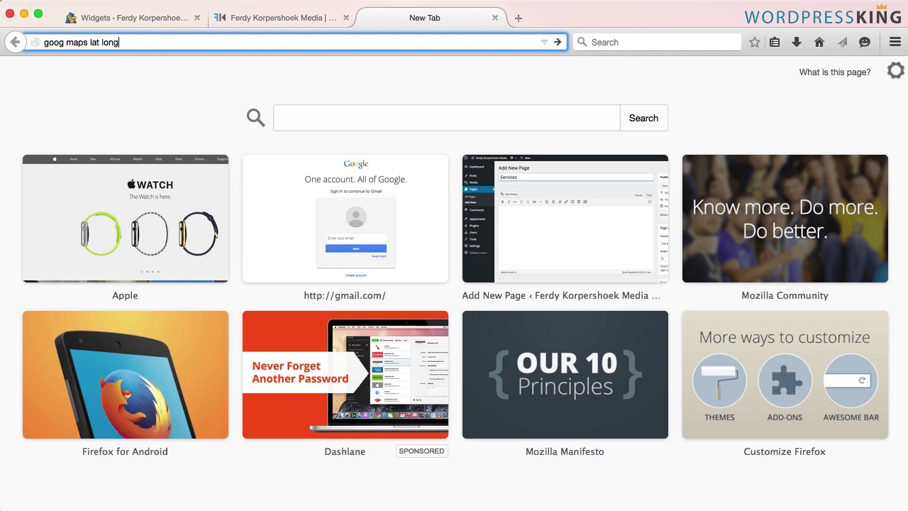
{"action": "key", "text": "Return"}
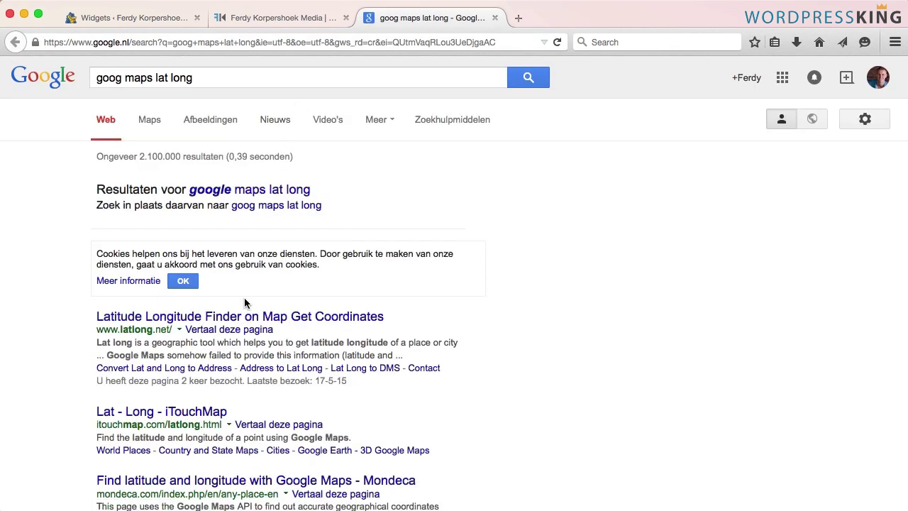
{"action": "left_click", "coordinate": [178, 315]}
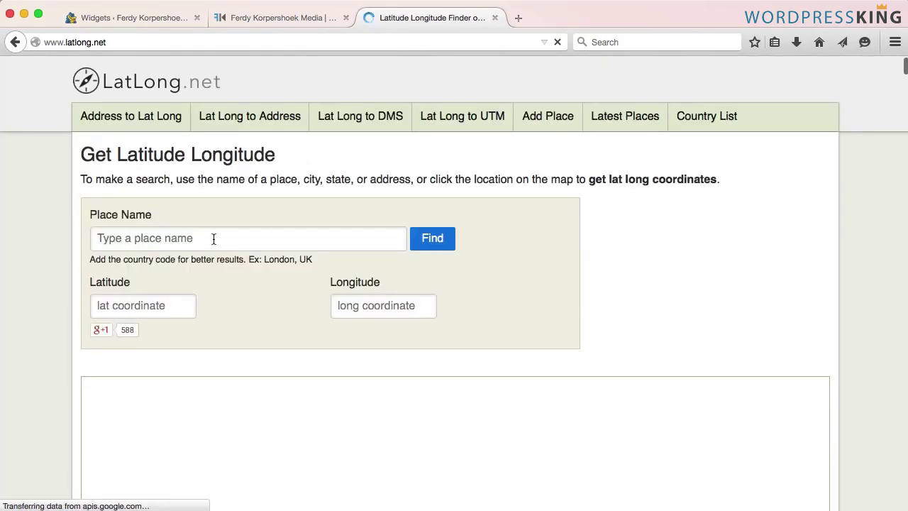
Look up the business address on LatLong.net, select latitude 51.921779, and return to Widgets
{"action": "left_click", "coordinate": [167, 238]}
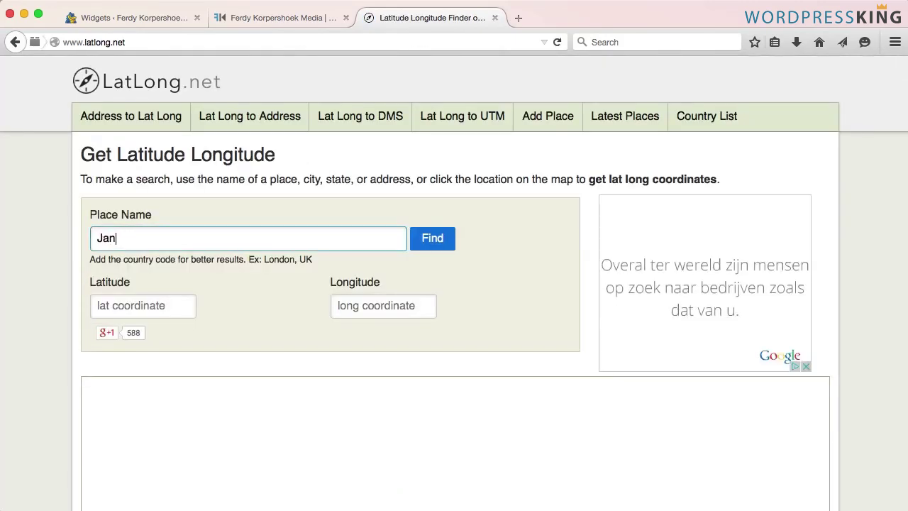
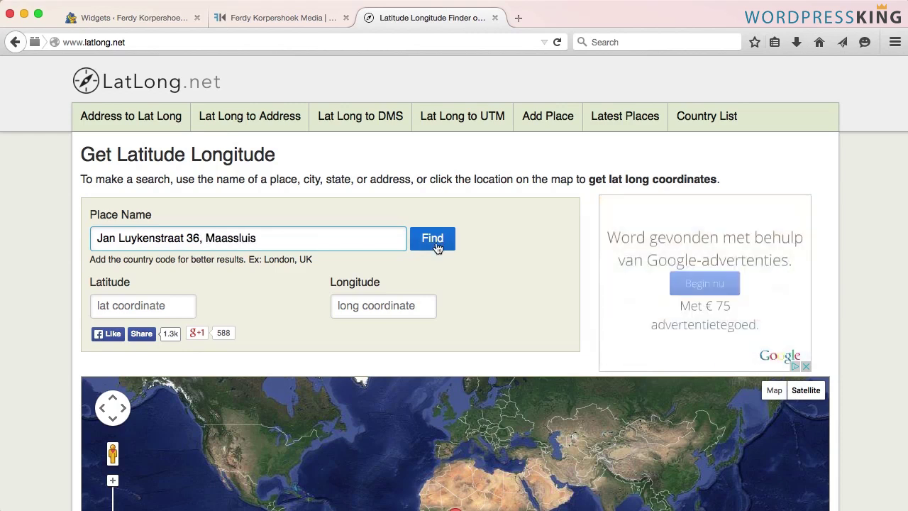
{"action": "key", "text": "Return"}
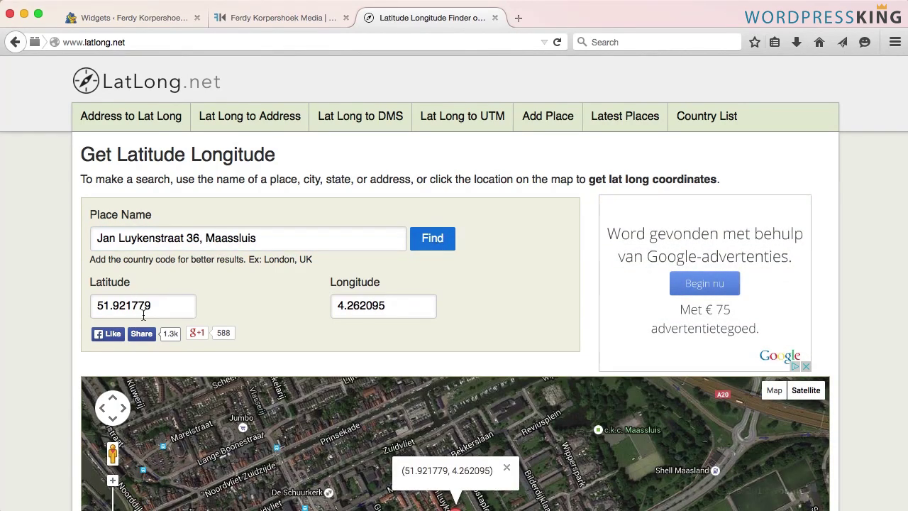
{"action": "double_click", "coordinate": [143, 314]}
{"action": "left_click_drag", "start_coordinate": [170, 301], "coordinate": [63, 304]}
{"action": "key", "text": "super+c"}
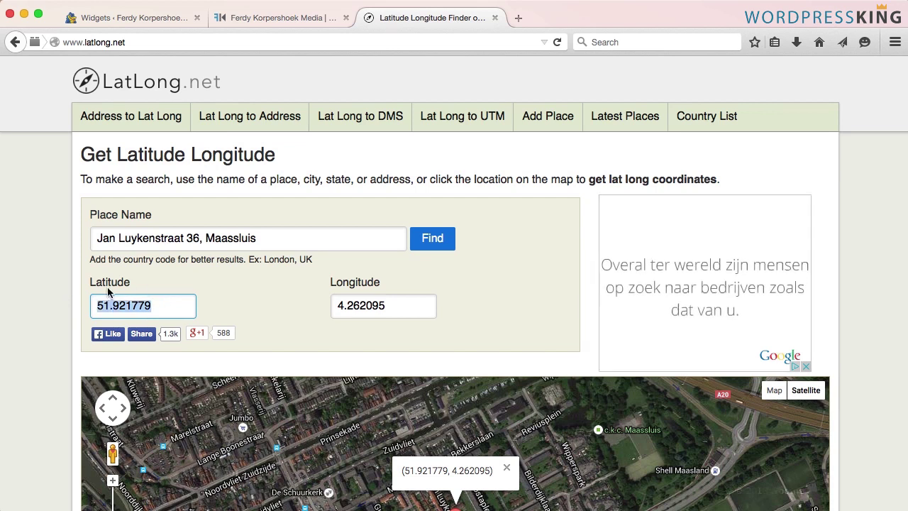
{"action": "left_click", "coordinate": [280, 21]}
{"action": "left_click", "coordinate": [138, 19]}
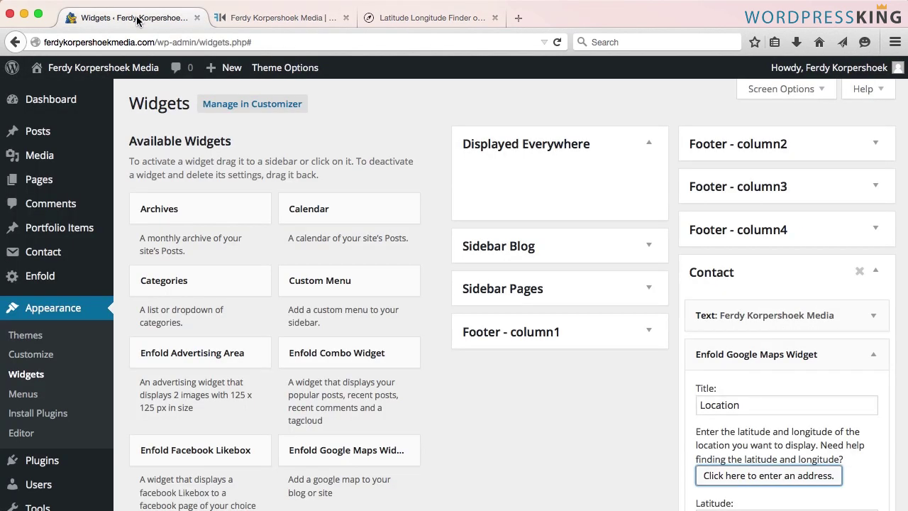
Enter latitude 51.921779 and longitude 4.262095 into the Google Maps widget
{"action": "scroll", "coordinate": [727, 399], "scroll_direction": "down", "scroll_amount": 4}
{"action": "left_click", "coordinate": [750, 375]}
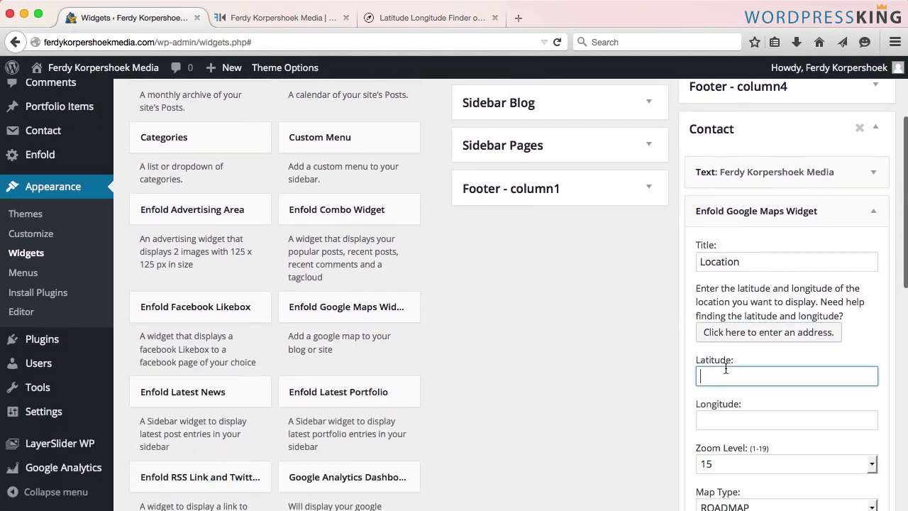
{"action": "key", "text": "super+v"}
{"action": "left_click", "coordinate": [305, 19]}
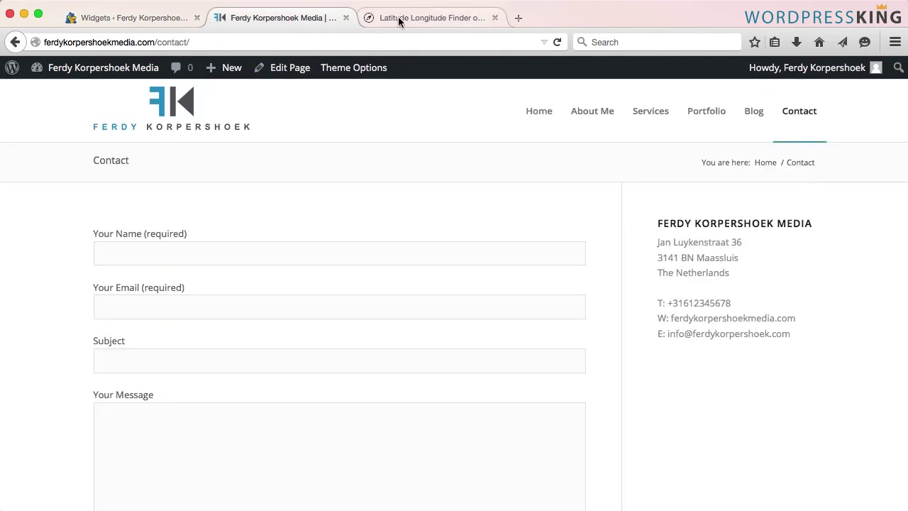
{"action": "left_click", "coordinate": [398, 17]}
{"action": "double_click", "coordinate": [352, 305]}
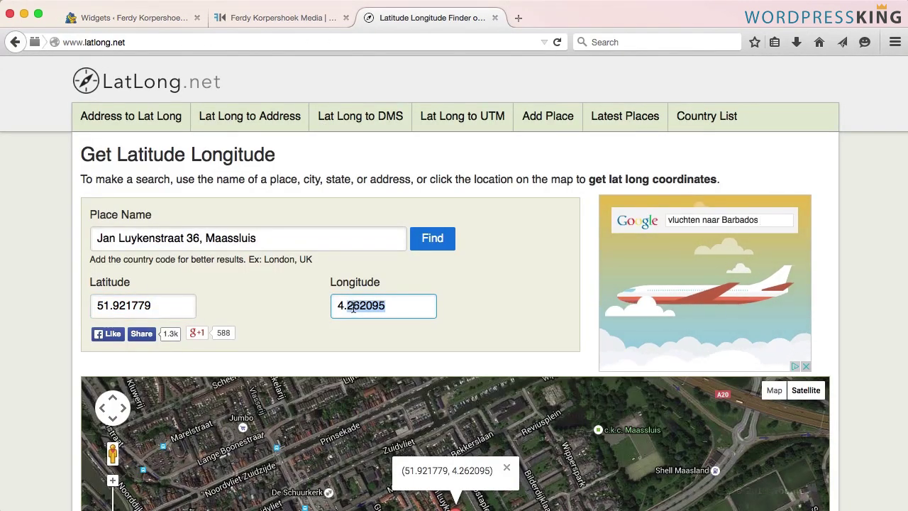
{"action": "left_click", "coordinate": [139, 19]}
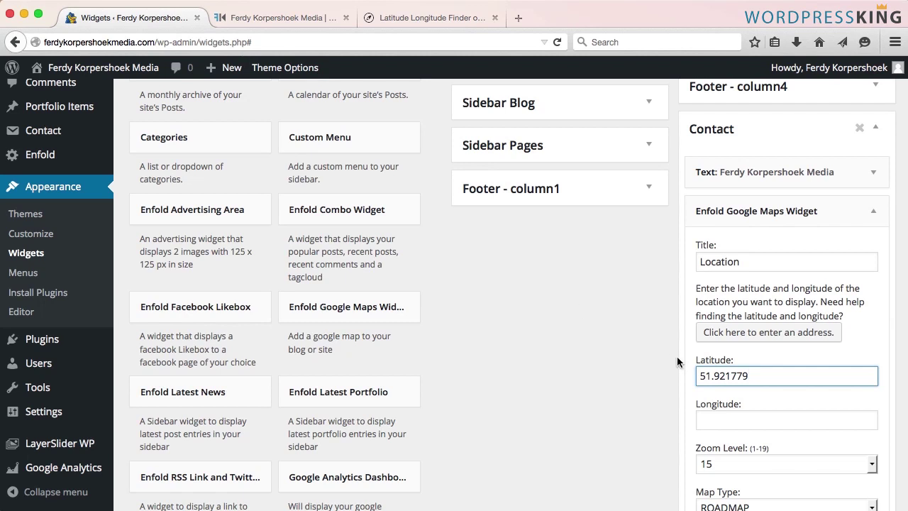
{"action": "left_click", "coordinate": [716, 414]}
{"action": "type", "text": "4.262095"}
Switch the map type to satellite and reload the live Contact page to check the map
{"action": "scroll", "coordinate": [622, 410], "scroll_direction": "down", "scroll_amount": 4}
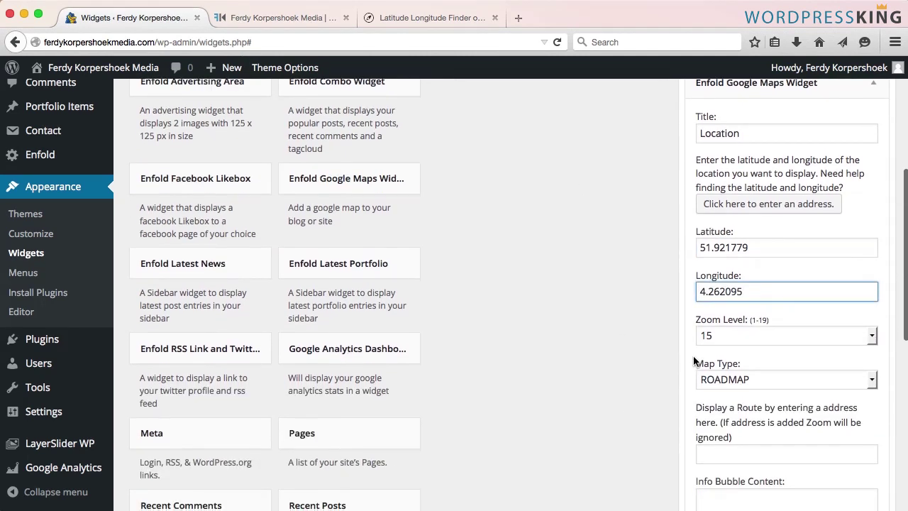
{"action": "left_click", "coordinate": [730, 378]}
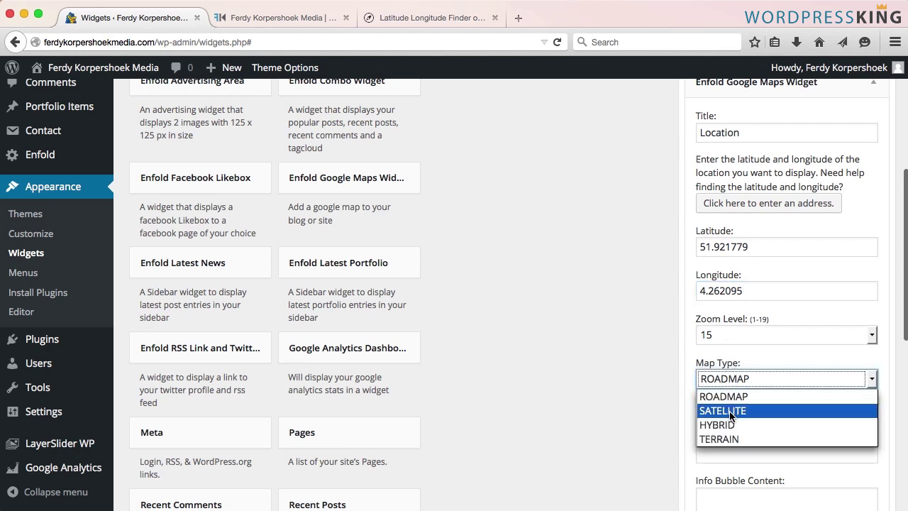
{"action": "left_click", "coordinate": [730, 411]}
{"action": "scroll", "coordinate": [751, 414], "scroll_direction": "down", "scroll_amount": 9}
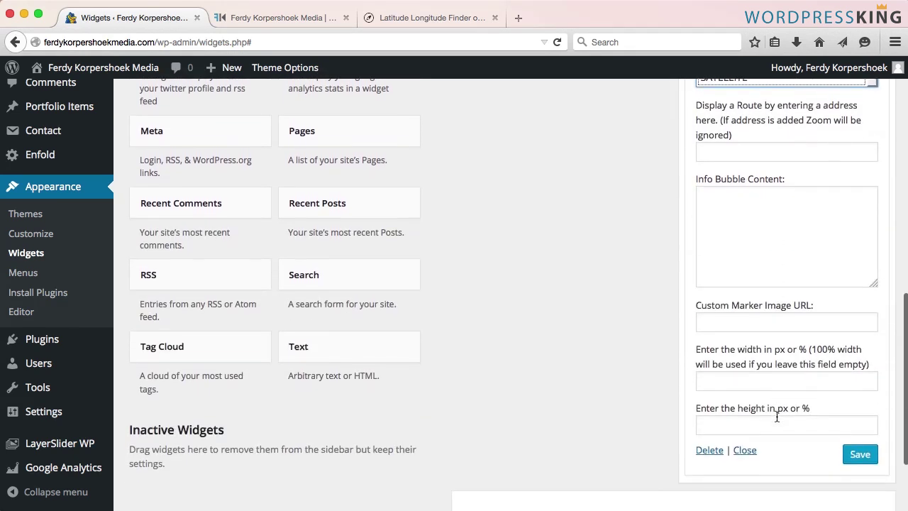
{"action": "scroll", "coordinate": [777, 417], "scroll_direction": "down", "scroll_amount": 1}
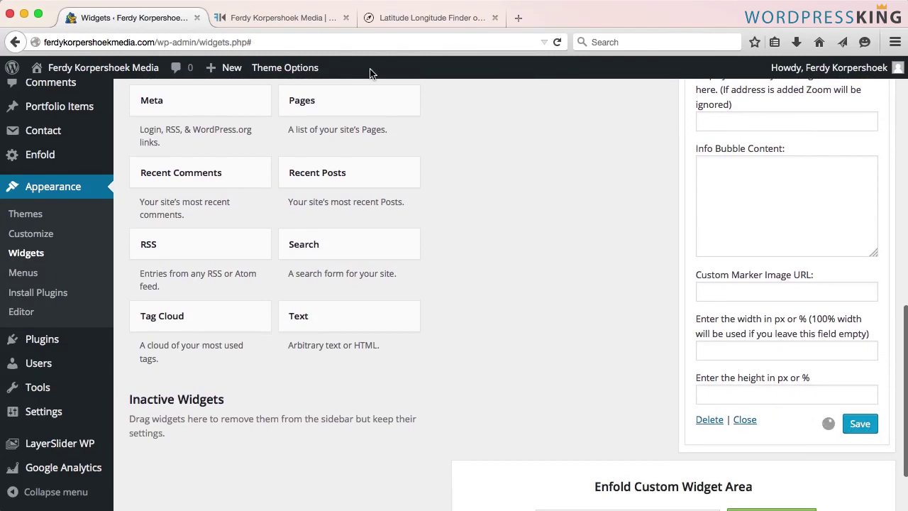
{"action": "left_click", "coordinate": [278, 19]}
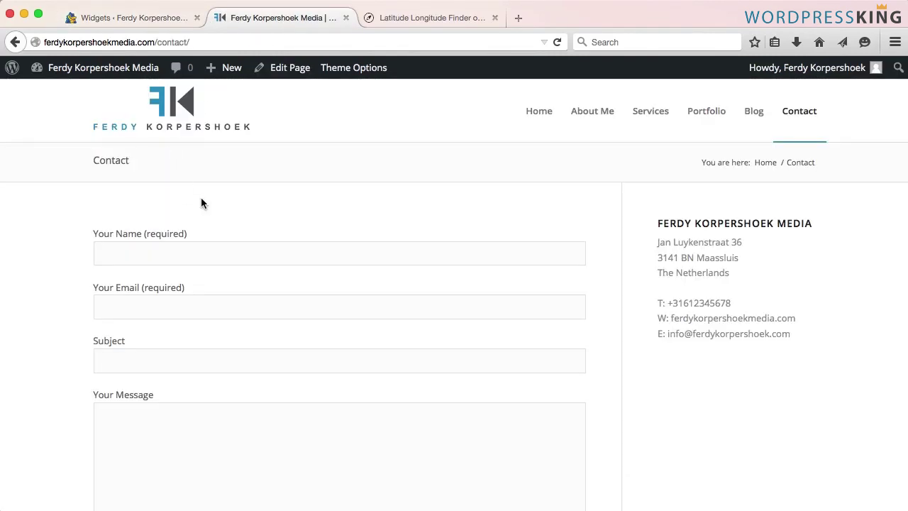
{"action": "key", "text": "super+r"}
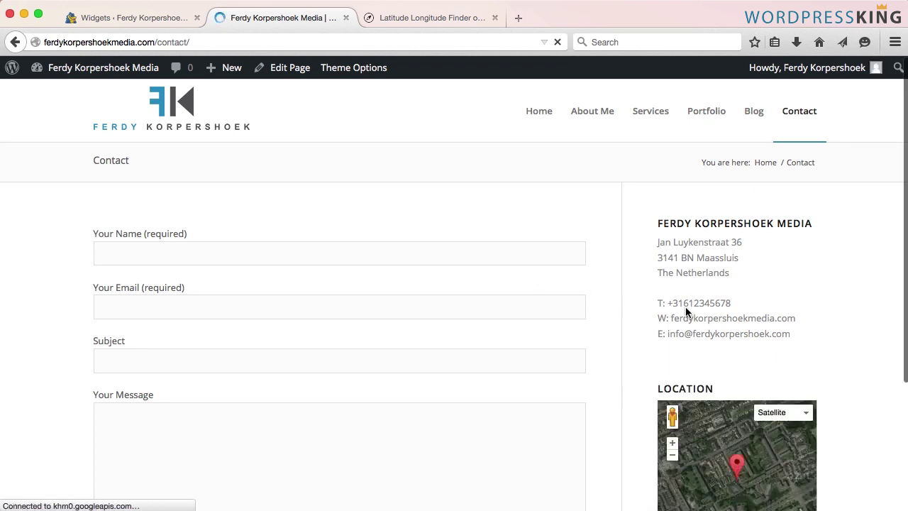
{"action": "scroll", "coordinate": [640, 284], "scroll_direction": "down", "scroll_amount": 2}
{"action": "scroll", "coordinate": [640, 285], "scroll_direction": "down", "scroll_amount": 3}
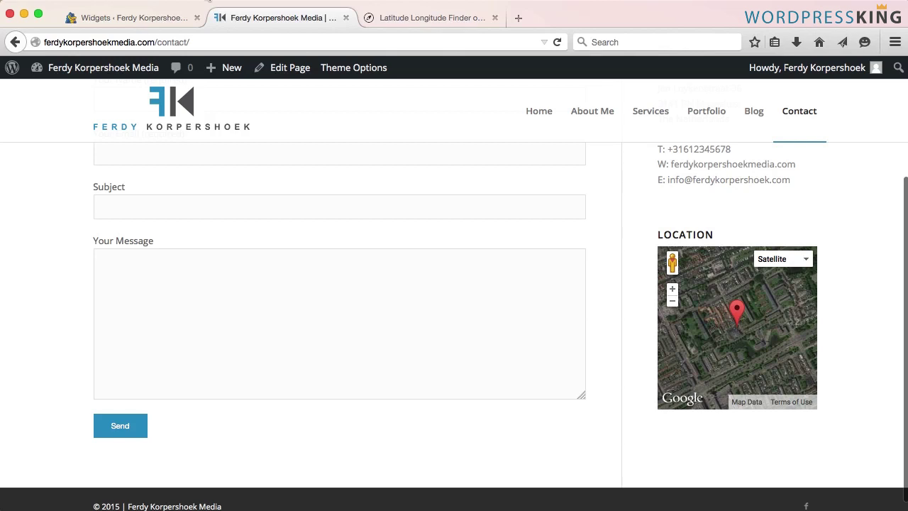
Set the map zoom level to 19, save the widget, and recheck the Contact page
{"action": "left_click", "coordinate": [150, 17]}
{"action": "scroll", "coordinate": [687, 273], "scroll_direction": "up", "scroll_amount": 8}
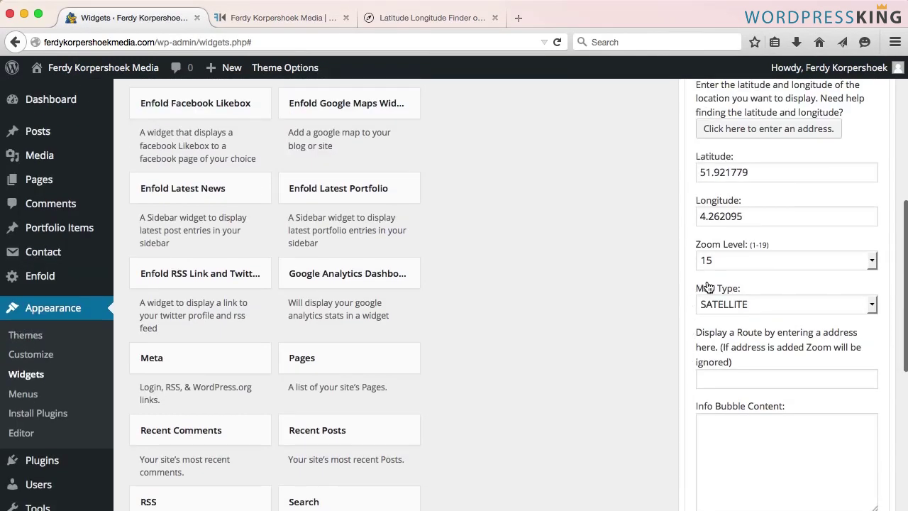
{"action": "left_click", "coordinate": [742, 263]}
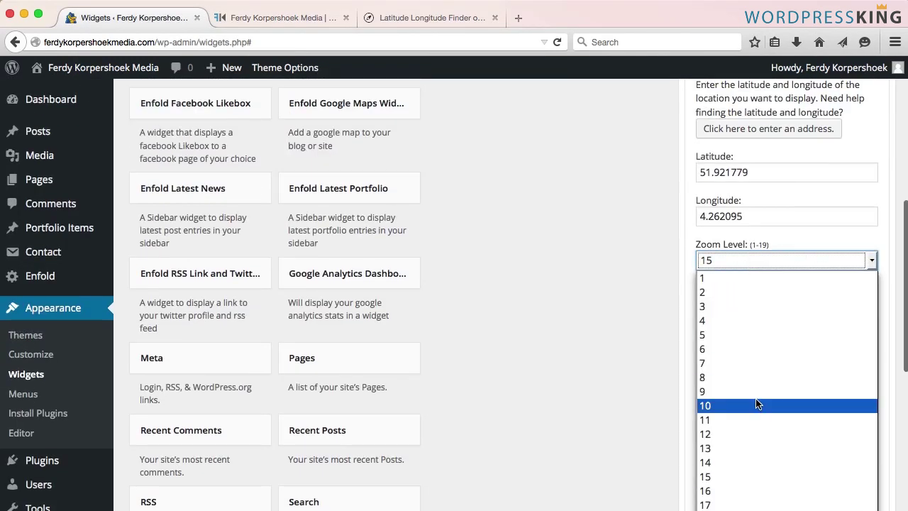
{"action": "left_click", "coordinate": [730, 509]}
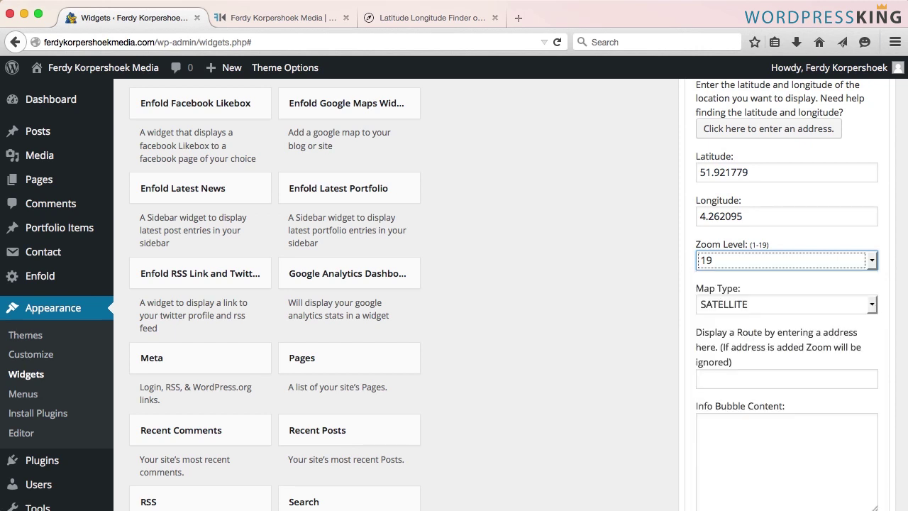
{"action": "scroll", "coordinate": [713, 395], "scroll_direction": "down", "scroll_amount": 5}
{"action": "left_click", "coordinate": [858, 371]}
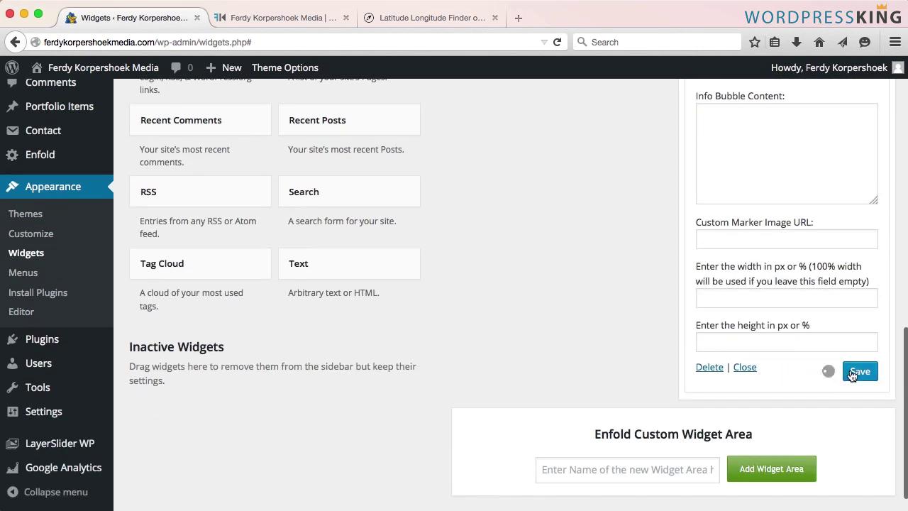
{"action": "left_click", "coordinate": [302, 22]}
{"action": "key", "text": "super+r"}
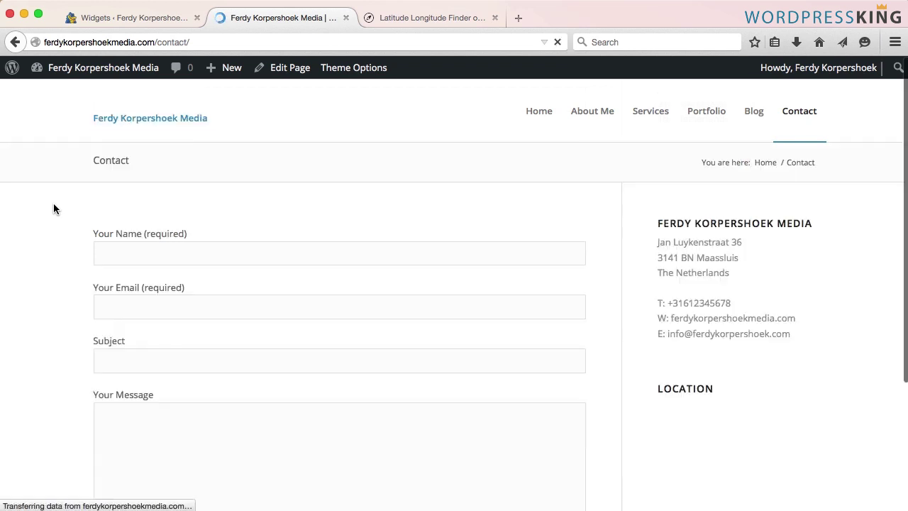
{"action": "scroll", "coordinate": [54, 208], "scroll_direction": "down", "scroll_amount": 5}
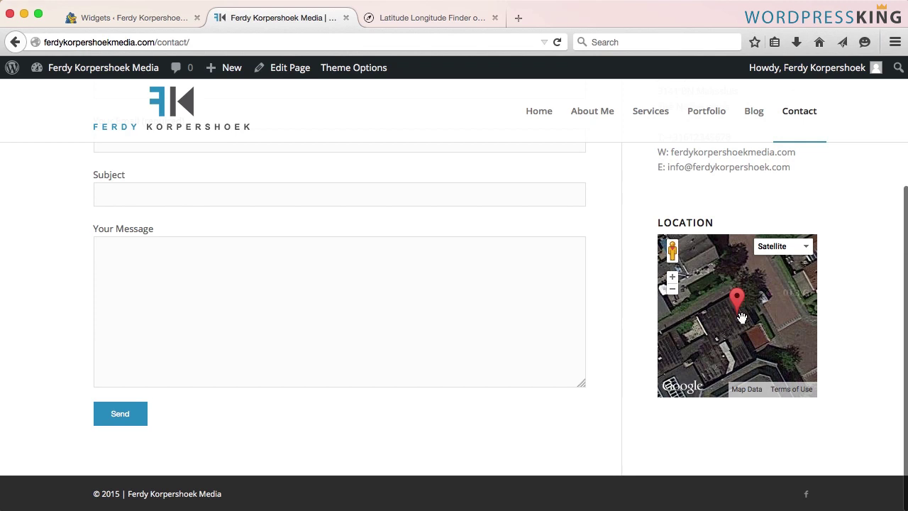
Change the map to zoom level 17 with ROADMAP type and reload the Contact page
{"action": "left_click", "coordinate": [159, 24]}
{"action": "scroll", "coordinate": [720, 325], "scroll_direction": "up", "scroll_amount": 8}
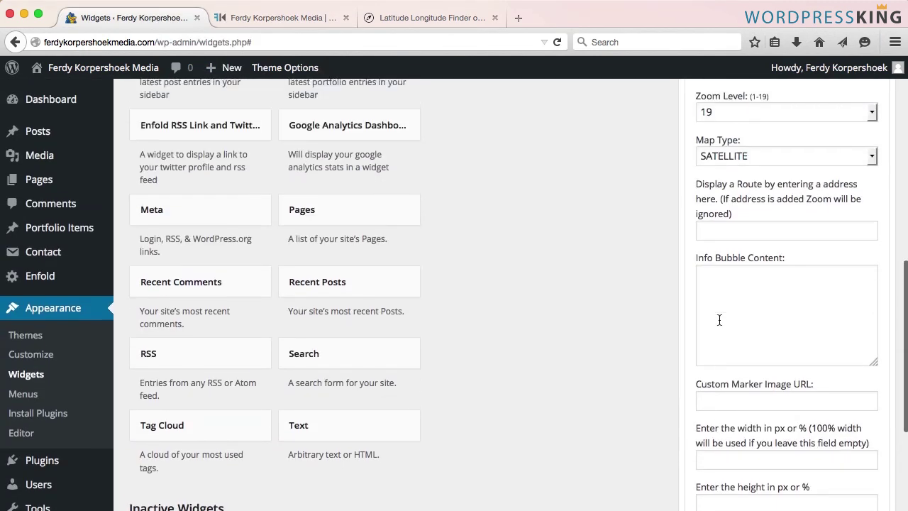
{"action": "left_click", "coordinate": [728, 239]}
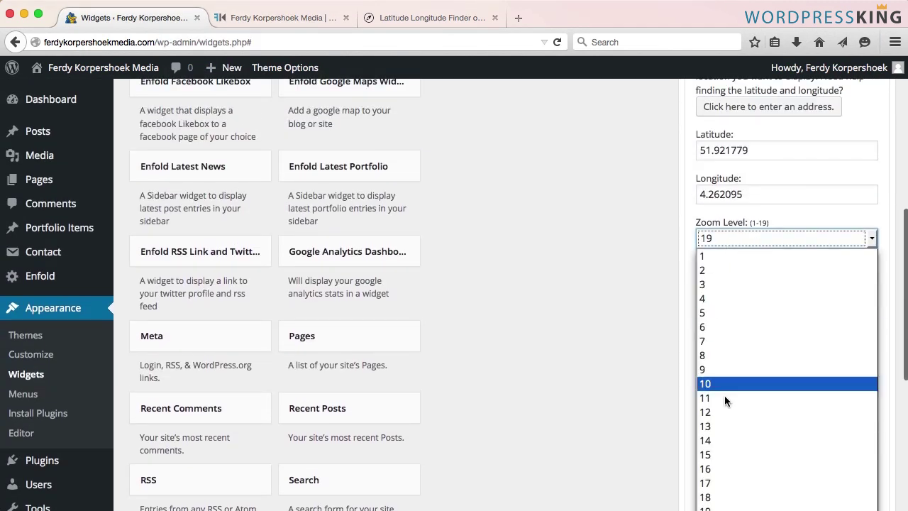
{"action": "left_click", "coordinate": [716, 485]}
{"action": "scroll", "coordinate": [716, 376], "scroll_direction": "down", "scroll_amount": 6}
{"action": "scroll", "coordinate": [720, 362], "scroll_direction": "up", "scroll_amount": 4}
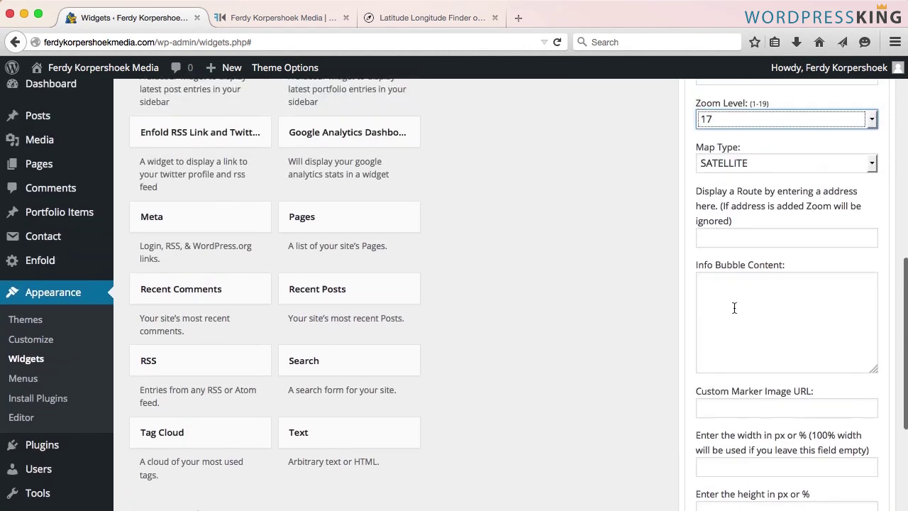
{"action": "left_click", "coordinate": [730, 186]}
{"action": "left_click", "coordinate": [726, 205]}
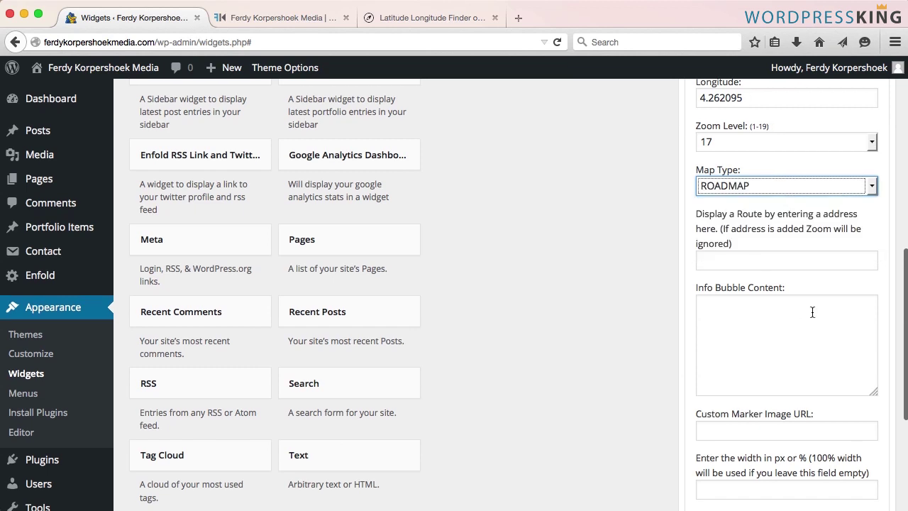
{"action": "scroll", "coordinate": [813, 312], "scroll_direction": "down", "scroll_amount": 5}
{"action": "left_click", "coordinate": [270, 19]}
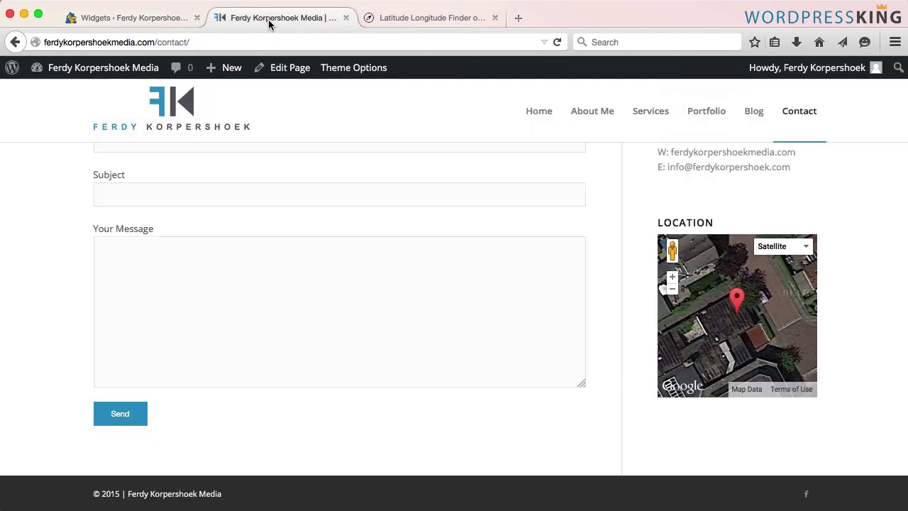
{"action": "key", "text": "super+r"}
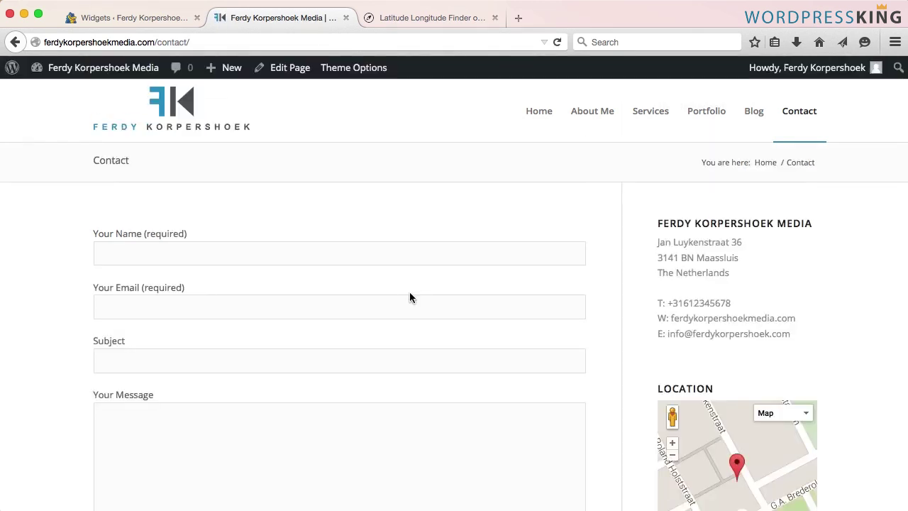
Review the reloaded Contact page's road map and the company address block
{"action": "scroll", "coordinate": [426, 273], "scroll_direction": "down", "scroll_amount": 5}
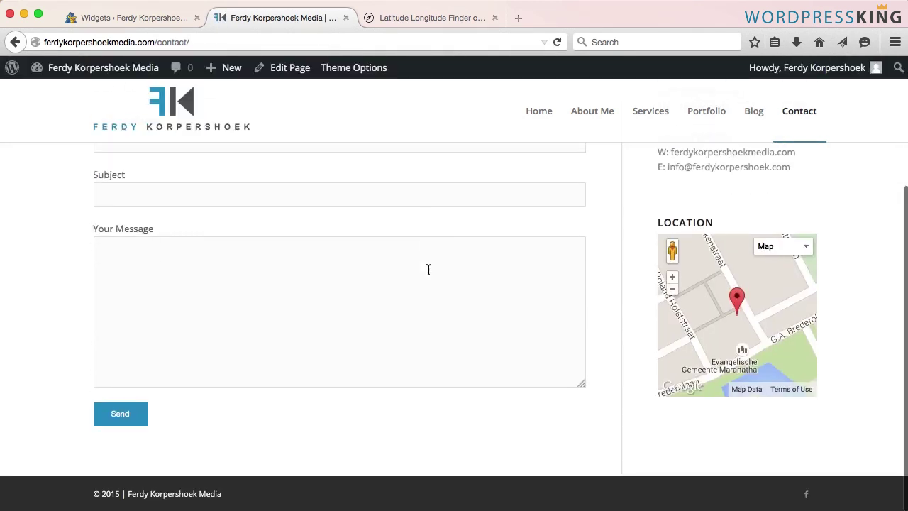
{"action": "scroll", "coordinate": [427, 271], "scroll_direction": "up", "scroll_amount": 5}
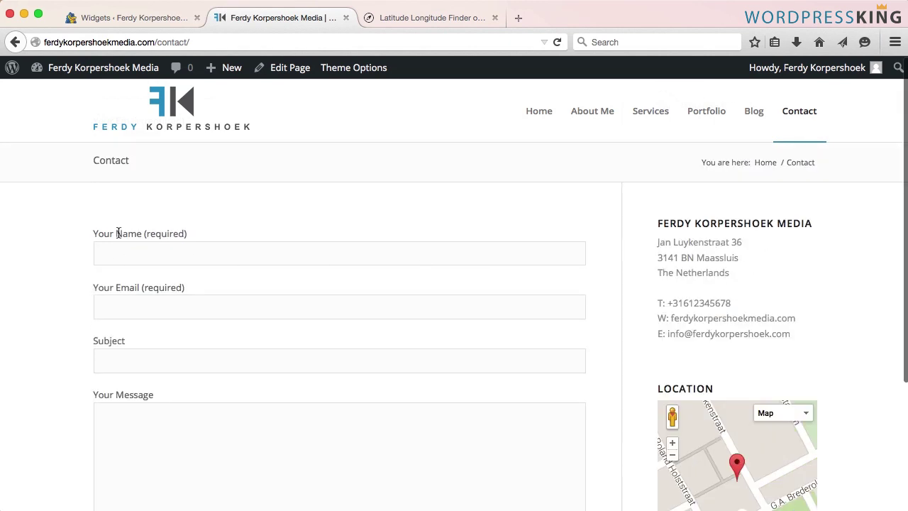
{"action": "scroll", "coordinate": [132, 242], "scroll_direction": "down", "scroll_amount": 3}
{"action": "scroll", "coordinate": [166, 243], "scroll_direction": "up", "scroll_amount": 3}
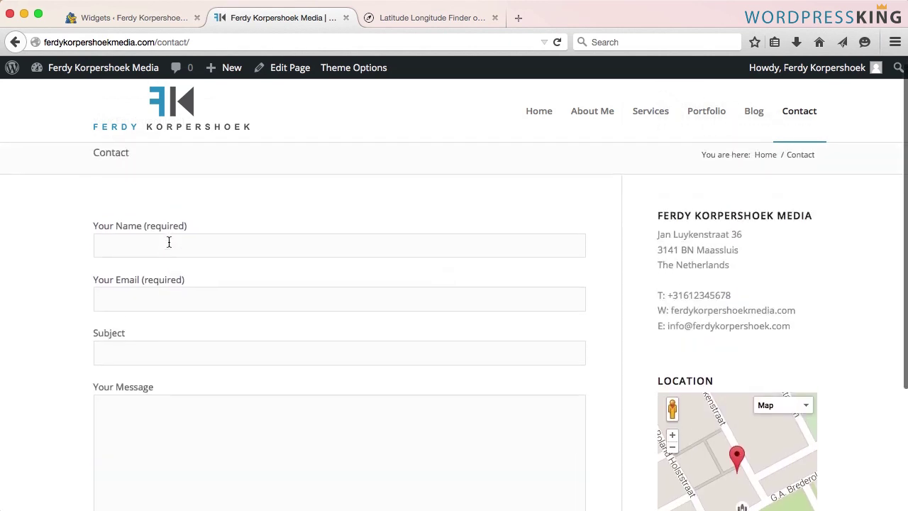
{"action": "left_click_drag", "start_coordinate": [668, 216], "coordinate": [809, 330]}
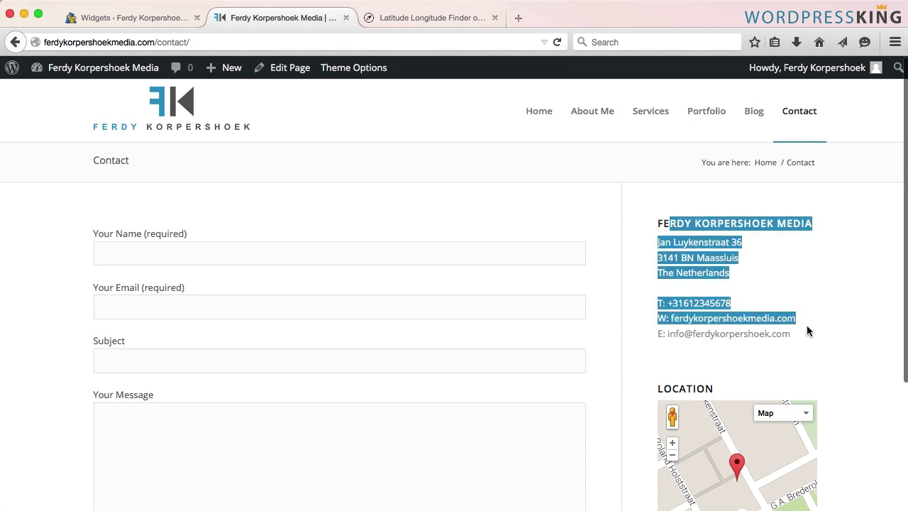
{"action": "left_click", "coordinate": [812, 329]}
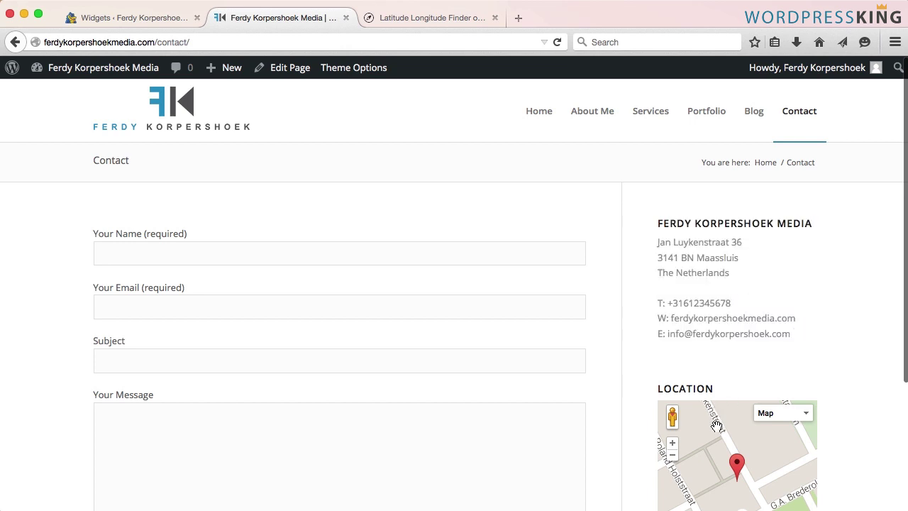
Enter Street View beside the map pin and look around the office street
{"action": "left_click_drag", "start_coordinate": [672, 419], "coordinate": [901, 470]}
{"action": "left_click_drag", "start_coordinate": [736, 487], "coordinate": [821, 487]}
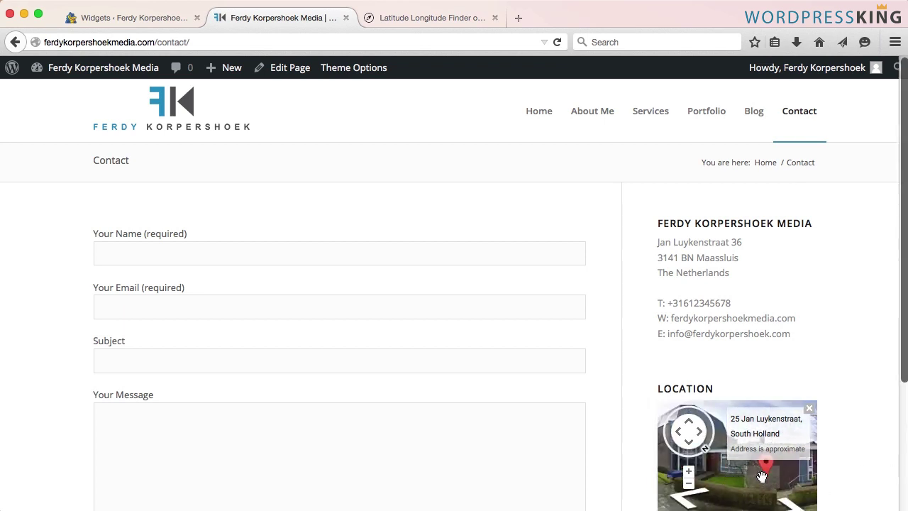
{"action": "left_click_drag", "start_coordinate": [761, 477], "coordinate": [707, 481]}
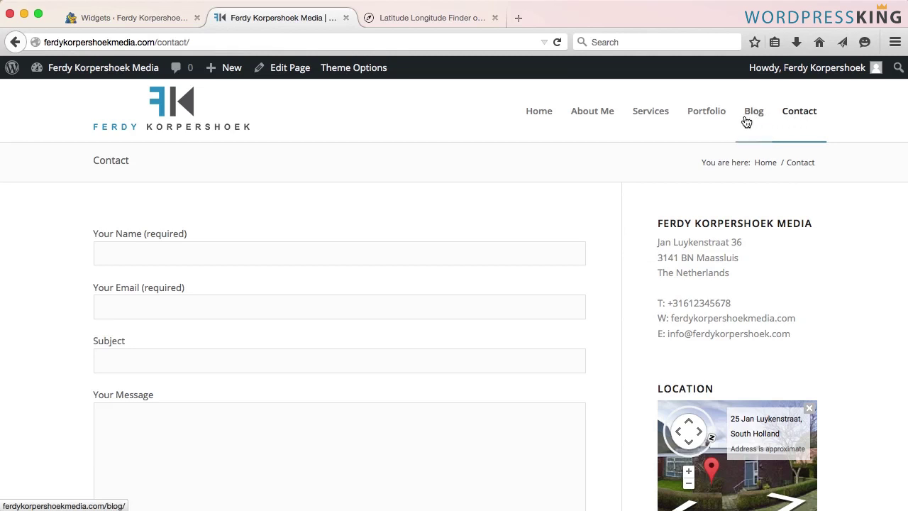
{"action": "mouse_move", "coordinate": [657, 126]}
{"action": "scroll", "coordinate": [363, 99], "scroll_direction": "down", "scroll_amount": 1}
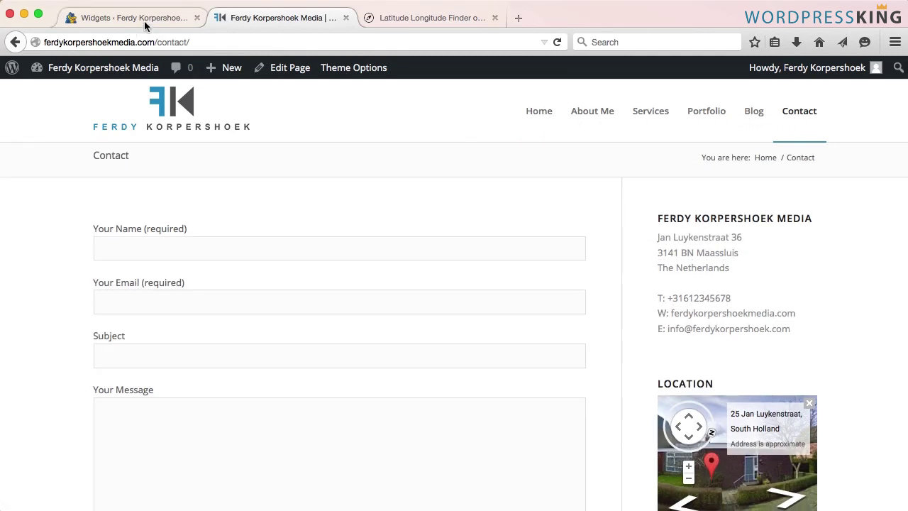
{"action": "left_click", "coordinate": [144, 21]}
Add a Main Menu Links styling rule in Enfold's Advanced Styling options
{"action": "left_click", "coordinate": [49, 165]}
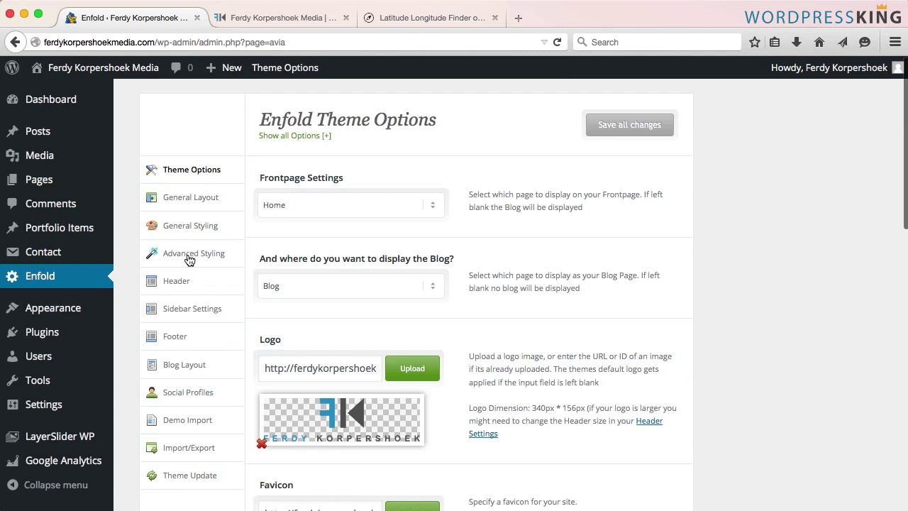
{"action": "left_click", "coordinate": [190, 257]}
{"action": "left_click", "coordinate": [350, 275]}
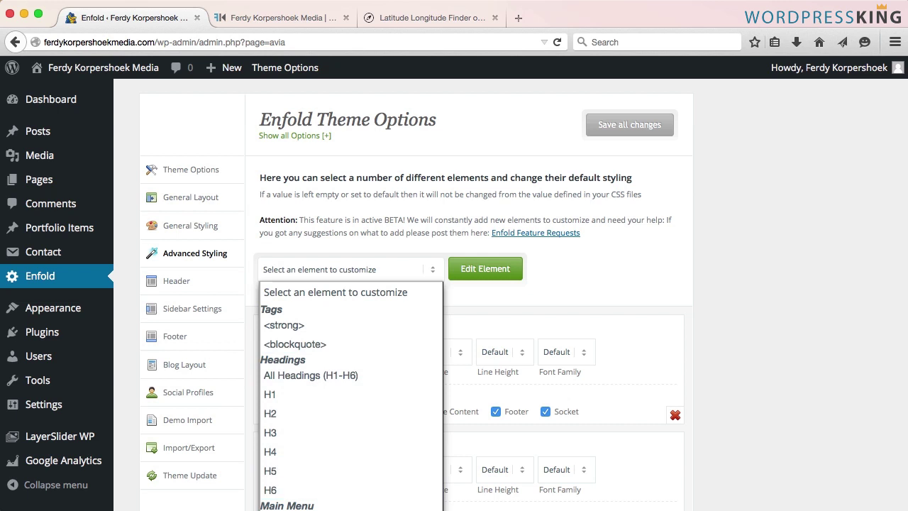
{"action": "left_click", "coordinate": [297, 510]}
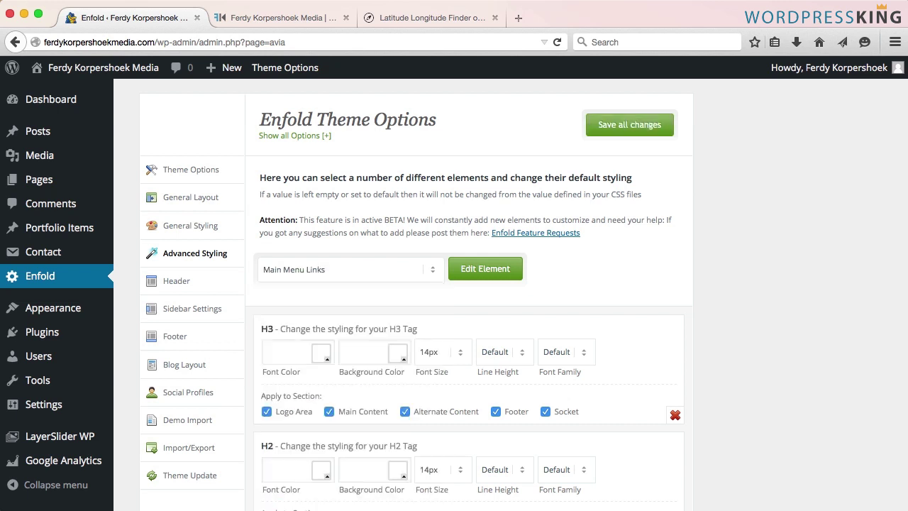
{"action": "left_click", "coordinate": [479, 275]}
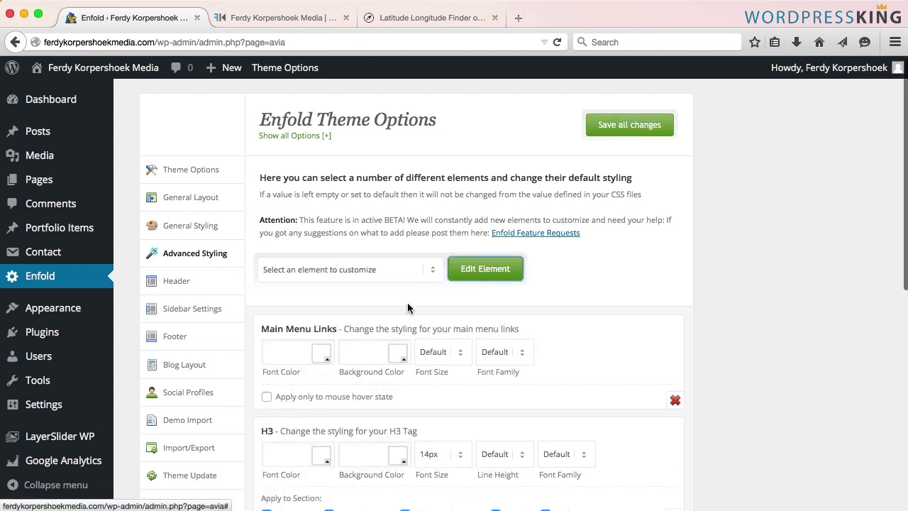
Set the Main Menu Links font colour to #333333 and save all theme changes
{"action": "left_click", "coordinate": [328, 355]}
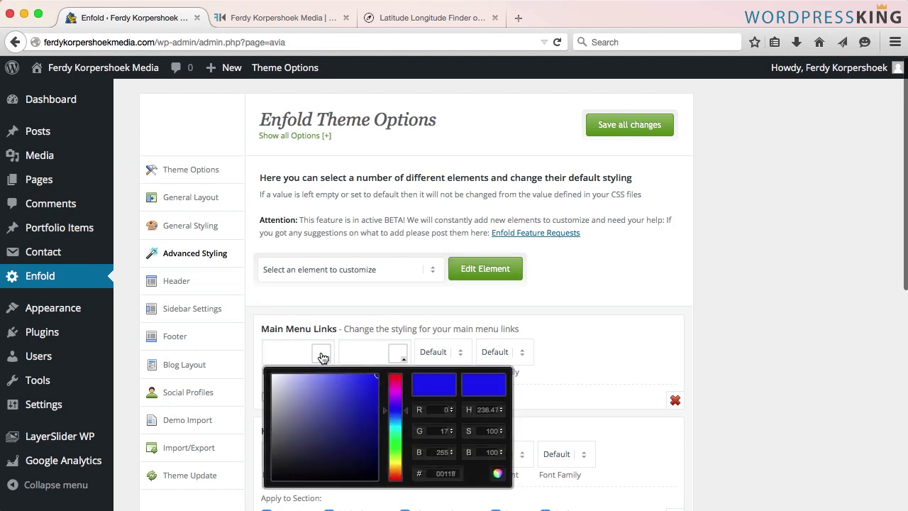
{"action": "left_click_drag", "start_coordinate": [431, 474], "coordinate": [476, 478]}
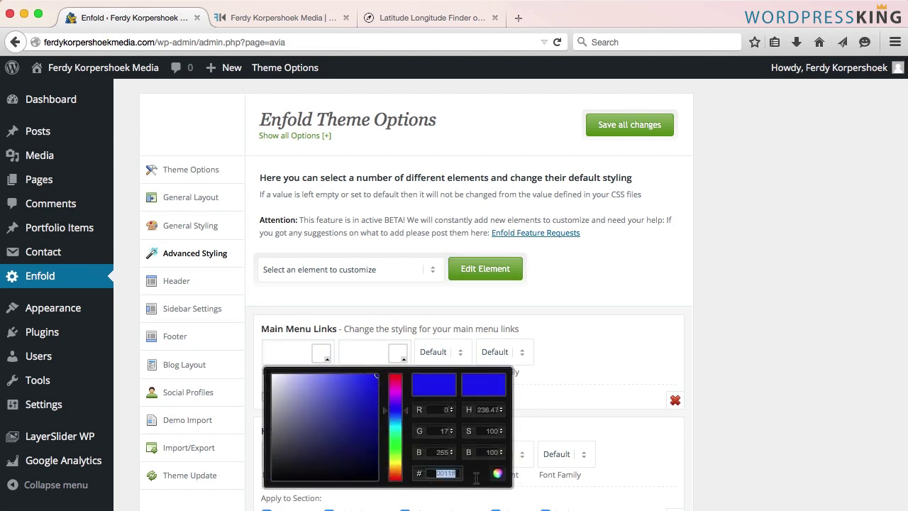
{"action": "type", "text": "333"}
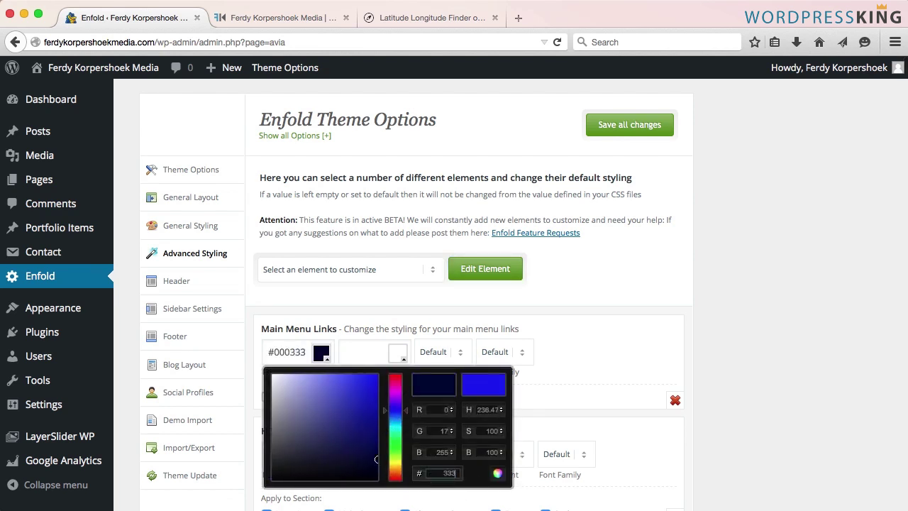
{"action": "type", "text": "333"}
{"action": "key", "text": "Tab"}
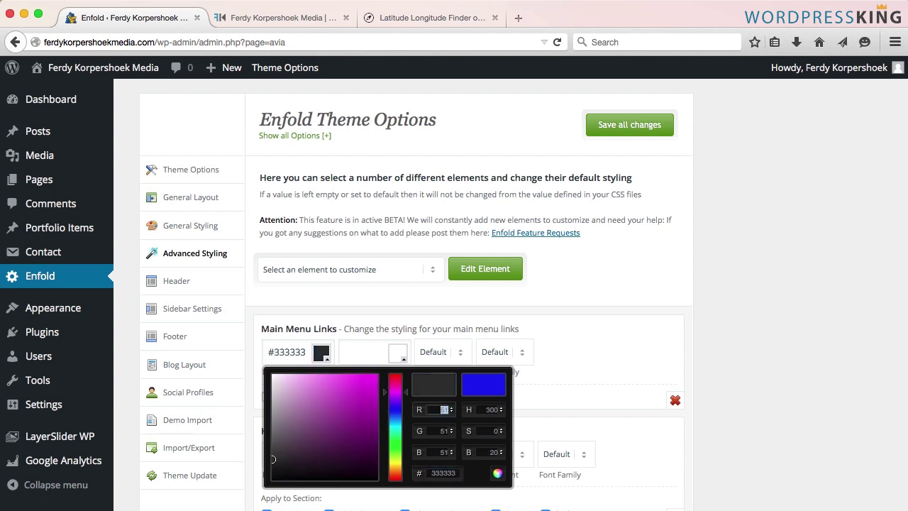
{"action": "left_click", "coordinate": [631, 298]}
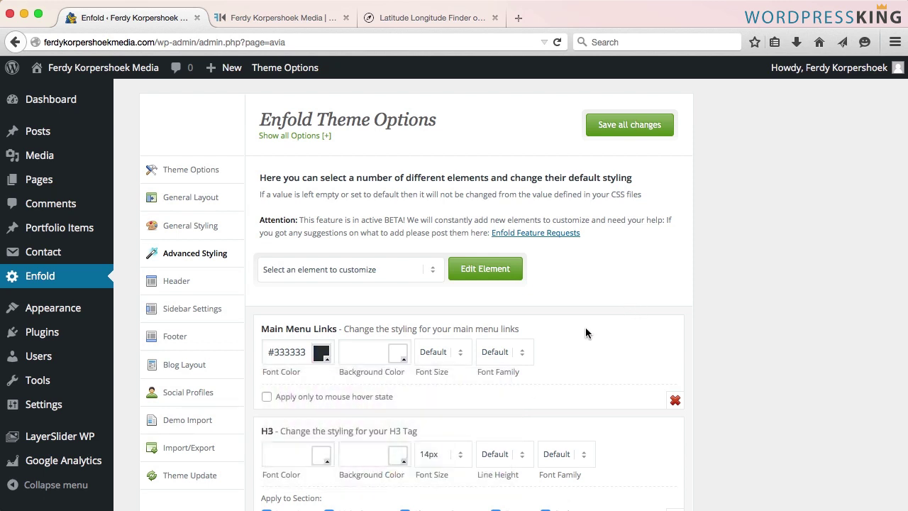
{"action": "left_click", "coordinate": [599, 133]}
{"action": "left_click", "coordinate": [255, 21]}
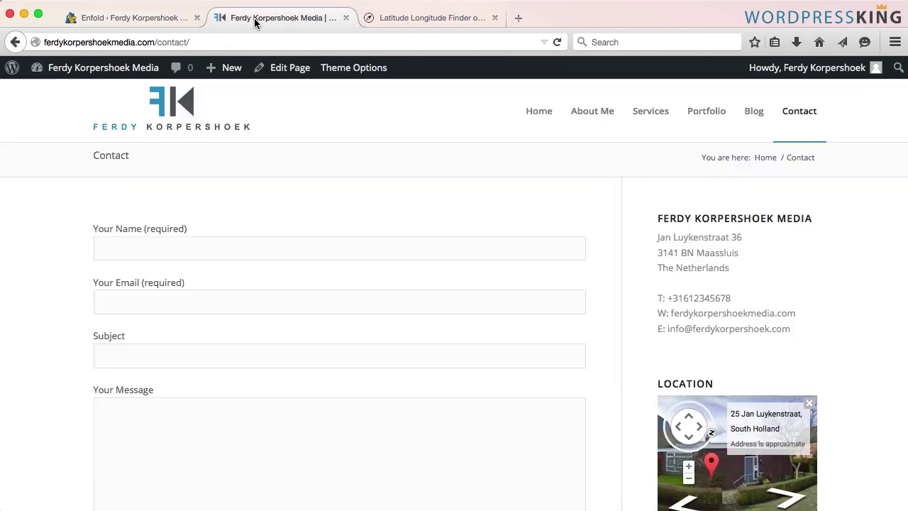
Check the #333333 menu links on the About Me and Contact pages, then edit Contact
{"action": "key", "text": "super+r"}
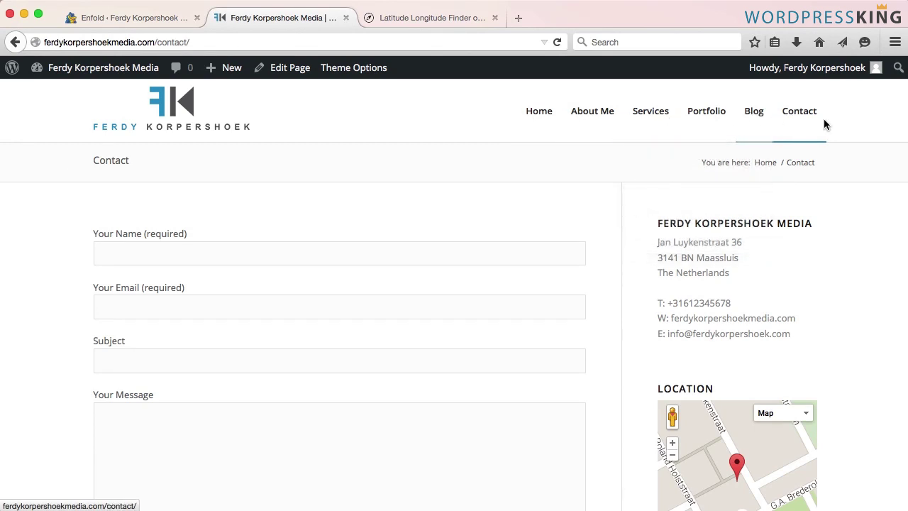
{"action": "left_click", "coordinate": [595, 114]}
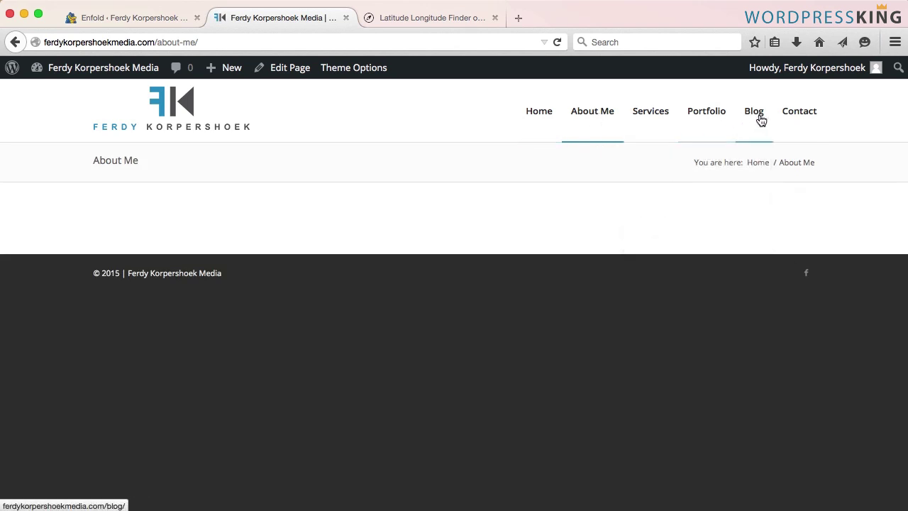
{"action": "left_click", "coordinate": [797, 117]}
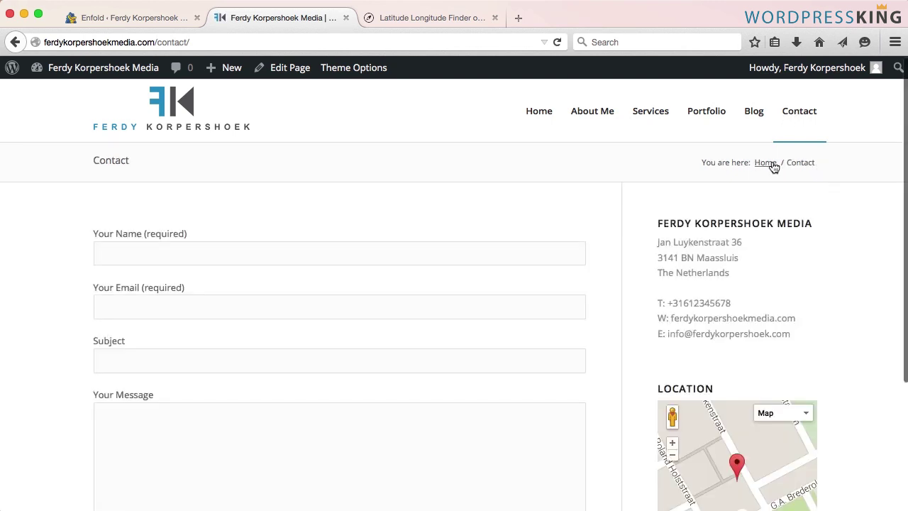
{"action": "scroll", "coordinate": [642, 263], "scroll_direction": "down", "scroll_amount": 5}
{"action": "left_click", "coordinate": [284, 67]}
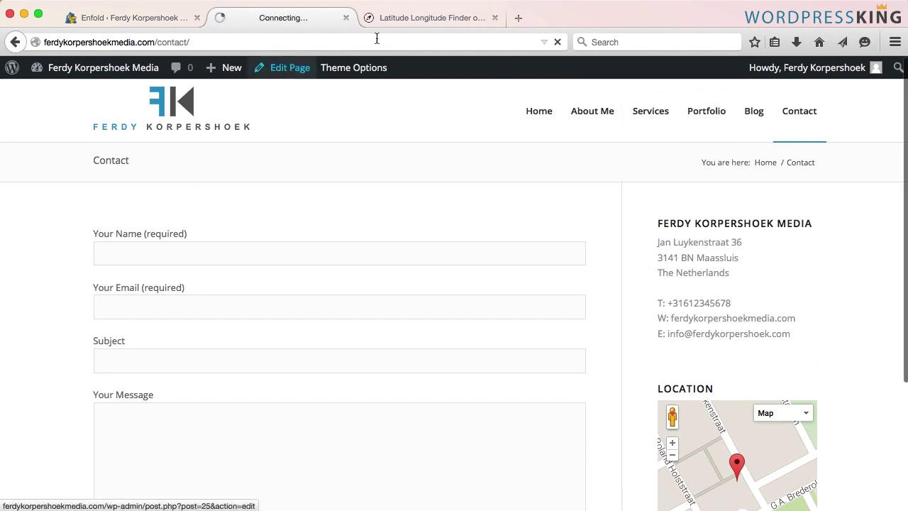
In the Visual editor, add an intro line above the form inviting visitors to message or call
{"action": "left_click", "coordinate": [494, 18]}
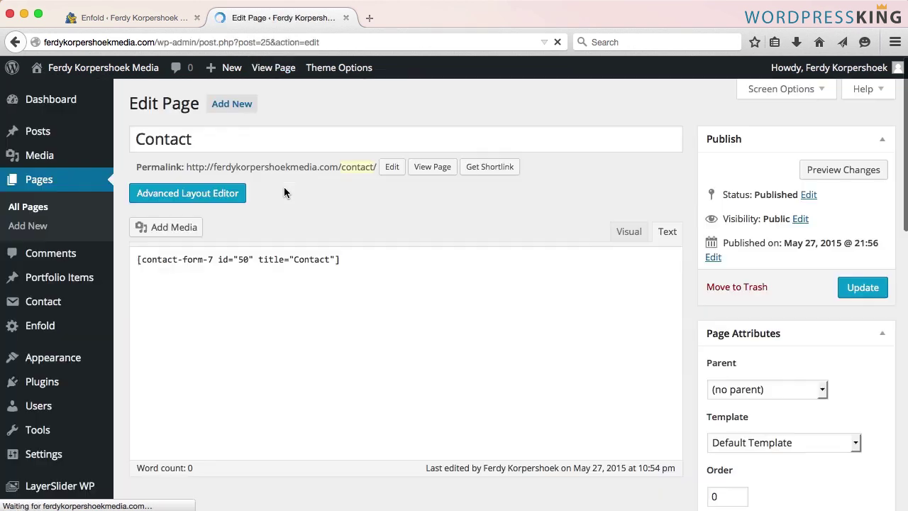
{"action": "left_click", "coordinate": [624, 233]}
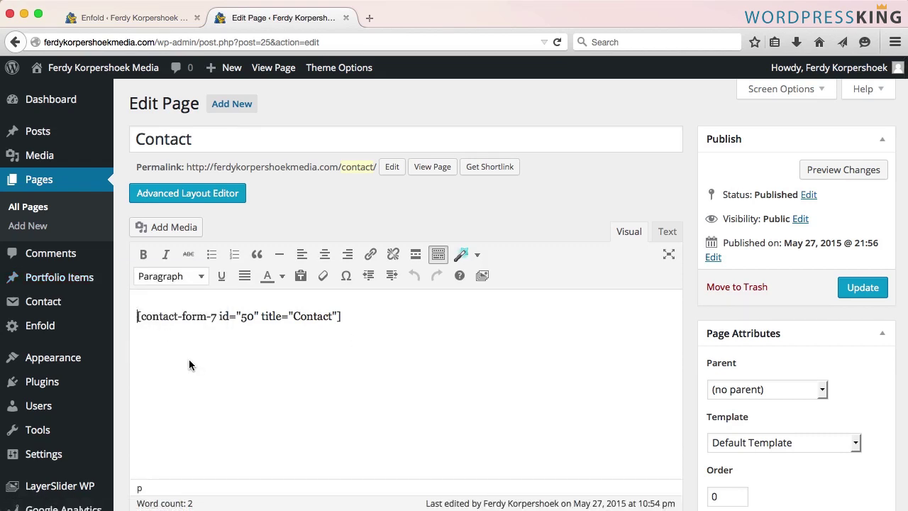
{"action": "key", "text": "Return"}
{"action": "key", "text": "Up"}
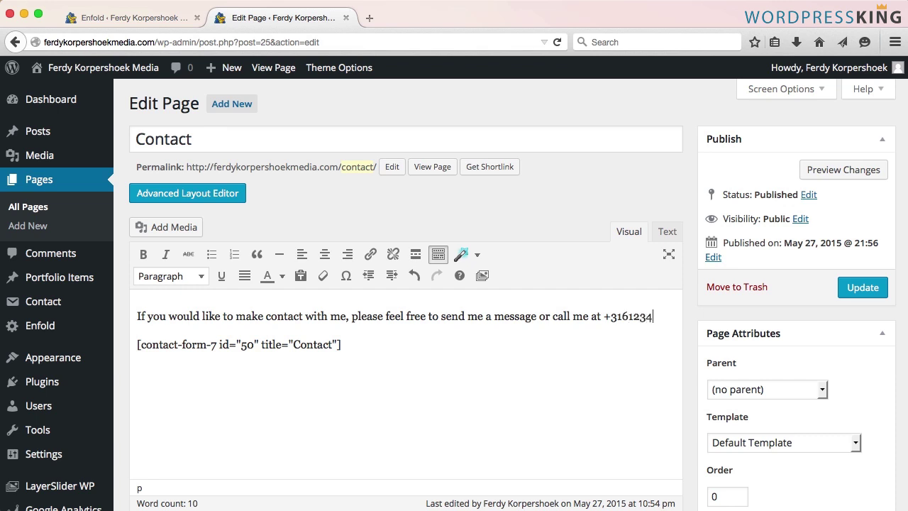
{"action": "type", "text": "8."}
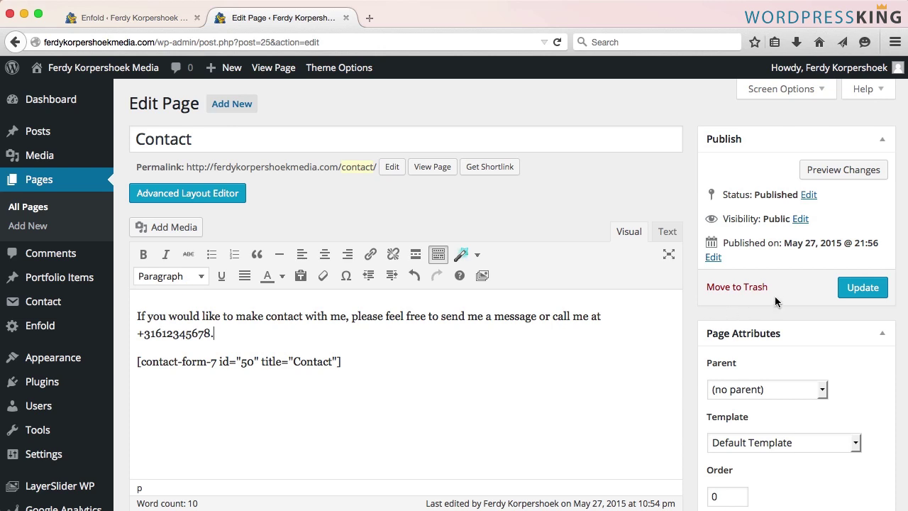
Update the Contact page and check the new intro sentence on the live page
{"action": "left_click", "coordinate": [841, 291]}
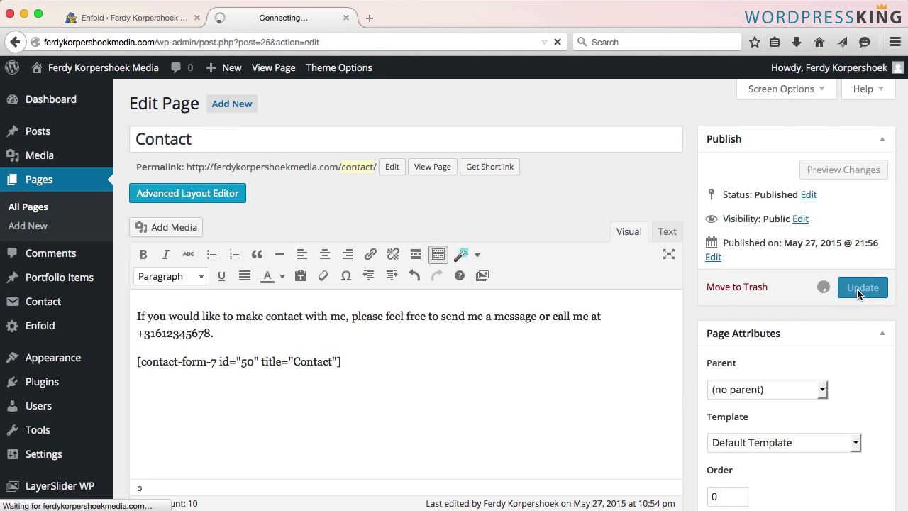
{"action": "left_click", "coordinate": [270, 70], "text": "super"}
{"action": "left_click", "coordinate": [409, 17]}
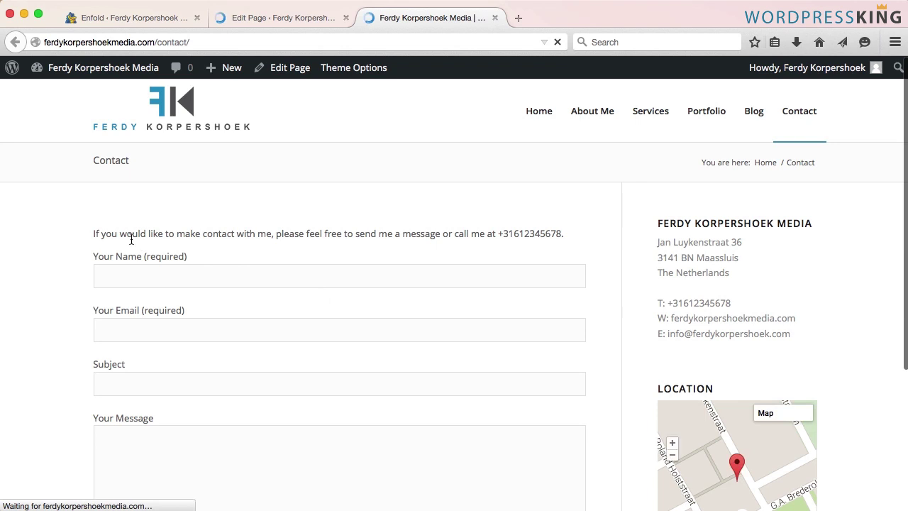
{"action": "left_click_drag", "start_coordinate": [127, 233], "coordinate": [489, 231]}
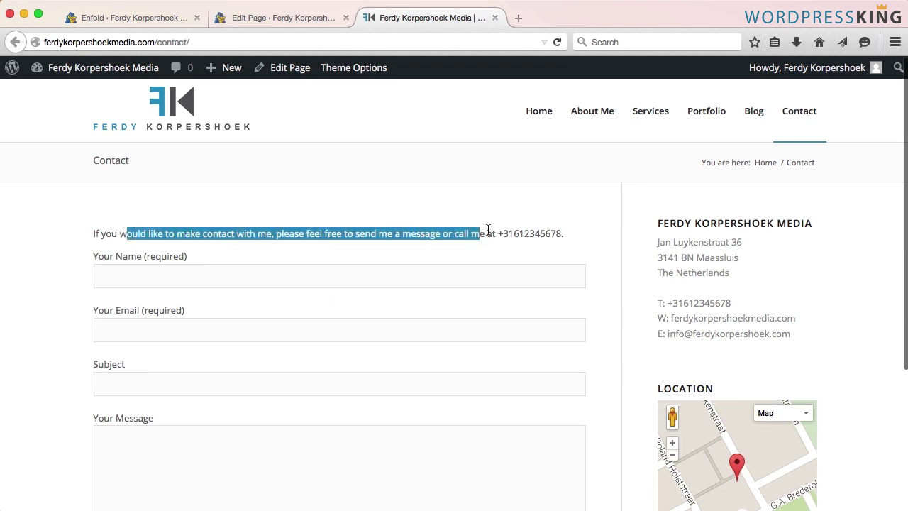
{"action": "left_click", "coordinate": [489, 231]}
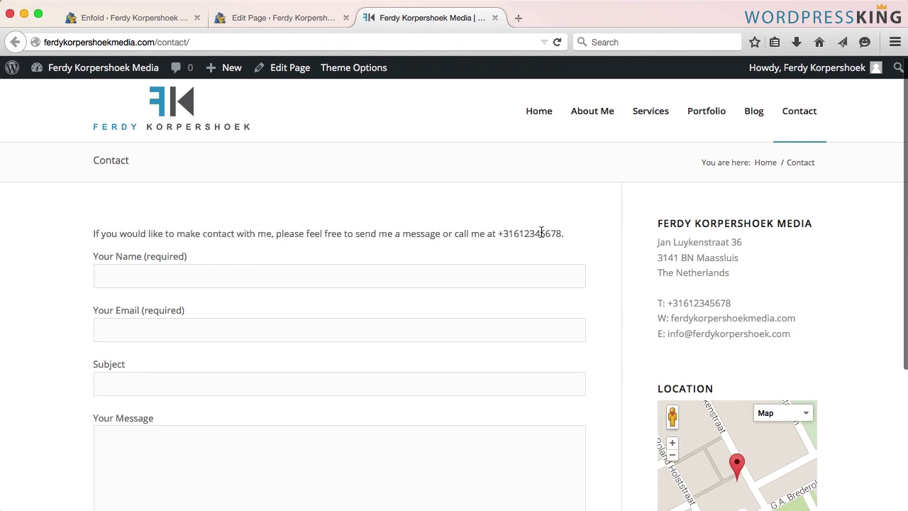
Confirm the live Blog page has no posts, then return to Enfold theme options
{"action": "left_click", "coordinate": [753, 116]}
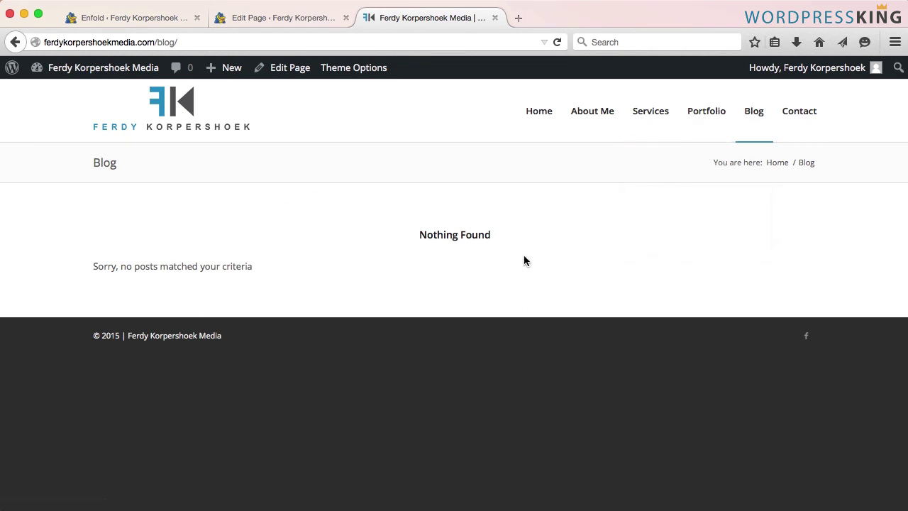
{"action": "left_click", "coordinate": [114, 19]}
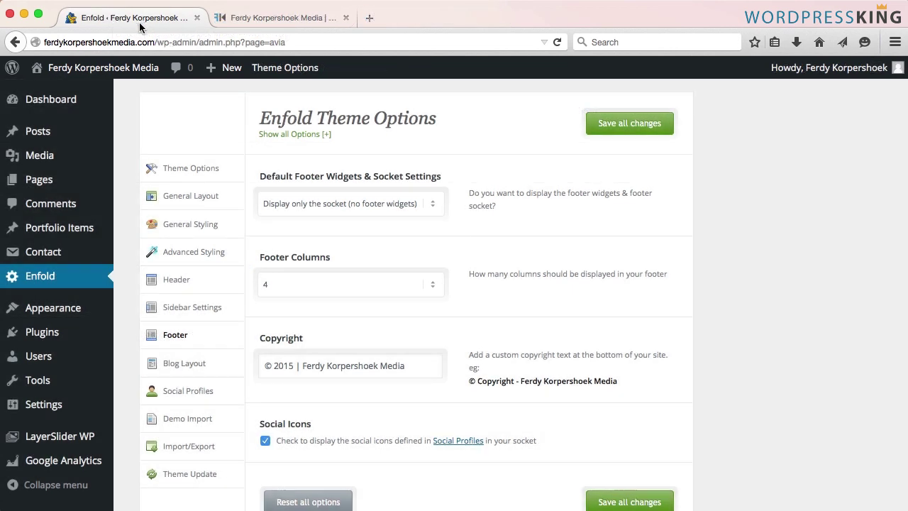
Rename the Uncategorized category to 'Blog' with slug 'blog' and update it
{"action": "mouse_move", "coordinate": [49, 130]}
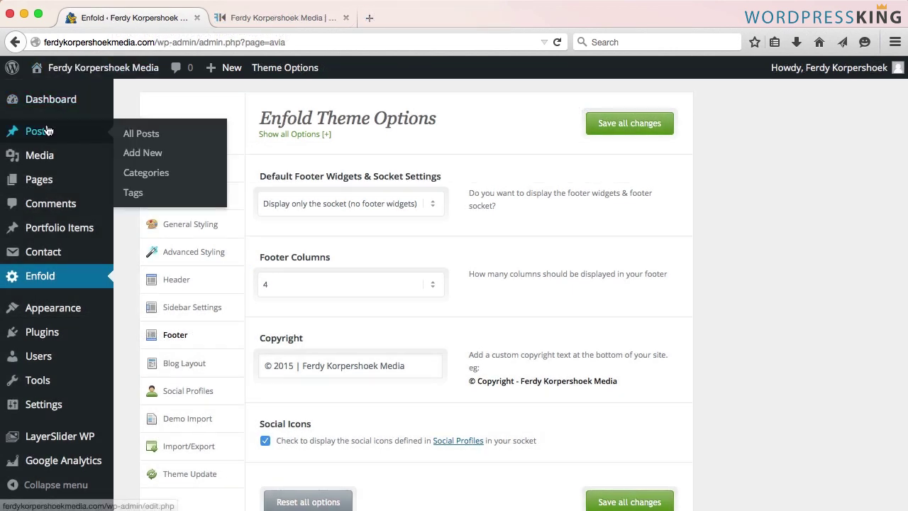
{"action": "left_click", "coordinate": [146, 174]}
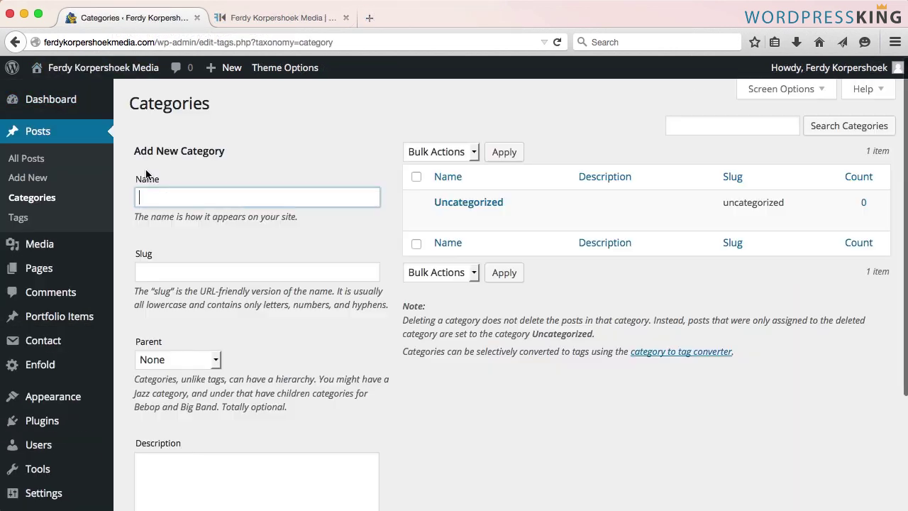
{"action": "left_click", "coordinate": [463, 205]}
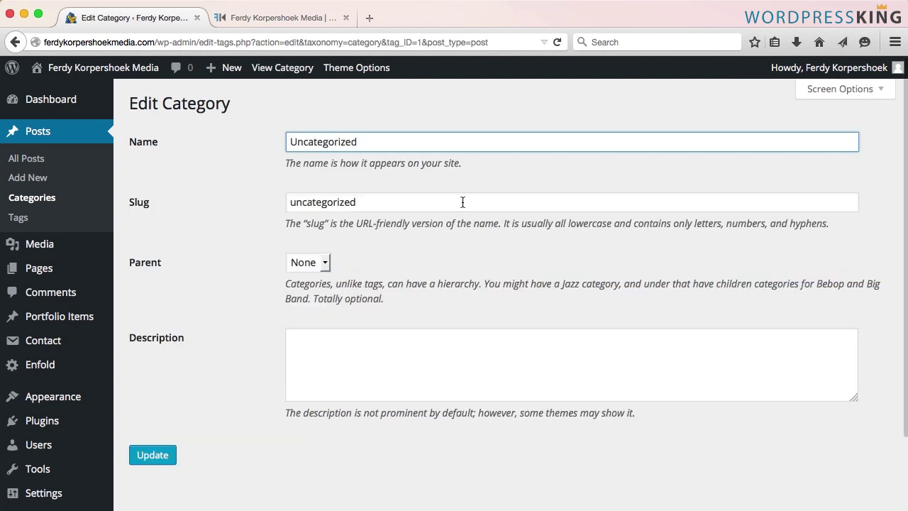
{"action": "double_click", "coordinate": [373, 144]}
{"action": "type", "text": "Blog"}
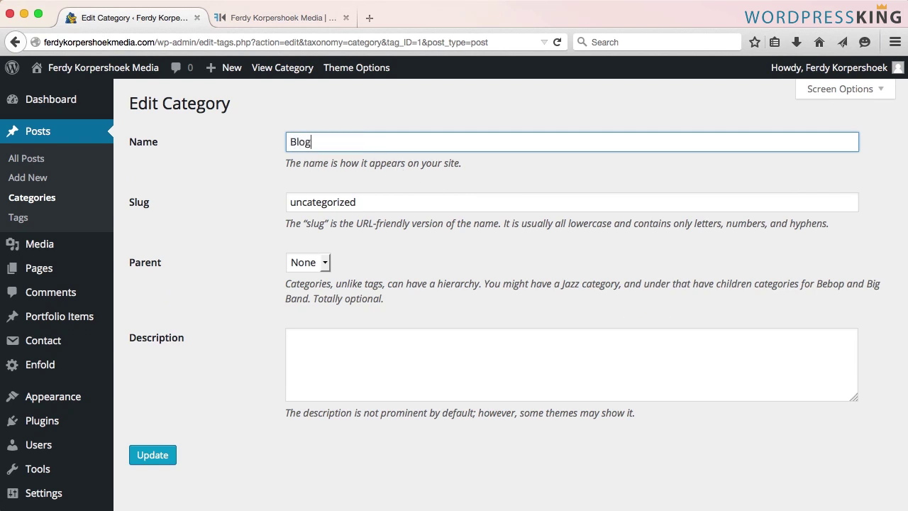
{"action": "key", "text": "Tab"}
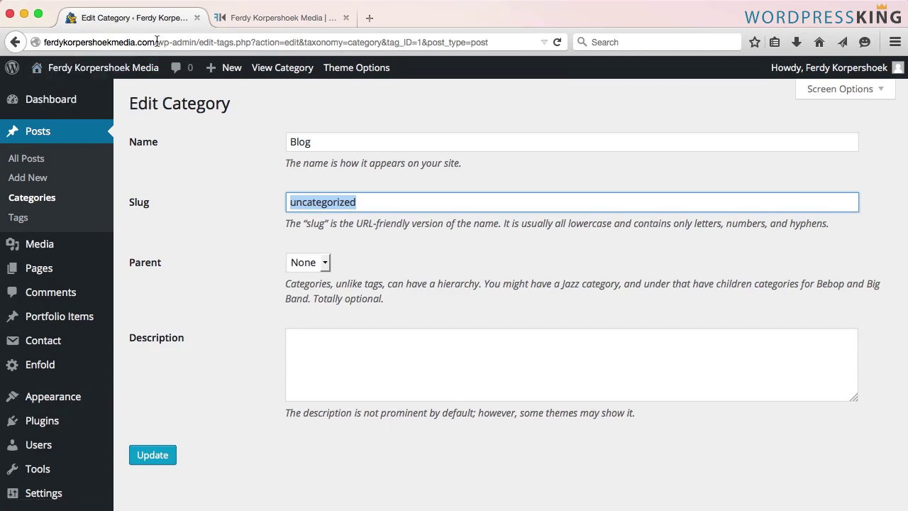
{"action": "type", "text": "blog"}
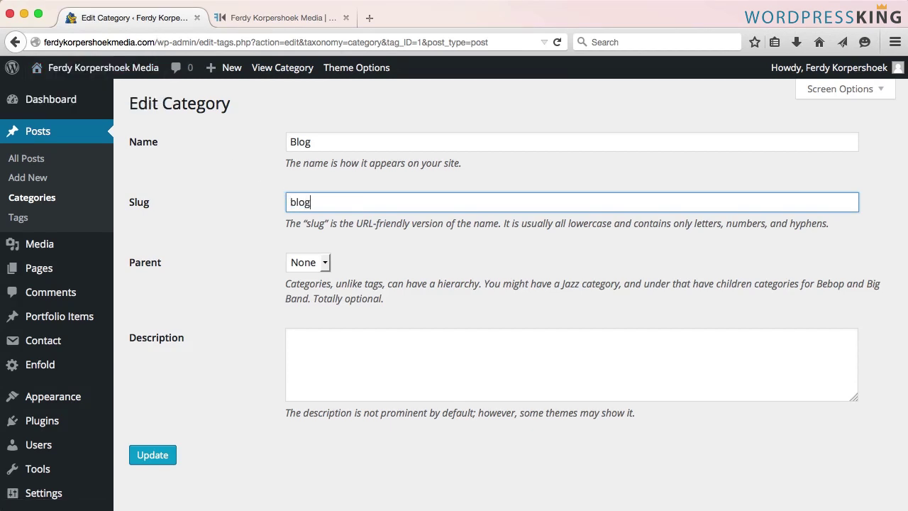
{"action": "key", "text": "Tab"}
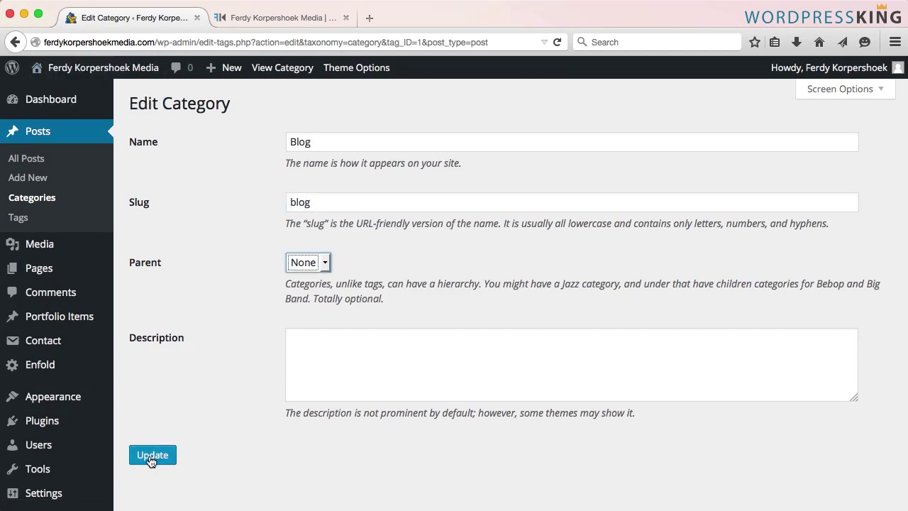
{"action": "left_click", "coordinate": [151, 460]}
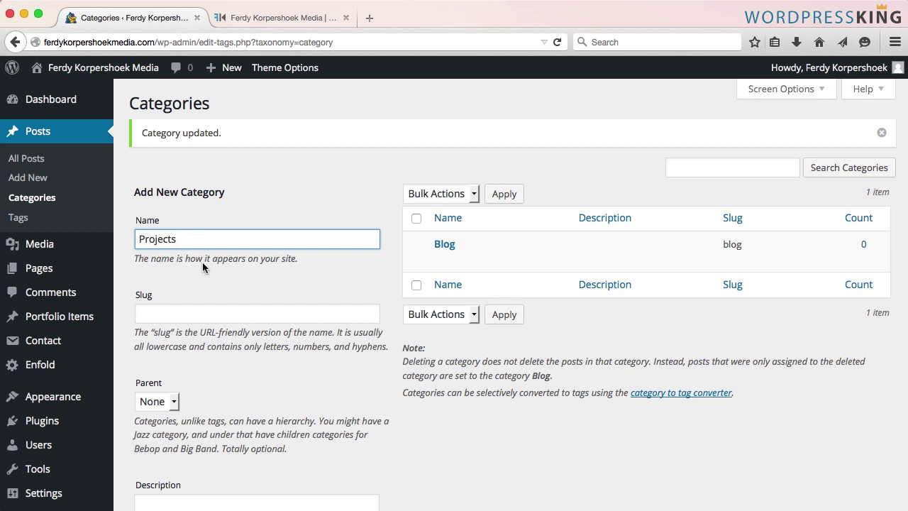
Add the Projects category with Blog as its parent
{"action": "left_click", "coordinate": [175, 311]}
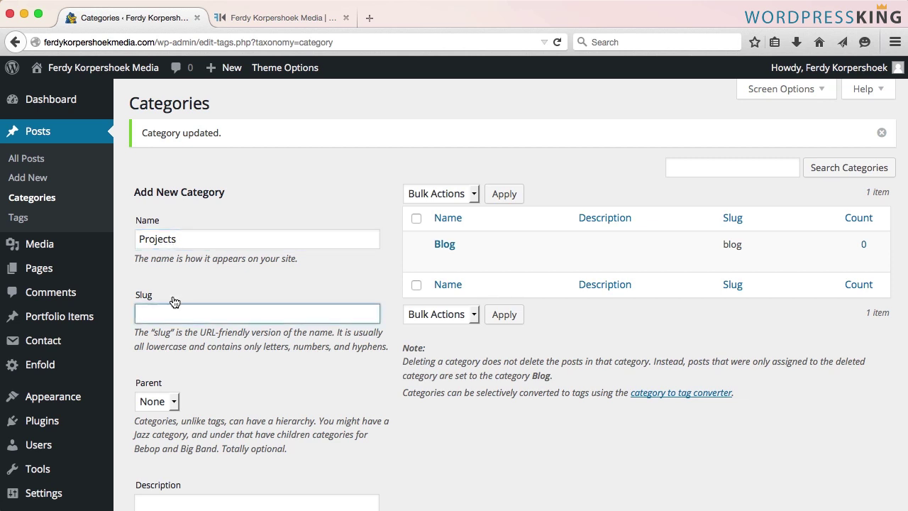
{"action": "scroll", "coordinate": [175, 302], "scroll_direction": "down", "scroll_amount": 5}
{"action": "left_click", "coordinate": [156, 250]}
{"action": "left_click", "coordinate": [150, 283]}
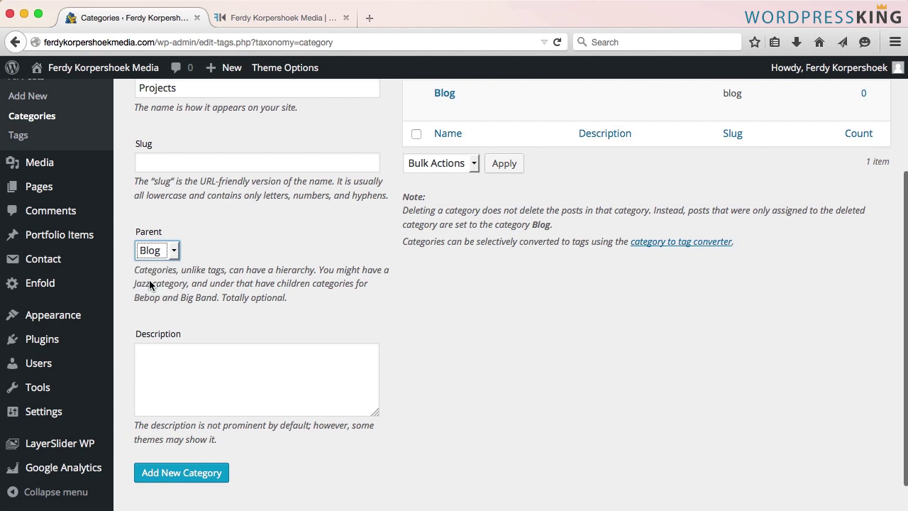
{"action": "left_click", "coordinate": [186, 472]}
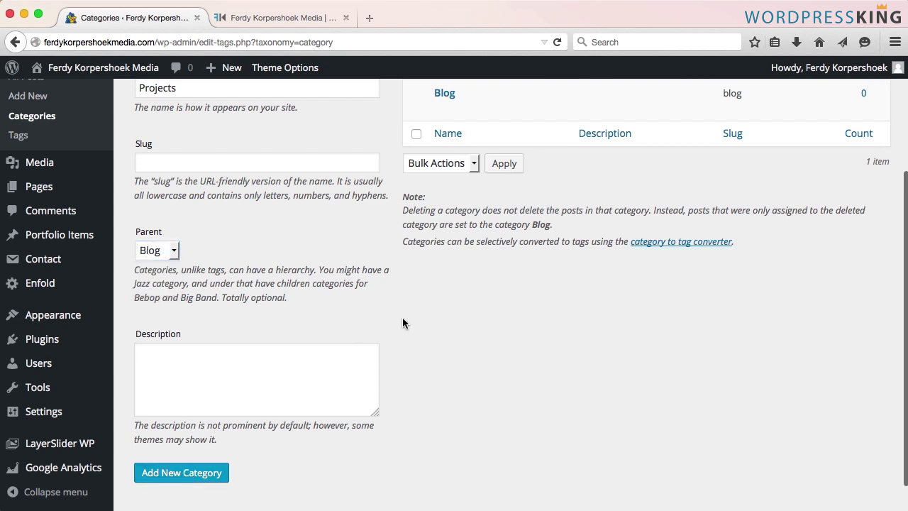
{"action": "scroll", "coordinate": [365, 298], "scroll_direction": "up", "scroll_amount": 5}
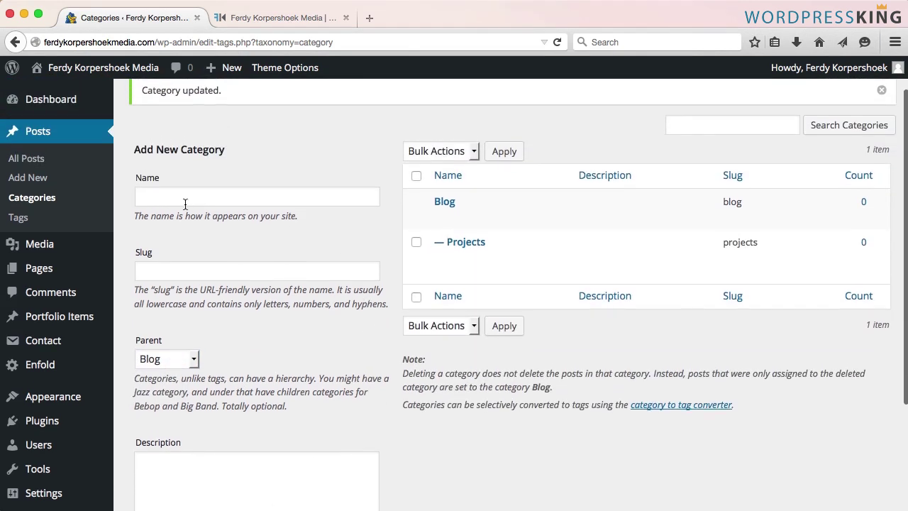
Create a 'Private' category with Blog as its parent
{"action": "left_click", "coordinate": [171, 195]}
{"action": "type", "text": "Prvi"}
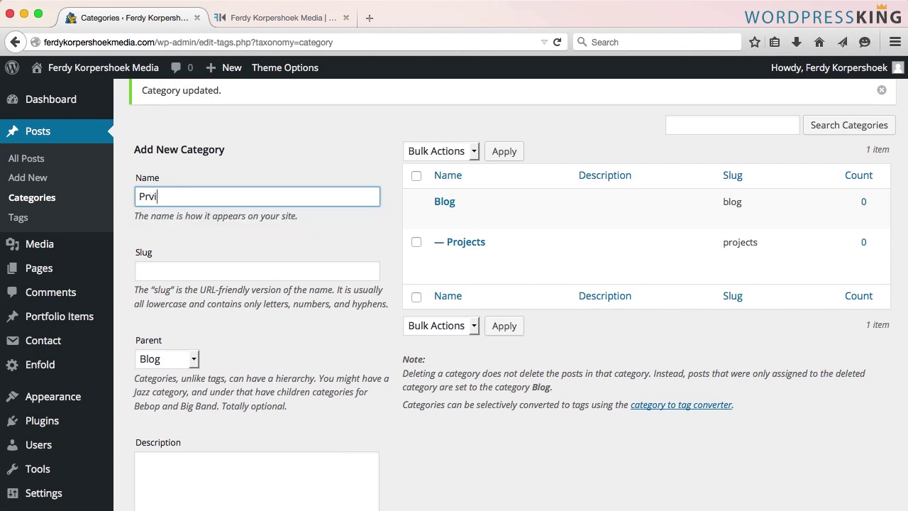
{"action": "key", "text": "BackSpace"}
{"action": "key", "text": "BackSpace"}
{"action": "type", "text": "iv"}
{"action": "key", "text": "Tab"}
{"action": "scroll", "coordinate": [188, 226], "scroll_direction": "down", "scroll_amount": 3}
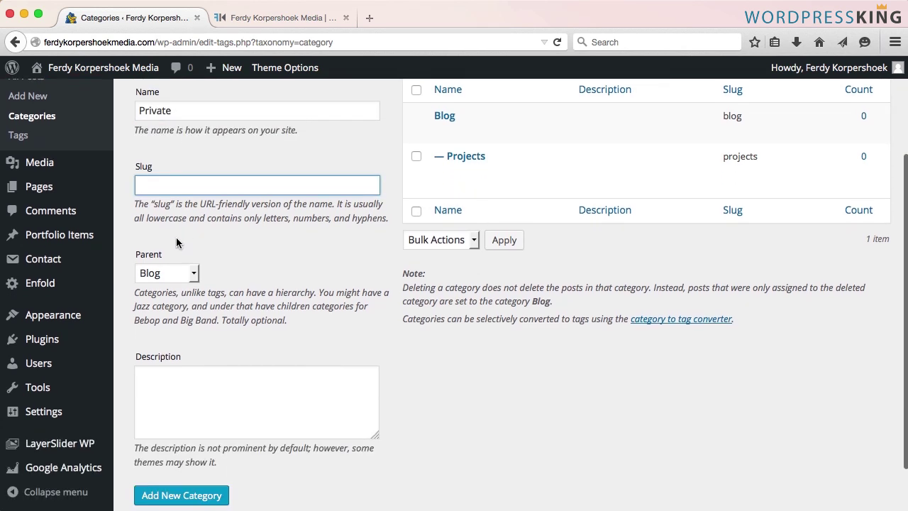
{"action": "left_click", "coordinate": [164, 275]}
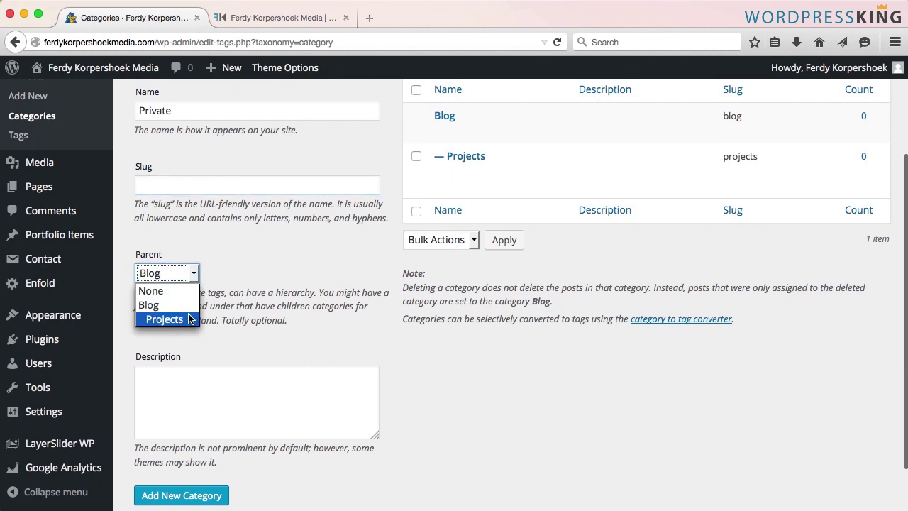
{"action": "left_click", "coordinate": [236, 268]}
{"action": "left_click", "coordinate": [179, 273]}
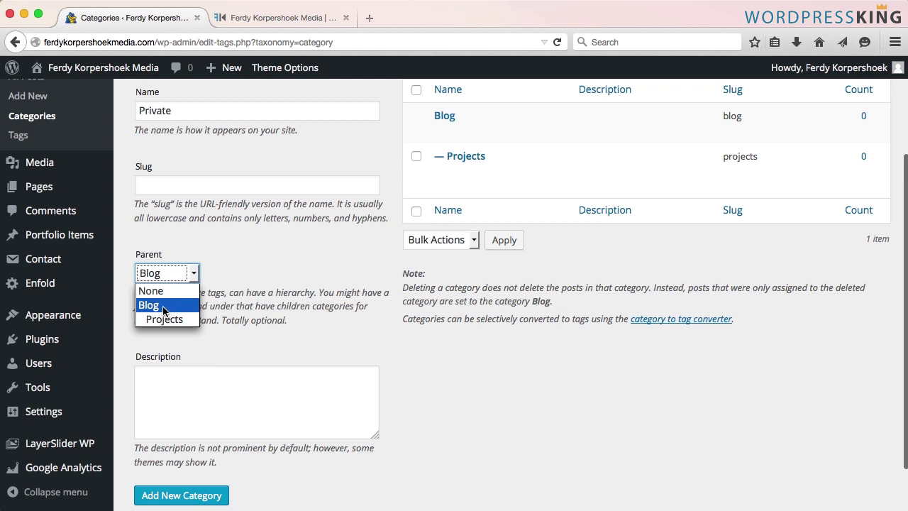
{"action": "left_click", "coordinate": [164, 306]}
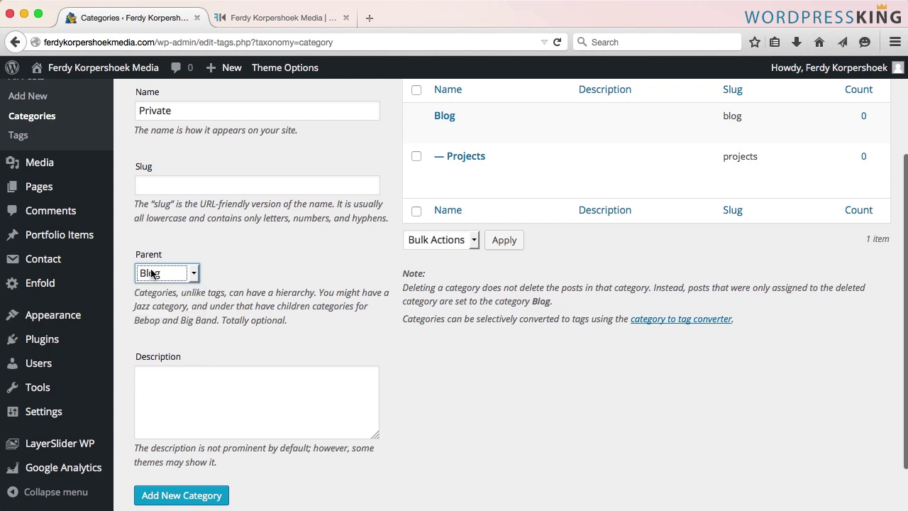
{"action": "left_click", "coordinate": [169, 500]}
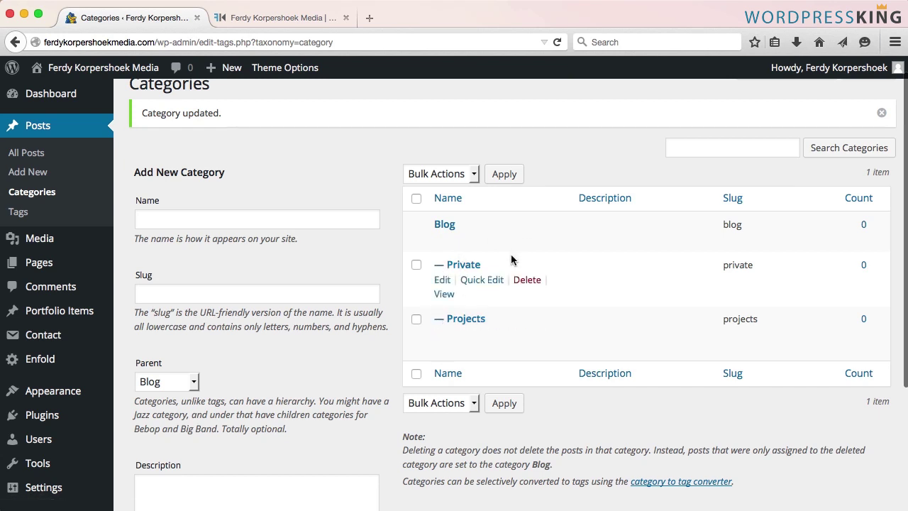
{"action": "scroll", "coordinate": [362, 203], "scroll_direction": "up", "scroll_amount": 1}
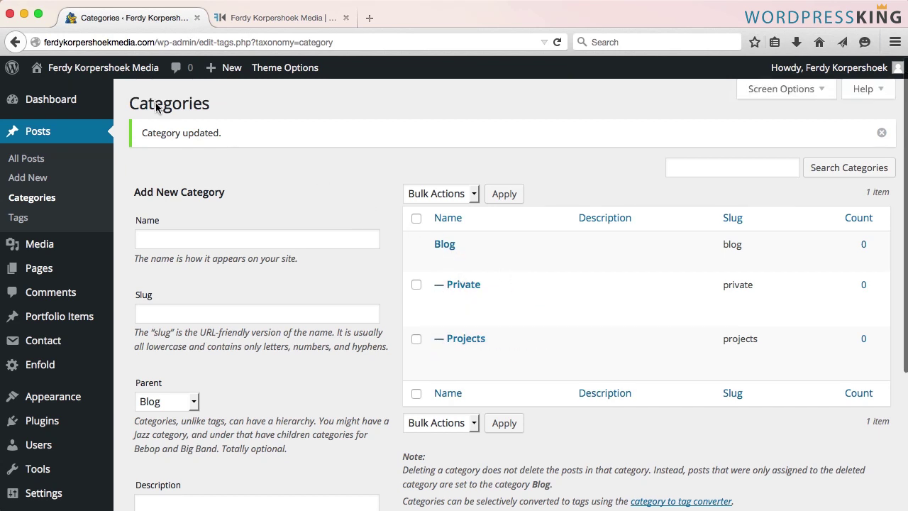
Write a new post titled 'Montana Lisianthus Flowers', tick Blog and Projects, and publish
{"action": "mouse_move", "coordinate": [224, 68]}
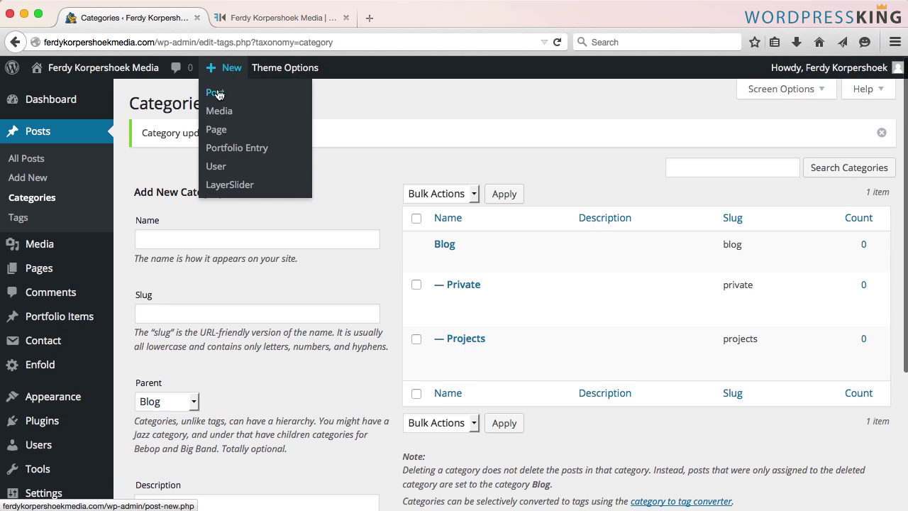
{"action": "left_click", "coordinate": [219, 95]}
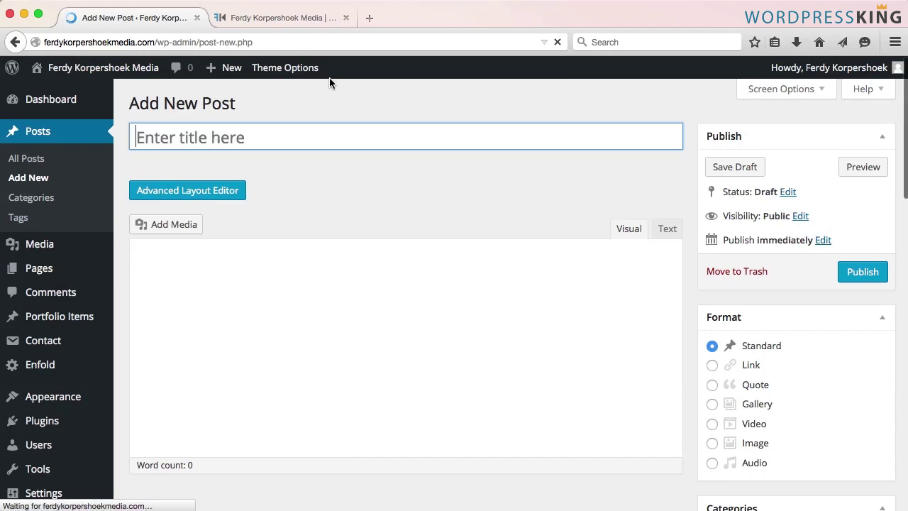
{"action": "type", "text": "Montana L"}
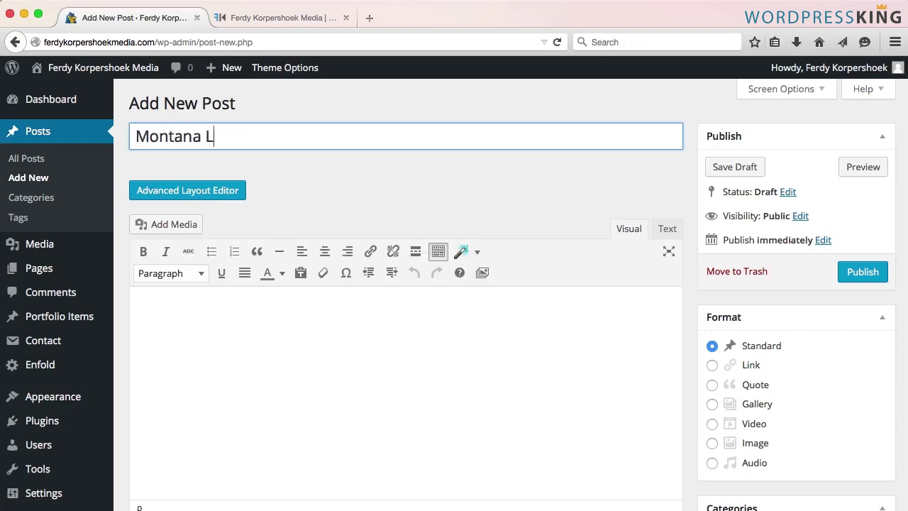
{"action": "type", "text": "isianthus Flowers"}
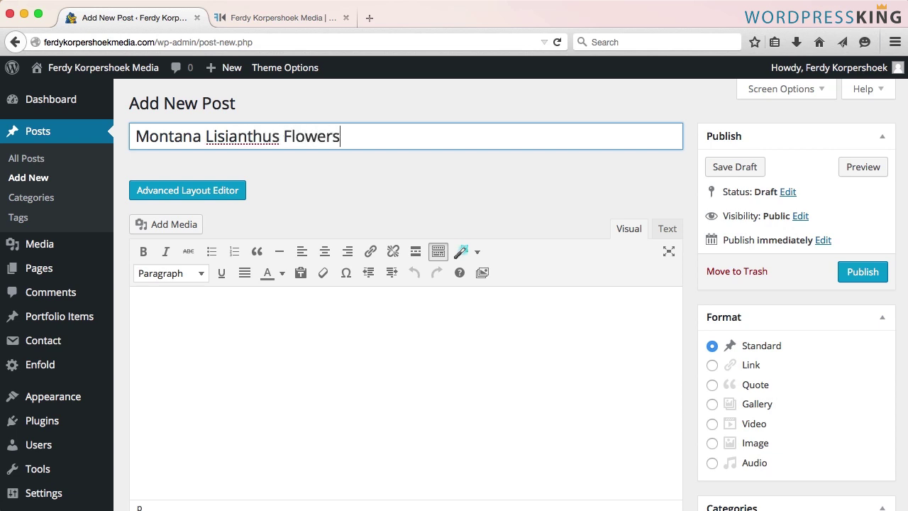
{"action": "scroll", "coordinate": [680, 194], "scroll_direction": "down", "scroll_amount": 2}
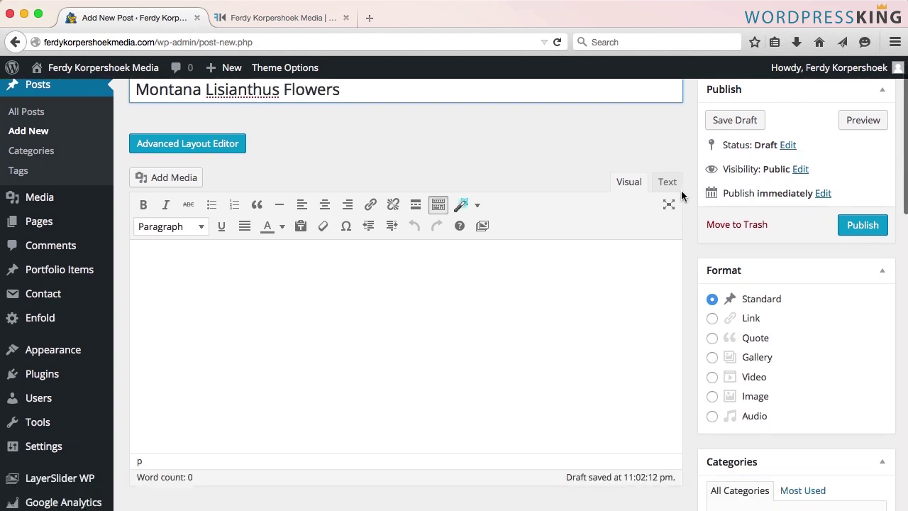
{"action": "scroll", "coordinate": [681, 190], "scroll_direction": "down", "scroll_amount": 10}
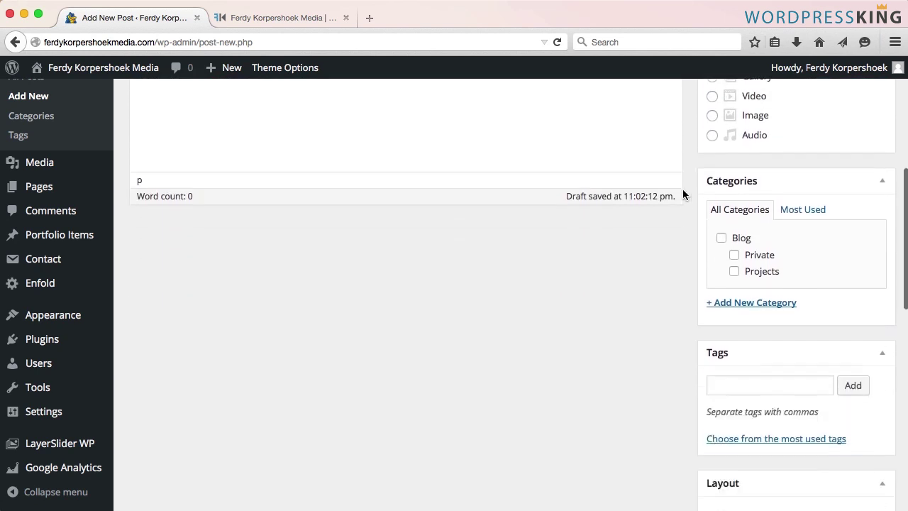
{"action": "left_click", "coordinate": [721, 229]}
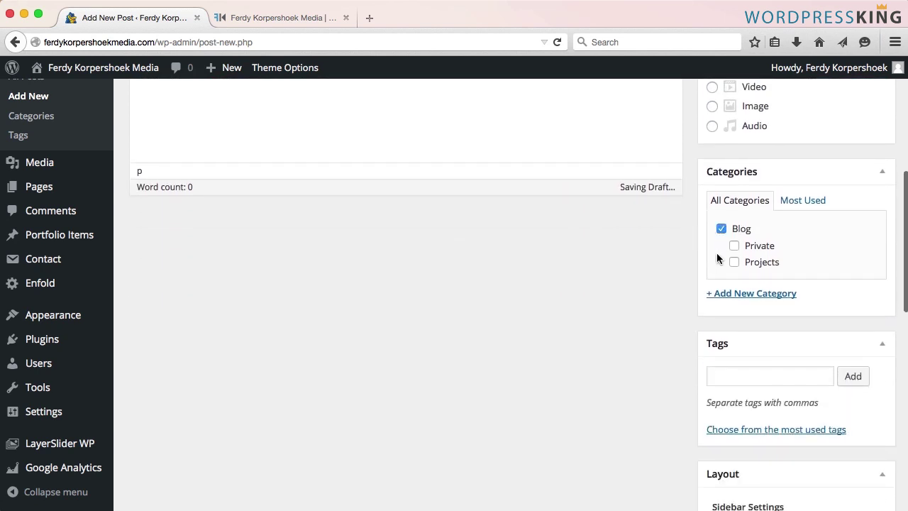
{"action": "left_click", "coordinate": [735, 263]}
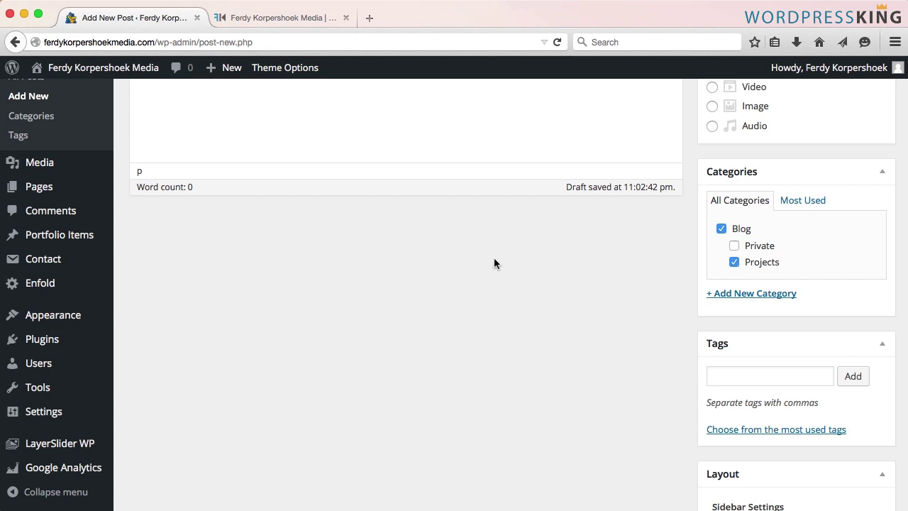
{"action": "scroll", "coordinate": [494, 260], "scroll_direction": "up", "scroll_amount": 10}
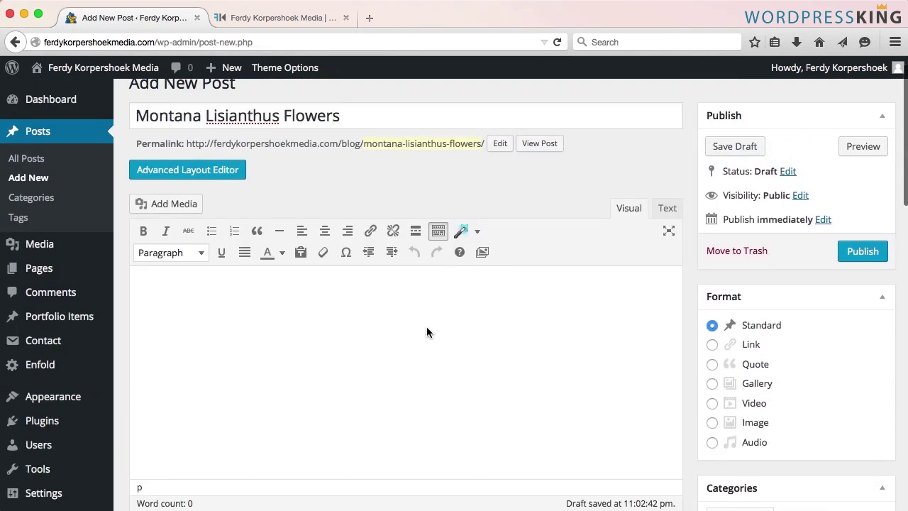
{"action": "left_click", "coordinate": [863, 255]}
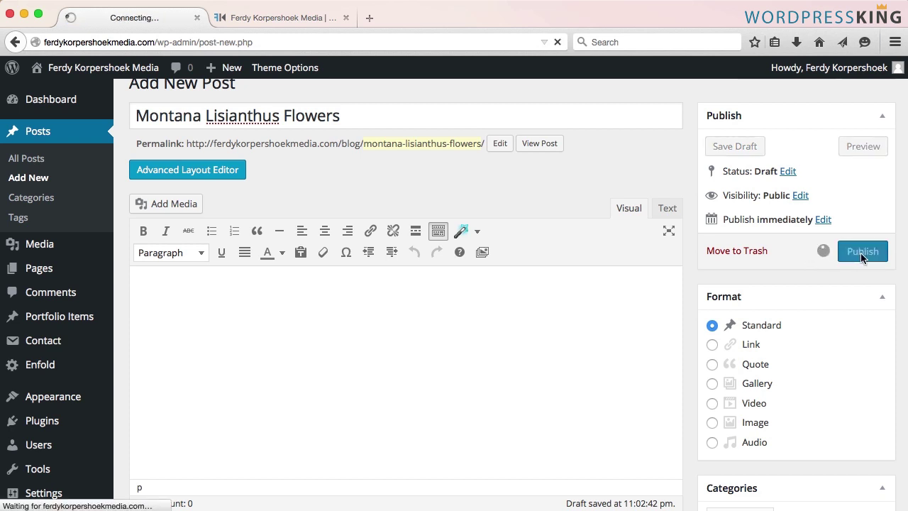
Review the 'Montana Lisianthus Flowers' listing under Blog, Projects on the live Blog page
{"action": "left_click", "coordinate": [271, 19]}
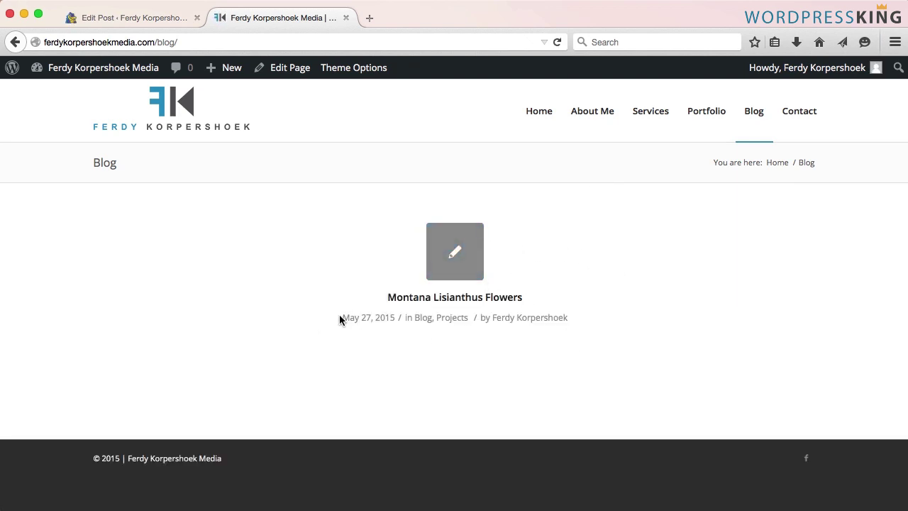
{"action": "left_click_drag", "start_coordinate": [340, 319], "coordinate": [396, 319]}
{"action": "left_click", "coordinate": [397, 322]}
Open the Set featured image dialog for Montana Lisianthus Flowers and start a file upload
{"action": "left_click", "coordinate": [146, 22]}
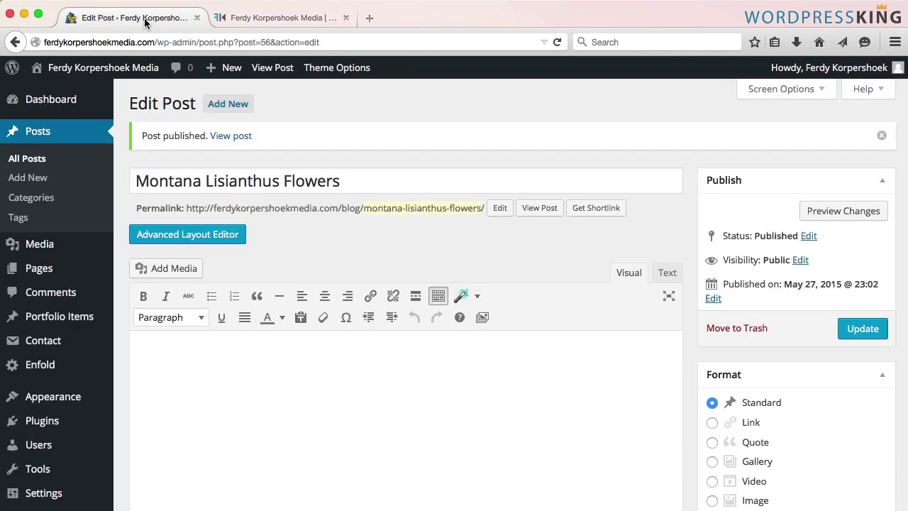
{"action": "scroll", "coordinate": [765, 273], "scroll_direction": "down", "scroll_amount": 10}
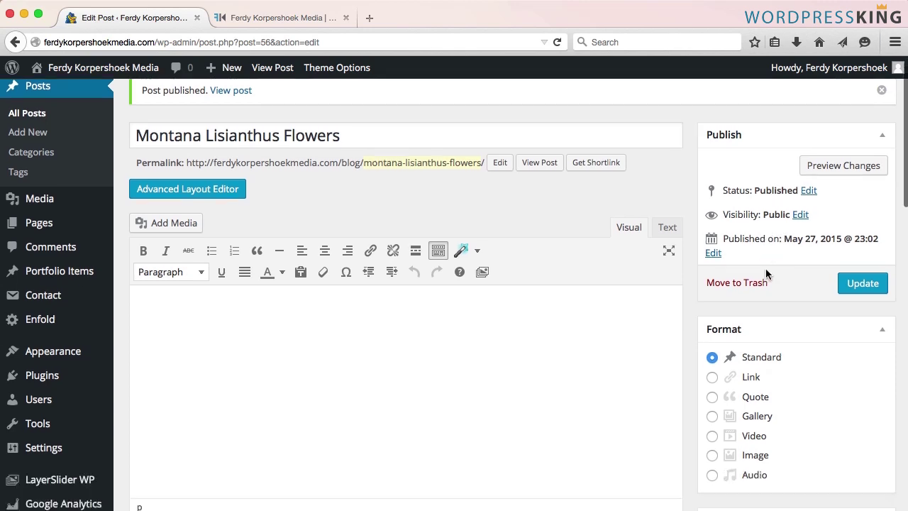
{"action": "scroll", "coordinate": [765, 273], "scroll_direction": "down", "scroll_amount": 5}
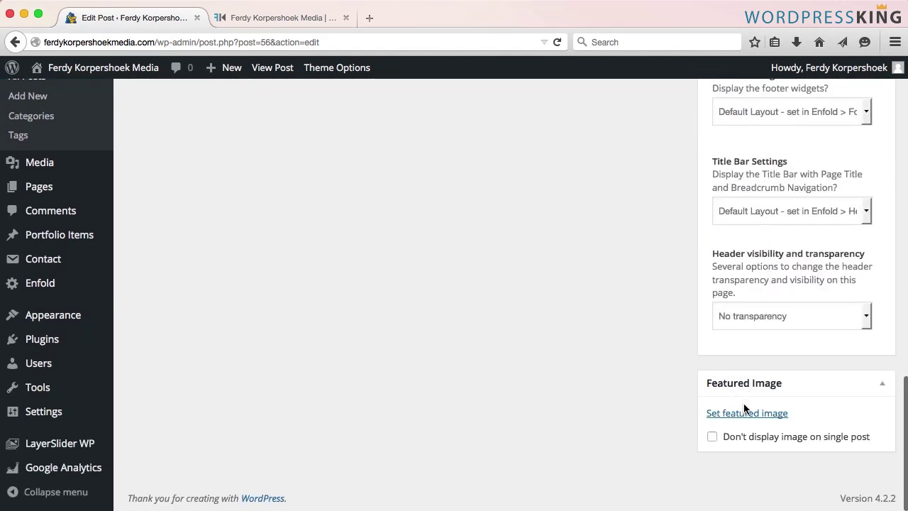
{"action": "left_click", "coordinate": [732, 416]}
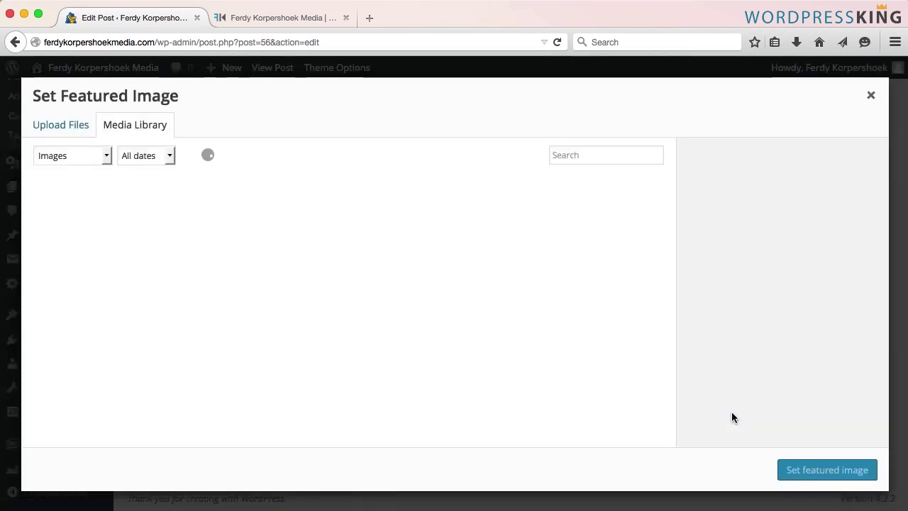
{"action": "left_click", "coordinate": [71, 125]}
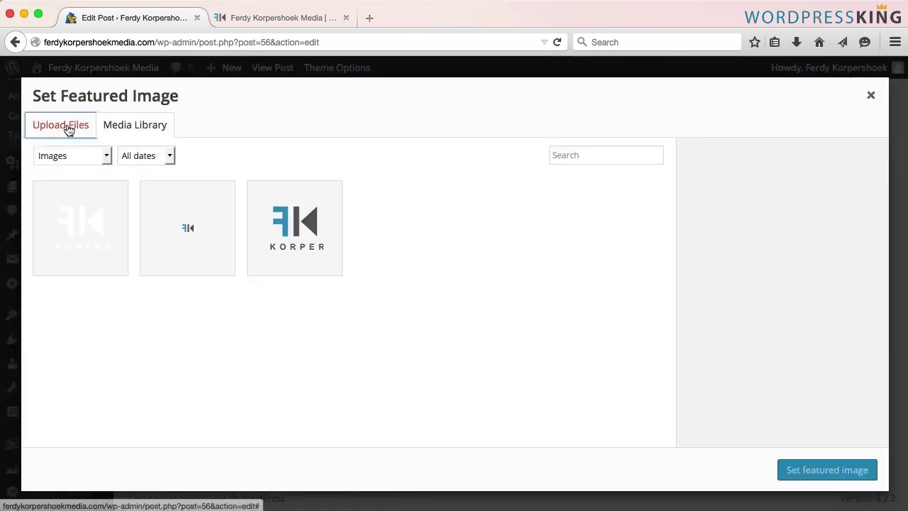
{"action": "left_click", "coordinate": [454, 305]}
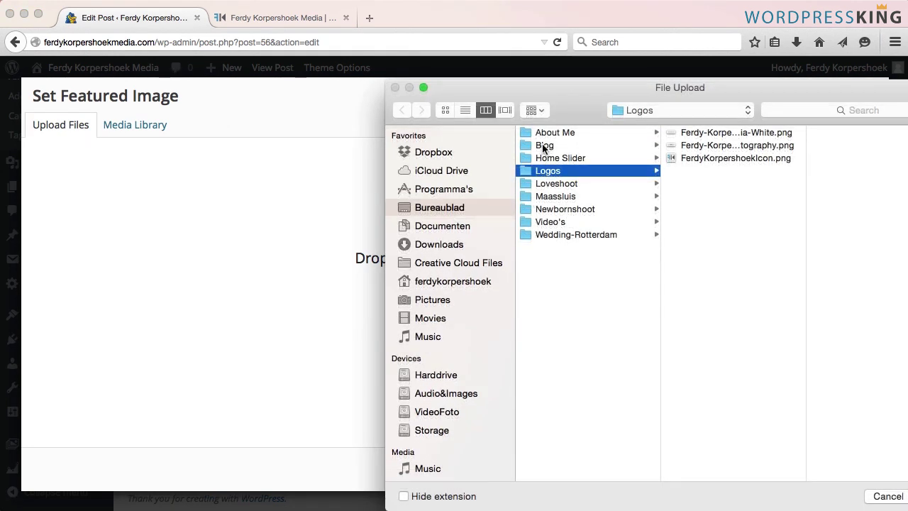
Upload the Montana couple photo from the Blog folder, previewing it before opening
{"action": "left_click", "coordinate": [544, 146]}
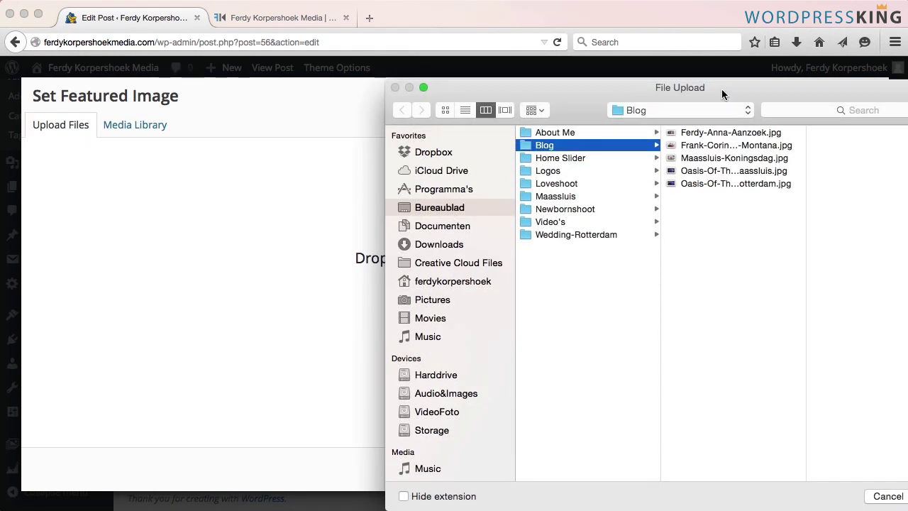
{"action": "left_click_drag", "start_coordinate": [721, 89], "coordinate": [542, 56]}
{"action": "left_click", "coordinate": [538, 114]}
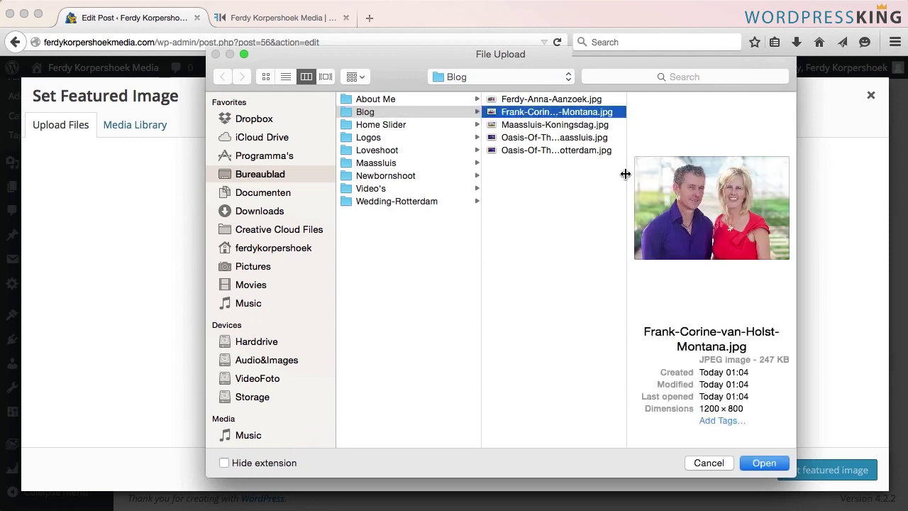
{"action": "left_click_drag", "start_coordinate": [626, 174], "coordinate": [702, 170]}
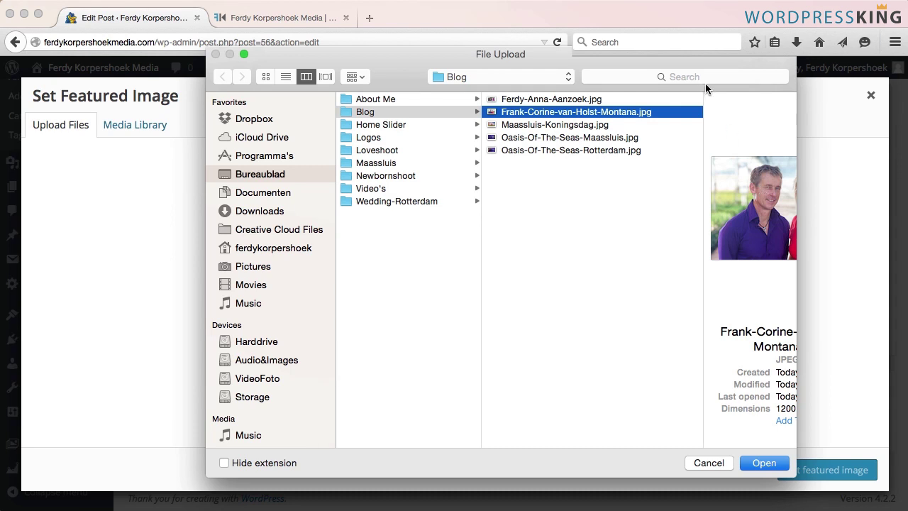
{"action": "left_click_drag", "start_coordinate": [798, 155], "coordinate": [844, 155]}
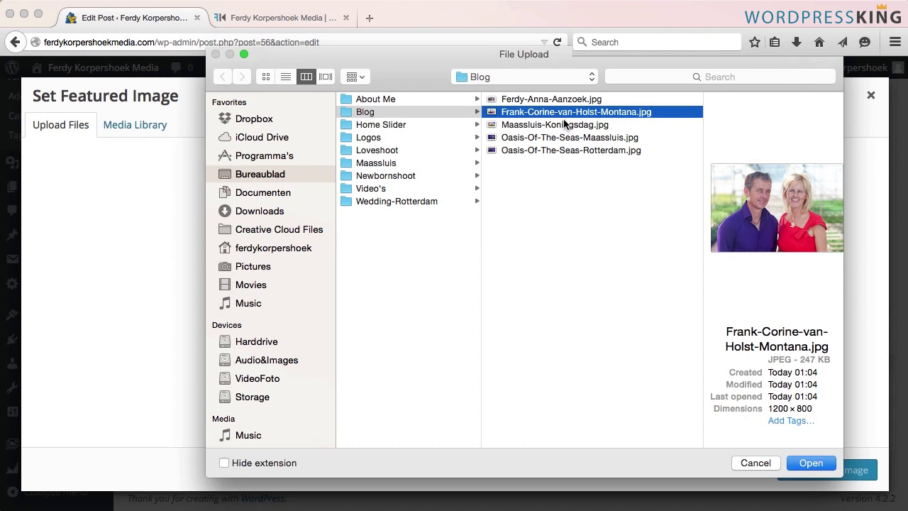
{"action": "left_click", "coordinate": [809, 462]}
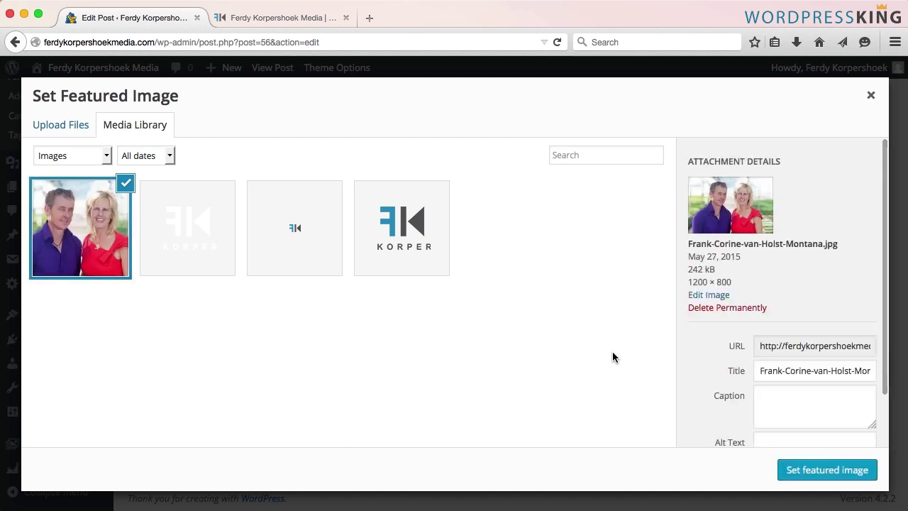
Swap the image title's hyphens for spaces and paste that title into the Alt Text field
{"action": "left_click", "coordinate": [786, 371]}
{"action": "key", "text": "BackSpace"}
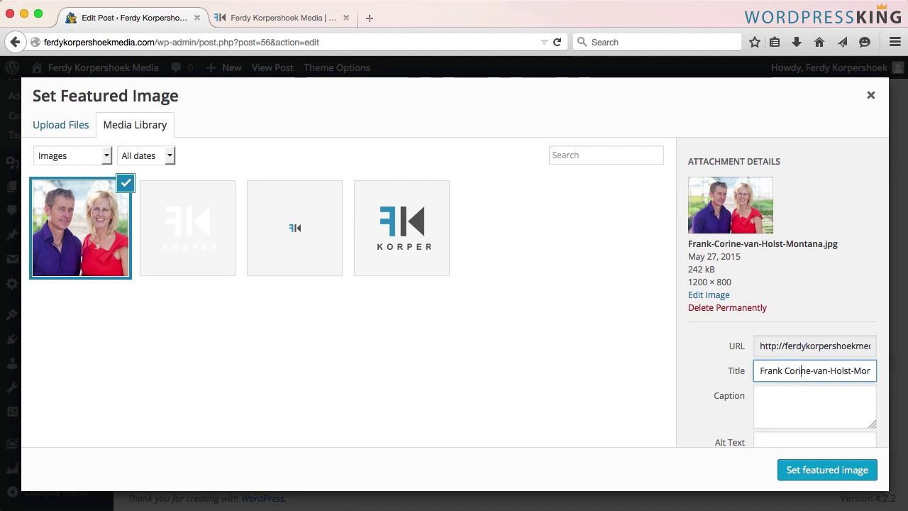
{"action": "key", "text": "BackSpace"}
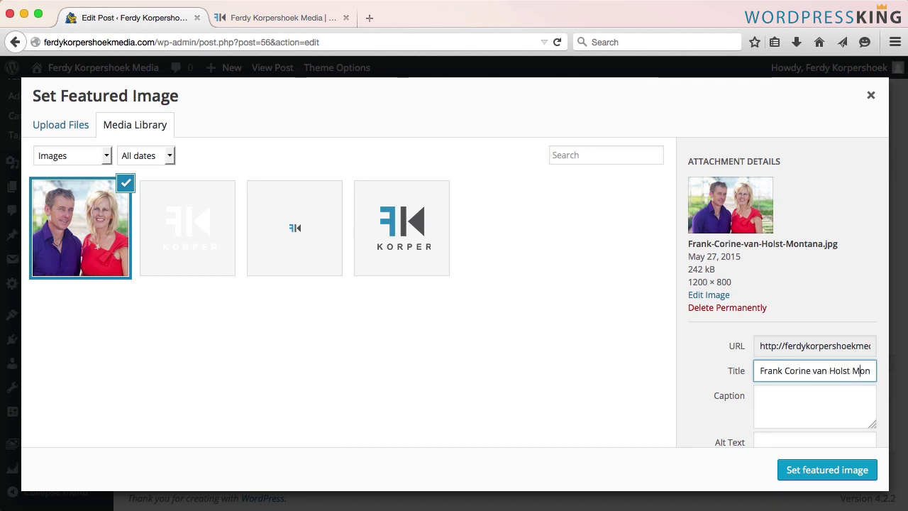
{"action": "key", "text": "super+a"}
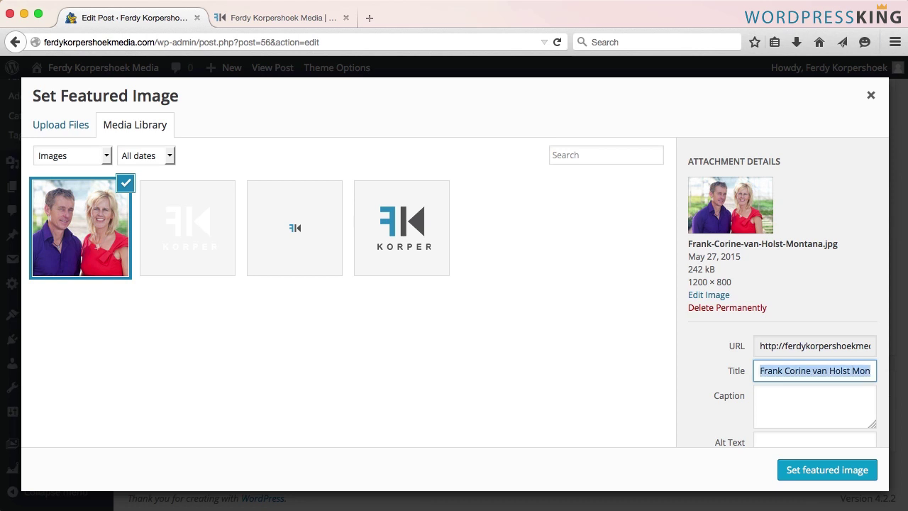
{"action": "key", "text": "Tab"}
{"action": "key", "text": "Tab"}
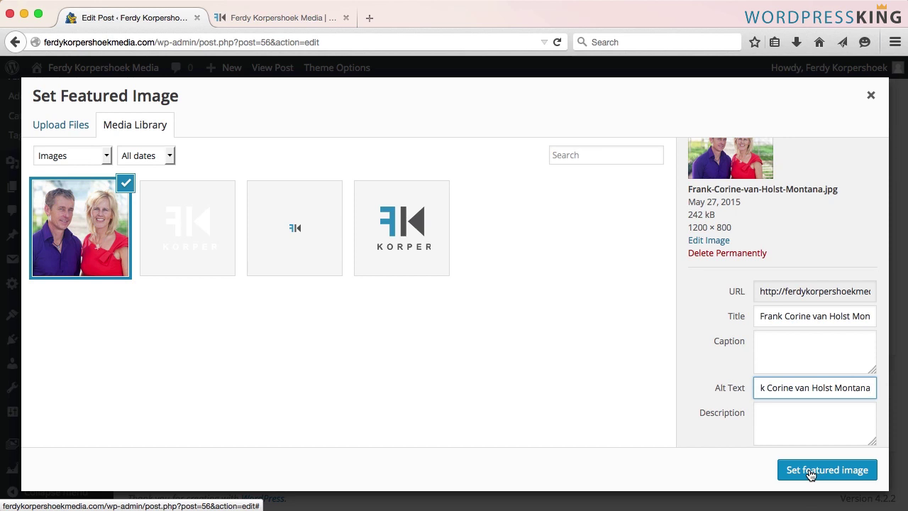
Set the couple's photo as featured image, update the post, and reload the live Blog page
{"action": "left_click", "coordinate": [810, 470]}
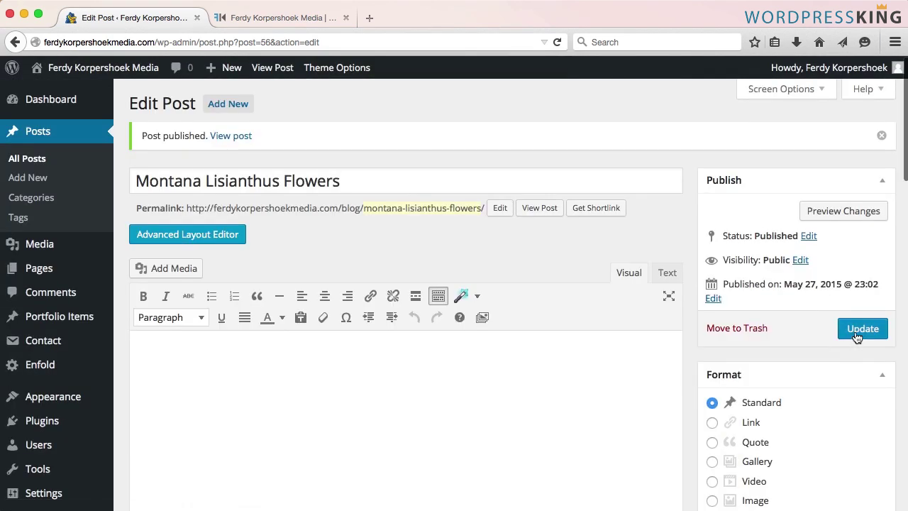
{"action": "left_click", "coordinate": [858, 331]}
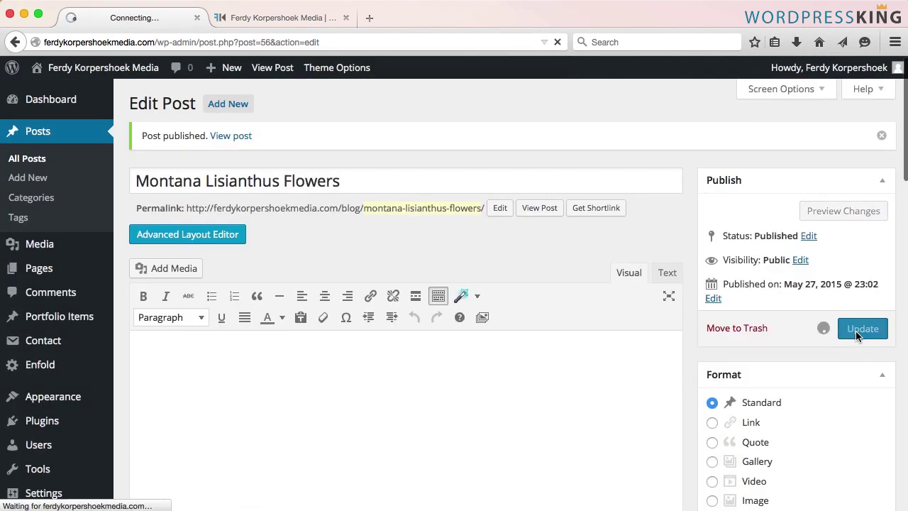
{"action": "left_click", "coordinate": [263, 20]}
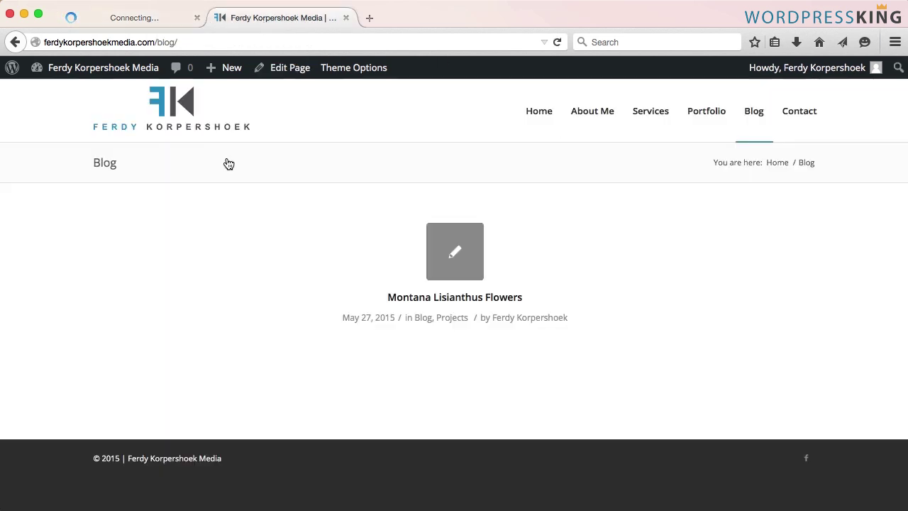
{"action": "key", "text": "super+r"}
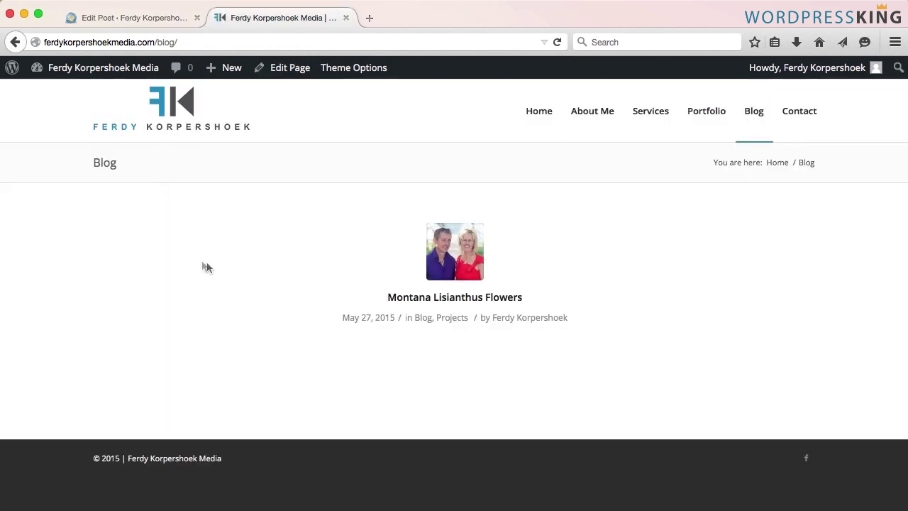
Open the Montana Lisianthus Flowers post page to check the featured image
{"action": "left_click", "coordinate": [408, 301]}
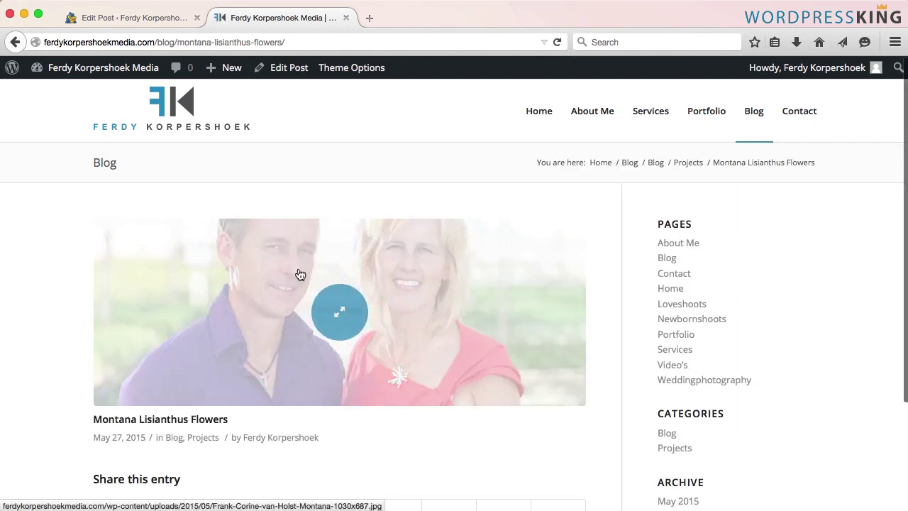
{"action": "scroll", "coordinate": [310, 284], "scroll_direction": "down", "scroll_amount": 4}
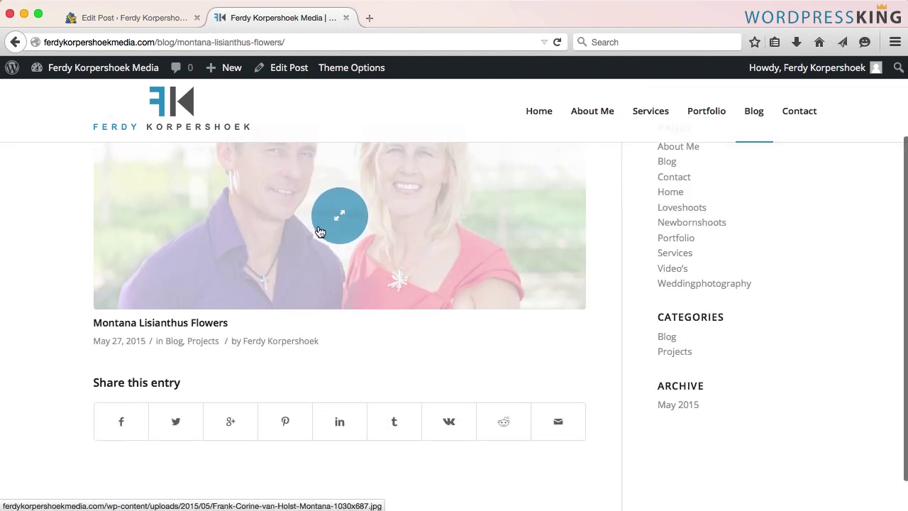
{"action": "scroll", "coordinate": [318, 229], "scroll_direction": "up", "scroll_amount": 4}
Tick 'Don't display image on single post' in Featured Image and update the post
{"action": "left_click", "coordinate": [148, 20]}
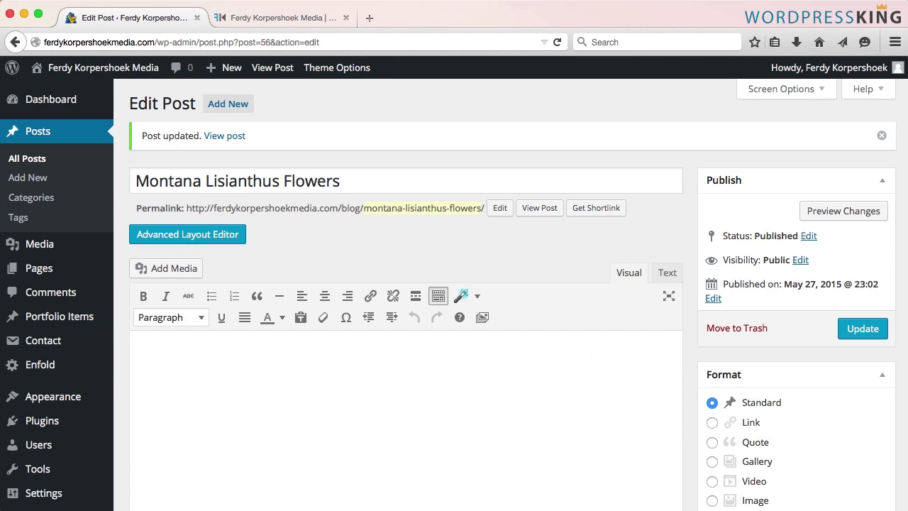
{"action": "scroll", "coordinate": [795, 351], "scroll_direction": "down", "scroll_amount": 15}
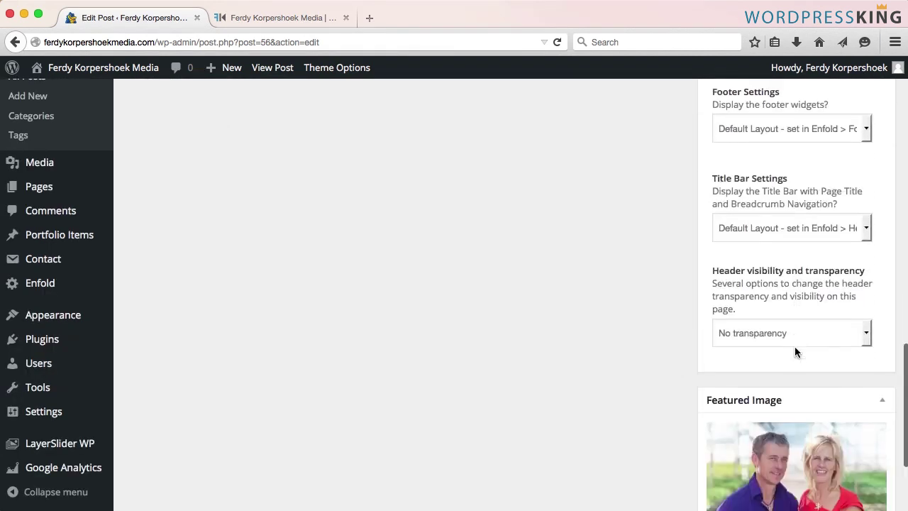
{"action": "left_click", "coordinate": [712, 436]}
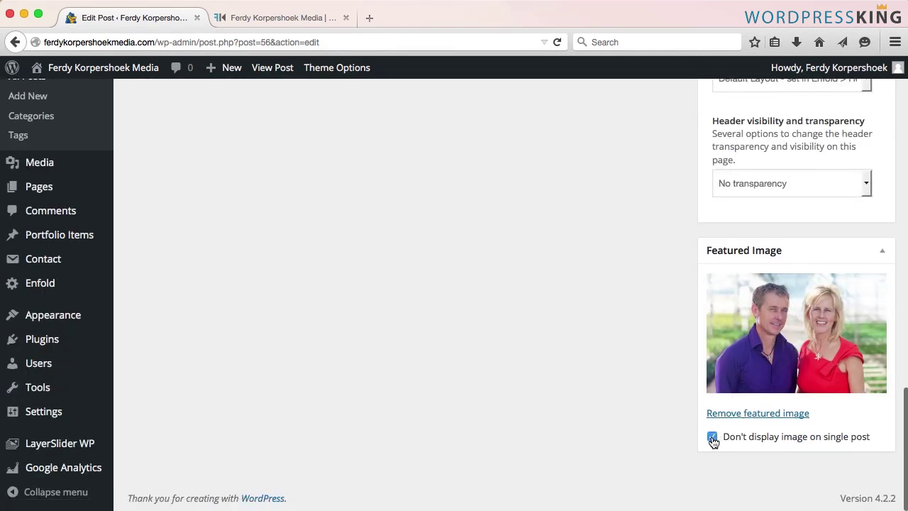
{"action": "scroll", "coordinate": [830, 425], "scroll_direction": "up", "scroll_amount": 15}
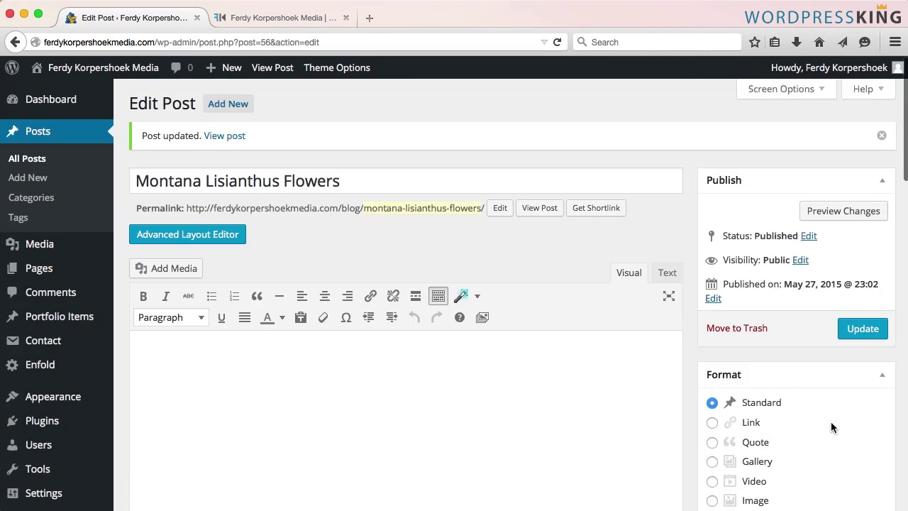
{"action": "left_click", "coordinate": [858, 332]}
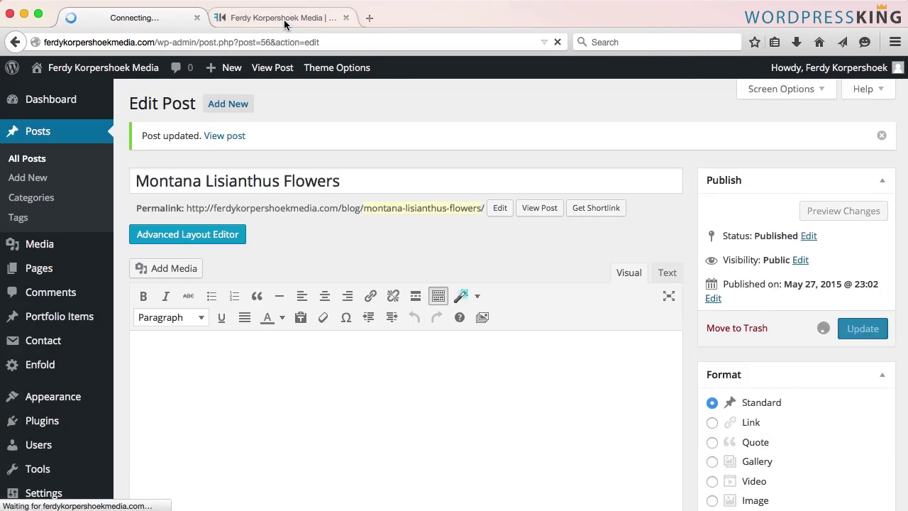
Verify the thumbnail on the reloaded blog listing and post page, then return to the editor
{"action": "left_click", "coordinate": [284, 19]}
{"action": "left_click", "coordinate": [754, 115]}
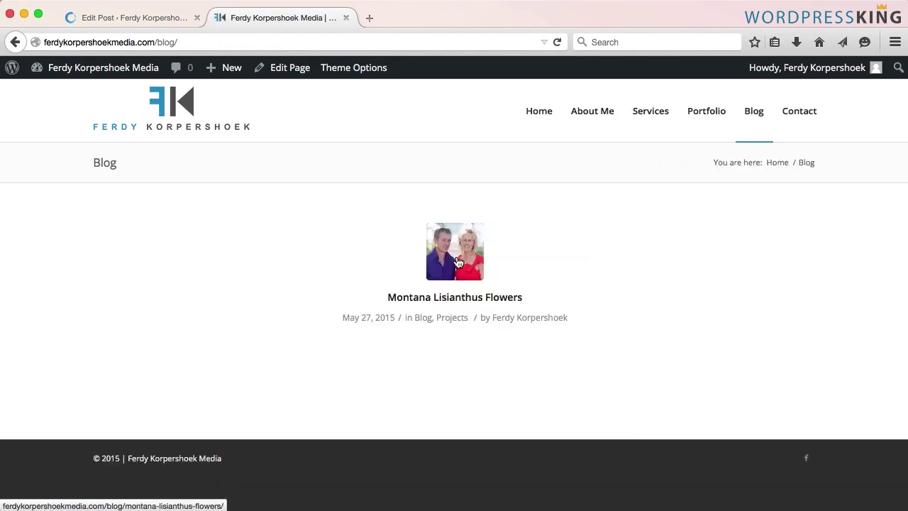
{"action": "left_click", "coordinate": [455, 302]}
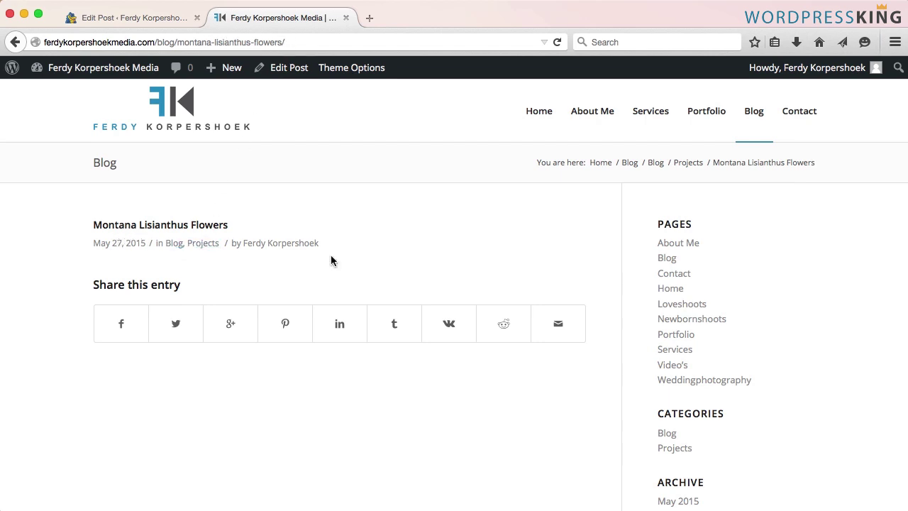
{"action": "left_click", "coordinate": [141, 18]}
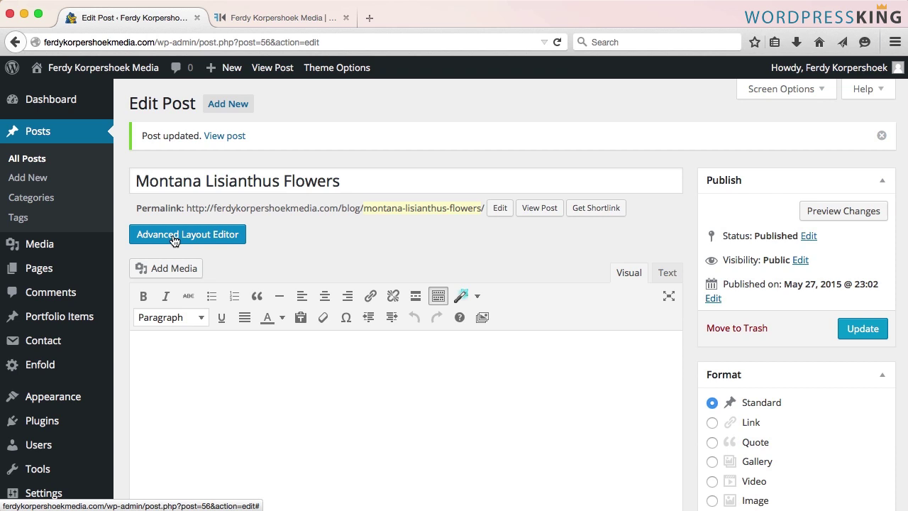
Switch the post to the Advanced Layout Editor (Avia Layout Builder)
{"action": "left_click", "coordinate": [173, 239]}
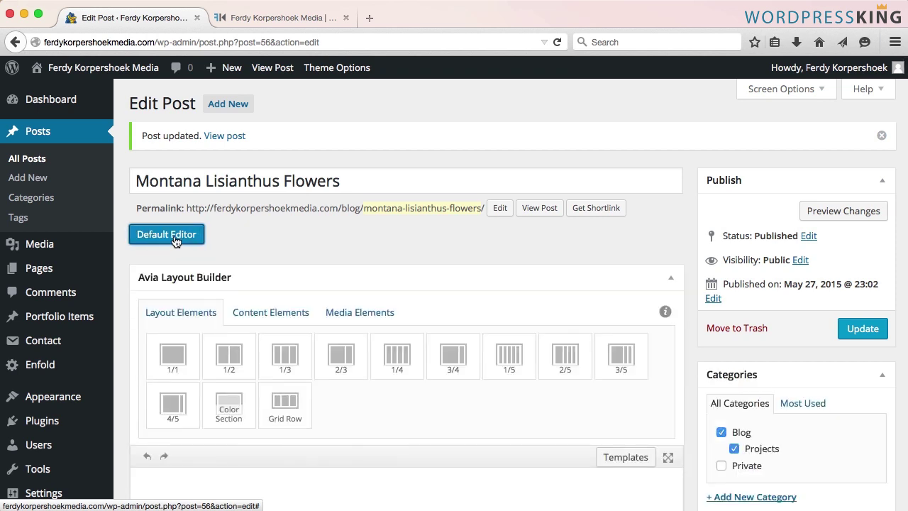
{"action": "scroll", "coordinate": [371, 254], "scroll_direction": "down", "scroll_amount": 1}
{"action": "scroll", "coordinate": [373, 255], "scroll_direction": "down", "scroll_amount": 3}
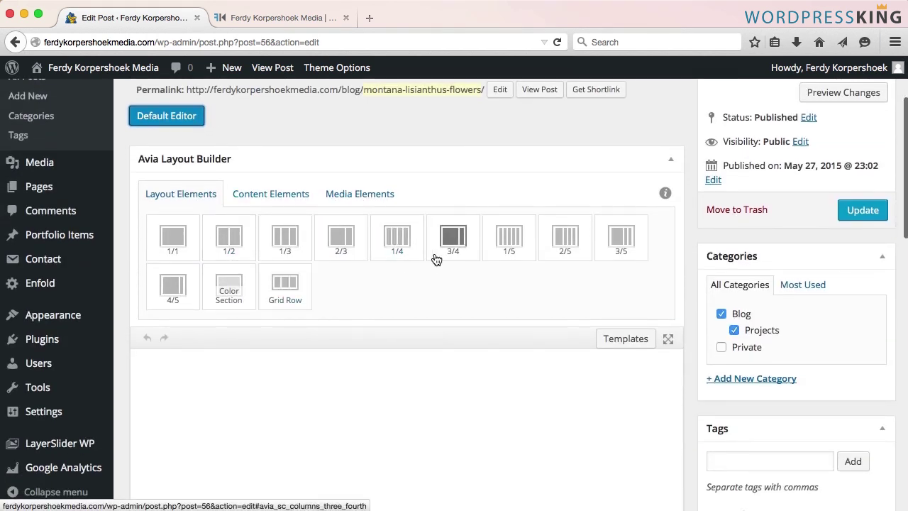
Browse the Layout, Content and Media Elements tabs of the builder
{"action": "left_click", "coordinate": [259, 195]}
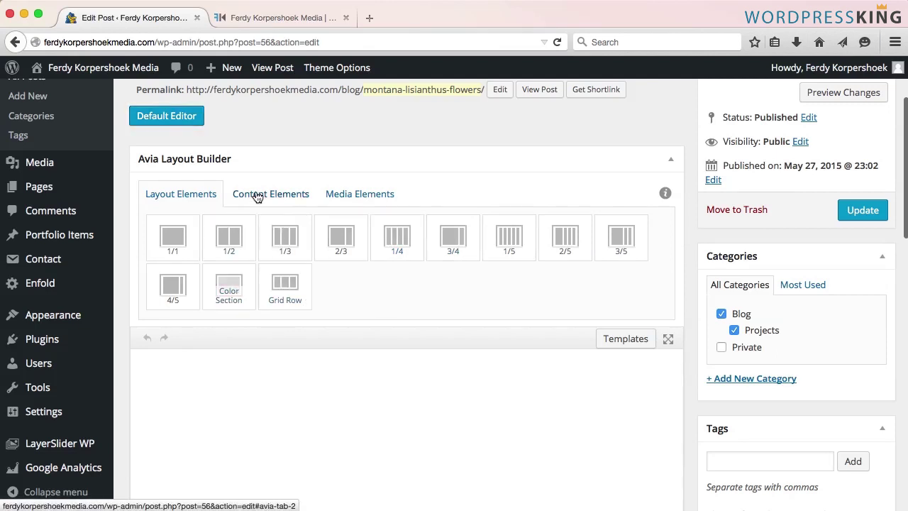
{"action": "left_click", "coordinate": [358, 198]}
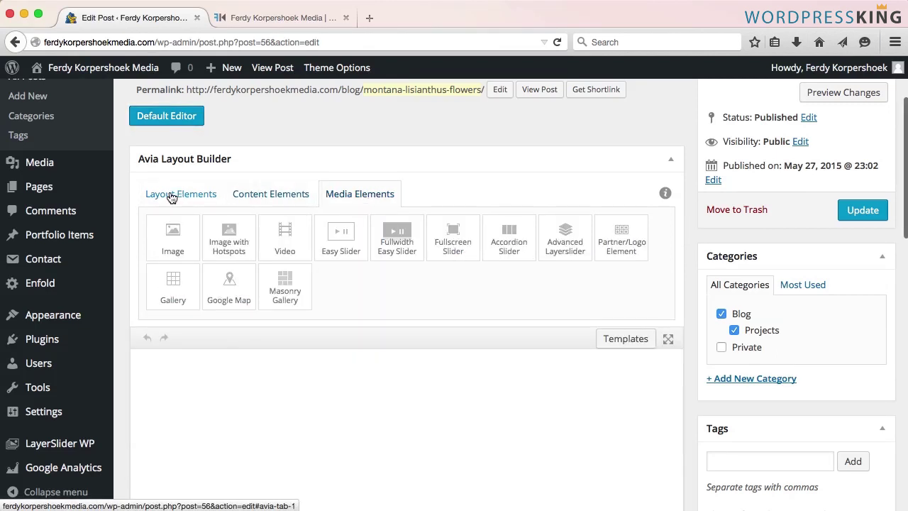
{"action": "left_click", "coordinate": [170, 195]}
{"action": "left_click", "coordinate": [287, 196]}
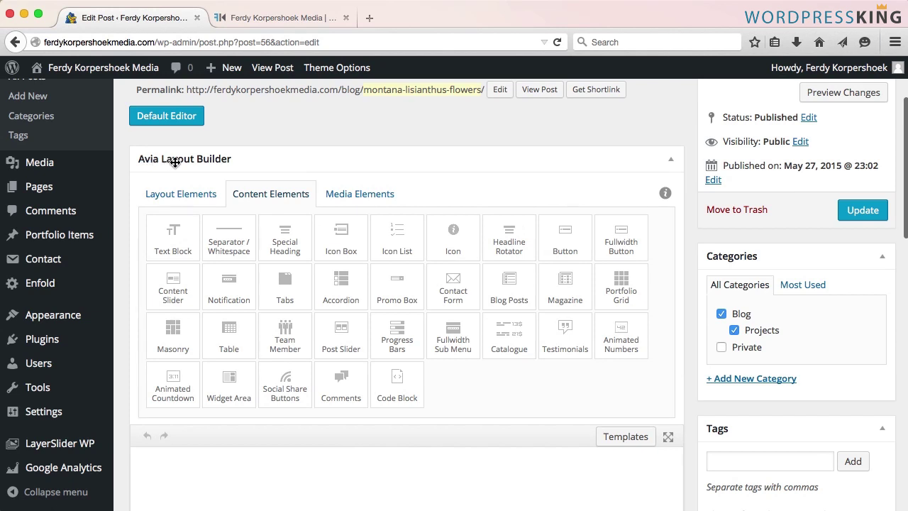
{"action": "left_click", "coordinate": [189, 195]}
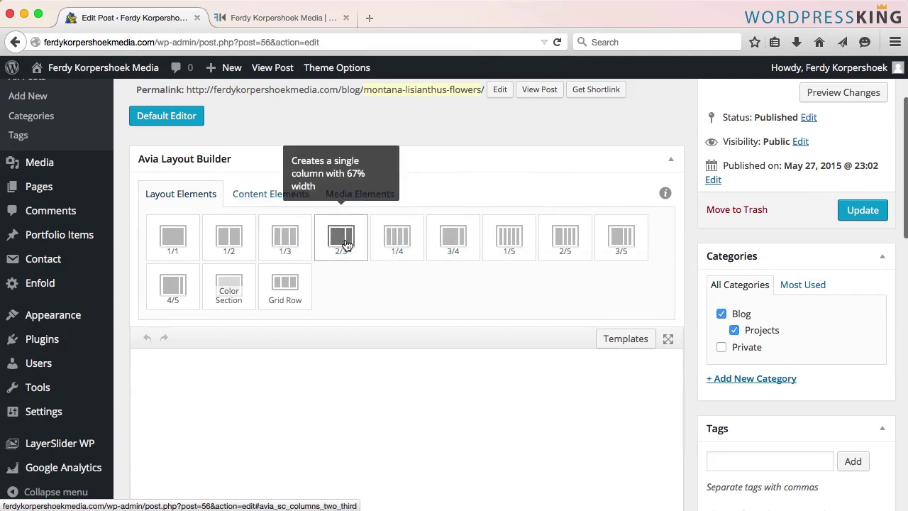
{"action": "left_click", "coordinate": [274, 195]}
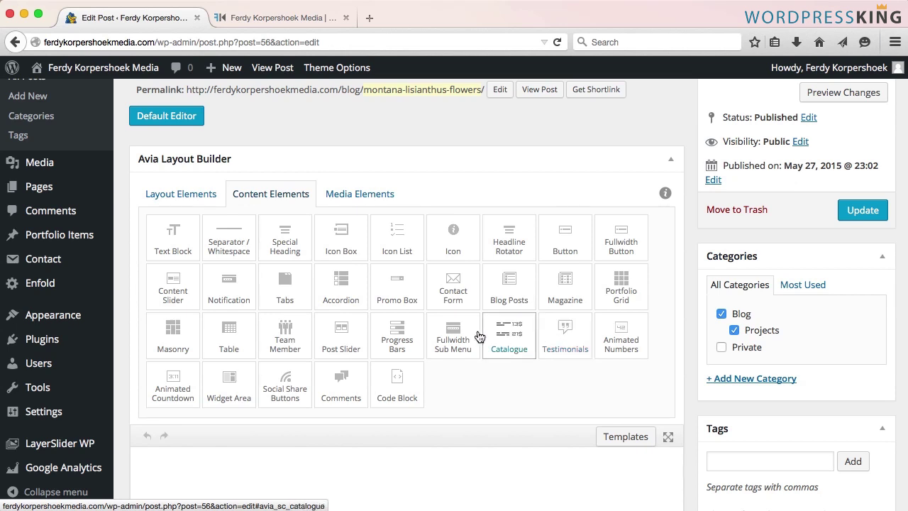
{"action": "left_click", "coordinate": [358, 196]}
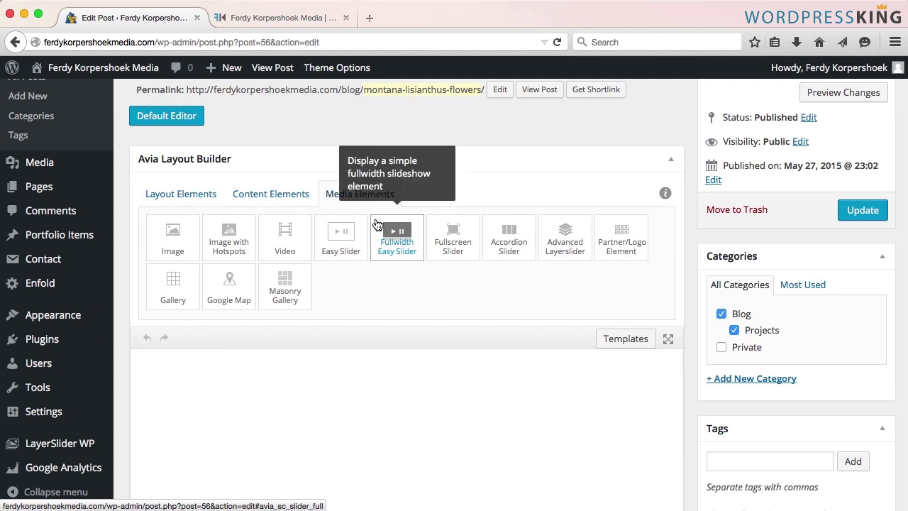
{"action": "left_click", "coordinate": [193, 199]}
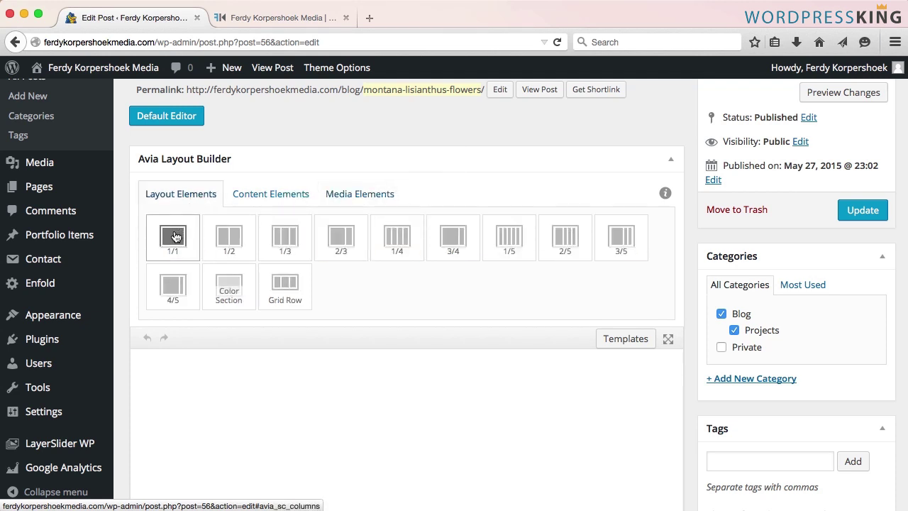
Add a full-width 1/1 column with a Text Block to the post layout
{"action": "left_click_drag", "start_coordinate": [176, 237], "coordinate": [182, 379]}
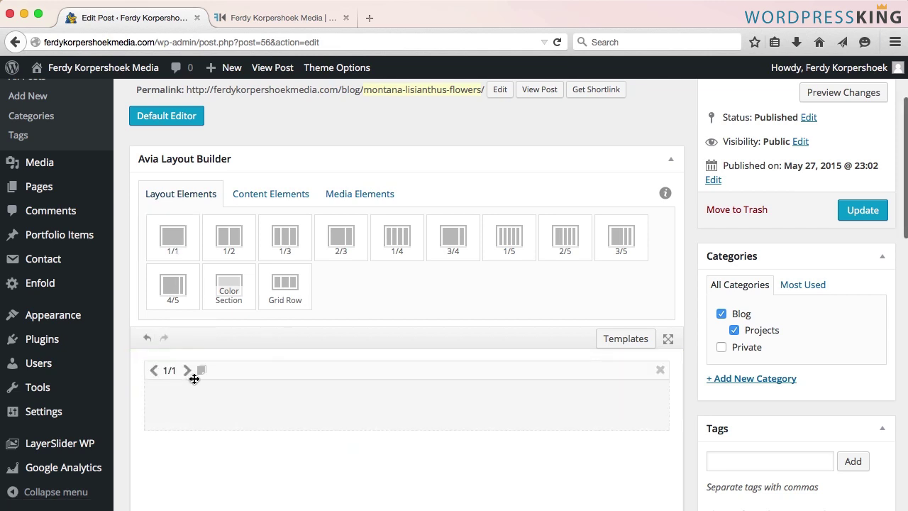
{"action": "left_click", "coordinate": [262, 199]}
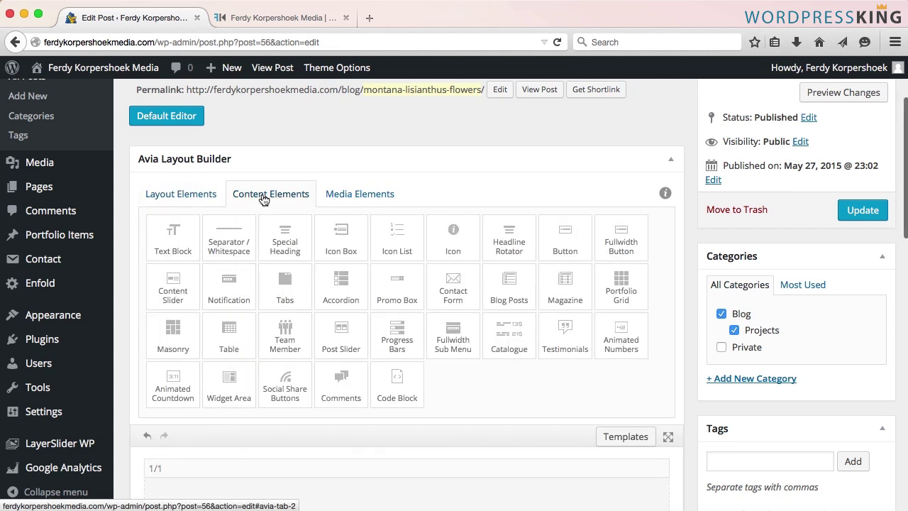
{"action": "scroll", "coordinate": [170, 239], "scroll_direction": "down", "scroll_amount": 2}
{"action": "left_click_drag", "start_coordinate": [173, 170], "coordinate": [219, 446]}
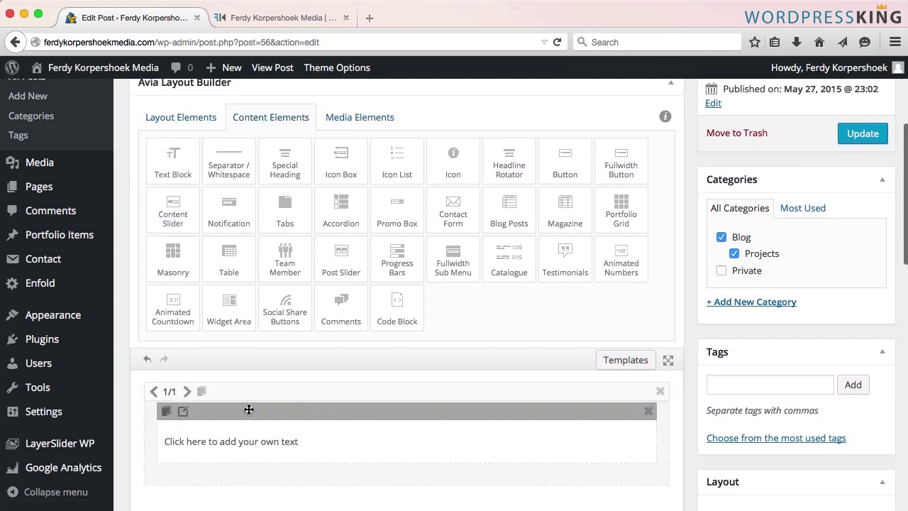
Add a Video element below and open the Text Block editor
{"action": "left_click", "coordinate": [346, 120]}
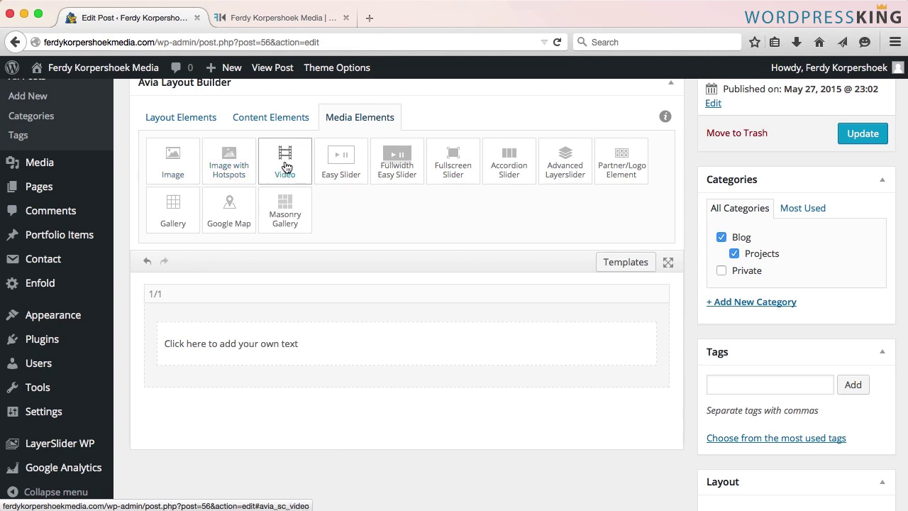
{"action": "left_click_drag", "start_coordinate": [286, 164], "coordinate": [280, 423]}
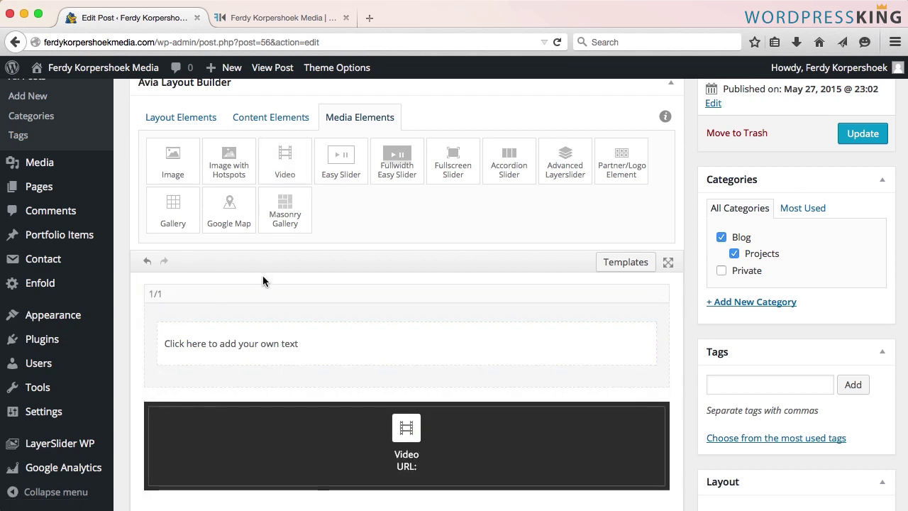
{"action": "left_click", "coordinate": [218, 344]}
Replace the placeholder with two Montana Lisianthus paragraphs, fix 'consistency', and save the block
{"action": "left_click", "coordinate": [443, 360]}
{"action": "key", "text": "super+a"}
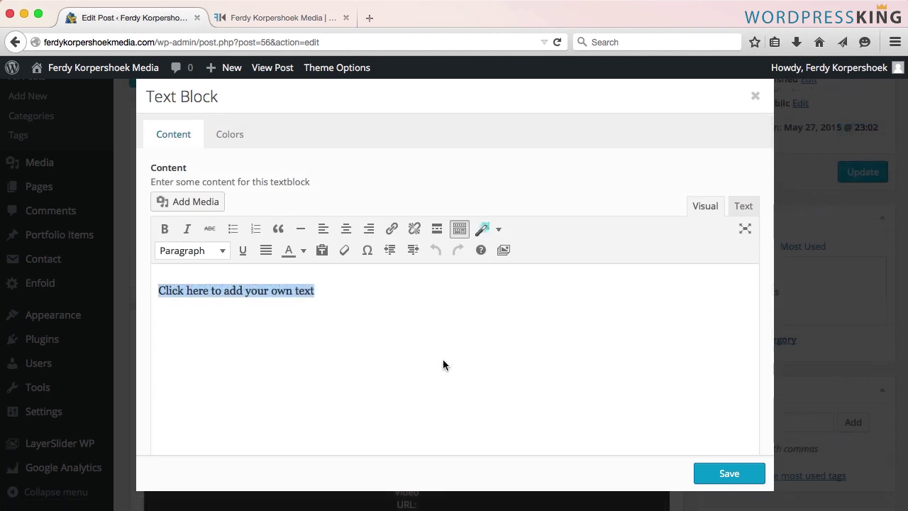
{"action": "type", "text": "Montana"}
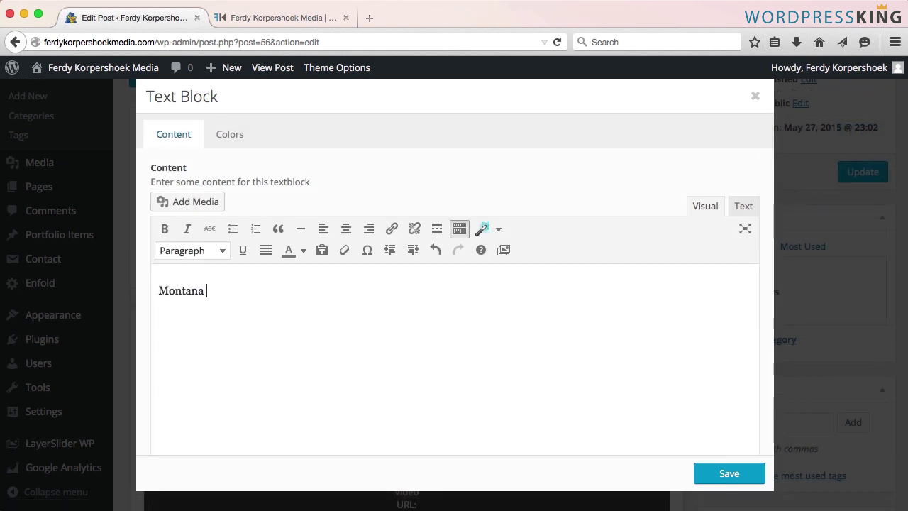
{"action": "type", "text": " Lisianthus has"}
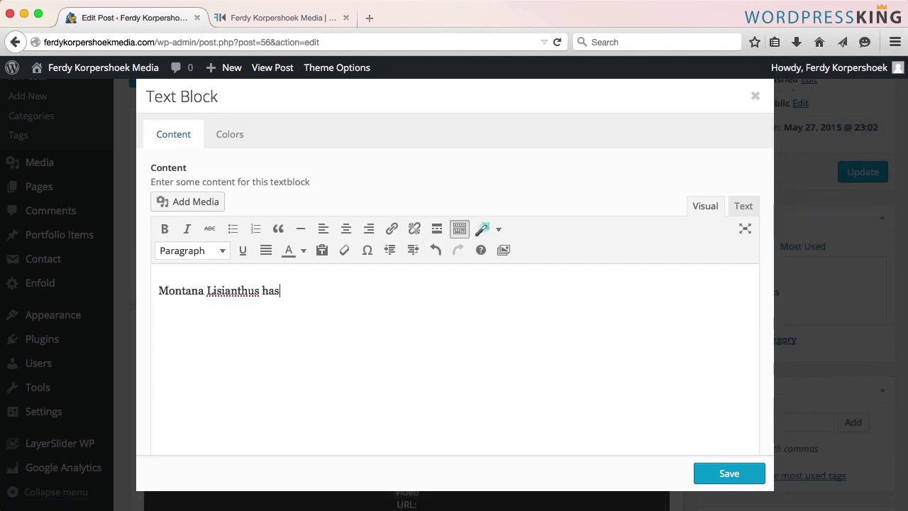
{"action": "type", "text": " specia"}
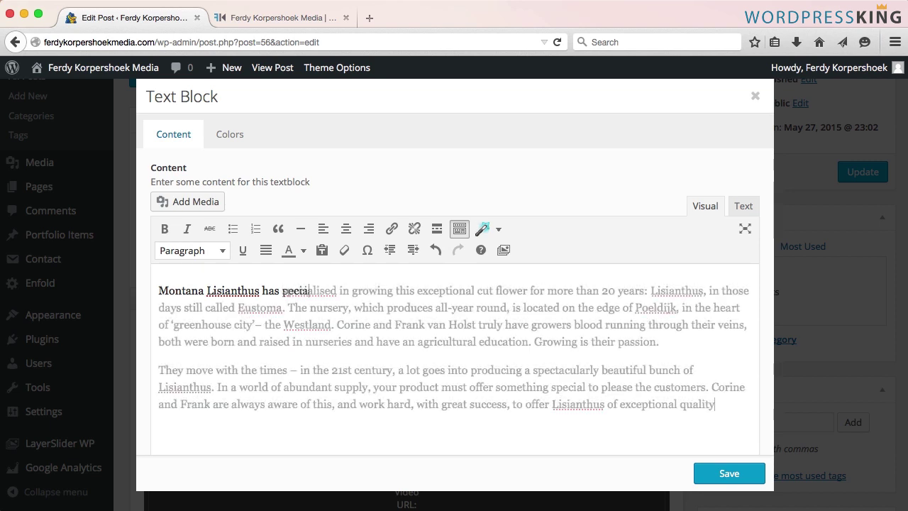
{"action": "type", "text": "nd consistencyall your around."}
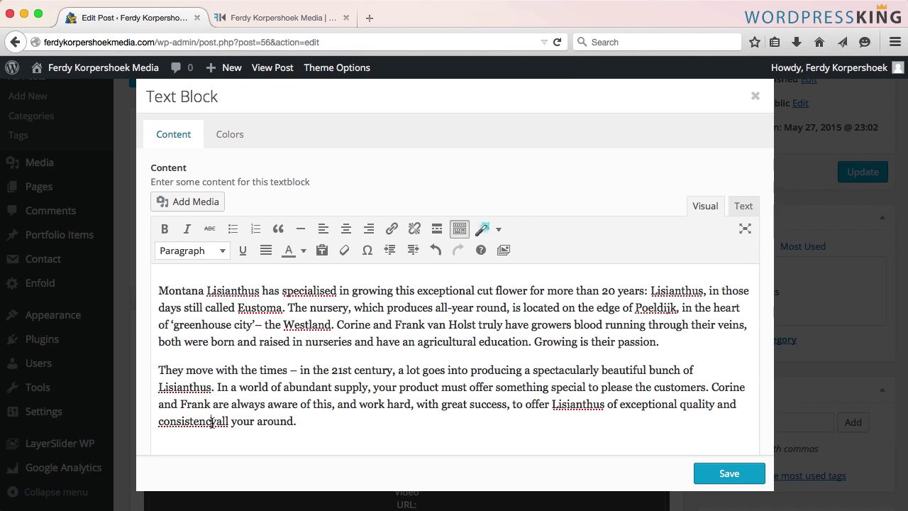
{"action": "key", "text": "BackSpace"}
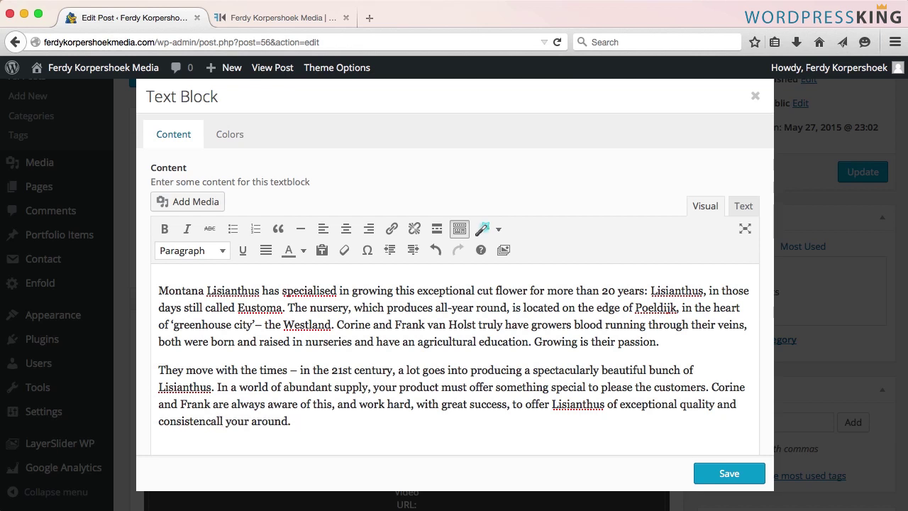
{"action": "type", "text": "y"}
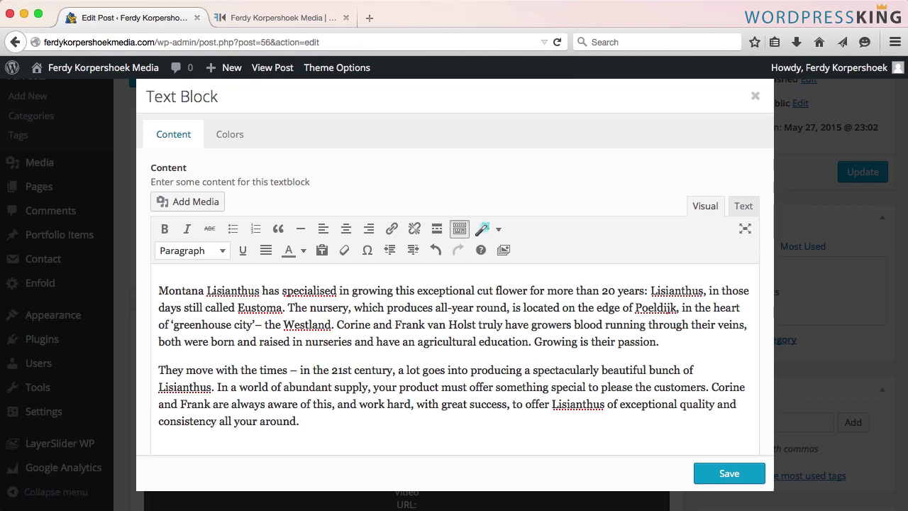
{"action": "left_click", "coordinate": [716, 477]}
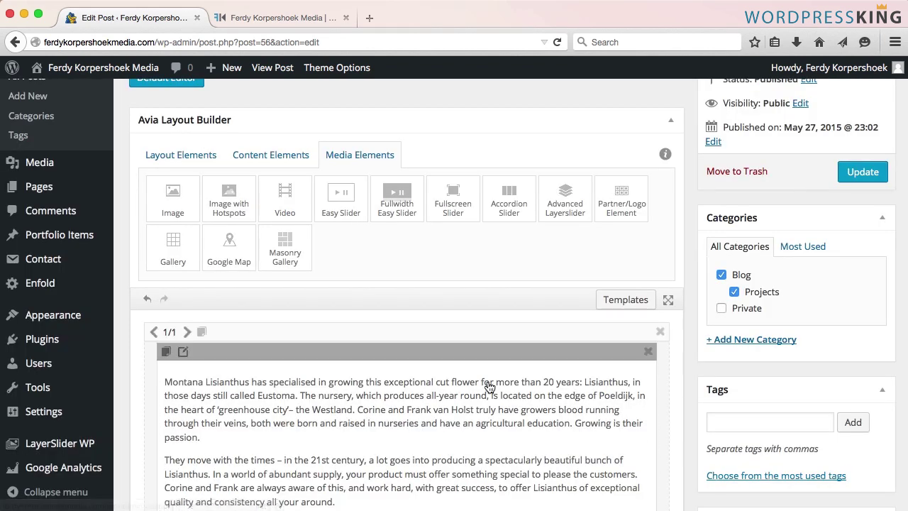
{"action": "scroll", "coordinate": [489, 386], "scroll_direction": "down", "scroll_amount": 2}
{"action": "scroll", "coordinate": [488, 387], "scroll_direction": "down", "scroll_amount": 3}
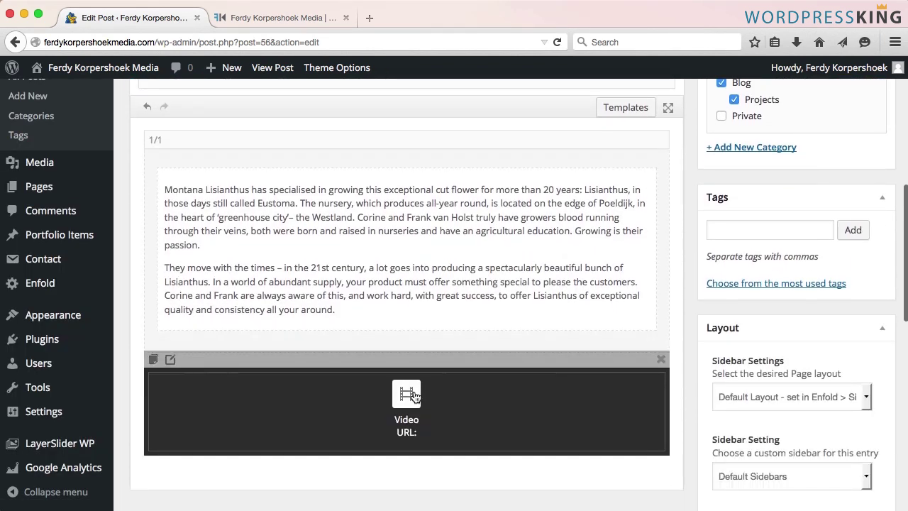
{"action": "left_click", "coordinate": [411, 395]}
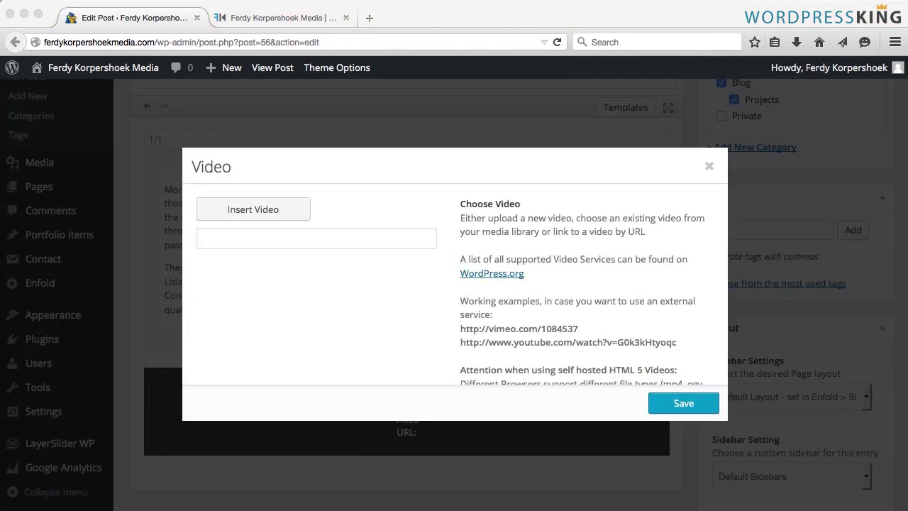
{"action": "left_click", "coordinate": [278, 236]}
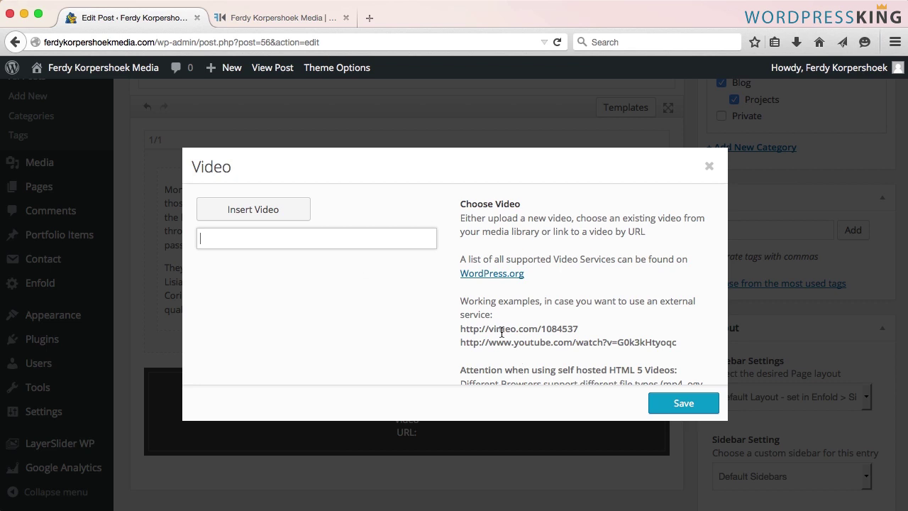
{"action": "type", "text": "https://vimeo.com/112145934"}
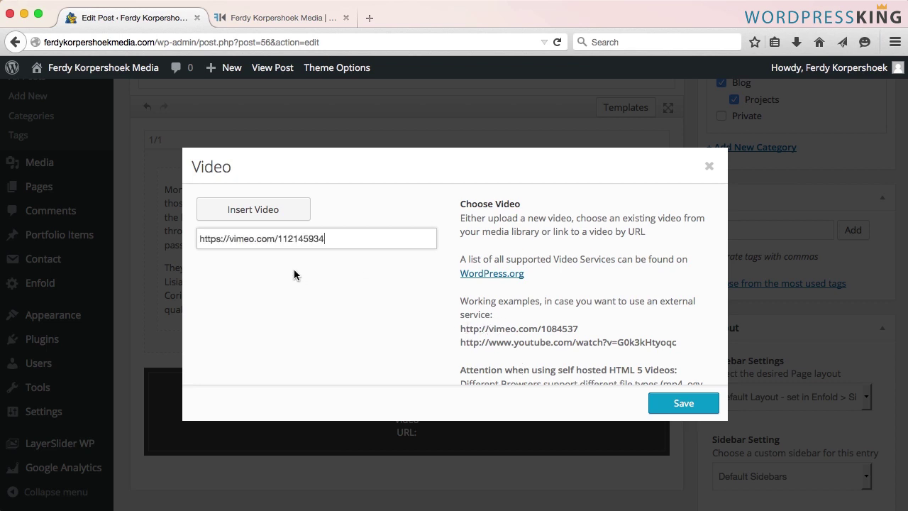
{"action": "scroll", "coordinate": [373, 290], "scroll_direction": "down", "scroll_amount": 5}
{"action": "scroll", "coordinate": [372, 290], "scroll_direction": "up", "scroll_amount": 1}
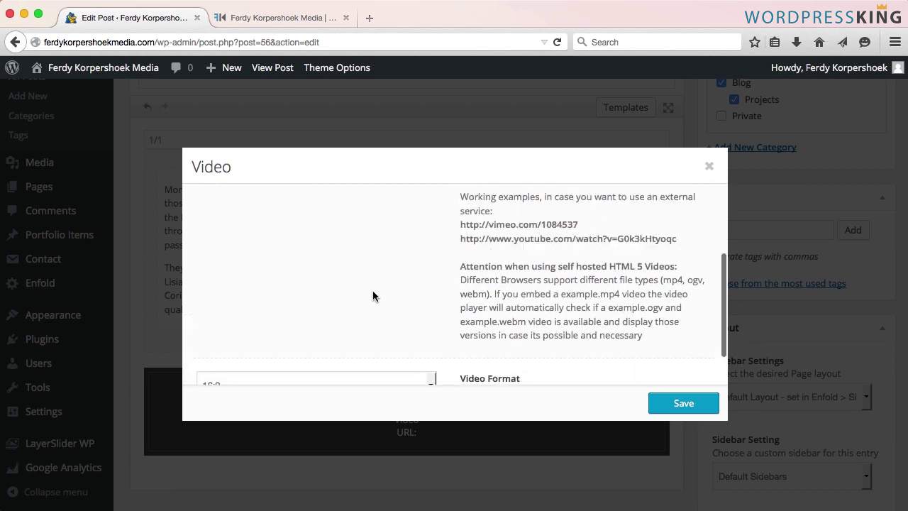
{"action": "scroll", "coordinate": [372, 290], "scroll_direction": "down", "scroll_amount": 1}
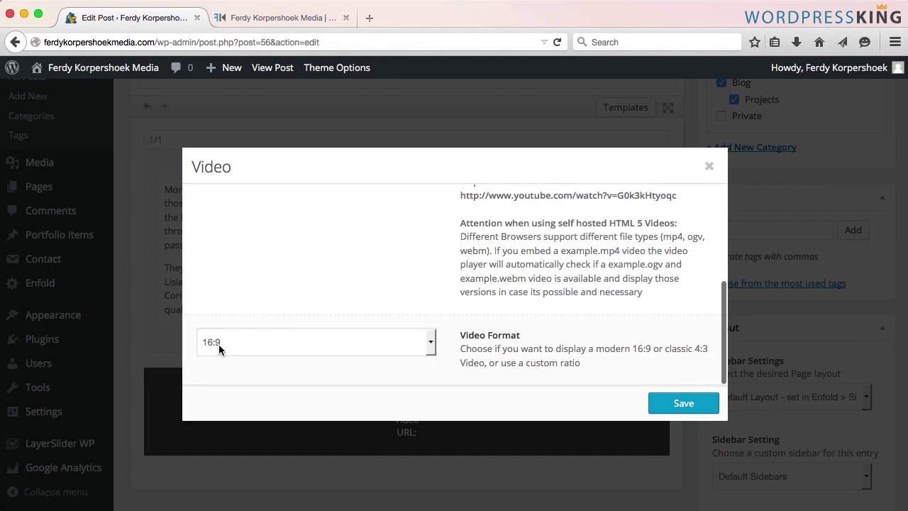
Save the Vimeo video element and update the post
{"action": "left_click", "coordinate": [670, 403]}
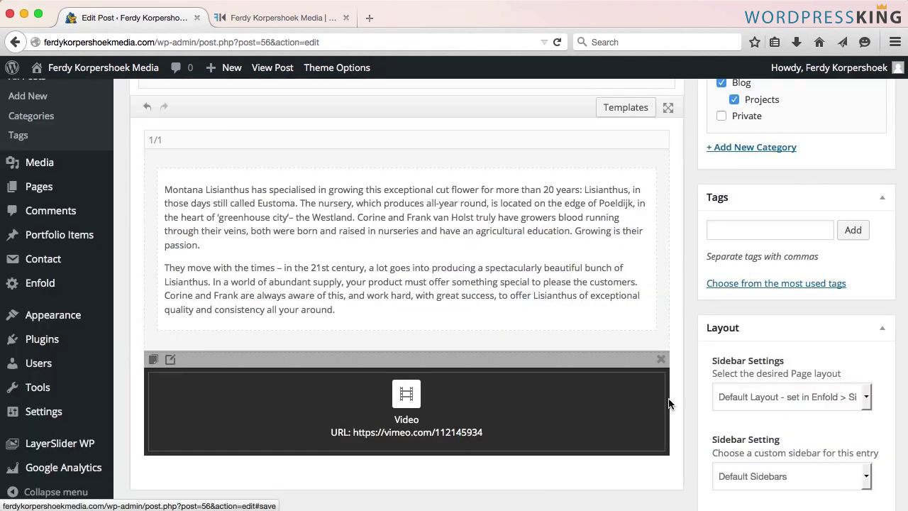
{"action": "scroll", "coordinate": [708, 379], "scroll_direction": "up", "scroll_amount": 5}
{"action": "left_click", "coordinate": [860, 367]}
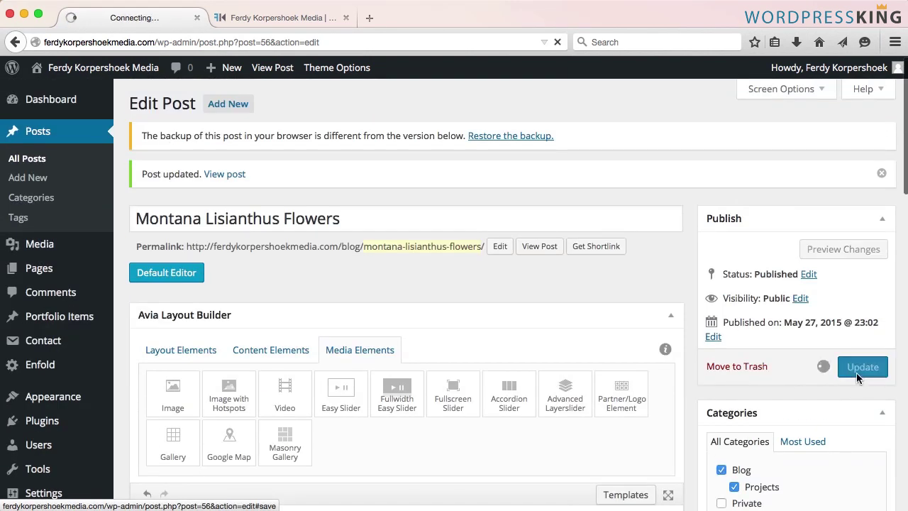
Reload the live post to check the paragraphs and video, including a narrow-window layout
{"action": "left_click", "coordinate": [287, 20]}
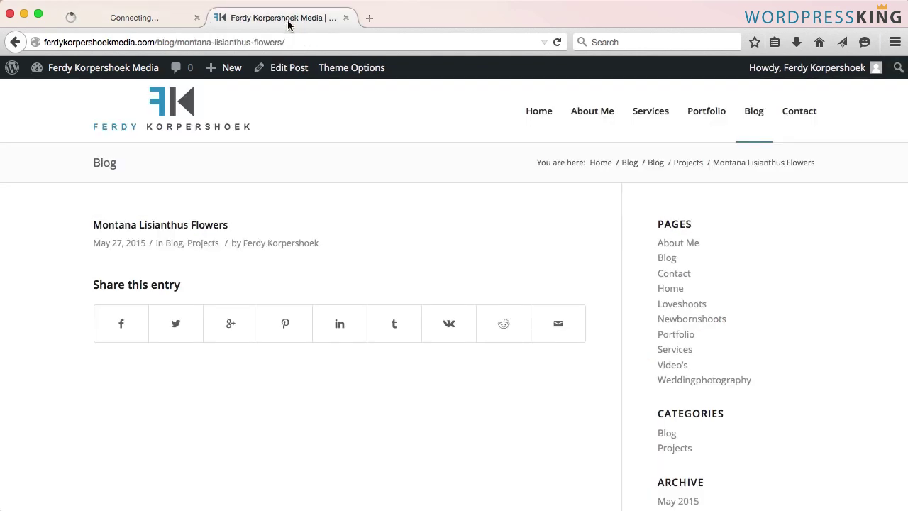
{"action": "key", "text": "super+r"}
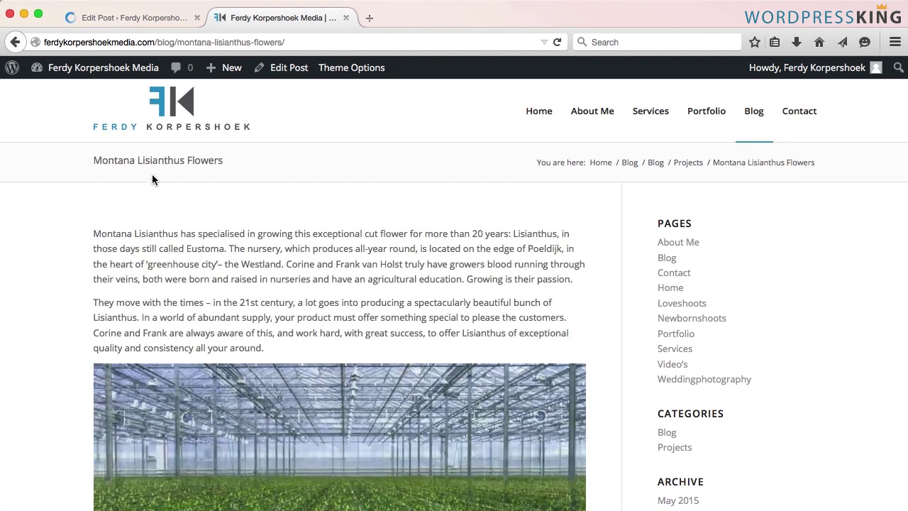
{"action": "scroll", "coordinate": [264, 249], "scroll_direction": "down", "scroll_amount": 1}
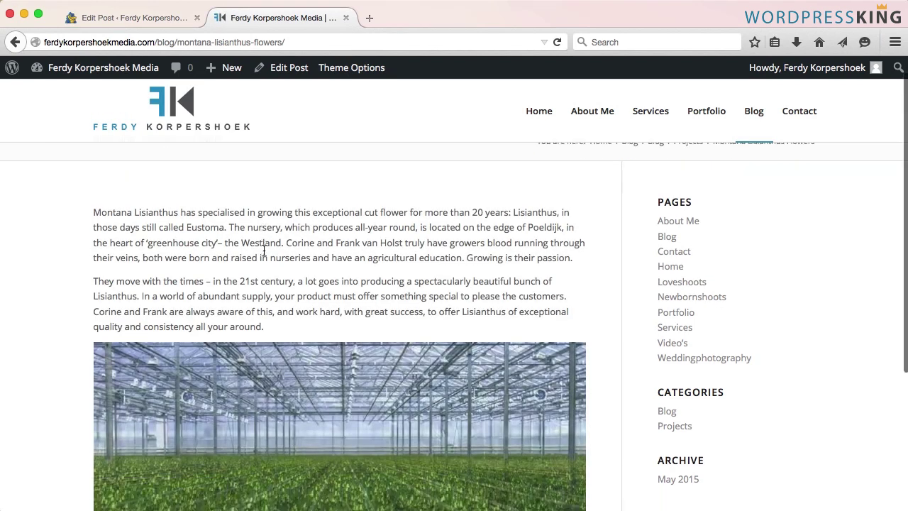
{"action": "scroll", "coordinate": [264, 249], "scroll_direction": "down", "scroll_amount": 5}
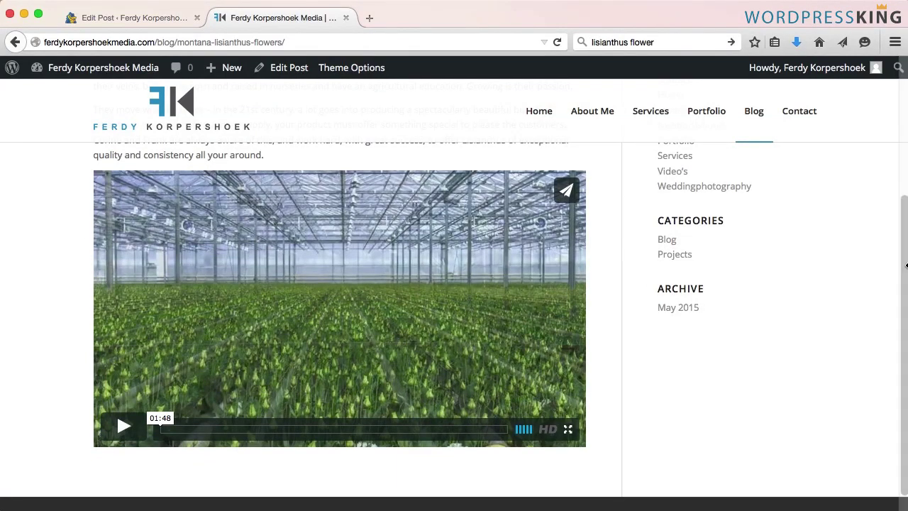
{"action": "left_click_drag", "start_coordinate": [905, 265], "coordinate": [329, 266]}
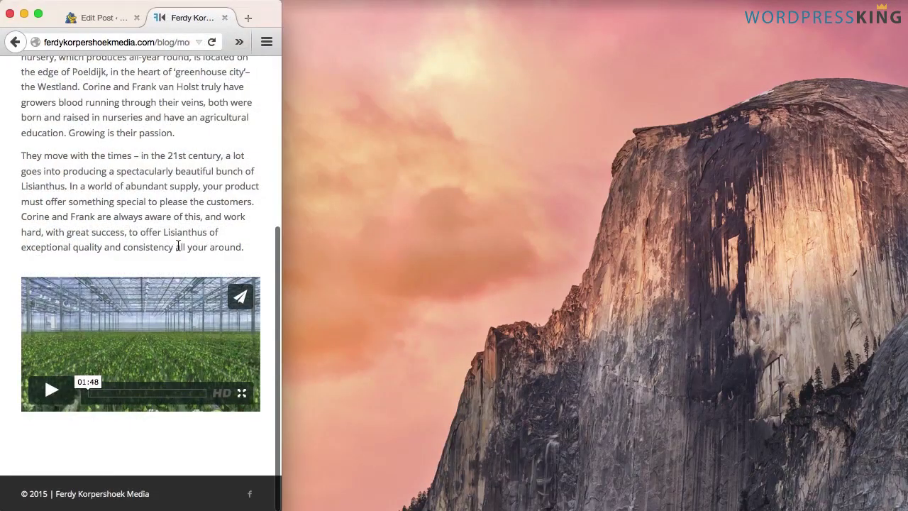
{"action": "scroll", "coordinate": [178, 245], "scroll_direction": "up", "scroll_amount": 5}
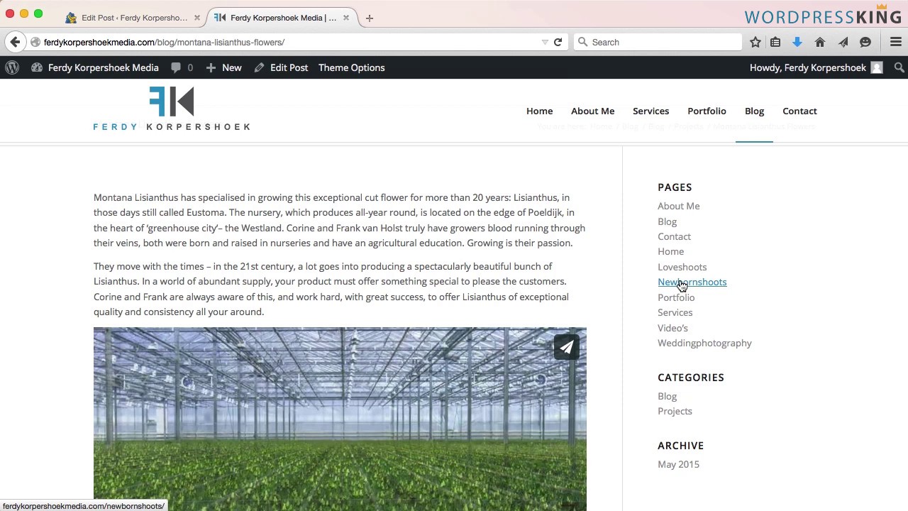
Add an Enfold Latest News widget to the Sidebar Blog widget area
{"action": "left_click", "coordinate": [127, 20]}
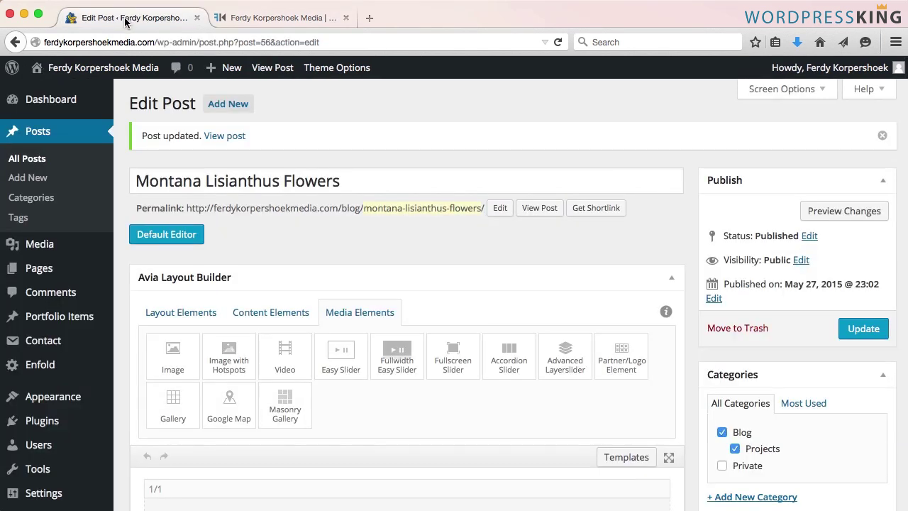
{"action": "mouse_move", "coordinate": [10, 397]}
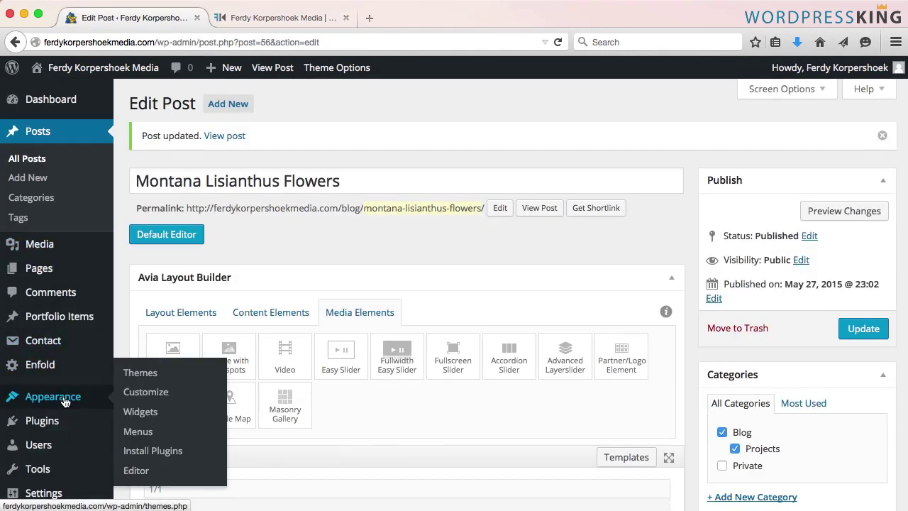
{"action": "left_click", "coordinate": [141, 412]}
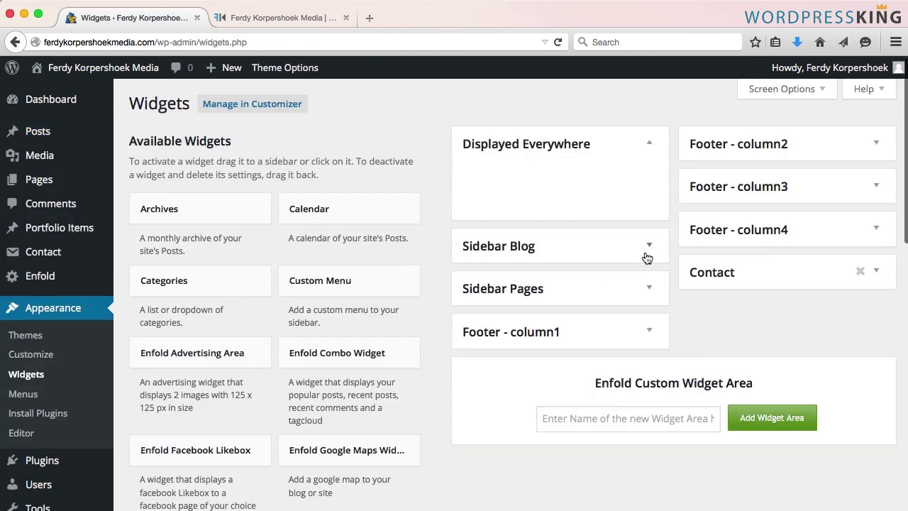
{"action": "left_click", "coordinate": [647, 255]}
{"action": "scroll", "coordinate": [317, 275], "scroll_direction": "down", "scroll_amount": 1}
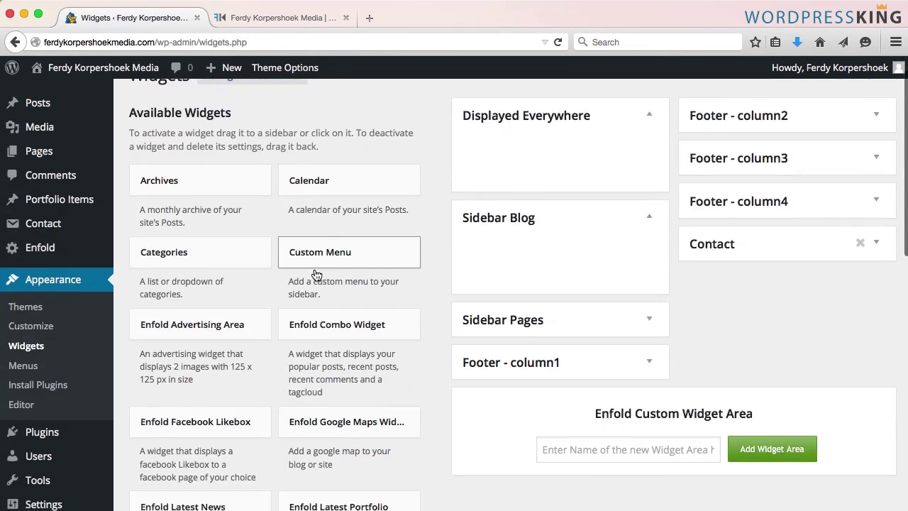
{"action": "scroll", "coordinate": [316, 274], "scroll_direction": "down", "scroll_amount": 3}
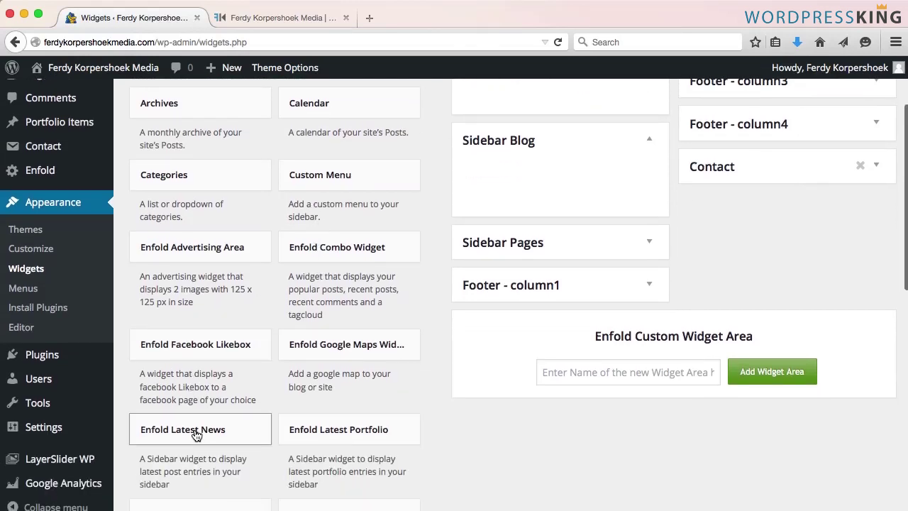
{"action": "left_click_drag", "start_coordinate": [197, 435], "coordinate": [532, 183]}
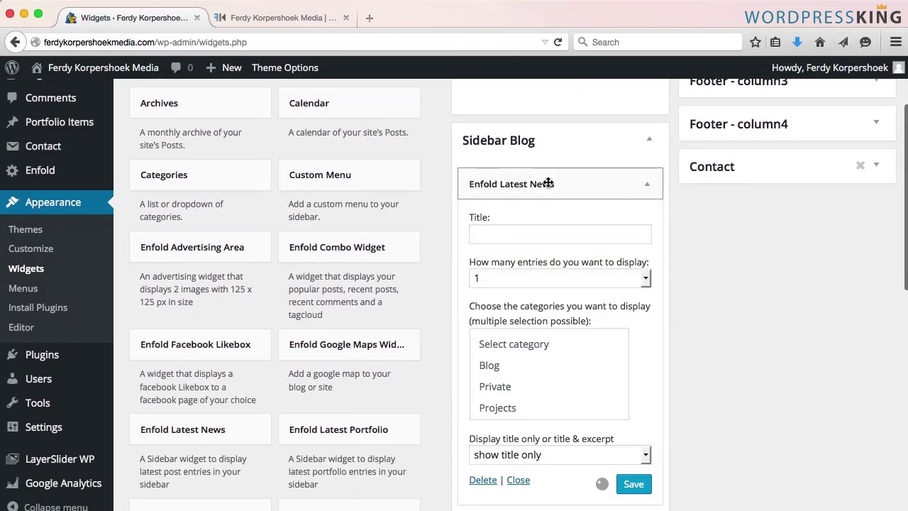
Title the widget Recent Posts, show 10 Blog-category entries, save it, and view the live post
{"action": "left_click", "coordinate": [512, 235]}
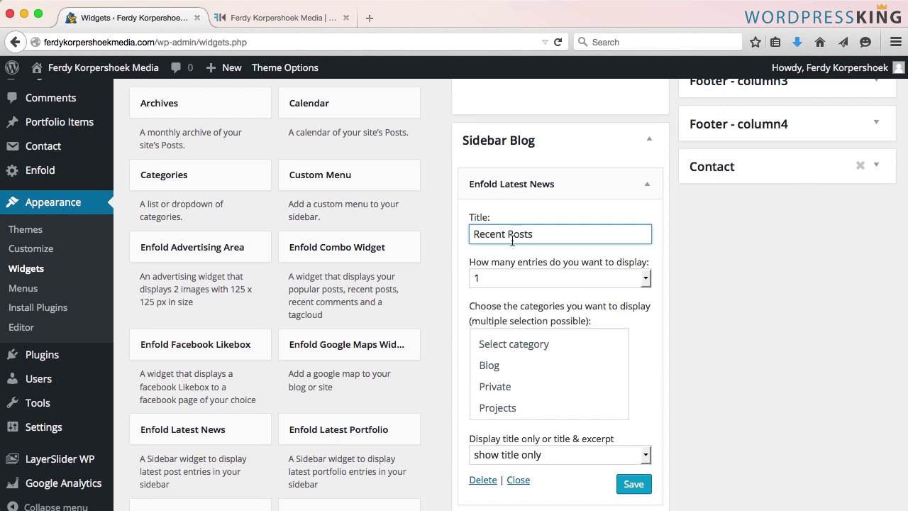
{"action": "left_click", "coordinate": [528, 279]}
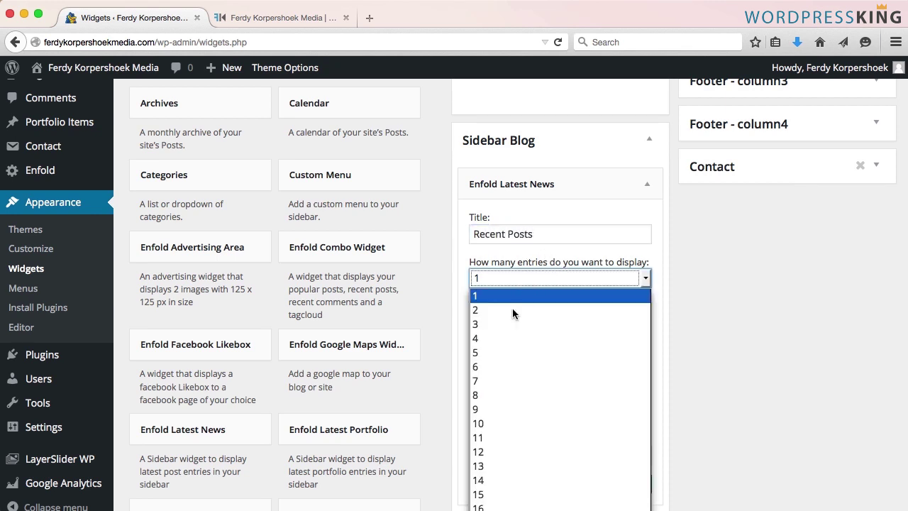
{"action": "left_click", "coordinate": [500, 424]}
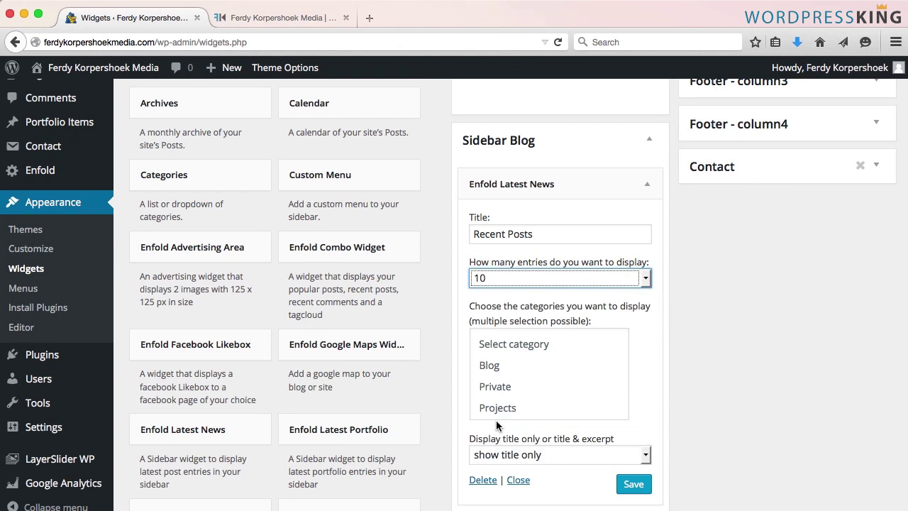
{"action": "left_click", "coordinate": [498, 370]}
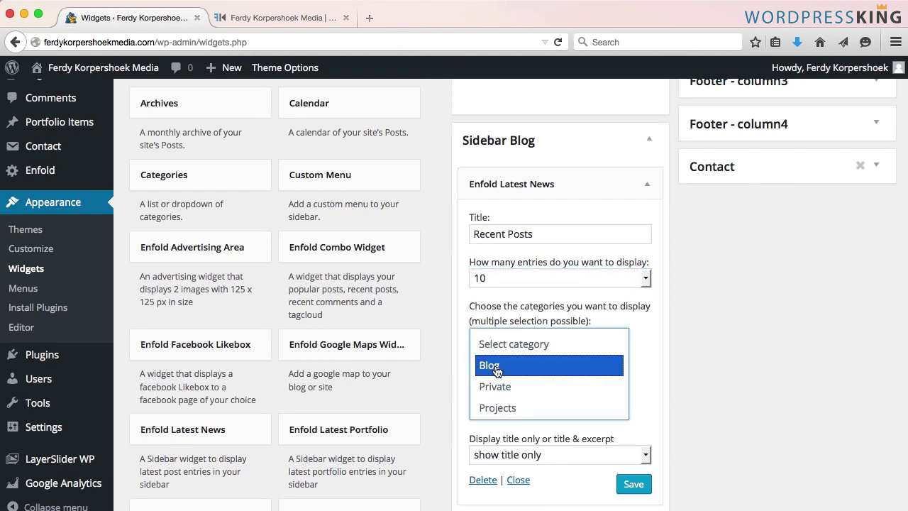
{"action": "left_click", "coordinate": [628, 484]}
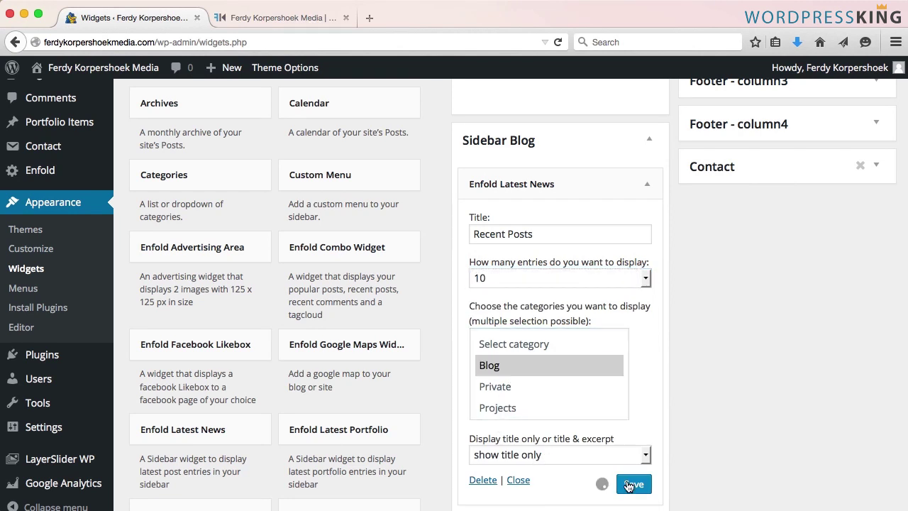
{"action": "left_click", "coordinate": [304, 18]}
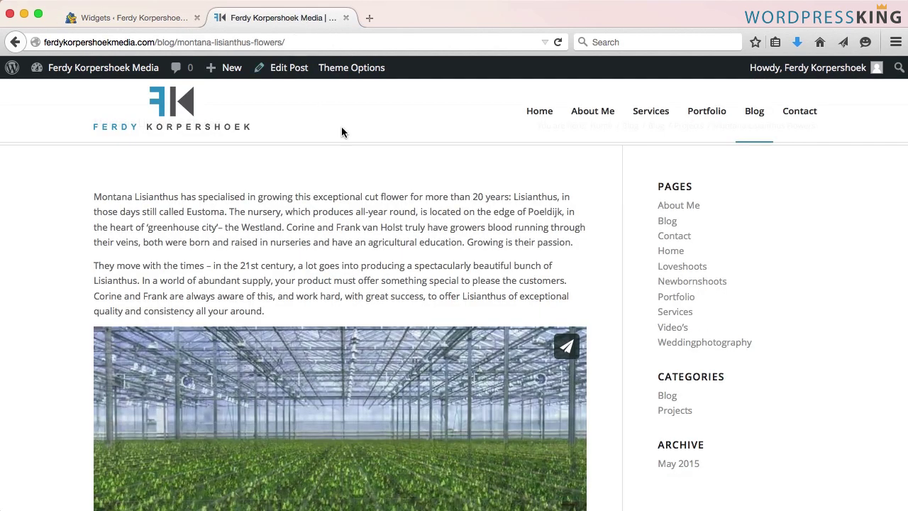
Reload the live post and check its new Recent Posts sidebar
{"action": "key", "text": "super+r"}
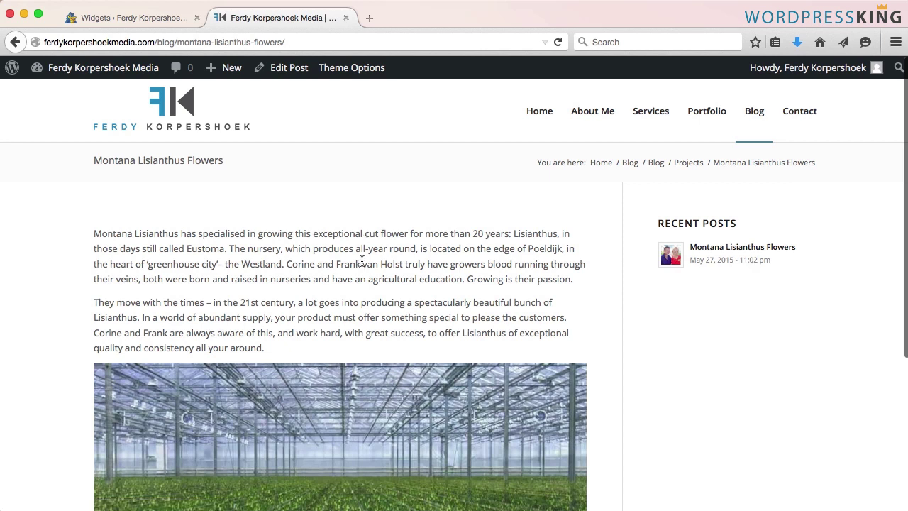
{"action": "scroll", "coordinate": [361, 259], "scroll_direction": "down", "scroll_amount": 5}
{"action": "scroll", "coordinate": [362, 259], "scroll_direction": "down", "scroll_amount": 2}
{"action": "scroll", "coordinate": [362, 259], "scroll_direction": "up", "scroll_amount": 5}
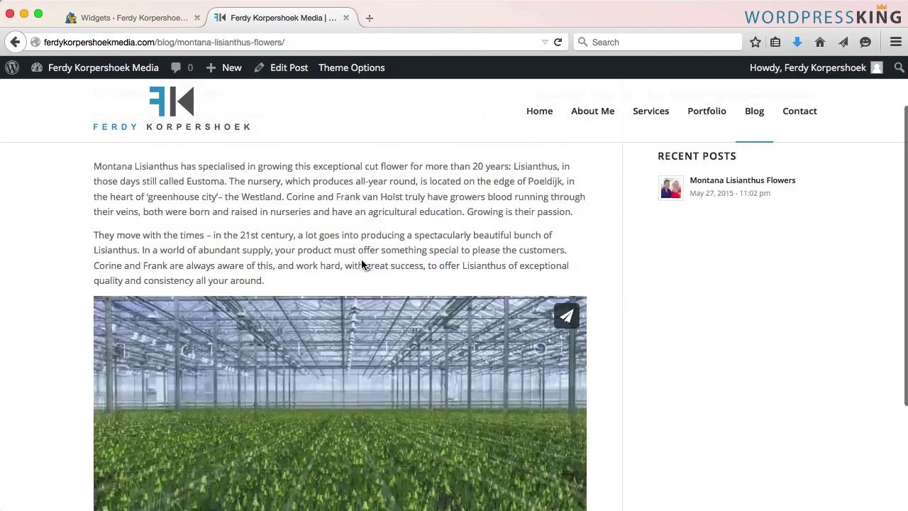
Look over the site's Blog page, then start a new post from the admin bar
{"action": "left_click", "coordinate": [756, 122]}
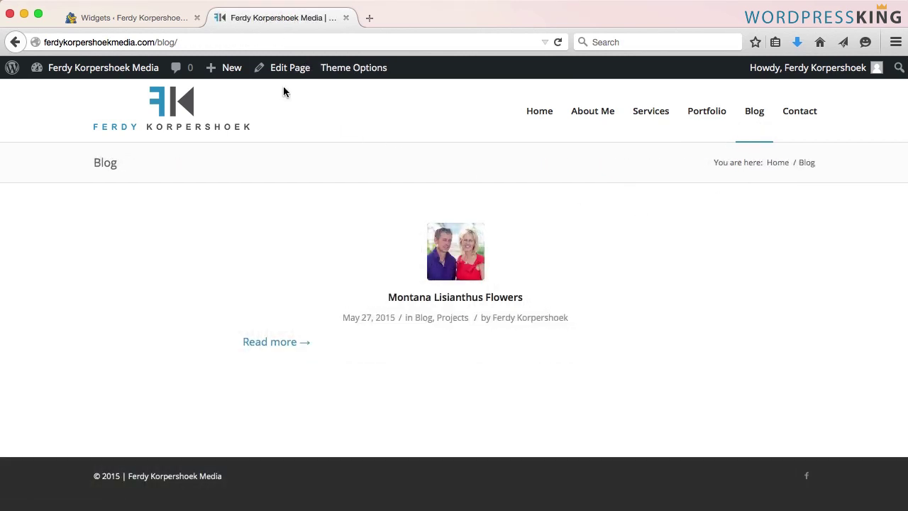
{"action": "mouse_move", "coordinate": [213, 68]}
{"action": "left_click", "coordinate": [212, 91]}
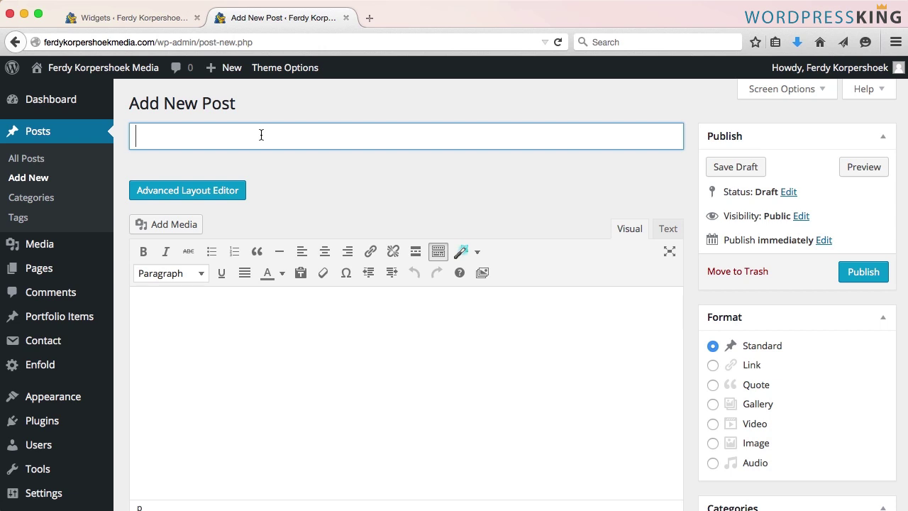
Title the post '400 years of Maassluis' and file it under Private and Blog
{"action": "type", "text": "400 yars"}
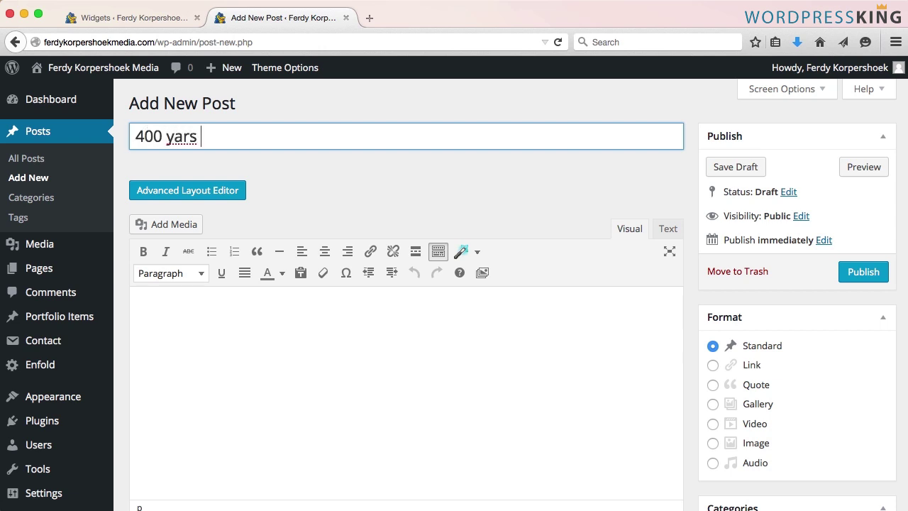
{"action": "key", "text": "BackSpace"}
{"action": "key", "text": "BackSpace"}
{"action": "key", "text": "BackSpace"}
{"action": "key", "text": "BackSpace"}
{"action": "key", "text": "BackSpace"}
{"action": "type", "text": "ears of Maassluis"}
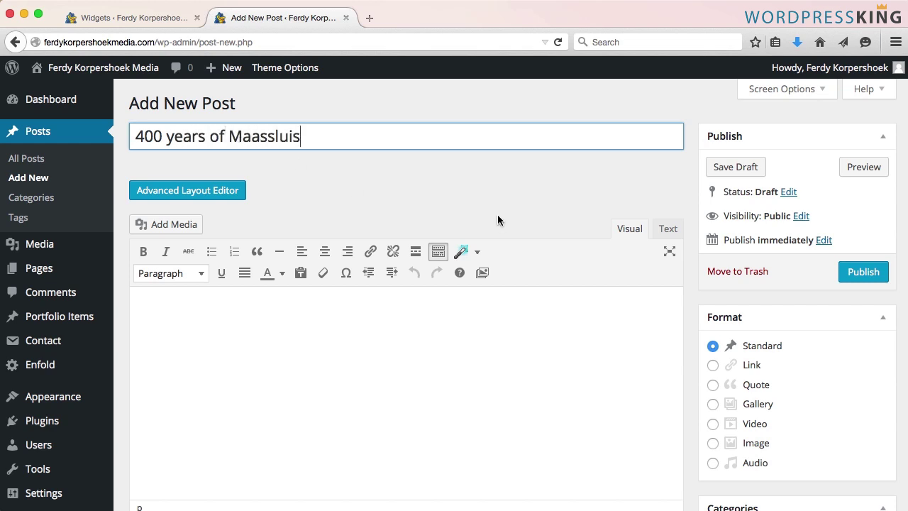
{"action": "scroll", "coordinate": [690, 242], "scroll_direction": "down", "scroll_amount": 5}
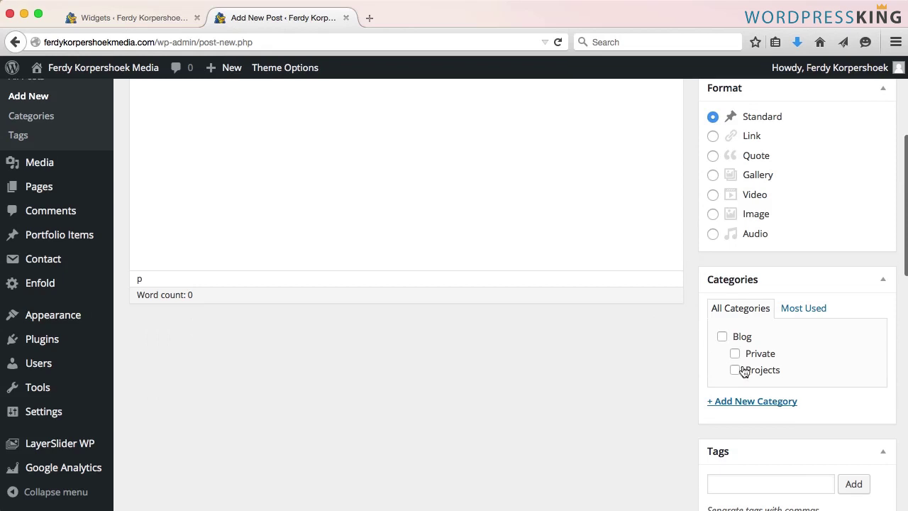
{"action": "left_click", "coordinate": [735, 353]}
{"action": "left_click", "coordinate": [721, 338]}
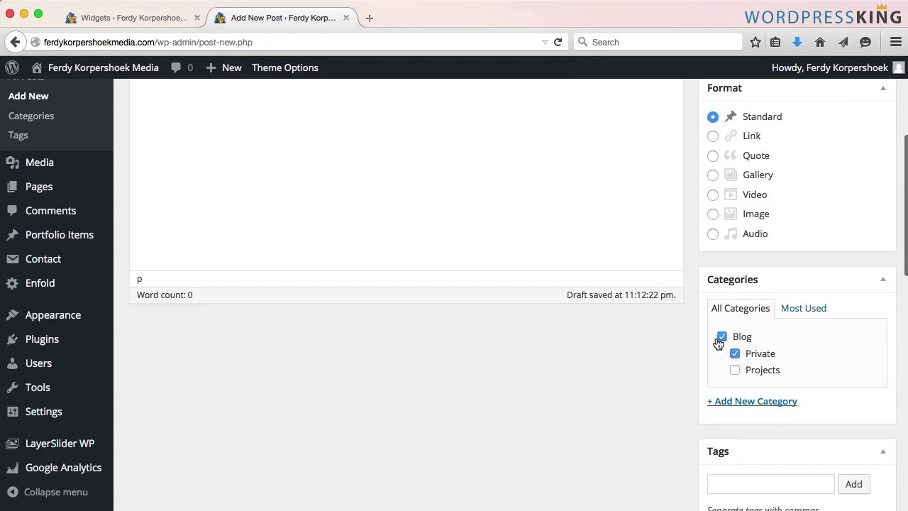
Publish the post and open the live site in a new tab
{"action": "scroll", "coordinate": [716, 344], "scroll_direction": "up", "scroll_amount": 4}
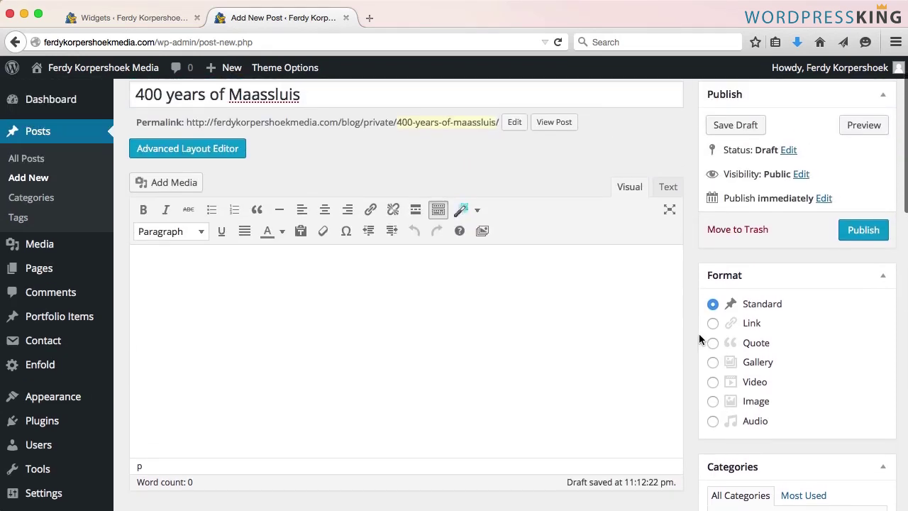
{"action": "scroll", "coordinate": [698, 327], "scroll_direction": "down", "scroll_amount": 15}
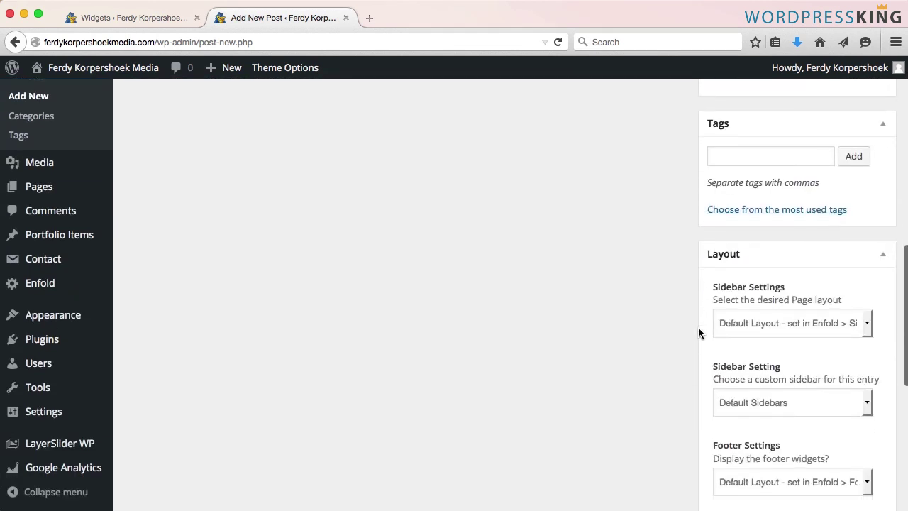
{"action": "scroll", "coordinate": [697, 327], "scroll_direction": "down", "scroll_amount": 2}
{"action": "scroll", "coordinate": [697, 327], "scroll_direction": "up", "scroll_amount": 20}
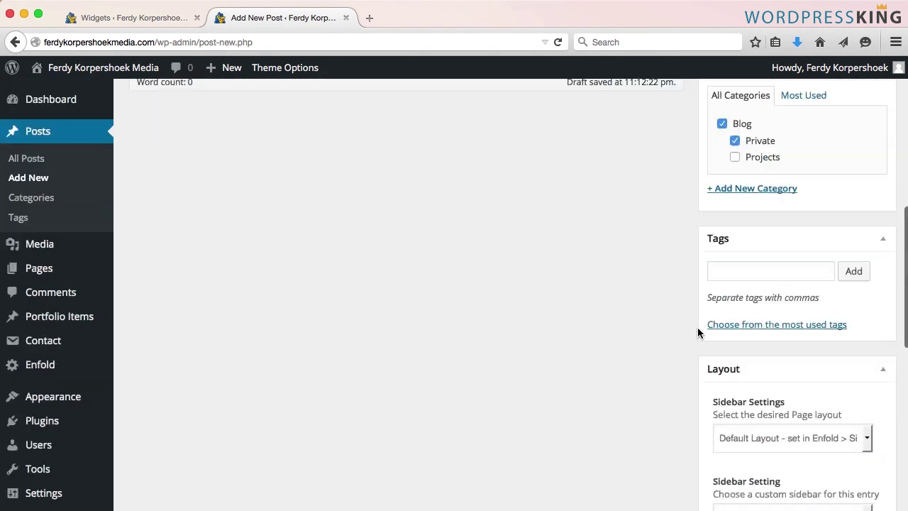
{"action": "left_click", "coordinate": [858, 273]}
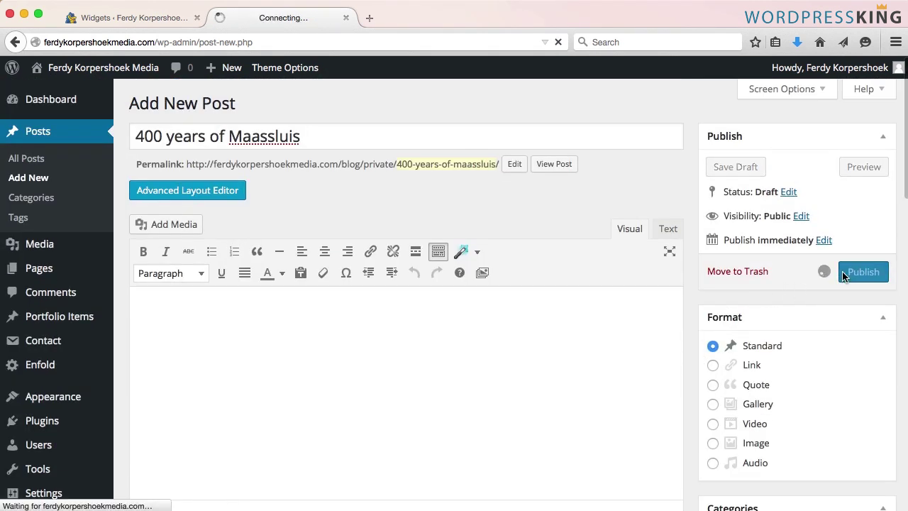
{"action": "left_click", "coordinate": [57, 69], "text": "super"}
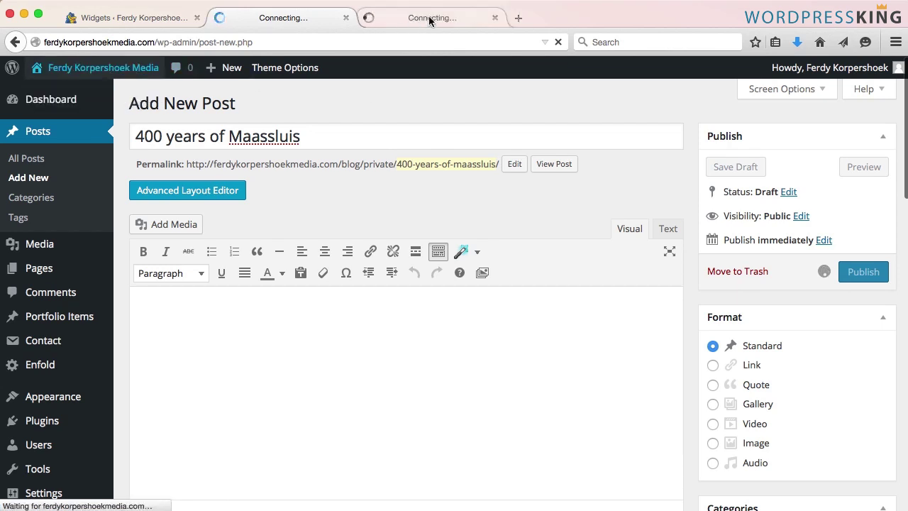
{"action": "left_click", "coordinate": [434, 18]}
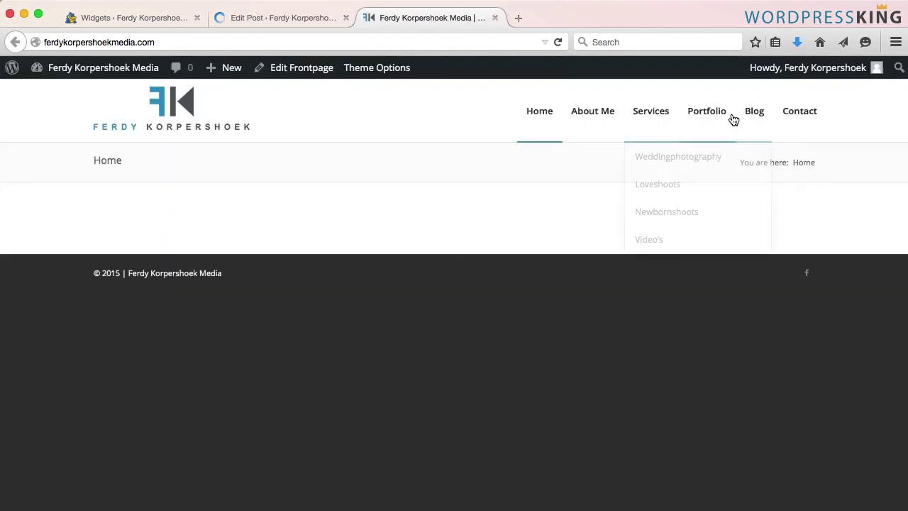
Confirm both posts appear on the live Blog page, then go back to the Edit Post tab
{"action": "left_click", "coordinate": [753, 115]}
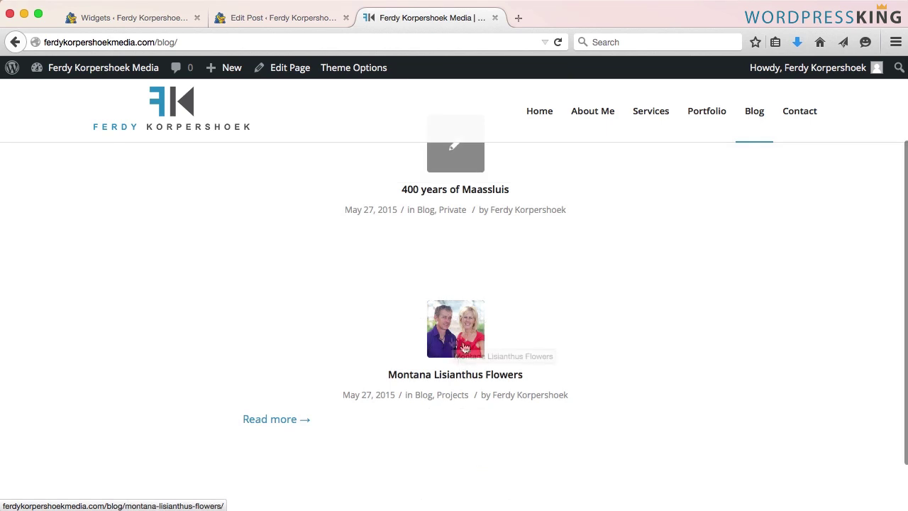
{"action": "scroll", "coordinate": [453, 330], "scroll_direction": "up", "scroll_amount": 3}
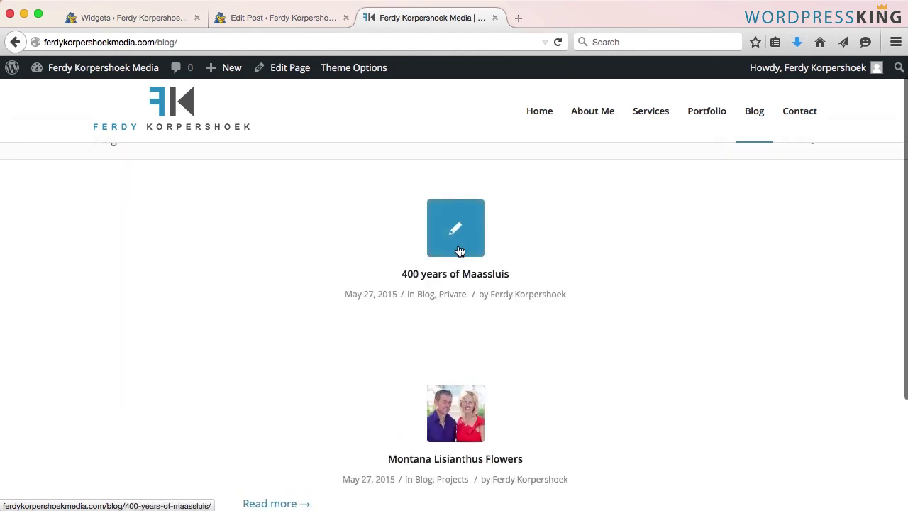
{"action": "left_click", "coordinate": [268, 18]}
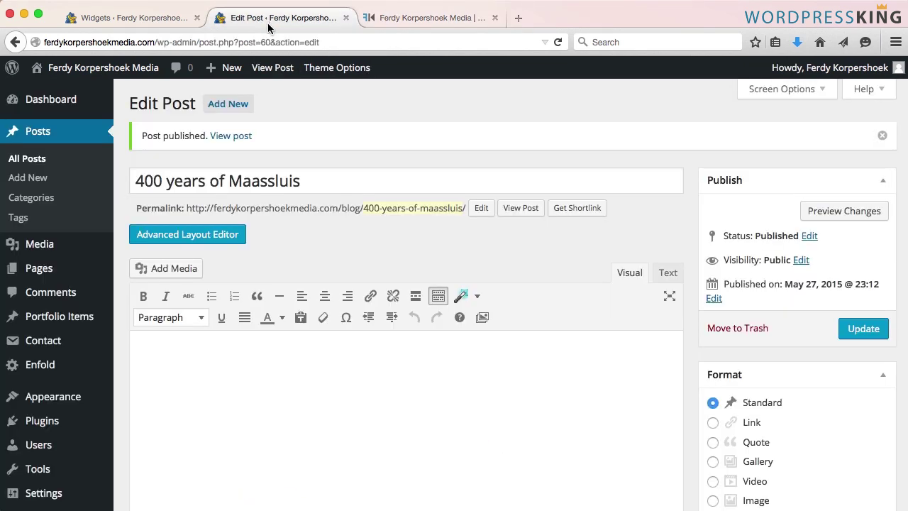
In the Advanced Layout Editor, add a 1/1 column holding a Text Block
{"action": "left_click", "coordinate": [186, 241]}
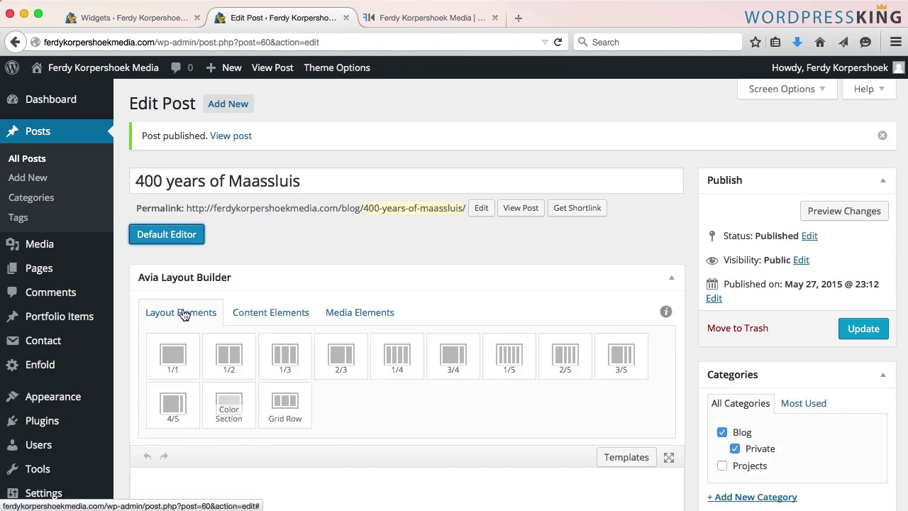
{"action": "left_click", "coordinate": [175, 362]}
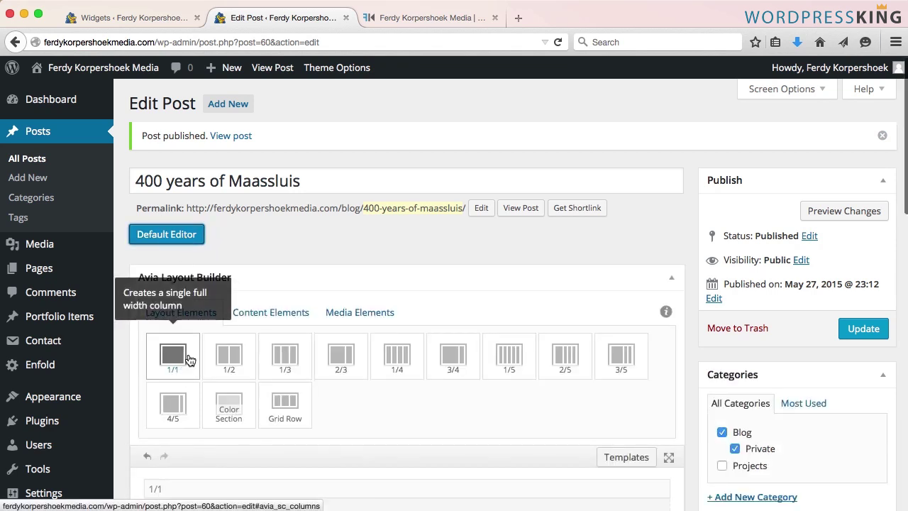
{"action": "left_click", "coordinate": [265, 313]}
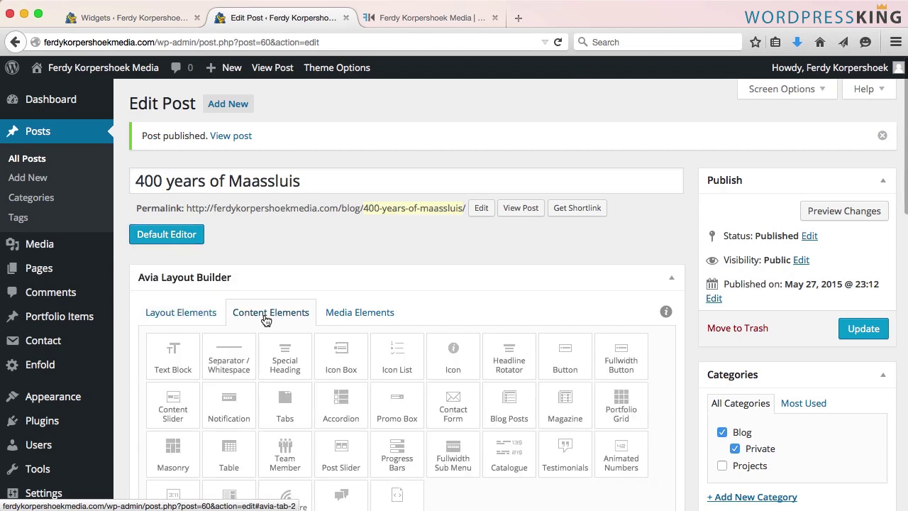
{"action": "scroll", "coordinate": [235, 328], "scroll_direction": "down", "scroll_amount": 5}
{"action": "scroll", "coordinate": [235, 328], "scroll_direction": "down", "scroll_amount": 2}
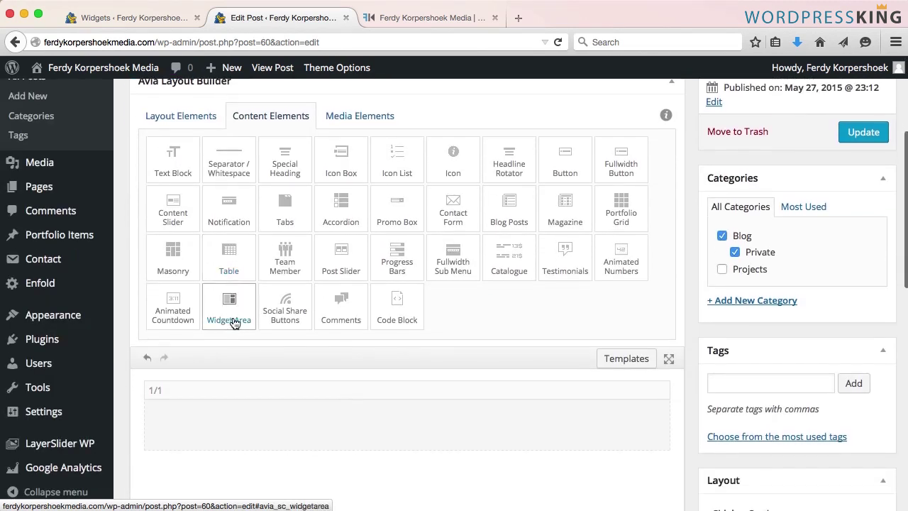
{"action": "left_click_drag", "start_coordinate": [185, 170], "coordinate": [192, 424]}
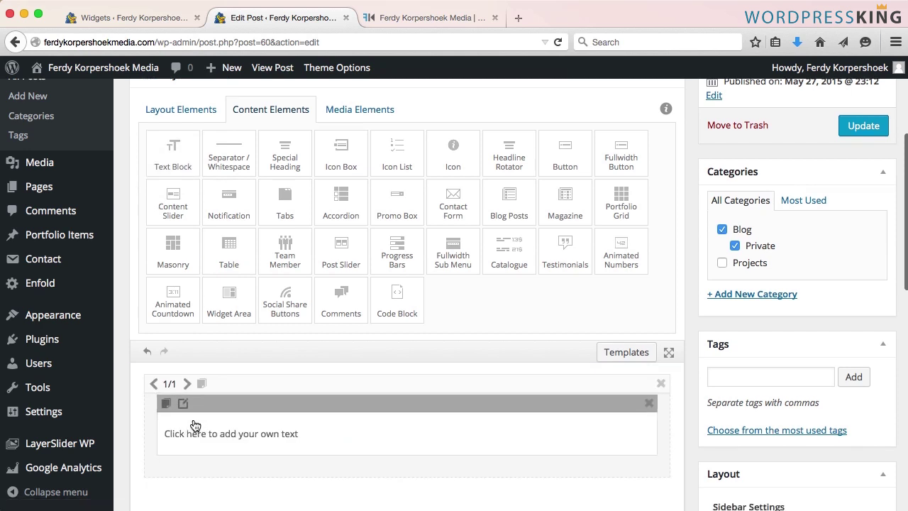
Replace the Text Block's placeholder with text beginning 'Maassluis is'
{"action": "left_click", "coordinate": [211, 438]}
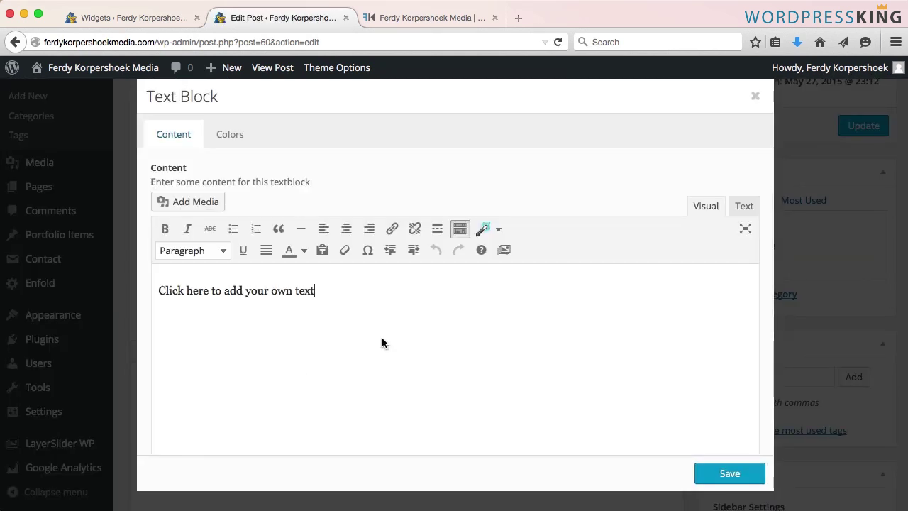
{"action": "key", "text": "super+a"}
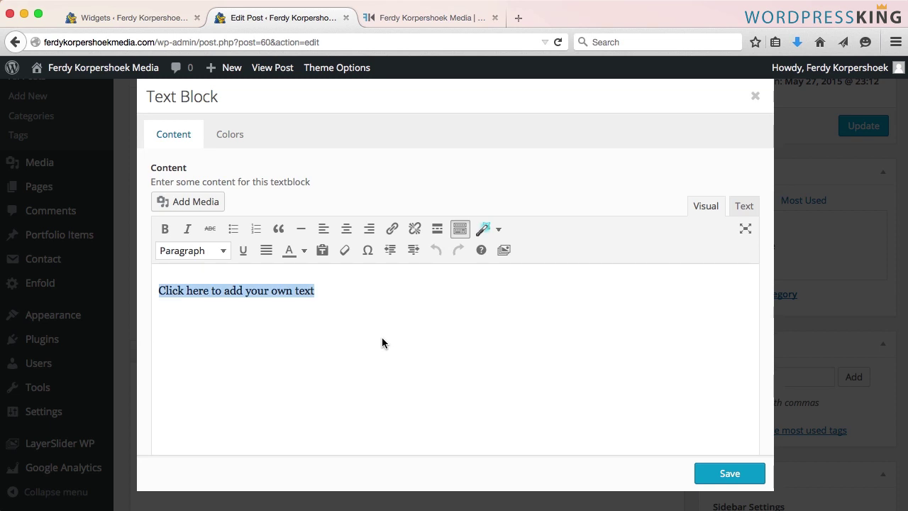
{"action": "type", "text": "Maassluis is"}
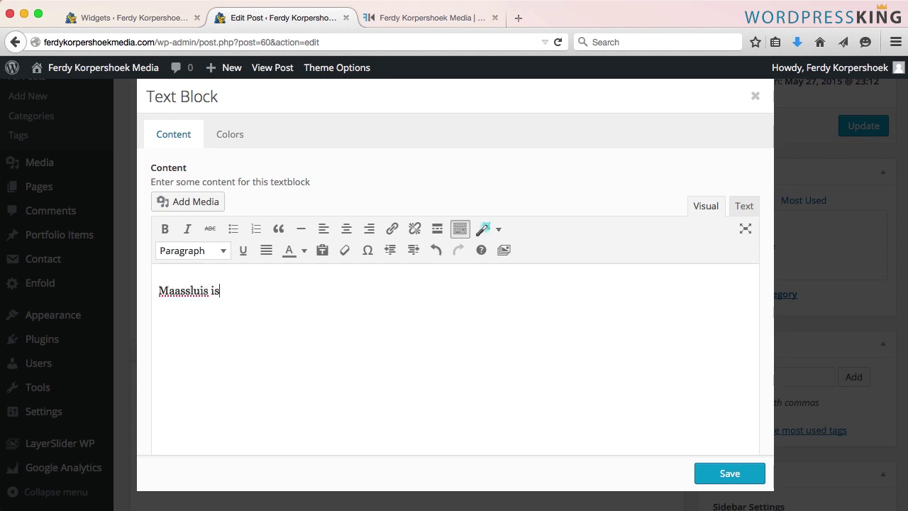
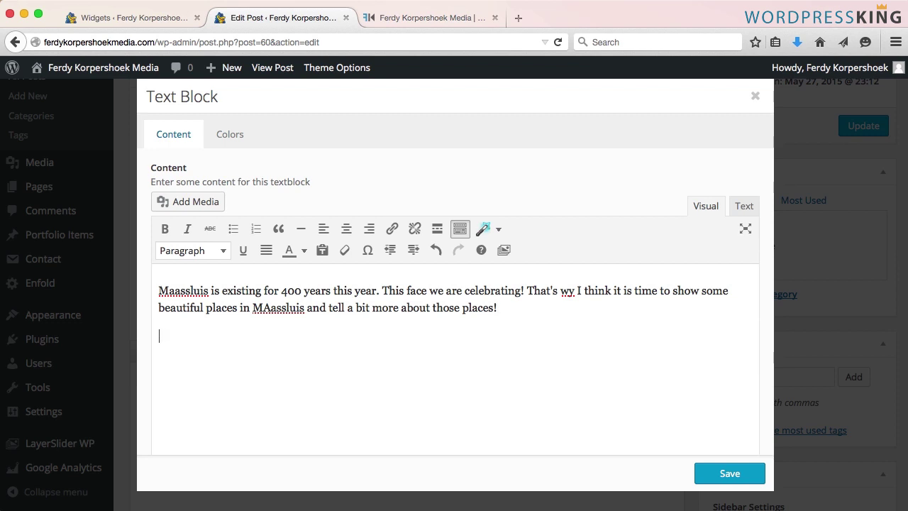
Write 'The Waterweg Towers' heading and tower paragraph in the Text Block, then save and update
{"action": "type", "text": "Waterweg Towers"}
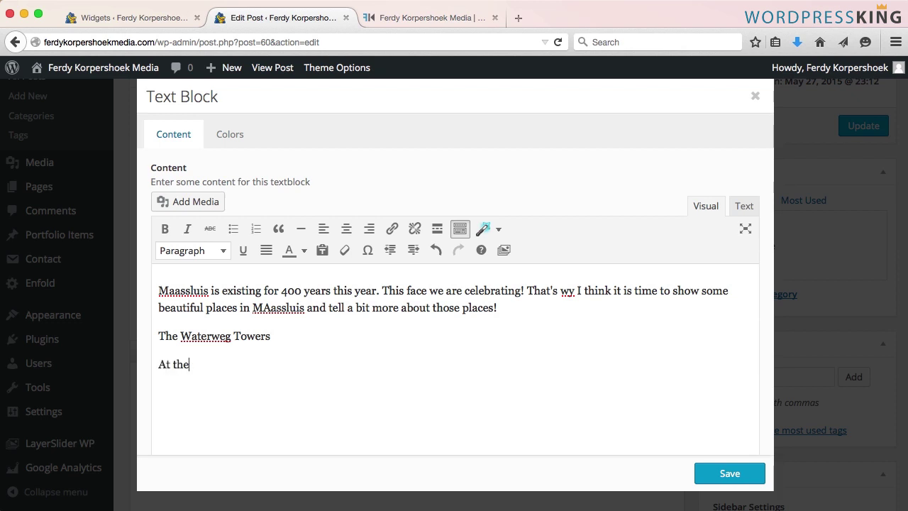
{"action": "type", "text": "Waterweg there"}
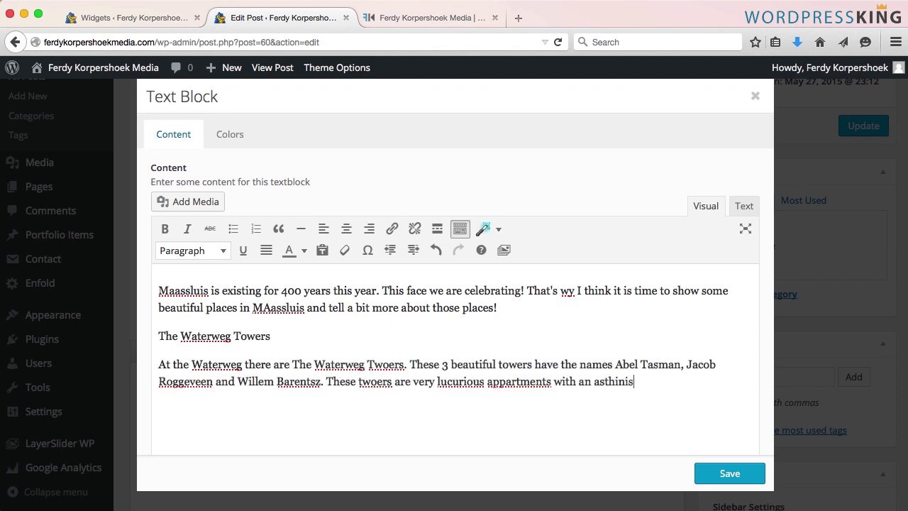
{"action": "type", "text": "hing view!"}
{"action": "left_click", "coordinate": [731, 474]}
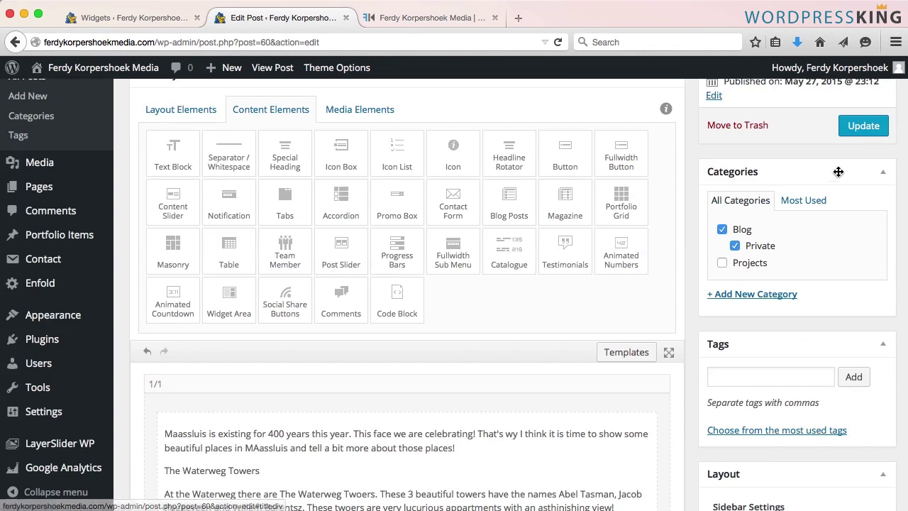
{"action": "left_click", "coordinate": [862, 128]}
Check the towers paragraph on the live 400 years of Maassluis post, then return to editing
{"action": "left_click", "coordinate": [434, 18]}
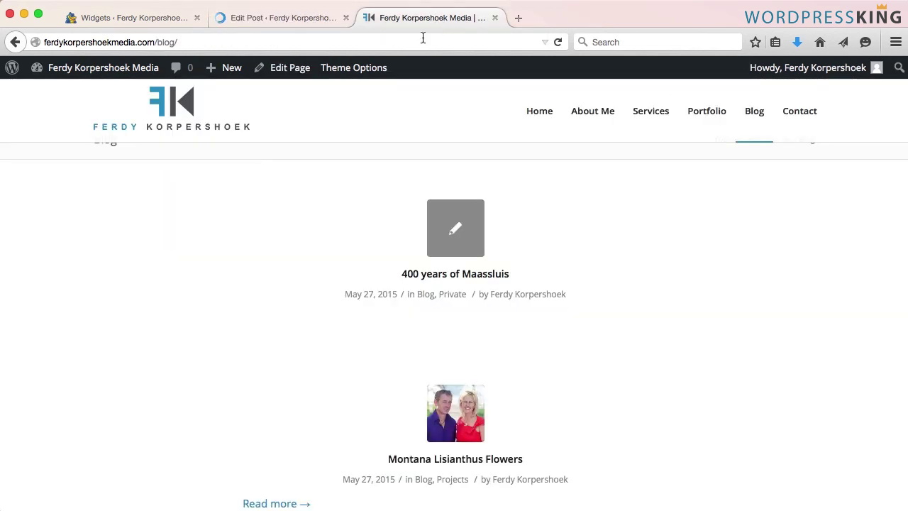
{"action": "left_click", "coordinate": [444, 281]}
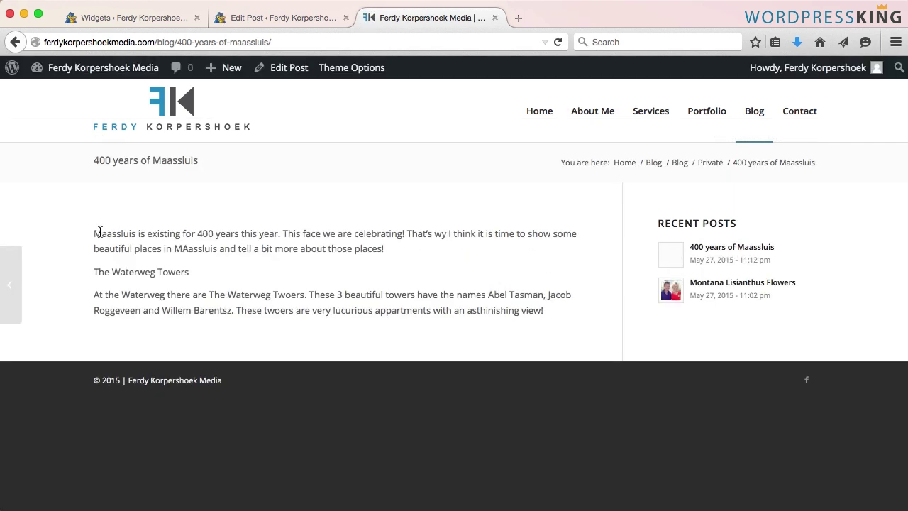
{"action": "left_click_drag", "start_coordinate": [99, 232], "coordinate": [92, 295]}
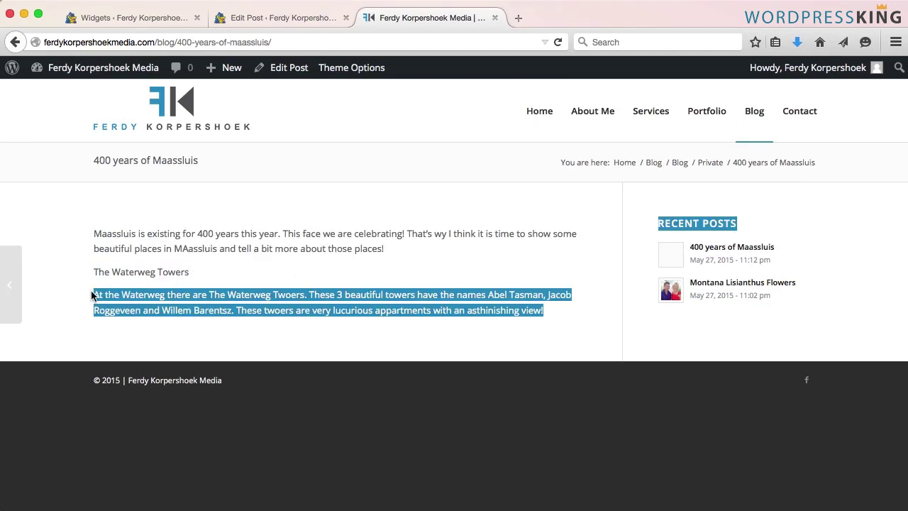
{"action": "left_click", "coordinate": [92, 294]}
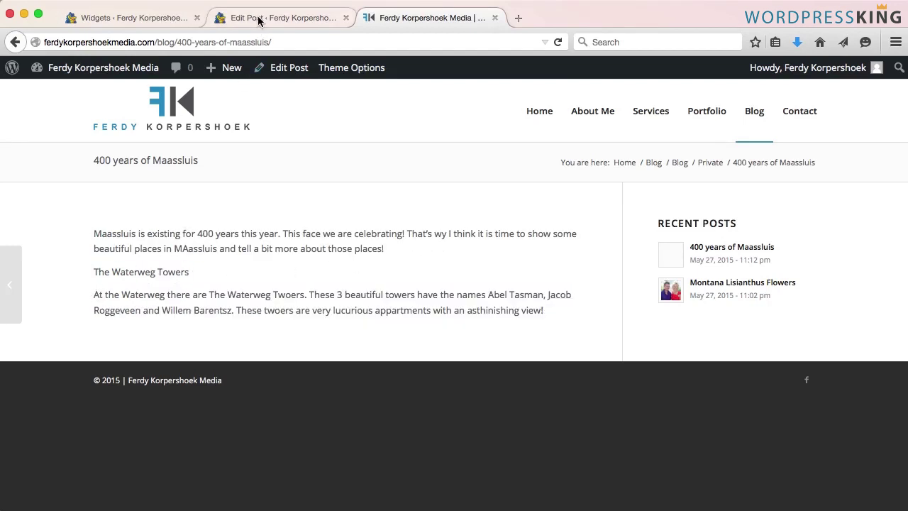
{"action": "left_click", "coordinate": [260, 19]}
Format 'The Waterweg Towers' line in the Text Block as Heading 1 and save the block
{"action": "scroll", "coordinate": [328, 244], "scroll_direction": "down", "scroll_amount": 10}
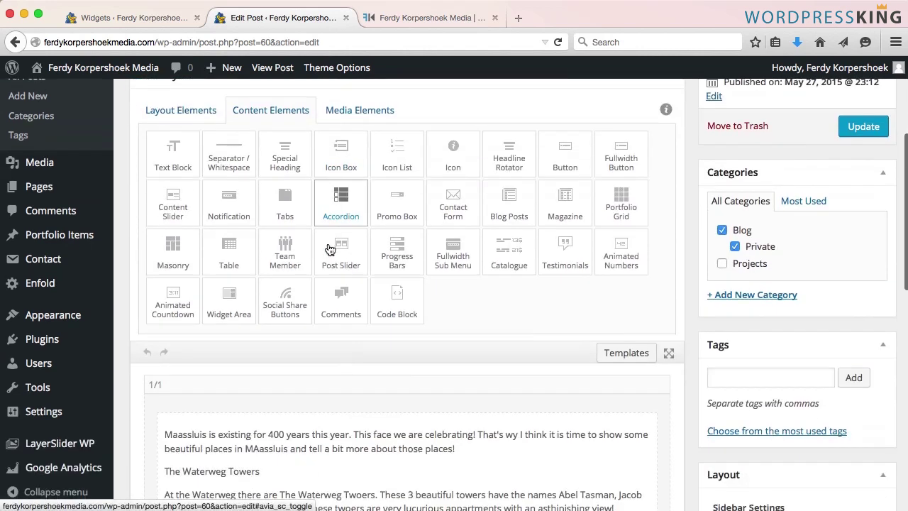
{"action": "left_click", "coordinate": [280, 262]}
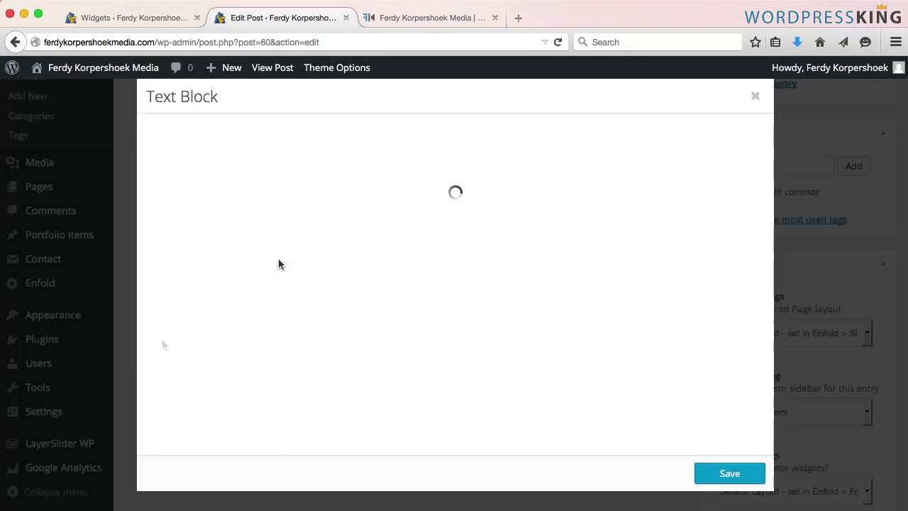
{"action": "left_click_drag", "start_coordinate": [272, 336], "coordinate": [144, 336]}
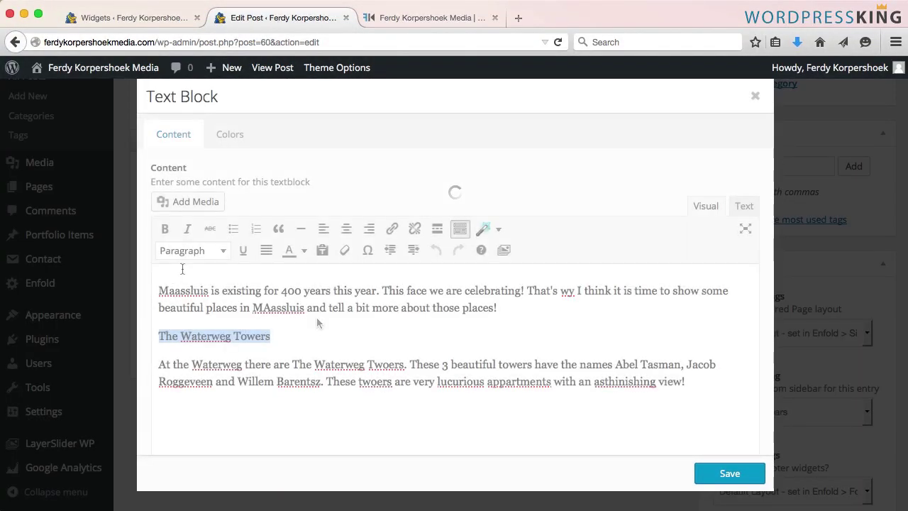
{"action": "left_click", "coordinate": [197, 252]}
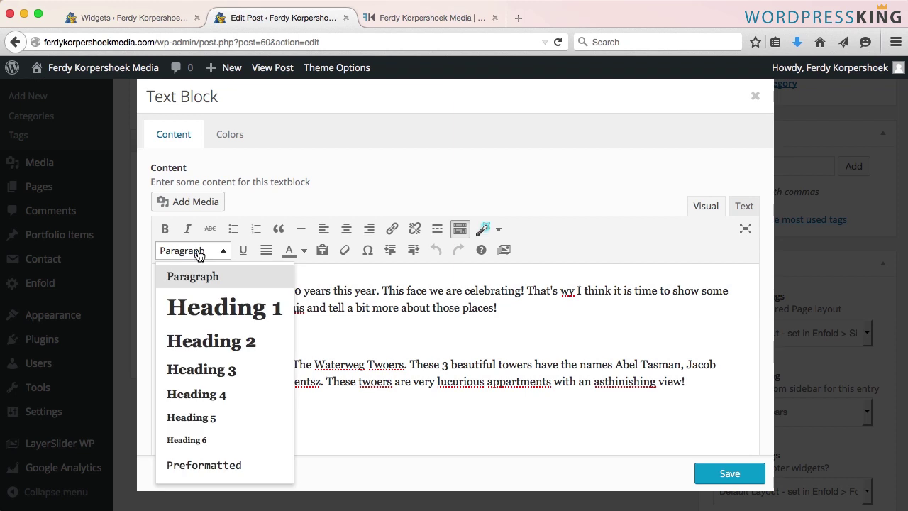
{"action": "left_click", "coordinate": [198, 308]}
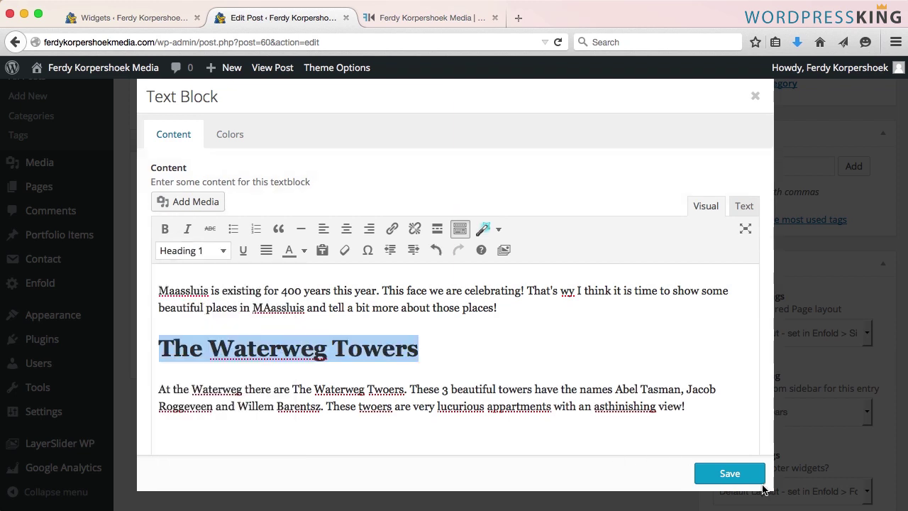
{"action": "left_click", "coordinate": [730, 473]}
Update the post and reload the live page to see the new heading
{"action": "scroll", "coordinate": [774, 432], "scroll_direction": "up", "scroll_amount": 5}
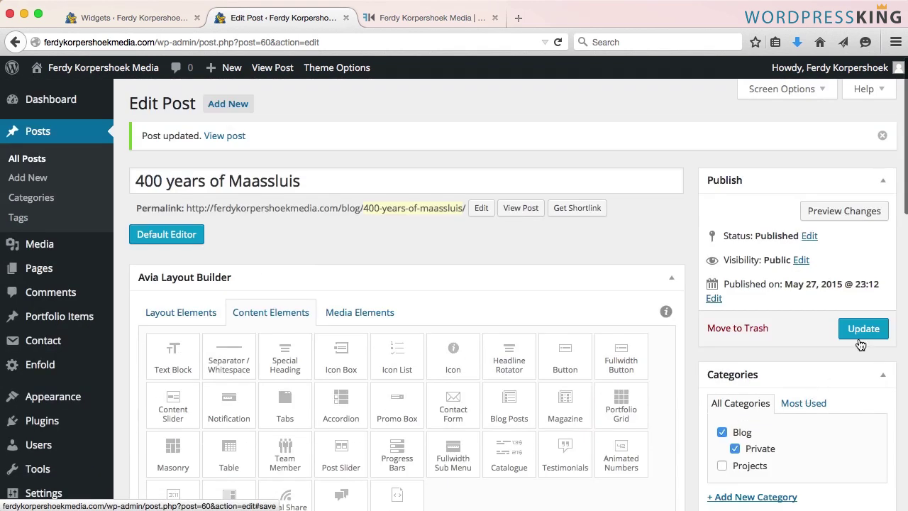
{"action": "left_click", "coordinate": [858, 333]}
{"action": "left_click", "coordinate": [432, 18]}
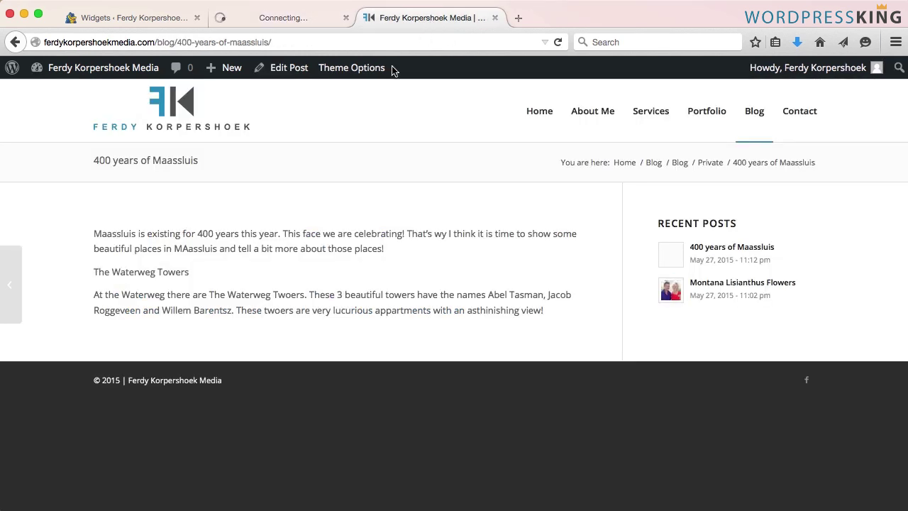
{"action": "key", "text": "super+r"}
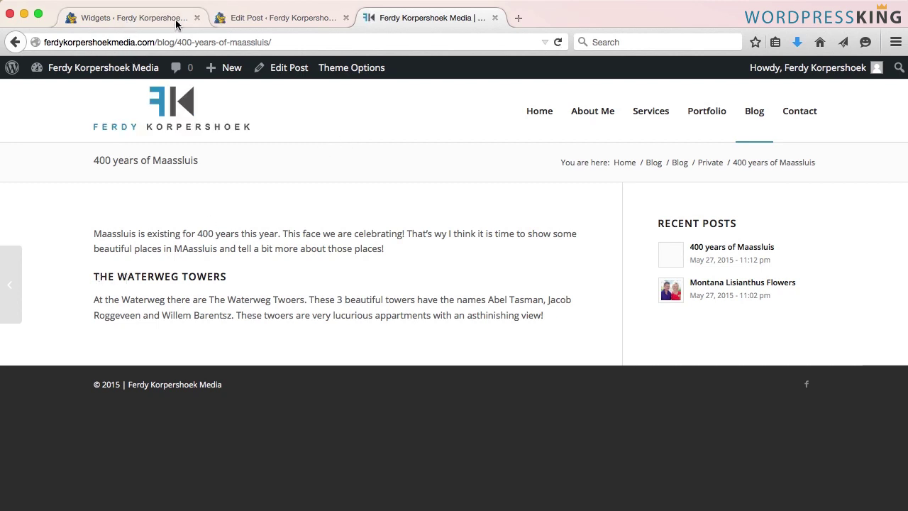
Open the Enfold theme options' Advanced Styling settings
{"action": "left_click", "coordinate": [126, 23]}
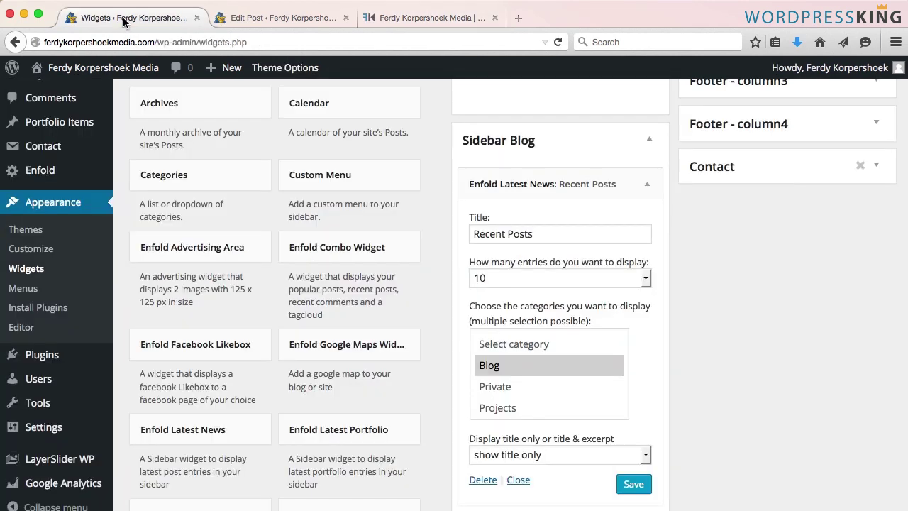
{"action": "left_click", "coordinate": [50, 173]}
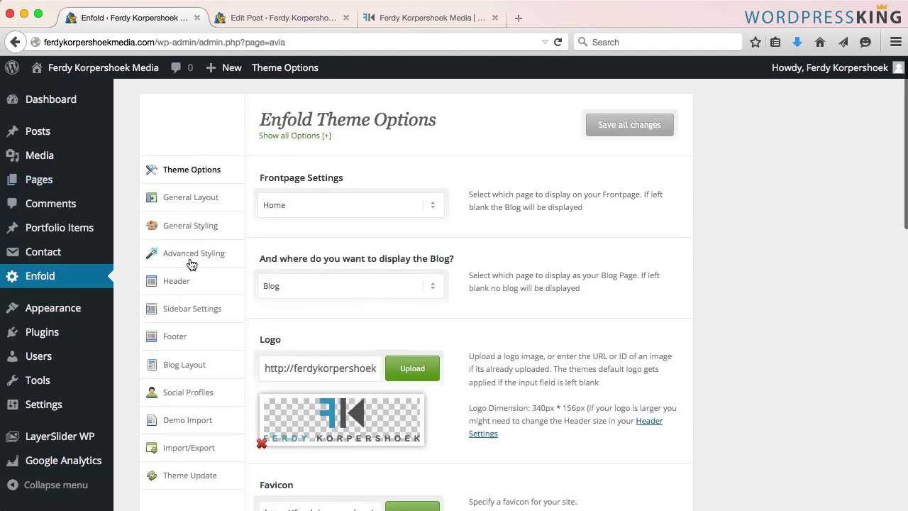
{"action": "left_click", "coordinate": [187, 257]}
{"action": "scroll", "coordinate": [306, 334], "scroll_direction": "down", "scroll_amount": 8}
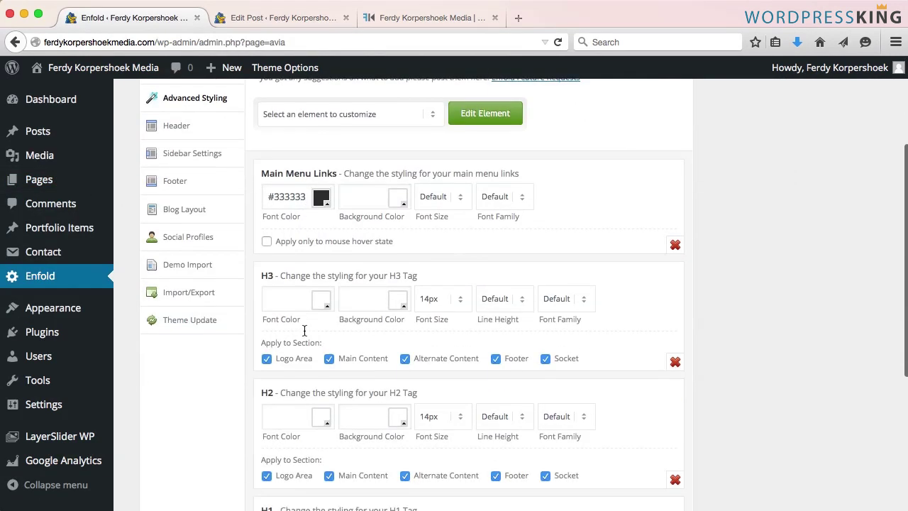
Set H1 font size to 18px, H2 and H3 to 16px, and save all changes
{"action": "left_click", "coordinate": [458, 392]}
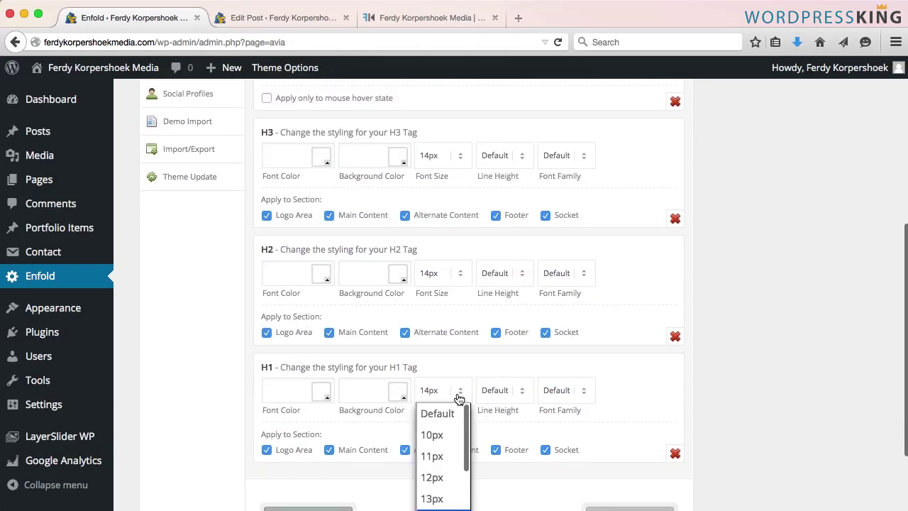
{"action": "left_click", "coordinate": [426, 434]}
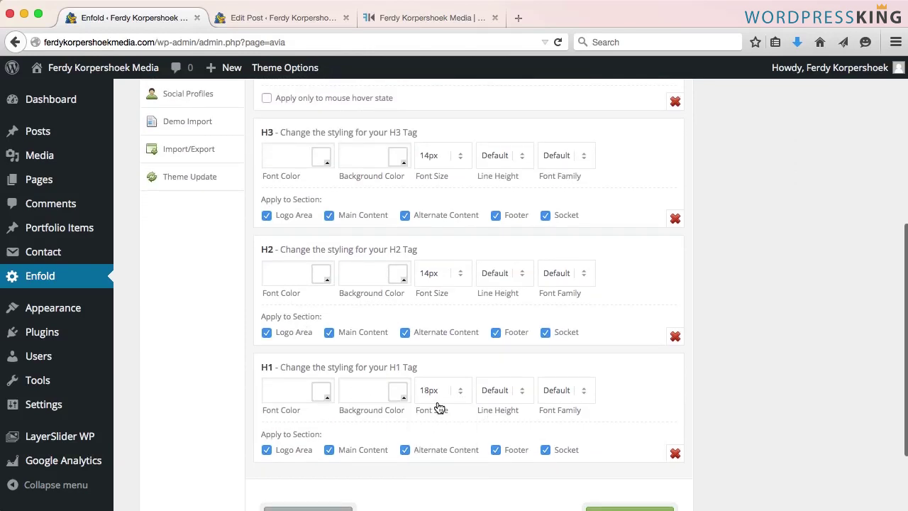
{"action": "left_click", "coordinate": [457, 279]}
{"action": "left_click", "coordinate": [434, 445]}
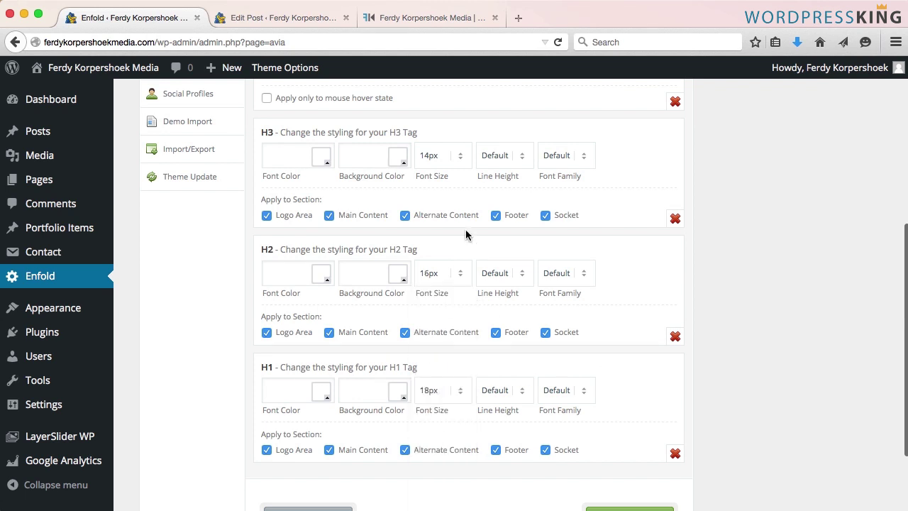
{"action": "left_click", "coordinate": [461, 156]}
{"action": "left_click", "coordinate": [437, 324]}
{"action": "scroll", "coordinate": [643, 275], "scroll_direction": "up", "scroll_amount": 5}
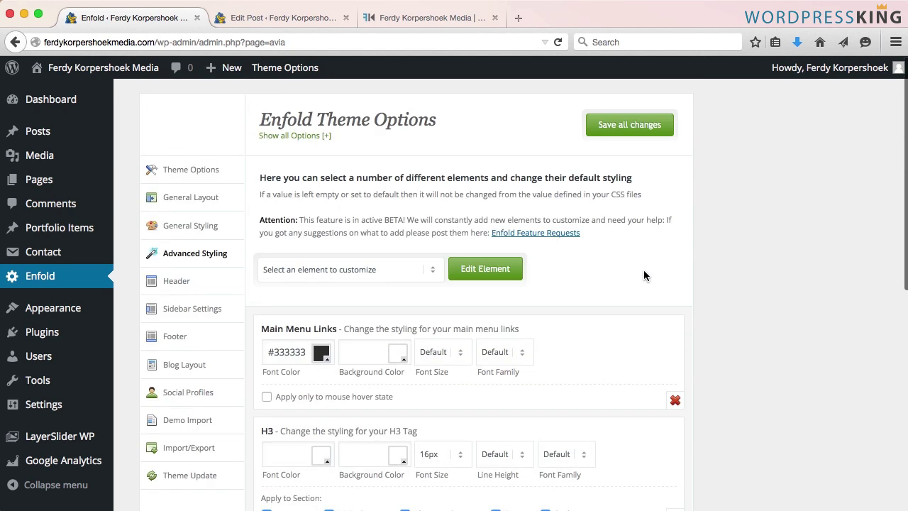
{"action": "left_click", "coordinate": [629, 124]}
{"action": "left_click", "coordinate": [412, 19]}
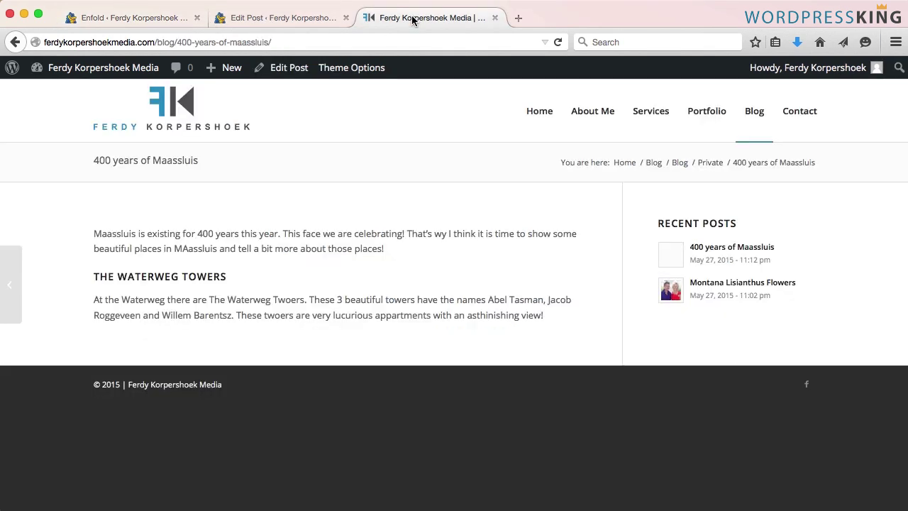
Reload the live post and check the resized Waterweg Towers heading
{"action": "left_click", "coordinate": [134, 169]}
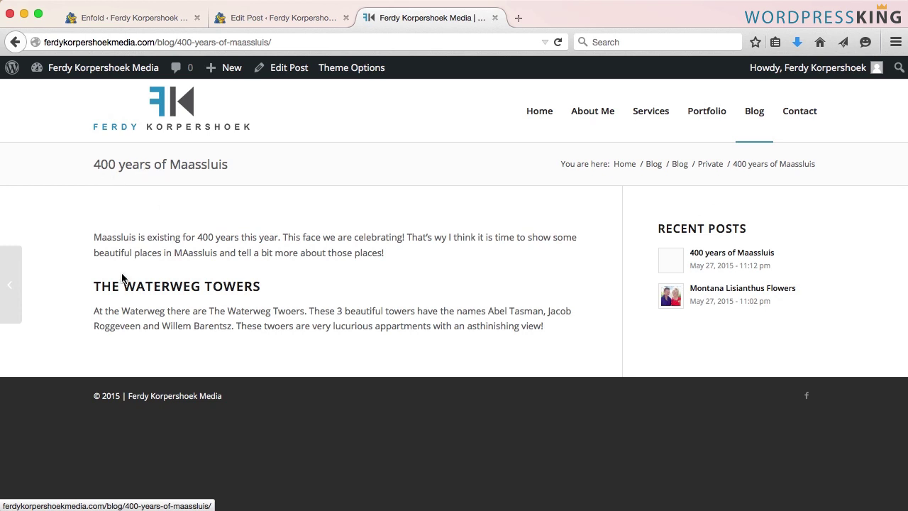
{"action": "left_click_drag", "start_coordinate": [101, 286], "coordinate": [300, 288]}
{"action": "left_click", "coordinate": [299, 288]}
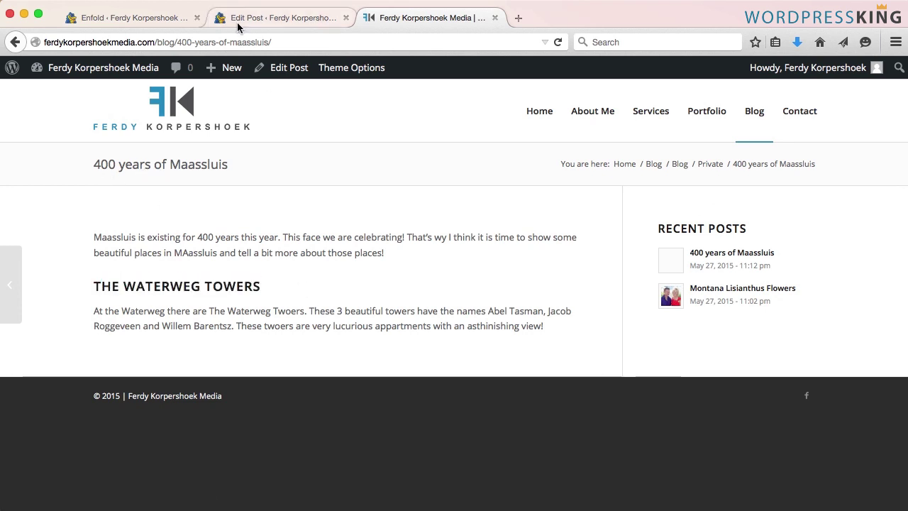
Back on Edit Post, open the Text Block and place the cursor at the end of the text
{"action": "left_click", "coordinate": [238, 26]}
{"action": "scroll", "coordinate": [332, 343], "scroll_direction": "down", "scroll_amount": 10}
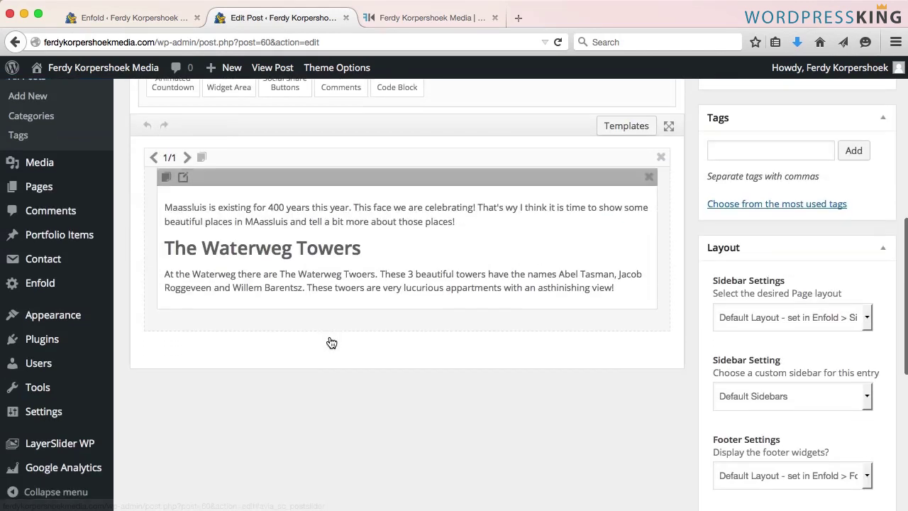
{"action": "scroll", "coordinate": [331, 343], "scroll_direction": "down", "scroll_amount": 1}
{"action": "scroll", "coordinate": [341, 232], "scroll_direction": "up", "scroll_amount": 10}
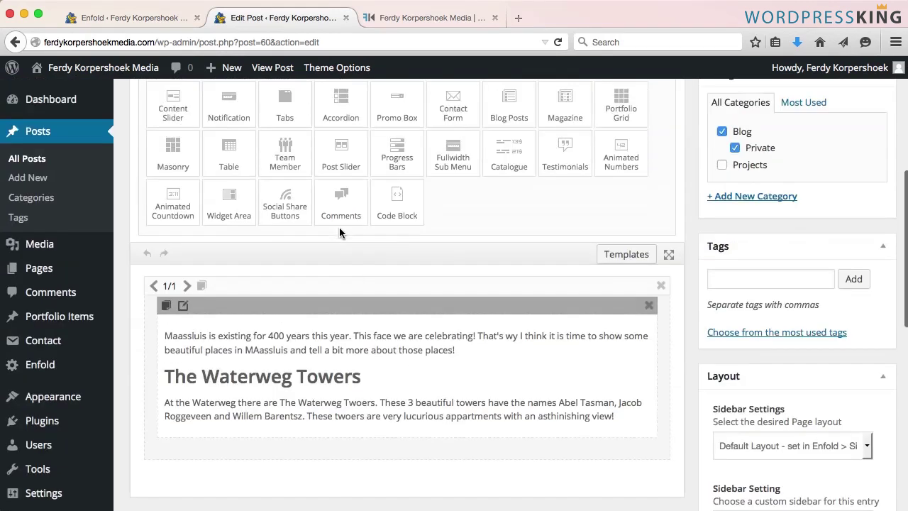
{"action": "scroll", "coordinate": [262, 283], "scroll_direction": "down", "scroll_amount": 4}
{"action": "scroll", "coordinate": [261, 284], "scroll_direction": "down", "scroll_amount": 3}
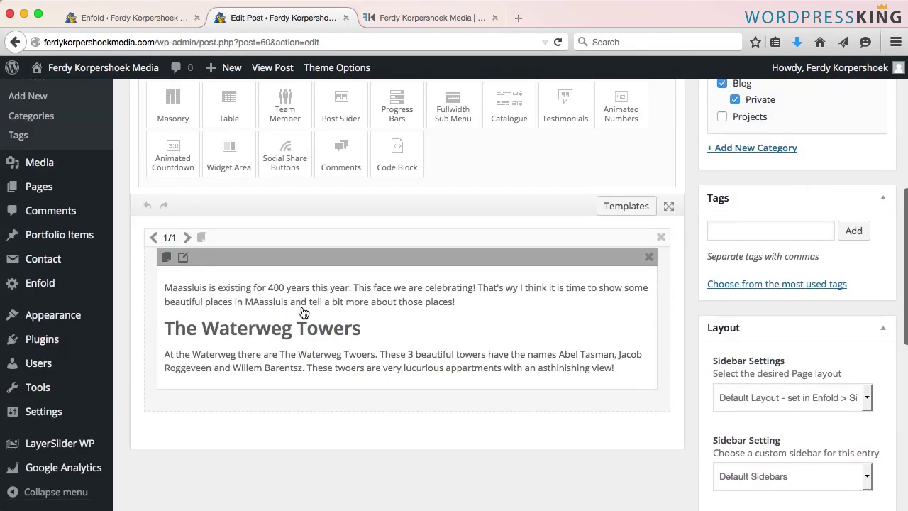
{"action": "left_click", "coordinate": [301, 311]}
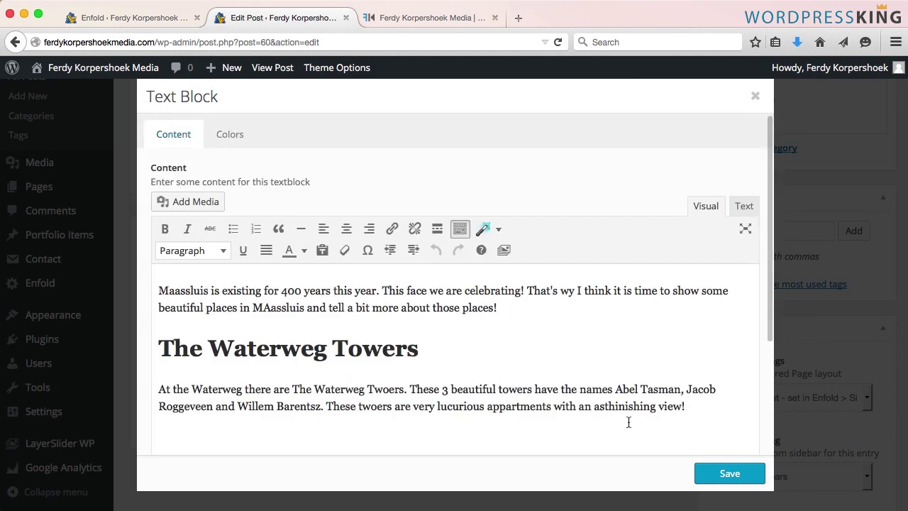
{"action": "left_click", "coordinate": [708, 414]}
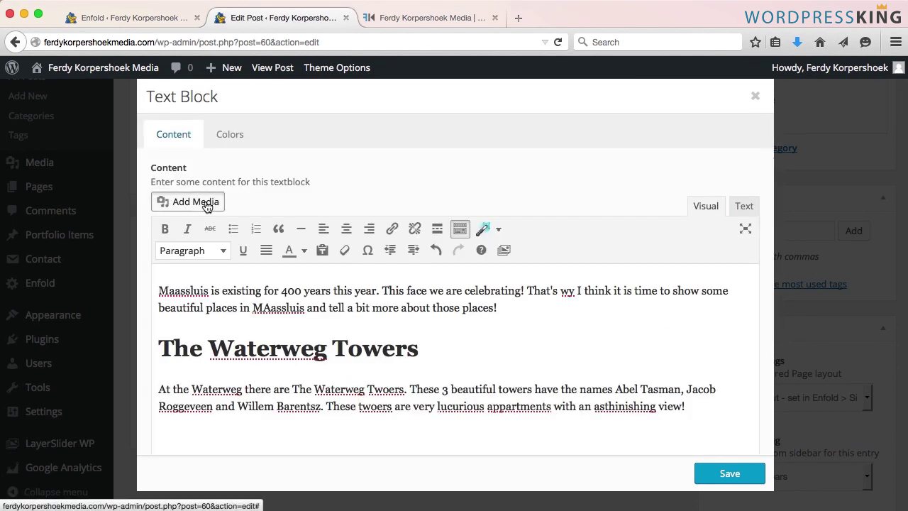
Upload all twelve Maassluis photos from their folder into the media library
{"action": "left_click", "coordinate": [207, 204]}
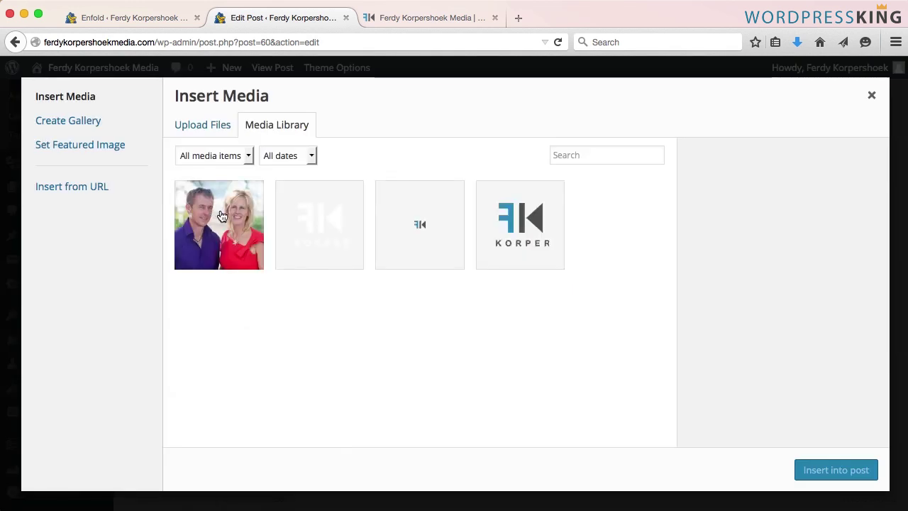
{"action": "left_click", "coordinate": [205, 132]}
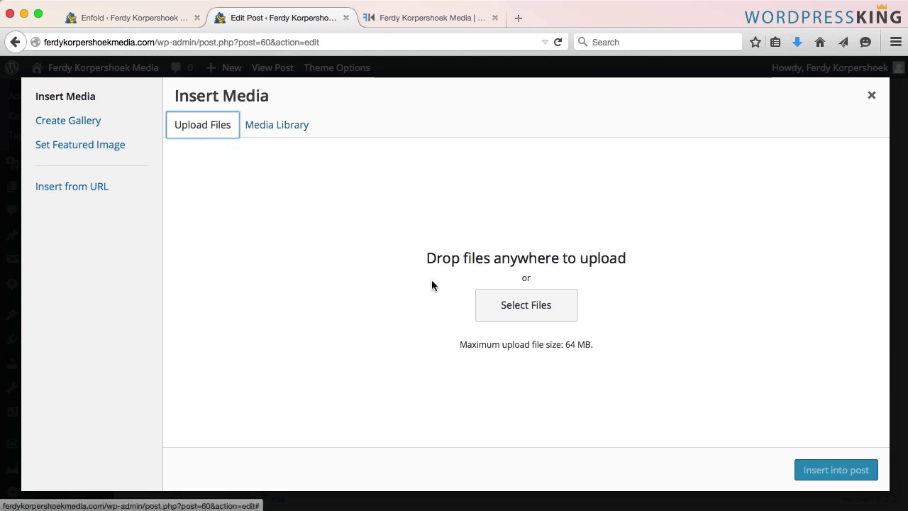
{"action": "left_click", "coordinate": [516, 305]}
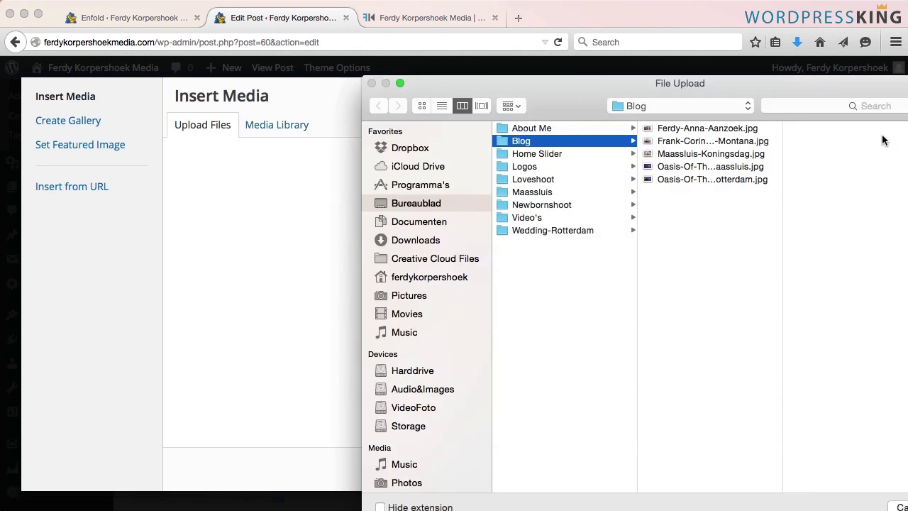
{"action": "left_click_drag", "start_coordinate": [762, 87], "coordinate": [640, 28]}
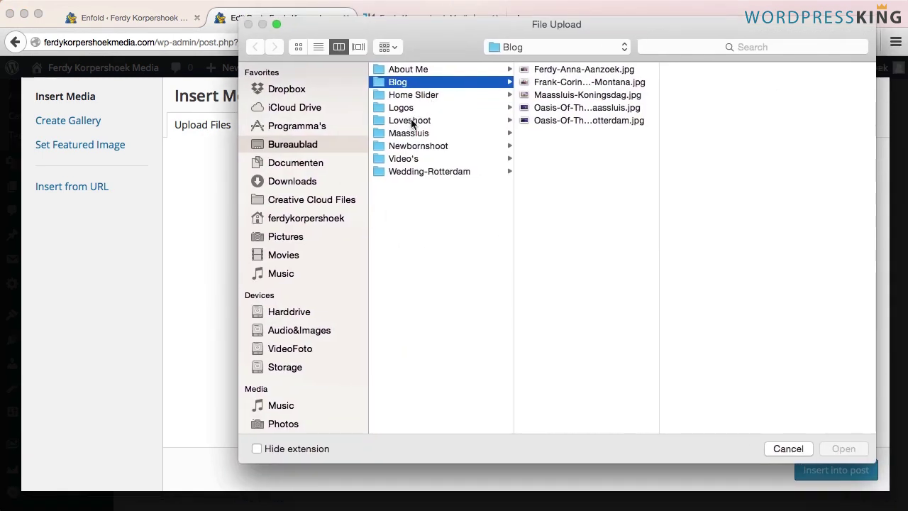
{"action": "left_click", "coordinate": [410, 133]}
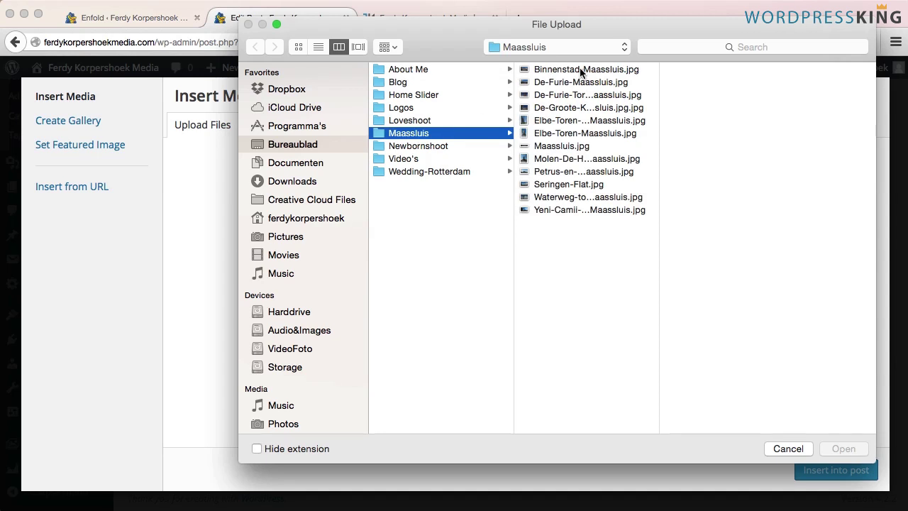
{"action": "left_click", "coordinate": [565, 70]}
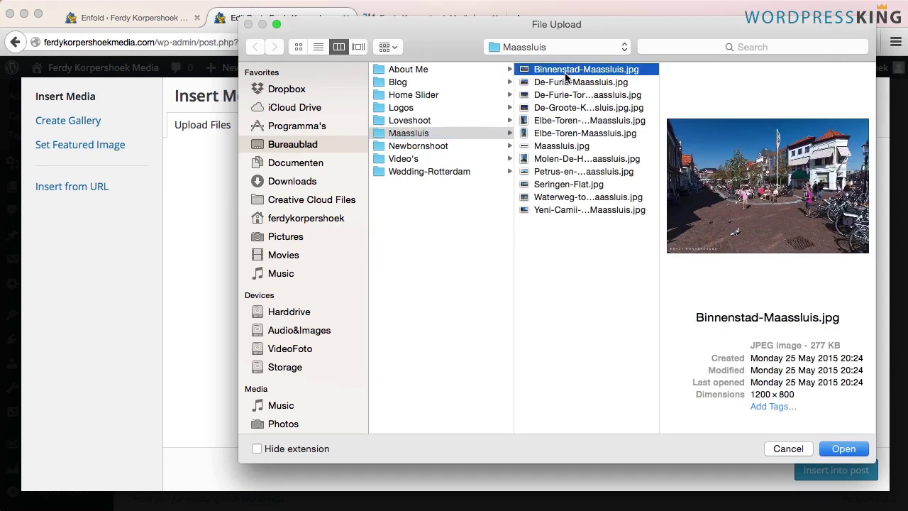
{"action": "left_click", "coordinate": [574, 207], "text": "shift"}
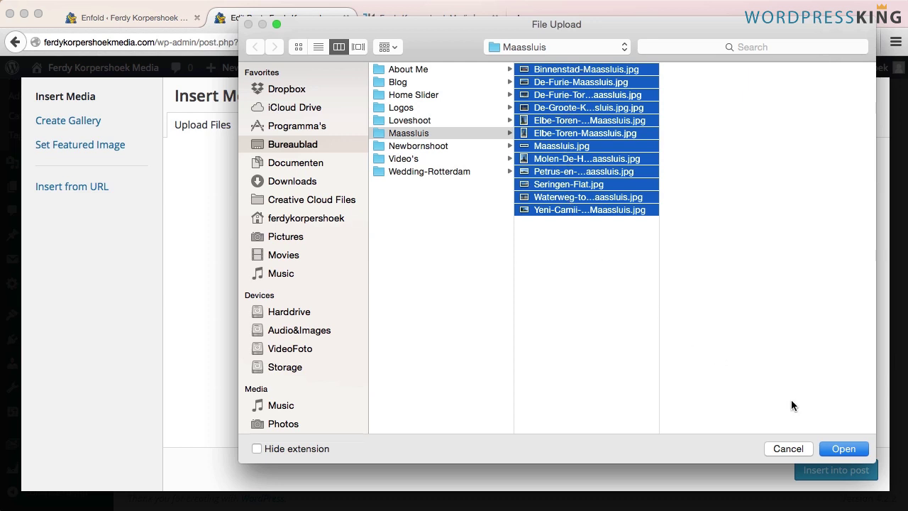
{"action": "left_click", "coordinate": [843, 448]}
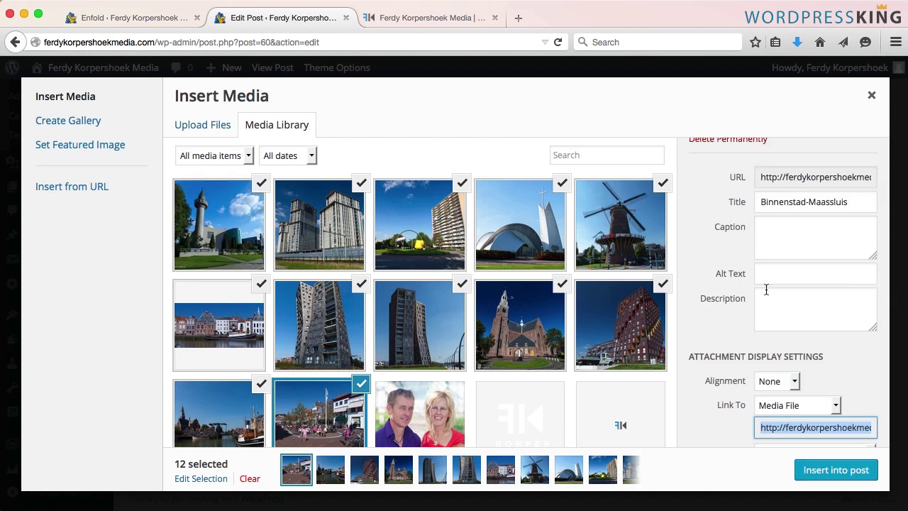
Retitle the Binnenstad photo 'Binnenstad Maassluis' and copy the title into its alt text
{"action": "left_click", "coordinate": [809, 202]}
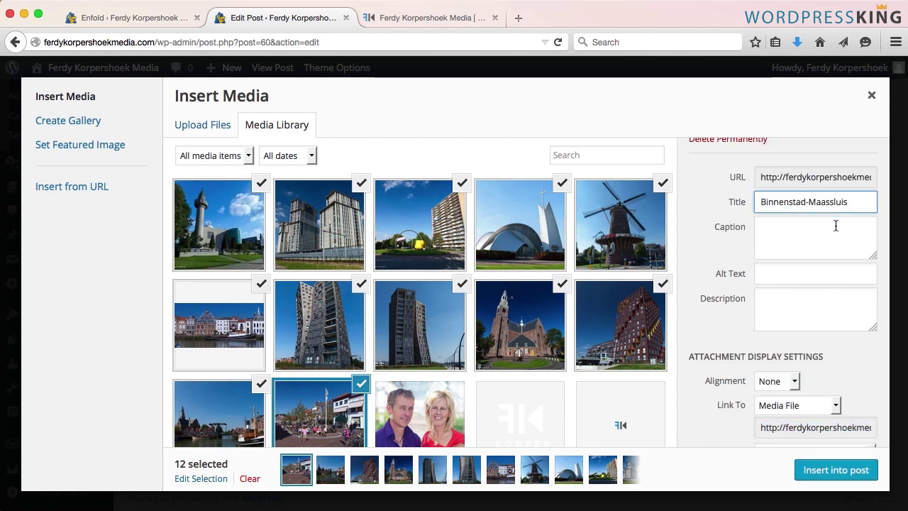
{"action": "key", "text": "BackSpace"}
{"action": "key", "text": "ctrl+a"}
{"action": "key", "text": "ctrl+c"}
{"action": "key", "text": "Tab"}
{"action": "key", "text": "Tab"}
{"action": "key", "text": "ctrl+v"}
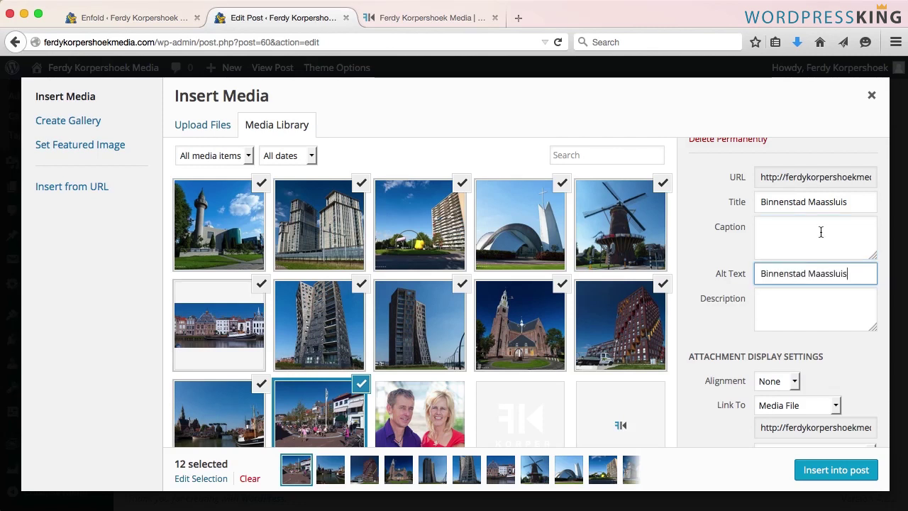
Retitle the De Furie photo 'De Furie Maassluis', copy it into alt text, and recheck Binnenstad
{"action": "left_click", "coordinate": [234, 415]}
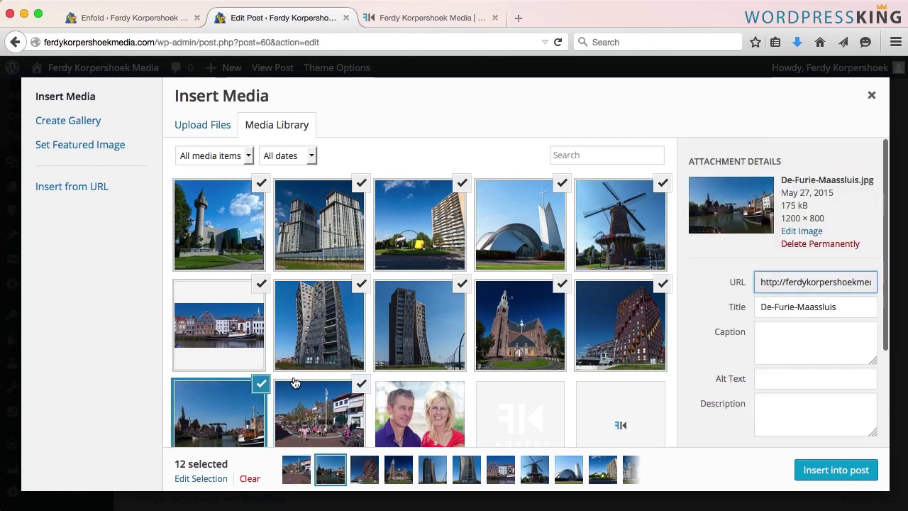
{"action": "left_click", "coordinate": [774, 306]}
{"action": "key", "text": "BackSpace"}
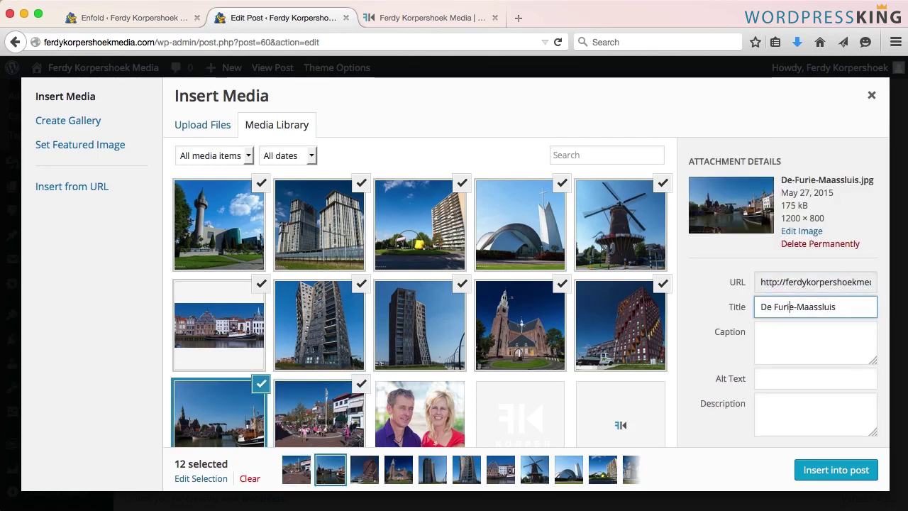
{"action": "key", "text": "BackSpace"}
{"action": "key", "text": "ctrl+a"}
{"action": "key", "text": "ctrl+c"}
{"action": "key", "text": "Tab"}
{"action": "key", "text": "Tab"}
{"action": "key", "text": "ctrl+v"}
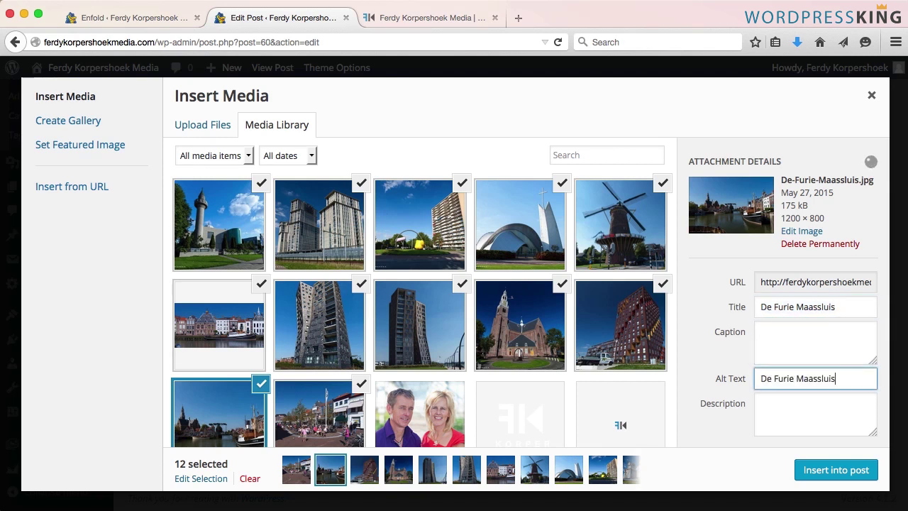
{"action": "left_click", "coordinate": [324, 405]}
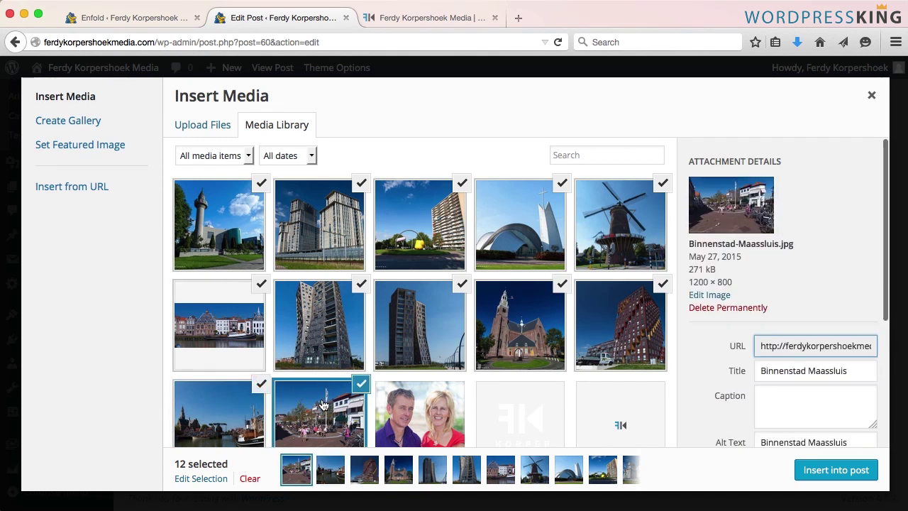
{"action": "left_click_drag", "start_coordinate": [812, 371], "coordinate": [855, 370]}
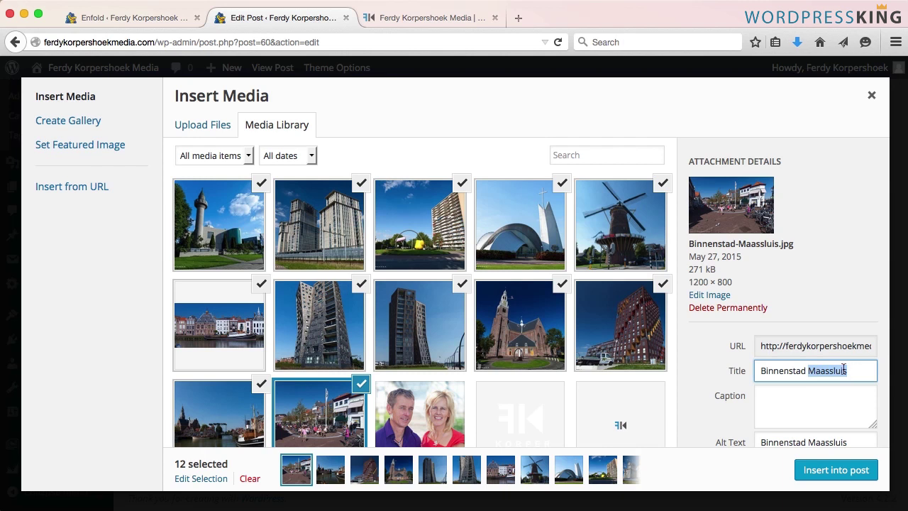
{"action": "left_click", "coordinate": [229, 421]}
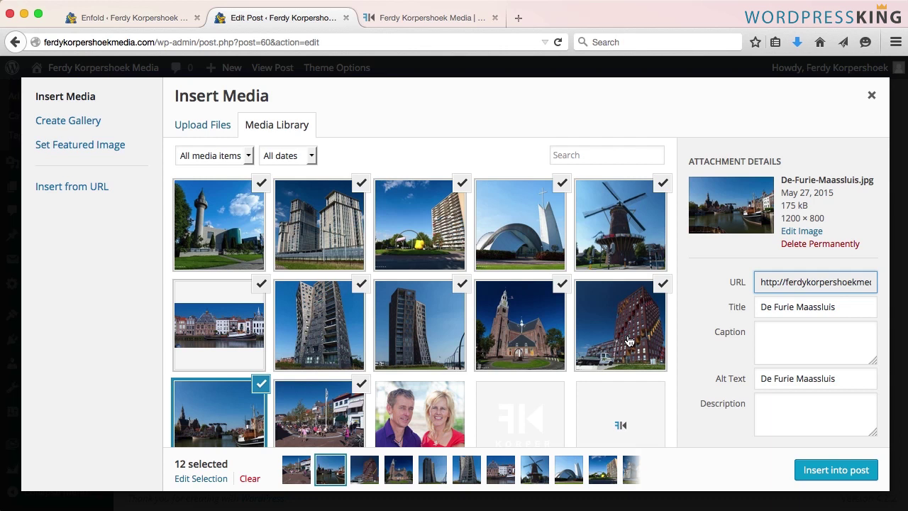
Retitle the tower photo 'De Furie Toren Maassluis' and paste the title into its alt text
{"action": "left_click", "coordinate": [628, 341]}
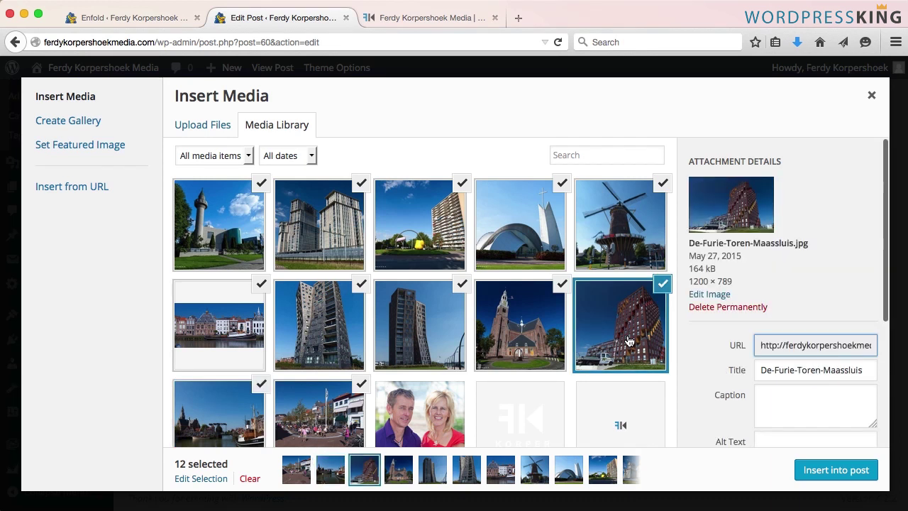
{"action": "left_click", "coordinate": [773, 368]}
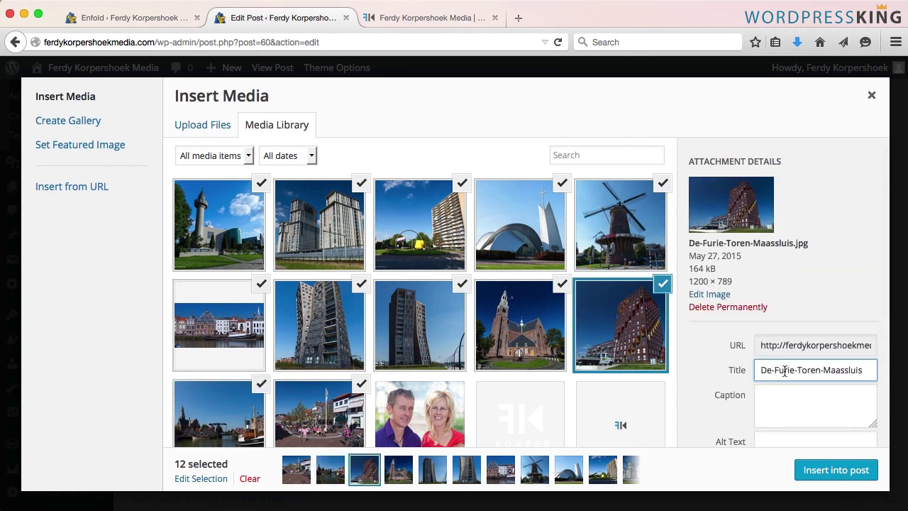
{"action": "key", "text": "BackSpace"}
{"action": "key", "text": "BackSpace"}
{"action": "key", "text": "BackSpace"}
{"action": "key", "text": "super+a"}
{"action": "key", "text": "super+c"}
{"action": "key", "text": "Tab"}
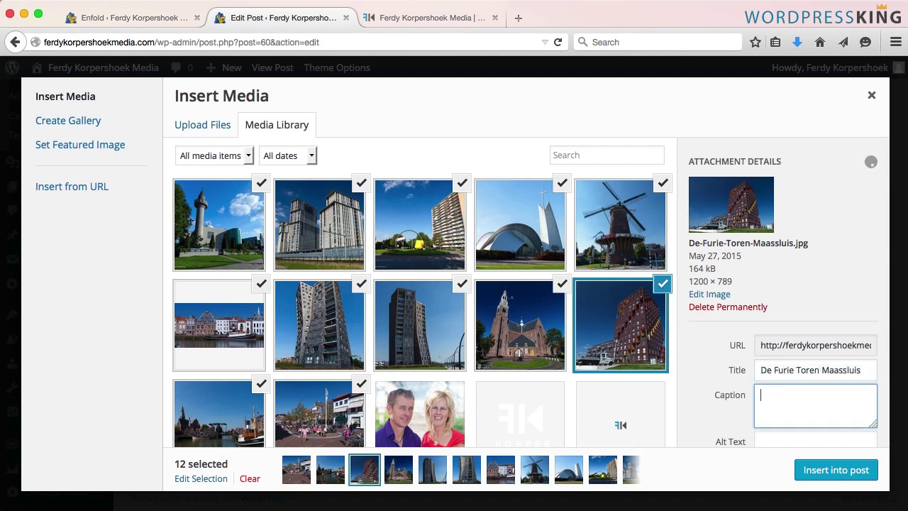
{"action": "key", "text": "Tab"}
{"action": "key", "text": "super+v"}
Retitle the church photo 'De Groote Kerk Maassluis' and paste the title into its alt text
{"action": "left_click", "coordinate": [496, 365]}
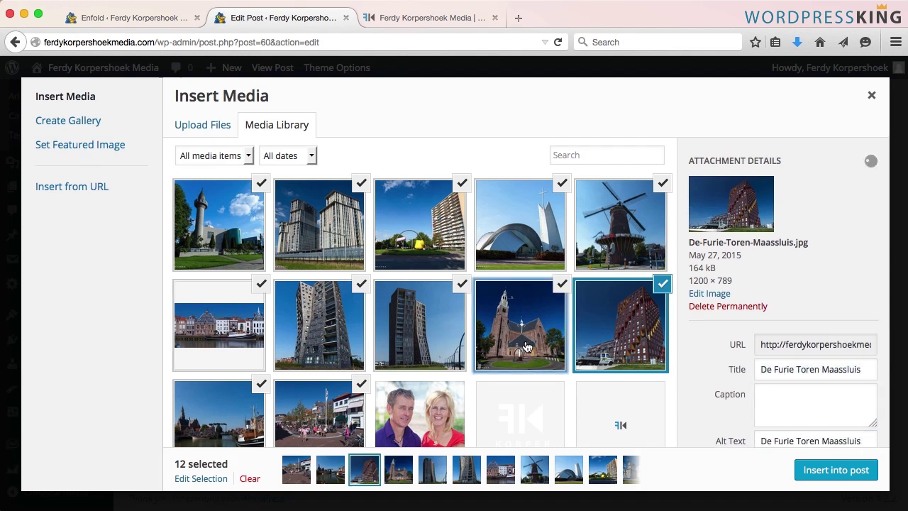
{"action": "left_click", "coordinate": [777, 373]}
{"action": "key", "text": "BackSpace"}
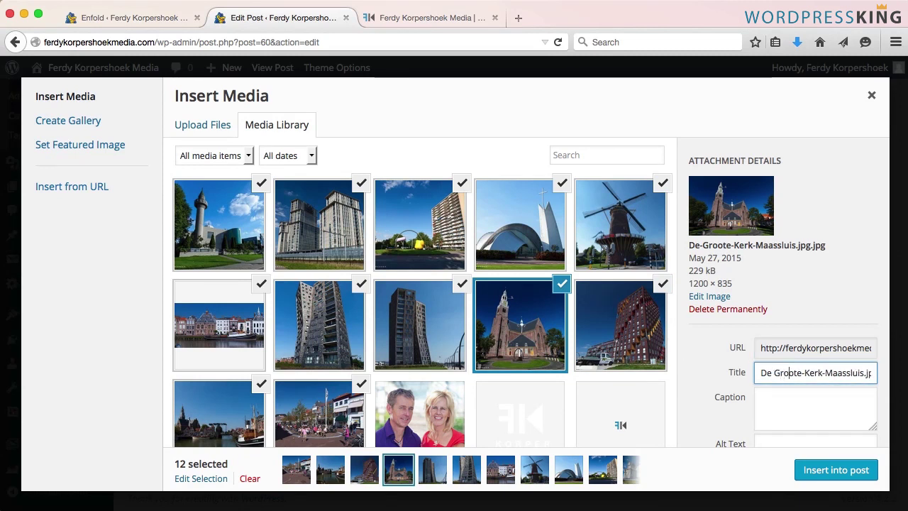
{"action": "key", "text": "BackSpace"}
{"action": "key", "text": "Delete"}
{"action": "key", "text": "Right"}
{"action": "key", "text": "Right"}
{"action": "key", "text": "Right"}
{"action": "key", "text": "Right"}
{"action": "key", "text": "Right"}
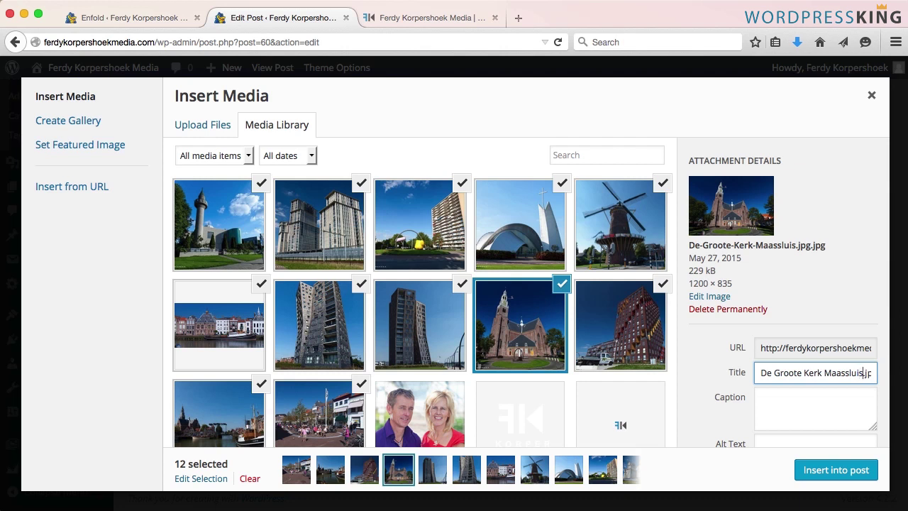
{"action": "key", "text": "ctrl+a"}
{"action": "key", "text": "ctrl+c"}
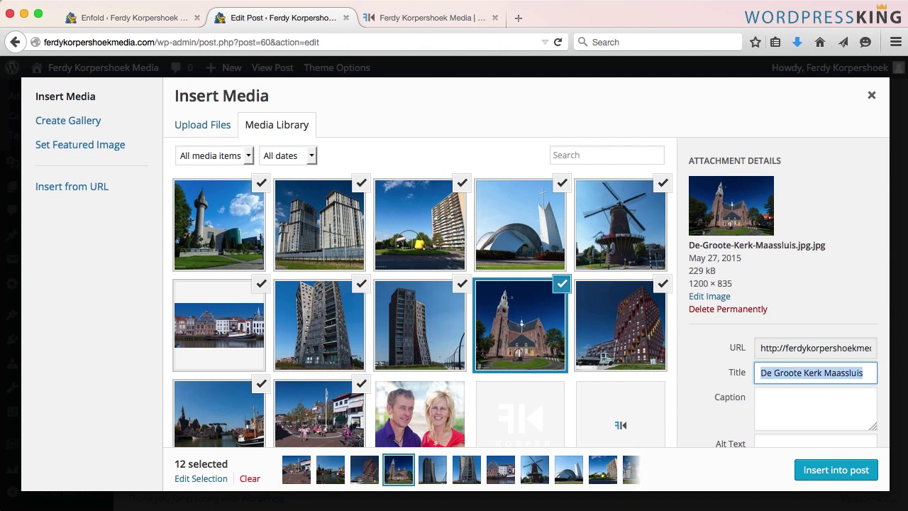
{"action": "key", "text": "Tab"}
{"action": "key", "text": "Tab"}
{"action": "key", "text": "ctrl+v"}
{"action": "left_click", "coordinate": [524, 19]}
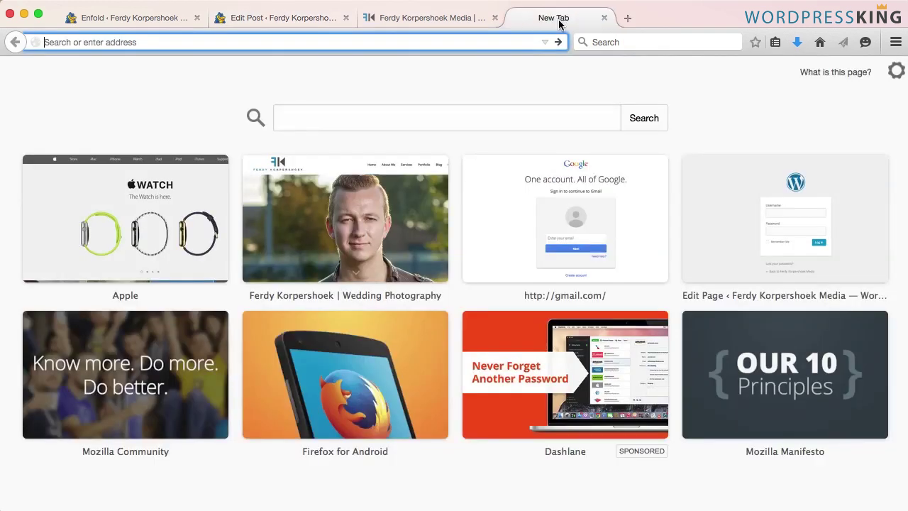
Search Google for 'Fotografie Maassluis' and browse the image results
{"action": "left_click", "coordinate": [610, 40]}
{"action": "type", "text": "Fot"}
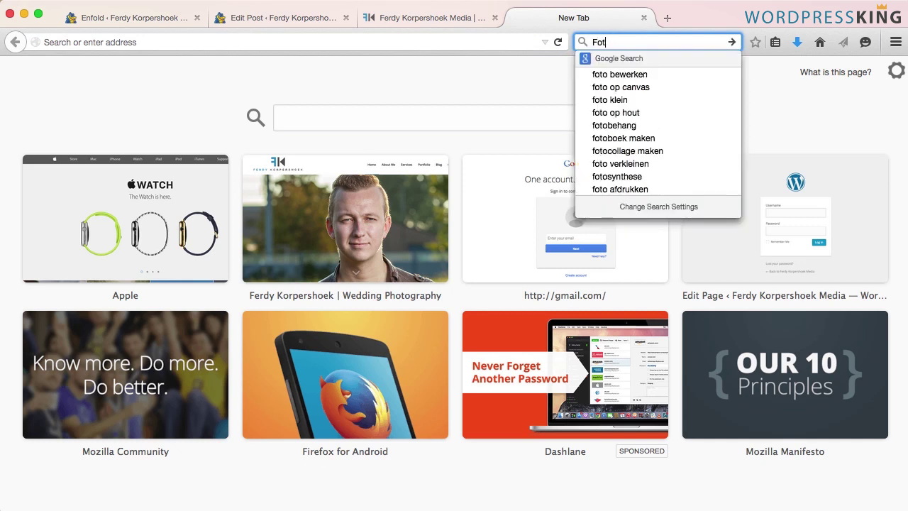
{"action": "type", "text": "ografie Maassluis"}
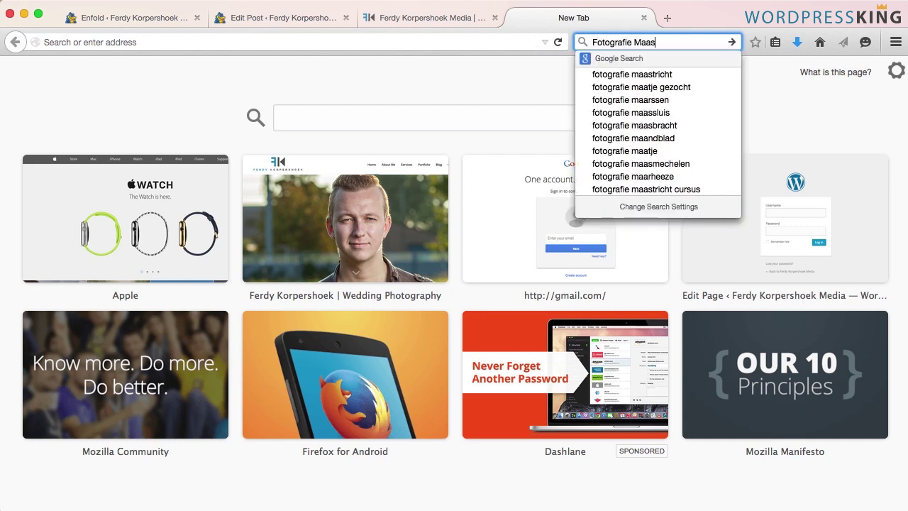
{"action": "key", "text": "Return"}
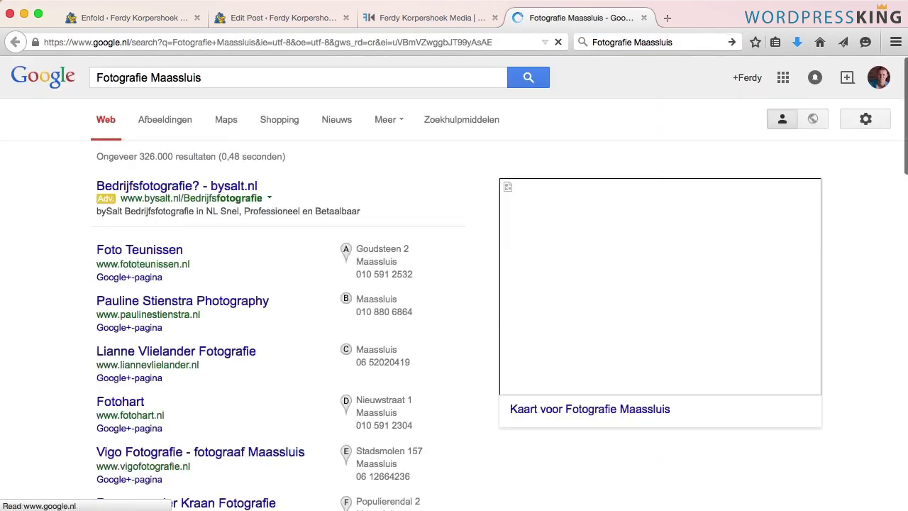
{"action": "scroll", "coordinate": [43, 226], "scroll_direction": "down", "scroll_amount": 10}
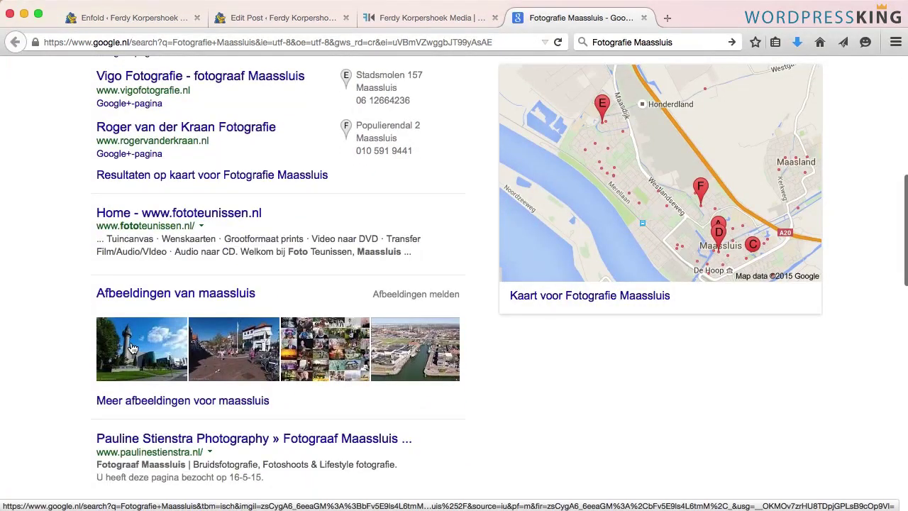
{"action": "left_click", "coordinate": [239, 356]}
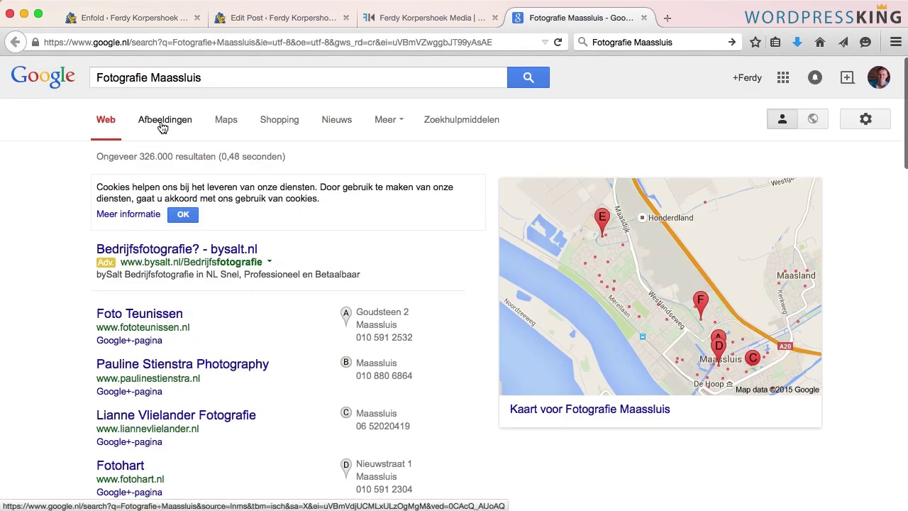
{"action": "left_click", "coordinate": [160, 121]}
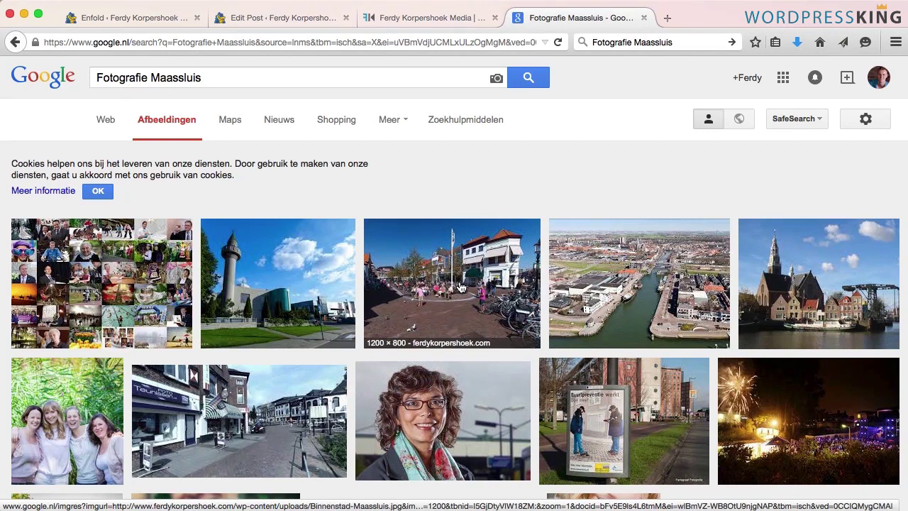
{"action": "scroll", "coordinate": [440, 391], "scroll_direction": "down", "scroll_amount": 5}
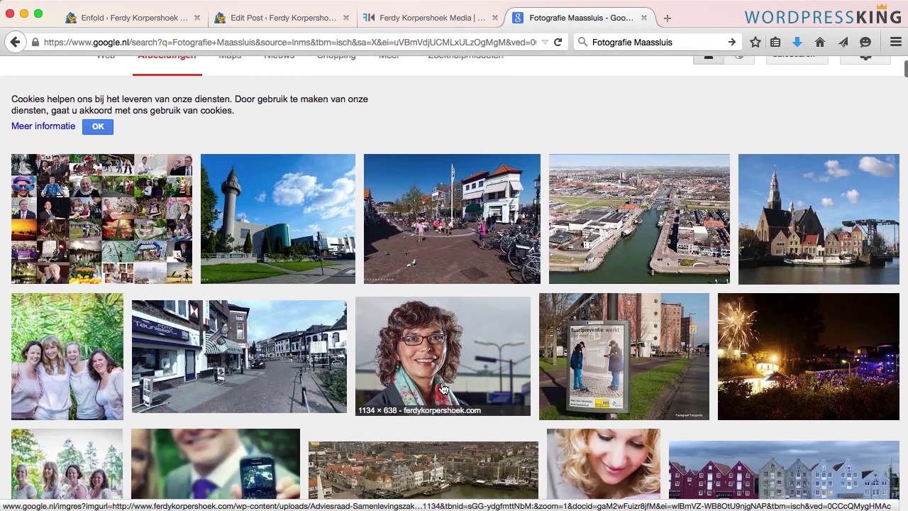
{"action": "scroll", "coordinate": [455, 370], "scroll_direction": "down", "scroll_amount": 2}
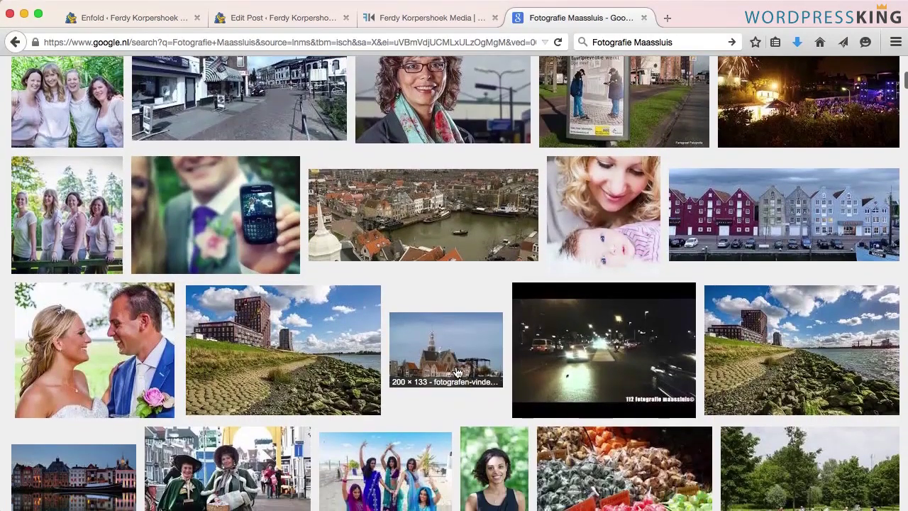
{"action": "scroll", "coordinate": [499, 391], "scroll_direction": "down", "scroll_amount": 6}
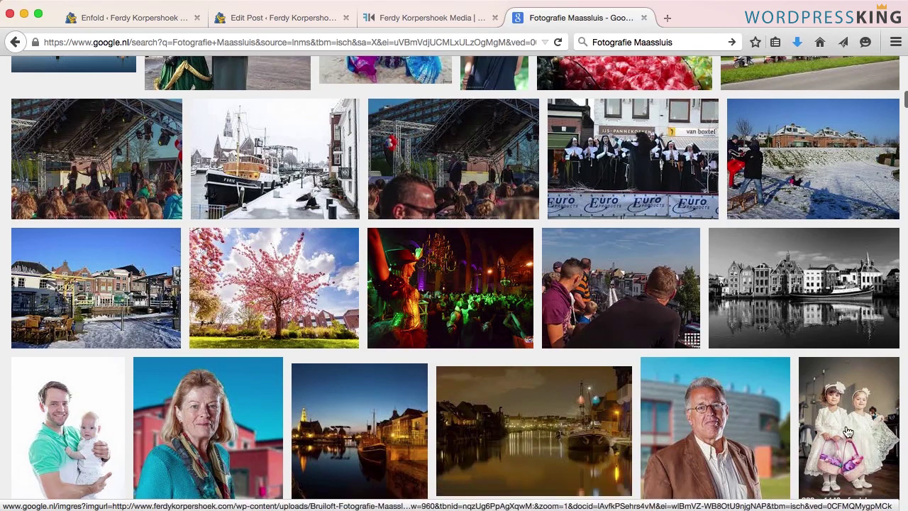
{"action": "scroll", "coordinate": [800, 305], "scroll_direction": "down", "scroll_amount": 3}
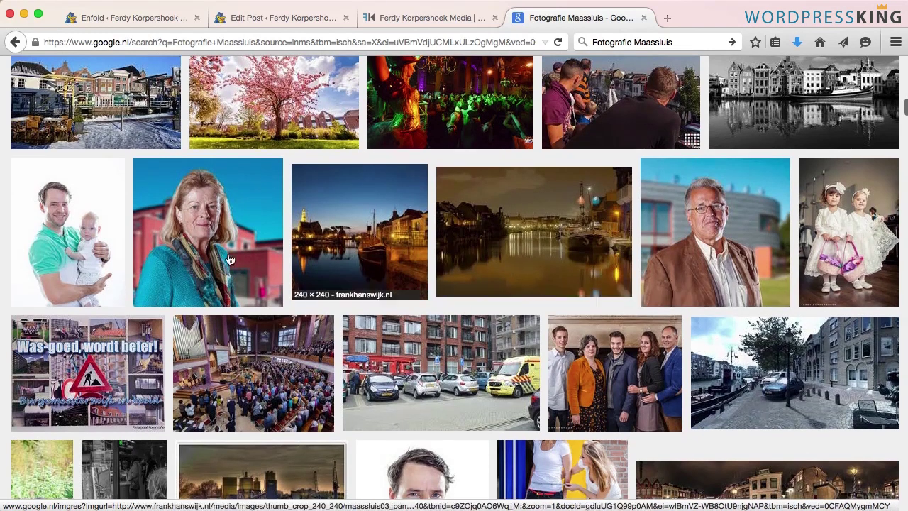
{"action": "scroll", "coordinate": [394, 310], "scroll_direction": "down", "scroll_amount": 2}
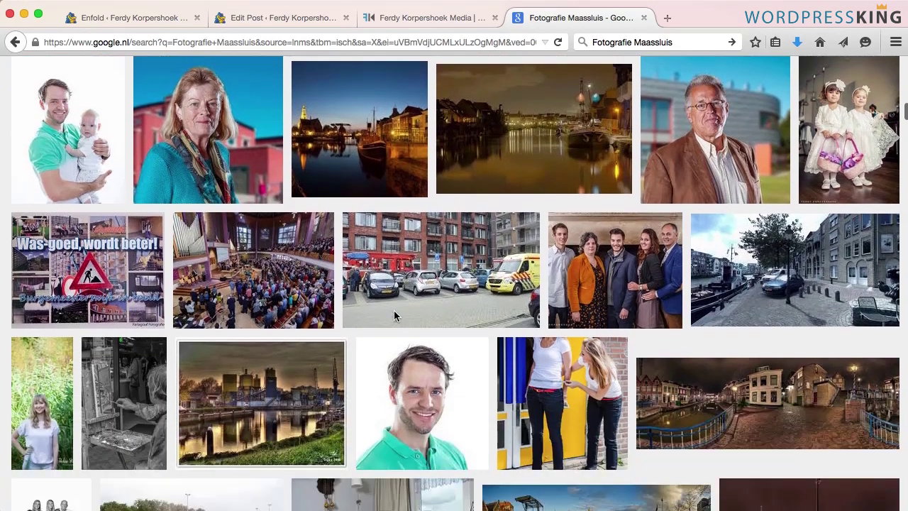
{"action": "scroll", "coordinate": [428, 358], "scroll_direction": "up", "scroll_amount": 1}
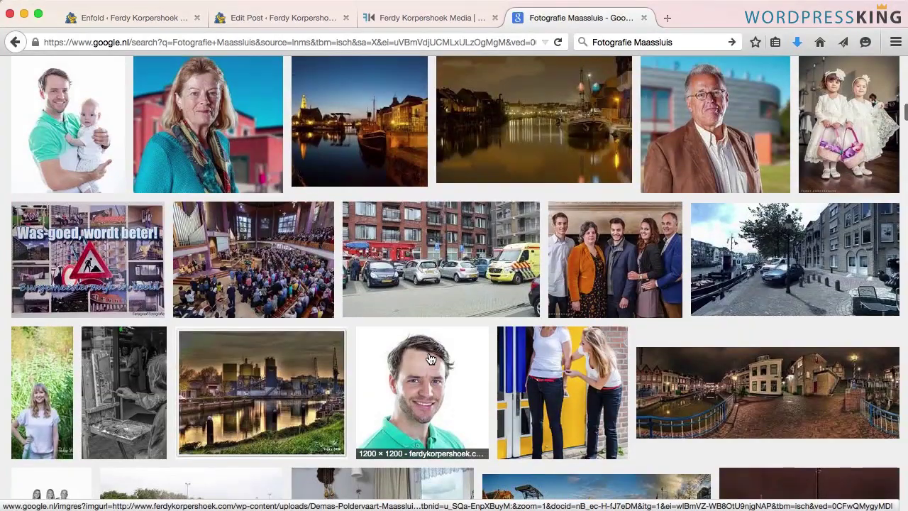
{"action": "scroll", "coordinate": [428, 358], "scroll_direction": "up", "scroll_amount": 10}
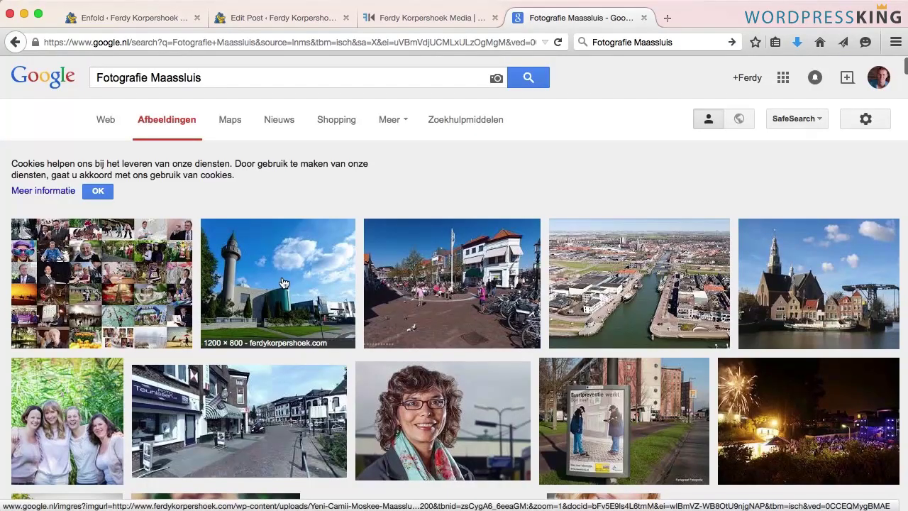
Open the mosque photo at full size and read its file name in the address bar
{"action": "left_click", "coordinate": [282, 283]}
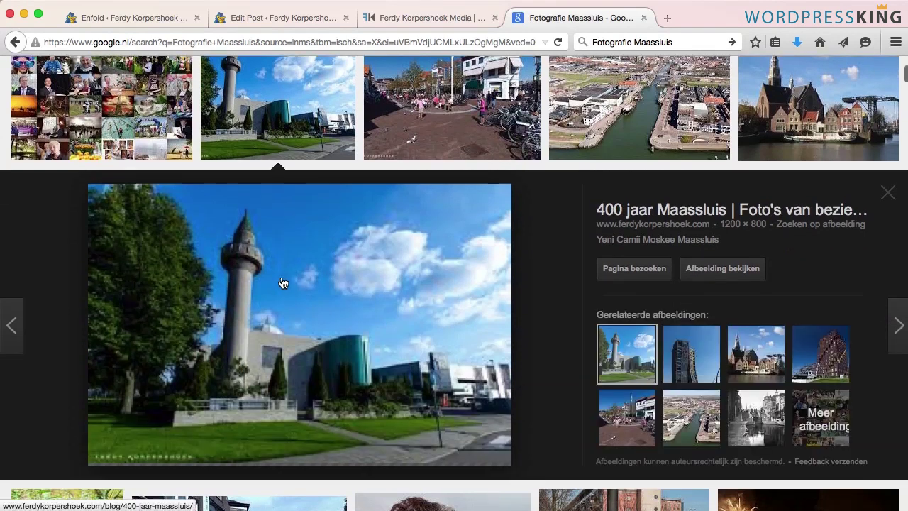
{"action": "left_click", "coordinate": [714, 277]}
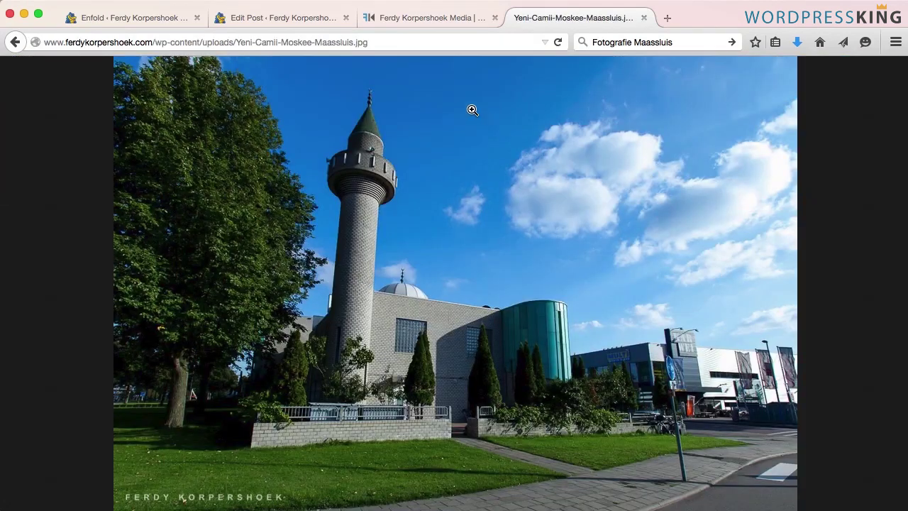
{"action": "left_click", "coordinate": [330, 42]}
{"action": "left_click", "coordinate": [314, 42]}
{"action": "left_click_drag", "start_coordinate": [314, 42], "coordinate": [343, 42]}
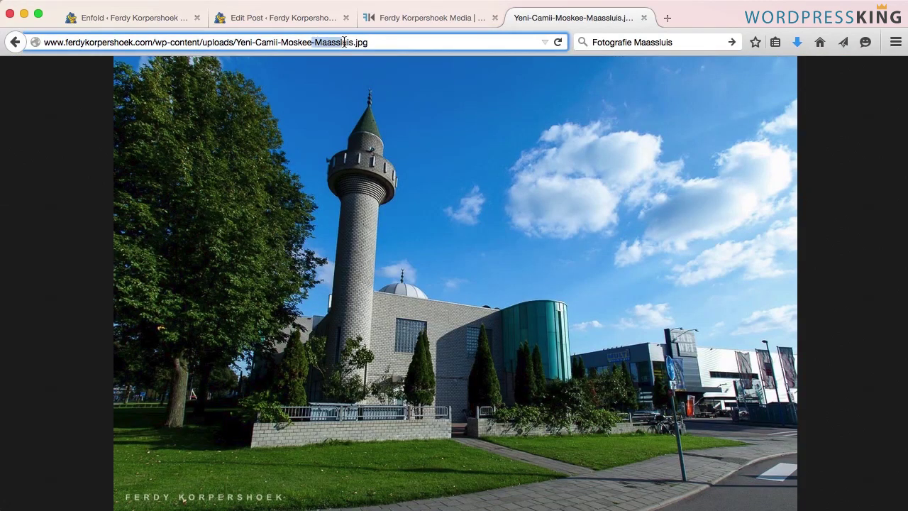
{"action": "left_click", "coordinate": [15, 42]}
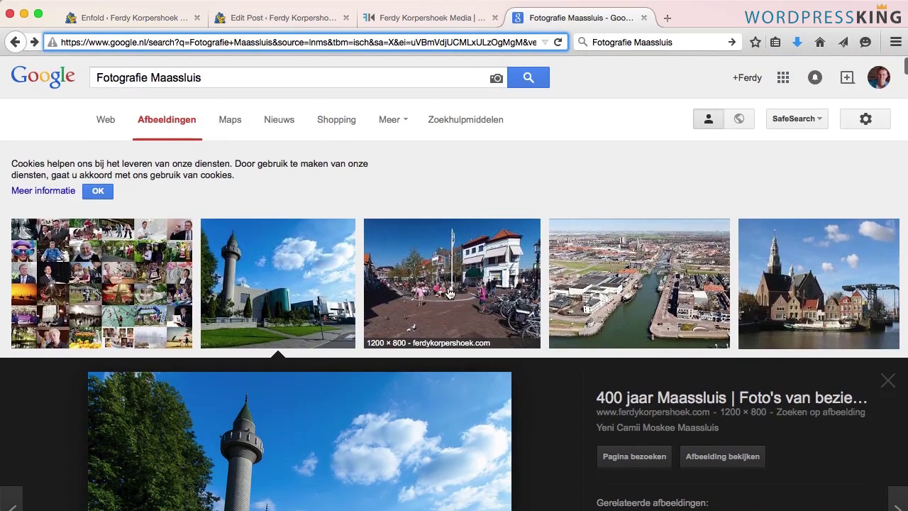
Read the market-square photo's file name the same way, then close the search tab
{"action": "left_click", "coordinate": [450, 292]}
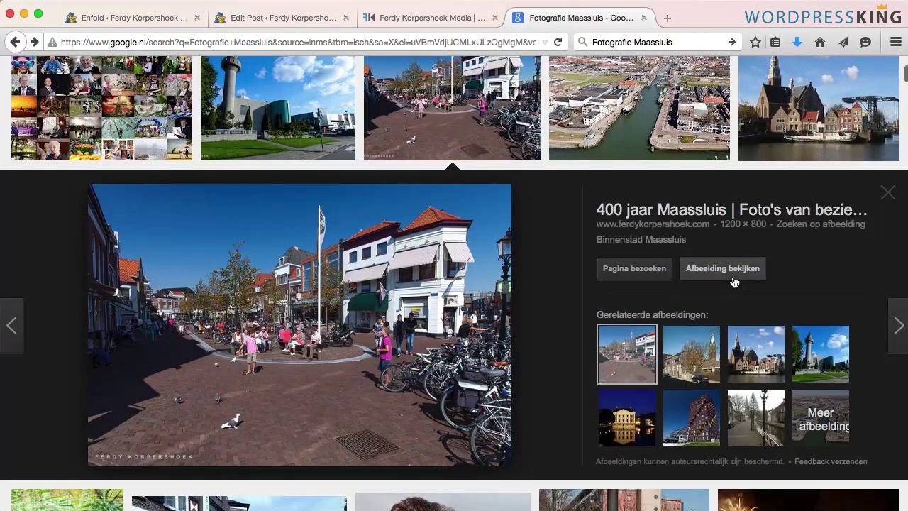
{"action": "left_click", "coordinate": [734, 275]}
{"action": "left_click_drag", "start_coordinate": [283, 42], "coordinate": [309, 40]}
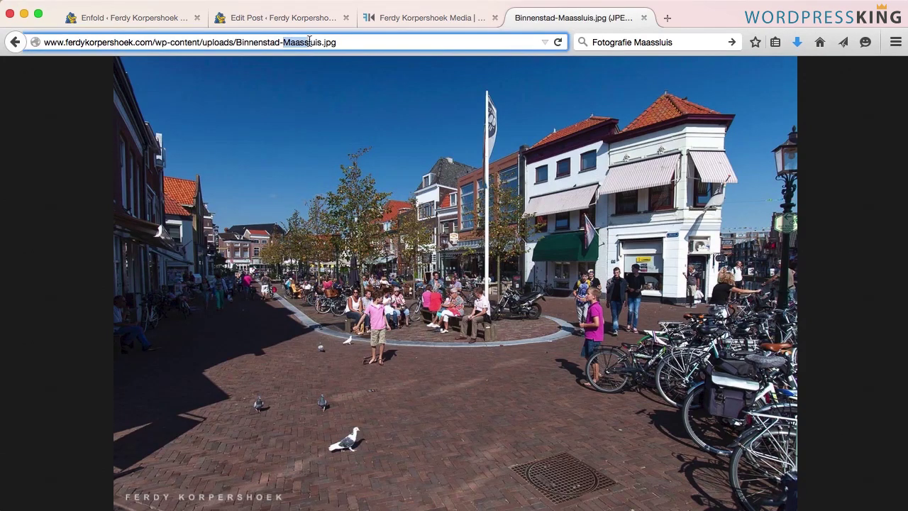
{"action": "left_click", "coordinate": [15, 43]}
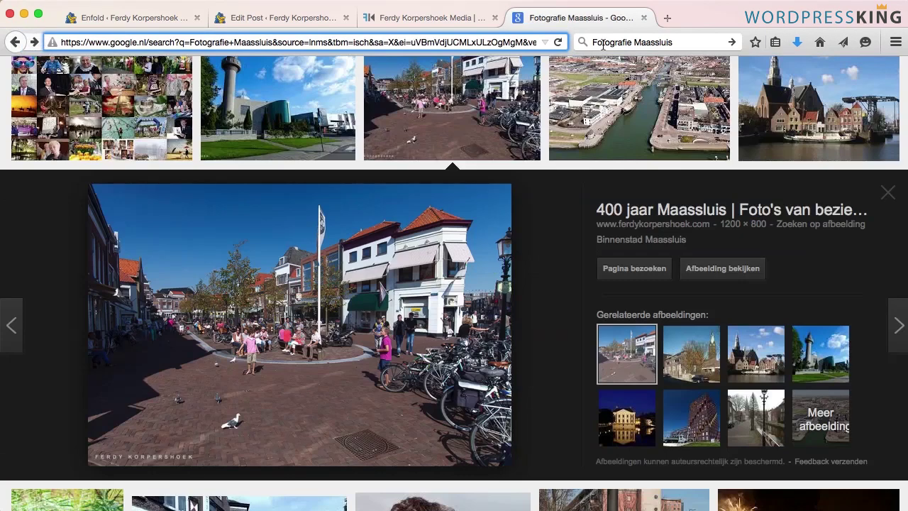
{"action": "left_click", "coordinate": [644, 19]}
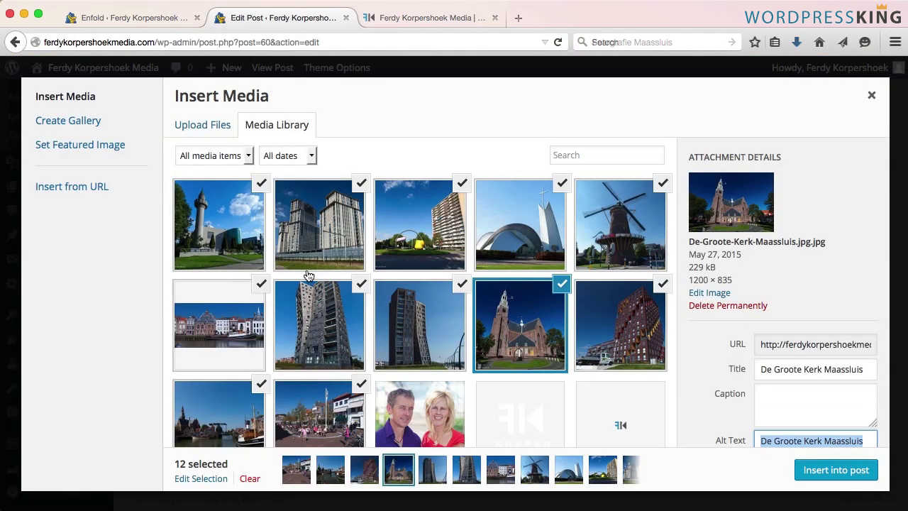
Replace the hyphens in the Yeni Camii mosque photo title with spaces and copy it into the alt text
{"action": "left_click", "coordinate": [214, 228]}
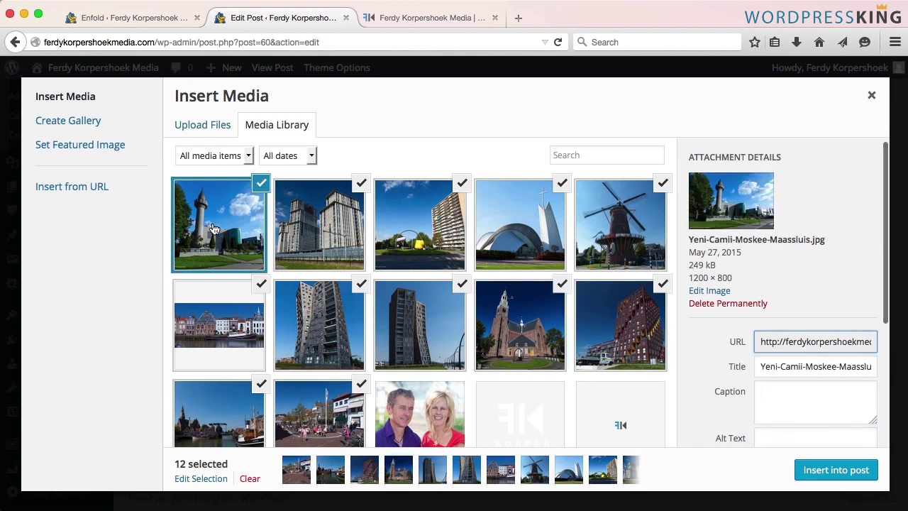
{"action": "left_click", "coordinate": [781, 367]}
{"action": "key", "text": "BackSpace"}
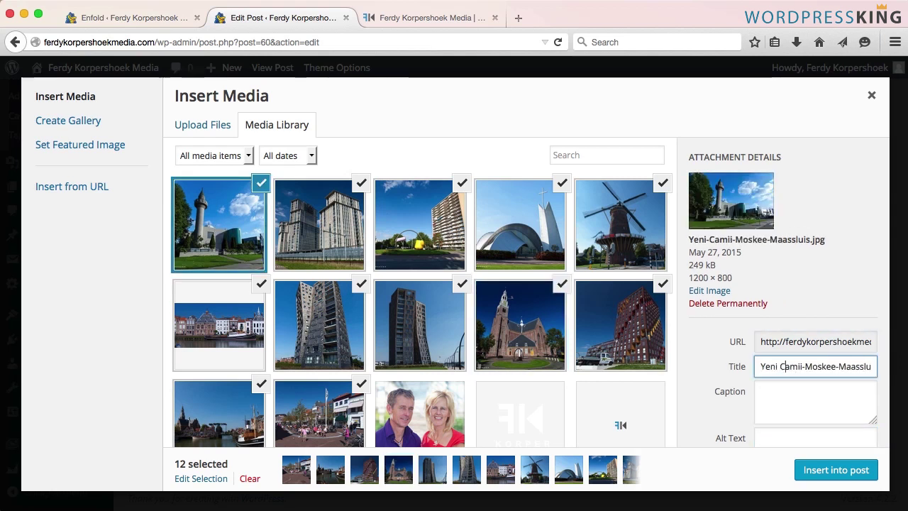
{"action": "key", "text": "Delete"}
{"action": "key", "text": "Delete"}
{"action": "key", "text": "ctrl+a"}
{"action": "key", "text": "ctrl+c"}
{"action": "key", "text": "Tab"}
{"action": "key", "text": "Tab"}
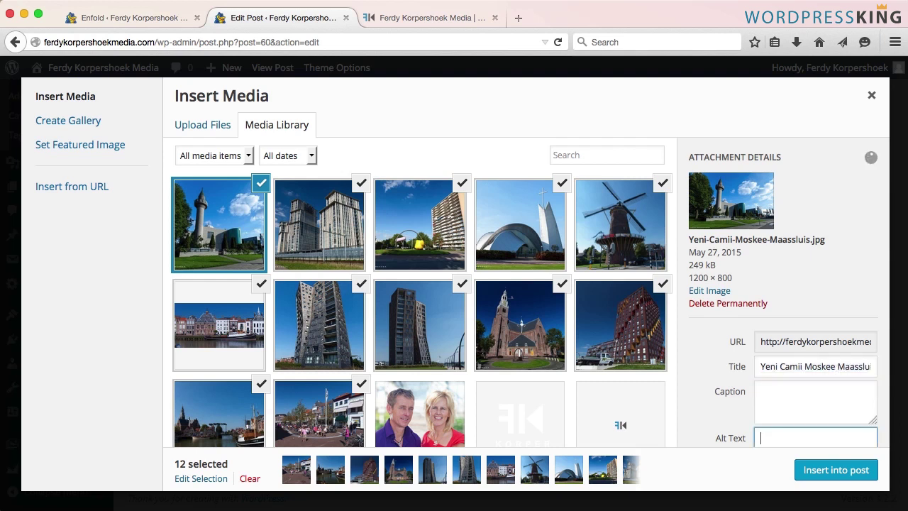
{"action": "key", "text": "ctrl+v"}
Respace the Waterweg torens photo title and retitle the Seringen-Flat photo as 'Seringen Flat'
{"action": "left_click", "coordinate": [321, 226]}
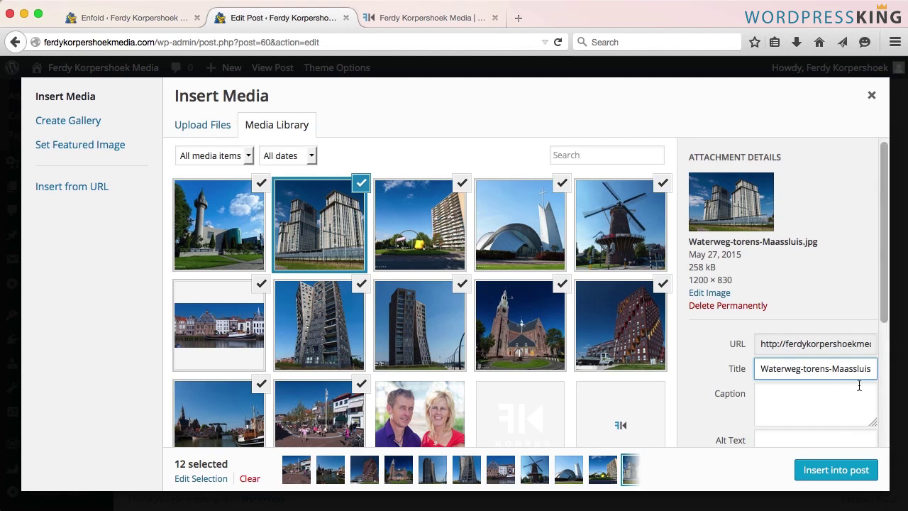
{"action": "key", "text": "BackSpace"}
{"action": "left_click", "coordinate": [831, 368]}
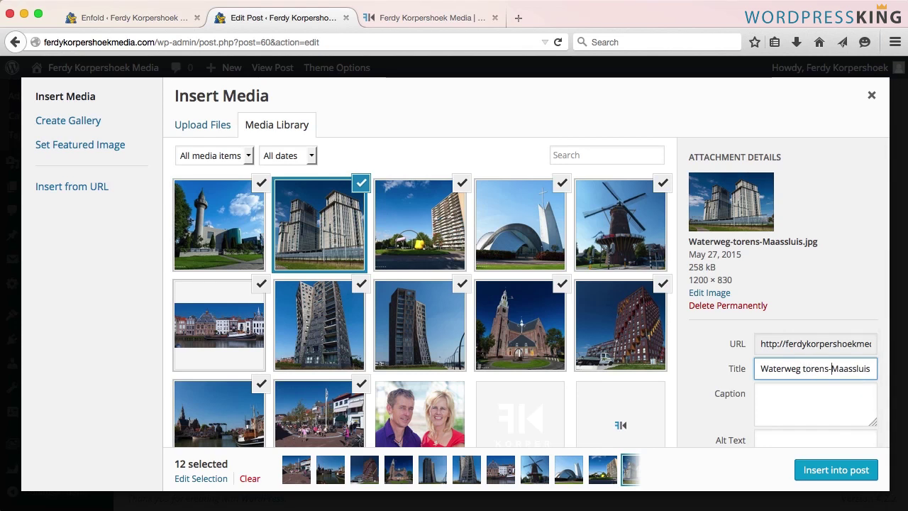
{"action": "key", "text": "super+a"}
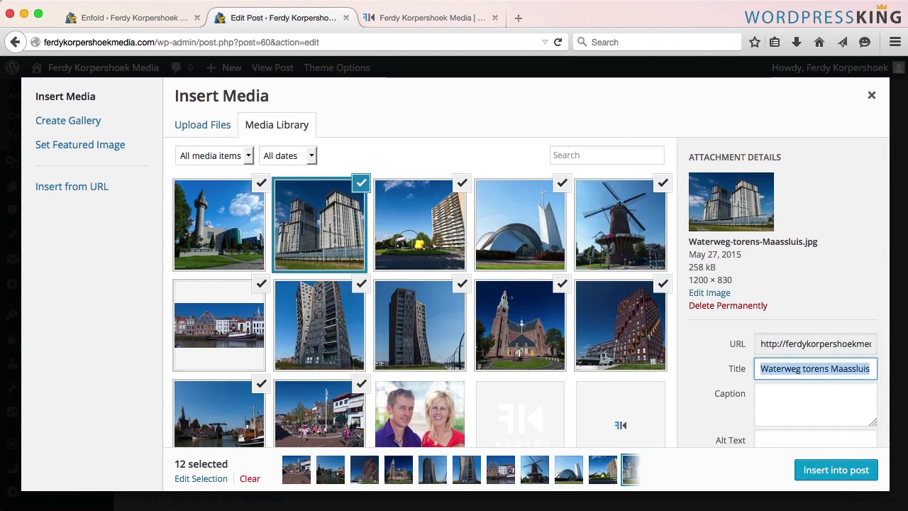
{"action": "left_click", "coordinate": [421, 229]}
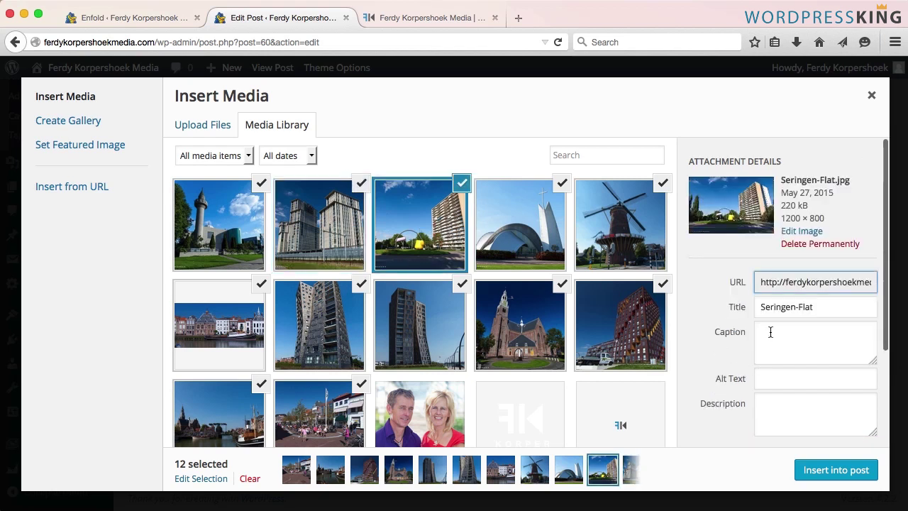
{"action": "left_click", "coordinate": [796, 309]}
{"action": "key", "text": "super+a"}
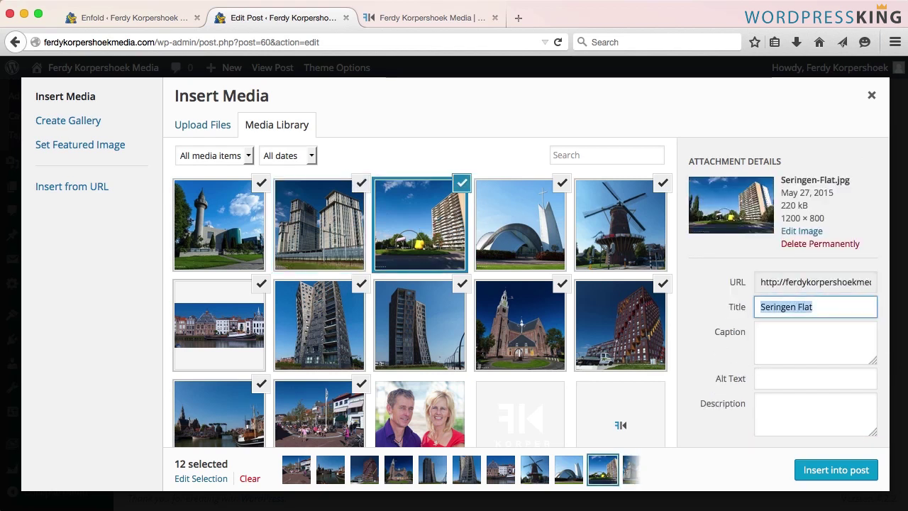
{"action": "type", "text": "Seringen Flat"}
{"action": "key", "text": "Tab"}
{"action": "key", "text": "Tab"}
Change the Petrus-en-Paulus church title to 'Petrus en Paulus' and reuse it as alt text
{"action": "left_click", "coordinate": [564, 252]}
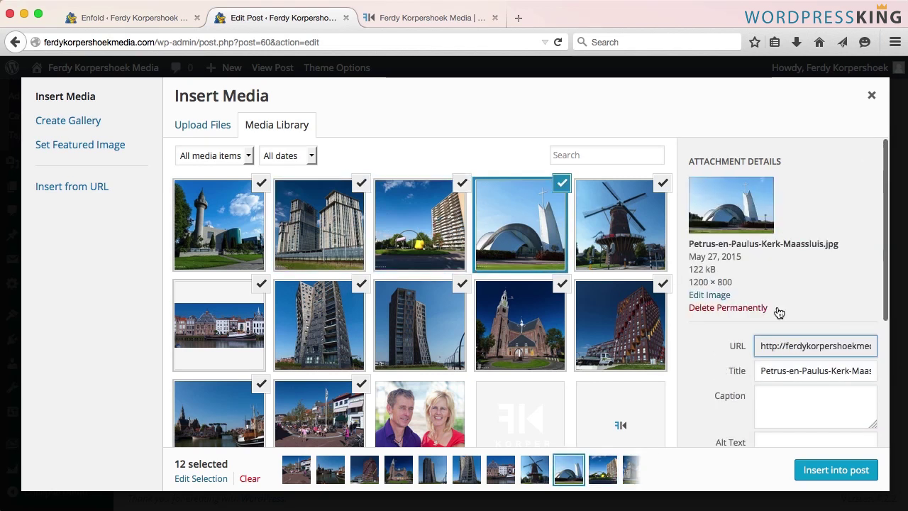
{"action": "left_click", "coordinate": [789, 373]}
{"action": "key", "text": "BackSpace"}
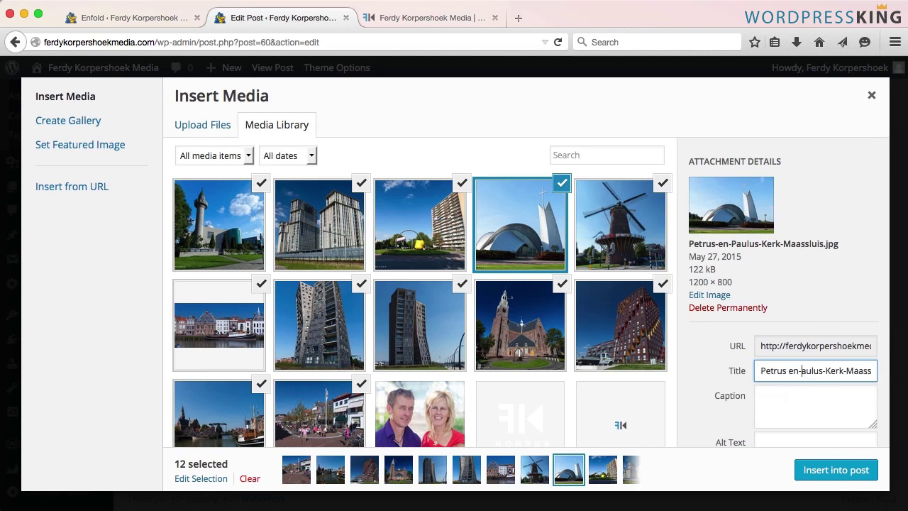
{"action": "key", "text": "BackSpace"}
{"action": "key", "text": "super+a"}
{"action": "key", "text": "super+c"}
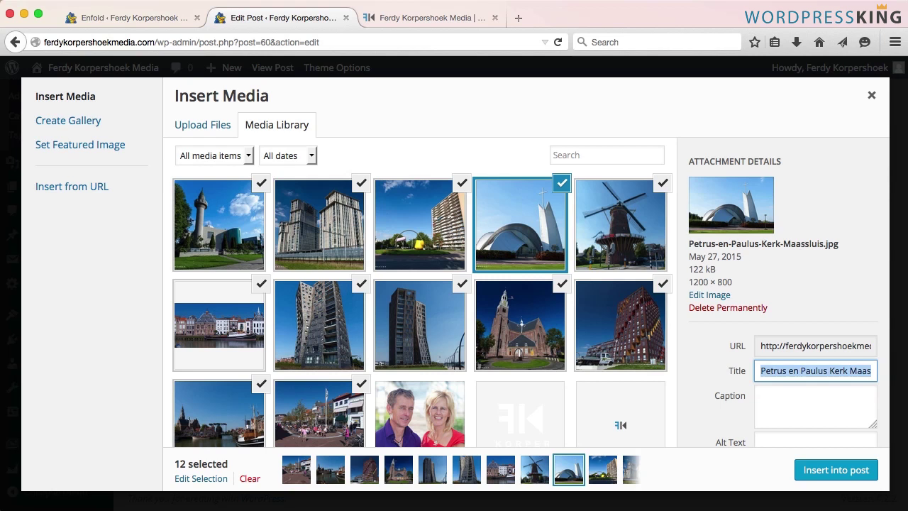
{"action": "key", "text": "Tab"}
{"action": "key", "text": "Tab"}
{"action": "key", "text": "super+v"}
Change the windmill title to 'Molen De Hoop' and paste it as alt text
{"action": "left_click", "coordinate": [623, 250]}
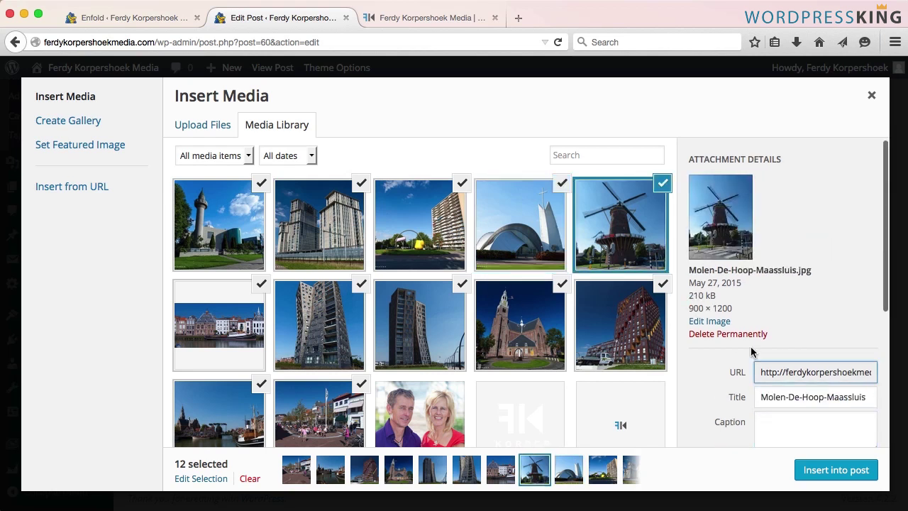
{"action": "left_click", "coordinate": [789, 398]}
{"action": "key", "text": "BackSpace"}
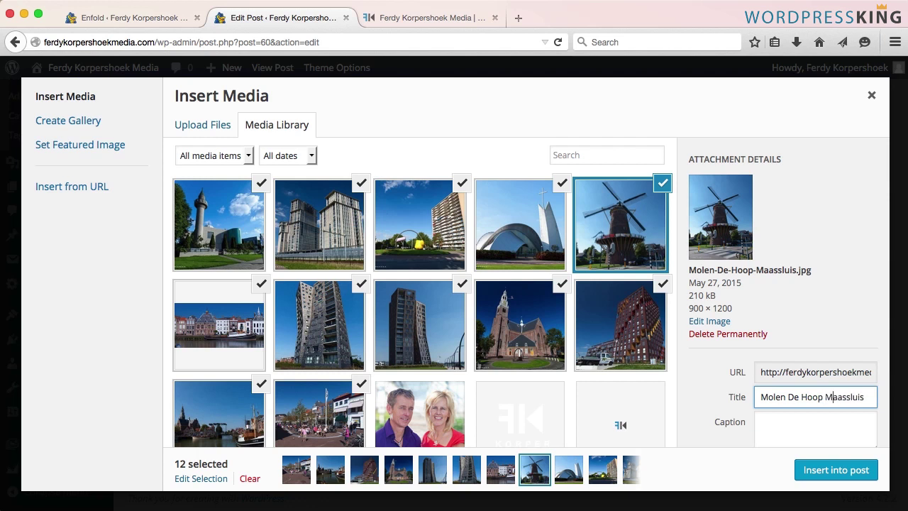
{"action": "key", "text": "super+a"}
{"action": "key", "text": "super+c"}
{"action": "key", "text": "Tab"}
{"action": "key", "text": "Tab"}
{"action": "key", "text": "super+v"}
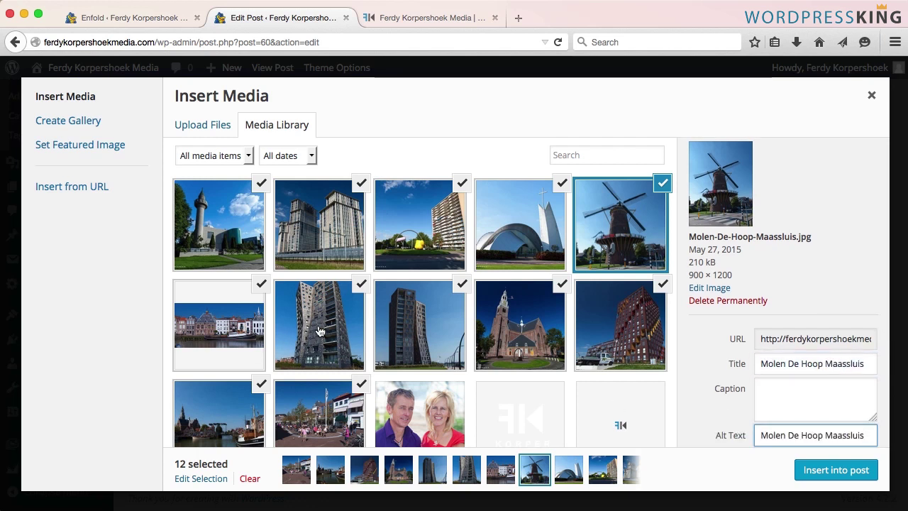
Retitle the Elbe Toren photo 'Elbe Toren Maassluis' and use it as alt text
{"action": "left_click", "coordinate": [231, 332]}
{"action": "left_click", "coordinate": [804, 306]}
{"action": "key", "text": "super+a"}
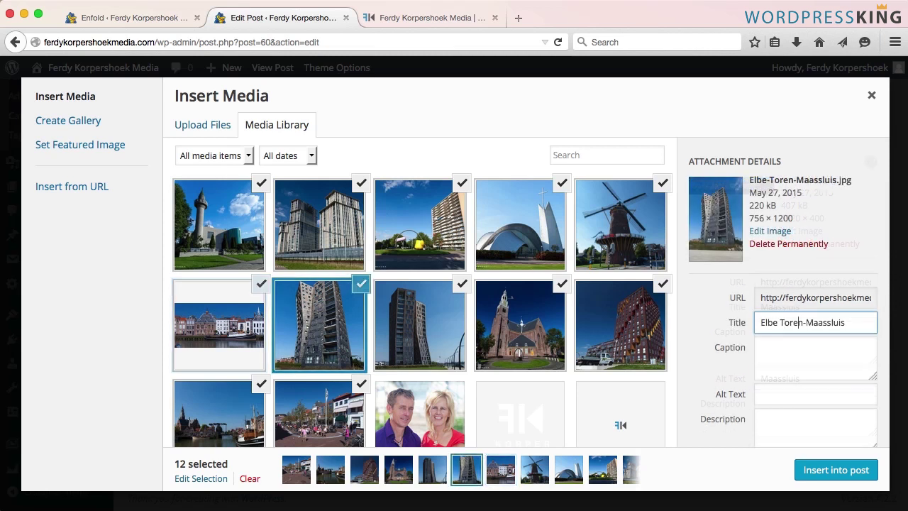
{"action": "left_click", "coordinate": [802, 322]}
{"action": "key", "text": "BackSpace"}
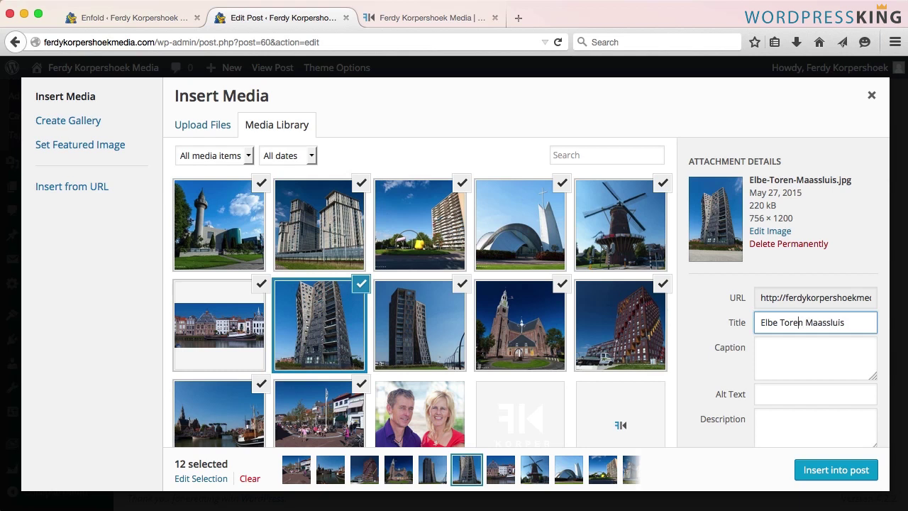
{"action": "key", "text": "super+a"}
{"action": "key", "text": "super+c"}
{"action": "key", "text": "Tab"}
{"action": "key", "text": "Tab"}
{"action": "key", "text": "super+v"}
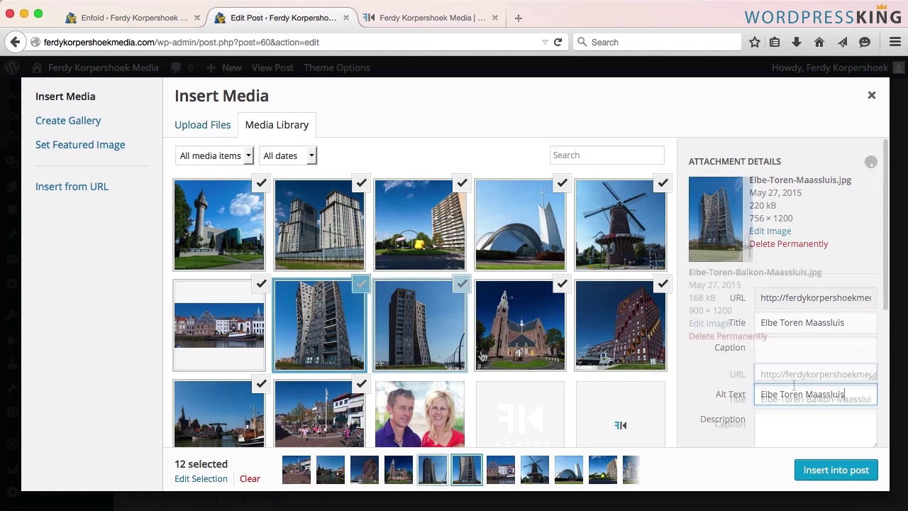
Retitle the balcony photo 'Elbe Toren Balkon Maassluis' and paste the title into its caption
{"action": "left_click", "coordinate": [786, 401]}
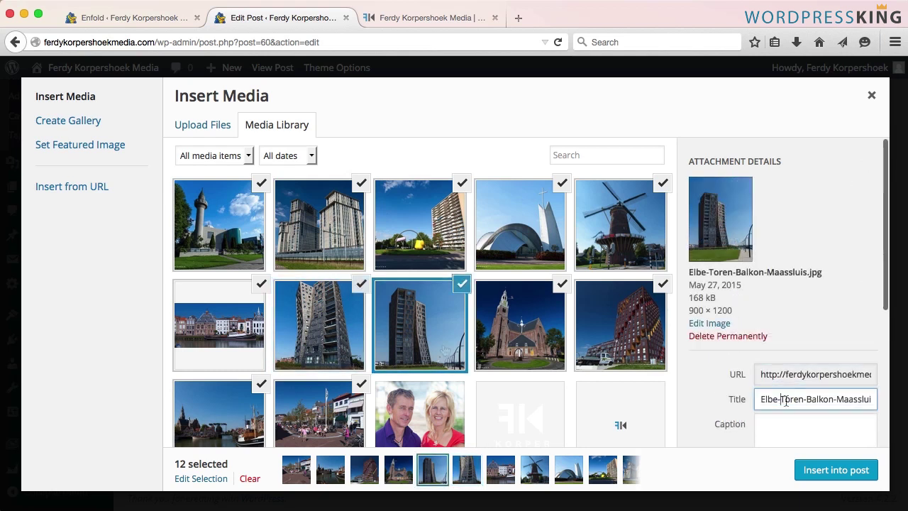
{"action": "key", "text": "BackSpace"}
{"action": "key", "text": "Delete"}
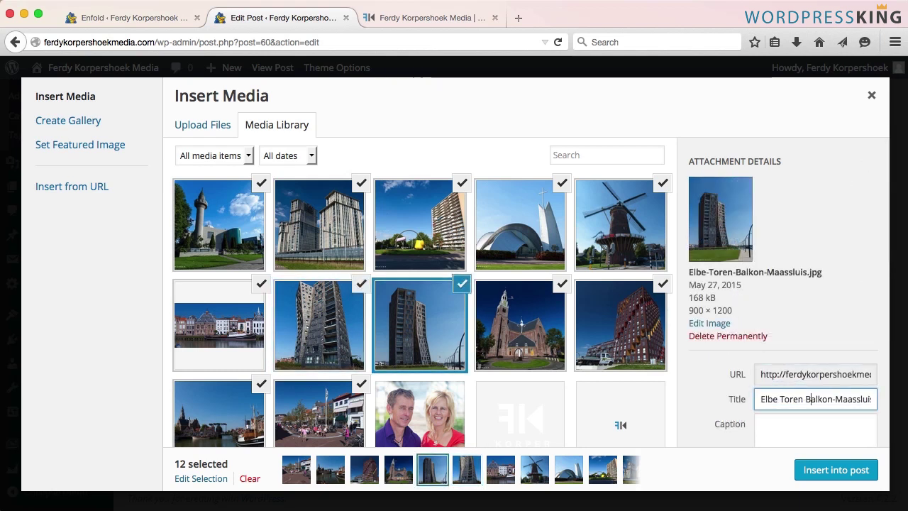
{"action": "key", "text": "Right"}
{"action": "key", "text": "Right"}
{"action": "key", "text": "Delete"}
{"action": "key", "text": "super+a"}
{"action": "key", "text": "super+c"}
{"action": "key", "text": "Tab"}
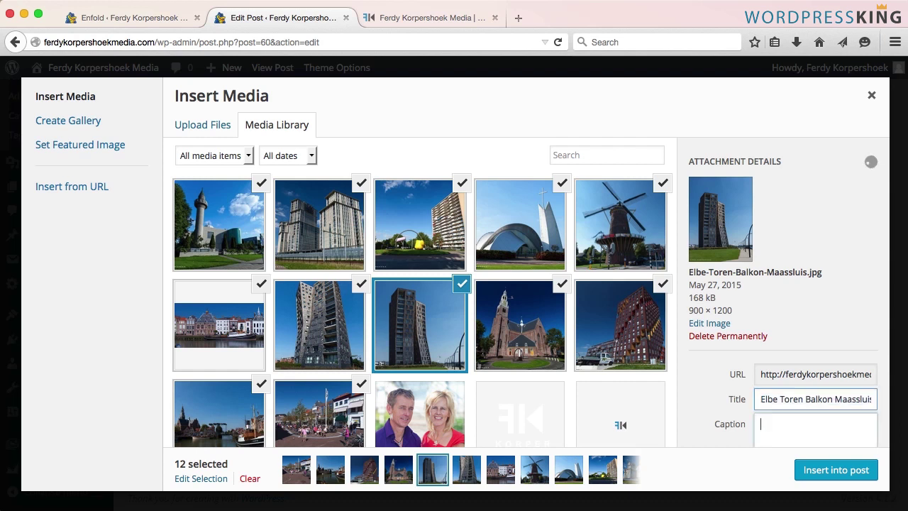
{"action": "key", "text": "super+v"}
Review the De Groote Kerk, red apartment, De Furie and Binnenstad Maassluis photo details
{"action": "left_click", "coordinate": [520, 324]}
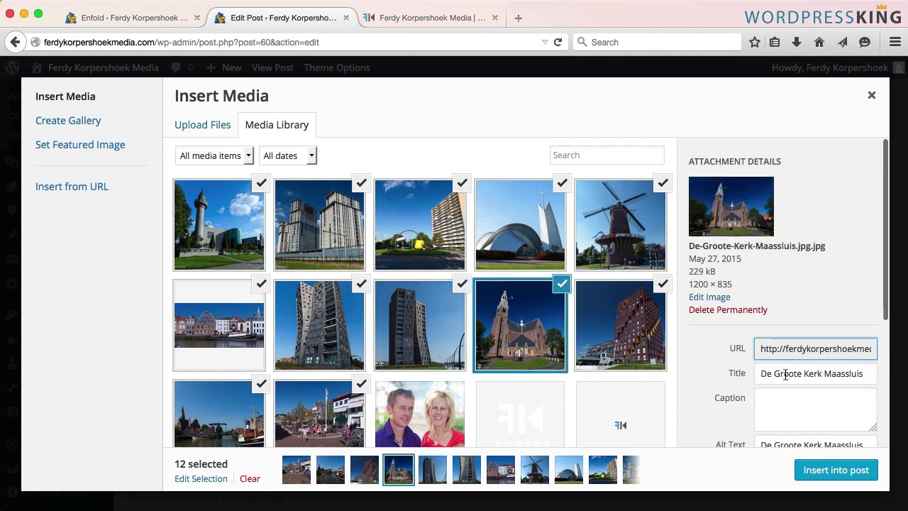
{"action": "left_click", "coordinate": [656, 335]}
{"action": "left_click", "coordinate": [235, 404]}
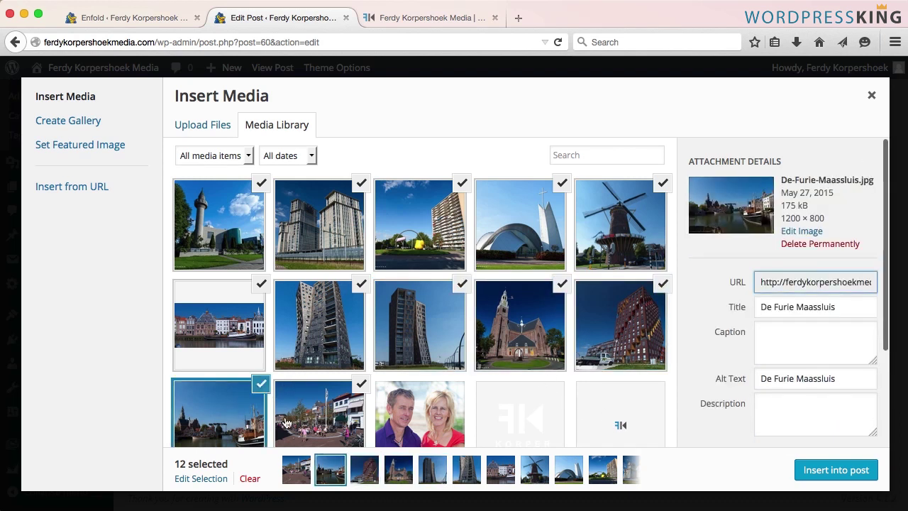
{"action": "left_click", "coordinate": [286, 422]}
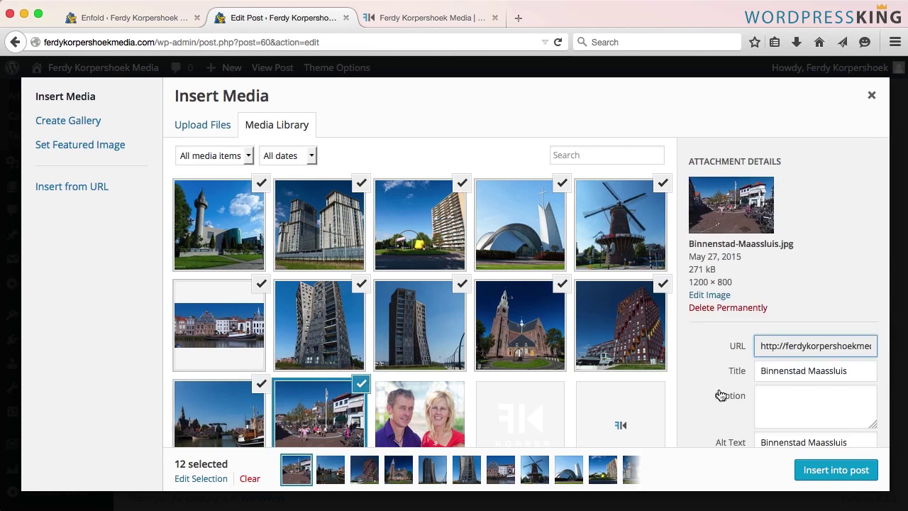
{"action": "scroll", "coordinate": [720, 394], "scroll_direction": "down", "scroll_amount": 5}
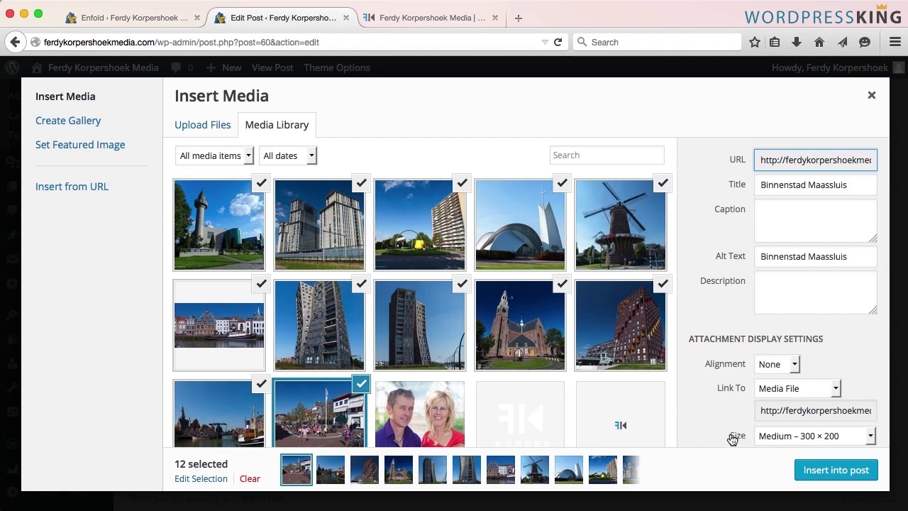
Insert the 12 selected Maassluis photos into the text block, save it, and update the post
{"action": "left_click", "coordinate": [822, 475]}
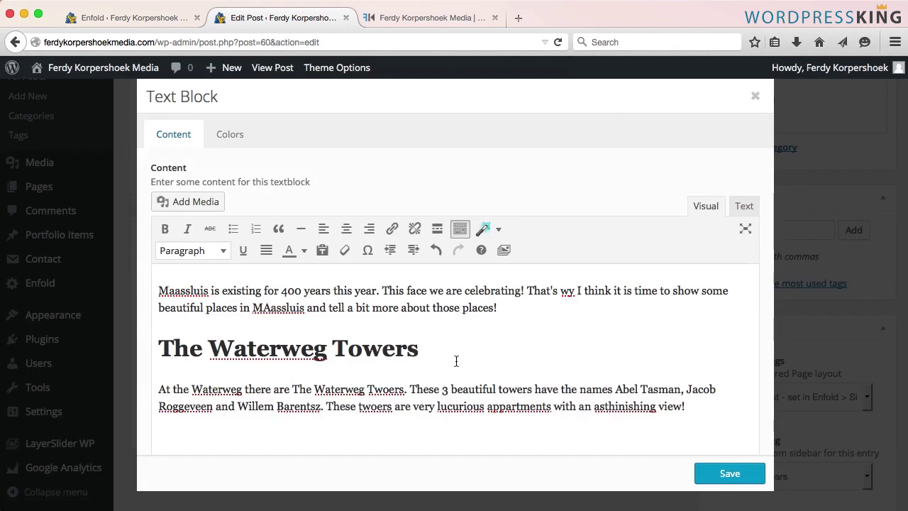
{"action": "scroll", "coordinate": [456, 361], "scroll_direction": "down", "scroll_amount": 3}
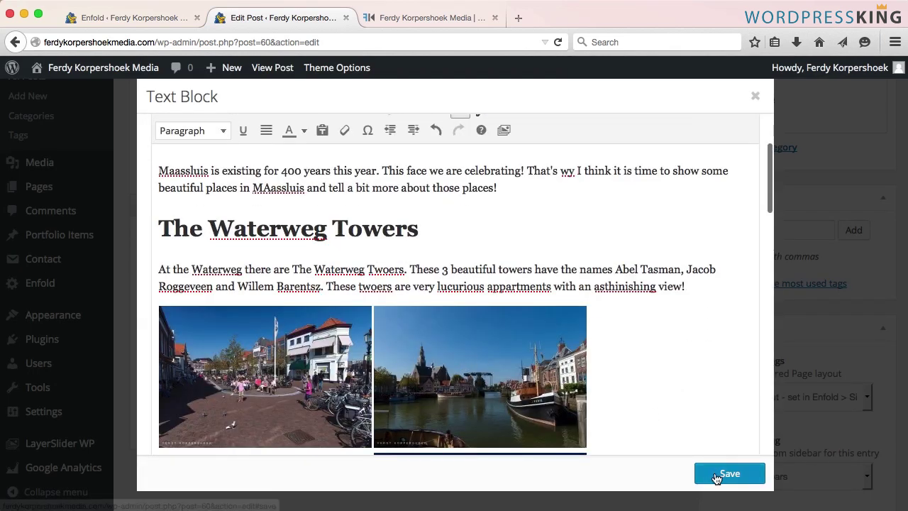
{"action": "left_click", "coordinate": [729, 473]}
{"action": "scroll", "coordinate": [859, 316], "scroll_direction": "up", "scroll_amount": 6}
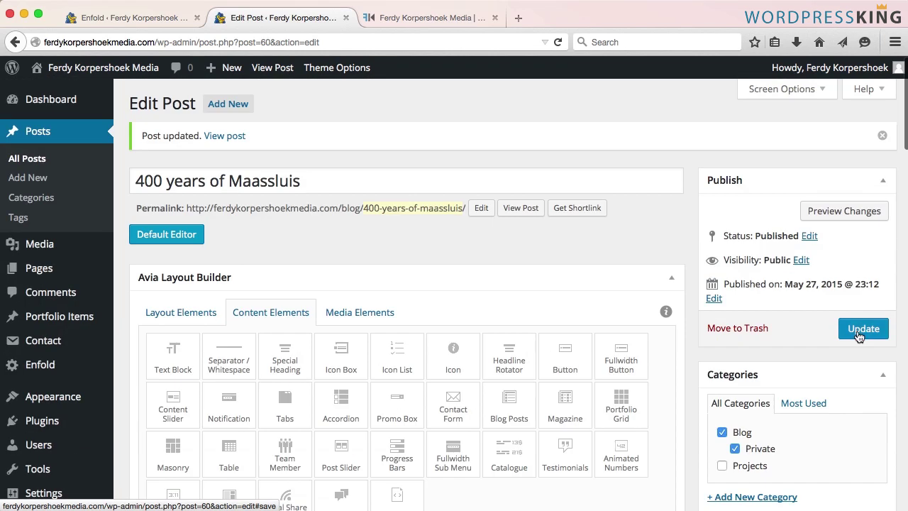
{"action": "left_click", "coordinate": [862, 329]}
Reload the live post to check the photos below the Waterweg Towers text
{"action": "left_click", "coordinate": [429, 22]}
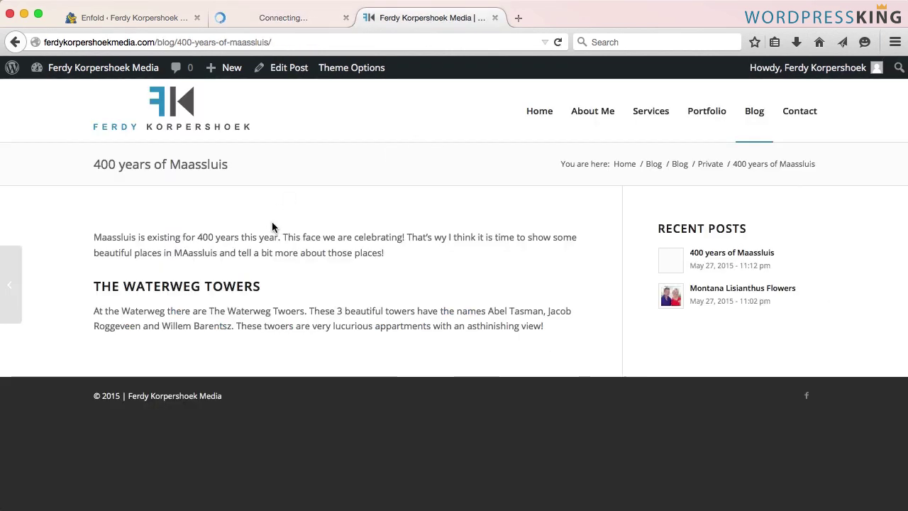
{"action": "key", "text": "super+r"}
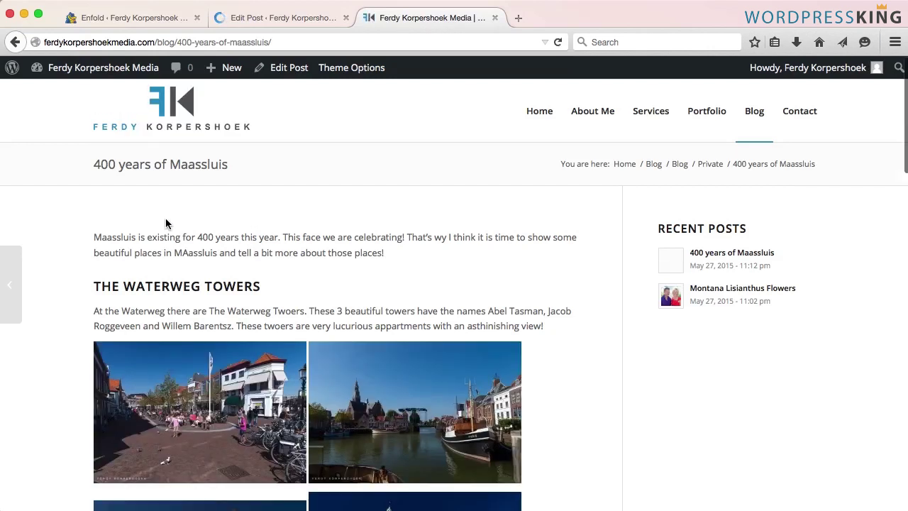
{"action": "scroll", "coordinate": [164, 224], "scroll_direction": "down", "scroll_amount": 5}
{"action": "scroll", "coordinate": [163, 225], "scroll_direction": "down", "scroll_amount": 5}
{"action": "scroll", "coordinate": [163, 226], "scroll_direction": "up", "scroll_amount": 10}
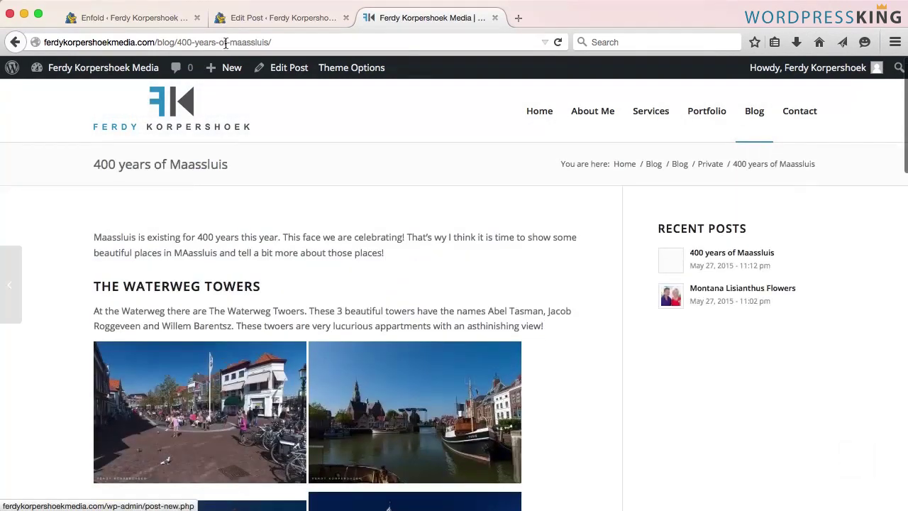
{"action": "left_click", "coordinate": [257, 19]}
Delete all image HTML from the text block, save it, then reopen it after 'view!'
{"action": "scroll", "coordinate": [567, 385], "scroll_direction": "down", "scroll_amount": 10}
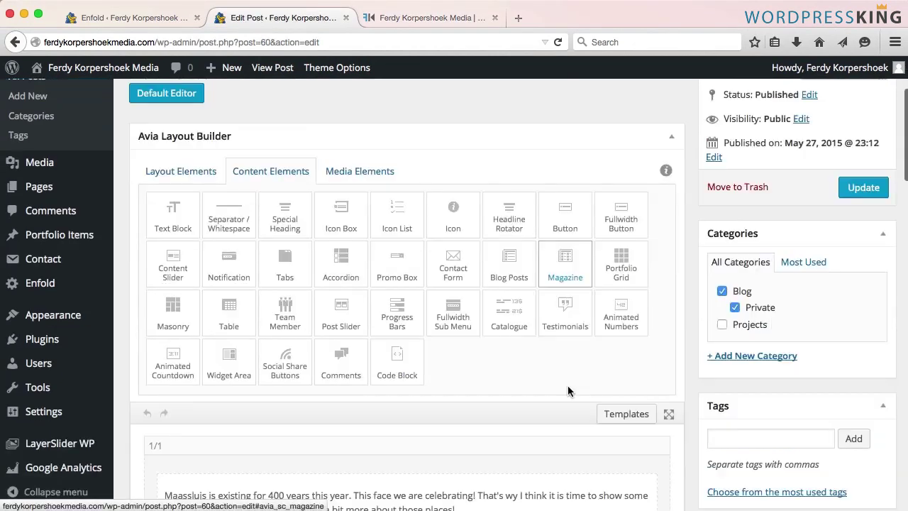
{"action": "left_click", "coordinate": [483, 372]}
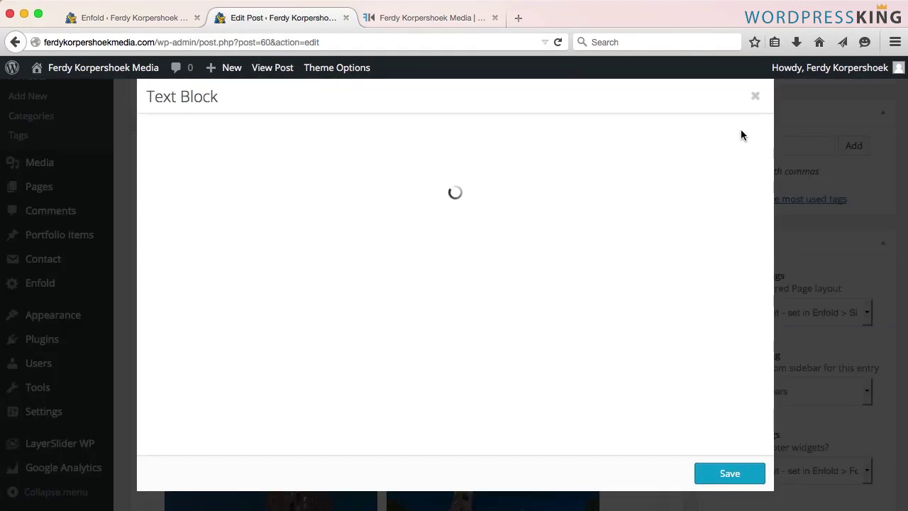
{"action": "left_click", "coordinate": [754, 97]}
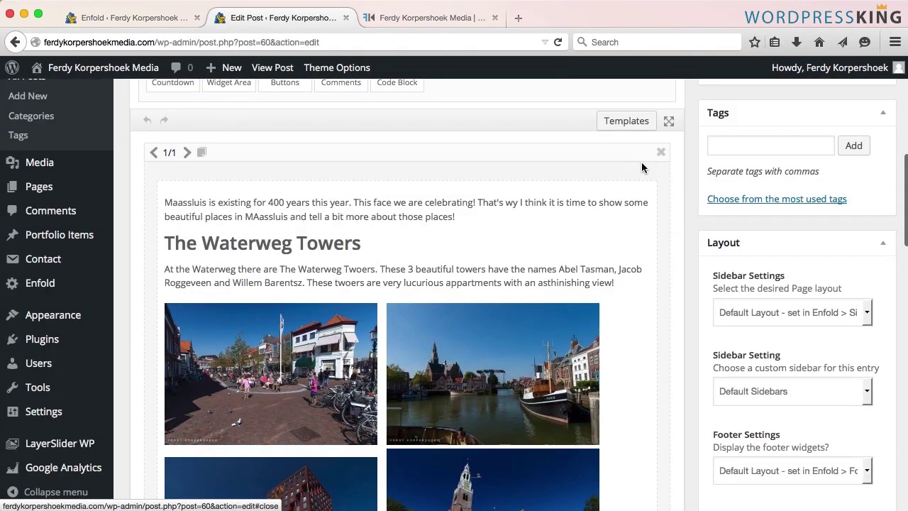
{"action": "left_click", "coordinate": [391, 230]}
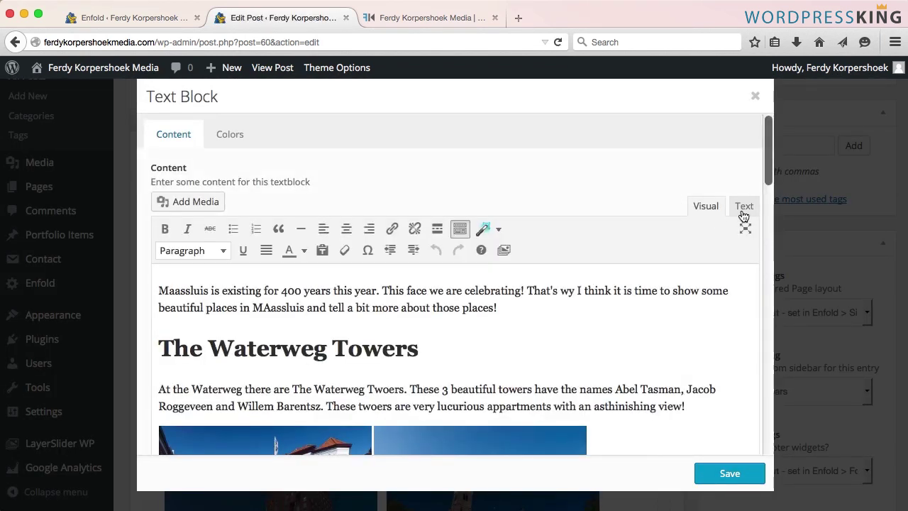
{"action": "left_click", "coordinate": [742, 210]}
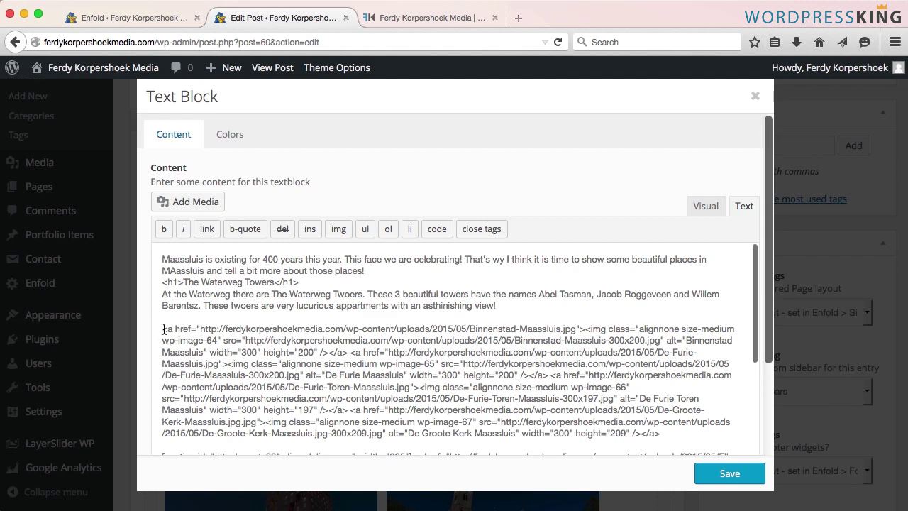
{"action": "scroll", "coordinate": [164, 330], "scroll_direction": "down", "scroll_amount": 2}
{"action": "left_click_drag", "start_coordinate": [164, 291], "coordinate": [333, 501]}
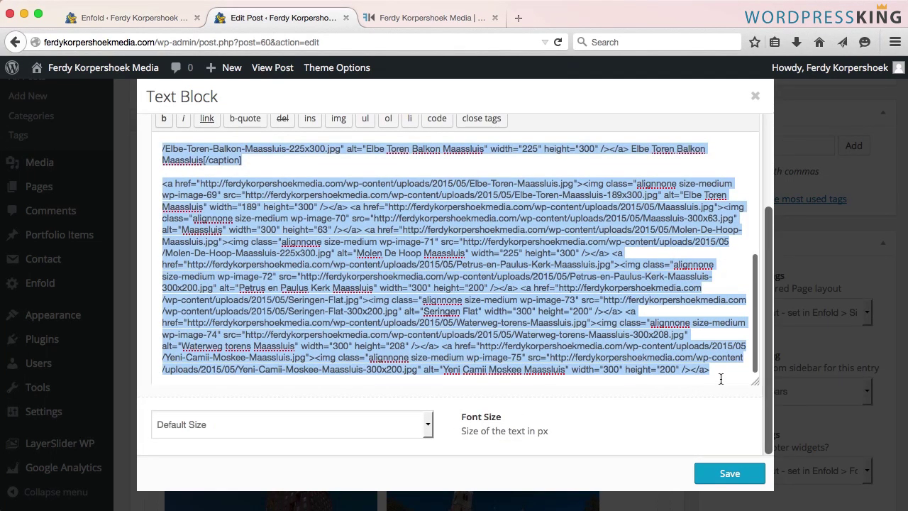
{"action": "key", "text": "BackSpace"}
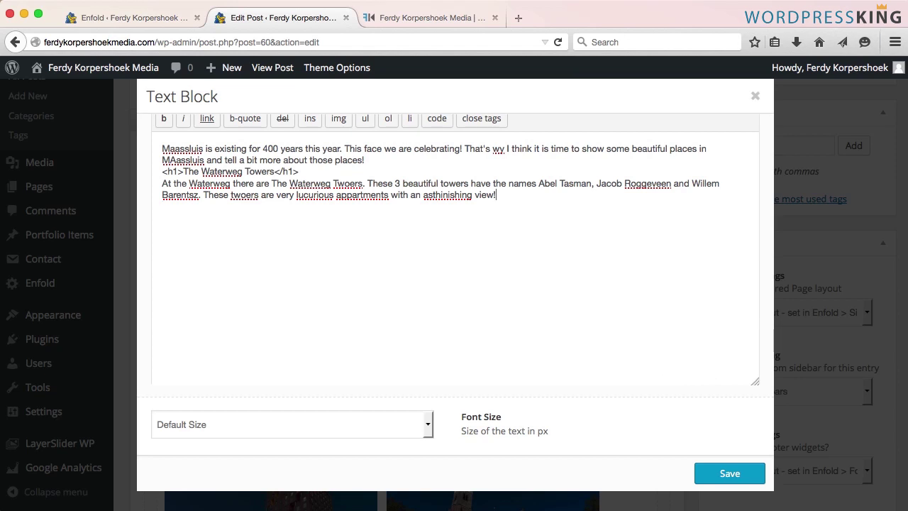
{"action": "left_click", "coordinate": [729, 474]}
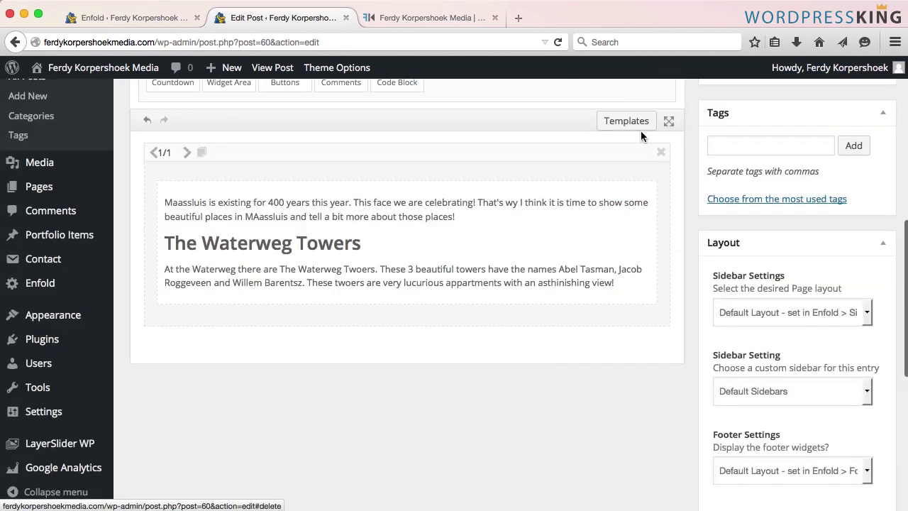
{"action": "left_click", "coordinate": [550, 232]}
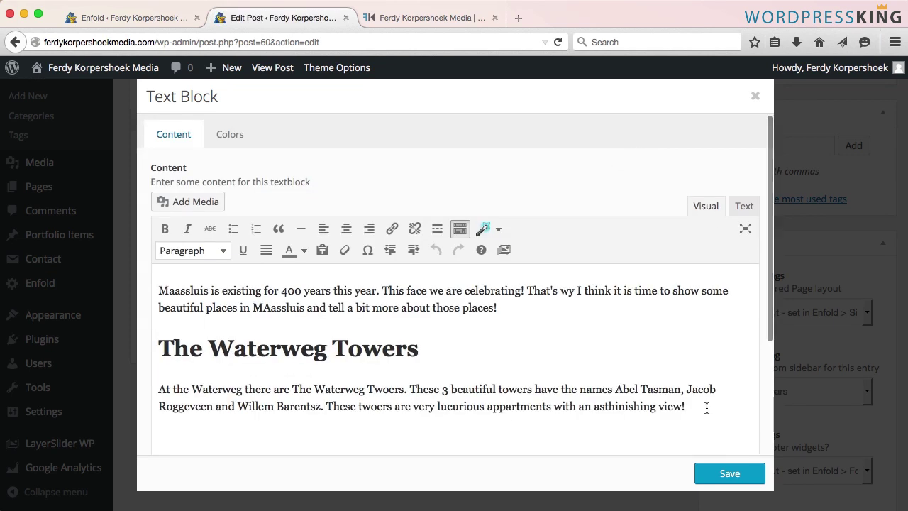
{"action": "left_click", "coordinate": [709, 406]}
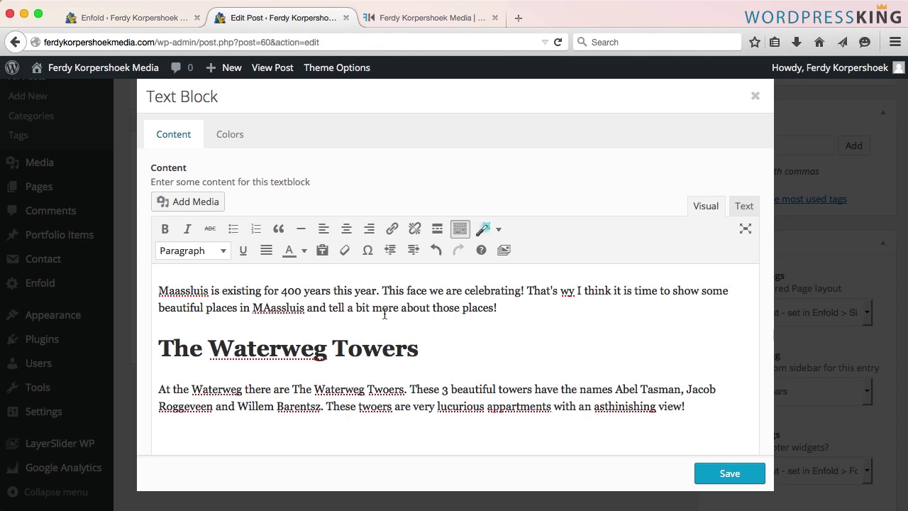
Pick the Waterweg torens Maassluis photo from the media library with alignment None
{"action": "left_click", "coordinate": [182, 199]}
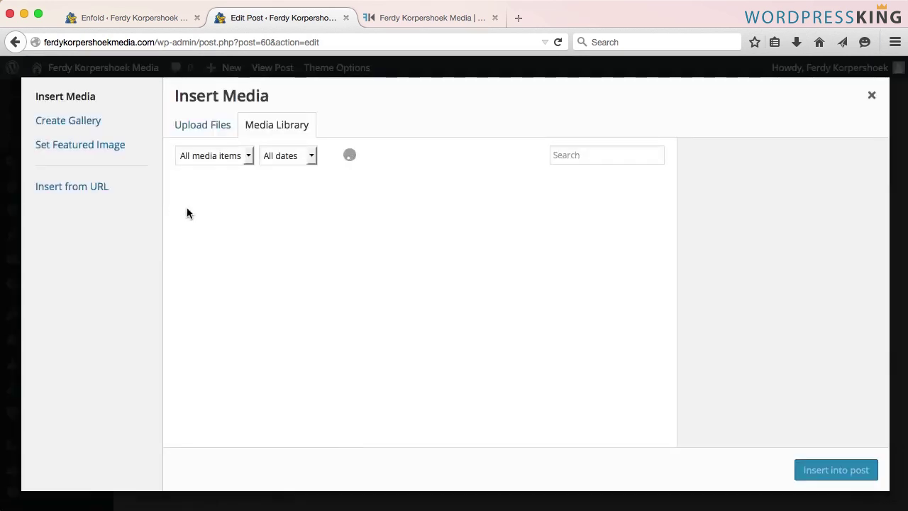
{"action": "left_click", "coordinate": [336, 238]}
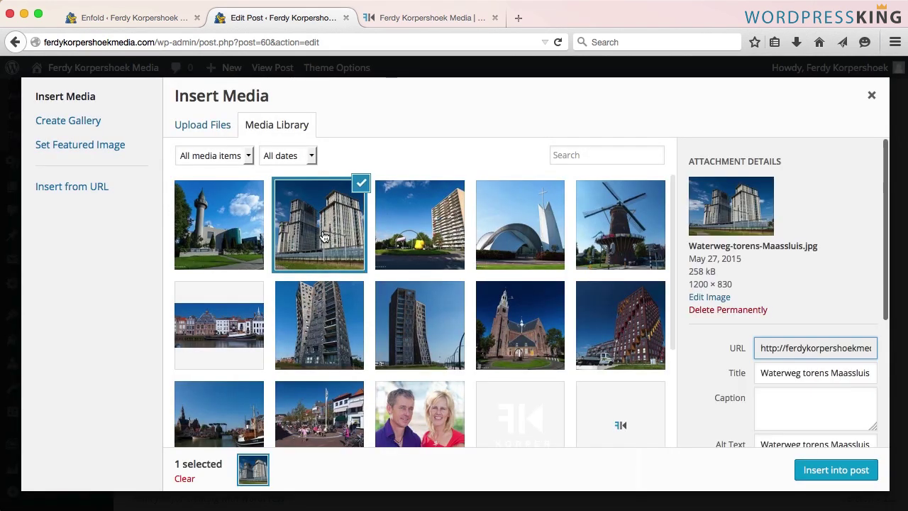
{"action": "scroll", "coordinate": [796, 339], "scroll_direction": "down", "scroll_amount": 5}
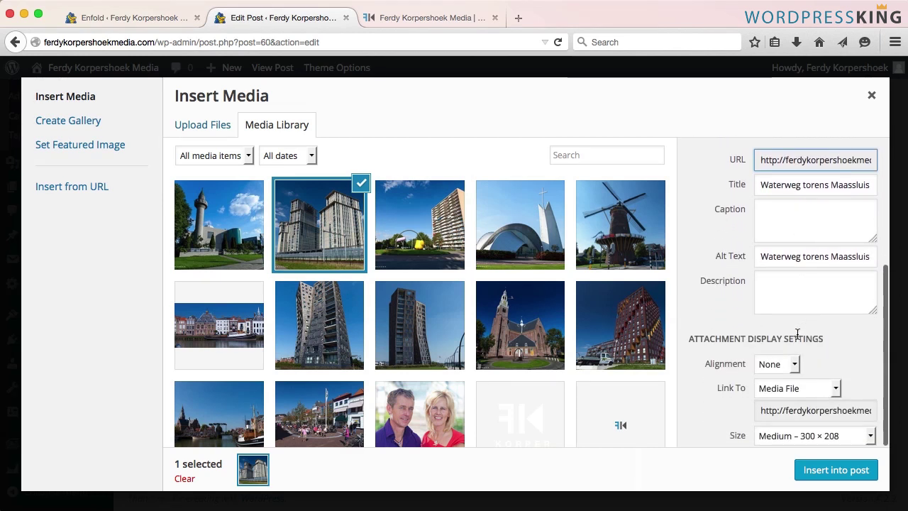
{"action": "left_click", "coordinate": [771, 366]}
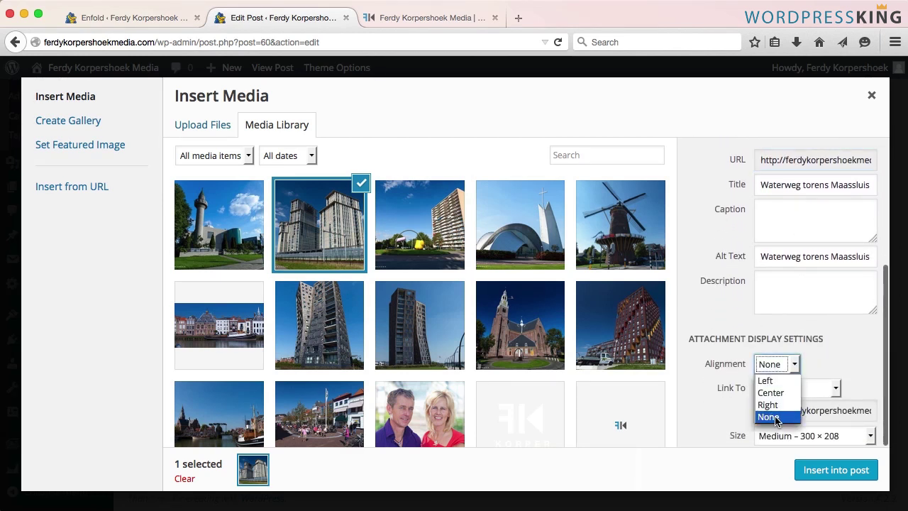
{"action": "left_click", "coordinate": [775, 419]}
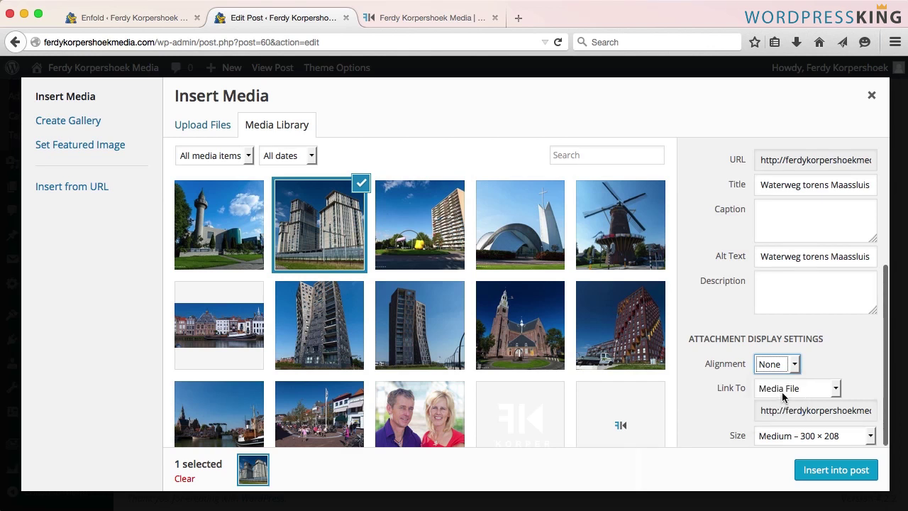
Link the tower photo to its Media File at Full Size 1200 × 830 and insert it
{"action": "left_click", "coordinate": [783, 396]}
{"action": "left_click", "coordinate": [781, 405]}
{"action": "left_click", "coordinate": [787, 389]}
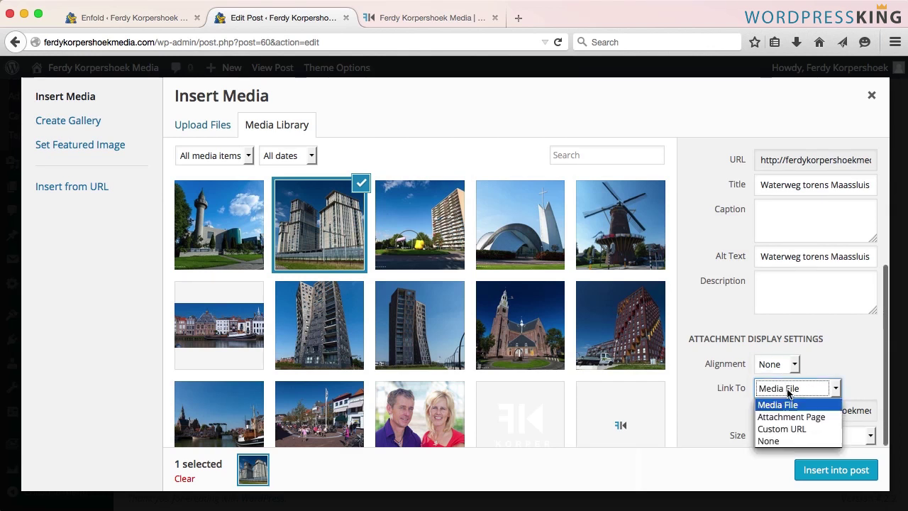
{"action": "left_click", "coordinate": [782, 406]}
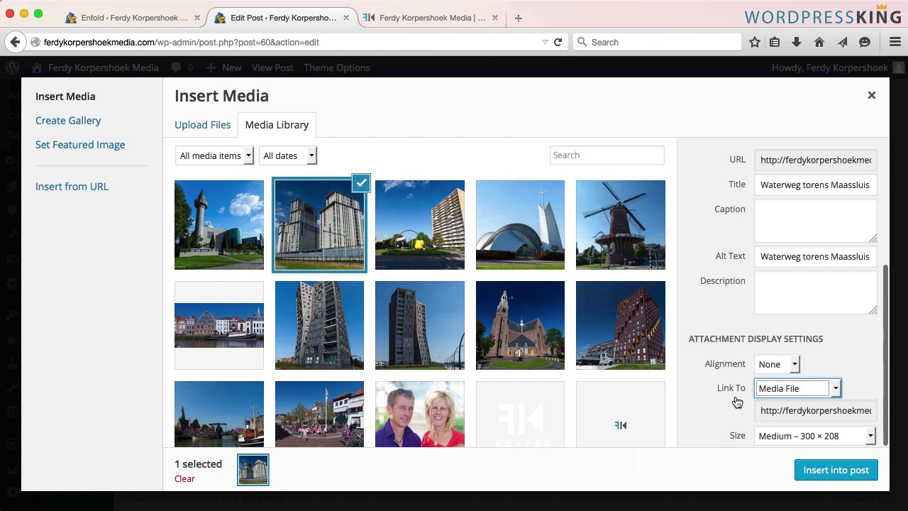
{"action": "left_click", "coordinate": [775, 438]}
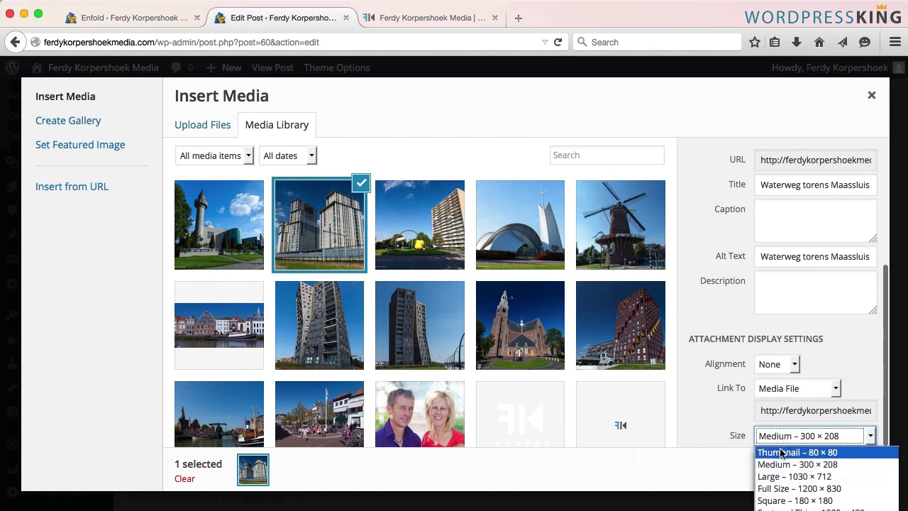
{"action": "left_click", "coordinate": [800, 488]}
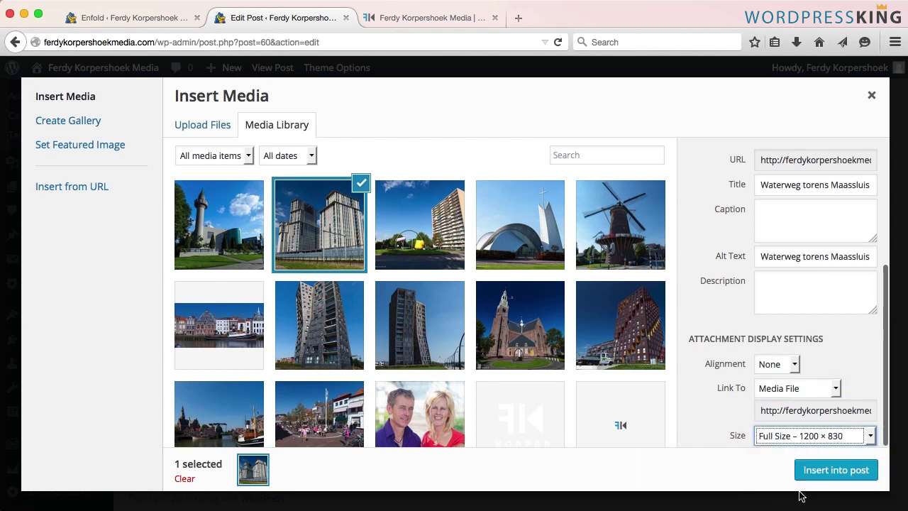
{"action": "left_click", "coordinate": [825, 471]}
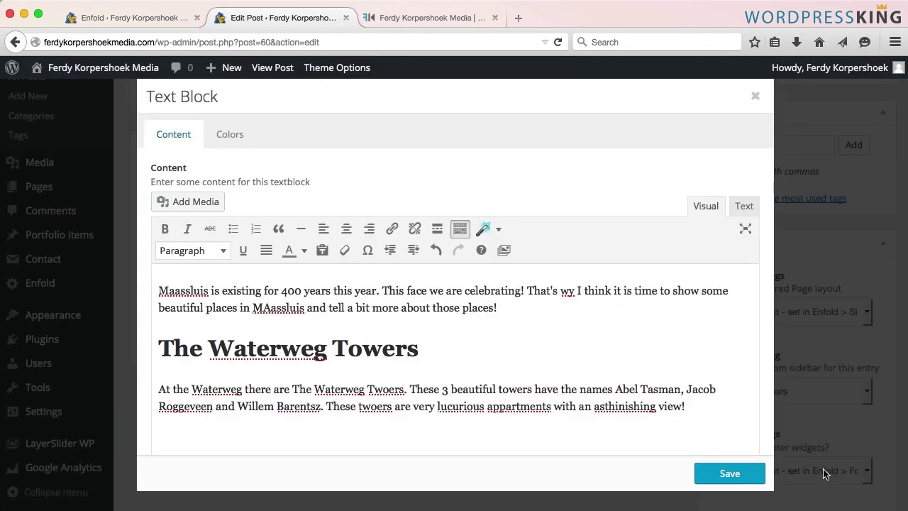
{"action": "scroll", "coordinate": [682, 395], "scroll_direction": "down", "scroll_amount": 10}
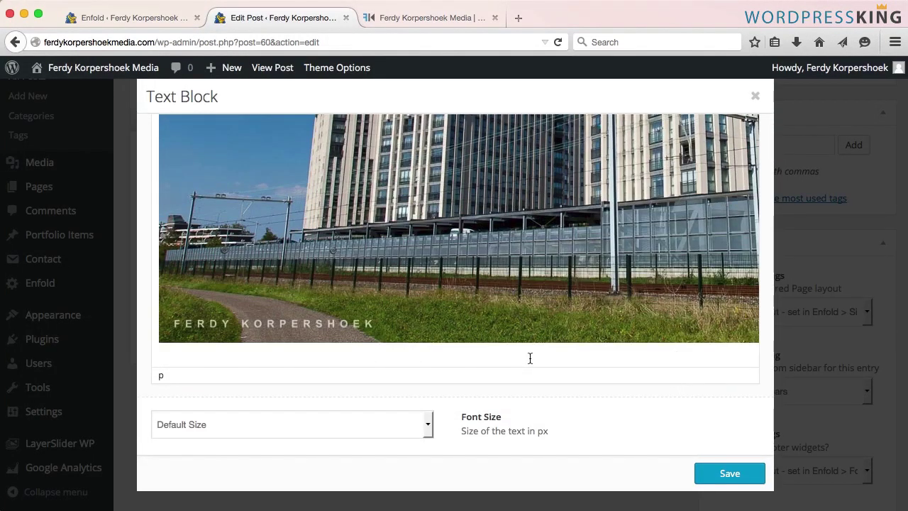
{"action": "scroll", "coordinate": [529, 358], "scroll_direction": "up", "scroll_amount": 15}
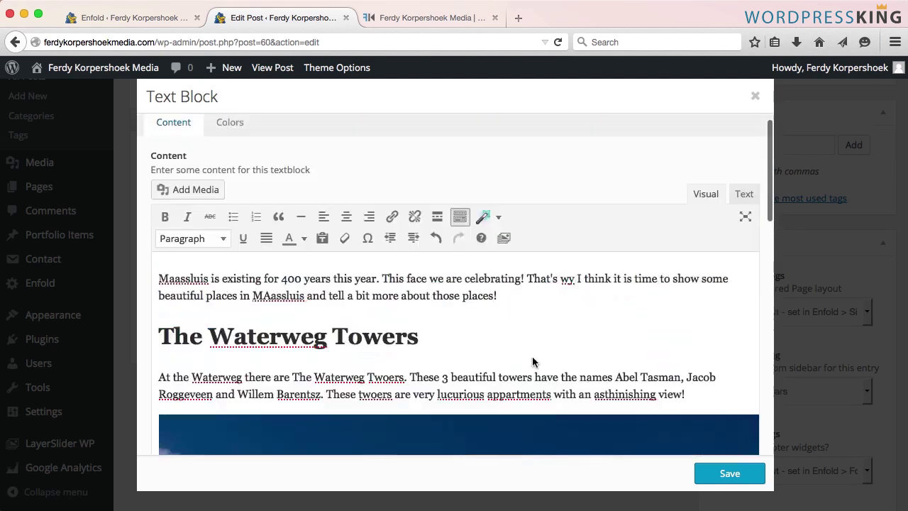
Insert the eleven Maassluis photos, excluding the tower photo, and save the text block
{"action": "left_click", "coordinate": [217, 207]}
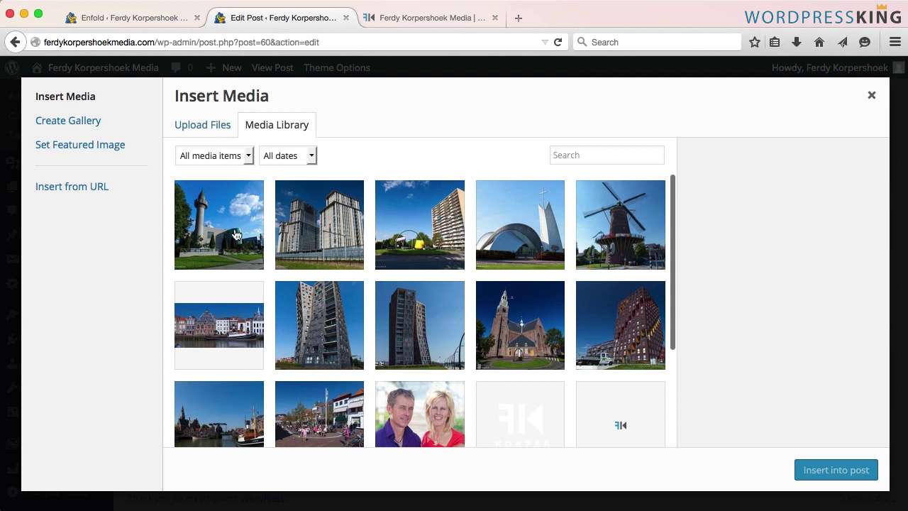
{"action": "left_click", "coordinate": [236, 234]}
{"action": "left_click", "coordinate": [319, 411], "text": "shift"}
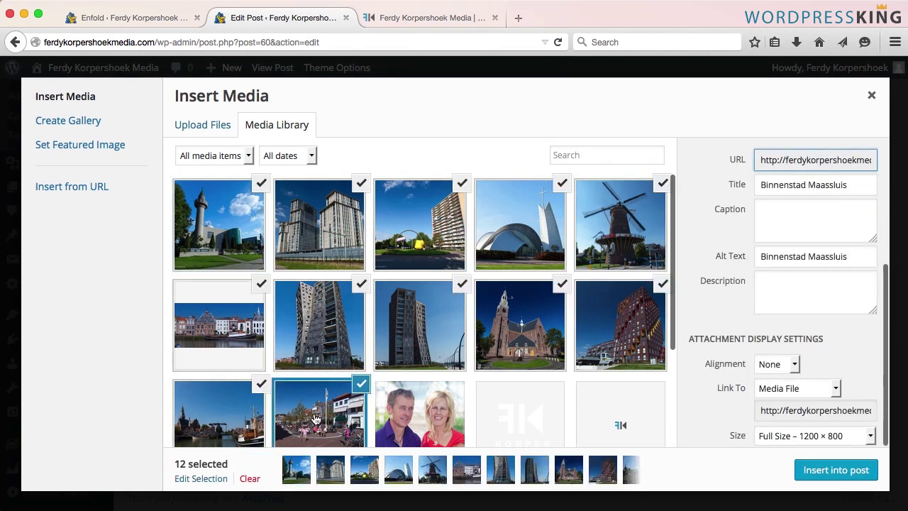
{"action": "left_click", "coordinate": [361, 183]}
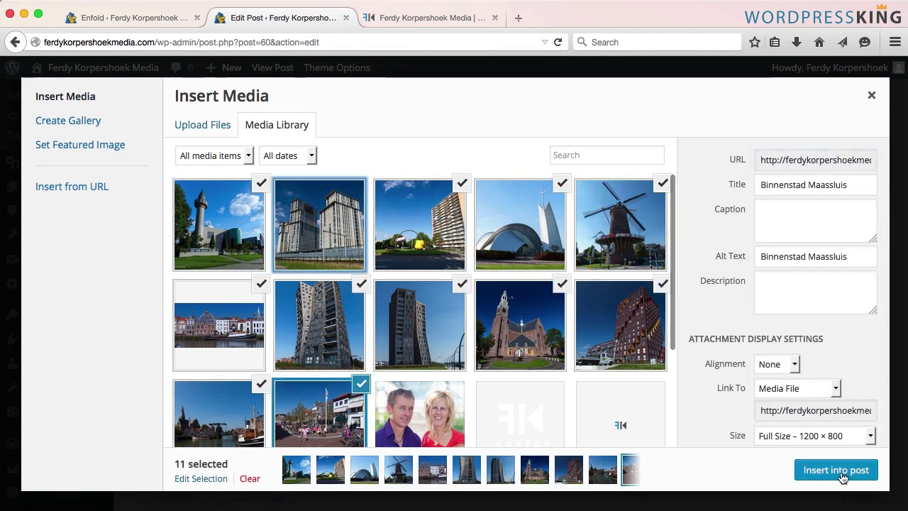
{"action": "left_click", "coordinate": [835, 470]}
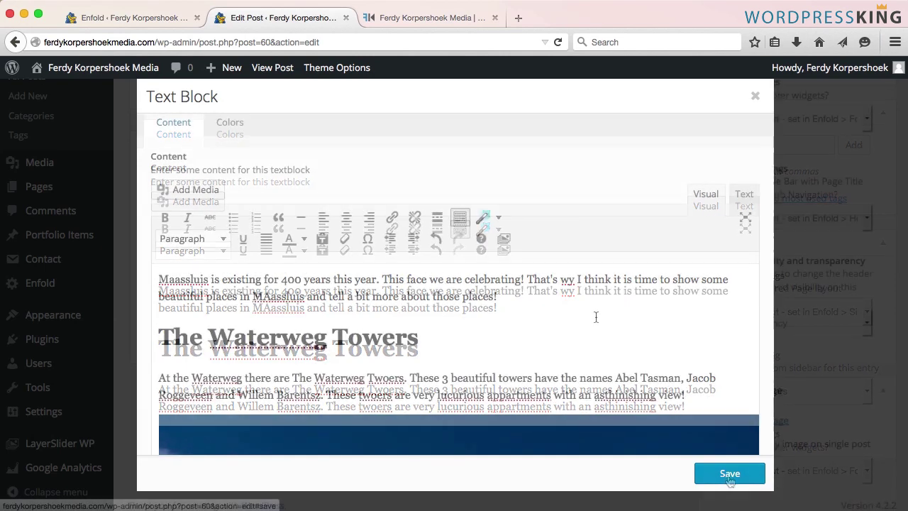
{"action": "scroll", "coordinate": [556, 330], "scroll_direction": "down", "scroll_amount": 10}
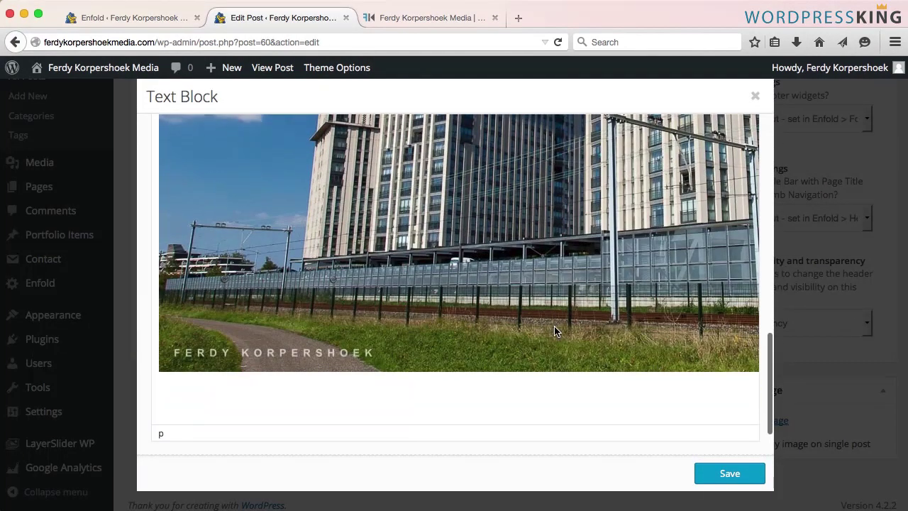
{"action": "scroll", "coordinate": [556, 330], "scroll_direction": "down", "scroll_amount": 10}
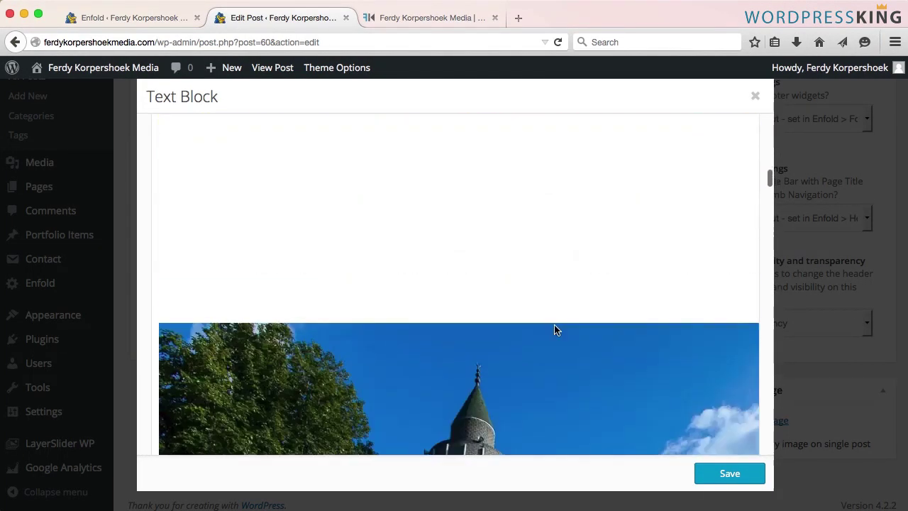
{"action": "scroll", "coordinate": [556, 327], "scroll_direction": "down", "scroll_amount": 15}
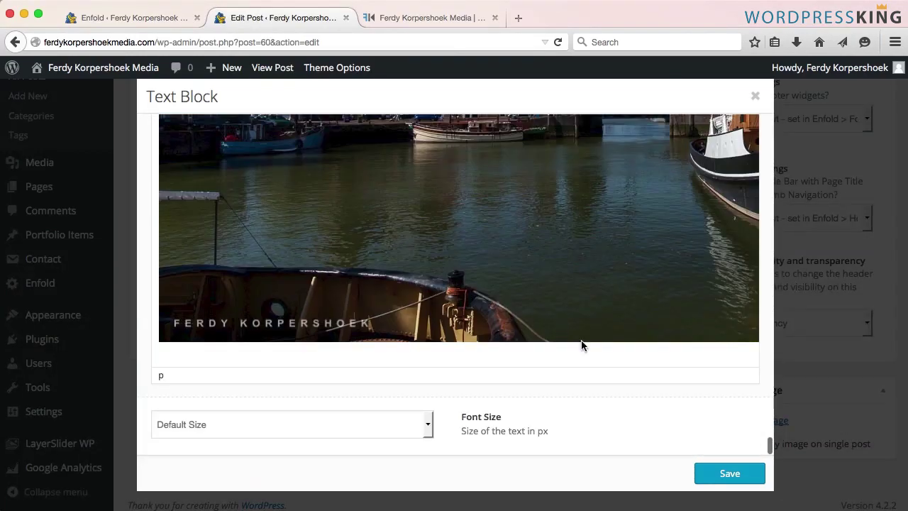
{"action": "left_click", "coordinate": [729, 473]}
{"action": "scroll", "coordinate": [820, 263], "scroll_direction": "up", "scroll_amount": 15}
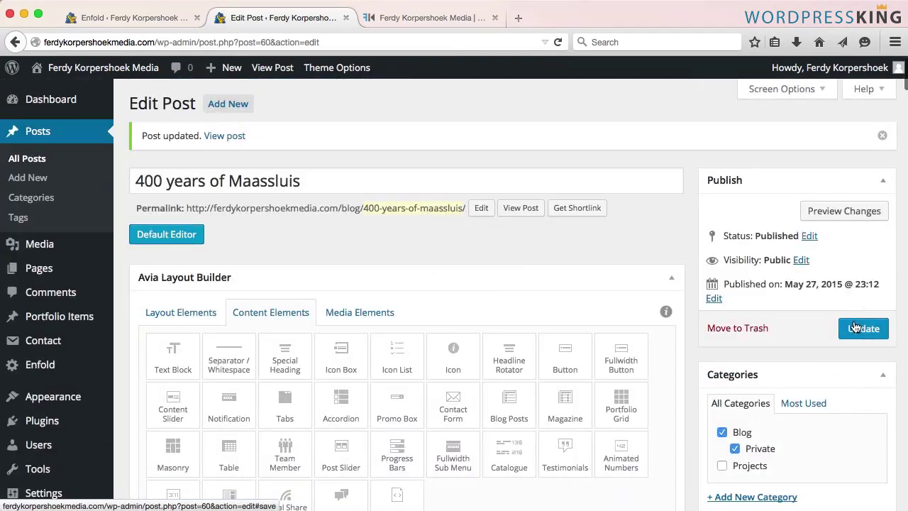
Update the 400 years of Maassluis post and reload the live page to view the photo series
{"action": "left_click", "coordinate": [856, 326]}
{"action": "left_click", "coordinate": [418, 19]}
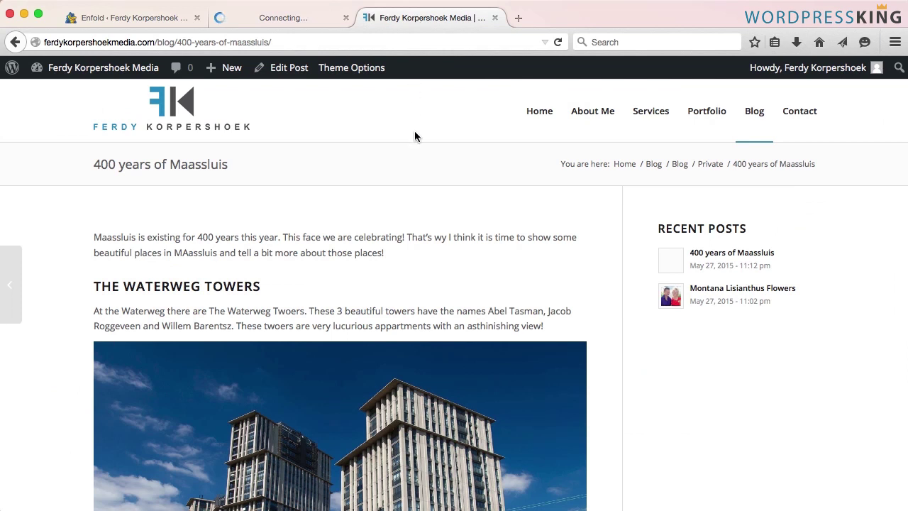
{"action": "key", "text": "super+r"}
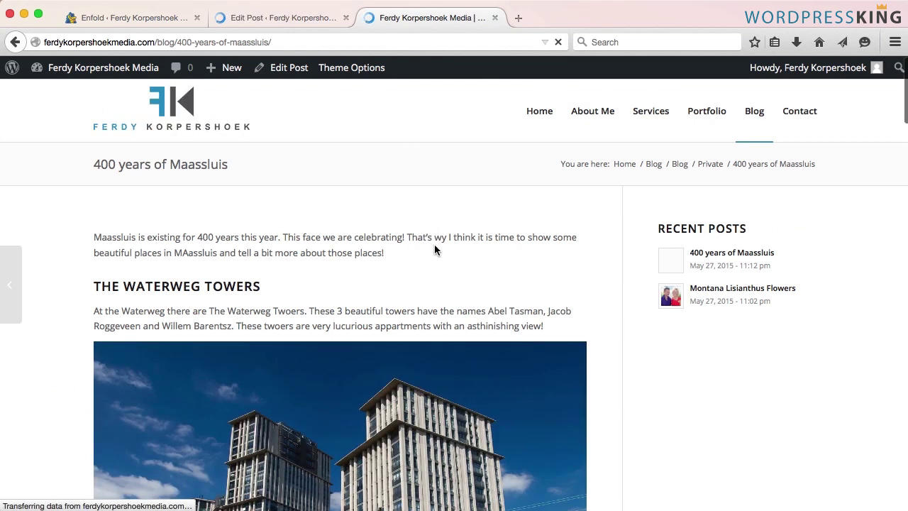
{"action": "scroll", "coordinate": [434, 249], "scroll_direction": "down", "scroll_amount": 10}
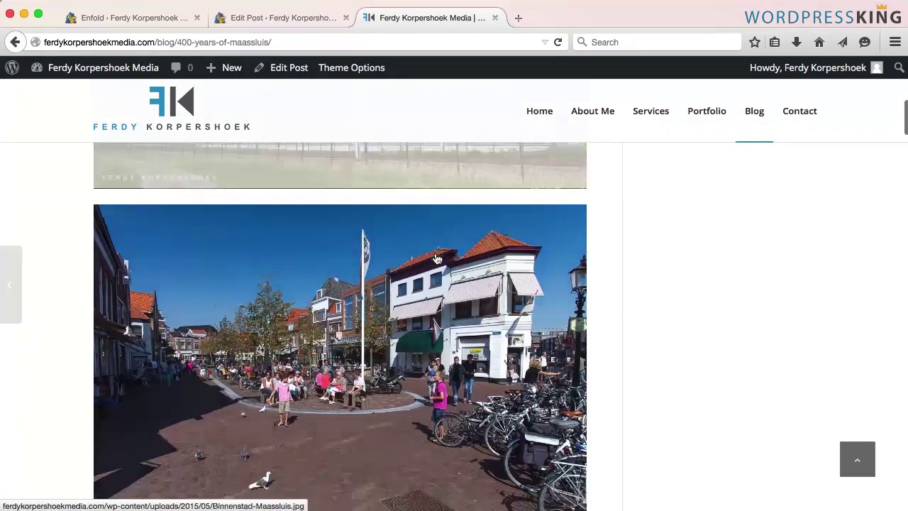
{"action": "scroll", "coordinate": [436, 258], "scroll_direction": "down", "scroll_amount": 15}
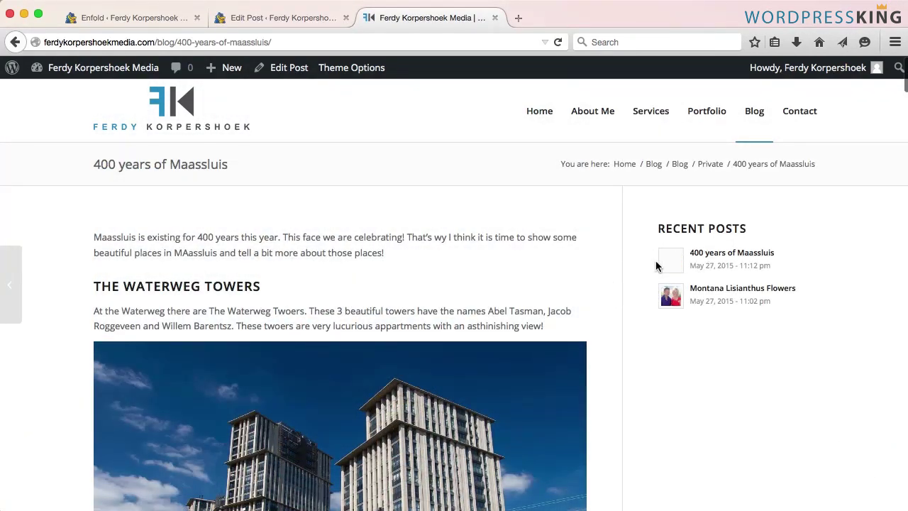
{"action": "left_click", "coordinate": [249, 20]}
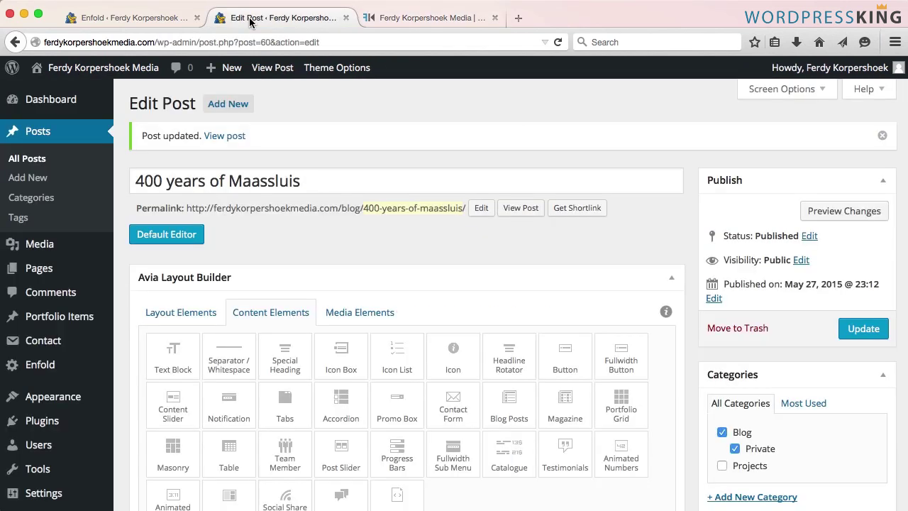
Set De Groote Kerk Maassluis as featured image, hidden on the single post, and update
{"action": "scroll", "coordinate": [803, 352], "scroll_direction": "down", "scroll_amount": 15}
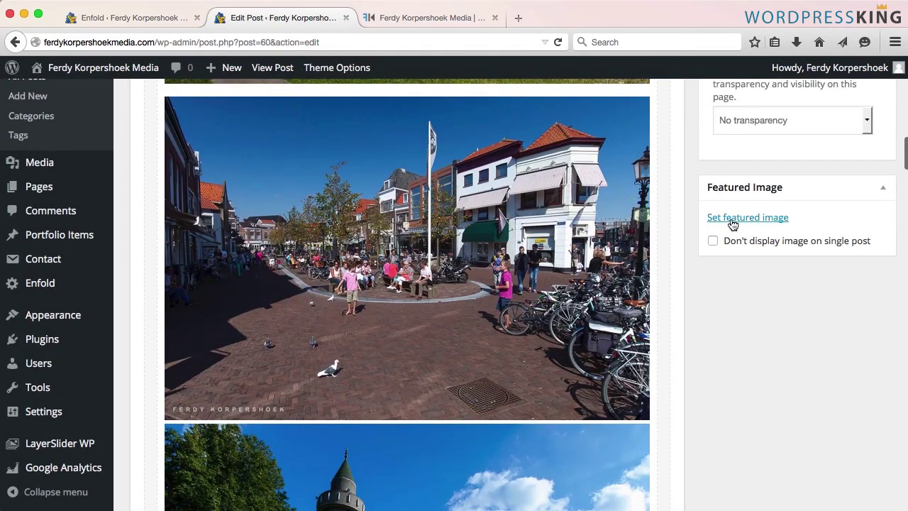
{"action": "left_click", "coordinate": [730, 218]}
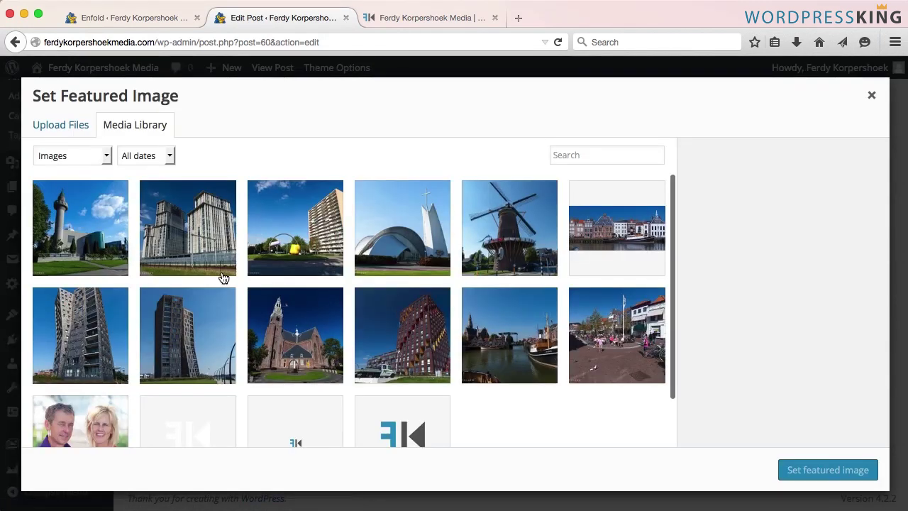
{"action": "scroll", "coordinate": [223, 276], "scroll_direction": "down", "scroll_amount": 2}
{"action": "left_click", "coordinate": [295, 292]}
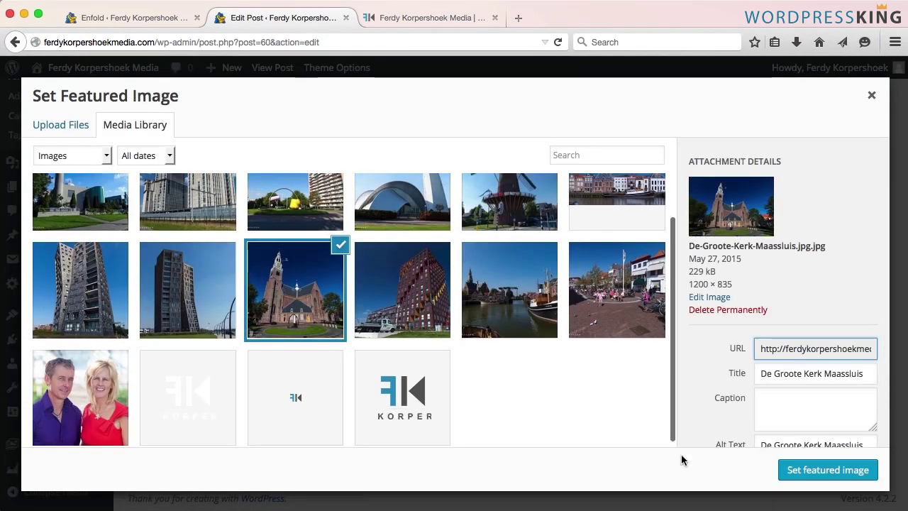
{"action": "left_click", "coordinate": [833, 469]}
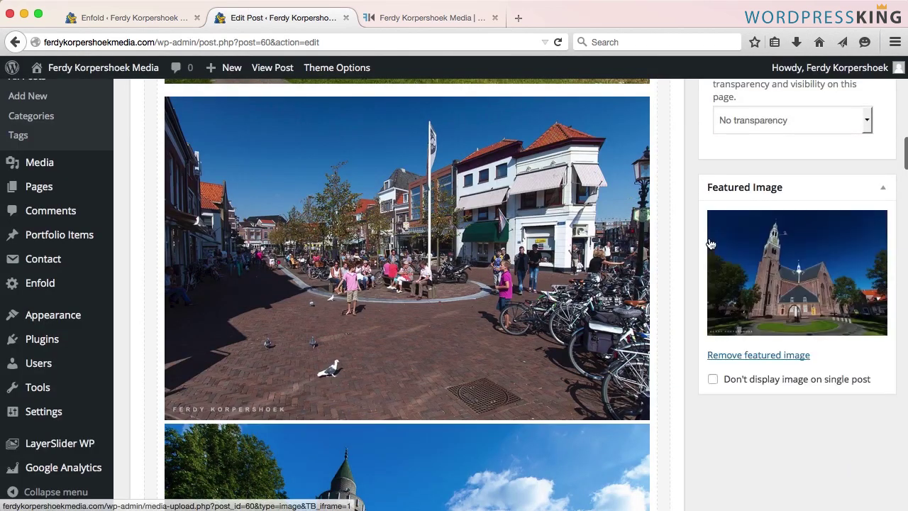
{"action": "left_click", "coordinate": [712, 379]}
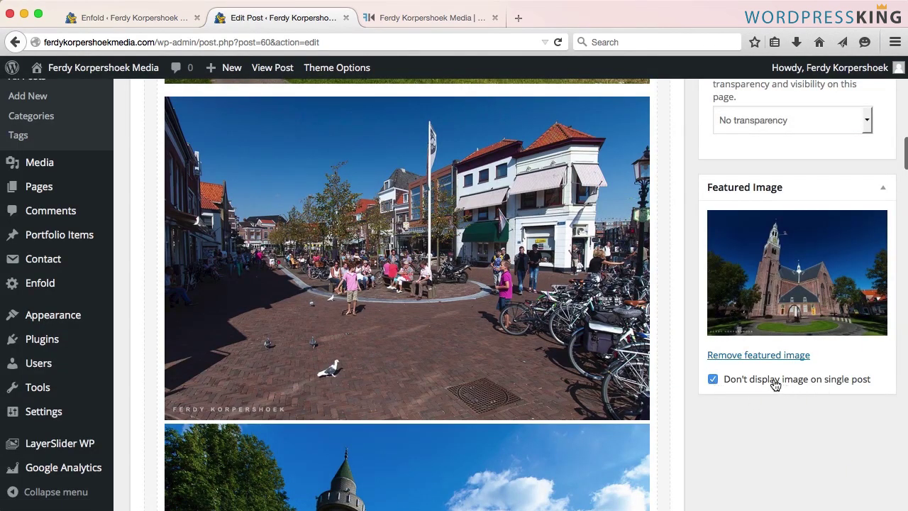
{"action": "scroll", "coordinate": [811, 380], "scroll_direction": "up", "scroll_amount": 15}
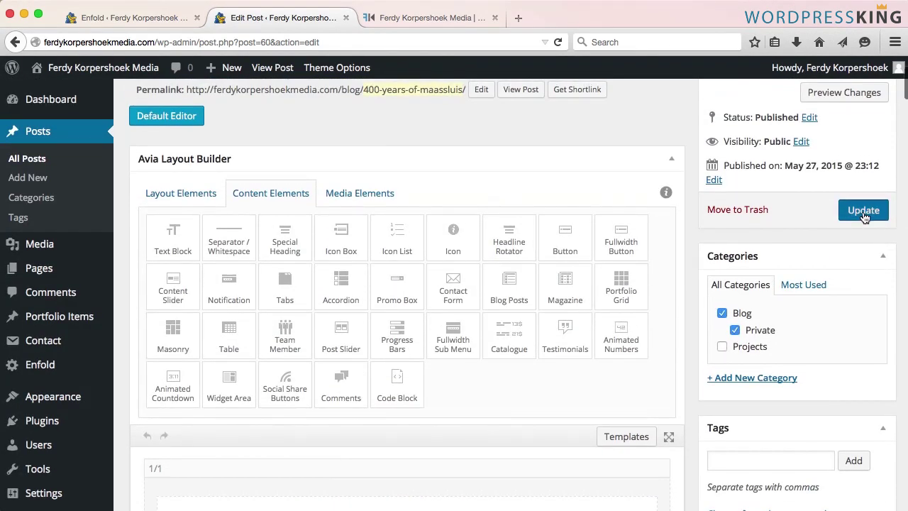
{"action": "left_click", "coordinate": [863, 211]}
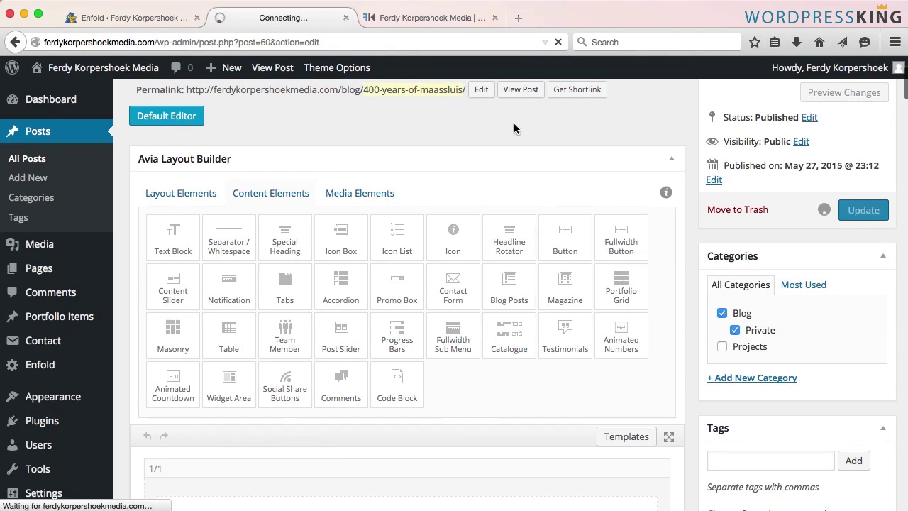
Open the site's public homepage and close the duplicate site tab
{"action": "left_click", "coordinate": [158, 17]}
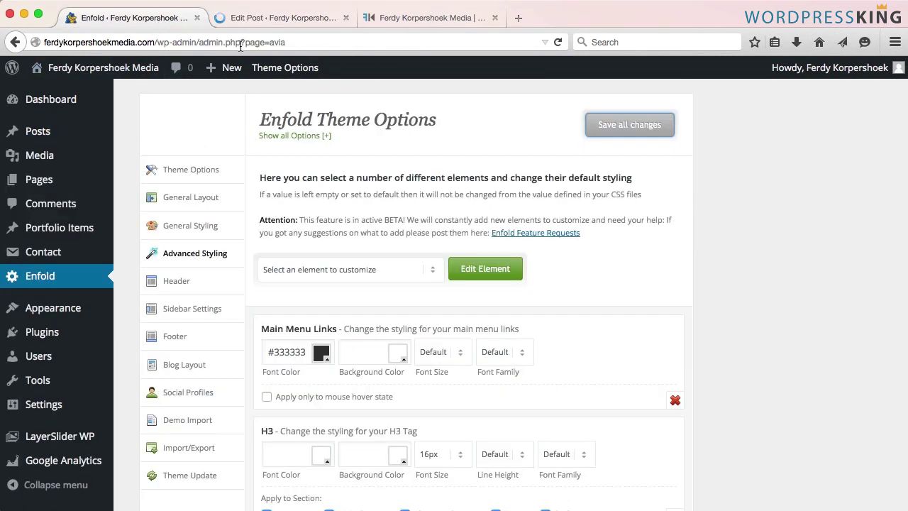
{"action": "left_click", "coordinate": [78, 67]}
{"action": "left_click", "coordinate": [436, 20]}
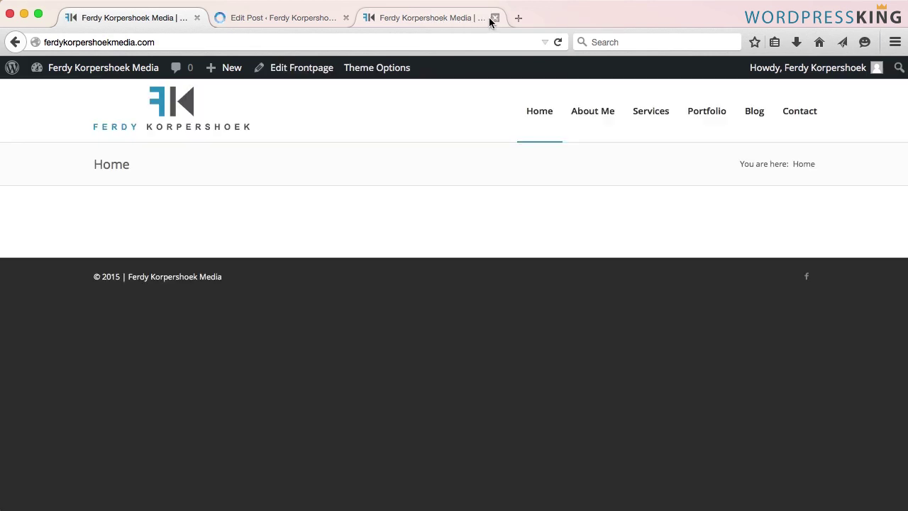
{"action": "left_click", "coordinate": [494, 18]}
Check the church thumbnail on the Blog page, then return to the Dashboard and close the editor tab
{"action": "left_click", "coordinate": [756, 118]}
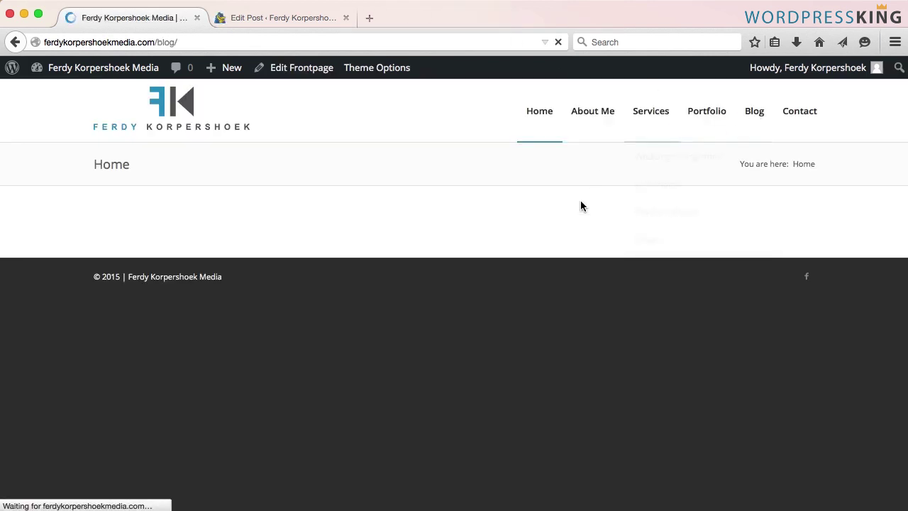
{"action": "scroll", "coordinate": [466, 324], "scroll_direction": "down", "scroll_amount": 4}
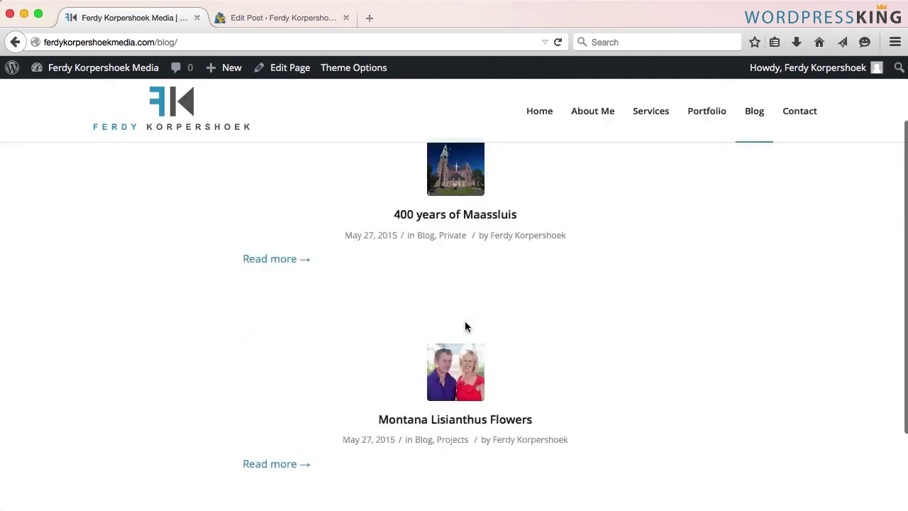
{"action": "scroll", "coordinate": [482, 264], "scroll_direction": "up", "scroll_amount": 4}
{"action": "scroll", "coordinate": [484, 262], "scroll_direction": "down", "scroll_amount": 2}
{"action": "scroll", "coordinate": [485, 261], "scroll_direction": "up", "scroll_amount": 2}
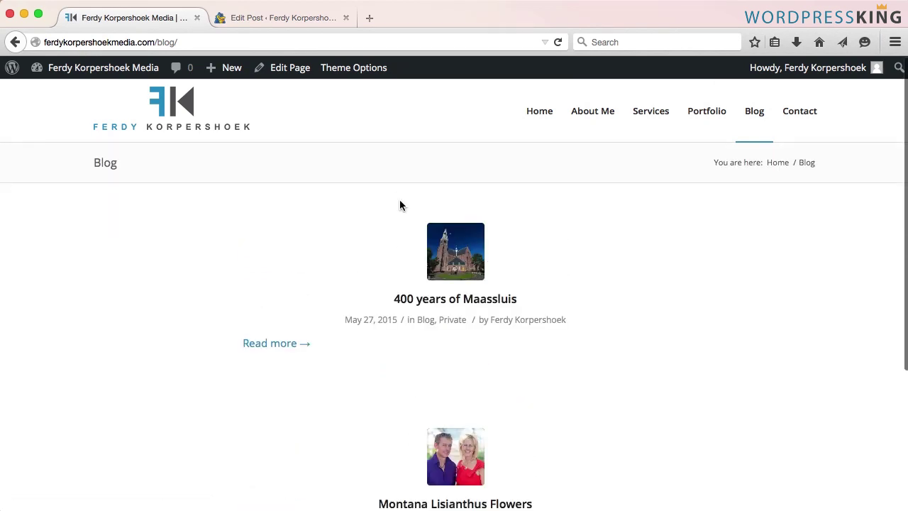
{"action": "left_click", "coordinate": [104, 70]}
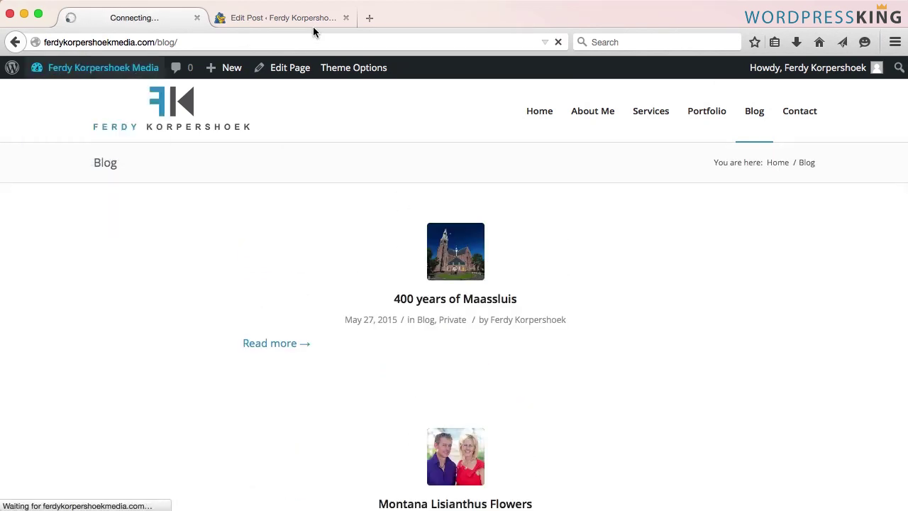
{"action": "left_click", "coordinate": [344, 20]}
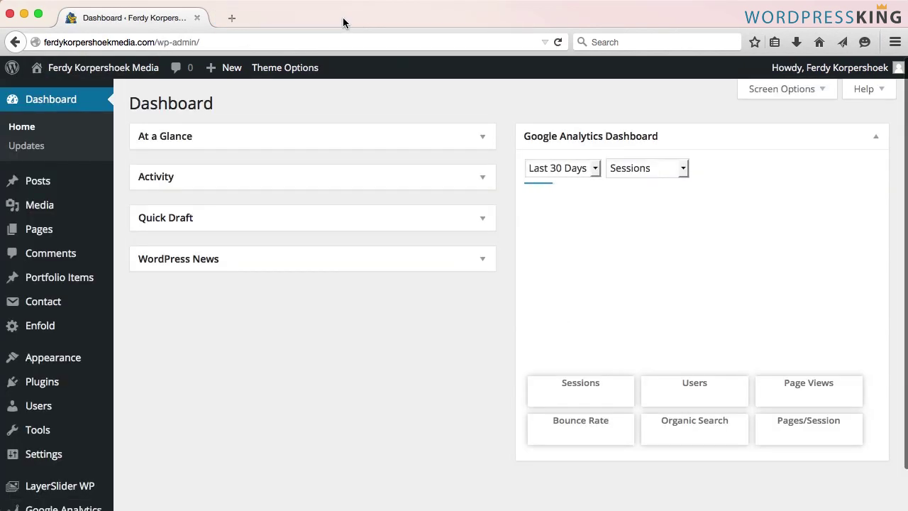
Set Enfold's Blog Layout Blog Style to Grid Layout and save all changes
{"action": "left_click", "coordinate": [43, 327]}
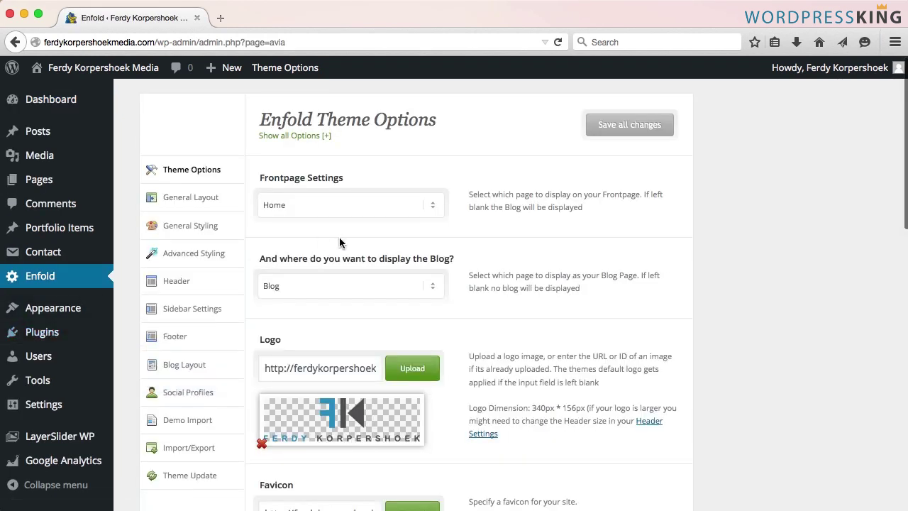
{"action": "scroll", "coordinate": [285, 238], "scroll_direction": "down", "scroll_amount": 3}
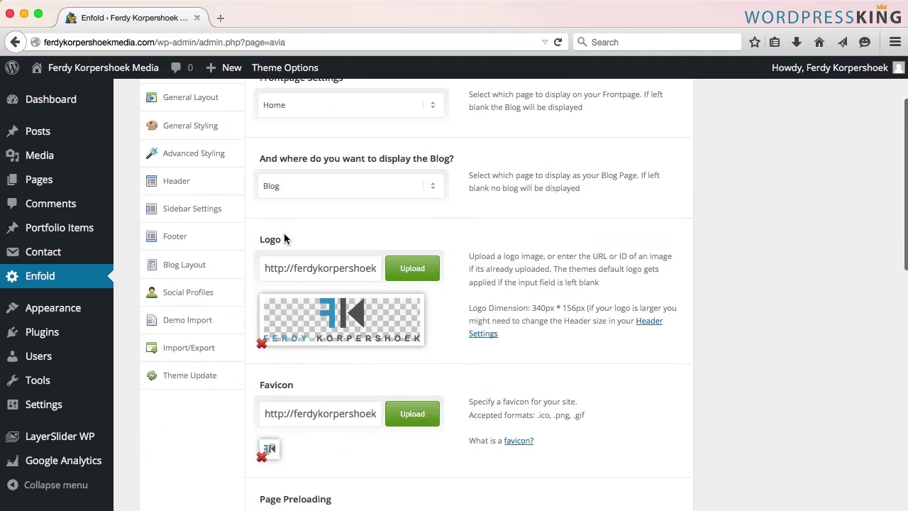
{"action": "left_click", "coordinate": [195, 268]}
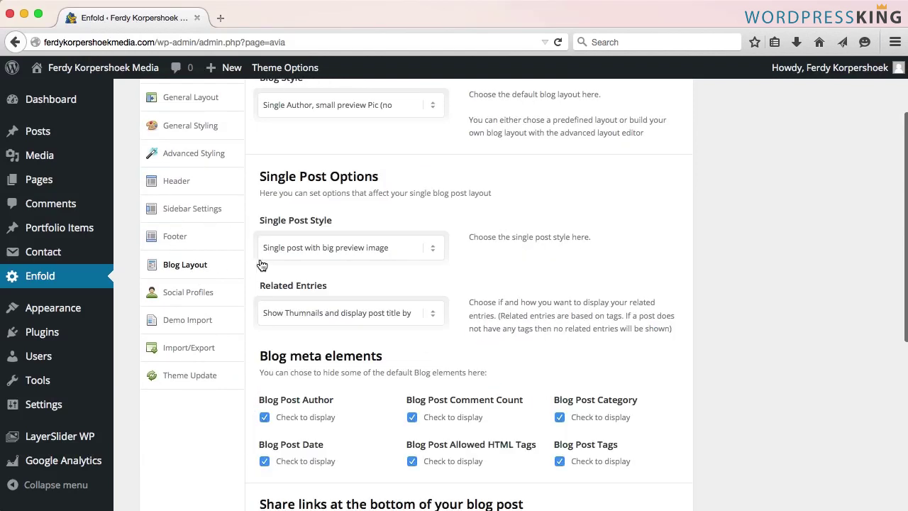
{"action": "scroll", "coordinate": [262, 265], "scroll_direction": "up", "scroll_amount": 3}
{"action": "left_click", "coordinate": [292, 209]}
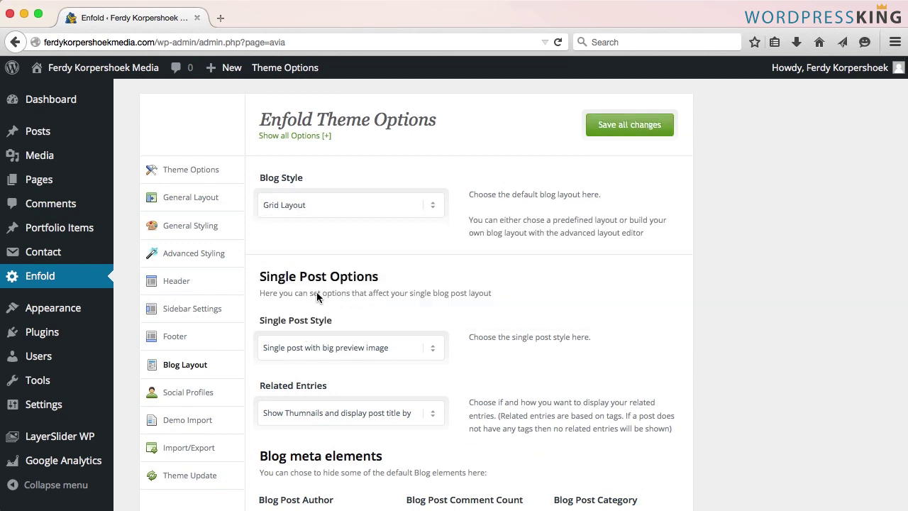
{"action": "left_click", "coordinate": [628, 125]}
{"action": "mouse_move", "coordinate": [150, 78]}
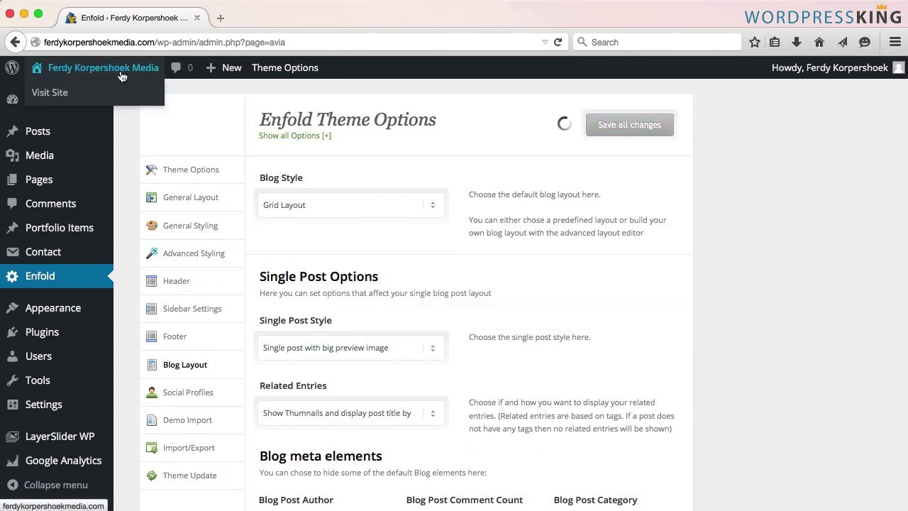
{"action": "middle_click", "coordinate": [120, 76]}
Check the live site's Blog page, where post thumbnails appear in a grid
{"action": "left_click", "coordinate": [278, 18]}
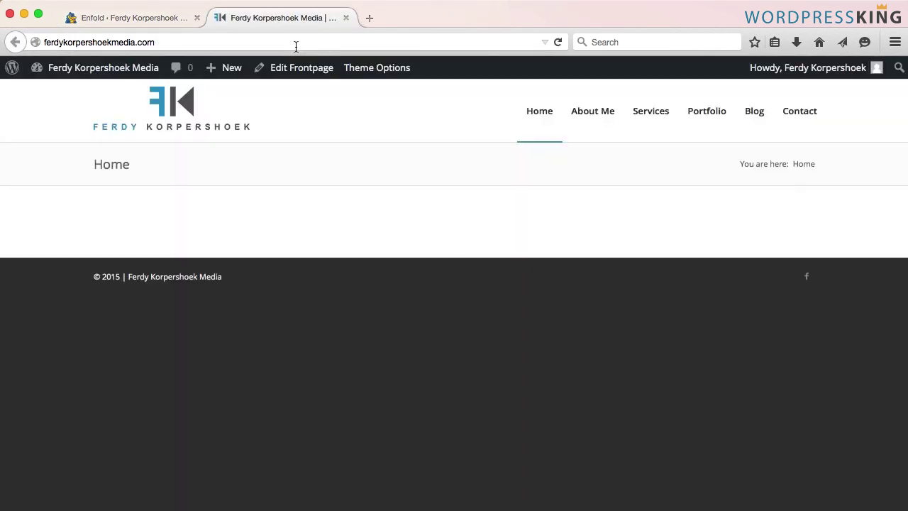
{"action": "left_click", "coordinate": [754, 114]}
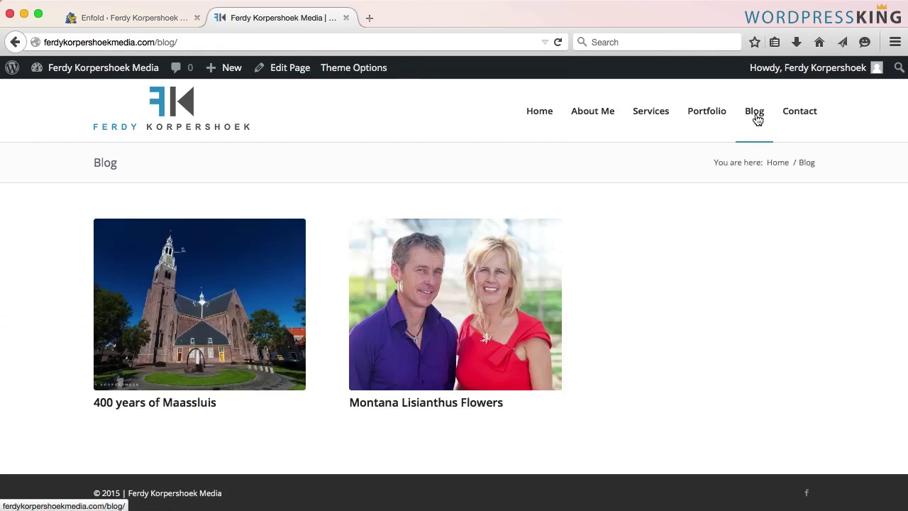
{"action": "left_click", "coordinate": [624, 42]}
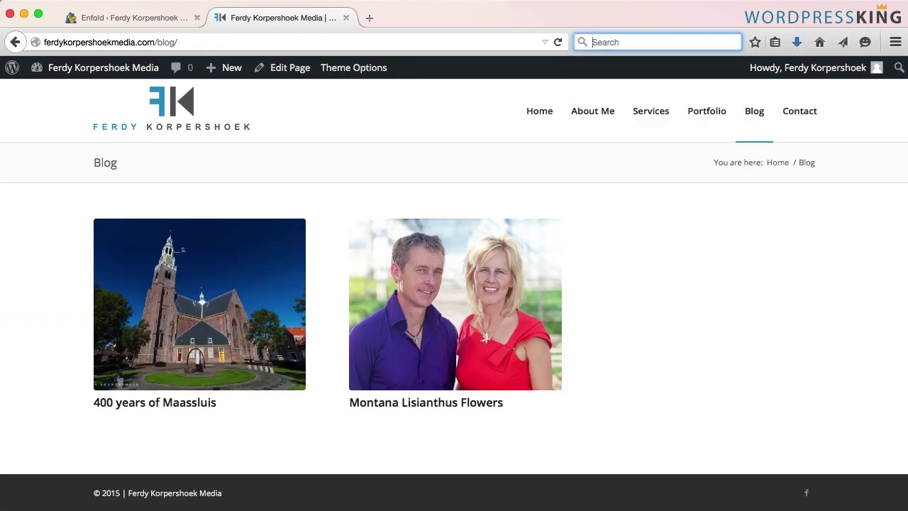
{"action": "left_click", "coordinate": [655, 410]}
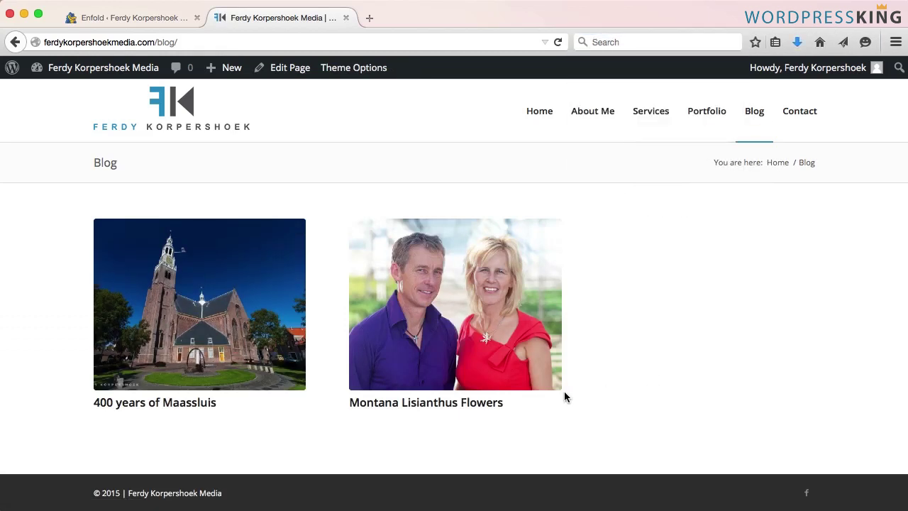
Open the Montana Lisianthus Flowers post and briefly play its embedded video
{"action": "left_click", "coordinate": [445, 403]}
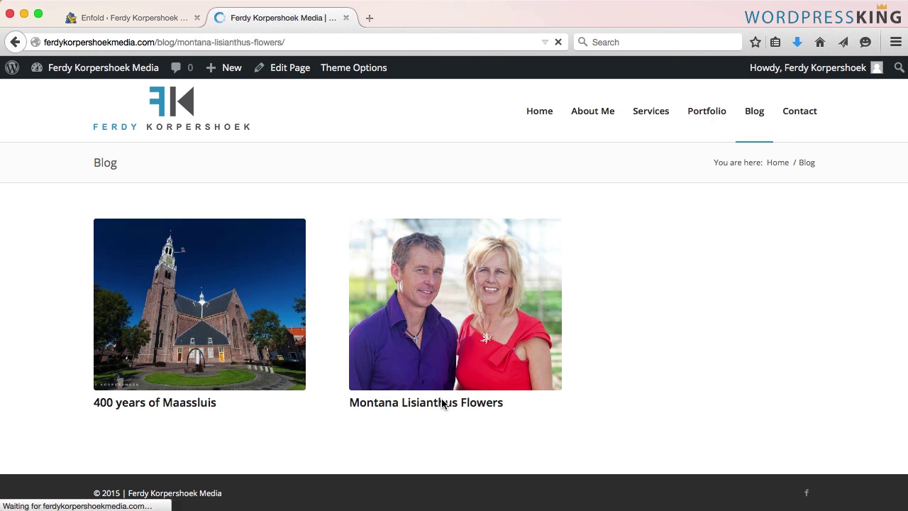
{"action": "scroll", "coordinate": [426, 262], "scroll_direction": "down", "scroll_amount": 3}
{"action": "scroll", "coordinate": [454, 260], "scroll_direction": "up", "scroll_amount": 3}
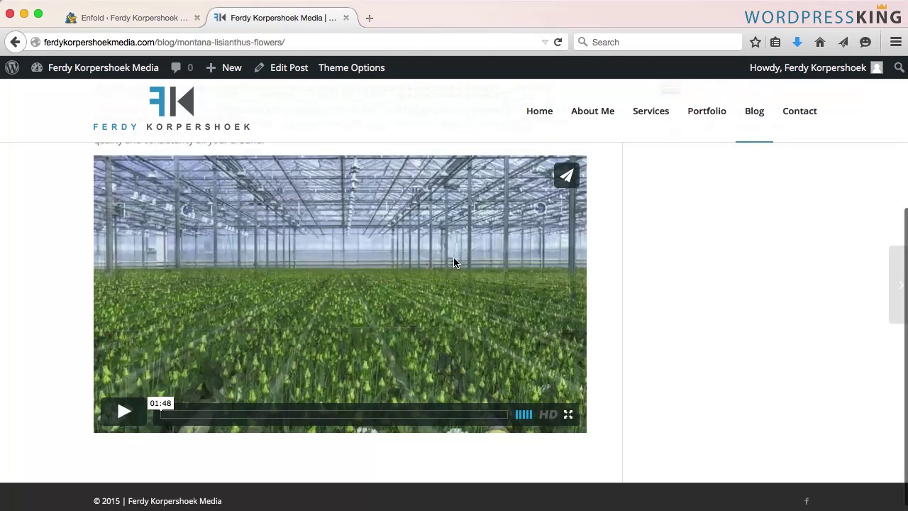
{"action": "left_click", "coordinate": [135, 502]}
{"action": "left_click", "coordinate": [136, 502]}
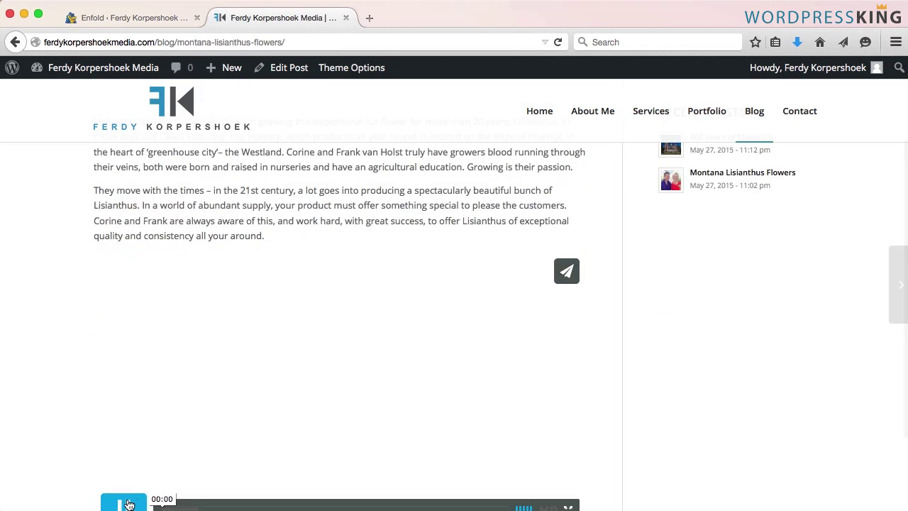
{"action": "scroll", "coordinate": [324, 424], "scroll_direction": "up", "scroll_amount": 2}
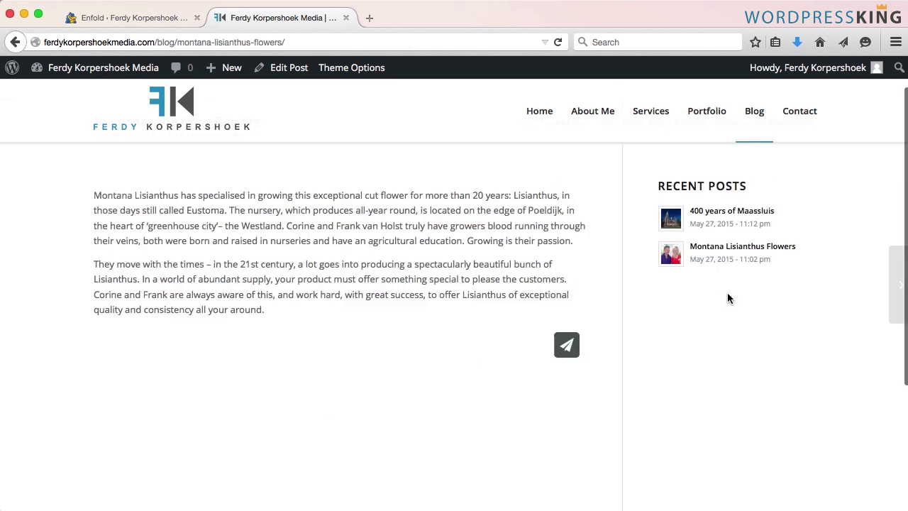
Open the 400 years of Maasluis post from Recent Posts and scroll through it
{"action": "left_click", "coordinate": [727, 213]}
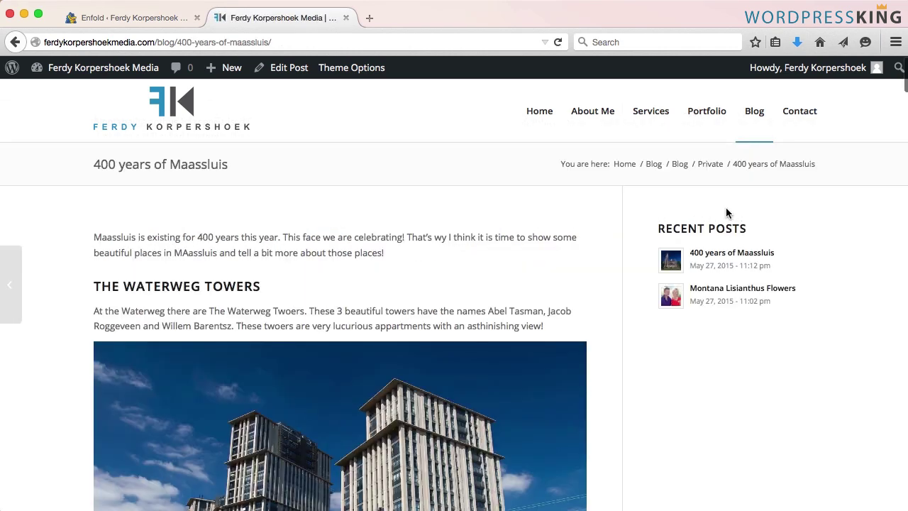
{"action": "scroll", "coordinate": [523, 253], "scroll_direction": "down", "scroll_amount": 10}
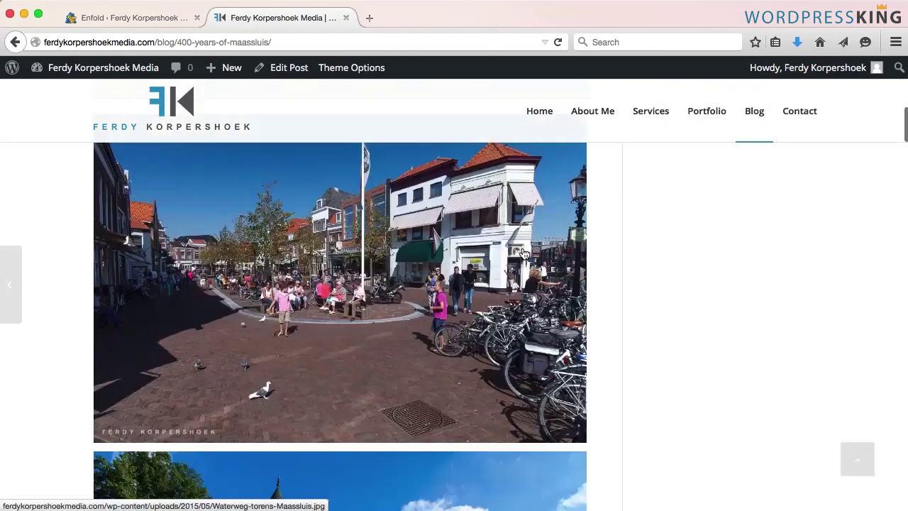
{"action": "scroll", "coordinate": [523, 253], "scroll_direction": "up", "scroll_amount": 10}
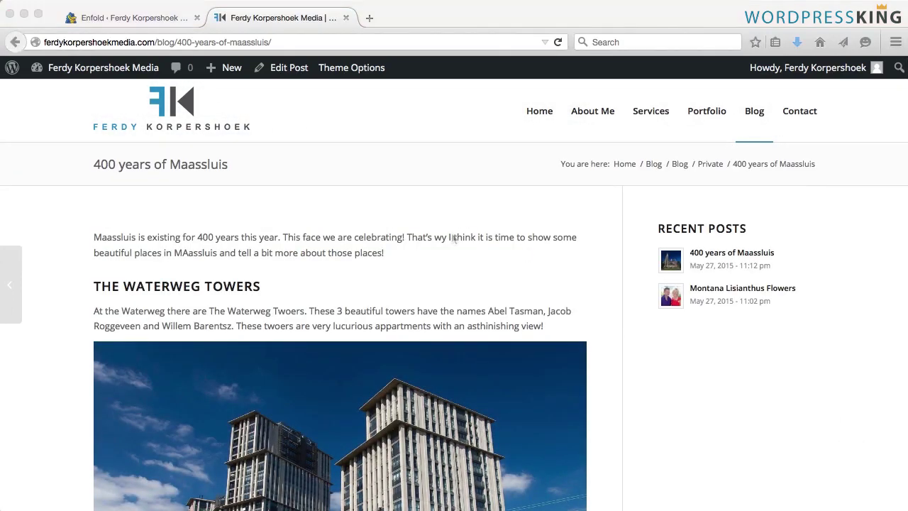
Start a new post titled 'Kingsday Maassluis' filed under the Blog and Private categories
{"action": "mouse_move", "coordinate": [224, 68]}
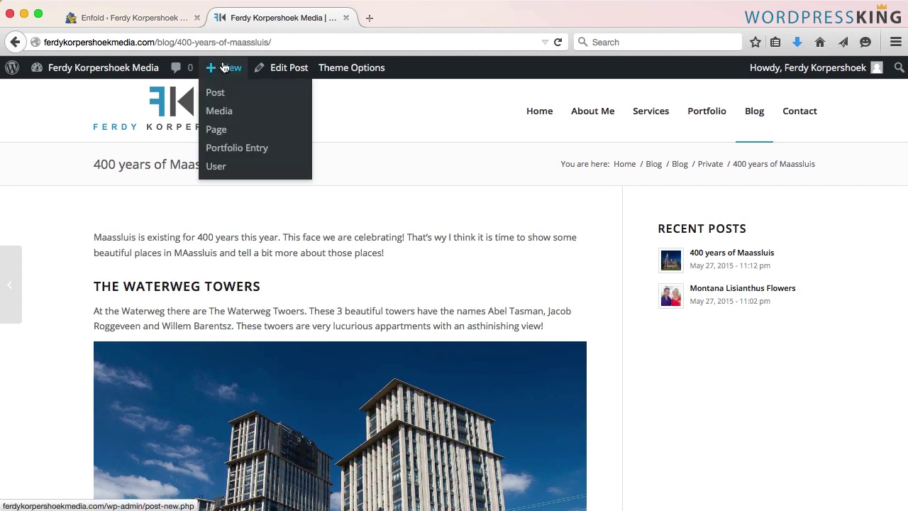
{"action": "left_click", "coordinate": [219, 99]}
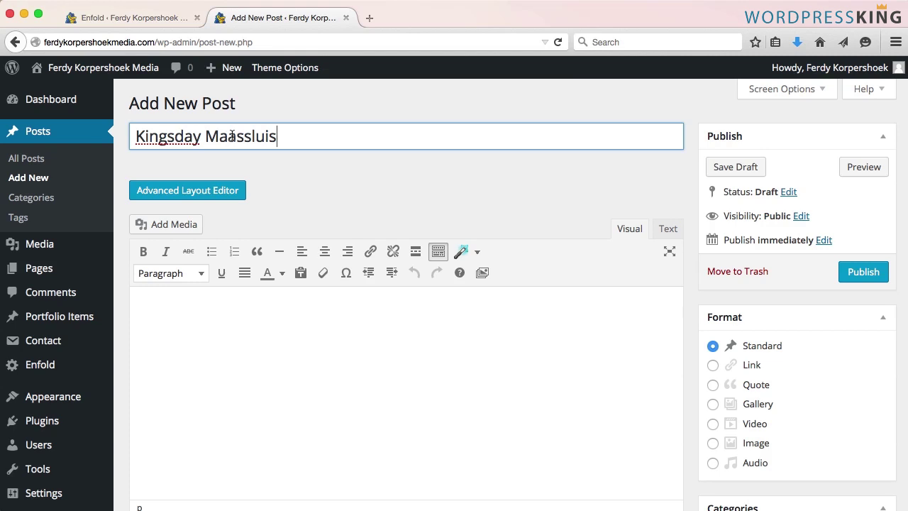
{"action": "scroll", "coordinate": [691, 325], "scroll_direction": "down", "scroll_amount": 8}
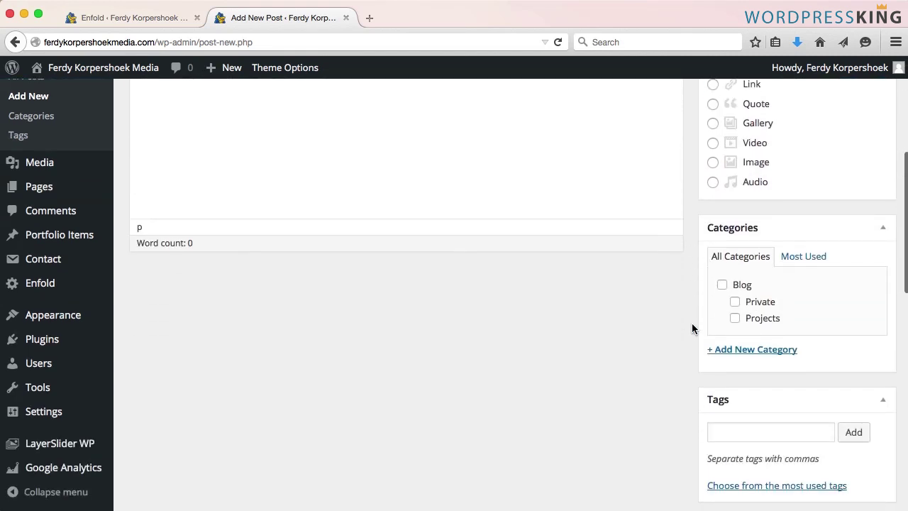
{"action": "left_click", "coordinate": [722, 285]}
{"action": "left_click", "coordinate": [736, 302]}
Switch the post to the Advanced Layout Editor
{"action": "scroll", "coordinate": [700, 305], "scroll_direction": "up", "scroll_amount": 7}
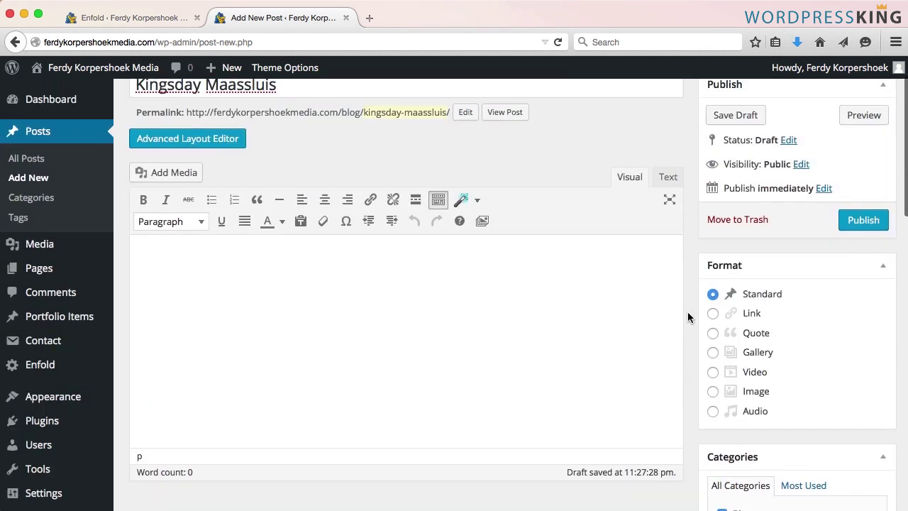
{"action": "scroll", "coordinate": [412, 283], "scroll_direction": "up", "scroll_amount": 1}
{"action": "left_click", "coordinate": [187, 178]}
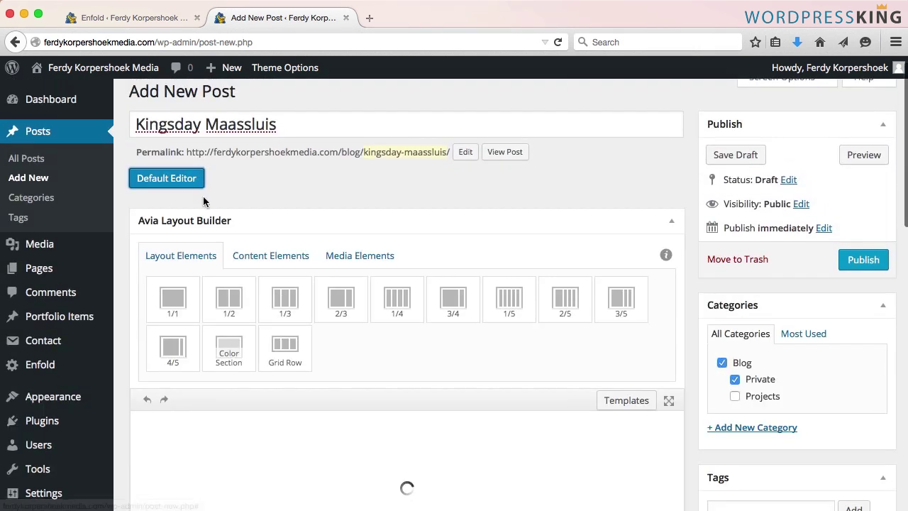
Add a full-width 1/1 column and place a Text Block inside it
{"action": "scroll", "coordinate": [237, 241], "scroll_direction": "down", "scroll_amount": 2}
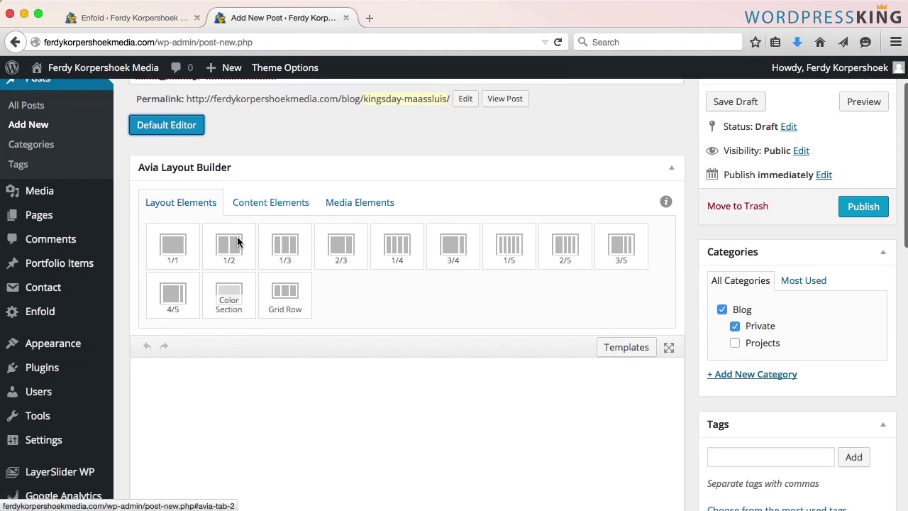
{"action": "left_click", "coordinate": [183, 251]}
{"action": "left_click", "coordinate": [254, 204]}
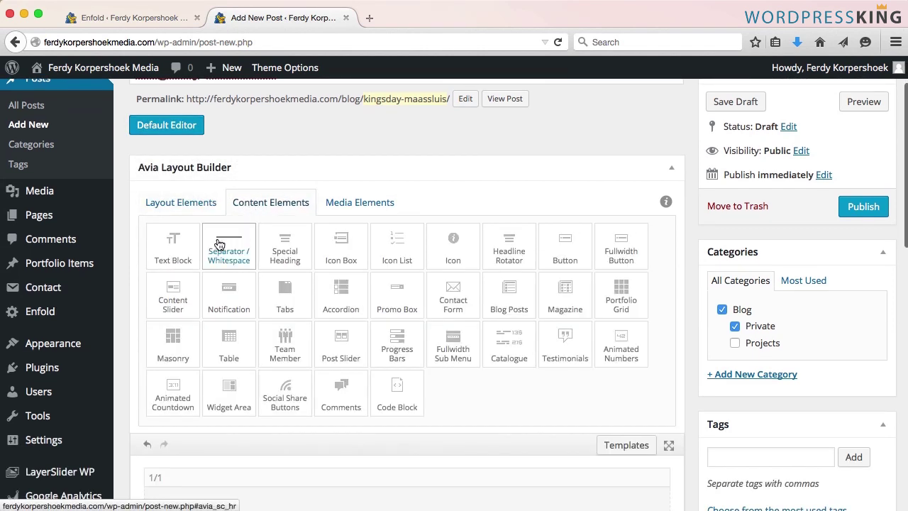
{"action": "left_click_drag", "start_coordinate": [176, 243], "coordinate": [206, 474]}
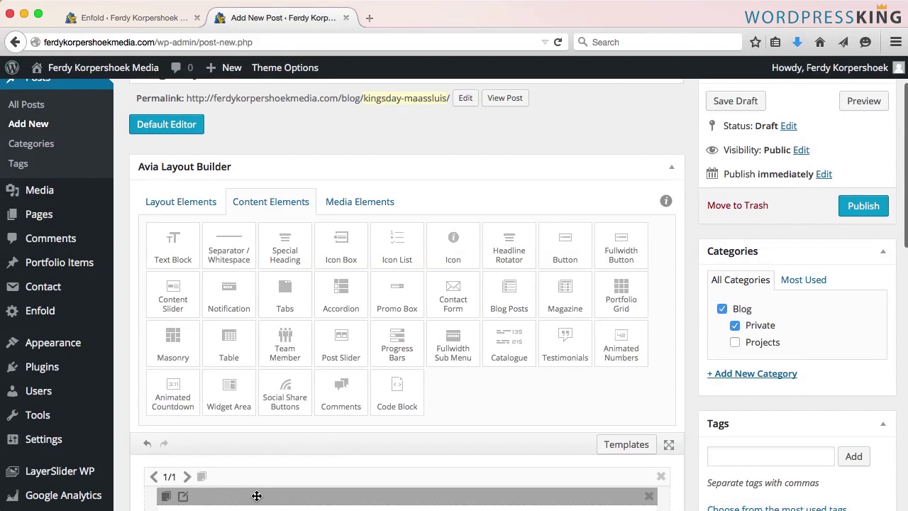
Replace the text block's placeholder with the pasted two-paragraph Dutch Koningsdag story and save
{"action": "scroll", "coordinate": [284, 483], "scroll_direction": "down", "scroll_amount": 2}
{"action": "left_click", "coordinate": [293, 468]}
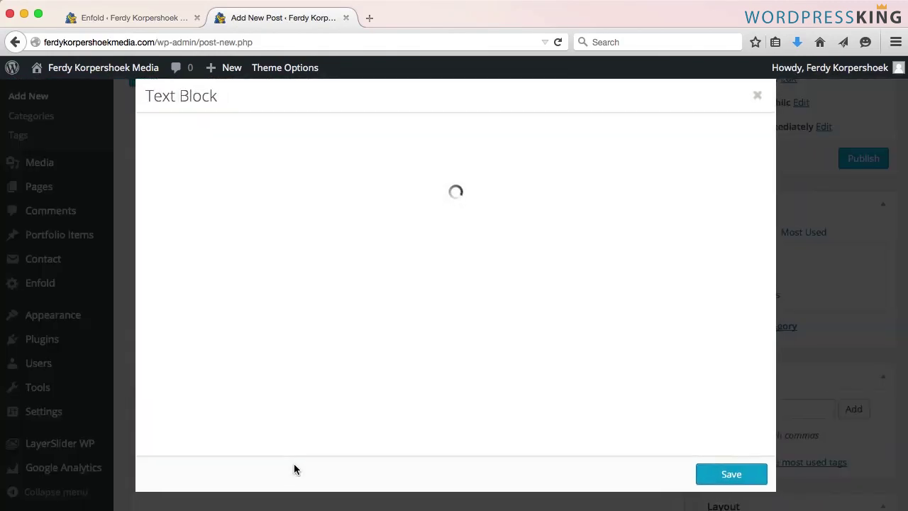
{"action": "key", "text": "ctrl+a"}
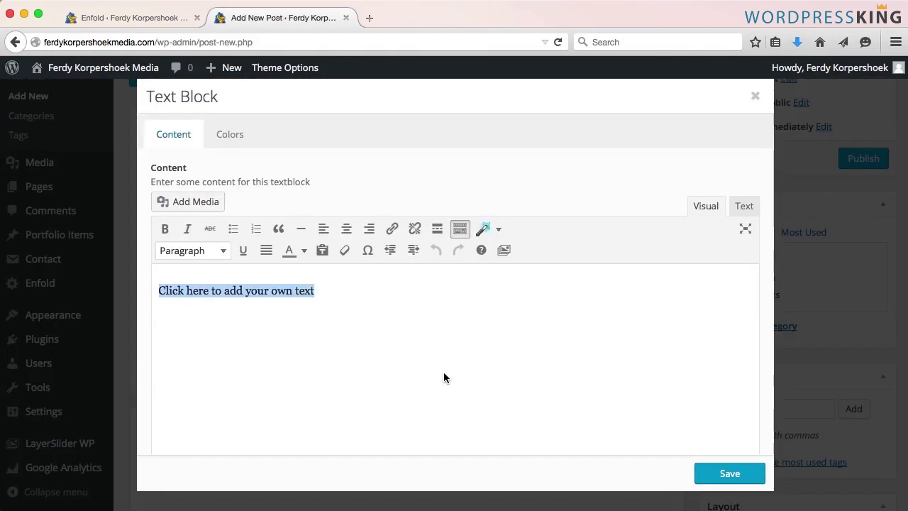
{"action": "key", "text": "ctrl+v"}
{"action": "left_click", "coordinate": [738, 473]}
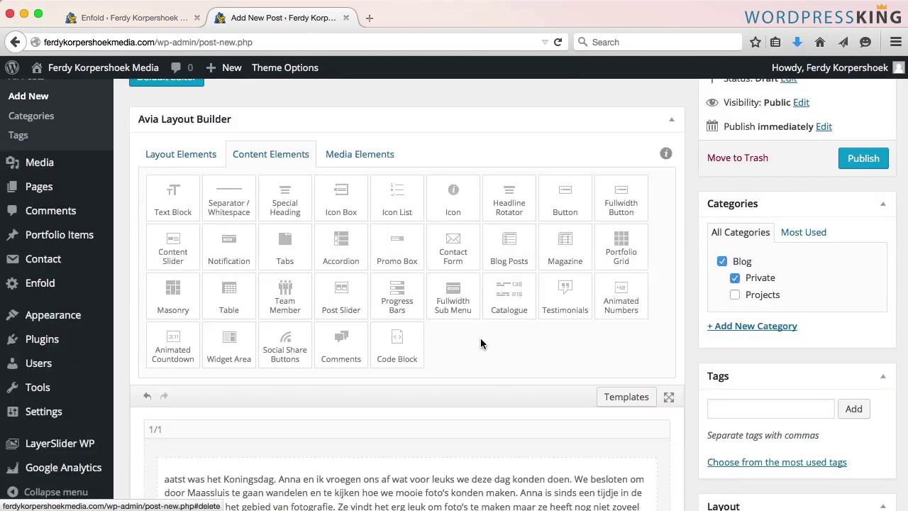
{"action": "scroll", "coordinate": [388, 339], "scroll_direction": "down", "scroll_amount": 2}
{"action": "scroll", "coordinate": [386, 332], "scroll_direction": "up", "scroll_amount": 1}
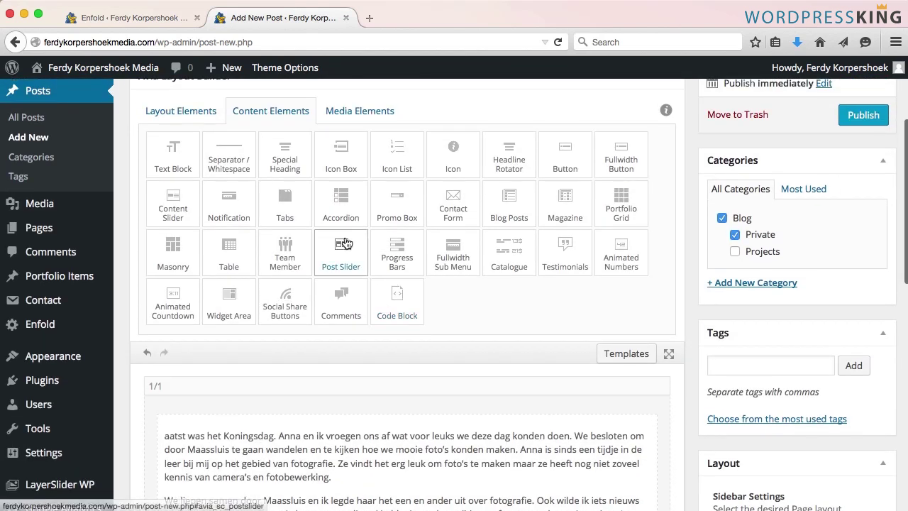
{"action": "left_click", "coordinate": [342, 109]}
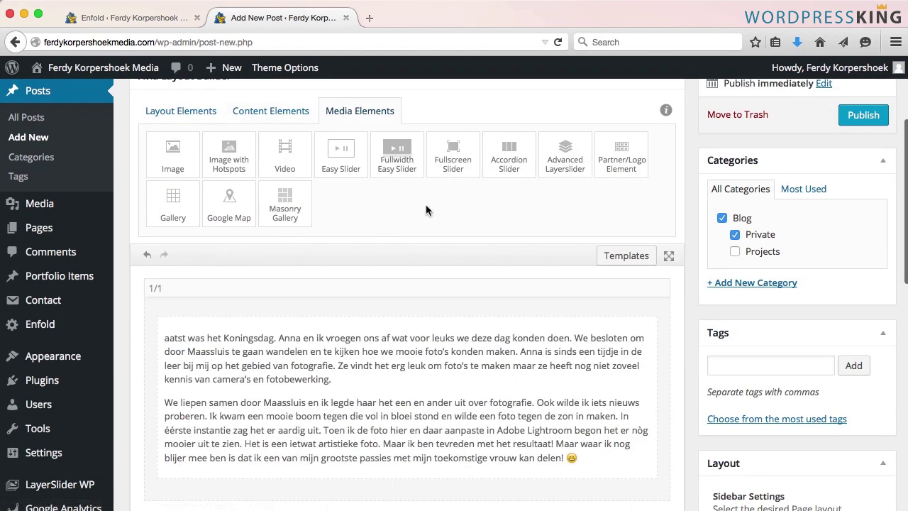
{"action": "scroll", "coordinate": [452, 258], "scroll_direction": "up", "scroll_amount": 5}
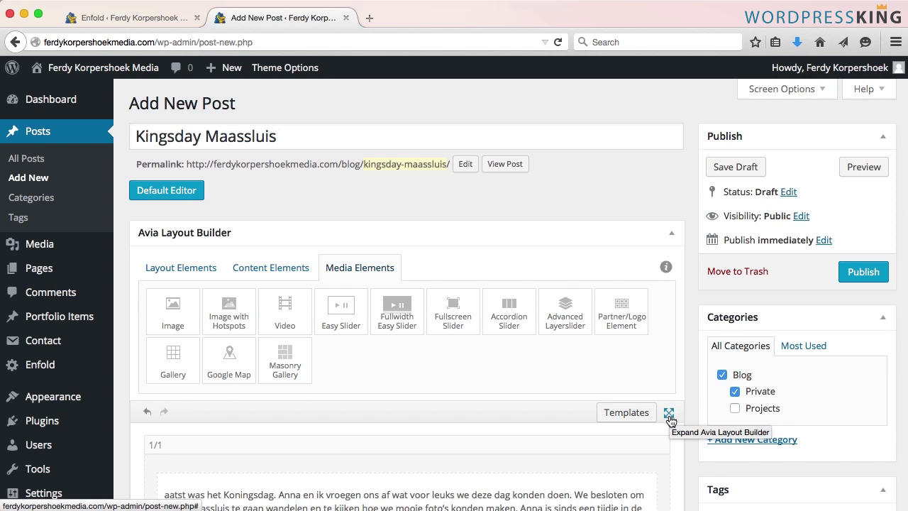
In the full-screen builder, drop an Image element below the text block and open its settings
{"action": "left_click", "coordinate": [669, 414]}
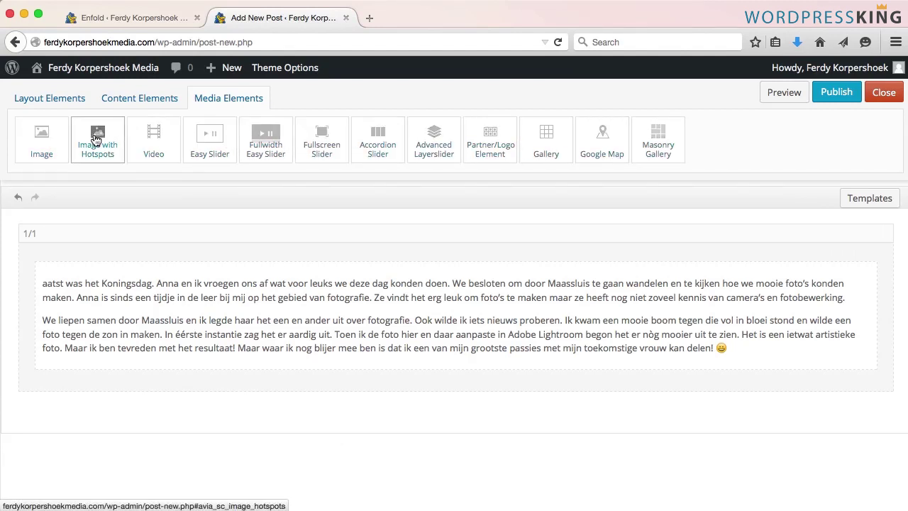
{"action": "left_click_drag", "start_coordinate": [41, 141], "coordinate": [197, 422]}
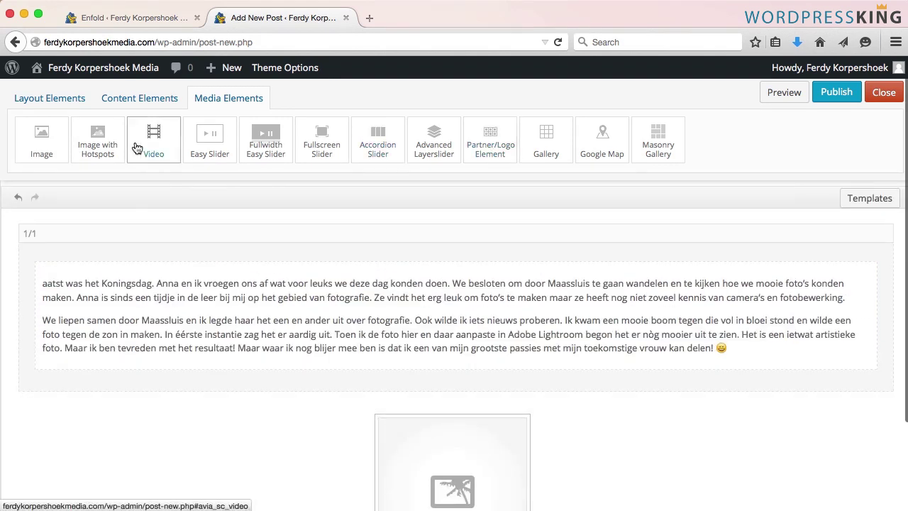
{"action": "scroll", "coordinate": [458, 332], "scroll_direction": "down", "scroll_amount": 3}
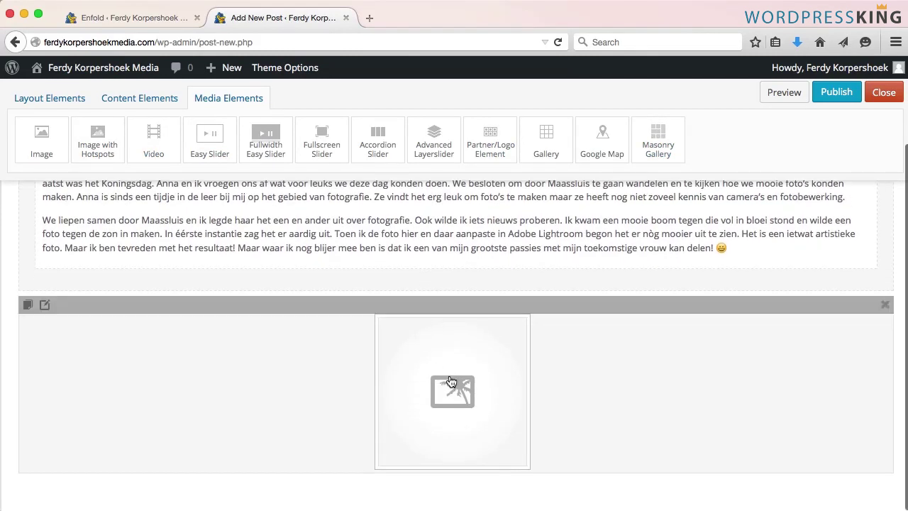
{"action": "left_click", "coordinate": [451, 382]}
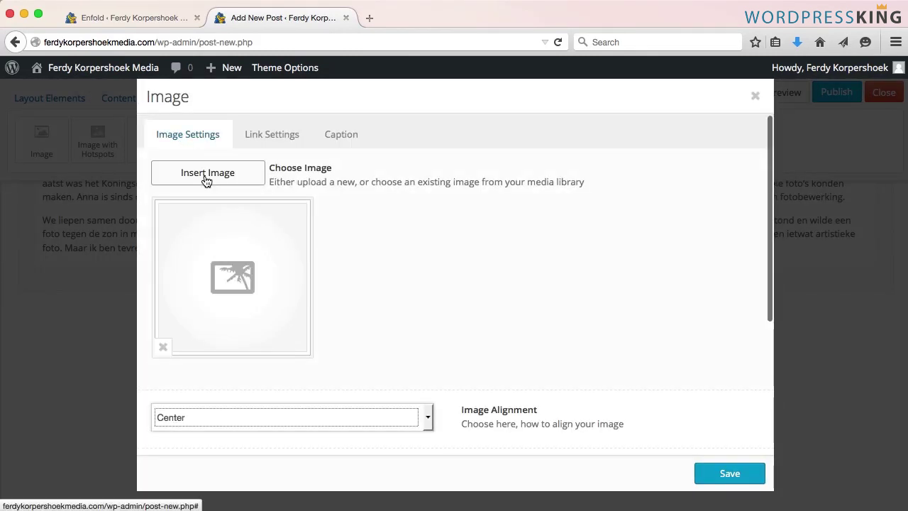
Upload Maassluis-Koningsdag.jpg for the image element
{"action": "left_click", "coordinate": [205, 177]}
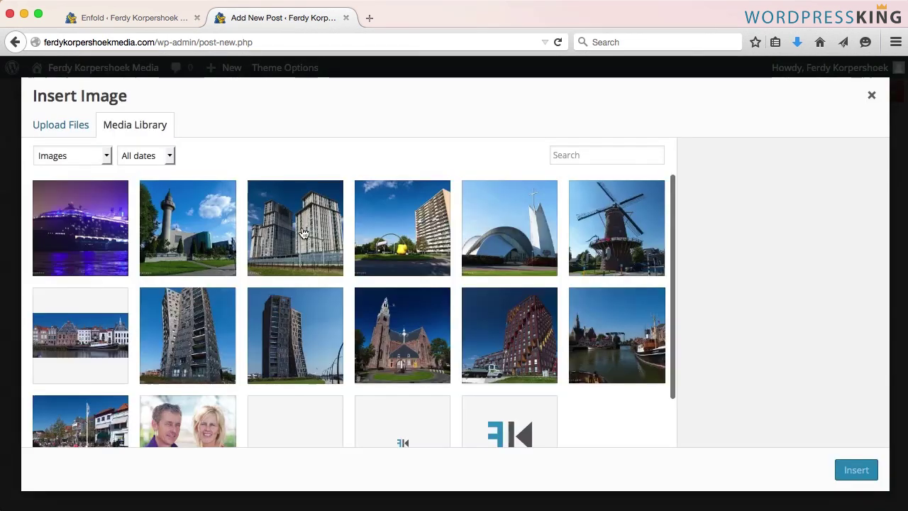
{"action": "scroll", "coordinate": [303, 234], "scroll_direction": "down", "scroll_amount": 2}
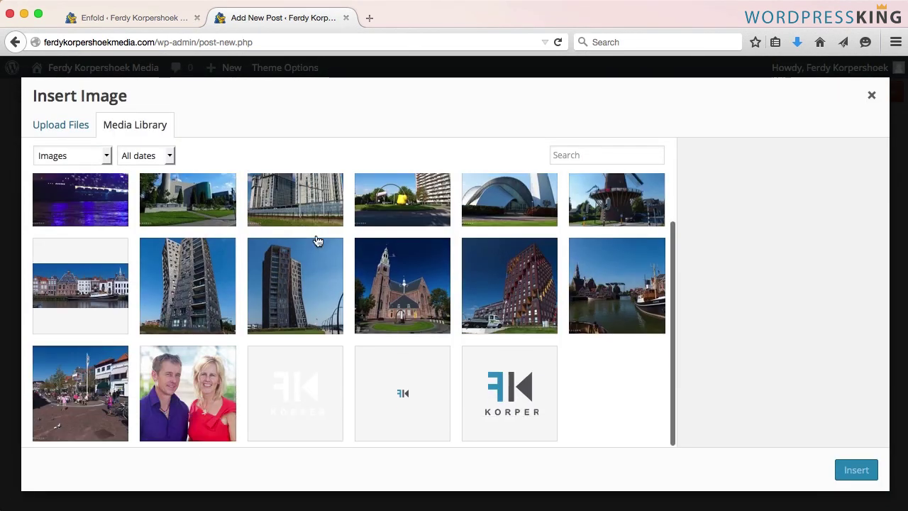
{"action": "left_click", "coordinate": [46, 125]}
{"action": "left_click", "coordinate": [438, 303]}
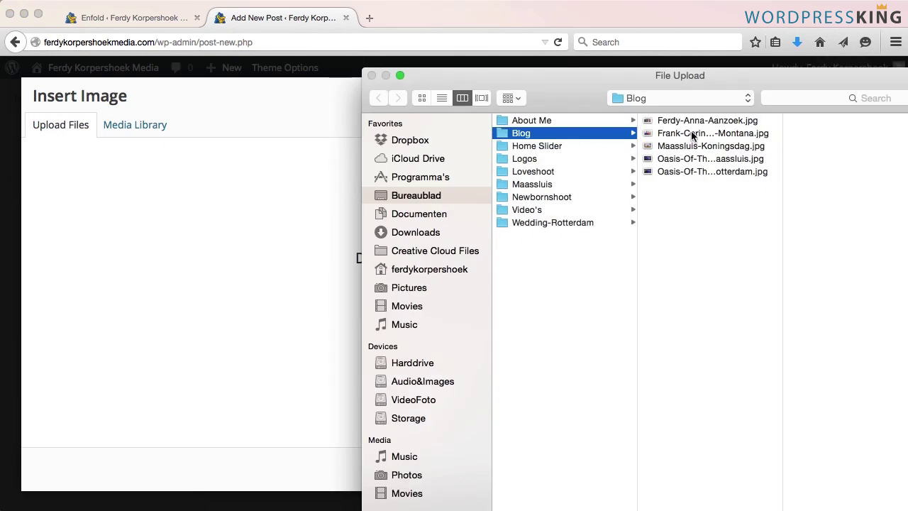
{"action": "left_click", "coordinate": [688, 146]}
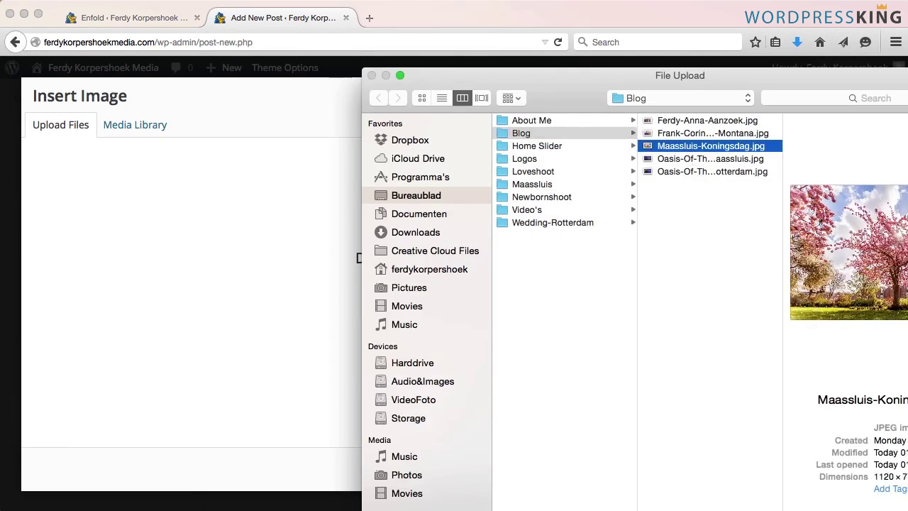
{"action": "key", "text": "Return"}
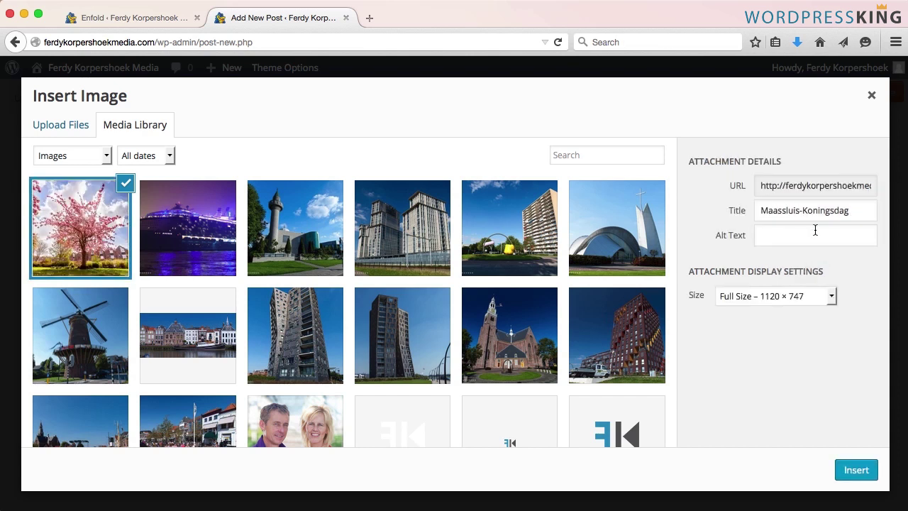
Set the photo's title and alt text to 'Maassluis Koningsdag' and insert it
{"action": "key", "text": "super+a"}
{"action": "key", "text": "super+c"}
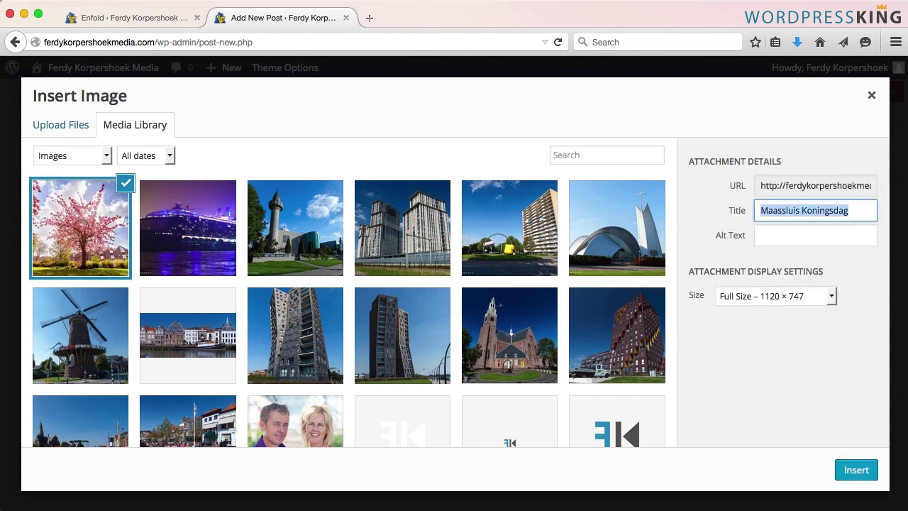
{"action": "key", "text": "Tab"}
{"action": "key", "text": "super+v"}
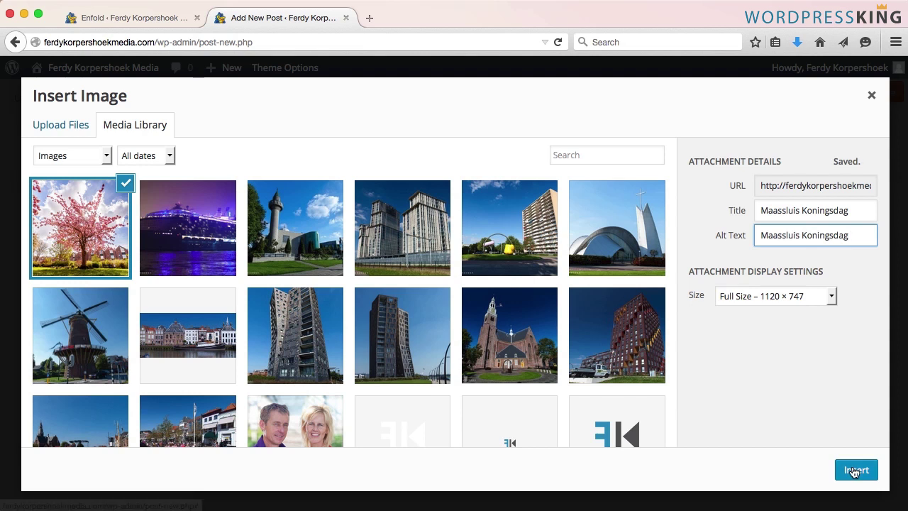
{"action": "left_click", "coordinate": [855, 471]}
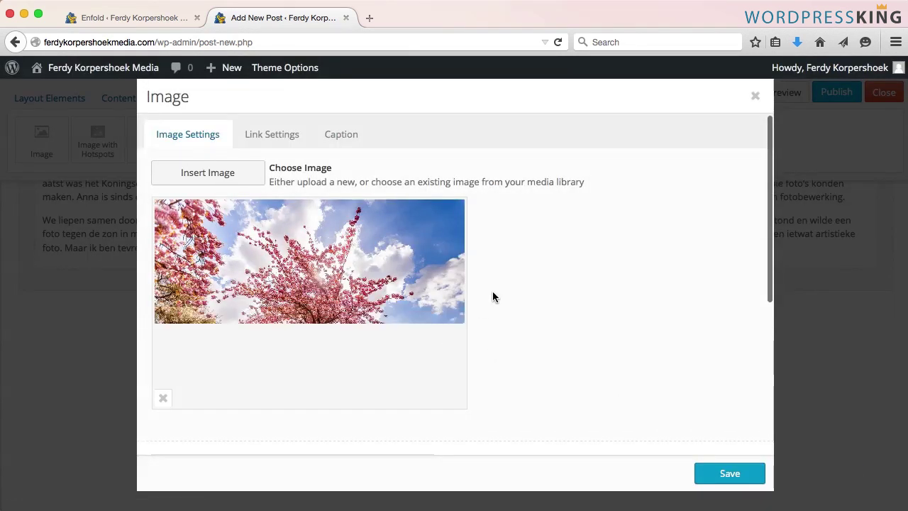
Set the image's fade-in animation to Bottom to Top
{"action": "scroll", "coordinate": [487, 295], "scroll_direction": "down", "scroll_amount": 3}
{"action": "scroll", "coordinate": [488, 297], "scroll_direction": "down", "scroll_amount": 2}
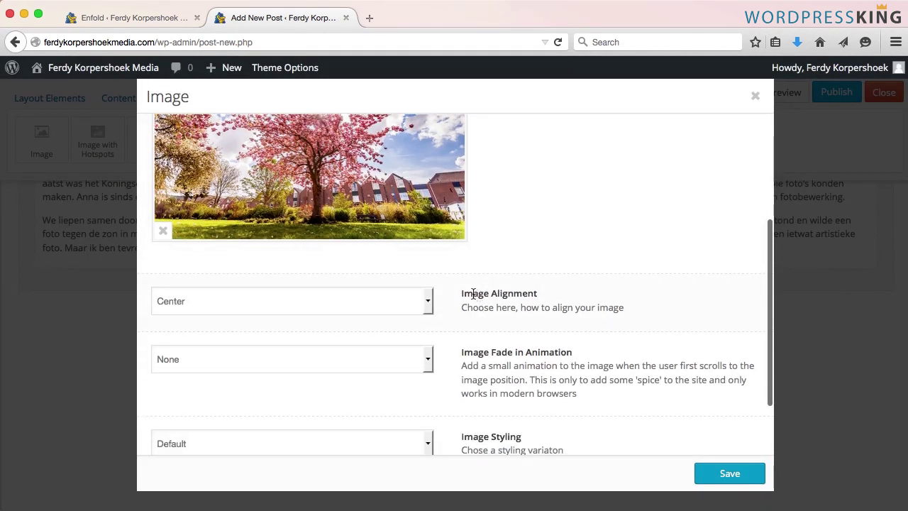
{"action": "left_click", "coordinate": [559, 297]}
{"action": "scroll", "coordinate": [323, 298], "scroll_direction": "up", "scroll_amount": 2}
{"action": "scroll", "coordinate": [309, 192], "scroll_direction": "up", "scroll_amount": 3}
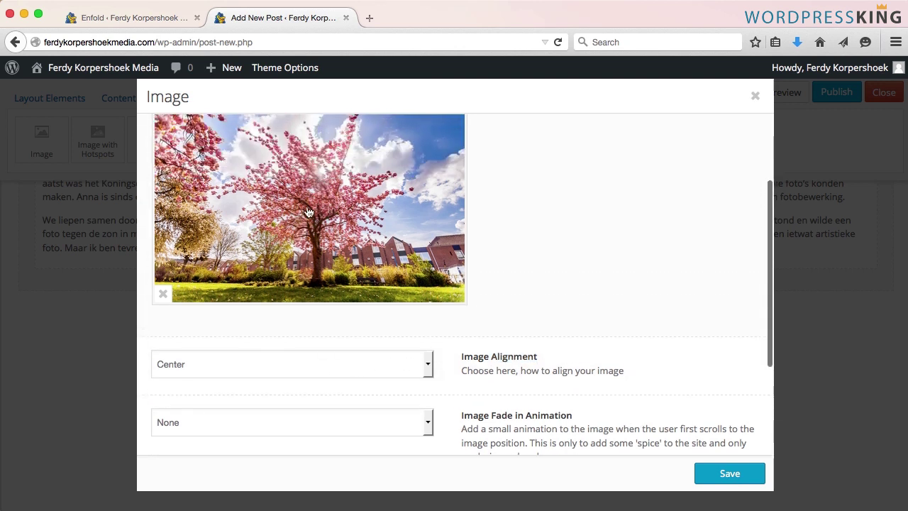
{"action": "scroll", "coordinate": [309, 213], "scroll_direction": "up", "scroll_amount": 3}
{"action": "scroll", "coordinate": [312, 245], "scroll_direction": "down", "scroll_amount": 10}
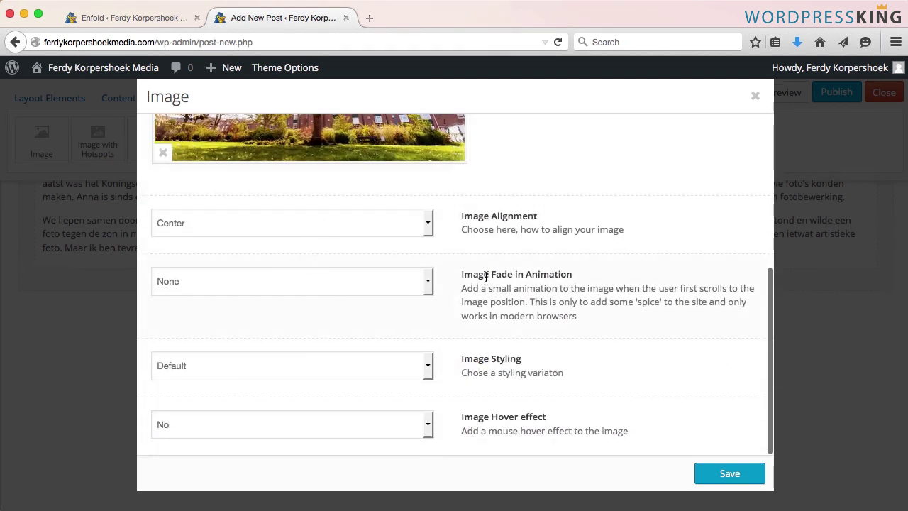
{"action": "left_click", "coordinate": [385, 287]}
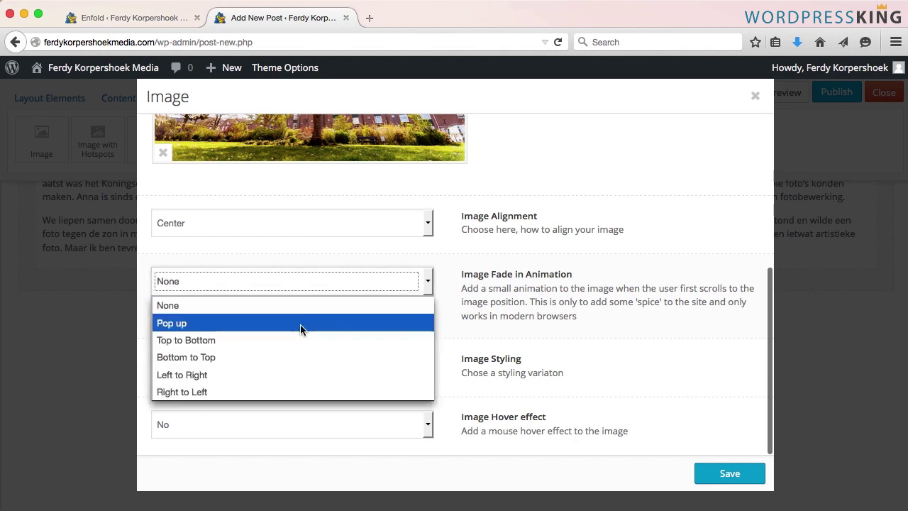
{"action": "left_click", "coordinate": [202, 358]}
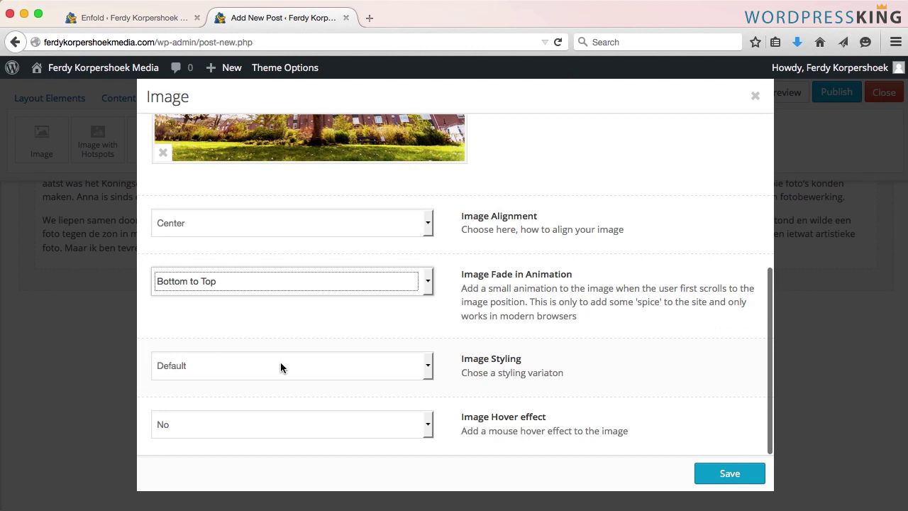
Keep default styling, set hover effect to 'Yes, slightly increase the image size', and save
{"action": "left_click", "coordinate": [334, 366]}
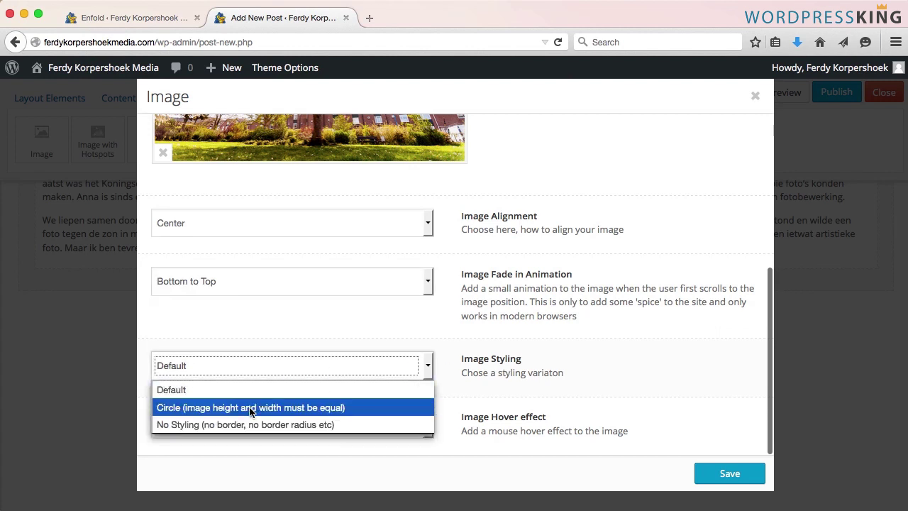
{"action": "left_click", "coordinate": [277, 357]}
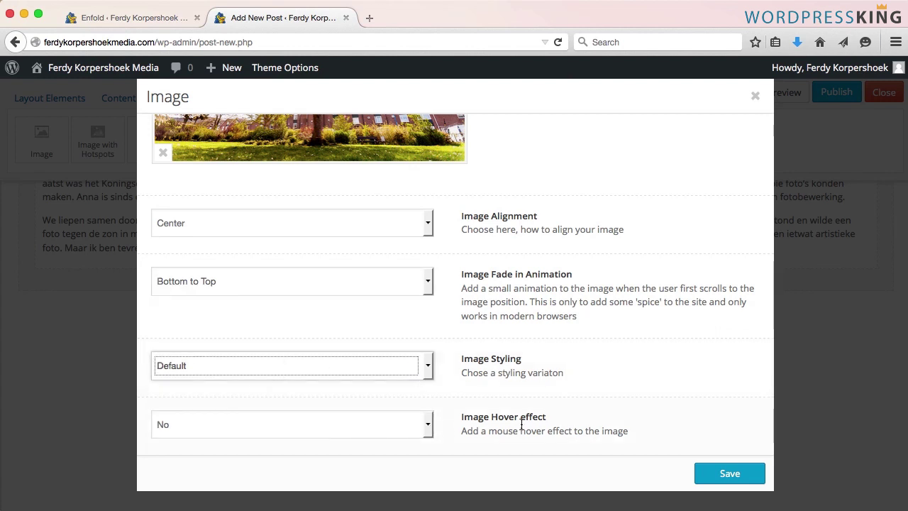
{"action": "left_click", "coordinate": [364, 424]}
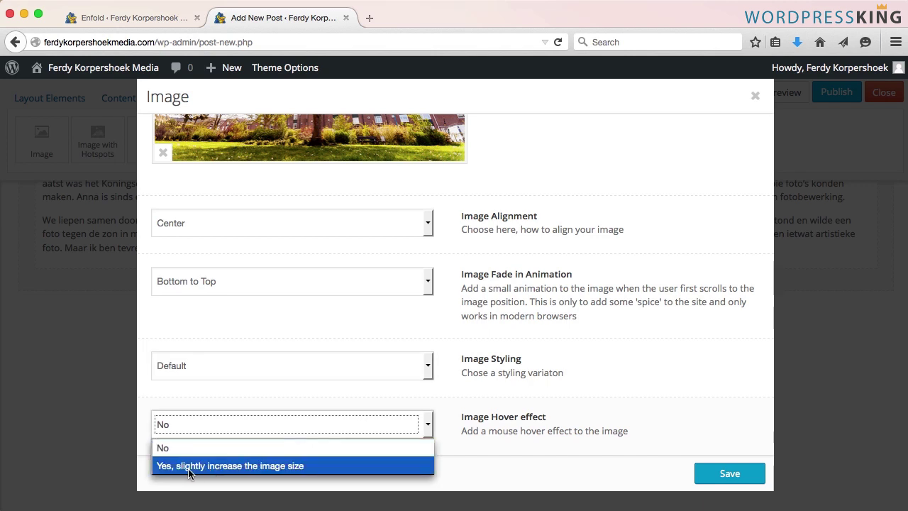
{"action": "left_click", "coordinate": [261, 465]}
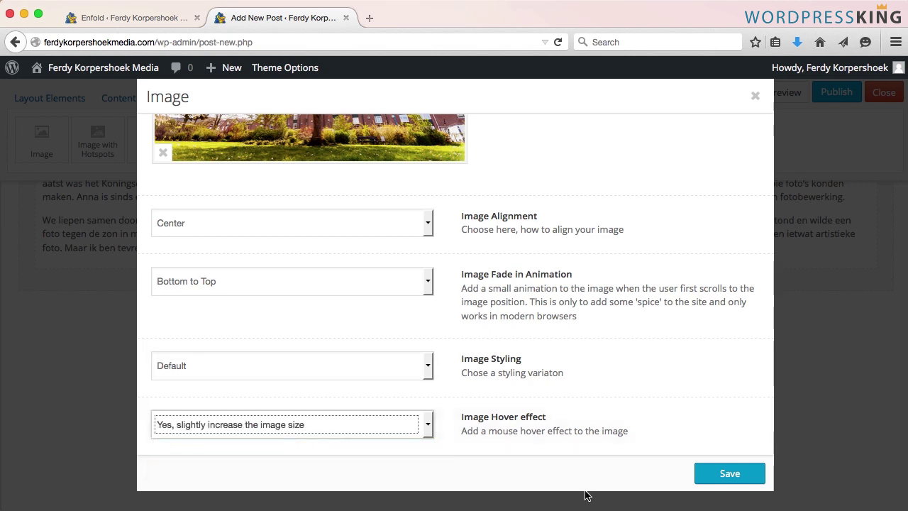
{"action": "left_click", "coordinate": [732, 480]}
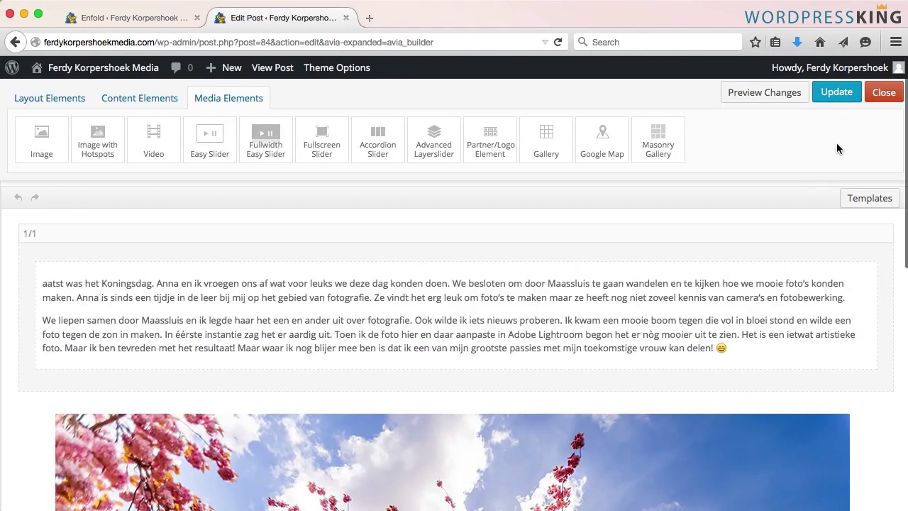
Make the cherry-tree photo the post's featured image
{"action": "left_click", "coordinate": [879, 96]}
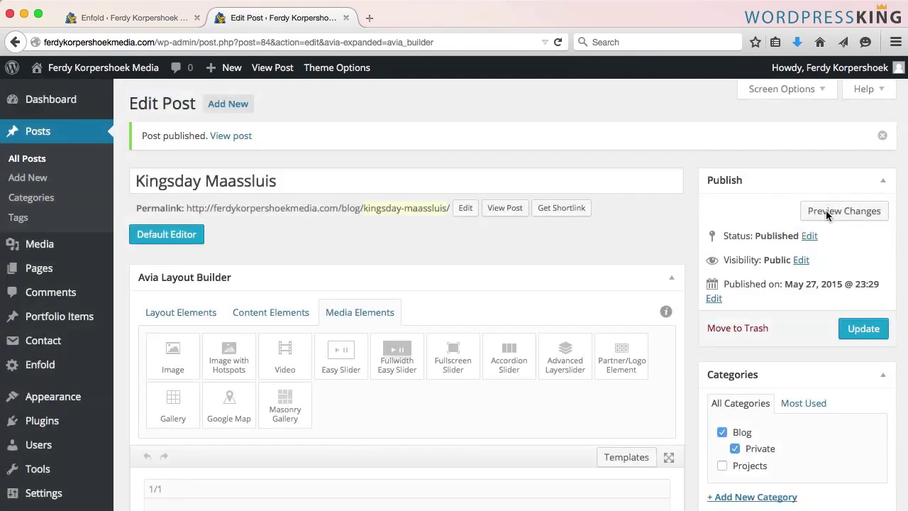
{"action": "scroll", "coordinate": [829, 327], "scroll_direction": "down", "scroll_amount": 10}
{"action": "scroll", "coordinate": [829, 327], "scroll_direction": "down", "scroll_amount": 5}
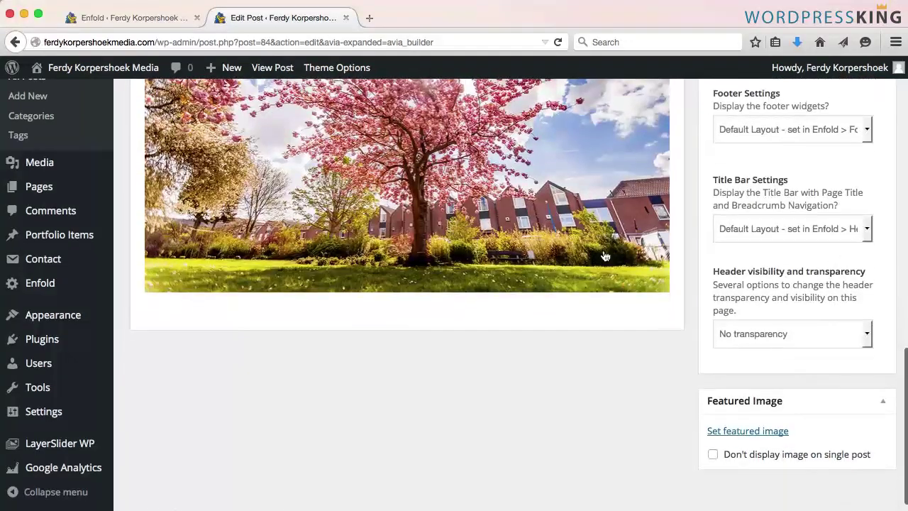
{"action": "left_click", "coordinate": [746, 426]}
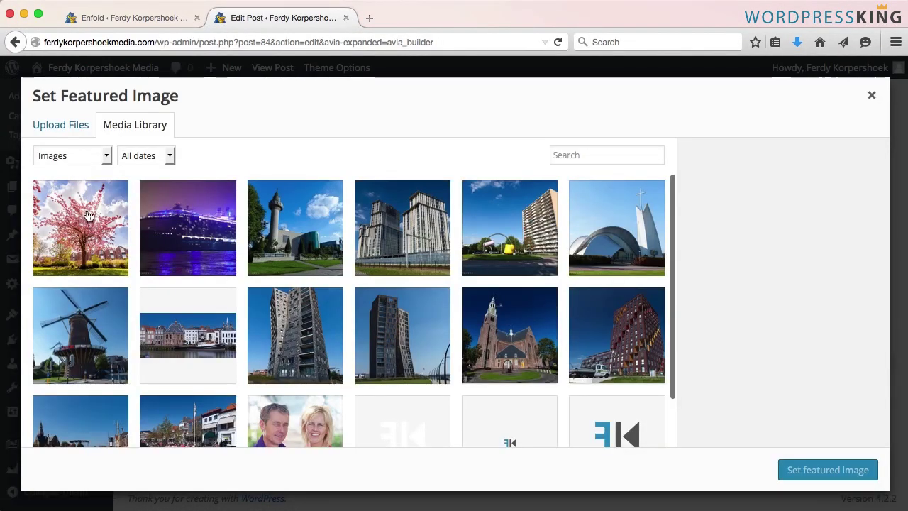
{"action": "left_click", "coordinate": [99, 234]}
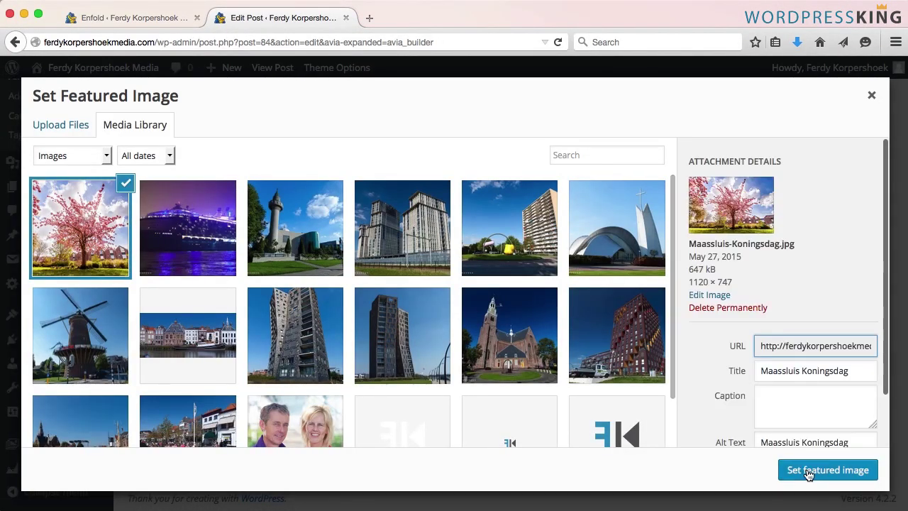
{"action": "left_click", "coordinate": [805, 470]}
{"action": "left_click", "coordinate": [715, 451]}
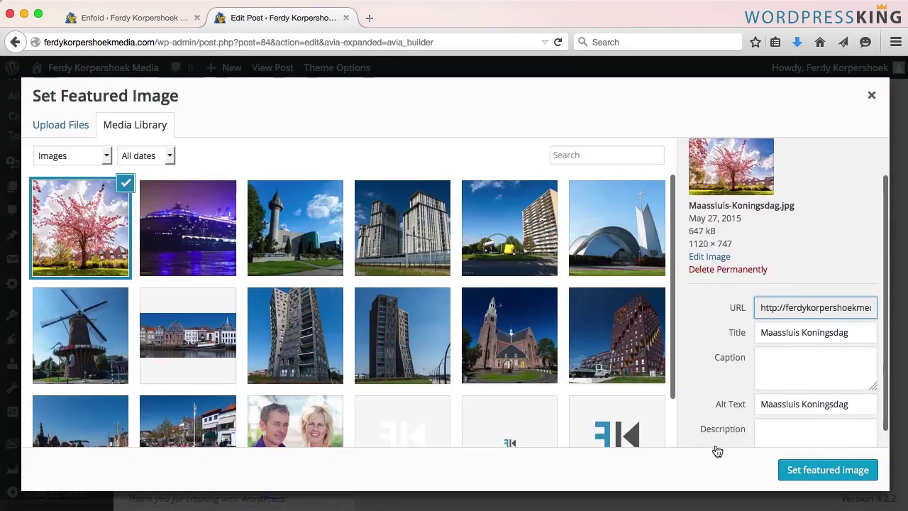
{"action": "left_click", "coordinate": [872, 95]}
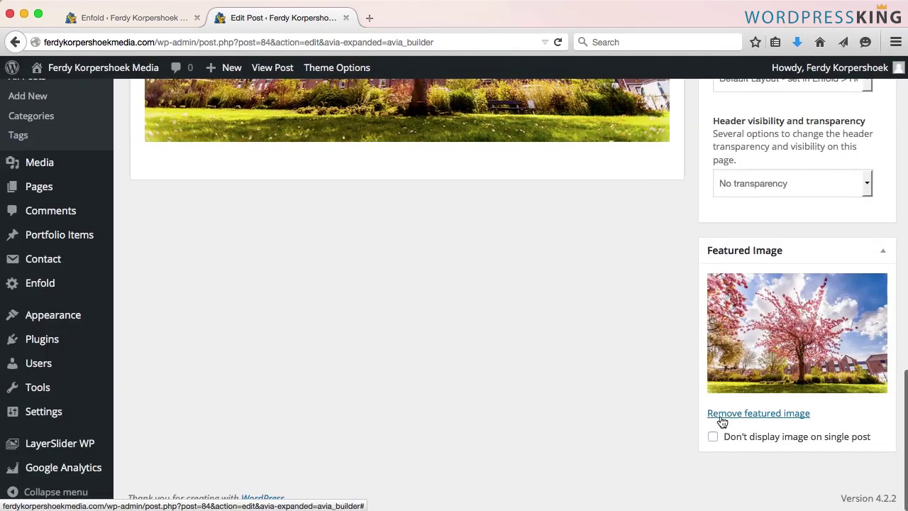
Update the Kingsday Maassluis post and visit the live site
{"action": "scroll", "coordinate": [808, 438], "scroll_direction": "up", "scroll_amount": 15}
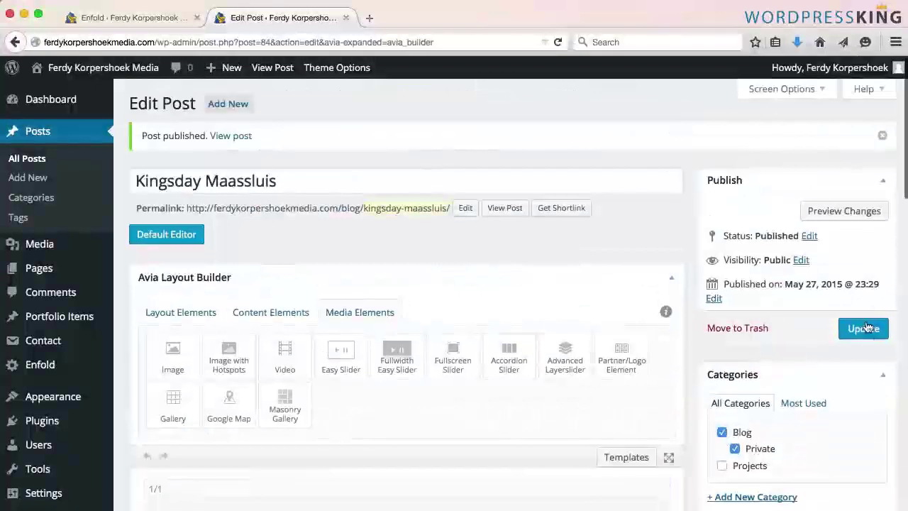
{"action": "left_click", "coordinate": [865, 330]}
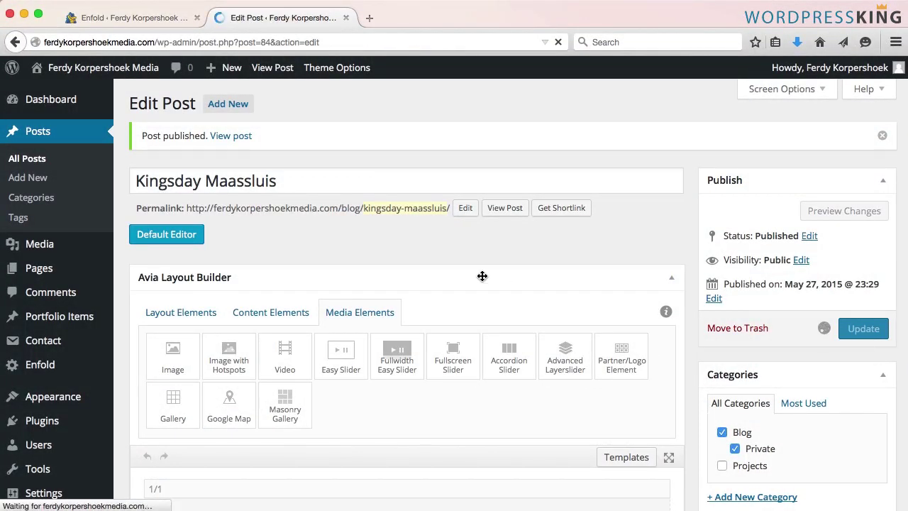
{"action": "left_click", "coordinate": [129, 68]}
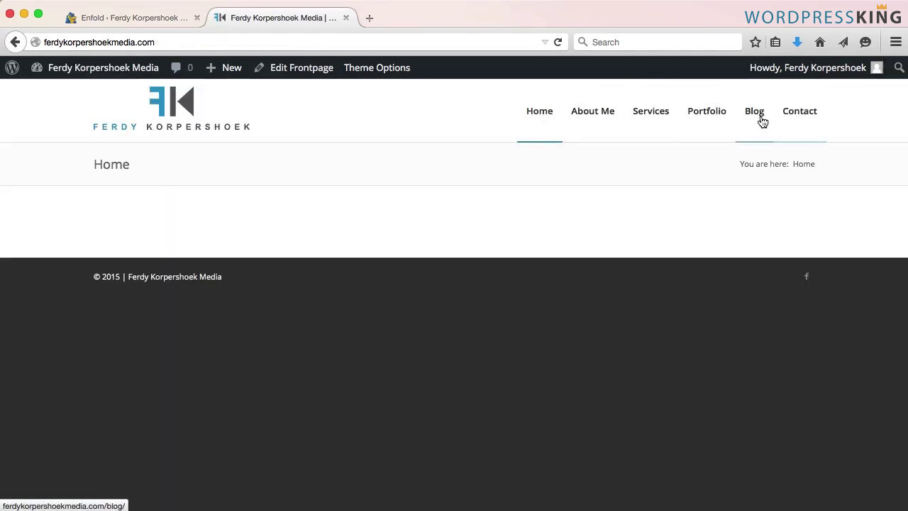
Open Kingsday Maassluis from the Blog page and review the cherry-tree photo below its text
{"action": "left_click", "coordinate": [762, 122]}
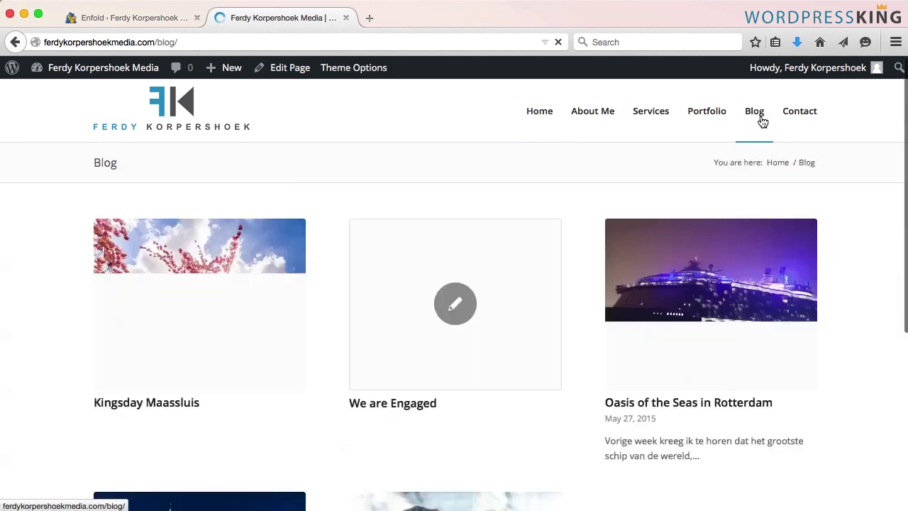
{"action": "scroll", "coordinate": [327, 213], "scroll_direction": "down", "scroll_amount": 5}
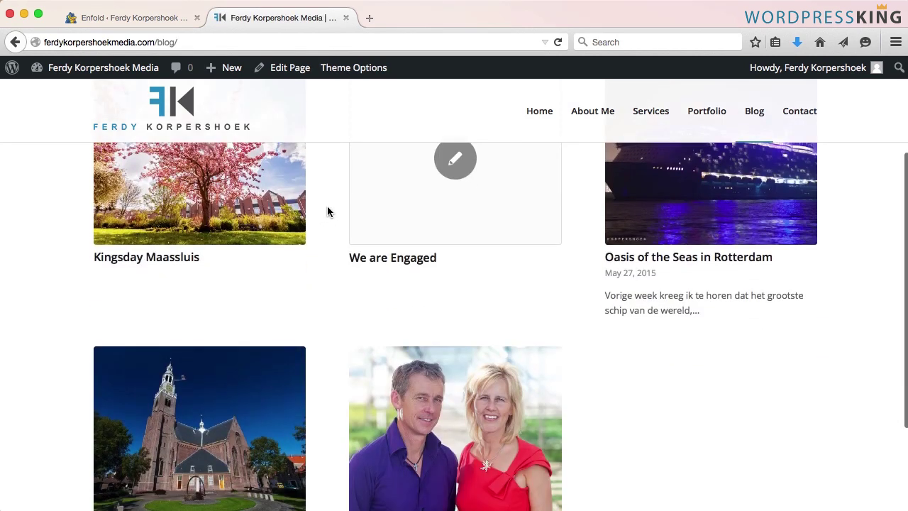
{"action": "left_click", "coordinate": [147, 261]}
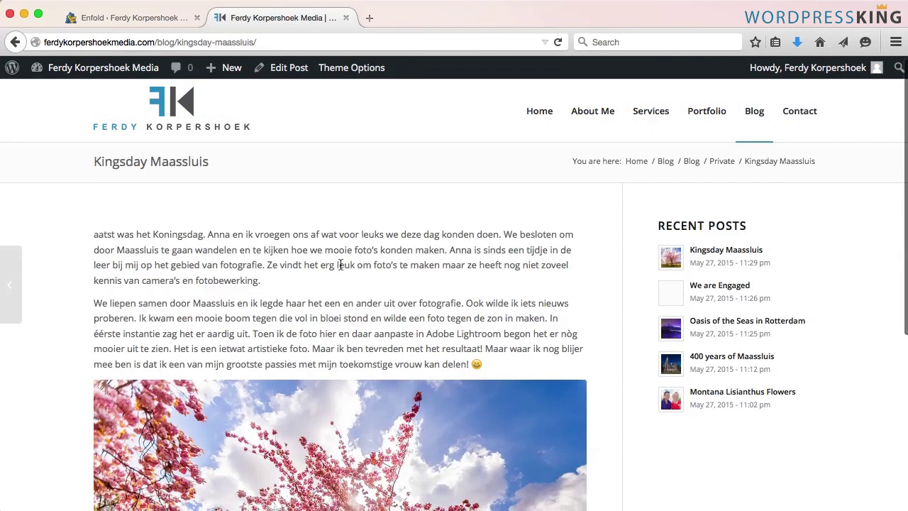
{"action": "scroll", "coordinate": [382, 365], "scroll_direction": "down", "scroll_amount": 3}
{"action": "scroll", "coordinate": [353, 99], "scroll_direction": "down", "scroll_amount": 4}
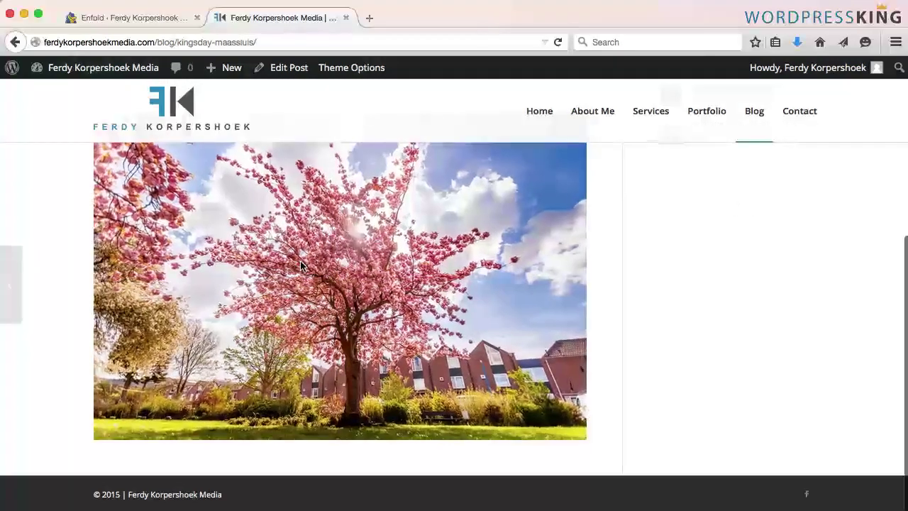
{"action": "scroll", "coordinate": [329, 279], "scroll_direction": "up", "scroll_amount": 2}
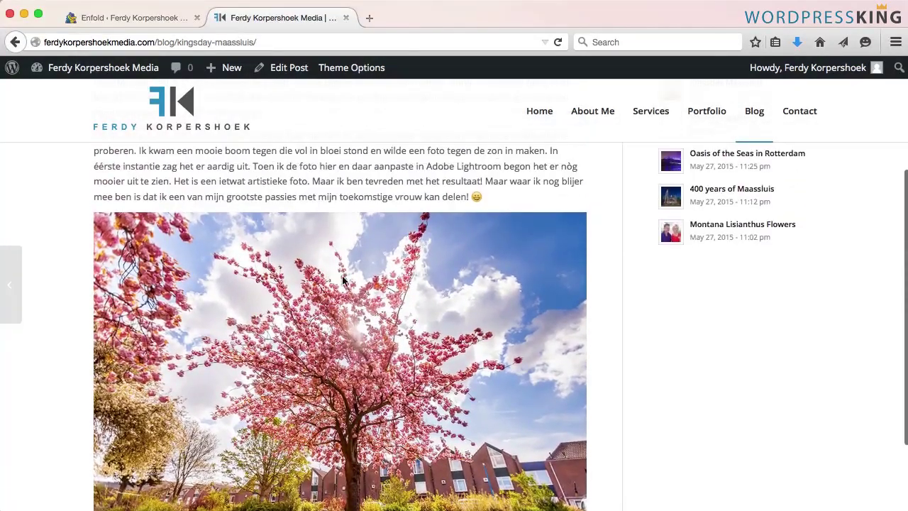
{"action": "scroll", "coordinate": [468, 271], "scroll_direction": "up", "scroll_amount": 5}
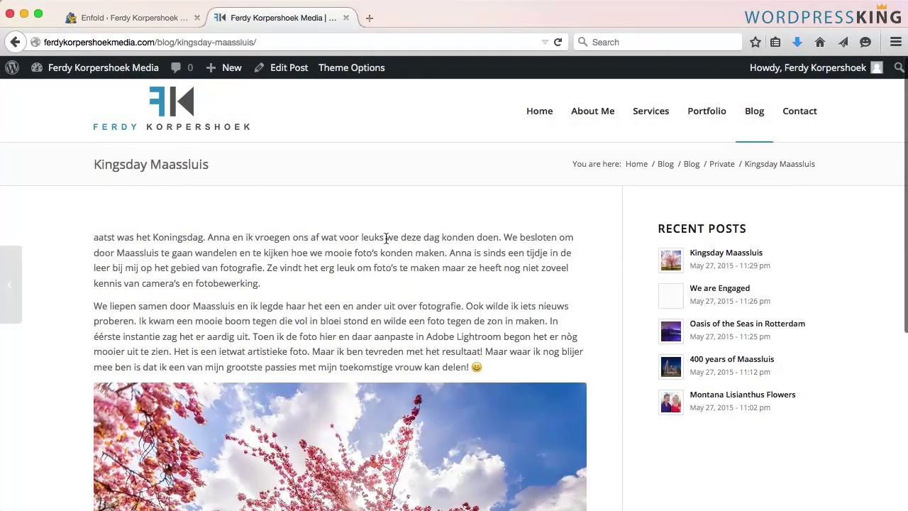
Open the Kingsday Maassluis post in the editor via Edit Post
{"action": "left_click", "coordinate": [109, 17]}
{"action": "left_click", "coordinate": [274, 22]}
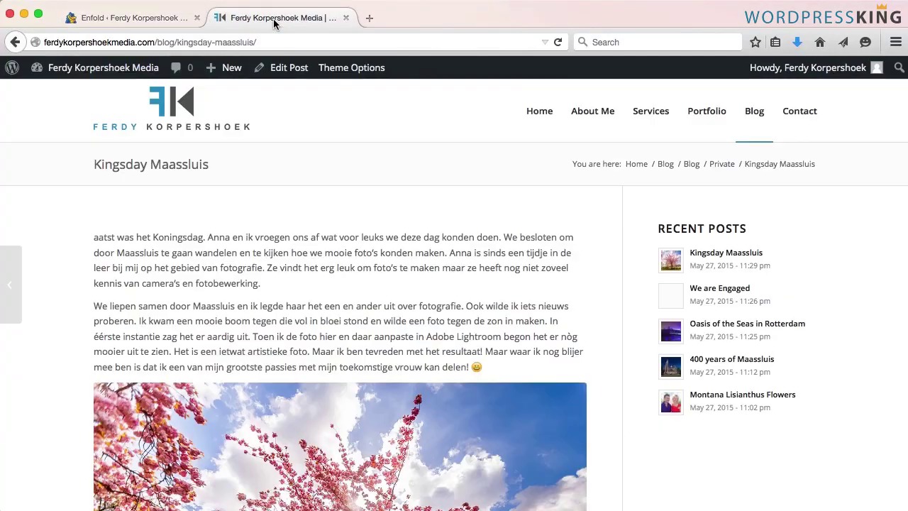
{"action": "left_click", "coordinate": [285, 68]}
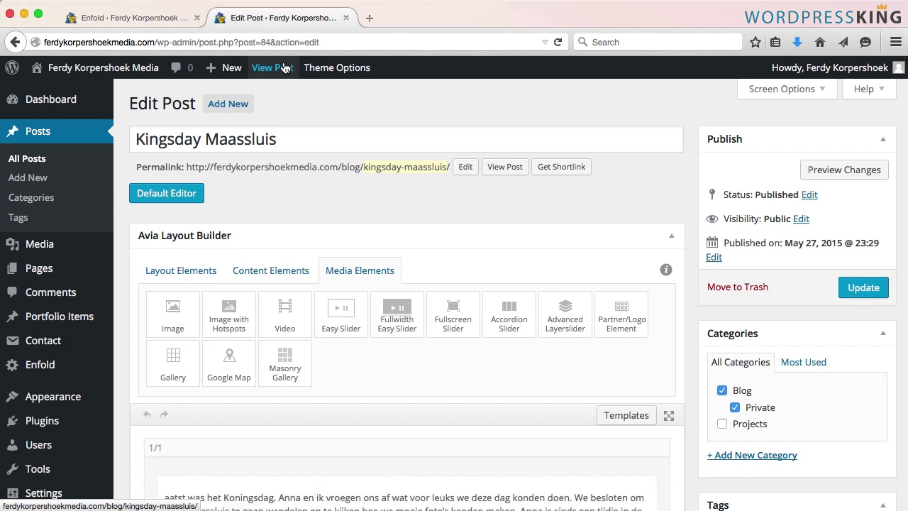
Confirm the cherry-tree featured image, then open the We are Engaged post for editing via the live site
{"action": "scroll", "coordinate": [428, 238], "scroll_direction": "down", "scroll_amount": 5}
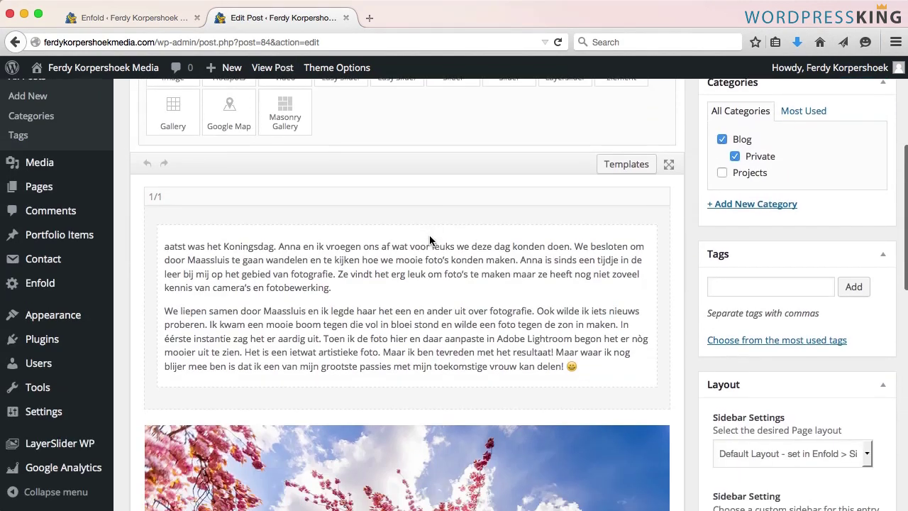
{"action": "scroll", "coordinate": [429, 240], "scroll_direction": "down", "scroll_amount": 10}
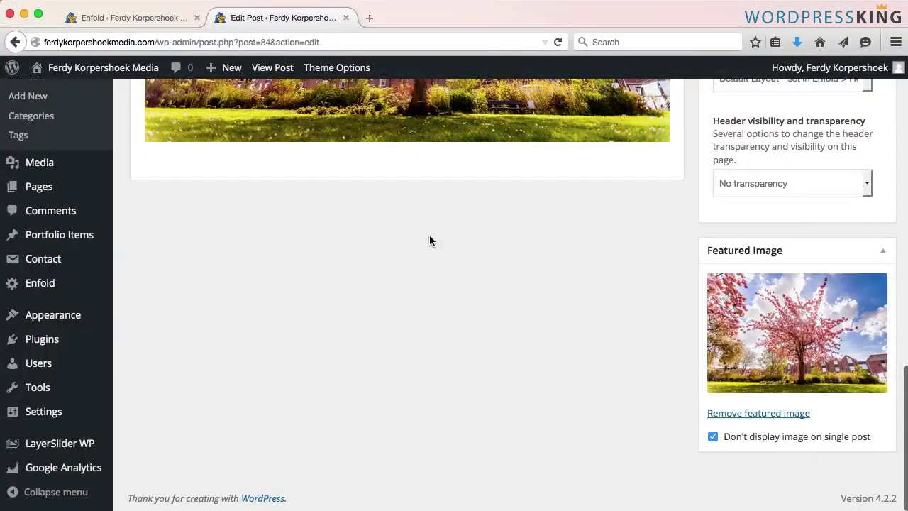
{"action": "scroll", "coordinate": [505, 239], "scroll_direction": "up", "scroll_amount": 15}
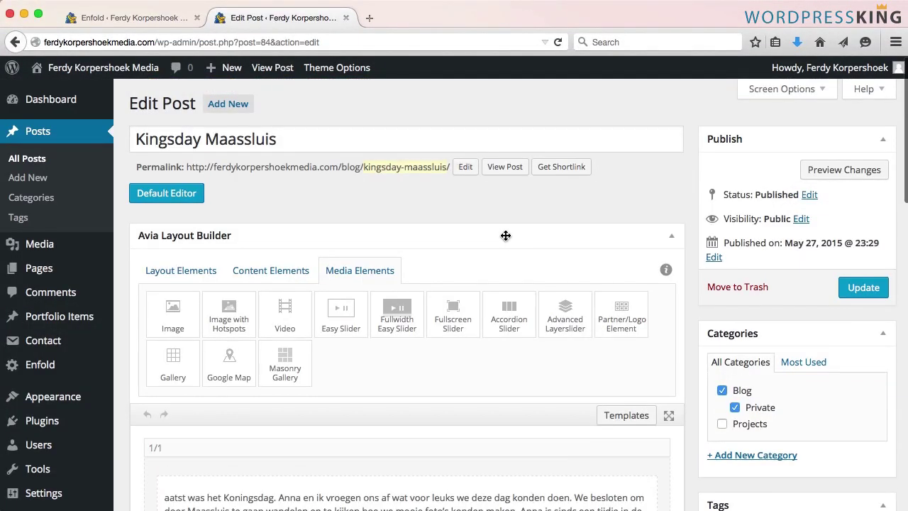
{"action": "left_click", "coordinate": [275, 71]}
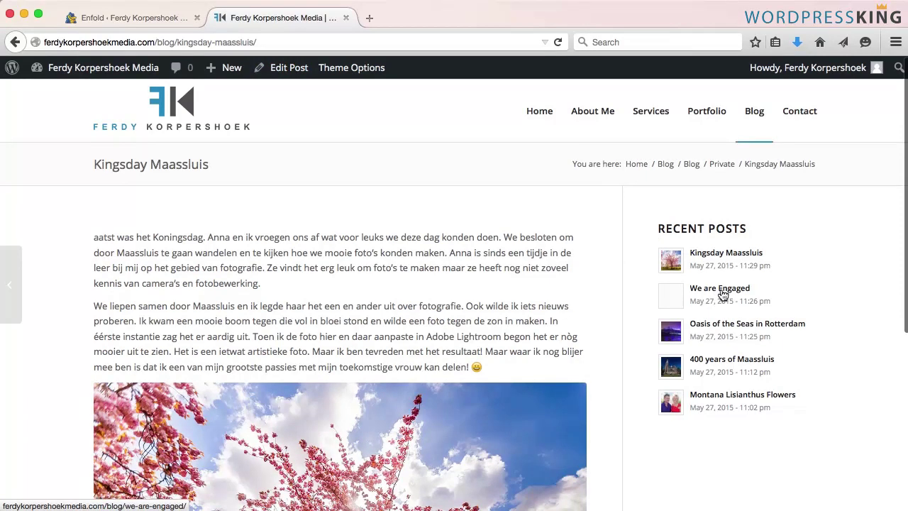
{"action": "left_click", "coordinate": [719, 289]}
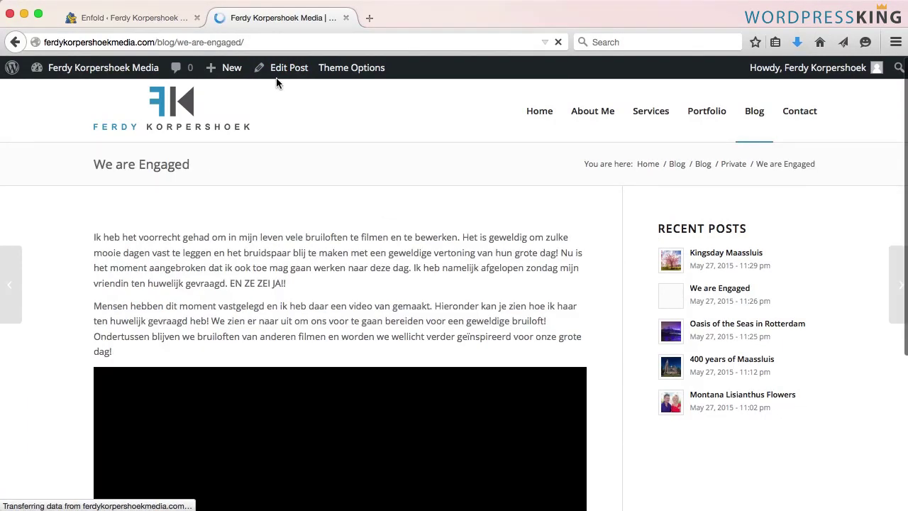
{"action": "left_click", "coordinate": [283, 73]}
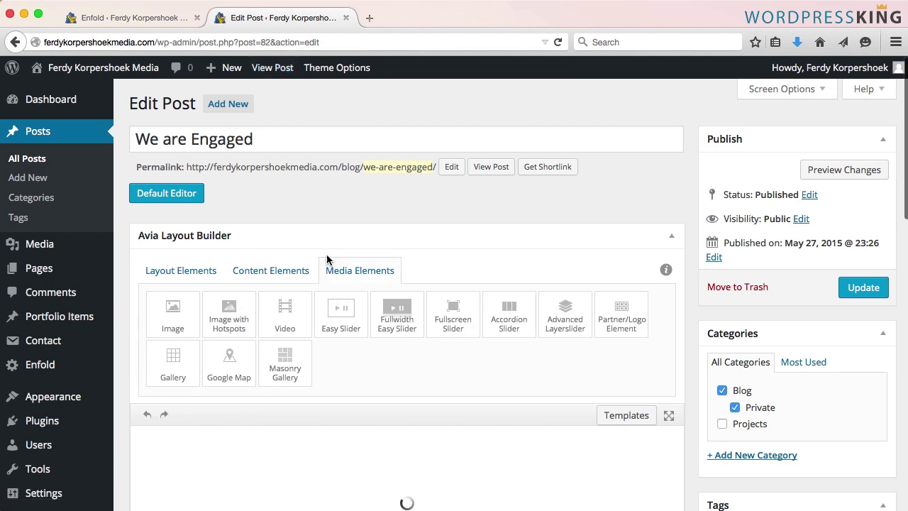
Upload the engagement photo as the post's featured image
{"action": "scroll", "coordinate": [307, 243], "scroll_direction": "down", "scroll_amount": 3}
{"action": "scroll", "coordinate": [309, 241], "scroll_direction": "down", "scroll_amount": 4}
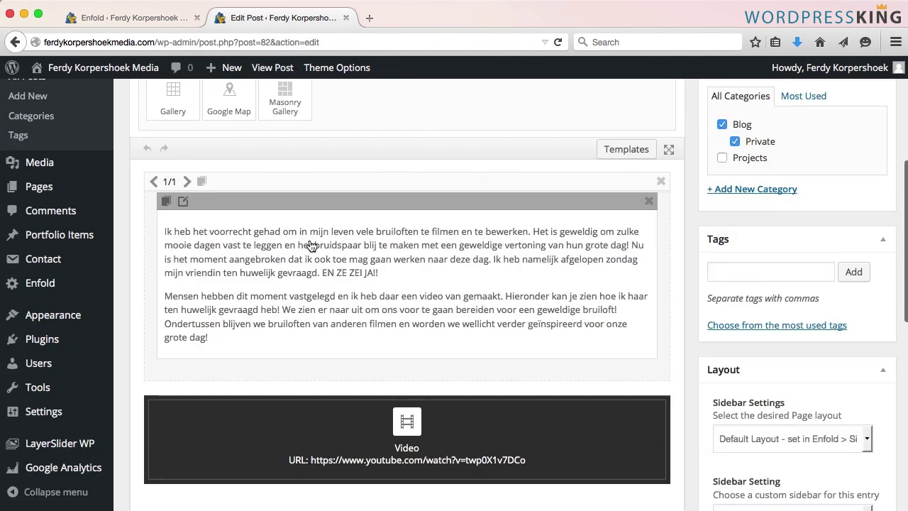
{"action": "scroll", "coordinate": [828, 324], "scroll_direction": "down", "scroll_amount": 4}
{"action": "scroll", "coordinate": [828, 324], "scroll_direction": "down", "scroll_amount": 5}
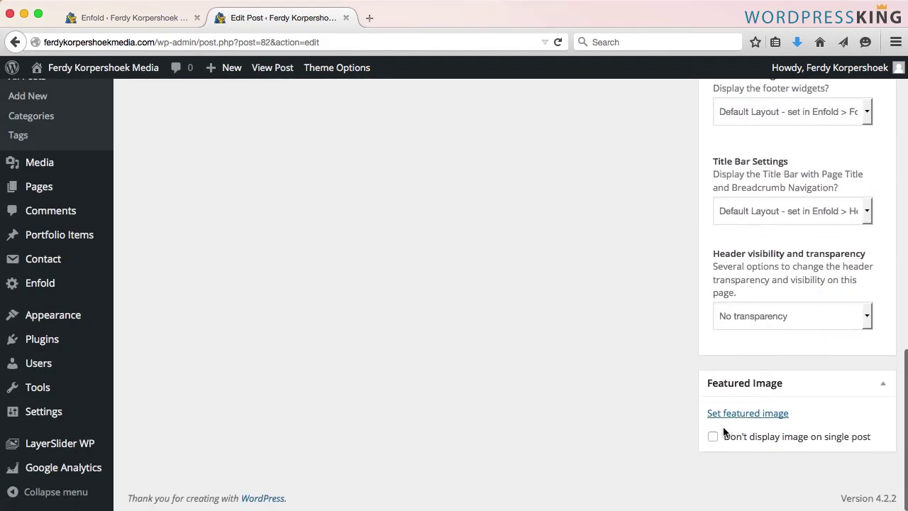
{"action": "left_click", "coordinate": [766, 414]}
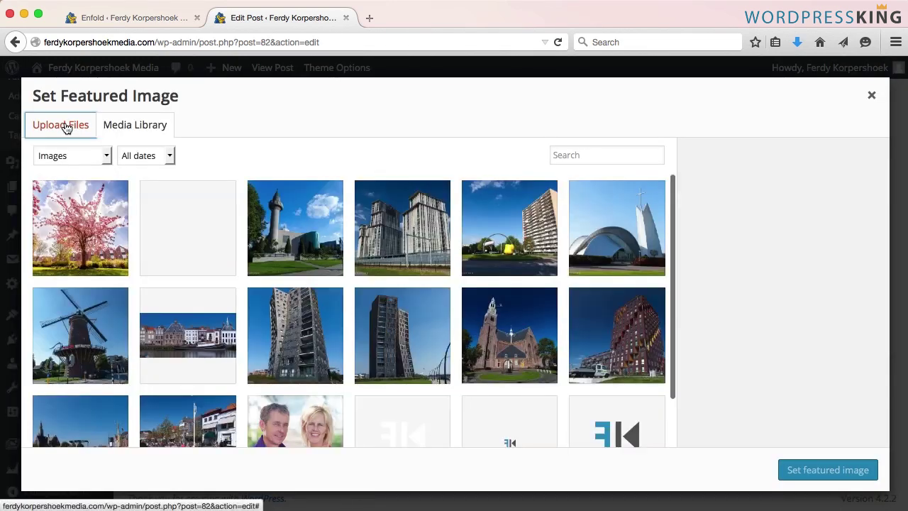
{"action": "left_click", "coordinate": [74, 126]}
{"action": "left_click", "coordinate": [470, 307]}
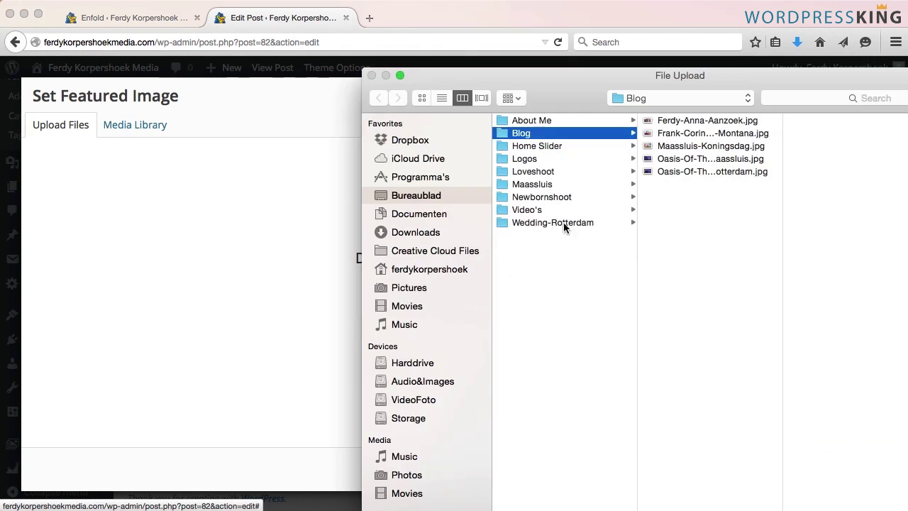
{"action": "left_click", "coordinate": [709, 122]}
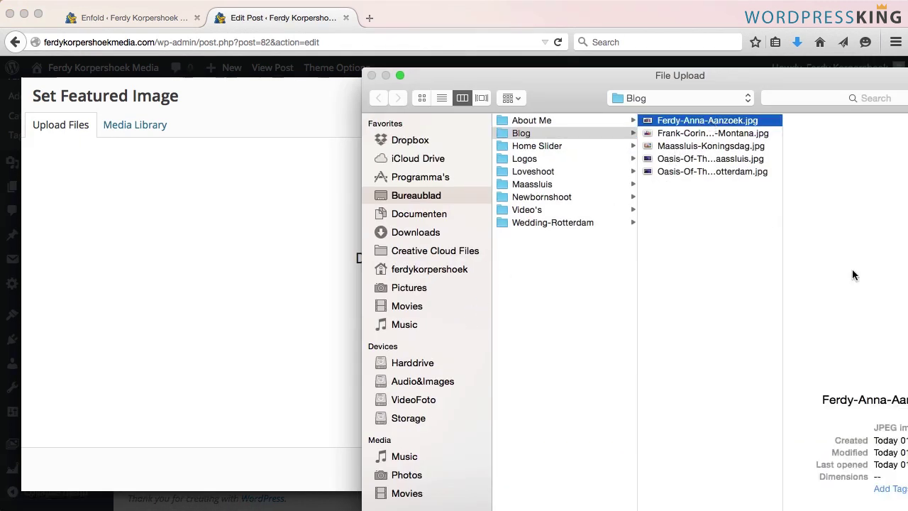
{"action": "key", "text": "Return"}
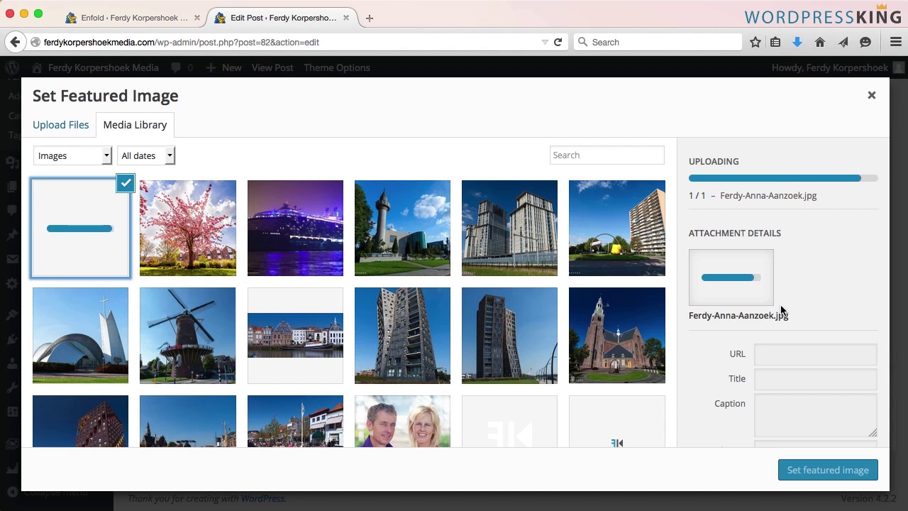
Replace the hyphens in the photo's title with spaces, copy it to alt text, and apply it
{"action": "left_click", "coordinate": [766, 362]}
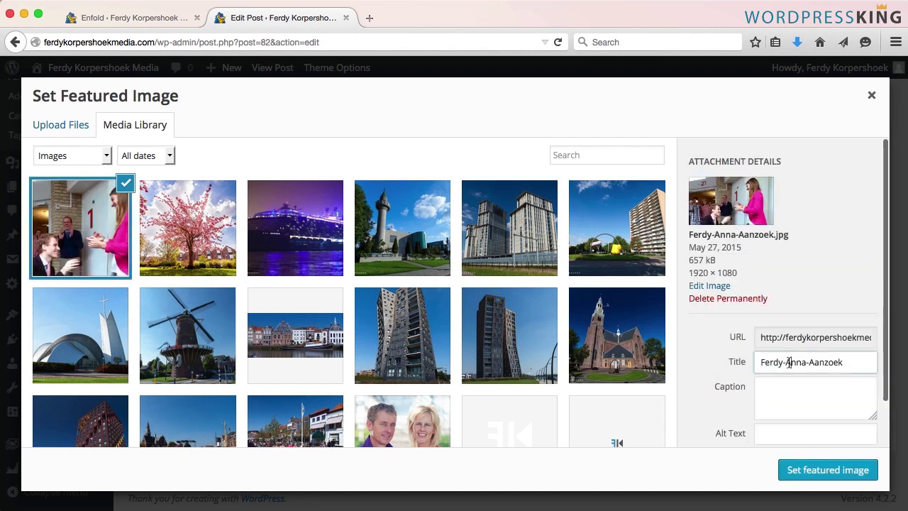
{"action": "key", "text": "Left"}
{"action": "key", "text": "Right"}
{"action": "key", "text": "Right"}
{"action": "key", "text": "Right"}
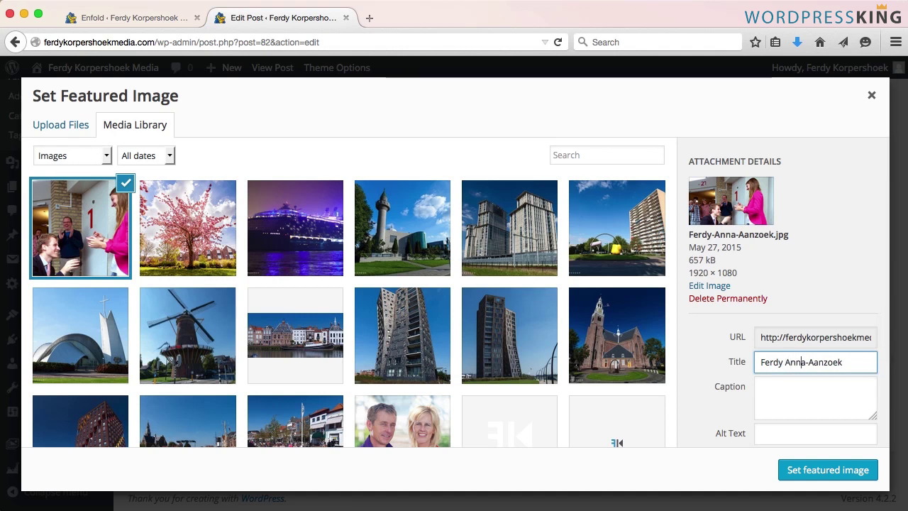
{"action": "key", "text": "ctrl+a"}
{"action": "key", "text": "ctrl+c"}
{"action": "key", "text": "Tab"}
{"action": "key", "text": "Tab"}
{"action": "key", "text": "ctrl+v"}
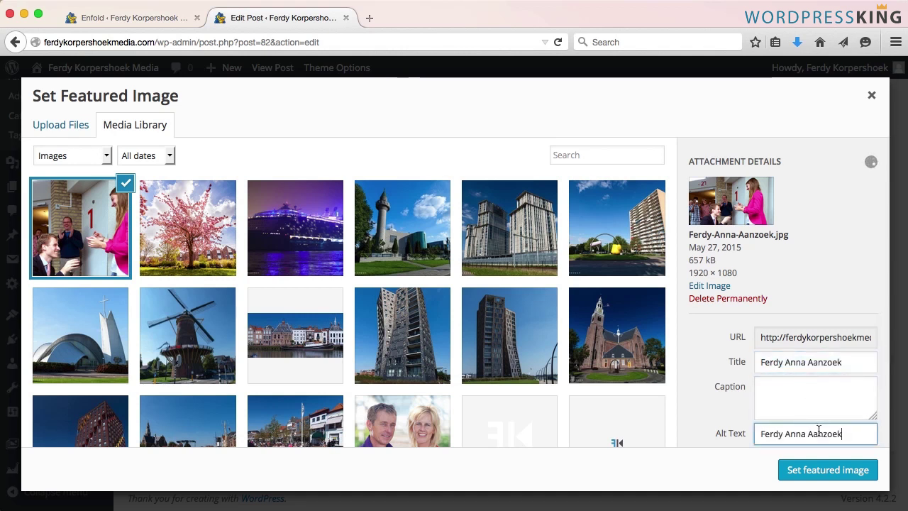
{"action": "left_click", "coordinate": [819, 466]}
Update the We are Engaged post and open the live site in a new tab
{"action": "scroll", "coordinate": [819, 439], "scroll_direction": "up", "scroll_amount": 15}
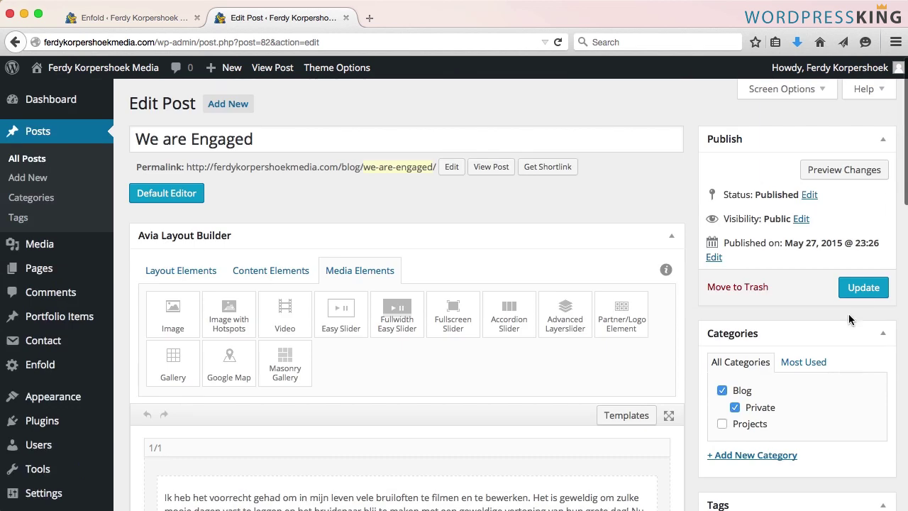
{"action": "left_click", "coordinate": [856, 287]}
{"action": "mouse_move", "coordinate": [100, 68]}
{"action": "left_click", "coordinate": [37, 87], "text": "super"}
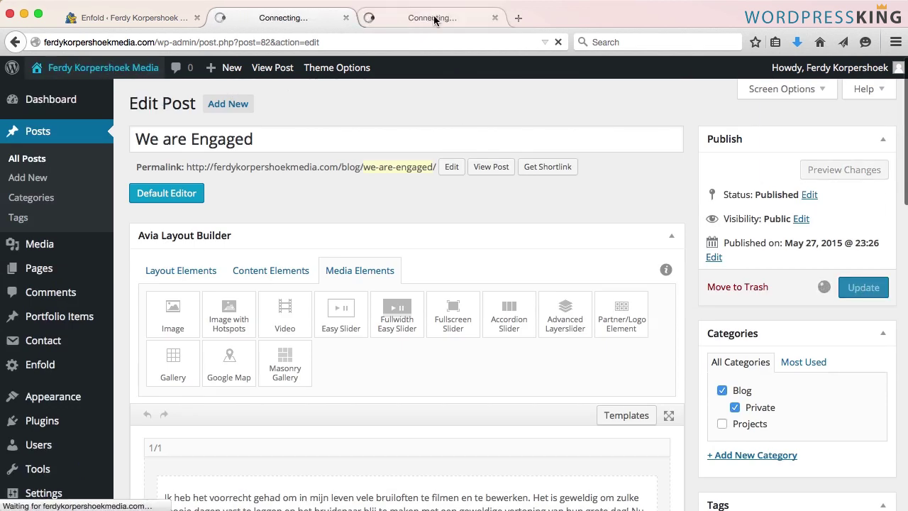
On the live site, open the Blog page and scroll through the new posts' thumbnails
{"action": "left_click", "coordinate": [435, 18]}
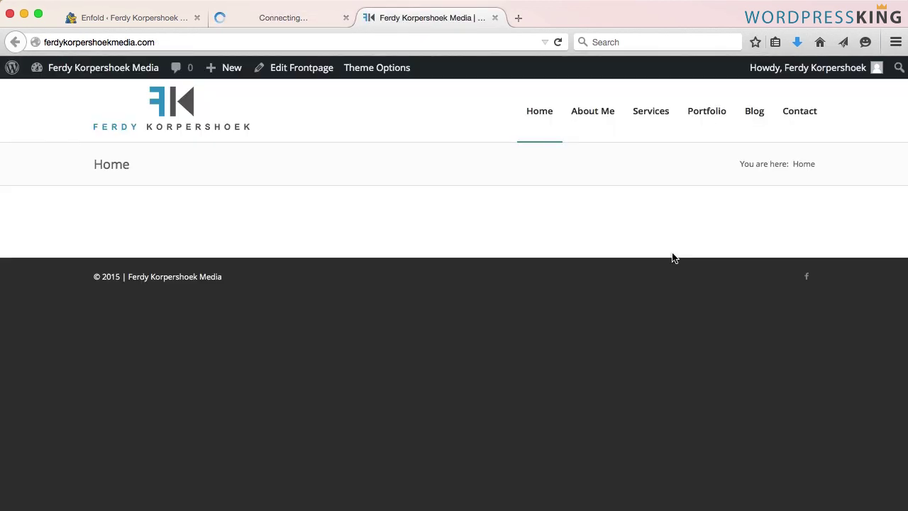
{"action": "left_click", "coordinate": [754, 117]}
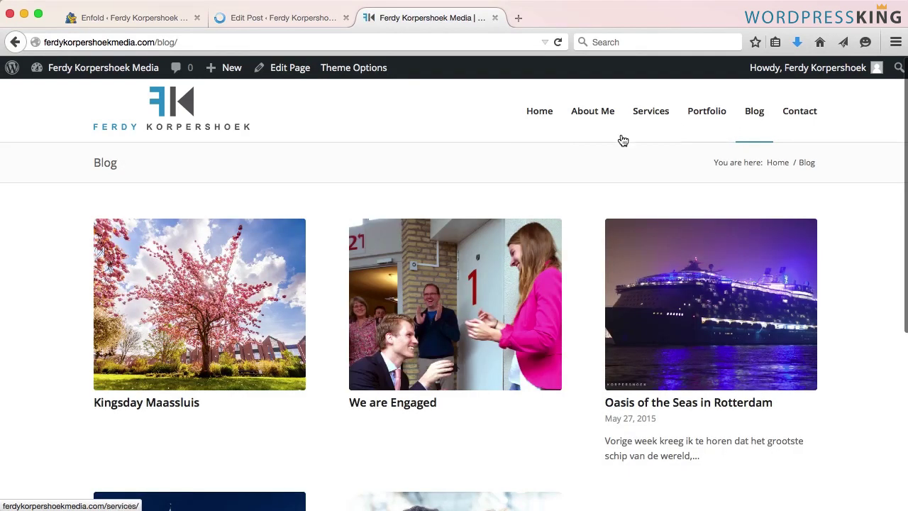
{"action": "scroll", "coordinate": [319, 222], "scroll_direction": "down", "scroll_amount": 5}
{"action": "scroll", "coordinate": [318, 222], "scroll_direction": "up", "scroll_amount": 4}
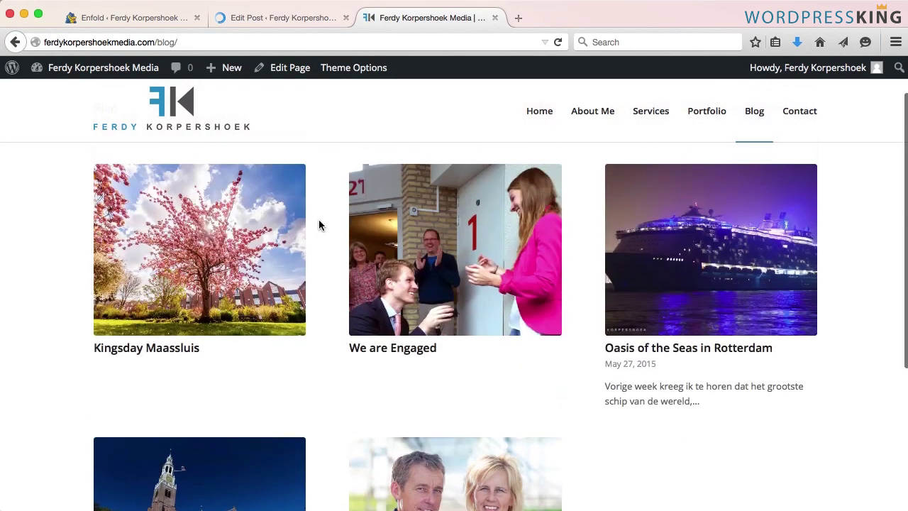
{"action": "scroll", "coordinate": [318, 225], "scroll_direction": "down", "scroll_amount": 3}
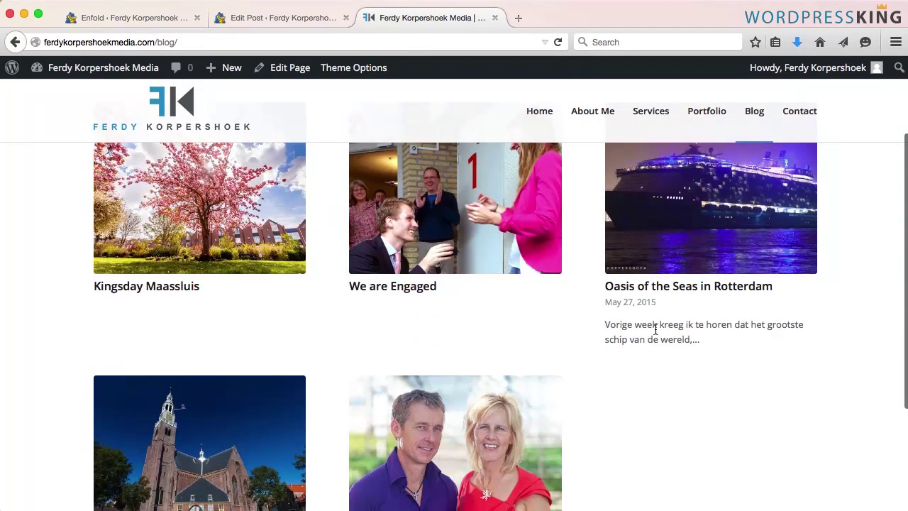
Review the Oasis post excerpt on the Blog grid, then load the site's home page in a new tab
{"action": "left_click_drag", "start_coordinate": [656, 329], "coordinate": [587, 325]}
{"action": "left_click", "coordinate": [682, 339]}
{"action": "left_click_drag", "start_coordinate": [699, 339], "coordinate": [621, 334]}
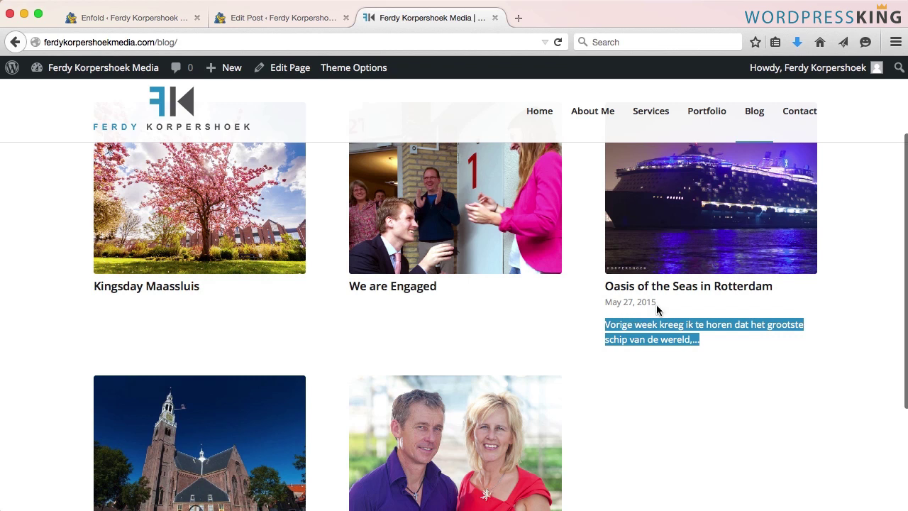
{"action": "left_click_drag", "start_coordinate": [655, 302], "coordinate": [541, 324]}
{"action": "left_click", "coordinate": [535, 324]}
{"action": "scroll", "coordinate": [392, 321], "scroll_direction": "down", "scroll_amount": 5}
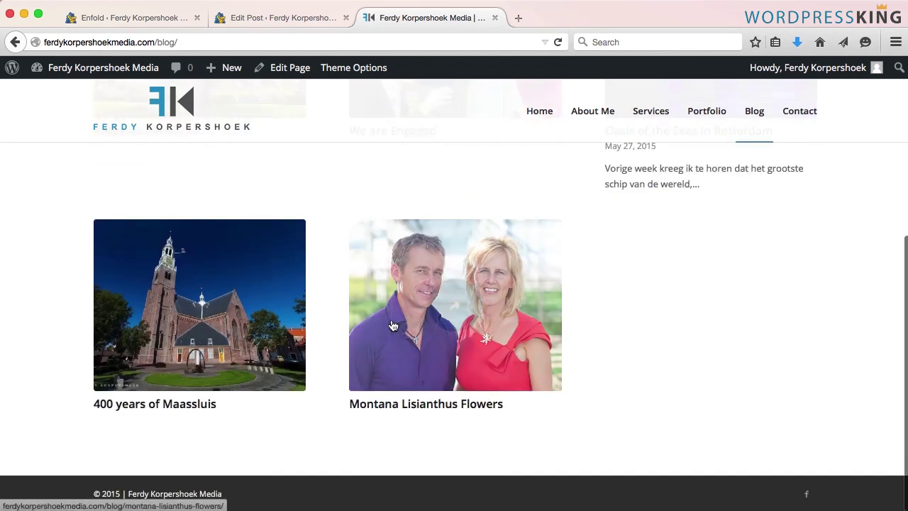
{"action": "scroll", "coordinate": [392, 325], "scroll_direction": "up", "scroll_amount": 7}
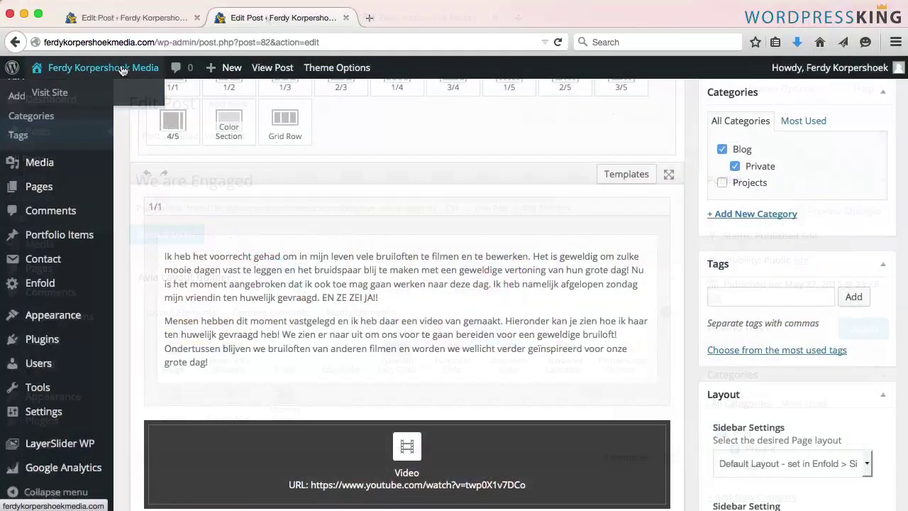
{"action": "left_click", "coordinate": [122, 69], "text": "super"}
{"action": "left_click", "coordinate": [429, 20]}
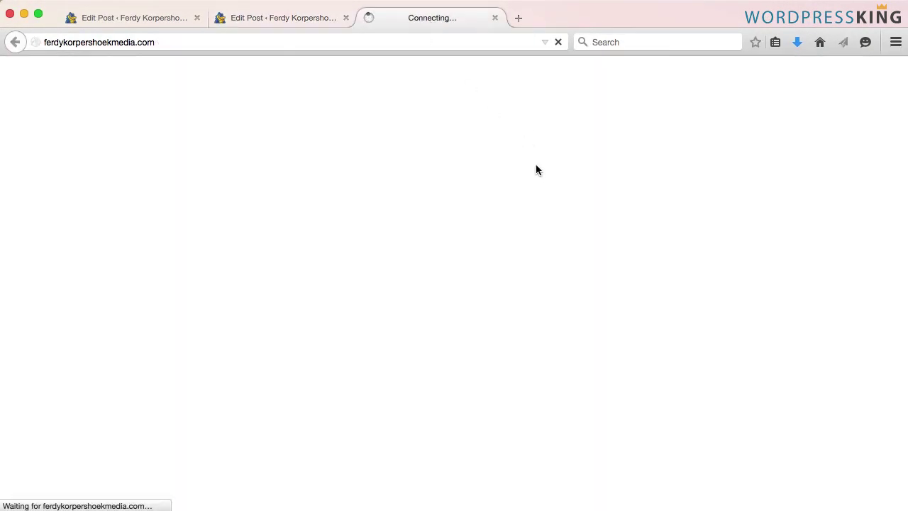
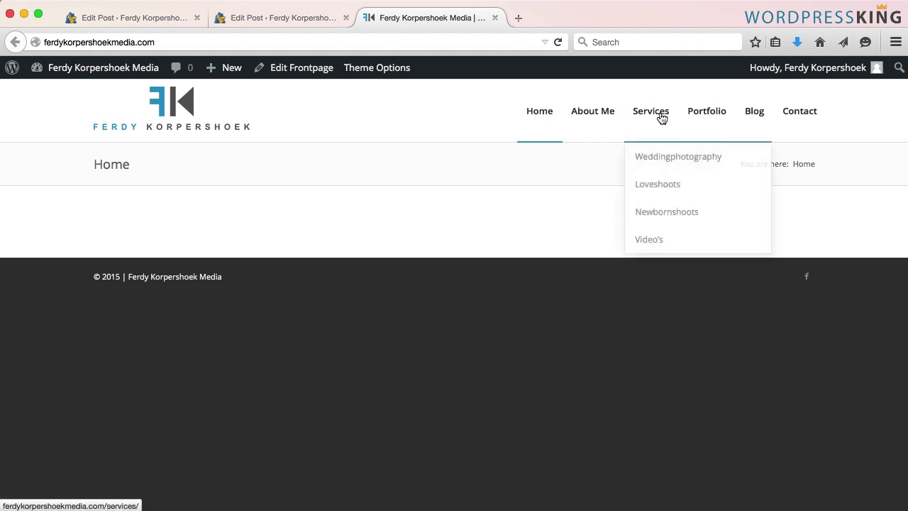
Go from the live site back to the Oasis of the Seas post editor
{"action": "left_click", "coordinate": [757, 120]}
{"action": "left_click", "coordinate": [261, 20]}
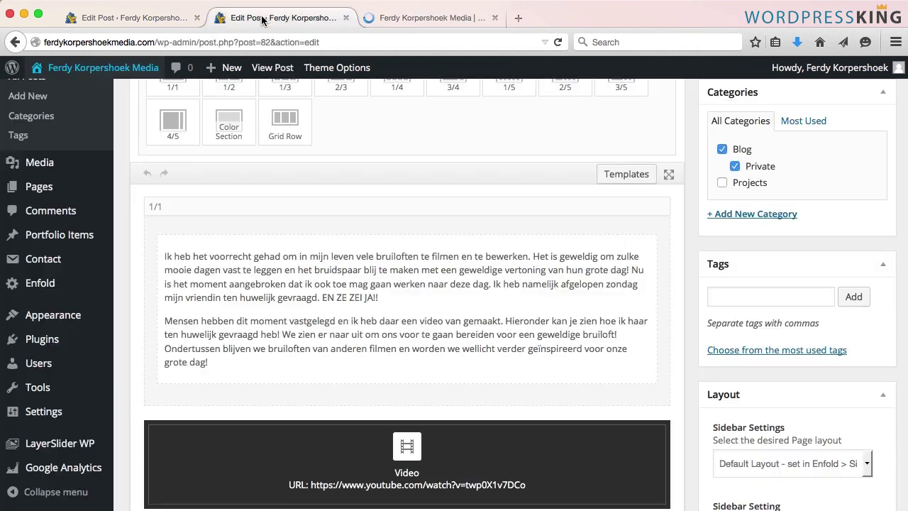
{"action": "scroll", "coordinate": [342, 275], "scroll_direction": "up", "scroll_amount": 3}
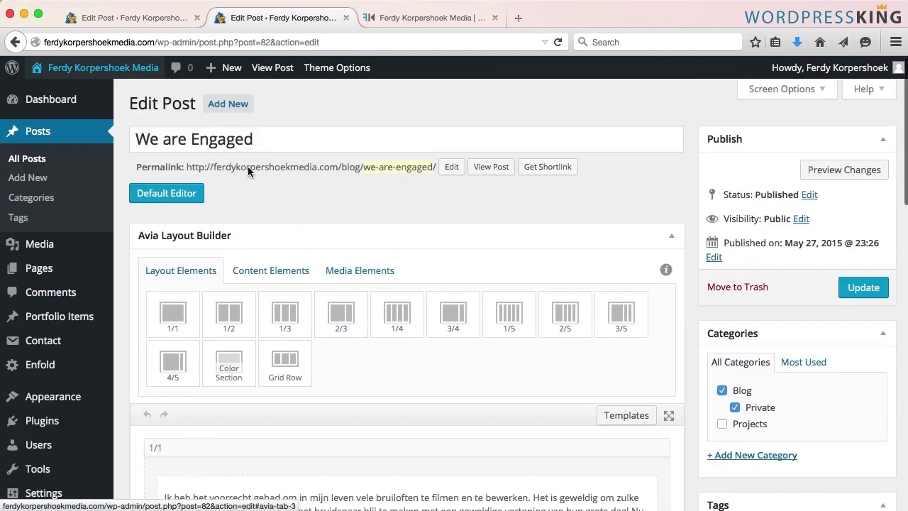
{"action": "left_click", "coordinate": [131, 17]}
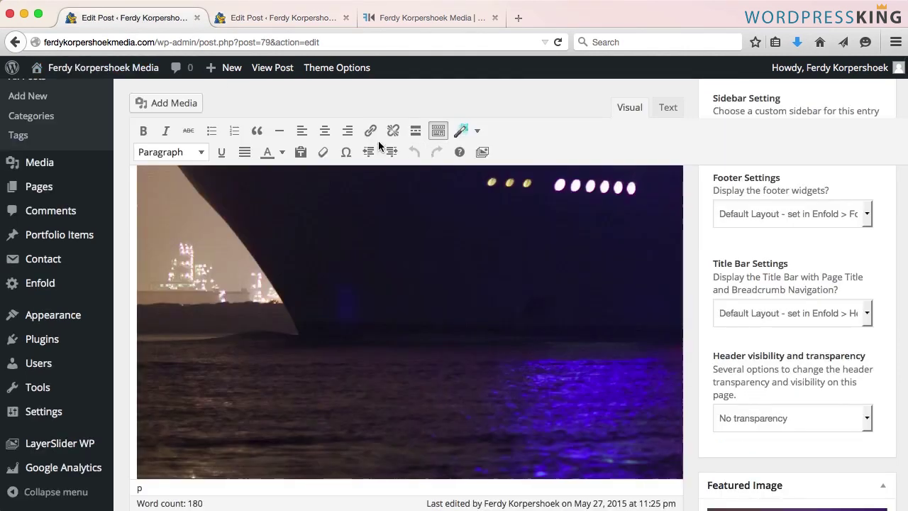
{"action": "scroll", "coordinate": [314, 248], "scroll_direction": "up", "scroll_amount": 3}
{"action": "scroll", "coordinate": [322, 241], "scroll_direction": "up", "scroll_amount": 5}
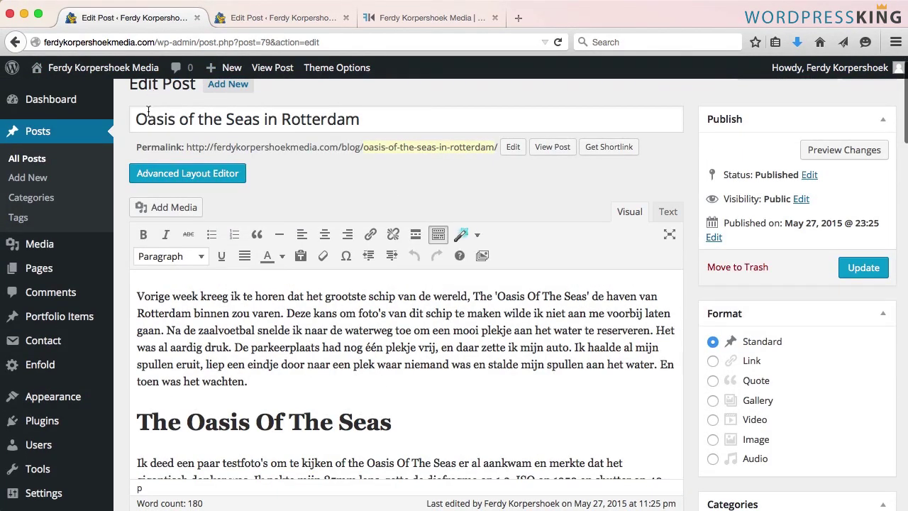
In the Text view, cut both Dutch paragraphs and the heading, then switch to the Advanced Layout Editor
{"action": "left_click_drag", "start_coordinate": [148, 117], "coordinate": [383, 118]}
{"action": "left_click", "coordinate": [409, 118]}
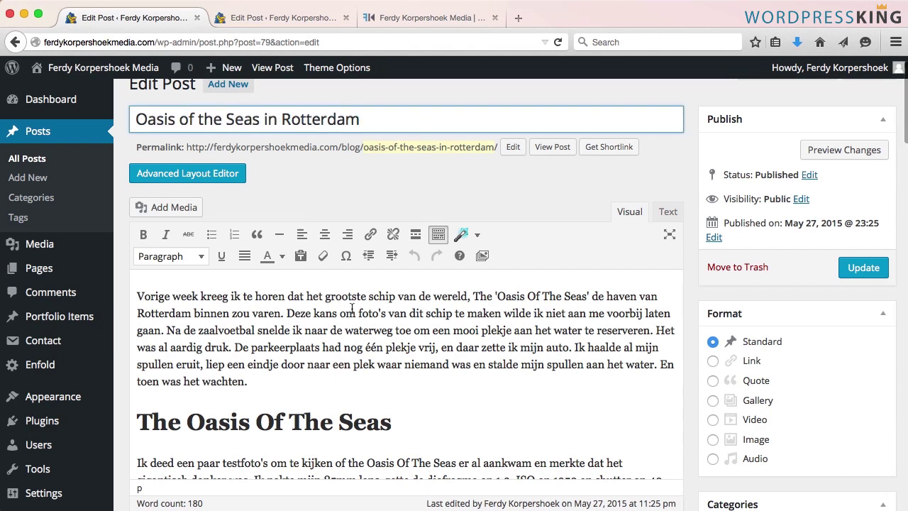
{"action": "scroll", "coordinate": [486, 341], "scroll_direction": "down", "scroll_amount": 3}
{"action": "scroll", "coordinate": [487, 339], "scroll_direction": "up", "scroll_amount": 1}
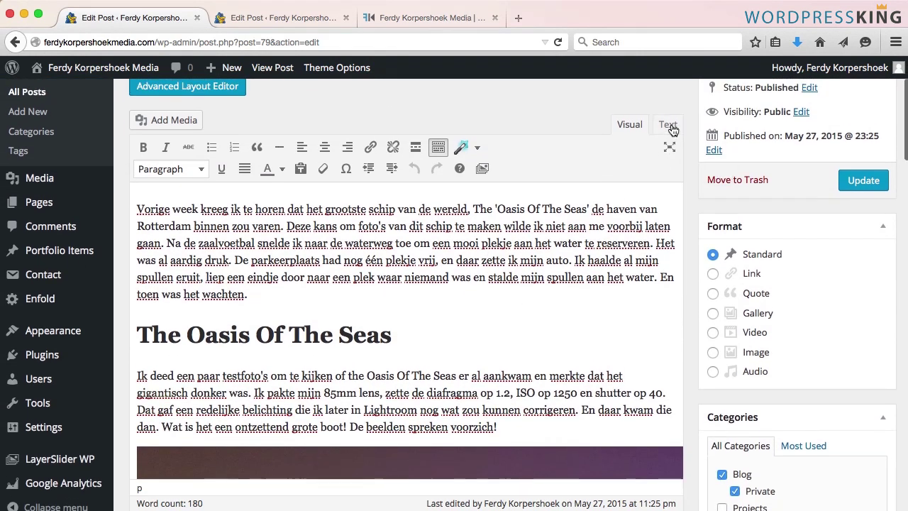
{"action": "left_click", "coordinate": [668, 126]}
{"action": "left_click_drag", "start_coordinate": [539, 312], "coordinate": [105, 141]}
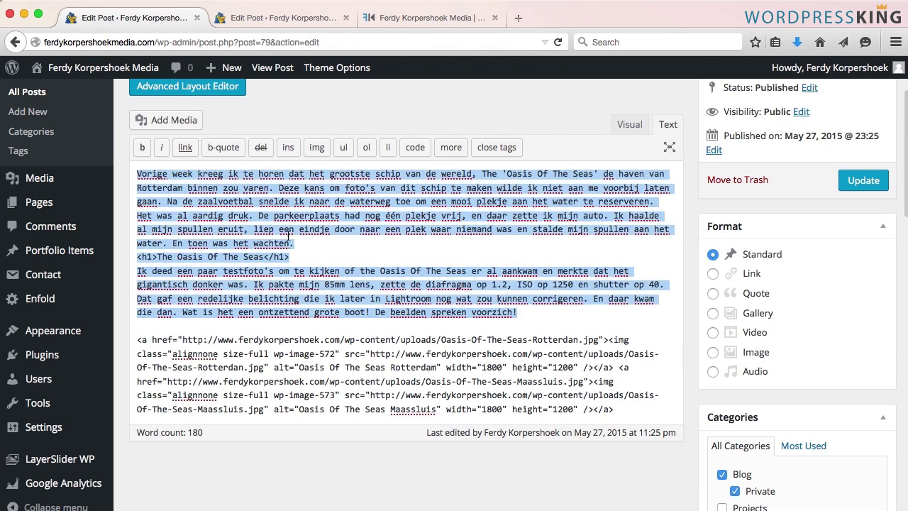
{"action": "key", "text": "super+x"}
{"action": "key", "text": "super+x"}
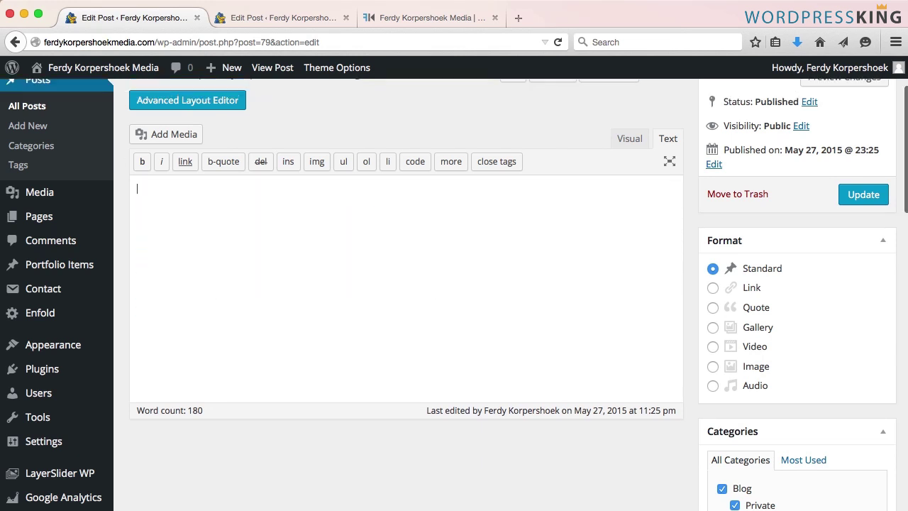
{"action": "left_click", "coordinate": [175, 100]}
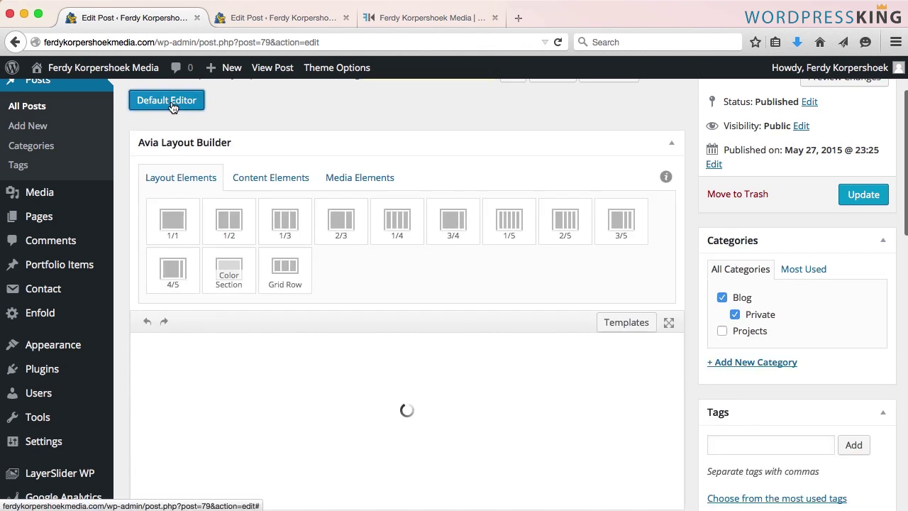
Drop a Text Block from Content Elements into a new 1/1 column and open it
{"action": "left_click", "coordinate": [172, 225]}
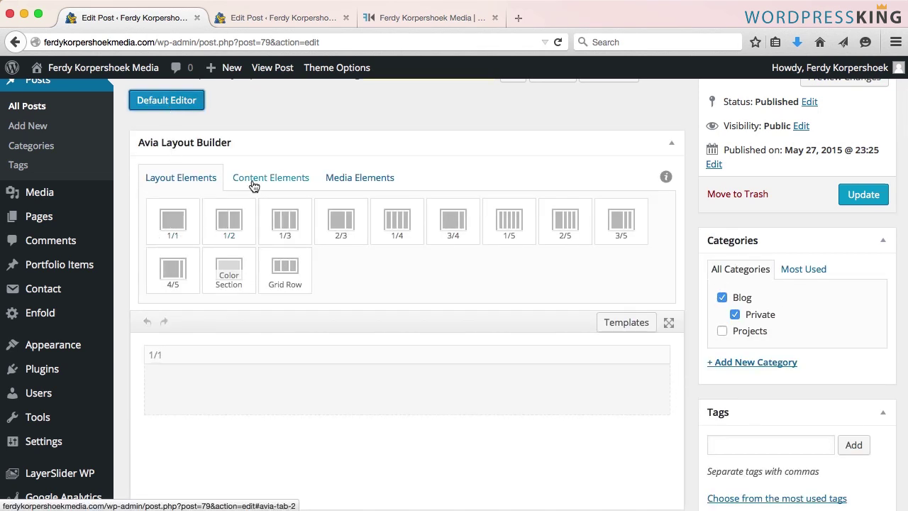
{"action": "left_click", "coordinate": [256, 177]}
{"action": "left_click_drag", "start_coordinate": [173, 226], "coordinate": [227, 478]}
{"action": "left_click", "coordinate": [227, 493]}
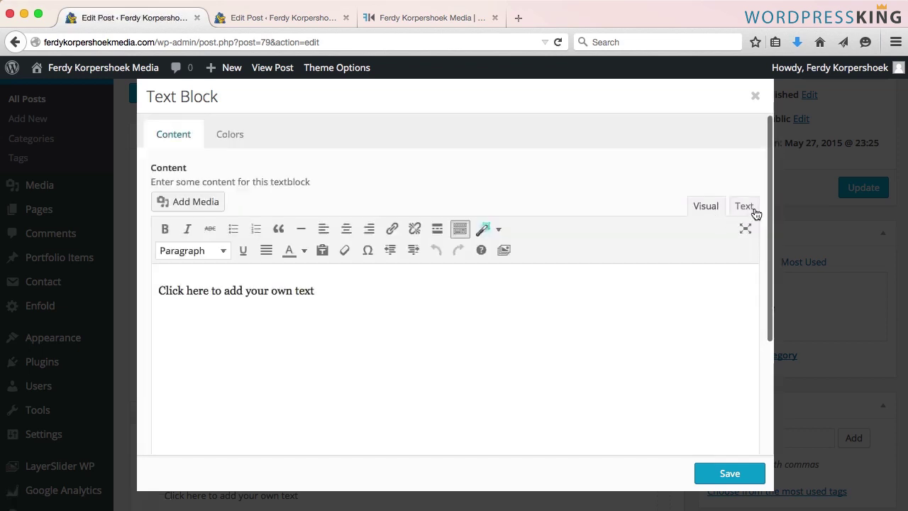
Replace the placeholder with the pasted Dutch paragraphs and heading, adding an empty line below
{"action": "left_click", "coordinate": [744, 207]}
{"action": "key", "text": "ctrl+a"}
{"action": "key", "text": "ctrl+v"}
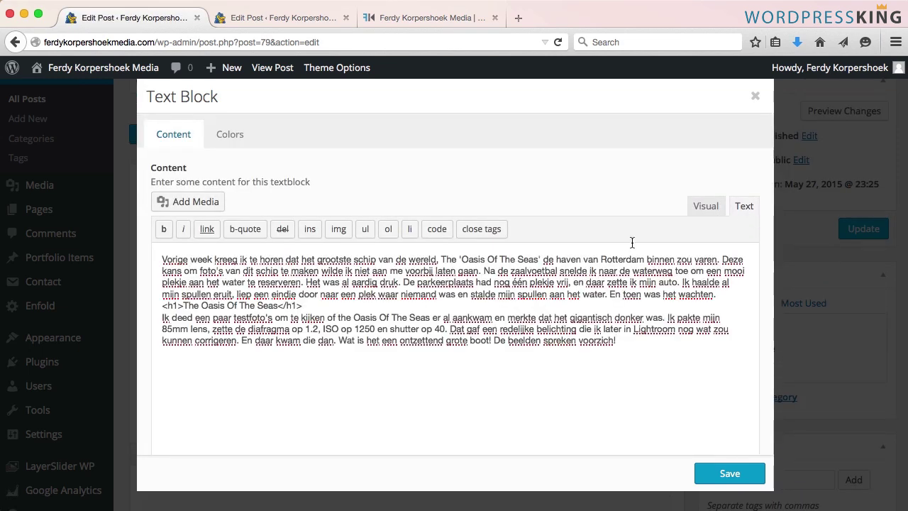
{"action": "left_click", "coordinate": [698, 210]}
{"action": "scroll", "coordinate": [479, 368], "scroll_direction": "down", "scroll_amount": 4}
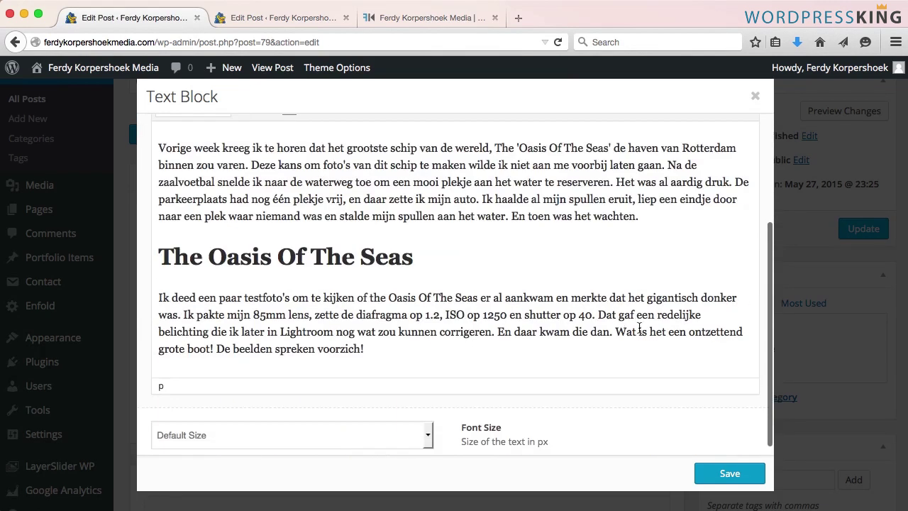
{"action": "key", "text": "Return"}
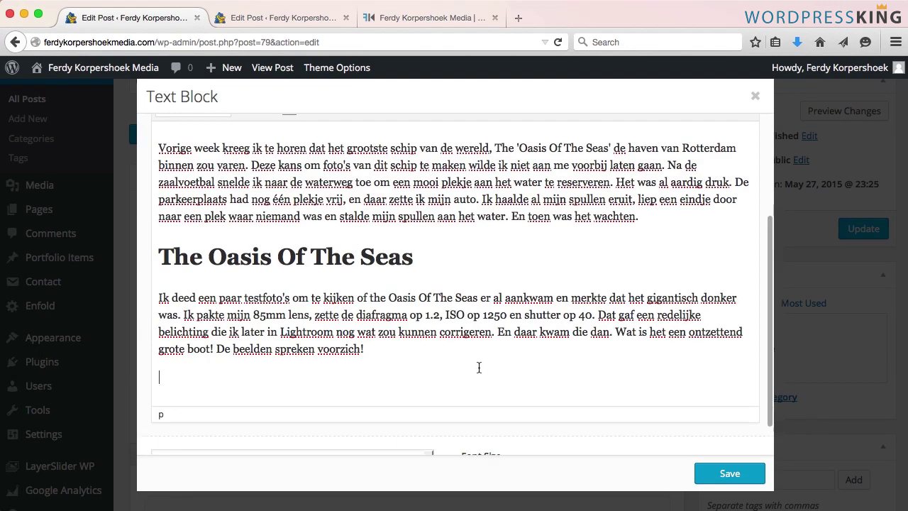
{"action": "scroll", "coordinate": [288, 174], "scroll_direction": "up", "scroll_amount": 4}
{"action": "left_click", "coordinate": [199, 177]}
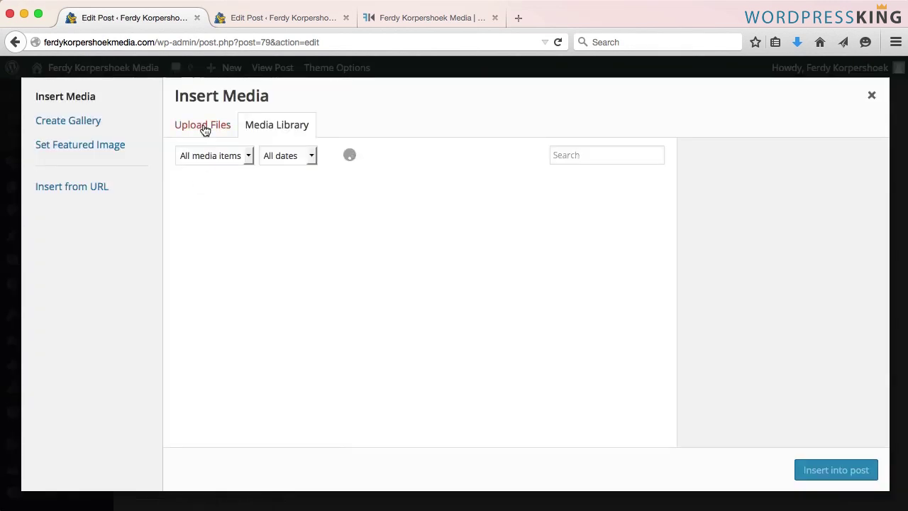
Upload Oasis-Of-The-Seas-Maassluis.jpg to the media library
{"action": "left_click", "coordinate": [202, 133]}
{"action": "left_click", "coordinate": [516, 304]}
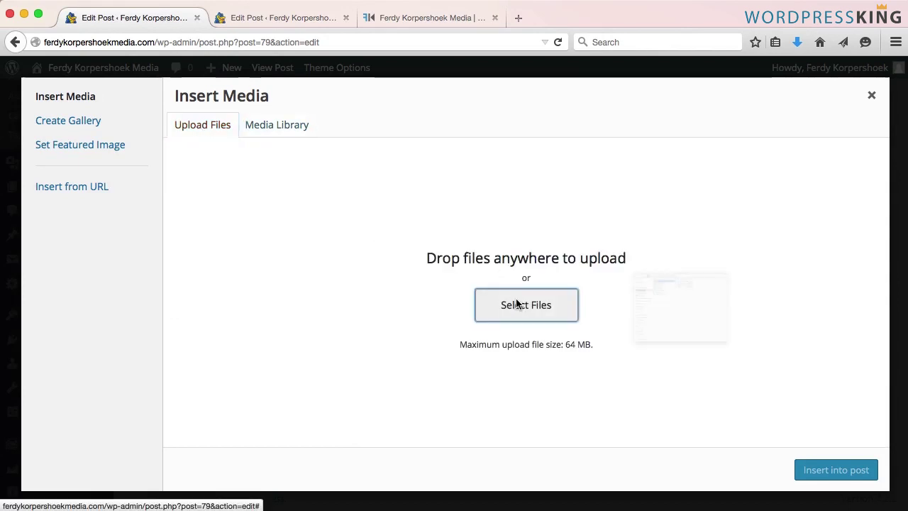
{"action": "left_click", "coordinate": [741, 172]}
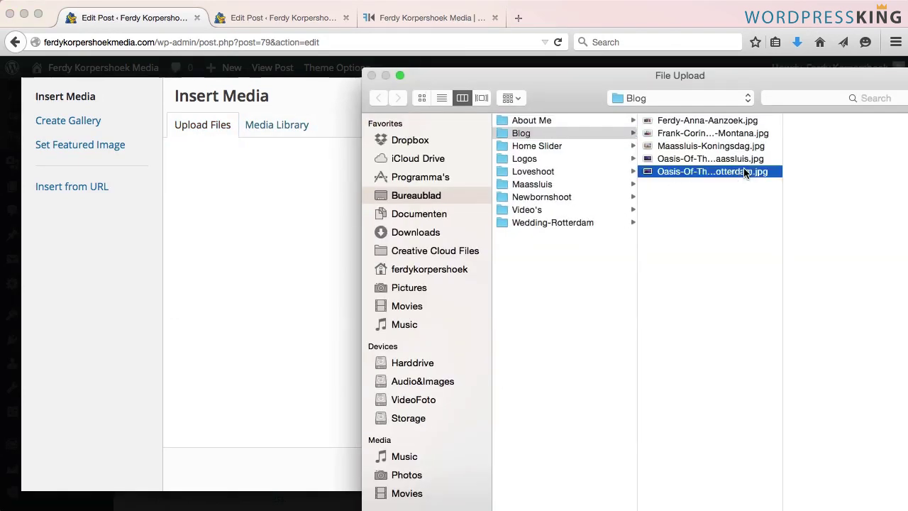
{"action": "key", "text": "Up"}
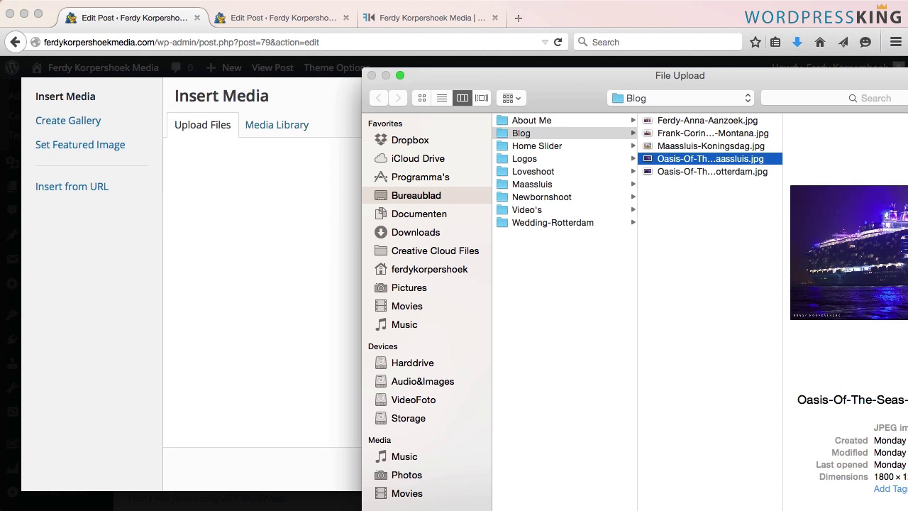
{"action": "key", "text": "Return"}
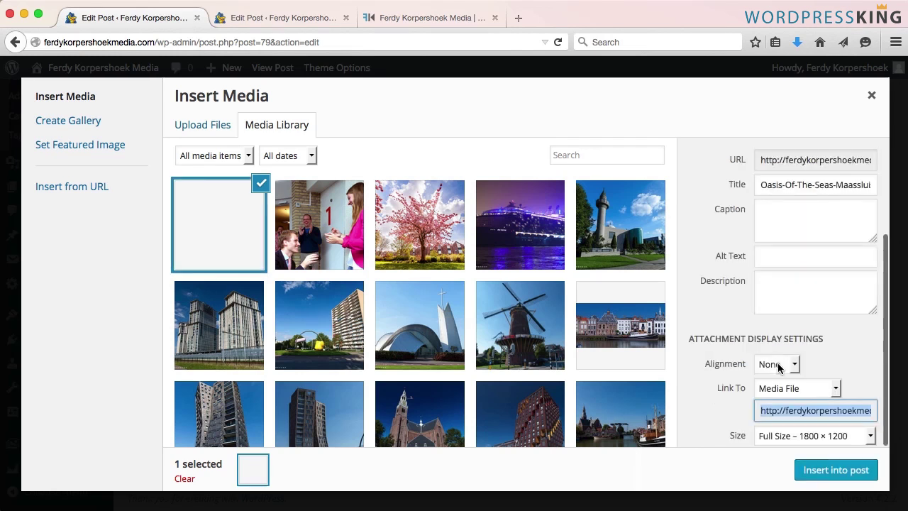
Remove the hyphens from the Maassluis photo's title and reuse that title as its alt text
{"action": "left_click", "coordinate": [784, 249]}
{"action": "key", "text": "BackSpace"}
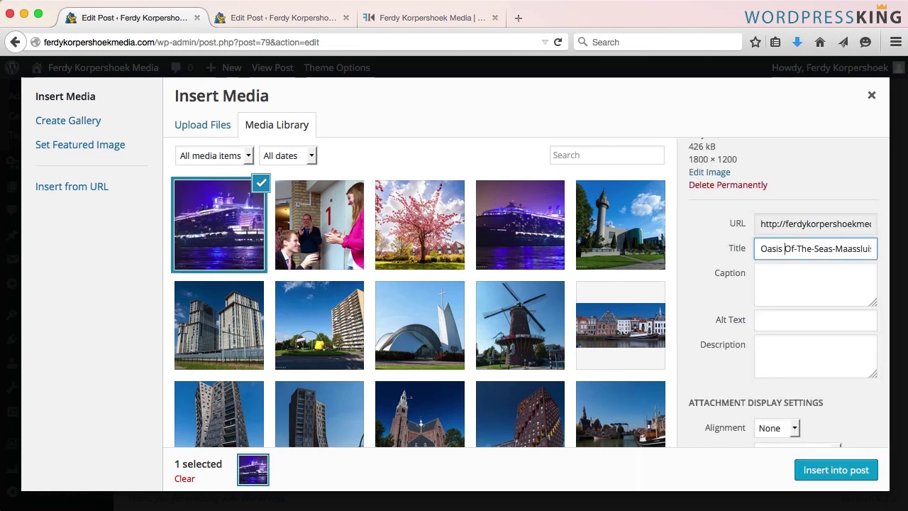
{"action": "key", "text": "Right"}
{"action": "key", "text": "Right"}
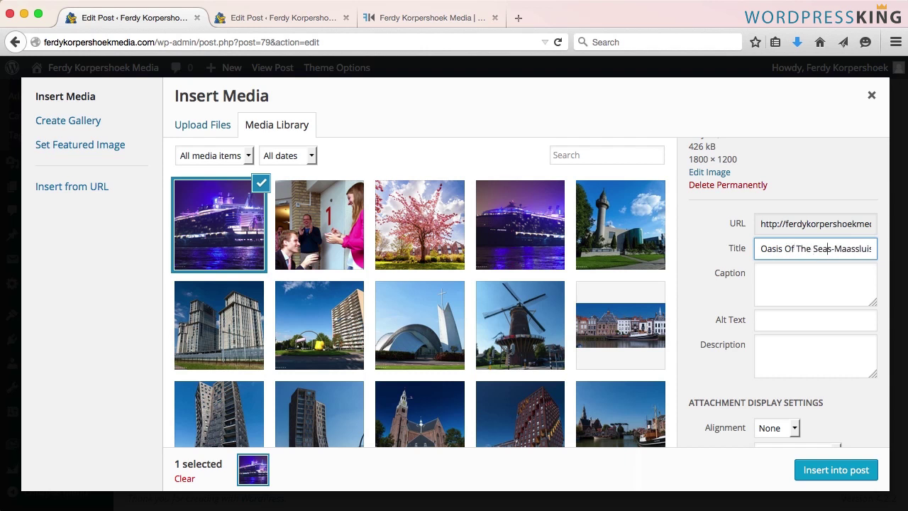
{"action": "key", "text": "super+a"}
{"action": "key", "text": "Tab"}
{"action": "key", "text": "Tab"}
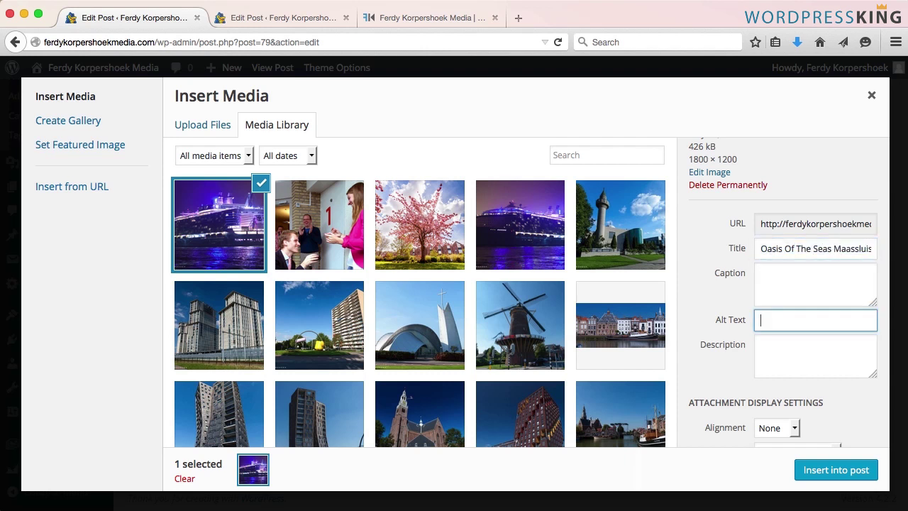
{"action": "key", "text": "super+v"}
Insert the Maassluis and Rotterdam ship photos into the Text Block and save it
{"action": "left_click", "coordinate": [537, 238]}
{"action": "left_click", "coordinate": [219, 236], "text": "super"}
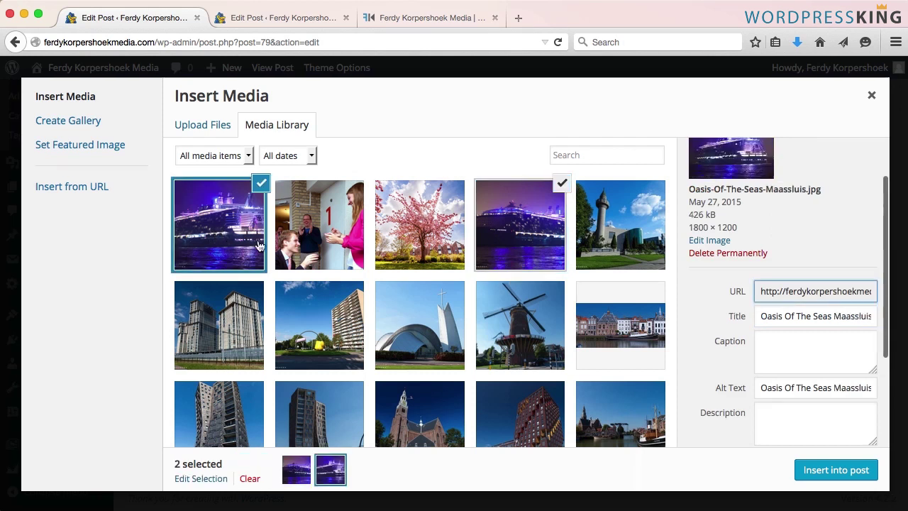
{"action": "left_click", "coordinate": [503, 231]}
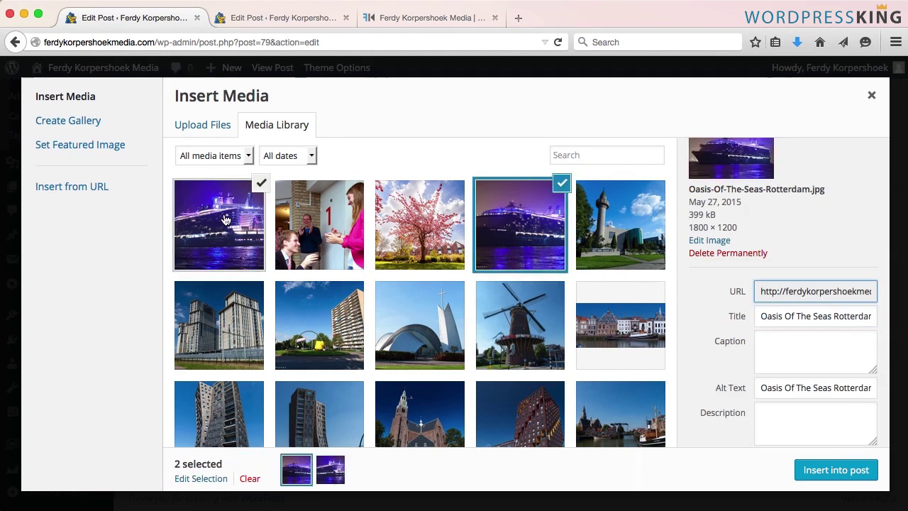
{"action": "left_click", "coordinate": [328, 231], "text": "super"}
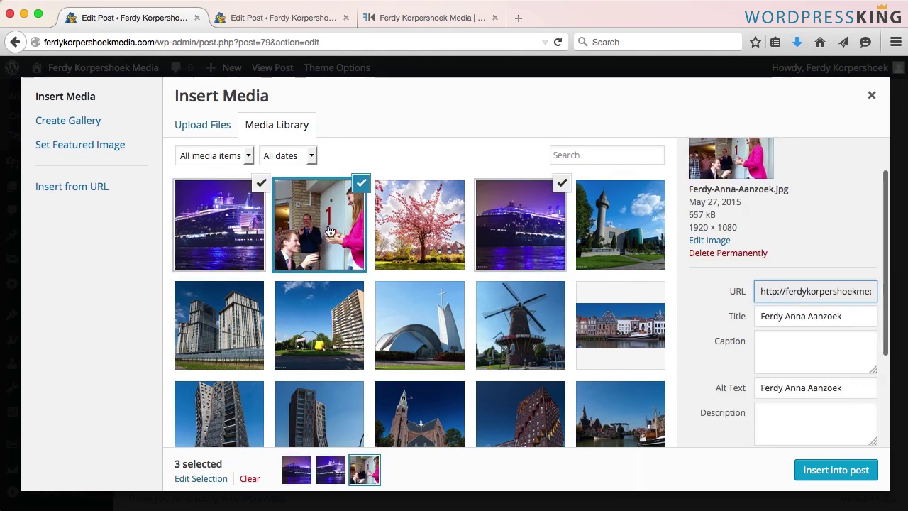
{"action": "left_click", "coordinate": [360, 184]}
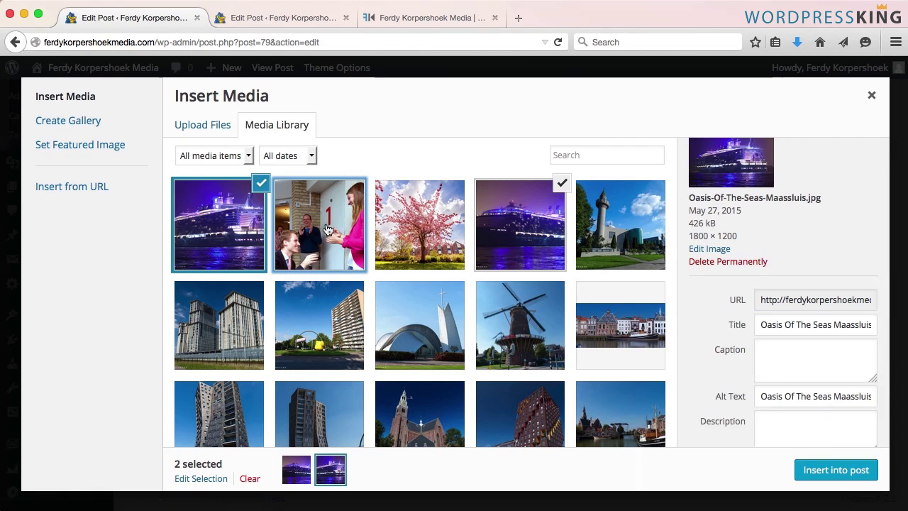
{"action": "left_click", "coordinate": [816, 470]}
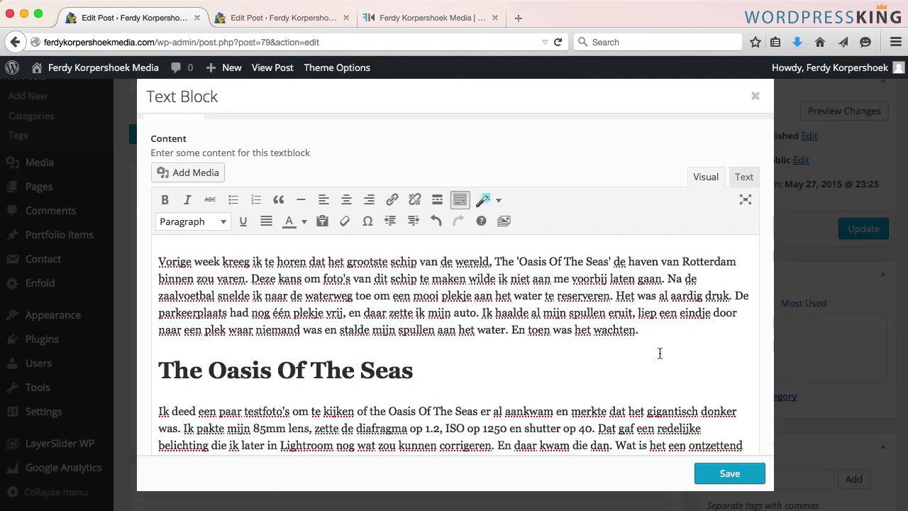
{"action": "left_click", "coordinate": [727, 476]}
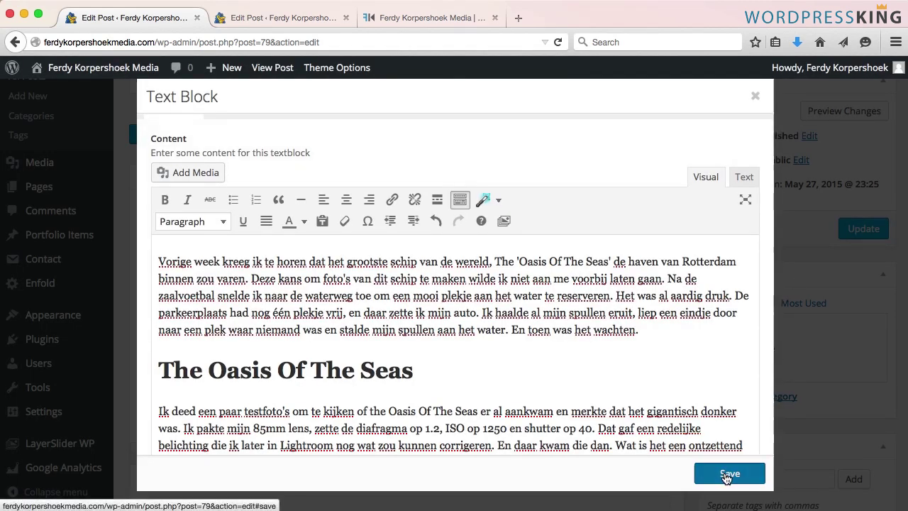
Save the Oasis post, then reload the live Blog page and scroll through it
{"action": "left_click", "coordinate": [856, 235]}
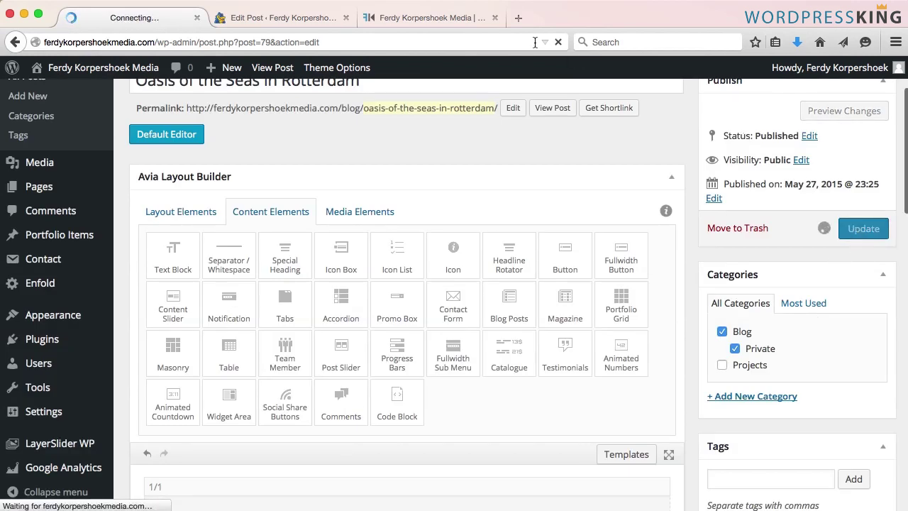
{"action": "left_click", "coordinate": [457, 20]}
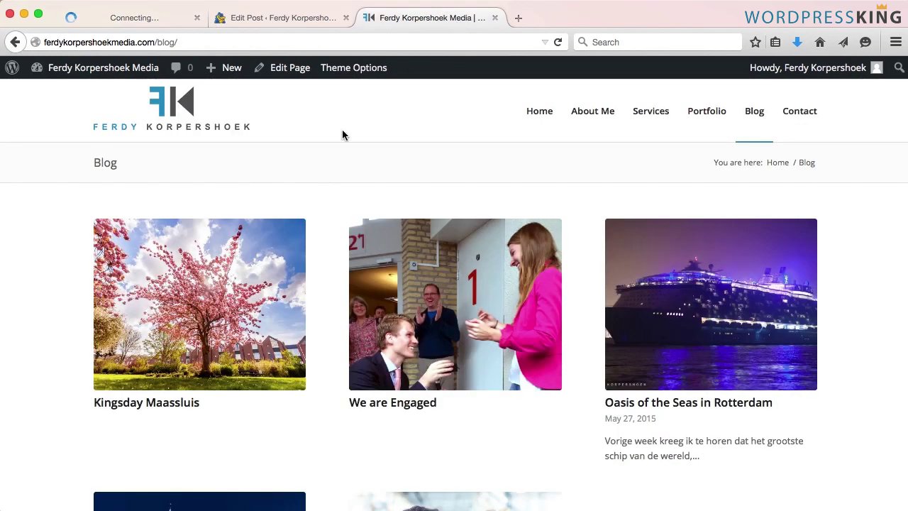
{"action": "key", "text": "super+r"}
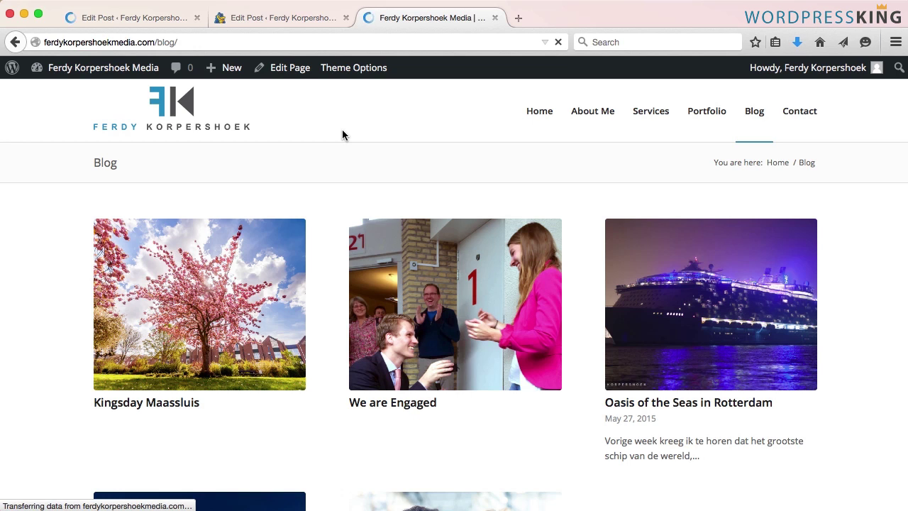
{"action": "scroll", "coordinate": [363, 172], "scroll_direction": "down", "scroll_amount": 2}
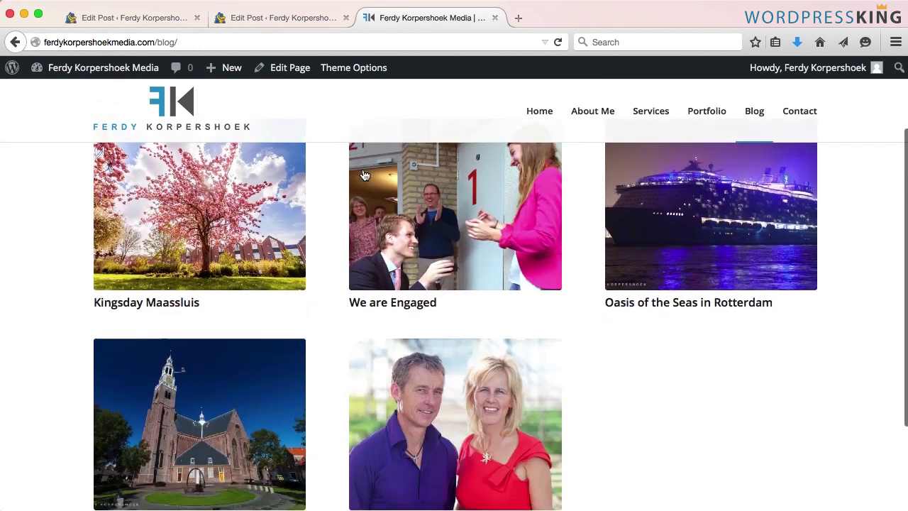
{"action": "scroll", "coordinate": [364, 175], "scroll_direction": "down", "scroll_amount": 2}
{"action": "scroll", "coordinate": [319, 360], "scroll_direction": "up", "scroll_amount": 3}
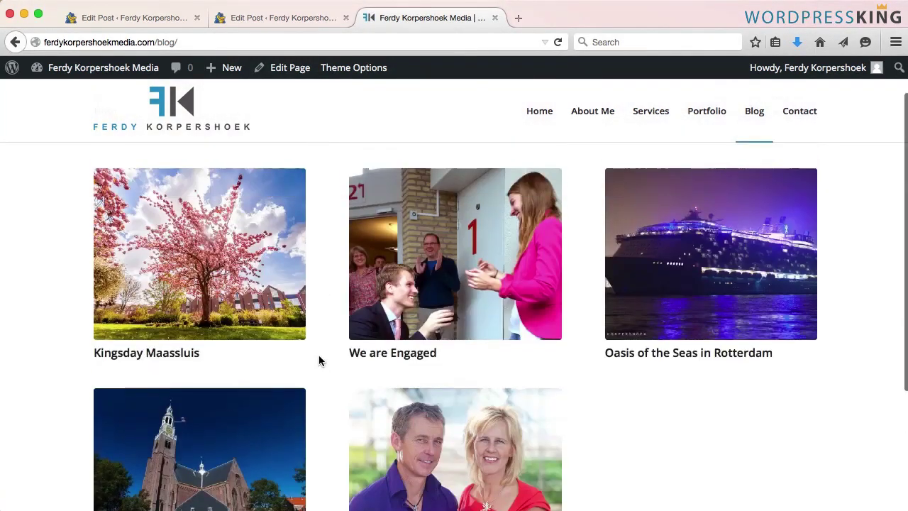
{"action": "scroll", "coordinate": [318, 355], "scroll_direction": "down", "scroll_amount": 3}
{"action": "scroll", "coordinate": [318, 352], "scroll_direction": "up", "scroll_amount": 3}
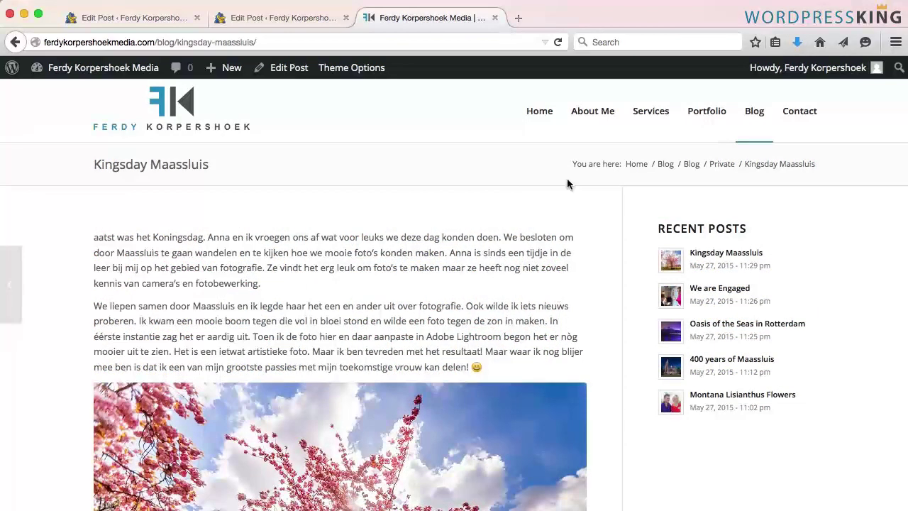
View the live home page and the Contact page with its sidebar details
{"action": "left_click", "coordinate": [525, 117]}
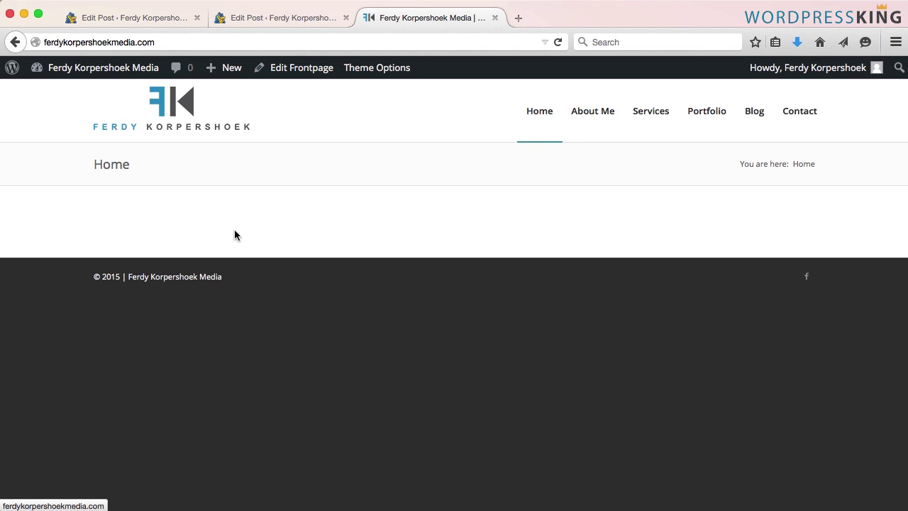
{"action": "left_click_drag", "start_coordinate": [94, 278], "coordinate": [98, 277]}
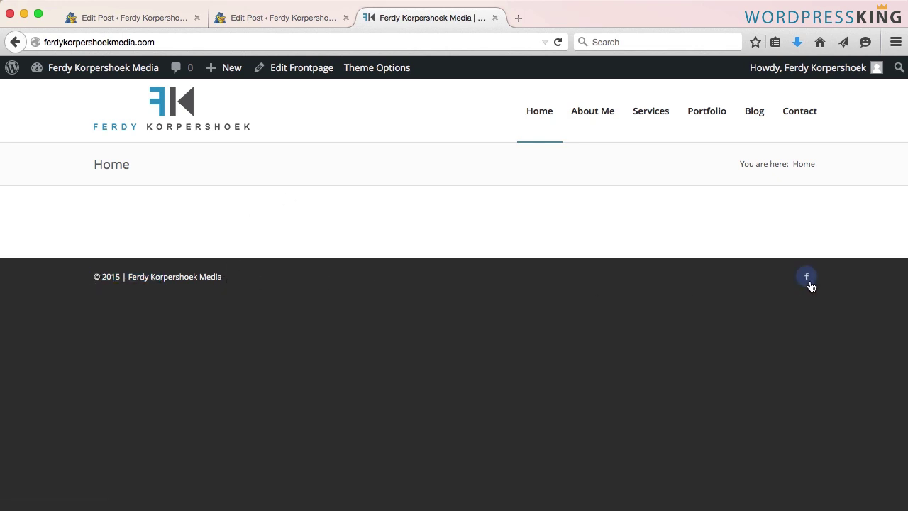
{"action": "left_click", "coordinate": [798, 112]}
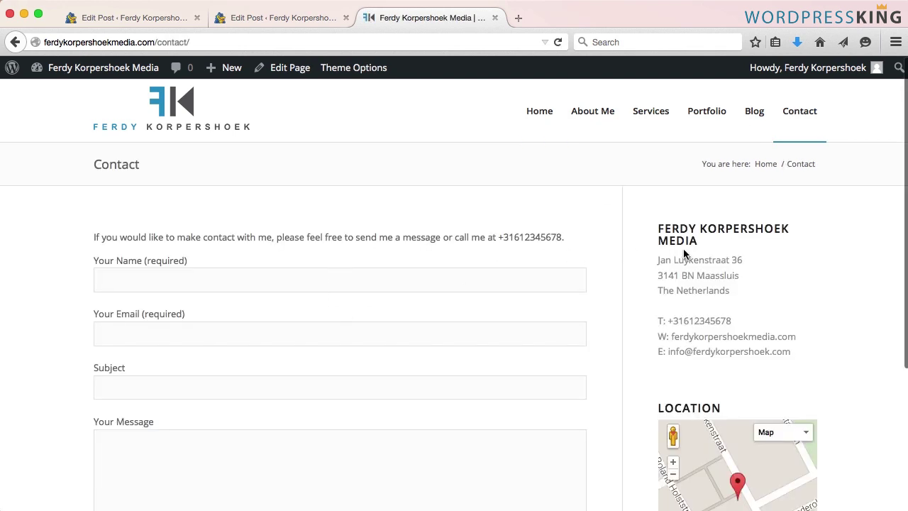
{"action": "left_click_drag", "start_coordinate": [660, 226], "coordinate": [811, 340]}
{"action": "left_click", "coordinate": [811, 341]}
{"action": "scroll", "coordinate": [869, 356], "scroll_direction": "down", "scroll_amount": 3}
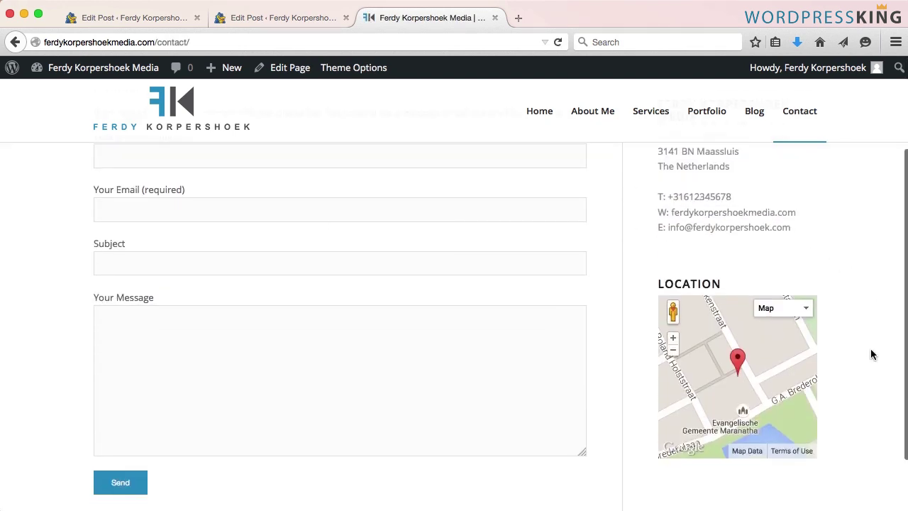
{"action": "scroll", "coordinate": [851, 351], "scroll_direction": "down", "scroll_amount": 1}
{"action": "scroll", "coordinate": [844, 339], "scroll_direction": "up", "scroll_amount": 3}
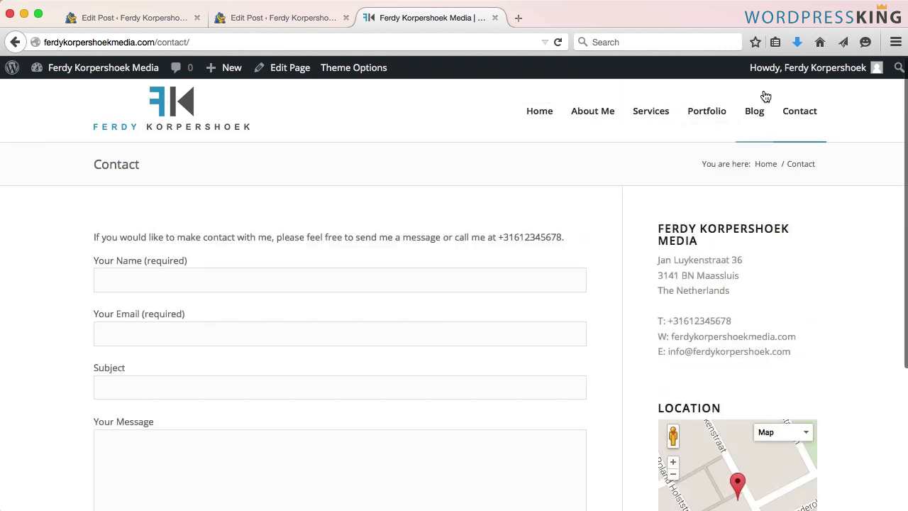
Open the Oasis of the Seas in Rotterdam post and view both ship photos in the lightbox
{"action": "left_click", "coordinate": [758, 113]}
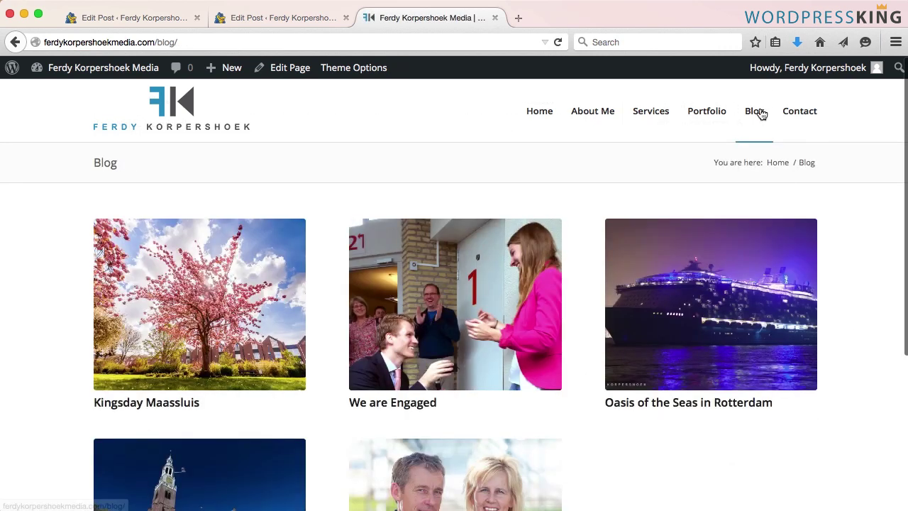
{"action": "left_click", "coordinate": [741, 341]}
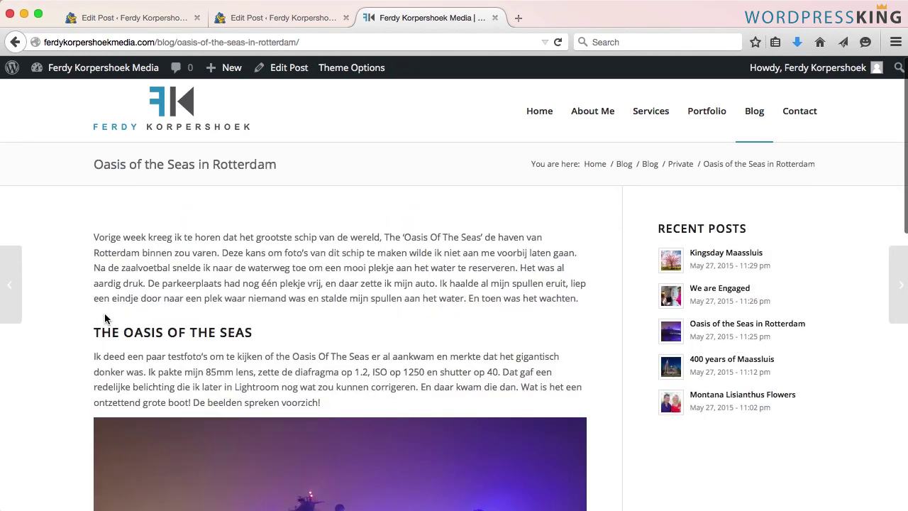
{"action": "scroll", "coordinate": [327, 234], "scroll_direction": "down", "scroll_amount": 4}
{"action": "left_click", "coordinate": [328, 230]}
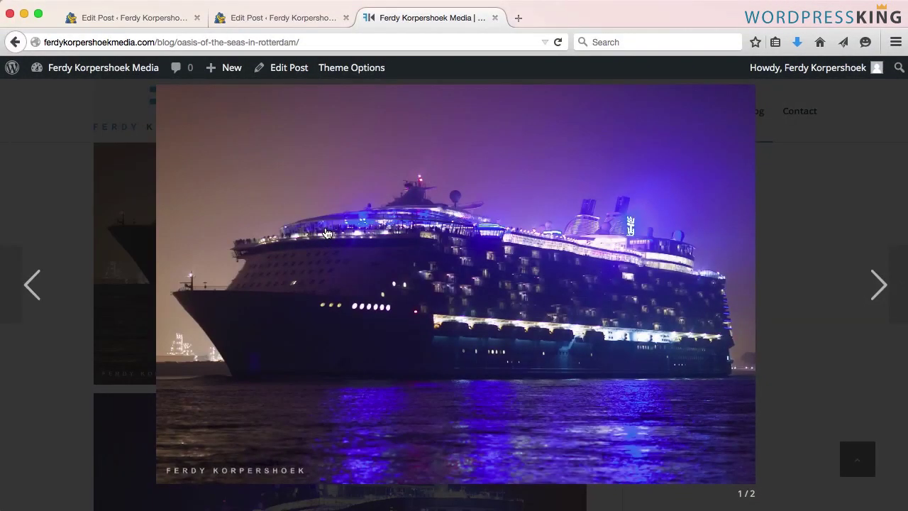
{"action": "key", "text": "Right"}
{"action": "key", "text": "Right"}
{"action": "key", "text": "Escape"}
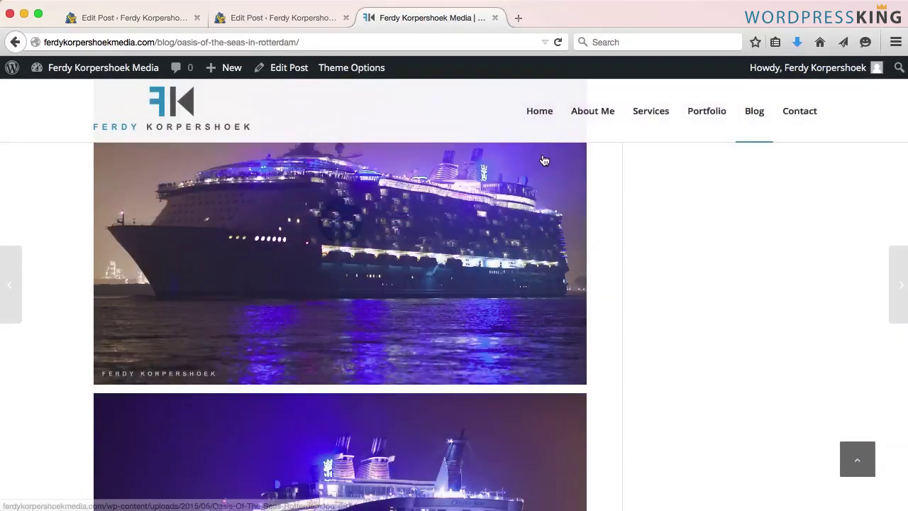
{"action": "left_click", "coordinate": [754, 113]}
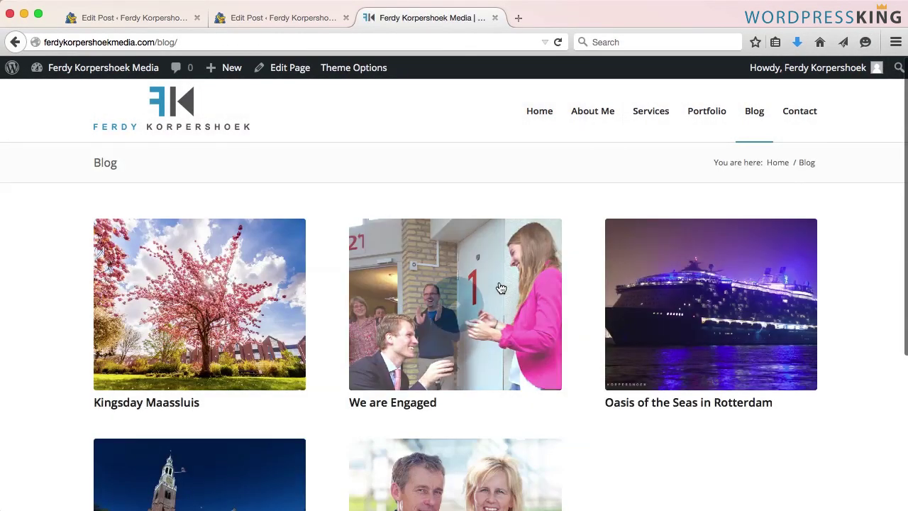
Open the 400 years of Maassluis post and step through all 12 gallery photos
{"action": "scroll", "coordinate": [478, 300], "scroll_direction": "down", "scroll_amount": 3}
{"action": "left_click", "coordinate": [280, 333]}
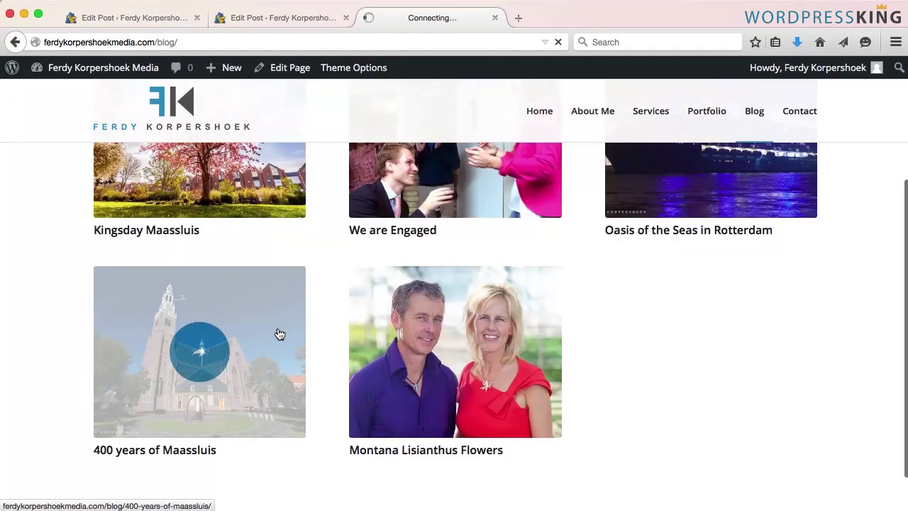
{"action": "scroll", "coordinate": [293, 314], "scroll_direction": "down", "scroll_amount": 5}
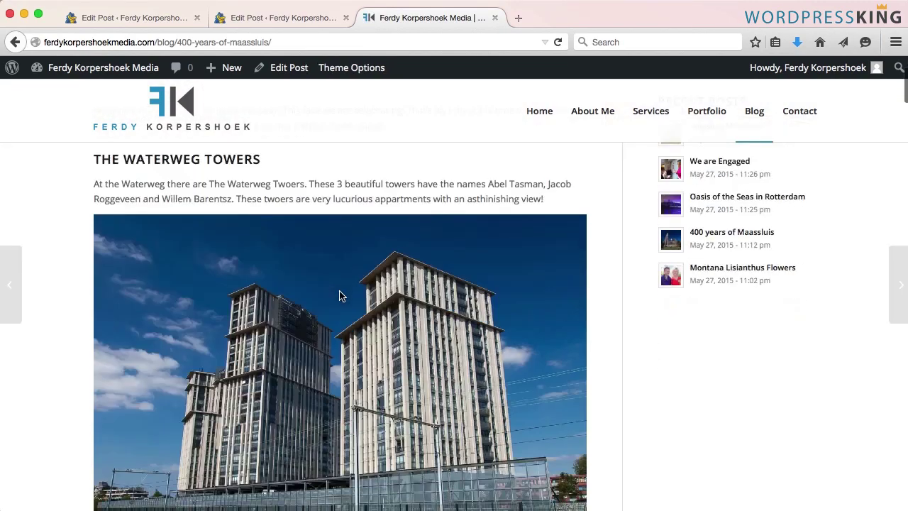
{"action": "left_click", "coordinate": [331, 307]}
{"action": "key", "text": "Right"}
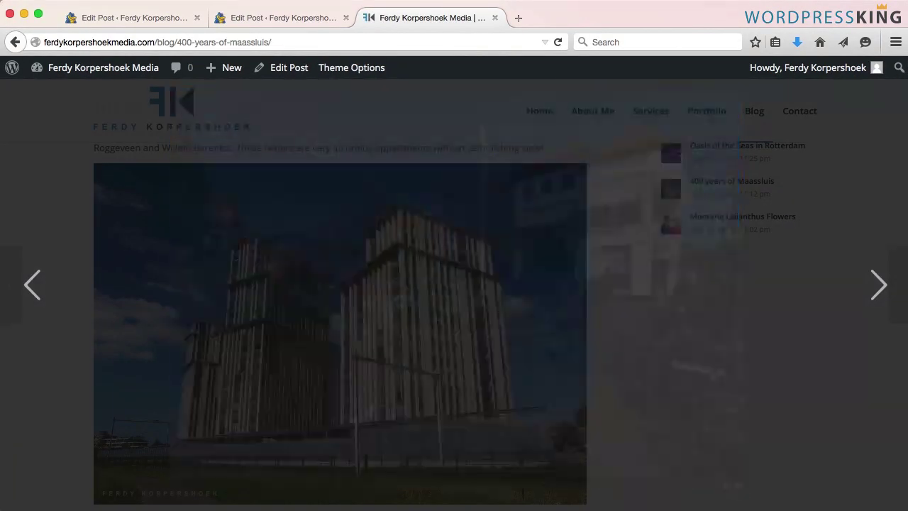
{"action": "key", "text": "Left"}
{"action": "key", "text": "Right"}
{"action": "key", "text": "Left"}
{"action": "key", "text": "Right"}
{"action": "key", "text": "Right"}
{"action": "key", "text": "Right"}
{"action": "key", "text": "Right"}
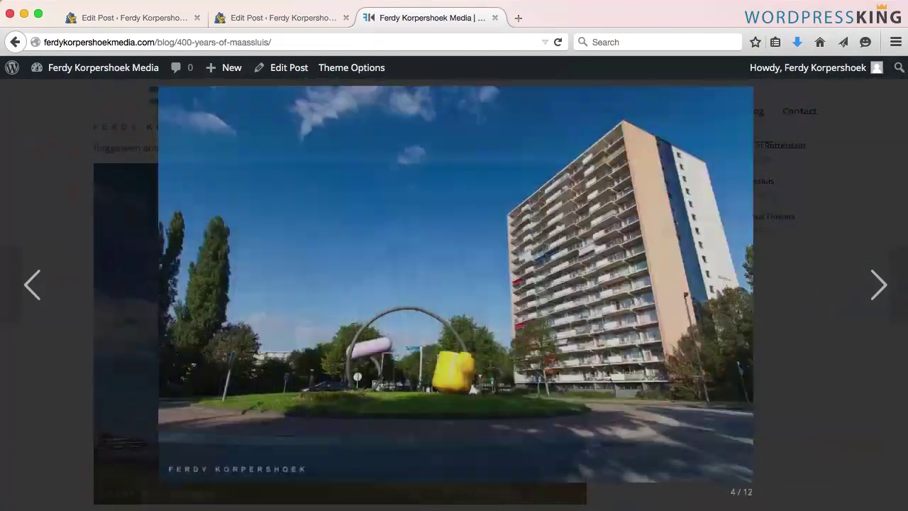
{"action": "key", "text": "Right"}
{"action": "key", "text": "Right"}
{"action": "key", "text": "Right"}
{"action": "key", "text": "Right"}
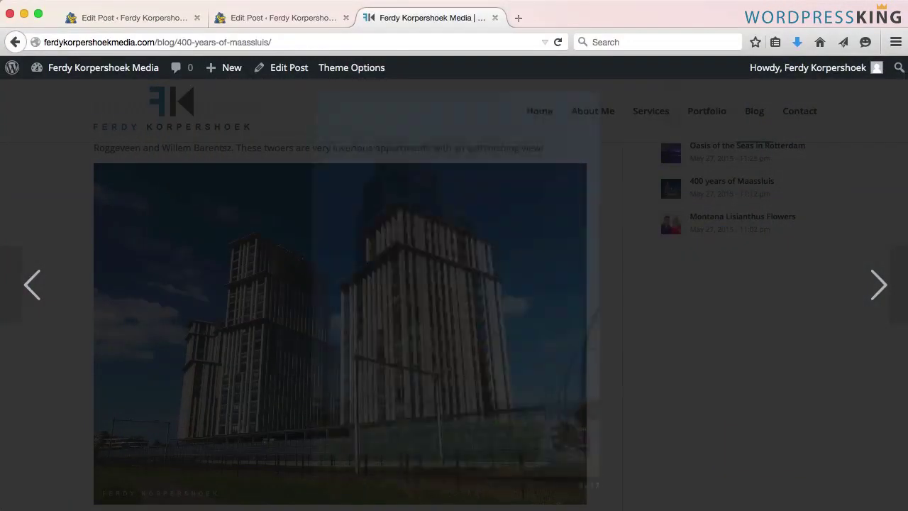
{"action": "key", "text": "Escape"}
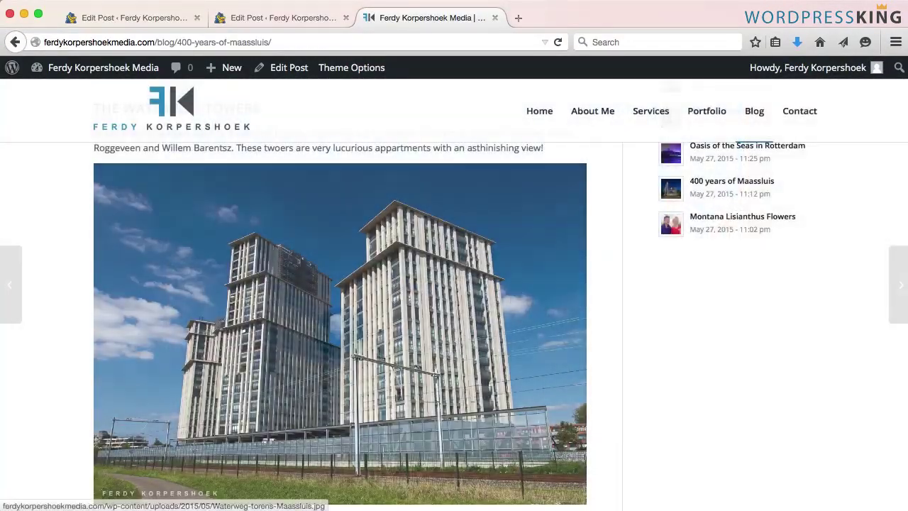
Reload the Maassluis post, then open the still-empty Portfolio page
{"action": "scroll", "coordinate": [616, 285], "scroll_direction": "up", "scroll_amount": 3}
{"action": "left_click", "coordinate": [732, 275]}
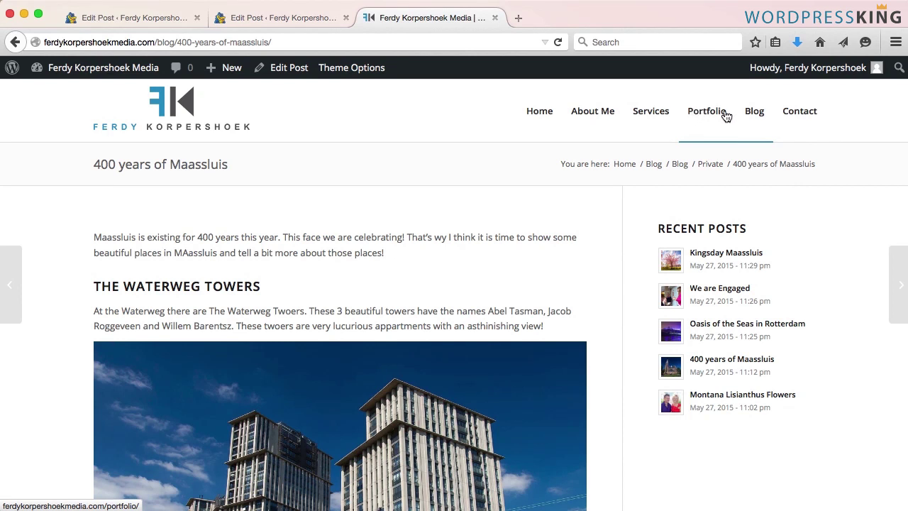
{"action": "left_click", "coordinate": [705, 116]}
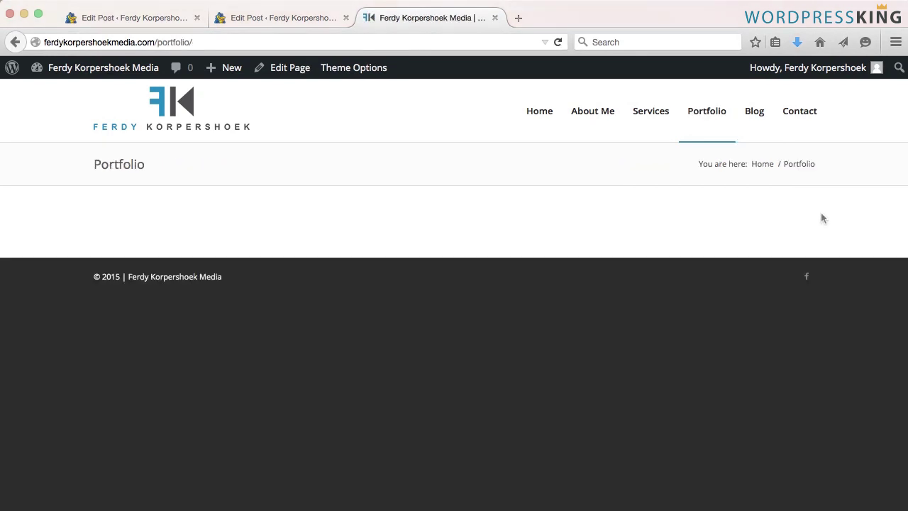
{"action": "left_click", "coordinate": [823, 218]}
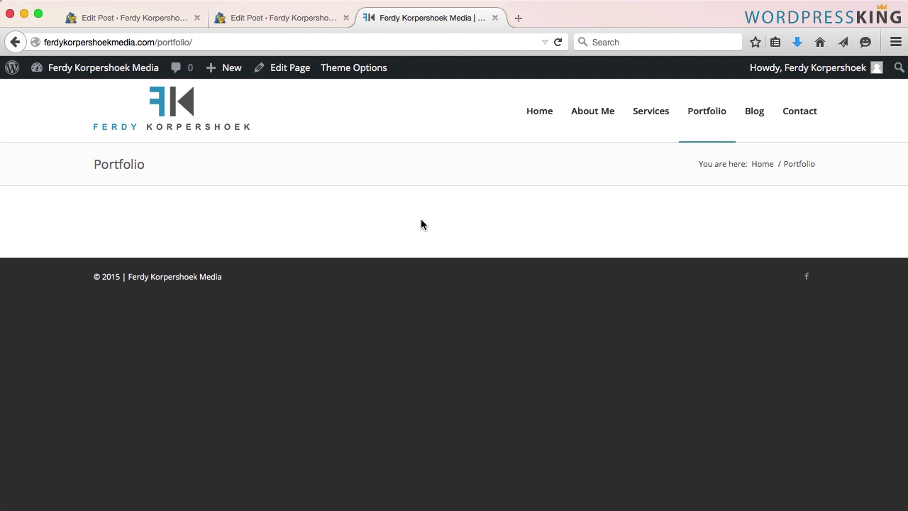
Return to the dashboard, close the post-editing tabs and open Portfolio Categories
{"action": "left_click", "coordinate": [139, 69]}
{"action": "left_click", "coordinate": [196, 18]}
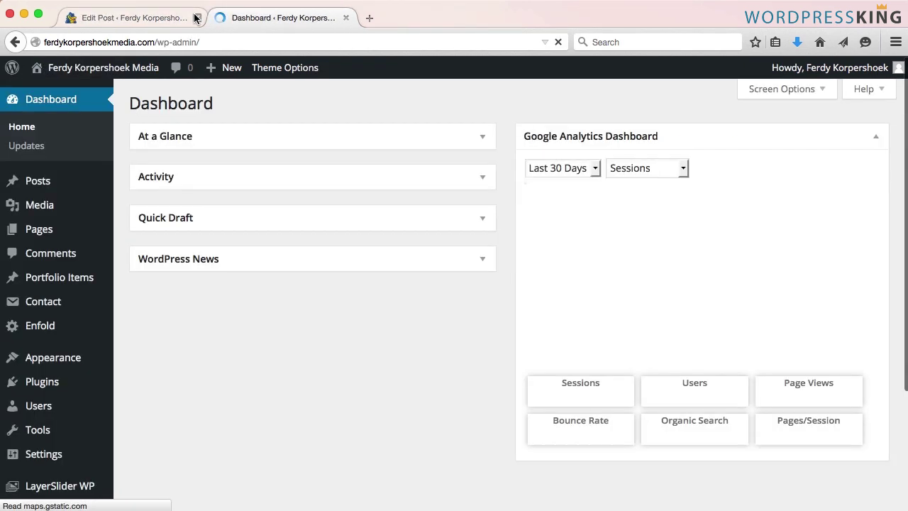
{"action": "left_click", "coordinate": [196, 18]}
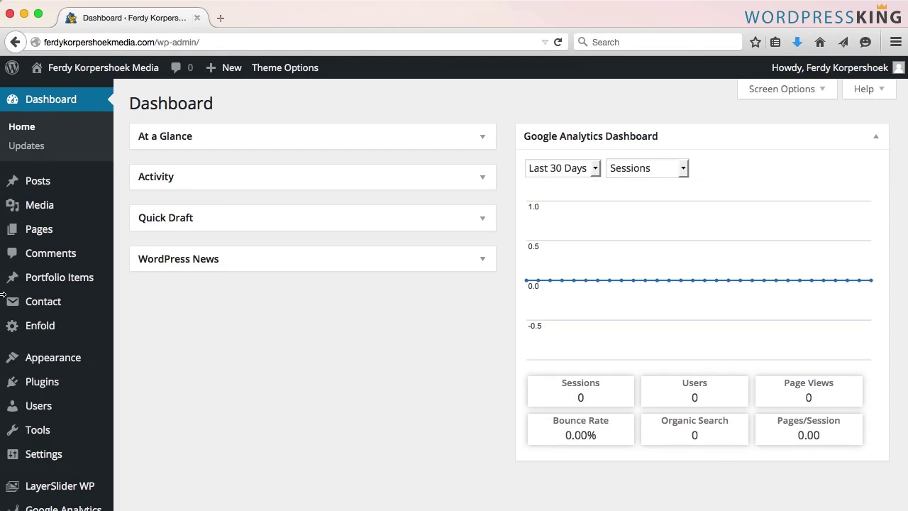
{"action": "mouse_move", "coordinate": [54, 285]}
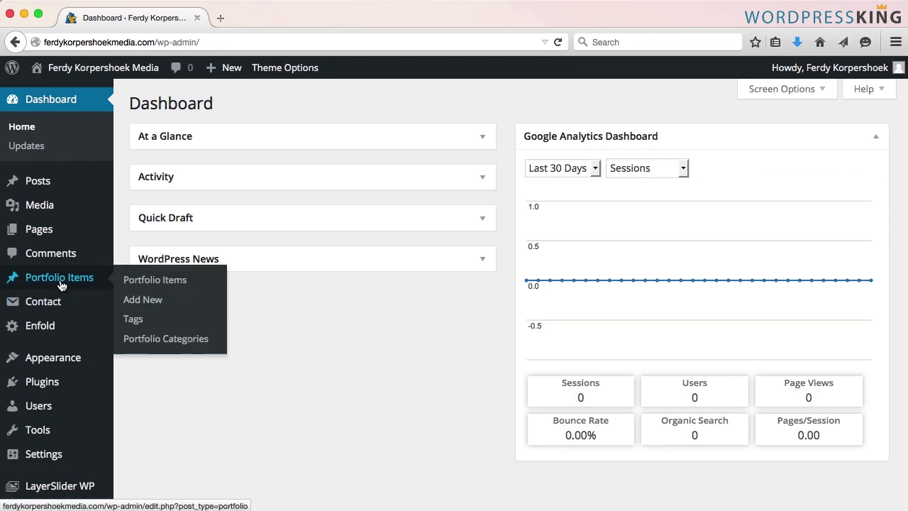
{"action": "left_click", "coordinate": [152, 340]}
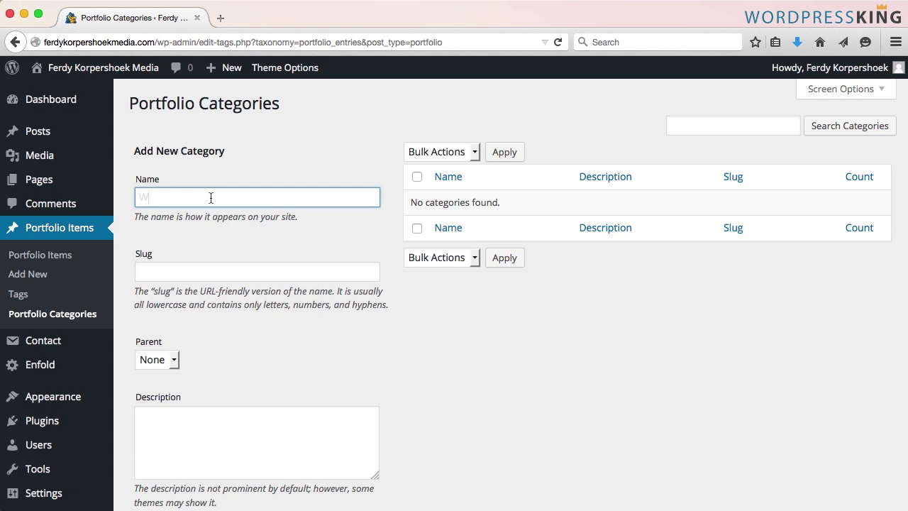
Add the Weddingphotography, Loveshoots and Newbornshoots portfolio categories
{"action": "type", "text": "Weddingphotography"}
{"action": "key", "text": "Tab"}
{"action": "scroll", "coordinate": [203, 273], "scroll_direction": "down", "scroll_amount": 3}
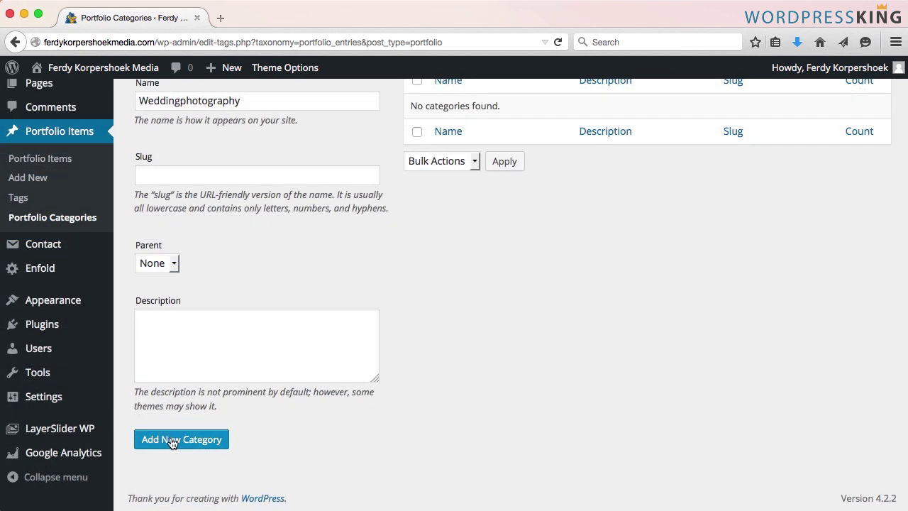
{"action": "left_click", "coordinate": [172, 440]}
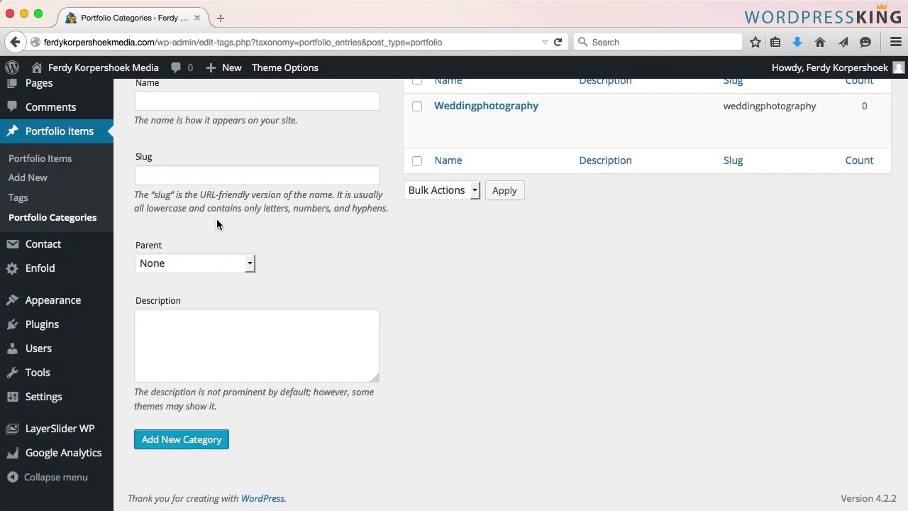
{"action": "scroll", "coordinate": [188, 217], "scroll_direction": "up", "scroll_amount": 3}
{"action": "left_click", "coordinate": [192, 194]}
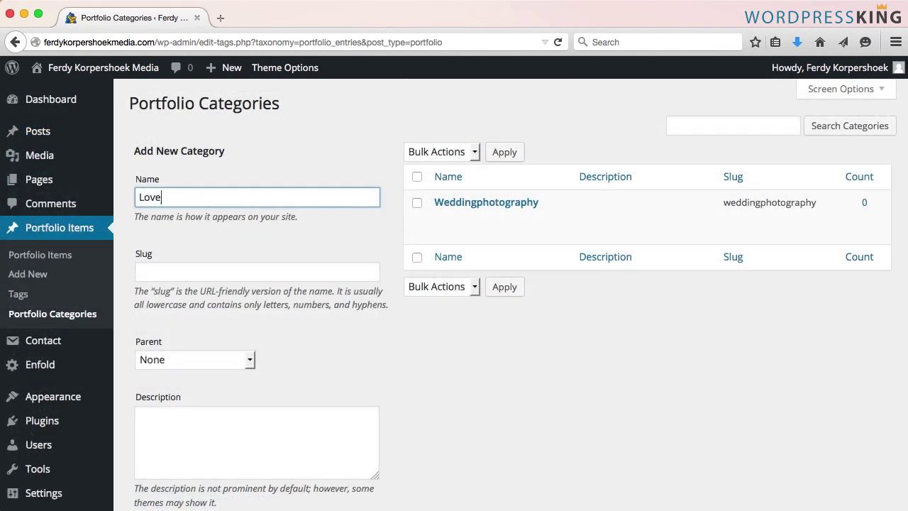
{"action": "type", "text": "Loveshoots"}
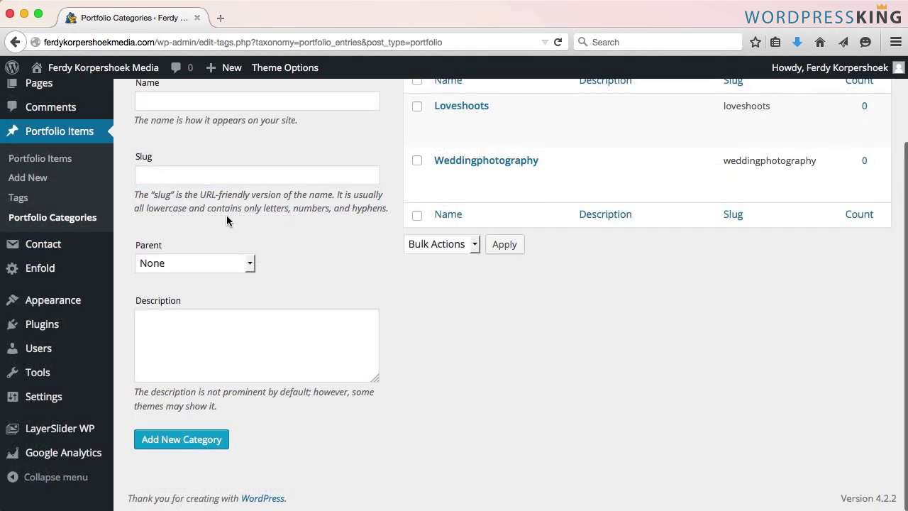
{"action": "scroll", "coordinate": [627, 284], "scroll_direction": "up", "scroll_amount": 3}
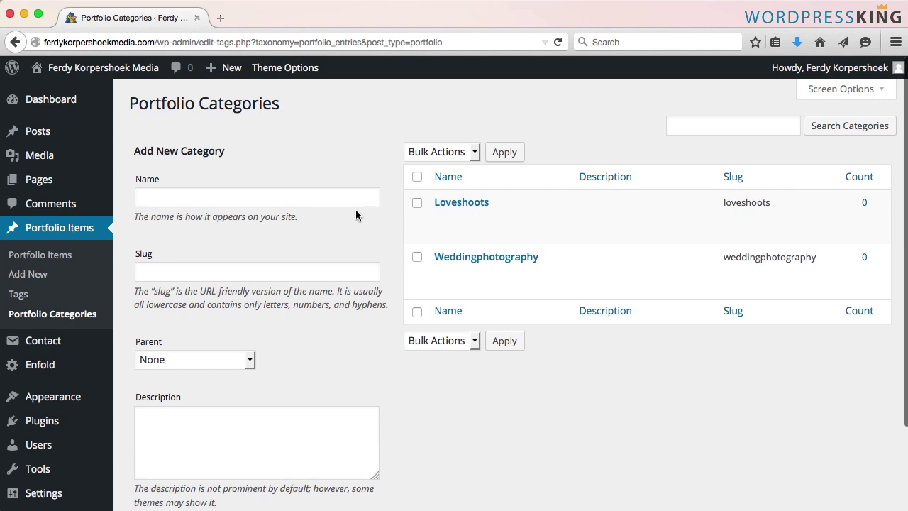
{"action": "left_click", "coordinate": [284, 199]}
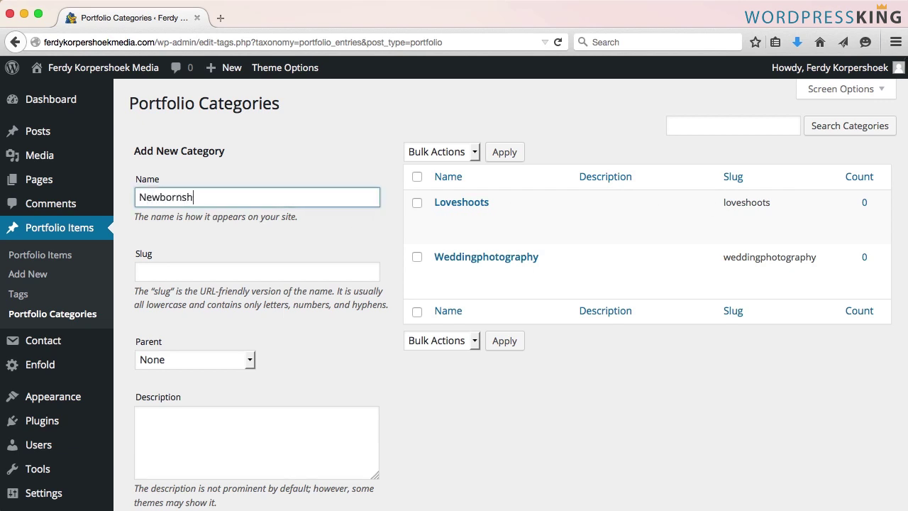
{"action": "scroll", "coordinate": [510, 284], "scroll_direction": "down", "scroll_amount": 3}
{"action": "left_click", "coordinate": [173, 443]}
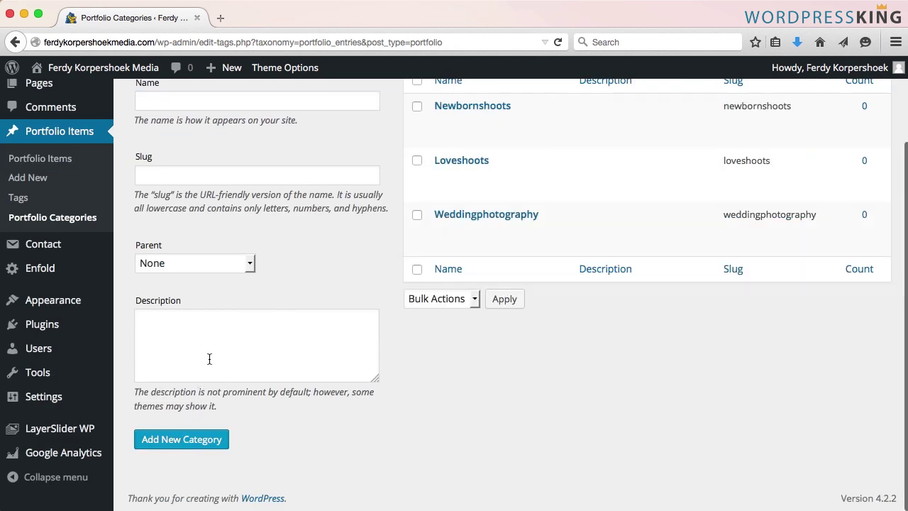
Add the Video's category (slug videos) and go to the Portfolio Items list
{"action": "scroll", "coordinate": [209, 358], "scroll_direction": "up", "scroll_amount": 3}
{"action": "left_click", "coordinate": [197, 199]}
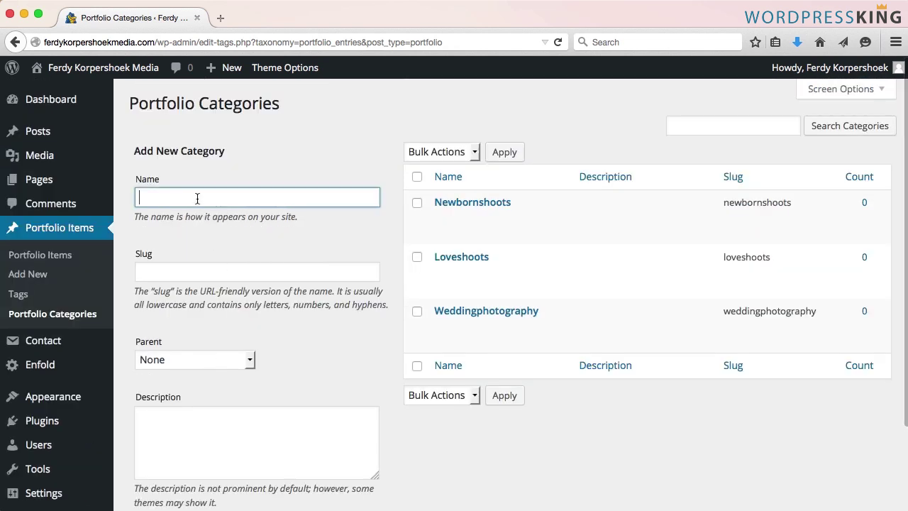
{"action": "type", "text": "Video's"}
{"action": "scroll", "coordinate": [454, 284], "scroll_direction": "down", "scroll_amount": 3}
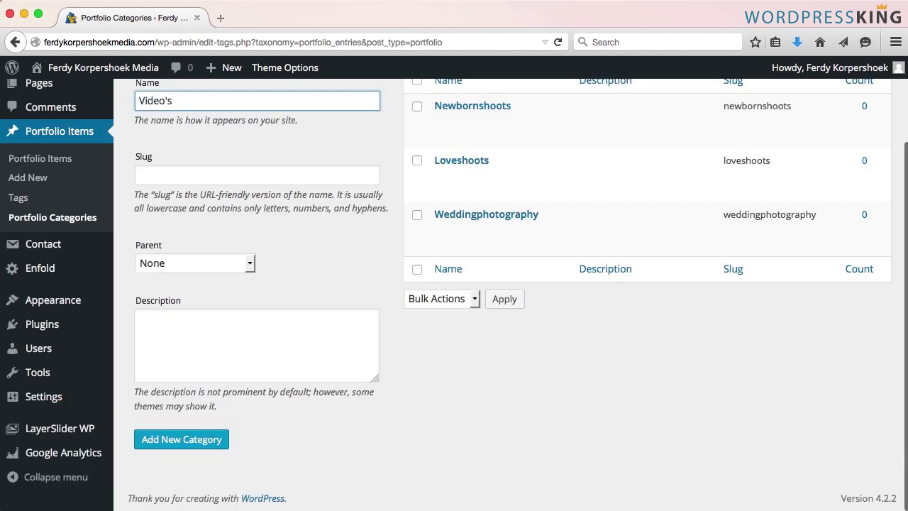
{"action": "left_click", "coordinate": [174, 437]}
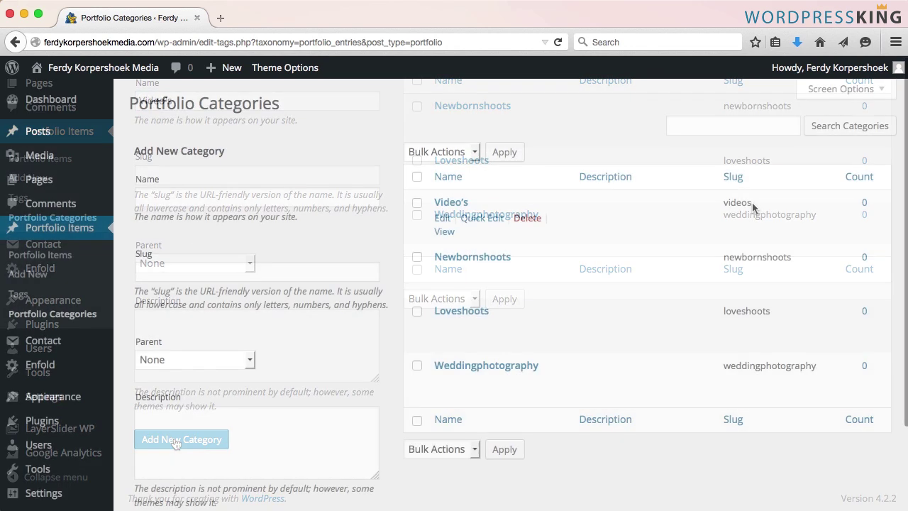
{"action": "left_click", "coordinate": [776, 212]}
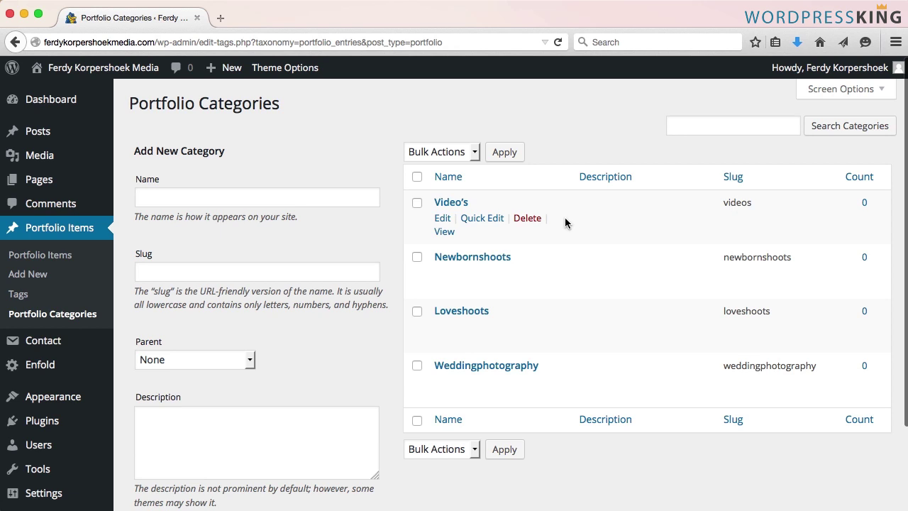
{"action": "left_click", "coordinate": [49, 259]}
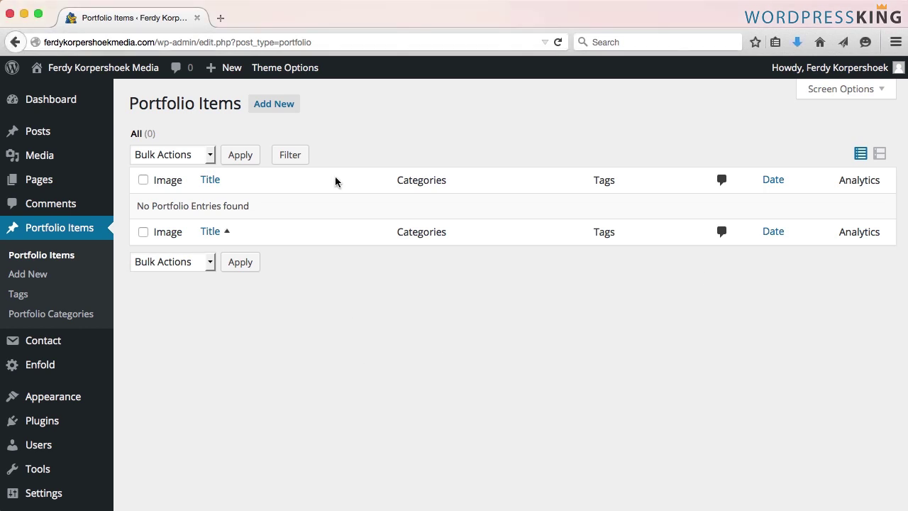
Create a portfolio entry titled with the couple's wedding, in Weddingphotography, using the Advanced Layout Editor
{"action": "left_click", "coordinate": [273, 106]}
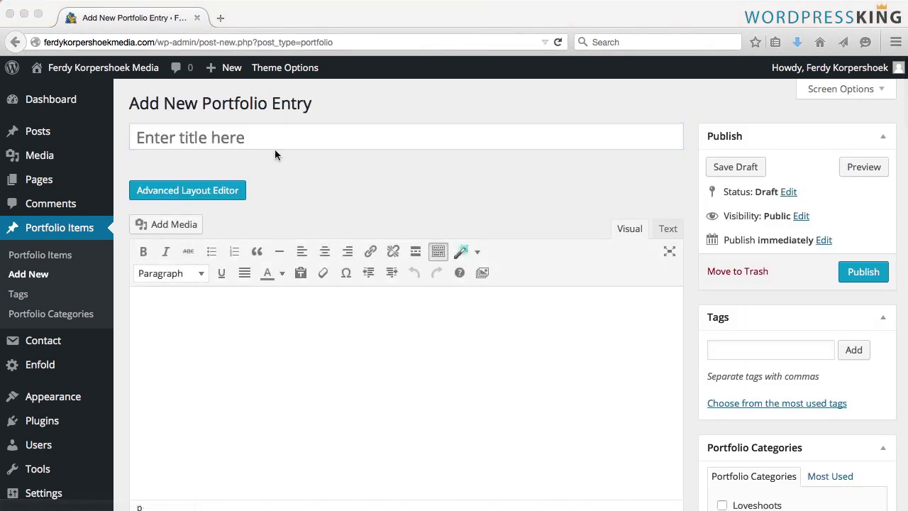
{"action": "left_click", "coordinate": [268, 136]}
{"action": "type", "text": "Wedding"}
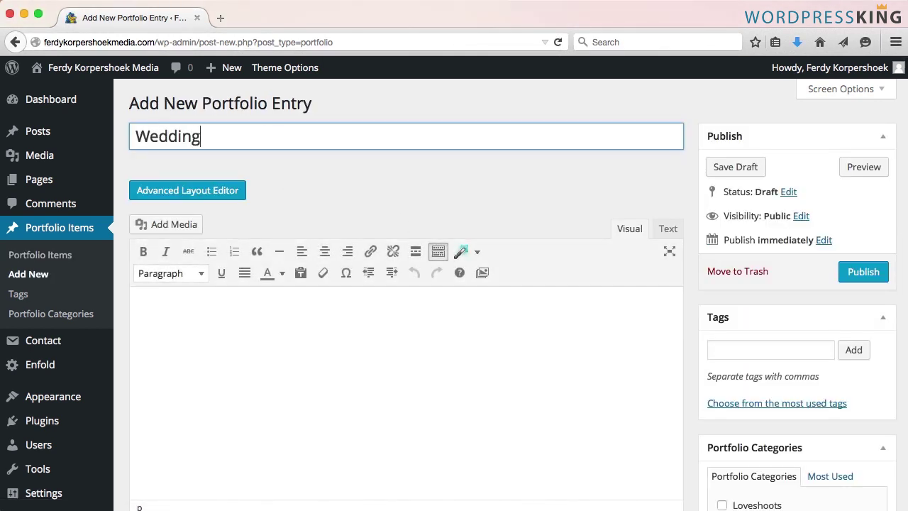
{"action": "type", "text": " of Arnaut "}
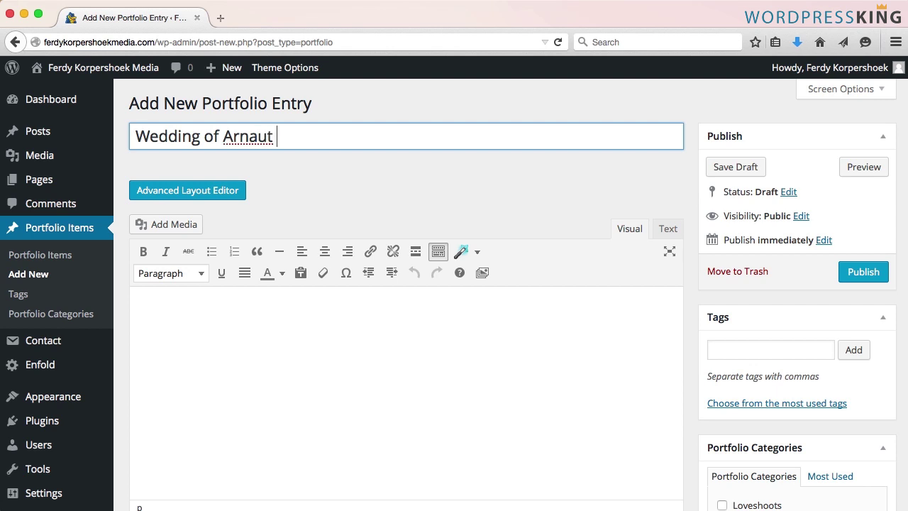
{"action": "type", "text": "and Ayesha"}
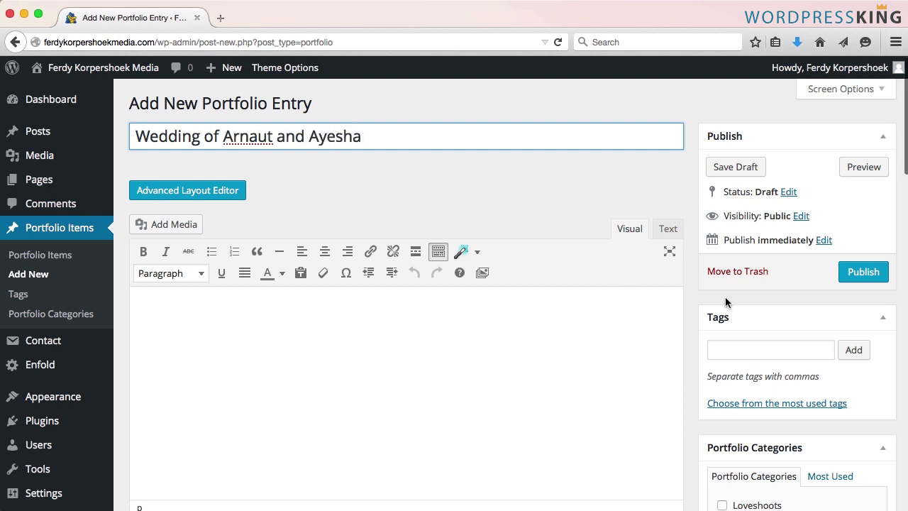
{"action": "scroll", "coordinate": [725, 302], "scroll_direction": "down", "scroll_amount": 6}
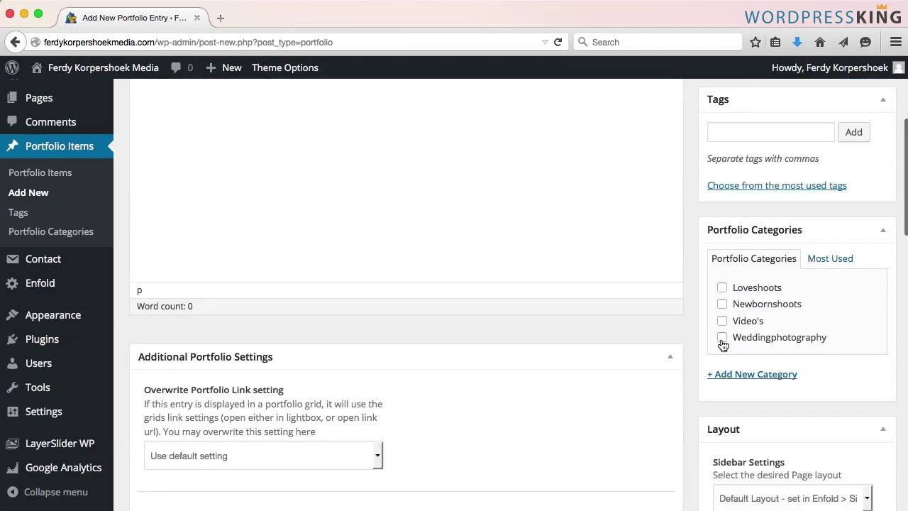
{"action": "left_click", "coordinate": [722, 338]}
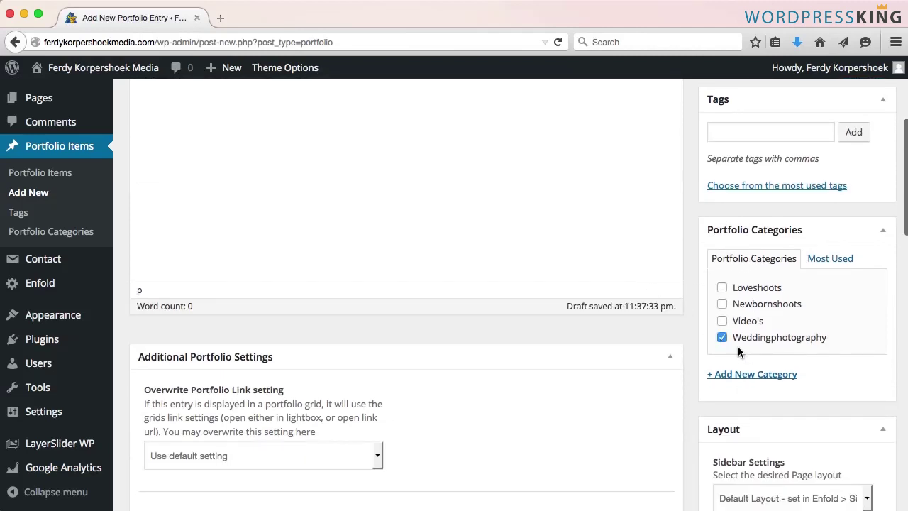
{"action": "scroll", "coordinate": [718, 328], "scroll_direction": "up", "scroll_amount": 6}
{"action": "scroll", "coordinate": [685, 332], "scroll_direction": "down", "scroll_amount": 11}
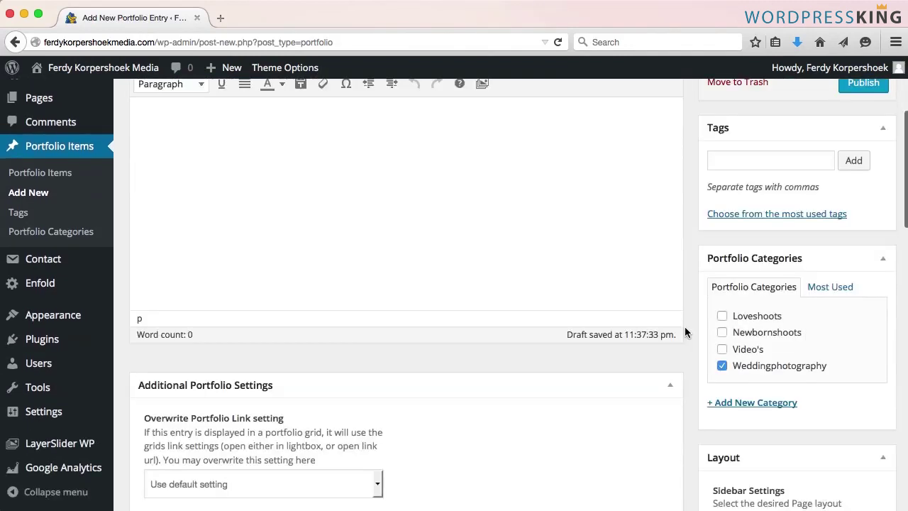
{"action": "scroll", "coordinate": [684, 331], "scroll_direction": "down", "scroll_amount": 10}
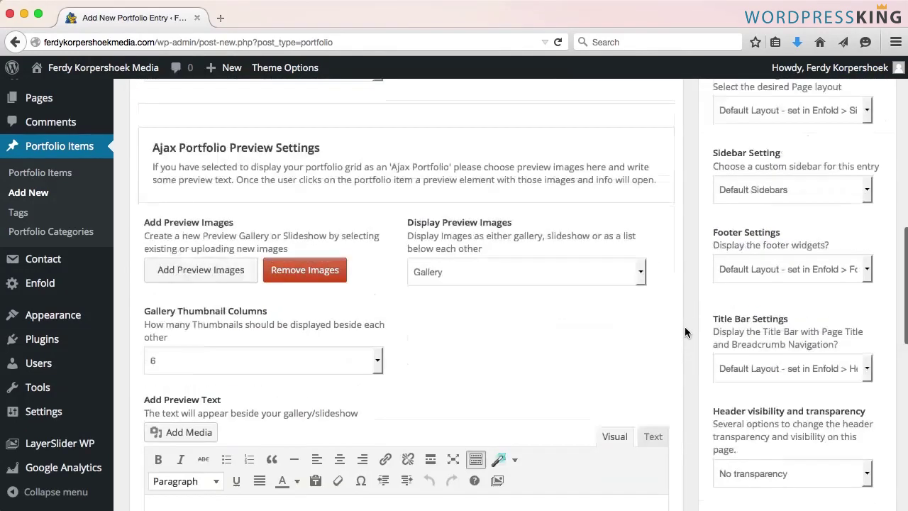
{"action": "scroll", "coordinate": [685, 331], "scroll_direction": "up", "scroll_amount": 20}
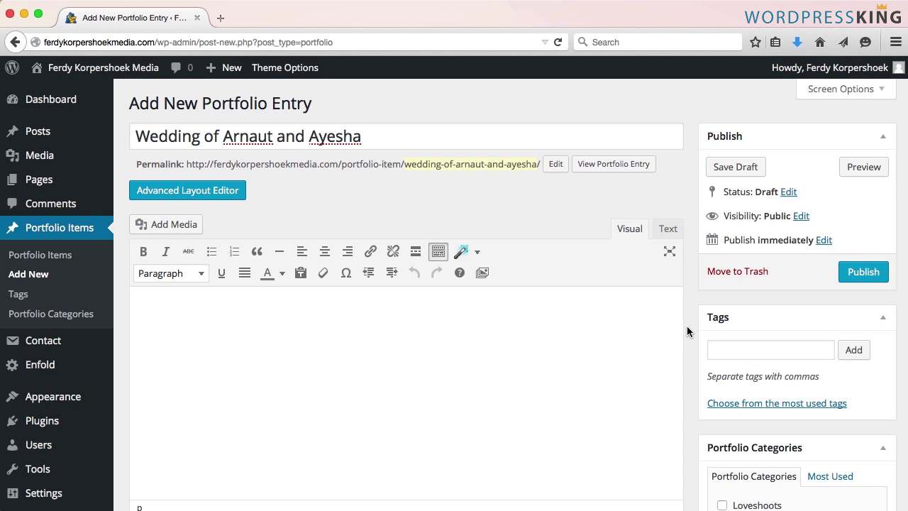
{"action": "left_click", "coordinate": [203, 192]}
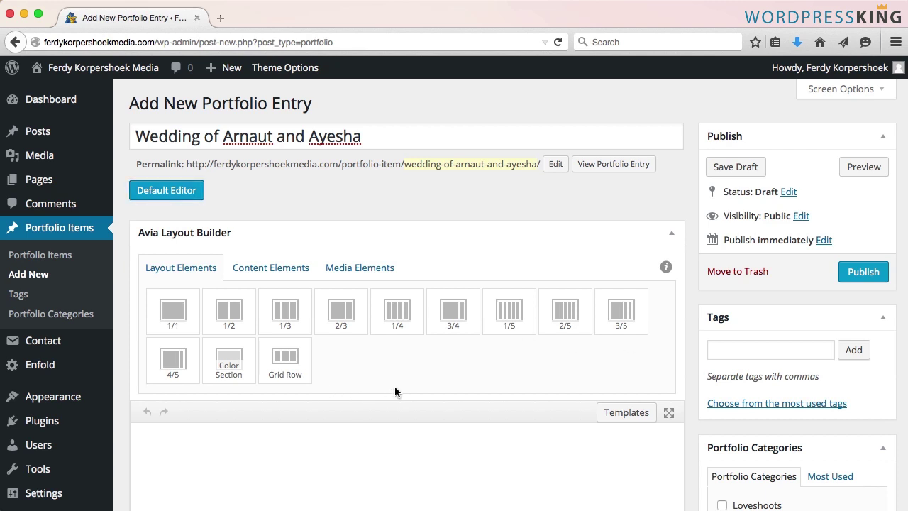
Drop a Masonry Gallery from Media Elements into a new 1/1 column and open its settings
{"action": "left_click", "coordinate": [170, 313]}
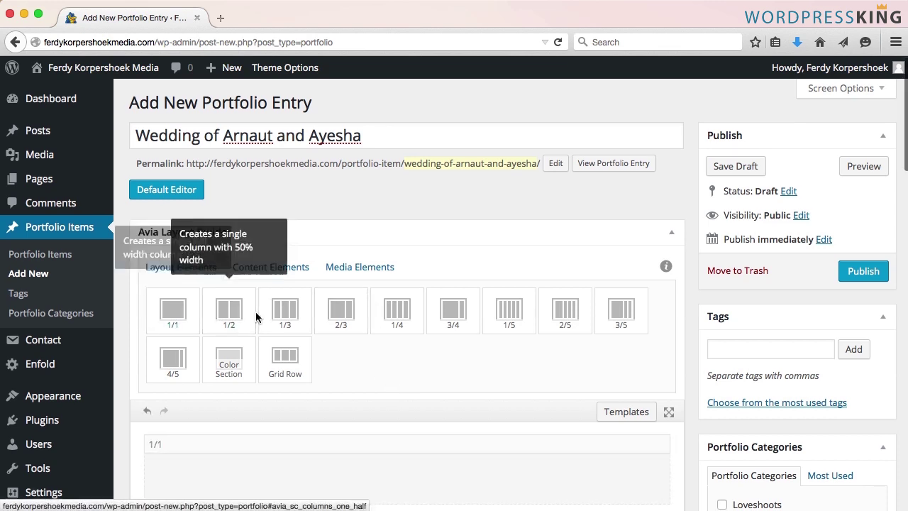
{"action": "scroll", "coordinate": [255, 312], "scroll_direction": "down", "scroll_amount": 3}
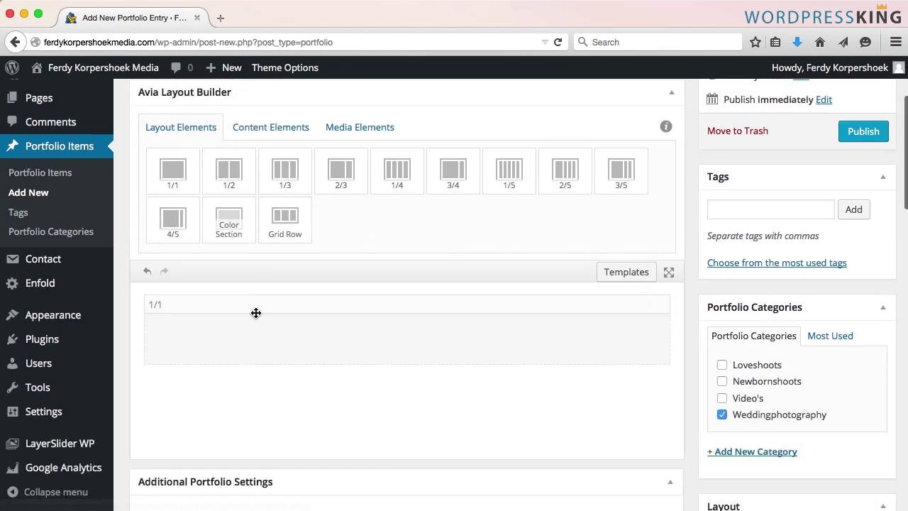
{"action": "left_click", "coordinate": [350, 129]}
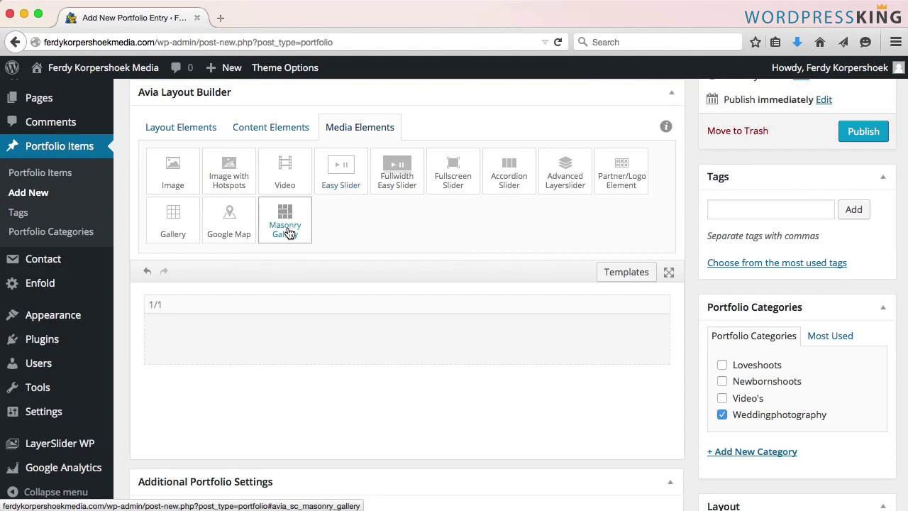
{"action": "left_click_drag", "start_coordinate": [285, 225], "coordinate": [322, 344]}
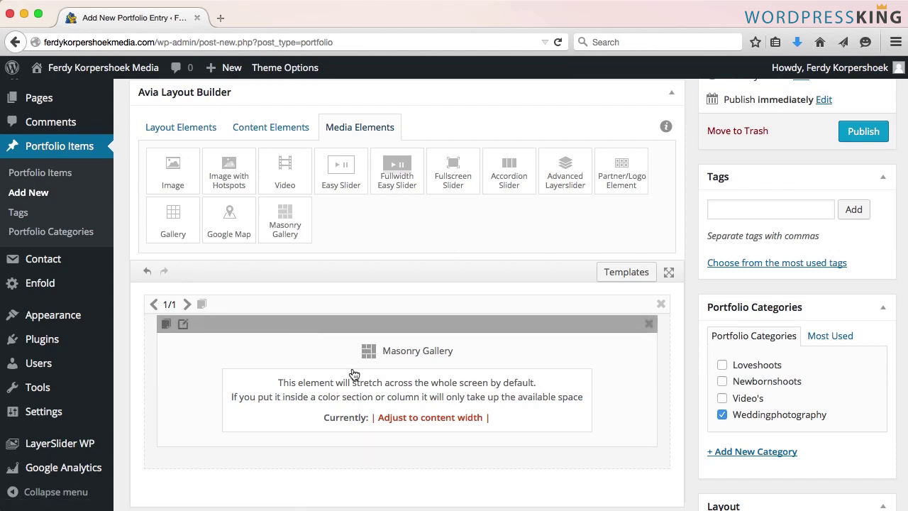
{"action": "left_click", "coordinate": [378, 381]}
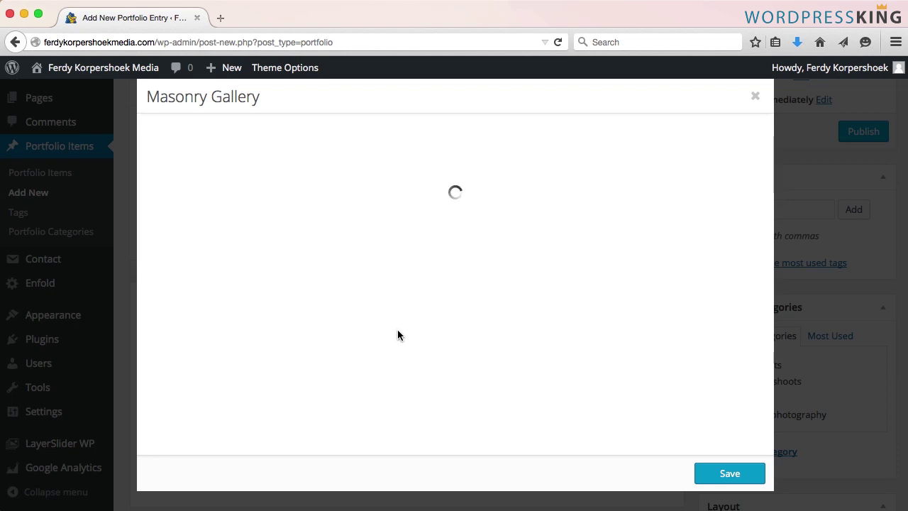
Upload all ten photos from the Wedding-Rotterdam folder through Add/Edit Gallery
{"action": "left_click", "coordinate": [210, 146]}
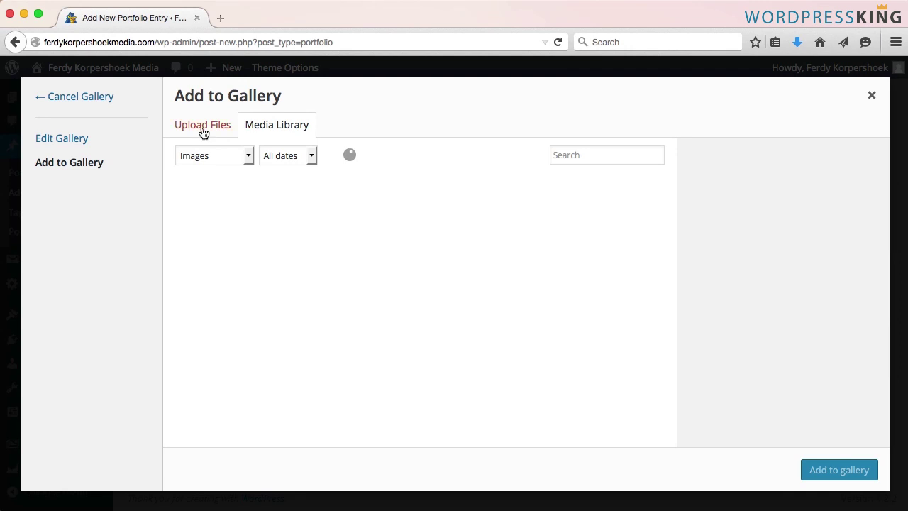
{"action": "left_click", "coordinate": [204, 128]}
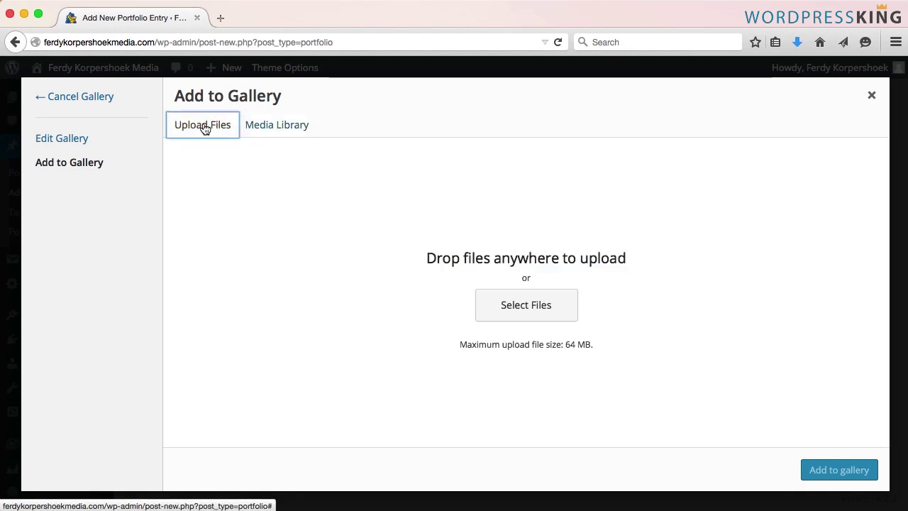
{"action": "left_click", "coordinate": [534, 310]}
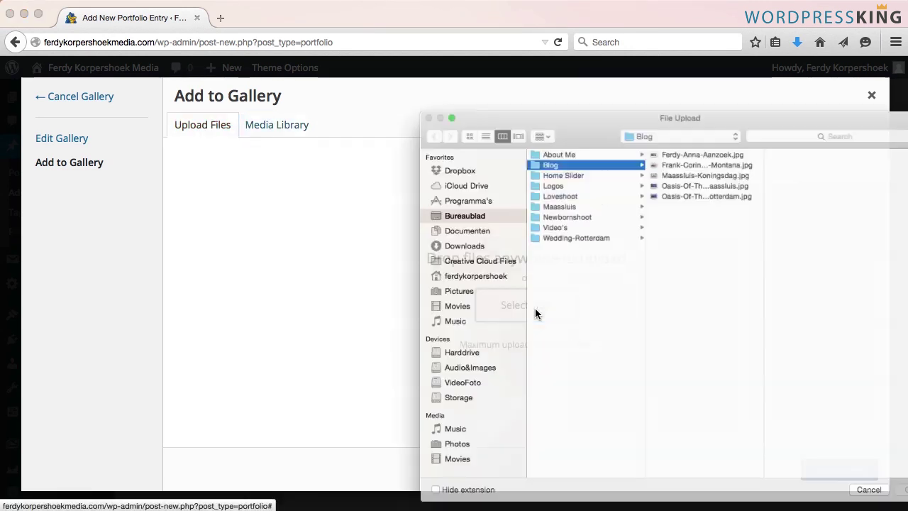
{"action": "left_click", "coordinate": [538, 224]}
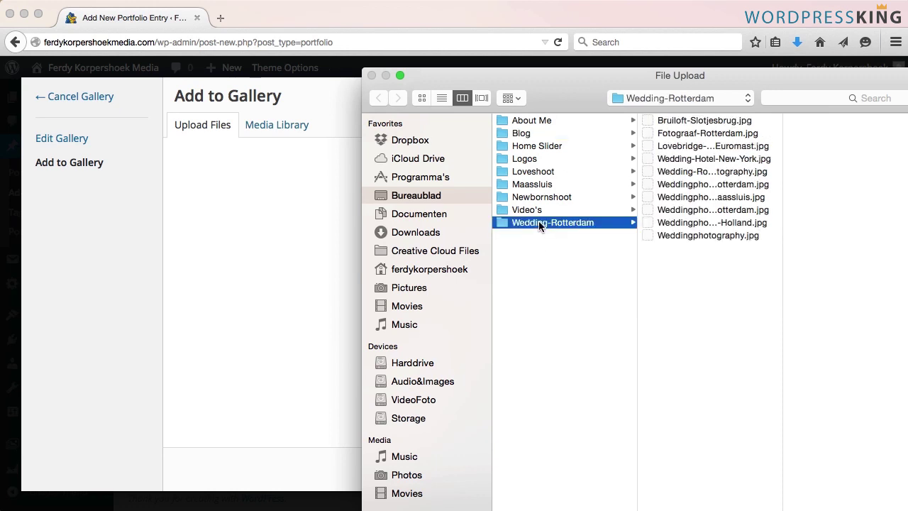
{"action": "left_click", "coordinate": [694, 120]}
{"action": "left_click", "coordinate": [684, 236], "text": "shift"}
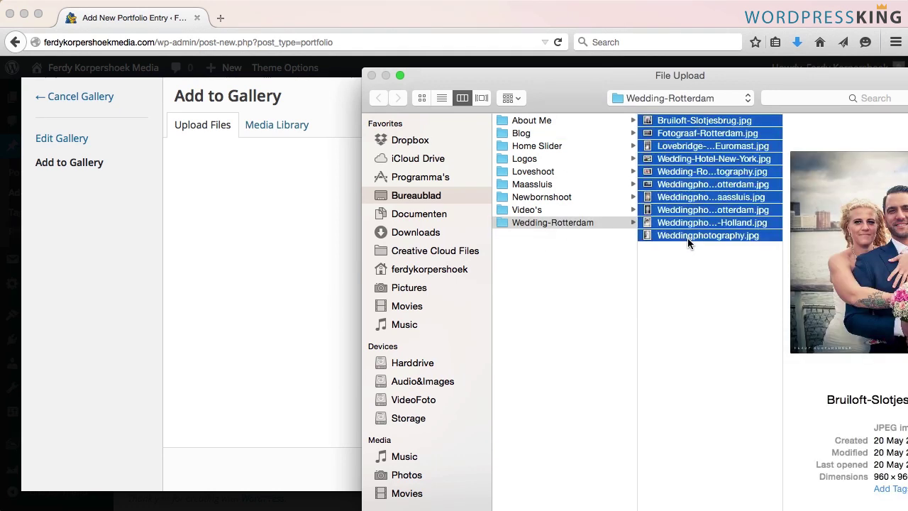
{"action": "left_click_drag", "start_coordinate": [782, 278], "coordinate": [901, 272]}
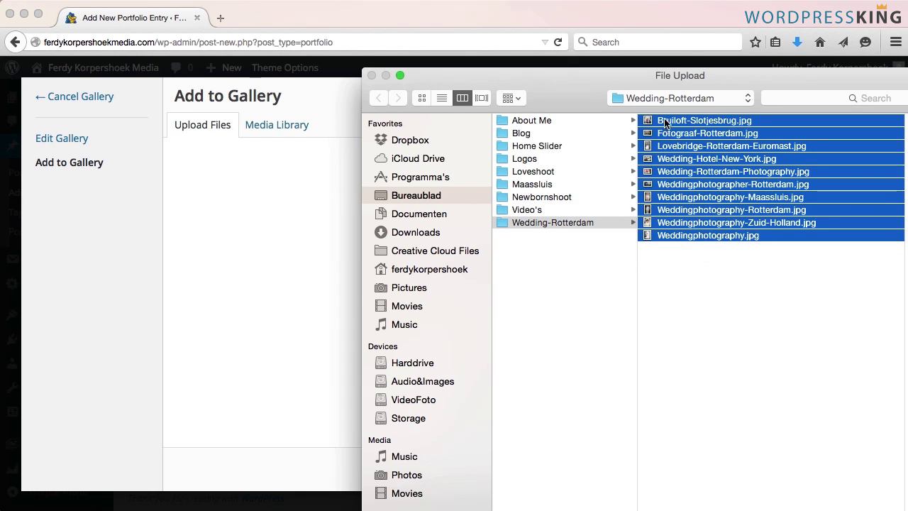
{"action": "left_click_drag", "start_coordinate": [660, 62], "coordinate": [497, 29]}
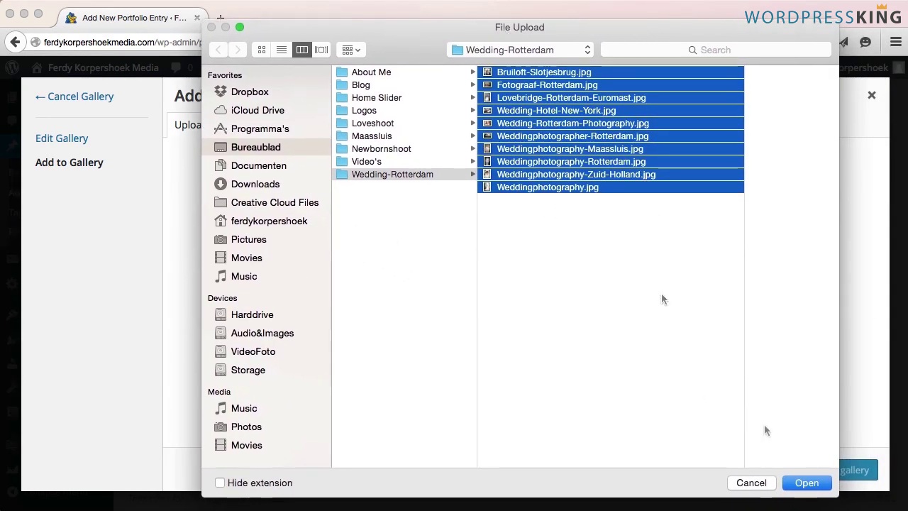
{"action": "left_click", "coordinate": [807, 483]}
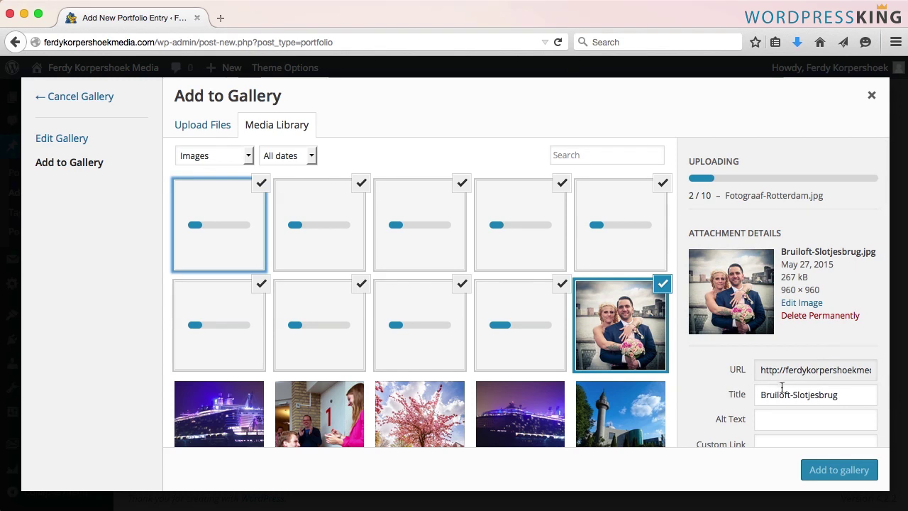
Insert the ten uploaded wedding photos into the gallery and drag the boy's portrait to the front
{"action": "scroll", "coordinate": [792, 392], "scroll_direction": "down", "scroll_amount": 2}
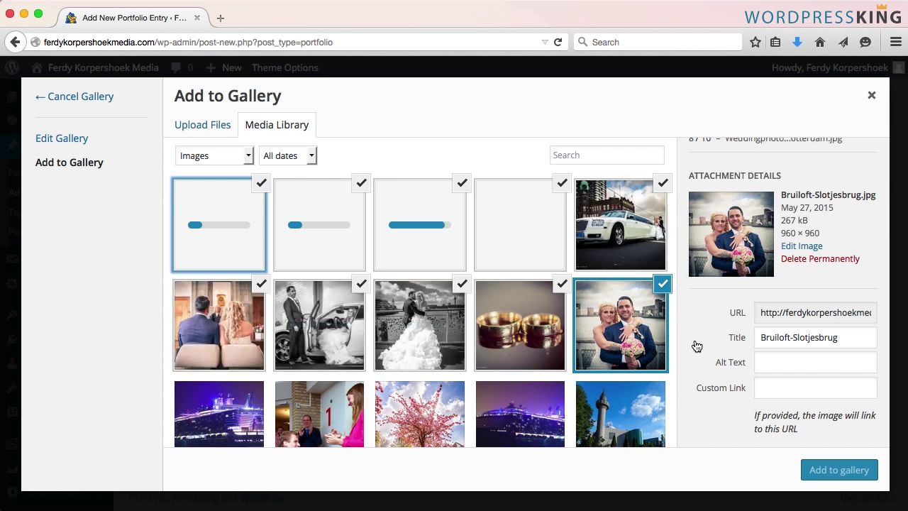
{"action": "left_click", "coordinate": [822, 465]}
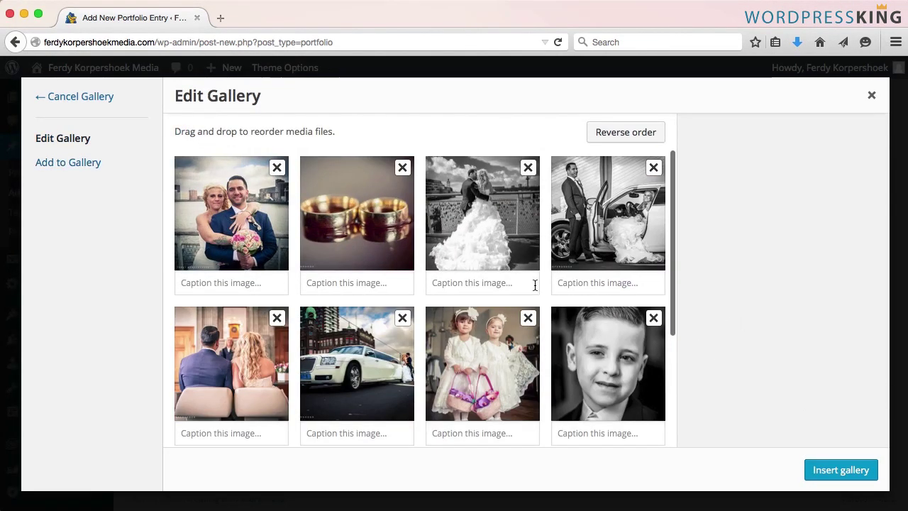
{"action": "left_click", "coordinate": [840, 469]}
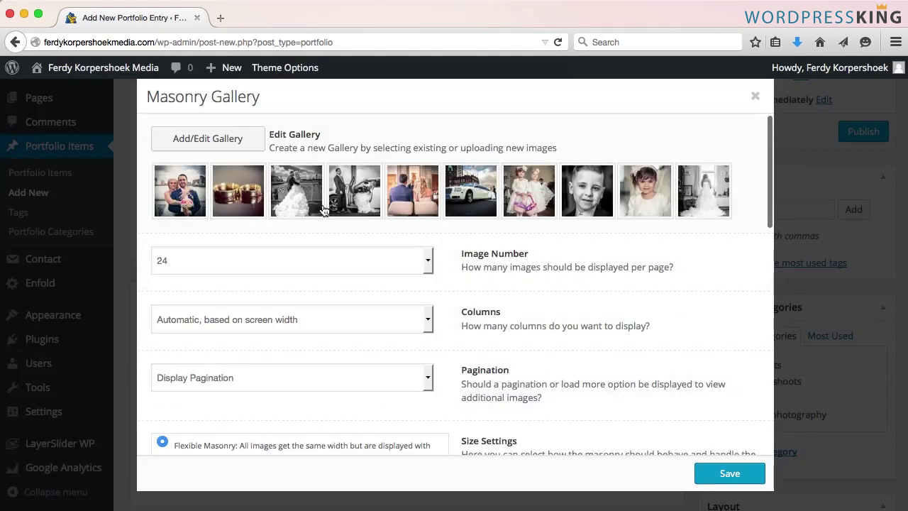
{"action": "left_click_drag", "start_coordinate": [590, 196], "coordinate": [164, 198]}
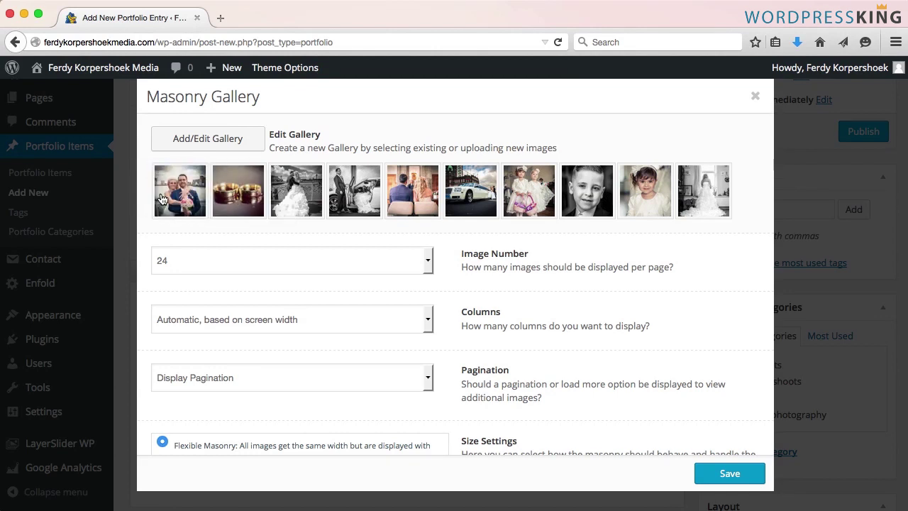
Reorder the gallery as boy portrait, flower girls, church couple, then reinsert it
{"action": "left_click", "coordinate": [210, 138]}
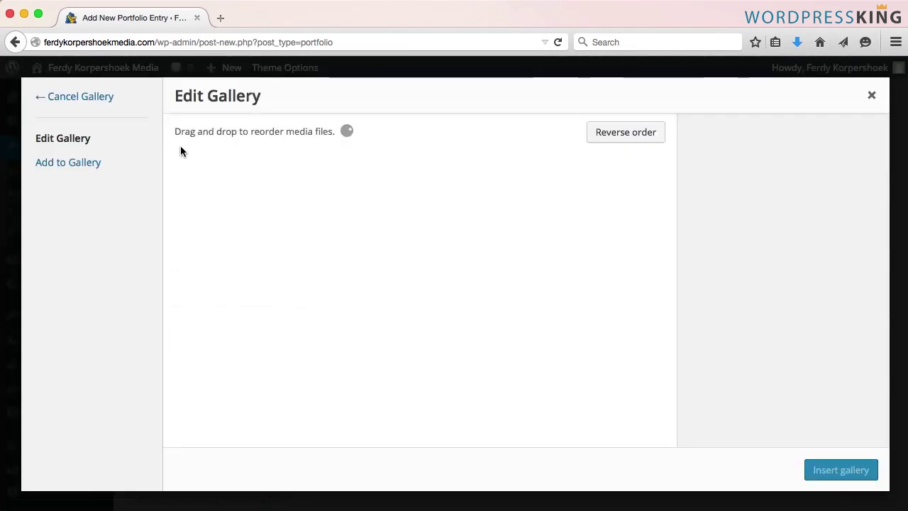
{"action": "left_click_drag", "start_coordinate": [372, 228], "coordinate": [232, 231]}
{"action": "left_click_drag", "start_coordinate": [571, 382], "coordinate": [187, 219]}
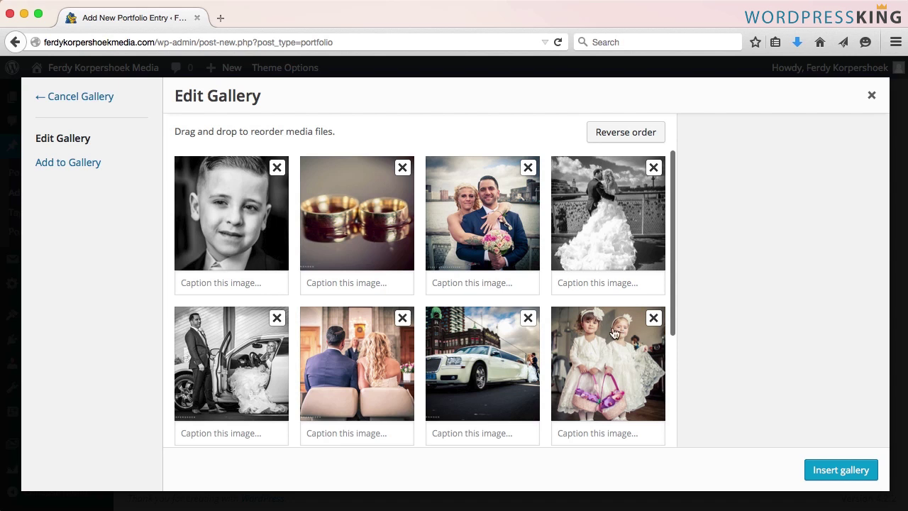
{"action": "left_click_drag", "start_coordinate": [614, 333], "coordinate": [366, 216]}
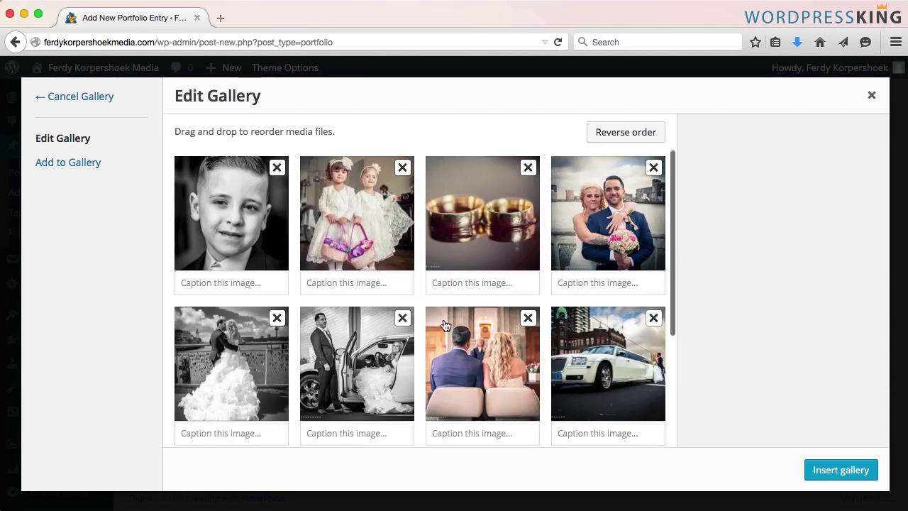
{"action": "left_click_drag", "start_coordinate": [485, 360], "coordinate": [473, 217]}
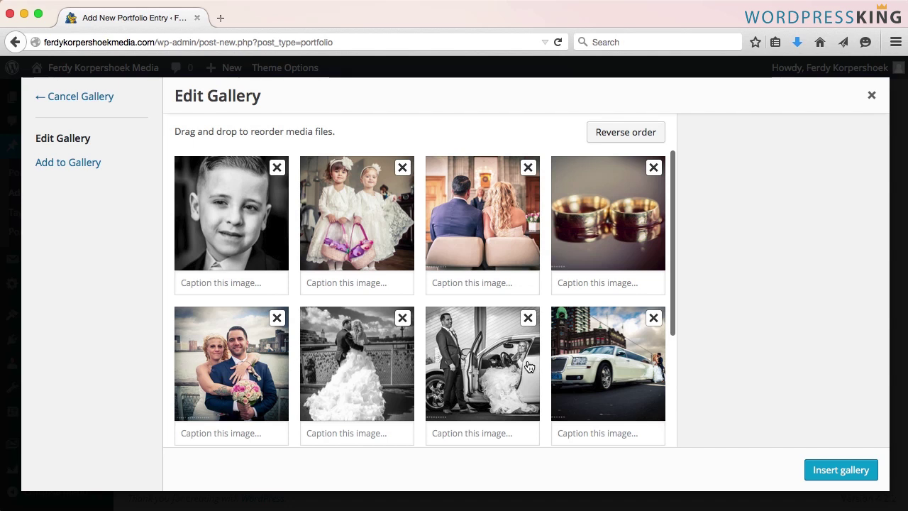
{"action": "left_click", "coordinate": [836, 465]}
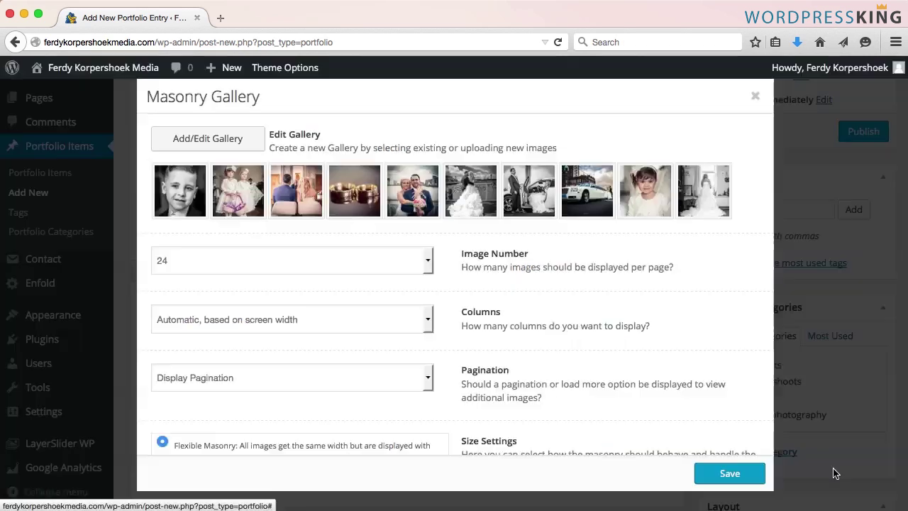
Set the masonry gallery to show All images in 3 Columns, save it, and publish the entry
{"action": "left_click", "coordinate": [353, 265]}
{"action": "scroll", "coordinate": [264, 289], "scroll_direction": "up", "scroll_amount": 2}
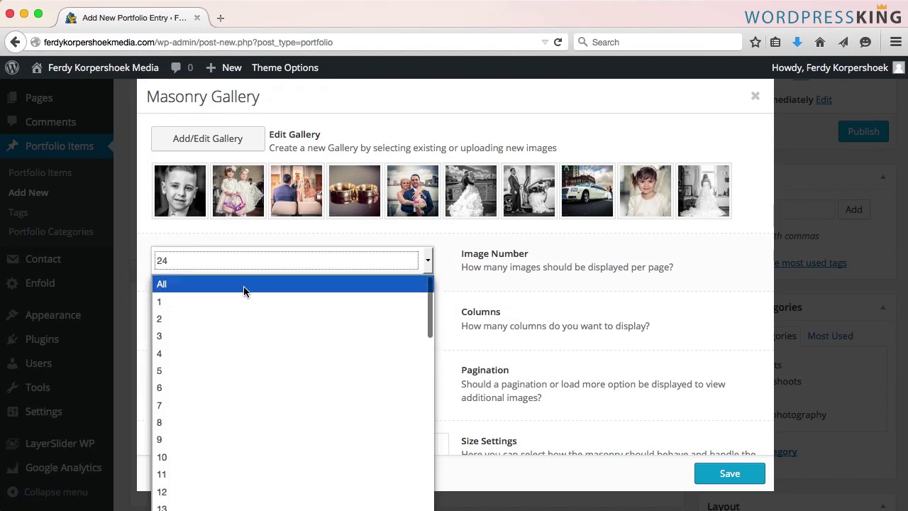
{"action": "left_click", "coordinate": [244, 287]}
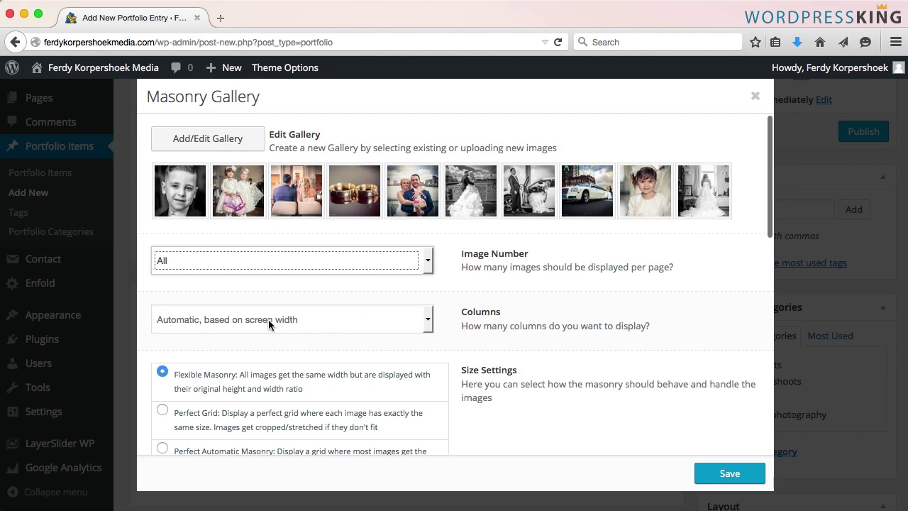
{"action": "left_click", "coordinate": [187, 325]}
{"action": "left_click", "coordinate": [187, 360]}
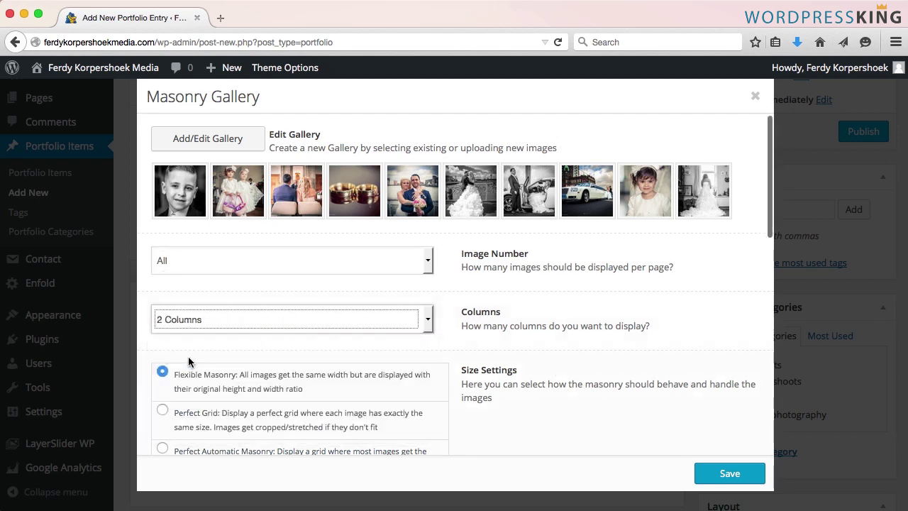
{"action": "left_click", "coordinate": [219, 320]}
{"action": "left_click", "coordinate": [199, 376]}
{"action": "scroll", "coordinate": [222, 266], "scroll_direction": "down", "scroll_amount": 5}
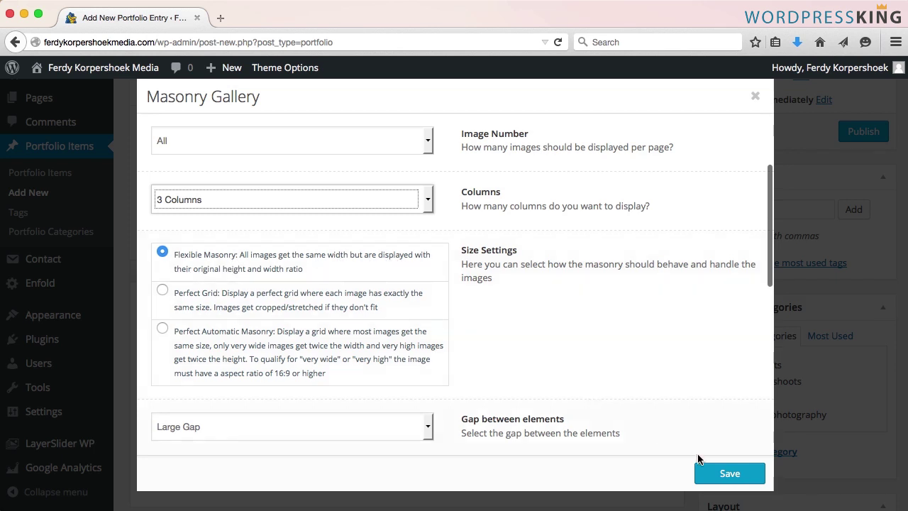
{"action": "left_click", "coordinate": [741, 477]}
{"action": "left_click", "coordinate": [858, 138]}
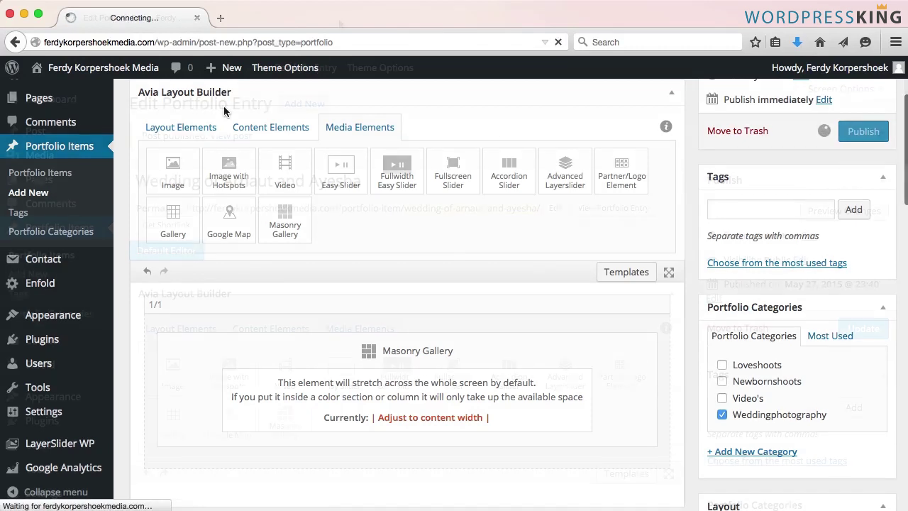
View the live portfolio entry in a new tab, then go to the admin dashboard
{"action": "left_click", "coordinate": [291, 71], "text": "super"}
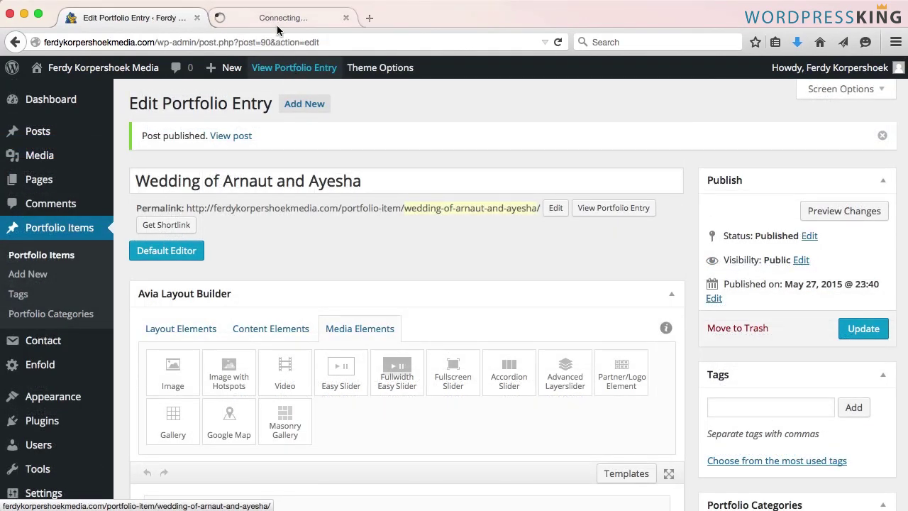
{"action": "left_click", "coordinate": [277, 24]}
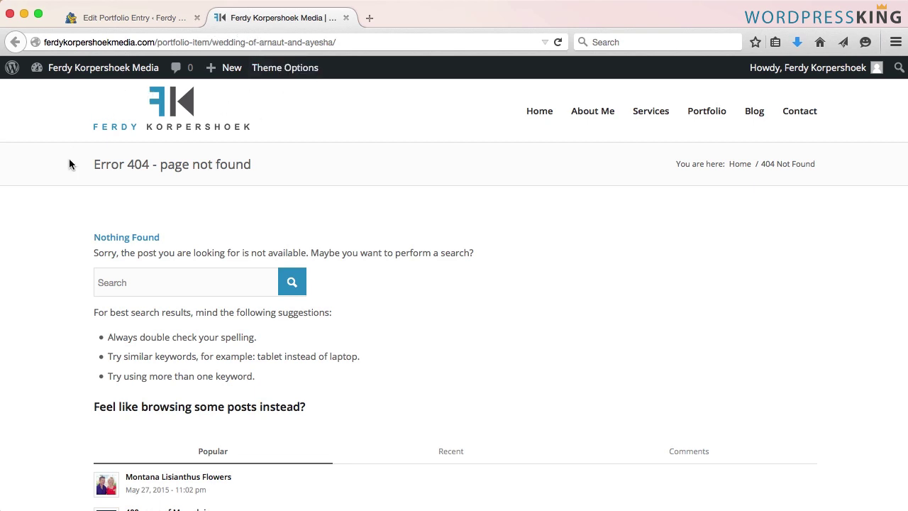
{"action": "left_click", "coordinate": [86, 69]}
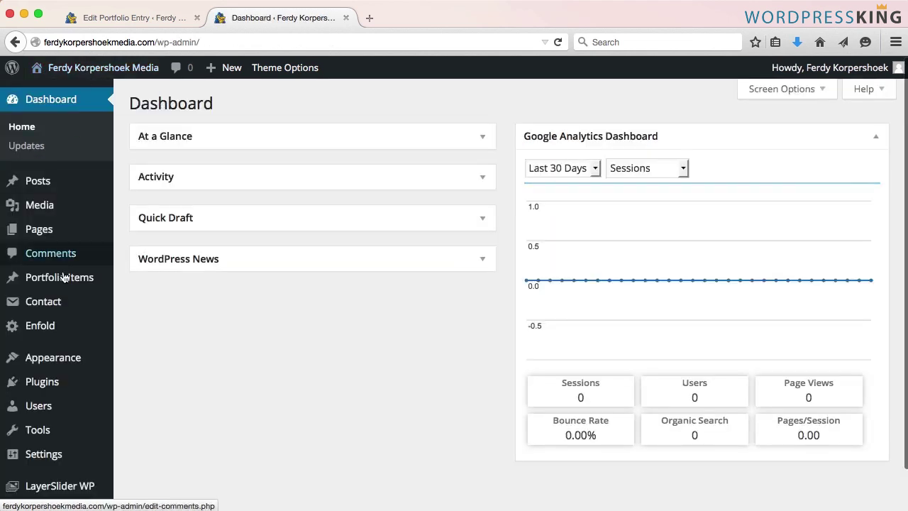
Re-save the Permalinks settings unchanged to refresh links, then close that tab
{"action": "mouse_move", "coordinate": [55, 458]}
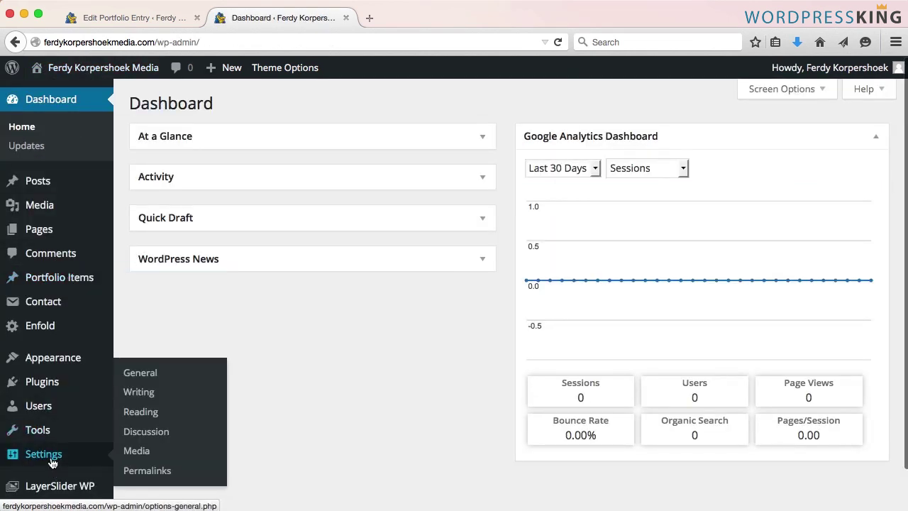
{"action": "left_click", "coordinate": [155, 472]}
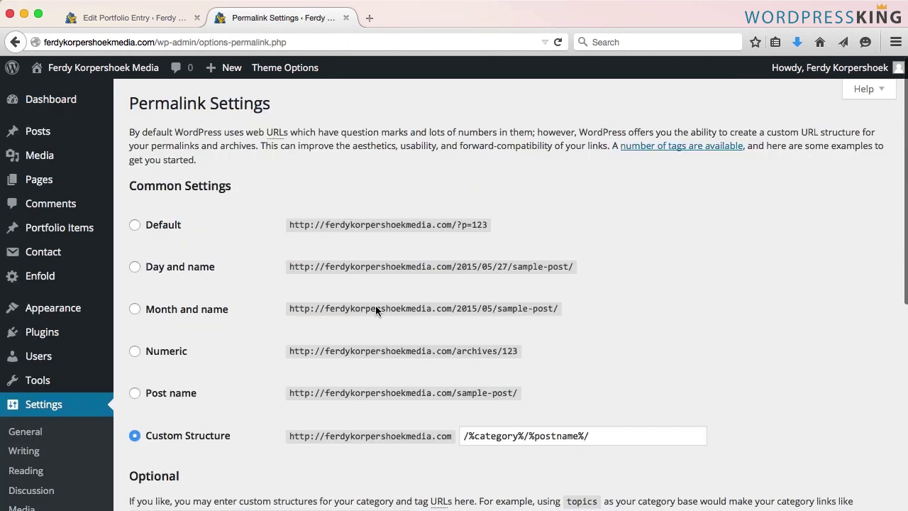
{"action": "scroll", "coordinate": [376, 310], "scroll_direction": "down", "scroll_amount": 10}
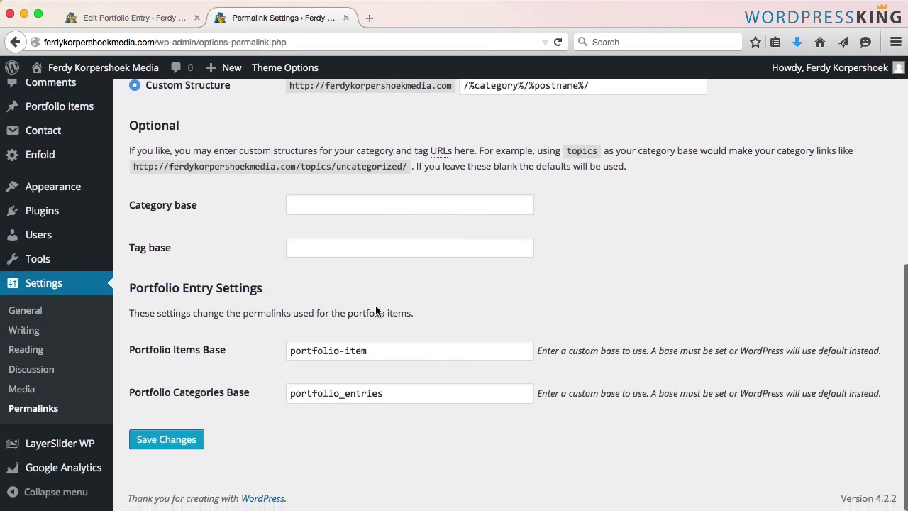
{"action": "left_click_drag", "start_coordinate": [340, 349], "coordinate": [392, 350]}
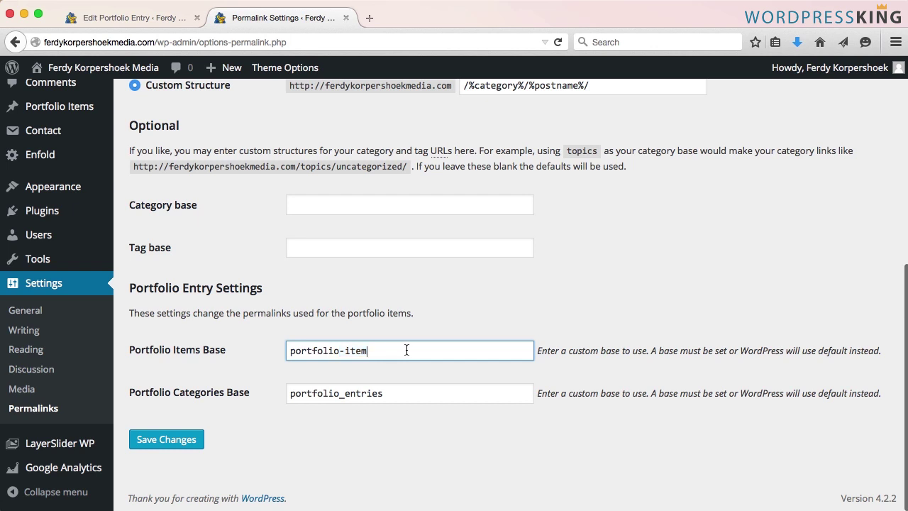
{"action": "left_click", "coordinate": [396, 392]}
{"action": "left_click", "coordinate": [166, 439]}
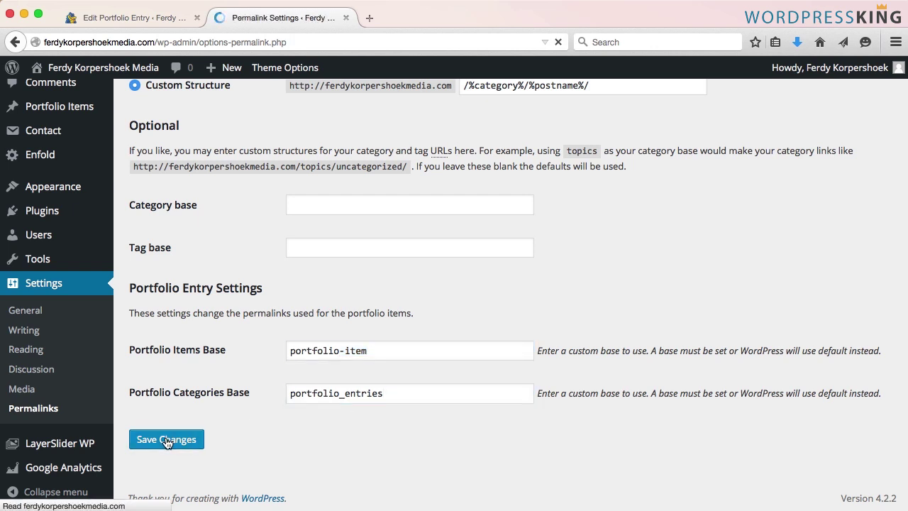
{"action": "mouse_move", "coordinate": [110, 64]}
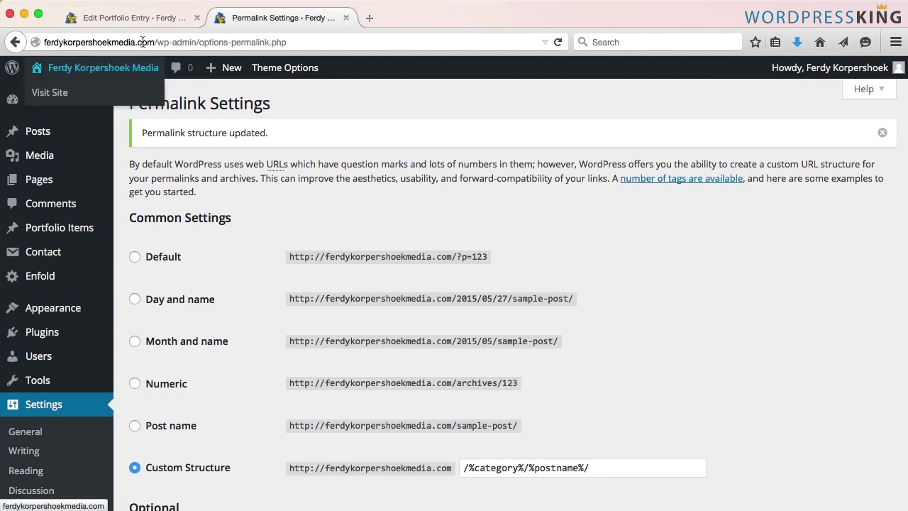
{"action": "left_click", "coordinate": [345, 18]}
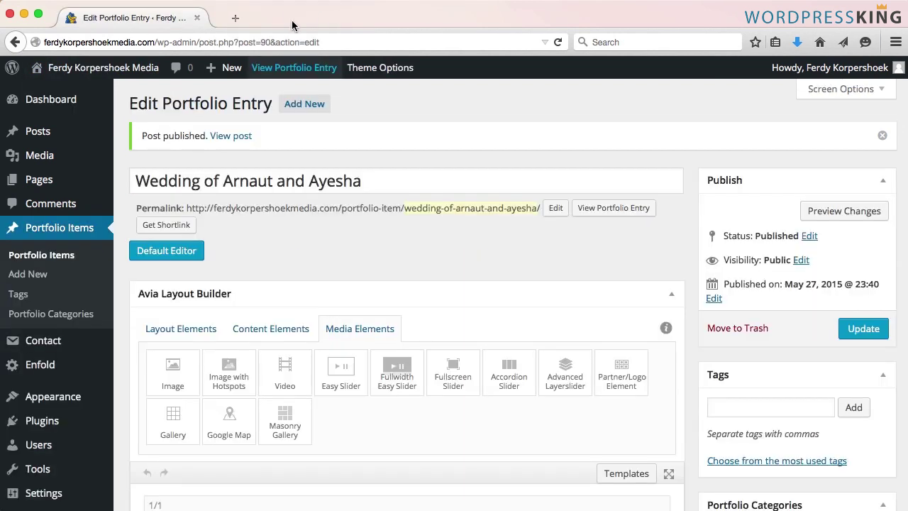
Open the wedding entry from Portfolio Items and view its live page in a new tab
{"action": "left_click", "coordinate": [59, 235]}
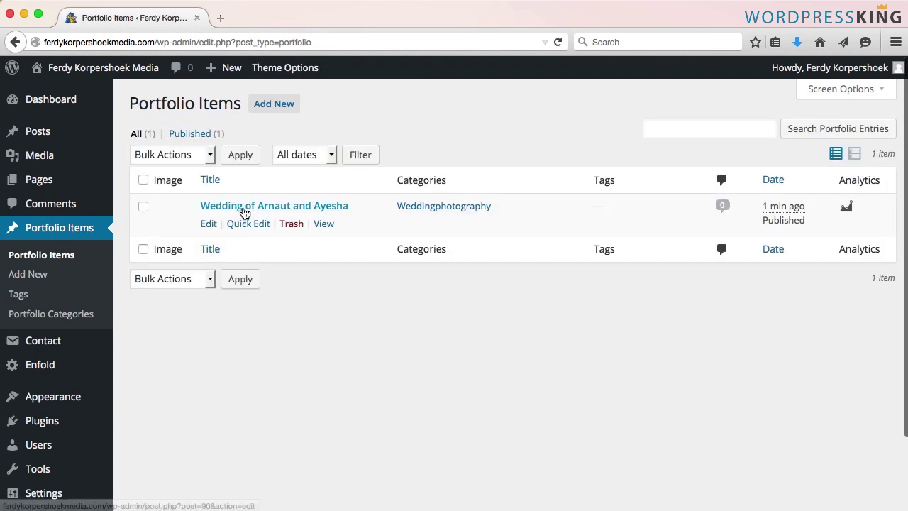
{"action": "left_click", "coordinate": [244, 210]}
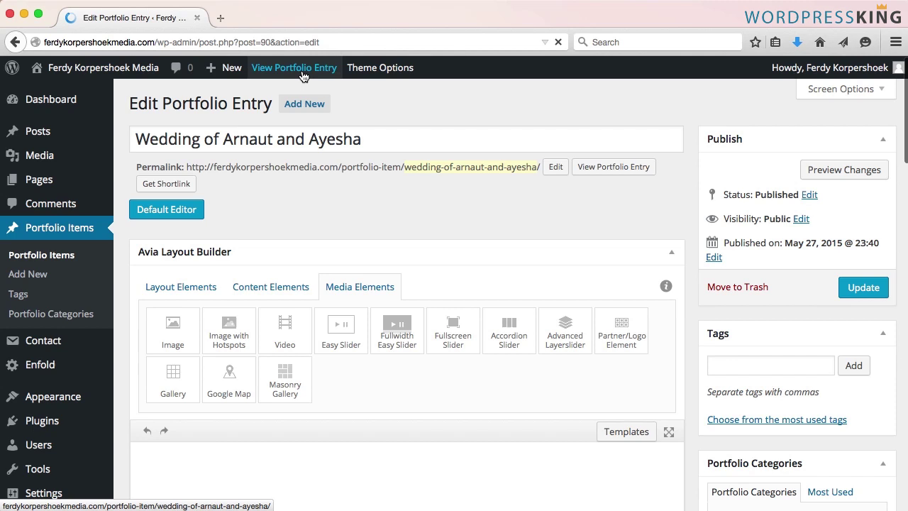
{"action": "left_click", "coordinate": [301, 71], "text": "super"}
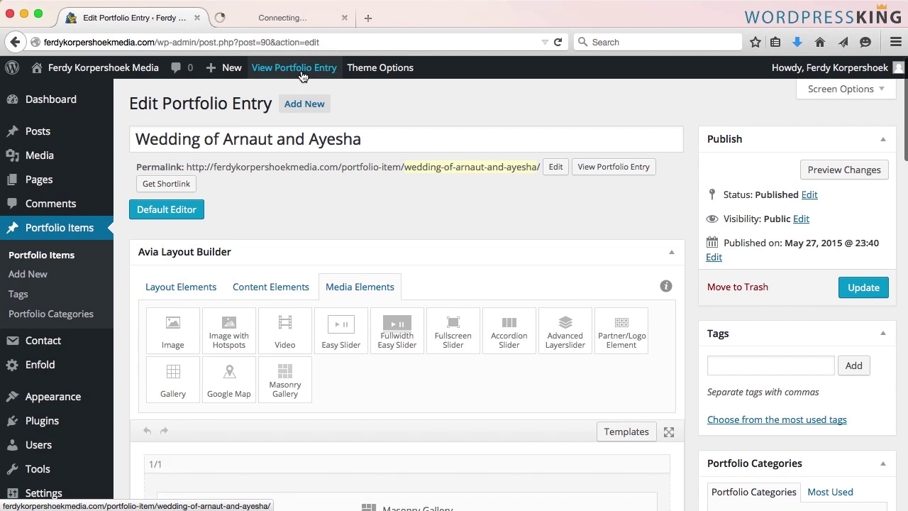
{"action": "left_click", "coordinate": [270, 17]}
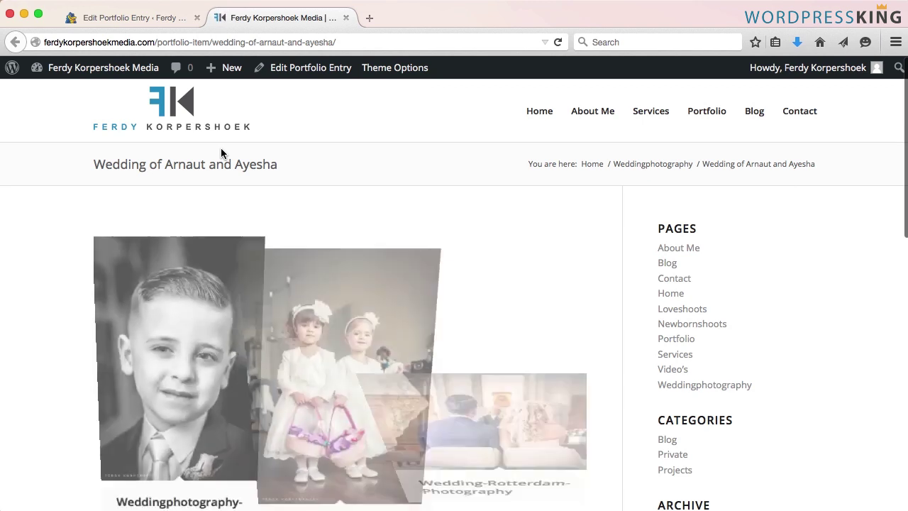
Review the live 3-column gallery, then return to the Edit Portfolio Entry tab
{"action": "scroll", "coordinate": [68, 197], "scroll_direction": "down", "scroll_amount": 3}
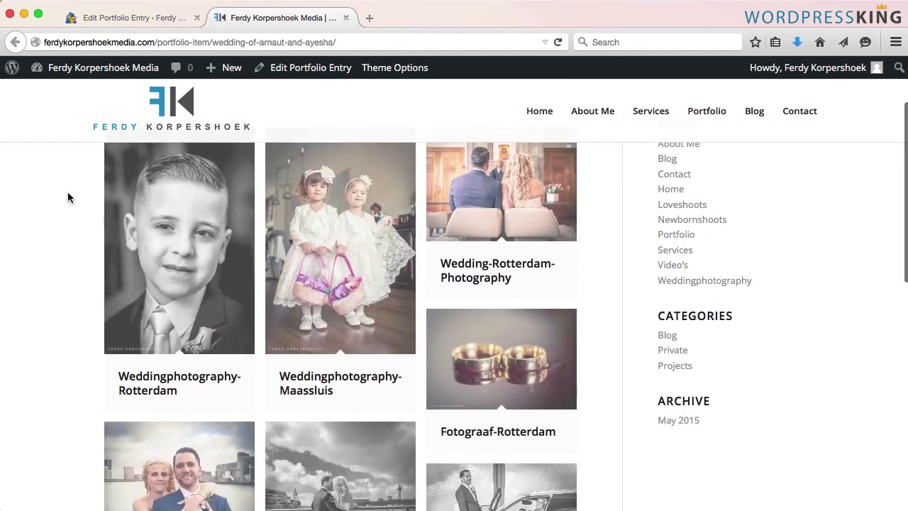
{"action": "scroll", "coordinate": [68, 198], "scroll_direction": "down", "scroll_amount": 10}
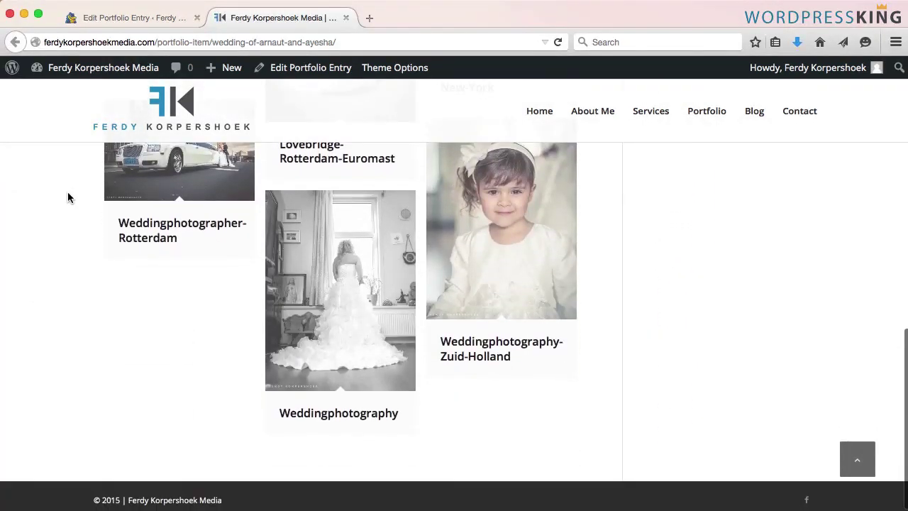
{"action": "scroll", "coordinate": [68, 197], "scroll_direction": "up", "scroll_amount": 12}
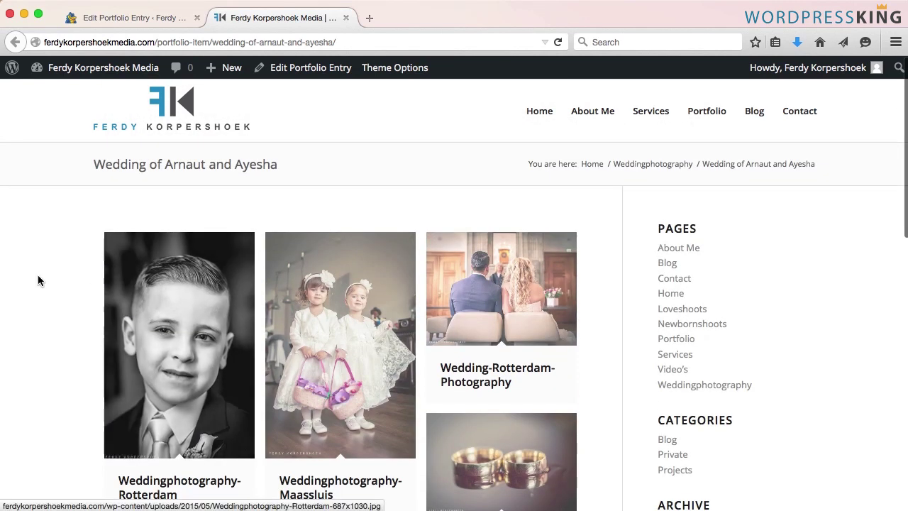
{"action": "scroll", "coordinate": [66, 242], "scroll_direction": "down", "scroll_amount": 4}
{"action": "scroll", "coordinate": [67, 241], "scroll_direction": "up", "scroll_amount": 4}
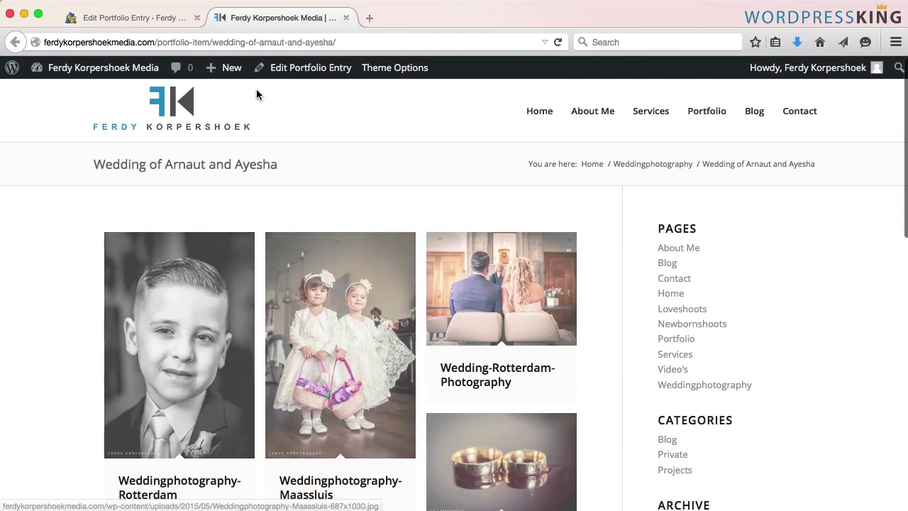
{"action": "left_click", "coordinate": [140, 23]}
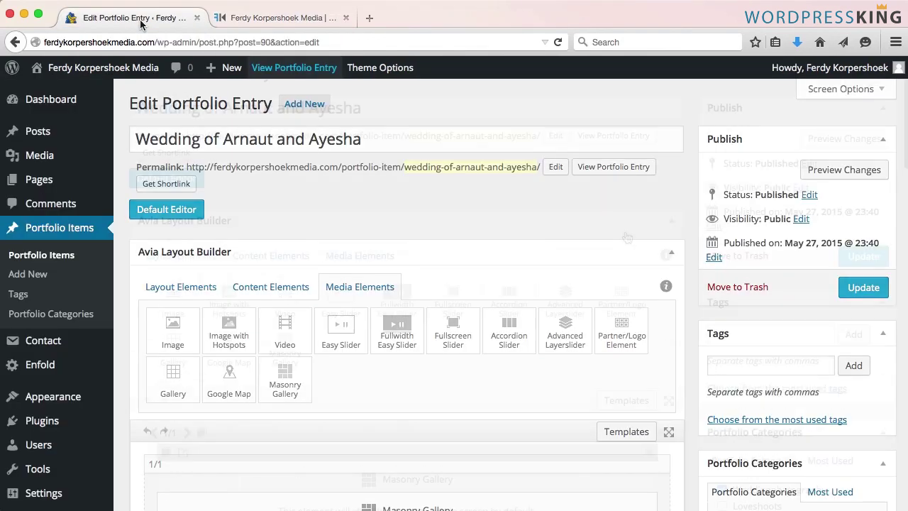
Set the masonry gallery's gap between images to 1 Pixel Gap
{"action": "scroll", "coordinate": [556, 246], "scroll_direction": "down", "scroll_amount": 5}
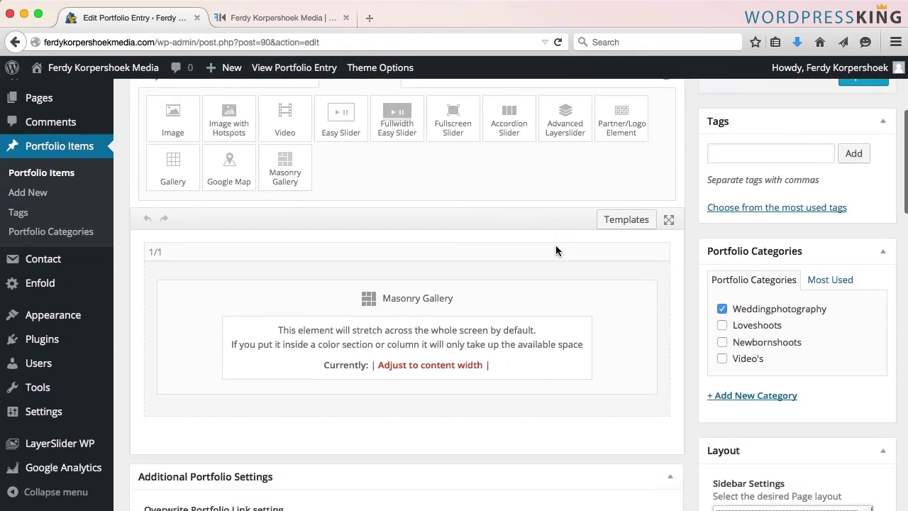
{"action": "left_click", "coordinate": [415, 284]}
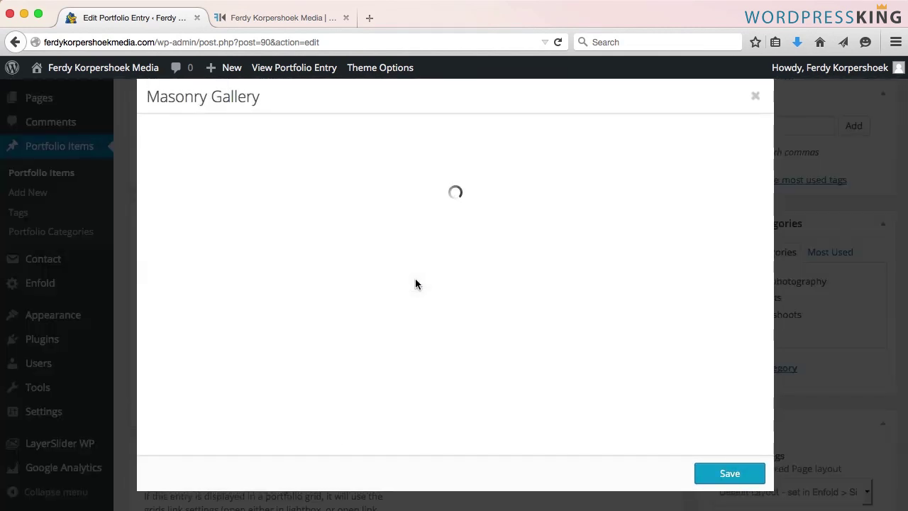
{"action": "scroll", "coordinate": [394, 283], "scroll_direction": "down", "scroll_amount": 2}
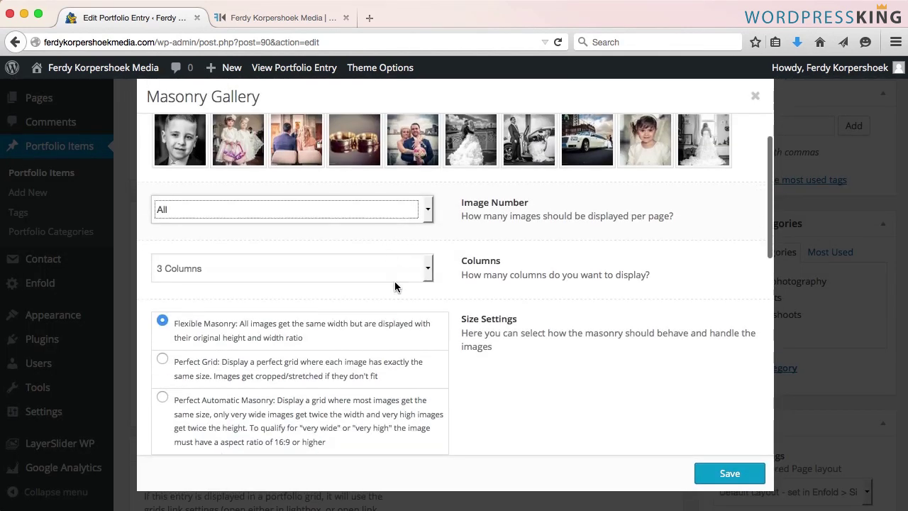
{"action": "scroll", "coordinate": [394, 286], "scroll_direction": "down", "scroll_amount": 5}
{"action": "left_click", "coordinate": [213, 282]}
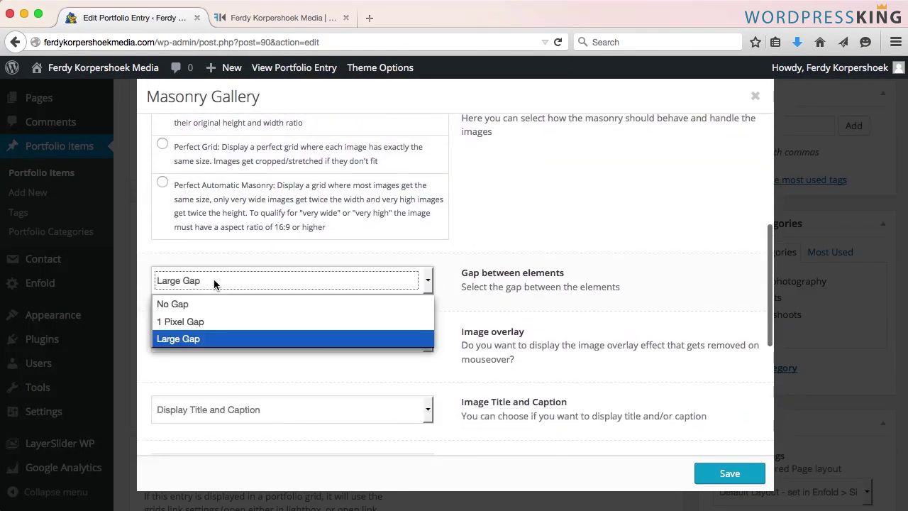
{"action": "left_click", "coordinate": [183, 321]}
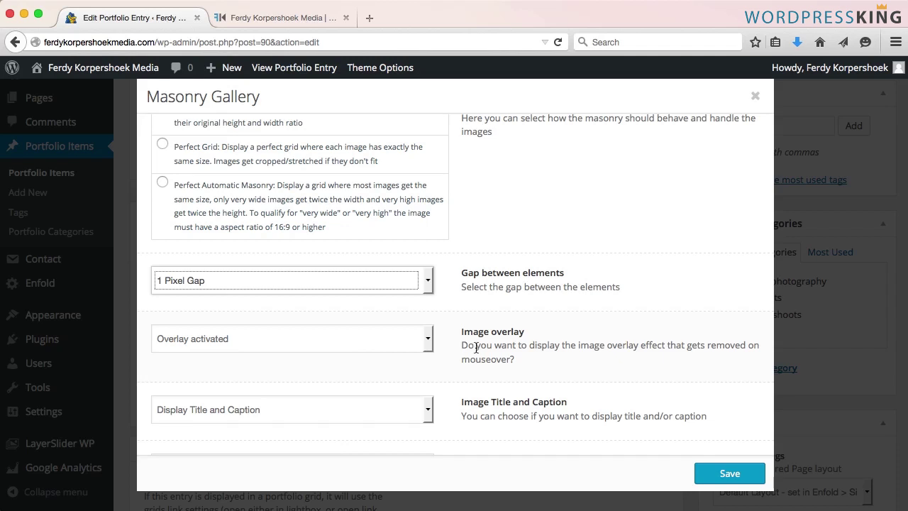
Compare the live portfolio page with the gallery settings in the editor
{"action": "left_click", "coordinate": [270, 18]}
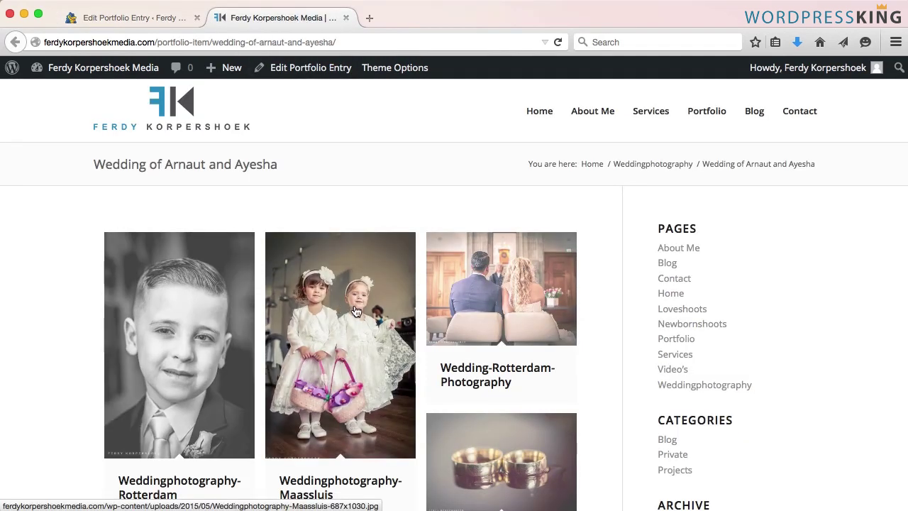
{"action": "scroll", "coordinate": [334, 308], "scroll_direction": "down", "scroll_amount": 5}
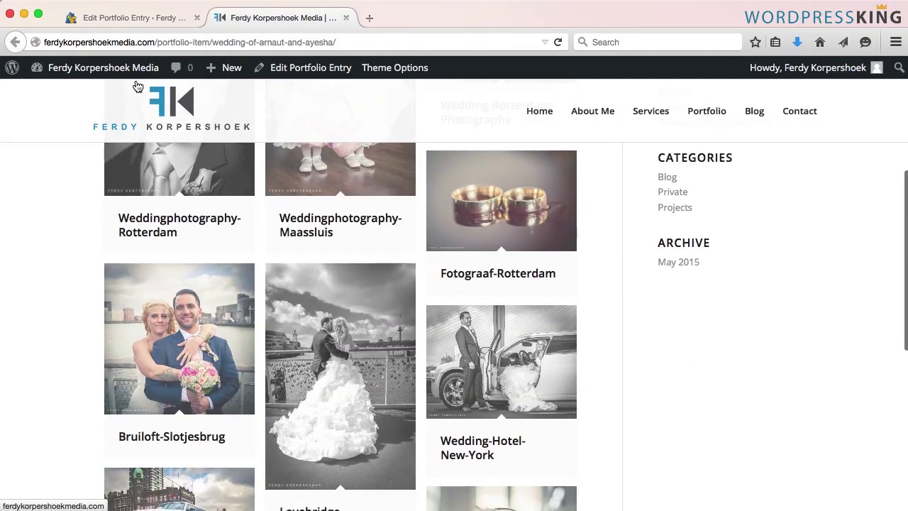
{"action": "left_click", "coordinate": [166, 19]}
{"action": "left_click", "coordinate": [301, 17]}
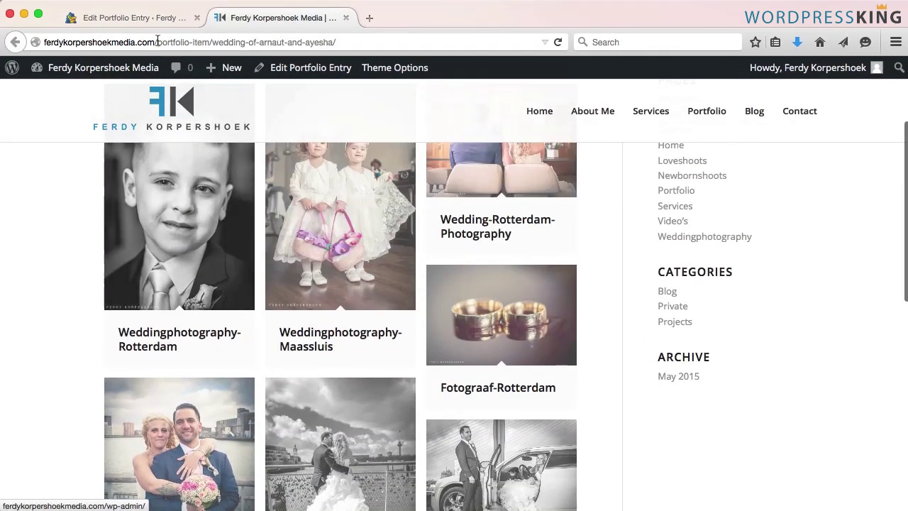
{"action": "left_click", "coordinate": [142, 18]}
Deactivate the image overlay, show neither titles nor captions, and keep lightbox image links
{"action": "scroll", "coordinate": [243, 314], "scroll_direction": "down", "scroll_amount": 2}
{"action": "left_click", "coordinate": [242, 301]}
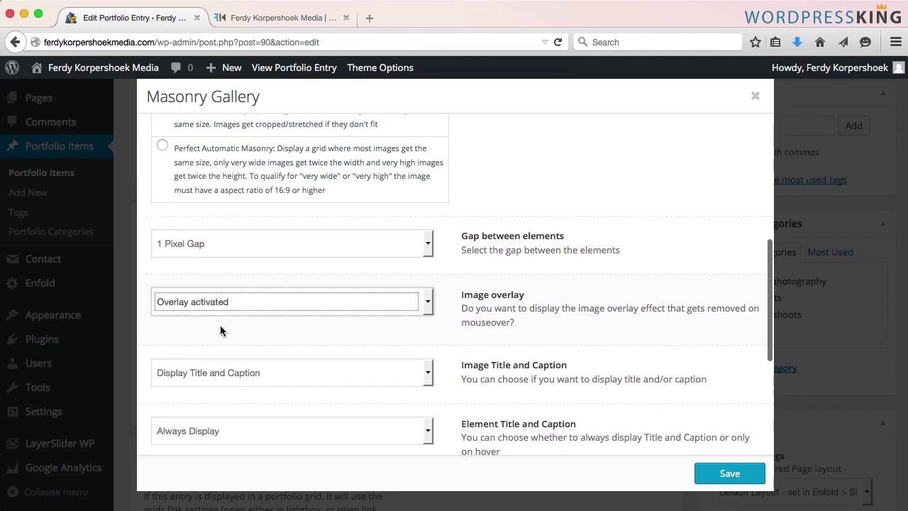
{"action": "left_click", "coordinate": [213, 340]}
{"action": "left_click", "coordinate": [205, 371]}
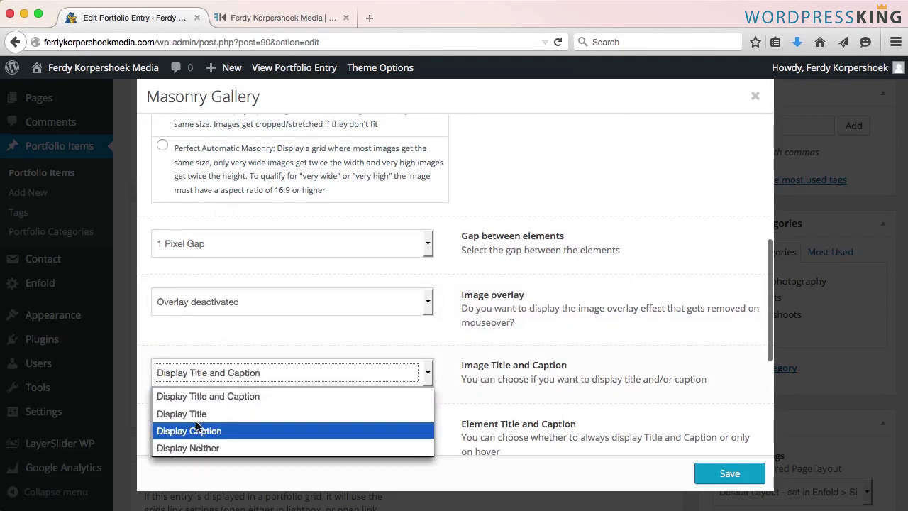
{"action": "left_click", "coordinate": [193, 447]}
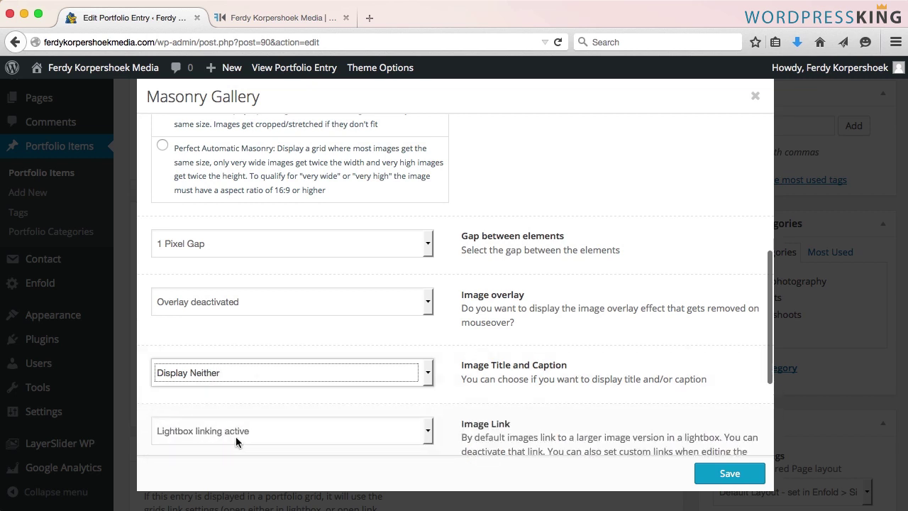
{"action": "scroll", "coordinate": [281, 427], "scroll_direction": "down", "scroll_amount": 3}
{"action": "left_click", "coordinate": [226, 325]}
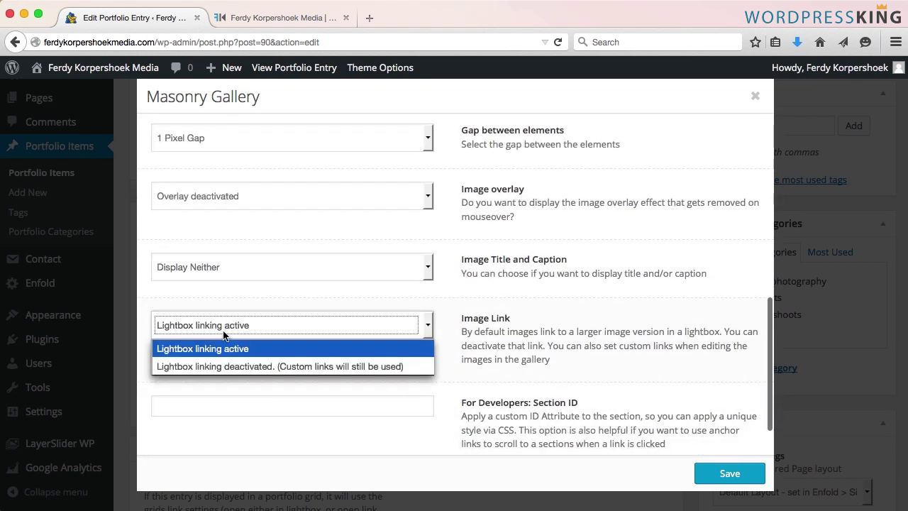
{"action": "left_click", "coordinate": [224, 346]}
Save the gallery settings, update the entry, and view the live page
{"action": "left_click", "coordinate": [710, 475]}
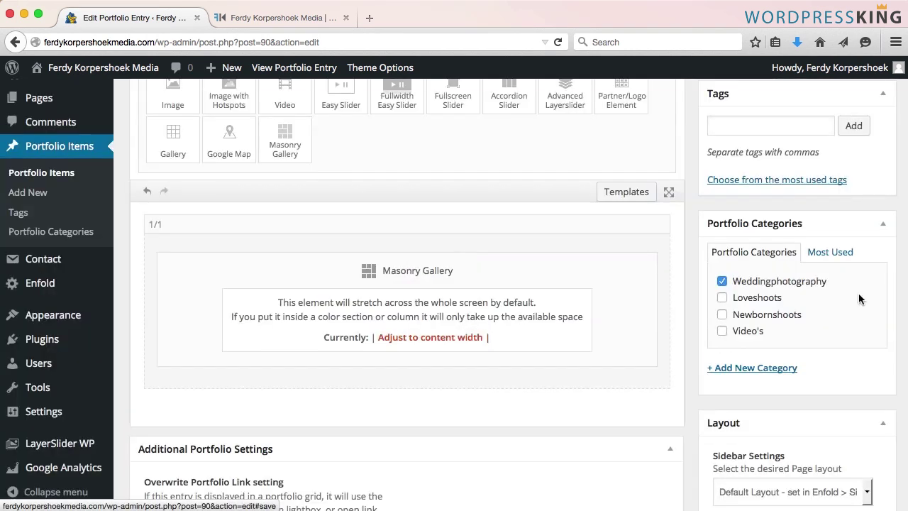
{"action": "scroll", "coordinate": [858, 293], "scroll_direction": "up", "scroll_amount": 5}
{"action": "left_click", "coordinate": [862, 287]}
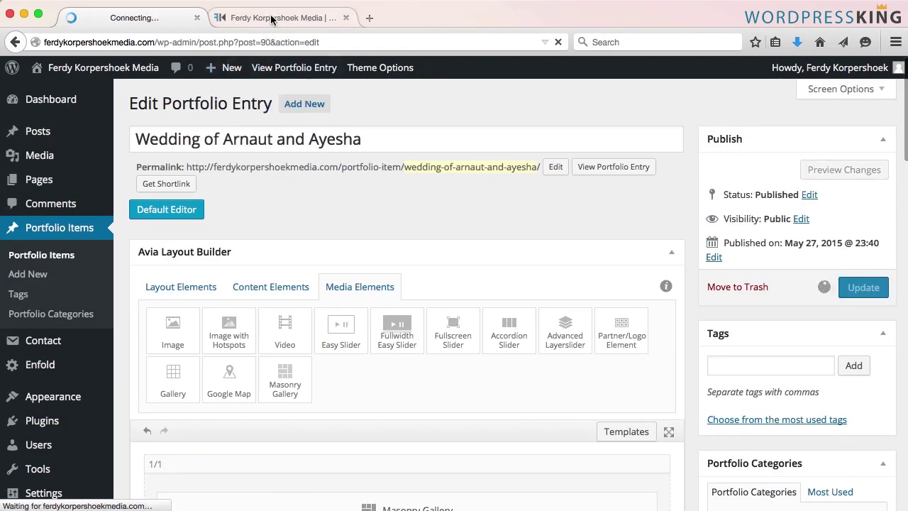
{"action": "left_click", "coordinate": [280, 17]}
{"action": "key", "text": "super+r"}
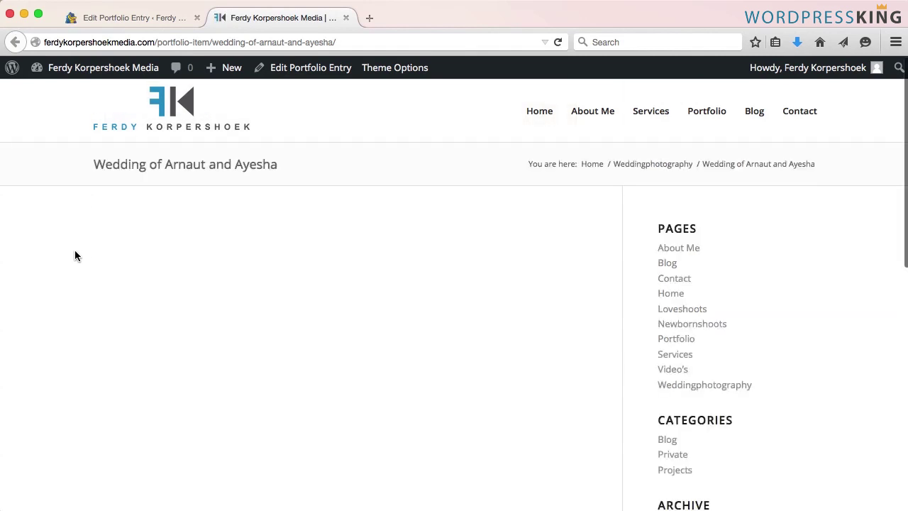
{"action": "scroll", "coordinate": [75, 251], "scroll_direction": "down", "scroll_amount": 2}
{"action": "scroll", "coordinate": [76, 254], "scroll_direction": "down", "scroll_amount": 1}
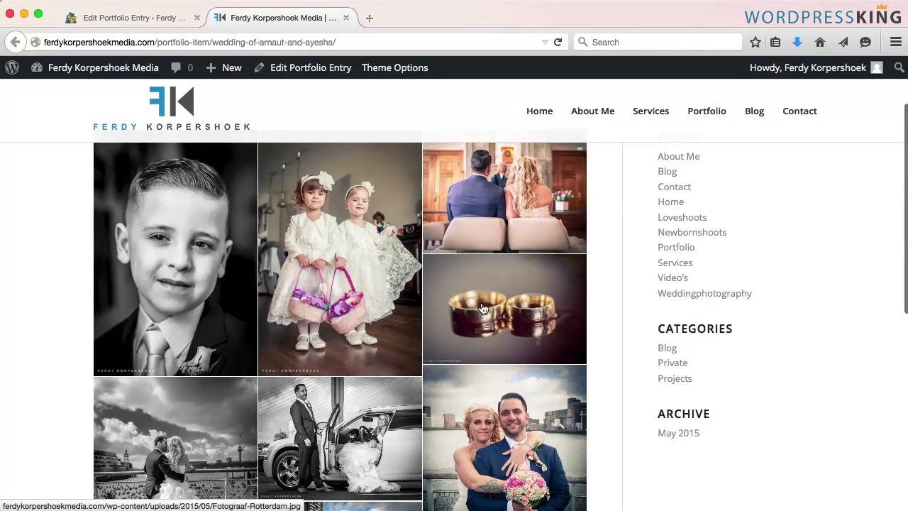
{"action": "scroll", "coordinate": [482, 310], "scroll_direction": "down", "scroll_amount": 3}
{"action": "scroll", "coordinate": [481, 296], "scroll_direction": "up", "scroll_amount": 5}
{"action": "scroll", "coordinate": [481, 296], "scroll_direction": "down", "scroll_amount": 10}
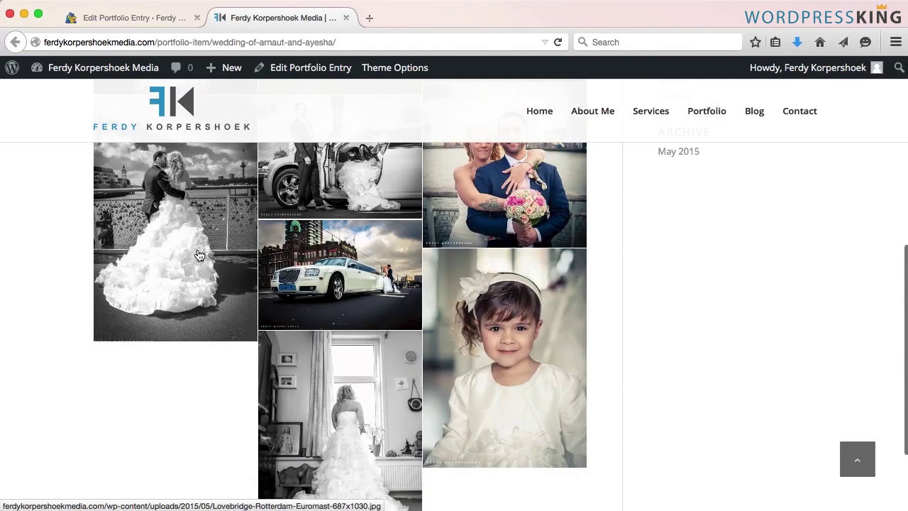
{"action": "left_click", "coordinate": [328, 268]}
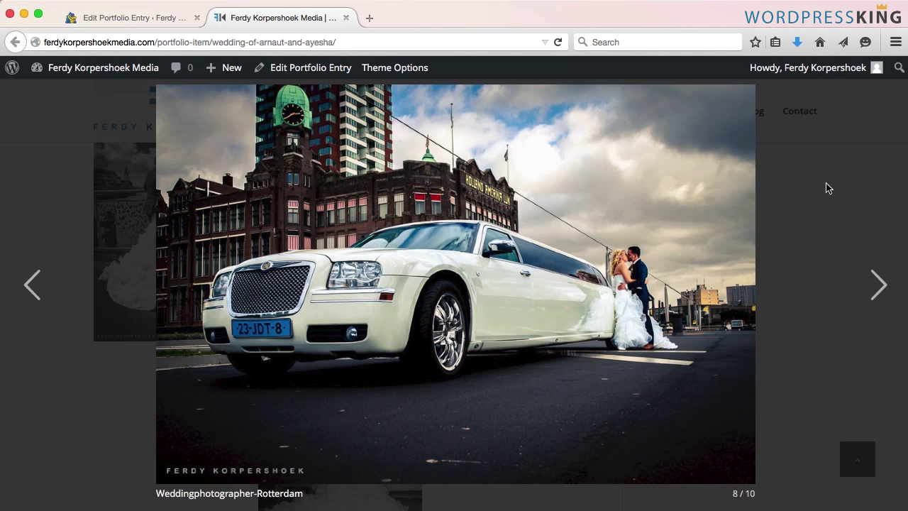
{"action": "key", "text": "Right"}
{"action": "key", "text": "Right"}
{"action": "key", "text": "Right"}
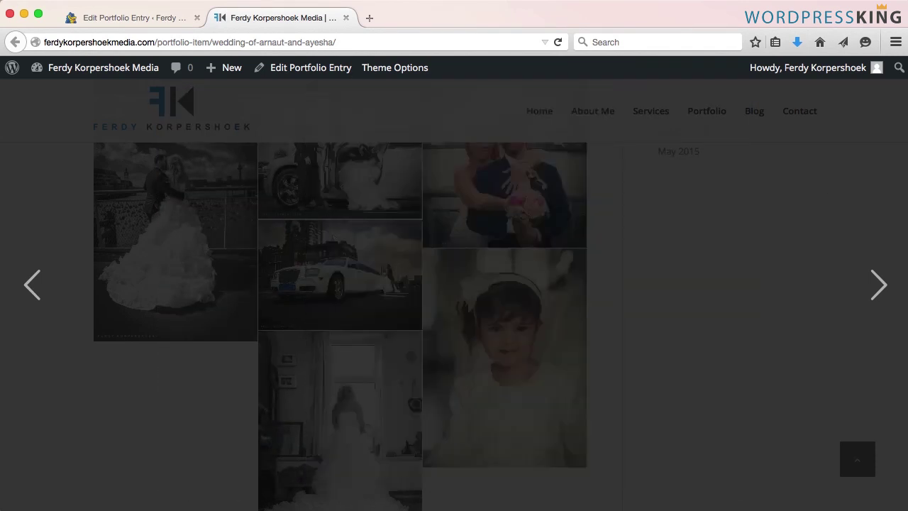
{"action": "key", "text": "Right"}
{"action": "key", "text": "Right"}
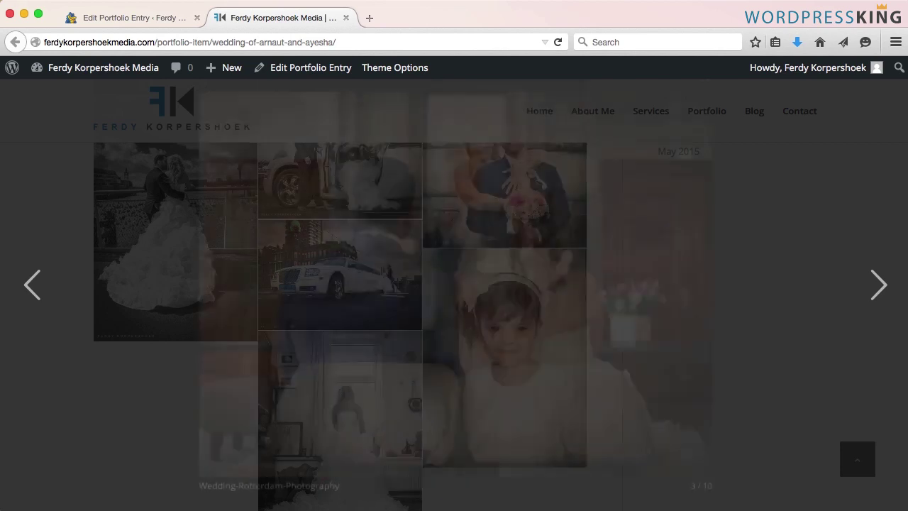
{"action": "key", "text": "Right"}
{"action": "key", "text": "Right"}
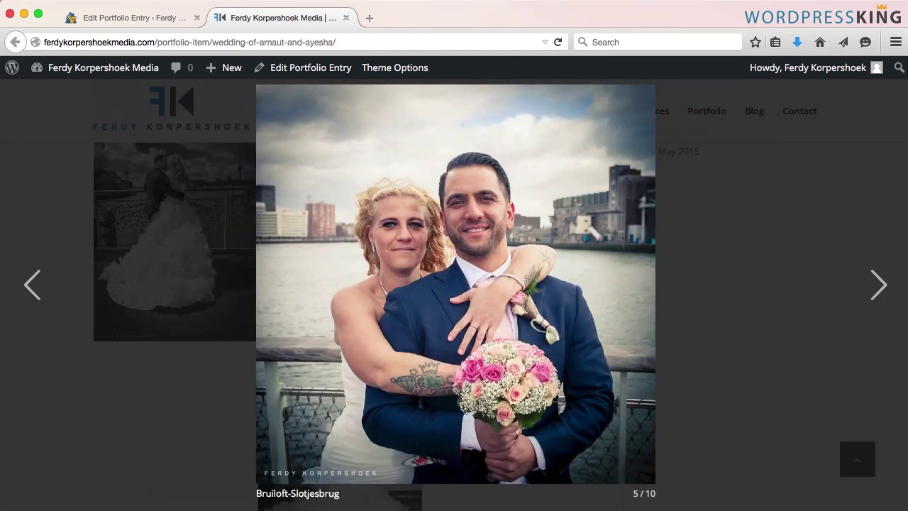
{"action": "key", "text": "Escape"}
{"action": "scroll", "coordinate": [387, 246], "scroll_direction": "up", "scroll_amount": 5}
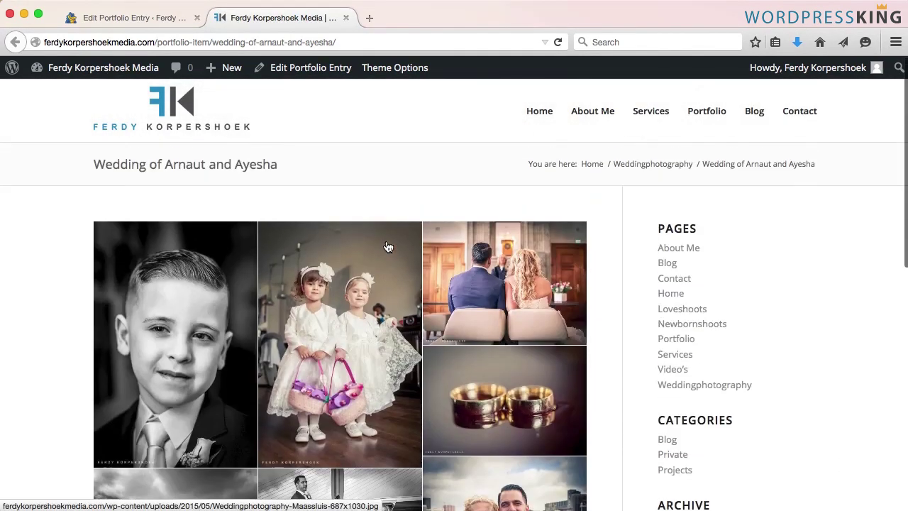
{"action": "left_click", "coordinate": [137, 21]}
{"action": "scroll", "coordinate": [339, 251], "scroll_direction": "down", "scroll_amount": 7}
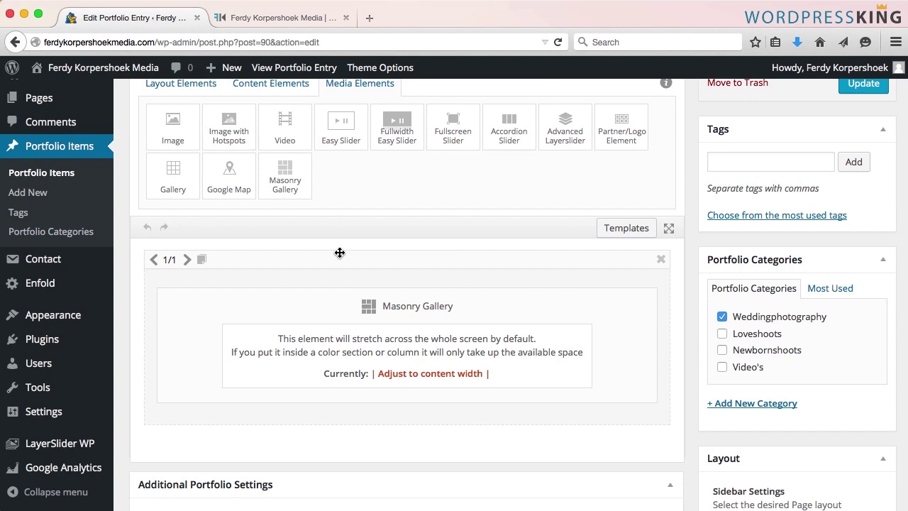
Place a Color Section from Layout Elements below the Masonry Gallery
{"action": "scroll", "coordinate": [329, 251], "scroll_direction": "up", "scroll_amount": 1}
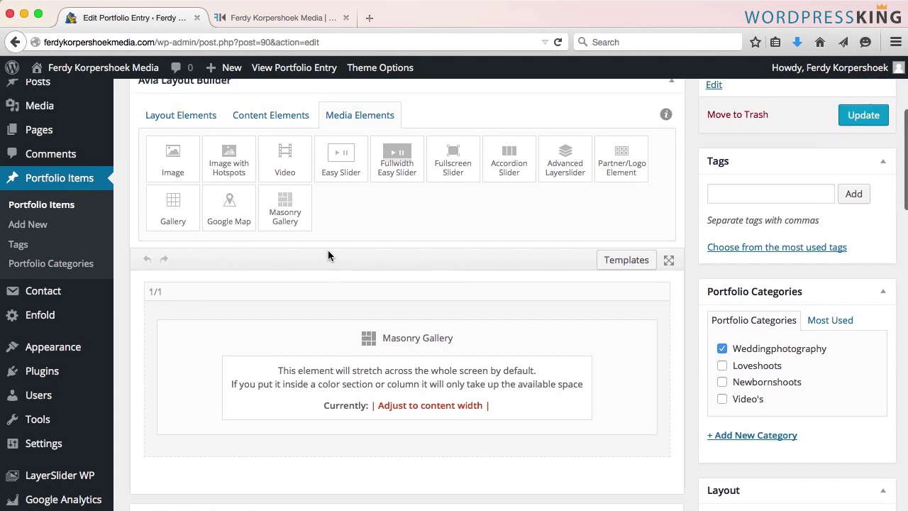
{"action": "left_click", "coordinate": [190, 117]}
{"action": "scroll", "coordinate": [434, 233], "scroll_direction": "down", "scroll_amount": 1}
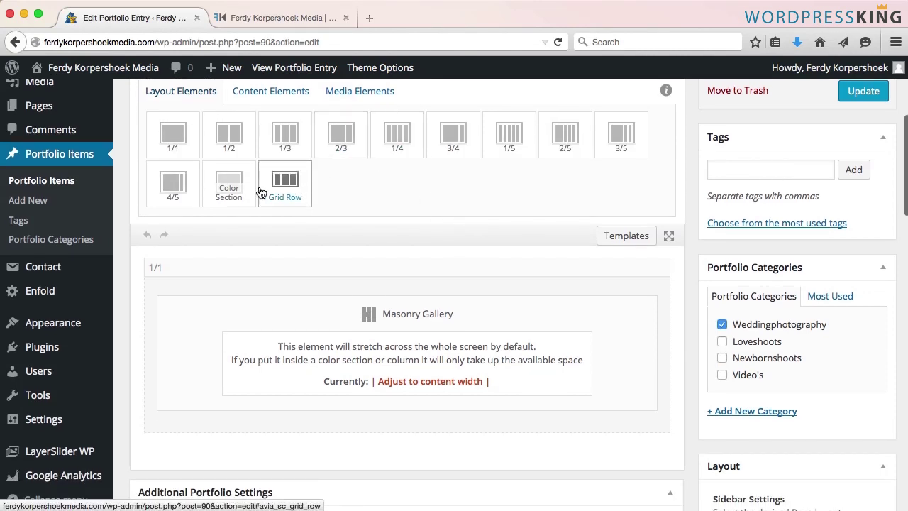
{"action": "scroll", "coordinate": [229, 192], "scroll_direction": "down", "scroll_amount": 2}
{"action": "left_click_drag", "start_coordinate": [228, 133], "coordinate": [279, 401]}
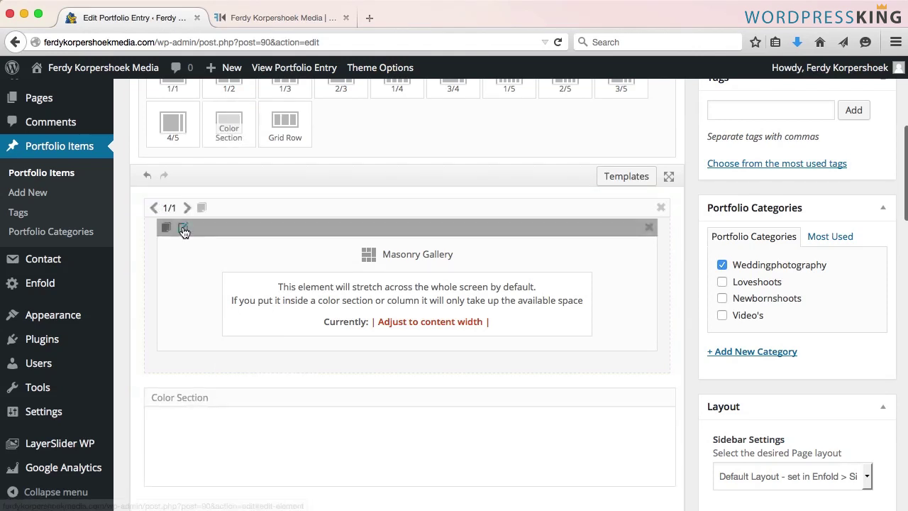
{"action": "scroll", "coordinate": [312, 280], "scroll_direction": "down", "scroll_amount": 4}
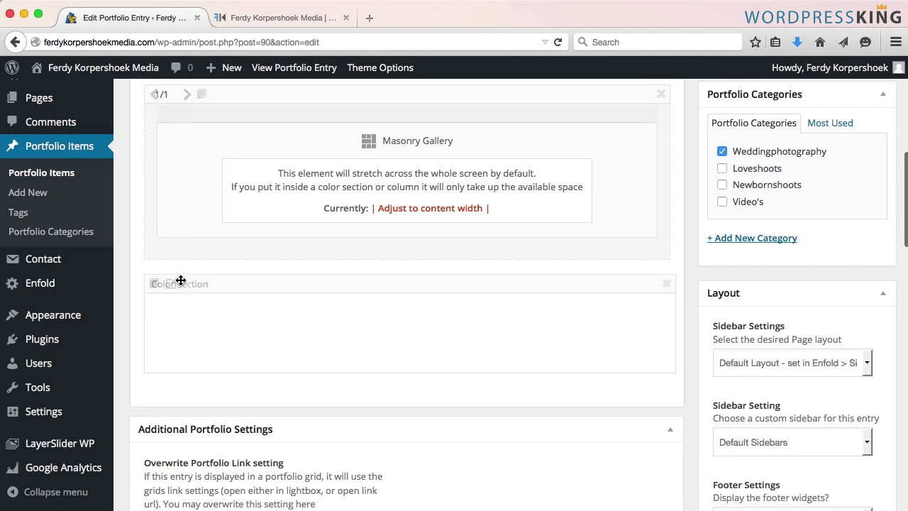
Set the white limousine photo as the Color Section's background image
{"action": "left_click", "coordinate": [171, 284]}
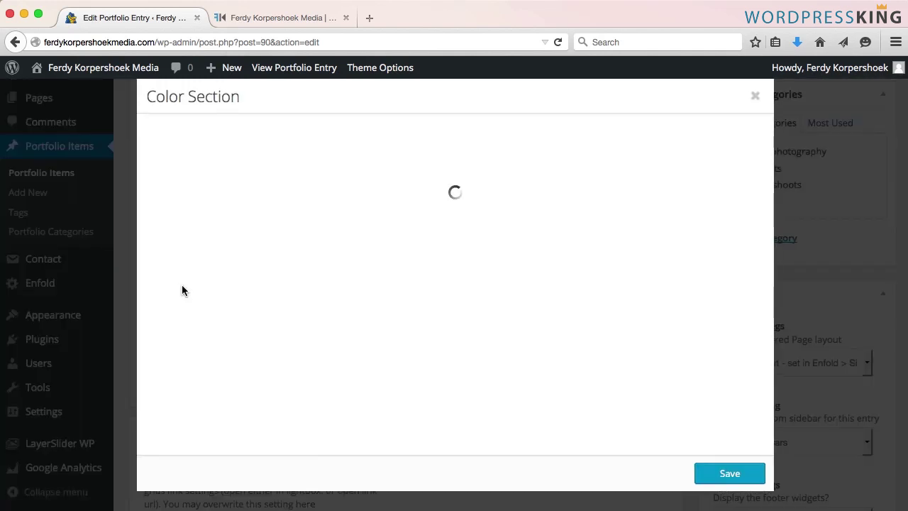
{"action": "left_click", "coordinate": [271, 138]}
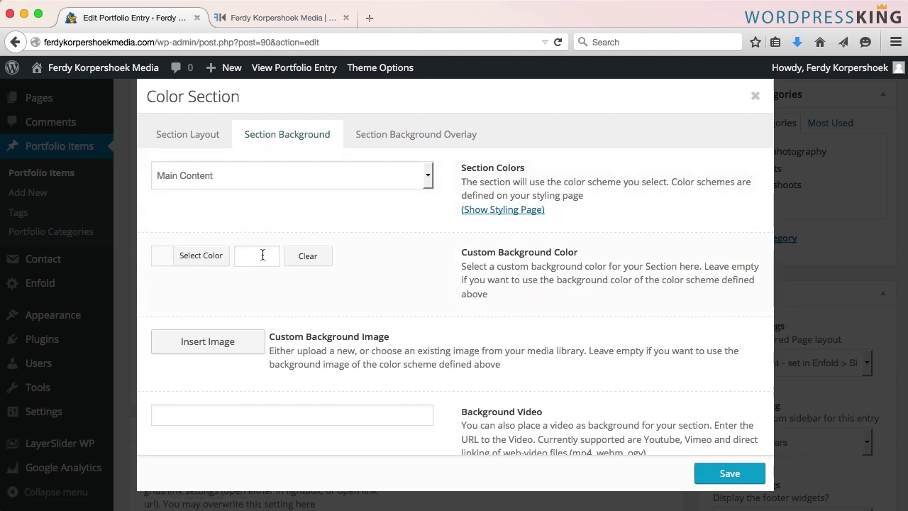
{"action": "left_click", "coordinate": [207, 344]}
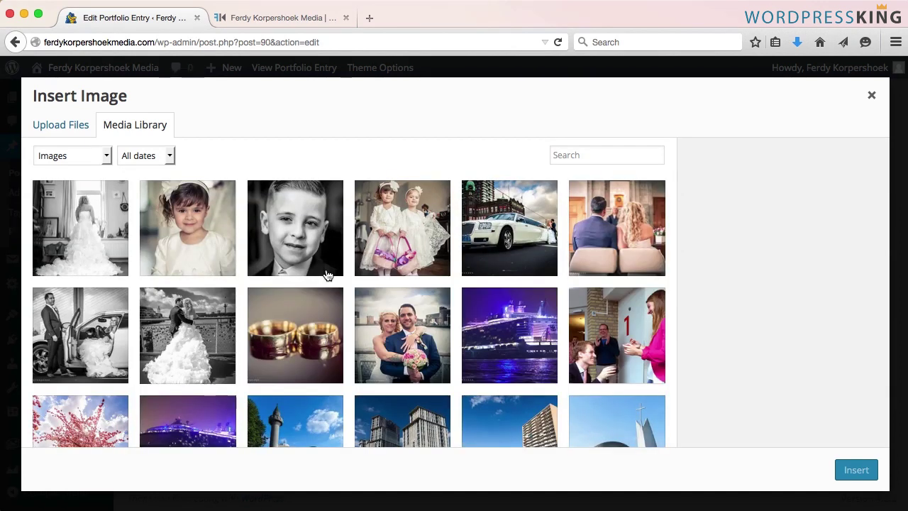
{"action": "left_click", "coordinate": [511, 238]}
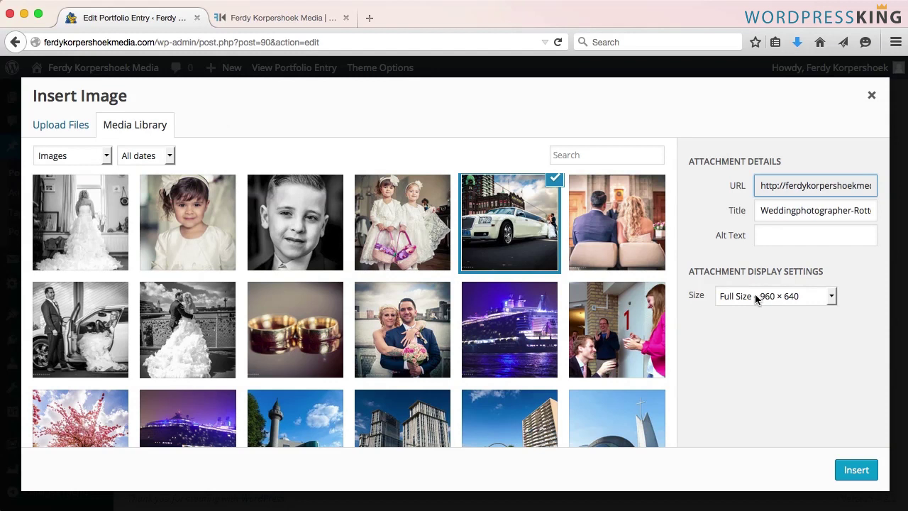
{"action": "left_click", "coordinate": [855, 470]}
{"action": "scroll", "coordinate": [309, 343], "scroll_direction": "down", "scroll_amount": 5}
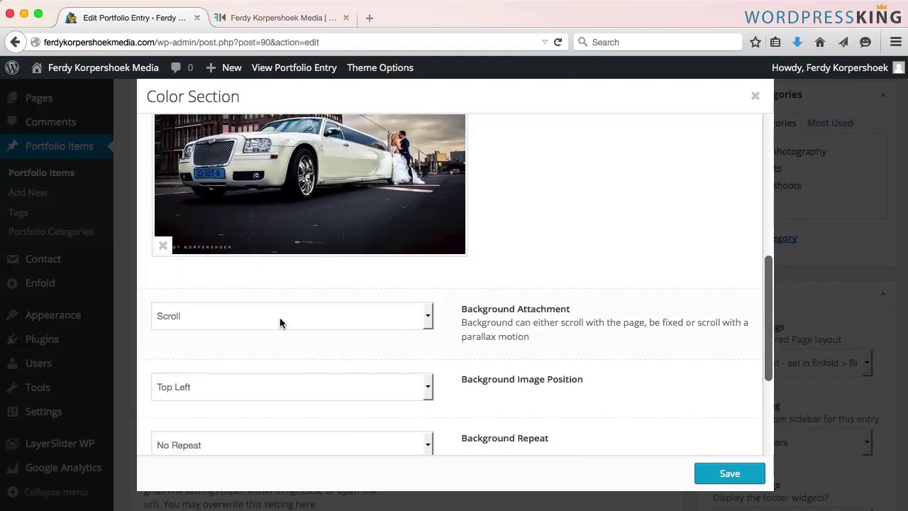
Make the limousine background scroll with parallax and position it Center Center
{"action": "left_click", "coordinate": [279, 320]}
{"action": "left_click", "coordinate": [209, 373]}
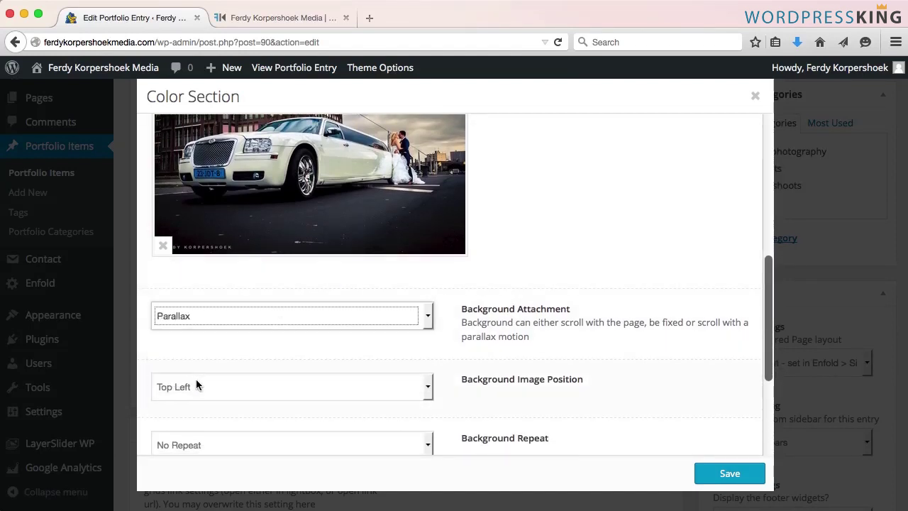
{"action": "left_click", "coordinate": [197, 385]}
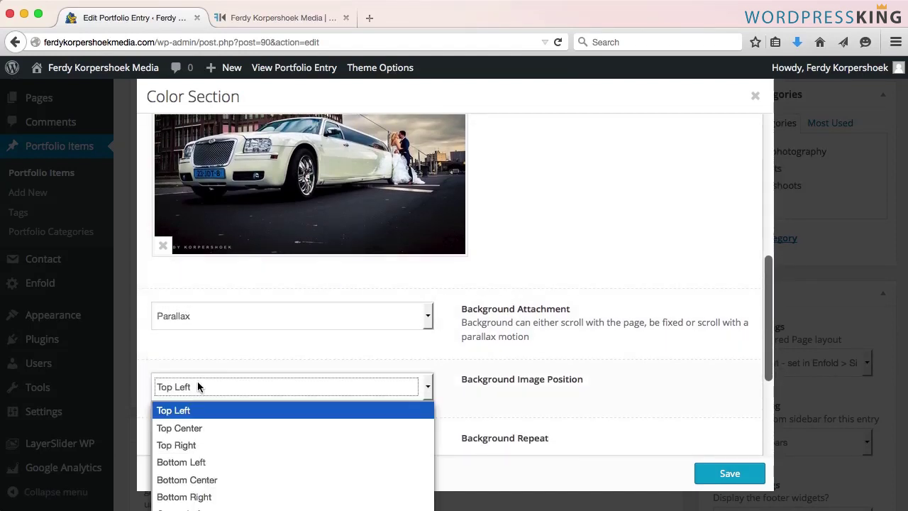
{"action": "left_click", "coordinate": [224, 505]}
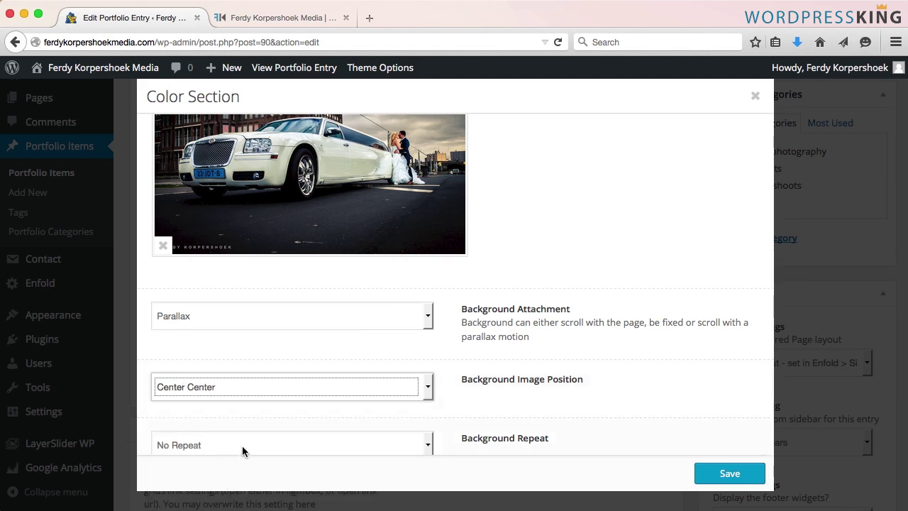
{"action": "scroll", "coordinate": [587, 390], "scroll_direction": "down", "scroll_amount": 5}
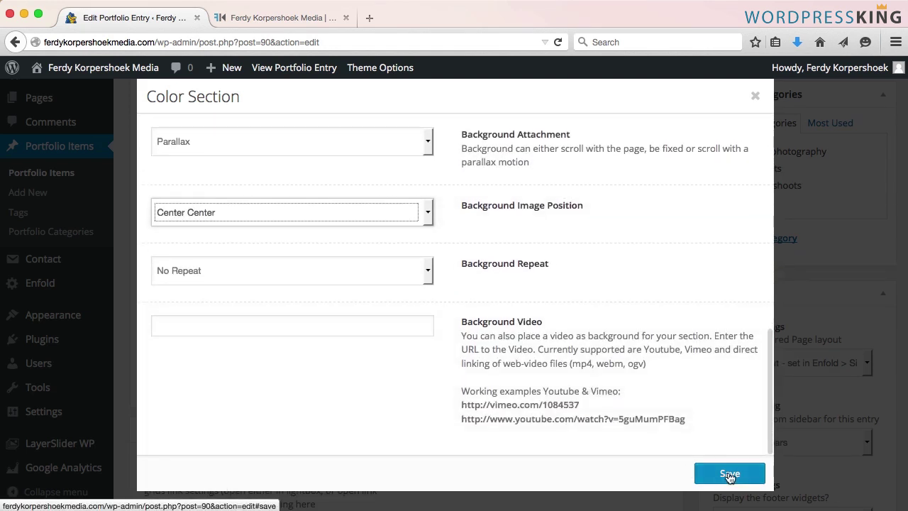
{"action": "scroll", "coordinate": [487, 354], "scroll_direction": "up", "scroll_amount": 10}
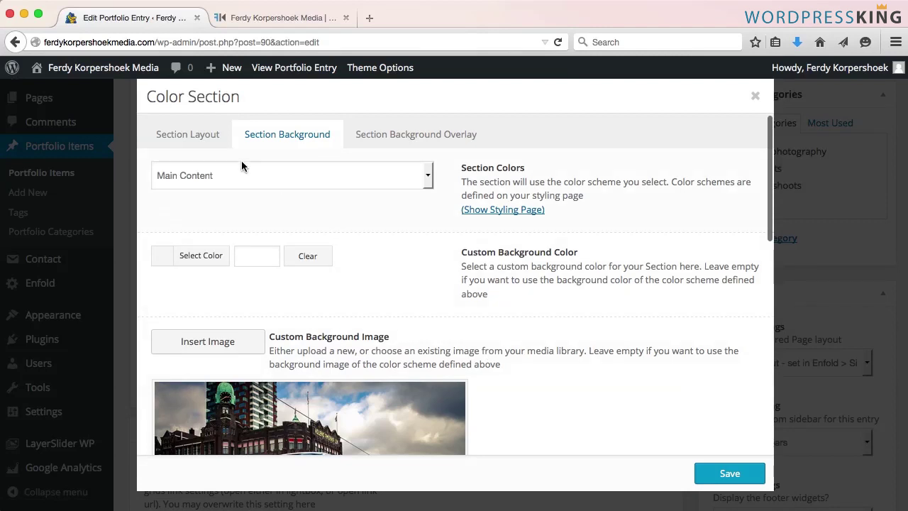
Give the Color Section a custom minimum height of 500px
{"action": "left_click", "coordinate": [184, 140]}
{"action": "left_click", "coordinate": [182, 179]}
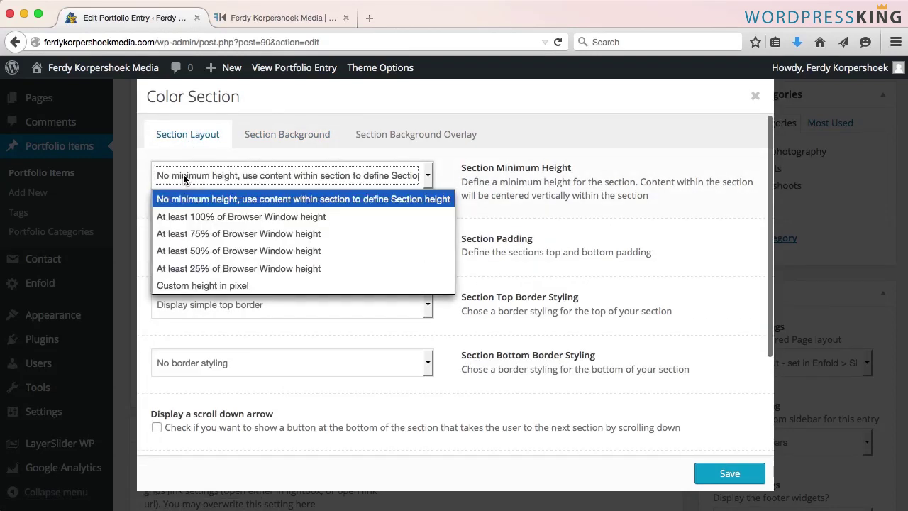
{"action": "left_click", "coordinate": [212, 286]}
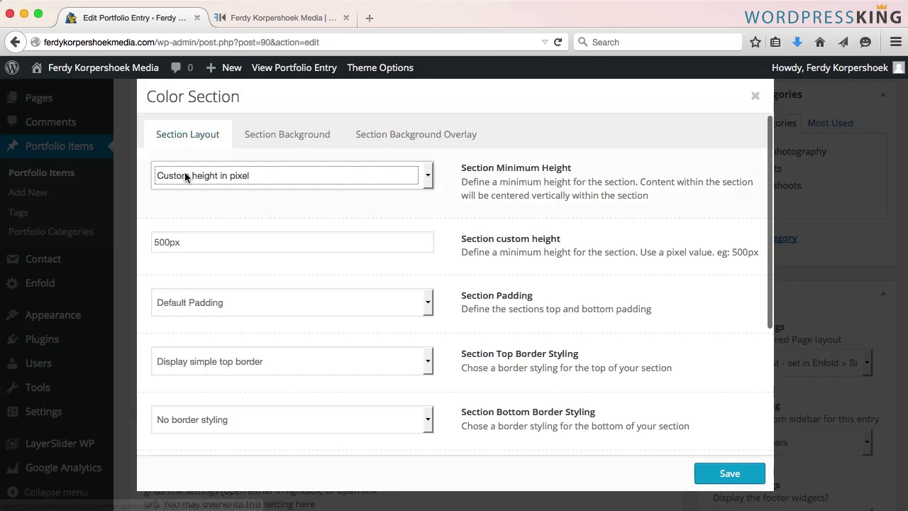
{"action": "left_click_drag", "start_coordinate": [160, 238], "coordinate": [142, 240]}
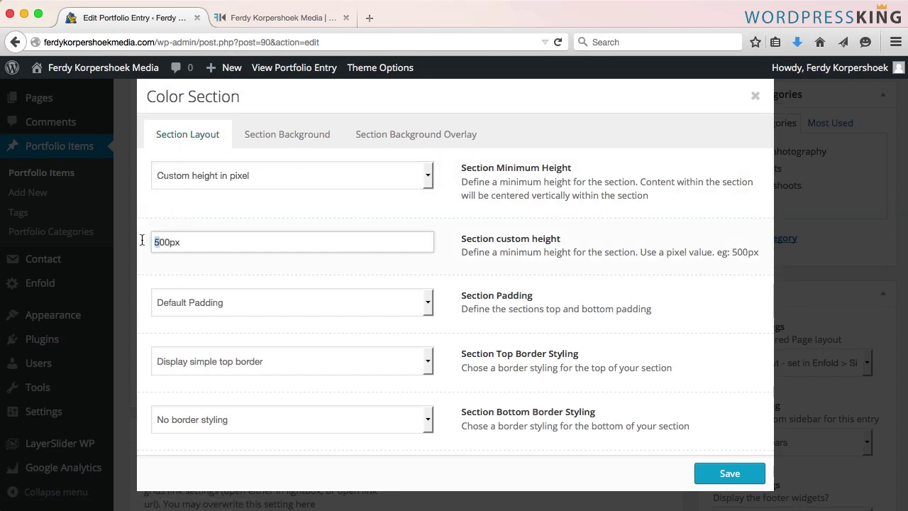
Save the section settings, update the entry, and view the live page
{"action": "left_click", "coordinate": [723, 475]}
{"action": "scroll", "coordinate": [811, 294], "scroll_direction": "up", "scroll_amount": 10}
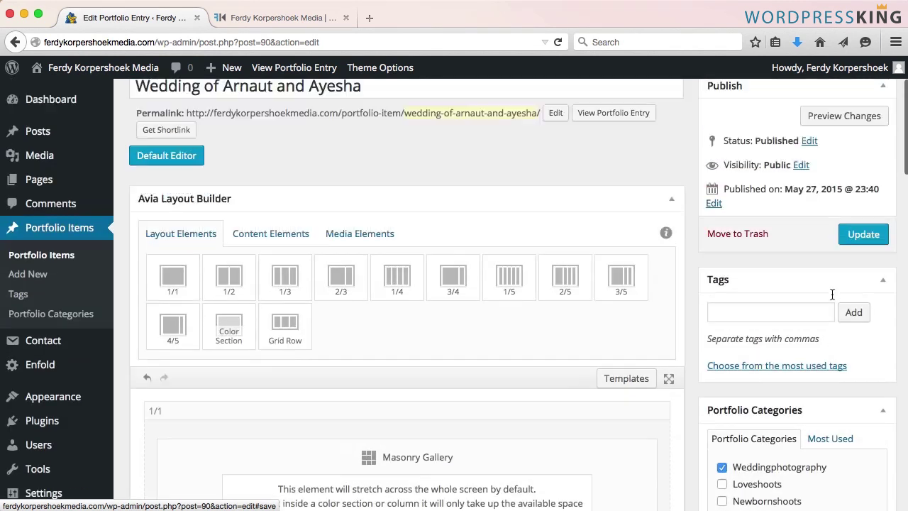
{"action": "left_click", "coordinate": [871, 312]}
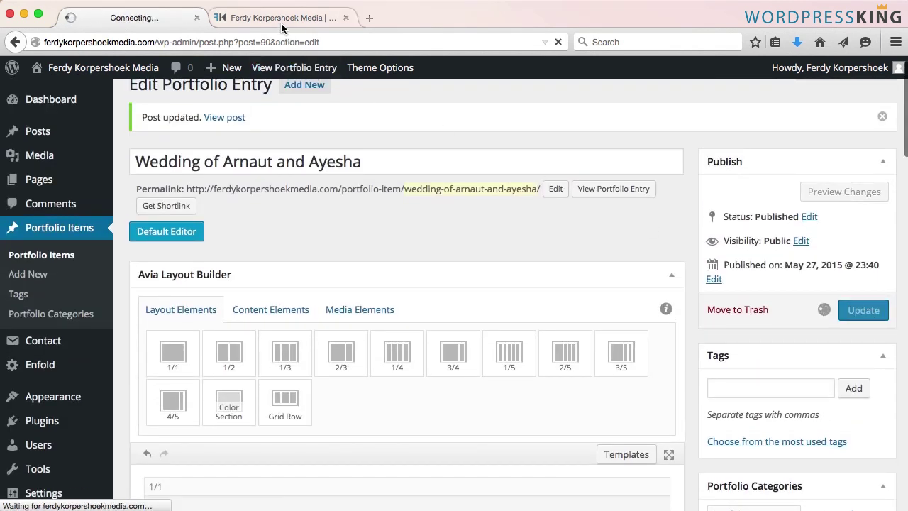
{"action": "left_click", "coordinate": [284, 18]}
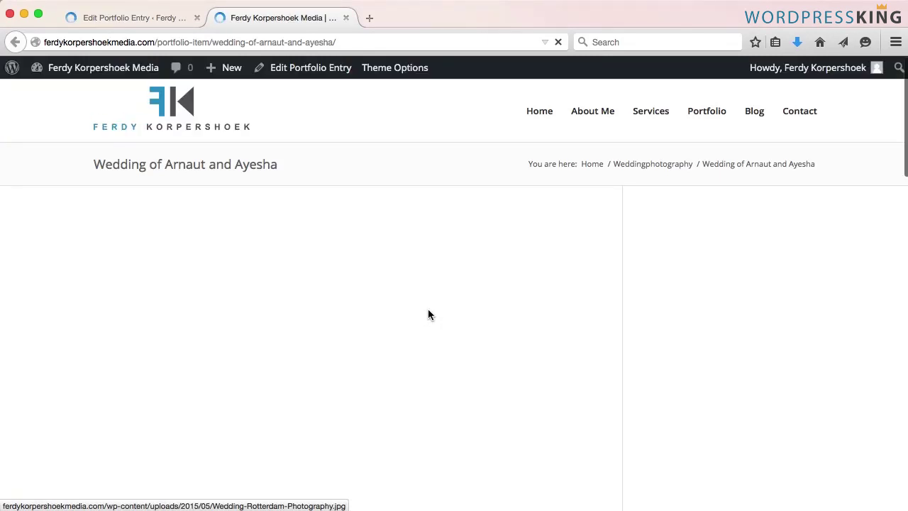
{"action": "scroll", "coordinate": [428, 315], "scroll_direction": "down", "scroll_amount": 5}
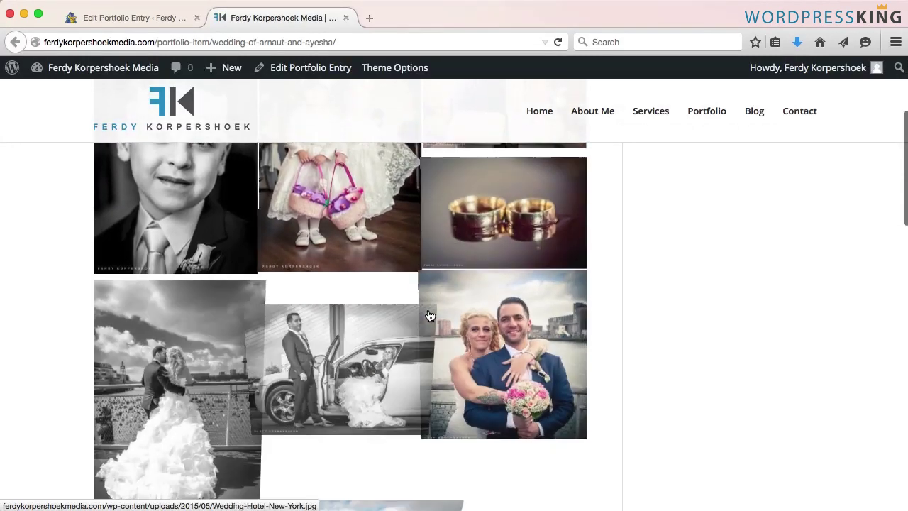
{"action": "scroll", "coordinate": [430, 315], "scroll_direction": "down", "scroll_amount": 10}
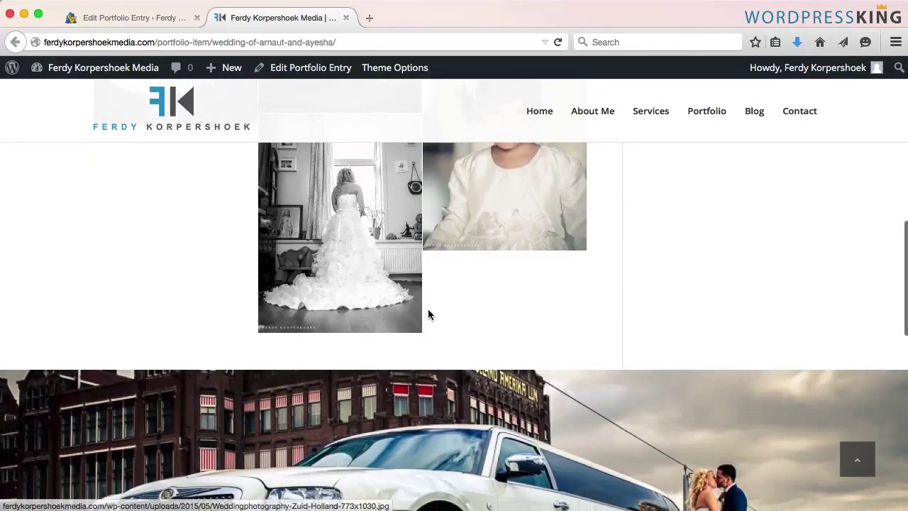
{"action": "scroll", "coordinate": [428, 314], "scroll_direction": "down", "scroll_amount": 5}
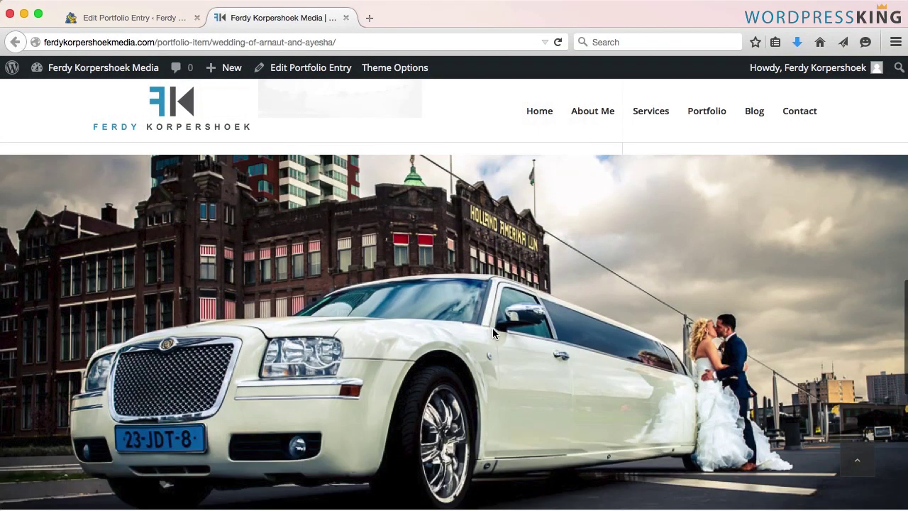
{"action": "scroll", "coordinate": [494, 333], "scroll_direction": "down", "scroll_amount": 8}
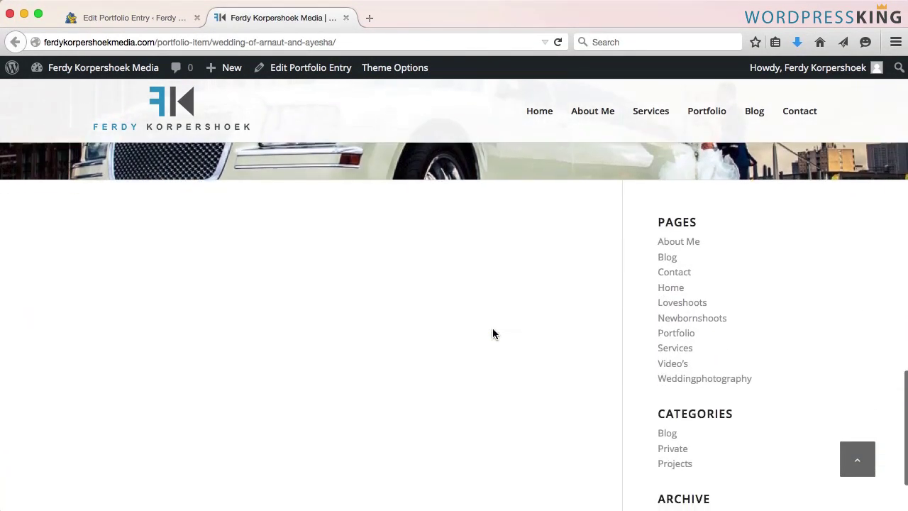
{"action": "scroll", "coordinate": [492, 333], "scroll_direction": "down", "scroll_amount": 2}
{"action": "scroll", "coordinate": [492, 332], "scroll_direction": "up", "scroll_amount": 15}
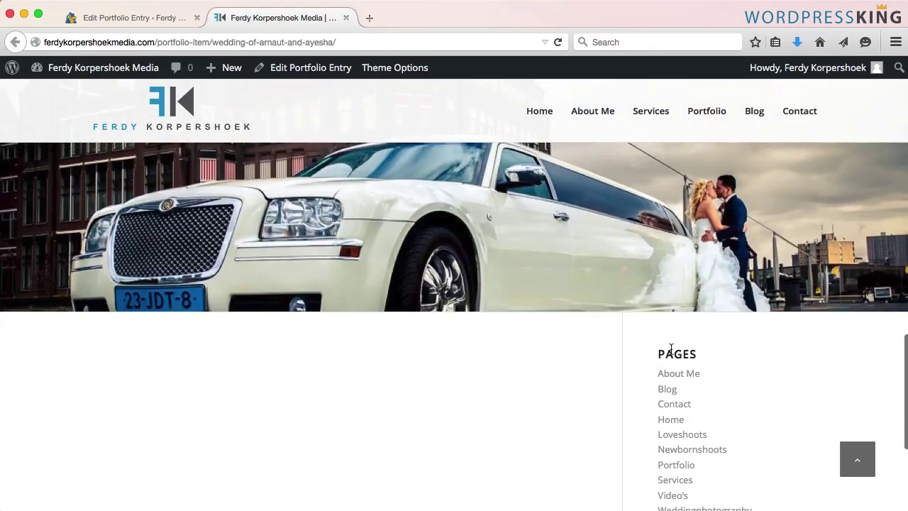
{"action": "scroll", "coordinate": [670, 358], "scroll_direction": "up", "scroll_amount": 8}
{"action": "scroll", "coordinate": [671, 358], "scroll_direction": "down", "scroll_amount": 12}
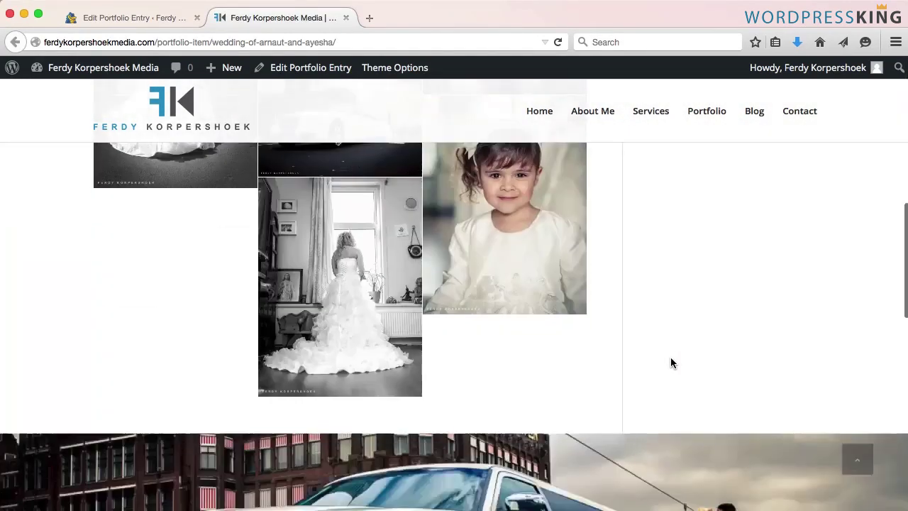
{"action": "scroll", "coordinate": [670, 358], "scroll_direction": "up", "scroll_amount": 10}
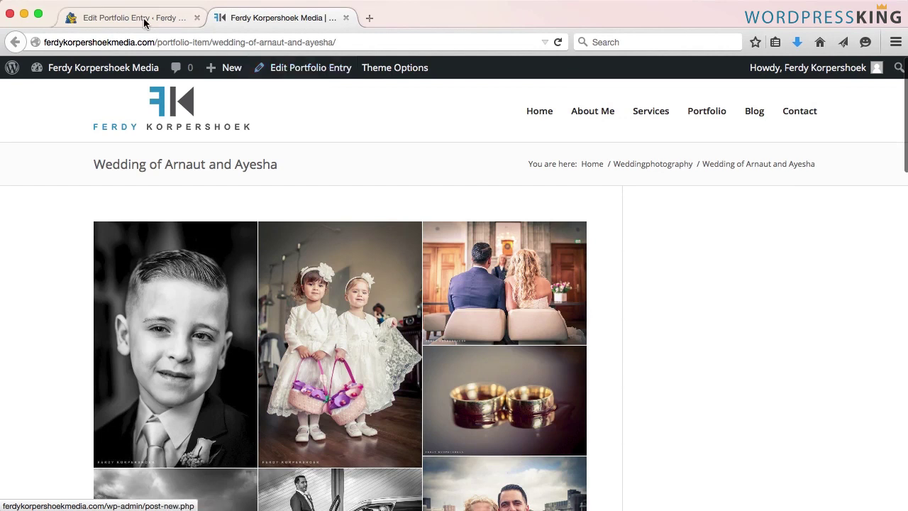
Open the Enfold Sidebar Settings in a new tab and close the live portfolio page
{"action": "left_click", "coordinate": [135, 19]}
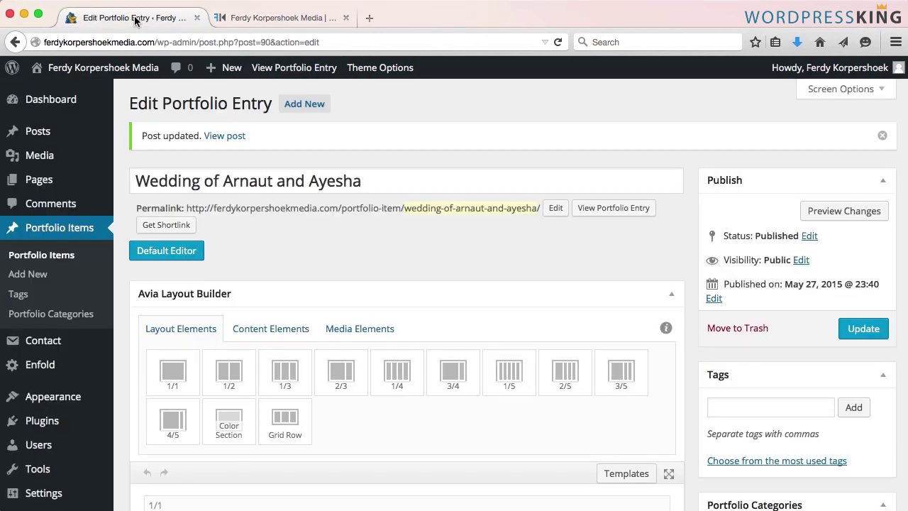
{"action": "left_click", "coordinate": [40, 366], "text": "super"}
{"action": "left_click", "coordinate": [276, 19]}
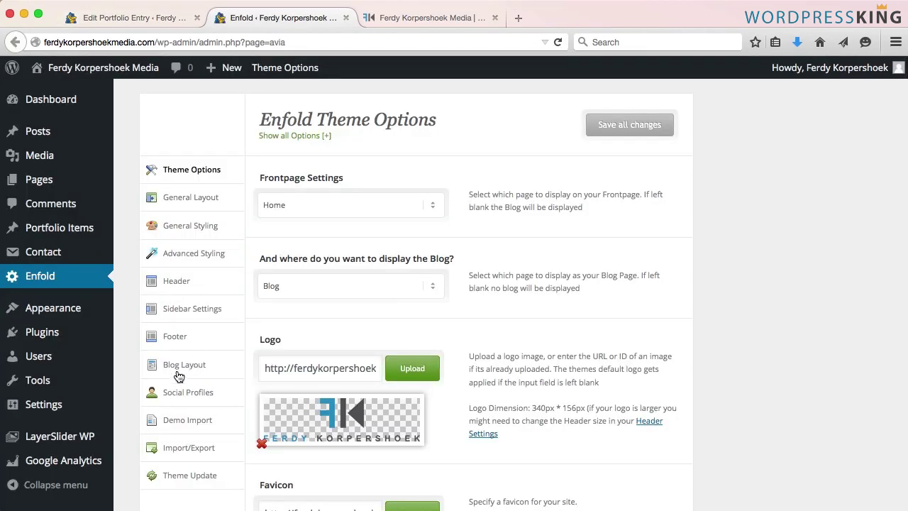
{"action": "left_click", "coordinate": [183, 316]}
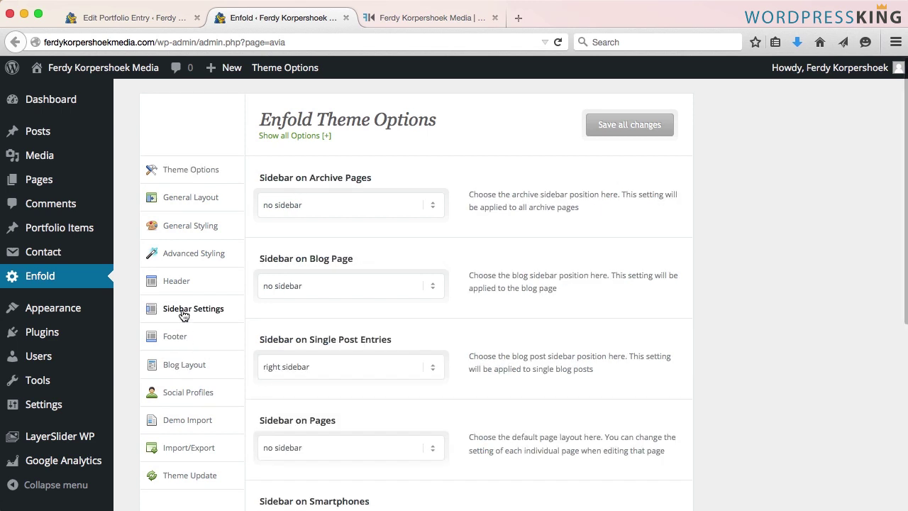
{"action": "scroll", "coordinate": [396, 329], "scroll_direction": "down", "scroll_amount": 2}
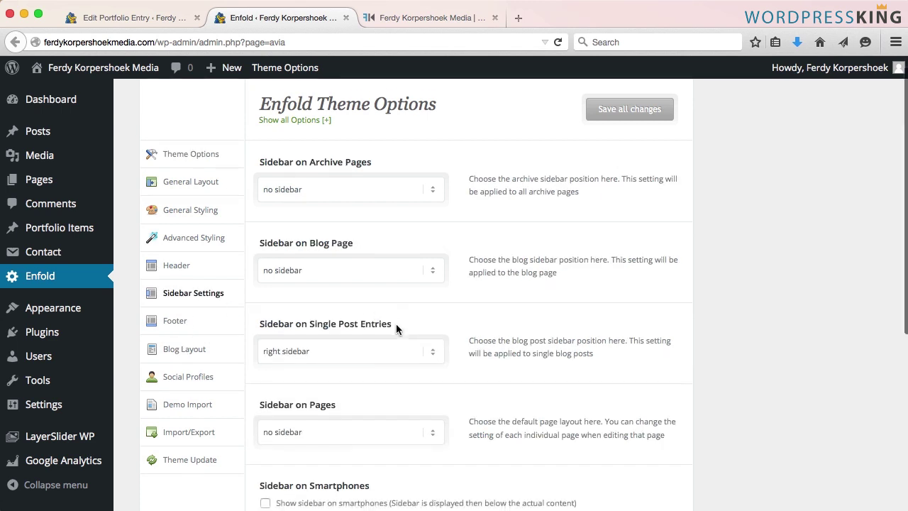
{"action": "scroll", "coordinate": [396, 329], "scroll_direction": "down", "scroll_amount": 1}
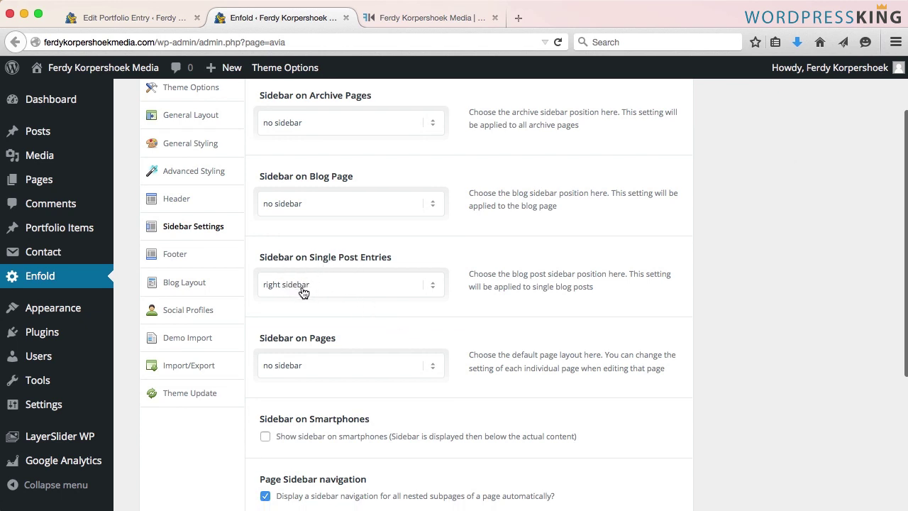
{"action": "left_click", "coordinate": [414, 20]}
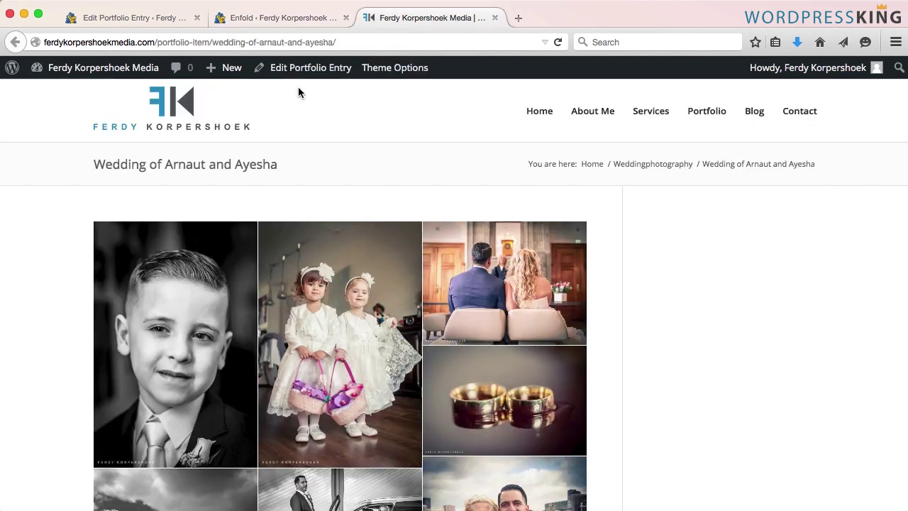
{"action": "left_click", "coordinate": [495, 18]}
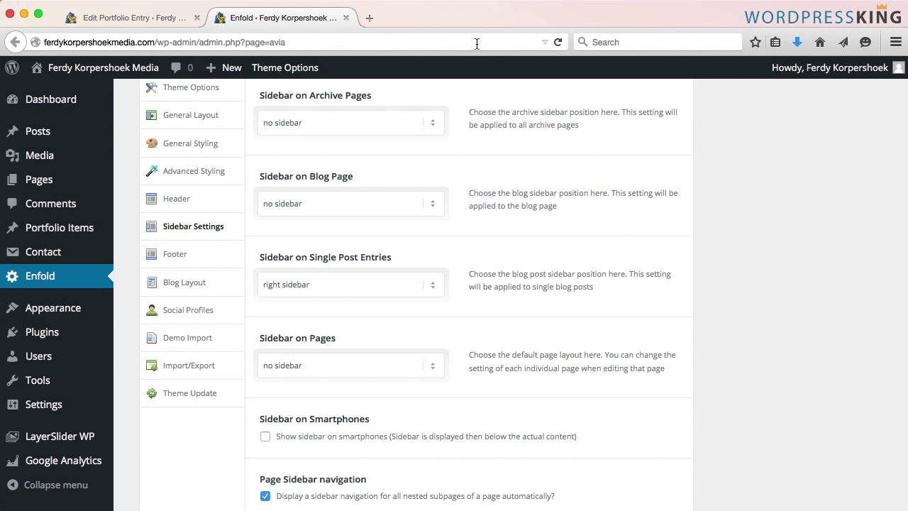
Set Sidebar on Single Post Entries to no sidebar and save all changes
{"action": "scroll", "coordinate": [441, 257], "scroll_direction": "up", "scroll_amount": 3}
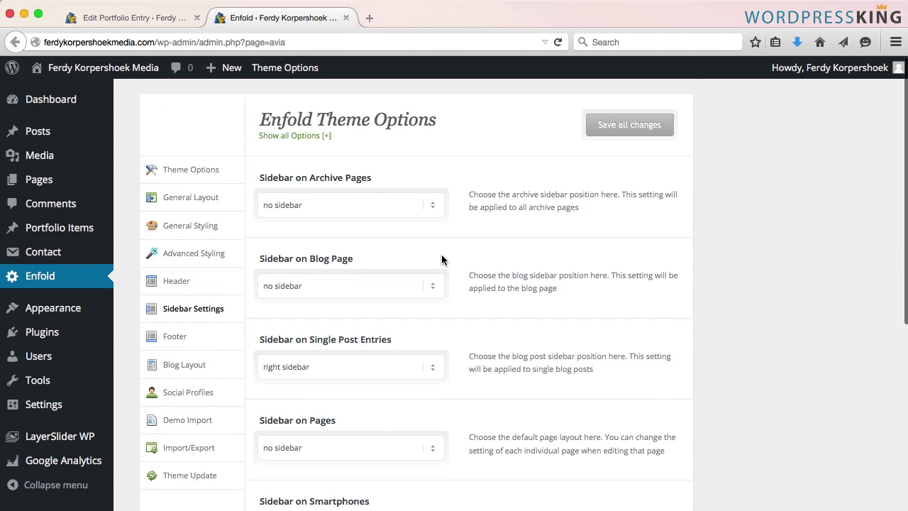
{"action": "scroll", "coordinate": [441, 256], "scroll_direction": "down", "scroll_amount": 3}
{"action": "left_click", "coordinate": [335, 281]}
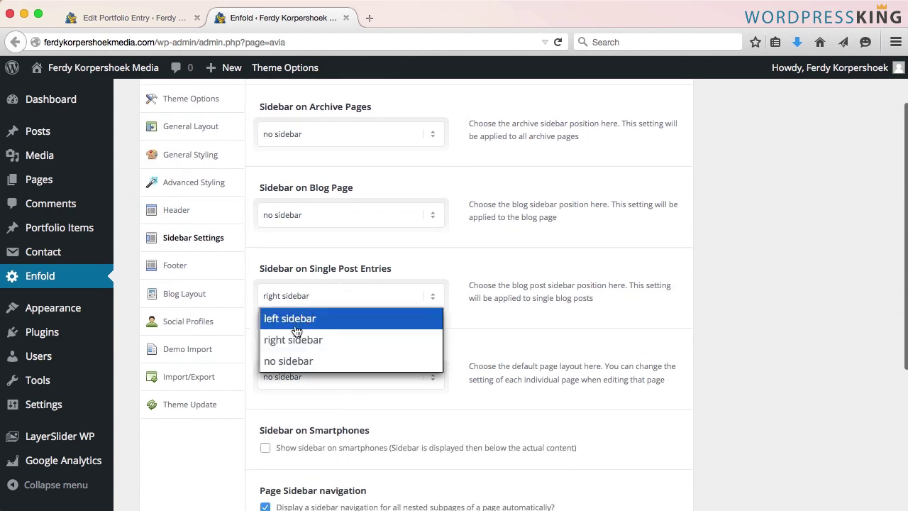
{"action": "left_click", "coordinate": [293, 359]}
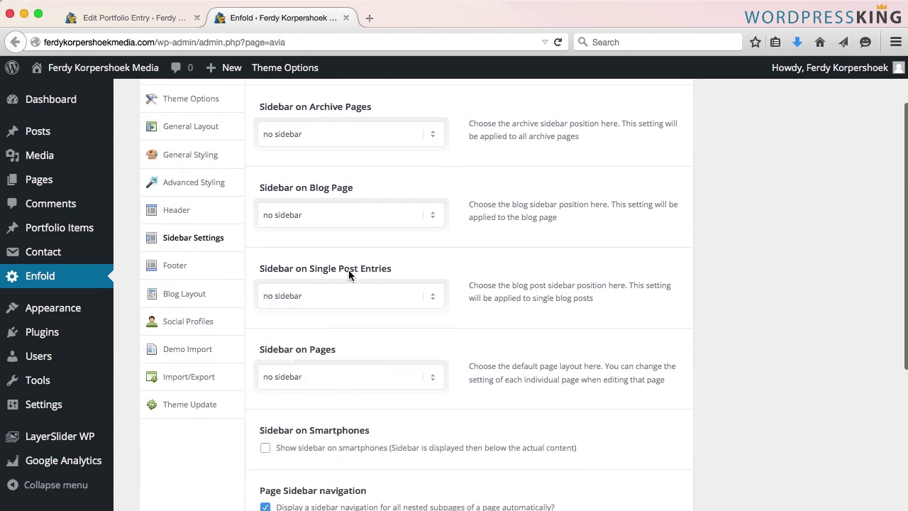
{"action": "scroll", "coordinate": [436, 268], "scroll_direction": "up", "scroll_amount": 2}
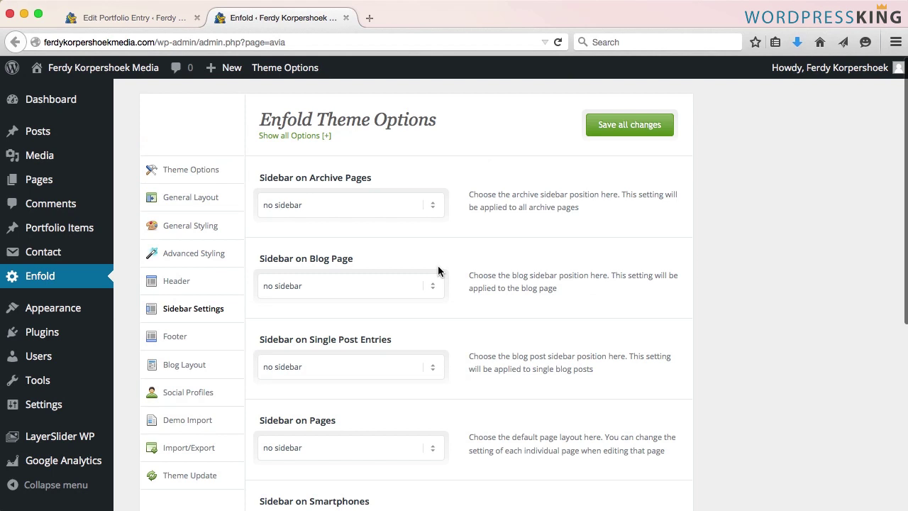
{"action": "left_click", "coordinate": [624, 127]}
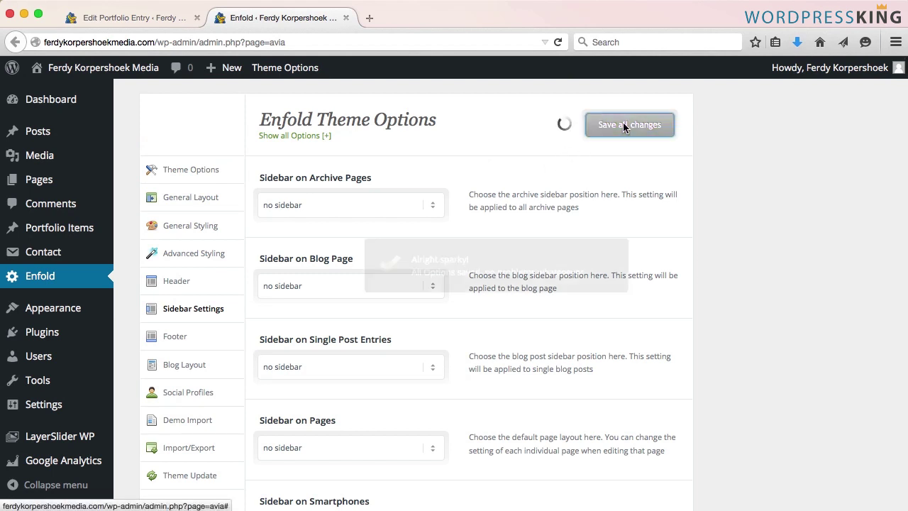
Open the site homepage in a new tab and browse to the Blog page
{"action": "middle_click", "coordinate": [121, 68]}
{"action": "left_click", "coordinate": [419, 19]}
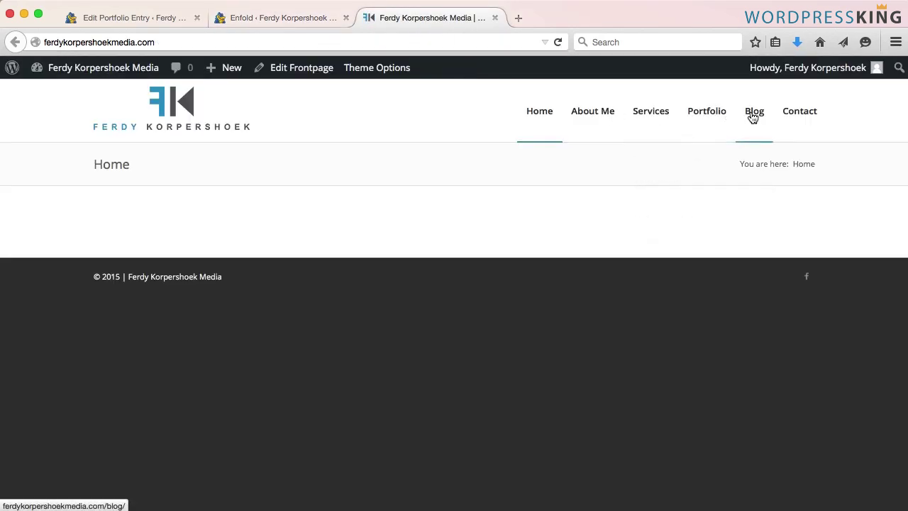
{"action": "left_click", "coordinate": [752, 115]}
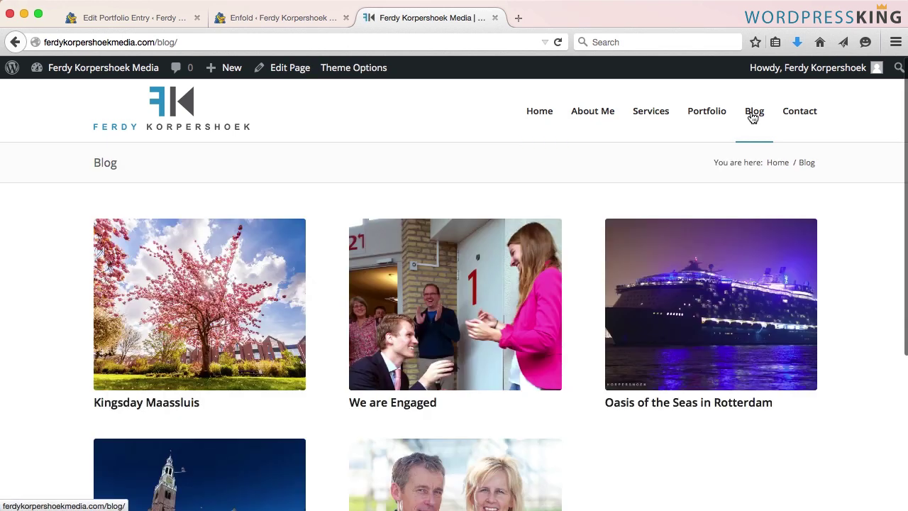
{"action": "left_click", "coordinate": [219, 330]}
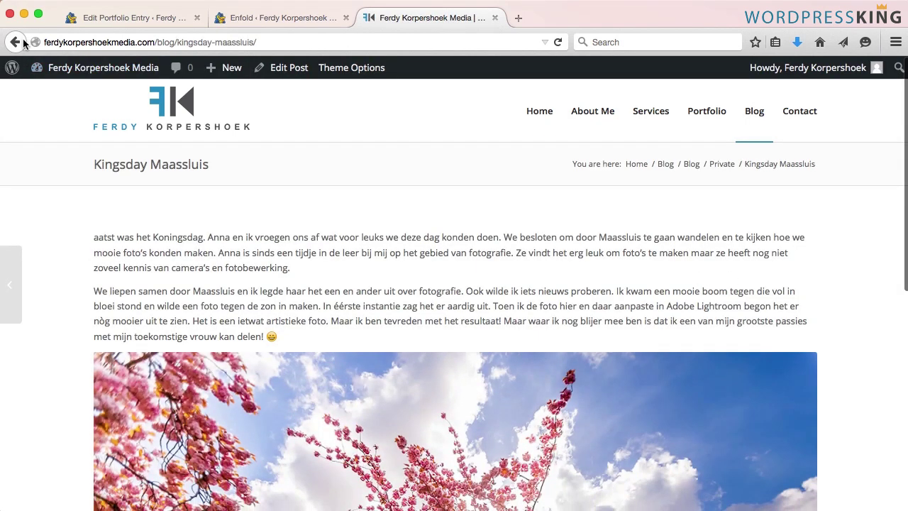
{"action": "left_click", "coordinate": [15, 42]}
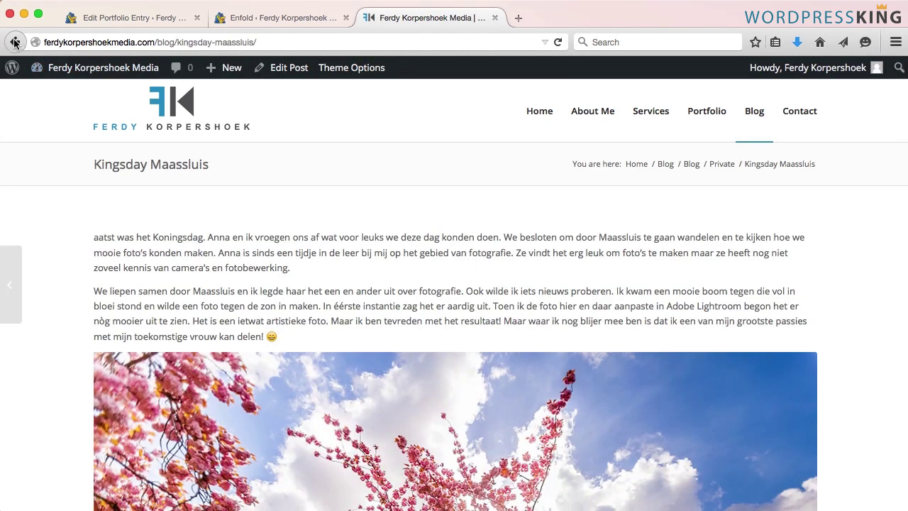
Open the five blog posts, Kingsday Maassluis through Montana Lisianthus Flowers, in new tabs
{"action": "left_click", "coordinate": [209, 273], "text": "super"}
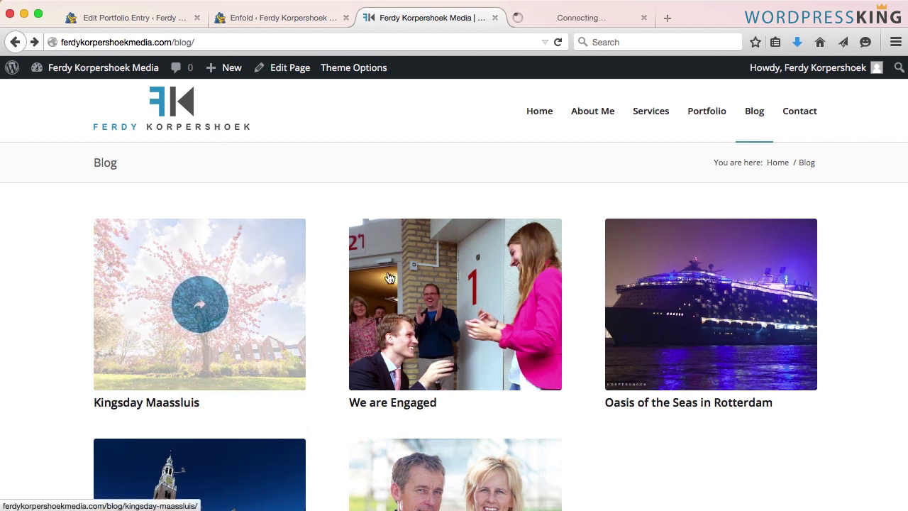
{"action": "left_click", "coordinate": [468, 273], "text": "super"}
{"action": "left_click", "coordinate": [659, 277], "text": "super"}
{"action": "left_click", "coordinate": [248, 464], "text": "super"}
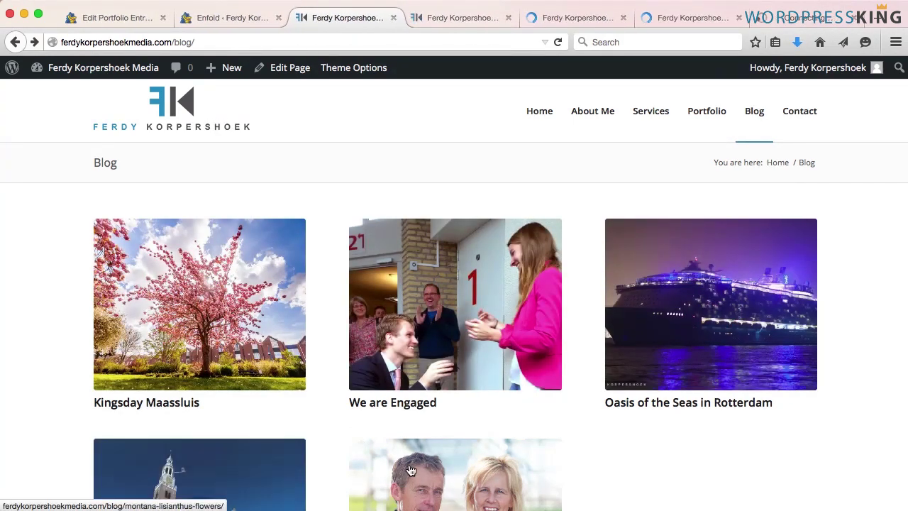
{"action": "left_click", "coordinate": [409, 468], "text": "super"}
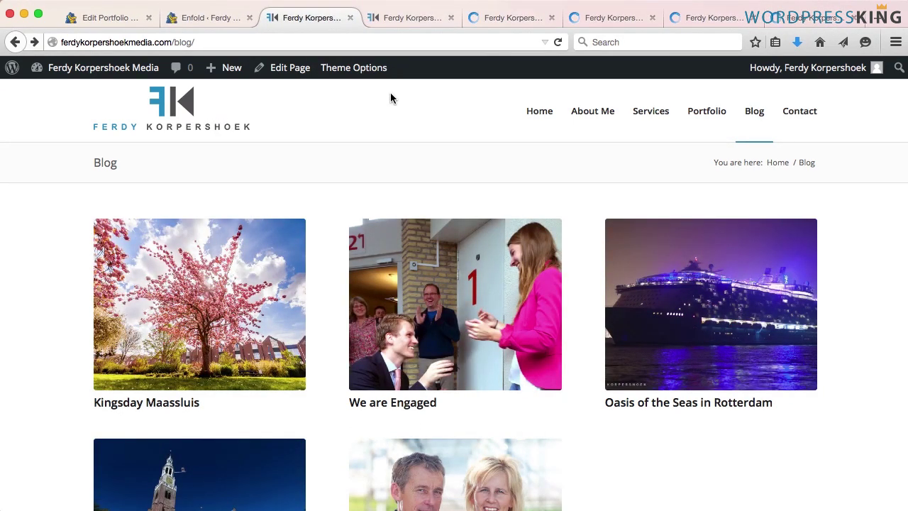
Load the edit screens for We are Engaged, Oasis of the Seas and 400 years of Maassluis
{"action": "key", "text": "ctrl+Tab"}
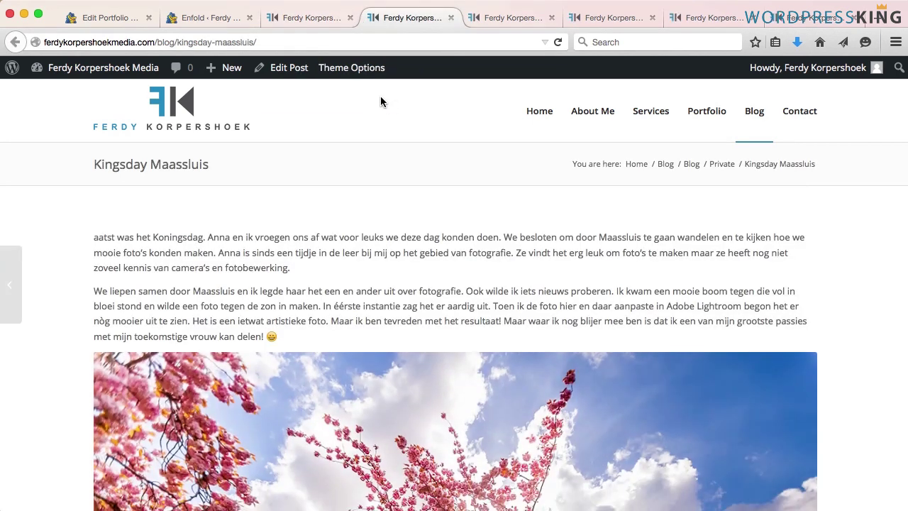
{"action": "left_click", "coordinate": [509, 19]}
{"action": "left_click", "coordinate": [298, 71]}
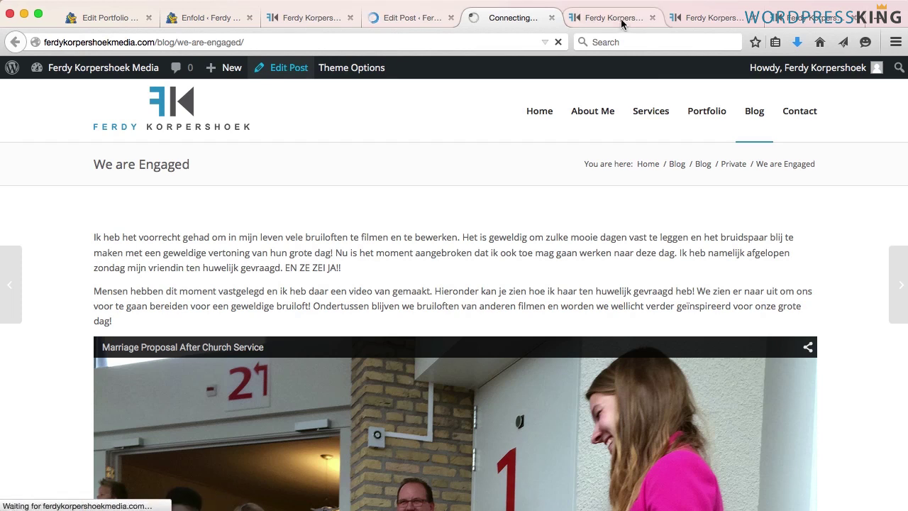
{"action": "left_click", "coordinate": [621, 20]}
{"action": "left_click", "coordinate": [292, 68]}
{"action": "key", "text": "ctrl+Tab"}
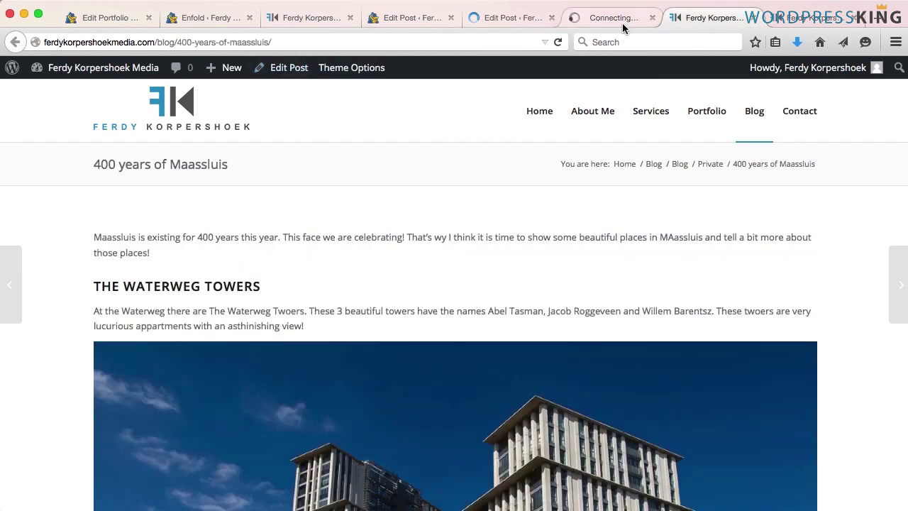
{"action": "left_click", "coordinate": [289, 67]}
{"action": "left_click", "coordinate": [800, 21]}
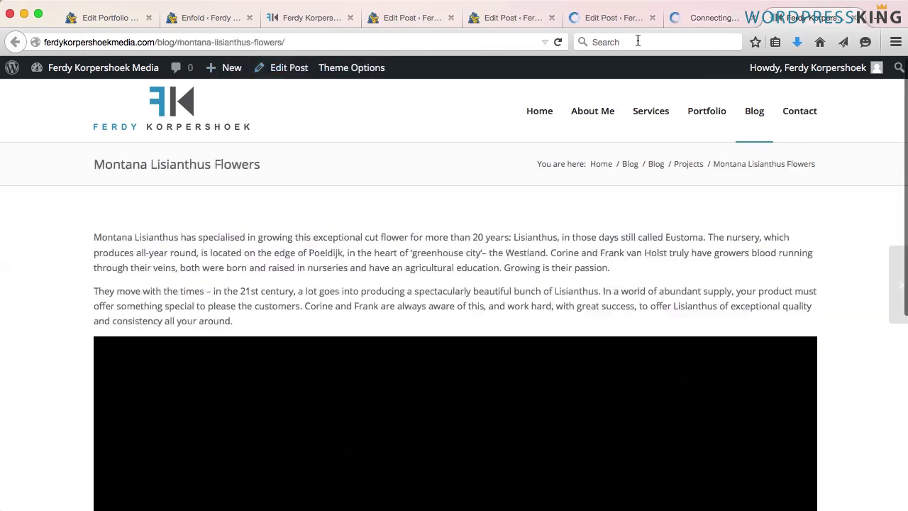
Give the Kingsday Maassluis post a Right Sidebar and update it
{"action": "left_click", "coordinate": [300, 71]}
{"action": "key", "text": "ctrl+Tab"}
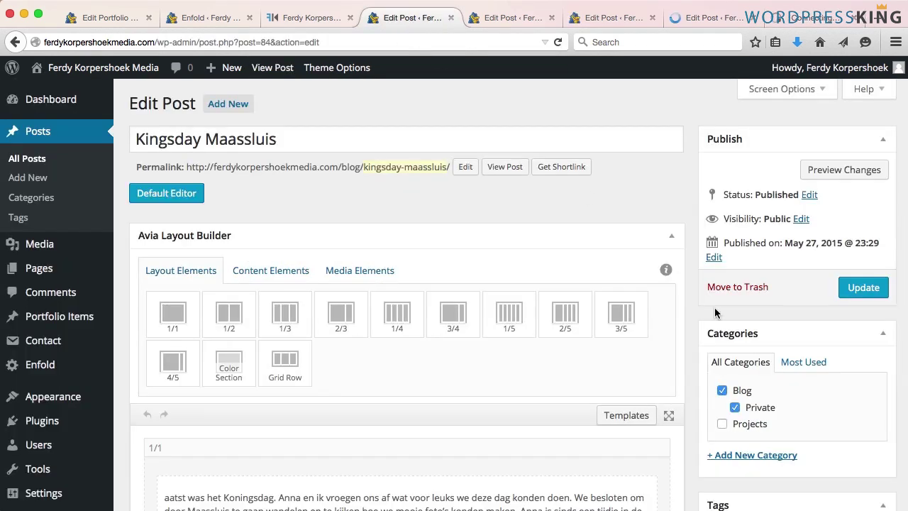
{"action": "scroll", "coordinate": [701, 312], "scroll_direction": "down", "scroll_amount": 5}
{"action": "scroll", "coordinate": [701, 312], "scroll_direction": "down", "scroll_amount": 5}
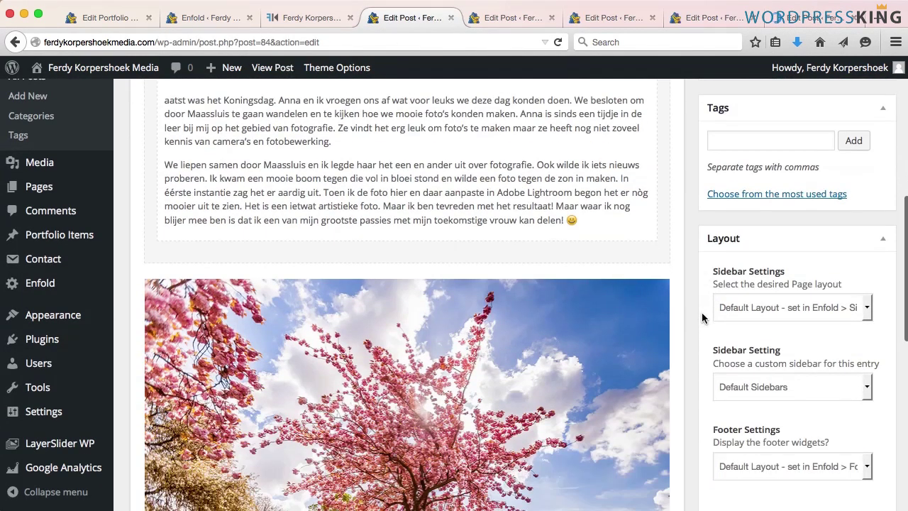
{"action": "left_click", "coordinate": [764, 300]}
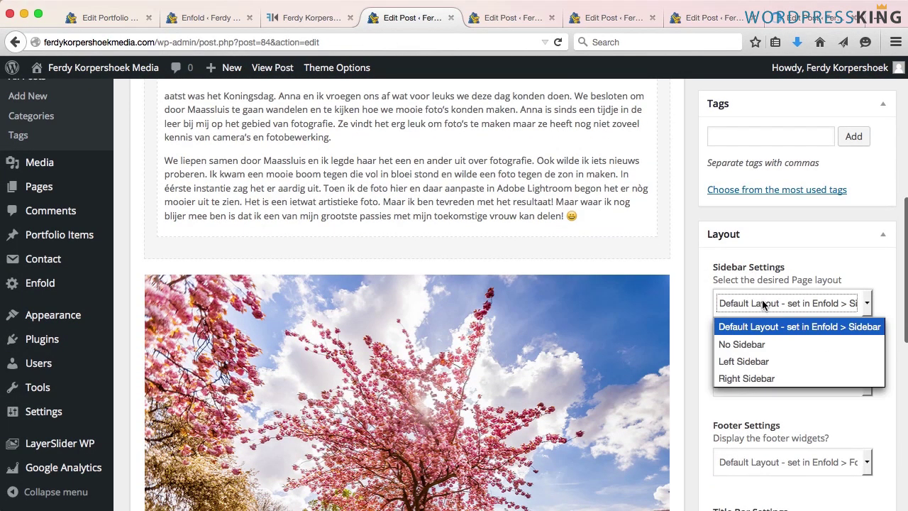
{"action": "left_click", "coordinate": [754, 375]}
{"action": "scroll", "coordinate": [796, 275], "scroll_direction": "up", "scroll_amount": 5}
{"action": "scroll", "coordinate": [796, 275], "scroll_direction": "up", "scroll_amount": 3}
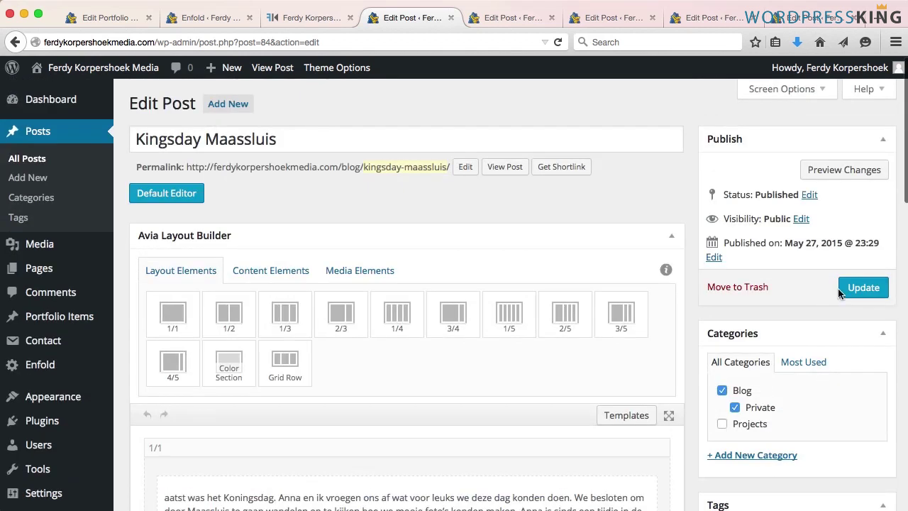
{"action": "left_click", "coordinate": [844, 287]}
Give the We are Engaged post a Right Sidebar and update it
{"action": "key", "text": "ctrl+Tab"}
{"action": "scroll", "coordinate": [828, 301], "scroll_direction": "down", "scroll_amount": 6}
{"action": "left_click", "coordinate": [787, 280]}
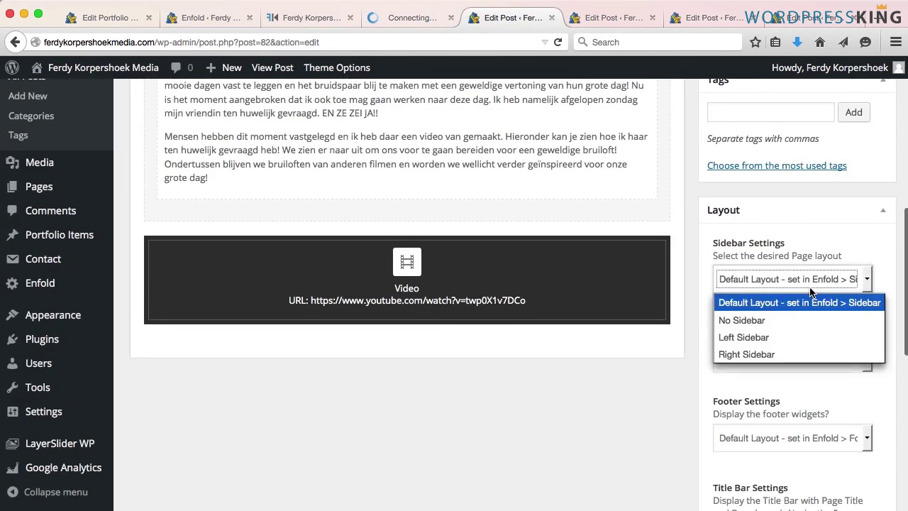
{"action": "left_click", "coordinate": [767, 355]}
{"action": "scroll", "coordinate": [787, 248], "scroll_direction": "up", "scroll_amount": 6}
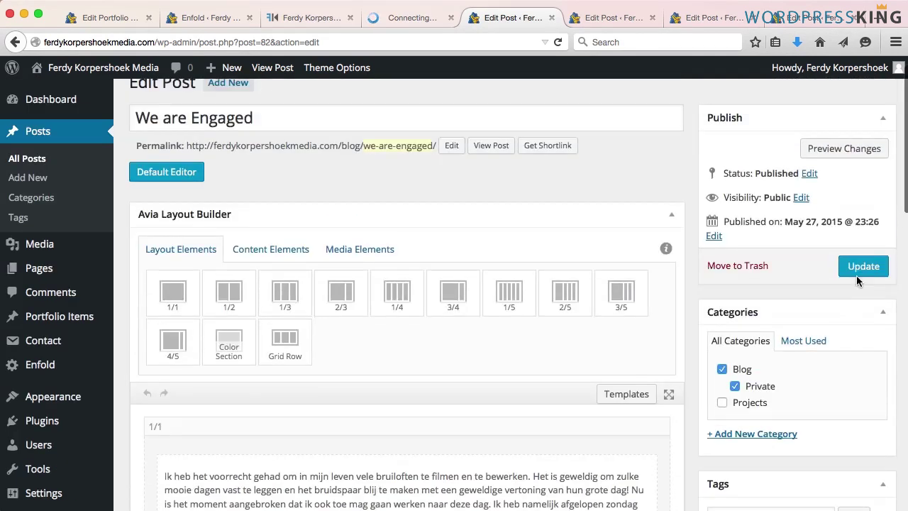
{"action": "left_click", "coordinate": [848, 287]}
Give the Oasis of the Seas post a Right Sidebar and update it
{"action": "key", "text": "ctrl+Tab"}
{"action": "scroll", "coordinate": [804, 291], "scroll_direction": "down", "scroll_amount": 3}
{"action": "scroll", "coordinate": [805, 293], "scroll_direction": "down", "scroll_amount": 4}
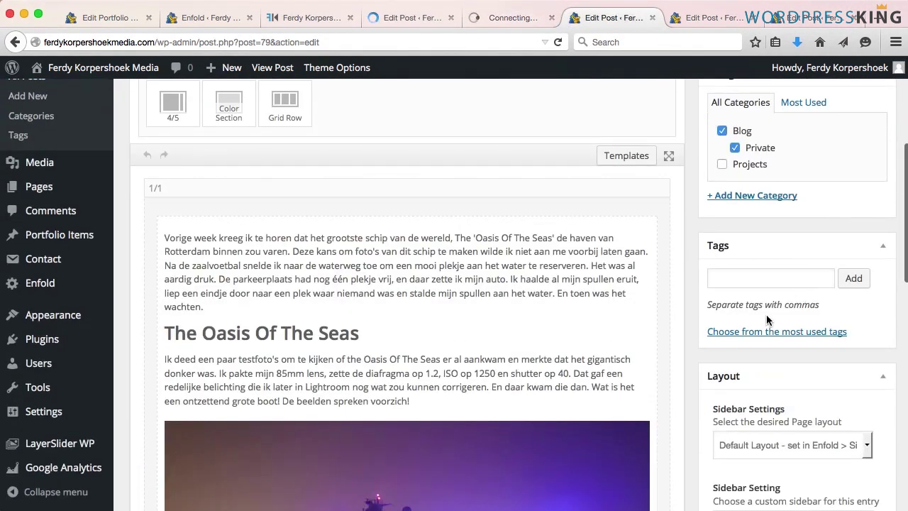
{"action": "left_click", "coordinate": [759, 353]}
{"action": "left_click", "coordinate": [753, 419]}
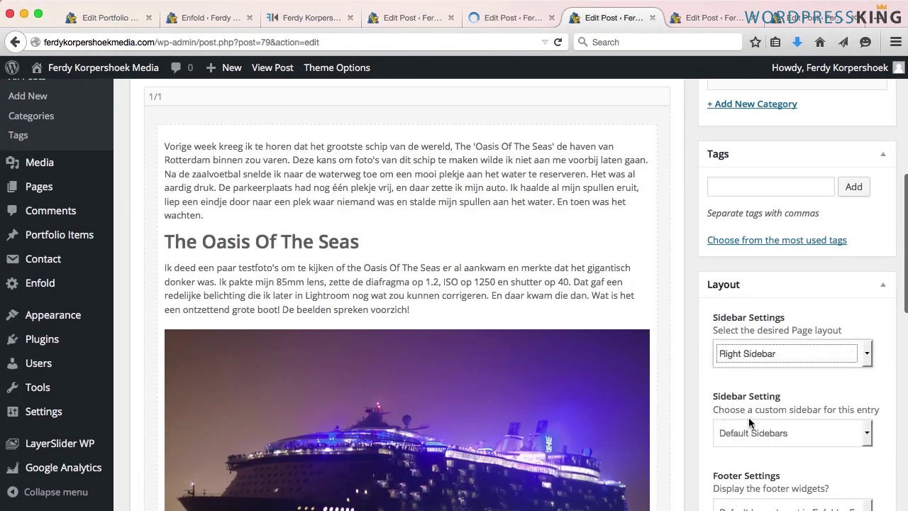
{"action": "scroll", "coordinate": [810, 335], "scroll_direction": "up", "scroll_amount": 5}
{"action": "left_click", "coordinate": [863, 288]}
Give the 400 years of Maassluis post a Right Sidebar and update it
{"action": "key", "text": "ctrl+Tab"}
{"action": "scroll", "coordinate": [790, 312], "scroll_direction": "down", "scroll_amount": 5}
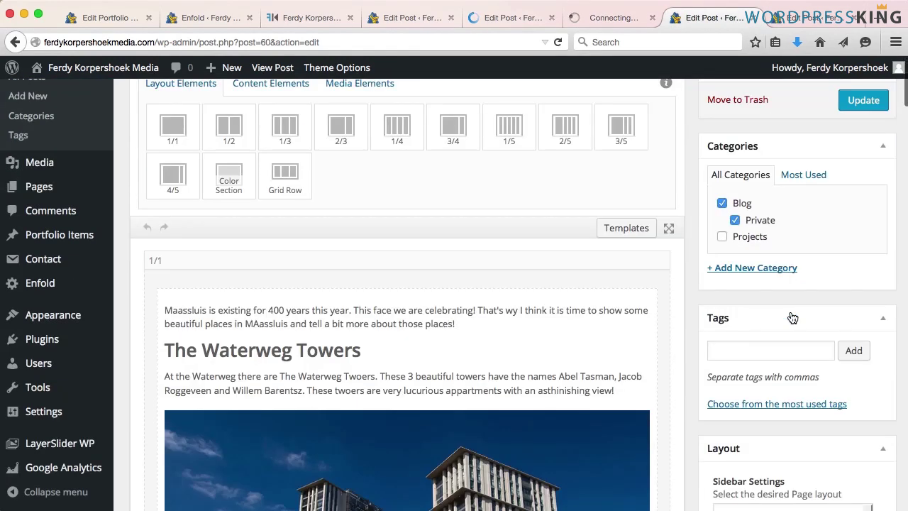
{"action": "scroll", "coordinate": [790, 312], "scroll_direction": "down", "scroll_amount": 2}
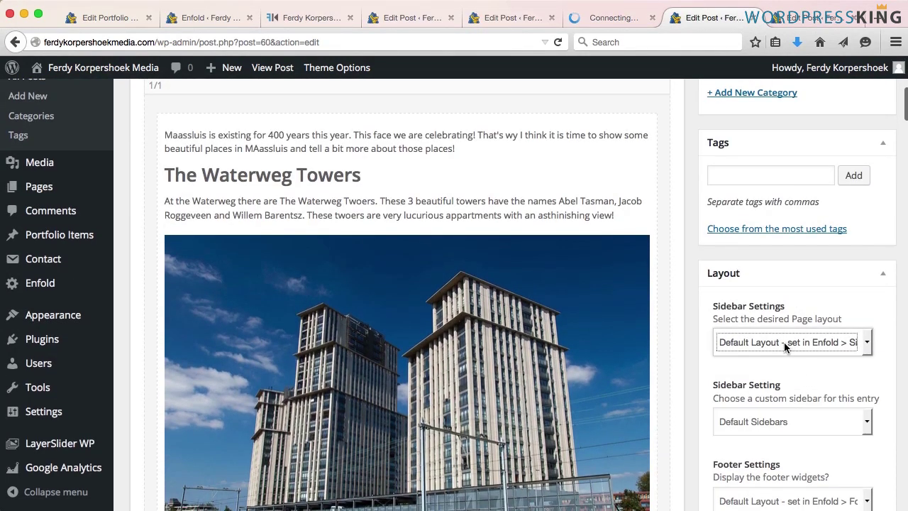
{"action": "left_click", "coordinate": [783, 342]}
{"action": "left_click", "coordinate": [759, 416]}
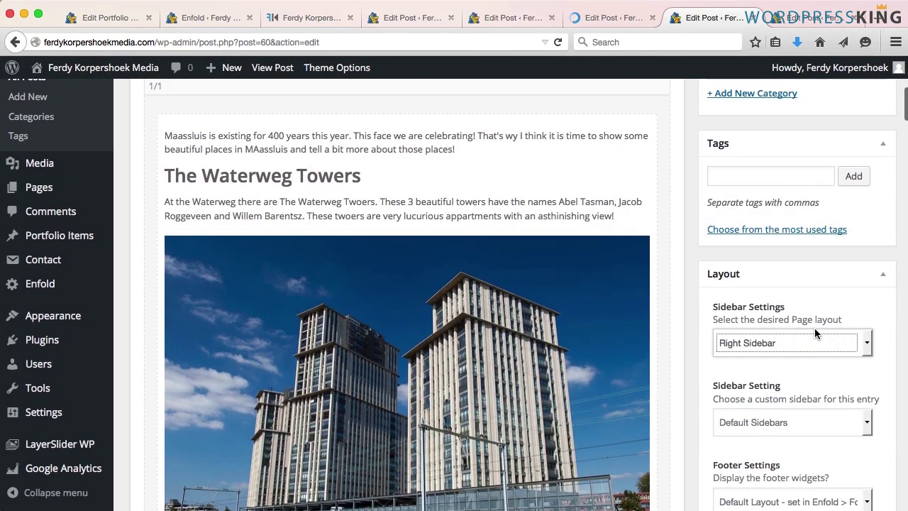
{"action": "scroll", "coordinate": [823, 319], "scroll_direction": "up", "scroll_amount": 7}
{"action": "left_click", "coordinate": [858, 289]}
Give the Montana Lisianthus Flowers post a Right Sidebar, update it, and return to the Blog page
{"action": "key", "text": "ctrl+Tab"}
{"action": "scroll", "coordinate": [785, 347], "scroll_direction": "down", "scroll_amount": 8}
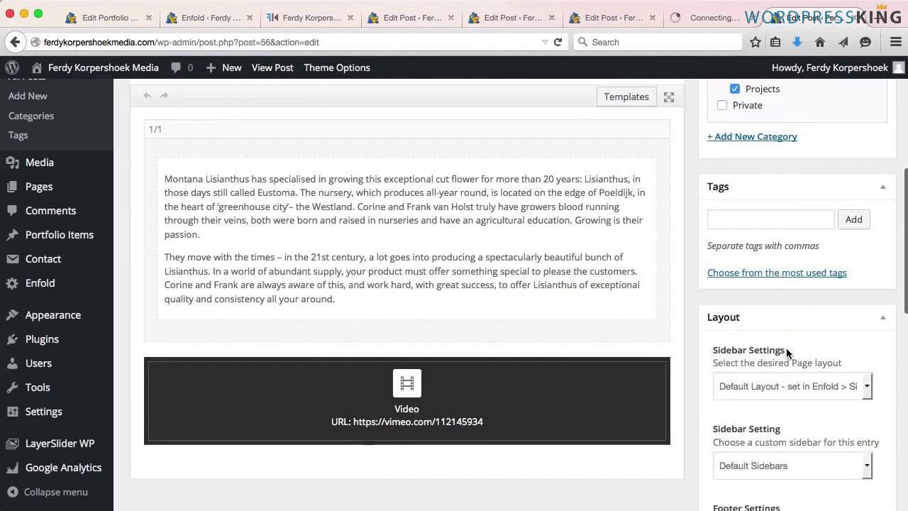
{"action": "left_click", "coordinate": [787, 231]}
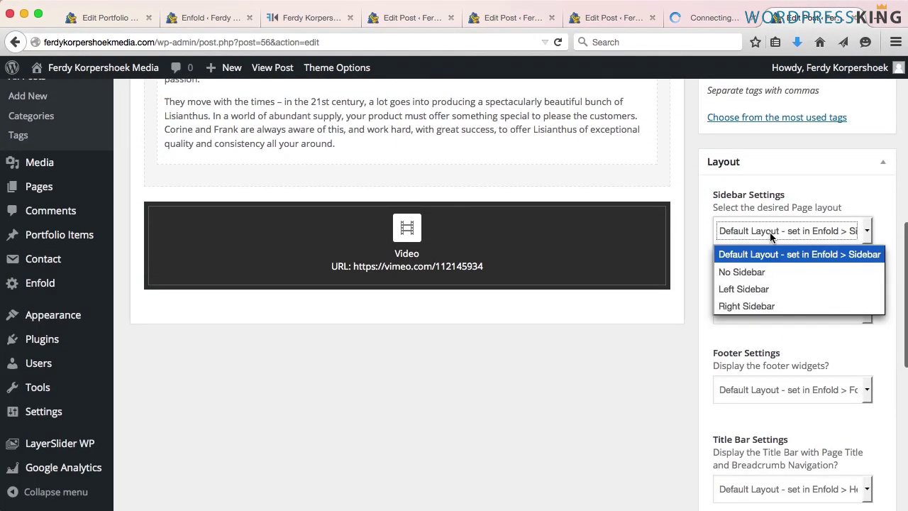
{"action": "left_click", "coordinate": [762, 305]}
{"action": "scroll", "coordinate": [811, 239], "scroll_direction": "up", "scroll_amount": 8}
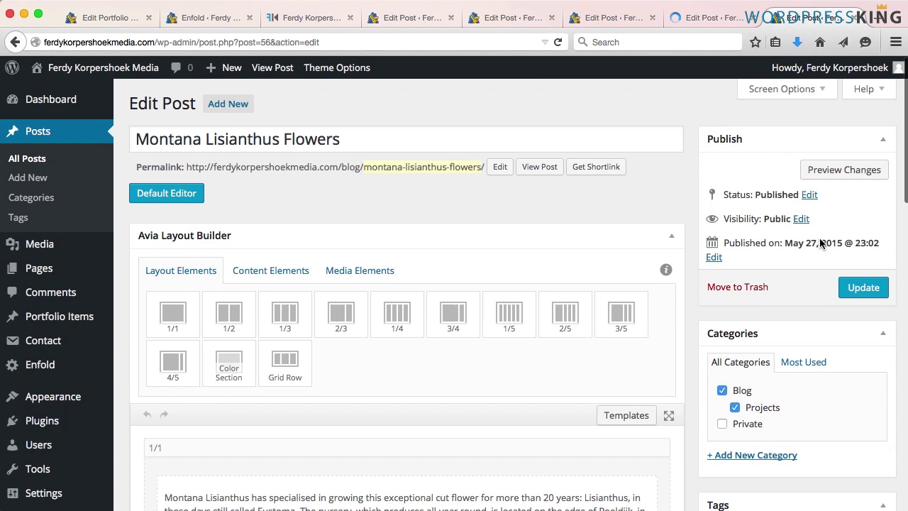
{"action": "left_click", "coordinate": [858, 289]}
{"action": "left_click", "coordinate": [314, 20]}
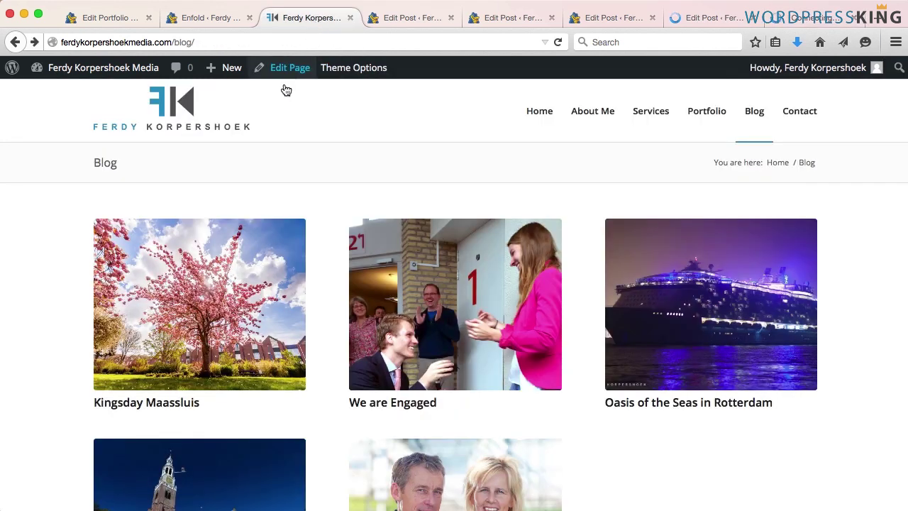
Reload the Blog and check the Recent Posts sidebar on the Kingsday Maassluis and Oasis of the Seas posts
{"action": "key", "text": "super+r"}
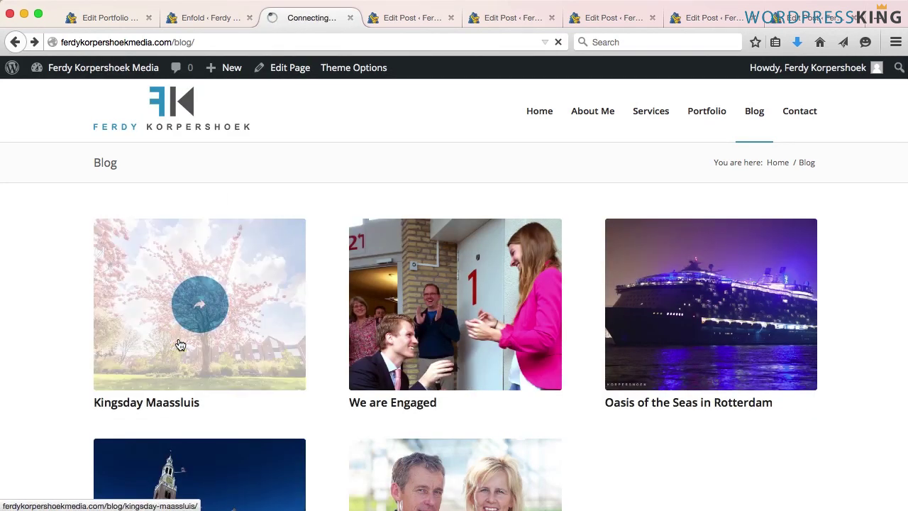
{"action": "left_click", "coordinate": [180, 345]}
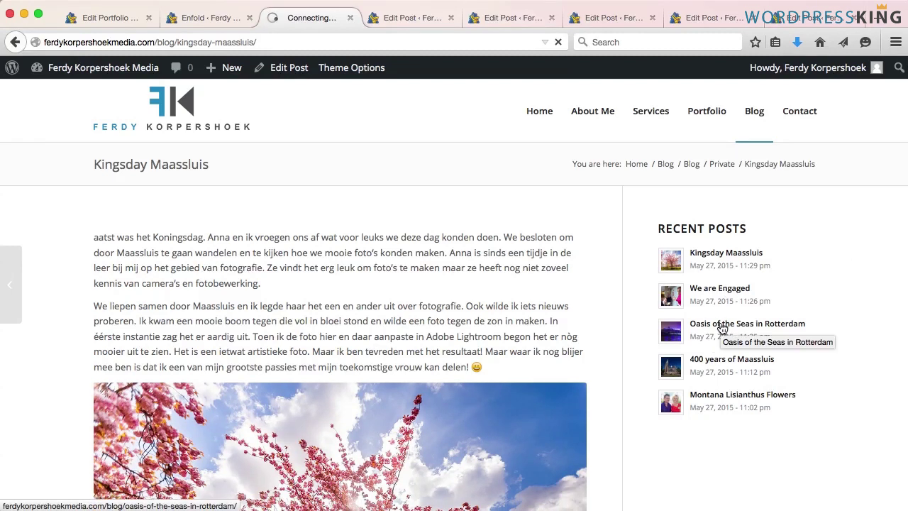
{"action": "left_click", "coordinate": [722, 326]}
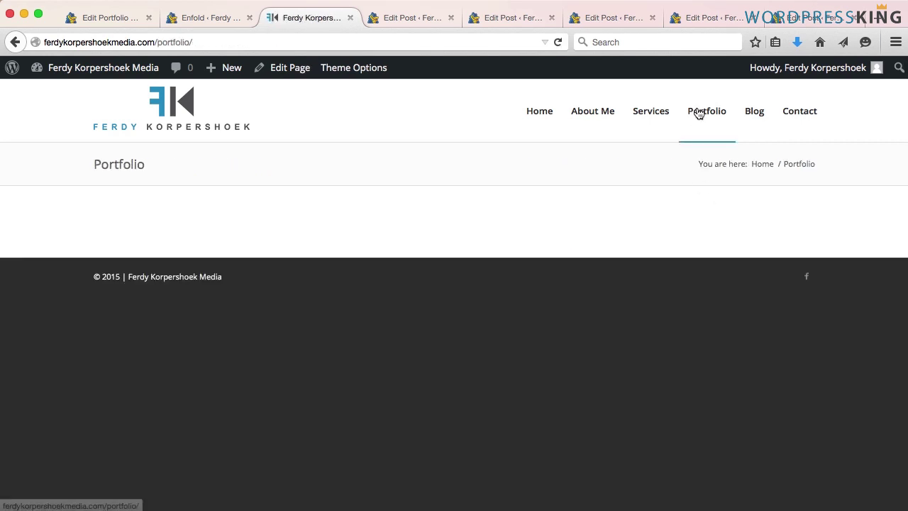
{"action": "left_click", "coordinate": [204, 20]}
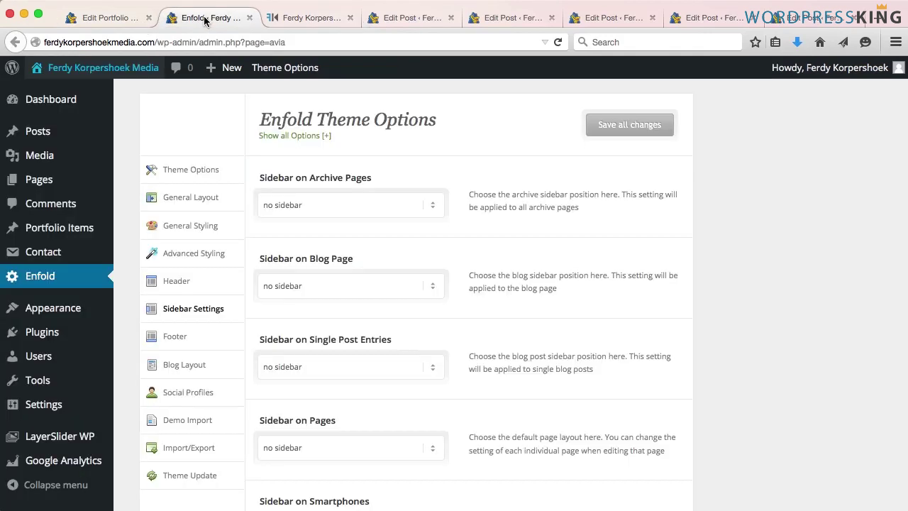
Open the live Wedding of Arnaut and Ayesha portfolio entry and scroll through it
{"action": "left_click", "coordinate": [76, 20]}
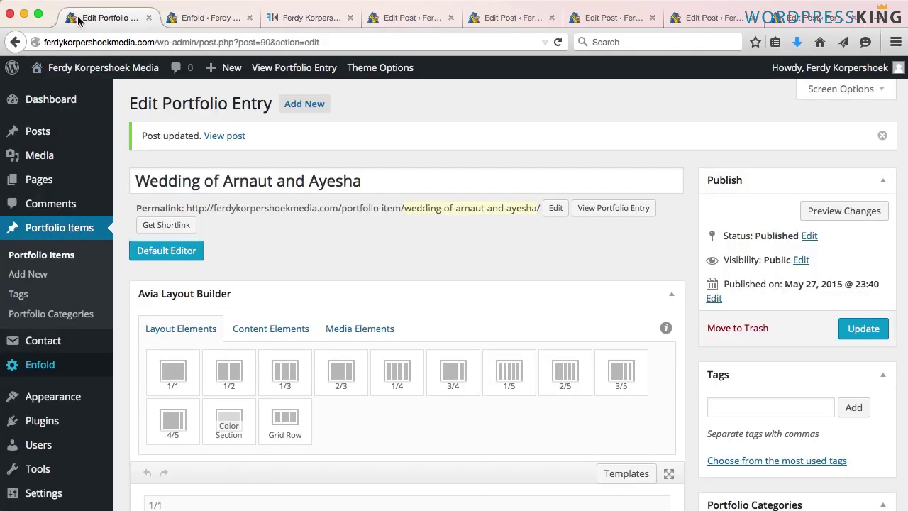
{"action": "left_click", "coordinate": [265, 68], "text": "super"}
{"action": "left_click", "coordinate": [215, 21]}
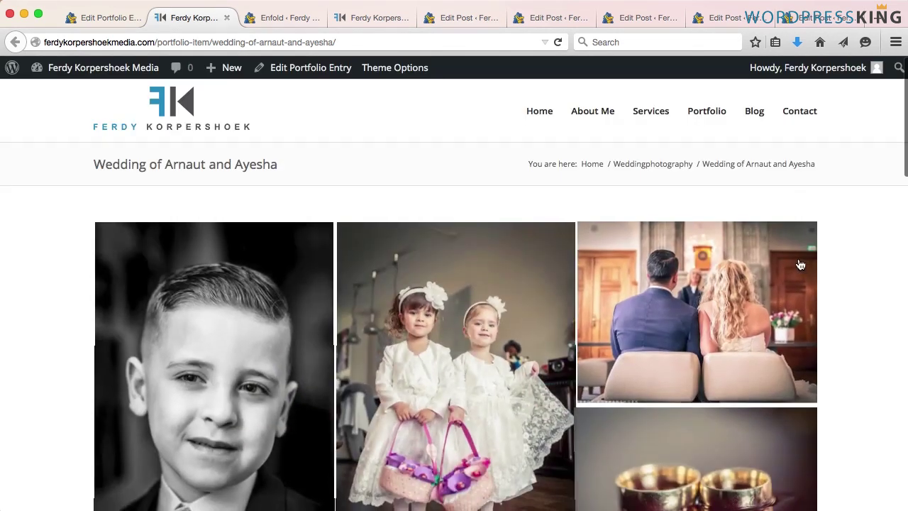
{"action": "scroll", "coordinate": [99, 274], "scroll_direction": "down", "scroll_amount": 3}
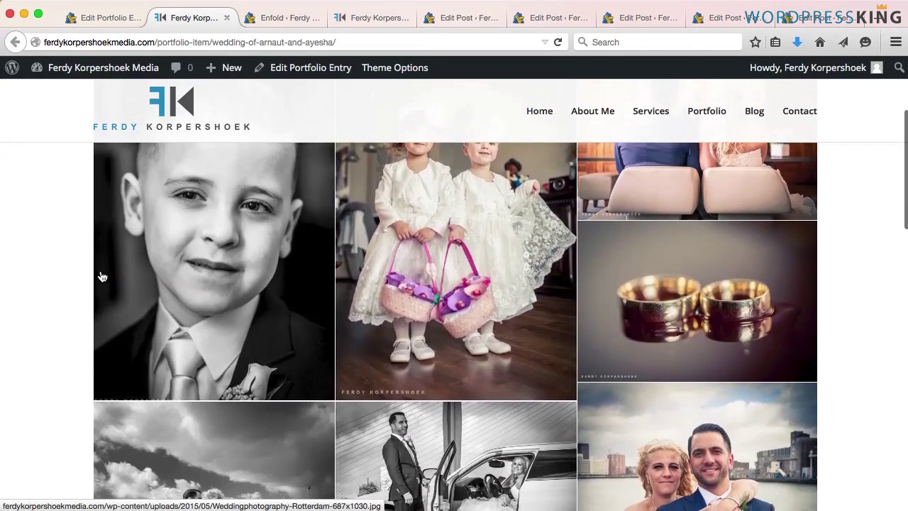
{"action": "scroll", "coordinate": [102, 277], "scroll_direction": "down", "scroll_amount": 10}
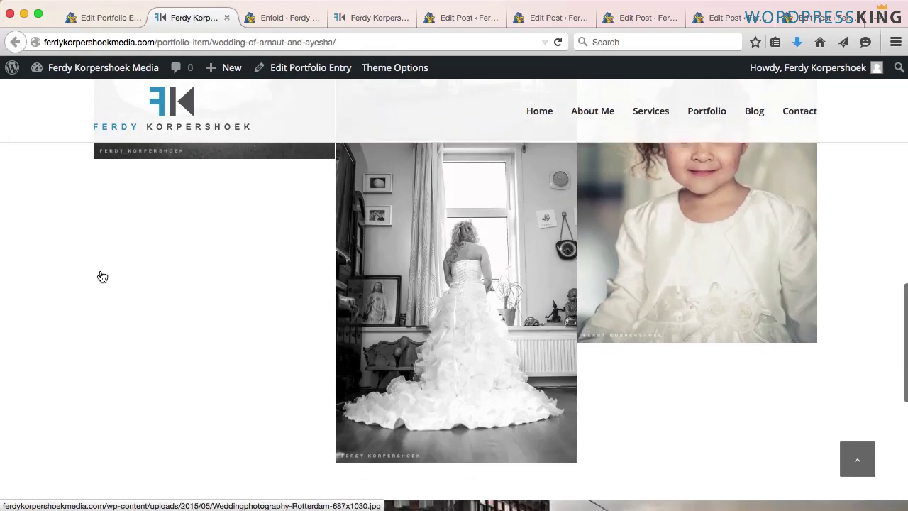
{"action": "scroll", "coordinate": [102, 277], "scroll_direction": "down", "scroll_amount": 8}
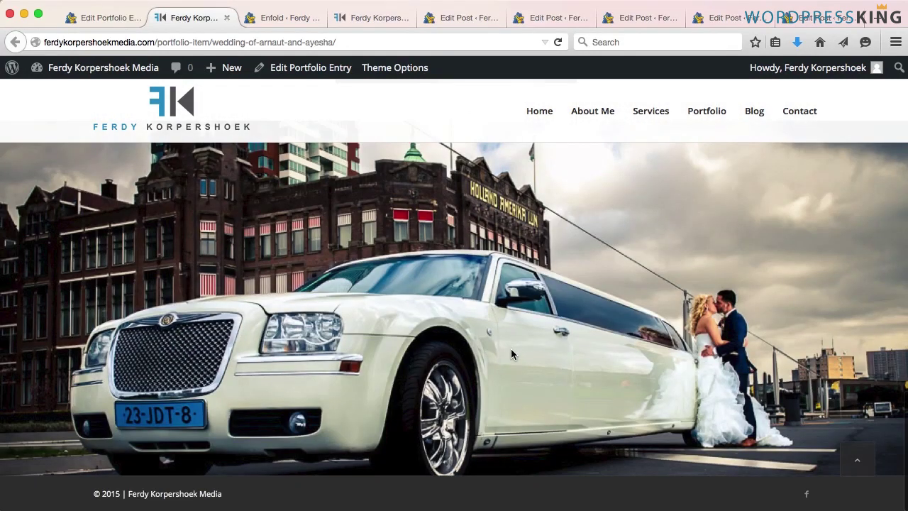
Back in the portfolio entry editor, expand the Avia page builder to full screen
{"action": "left_click", "coordinate": [103, 20]}
{"action": "scroll", "coordinate": [338, 276], "scroll_direction": "down", "scroll_amount": 7}
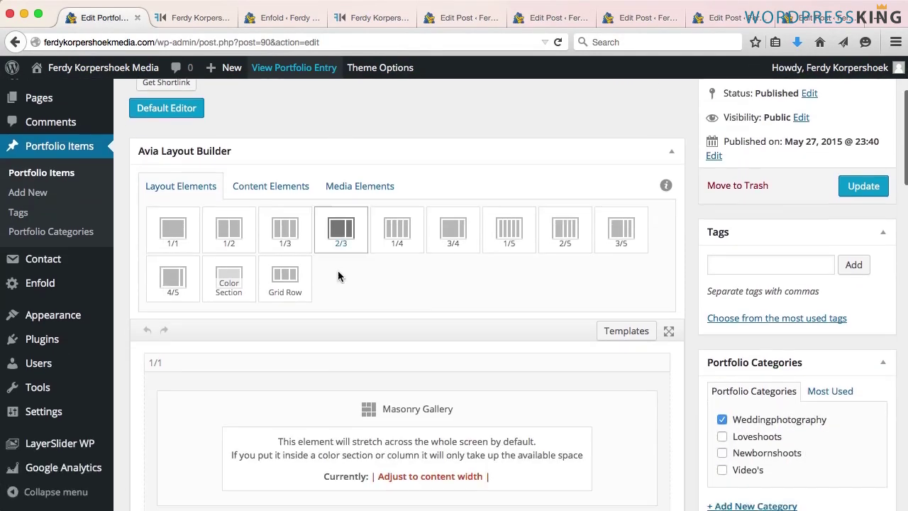
{"action": "left_click_drag", "start_coordinate": [172, 123], "coordinate": [224, 246]}
{"action": "scroll", "coordinate": [217, 379], "scroll_direction": "down", "scroll_amount": 3}
{"action": "scroll", "coordinate": [221, 387], "scroll_direction": "down", "scroll_amount": 5}
{"action": "scroll", "coordinate": [425, 282], "scroll_direction": "up", "scroll_amount": 8}
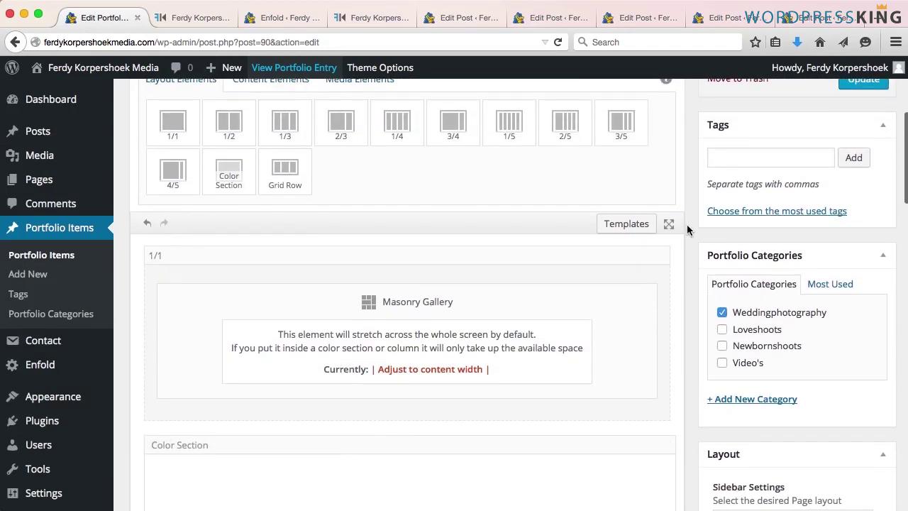
{"action": "left_click", "coordinate": [667, 226]}
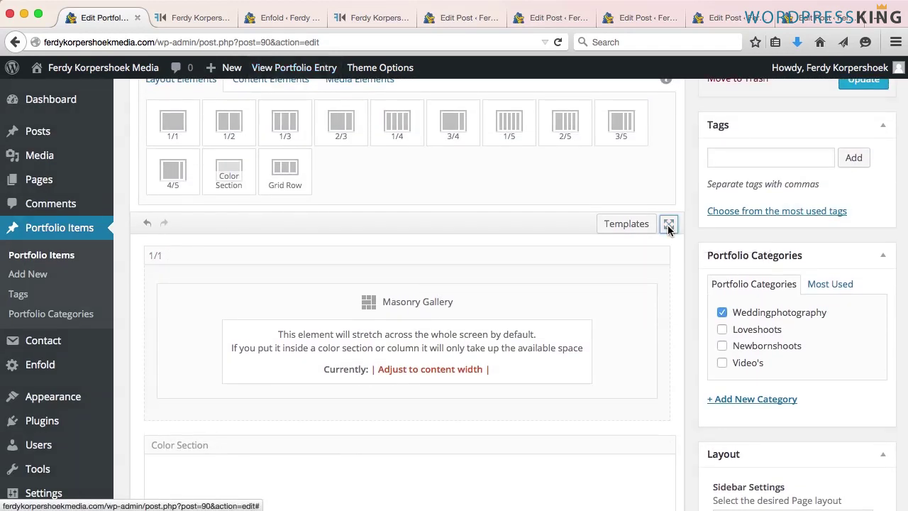
{"action": "scroll", "coordinate": [348, 339], "scroll_direction": "down", "scroll_amount": 4}
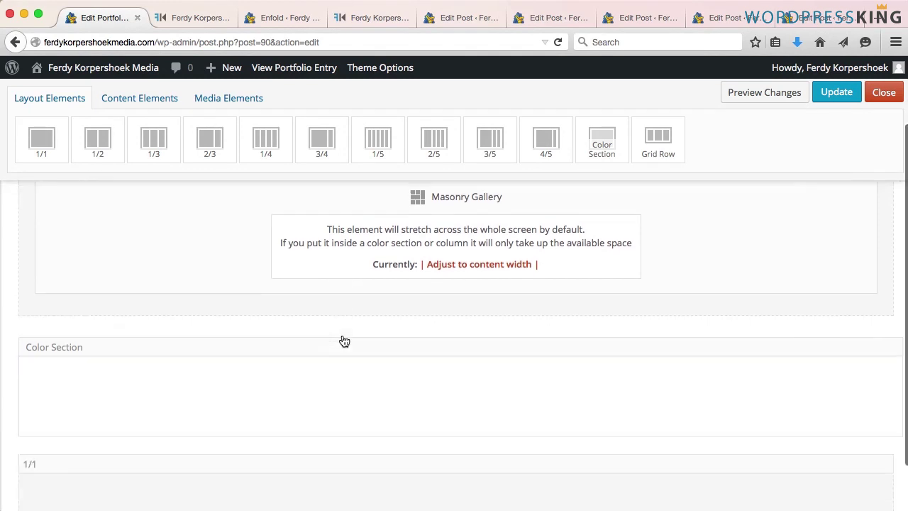
Drag an Easy Slider from Media Elements into the empty 1/1 column and open its settings
{"action": "left_click", "coordinate": [122, 98]}
{"action": "left_click", "coordinate": [227, 99]}
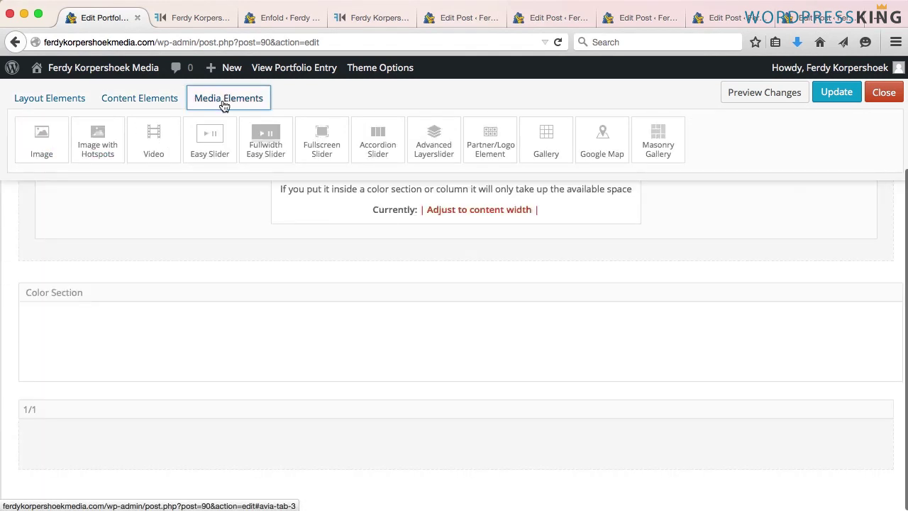
{"action": "left_click_drag", "start_coordinate": [207, 144], "coordinate": [203, 450]}
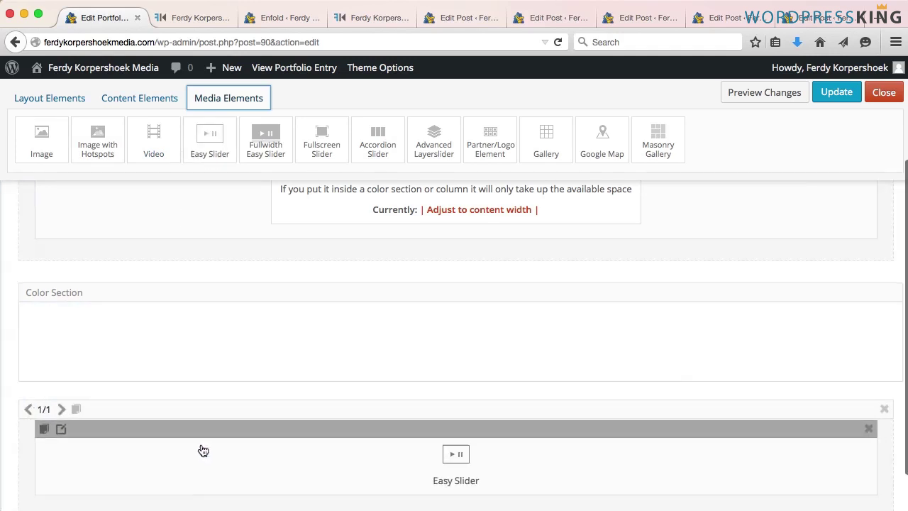
{"action": "left_click", "coordinate": [458, 459]}
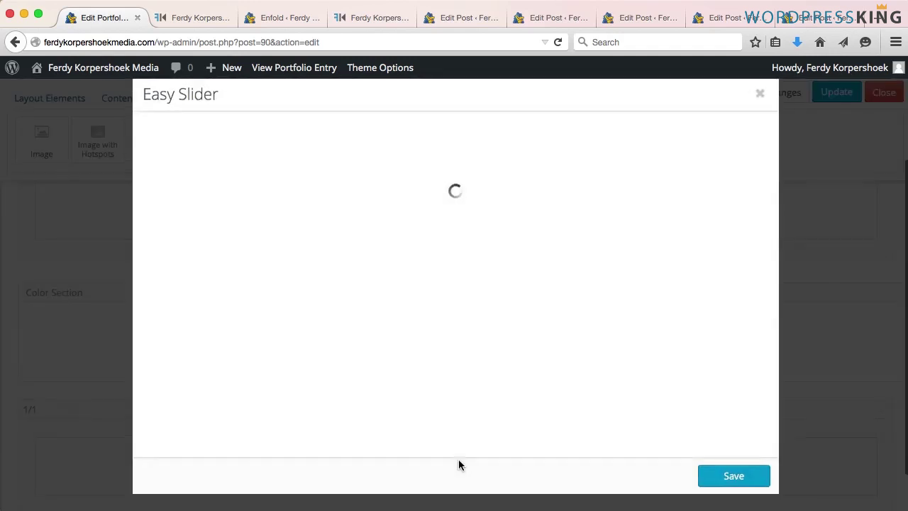
Insert ten wedding photos and reorder them: boy portrait, girl's photo, then pink-dress photo first
{"action": "left_click", "coordinate": [228, 139]}
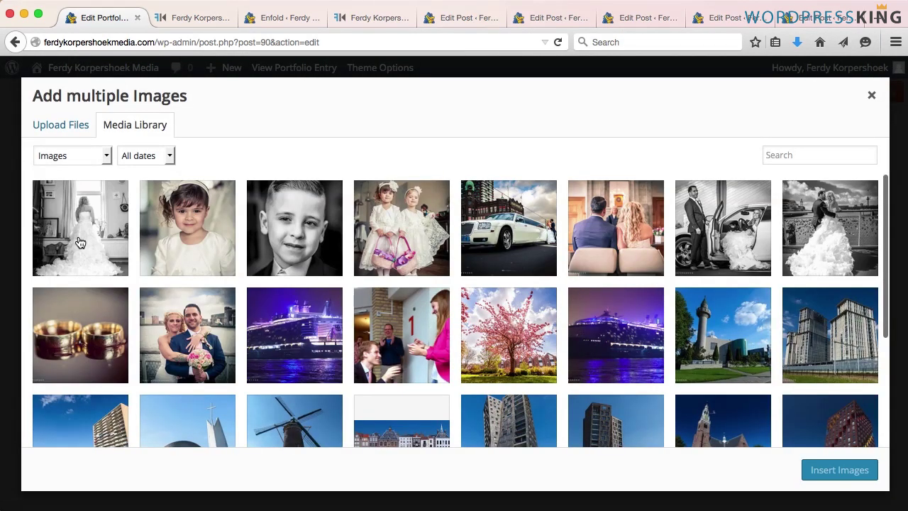
{"action": "left_click", "coordinate": [104, 261]}
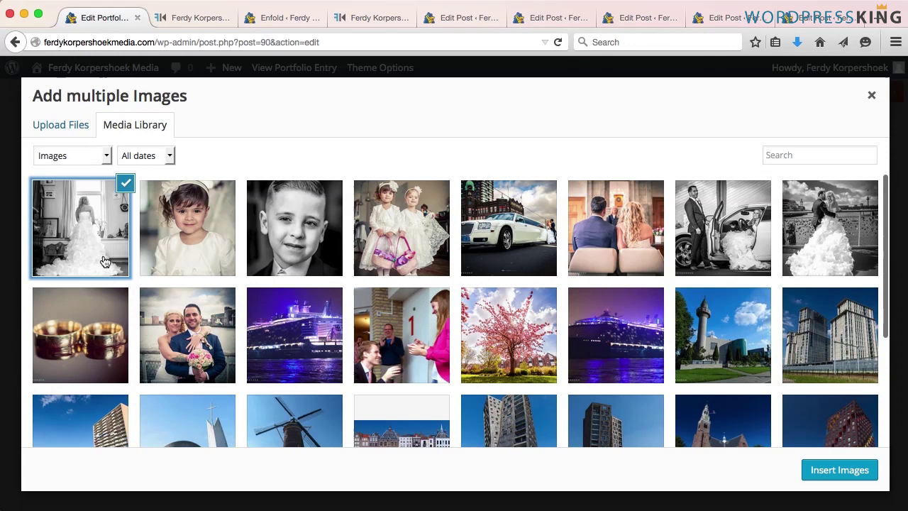
{"action": "left_click", "coordinate": [201, 347], "text": "shift"}
{"action": "left_click", "coordinate": [839, 470]}
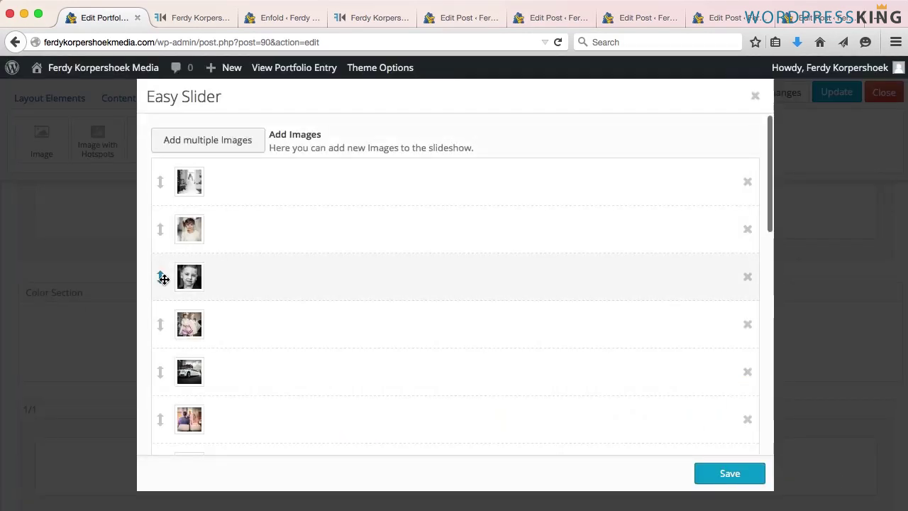
{"action": "left_click_drag", "start_coordinate": [163, 278], "coordinate": [157, 173]}
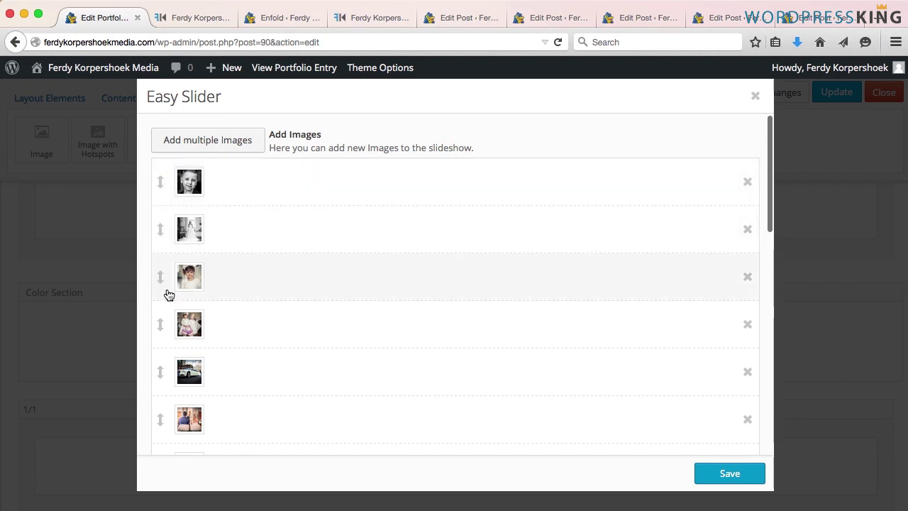
{"action": "left_click_drag", "start_coordinate": [160, 277], "coordinate": [160, 229]}
{"action": "left_click_drag", "start_coordinate": [160, 323], "coordinate": [161, 273]}
Set the slideshow image size to No Scaling (original size) and save the slider
{"action": "scroll", "coordinate": [170, 355], "scroll_direction": "down", "scroll_amount": 3}
{"action": "scroll", "coordinate": [156, 318], "scroll_direction": "down", "scroll_amount": 1}
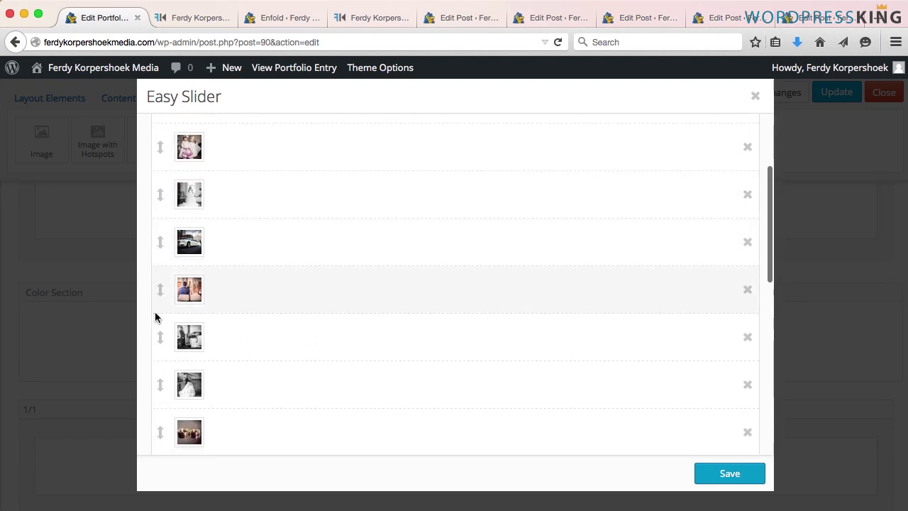
{"action": "scroll", "coordinate": [160, 314], "scroll_direction": "down", "scroll_amount": 4}
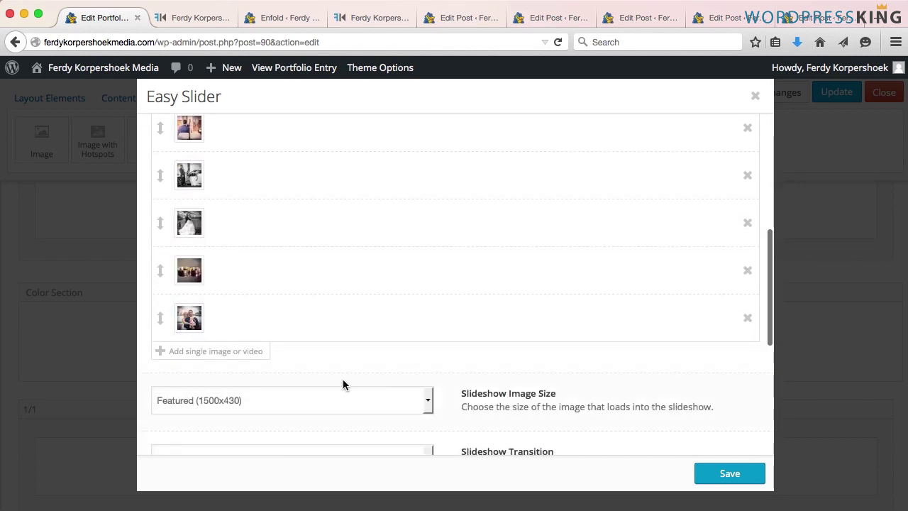
{"action": "scroll", "coordinate": [312, 347], "scroll_direction": "down", "scroll_amount": 4}
{"action": "left_click", "coordinate": [227, 267]}
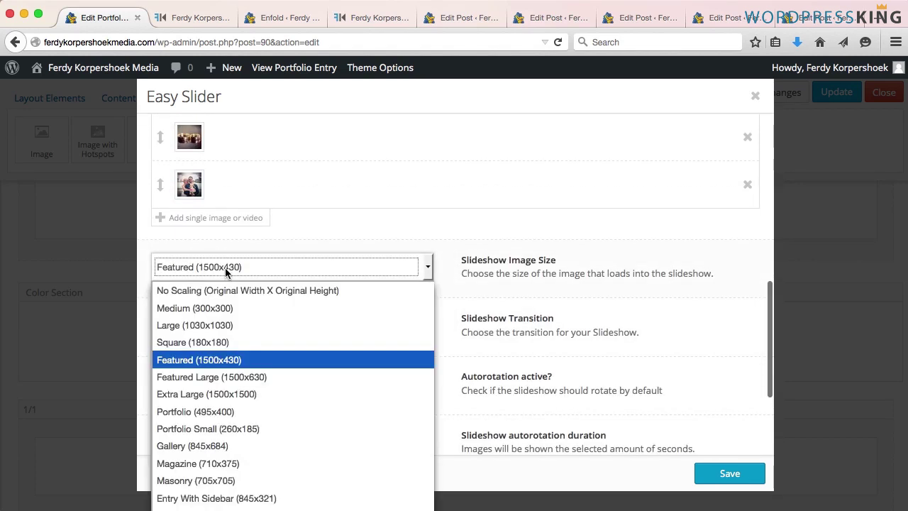
{"action": "left_click", "coordinate": [189, 292]}
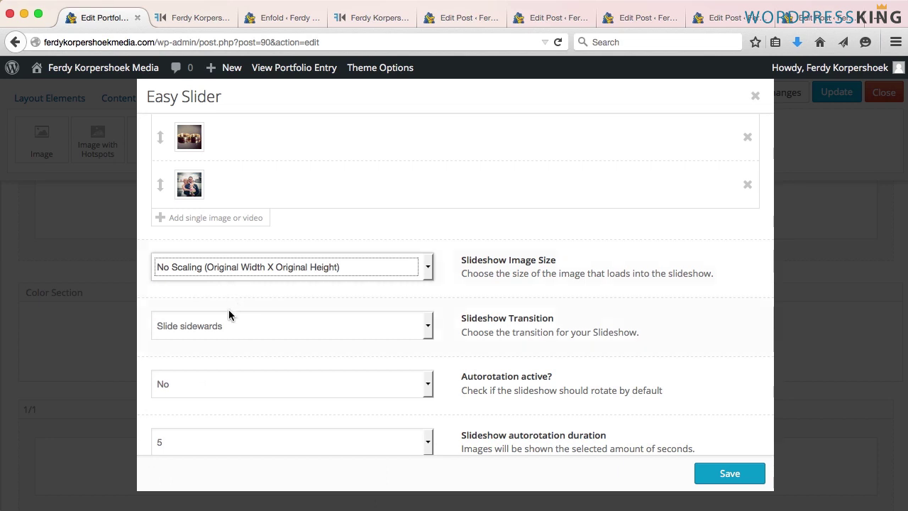
{"action": "left_click", "coordinate": [733, 476]}
{"action": "scroll", "coordinate": [780, 274], "scroll_direction": "up", "scroll_amount": 2}
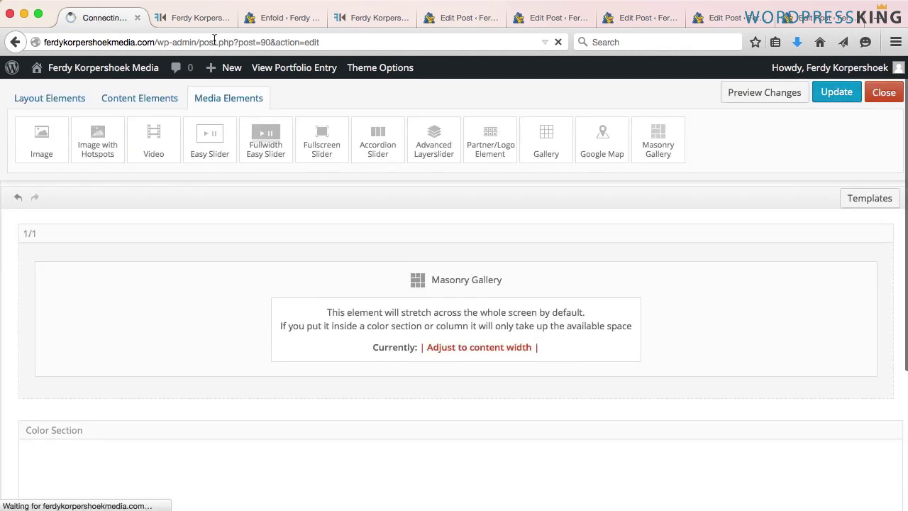
Open the live portfolio entry and scroll to the new slider below the limousine section
{"action": "left_click", "coordinate": [282, 68], "text": "super"}
{"action": "left_click", "coordinate": [187, 18]}
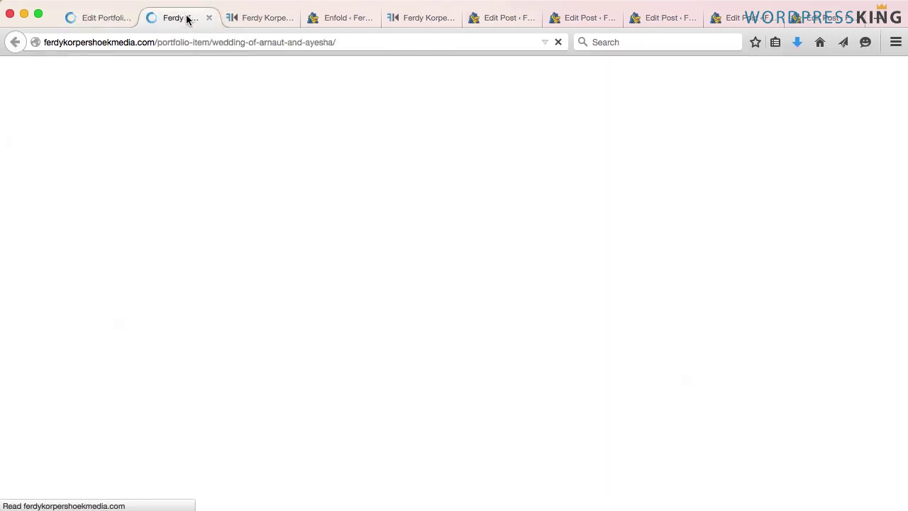
{"action": "scroll", "coordinate": [397, 307], "scroll_direction": "down", "scroll_amount": 3}
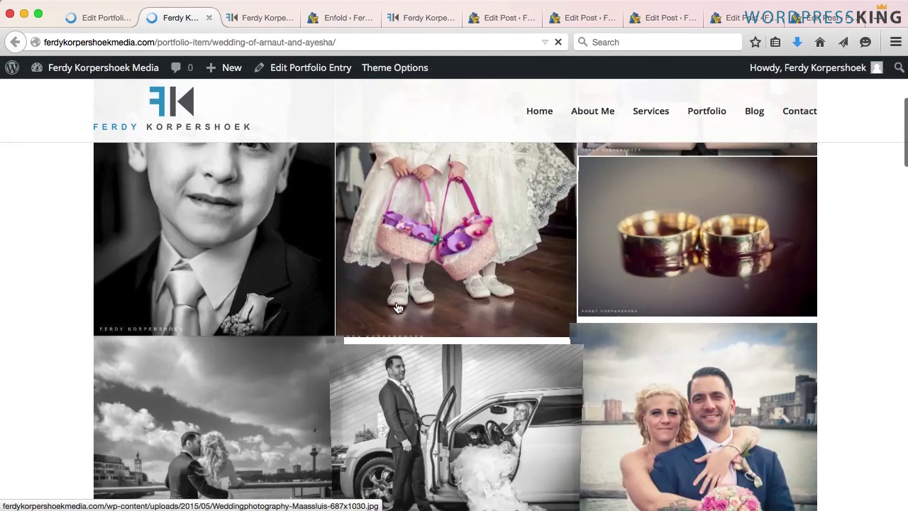
{"action": "scroll", "coordinate": [397, 307], "scroll_direction": "down", "scroll_amount": 10}
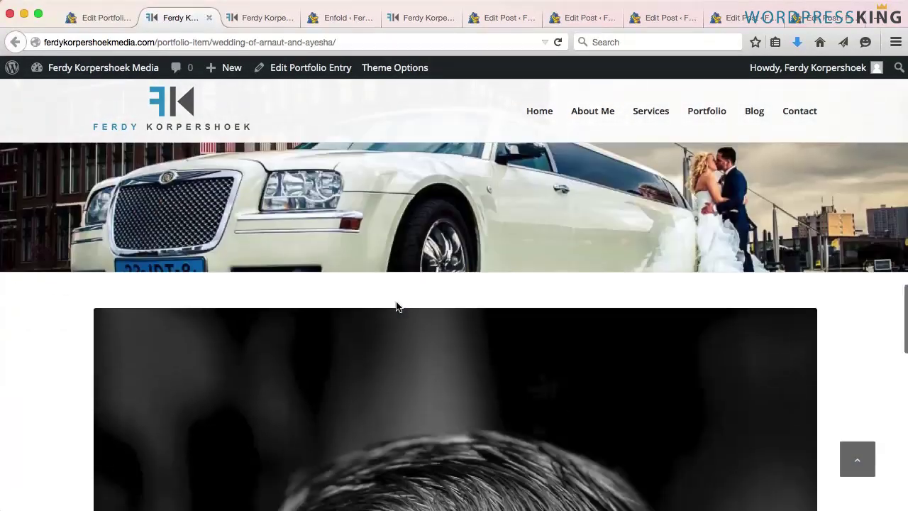
{"action": "scroll", "coordinate": [396, 306], "scroll_direction": "down", "scroll_amount": 5}
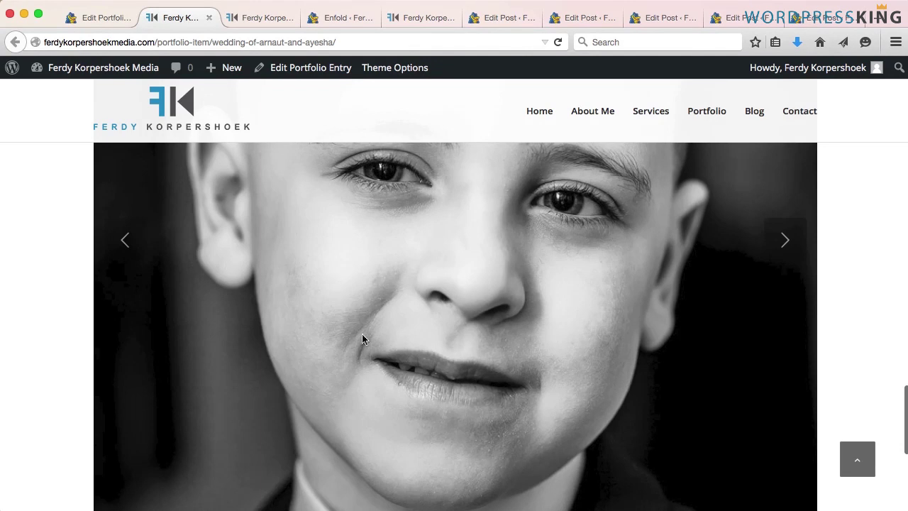
{"action": "scroll", "coordinate": [412, 326], "scroll_direction": "down", "scroll_amount": 5}
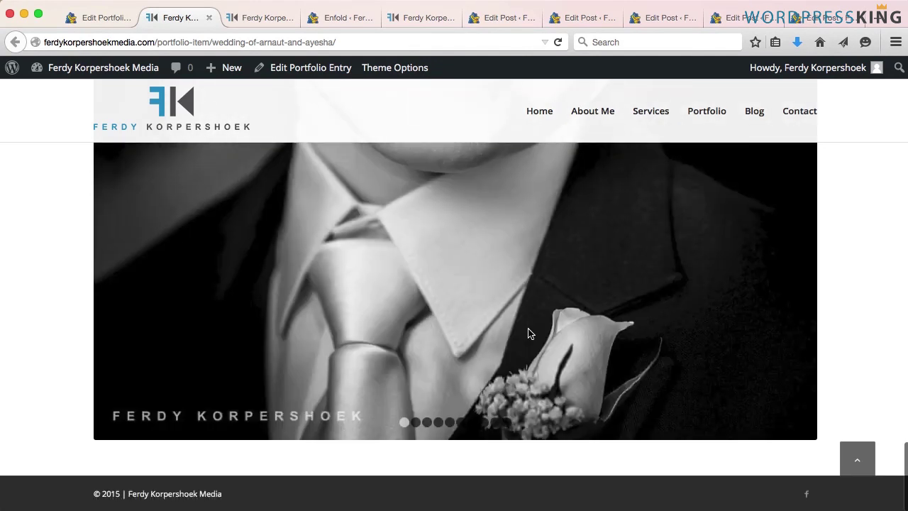
Flip through the slider's dots to slides two, three, one and seven
{"action": "left_click", "coordinate": [418, 424]}
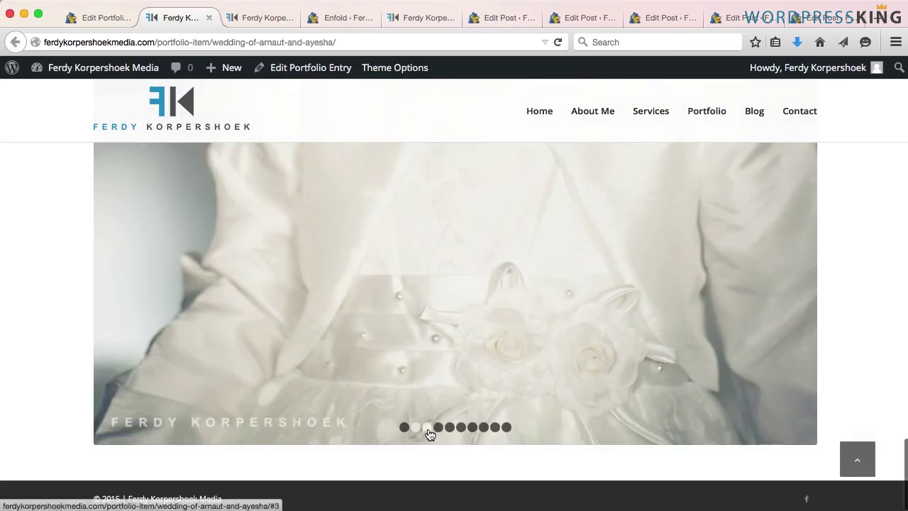
{"action": "left_click", "coordinate": [428, 429]}
{"action": "scroll", "coordinate": [380, 429], "scroll_direction": "down", "scroll_amount": 3}
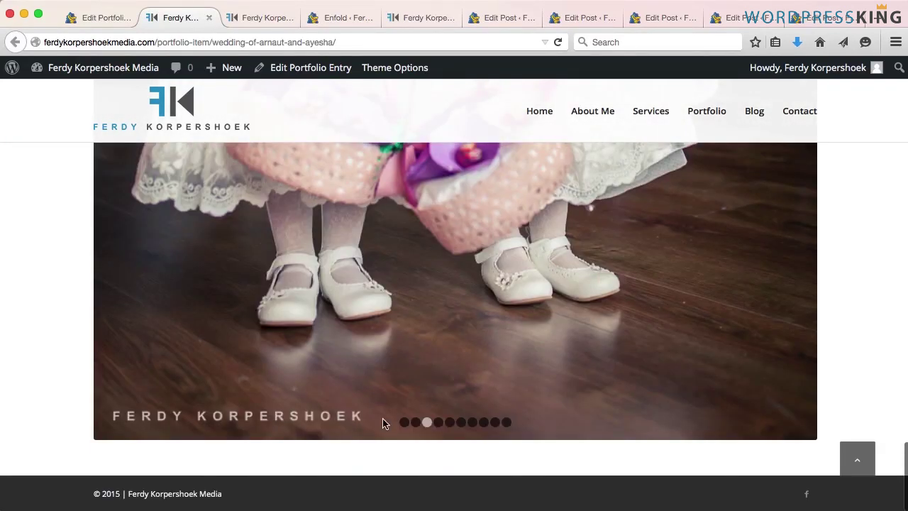
{"action": "scroll", "coordinate": [386, 419], "scroll_direction": "up", "scroll_amount": 10}
{"action": "scroll", "coordinate": [402, 413], "scroll_direction": "down", "scroll_amount": 10}
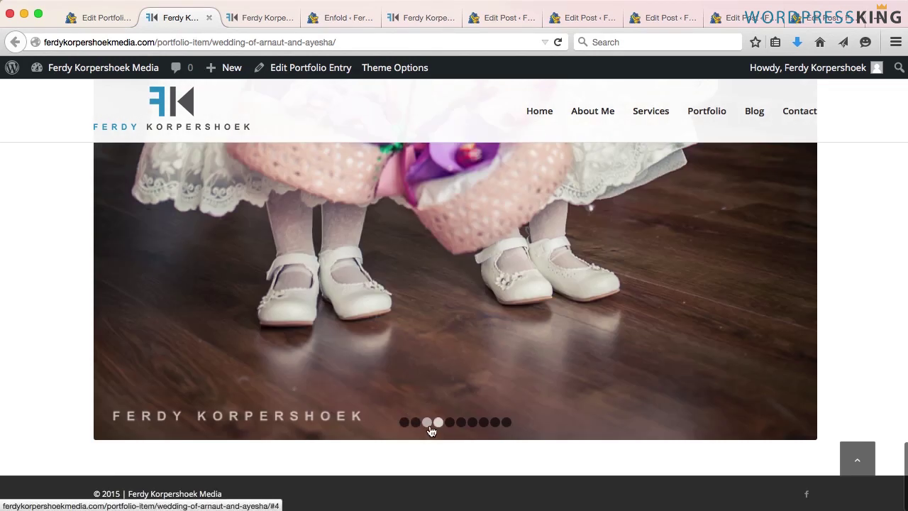
{"action": "left_click", "coordinate": [416, 428]}
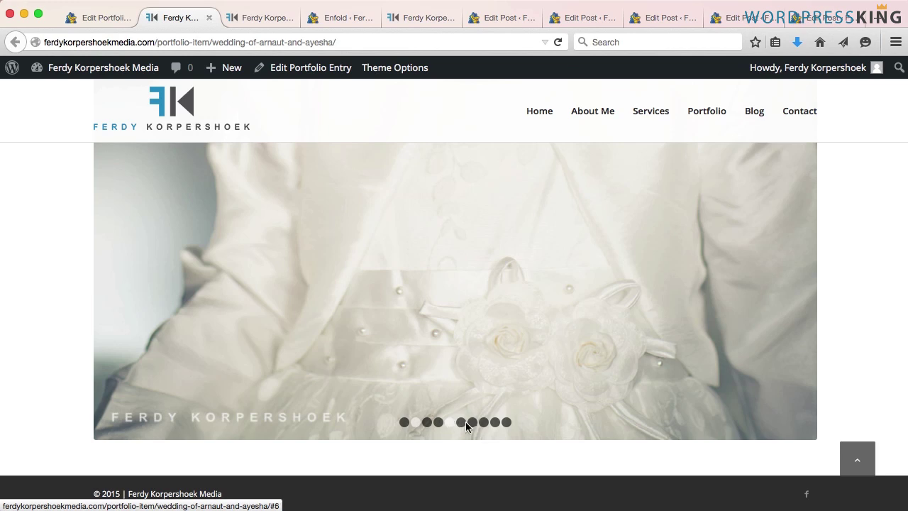
{"action": "left_click", "coordinate": [471, 427]}
{"action": "scroll", "coordinate": [492, 428], "scroll_direction": "up", "scroll_amount": 3}
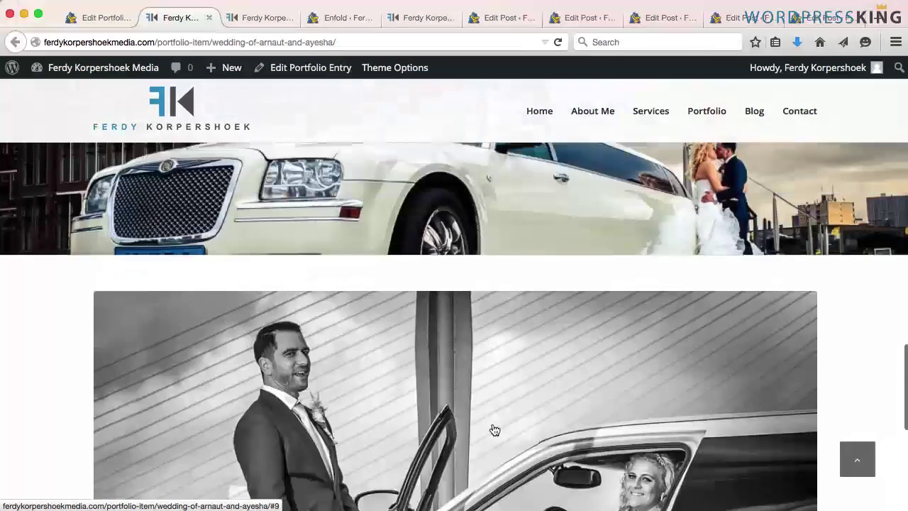
{"action": "scroll", "coordinate": [494, 428], "scroll_direction": "down", "scroll_amount": 5}
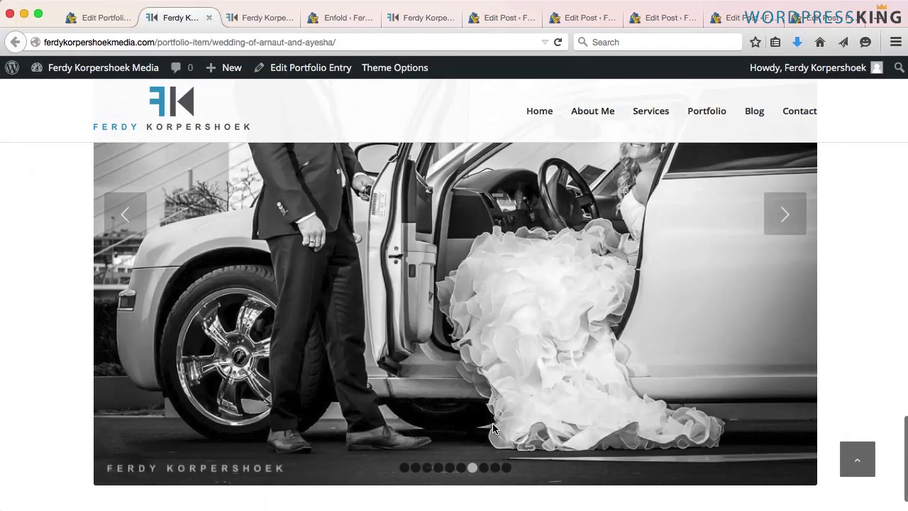
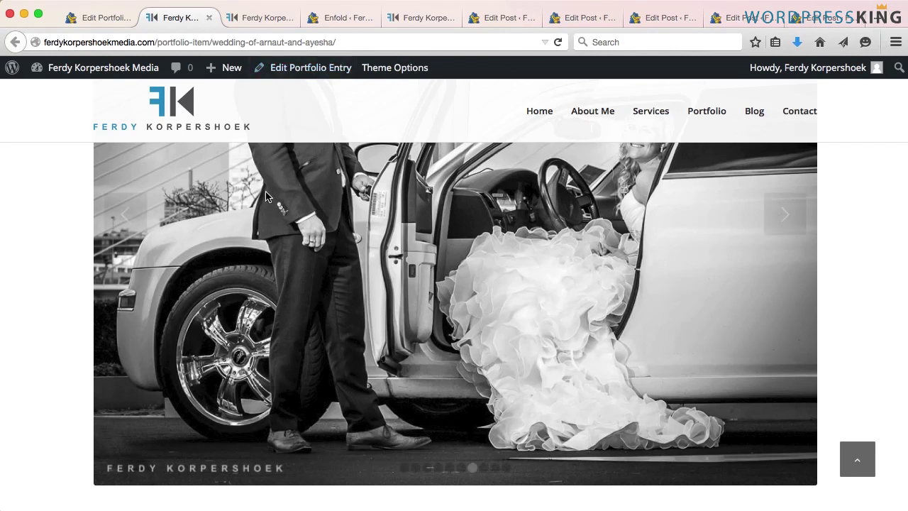
Return to the wedding portfolio entry in the Avia layout builder
{"action": "scroll", "coordinate": [270, 196], "scroll_direction": "up", "scroll_amount": 3}
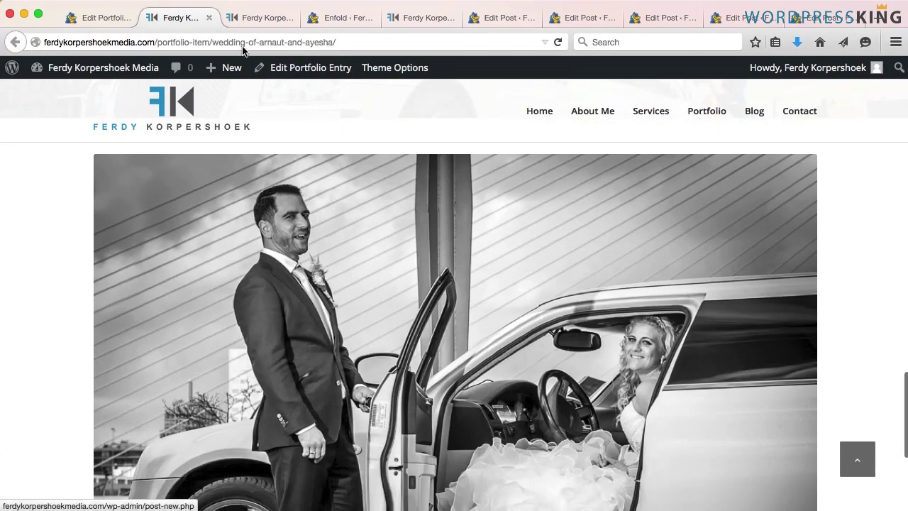
{"action": "left_click", "coordinate": [105, 19]}
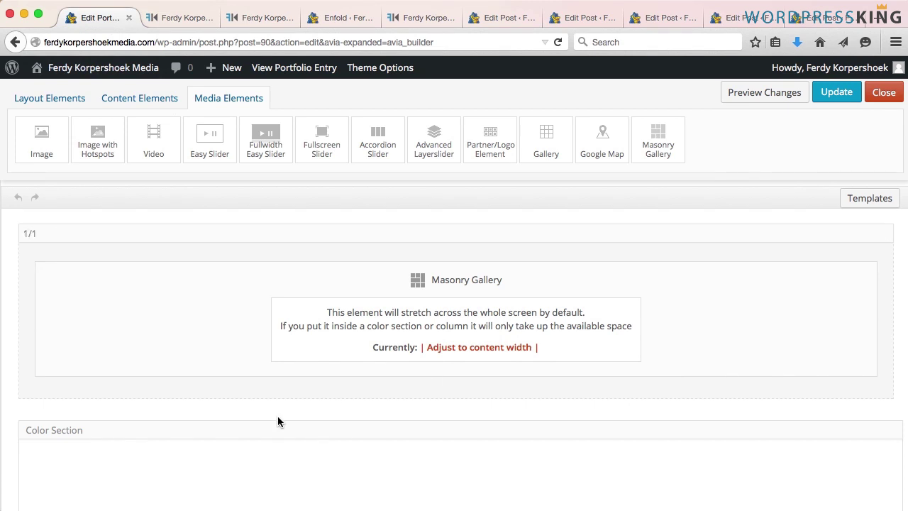
Place a 1/1 column with a Text Block in the Color Section and clear its placeholder text
{"action": "scroll", "coordinate": [367, 447], "scroll_direction": "down", "scroll_amount": 5}
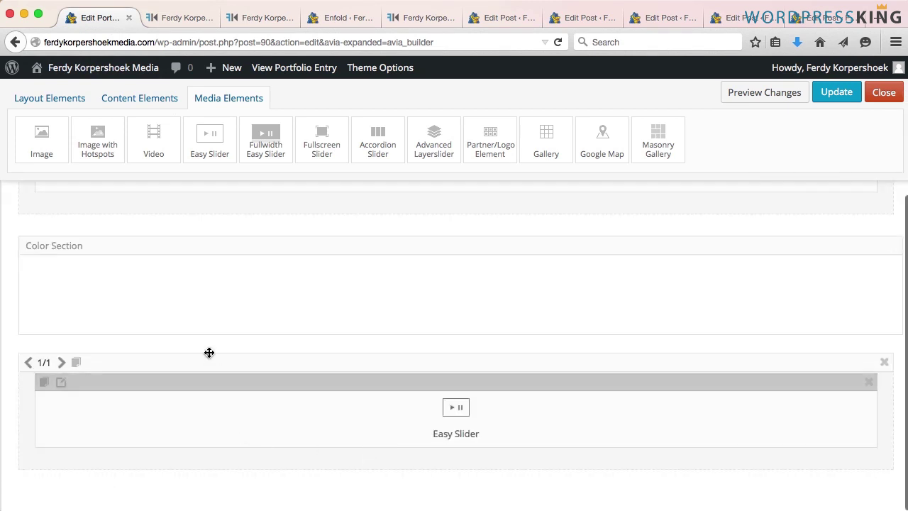
{"action": "left_click", "coordinate": [67, 105]}
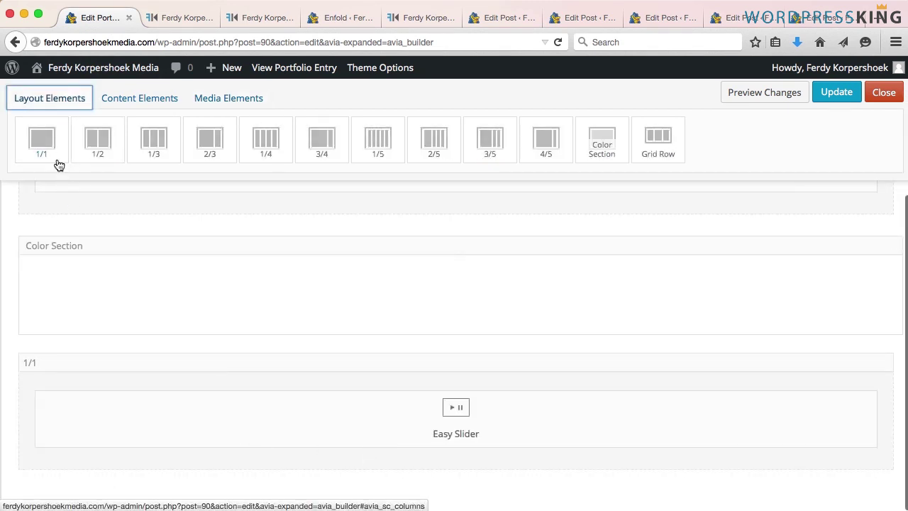
{"action": "left_click_drag", "start_coordinate": [59, 165], "coordinate": [152, 346]}
{"action": "left_click", "coordinate": [120, 100]}
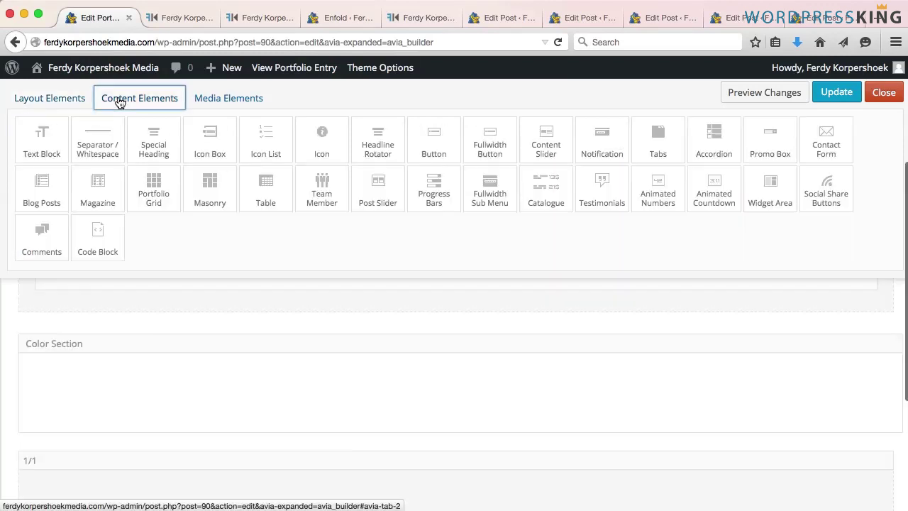
{"action": "left_click_drag", "start_coordinate": [58, 146], "coordinate": [129, 402]}
{"action": "left_click", "coordinate": [139, 389]}
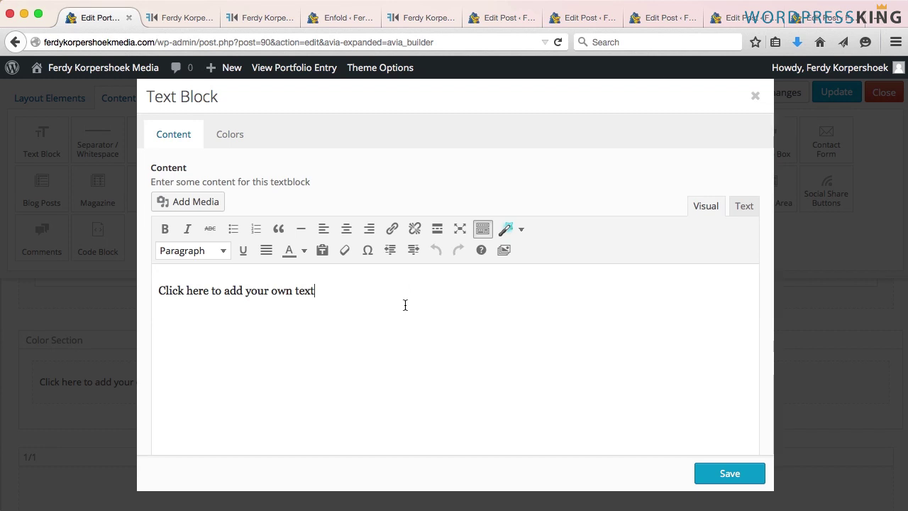
{"action": "key", "text": "BackSpace"}
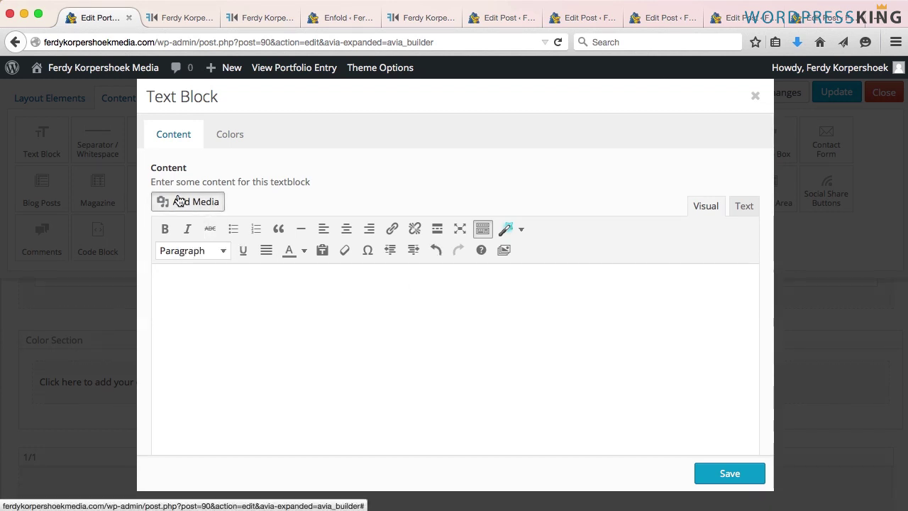
Insert ten wedding photos from the media library into the text block
{"action": "left_click", "coordinate": [188, 202]}
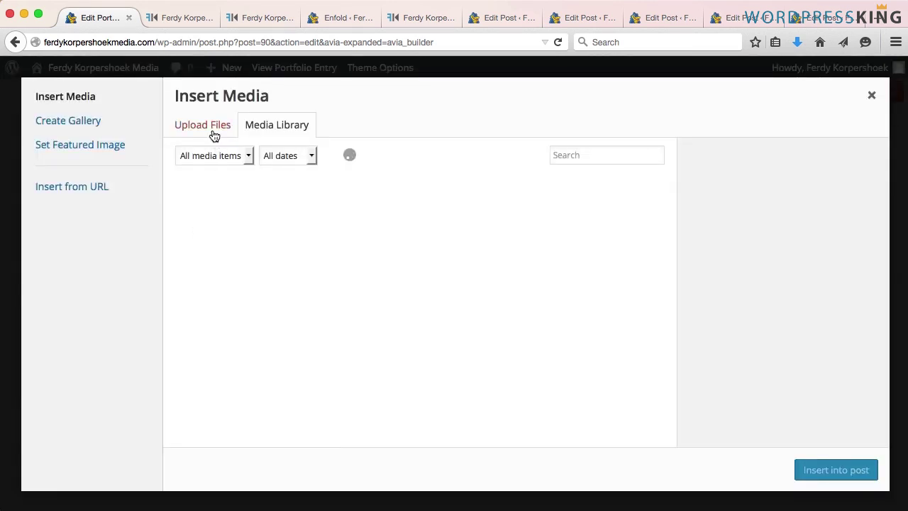
{"action": "left_click", "coordinate": [217, 226]}
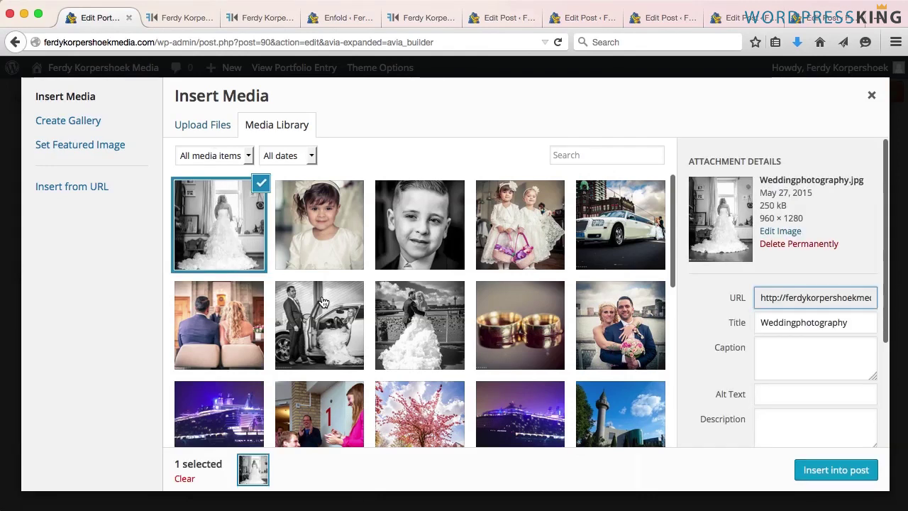
{"action": "scroll", "coordinate": [322, 301], "scroll_direction": "down", "scroll_amount": 3}
{"action": "left_click", "coordinate": [591, 255], "text": "shift"}
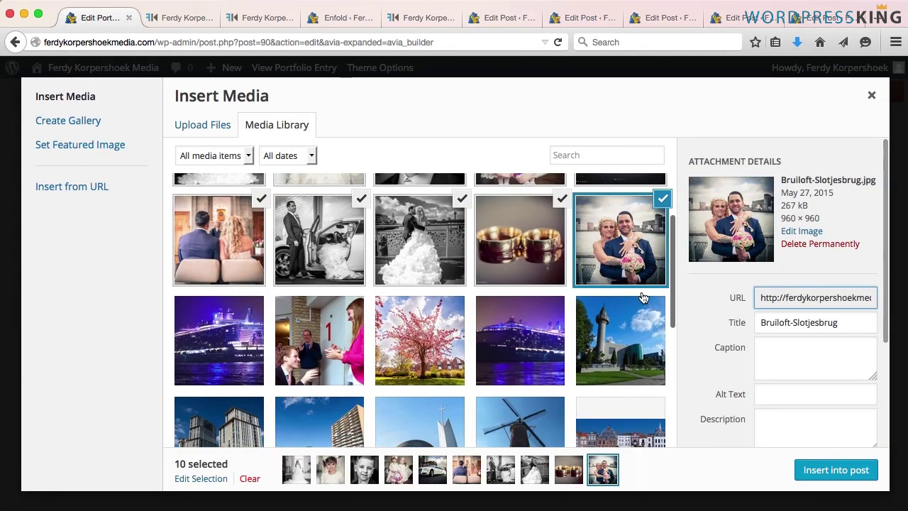
{"action": "left_click", "coordinate": [825, 469]}
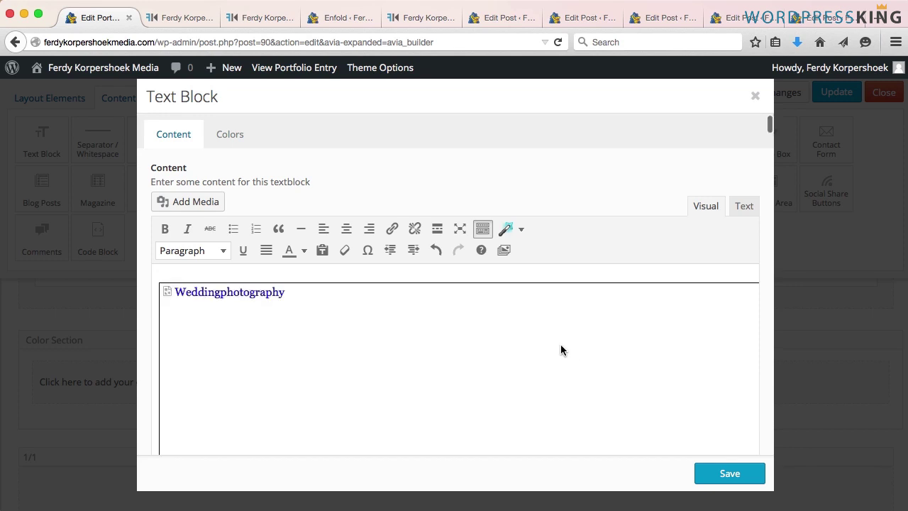
Rearrange the inserted photos, moving the boy and girl photos into the middle column
{"action": "scroll", "coordinate": [560, 347], "scroll_direction": "down", "scroll_amount": 5}
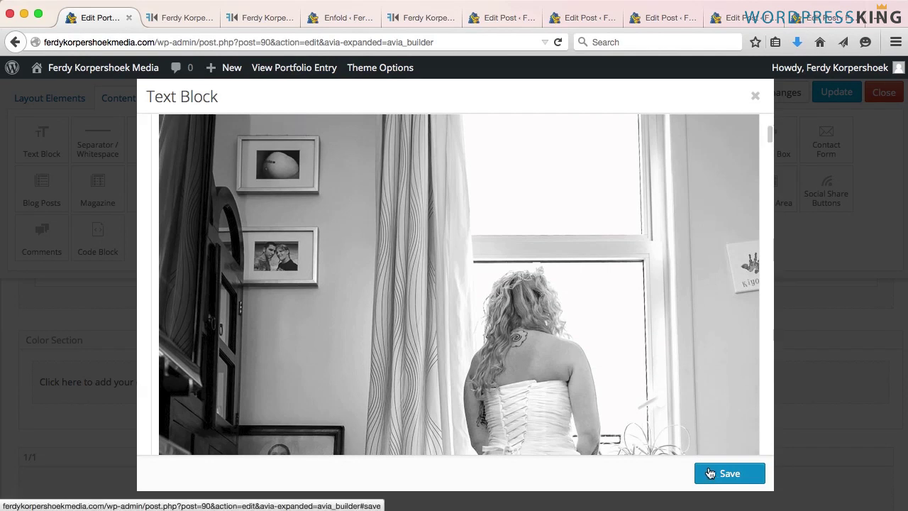
{"action": "scroll", "coordinate": [628, 383], "scroll_direction": "up", "scroll_amount": 1}
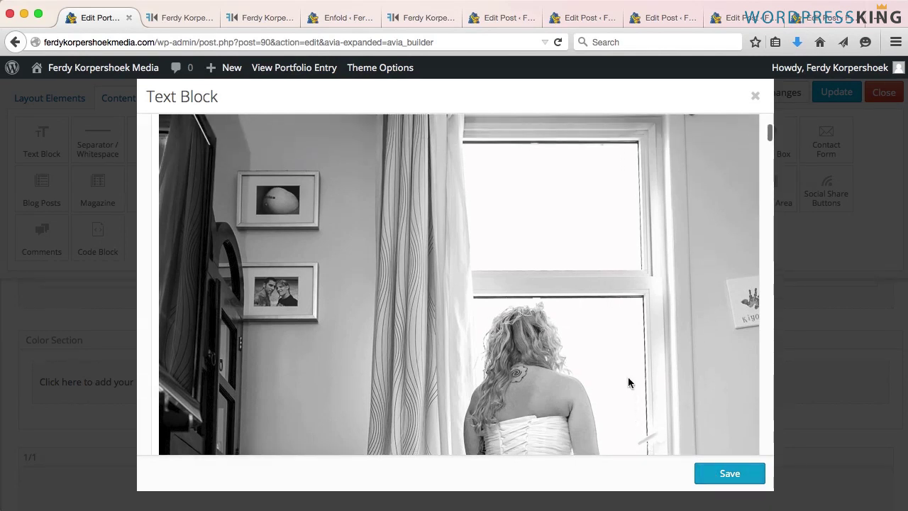
{"action": "key", "text": "super+minus"}
{"action": "key", "text": "super+minus"}
{"action": "key", "text": "super+minus"}
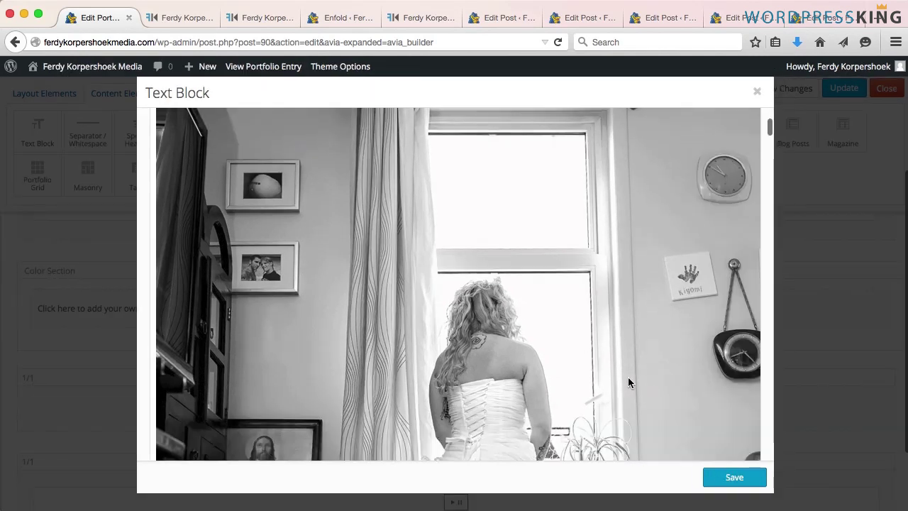
{"action": "key", "text": "super+minus"}
{"action": "key", "text": "super+minus"}
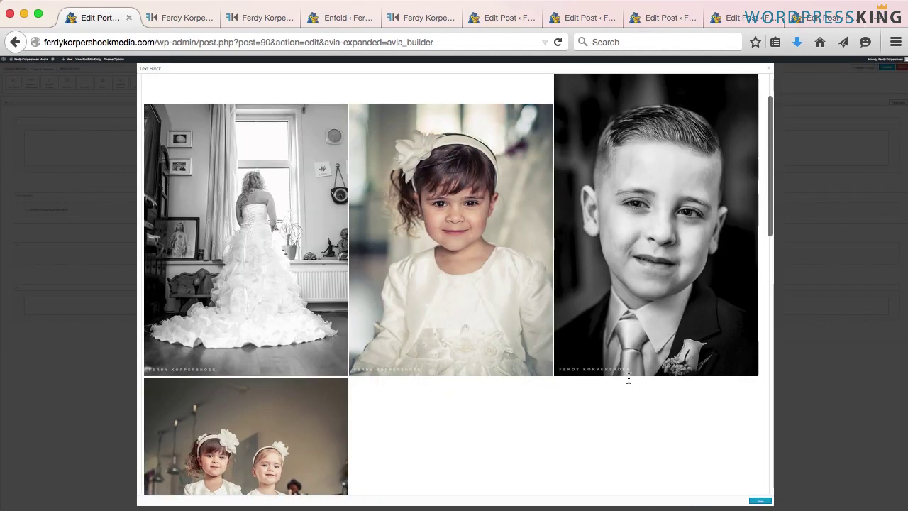
{"action": "left_click_drag", "start_coordinate": [639, 307], "coordinate": [355, 301]}
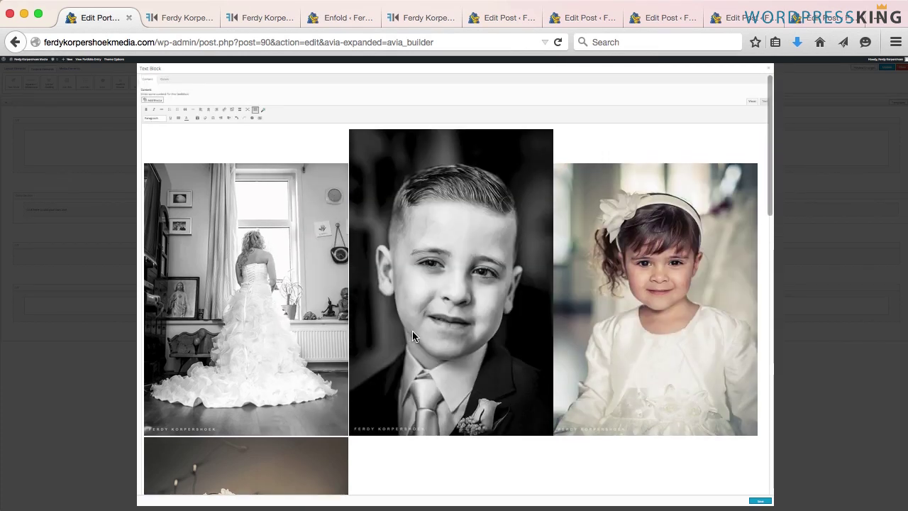
{"action": "left_click_drag", "start_coordinate": [412, 330], "coordinate": [164, 314]}
{"action": "scroll", "coordinate": [307, 318], "scroll_direction": "down", "scroll_amount": 5}
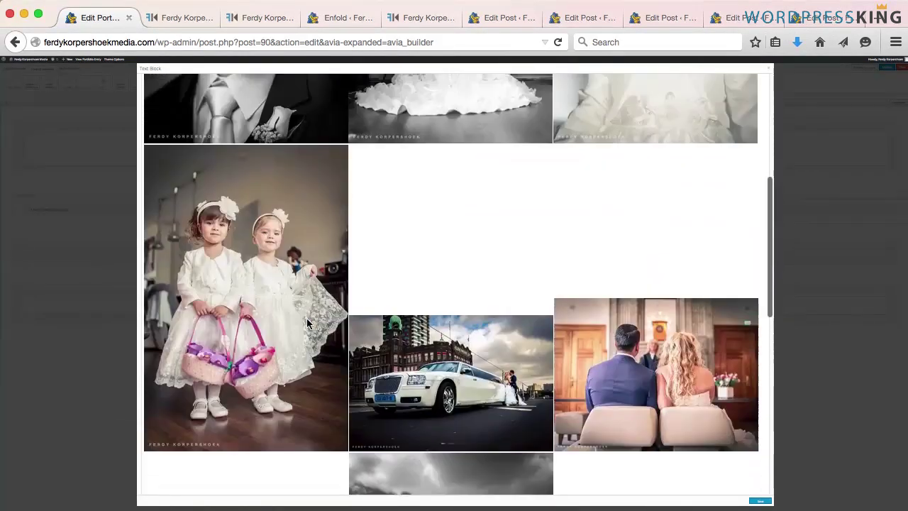
{"action": "scroll", "coordinate": [307, 318], "scroll_direction": "up", "scroll_amount": 6}
{"action": "left_click_drag", "start_coordinate": [664, 281], "coordinate": [386, 288]}
{"action": "scroll", "coordinate": [386, 288], "scroll_direction": "down", "scroll_amount": 3}
{"action": "left_click_drag", "start_coordinate": [286, 395], "coordinate": [566, 227]}
{"action": "scroll", "coordinate": [511, 296], "scroll_direction": "down", "scroll_amount": 5}
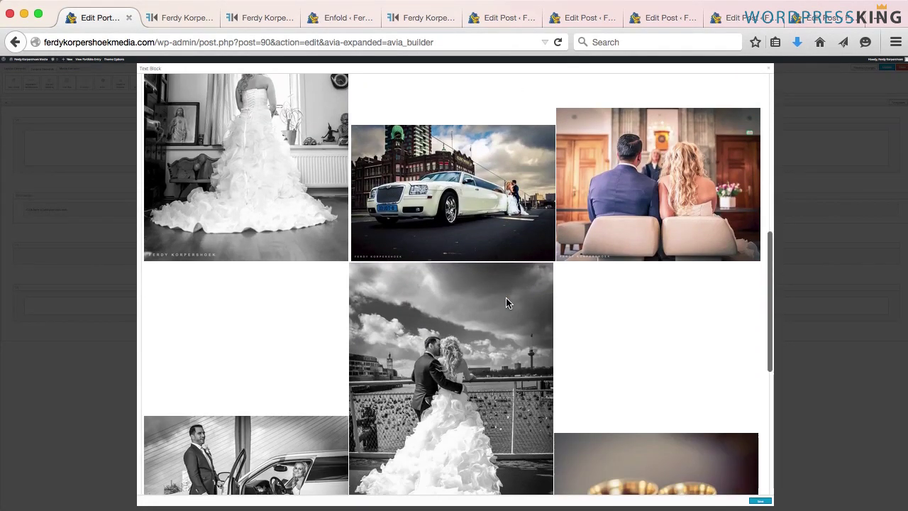
{"action": "scroll", "coordinate": [489, 312], "scroll_direction": "down", "scroll_amount": 2}
{"action": "left_click_drag", "start_coordinate": [627, 132], "coordinate": [323, 131]}
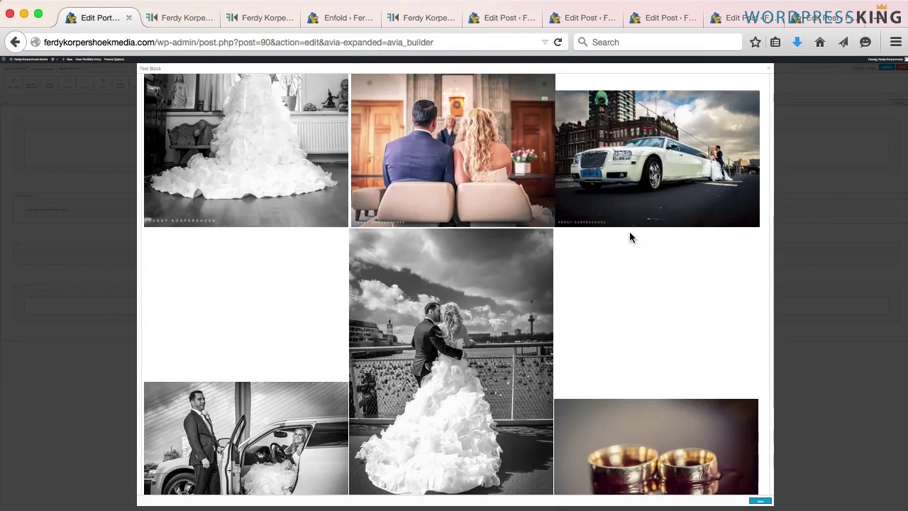
{"action": "scroll", "coordinate": [574, 389], "scroll_direction": "down", "scroll_amount": 2}
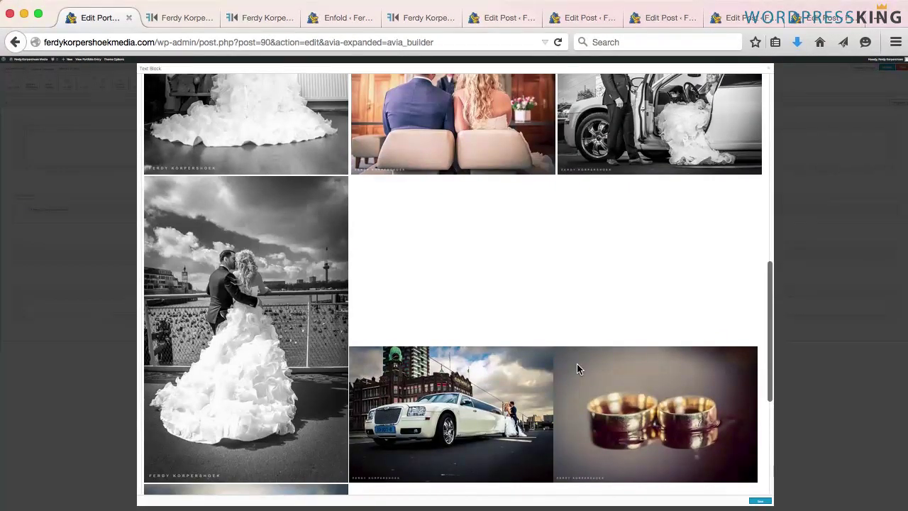
{"action": "key", "text": "super+0"}
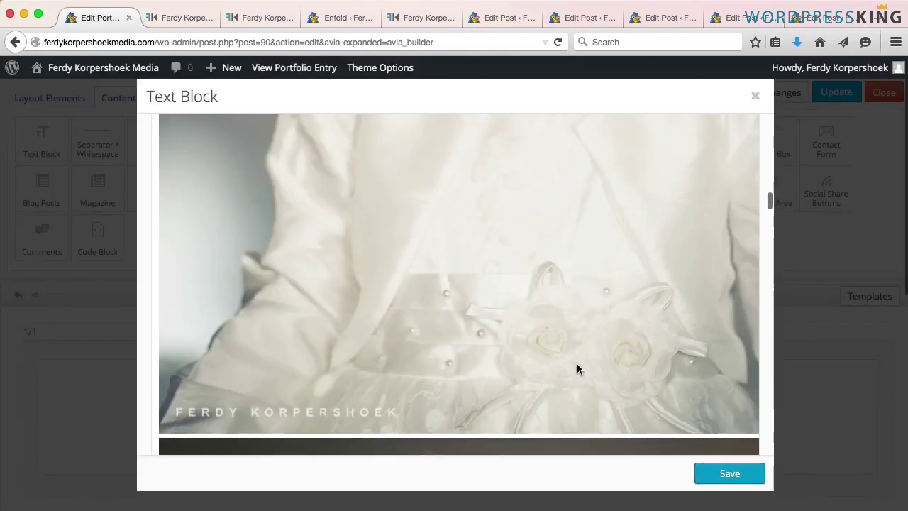
{"action": "scroll", "coordinate": [611, 348], "scroll_direction": "up", "scroll_amount": 20}
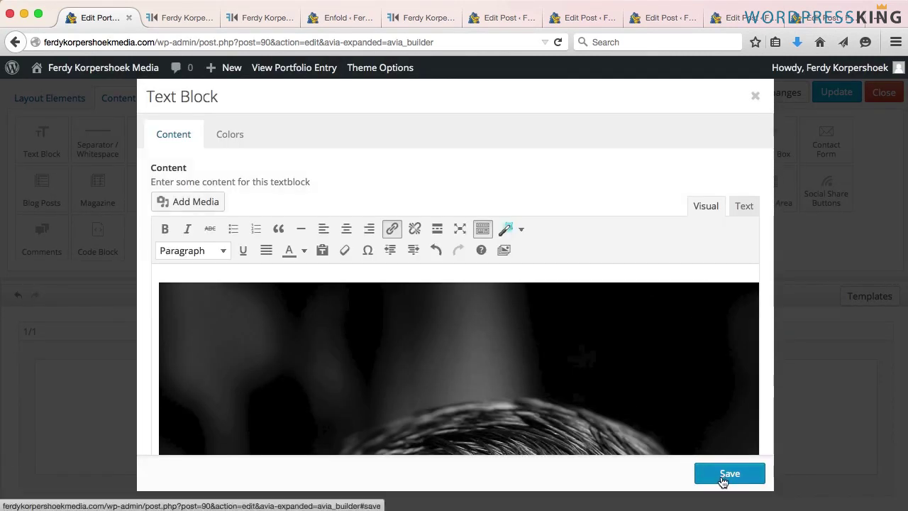
Save the text block, update the portfolio entry and go to the live wedding page
{"action": "left_click", "coordinate": [723, 479]}
{"action": "left_click", "coordinate": [837, 93]}
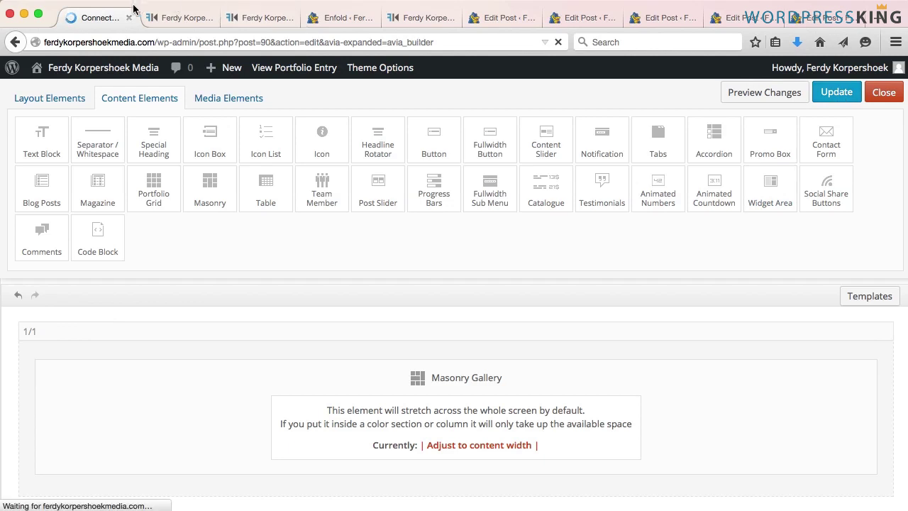
{"action": "left_click", "coordinate": [172, 21]}
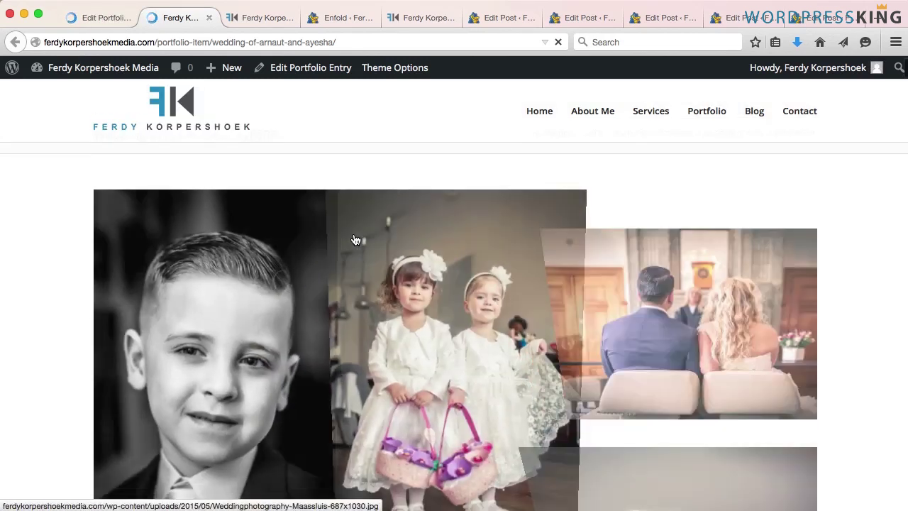
Scroll down to the wedding photo slider and advance through five photos
{"action": "scroll", "coordinate": [701, 255], "scroll_direction": "down", "scroll_amount": 15}
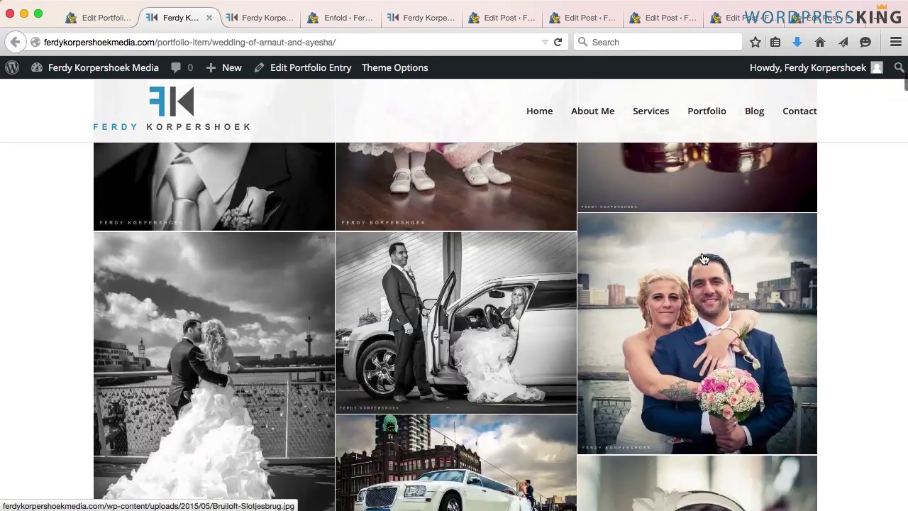
{"action": "scroll", "coordinate": [701, 255], "scroll_direction": "down", "scroll_amount": 5}
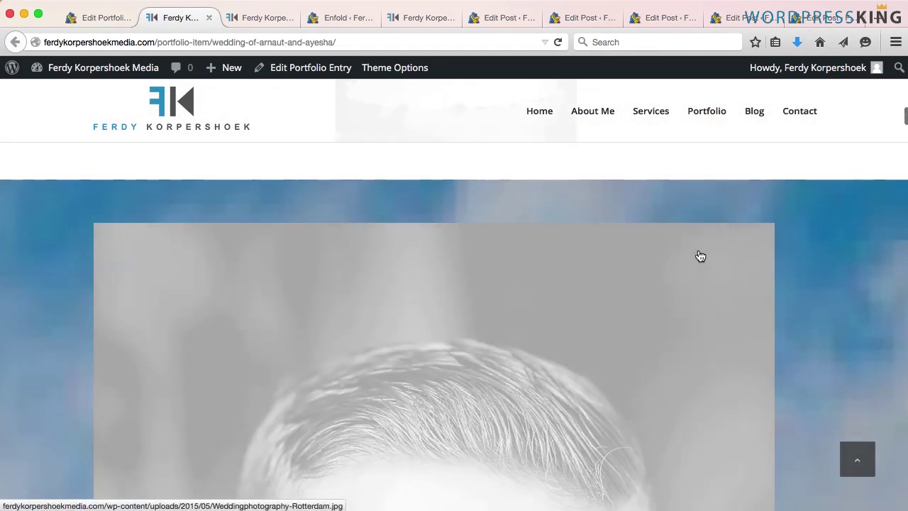
{"action": "scroll", "coordinate": [819, 269], "scroll_direction": "down", "scroll_amount": 10}
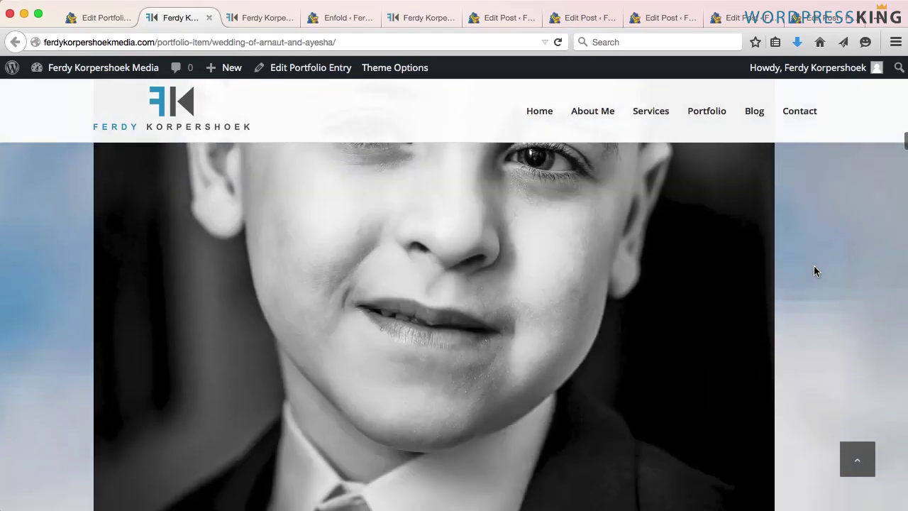
{"action": "scroll", "coordinate": [813, 269], "scroll_direction": "down", "scroll_amount": 12}
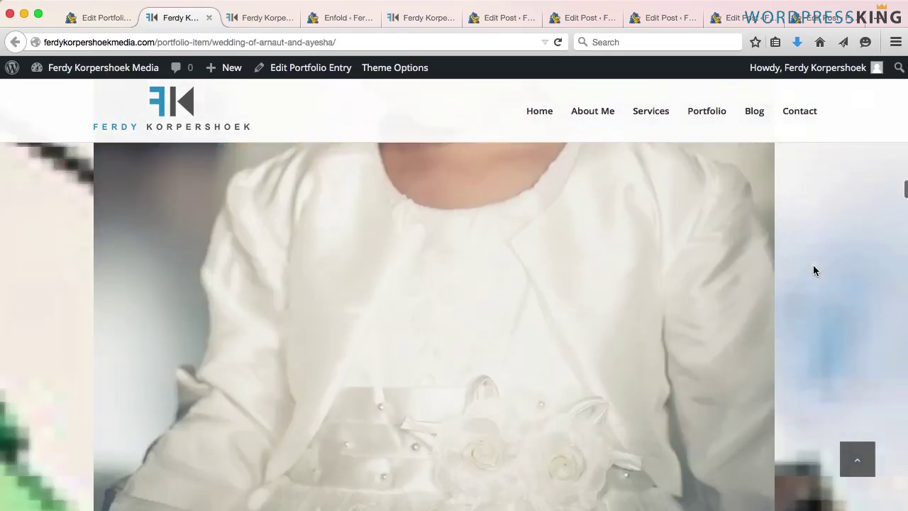
{"action": "scroll", "coordinate": [814, 270], "scroll_direction": "down", "scroll_amount": 15}
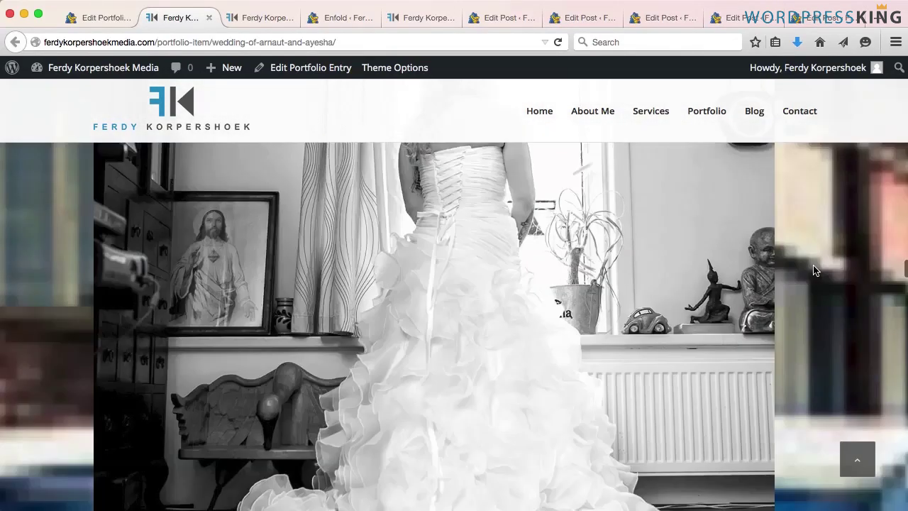
{"action": "scroll", "coordinate": [814, 270], "scroll_direction": "down", "scroll_amount": 15}
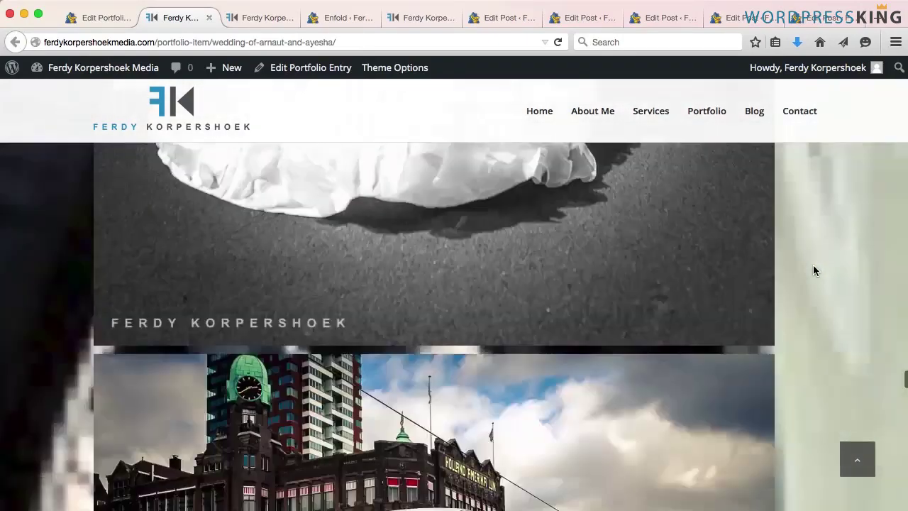
{"action": "scroll", "coordinate": [814, 270], "scroll_direction": "down", "scroll_amount": 4}
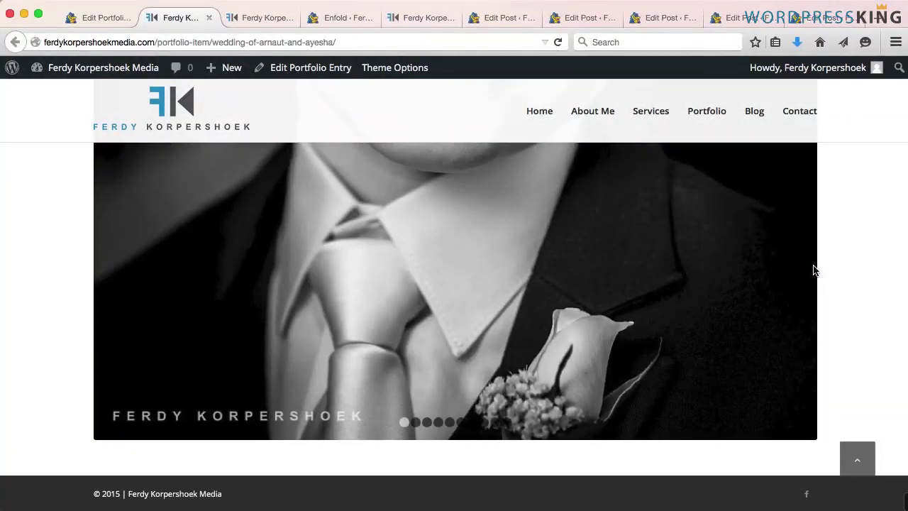
{"action": "scroll", "coordinate": [814, 271], "scroll_direction": "up", "scroll_amount": 10}
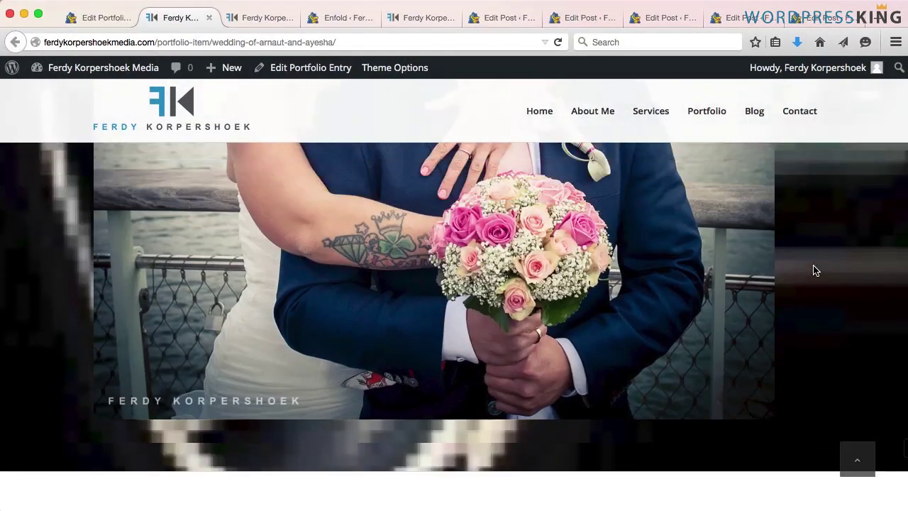
{"action": "scroll", "coordinate": [816, 270], "scroll_direction": "up", "scroll_amount": 6}
{"action": "scroll", "coordinate": [815, 265], "scroll_direction": "down", "scroll_amount": 7}
{"action": "scroll", "coordinate": [816, 265], "scroll_direction": "up", "scroll_amount": 3}
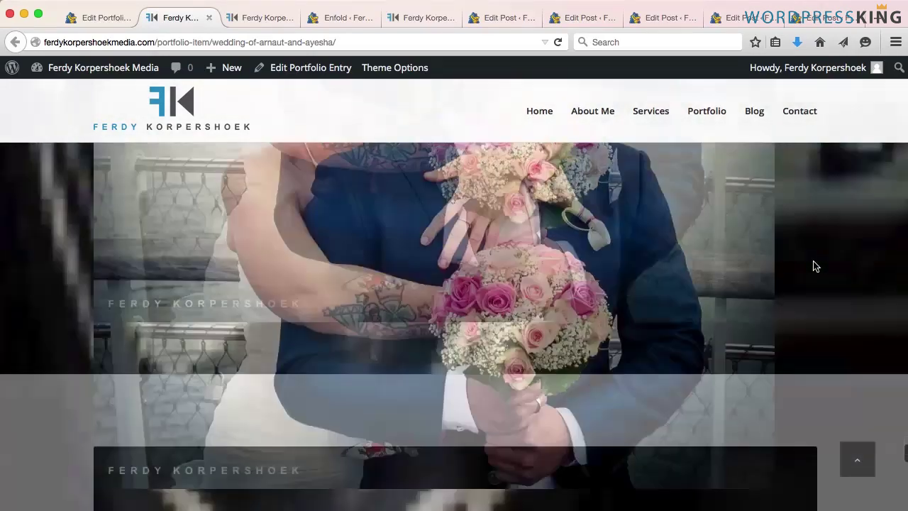
{"action": "scroll", "coordinate": [814, 264], "scroll_direction": "down", "scroll_amount": 5}
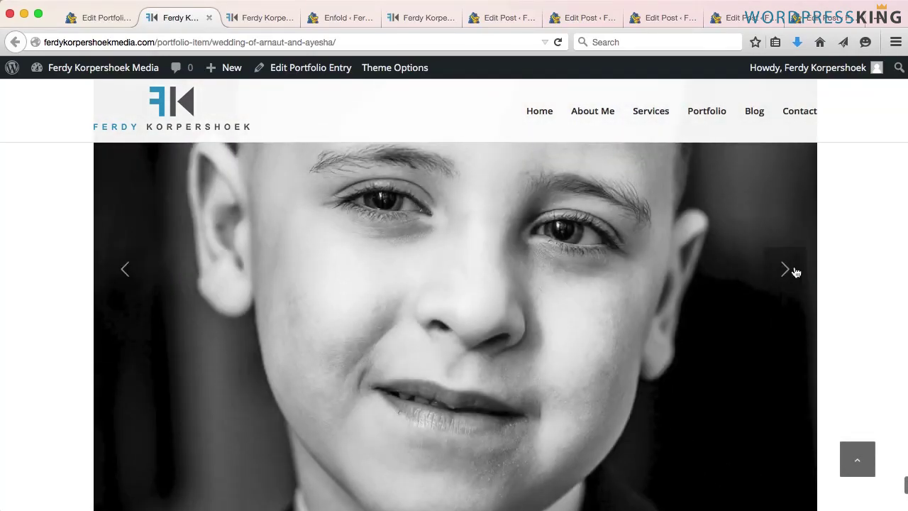
{"action": "left_click", "coordinate": [786, 269]}
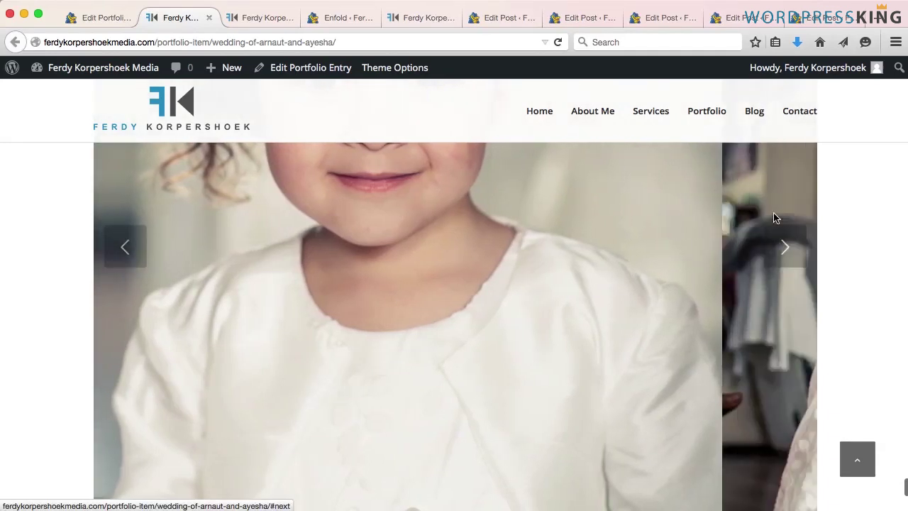
{"action": "left_click", "coordinate": [782, 269]}
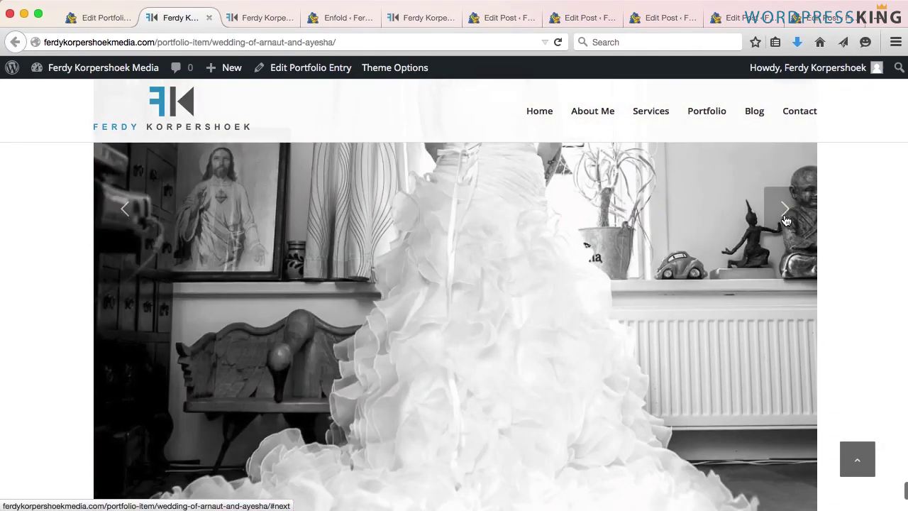
{"action": "left_click", "coordinate": [784, 214]}
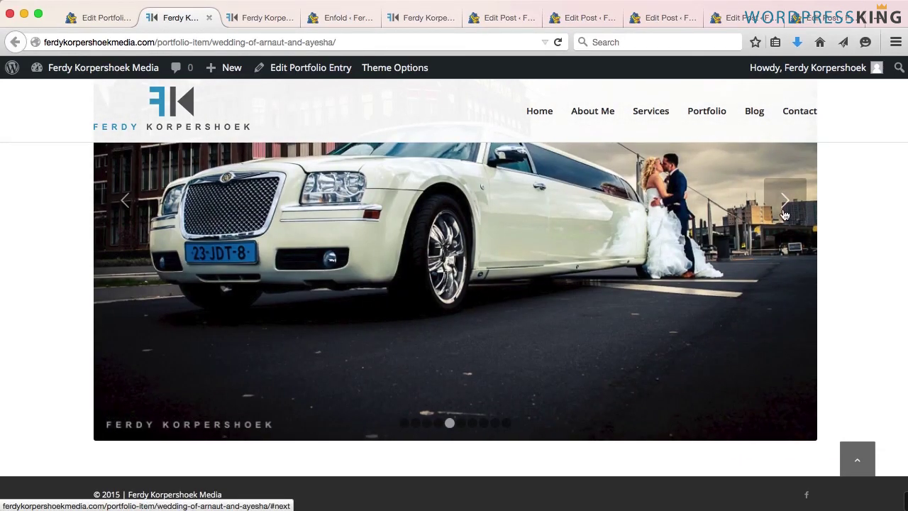
{"action": "left_click", "coordinate": [784, 215]}
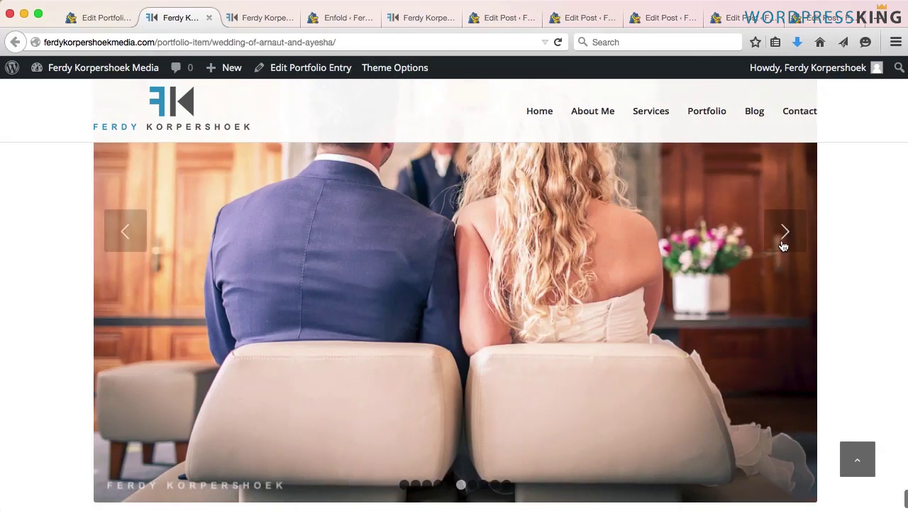
{"action": "left_click", "coordinate": [786, 243]}
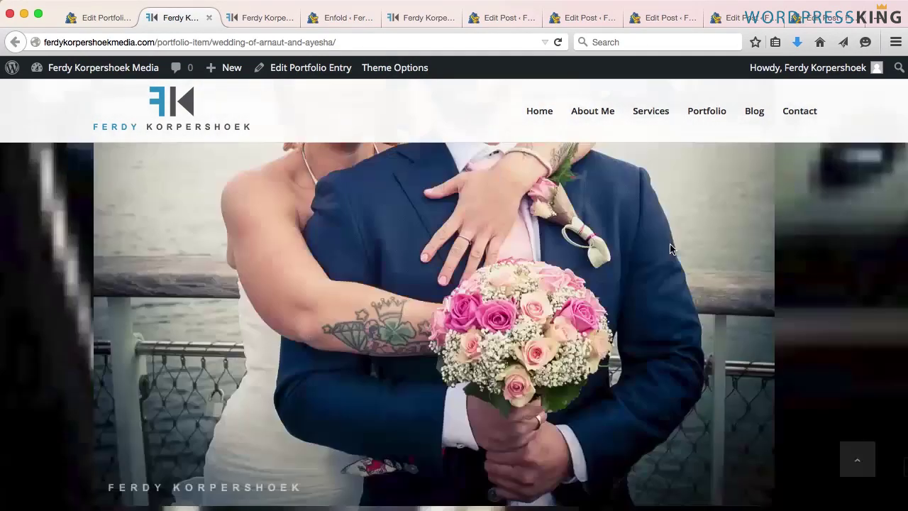
{"action": "scroll", "coordinate": [671, 250], "scroll_direction": "up", "scroll_amount": 15}
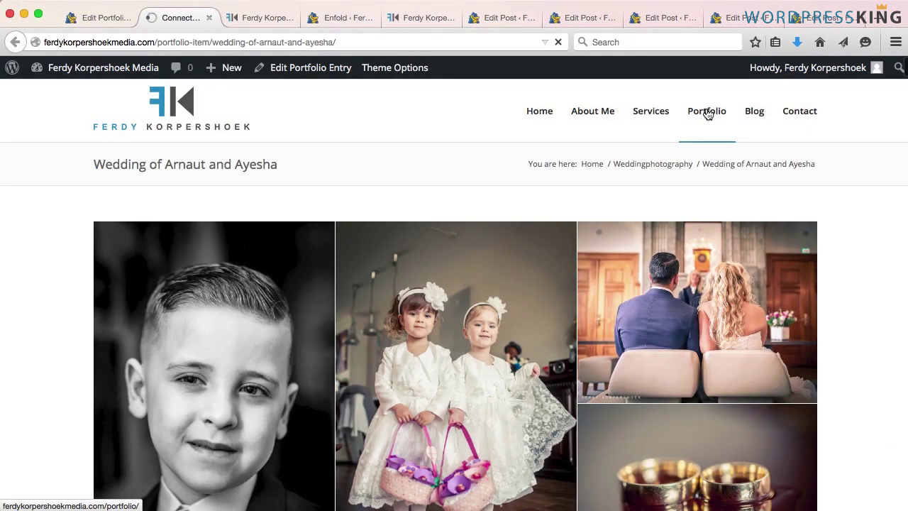
Close the leftover wedding, theme options and post editing tabs
{"action": "left_click", "coordinate": [292, 20]}
{"action": "left_click", "coordinate": [290, 19]}
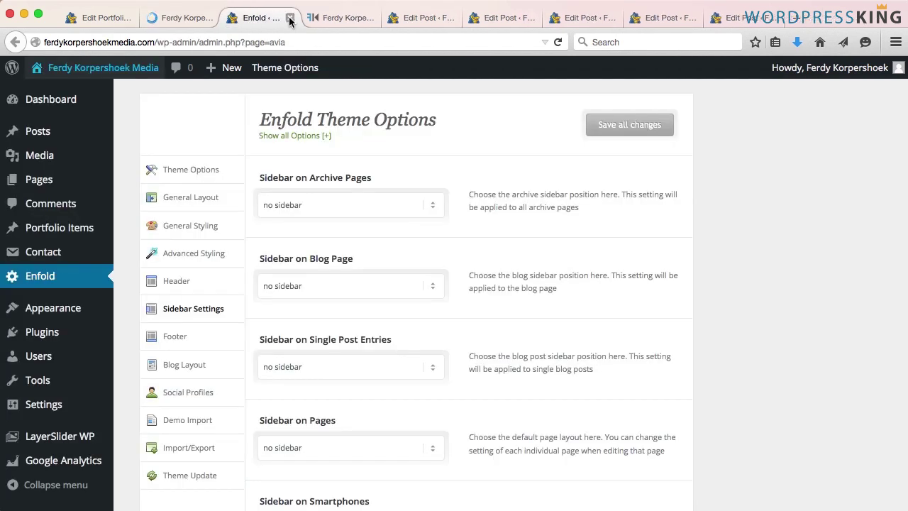
{"action": "left_click", "coordinate": [290, 20]}
{"action": "left_click", "coordinate": [290, 19]}
{"action": "left_click", "coordinate": [290, 19]}
{"action": "left_click", "coordinate": [290, 19]}
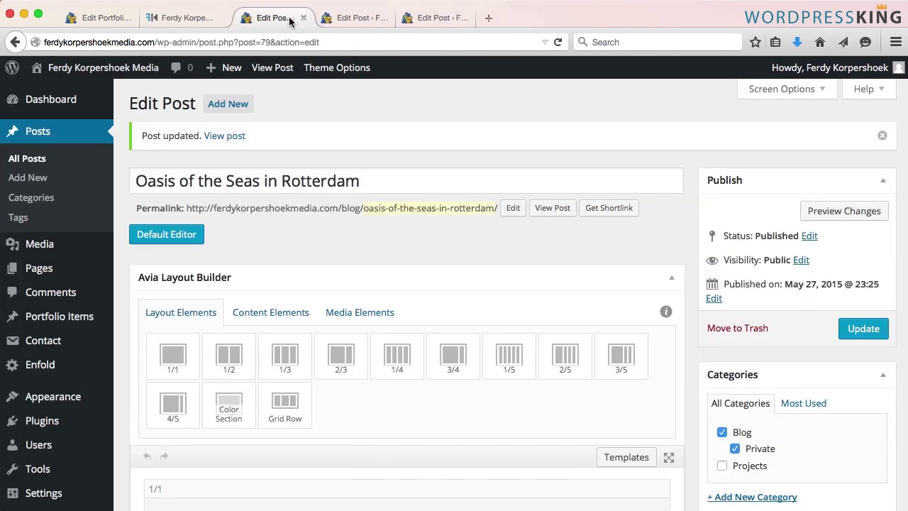
{"action": "left_click", "coordinate": [290, 19]}
{"action": "left_click", "coordinate": [289, 20]}
{"action": "left_click", "coordinate": [288, 20]}
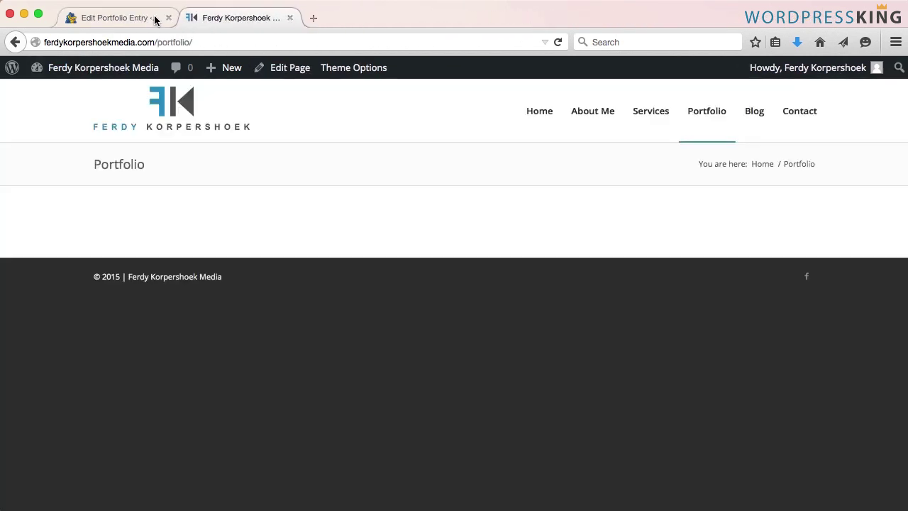
{"action": "left_click", "coordinate": [168, 17]}
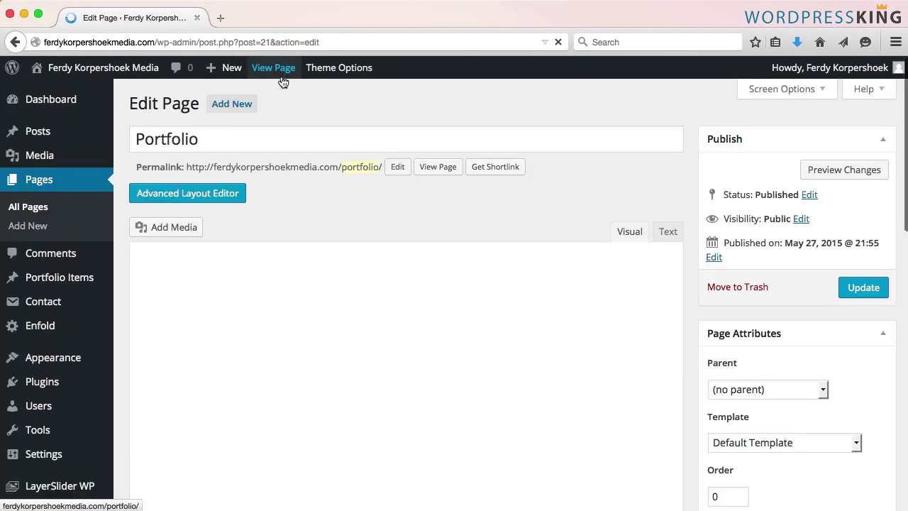
Switch the Portfolio page to the Advanced Layout Editor and drop a Masonry element into a 1/1 column
{"action": "left_click", "coordinate": [168, 198]}
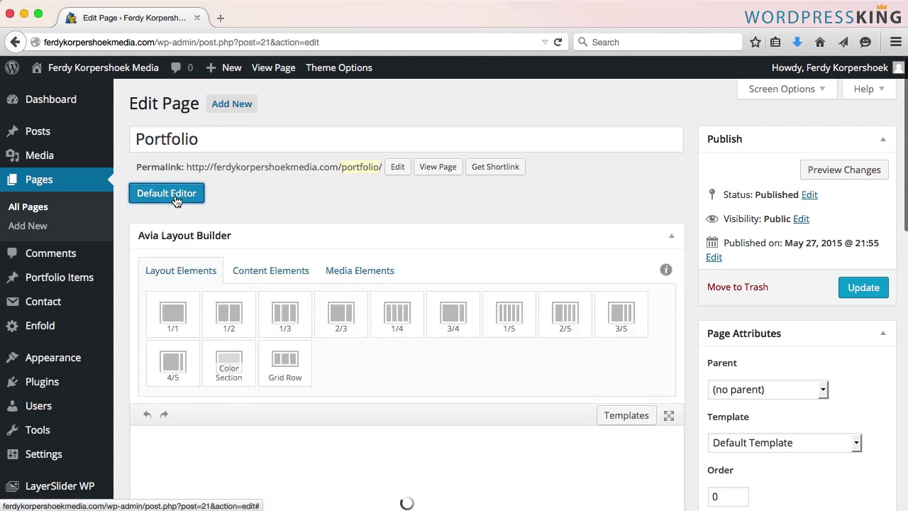
{"action": "left_click", "coordinate": [169, 319]}
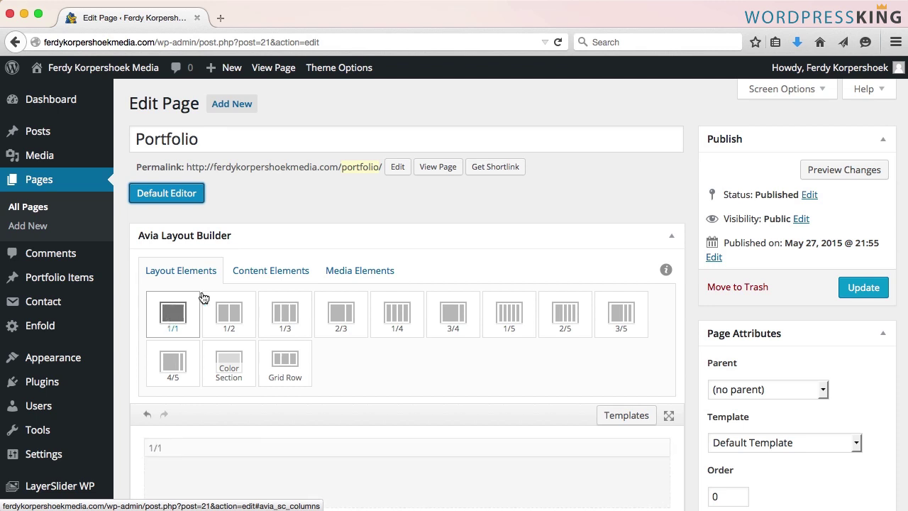
{"action": "scroll", "coordinate": [212, 298], "scroll_direction": "down", "scroll_amount": 2}
{"action": "left_click", "coordinate": [261, 196]}
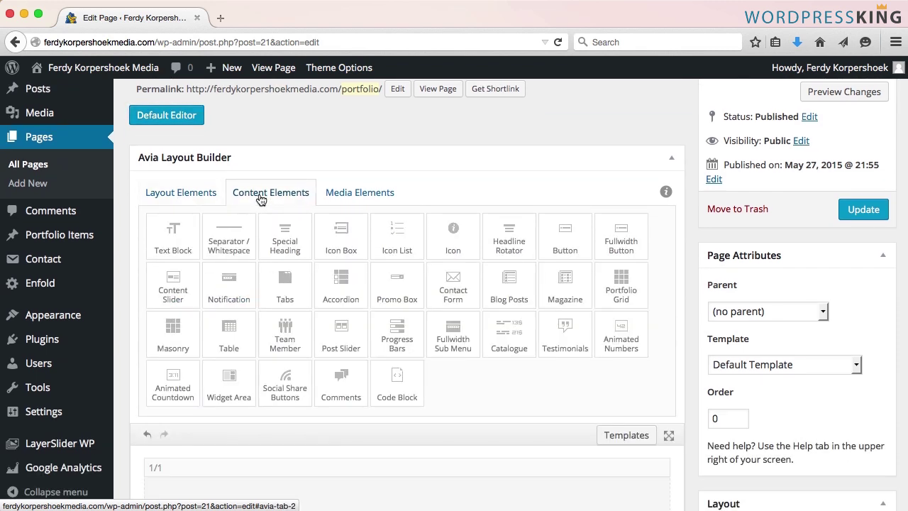
{"action": "scroll", "coordinate": [316, 228], "scroll_direction": "down", "scroll_amount": 1}
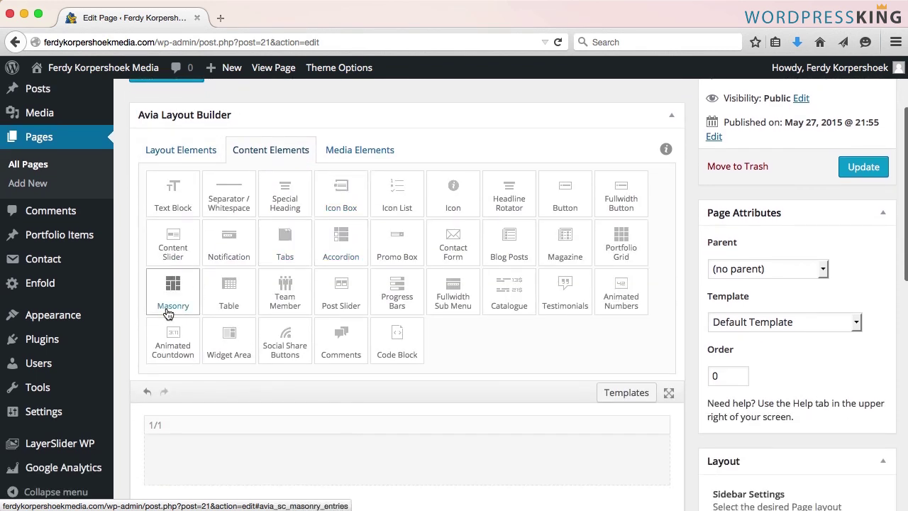
{"action": "left_click_drag", "start_coordinate": [173, 295], "coordinate": [207, 445]}
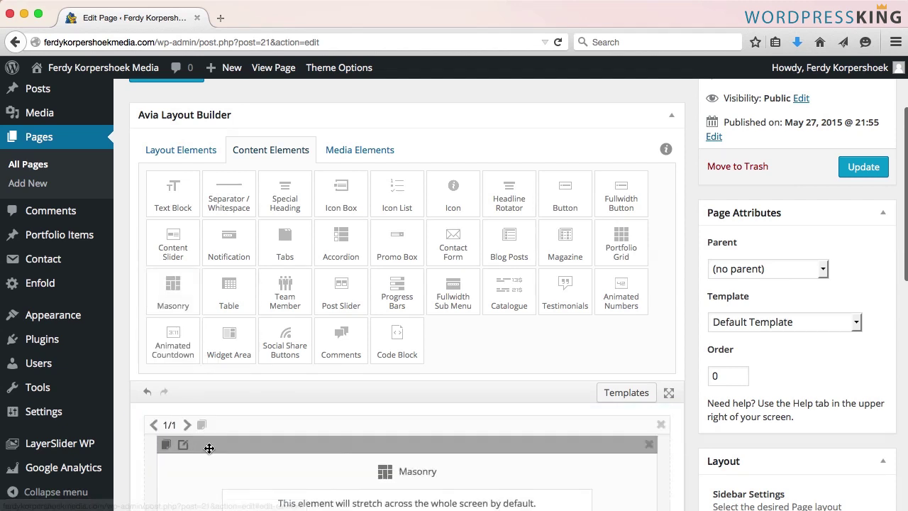
{"action": "scroll", "coordinate": [243, 417], "scroll_direction": "down", "scroll_amount": 2}
{"action": "scroll", "coordinate": [243, 417], "scroll_direction": "down", "scroll_amount": 1}
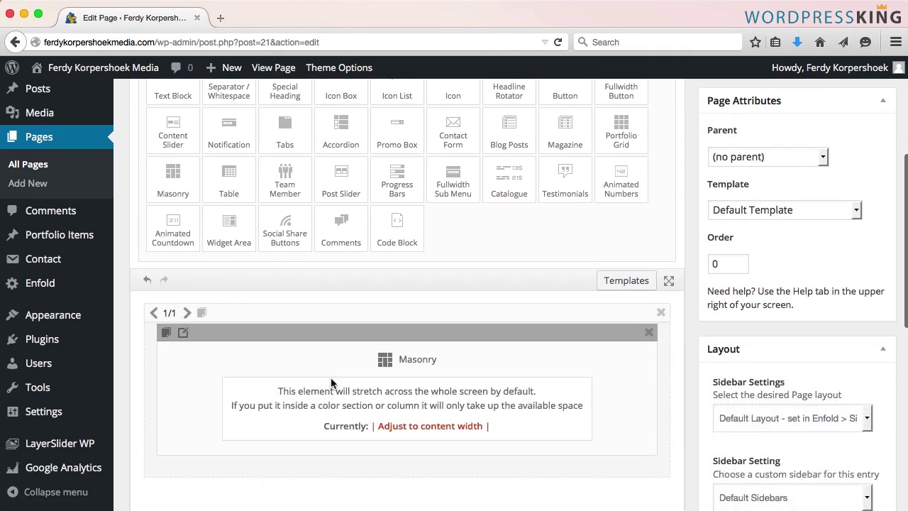
Make the Masonry show portfolio entries from Loveshoots, Newbornshoots, Video's and Weddingphotography
{"action": "left_click", "coordinate": [330, 377]}
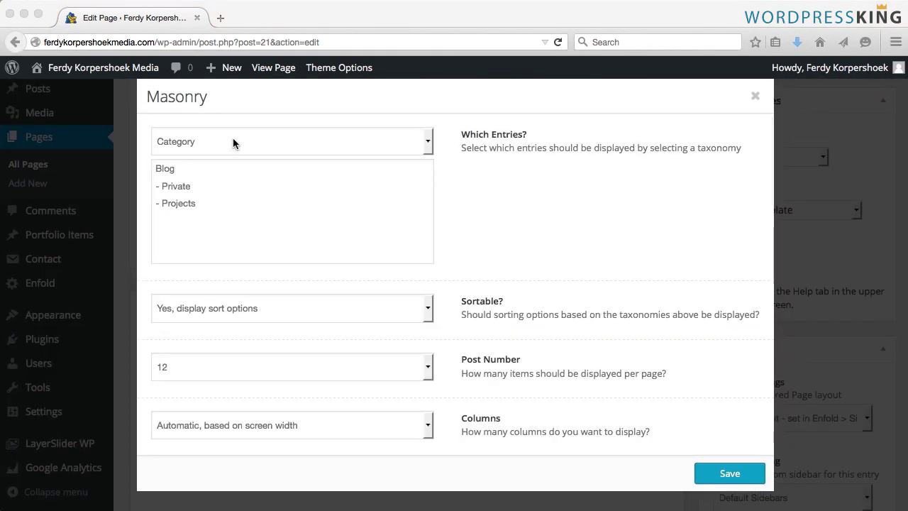
{"action": "left_click", "coordinate": [234, 142]}
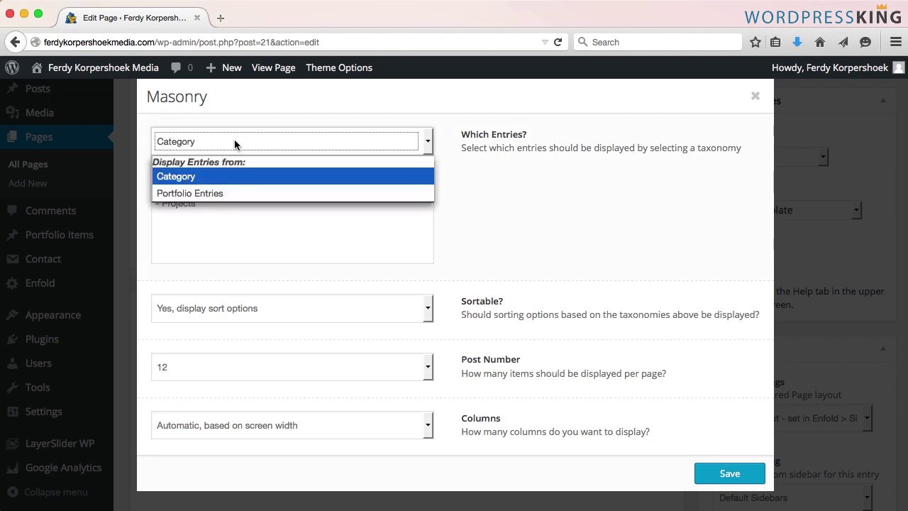
{"action": "left_click", "coordinate": [192, 197]}
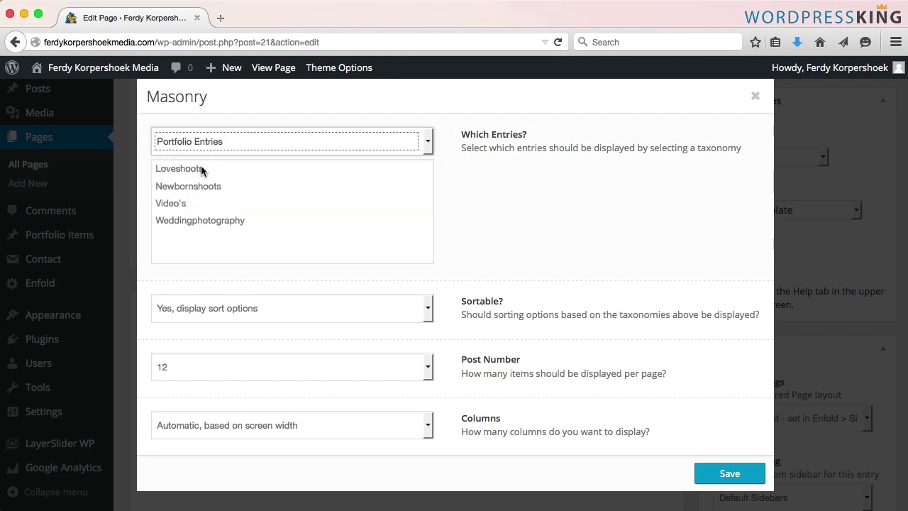
{"action": "left_click", "coordinate": [201, 170]}
{"action": "left_click", "coordinate": [201, 188], "text": "super"}
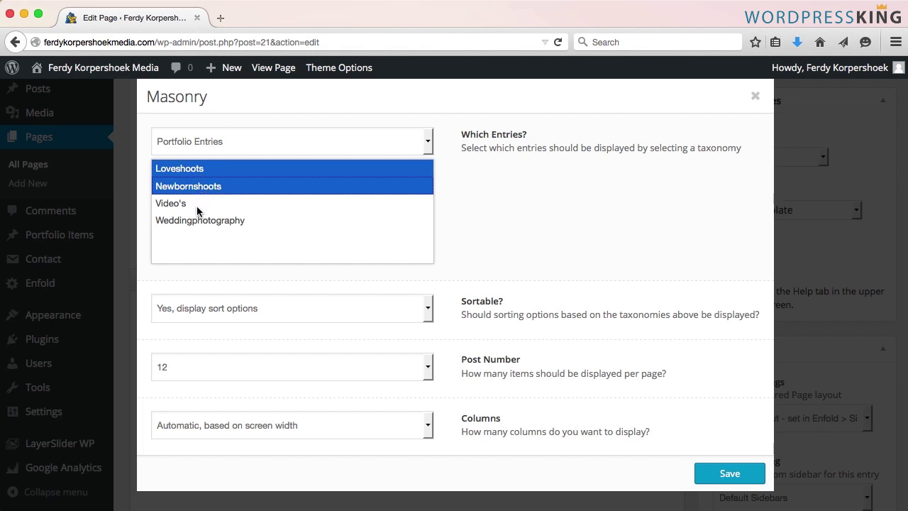
{"action": "left_click", "coordinate": [194, 205], "text": "super"}
{"action": "left_click", "coordinate": [197, 220], "text": "super"}
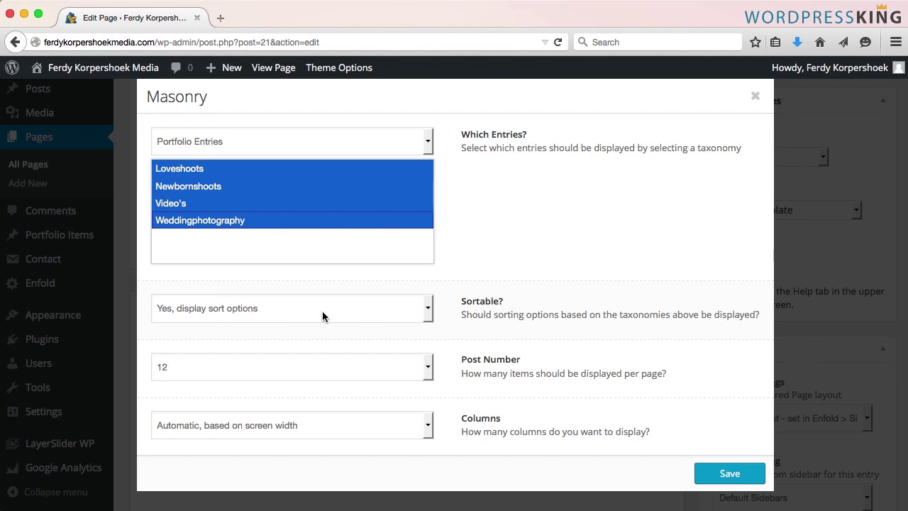
Show All items per page laid out in 3 columns
{"action": "left_click", "coordinate": [271, 372]}
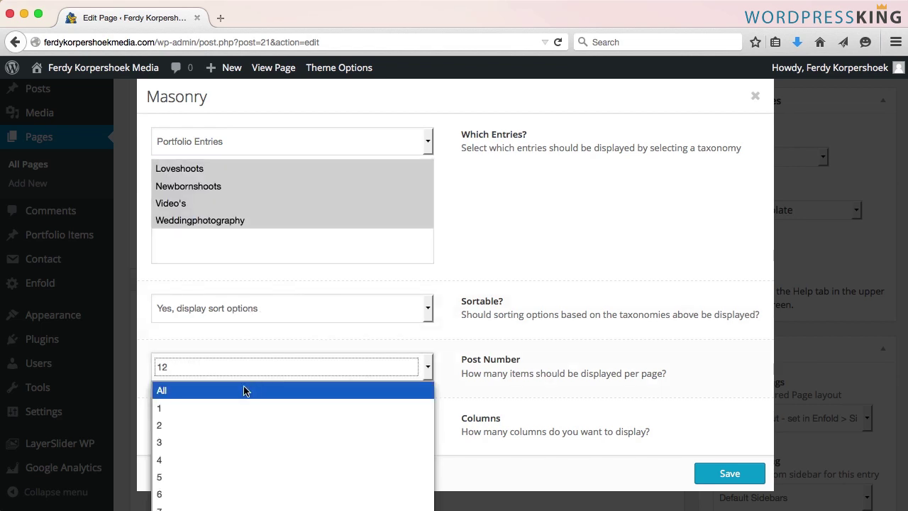
{"action": "left_click", "coordinate": [244, 389]}
{"action": "scroll", "coordinate": [257, 389], "scroll_direction": "down", "scroll_amount": 2}
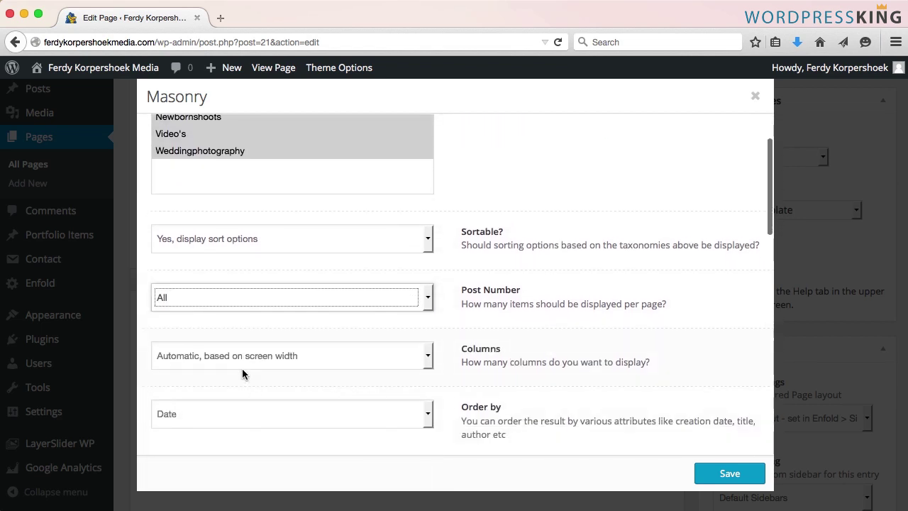
{"action": "left_click", "coordinate": [246, 359]}
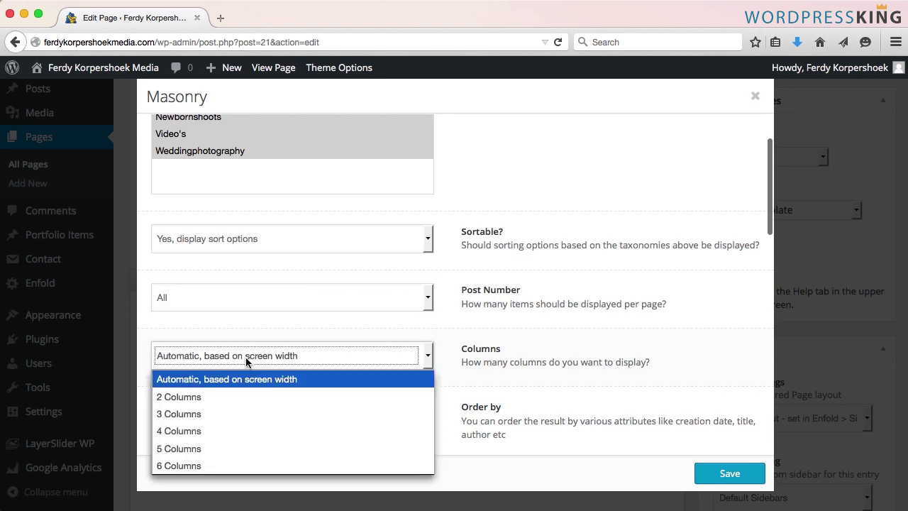
{"action": "left_click", "coordinate": [199, 413]}
{"action": "scroll", "coordinate": [200, 398], "scroll_direction": "down", "scroll_amount": 3}
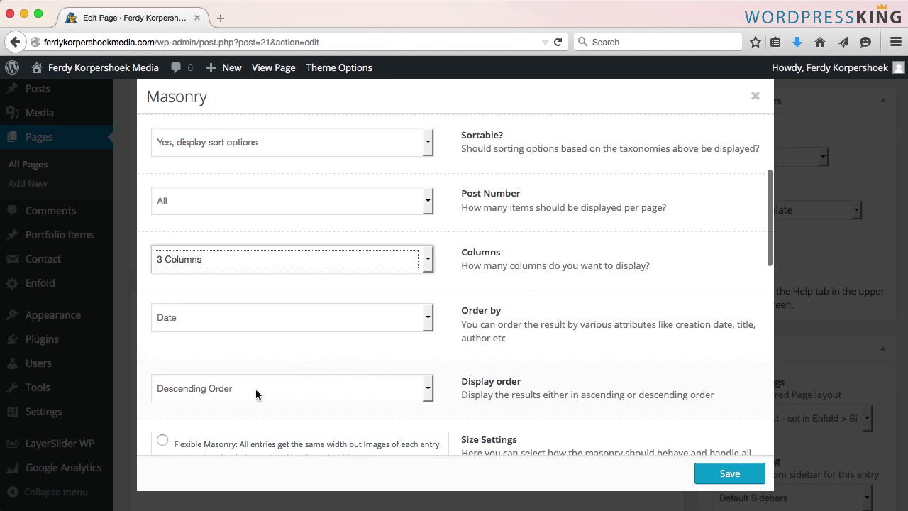
{"action": "scroll", "coordinate": [458, 373], "scroll_direction": "down", "scroll_amount": 6}
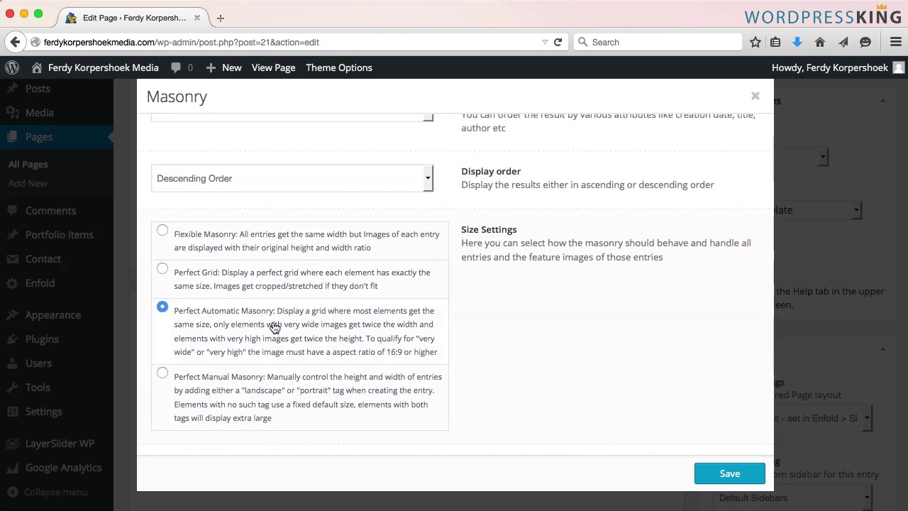
{"action": "scroll", "coordinate": [275, 327], "scroll_direction": "down", "scroll_amount": 3}
{"action": "scroll", "coordinate": [269, 312], "scroll_direction": "up", "scroll_amount": 3}
{"action": "scroll", "coordinate": [265, 290], "scroll_direction": "down", "scroll_amount": 4}
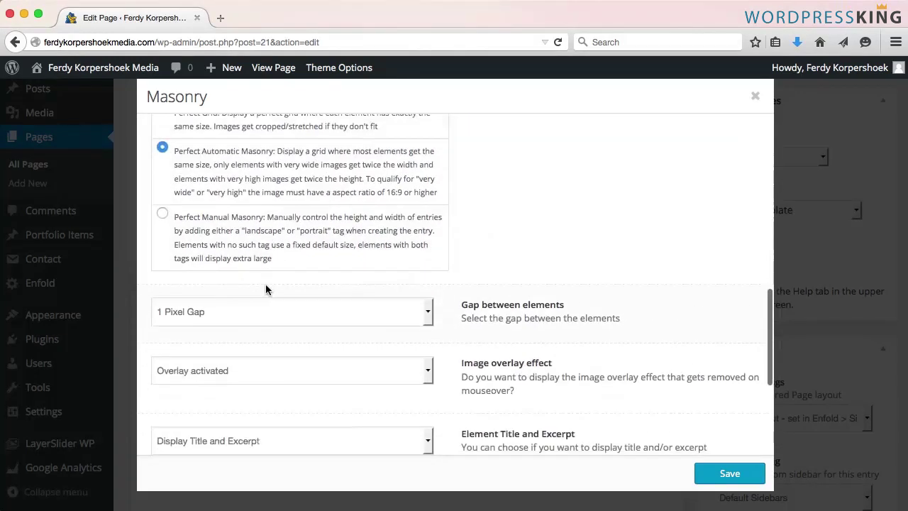
{"action": "scroll", "coordinate": [267, 289], "scroll_direction": "down", "scroll_amount": 1}
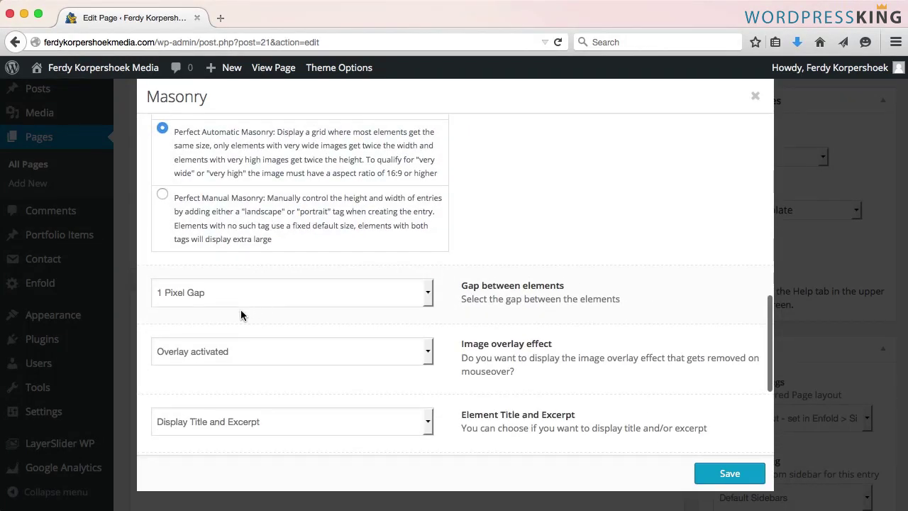
Deactivate the image overlay, display titles only on mouse hover, and save the Masonry settings
{"action": "left_click", "coordinate": [234, 351]}
{"action": "left_click", "coordinate": [203, 394]}
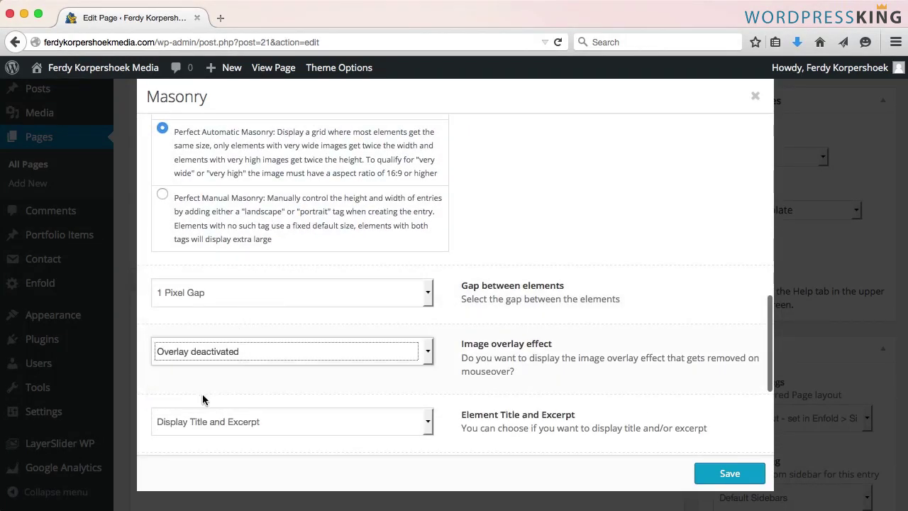
{"action": "left_click", "coordinate": [223, 427]}
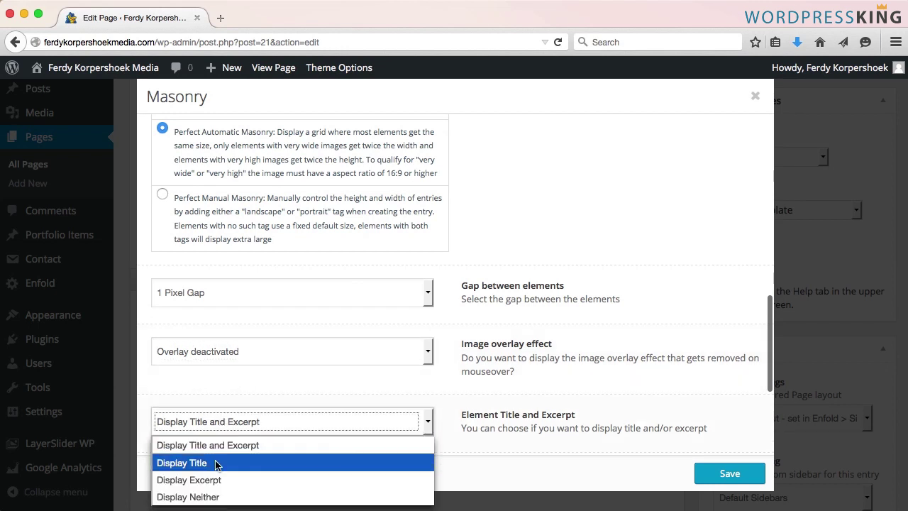
{"action": "left_click", "coordinate": [217, 461]}
{"action": "scroll", "coordinate": [238, 402], "scroll_direction": "down", "scroll_amount": 5}
{"action": "left_click", "coordinate": [220, 337]}
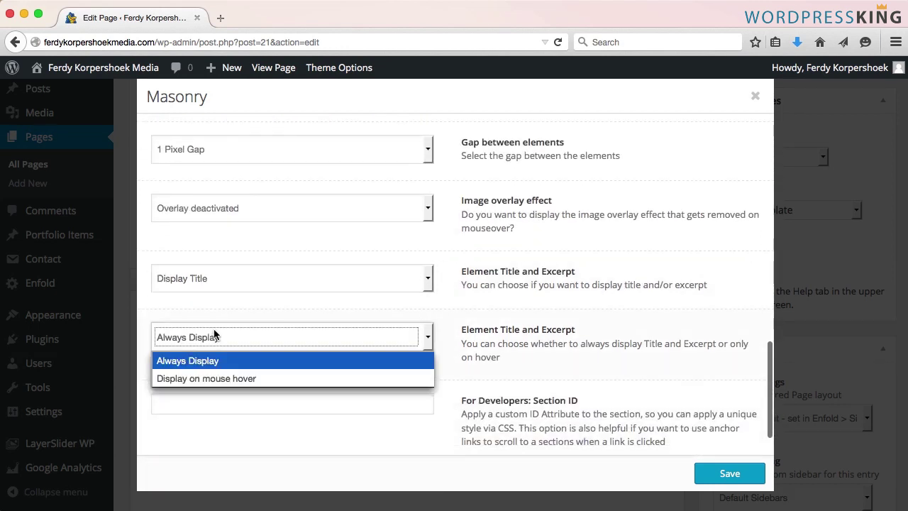
{"action": "left_click", "coordinate": [203, 379]}
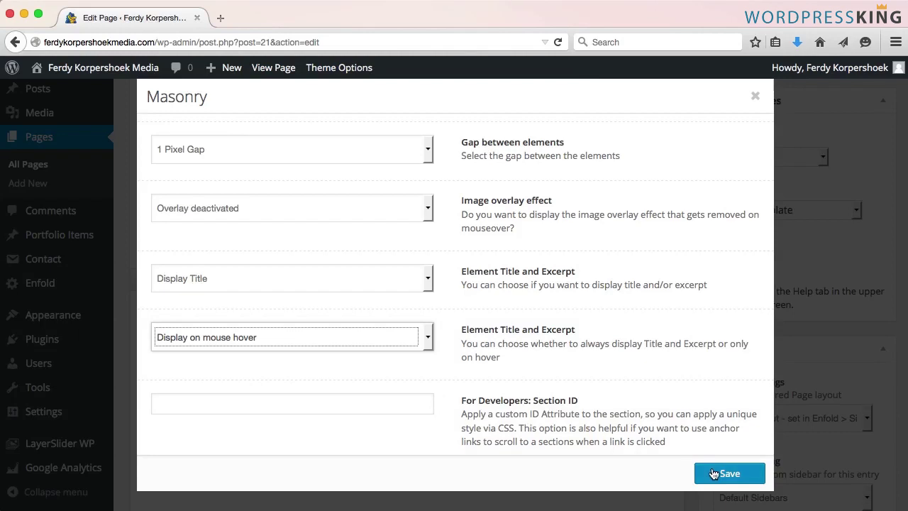
{"action": "left_click", "coordinate": [716, 474]}
{"action": "scroll", "coordinate": [754, 336], "scroll_direction": "up", "scroll_amount": 5}
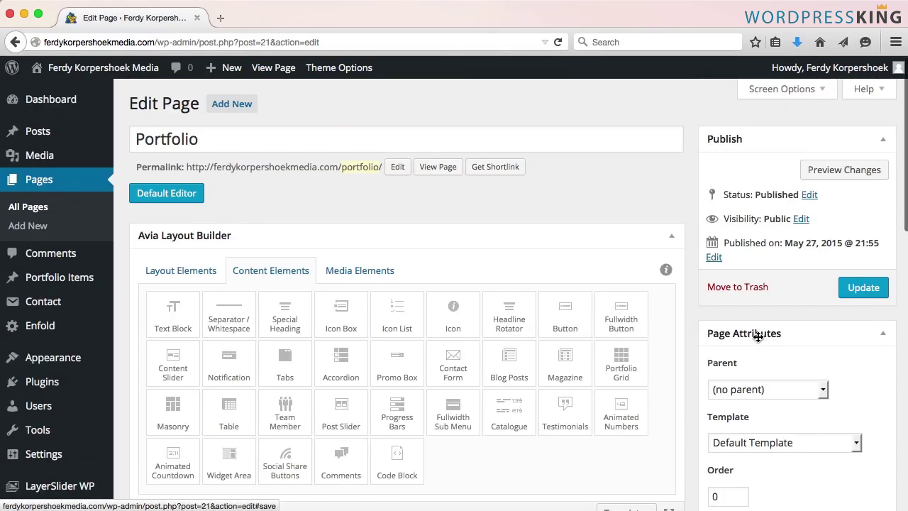
Update the Portfolio page and open the wedding entry on the live site
{"action": "left_click", "coordinate": [851, 287]}
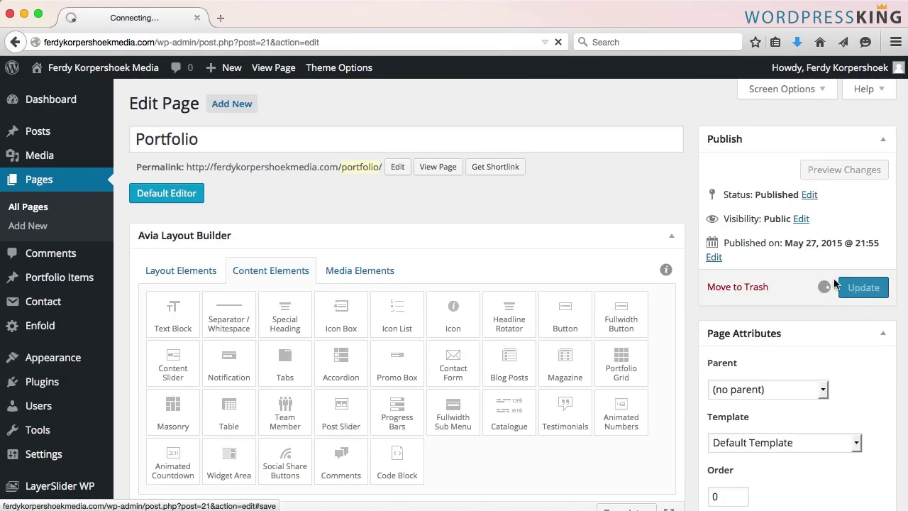
{"action": "left_click", "coordinate": [269, 74]}
{"action": "left_click", "coordinate": [267, 16]}
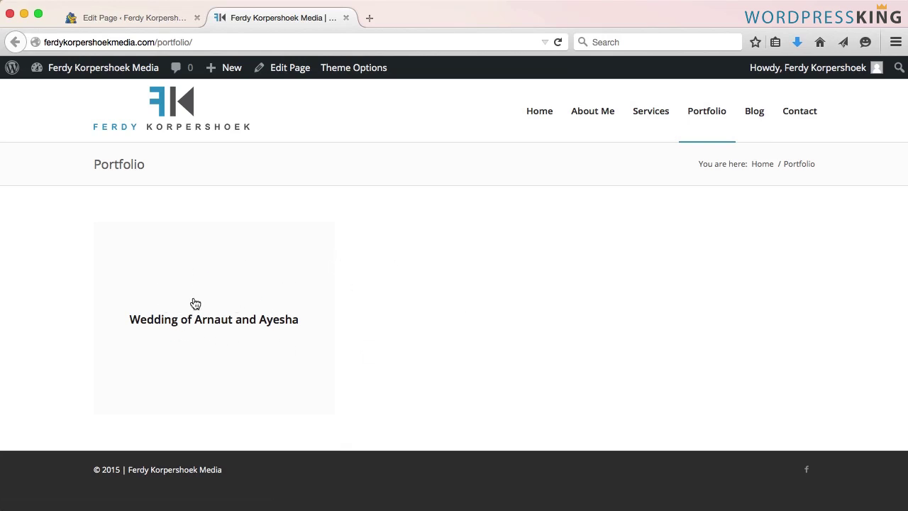
{"action": "left_click", "coordinate": [204, 325]}
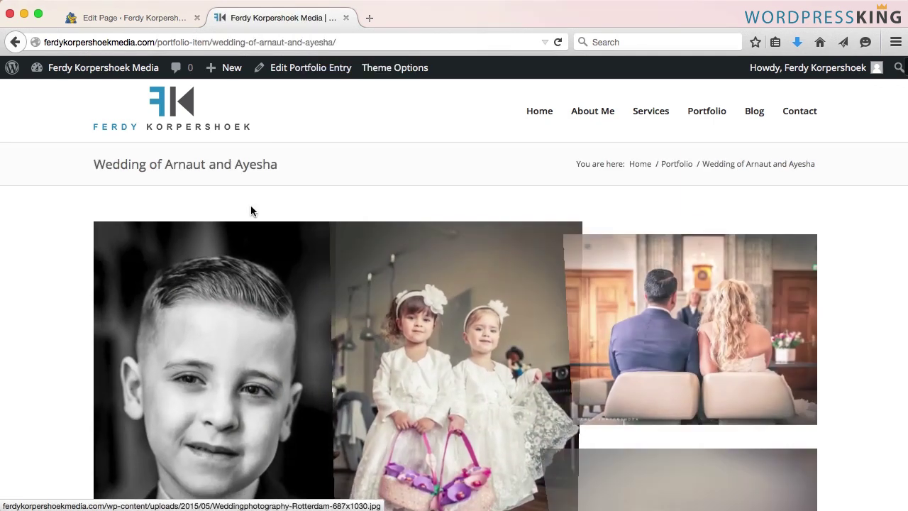
Set the limousine photo as the wedding entry's featured image and update the entry
{"action": "left_click", "coordinate": [315, 71]}
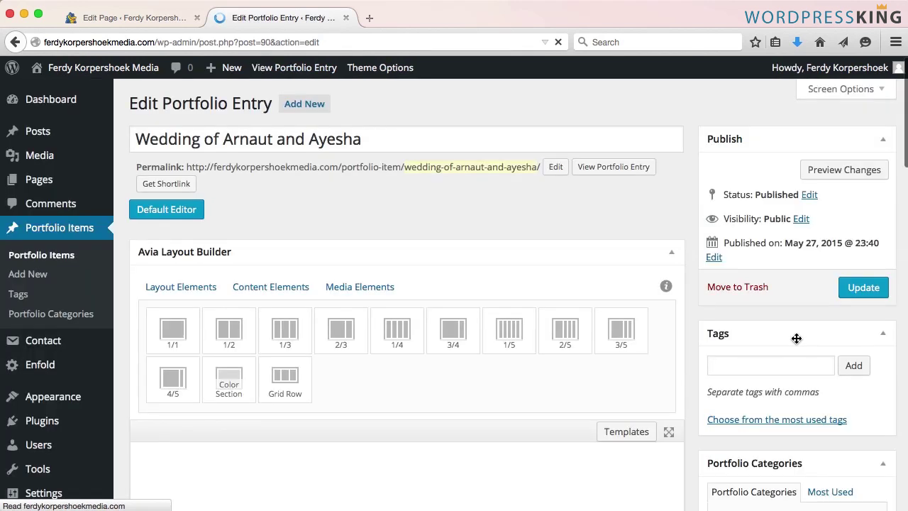
{"action": "scroll", "coordinate": [795, 338], "scroll_direction": "down", "scroll_amount": 20}
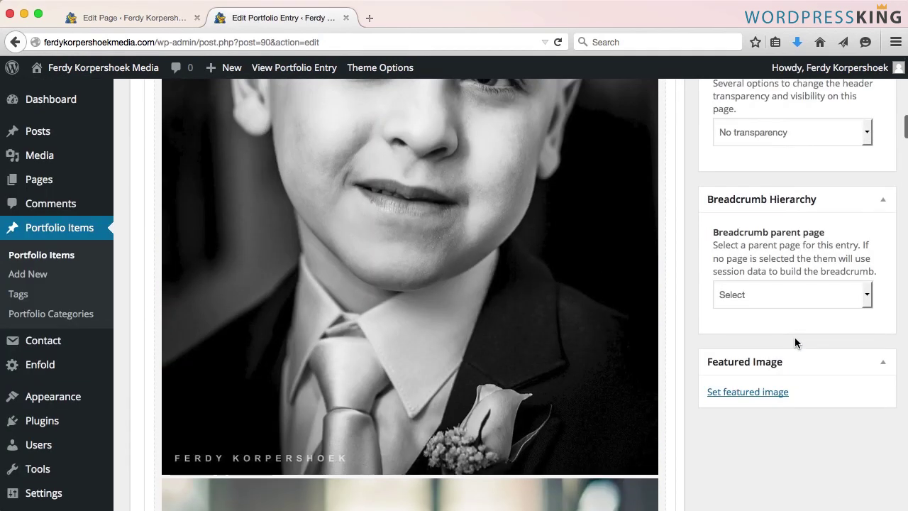
{"action": "left_click", "coordinate": [737, 395]}
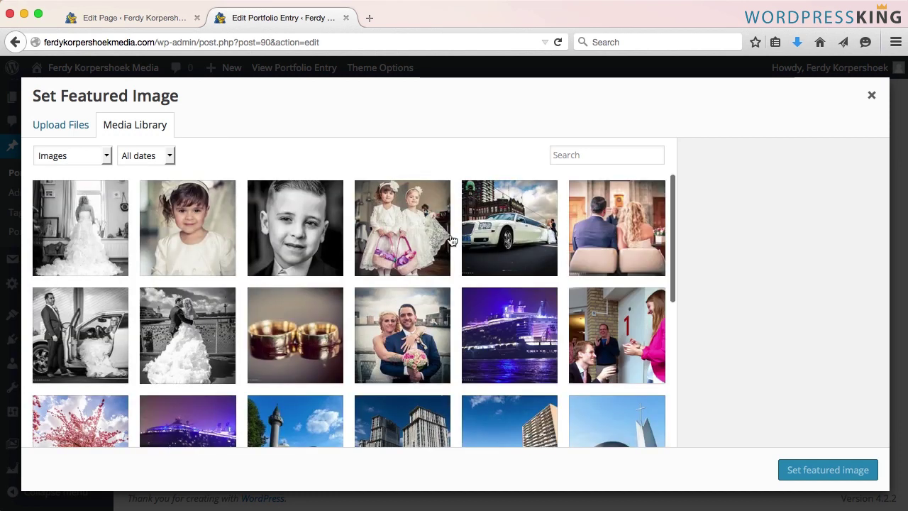
{"action": "left_click", "coordinate": [521, 238]}
{"action": "left_click", "coordinate": [808, 469]}
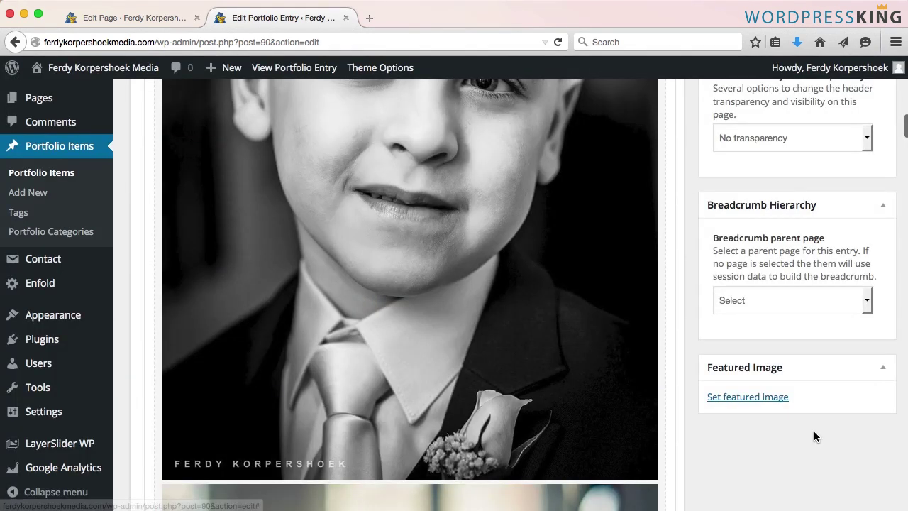
{"action": "scroll", "coordinate": [827, 403], "scroll_direction": "up", "scroll_amount": 15}
{"action": "left_click", "coordinate": [862, 288]}
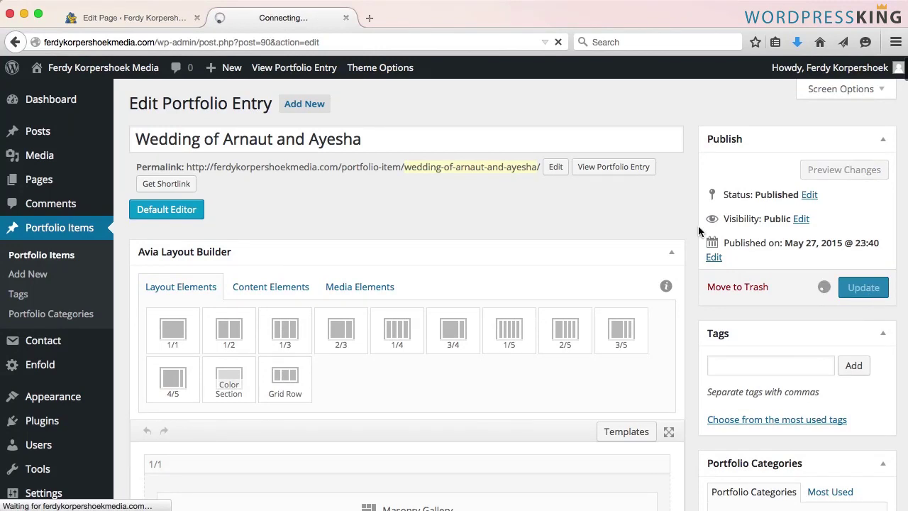
{"action": "left_click", "coordinate": [152, 19]}
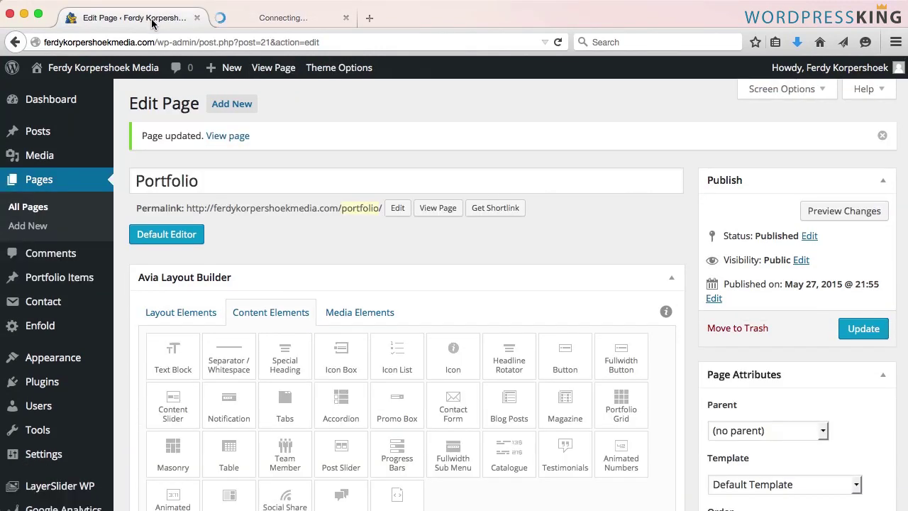
Start a new portfolio entry titled 'Engaged'
{"action": "left_click", "coordinate": [275, 69], "text": "super"}
{"action": "left_click", "coordinate": [337, 22]}
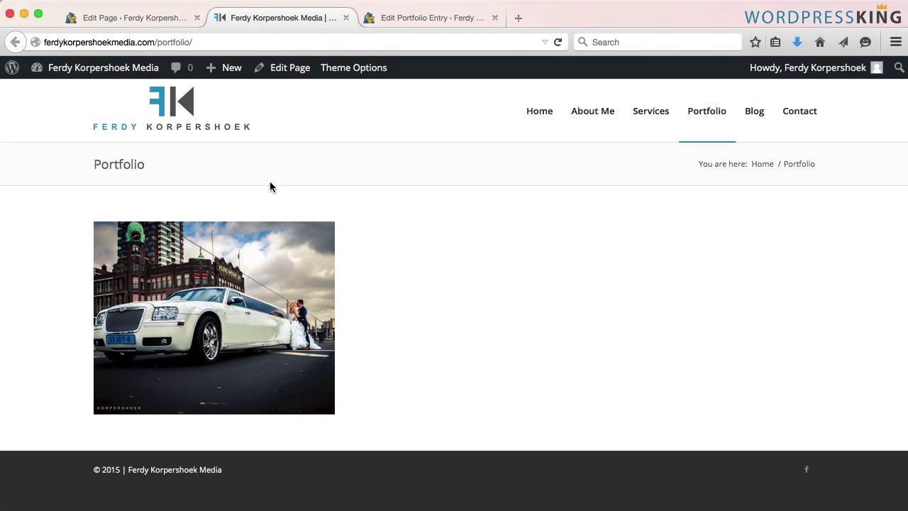
{"action": "mouse_move", "coordinate": [229, 81]}
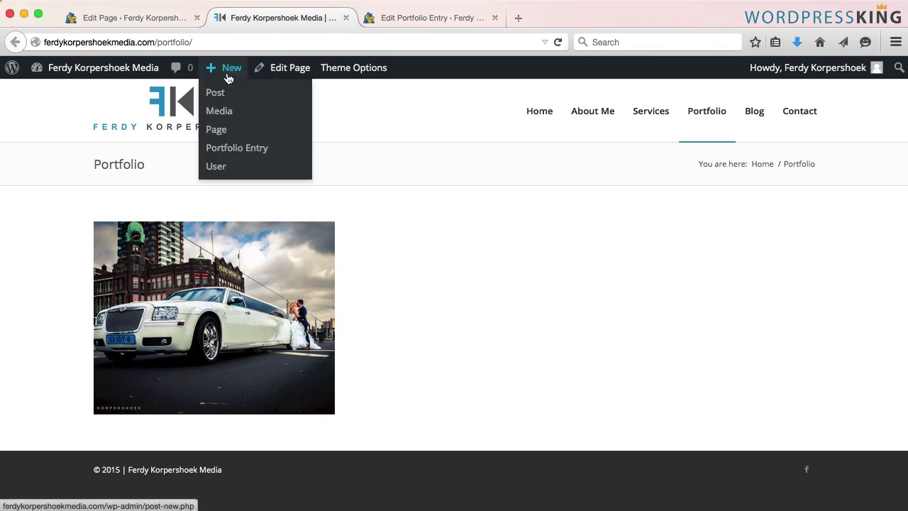
{"action": "left_click", "coordinate": [229, 151]}
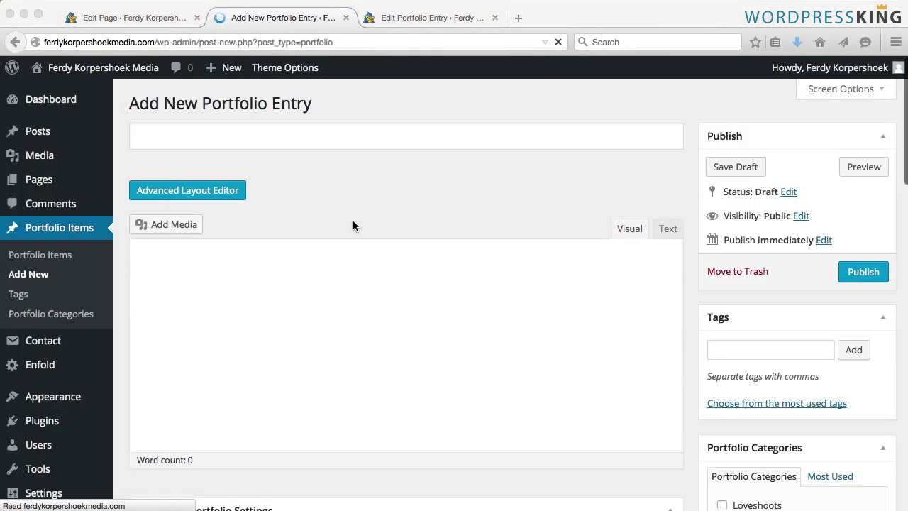
{"action": "left_click", "coordinate": [273, 140]}
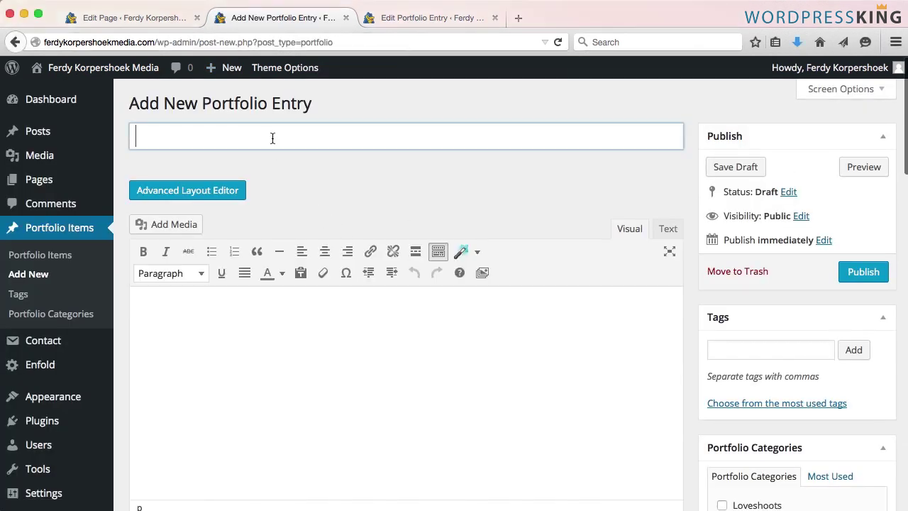
{"action": "type", "text": "Eng"}
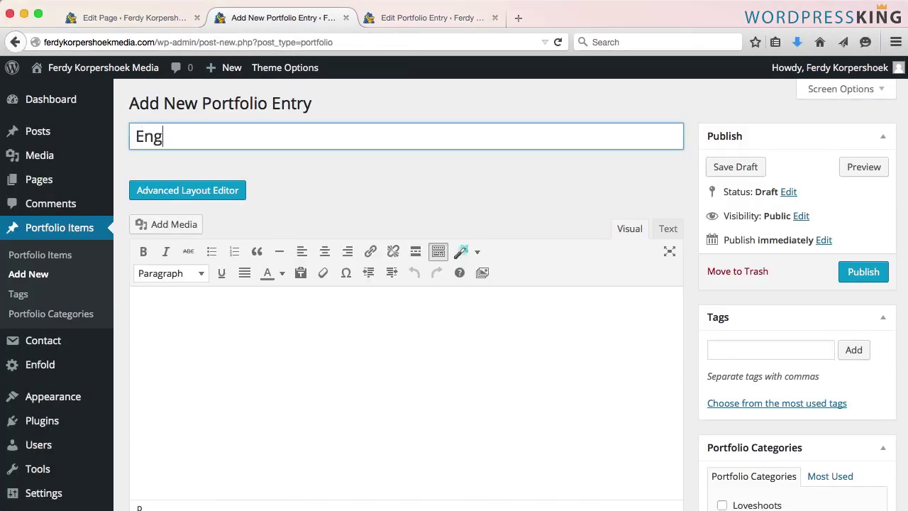
{"action": "type", "text": "aged Promo Video"}
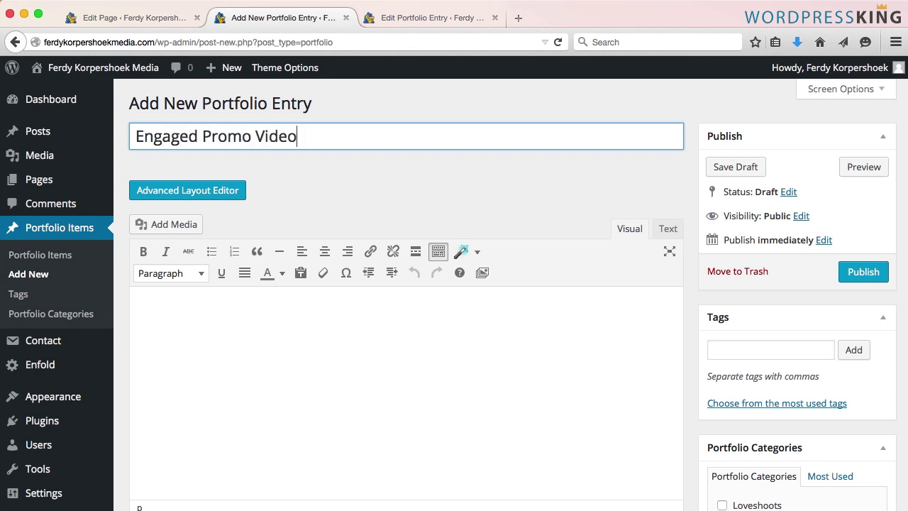
{"action": "key", "text": "Tab"}
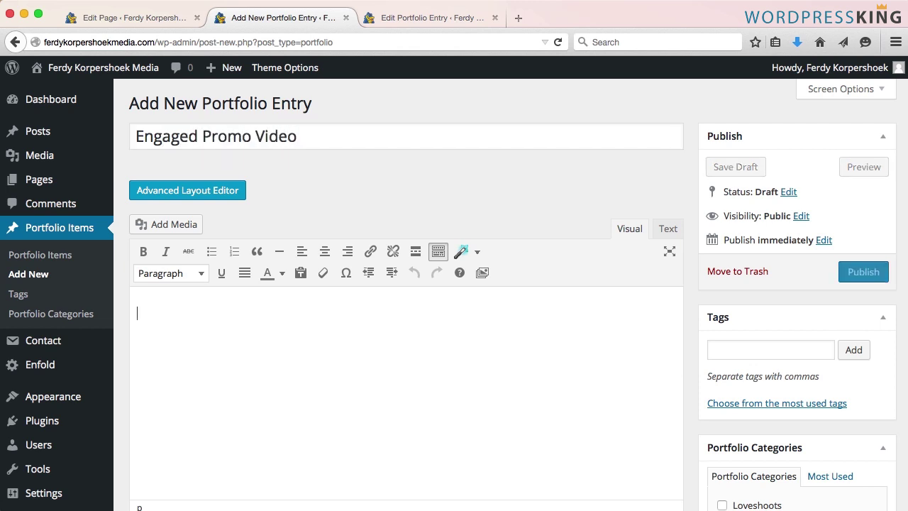
Switch to the layout builder and place a Video element in a full-width column
{"action": "scroll", "coordinate": [699, 290], "scroll_direction": "down", "scroll_amount": 5}
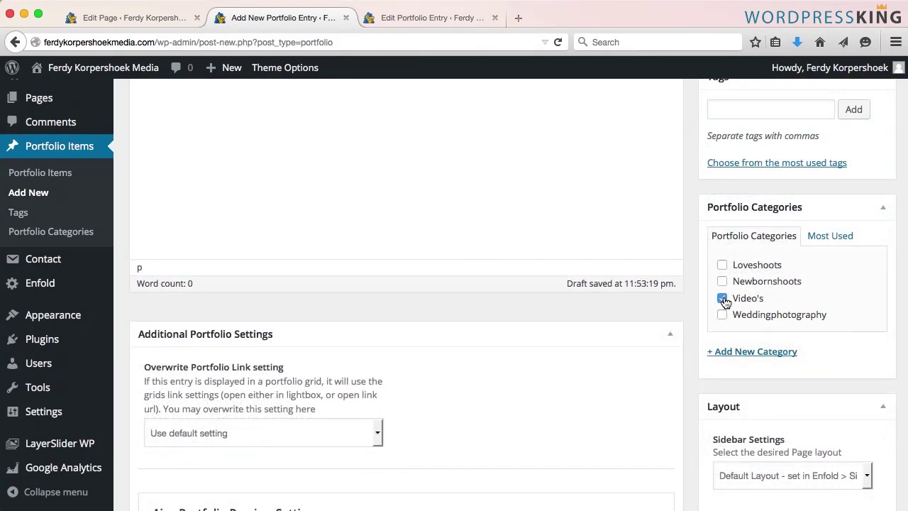
{"action": "scroll", "coordinate": [245, 273], "scroll_direction": "up", "scroll_amount": 5}
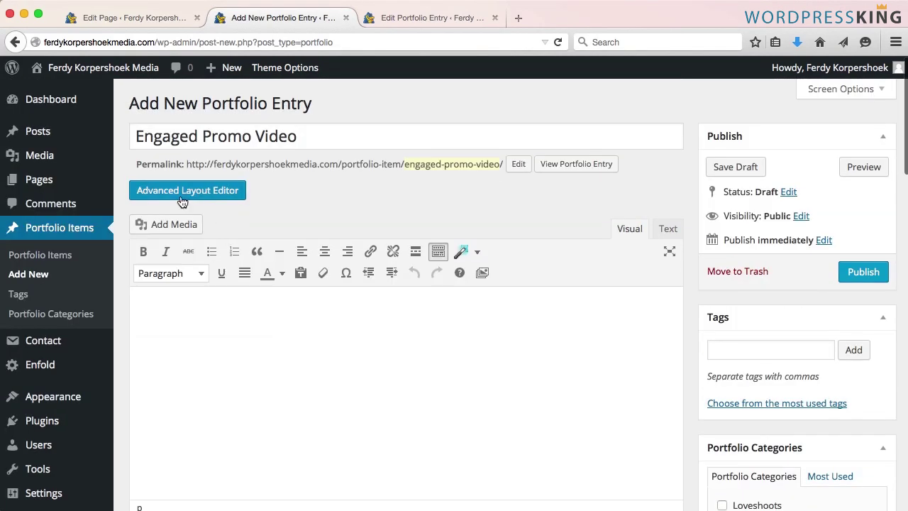
{"action": "left_click", "coordinate": [173, 197]}
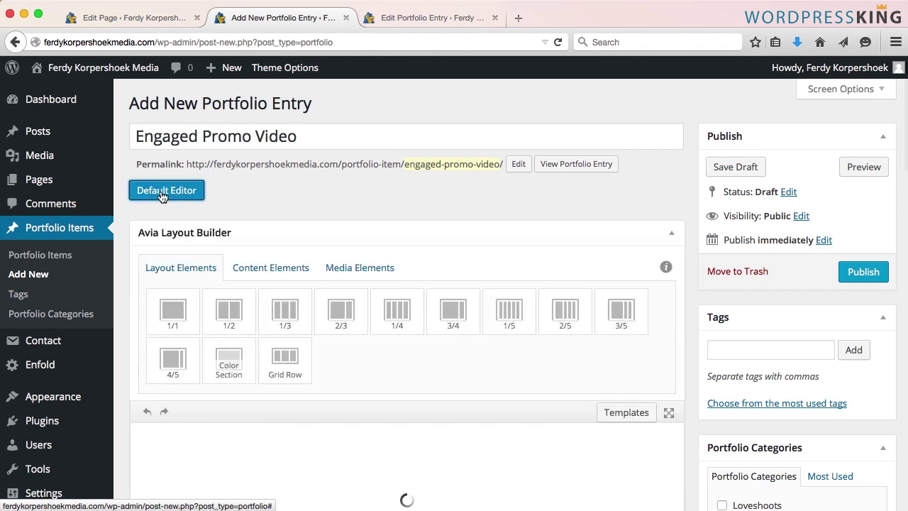
{"action": "left_click", "coordinate": [175, 305]}
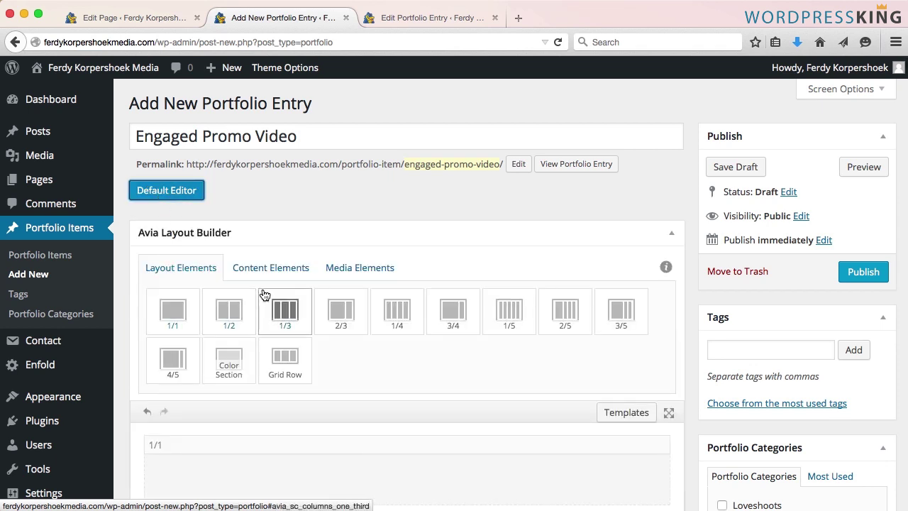
{"action": "scroll", "coordinate": [269, 281], "scroll_direction": "down", "scroll_amount": 3}
{"action": "left_click", "coordinate": [359, 154]}
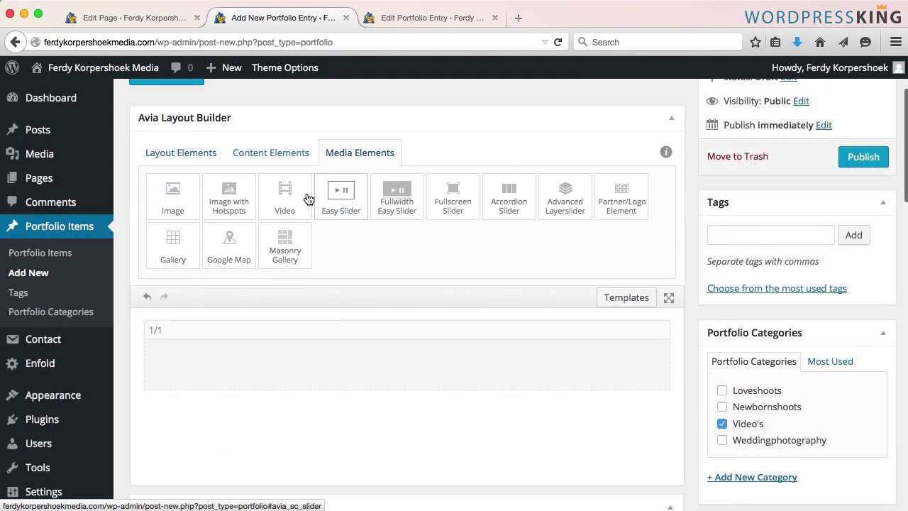
{"action": "left_click_drag", "start_coordinate": [296, 200], "coordinate": [285, 364]}
Paste the Vimeo video address into the Video element and save it
{"action": "left_click", "coordinate": [361, 386]}
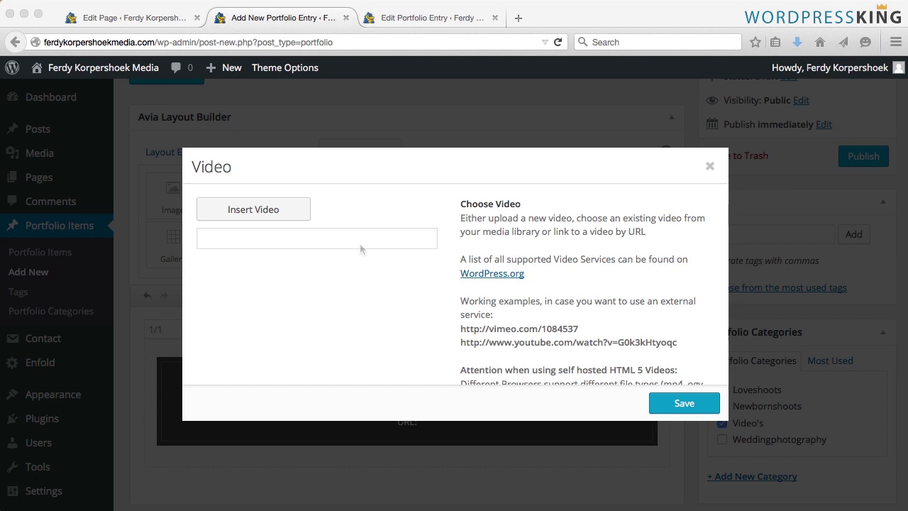
{"action": "left_click", "coordinate": [345, 239]}
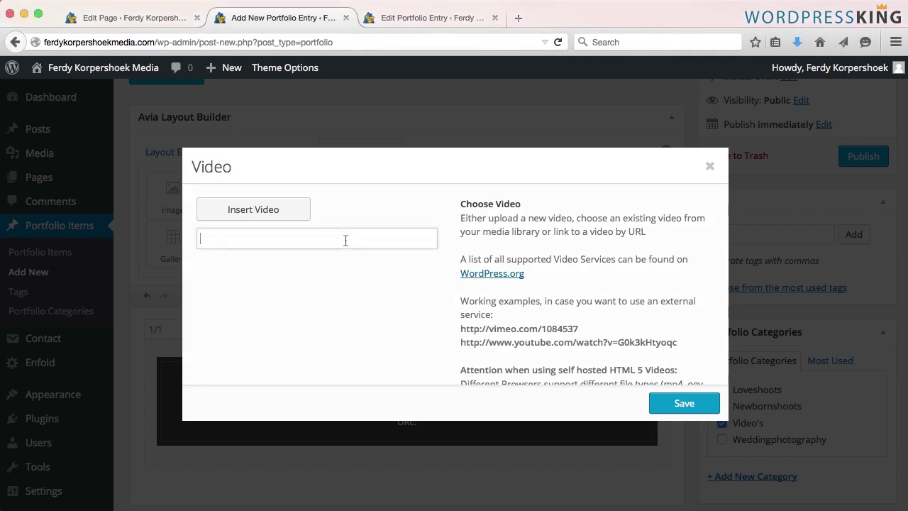
{"action": "type", "text": "http://vimeo.com/86329161"}
{"action": "scroll", "coordinate": [376, 294], "scroll_direction": "down", "scroll_amount": 5}
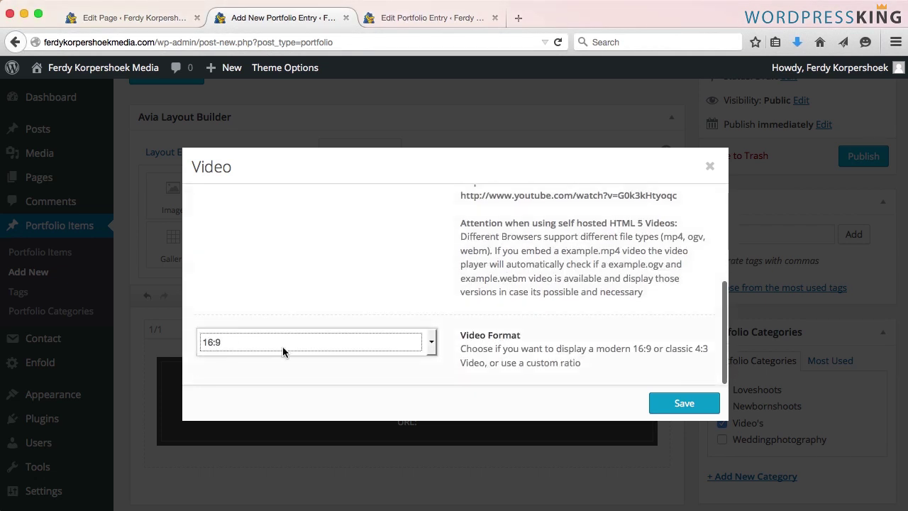
{"action": "left_click", "coordinate": [692, 402]}
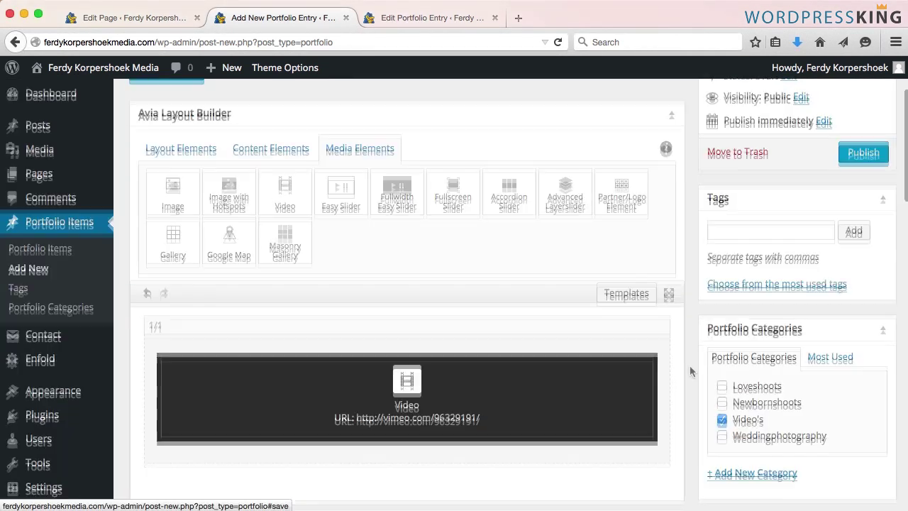
{"action": "scroll", "coordinate": [690, 365], "scroll_direction": "down", "scroll_amount": 15}
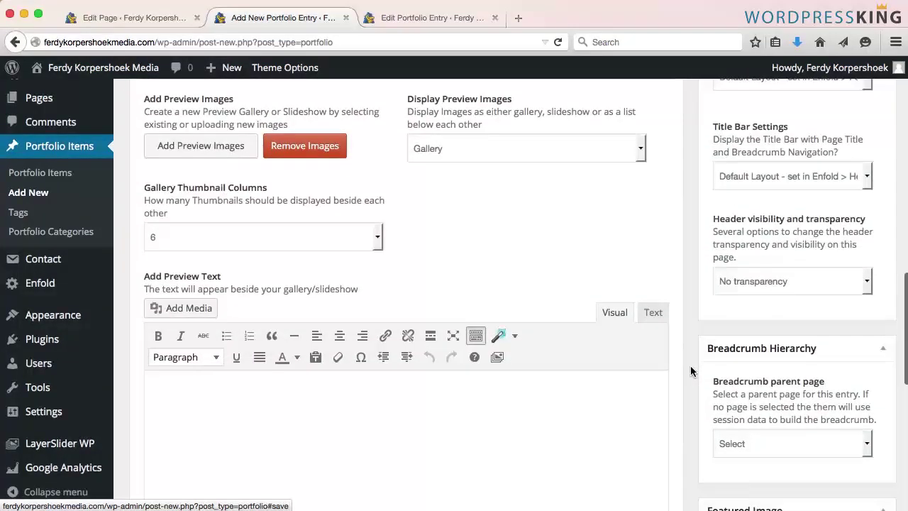
{"action": "scroll", "coordinate": [690, 366], "scroll_direction": "down", "scroll_amount": 4}
Upload Engaged-unique-wedding-event.jpg from the Video's folder as a featured image candidate
{"action": "left_click", "coordinate": [725, 407]}
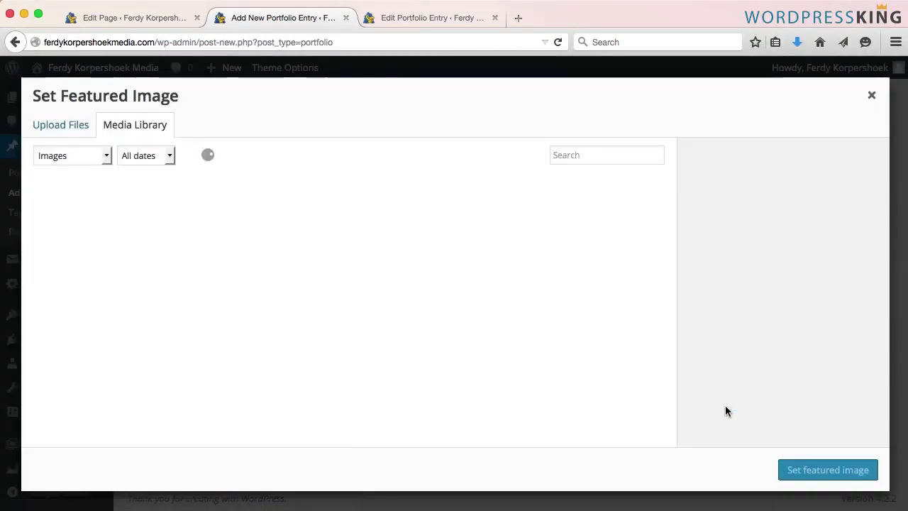
{"action": "left_click", "coordinate": [68, 131]}
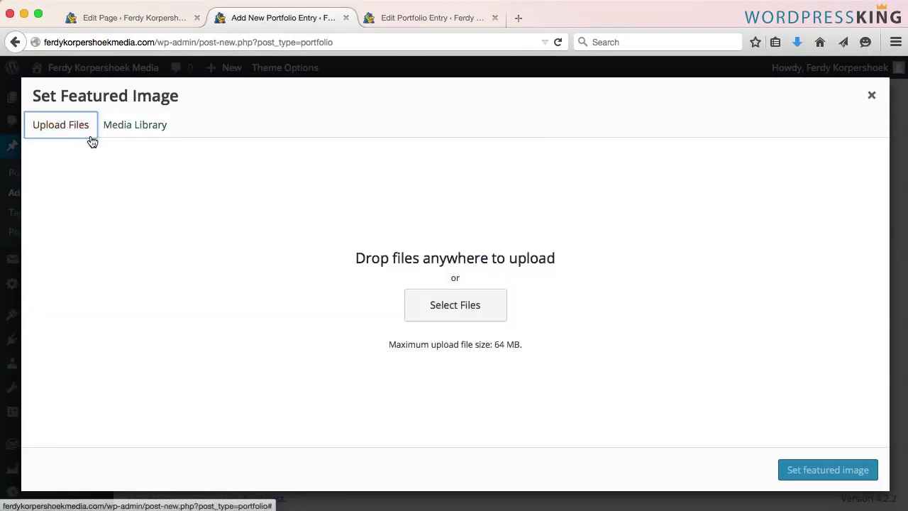
{"action": "left_click", "coordinate": [457, 305]}
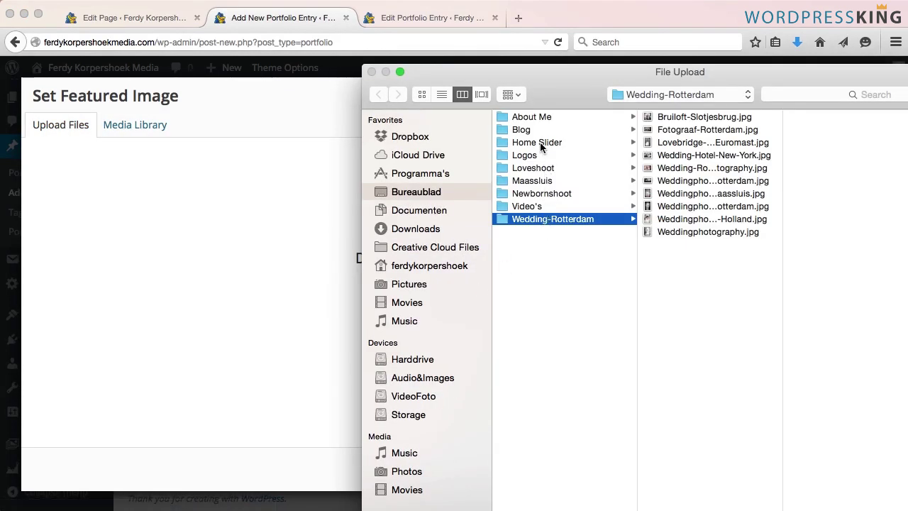
{"action": "left_click", "coordinate": [527, 205]}
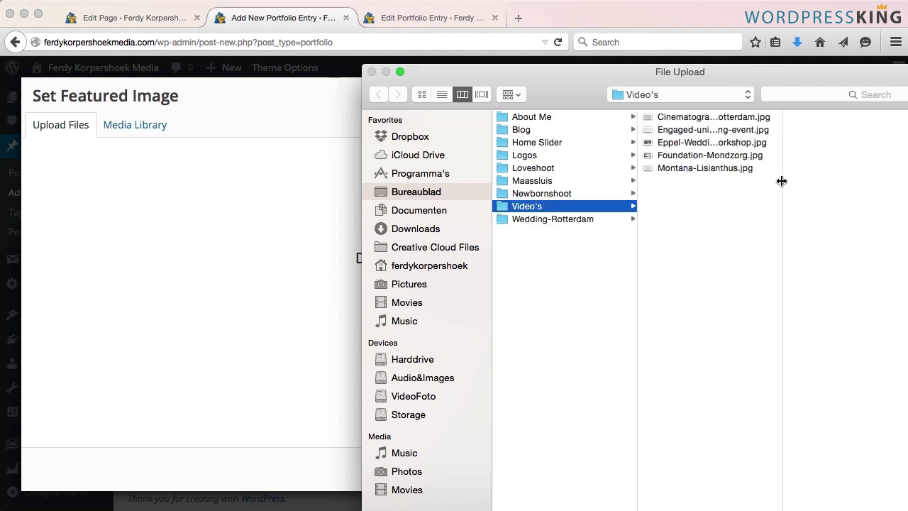
{"action": "double_click", "coordinate": [757, 74]}
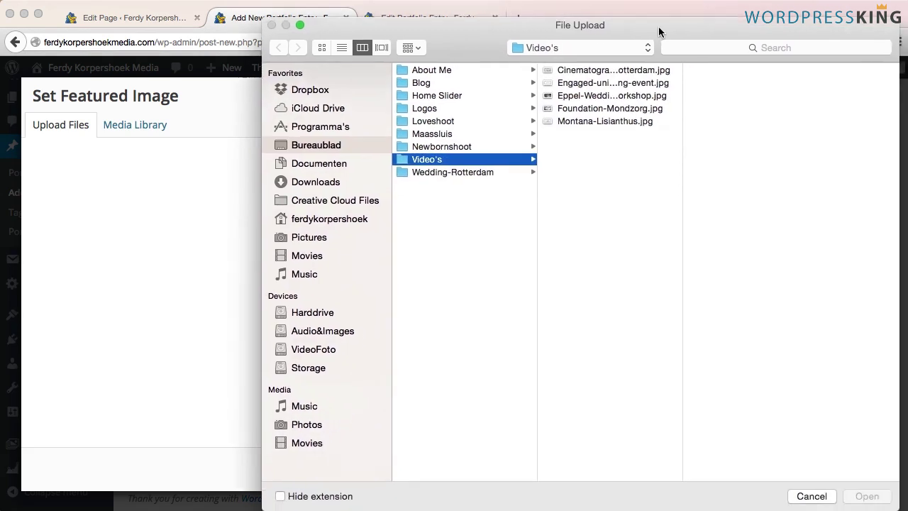
{"action": "left_click_drag", "start_coordinate": [657, 113], "coordinate": [732, 111]}
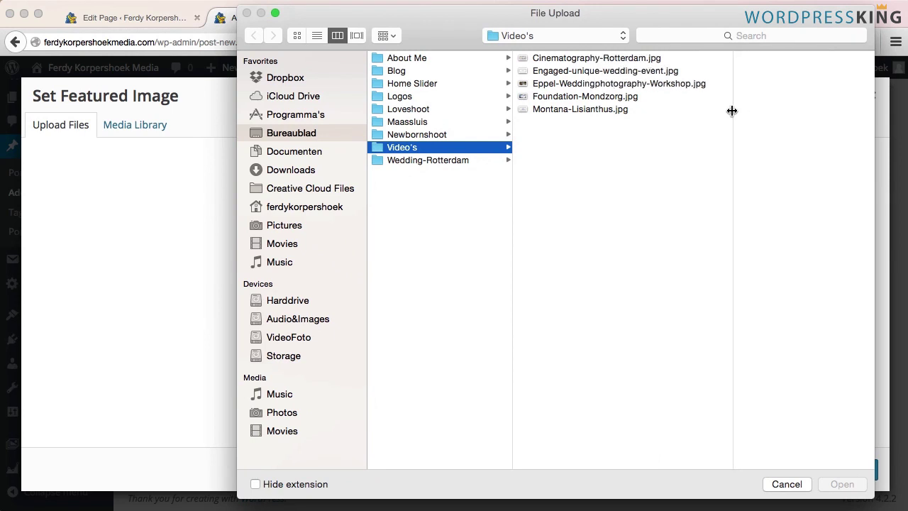
{"action": "left_click", "coordinate": [570, 71]}
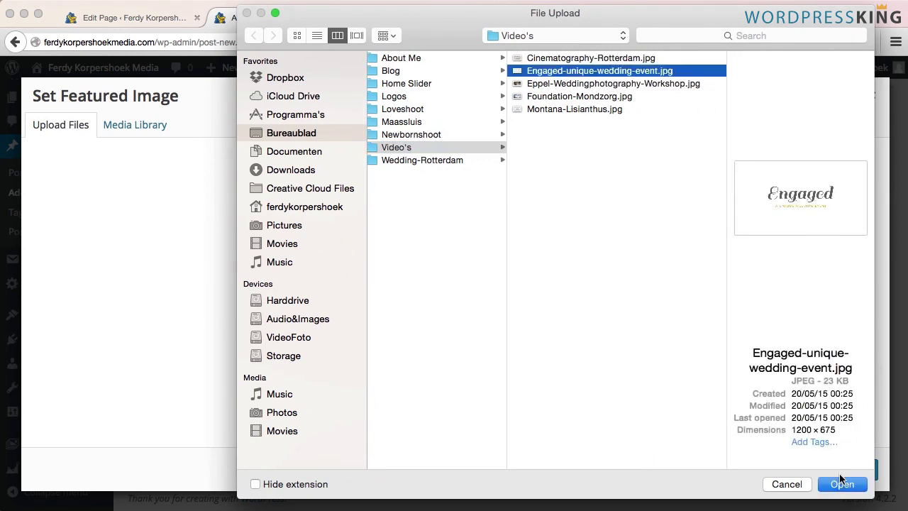
{"action": "left_click", "coordinate": [841, 482]}
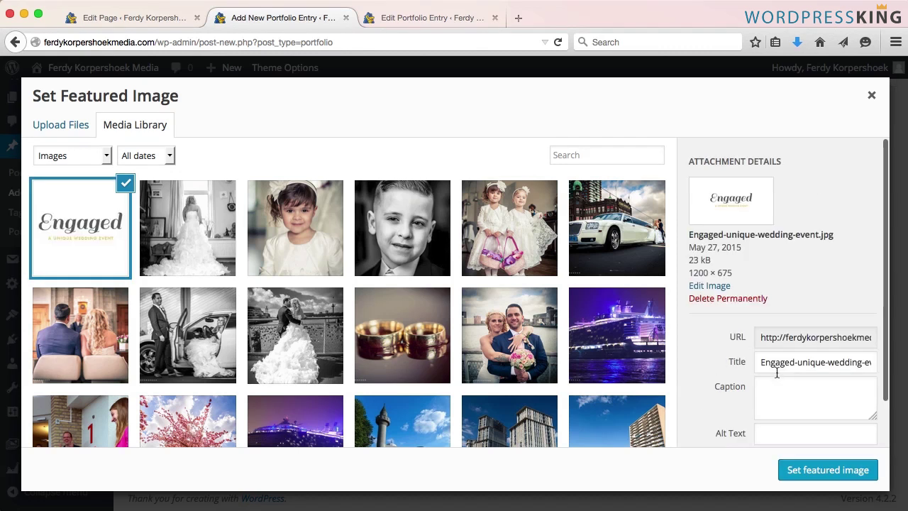
Title the image 'Engaged unique wedding event', copy it to alt text, and set it as featured
{"action": "double_click", "coordinate": [792, 363]}
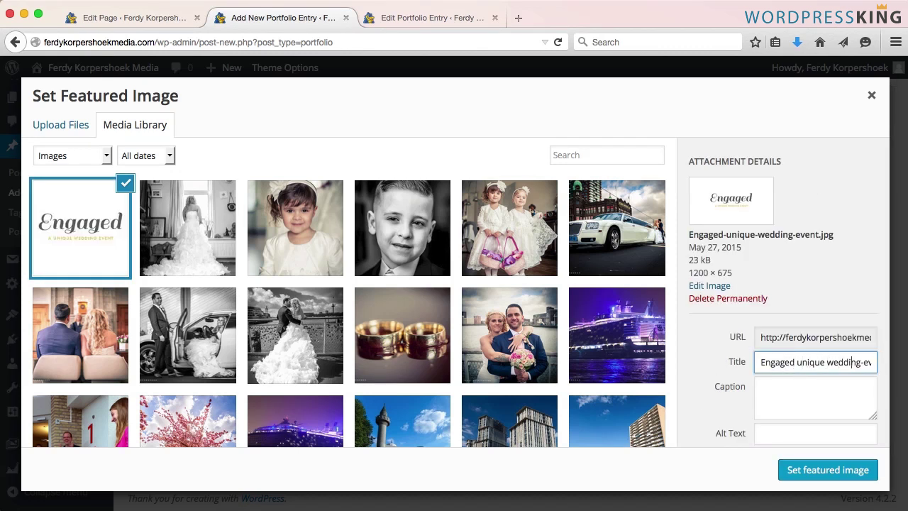
{"action": "double_click", "coordinate": [862, 362]}
{"action": "key", "text": "super+a"}
{"action": "key", "text": "super+c"}
{"action": "left_click", "coordinate": [797, 433]}
{"action": "key", "text": "super+v"}
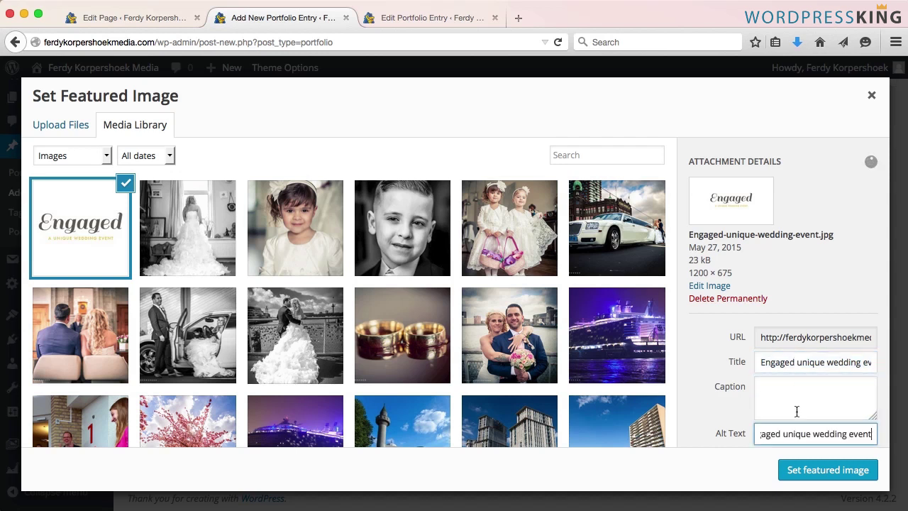
{"action": "left_click", "coordinate": [823, 470]}
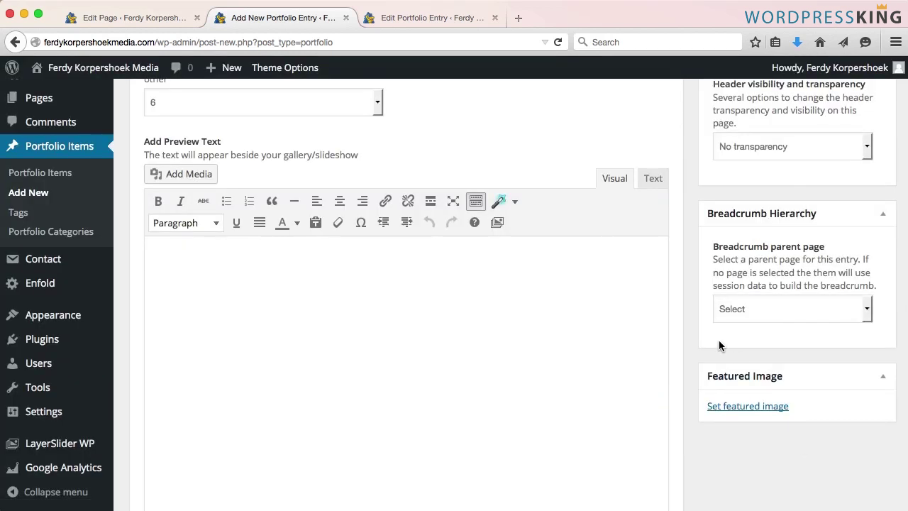
{"action": "scroll", "coordinate": [689, 339], "scroll_direction": "up", "scroll_amount": 15}
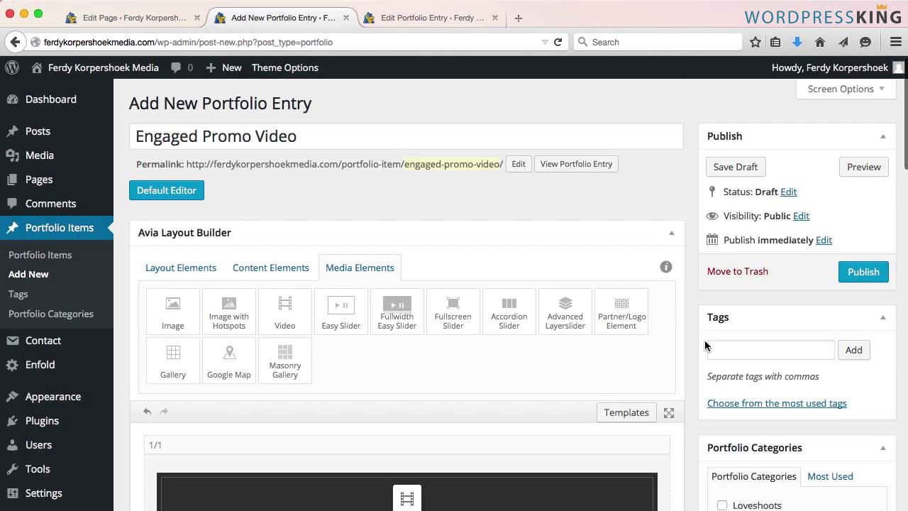
Publish the Engaged Promo Video entry and close the unneeded browser tabs
{"action": "left_click", "coordinate": [853, 277]}
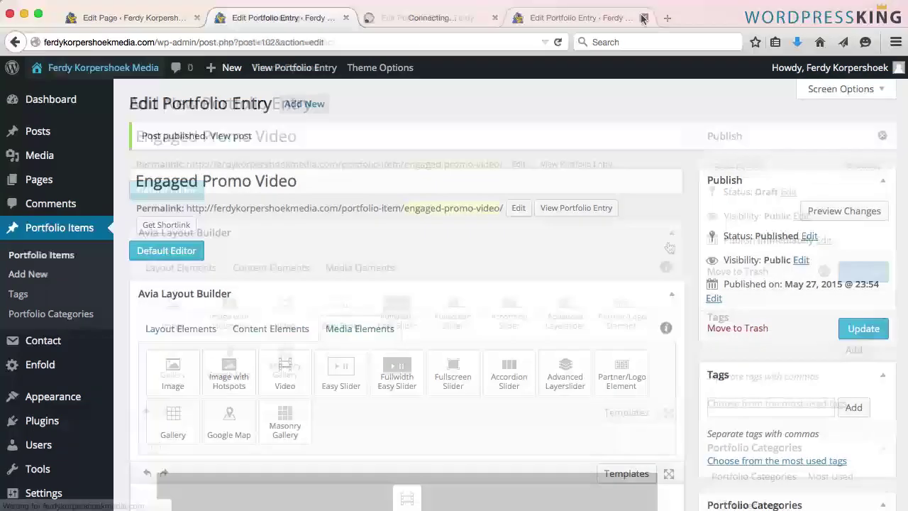
{"action": "left_click", "coordinate": [644, 18]}
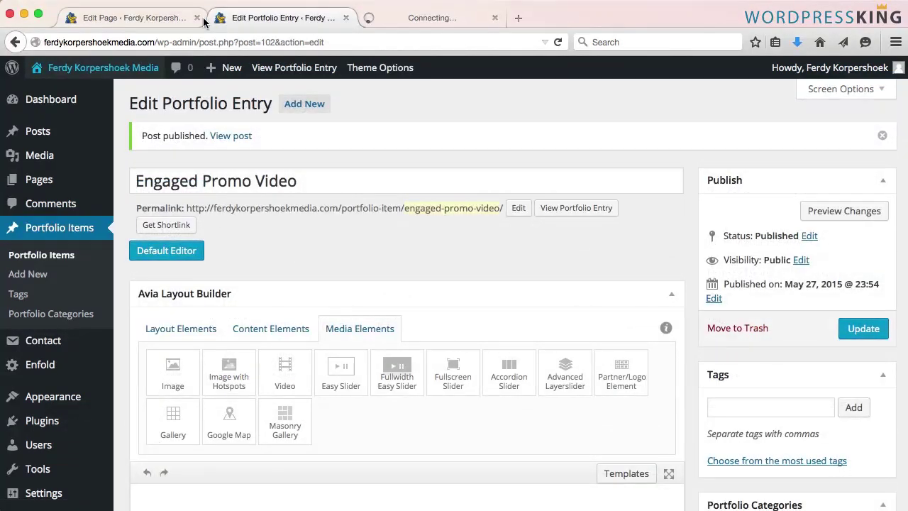
{"action": "left_click", "coordinate": [197, 18]}
On the live Portfolio page, filter the grid by Video's, then by Weddingphotography
{"action": "left_click", "coordinate": [276, 23]}
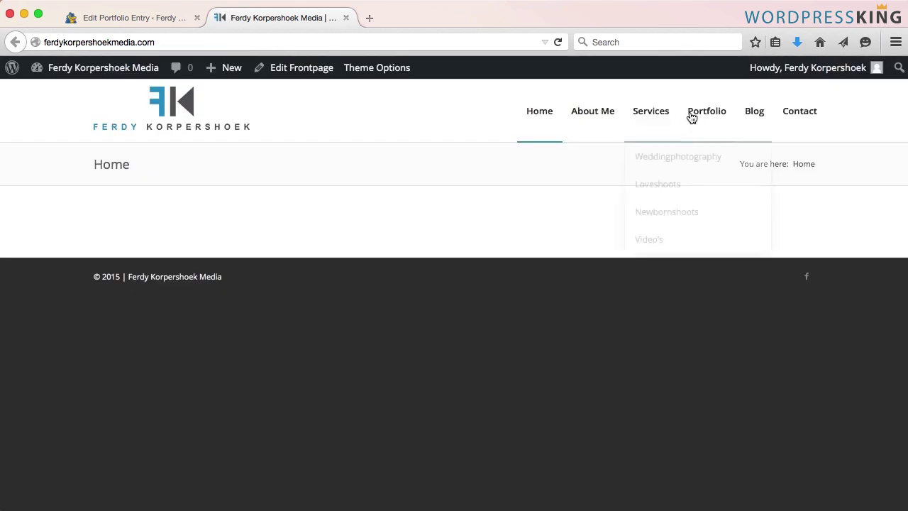
{"action": "left_click", "coordinate": [703, 113]}
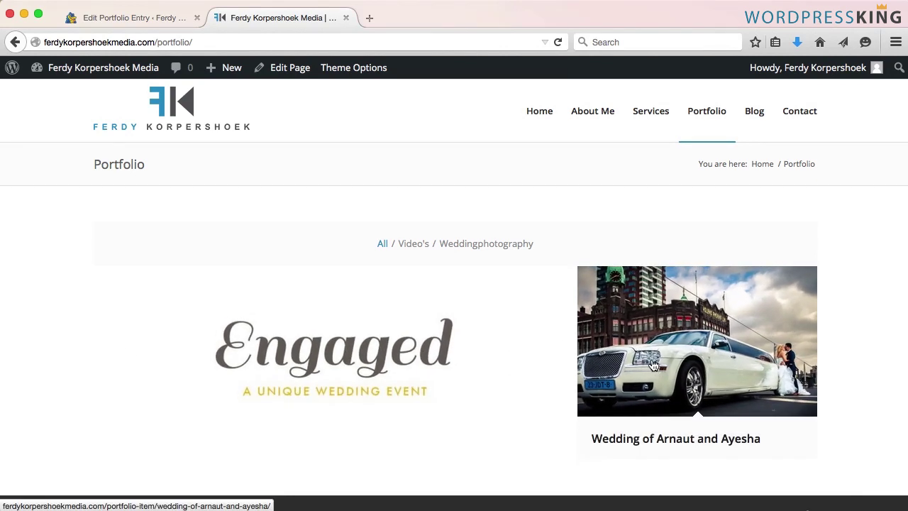
{"action": "scroll", "coordinate": [641, 359], "scroll_direction": "down", "scroll_amount": 1}
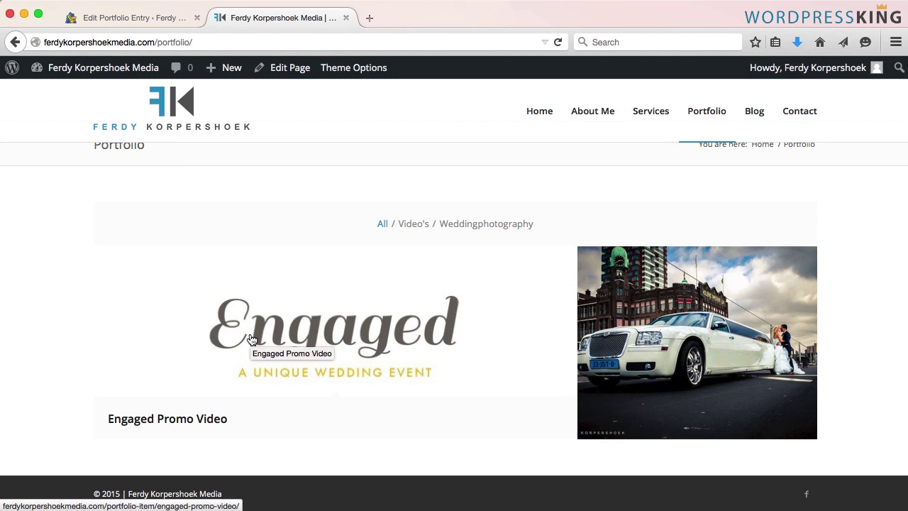
{"action": "left_click", "coordinate": [412, 224]}
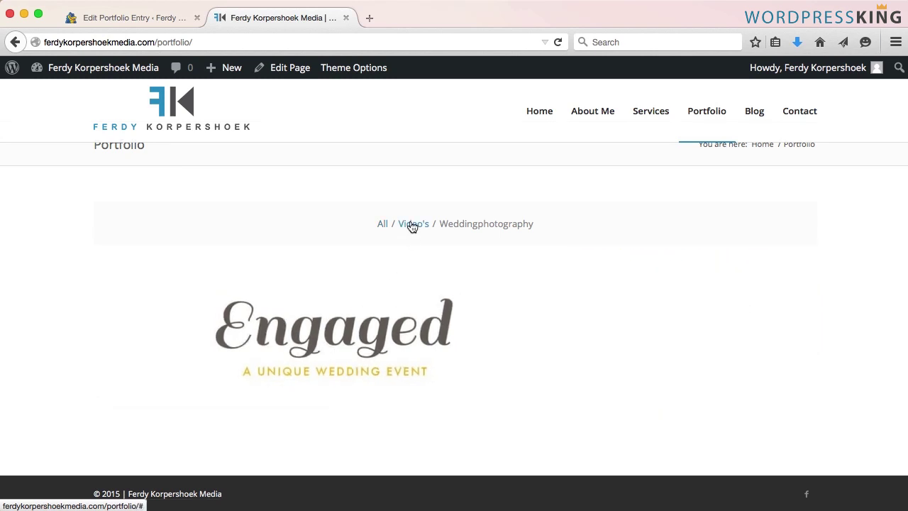
{"action": "left_click", "coordinate": [480, 226]}
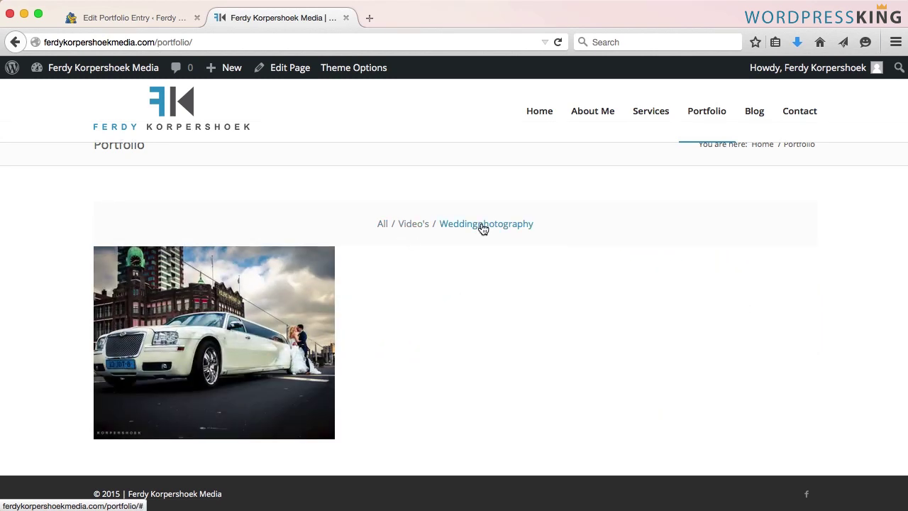
{"action": "scroll", "coordinate": [482, 227], "scroll_direction": "up", "scroll_amount": 1}
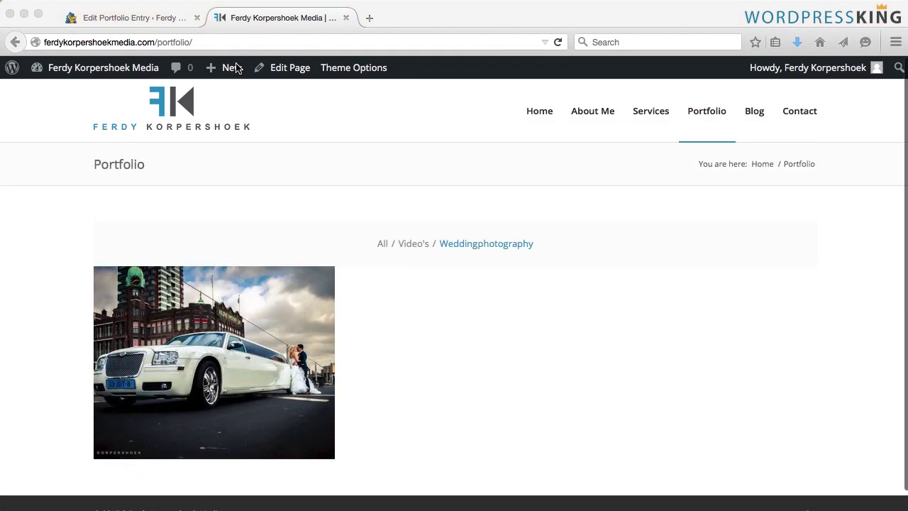
Start a new portfolio entry titled 'Loveshoot F' with a 1/1 column holding a text block
{"action": "mouse_move", "coordinate": [230, 75]}
{"action": "left_click", "coordinate": [233, 148]}
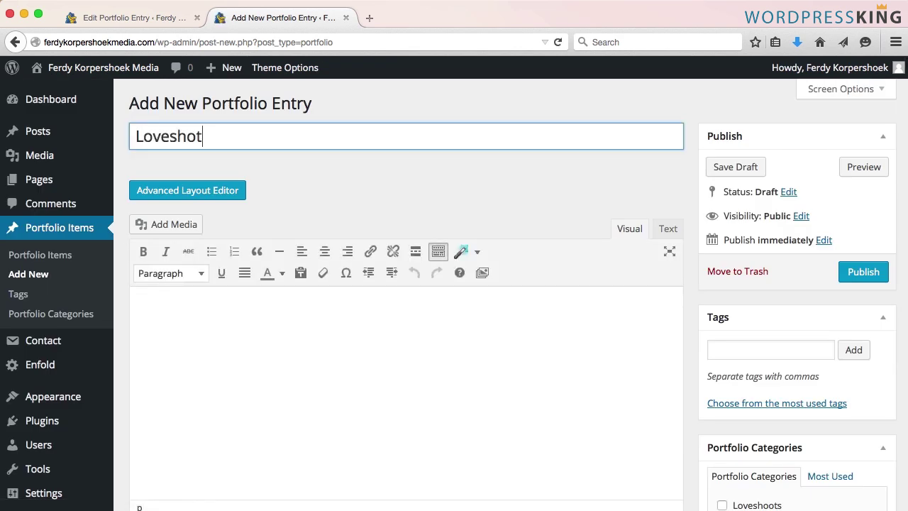
{"action": "type", "text": "Loveshoot Frans and Paula"}
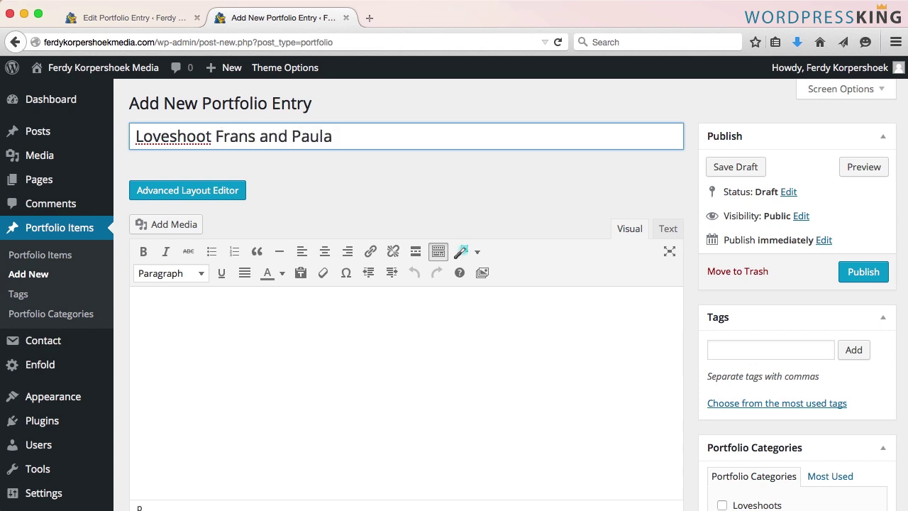
{"action": "left_click", "coordinate": [190, 205]}
{"action": "left_click", "coordinate": [174, 306]}
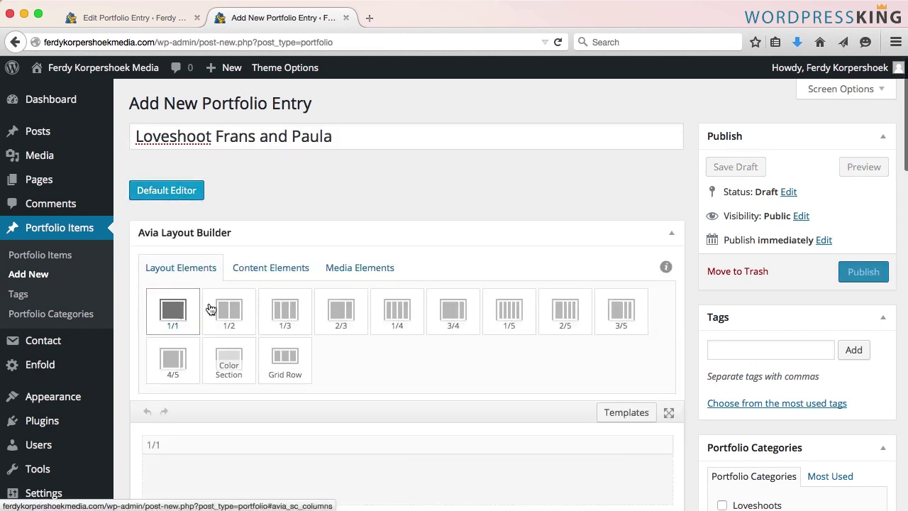
{"action": "left_click", "coordinate": [270, 263]}
{"action": "scroll", "coordinate": [269, 283], "scroll_direction": "down", "scroll_amount": 5}
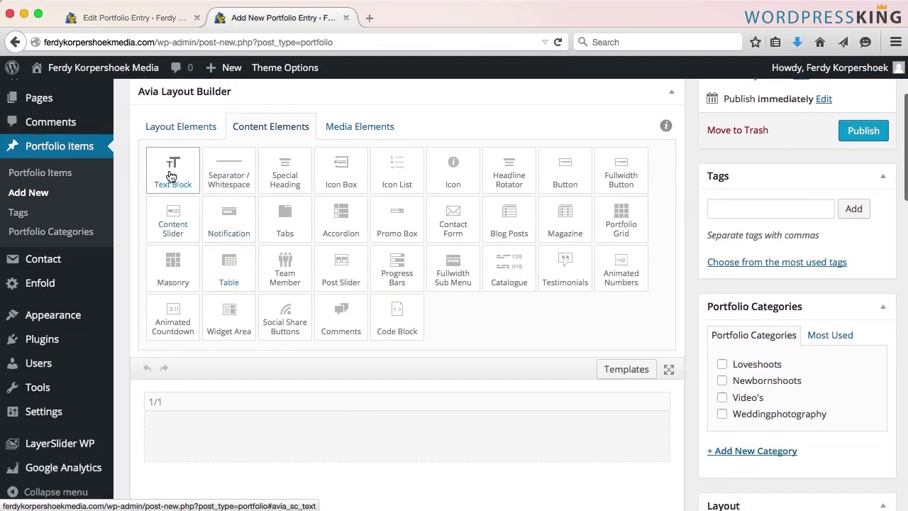
{"action": "left_click_drag", "start_coordinate": [174, 170], "coordinate": [212, 436]}
{"action": "left_click", "coordinate": [244, 450]}
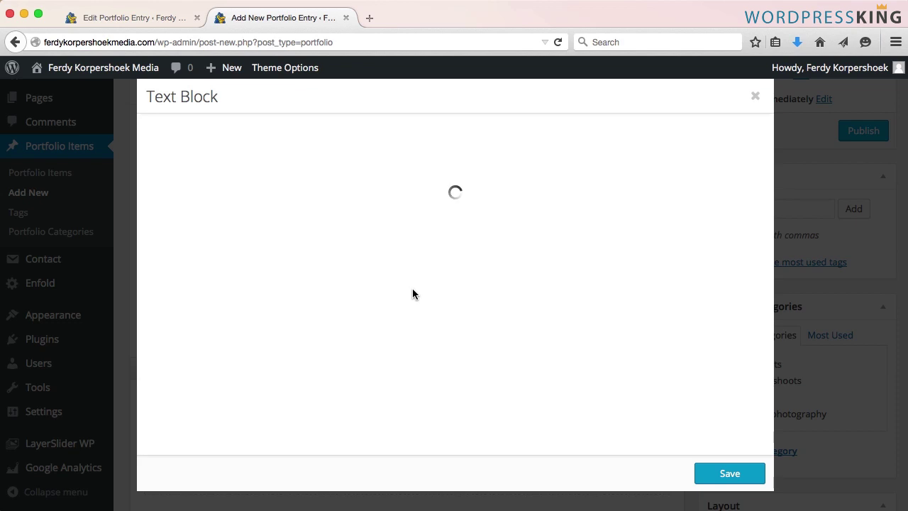
Clear the text block's placeholder and upload all eight images from the Loveshoot folder
{"action": "left_click", "coordinate": [351, 317]}
{"action": "key", "text": "super+a"}
{"action": "key", "text": "BackSpace"}
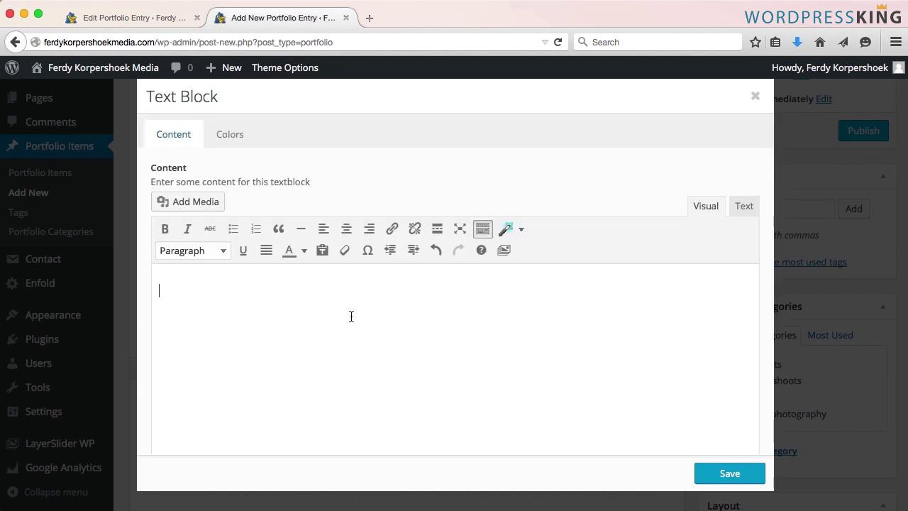
{"action": "left_click", "coordinate": [186, 203]}
{"action": "left_click", "coordinate": [213, 126]}
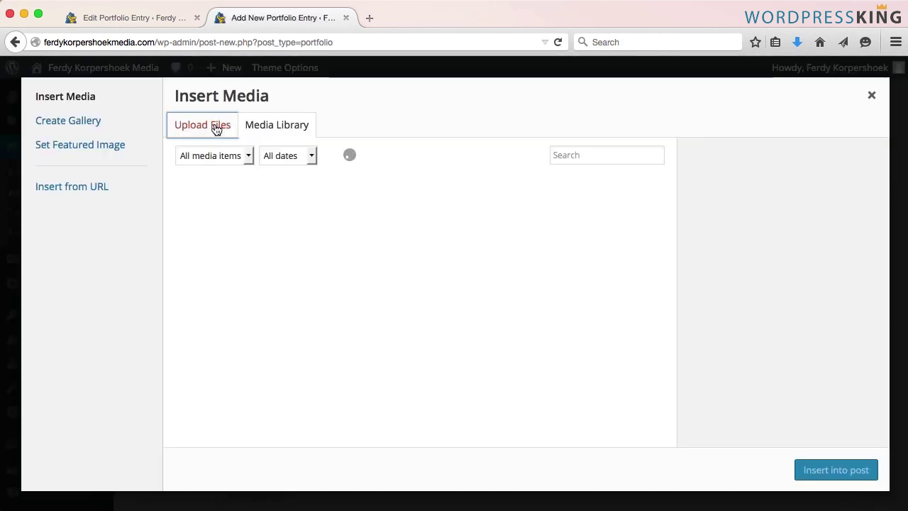
{"action": "left_click", "coordinate": [559, 318]}
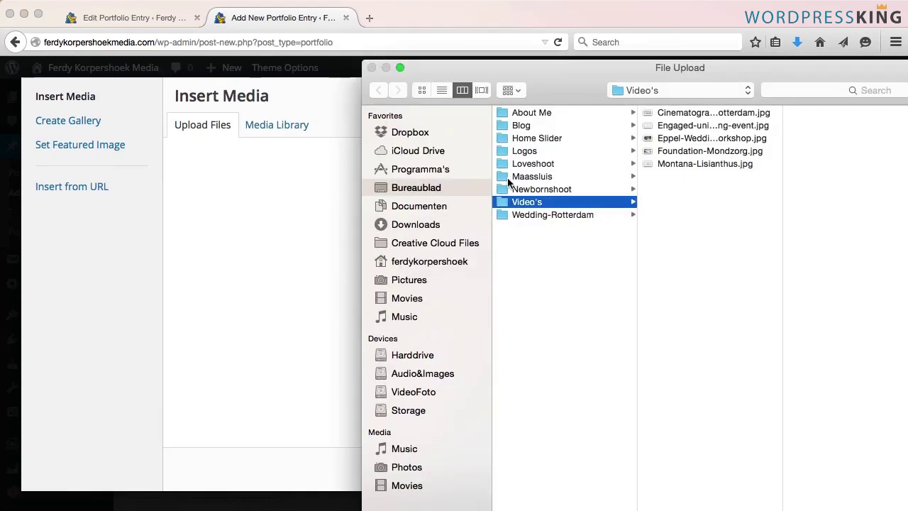
{"action": "left_click", "coordinate": [540, 166]}
{"action": "key", "text": "Right"}
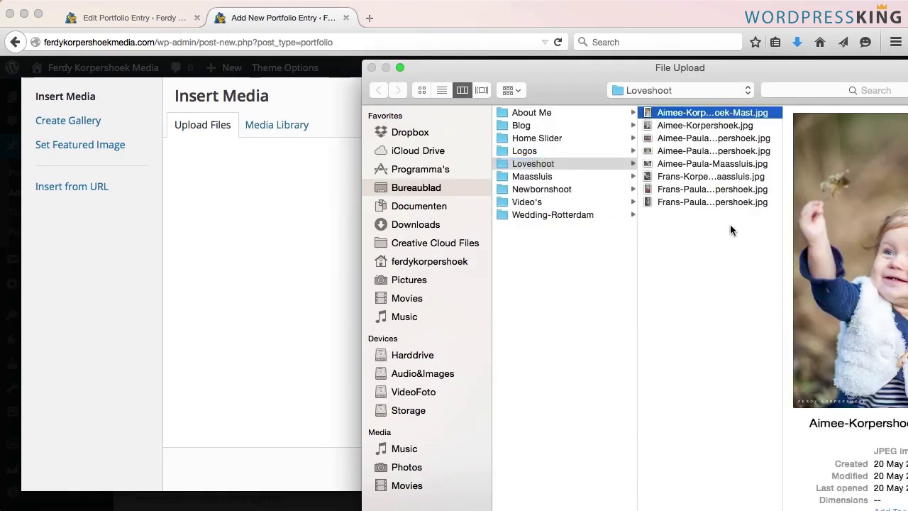
{"action": "key", "text": "super+a"}
{"action": "key", "text": "Return"}
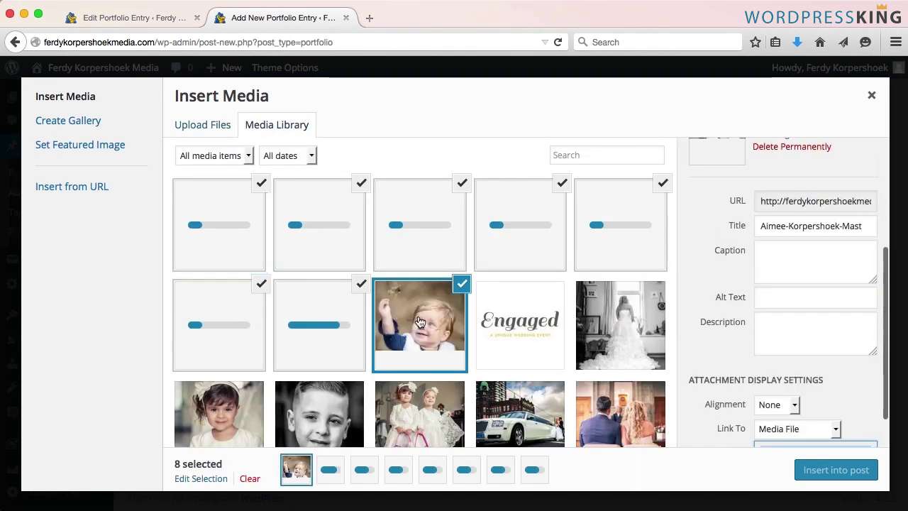
Give the baby photo a hyphen-free title and paste it as alt text
{"action": "left_click", "coordinate": [419, 338]}
{"action": "left_click", "coordinate": [417, 339]}
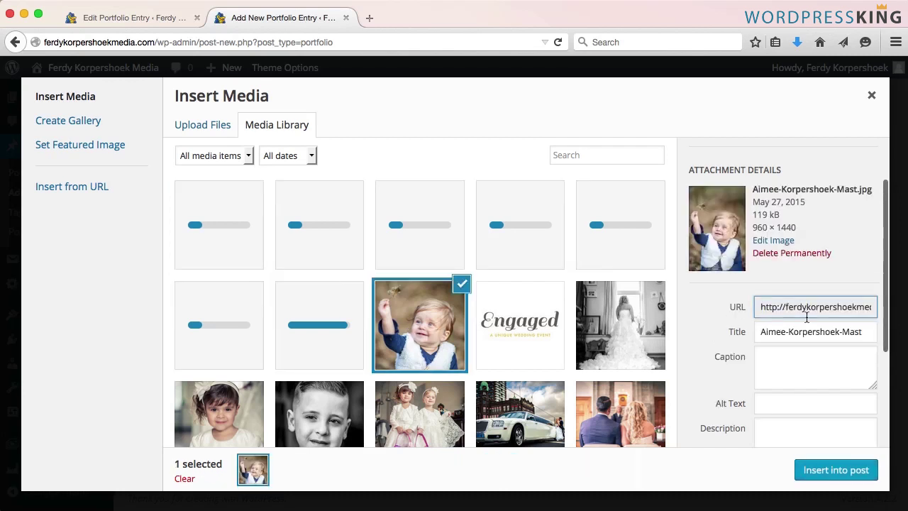
{"action": "left_click", "coordinate": [788, 332]}
{"action": "key", "text": "BackSpace"}
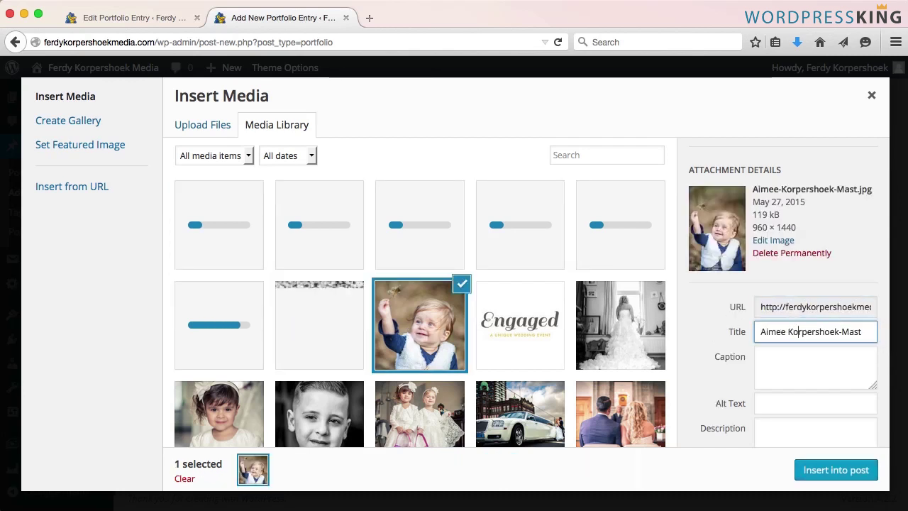
{"action": "key", "text": "BackSpace"}
{"action": "key", "text": "ctrl+a"}
{"action": "key", "text": "ctrl+c"}
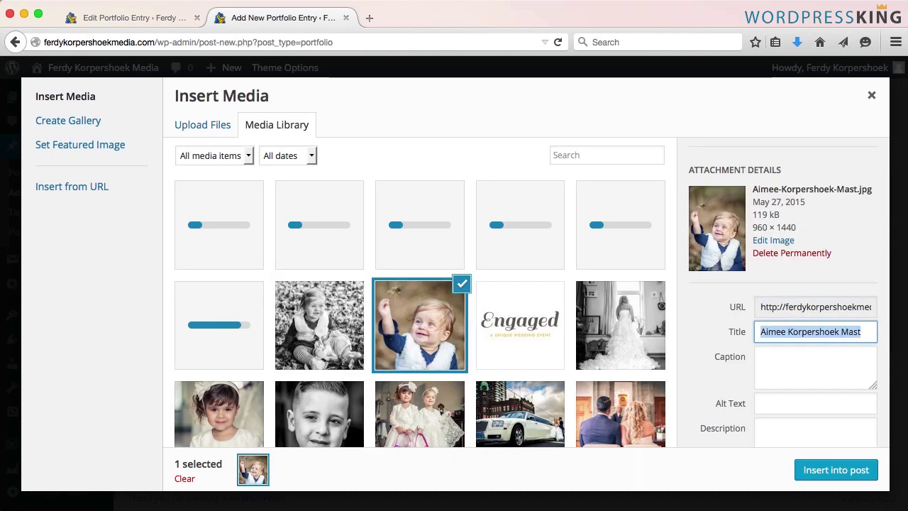
{"action": "key", "text": "Tab"}
{"action": "key", "text": "Tab"}
{"action": "key", "text": "ctrl+v"}
Replace the hyphen in the black-and-white photo's title and copy it into alt text
{"action": "left_click", "coordinate": [319, 326]}
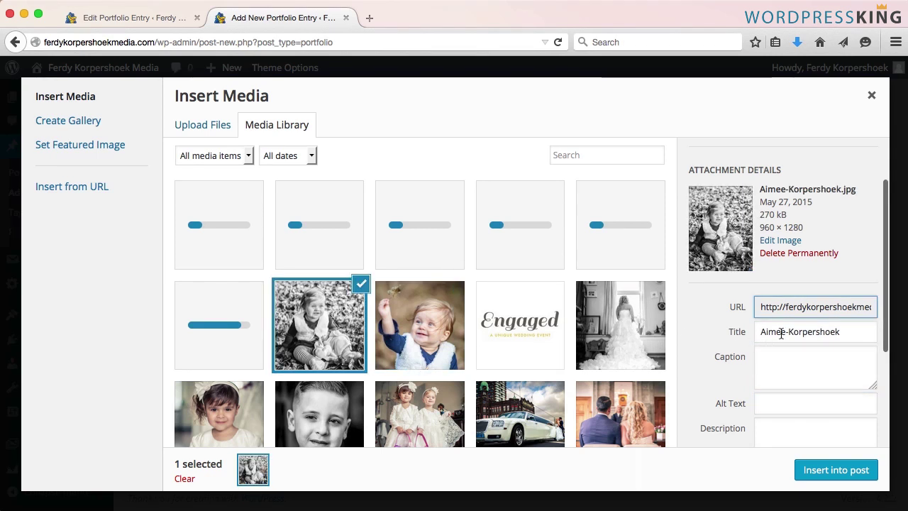
{"action": "left_click", "coordinate": [781, 331]}
{"action": "key", "text": "BackSpace"}
{"action": "key", "text": "ctrl+a"}
{"action": "key", "text": "ctrl+c"}
{"action": "key", "text": "Tab"}
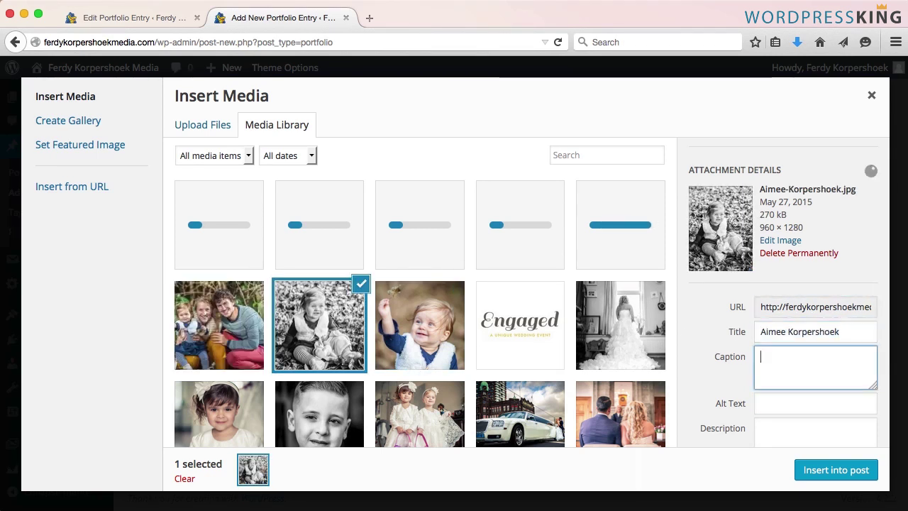
{"action": "key", "text": "Tab"}
{"action": "key", "text": "ctrl+v"}
Replace both hyphens in the family-of-three photo's title and paste it as alt text
{"action": "left_click", "coordinate": [211, 345]}
{"action": "left_click", "coordinate": [787, 386]}
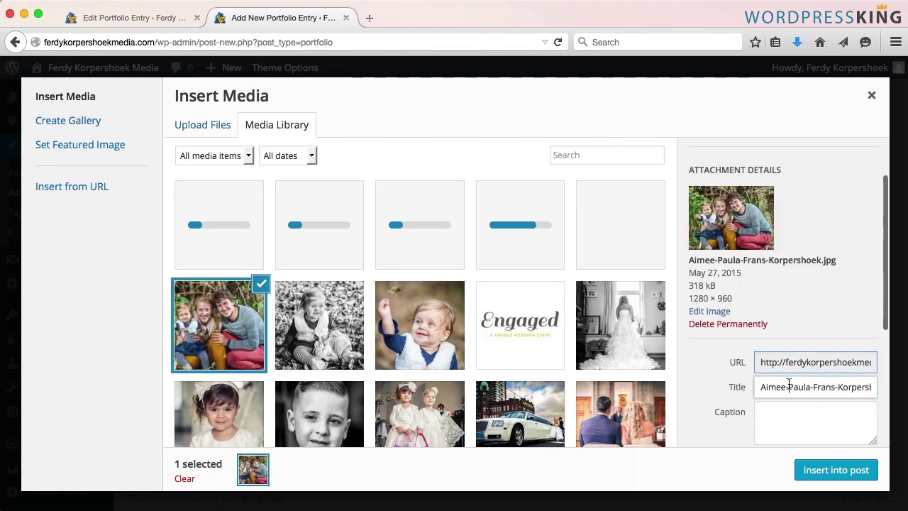
{"action": "key", "text": "BackSpace"}
{"action": "key", "text": "Delete"}
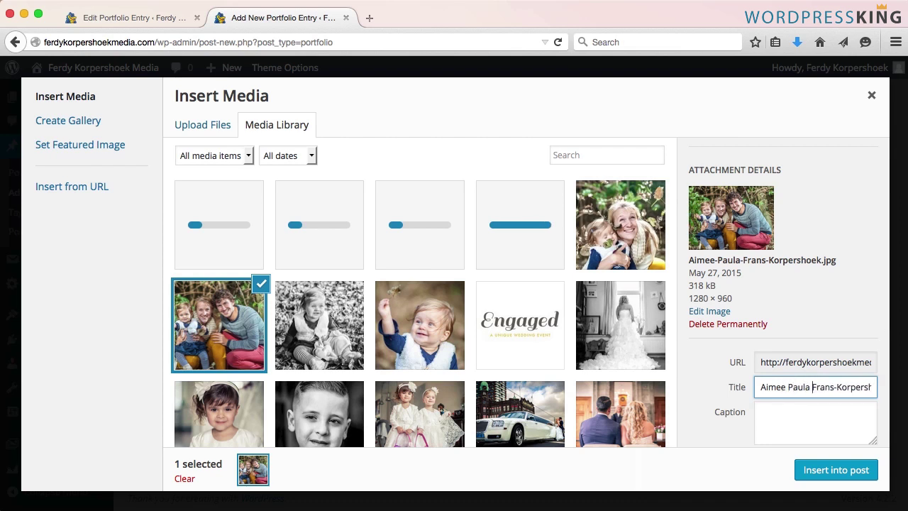
{"action": "key", "text": "ctrl+a"}
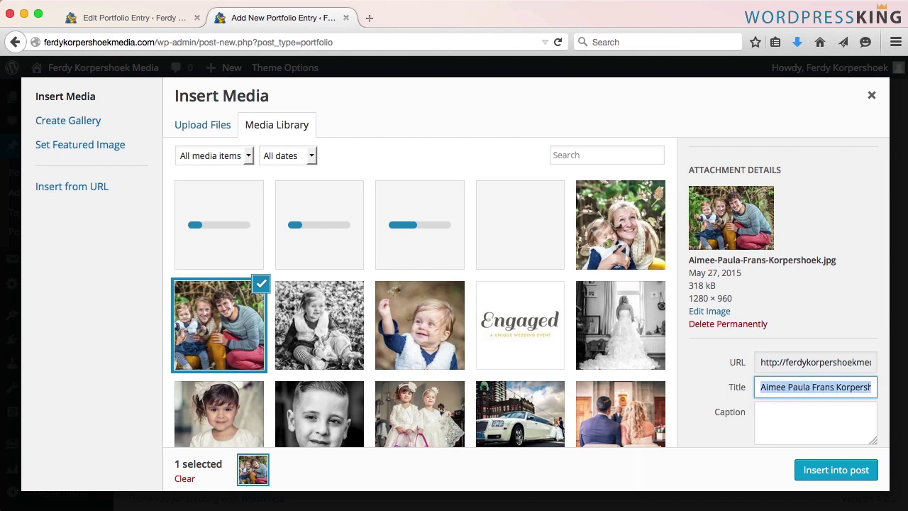
{"action": "key", "text": "ctrl+c"}
{"action": "key", "text": "Tab"}
{"action": "key", "text": "Tab"}
{"action": "key", "text": "ctrl+v"}
Fix the titles of both mother-and-child photos and copy each into its alt text
{"action": "left_click", "coordinate": [576, 246]}
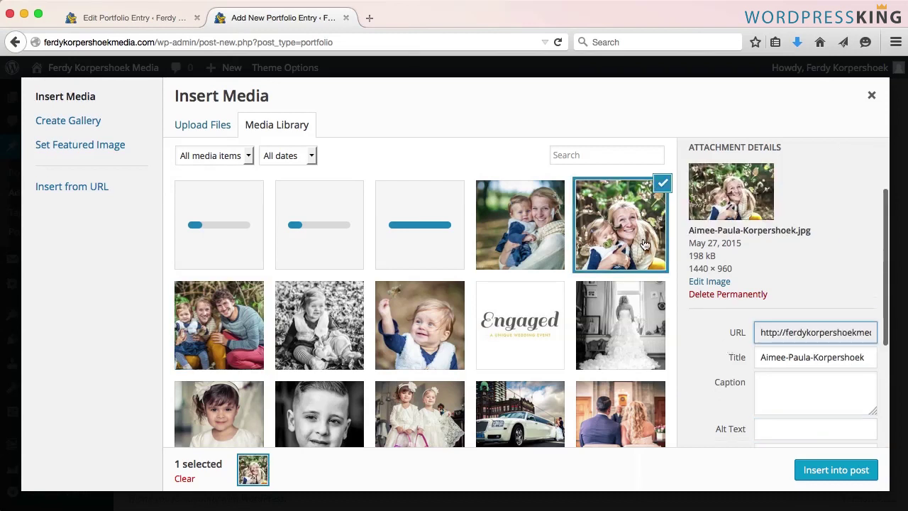
{"action": "left_click", "coordinate": [793, 362]}
{"action": "key", "text": "BackSpace"}
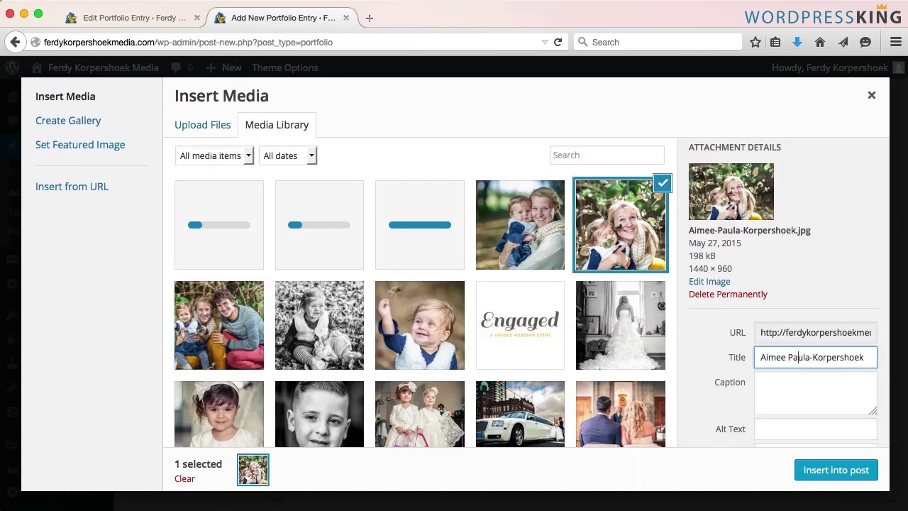
{"action": "key", "text": "ctrl+a"}
{"action": "key", "text": "ctrl+c"}
{"action": "key", "text": "Tab"}
{"action": "key", "text": "Tab"}
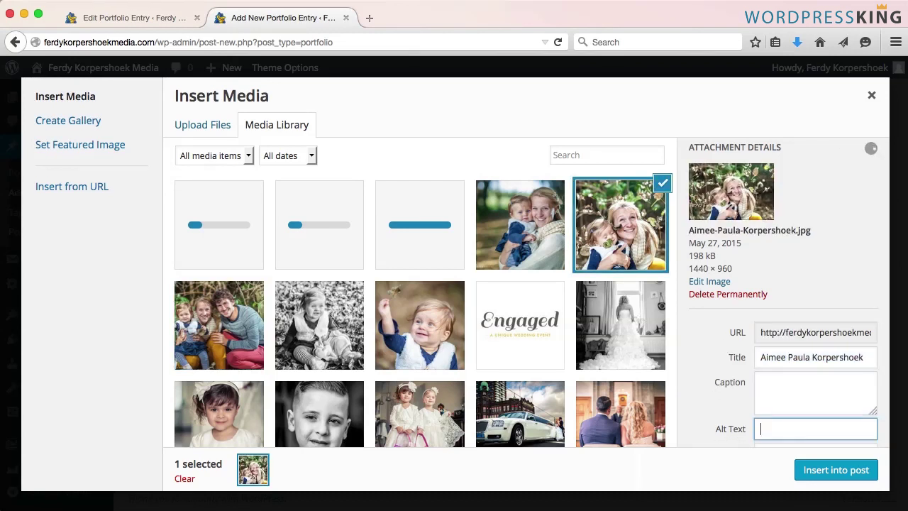
{"action": "key", "text": "ctrl+v"}
{"action": "left_click", "coordinate": [484, 211]}
{"action": "left_click", "coordinate": [788, 364]}
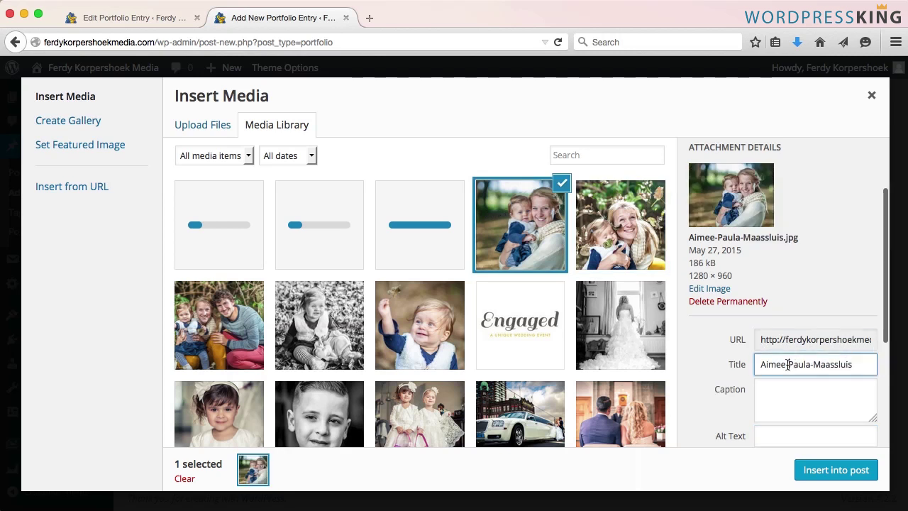
{"action": "key", "text": "BackSpace"}
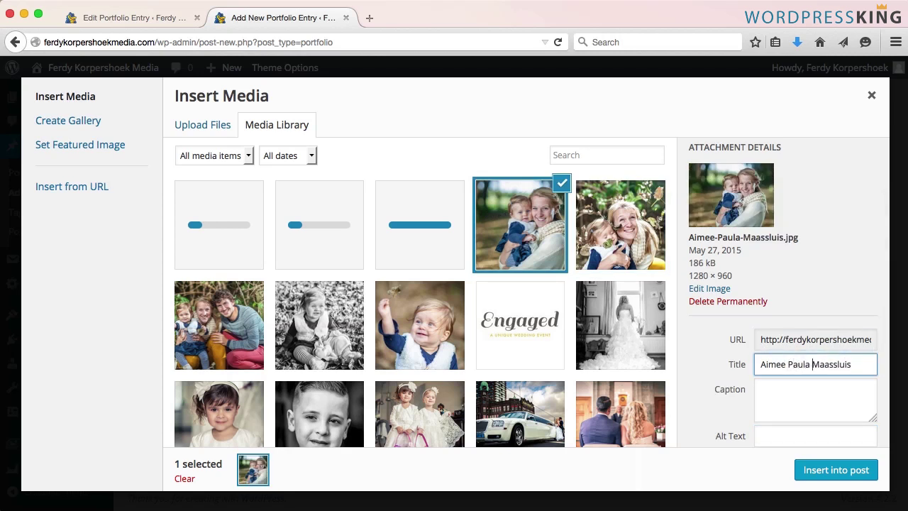
{"action": "key", "text": "ctrl+a"}
{"action": "key", "text": "ctrl+c"}
{"action": "key", "text": "Tab"}
{"action": "key", "text": "Tab"}
{"action": "key", "text": "ctrl+v"}
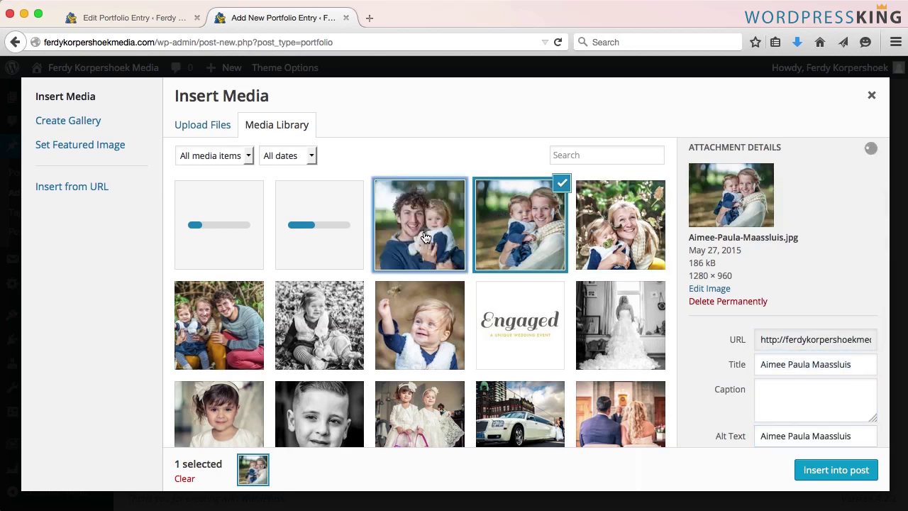
Replace two hyphens in the father-and-child photo's title and paste it as alt text
{"action": "left_click", "coordinate": [425, 237]}
{"action": "left_click", "coordinate": [788, 392]}
{"action": "key", "text": "BackSpace"}
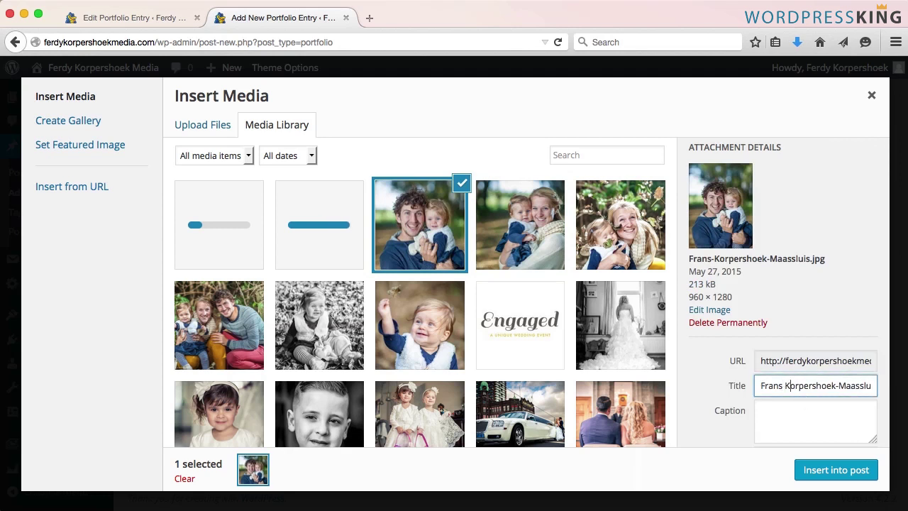
{"action": "key", "text": "BackSpace"}
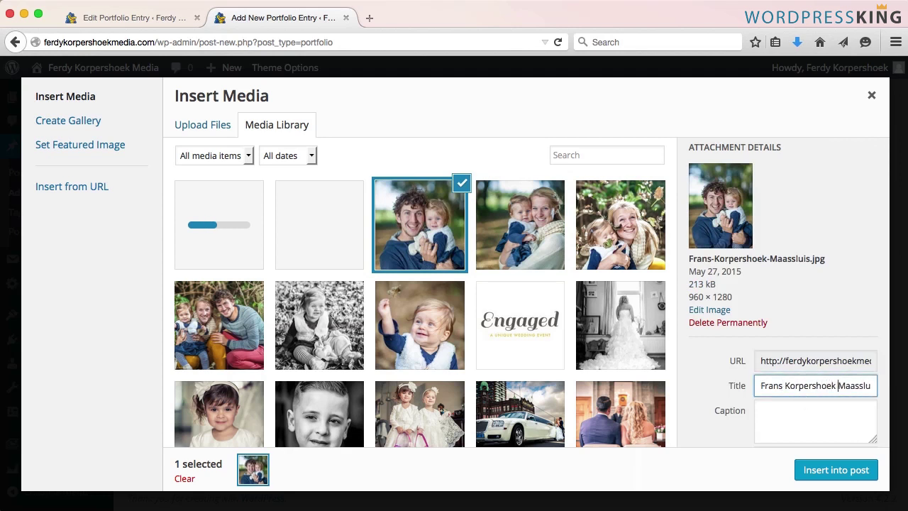
{"action": "key", "text": "ctrl+a"}
{"action": "key", "text": "ctrl+c"}
{"action": "key", "text": "Tab"}
{"action": "key", "text": "Tab"}
{"action": "key", "text": "ctrl+v"}
Clean up the family-on-a-log photo's title with spaces and copy it into alt text
{"action": "left_click", "coordinate": [363, 244]}
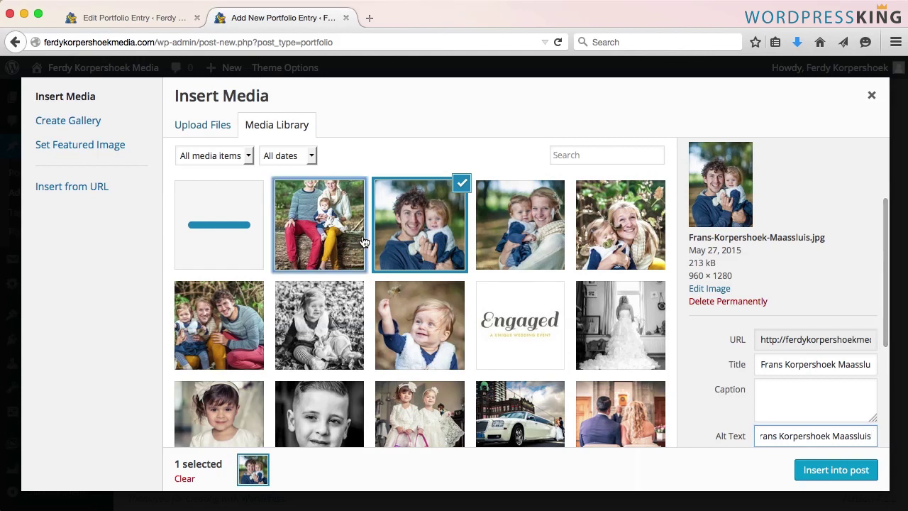
{"action": "left_click", "coordinate": [789, 364]}
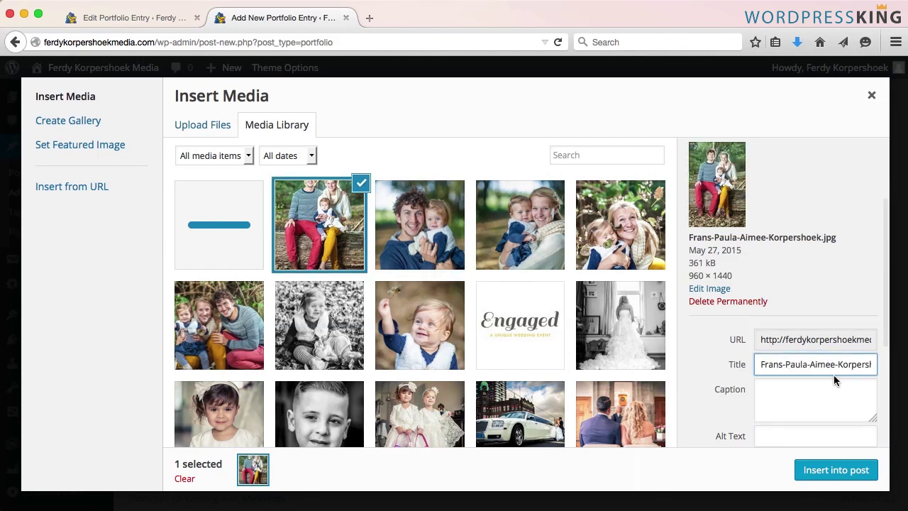
{"action": "key", "text": "BackSpace"}
{"action": "key", "text": "BackSpace"}
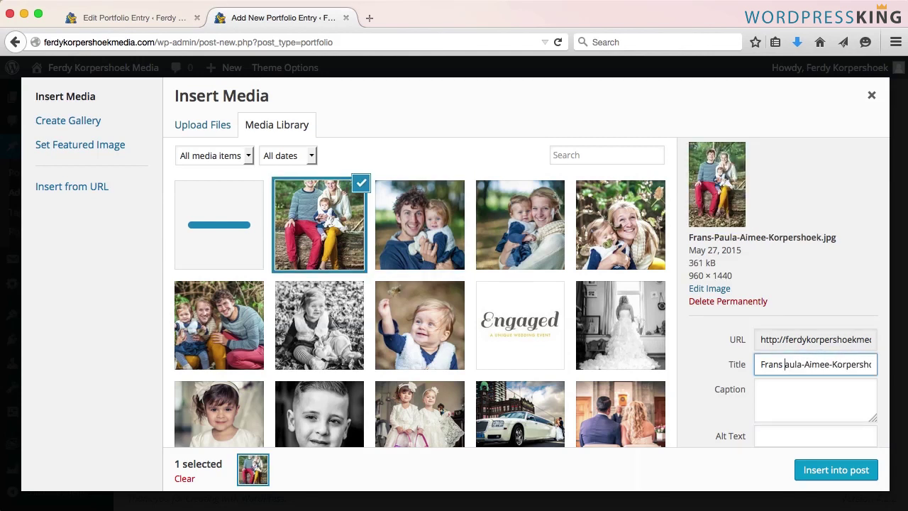
{"action": "type", "text": "P"}
{"action": "key", "text": "Right"}
{"action": "key", "text": "Right"}
{"action": "key", "text": "Right"}
{"action": "key", "text": "Right"}
{"action": "key", "text": "Right"}
{"action": "key", "text": "BackSpace"}
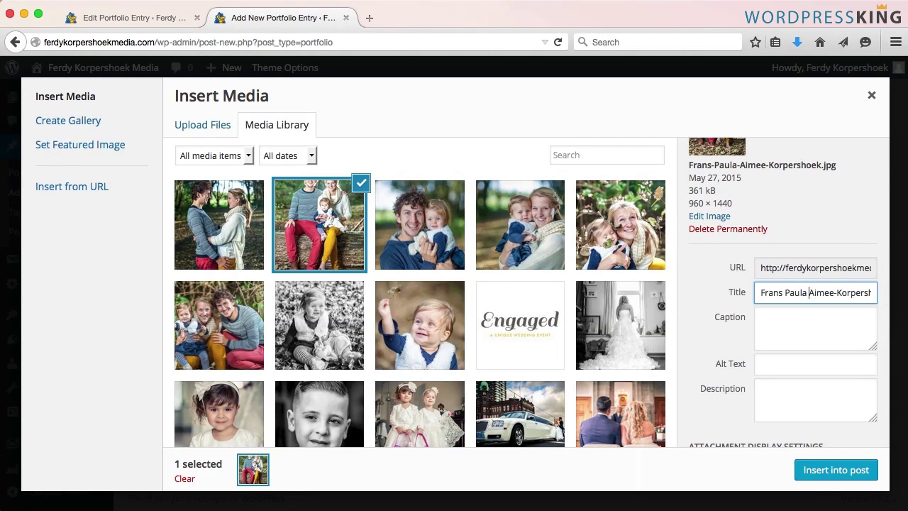
{"action": "key", "text": "super+a"}
{"action": "key", "text": "super+c"}
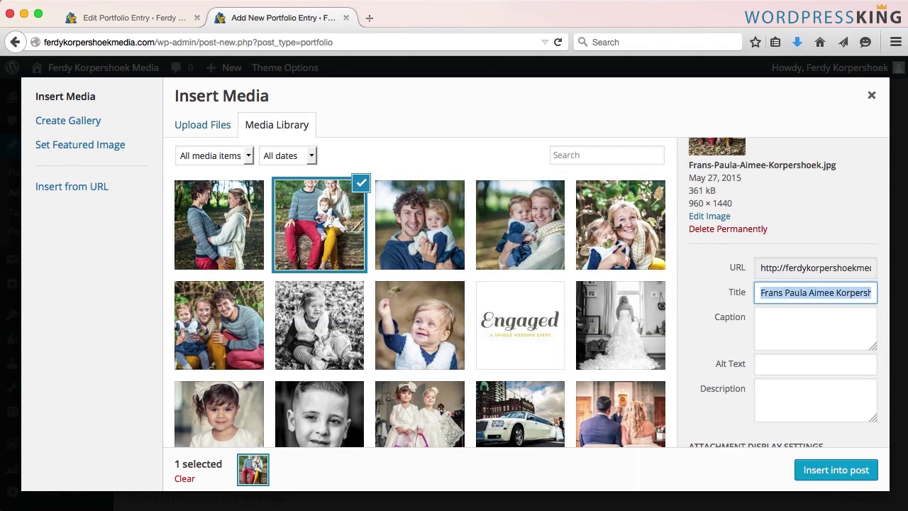
{"action": "key", "text": "Tab"}
{"action": "key", "text": "Tab"}
{"action": "key", "text": "super+v"}
Fix the couple photo's title, put it in alt text only, then select all eight photos
{"action": "left_click", "coordinate": [202, 224]}
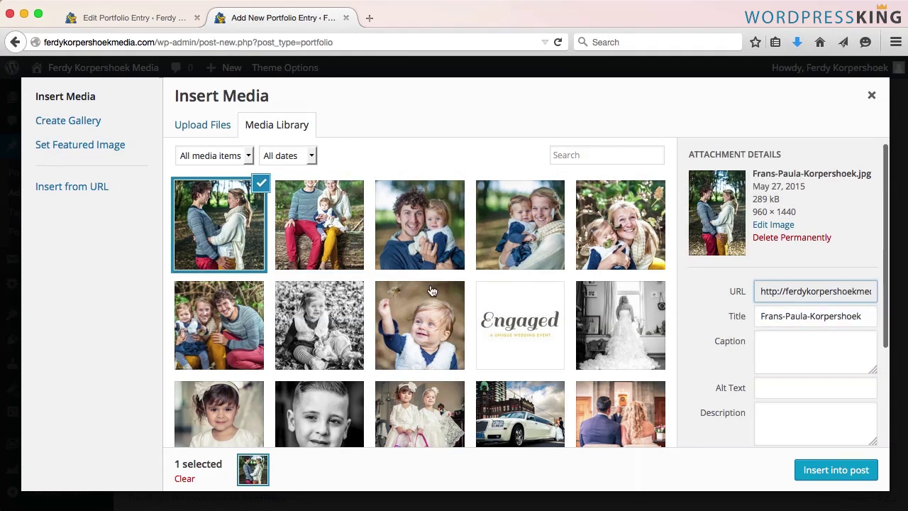
{"action": "left_click", "coordinate": [783, 317]}
{"action": "key", "text": "BackSpace"}
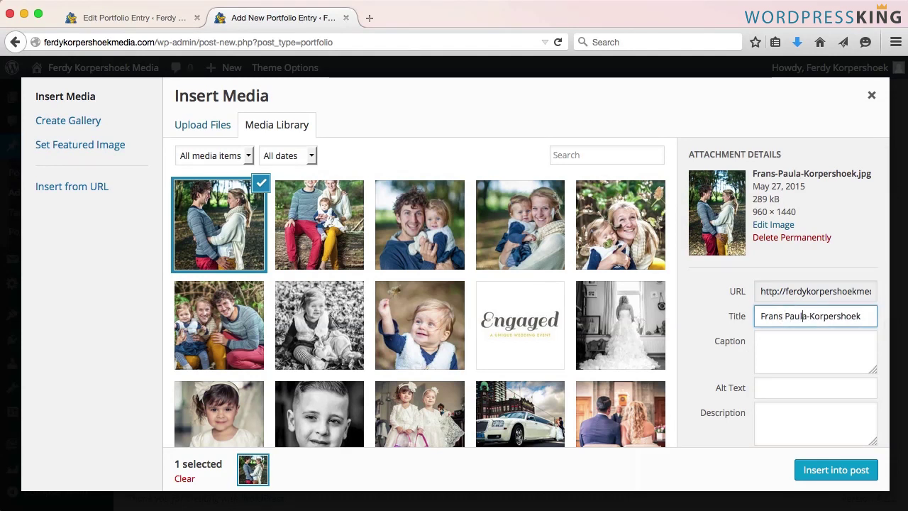
{"action": "key", "text": "BackSpace"}
{"action": "key", "text": "super+a"}
{"action": "key", "text": "super+c"}
{"action": "key", "text": "Tab"}
{"action": "key", "text": "super+v"}
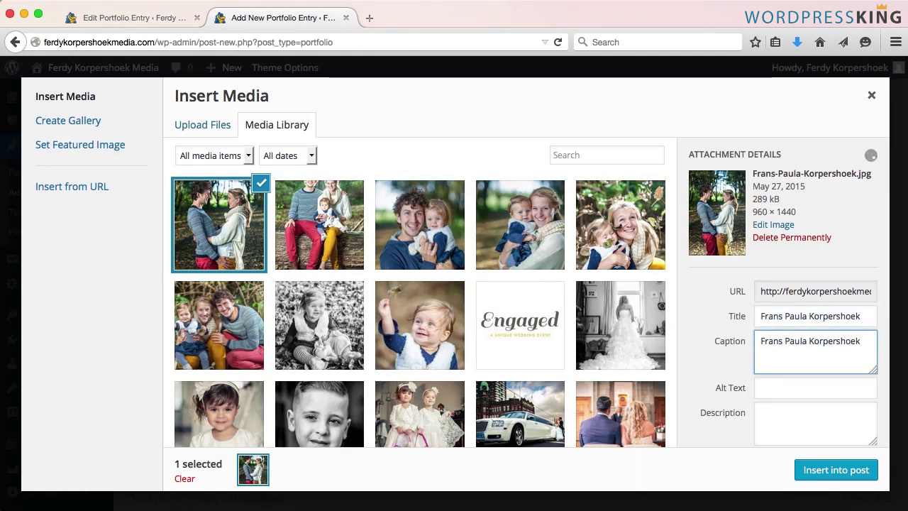
{"action": "key", "text": "super+a"}
{"action": "key", "text": "super+x"}
{"action": "key", "text": "Tab"}
{"action": "key", "text": "super+v"}
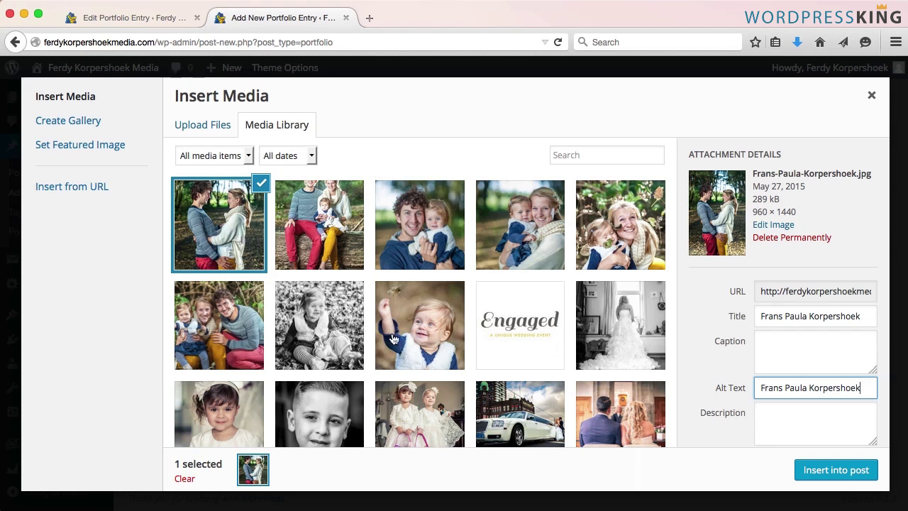
{"action": "left_click", "coordinate": [425, 339], "text": "shift"}
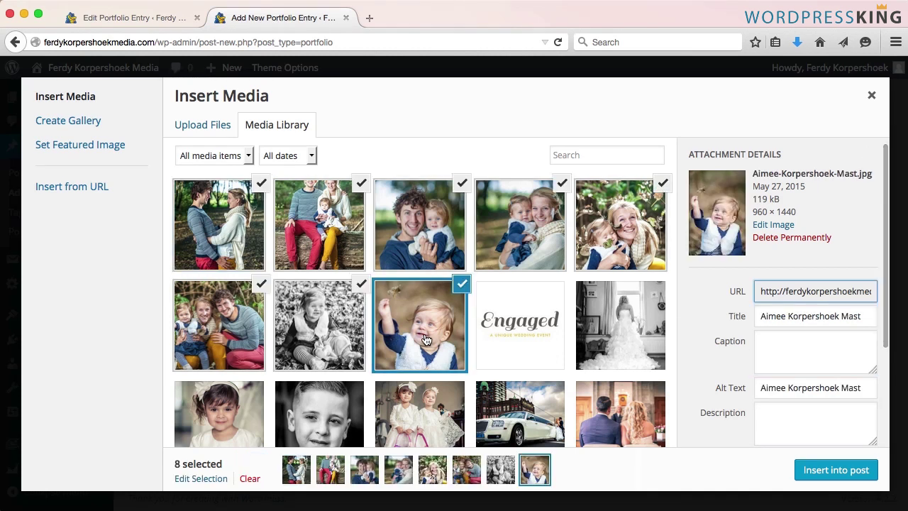
{"action": "left_click", "coordinate": [837, 470]}
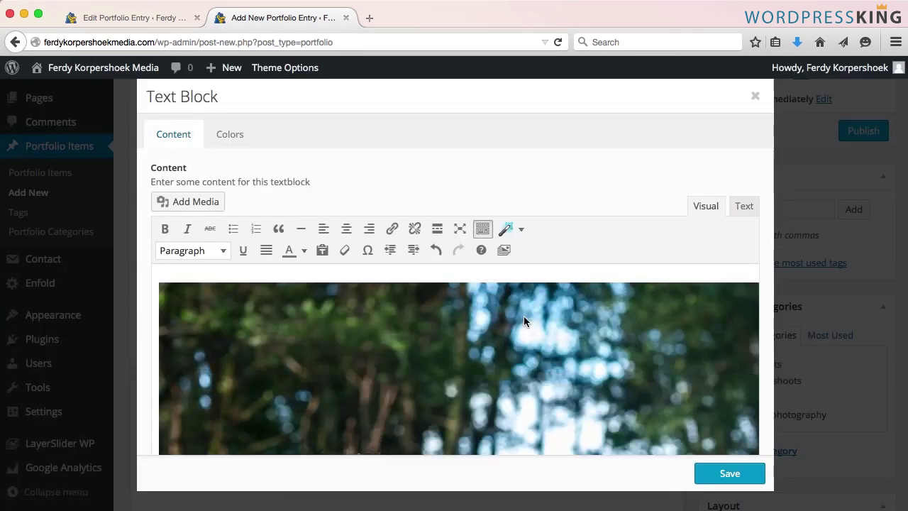
{"action": "key", "text": "super+minus"}
{"action": "key", "text": "super+minus"}
{"action": "key", "text": "super+minus"}
{"action": "key", "text": "super+minus"}
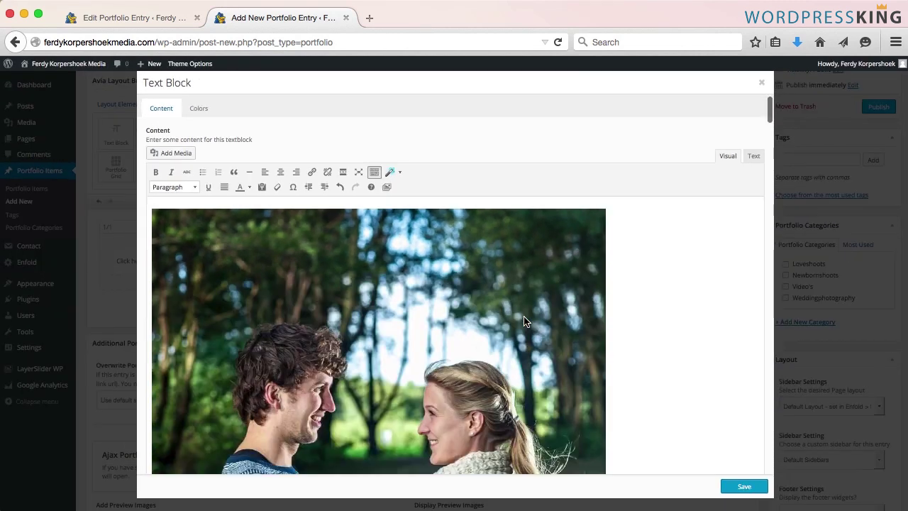
{"action": "key", "text": "super+minus"}
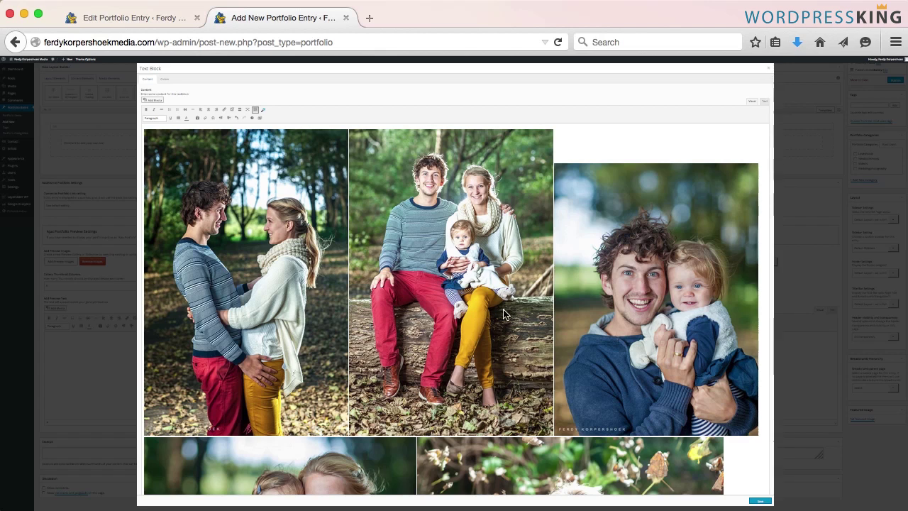
{"action": "left_click_drag", "start_coordinate": [463, 318], "coordinate": [212, 312]}
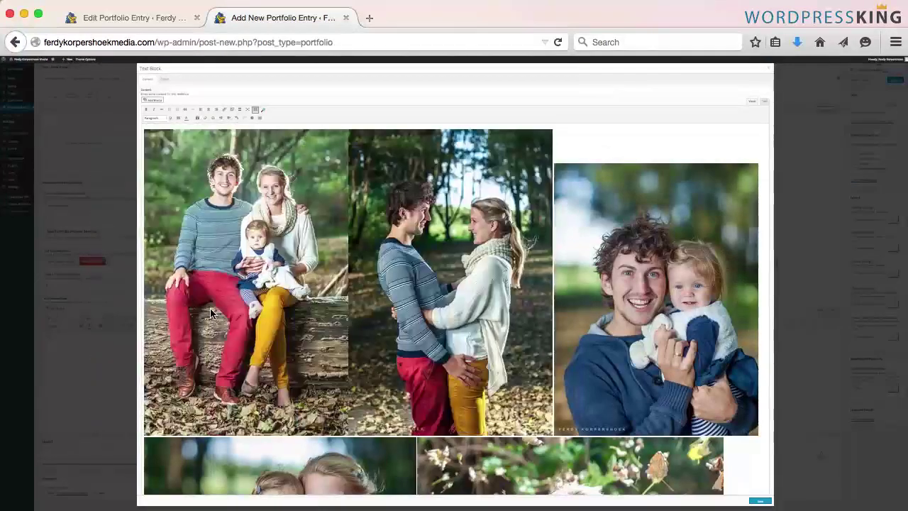
{"action": "scroll", "coordinate": [387, 307], "scroll_direction": "down", "scroll_amount": 10}
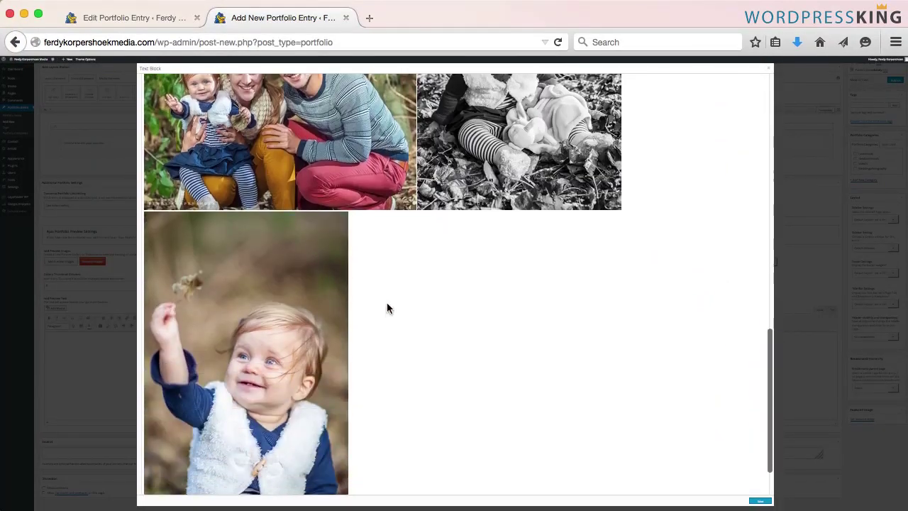
{"action": "scroll", "coordinate": [386, 307], "scroll_direction": "up", "scroll_amount": 2}
{"action": "left_click_drag", "start_coordinate": [344, 291], "coordinate": [435, 212]}
{"action": "scroll", "coordinate": [435, 211], "scroll_direction": "up", "scroll_amount": 1}
{"action": "left_click_drag", "start_coordinate": [253, 426], "coordinate": [420, 144]}
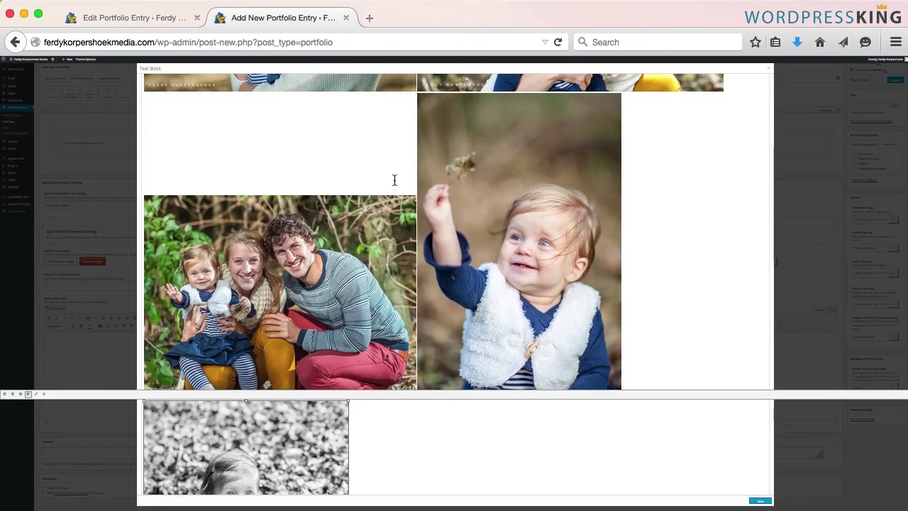
{"action": "scroll", "coordinate": [701, 233], "scroll_direction": "up", "scroll_amount": 10}
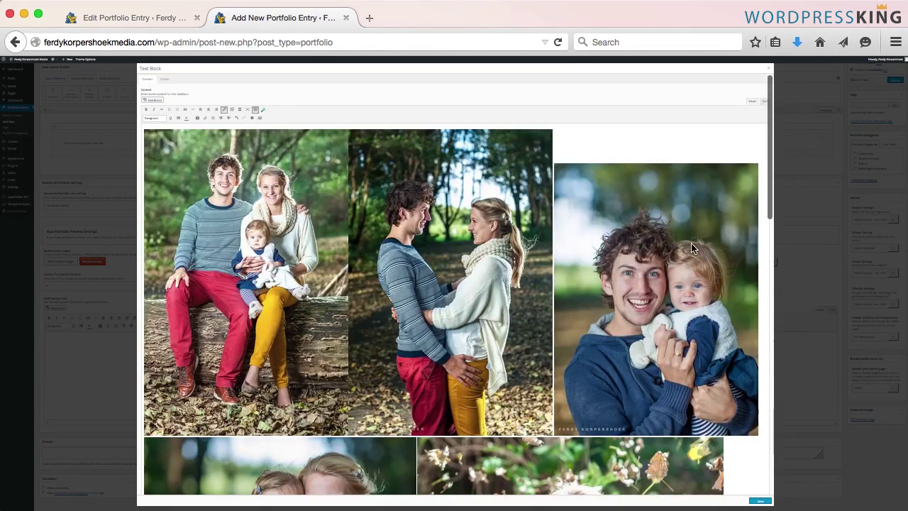
{"action": "scroll", "coordinate": [580, 286], "scroll_direction": "down", "scroll_amount": 10}
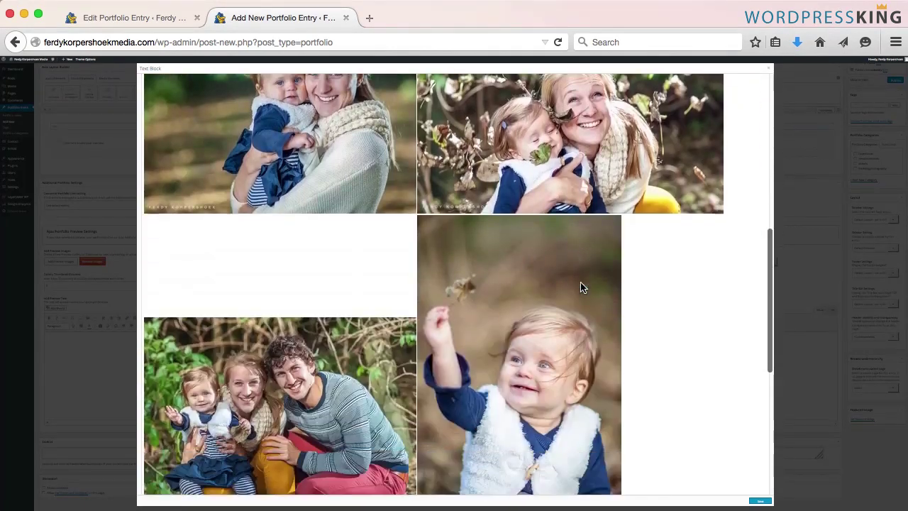
{"action": "scroll", "coordinate": [580, 286], "scroll_direction": "down", "scroll_amount": 1}
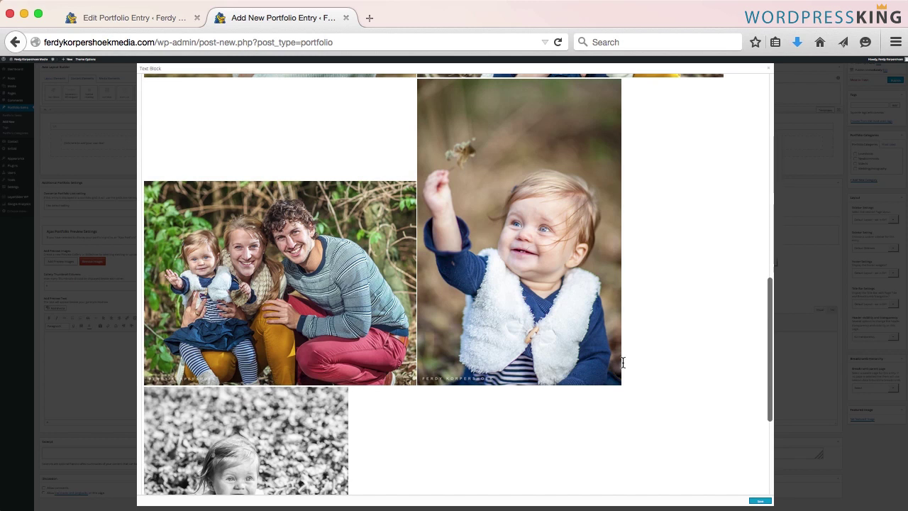
{"action": "key", "text": "super+0"}
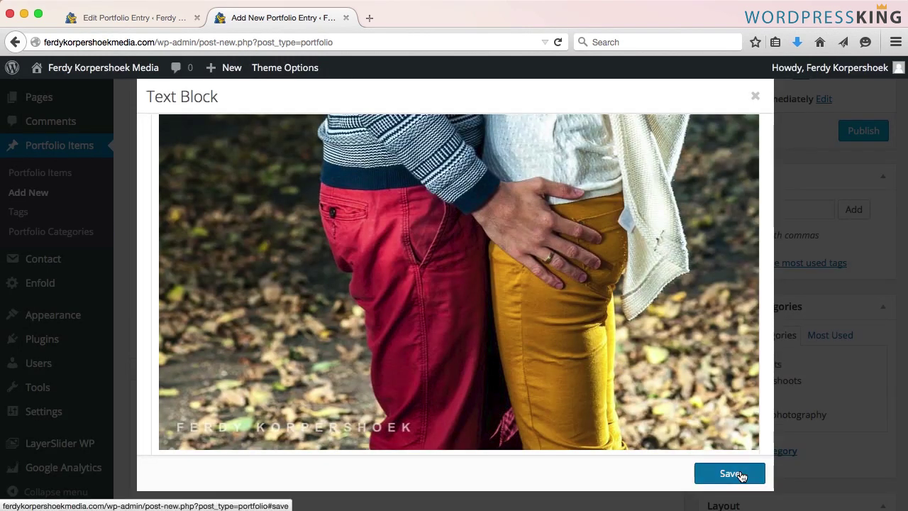
Save the gallery text block and set the couple-embracing-in-the-woods photo as featured image
{"action": "left_click", "coordinate": [739, 472]}
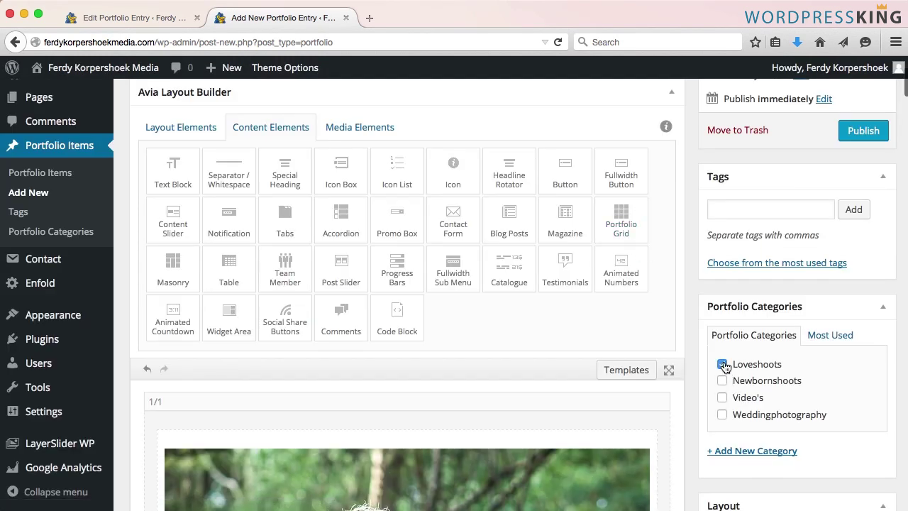
{"action": "scroll", "coordinate": [780, 379], "scroll_direction": "down", "scroll_amount": 10}
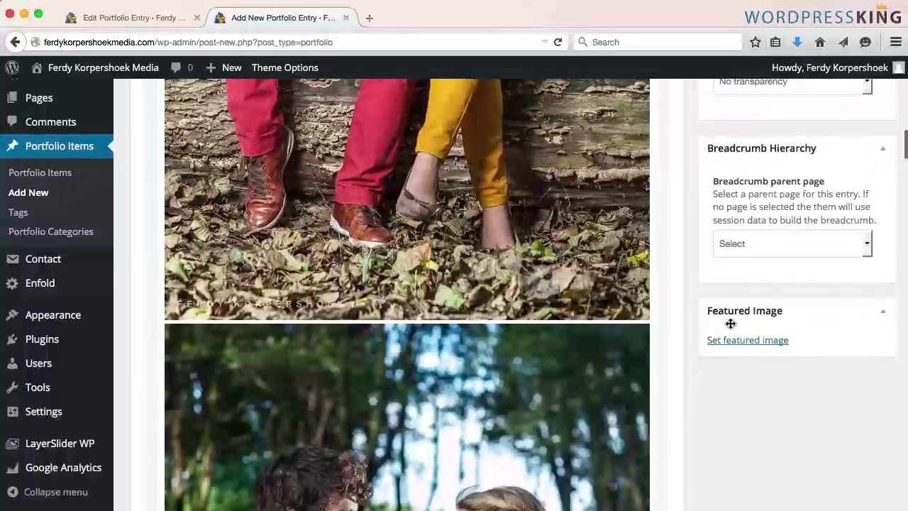
{"action": "left_click", "coordinate": [736, 341]}
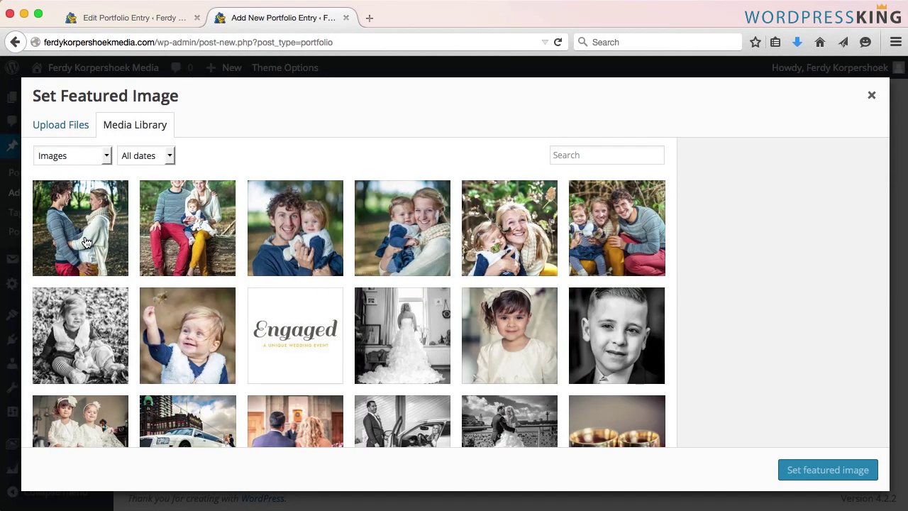
{"action": "left_click", "coordinate": [85, 239]}
{"action": "left_click", "coordinate": [826, 470]}
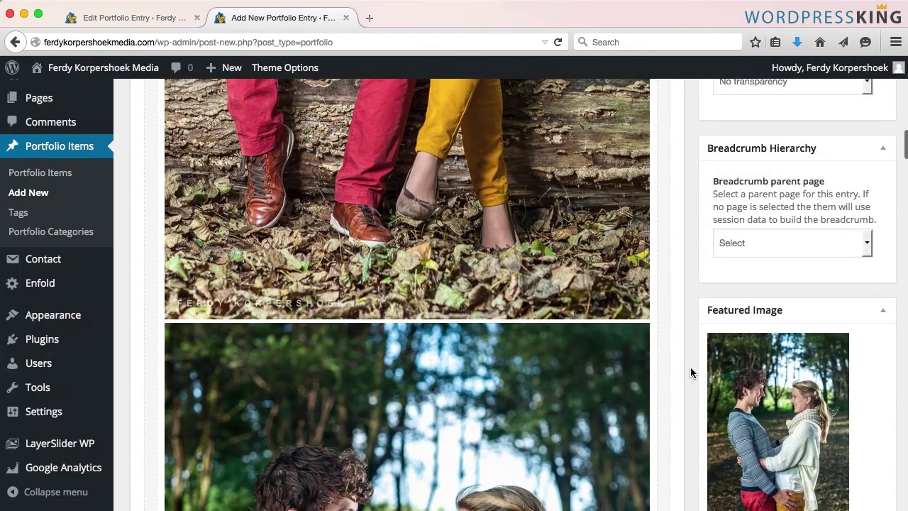
{"action": "scroll", "coordinate": [802, 367], "scroll_direction": "down", "scroll_amount": 2}
{"action": "scroll", "coordinate": [791, 241], "scroll_direction": "up", "scroll_amount": 10}
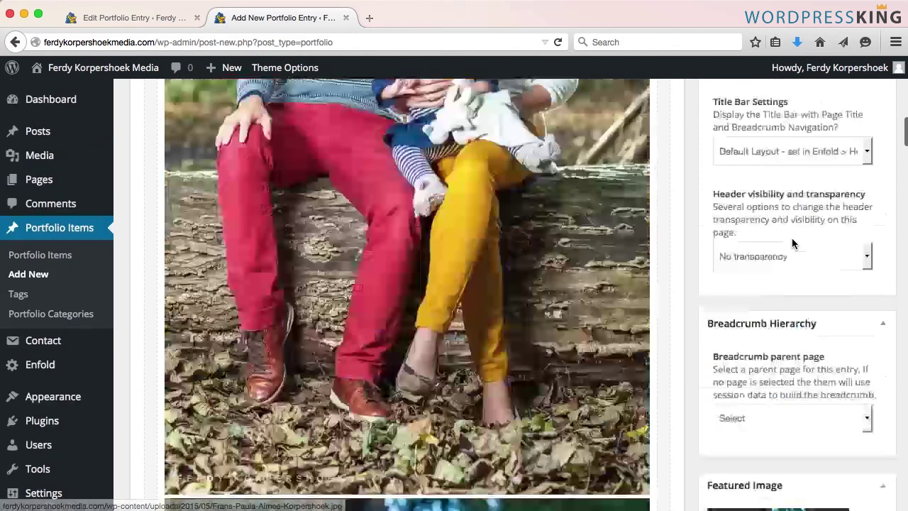
Publish the Loveshoot entry, open the site in a new tab, and view it on Portfolio
{"action": "left_click", "coordinate": [855, 276]}
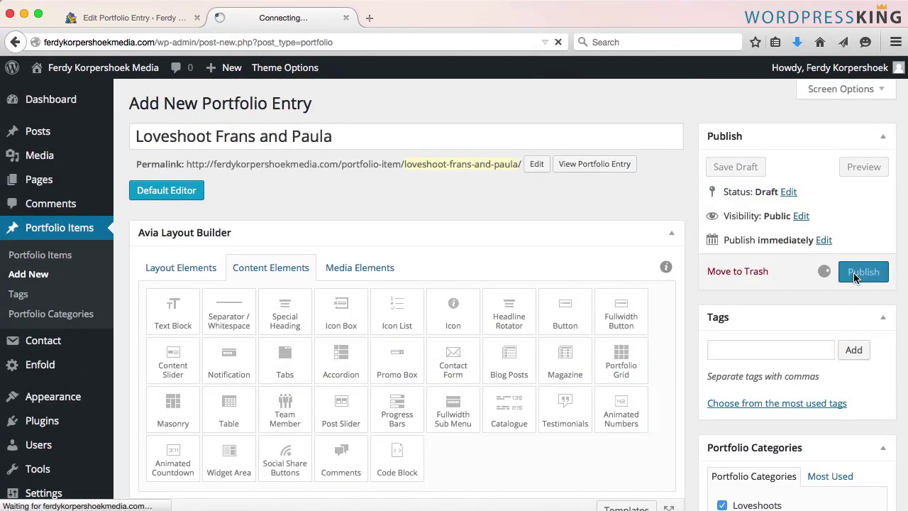
{"action": "mouse_move", "coordinate": [90, 67]}
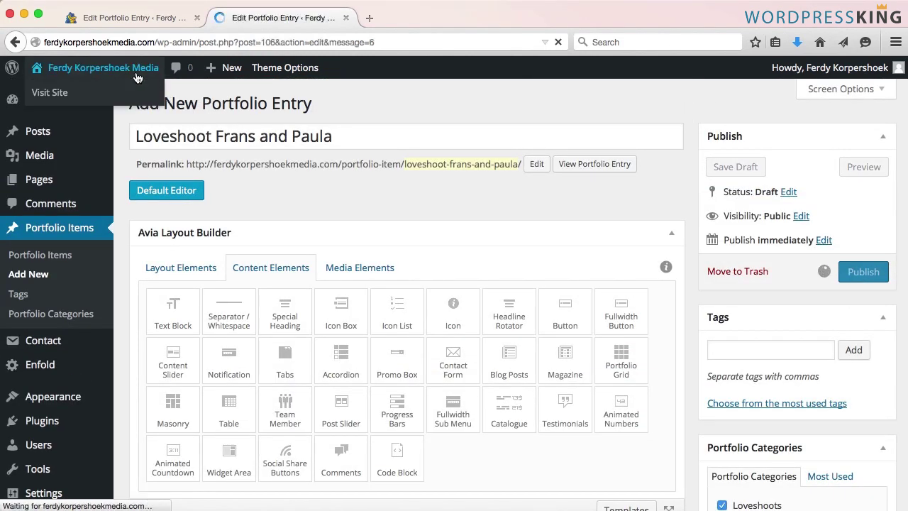
{"action": "left_click", "coordinate": [46, 89], "text": "super"}
{"action": "left_click", "coordinate": [443, 22]}
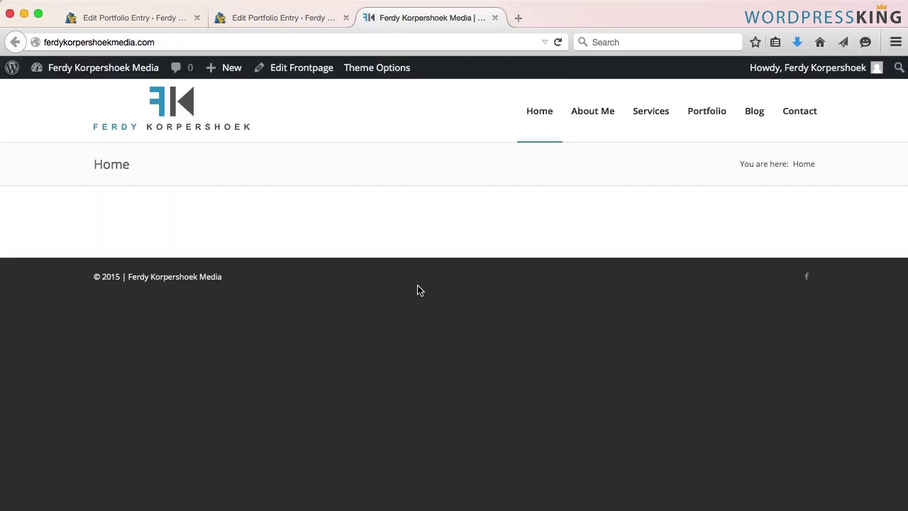
{"action": "mouse_move", "coordinate": [731, 117]}
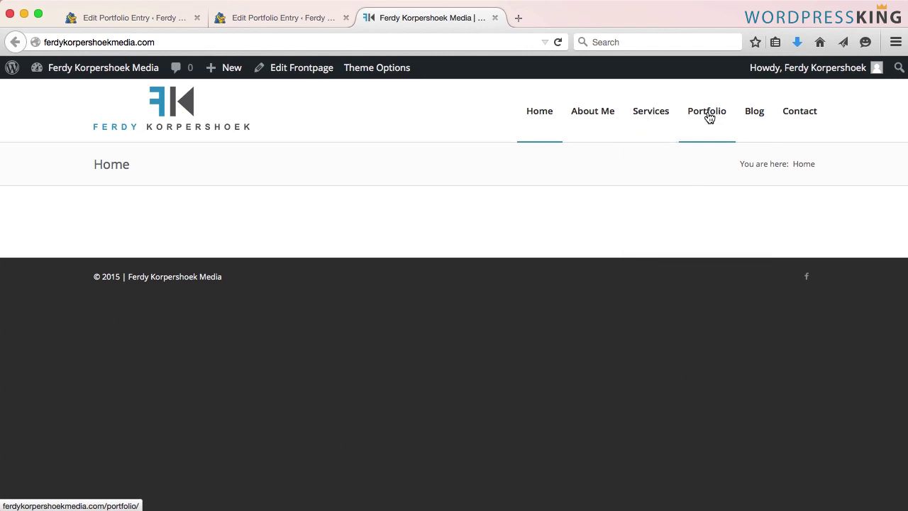
{"action": "left_click", "coordinate": [708, 117]}
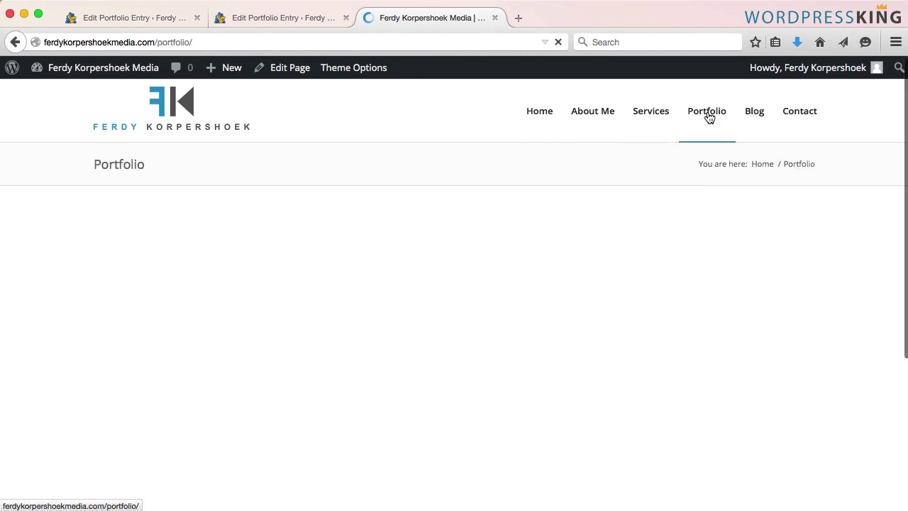
{"action": "scroll", "coordinate": [297, 272], "scroll_direction": "down", "scroll_amount": 1}
{"action": "scroll", "coordinate": [297, 271], "scroll_direction": "down", "scroll_amount": 3}
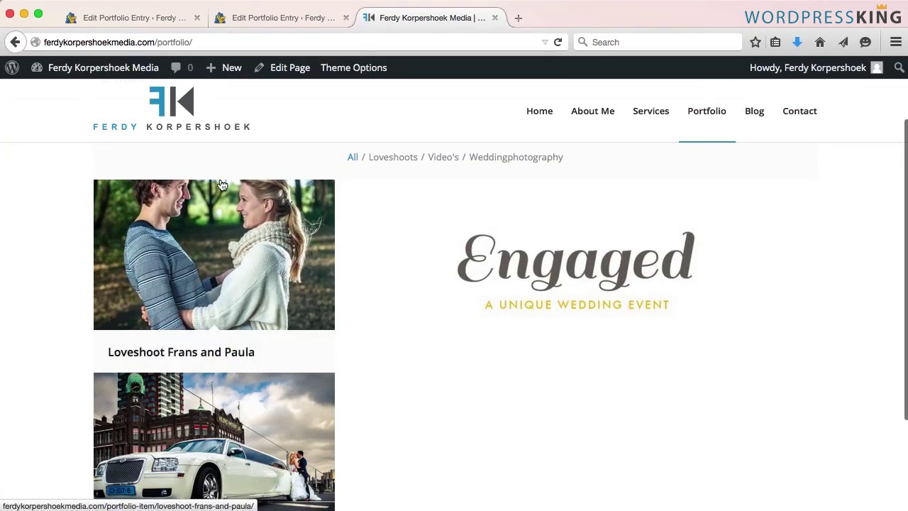
Tag the Loveshoot entry 'portrait', update it, and return to the live Portfolio tab
{"action": "left_click", "coordinate": [266, 20]}
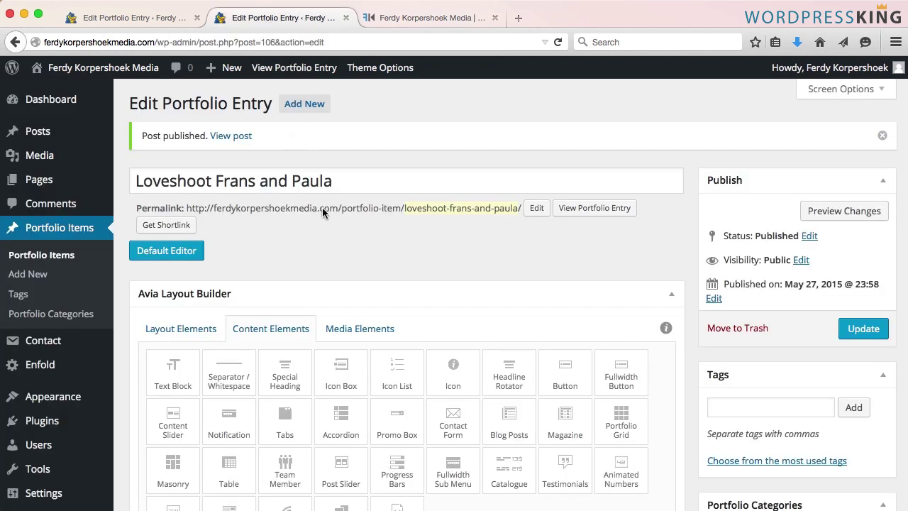
{"action": "scroll", "coordinate": [804, 349], "scroll_direction": "down", "scroll_amount": 3}
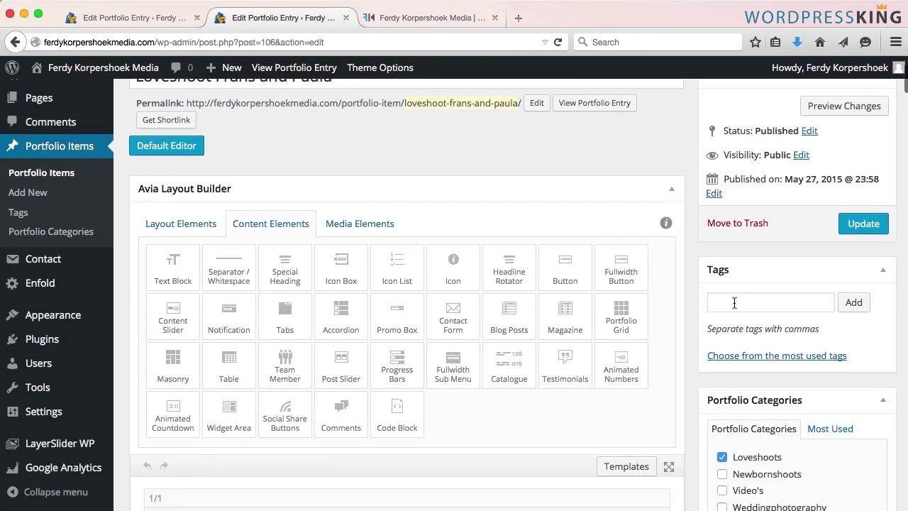
{"action": "left_click", "coordinate": [735, 303]}
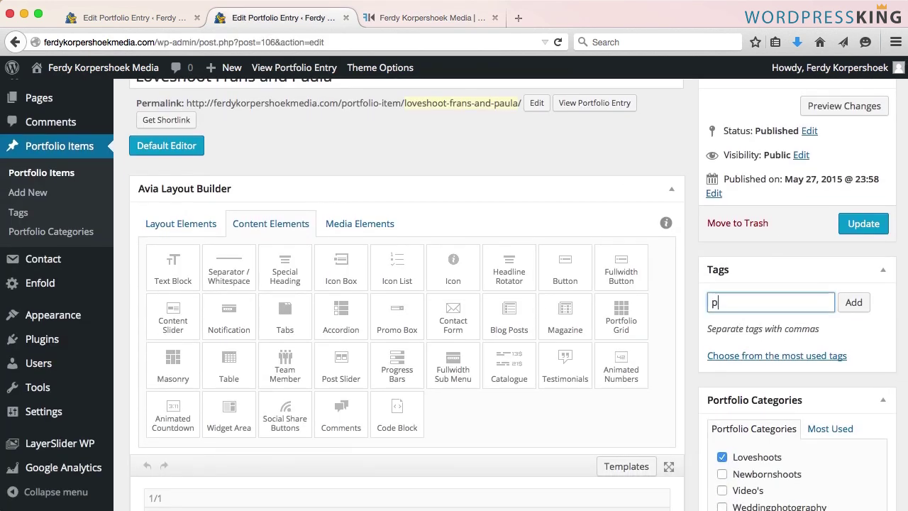
{"action": "key", "text": "Return"}
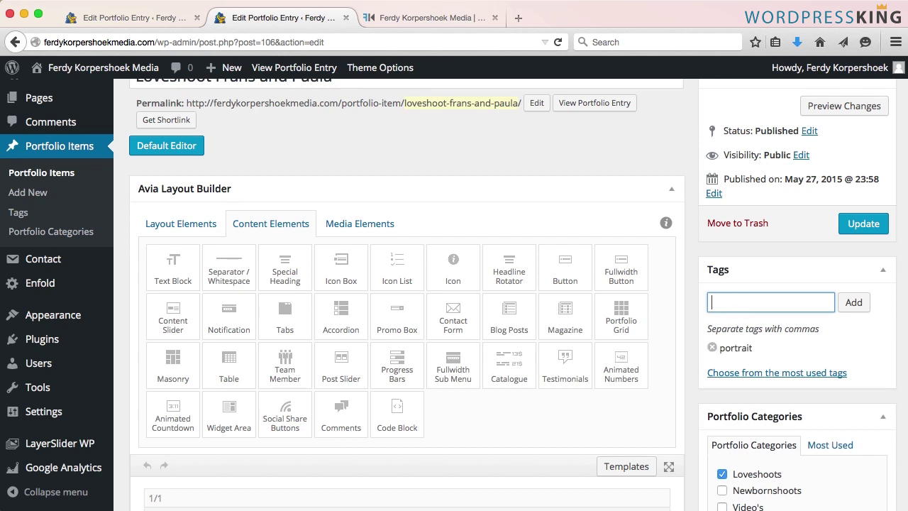
{"action": "left_click", "coordinate": [847, 223]}
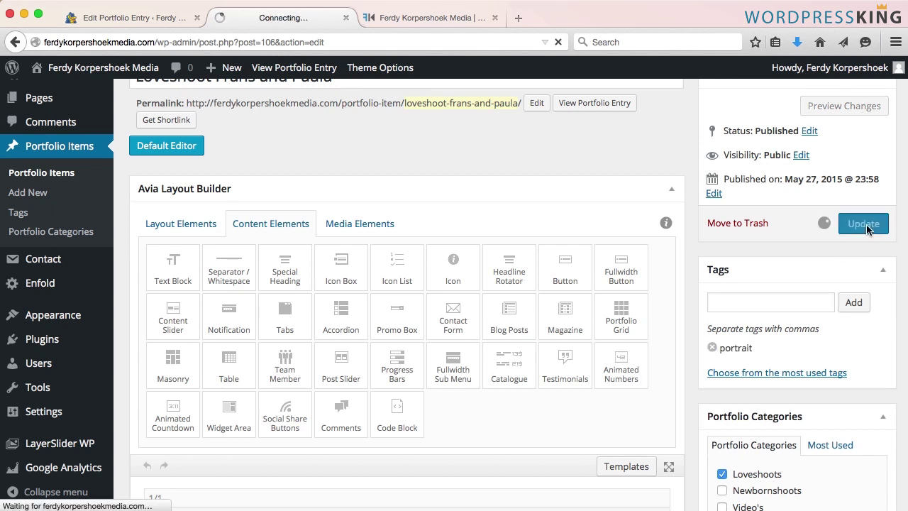
{"action": "left_click", "coordinate": [434, 18]}
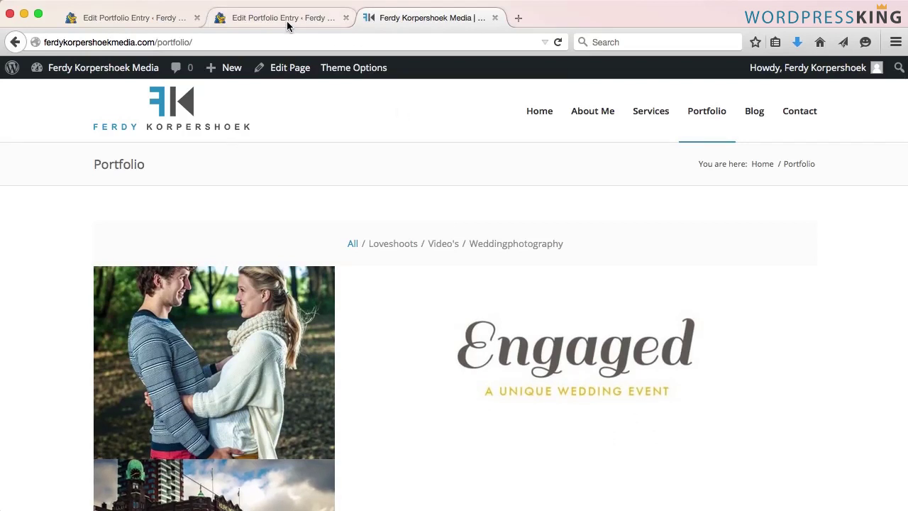
Set the Portfolio page's Masonry element to Perfect Grid sizing and save the element
{"action": "left_click", "coordinate": [291, 73]}
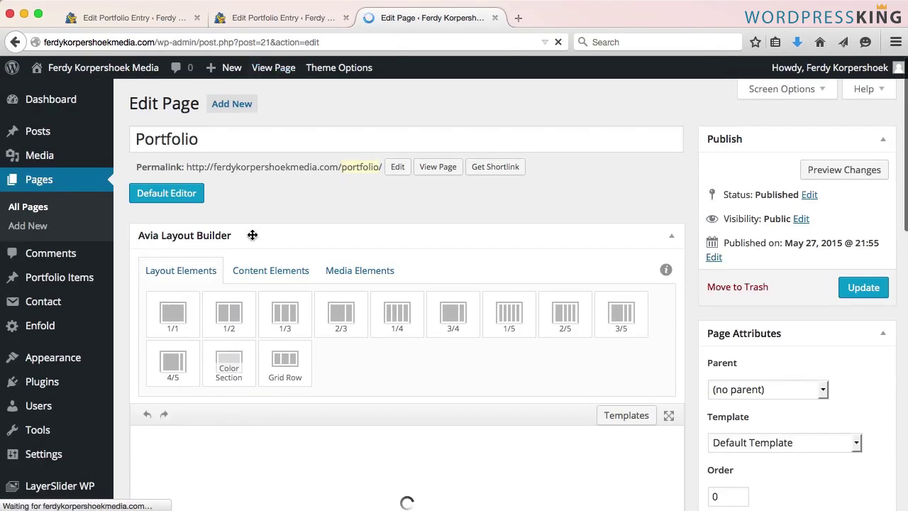
{"action": "scroll", "coordinate": [257, 238], "scroll_direction": "down", "scroll_amount": 5}
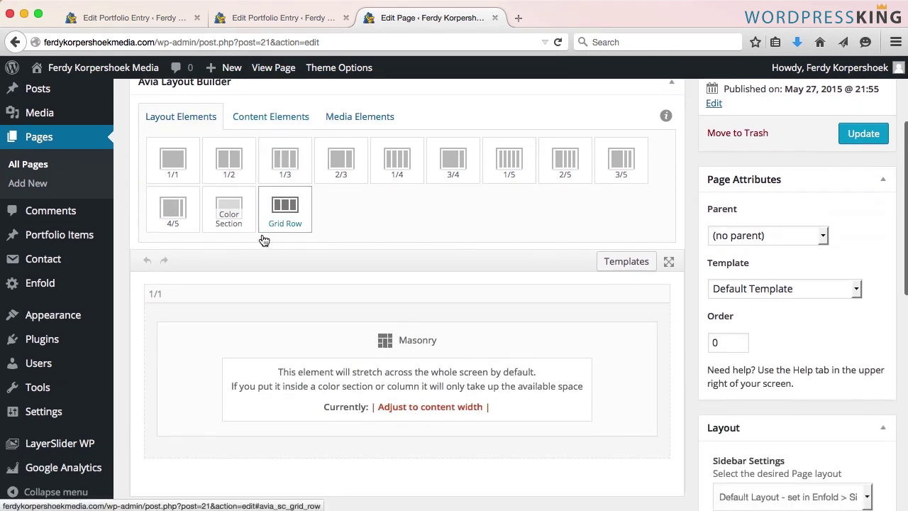
{"action": "left_click", "coordinate": [423, 357]}
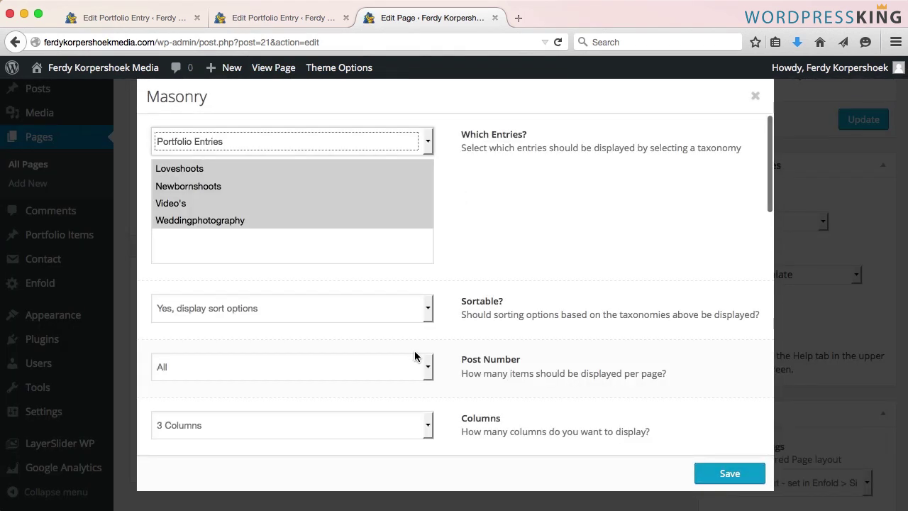
{"action": "scroll", "coordinate": [328, 345], "scroll_direction": "down", "scroll_amount": 10}
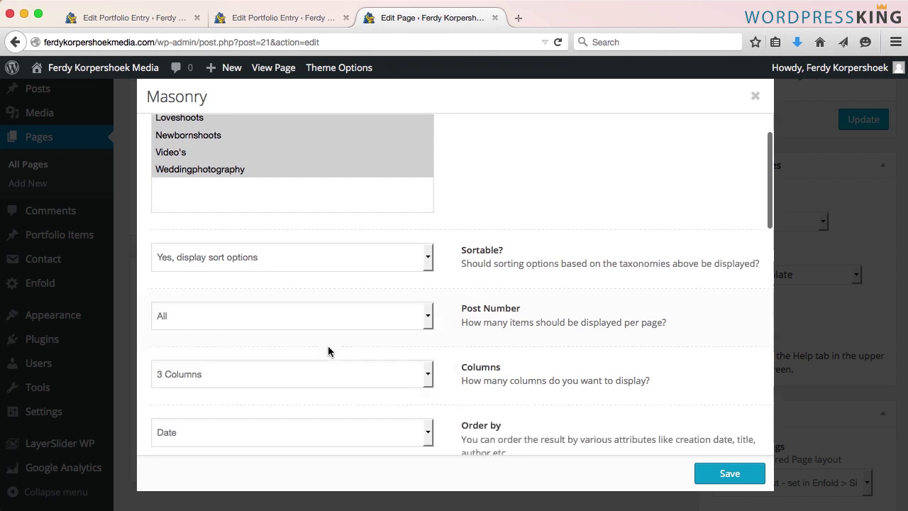
{"action": "scroll", "coordinate": [328, 345], "scroll_direction": "down", "scroll_amount": 4}
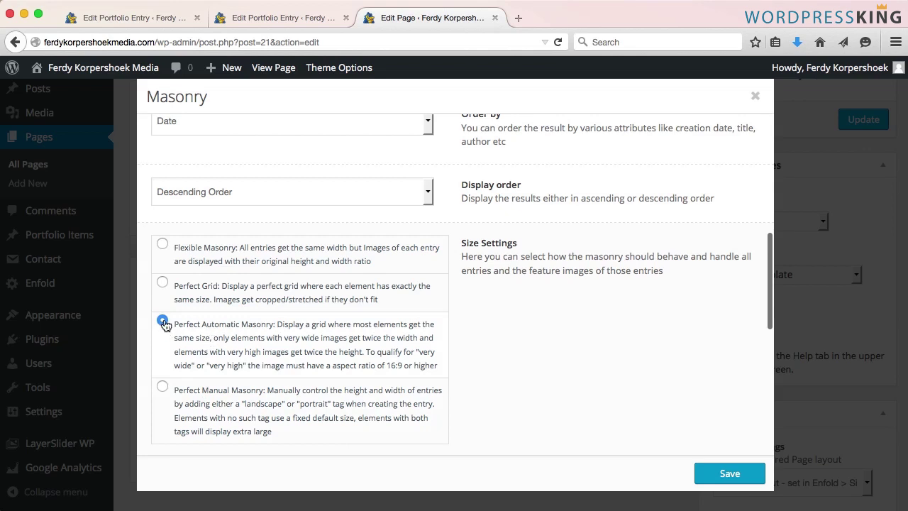
{"action": "left_click", "coordinate": [162, 284]}
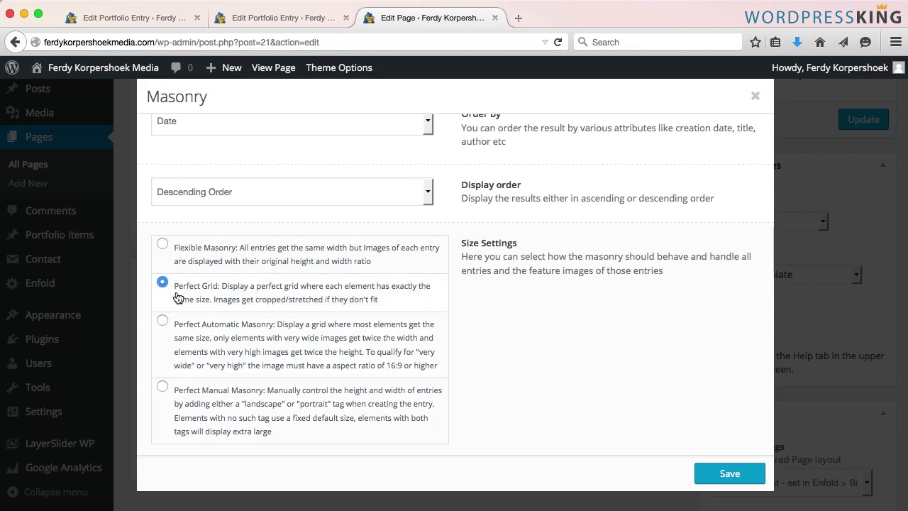
{"action": "left_click", "coordinate": [729, 473]}
Update the Portfolio page and view the live result in a new tab
{"action": "left_click", "coordinate": [857, 124]}
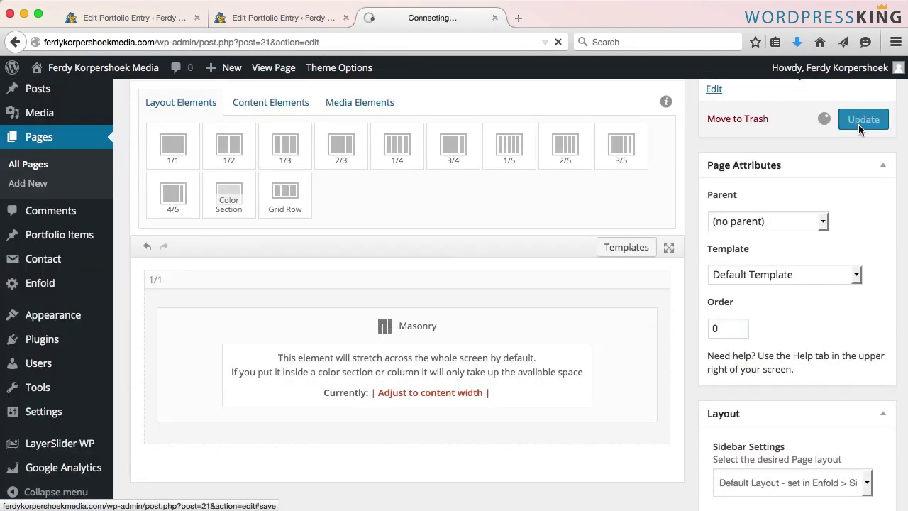
{"action": "left_click", "coordinate": [318, 67], "text": "super"}
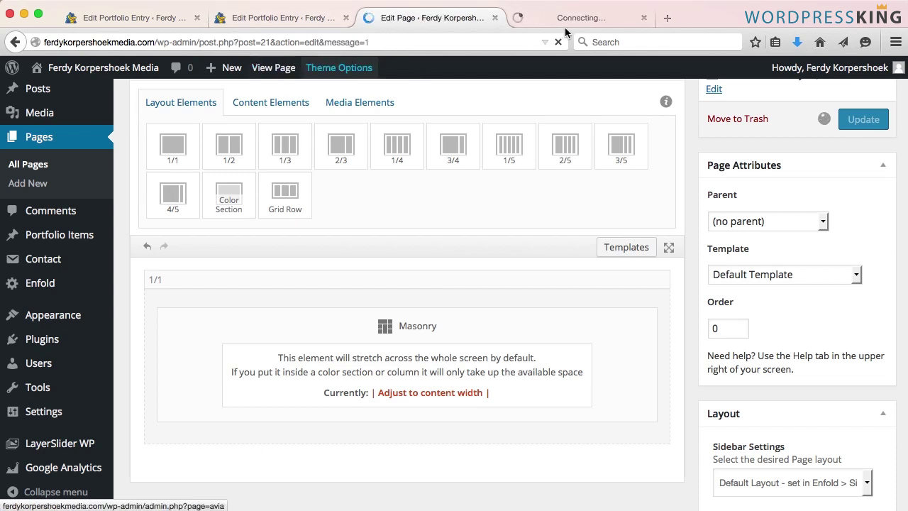
{"action": "left_click", "coordinate": [575, 19]}
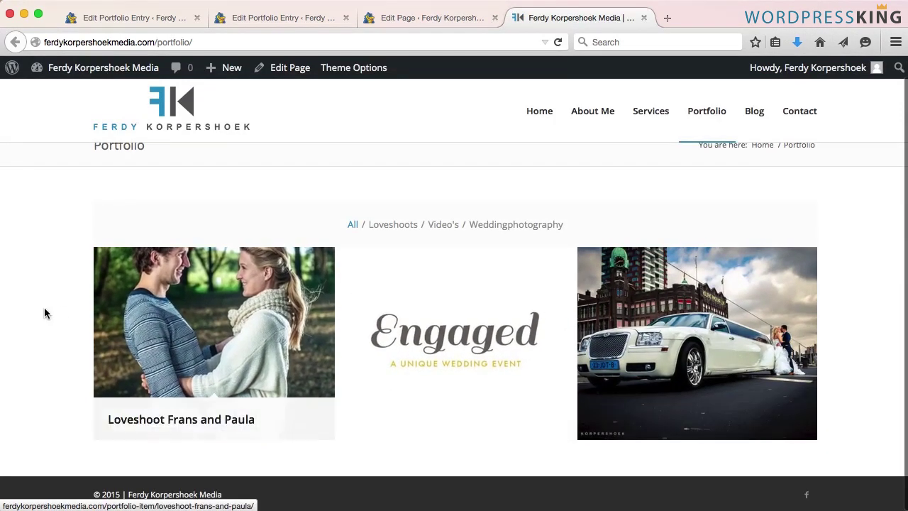
Switch the Masonry element's Size Settings to Perfect Manual Masonry and save the element
{"action": "left_click", "coordinate": [416, 22]}
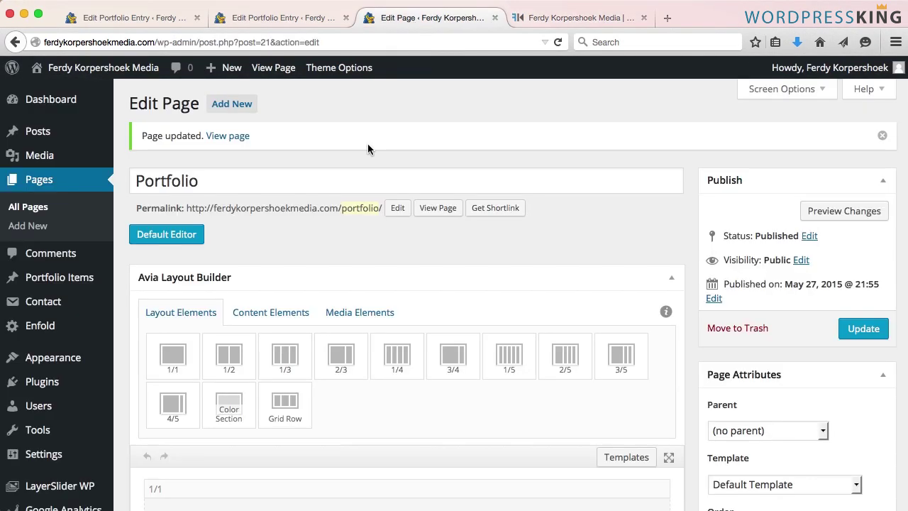
{"action": "scroll", "coordinate": [397, 284], "scroll_direction": "down", "scroll_amount": 5}
{"action": "scroll", "coordinate": [410, 272], "scroll_direction": "down", "scroll_amount": 1}
{"action": "left_click", "coordinate": [412, 272]}
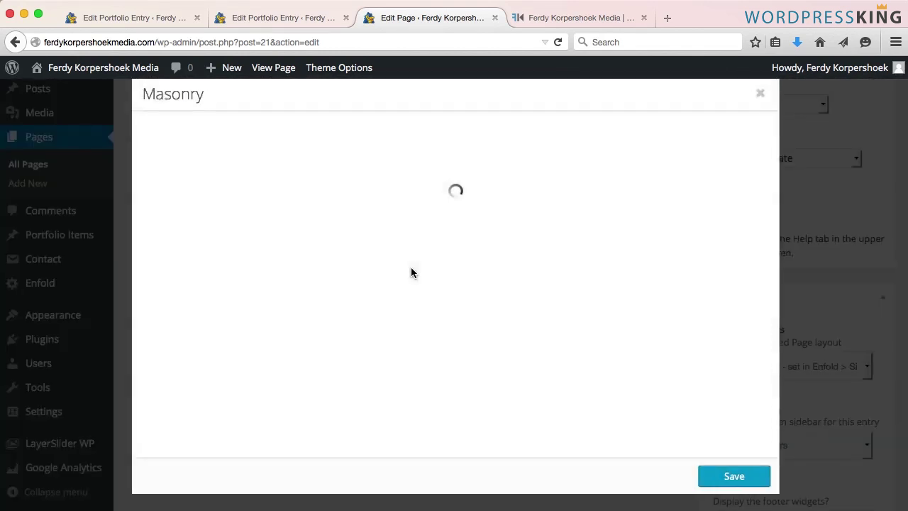
{"action": "scroll", "coordinate": [284, 305], "scroll_direction": "down", "scroll_amount": 8}
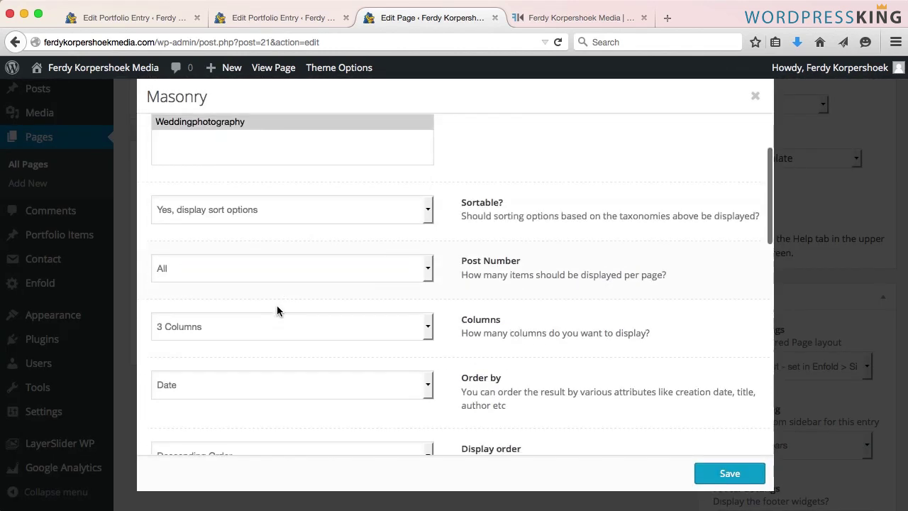
{"action": "scroll", "coordinate": [277, 311], "scroll_direction": "down", "scroll_amount": 2}
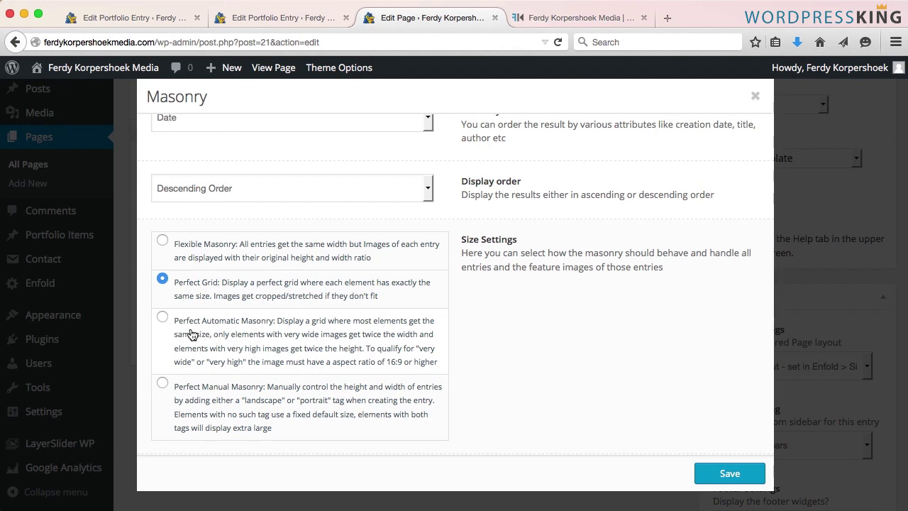
{"action": "left_click", "coordinate": [163, 384]}
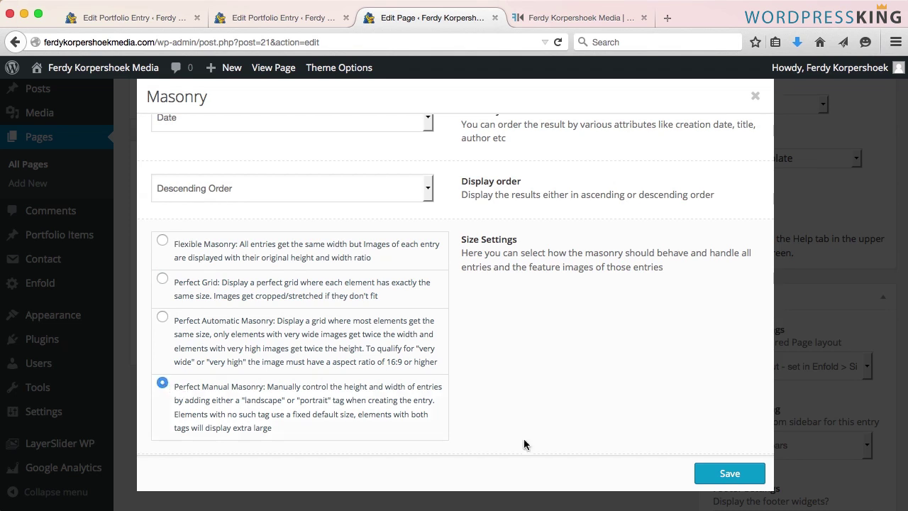
{"action": "left_click", "coordinate": [727, 471]}
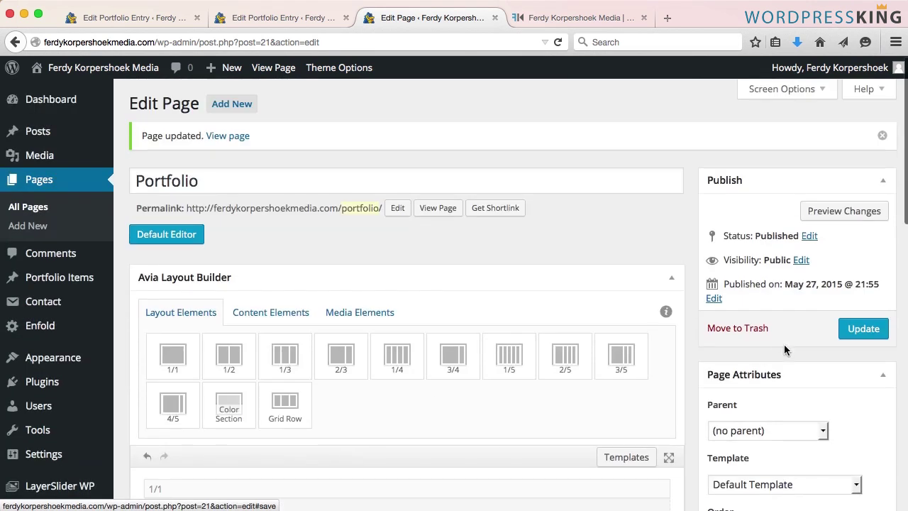
Update the Portfolio page, then reload the live Portfolio page to check the grid
{"action": "left_click", "coordinate": [862, 328]}
{"action": "left_click", "coordinate": [567, 17]}
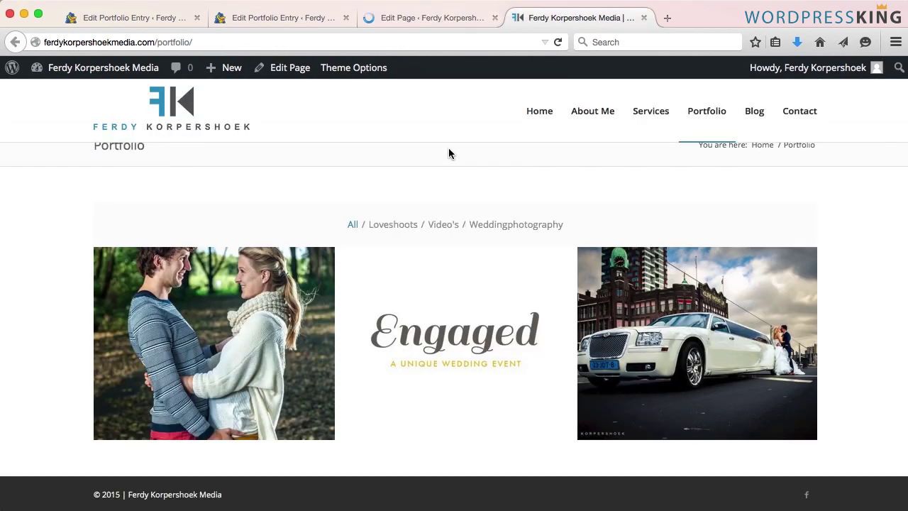
{"action": "key", "text": "super+r"}
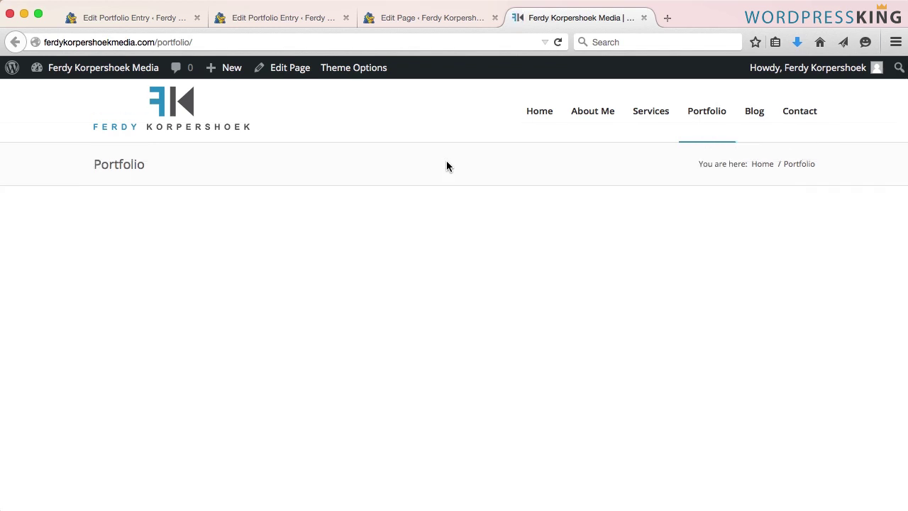
{"action": "scroll", "coordinate": [426, 205], "scroll_direction": "down", "scroll_amount": 3}
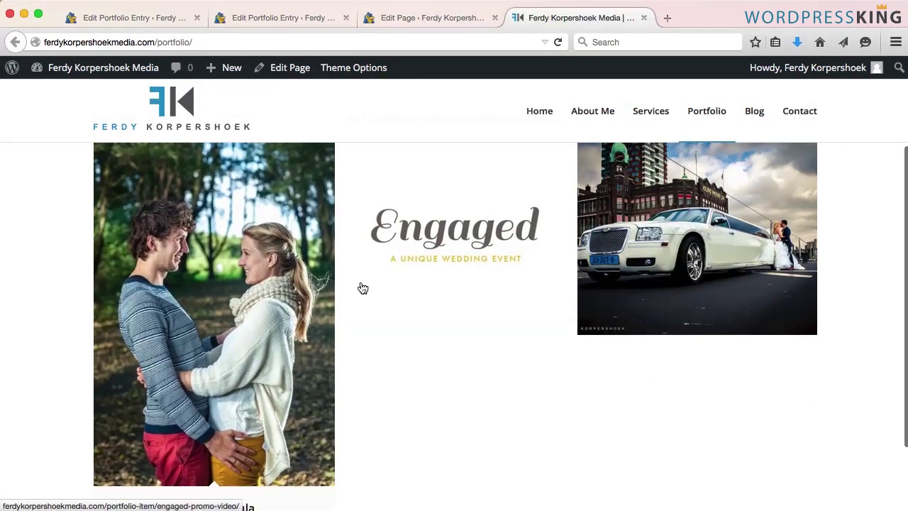
Glance at the Loveshoot Frans and Paula entry, then filter the live grid by Loveshoots, Video's, Weddingphotography
{"action": "left_click", "coordinate": [299, 21]}
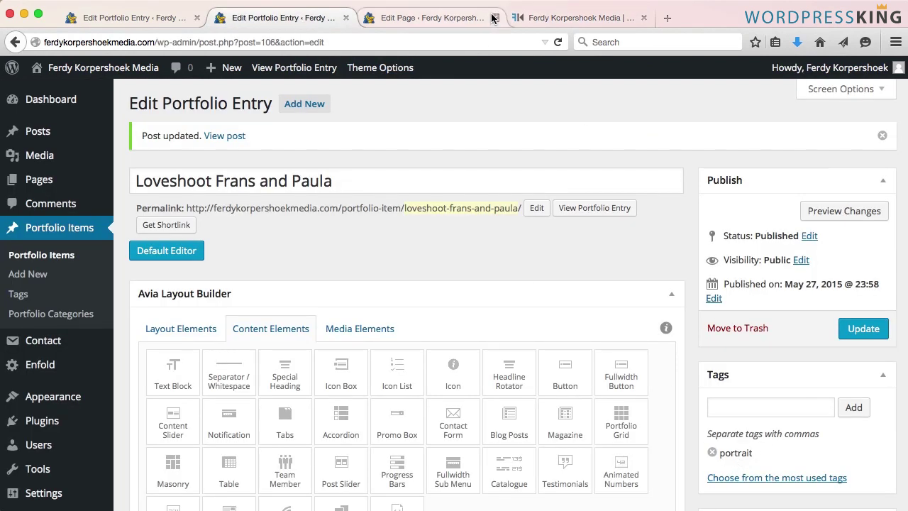
{"action": "left_click", "coordinate": [551, 19]}
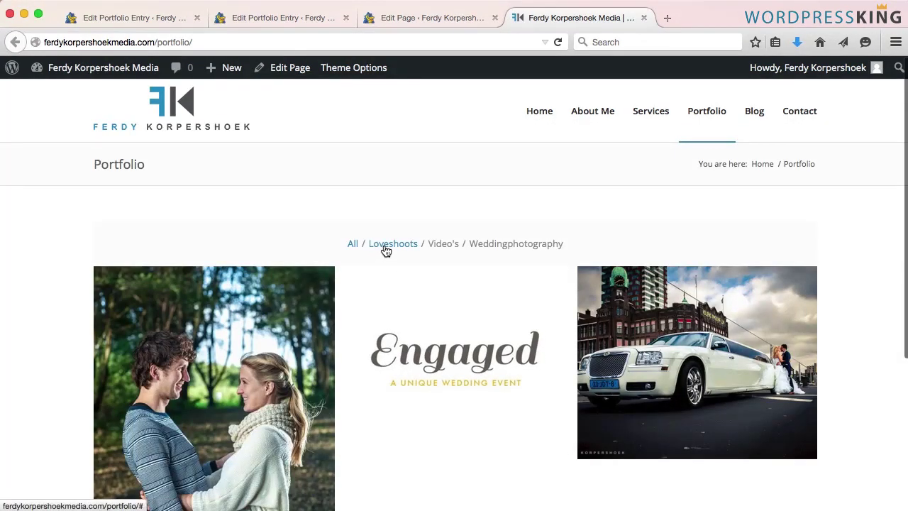
{"action": "left_click", "coordinate": [385, 251]}
{"action": "left_click", "coordinate": [440, 248]}
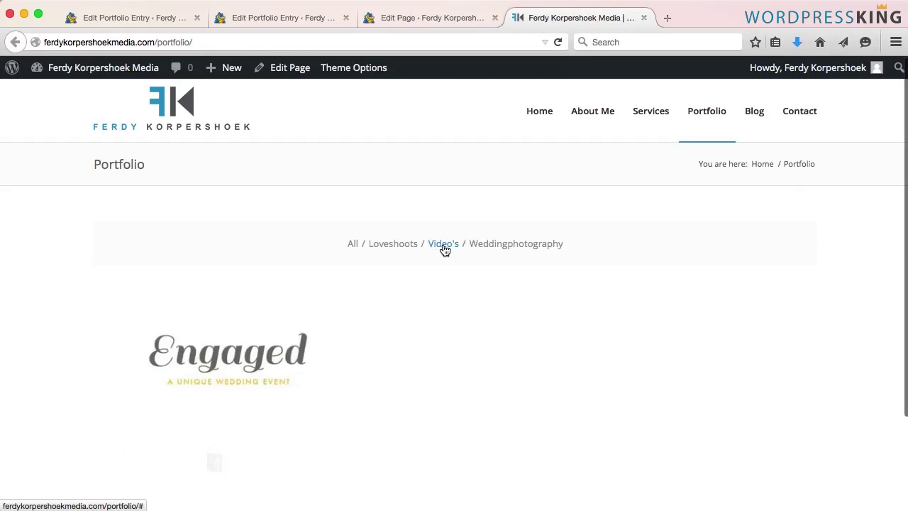
{"action": "left_click", "coordinate": [515, 248]}
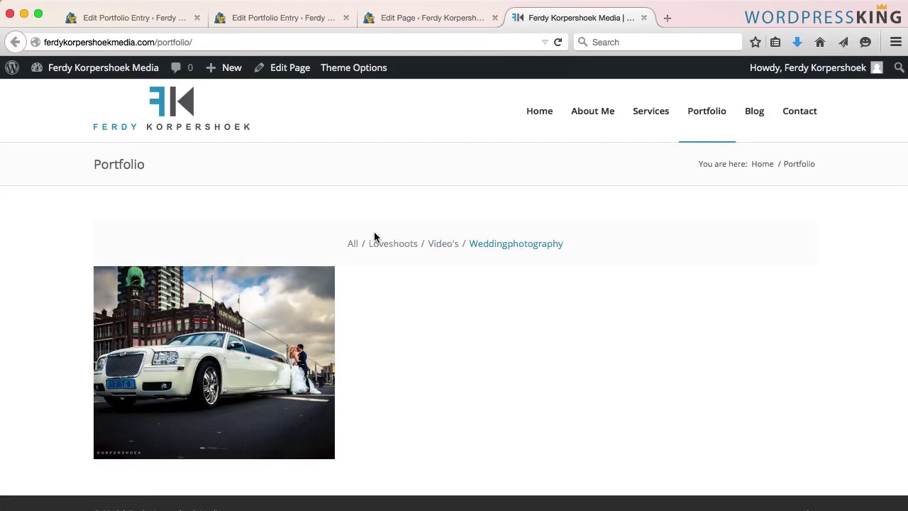
Return the live grid to the All filter and scroll through the unfiltered items
{"action": "left_click", "coordinate": [354, 243]}
{"action": "scroll", "coordinate": [336, 296], "scroll_direction": "down", "scroll_amount": 3}
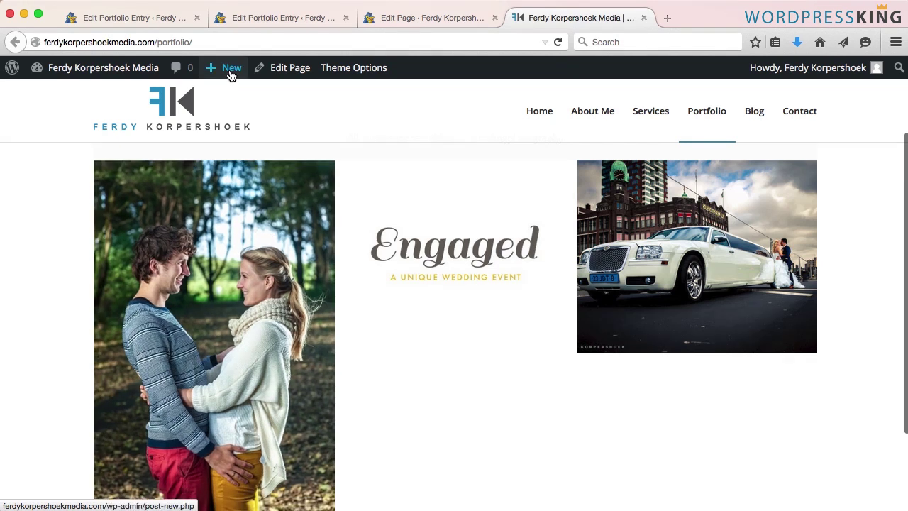
{"action": "mouse_move", "coordinate": [229, 73]}
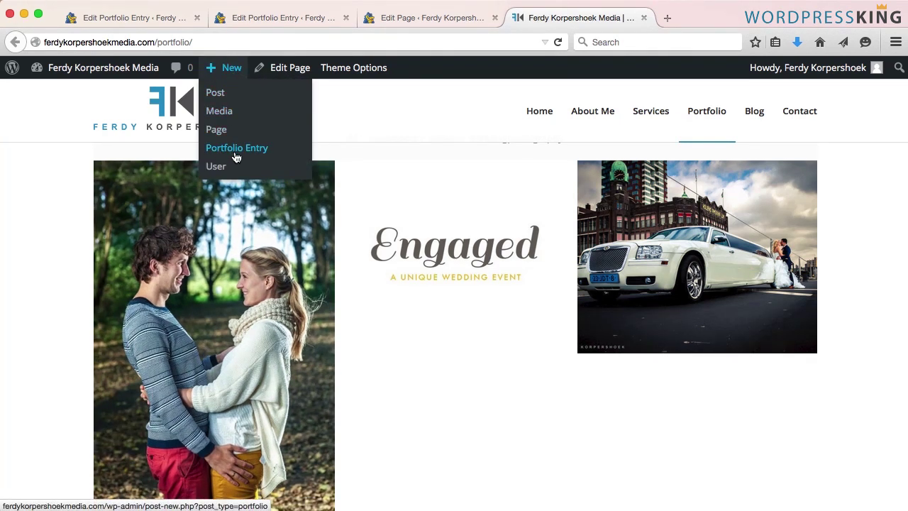
Publish the Weddingvideo of Marco and Esther portfolio entry in Video's, tagged landscape
{"action": "left_click", "coordinate": [235, 155]}
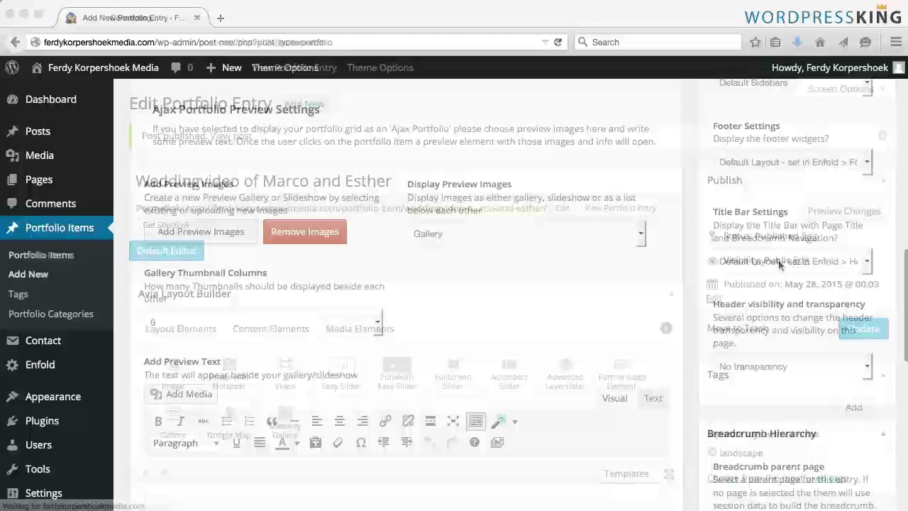
{"action": "scroll", "coordinate": [778, 259], "scroll_direction": "up", "scroll_amount": 10}
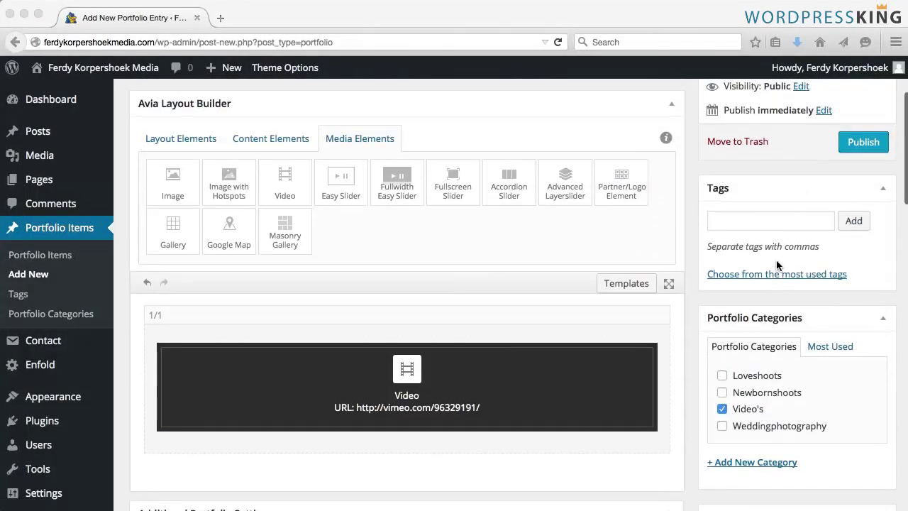
{"action": "scroll", "coordinate": [777, 264], "scroll_direction": "up", "scroll_amount": 3}
{"action": "left_click", "coordinate": [756, 280]}
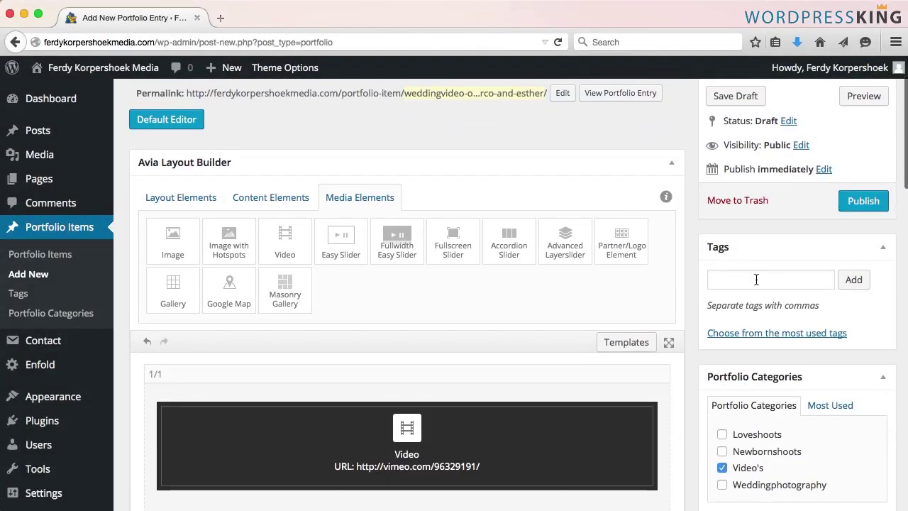
{"action": "type", "text": "landscape"}
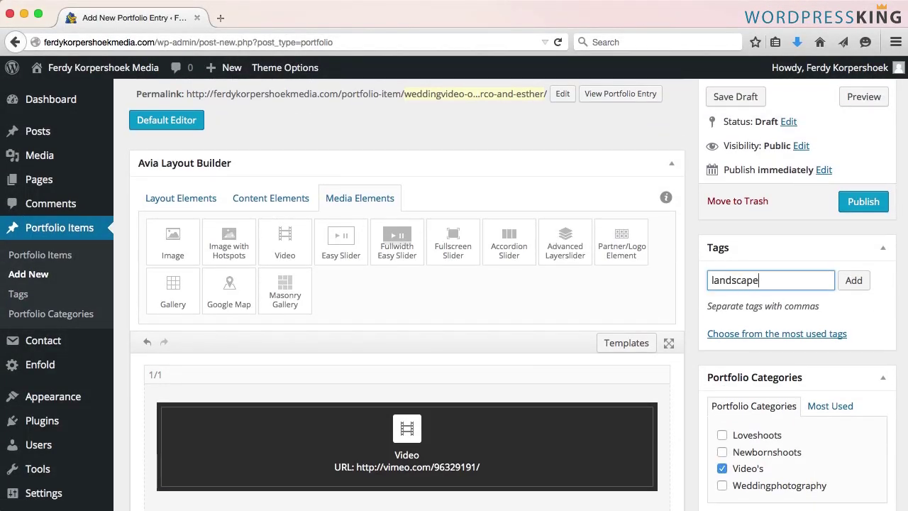
{"action": "key", "text": "Return"}
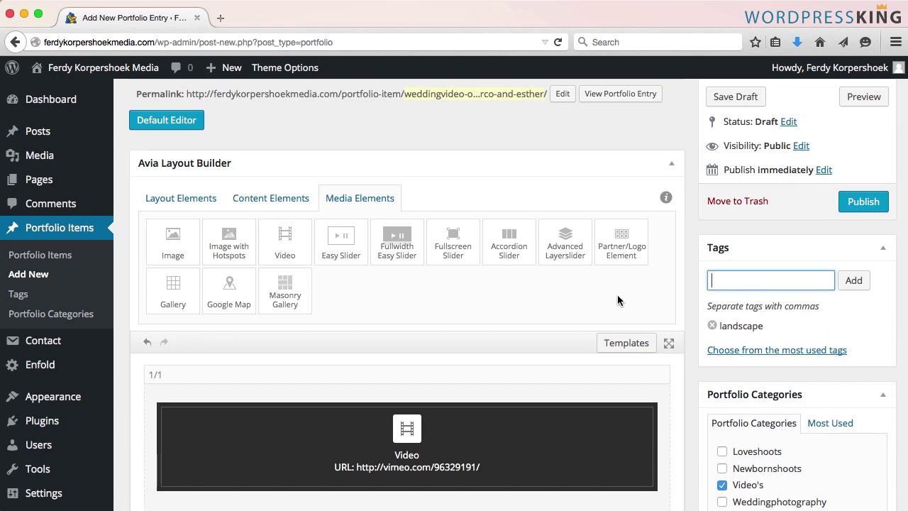
{"action": "left_click", "coordinate": [863, 201]}
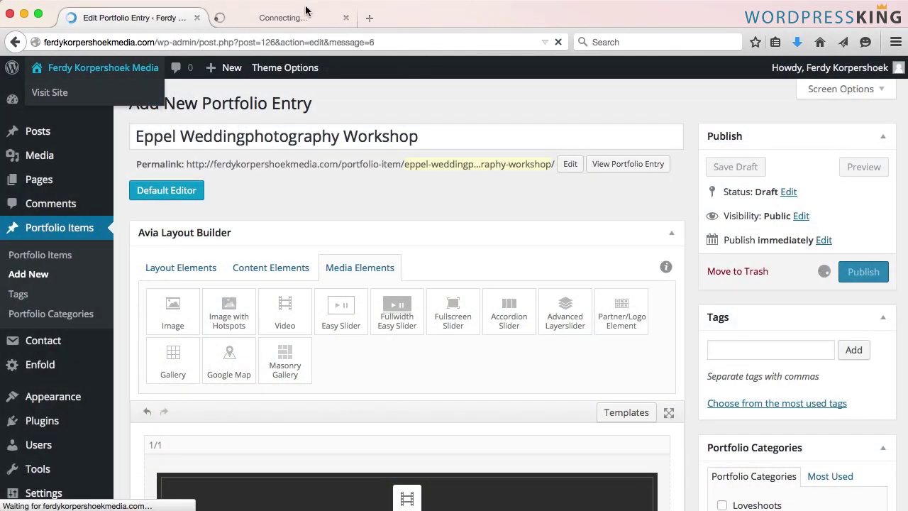
{"action": "left_click", "coordinate": [298, 19]}
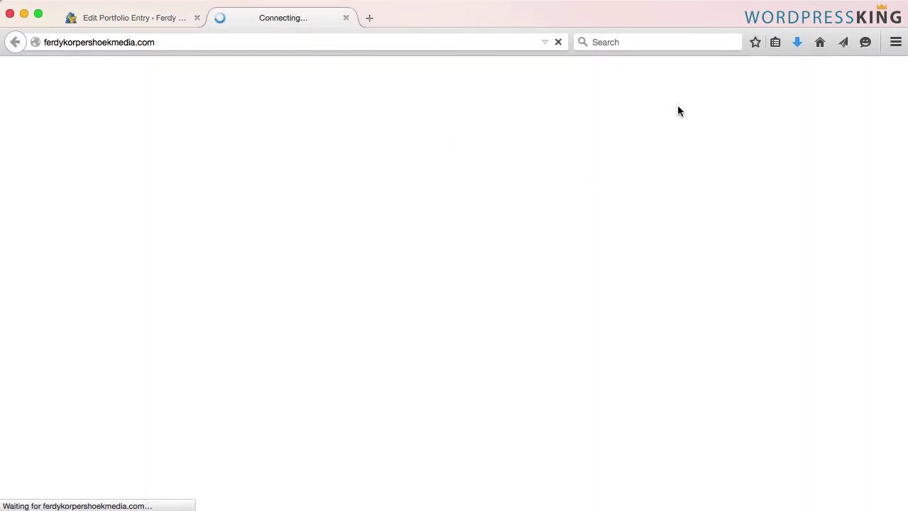
Browse the updated portfolio grid on the live Portfolio page
{"action": "left_click", "coordinate": [709, 113]}
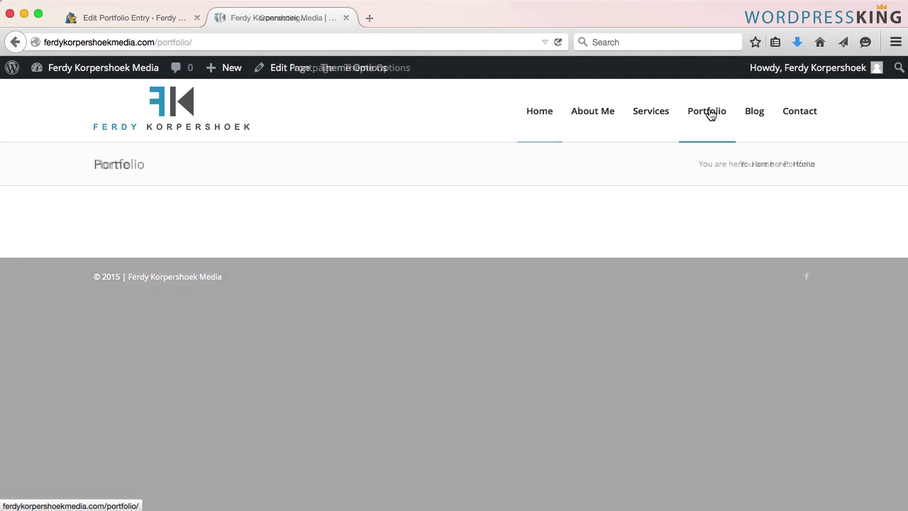
{"action": "scroll", "coordinate": [614, 338], "scroll_direction": "down", "scroll_amount": 5}
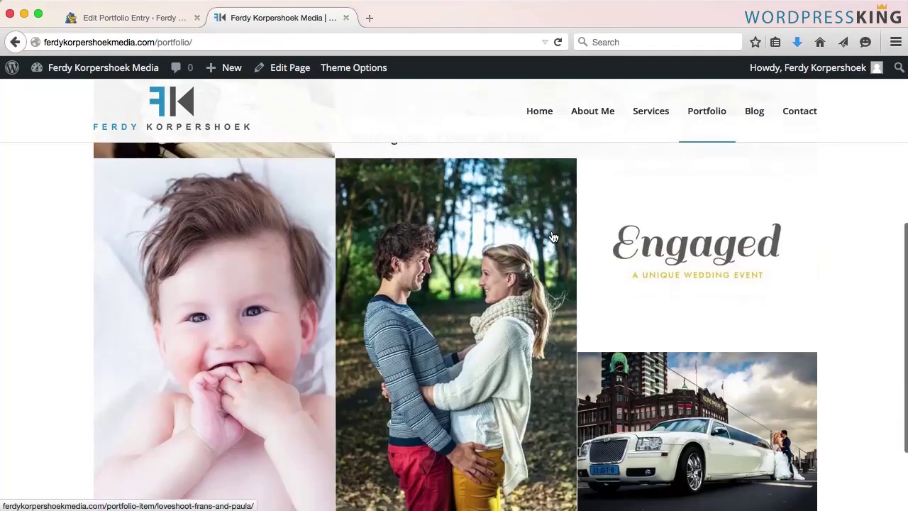
{"action": "scroll", "coordinate": [553, 237], "scroll_direction": "down", "scroll_amount": 2}
{"action": "scroll", "coordinate": [552, 237], "scroll_direction": "up", "scroll_amount": 5}
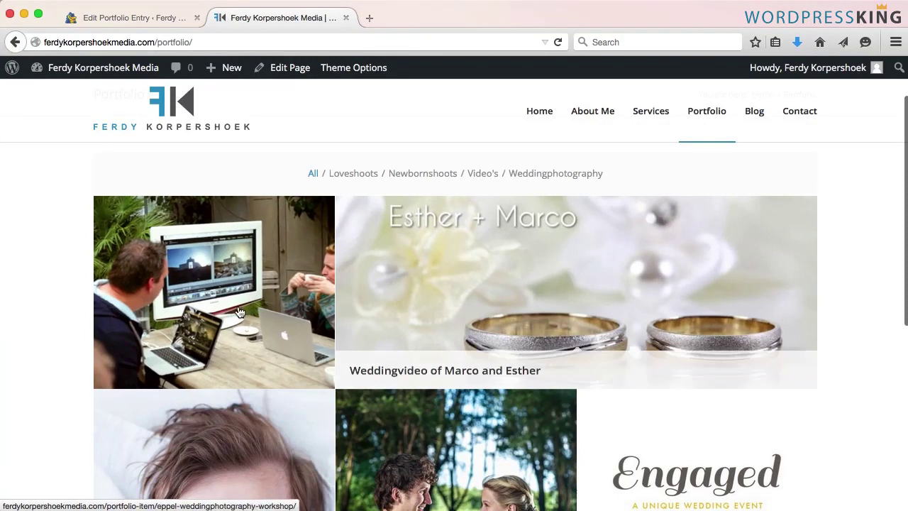
{"action": "scroll", "coordinate": [560, 298], "scroll_direction": "down", "scroll_amount": 4}
{"action": "scroll", "coordinate": [548, 296], "scroll_direction": "up", "scroll_amount": 5}
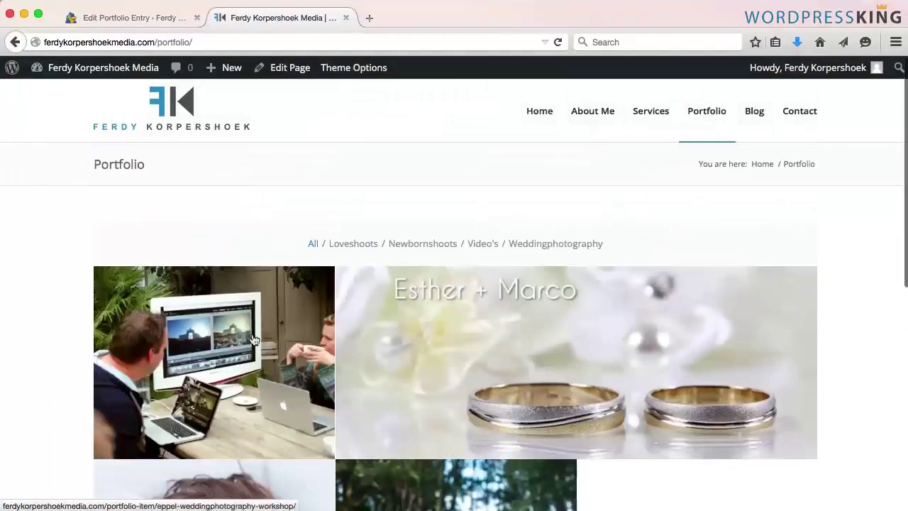
Open the Eppel Weddingphotography Workshop item, play its video, and go back to Portfolio
{"action": "left_click", "coordinate": [242, 339]}
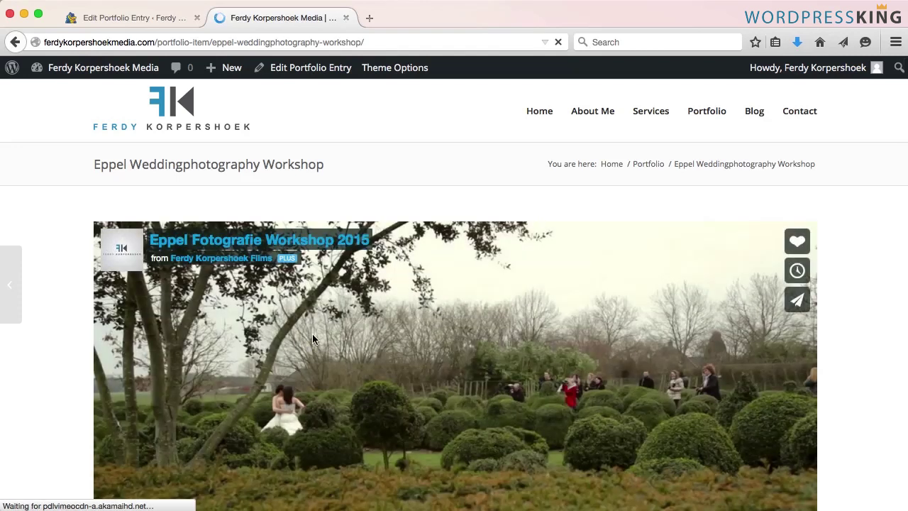
{"action": "scroll", "coordinate": [370, 331], "scroll_direction": "down", "scroll_amount": 3}
{"action": "left_click", "coordinate": [110, 437]}
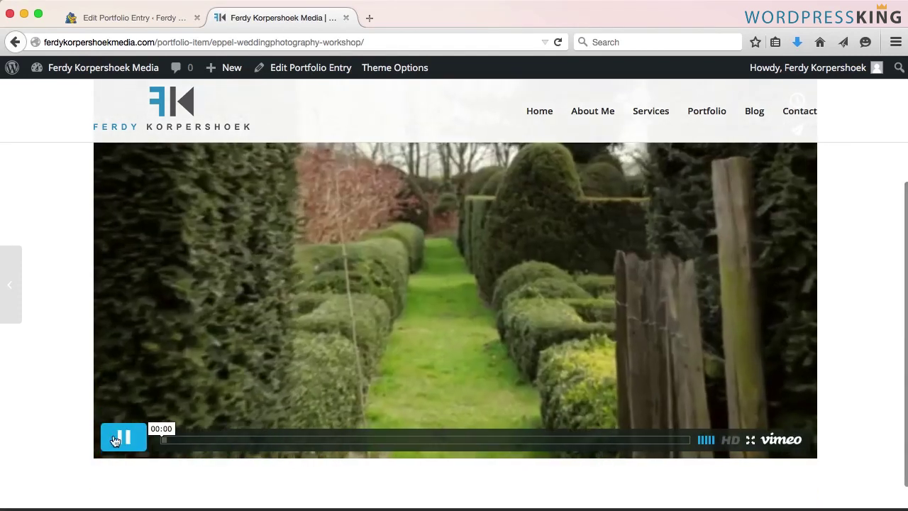
{"action": "scroll", "coordinate": [139, 436], "scroll_direction": "up", "scroll_amount": 2}
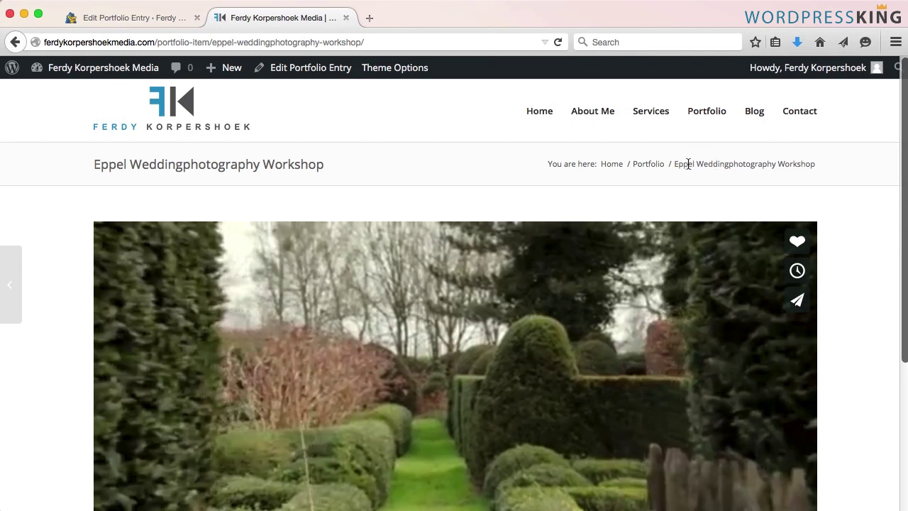
{"action": "left_click", "coordinate": [645, 166]}
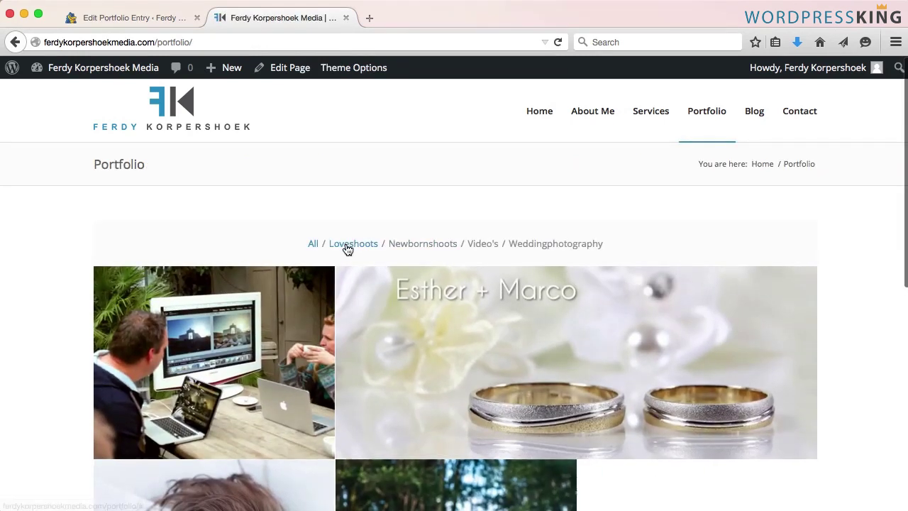
Filter the live grid through Loveshoots, Newbornshoots, Video's and finally Weddingphotography
{"action": "left_click", "coordinate": [347, 246]}
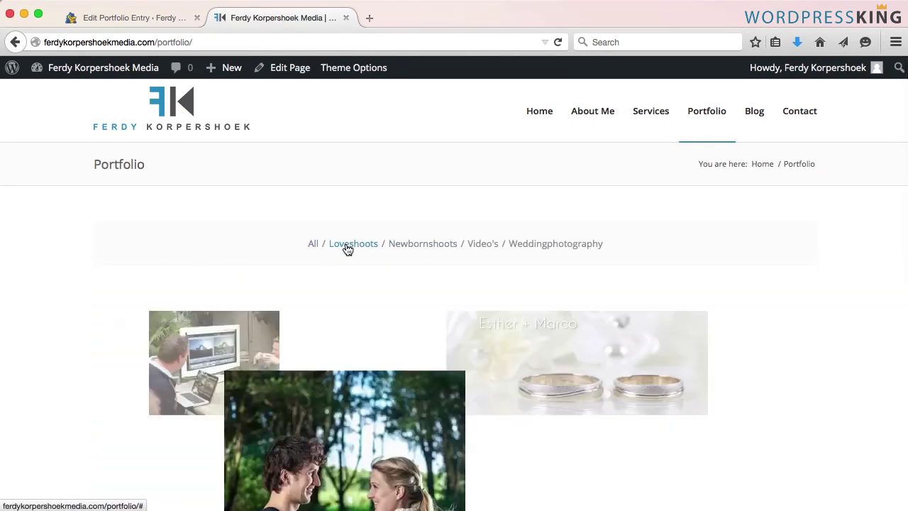
{"action": "left_click", "coordinate": [436, 253]}
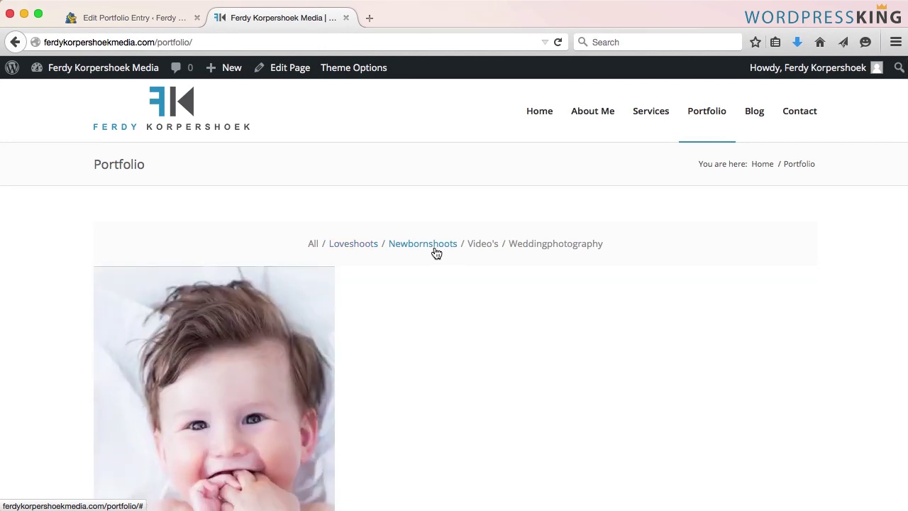
{"action": "left_click", "coordinate": [487, 251]}
{"action": "scroll", "coordinate": [488, 254], "scroll_direction": "down", "scroll_amount": 3}
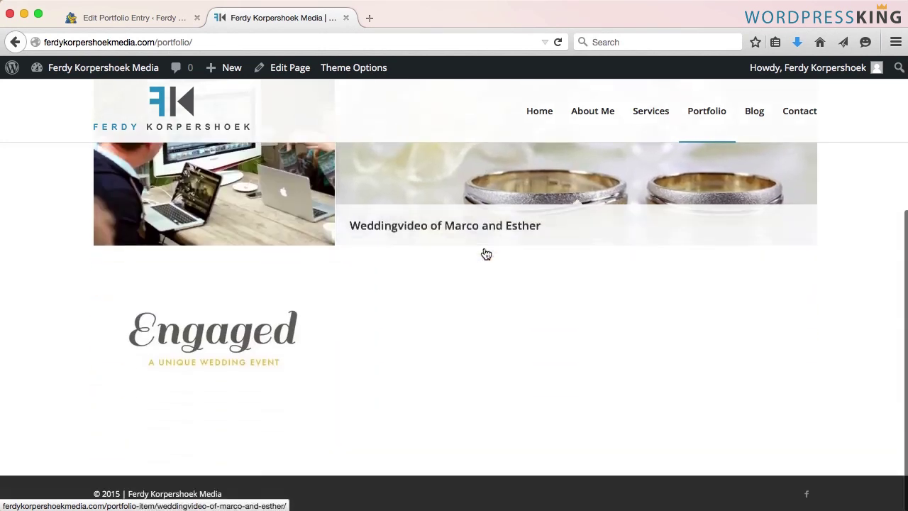
{"action": "scroll", "coordinate": [482, 253], "scroll_direction": "up", "scroll_amount": 3}
{"action": "left_click", "coordinate": [543, 246]}
{"action": "scroll", "coordinate": [458, 285], "scroll_direction": "down", "scroll_amount": 2}
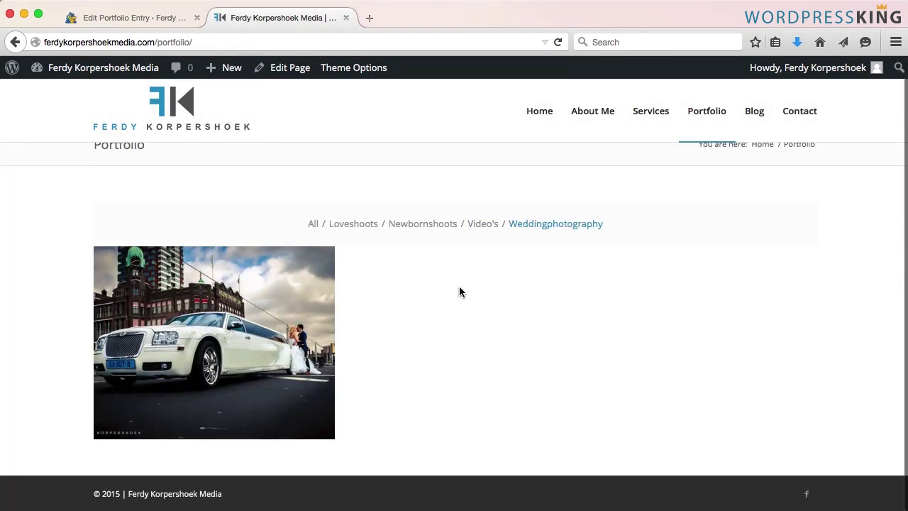
{"action": "scroll", "coordinate": [479, 287], "scroll_direction": "up", "scroll_amount": 2}
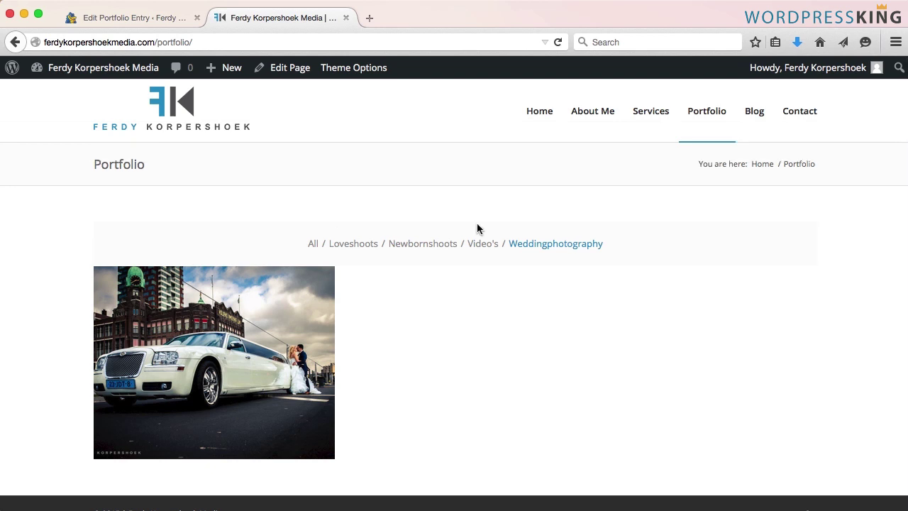
Show all portfolio items again, then open the site's Blog page
{"action": "left_click", "coordinate": [314, 244]}
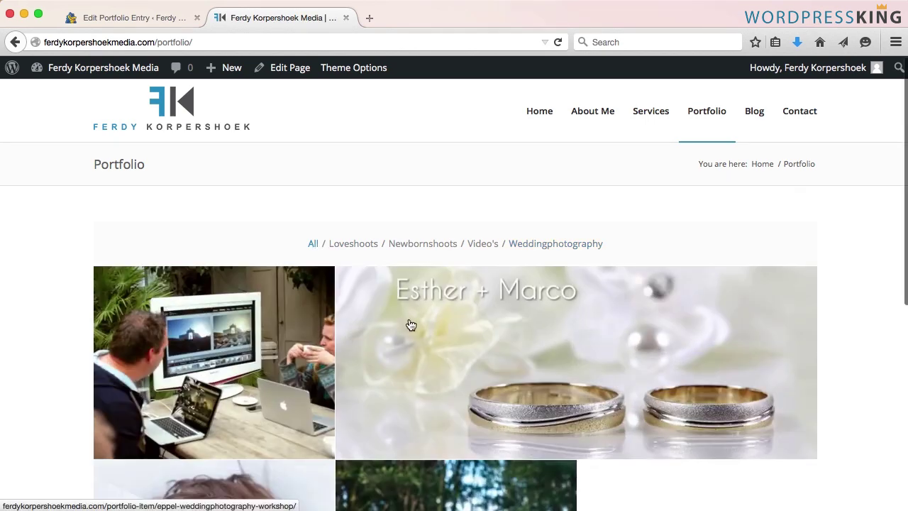
{"action": "scroll", "coordinate": [454, 315], "scroll_direction": "down", "scroll_amount": 1}
{"action": "scroll", "coordinate": [470, 312], "scroll_direction": "down", "scroll_amount": 3}
{"action": "scroll", "coordinate": [466, 308], "scroll_direction": "up", "scroll_amount": 5}
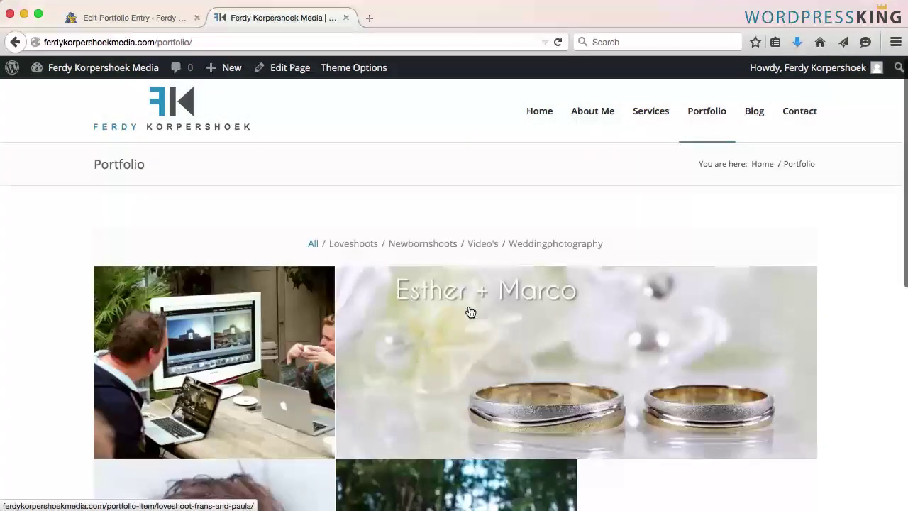
{"action": "left_click", "coordinate": [757, 112]}
{"action": "scroll", "coordinate": [636, 174], "scroll_direction": "down", "scroll_amount": 5}
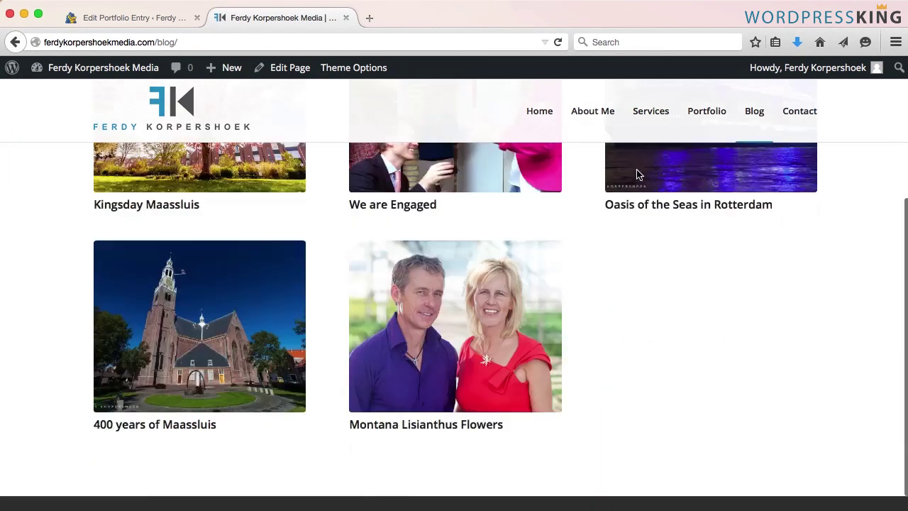
{"action": "scroll", "coordinate": [625, 423], "scroll_direction": "up", "scroll_amount": 5}
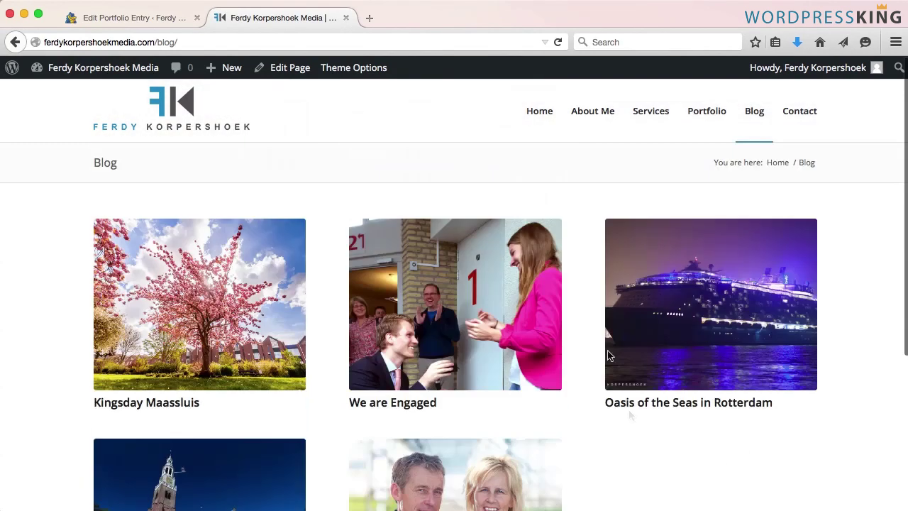
Back in the admin, open the Enfold theme options' Footer settings
{"action": "left_click", "coordinate": [110, 22]}
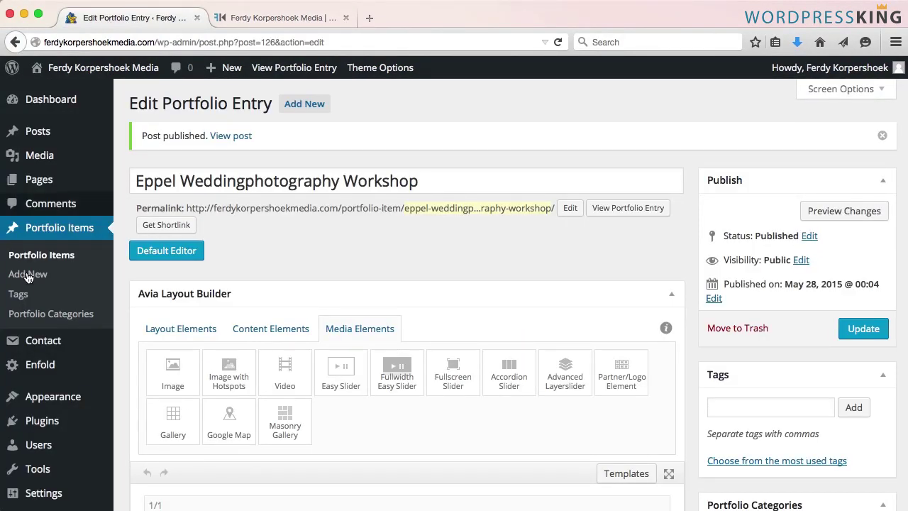
{"action": "left_click", "coordinate": [39, 365]}
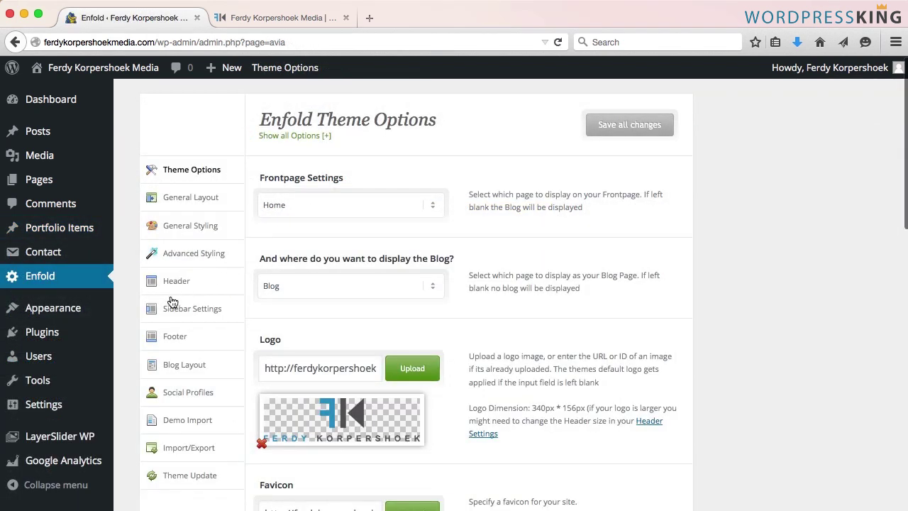
{"action": "left_click", "coordinate": [175, 338]}
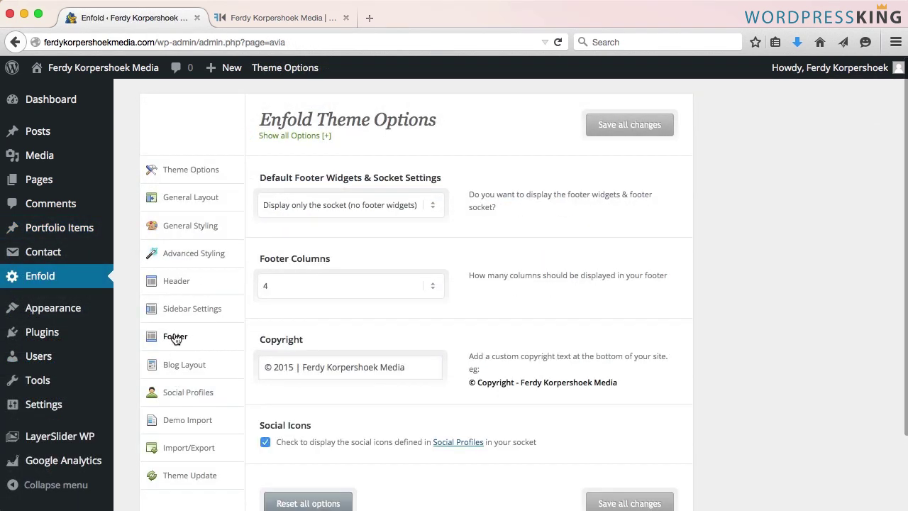
Set Default Footer Widgets to 'Display the footer widgets & socket' and save all changes
{"action": "left_click", "coordinate": [355, 213]}
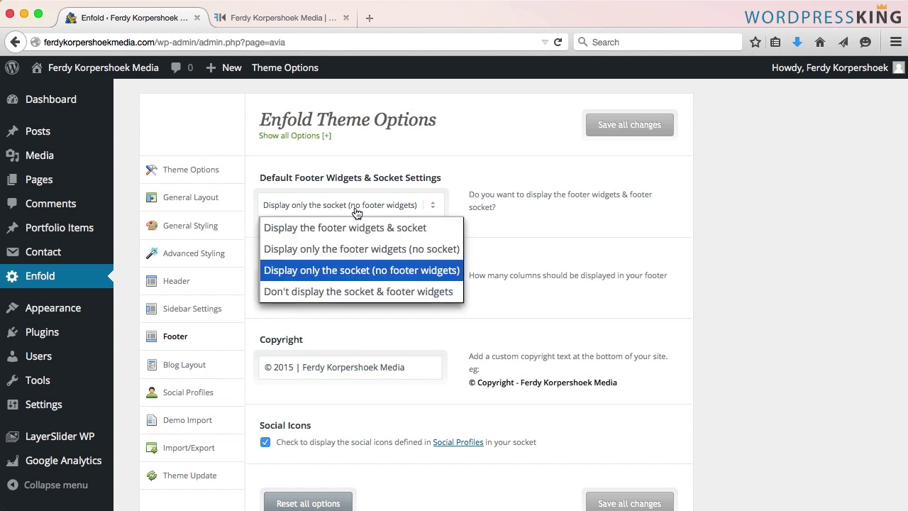
{"action": "left_click", "coordinate": [346, 234]}
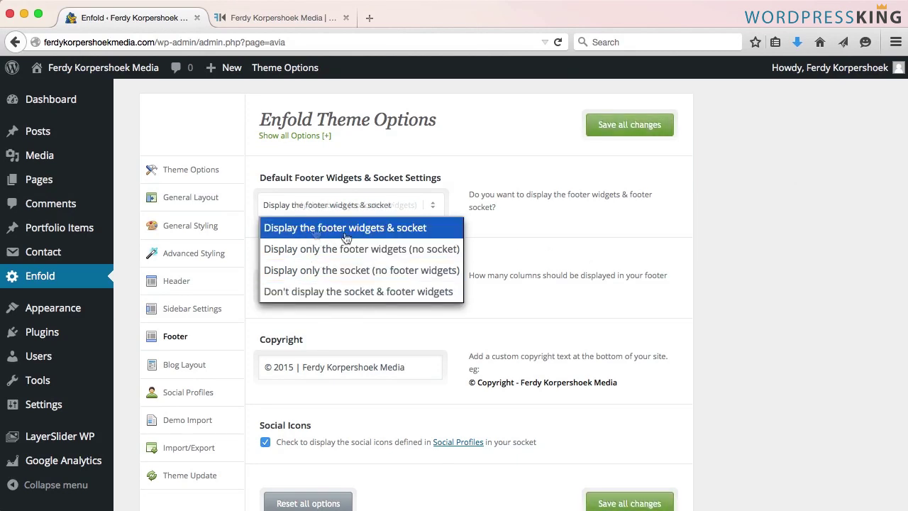
{"action": "left_click", "coordinate": [373, 228]}
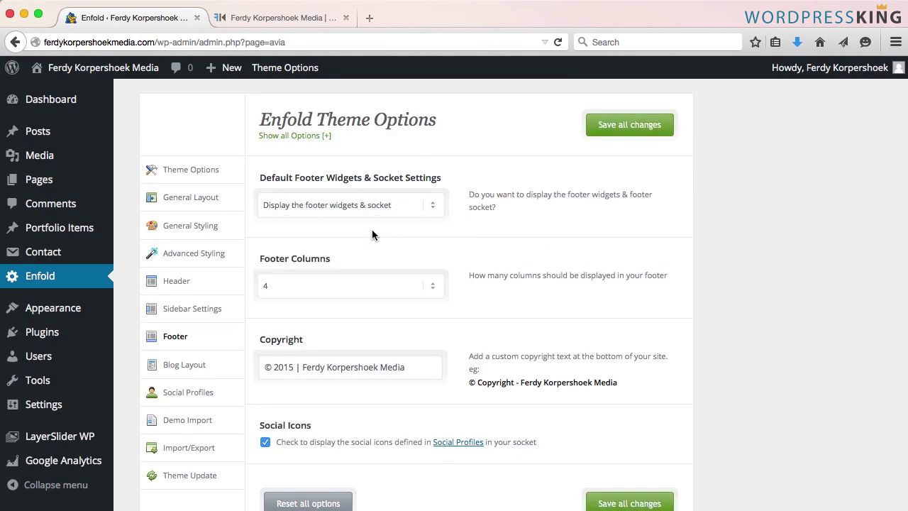
{"action": "left_click", "coordinate": [623, 130]}
{"action": "left_click", "coordinate": [301, 20]}
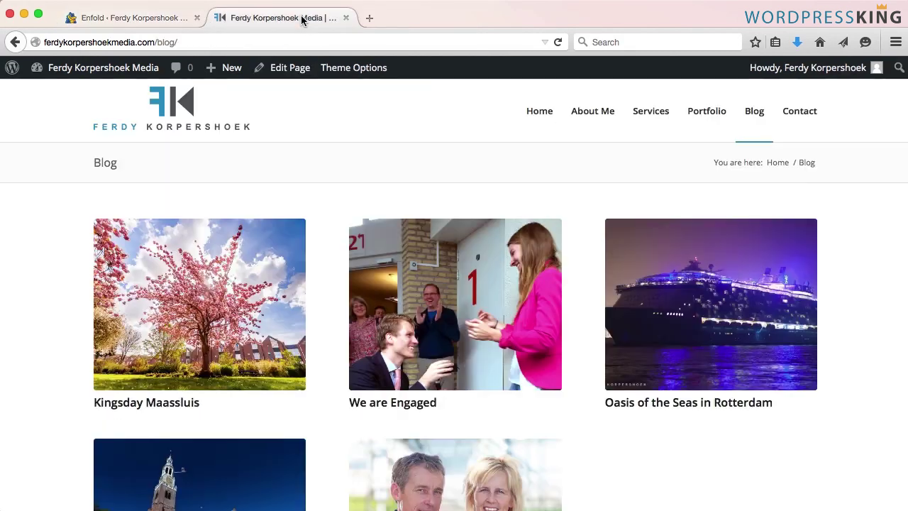
Reload the live Blog page to check the new widget footer with INTERESTING LINKS
{"action": "key", "text": "super+r"}
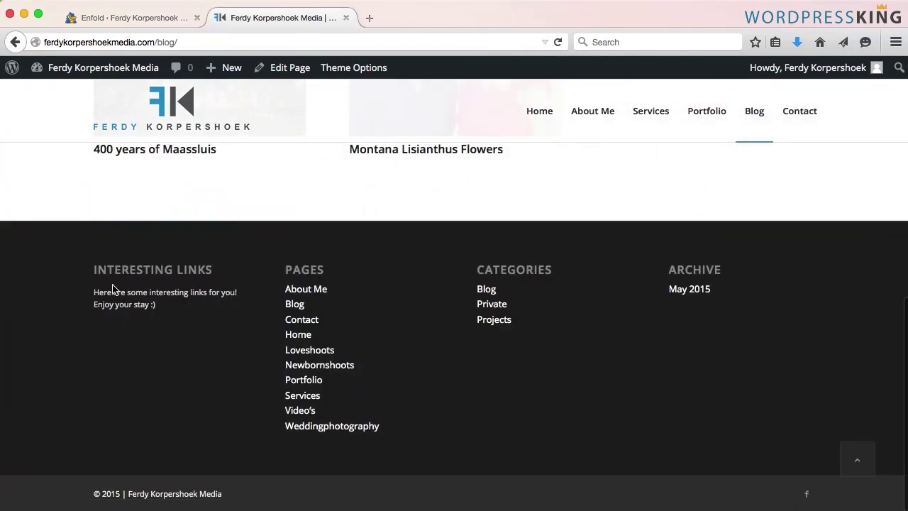
{"action": "left_click_drag", "start_coordinate": [109, 268], "coordinate": [191, 274]}
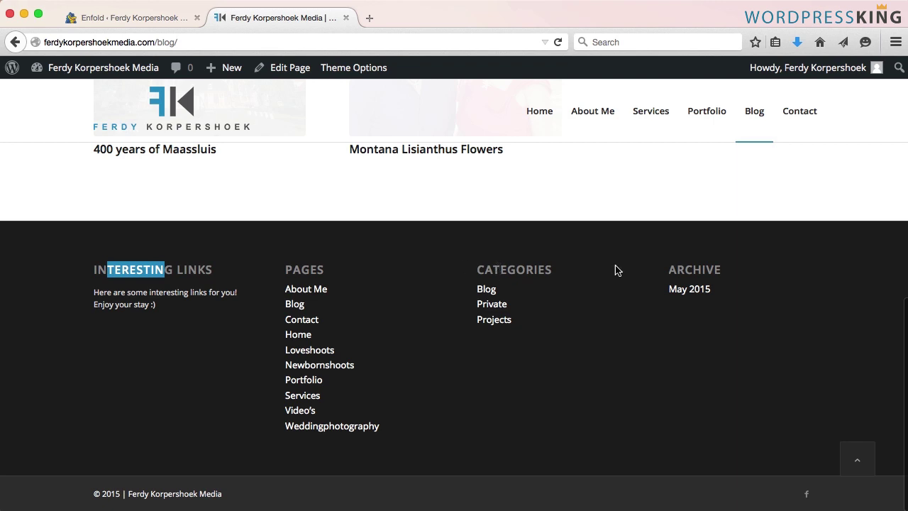
{"action": "left_click", "coordinate": [352, 93]}
Keep Enfold's Footer Columns at 4 and save the footer settings again
{"action": "left_click", "coordinate": [134, 20]}
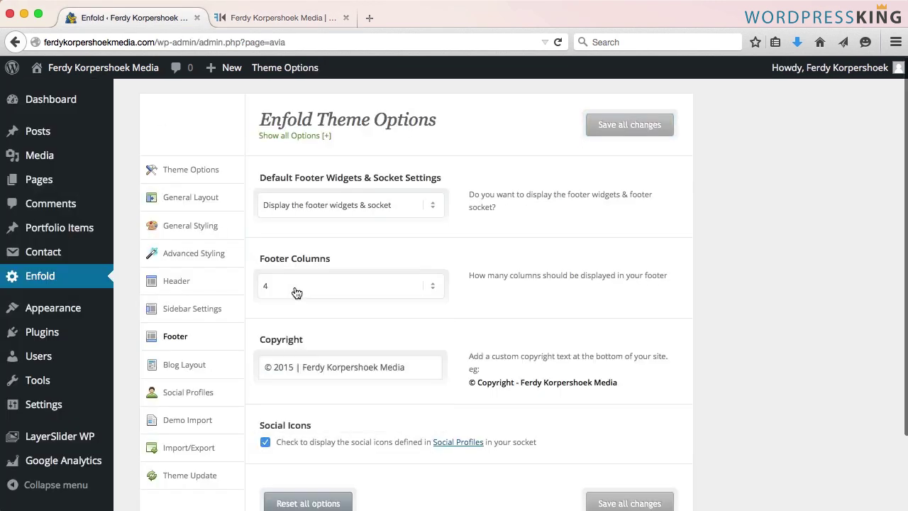
{"action": "left_click", "coordinate": [296, 293]}
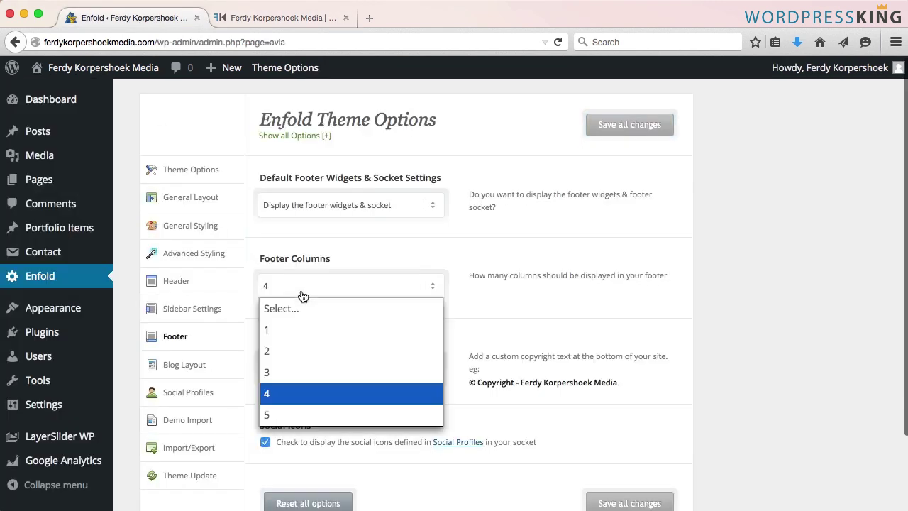
{"action": "left_click", "coordinate": [282, 396]}
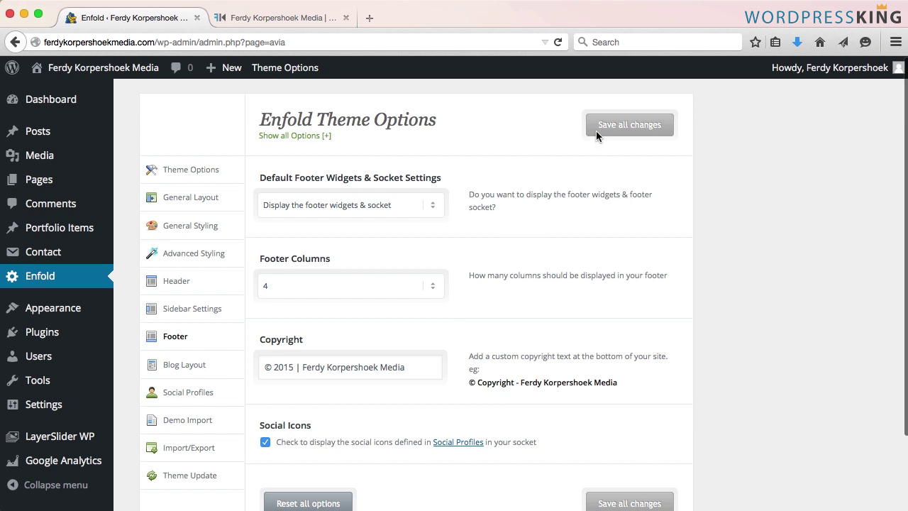
{"action": "left_click", "coordinate": [647, 125]}
Open Appearance > Widgets and expand the Footer - column1 widget area
{"action": "mouse_move", "coordinate": [59, 315]}
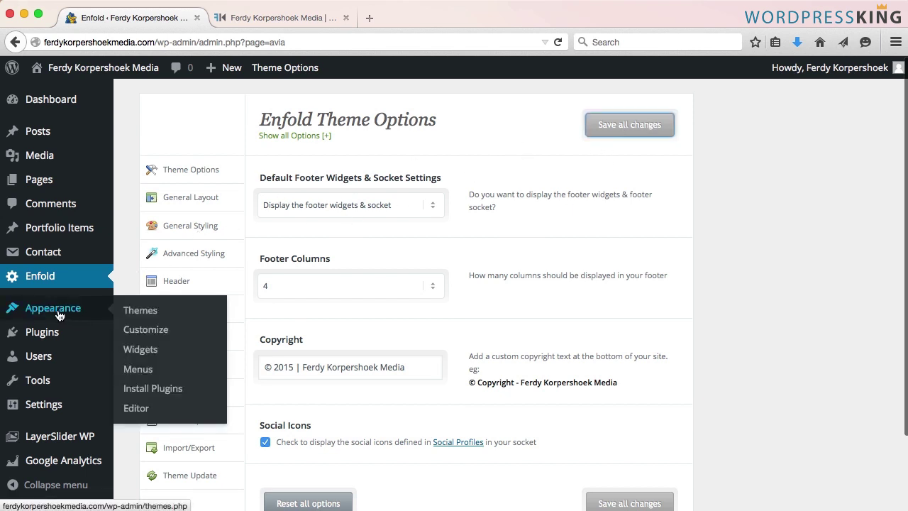
{"action": "left_click", "coordinate": [128, 350]}
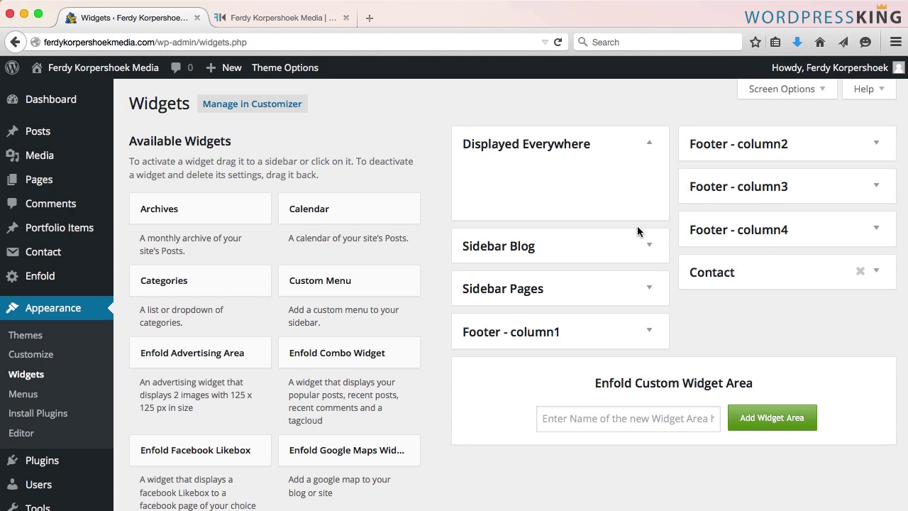
{"action": "scroll", "coordinate": [652, 222], "scroll_direction": "down", "scroll_amount": 3}
{"action": "left_click", "coordinate": [650, 249]}
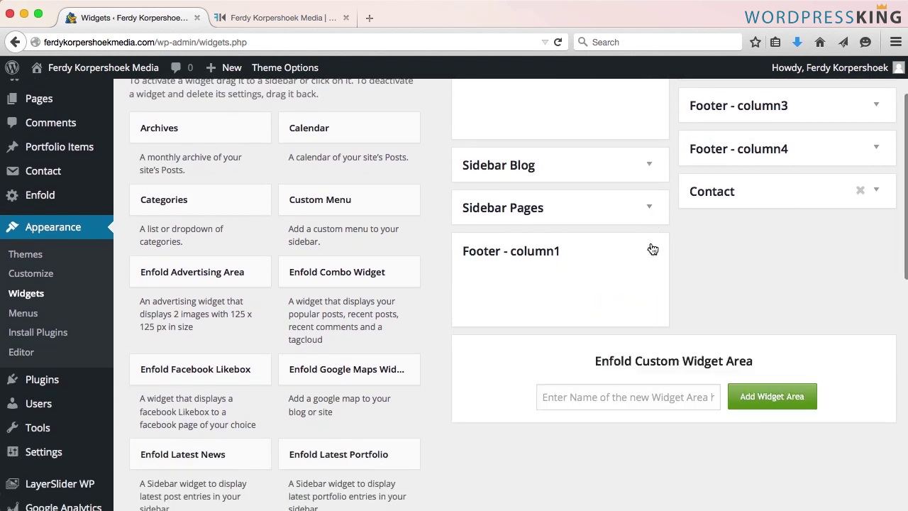
{"action": "scroll", "coordinate": [254, 331], "scroll_direction": "down", "scroll_amount": 15}
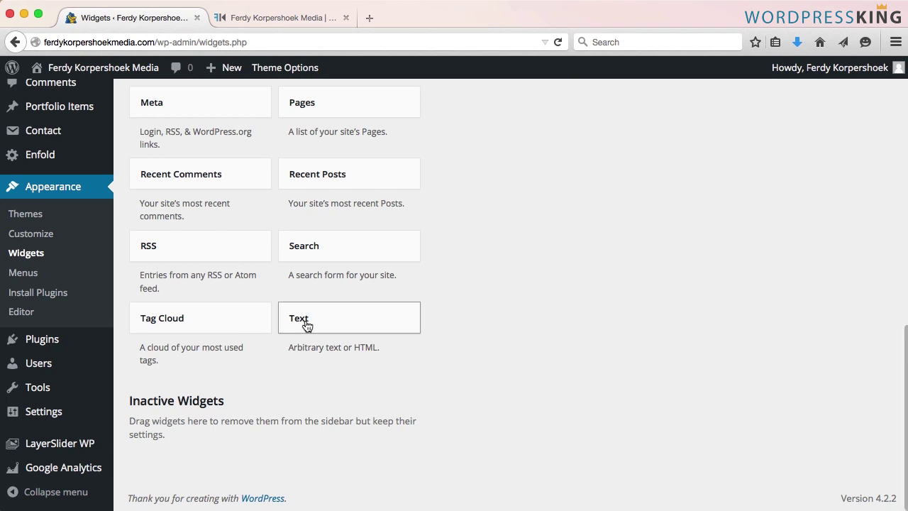
Add a Text widget to Footer - column1 and enter the site's name as its title
{"action": "left_click", "coordinate": [307, 325]}
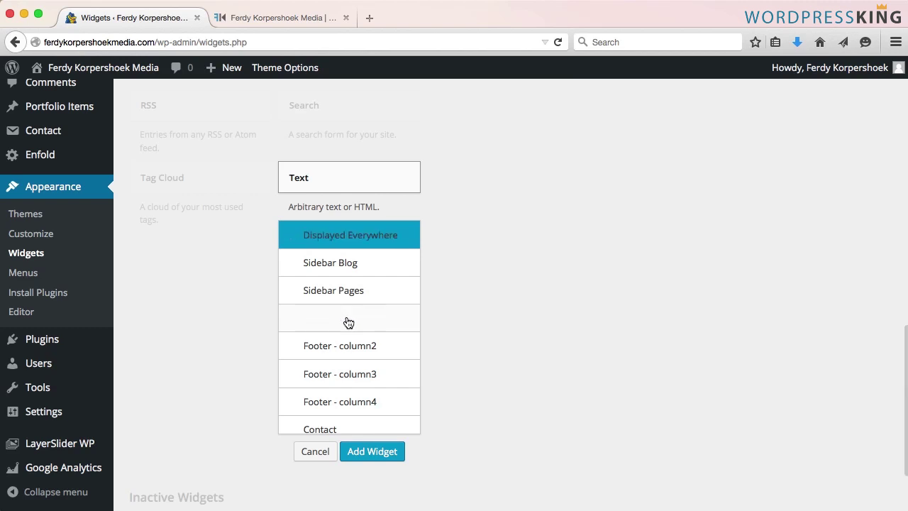
{"action": "left_click", "coordinate": [346, 320]}
{"action": "left_click", "coordinate": [372, 451]}
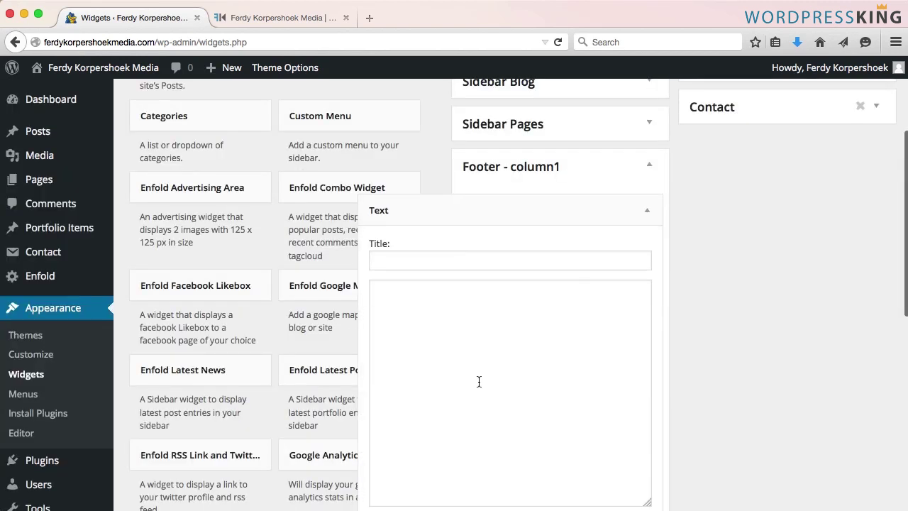
{"action": "left_click", "coordinate": [438, 260]}
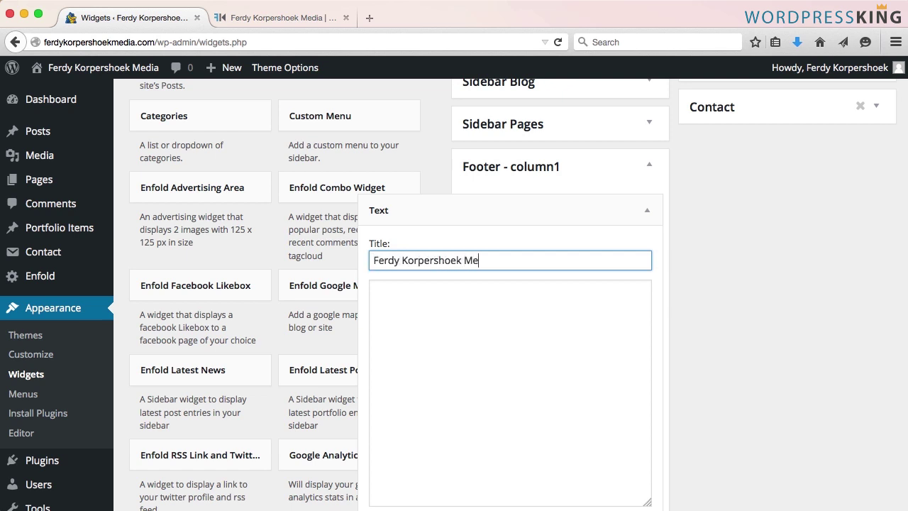
{"action": "key", "text": "Tab"}
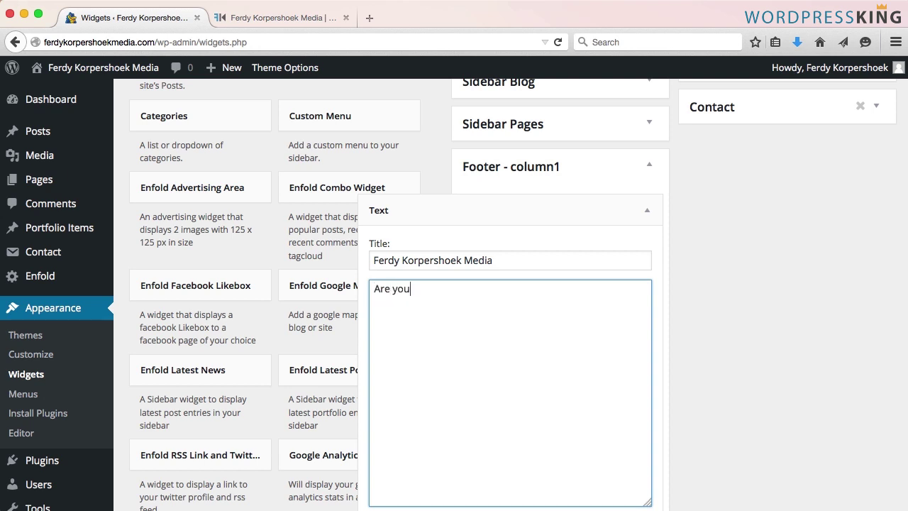
Enter the intro paragraph for people seeking a videographer or photographer in Footer - column1's Text widget and save it
{"action": "type", "text": "searching fo a professional videographer or photographer than you are at the right adress!<br /><br />"}
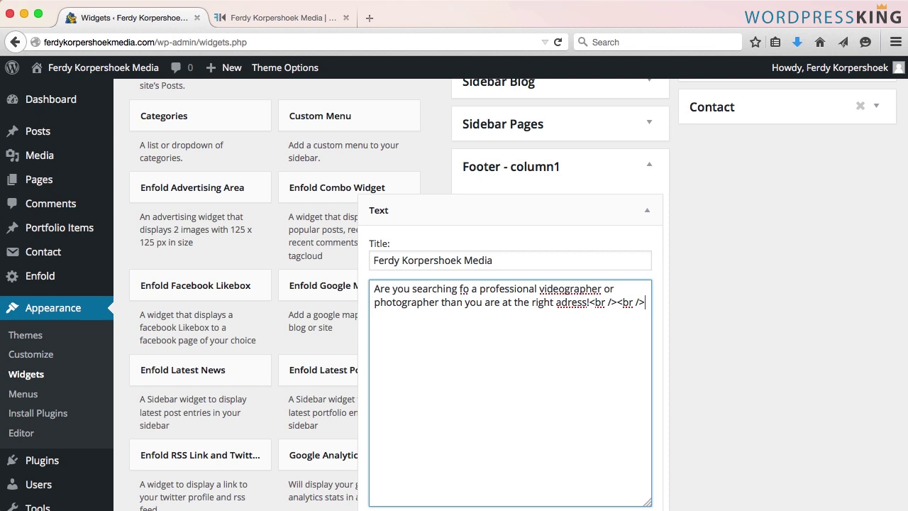
{"action": "type", "text": "ould love to serve you with the photo's and video's I am capable of making! etc. etc. etc."}
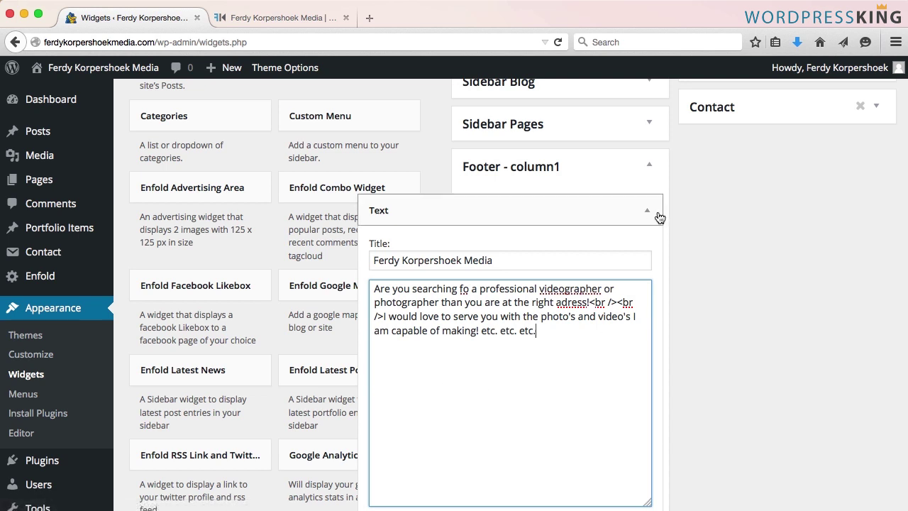
{"action": "left_click", "coordinate": [645, 211]}
{"action": "left_click", "coordinate": [645, 211]}
{"action": "scroll", "coordinate": [605, 283], "scroll_direction": "down", "scroll_amount": 2}
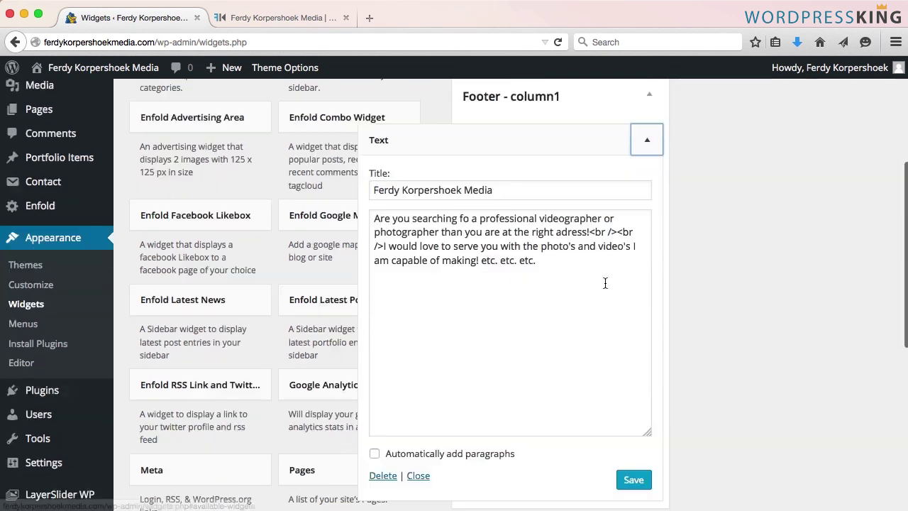
{"action": "scroll", "coordinate": [605, 283], "scroll_direction": "down", "scroll_amount": 2}
{"action": "left_click", "coordinate": [634, 409]}
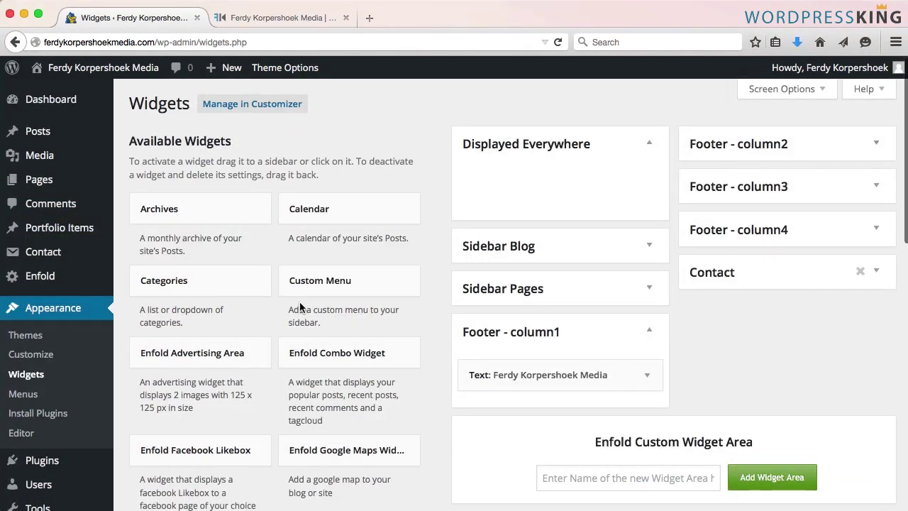
Add an Enfold Facebook Likebox widget to Footer - column2
{"action": "scroll", "coordinate": [267, 312], "scroll_direction": "down", "scroll_amount": 3}
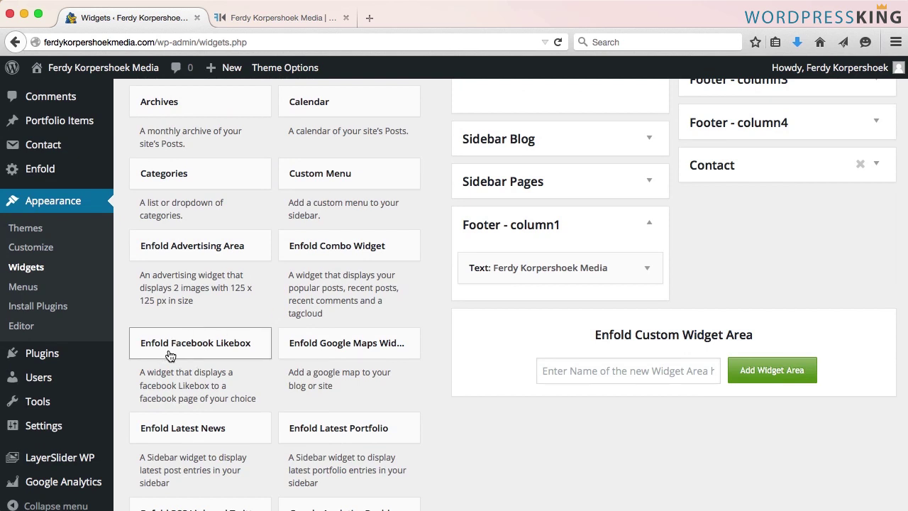
{"action": "left_click", "coordinate": [197, 347]}
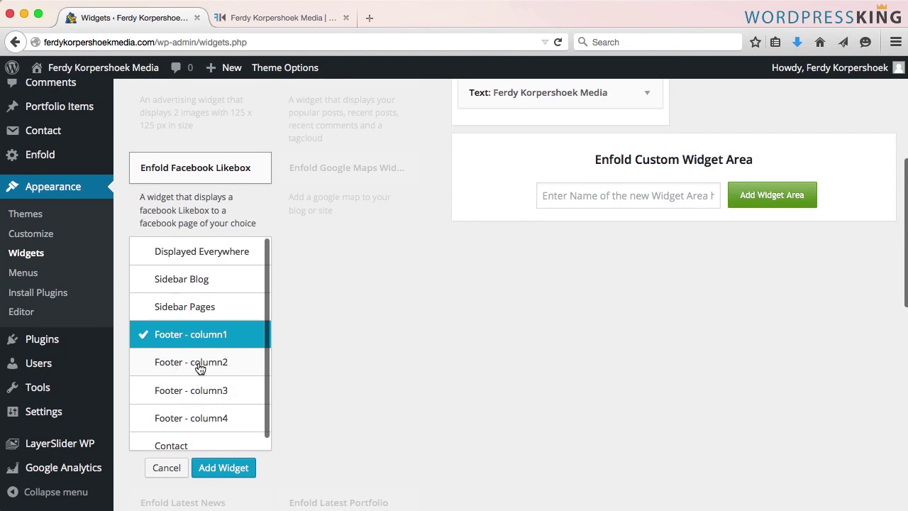
{"action": "left_click", "coordinate": [200, 367]}
{"action": "left_click", "coordinate": [237, 467]}
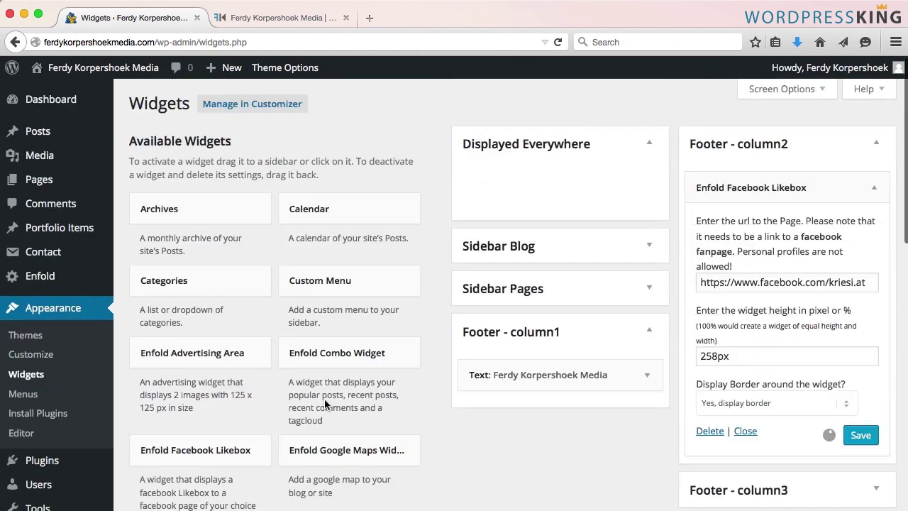
Copy the business's Facebook page address, stripping its tracking suffix
{"action": "left_click", "coordinate": [368, 18]}
{"action": "type", "text": "facebook.com/"}
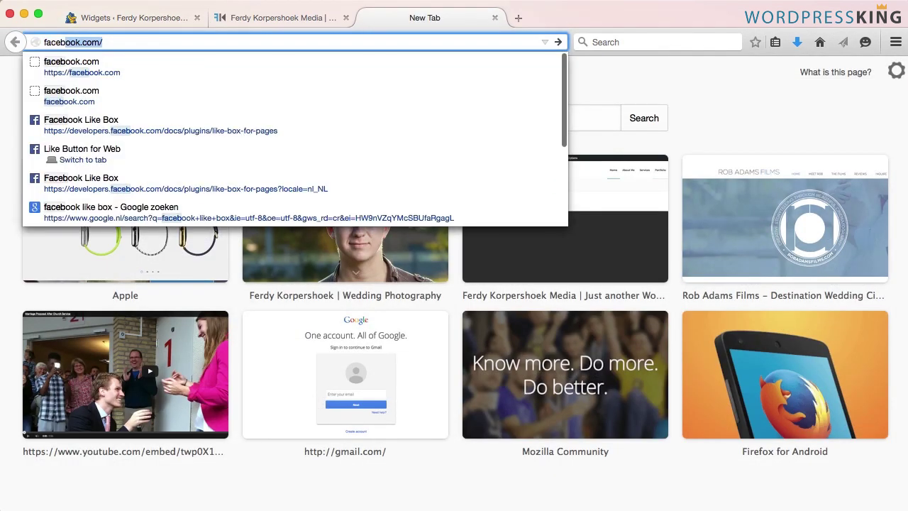
{"action": "key", "text": "Return"}
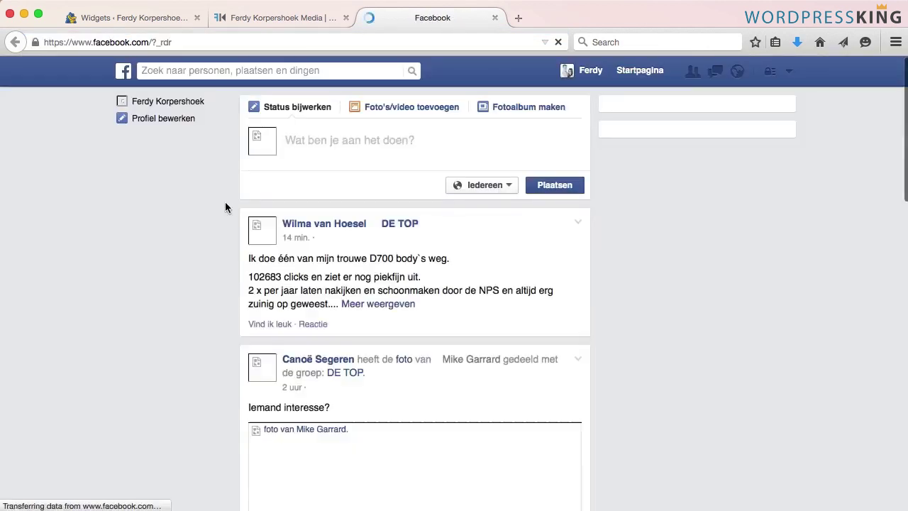
{"action": "left_click", "coordinate": [169, 224]}
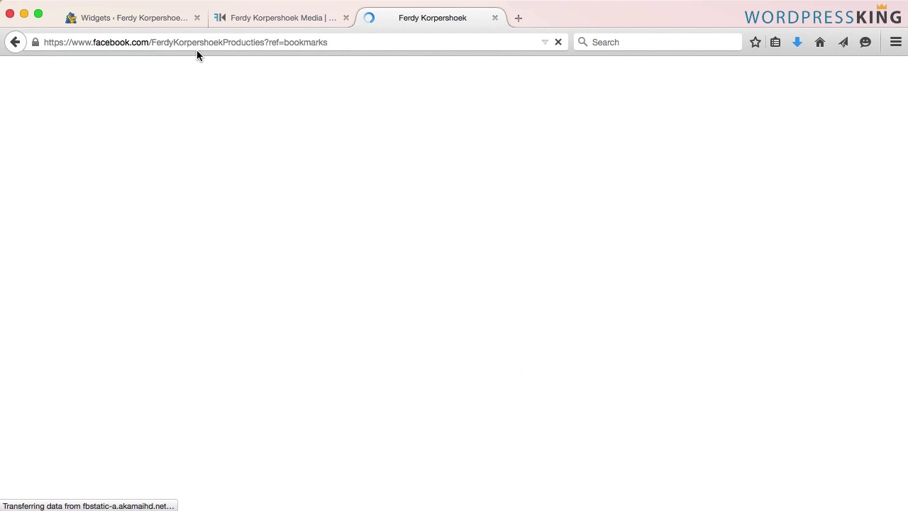
{"action": "left_click", "coordinate": [230, 42]}
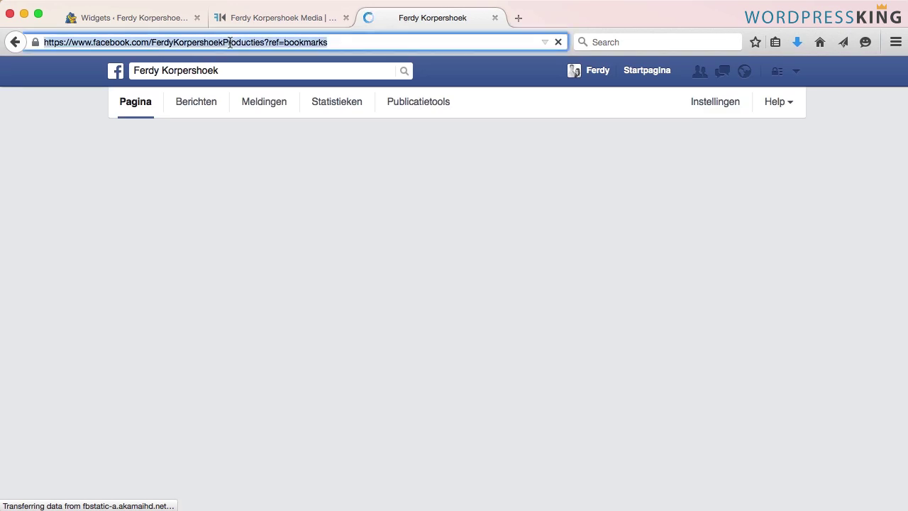
{"action": "left_click", "coordinate": [262, 42]}
{"action": "left_click_drag", "start_coordinate": [264, 42], "coordinate": [38, 48]}
{"action": "key", "text": "super+c"}
{"action": "key", "text": "BackSpace"}
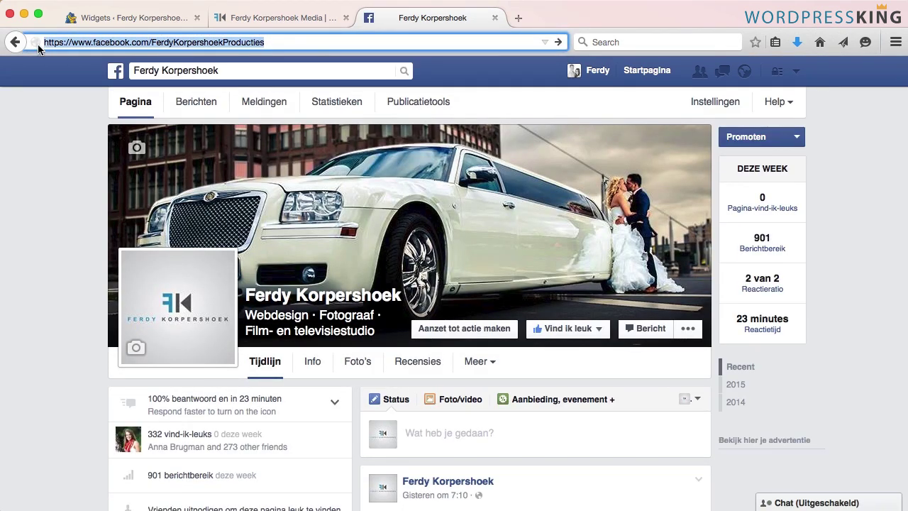
{"action": "left_click", "coordinate": [494, 18]}
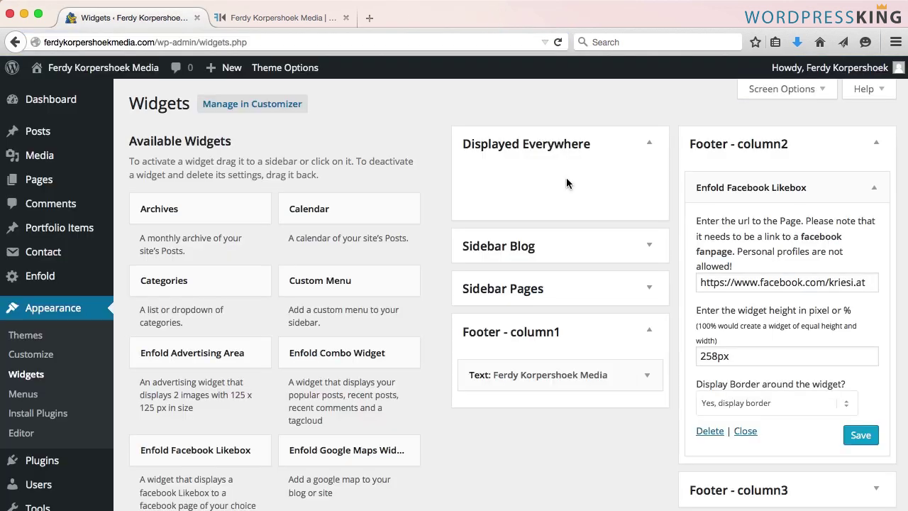
Paste that address into the likebox URL field, save, and reload the blog to check
{"action": "triple_click", "coordinate": [723, 283]}
{"action": "key", "text": "super+v"}
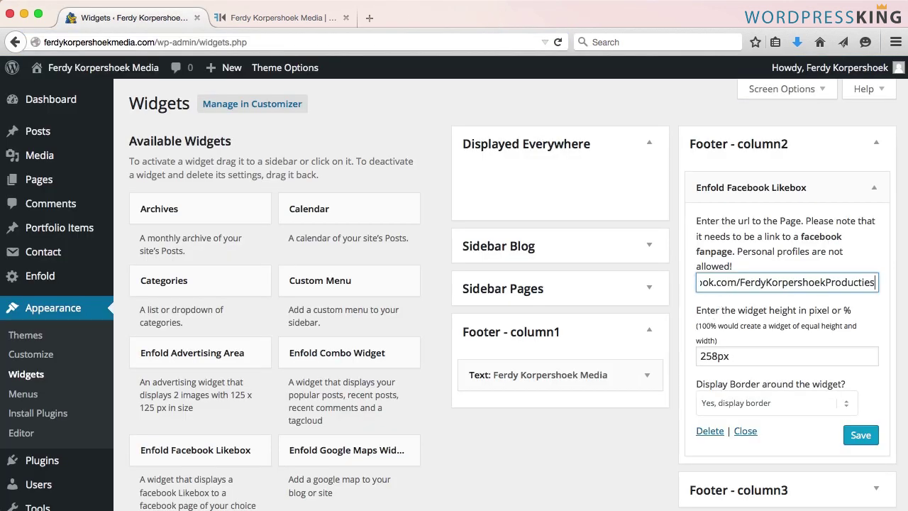
{"action": "key", "text": "Tab"}
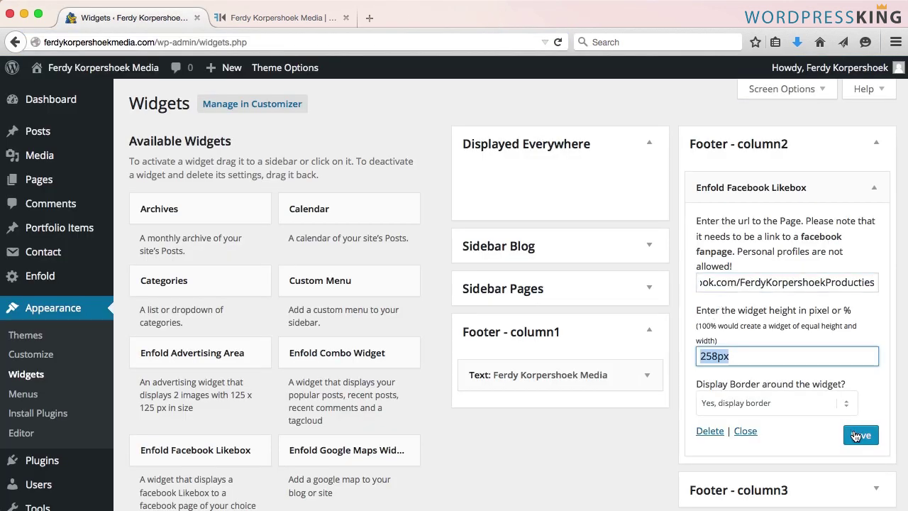
{"action": "left_click", "coordinate": [856, 436]}
{"action": "left_click", "coordinate": [268, 19]}
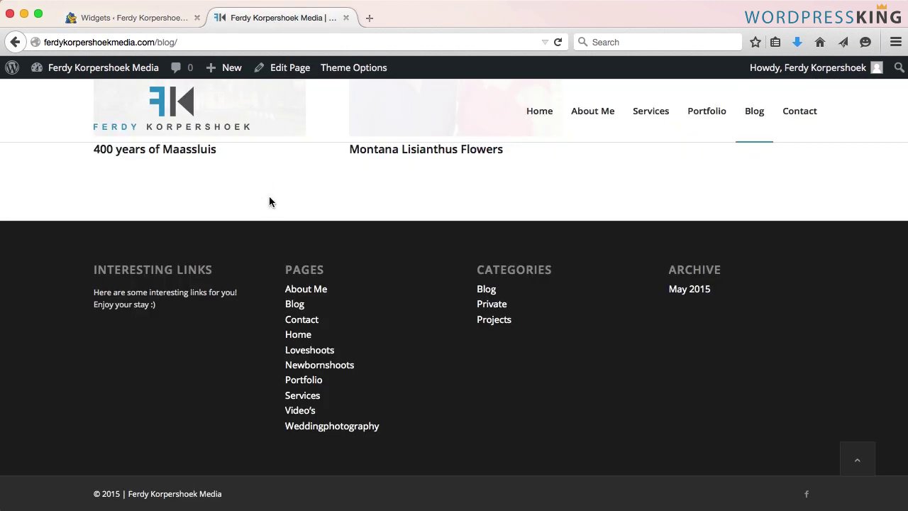
{"action": "key", "text": "super+r"}
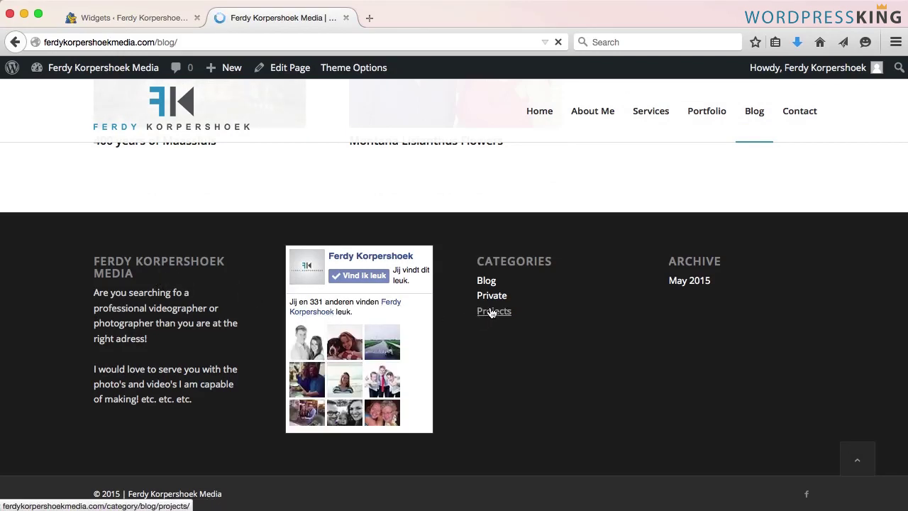
{"action": "left_click", "coordinate": [149, 16]}
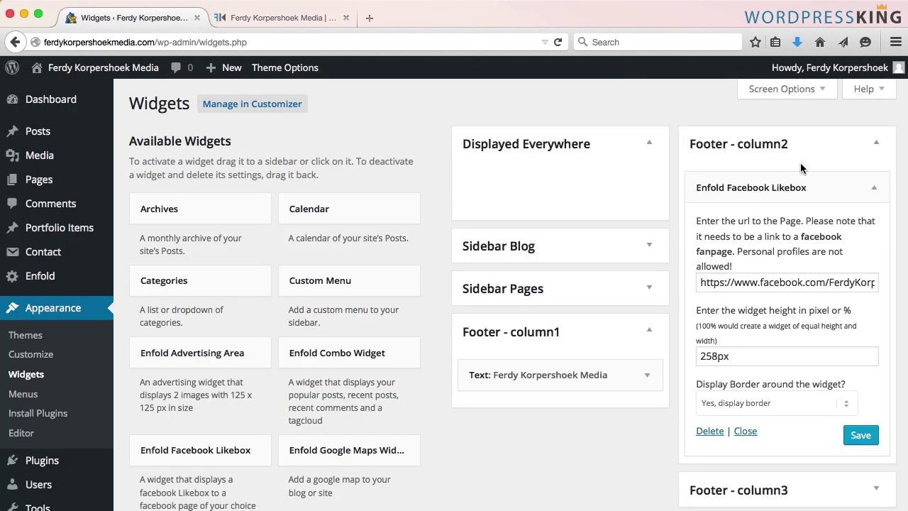
Add an Enfold Latest Portfolio widget to Footer - column3
{"action": "left_click", "coordinate": [877, 143]}
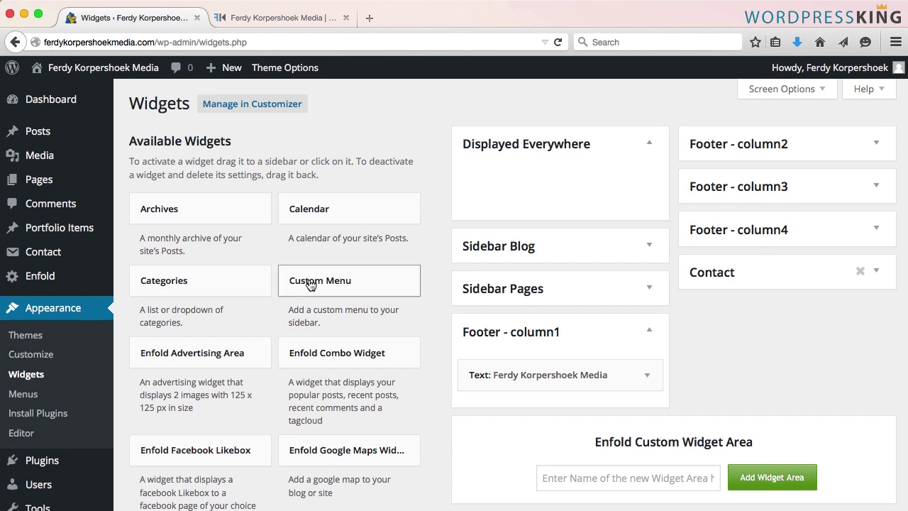
{"action": "scroll", "coordinate": [310, 284], "scroll_direction": "down", "scroll_amount": 6}
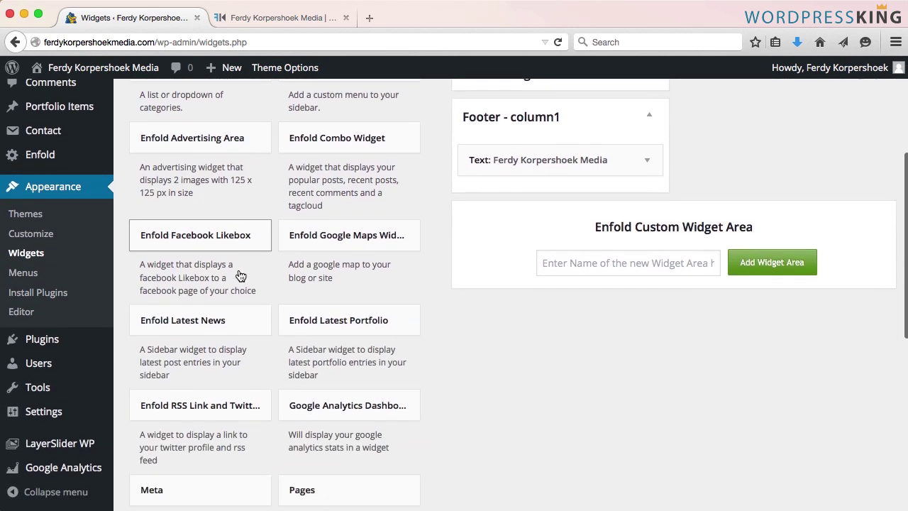
{"action": "scroll", "coordinate": [240, 275], "scroll_direction": "down", "scroll_amount": 2}
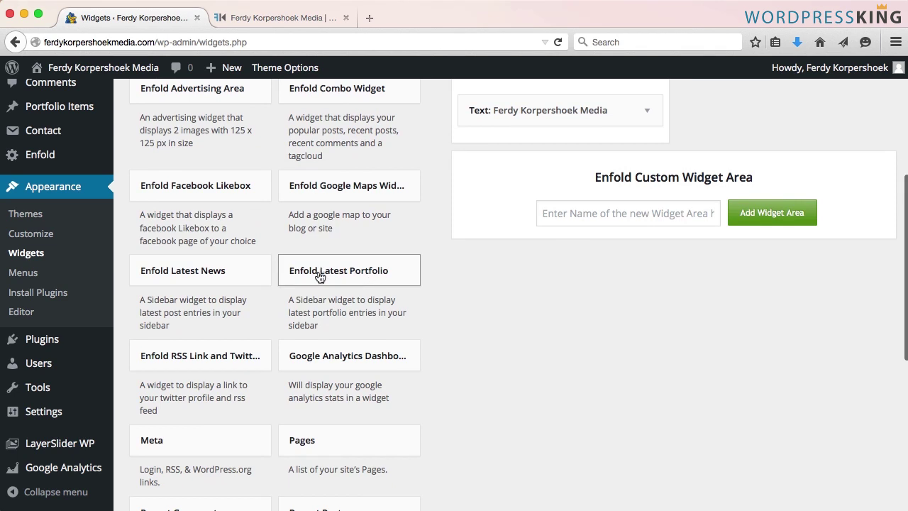
{"action": "left_click", "coordinate": [375, 280]}
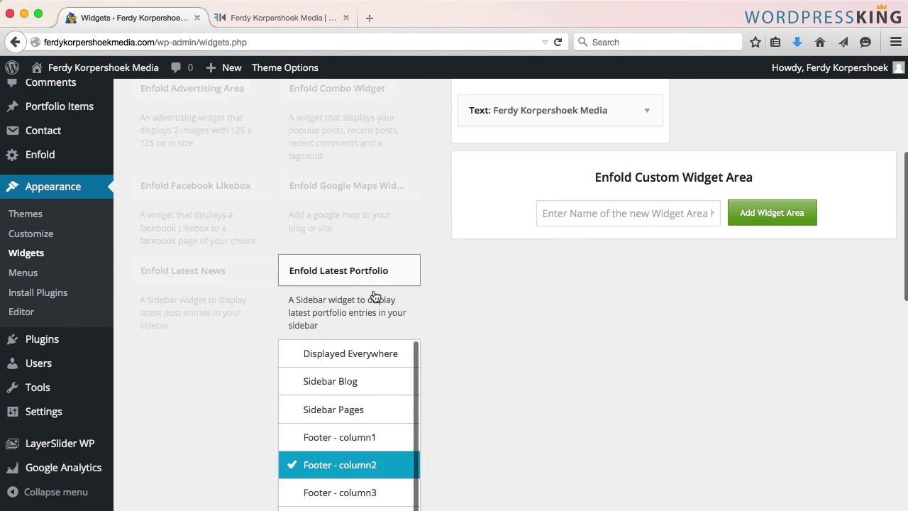
{"action": "scroll", "coordinate": [353, 478], "scroll_direction": "down", "scroll_amount": 1}
{"action": "left_click", "coordinate": [347, 480]}
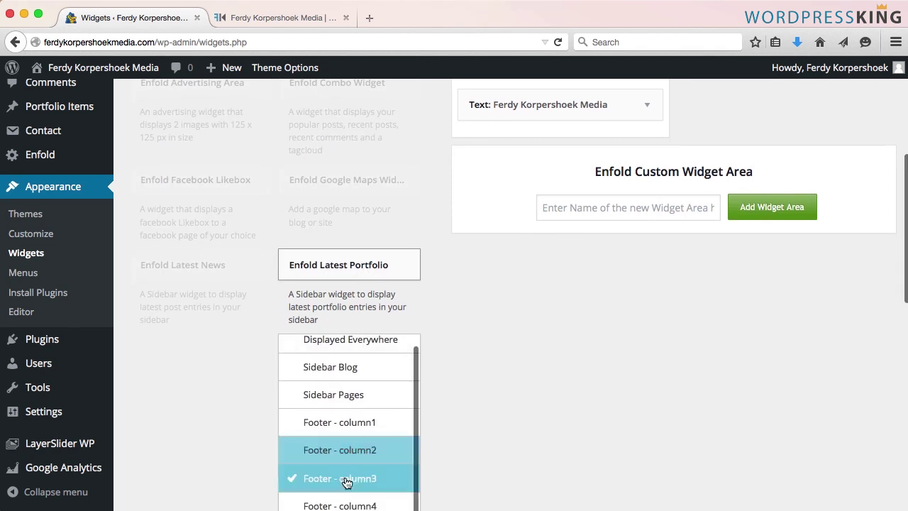
{"action": "scroll", "coordinate": [352, 472], "scroll_direction": "down", "scroll_amount": 5}
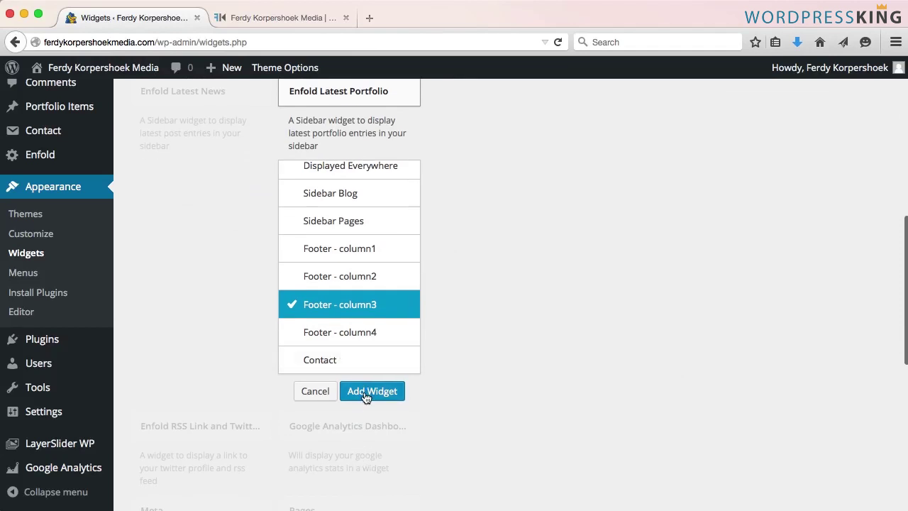
{"action": "left_click", "coordinate": [367, 394]}
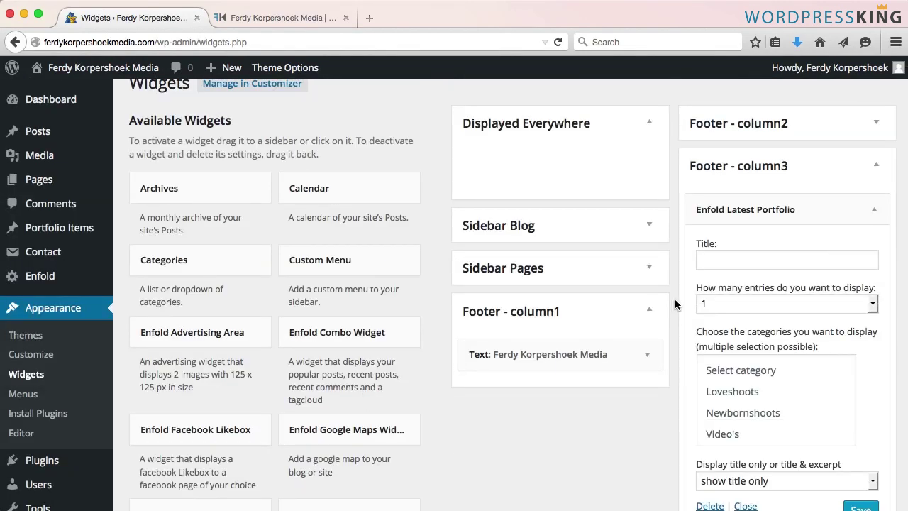
Set up Recent Projects: 5 entries from Loveshoots, Newbornshoots and Video's, titles only, and save
{"action": "left_click", "coordinate": [738, 258]}
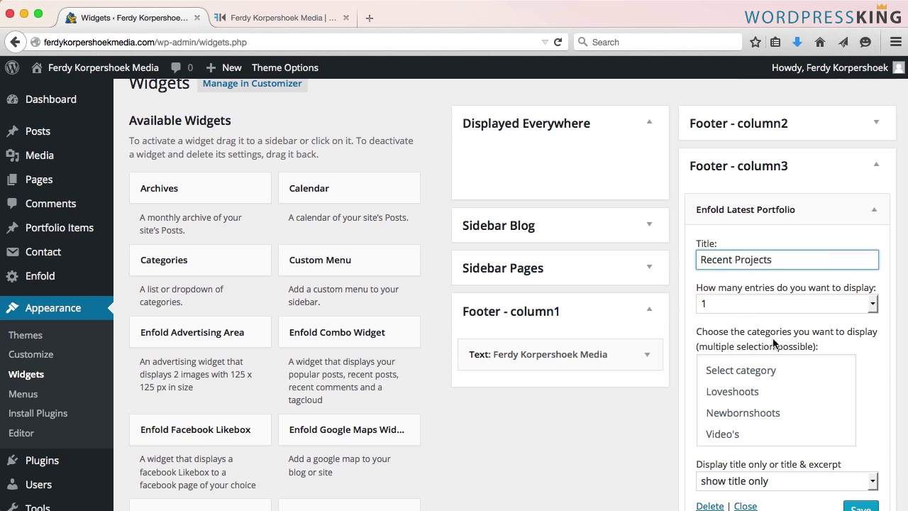
{"action": "left_click", "coordinate": [783, 303]}
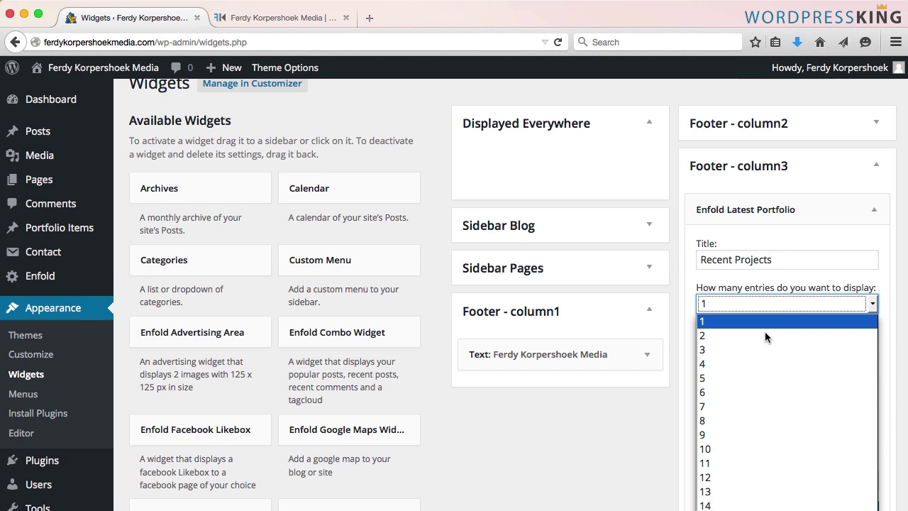
{"action": "left_click", "coordinate": [735, 378]}
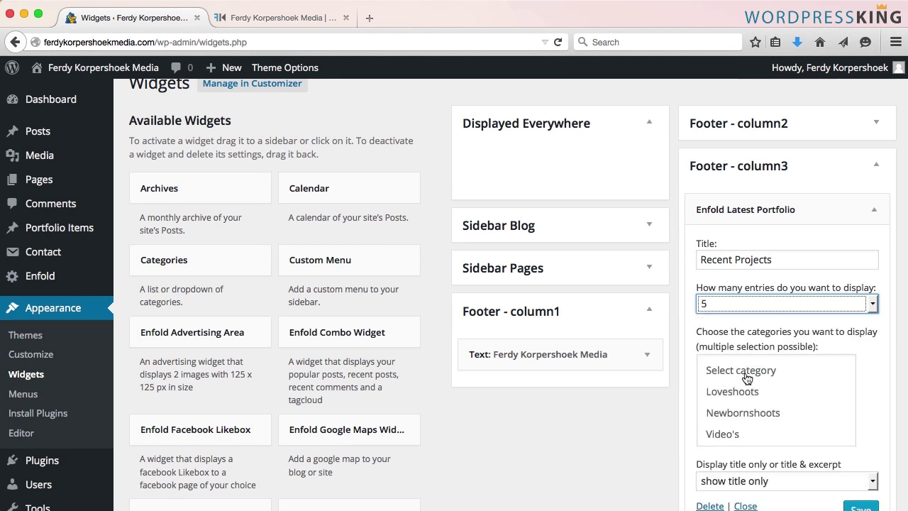
{"action": "left_click_drag", "start_coordinate": [734, 391], "coordinate": [735, 438]}
{"action": "scroll", "coordinate": [737, 434], "scroll_direction": "down", "scroll_amount": 1}
{"action": "scroll", "coordinate": [730, 404], "scroll_direction": "down", "scroll_amount": 4}
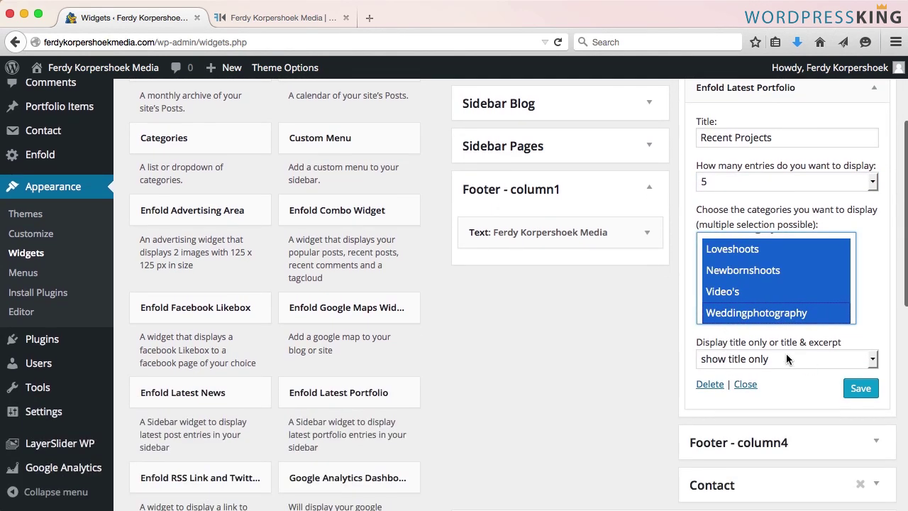
{"action": "left_click", "coordinate": [776, 359]}
{"action": "left_click", "coordinate": [761, 377]}
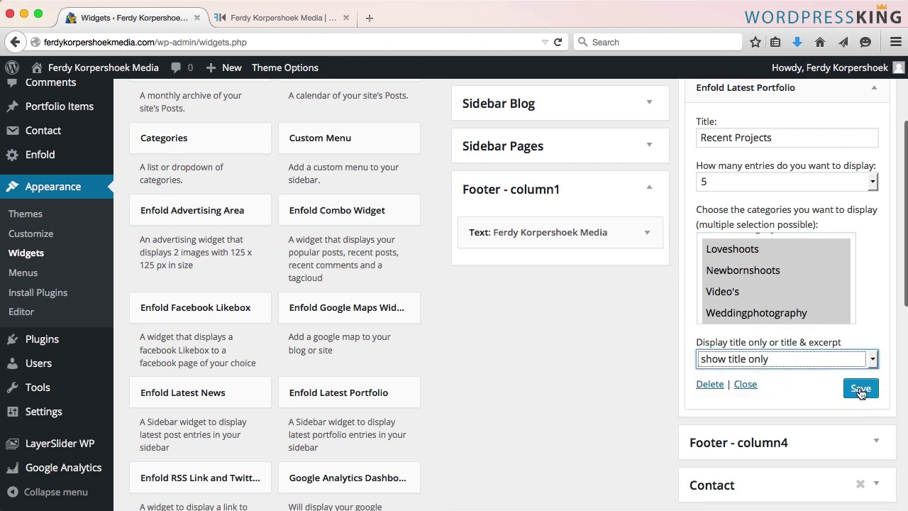
{"action": "left_click", "coordinate": [860, 390]}
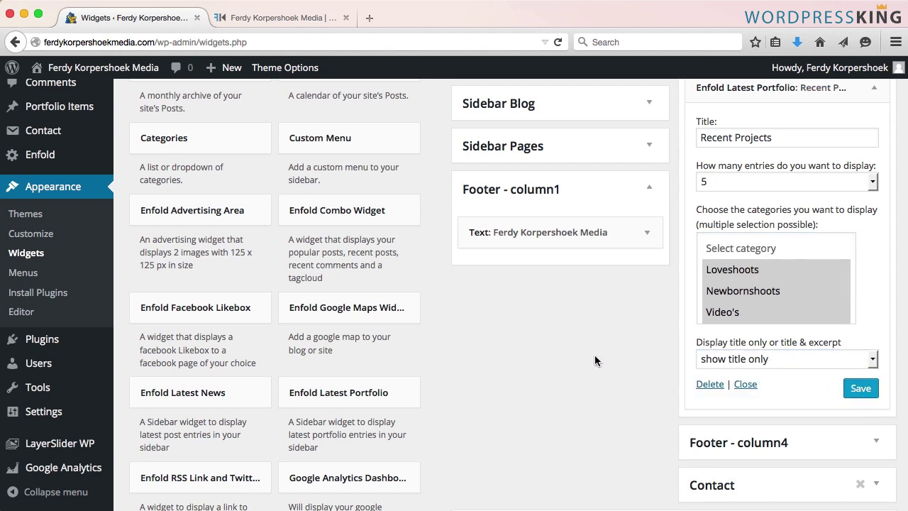
Add an Enfold Latest News widget titled Recent Blogs to Footer - column4 with 5 Blog, Private, Projects entries
{"action": "scroll", "coordinate": [339, 343], "scroll_direction": "down", "scroll_amount": 5}
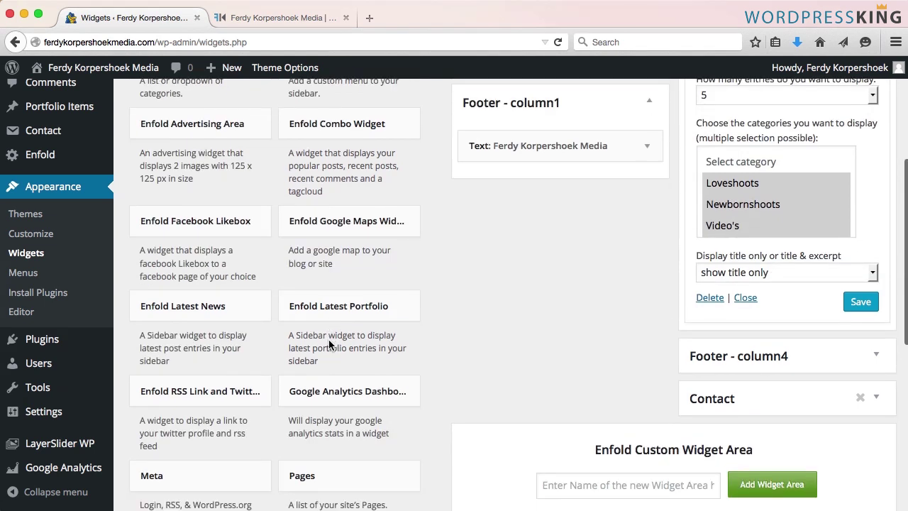
{"action": "scroll", "coordinate": [232, 281], "scroll_direction": "up", "scroll_amount": 5}
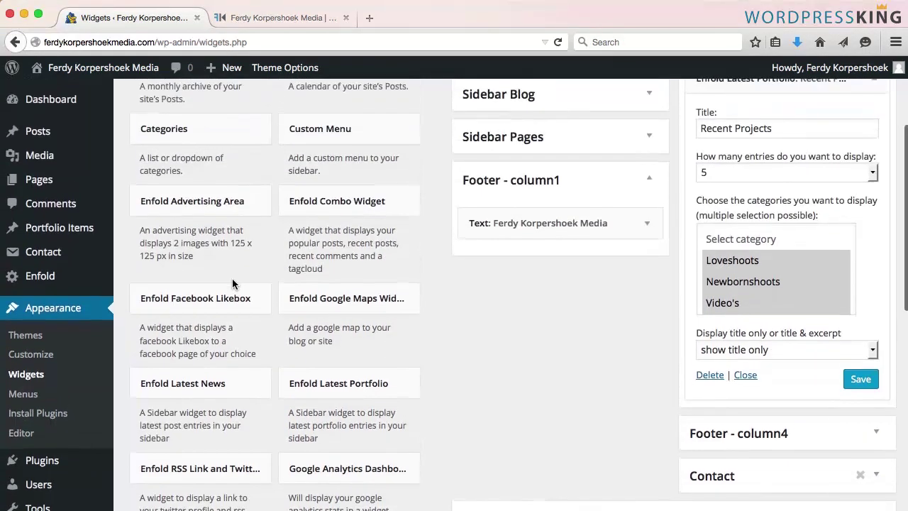
{"action": "left_click_drag", "start_coordinate": [185, 387], "coordinate": [768, 443]}
{"action": "scroll", "coordinate": [762, 446], "scroll_direction": "down", "scroll_amount": 5}
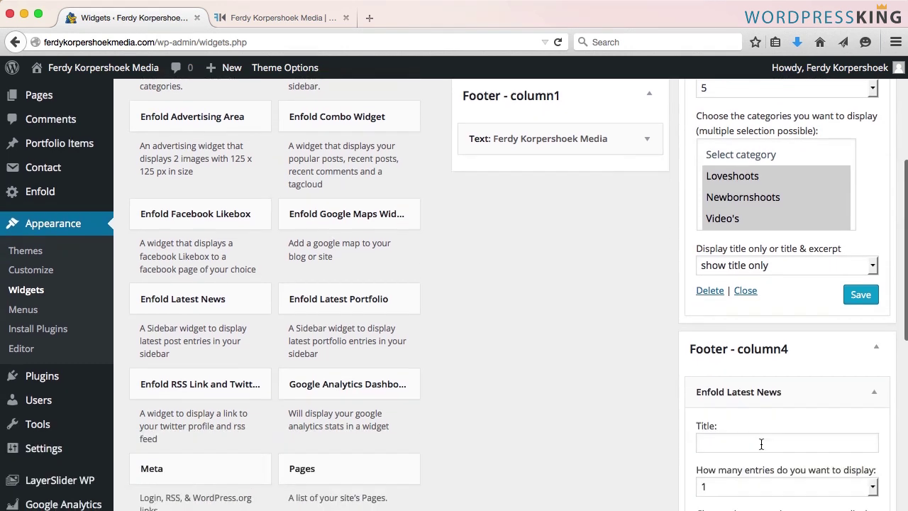
{"action": "left_click", "coordinate": [737, 355]}
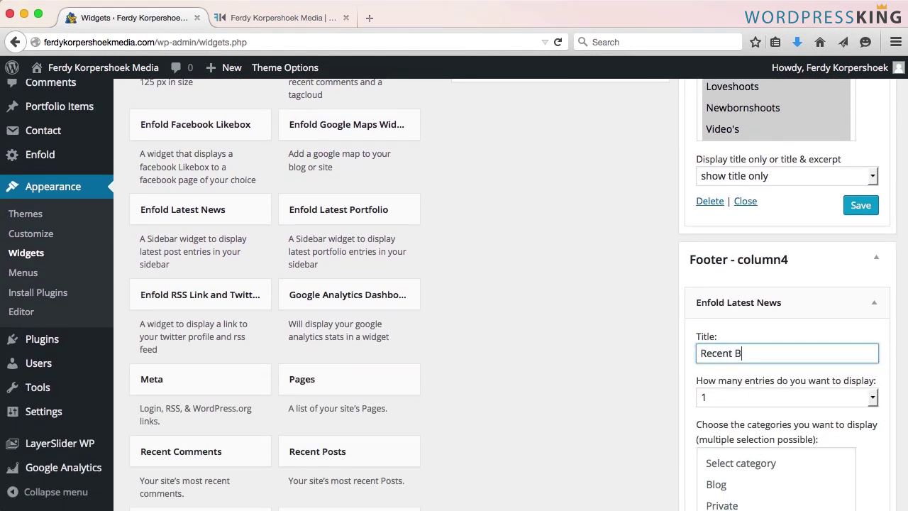
{"action": "left_click", "coordinate": [744, 399]}
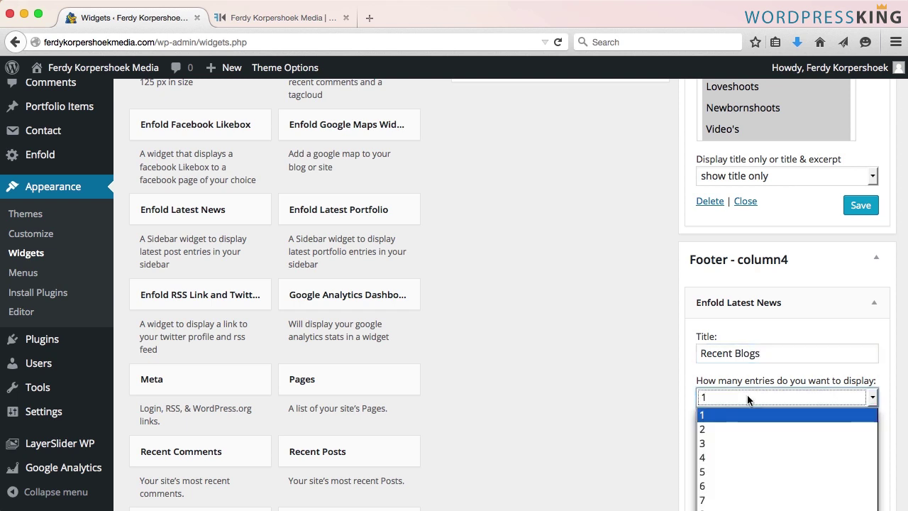
{"action": "scroll", "coordinate": [746, 397], "scroll_direction": "down", "scroll_amount": 3}
{"action": "left_click", "coordinate": [746, 284]}
{"action": "left_click", "coordinate": [730, 360]}
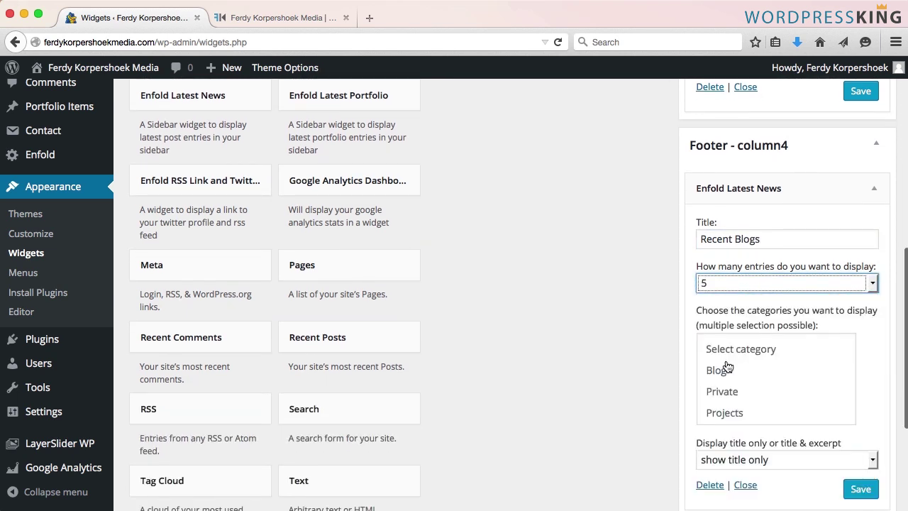
{"action": "left_click_drag", "start_coordinate": [726, 374], "coordinate": [735, 418]}
{"action": "scroll", "coordinate": [766, 422], "scroll_direction": "down", "scroll_amount": 2}
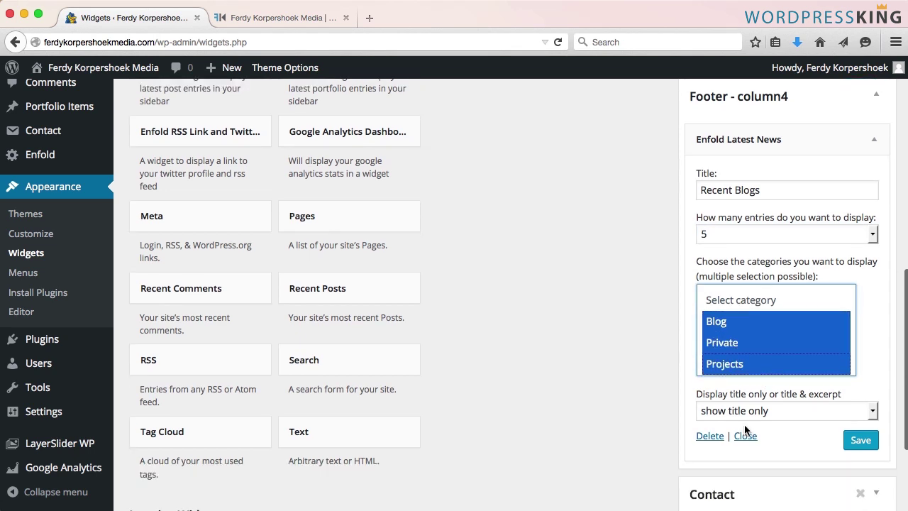
{"action": "left_click", "coordinate": [865, 441]}
Reload the live blog page to check the new footer widgets
{"action": "left_click", "coordinate": [287, 26]}
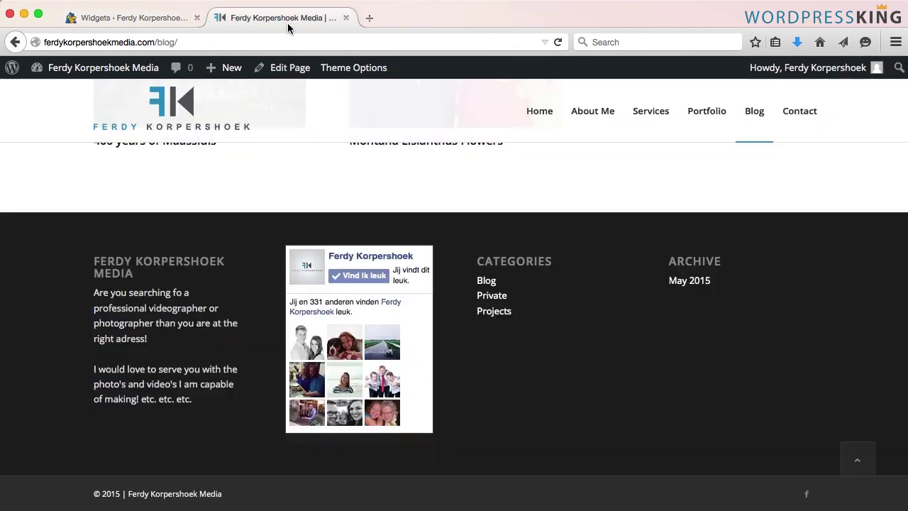
{"action": "key", "text": "super+r"}
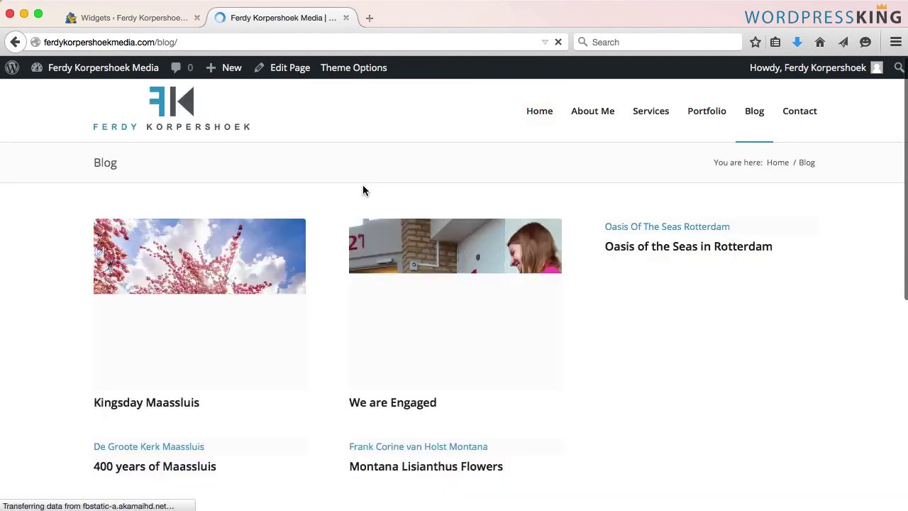
{"action": "scroll", "coordinate": [363, 186], "scroll_direction": "down", "scroll_amount": 10}
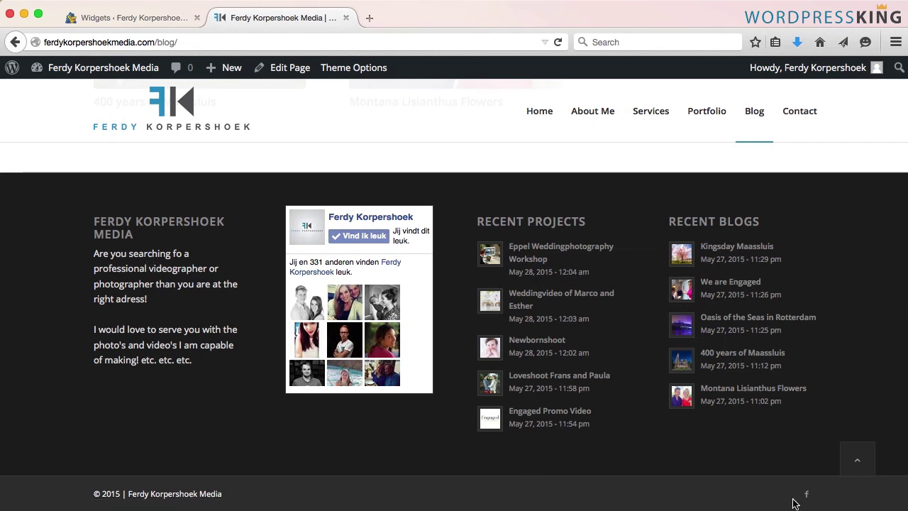
{"action": "left_click", "coordinate": [133, 25]}
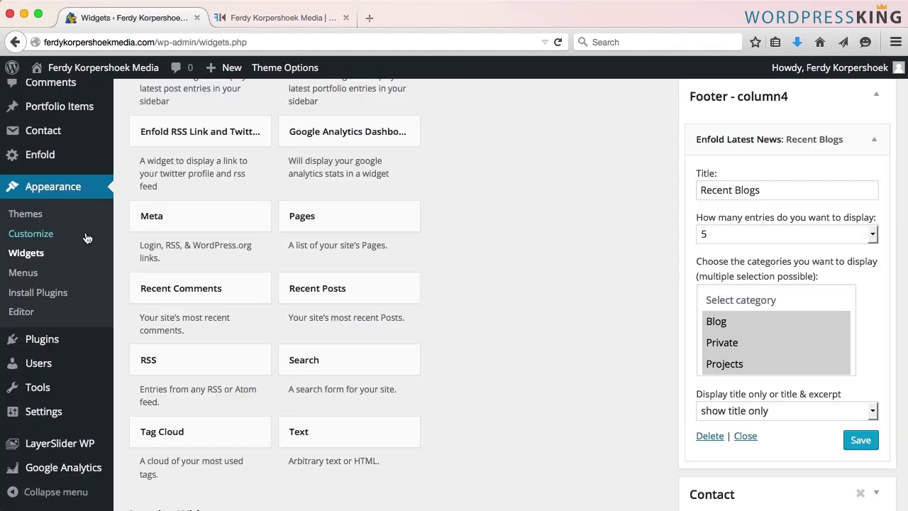
{"action": "left_click", "coordinate": [53, 156]}
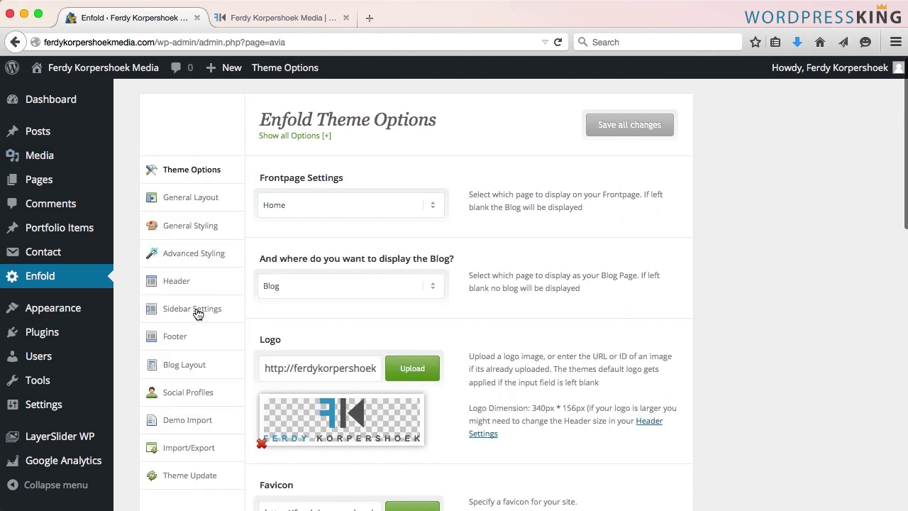
Add a second social icon row and copy the YouTube channel's address
{"action": "left_click", "coordinate": [183, 395]}
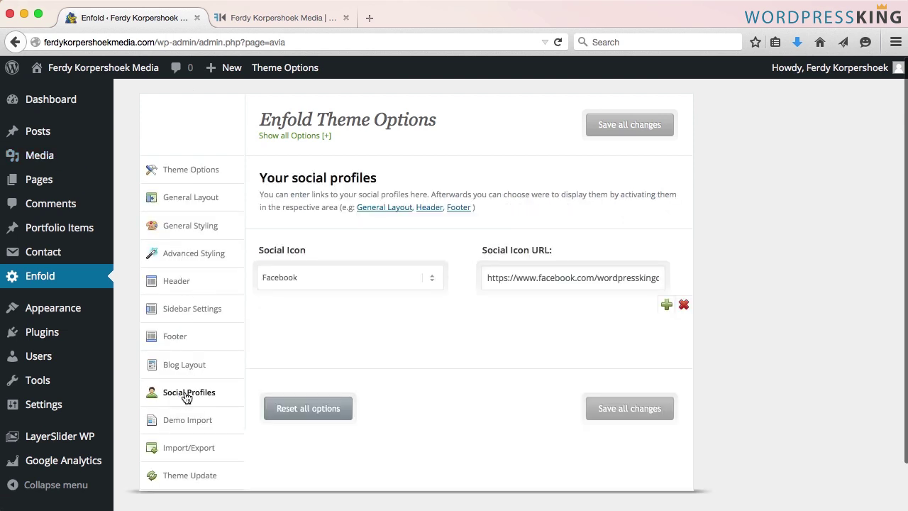
{"action": "left_click", "coordinate": [665, 306]}
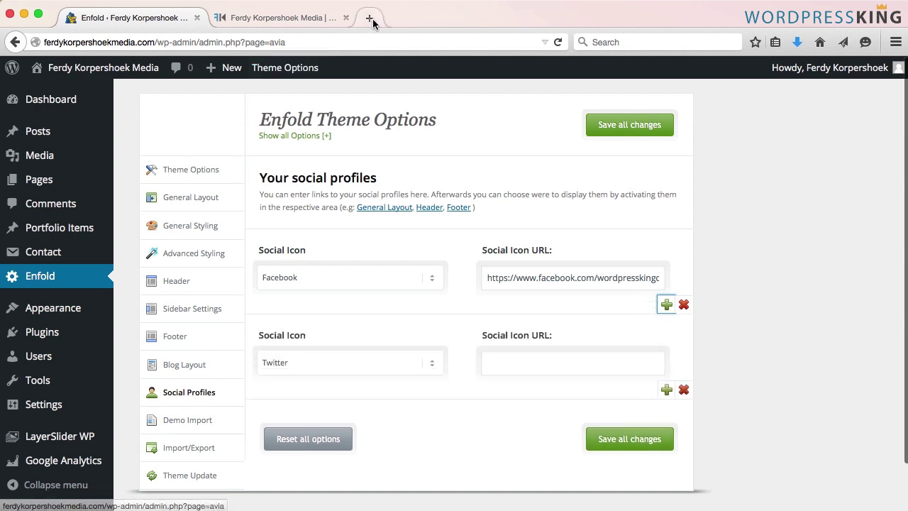
{"action": "left_click", "coordinate": [368, 17]}
{"action": "type", "text": "youtube.com"}
{"action": "key", "text": "Return"}
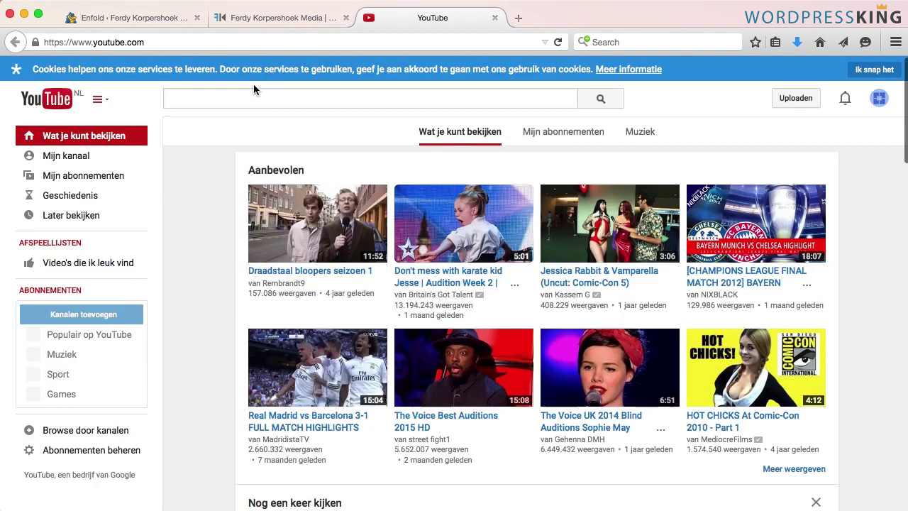
{"action": "type", "text": "Ferdy Korsh"}
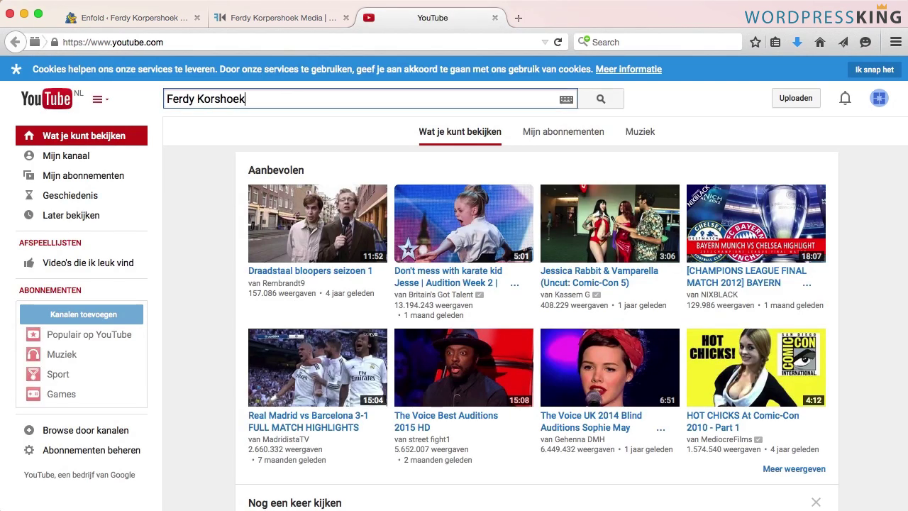
{"action": "type", "text": "oek"}
{"action": "key", "text": "Return"}
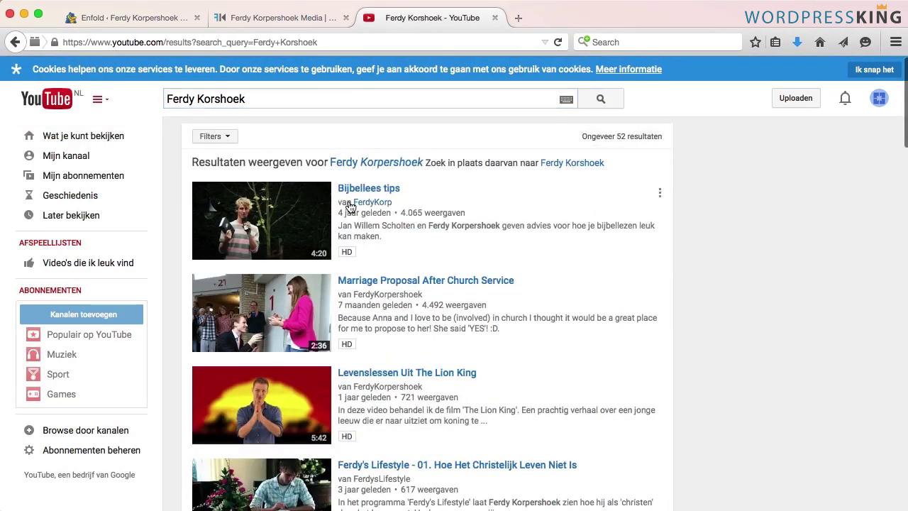
{"action": "left_click", "coordinate": [392, 298]}
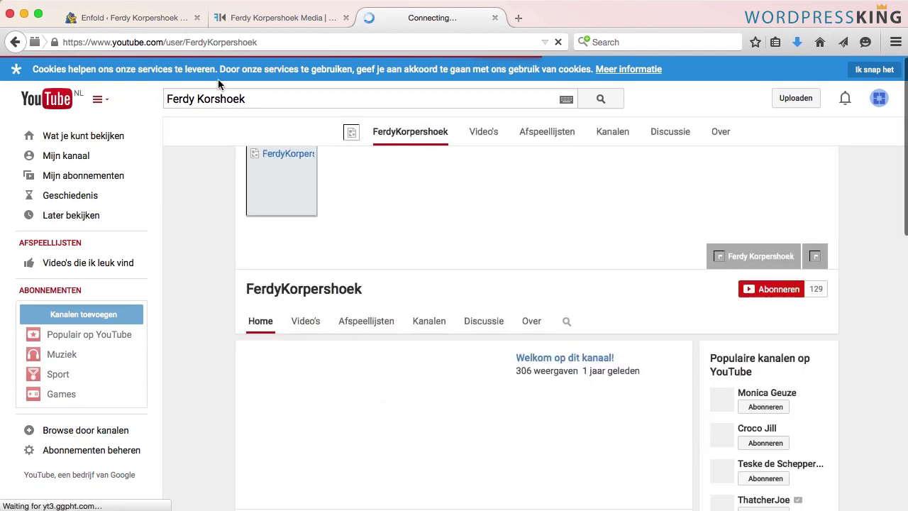
{"action": "left_click", "coordinate": [214, 45]}
{"action": "key", "text": "super+c"}
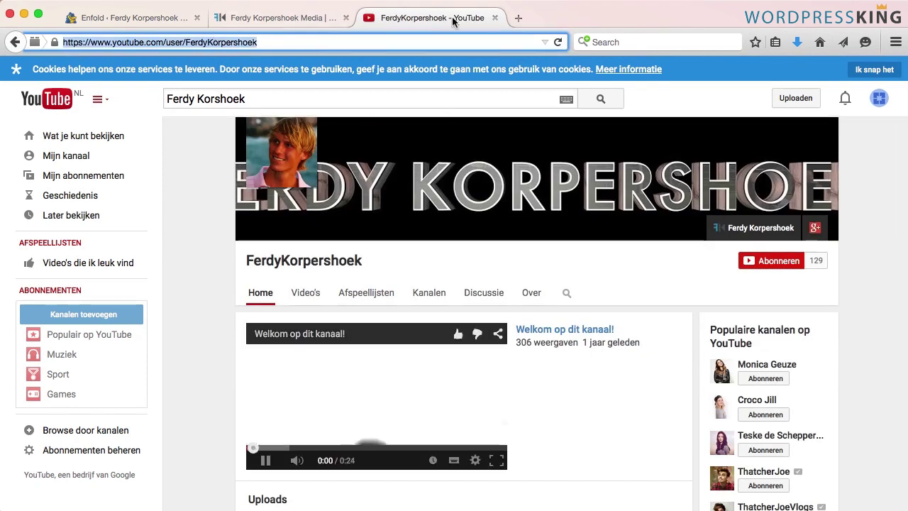
{"action": "left_click", "coordinate": [495, 18]}
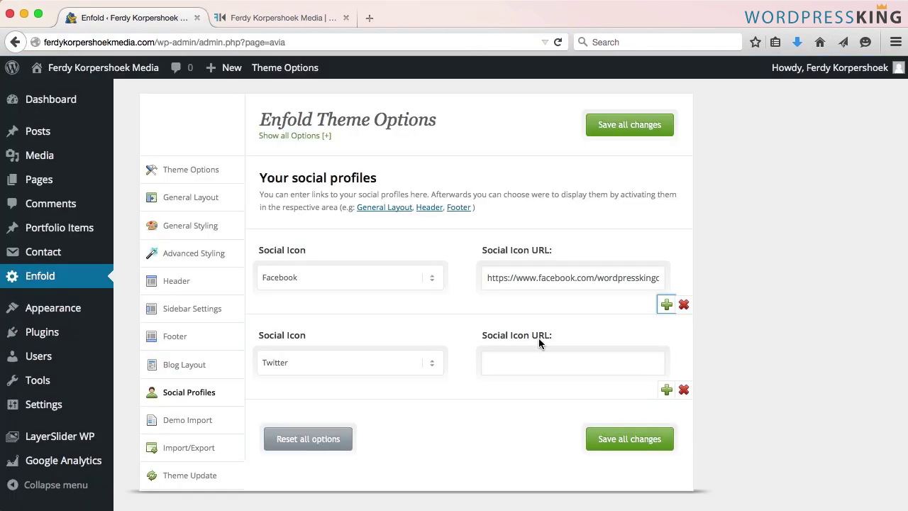
Make the second row a Youtube profile with the pasted channel address
{"action": "left_click", "coordinate": [430, 365]}
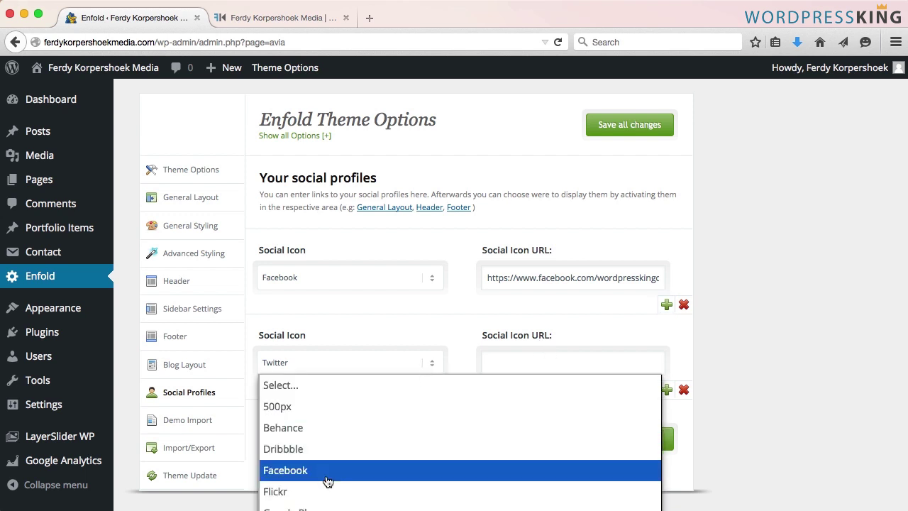
{"action": "scroll", "coordinate": [328, 481], "scroll_direction": "down", "scroll_amount": 4}
{"action": "left_click", "coordinate": [330, 508]}
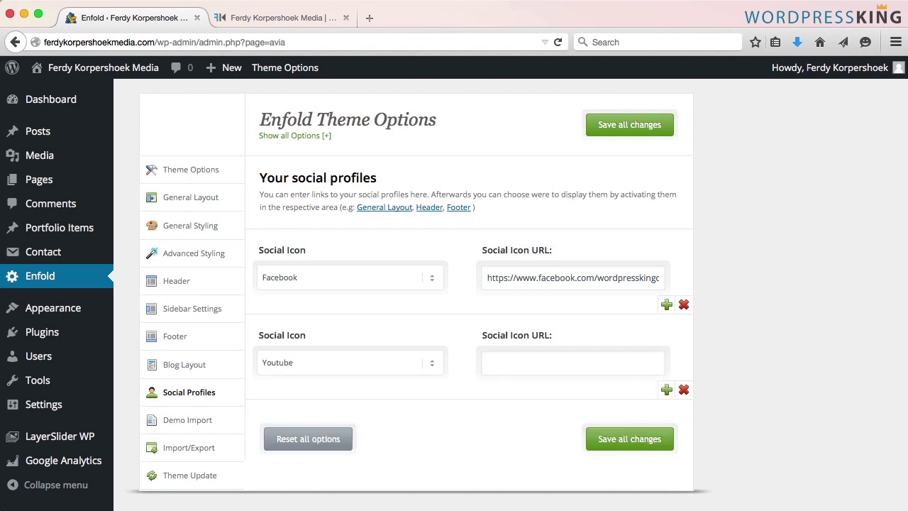
{"action": "left_click", "coordinate": [545, 358]}
{"action": "key", "text": "super+v"}
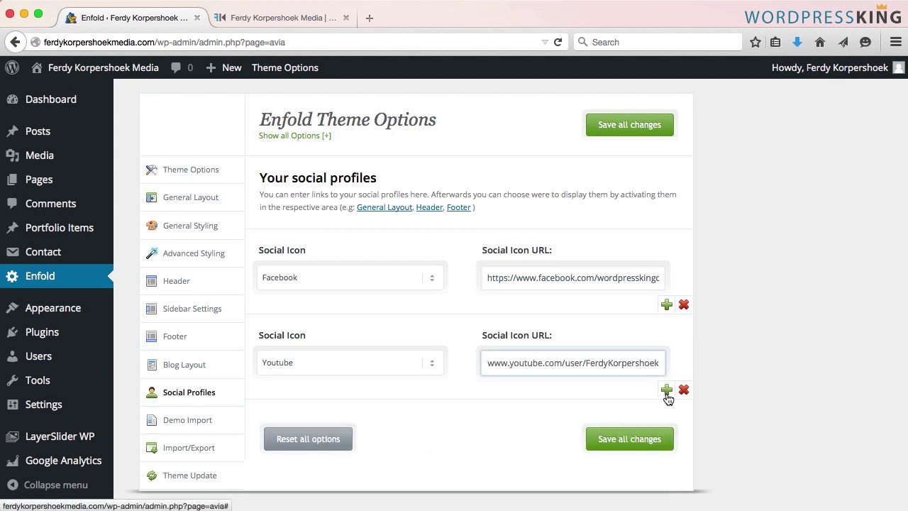
Add a third row with the business's Twitter profile address pasted into its URL
{"action": "left_click", "coordinate": [666, 390]}
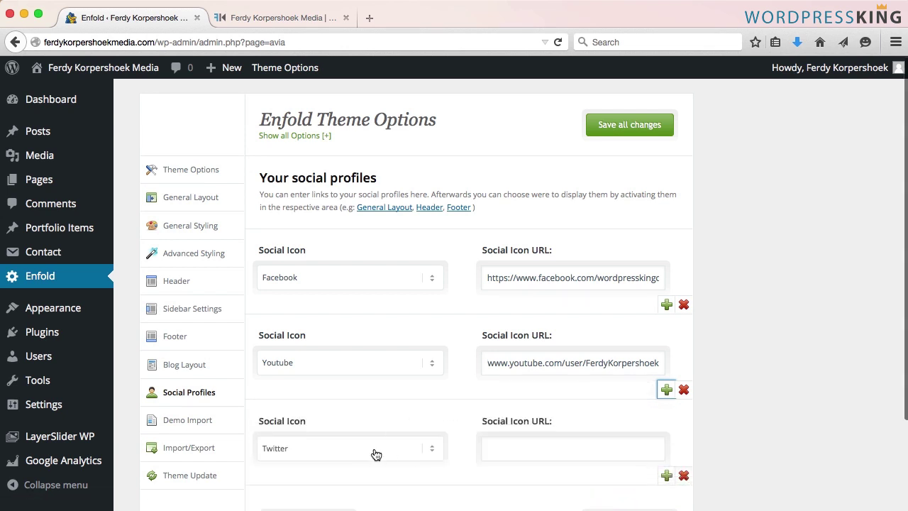
{"action": "left_click", "coordinate": [369, 18]}
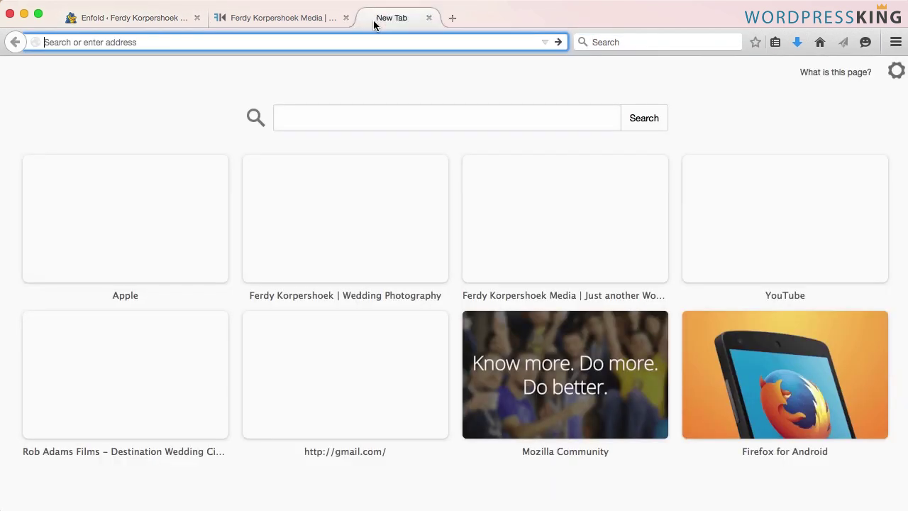
{"action": "type", "text": "twitter."}
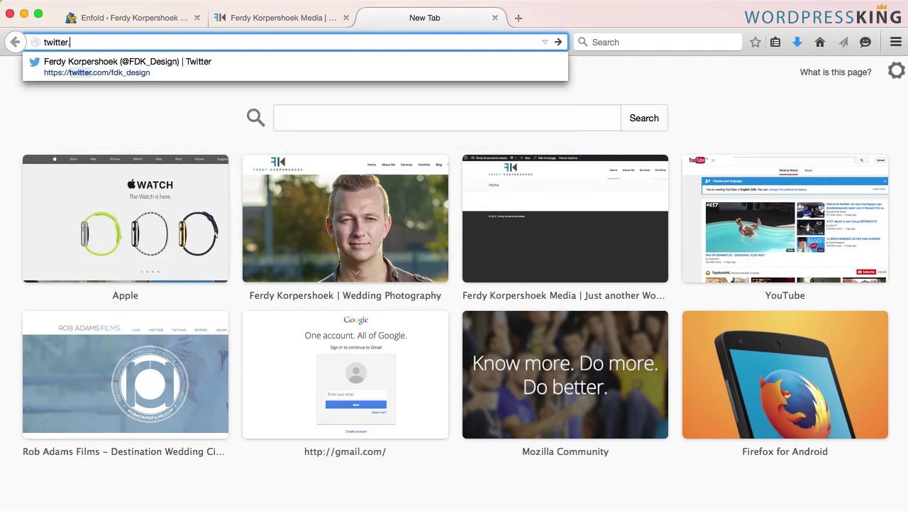
{"action": "type", "text": "com/Fer"}
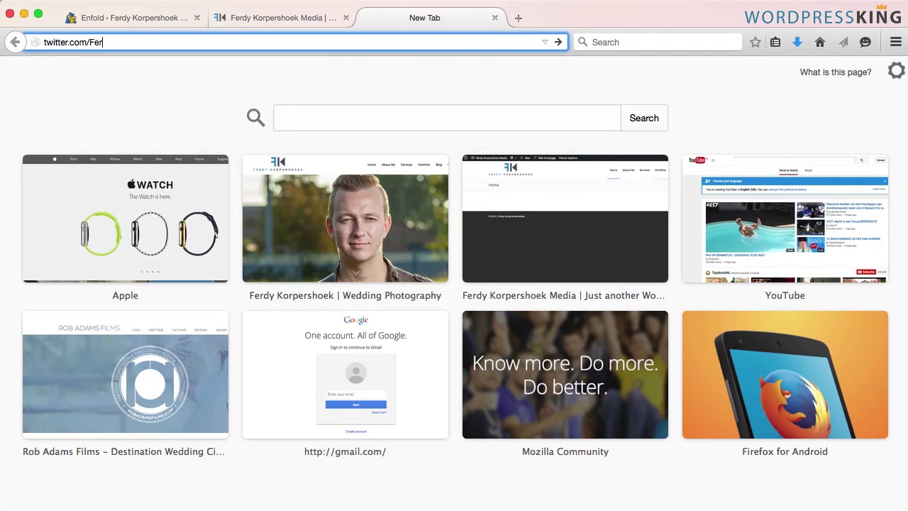
{"action": "type", "text": "dyKorp"}
{"action": "key", "text": "Return"}
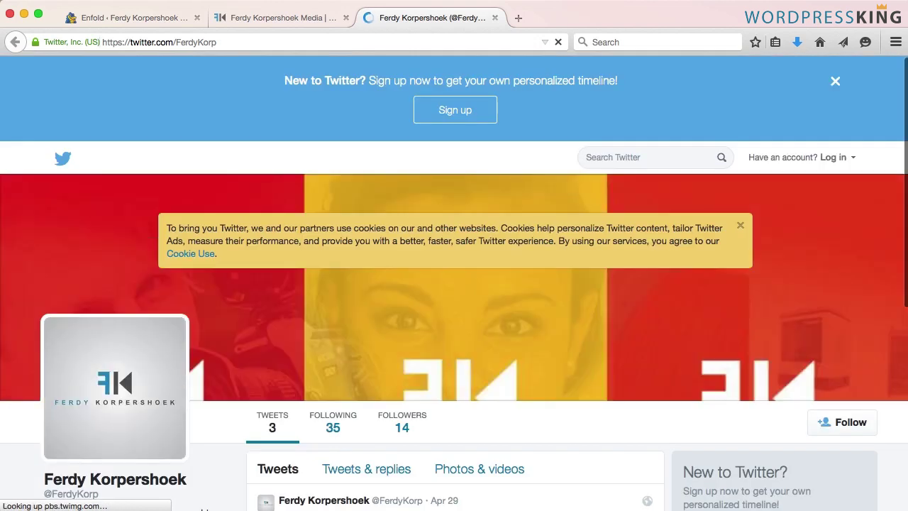
{"action": "left_click", "coordinate": [836, 83]}
{"action": "left_click", "coordinate": [209, 41]}
{"action": "key", "text": "ctrl+c"}
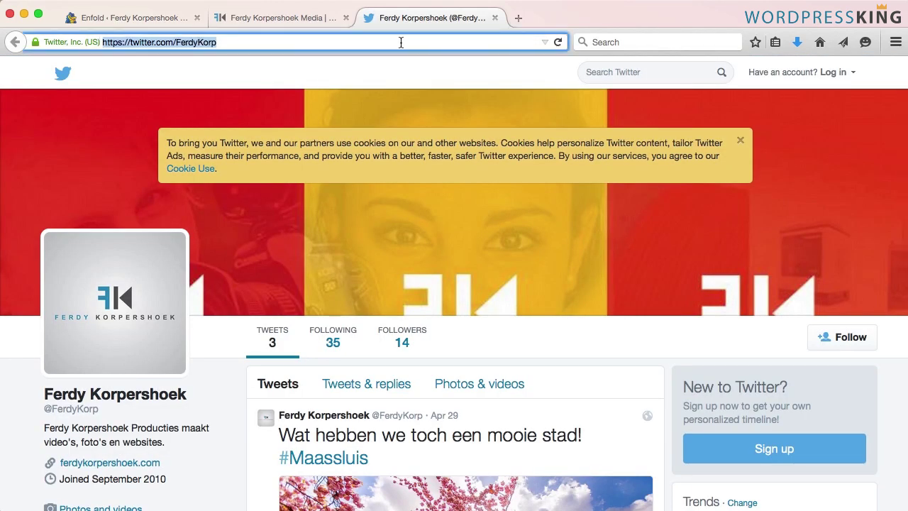
{"action": "left_click", "coordinate": [494, 18]}
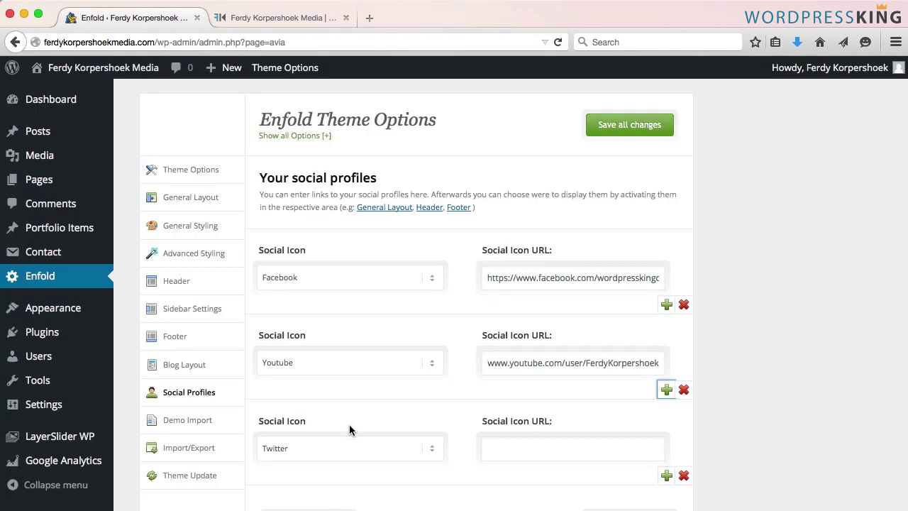
{"action": "left_click", "coordinate": [567, 454]}
{"action": "key", "text": "ctrl+v"}
{"action": "scroll", "coordinate": [547, 363], "scroll_direction": "down", "scroll_amount": 3}
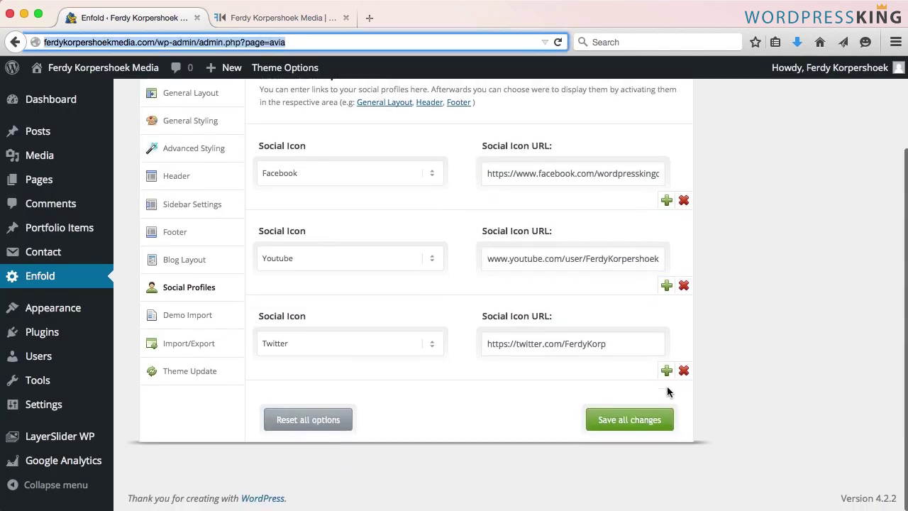
Add a fourth social icon row set to Vimeo
{"action": "left_click", "coordinate": [666, 370]}
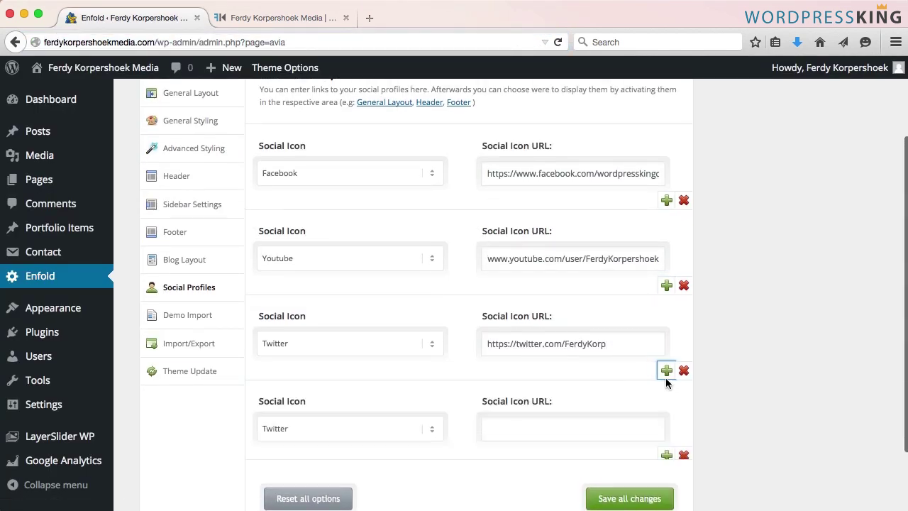
{"action": "left_click", "coordinate": [331, 424]}
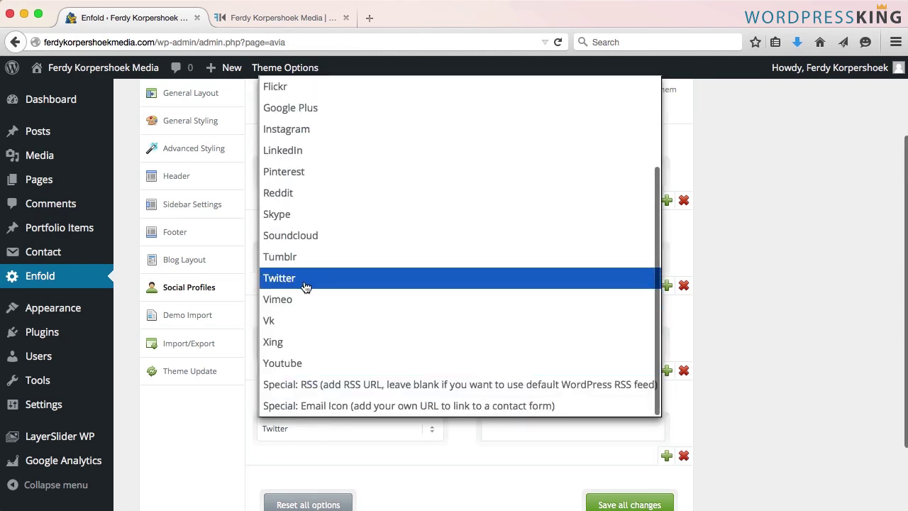
{"action": "left_click", "coordinate": [299, 284]}
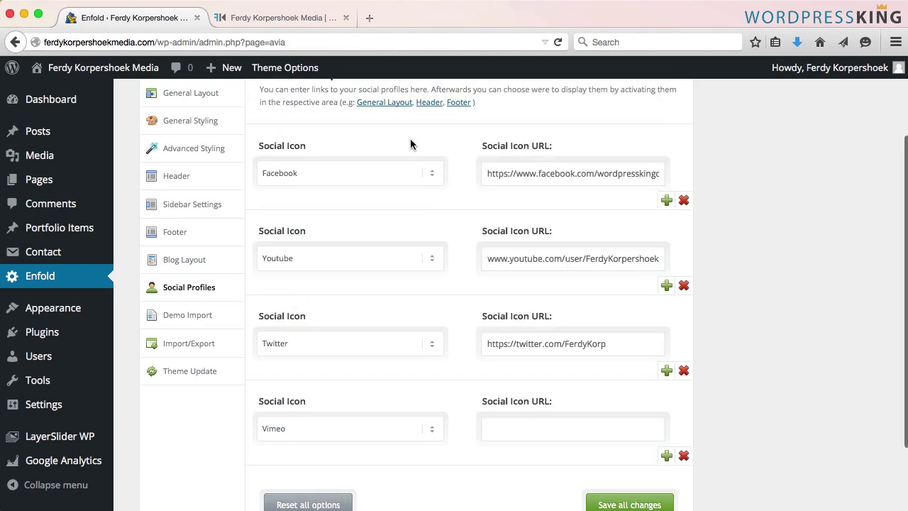
Paste the channel's Vimeo profile address into the row's URL and save all changes
{"action": "left_click", "coordinate": [369, 17]}
{"action": "type", "text": "vimeo.c"}
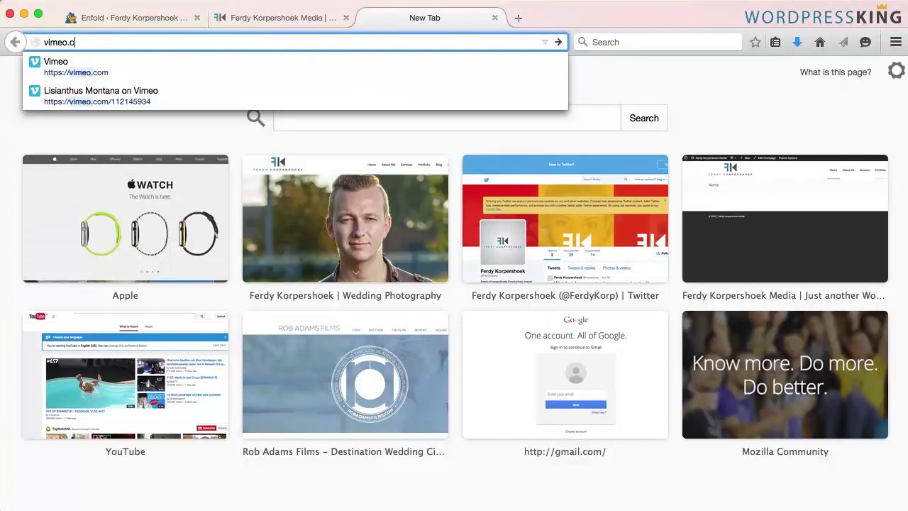
{"action": "type", "text": "om"}
{"action": "key", "text": "Return"}
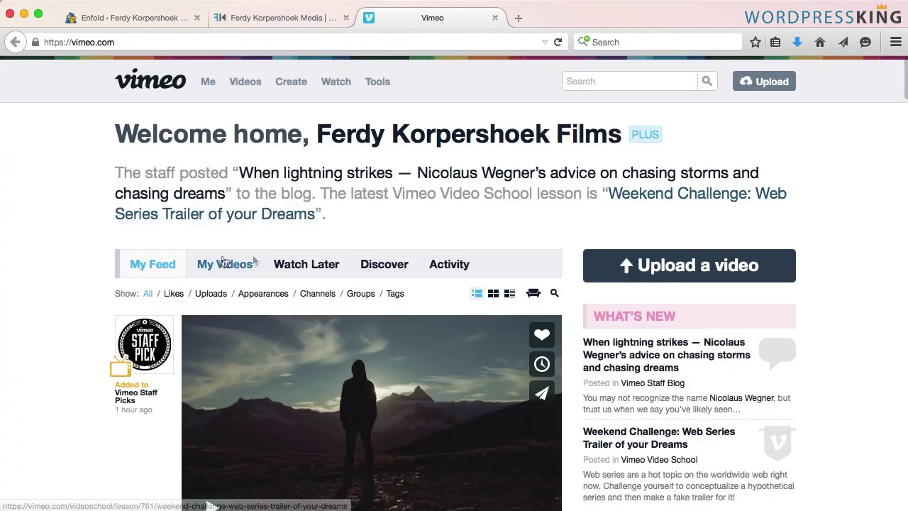
{"action": "left_click", "coordinate": [397, 135]}
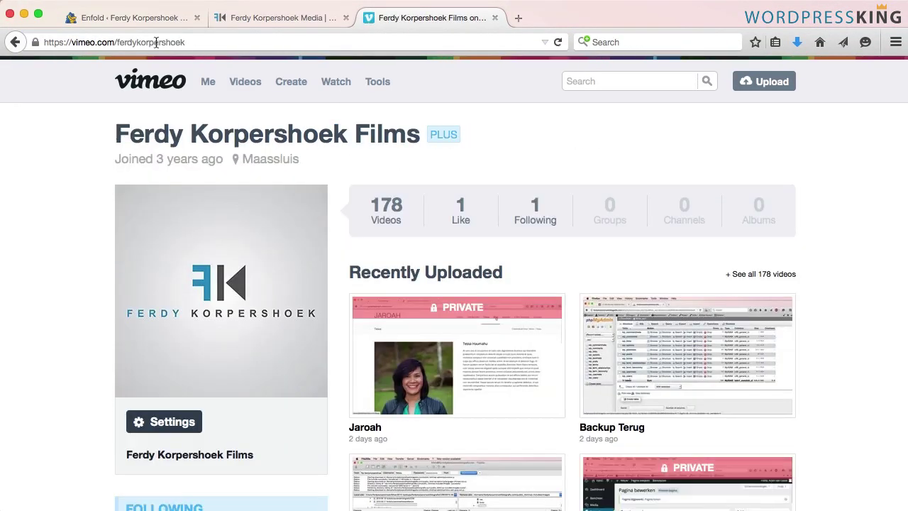
{"action": "left_click", "coordinate": [156, 43]}
{"action": "key", "text": "super+c"}
{"action": "left_click", "coordinate": [495, 18]}
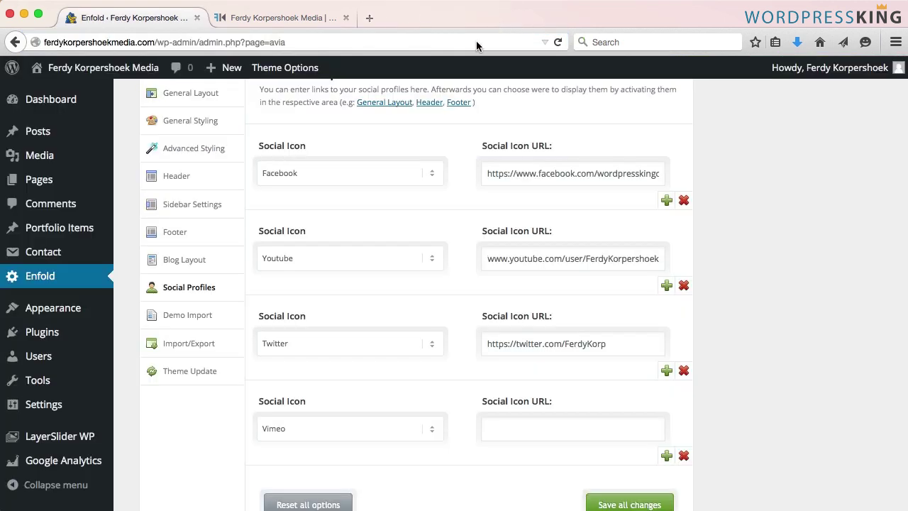
{"action": "key", "text": "super+v"}
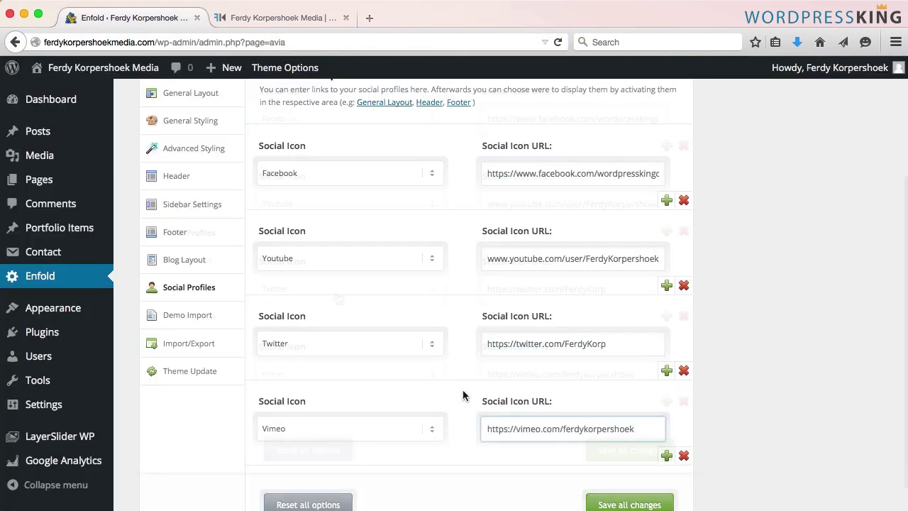
{"action": "scroll", "coordinate": [462, 389], "scroll_direction": "down", "scroll_amount": 2}
{"action": "left_click", "coordinate": [634, 450]}
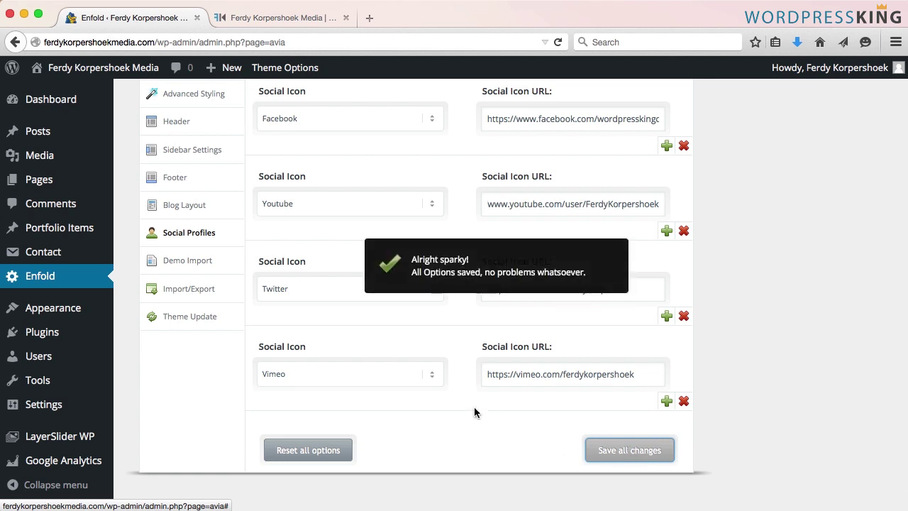
{"action": "left_click", "coordinate": [282, 18]}
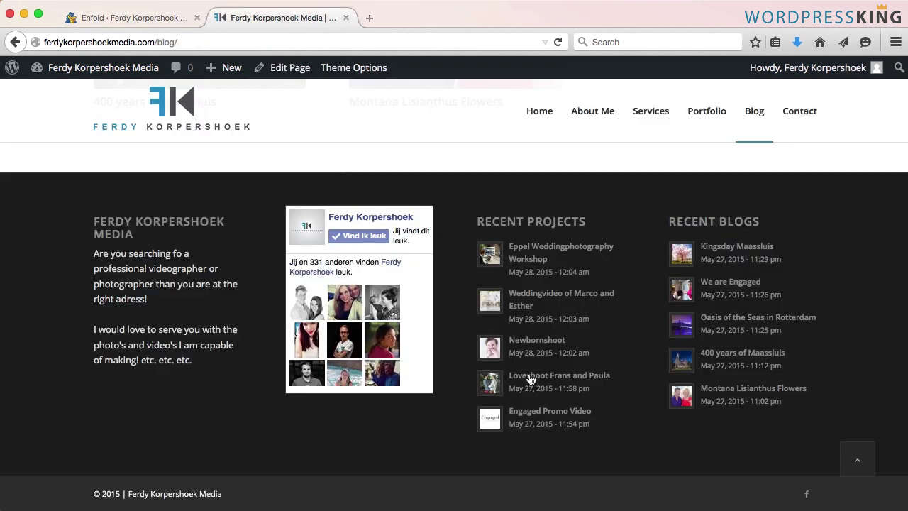
Add a LinkedIn social row with the pasted profile address and save the changes
{"action": "key", "text": "super+r"}
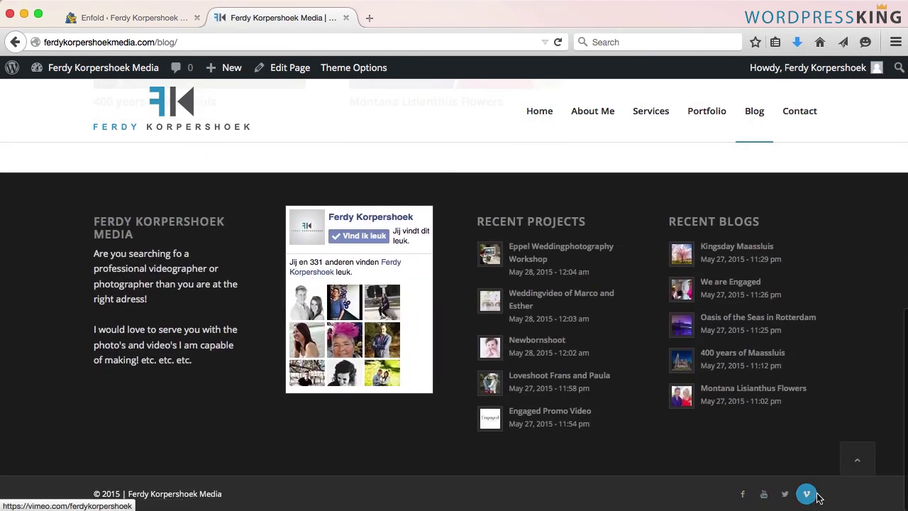
{"action": "key", "text": "ctrl+shift+Tab"}
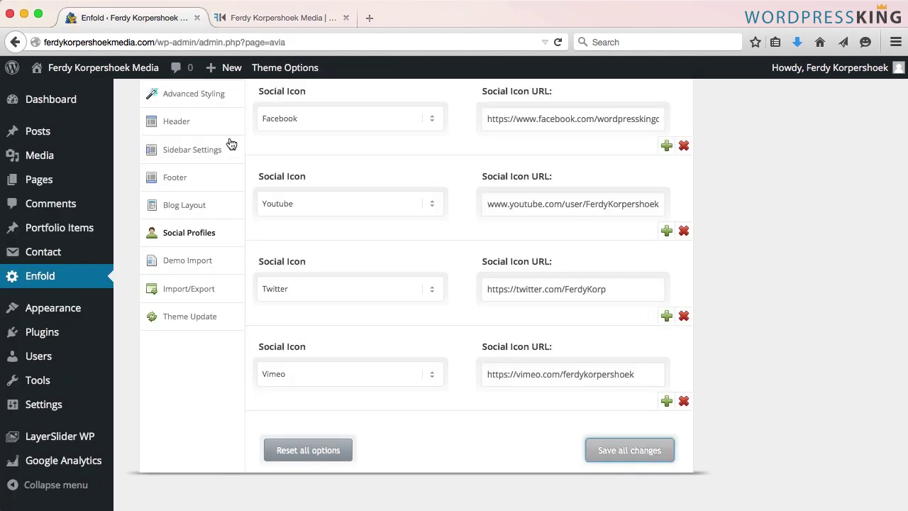
{"action": "left_click", "coordinate": [667, 401]}
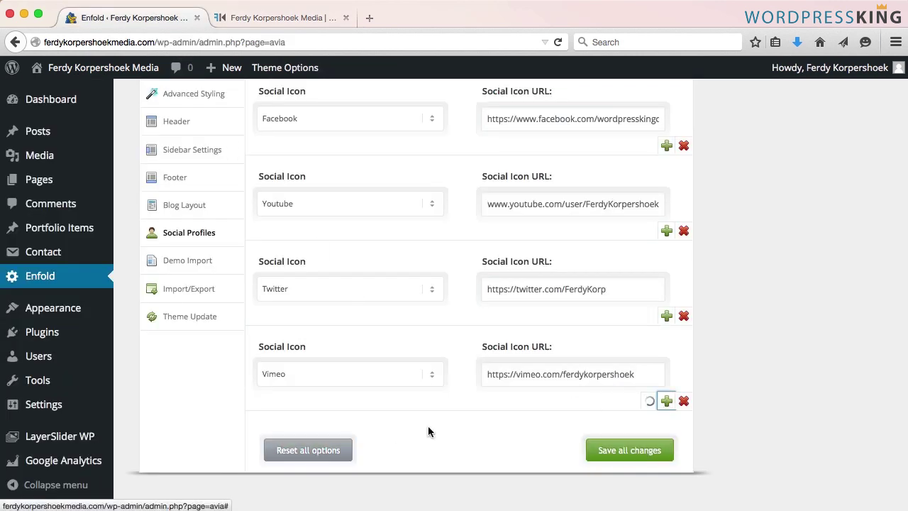
{"action": "scroll", "coordinate": [464, 428], "scroll_direction": "down", "scroll_amount": 3}
{"action": "left_click", "coordinate": [374, 364]}
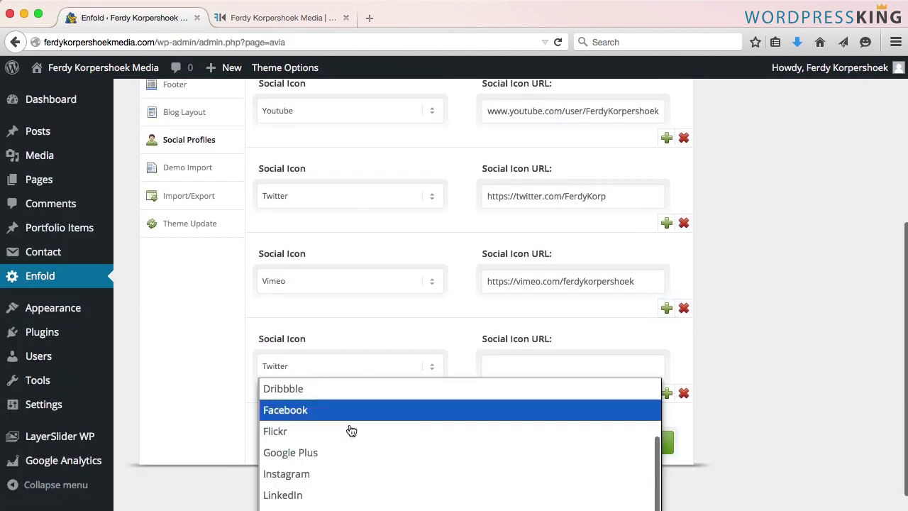
{"action": "left_click", "coordinate": [322, 502]}
{"action": "left_click", "coordinate": [561, 365]}
{"action": "type", "text": "https://www.linkedin.com/profile/view?id=88617789"}
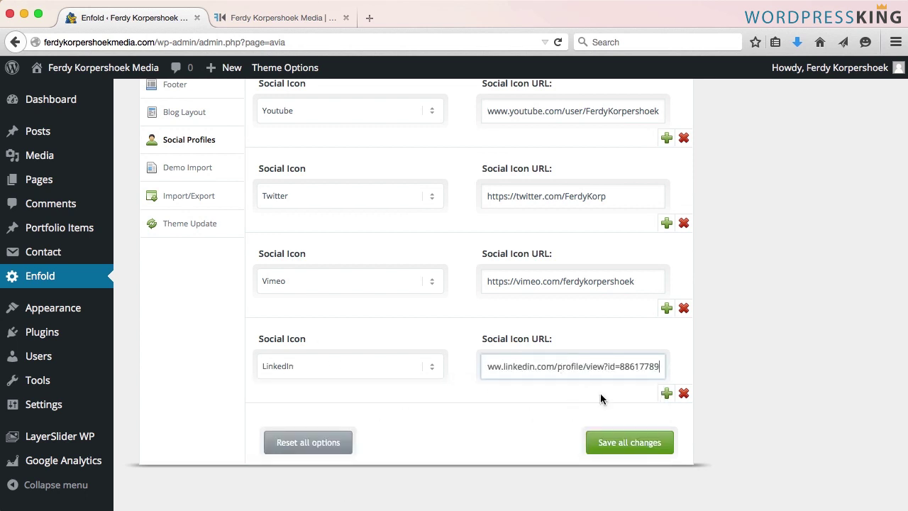
{"action": "left_click", "coordinate": [634, 445]}
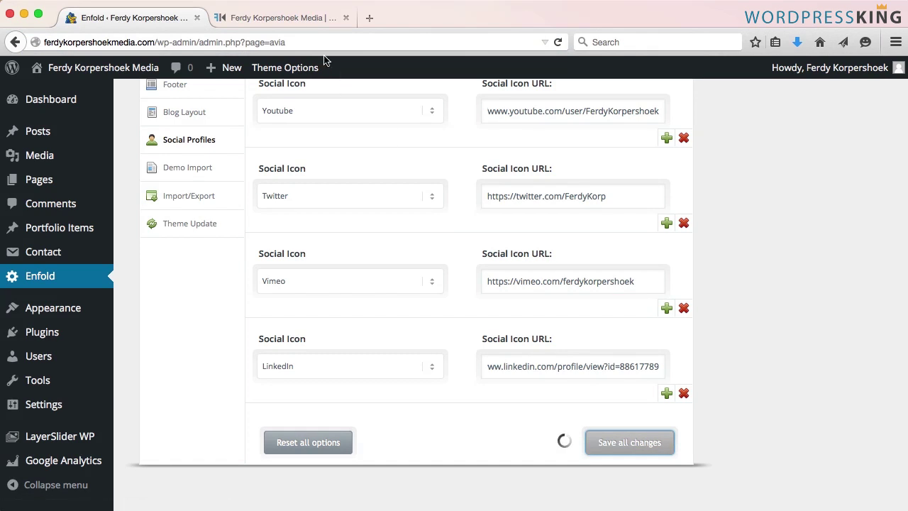
Reload the live site and test the new LinkedIn icon in the footer
{"action": "left_click", "coordinate": [309, 20]}
{"action": "key", "text": "super+r"}
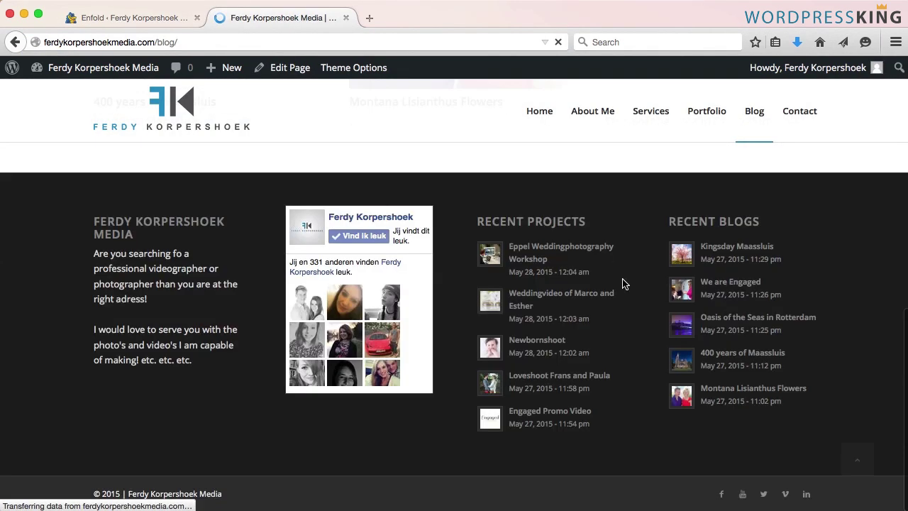
{"action": "left_click", "coordinate": [805, 493]}
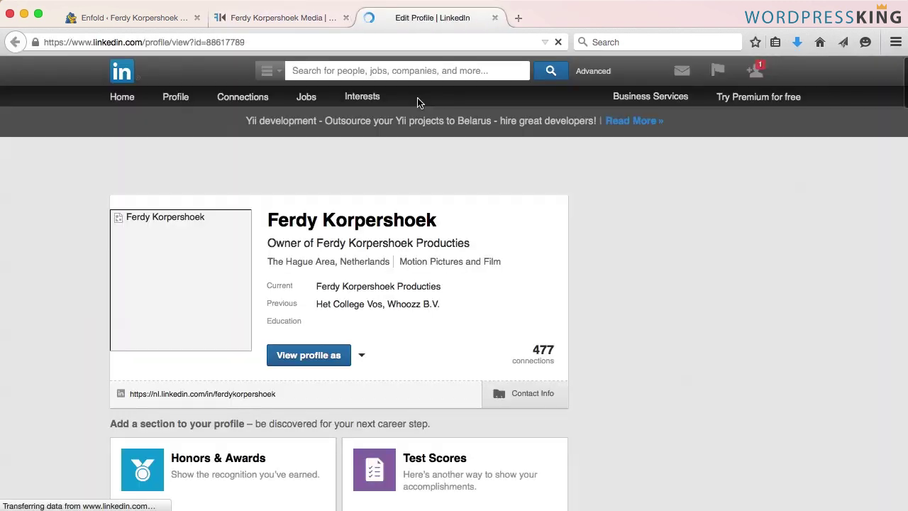
{"action": "left_click", "coordinate": [495, 18]}
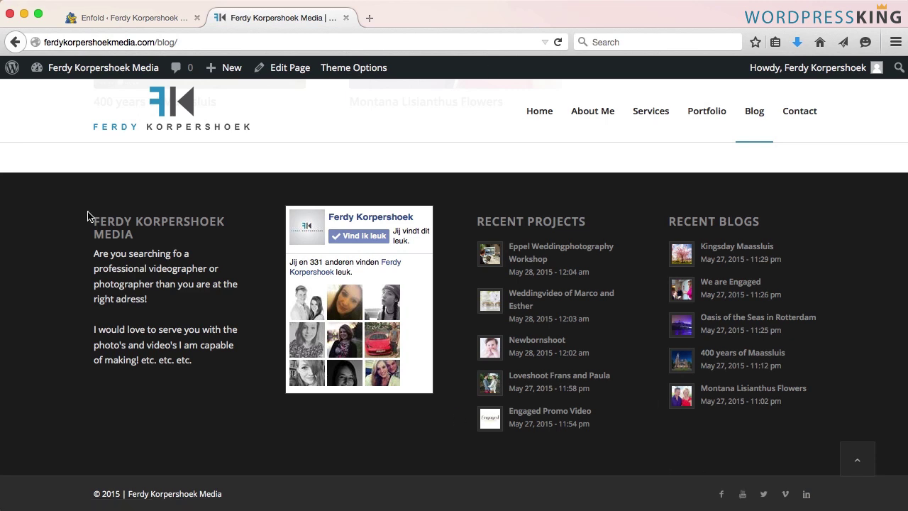
Review the live footer, then browse the Contact, Blog and Portfolio pages
{"action": "left_click_drag", "start_coordinate": [91, 213], "coordinate": [744, 421]}
{"action": "left_click", "coordinate": [754, 202]}
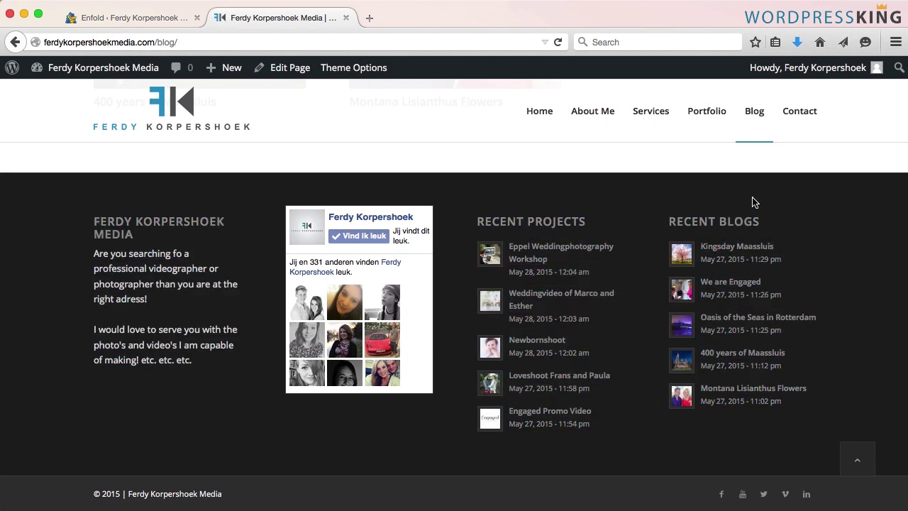
{"action": "left_click", "coordinate": [793, 114]}
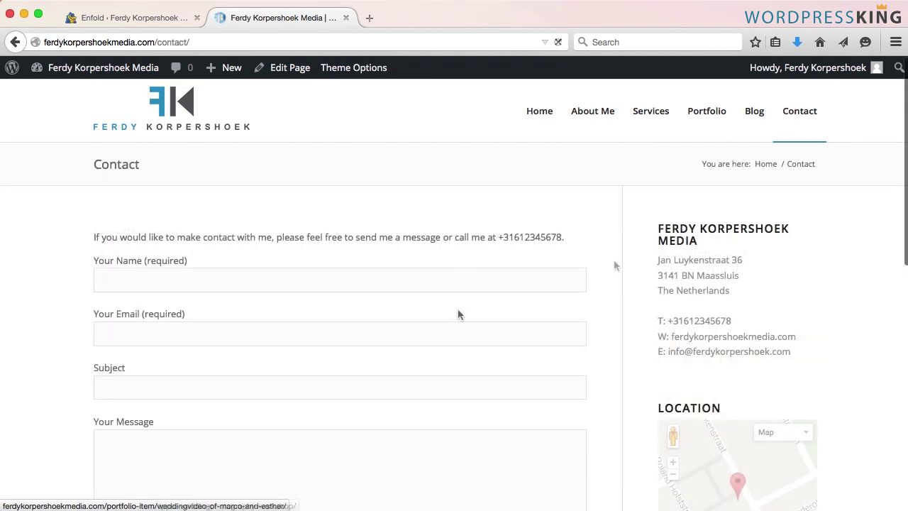
{"action": "scroll", "coordinate": [614, 265], "scroll_direction": "down", "scroll_amount": 10}
{"action": "left_click_drag", "start_coordinate": [94, 217], "coordinate": [765, 509]}
{"action": "left_click", "coordinate": [863, 355]}
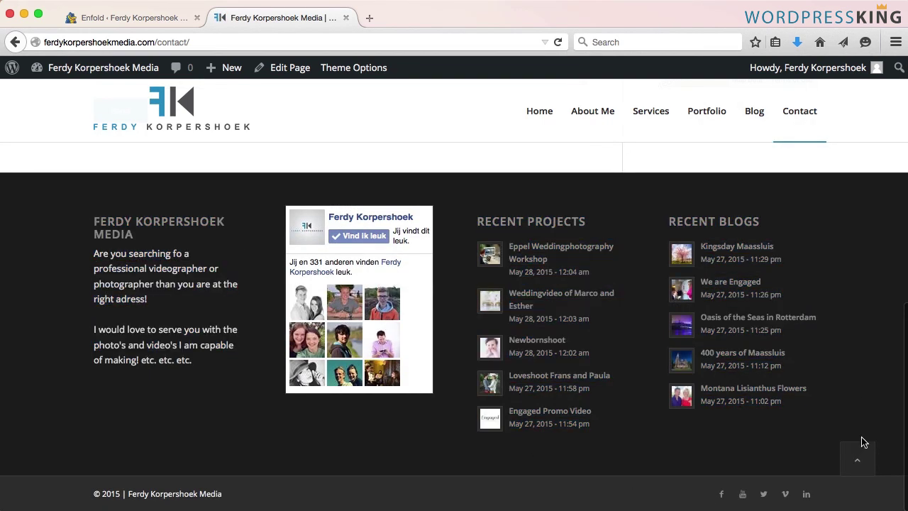
{"action": "left_click", "coordinate": [858, 462]}
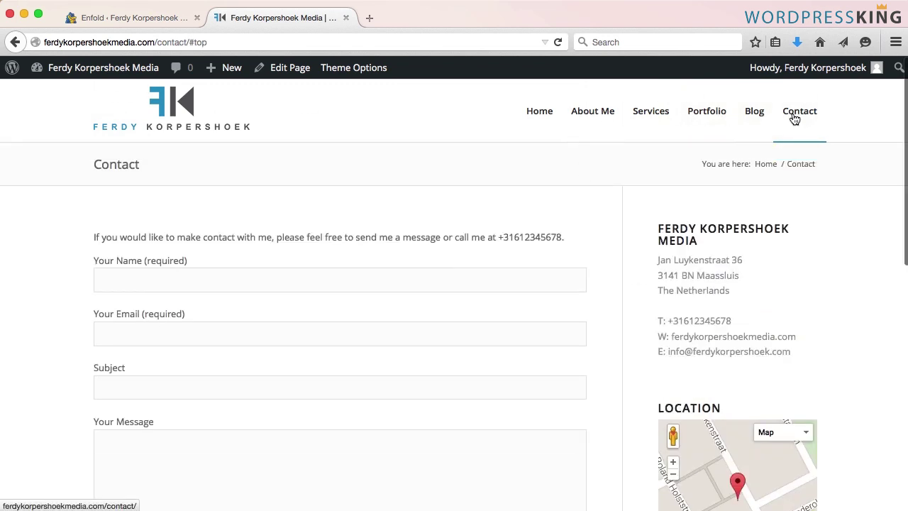
{"action": "left_click", "coordinate": [754, 117]}
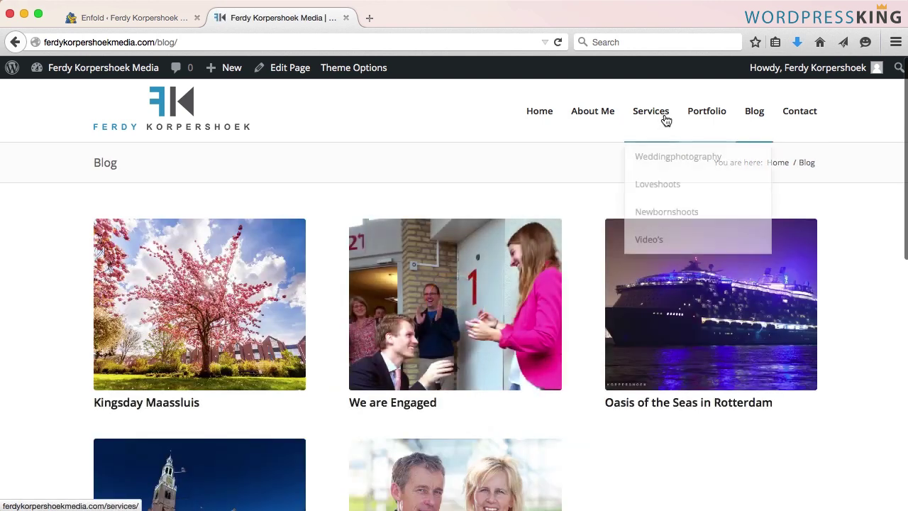
{"action": "left_click", "coordinate": [705, 118]}
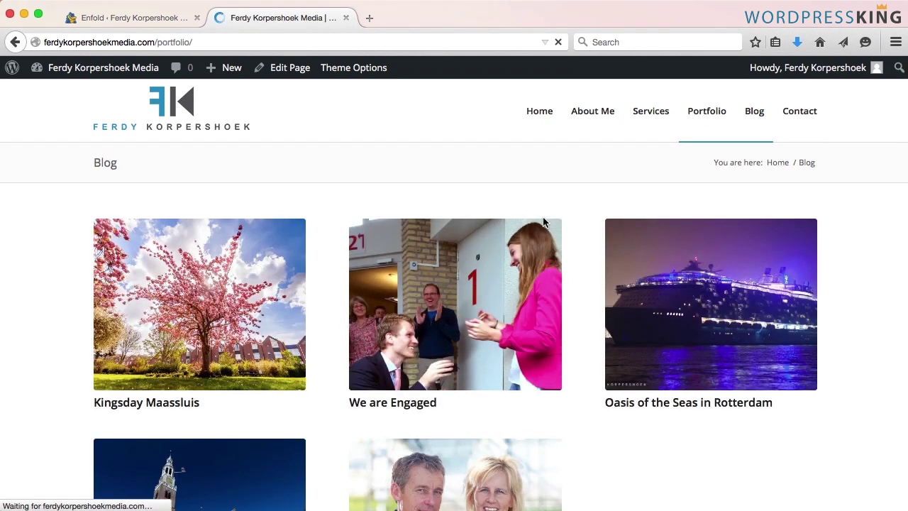
{"action": "scroll", "coordinate": [524, 231], "scroll_direction": "down", "scroll_amount": 5}
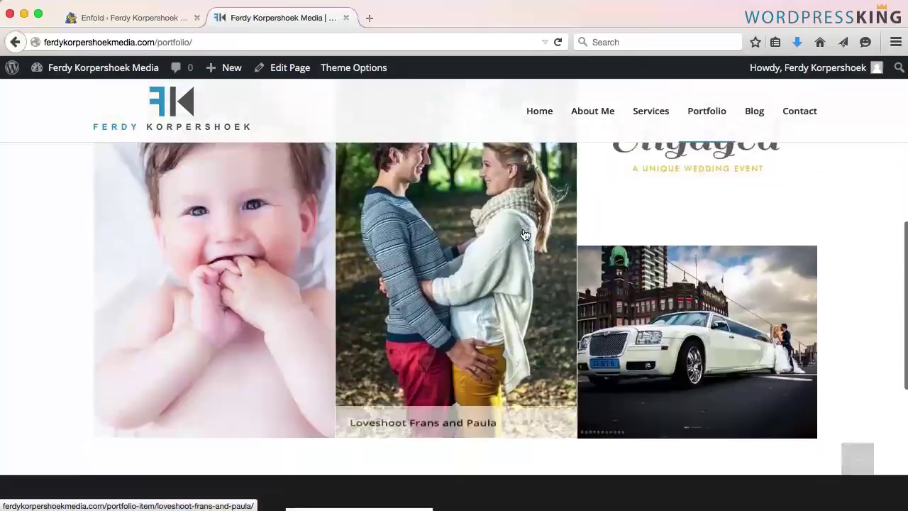
{"action": "scroll", "coordinate": [525, 234], "scroll_direction": "up", "scroll_amount": 5}
{"action": "mouse_move", "coordinate": [645, 116]}
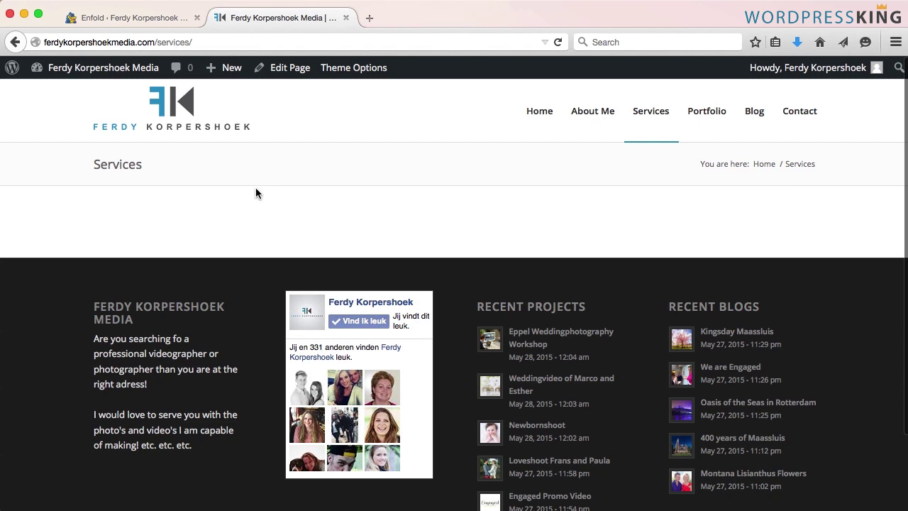
Switch the Services page to the Avia Layout Builder and add a Color Section
{"action": "left_click", "coordinate": [285, 69]}
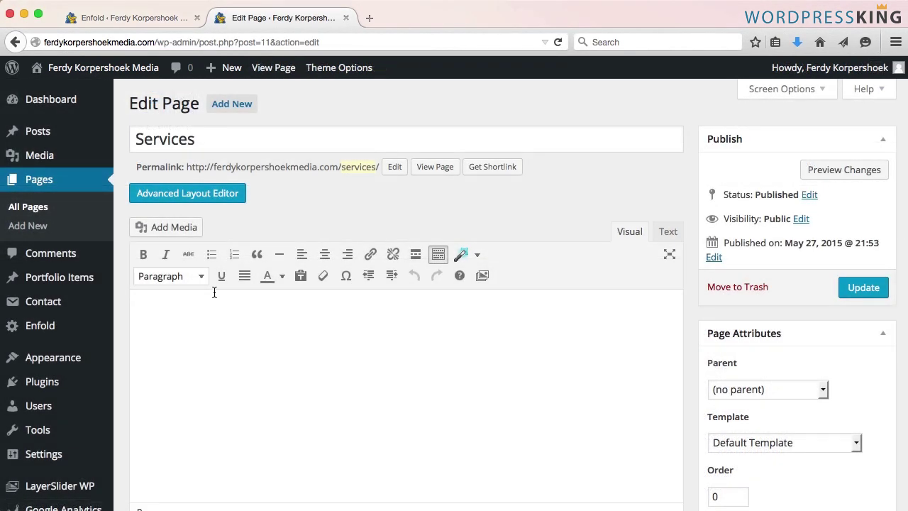
{"action": "left_click", "coordinate": [157, 196]}
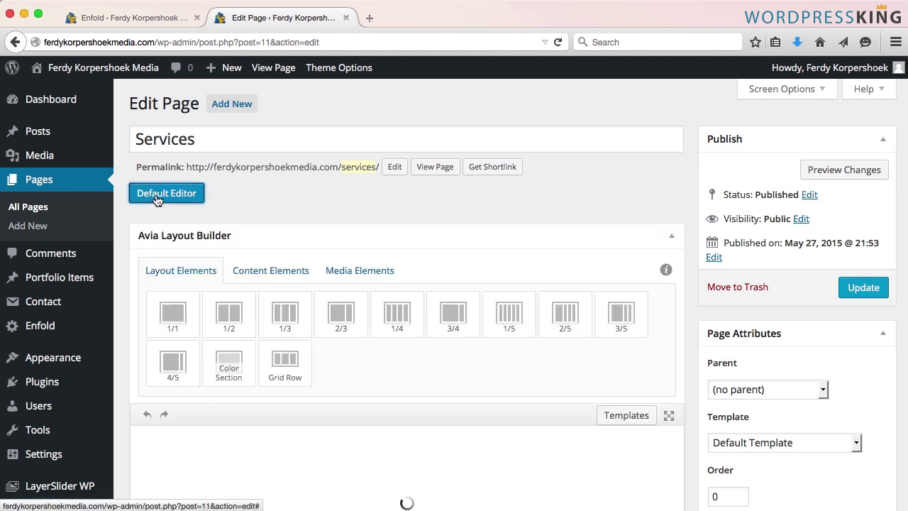
{"action": "scroll", "coordinate": [241, 245], "scroll_direction": "down", "scroll_amount": 2}
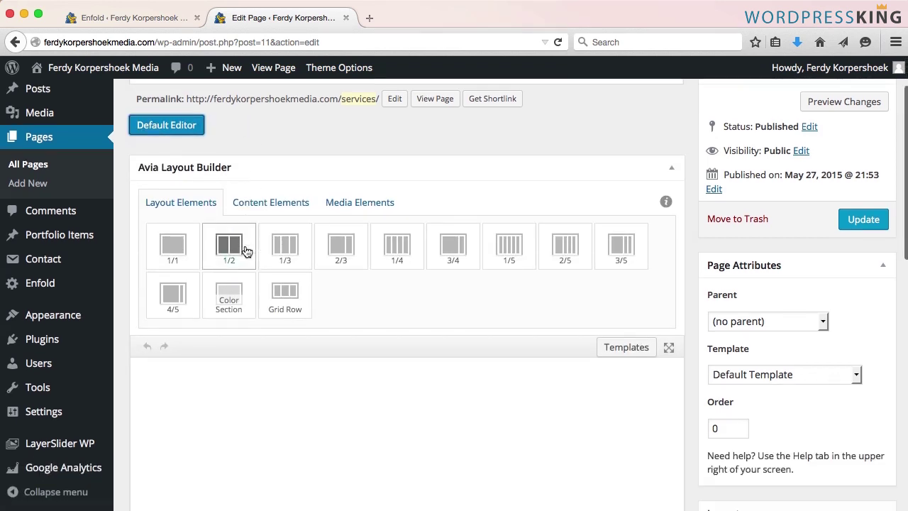
{"action": "left_click", "coordinate": [231, 297]}
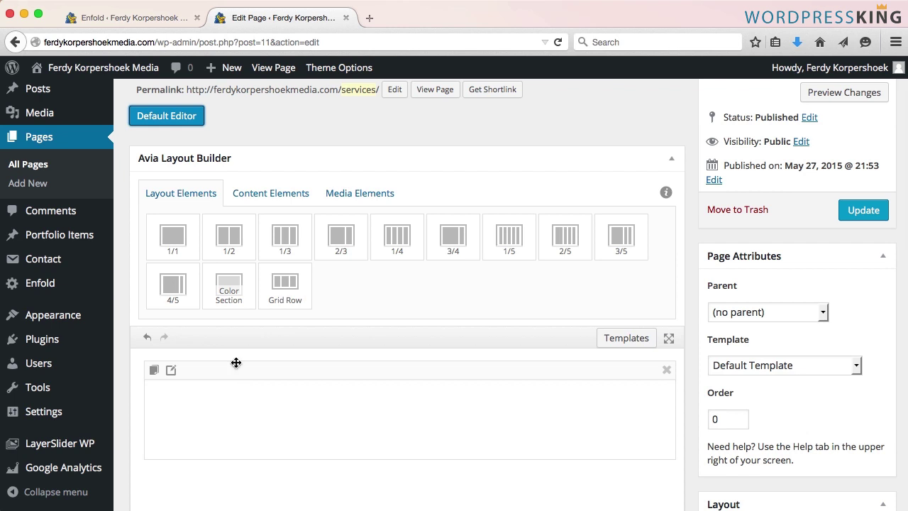
{"action": "left_click", "coordinate": [139, 20]}
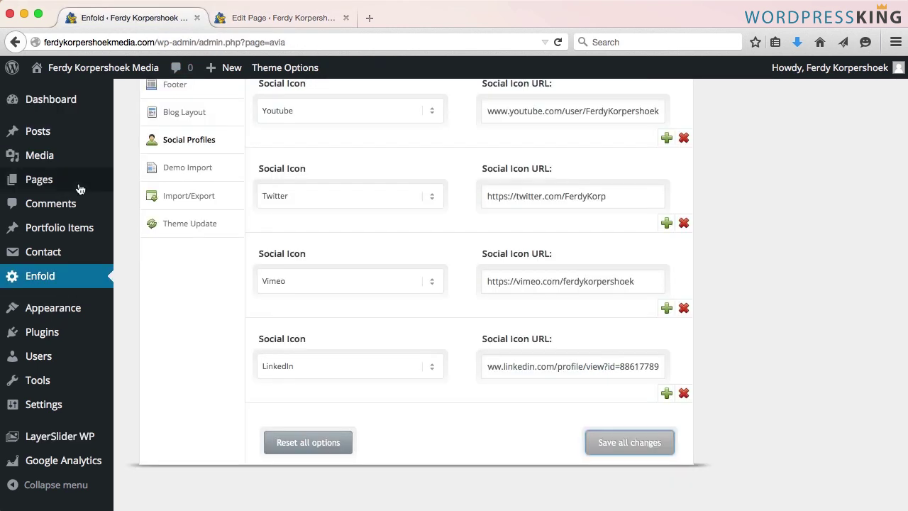
Copy the primary colour #2d94c8 from General Styling, then close the theme options tab
{"action": "mouse_move", "coordinate": [92, 252]}
{"action": "scroll", "coordinate": [197, 255], "scroll_direction": "up", "scroll_amount": 5}
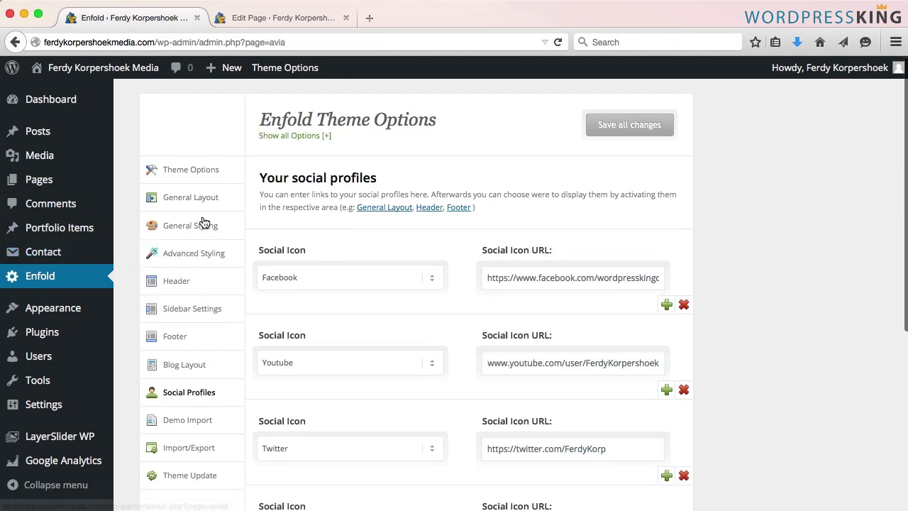
{"action": "left_click", "coordinate": [195, 228]}
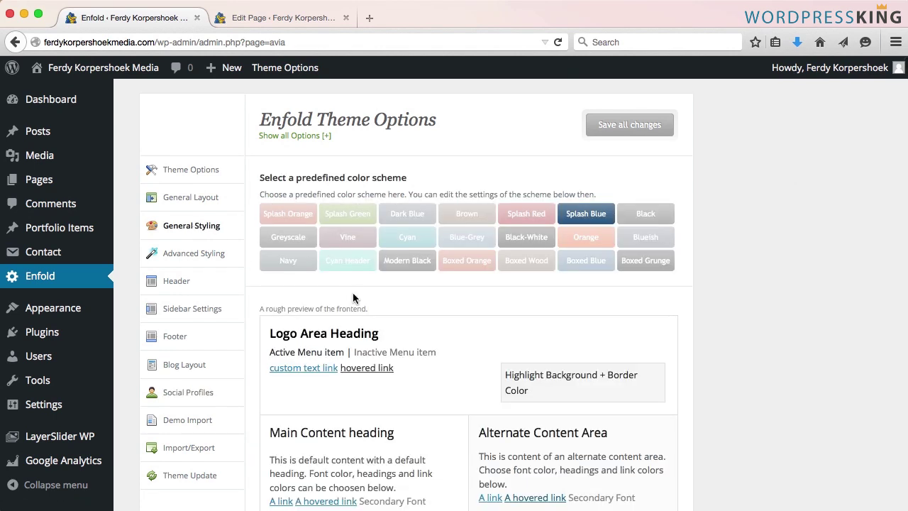
{"action": "scroll", "coordinate": [351, 285], "scroll_direction": "down", "scroll_amount": 10}
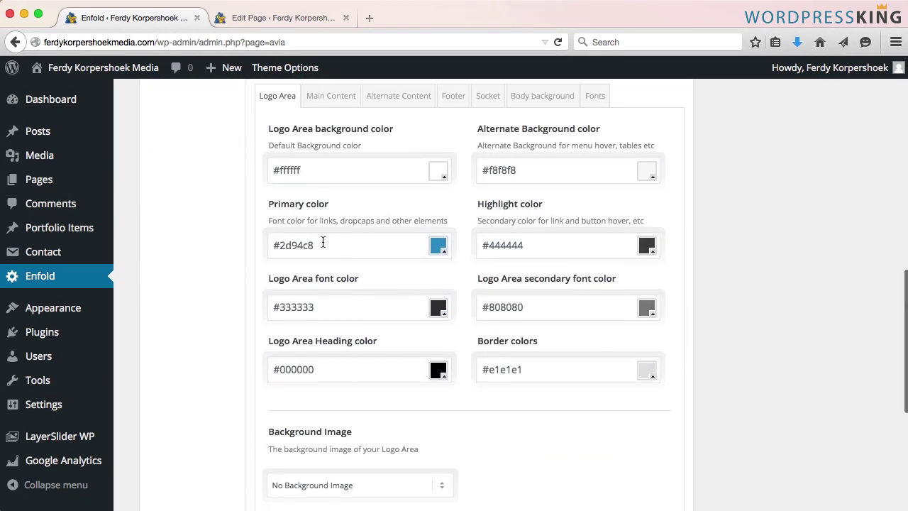
{"action": "left_click_drag", "start_coordinate": [322, 252], "coordinate": [292, 252]}
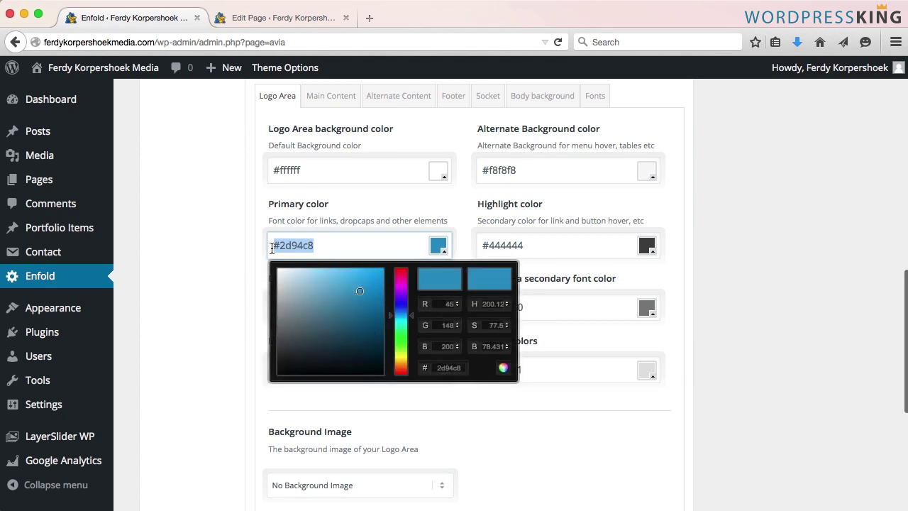
{"action": "left_click", "coordinate": [196, 18]}
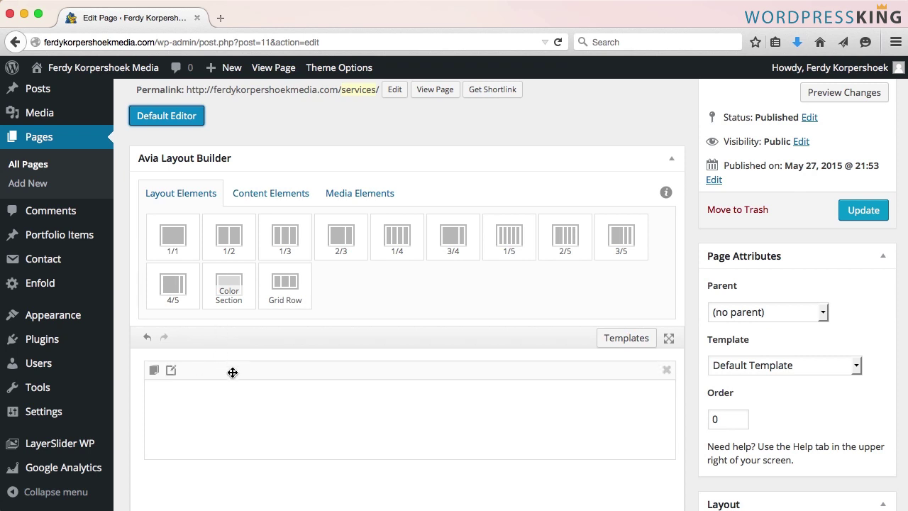
Set the colour section's custom background colour to #2d94c8 and save its settings
{"action": "left_click", "coordinate": [171, 370]}
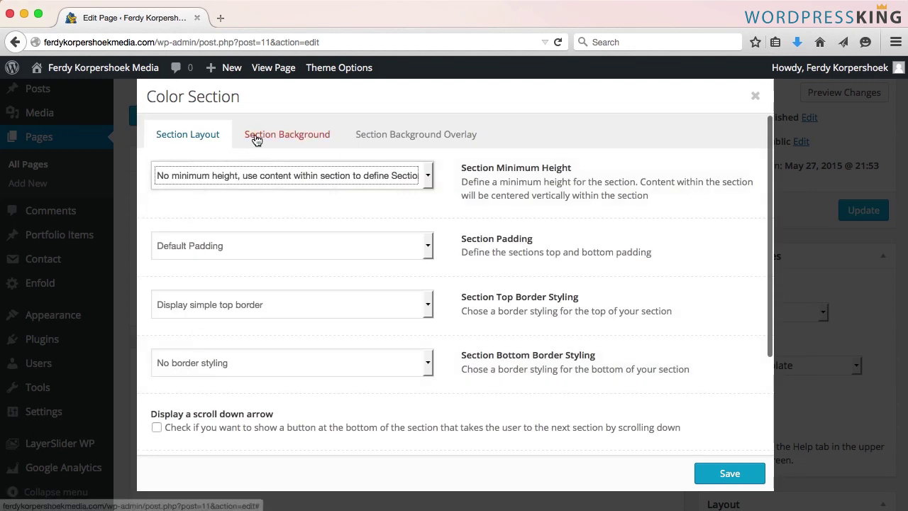
{"action": "left_click", "coordinate": [258, 138]}
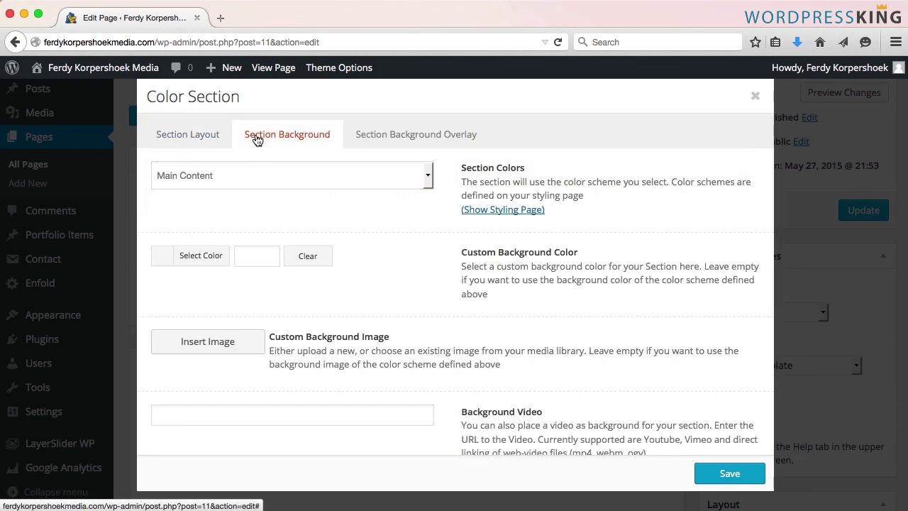
{"action": "left_click", "coordinate": [167, 260]}
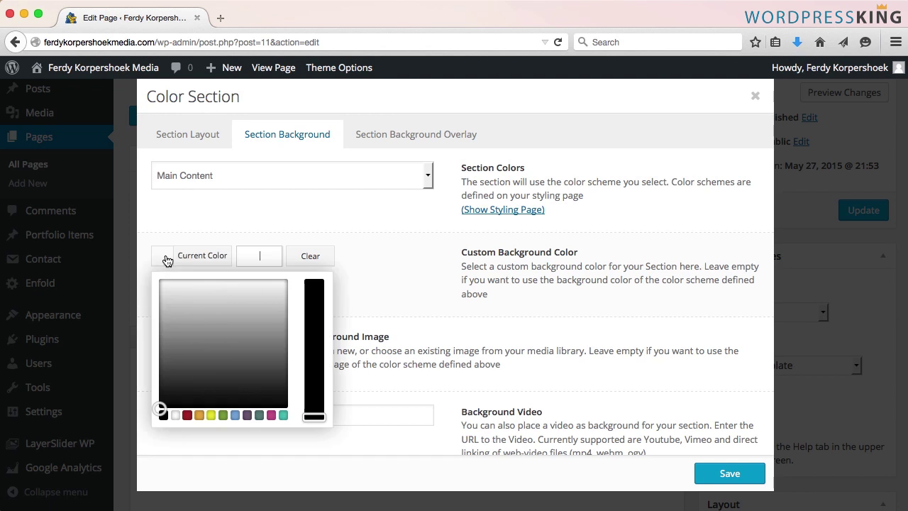
{"action": "left_click", "coordinate": [235, 415]}
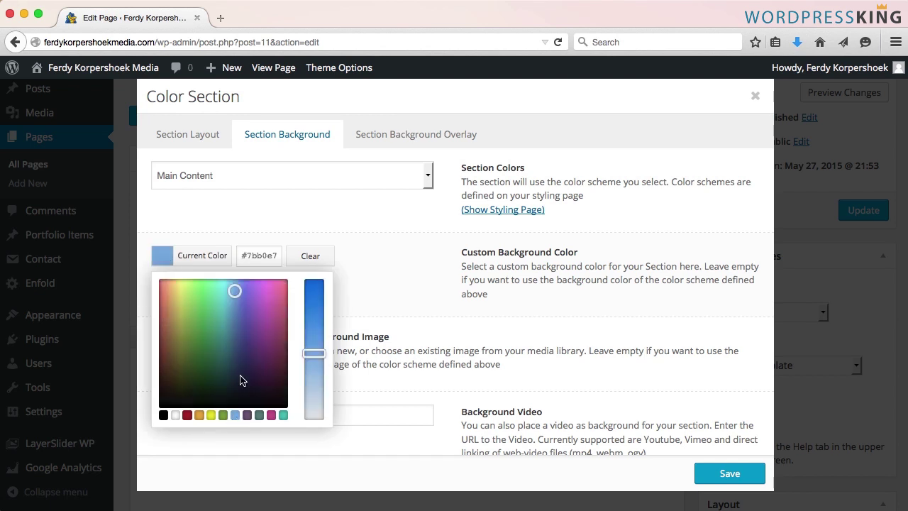
{"action": "triple_click", "coordinate": [259, 254]}
{"action": "type", "text": "#2d94c8"}
{"action": "key", "text": "Tab"}
{"action": "left_click", "coordinate": [386, 244]}
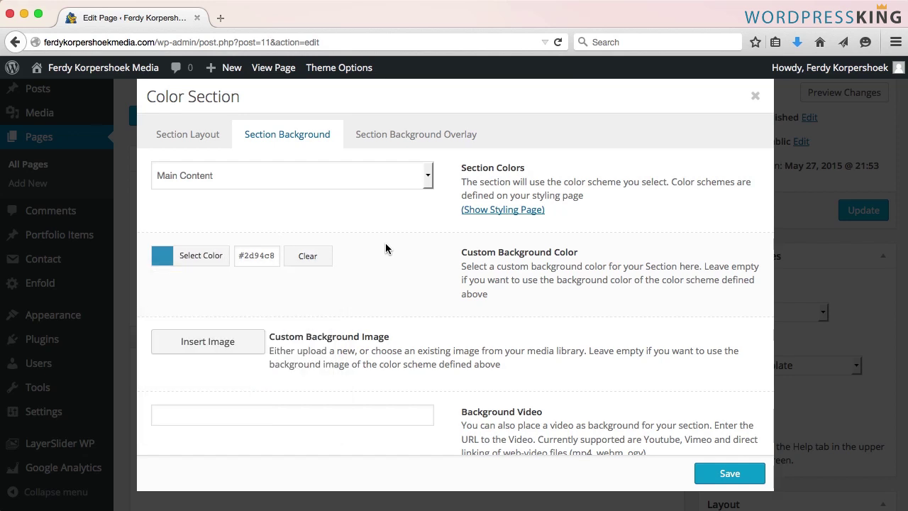
{"action": "left_click", "coordinate": [712, 475]}
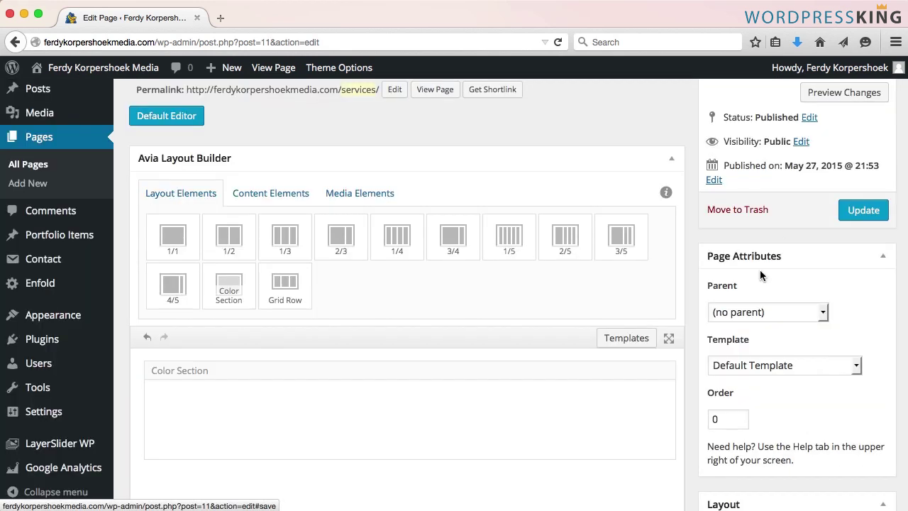
Update the Services page, view it live, then return to the editor
{"action": "left_click", "coordinate": [861, 212]}
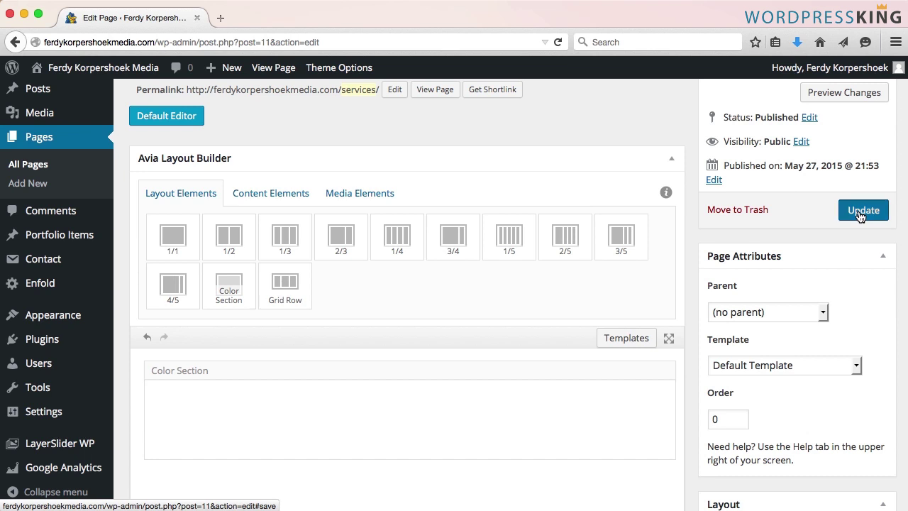
{"action": "left_click", "coordinate": [289, 69], "text": "super"}
{"action": "left_click", "coordinate": [274, 20]}
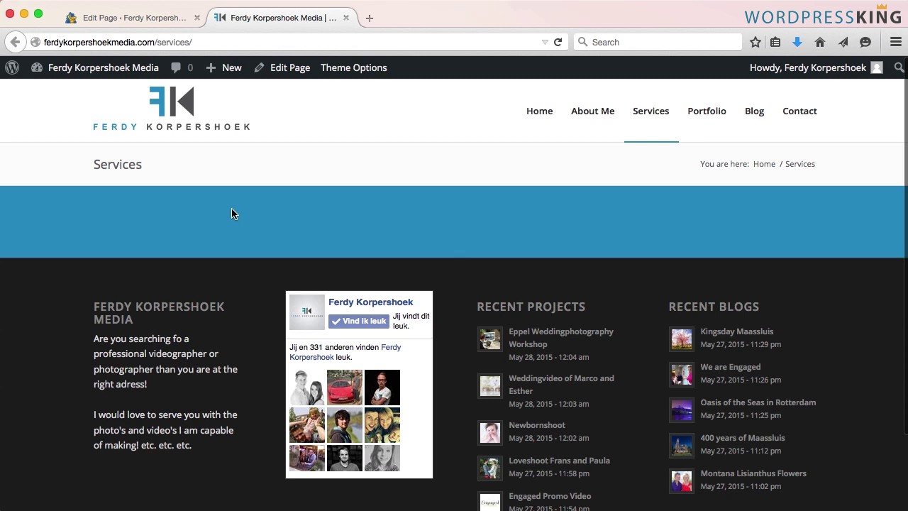
{"action": "left_click", "coordinate": [132, 18]}
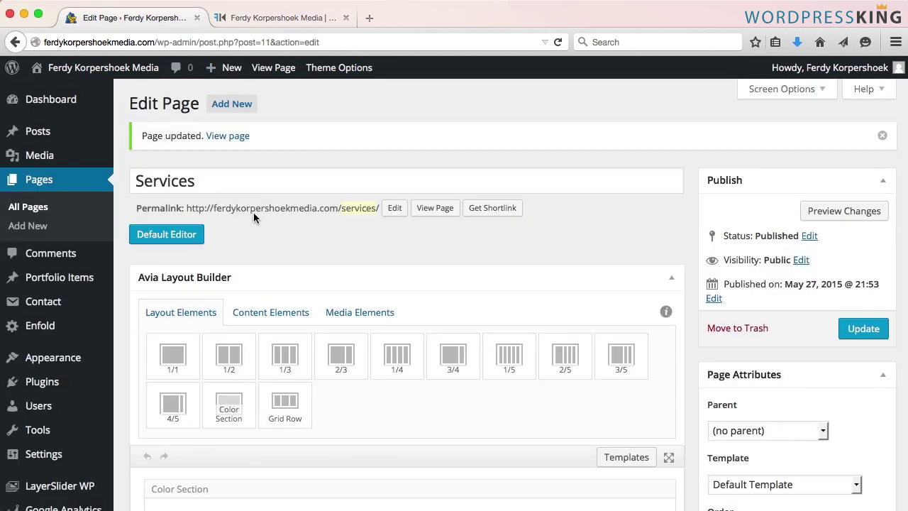
Place a 2/5 column and a 3/5 column side by side inside the colour section
{"action": "scroll", "coordinate": [253, 212], "scroll_direction": "down", "scroll_amount": 3}
{"action": "scroll", "coordinate": [142, 249], "scroll_direction": "down", "scroll_amount": 3}
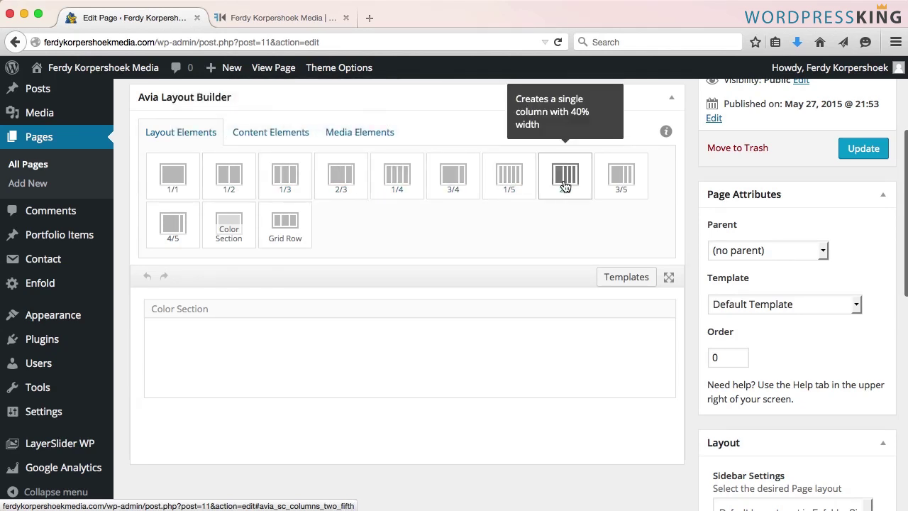
{"action": "left_click_drag", "start_coordinate": [561, 185], "coordinate": [233, 355]}
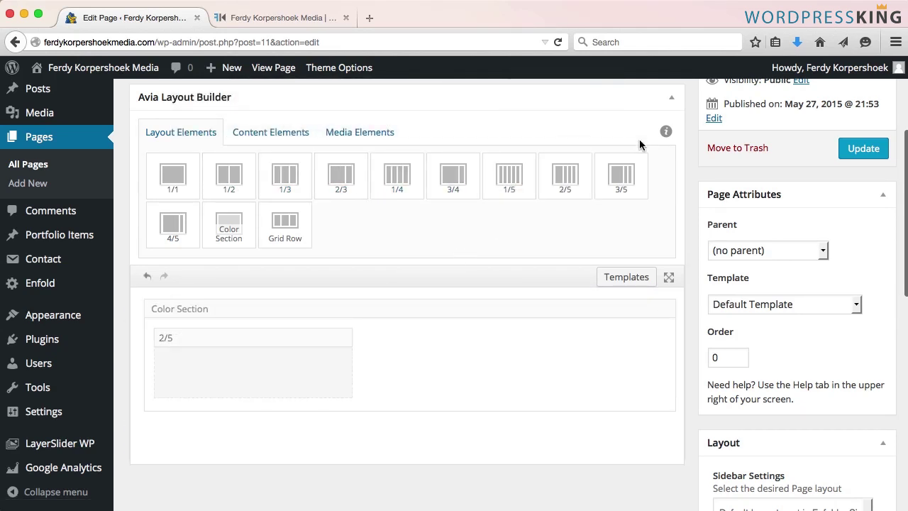
{"action": "left_click_drag", "start_coordinate": [599, 205], "coordinate": [485, 361]}
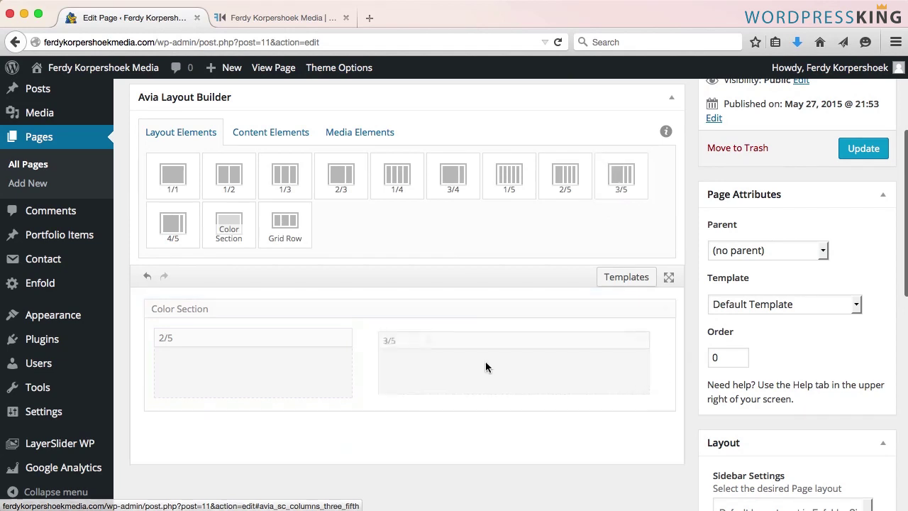
{"action": "left_click", "coordinate": [271, 139]}
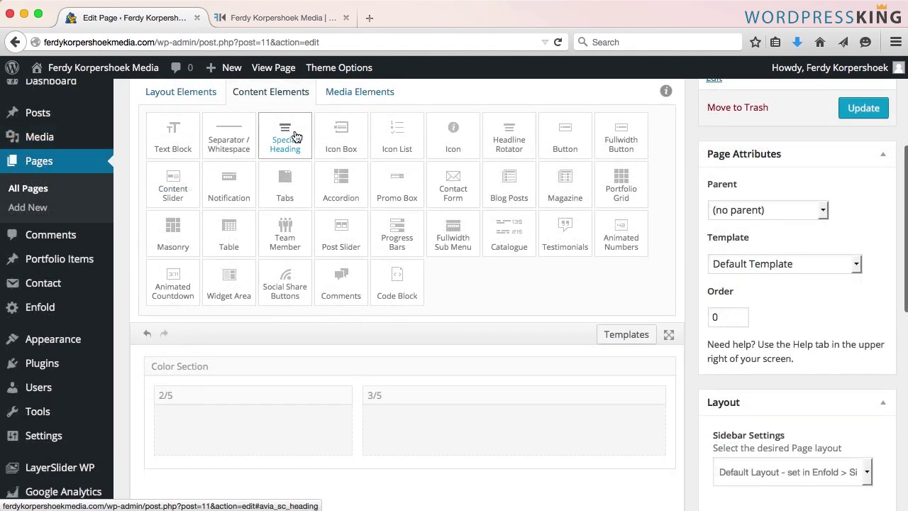
Add a Special Heading to the 2/5 column reading 'Weddingphotography'
{"action": "left_click_drag", "start_coordinate": [282, 142], "coordinate": [207, 428]}
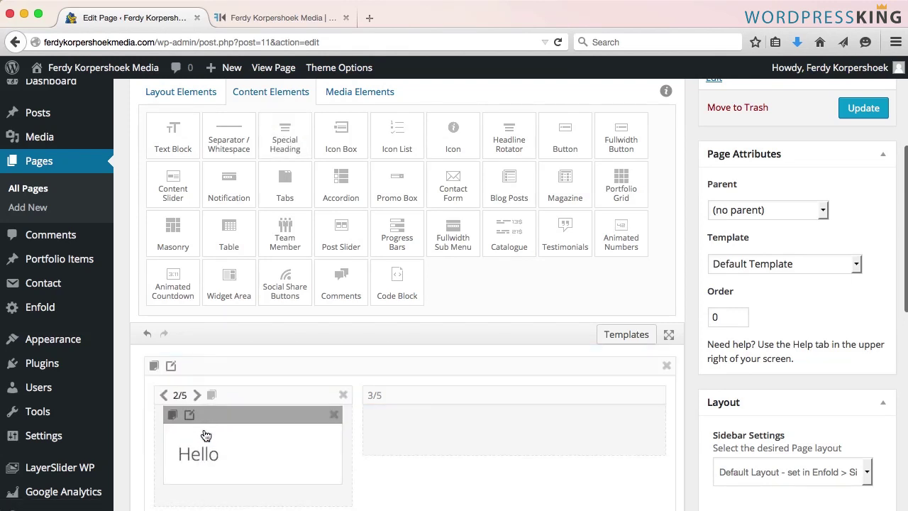
{"action": "left_click", "coordinate": [203, 458]}
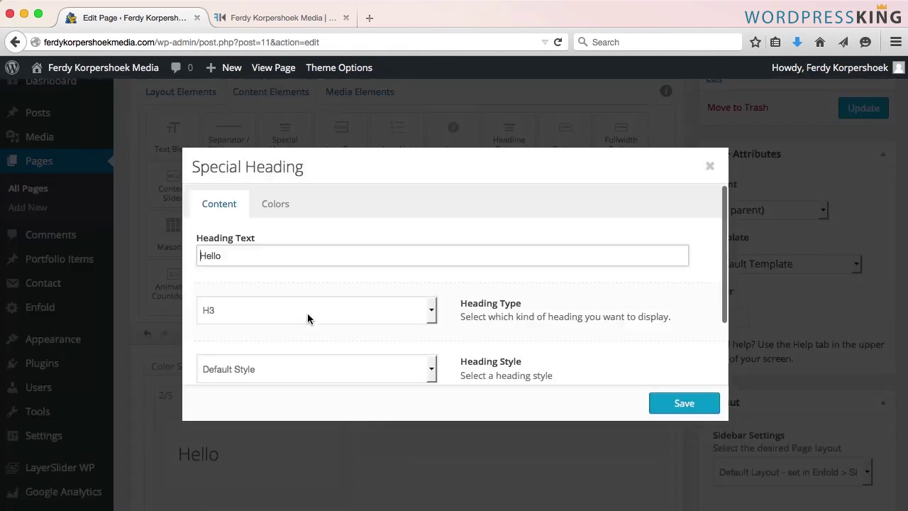
{"action": "double_click", "coordinate": [283, 253]}
{"action": "type", "text": "Weddingphotography"}
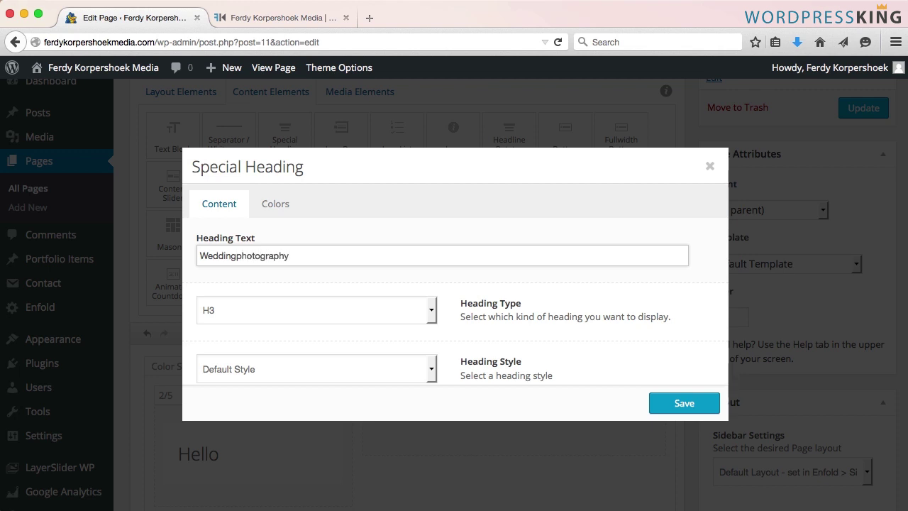
Give the heading a custom white font colour
{"action": "left_click", "coordinate": [274, 205]}
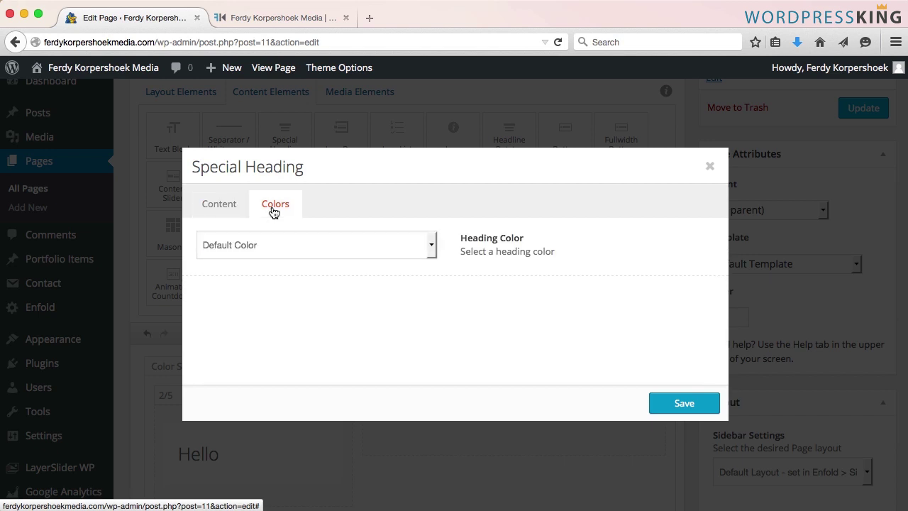
{"action": "left_click", "coordinate": [334, 243]}
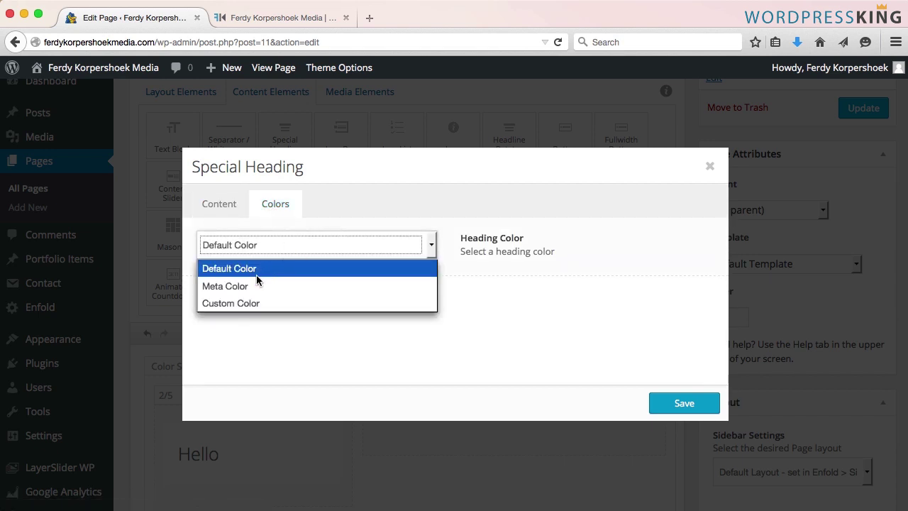
{"action": "left_click", "coordinate": [238, 302]}
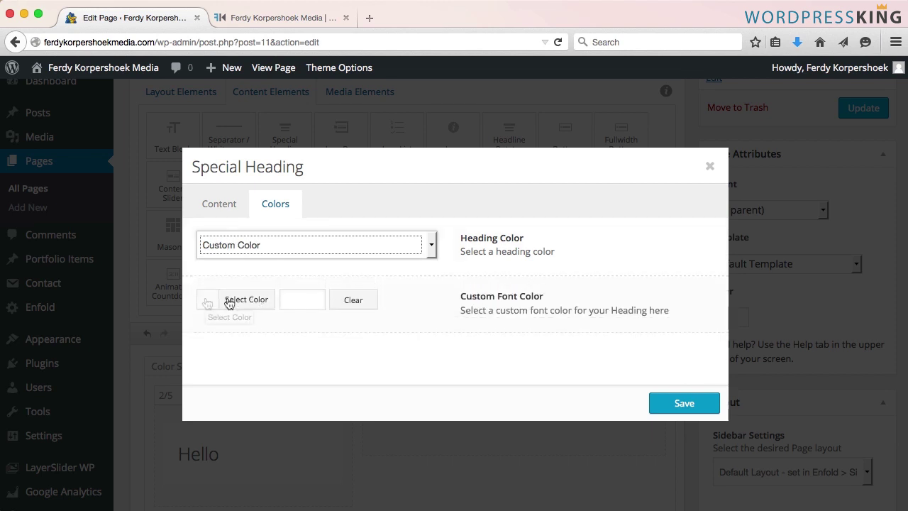
{"action": "left_click", "coordinate": [210, 305]}
{"action": "scroll", "coordinate": [235, 348], "scroll_direction": "down", "scroll_amount": 3}
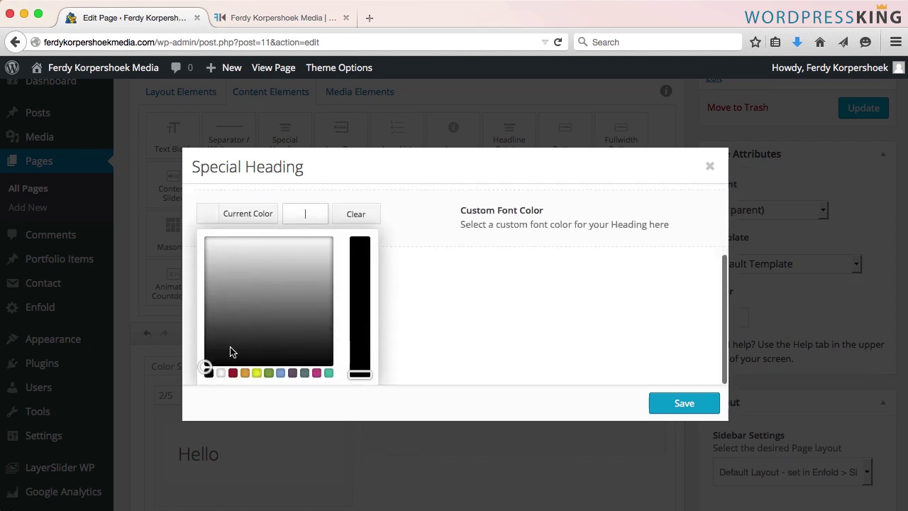
{"action": "left_click", "coordinate": [221, 373]}
{"action": "left_click", "coordinate": [509, 305]}
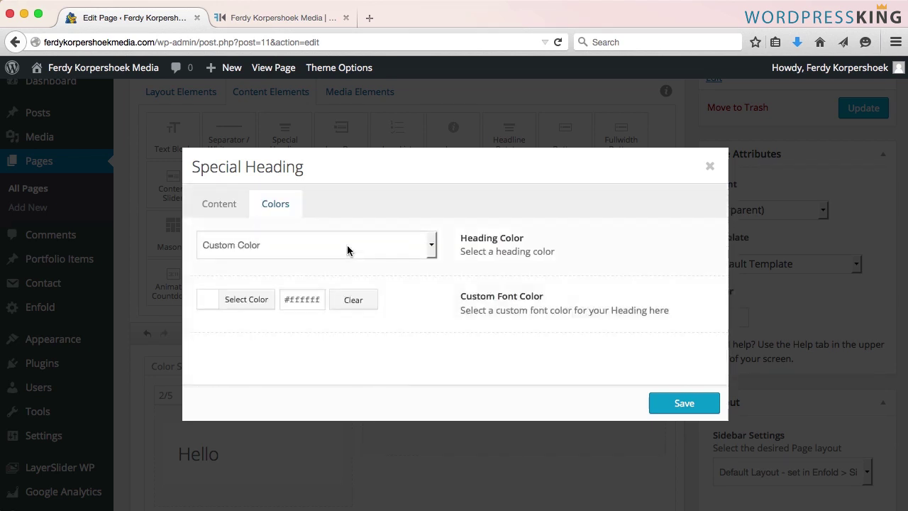
Make the heading an H1 with the Modern left-aligned heading style
{"action": "left_click", "coordinate": [223, 206]}
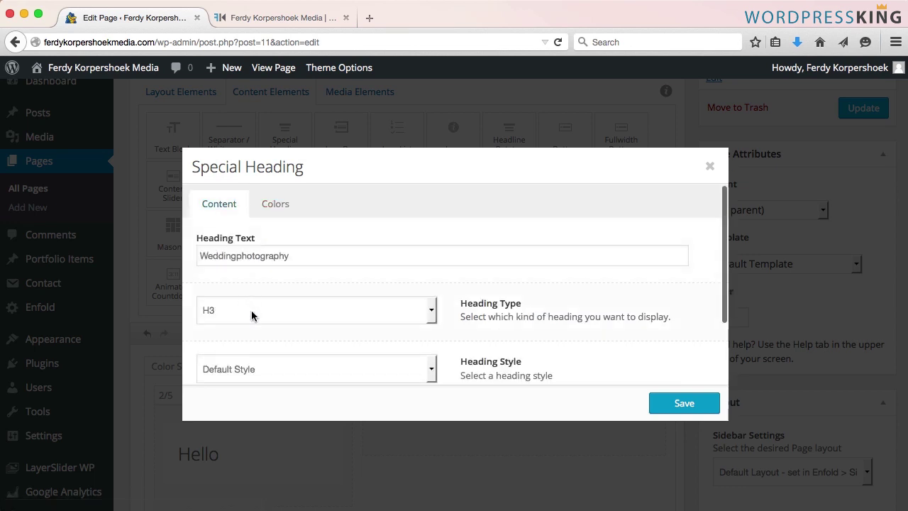
{"action": "scroll", "coordinate": [250, 306], "scroll_direction": "down", "scroll_amount": 2}
{"action": "left_click", "coordinate": [248, 240]}
{"action": "left_click", "coordinate": [231, 258]}
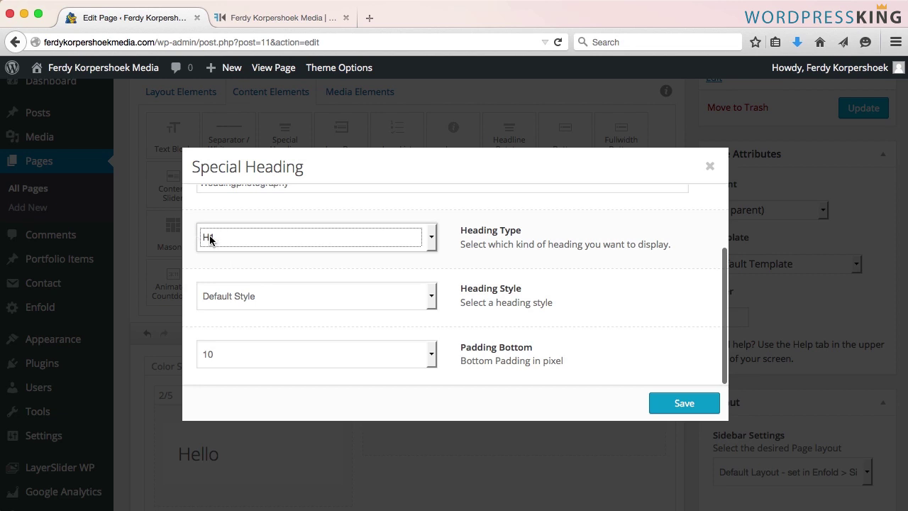
{"action": "left_click", "coordinate": [241, 272]}
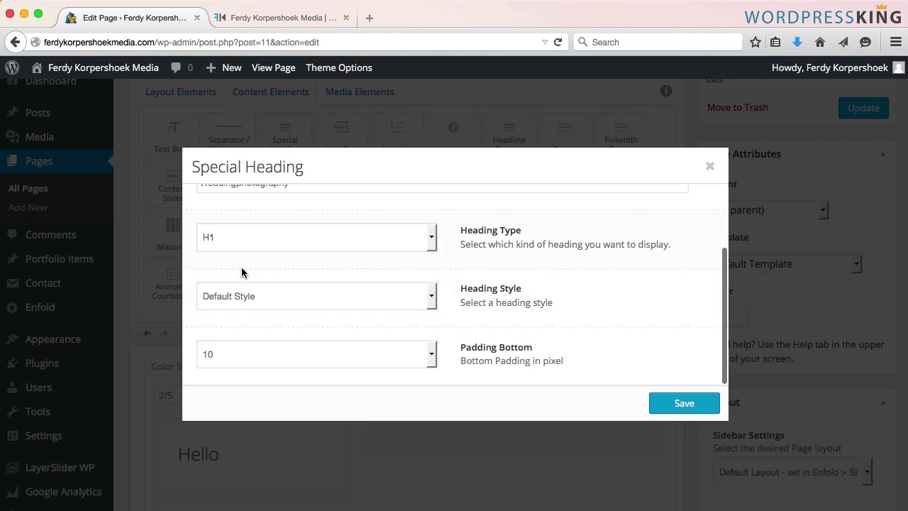
{"action": "left_click", "coordinate": [239, 300]}
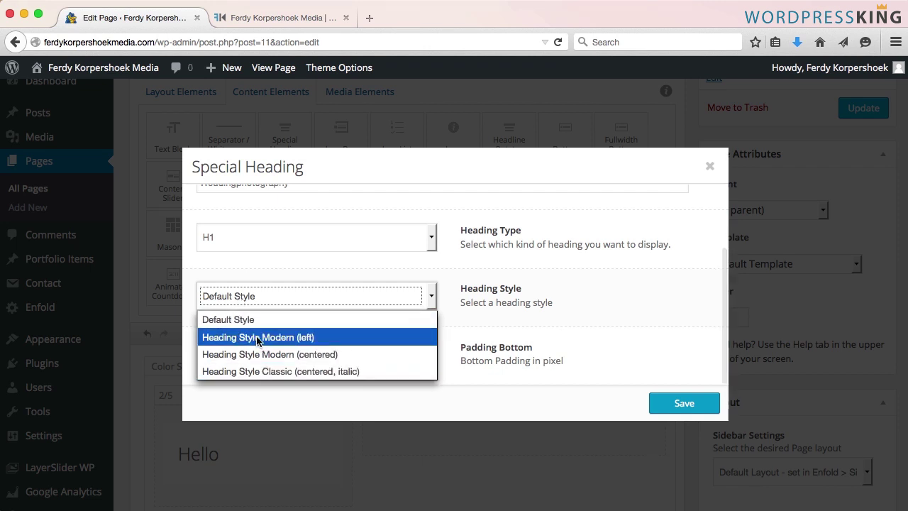
{"action": "left_click", "coordinate": [257, 340]}
Set the heading's bottom padding to 5 and save it
{"action": "scroll", "coordinate": [268, 326], "scroll_direction": "down", "scroll_amount": 4}
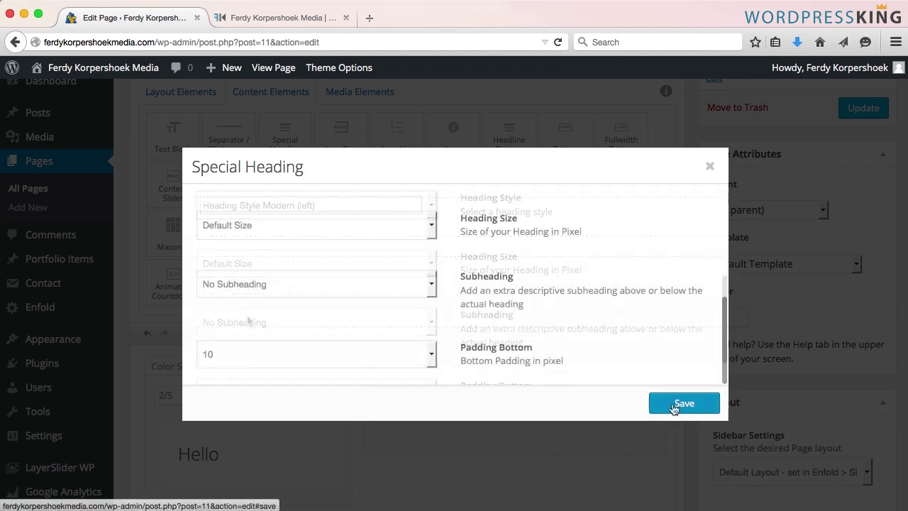
{"action": "left_click", "coordinate": [241, 356]}
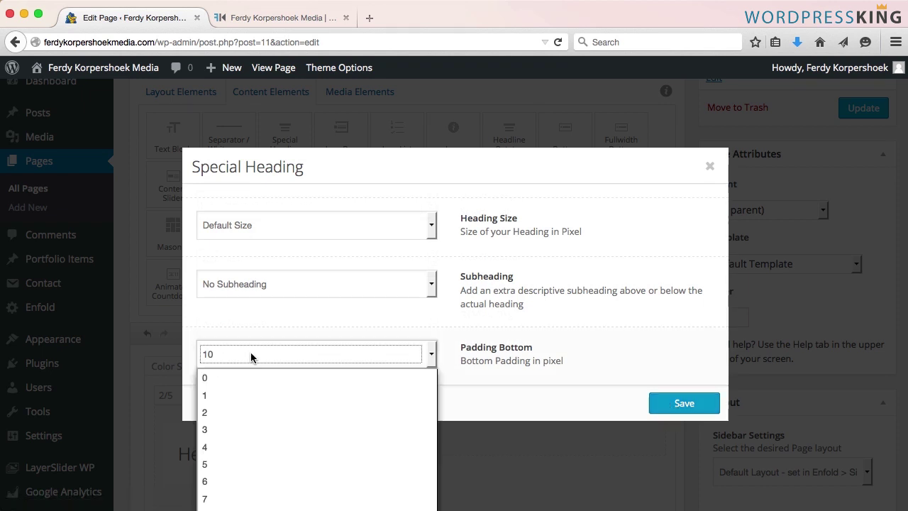
{"action": "left_click", "coordinate": [223, 463]}
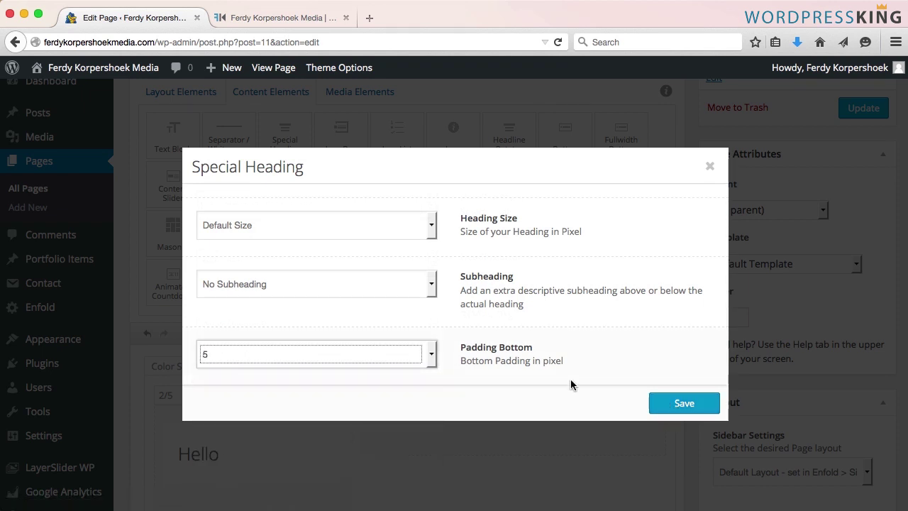
{"action": "left_click", "coordinate": [660, 405]}
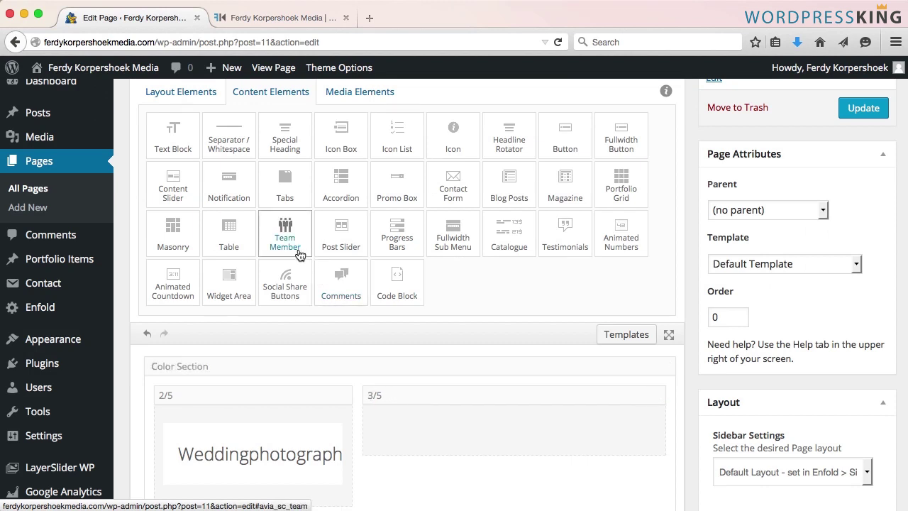
{"action": "scroll", "coordinate": [269, 213], "scroll_direction": "down", "scroll_amount": 2}
{"action": "scroll", "coordinate": [227, 145], "scroll_direction": "up", "scroll_amount": 1}
Add a Text Block under the heading containing a pasted Lorem ipsum paragraph
{"action": "left_click_drag", "start_coordinate": [182, 97], "coordinate": [239, 465]}
{"action": "left_click", "coordinate": [241, 465]}
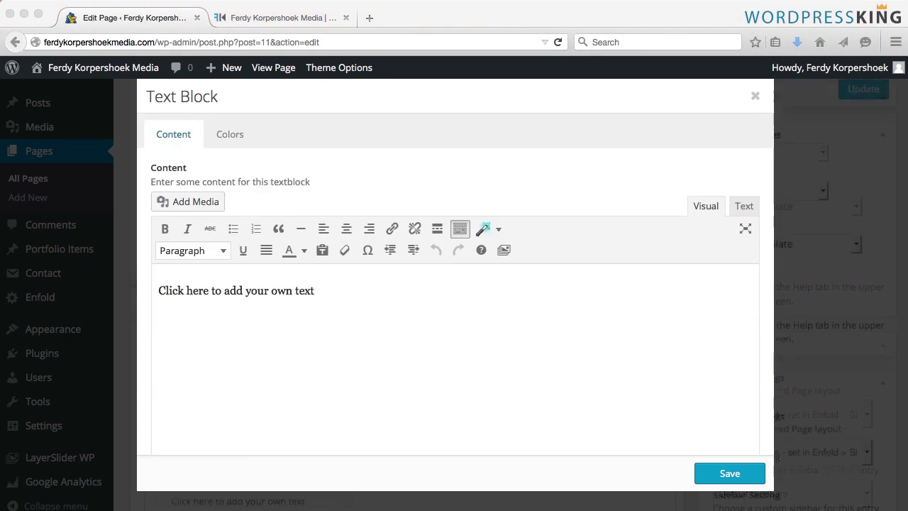
{"action": "triple_click", "coordinate": [392, 298]}
{"action": "type", "text": "Lorem ipsum dolor sit amet, consectetur adipiscing elit, sed do eiusmod tempor incididunt ut labore et dolore magna aliqua. Ut enim ad minim veniam, quis nostrud exercitation ullamco laboris nisi ut aliquip ex ea commodo consequat. Duis aute irure dolor in reprehenderit in voluptate velit esse cillum dolore eu fugiat nulla pariatur. Excepteur sint occaecat cupidatat non proident, sunt in culpa qui officia deserunt mollit anim id est laborum."}
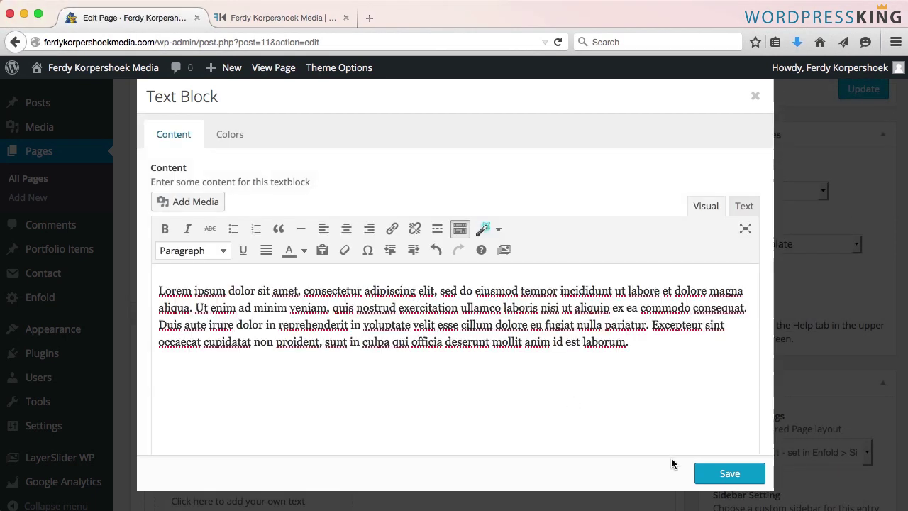
{"action": "left_click", "coordinate": [727, 474]}
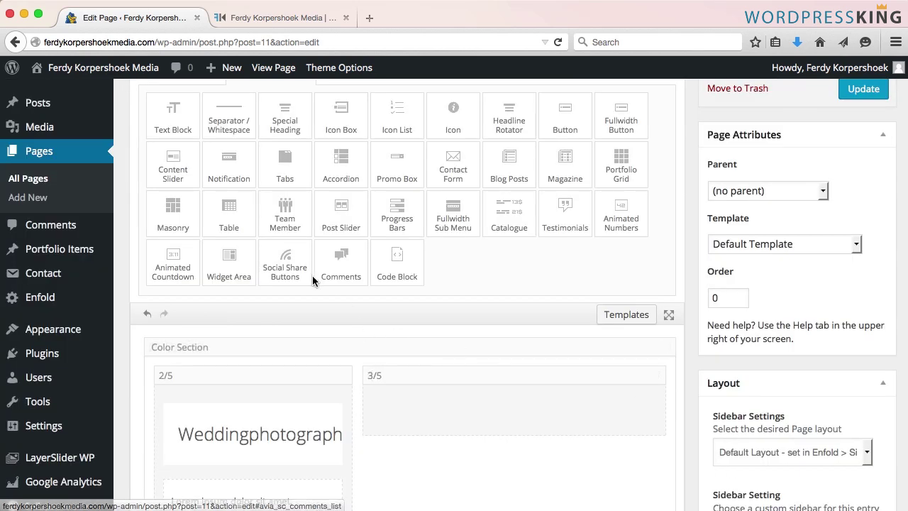
Add a Masonry Gallery element to the 3/5 column
{"action": "scroll", "coordinate": [454, 392], "scroll_direction": "up", "scroll_amount": 3}
{"action": "scroll", "coordinate": [424, 297], "scroll_direction": "down", "scroll_amount": 1}
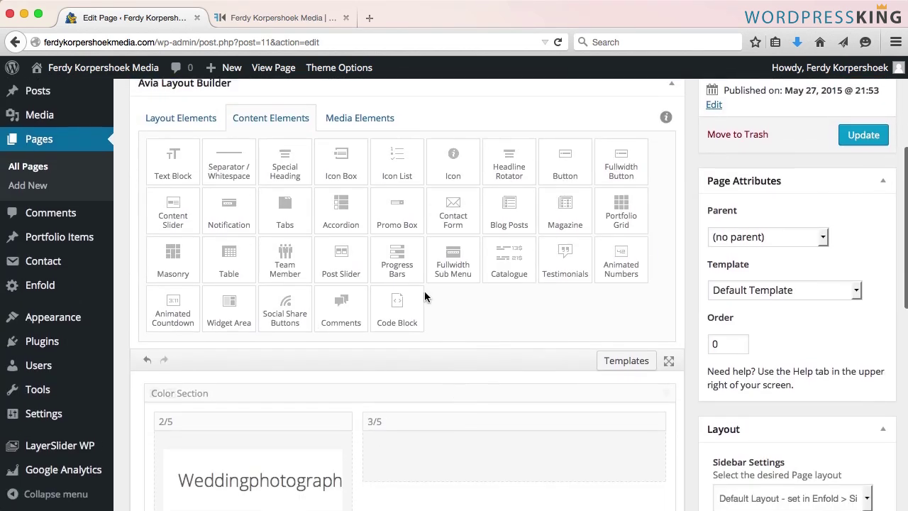
{"action": "left_click", "coordinate": [360, 119]}
{"action": "scroll", "coordinate": [355, 219], "scroll_direction": "down", "scroll_amount": 1}
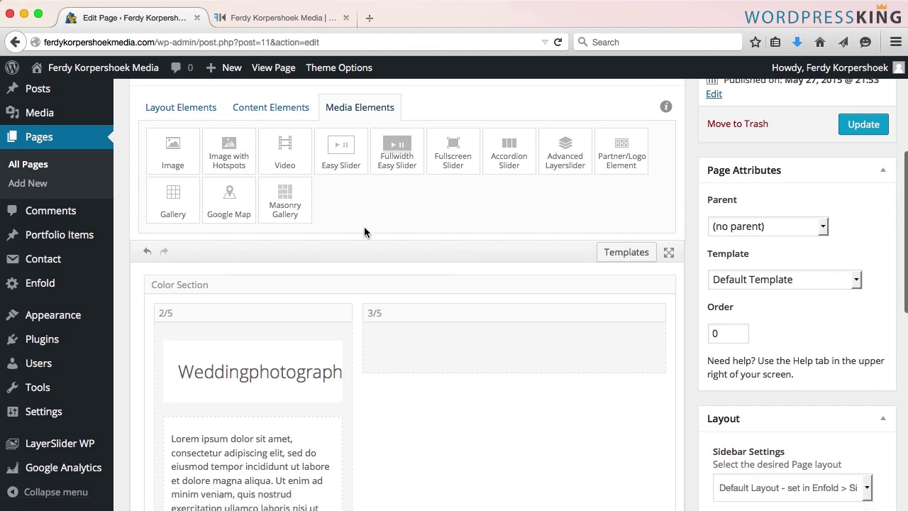
{"action": "scroll", "coordinate": [364, 232], "scroll_direction": "down", "scroll_amount": 1}
{"action": "left_click_drag", "start_coordinate": [300, 169], "coordinate": [416, 311]}
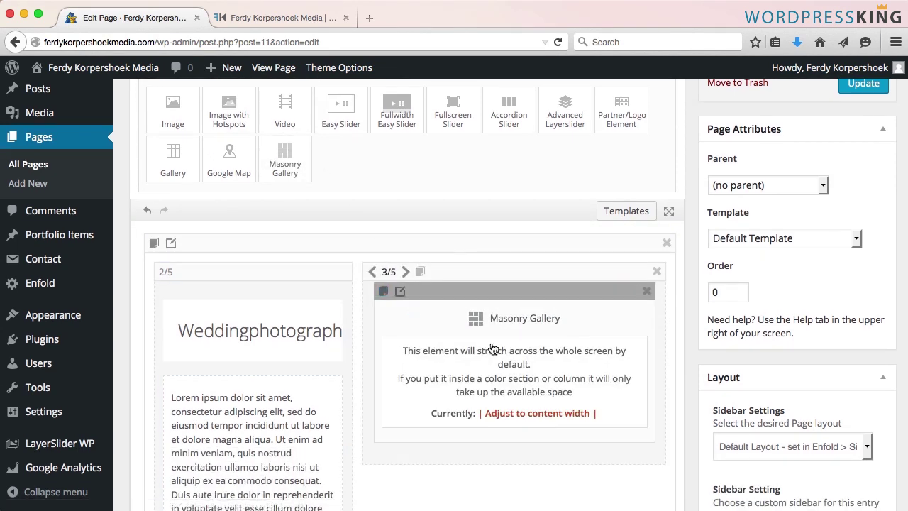
{"action": "left_click", "coordinate": [435, 347]}
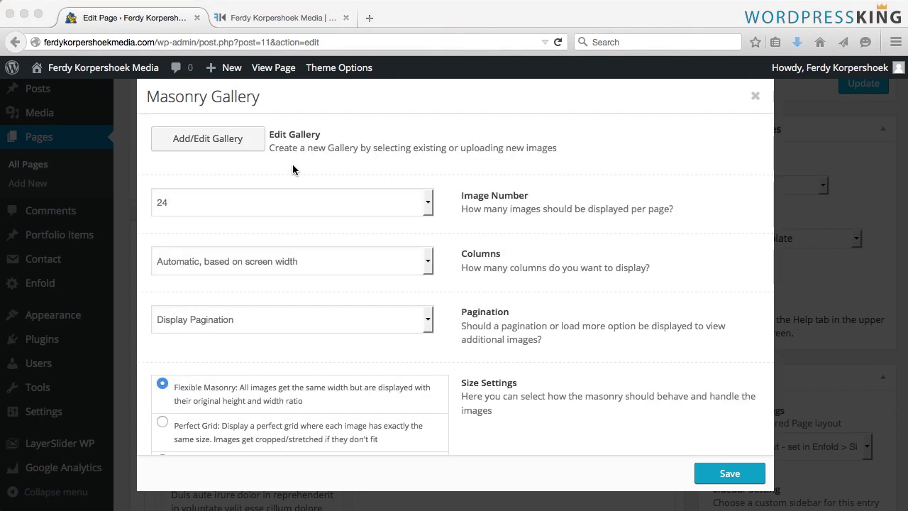
Fill the gallery with ten wedding photos, from the wedding dress to the couple photo
{"action": "left_click", "coordinate": [212, 138]}
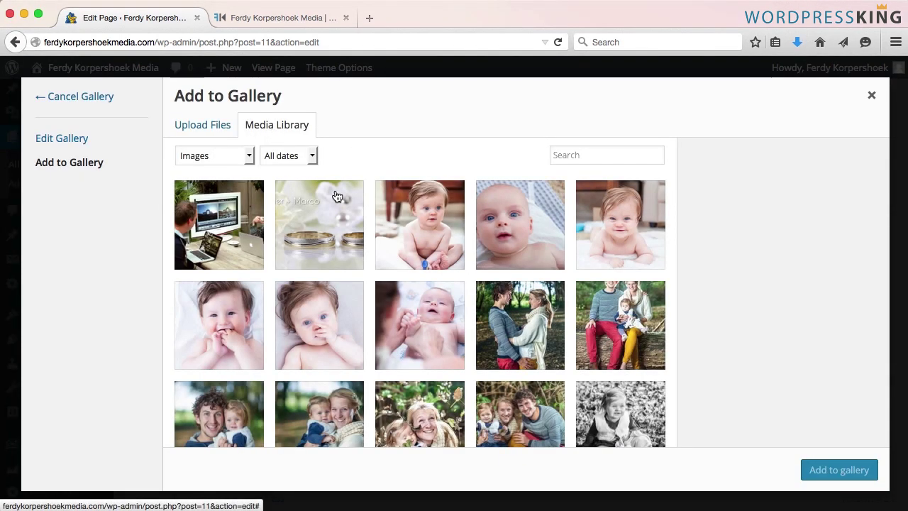
{"action": "scroll", "coordinate": [337, 197], "scroll_direction": "down", "scroll_amount": 5}
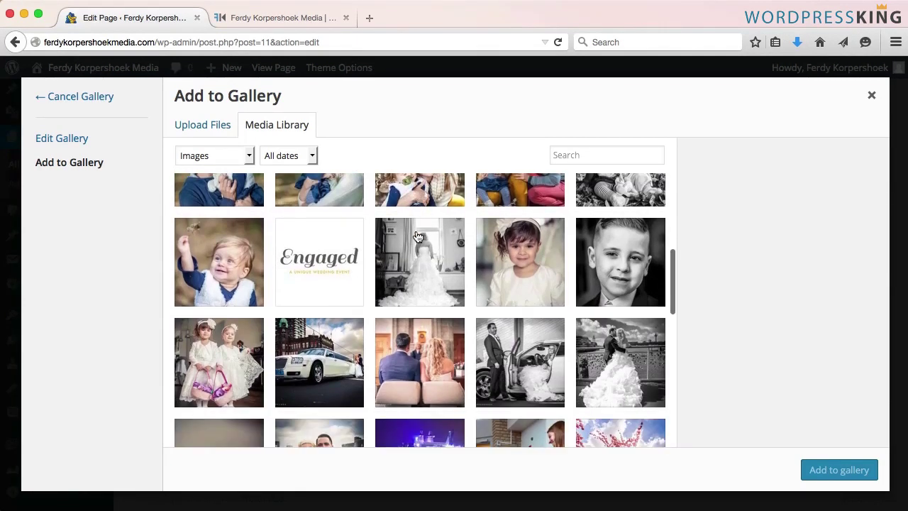
{"action": "left_click", "coordinate": [417, 269]}
{"action": "scroll", "coordinate": [421, 269], "scroll_direction": "down", "scroll_amount": 2}
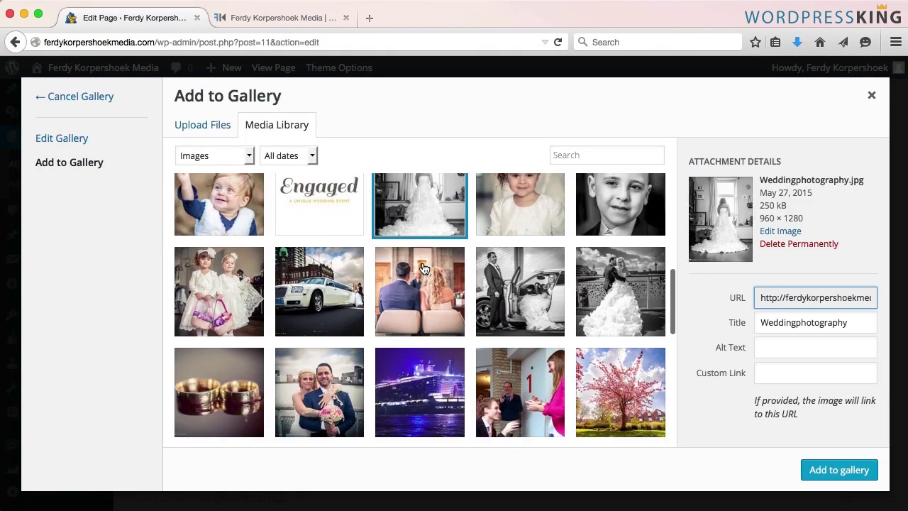
{"action": "scroll", "coordinate": [397, 276], "scroll_direction": "down", "scroll_amount": 1}
{"action": "left_click", "coordinate": [323, 367]}
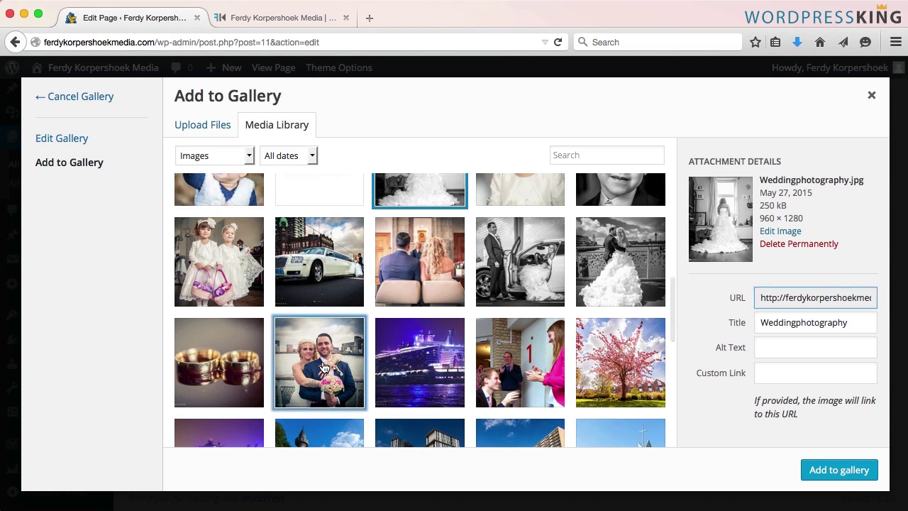
{"action": "left_click", "coordinate": [323, 367], "text": "shift"}
{"action": "left_click", "coordinate": [833, 469]}
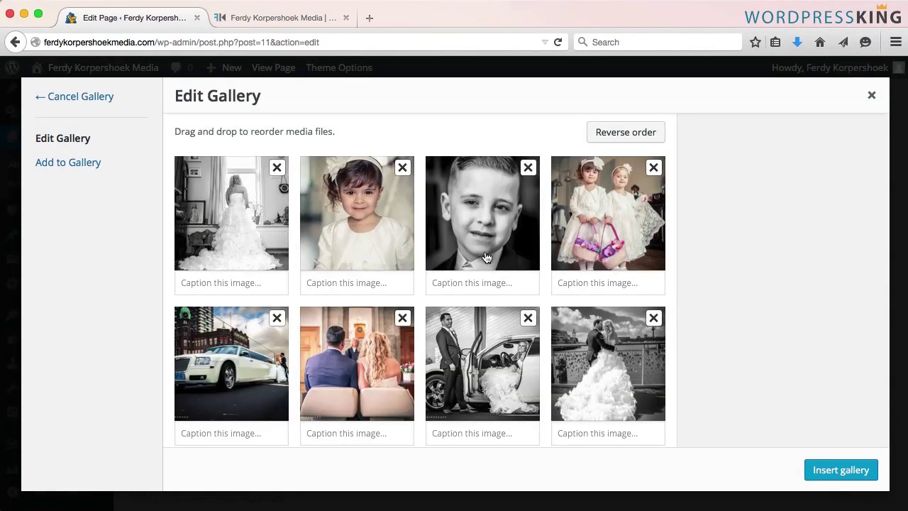
{"action": "scroll", "coordinate": [576, 248], "scroll_direction": "down", "scroll_amount": 5}
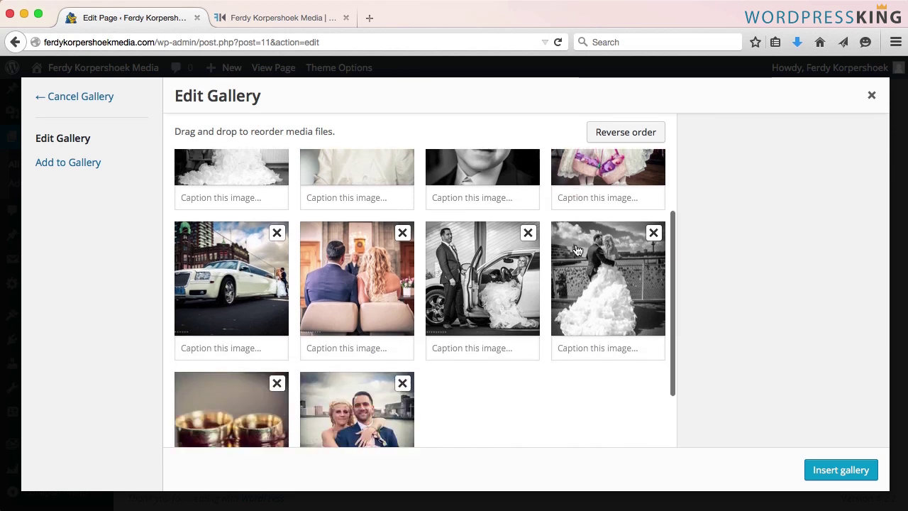
{"action": "scroll", "coordinate": [577, 249], "scroll_direction": "up", "scroll_amount": 5}
{"action": "scroll", "coordinate": [577, 250], "scroll_direction": "down", "scroll_amount": 5}
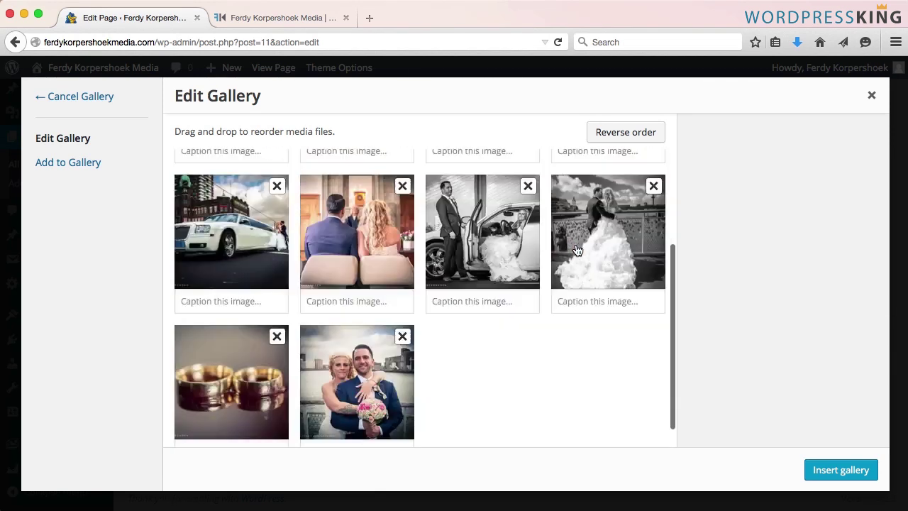
{"action": "left_click", "coordinate": [838, 474]}
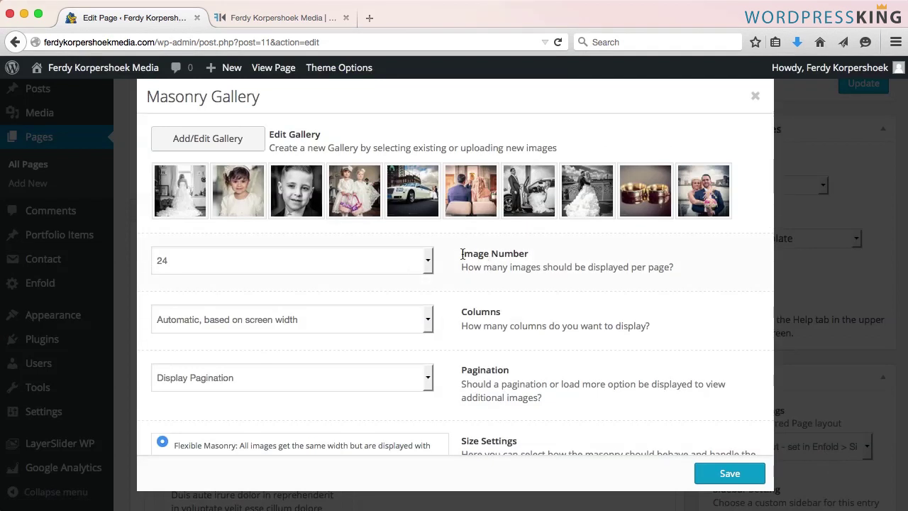
Set the gallery to show all images in 4 columns as a perfect grid
{"action": "left_click_drag", "start_coordinate": [462, 253], "coordinate": [673, 270]}
{"action": "left_click", "coordinate": [395, 260]}
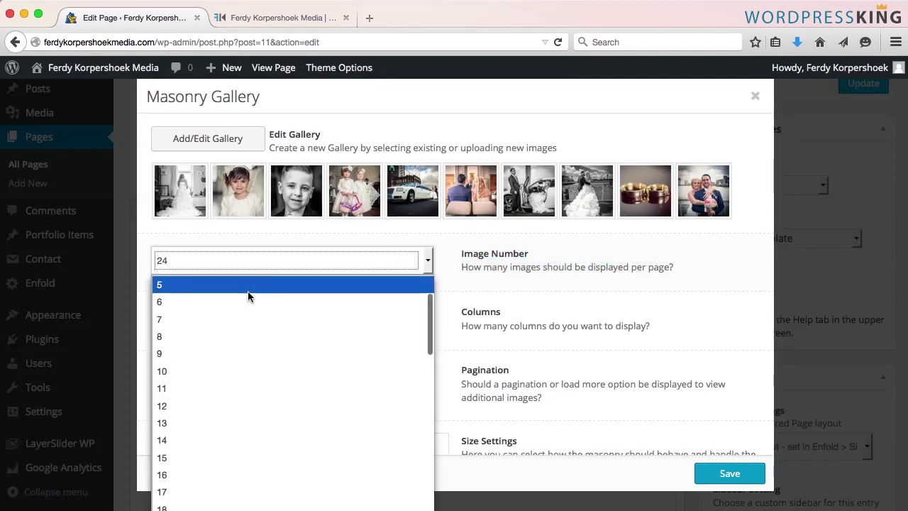
{"action": "scroll", "coordinate": [247, 296], "scroll_direction": "up", "scroll_amount": 3}
{"action": "left_click", "coordinate": [236, 287]}
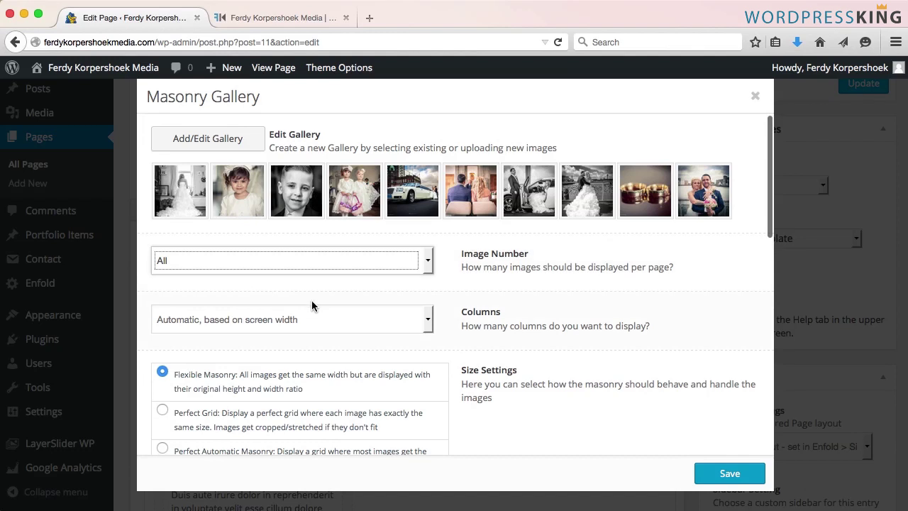
{"action": "left_click", "coordinate": [281, 320]}
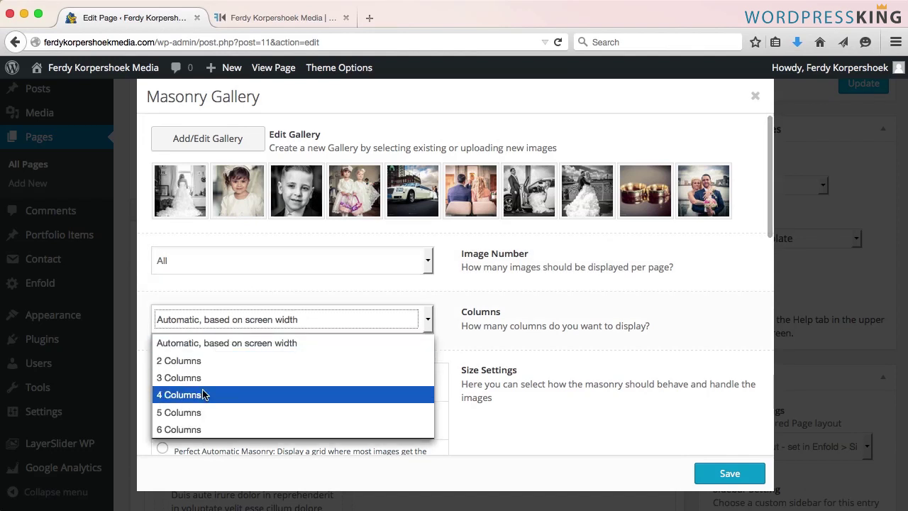
{"action": "left_click", "coordinate": [259, 395]}
{"action": "scroll", "coordinate": [221, 379], "scroll_direction": "down", "scroll_amount": 3}
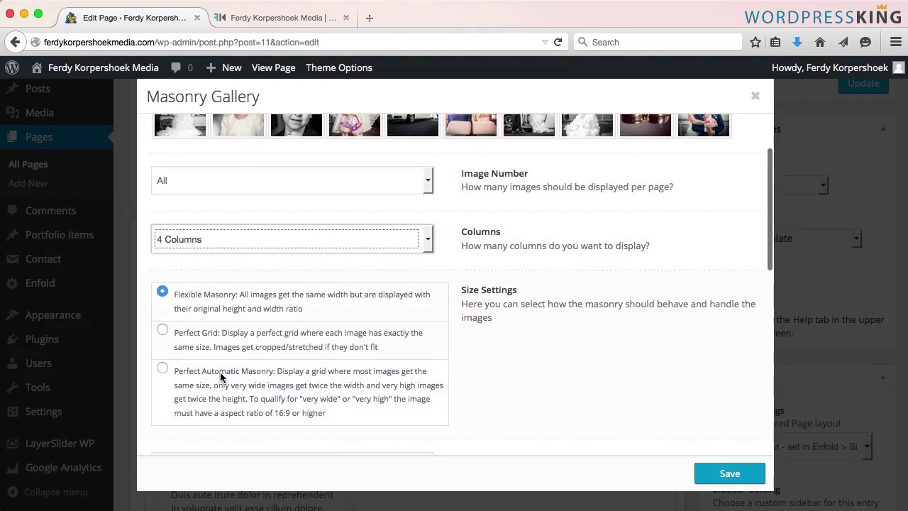
{"action": "left_click", "coordinate": [162, 329]}
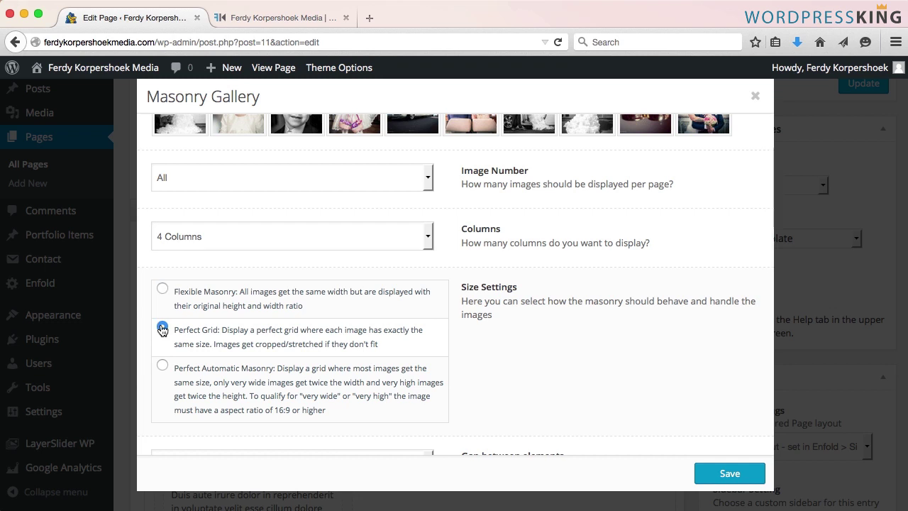
Use a 1 pixel gap between images and deactivate the image overlay
{"action": "scroll", "coordinate": [203, 315], "scroll_direction": "up", "scroll_amount": 3}
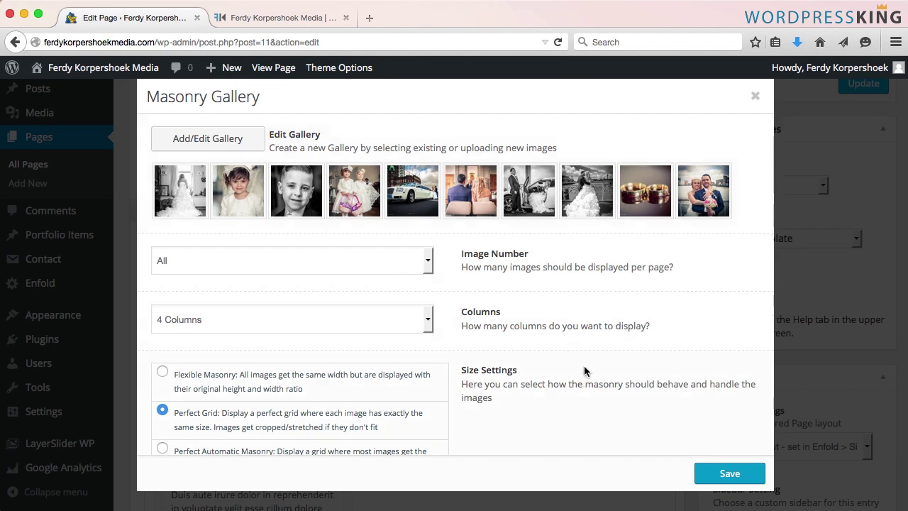
{"action": "scroll", "coordinate": [567, 371], "scroll_direction": "down", "scroll_amount": 4}
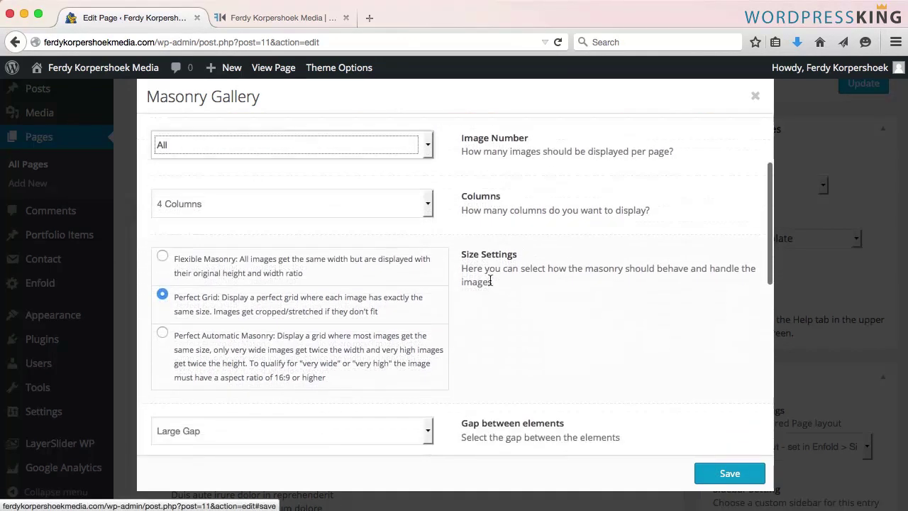
{"action": "scroll", "coordinate": [490, 281], "scroll_direction": "down", "scroll_amount": 4}
{"action": "left_click", "coordinate": [233, 328]}
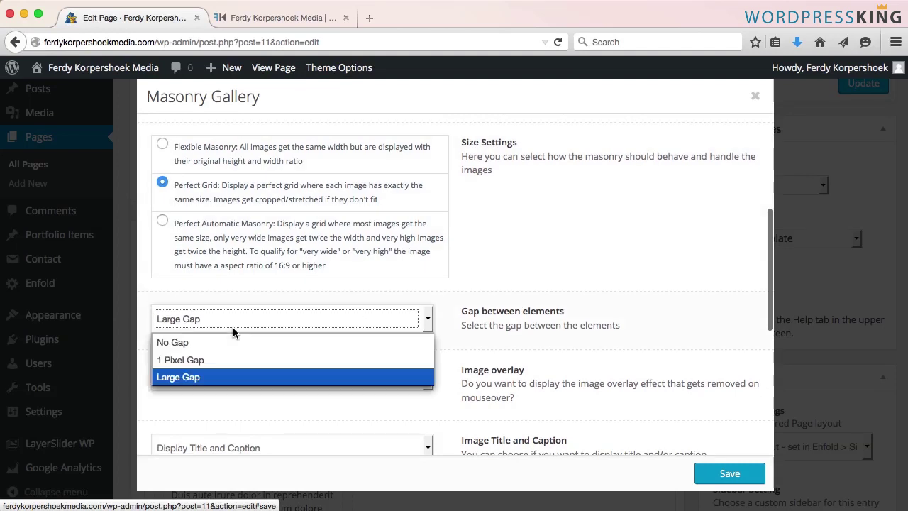
{"action": "left_click", "coordinate": [190, 363]}
{"action": "scroll", "coordinate": [263, 355], "scroll_direction": "down", "scroll_amount": 3}
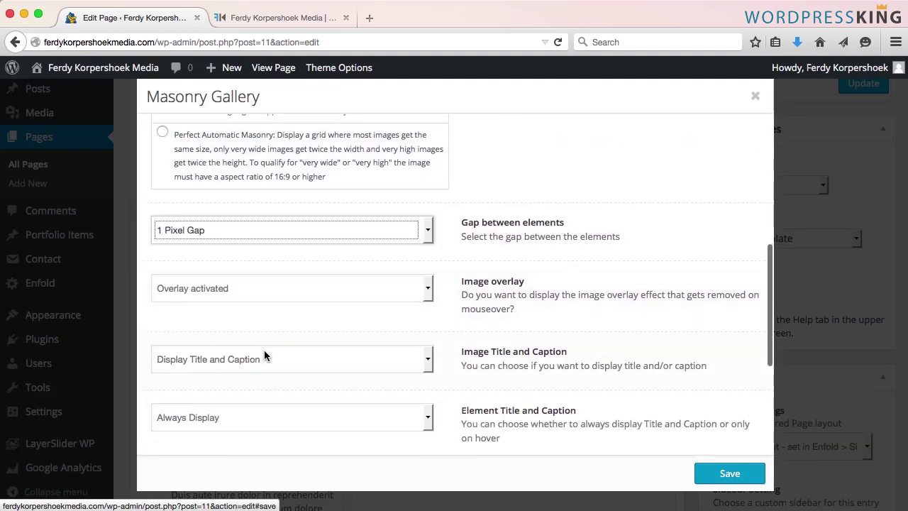
{"action": "left_click", "coordinate": [251, 290]}
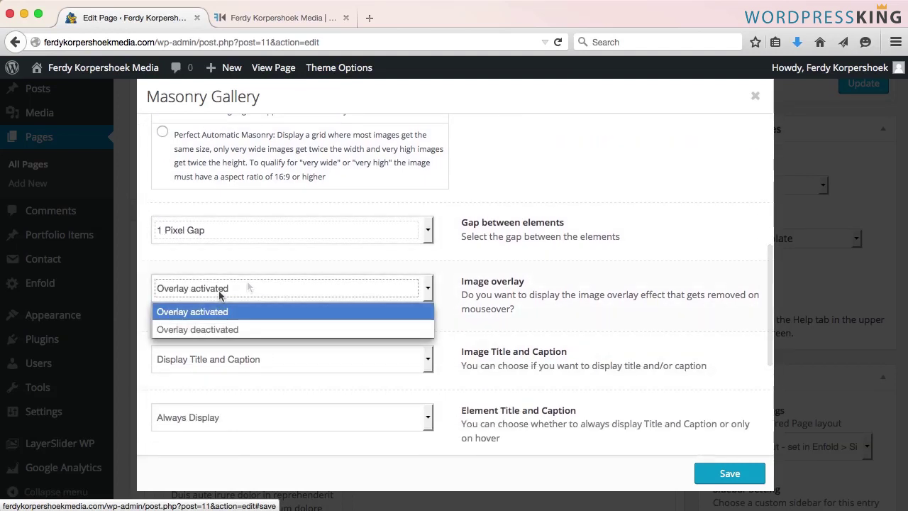
{"action": "left_click", "coordinate": [209, 330]}
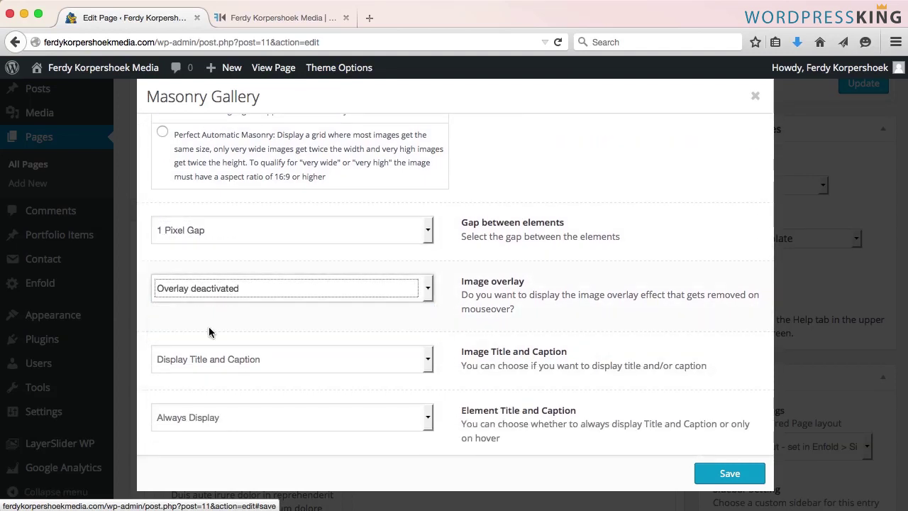
Show image titles only on mouse hover and save the gallery settings
{"action": "left_click", "coordinate": [236, 360]}
{"action": "left_click", "coordinate": [208, 401]}
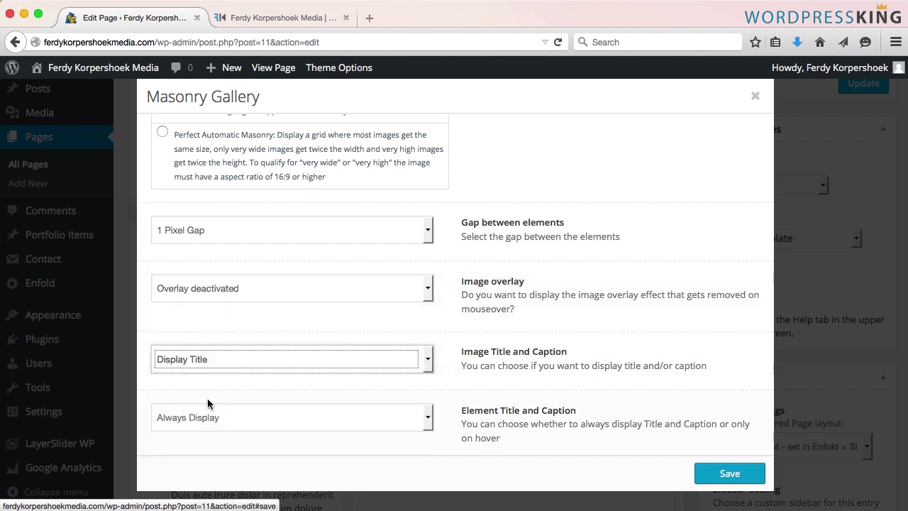
{"action": "left_click", "coordinate": [209, 419]}
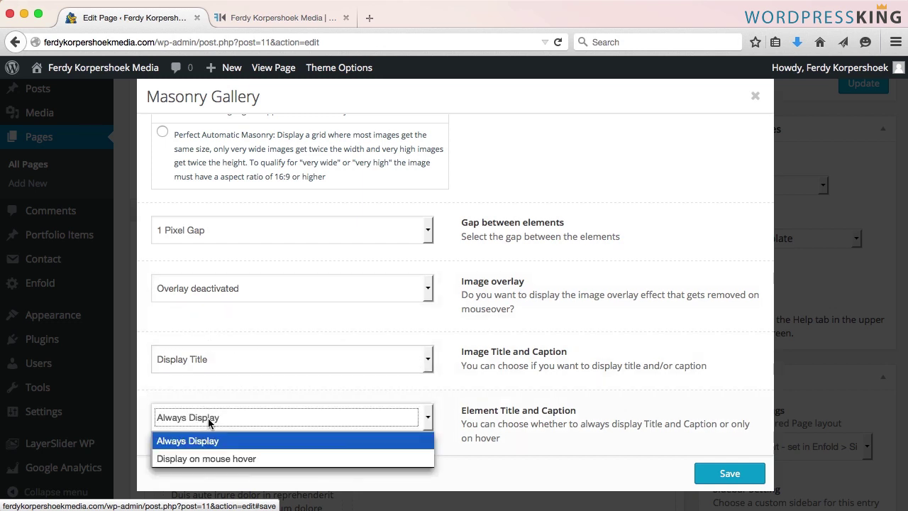
{"action": "left_click", "coordinate": [212, 459]}
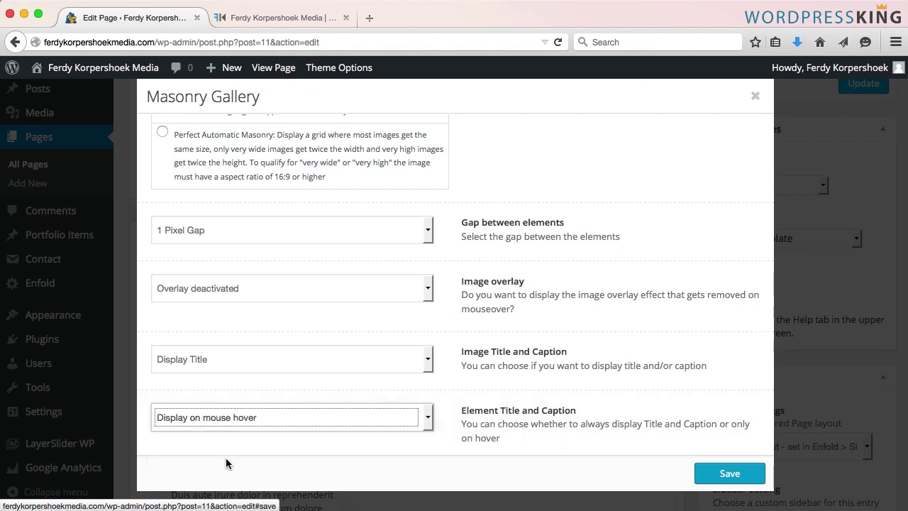
{"action": "scroll", "coordinate": [220, 346], "scroll_direction": "down", "scroll_amount": 4}
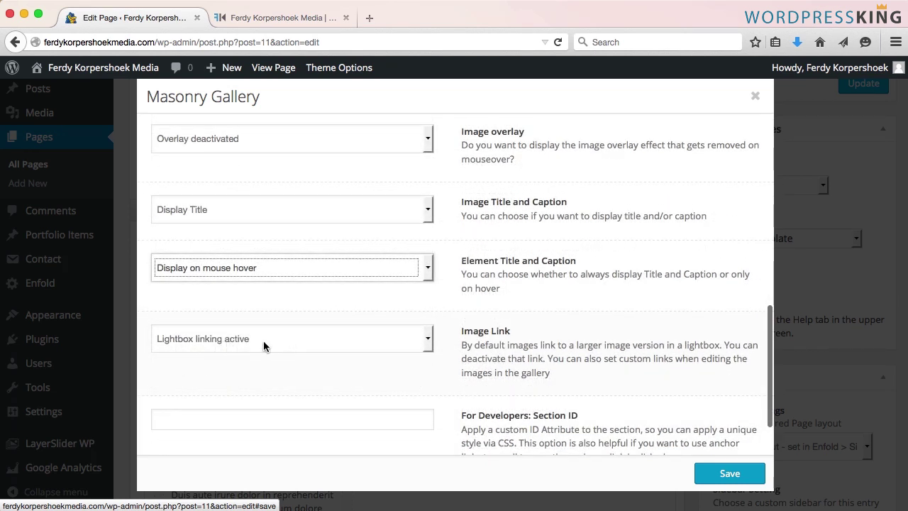
{"action": "left_click", "coordinate": [722, 473]}
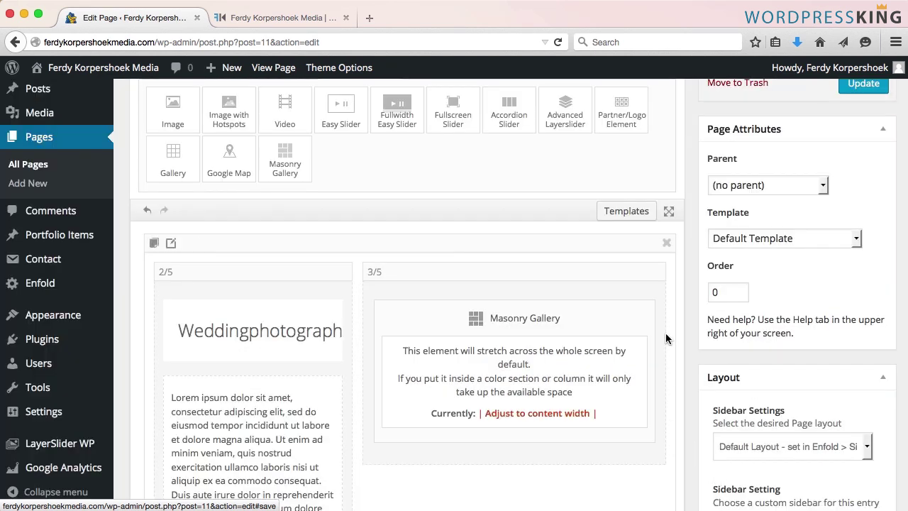
Save the page, reload the live Services page and check the paragraph text's readability
{"action": "left_click", "coordinate": [864, 85]}
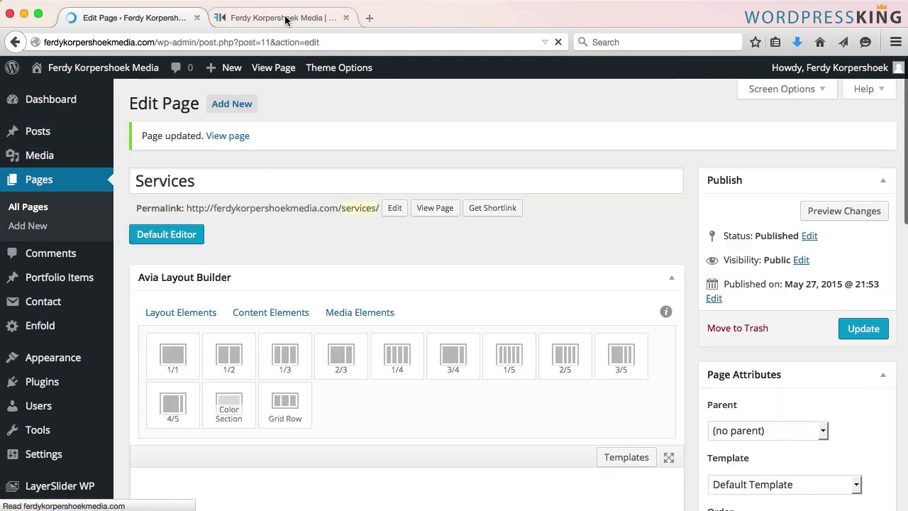
{"action": "left_click", "coordinate": [290, 17]}
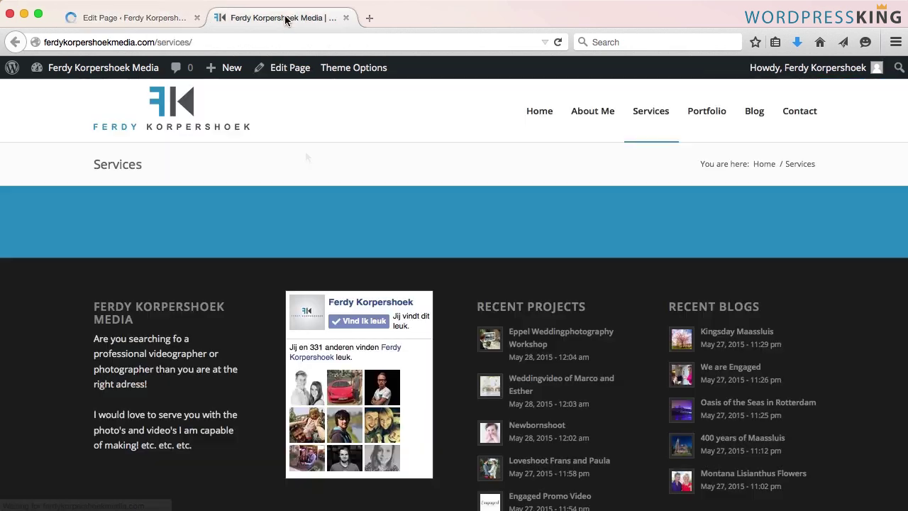
{"action": "key", "text": "super+r"}
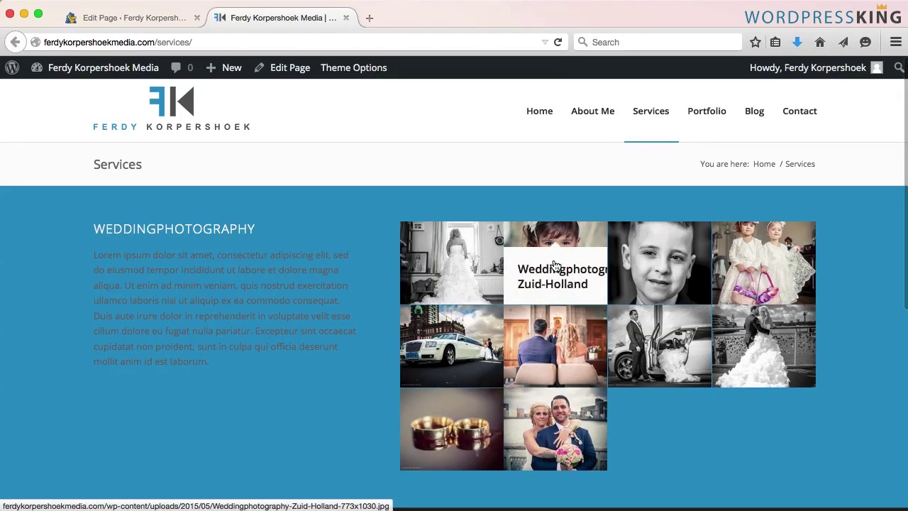
{"action": "left_click_drag", "start_coordinate": [272, 362], "coordinate": [95, 253]}
{"action": "left_click", "coordinate": [135, 168]}
{"action": "left_click", "coordinate": [286, 76]}
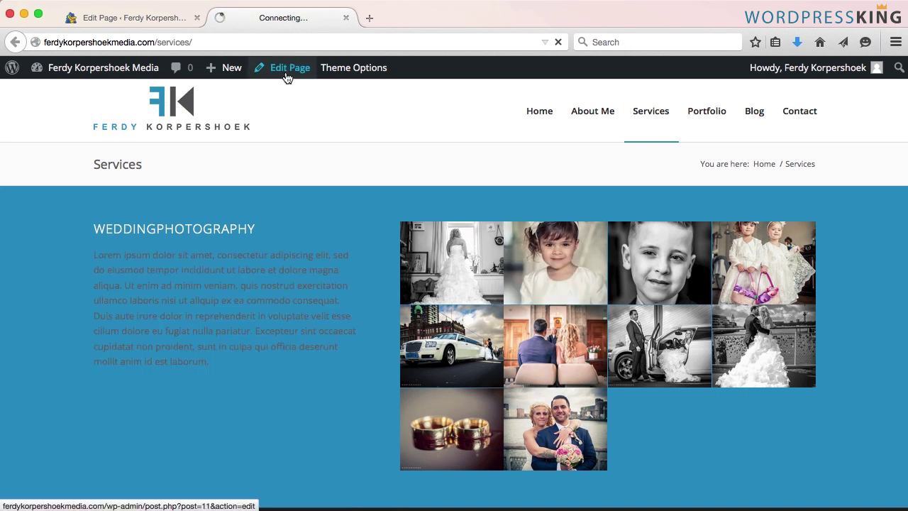
Give the paragraph text block a custom #ffffff white font colour
{"action": "left_click", "coordinate": [198, 17]}
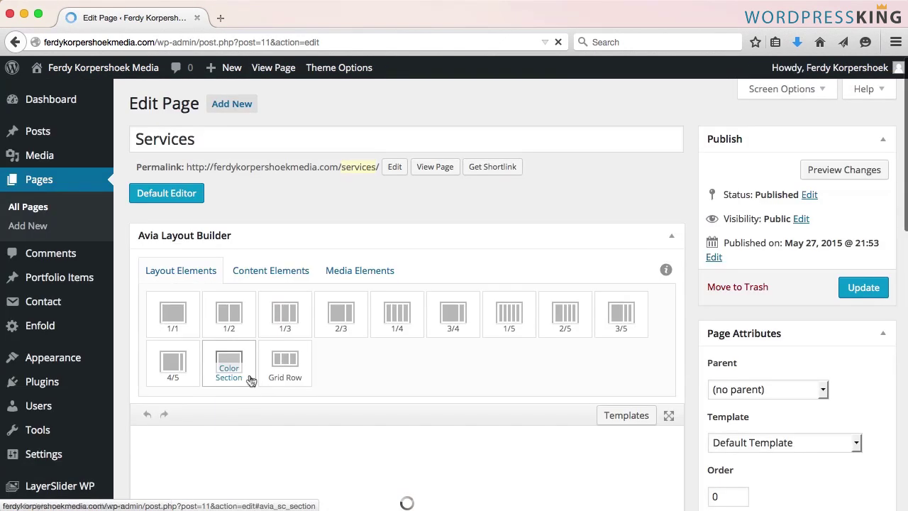
{"action": "scroll", "coordinate": [275, 385], "scroll_direction": "down", "scroll_amount": 5}
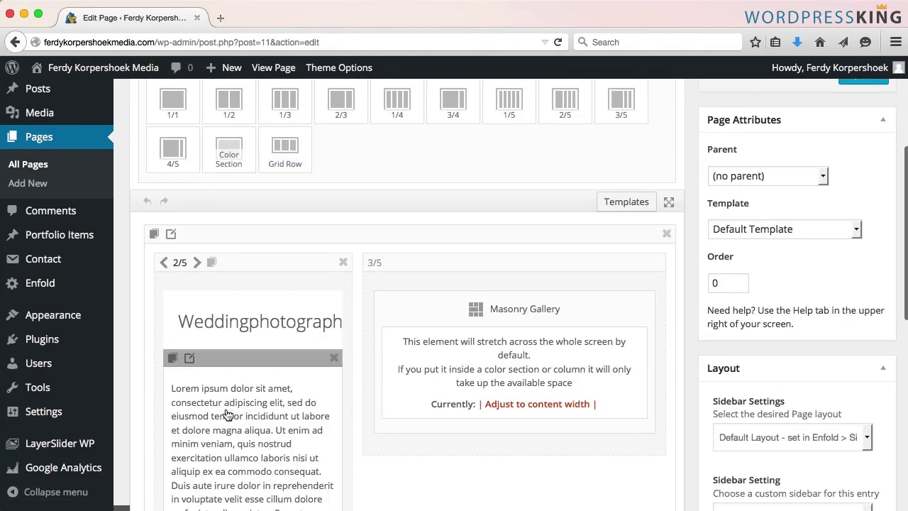
{"action": "left_click", "coordinate": [234, 376]}
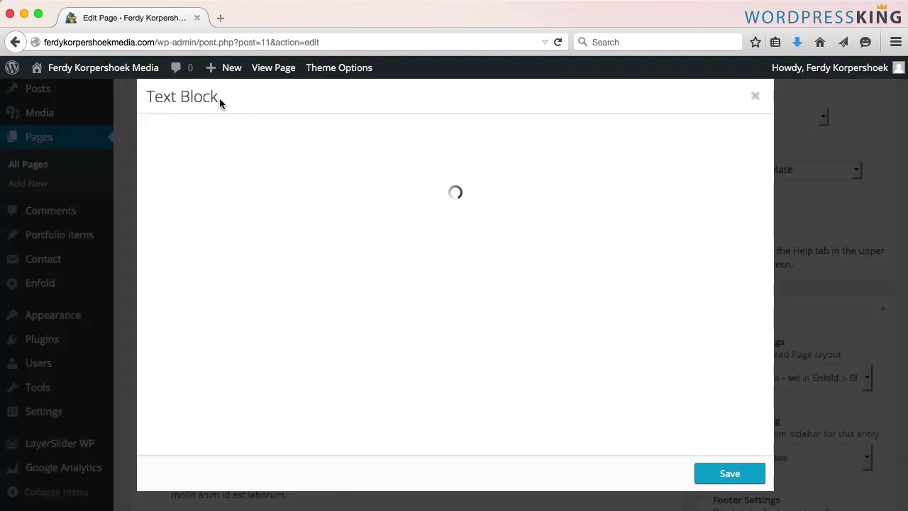
{"action": "left_click", "coordinate": [229, 137]}
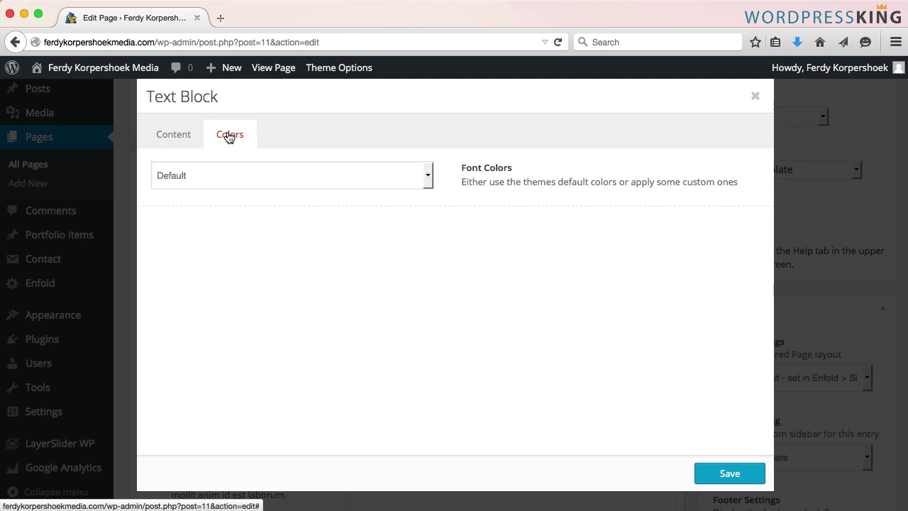
{"action": "left_click", "coordinate": [212, 178]}
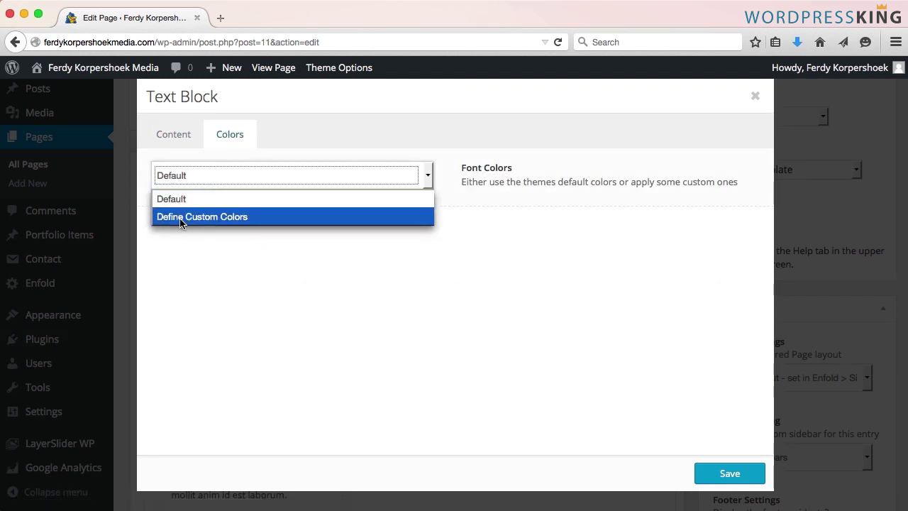
{"action": "left_click", "coordinate": [181, 222]}
{"action": "left_click", "coordinate": [213, 234]}
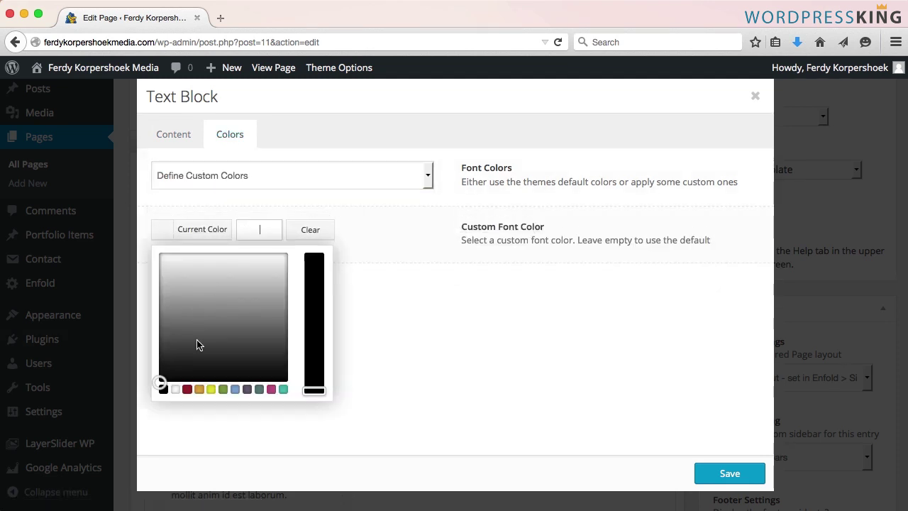
{"action": "left_click", "coordinate": [176, 390]}
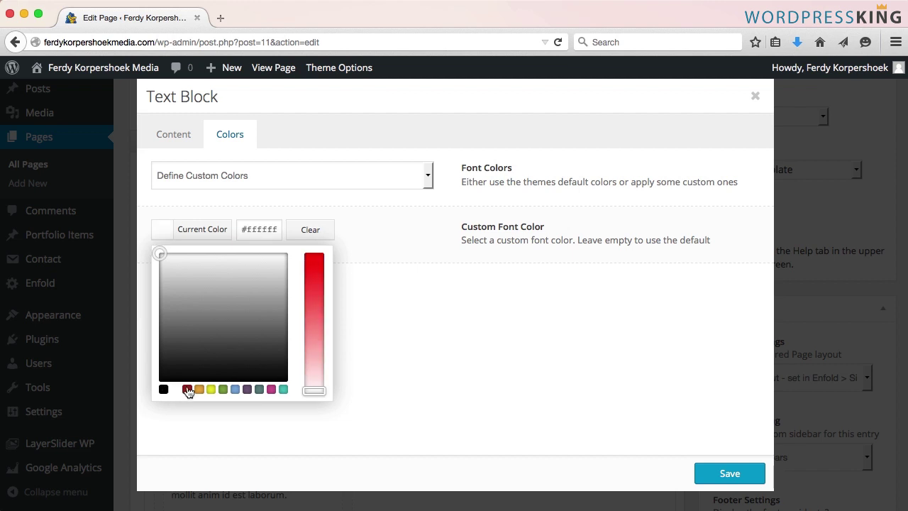
{"action": "left_click", "coordinate": [418, 352]}
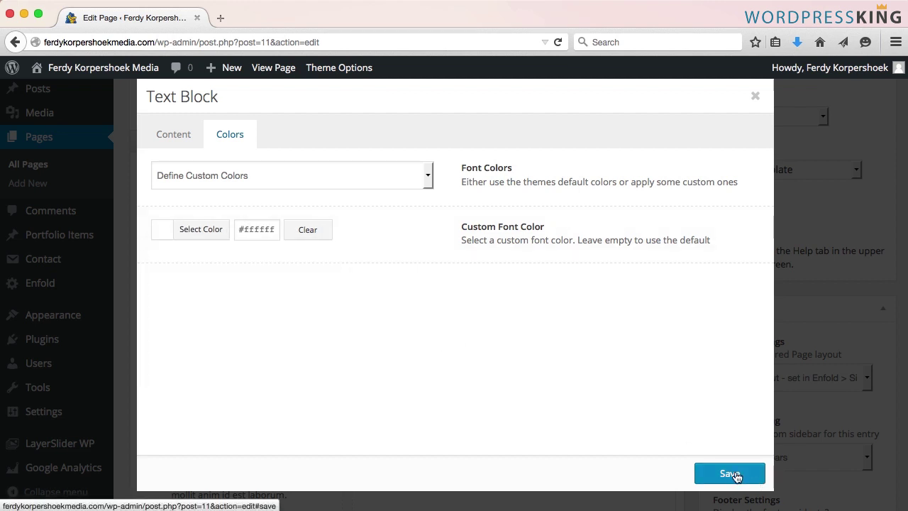
{"action": "left_click", "coordinate": [736, 475]}
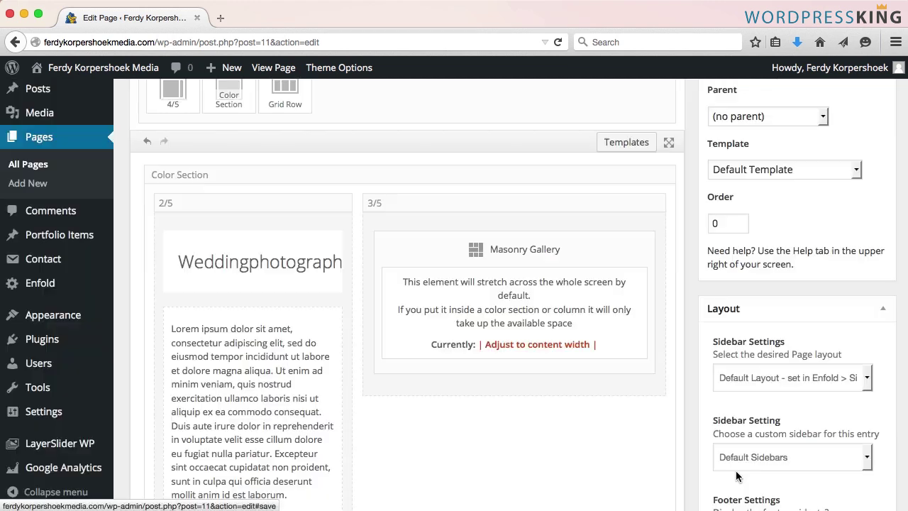
Set the Masonry Gallery's image title and caption option to Display Neither
{"action": "left_click", "coordinate": [510, 291]}
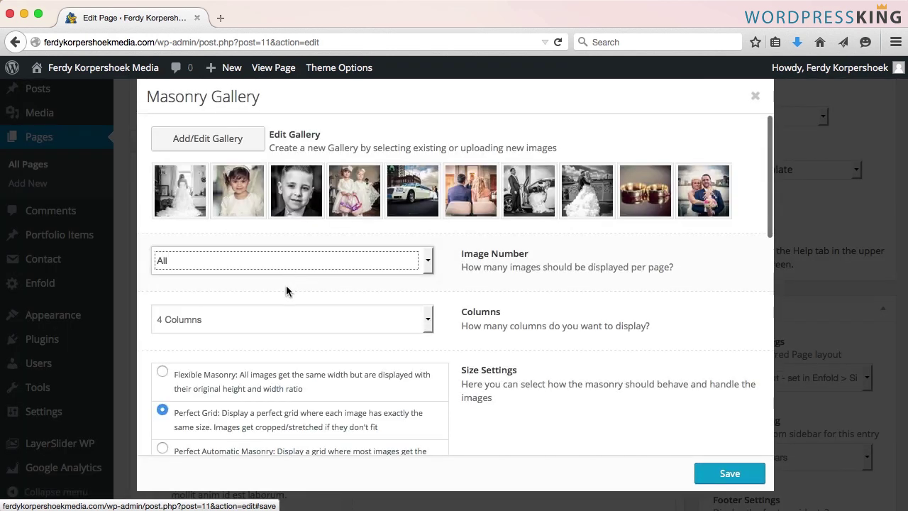
{"action": "scroll", "coordinate": [285, 289], "scroll_direction": "down", "scroll_amount": 8}
{"action": "scroll", "coordinate": [286, 289], "scroll_direction": "down", "scroll_amount": 3}
{"action": "left_click", "coordinate": [219, 166]}
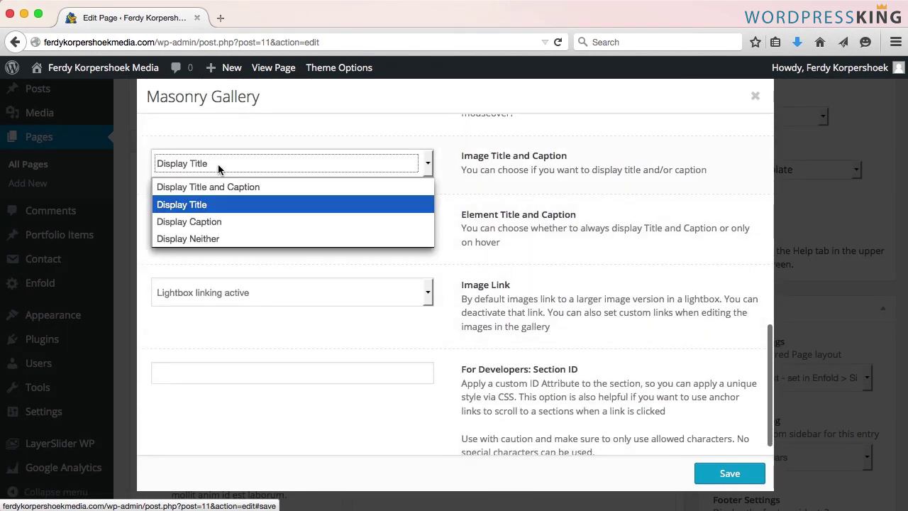
{"action": "left_click", "coordinate": [192, 239]}
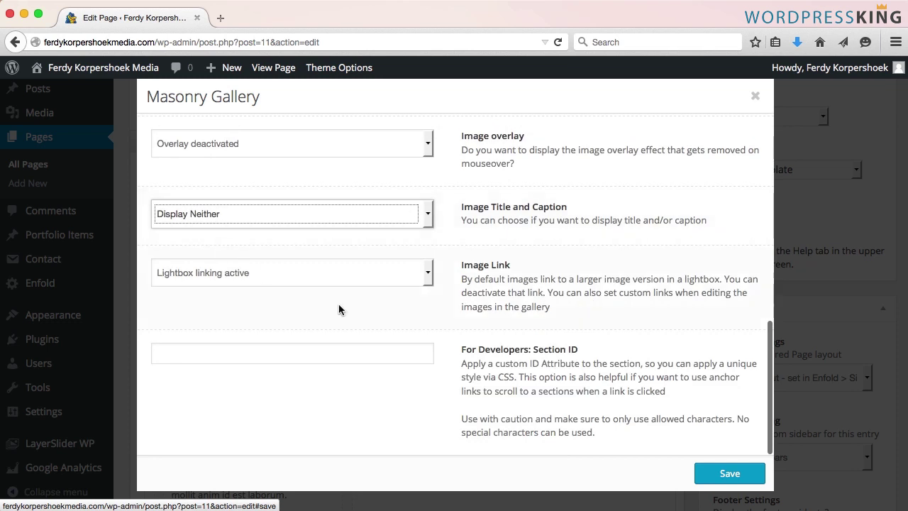
{"action": "left_click", "coordinate": [704, 471]}
{"action": "scroll", "coordinate": [819, 281], "scroll_direction": "up", "scroll_amount": 5}
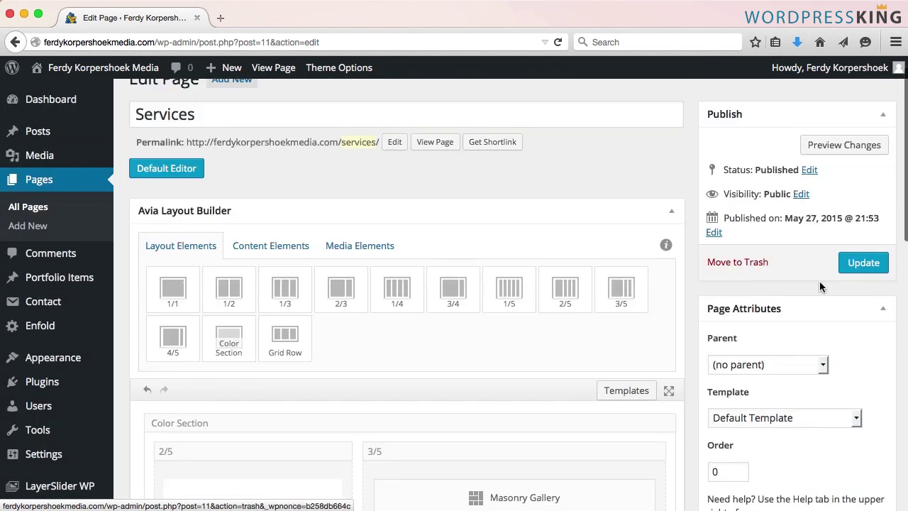
Update the page and scroll the live Services page to check the white text and untitled photo grid
{"action": "left_click", "coordinate": [857, 273]}
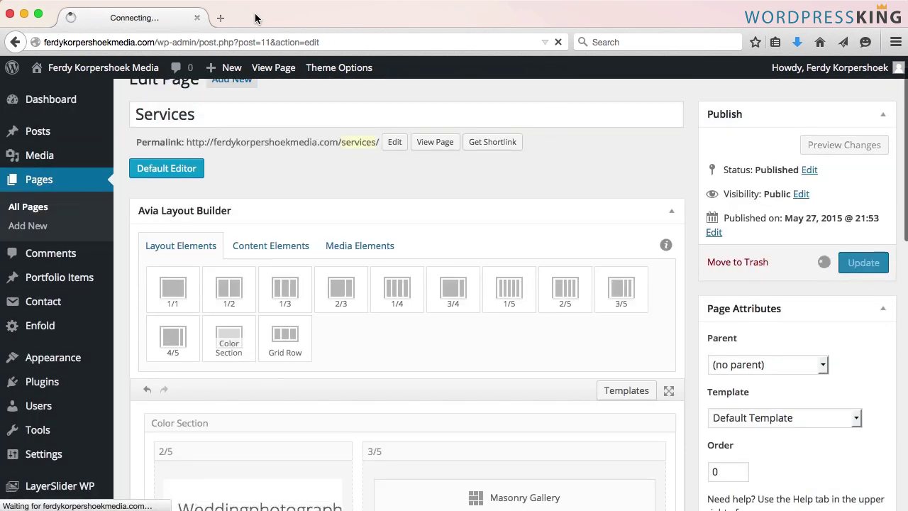
{"action": "left_click", "coordinate": [273, 74]}
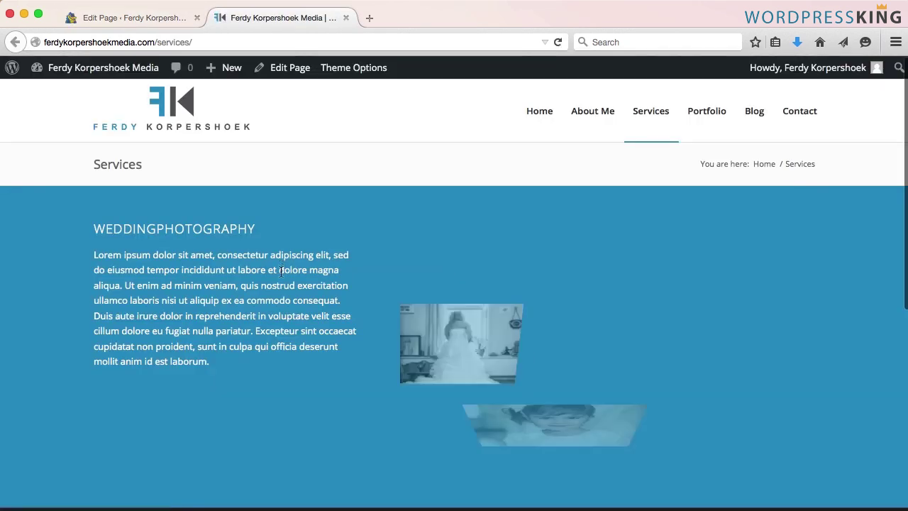
{"action": "scroll", "coordinate": [281, 272], "scroll_direction": "down", "scroll_amount": 2}
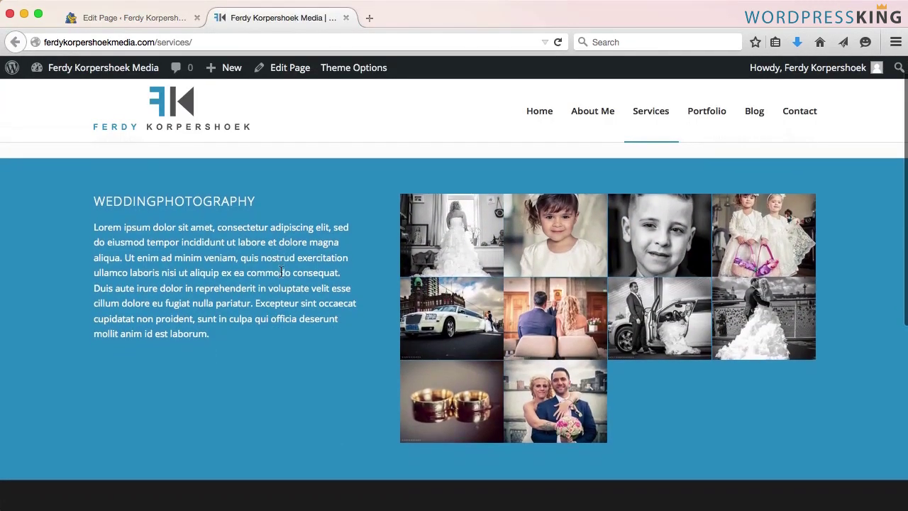
{"action": "scroll", "coordinate": [280, 271], "scroll_direction": "down", "scroll_amount": 2}
{"action": "scroll", "coordinate": [280, 271], "scroll_direction": "up", "scroll_amount": 4}
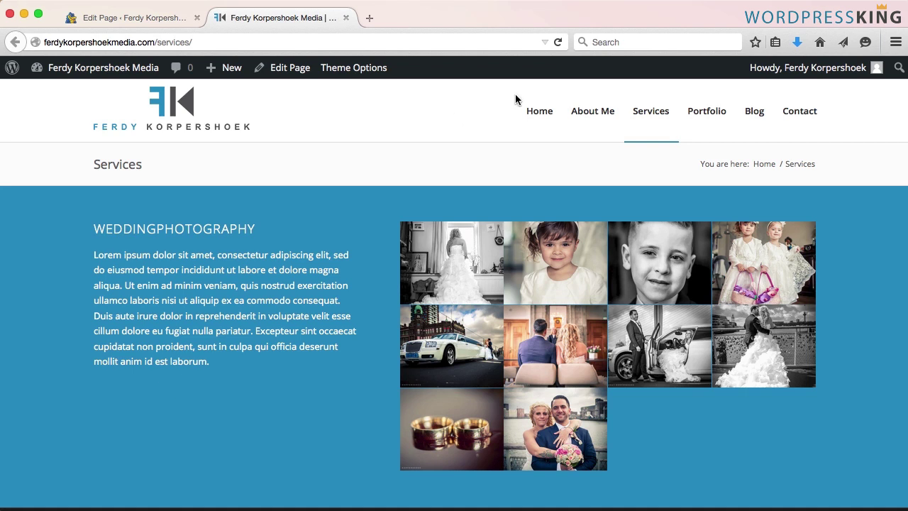
{"action": "mouse_move", "coordinate": [652, 115]}
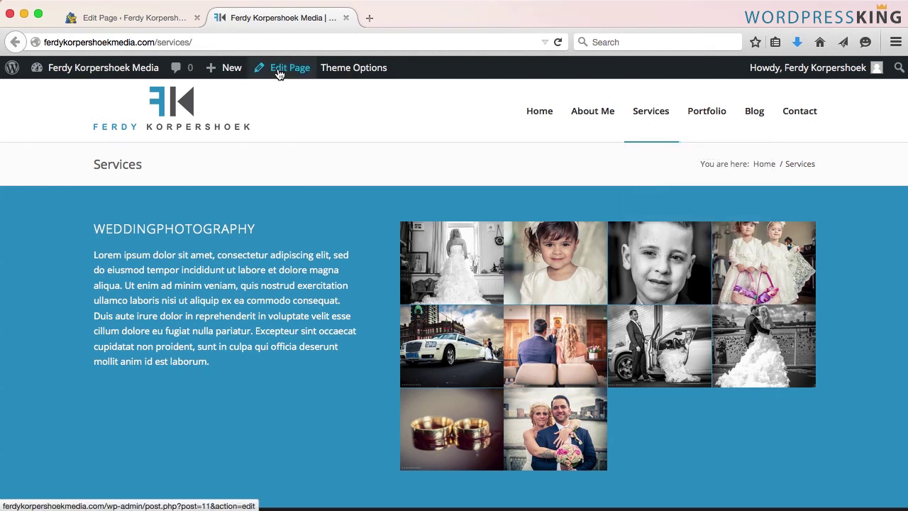
In the fullscreen builder, place a Button below the paragraph in the 2/5 column
{"action": "left_click", "coordinate": [151, 25]}
{"action": "scroll", "coordinate": [228, 290], "scroll_direction": "down", "scroll_amount": 10}
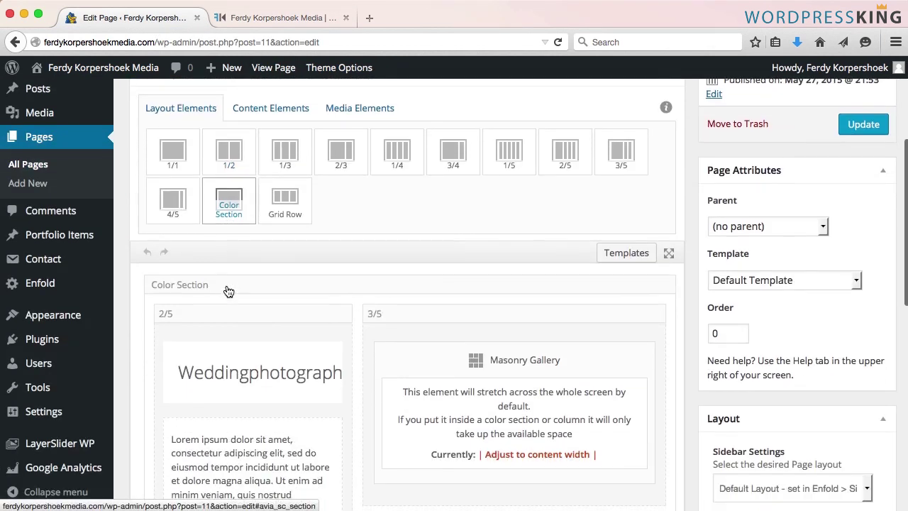
{"action": "scroll", "coordinate": [553, 128], "scroll_direction": "up", "scroll_amount": 5}
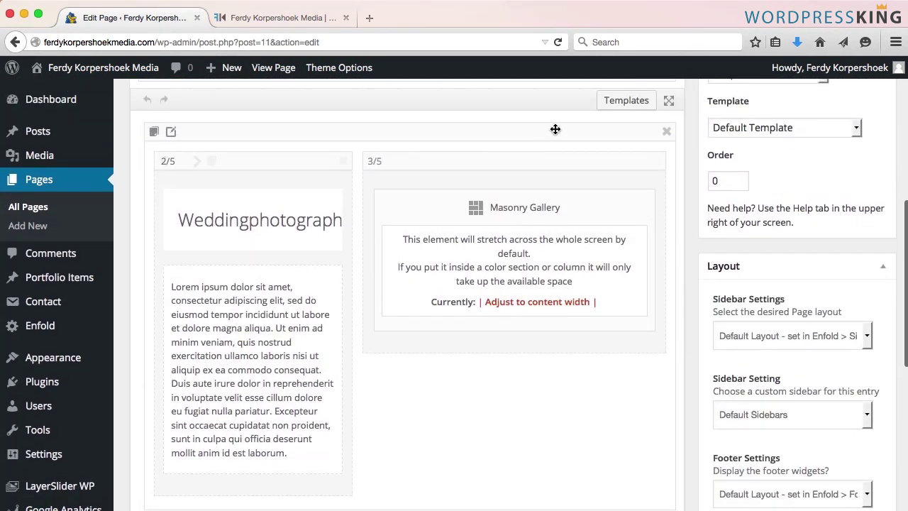
{"action": "left_click", "coordinate": [669, 101]}
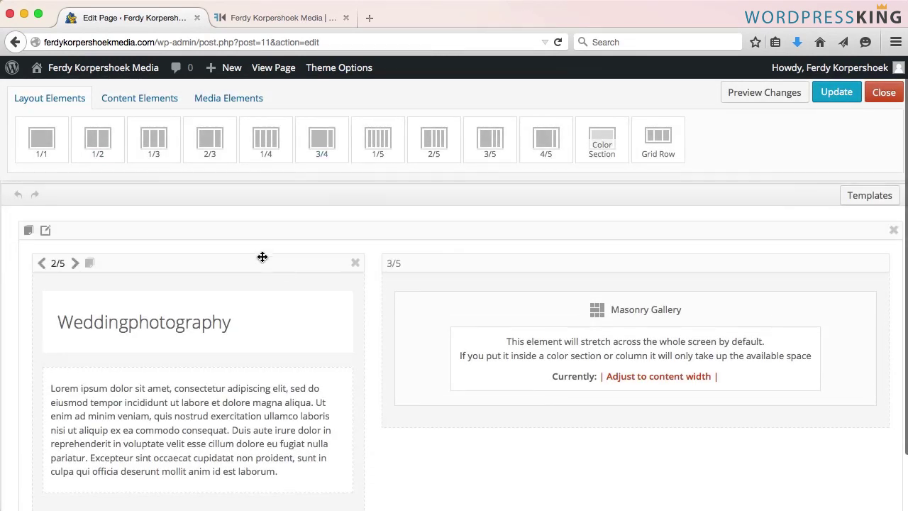
{"action": "scroll", "coordinate": [262, 255], "scroll_direction": "down", "scroll_amount": 2}
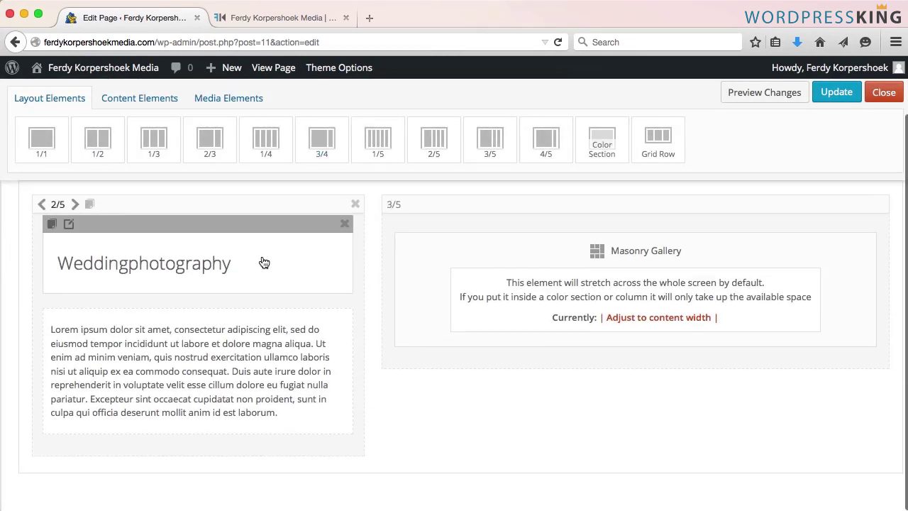
{"action": "left_click", "coordinate": [139, 100]}
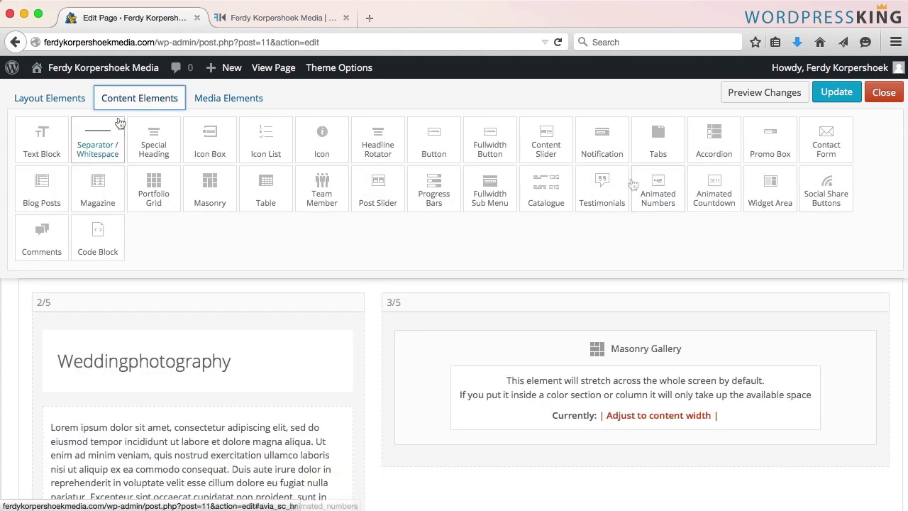
{"action": "left_click_drag", "start_coordinate": [428, 143], "coordinate": [203, 439]}
{"action": "scroll", "coordinate": [204, 438], "scroll_direction": "down", "scroll_amount": 3}
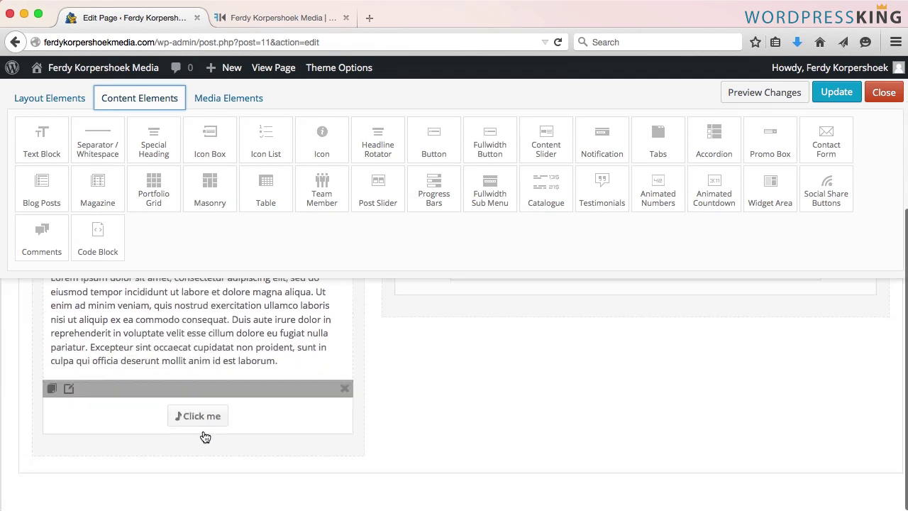
{"action": "left_click", "coordinate": [148, 417]}
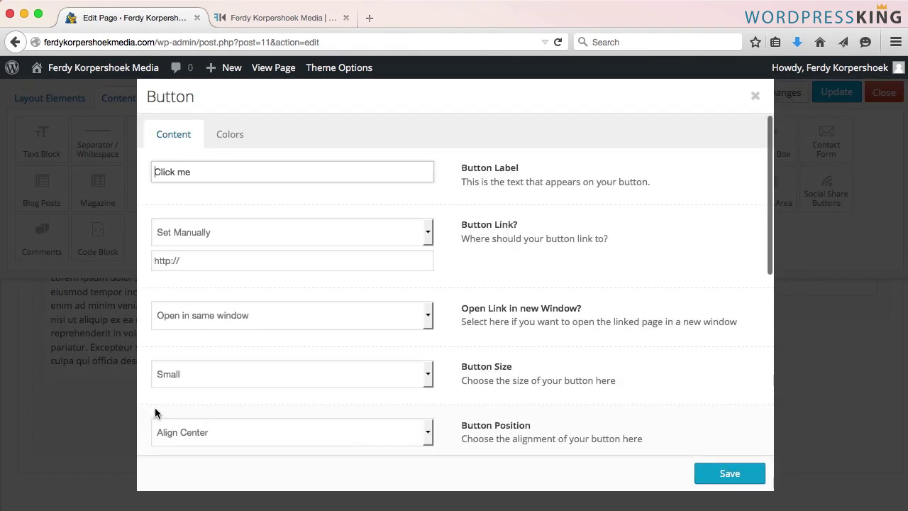
Link the button to the Weddingphotography page, opening in the same window
{"action": "triple_click", "coordinate": [221, 172]}
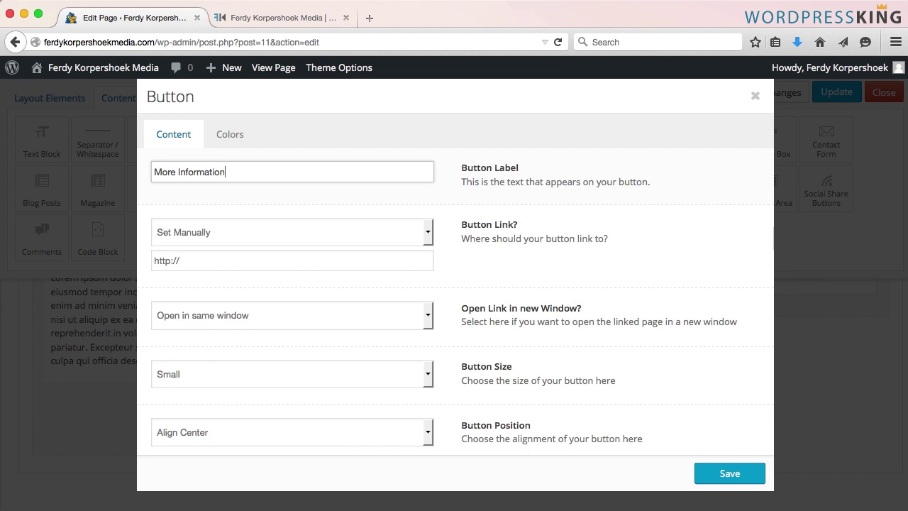
{"action": "left_click", "coordinate": [353, 241]}
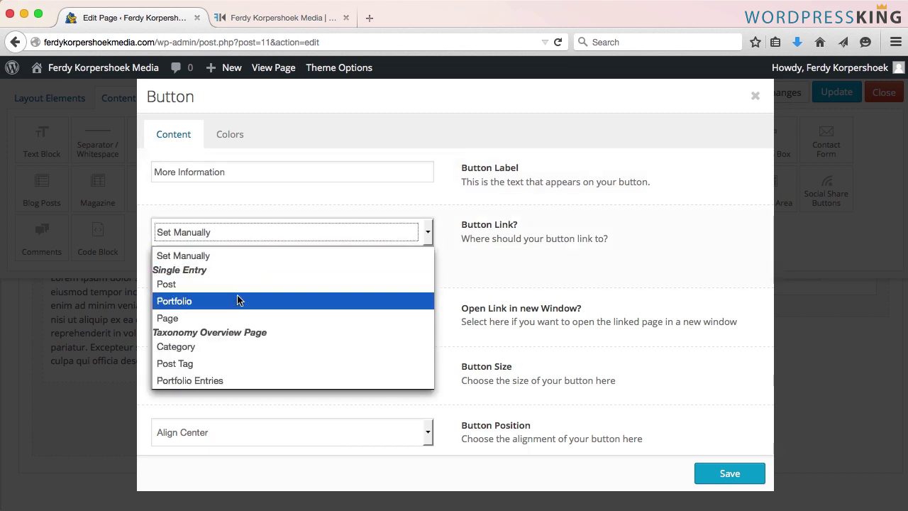
{"action": "left_click", "coordinate": [209, 317]}
{"action": "left_click", "coordinate": [214, 268]}
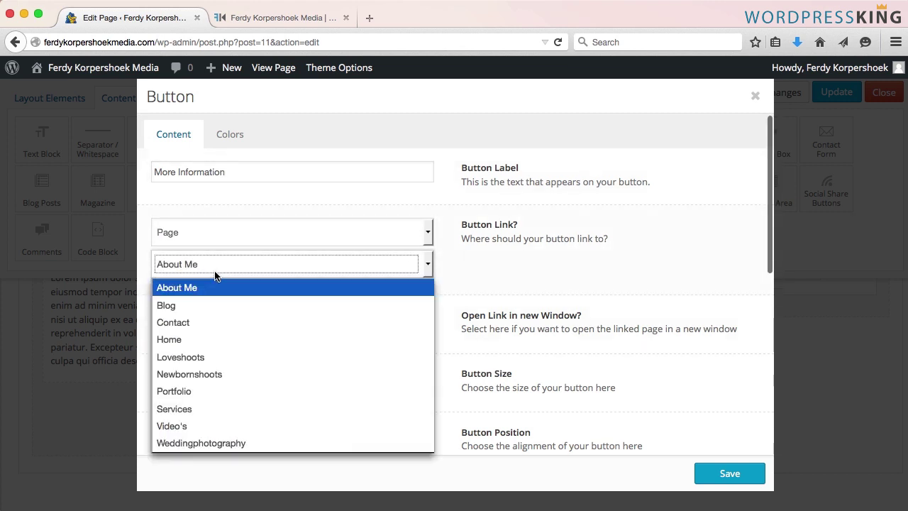
{"action": "left_click", "coordinate": [207, 443]}
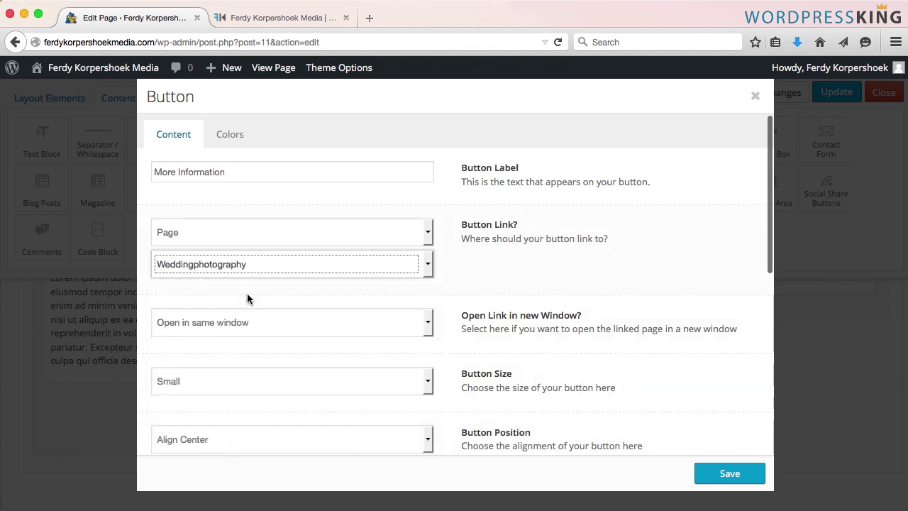
{"action": "left_click", "coordinate": [234, 322]}
{"action": "left_click", "coordinate": [217, 349]}
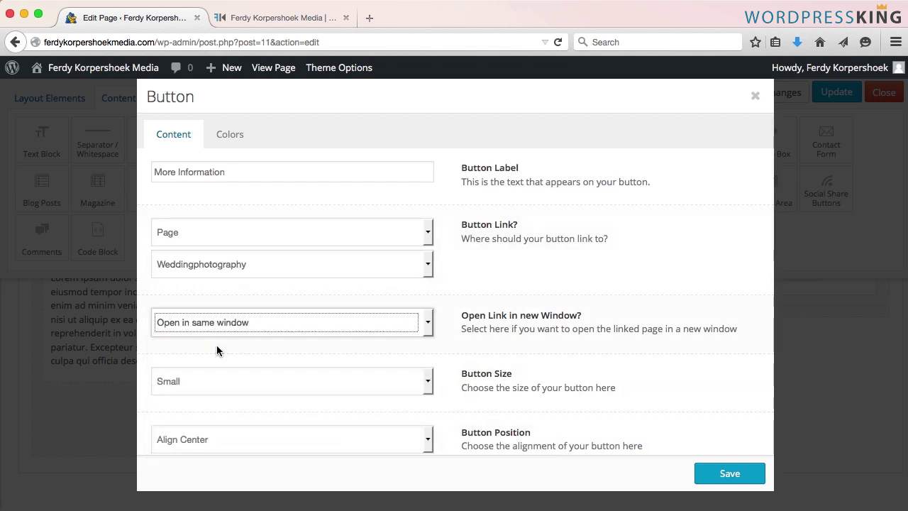
Make the button Medium, Align Left and No Icon, then save and update the page
{"action": "left_click", "coordinate": [229, 381]}
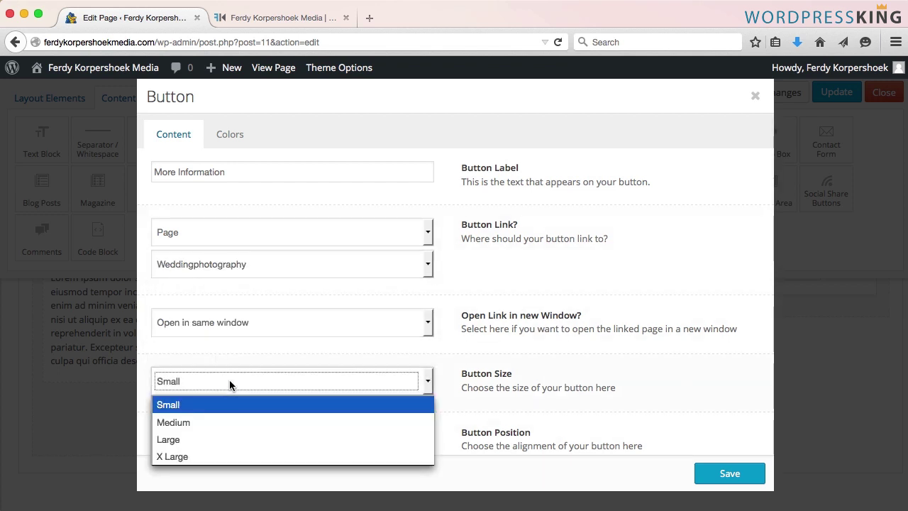
{"action": "left_click", "coordinate": [206, 426]}
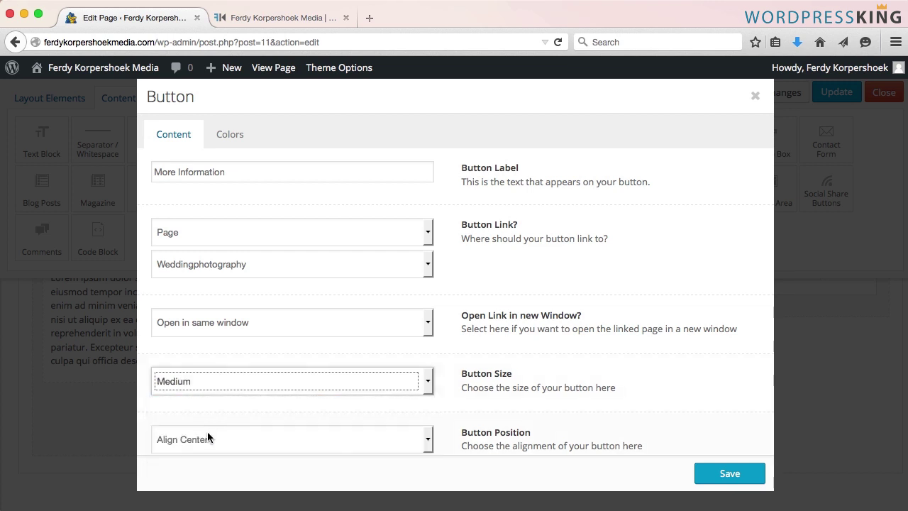
{"action": "left_click", "coordinate": [208, 438]}
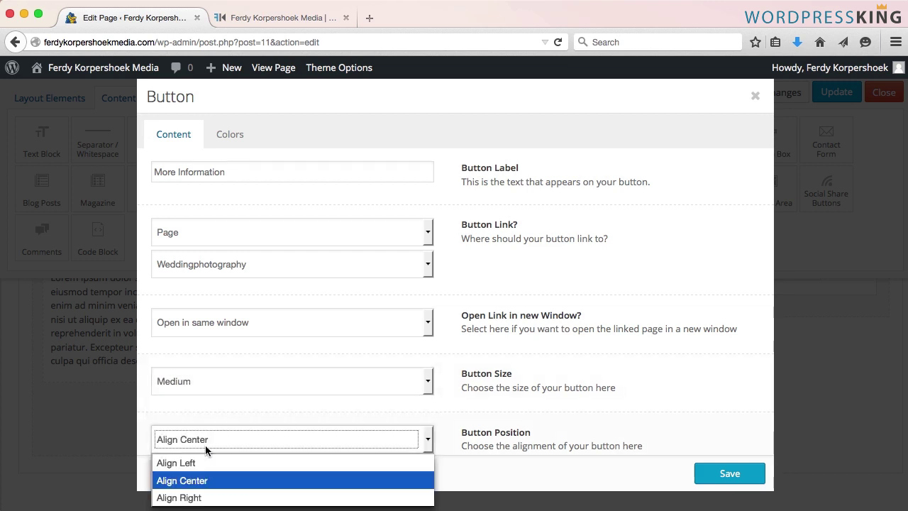
{"action": "left_click", "coordinate": [196, 461]}
{"action": "scroll", "coordinate": [228, 415], "scroll_direction": "down", "scroll_amount": 5}
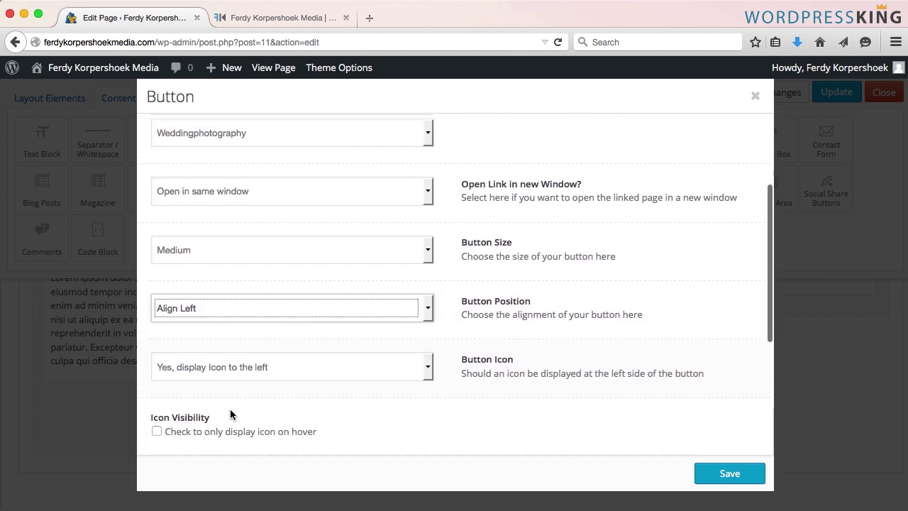
{"action": "left_click", "coordinate": [222, 353]}
{"action": "left_click", "coordinate": [203, 375]}
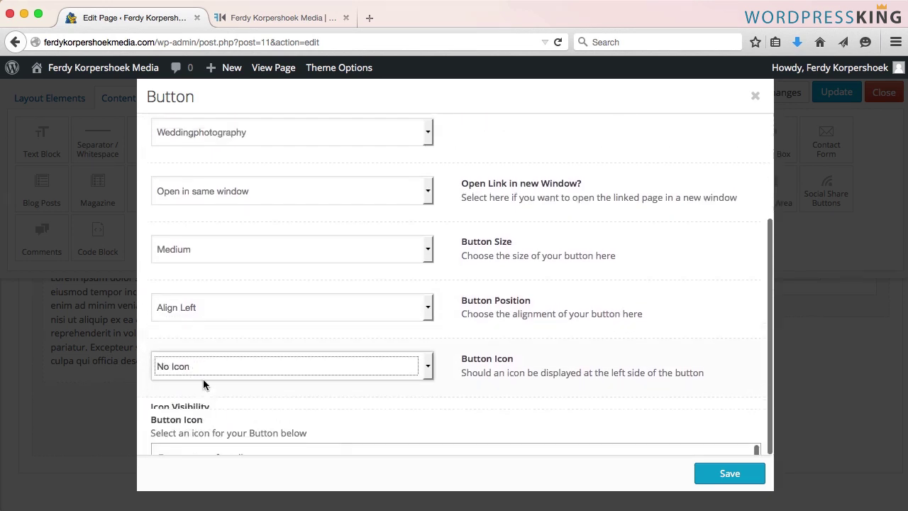
{"action": "scroll", "coordinate": [196, 392], "scroll_direction": "up", "scroll_amount": 3}
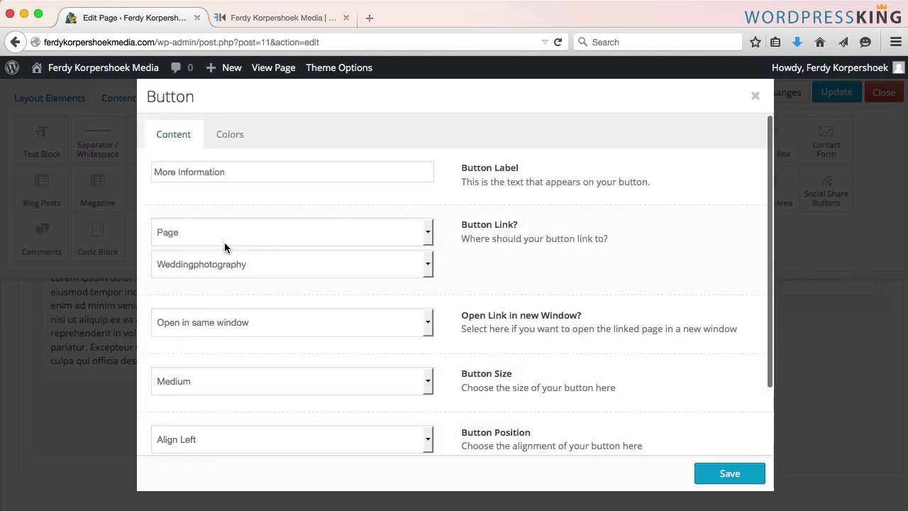
{"action": "left_click", "coordinate": [232, 136]}
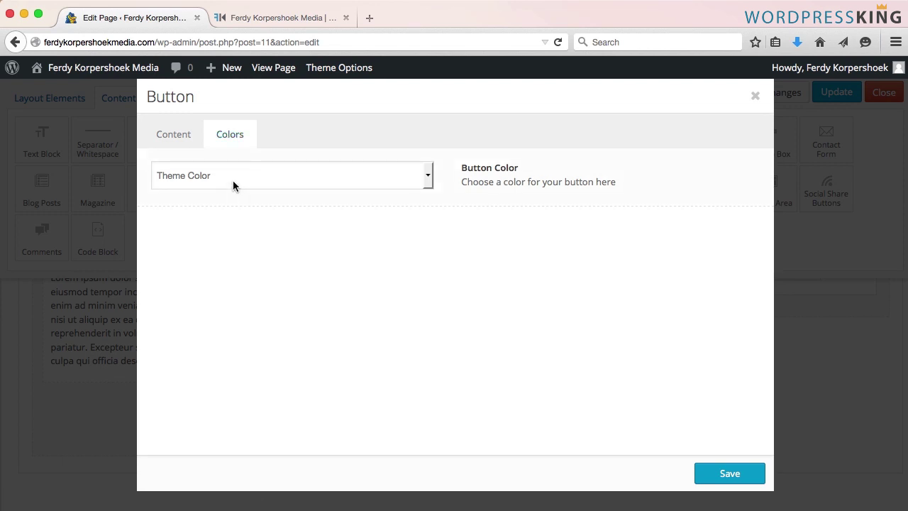
{"action": "left_click", "coordinate": [731, 474]}
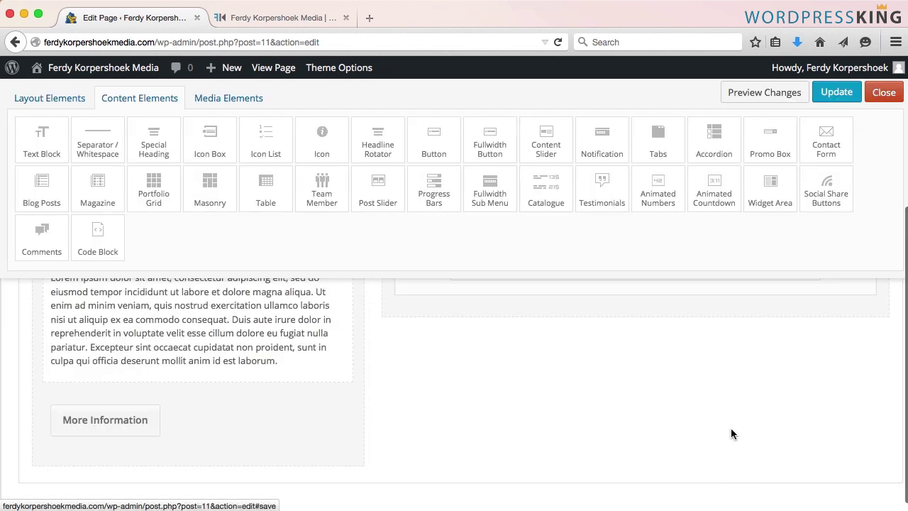
{"action": "left_click", "coordinate": [836, 92]}
Check the live page, then make the button Dark Transparent, update and preview
{"action": "left_click", "coordinate": [299, 21]}
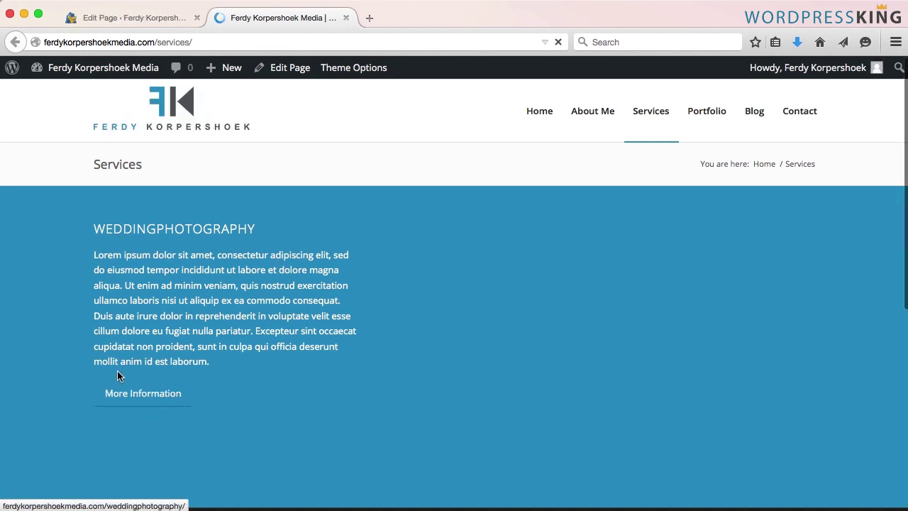
{"action": "left_click", "coordinate": [143, 22]}
{"action": "scroll", "coordinate": [225, 383], "scroll_direction": "down", "scroll_amount": 5}
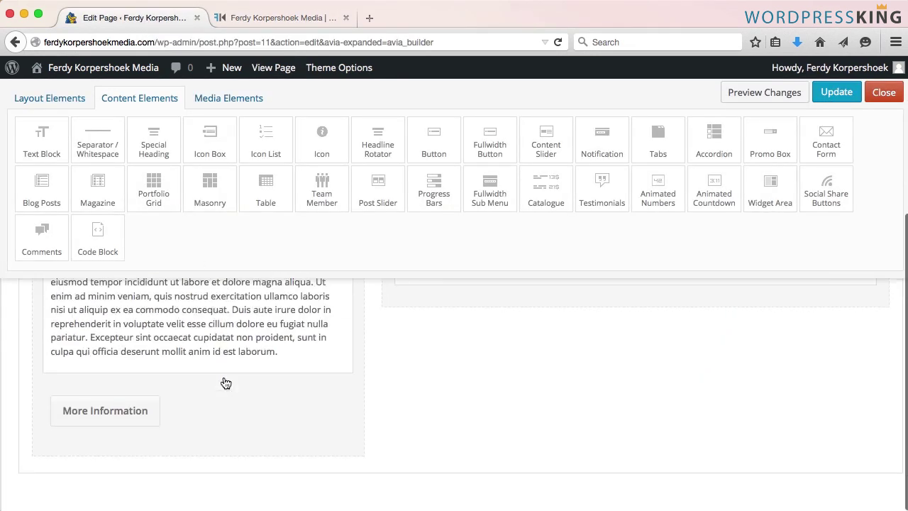
{"action": "left_click", "coordinate": [130, 407]}
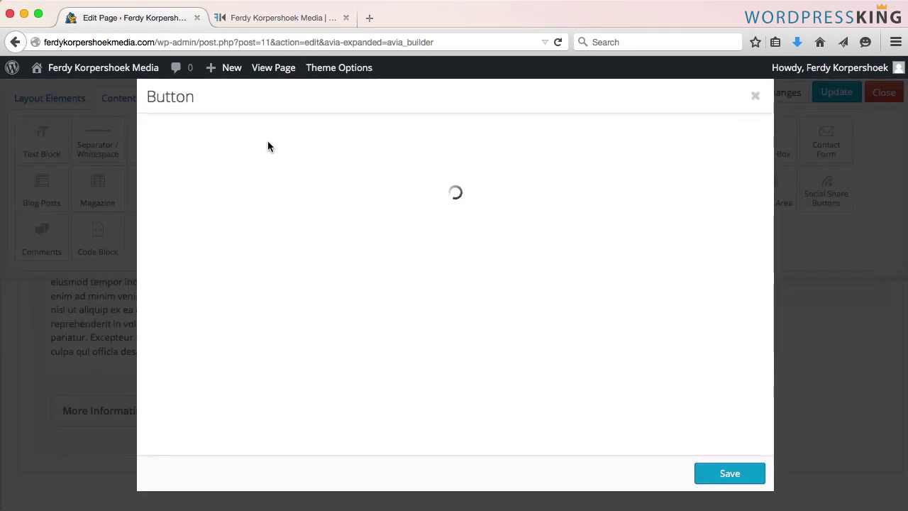
{"action": "left_click", "coordinate": [237, 137]}
{"action": "left_click", "coordinate": [222, 175]}
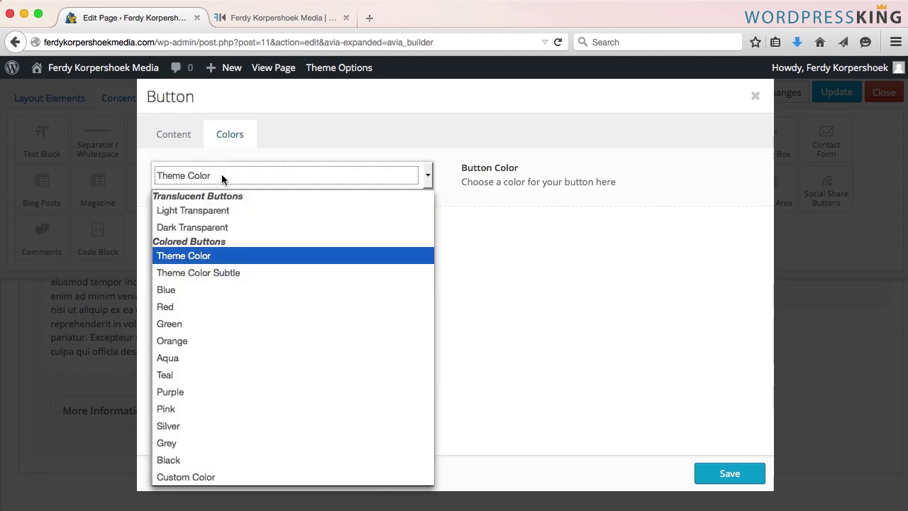
{"action": "left_click", "coordinate": [189, 228]}
{"action": "left_click", "coordinate": [738, 471]}
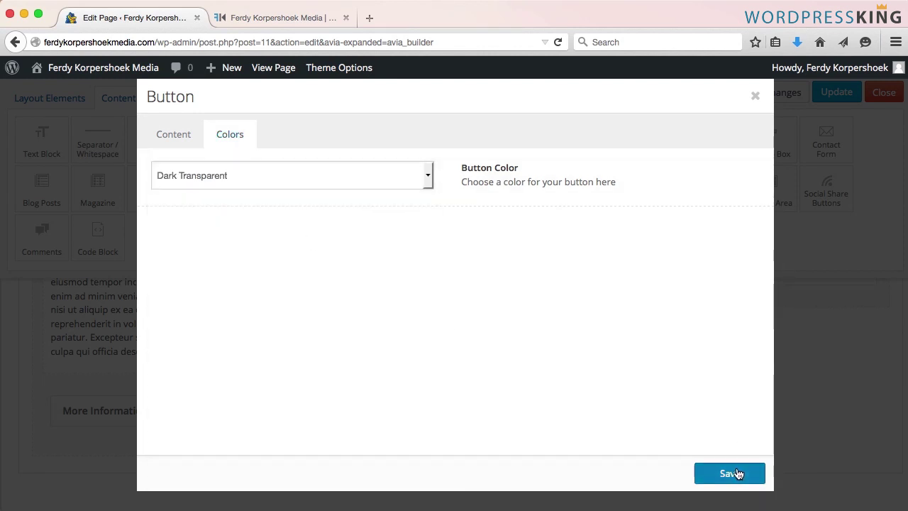
{"action": "left_click", "coordinate": [833, 92]}
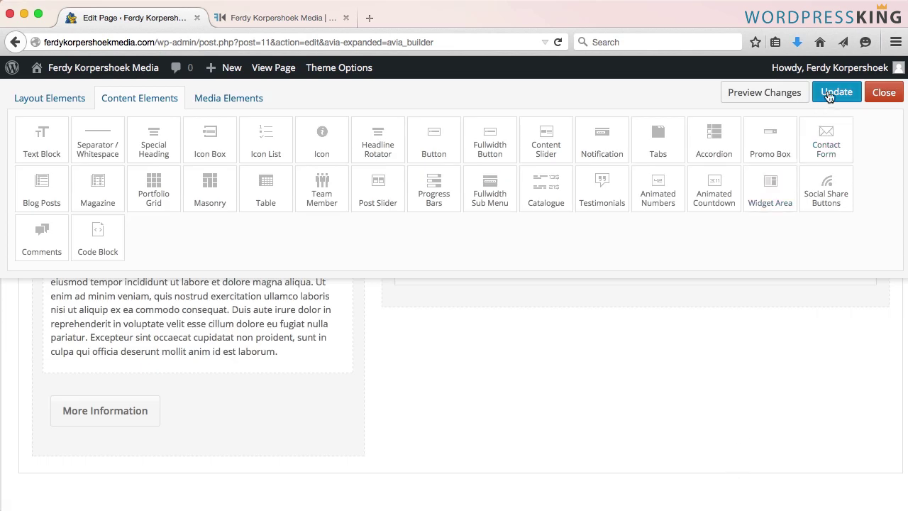
{"action": "left_click", "coordinate": [773, 92]}
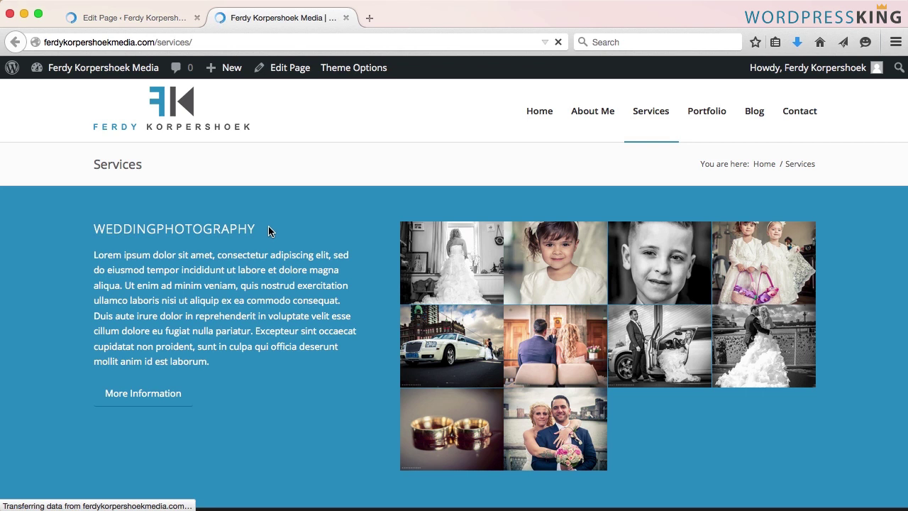
Give the button a custom #58585a background with white text, save and update the page
{"action": "left_click", "coordinate": [162, 16]}
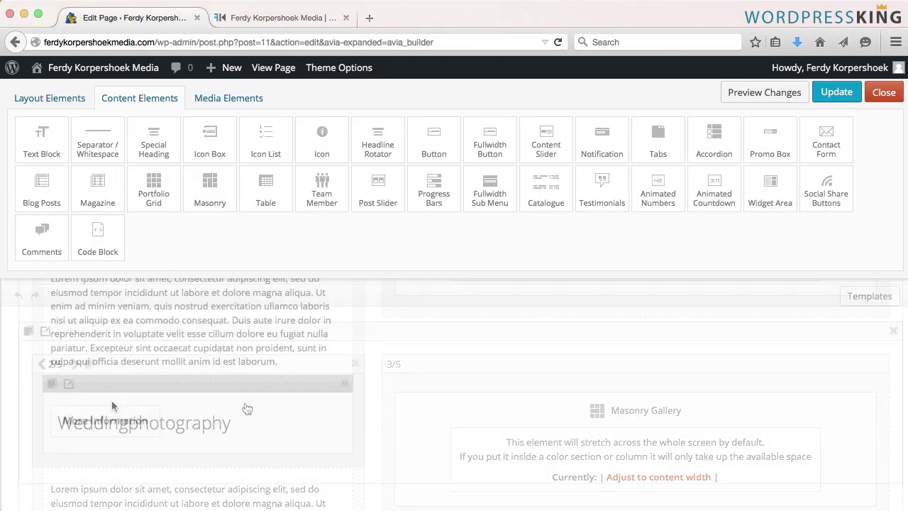
{"action": "left_click", "coordinate": [86, 421]}
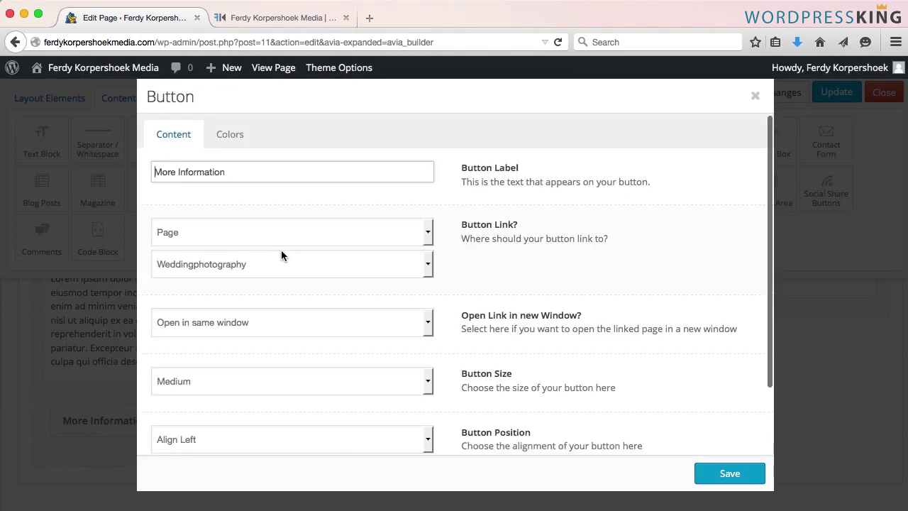
{"action": "left_click", "coordinate": [232, 135]}
{"action": "left_click", "coordinate": [223, 177]}
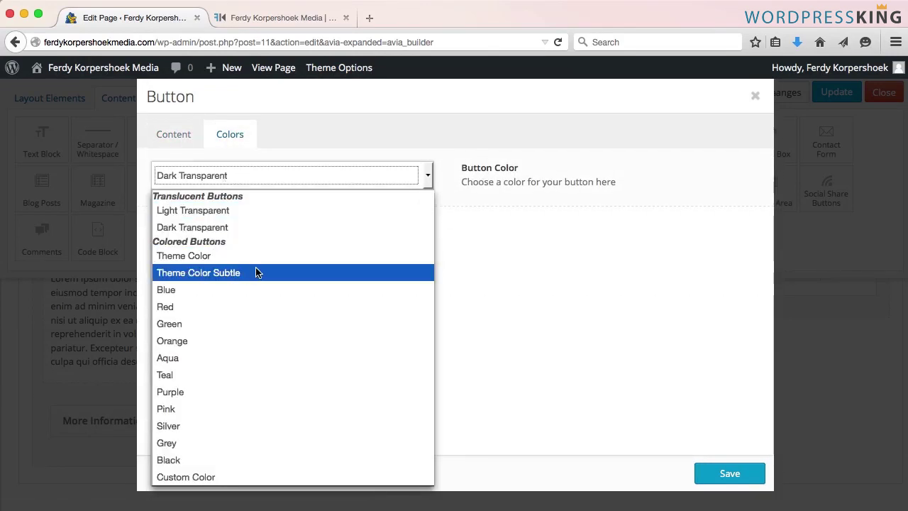
{"action": "left_click", "coordinate": [183, 476]}
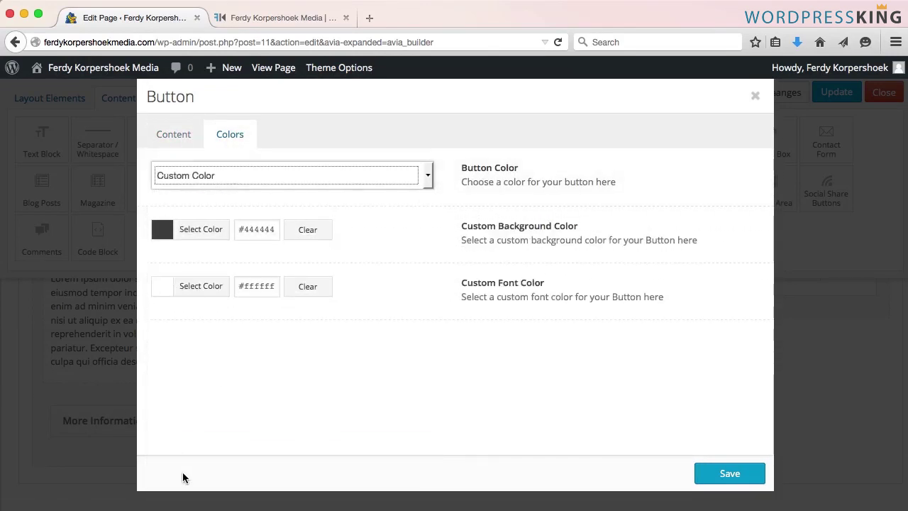
{"action": "left_click", "coordinate": [255, 21]}
{"action": "left_click", "coordinate": [241, 231]}
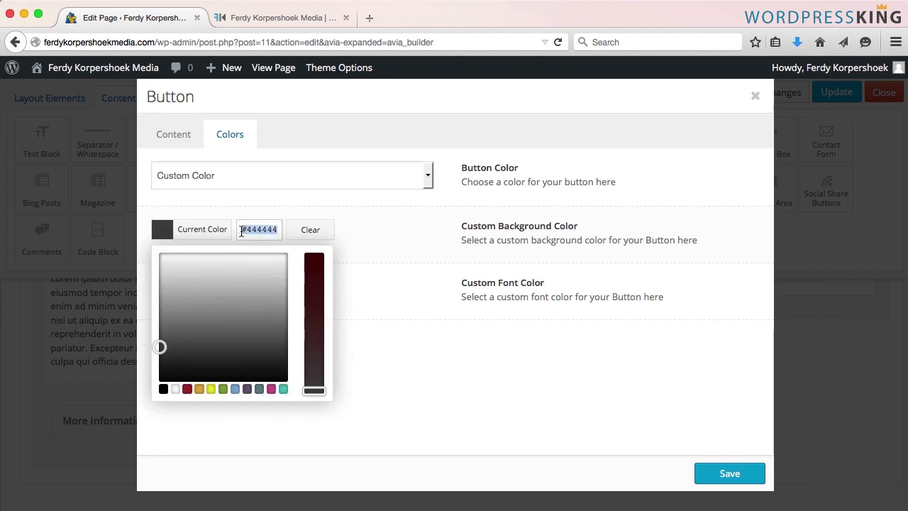
{"action": "left_click", "coordinate": [400, 270]}
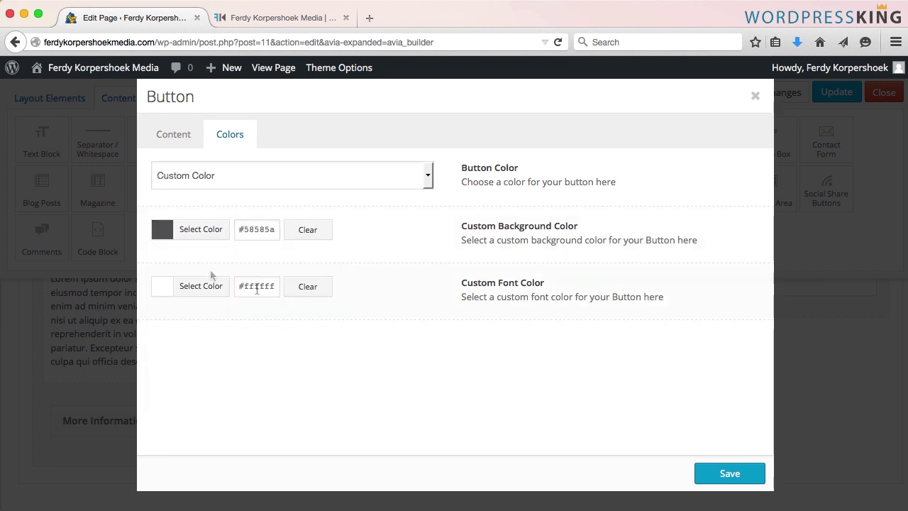
{"action": "left_click", "coordinate": [730, 473]}
{"action": "left_click", "coordinate": [837, 95]}
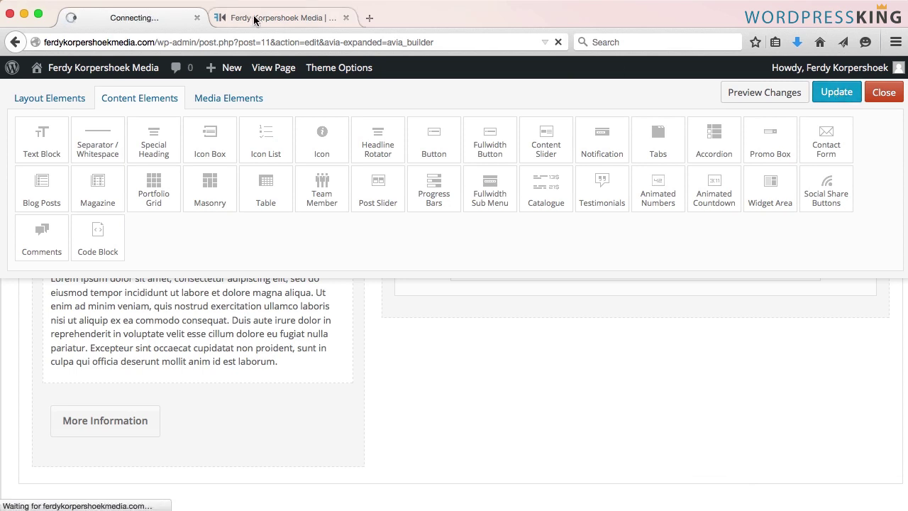
Reload the live Services page to confirm the grey button, then return to the editor
{"action": "left_click", "coordinate": [256, 18]}
{"action": "key", "text": "super+r"}
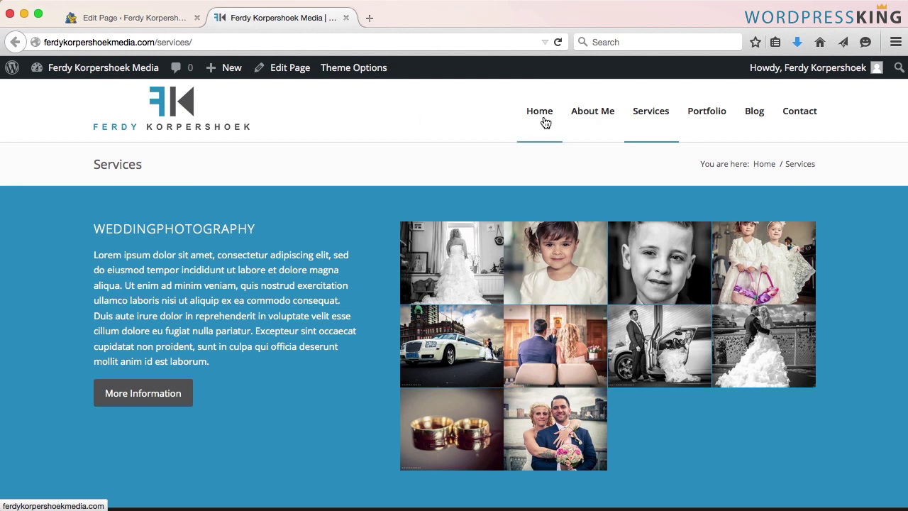
{"action": "left_click", "coordinate": [124, 18]}
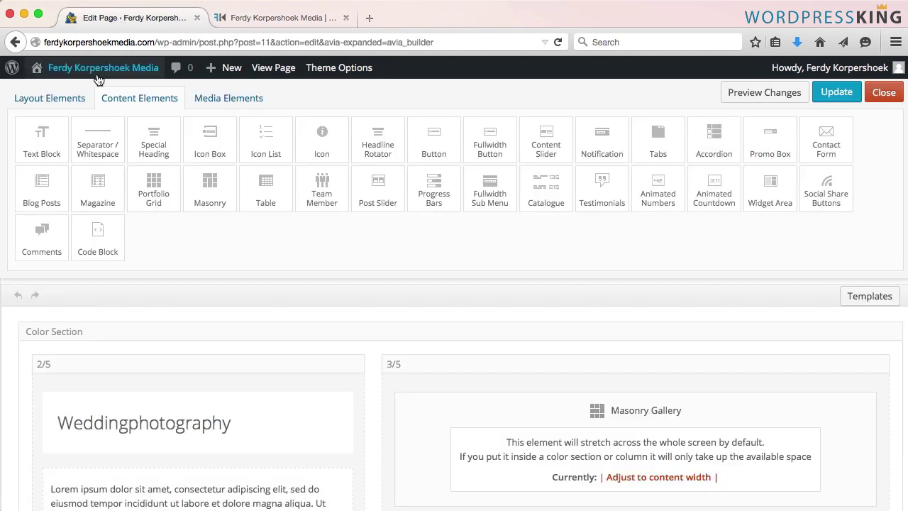
Set Enfold's Main Menu Links font colour to #58585a, save all changes and reload Services
{"action": "left_click", "coordinate": [886, 98]}
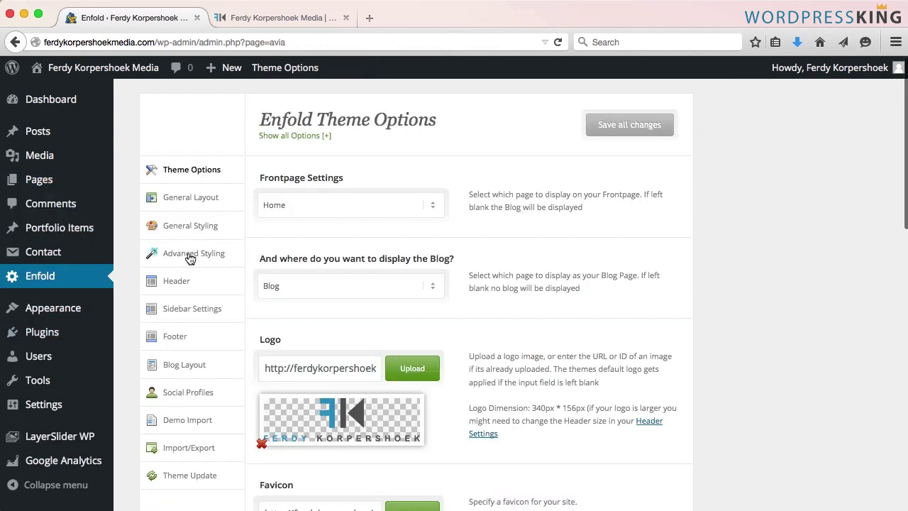
{"action": "left_click", "coordinate": [190, 259]}
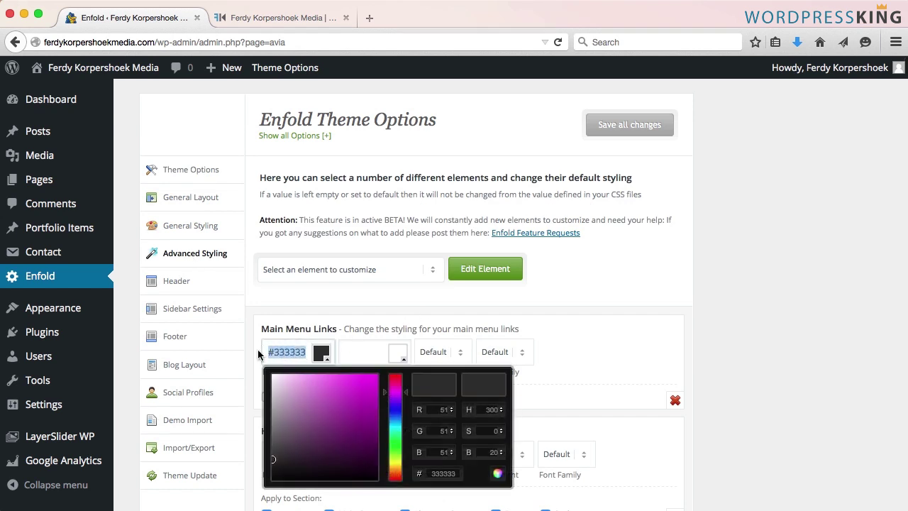
{"action": "type", "text": "58585a"}
{"action": "key", "text": "Tab"}
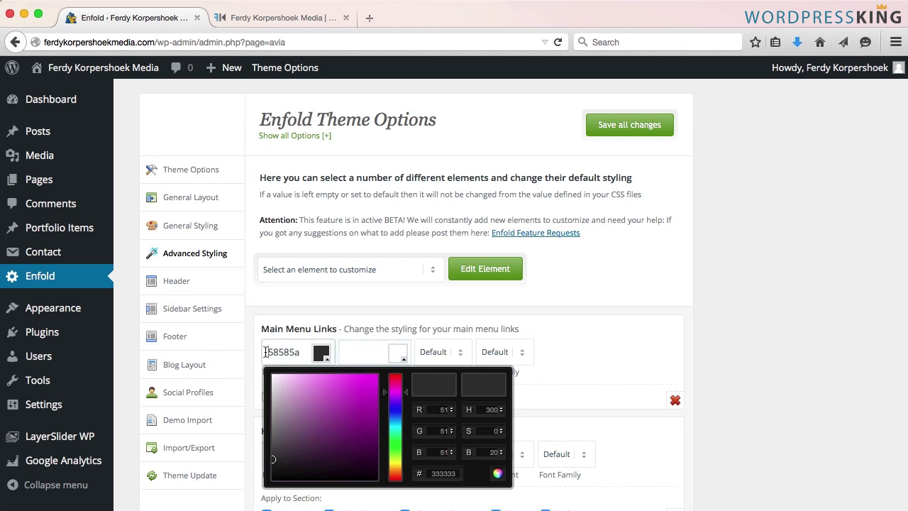
{"action": "key", "text": "Tab"}
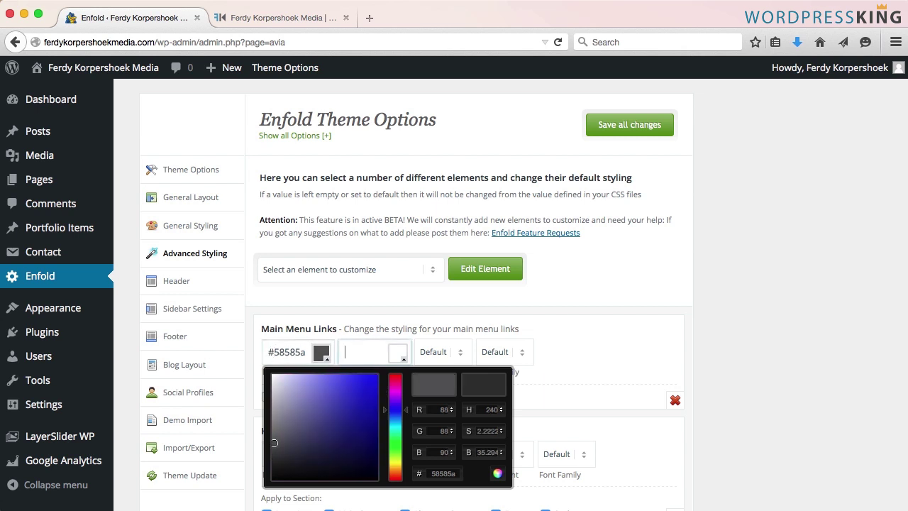
{"action": "left_click", "coordinate": [611, 276]}
{"action": "left_click", "coordinate": [639, 126]}
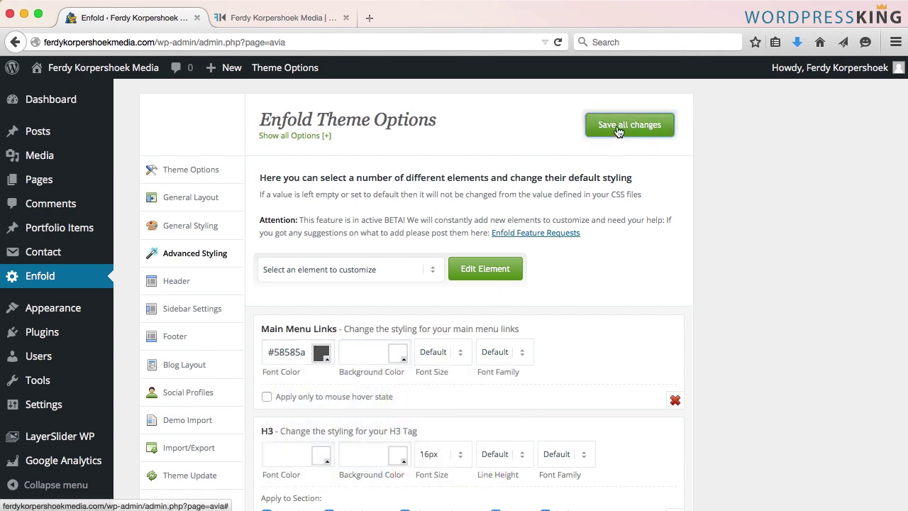
{"action": "left_click", "coordinate": [262, 19]}
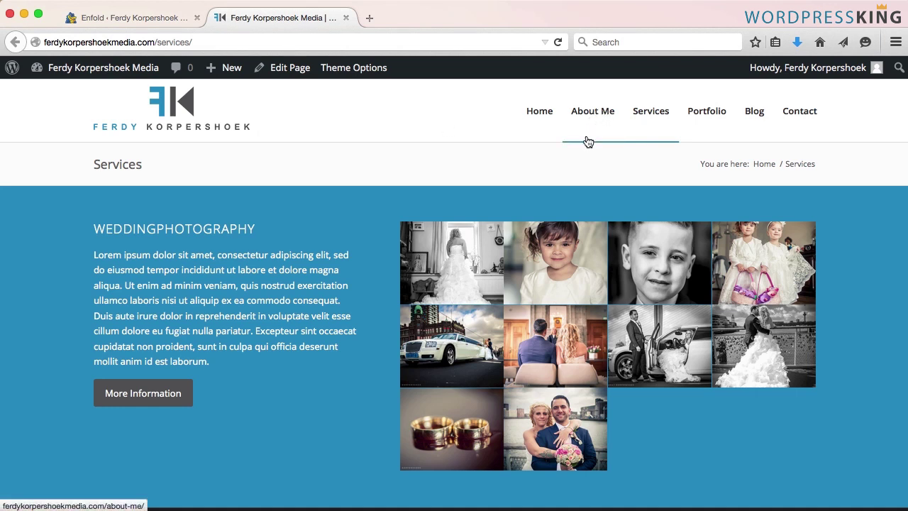
{"action": "key", "text": "super+r"}
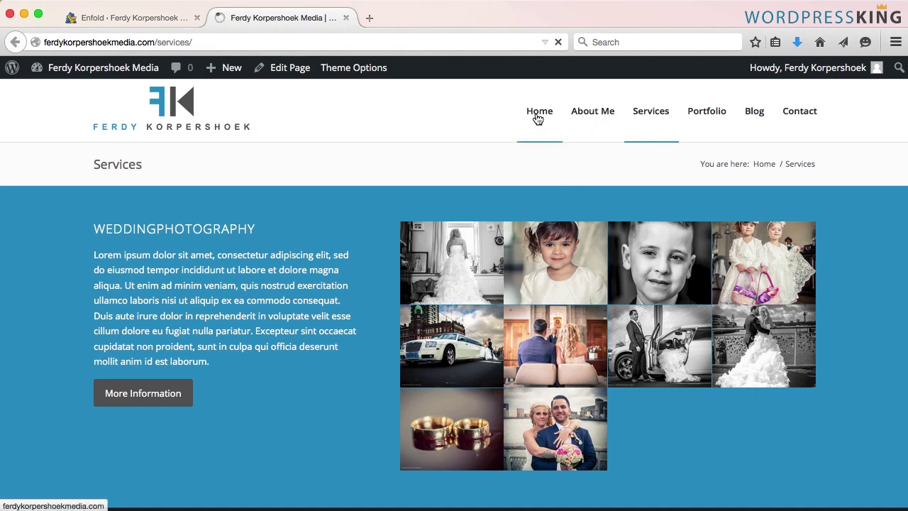
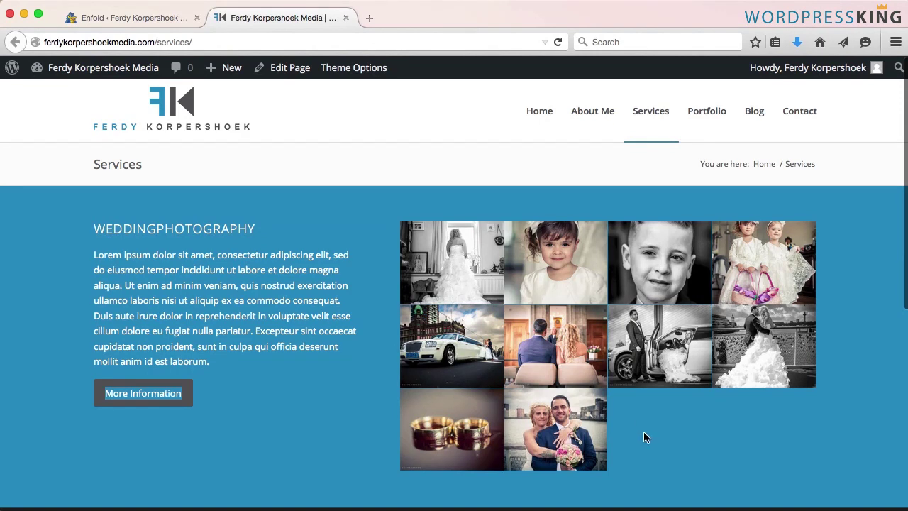
View the Weddingphotography page via More Information, go back to Services and edit it
{"action": "left_click", "coordinate": [142, 397]}
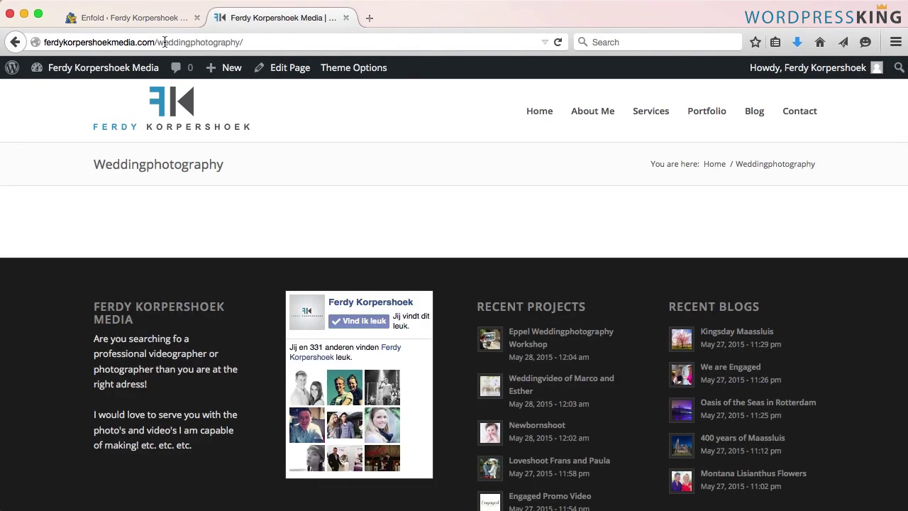
{"action": "left_click", "coordinate": [14, 43]}
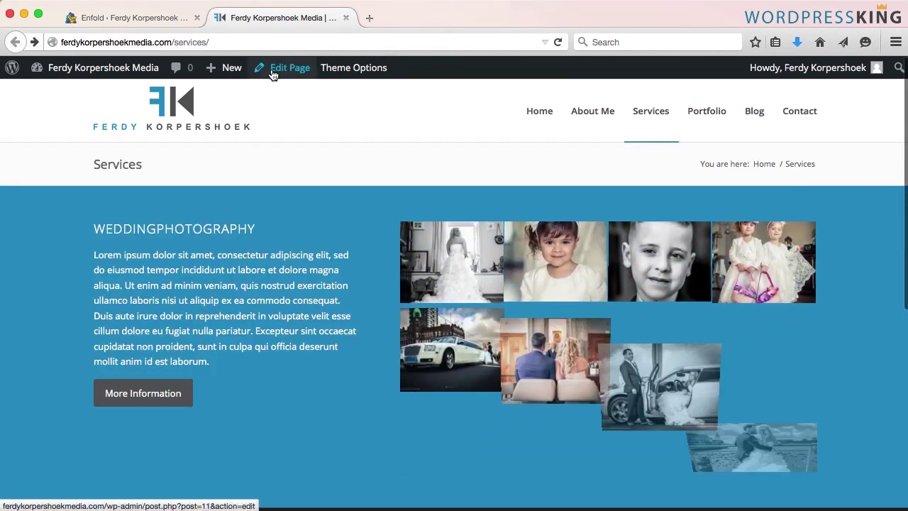
{"action": "left_click", "coordinate": [276, 69]}
{"action": "left_click", "coordinate": [197, 17]}
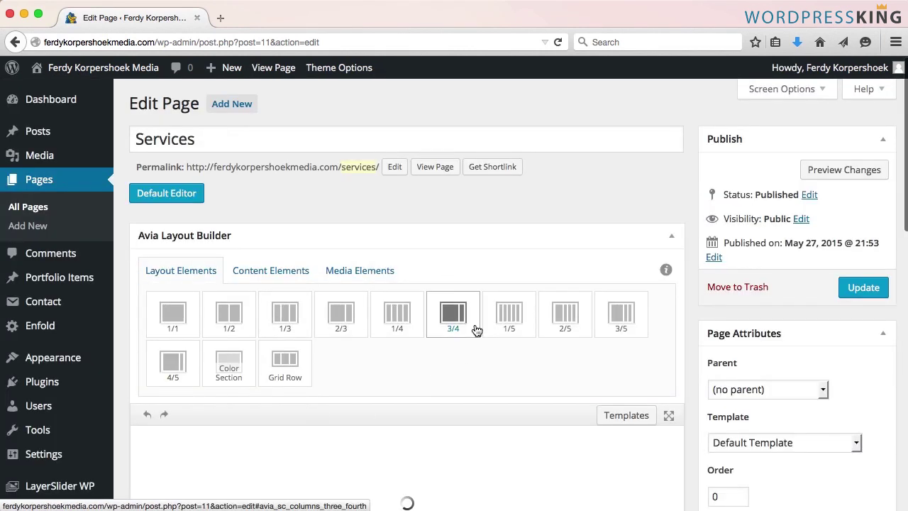
In the fullscreen builder, add a new Color Section with a 3/5 and a 2/5 column
{"action": "scroll", "coordinate": [474, 324], "scroll_direction": "down", "scroll_amount": 5}
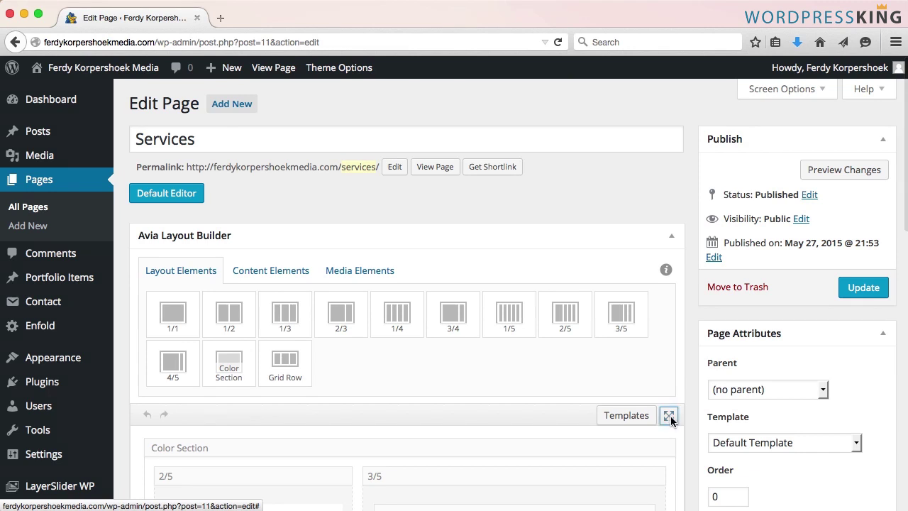
{"action": "left_click", "coordinate": [668, 416]}
{"action": "scroll", "coordinate": [269, 258], "scroll_direction": "down", "scroll_amount": 3}
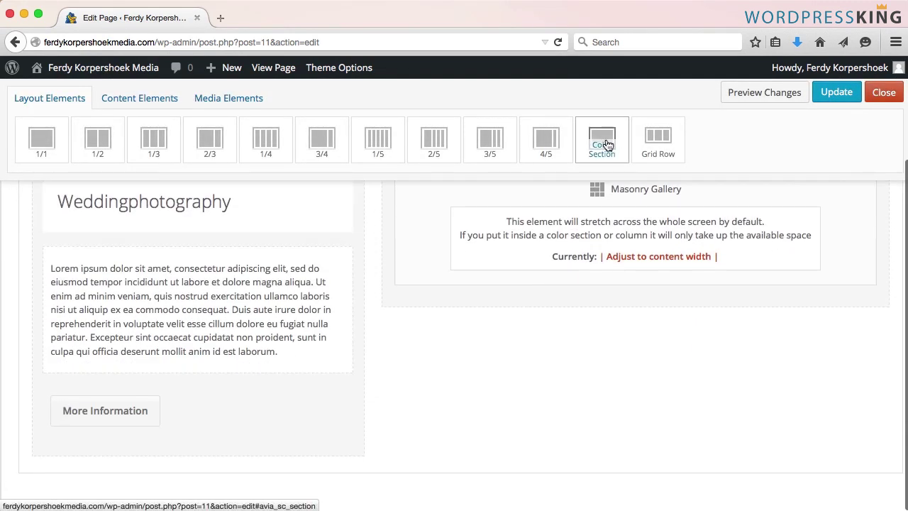
{"action": "left_click_drag", "start_coordinate": [601, 141], "coordinate": [134, 492]}
{"action": "scroll", "coordinate": [138, 475], "scroll_direction": "down", "scroll_amount": 3}
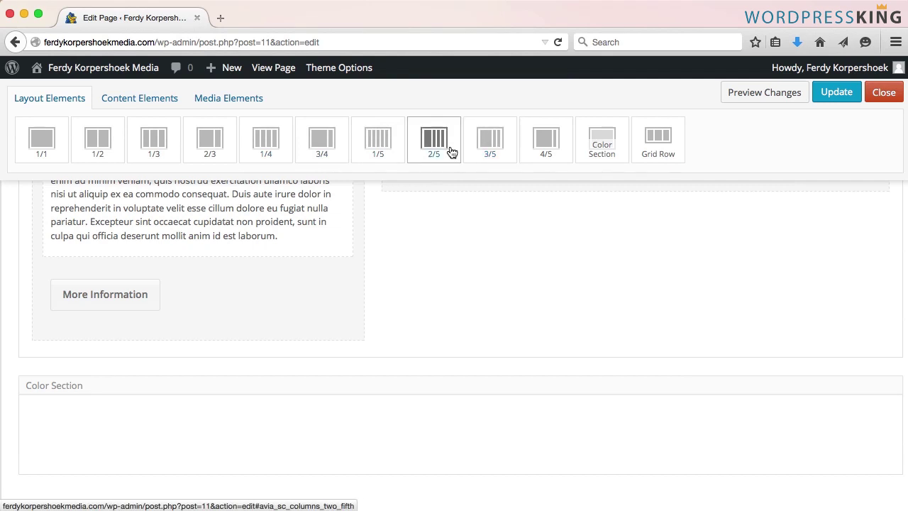
{"action": "left_click_drag", "start_coordinate": [461, 149], "coordinate": [117, 429]}
{"action": "left_click_drag", "start_coordinate": [434, 142], "coordinate": [606, 454]}
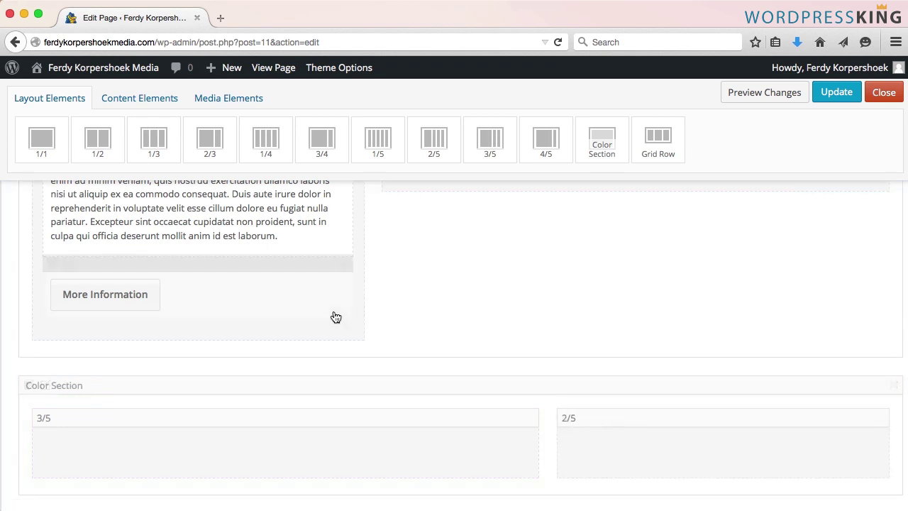
Clone the Weddingphotography heading into the new 2/5 column
{"action": "scroll", "coordinate": [334, 316], "scroll_direction": "up", "scroll_amount": 5}
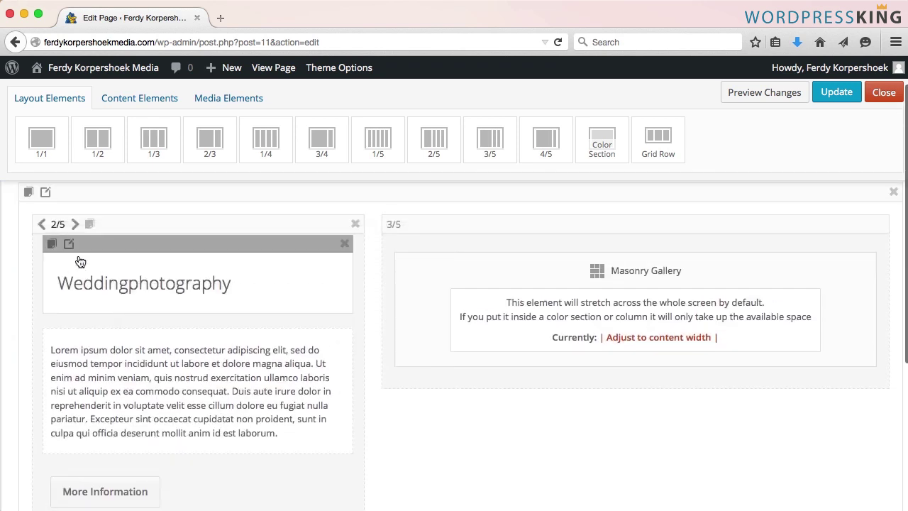
{"action": "left_click", "coordinate": [52, 244]}
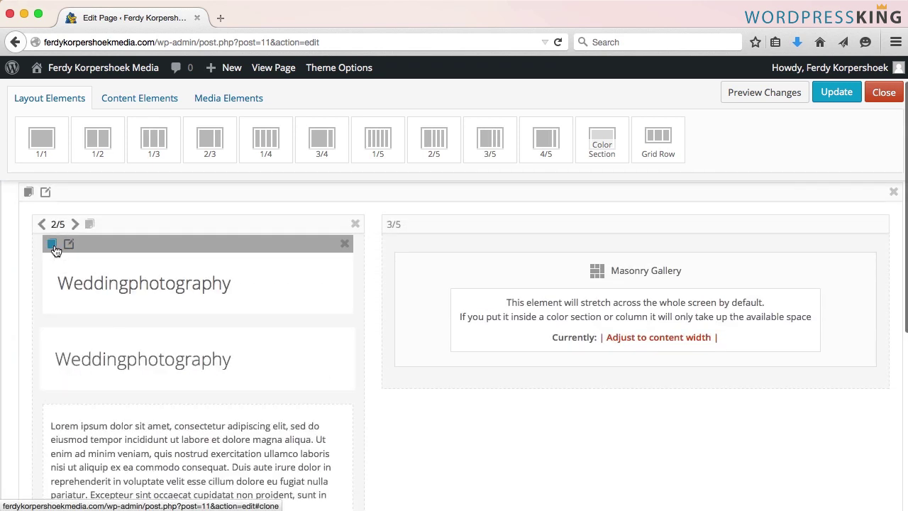
{"action": "scroll", "coordinate": [88, 296], "scroll_direction": "down", "scroll_amount": 3}
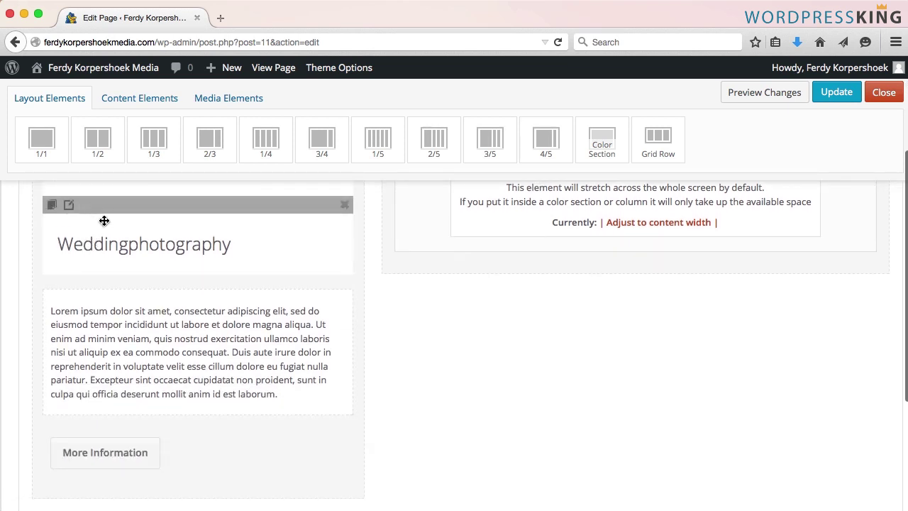
{"action": "left_click_drag", "start_coordinate": [104, 221], "coordinate": [440, 461]}
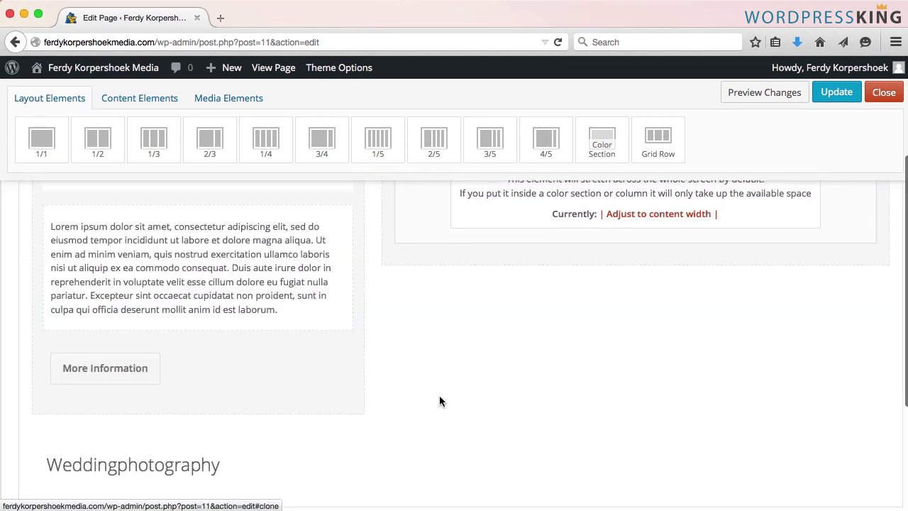
{"action": "scroll", "coordinate": [425, 390], "scroll_direction": "down", "scroll_amount": 3}
{"action": "left_click_drag", "start_coordinate": [586, 420], "coordinate": [611, 436]}
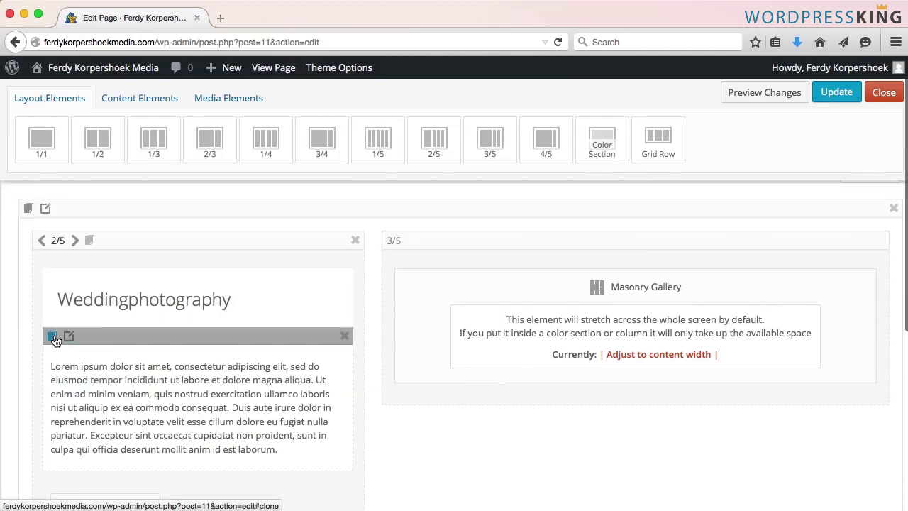
{"action": "left_click_drag", "start_coordinate": [55, 340], "coordinate": [60, 343]}
{"action": "scroll", "coordinate": [147, 365], "scroll_direction": "down", "scroll_amount": 2}
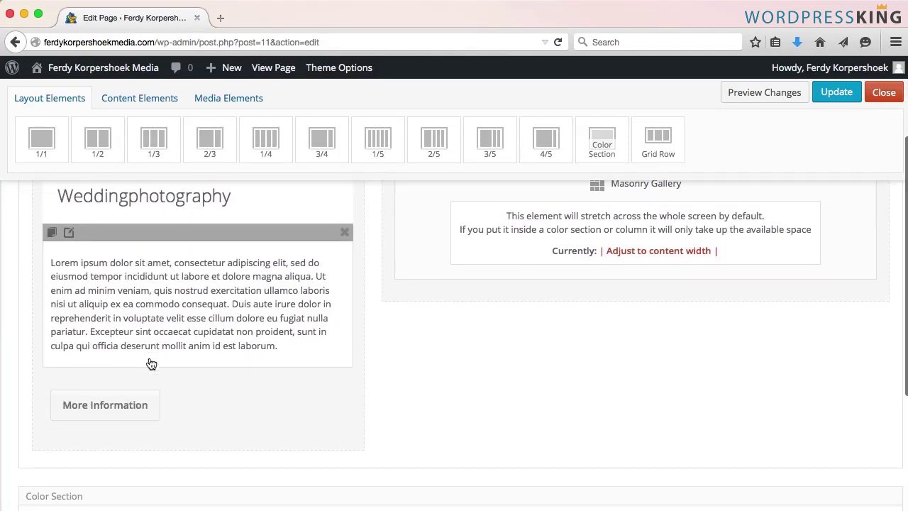
Clone the Lorem ipsum text block and place it under the copied heading
{"action": "key", "text": "super+minus"}
{"action": "key", "text": "super+minus"}
{"action": "key", "text": "super+minus"}
{"action": "key", "text": "super+minus"}
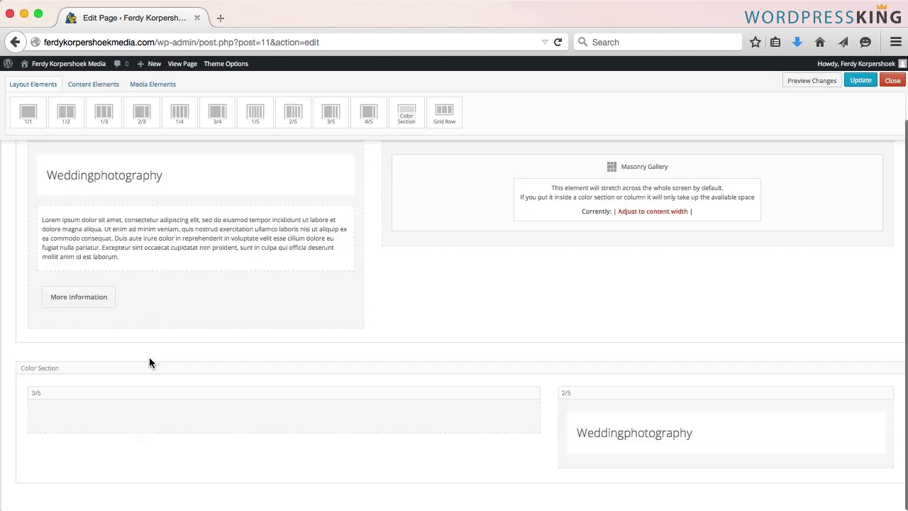
{"action": "key", "text": "super+minus"}
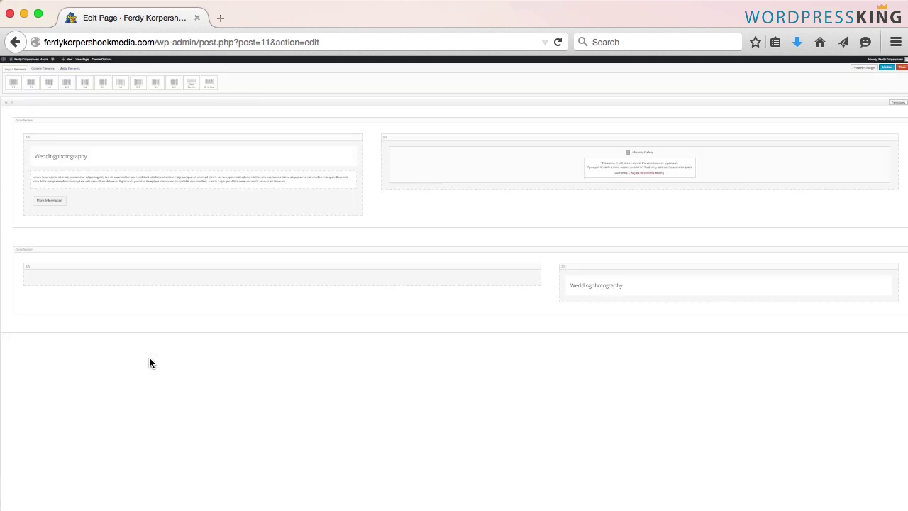
{"action": "mouse_move", "coordinate": [90, 184]}
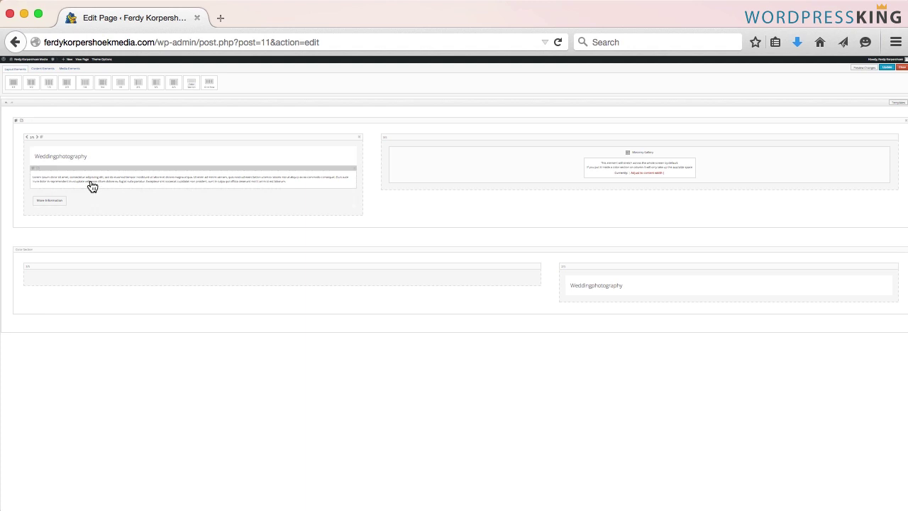
{"action": "left_click", "coordinate": [33, 172]}
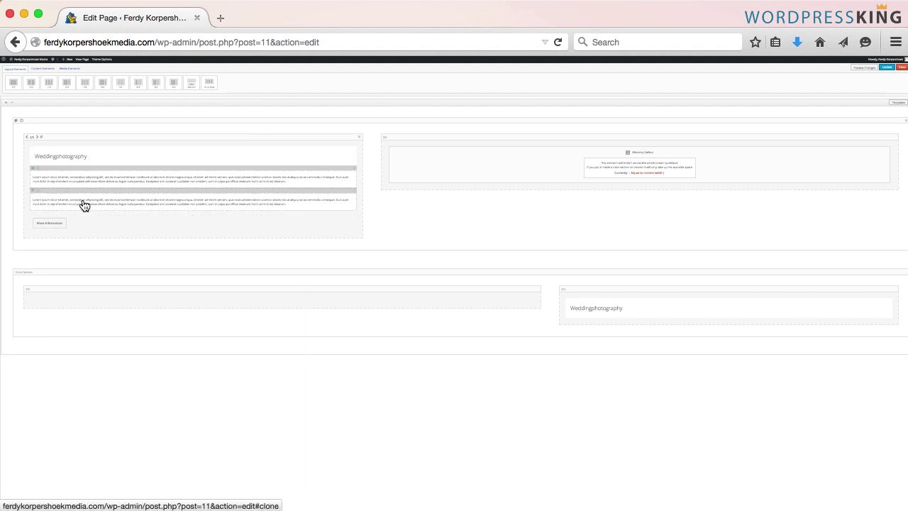
{"action": "left_click_drag", "start_coordinate": [83, 191], "coordinate": [587, 316]}
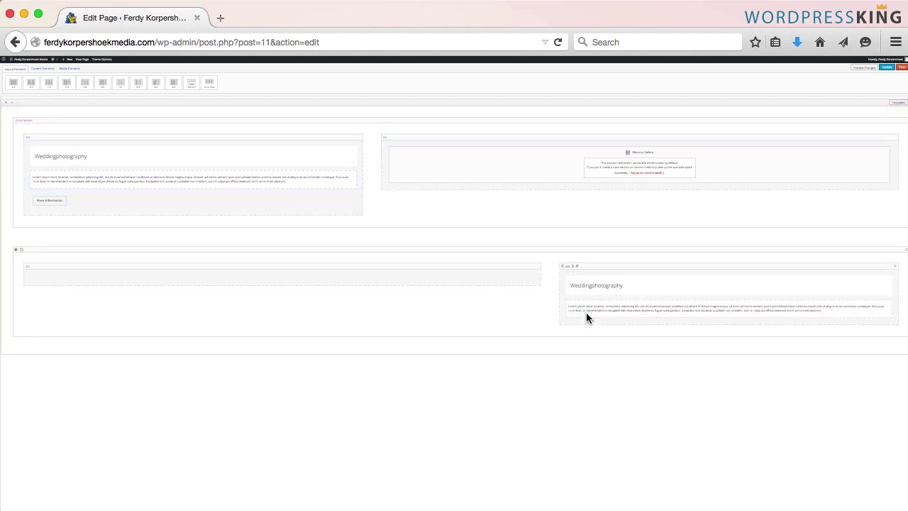
{"action": "key", "text": "super+0"}
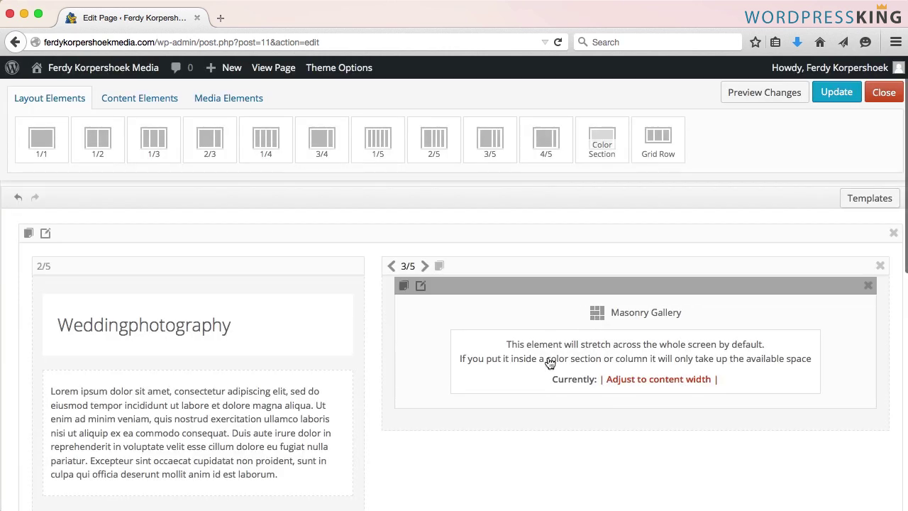
{"action": "scroll", "coordinate": [548, 361], "scroll_direction": "down", "scroll_amount": 5}
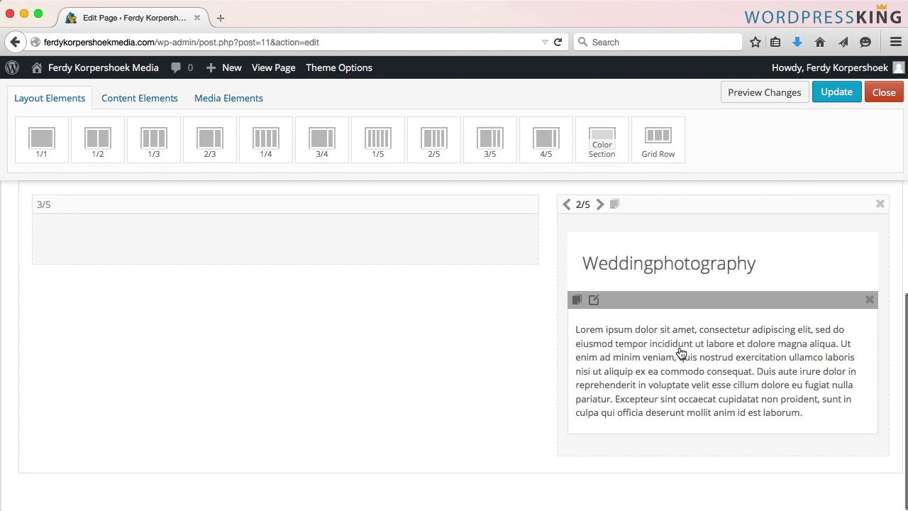
Rename the copied heading to Loveshoots with Default heading colour and save
{"action": "left_click", "coordinate": [656, 263]}
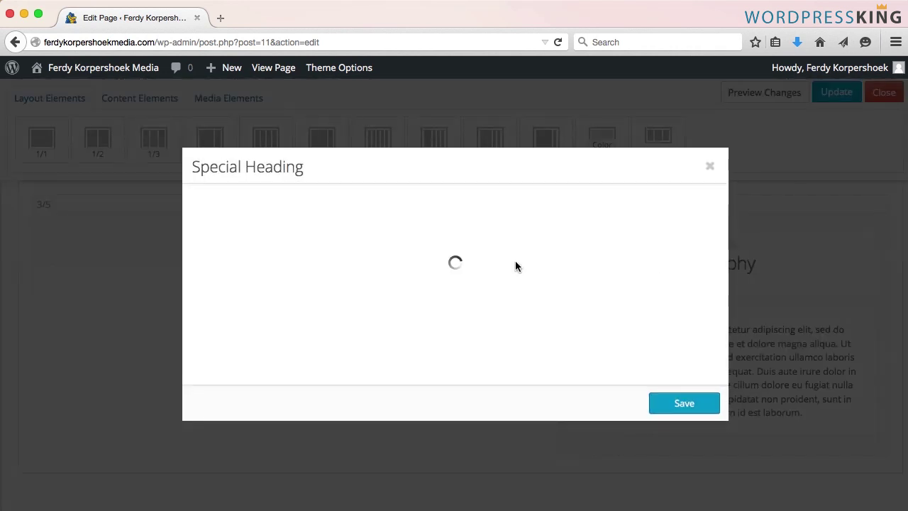
{"action": "triple_click", "coordinate": [271, 252]}
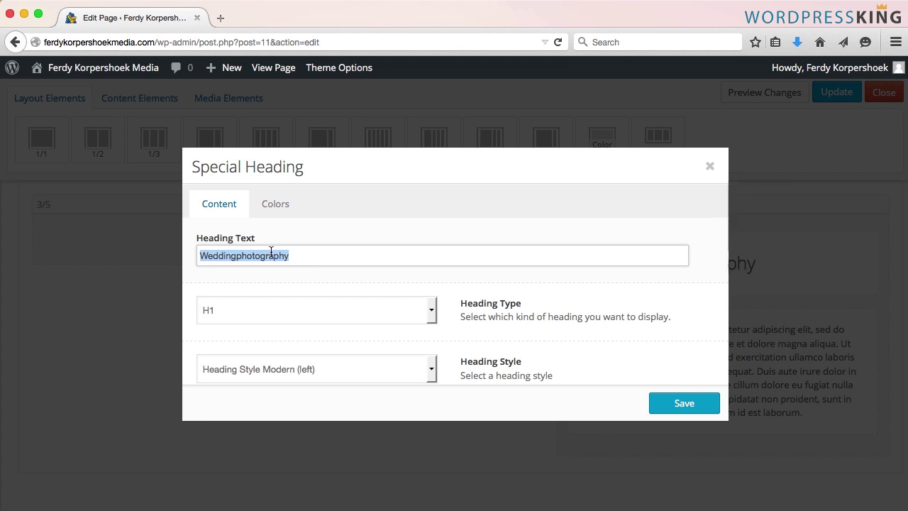
{"action": "type", "text": "Loveshoots"}
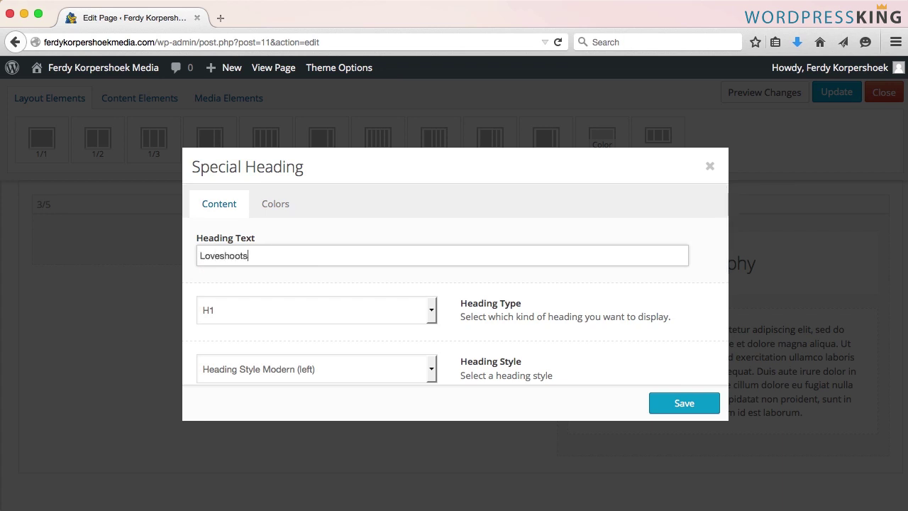
{"action": "left_click", "coordinate": [284, 211]}
{"action": "left_click", "coordinate": [259, 245]}
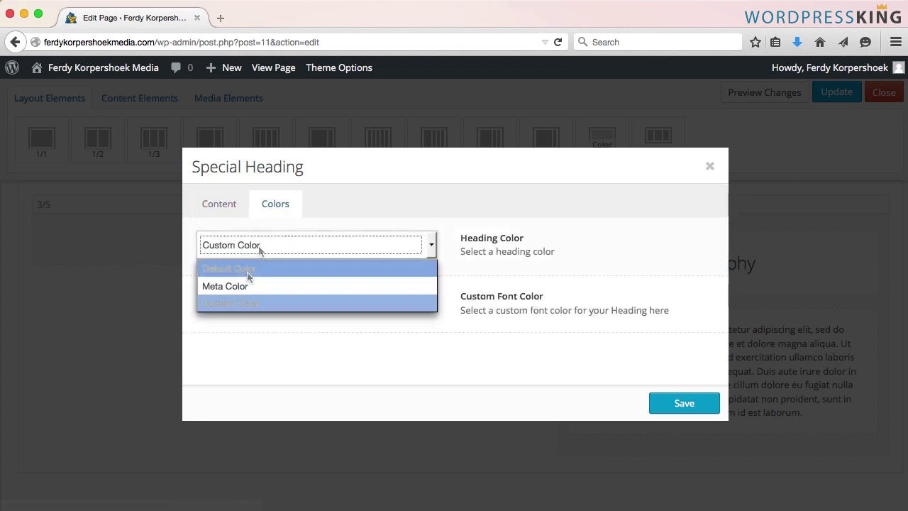
{"action": "left_click", "coordinate": [252, 267]}
{"action": "left_click", "coordinate": [682, 403]}
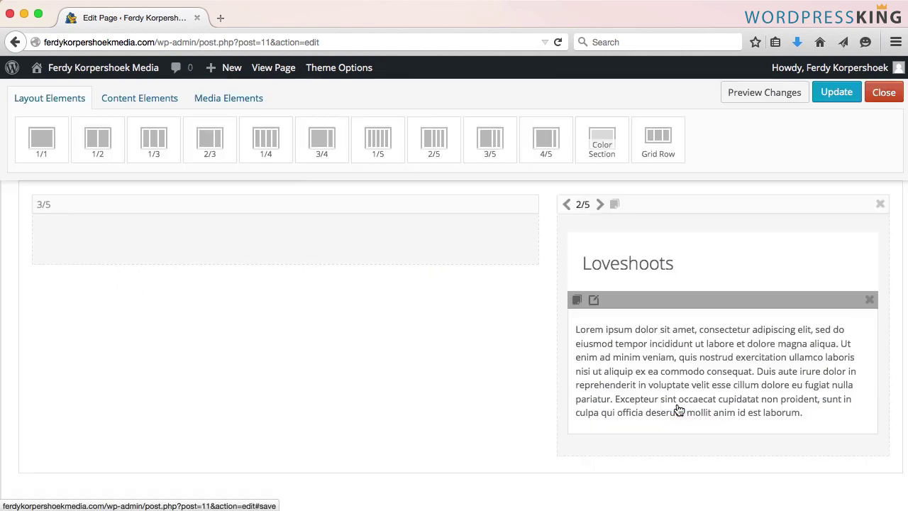
{"action": "scroll", "coordinate": [199, 249], "scroll_direction": "up", "scroll_amount": 3}
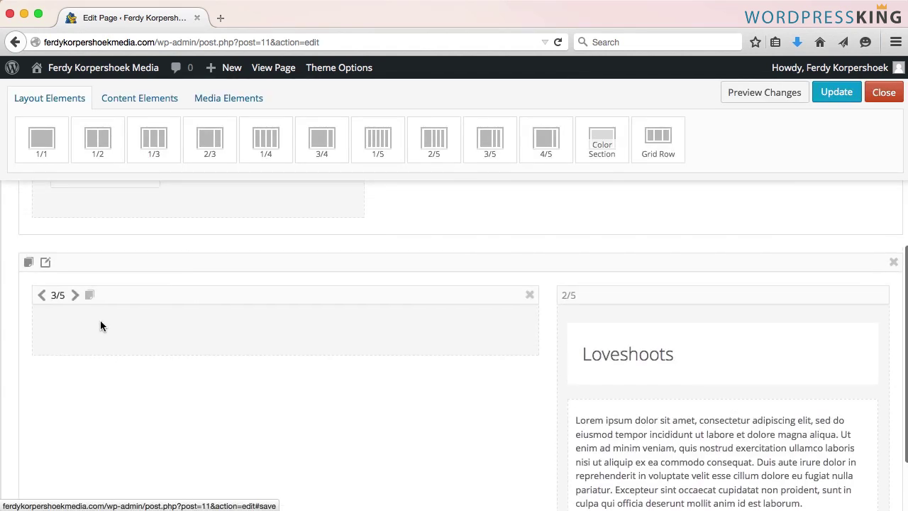
{"action": "scroll", "coordinate": [203, 343], "scroll_direction": "up", "scroll_amount": 1}
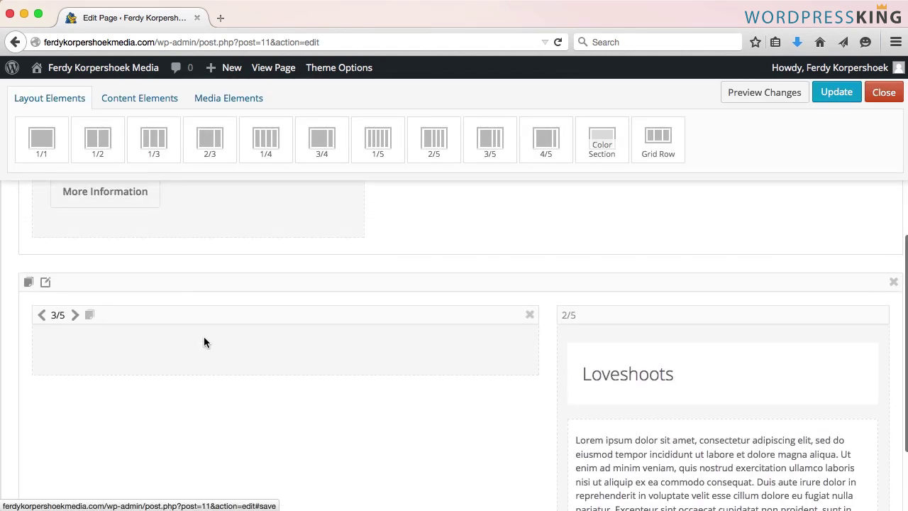
Add an Easy Slider element to the empty 3/5 column
{"action": "left_click", "coordinate": [227, 103]}
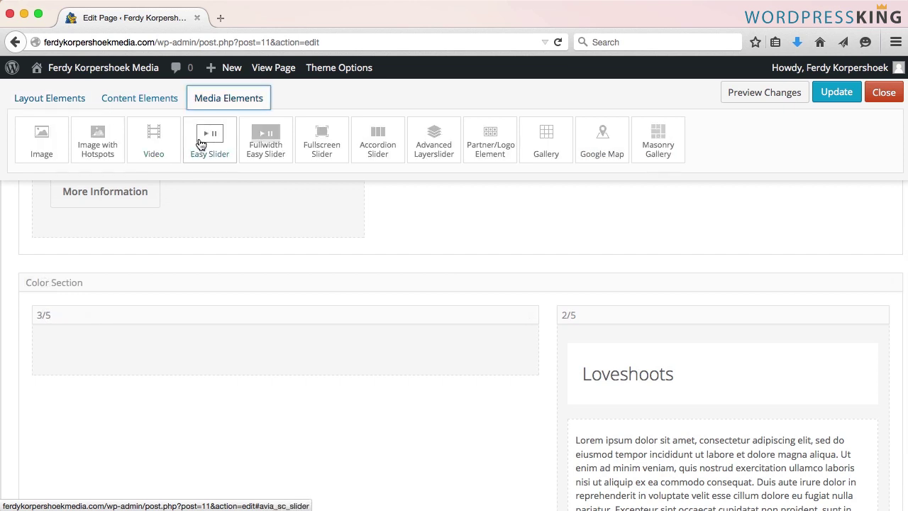
{"action": "left_click_drag", "start_coordinate": [209, 141], "coordinate": [191, 354]}
{"action": "left_click", "coordinate": [256, 366]}
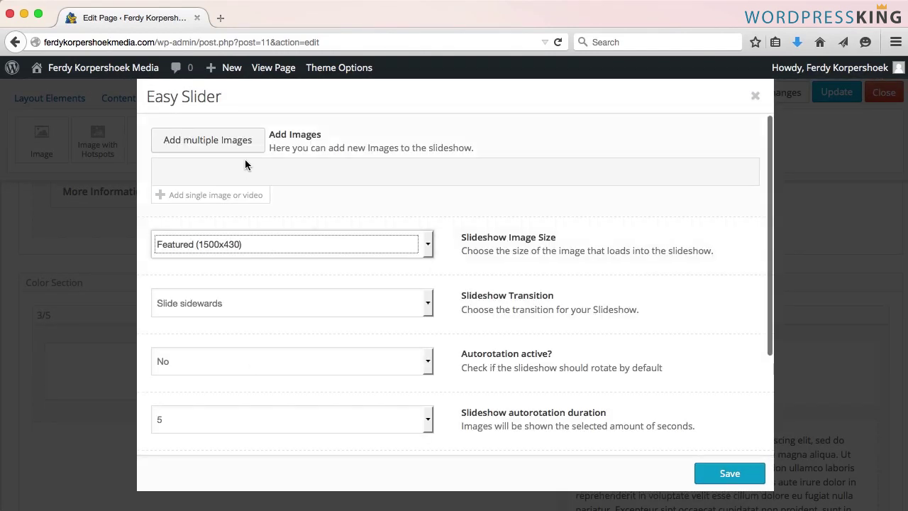
Upload and insert the three Loveshoot pics photos, with image size set to No Scaling
{"action": "left_click", "coordinate": [210, 144]}
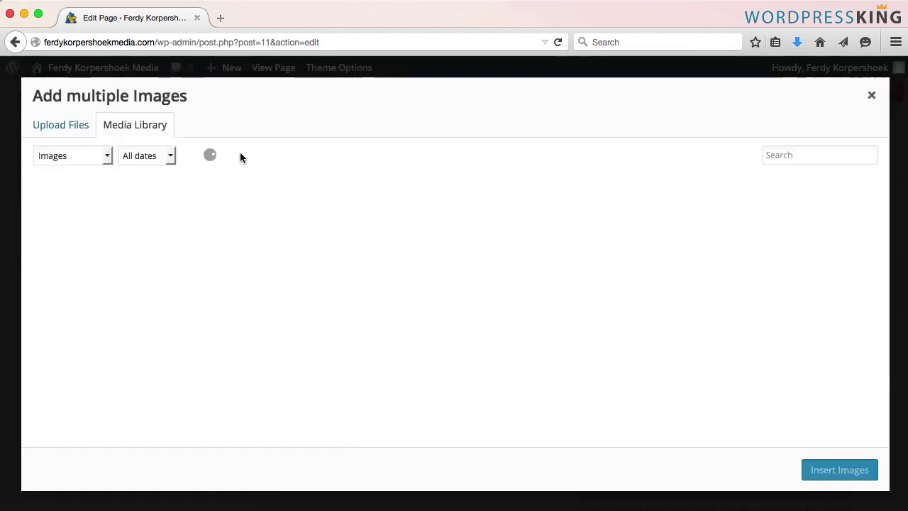
{"action": "left_click", "coordinate": [63, 132]}
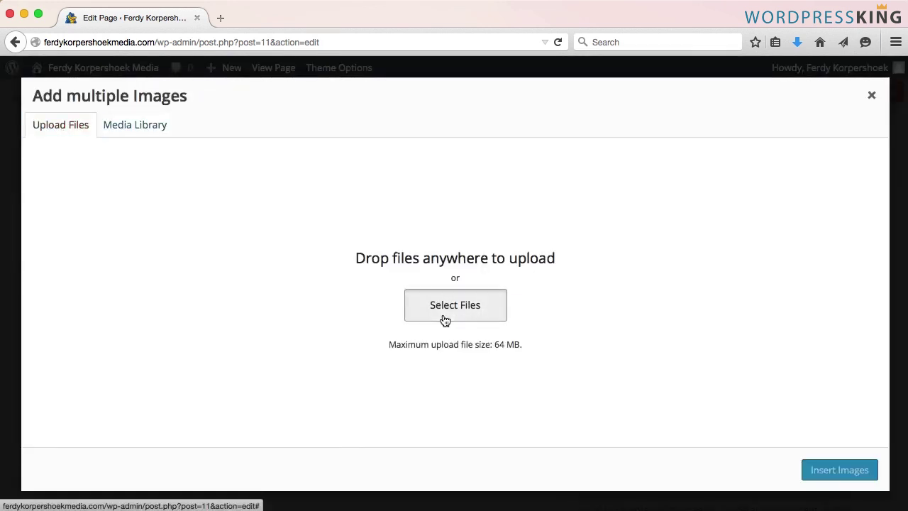
{"action": "left_click", "coordinate": [443, 319]}
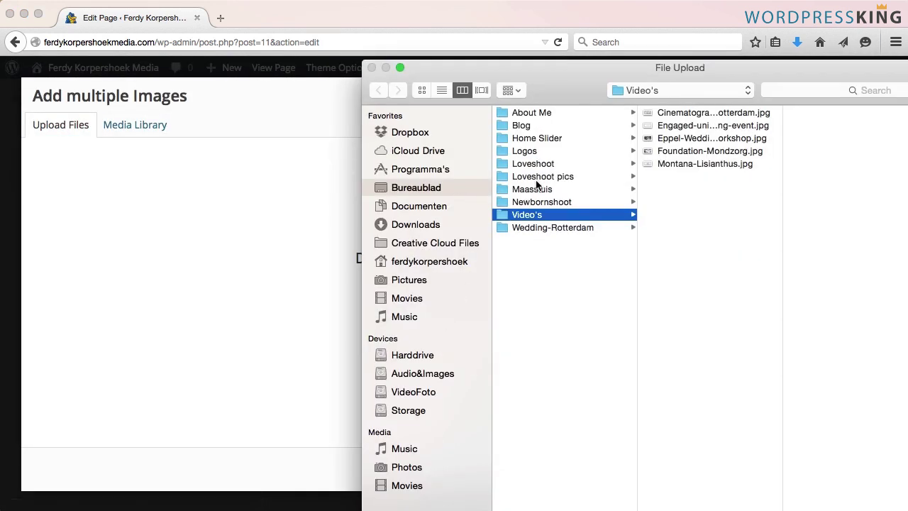
{"action": "left_click", "coordinate": [542, 177]}
{"action": "left_click", "coordinate": [687, 114]}
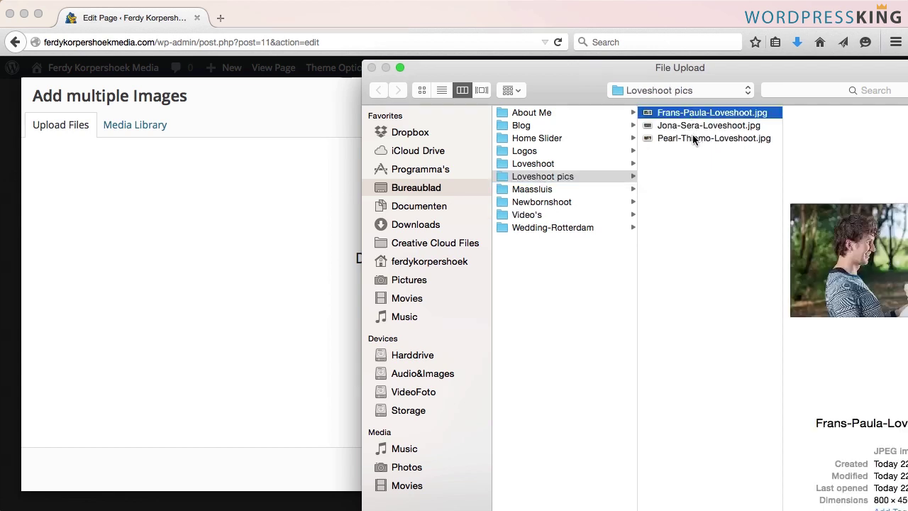
{"action": "left_click", "coordinate": [697, 138], "text": "shift"}
{"action": "left_click_drag", "start_coordinate": [806, 71], "coordinate": [654, 11]}
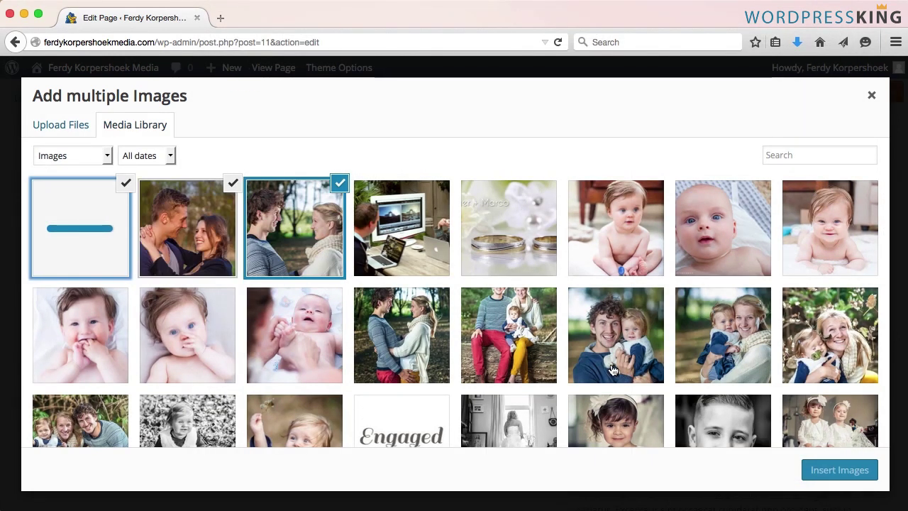
{"action": "left_click", "coordinate": [833, 471]}
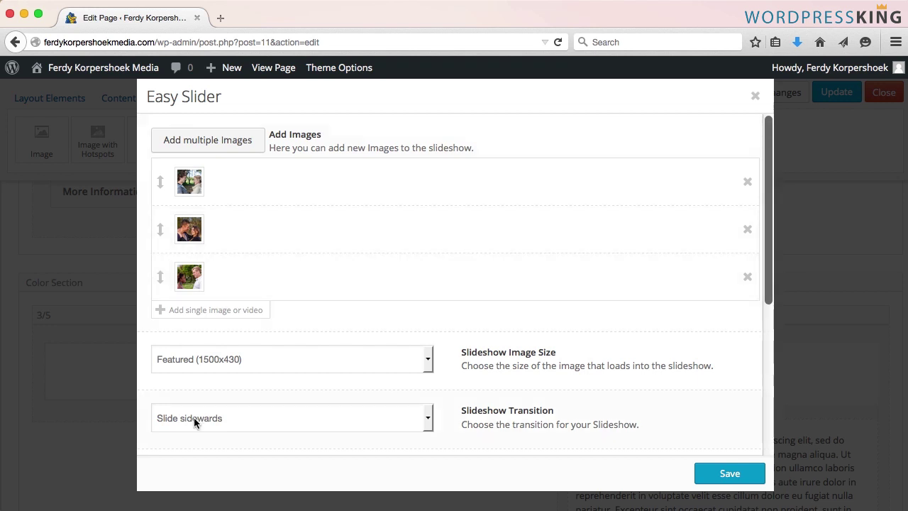
{"action": "left_click", "coordinate": [187, 359]}
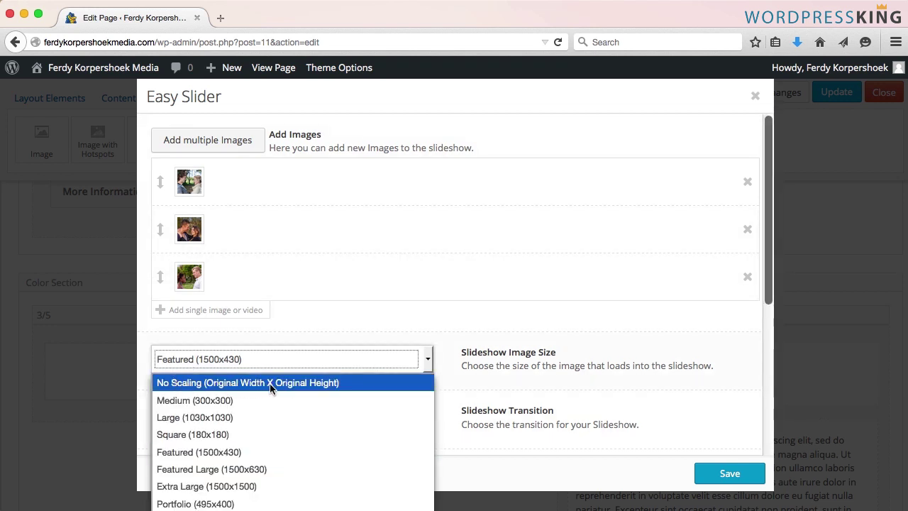
{"action": "left_click", "coordinate": [294, 384]}
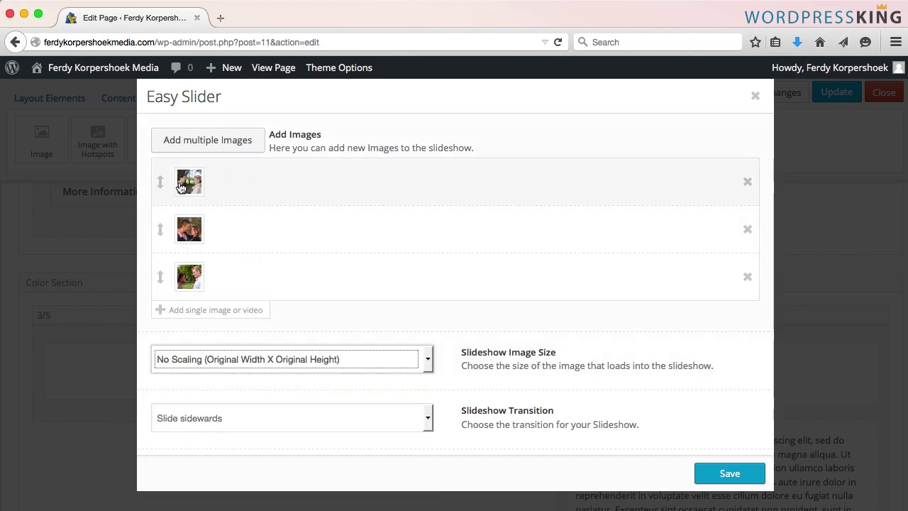
Caption the first slide 'Great Loveshoots' with text 'For a good price!' and save
{"action": "left_click", "coordinate": [222, 186]}
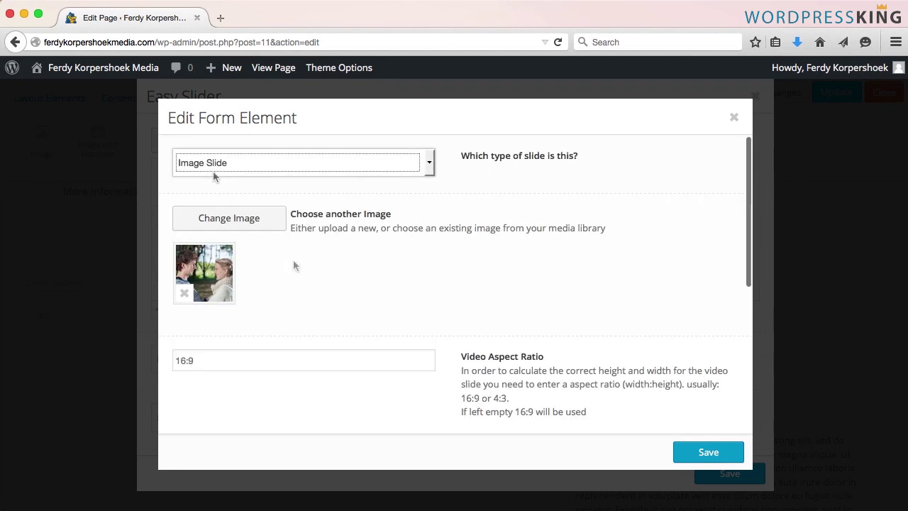
{"action": "scroll", "coordinate": [293, 261], "scroll_direction": "down", "scroll_amount": 5}
{"action": "scroll", "coordinate": [294, 261], "scroll_direction": "up", "scroll_amount": 1}
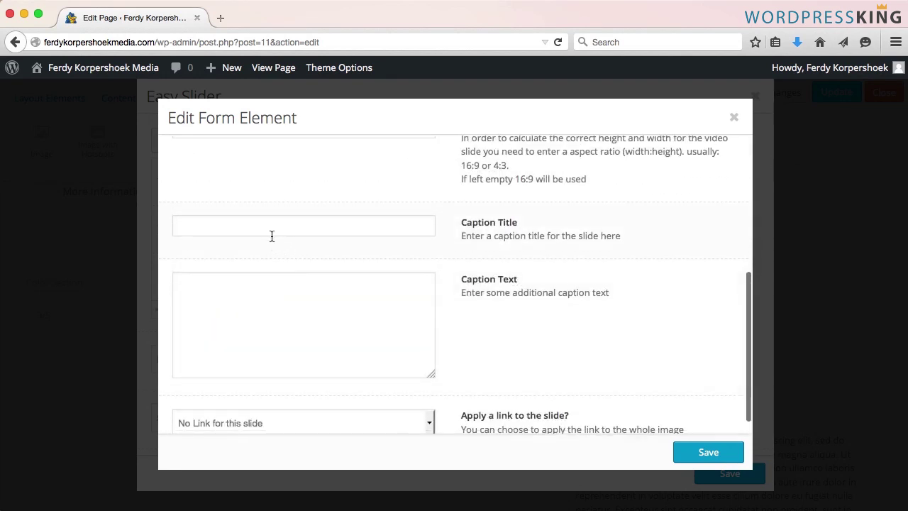
{"action": "left_click", "coordinate": [272, 228]}
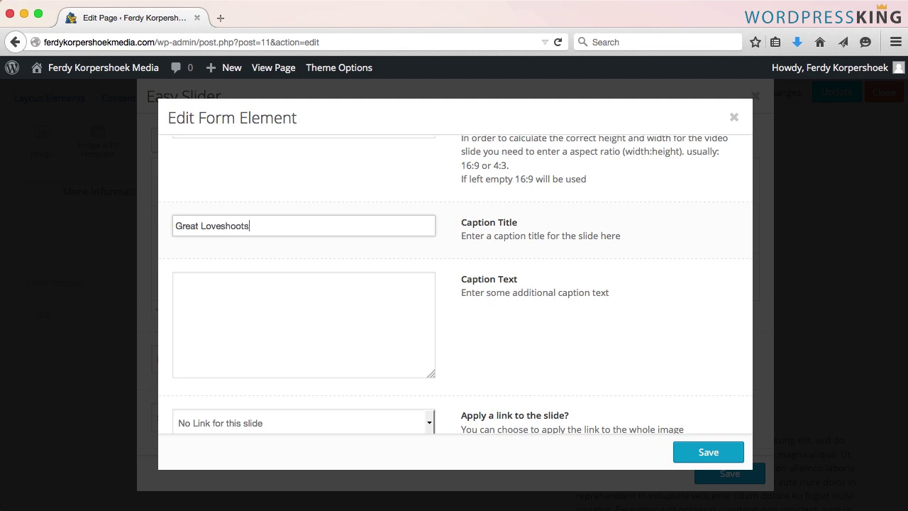
{"action": "left_click", "coordinate": [267, 313]}
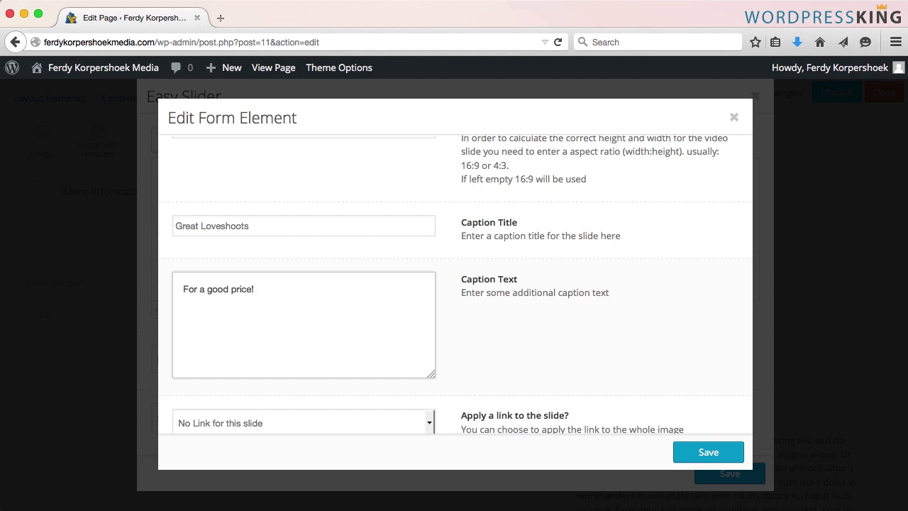
{"action": "scroll", "coordinate": [300, 318], "scroll_direction": "down", "scroll_amount": 1}
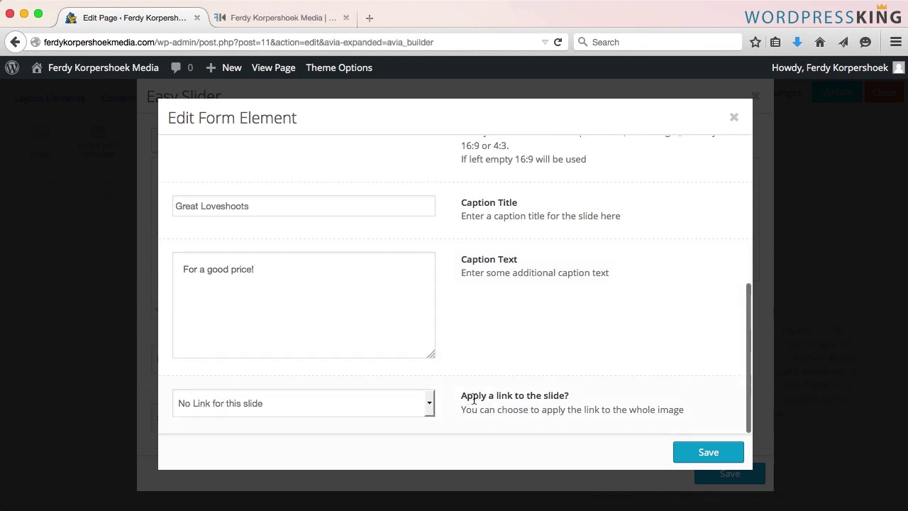
{"action": "left_click", "coordinate": [704, 459]}
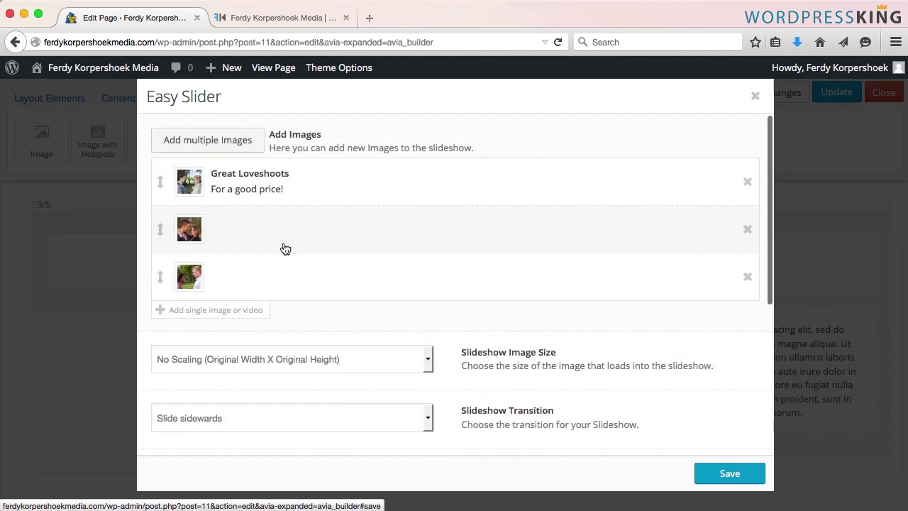
{"action": "scroll", "coordinate": [285, 248], "scroll_direction": "down", "scroll_amount": 5}
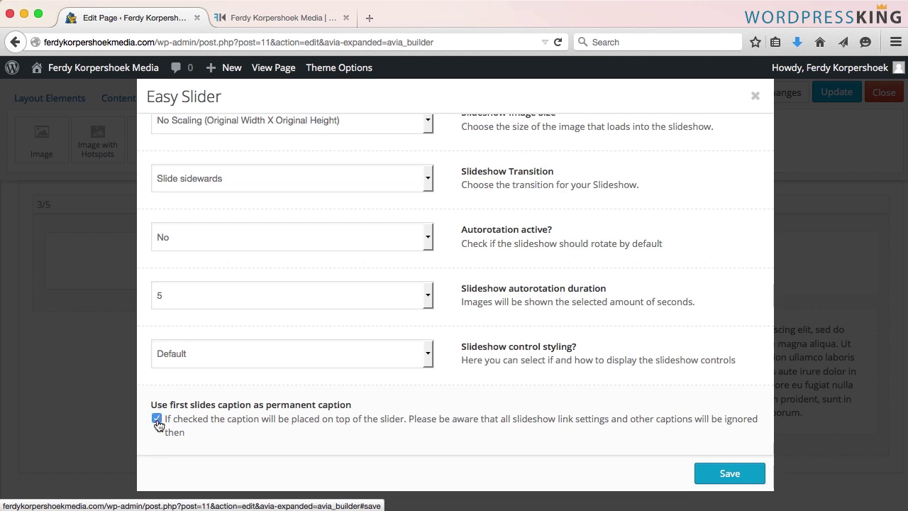
Save the slider, update the Services page and open the live page
{"action": "left_click", "coordinate": [731, 472]}
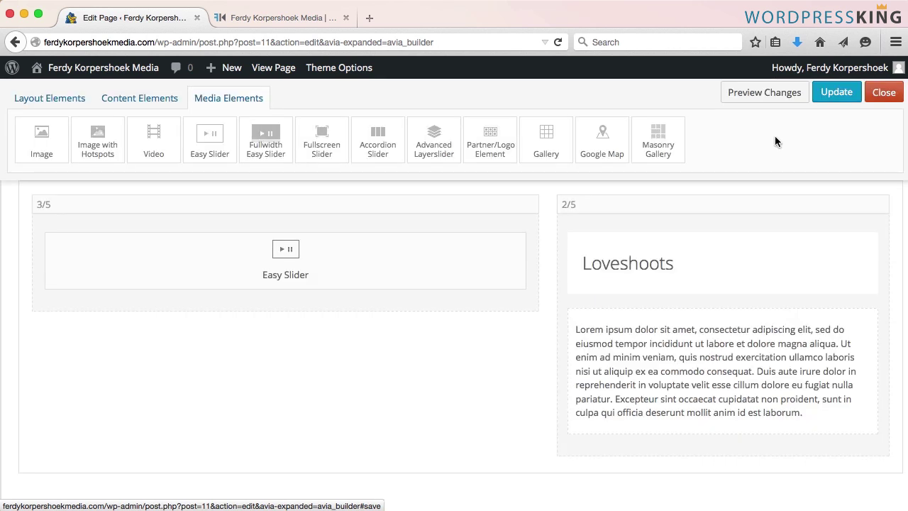
{"action": "left_click", "coordinate": [826, 92]}
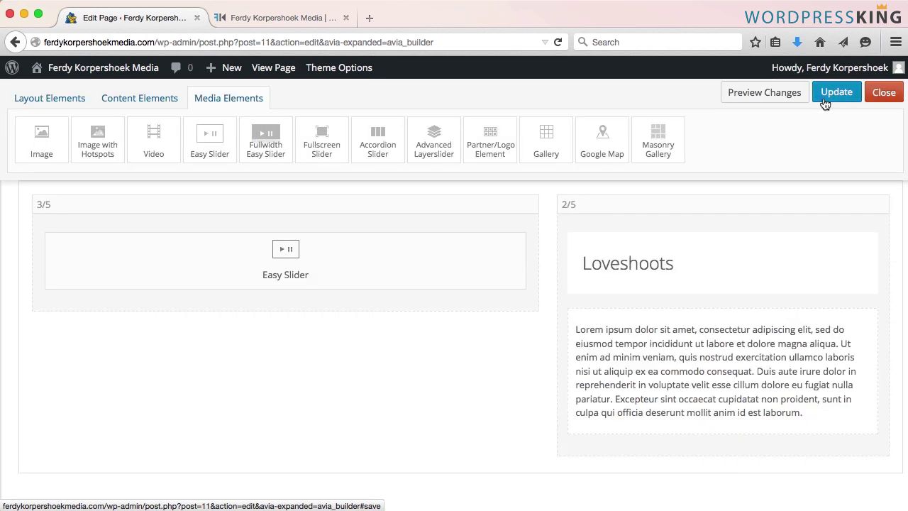
{"action": "left_click", "coordinate": [271, 70], "text": "super"}
{"action": "left_click", "coordinate": [494, 18]}
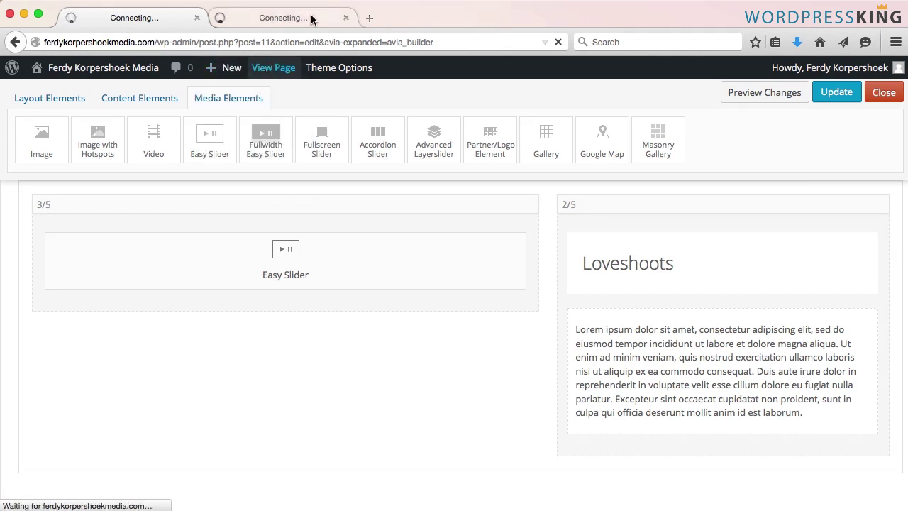
{"action": "left_click", "coordinate": [309, 19]}
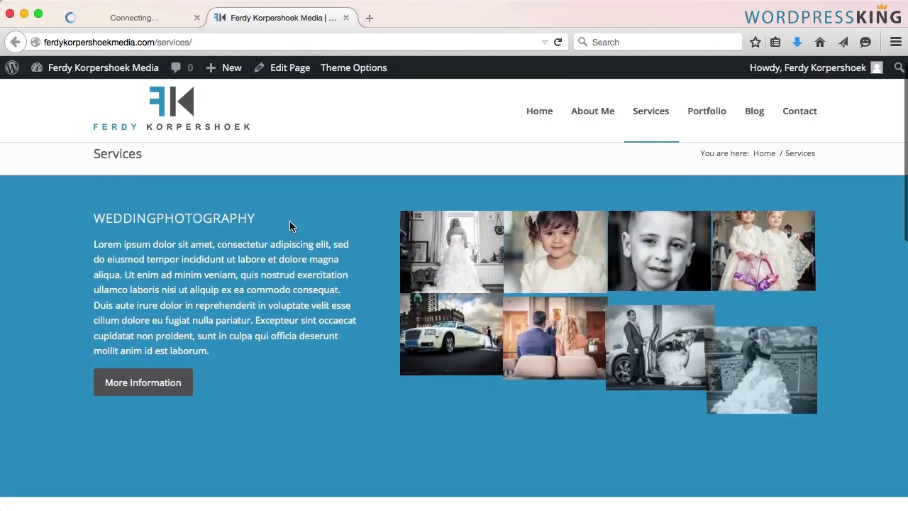
Advance the live Loveshoots slider through its photos, then return to the editor
{"action": "scroll", "coordinate": [290, 224], "scroll_direction": "down", "scroll_amount": 5}
{"action": "scroll", "coordinate": [290, 222], "scroll_direction": "down", "scroll_amount": 5}
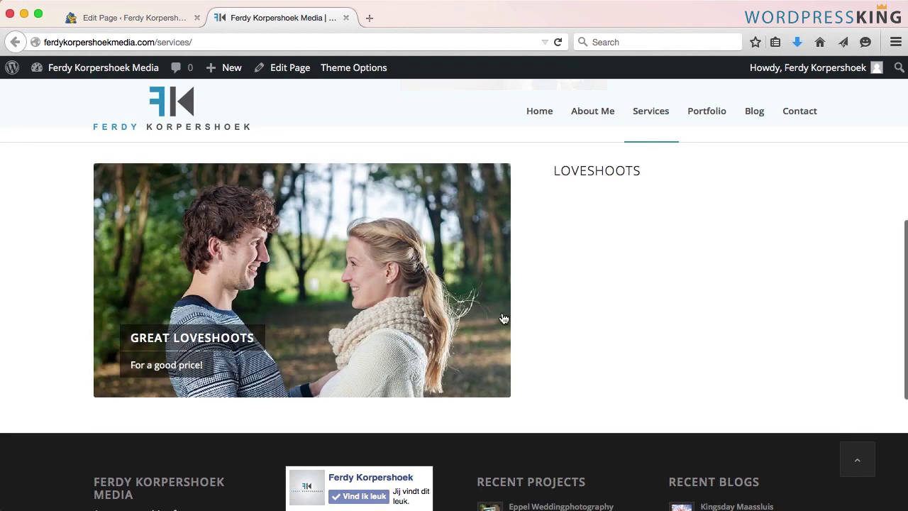
{"action": "left_click", "coordinate": [490, 288]}
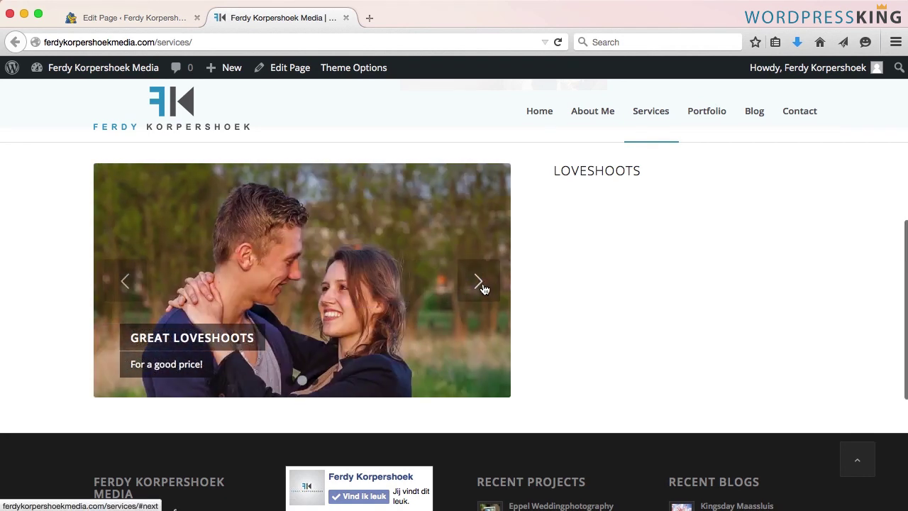
{"action": "left_click", "coordinate": [484, 289]}
{"action": "left_click", "coordinate": [481, 286]}
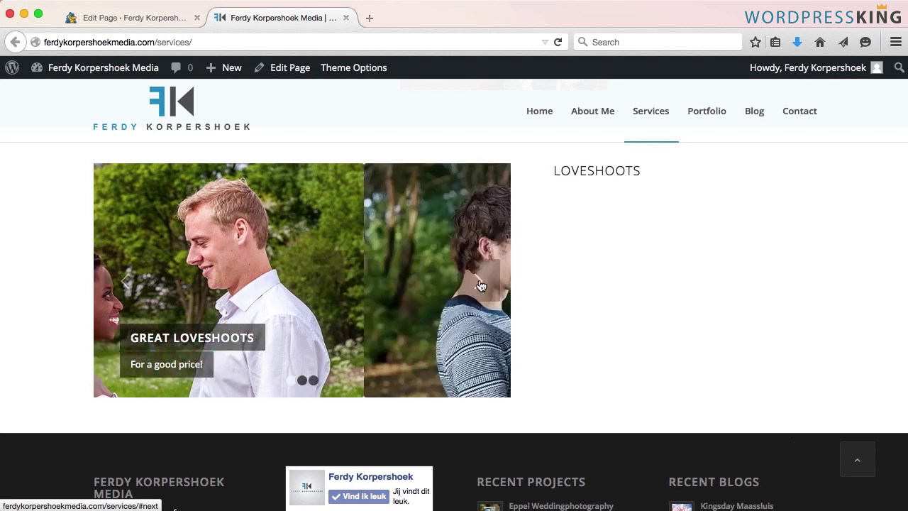
{"action": "left_click", "coordinate": [144, 21]}
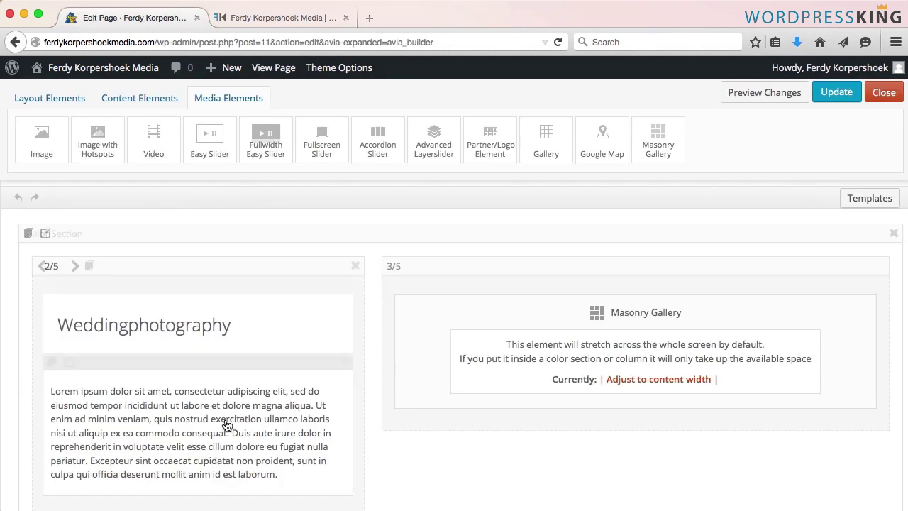
{"action": "scroll", "coordinate": [227, 424], "scroll_direction": "down", "scroll_amount": 10}
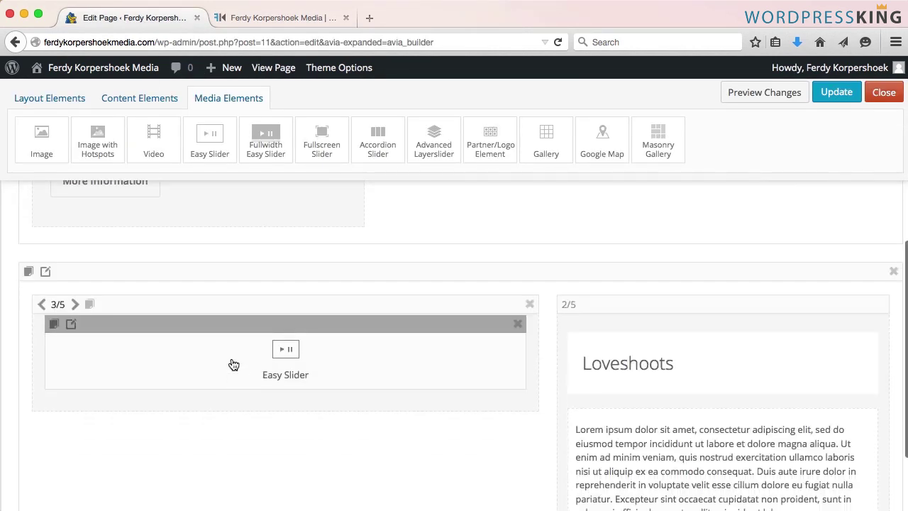
Set the Loveshoots slider to Fade transition with autorotation every 3 seconds and save
{"action": "left_click", "coordinate": [232, 362]}
{"action": "scroll", "coordinate": [236, 362], "scroll_direction": "down", "scroll_amount": 1}
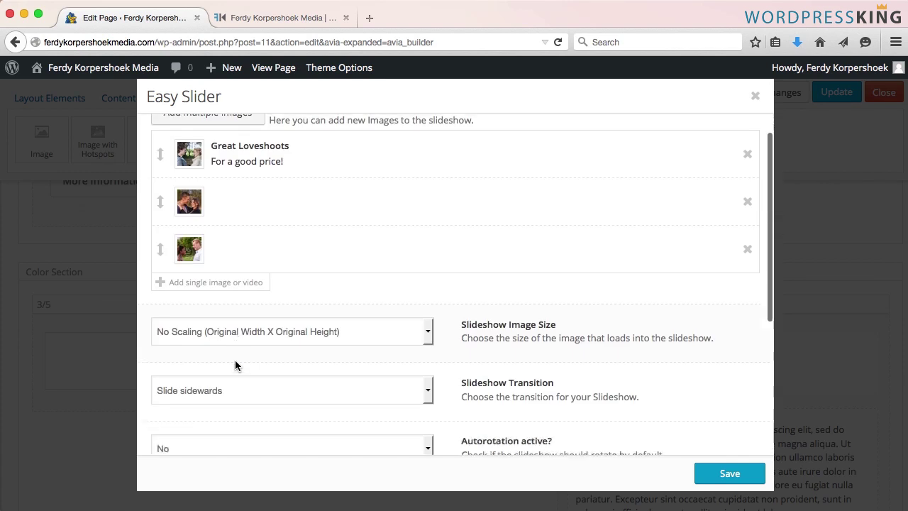
{"action": "scroll", "coordinate": [234, 359], "scroll_direction": "down", "scroll_amount": 4}
{"action": "left_click", "coordinate": [195, 250]}
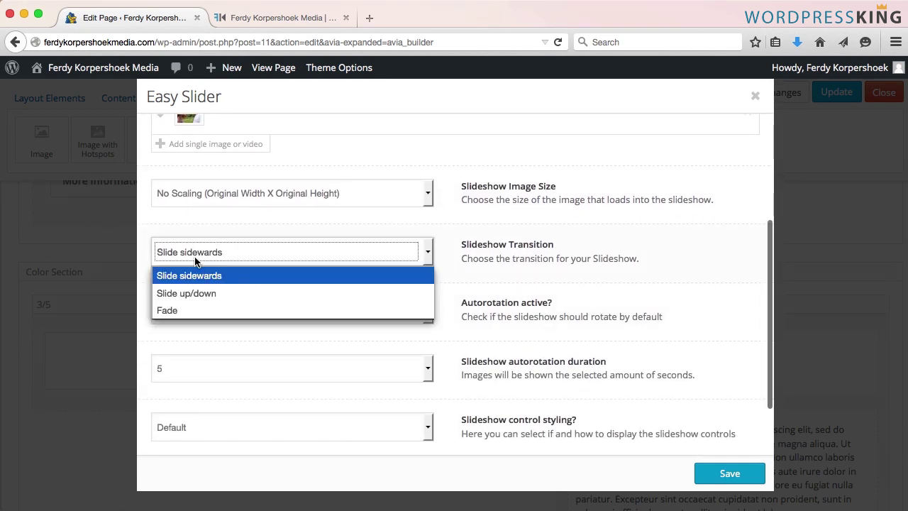
{"action": "left_click", "coordinate": [174, 315]}
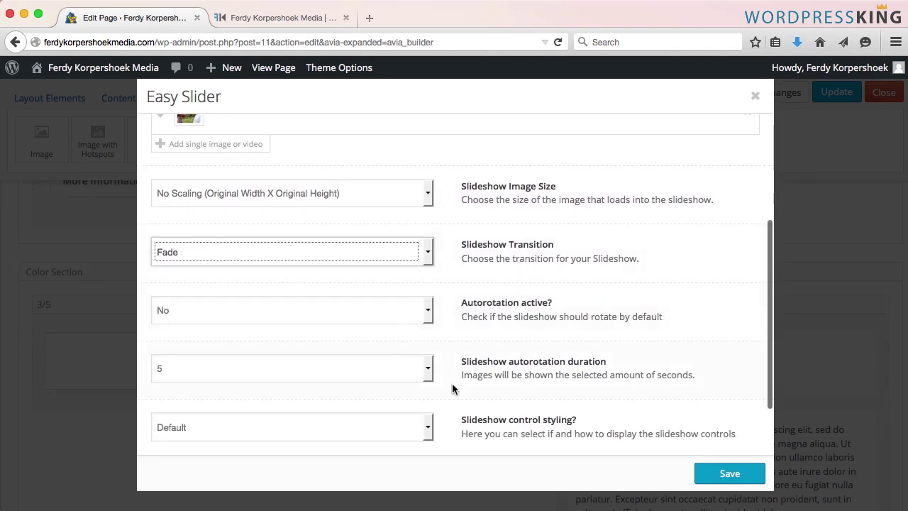
{"action": "left_click", "coordinate": [317, 314]}
{"action": "left_click", "coordinate": [269, 330]}
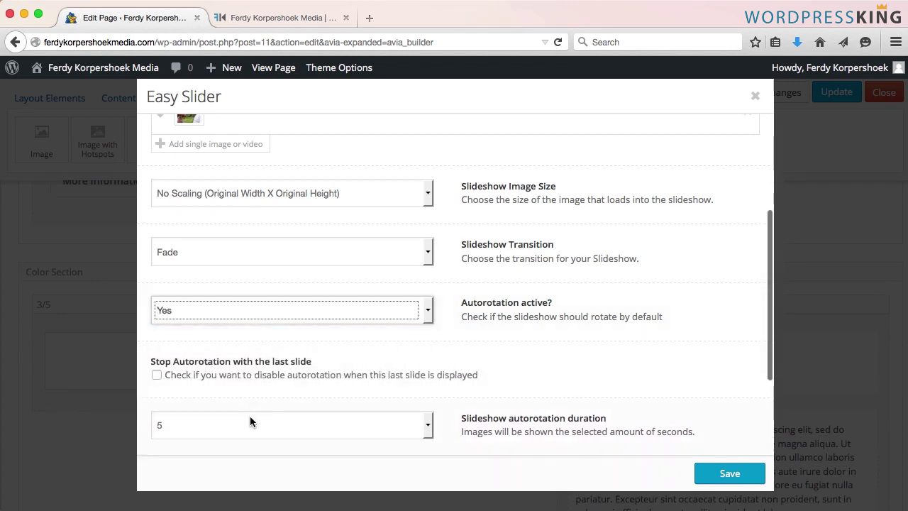
{"action": "scroll", "coordinate": [253, 394], "scroll_direction": "down", "scroll_amount": 2}
{"action": "left_click", "coordinate": [252, 361]}
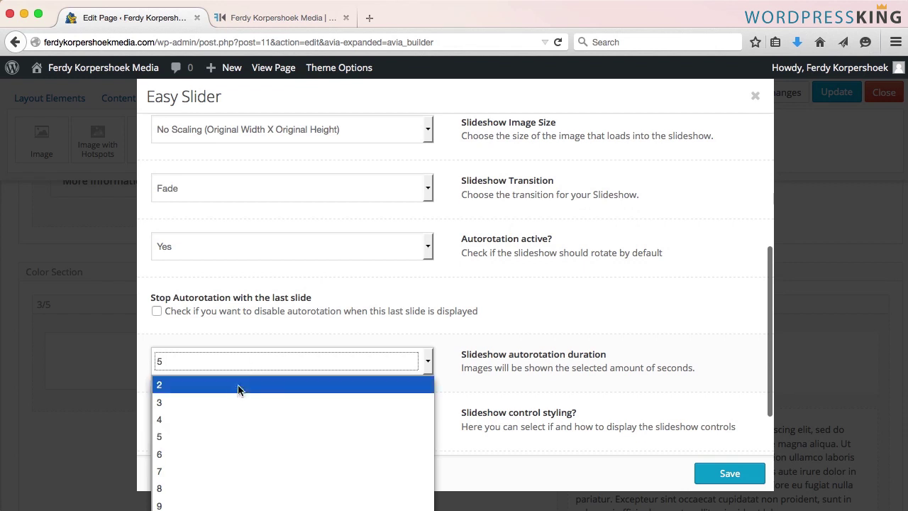
{"action": "left_click", "coordinate": [218, 402]}
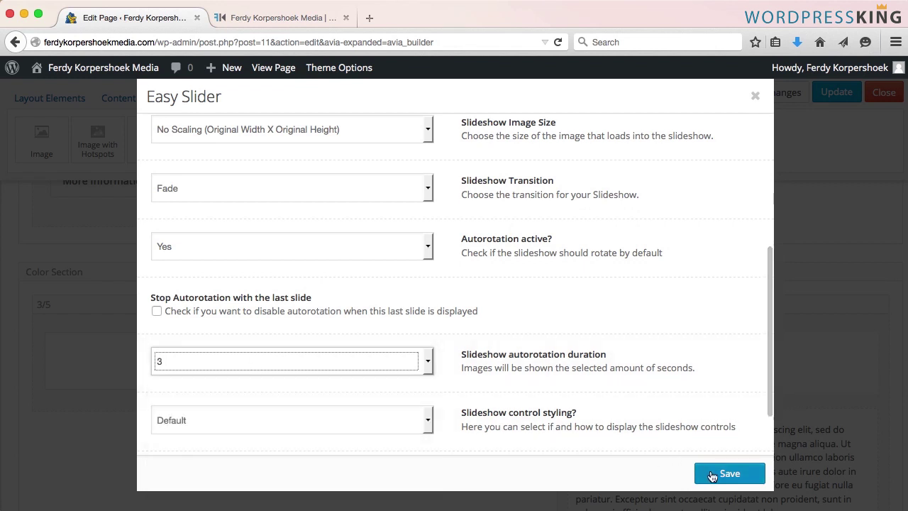
{"action": "left_click", "coordinate": [720, 473]}
{"action": "left_click", "coordinate": [314, 20]}
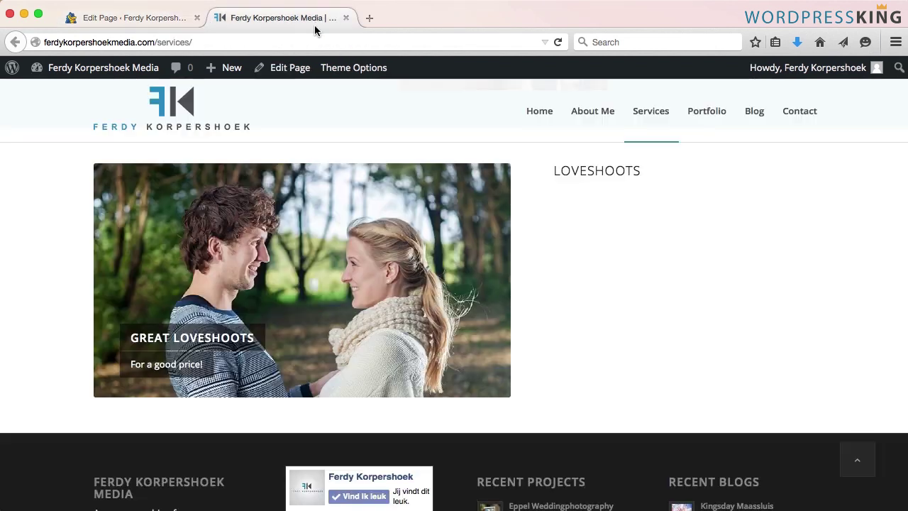
Reset the Loveshoots text block's font colour to Default, save and update the page
{"action": "left_click_drag", "start_coordinate": [686, 273], "coordinate": [578, 198]}
{"action": "left_click", "coordinate": [172, 20]}
{"action": "scroll", "coordinate": [682, 418], "scroll_direction": "down", "scroll_amount": 3}
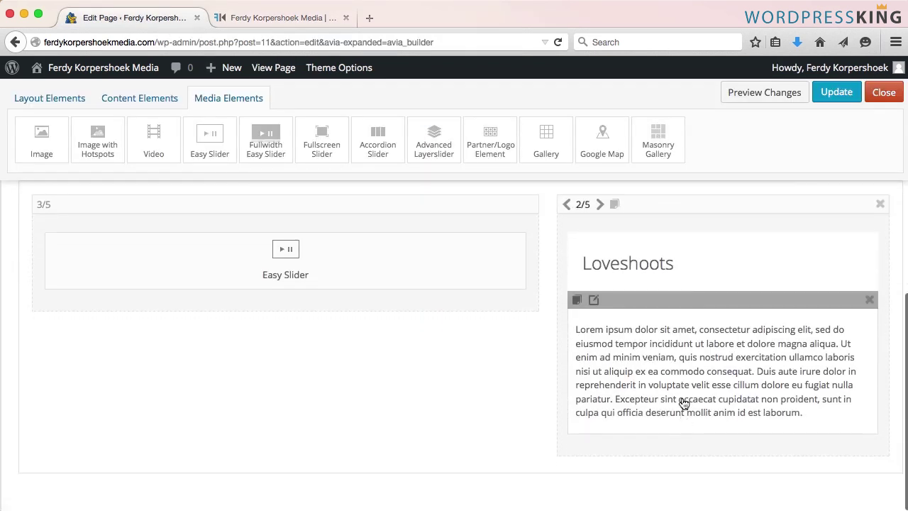
{"action": "left_click", "coordinate": [679, 372]}
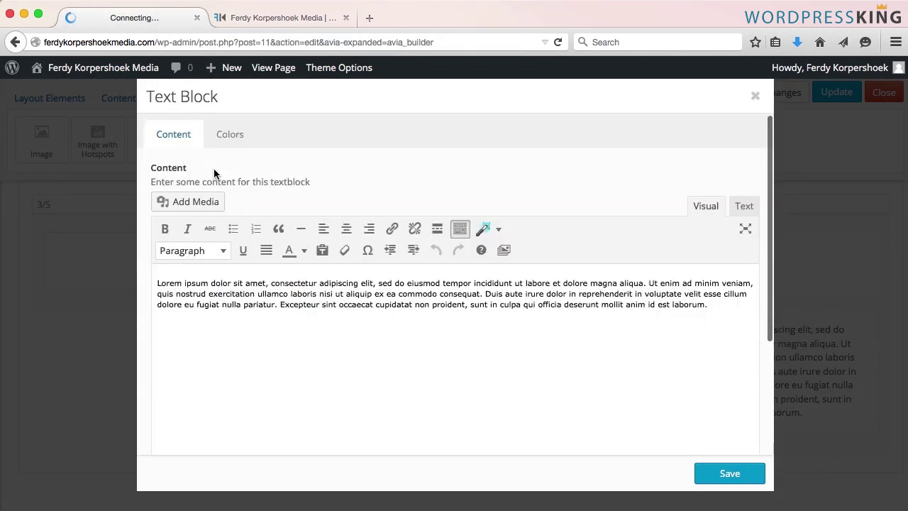
{"action": "left_click", "coordinate": [223, 139]}
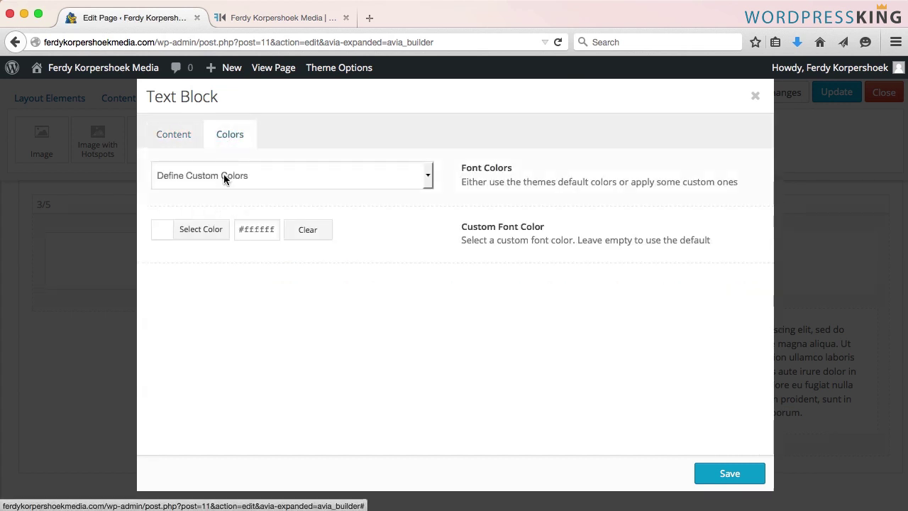
{"action": "left_click", "coordinate": [223, 175]}
{"action": "left_click", "coordinate": [207, 196]}
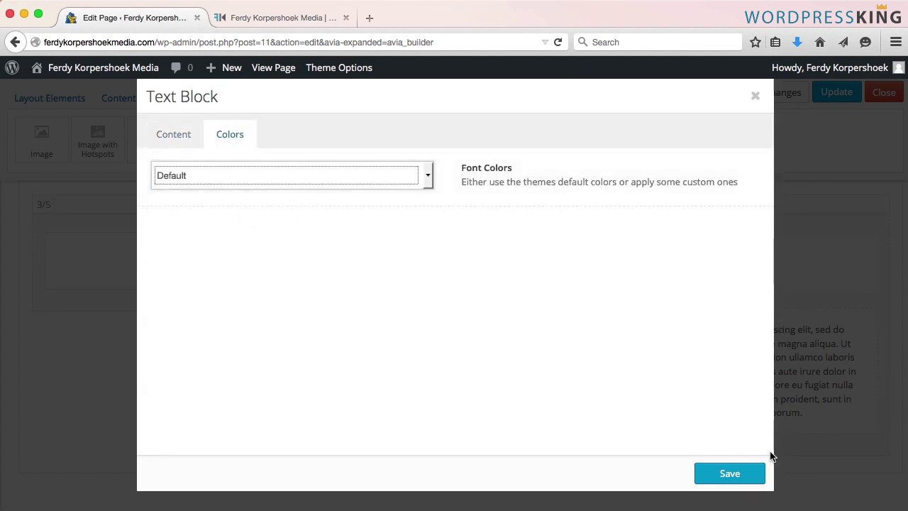
{"action": "left_click", "coordinate": [737, 472]}
{"action": "left_click", "coordinate": [835, 93]}
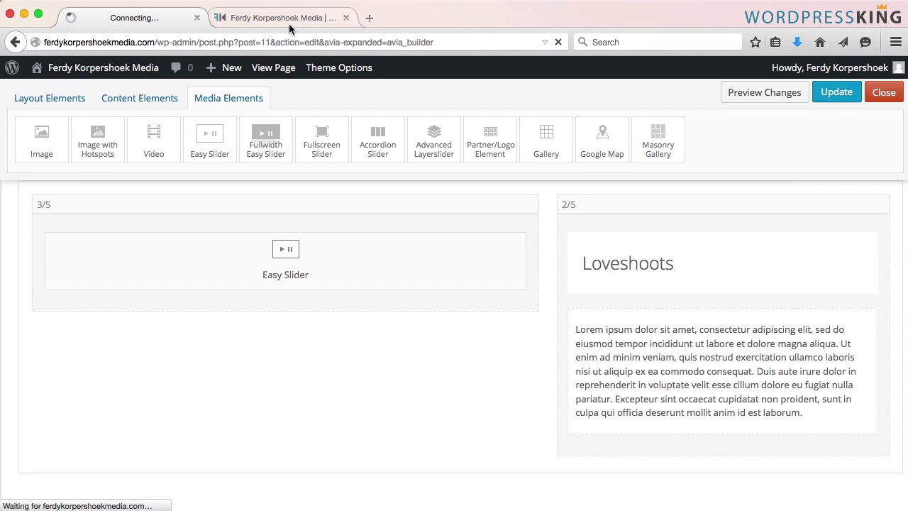
Reload the live Services page to check the readable text and rotating slider
{"action": "left_click", "coordinate": [284, 20]}
{"action": "key", "text": "super+r"}
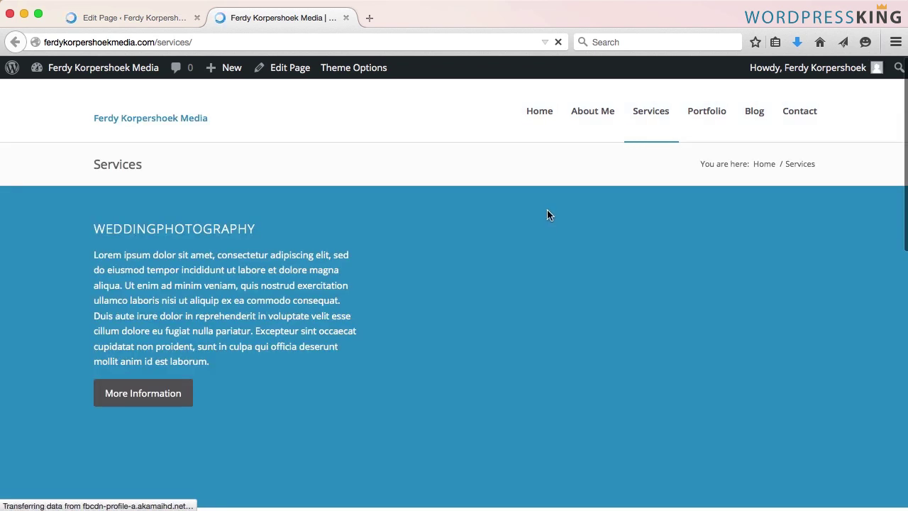
{"action": "scroll", "coordinate": [546, 215], "scroll_direction": "down", "scroll_amount": 4}
{"action": "scroll", "coordinate": [547, 215], "scroll_direction": "down", "scroll_amount": 5}
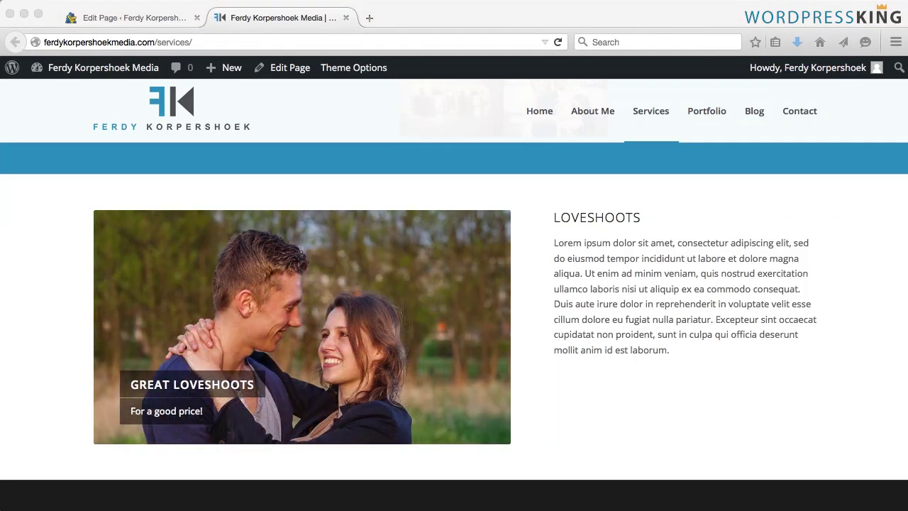
{"action": "left_click", "coordinate": [727, 245]}
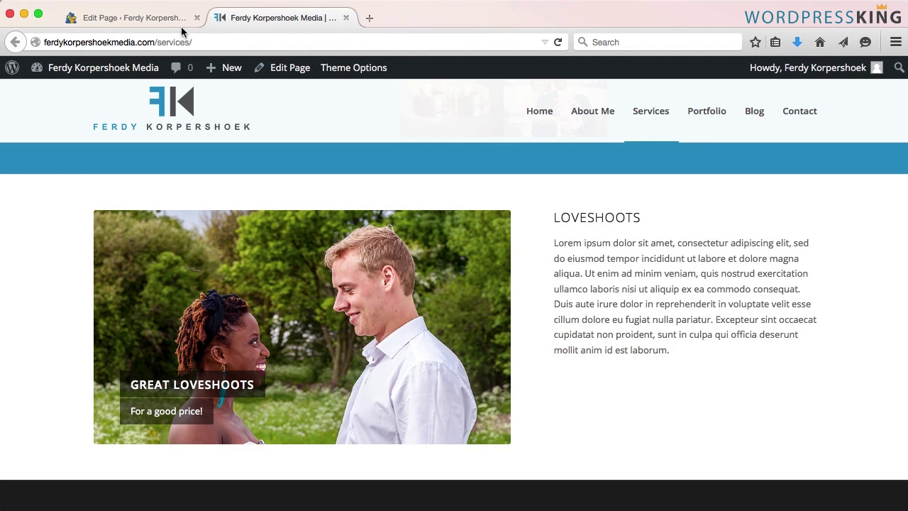
{"action": "left_click", "coordinate": [179, 23]}
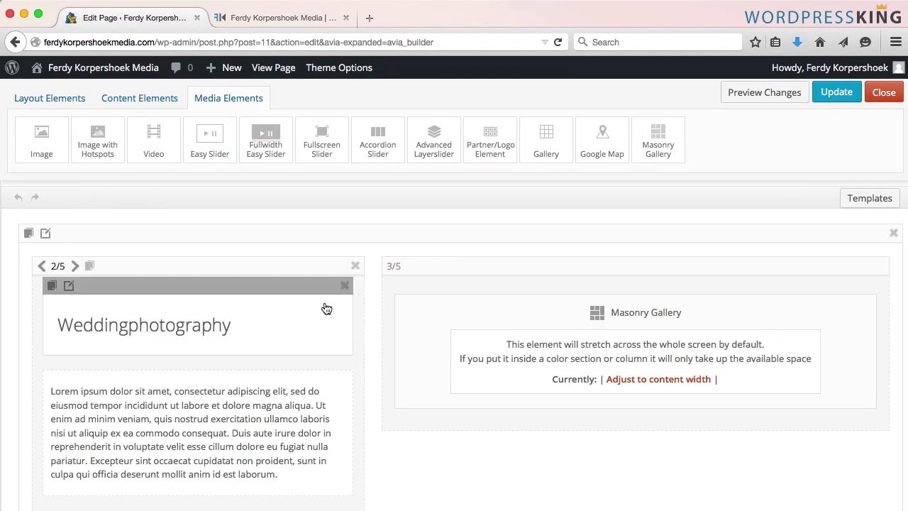
Clone the More Information button and place the copy under the Loveshoots text
{"action": "key", "text": "super+minus"}
{"action": "key", "text": "super+minus"}
{"action": "key", "text": "super+minus"}
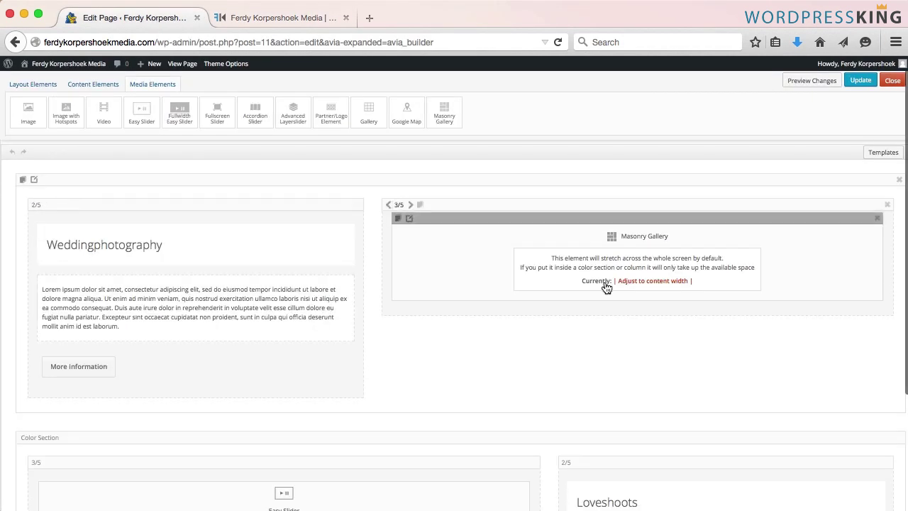
{"action": "scroll", "coordinate": [606, 286], "scroll_direction": "down", "scroll_amount": 4}
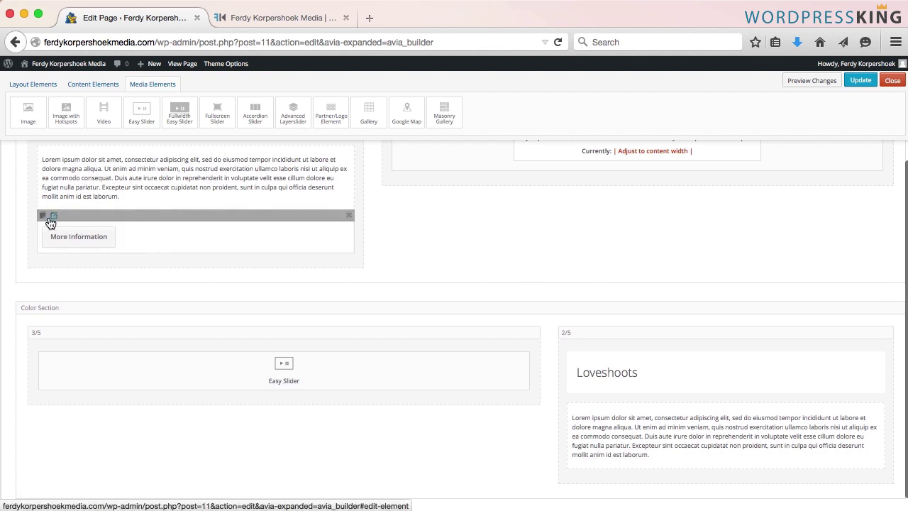
{"action": "scroll", "coordinate": [121, 260], "scroll_direction": "down", "scroll_amount": 1}
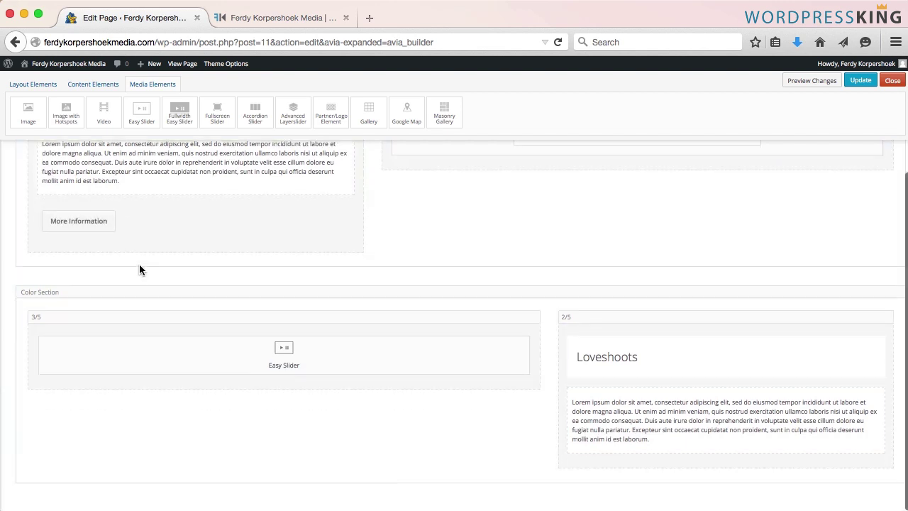
{"action": "scroll", "coordinate": [137, 264], "scroll_direction": "up", "scroll_amount": 5}
{"action": "scroll", "coordinate": [138, 265], "scroll_direction": "down", "scroll_amount": 3}
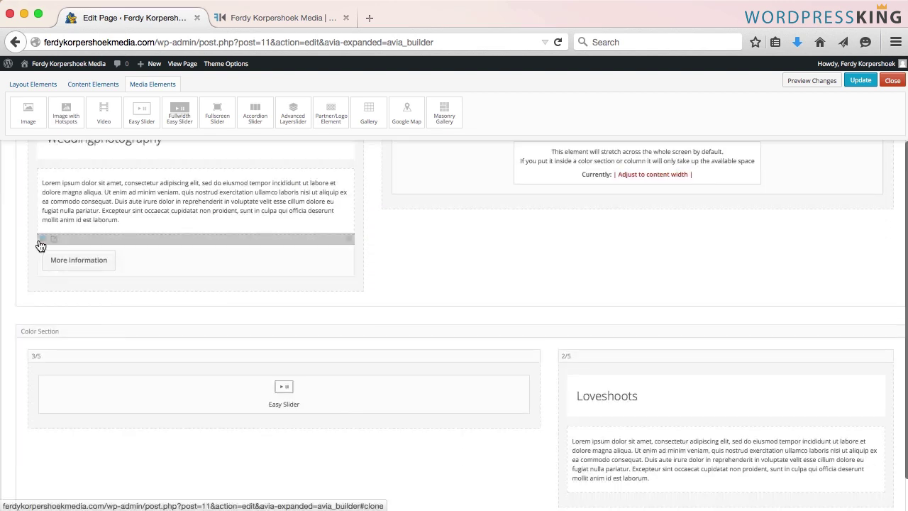
{"action": "left_click", "coordinate": [41, 244]}
{"action": "left_click_drag", "start_coordinate": [57, 282], "coordinate": [634, 464]}
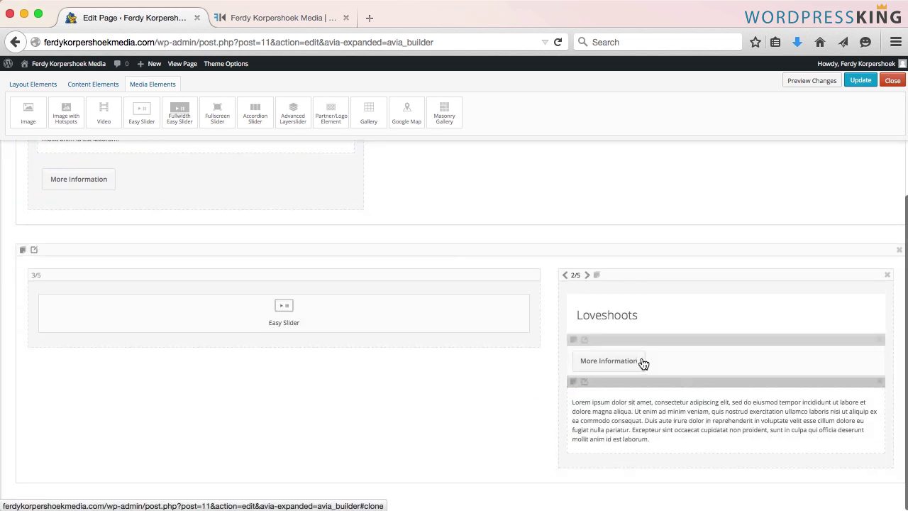
{"action": "left_click_drag", "start_coordinate": [644, 340], "coordinate": [641, 459]}
Link the copied button to the Loveshoots page, save and update Services
{"action": "left_click", "coordinate": [609, 437]}
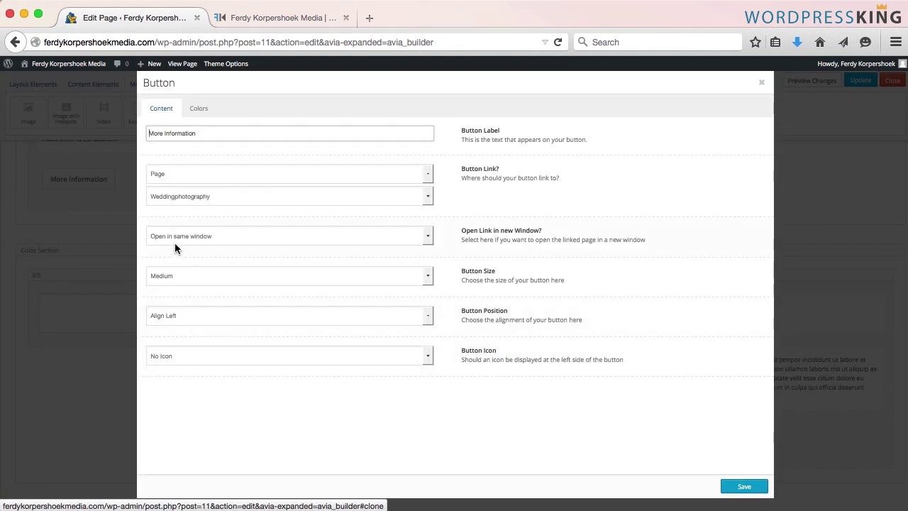
{"action": "left_click", "coordinate": [178, 196]}
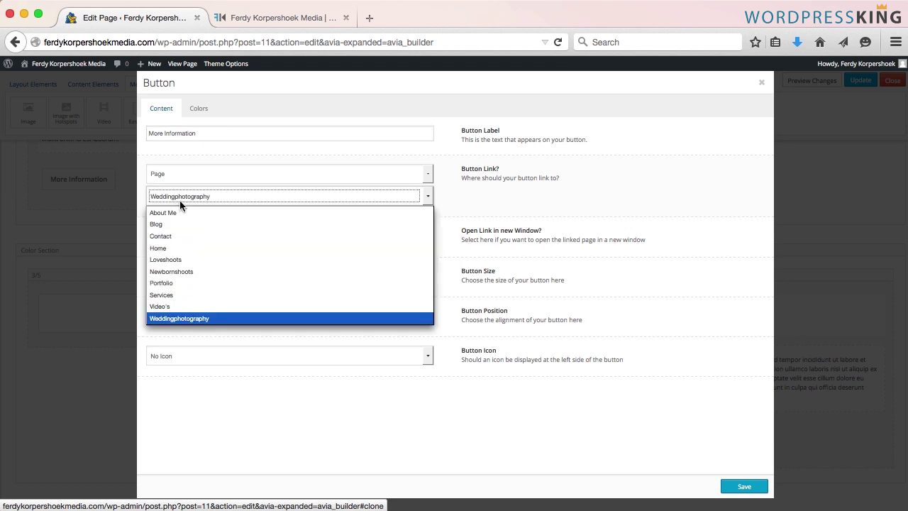
{"action": "left_click", "coordinate": [184, 260]}
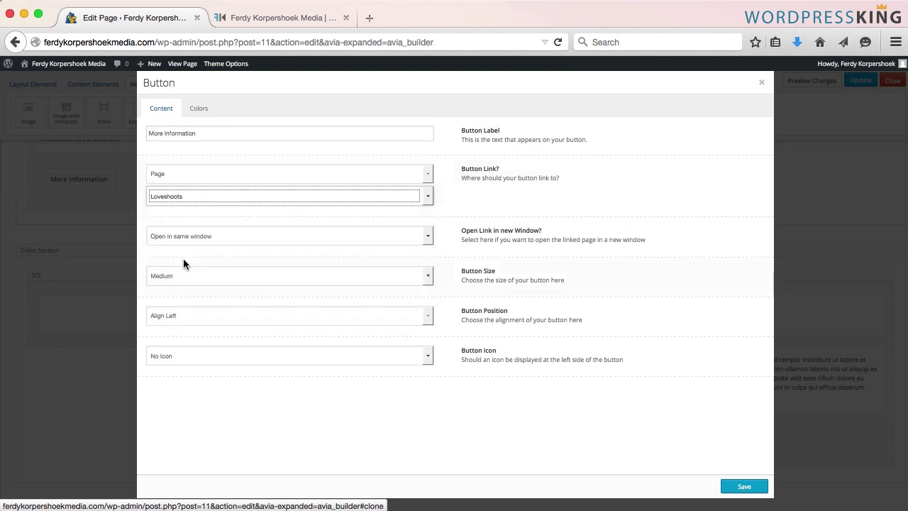
{"action": "left_click", "coordinate": [738, 487]}
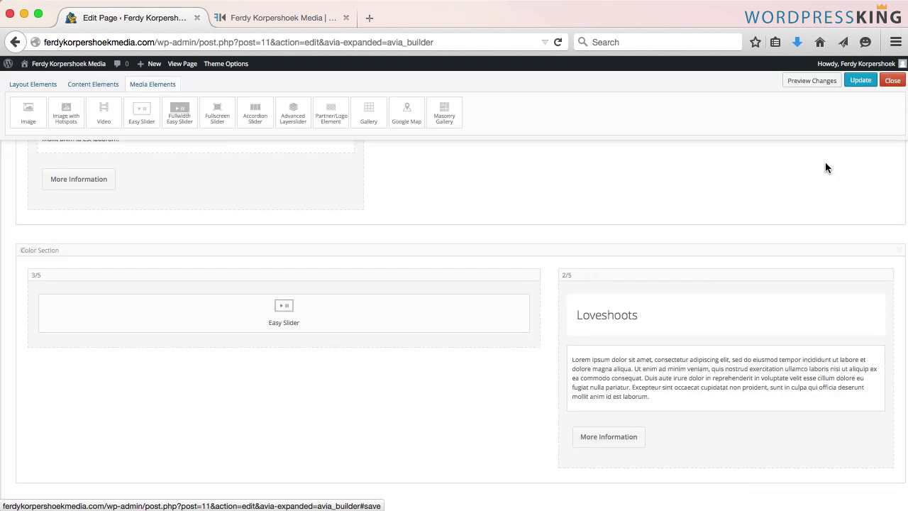
{"action": "left_click", "coordinate": [850, 85]}
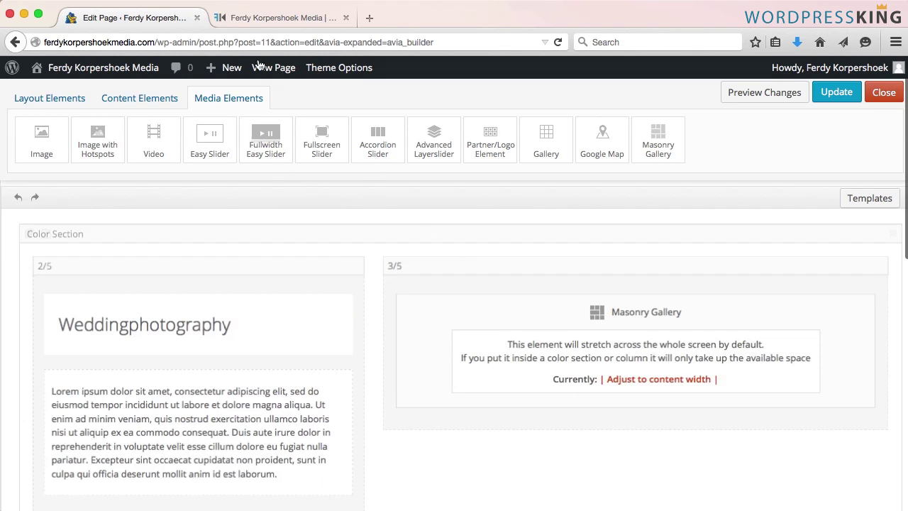
Reload the live Services page to check the new button, then return to the builder
{"action": "left_click", "coordinate": [259, 18]}
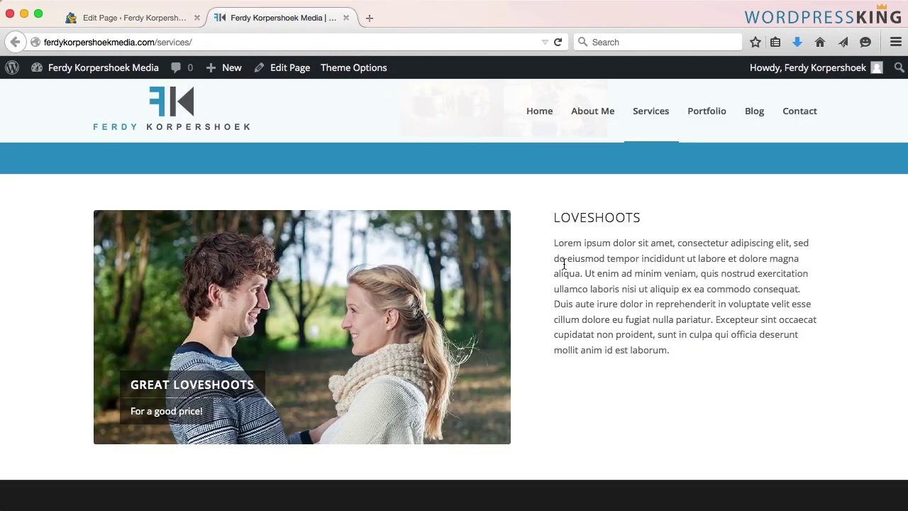
{"action": "key", "text": "super+r"}
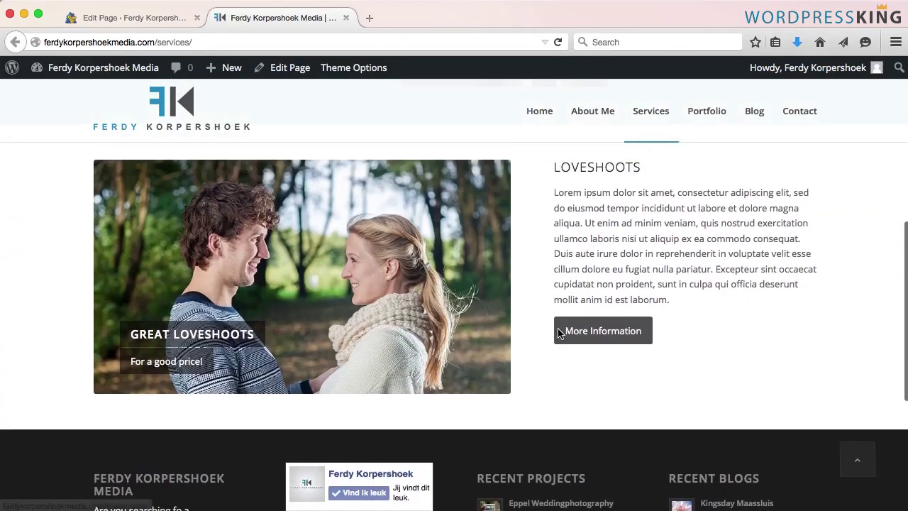
{"action": "scroll", "coordinate": [558, 333], "scroll_direction": "up", "scroll_amount": 5}
{"action": "scroll", "coordinate": [558, 333], "scroll_direction": "down", "scroll_amount": 3}
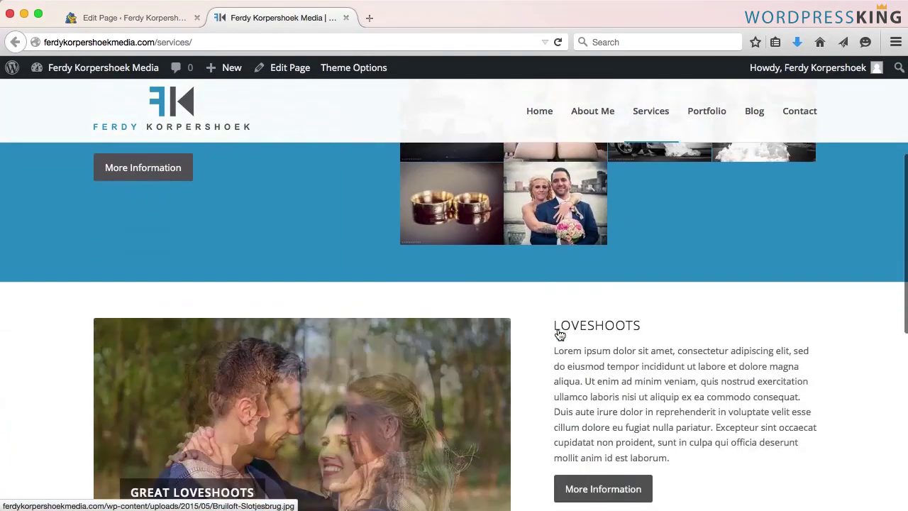
{"action": "scroll", "coordinate": [559, 334], "scroll_direction": "down", "scroll_amount": 3}
{"action": "scroll", "coordinate": [557, 334], "scroll_direction": "up", "scroll_amount": 8}
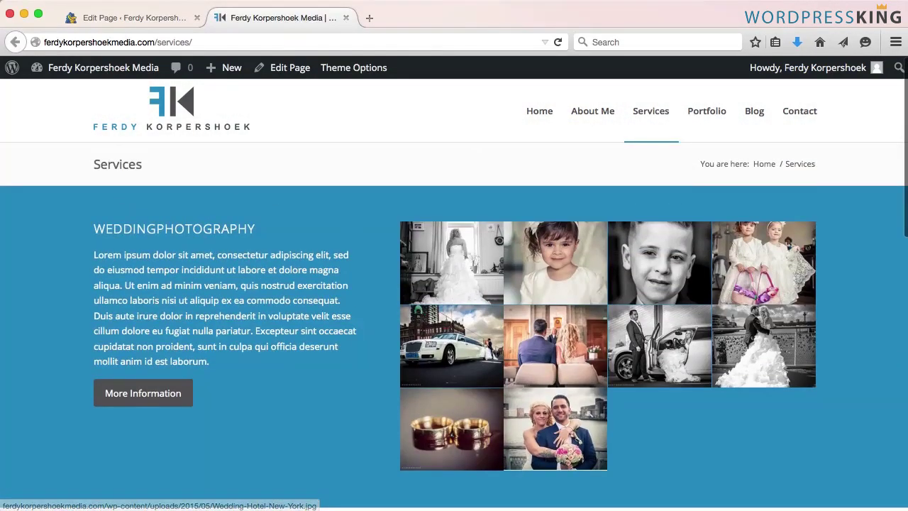
{"action": "left_click", "coordinate": [144, 21]}
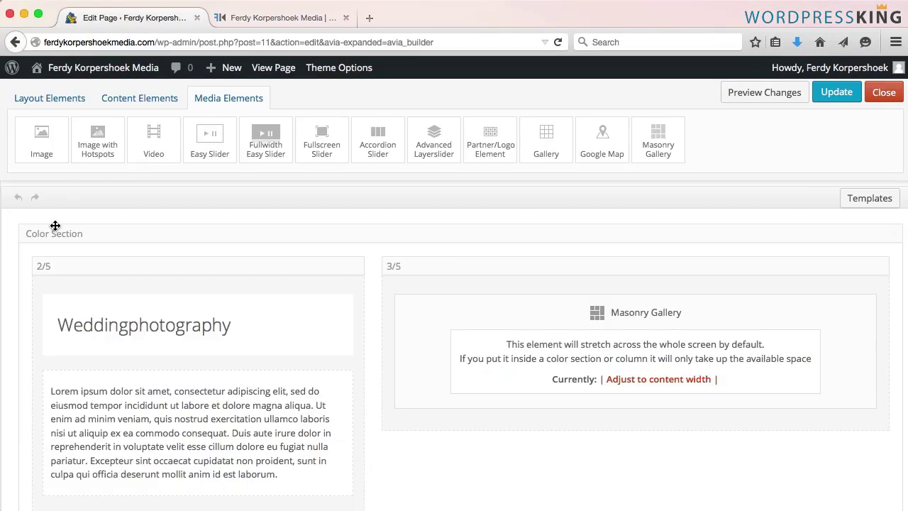
Duplicate the Weddingphotography color section and move the copy lower on the page
{"action": "mouse_move", "coordinate": [46, 234]}
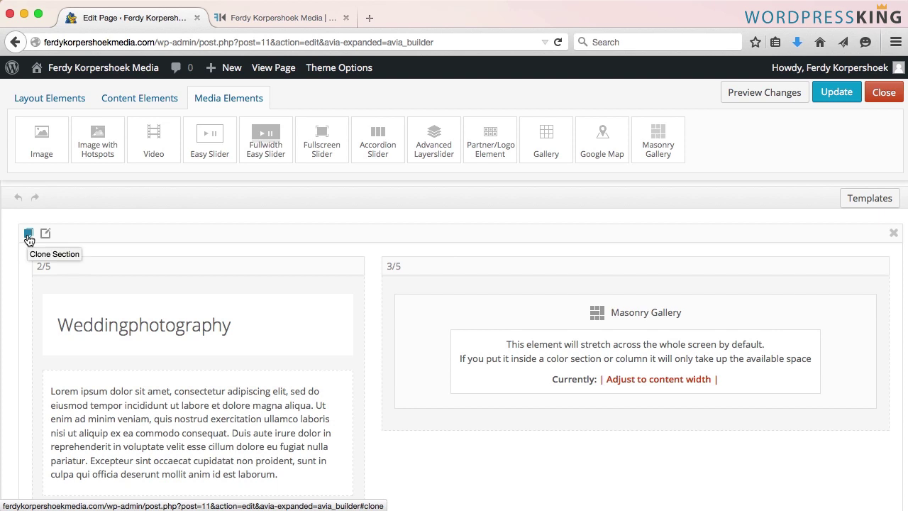
{"action": "left_click", "coordinate": [27, 235]}
{"action": "key", "text": "super+minus"}
{"action": "key", "text": "super+minus"}
{"action": "key", "text": "super+minus"}
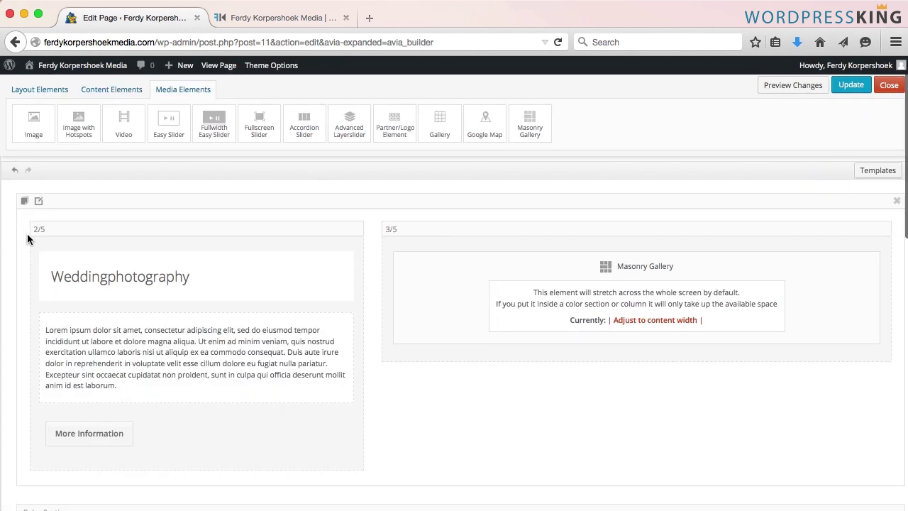
{"action": "key", "text": "super+minus"}
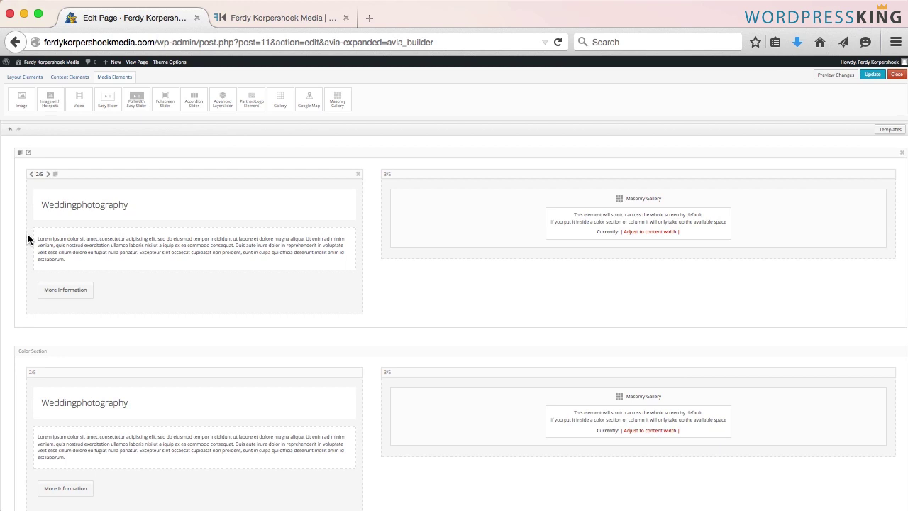
{"action": "scroll", "coordinate": [98, 362], "scroll_direction": "down", "scroll_amount": 5}
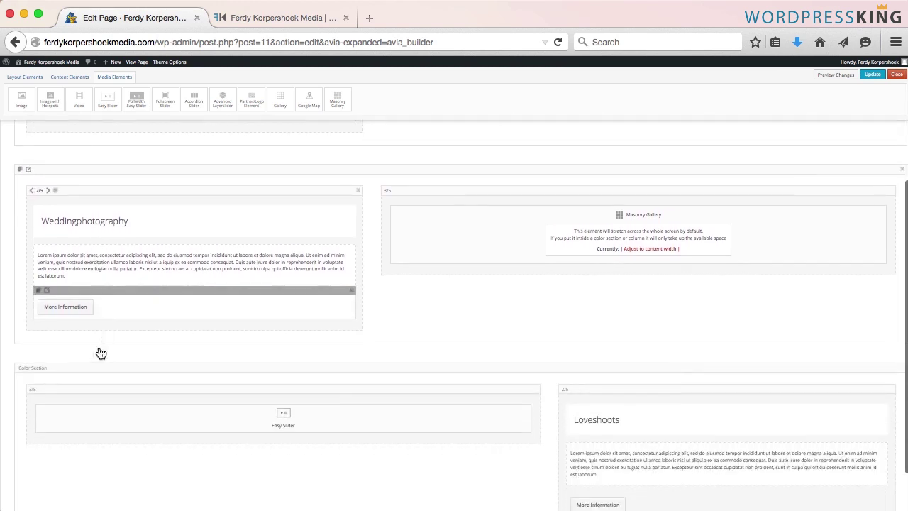
{"action": "scroll", "coordinate": [101, 353], "scroll_direction": "down", "scroll_amount": 1}
{"action": "left_click_drag", "start_coordinate": [93, 137], "coordinate": [108, 487]}
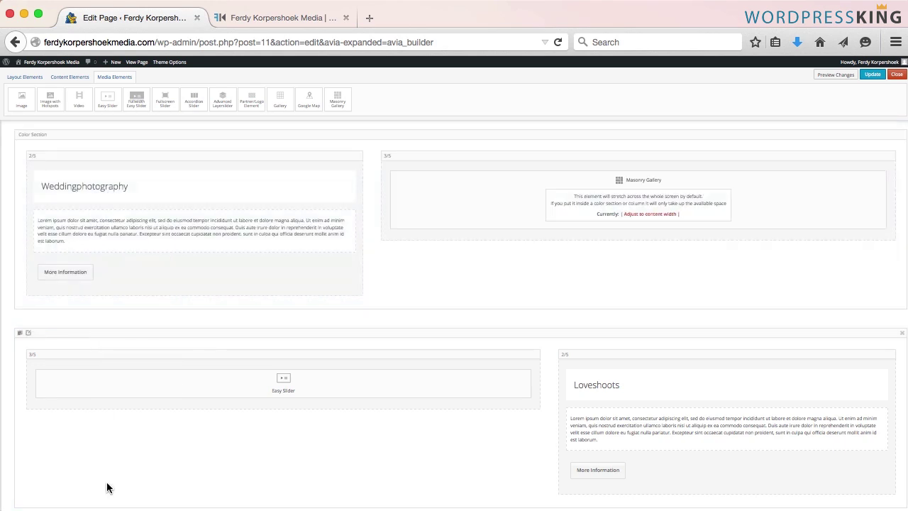
{"action": "scroll", "coordinate": [118, 427], "scroll_direction": "down", "scroll_amount": 1}
Drag the Loveshoots section up into second place and reset the zoom
{"action": "key", "text": "super+minus"}
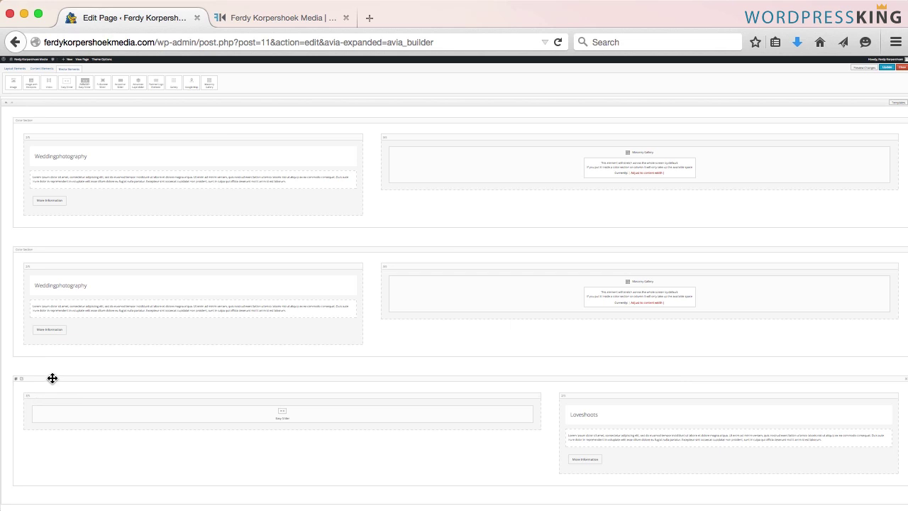
{"action": "left_click_drag", "start_coordinate": [53, 378], "coordinate": [49, 242]}
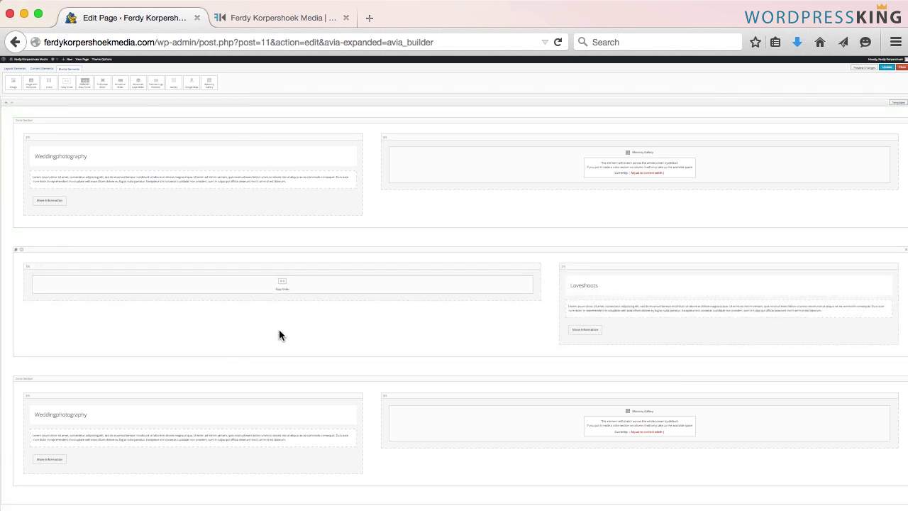
{"action": "key", "text": "ctrl+0"}
{"action": "scroll", "coordinate": [276, 336], "scroll_direction": "down", "scroll_amount": 5}
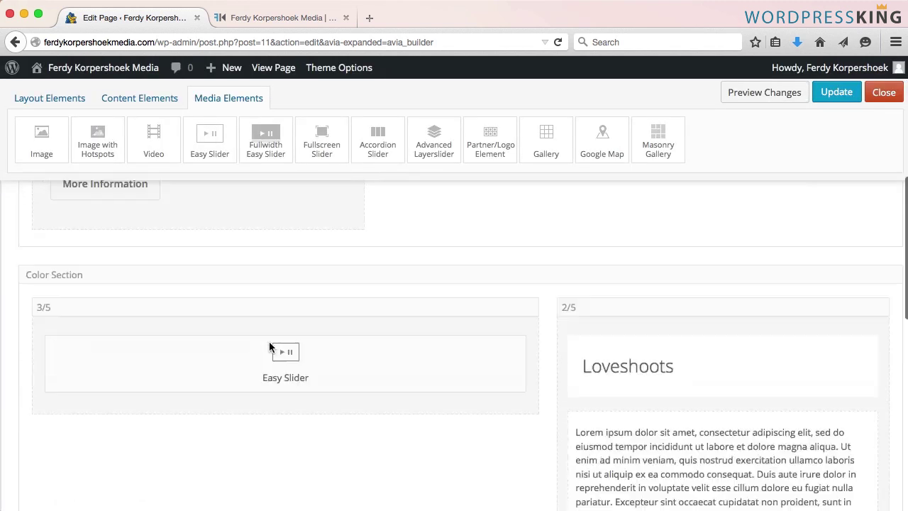
{"action": "scroll", "coordinate": [270, 344], "scroll_direction": "down", "scroll_amount": 10}
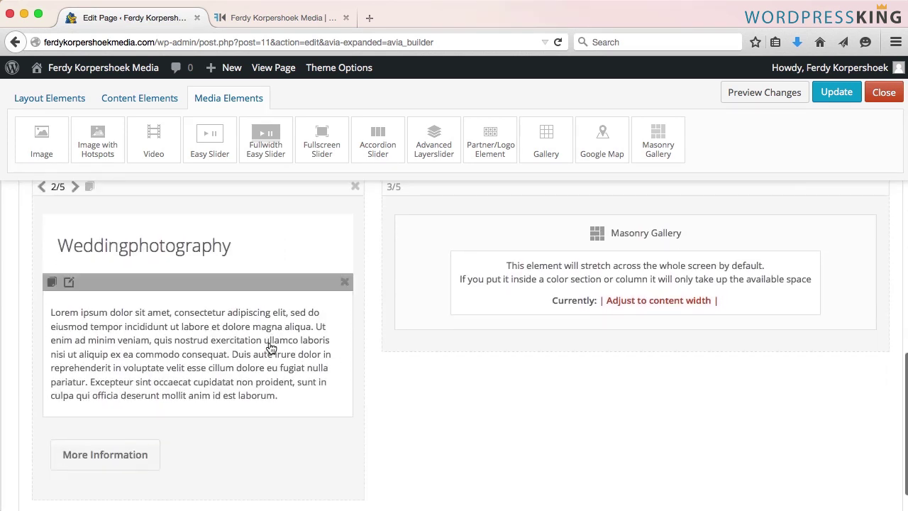
Replace the third section's Special Heading text with Newbornshoots and save it
{"action": "left_click", "coordinate": [151, 247]}
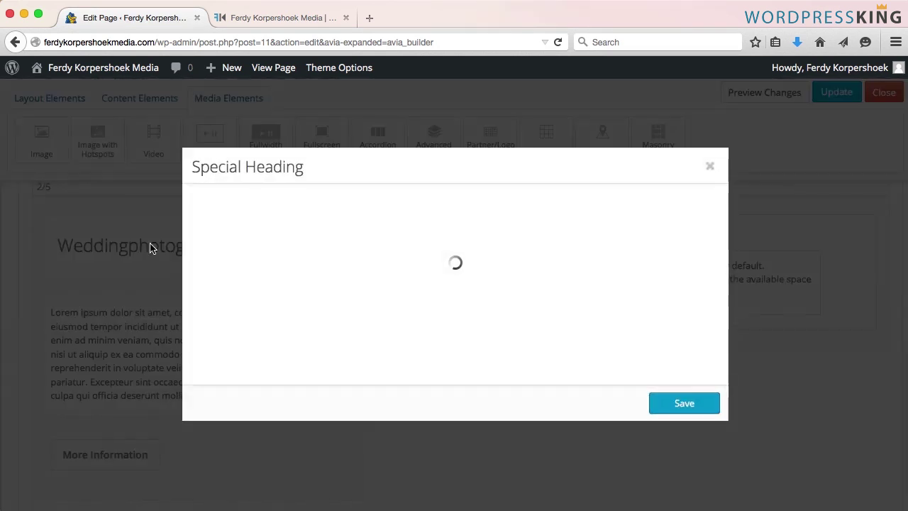
{"action": "double_click", "coordinate": [243, 253]}
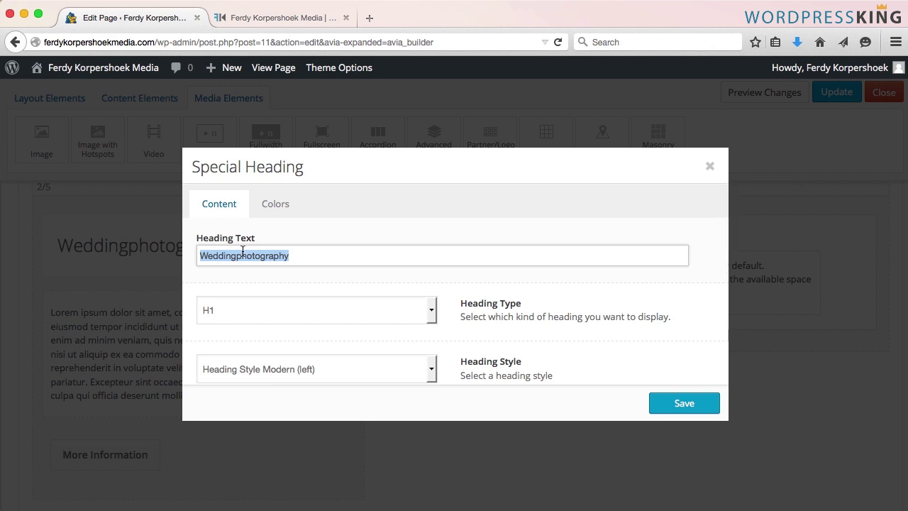
{"action": "type", "text": "M"}
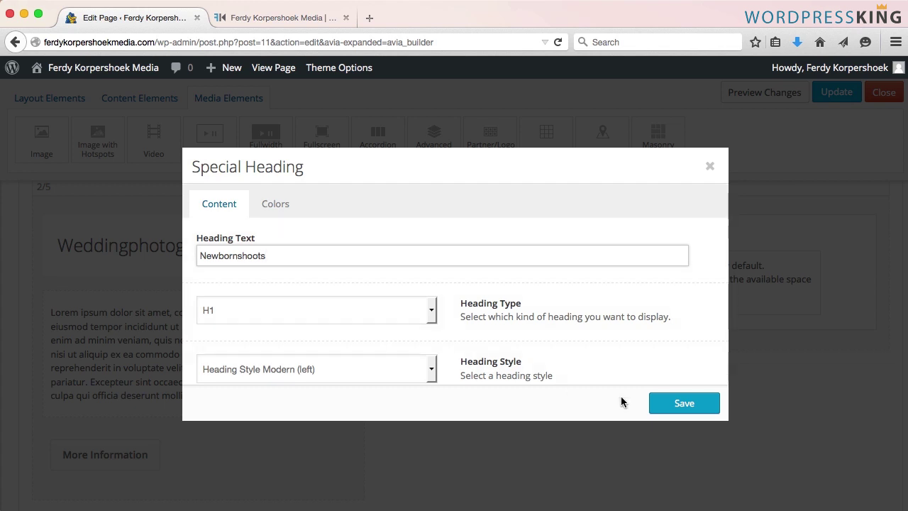
{"action": "left_click", "coordinate": [669, 402]}
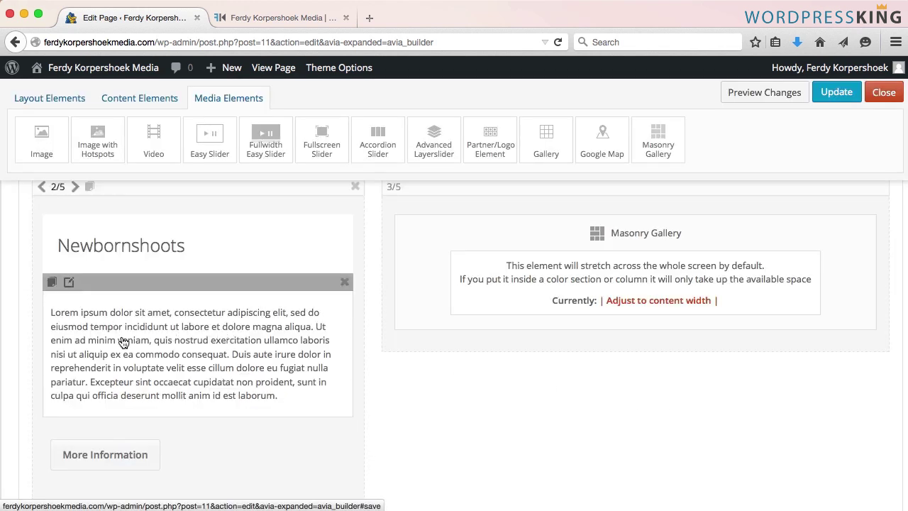
Check the More Information button's page link and save its settings
{"action": "scroll", "coordinate": [159, 351], "scroll_direction": "down", "scroll_amount": 2}
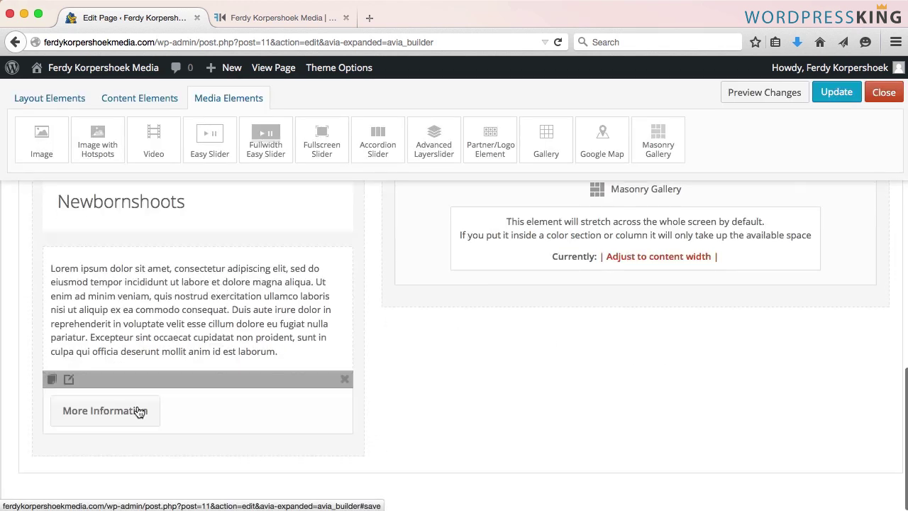
{"action": "left_click", "coordinate": [97, 413]}
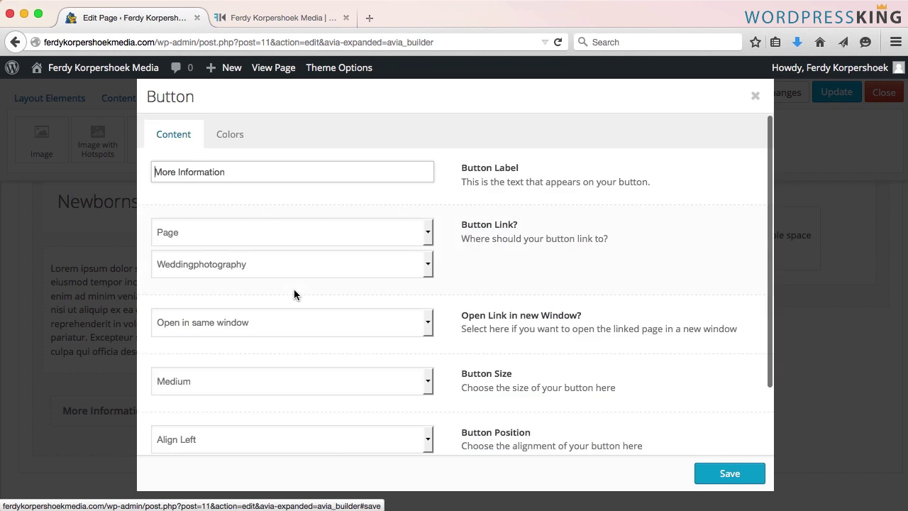
{"action": "left_click", "coordinate": [253, 267]}
{"action": "left_click", "coordinate": [213, 370]}
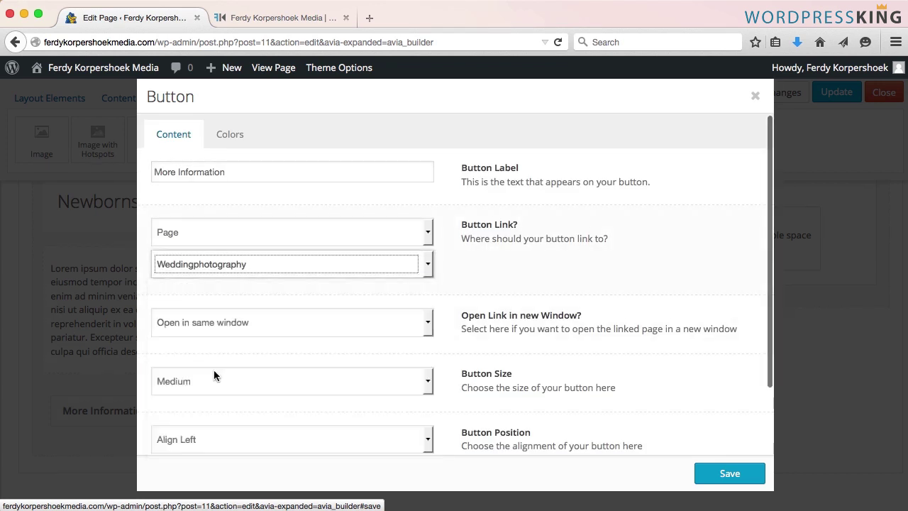
{"action": "left_click", "coordinate": [725, 472]}
{"action": "scroll", "coordinate": [657, 343], "scroll_direction": "up", "scroll_amount": 3}
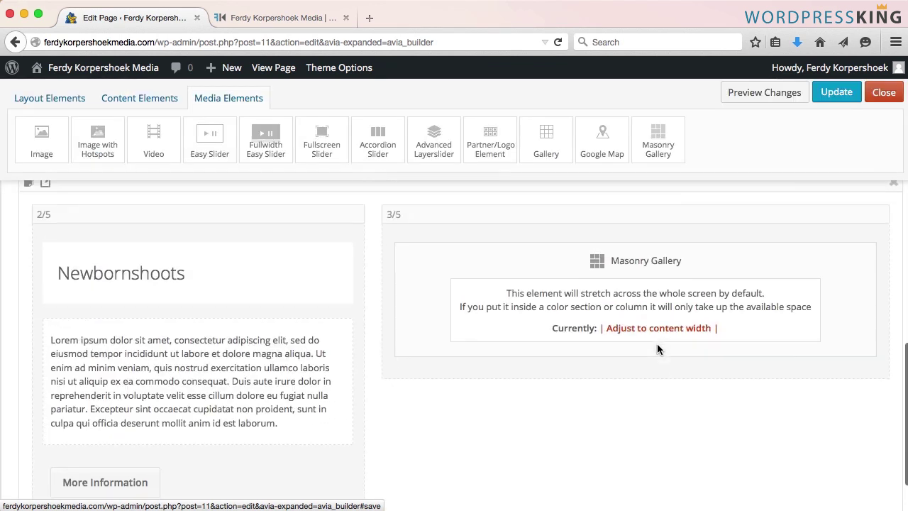
Remove all the old wedding photos from the masonry gallery
{"action": "left_click", "coordinate": [642, 291]}
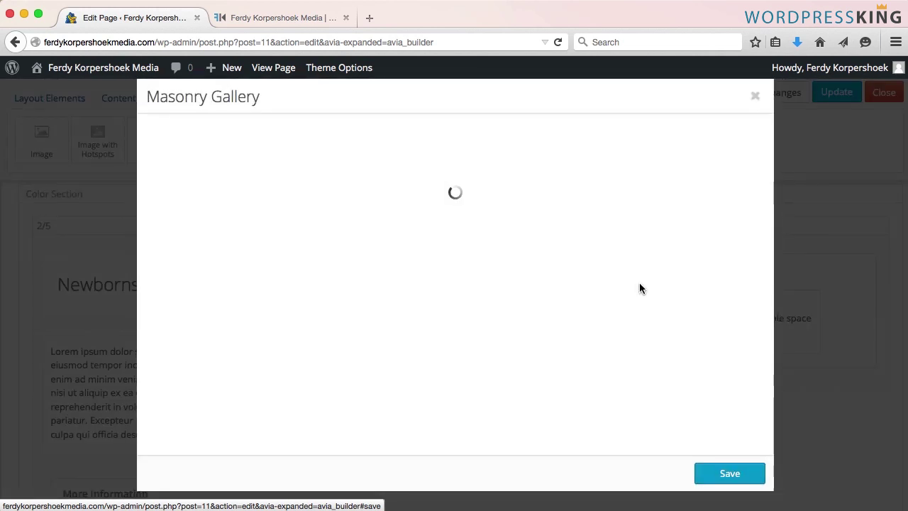
{"action": "left_click", "coordinate": [217, 138]}
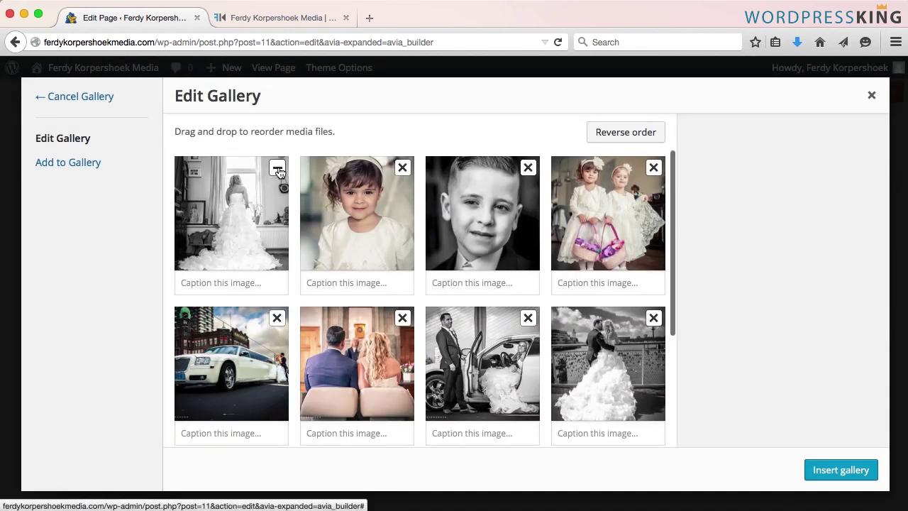
{"action": "left_click", "coordinate": [277, 169]}
{"action": "left_click", "coordinate": [278, 168]}
{"action": "left_click", "coordinate": [277, 169]}
{"action": "left_click", "coordinate": [277, 169]}
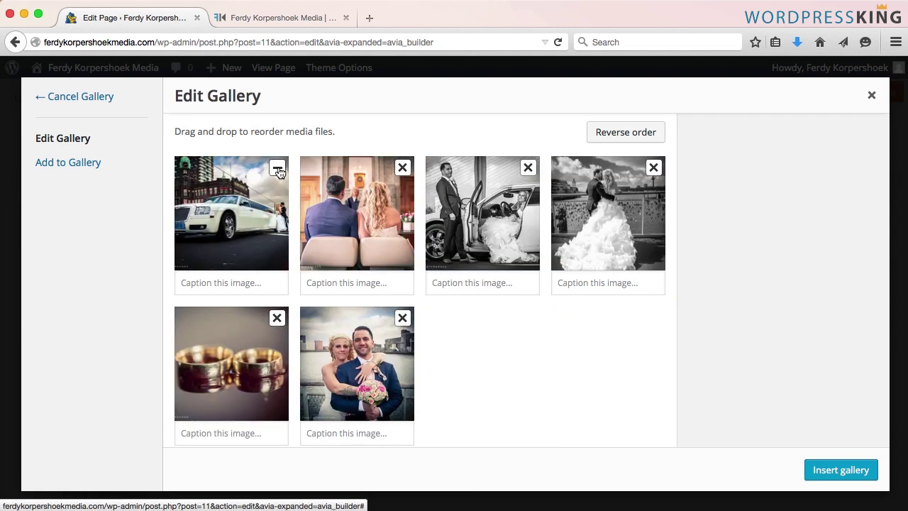
{"action": "left_click", "coordinate": [235, 211]}
{"action": "left_click", "coordinate": [353, 365]}
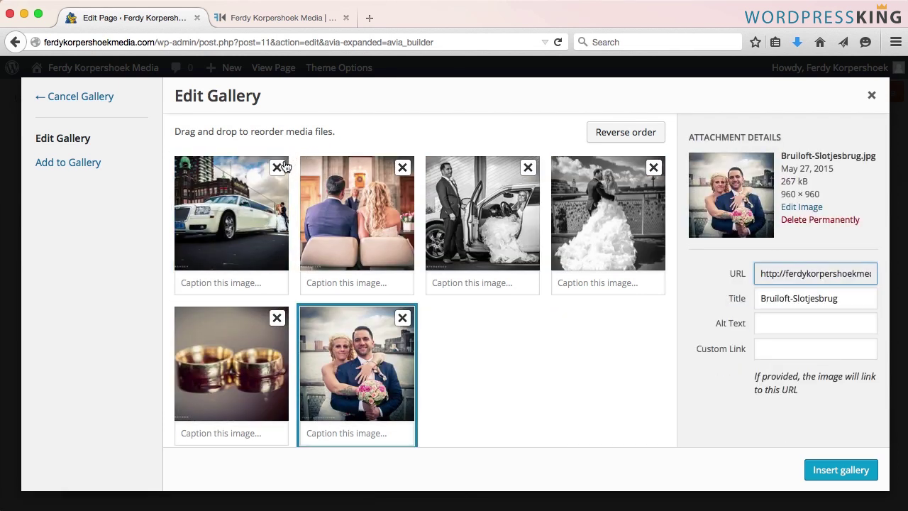
{"action": "left_click", "coordinate": [277, 168]}
{"action": "left_click", "coordinate": [278, 168]}
{"action": "left_click", "coordinate": [277, 168]}
{"action": "left_click", "coordinate": [277, 167]}
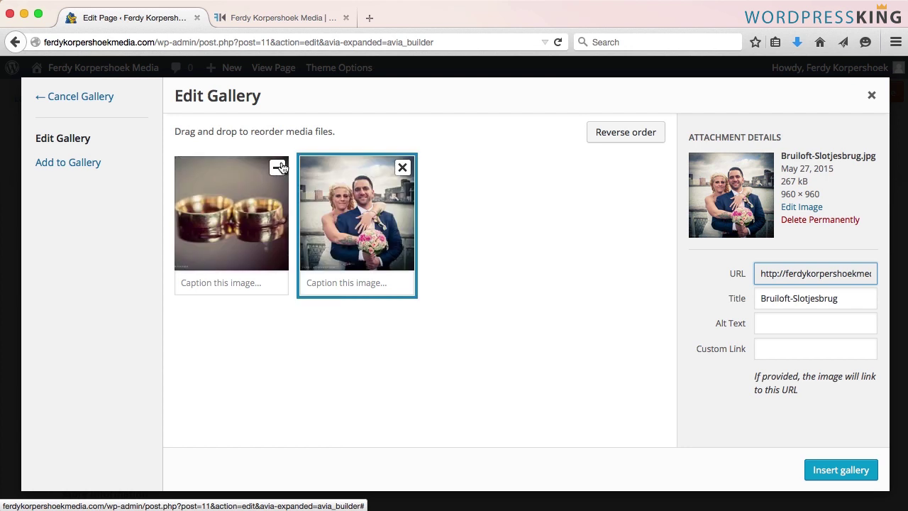
{"action": "left_click", "coordinate": [277, 168]}
{"action": "left_click", "coordinate": [277, 168]}
Add six baby photos from the Media Library to the gallery
{"action": "left_click", "coordinate": [65, 164]}
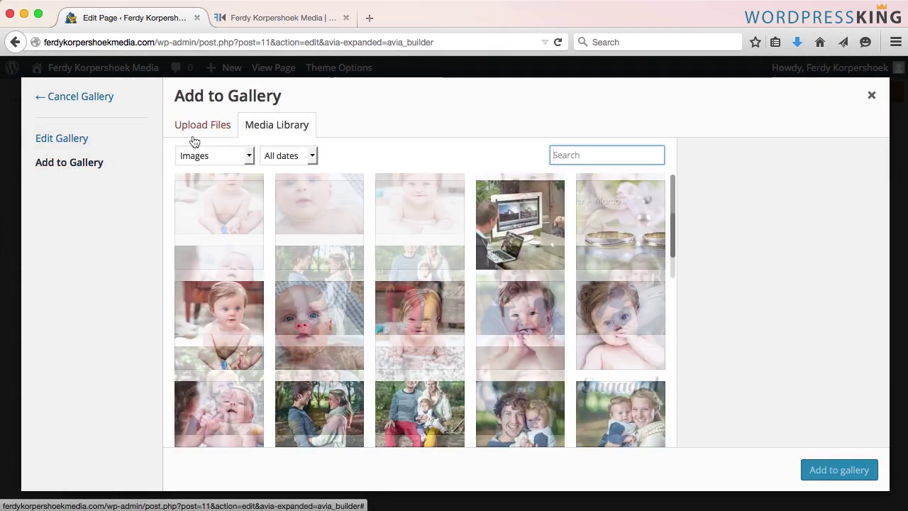
{"action": "left_click", "coordinate": [222, 334]}
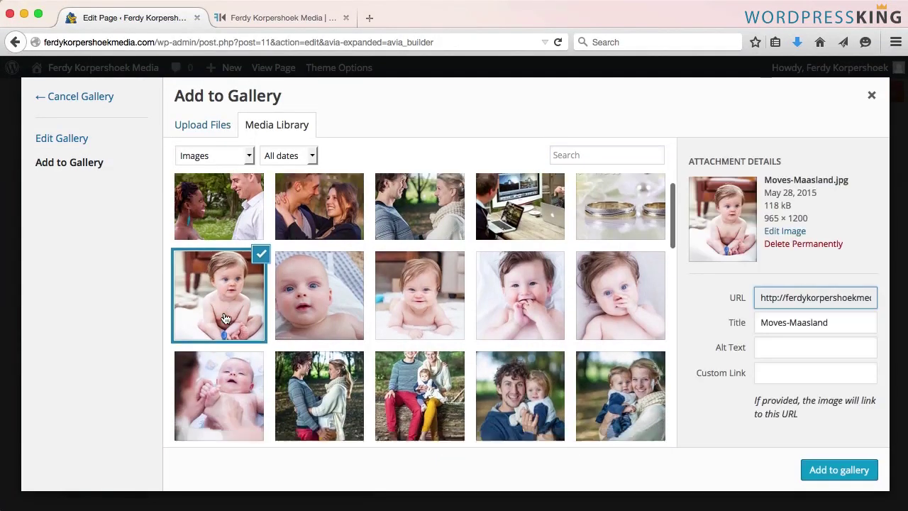
{"action": "scroll", "coordinate": [223, 331], "scroll_direction": "down", "scroll_amount": 2}
{"action": "left_click", "coordinate": [223, 333], "text": "shift"}
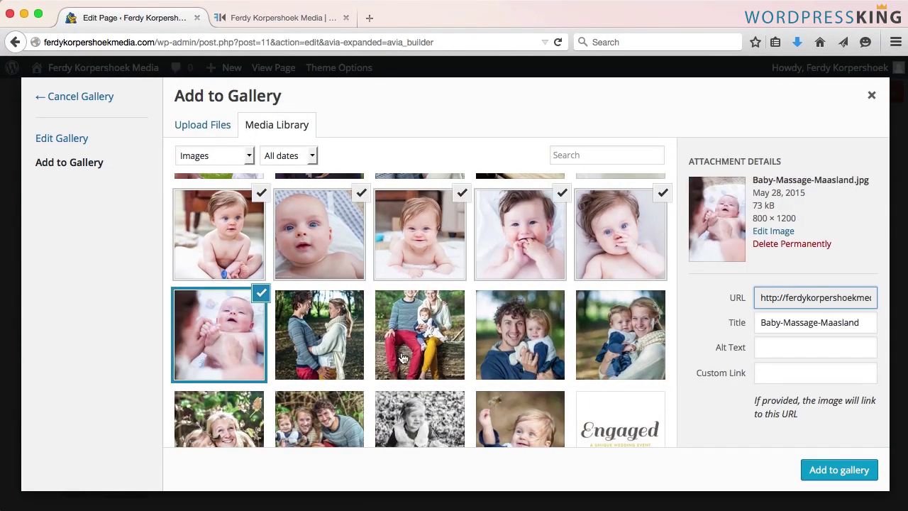
{"action": "left_click", "coordinate": [833, 476]}
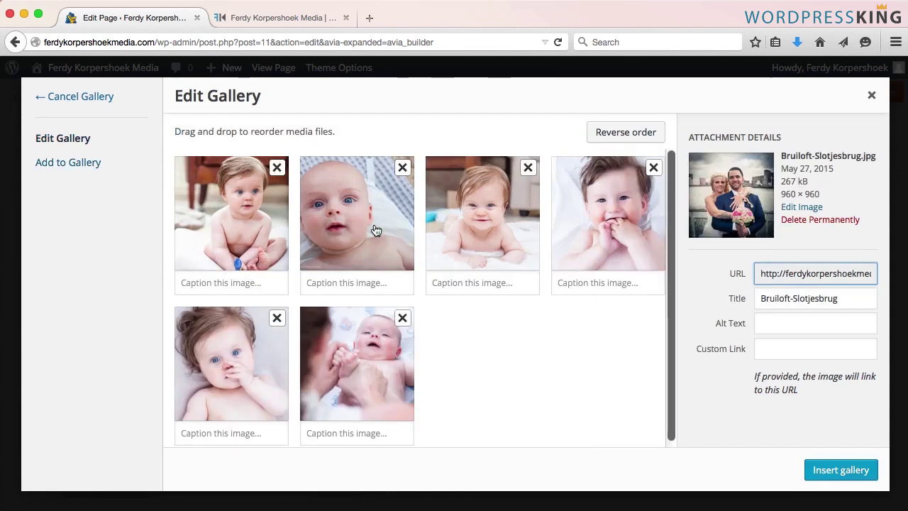
Reorder the baby photos into the chosen sequence and insert them into the gallery
{"action": "left_click_drag", "start_coordinate": [618, 231], "coordinate": [241, 245]}
{"action": "left_click_drag", "start_coordinate": [459, 232], "coordinate": [355, 228]}
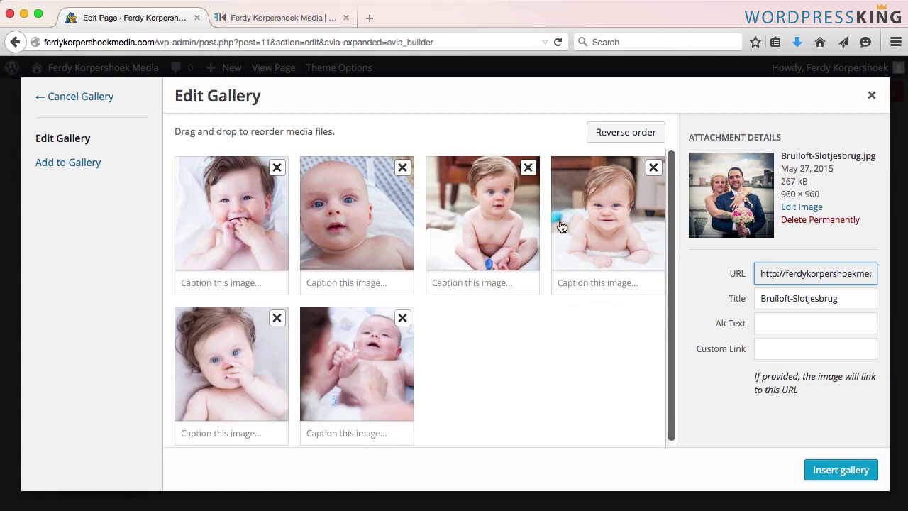
{"action": "left_click_drag", "start_coordinate": [564, 228], "coordinate": [467, 225]}
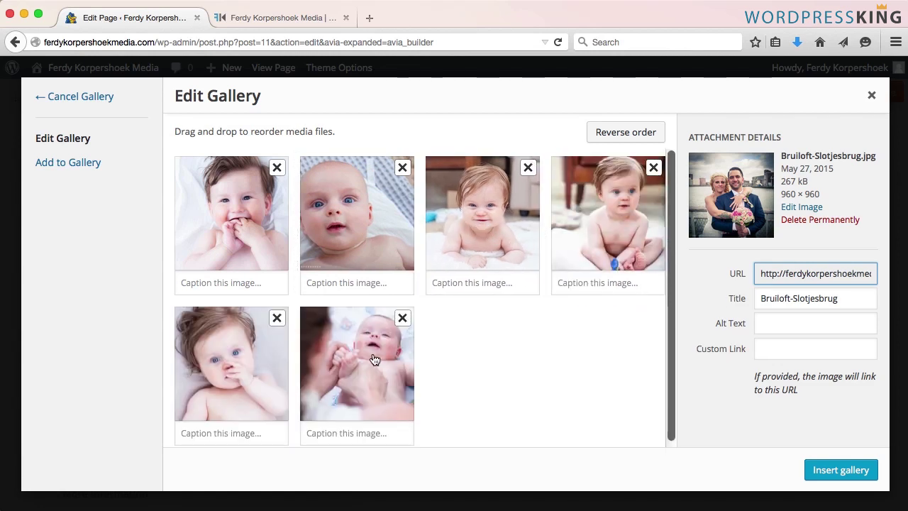
{"action": "left_click_drag", "start_coordinate": [378, 369], "coordinate": [592, 221]}
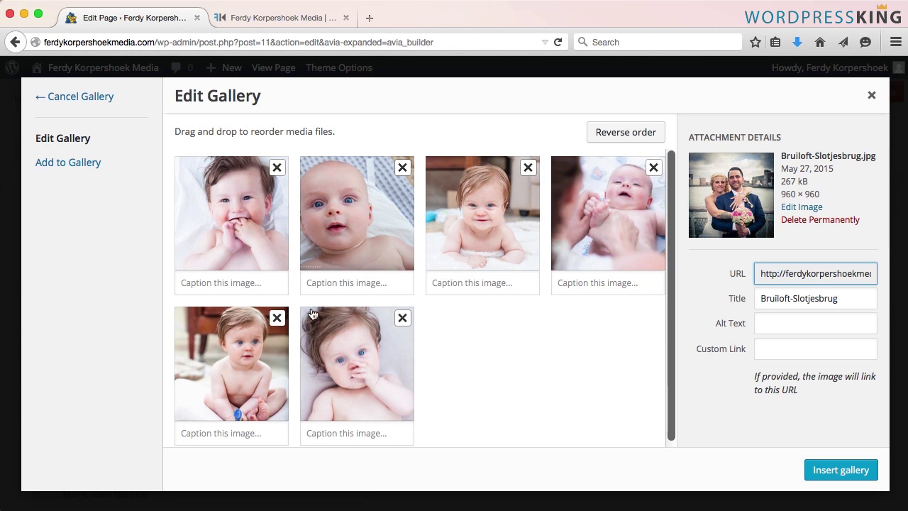
{"action": "left_click_drag", "start_coordinate": [481, 220], "coordinate": [368, 225]}
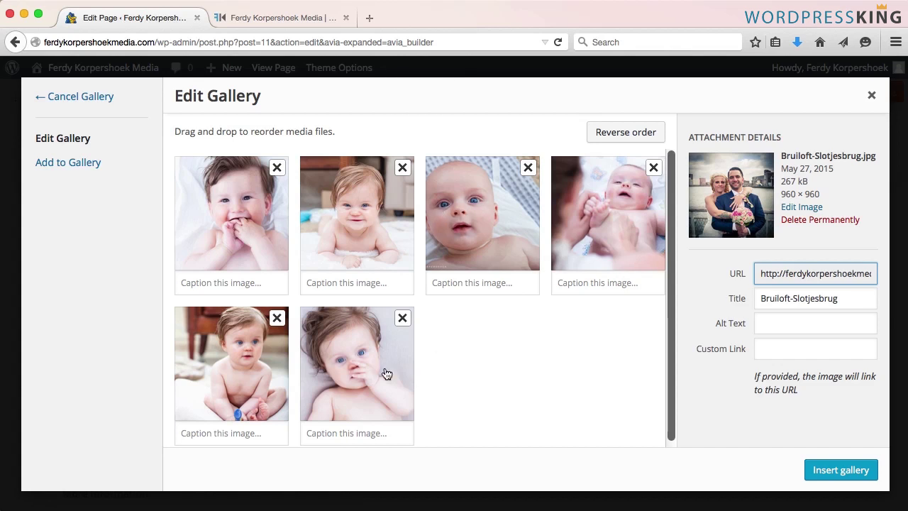
{"action": "left_click_drag", "start_coordinate": [333, 380], "coordinate": [554, 231]}
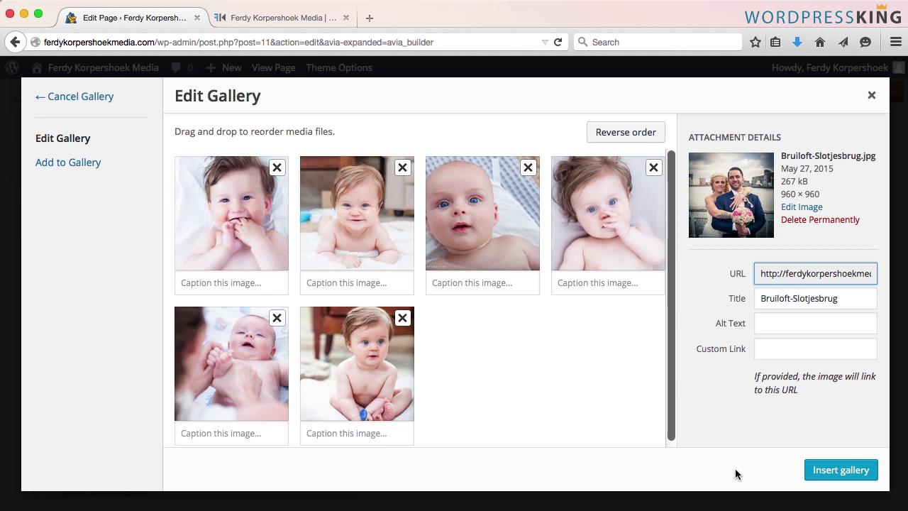
{"action": "left_click", "coordinate": [831, 471]}
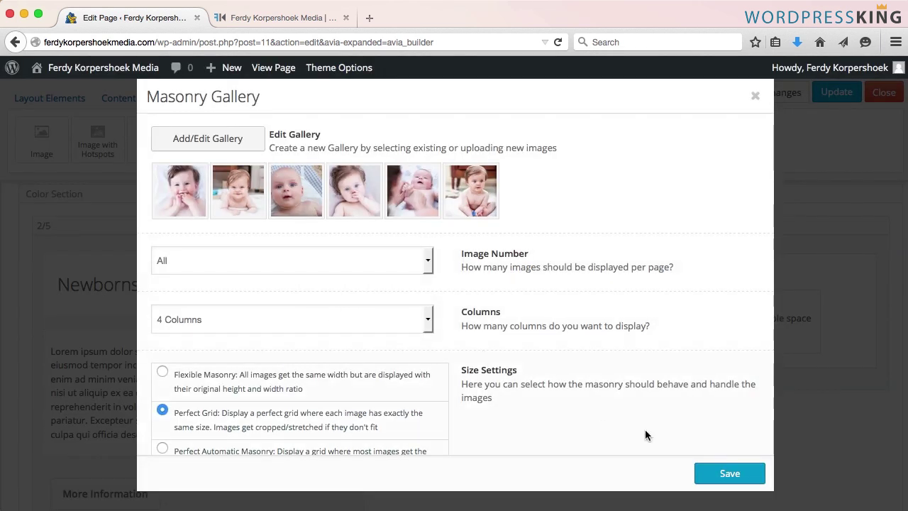
Set the gallery to 3 columns, save it, and update the Services page
{"action": "left_click", "coordinate": [213, 320]}
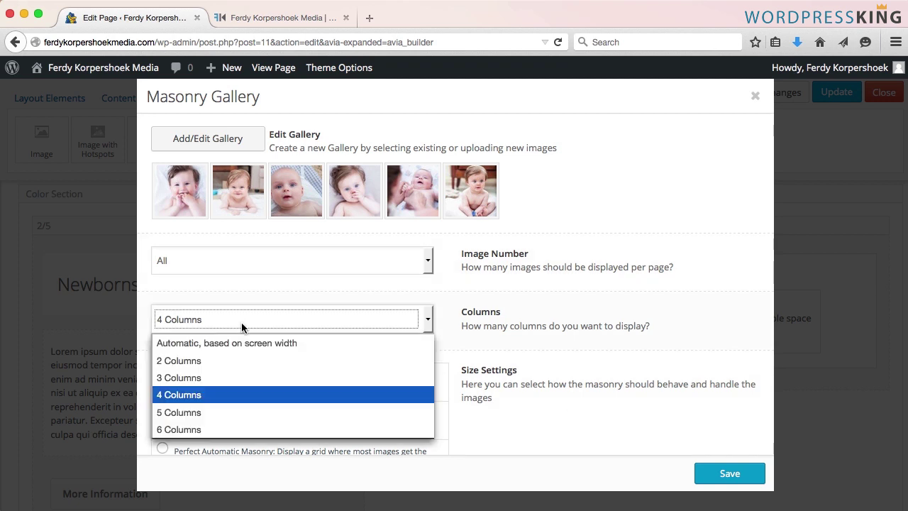
{"action": "left_click", "coordinate": [186, 378]}
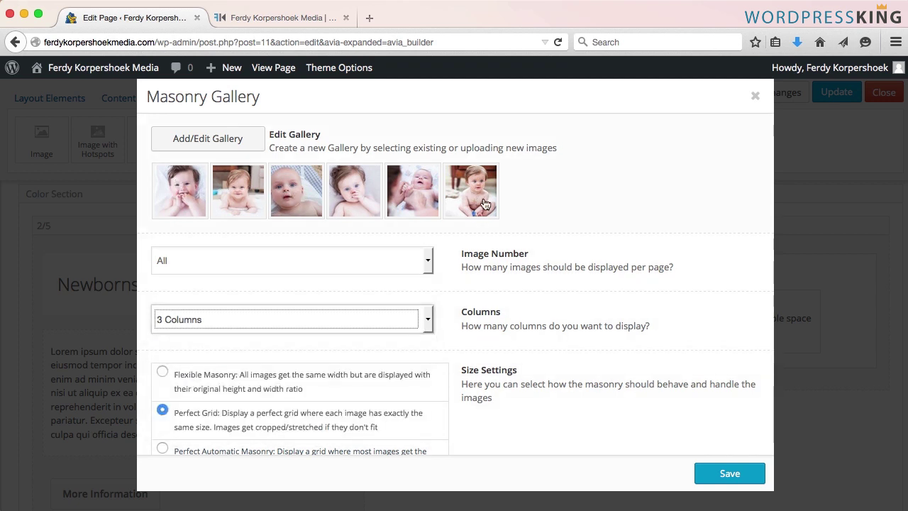
{"action": "left_click", "coordinate": [719, 470]}
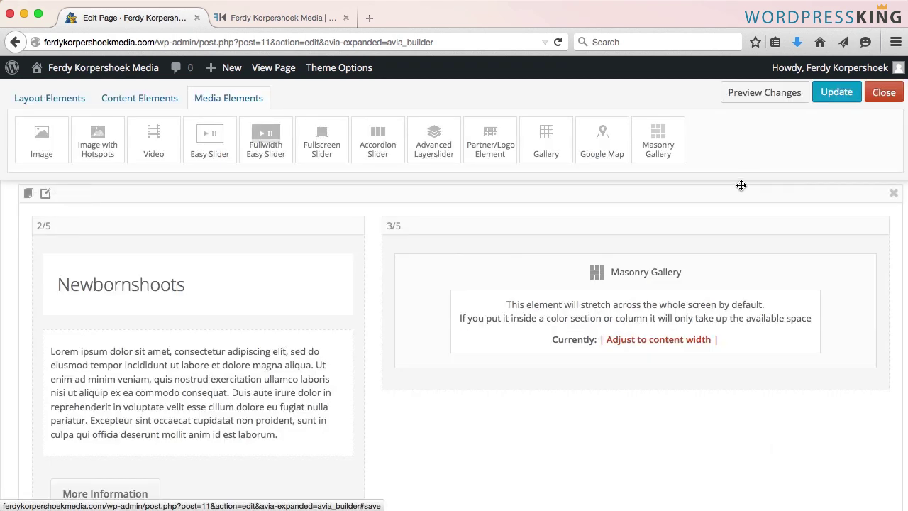
{"action": "left_click", "coordinate": [836, 92]}
Update the page and reload the live Services page down to Newbornshoots
{"action": "left_click", "coordinate": [245, 18]}
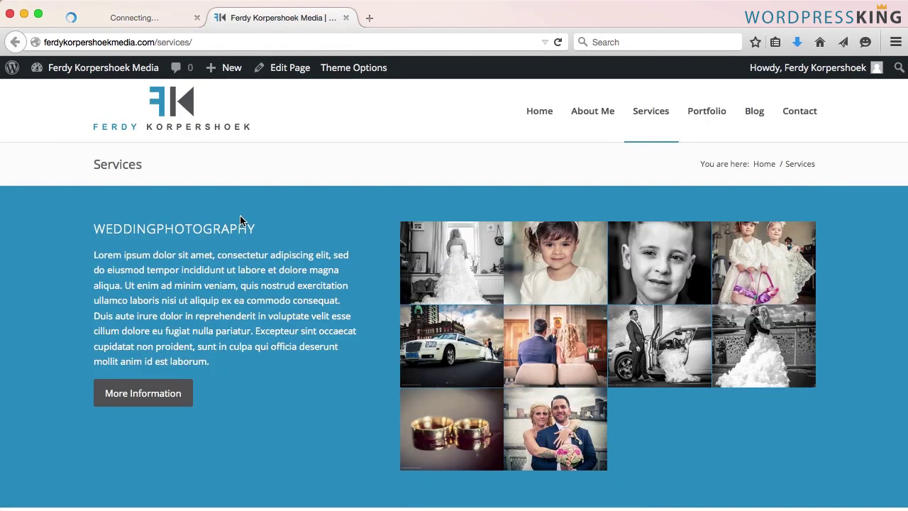
{"action": "key", "text": "super+r"}
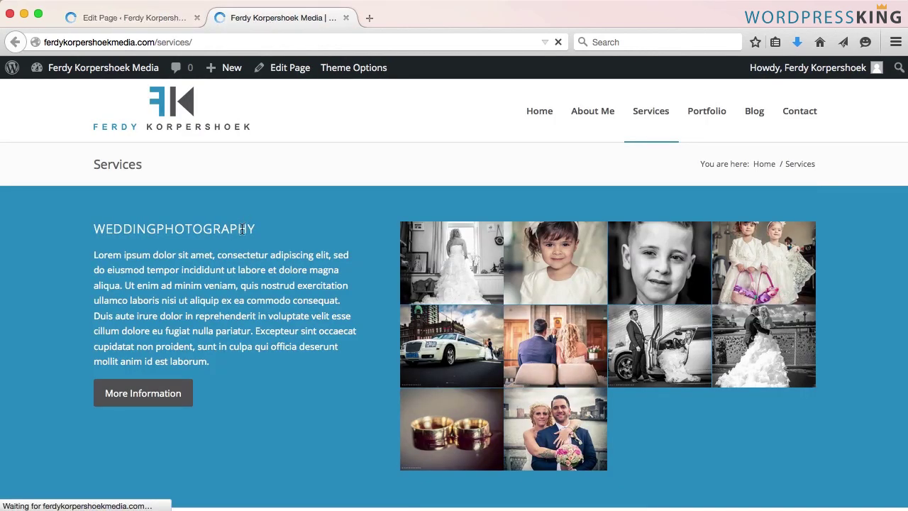
{"action": "scroll", "coordinate": [241, 231], "scroll_direction": "down", "scroll_amount": 5}
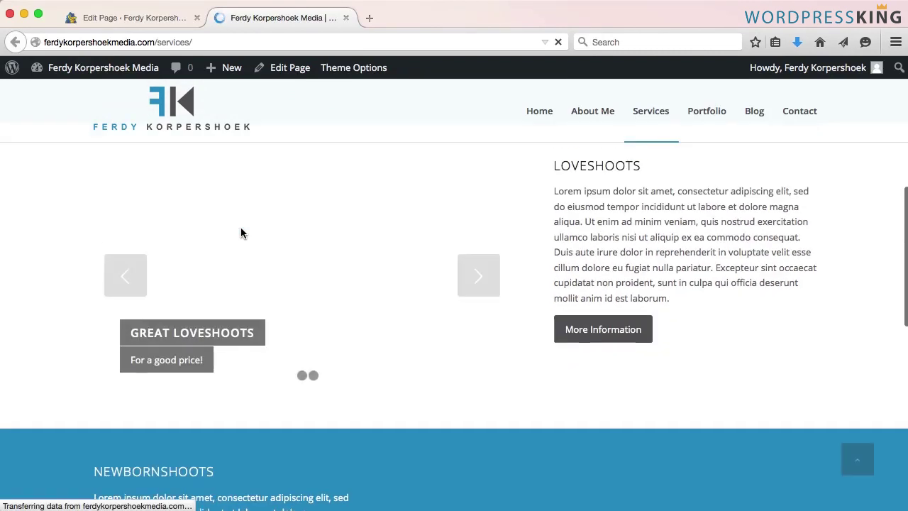
{"action": "scroll", "coordinate": [240, 232], "scroll_direction": "down", "scroll_amount": 5}
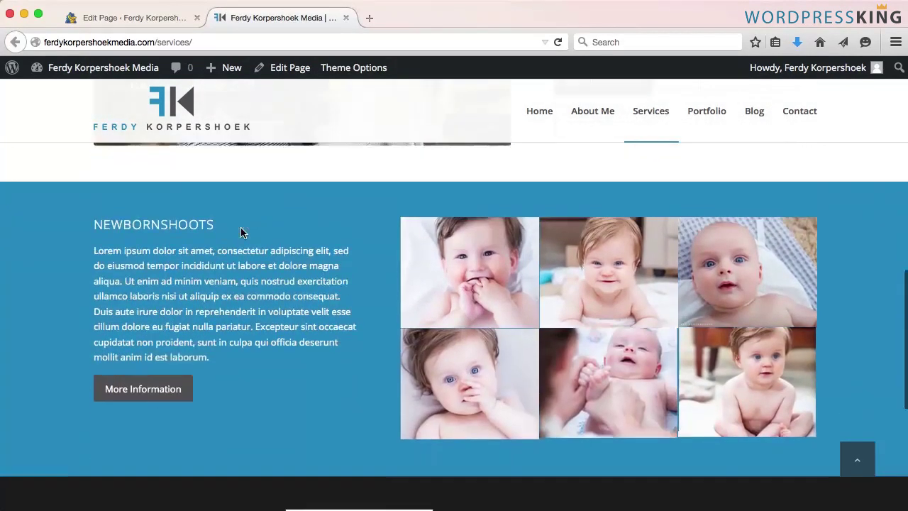
{"action": "scroll", "coordinate": [241, 233], "scroll_direction": "down", "scroll_amount": 1}
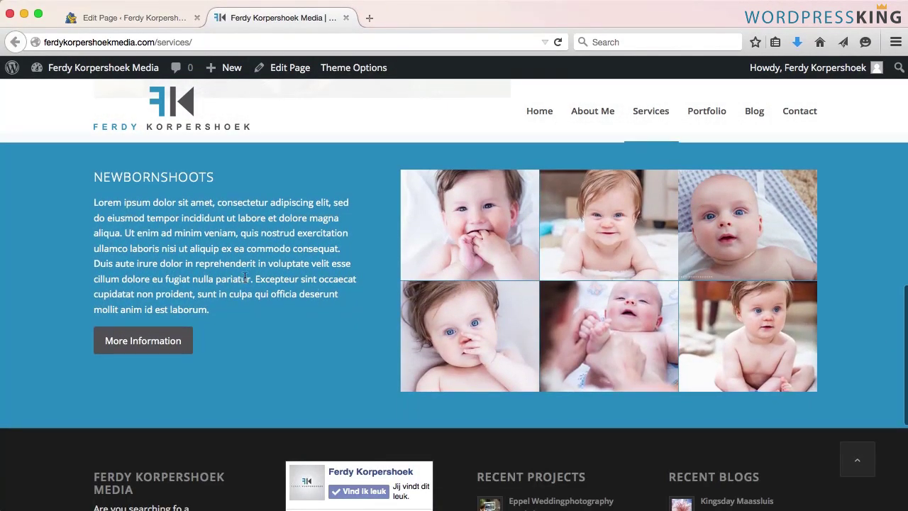
Browse the enlarged newborn photos in the lightbox, then return to the page editor
{"action": "left_click", "coordinate": [478, 251]}
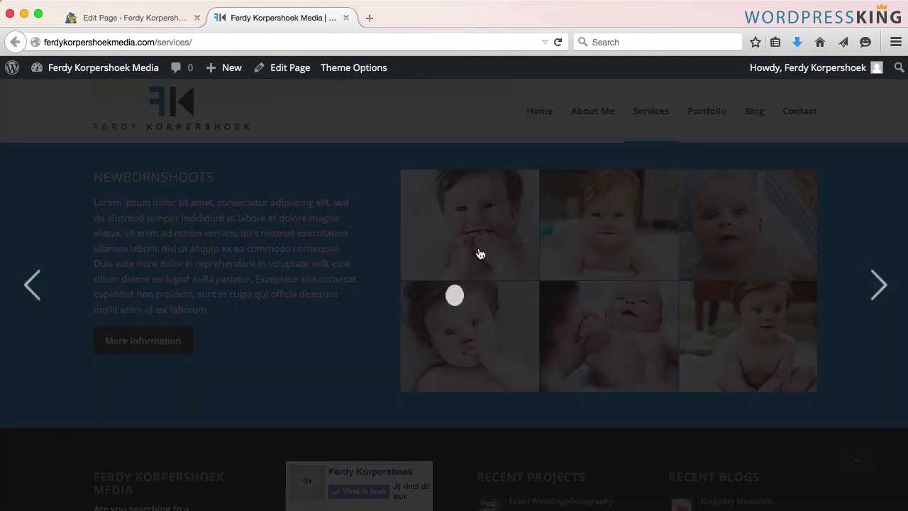
{"action": "key", "text": "Right"}
{"action": "key", "text": "Right"}
{"action": "key", "text": "Right"}
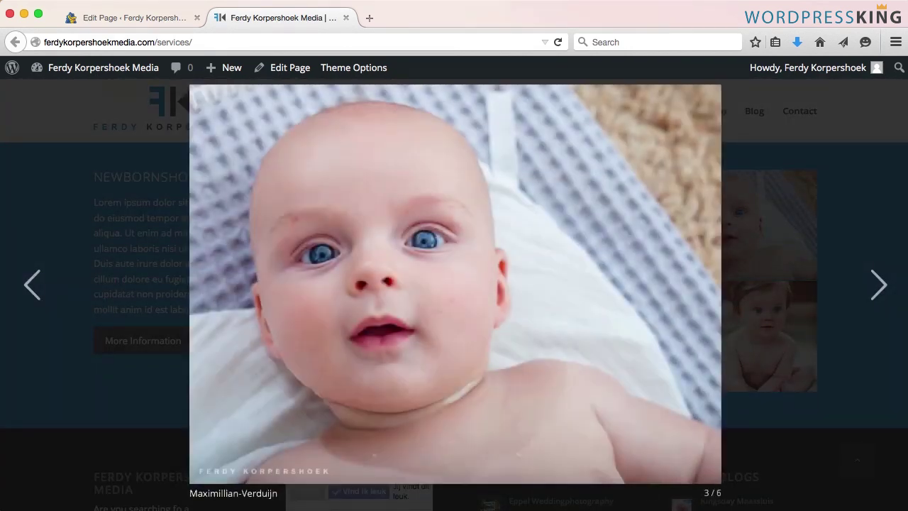
{"action": "key", "text": "Right"}
{"action": "key", "text": "Escape"}
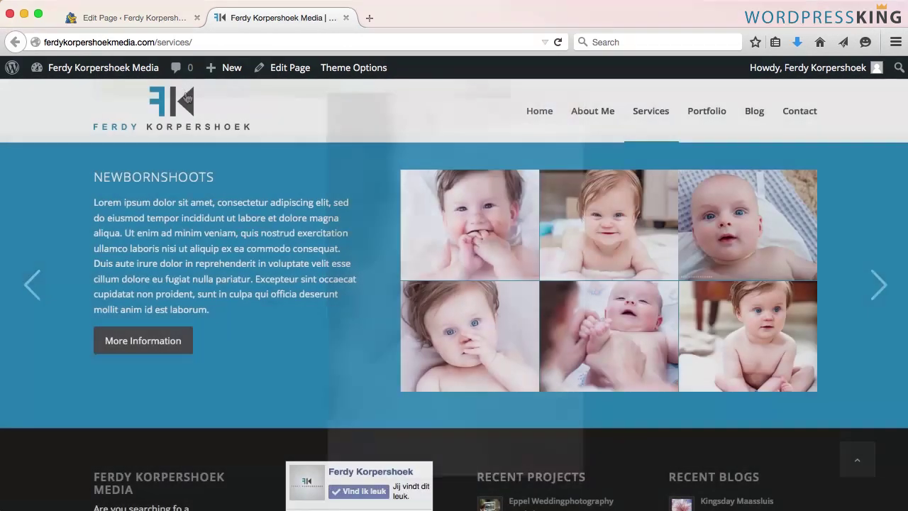
{"action": "left_click", "coordinate": [121, 22]}
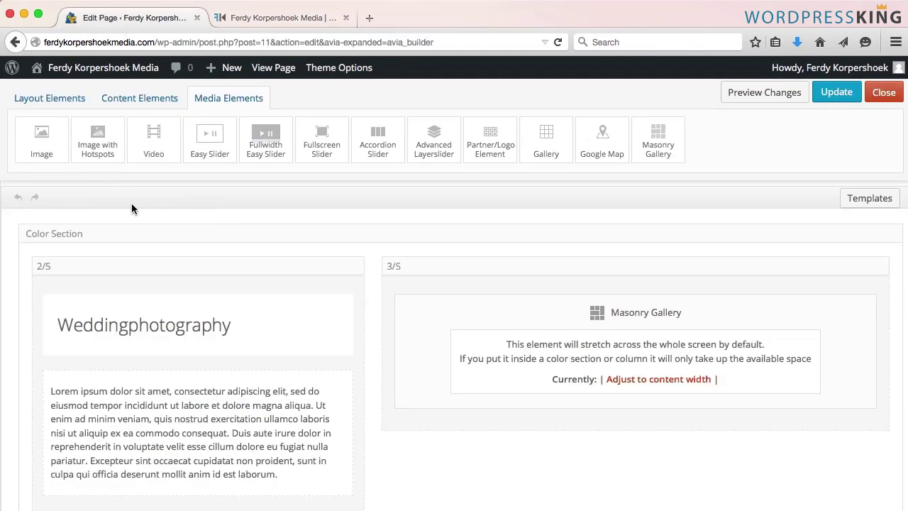
Add a colour section at the page bottom with a 2/3 and a 1/3 column
{"action": "scroll", "coordinate": [276, 284], "scroll_direction": "down", "scroll_amount": 15}
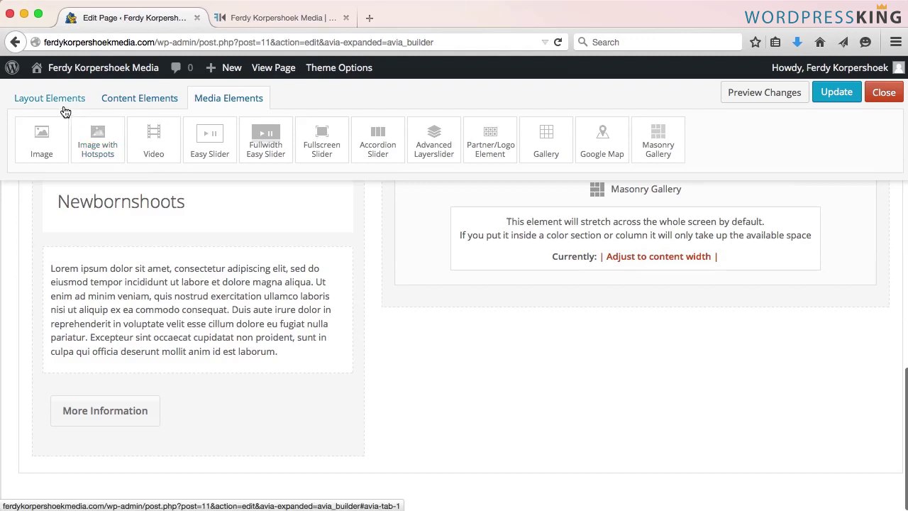
{"action": "left_click", "coordinate": [61, 99]}
{"action": "left_click_drag", "start_coordinate": [602, 141], "coordinate": [151, 486]}
{"action": "scroll", "coordinate": [178, 464], "scroll_direction": "down", "scroll_amount": 3}
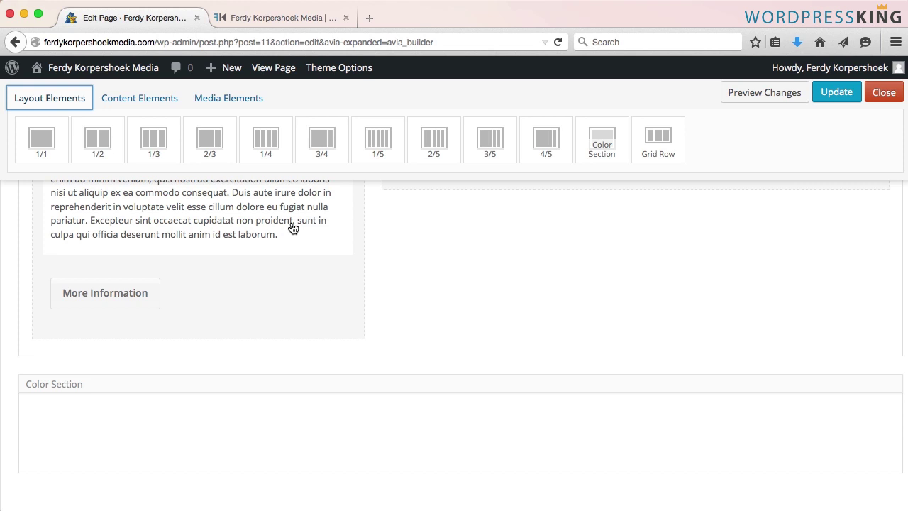
{"action": "left_click_drag", "start_coordinate": [210, 138], "coordinate": [98, 424]}
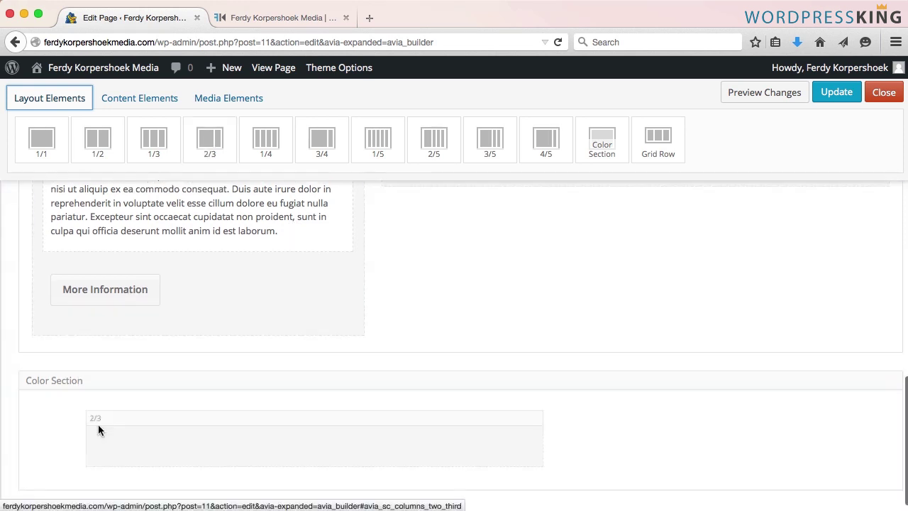
{"action": "left_click_drag", "start_coordinate": [153, 141], "coordinate": [634, 447]}
Clone the Loveshoots heading, body text and More Information button
{"action": "scroll", "coordinate": [433, 330], "scroll_direction": "up", "scroll_amount": 10}
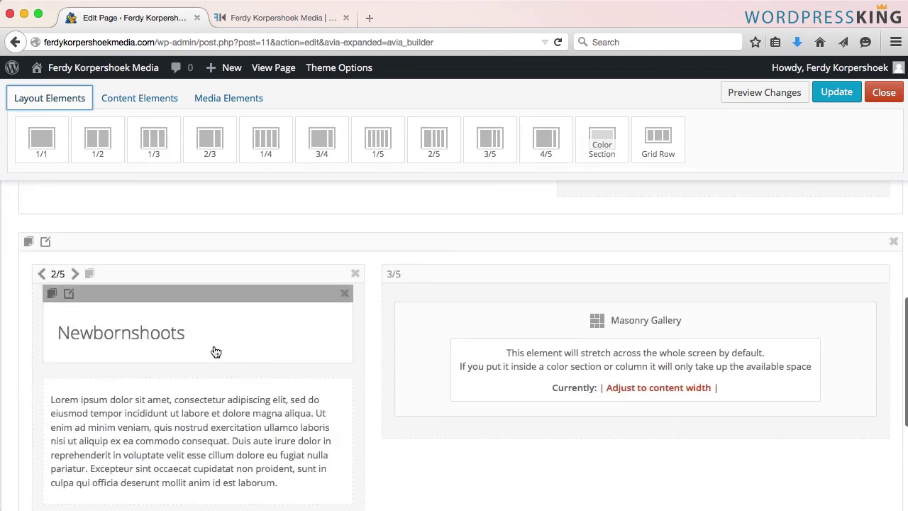
{"action": "scroll", "coordinate": [202, 346], "scroll_direction": "up", "scroll_amount": 3}
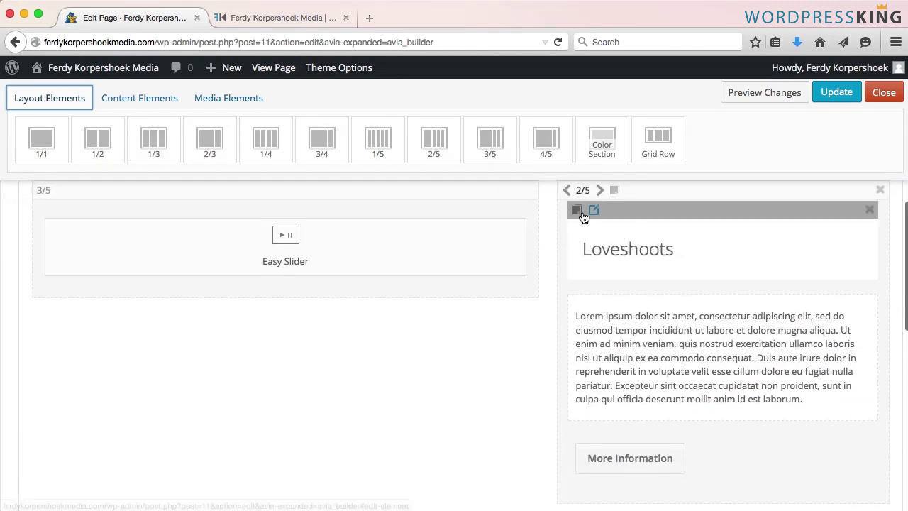
{"action": "left_click", "coordinate": [575, 212]}
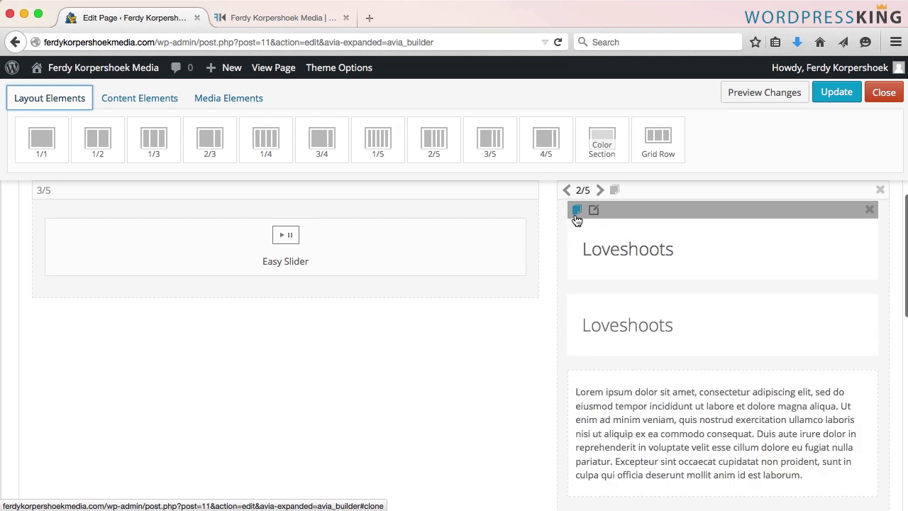
{"action": "left_click", "coordinate": [577, 363]}
{"action": "scroll", "coordinate": [577, 399], "scroll_direction": "down", "scroll_amount": 3}
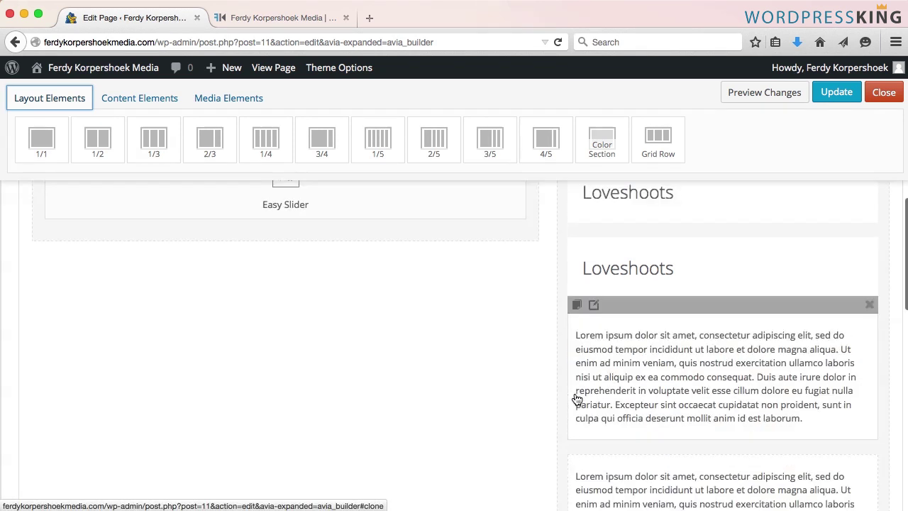
{"action": "scroll", "coordinate": [580, 391], "scroll_direction": "down", "scroll_amount": 3}
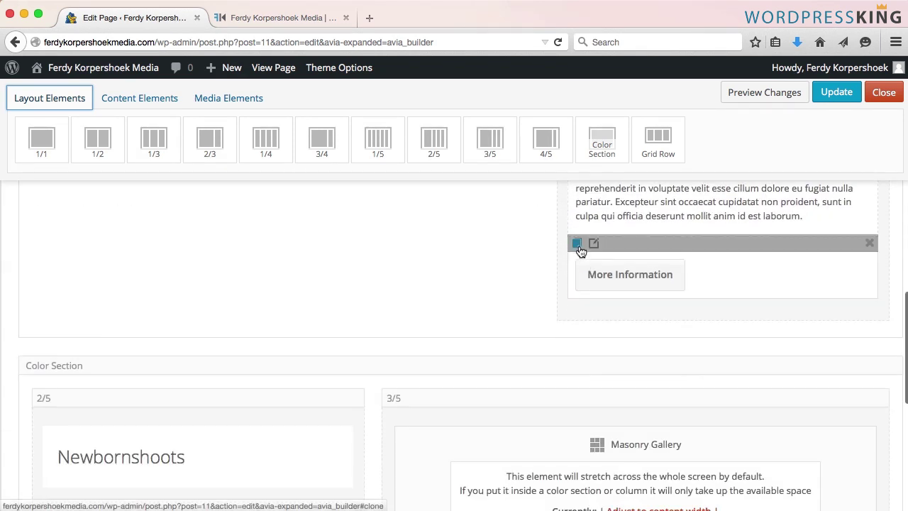
{"action": "left_click", "coordinate": [576, 244]}
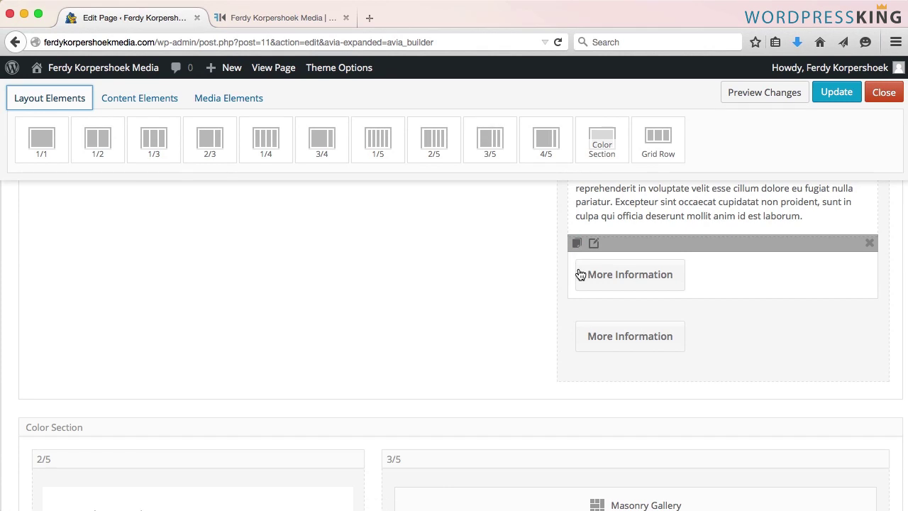
{"action": "scroll", "coordinate": [579, 274], "scroll_direction": "down", "scroll_amount": 1}
Move the cloned heading, text and button into the new section's 1/3 column
{"action": "key", "text": "super+minus"}
{"action": "key", "text": "super+minus"}
{"action": "key", "text": "super+minus"}
{"action": "key", "text": "super+minus"}
{"action": "key", "text": "super+minus"}
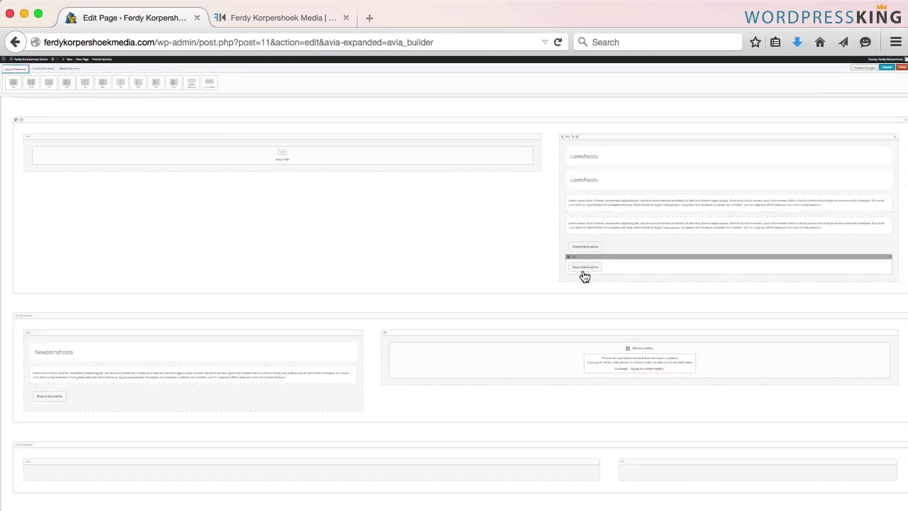
{"action": "left_click_drag", "start_coordinate": [612, 168], "coordinate": [647, 468]}
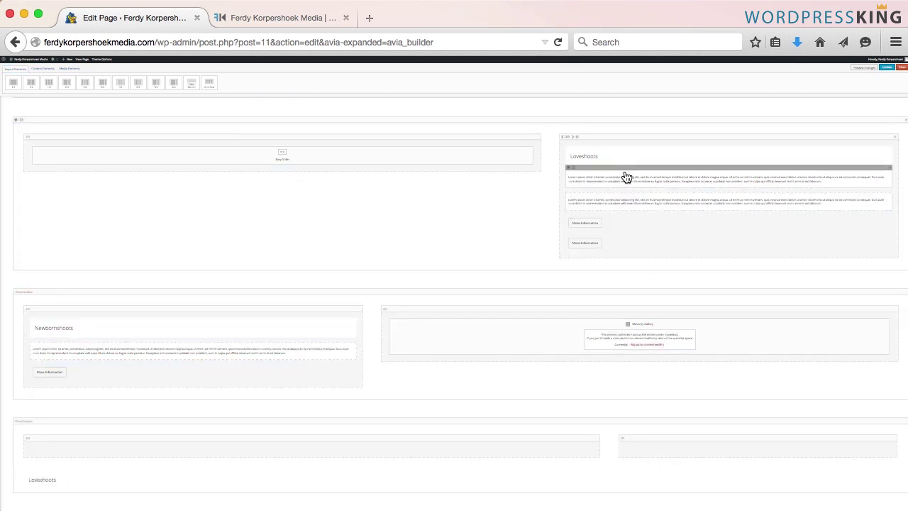
{"action": "left_click_drag", "start_coordinate": [624, 170], "coordinate": [654, 450]}
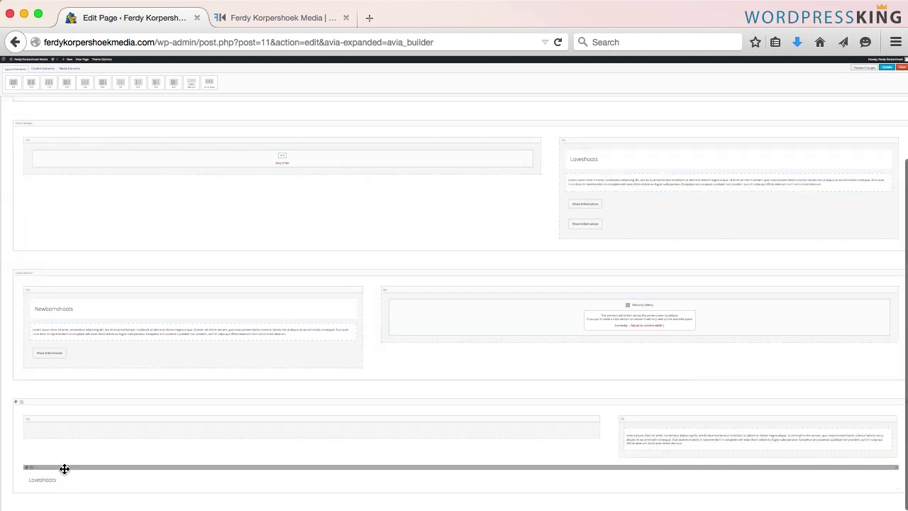
{"action": "left_click_drag", "start_coordinate": [65, 468], "coordinate": [641, 423]}
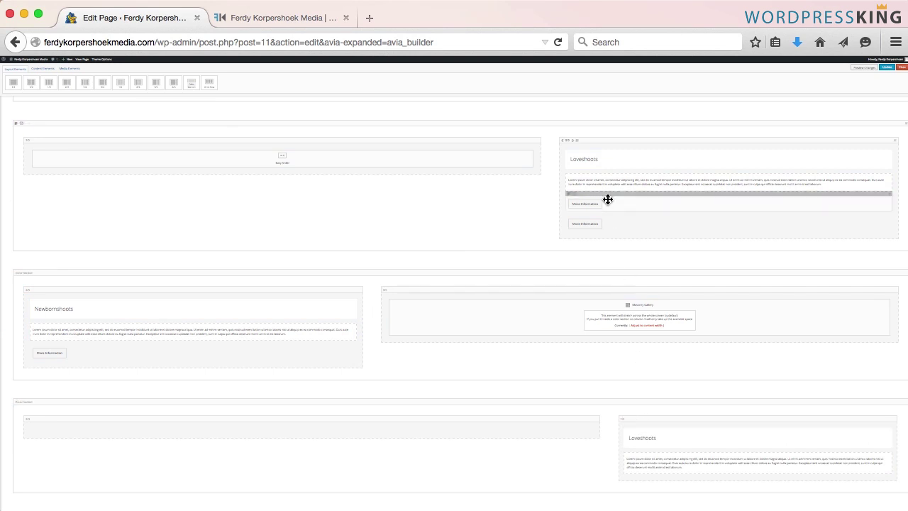
{"action": "left_click_drag", "start_coordinate": [600, 215], "coordinate": [680, 480]}
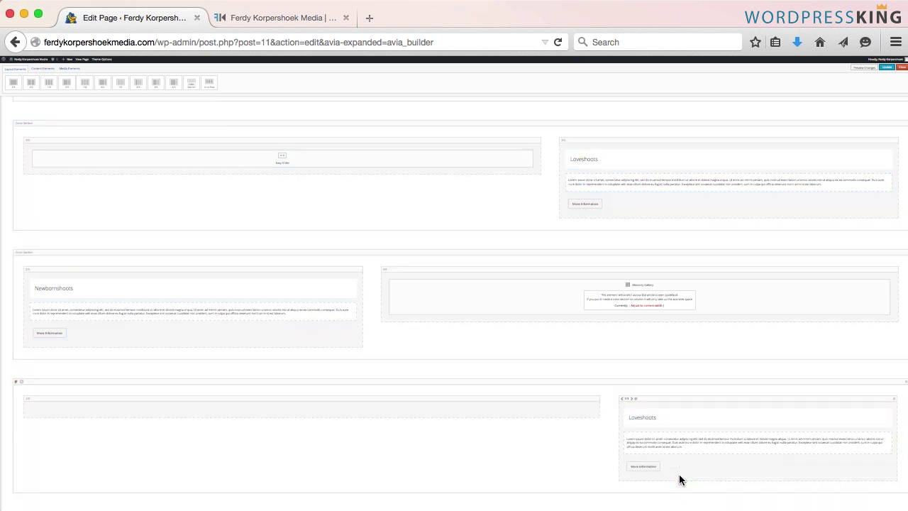
{"action": "key", "text": "ctrl+0"}
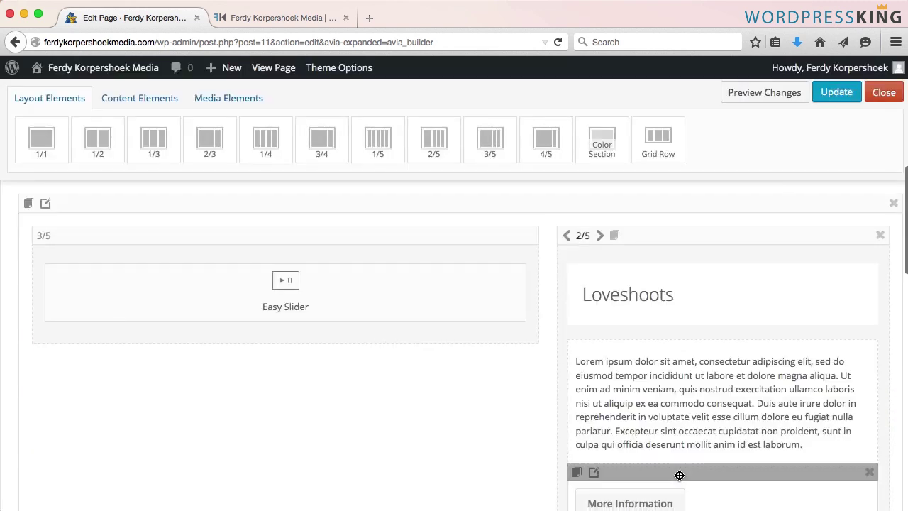
Set the copied More Information button's page link to Video's and save
{"action": "scroll", "coordinate": [643, 371], "scroll_direction": "down", "scroll_amount": 5}
{"action": "scroll", "coordinate": [642, 371], "scroll_direction": "down", "scroll_amount": 3}
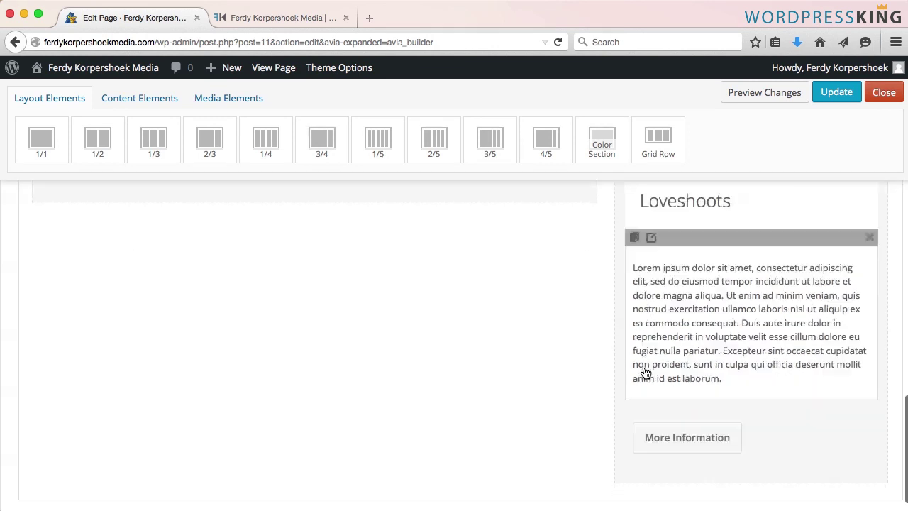
{"action": "left_click", "coordinate": [673, 429]}
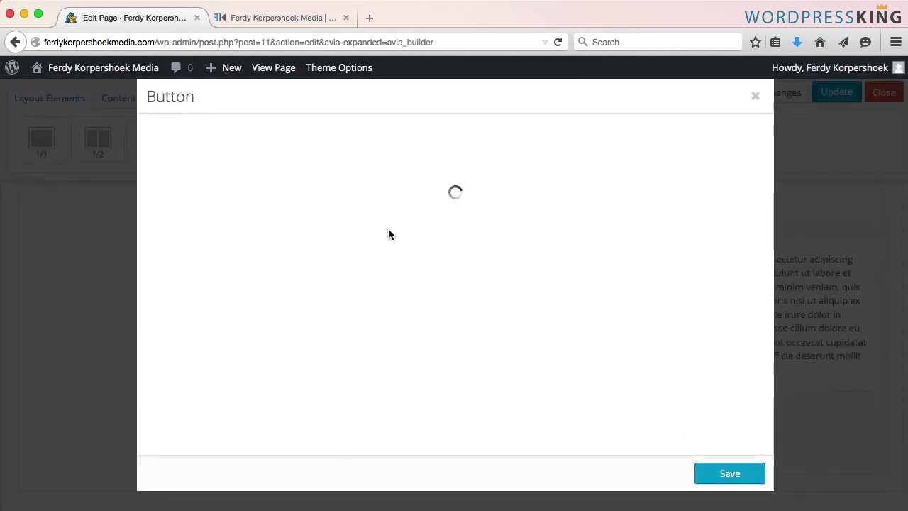
{"action": "left_click", "coordinate": [209, 267]}
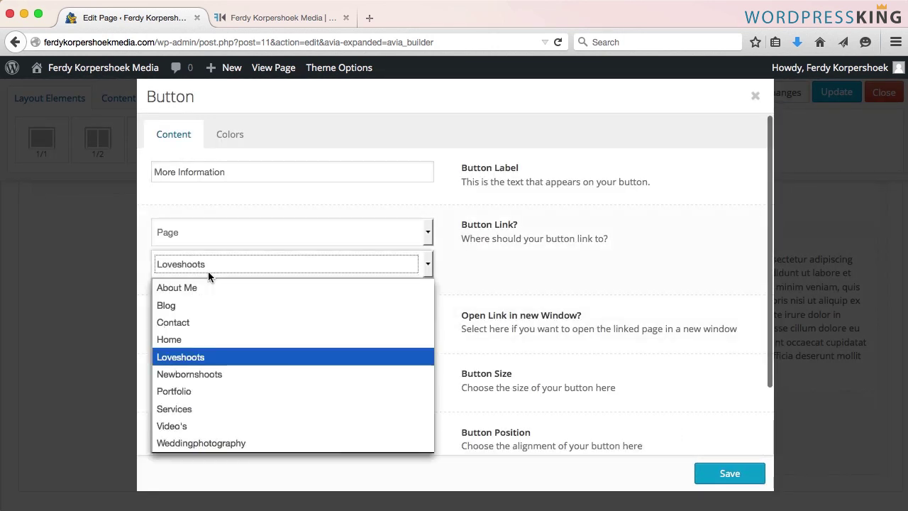
{"action": "left_click", "coordinate": [193, 426]}
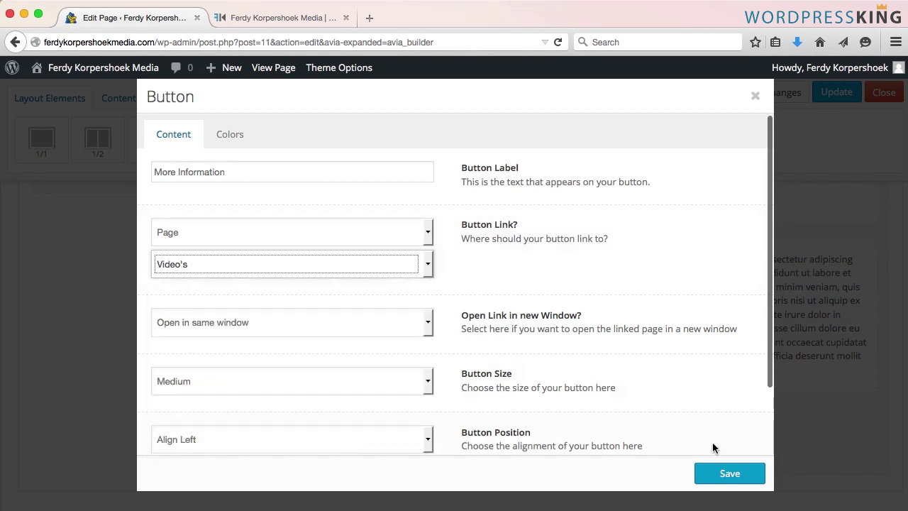
{"action": "left_click", "coordinate": [727, 473]}
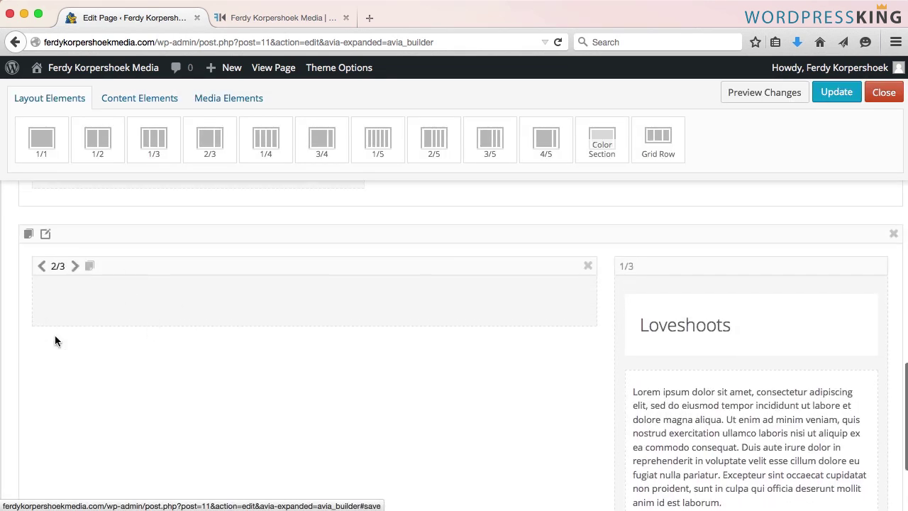
Add a Masonry element showing Video's portfolio entries, with all items on one page
{"action": "left_click", "coordinate": [142, 100]}
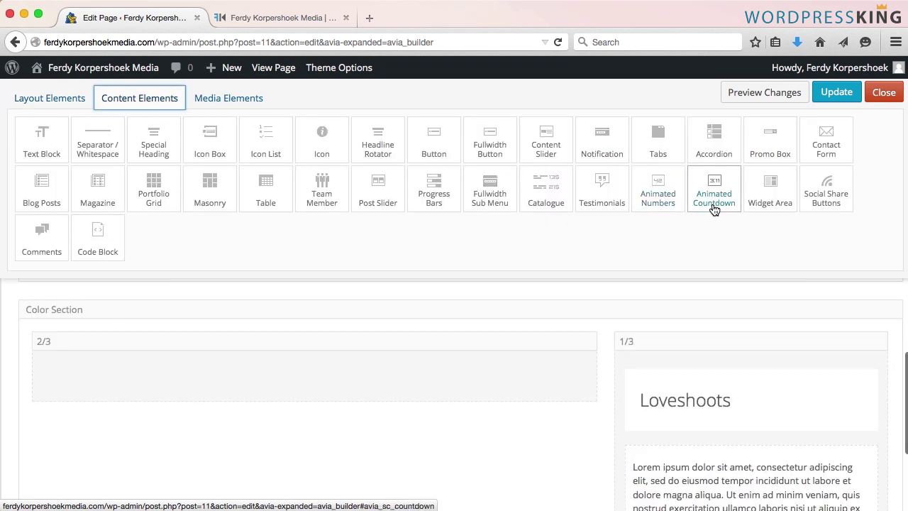
{"action": "left_click_drag", "start_coordinate": [209, 185], "coordinate": [175, 365]}
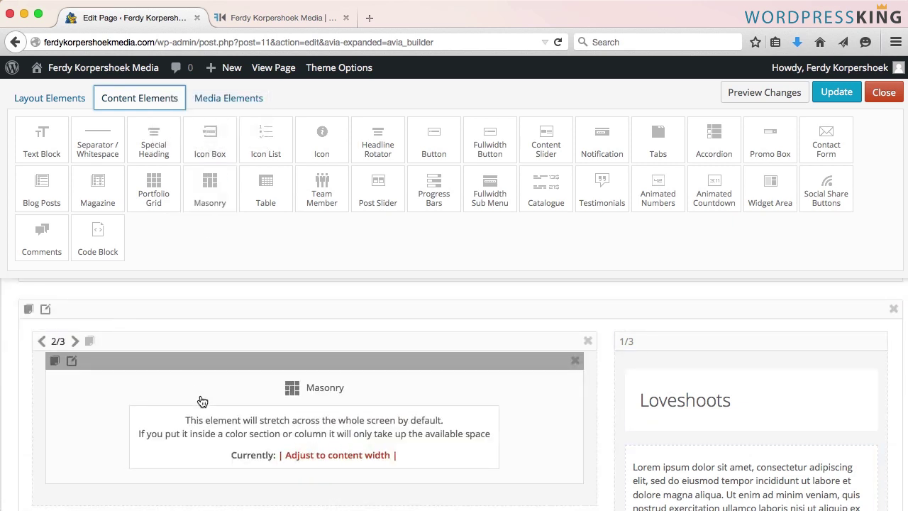
{"action": "left_click", "coordinate": [325, 402]}
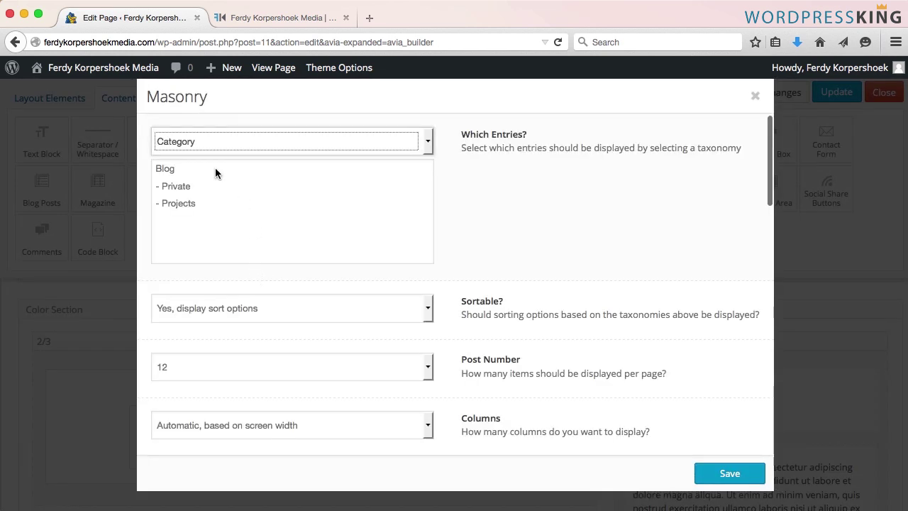
{"action": "left_click", "coordinate": [215, 148]}
{"action": "left_click", "coordinate": [202, 208]}
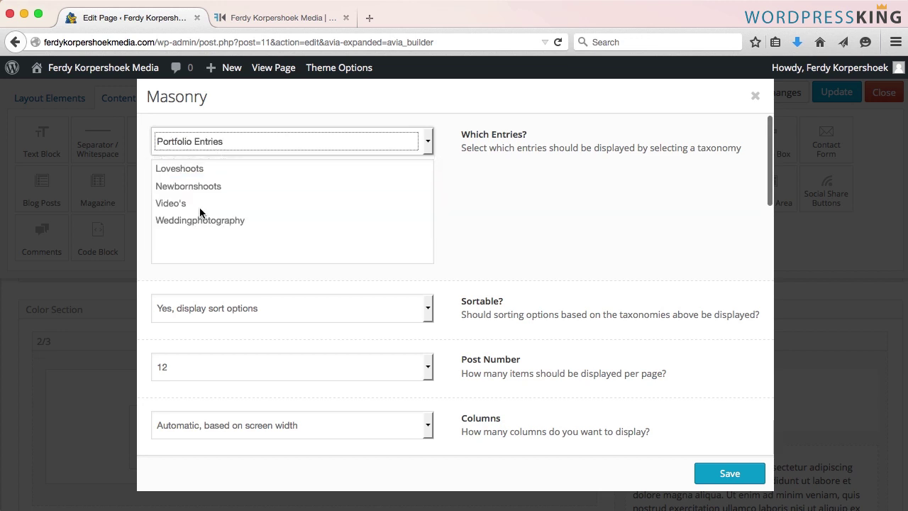
{"action": "left_click", "coordinate": [182, 208]}
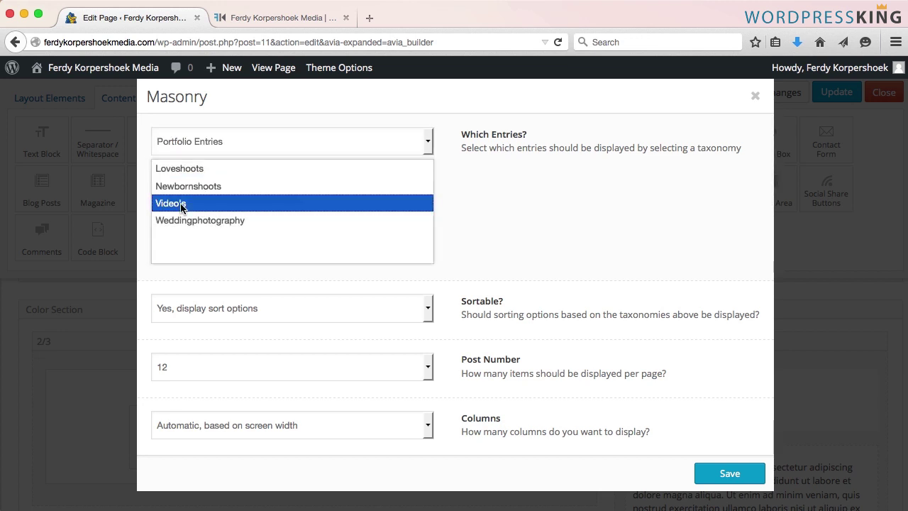
{"action": "left_click", "coordinate": [201, 311]}
{"action": "left_click", "coordinate": [199, 333]}
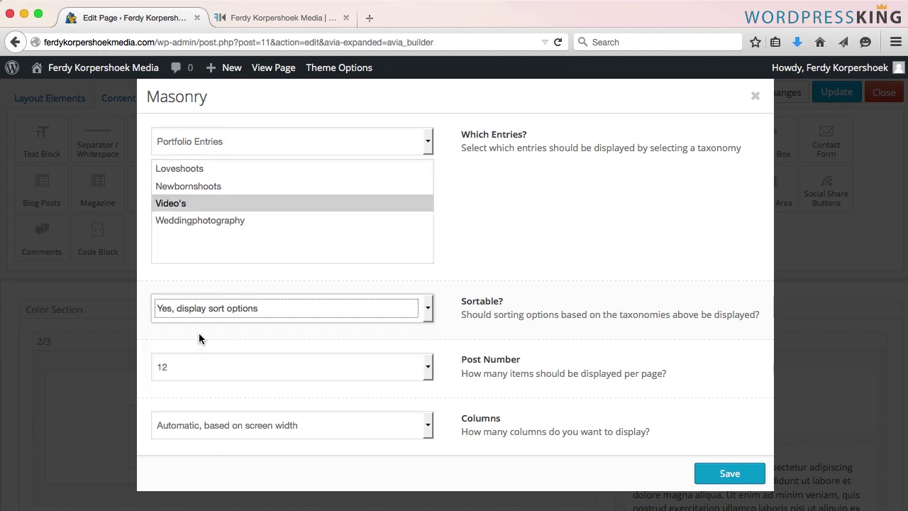
{"action": "left_click", "coordinate": [252, 365]}
{"action": "left_click", "coordinate": [210, 395]}
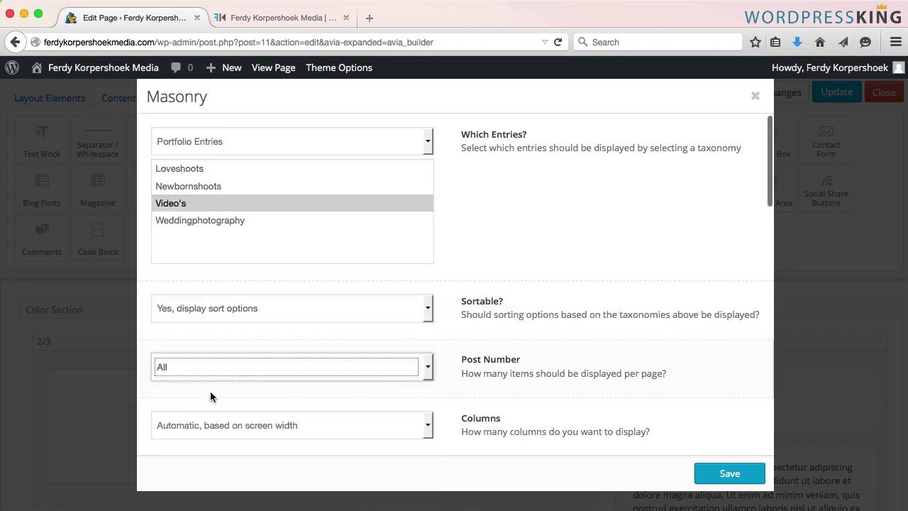
Set the Masonry to 2 columns, Perfect Manual Masonry, with the image overlay deactivated
{"action": "scroll", "coordinate": [238, 392], "scroll_direction": "down", "scroll_amount": 3}
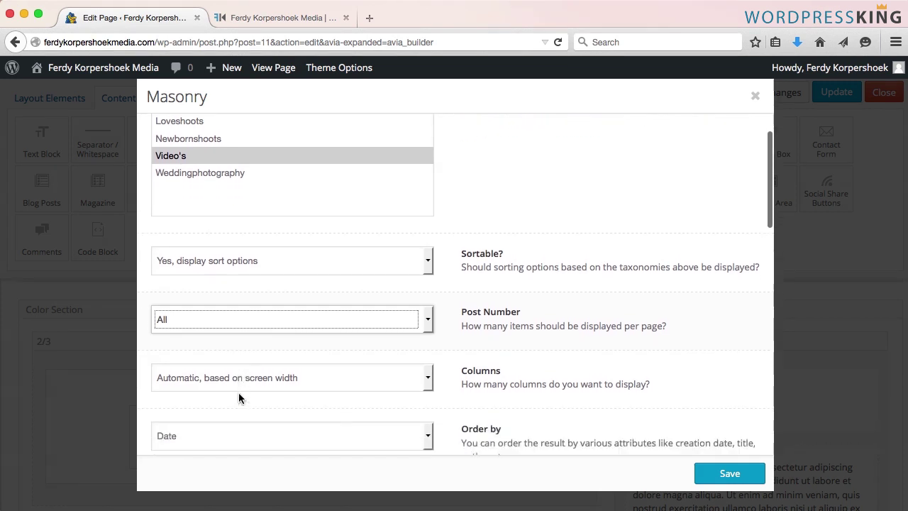
{"action": "scroll", "coordinate": [237, 379], "scroll_direction": "down", "scroll_amount": 3}
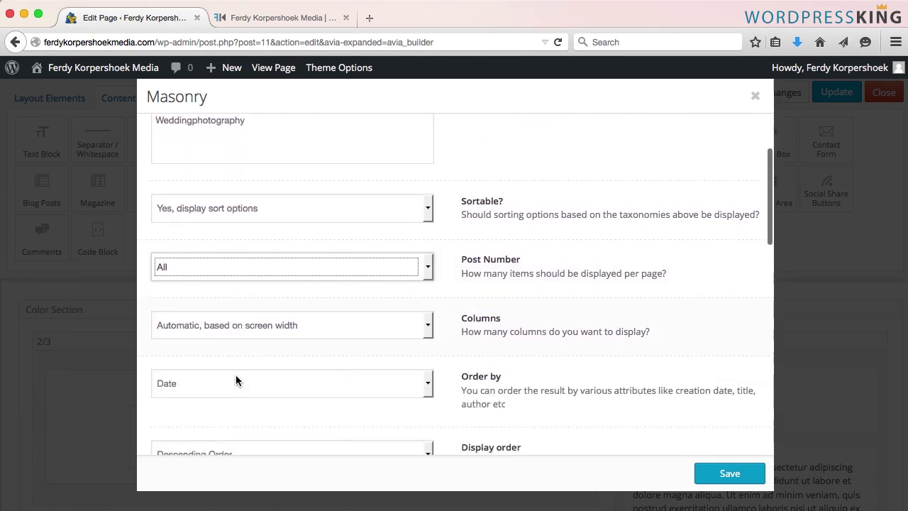
{"action": "left_click", "coordinate": [231, 324]}
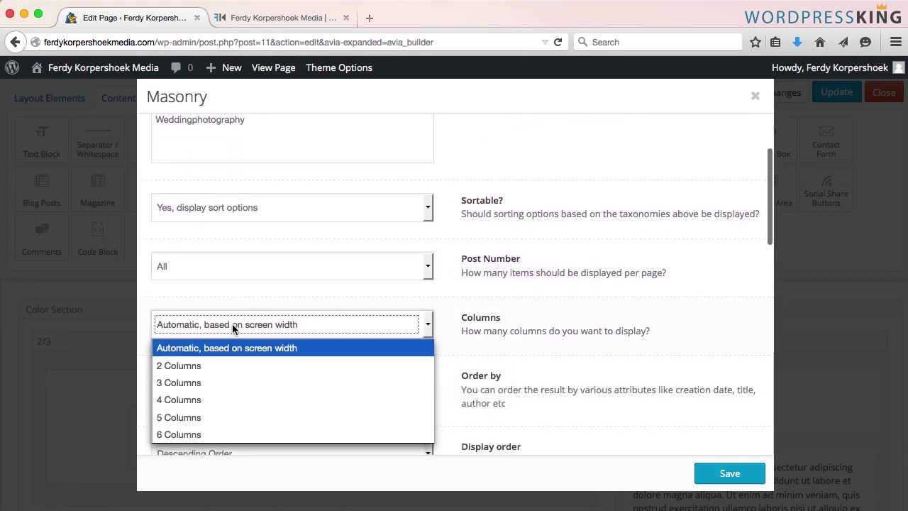
{"action": "left_click", "coordinate": [194, 371]}
{"action": "scroll", "coordinate": [273, 382], "scroll_direction": "down", "scroll_amount": 2}
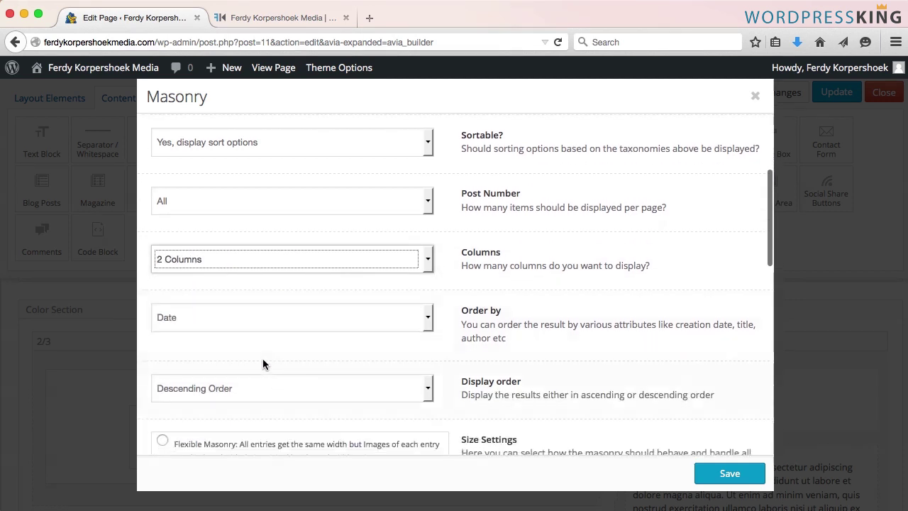
{"action": "scroll", "coordinate": [229, 387], "scroll_direction": "down", "scroll_amount": 5}
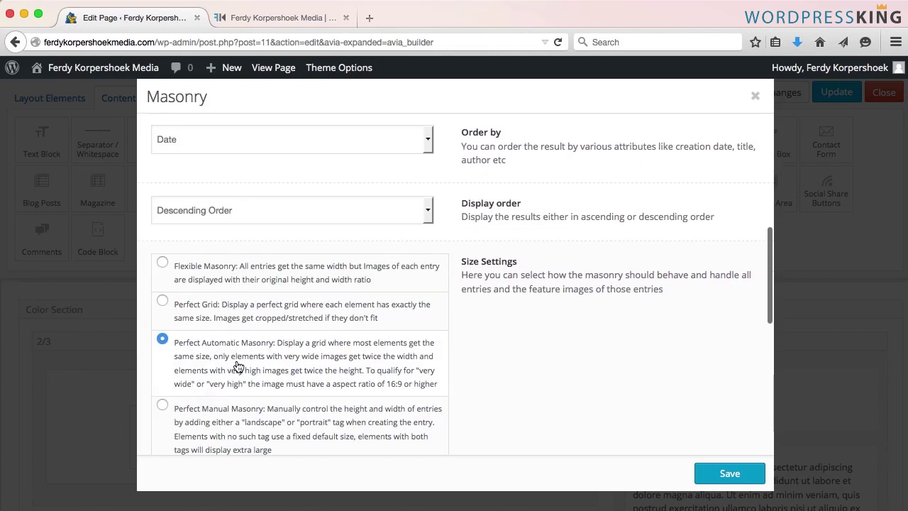
{"action": "scroll", "coordinate": [237, 366], "scroll_direction": "down", "scroll_amount": 2}
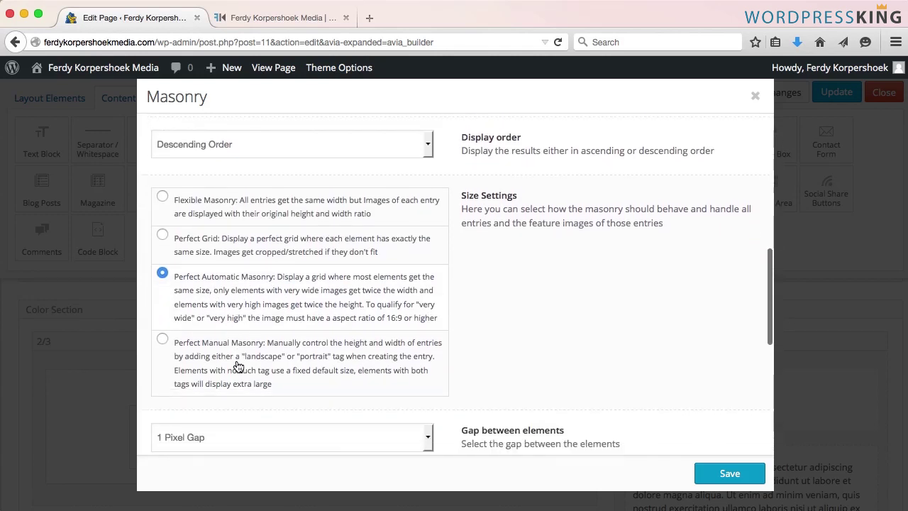
{"action": "left_click", "coordinate": [165, 338]}
{"action": "scroll", "coordinate": [232, 334], "scroll_direction": "down", "scroll_amount": 4}
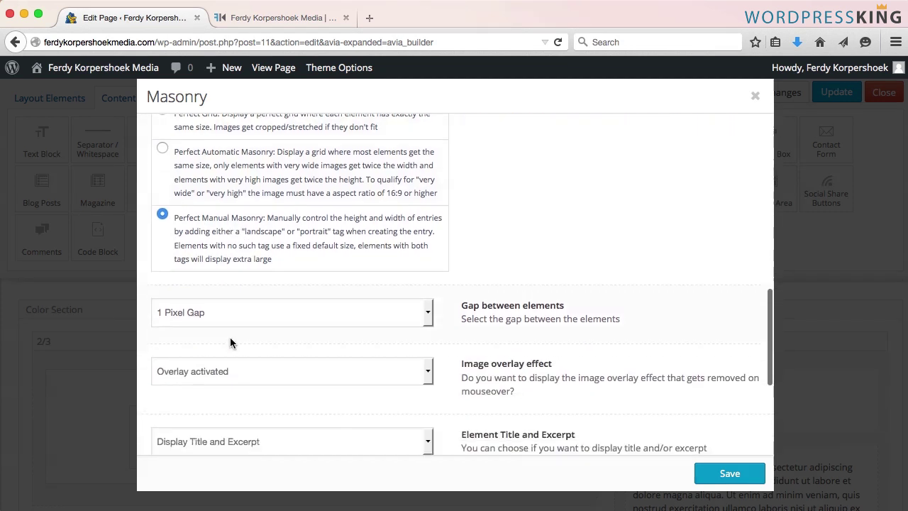
{"action": "left_click", "coordinate": [220, 343]}
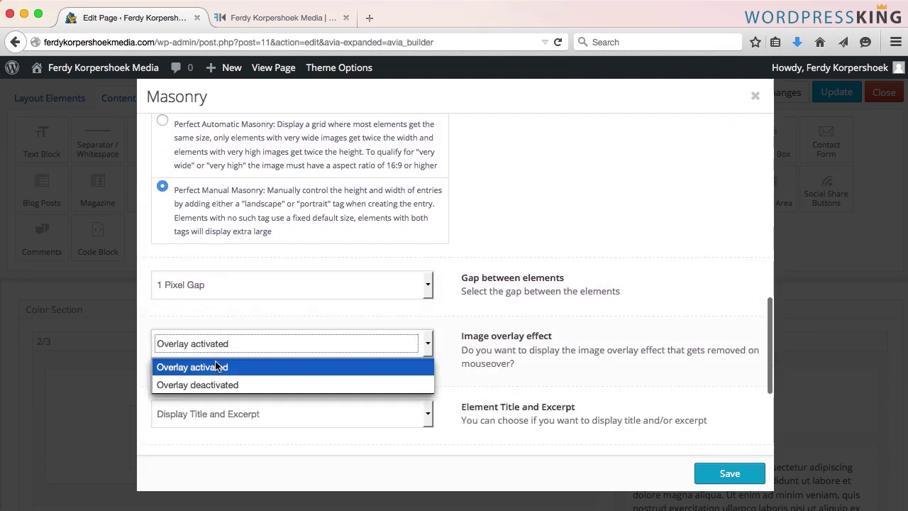
{"action": "left_click", "coordinate": [223, 383]}
Show only entry titles, on mouse hover, and save the Masonry settings
{"action": "scroll", "coordinate": [222, 383], "scroll_direction": "down", "scroll_amount": 3}
{"action": "left_click", "coordinate": [220, 326]}
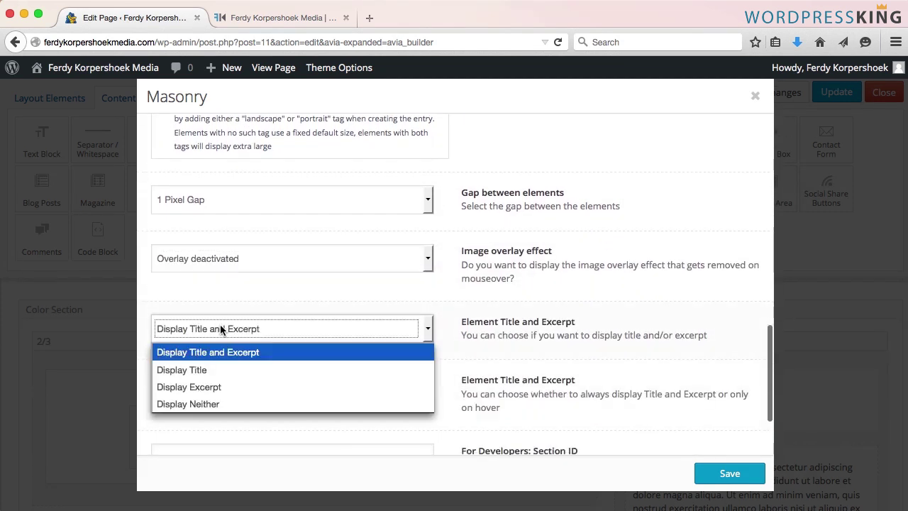
{"action": "left_click", "coordinate": [204, 372]}
{"action": "left_click", "coordinate": [210, 388]}
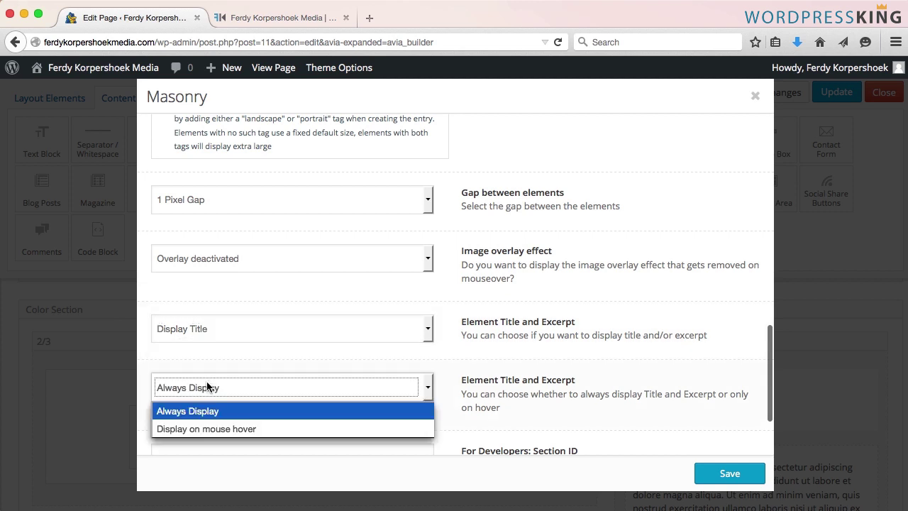
{"action": "left_click", "coordinate": [235, 429]}
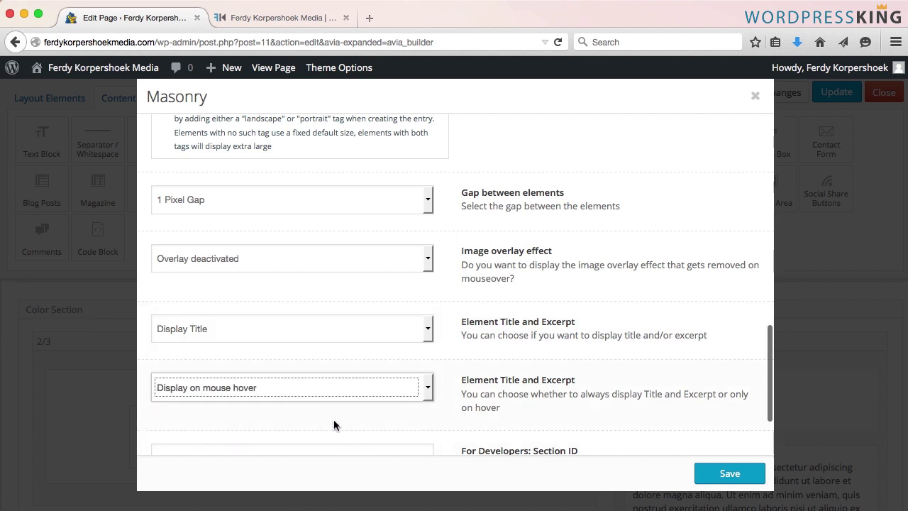
{"action": "scroll", "coordinate": [334, 419], "scroll_direction": "down", "scroll_amount": 3}
{"action": "left_click", "coordinate": [709, 479]}
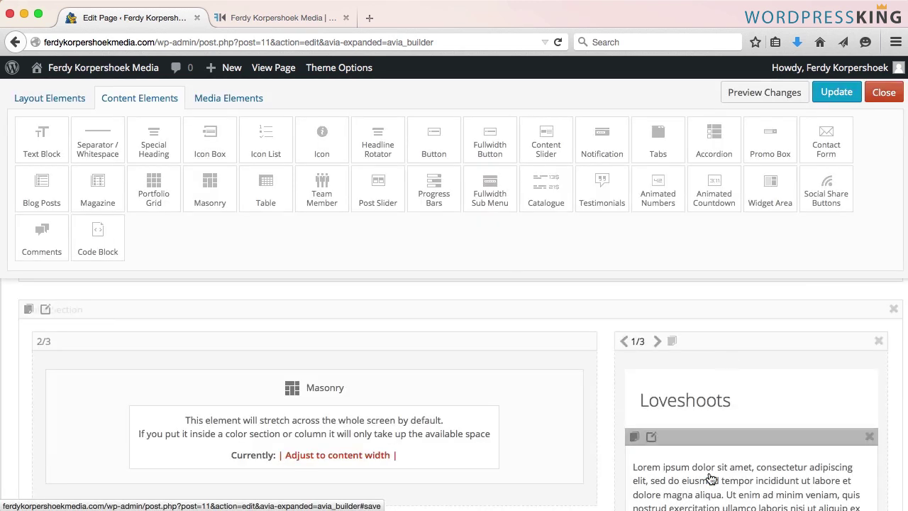
Update the page and review the video masonry beside Loveshoots on the reloaded live site
{"action": "left_click", "coordinate": [835, 92]}
{"action": "left_click", "coordinate": [336, 15]}
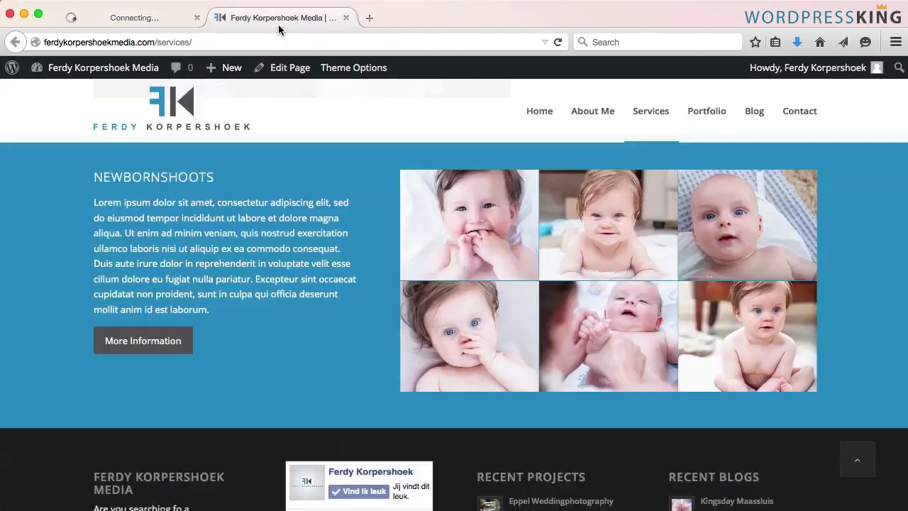
{"action": "key", "text": "super+r"}
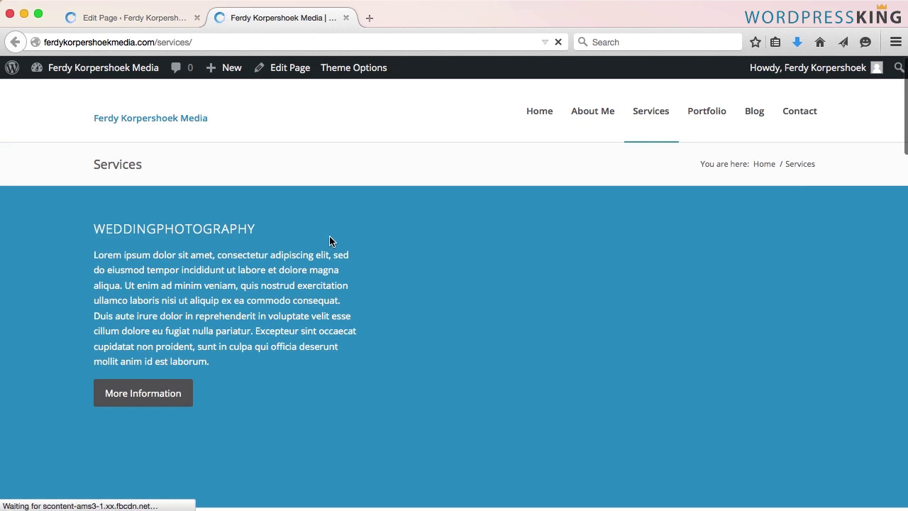
{"action": "scroll", "coordinate": [329, 241], "scroll_direction": "down", "scroll_amount": 10}
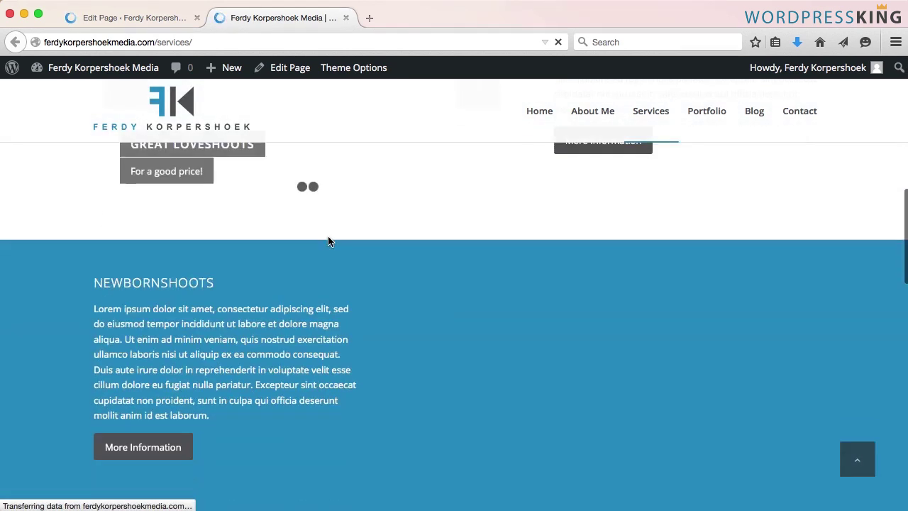
{"action": "scroll", "coordinate": [328, 241], "scroll_direction": "down", "scroll_amount": 6}
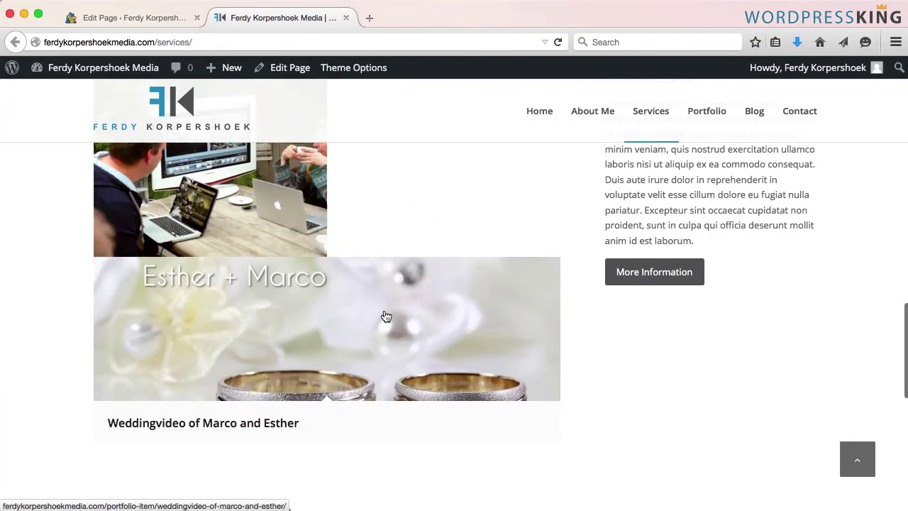
{"action": "scroll", "coordinate": [241, 227], "scroll_direction": "up", "scroll_amount": 2}
{"action": "scroll", "coordinate": [226, 248], "scroll_direction": "down", "scroll_amount": 1}
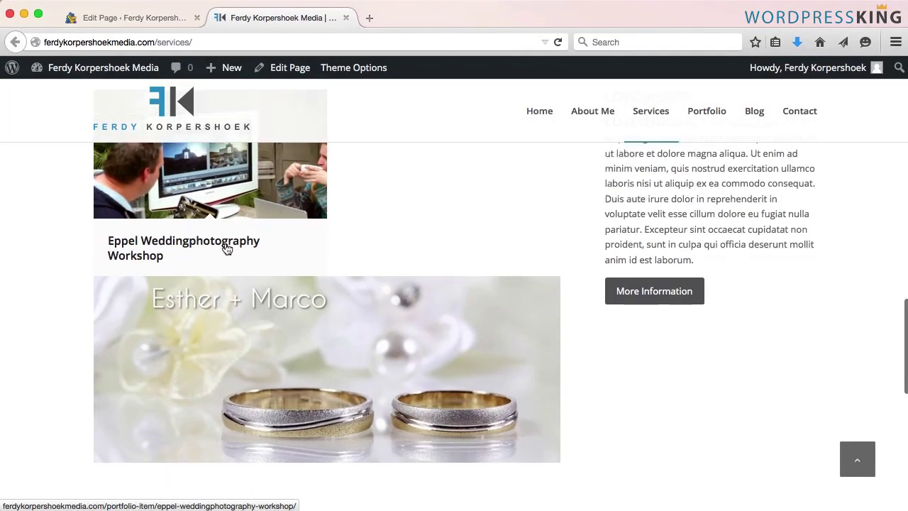
{"action": "scroll", "coordinate": [226, 248], "scroll_direction": "down", "scroll_amount": 4}
{"action": "scroll", "coordinate": [393, 259], "scroll_direction": "up", "scroll_amount": 6}
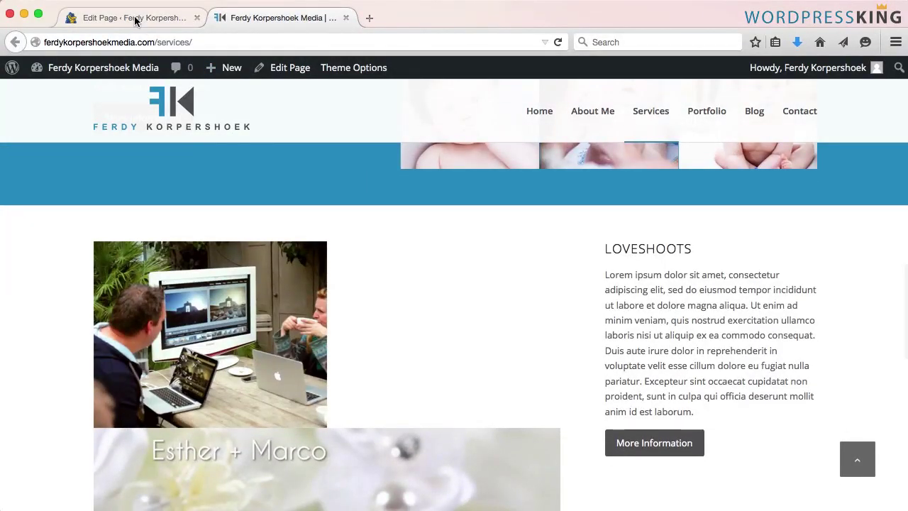
{"action": "left_click", "coordinate": [135, 19]}
Change the video masonry's size setting to Perfect Grid, save, and update the page
{"action": "scroll", "coordinate": [380, 335], "scroll_direction": "down", "scroll_amount": 10}
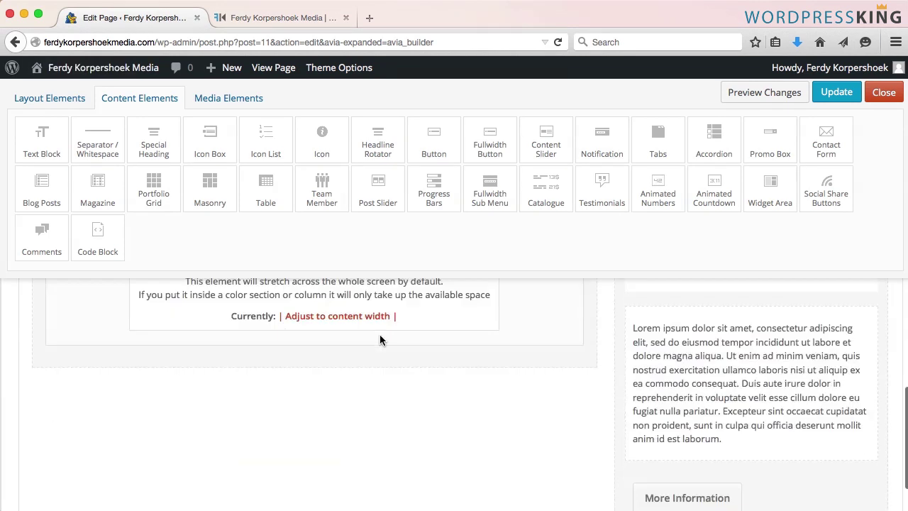
{"action": "scroll", "coordinate": [319, 328], "scroll_direction": "up", "scroll_amount": 1}
{"action": "left_click", "coordinate": [318, 333]}
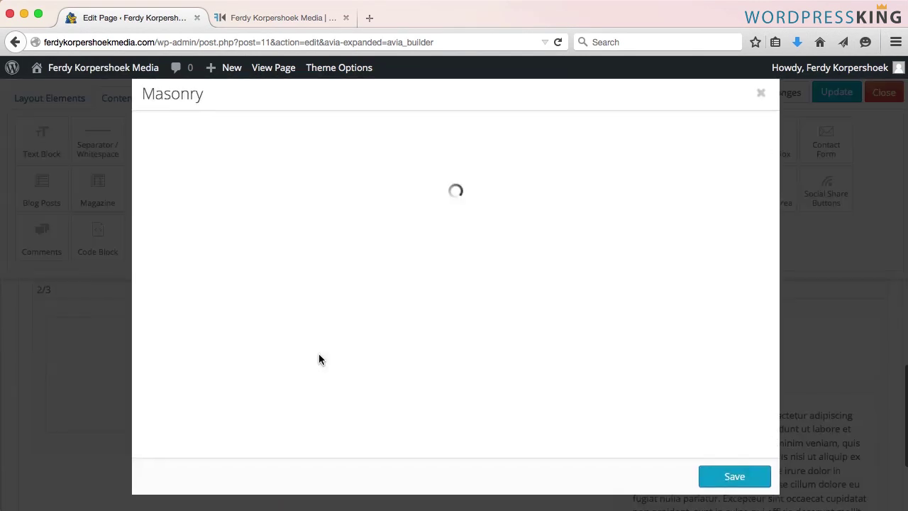
{"action": "scroll", "coordinate": [317, 357], "scroll_direction": "down", "scroll_amount": 8}
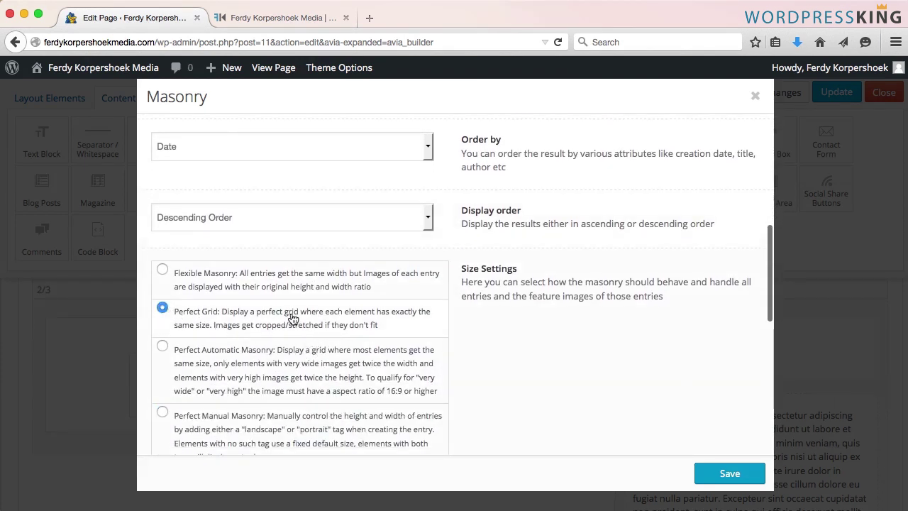
{"action": "left_click", "coordinate": [732, 473]}
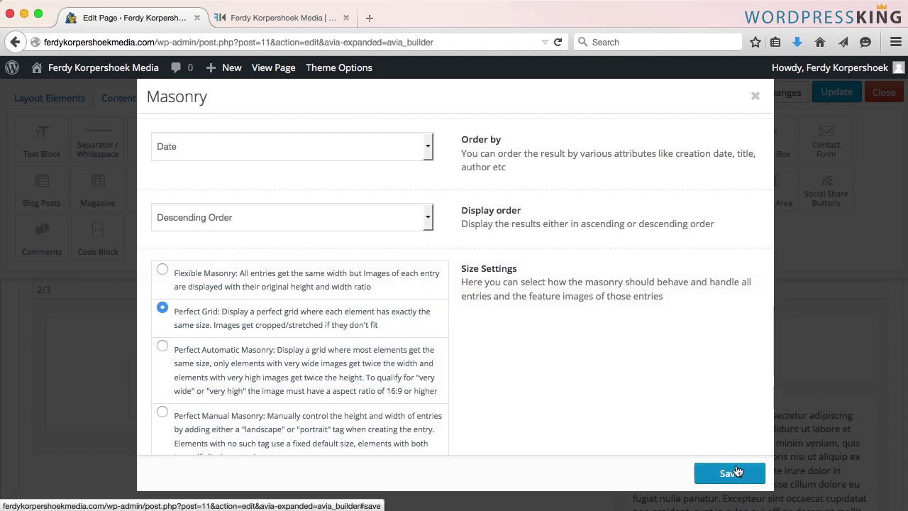
{"action": "left_click", "coordinate": [835, 92]}
{"action": "left_click", "coordinate": [287, 19]}
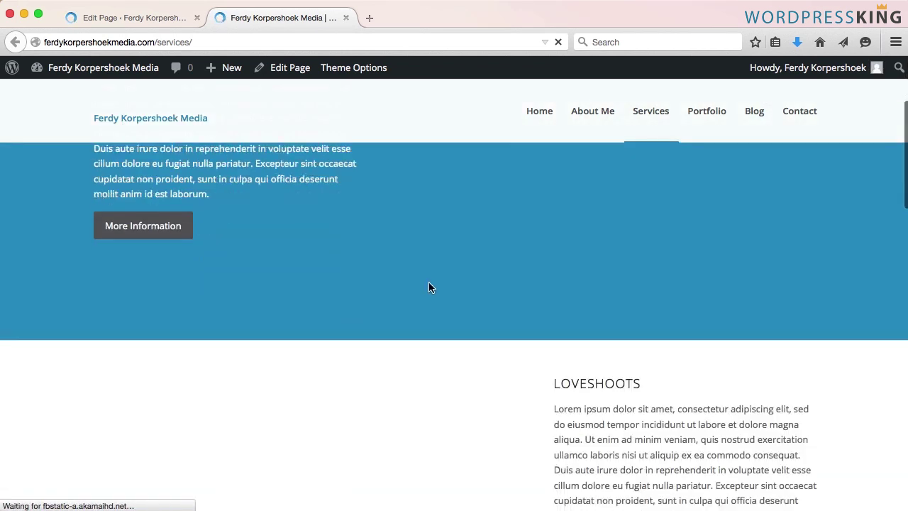
Scroll the reloaded Services page to see the Loveshoots gallery as an even grid
{"action": "scroll", "coordinate": [428, 281], "scroll_direction": "down", "scroll_amount": 7}
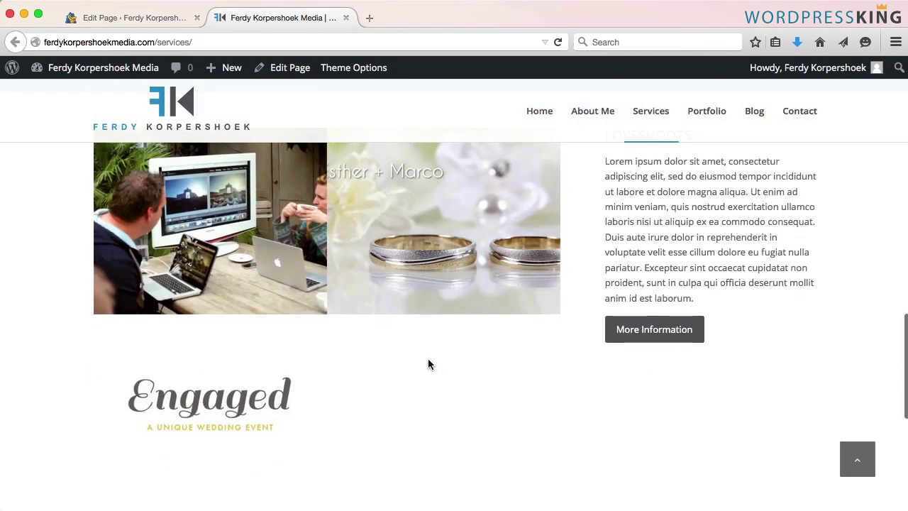
{"action": "scroll", "coordinate": [432, 370], "scroll_direction": "up", "scroll_amount": 1}
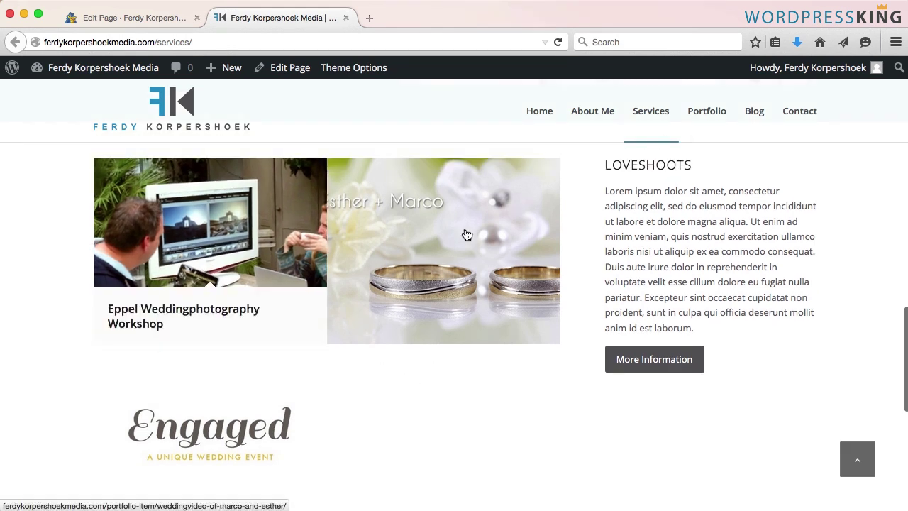
Set the video masonry beside Loveshoots to 3 columns, save, and view it live
{"action": "left_click", "coordinate": [156, 21]}
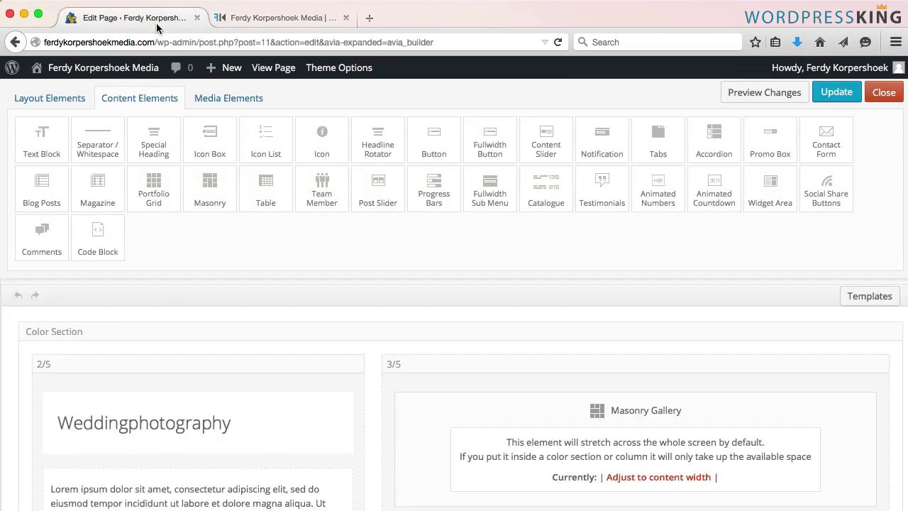
{"action": "scroll", "coordinate": [273, 321], "scroll_direction": "down", "scroll_amount": 10}
{"action": "scroll", "coordinate": [274, 323], "scroll_direction": "up", "scroll_amount": 5}
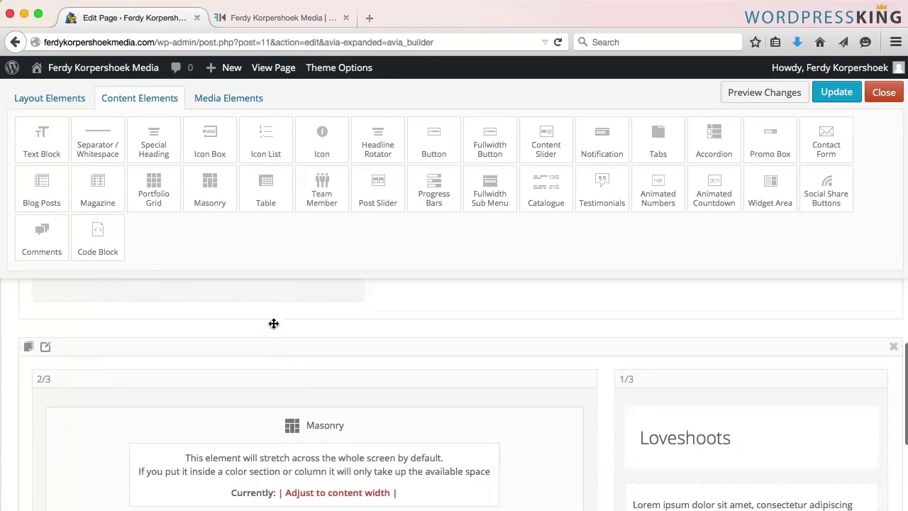
{"action": "left_click", "coordinate": [294, 437]}
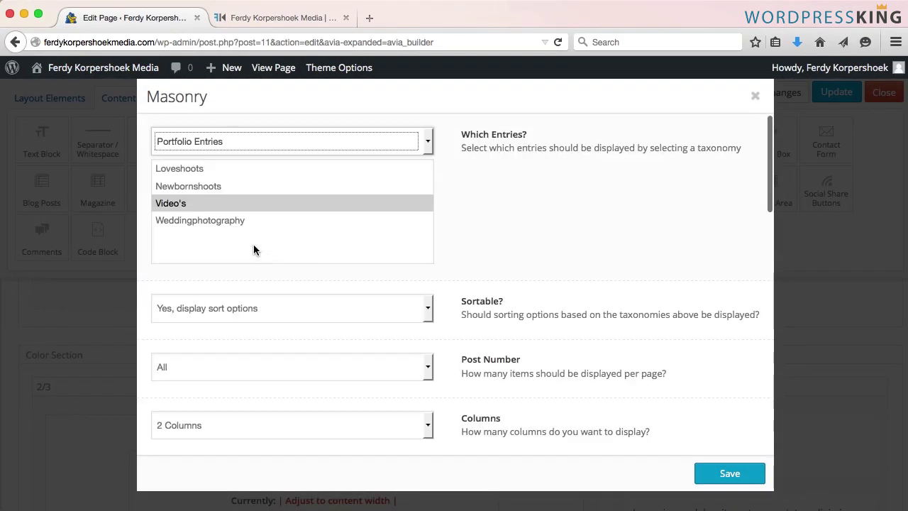
{"action": "left_click", "coordinate": [211, 419]}
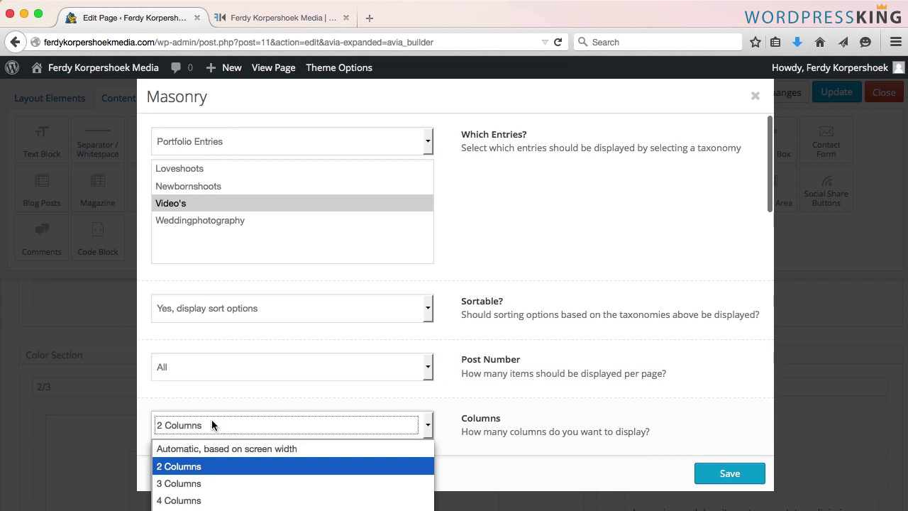
{"action": "left_click", "coordinate": [197, 480]}
{"action": "scroll", "coordinate": [221, 329], "scroll_direction": "down", "scroll_amount": 10}
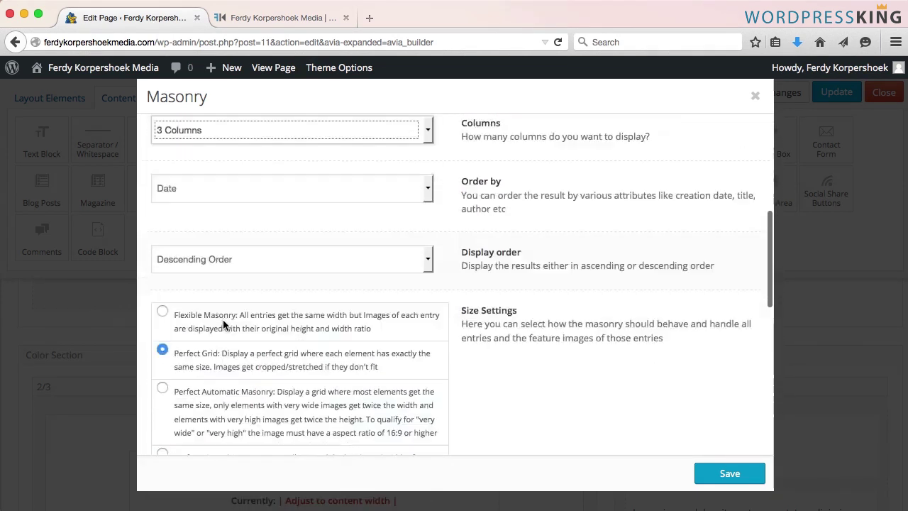
{"action": "left_click", "coordinate": [729, 473]}
{"action": "left_click", "coordinate": [298, 21]}
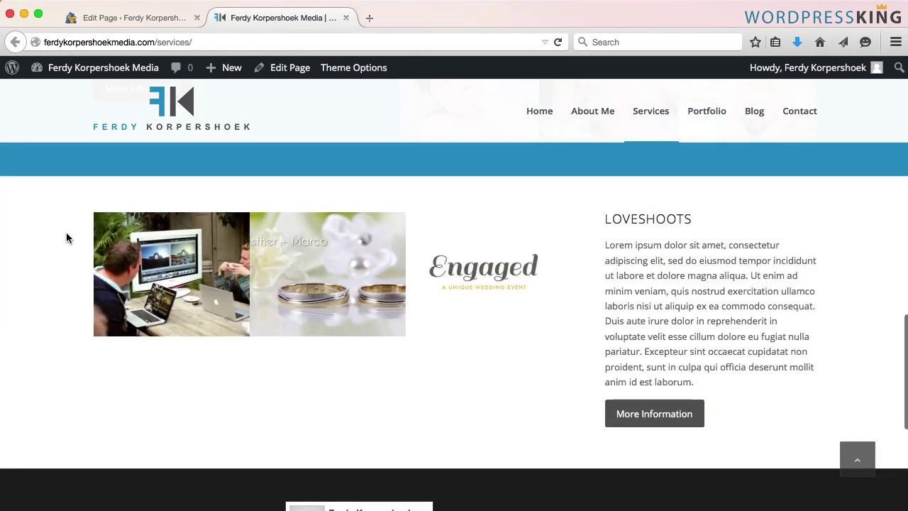
Set the Video's Masonry element to Flexible Masonry sizing and save it
{"action": "left_click", "coordinate": [119, 21]}
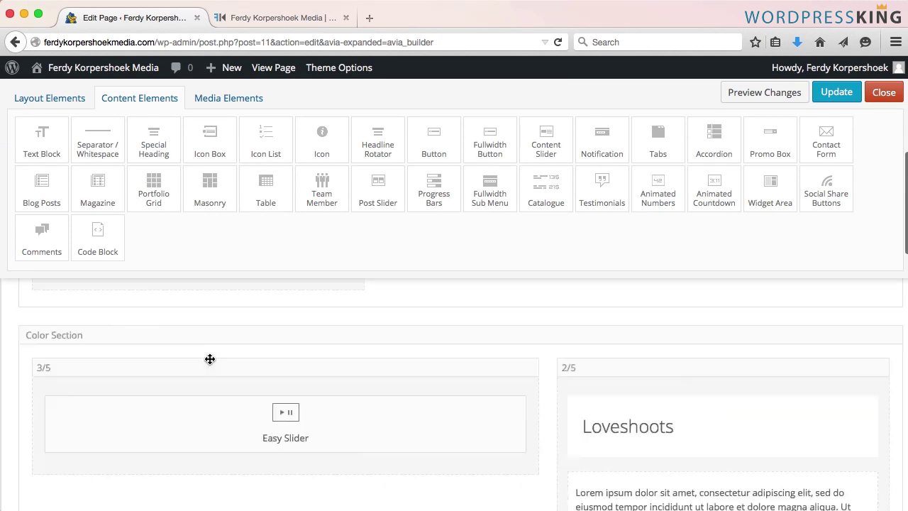
{"action": "scroll", "coordinate": [210, 359], "scroll_direction": "down", "scroll_amount": 10}
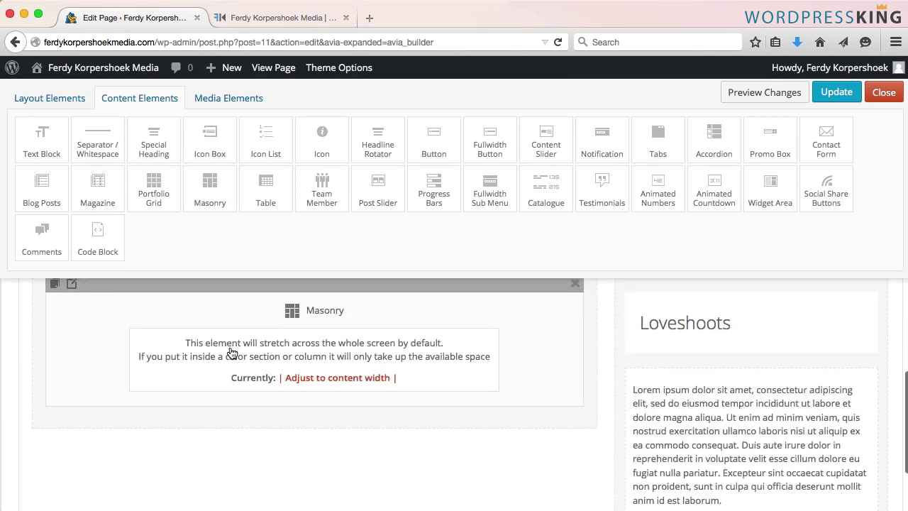
{"action": "left_click", "coordinate": [231, 352]}
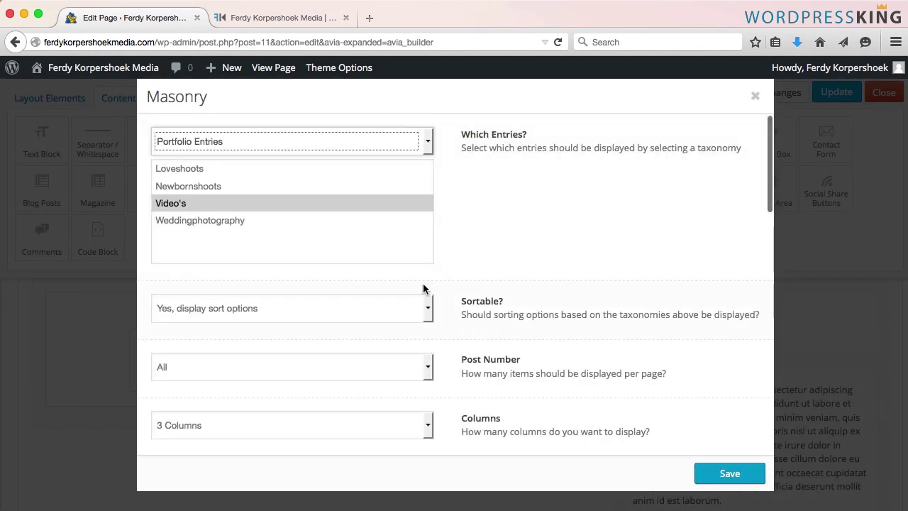
{"action": "scroll", "coordinate": [408, 285], "scroll_direction": "down", "scroll_amount": 8}
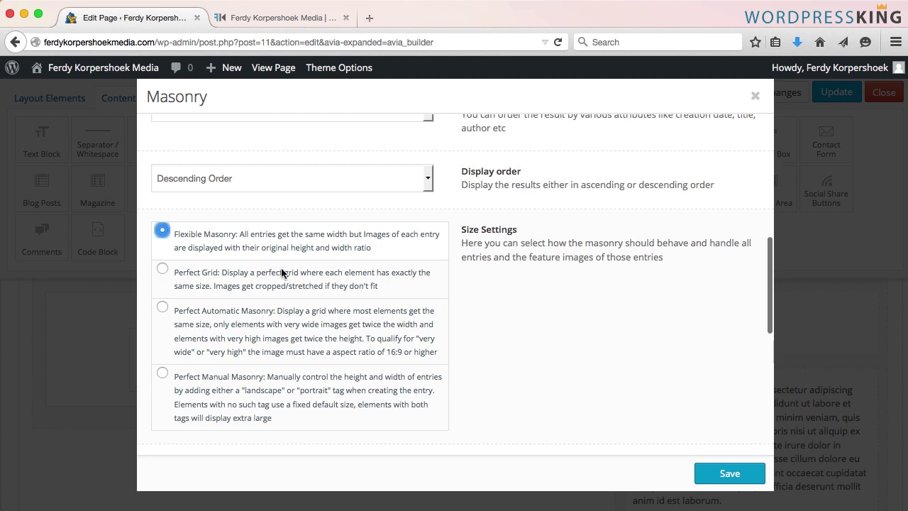
{"action": "left_click", "coordinate": [717, 471]}
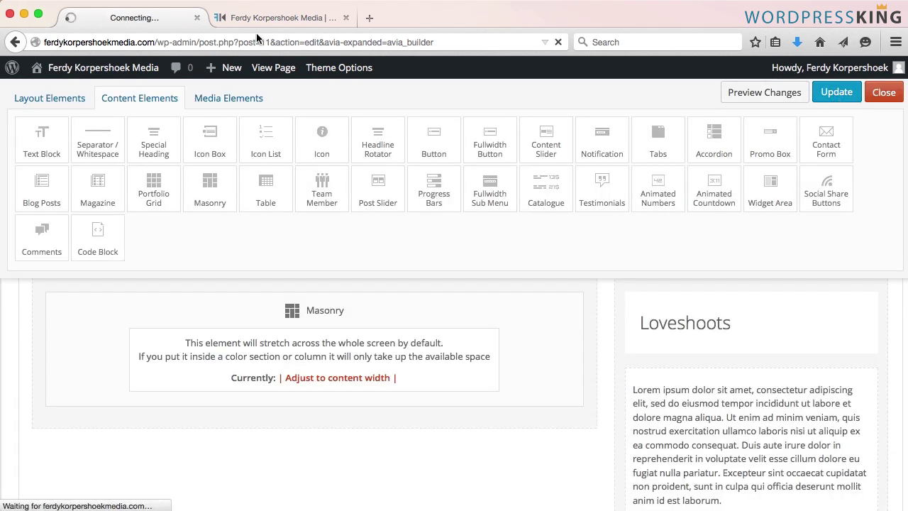
Preview the live Services page, then go back to the page editor
{"action": "left_click", "coordinate": [269, 18]}
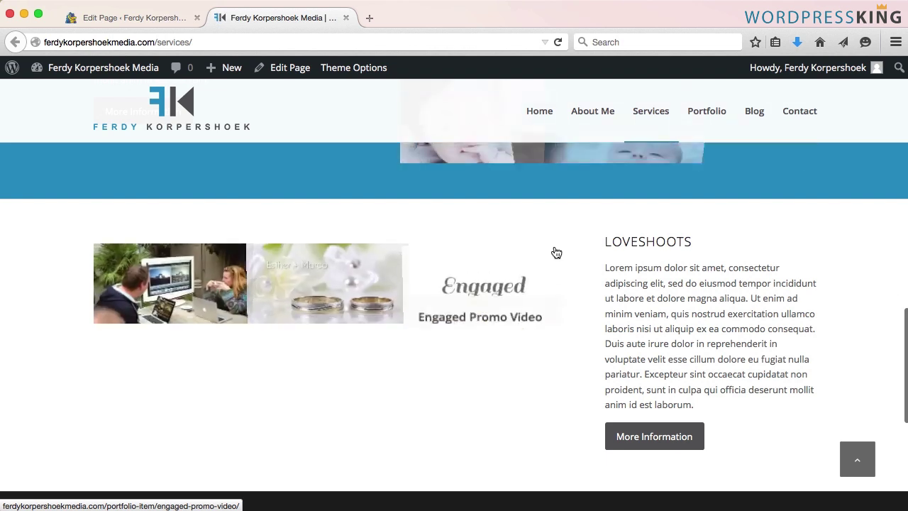
{"action": "scroll", "coordinate": [533, 357], "scroll_direction": "up", "scroll_amount": 3}
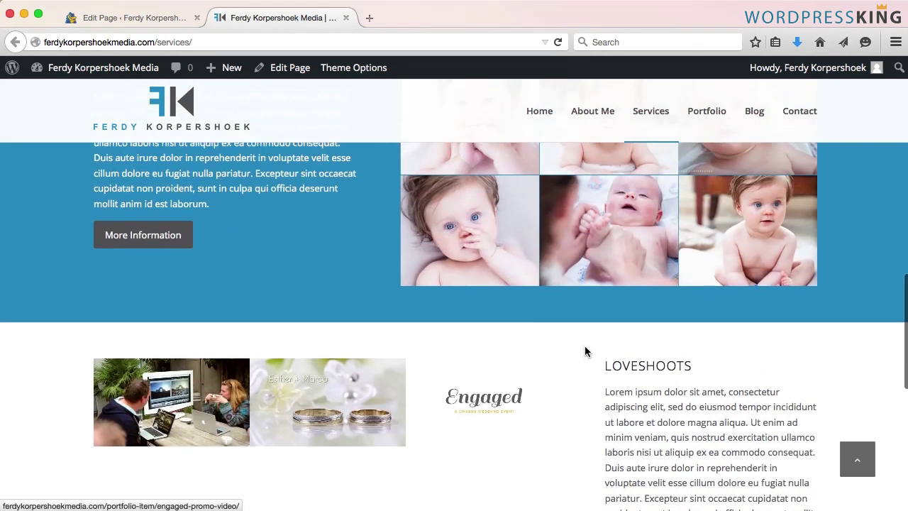
{"action": "scroll", "coordinate": [235, 312], "scroll_direction": "down", "scroll_amount": 4}
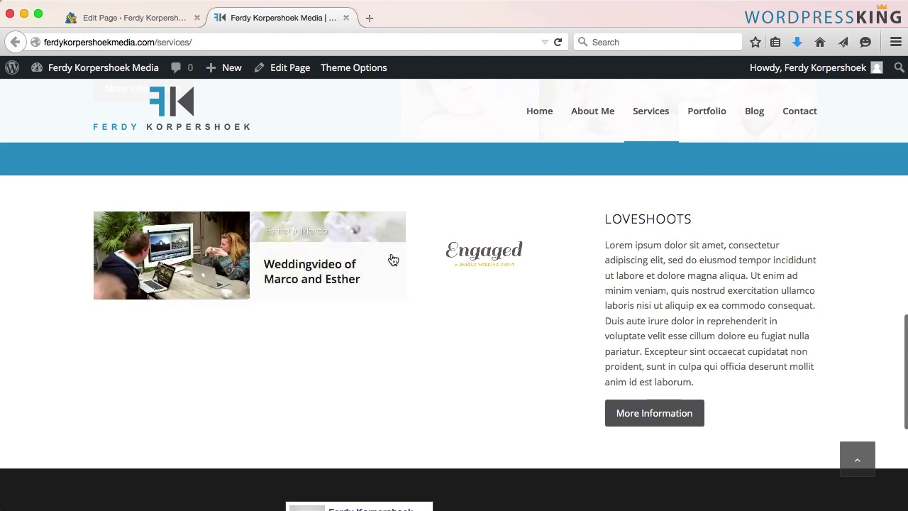
{"action": "left_click", "coordinate": [147, 26]}
{"action": "scroll", "coordinate": [226, 338], "scroll_direction": "down", "scroll_amount": 3}
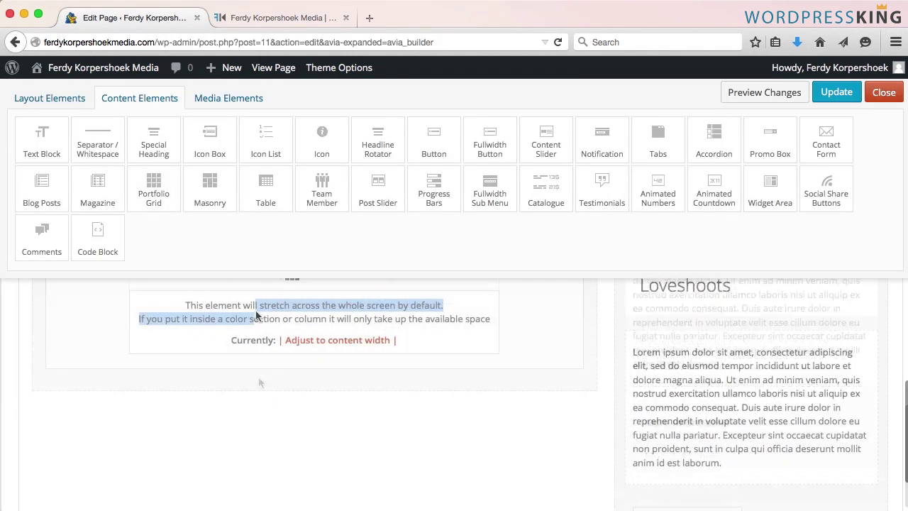
Set the Video's masonry to 2 Columns with Large Gap, update the page and view it live
{"action": "left_click", "coordinate": [256, 316]}
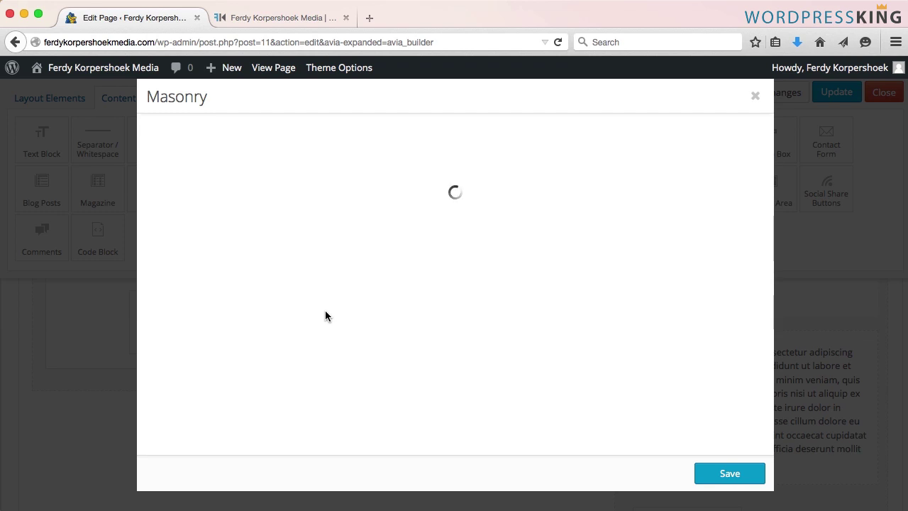
{"action": "scroll", "coordinate": [322, 310], "scroll_direction": "down", "scroll_amount": 6}
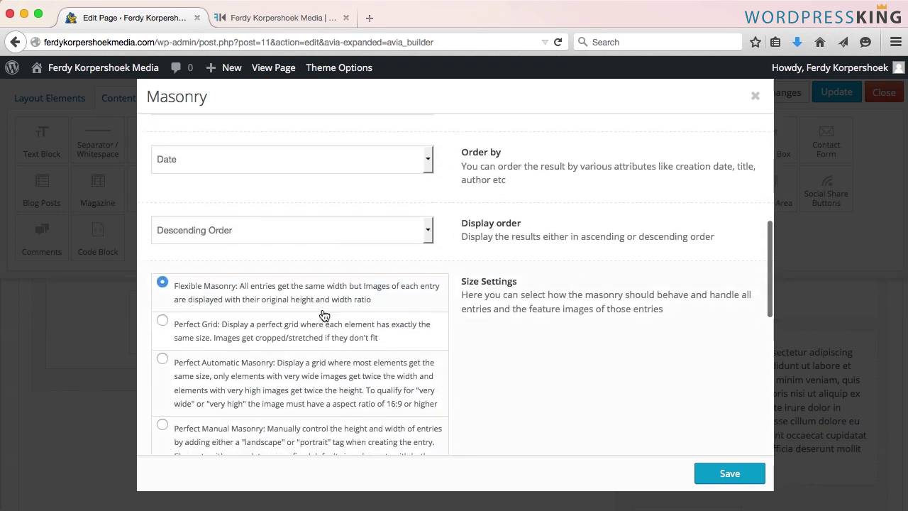
{"action": "scroll", "coordinate": [323, 314], "scroll_direction": "up", "scroll_amount": 3}
{"action": "left_click", "coordinate": [278, 206]}
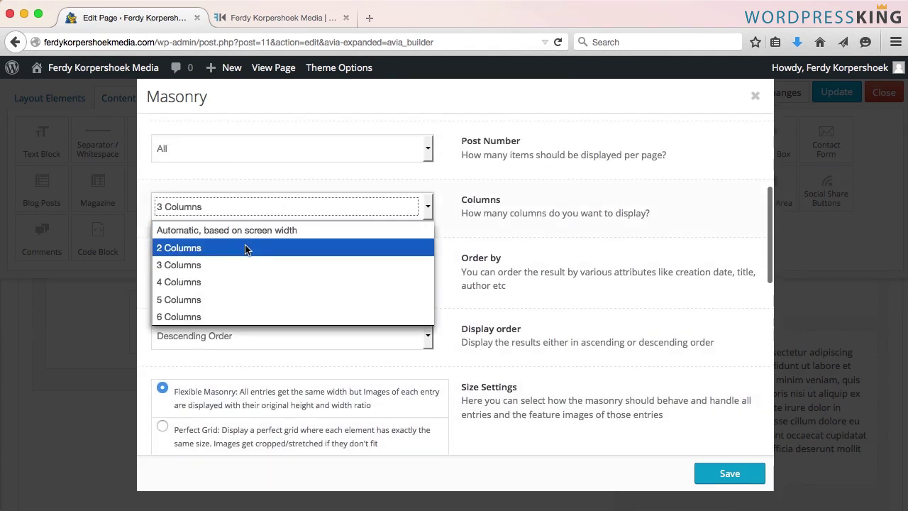
{"action": "left_click", "coordinate": [243, 244]}
{"action": "scroll", "coordinate": [249, 280], "scroll_direction": "down", "scroll_amount": 5}
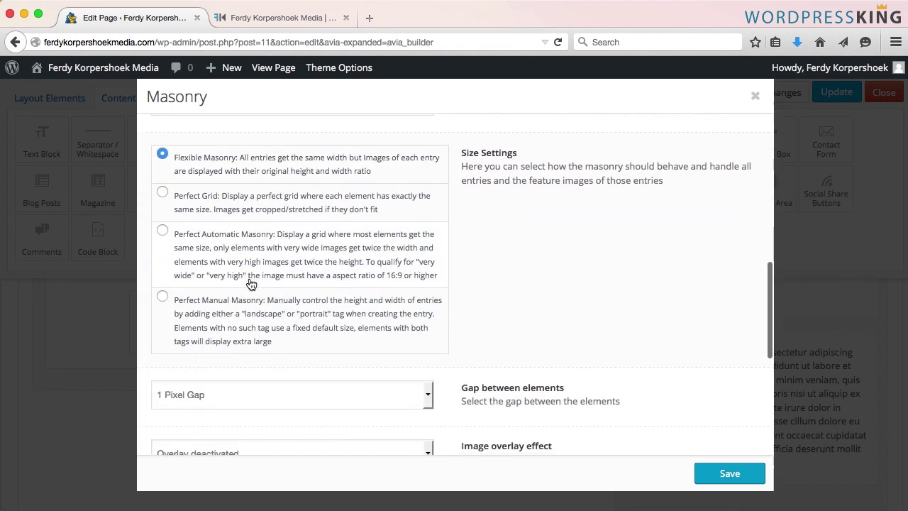
{"action": "left_click", "coordinate": [237, 307]}
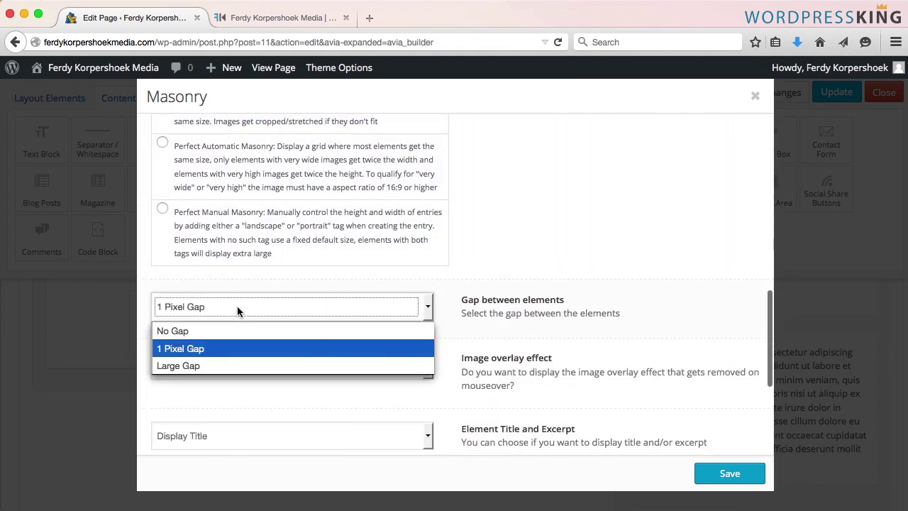
{"action": "left_click", "coordinate": [205, 366]}
{"action": "left_click", "coordinate": [725, 475]}
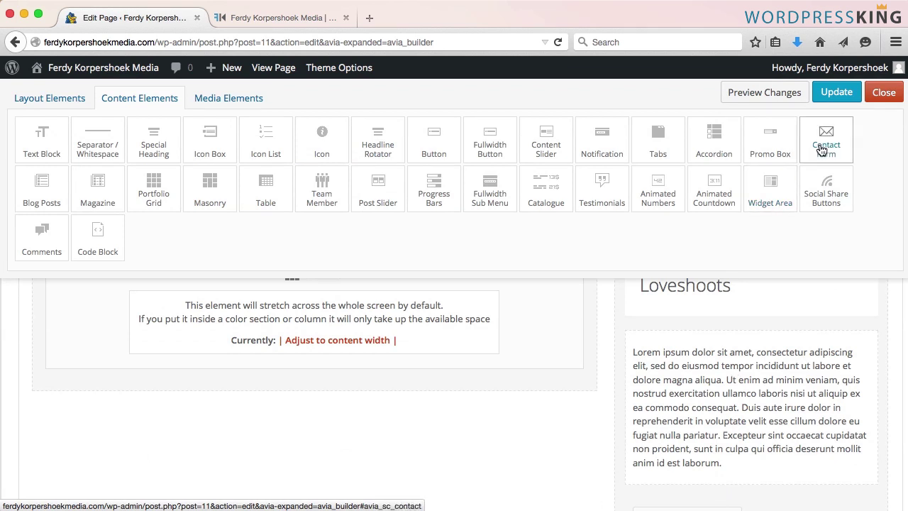
{"action": "left_click", "coordinate": [827, 100]}
{"action": "left_click", "coordinate": [263, 26]}
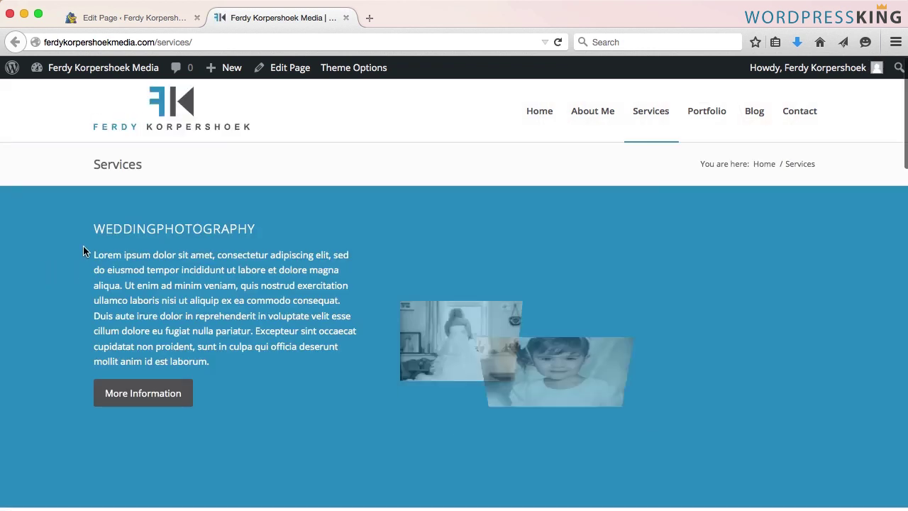
Open the wedding video portfolio item on the Services page and play the video
{"action": "scroll", "coordinate": [82, 245], "scroll_direction": "down", "scroll_amount": 3}
{"action": "scroll", "coordinate": [83, 246], "scroll_direction": "down", "scroll_amount": 10}
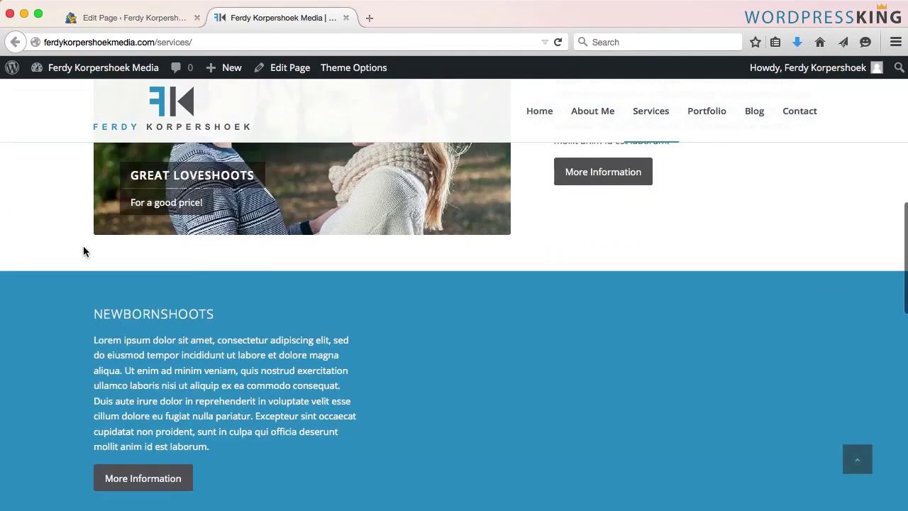
{"action": "scroll", "coordinate": [83, 251], "scroll_direction": "down", "scroll_amount": 2}
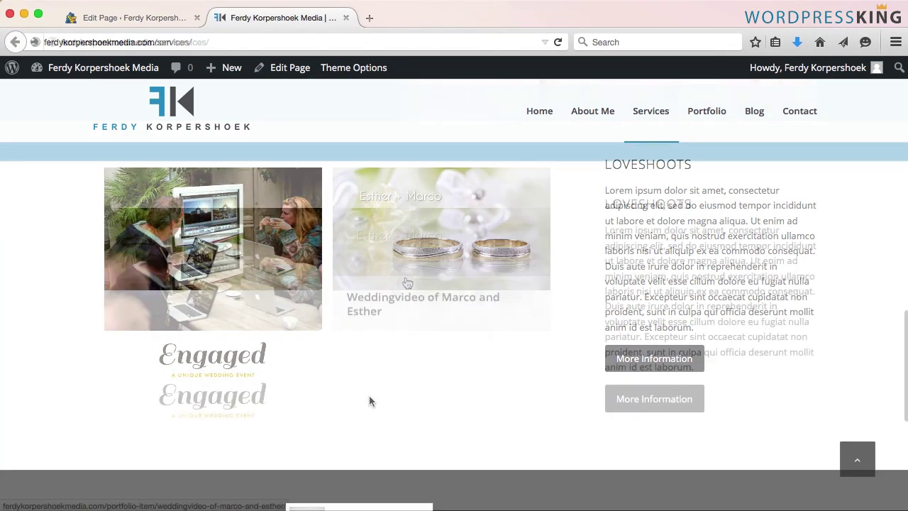
{"action": "left_click", "coordinate": [406, 283]}
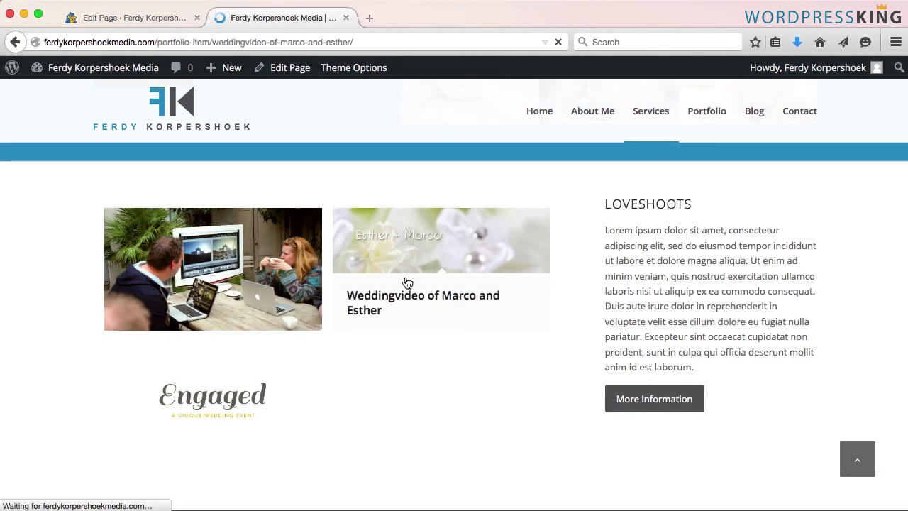
{"action": "scroll", "coordinate": [309, 305], "scroll_direction": "down", "scroll_amount": 4}
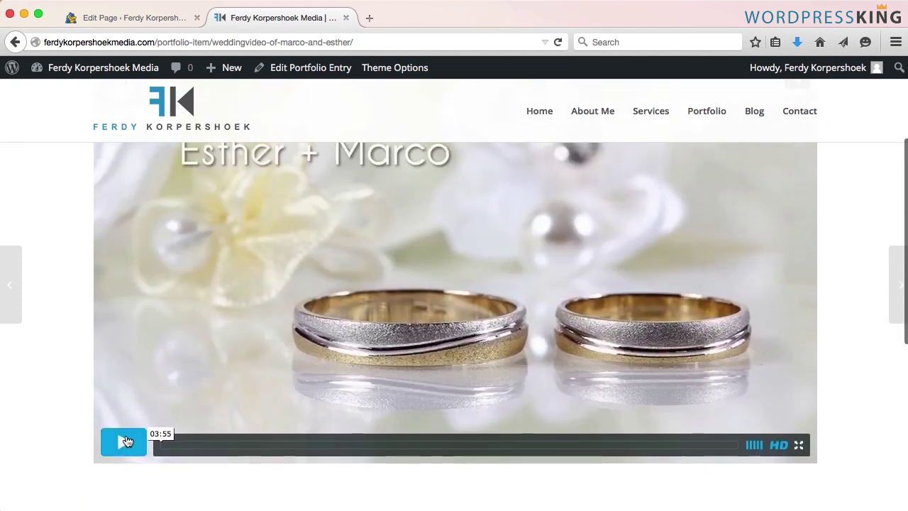
{"action": "left_click", "coordinate": [125, 441]}
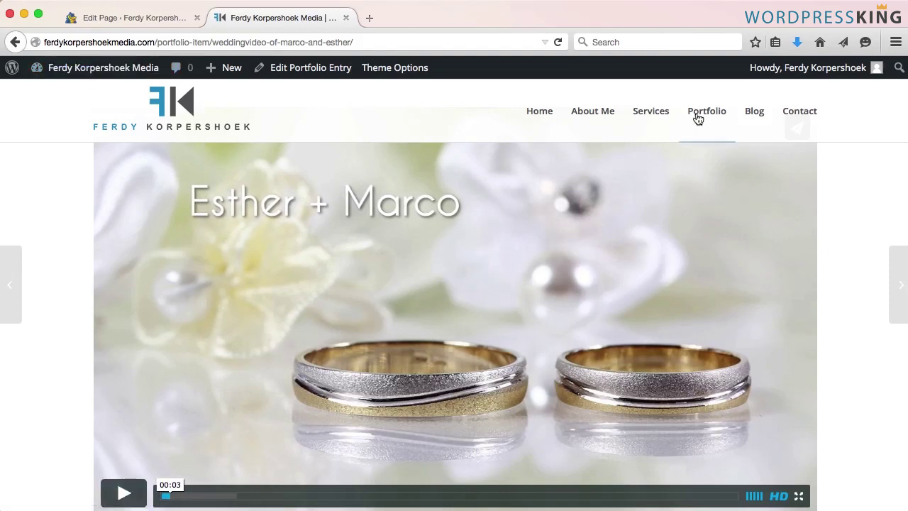
Flip through the enlarged wedding photos, then view the Weddingphotography page tab
{"action": "mouse_move", "coordinate": [660, 117]}
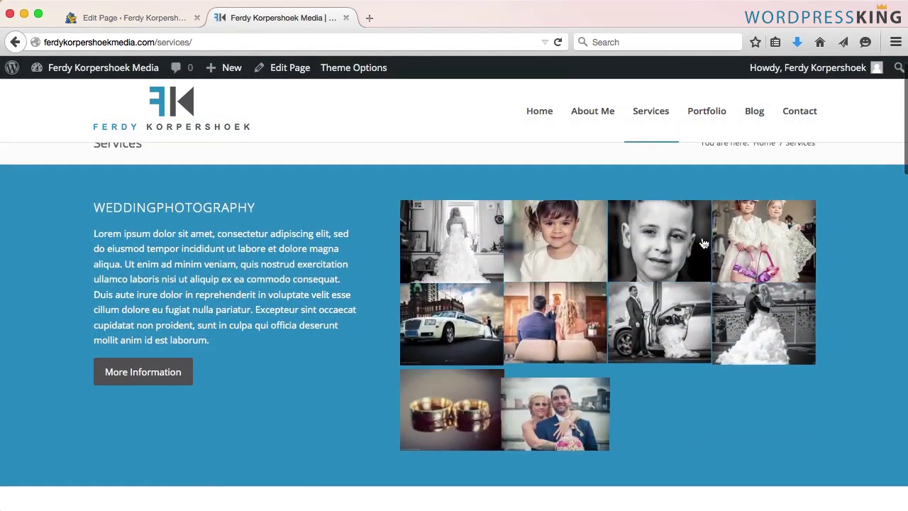
{"action": "left_click", "coordinate": [434, 240]}
{"action": "key", "text": "Right"}
{"action": "key", "text": "Right"}
{"action": "key", "text": "Right"}
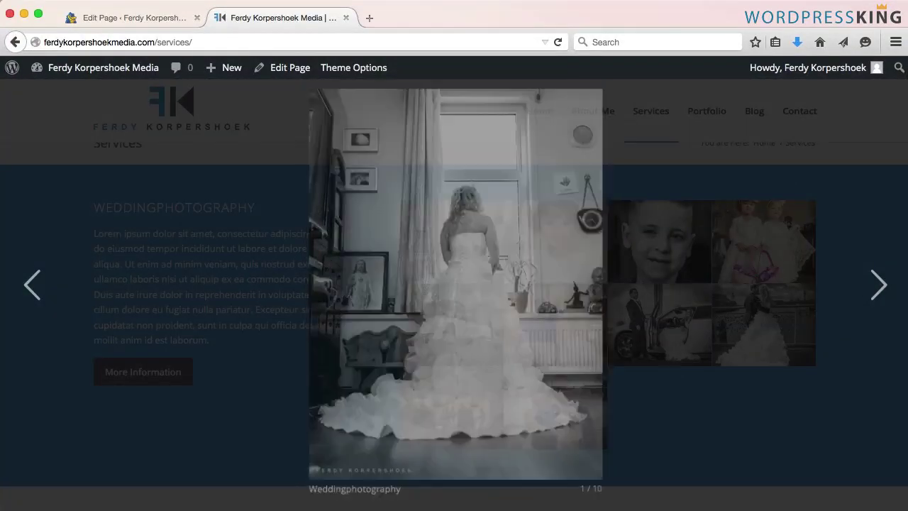
{"action": "key", "text": "Right"}
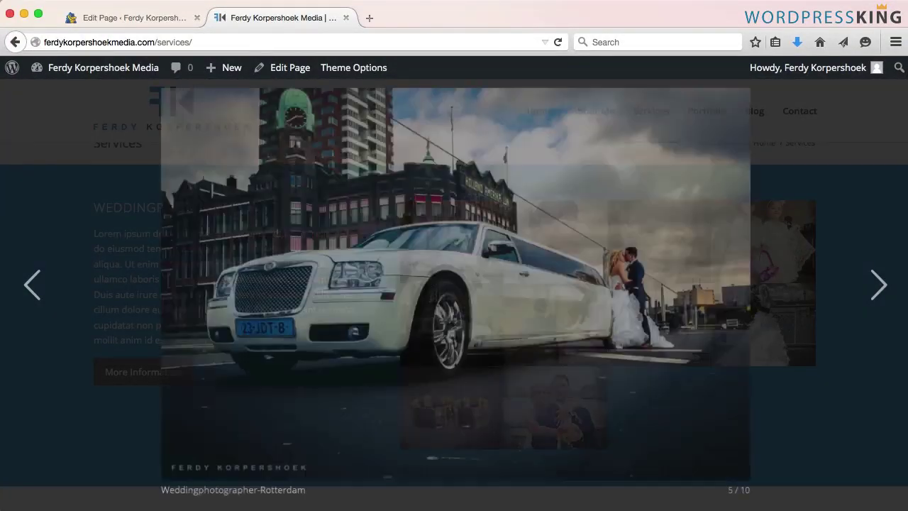
{"action": "key", "text": "Escape"}
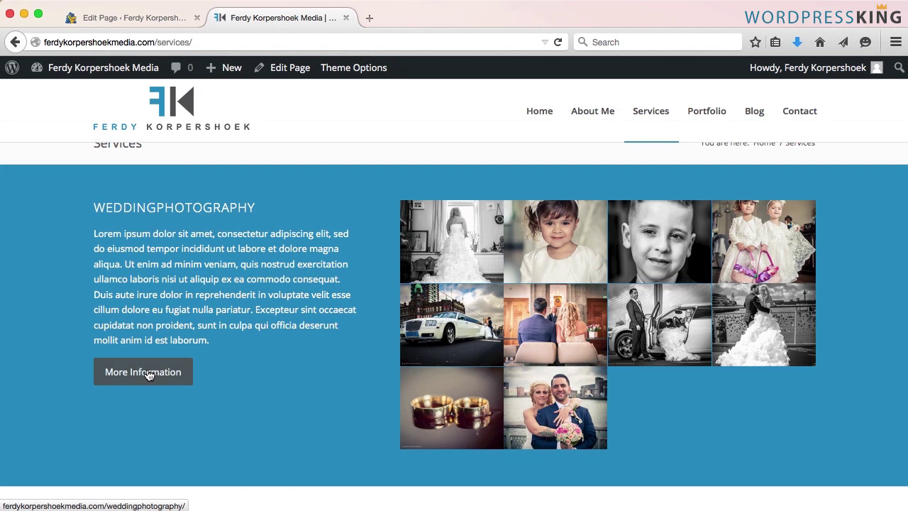
{"action": "left_click", "coordinate": [440, 18]}
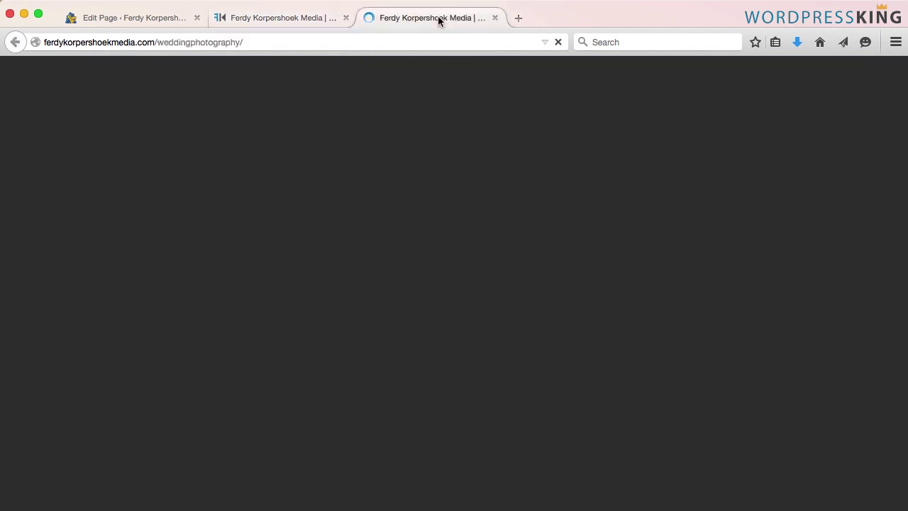
Advance the Loveshoots slider twice and open the Loveshoots page in a new tab
{"action": "left_click", "coordinate": [273, 16]}
{"action": "scroll", "coordinate": [287, 266], "scroll_direction": "down", "scroll_amount": 5}
{"action": "scroll", "coordinate": [287, 266], "scroll_direction": "down", "scroll_amount": 1}
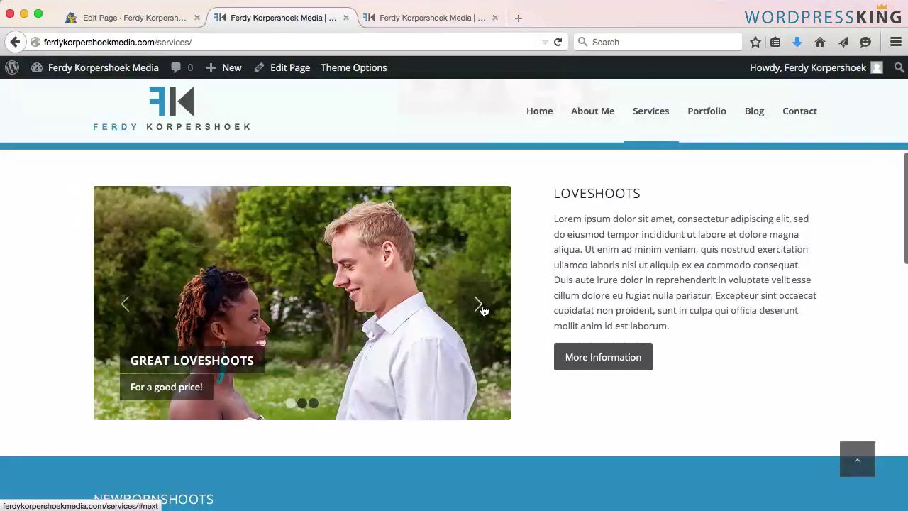
{"action": "left_click", "coordinate": [480, 310]}
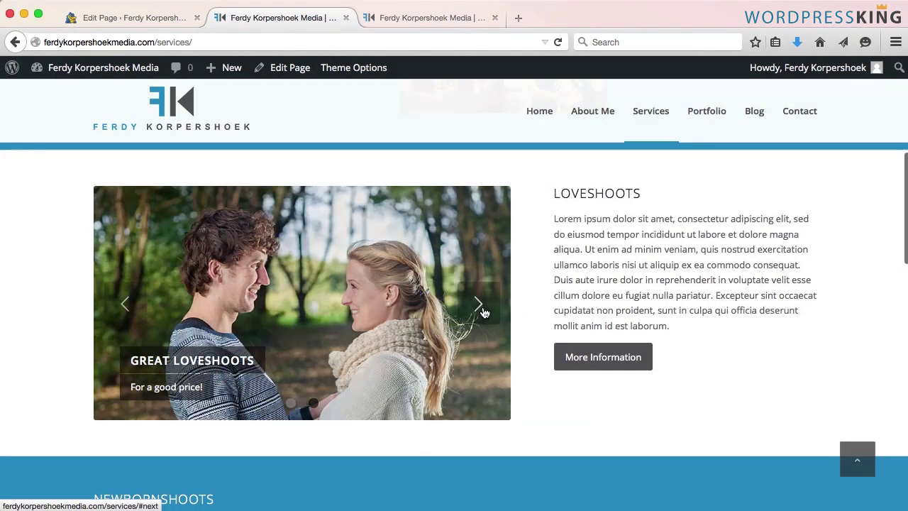
{"action": "left_click", "coordinate": [480, 307]}
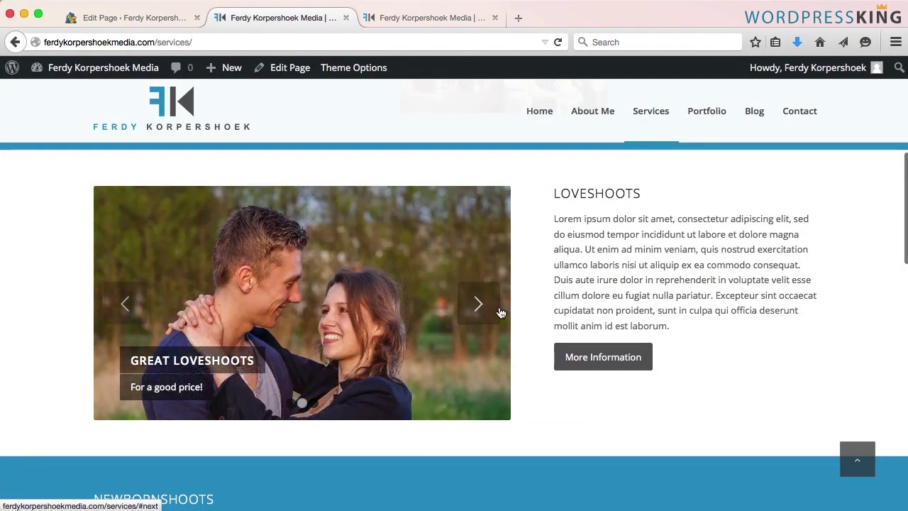
{"action": "left_click", "coordinate": [592, 360], "text": "super"}
{"action": "left_click", "coordinate": [415, 21]}
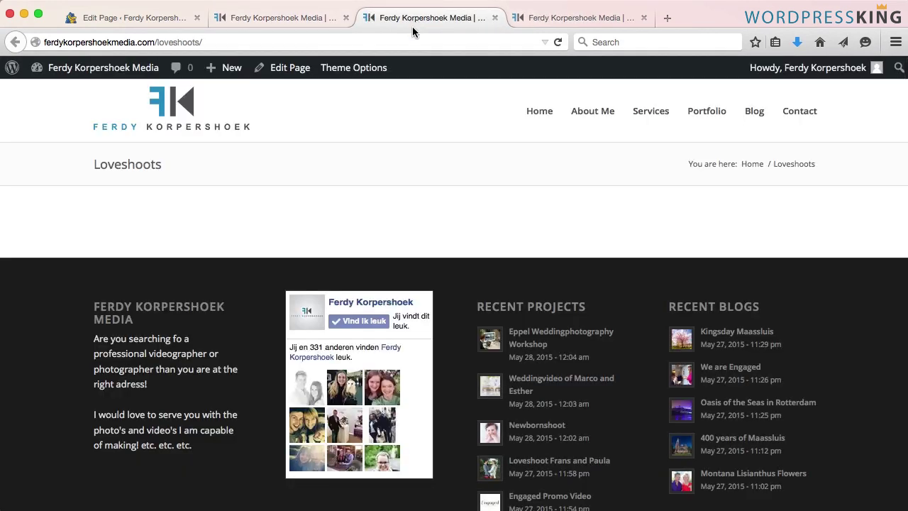
Browse the enlarged baby photos and open the Newbornshoots page in a new tab
{"action": "left_click", "coordinate": [290, 22]}
{"action": "scroll", "coordinate": [397, 275], "scroll_direction": "down", "scroll_amount": 5}
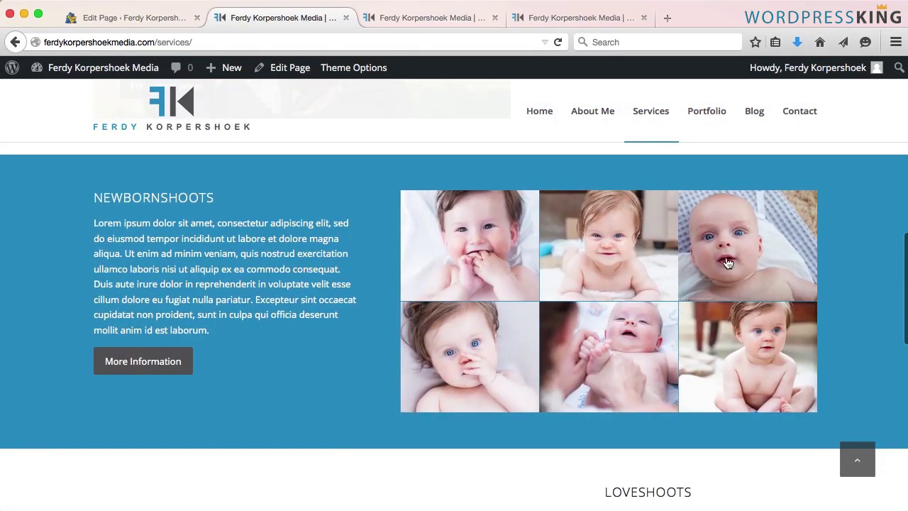
{"action": "left_click", "coordinate": [731, 259]}
{"action": "key", "text": "Left"}
{"action": "key", "text": "Escape"}
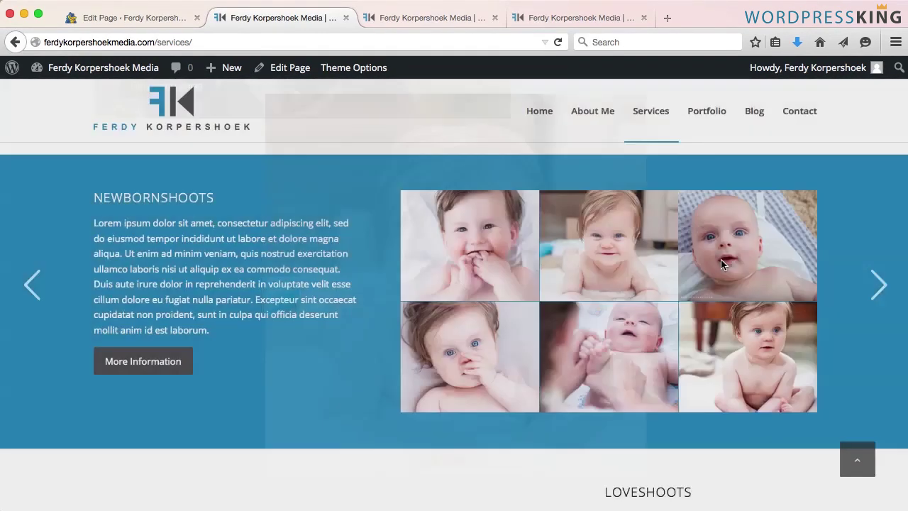
{"action": "middle_click", "coordinate": [131, 361]}
{"action": "left_click", "coordinate": [445, 25]}
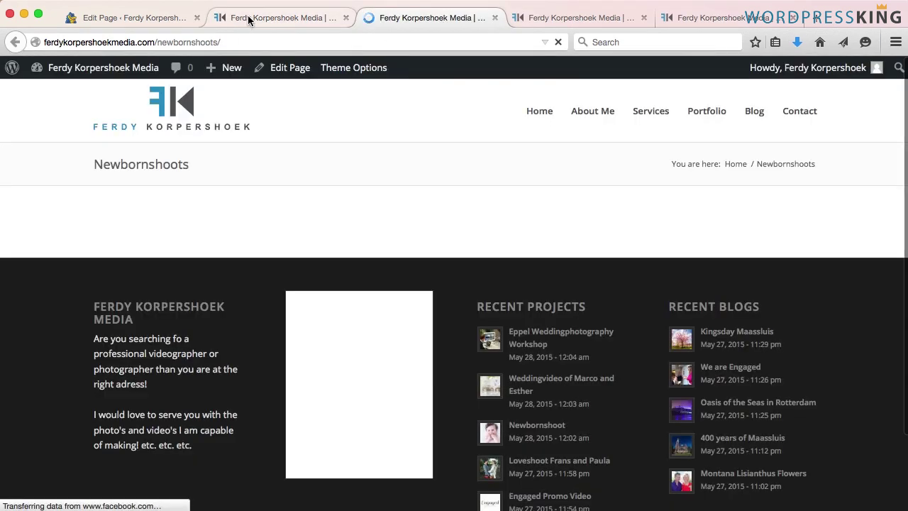
Open the Video's page in a new tab, inspect it, and close it
{"action": "left_click", "coordinate": [248, 15]}
{"action": "scroll", "coordinate": [300, 264], "scroll_direction": "down", "scroll_amount": 5}
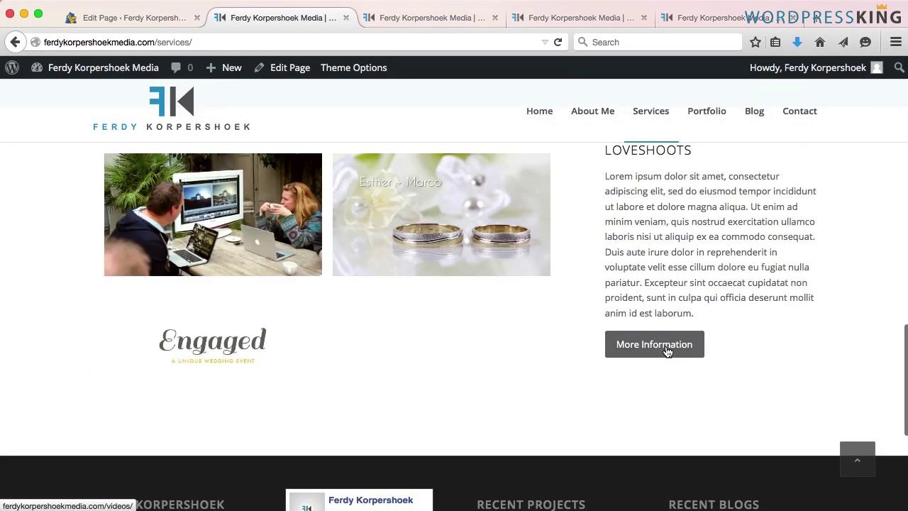
{"action": "middle_click", "coordinate": [666, 351]}
{"action": "left_click", "coordinate": [400, 20]}
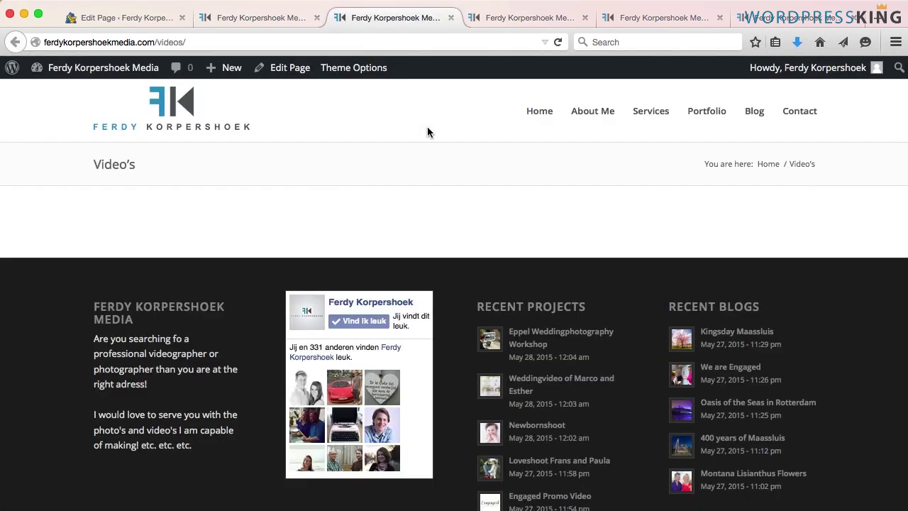
{"action": "left_click", "coordinate": [450, 18]}
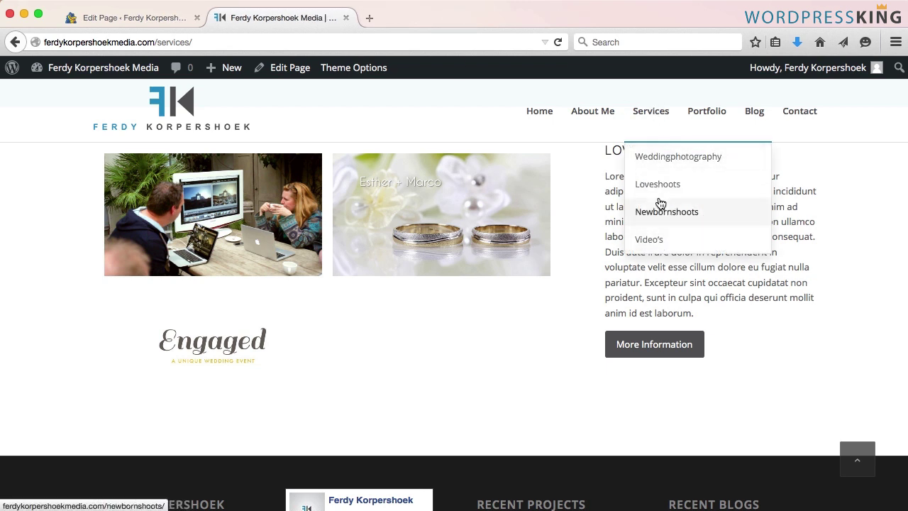
Search the web for 'enfold theme' and open the Enfold ThemeForest result
{"action": "left_click", "coordinate": [142, 17]}
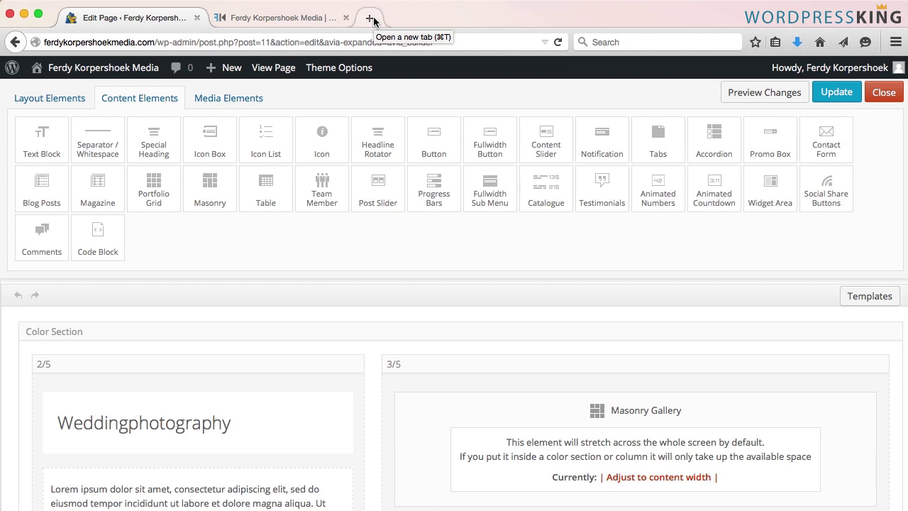
{"action": "type", "text": "enf"}
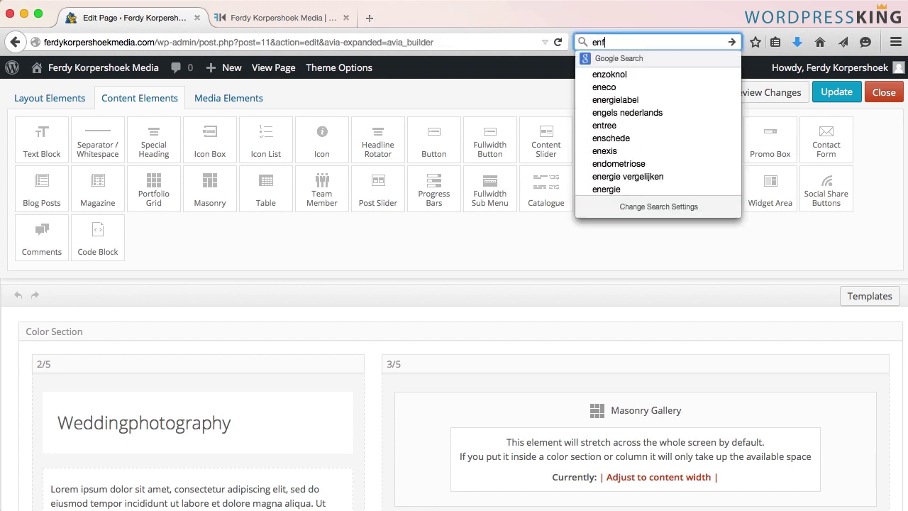
{"action": "type", "text": "odl t"}
{"action": "key", "text": "BackSpace"}
{"action": "key", "text": "BackSpace"}
{"action": "key", "text": "BackSpace"}
{"action": "key", "text": "BackSpace"}
{"action": "type", "text": "ld "}
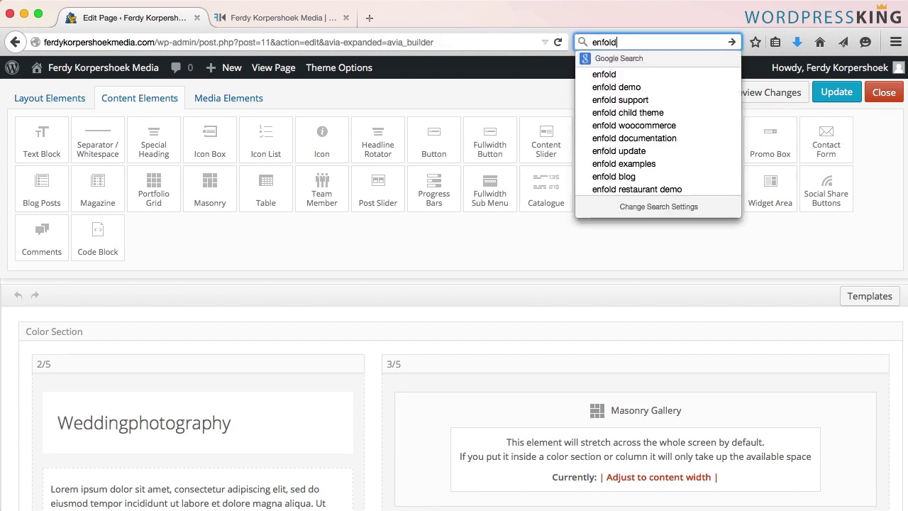
{"action": "type", "text": "theme"}
{"action": "key", "text": "Return"}
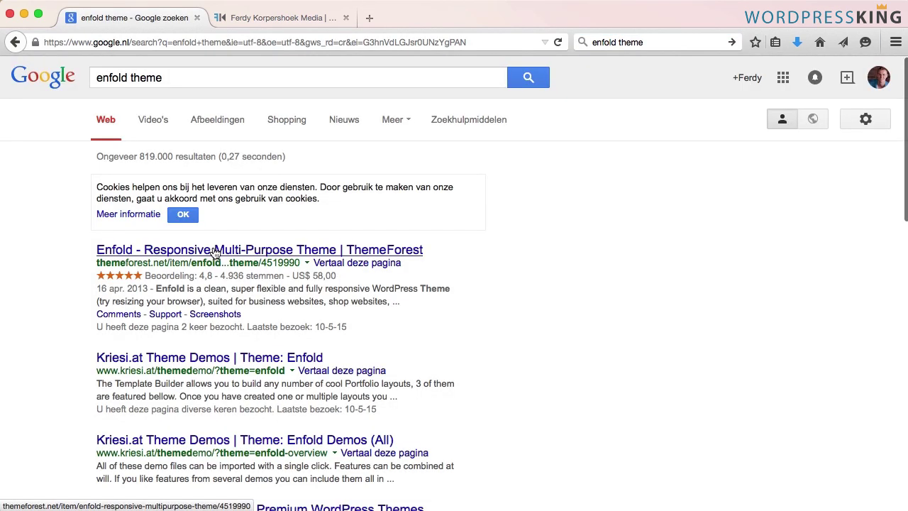
{"action": "left_click", "coordinate": [214, 251]}
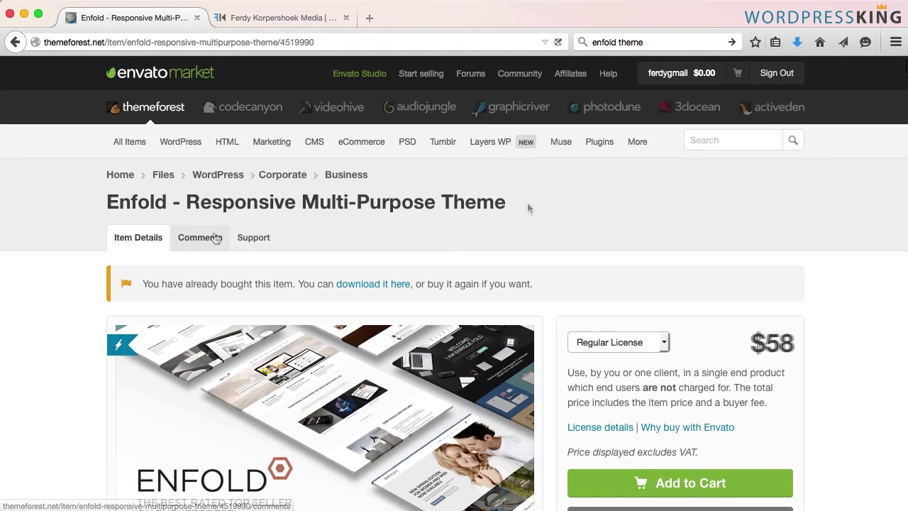
Open the Enfold live preview without its frame and load the Default Demo
{"action": "scroll", "coordinate": [527, 208], "scroll_direction": "down", "scroll_amount": 5}
{"action": "left_click", "coordinate": [179, 254]}
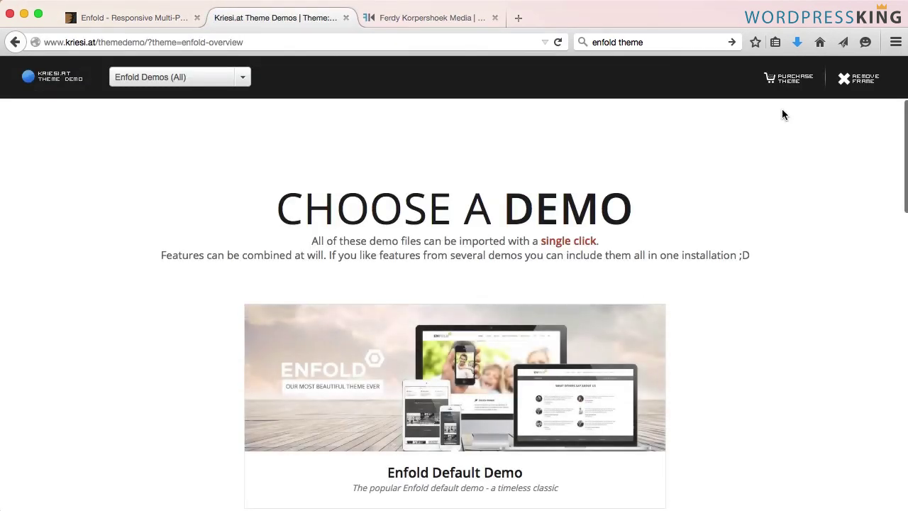
{"action": "left_click", "coordinate": [855, 79]}
{"action": "left_click", "coordinate": [463, 306]}
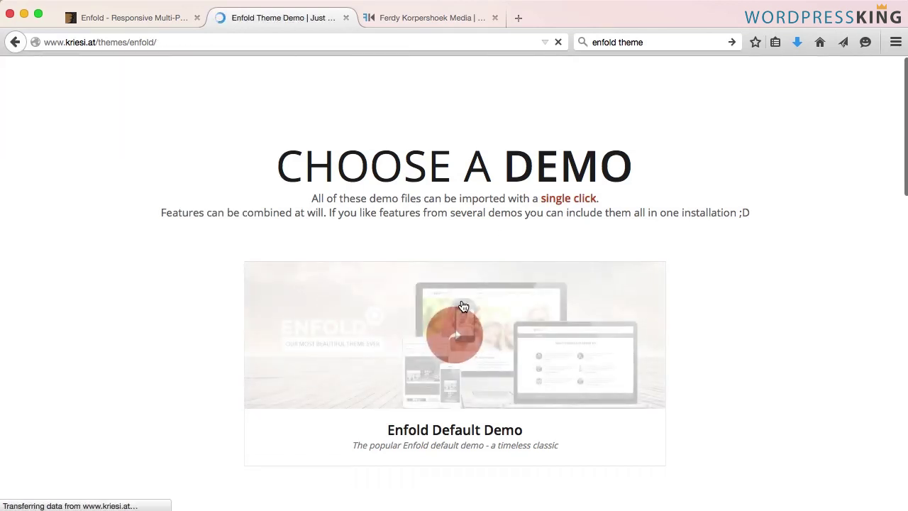
Open the Portfolio 4 Column demo page and scroll through it
{"action": "mouse_move", "coordinate": [628, 86]}
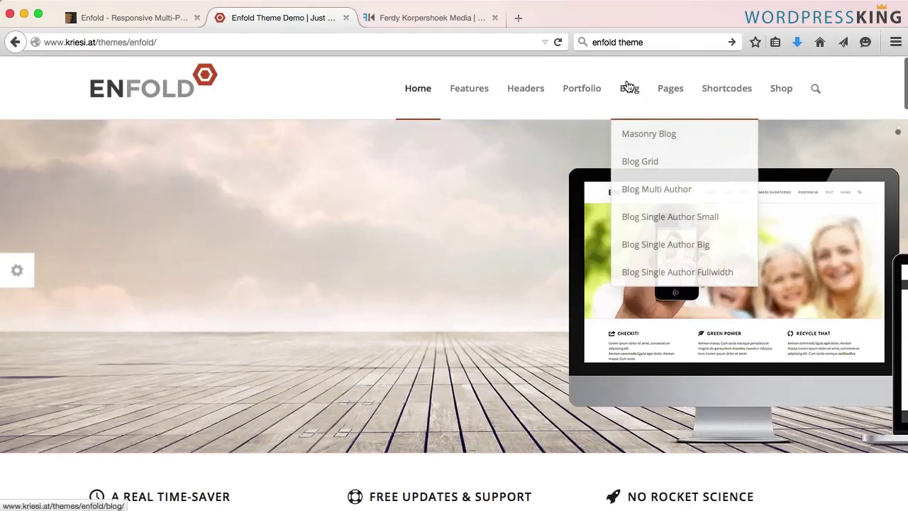
{"action": "mouse_move", "coordinate": [579, 92]}
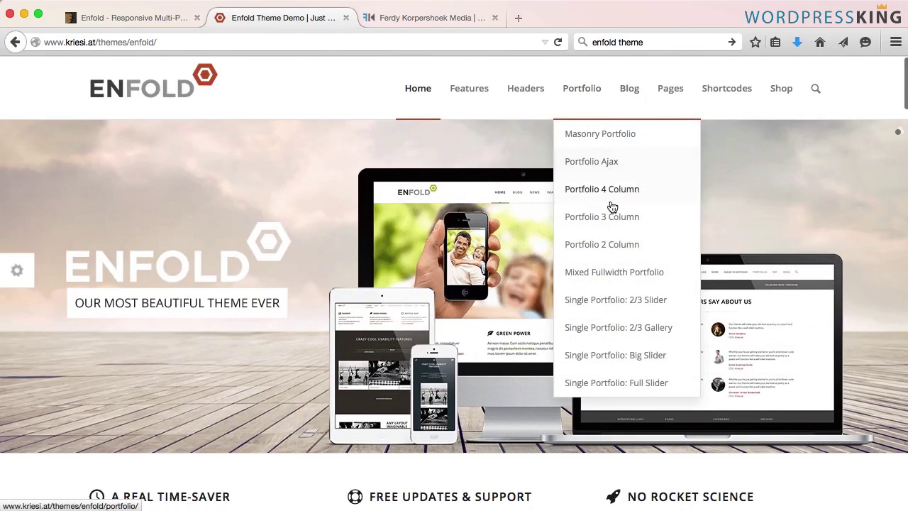
{"action": "left_click", "coordinate": [613, 197]}
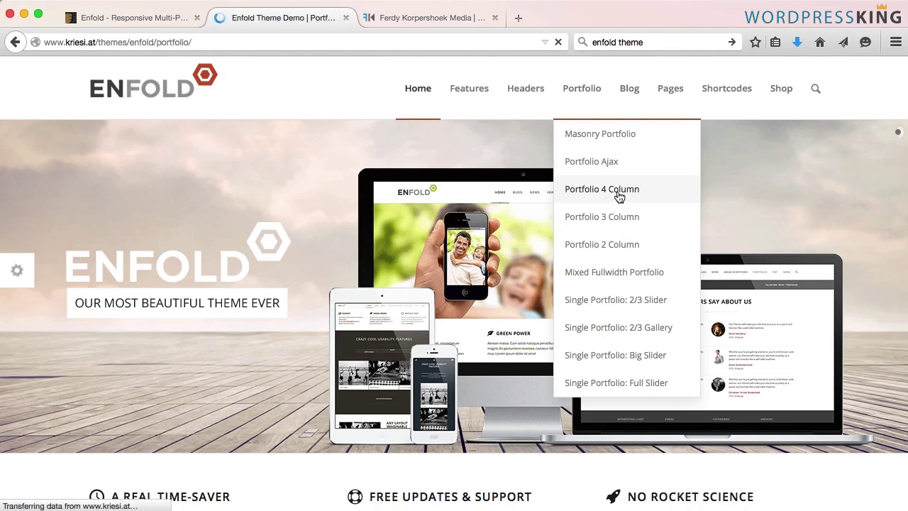
{"action": "scroll", "coordinate": [328, 235], "scroll_direction": "down", "scroll_amount": 6}
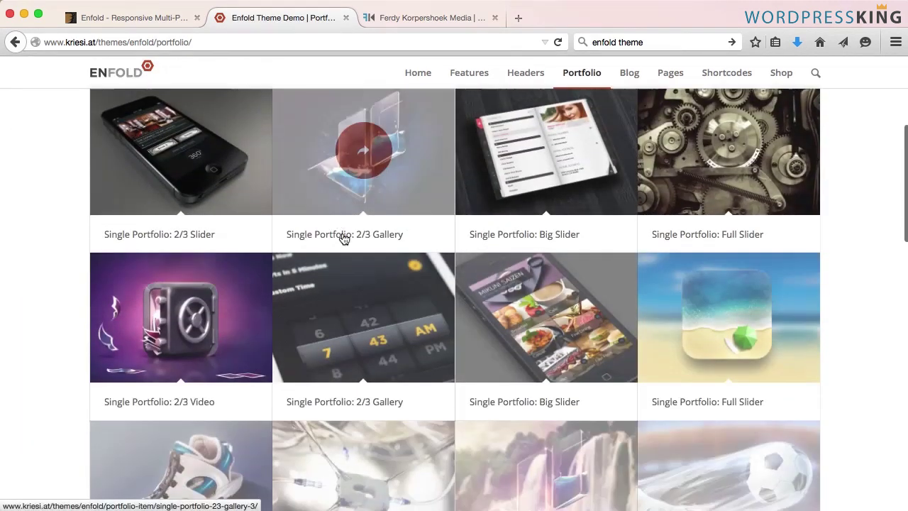
{"action": "scroll", "coordinate": [343, 239], "scroll_direction": "down", "scroll_amount": 10}
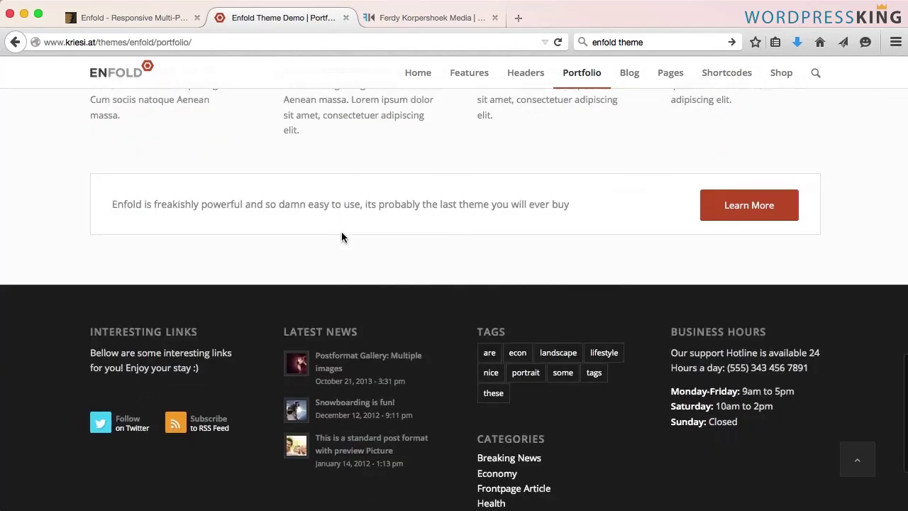
{"action": "scroll", "coordinate": [341, 233], "scroll_direction": "up", "scroll_amount": 15}
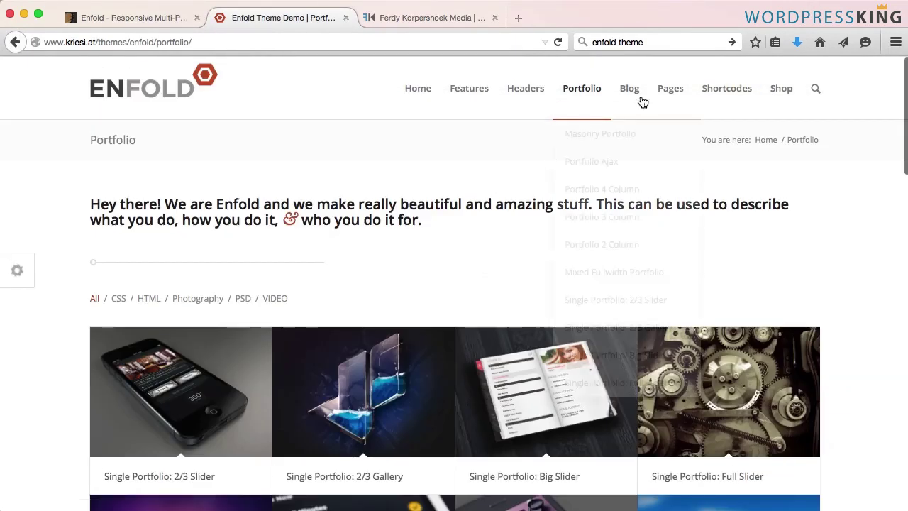
Scroll through the demo's Landing Page example, then return to the ThemeForest Enfold item page
{"action": "mouse_move", "coordinate": [672, 95]}
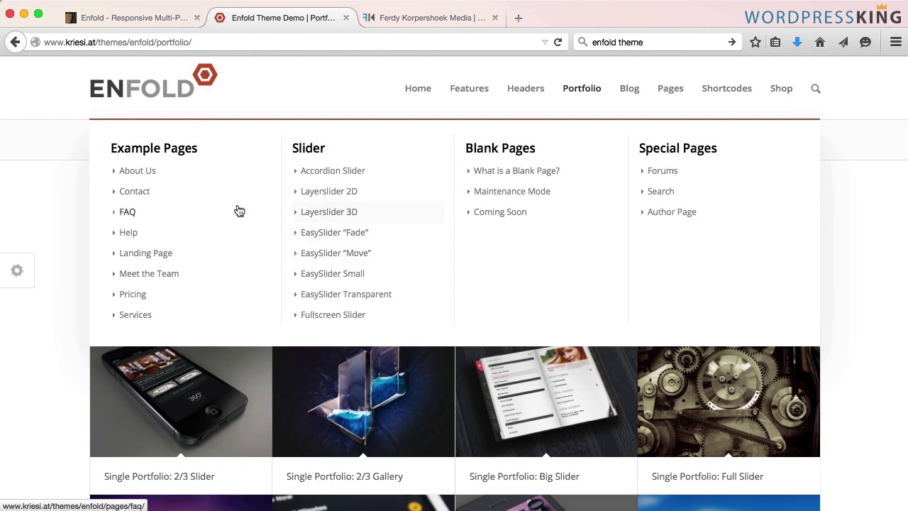
{"action": "left_click", "coordinate": [145, 252]}
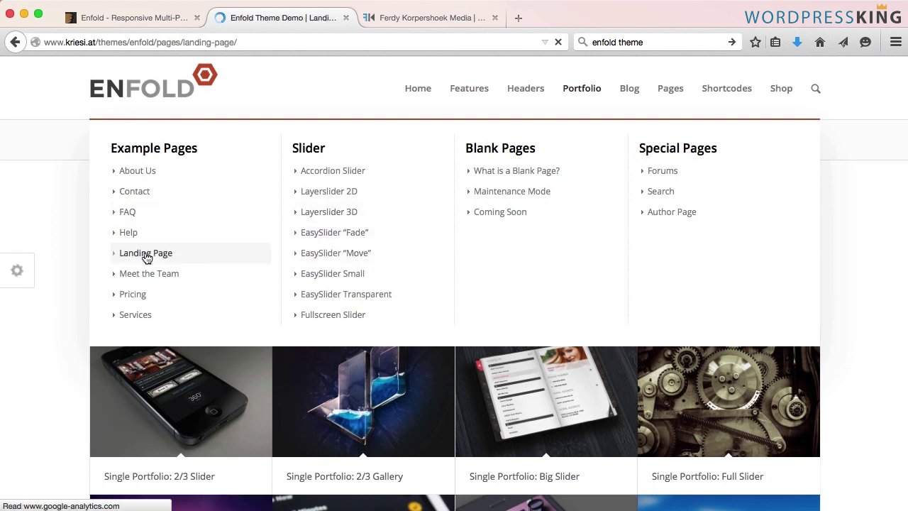
{"action": "scroll", "coordinate": [540, 292], "scroll_direction": "down", "scroll_amount": 5}
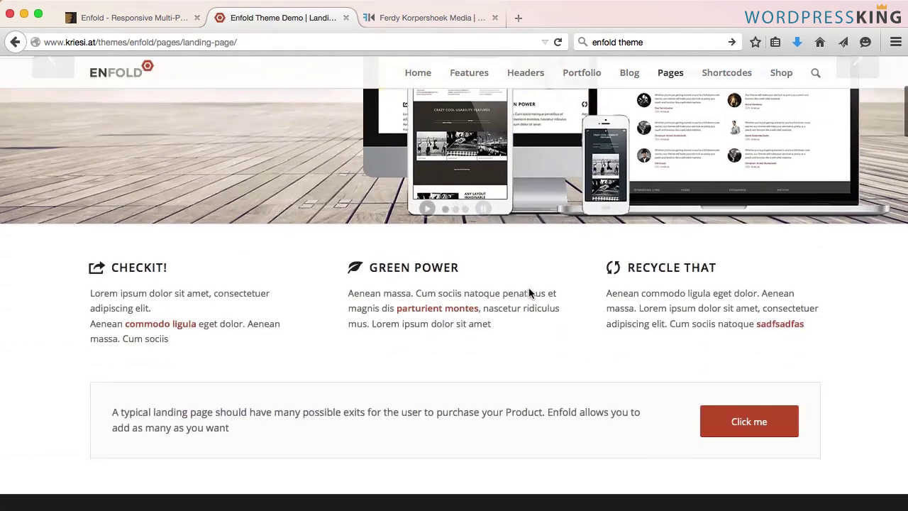
{"action": "scroll", "coordinate": [314, 218], "scroll_direction": "down", "scroll_amount": 8}
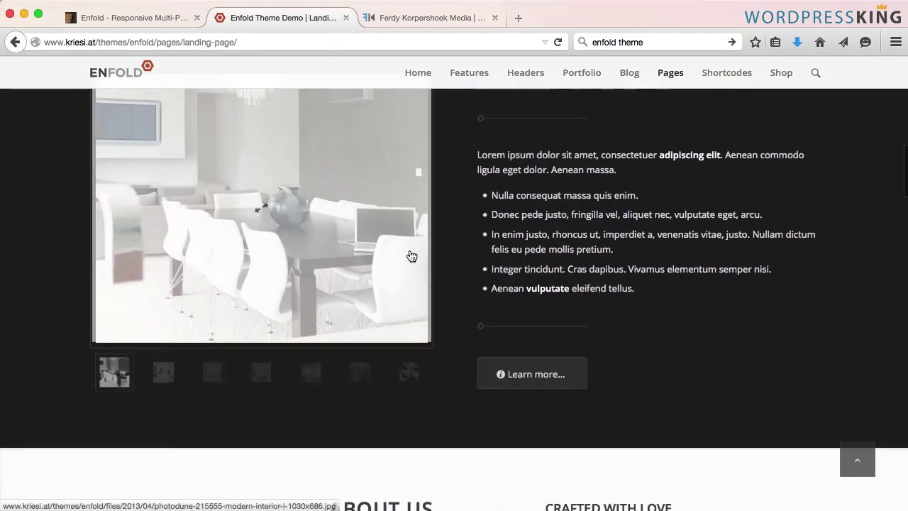
{"action": "scroll", "coordinate": [598, 374], "scroll_direction": "up", "scroll_amount": 2}
{"action": "scroll", "coordinate": [591, 358], "scroll_direction": "down", "scroll_amount": 6}
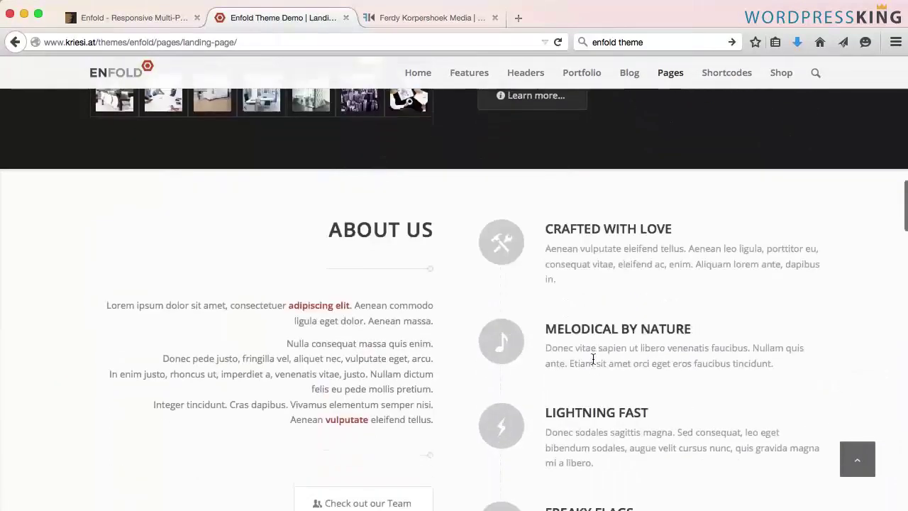
{"action": "scroll", "coordinate": [592, 358], "scroll_direction": "down", "scroll_amount": 10}
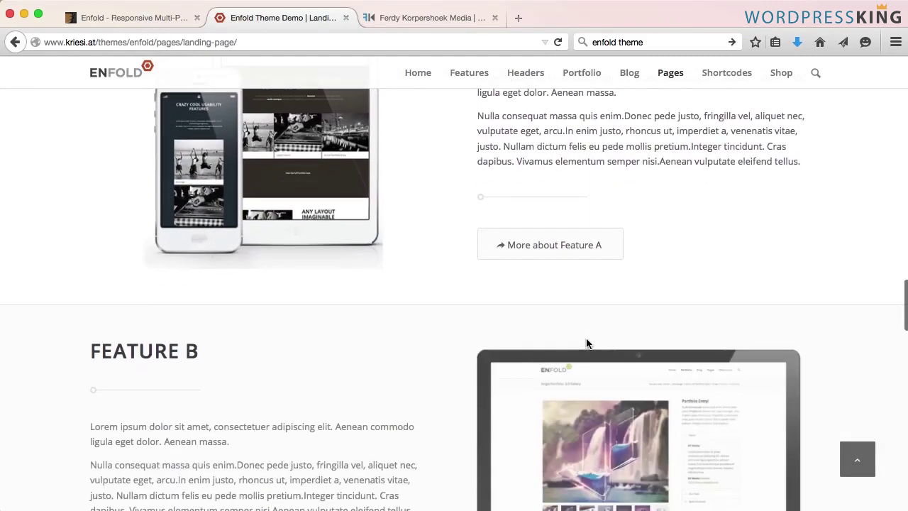
{"action": "scroll", "coordinate": [586, 339], "scroll_direction": "down", "scroll_amount": 10}
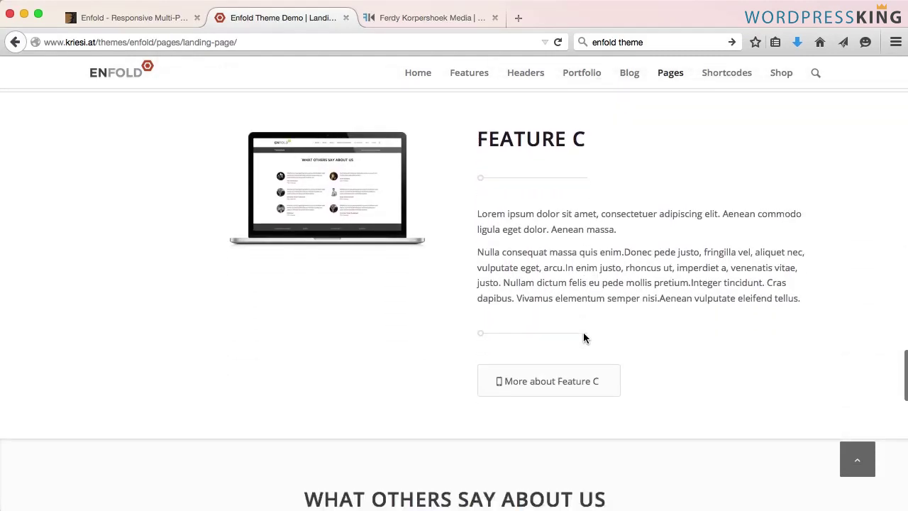
{"action": "scroll", "coordinate": [553, 305], "scroll_direction": "down", "scroll_amount": 5}
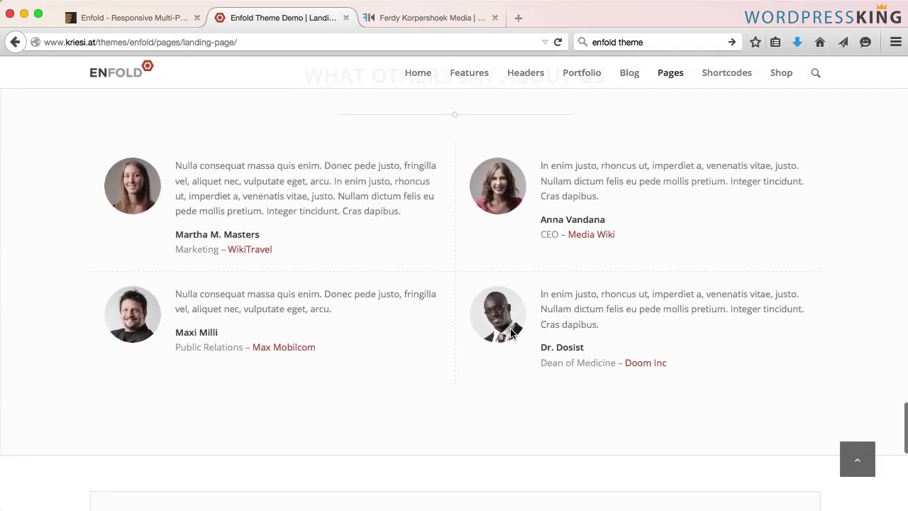
{"action": "scroll", "coordinate": [497, 298], "scroll_direction": "up", "scroll_amount": 20}
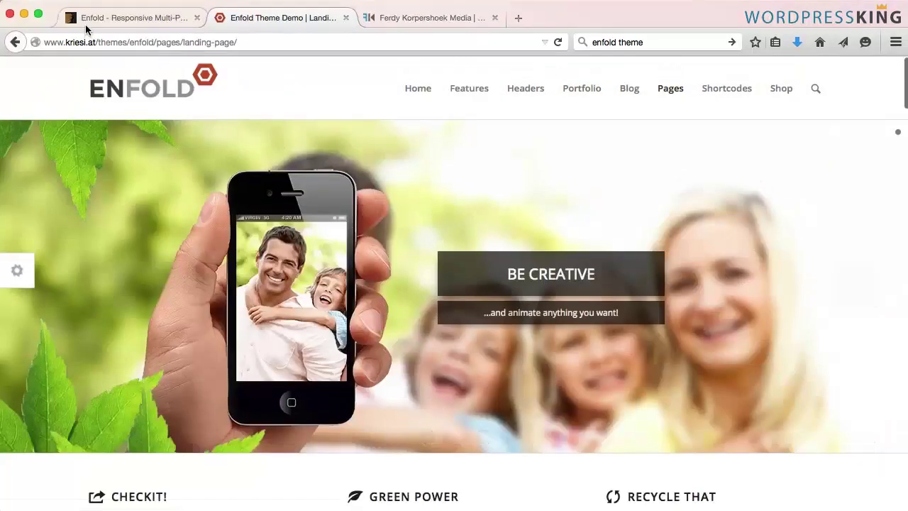
{"action": "left_click", "coordinate": [158, 21]}
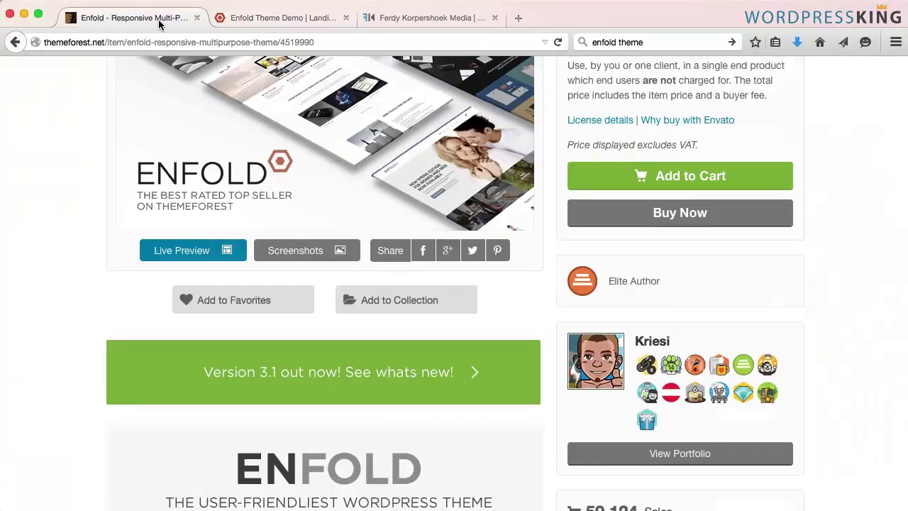
Close the ThemeForest and Enfold demo tabs and open the About Me page in the editor
{"action": "left_click", "coordinate": [193, 18]}
{"action": "left_click", "coordinate": [193, 18]}
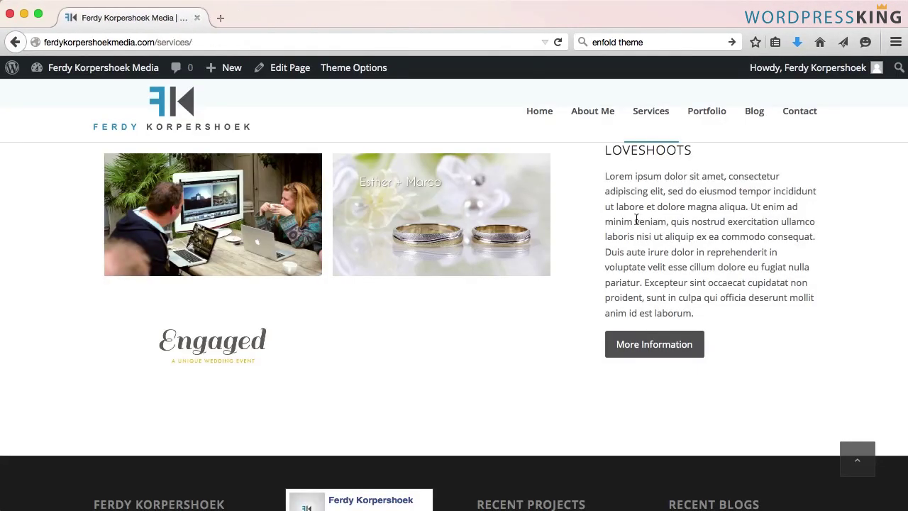
{"action": "left_click", "coordinate": [593, 116]}
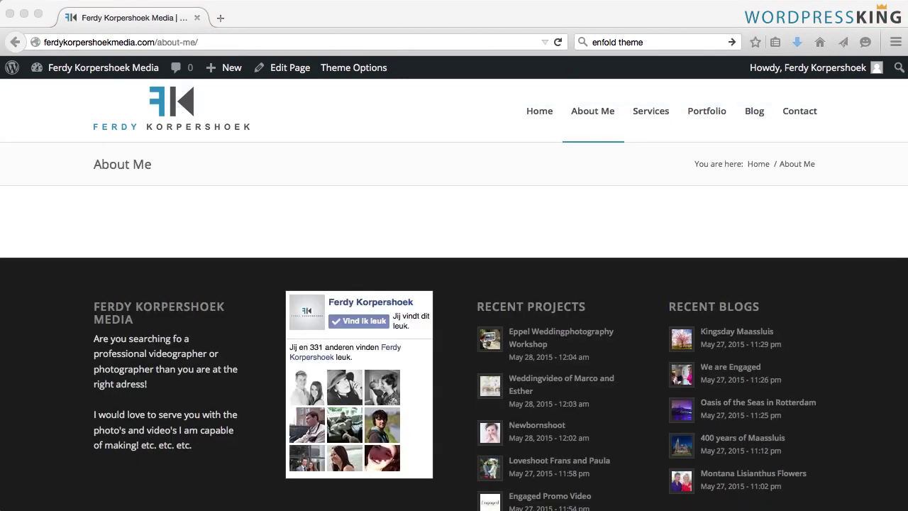
{"action": "left_click", "coordinate": [637, 239]}
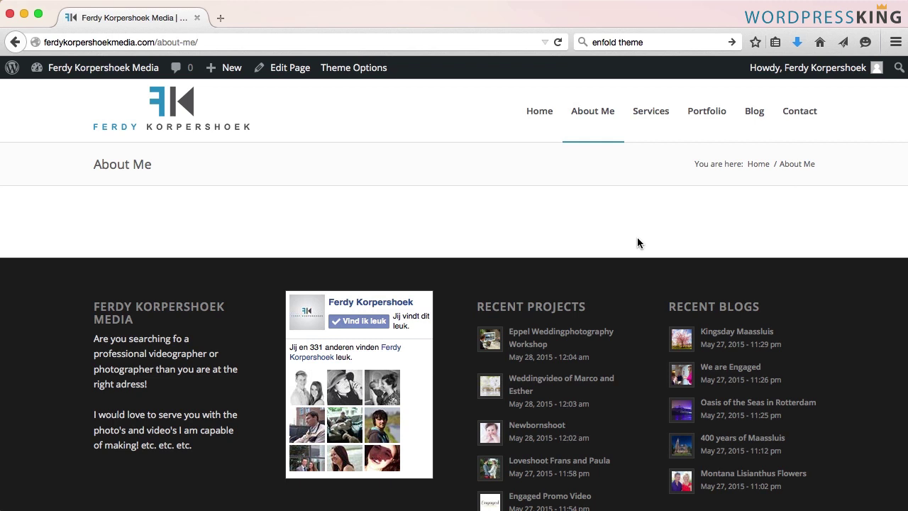
{"action": "left_click", "coordinate": [279, 68]}
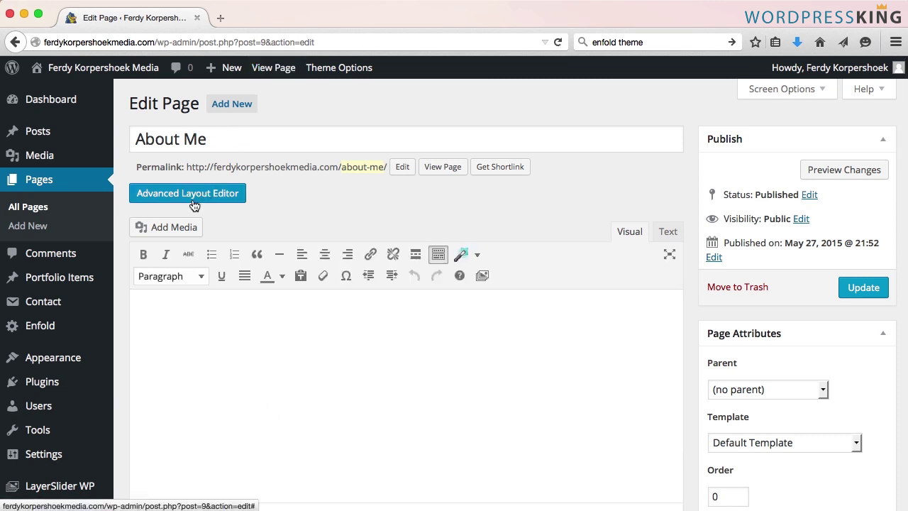
Switch About Me to the Advanced Layout Editor and add 1/4 and 3/4 columns
{"action": "left_click", "coordinate": [187, 201]}
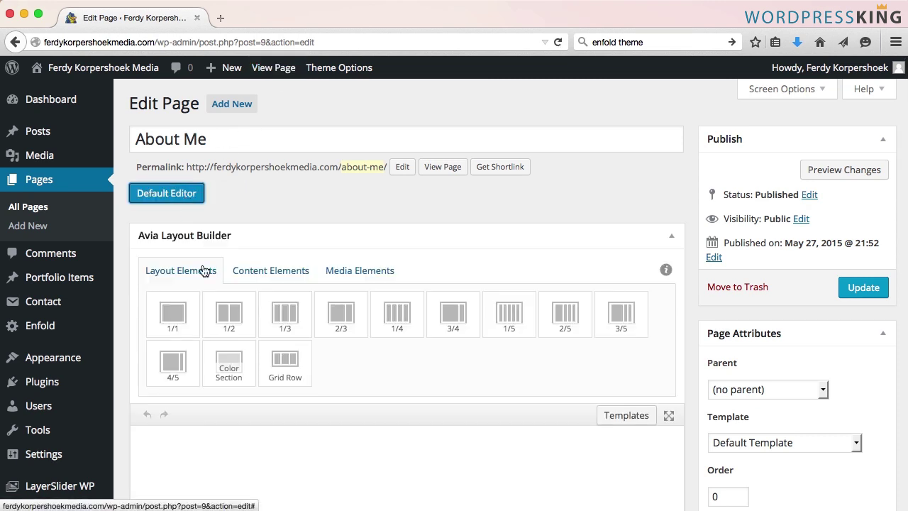
{"action": "left_click", "coordinate": [394, 326]}
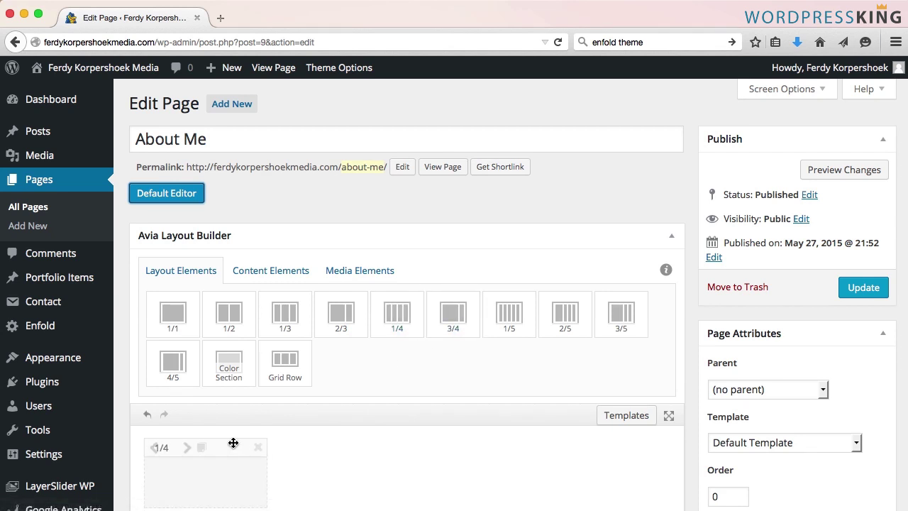
{"action": "left_click", "coordinate": [428, 330]}
{"action": "scroll", "coordinate": [393, 342], "scroll_direction": "down", "scroll_amount": 3}
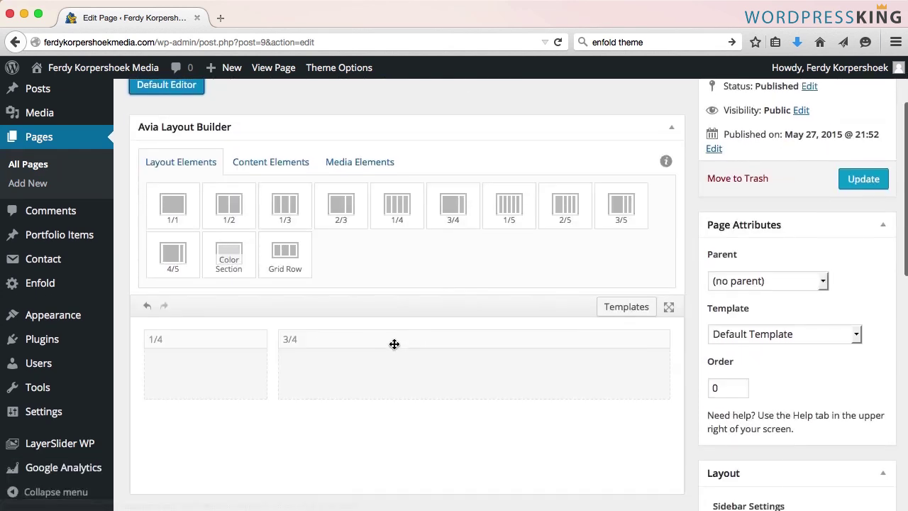
Move the 3/4 column before the 1/4 column and drop a Text Block into it
{"action": "left_click", "coordinate": [323, 329]}
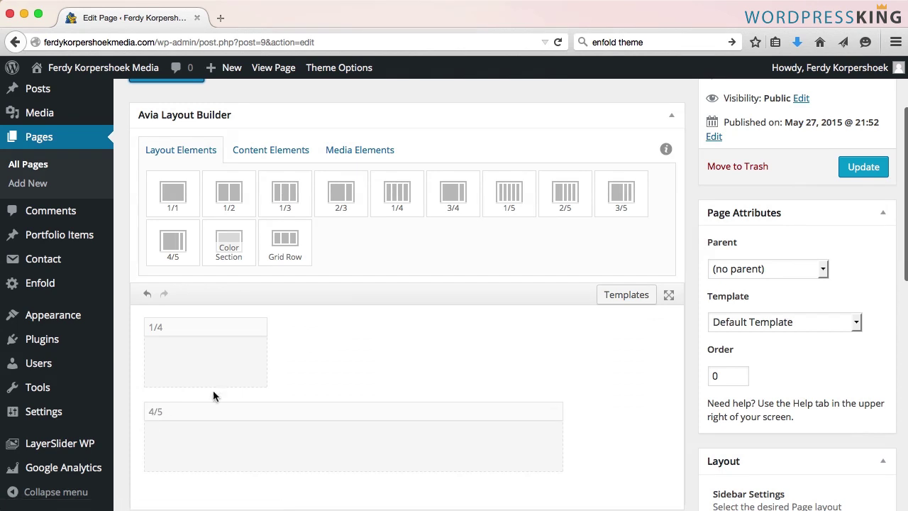
{"action": "left_click", "coordinate": [150, 414]}
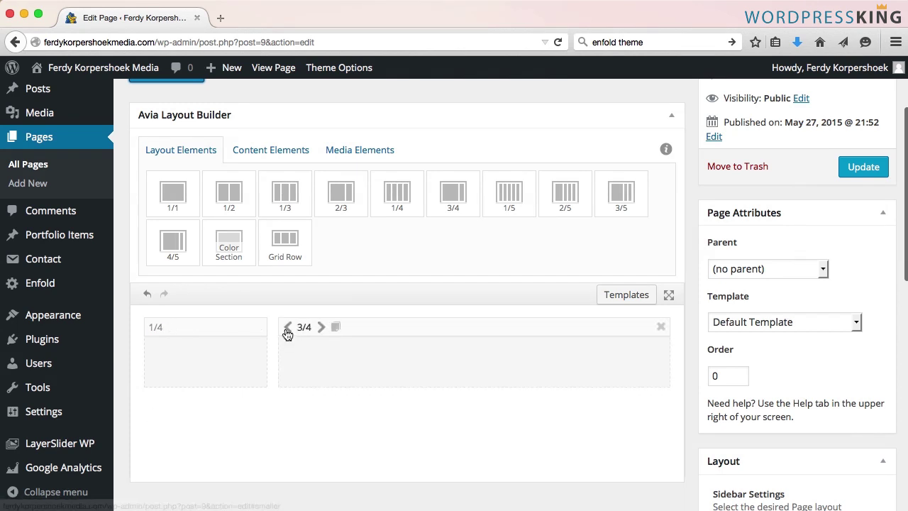
{"action": "left_click_drag", "start_coordinate": [287, 329], "coordinate": [293, 329]}
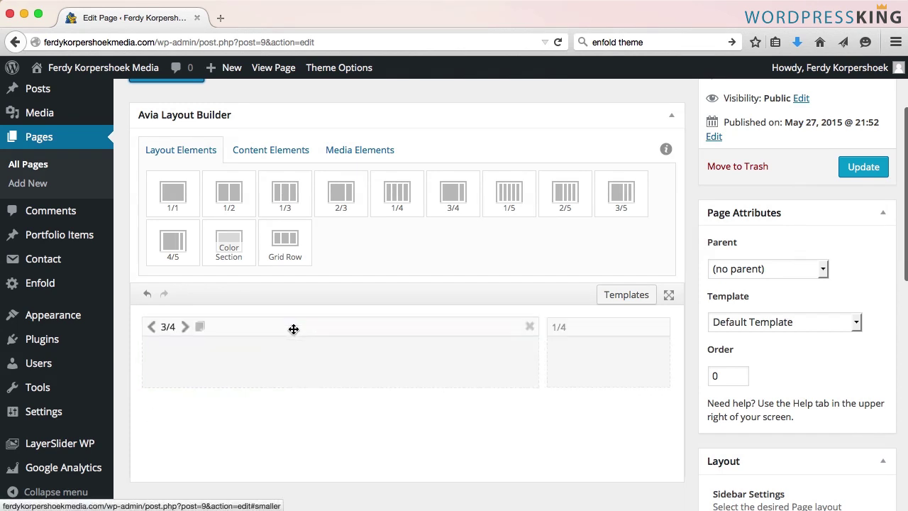
{"action": "left_click", "coordinate": [187, 328]}
{"action": "left_click", "coordinate": [153, 328]}
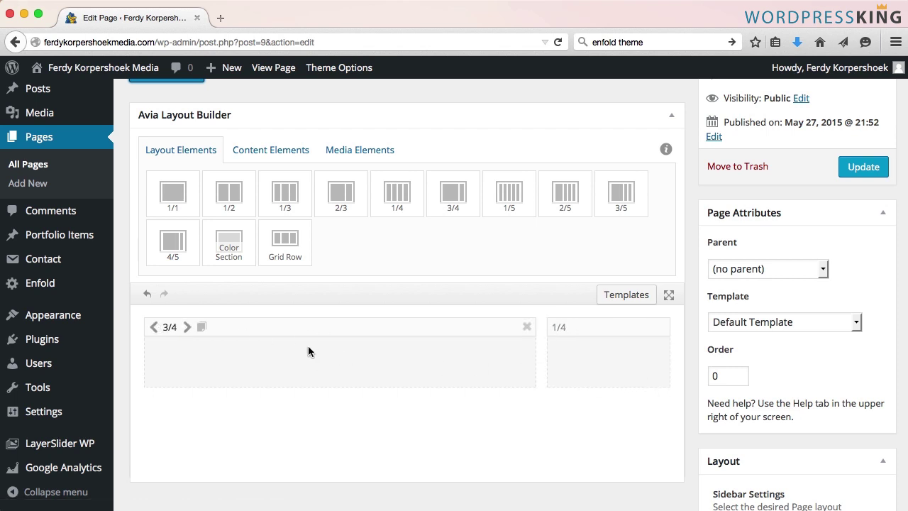
{"action": "left_click", "coordinate": [251, 163]}
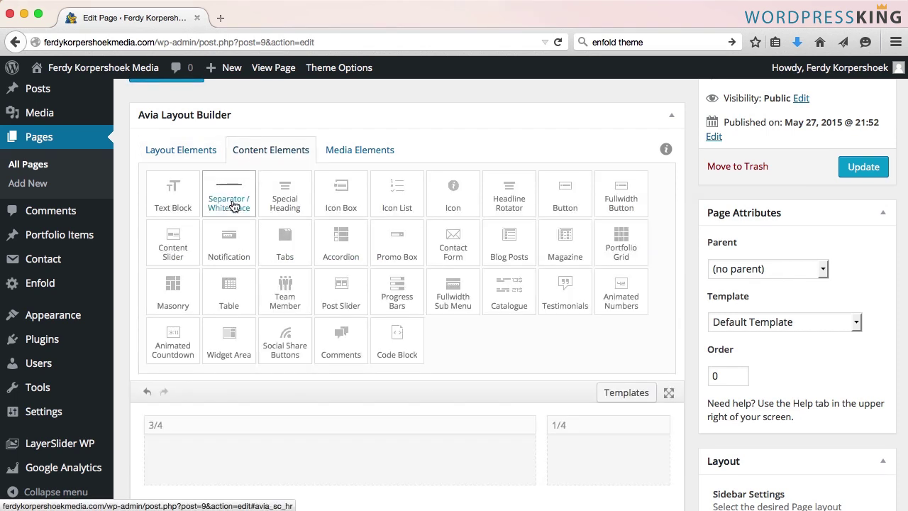
{"action": "left_click_drag", "start_coordinate": [173, 195], "coordinate": [204, 460]}
Paste the Lorem ipsum paragraphs into the 3/4 column's Text Block and save it
{"action": "left_click", "coordinate": [267, 472]}
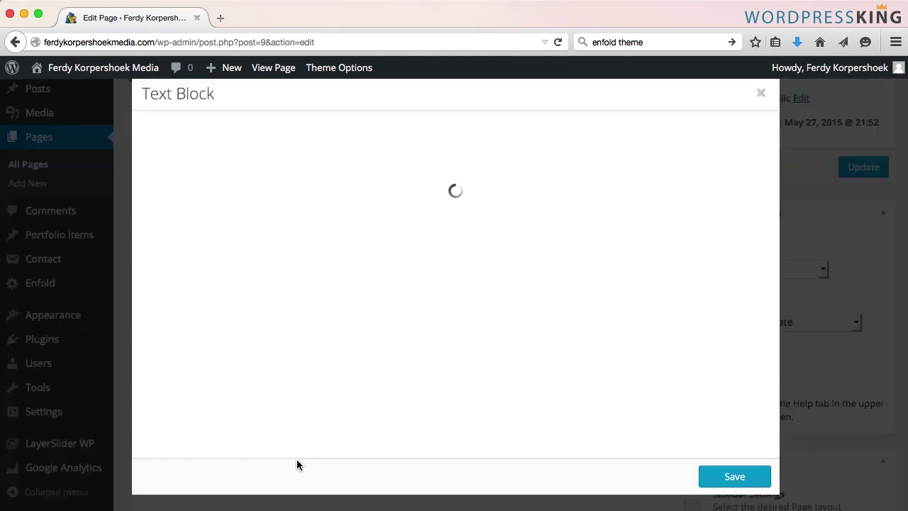
{"action": "key", "text": "super+v"}
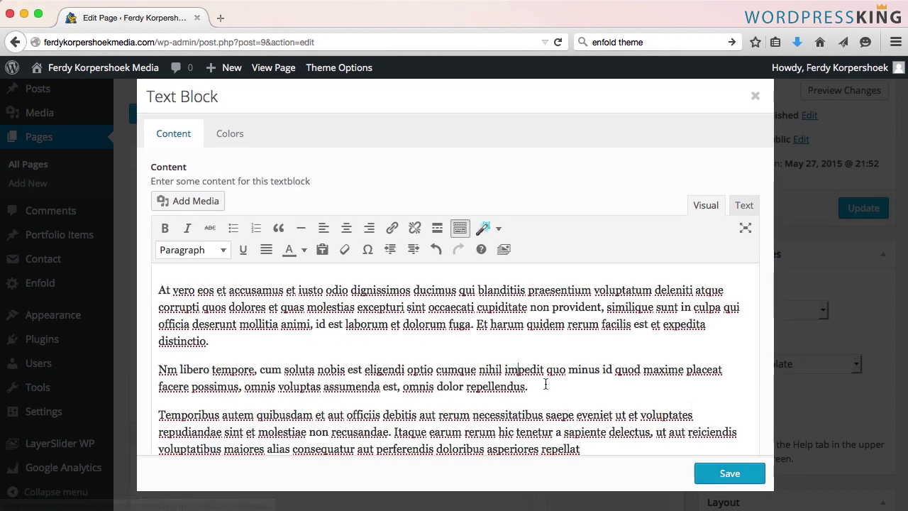
{"action": "left_click_drag", "start_coordinate": [590, 441], "coordinate": [242, 287]}
{"action": "left_click", "coordinate": [242, 288]}
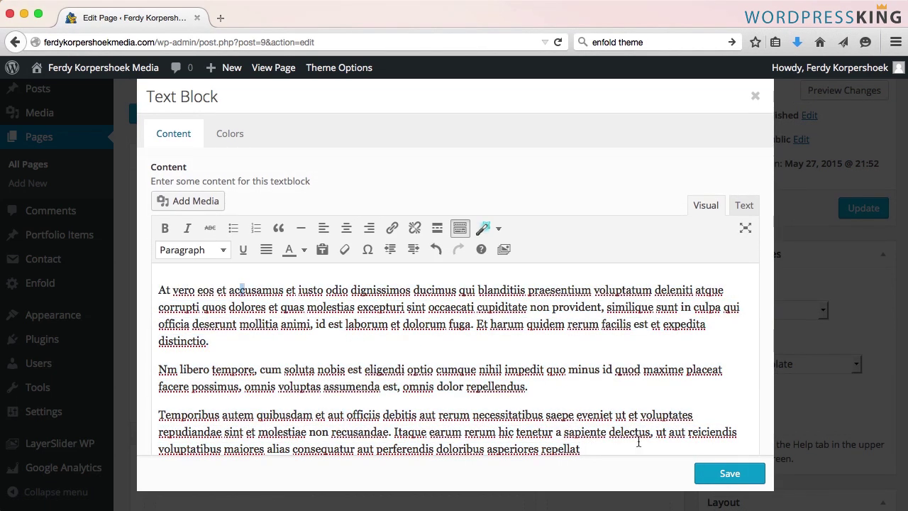
{"action": "left_click", "coordinate": [717, 472]}
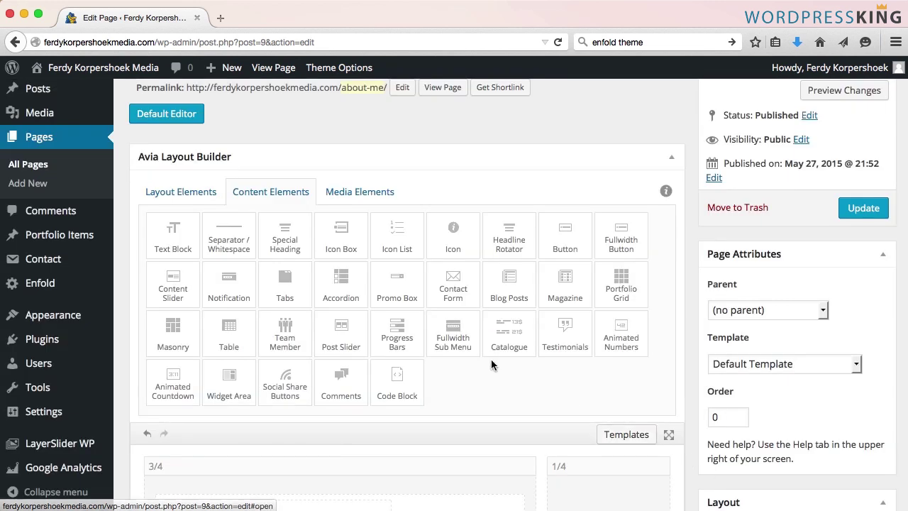
{"action": "scroll", "coordinate": [491, 358], "scroll_direction": "down", "scroll_amount": 5}
{"action": "scroll", "coordinate": [567, 333], "scroll_direction": "up", "scroll_amount": 3}
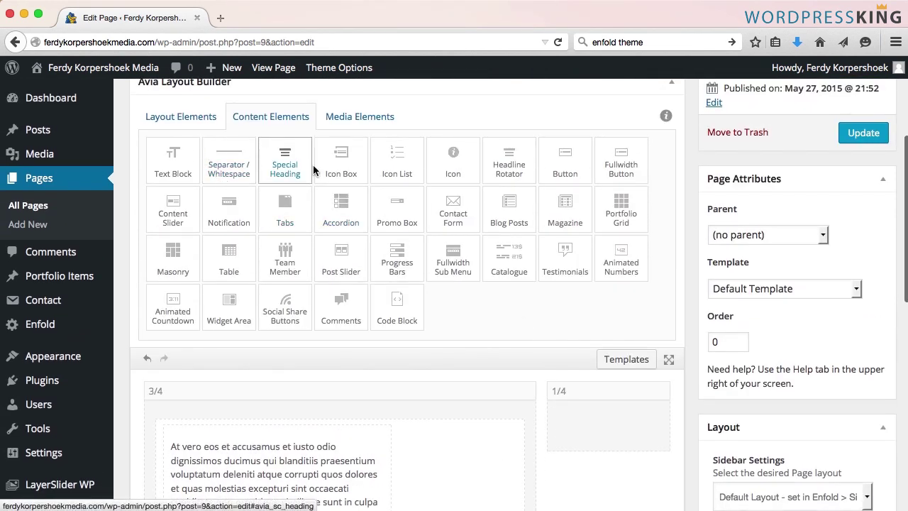
Drop an Image element into the 1/4 column and pick the portrait JPG from the About Me folder
{"action": "left_click", "coordinate": [361, 124]}
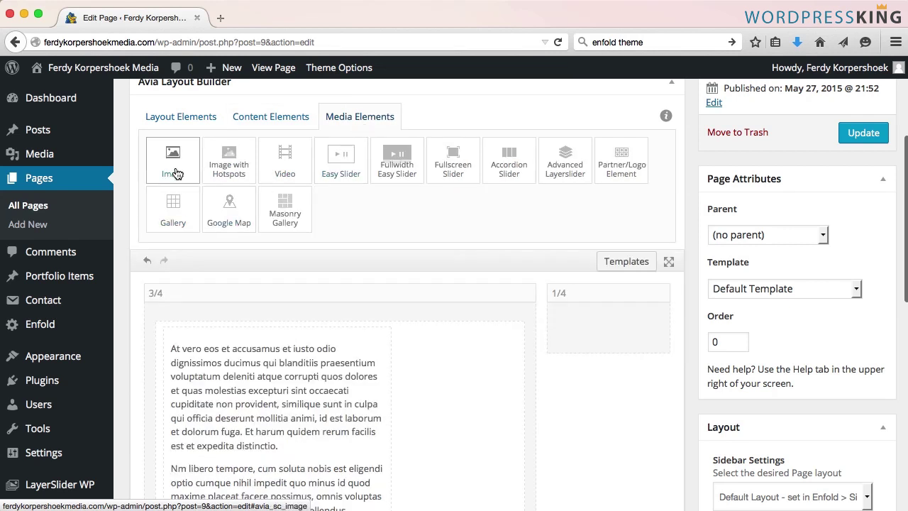
{"action": "left_click_drag", "start_coordinate": [177, 173], "coordinate": [605, 331]}
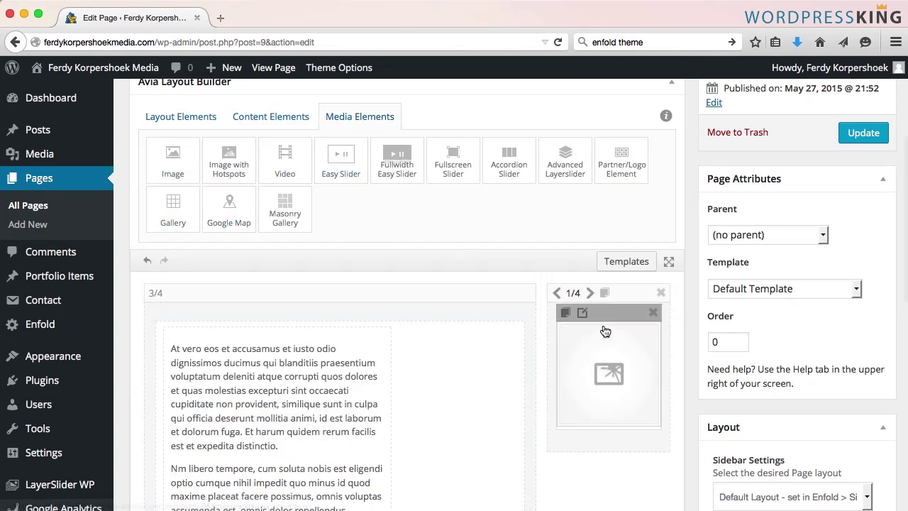
{"action": "left_click", "coordinate": [601, 373]}
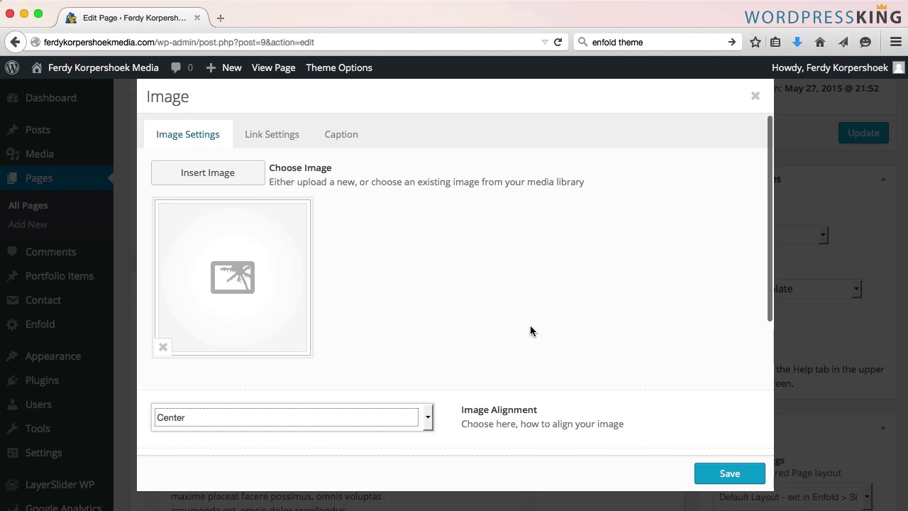
{"action": "left_click", "coordinate": [211, 176]}
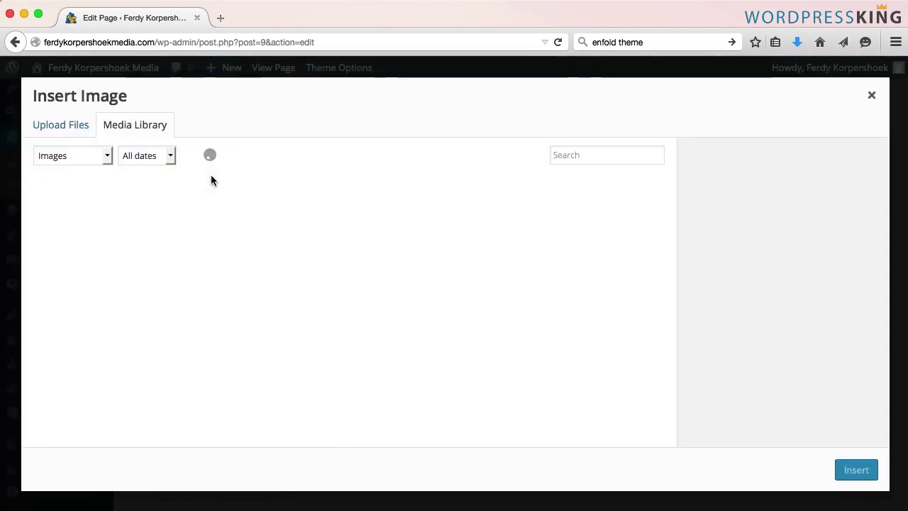
{"action": "left_click", "coordinate": [89, 127]}
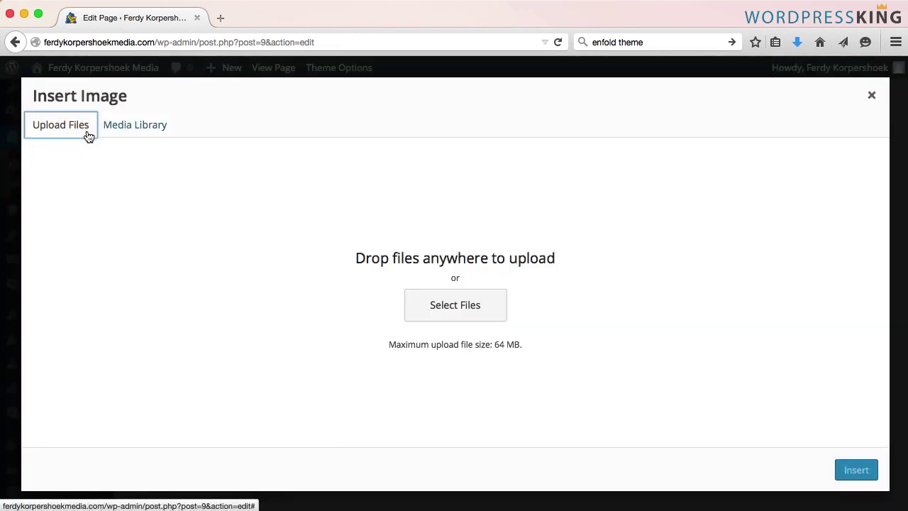
{"action": "left_click", "coordinate": [445, 313]}
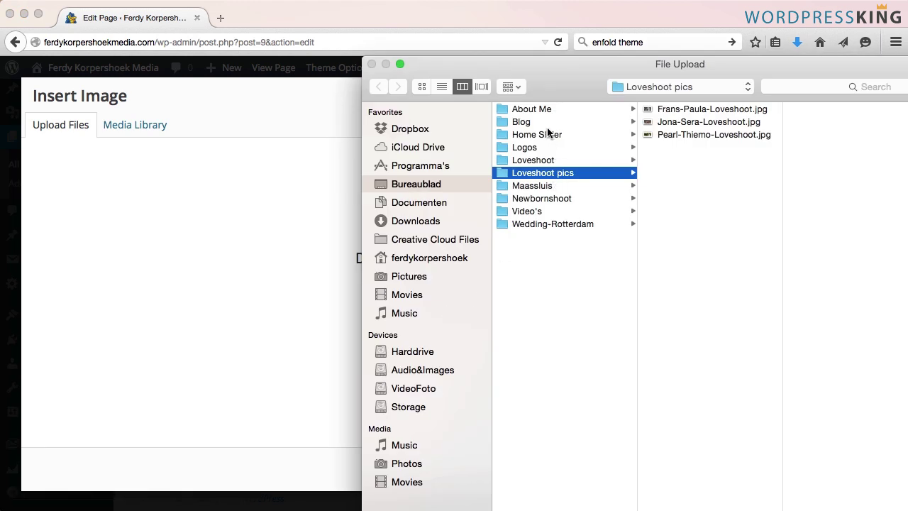
{"action": "left_click", "coordinate": [544, 111]}
{"action": "left_click", "coordinate": [696, 111]}
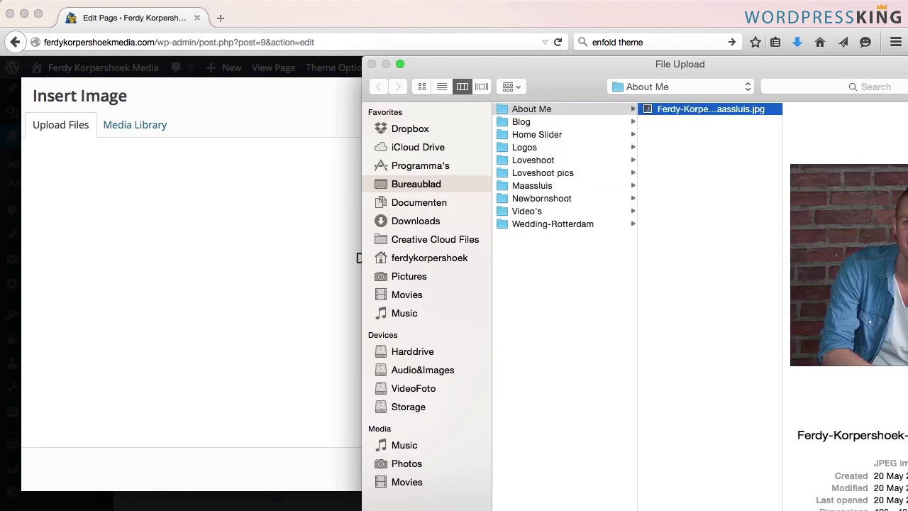
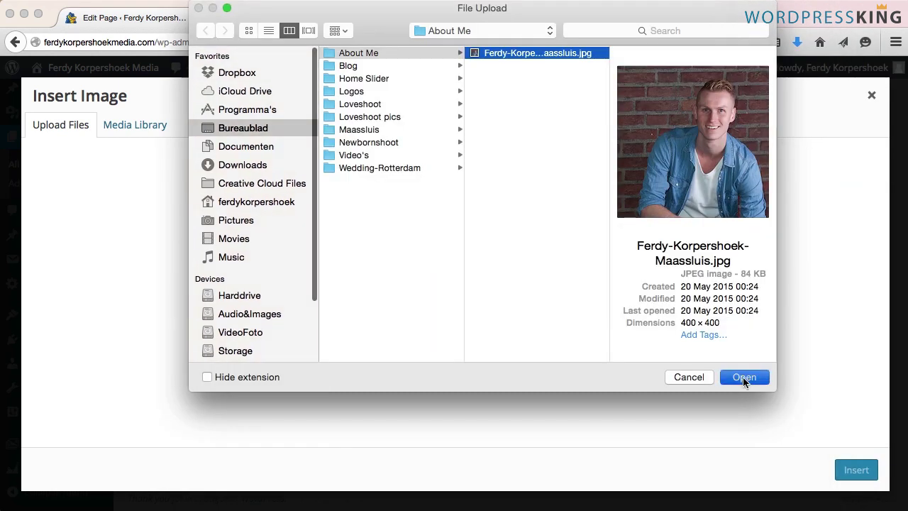
Upload the portrait, copy its title into Alt Text, and insert it at Full Size 400×400
{"action": "left_click", "coordinate": [742, 376]}
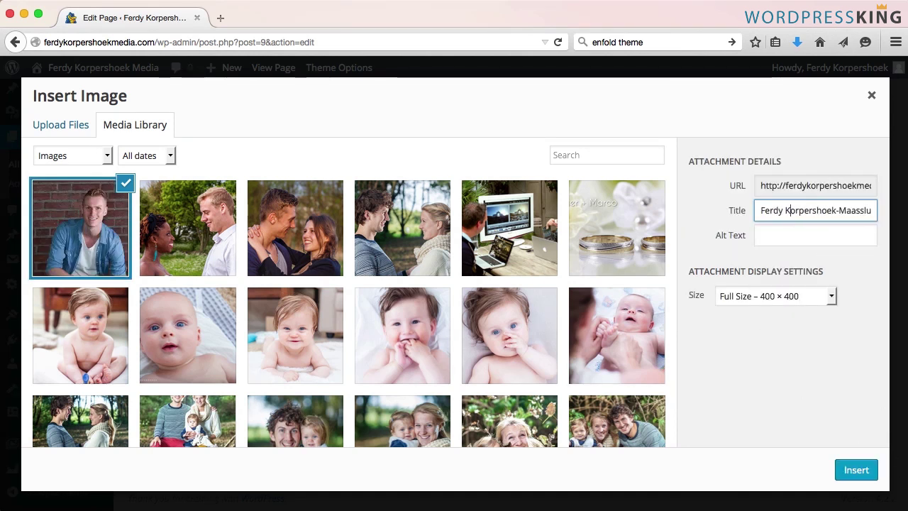
{"action": "triple_click", "coordinate": [838, 210]}
{"action": "key", "text": "Tab"}
{"action": "type", "text": "Ferdy Korpershoek Maassluis"}
{"action": "left_click", "coordinate": [775, 295]}
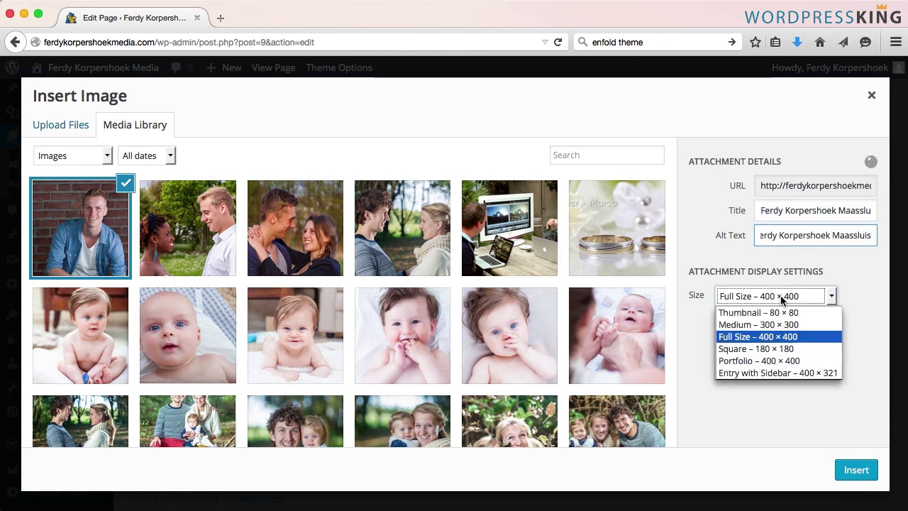
{"action": "left_click", "coordinate": [770, 338]}
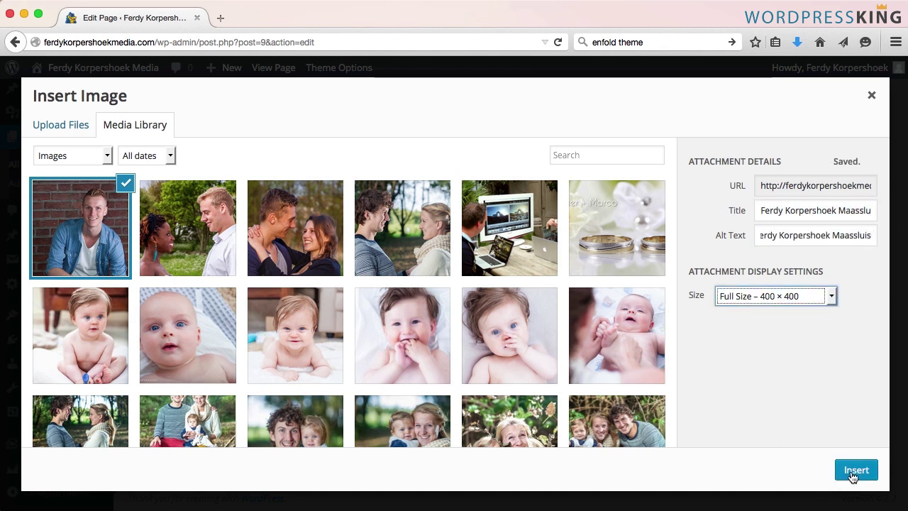
{"action": "left_click", "coordinate": [855, 471]}
{"action": "scroll", "coordinate": [405, 339], "scroll_direction": "down", "scroll_amount": 5}
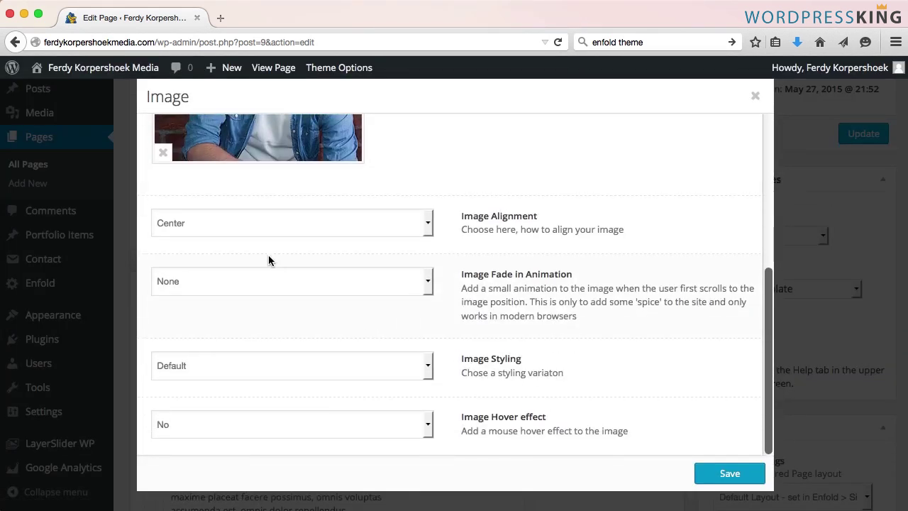
Set the image hover effect to 'Yes, slightly increase' and fade-in animation to Left to Right, then save
{"action": "left_click", "coordinate": [244, 424]}
{"action": "left_click", "coordinate": [212, 432]}
{"action": "left_click", "coordinate": [219, 468]}
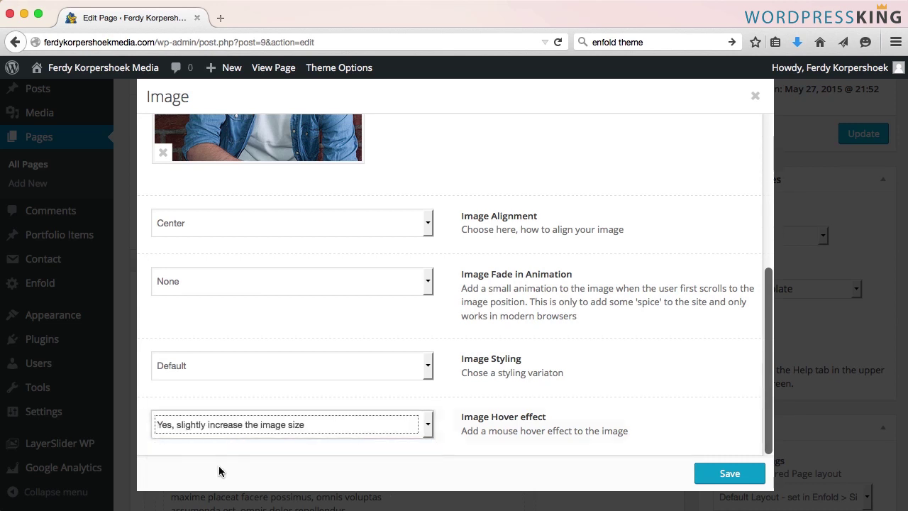
{"action": "left_click", "coordinate": [222, 281]}
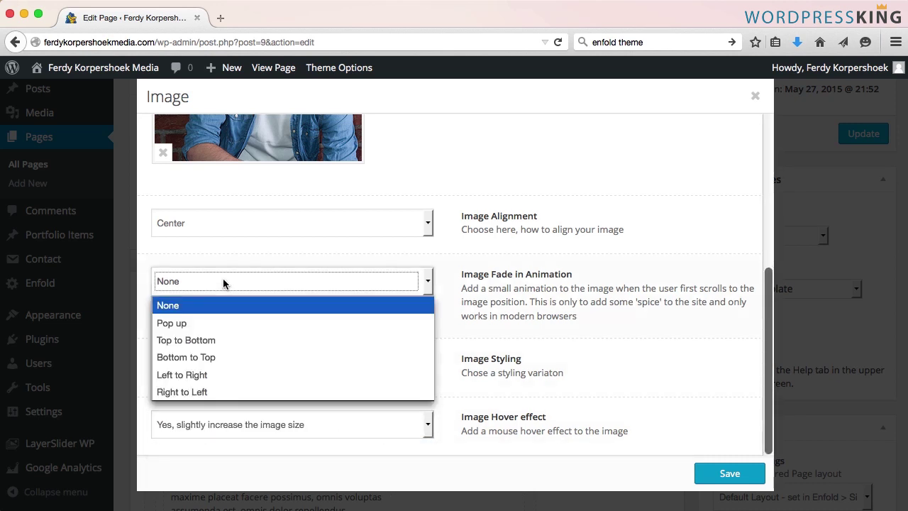
{"action": "left_click", "coordinate": [216, 376]}
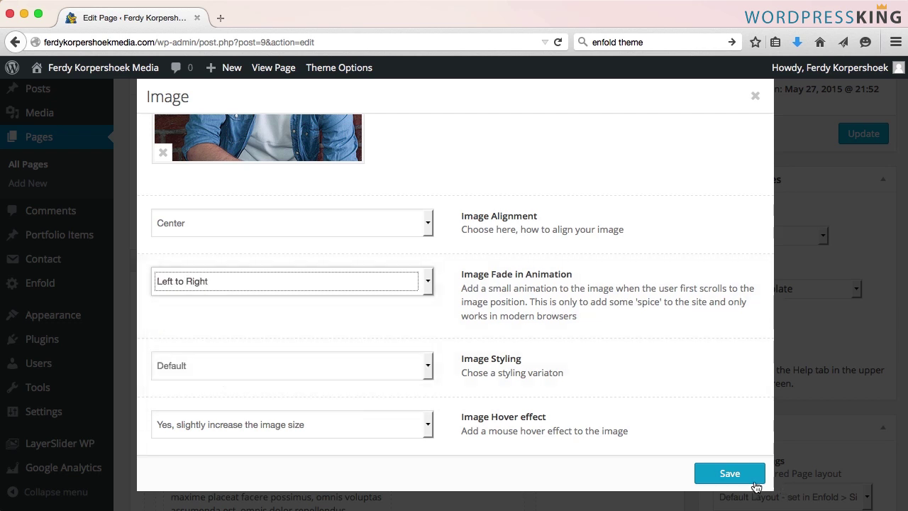
{"action": "left_click", "coordinate": [733, 476]}
Update the page, check the live About Me page, then open the Text Block
{"action": "left_click", "coordinate": [859, 135]}
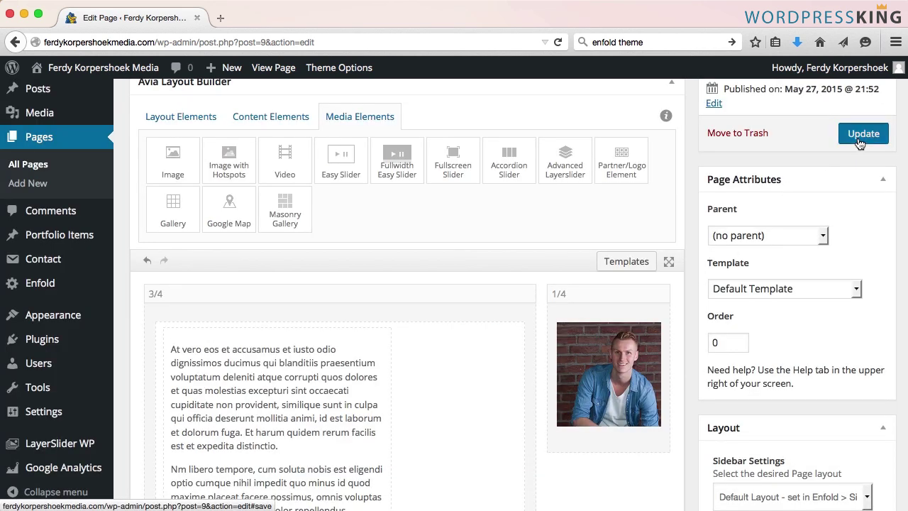
{"action": "left_click", "coordinate": [275, 26]}
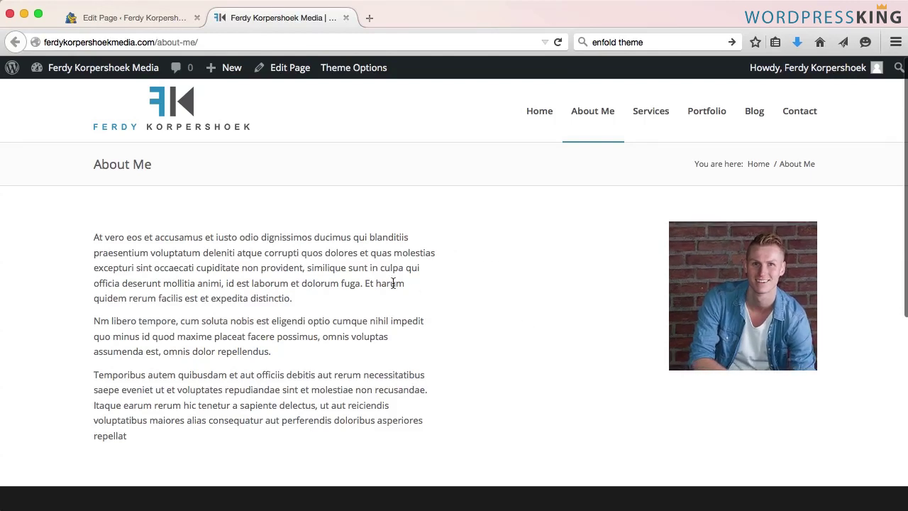
{"action": "left_click_drag", "start_coordinate": [392, 284], "coordinate": [338, 253]}
{"action": "left_click", "coordinate": [336, 251]}
{"action": "left_click", "coordinate": [114, 19]}
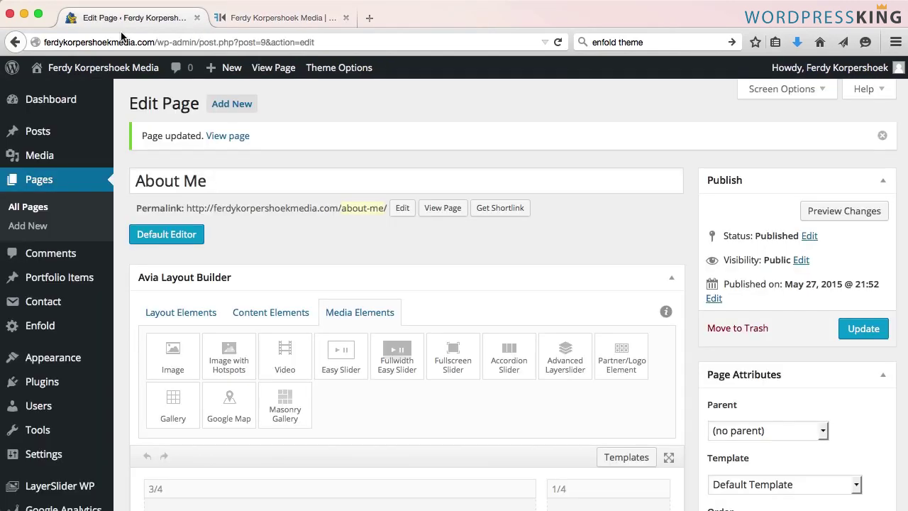
{"action": "scroll", "coordinate": [498, 386], "scroll_direction": "down", "scroll_amount": 5}
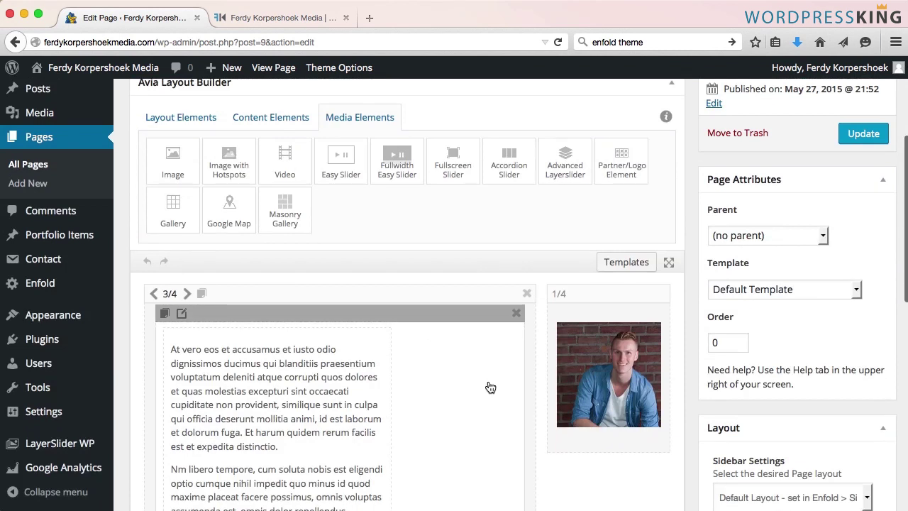
{"action": "scroll", "coordinate": [490, 387], "scroll_direction": "down", "scroll_amount": 2}
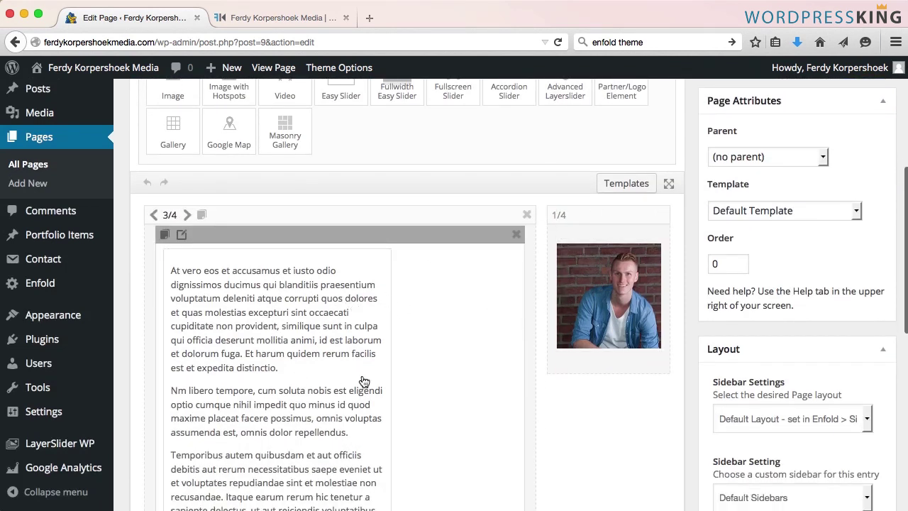
{"action": "left_click", "coordinate": [378, 336]}
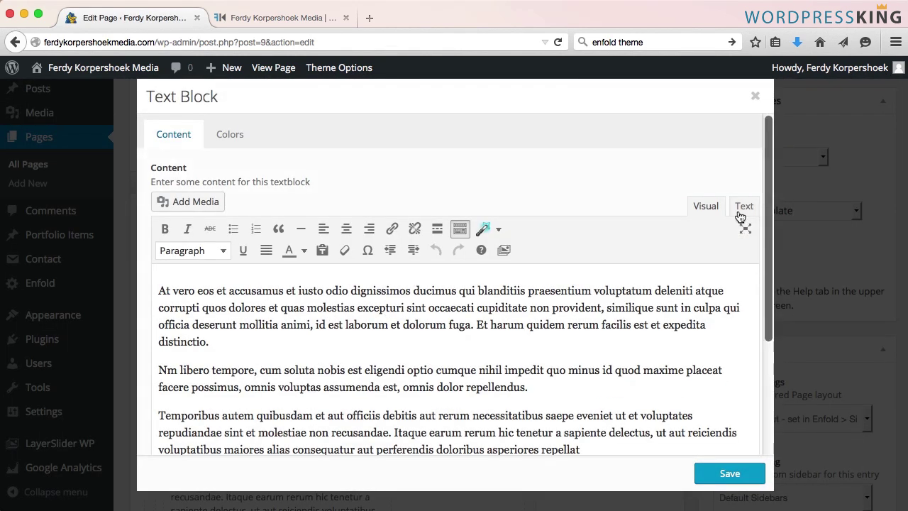
Inspect the stray div/section wrapper HTML and copy all the paragraph text from the Visual view
{"action": "left_click", "coordinate": [742, 207]}
{"action": "left_click_drag", "start_coordinate": [162, 259], "coordinate": [333, 273]}
{"action": "left_click", "coordinate": [329, 291]}
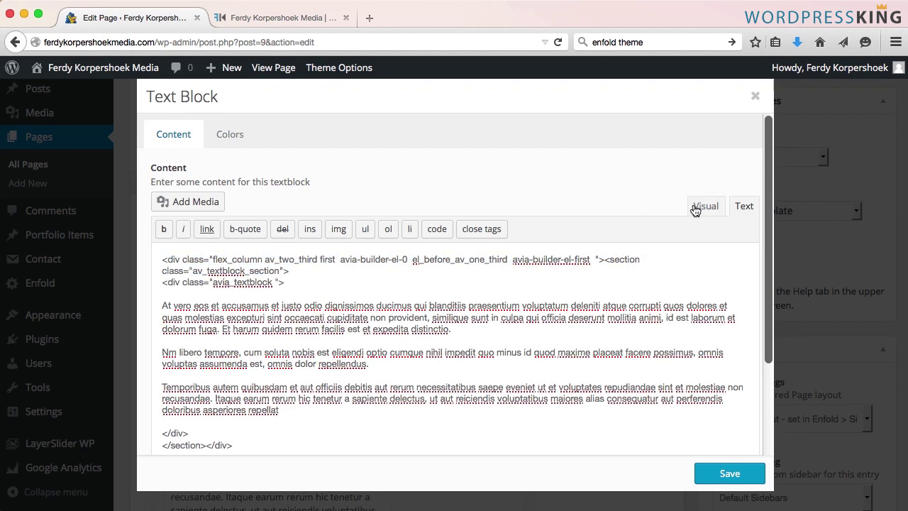
{"action": "left_click", "coordinate": [704, 206]}
{"action": "key", "text": "super+a"}
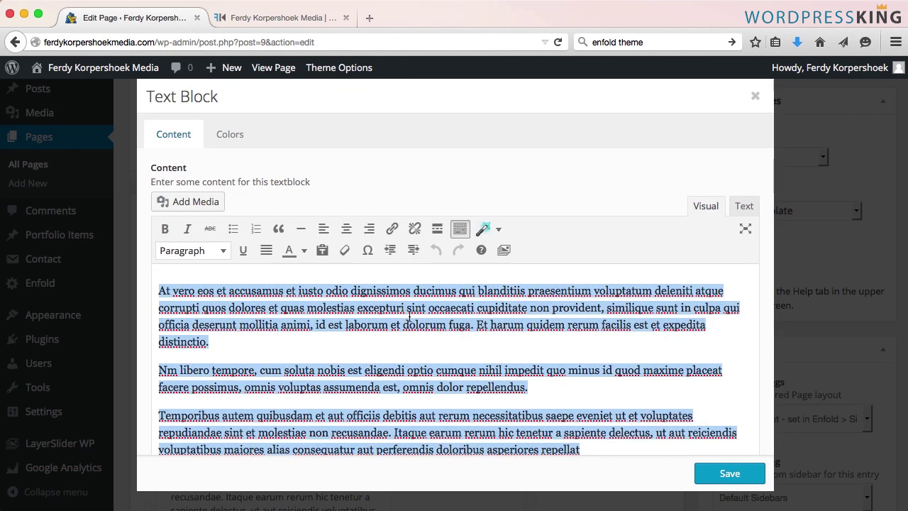
{"action": "left_click", "coordinate": [743, 207]}
{"action": "key", "text": "super+a"}
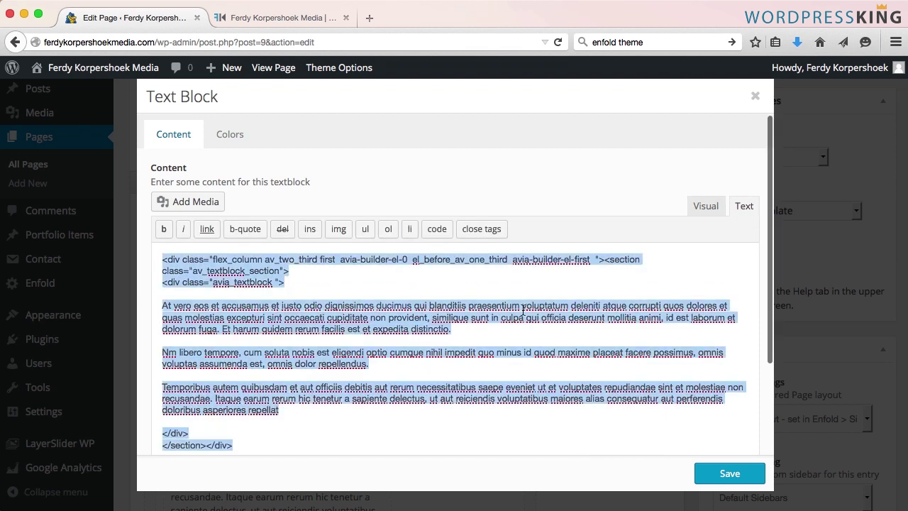
{"action": "left_click", "coordinate": [691, 210]}
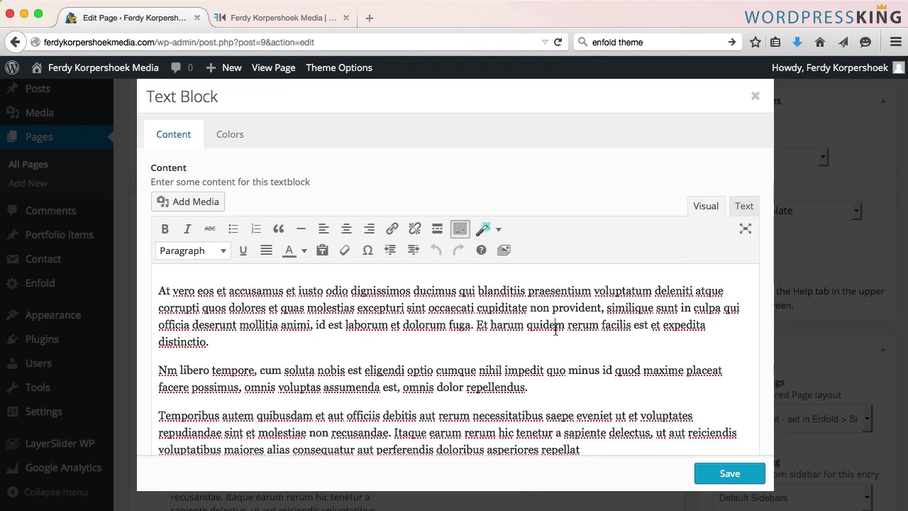
{"action": "key", "text": "super+a"}
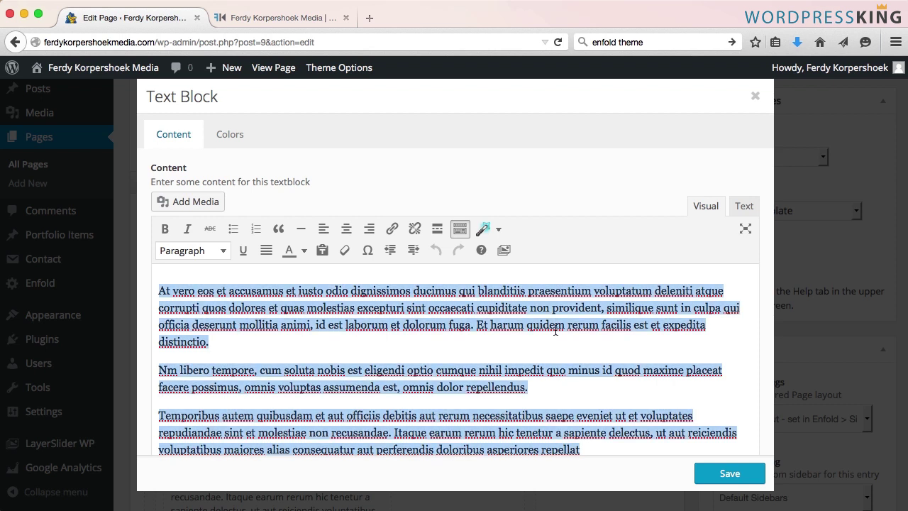
Replace the raw HTML with the pasted plain paragraphs, remove the leading blank lines, and save
{"action": "left_click", "coordinate": [741, 207]}
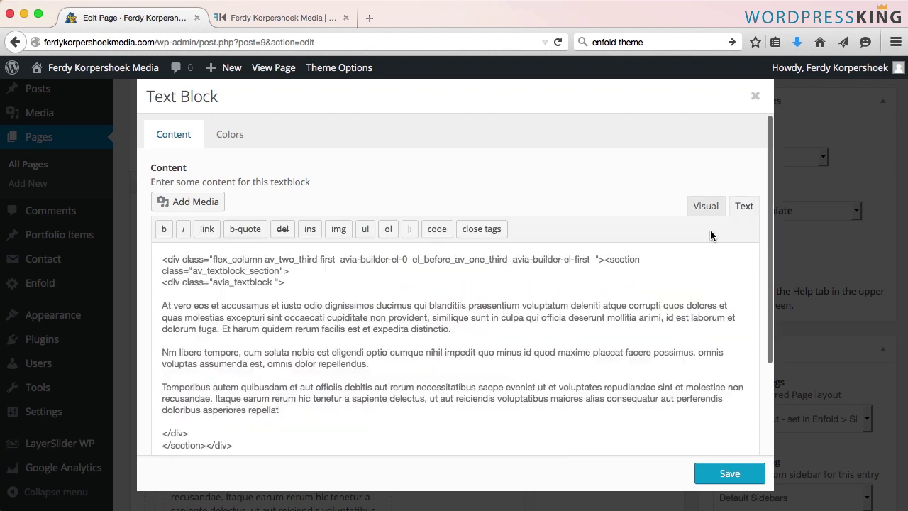
{"action": "key", "text": "super+a"}
{"action": "key", "text": "super+c"}
{"action": "key", "text": "BackSpace"}
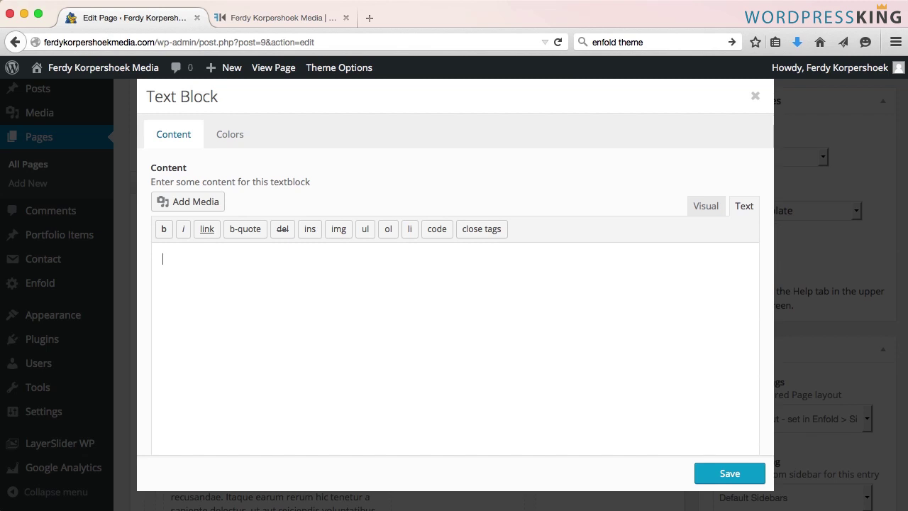
{"action": "key", "text": "super+v"}
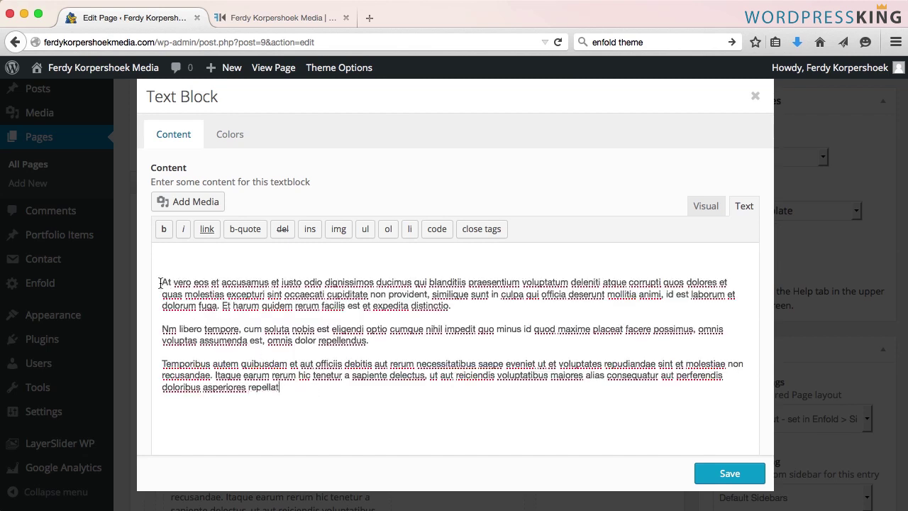
{"action": "left_click", "coordinate": [156, 247]}
{"action": "key", "text": "Delete"}
{"action": "key", "text": "Delete"}
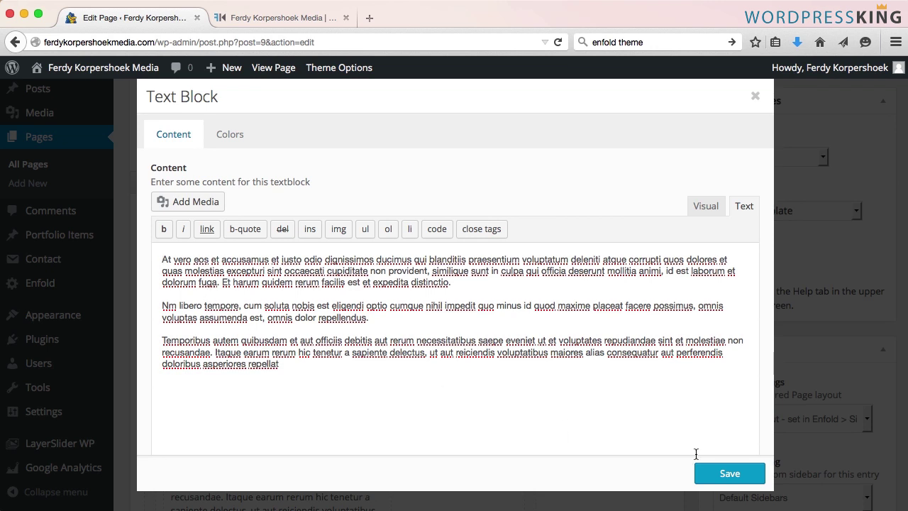
{"action": "left_click", "coordinate": [716, 473]}
{"action": "scroll", "coordinate": [718, 312], "scroll_direction": "up", "scroll_amount": 5}
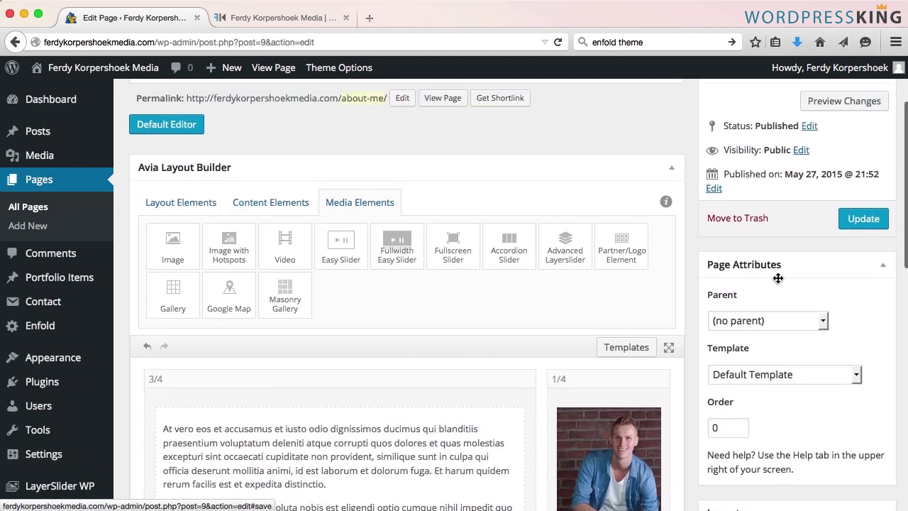
Update the page and reload the live About Me page to check the cleaned text
{"action": "left_click", "coordinate": [859, 242]}
{"action": "left_click", "coordinate": [287, 20]}
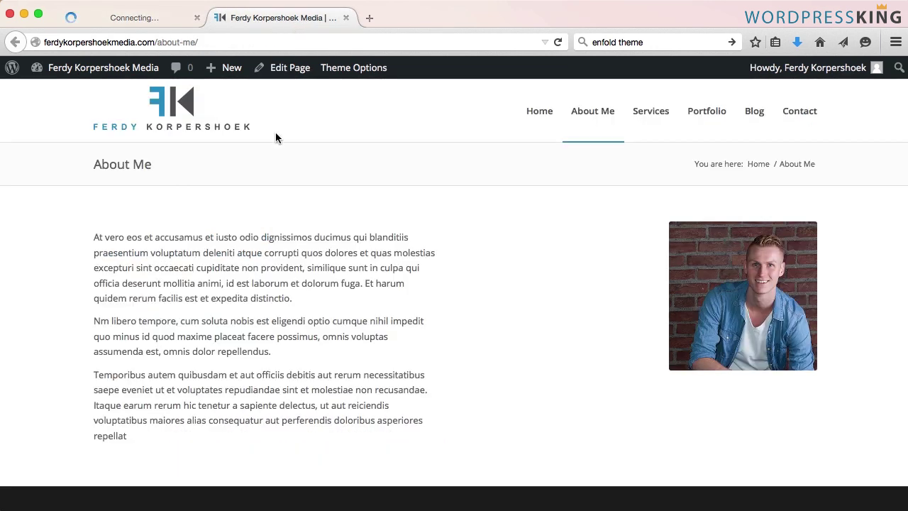
{"action": "key", "text": "super+r"}
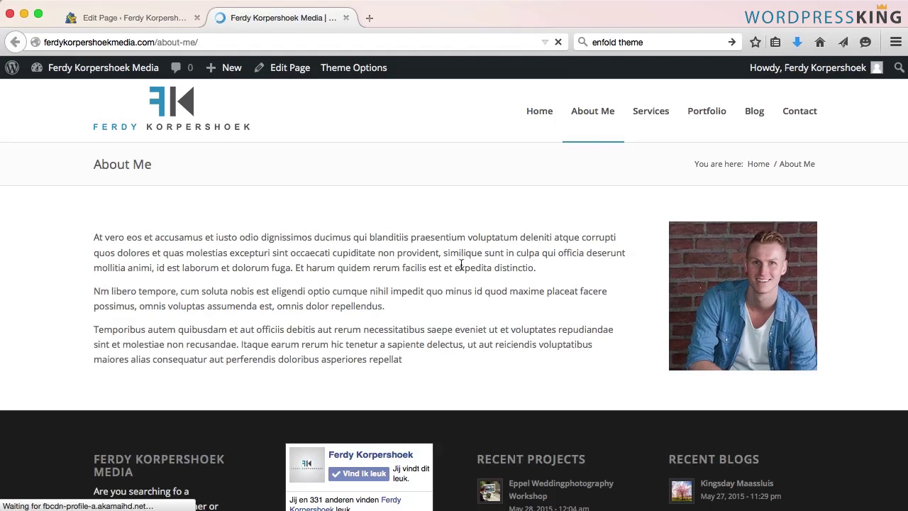
{"action": "left_click", "coordinate": [145, 19]}
{"action": "scroll", "coordinate": [396, 318], "scroll_direction": "down", "scroll_amount": 3}
{"action": "scroll", "coordinate": [398, 318], "scroll_direction": "down", "scroll_amount": 1}
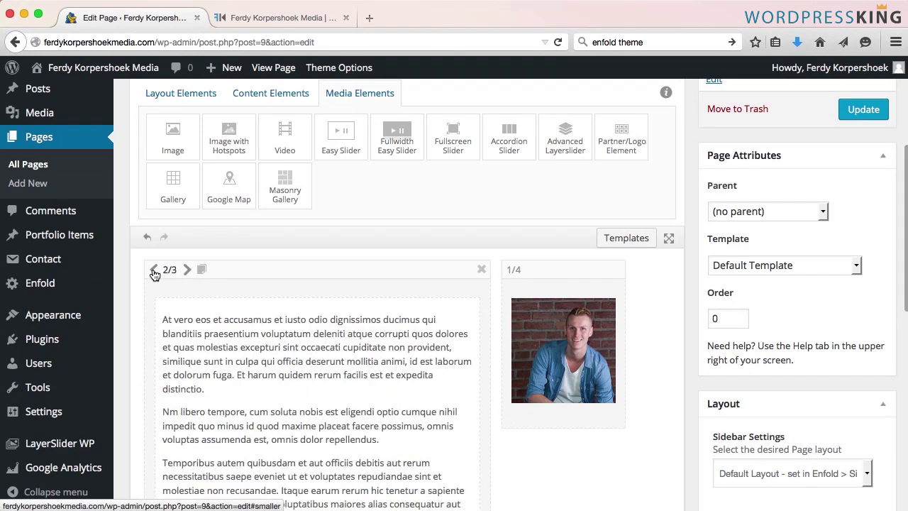
Resize the columns to 2/3 text and 1/3 photo, update, and verify on the live page
{"action": "left_click", "coordinate": [154, 270]}
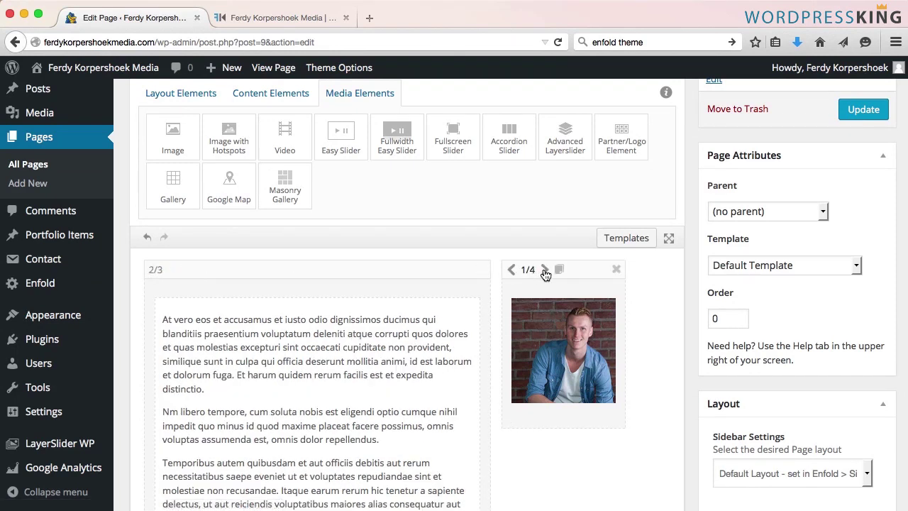
{"action": "left_click", "coordinate": [544, 269]}
{"action": "left_click", "coordinate": [863, 114]}
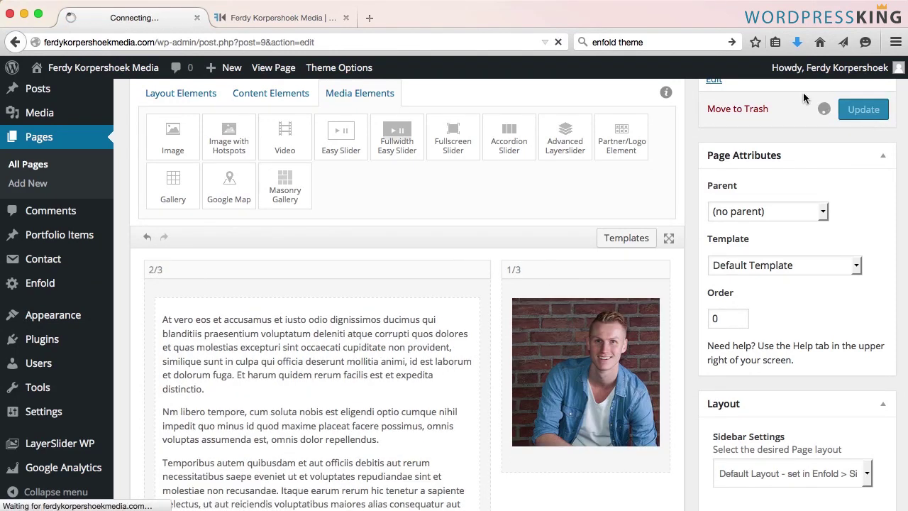
{"action": "left_click", "coordinate": [281, 17]}
{"action": "key", "text": "super+r"}
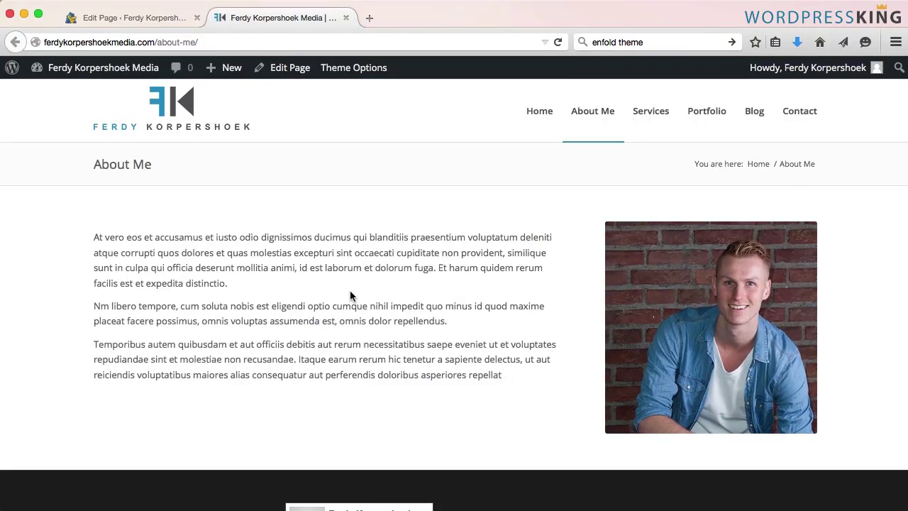
{"action": "scroll", "coordinate": [375, 299], "scroll_direction": "down", "scroll_amount": 4}
{"action": "scroll", "coordinate": [405, 308], "scroll_direction": "up", "scroll_amount": 2}
{"action": "scroll", "coordinate": [276, 315], "scroll_direction": "down", "scroll_amount": 1}
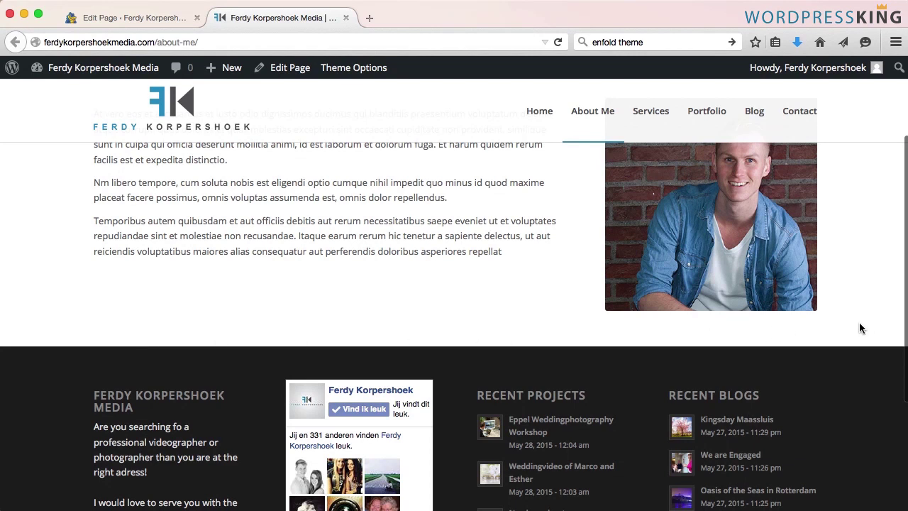
{"action": "left_click", "coordinate": [151, 22]}
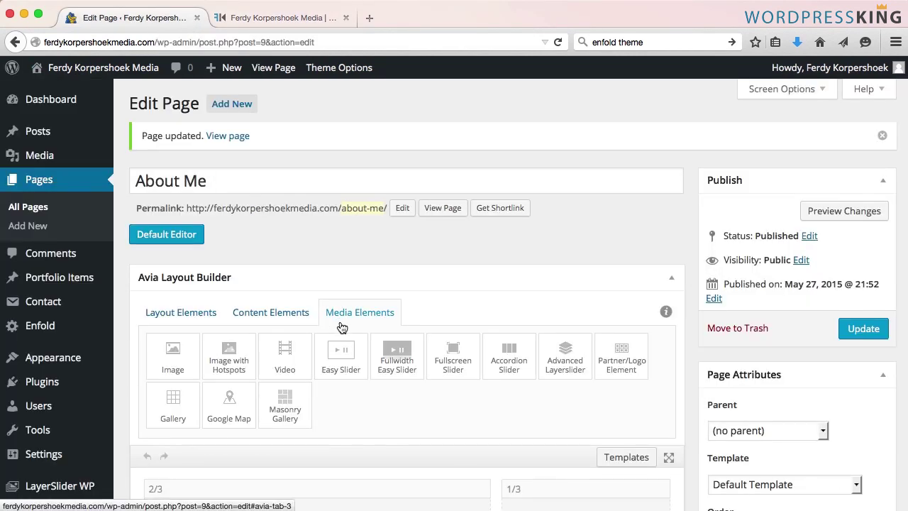
Drag a Color Section from Layout Elements below the 2/3 column and open its settings
{"action": "scroll", "coordinate": [342, 327], "scroll_direction": "down", "scroll_amount": 3}
{"action": "scroll", "coordinate": [342, 327], "scroll_direction": "down", "scroll_amount": 3}
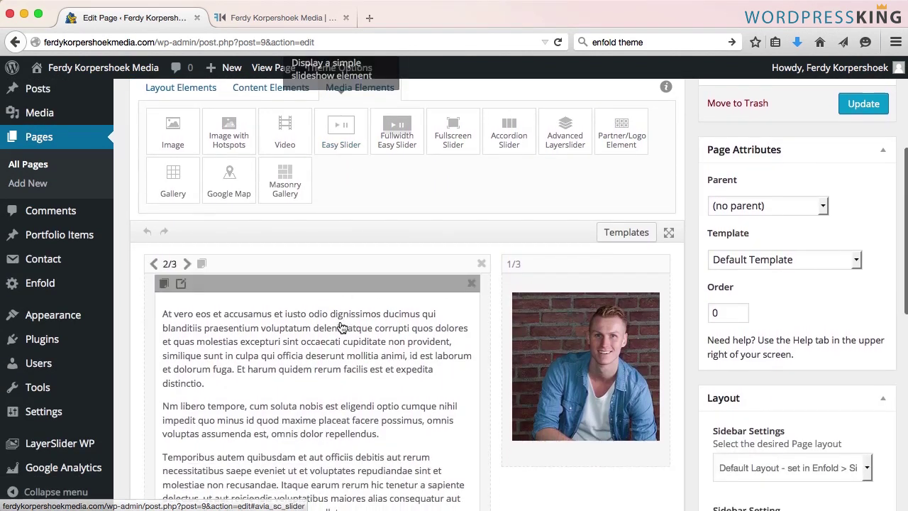
{"action": "scroll", "coordinate": [342, 327], "scroll_direction": "up", "scroll_amount": 1}
{"action": "left_click", "coordinate": [189, 136]}
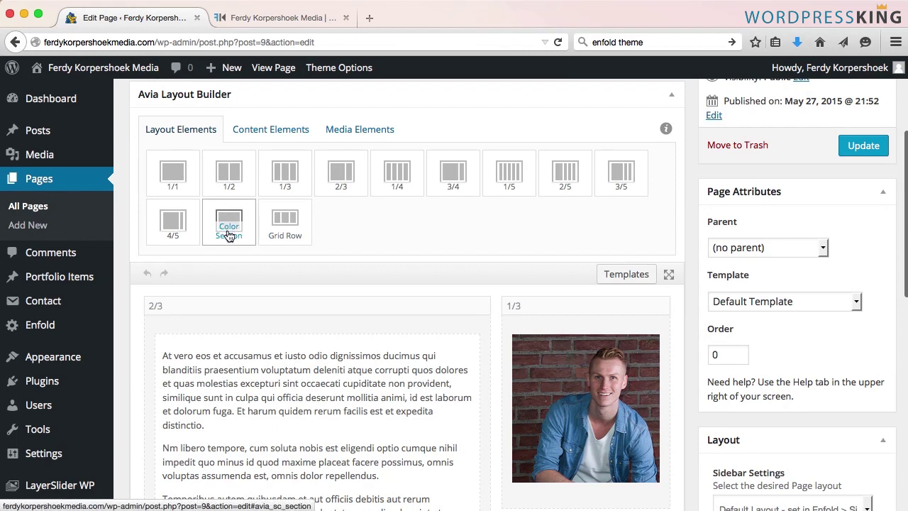
{"action": "scroll", "coordinate": [227, 231], "scroll_direction": "down", "scroll_amount": 3}
{"action": "left_click_drag", "start_coordinate": [228, 114], "coordinate": [259, 478]}
{"action": "scroll", "coordinate": [266, 454], "scroll_direction": "down", "scroll_amount": 5}
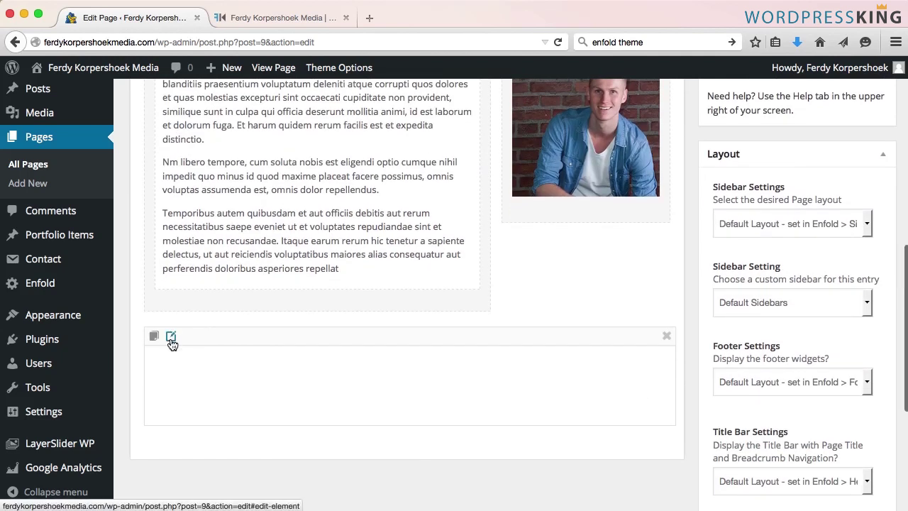
{"action": "left_click", "coordinate": [171, 337]}
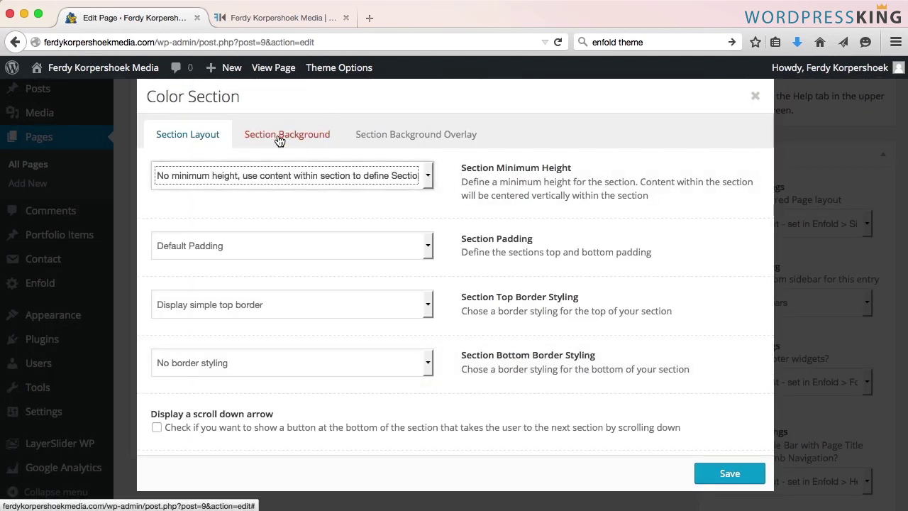
Choose a custom Section Background image and browse to the Home Slider photo folder to upload
{"action": "left_click", "coordinate": [270, 143]}
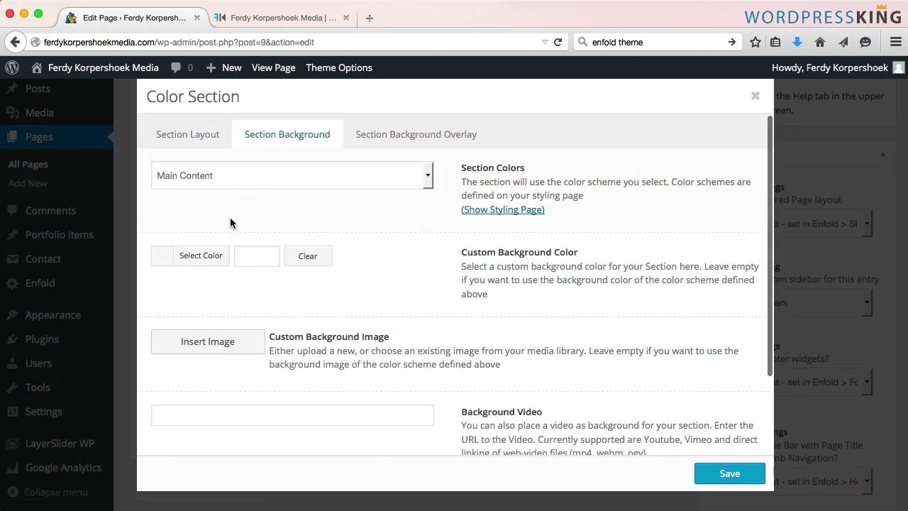
{"action": "left_click", "coordinate": [213, 347]}
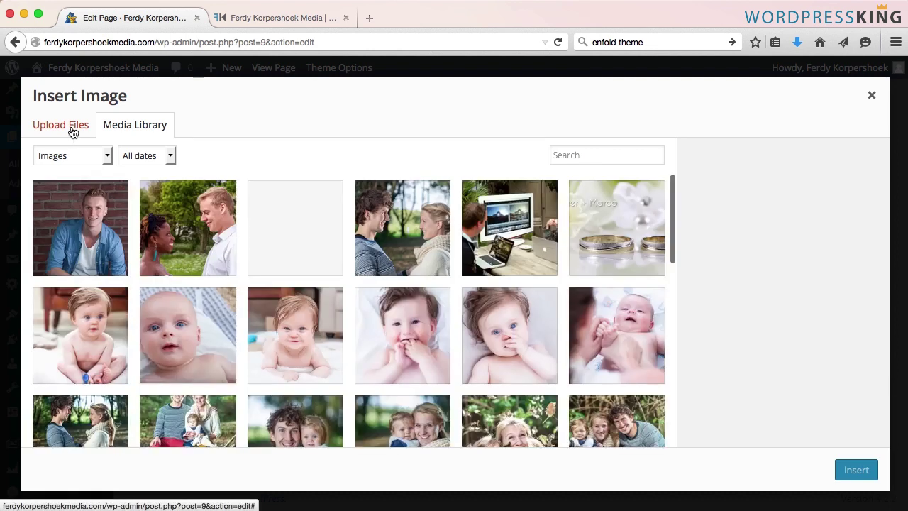
{"action": "left_click", "coordinate": [72, 135]}
{"action": "left_click", "coordinate": [454, 306]}
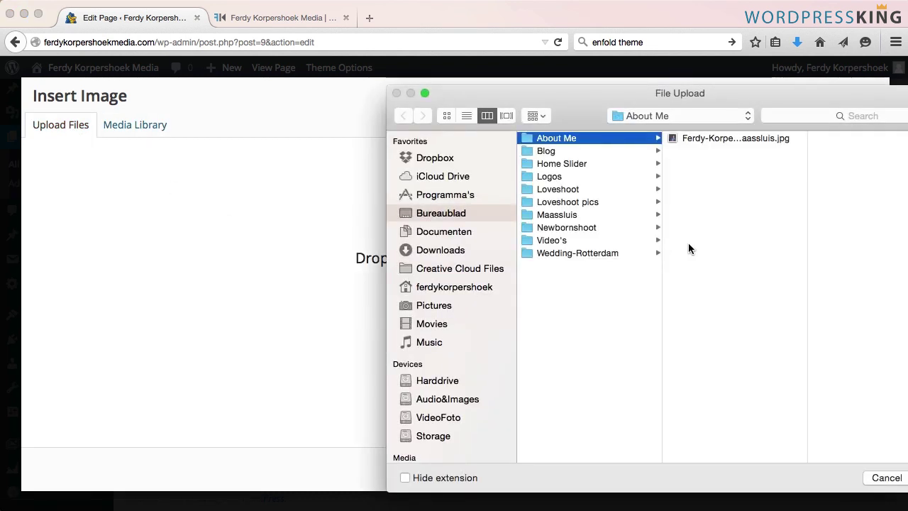
{"action": "left_click", "coordinate": [563, 163]}
{"action": "left_click", "coordinate": [709, 138]}
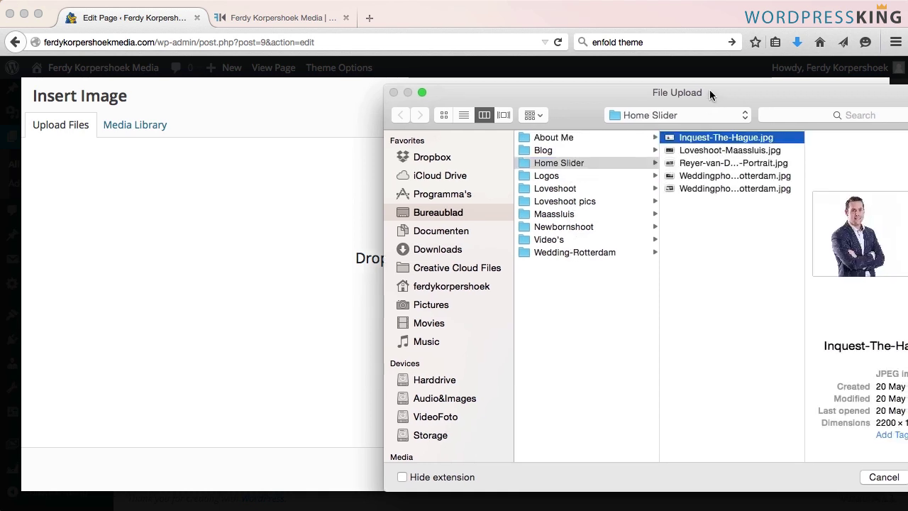
{"action": "left_click_drag", "start_coordinate": [709, 91], "coordinate": [521, 56]}
Find Loveshoot-Maassluis.jpg, upload it, and insert it as the section background
{"action": "key", "text": "Down"}
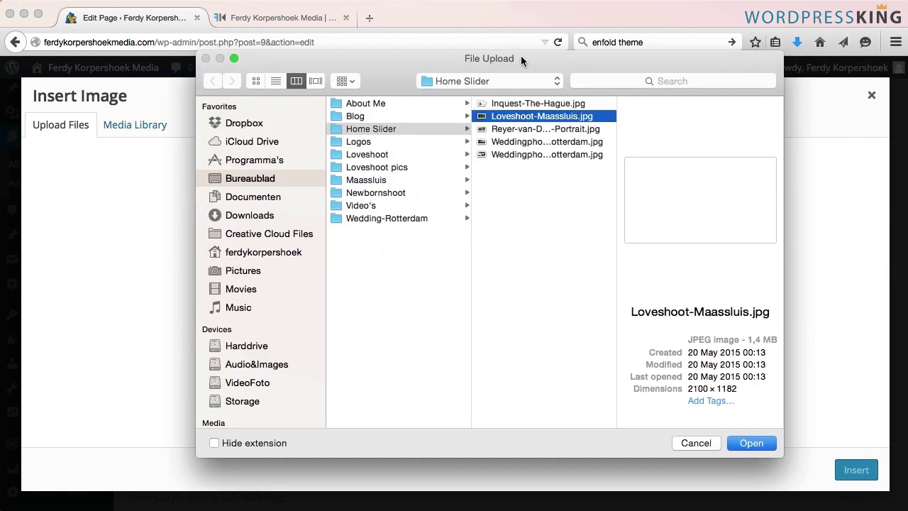
{"action": "key", "text": "Down"}
{"action": "key", "text": "Down"}
{"action": "key", "text": "Down"}
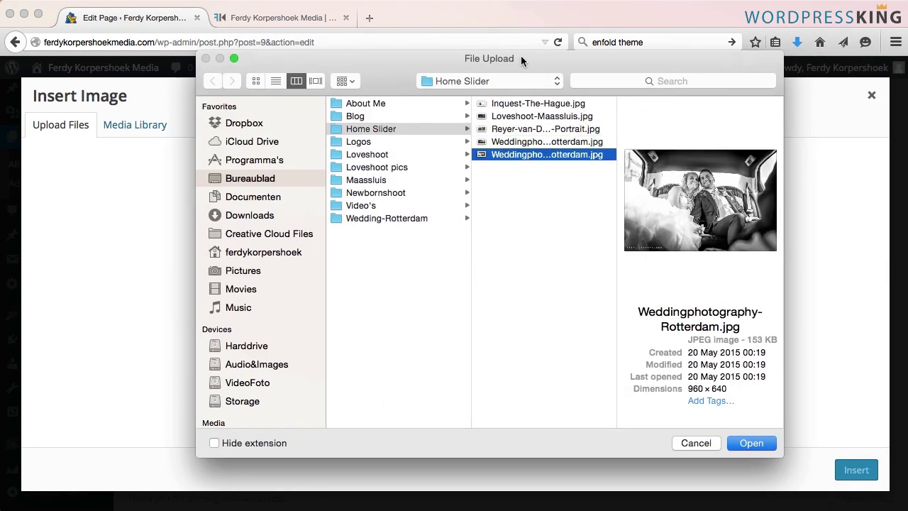
{"action": "key", "text": "Up"}
{"action": "key", "text": "Down"}
{"action": "key", "text": "Left"}
{"action": "key", "text": "Down"}
{"action": "key", "text": "Up"}
{"action": "key", "text": "Up"}
{"action": "key", "text": "Up"}
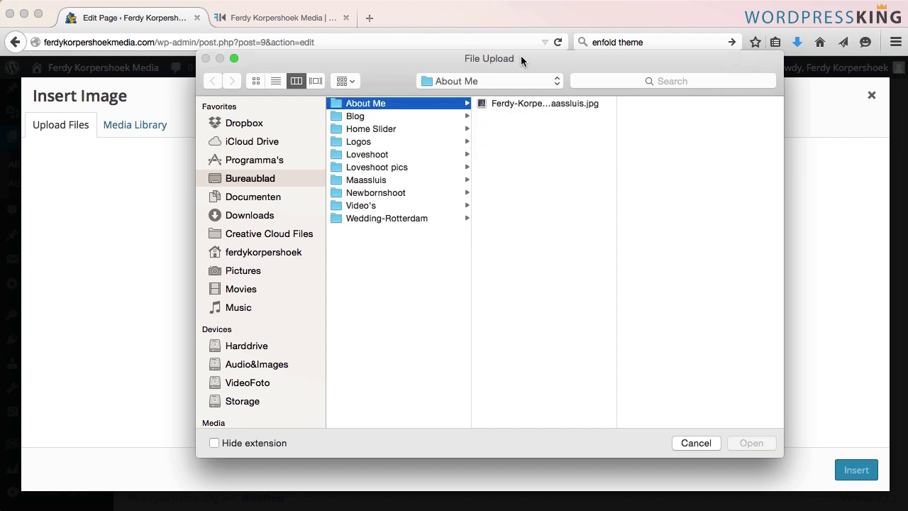
{"action": "key", "text": "Down"}
{"action": "key", "text": "Down"}
{"action": "key", "text": "Down"}
{"action": "key", "text": "Down"}
{"action": "key", "text": "Right"}
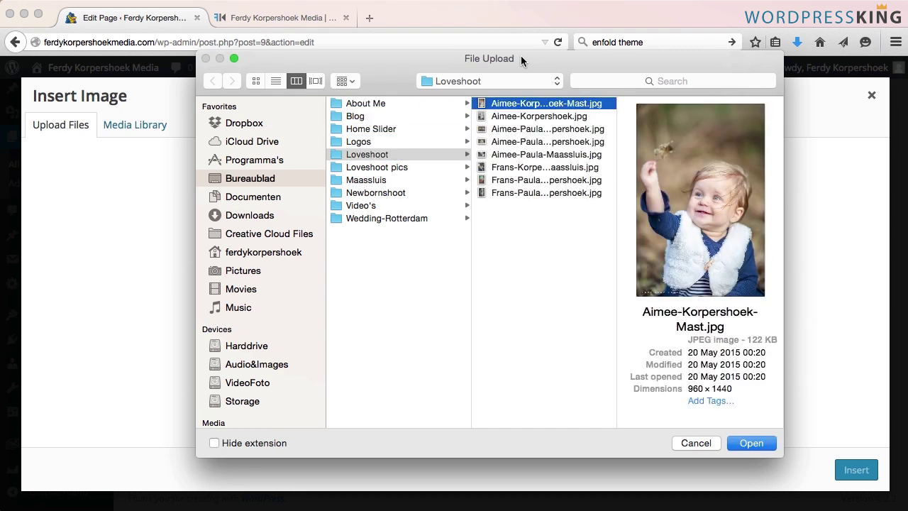
{"action": "key", "text": "Down"}
{"action": "key", "text": "Down"}
{"action": "key", "text": "Down"}
{"action": "key", "text": "Down"}
{"action": "key", "text": "Down"}
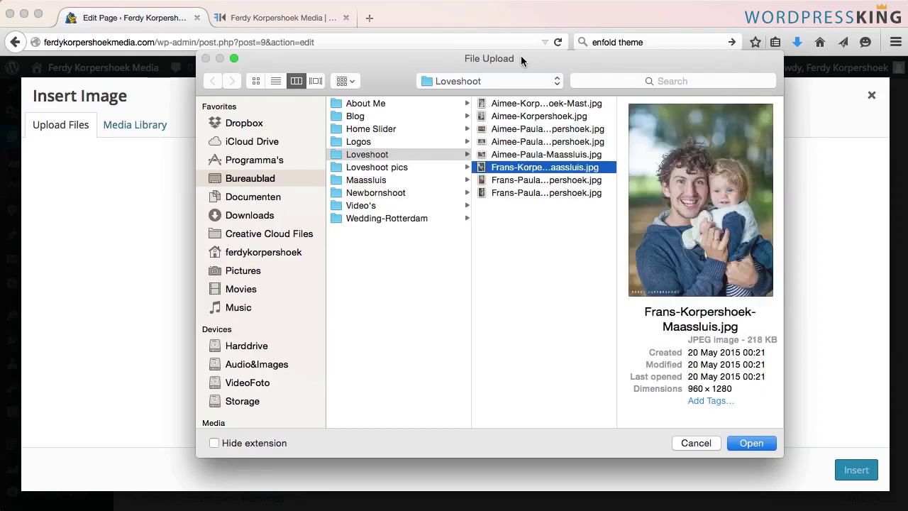
{"action": "key", "text": "Down"}
{"action": "key", "text": "Left"}
{"action": "key", "text": "Up"}
{"action": "key", "text": "Up"}
{"action": "key", "text": "Up"}
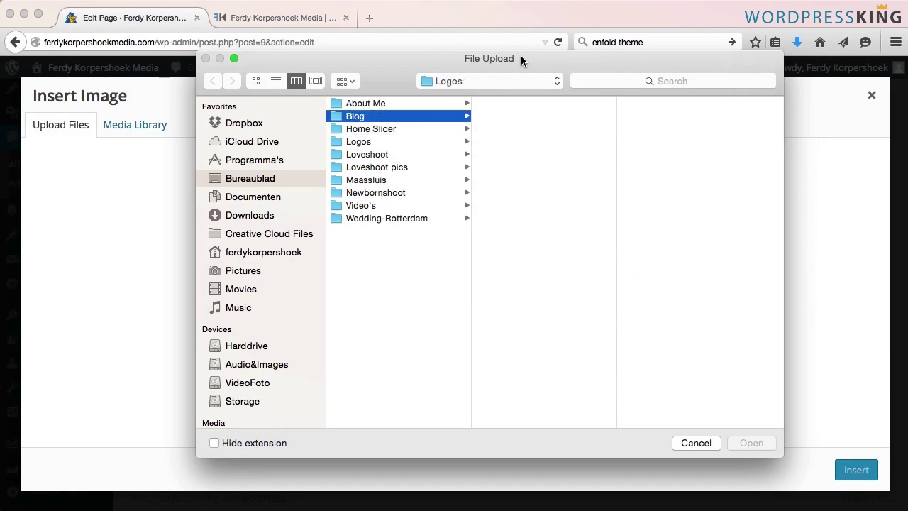
{"action": "key", "text": "Up"}
{"action": "key", "text": "Right"}
{"action": "key", "text": "Left"}
{"action": "key", "text": "Down"}
{"action": "key", "text": "Down"}
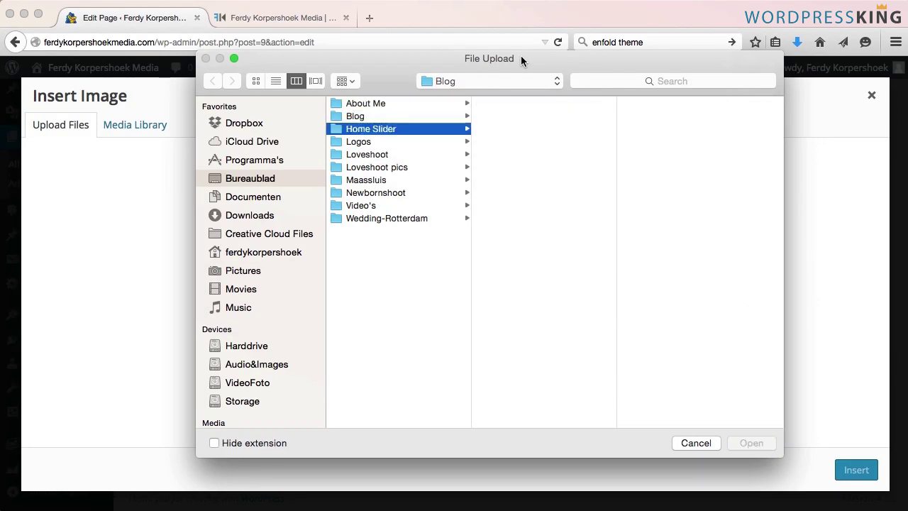
{"action": "key", "text": "Right"}
{"action": "key", "text": "Down"}
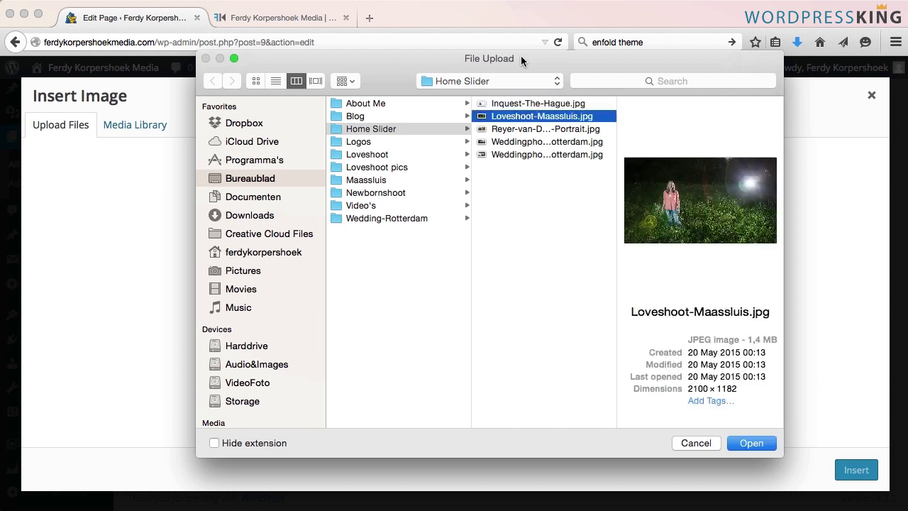
{"action": "left_click", "coordinate": [754, 442]}
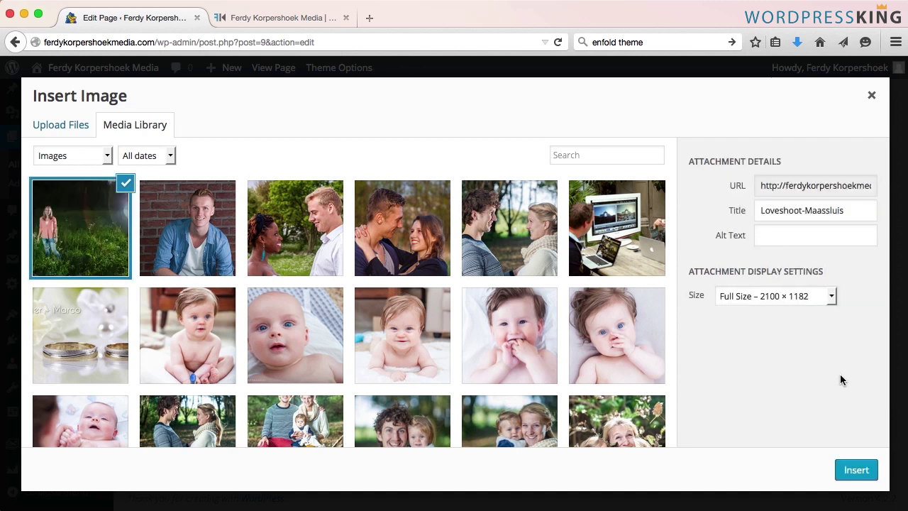
{"action": "left_click", "coordinate": [856, 469]}
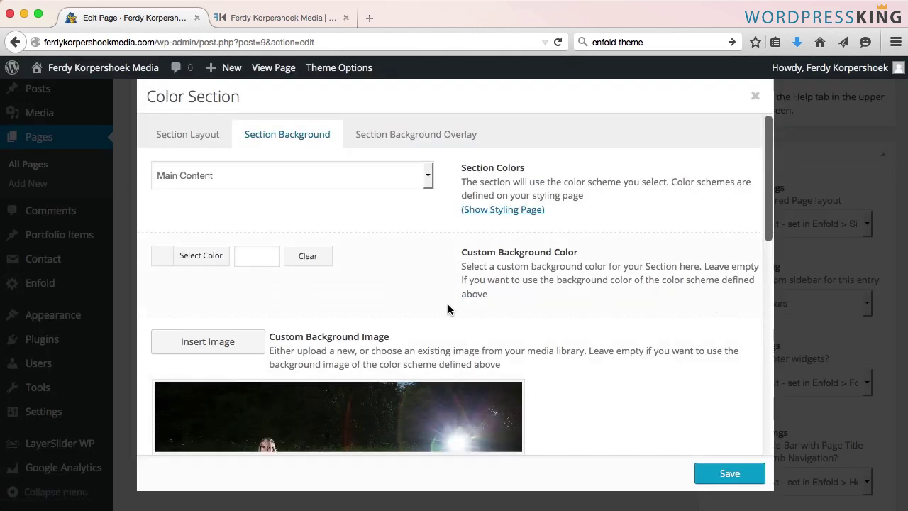
Set the section's Background Attachment to Parallax
{"action": "scroll", "coordinate": [448, 309], "scroll_direction": "down", "scroll_amount": 5}
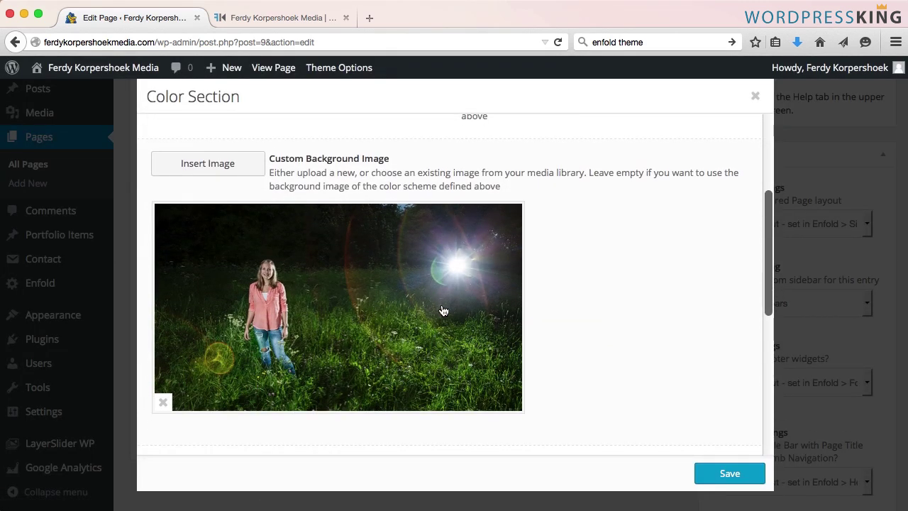
{"action": "scroll", "coordinate": [581, 302], "scroll_direction": "down", "scroll_amount": 5}
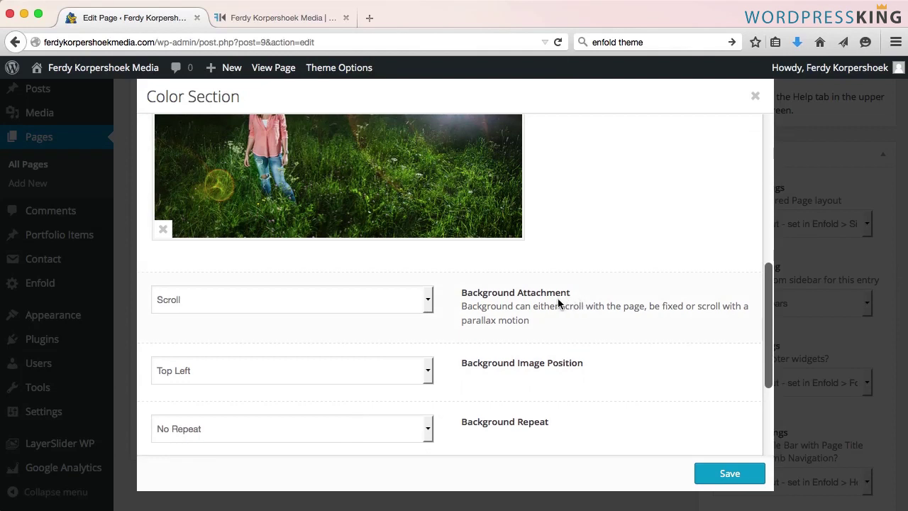
{"action": "scroll", "coordinate": [271, 341], "scroll_direction": "down", "scroll_amount": 1}
{"action": "left_click", "coordinate": [223, 273]}
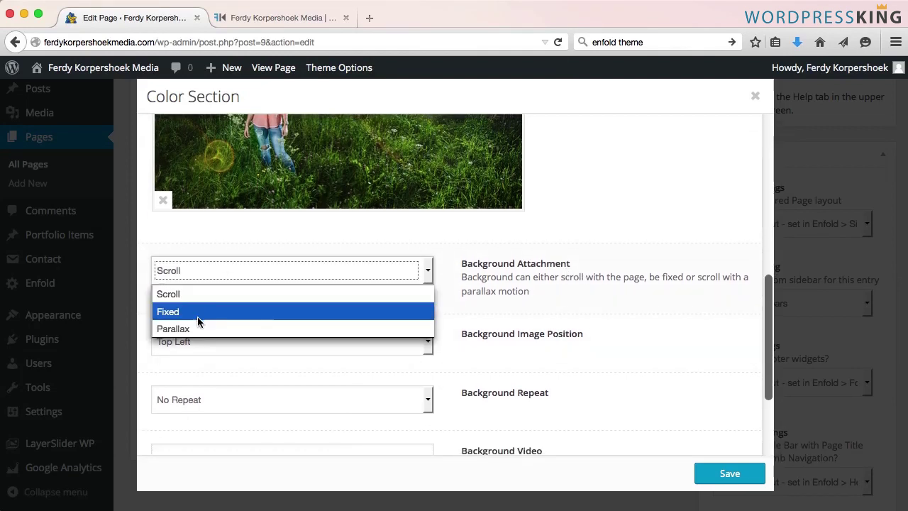
{"action": "left_click", "coordinate": [190, 329]}
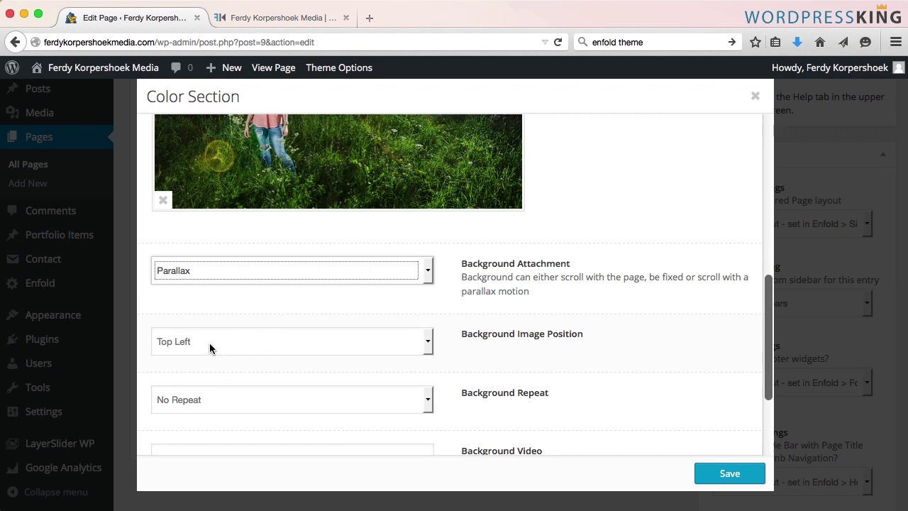
{"action": "left_click", "coordinate": [209, 347]}
{"action": "left_click", "coordinate": [208, 319]}
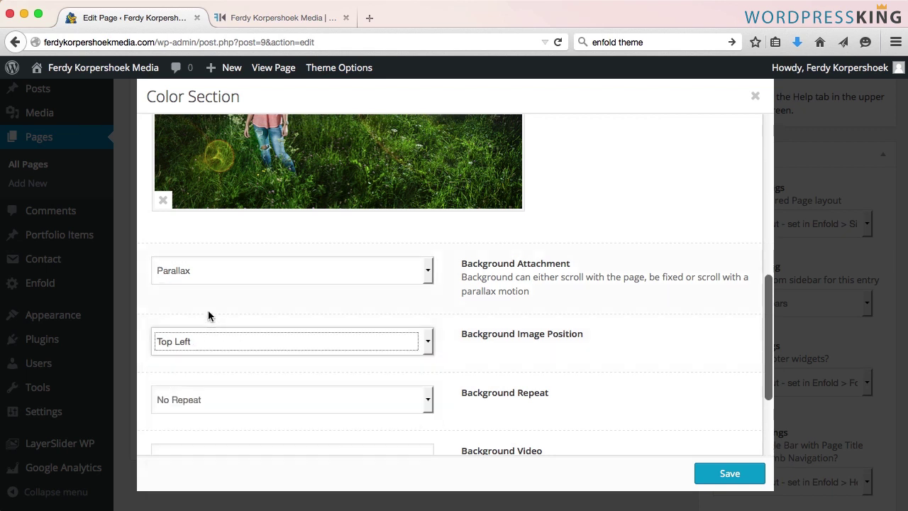
{"action": "scroll", "coordinate": [208, 315], "scroll_direction": "up", "scroll_amount": 2}
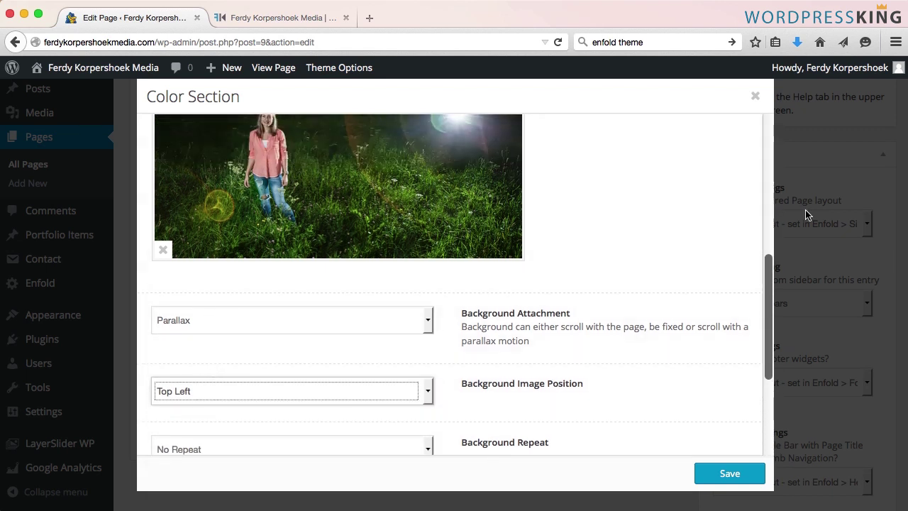
{"action": "scroll", "coordinate": [283, 202], "scroll_direction": "up", "scroll_amount": 2}
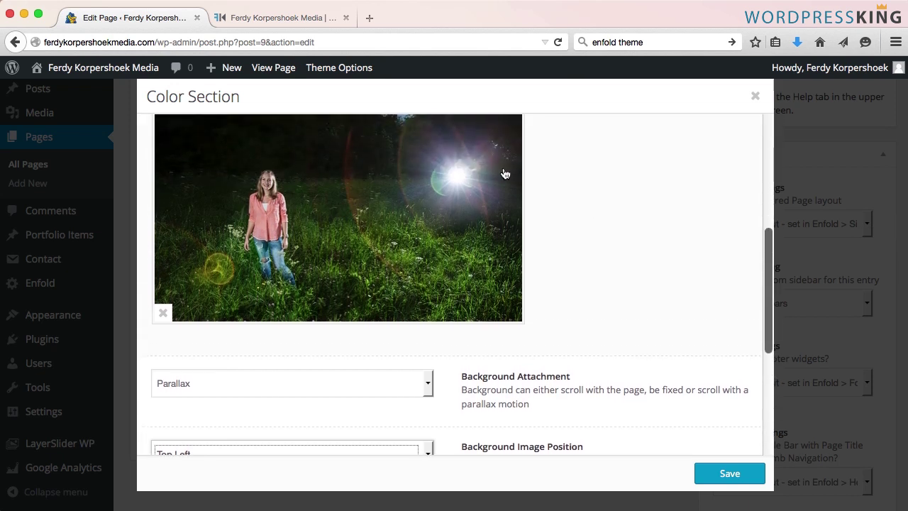
{"action": "scroll", "coordinate": [266, 205], "scroll_direction": "down", "scroll_amount": 6}
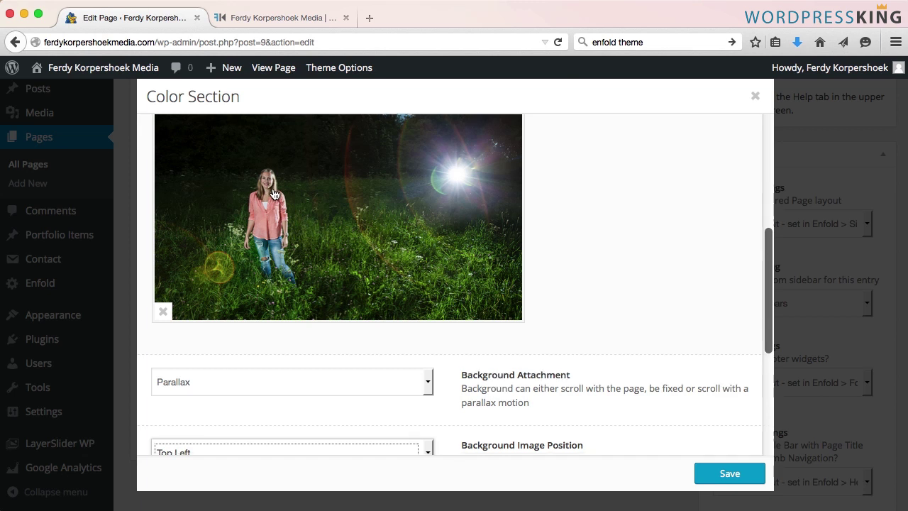
Set Background Image Position to Center Left and Background Repeat to No Repeat, then save
{"action": "left_click", "coordinate": [207, 253]}
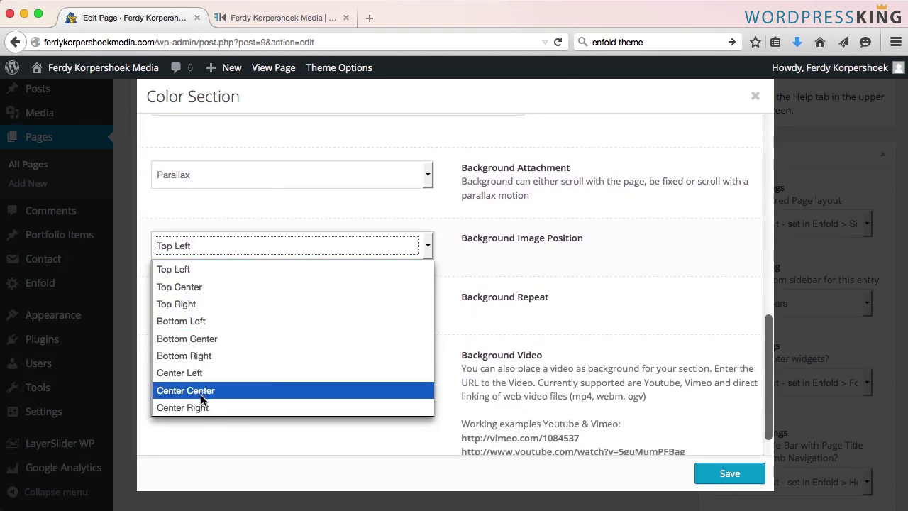
{"action": "left_click", "coordinate": [202, 374]}
{"action": "scroll", "coordinate": [230, 295], "scroll_direction": "up", "scroll_amount": 3}
{"action": "scroll", "coordinate": [234, 291], "scroll_direction": "up", "scroll_amount": 4}
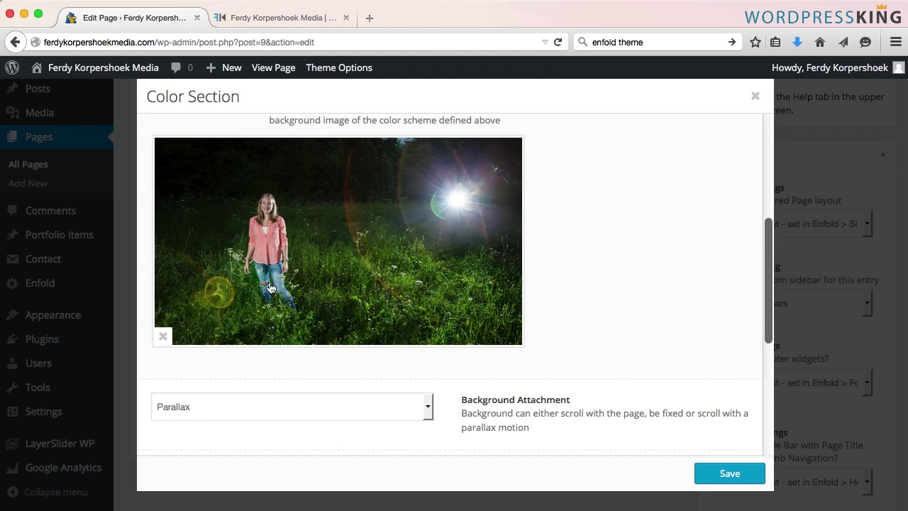
{"action": "scroll", "coordinate": [312, 264], "scroll_direction": "down", "scroll_amount": 8}
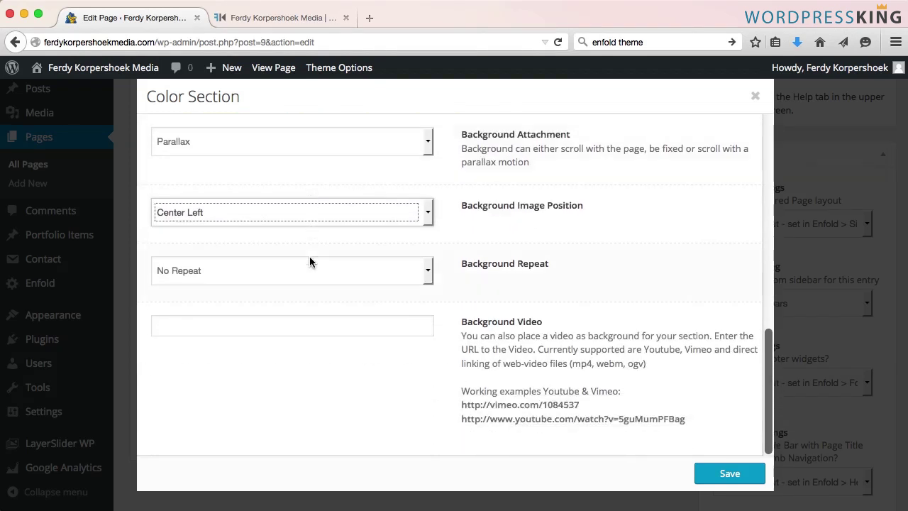
{"action": "left_click", "coordinate": [248, 275]}
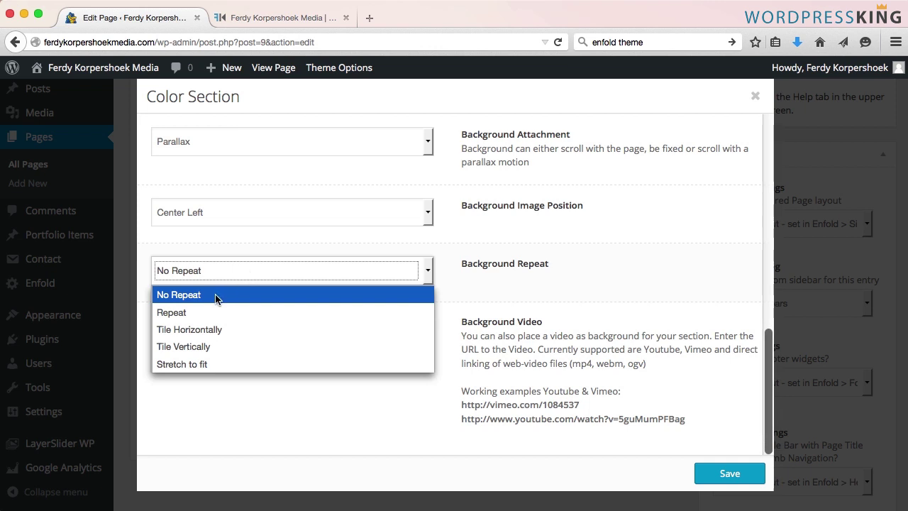
{"action": "left_click", "coordinate": [241, 298]}
{"action": "left_click", "coordinate": [727, 473]}
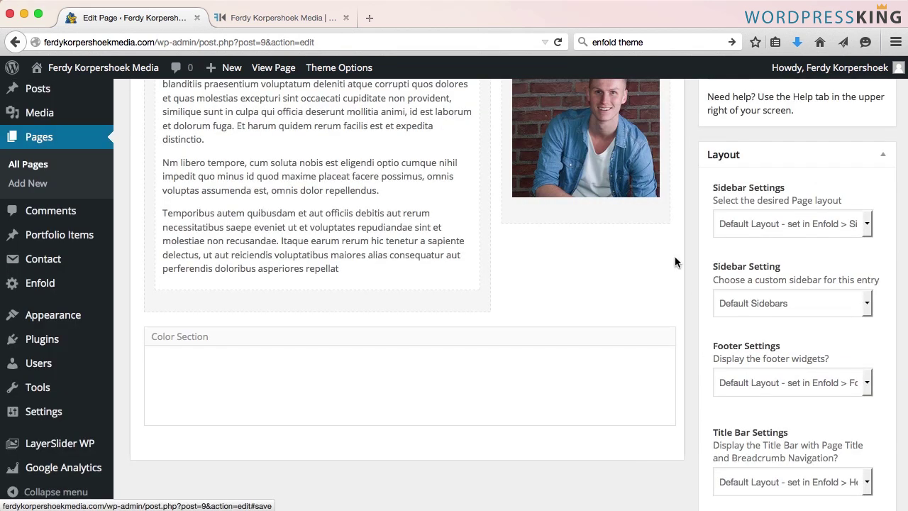
Update the page and reload the live About Me page to see the new background section
{"action": "scroll", "coordinate": [675, 256], "scroll_direction": "up", "scroll_amount": 8}
{"action": "left_click", "coordinate": [858, 159]}
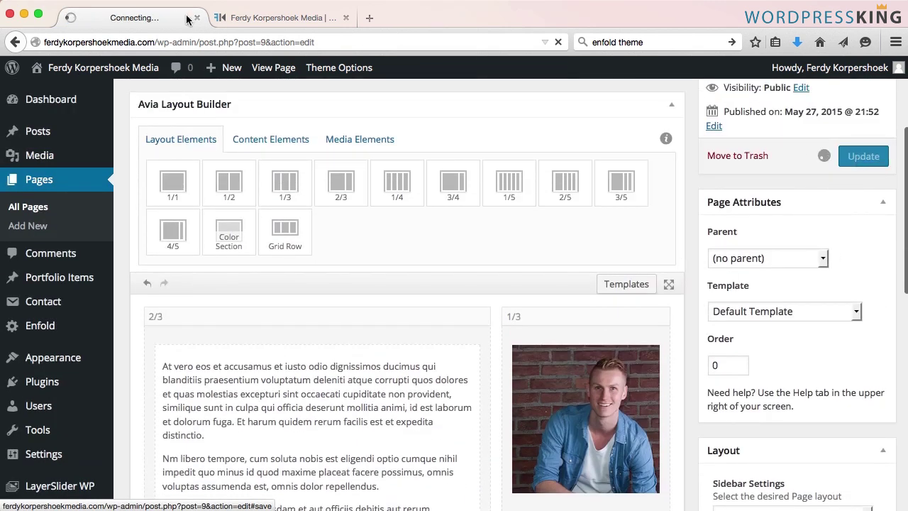
{"action": "left_click", "coordinate": [249, 17]}
{"action": "key", "text": "super+r"}
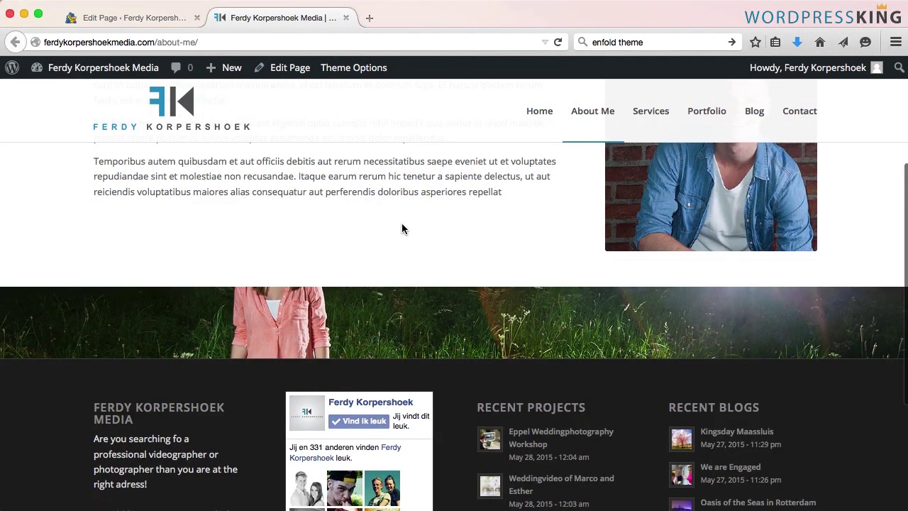
{"action": "scroll", "coordinate": [402, 229], "scroll_direction": "down", "scroll_amount": 3}
{"action": "scroll", "coordinate": [402, 228], "scroll_direction": "up", "scroll_amount": 3}
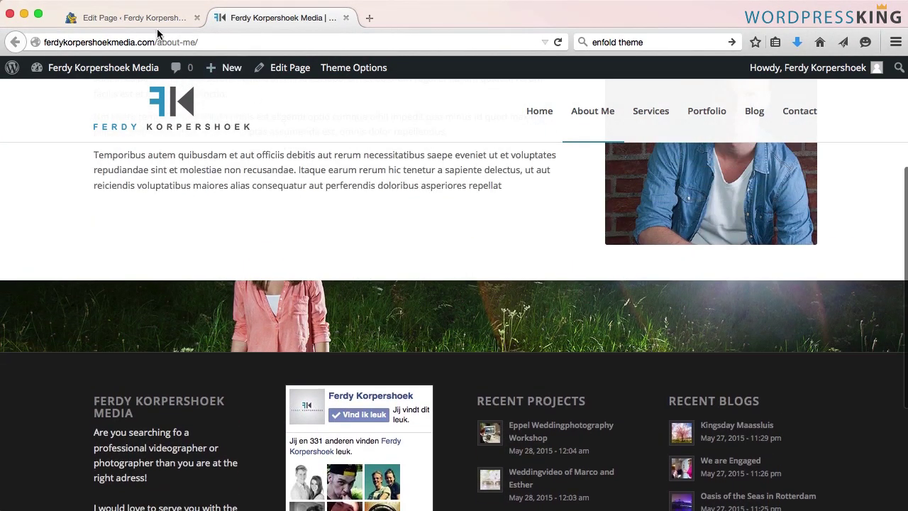
{"action": "left_click", "coordinate": [152, 22]}
Set the Color Section's Minimum Height to Custom height in pixel at 400px and save
{"action": "scroll", "coordinate": [259, 273], "scroll_direction": "down", "scroll_amount": 10}
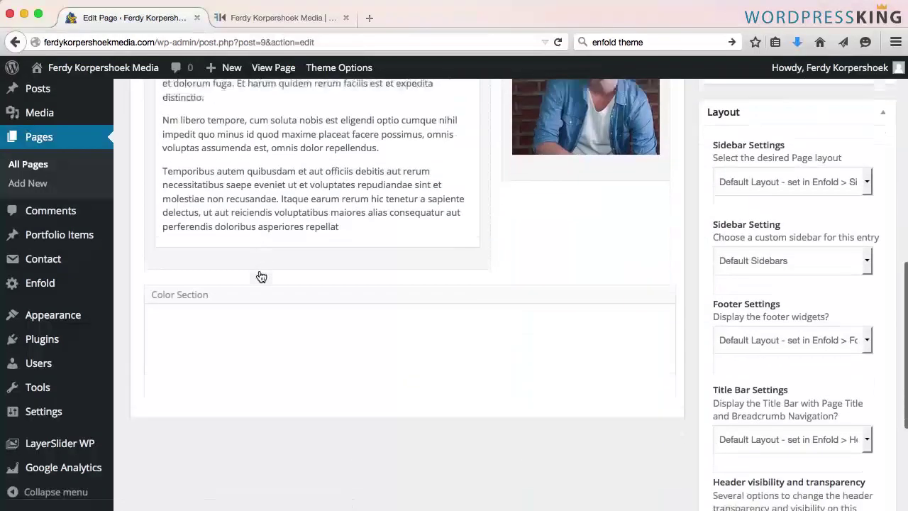
{"action": "scroll", "coordinate": [261, 276], "scroll_direction": "down", "scroll_amount": 1}
{"action": "left_click", "coordinate": [171, 256]}
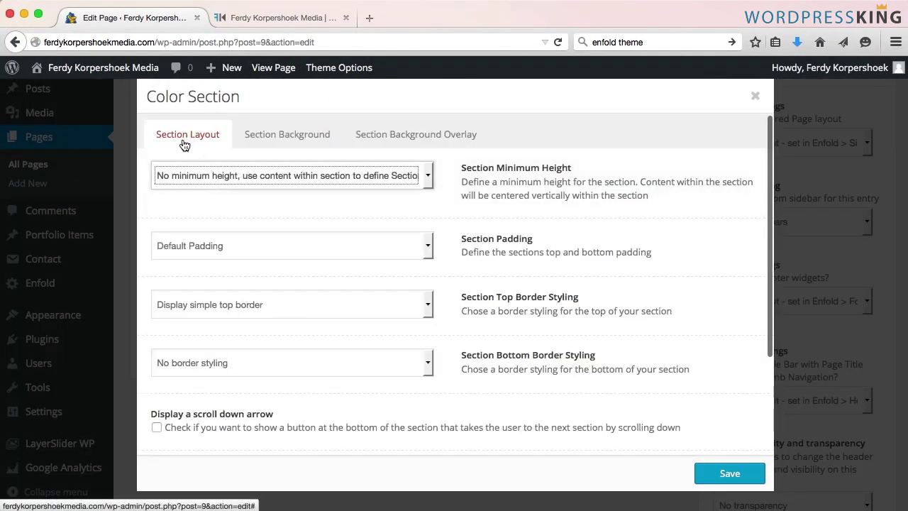
{"action": "left_click", "coordinate": [174, 175]}
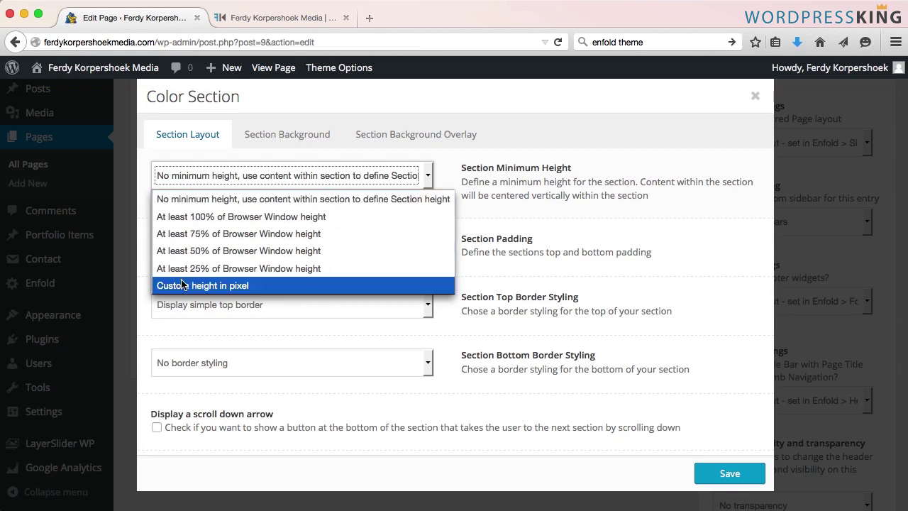
{"action": "left_click", "coordinate": [179, 285]}
{"action": "left_click", "coordinate": [155, 242]}
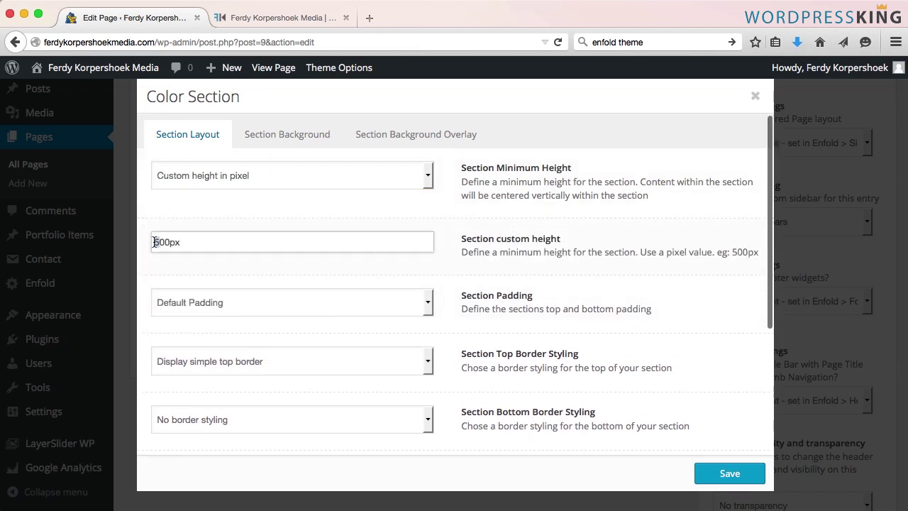
{"action": "type", "text": "4"}
{"action": "key", "text": "Tab"}
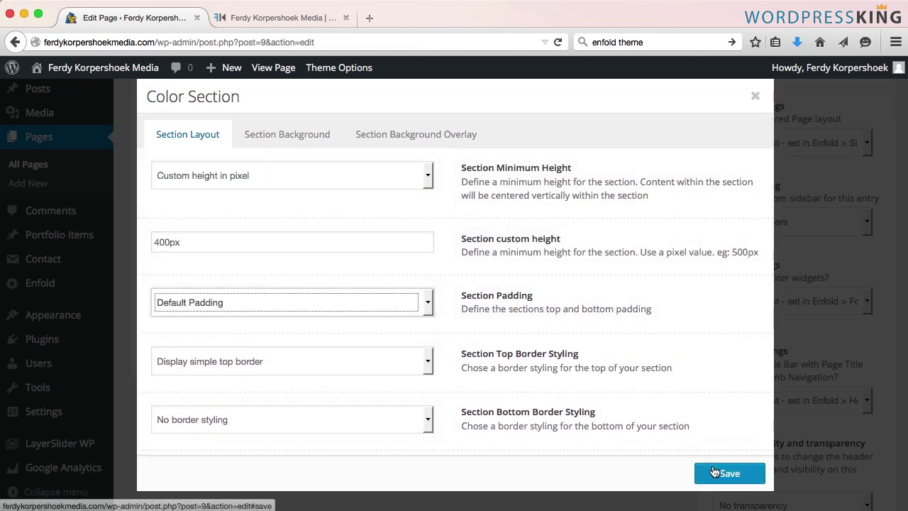
{"action": "left_click", "coordinate": [704, 473]}
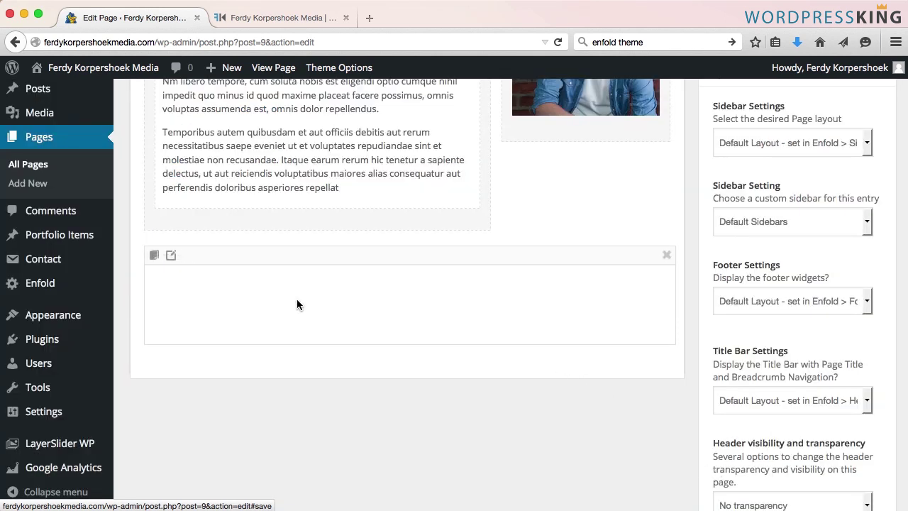
In the fullscreen builder, drag a Special Heading from Content Elements into the Color Section
{"action": "scroll", "coordinate": [298, 304], "scroll_direction": "up", "scroll_amount": 5}
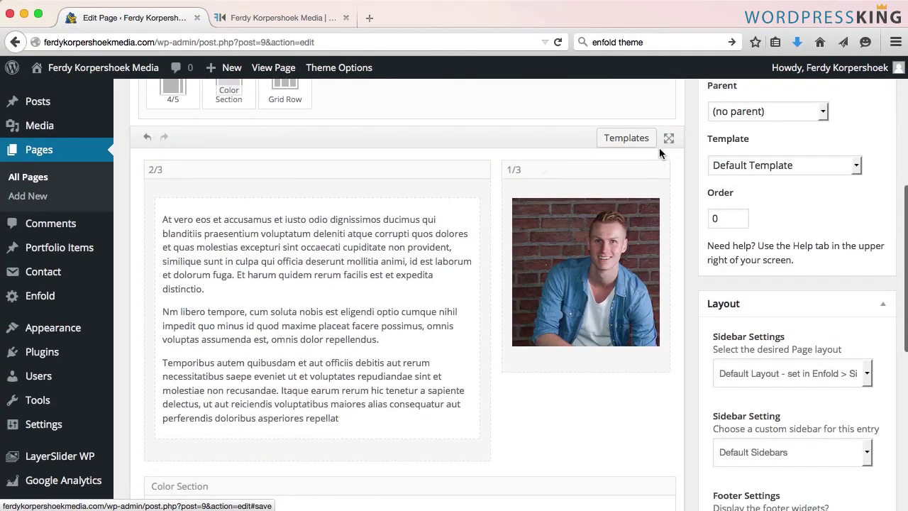
{"action": "left_click", "coordinate": [668, 137]}
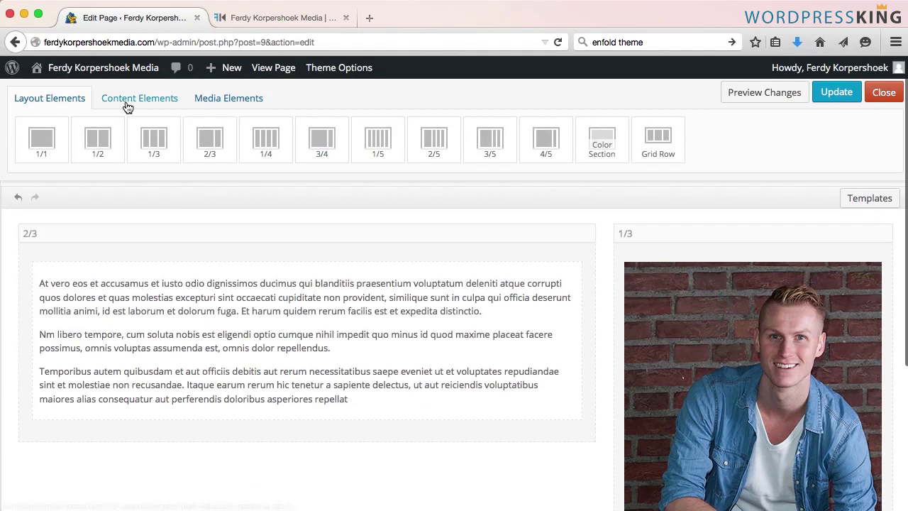
{"action": "left_click", "coordinate": [127, 103]}
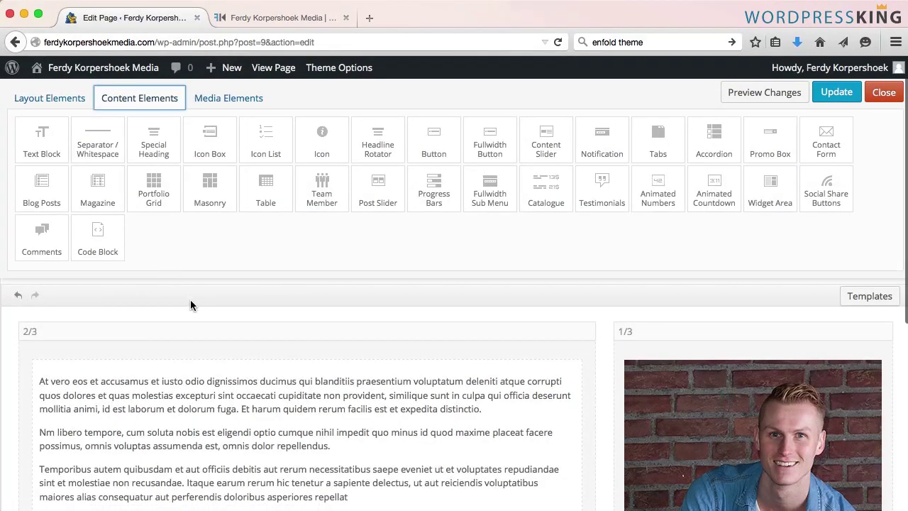
{"action": "scroll", "coordinate": [198, 306], "scroll_direction": "down", "scroll_amount": 5}
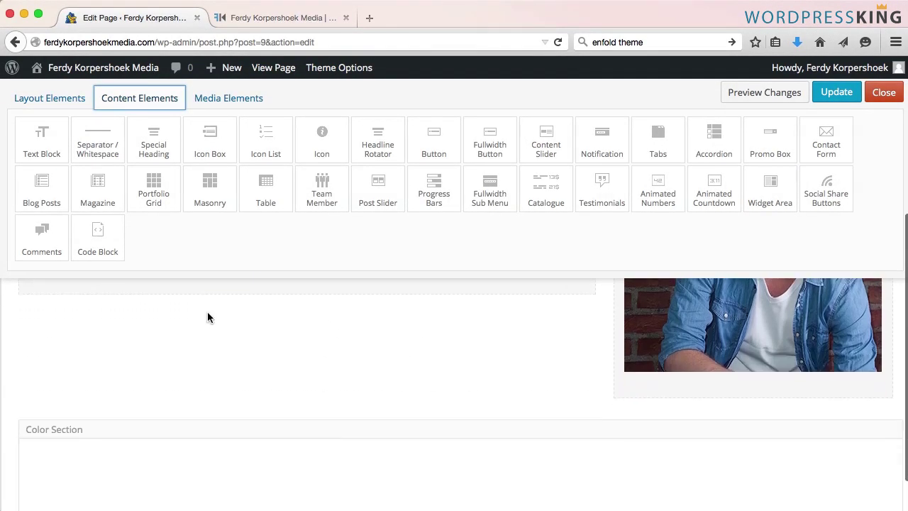
{"action": "left_click_drag", "start_coordinate": [155, 148], "coordinate": [112, 423]}
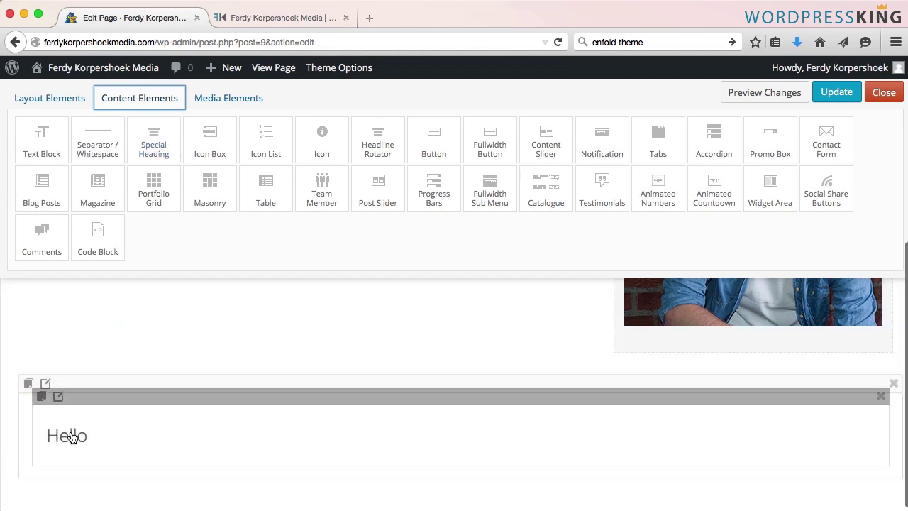
Make the heading an H1 with the Modern (centered) style and size 30
{"action": "left_click", "coordinate": [74, 436]}
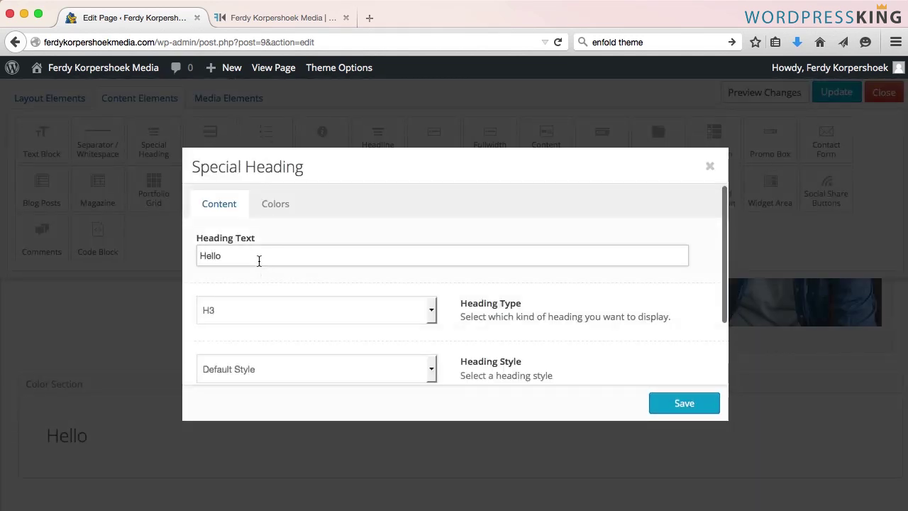
{"action": "left_click", "coordinate": [235, 310]}
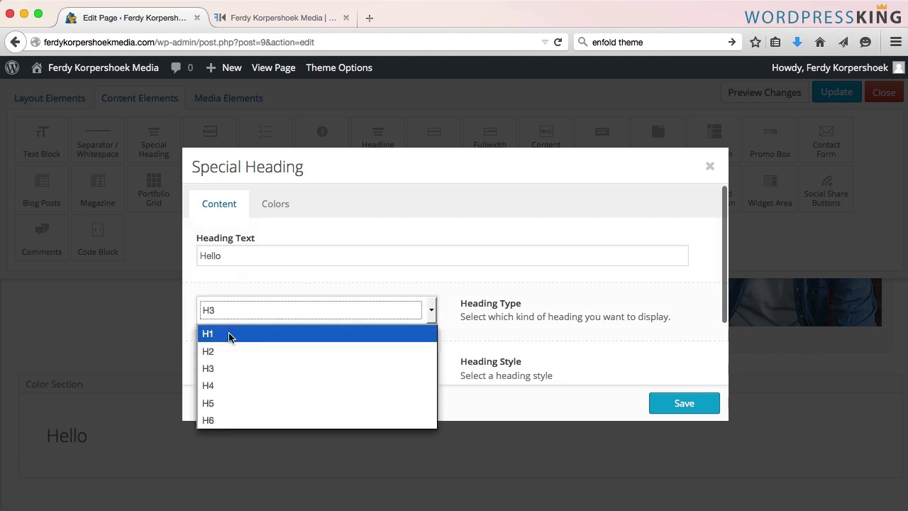
{"action": "left_click", "coordinate": [229, 334]}
{"action": "scroll", "coordinate": [235, 327], "scroll_direction": "down", "scroll_amount": 2}
{"action": "left_click", "coordinate": [237, 301]}
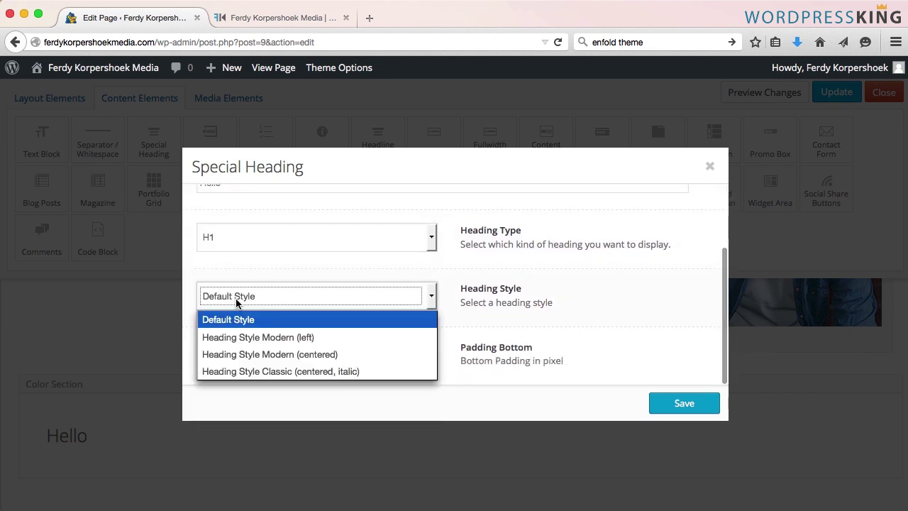
{"action": "left_click", "coordinate": [267, 354]}
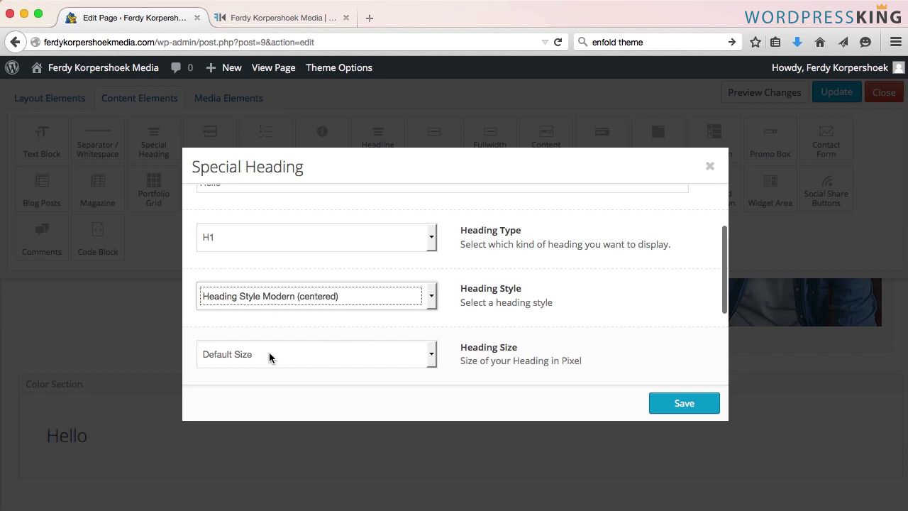
{"action": "scroll", "coordinate": [270, 350], "scroll_direction": "down", "scroll_amount": 3}
{"action": "left_click", "coordinate": [264, 232]}
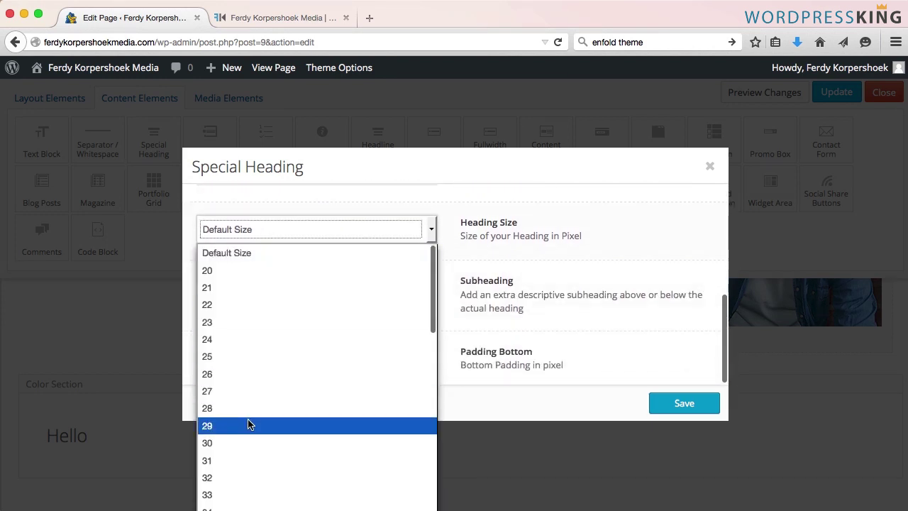
{"action": "left_click", "coordinate": [240, 440]}
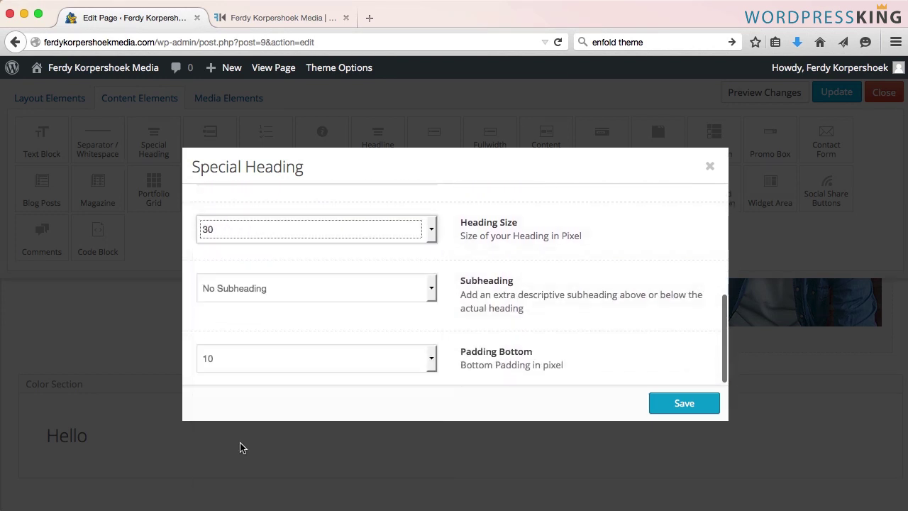
Replace the placeholder 'Hello' with 'You deserve it to be seen' and save the heading
{"action": "scroll", "coordinate": [289, 228], "scroll_direction": "up", "scroll_amount": 5}
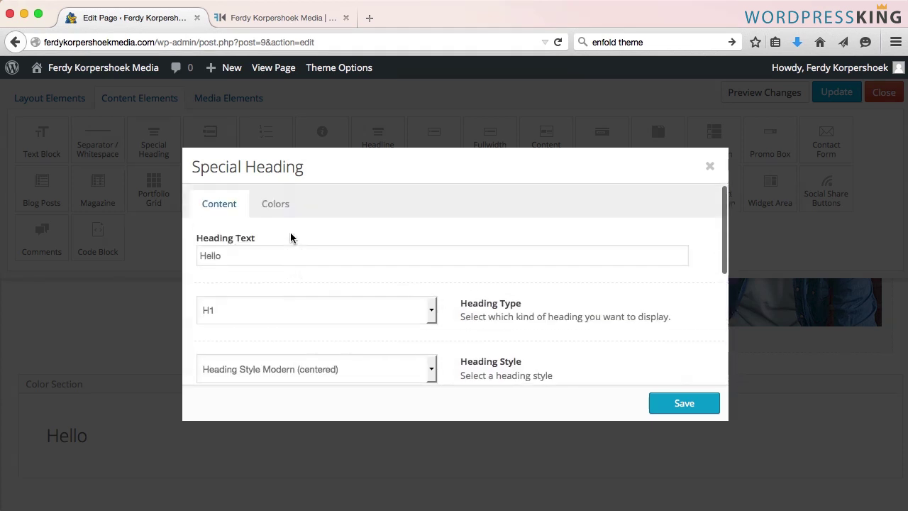
{"action": "double_click", "coordinate": [236, 256]}
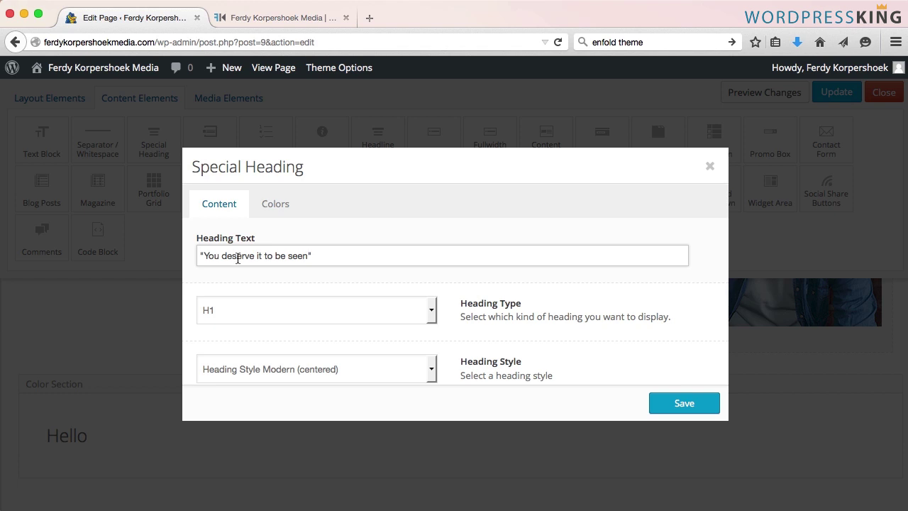
{"action": "left_click_drag", "start_coordinate": [299, 254], "coordinate": [204, 255]}
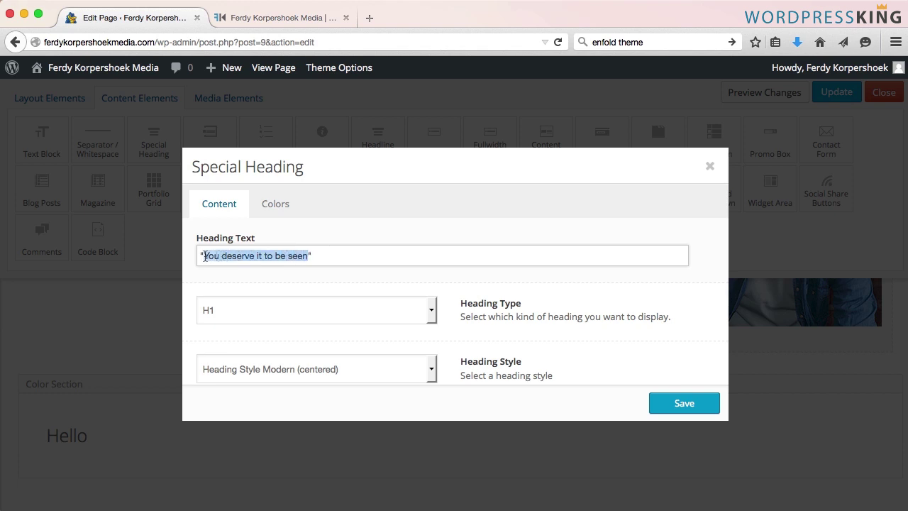
{"action": "left_click", "coordinate": [340, 258]}
{"action": "left_click", "coordinate": [677, 403]}
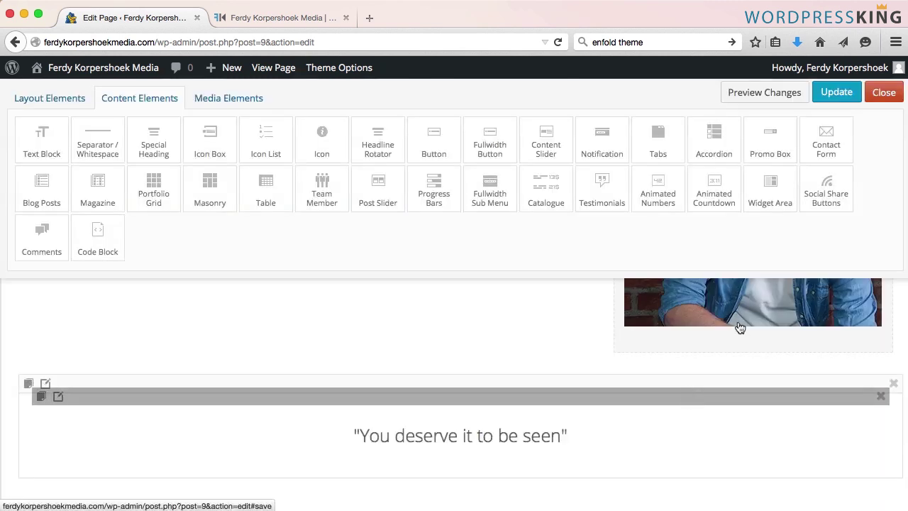
Update the page and check the faint new quote in the live About Me page's Color Section
{"action": "left_click", "coordinate": [836, 94]}
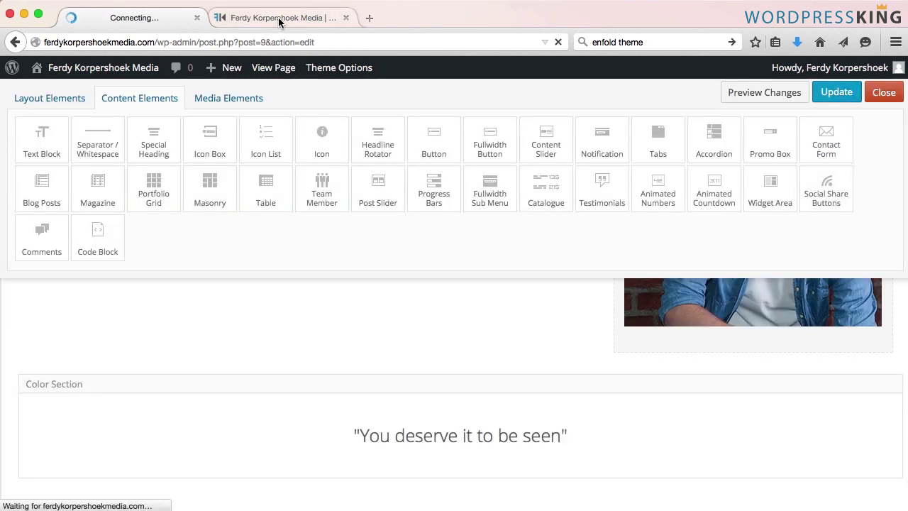
{"action": "left_click", "coordinate": [278, 17]}
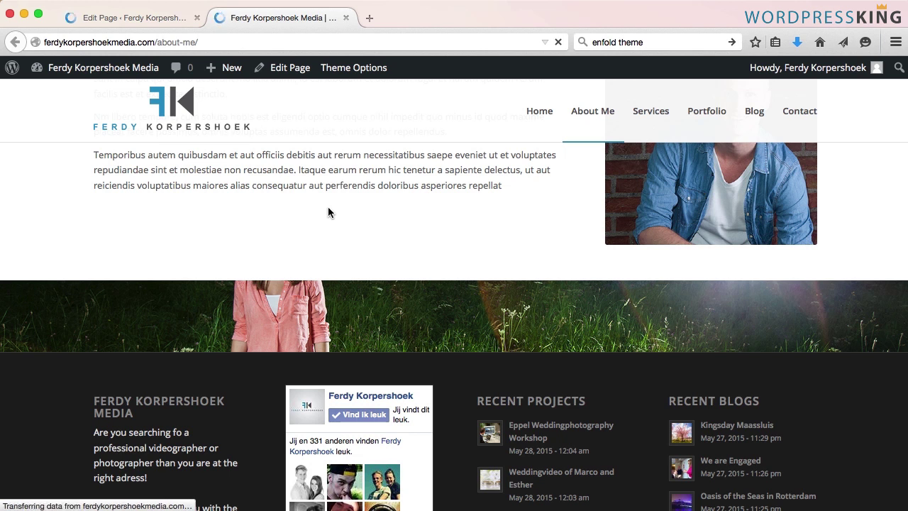
{"action": "scroll", "coordinate": [573, 283], "scroll_direction": "down", "scroll_amount": 2}
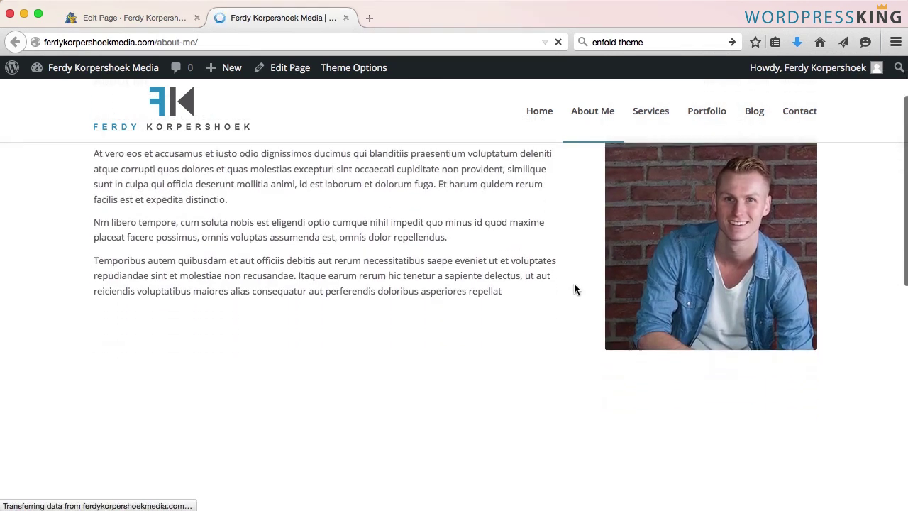
{"action": "scroll", "coordinate": [574, 284], "scroll_direction": "down", "scroll_amount": 3}
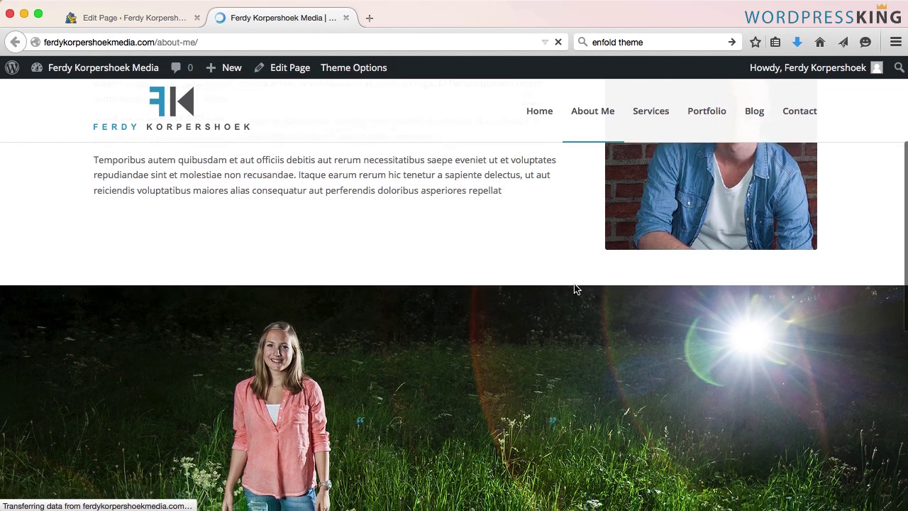
{"action": "scroll", "coordinate": [575, 287], "scroll_direction": "down", "scroll_amount": 4}
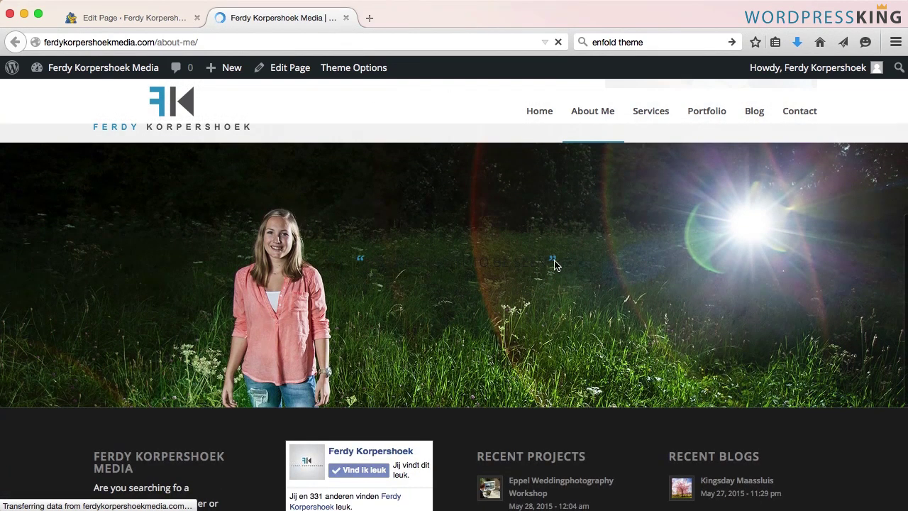
{"action": "left_click_drag", "start_coordinate": [556, 265], "coordinate": [591, 264]}
Give the quote heading a custom font colour from a preset swatch and save
{"action": "left_click", "coordinate": [594, 263]}
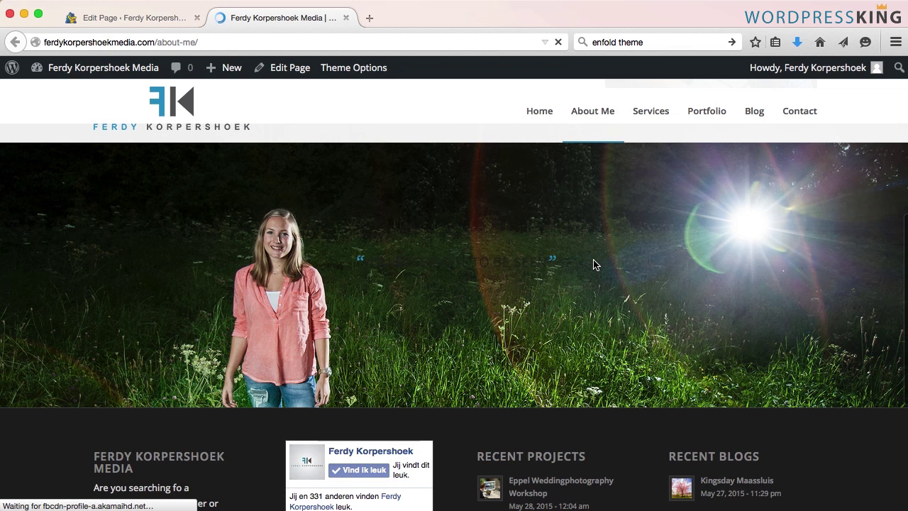
{"action": "left_click", "coordinate": [152, 18]}
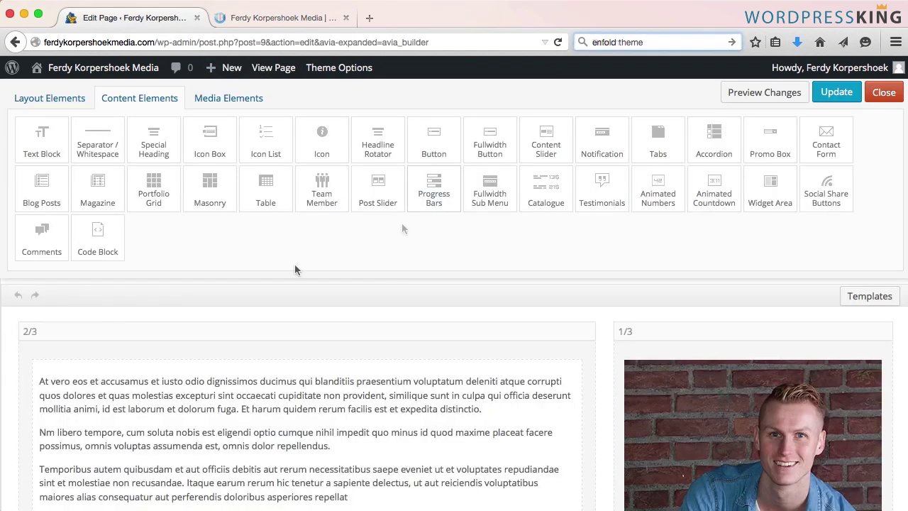
{"action": "scroll", "coordinate": [381, 331], "scroll_direction": "down", "scroll_amount": 5}
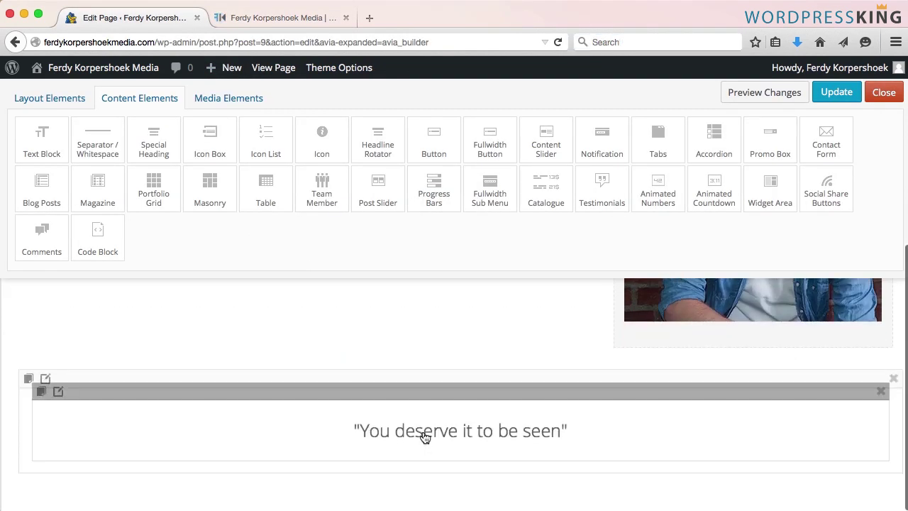
{"action": "left_click", "coordinate": [425, 436]}
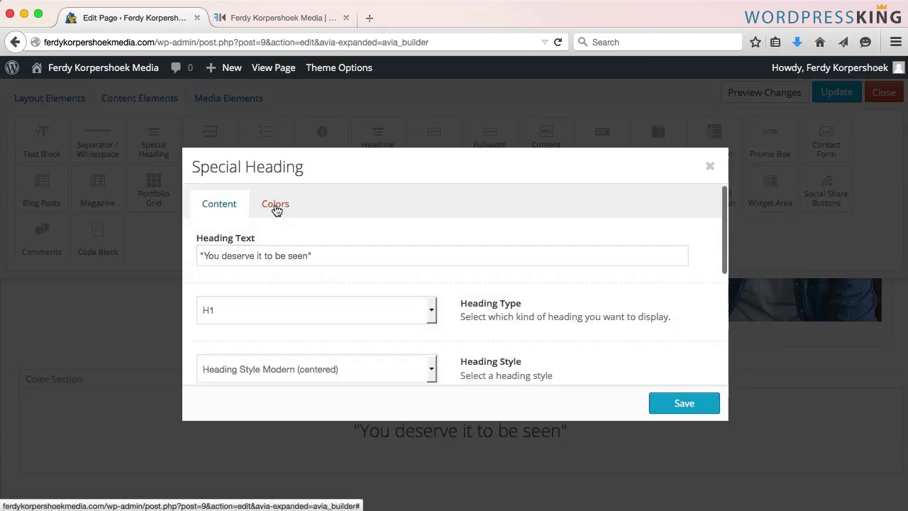
{"action": "left_click", "coordinate": [275, 207]}
{"action": "left_click", "coordinate": [258, 252]}
{"action": "left_click", "coordinate": [242, 304]}
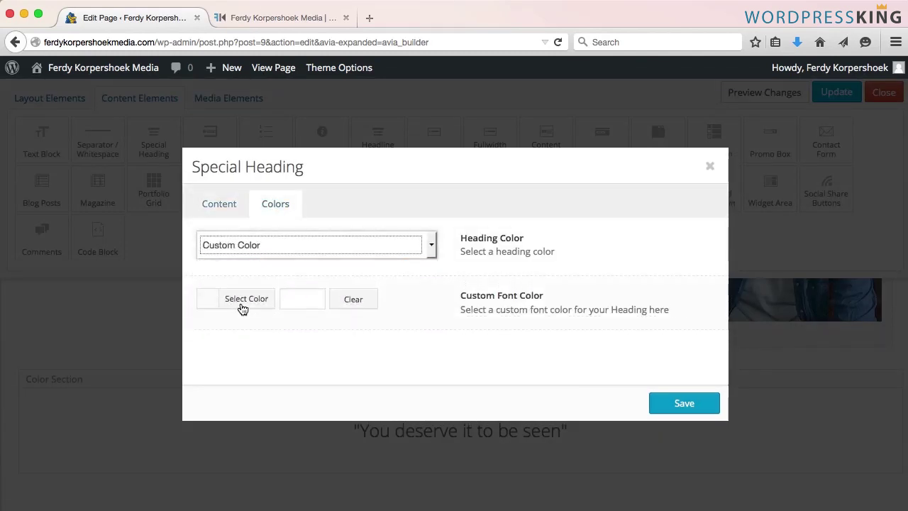
{"action": "left_click", "coordinate": [221, 302]}
{"action": "scroll", "coordinate": [259, 349], "scroll_direction": "down", "scroll_amount": 2}
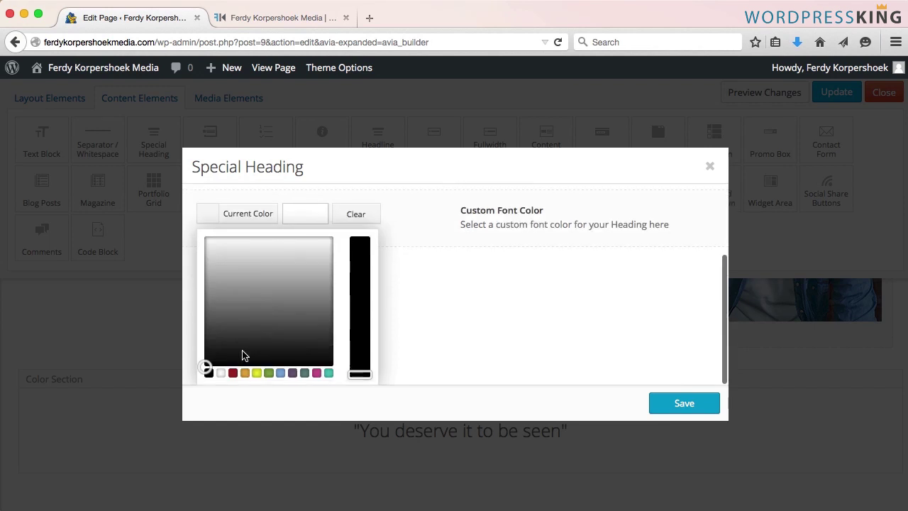
{"action": "left_click", "coordinate": [225, 376]}
{"action": "left_click", "coordinate": [681, 403]}
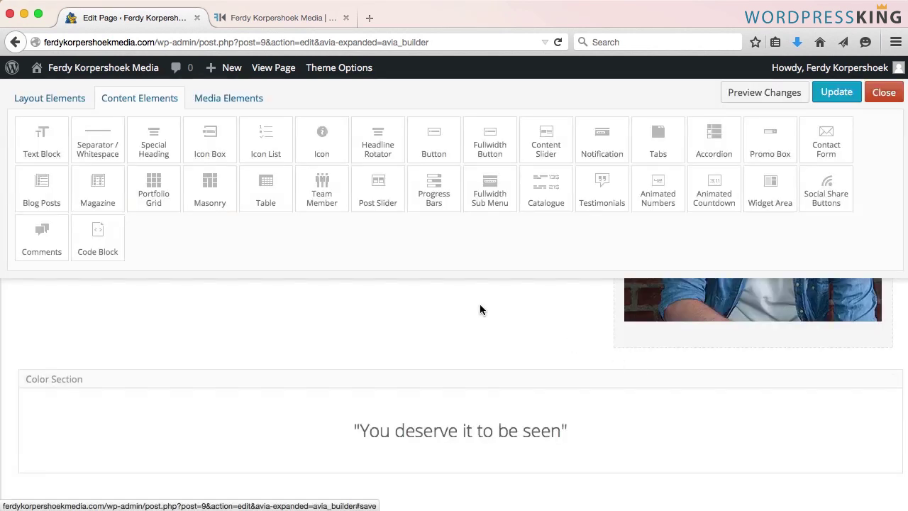
Set the heading size to 50, save, update the page, and view the live About Me page
{"action": "left_click", "coordinate": [388, 443]}
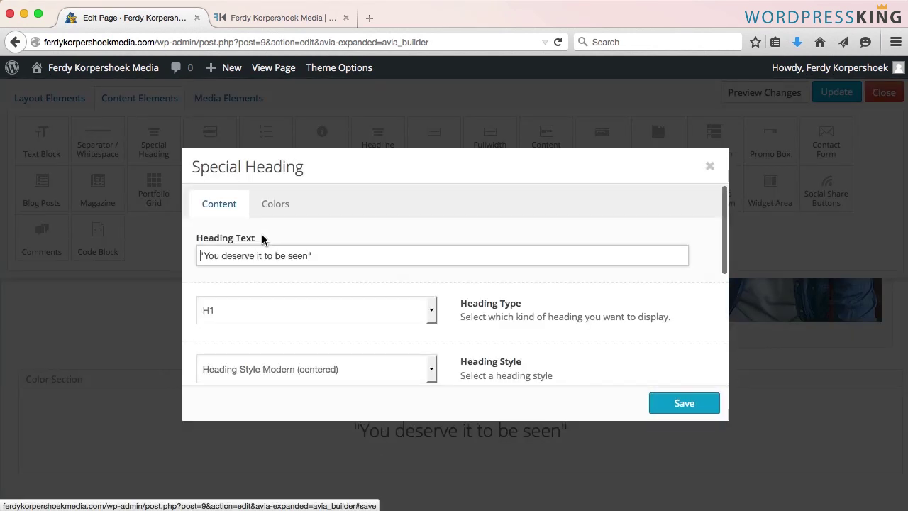
{"action": "scroll", "coordinate": [247, 254], "scroll_direction": "down", "scroll_amount": 2}
{"action": "scroll", "coordinate": [249, 263], "scroll_direction": "down", "scroll_amount": 1}
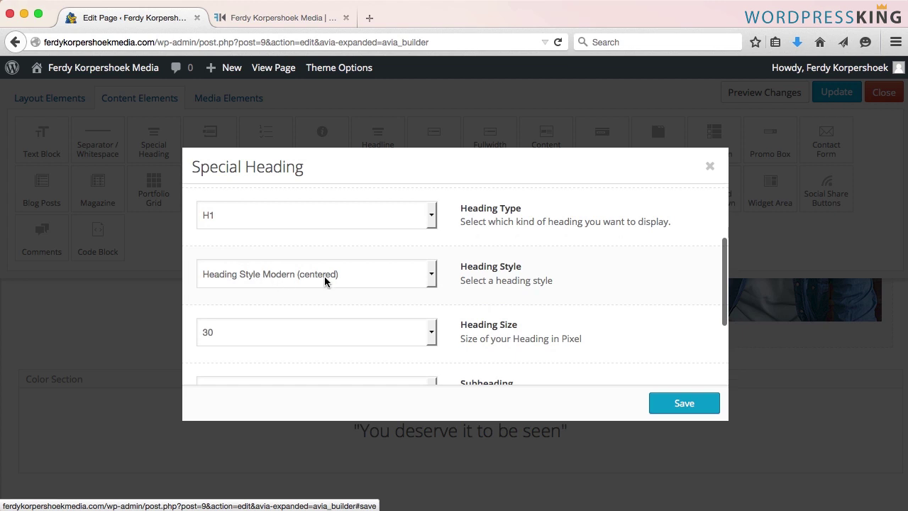
{"action": "left_click", "coordinate": [309, 332]}
{"action": "scroll", "coordinate": [304, 297], "scroll_direction": "down", "scroll_amount": 5}
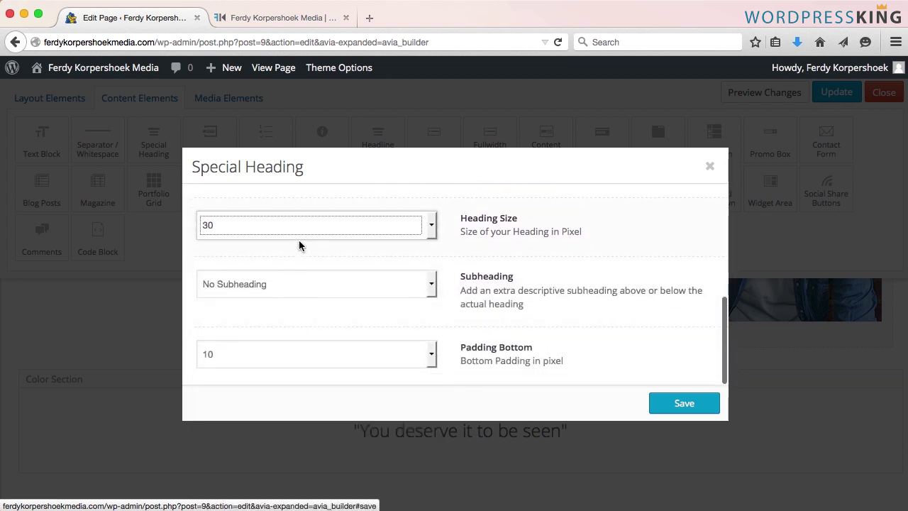
{"action": "left_click", "coordinate": [298, 225]}
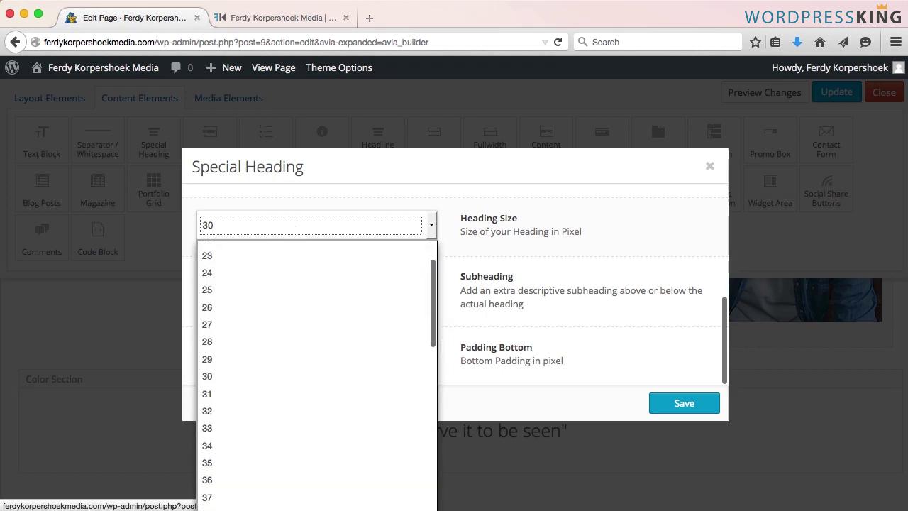
{"action": "scroll", "coordinate": [261, 508], "scroll_direction": "down", "scroll_amount": 5}
{"action": "scroll", "coordinate": [261, 508], "scroll_direction": "down", "scroll_amount": 2}
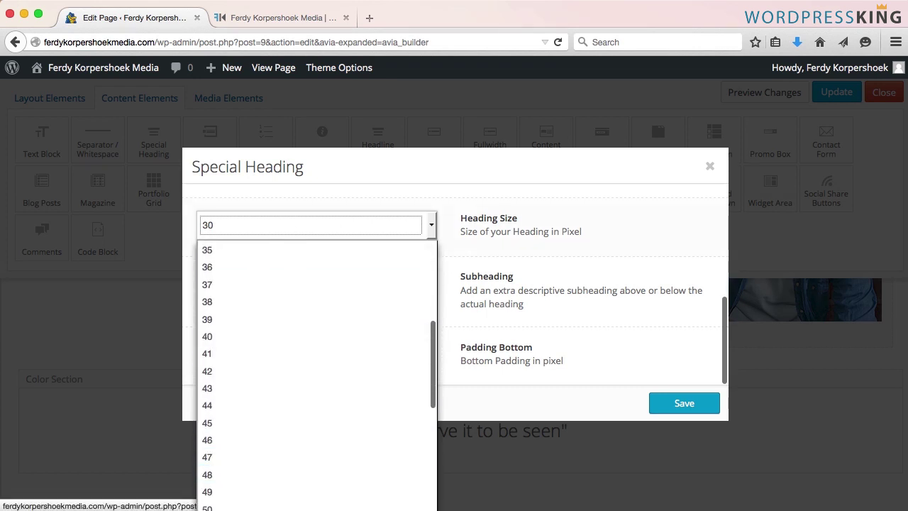
{"action": "left_click", "coordinate": [254, 506]}
{"action": "left_click", "coordinate": [684, 403]}
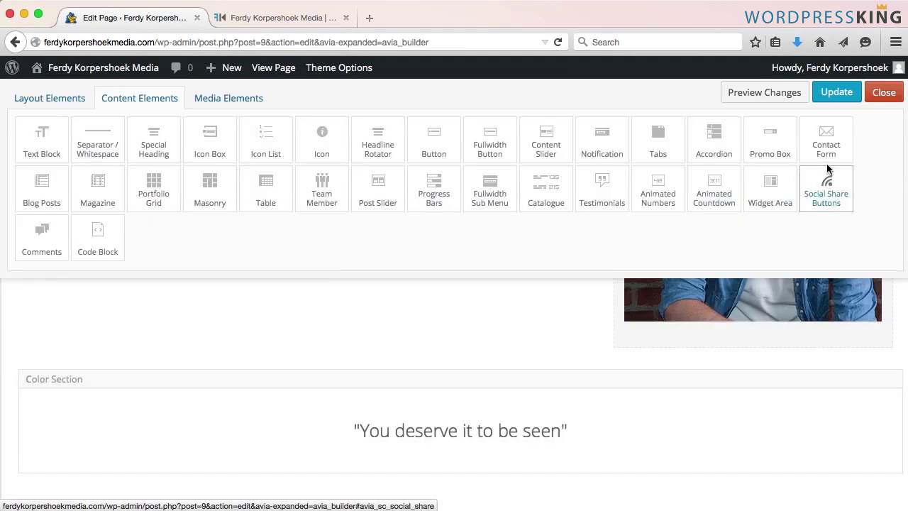
{"action": "left_click", "coordinate": [836, 92]}
{"action": "left_click", "coordinate": [261, 19]}
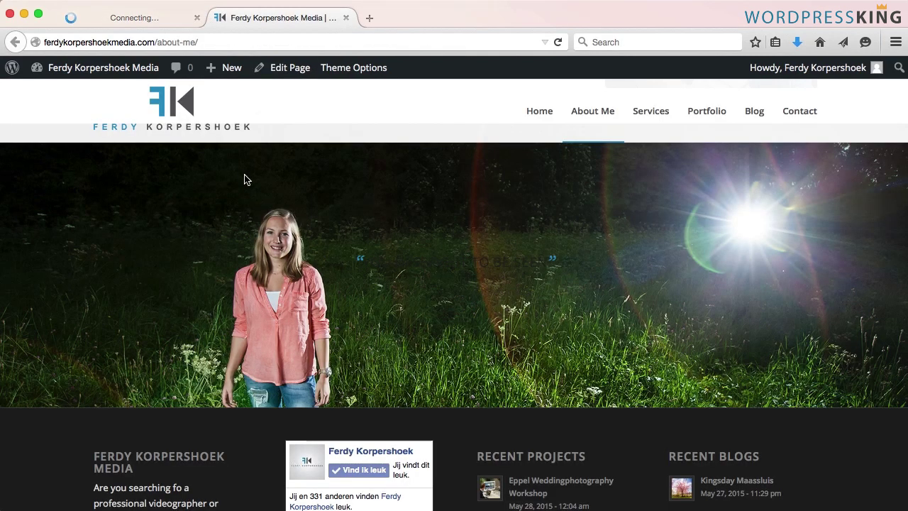
Reload the live About Me page and inspect the hero quote text
{"action": "key", "text": "super+r"}
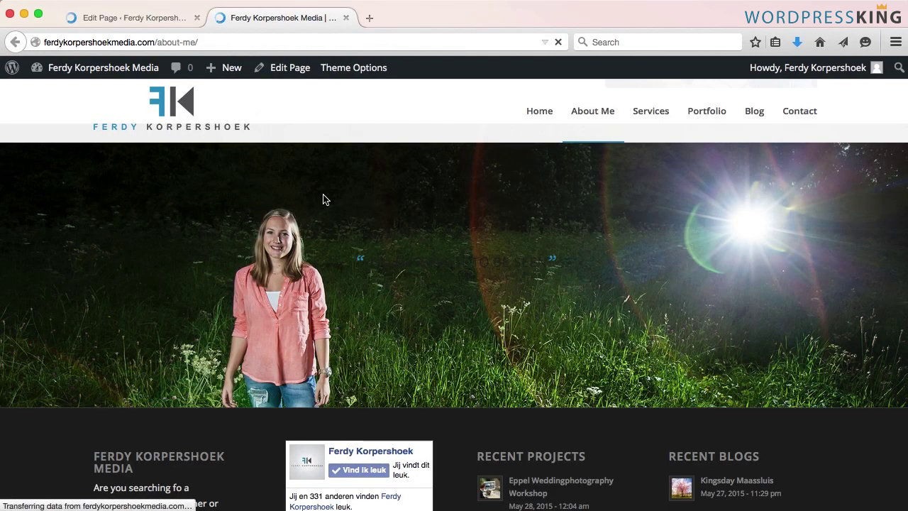
{"action": "scroll", "coordinate": [433, 276], "scroll_direction": "down", "scroll_amount": 3}
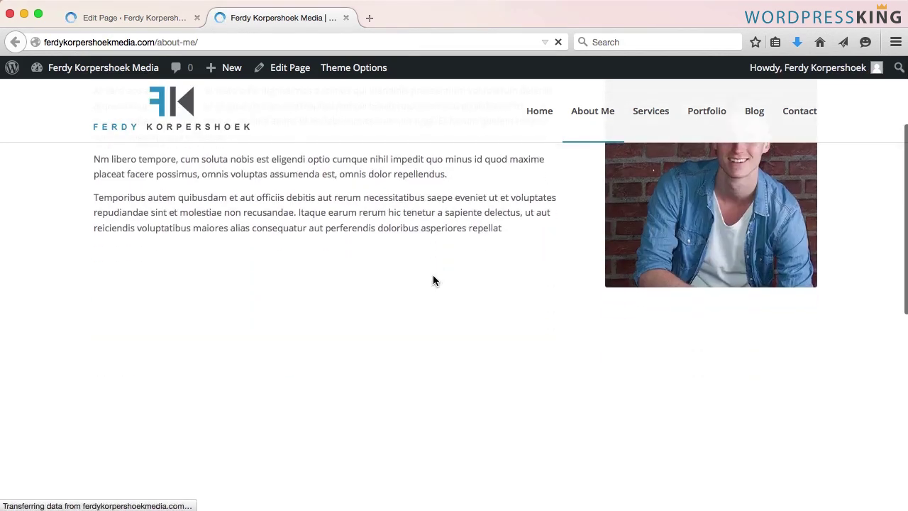
{"action": "scroll", "coordinate": [433, 280], "scroll_direction": "down", "scroll_amount": 3}
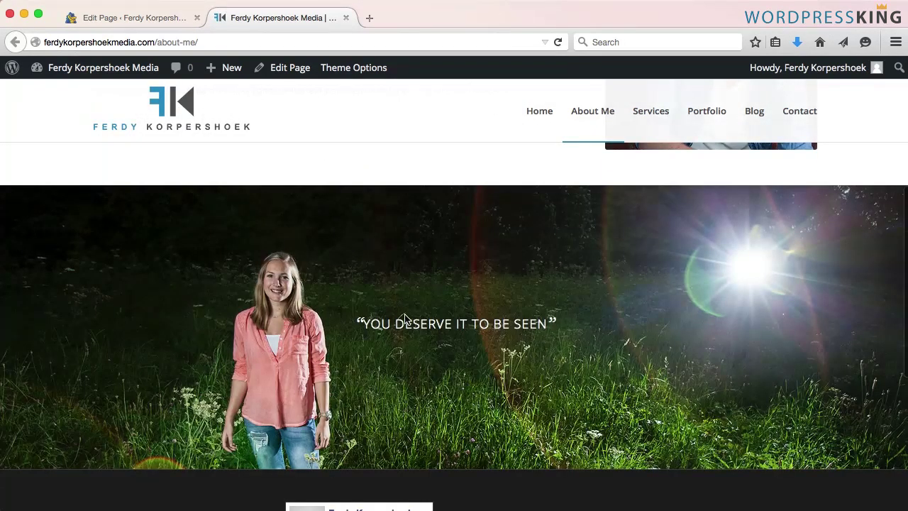
{"action": "scroll", "coordinate": [397, 284], "scroll_direction": "down", "scroll_amount": 1}
{"action": "left_click_drag", "start_coordinate": [357, 270], "coordinate": [563, 269]}
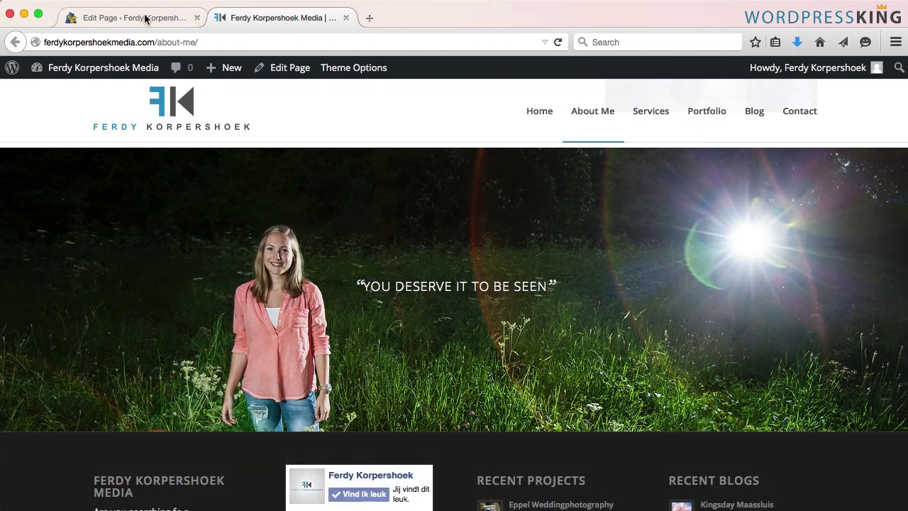
Change the quote heading to H6 with size 90 and save it
{"action": "left_click", "coordinate": [145, 19]}
{"action": "scroll", "coordinate": [308, 315], "scroll_direction": "down", "scroll_amount": 5}
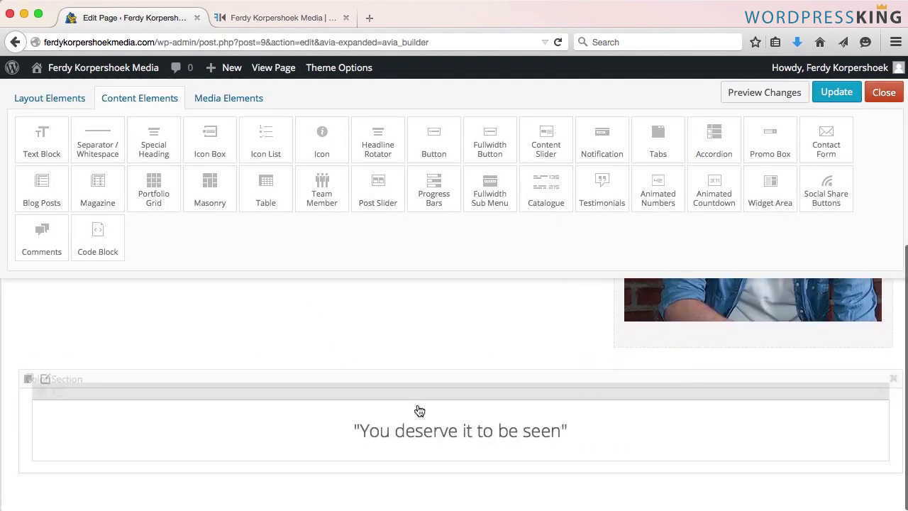
{"action": "left_click", "coordinate": [419, 410]}
{"action": "left_click", "coordinate": [246, 273]}
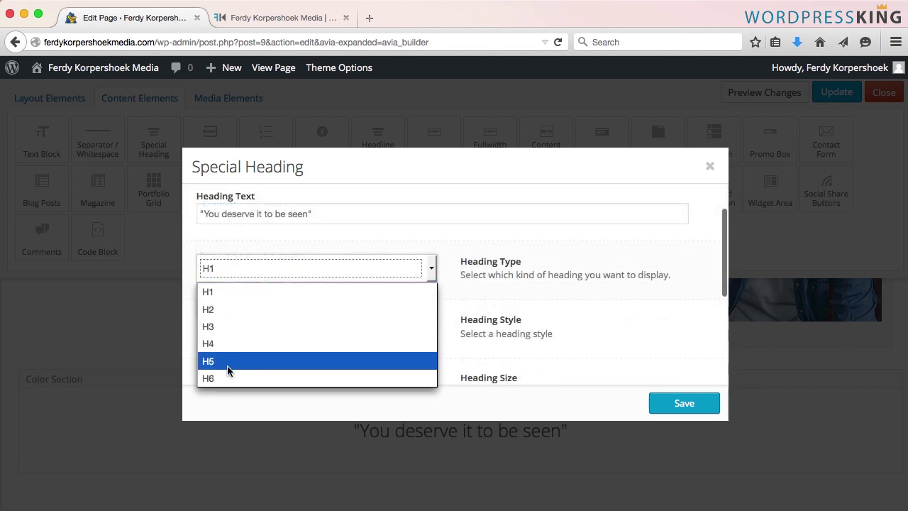
{"action": "left_click", "coordinate": [225, 373]}
{"action": "scroll", "coordinate": [486, 333], "scroll_direction": "down", "scroll_amount": 3}
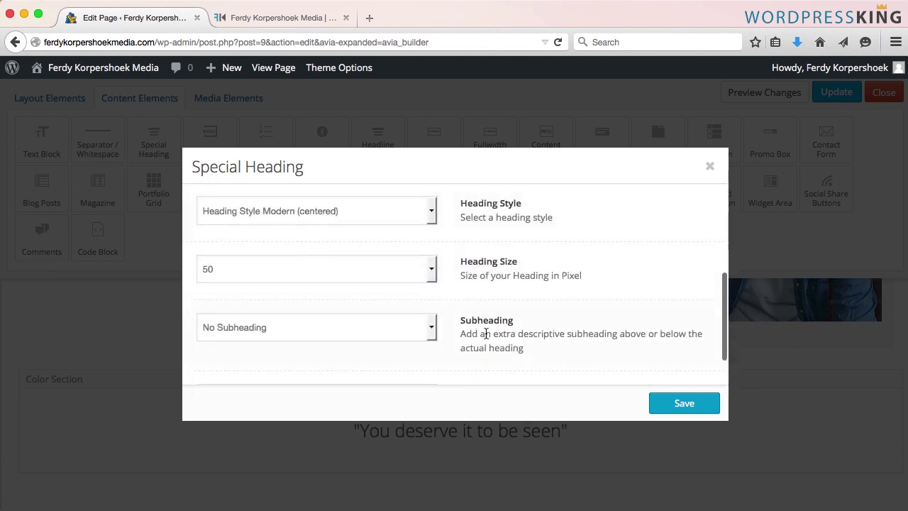
{"action": "left_click", "coordinate": [388, 275]}
{"action": "scroll", "coordinate": [298, 387], "scroll_direction": "down", "scroll_amount": 10}
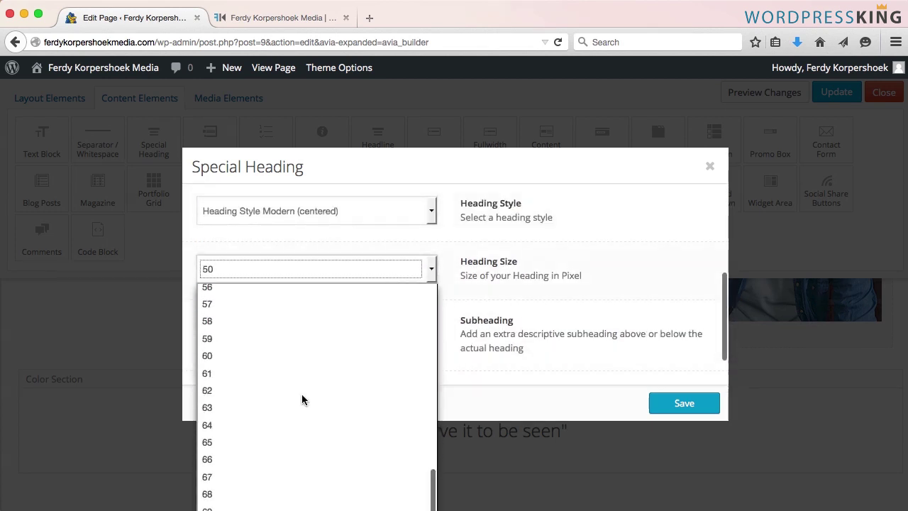
{"action": "left_click", "coordinate": [298, 510]}
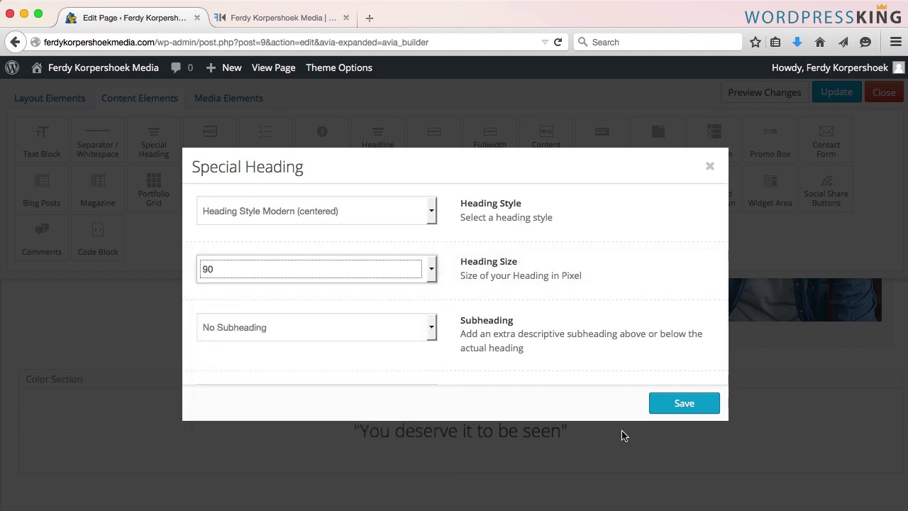
{"action": "left_click", "coordinate": [678, 403]}
Update the page, check the enlarged quote on the reloaded live page, then return to the editor
{"action": "left_click", "coordinate": [844, 94]}
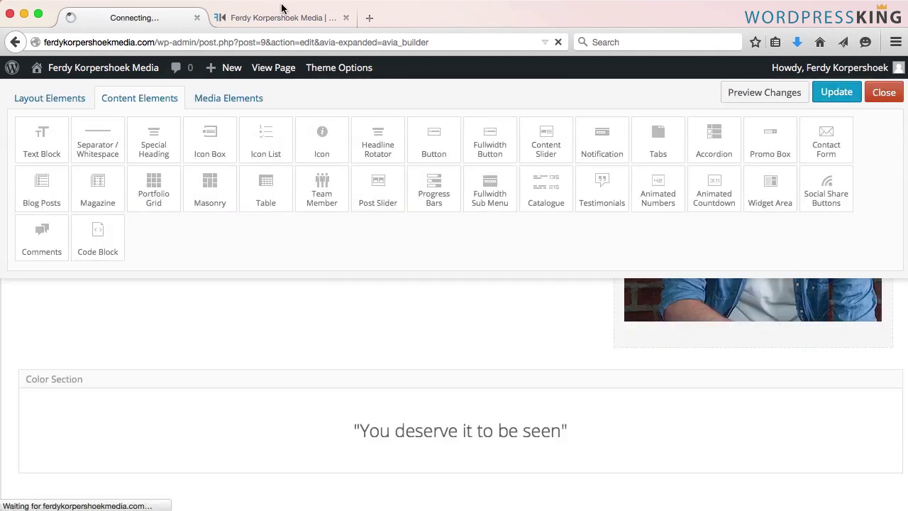
{"action": "left_click", "coordinate": [274, 20]}
{"action": "key", "text": "super+r"}
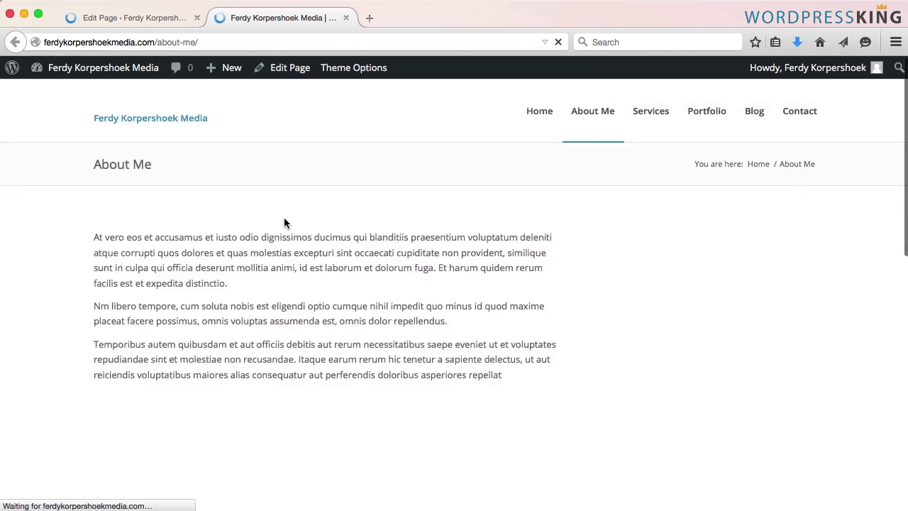
{"action": "scroll", "coordinate": [283, 218], "scroll_direction": "down", "scroll_amount": 5}
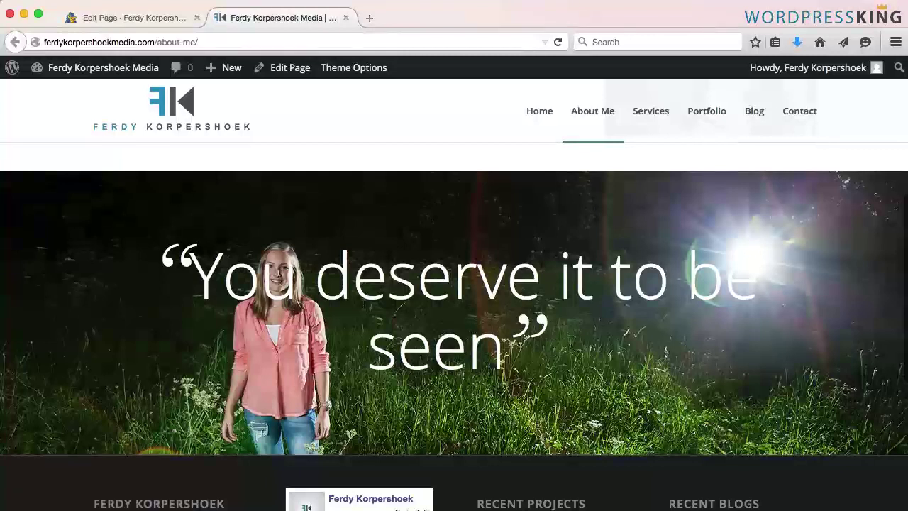
{"action": "left_click_drag", "start_coordinate": [557, 353], "coordinate": [177, 263]}
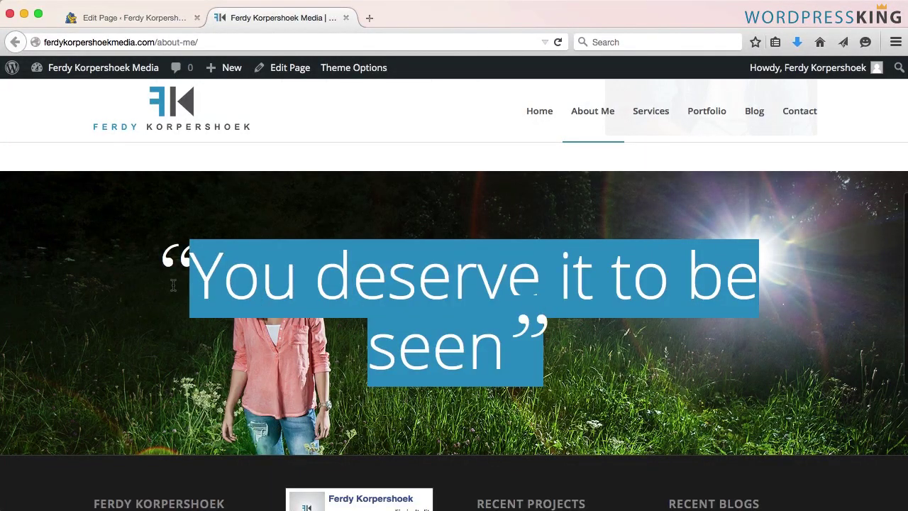
{"action": "left_click", "coordinate": [157, 26]}
{"action": "scroll", "coordinate": [391, 320], "scroll_direction": "down", "scroll_amount": 5}
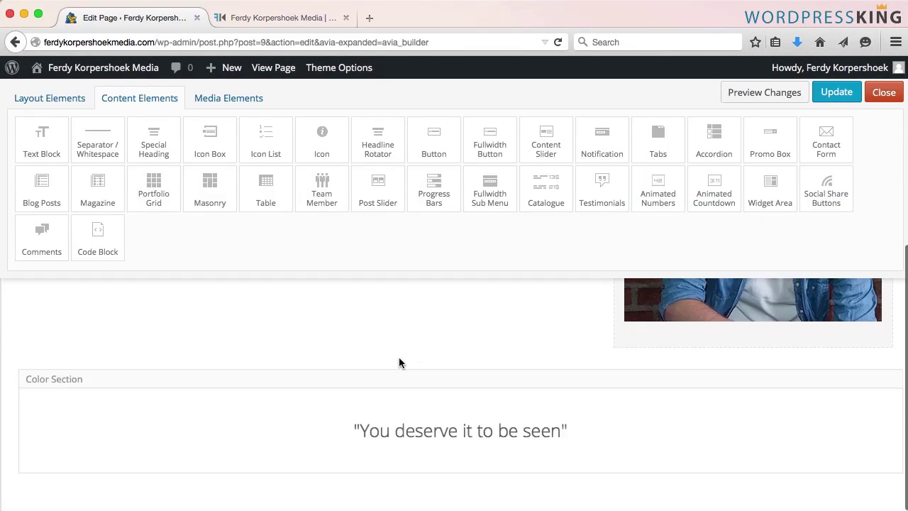
Reduce the quote heading size to 65 and save
{"action": "left_click", "coordinate": [425, 425]}
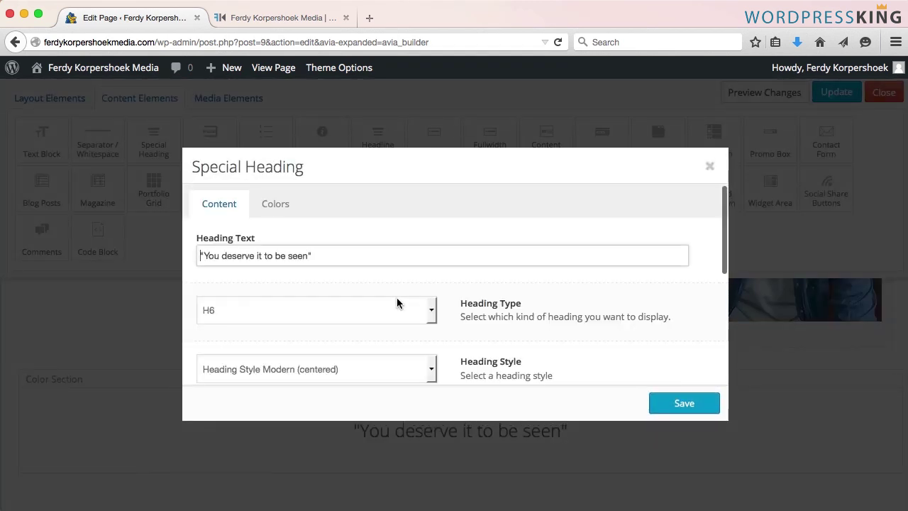
{"action": "scroll", "coordinate": [388, 299], "scroll_direction": "down", "scroll_amount": 2}
{"action": "scroll", "coordinate": [389, 301], "scroll_direction": "down", "scroll_amount": 1}
{"action": "left_click", "coordinate": [383, 302]}
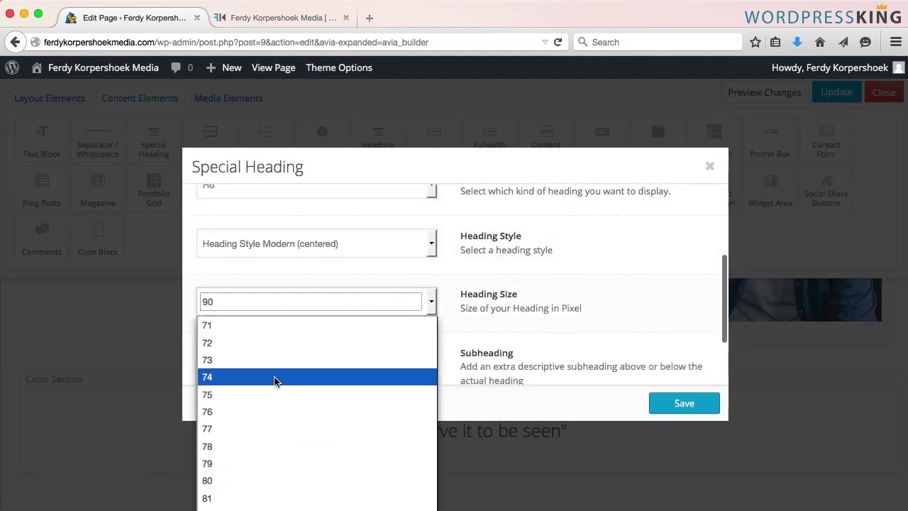
{"action": "scroll", "coordinate": [273, 377], "scroll_direction": "up", "scroll_amount": 3}
{"action": "scroll", "coordinate": [273, 381], "scroll_direction": "up", "scroll_amount": 1}
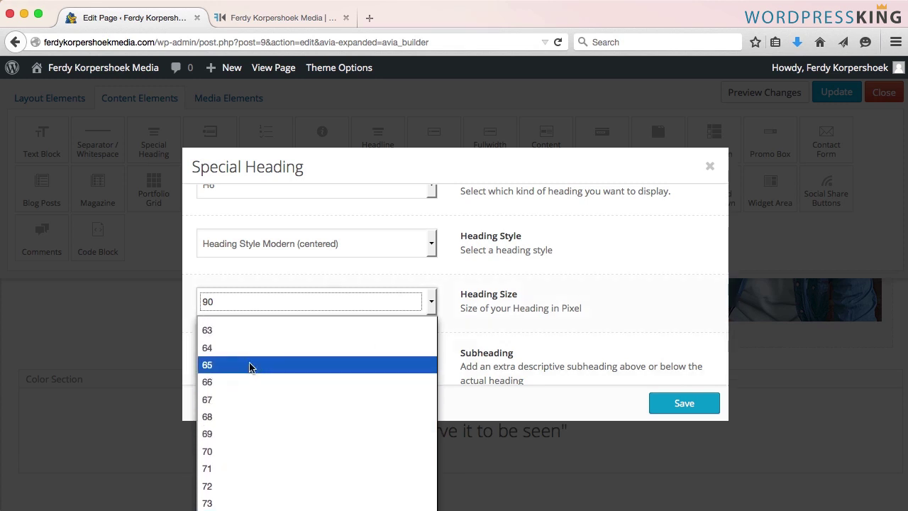
{"action": "left_click", "coordinate": [248, 366]}
{"action": "left_click", "coordinate": [684, 403]}
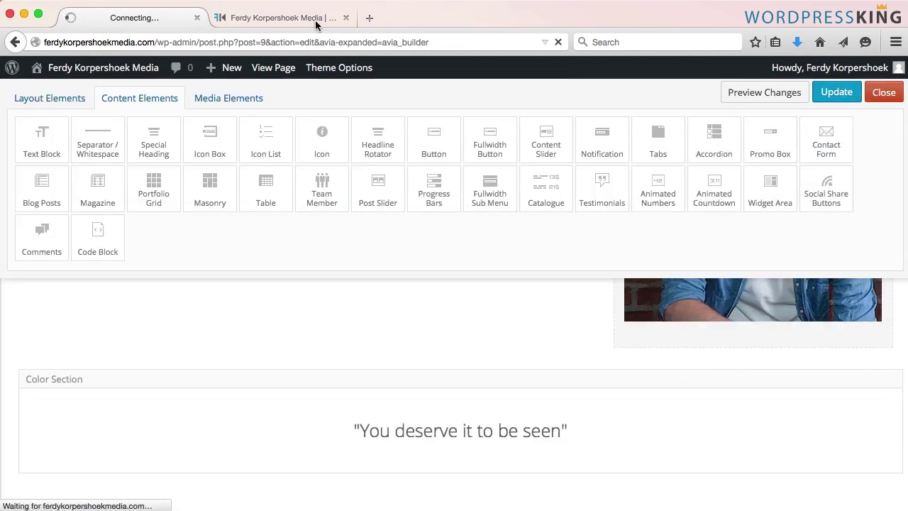
Reload the live About Me page and review the quote over the meadow photo
{"action": "left_click", "coordinate": [312, 20]}
{"action": "key", "text": "super+r"}
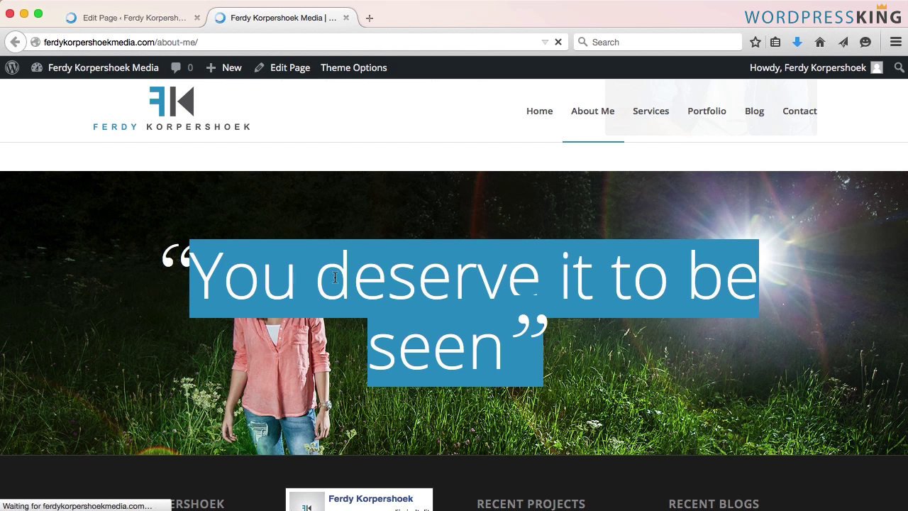
{"action": "scroll", "coordinate": [335, 276], "scroll_direction": "down", "scroll_amount": 2}
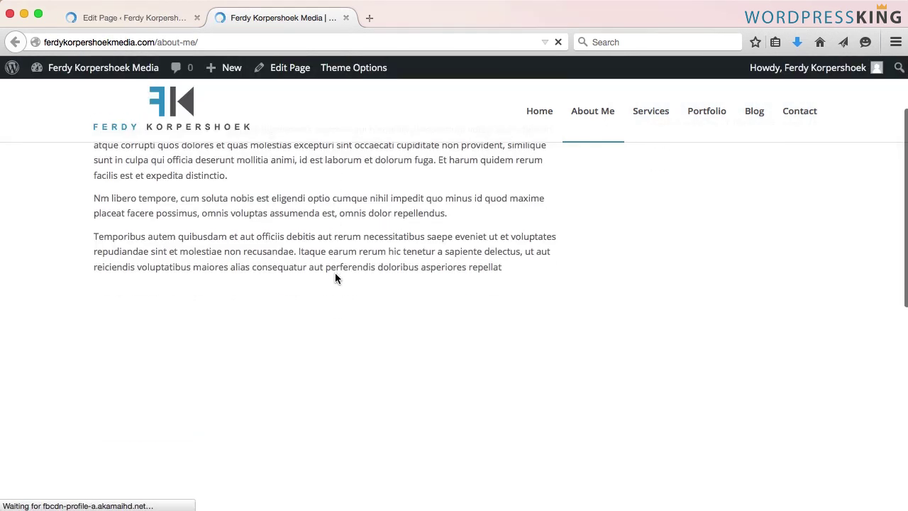
{"action": "scroll", "coordinate": [334, 282], "scroll_direction": "down", "scroll_amount": 1}
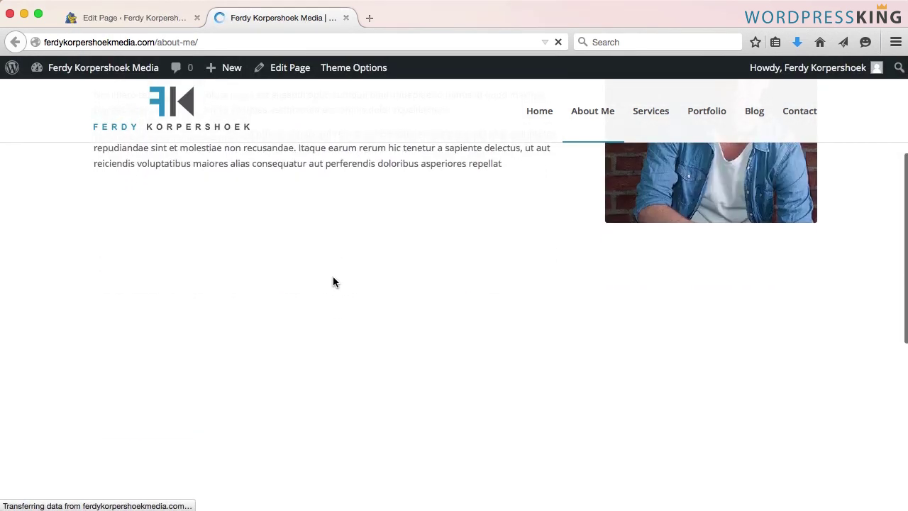
{"action": "scroll", "coordinate": [333, 282], "scroll_direction": "down", "scroll_amount": 2}
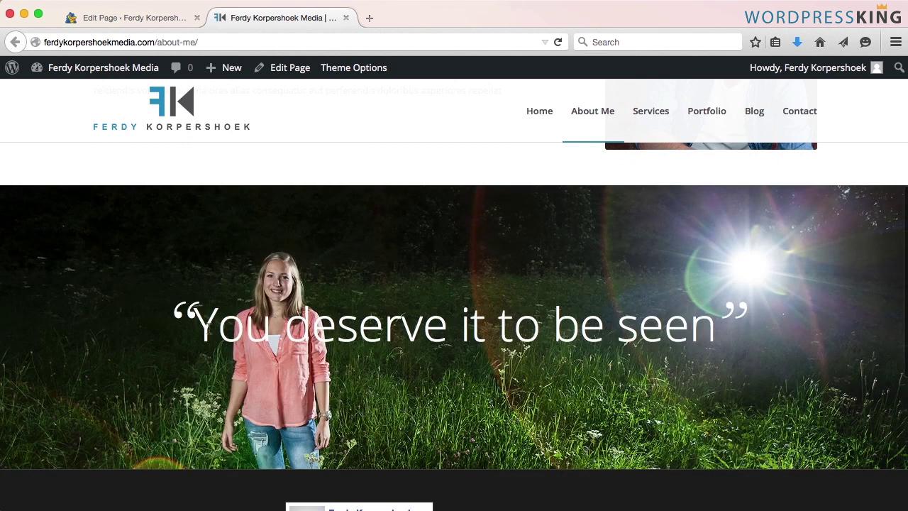
{"action": "left_click_drag", "start_coordinate": [169, 330], "coordinate": [691, 330]}
{"action": "left_click", "coordinate": [716, 328]}
{"action": "scroll", "coordinate": [306, 335], "scroll_direction": "down", "scroll_amount": 1}
{"action": "scroll", "coordinate": [307, 339], "scroll_direction": "up", "scroll_amount": 3}
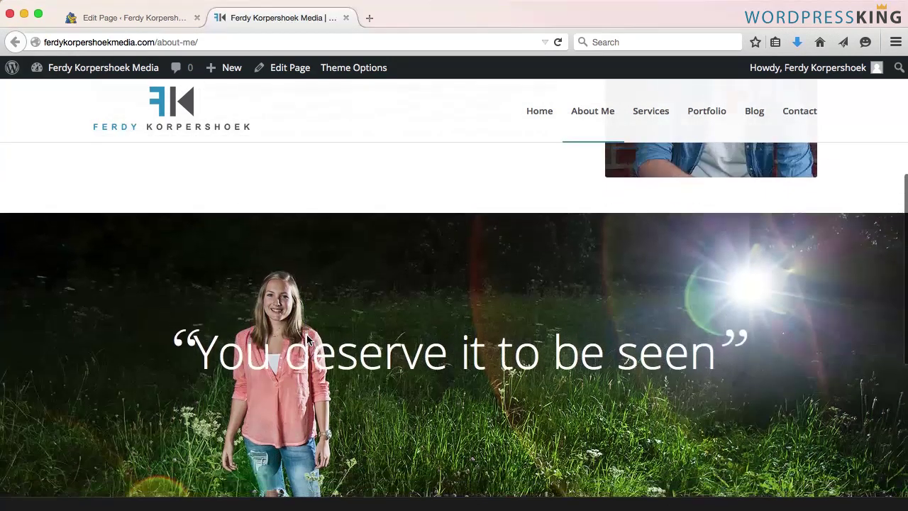
{"action": "scroll", "coordinate": [307, 339], "scroll_direction": "down", "scroll_amount": 4}
{"action": "scroll", "coordinate": [307, 339], "scroll_direction": "up", "scroll_amount": 3}
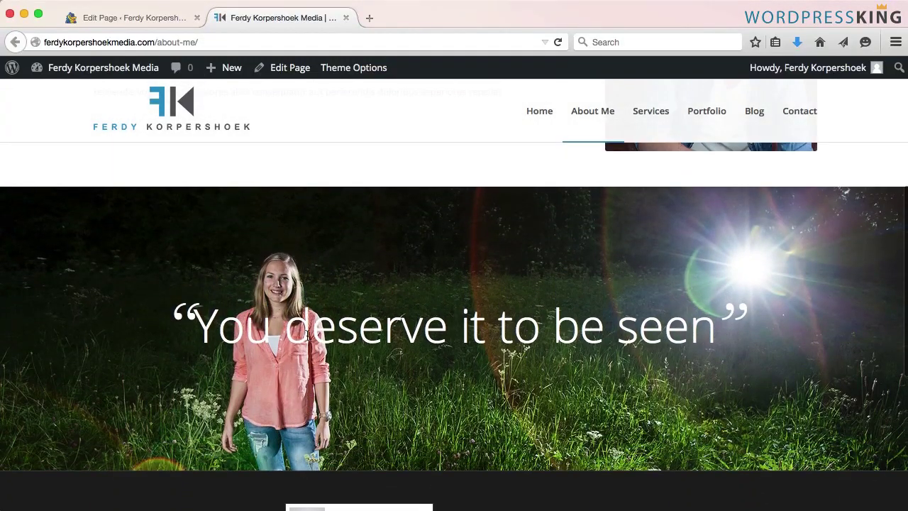
Add a full-width 1/1 column below the Color Section
{"action": "left_click", "coordinate": [119, 19]}
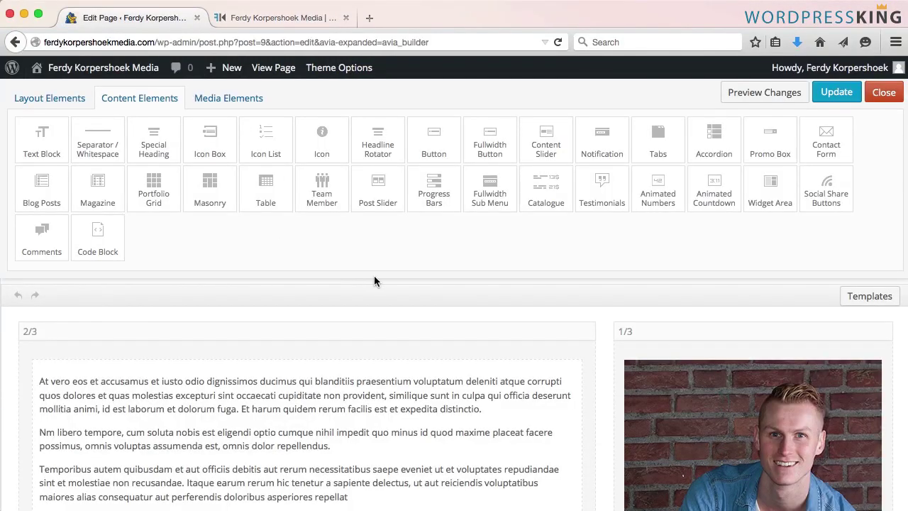
{"action": "scroll", "coordinate": [443, 376], "scroll_direction": "down", "scroll_amount": 5}
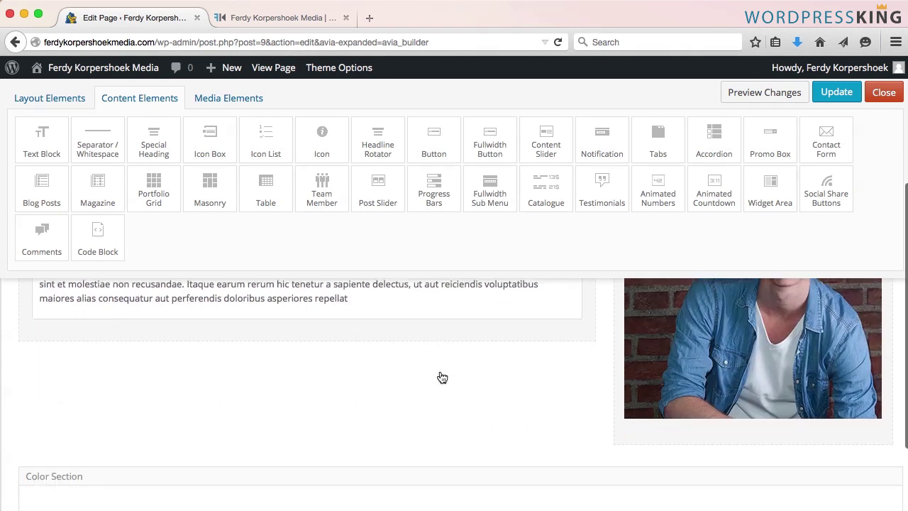
{"action": "left_click", "coordinate": [64, 103]}
{"action": "left_click", "coordinate": [42, 138]}
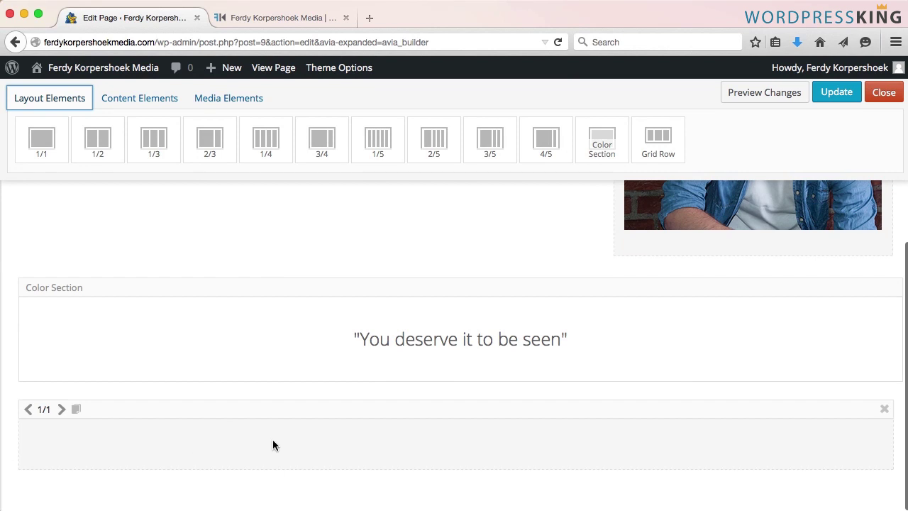
Drop a Special Heading into the new column and replace 'Hello' with 'What people say about me'
{"action": "left_click", "coordinate": [123, 105]}
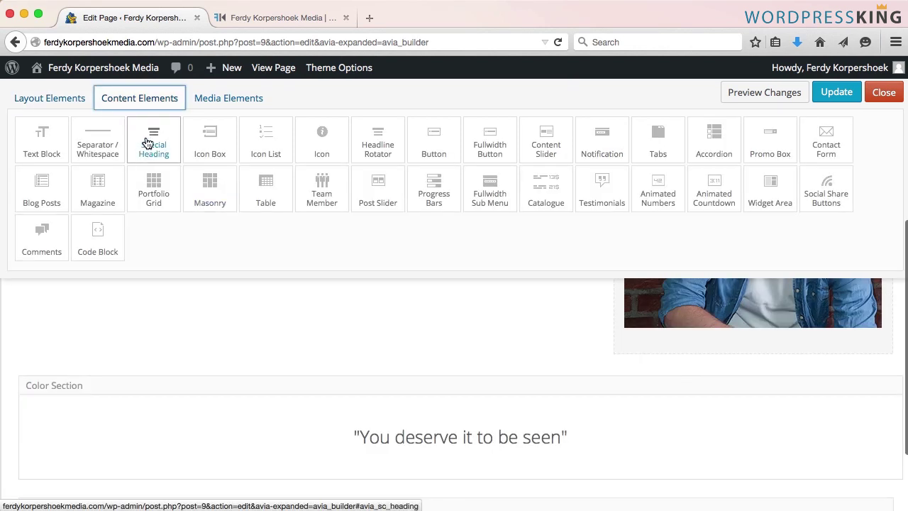
{"action": "left_click_drag", "start_coordinate": [147, 143], "coordinate": [334, 480]}
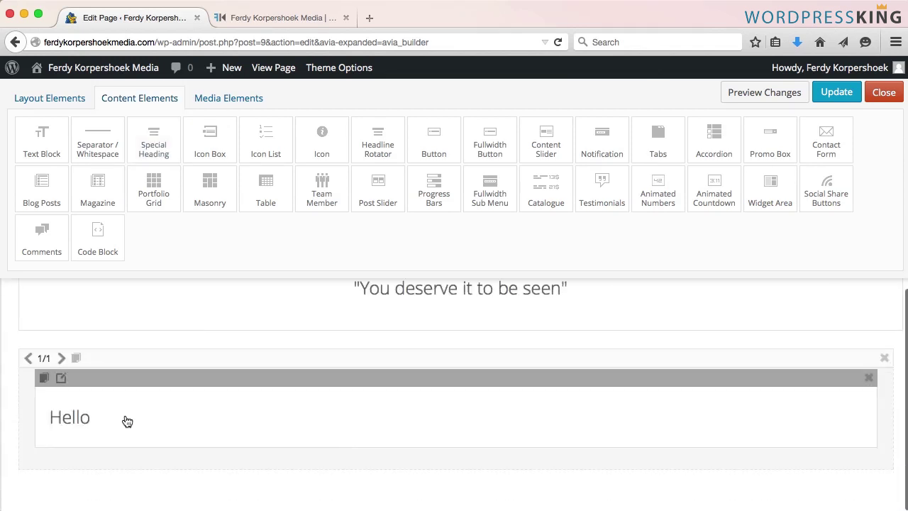
{"action": "left_click", "coordinate": [127, 421]}
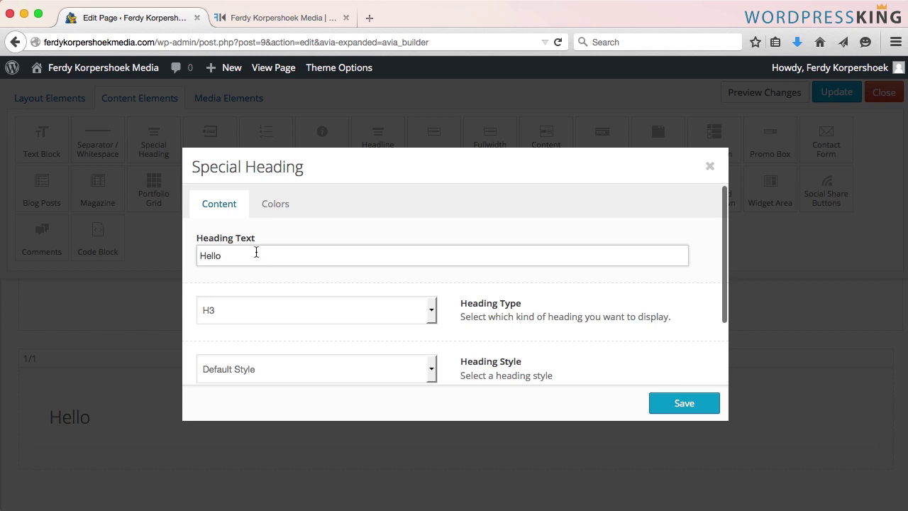
{"action": "double_click", "coordinate": [256, 251]}
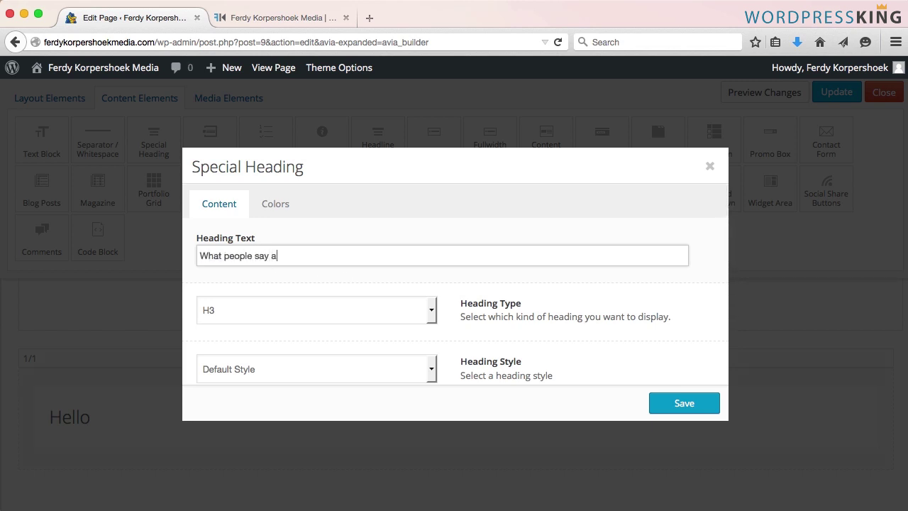
Make the heading an H1 with the Modern (centered) style and save it
{"action": "left_click", "coordinate": [254, 315]}
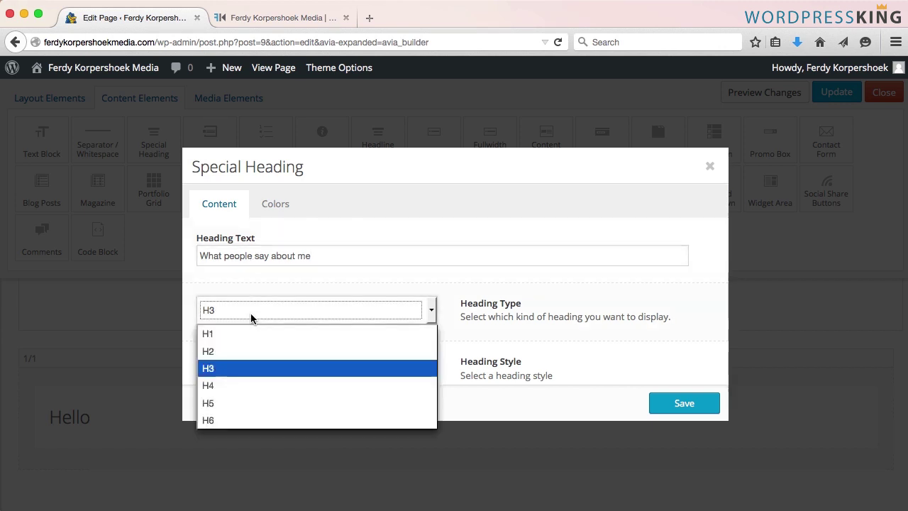
{"action": "left_click", "coordinate": [239, 330]}
{"action": "scroll", "coordinate": [273, 323], "scroll_direction": "down", "scroll_amount": 2}
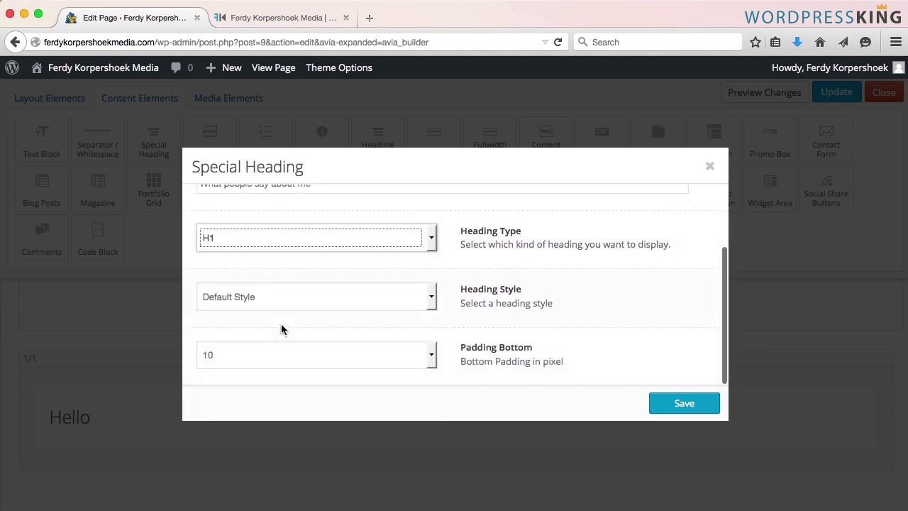
{"action": "left_click", "coordinate": [274, 307]}
{"action": "left_click", "coordinate": [275, 303]}
{"action": "left_click", "coordinate": [282, 297]}
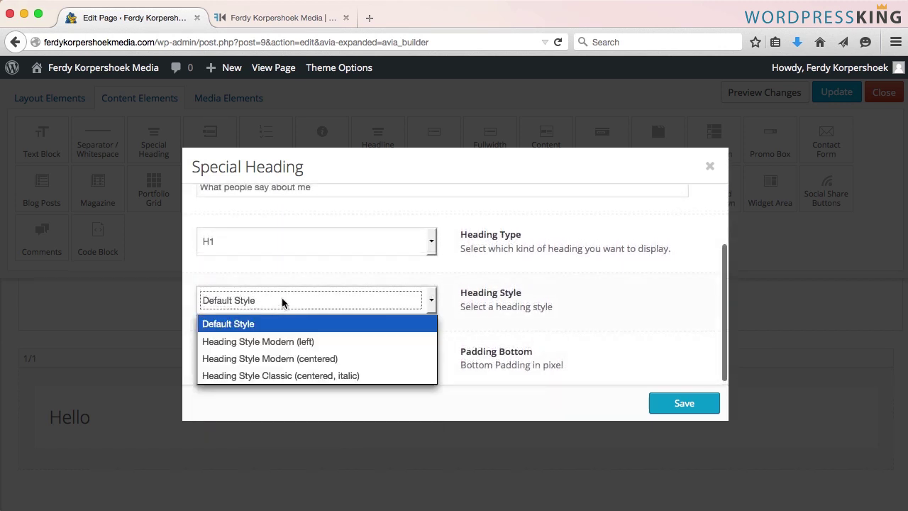
{"action": "left_click", "coordinate": [286, 358]}
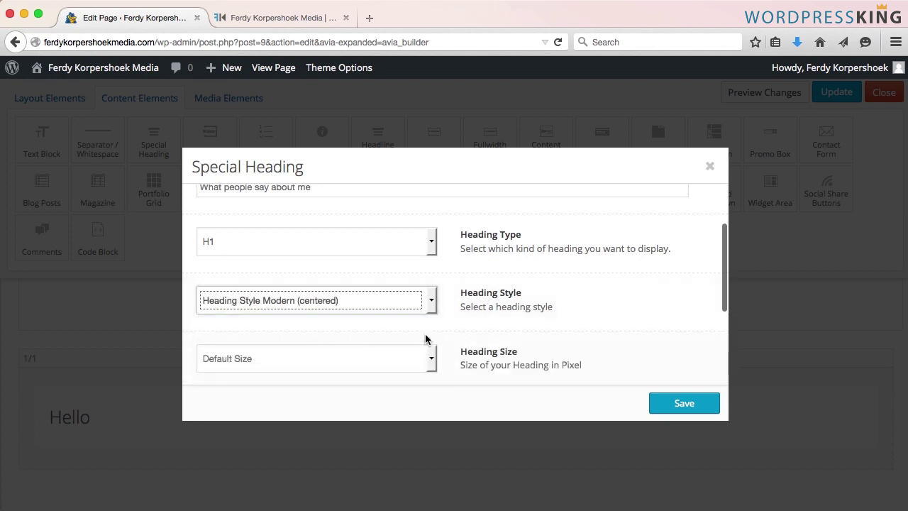
{"action": "scroll", "coordinate": [510, 323], "scroll_direction": "down", "scroll_amount": 4}
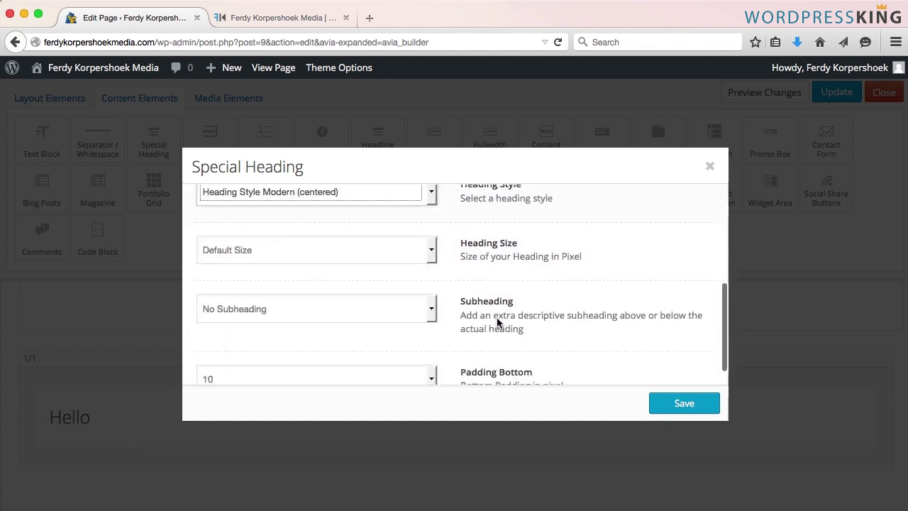
{"action": "left_click", "coordinate": [684, 403]}
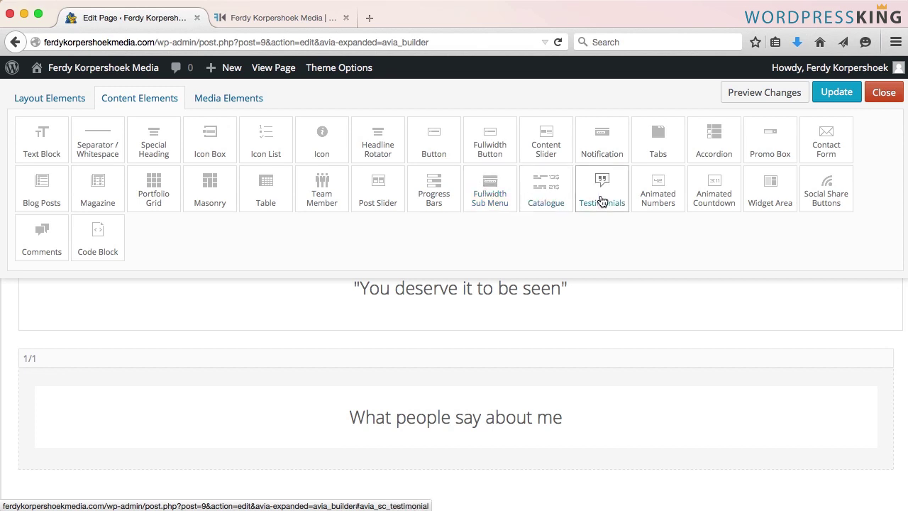
Add a Testimonials block below the heading and fill the first testimonial with a pasted Lorem Ipsum quote
{"action": "left_click_drag", "start_coordinate": [601, 200], "coordinate": [460, 452]}
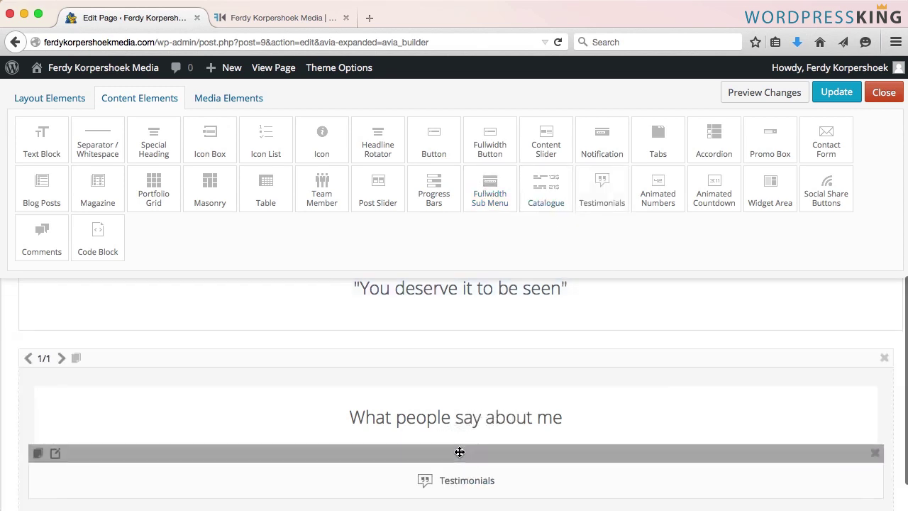
{"action": "left_click", "coordinate": [462, 490]}
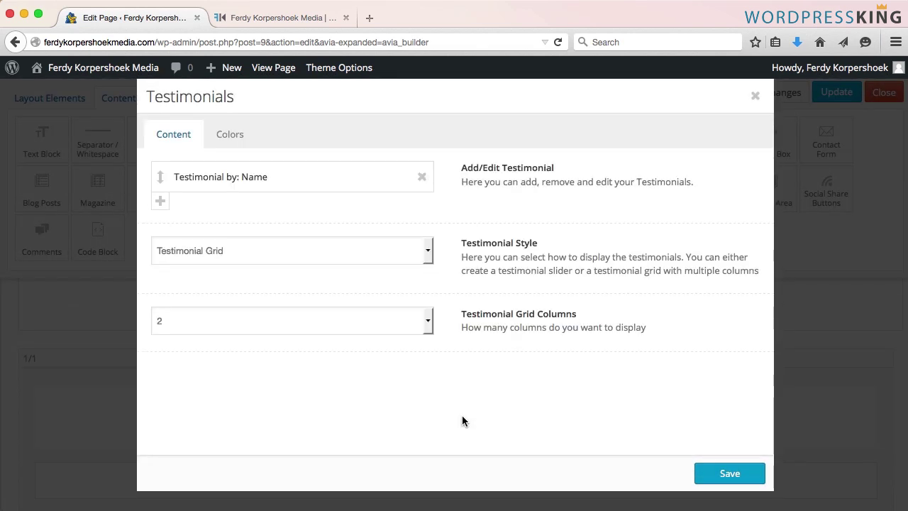
{"action": "left_click", "coordinate": [205, 181]}
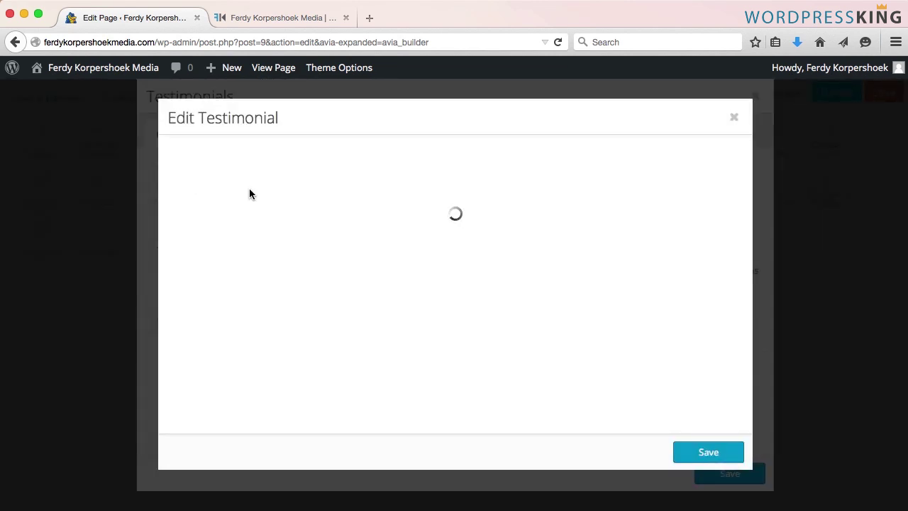
{"action": "double_click", "coordinate": [223, 220]}
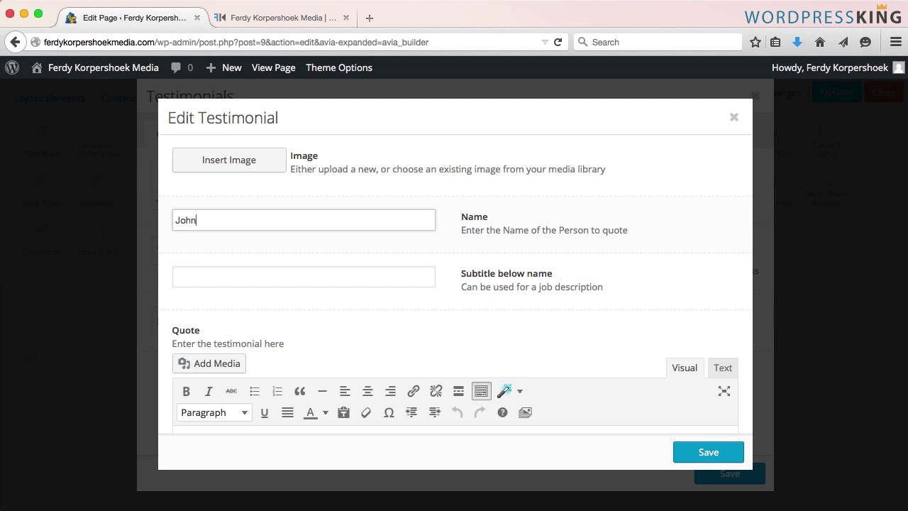
{"action": "left_click", "coordinate": [264, 277]}
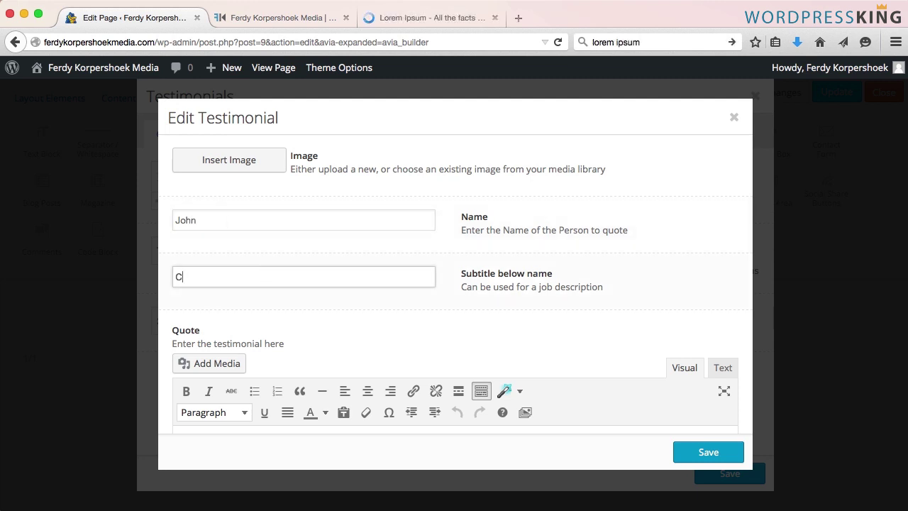
{"action": "scroll", "coordinate": [263, 284], "scroll_direction": "down", "scroll_amount": 5}
{"action": "left_click", "coordinate": [270, 318]}
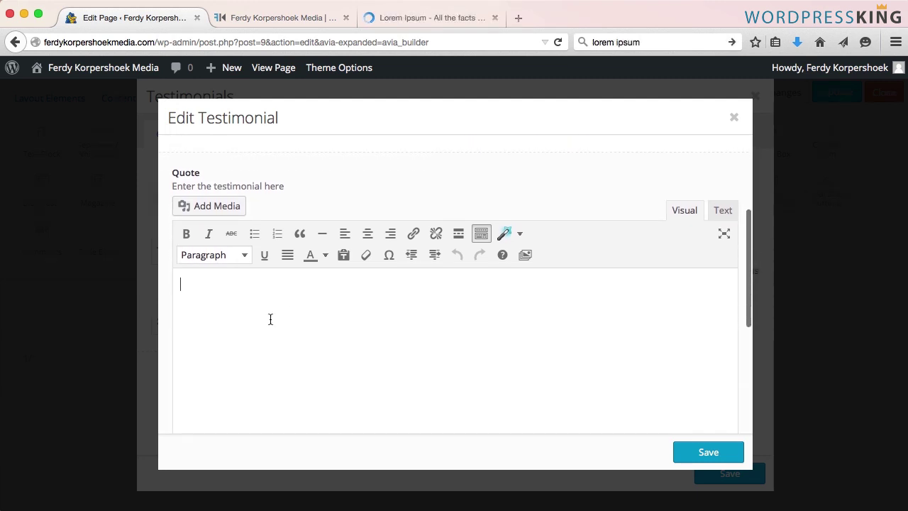
{"action": "type", "text": "Lorem ipsum dolor sit amet, consectetur adipiscing elit, sed do eiusmod tempor incididunt ut labore et dolore magna aliqua. Ut enim ad minim veniam, quis nostrud exercitation ullamco laboris nisi ut aliquip ex ea commodo consequat."}
{"action": "left_click", "coordinate": [702, 460]}
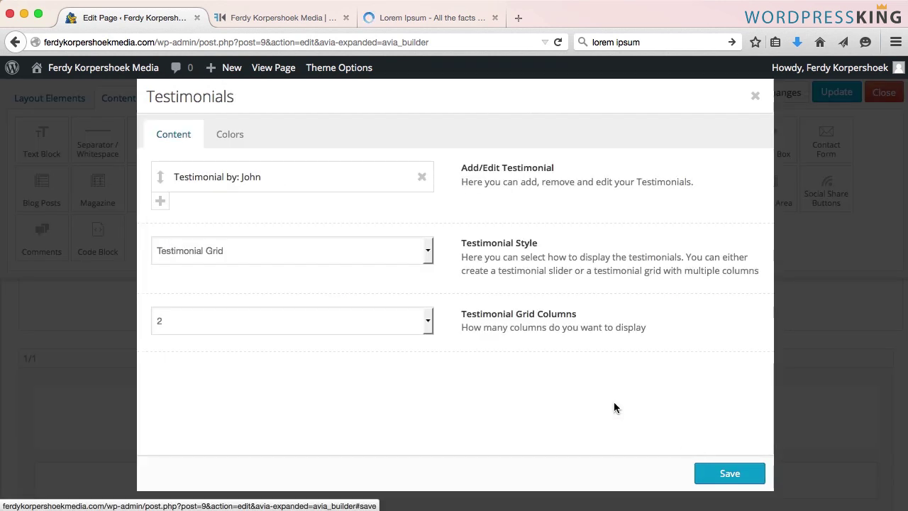
Add a second testimonial with the reviewer's first name and subtitle 'Businessman'
{"action": "left_click", "coordinate": [162, 203]}
{"action": "left_click", "coordinate": [222, 211]}
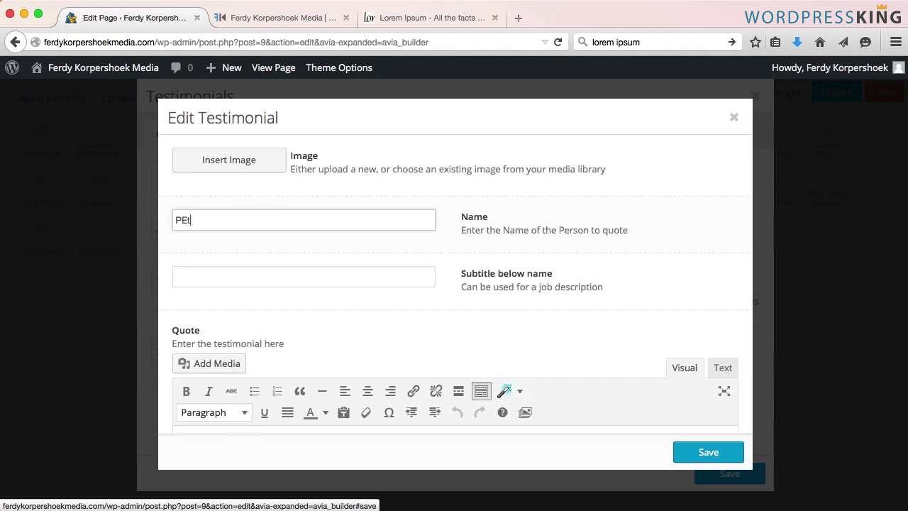
{"action": "type", "text": "Peter"}
{"action": "key", "text": "Tab"}
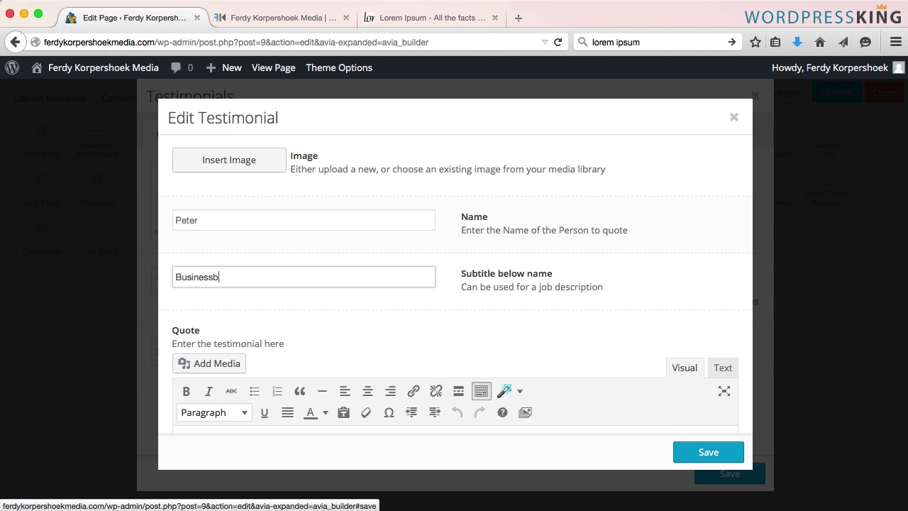
{"action": "type", "text": "Businessman"}
{"action": "scroll", "coordinate": [292, 142], "scroll_direction": "down", "scroll_amount": 3}
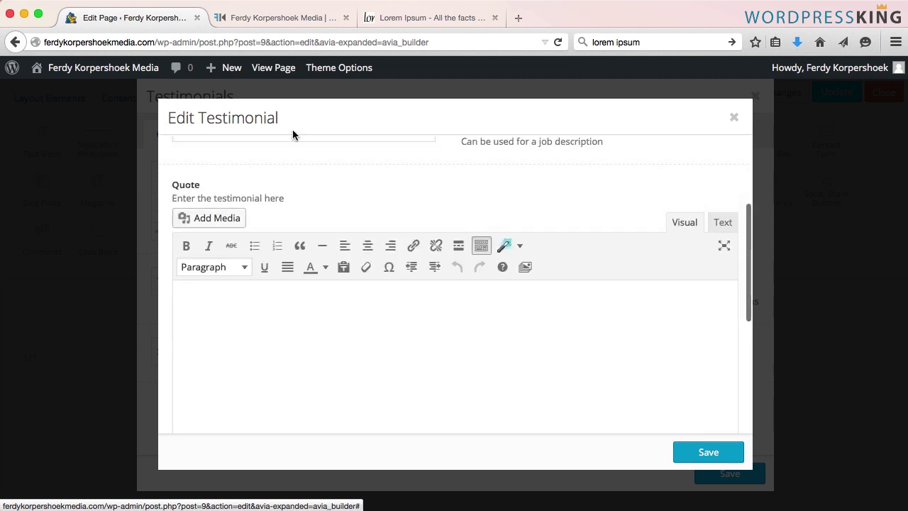
Paste a Lorem Ipsum sentence as the second quote, save, and add an empty third testimonial
{"action": "left_click", "coordinate": [418, 18]}
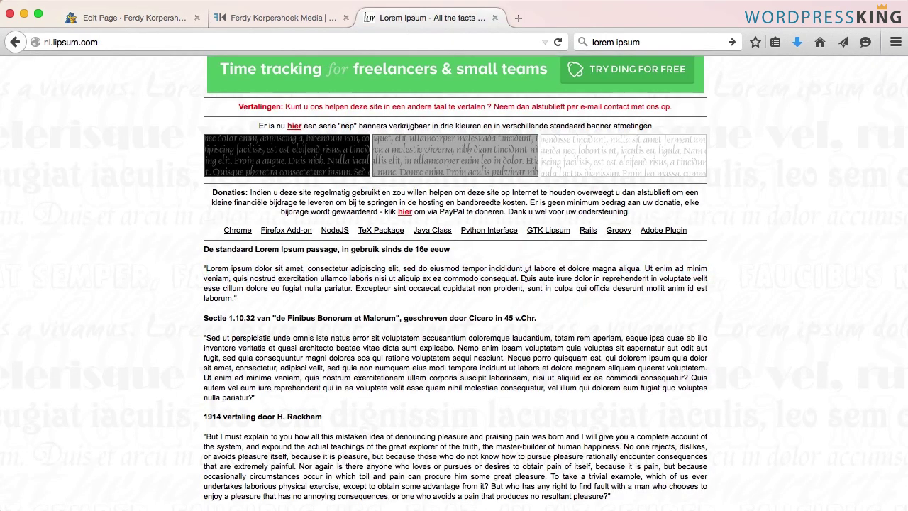
{"action": "left_click_drag", "start_coordinate": [522, 278], "coordinate": [290, 298]}
{"action": "key", "text": "super+c"}
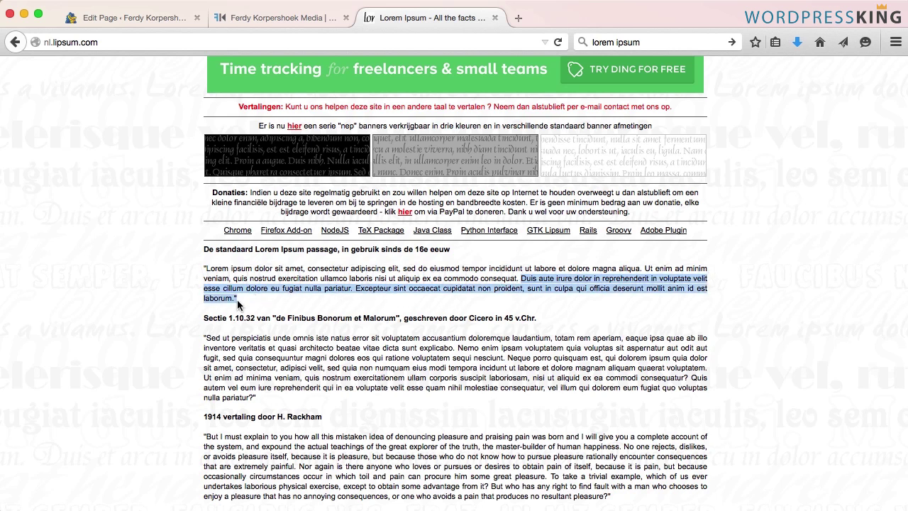
{"action": "left_click", "coordinate": [293, 18]}
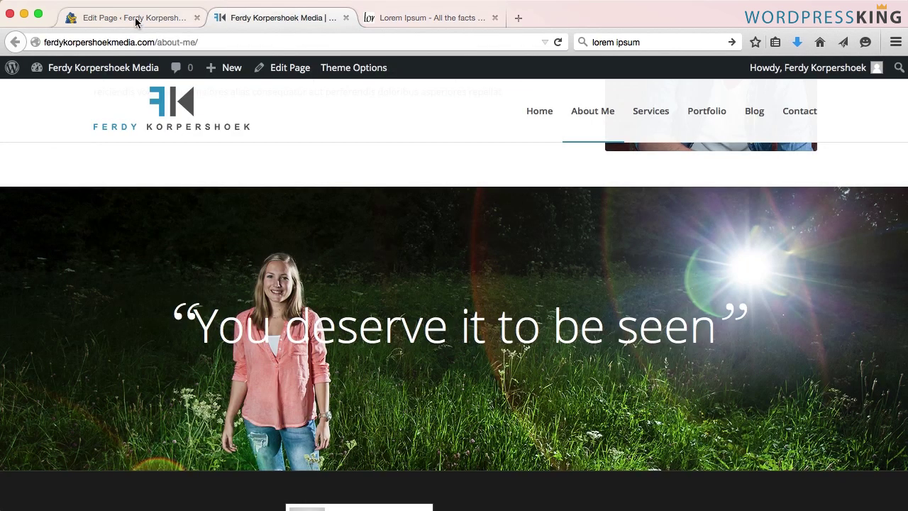
{"action": "left_click", "coordinate": [135, 18]}
{"action": "key", "text": "super+v"}
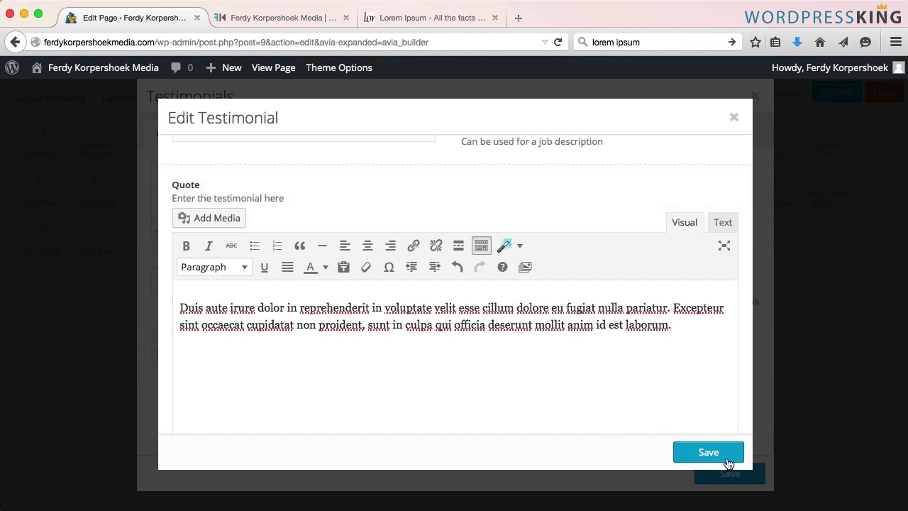
{"action": "left_click", "coordinate": [728, 463]}
{"action": "left_click", "coordinate": [161, 233]}
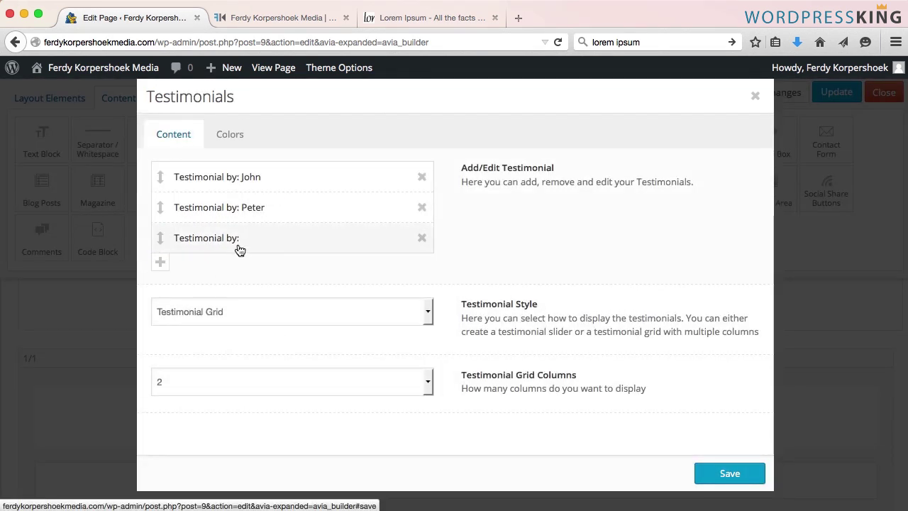
Complete the third testimonial with a name, CEO subtitle and a 'Sed ut perspiciatis' Lorem Ipsum quote, and save it
{"action": "left_click", "coordinate": [238, 245]}
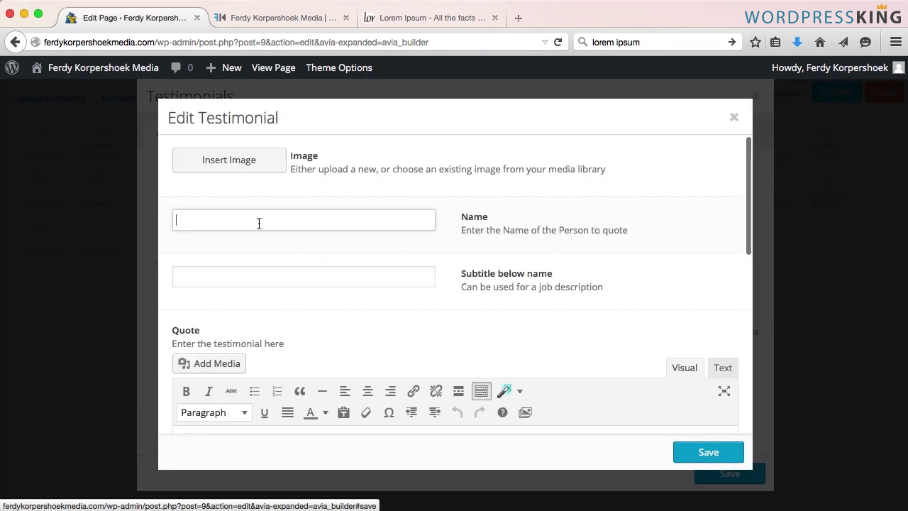
{"action": "type", "text": "Alexander"}
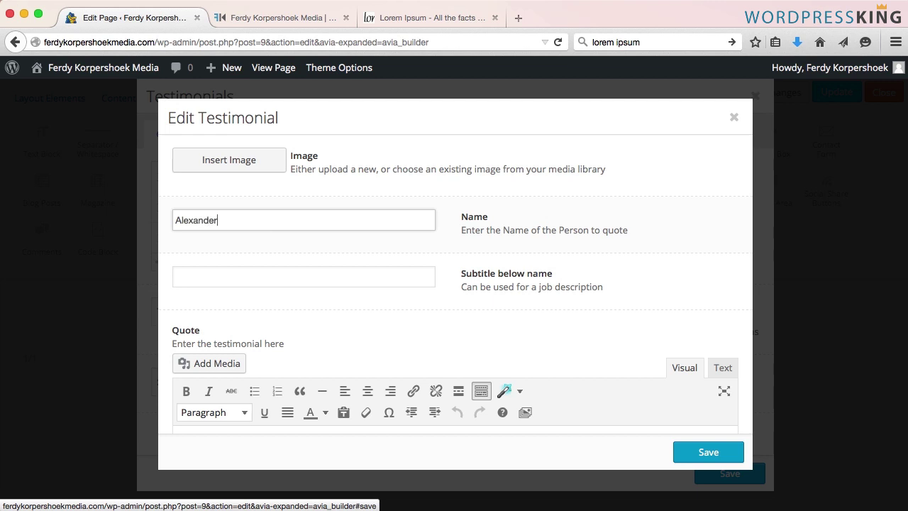
{"action": "left_click", "coordinate": [248, 273]}
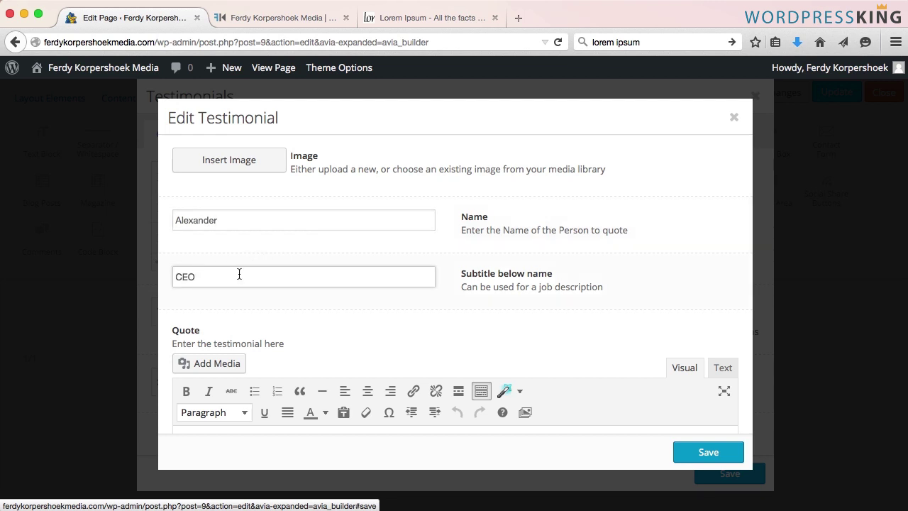
{"action": "left_click", "coordinate": [436, 21]}
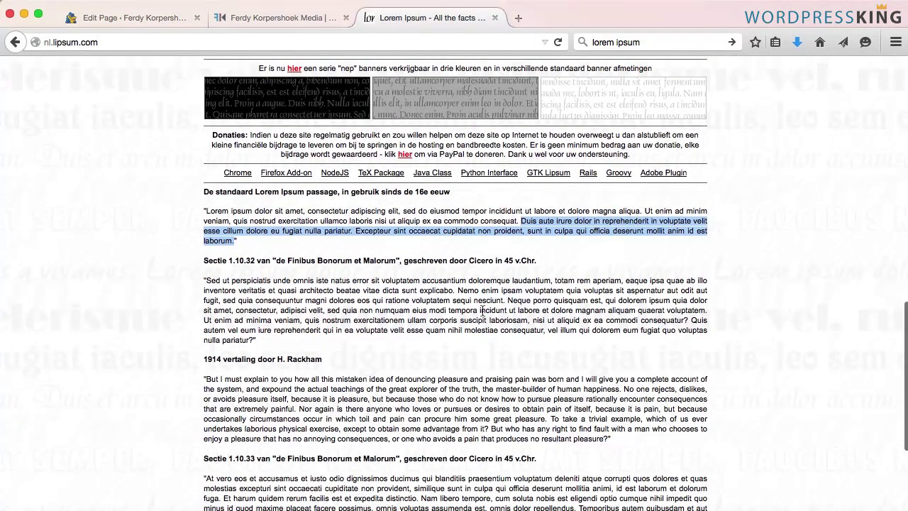
{"action": "left_click_drag", "start_coordinate": [503, 303], "coordinate": [212, 278]}
{"action": "key", "text": "ctrl+c"}
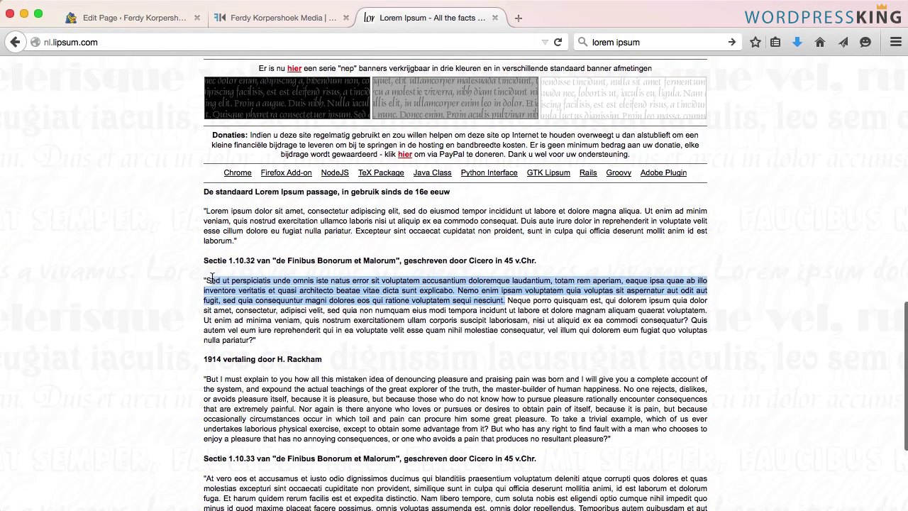
{"action": "left_click", "coordinate": [253, 21]}
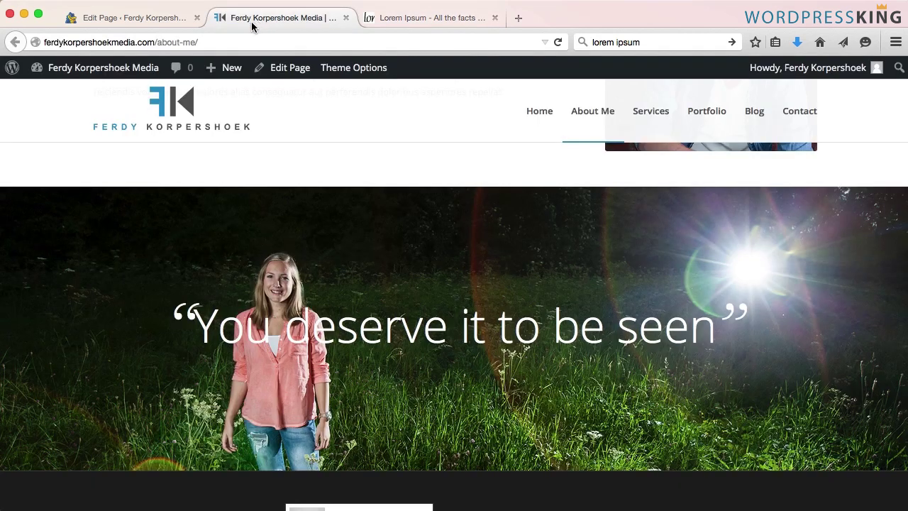
{"action": "left_click", "coordinate": [156, 19]}
{"action": "scroll", "coordinate": [309, 326], "scroll_direction": "down", "scroll_amount": 5}
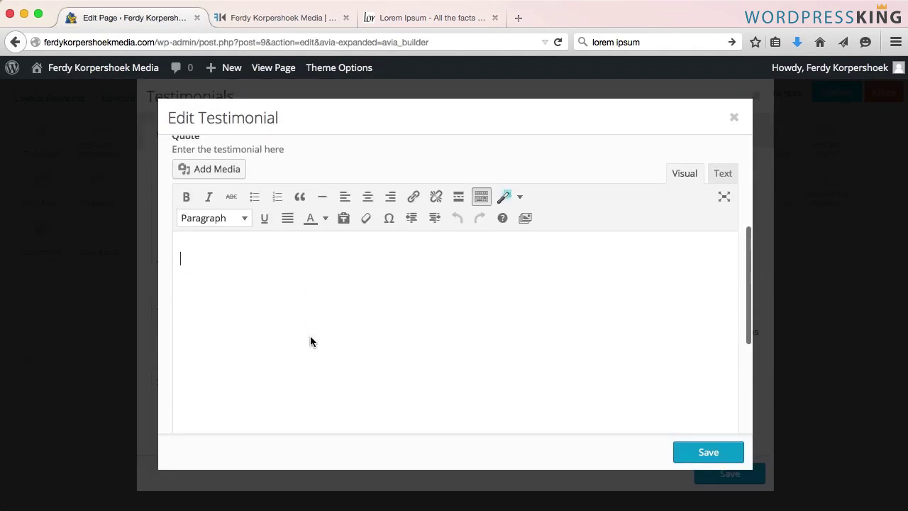
{"action": "key", "text": "ctrl+v"}
{"action": "left_click", "coordinate": [707, 454]}
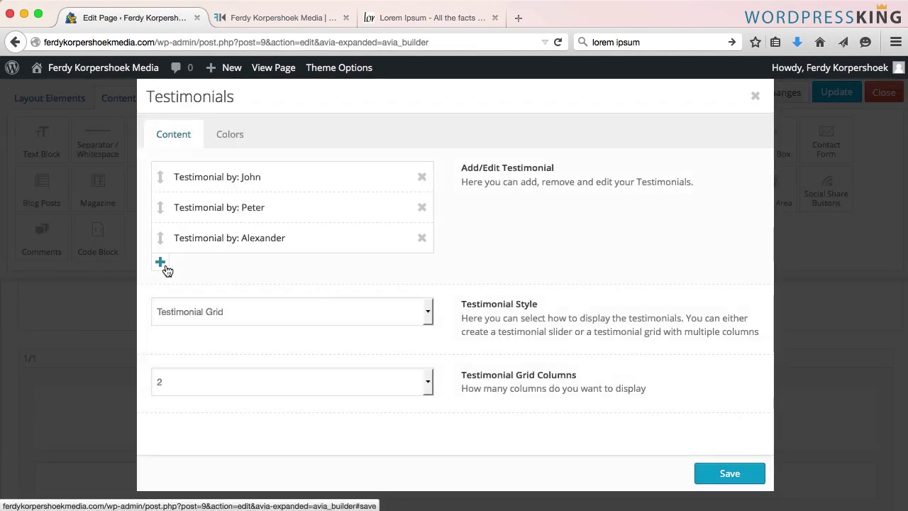
Add a fourth testimonial with a name, Friend subtitle and an 'At vero eos' Lorem Ipsum quote, and save it
{"action": "left_click", "coordinate": [161, 263]}
{"action": "left_click", "coordinate": [216, 273]}
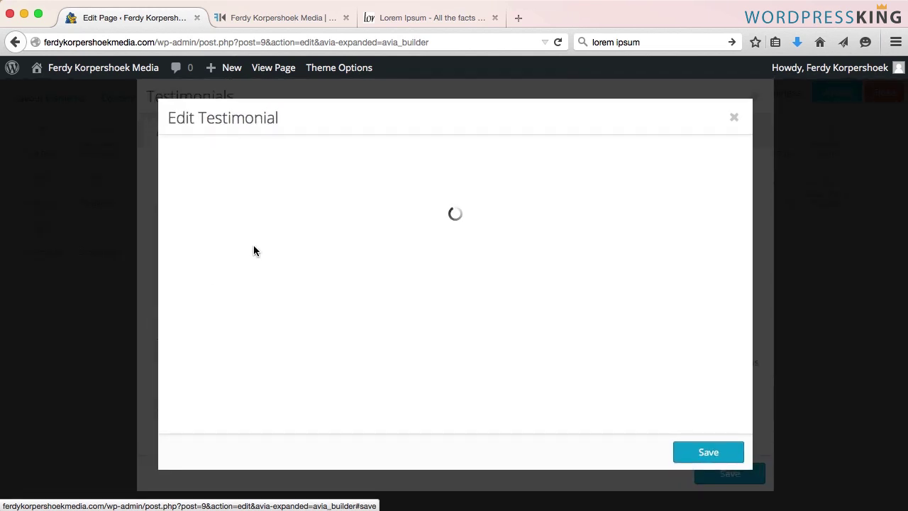
{"action": "type", "text": "Tim"}
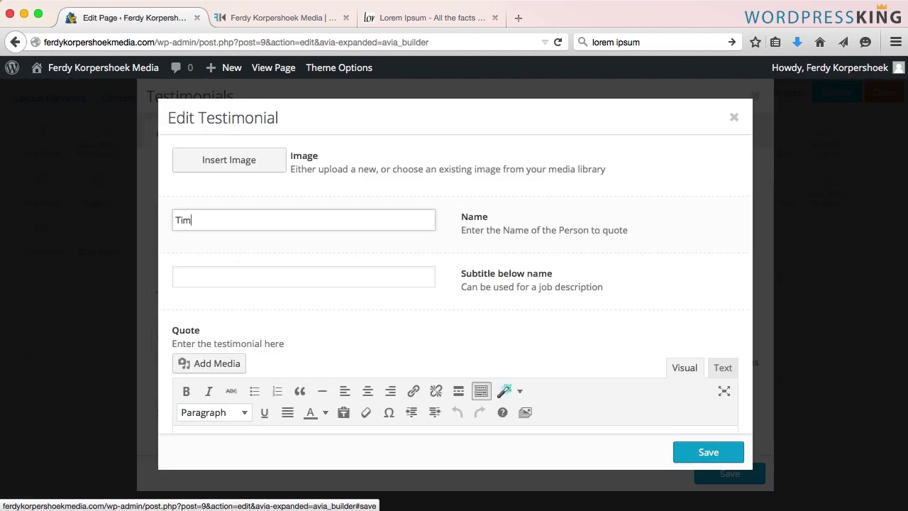
{"action": "left_click", "coordinate": [239, 275]}
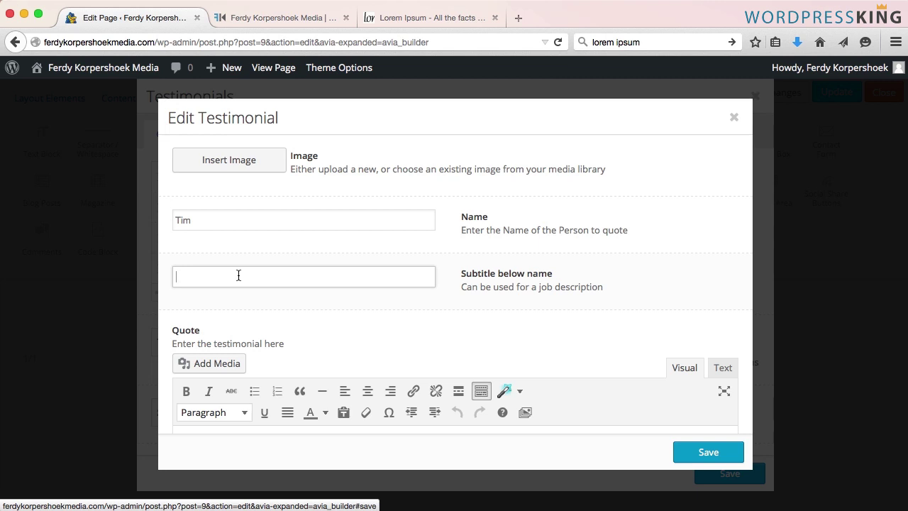
{"action": "left_click", "coordinate": [425, 17]}
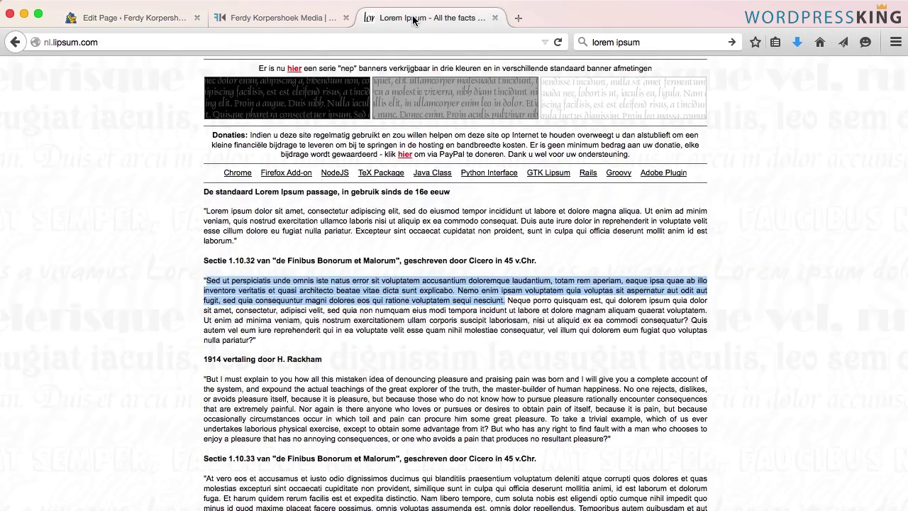
{"action": "scroll", "coordinate": [385, 323], "scroll_direction": "down", "scroll_amount": 2}
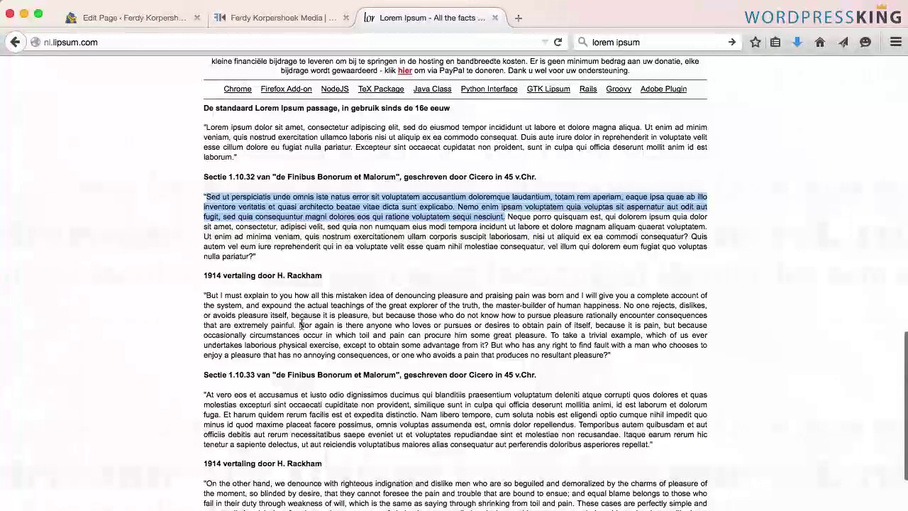
{"action": "left_click_drag", "start_coordinate": [296, 324], "coordinate": [206, 297]}
{"action": "scroll", "coordinate": [213, 326], "scroll_direction": "down", "scroll_amount": 1}
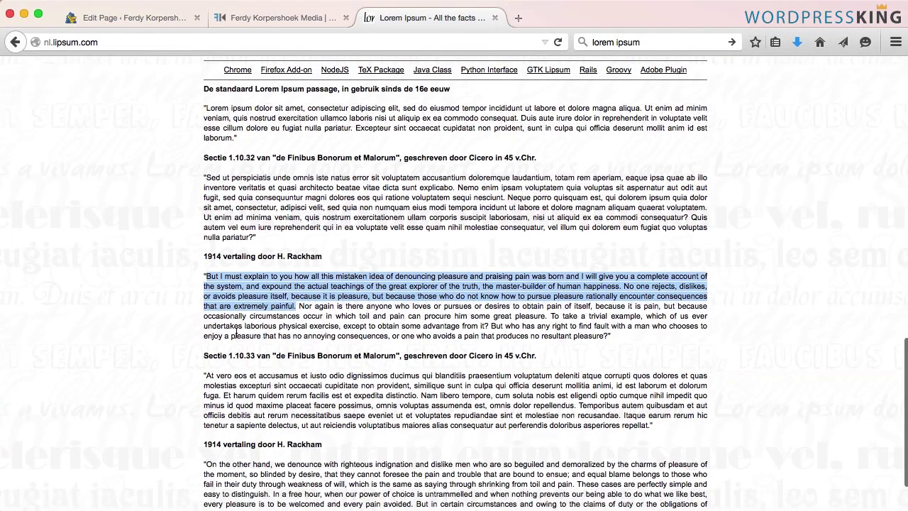
{"action": "left_click_drag", "start_coordinate": [204, 352], "coordinate": [394, 369]}
{"action": "key", "text": "super+c"}
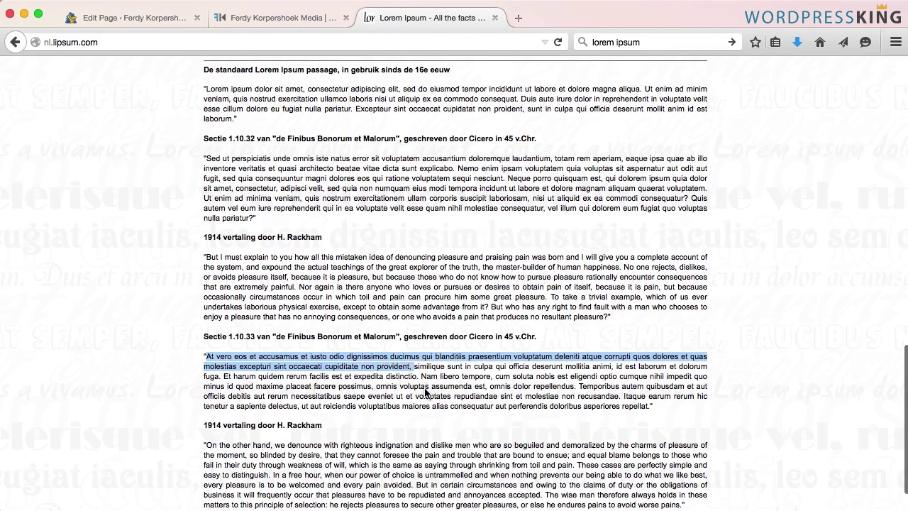
{"action": "left_click", "coordinate": [153, 21]}
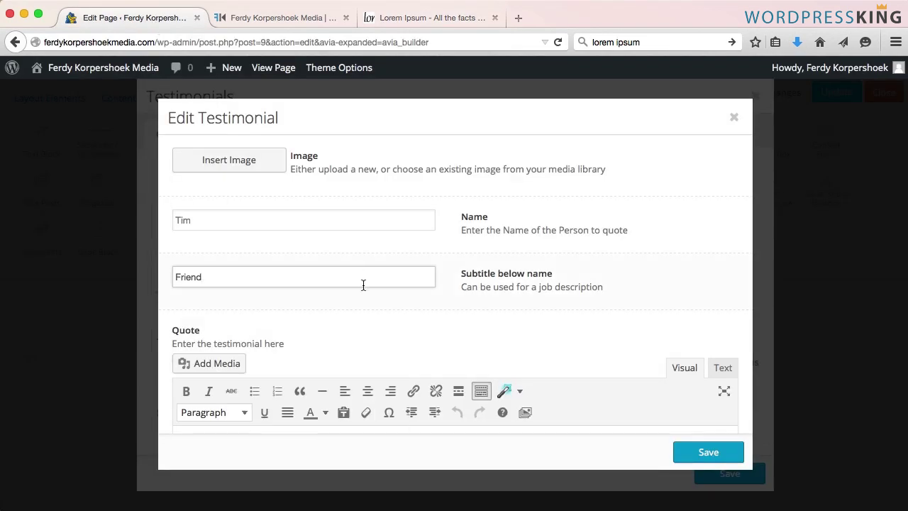
{"action": "scroll", "coordinate": [363, 285], "scroll_direction": "down", "scroll_amount": 5}
{"action": "left_click", "coordinate": [352, 355]}
{"action": "key", "text": "super+v"}
{"action": "key", "text": "BackSpace"}
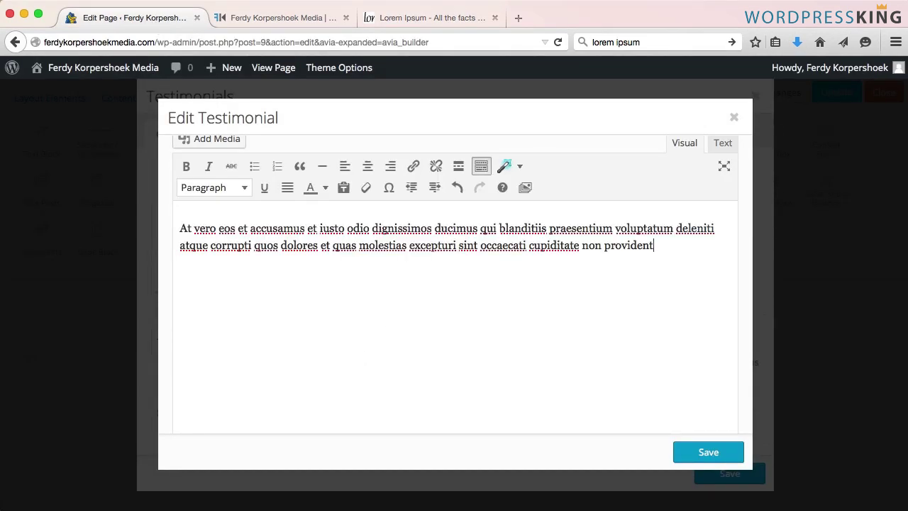
{"action": "key", "text": "BackSpace"}
{"action": "type", "text": "/"}
{"action": "left_click", "coordinate": [701, 451]}
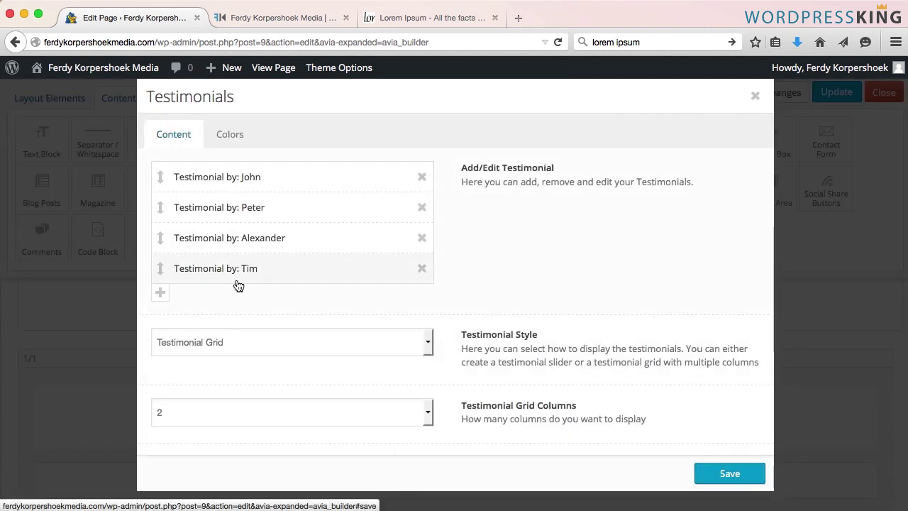
Set the testimonials to Testimonial Slider (Large) rotating every 4 seconds, save, and update the page
{"action": "left_click", "coordinate": [281, 351]}
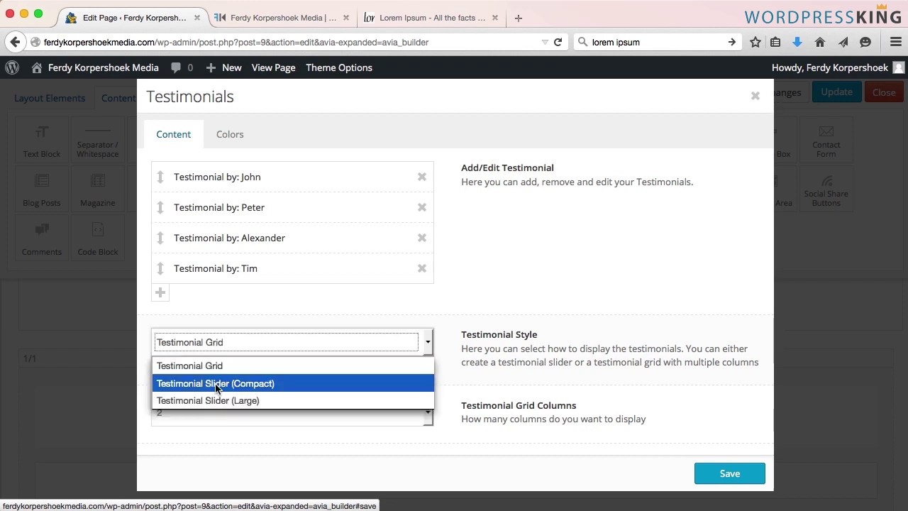
{"action": "left_click", "coordinate": [208, 400]}
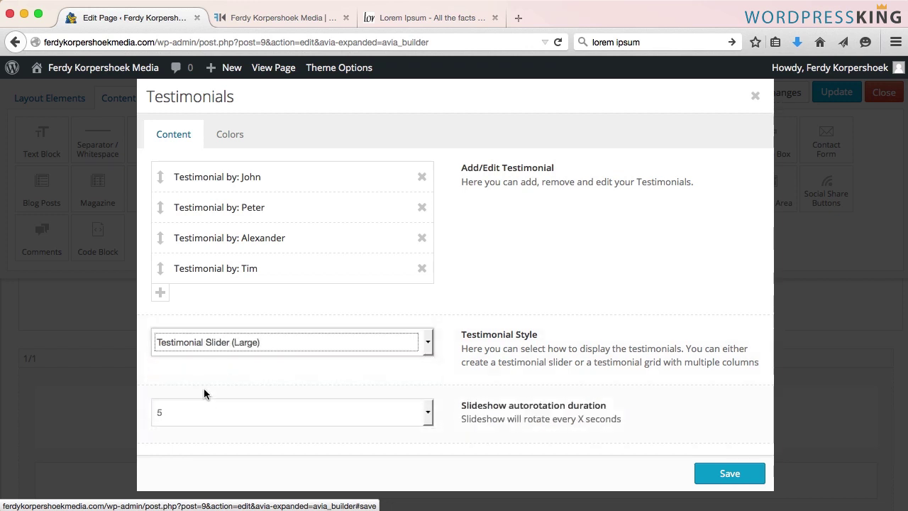
{"action": "left_click", "coordinate": [232, 410]}
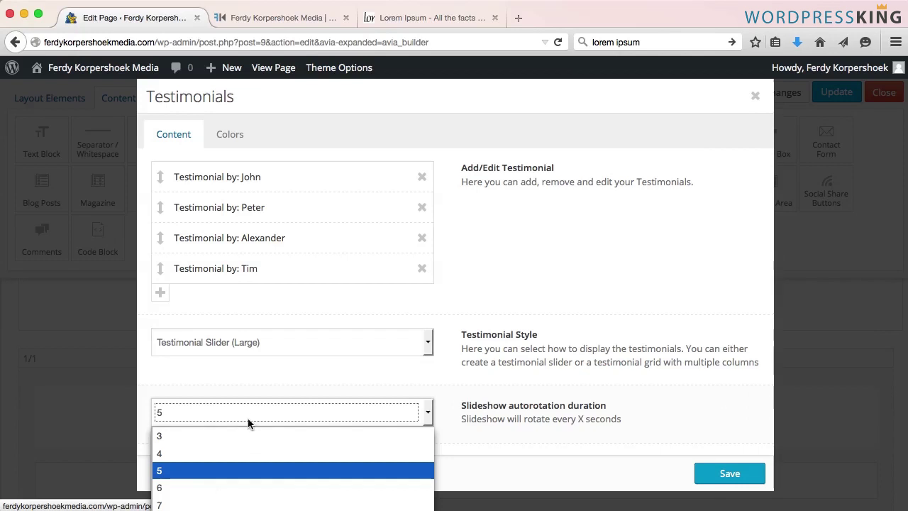
{"action": "left_click", "coordinate": [221, 450]}
{"action": "left_click", "coordinate": [729, 473]}
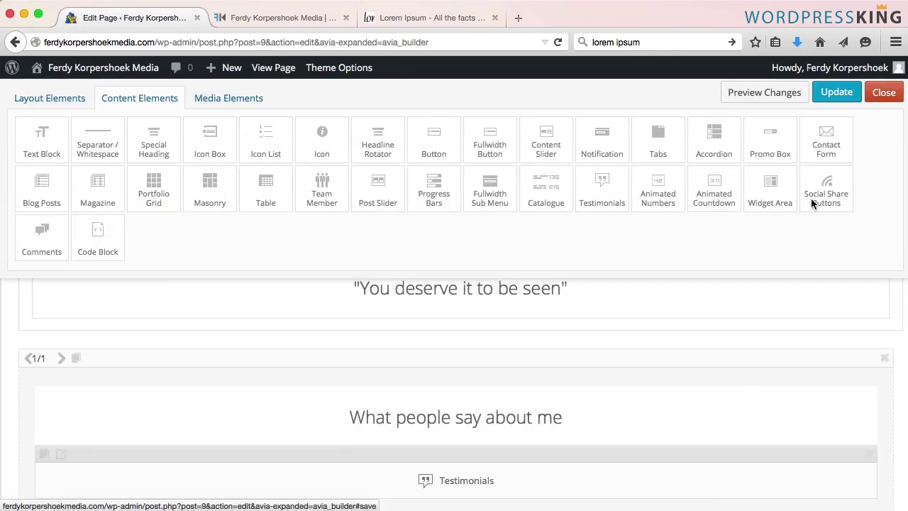
{"action": "left_click", "coordinate": [836, 92]}
Reload the live About Me page and scroll down to check the rotating testimonials
{"action": "left_click", "coordinate": [272, 21]}
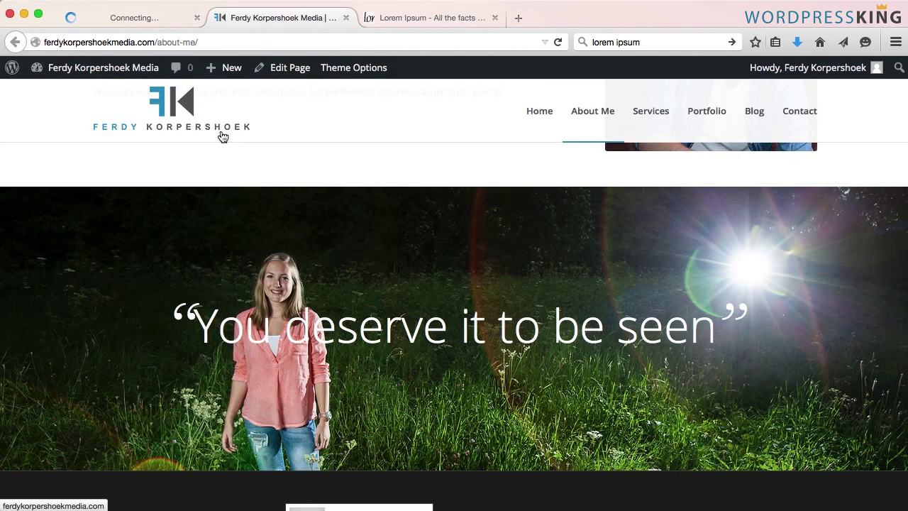
{"action": "key", "text": "super+r"}
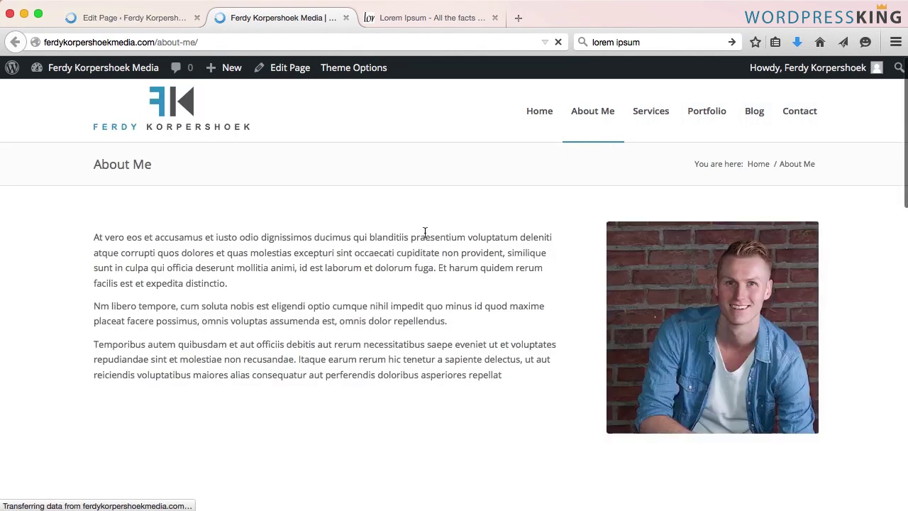
{"action": "scroll", "coordinate": [489, 277], "scroll_direction": "down", "scroll_amount": 3}
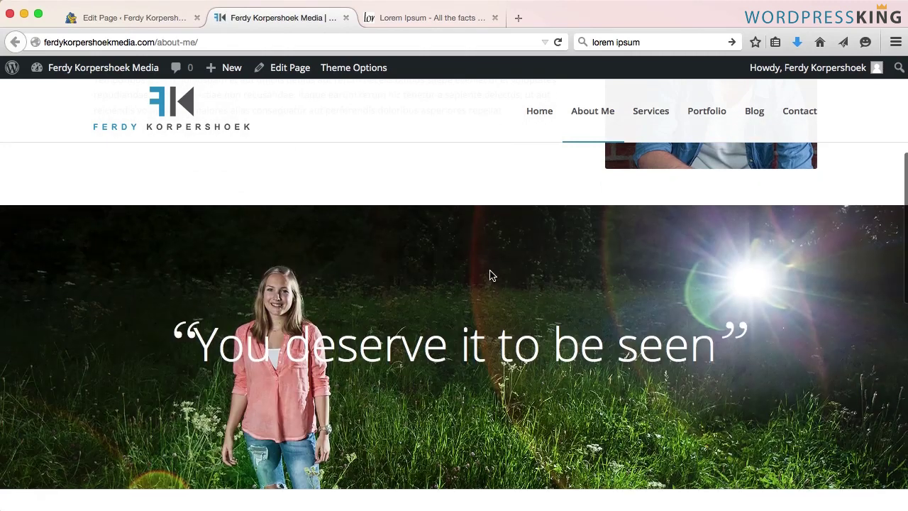
{"action": "scroll", "coordinate": [488, 273], "scroll_direction": "down", "scroll_amount": 2}
{"action": "scroll", "coordinate": [454, 340], "scroll_direction": "down", "scroll_amount": 2}
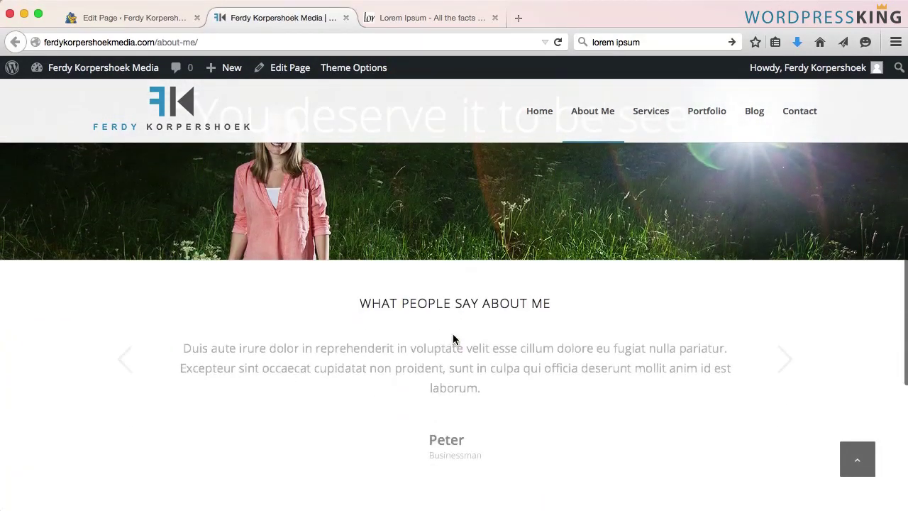
{"action": "scroll", "coordinate": [419, 310], "scroll_direction": "down", "scroll_amount": 1}
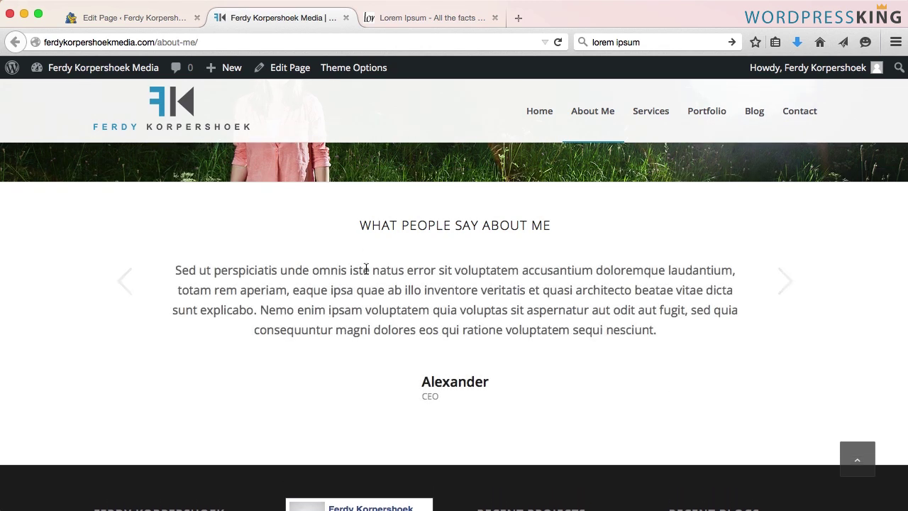
{"action": "left_click", "coordinate": [139, 19]}
{"action": "scroll", "coordinate": [300, 385], "scroll_direction": "down", "scroll_amount": 5}
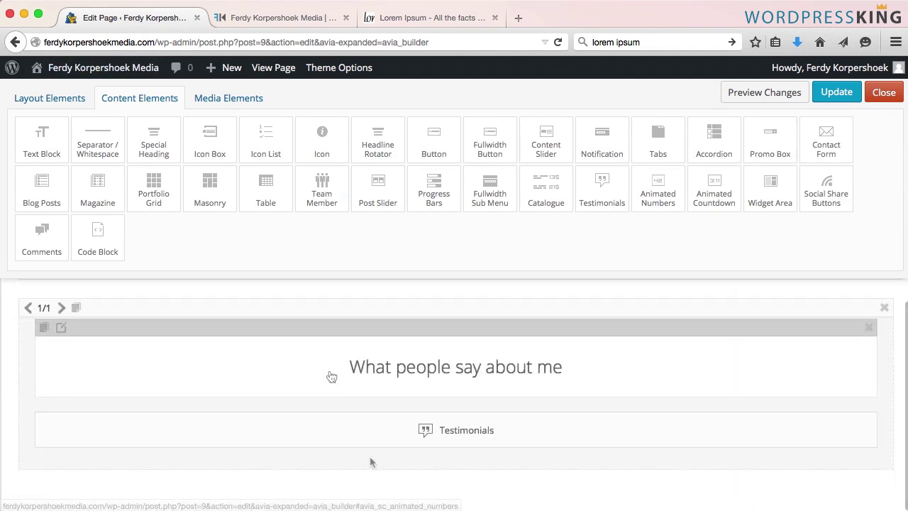
Change the testimonial slideshow autorotation duration to 7 seconds
{"action": "left_click", "coordinate": [385, 430]}
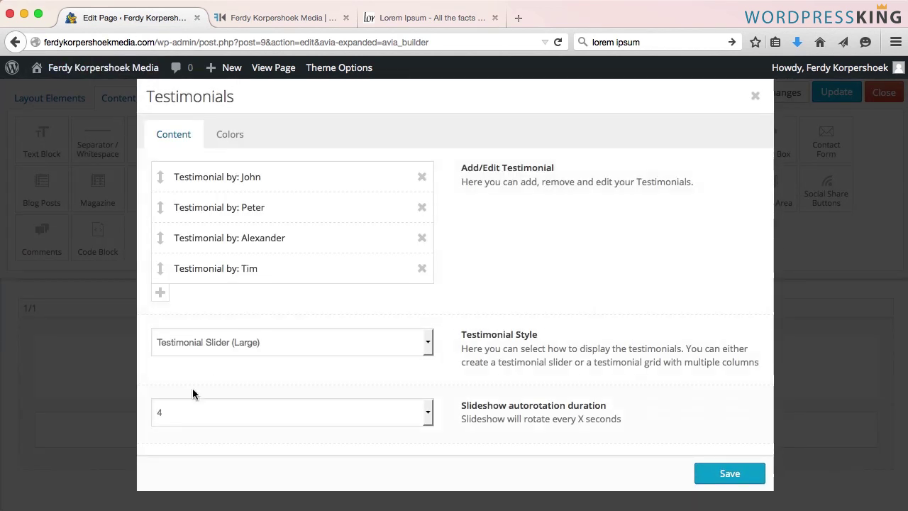
{"action": "left_click", "coordinate": [192, 410]}
{"action": "left_click", "coordinate": [200, 415]}
{"action": "left_click", "coordinate": [198, 411]}
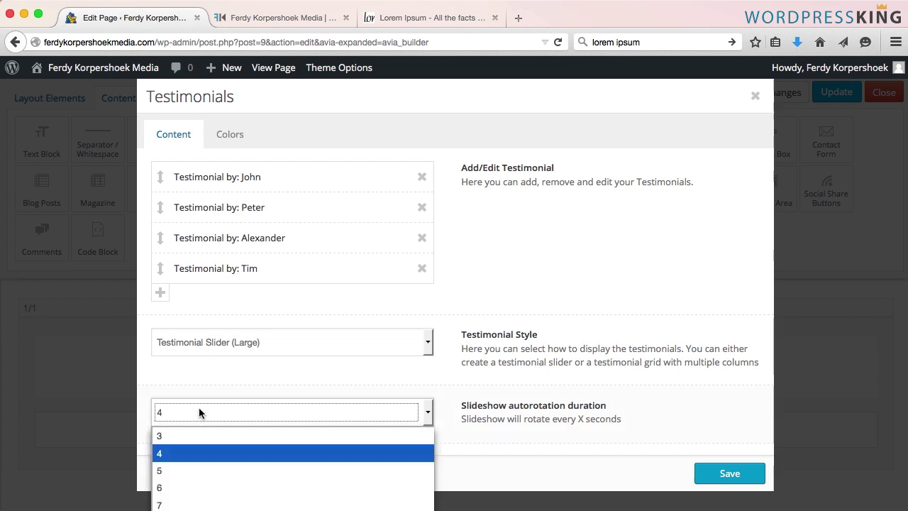
{"action": "left_click", "coordinate": [183, 504]}
{"action": "left_click", "coordinate": [221, 377]}
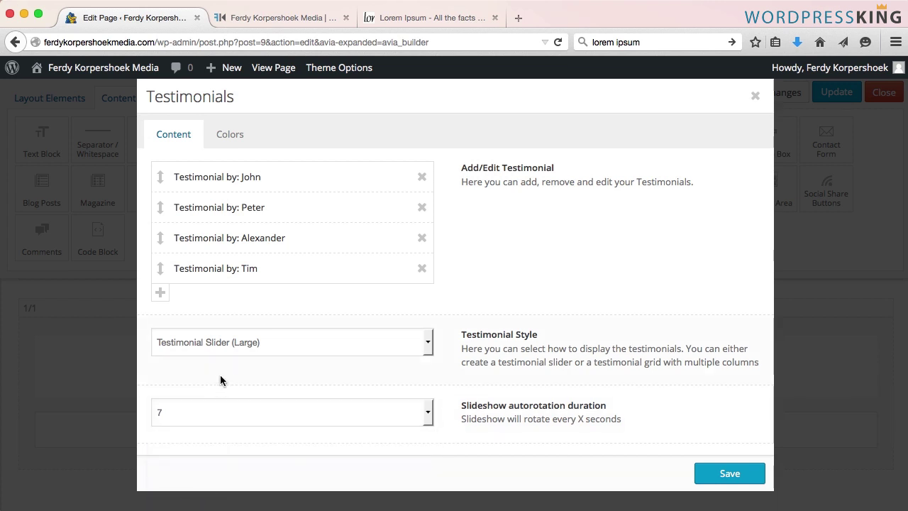
Upload the four Testimonials folder photos and attach the green-shirt man's portrait to the first testimonial
{"action": "left_click", "coordinate": [217, 183]}
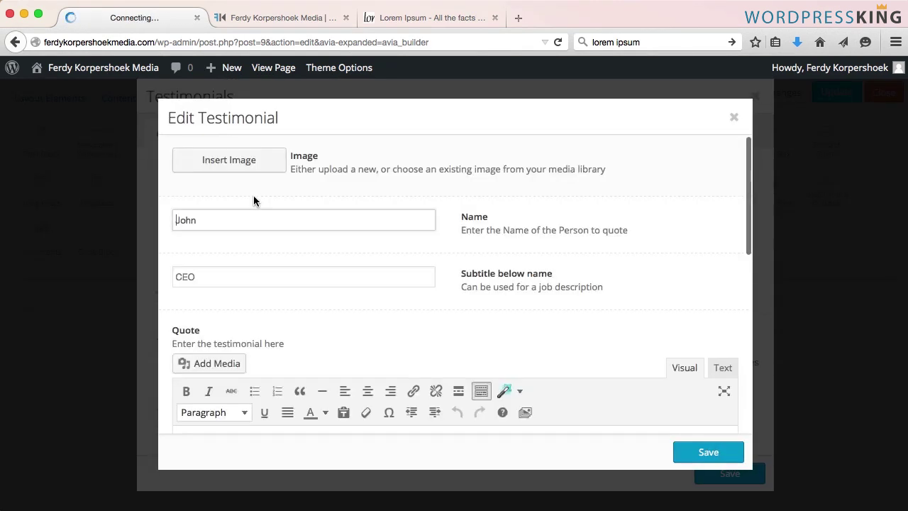
{"action": "left_click", "coordinate": [240, 161]}
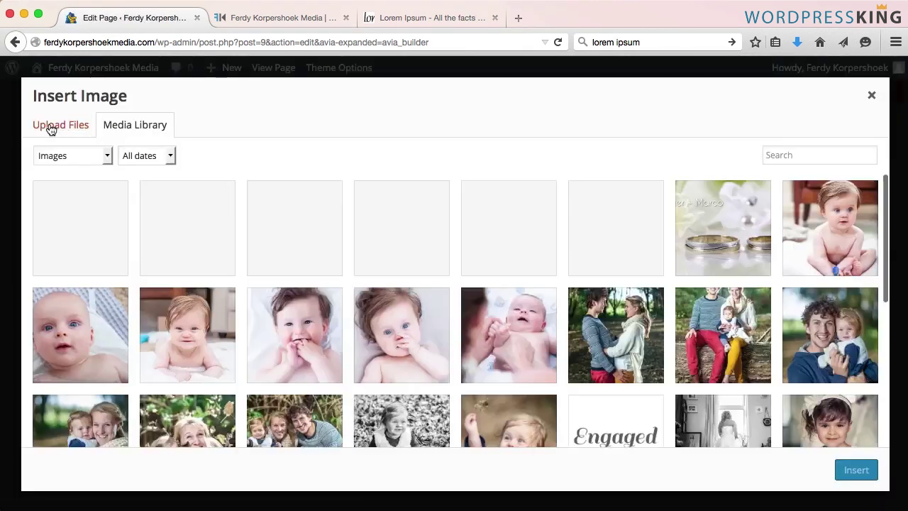
{"action": "left_click", "coordinate": [51, 128]}
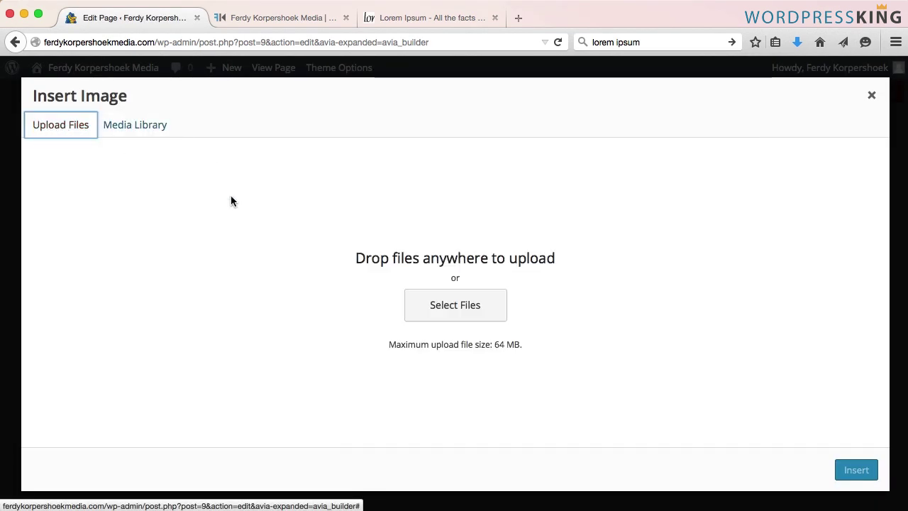
{"action": "left_click", "coordinate": [448, 305]}
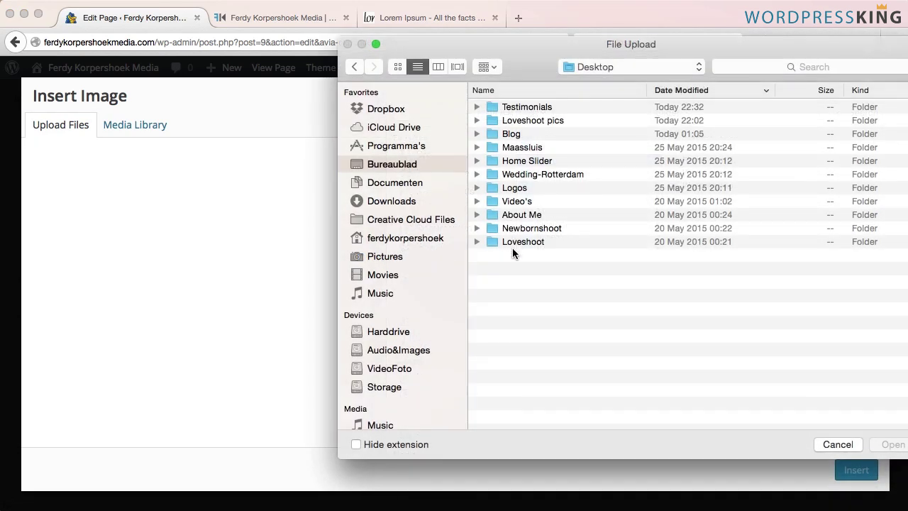
{"action": "double_click", "coordinate": [517, 107]}
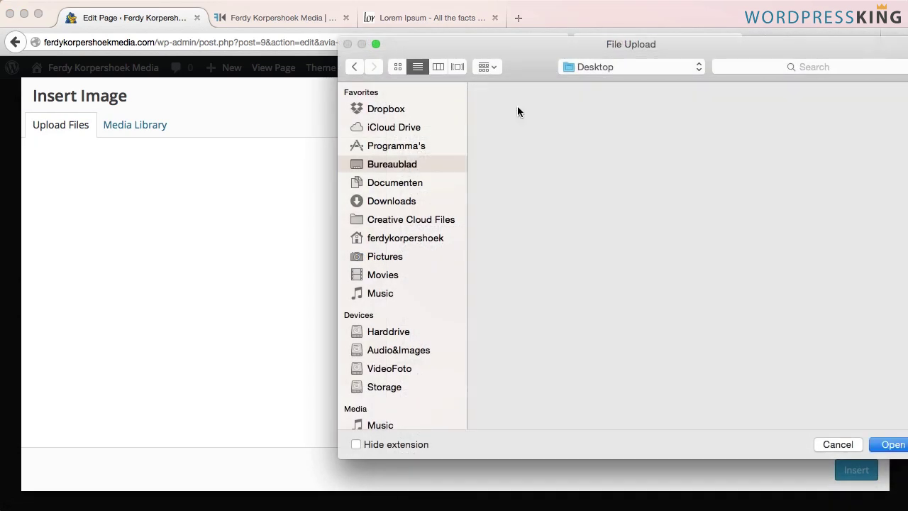
{"action": "key", "text": "Down"}
{"action": "left_click", "coordinate": [537, 149], "text": "shift"}
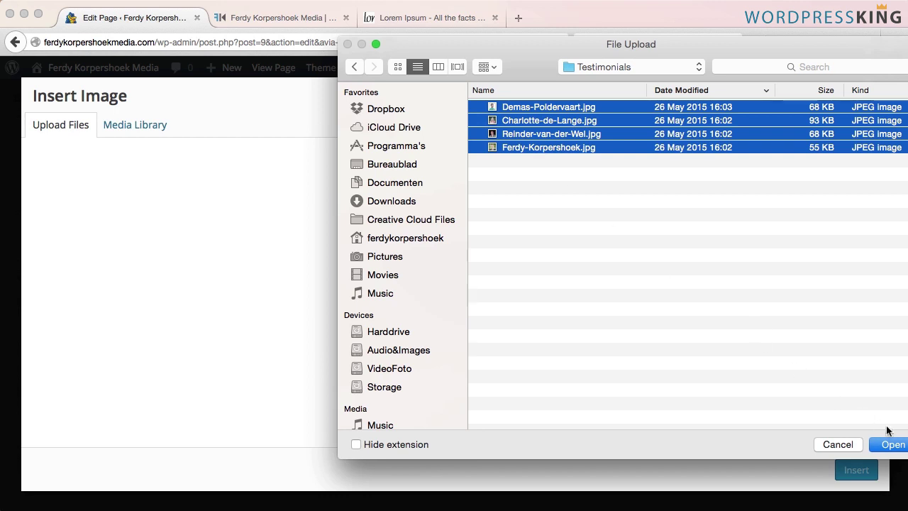
{"action": "left_click", "coordinate": [891, 443]}
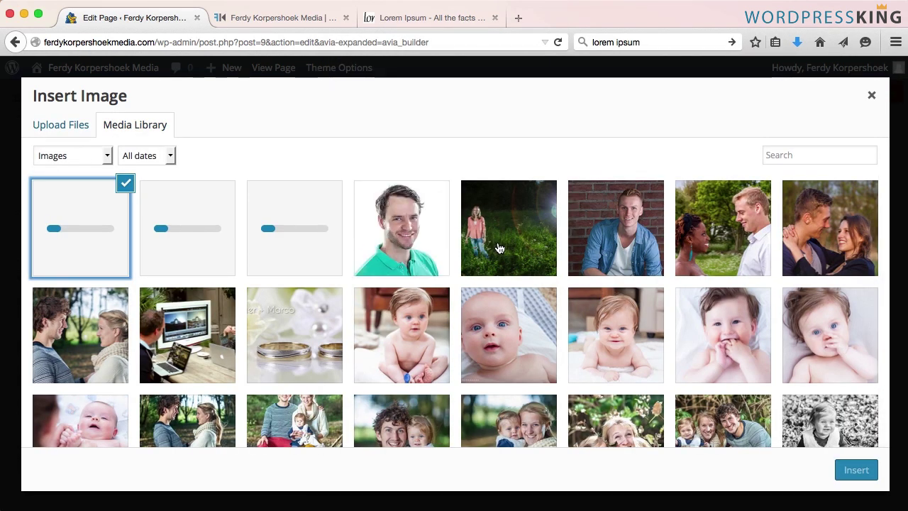
{"action": "left_click", "coordinate": [377, 249]}
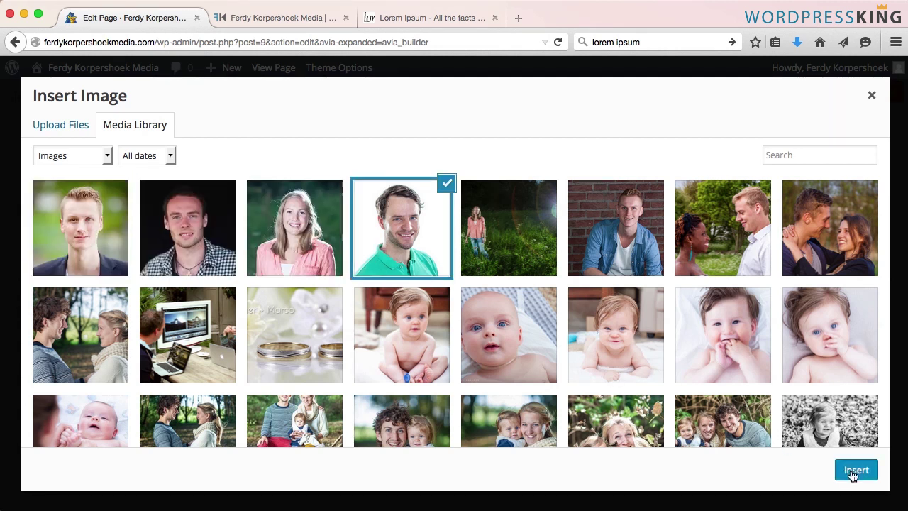
{"action": "left_click", "coordinate": [854, 471]}
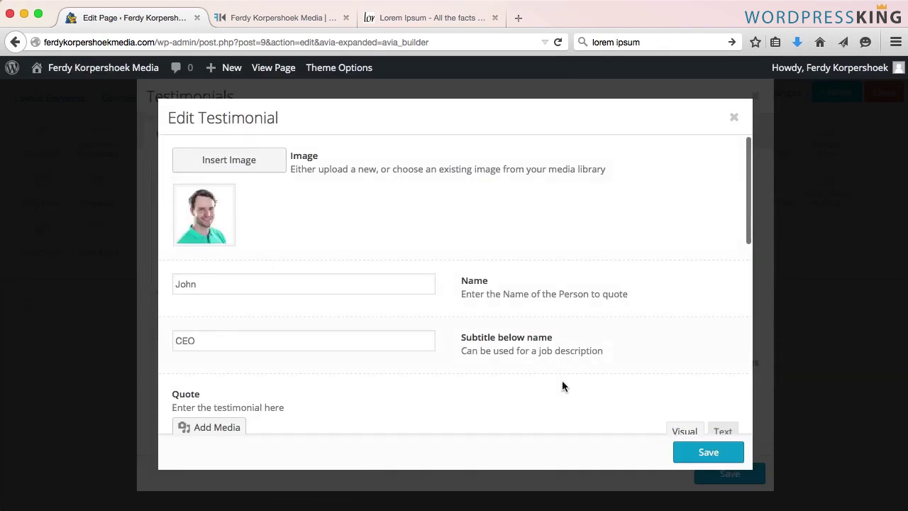
{"action": "left_click", "coordinate": [711, 451]}
Rename the second testimonial's person, subtitle Businessman, and attach the blond woman's portrait
{"action": "left_click", "coordinate": [259, 207]}
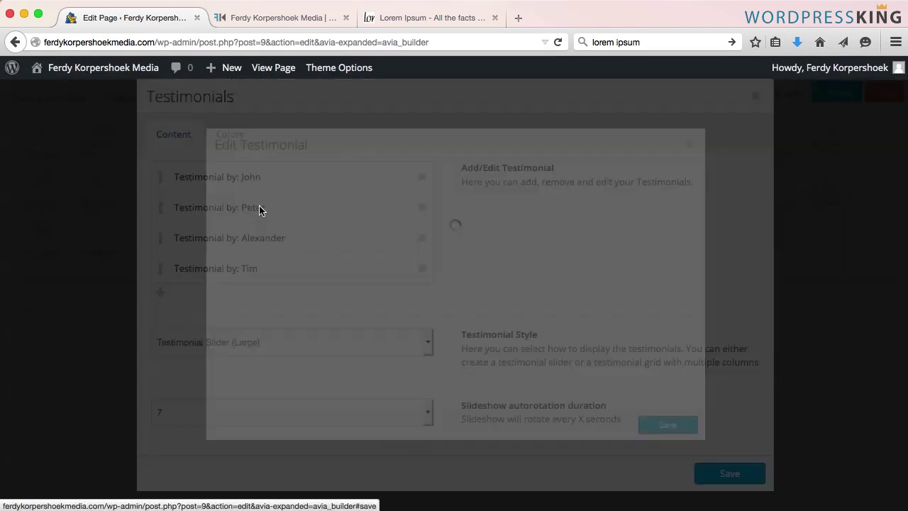
{"action": "left_click_drag", "start_coordinate": [248, 222], "coordinate": [163, 218]}
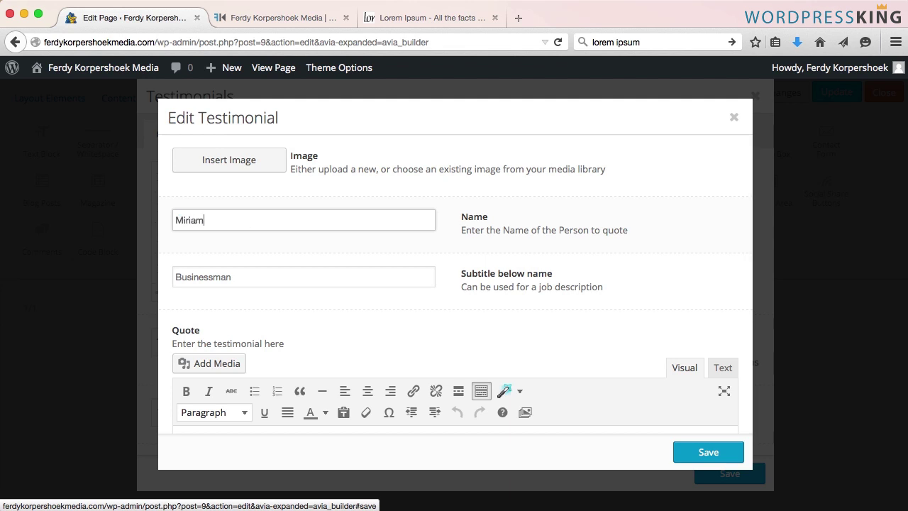
{"action": "left_click", "coordinate": [193, 167]}
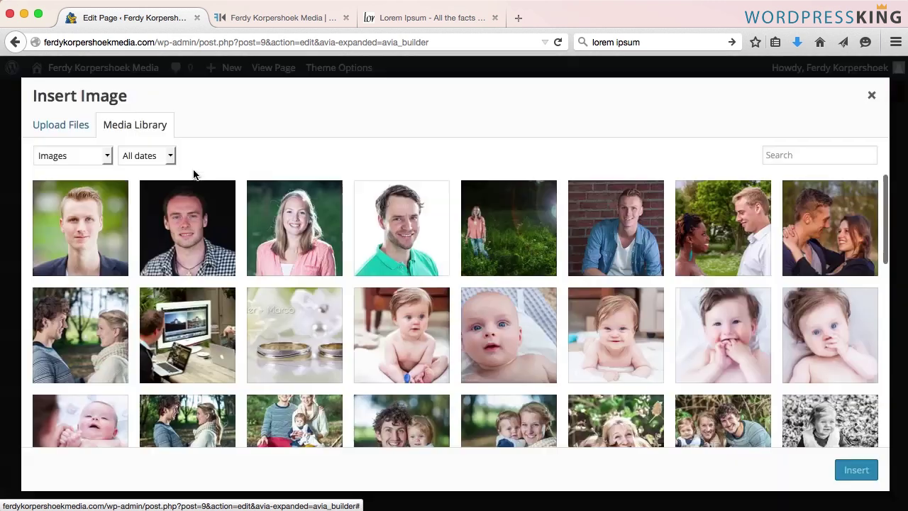
{"action": "left_click", "coordinate": [321, 244]}
{"action": "left_click", "coordinate": [856, 469]}
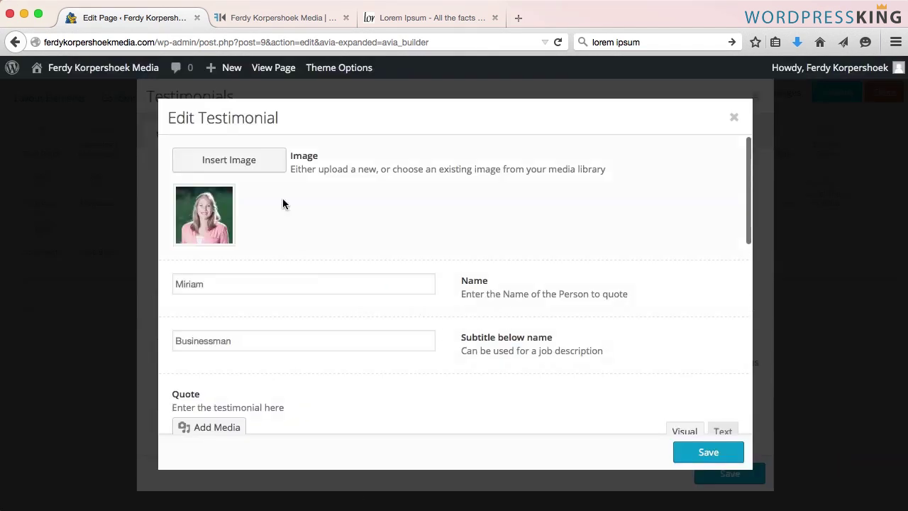
{"action": "left_click", "coordinate": [725, 458]}
Attach the checked-shirt man's portrait to the third (CEO) testimonial
{"action": "left_click", "coordinate": [244, 238]}
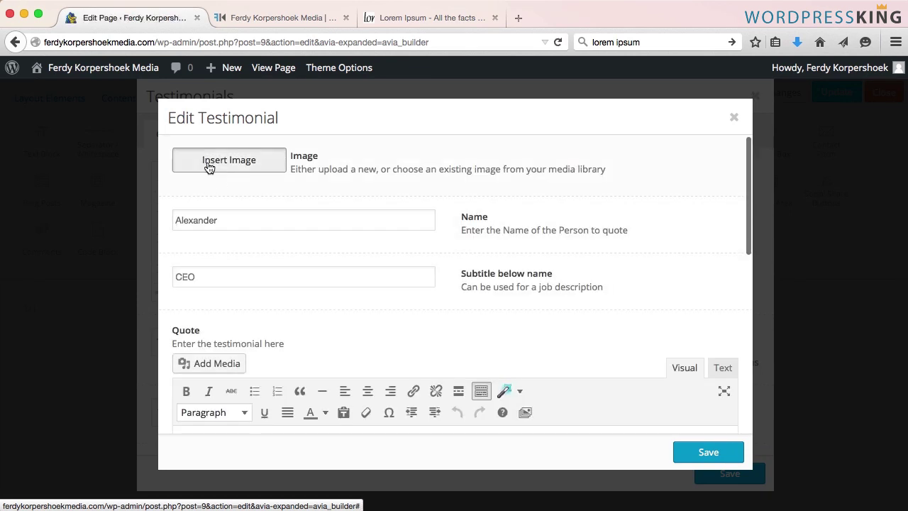
{"action": "left_click", "coordinate": [210, 164]}
{"action": "left_click", "coordinate": [189, 239]}
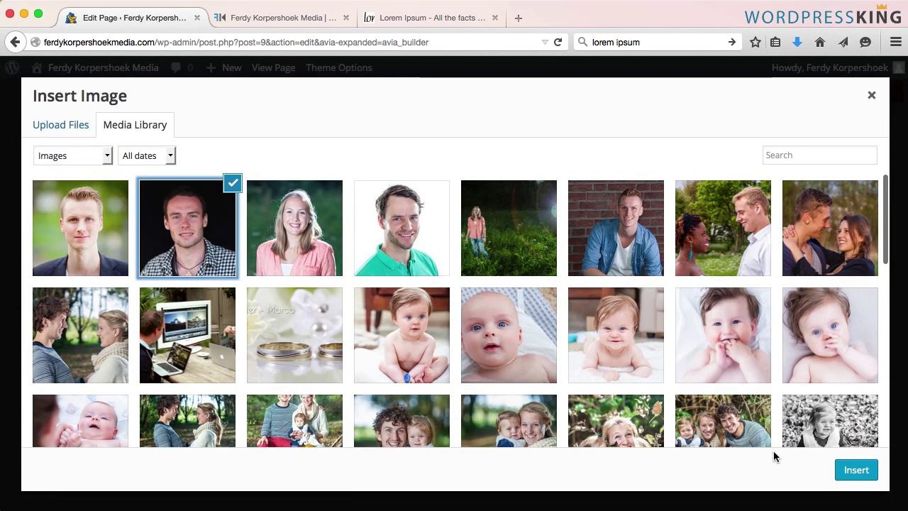
{"action": "left_click", "coordinate": [856, 469]}
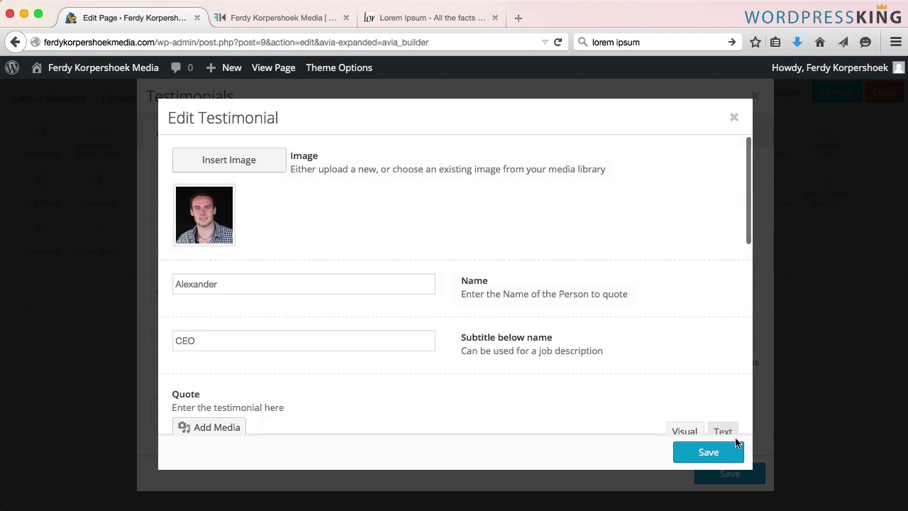
{"action": "left_click", "coordinate": [721, 447]}
Give the fourth (Friend) testimonial the first library portrait, then save the element and update the page
{"action": "left_click", "coordinate": [233, 269]}
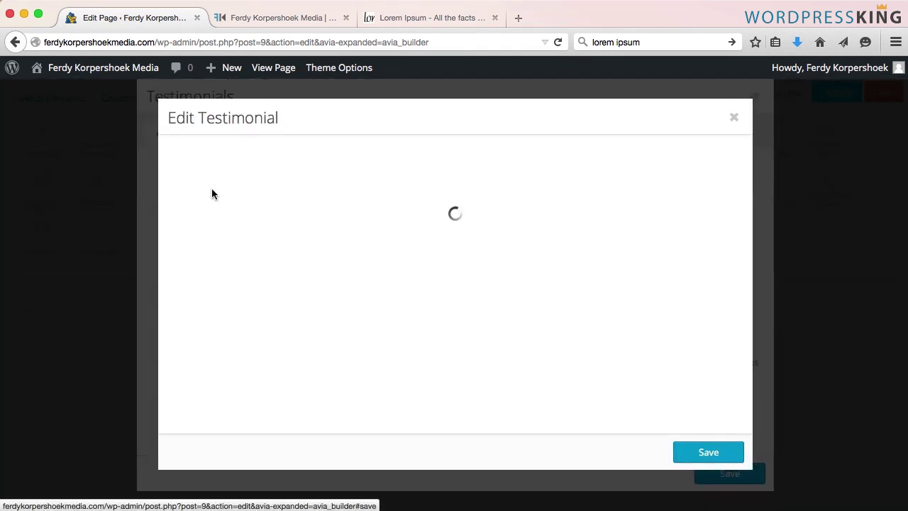
{"action": "left_click", "coordinate": [203, 168]}
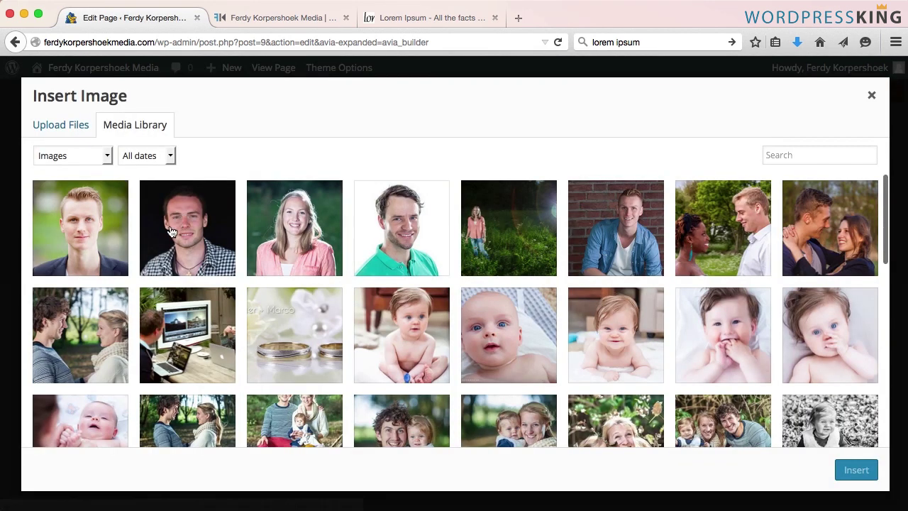
{"action": "left_click", "coordinate": [94, 237]}
{"action": "left_click", "coordinate": [854, 468]}
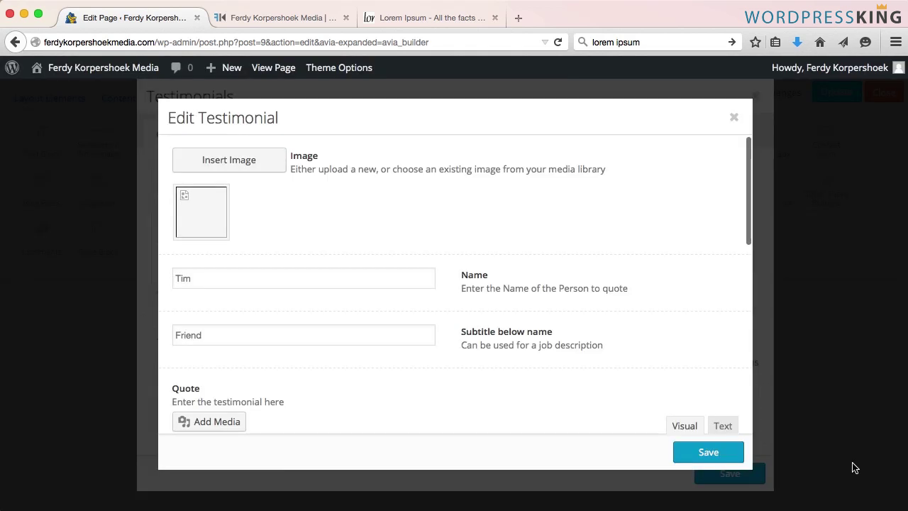
{"action": "left_click", "coordinate": [706, 453]}
{"action": "left_click", "coordinate": [730, 473]}
{"action": "left_click", "coordinate": [836, 92]}
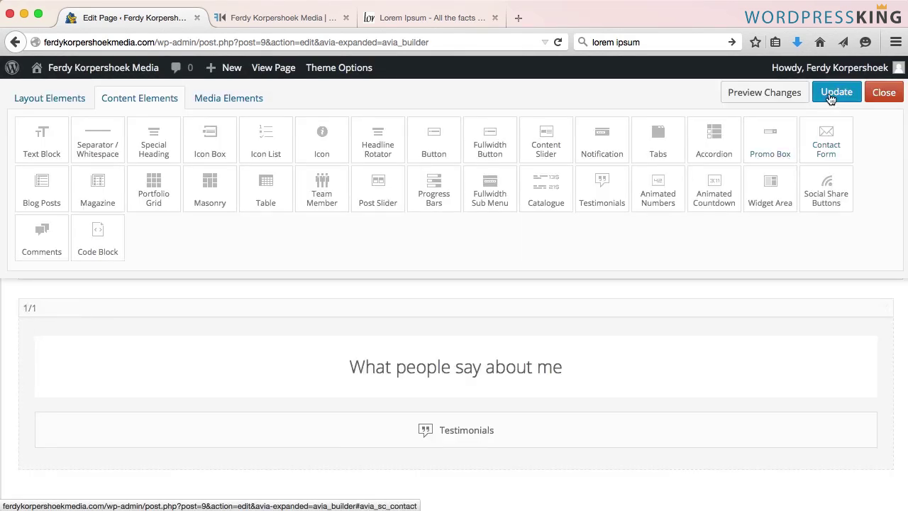
{"action": "left_click", "coordinate": [271, 25]}
{"action": "key", "text": "super+r"}
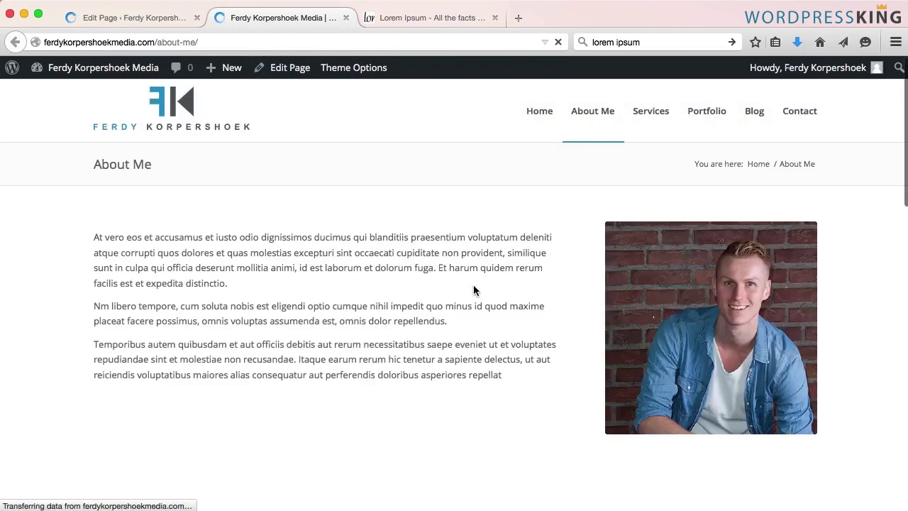
{"action": "scroll", "coordinate": [473, 284], "scroll_direction": "down", "scroll_amount": 8}
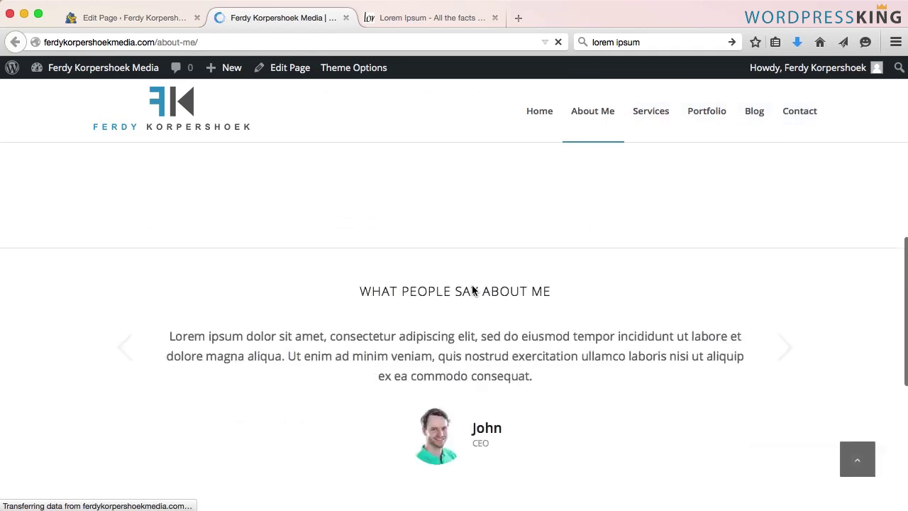
{"action": "scroll", "coordinate": [473, 289], "scroll_direction": "down", "scroll_amount": 3}
{"action": "left_click_drag", "start_coordinate": [212, 234], "coordinate": [532, 269]}
{"action": "left_click", "coordinate": [544, 293]}
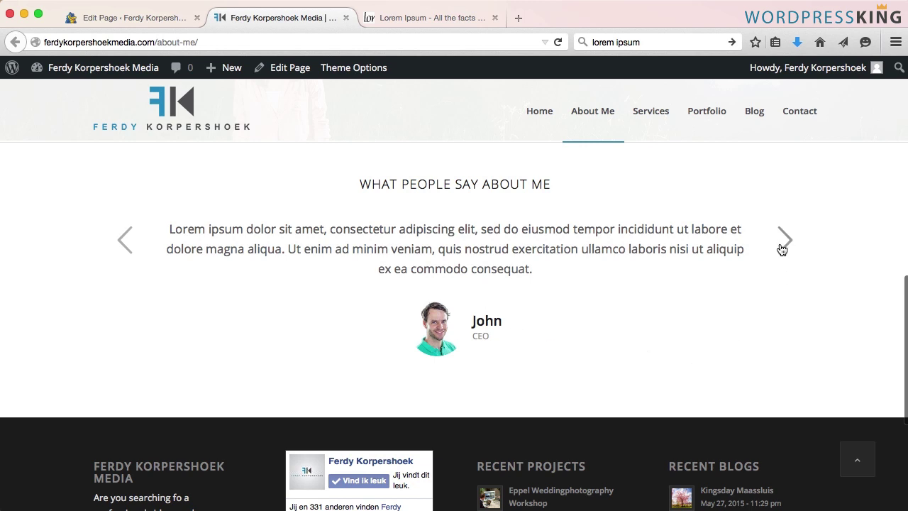
{"action": "left_click", "coordinate": [782, 241]}
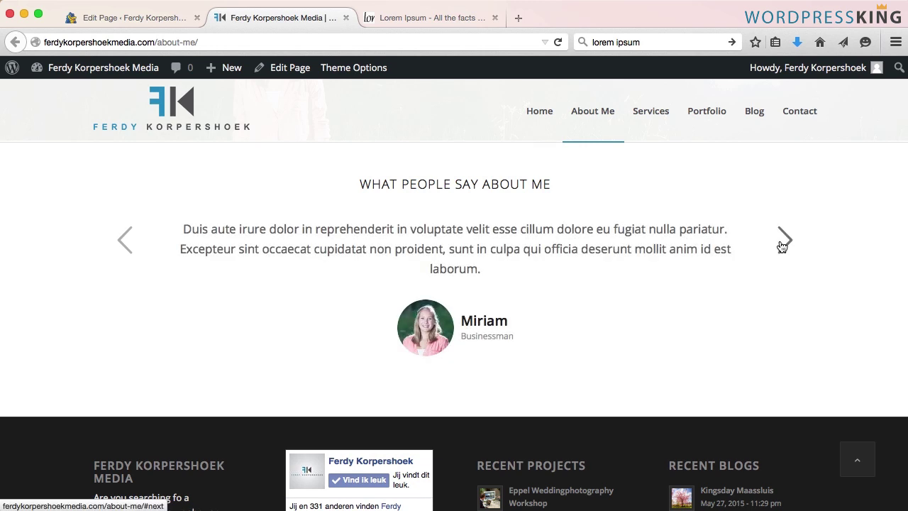
{"action": "left_click", "coordinate": [783, 241]}
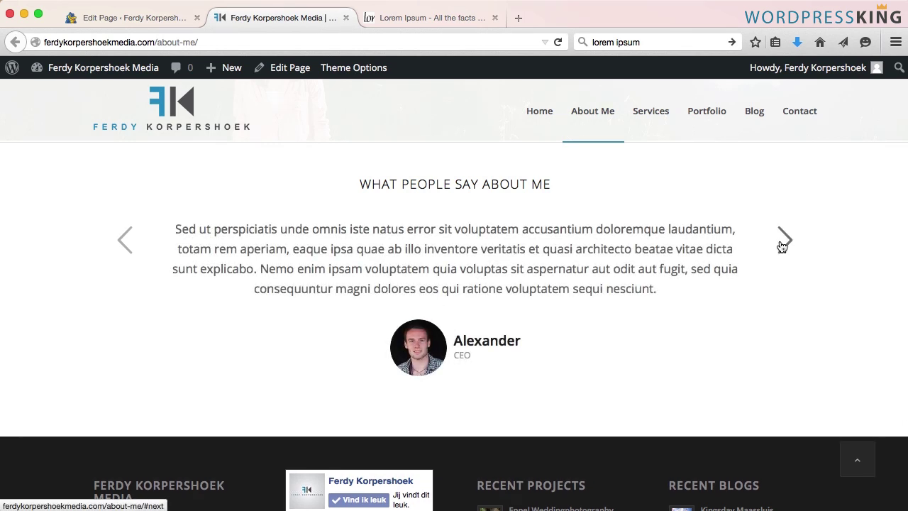
{"action": "left_click", "coordinate": [782, 241]}
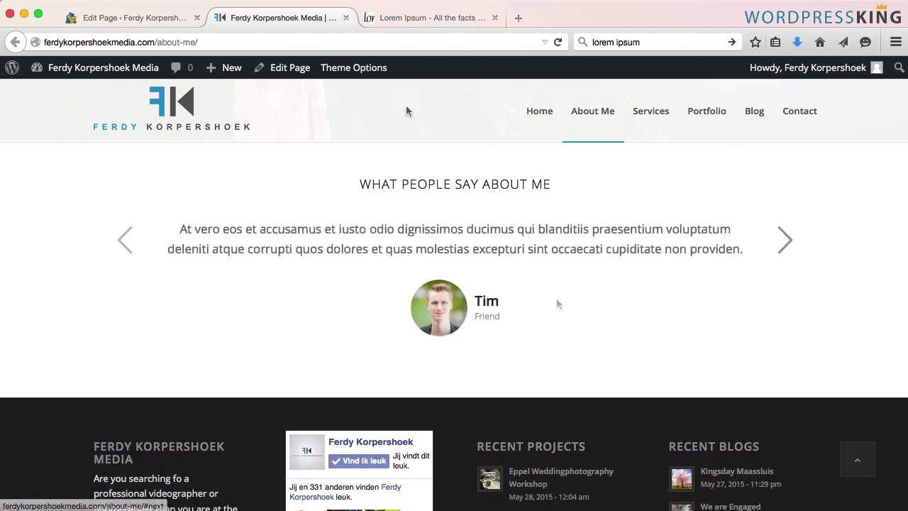
{"action": "left_click", "coordinate": [128, 20]}
{"action": "scroll", "coordinate": [331, 346], "scroll_direction": "down", "scroll_amount": 10}
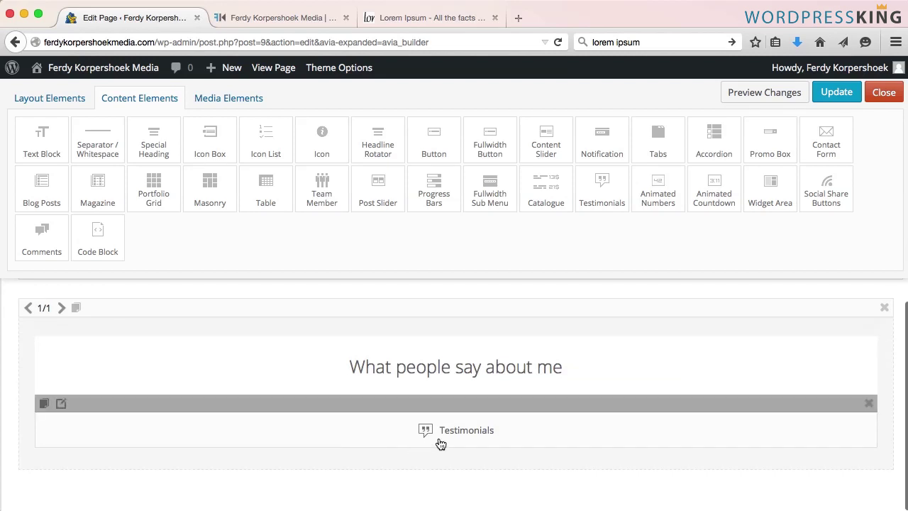
Switch the Testimonials element to Testimonial Grid with 2 columns and update the About Me page
{"action": "left_click", "coordinate": [458, 438]}
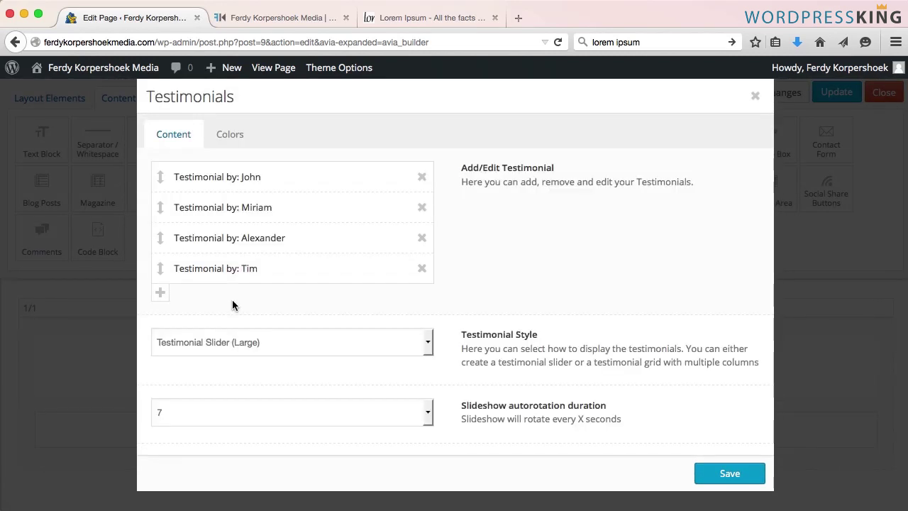
{"action": "left_click", "coordinate": [246, 342]}
{"action": "left_click", "coordinate": [216, 368]}
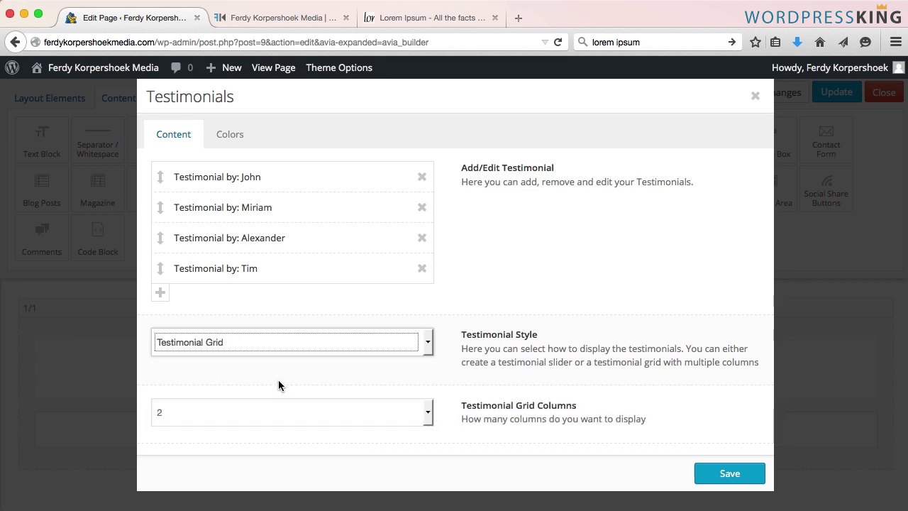
{"action": "left_click", "coordinate": [245, 415]}
{"action": "left_click", "coordinate": [192, 453]}
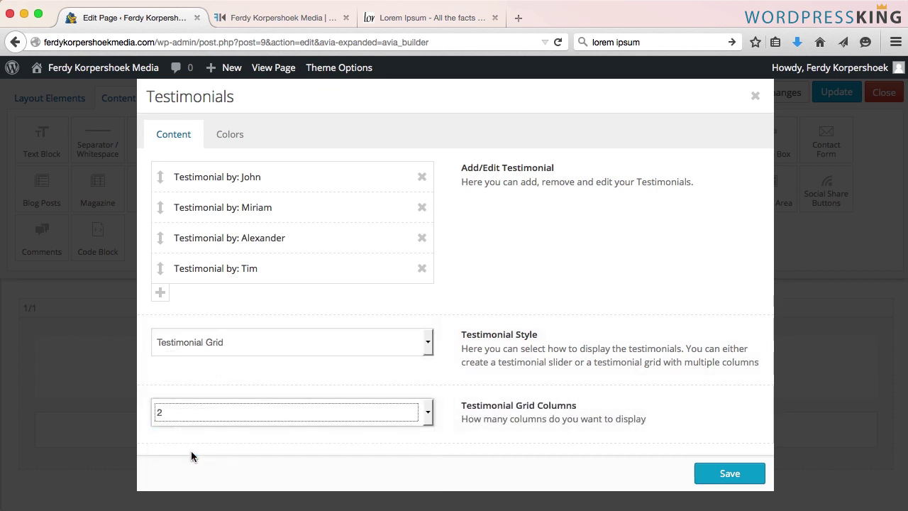
{"action": "left_click", "coordinate": [730, 472]}
{"action": "left_click", "coordinate": [836, 93]}
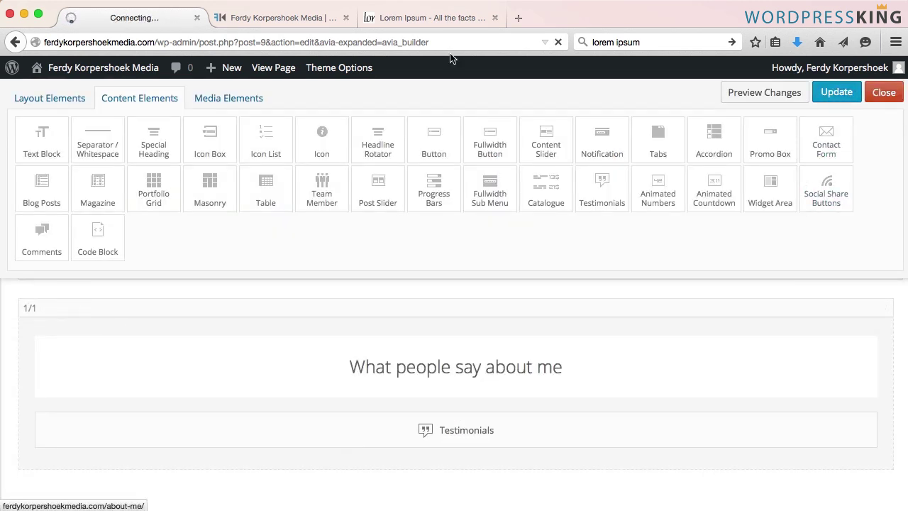
{"action": "left_click", "coordinate": [279, 18]}
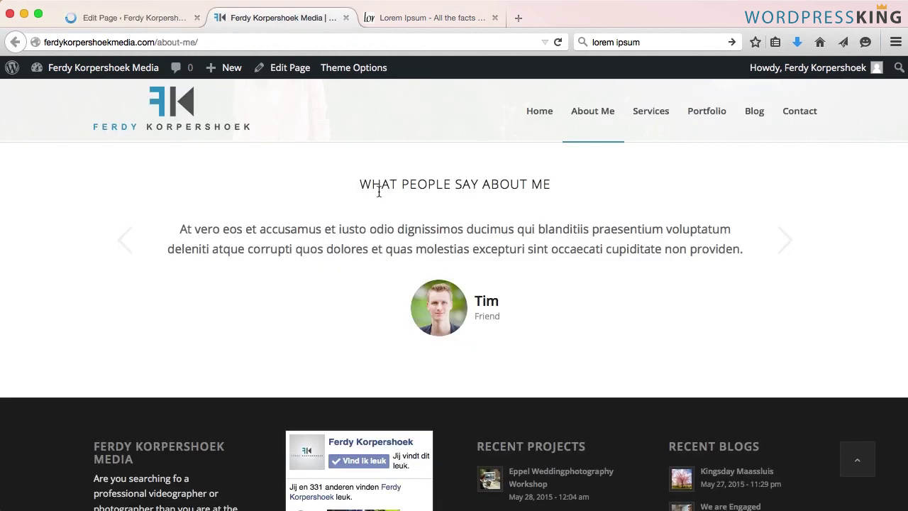
Reload About Me and scroll through to check the two-column testimonials grid
{"action": "key", "text": "super+r"}
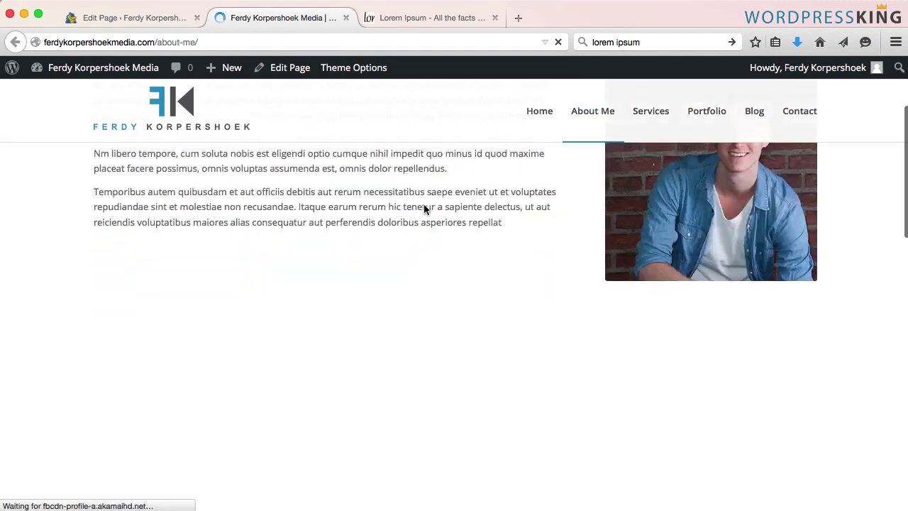
{"action": "scroll", "coordinate": [424, 206], "scroll_direction": "down", "scroll_amount": 8}
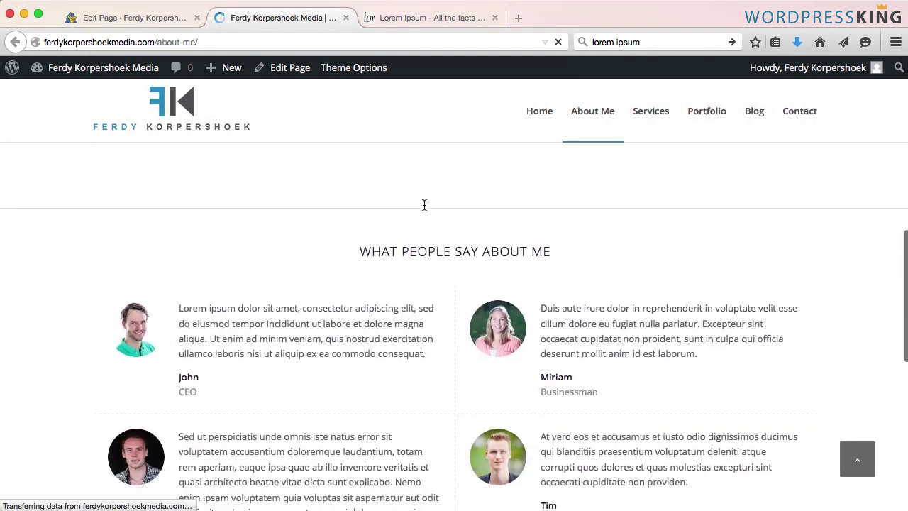
{"action": "scroll", "coordinate": [424, 205], "scroll_direction": "down", "scroll_amount": 3}
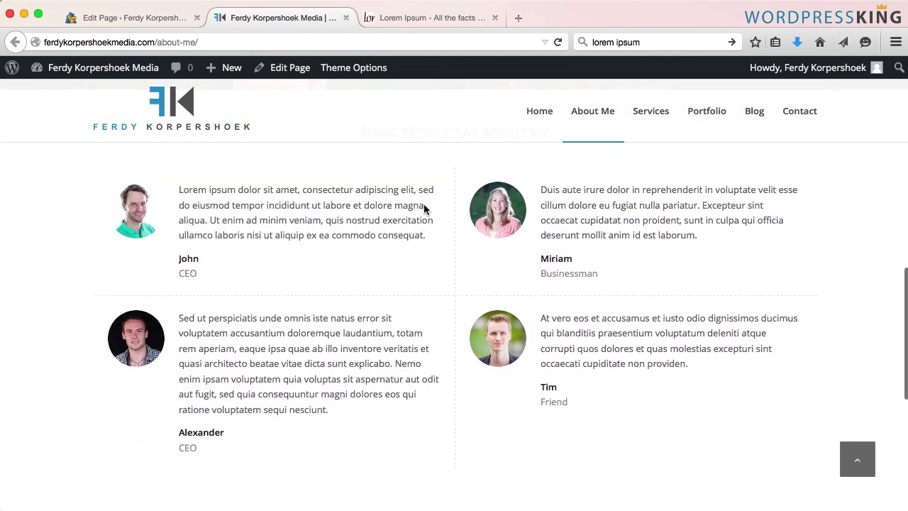
{"action": "scroll", "coordinate": [318, 329], "scroll_direction": "up", "scroll_amount": 1}
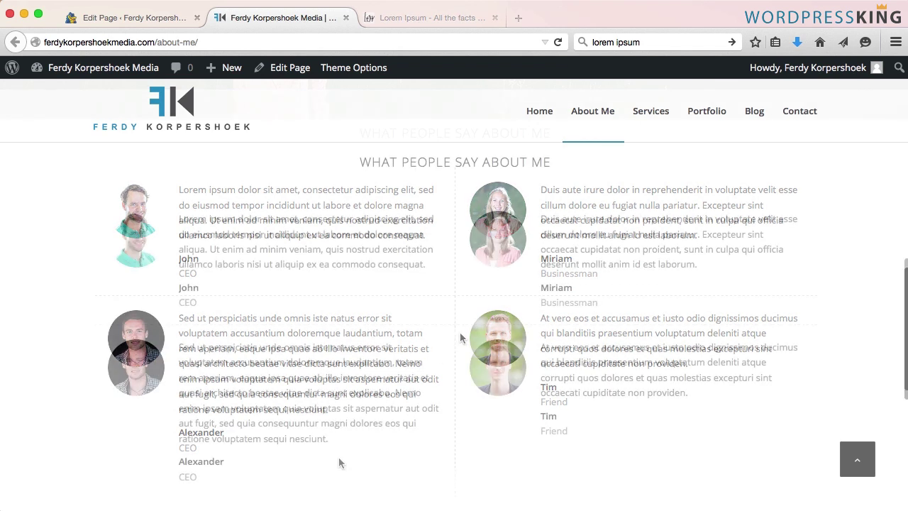
{"action": "left_click_drag", "start_coordinate": [339, 438], "coordinate": [176, 352]}
{"action": "left_click", "coordinate": [210, 360]}
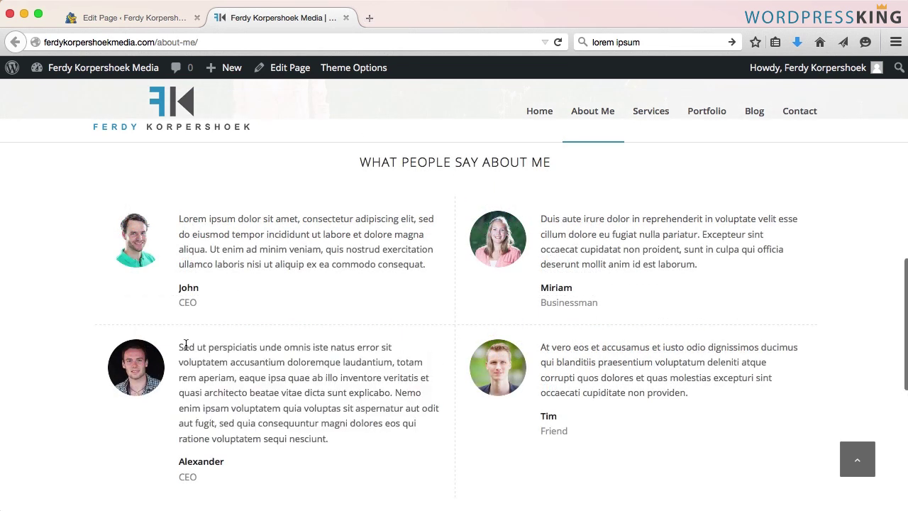
{"action": "scroll", "coordinate": [186, 456], "scroll_direction": "down", "scroll_amount": 1}
{"action": "scroll", "coordinate": [323, 367], "scroll_direction": "up", "scroll_amount": 3}
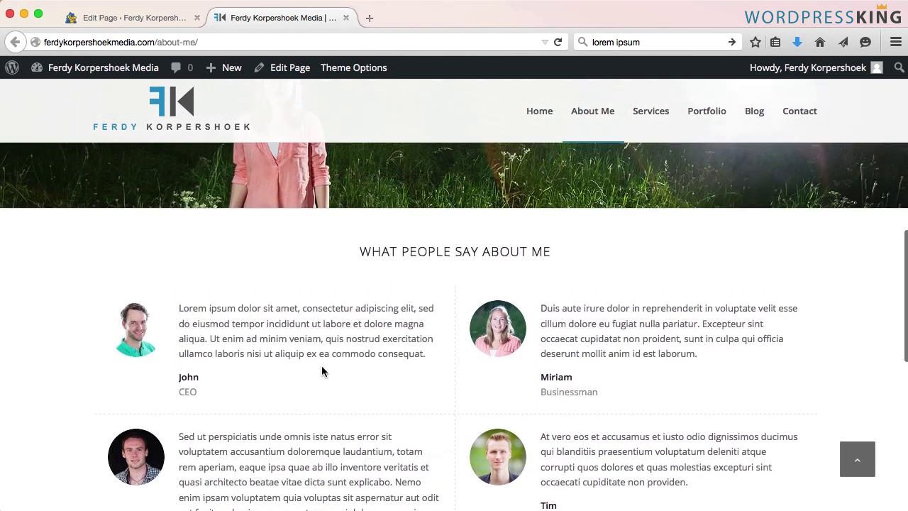
{"action": "scroll", "coordinate": [321, 367], "scroll_direction": "down", "scroll_amount": 10}
{"action": "scroll", "coordinate": [320, 368], "scroll_direction": "up", "scroll_amount": 10}
{"action": "scroll", "coordinate": [319, 370], "scroll_direction": "up", "scroll_amount": 8}
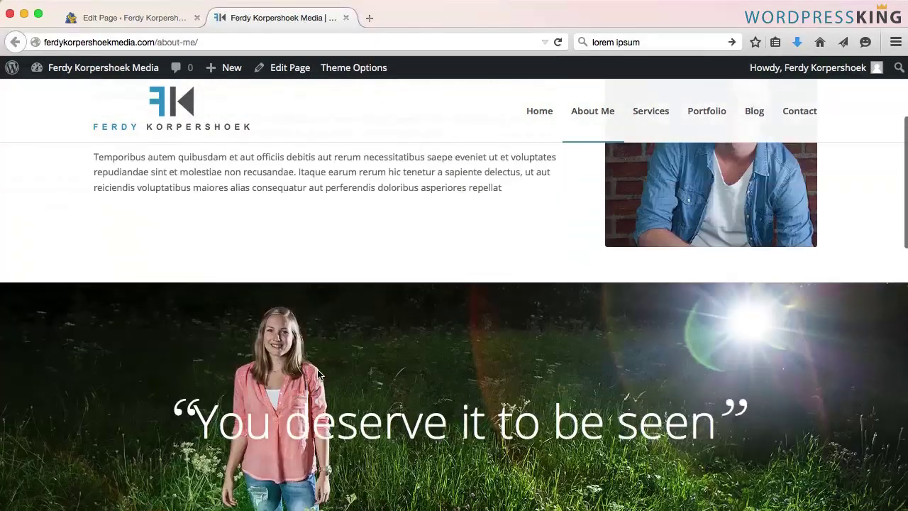
{"action": "scroll", "coordinate": [319, 368], "scroll_direction": "down", "scroll_amount": 1}
{"action": "scroll", "coordinate": [320, 368], "scroll_direction": "down", "scroll_amount": 7}
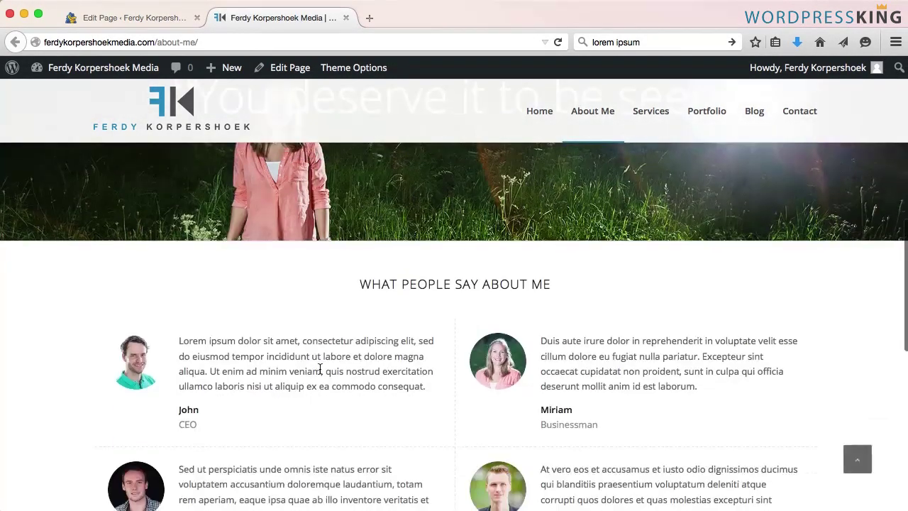
{"action": "scroll", "coordinate": [320, 368], "scroll_direction": "up", "scroll_amount": 8}
Clear the old search term from the search box and go to the Home page
{"action": "left_click", "coordinate": [656, 41]}
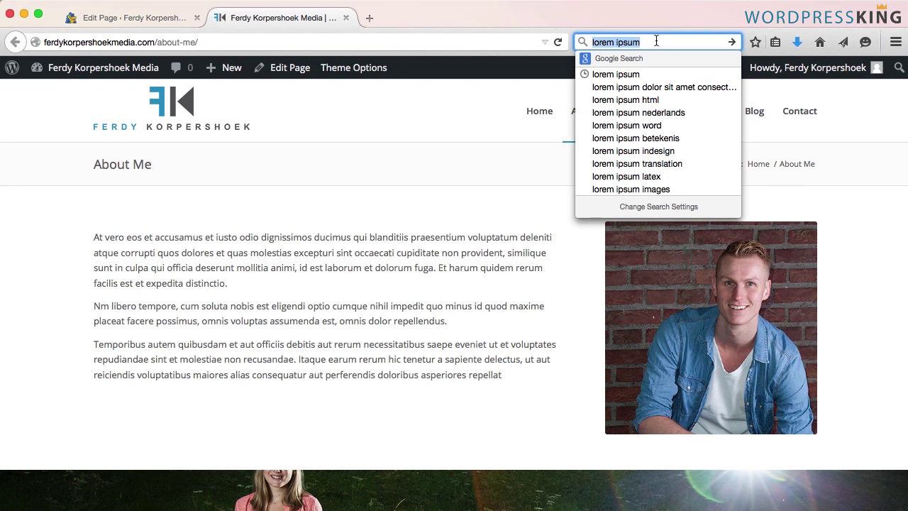
{"action": "key", "text": "BackSpace"}
{"action": "left_click", "coordinate": [503, 230]}
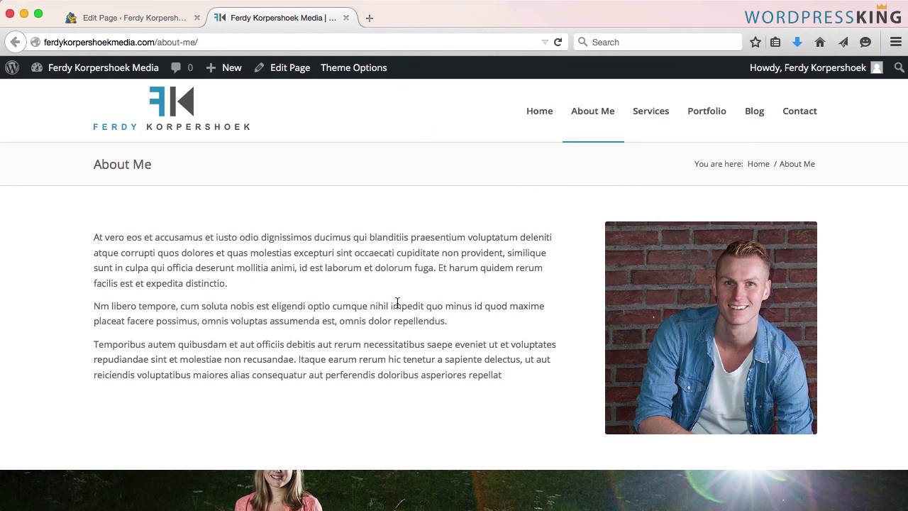
{"action": "scroll", "coordinate": [406, 303], "scroll_direction": "down", "scroll_amount": 10}
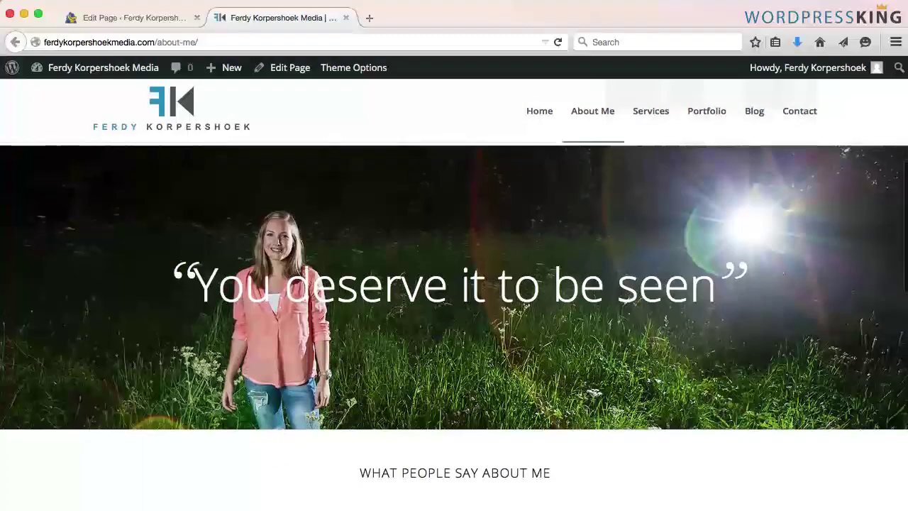
{"action": "scroll", "coordinate": [402, 303], "scroll_direction": "down", "scroll_amount": 5}
{"action": "scroll", "coordinate": [399, 303], "scroll_direction": "up", "scroll_amount": 12}
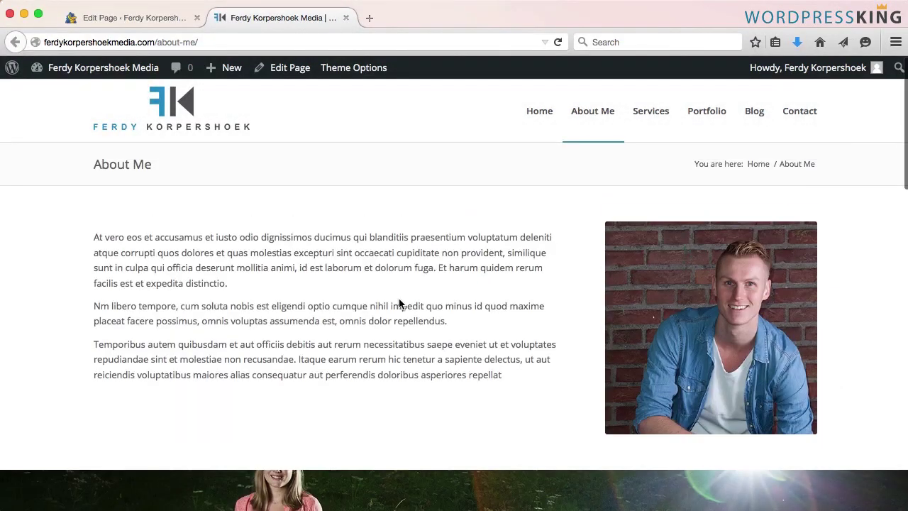
{"action": "left_click", "coordinate": [538, 119]}
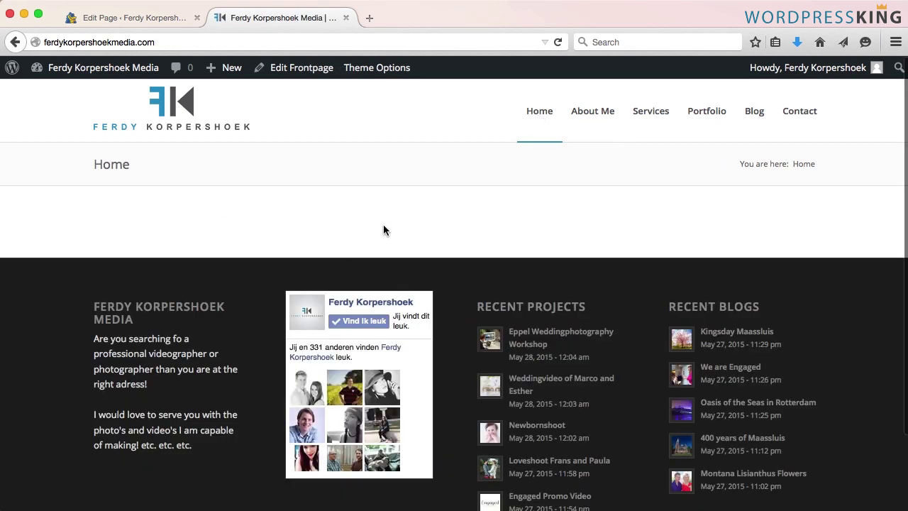
Switch the Home page to the Advanced Layout Editor, drop in a Fullscreen Slider from Media Elements, and edit it
{"action": "left_click", "coordinate": [301, 68]}
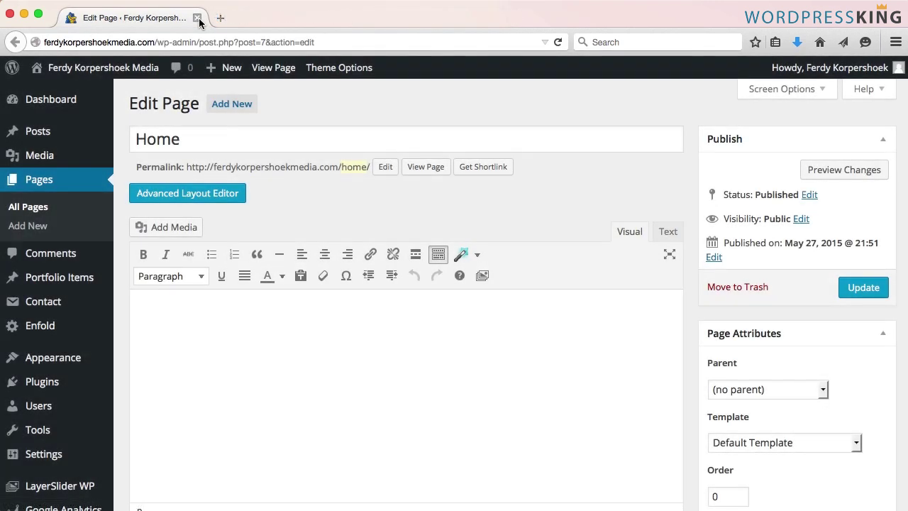
{"action": "left_click", "coordinate": [166, 201]}
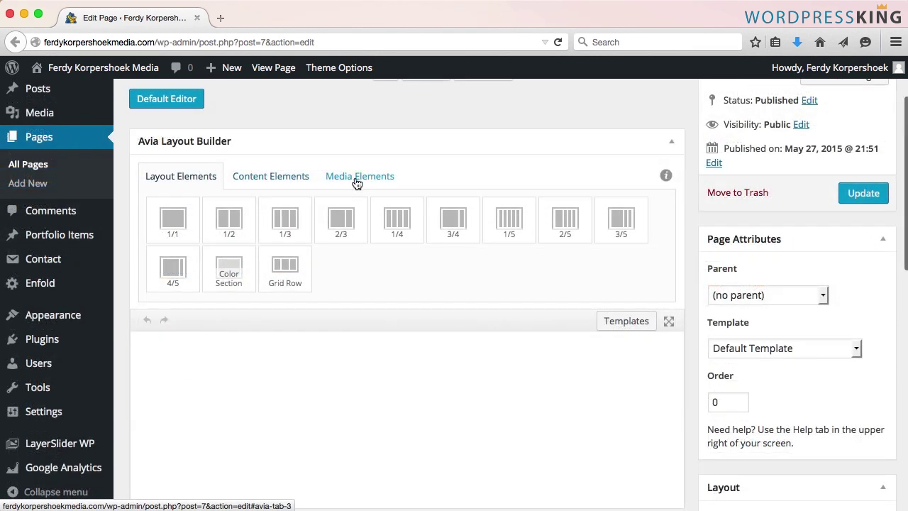
{"action": "left_click", "coordinate": [354, 179]}
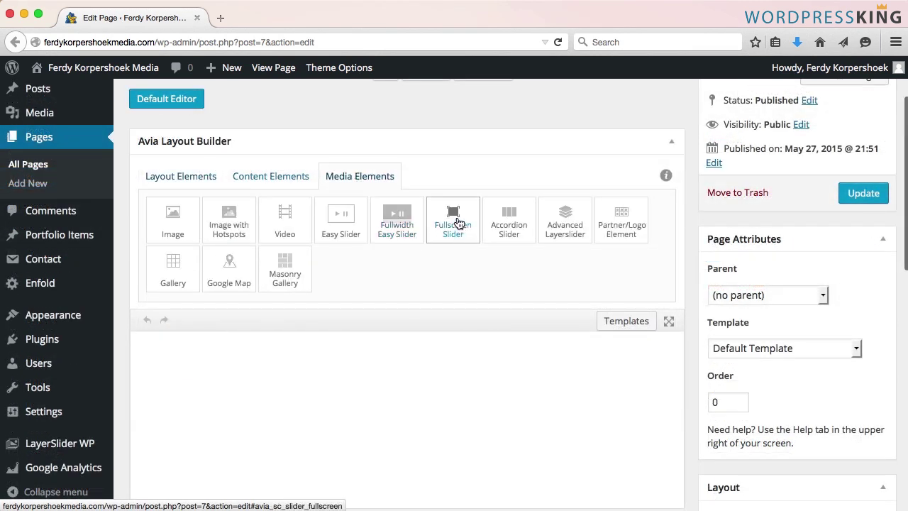
{"action": "left_click_drag", "start_coordinate": [457, 224], "coordinate": [399, 386]}
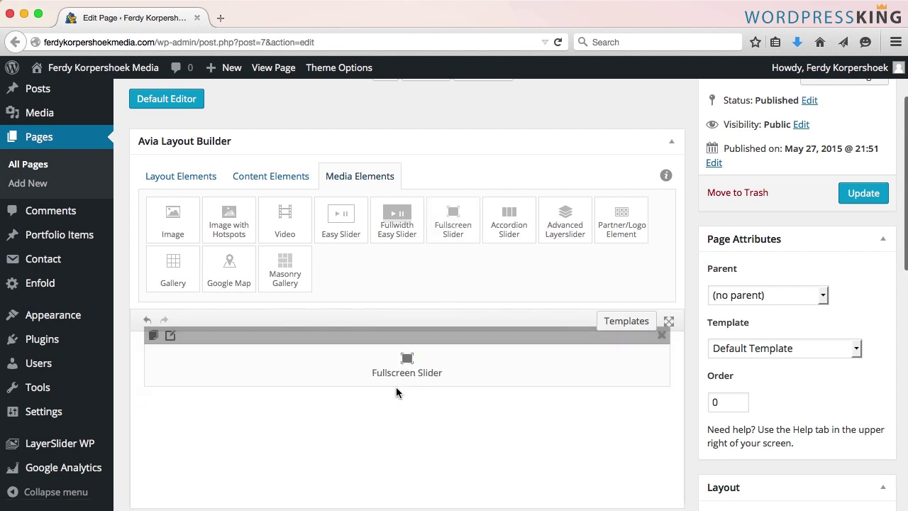
{"action": "left_click", "coordinate": [407, 369]}
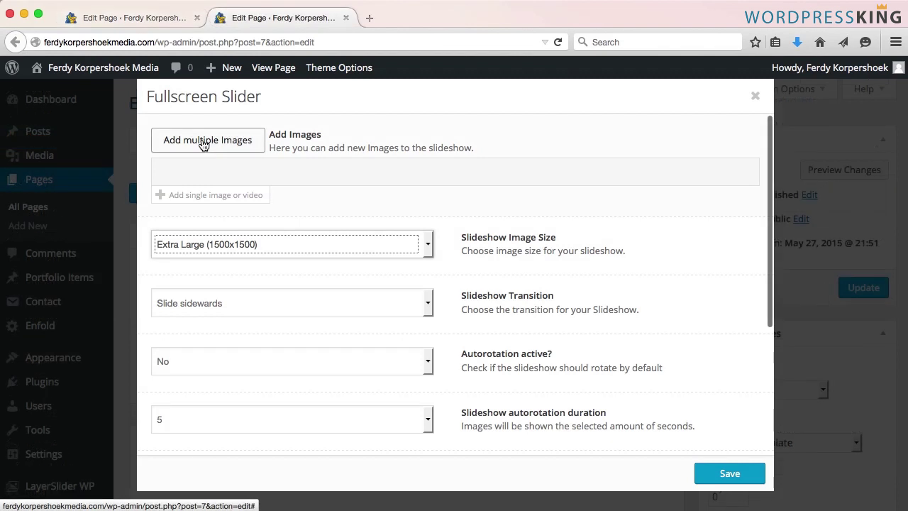
Upload the three Home Slider photos, add the woman-in-field shot, and insert all four into the slider
{"action": "left_click", "coordinate": [207, 144]}
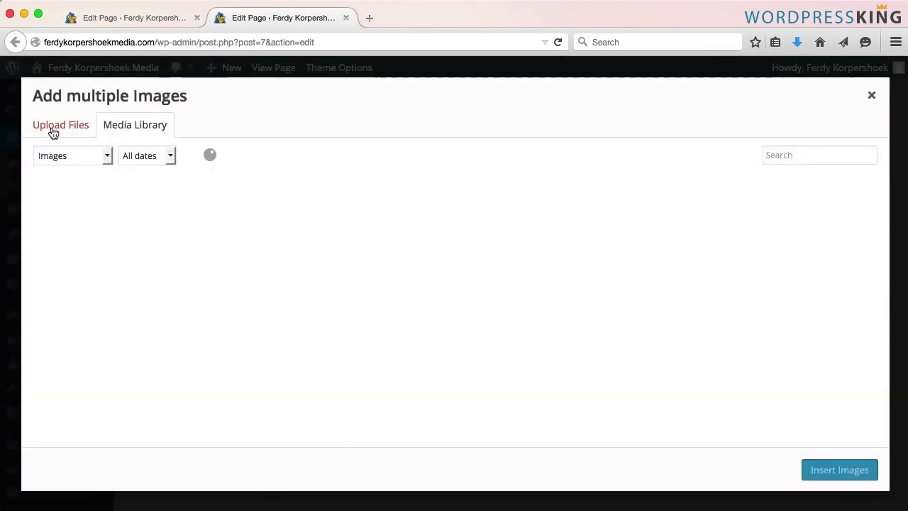
{"action": "left_click", "coordinate": [53, 129]}
{"action": "left_click", "coordinate": [444, 309]}
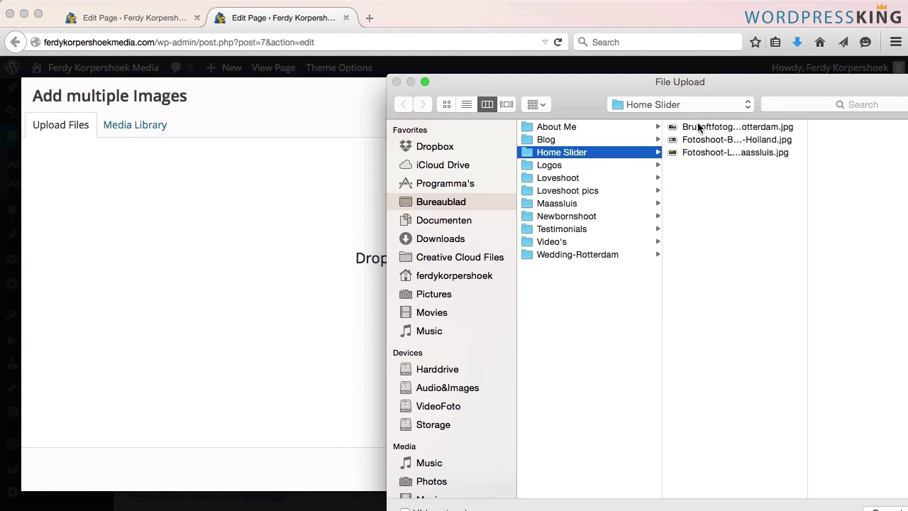
{"action": "left_click", "coordinate": [698, 126]}
{"action": "left_click", "coordinate": [699, 152], "text": "shift"}
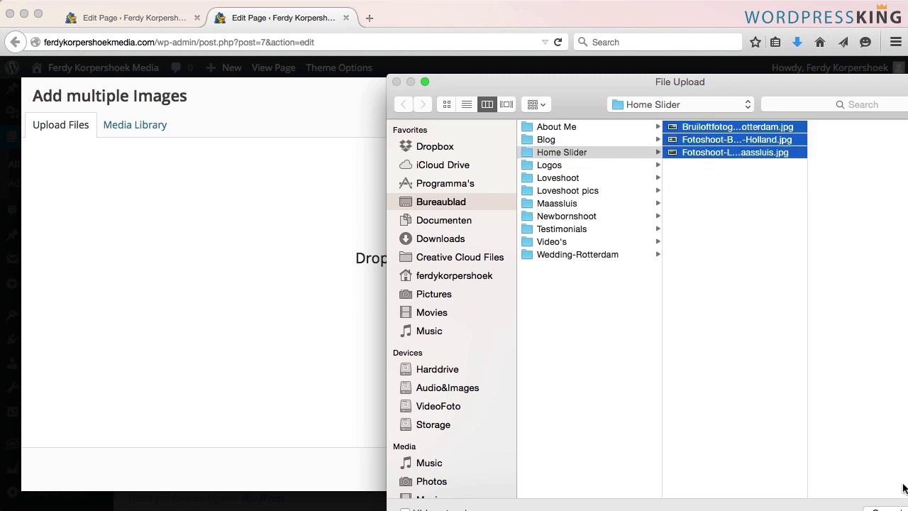
{"action": "left_click_drag", "start_coordinate": [711, 91], "coordinate": [651, 44]}
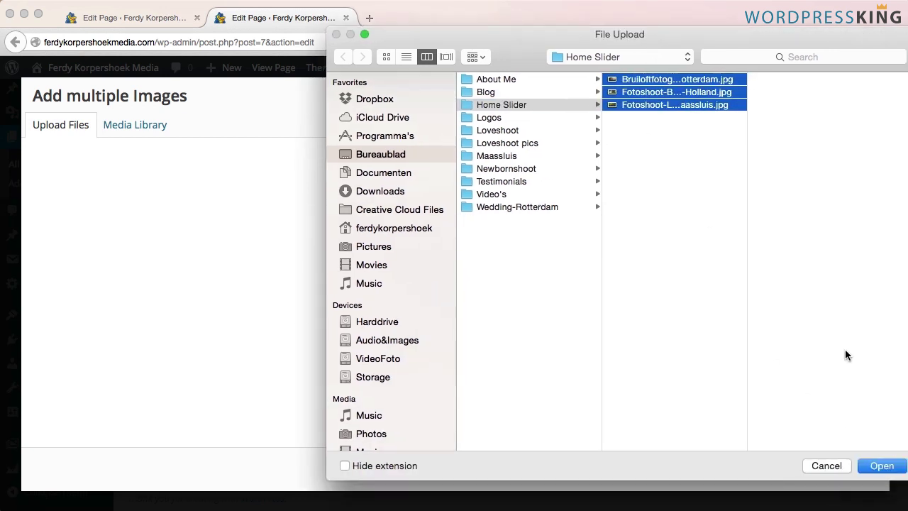
{"action": "left_click", "coordinate": [879, 465]}
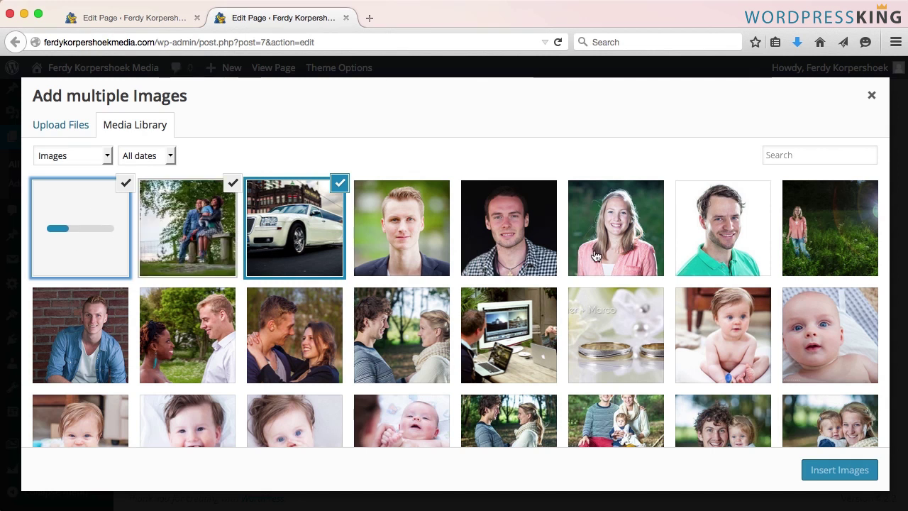
{"action": "left_click", "coordinate": [819, 233]}
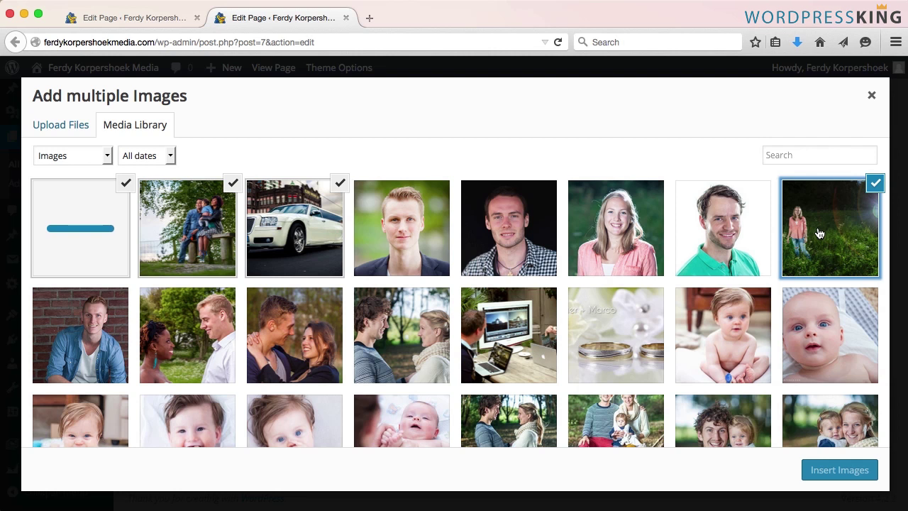
{"action": "left_click", "coordinate": [827, 473]}
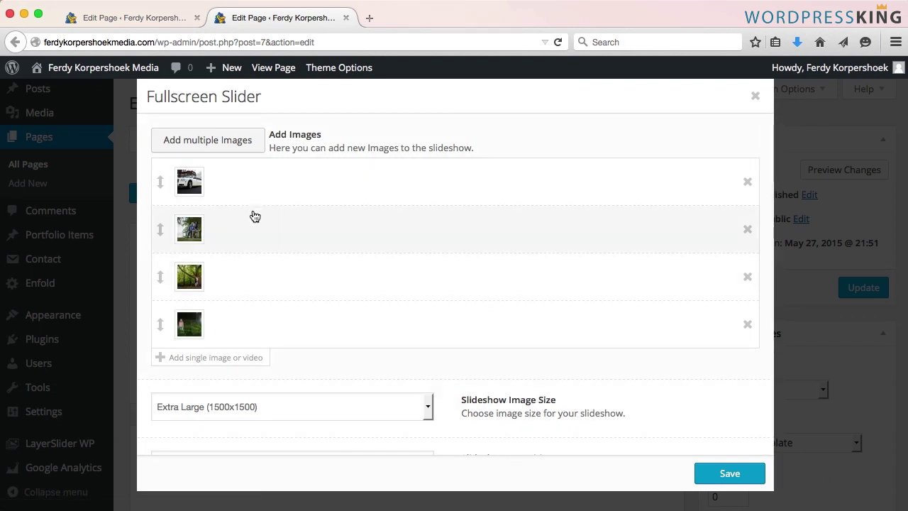
Set the slider image size to No Scaling and the slide transition to Fade
{"action": "scroll", "coordinate": [238, 256], "scroll_direction": "down", "scroll_amount": 5}
{"action": "left_click", "coordinate": [248, 263]}
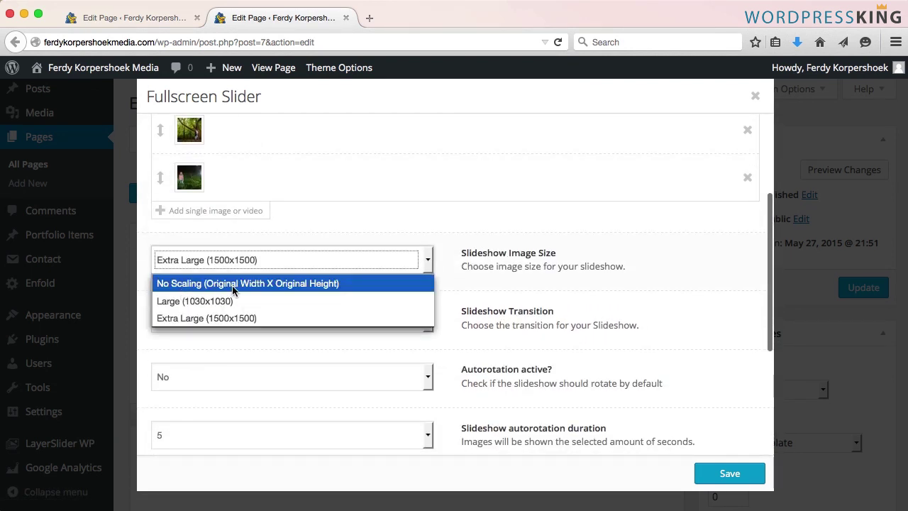
{"action": "left_click", "coordinate": [234, 284]}
{"action": "scroll", "coordinate": [251, 247], "scroll_direction": "up", "scroll_amount": 4}
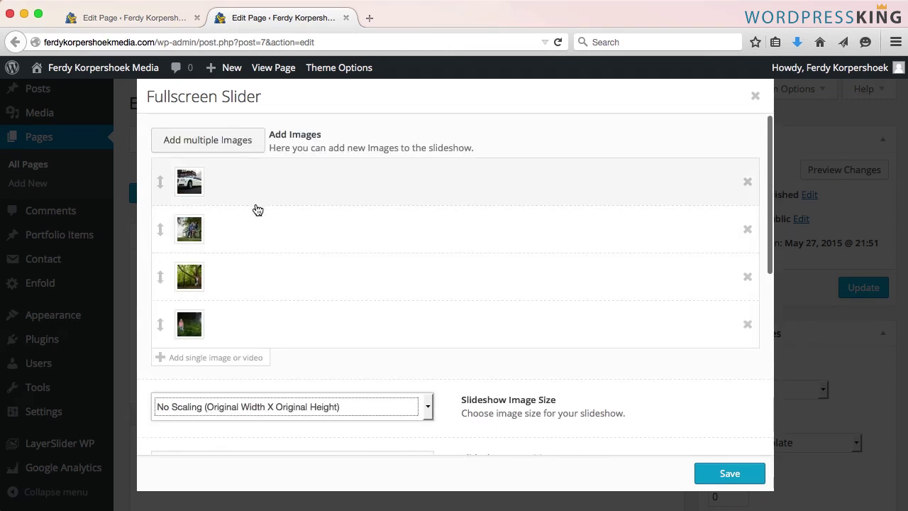
{"action": "scroll", "coordinate": [255, 208], "scroll_direction": "down", "scroll_amount": 5}
{"action": "scroll", "coordinate": [220, 303], "scroll_direction": "down", "scroll_amount": 2}
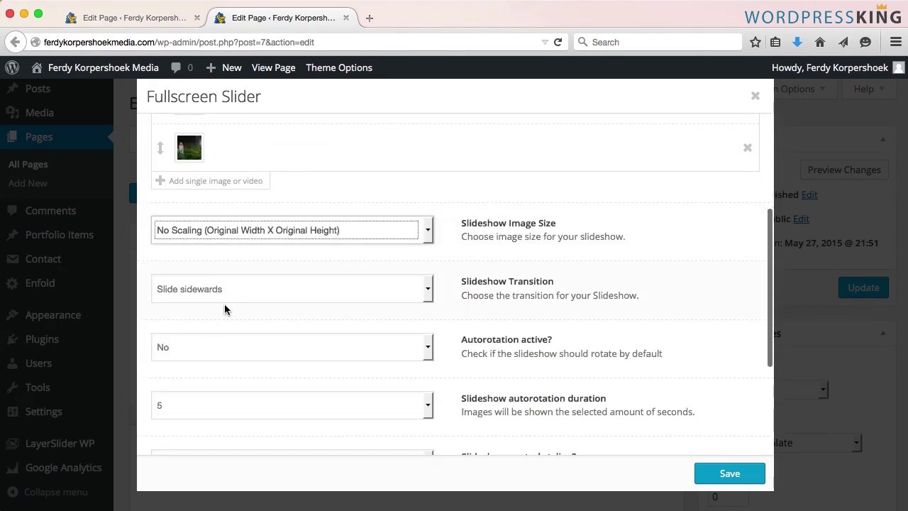
{"action": "left_click", "coordinate": [215, 275]}
{"action": "left_click", "coordinate": [214, 273]}
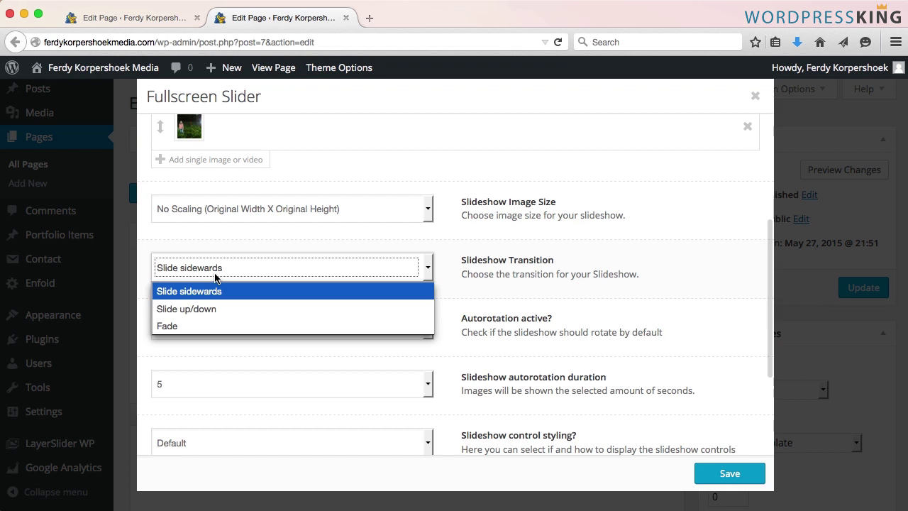
{"action": "left_click", "coordinate": [193, 330]}
Turn autorotation on every 4 seconds, enable the scroll-down arrow, and save the slider settings
{"action": "left_click", "coordinate": [317, 334]}
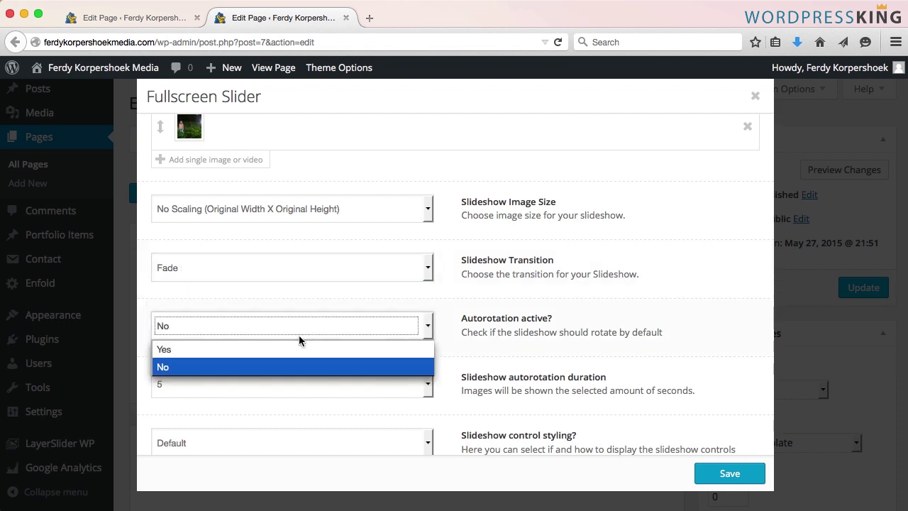
{"action": "left_click", "coordinate": [231, 348]}
{"action": "scroll", "coordinate": [162, 391], "scroll_direction": "down", "scroll_amount": 3}
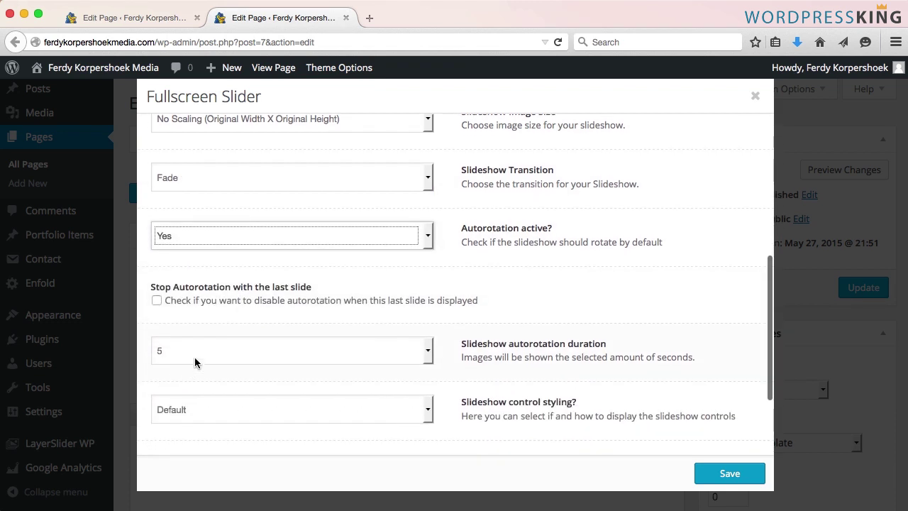
{"action": "left_click", "coordinate": [196, 352]}
{"action": "left_click", "coordinate": [173, 408]}
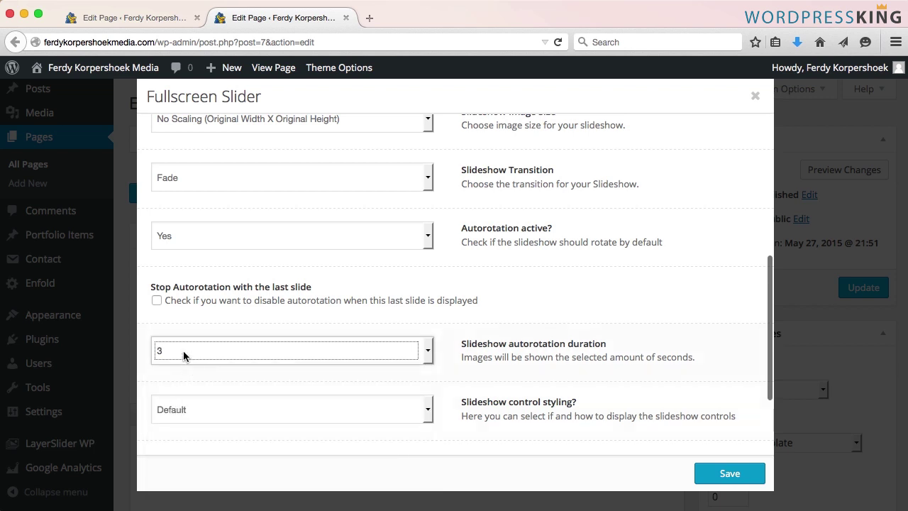
{"action": "left_click", "coordinate": [183, 355]}
{"action": "left_click", "coordinate": [180, 423]}
{"action": "scroll", "coordinate": [223, 381], "scroll_direction": "down", "scroll_amount": 4}
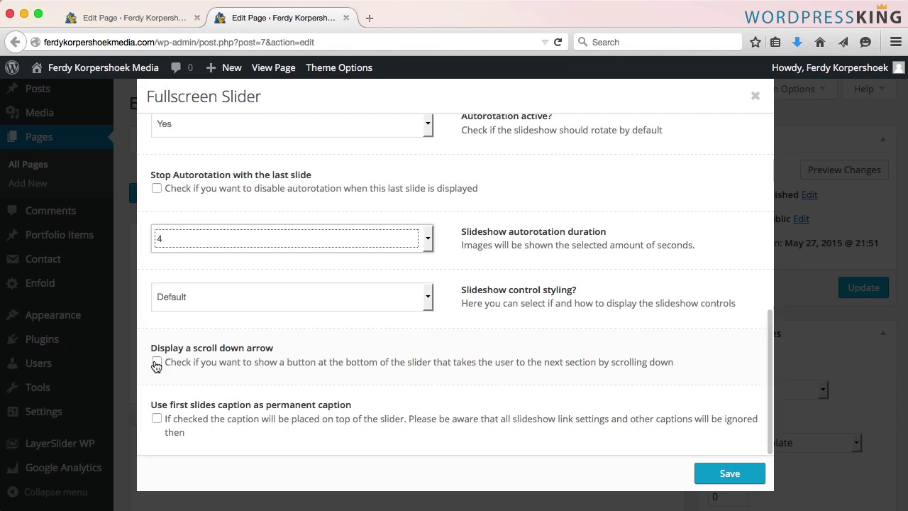
{"action": "left_click", "coordinate": [157, 364]}
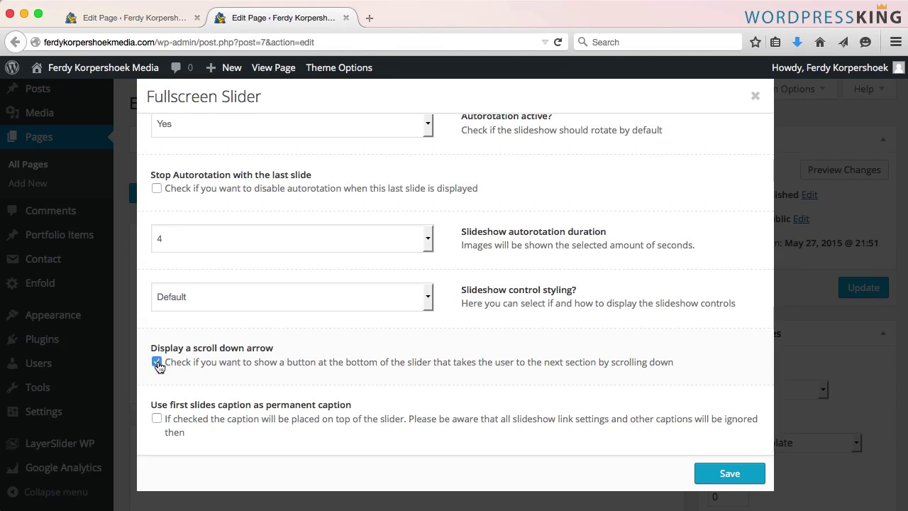
{"action": "left_click", "coordinate": [718, 472]}
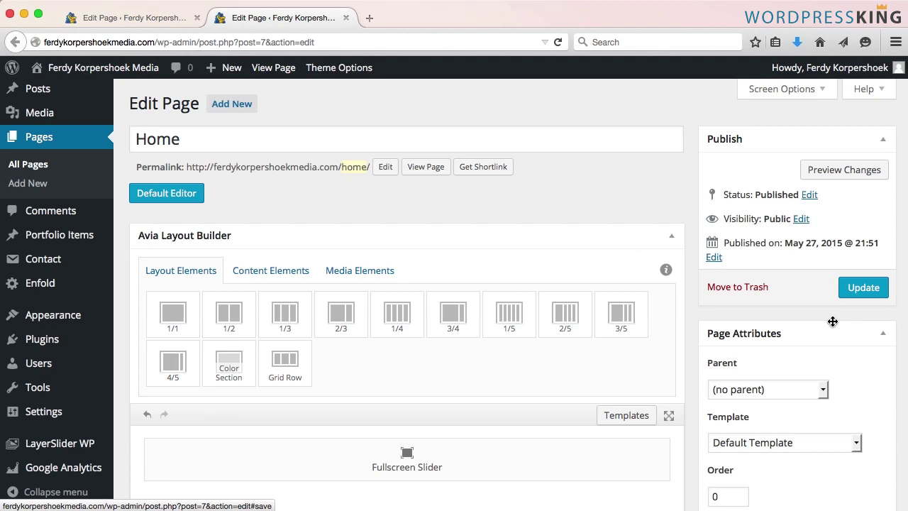
Update the Home page with the new slider and open the live page in a new tab
{"action": "left_click", "coordinate": [857, 292]}
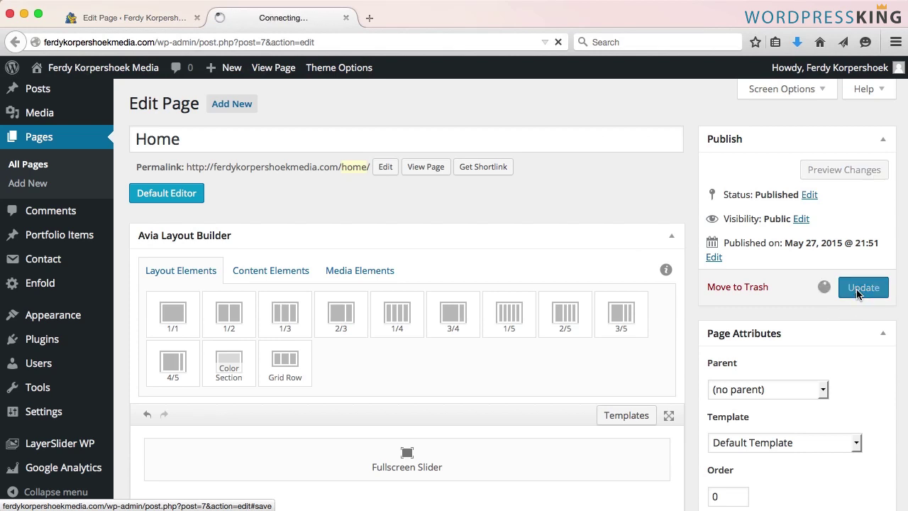
{"action": "left_click", "coordinate": [295, 66], "text": "super"}
{"action": "left_click", "coordinate": [448, 17]}
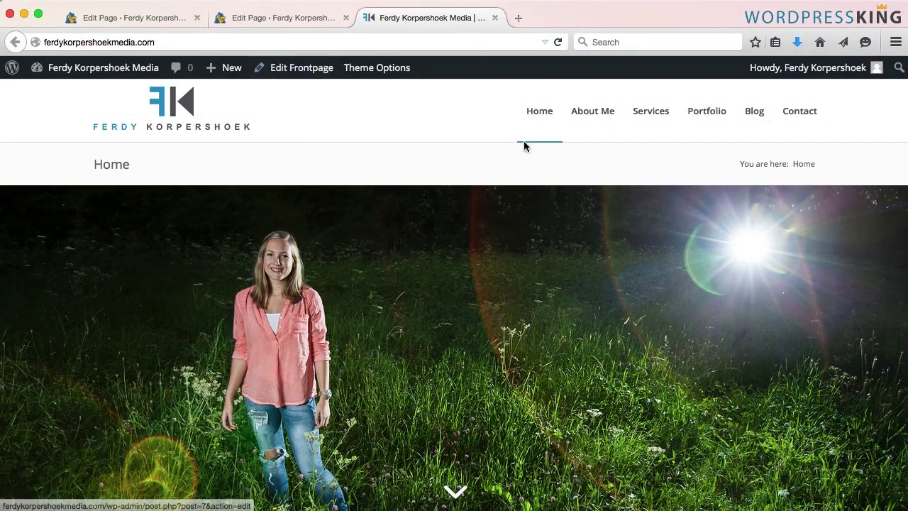
Watch the fullscreen slider fade through the photos, then return to the editor and close the duplicate tab
{"action": "left_click_drag", "start_coordinate": [22, 174], "coordinate": [816, 162]}
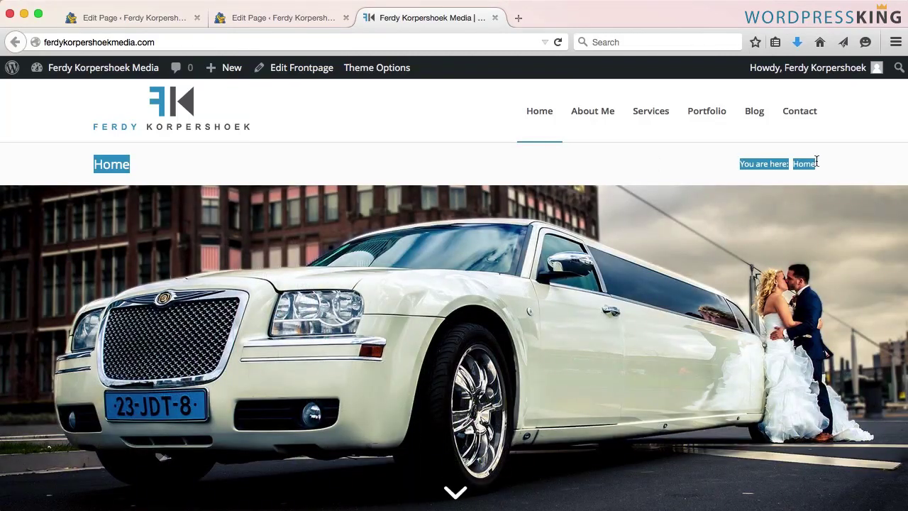
{"action": "left_click_drag", "start_coordinate": [63, 107], "coordinate": [861, 111]}
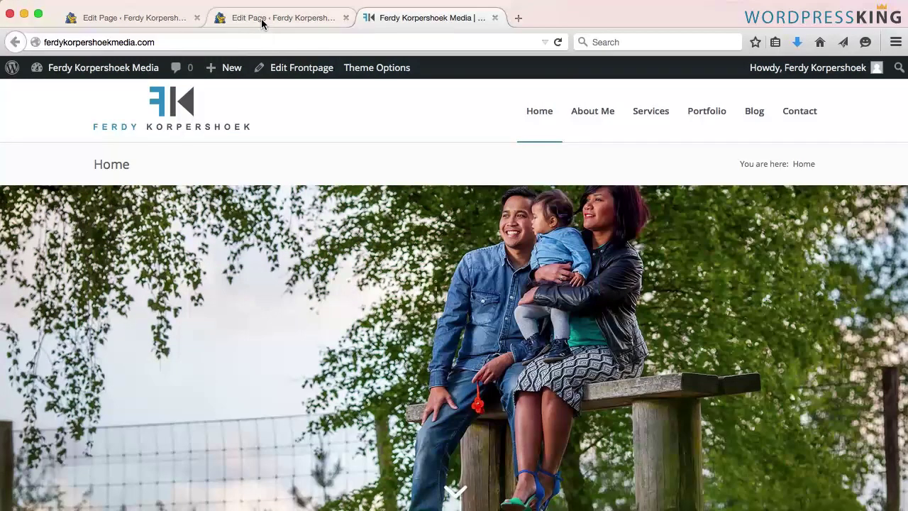
{"action": "left_click", "coordinate": [262, 19]}
{"action": "left_click", "coordinate": [197, 17]}
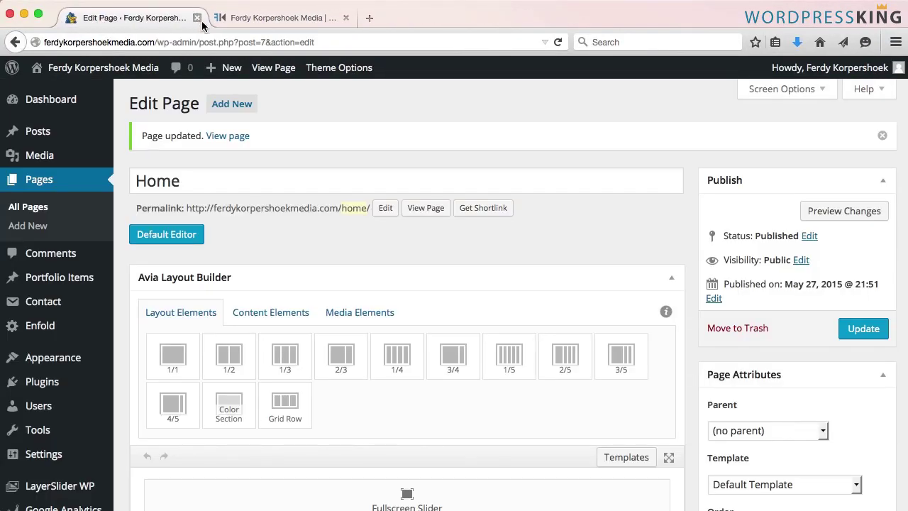
Set the Home page's Title Bar Settings to 'Hide both' and update the page
{"action": "scroll", "coordinate": [768, 312], "scroll_direction": "down", "scroll_amount": 10}
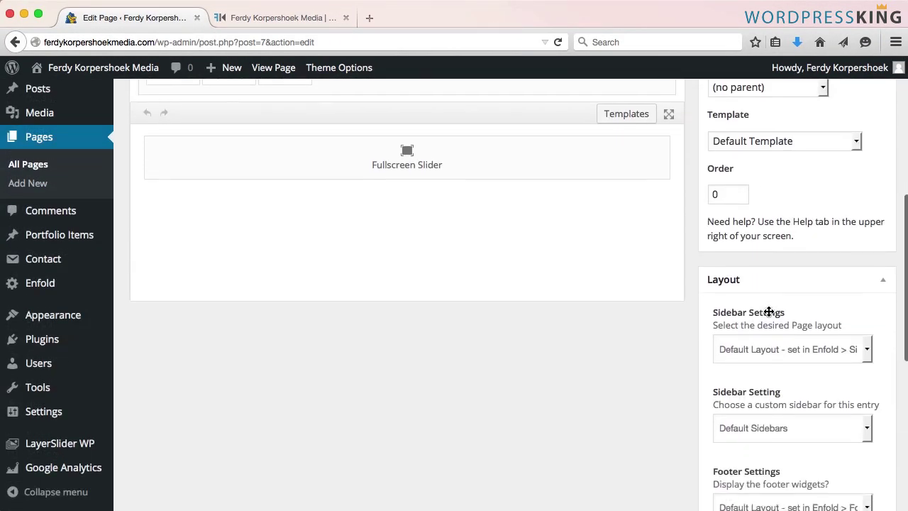
{"action": "scroll", "coordinate": [768, 310], "scroll_direction": "down", "scroll_amount": 2}
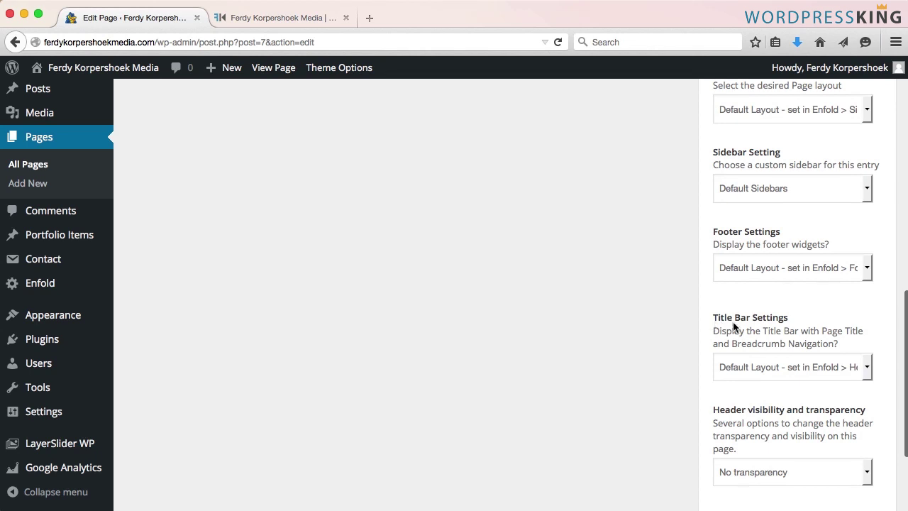
{"action": "scroll", "coordinate": [734, 327], "scroll_direction": "down", "scroll_amount": 1}
{"action": "left_click", "coordinate": [736, 329]}
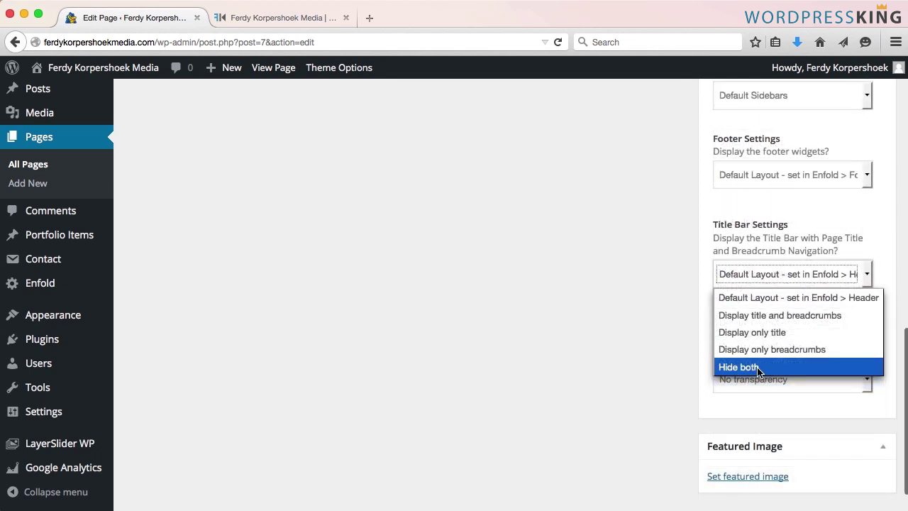
{"action": "left_click", "coordinate": [757, 368]}
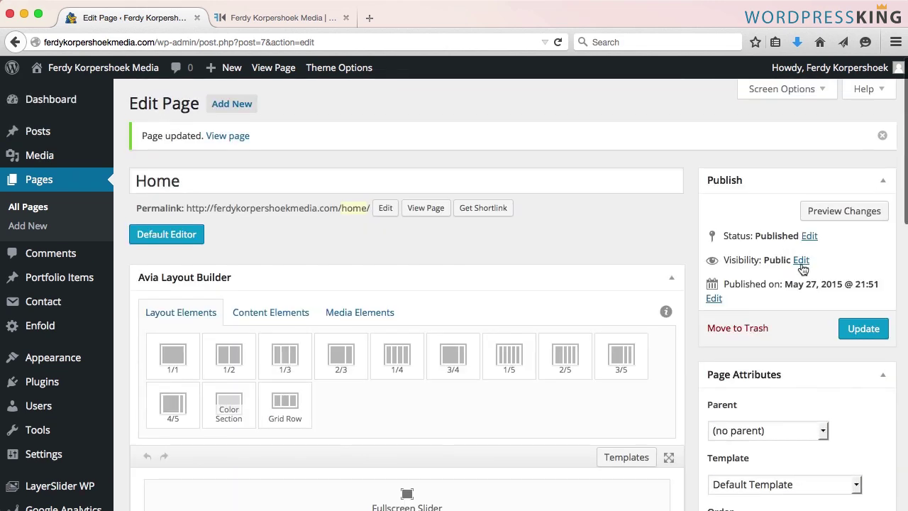
{"action": "left_click", "coordinate": [861, 330]}
Reload the live homepage to confirm the title bar is gone, then return to Edit Page
{"action": "left_click", "coordinate": [291, 19]}
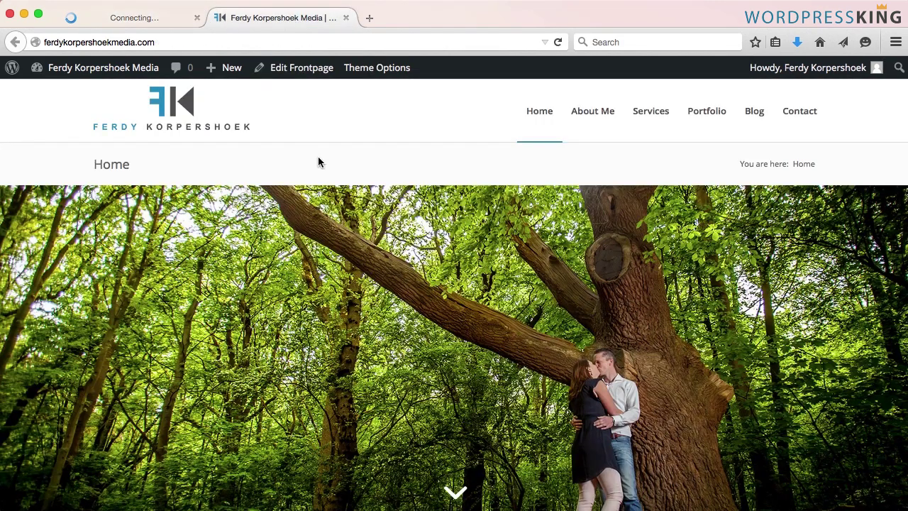
{"action": "left_click", "coordinate": [203, 42]}
{"action": "key", "text": "Return"}
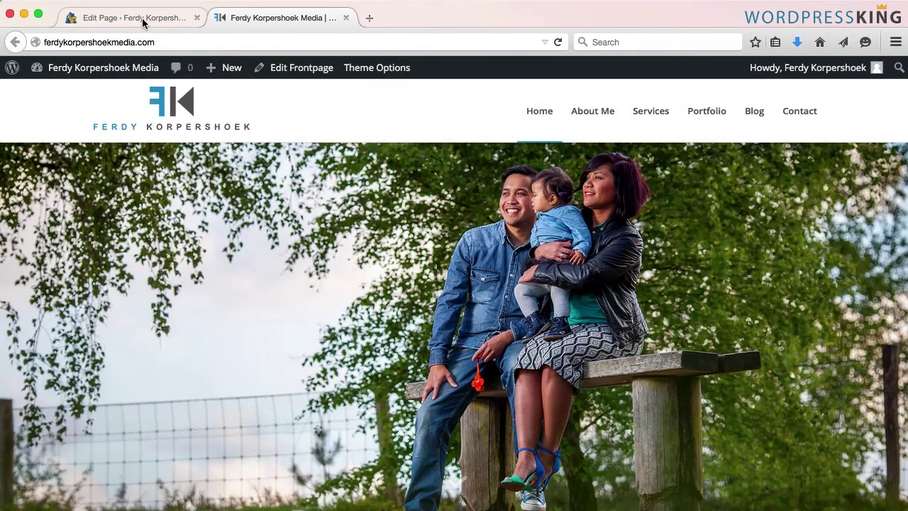
{"action": "left_click", "coordinate": [133, 20]}
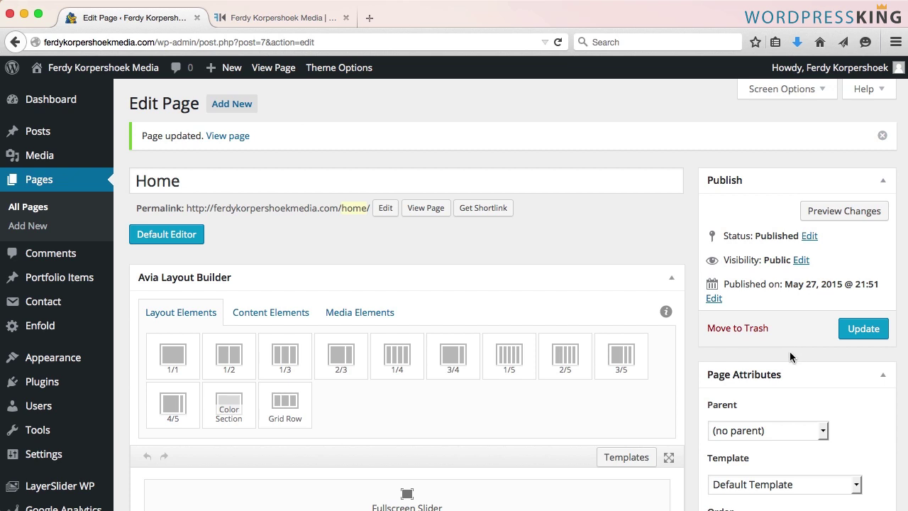
Set the Home page's header visibility and transparency to 'Transparent & Glassy Header'
{"action": "scroll", "coordinate": [791, 352], "scroll_direction": "down", "scroll_amount": 5}
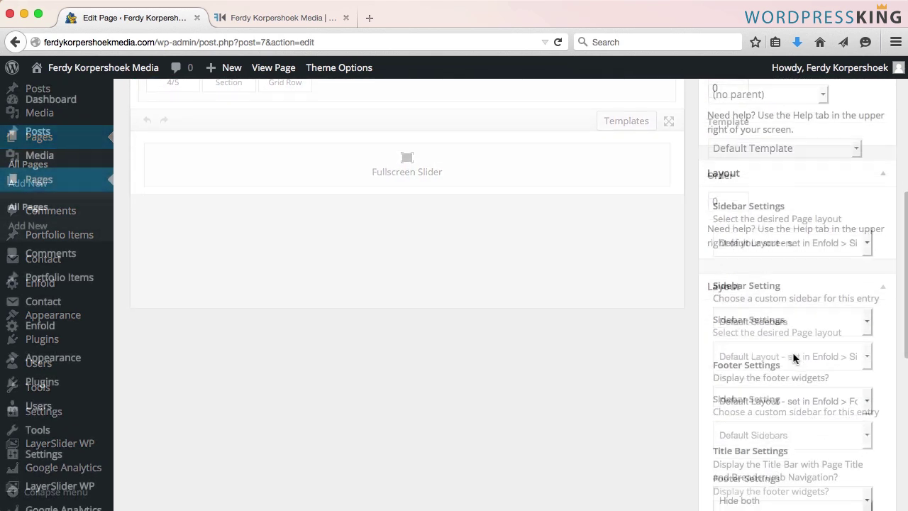
{"action": "scroll", "coordinate": [793, 358], "scroll_direction": "down", "scroll_amount": 3}
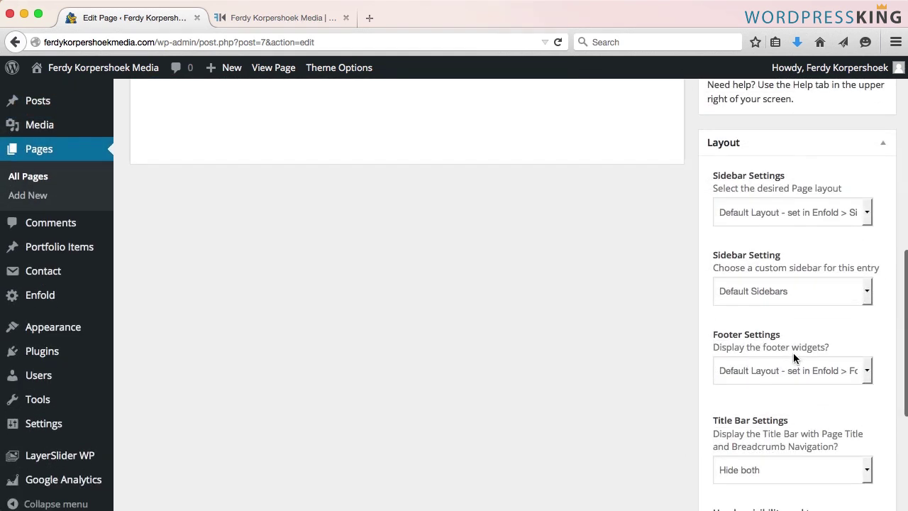
{"action": "scroll", "coordinate": [793, 357], "scroll_direction": "down", "scroll_amount": 1}
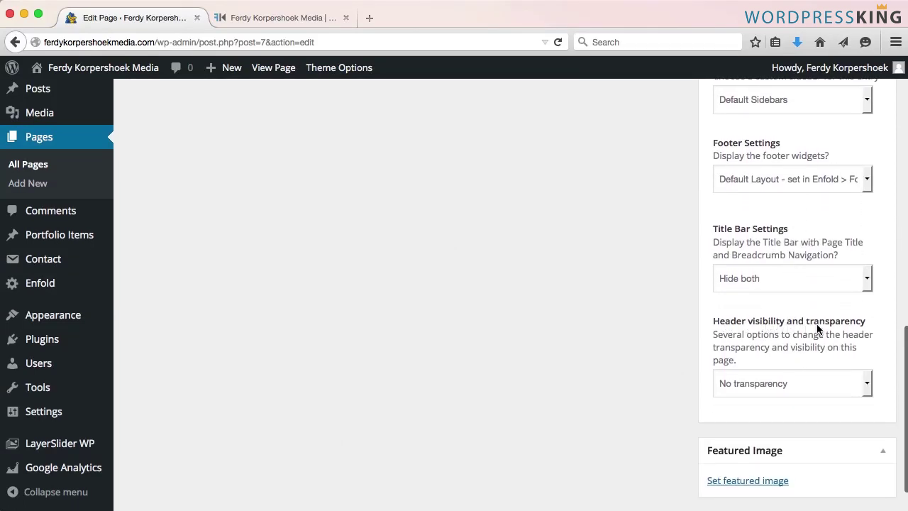
{"action": "scroll", "coordinate": [816, 327], "scroll_direction": "down", "scroll_amount": 1}
{"action": "left_click", "coordinate": [769, 340]}
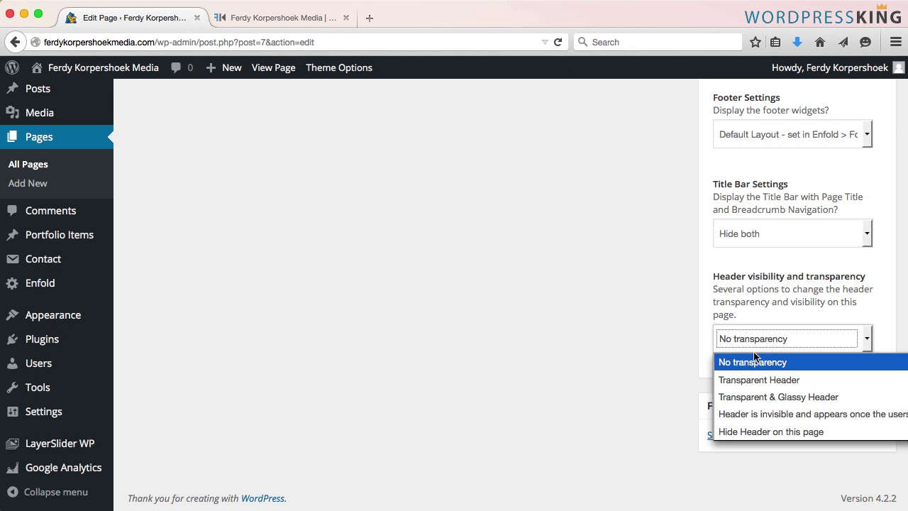
{"action": "left_click", "coordinate": [772, 397]}
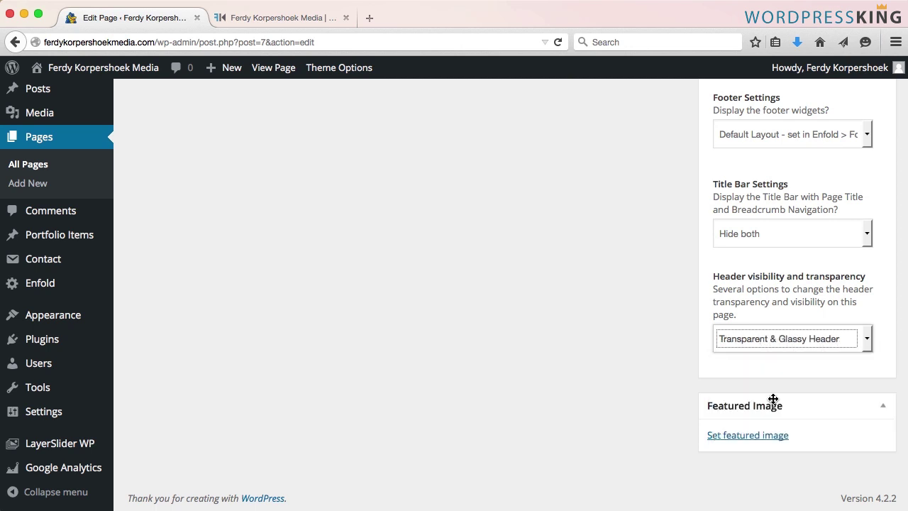
Update the Home page and reload the live homepage to check the glassy header over the slider
{"action": "scroll", "coordinate": [773, 368], "scroll_direction": "up", "scroll_amount": 15}
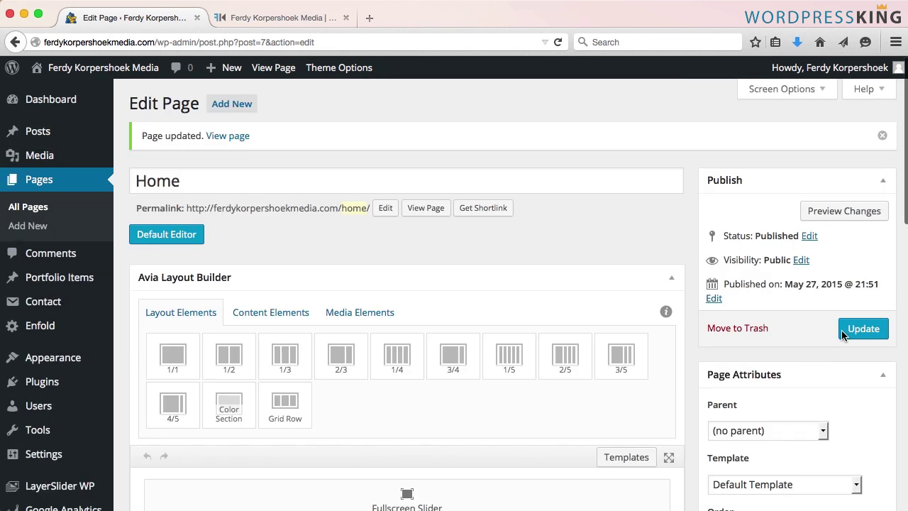
{"action": "left_click", "coordinate": [854, 330]}
{"action": "left_click", "coordinate": [287, 18]}
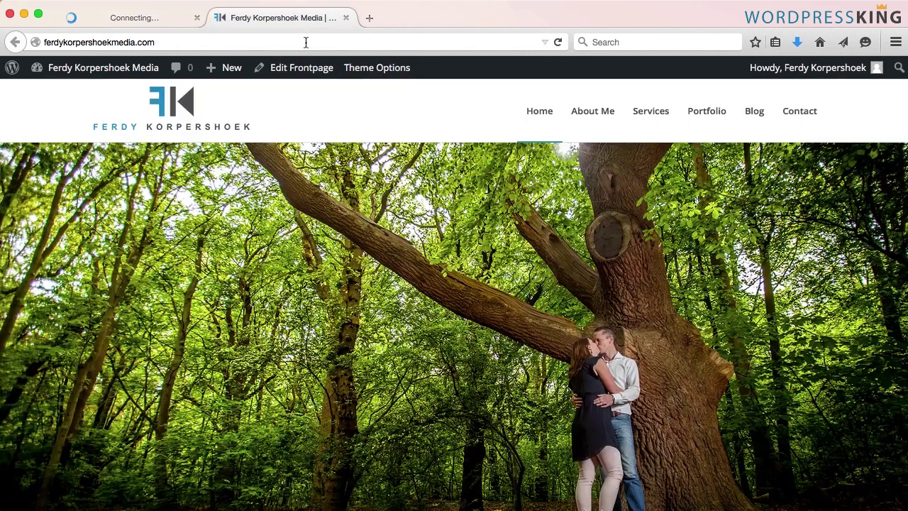
{"action": "key", "text": "super+r"}
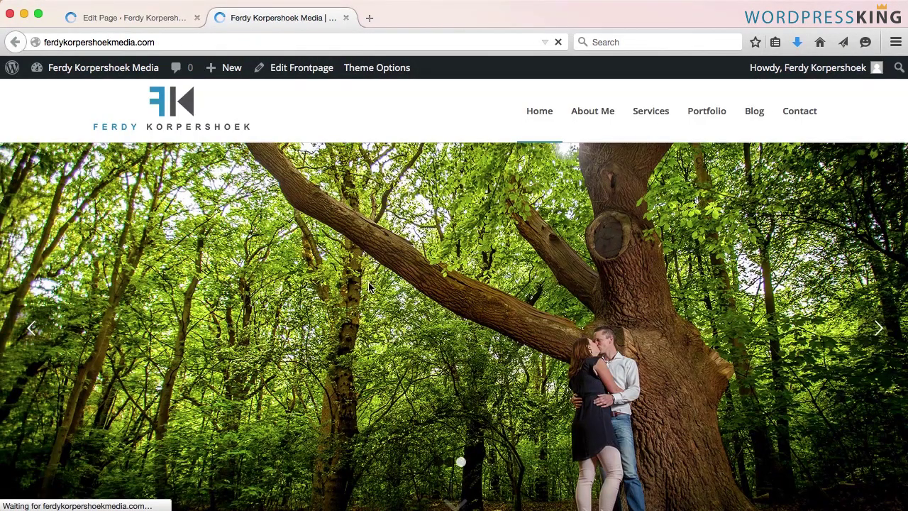
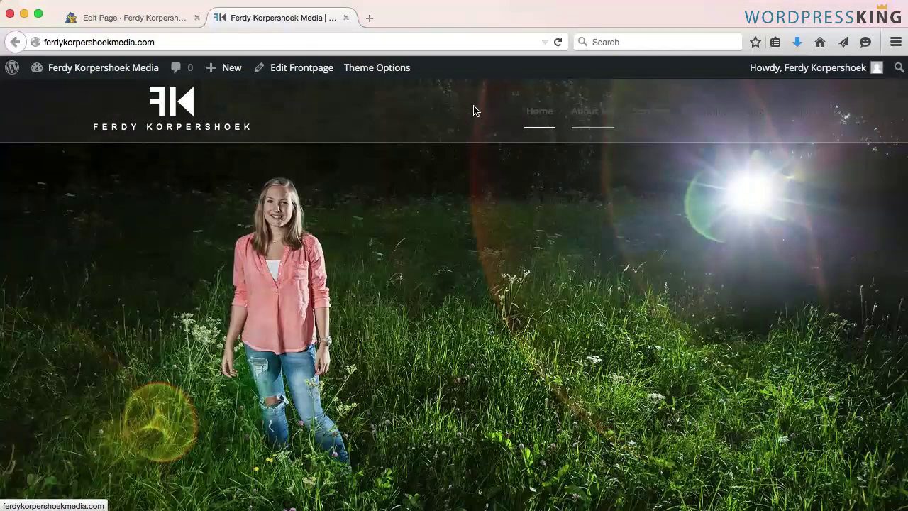
Open the admin Dashboard from the site name and close the old Edit Page tab
{"action": "left_click", "coordinate": [119, 67]}
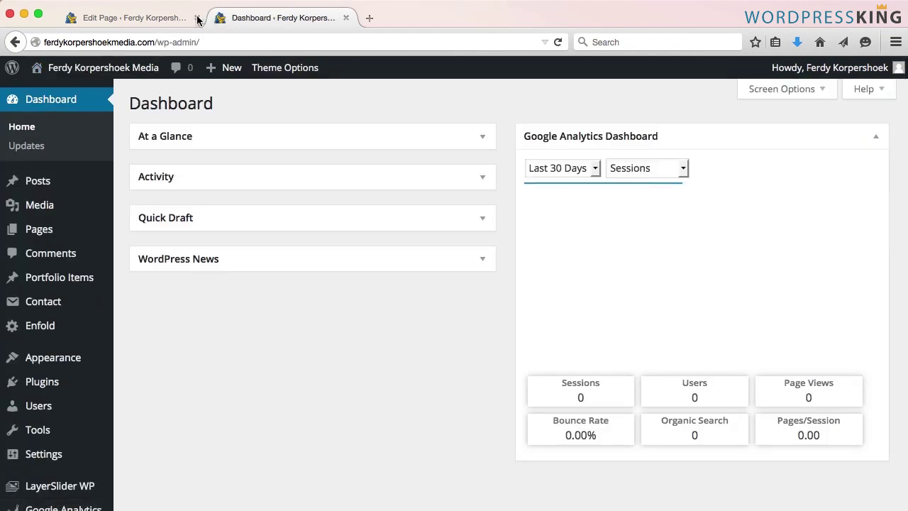
{"action": "left_click", "coordinate": [197, 17]}
Open the Enfold theme options and review the header transparency settings
{"action": "left_click", "coordinate": [48, 326]}
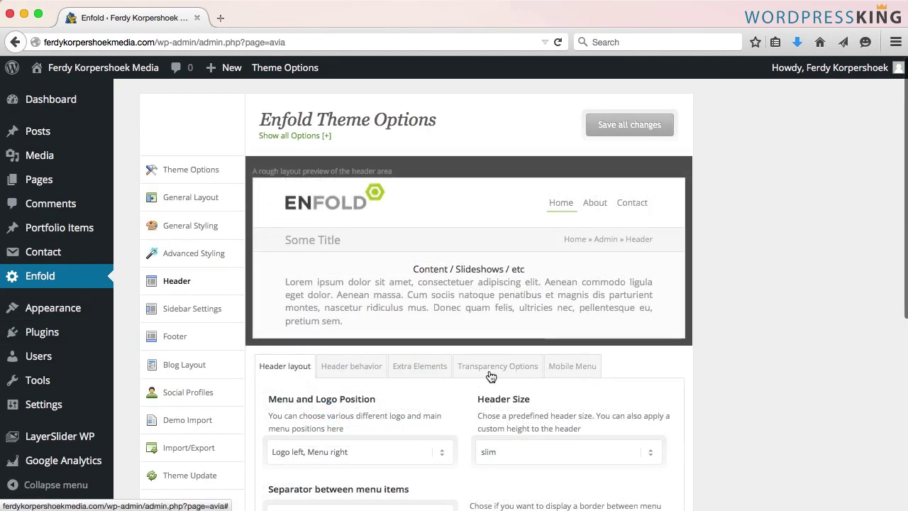
{"action": "left_click", "coordinate": [492, 365]}
{"action": "scroll", "coordinate": [510, 360], "scroll_direction": "down", "scroll_amount": 8}
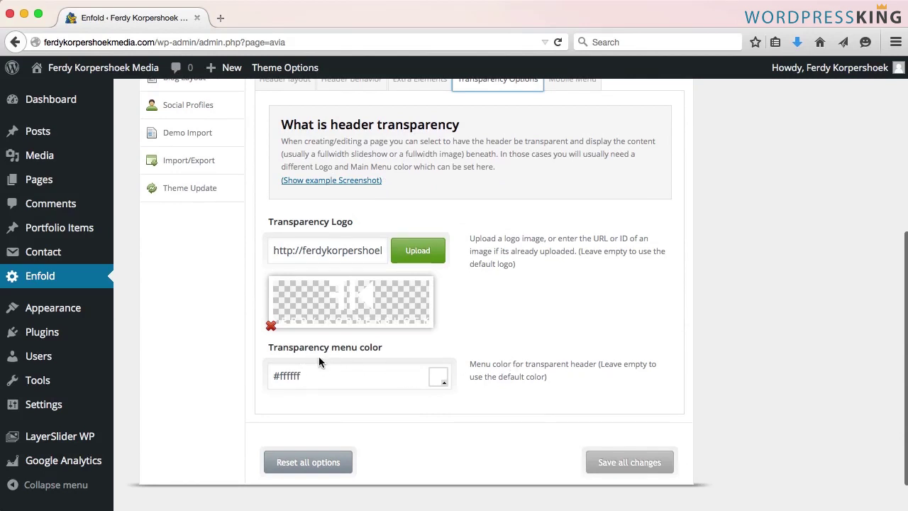
{"action": "scroll", "coordinate": [219, 309], "scroll_direction": "up", "scroll_amount": 8}
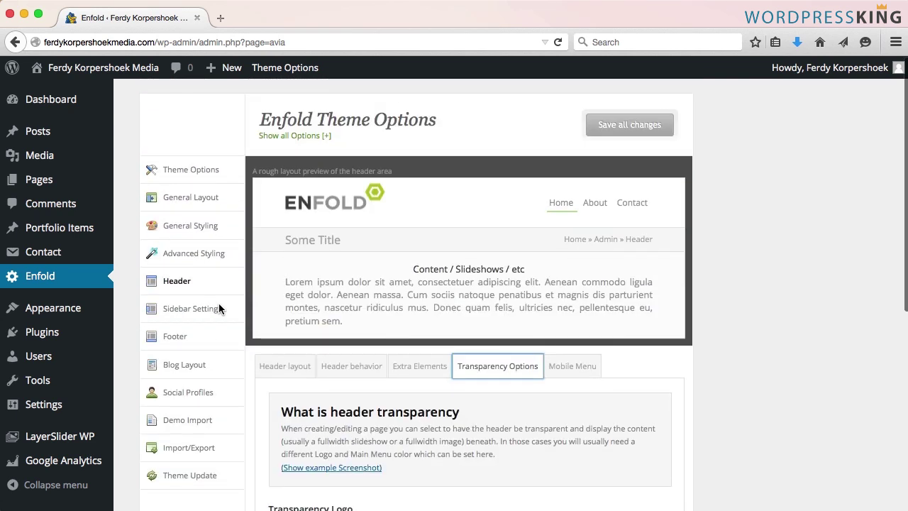
Delete the Main Menu Links advanced styling rule, save all changes, and open the live site
{"action": "left_click", "coordinate": [196, 256]}
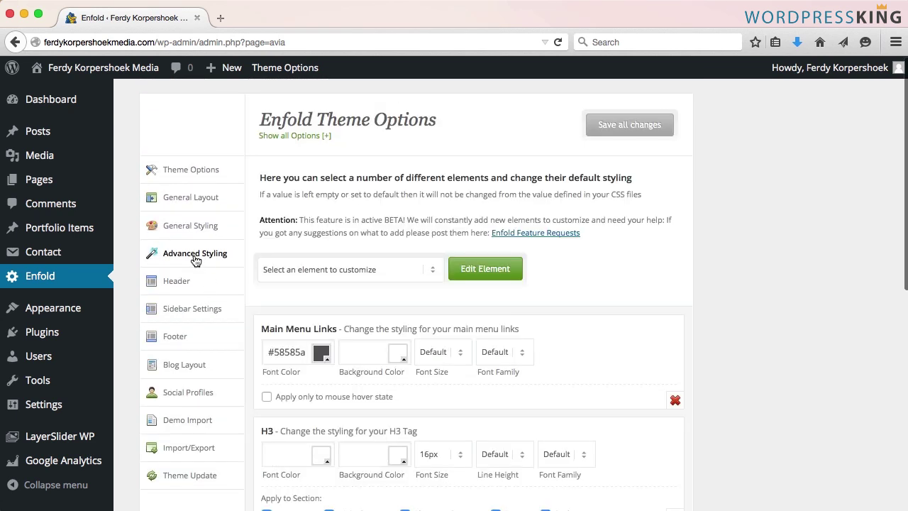
{"action": "double_click", "coordinate": [286, 351]}
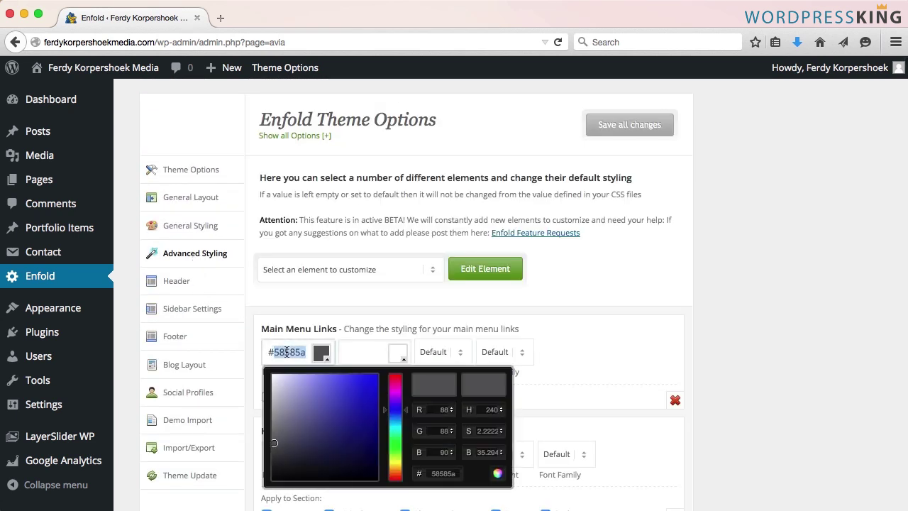
{"action": "triple_click", "coordinate": [287, 352]}
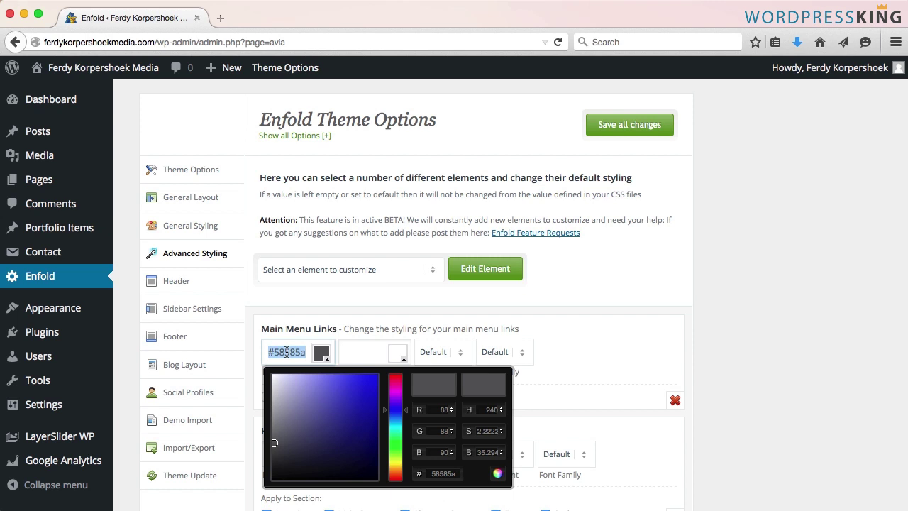
{"action": "left_click", "coordinate": [609, 344]}
{"action": "left_click", "coordinate": [675, 401]}
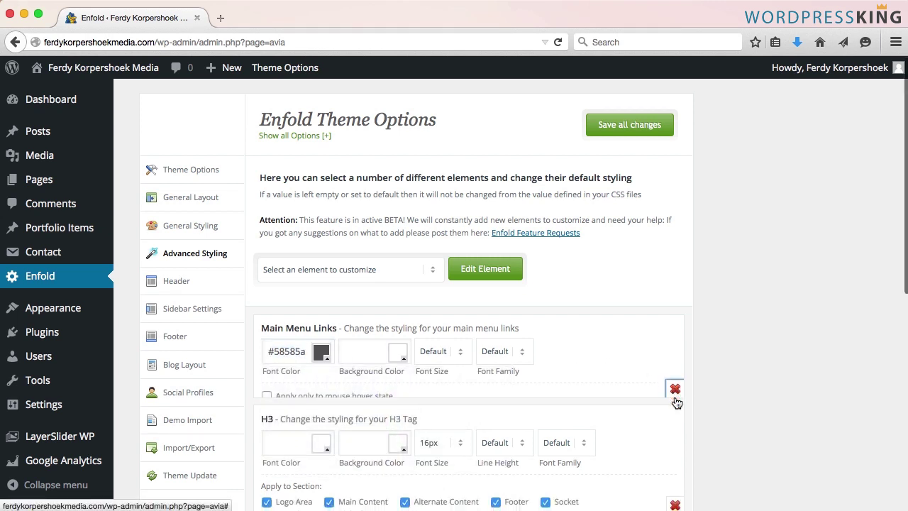
{"action": "left_click", "coordinate": [620, 126]}
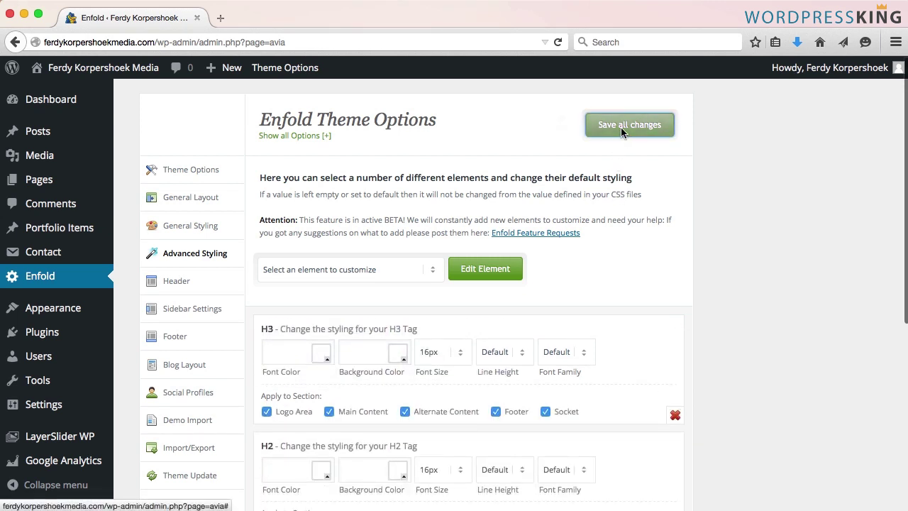
{"action": "left_click", "coordinate": [121, 67], "text": "super"}
{"action": "left_click", "coordinate": [267, 16]}
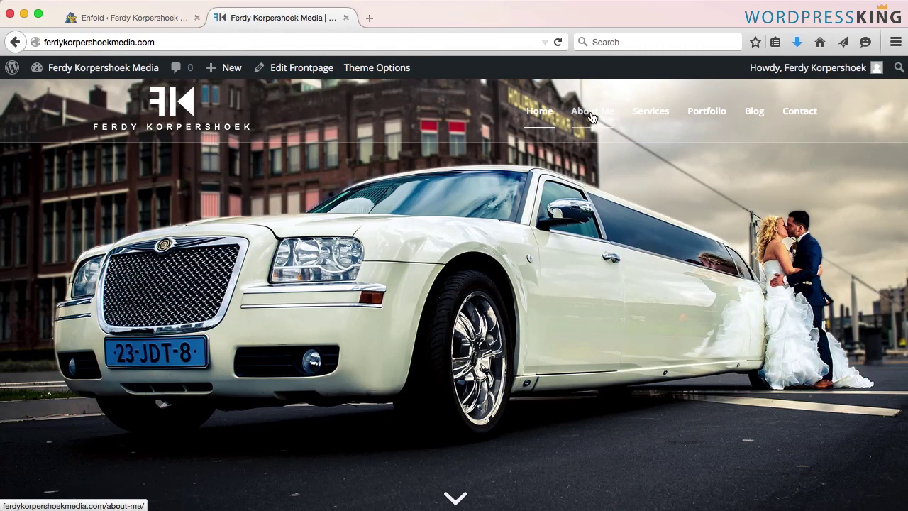
Check the live front page down to the footer, then return to the Enfold theme options
{"action": "left_click", "coordinate": [142, 20]}
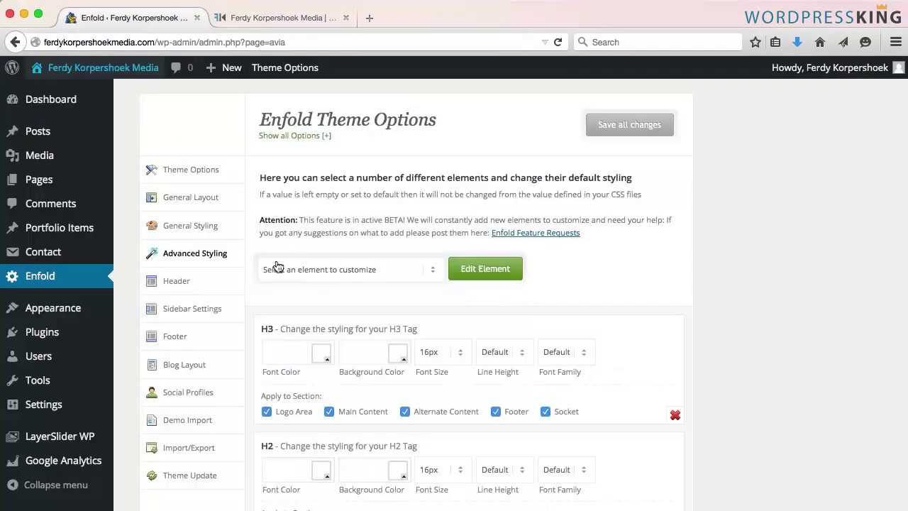
{"action": "left_click", "coordinate": [298, 12]}
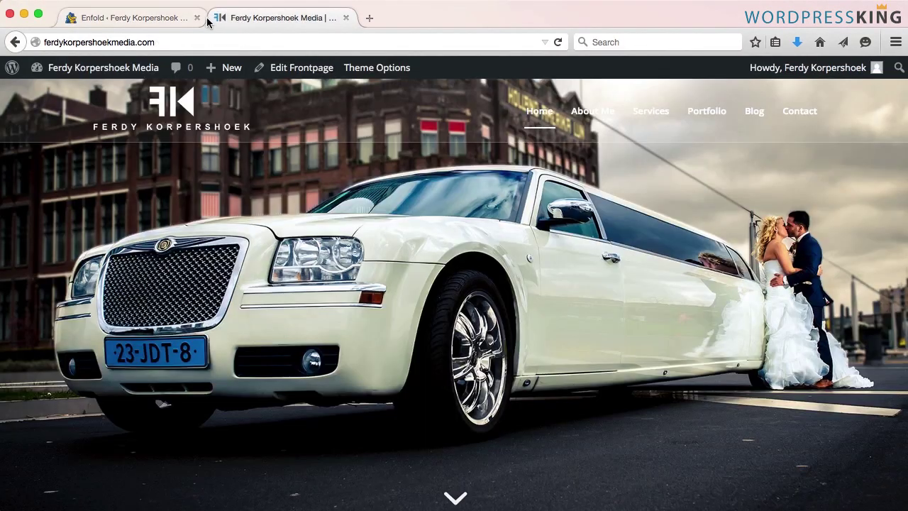
{"action": "mouse_move", "coordinate": [637, 161]}
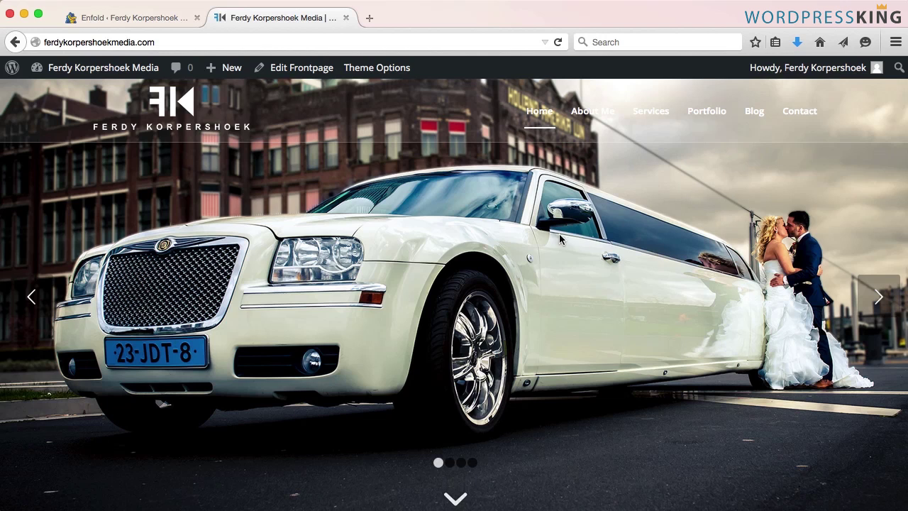
{"action": "scroll", "coordinate": [560, 239], "scroll_direction": "down", "scroll_amount": 3}
{"action": "scroll", "coordinate": [561, 239], "scroll_direction": "up", "scroll_amount": 3}
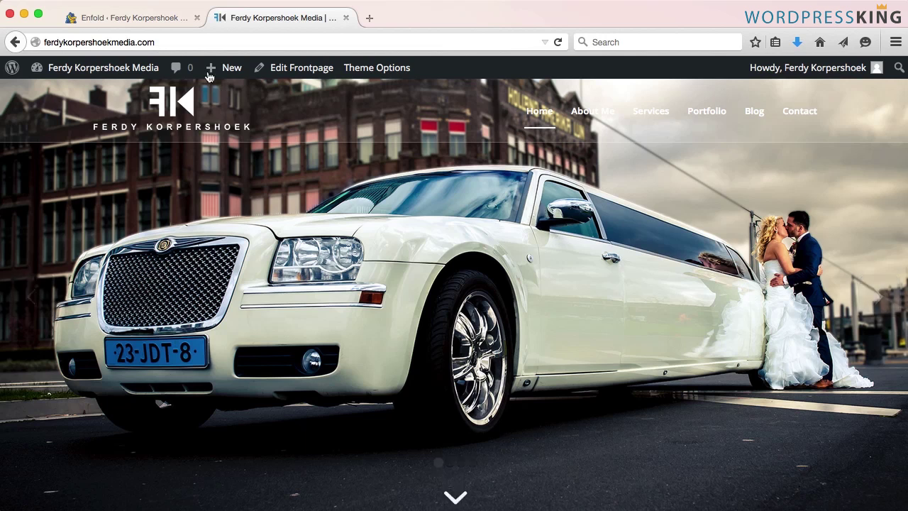
{"action": "scroll", "coordinate": [524, 216], "scroll_direction": "down", "scroll_amount": 5}
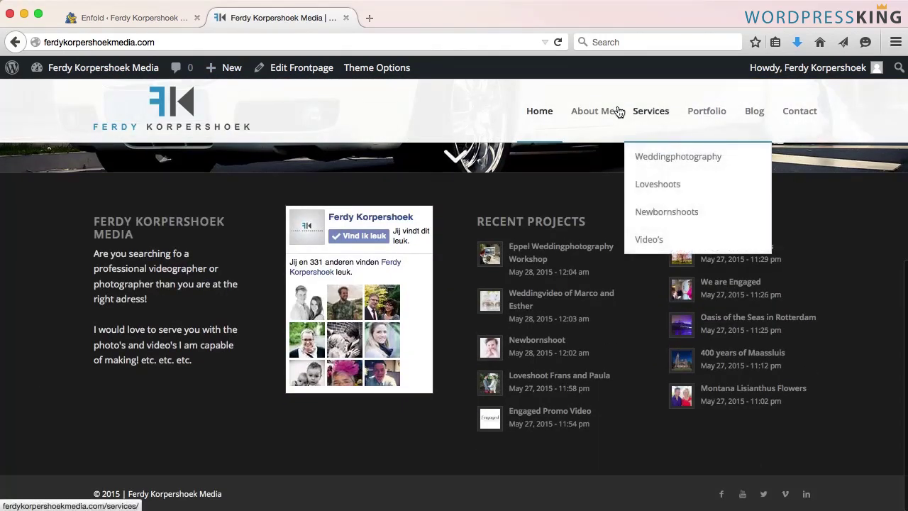
{"action": "left_click", "coordinate": [132, 20]}
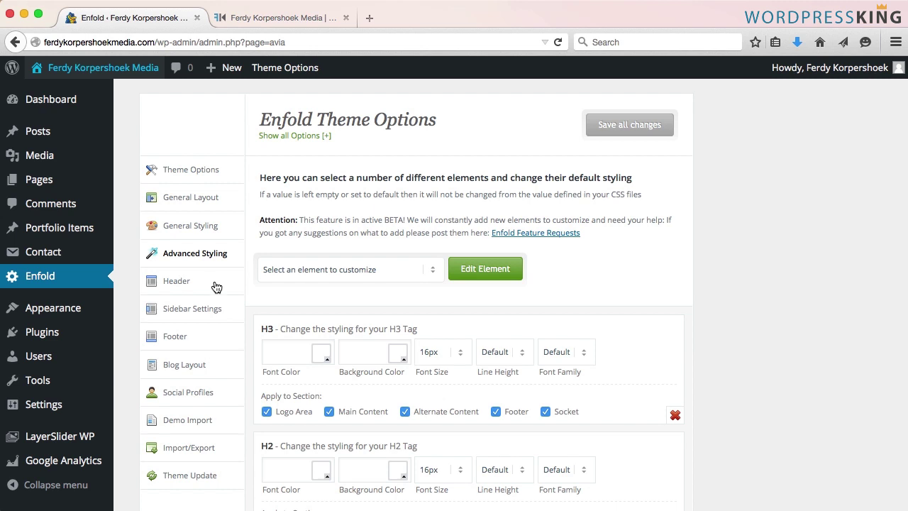
Set General Styling's Logo Area secondary font colour to #ff00ff, save, and reload the live site
{"action": "scroll", "coordinate": [212, 280], "scroll_direction": "down", "scroll_amount": 1}
{"action": "left_click", "coordinate": [190, 212]}
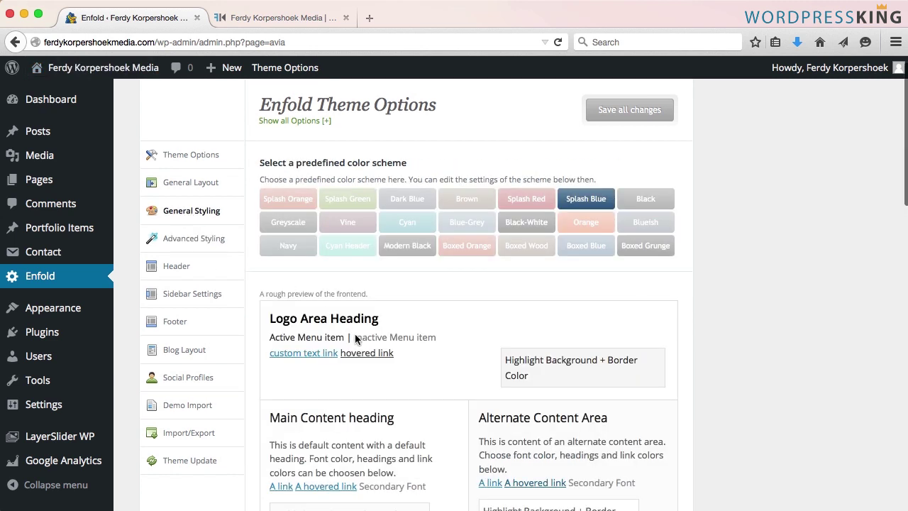
{"action": "scroll", "coordinate": [355, 339], "scroll_direction": "down", "scroll_amount": 6}
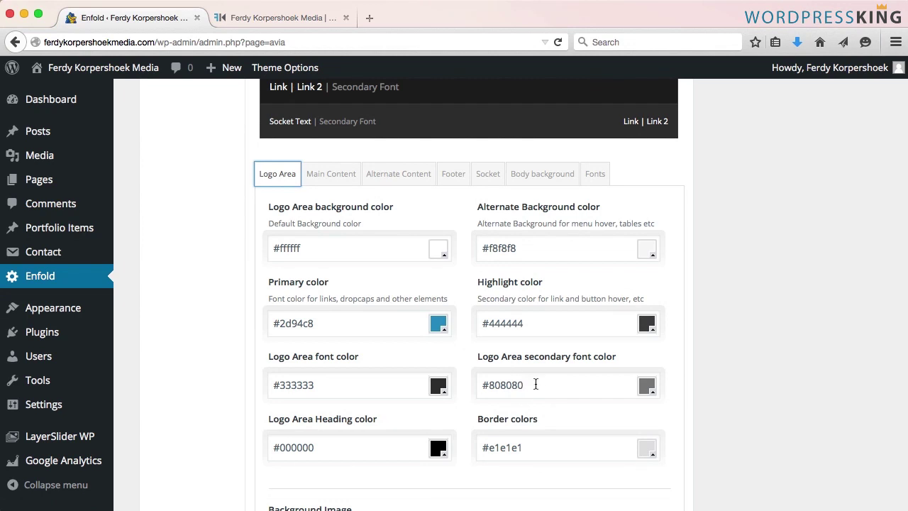
{"action": "left_click_drag", "start_coordinate": [535, 384], "coordinate": [465, 385]}
{"action": "left_click_drag", "start_coordinate": [572, 308], "coordinate": [630, 245]}
{"action": "left_click", "coordinate": [867, 219]}
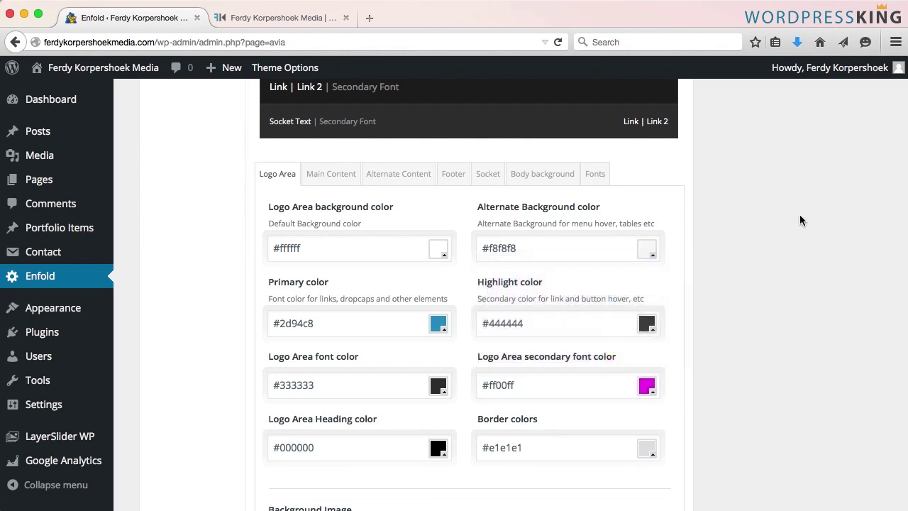
{"action": "scroll", "coordinate": [714, 238], "scroll_direction": "up", "scroll_amount": 10}
{"action": "left_click", "coordinate": [640, 125]}
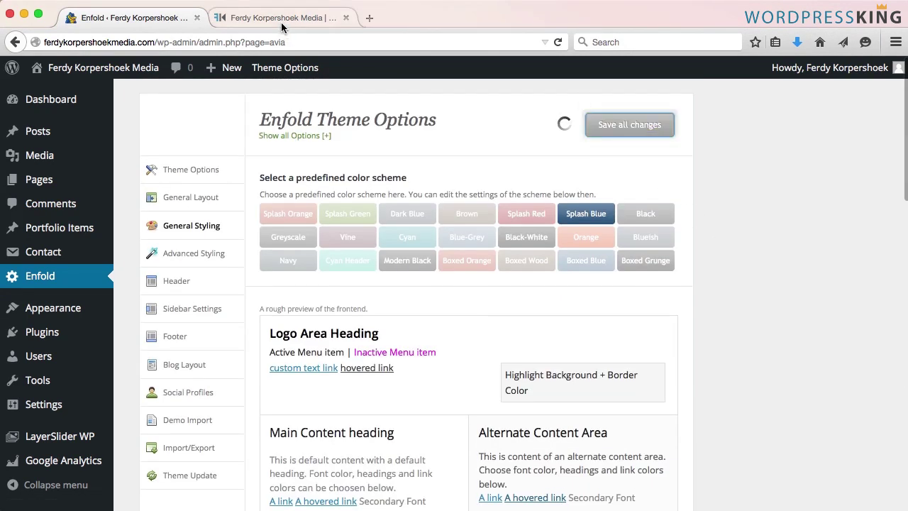
{"action": "left_click", "coordinate": [282, 21]}
{"action": "key", "text": "super+r"}
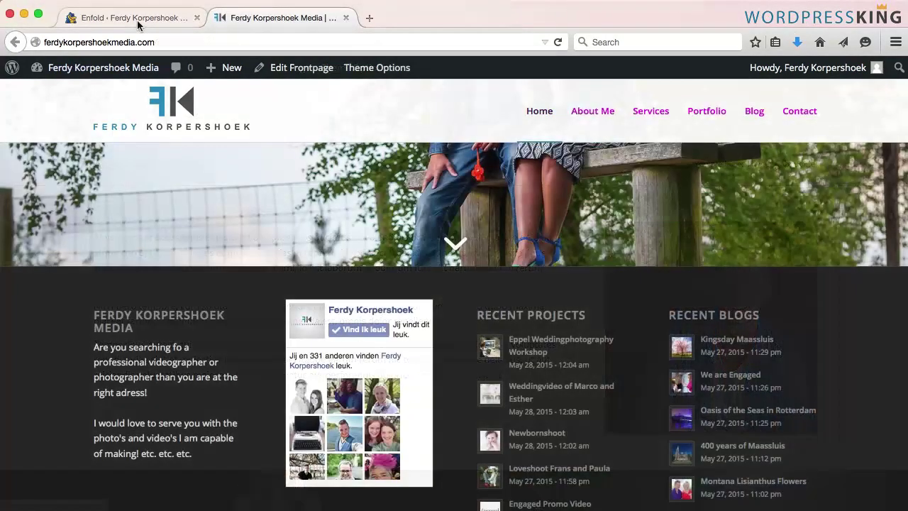
Restore the Logo Area secondary font colour to #58585a and save the theme options
{"action": "left_click", "coordinate": [135, 17]}
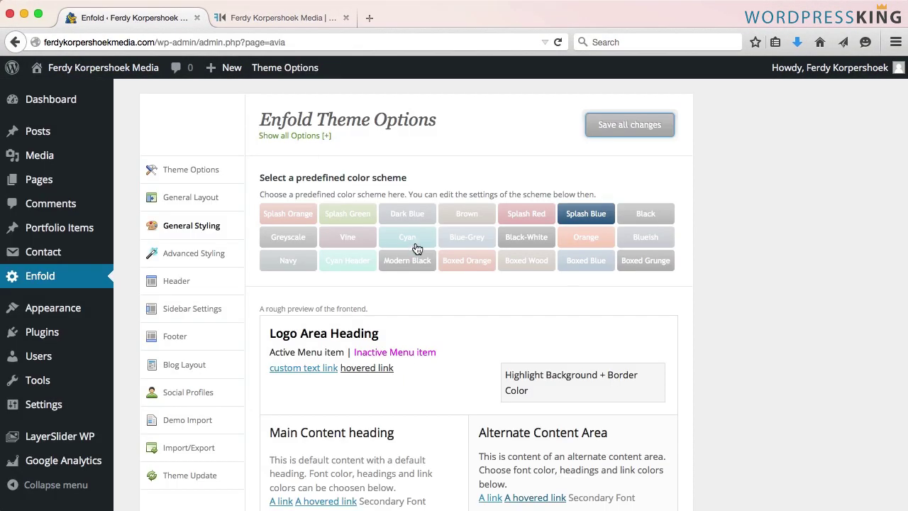
{"action": "scroll", "coordinate": [465, 324], "scroll_direction": "down", "scroll_amount": 10}
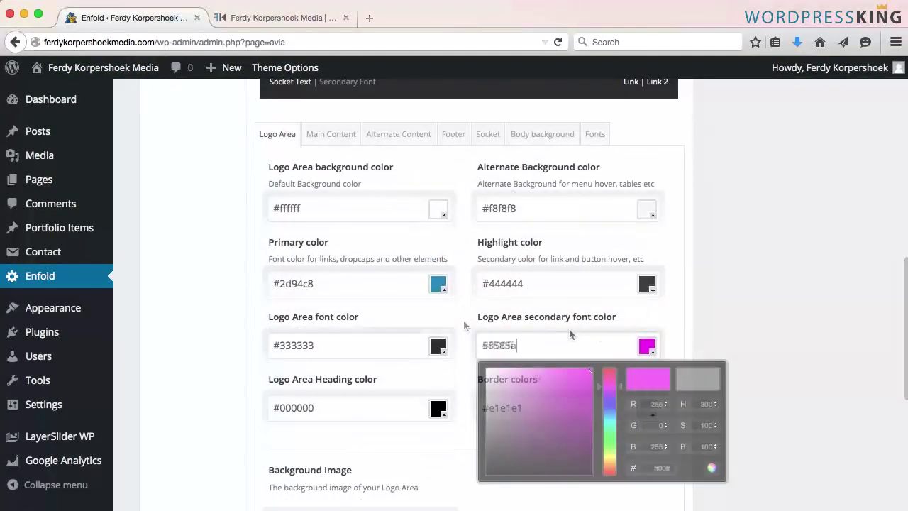
{"action": "key", "text": "Tab"}
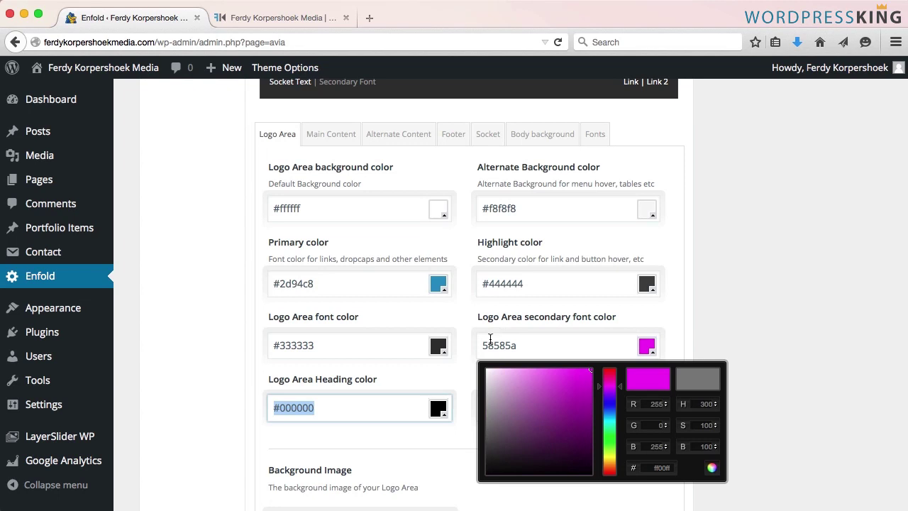
{"action": "left_click", "coordinate": [481, 345]}
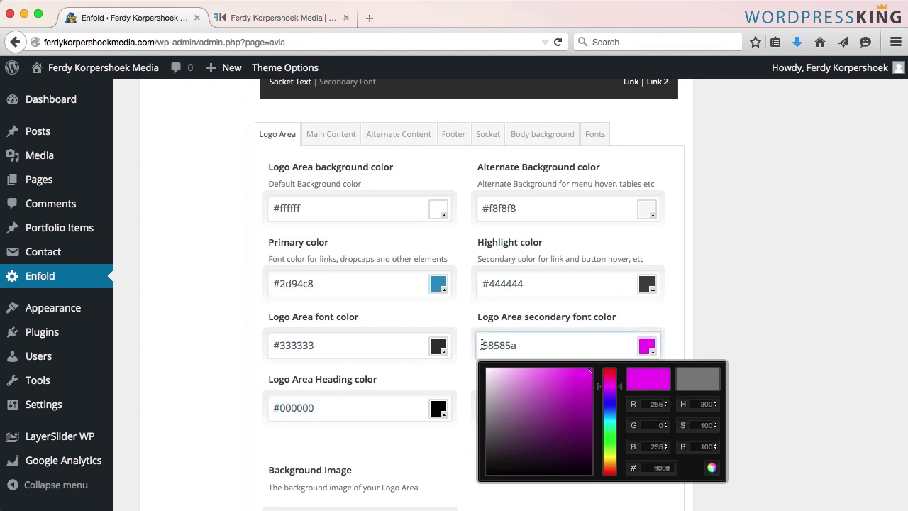
{"action": "type", "text": "#"}
{"action": "key", "text": "Tab"}
{"action": "left_click", "coordinate": [734, 304]}
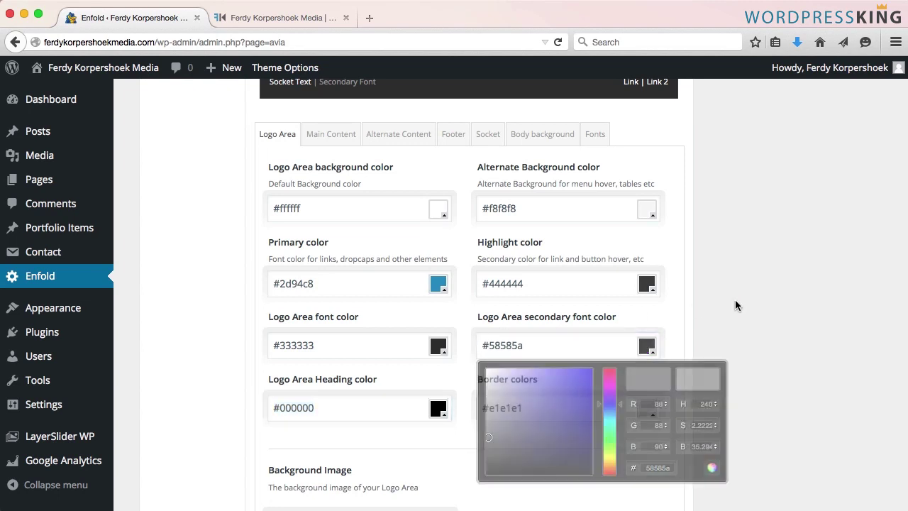
{"action": "scroll", "coordinate": [734, 304], "scroll_direction": "up", "scroll_amount": 5}
{"action": "scroll", "coordinate": [733, 304], "scroll_direction": "up", "scroll_amount": 4}
{"action": "left_click", "coordinate": [633, 126]}
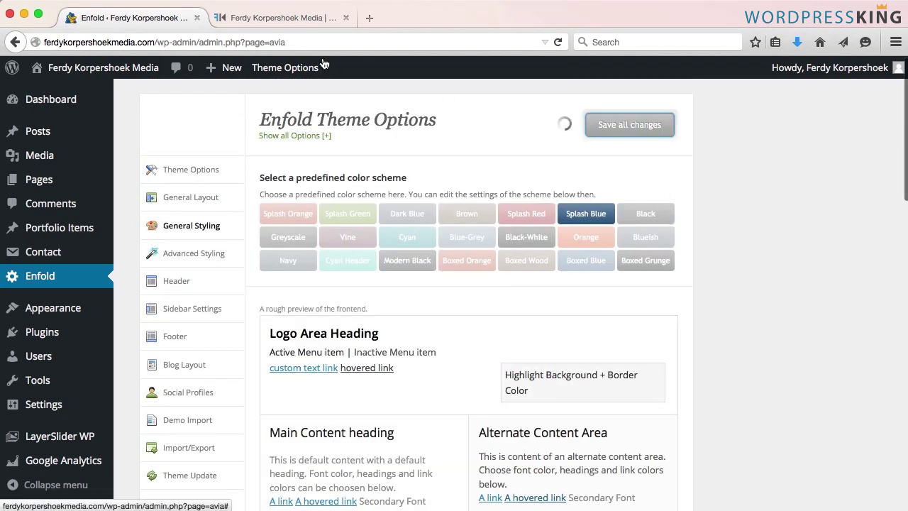
Reload the live site to confirm the colour, then close the theme options tab
{"action": "left_click", "coordinate": [304, 18]}
{"action": "key", "text": "super+r"}
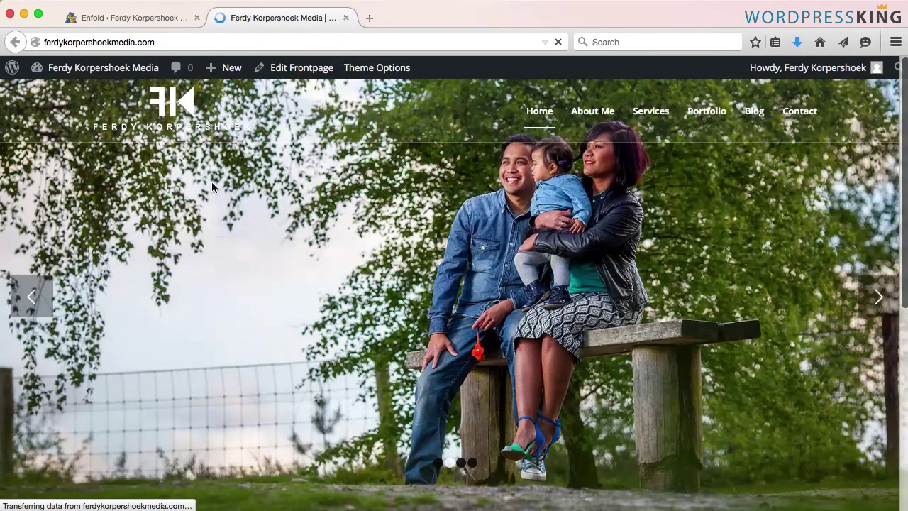
{"action": "left_click", "coordinate": [122, 17]}
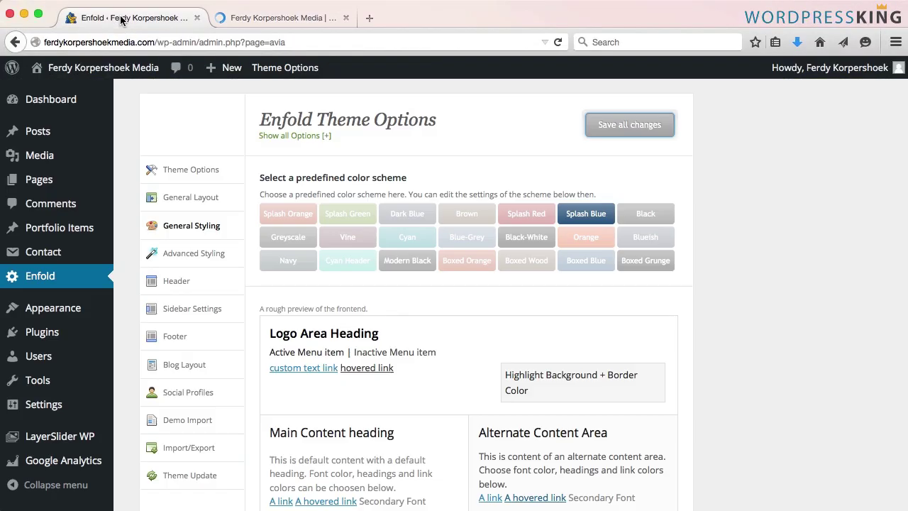
{"action": "left_click", "coordinate": [197, 17]}
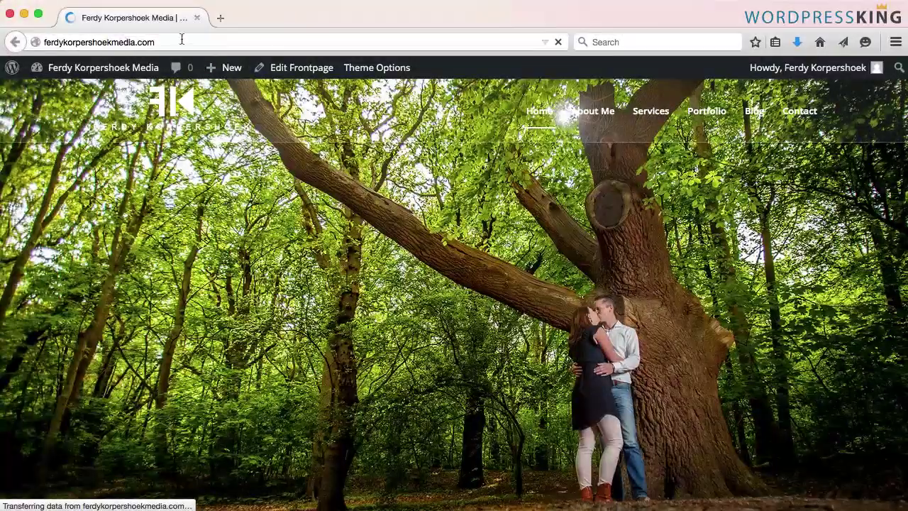
Open the Home page editor and the limousine slide's caption settings in the Fullscreen Slider
{"action": "left_click", "coordinate": [296, 67]}
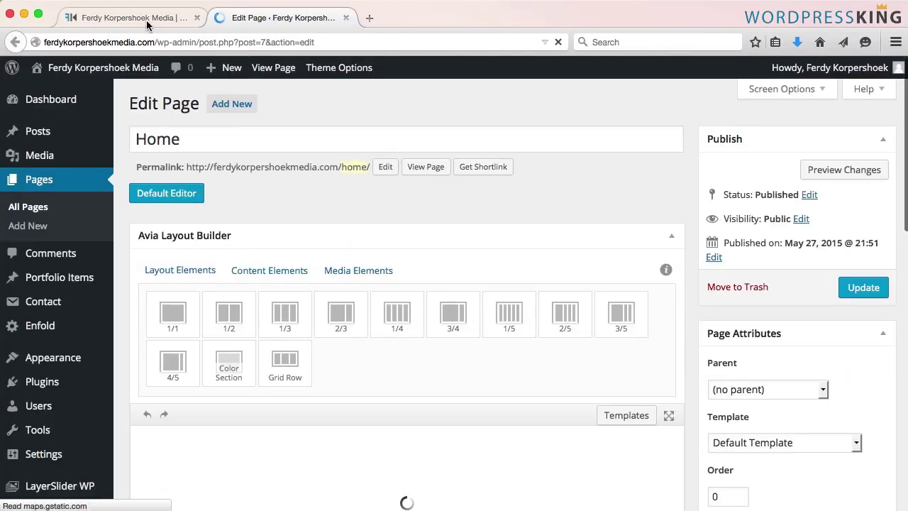
{"action": "left_click_drag", "start_coordinate": [183, 18], "coordinate": [331, 20]}
{"action": "left_click", "coordinate": [162, 18]}
{"action": "scroll", "coordinate": [465, 214], "scroll_direction": "down", "scroll_amount": 5}
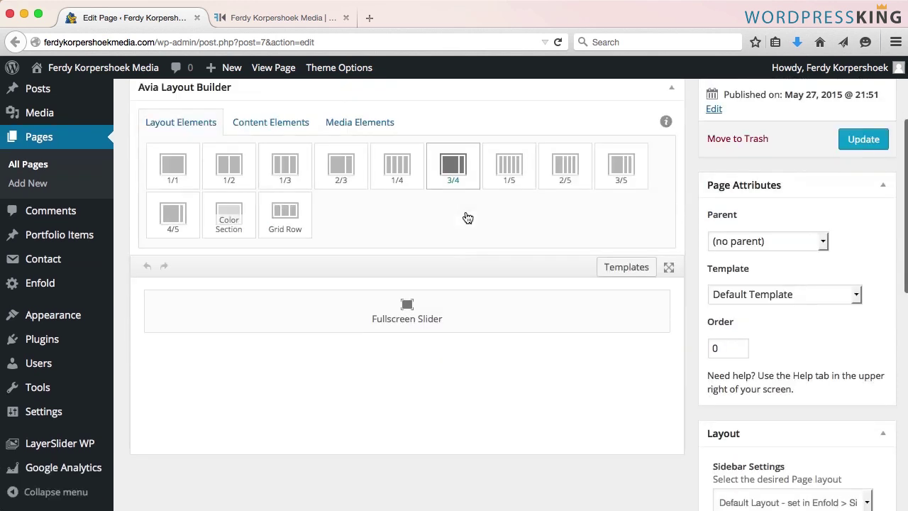
{"action": "left_click", "coordinate": [405, 216]}
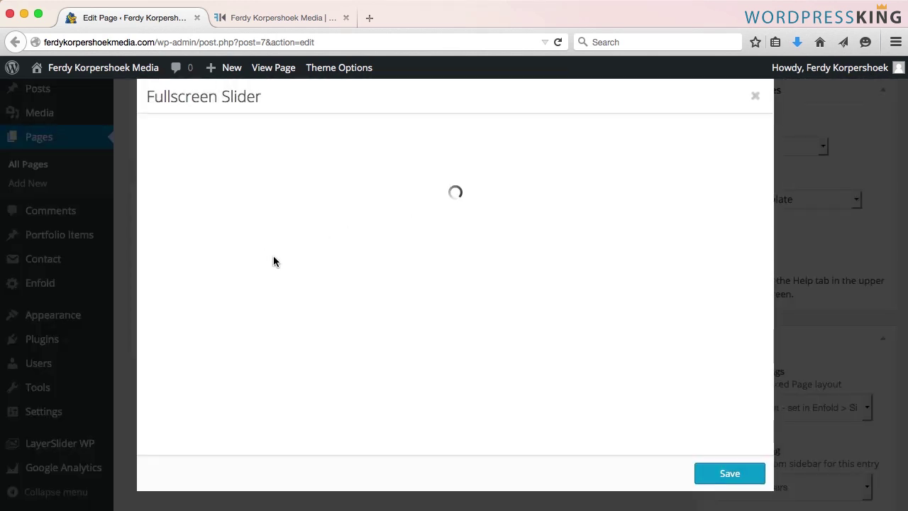
{"action": "left_click", "coordinate": [237, 186]}
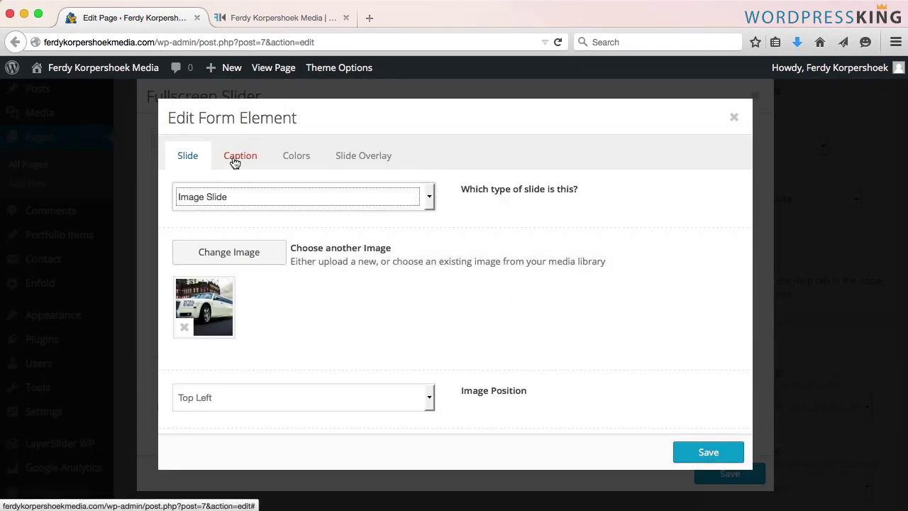
{"action": "left_click", "coordinate": [234, 160]}
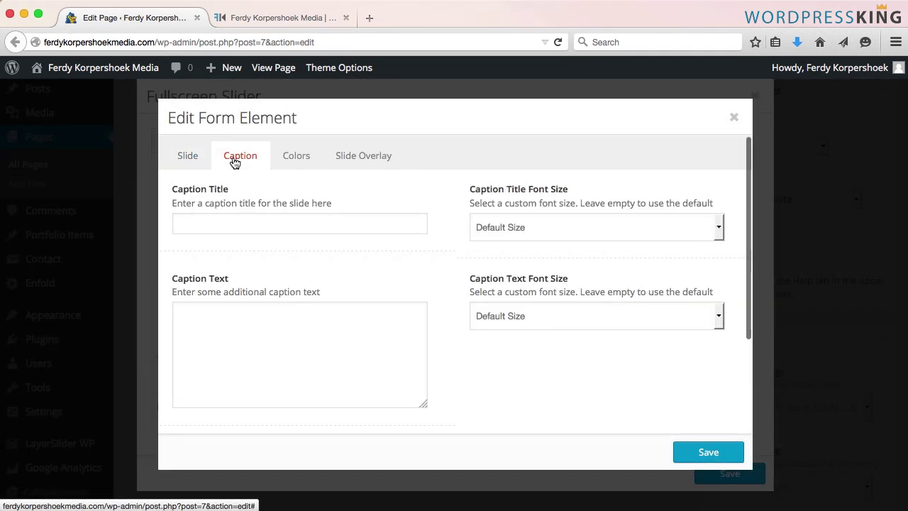
Enter the site-name caption title at 30px and wedding caption text at 20px, then save
{"action": "left_click", "coordinate": [218, 222]}
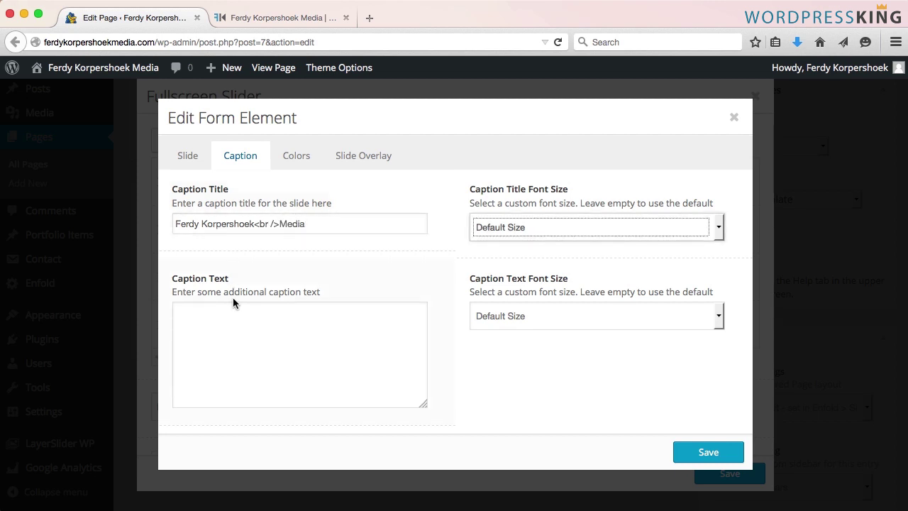
{"action": "left_click", "coordinate": [231, 328]}
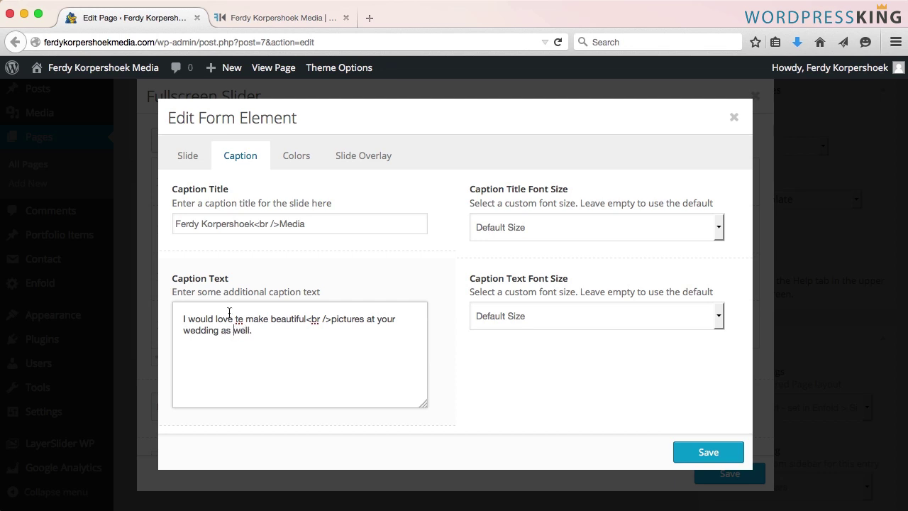
{"action": "left_click", "coordinate": [565, 230]}
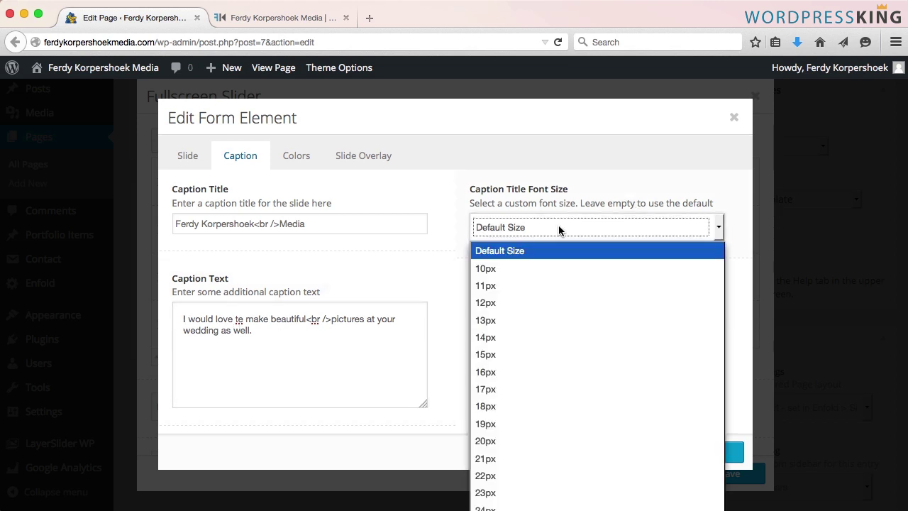
{"action": "scroll", "coordinate": [512, 490], "scroll_direction": "down", "scroll_amount": 1}
{"action": "scroll", "coordinate": [513, 488], "scroll_direction": "down", "scroll_amount": 2}
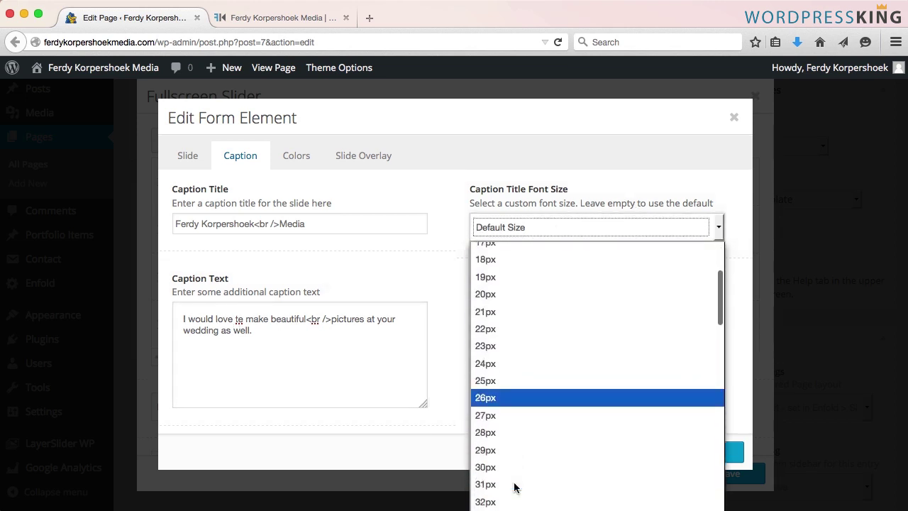
{"action": "left_click", "coordinate": [502, 475]}
{"action": "left_click", "coordinate": [513, 318]}
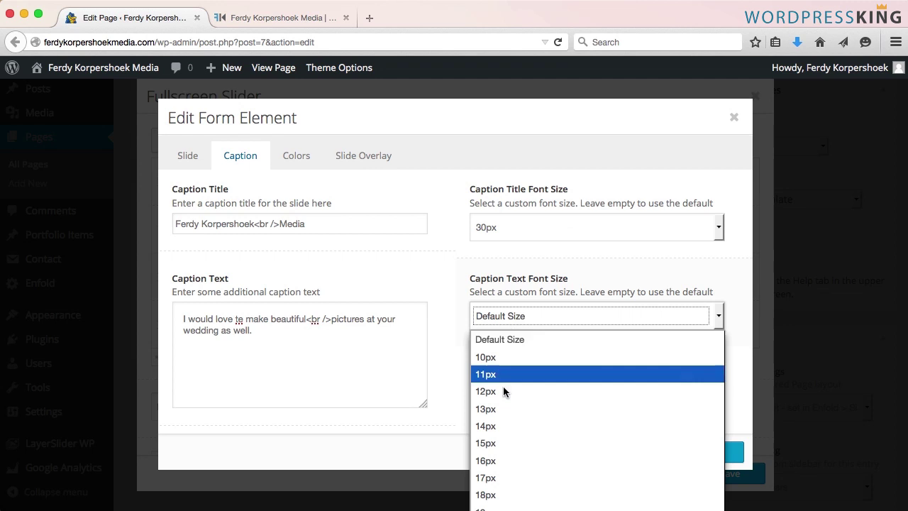
{"action": "left_click", "coordinate": [516, 508]}
{"action": "left_click", "coordinate": [701, 455]}
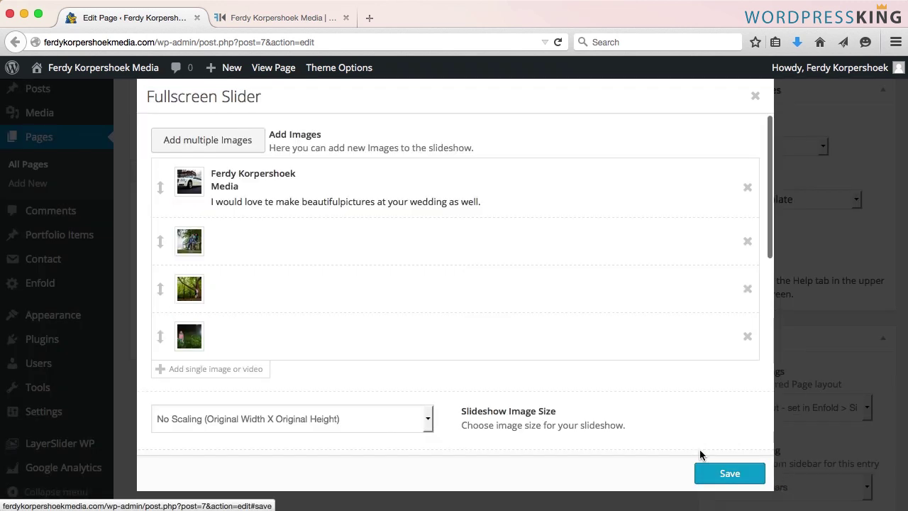
{"action": "left_click", "coordinate": [703, 472]}
{"action": "scroll", "coordinate": [666, 312], "scroll_direction": "up", "scroll_amount": 5}
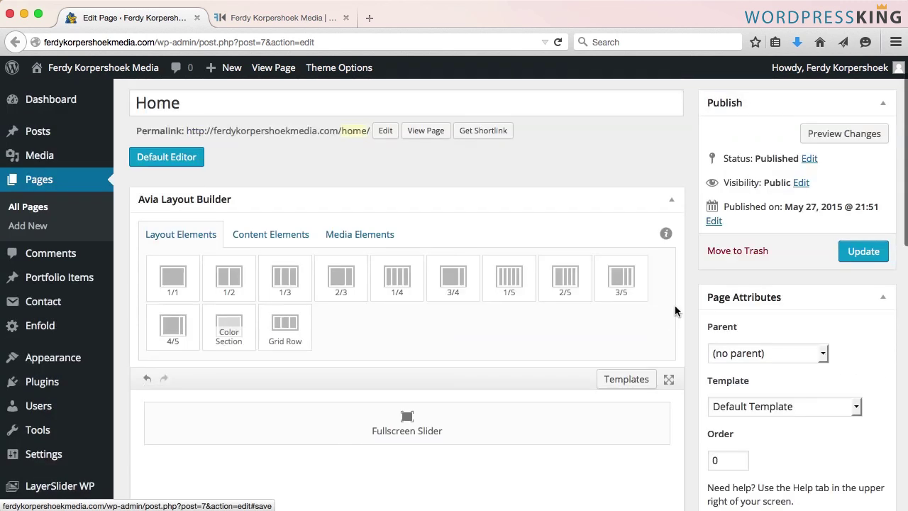
Update the Home page and reload the live site to view the new caption
{"action": "left_click", "coordinate": [858, 251]}
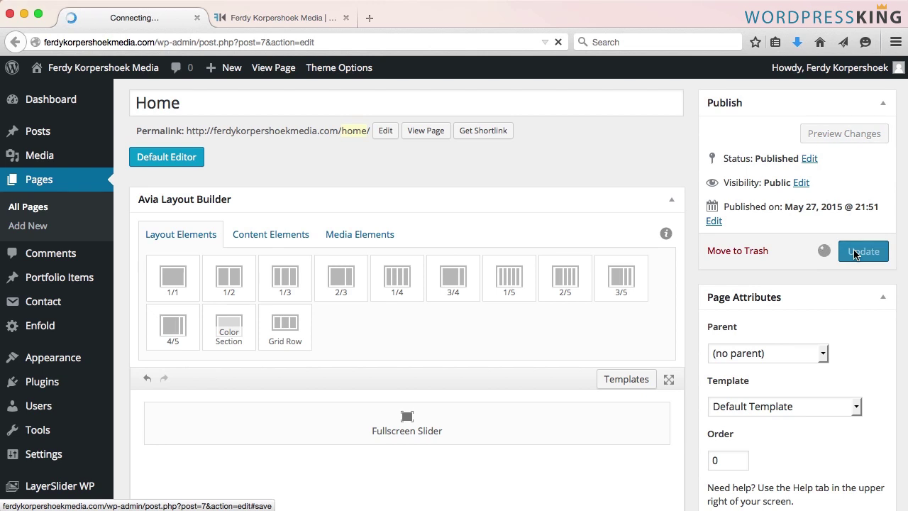
{"action": "left_click", "coordinate": [280, 18]}
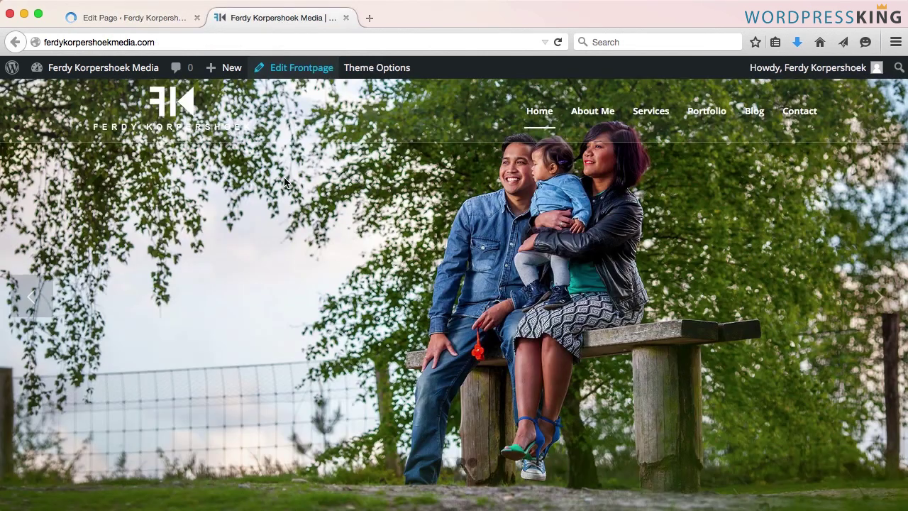
{"action": "key", "text": "super+r"}
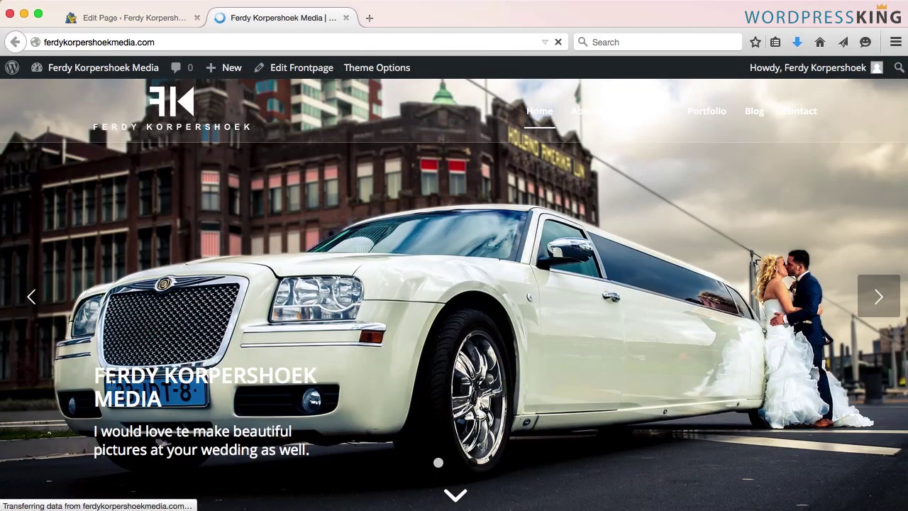
Set the limousine slide's caption positioning to Left Framed, save the slider, and update the page
{"action": "left_click", "coordinate": [149, 20]}
{"action": "scroll", "coordinate": [411, 280], "scroll_direction": "down", "scroll_amount": 5}
{"action": "left_click", "coordinate": [407, 282]}
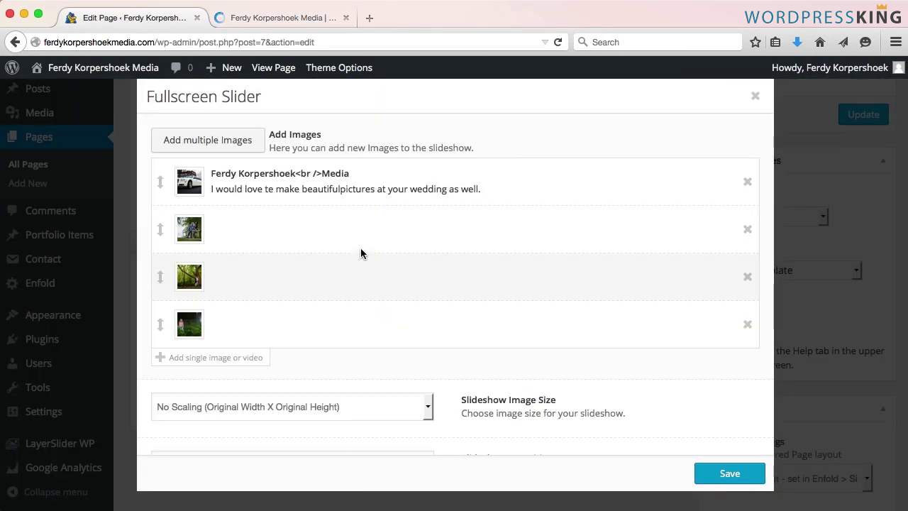
{"action": "left_click", "coordinate": [246, 177]}
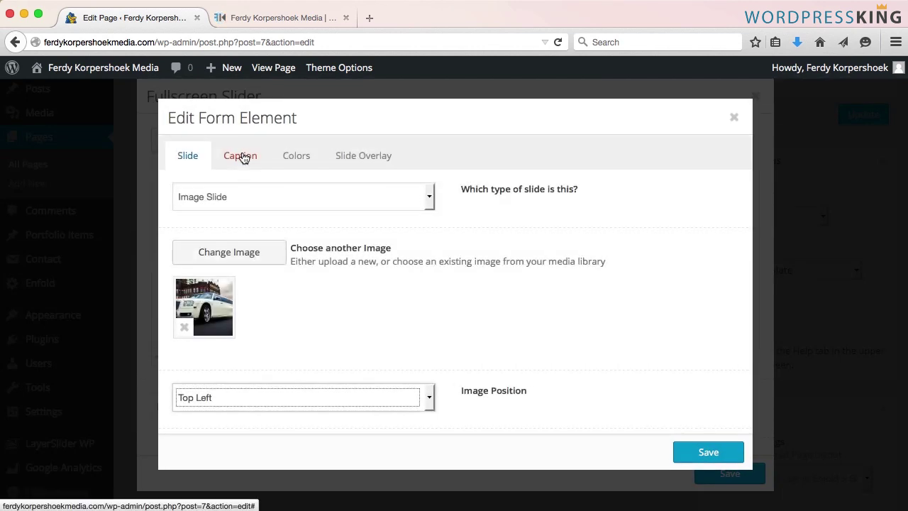
{"action": "left_click", "coordinate": [242, 156]}
{"action": "scroll", "coordinate": [380, 265], "scroll_direction": "down", "scroll_amount": 1}
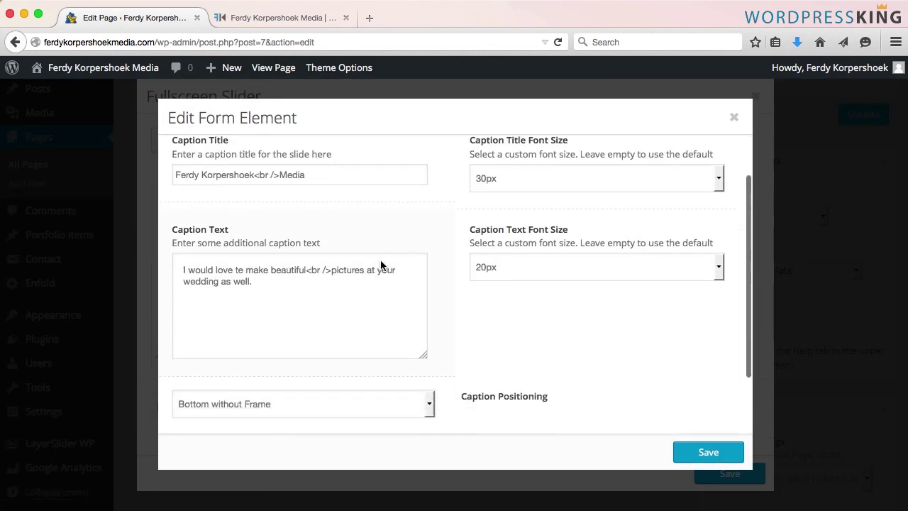
{"action": "scroll", "coordinate": [380, 266], "scroll_direction": "down", "scroll_amount": 2}
{"action": "left_click", "coordinate": [236, 338]}
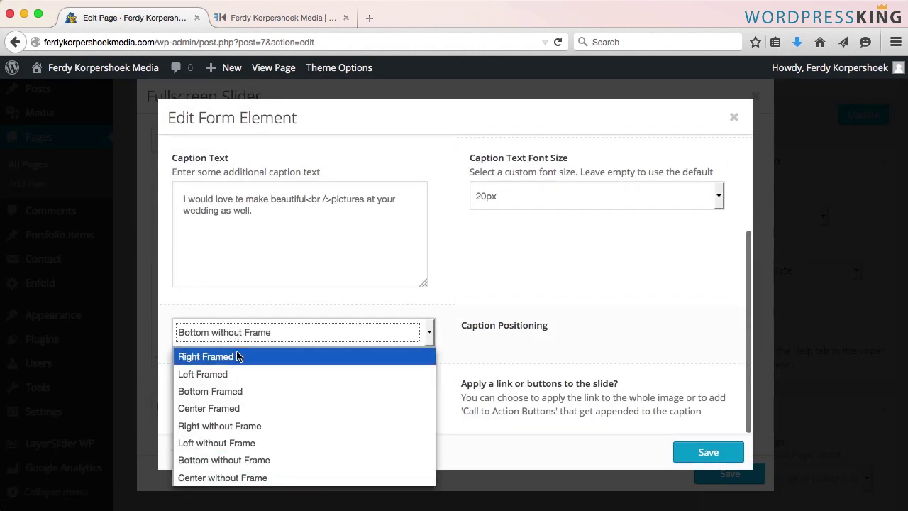
{"action": "left_click", "coordinate": [236, 374]}
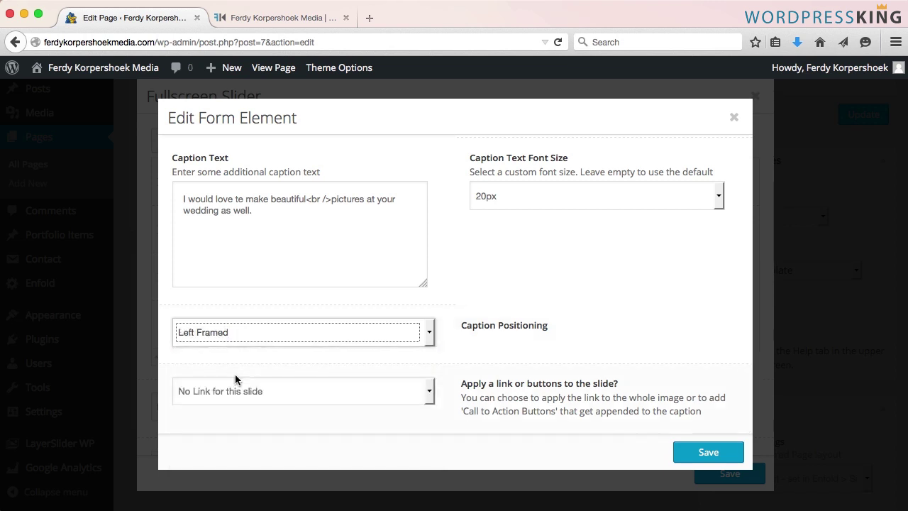
{"action": "left_click", "coordinate": [702, 455]}
{"action": "left_click", "coordinate": [726, 473]}
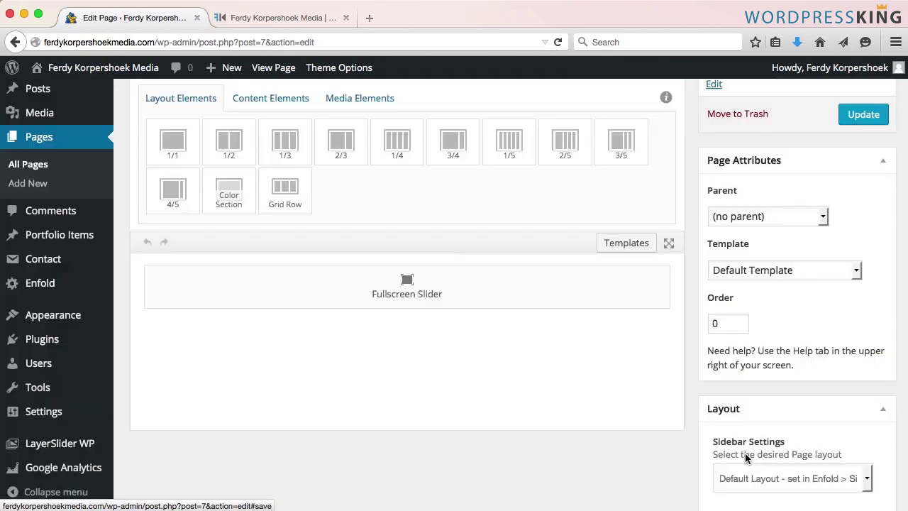
{"action": "left_click", "coordinate": [863, 114]}
{"action": "left_click", "coordinate": [283, 18]}
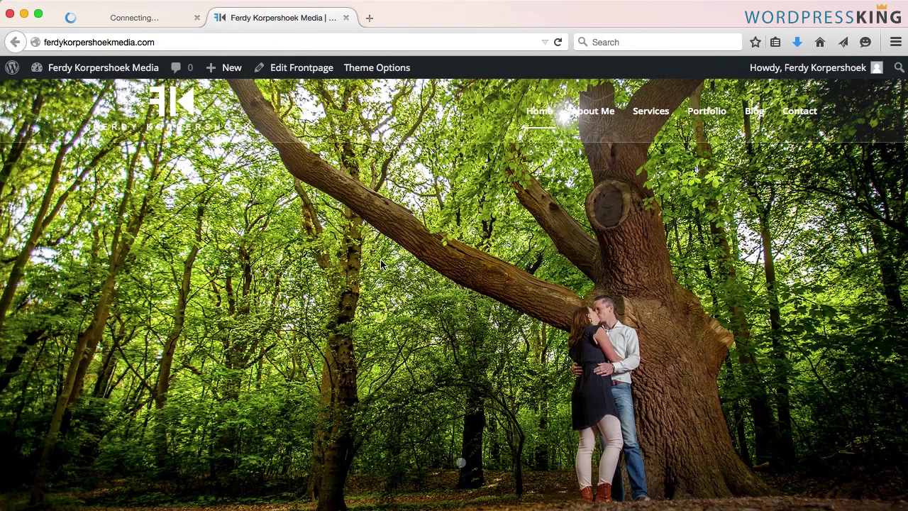
Reload the live home page to see the left-framed caption, then return to the Home page editor
{"action": "key", "text": "super+r"}
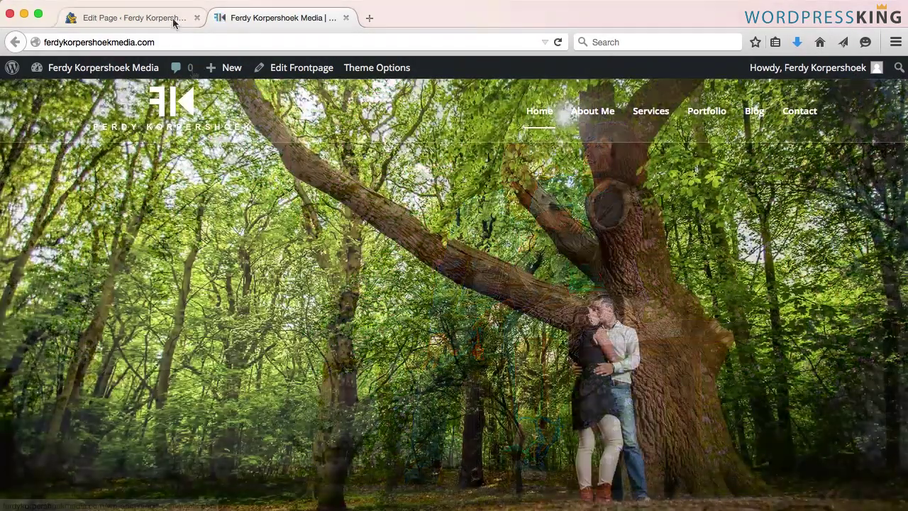
{"action": "left_click", "coordinate": [172, 17]}
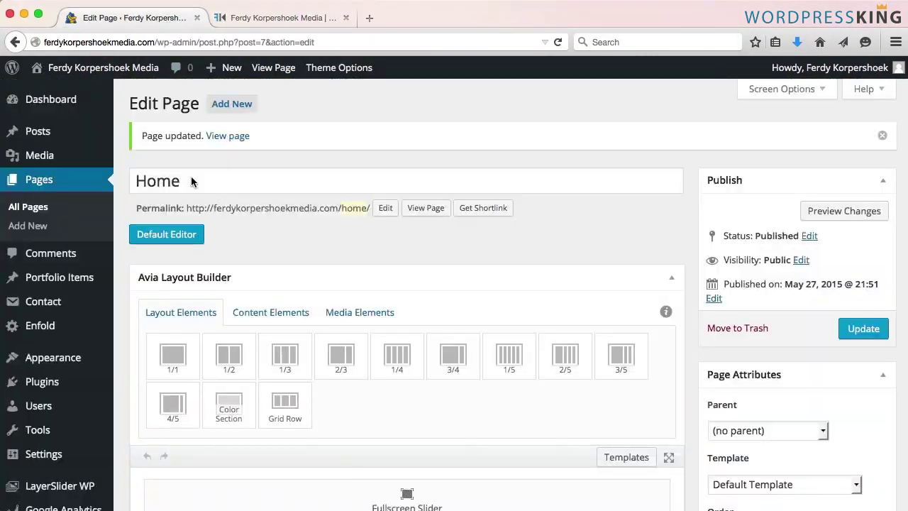
{"action": "scroll", "coordinate": [357, 336], "scroll_direction": "down", "scroll_amount": 5}
{"action": "left_click", "coordinate": [371, 306]}
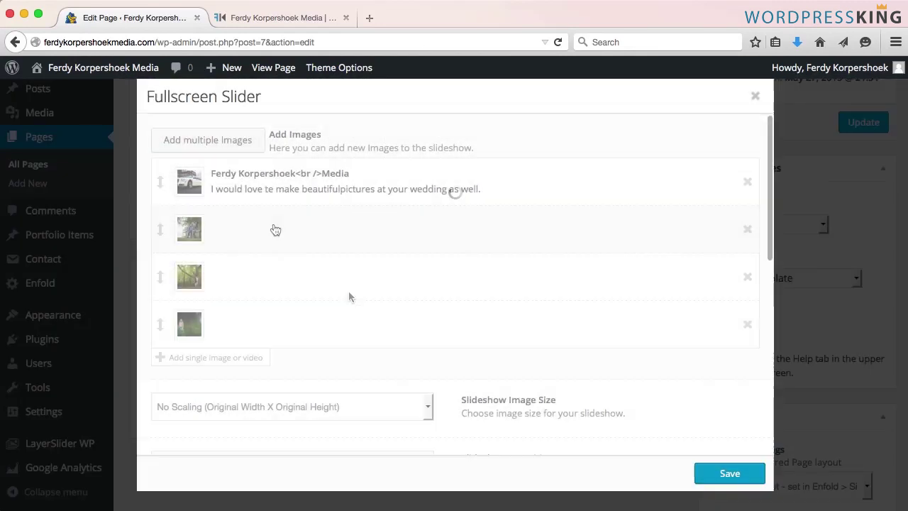
{"action": "scroll", "coordinate": [260, 303], "scroll_direction": "down", "scroll_amount": 3}
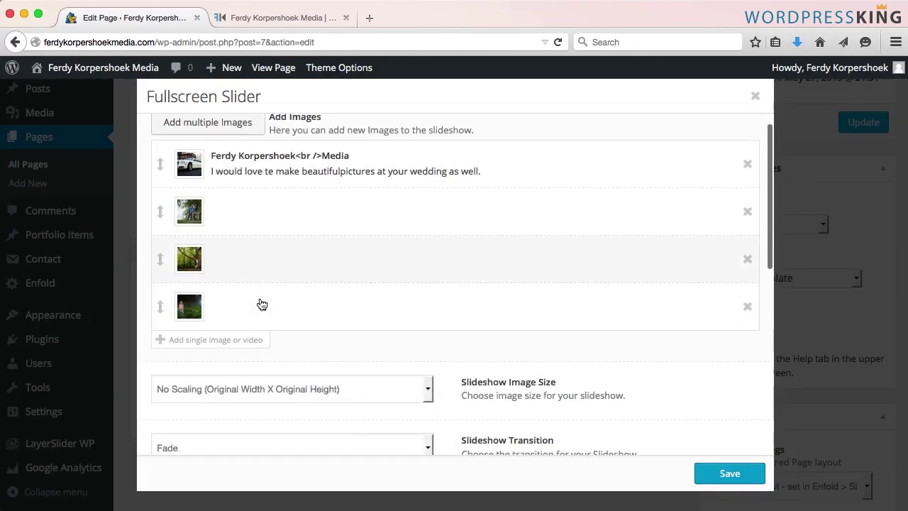
{"action": "scroll", "coordinate": [260, 304], "scroll_direction": "up", "scroll_amount": 3}
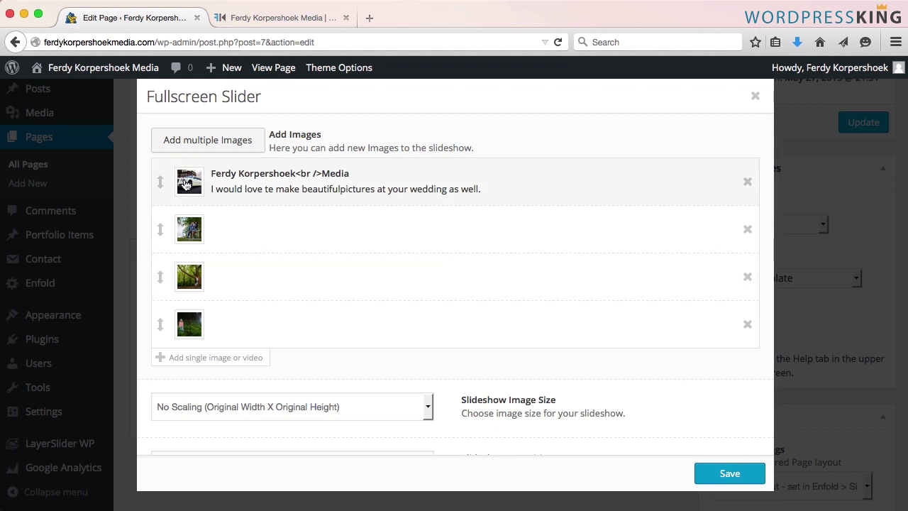
{"action": "left_click", "coordinate": [185, 182]}
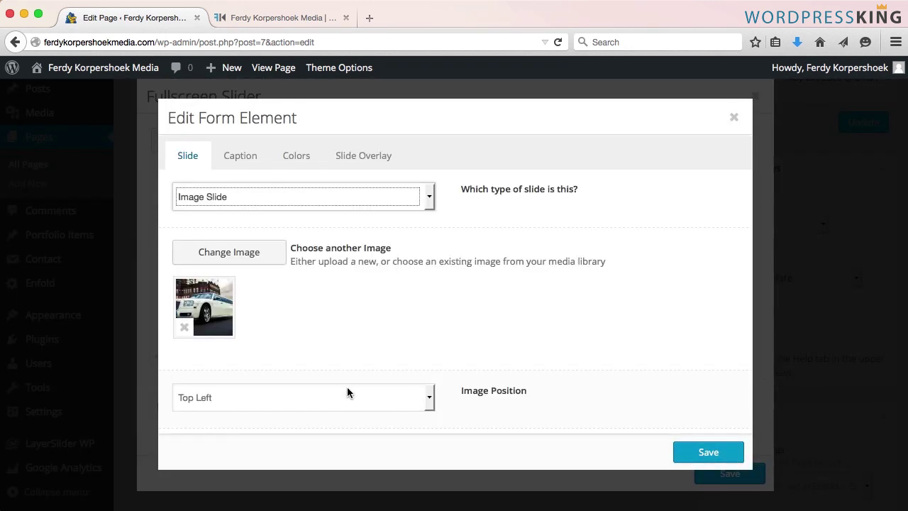
{"action": "mouse_move", "coordinate": [462, 390]}
{"action": "left_mouse_down"}
{"action": "mouse_move", "coordinate": [533, 395]}
{"action": "mouse_move", "coordinate": [469, 389]}
{"action": "left_mouse_up"}
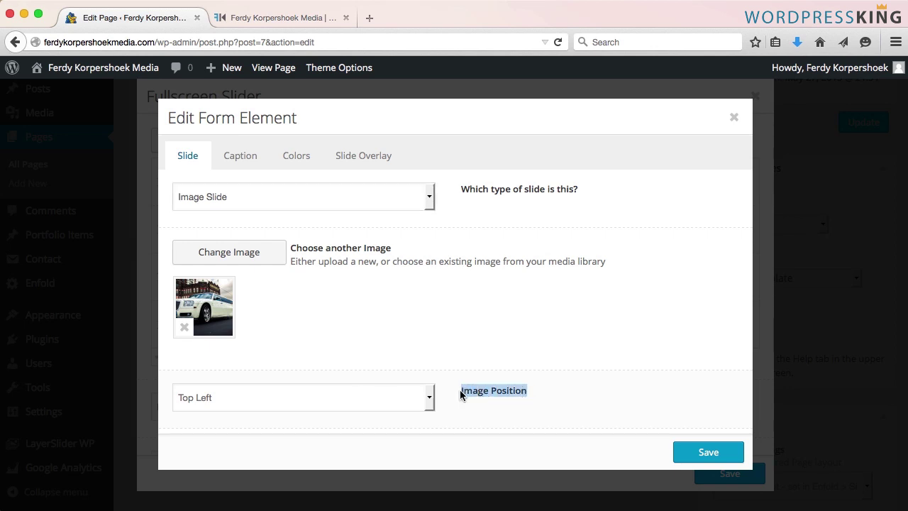
{"action": "left_click", "coordinate": [497, 387]}
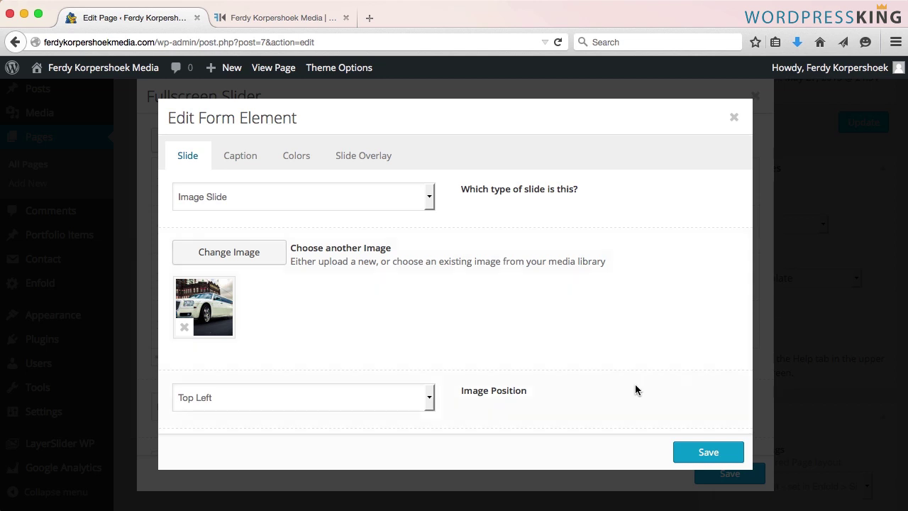
{"action": "left_click", "coordinate": [317, 18]}
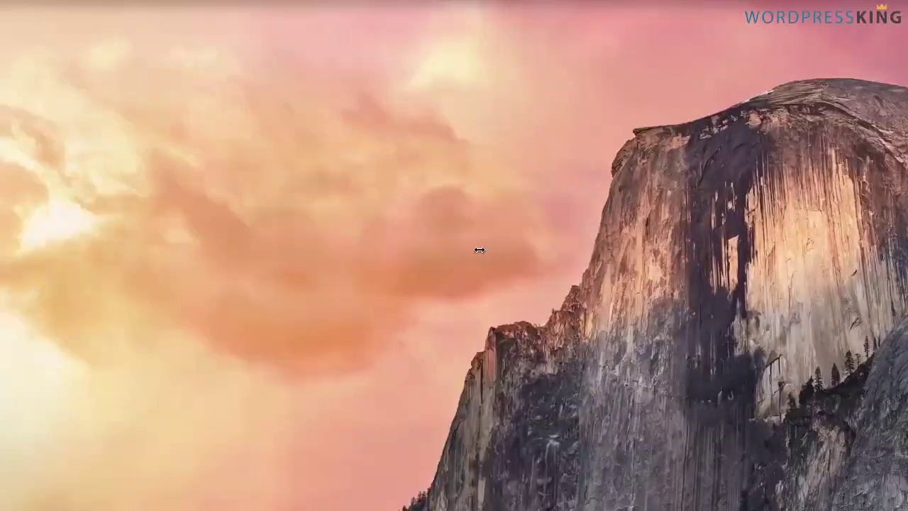
{"action": "left_click_drag", "start_coordinate": [479, 250], "coordinate": [216, 260]}
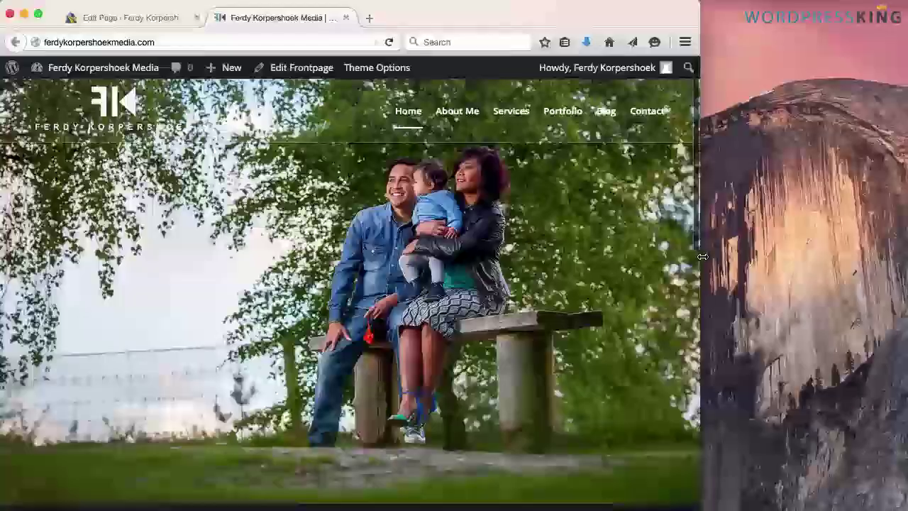
{"action": "left_click_drag", "start_coordinate": [702, 256], "coordinate": [871, 251]}
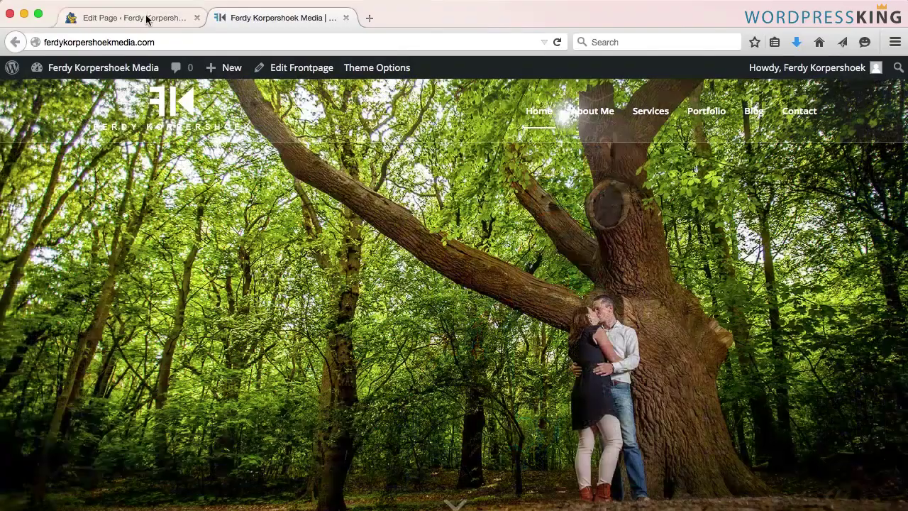
{"action": "left_click", "coordinate": [146, 19]}
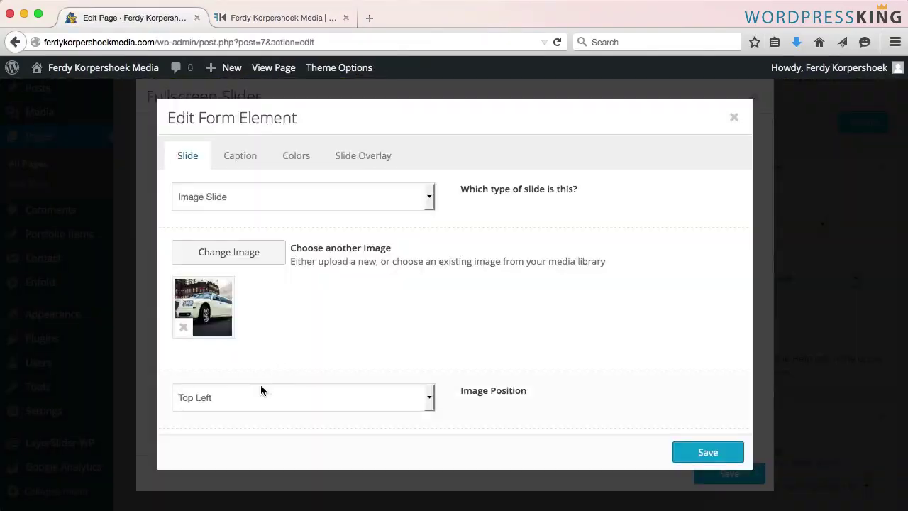
Set the first and second slides' image position to Center Right
{"action": "left_click", "coordinate": [236, 398]}
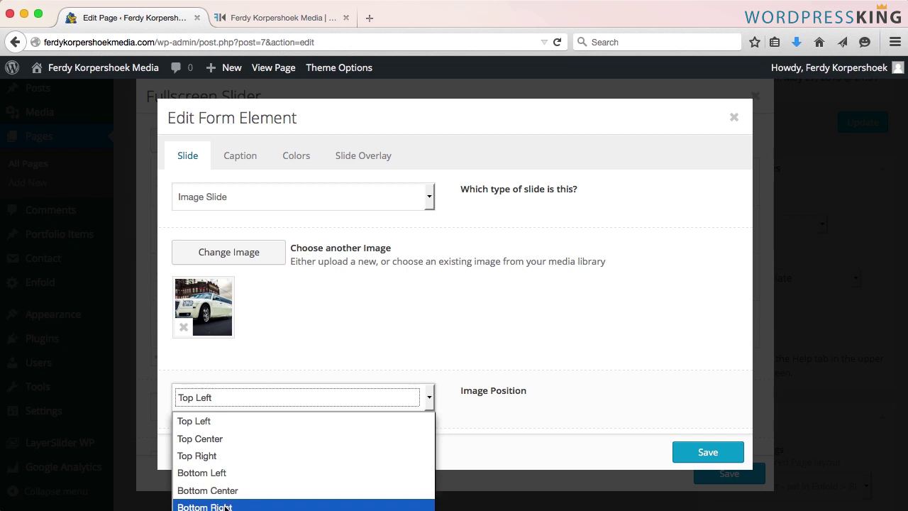
{"action": "left_click", "coordinate": [248, 509]}
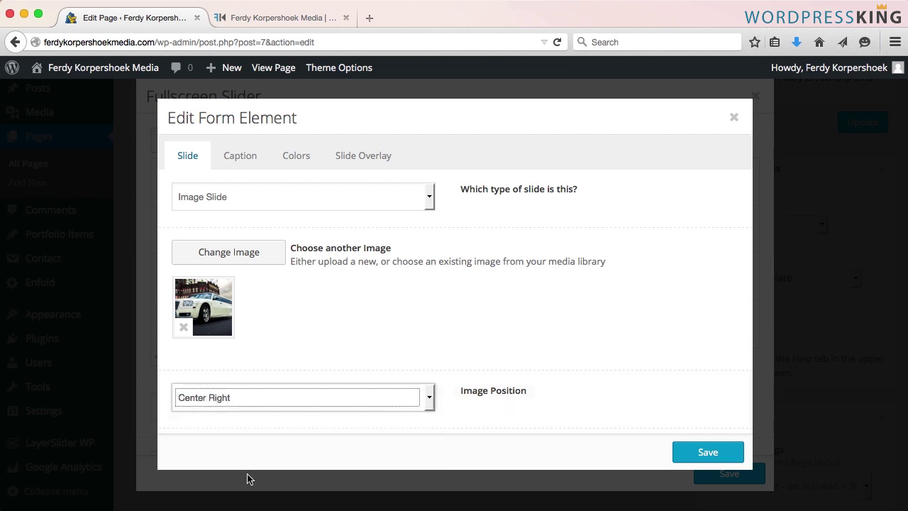
{"action": "left_click", "coordinate": [709, 452]}
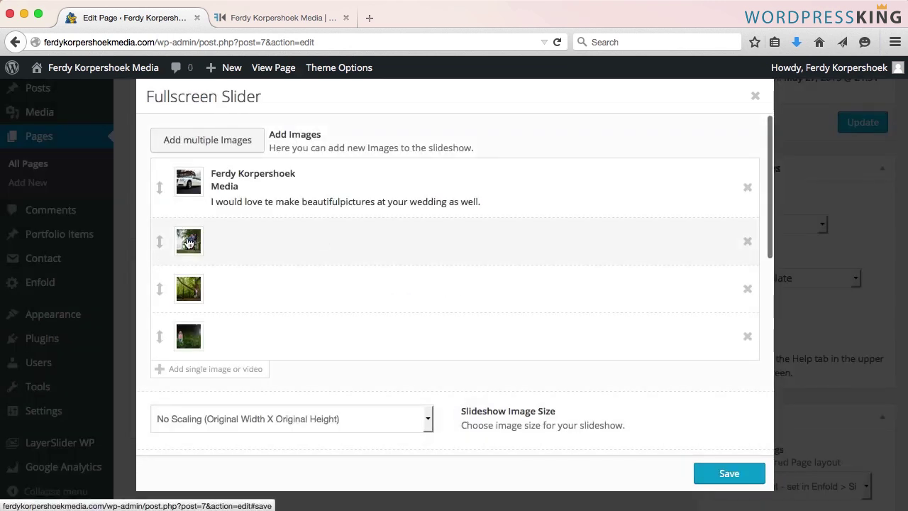
{"action": "left_click", "coordinate": [209, 243]}
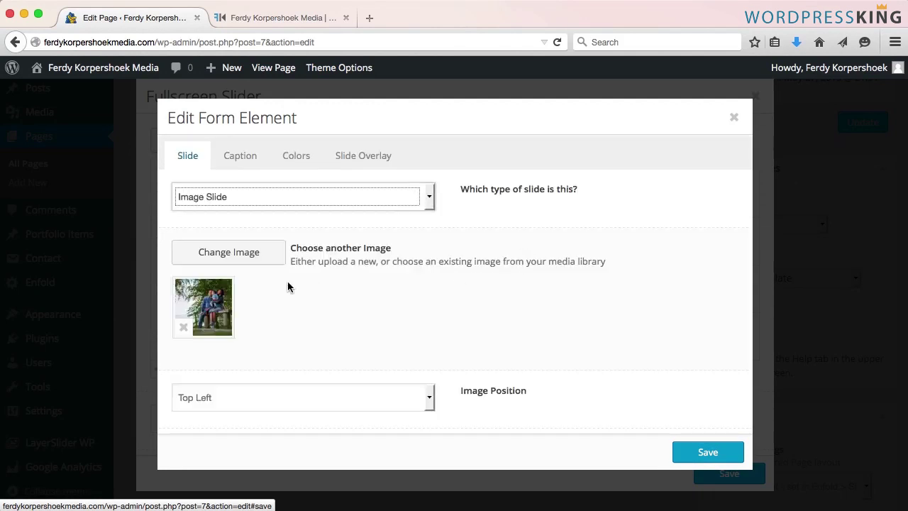
{"action": "left_click", "coordinate": [255, 403]}
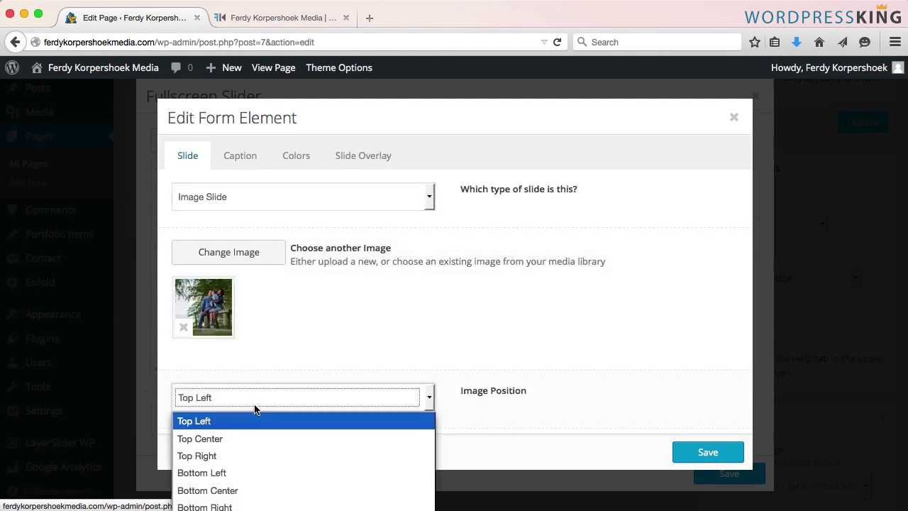
{"action": "left_click", "coordinate": [249, 509]}
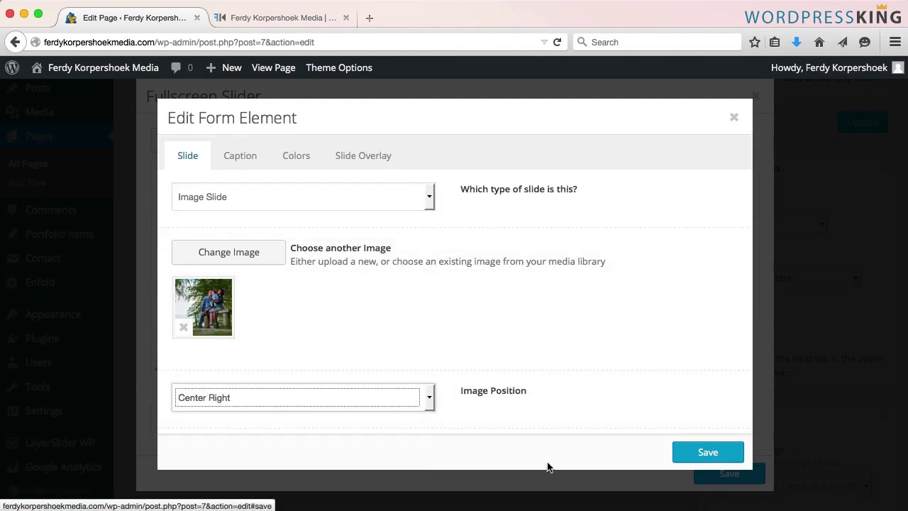
{"action": "left_click", "coordinate": [682, 452]}
Set slide three to Bottom Right and slide four to Center Left, save the slider, and update
{"action": "left_click", "coordinate": [251, 291]}
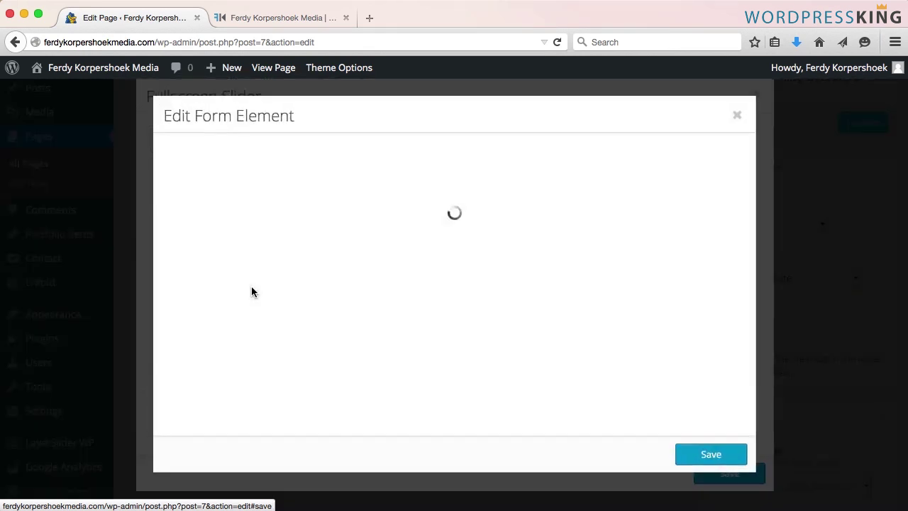
{"action": "left_click", "coordinate": [264, 399]}
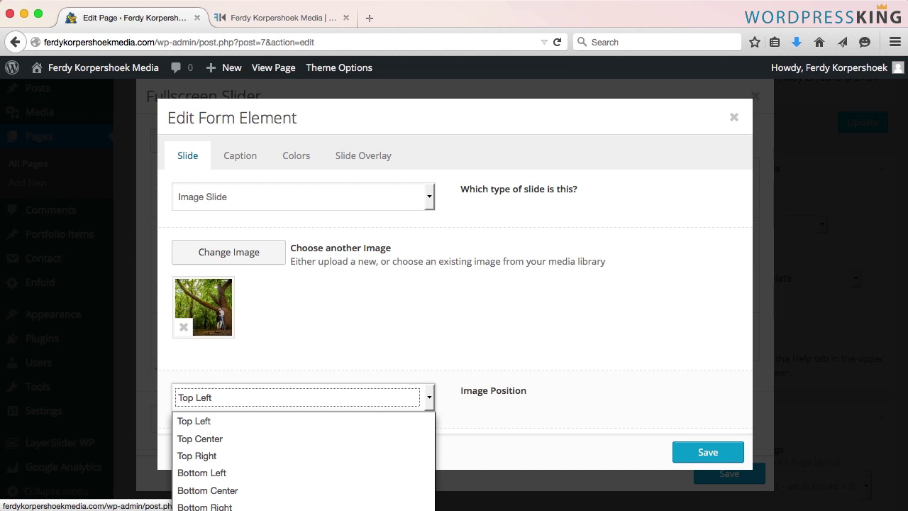
{"action": "left_click", "coordinate": [231, 506]}
{"action": "left_click", "coordinate": [707, 452]}
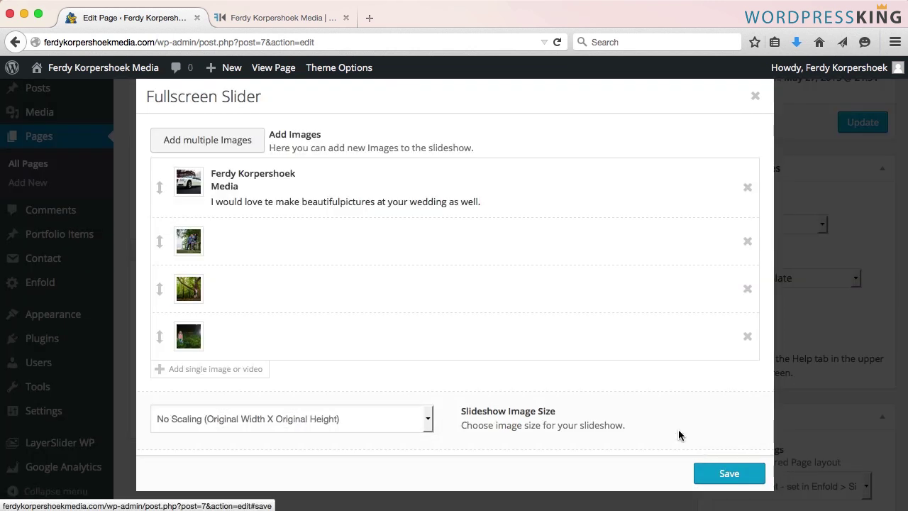
{"action": "left_click", "coordinate": [216, 345]}
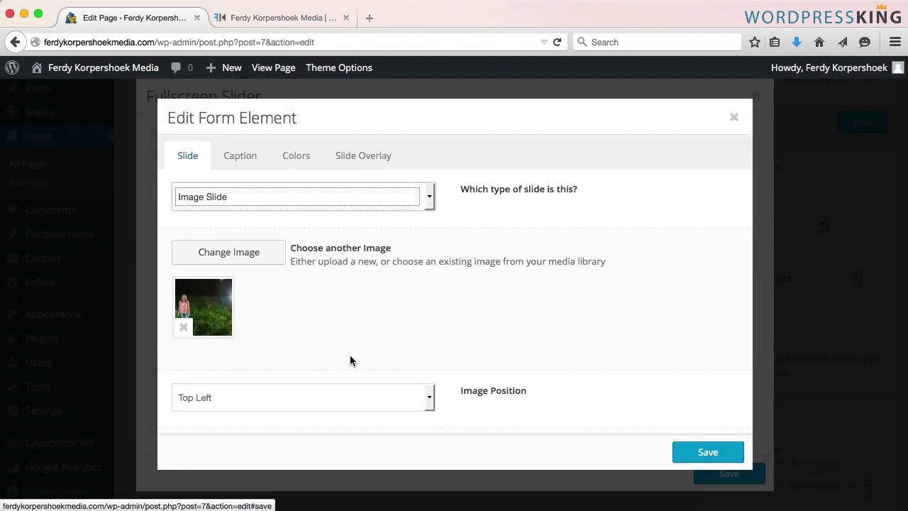
{"action": "left_click", "coordinate": [265, 395]}
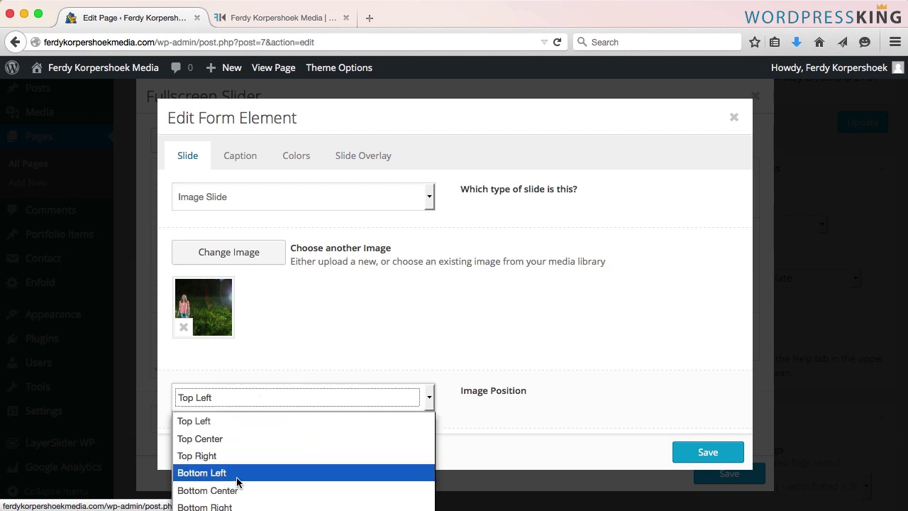
{"action": "left_click", "coordinate": [234, 510]}
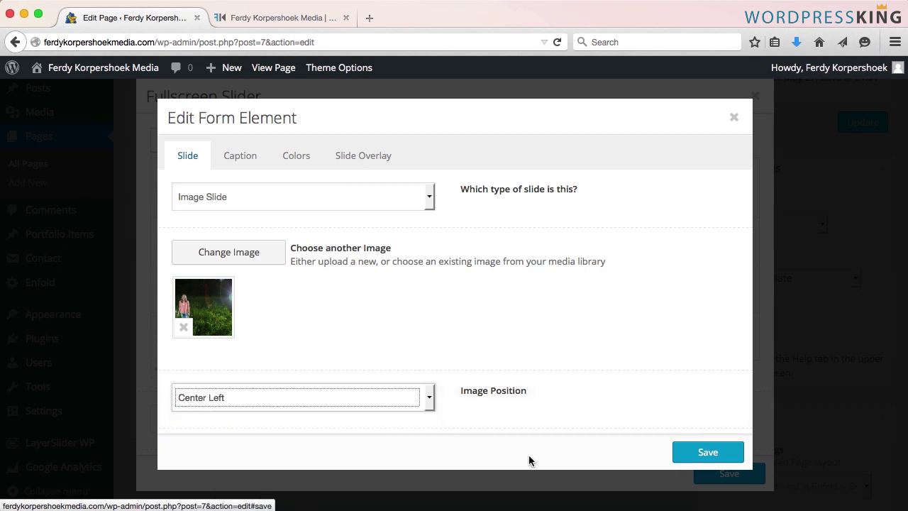
{"action": "left_click", "coordinate": [707, 451]}
{"action": "left_click", "coordinate": [725, 472]}
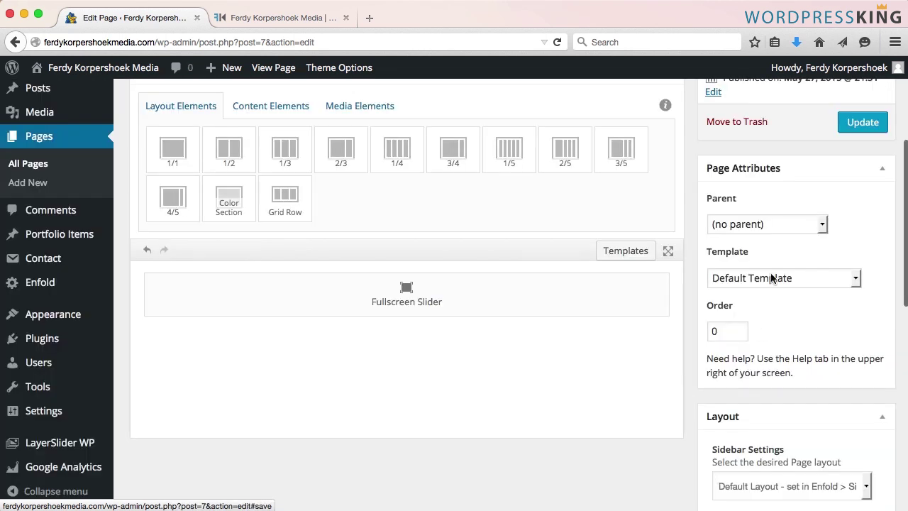
{"action": "left_click", "coordinate": [859, 127]}
{"action": "left_click", "coordinate": [285, 22]}
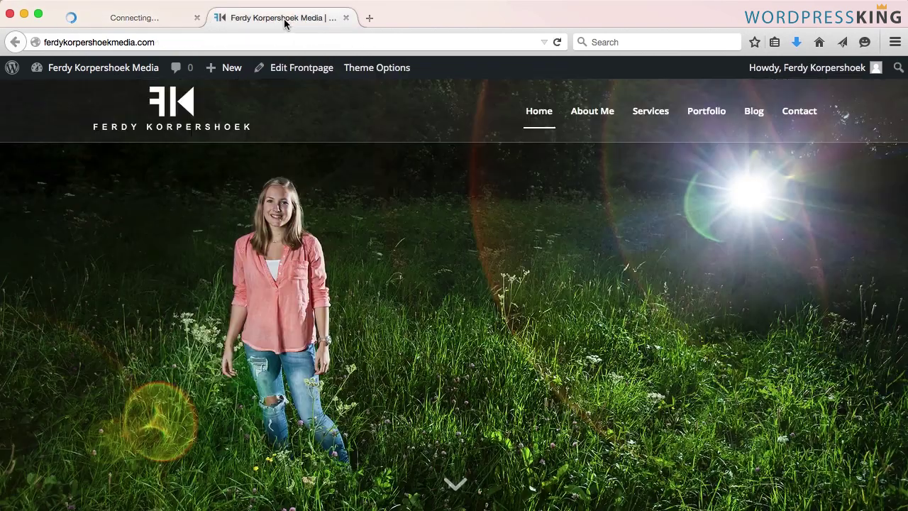
Reload the live homepage, check the slider at mobile and full width, then return to the editor
{"action": "key", "text": "super+r"}
{"action": "left_click_drag", "start_coordinate": [907, 234], "coordinate": [238, 243]}
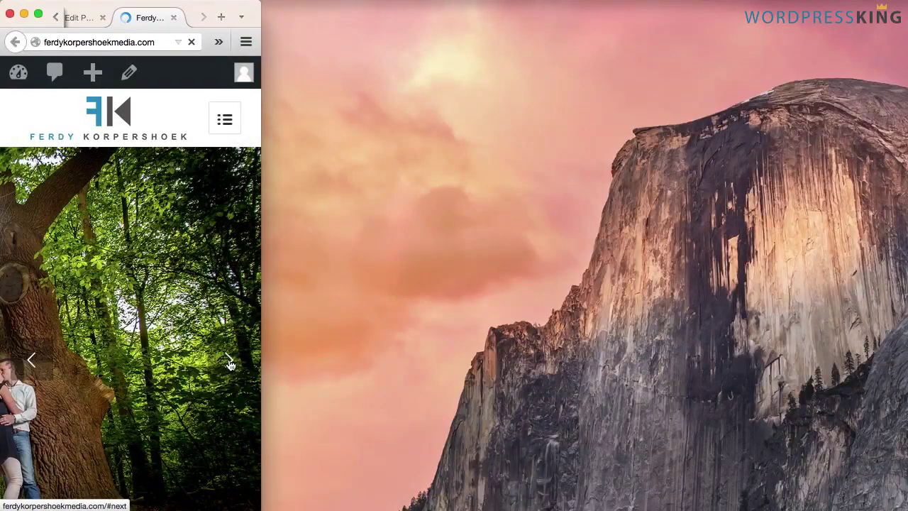
{"action": "left_click", "coordinate": [228, 363]}
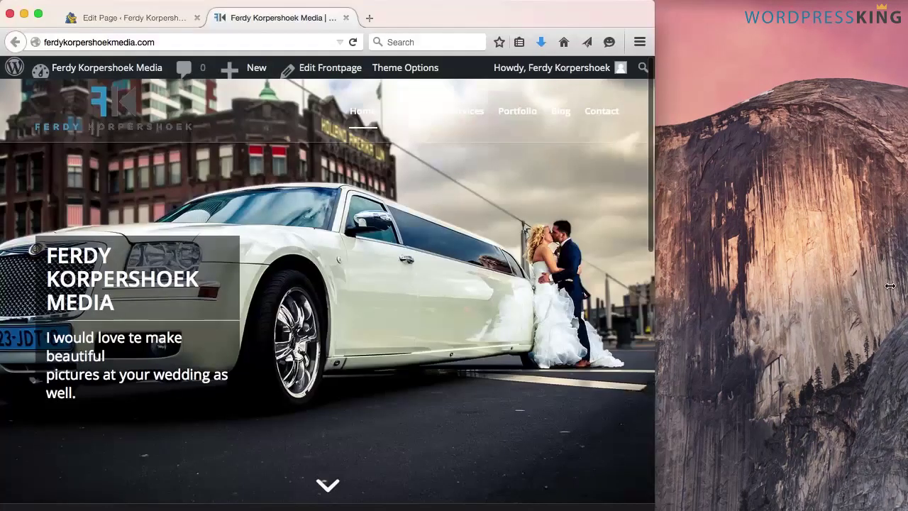
{"action": "left_click_drag", "start_coordinate": [890, 286], "coordinate": [906, 284]}
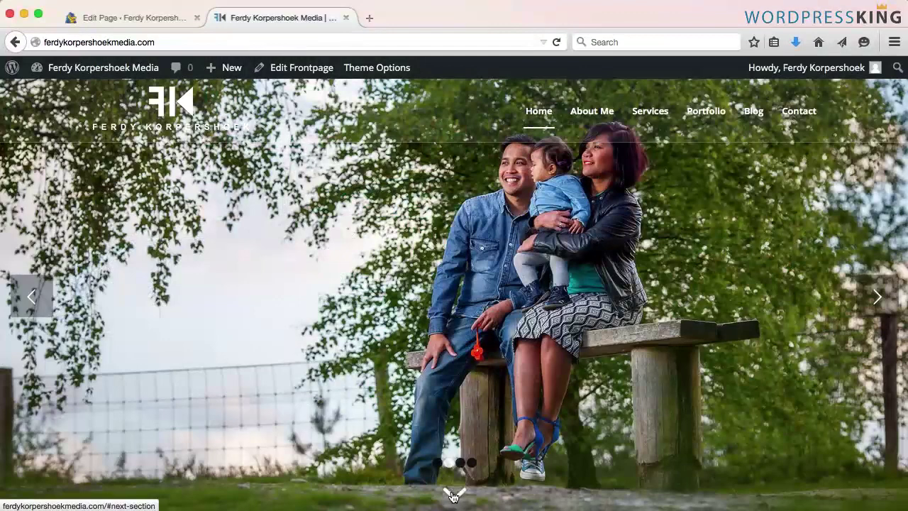
{"action": "left_click", "coordinate": [466, 497]}
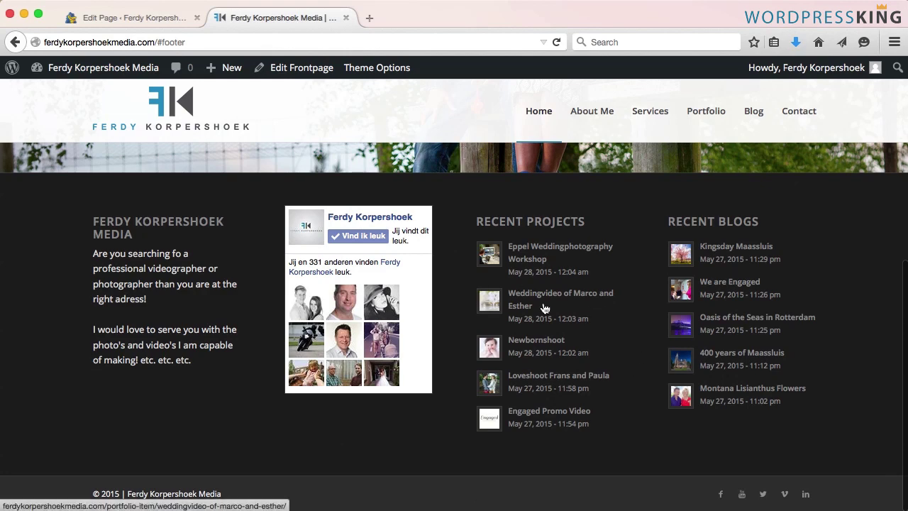
{"action": "scroll", "coordinate": [425, 320], "scroll_direction": "up", "scroll_amount": 5}
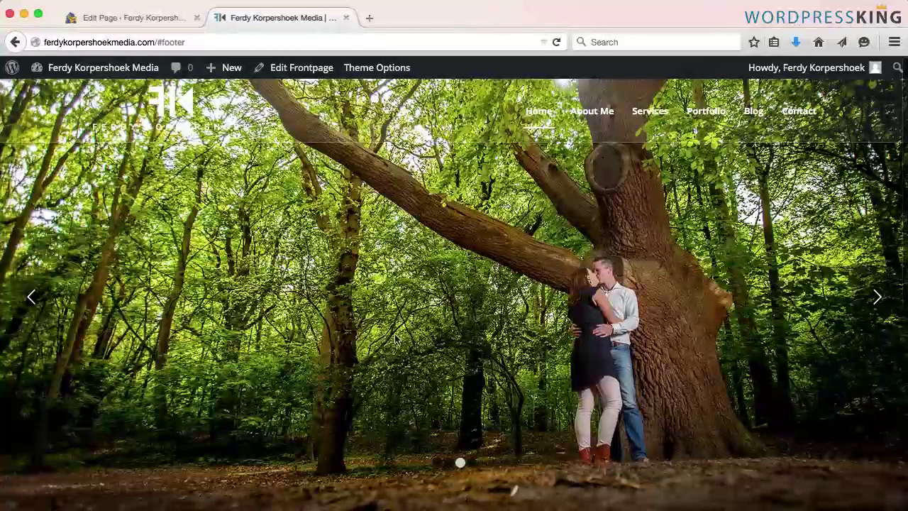
{"action": "left_click", "coordinate": [126, 18]}
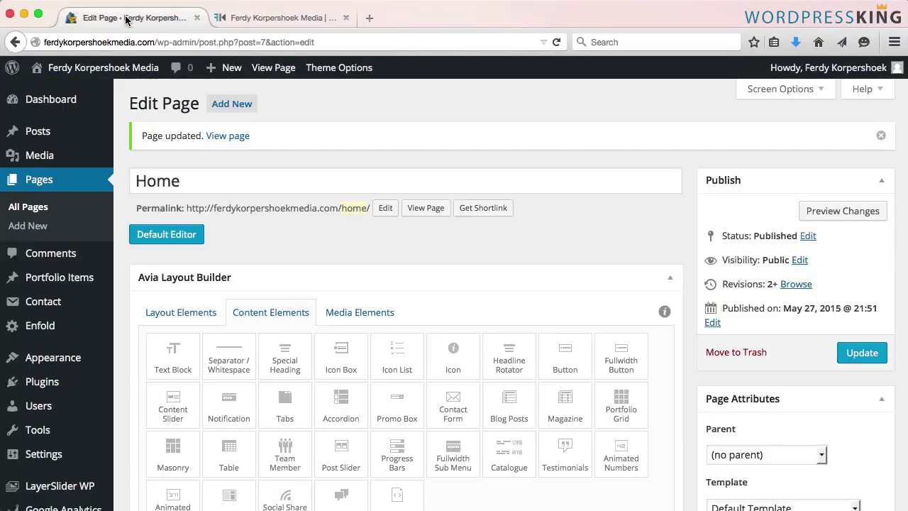
Add a 1/2 column below the Fullscreen Slider, drop an Icon Box into it, and open its settings
{"action": "scroll", "coordinate": [631, 339], "scroll_direction": "down", "scroll_amount": 5}
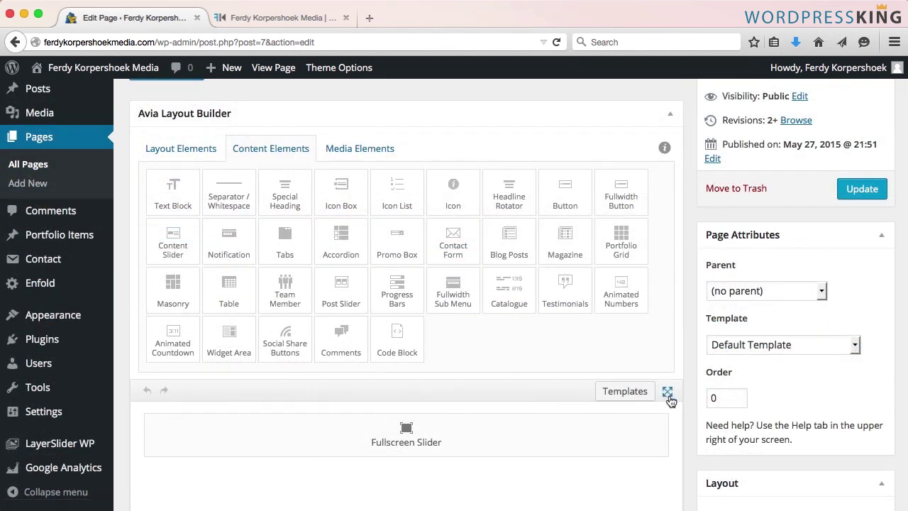
{"action": "left_click", "coordinate": [668, 394]}
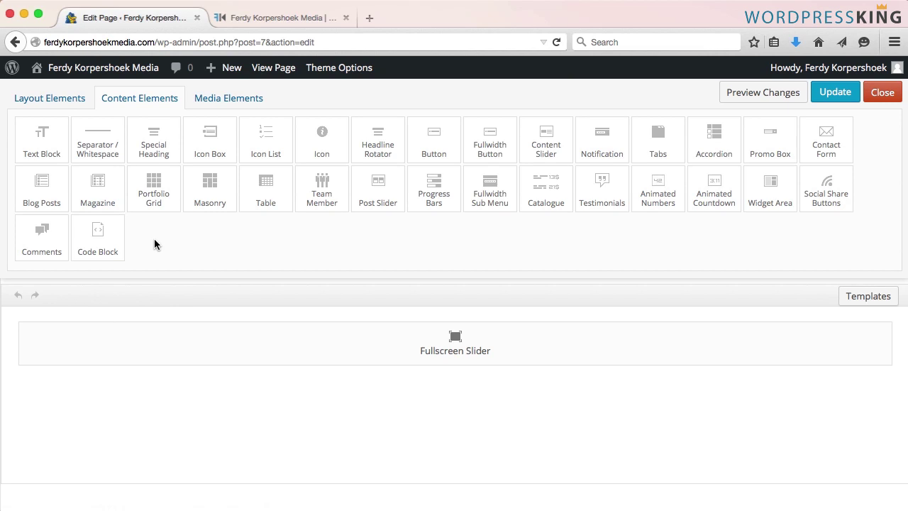
{"action": "left_click", "coordinate": [66, 99]}
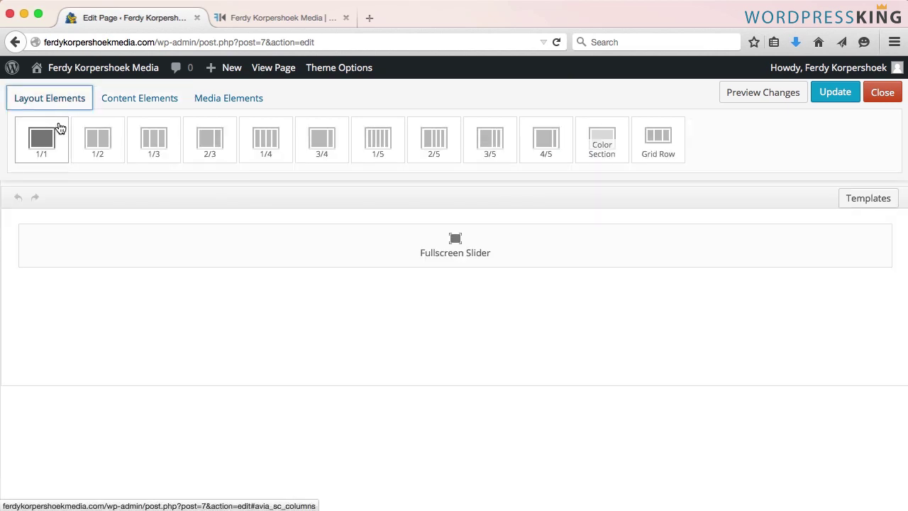
{"action": "left_click", "coordinate": [104, 147]}
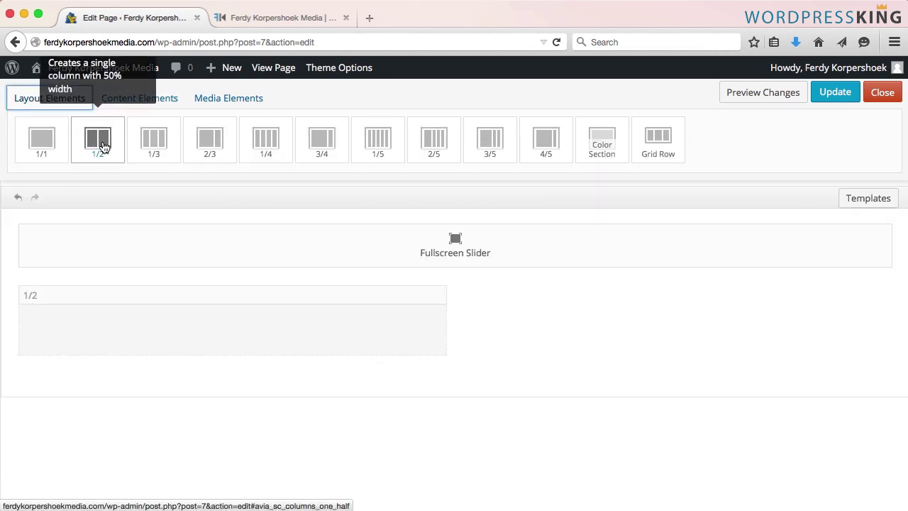
{"action": "left_click", "coordinate": [131, 105]}
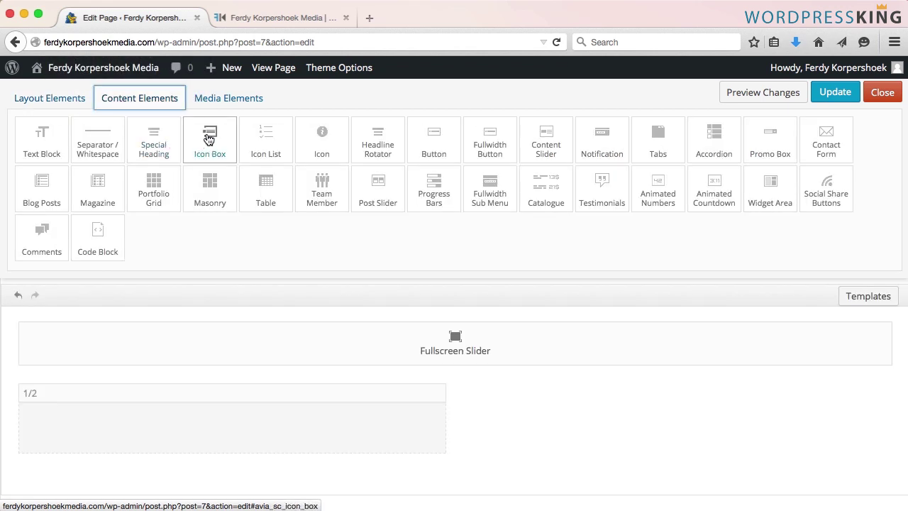
{"action": "left_click_drag", "start_coordinate": [210, 135], "coordinate": [119, 426]}
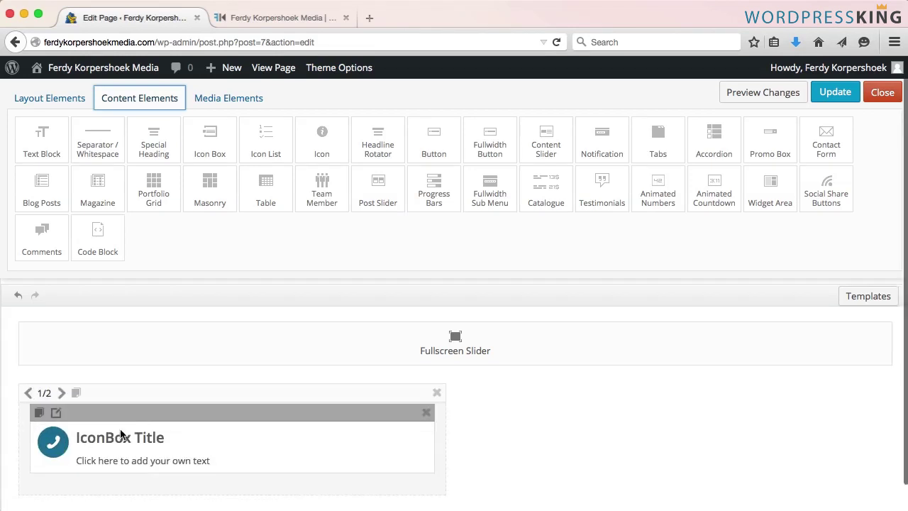
{"action": "left_click", "coordinate": [59, 444]}
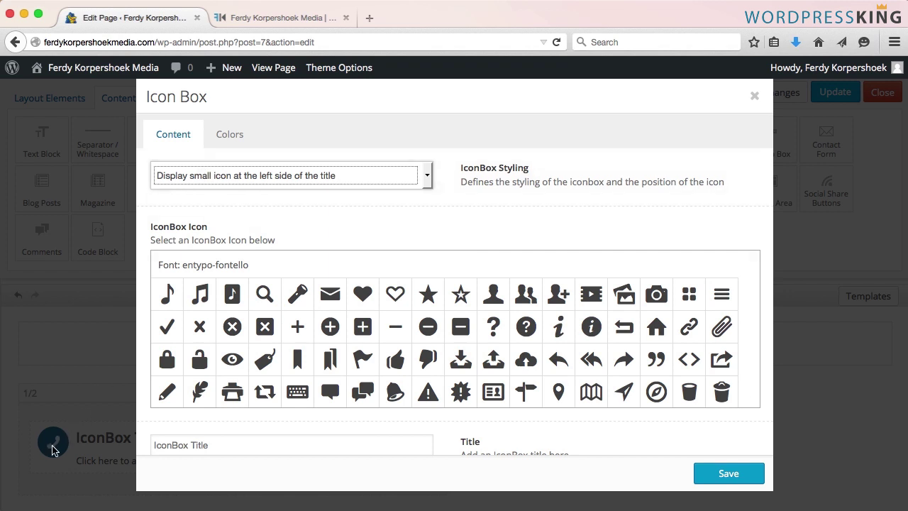
Style the Icon Box with a large icon above the title, bordered boxed content, and the camera icon
{"action": "left_click", "coordinate": [247, 176]}
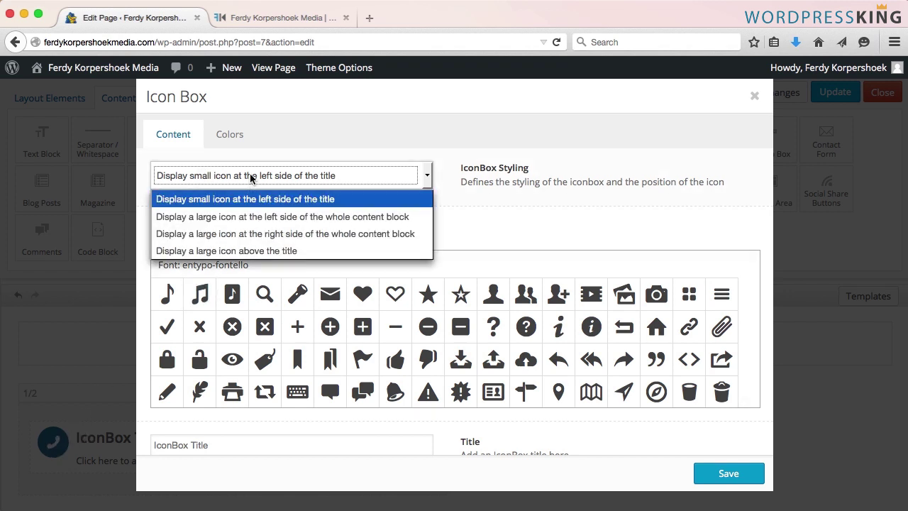
{"action": "left_click", "coordinate": [197, 181]}
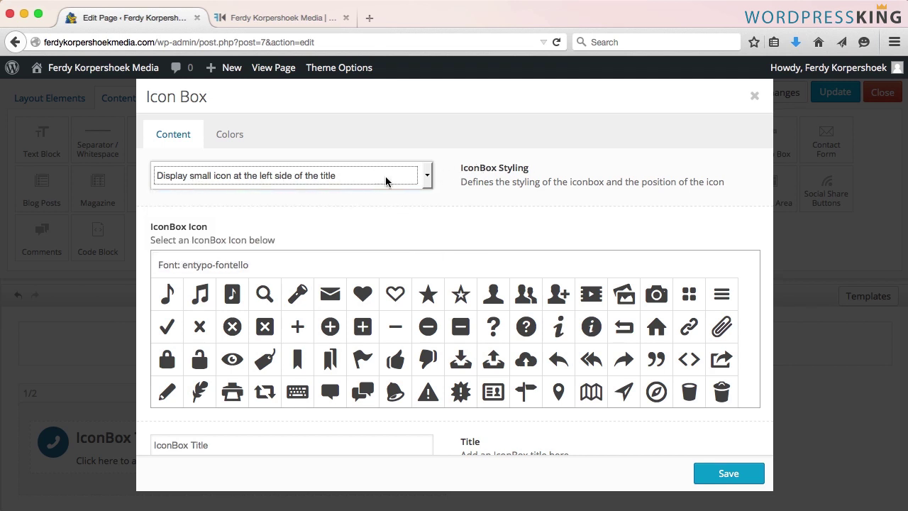
{"action": "left_click", "coordinate": [323, 180]}
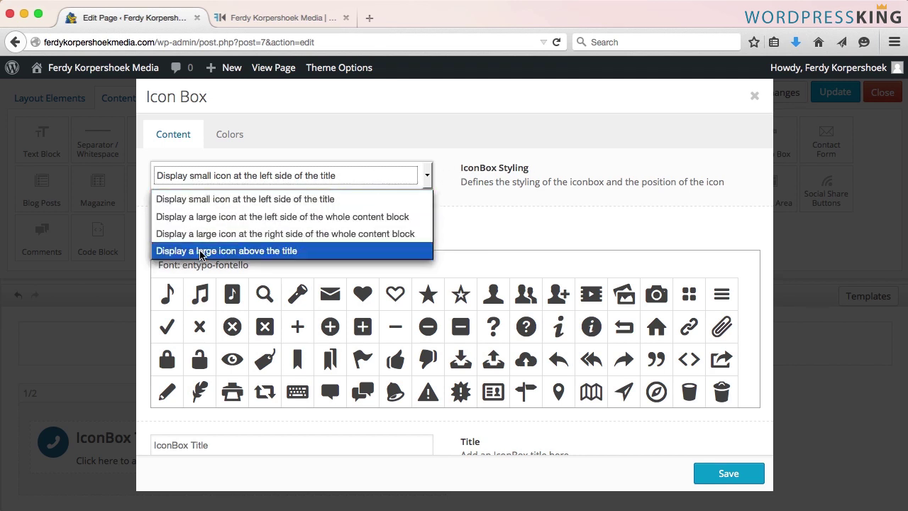
{"action": "left_click", "coordinate": [260, 251]}
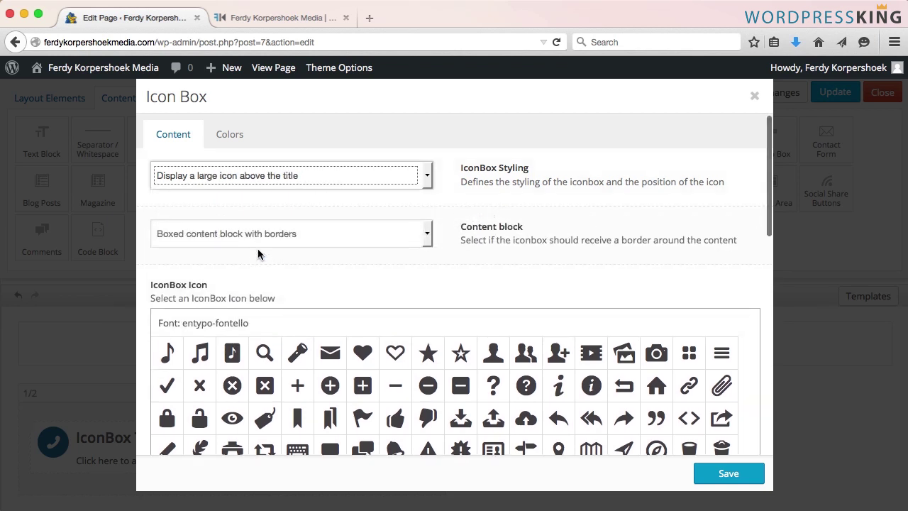
{"action": "left_click", "coordinate": [255, 233]}
{"action": "left_click", "coordinate": [223, 257]}
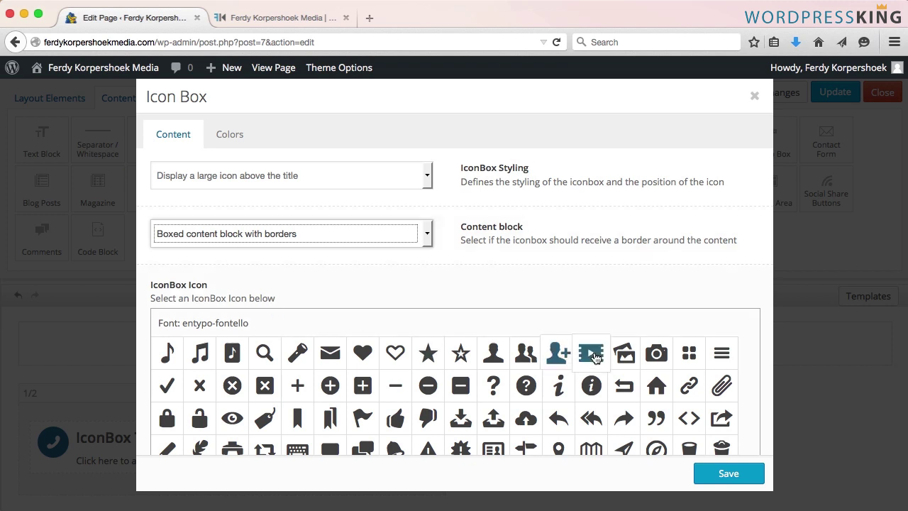
{"action": "left_click", "coordinate": [656, 354]}
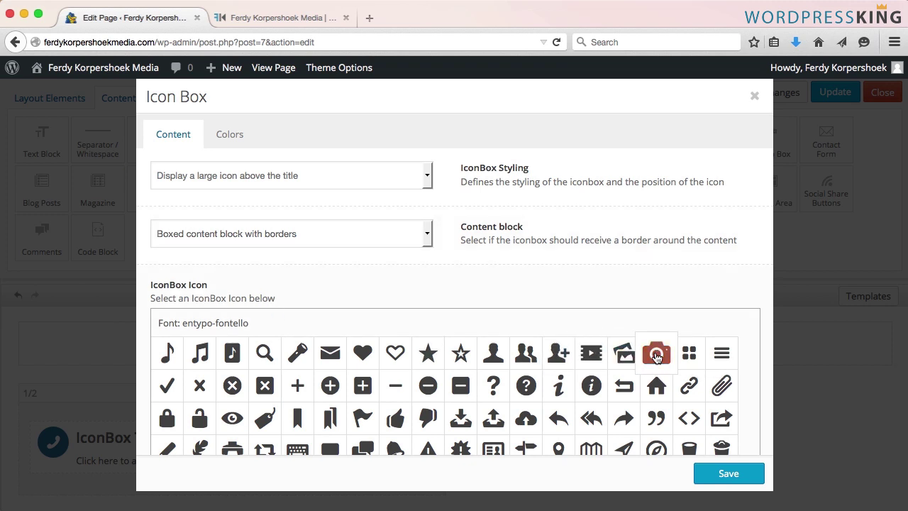
{"action": "scroll", "coordinate": [487, 328], "scroll_direction": "down", "scroll_amount": 10}
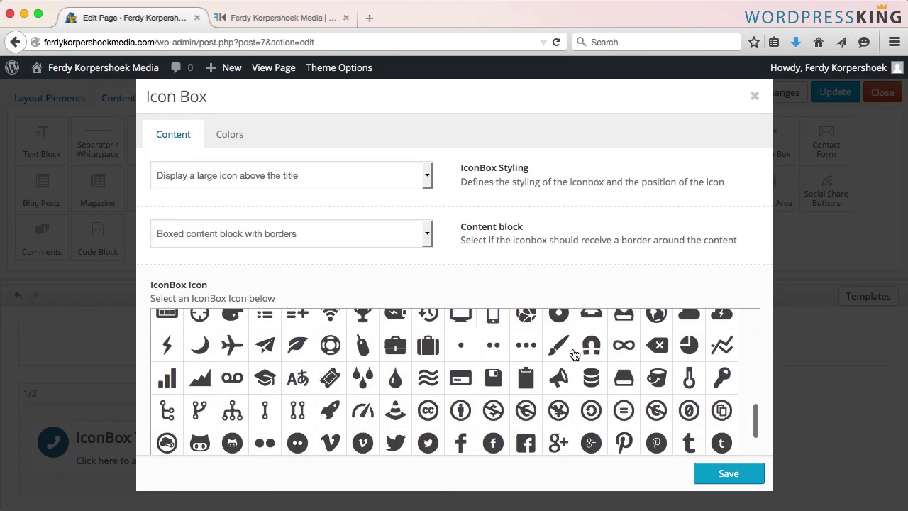
{"action": "scroll", "coordinate": [764, 363], "scroll_direction": "down", "scroll_amount": 3}
Title the Icon Box 'Weddingphotography', paste a Lorem ipsum paragraph as its content, and save it
{"action": "scroll", "coordinate": [763, 357], "scroll_direction": "down", "scroll_amount": 3}
{"action": "triple_click", "coordinate": [253, 275]}
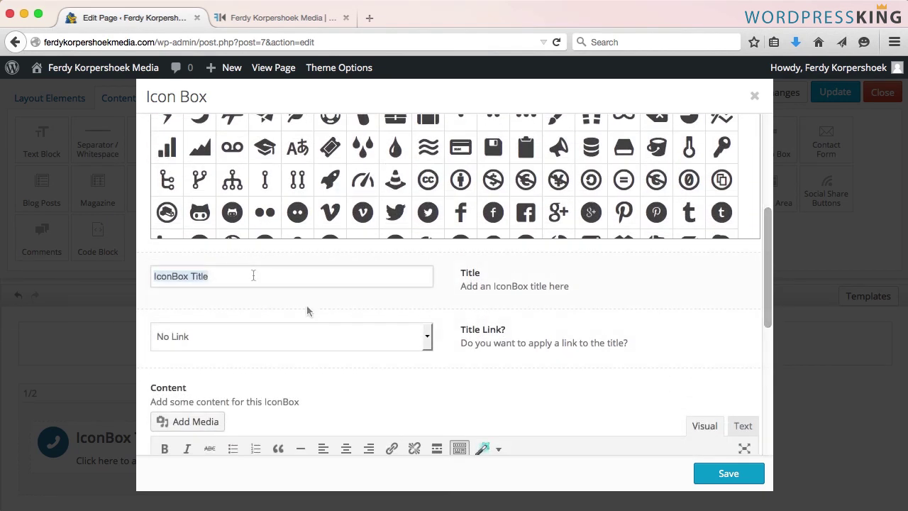
{"action": "type", "text": "Ph"}
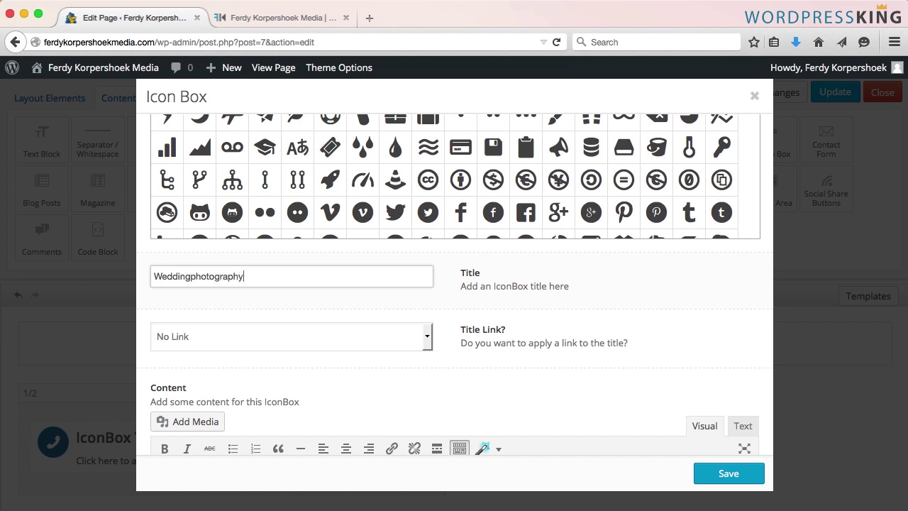
{"action": "key", "text": "Tab"}
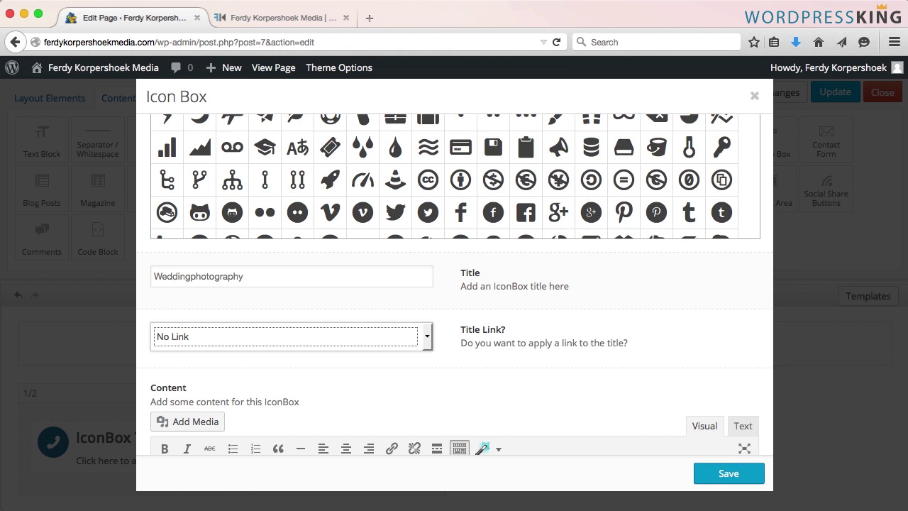
{"action": "scroll", "coordinate": [248, 378], "scroll_direction": "down", "scroll_amount": 5}
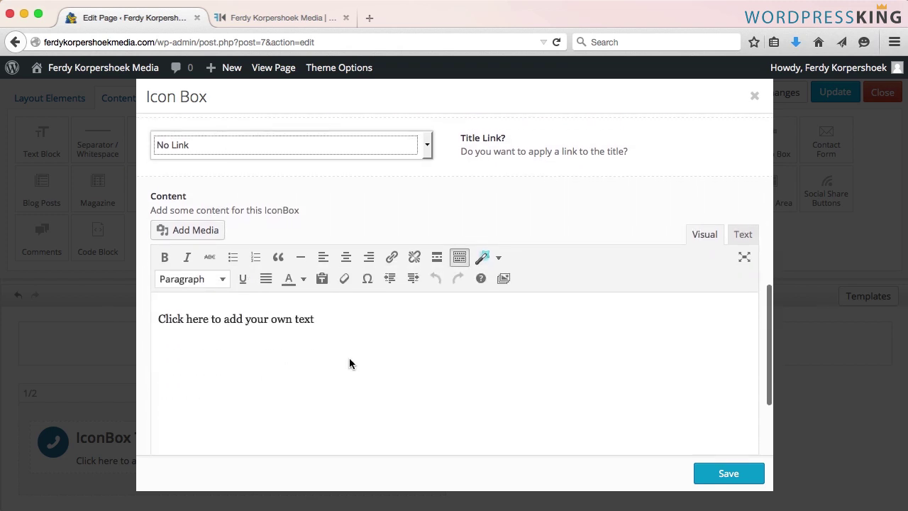
{"action": "triple_click", "coordinate": [363, 356]}
{"action": "type", "text": "Lorem ipsum dolor sit amet, consectetur adipiscing elit, sed do eiusmod tempor incididunt ut labore et dolore magna aliqua. Ut enim ad minim veniam, quis nostrud exercitation."}
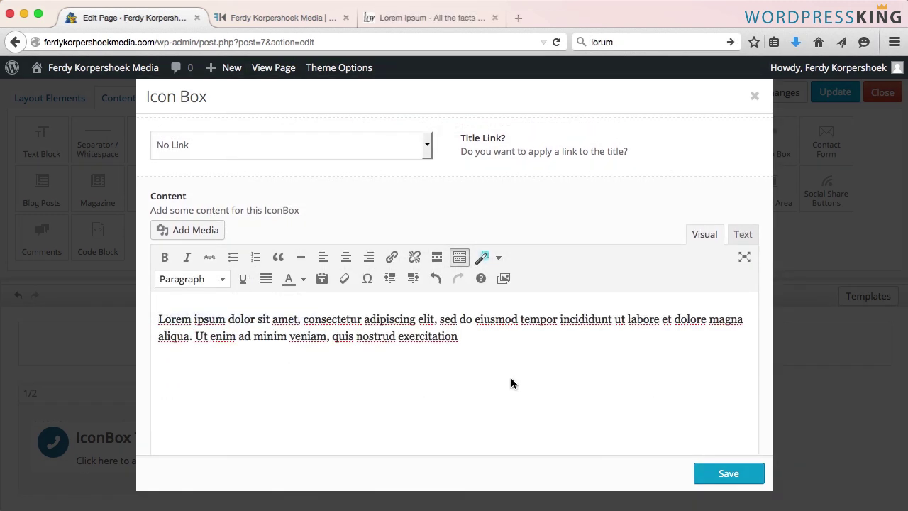
{"action": "left_click", "coordinate": [716, 474]}
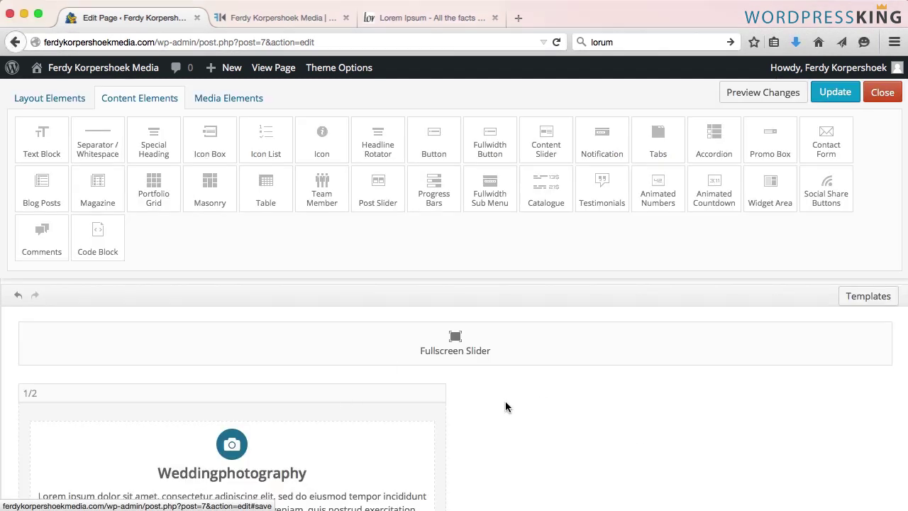
Update the home page, reload the live site to check the Weddingphotography box, then return to the editor
{"action": "scroll", "coordinate": [502, 401], "scroll_direction": "down", "scroll_amount": 2}
{"action": "left_click", "coordinate": [832, 98]}
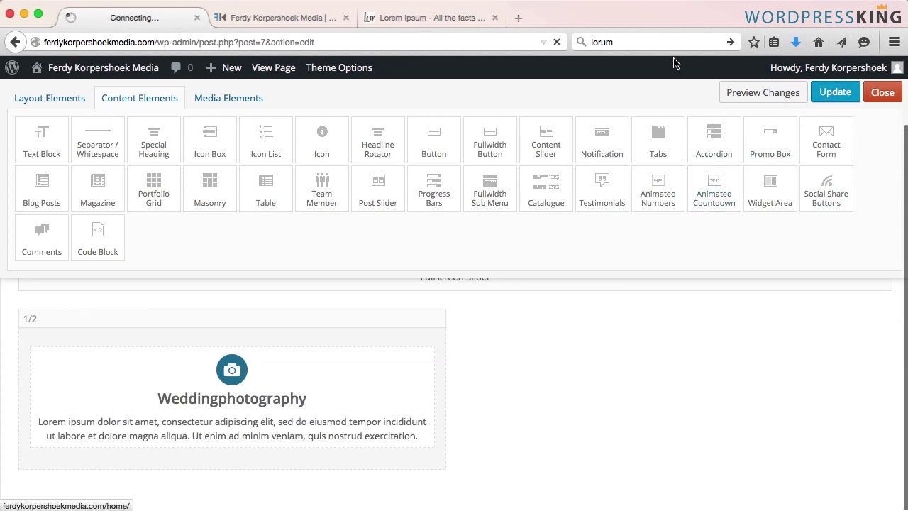
{"action": "left_click", "coordinate": [252, 20]}
{"action": "key", "text": "super+r"}
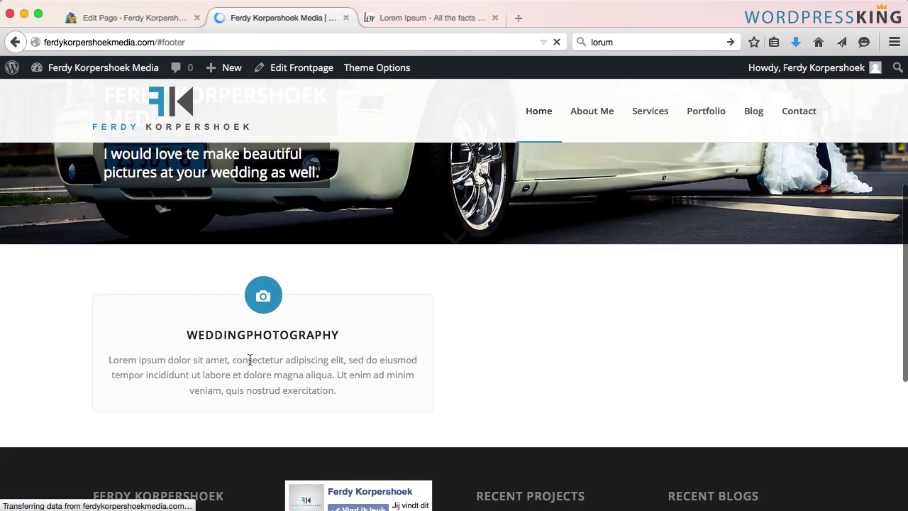
{"action": "scroll", "coordinate": [256, 348], "scroll_direction": "down", "scroll_amount": 2}
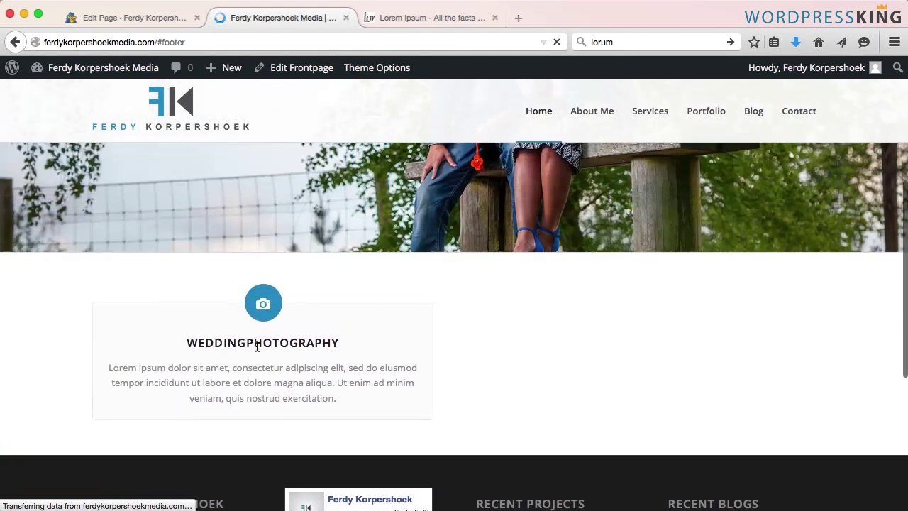
{"action": "left_click", "coordinate": [157, 20]}
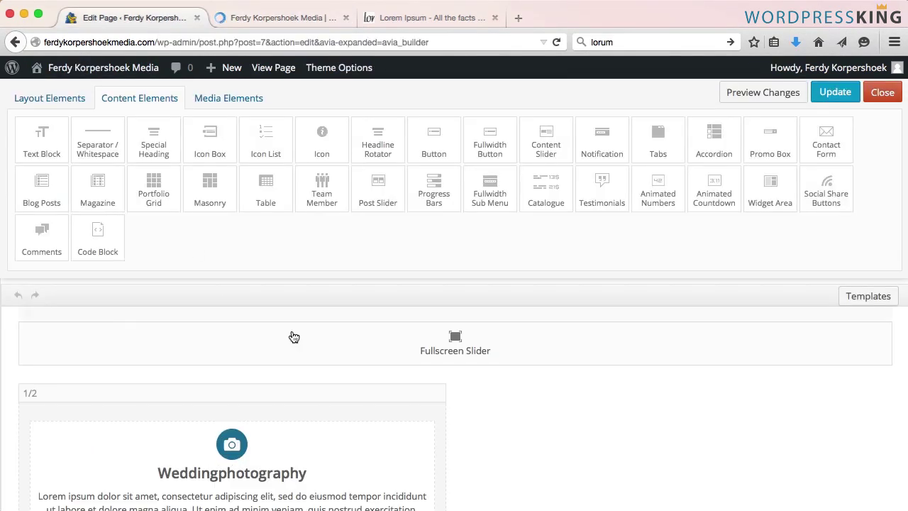
Place an Easy Slider under the Weddingphotography box and open its Add multiple Images upload tab
{"action": "scroll", "coordinate": [312, 344], "scroll_direction": "down", "scroll_amount": 2}
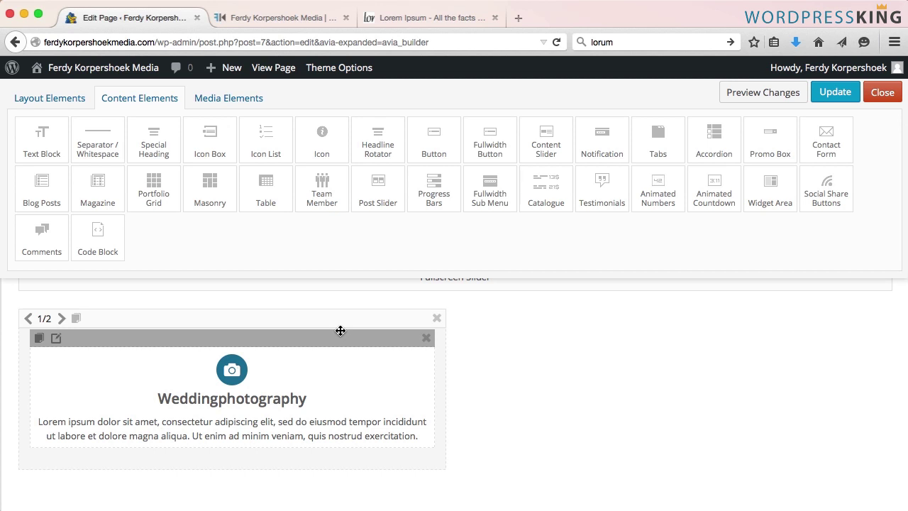
{"action": "left_click", "coordinate": [219, 102]}
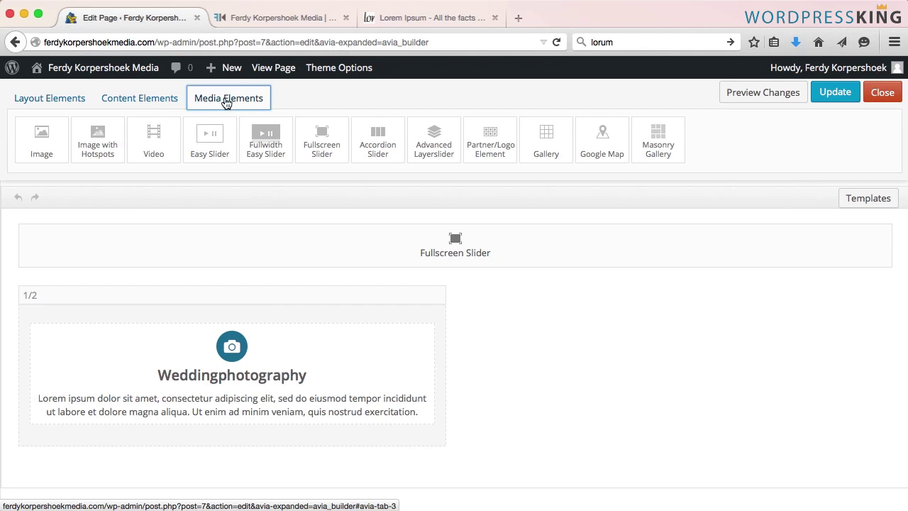
{"action": "left_click_drag", "start_coordinate": [209, 138], "coordinate": [194, 434]}
{"action": "scroll", "coordinate": [206, 432], "scroll_direction": "down", "scroll_amount": 2}
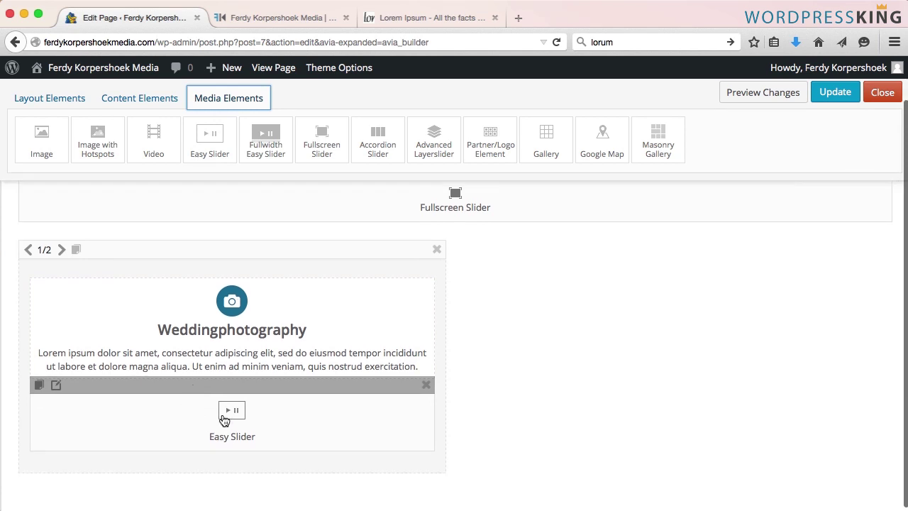
{"action": "left_click", "coordinate": [224, 418]}
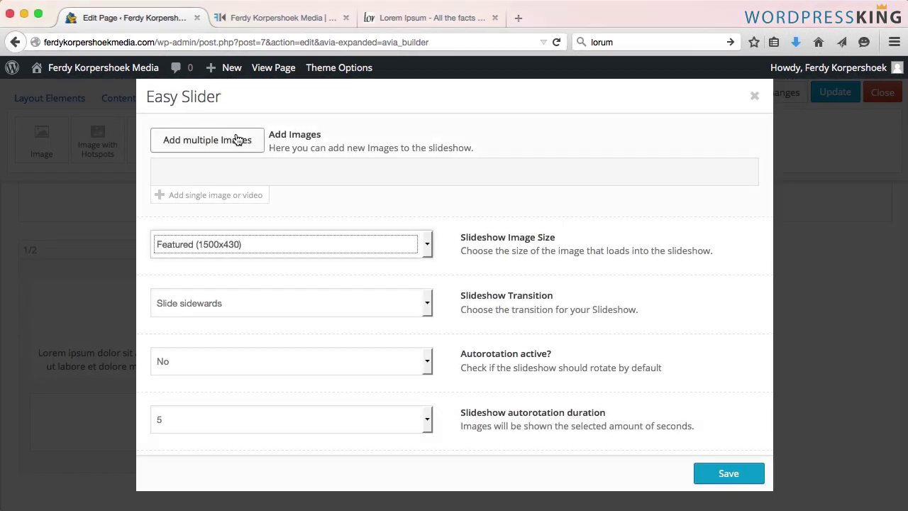
{"action": "left_click", "coordinate": [237, 139]}
{"action": "left_click", "coordinate": [71, 125]}
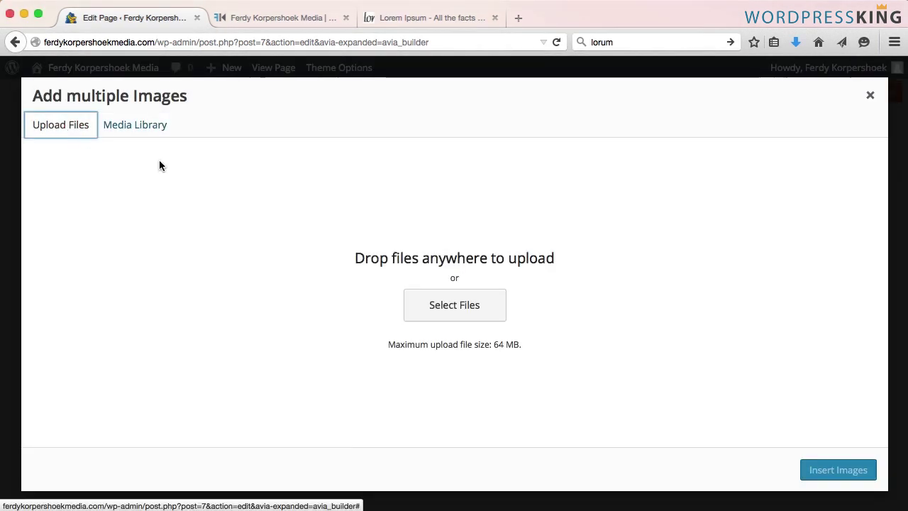
Upload the seven PhotographyHome images, leave out the third baby photo, and insert the rest as slides
{"action": "left_click", "coordinate": [443, 307]}
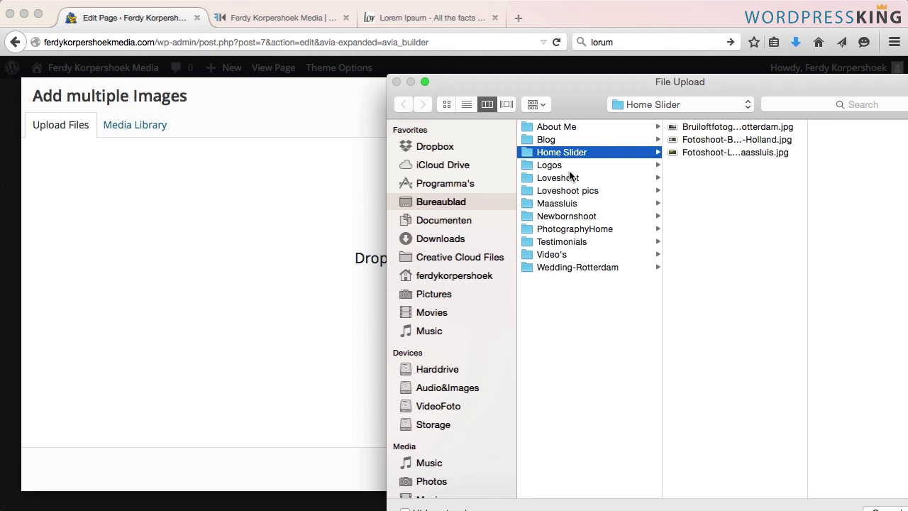
{"action": "left_click", "coordinate": [576, 230]}
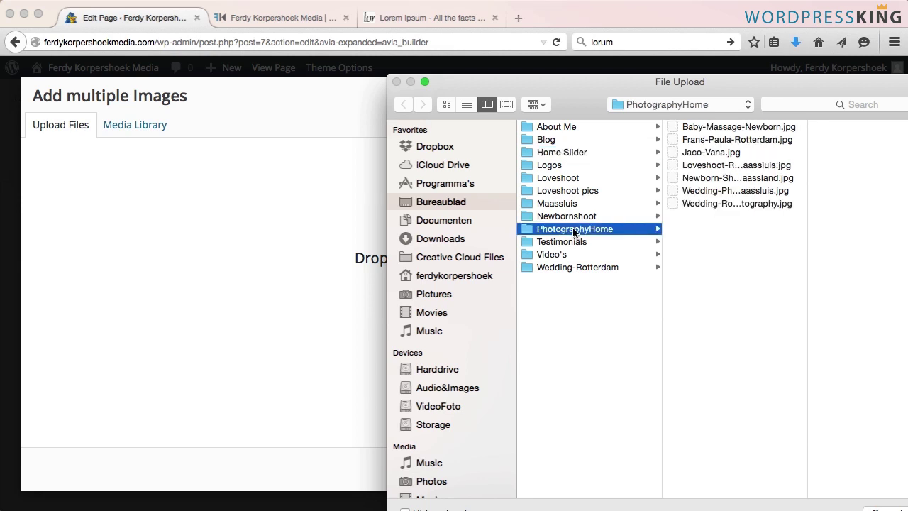
{"action": "left_click", "coordinate": [709, 127]}
{"action": "left_click", "coordinate": [715, 202], "text": "shift"}
{"action": "left_click_drag", "start_coordinate": [703, 88], "coordinate": [564, 18]}
{"action": "left_click", "coordinate": [802, 444]}
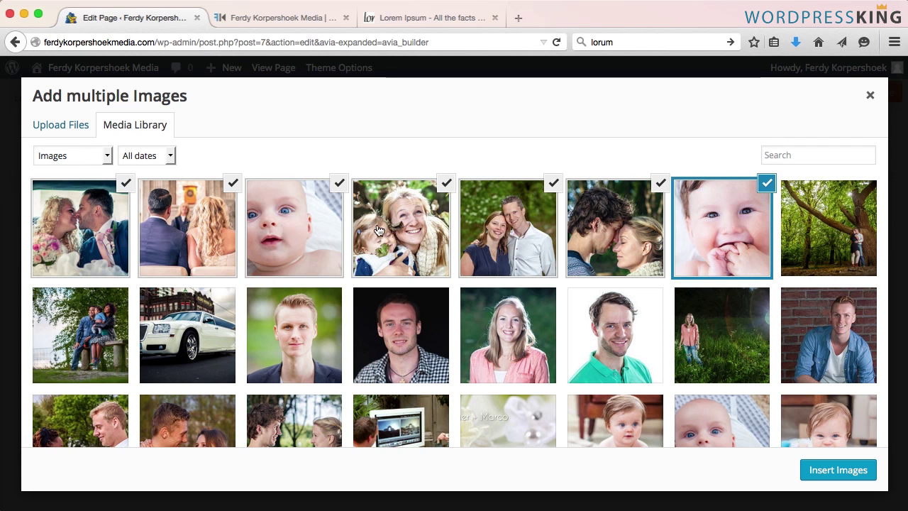
{"action": "left_click", "coordinate": [340, 184]}
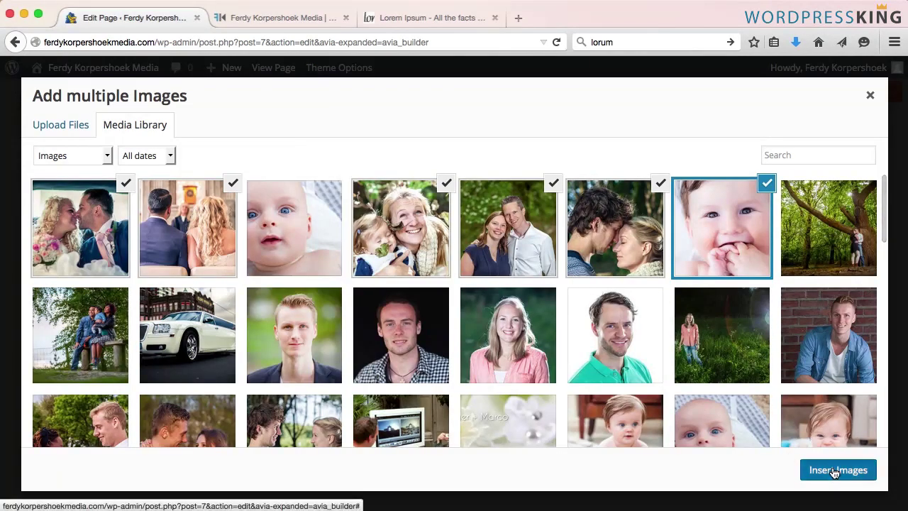
{"action": "left_click", "coordinate": [834, 471]}
{"action": "mouse_move", "coordinate": [160, 227]}
{"action": "left_mouse_down"}
{"action": "mouse_move", "coordinate": [159, 184]}
{"action": "mouse_move", "coordinate": [157, 233]}
{"action": "left_mouse_up"}
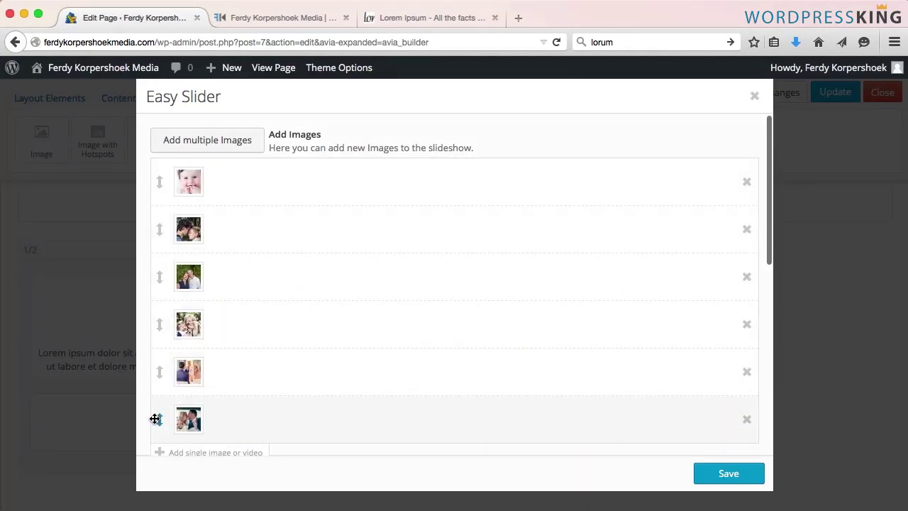
Reorder the slides, moving the couple photo to the top
{"action": "left_click_drag", "start_coordinate": [154, 371], "coordinate": [159, 182]}
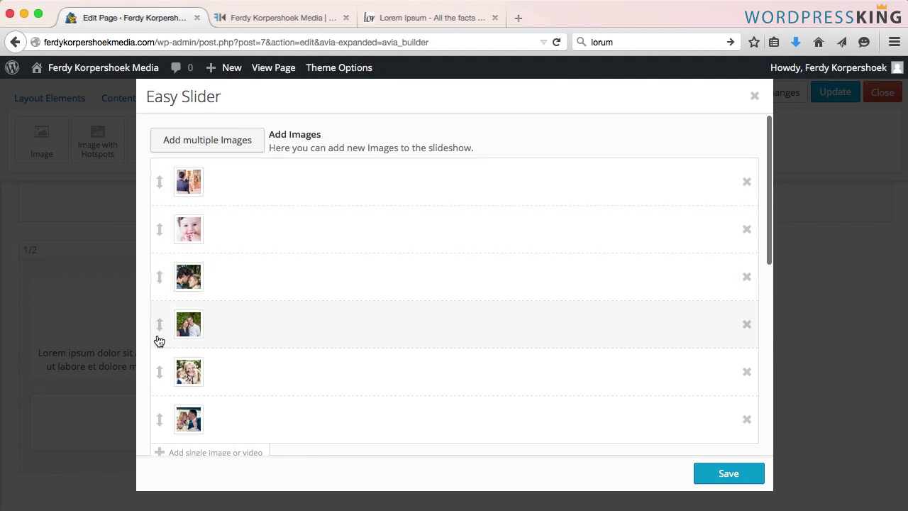
{"action": "left_click_drag", "start_coordinate": [159, 418], "coordinate": [159, 320]}
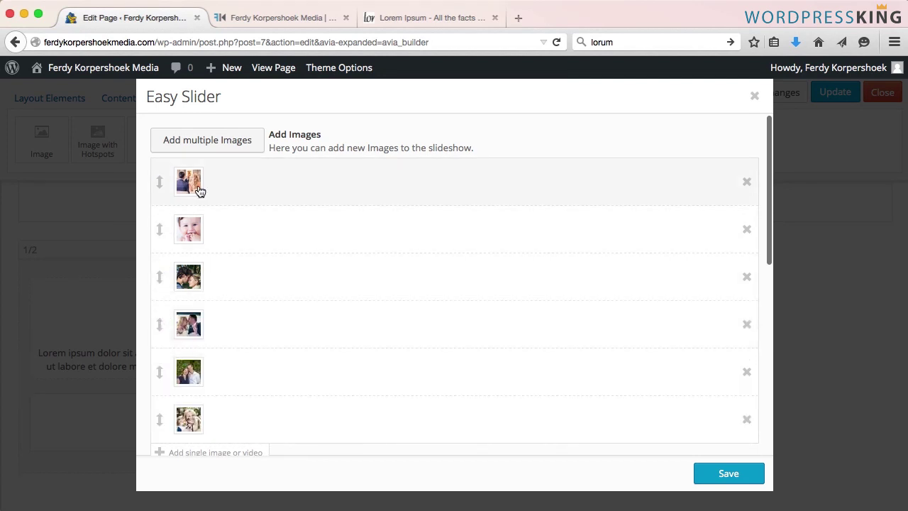
{"action": "left_click_drag", "start_coordinate": [159, 276], "coordinate": [161, 222]}
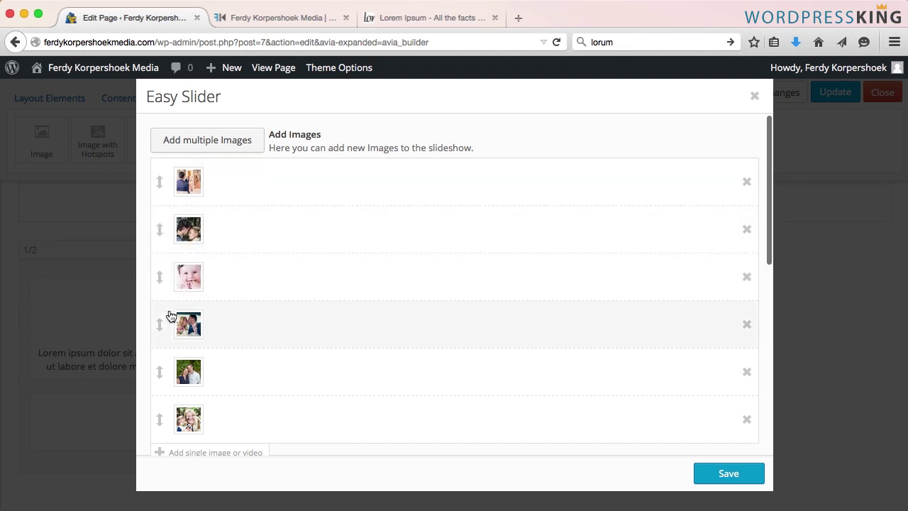
{"action": "scroll", "coordinate": [175, 424], "scroll_direction": "down", "scroll_amount": 3}
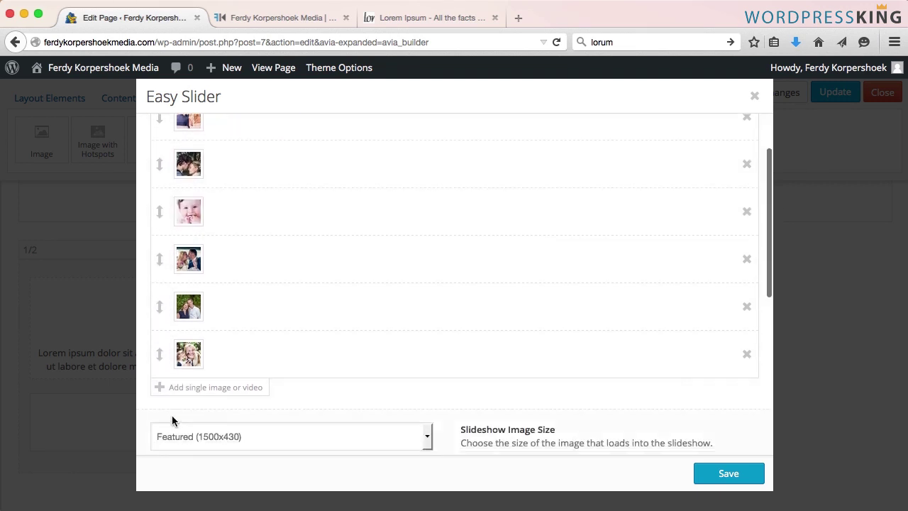
{"action": "scroll", "coordinate": [248, 356], "scroll_direction": "down", "scroll_amount": 4}
Set the slider's Image Size to No Scaling and its Transition to Fade
{"action": "left_click", "coordinate": [225, 284]}
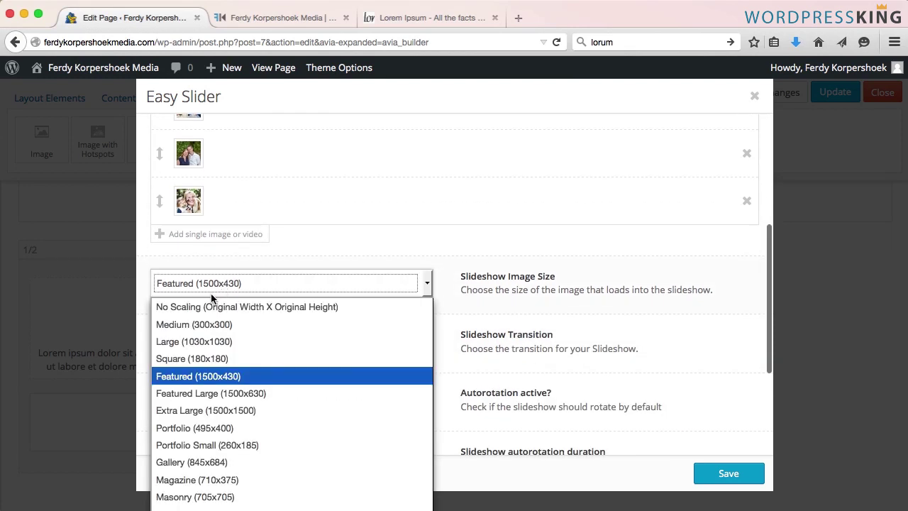
{"action": "left_click", "coordinate": [300, 309]}
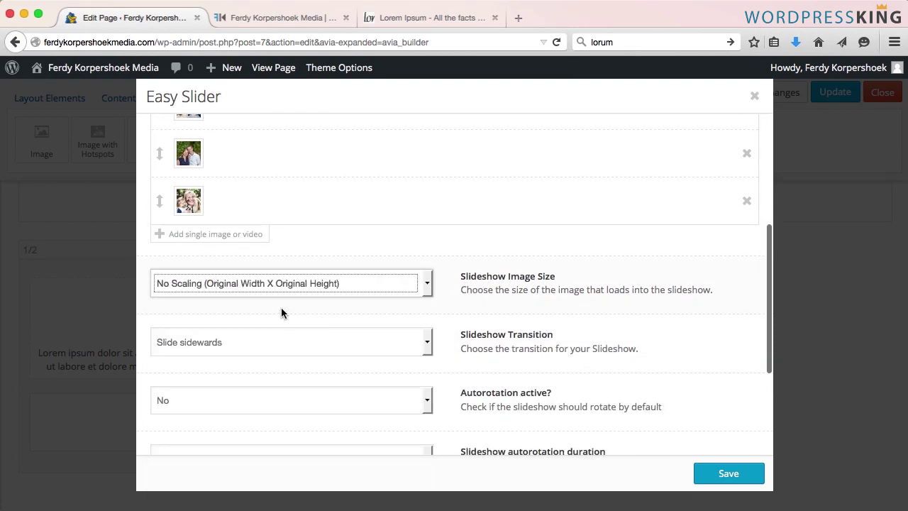
{"action": "scroll", "coordinate": [281, 307], "scroll_direction": "down", "scroll_amount": 2}
{"action": "left_click", "coordinate": [241, 276]}
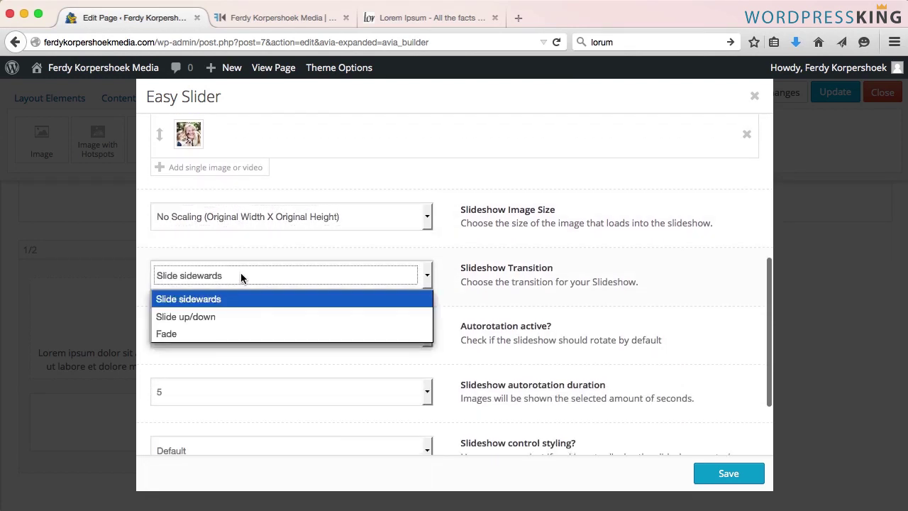
{"action": "left_click", "coordinate": [184, 334]}
Turn autorotation on at 4 seconds, keep Default control styling, and save the slider
{"action": "left_click", "coordinate": [272, 334]}
{"action": "left_click", "coordinate": [189, 337]}
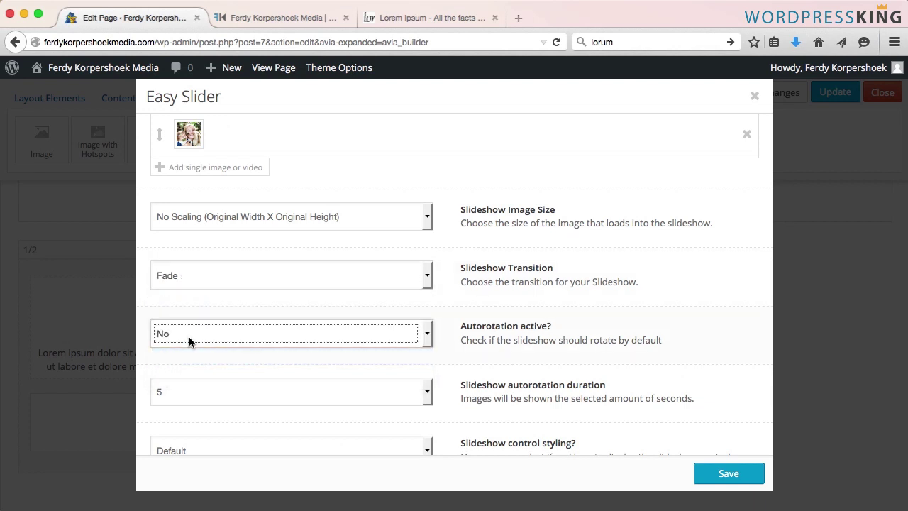
{"action": "left_click", "coordinate": [188, 332]}
{"action": "left_click", "coordinate": [187, 357]}
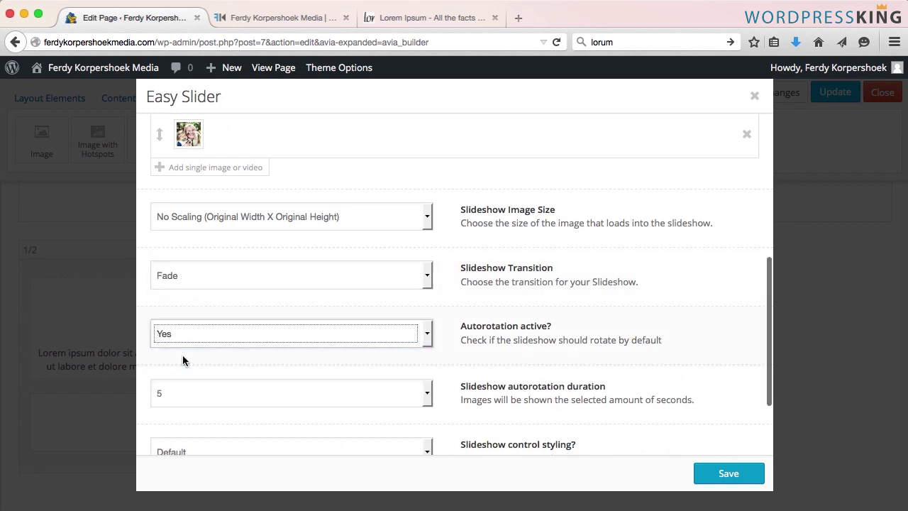
{"action": "scroll", "coordinate": [212, 372], "scroll_direction": "down", "scroll_amount": 2}
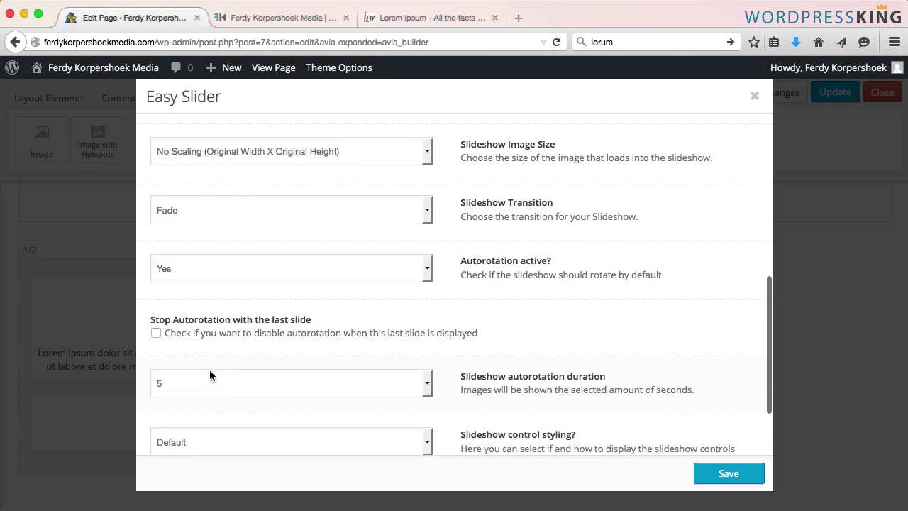
{"action": "left_click", "coordinate": [207, 383]}
{"action": "left_click", "coordinate": [184, 441]}
{"action": "scroll", "coordinate": [254, 363], "scroll_direction": "down", "scroll_amount": 2}
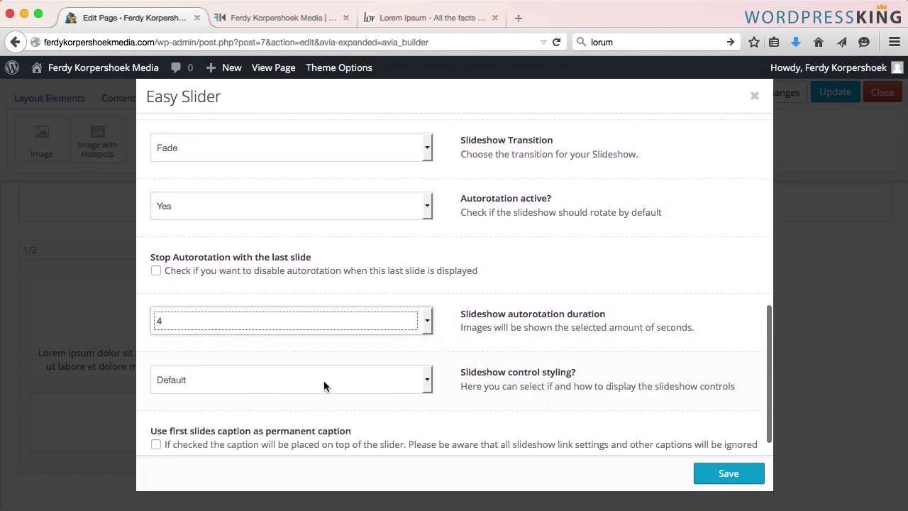
{"action": "left_click", "coordinate": [319, 385]}
{"action": "left_click", "coordinate": [307, 355]}
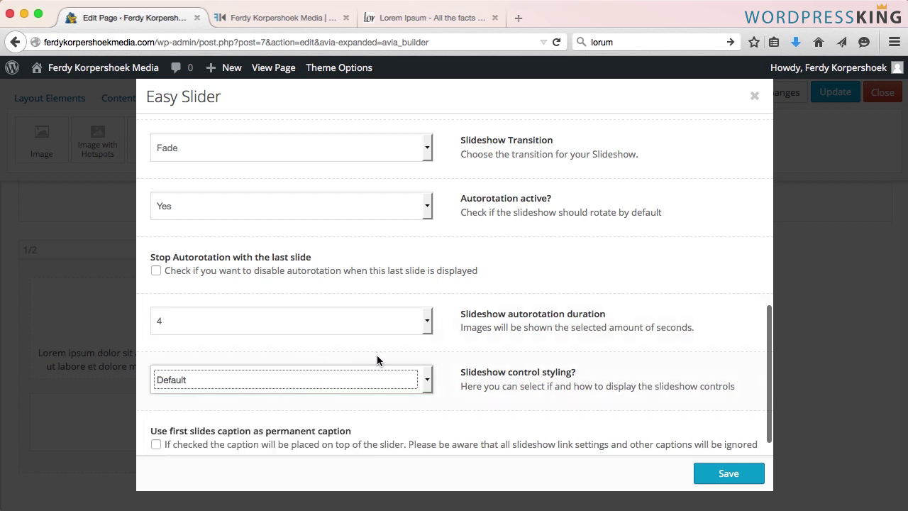
{"action": "scroll", "coordinate": [314, 350], "scroll_direction": "down", "scroll_amount": 1}
{"action": "left_click", "coordinate": [728, 472]}
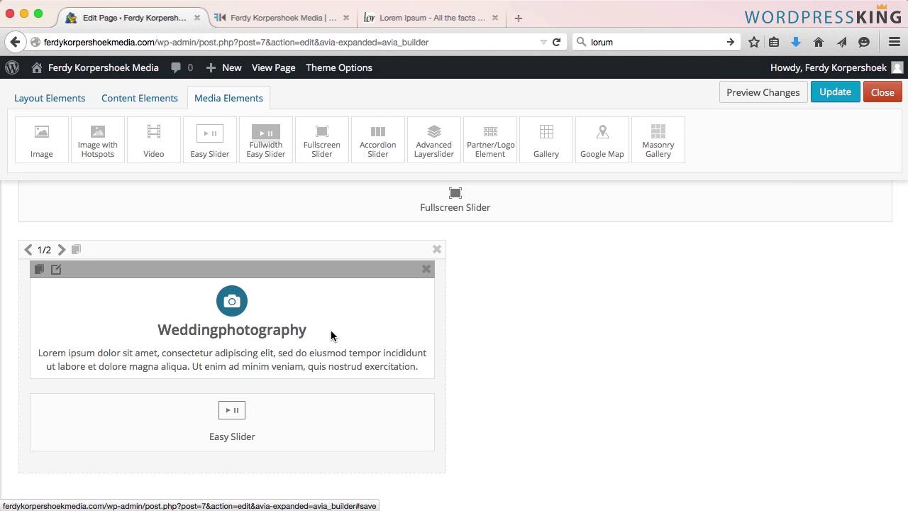
Update the page and advance the live Easy Slider three times before returning to the editor
{"action": "left_click", "coordinate": [833, 94]}
{"action": "left_click", "coordinate": [298, 18]}
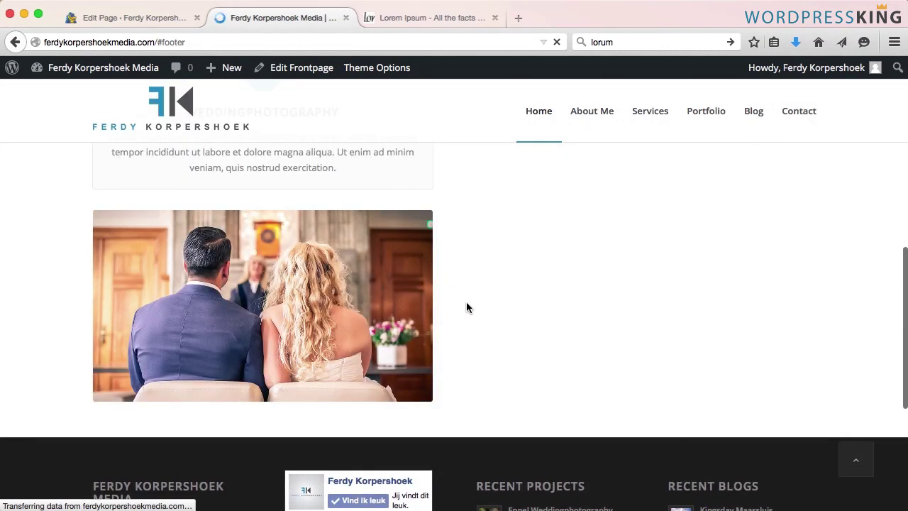
{"action": "left_click", "coordinate": [408, 310]}
{"action": "left_click", "coordinate": [407, 311]}
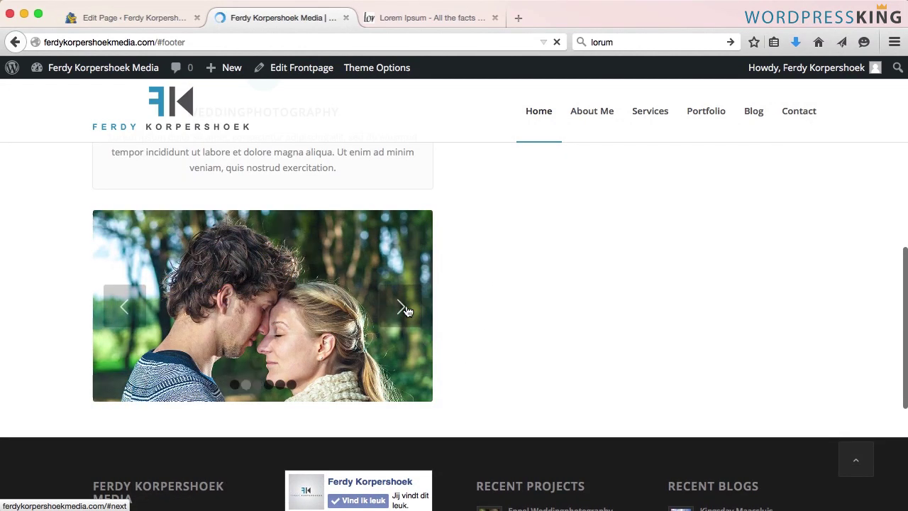
{"action": "left_click", "coordinate": [406, 309]}
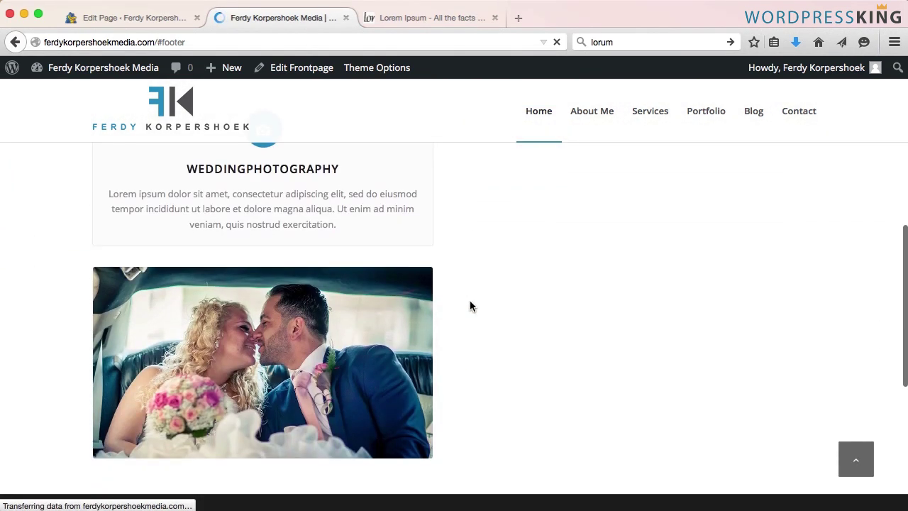
{"action": "left_click", "coordinate": [177, 19]}
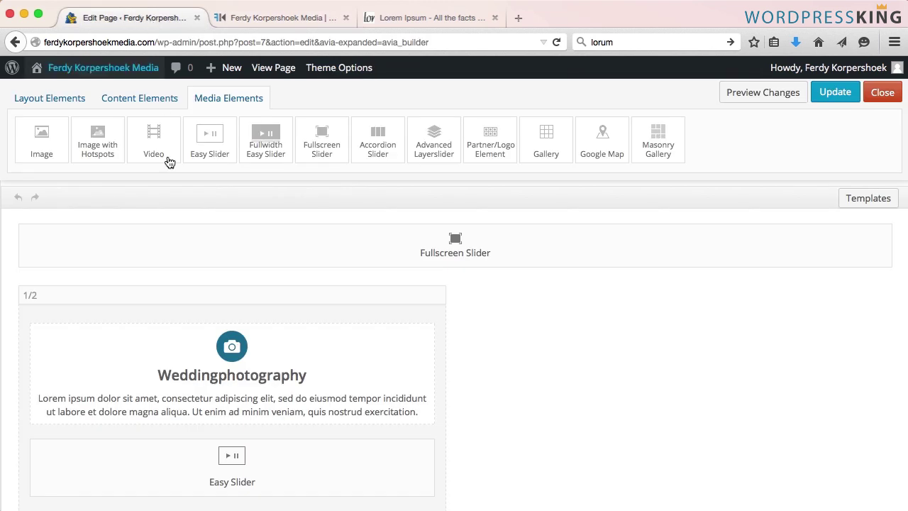
Add a Button below the Easy Slider in the column and open its settings
{"action": "scroll", "coordinate": [277, 289], "scroll_direction": "down", "scroll_amount": 1}
{"action": "scroll", "coordinate": [277, 292], "scroll_direction": "up", "scroll_amount": 1}
{"action": "left_click", "coordinate": [139, 103]}
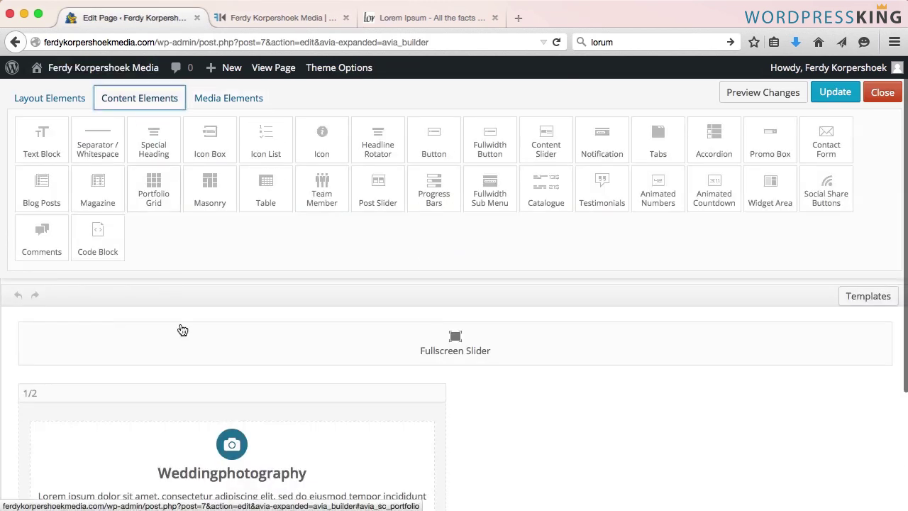
{"action": "scroll", "coordinate": [184, 332], "scroll_direction": "down", "scroll_amount": 2}
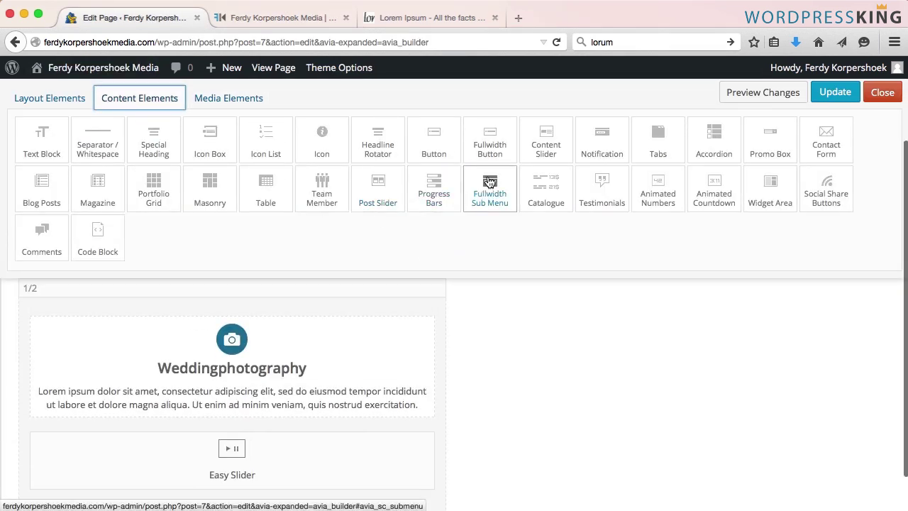
{"action": "left_click_drag", "start_coordinate": [435, 151], "coordinate": [277, 494]}
{"action": "scroll", "coordinate": [307, 452], "scroll_direction": "down", "scroll_amount": 2}
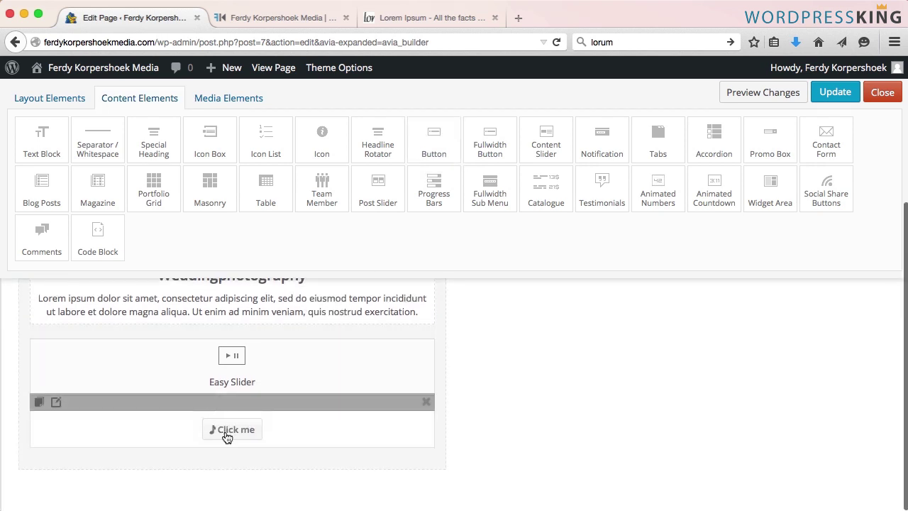
{"action": "left_click", "coordinate": [226, 436]}
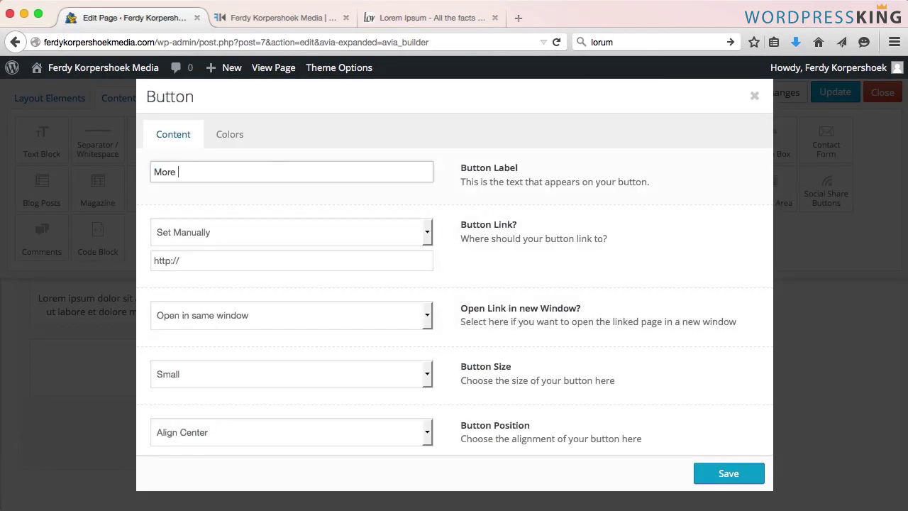
Link the button to the Services page and make it Medium size
{"action": "key", "text": "Tab"}
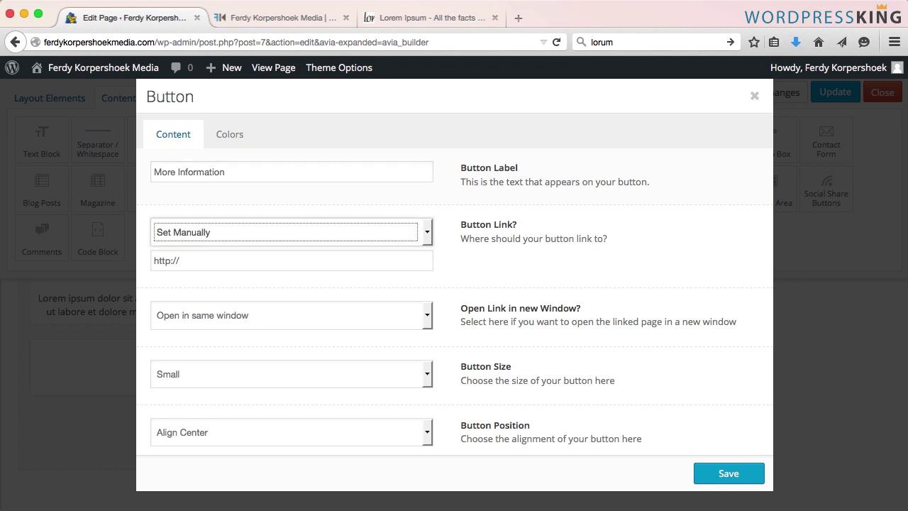
{"action": "left_click", "coordinate": [256, 236]}
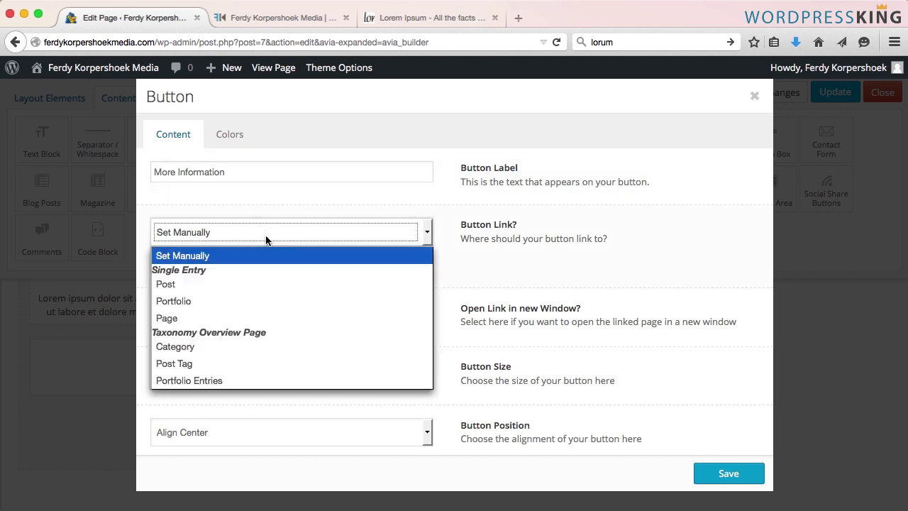
{"action": "left_click", "coordinate": [203, 318]}
{"action": "left_click", "coordinate": [208, 263]}
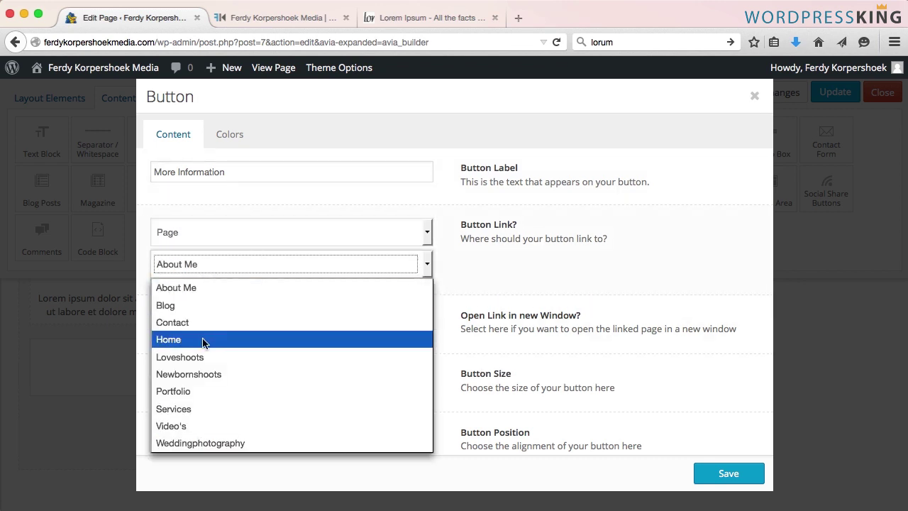
{"action": "left_click", "coordinate": [218, 409]}
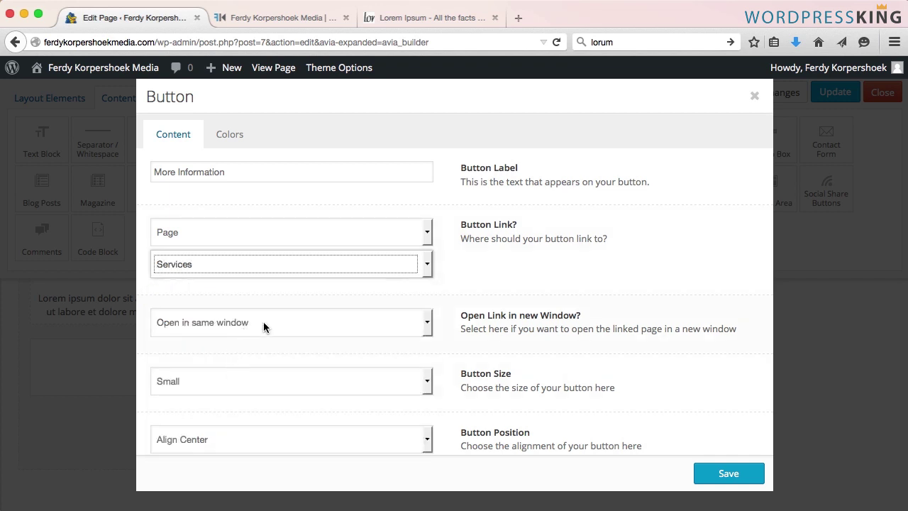
{"action": "left_click", "coordinate": [246, 382]}
{"action": "left_click", "coordinate": [219, 423]}
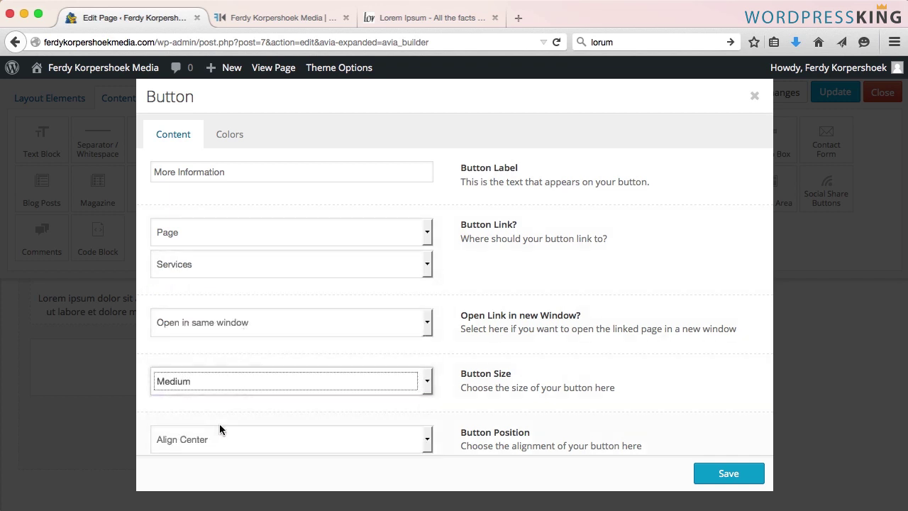
Set the button to No Icon and Grey colour, save it, and update the page
{"action": "scroll", "coordinate": [230, 421], "scroll_direction": "down", "scroll_amount": 3}
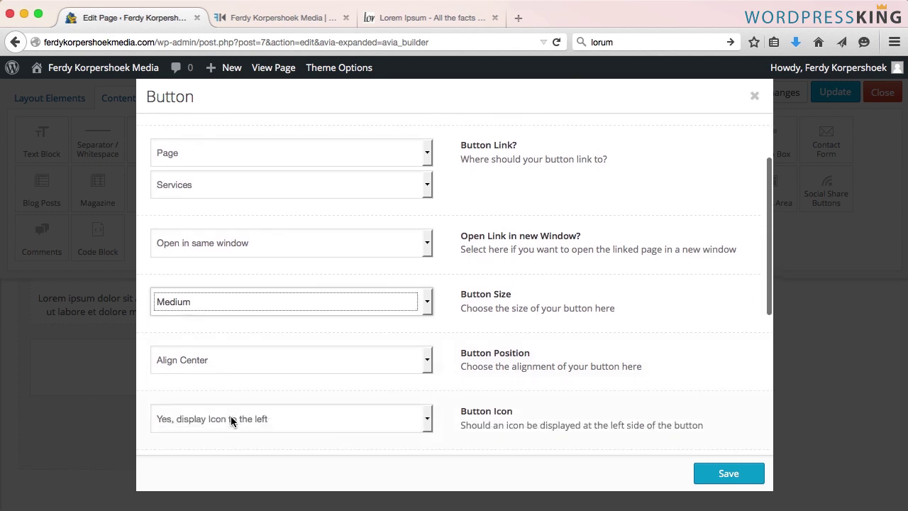
{"action": "scroll", "coordinate": [232, 371], "scroll_direction": "down", "scroll_amount": 2}
{"action": "left_click", "coordinate": [234, 354]}
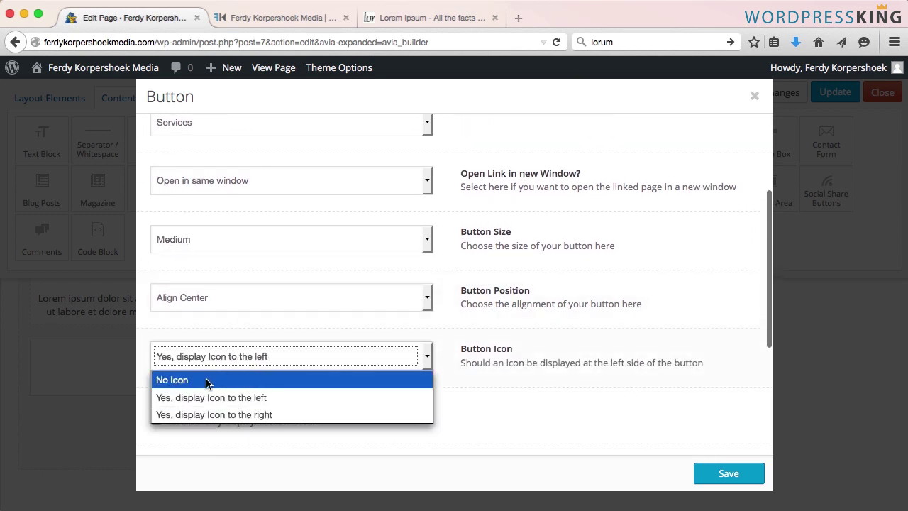
{"action": "left_click", "coordinate": [208, 379]}
{"action": "scroll", "coordinate": [218, 351], "scroll_direction": "up", "scroll_amount": 3}
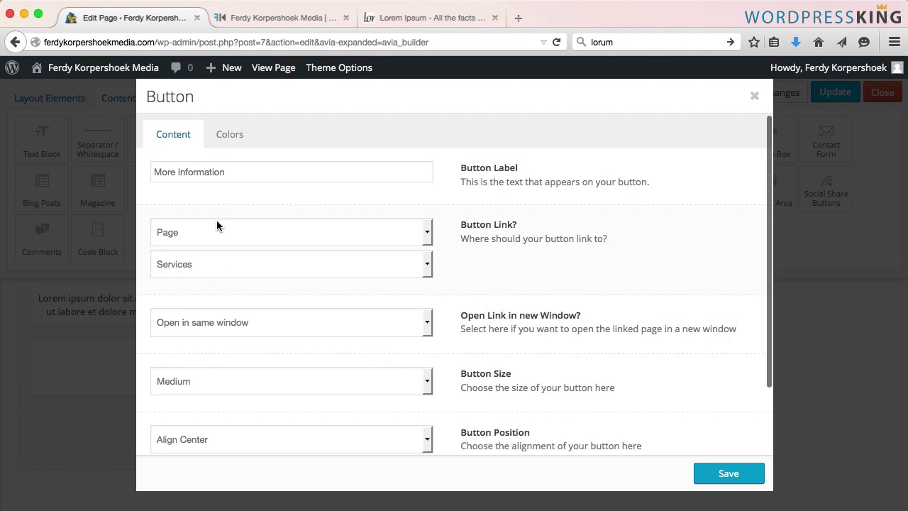
{"action": "left_click", "coordinate": [227, 137]}
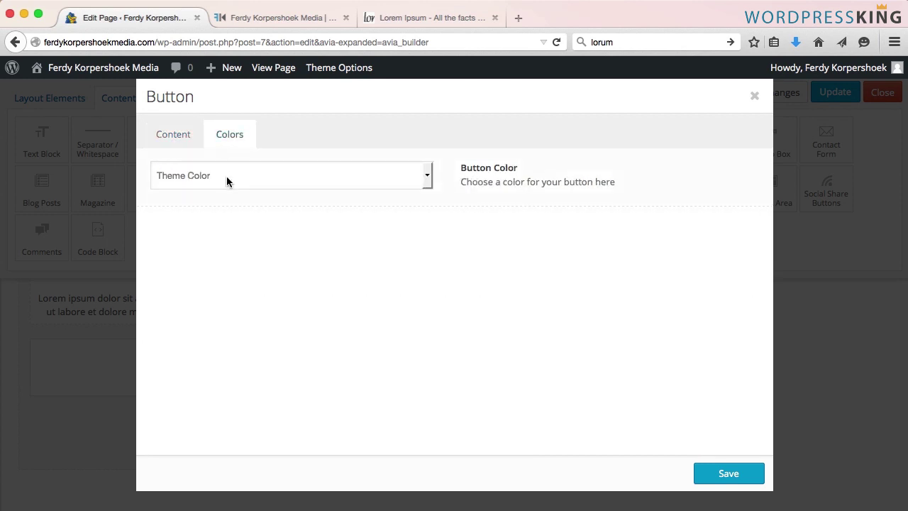
{"action": "left_click", "coordinate": [226, 176]}
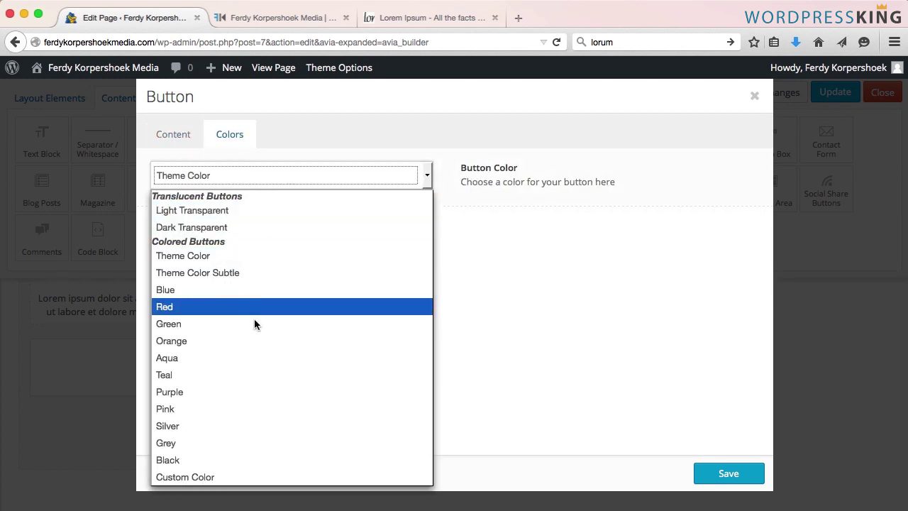
{"action": "left_click", "coordinate": [195, 441]}
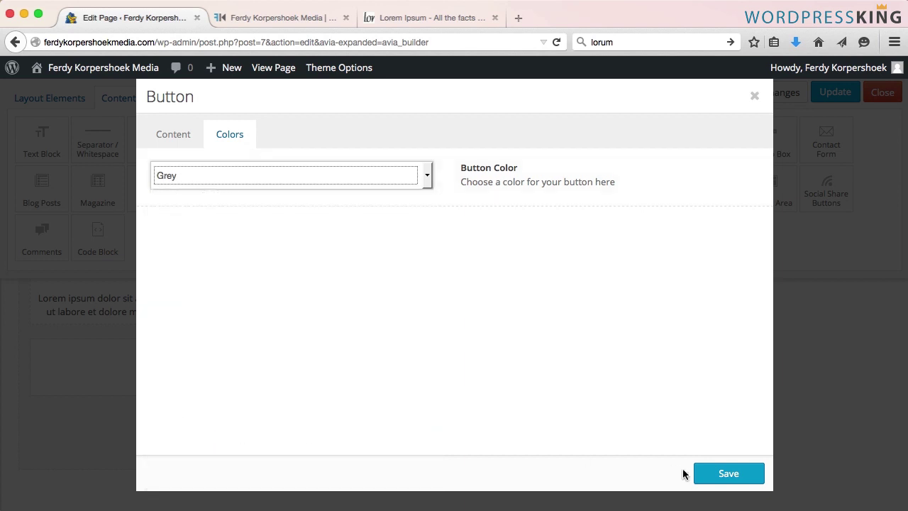
{"action": "left_click", "coordinate": [719, 473]}
{"action": "left_click", "coordinate": [836, 93]}
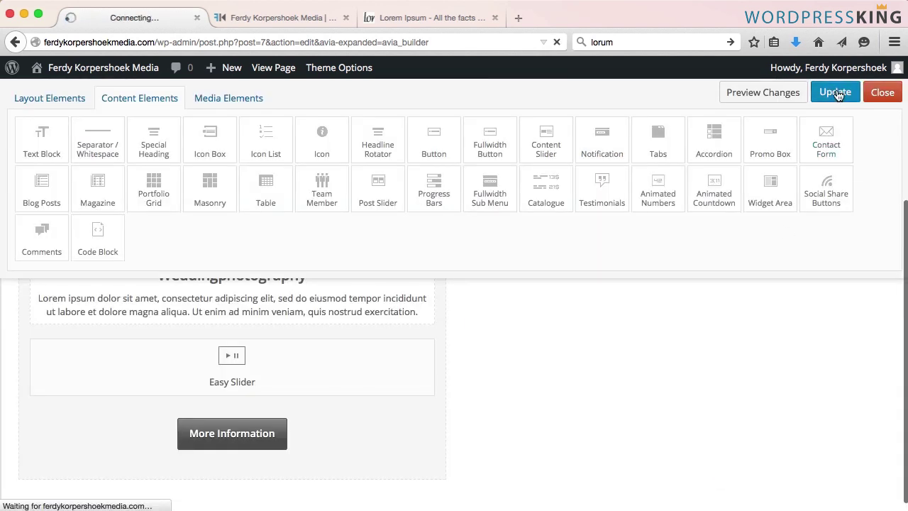
{"action": "left_click", "coordinate": [281, 18]}
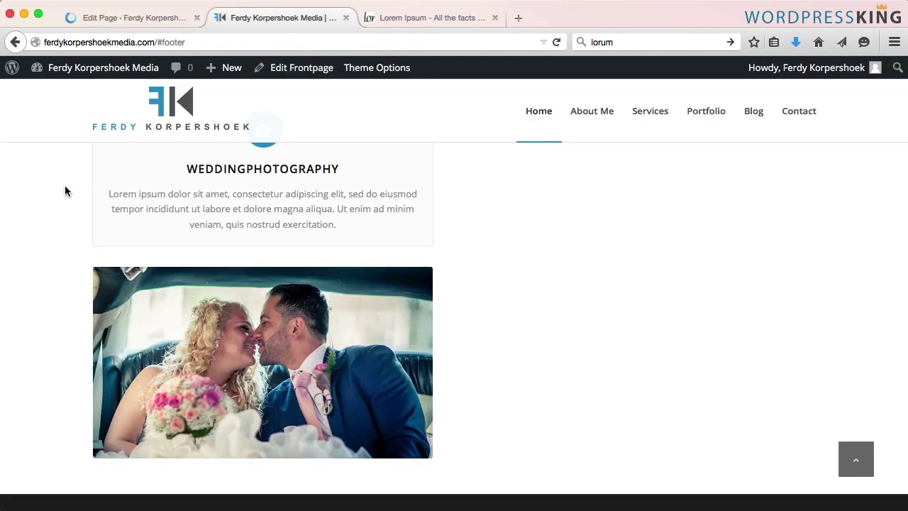
{"action": "key", "text": "super+r"}
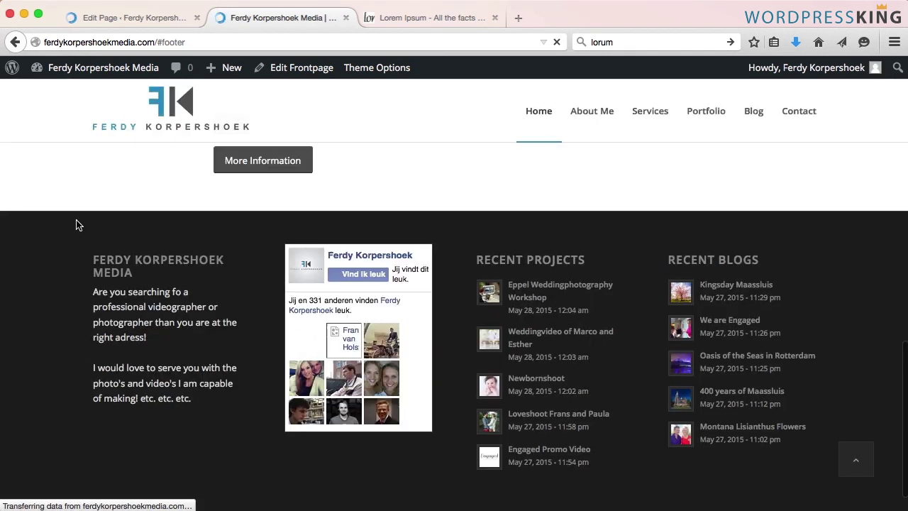
{"action": "left_click", "coordinate": [188, 42]}
{"action": "left_click", "coordinate": [187, 41]}
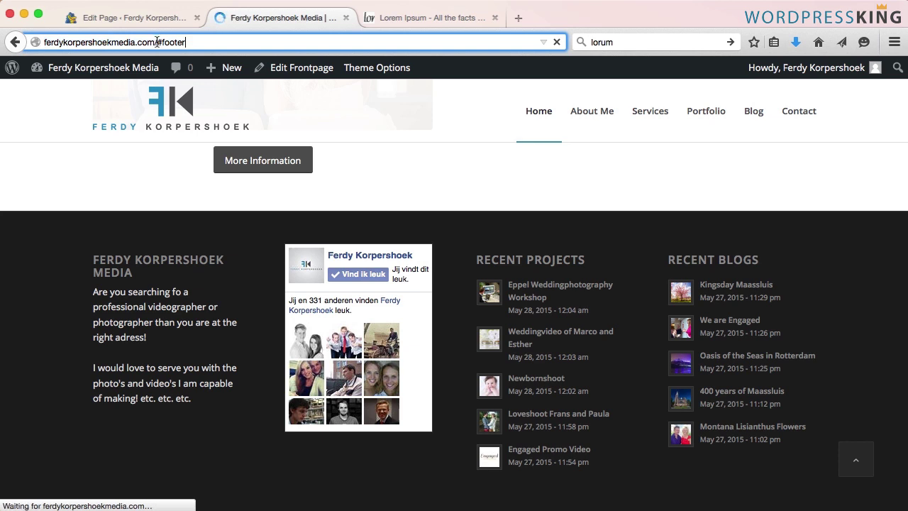
{"action": "left_click_drag", "start_coordinate": [157, 42], "coordinate": [206, 43]}
{"action": "key", "text": "BackSpace"}
{"action": "key", "text": "Return"}
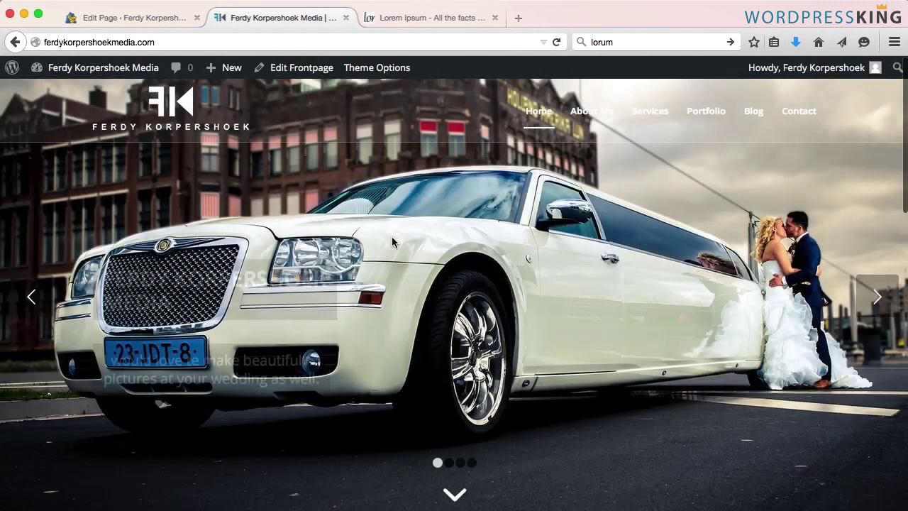
{"action": "left_click", "coordinate": [453, 497]}
{"action": "scroll", "coordinate": [275, 224], "scroll_direction": "down", "scroll_amount": 3}
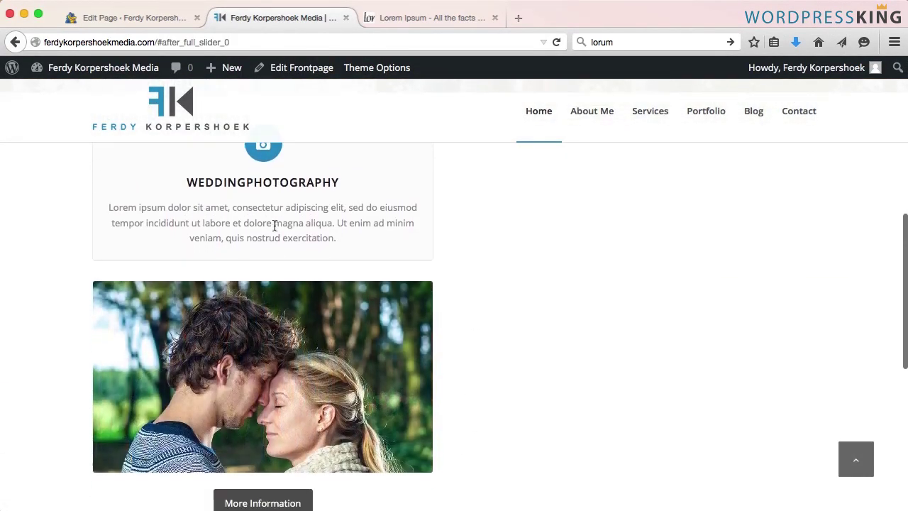
{"action": "left_click", "coordinate": [257, 451]}
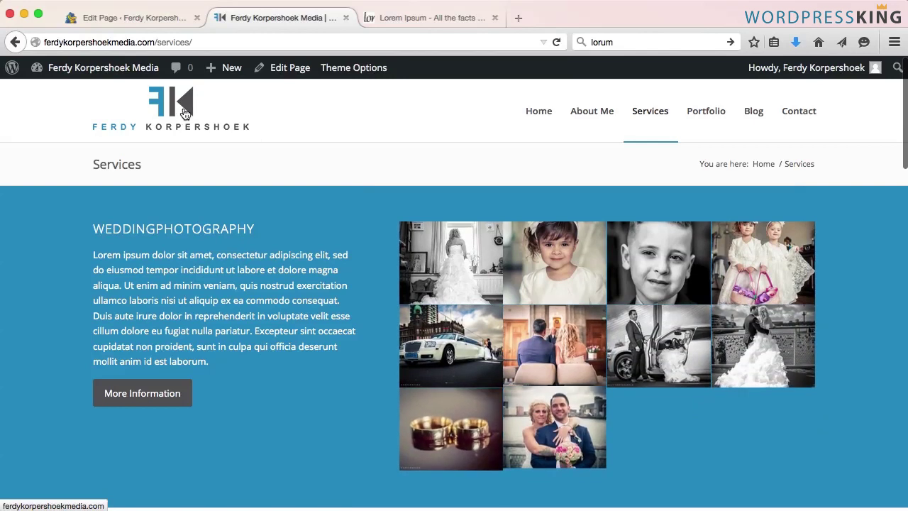
{"action": "left_click", "coordinate": [151, 22]}
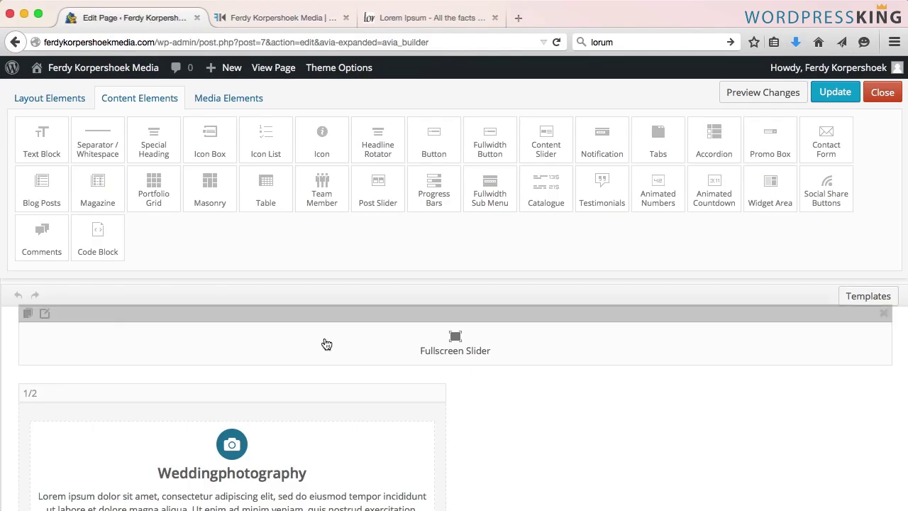
Clone the Weddingphotography column and give the copied Icon Box the video icon
{"action": "scroll", "coordinate": [324, 344], "scroll_direction": "down", "scroll_amount": 3}
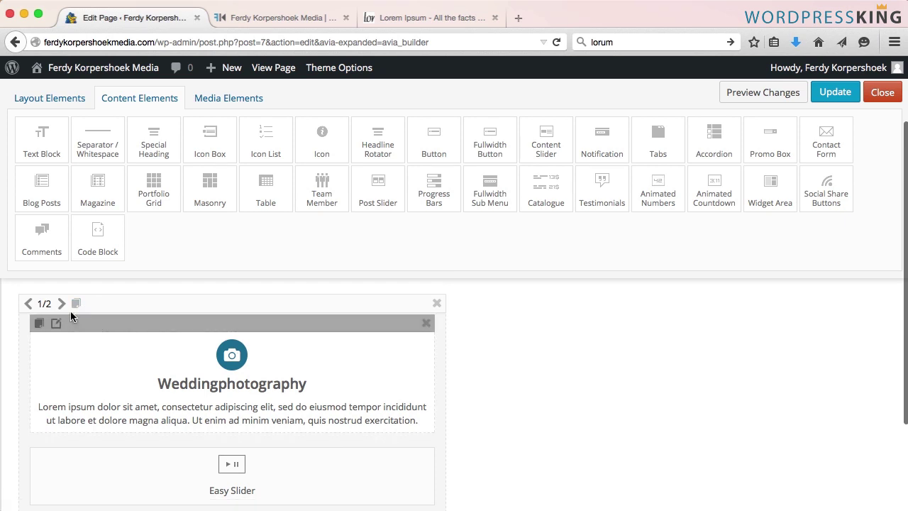
{"action": "left_click", "coordinate": [76, 305]}
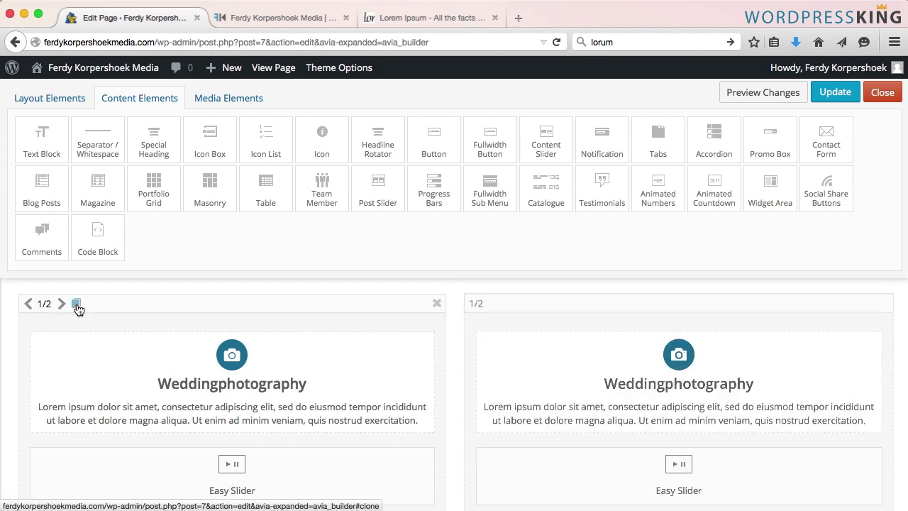
{"action": "left_click", "coordinate": [678, 359]}
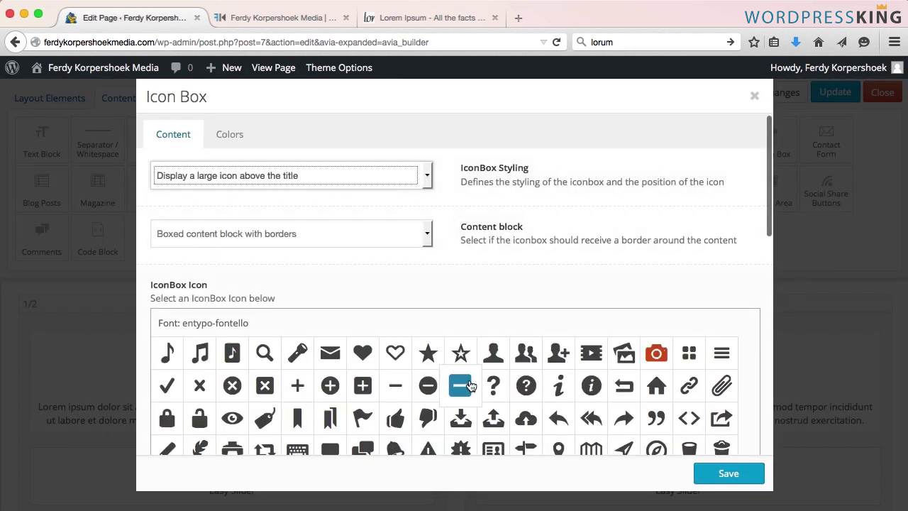
{"action": "scroll", "coordinate": [461, 387], "scroll_direction": "down", "scroll_amount": 1}
{"action": "left_click", "coordinate": [587, 349]}
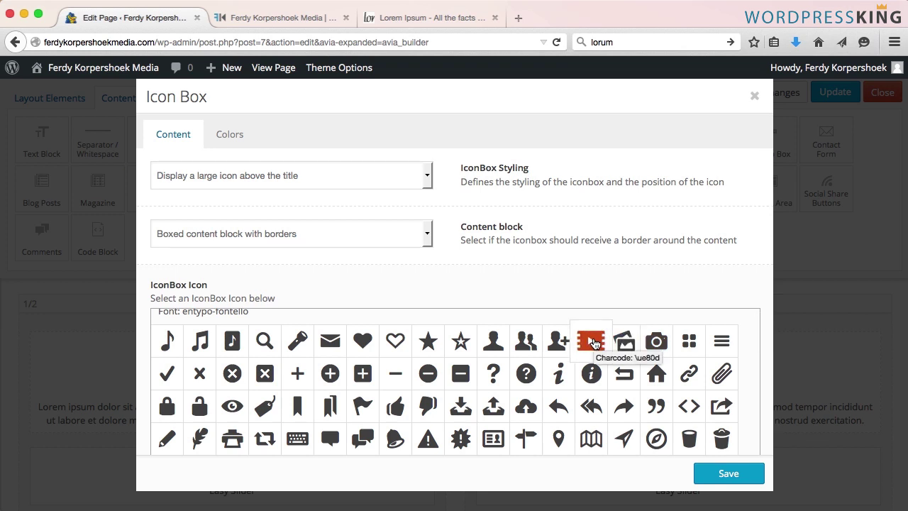
Retitle the copied Icon Box 'Video's'
{"action": "scroll", "coordinate": [319, 282], "scroll_direction": "down", "scroll_amount": 5}
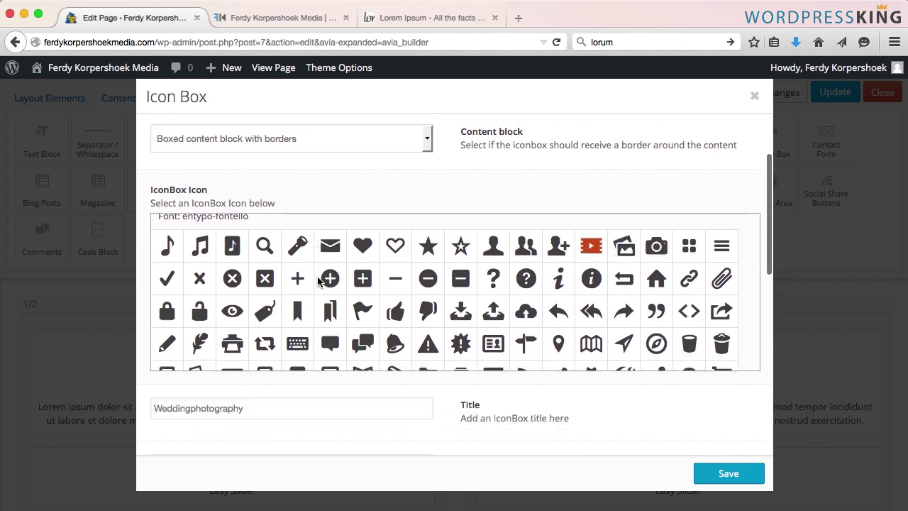
{"action": "left_click", "coordinate": [273, 307]}
{"action": "double_click", "coordinate": [274, 306]}
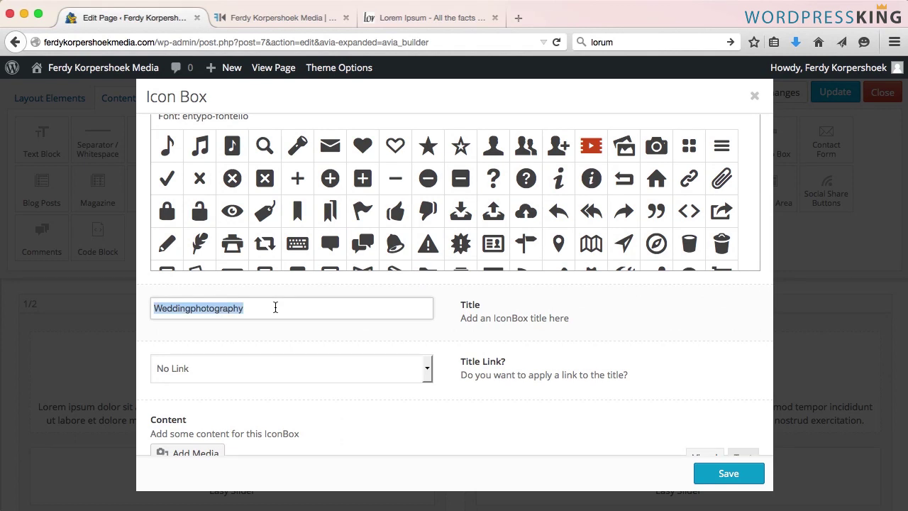
{"action": "type", "text": "Video's"}
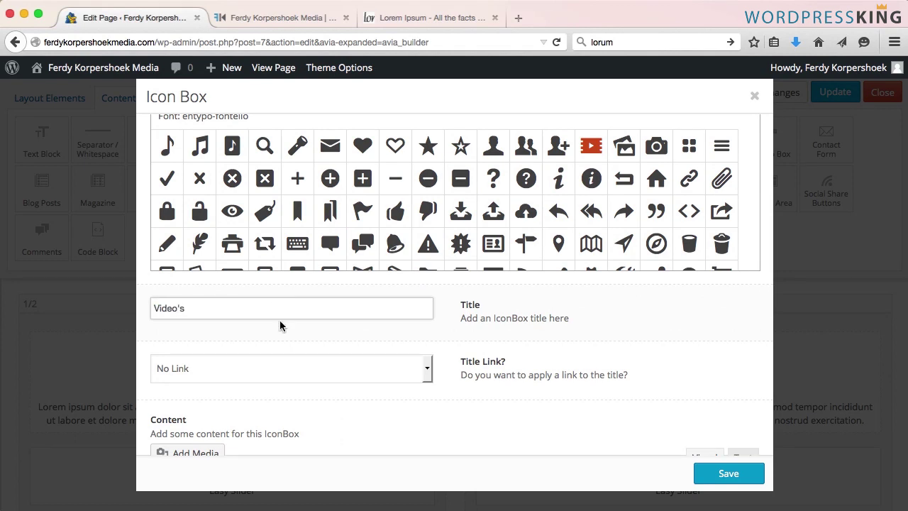
{"action": "scroll", "coordinate": [279, 323], "scroll_direction": "down", "scroll_amount": 5}
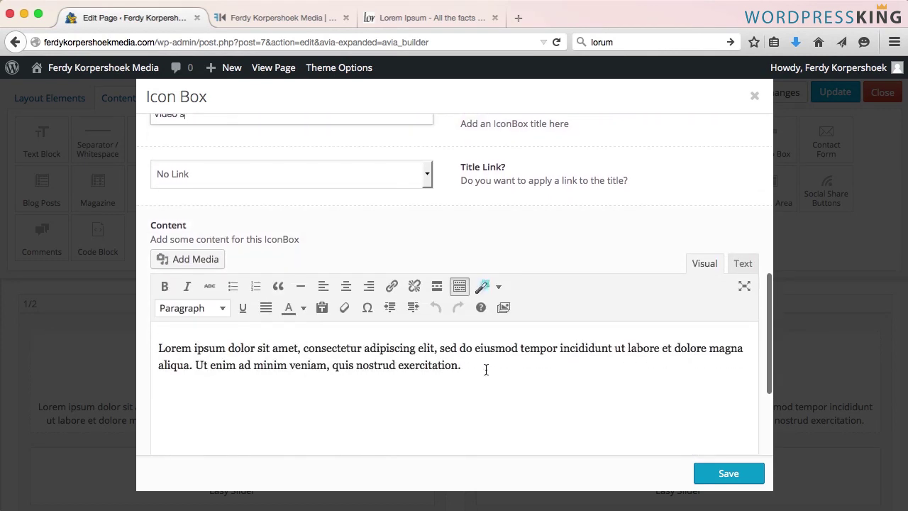
Copy the Duis aute paragraph from the Lorem Ipsum site into the box's content and save
{"action": "left_click", "coordinate": [433, 17]}
{"action": "left_click", "coordinate": [460, 262]}
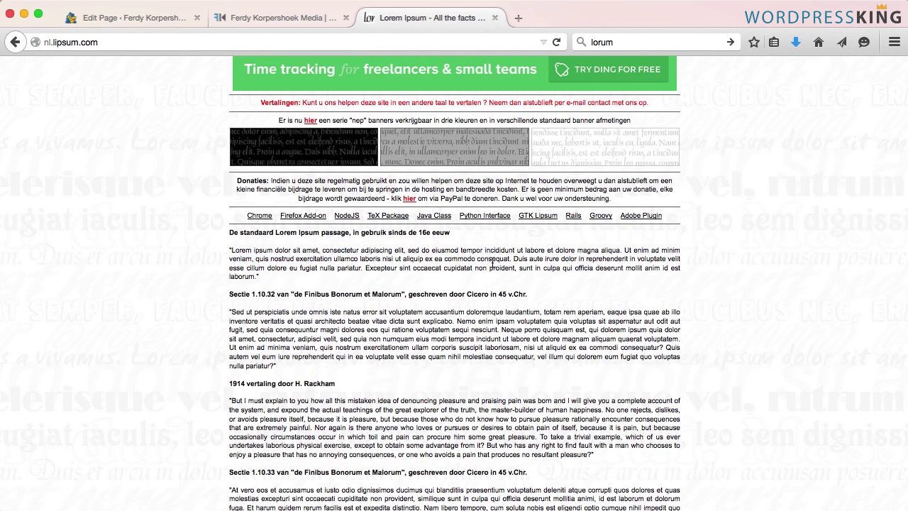
{"action": "left_click_drag", "start_coordinate": [514, 259], "coordinate": [280, 279]}
{"action": "key", "text": "ctrl+c"}
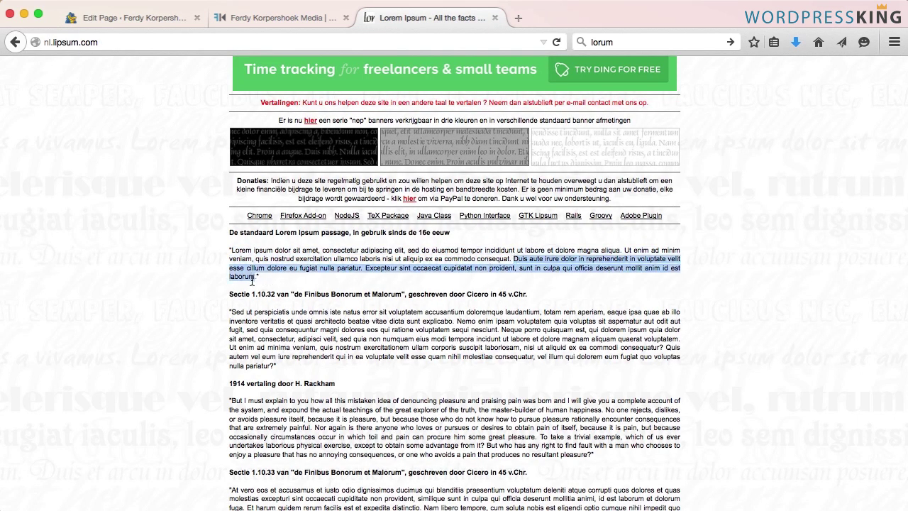
{"action": "left_click", "coordinate": [259, 17]}
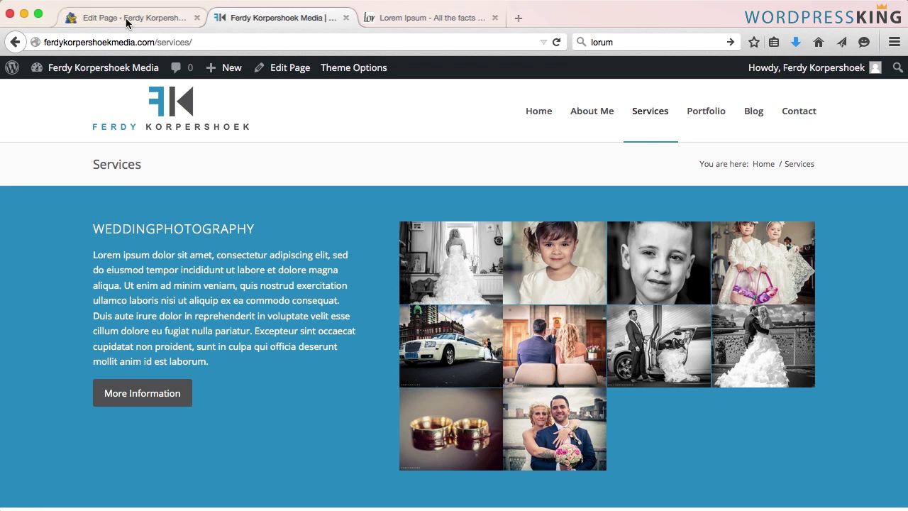
{"action": "left_click", "coordinate": [128, 21]}
{"action": "key", "text": "ctrl+a"}
{"action": "key", "text": "ctrl+v"}
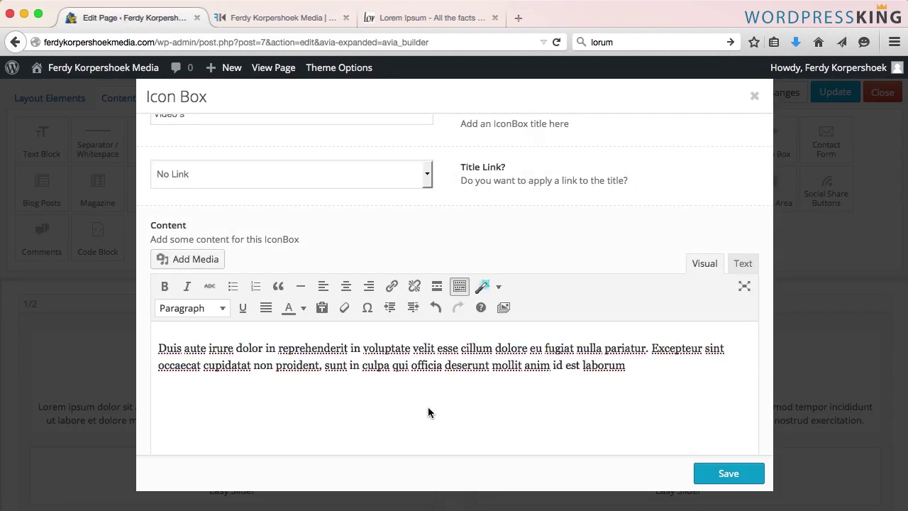
{"action": "left_click", "coordinate": [744, 477]}
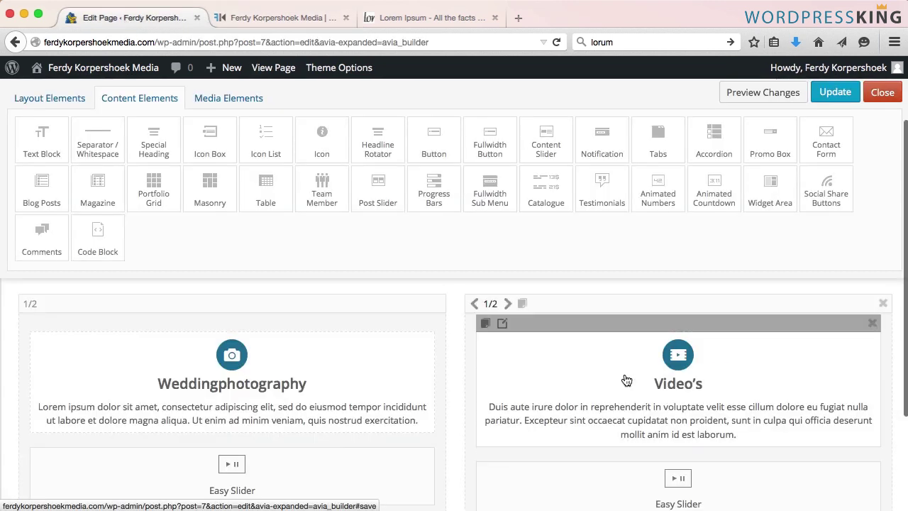
Replace the copied Easy Slider in the right Video's column with a Video element
{"action": "scroll", "coordinate": [536, 373], "scroll_direction": "down", "scroll_amount": 3}
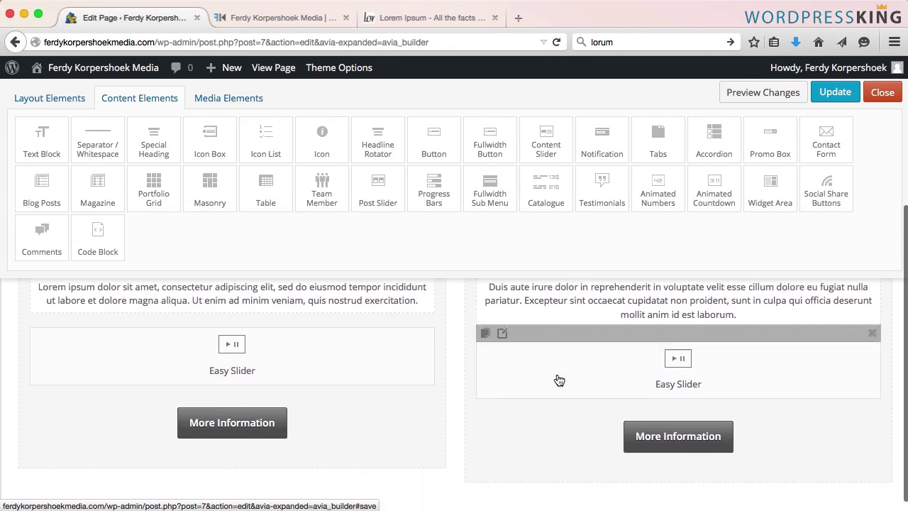
{"action": "left_click", "coordinate": [872, 331]}
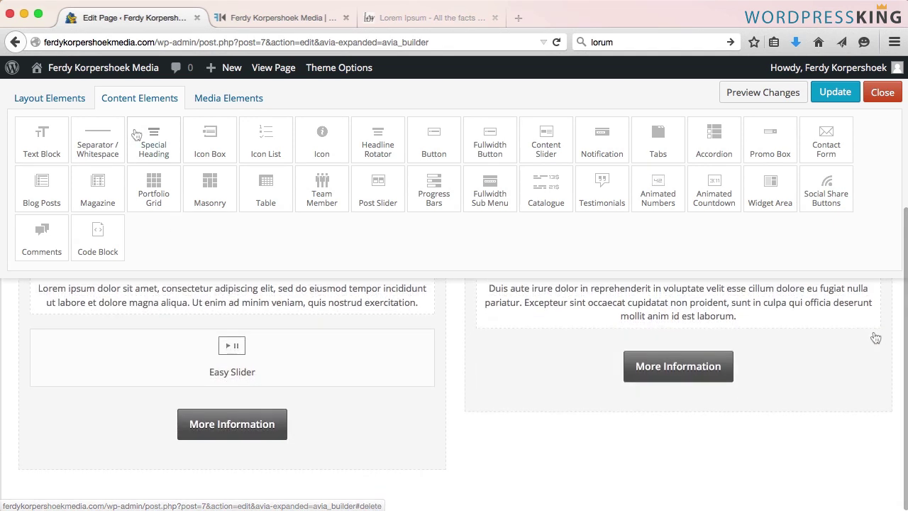
{"action": "left_click", "coordinate": [226, 104]}
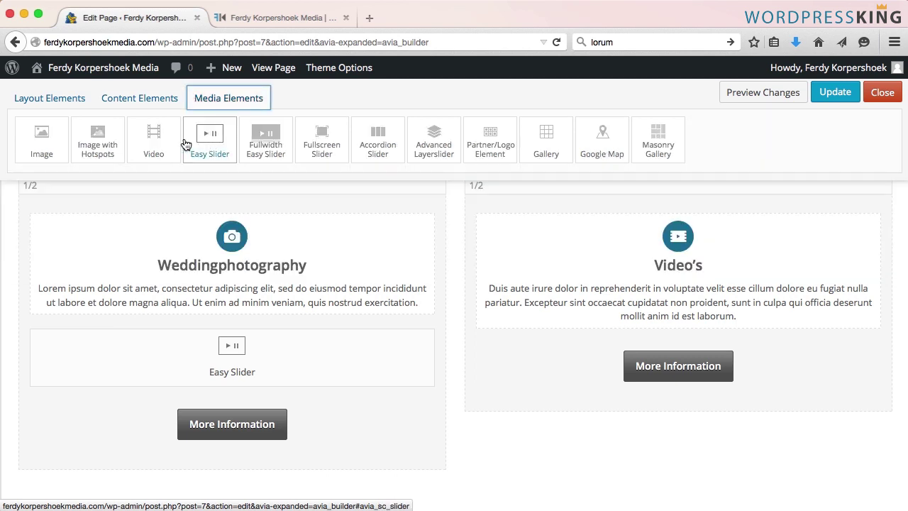
{"action": "left_click_drag", "start_coordinate": [168, 144], "coordinate": [676, 336]}
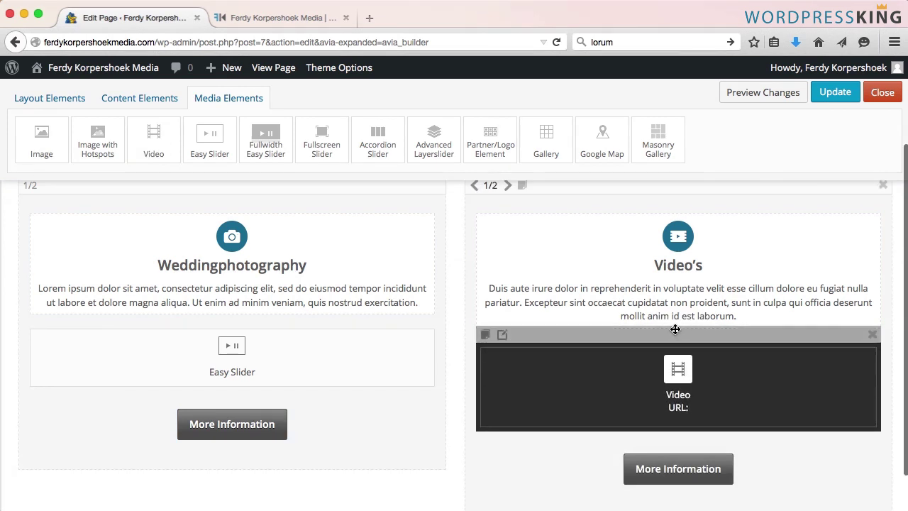
{"action": "left_click", "coordinate": [678, 370]}
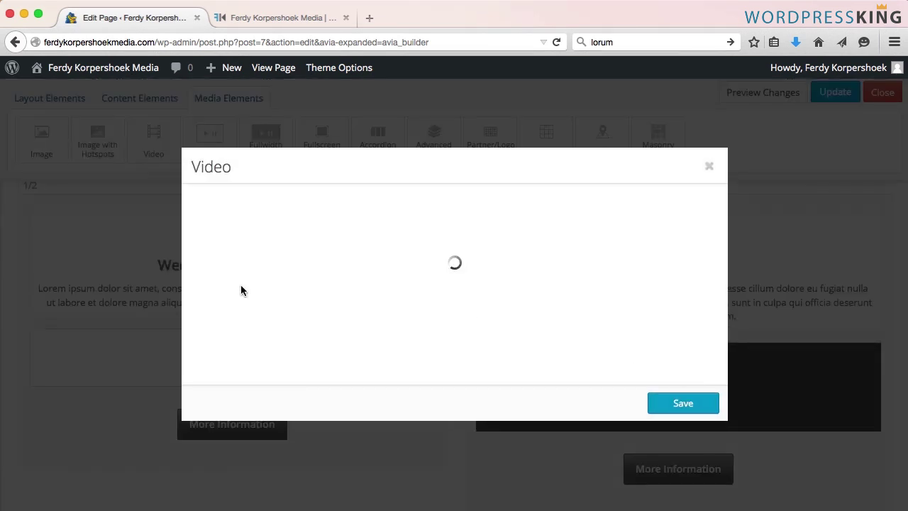
{"action": "left_click", "coordinate": [261, 239]}
{"action": "type", "text": "https://vimeo.com/123833080"}
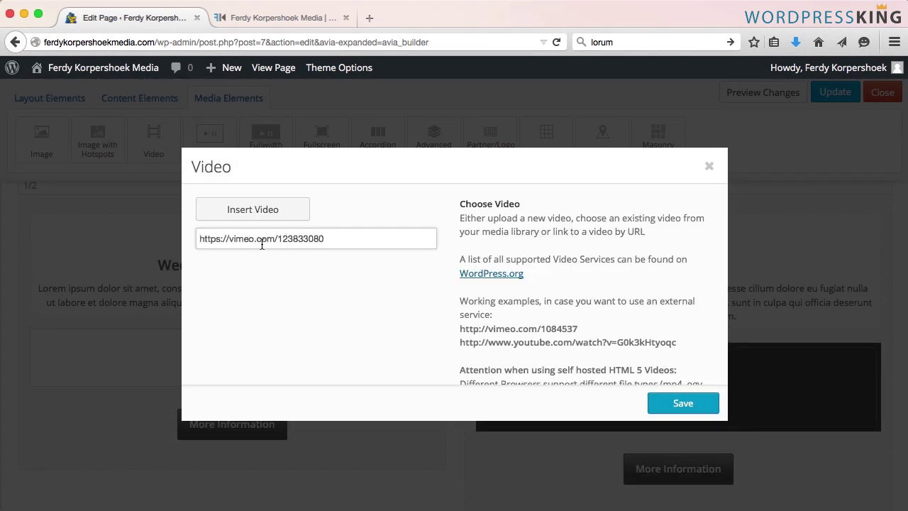
{"action": "scroll", "coordinate": [262, 244], "scroll_direction": "down", "scroll_amount": 4}
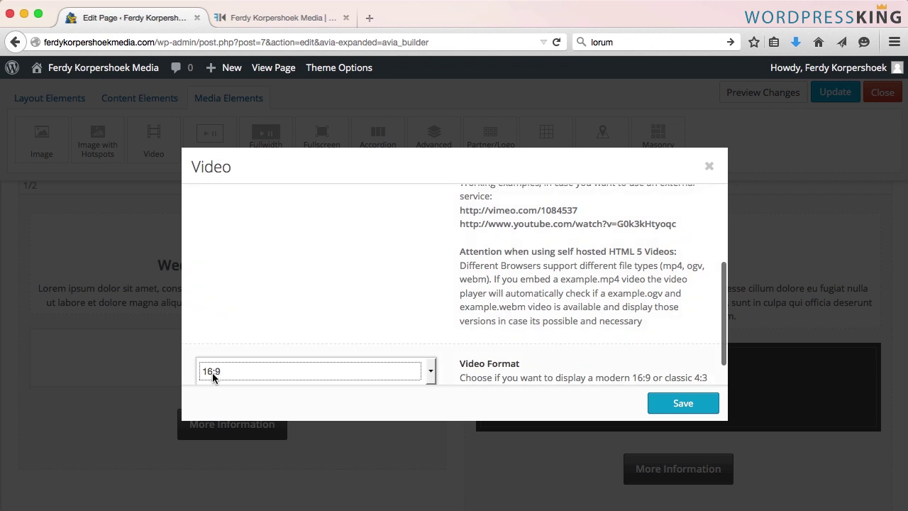
{"action": "left_click", "coordinate": [679, 402]}
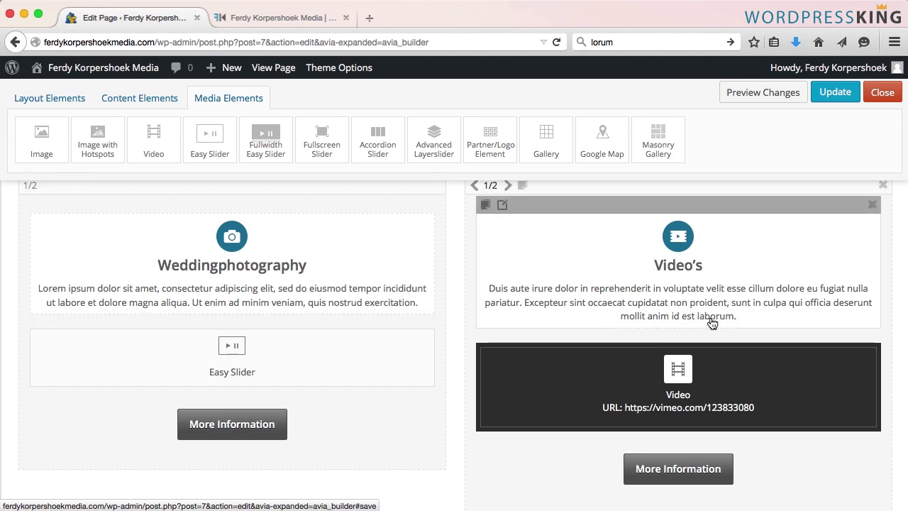
{"action": "scroll", "coordinate": [716, 331], "scroll_direction": "down", "scroll_amount": 2}
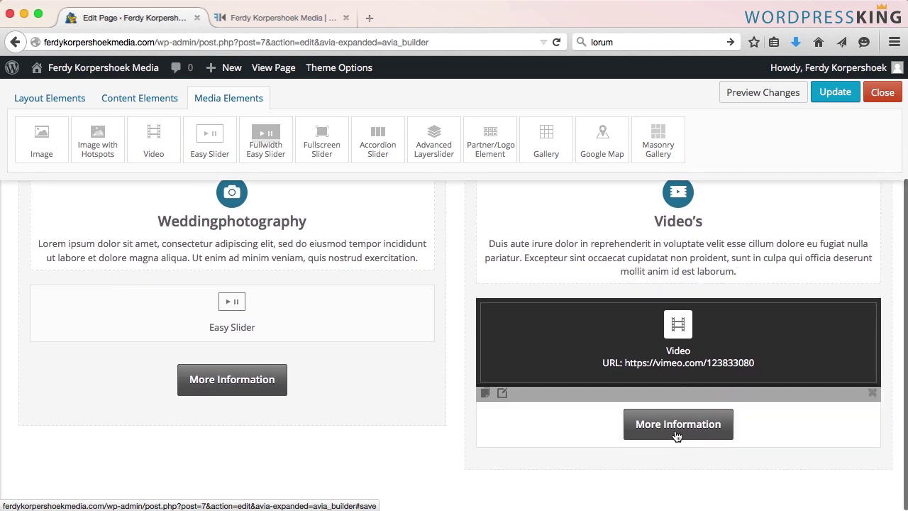
Update the home page and test-play the new Vimeo video on the live site
{"action": "left_click", "coordinate": [826, 92]}
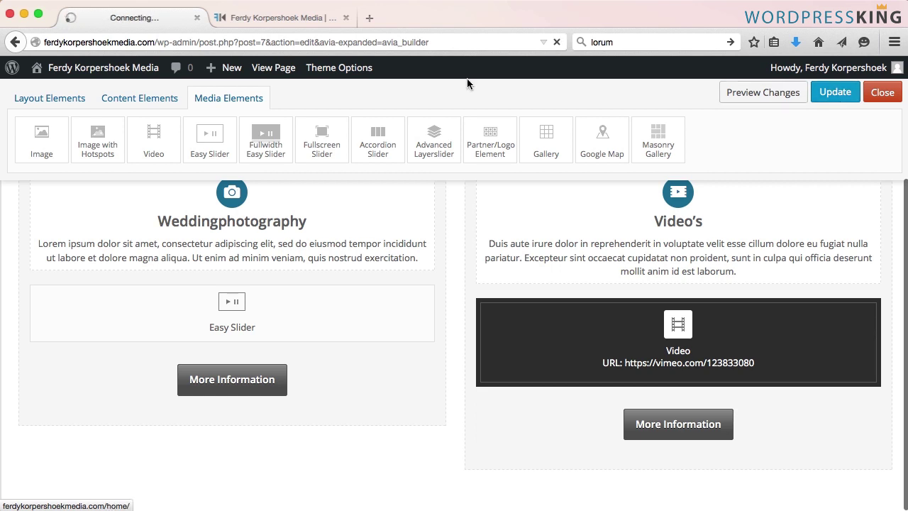
{"action": "left_click", "coordinate": [286, 25]}
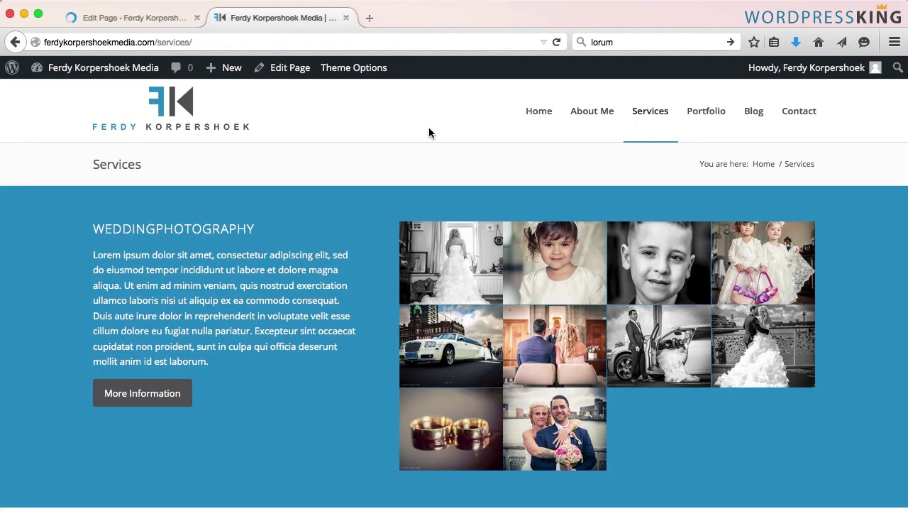
{"action": "left_click", "coordinate": [190, 113]}
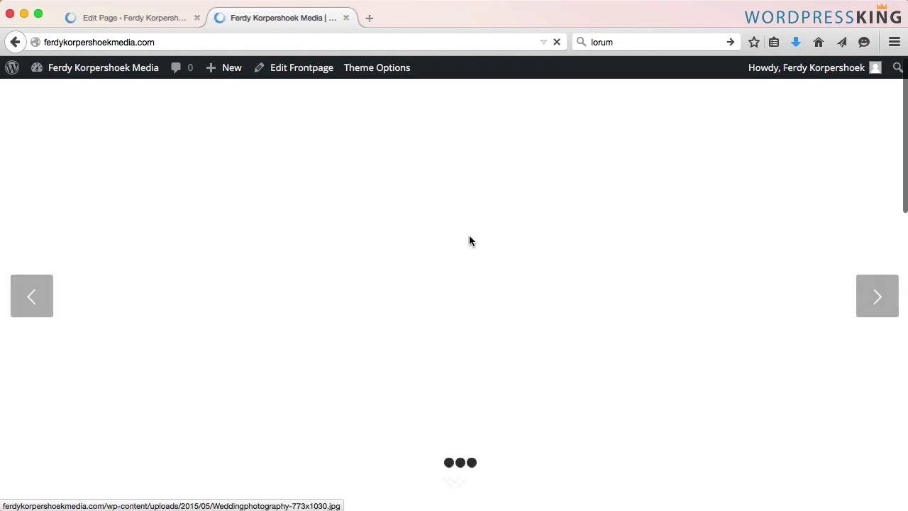
{"action": "scroll", "coordinate": [500, 253], "scroll_direction": "down", "scroll_amount": 3}
{"action": "scroll", "coordinate": [499, 257], "scroll_direction": "down", "scroll_amount": 3}
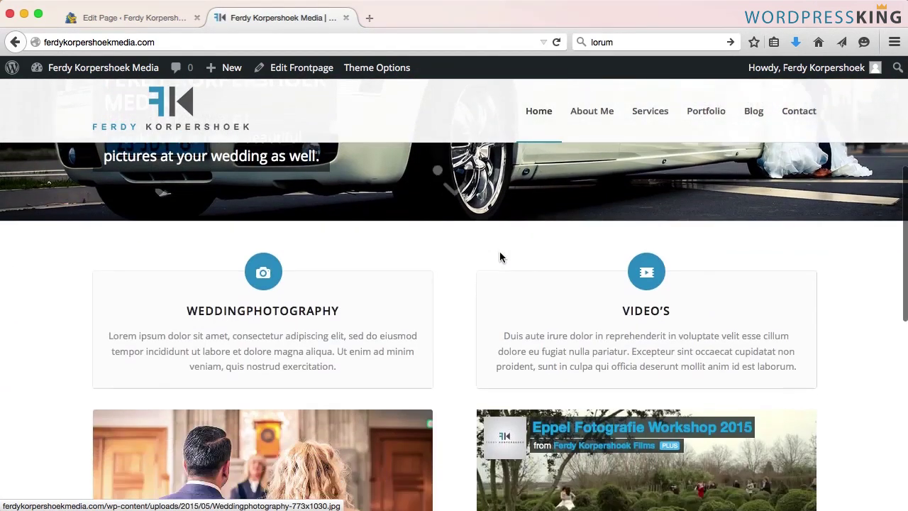
{"action": "scroll", "coordinate": [452, 266], "scroll_direction": "down", "scroll_amount": 3}
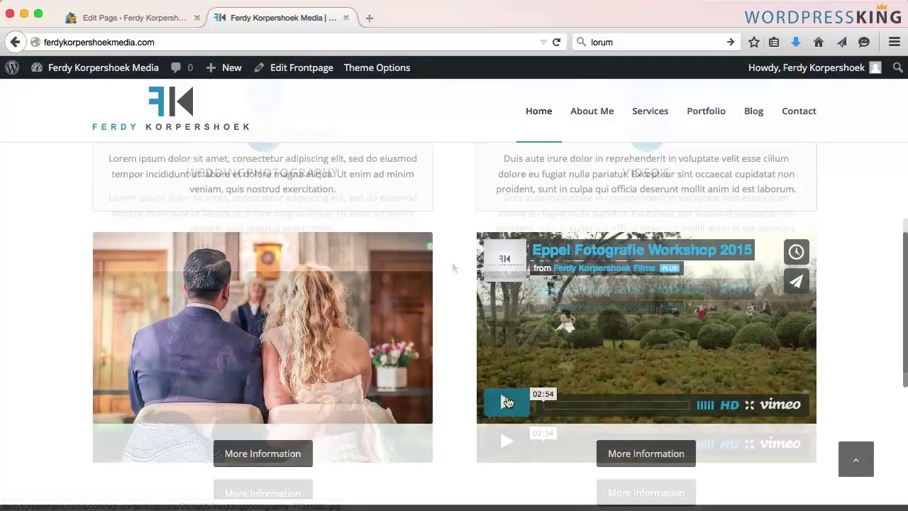
{"action": "left_click", "coordinate": [488, 402]}
{"action": "left_click", "coordinate": [487, 402]}
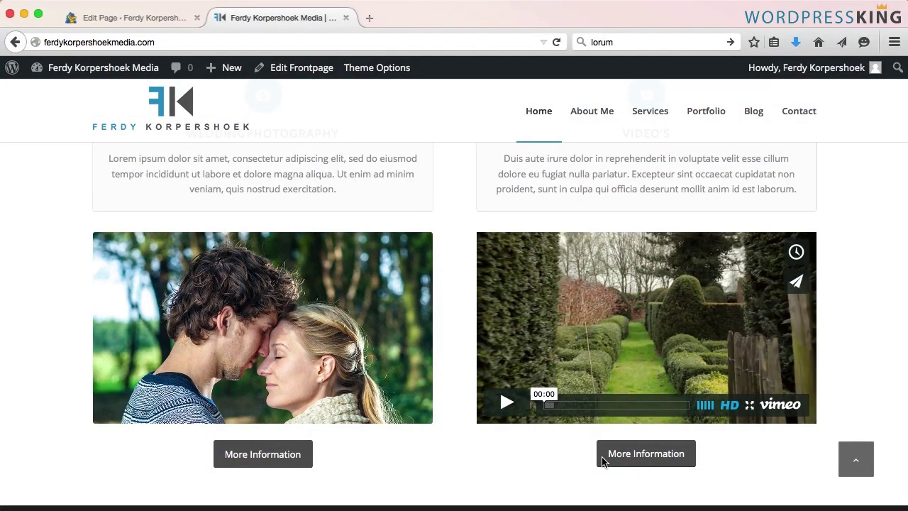
Follow the video's More Information link to Services and find the LOVESHOOTS heading
{"action": "left_click", "coordinate": [635, 458]}
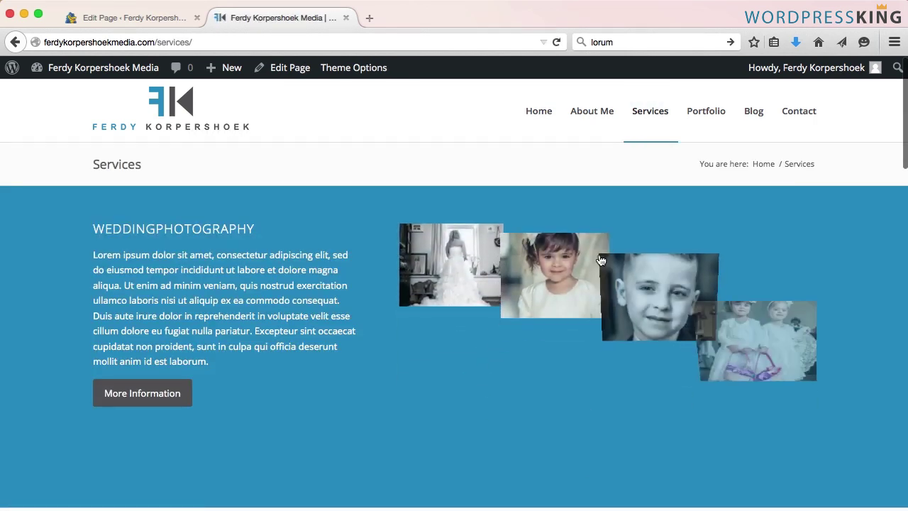
{"action": "scroll", "coordinate": [558, 266], "scroll_direction": "down", "scroll_amount": 12}
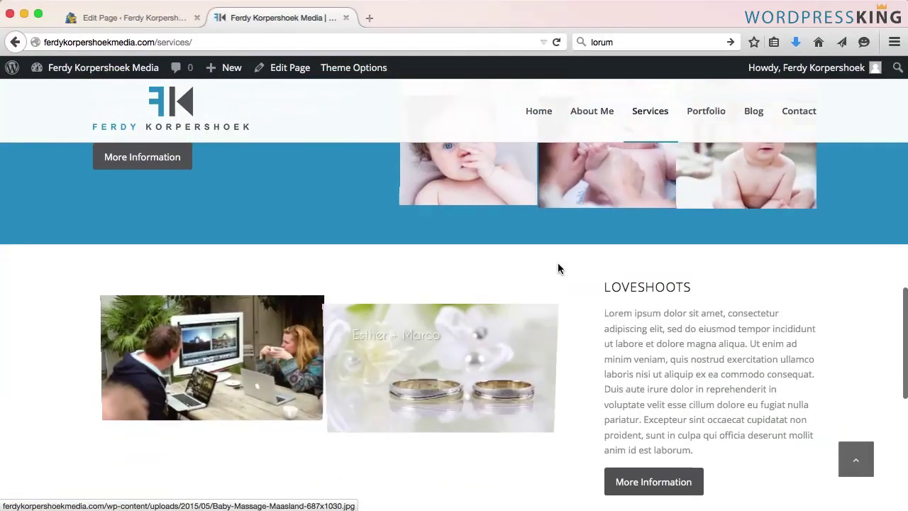
{"action": "scroll", "coordinate": [557, 268], "scroll_direction": "down", "scroll_amount": 1}
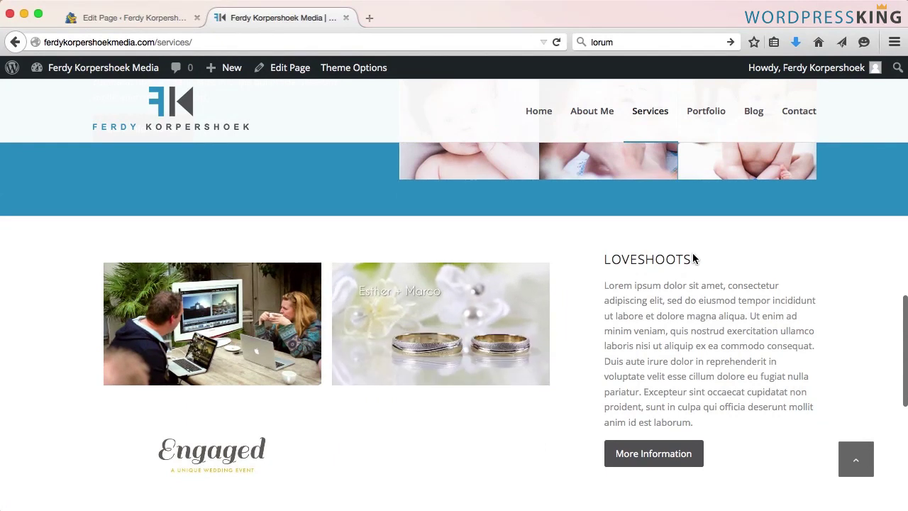
{"action": "left_click_drag", "start_coordinate": [693, 258], "coordinate": [603, 259]}
{"action": "left_click", "coordinate": [602, 254]}
Edit the Services page and change the LOVESHOOTS Special Heading text to 'Video's'
{"action": "left_click", "coordinate": [290, 74]}
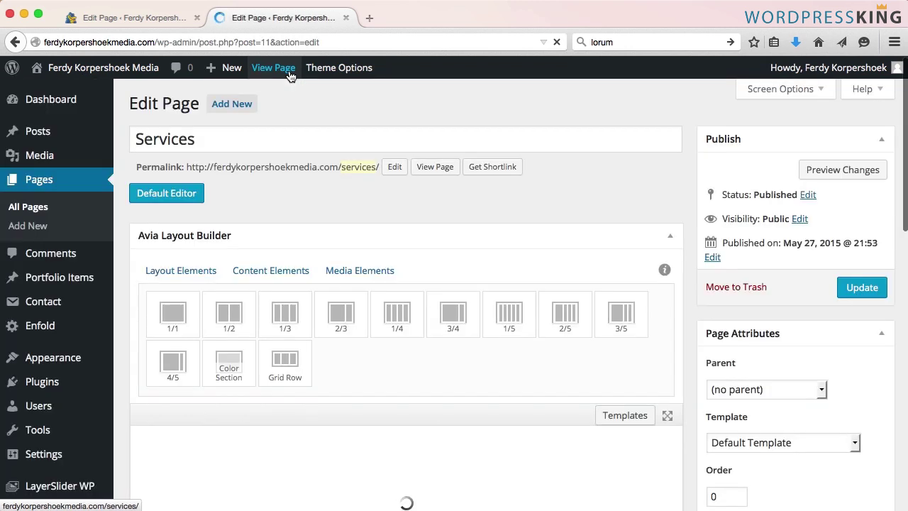
{"action": "scroll", "coordinate": [459, 271], "scroll_direction": "down", "scroll_amount": 2}
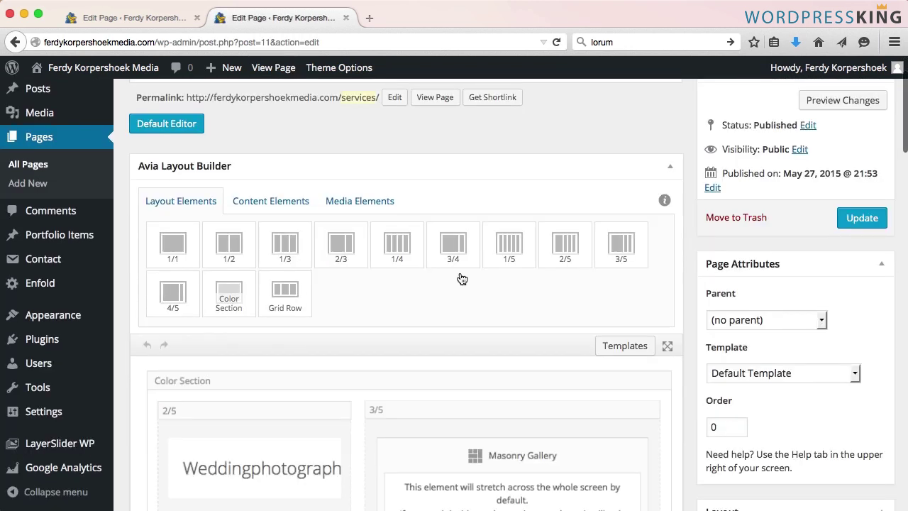
{"action": "scroll", "coordinate": [460, 272], "scroll_direction": "down", "scroll_amount": 15}
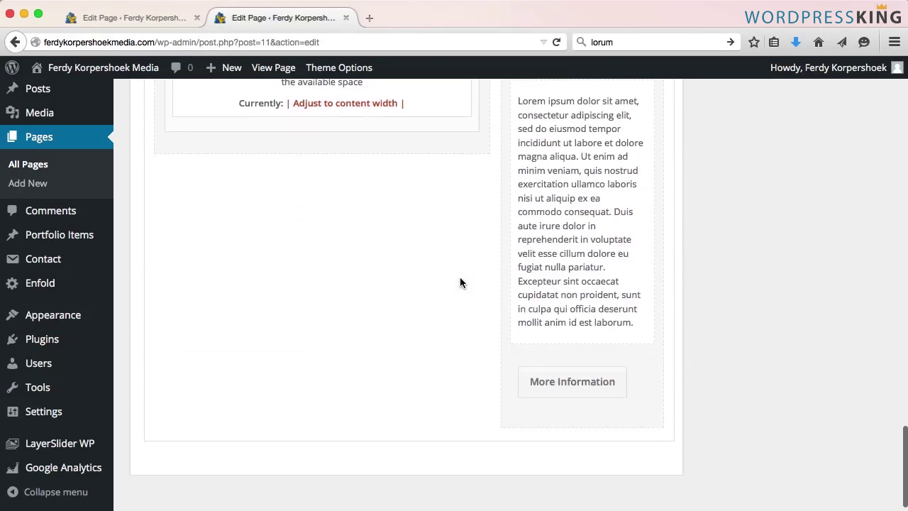
{"action": "left_click", "coordinate": [554, 178]}
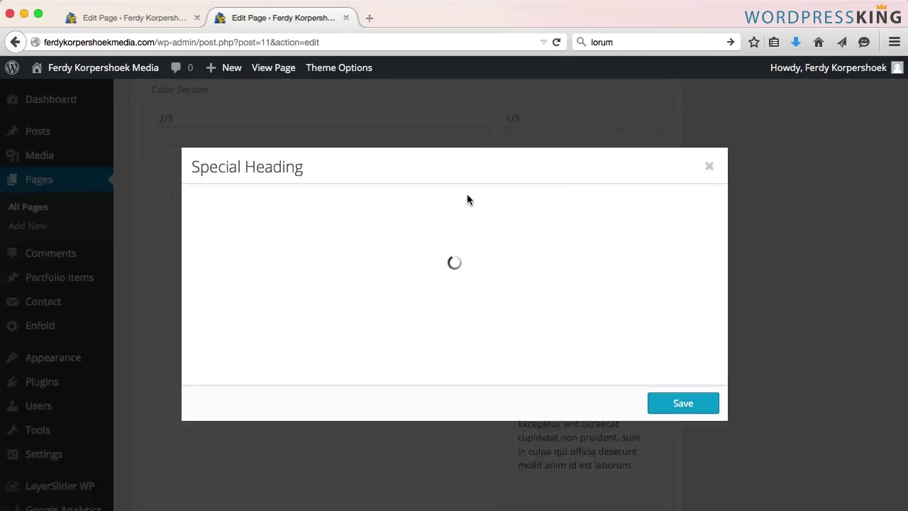
{"action": "triple_click", "coordinate": [277, 255]}
{"action": "type", "text": "V"}
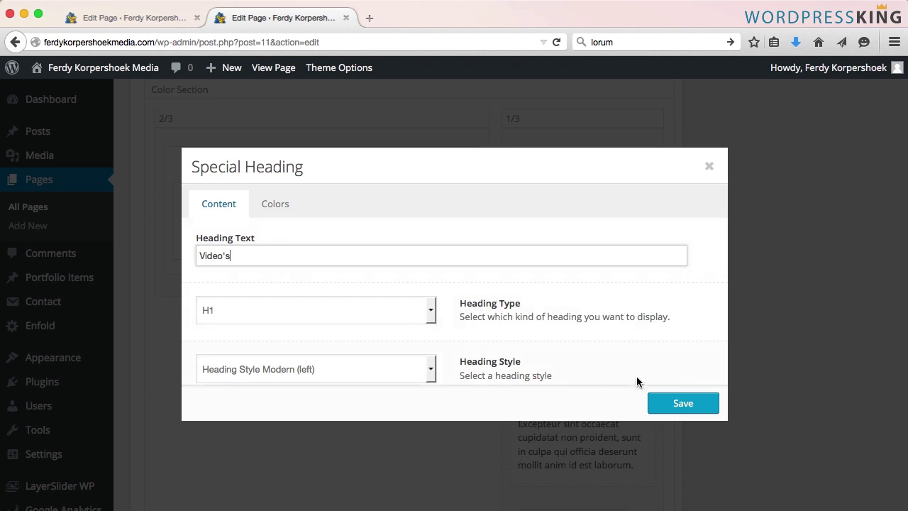
{"action": "type", "text": "ideo's"}
{"action": "left_click", "coordinate": [680, 404]}
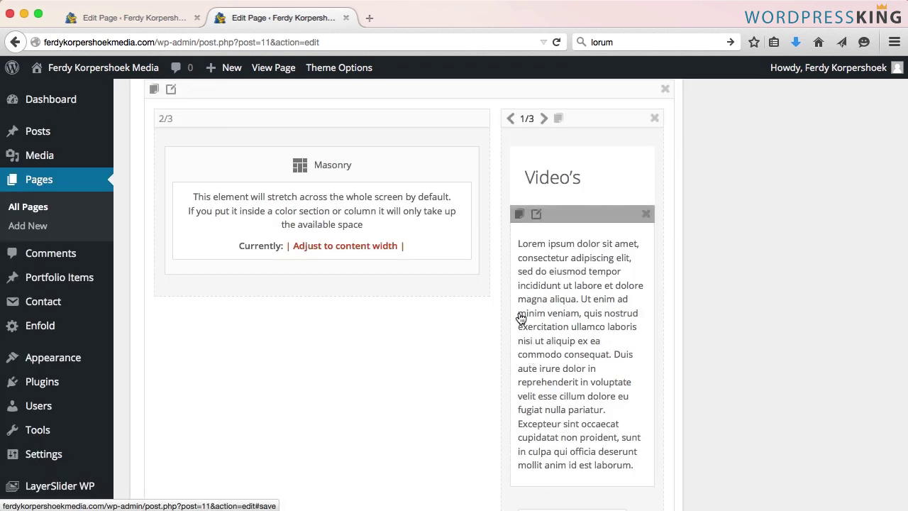
{"action": "scroll", "coordinate": [521, 317], "scroll_direction": "up", "scroll_amount": 2}
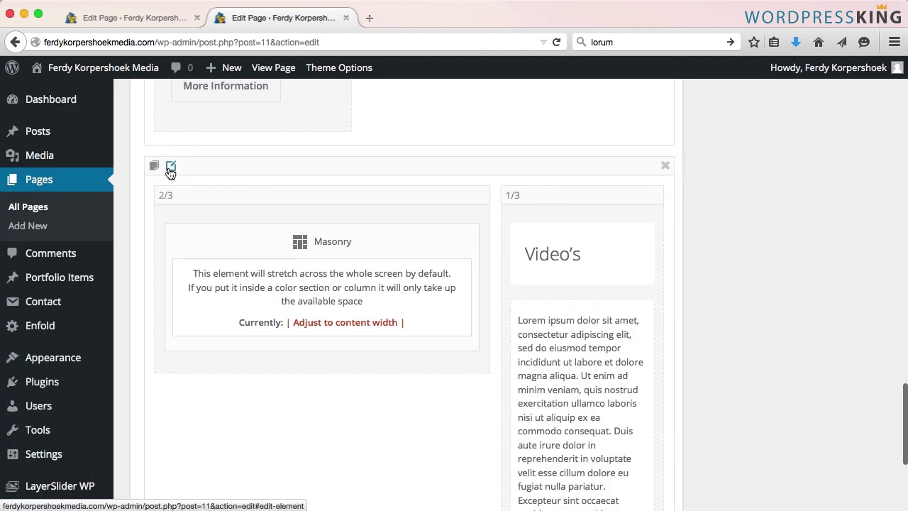
Enter 'videos' as the Color Section's custom Section ID and save the section
{"action": "left_click", "coordinate": [170, 167]}
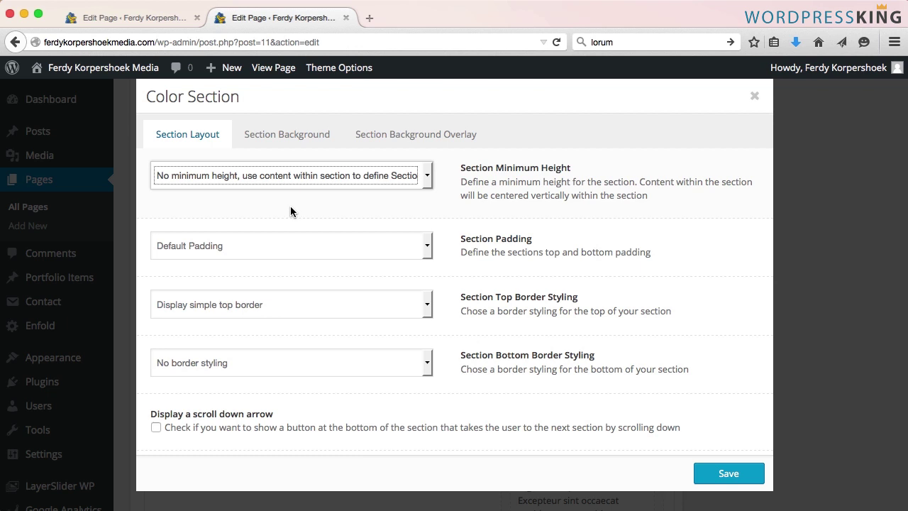
{"action": "scroll", "coordinate": [454, 213], "scroll_direction": "down", "scroll_amount": 4}
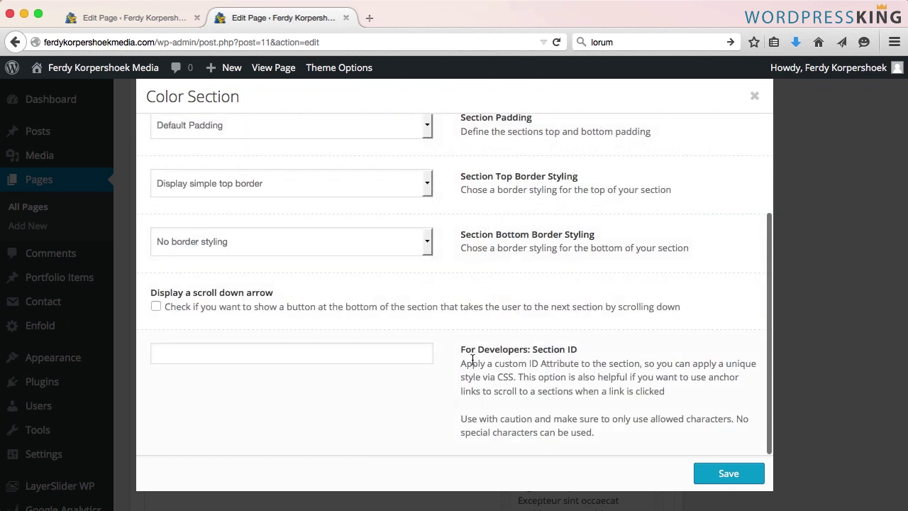
{"action": "left_click_drag", "start_coordinate": [468, 349], "coordinate": [533, 349]}
{"action": "left_click", "coordinate": [534, 349]}
{"action": "left_click_drag", "start_coordinate": [534, 349], "coordinate": [578, 347]}
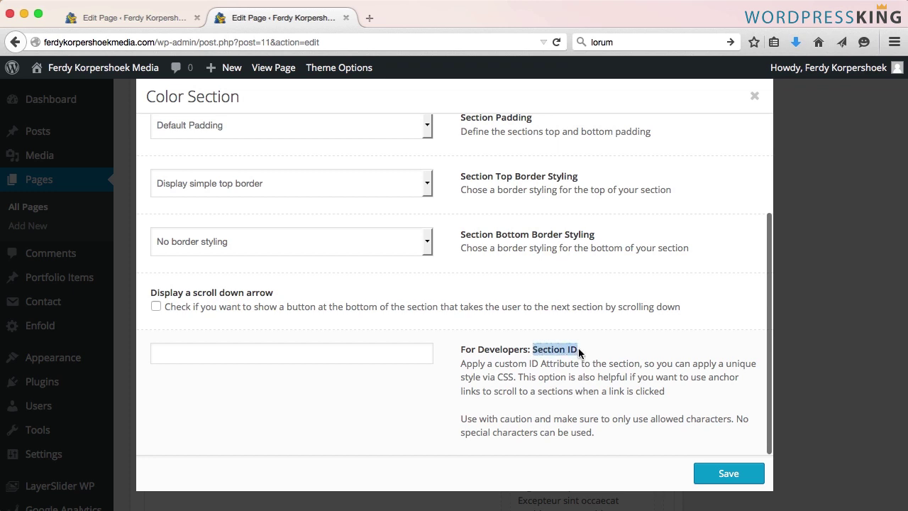
{"action": "left_click", "coordinate": [578, 347]}
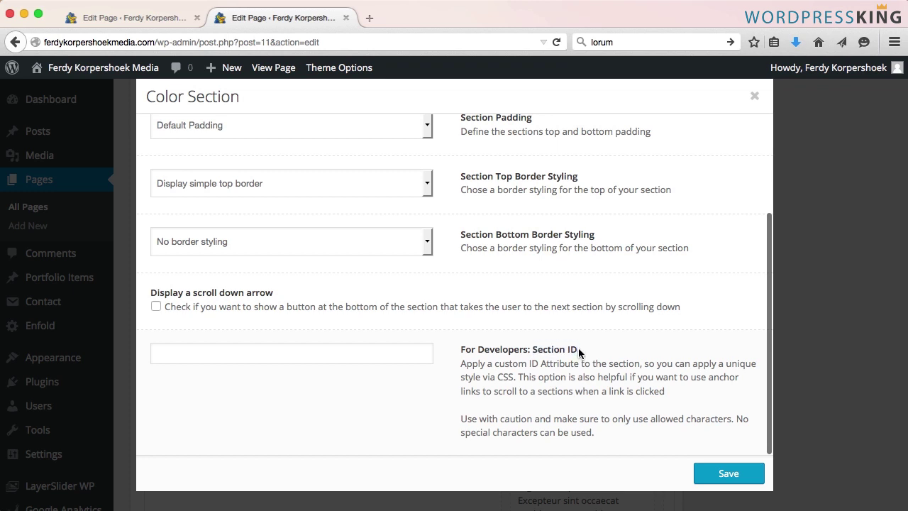
{"action": "left_click", "coordinate": [271, 354]}
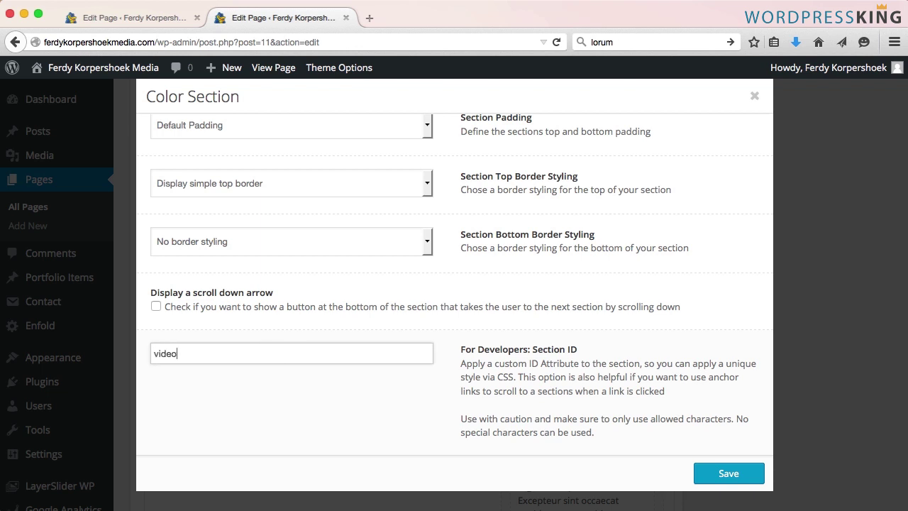
{"action": "left_click_drag", "start_coordinate": [182, 354], "coordinate": [134, 355]}
{"action": "left_click", "coordinate": [725, 473]}
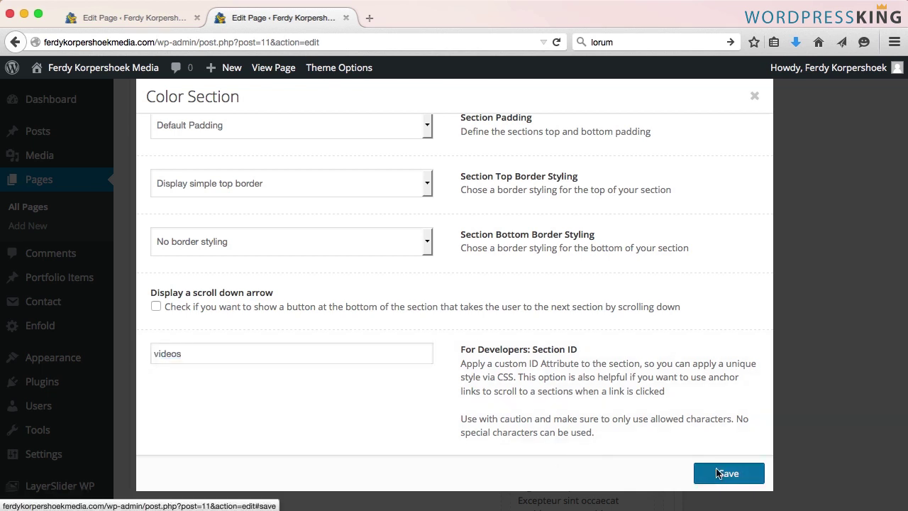
{"action": "scroll", "coordinate": [620, 348], "scroll_direction": "up", "scroll_amount": 15}
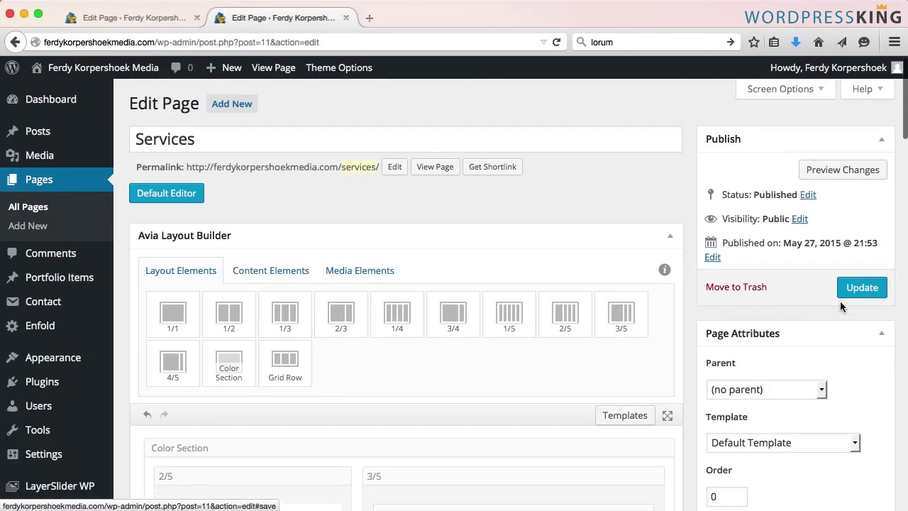
Update the Services page and open the home page's Video's More Information button settings
{"action": "left_click", "coordinate": [849, 290]}
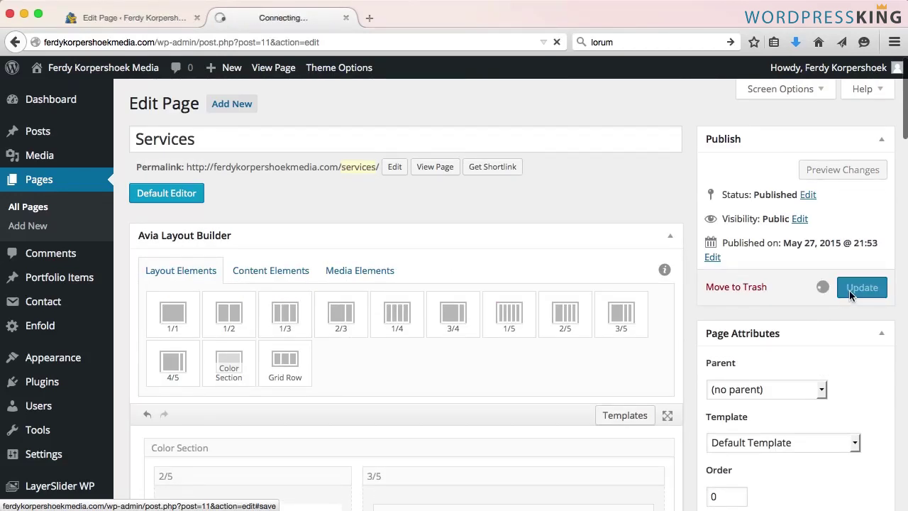
{"action": "left_click", "coordinate": [124, 20]}
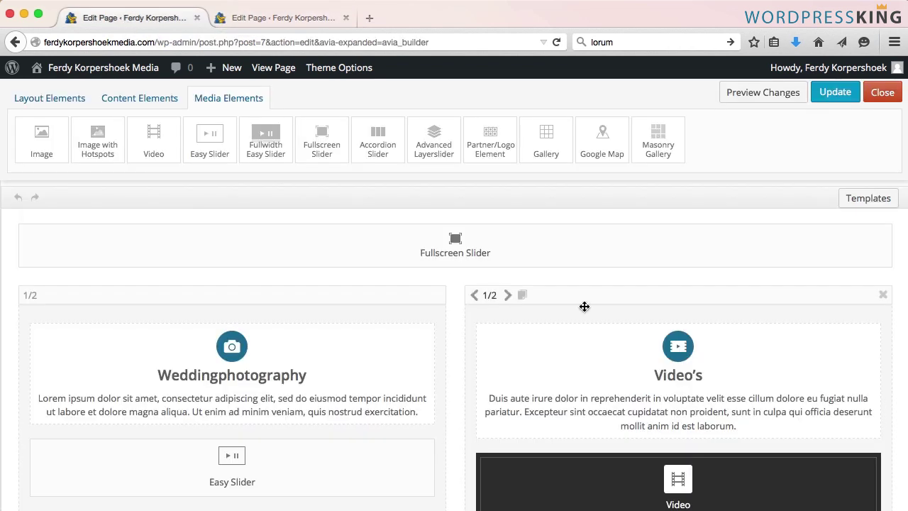
{"action": "scroll", "coordinate": [584, 306], "scroll_direction": "down", "scroll_amount": 5}
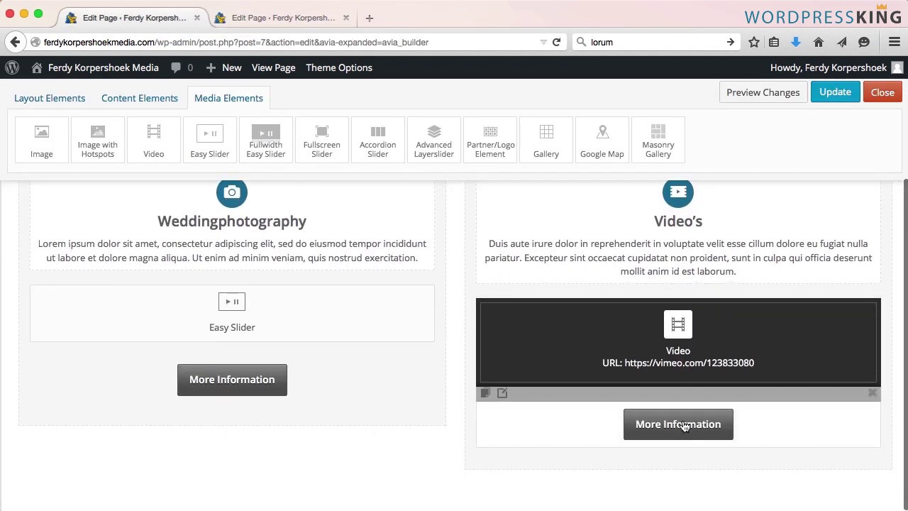
{"action": "left_click", "coordinate": [683, 424]}
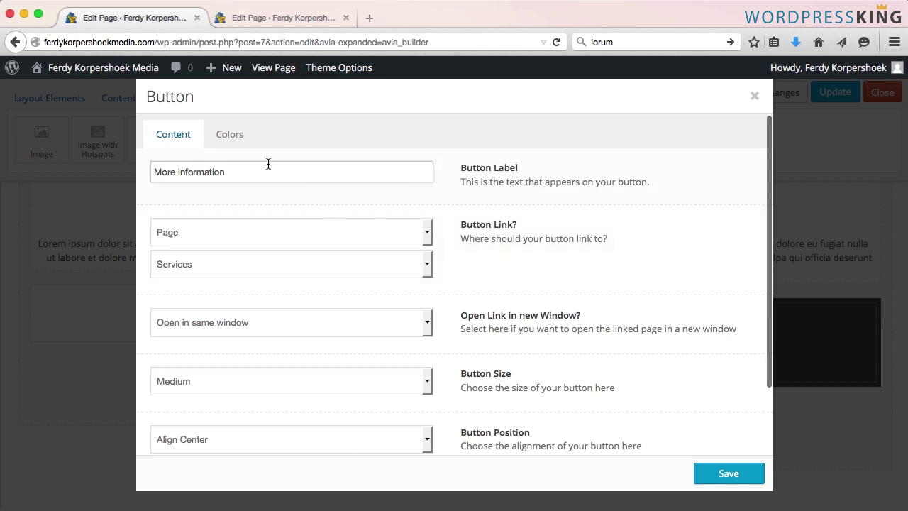
Set the button link manually to the Services page URL ending in #videos
{"action": "scroll", "coordinate": [246, 246], "scroll_direction": "down", "scroll_amount": 2}
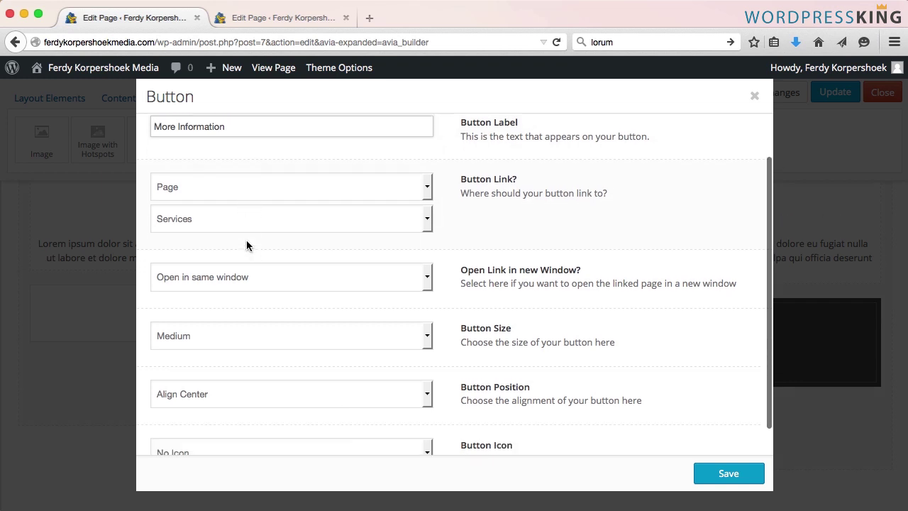
{"action": "left_click", "coordinate": [225, 190]}
{"action": "left_click", "coordinate": [209, 209]}
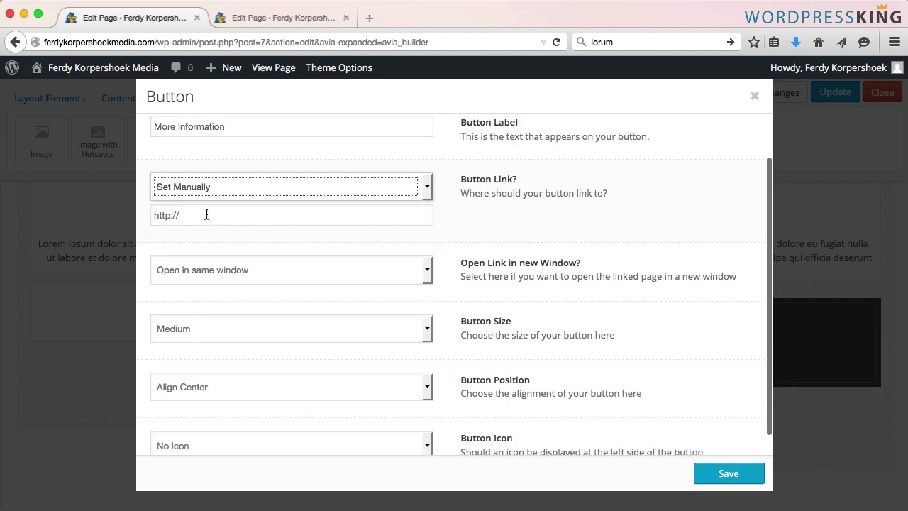
{"action": "left_click", "coordinate": [207, 214]}
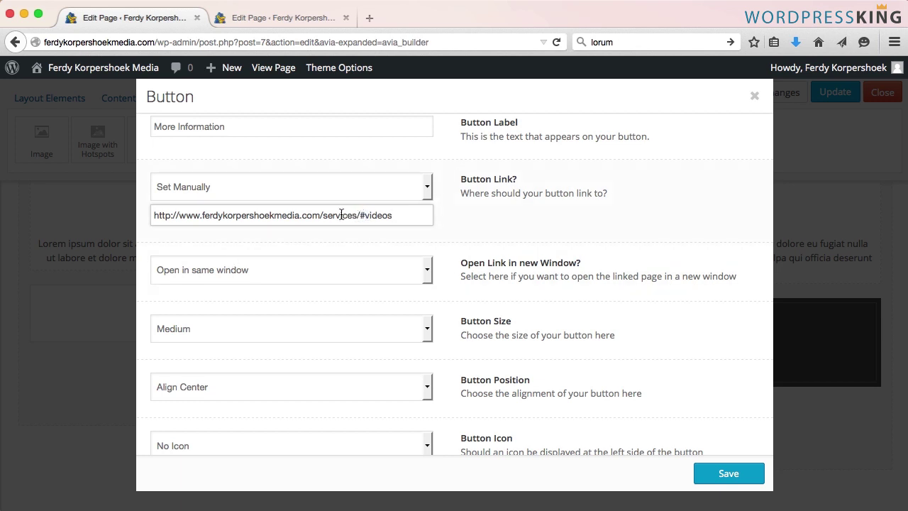
{"action": "left_click_drag", "start_coordinate": [361, 215], "coordinate": [147, 215]}
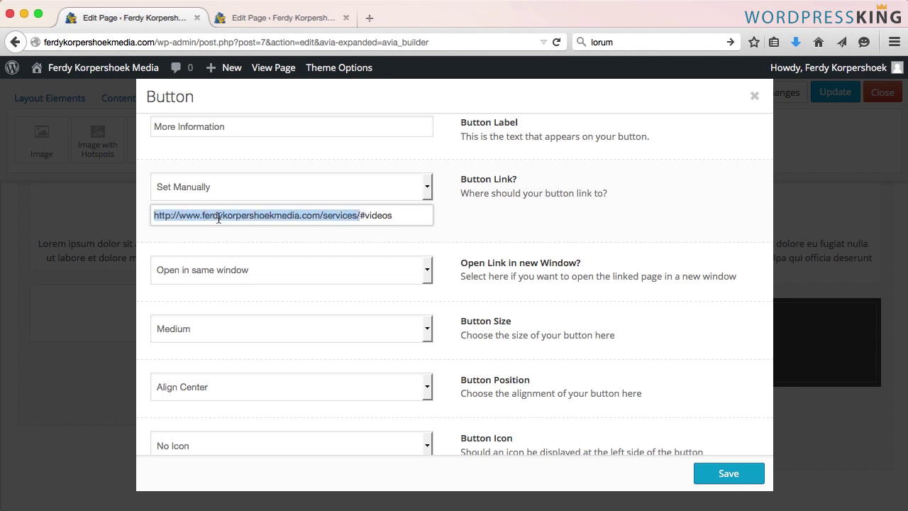
{"action": "left_click", "coordinate": [370, 216]}
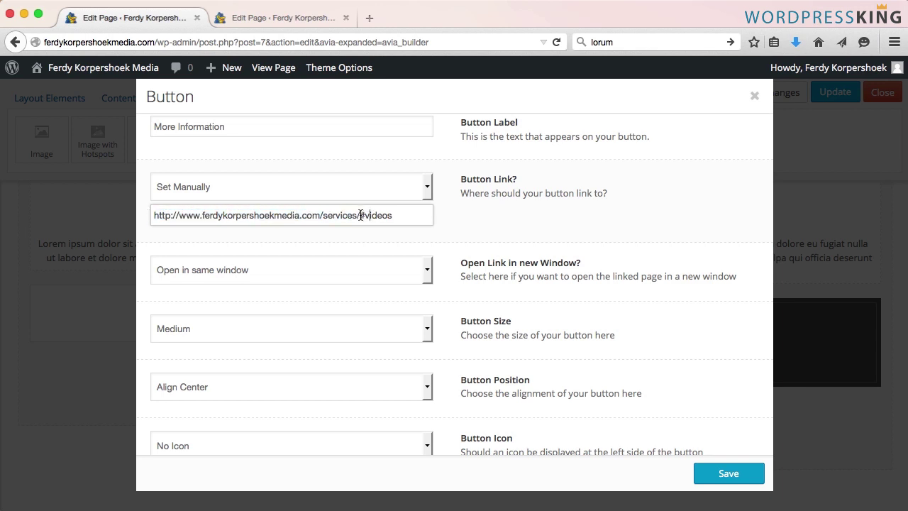
{"action": "left_click_drag", "start_coordinate": [361, 215], "coordinate": [412, 215]}
{"action": "left_click", "coordinate": [402, 214]}
{"action": "double_click", "coordinate": [399, 215]}
{"action": "left_click", "coordinate": [281, 19]}
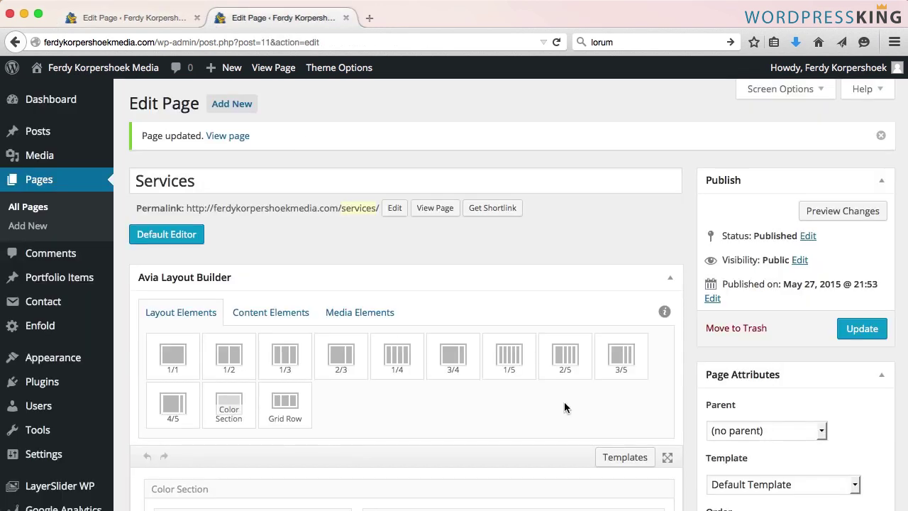
Verify the Services Color Section's Section ID is 'videos', closing its settings unchanged
{"action": "scroll", "coordinate": [563, 406], "scroll_direction": "down", "scroll_amount": 10}
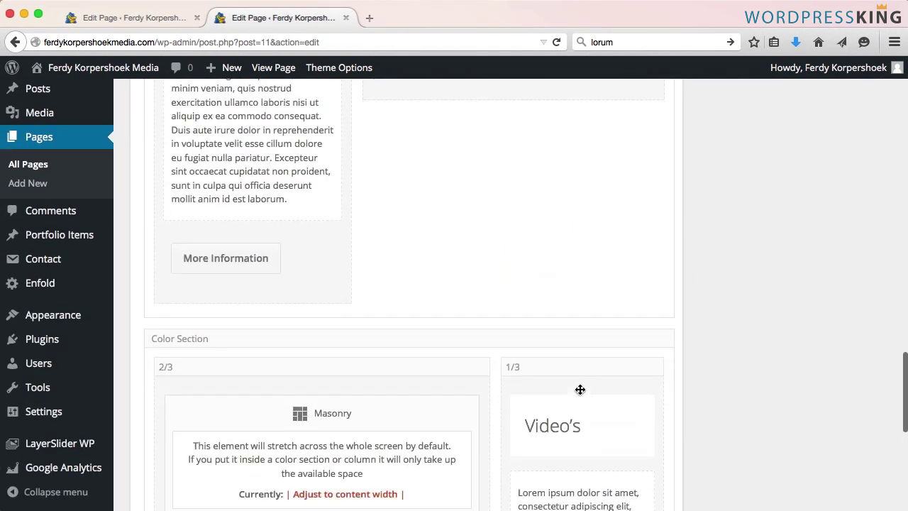
{"action": "scroll", "coordinate": [580, 389], "scroll_direction": "down", "scroll_amount": 5}
{"action": "scroll", "coordinate": [581, 393], "scroll_direction": "up", "scroll_amount": 5}
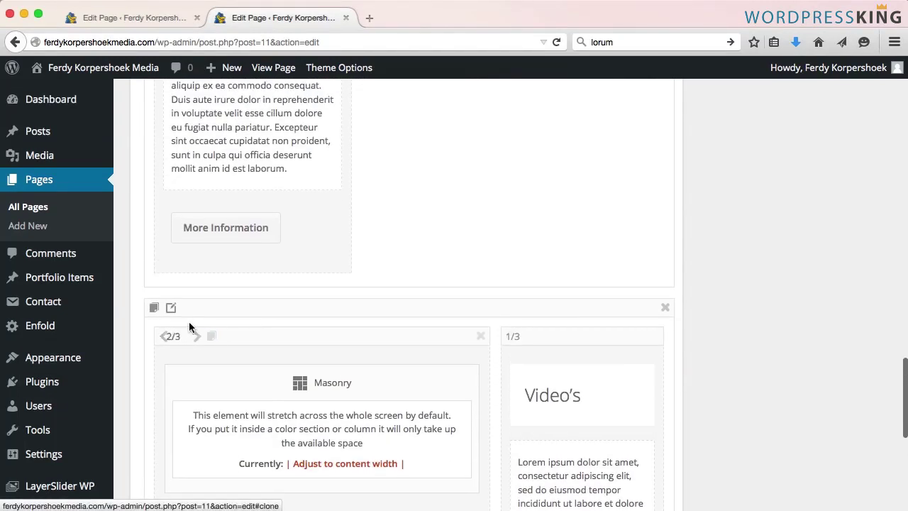
{"action": "left_click", "coordinate": [171, 308]}
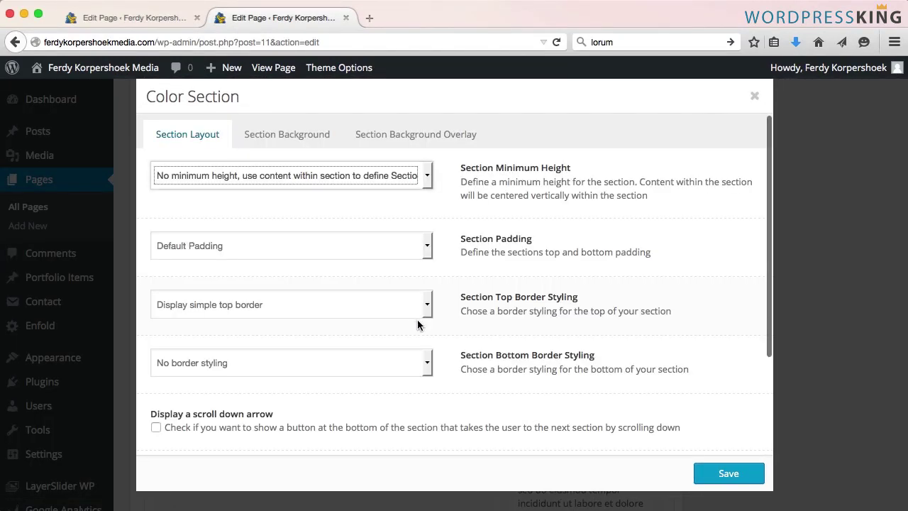
{"action": "scroll", "coordinate": [344, 338], "scroll_direction": "down", "scroll_amount": 3}
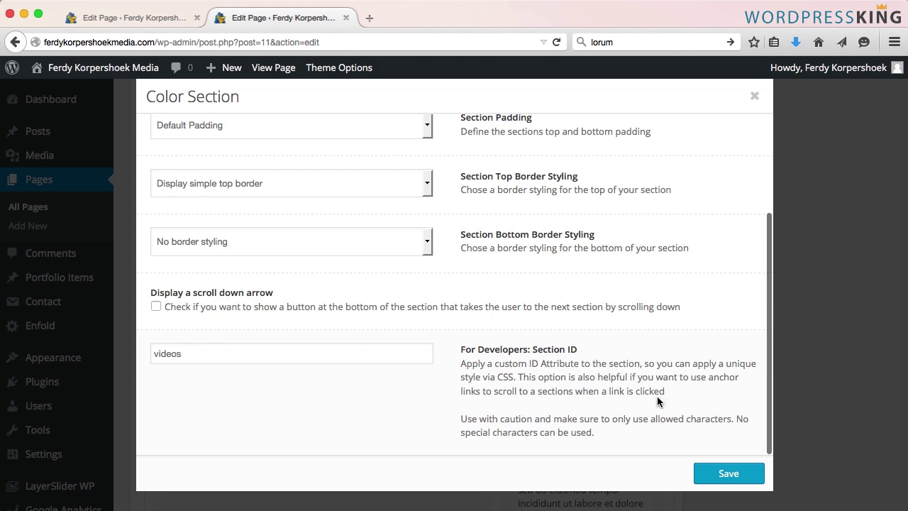
{"action": "left_click_drag", "start_coordinate": [552, 377], "coordinate": [652, 376]}
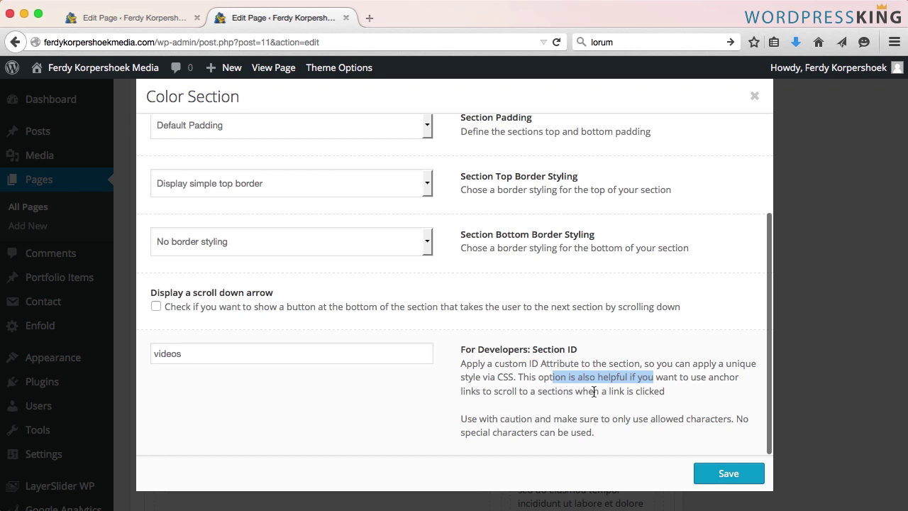
{"action": "left_click", "coordinate": [754, 96]}
Save the Video's button's new link on the home page and update the page
{"action": "left_click", "coordinate": [170, 20]}
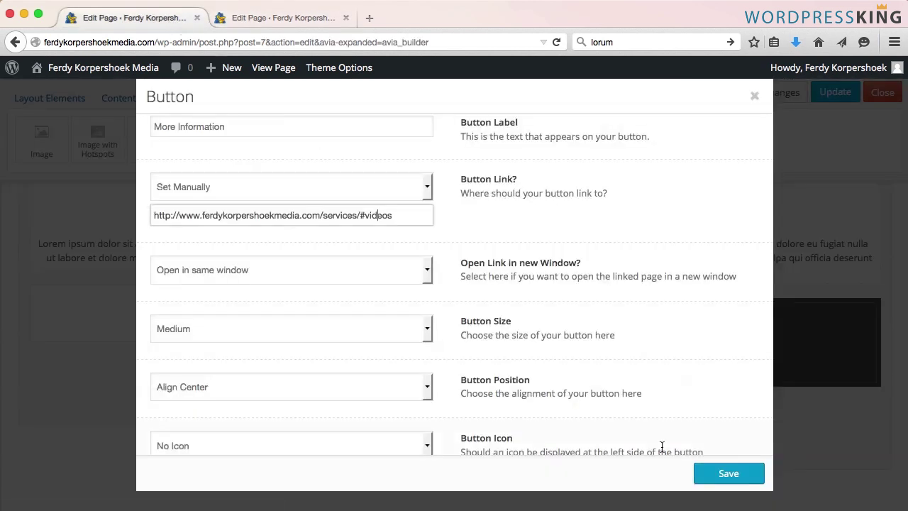
{"action": "left_click", "coordinate": [724, 474]}
{"action": "left_click", "coordinate": [823, 95]}
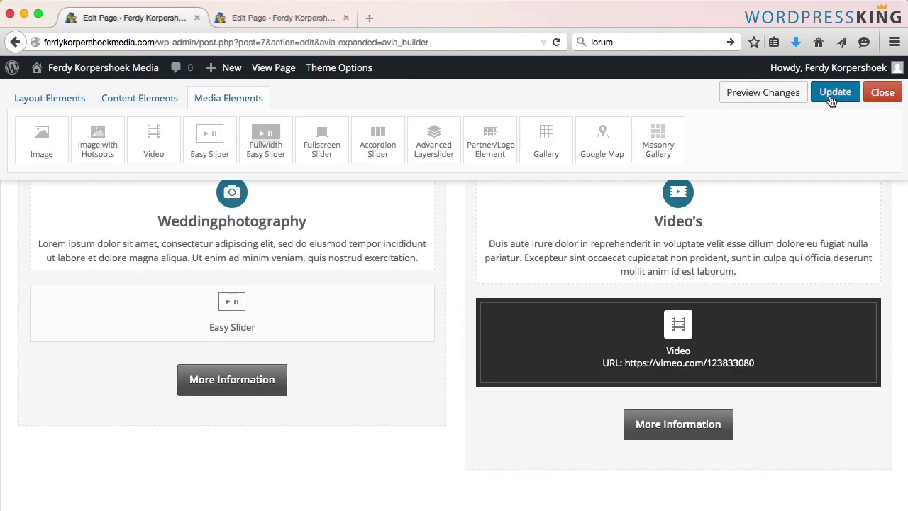
On the live site, confirm the Video's More Information button jumps to the Services videos section
{"action": "mouse_move", "coordinate": [120, 78]}
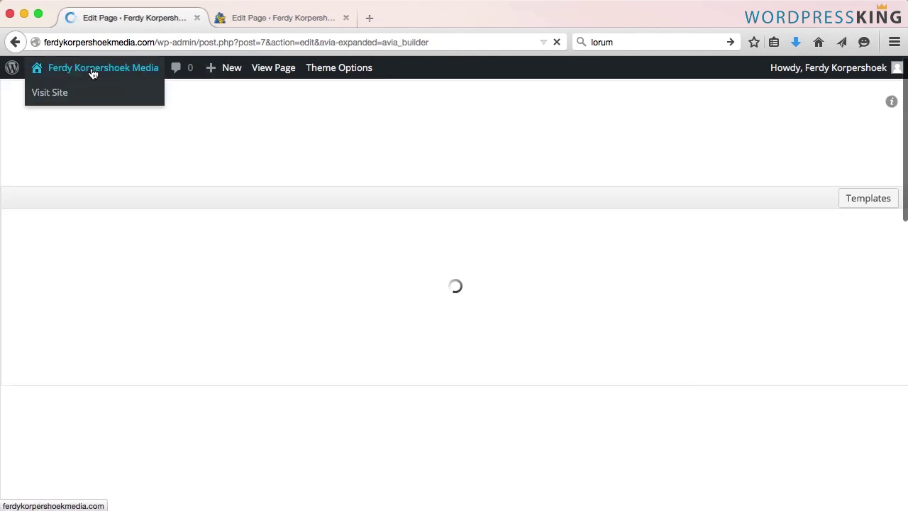
{"action": "left_click", "coordinate": [345, 17]}
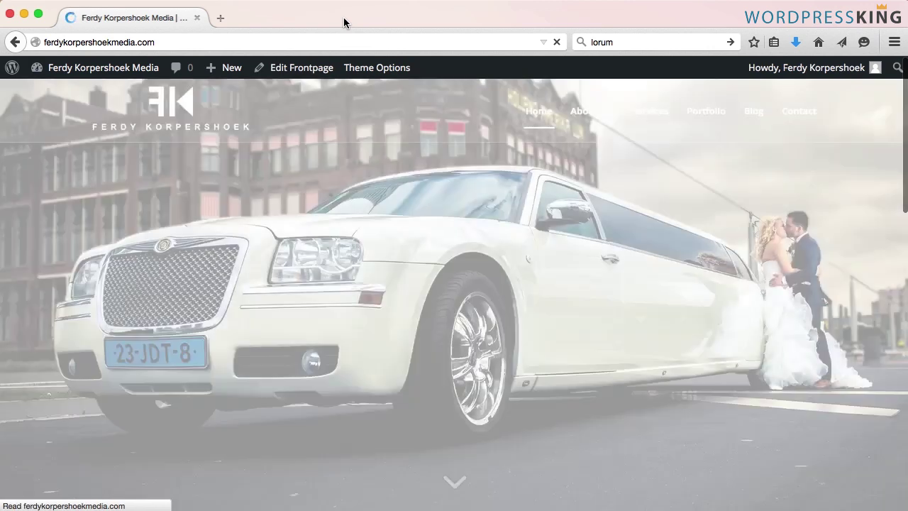
{"action": "scroll", "coordinate": [636, 270], "scroll_direction": "down", "scroll_amount": 10}
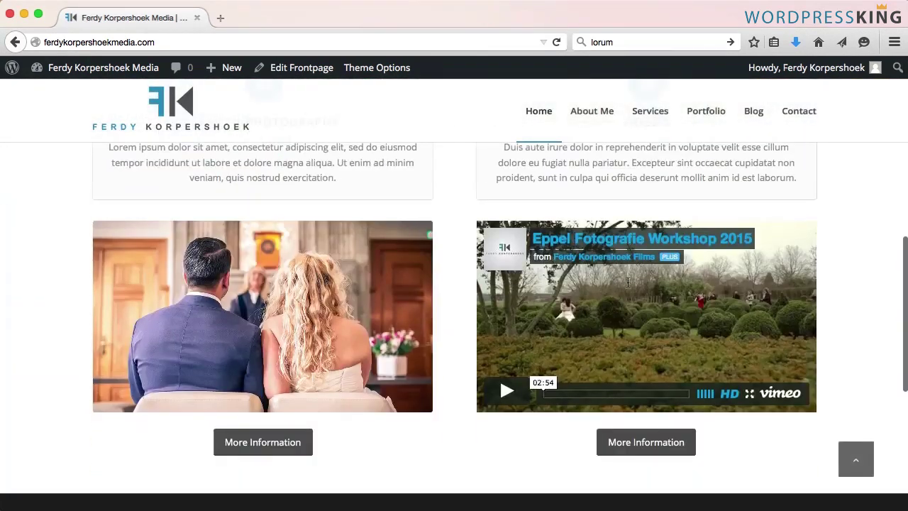
{"action": "scroll", "coordinate": [627, 282], "scroll_direction": "down", "scroll_amount": 2}
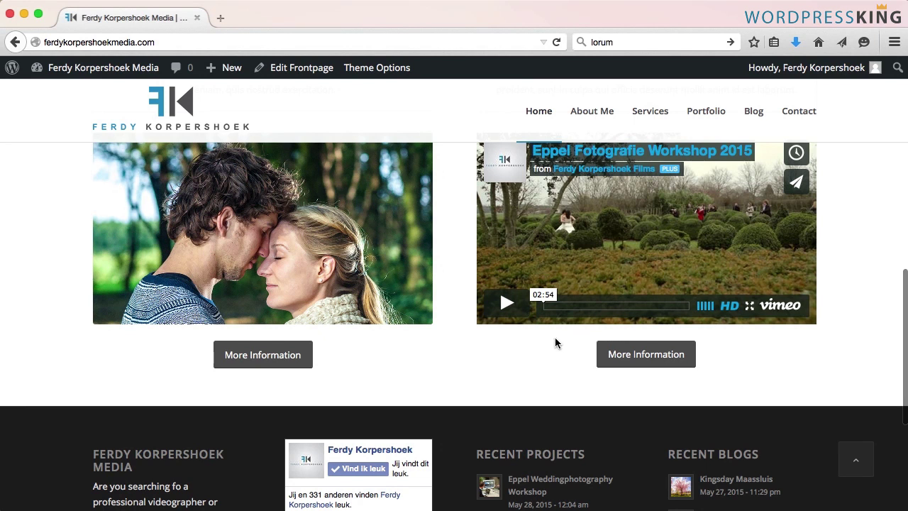
{"action": "left_click", "coordinate": [635, 358]}
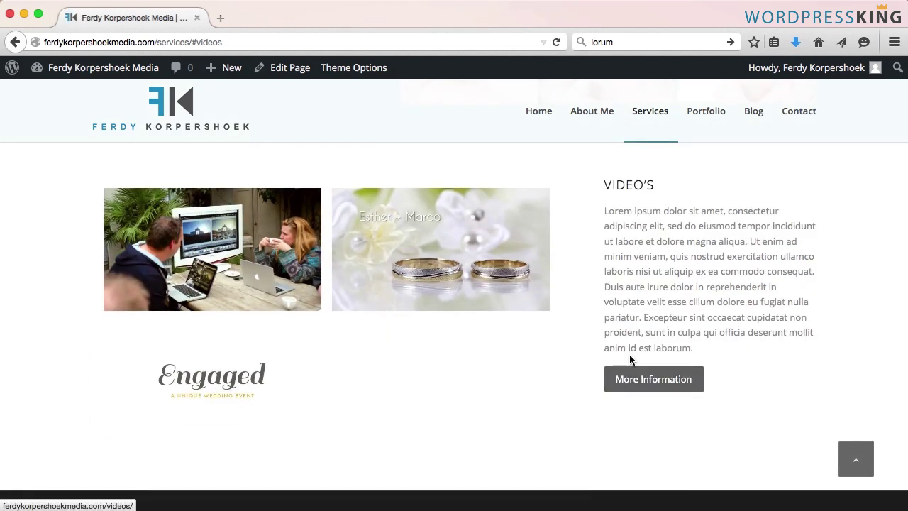
{"action": "left_click", "coordinate": [857, 459]}
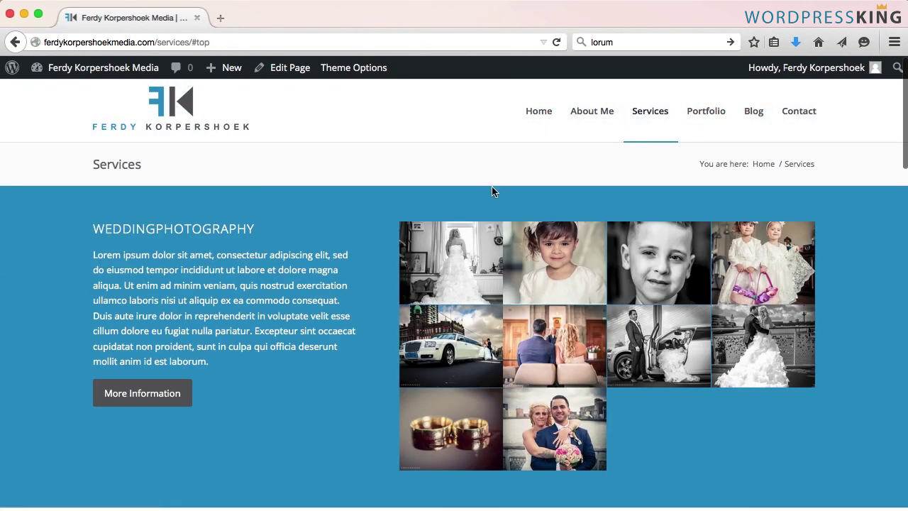
{"action": "left_click", "coordinate": [181, 105]}
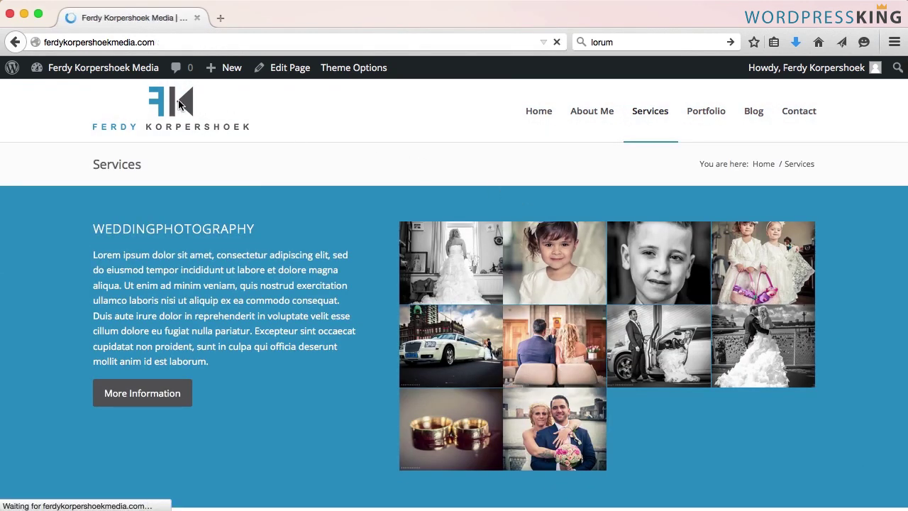
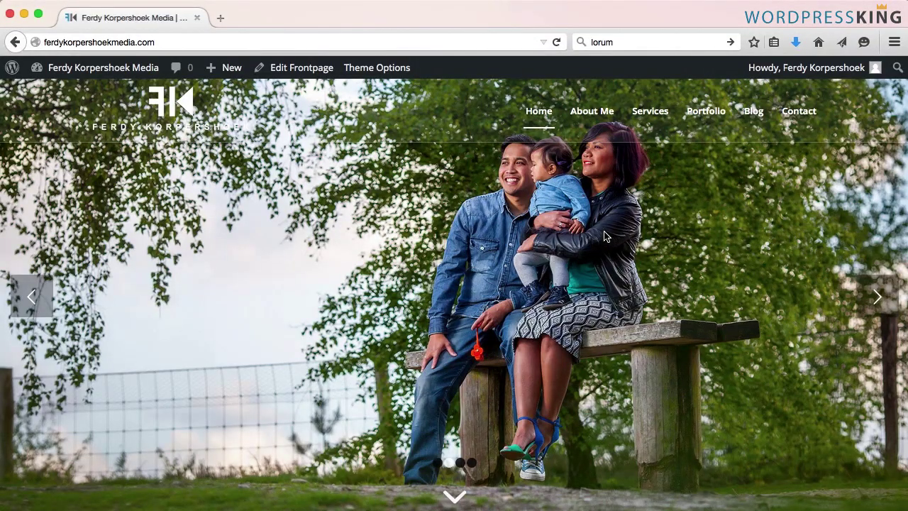
Flip through two more slider photos, scroll the service sections, then open the front page for editing
{"action": "left_click", "coordinate": [878, 298]}
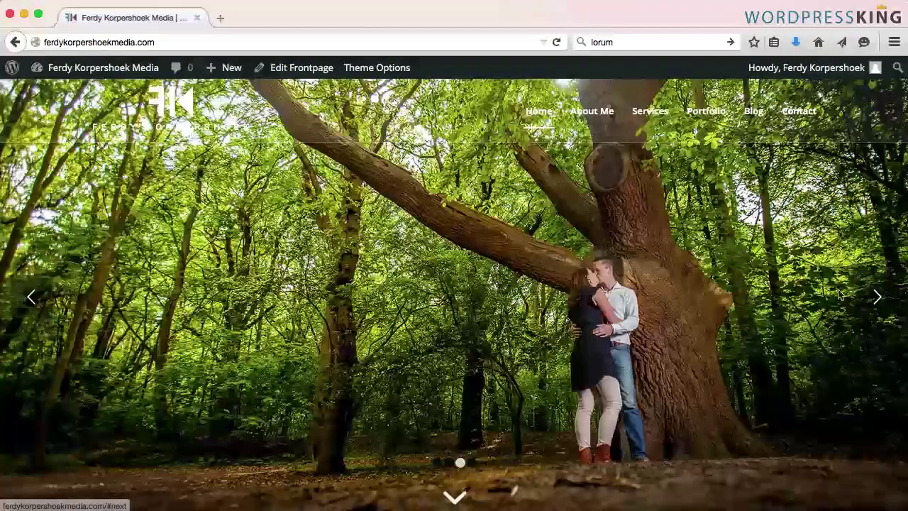
{"action": "left_click", "coordinate": [887, 301]}
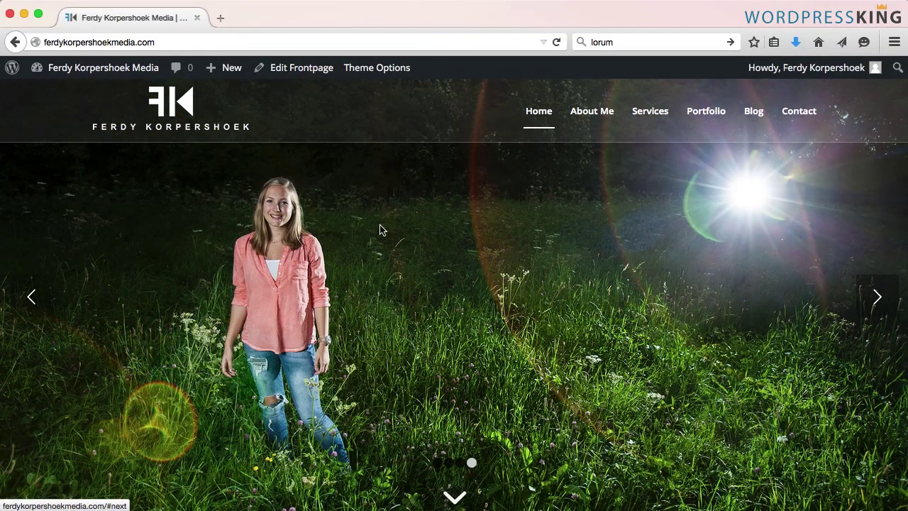
{"action": "scroll", "coordinate": [432, 263], "scroll_direction": "down", "scroll_amount": 10}
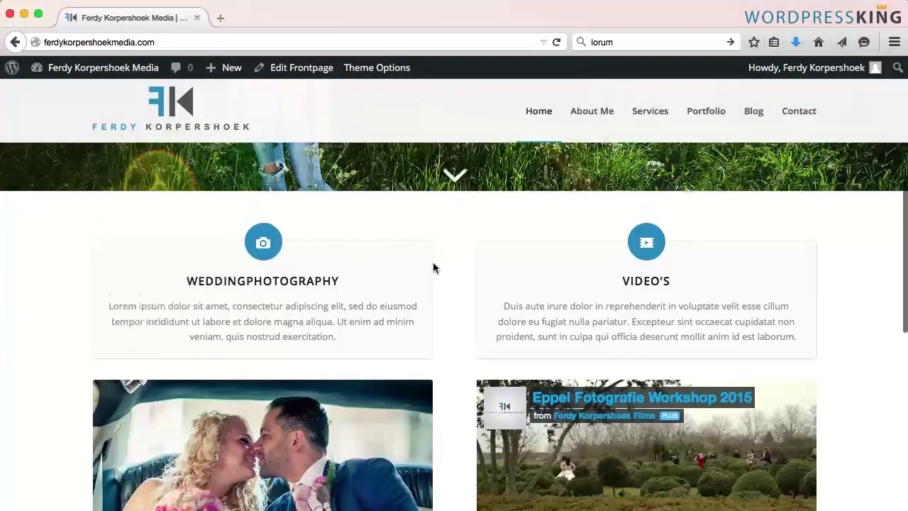
{"action": "scroll", "coordinate": [435, 263], "scroll_direction": "down", "scroll_amount": 3}
{"action": "scroll", "coordinate": [435, 264], "scroll_direction": "up", "scroll_amount": 6}
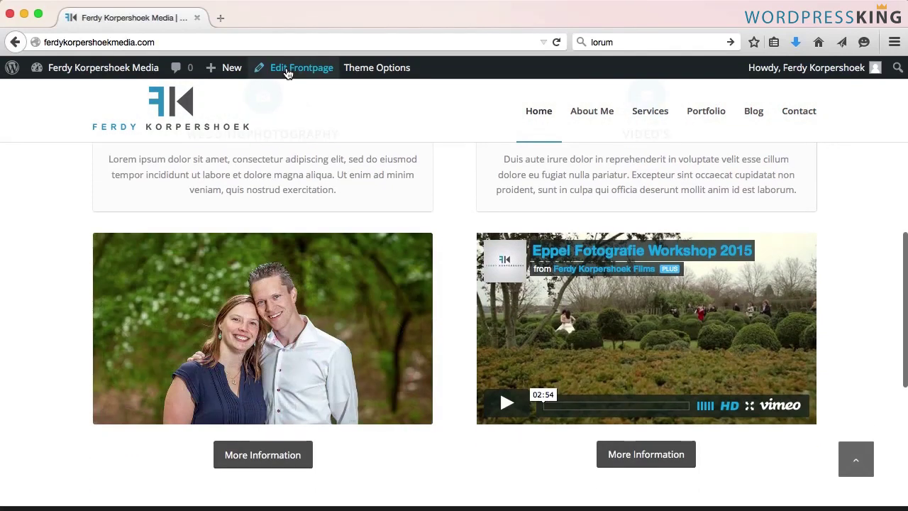
{"action": "left_click", "coordinate": [287, 69]}
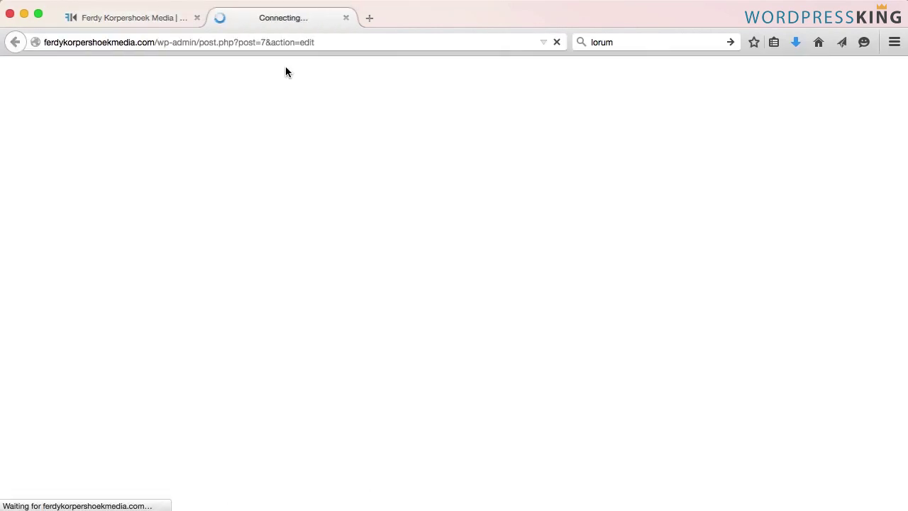
Close the live-site tab and add a Color Section below the two-column blocks in the fullscreen builder
{"action": "left_click", "coordinate": [198, 18]}
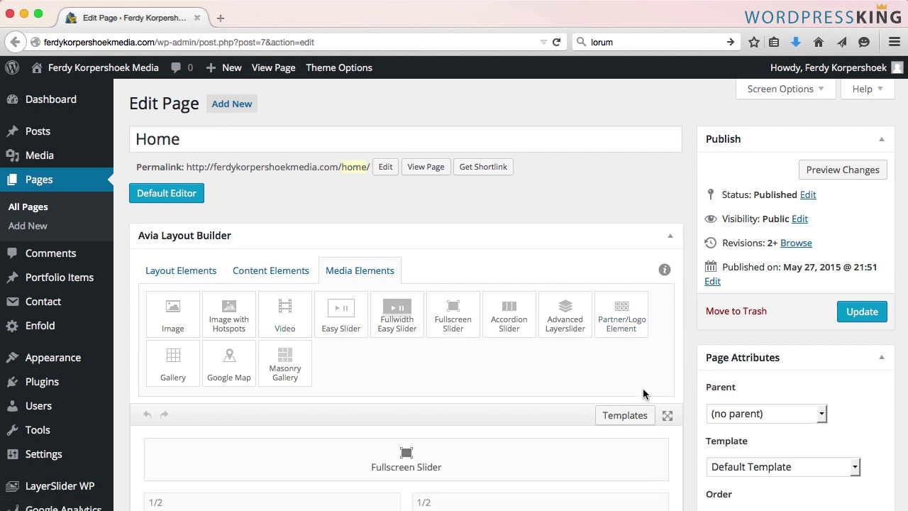
{"action": "left_click", "coordinate": [667, 417]}
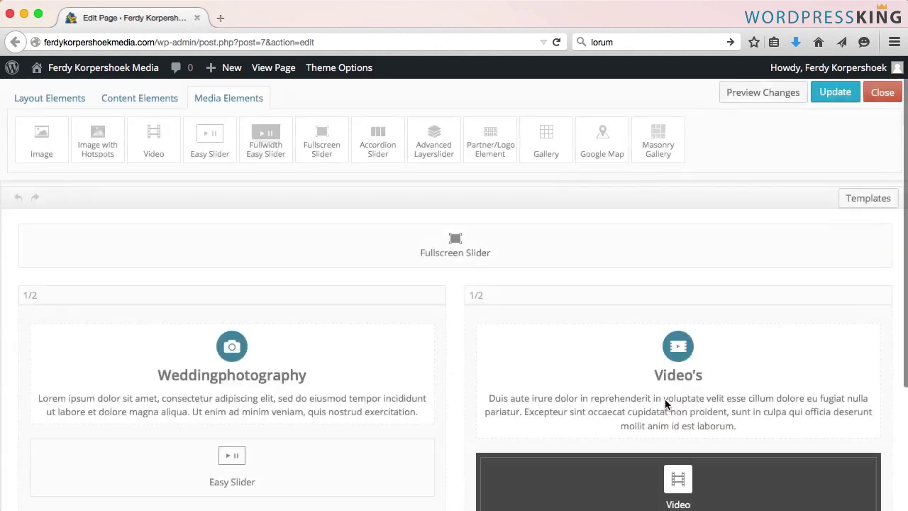
{"action": "left_click", "coordinate": [60, 100]}
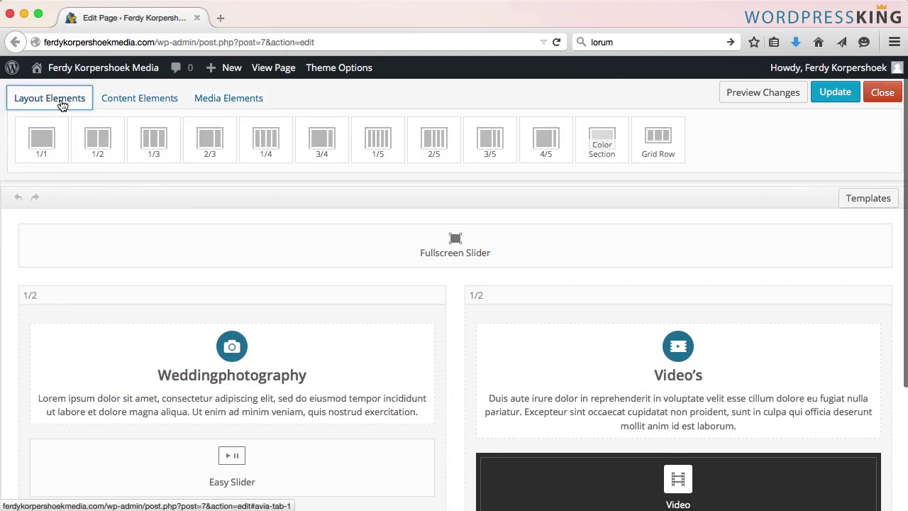
{"action": "left_click", "coordinate": [602, 145]}
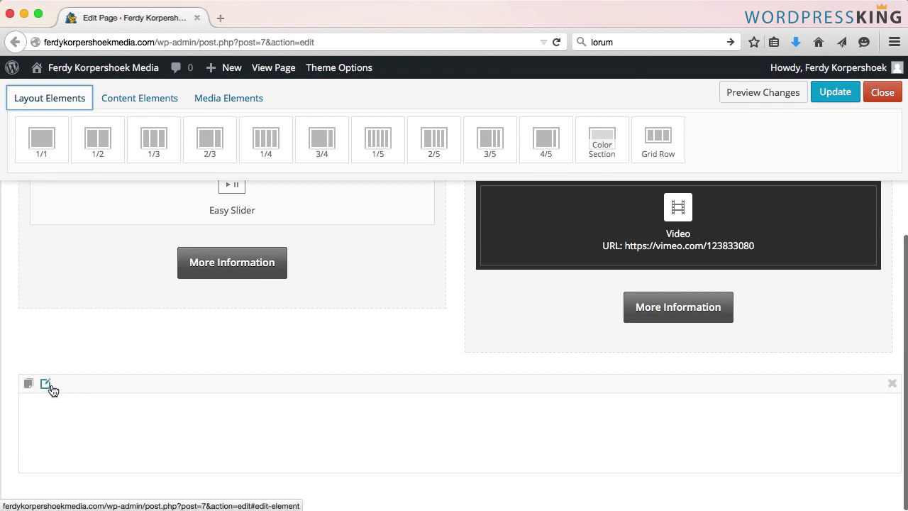
{"action": "left_click", "coordinate": [50, 387]}
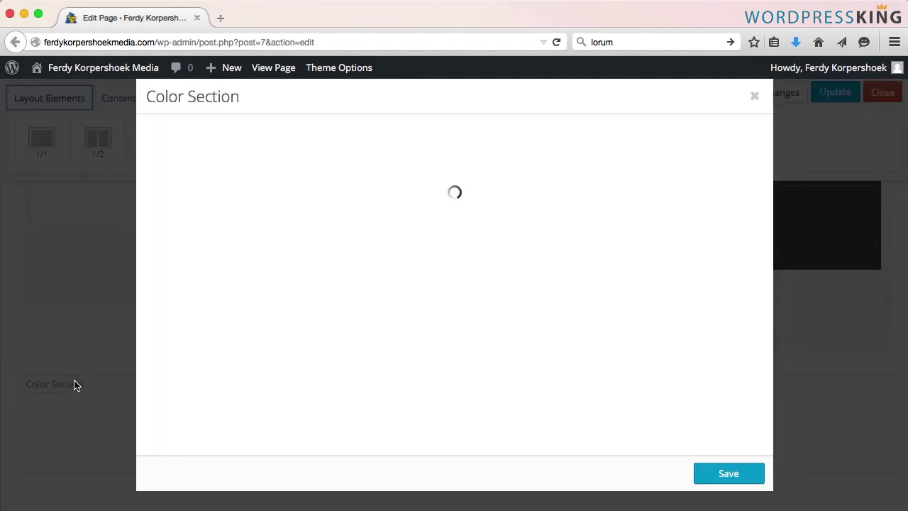
Give the Color Section a custom height of 300px
{"action": "left_click", "coordinate": [188, 177]}
{"action": "left_click", "coordinate": [187, 285]}
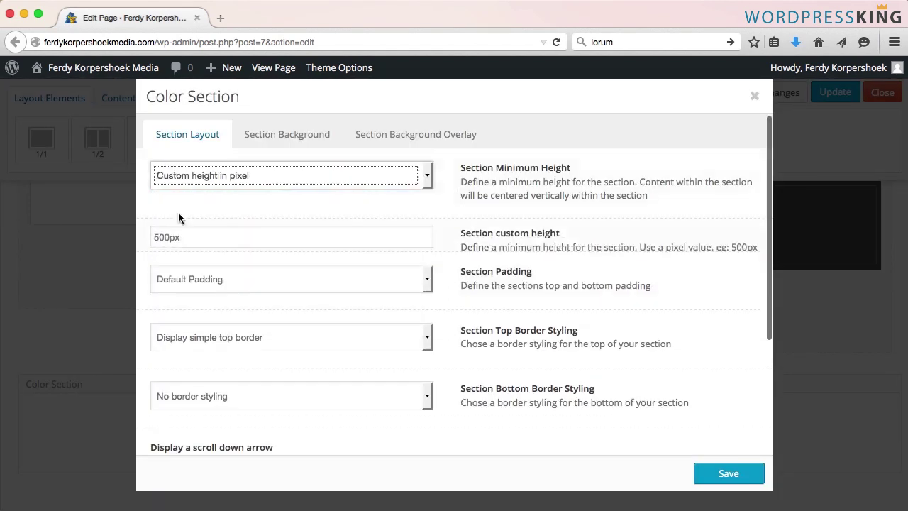
{"action": "left_click", "coordinate": [156, 242]}
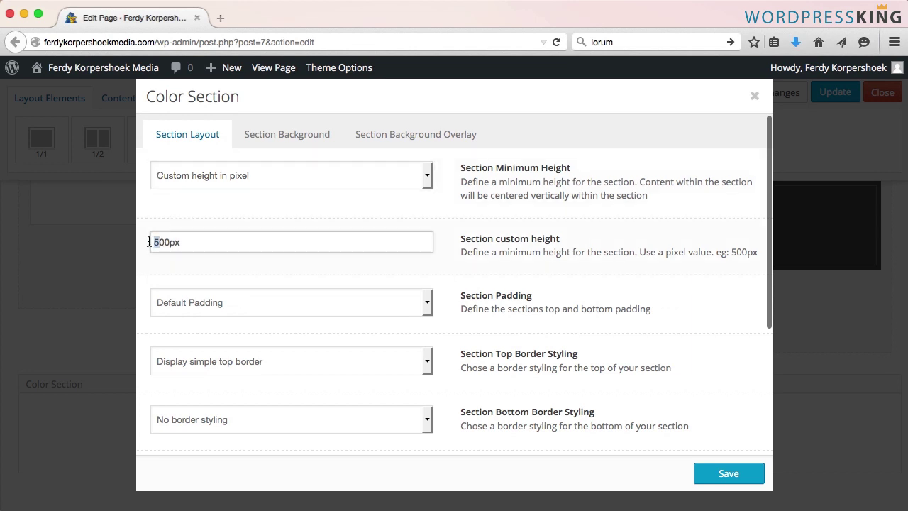
{"action": "type", "text": "3"}
{"action": "key", "text": "Tab"}
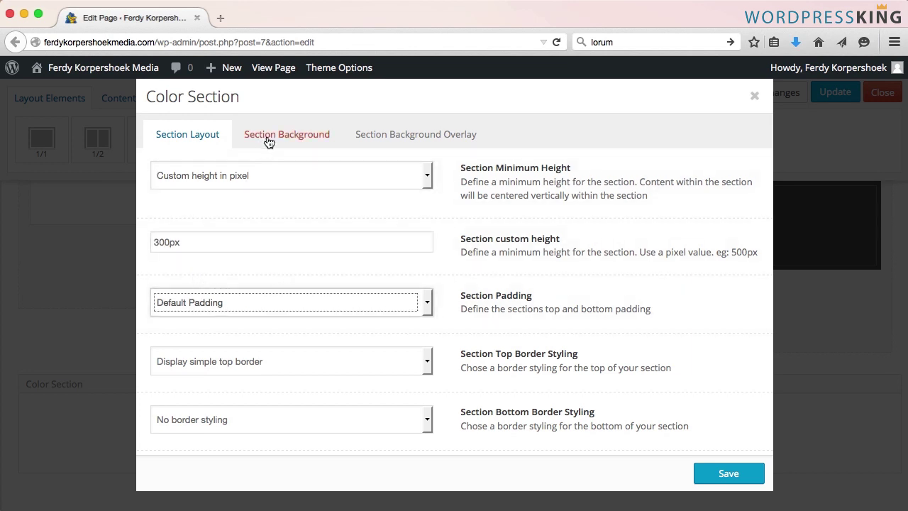
Upload You-Deserve-It-To-Be-Seen.jpg and use it as the section background image
{"action": "left_click", "coordinate": [268, 141]}
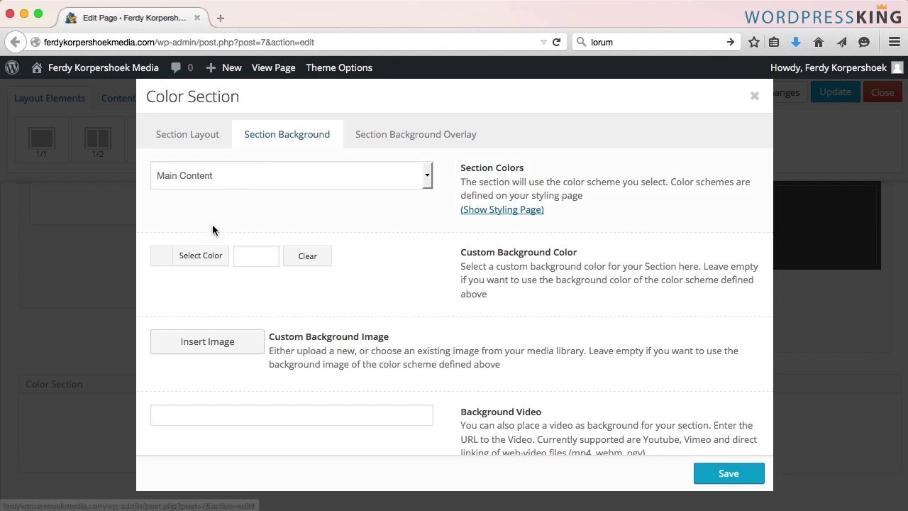
{"action": "left_click", "coordinate": [186, 347]}
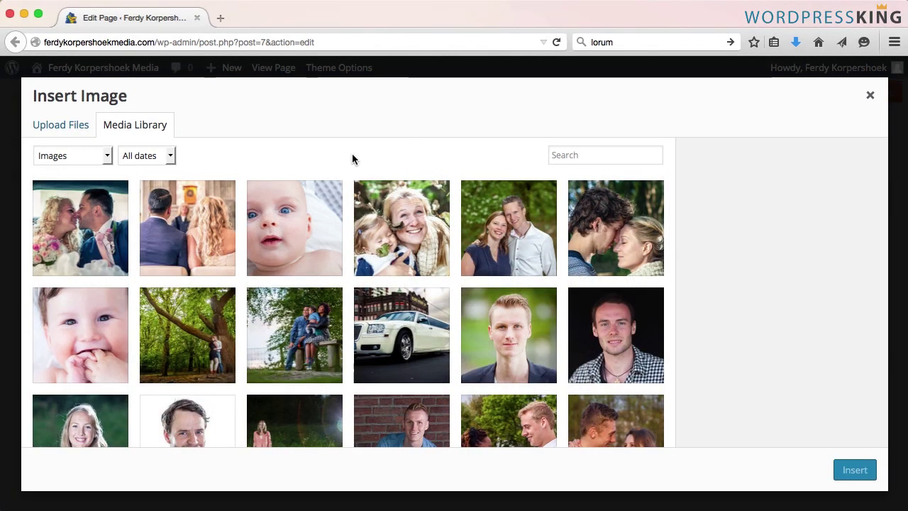
{"action": "left_click", "coordinate": [61, 127]}
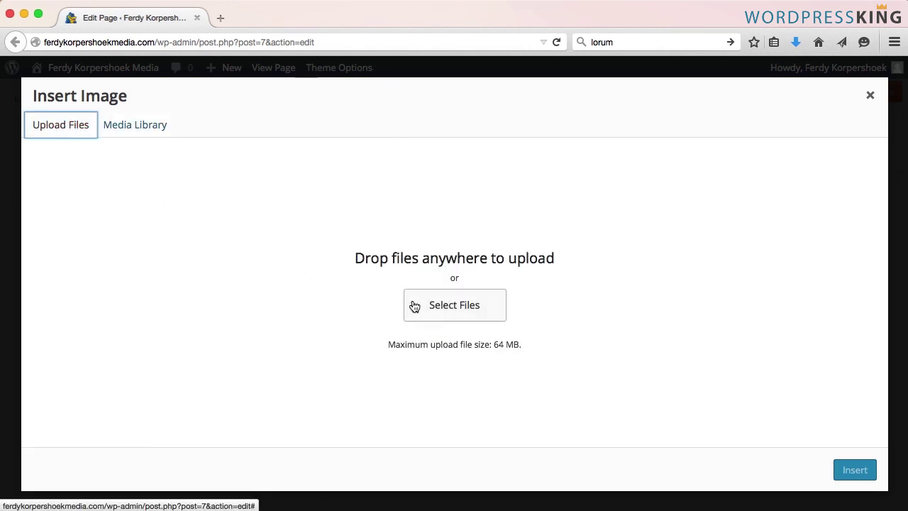
{"action": "left_click", "coordinate": [449, 308]}
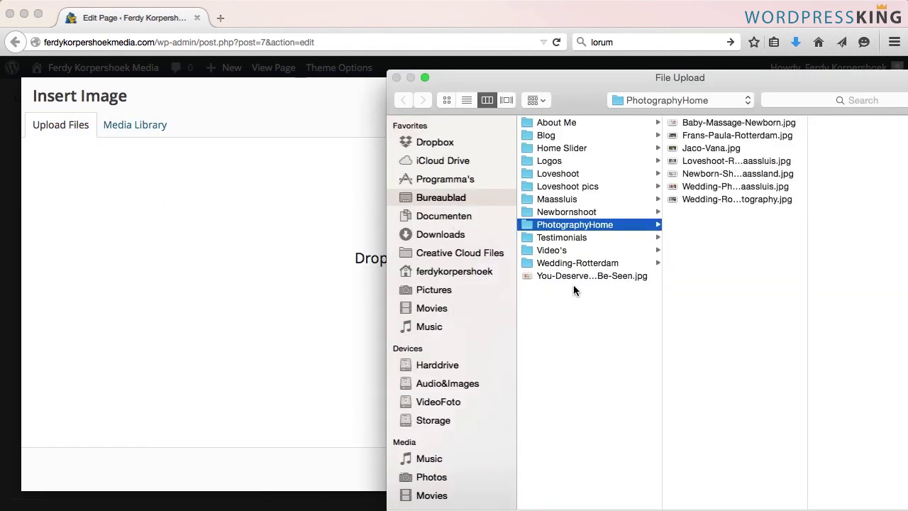
{"action": "left_click", "coordinate": [571, 276]}
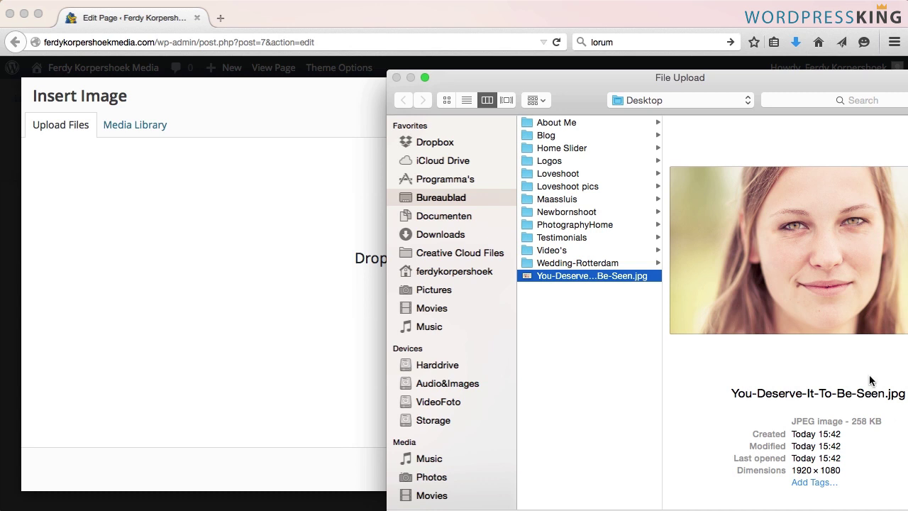
{"action": "left_click_drag", "start_coordinate": [734, 85], "coordinate": [631, 21]}
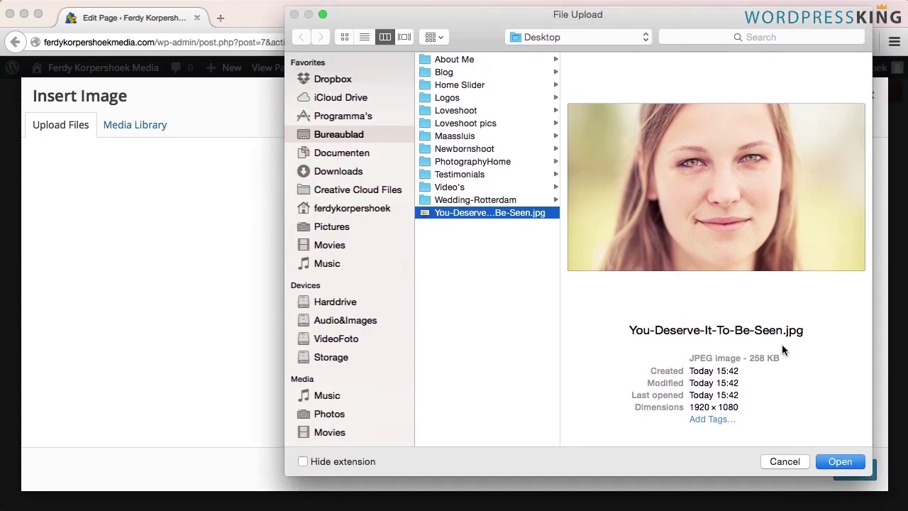
{"action": "left_click", "coordinate": [851, 464]}
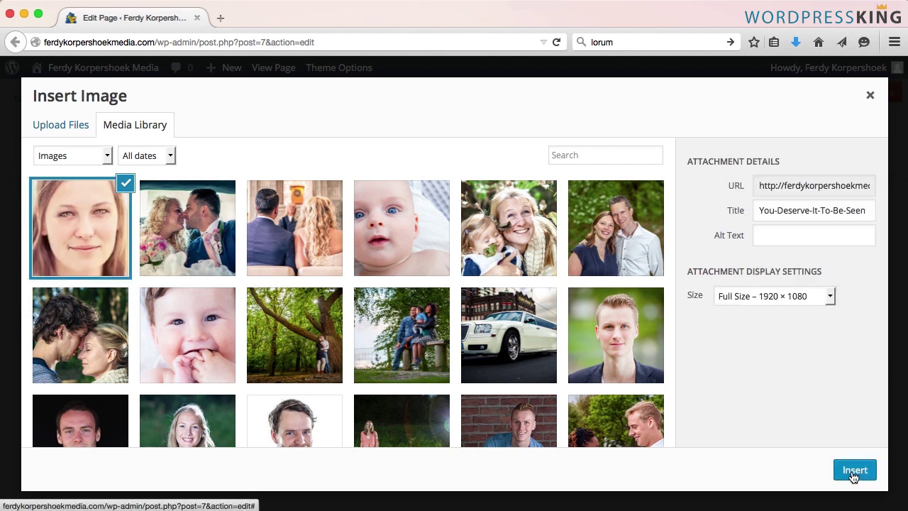
{"action": "left_click", "coordinate": [854, 470]}
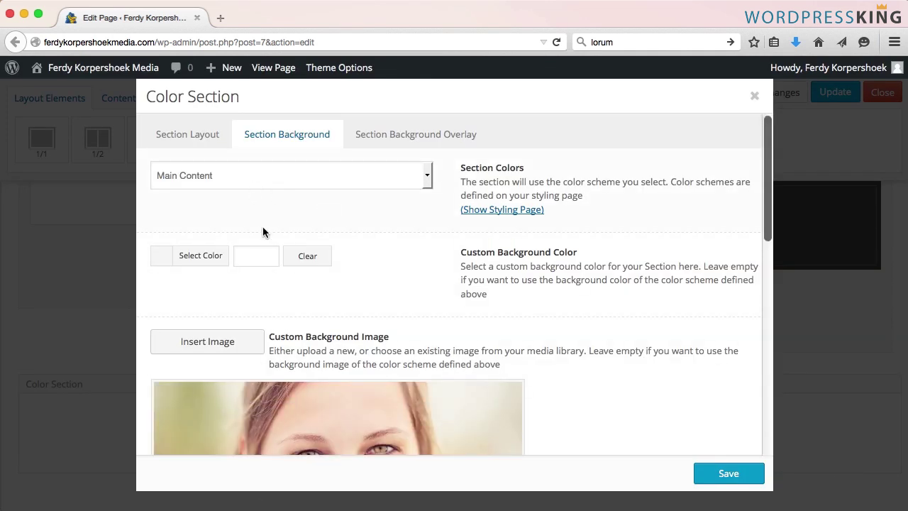
Set the background to Parallax, positioned Center Center, and save the section
{"action": "scroll", "coordinate": [259, 229], "scroll_direction": "down", "scroll_amount": 10}
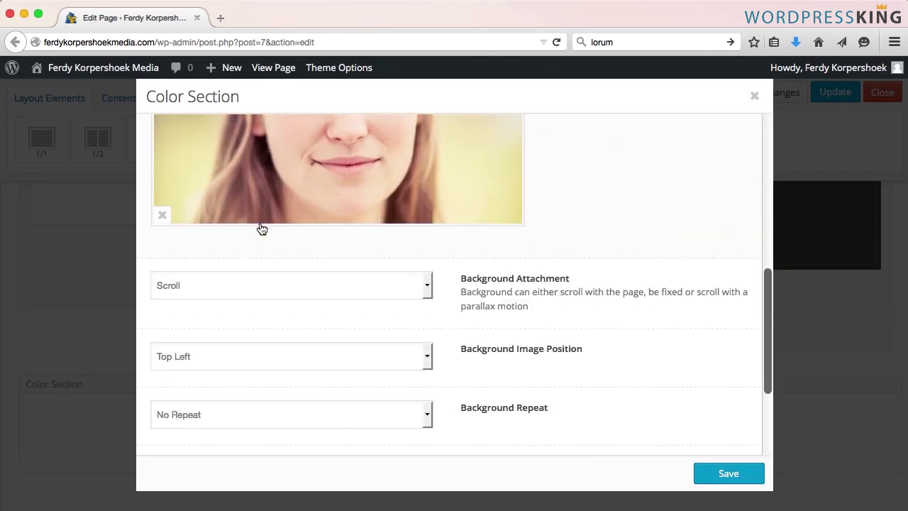
{"action": "left_click", "coordinate": [247, 277]}
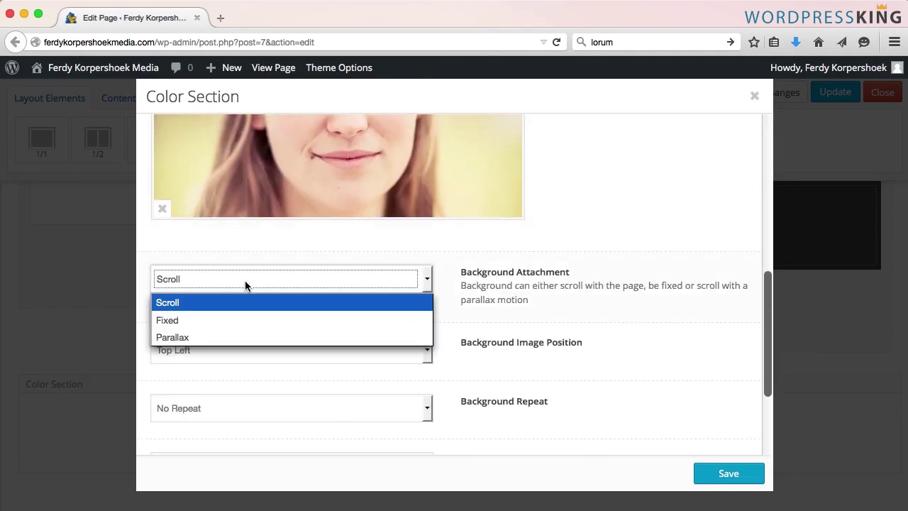
{"action": "left_click", "coordinate": [205, 339]}
{"action": "left_click", "coordinate": [206, 348]}
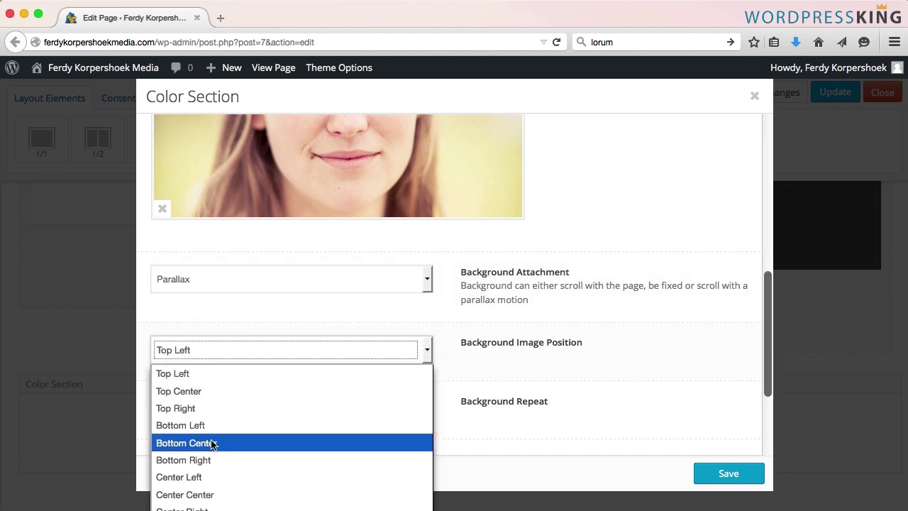
{"action": "left_click", "coordinate": [211, 439]}
{"action": "left_click", "coordinate": [206, 358]}
{"action": "left_click", "coordinate": [197, 495]}
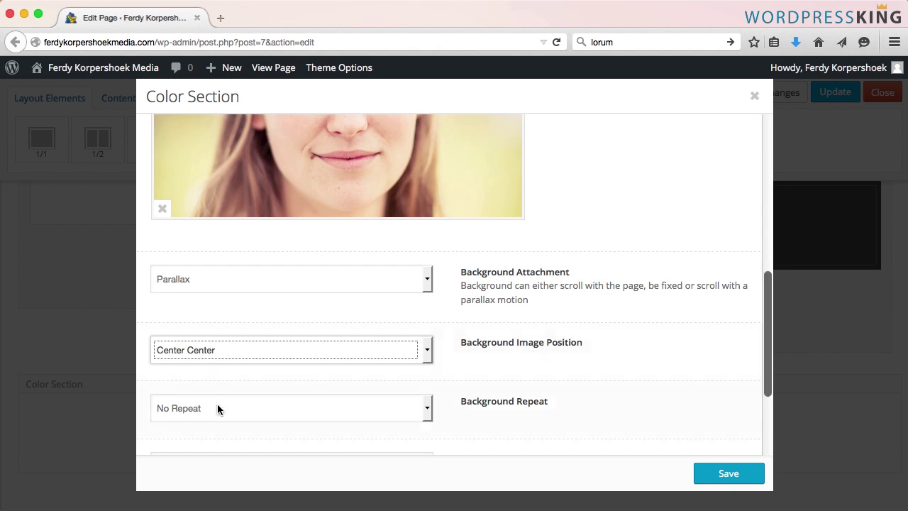
{"action": "scroll", "coordinate": [288, 408], "scroll_direction": "down", "scroll_amount": 5}
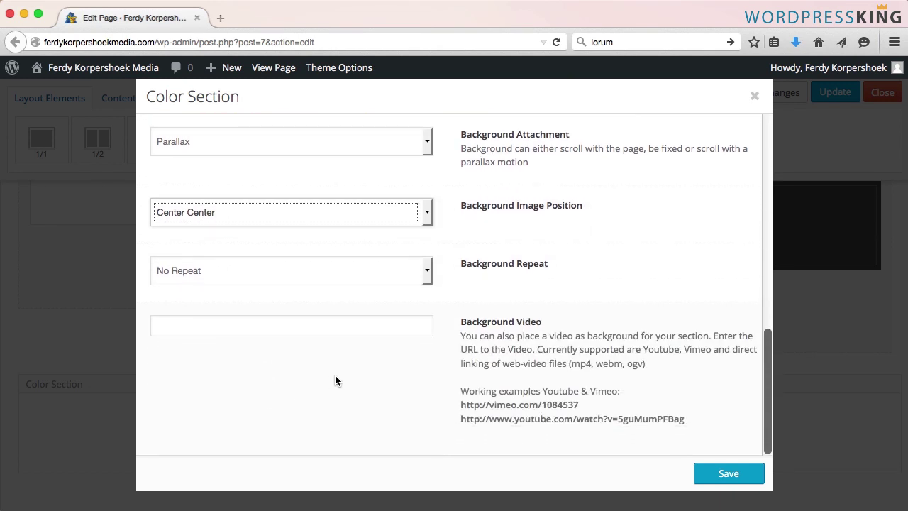
{"action": "left_click", "coordinate": [717, 473]}
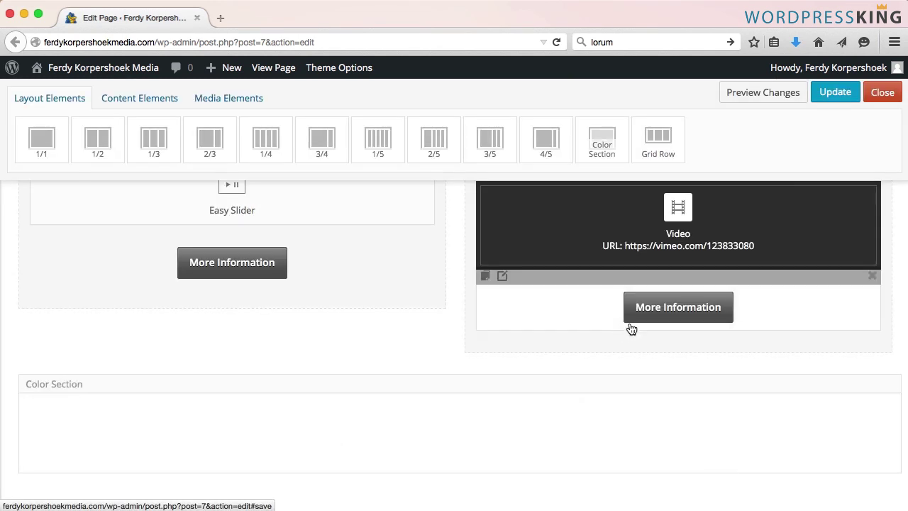
Update the Home page and drag a Special Heading into the new Color Section
{"action": "left_click", "coordinate": [835, 94]}
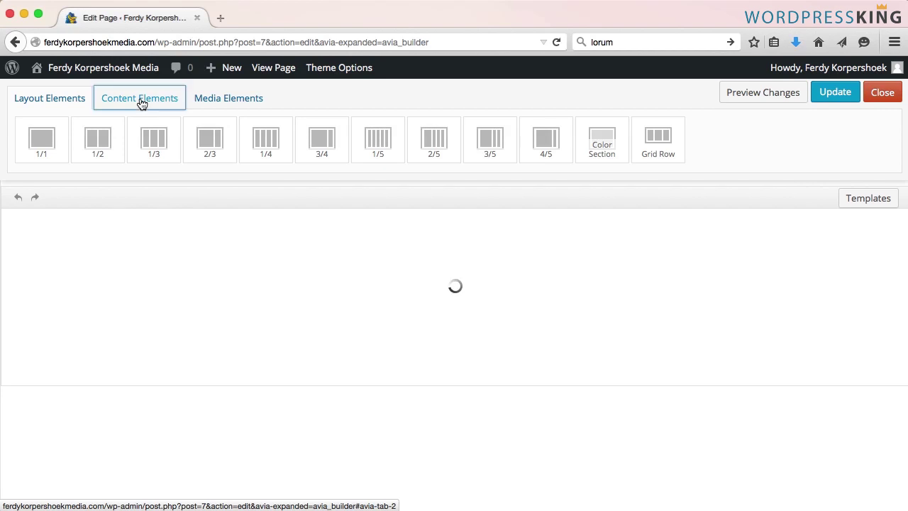
{"action": "left_click", "coordinate": [141, 101]}
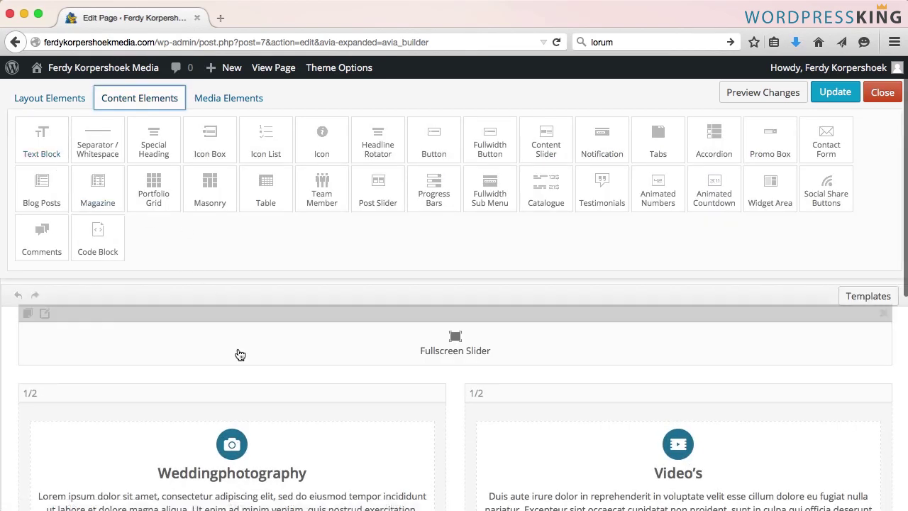
{"action": "scroll", "coordinate": [239, 354], "scroll_direction": "down", "scroll_amount": 5}
{"action": "scroll", "coordinate": [334, 341], "scroll_direction": "down", "scroll_amount": 4}
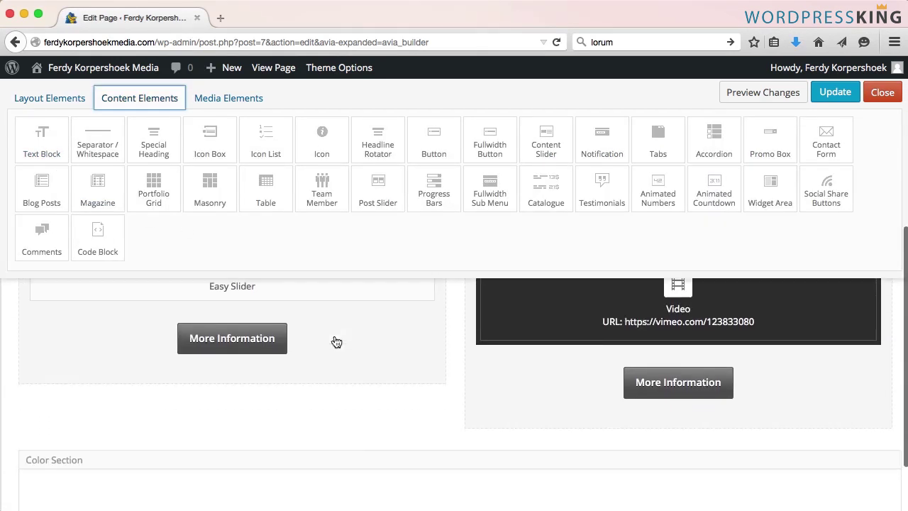
{"action": "left_click_drag", "start_coordinate": [154, 146], "coordinate": [138, 426]}
{"action": "left_click", "coordinate": [92, 438]}
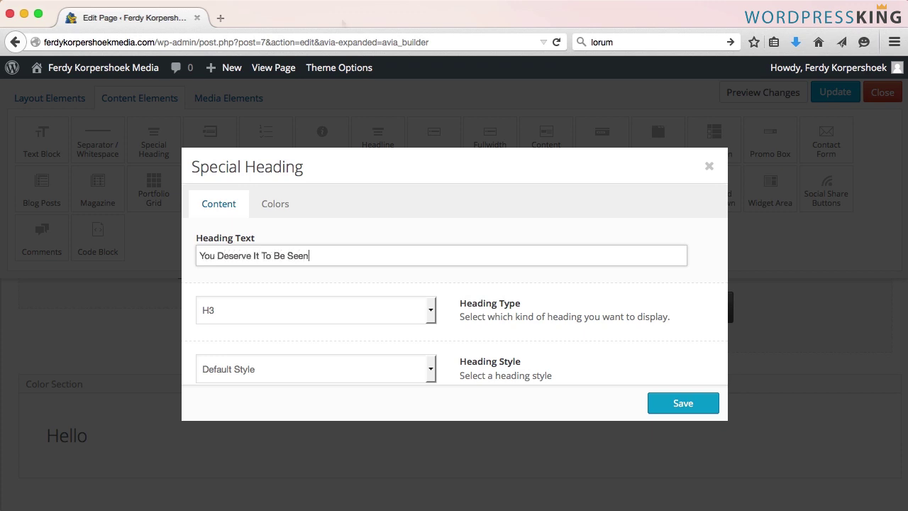
Make the heading an H1 with custom colour #2d94c8 and save it
{"action": "left_click", "coordinate": [316, 308]}
{"action": "left_click", "coordinate": [348, 311]}
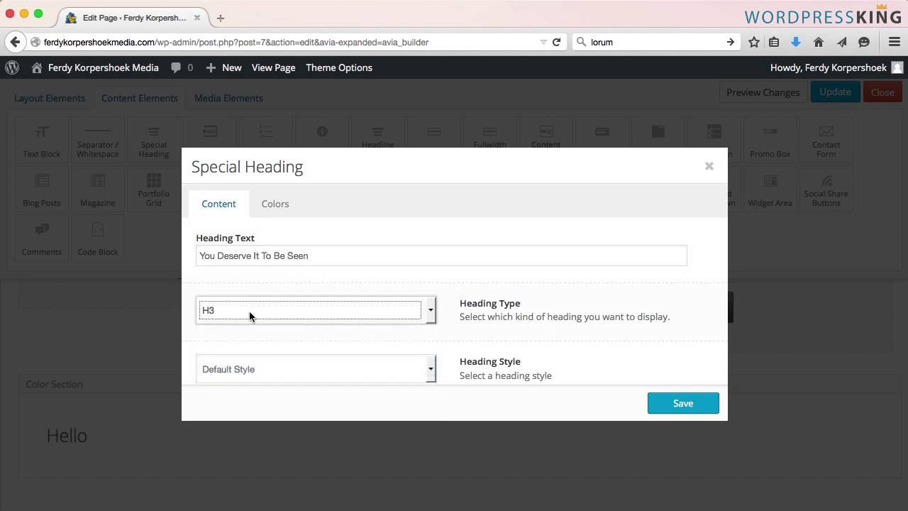
{"action": "left_click", "coordinate": [250, 313]}
{"action": "left_click", "coordinate": [223, 334]}
{"action": "scroll", "coordinate": [285, 346], "scroll_direction": "down", "scroll_amount": 3}
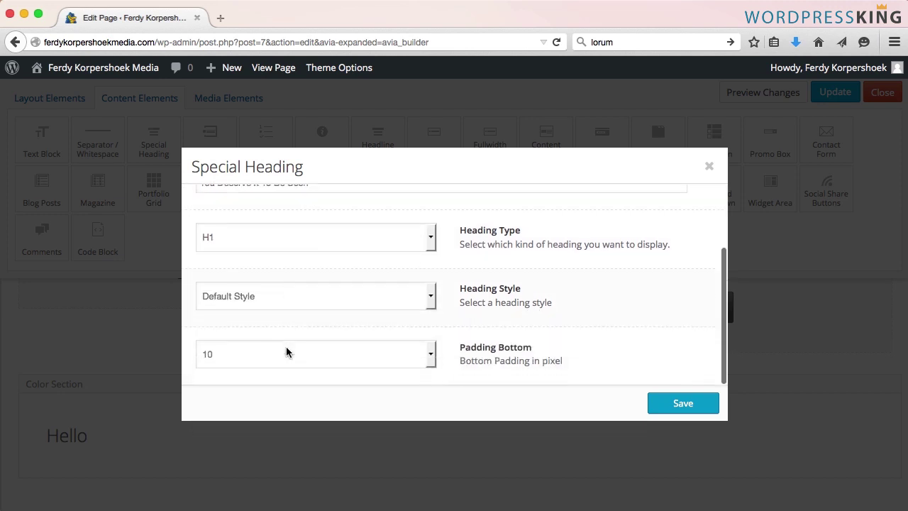
{"action": "scroll", "coordinate": [288, 341], "scroll_direction": "up", "scroll_amount": 3}
{"action": "left_click", "coordinate": [274, 205]}
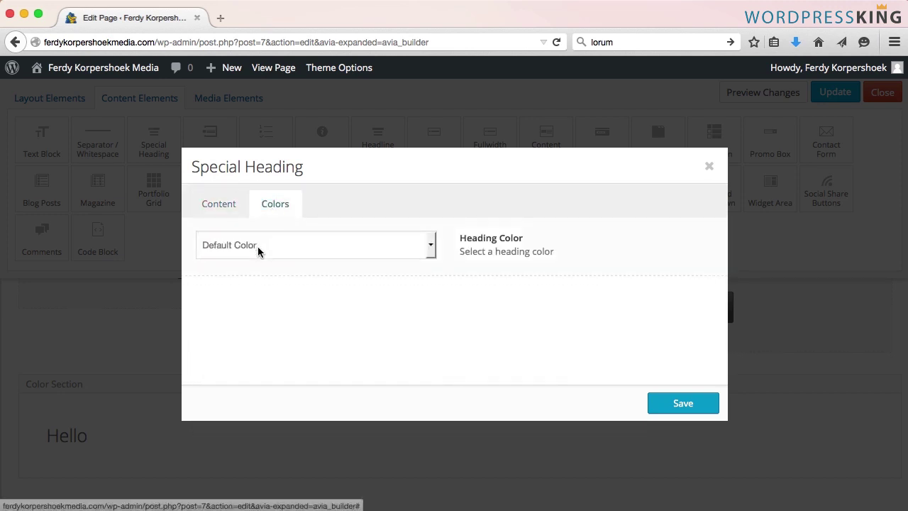
{"action": "left_click", "coordinate": [257, 246]}
{"action": "left_click", "coordinate": [239, 303]}
{"action": "left_click", "coordinate": [290, 302]}
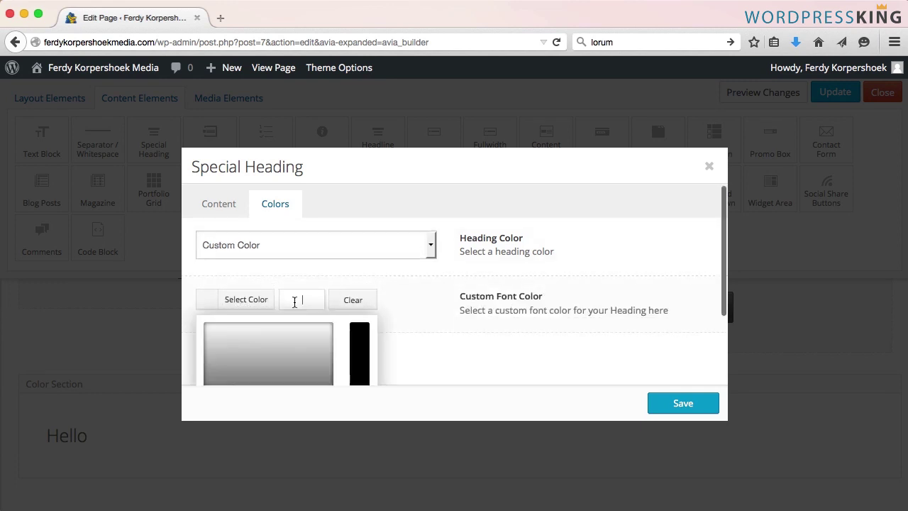
{"action": "key", "text": "Tab"}
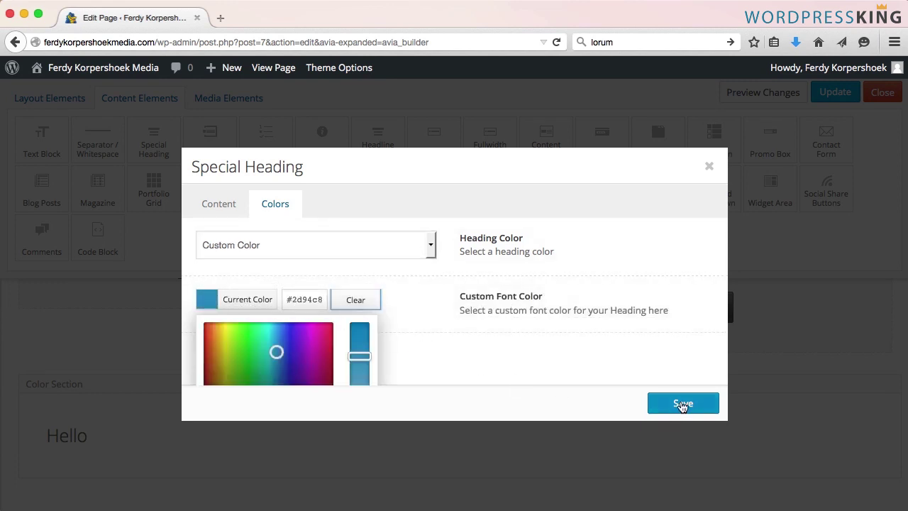
{"action": "left_click", "coordinate": [682, 404]}
Update the page and view the live site in a new tab
{"action": "left_click", "coordinate": [835, 92]}
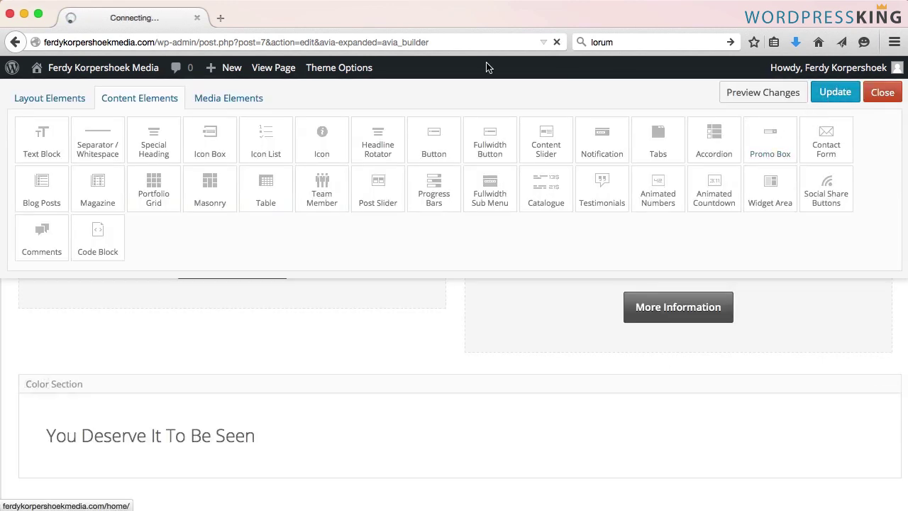
{"action": "left_click", "coordinate": [128, 69], "text": "super"}
{"action": "left_click", "coordinate": [275, 22]}
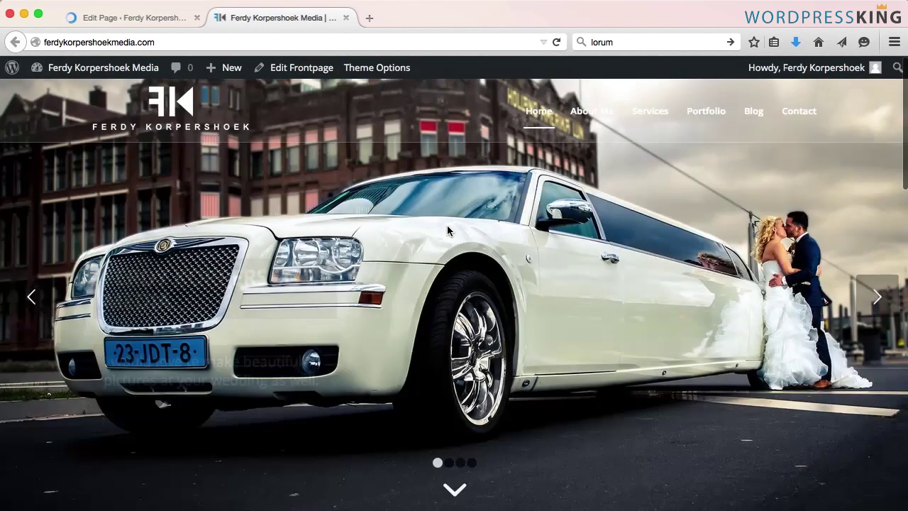
Scroll the live homepage down to the face banner to inspect the blue heading
{"action": "scroll", "coordinate": [447, 225], "scroll_direction": "down", "scroll_amount": 3}
{"action": "scroll", "coordinate": [446, 228], "scroll_direction": "down", "scroll_amount": 5}
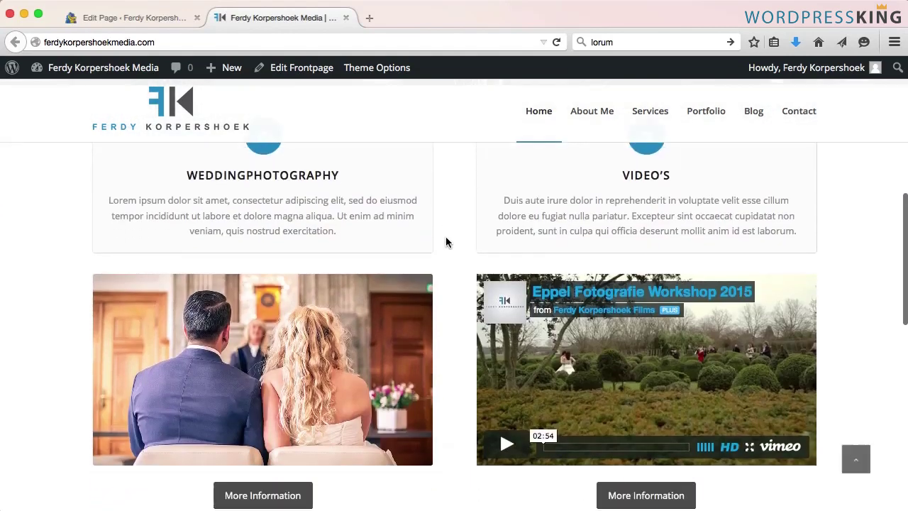
{"action": "scroll", "coordinate": [445, 242], "scroll_direction": "down", "scroll_amount": 6}
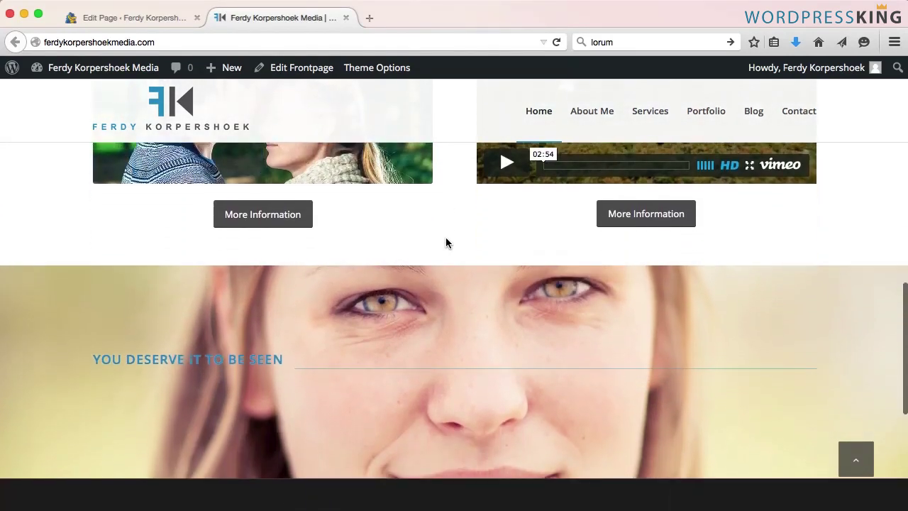
{"action": "scroll", "coordinate": [446, 242], "scroll_direction": "up", "scroll_amount": 5}
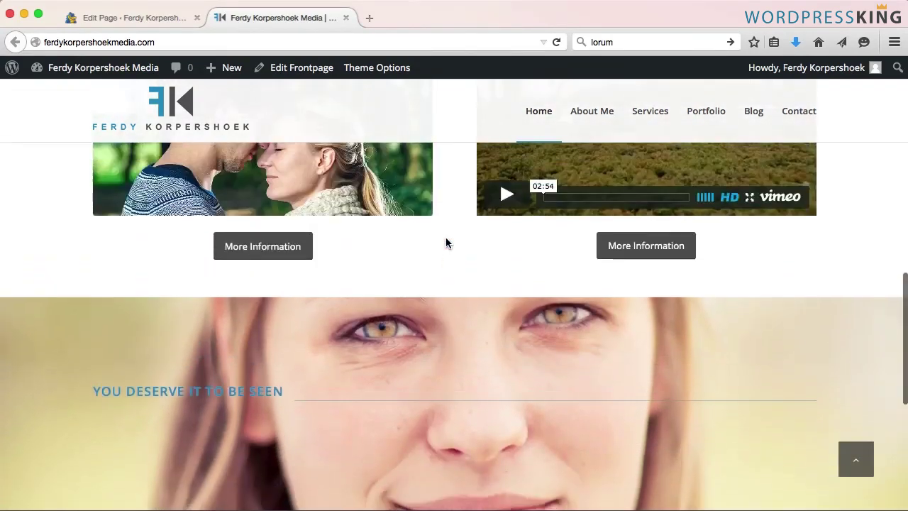
{"action": "scroll", "coordinate": [445, 243], "scroll_direction": "down", "scroll_amount": 4}
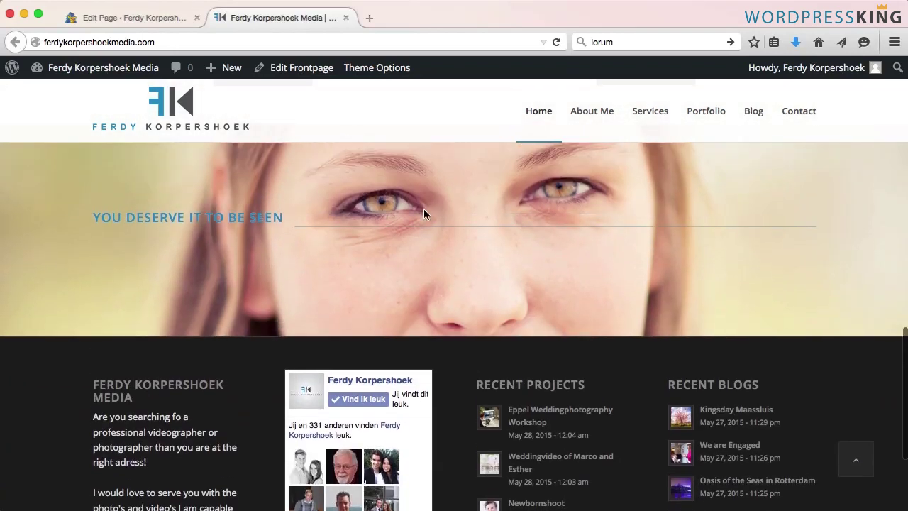
Set the Special Heading's style to Modern, centered
{"action": "left_click", "coordinate": [132, 17]}
{"action": "scroll", "coordinate": [462, 300], "scroll_direction": "down", "scroll_amount": 10}
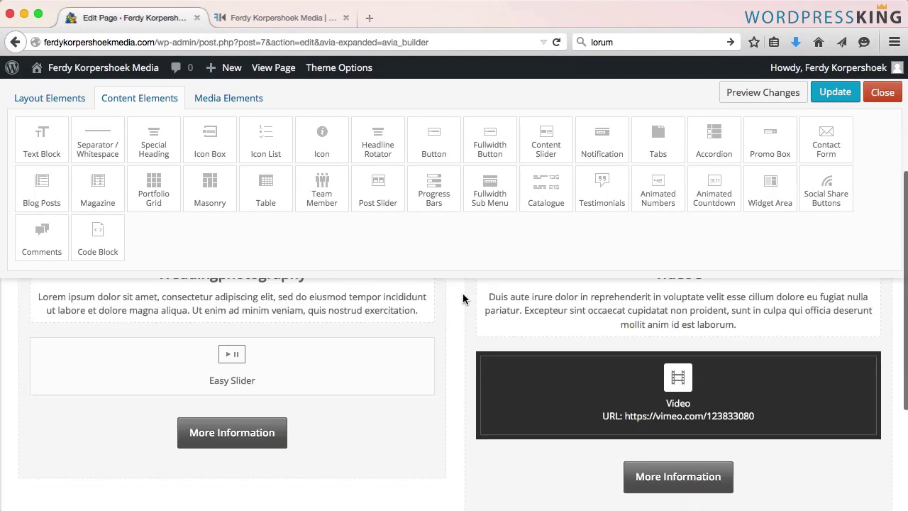
{"action": "left_click", "coordinate": [198, 435]}
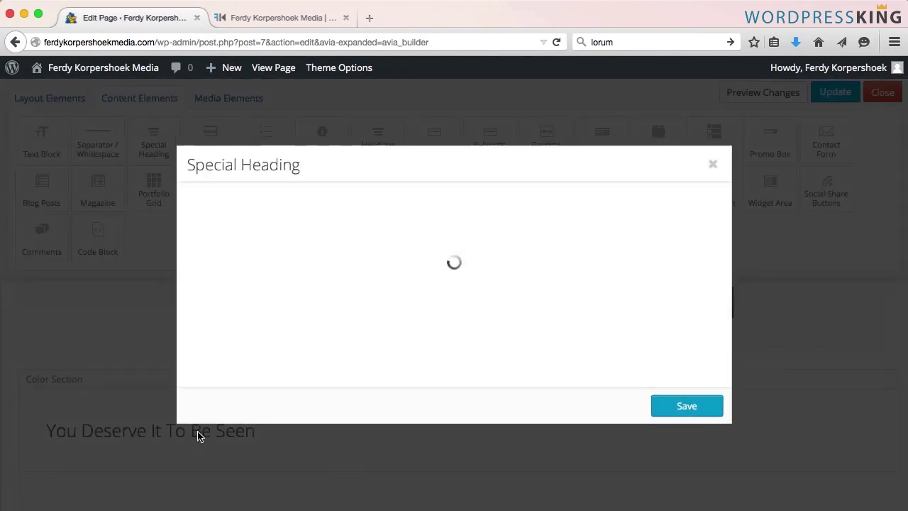
{"action": "scroll", "coordinate": [252, 326], "scroll_direction": "down", "scroll_amount": 2}
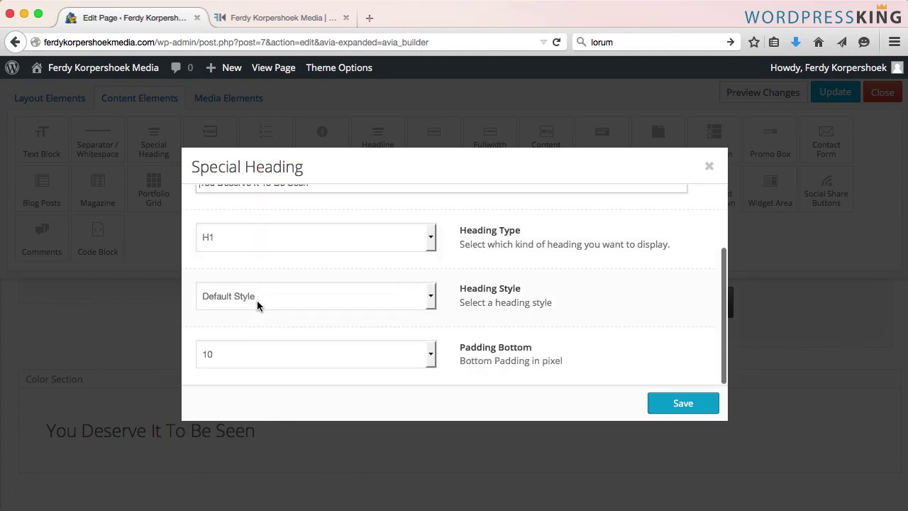
{"action": "left_click", "coordinate": [258, 300]}
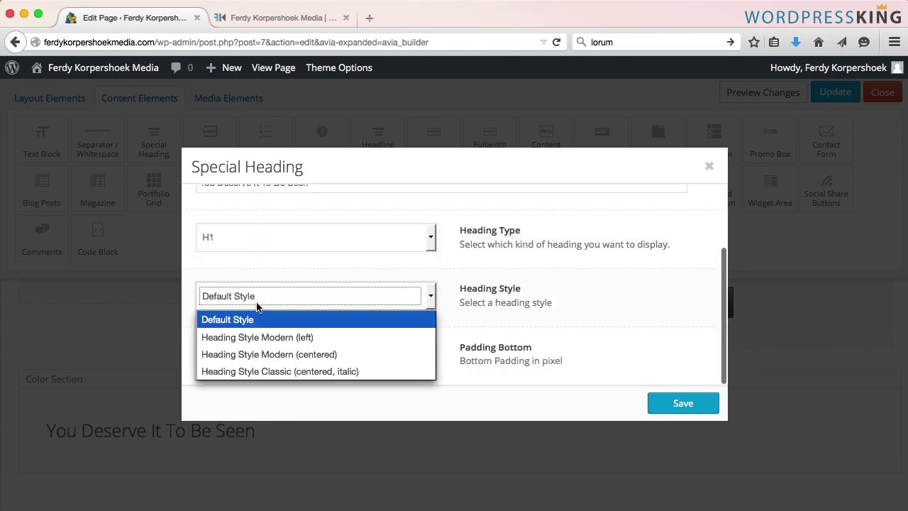
{"action": "left_click", "coordinate": [263, 357]}
Set the heading size to 50 and the heading type to H6
{"action": "left_click", "coordinate": [265, 356]}
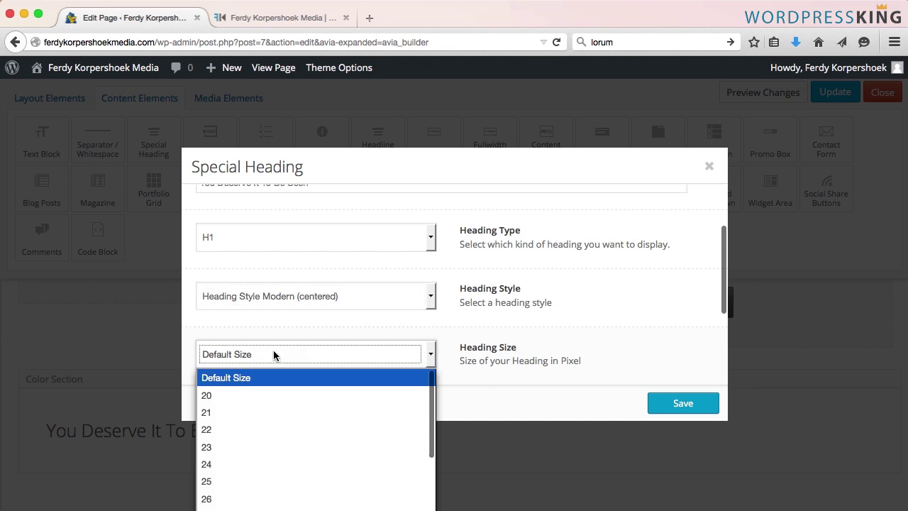
{"action": "scroll", "coordinate": [277, 340], "scroll_direction": "down", "scroll_amount": 3}
{"action": "left_click", "coordinate": [273, 224]}
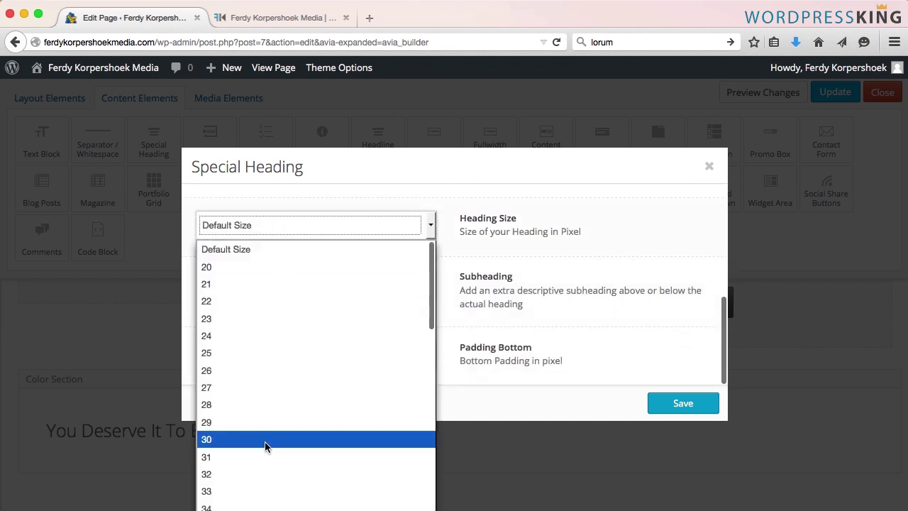
{"action": "scroll", "coordinate": [270, 435], "scroll_direction": "down", "scroll_amount": 5}
{"action": "scroll", "coordinate": [270, 433], "scroll_direction": "down", "scroll_amount": 3}
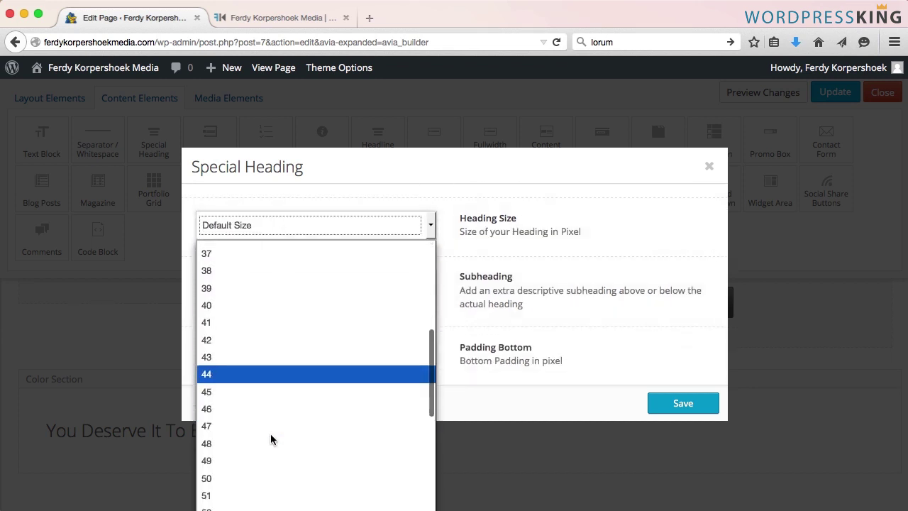
{"action": "left_click", "coordinate": [260, 420]}
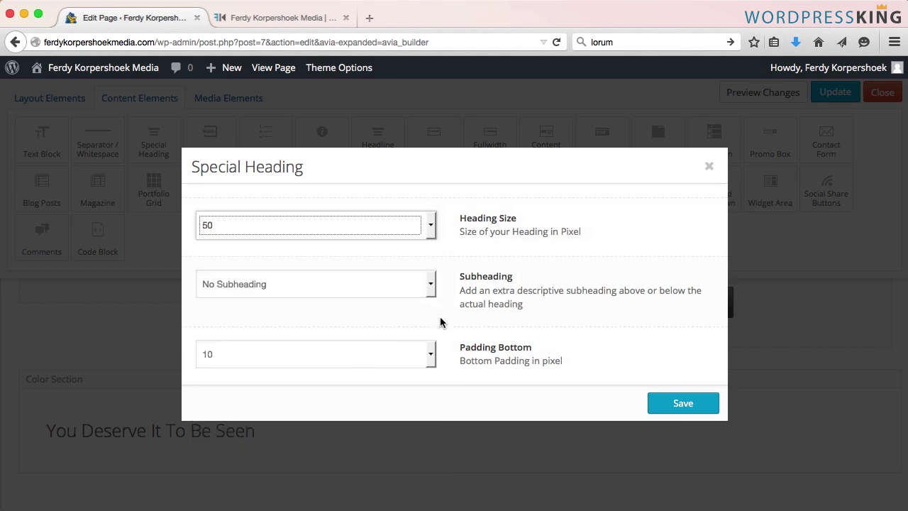
{"action": "scroll", "coordinate": [440, 322], "scroll_direction": "up", "scroll_amount": 5}
{"action": "left_click", "coordinate": [303, 314]}
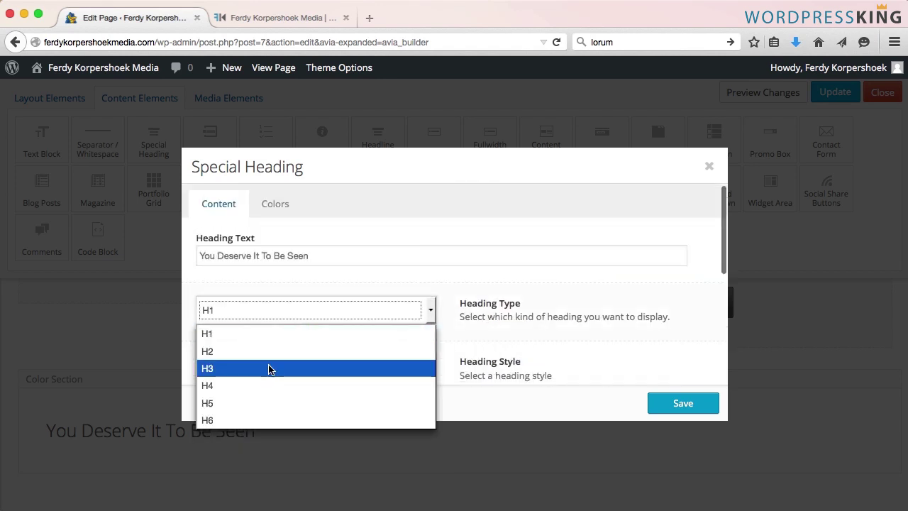
{"action": "left_click", "coordinate": [235, 418]}
Reset the heading to Default Color, save it, and update the page
{"action": "scroll", "coordinate": [327, 338], "scroll_direction": "down", "scroll_amount": 5}
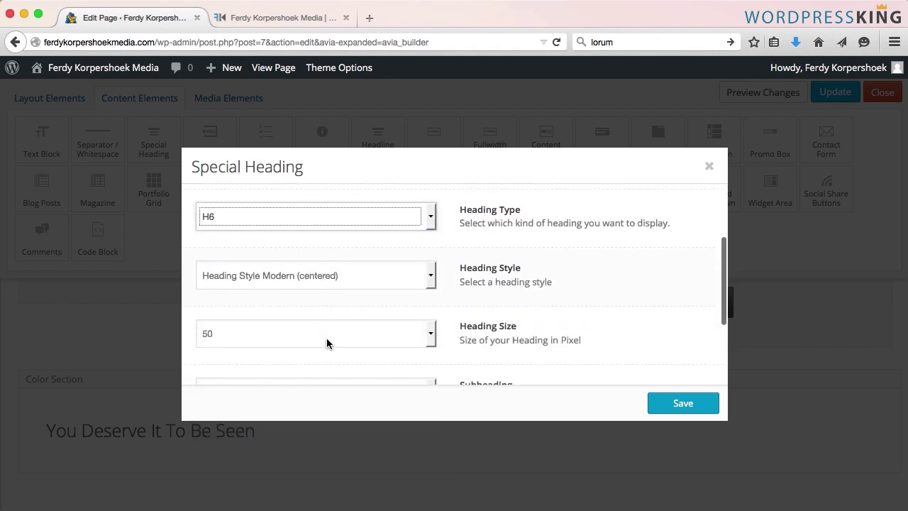
{"action": "scroll", "coordinate": [327, 337], "scroll_direction": "up", "scroll_amount": 3}
{"action": "scroll", "coordinate": [328, 330], "scroll_direction": "up", "scroll_amount": 2}
{"action": "left_click", "coordinate": [273, 205]}
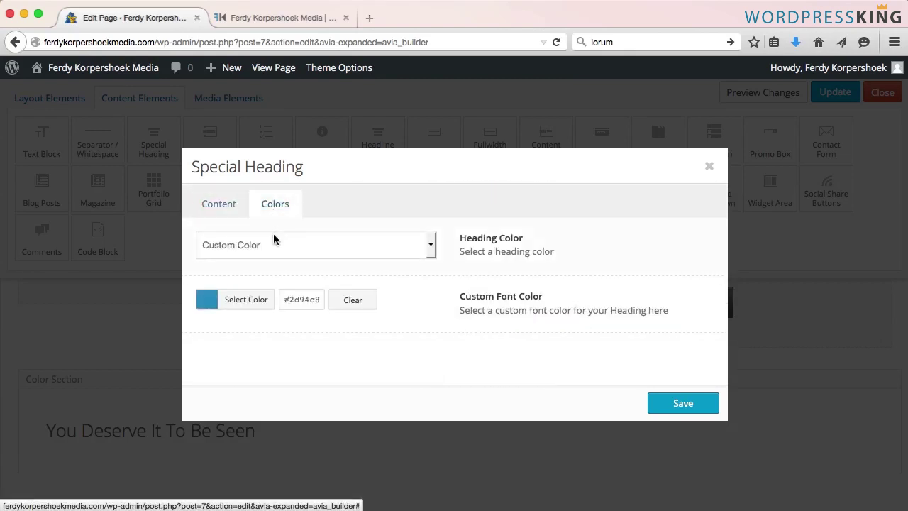
{"action": "left_click", "coordinate": [244, 246]}
{"action": "left_click", "coordinate": [243, 267]}
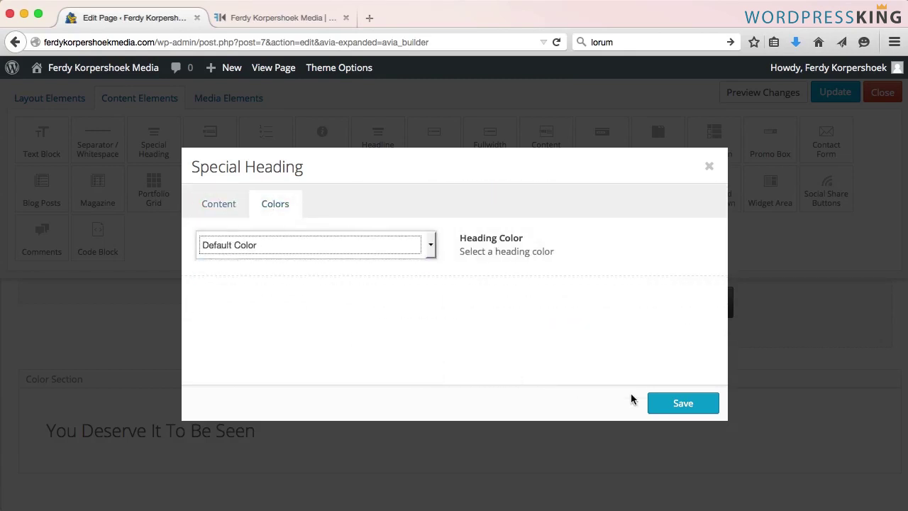
{"action": "left_click", "coordinate": [662, 403]}
{"action": "left_click", "coordinate": [830, 93]}
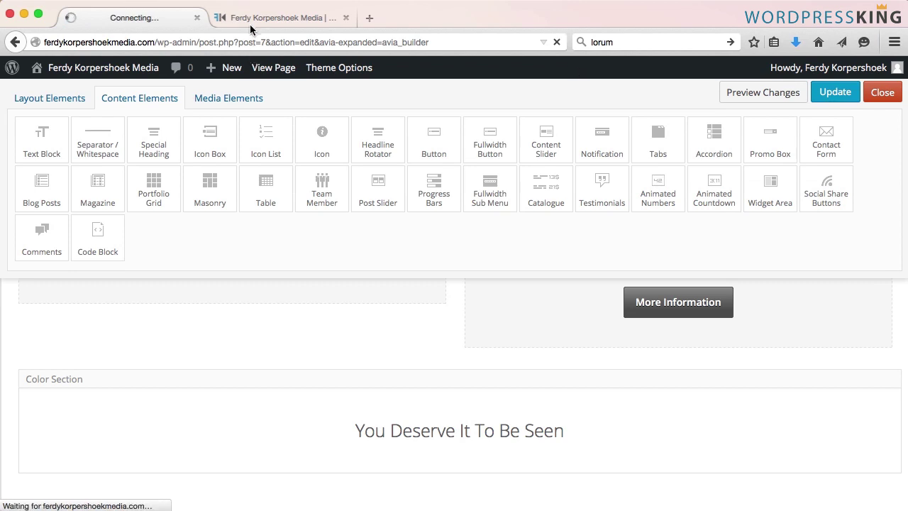
Reload the live homepage, check the heading shows large, centred and dark, then return to the editor
{"action": "left_click", "coordinate": [257, 18]}
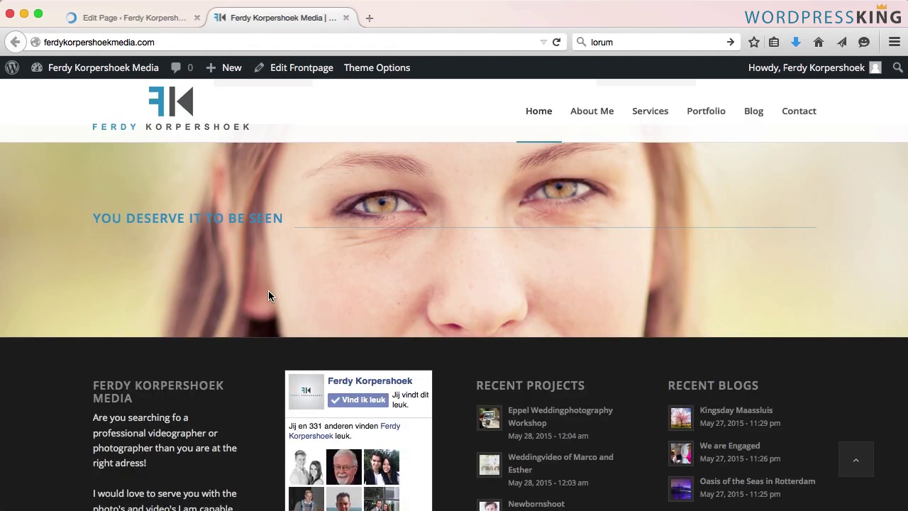
{"action": "key", "text": "super+r"}
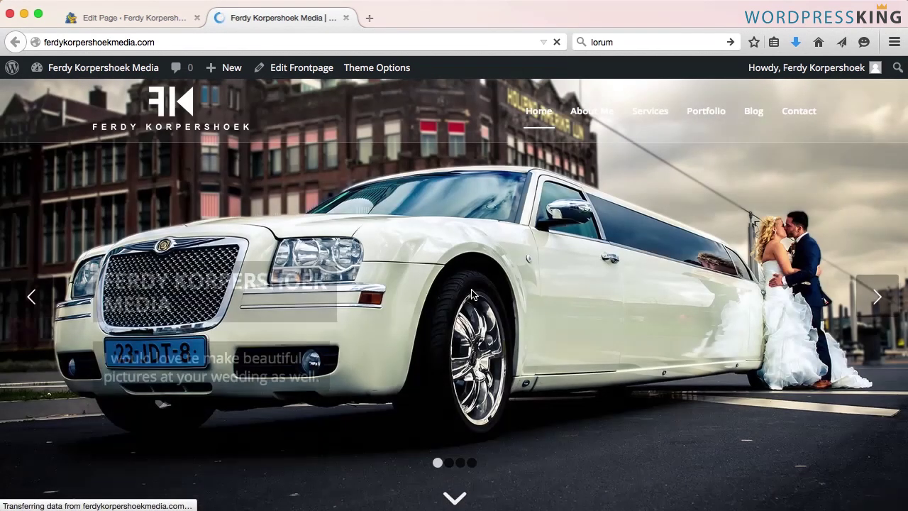
{"action": "scroll", "coordinate": [472, 294], "scroll_direction": "down", "scroll_amount": 10}
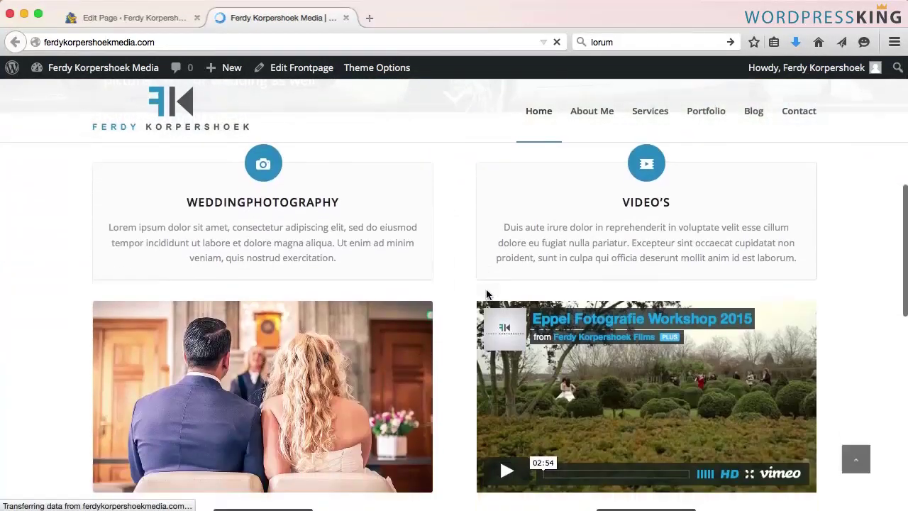
{"action": "scroll", "coordinate": [484, 294], "scroll_direction": "down", "scroll_amount": 2}
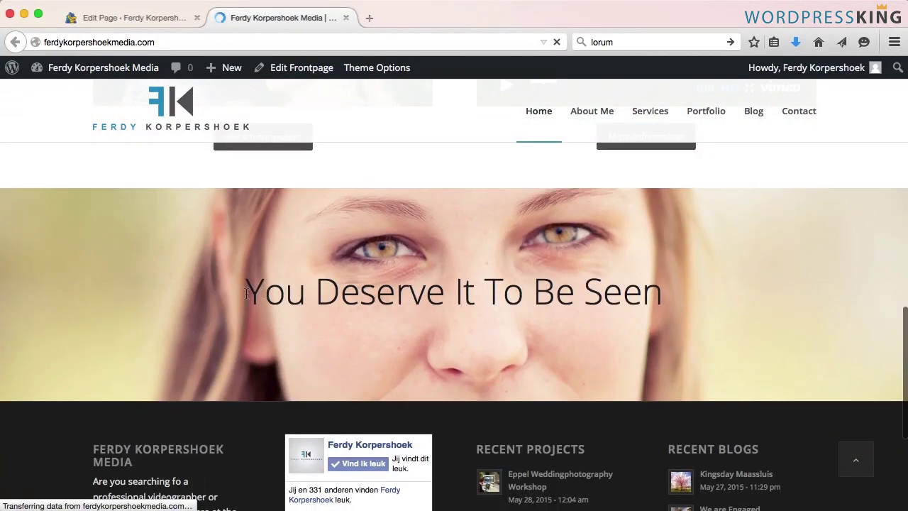
{"action": "left_click_drag", "start_coordinate": [246, 292], "coordinate": [674, 297]}
{"action": "left_click", "coordinate": [675, 301]}
{"action": "scroll", "coordinate": [273, 302], "scroll_direction": "down", "scroll_amount": 2}
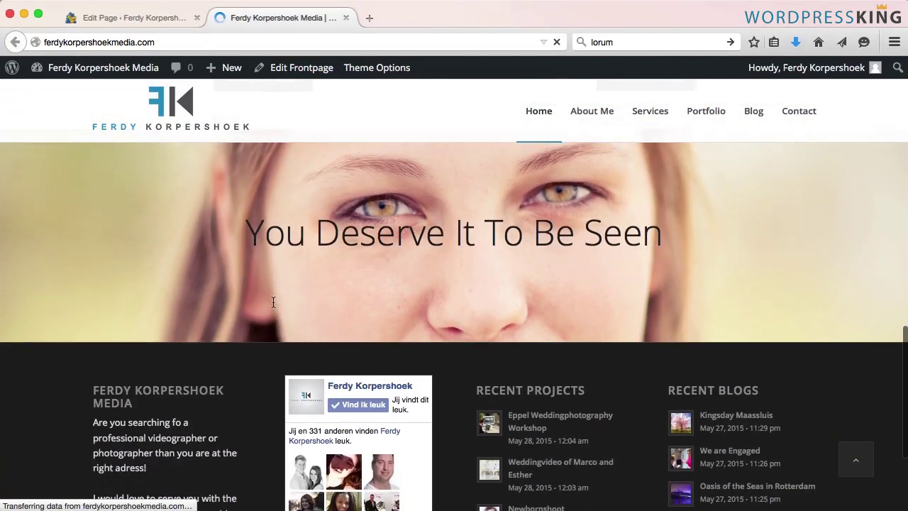
{"action": "scroll", "coordinate": [273, 302], "scroll_direction": "up", "scroll_amount": 5}
{"action": "left_click", "coordinate": [154, 22]}
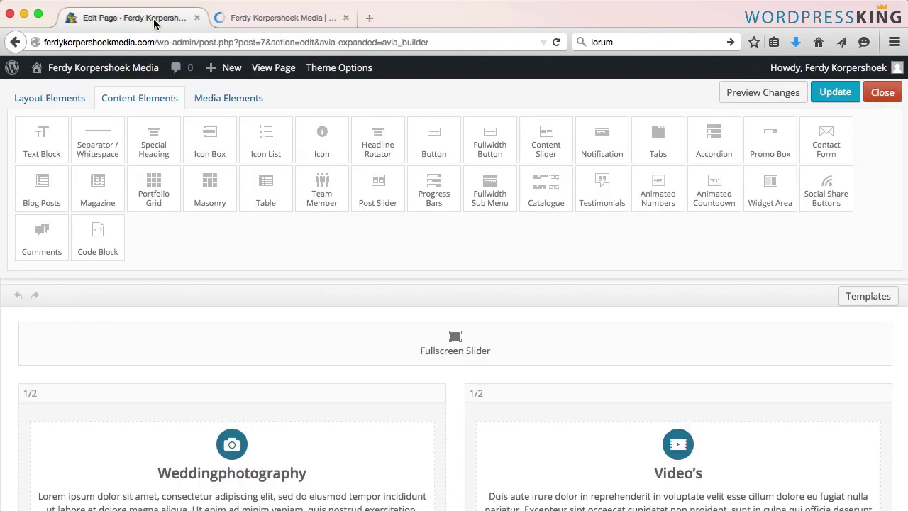
Retype the banner heading as 'YOU DESERVE IT TO BE SEEN' in capitals and save
{"action": "scroll", "coordinate": [464, 359], "scroll_direction": "down", "scroll_amount": 5}
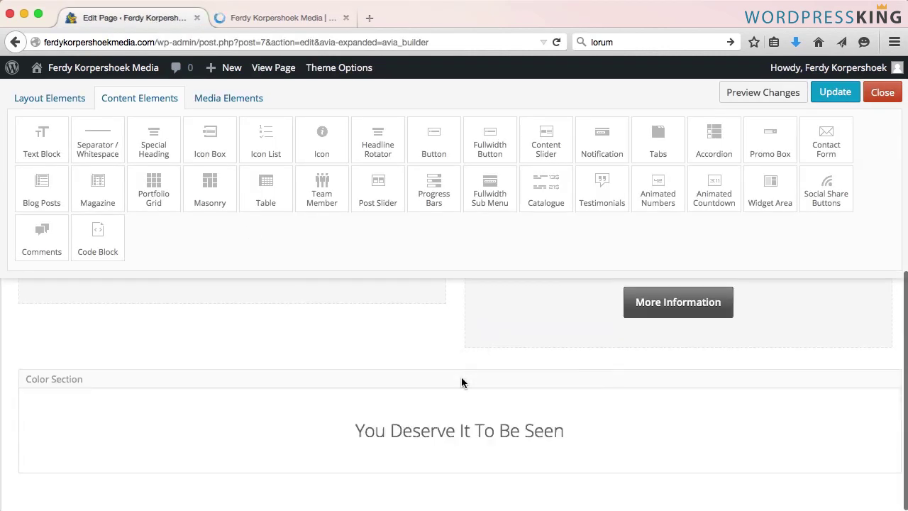
{"action": "left_click", "coordinate": [466, 434]}
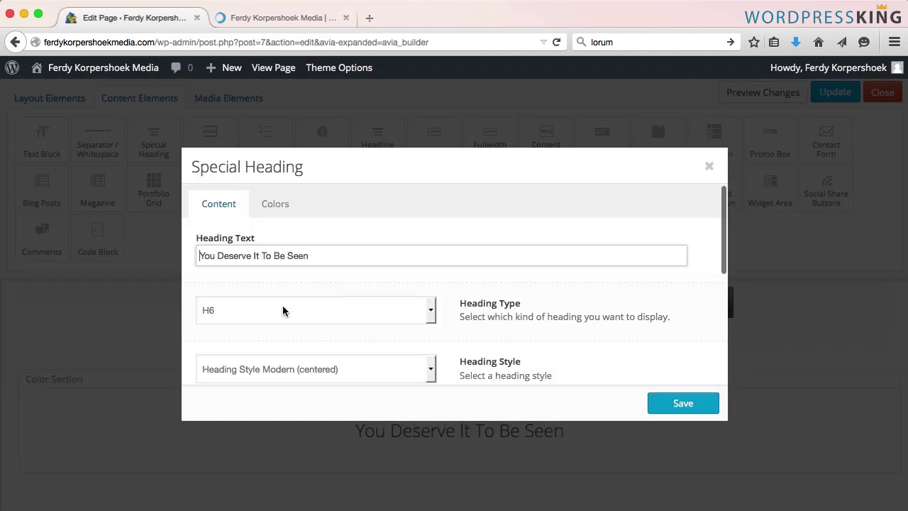
{"action": "left_click", "coordinate": [267, 204]}
{"action": "left_click", "coordinate": [212, 204]}
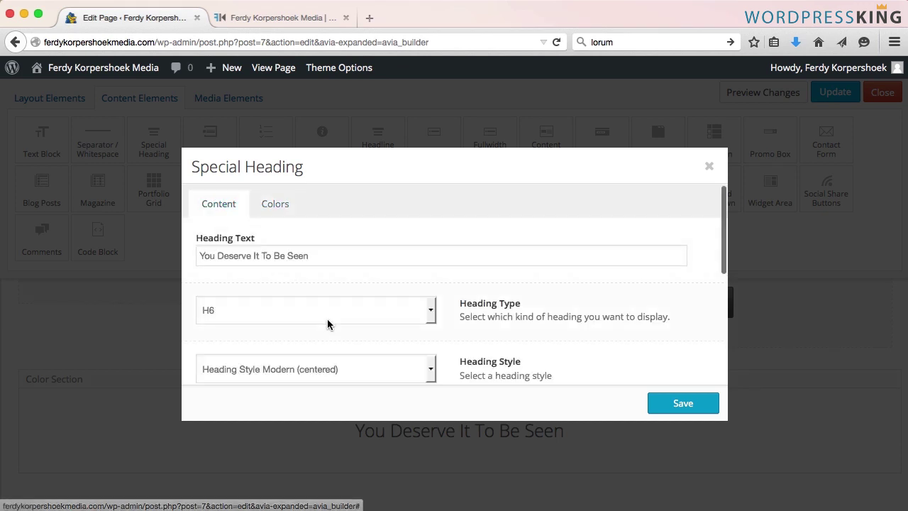
{"action": "triple_click", "coordinate": [322, 254]}
{"action": "type", "text": "YOU DESERVE IT TO BE SEEN"}
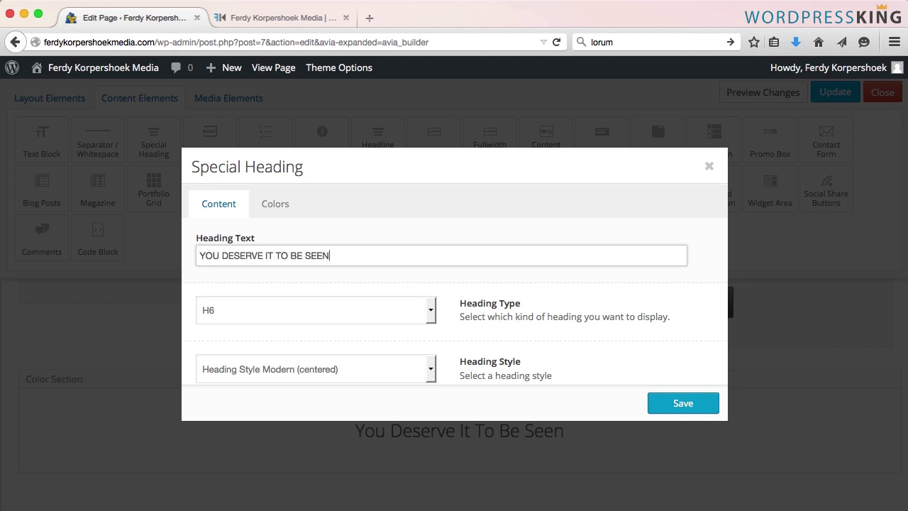
{"action": "left_click", "coordinate": [682, 402]}
Give the heading custom colour white (#ffffff), save it, and update the page
{"action": "left_click", "coordinate": [422, 449]}
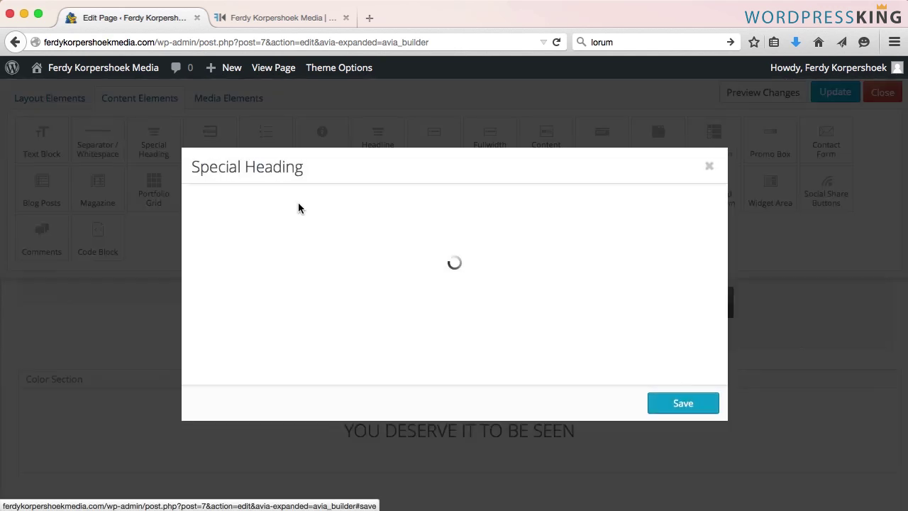
{"action": "left_click", "coordinate": [275, 206]}
{"action": "left_click", "coordinate": [263, 244]}
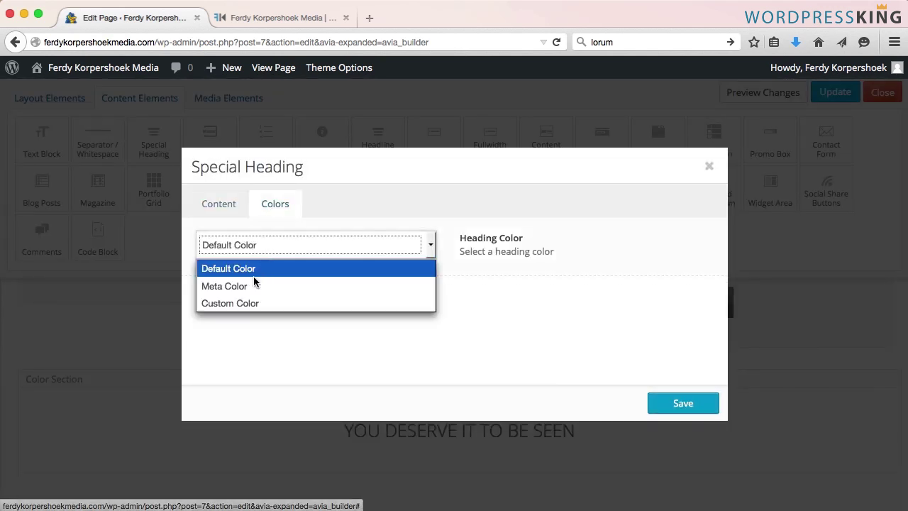
{"action": "left_click", "coordinate": [246, 305]}
{"action": "left_click", "coordinate": [270, 305]}
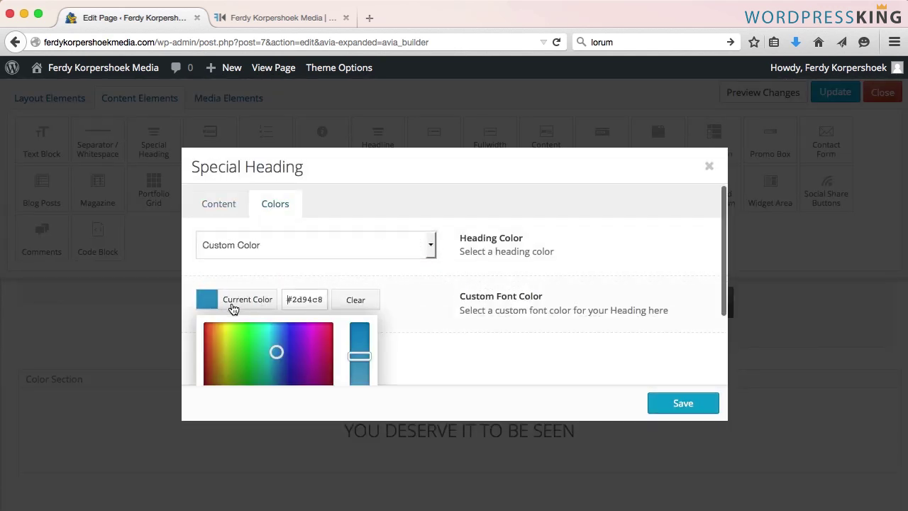
{"action": "scroll", "coordinate": [256, 331], "scroll_direction": "down", "scroll_amount": 3}
{"action": "left_click", "coordinate": [222, 375]}
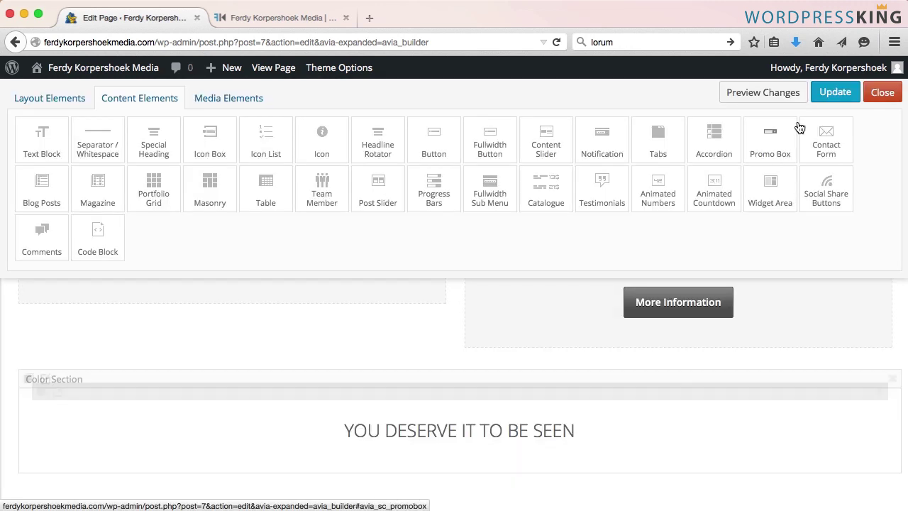
{"action": "left_click", "coordinate": [675, 403]}
{"action": "left_click", "coordinate": [826, 97]}
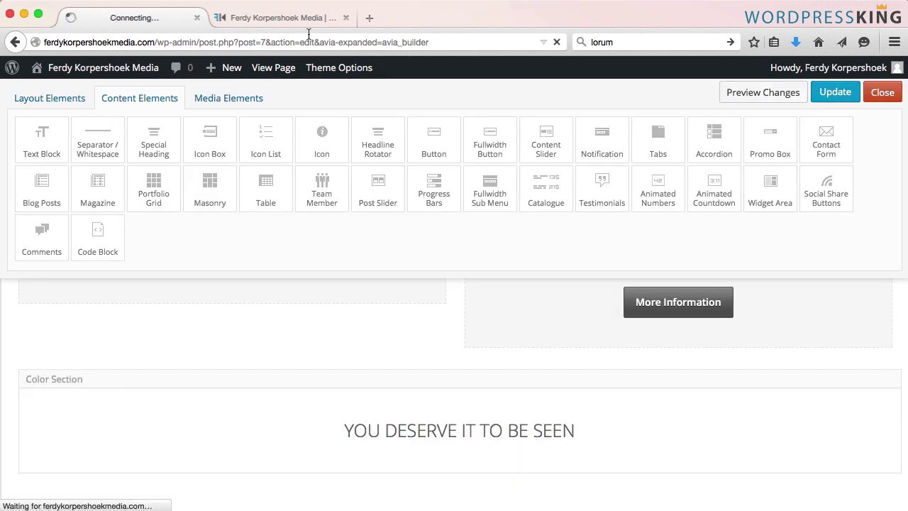
{"action": "left_click", "coordinate": [286, 22]}
Reload the live homepage and confirm the thin white capital 'YOU DESERVE IT TO BE SEEN' banner
{"action": "key", "text": "super+r"}
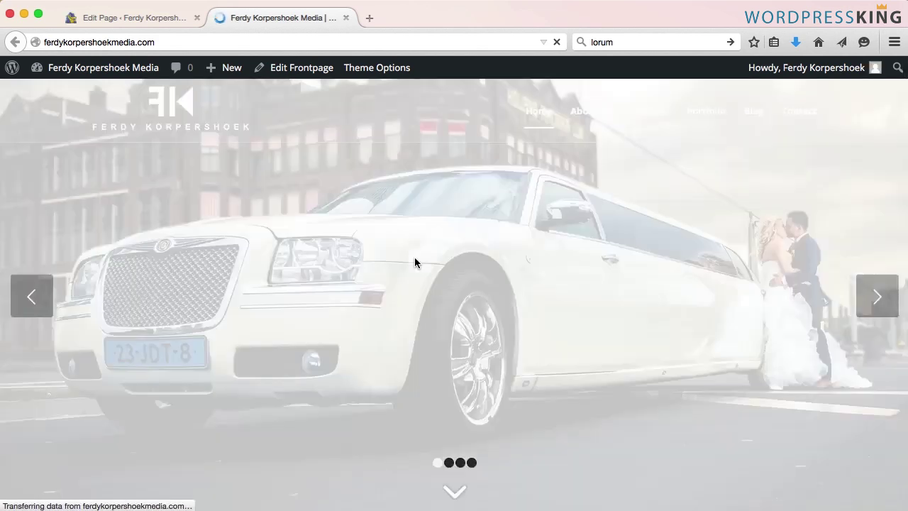
{"action": "scroll", "coordinate": [415, 262], "scroll_direction": "down", "scroll_amount": 15}
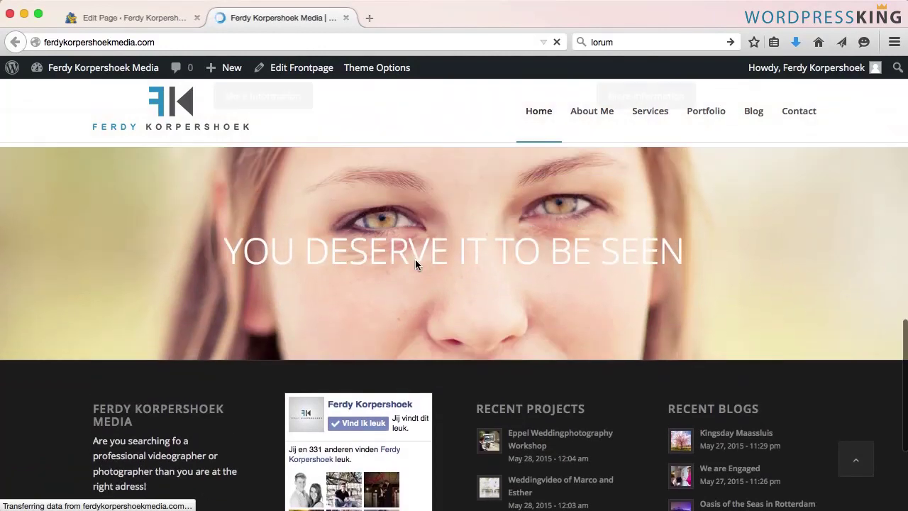
{"action": "scroll", "coordinate": [414, 261], "scroll_direction": "up", "scroll_amount": 2}
{"action": "scroll", "coordinate": [406, 263], "scroll_direction": "down", "scroll_amount": 3}
{"action": "scroll", "coordinate": [405, 264], "scroll_direction": "up", "scroll_amount": 1}
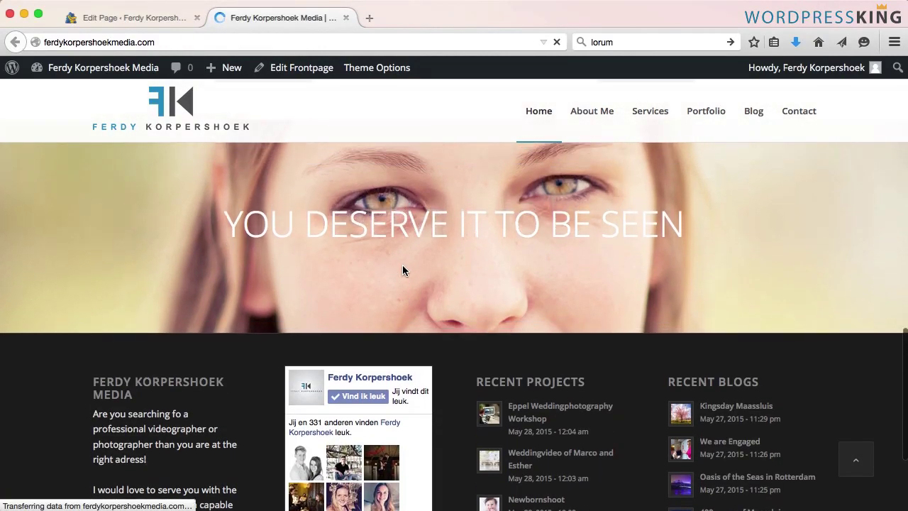
{"action": "scroll", "coordinate": [402, 269], "scroll_direction": "up", "scroll_amount": 3}
{"action": "scroll", "coordinate": [467, 323], "scroll_direction": "down", "scroll_amount": 2}
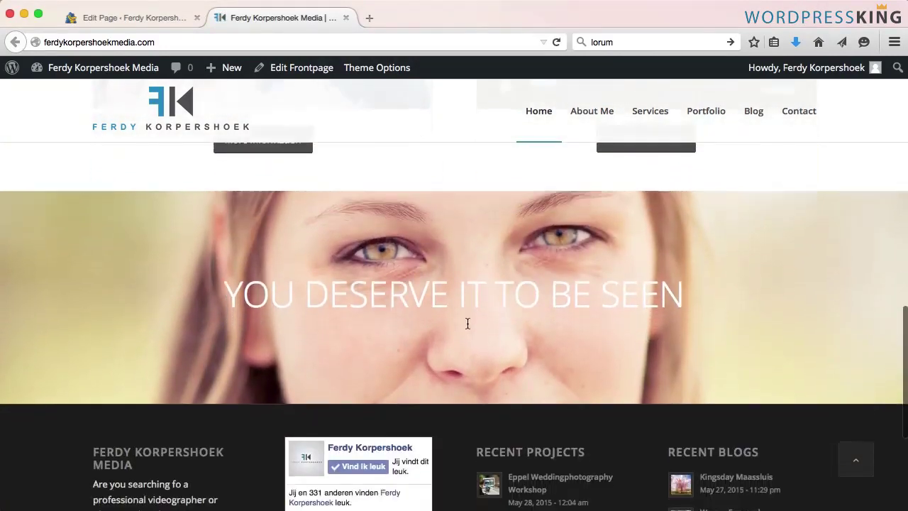
{"action": "scroll", "coordinate": [468, 323], "scroll_direction": "down", "scroll_amount": 2}
{"action": "scroll", "coordinate": [462, 324], "scroll_direction": "up", "scroll_amount": 5}
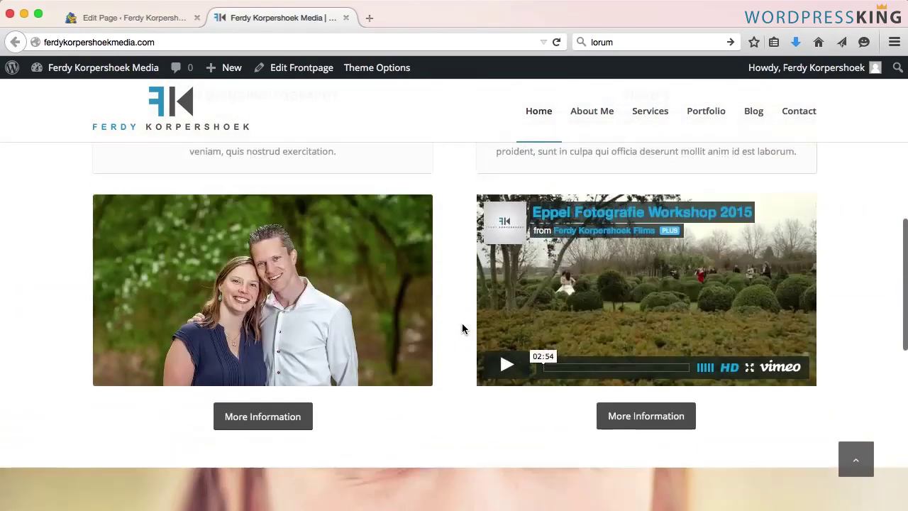
{"action": "scroll", "coordinate": [461, 324], "scroll_direction": "up", "scroll_amount": 2}
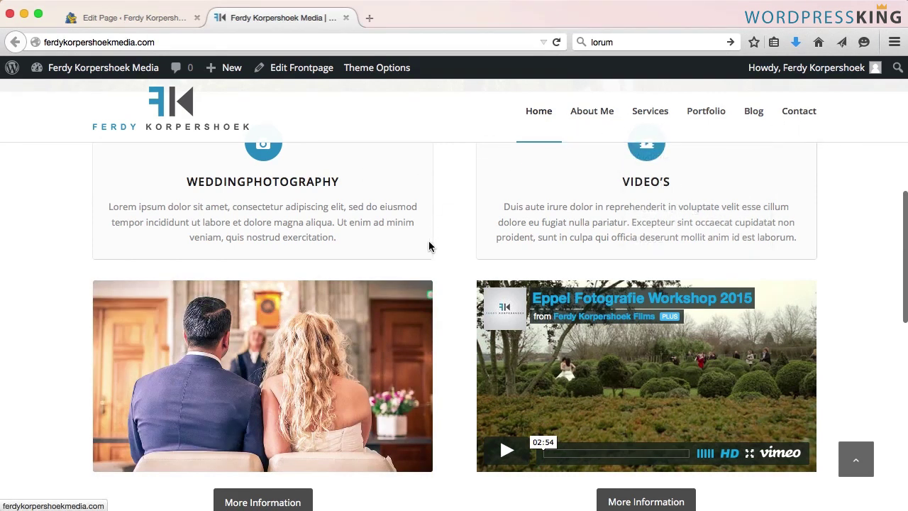
{"action": "scroll", "coordinate": [437, 232], "scroll_direction": "down", "scroll_amount": 10}
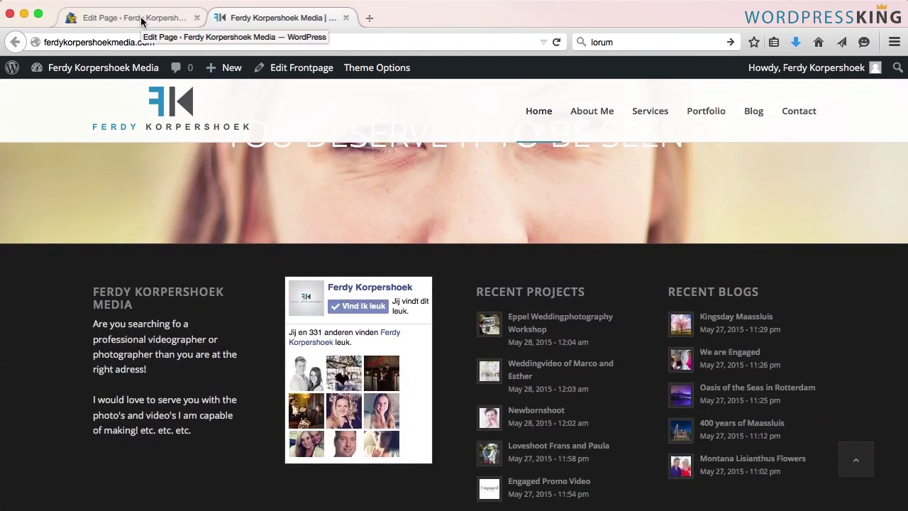
{"action": "left_click", "coordinate": [141, 21]}
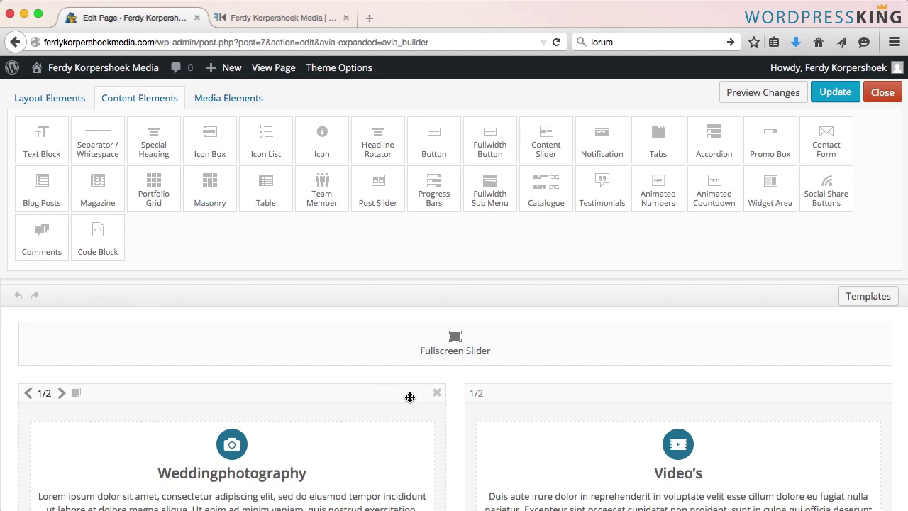
Add a Color Section under the Fullscreen Slider and move the Weddingphotography and Video's columns into it
{"action": "left_click", "coordinate": [75, 394]}
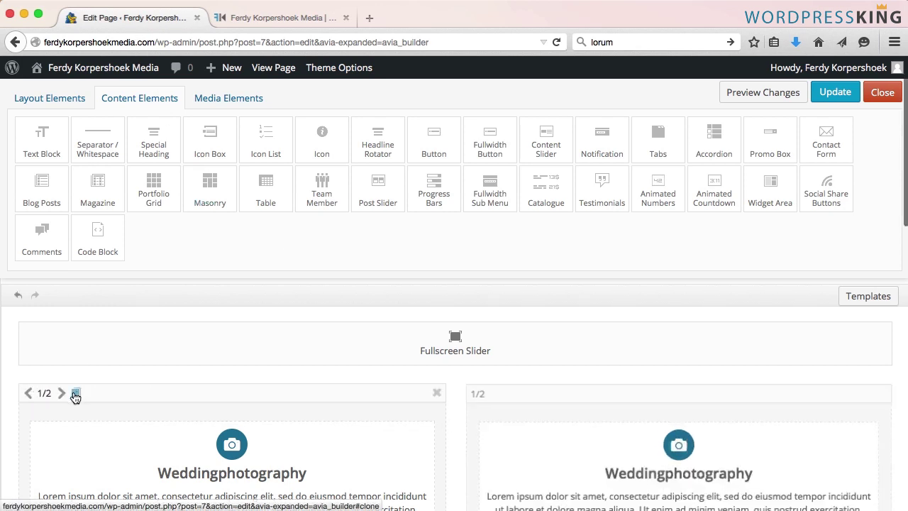
{"action": "left_click", "coordinate": [436, 393]}
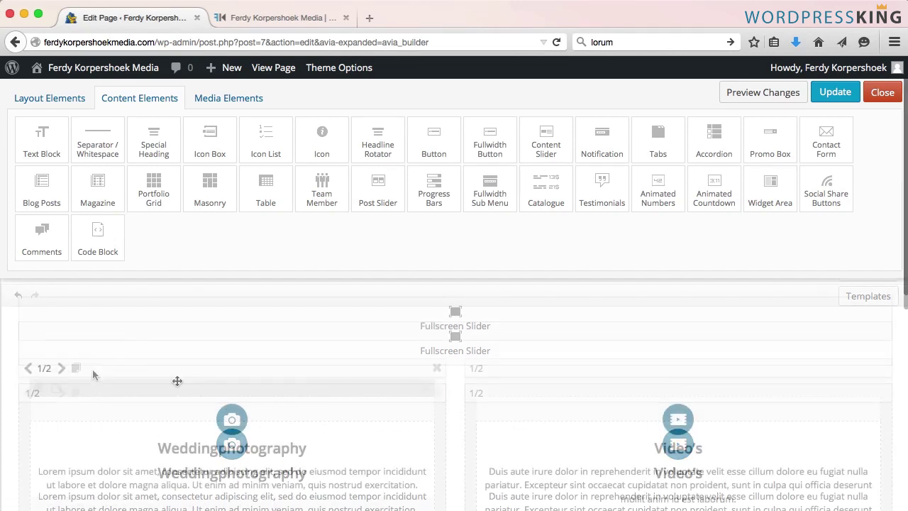
{"action": "scroll", "coordinate": [184, 381], "scroll_direction": "down", "scroll_amount": 3}
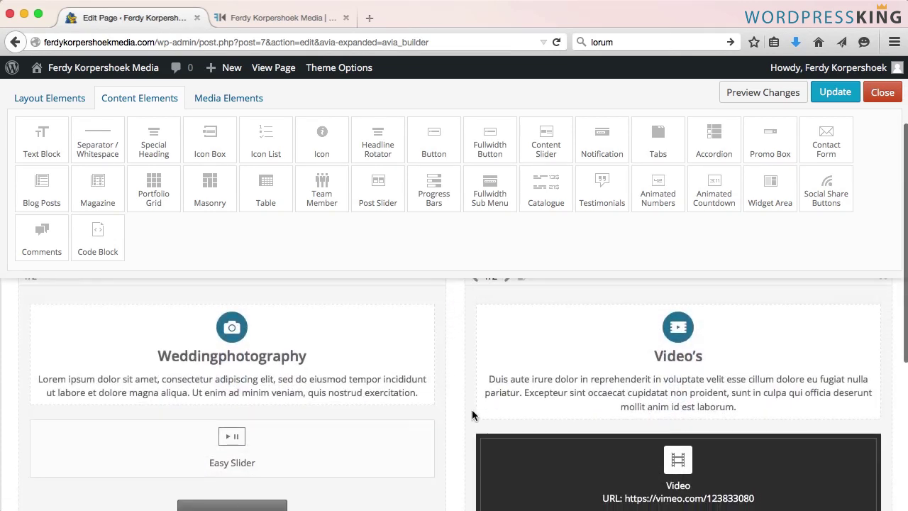
{"action": "scroll", "coordinate": [471, 409], "scroll_direction": "up", "scroll_amount": 3}
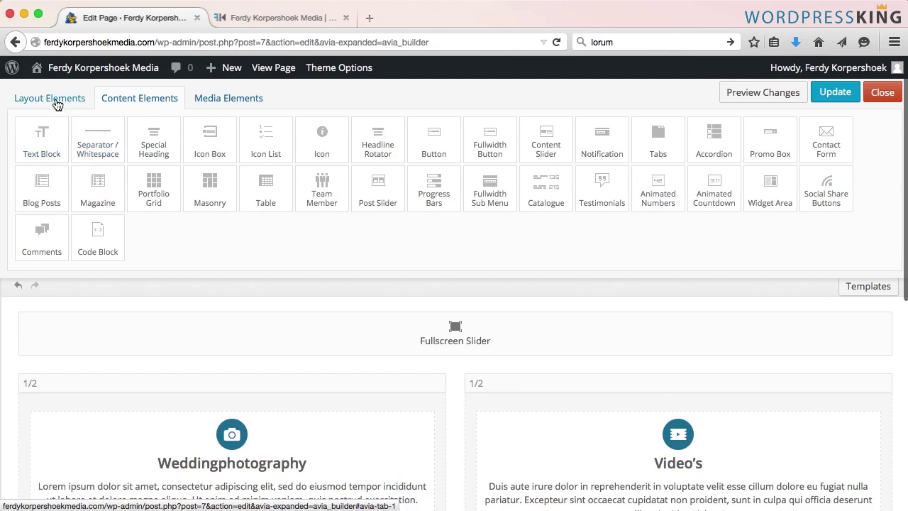
{"action": "left_click", "coordinate": [57, 104]}
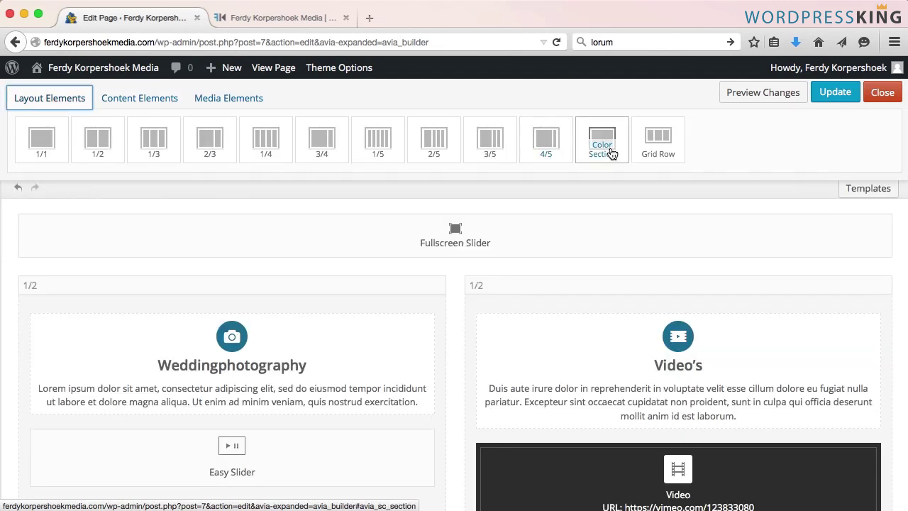
{"action": "left_click_drag", "start_coordinate": [608, 151], "coordinate": [176, 265]}
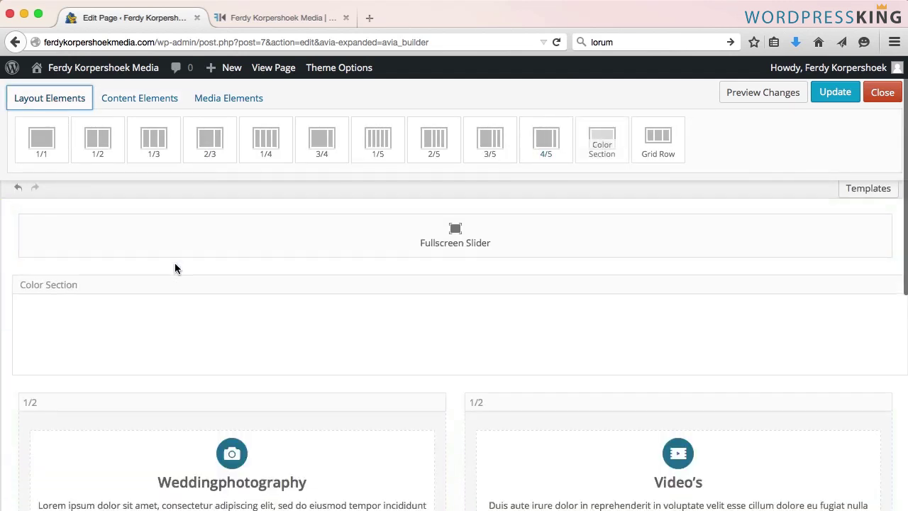
{"action": "left_click_drag", "start_coordinate": [90, 404], "coordinate": [106, 340]}
{"action": "scroll", "coordinate": [508, 390], "scroll_direction": "down", "scroll_amount": 5}
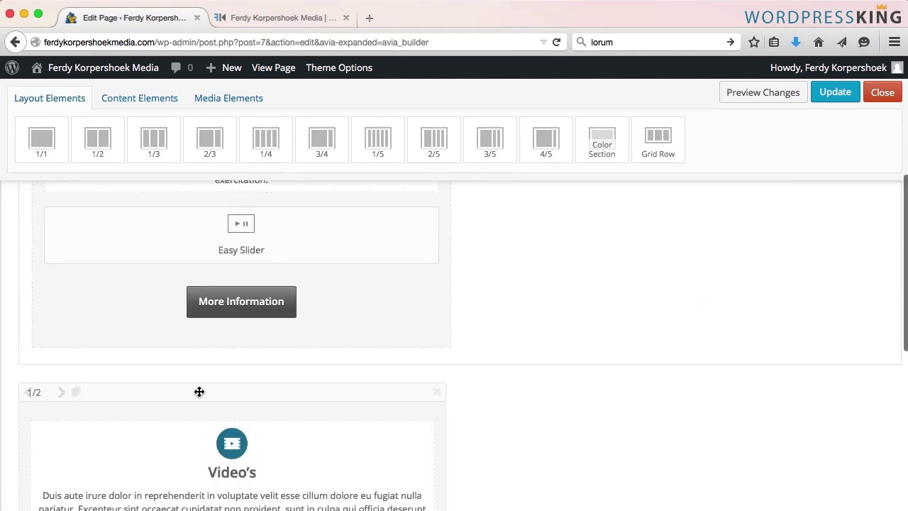
{"action": "left_click_drag", "start_coordinate": [115, 393], "coordinate": [543, 284]}
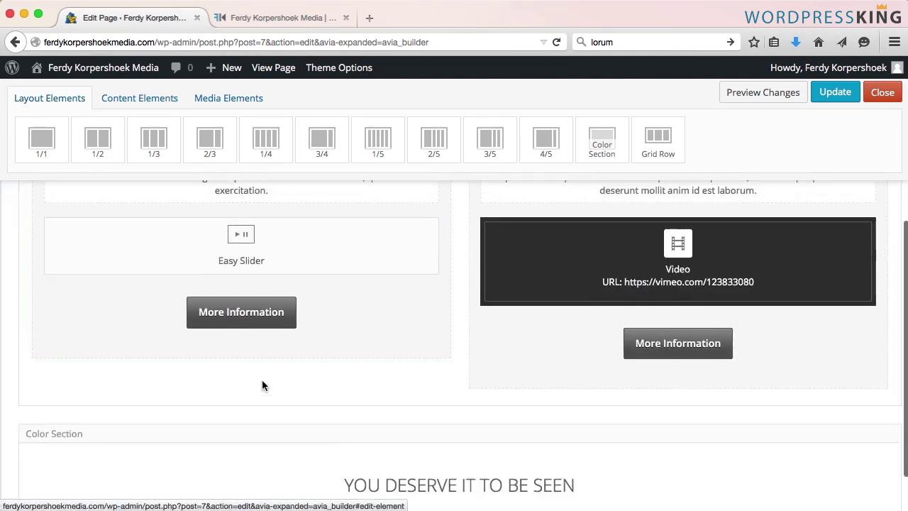
{"action": "scroll", "coordinate": [261, 386], "scroll_direction": "up", "scroll_amount": 5}
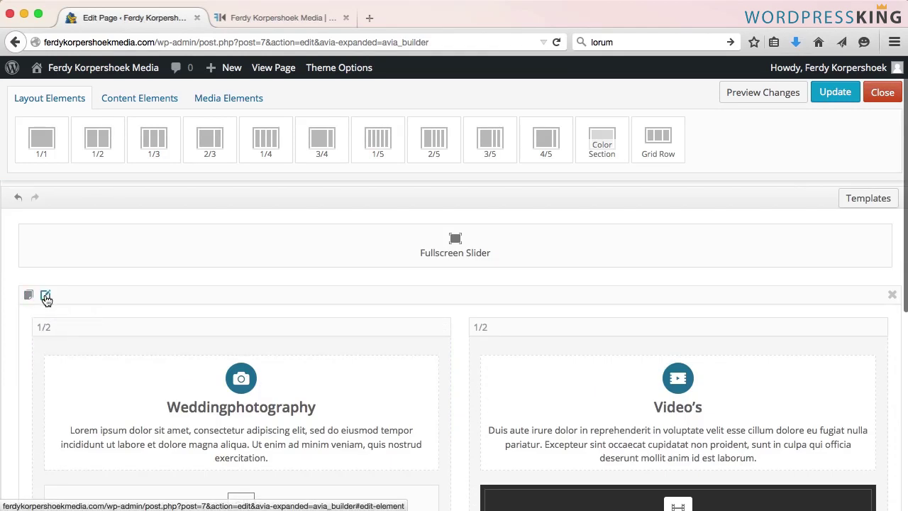
Set the Color Section background to dark grey #58585a, update the page and view it live
{"action": "left_click", "coordinate": [45, 296]}
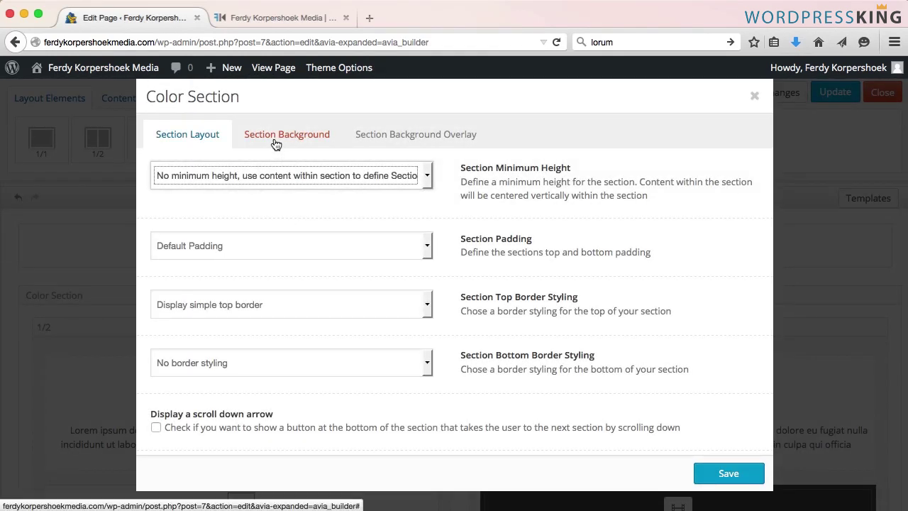
{"action": "left_click", "coordinate": [271, 138]}
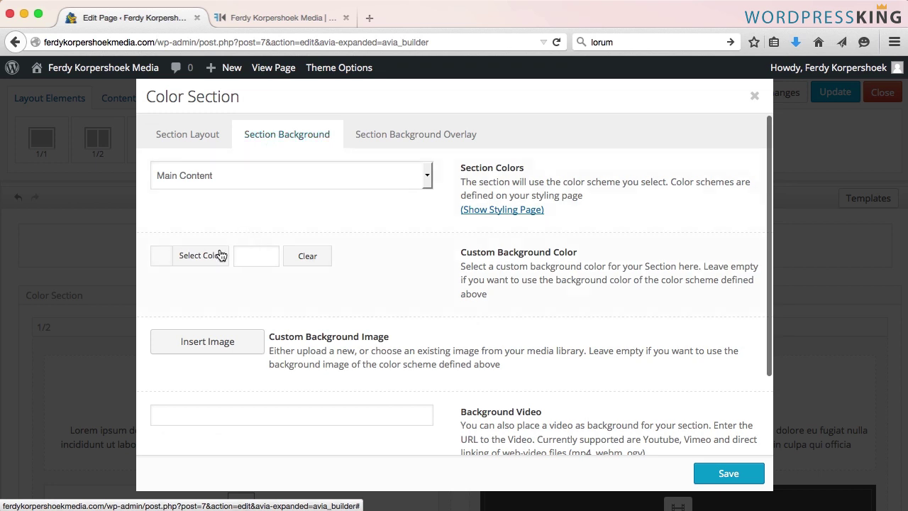
{"action": "left_click", "coordinate": [257, 258]}
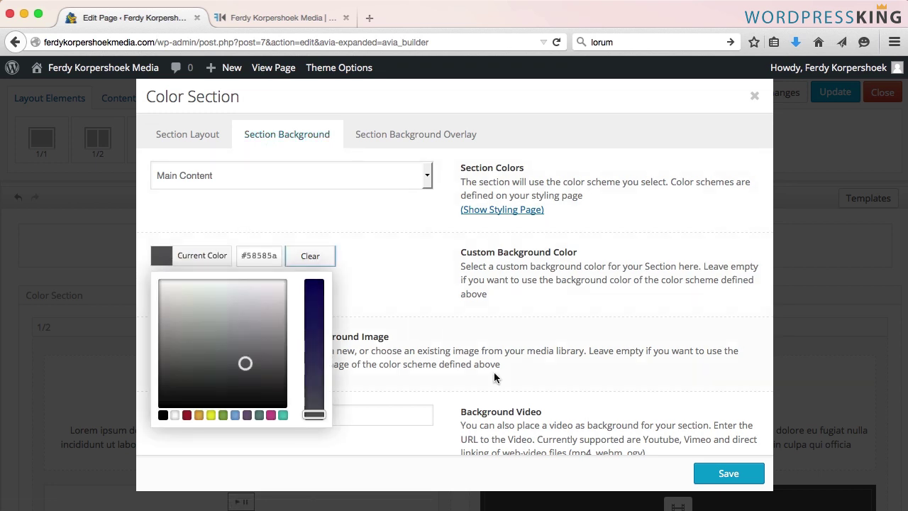
{"action": "left_click", "coordinate": [719, 473]}
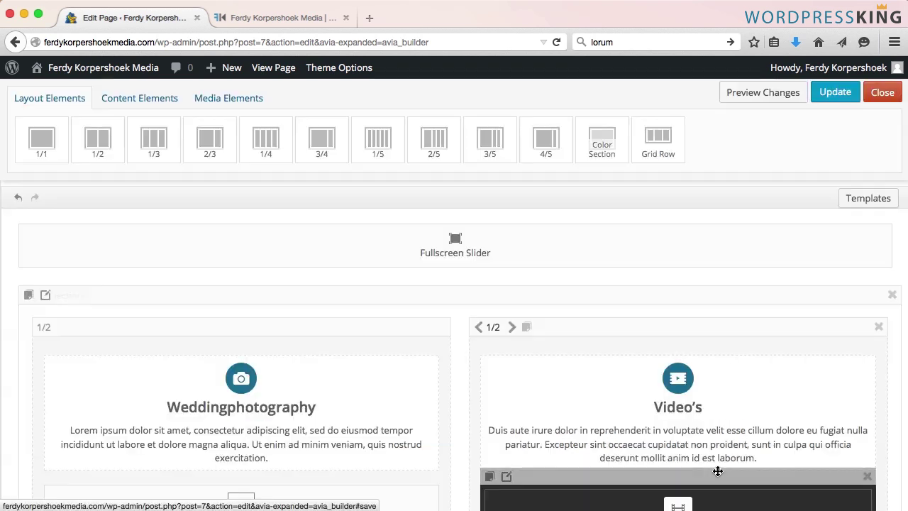
{"action": "left_click", "coordinate": [833, 95]}
{"action": "left_click", "coordinate": [304, 19]}
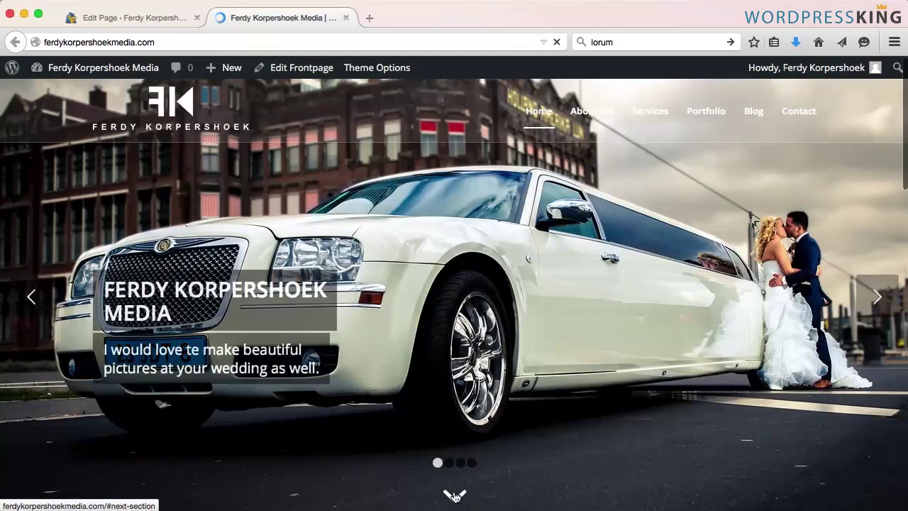
Give the left More Information button the Theme Color
{"action": "left_click", "coordinate": [458, 499]}
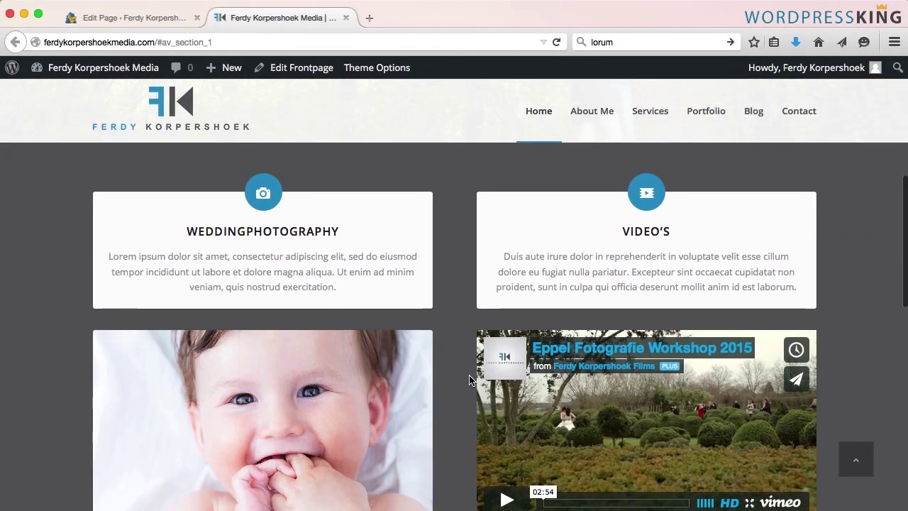
{"action": "scroll", "coordinate": [468, 374], "scroll_direction": "down", "scroll_amount": 3}
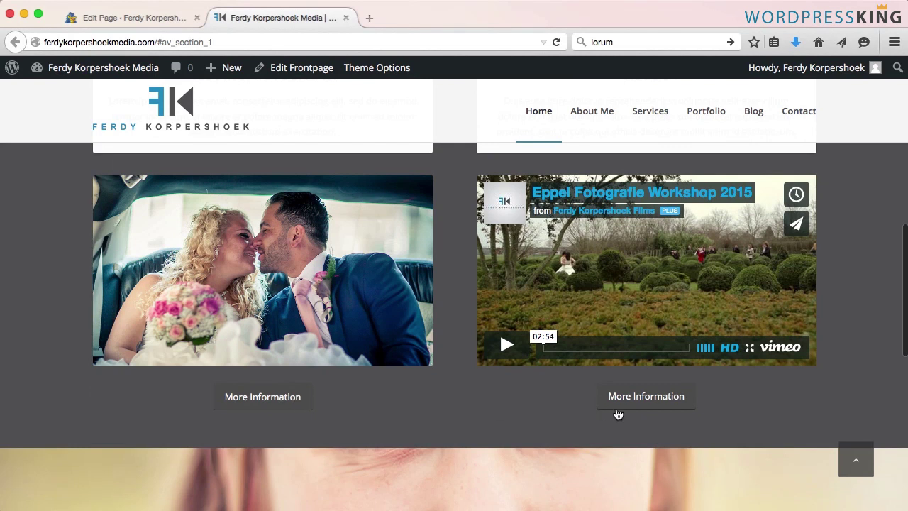
{"action": "left_click", "coordinate": [162, 20]}
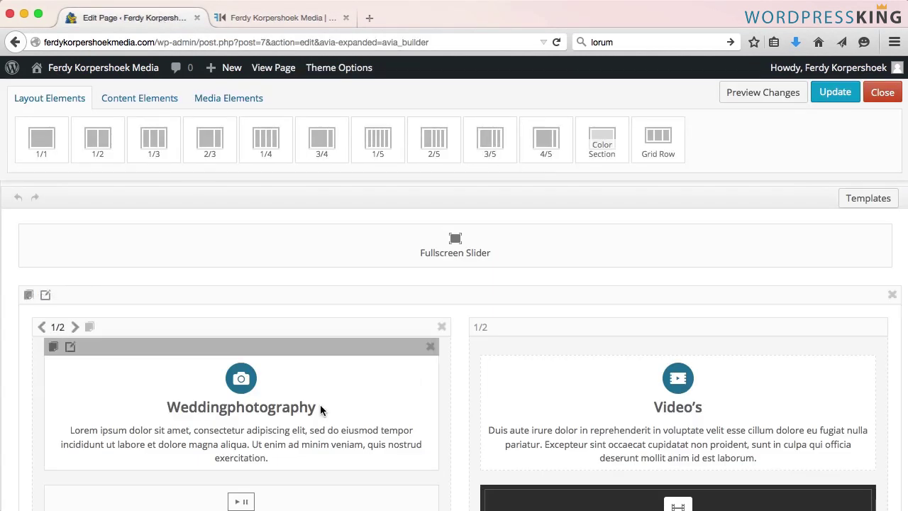
{"action": "scroll", "coordinate": [318, 407], "scroll_direction": "down", "scroll_amount": 5}
{"action": "left_click", "coordinate": [263, 261]}
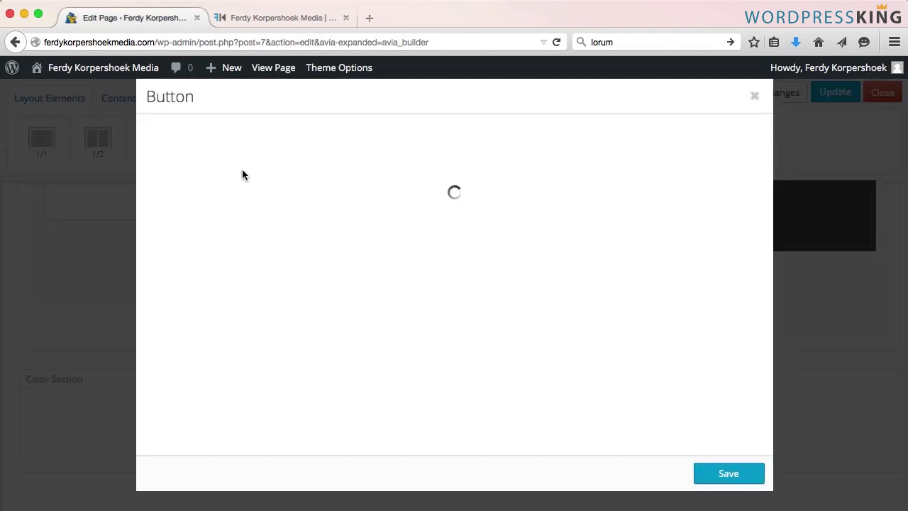
{"action": "left_click", "coordinate": [231, 136]}
{"action": "left_click", "coordinate": [217, 174]}
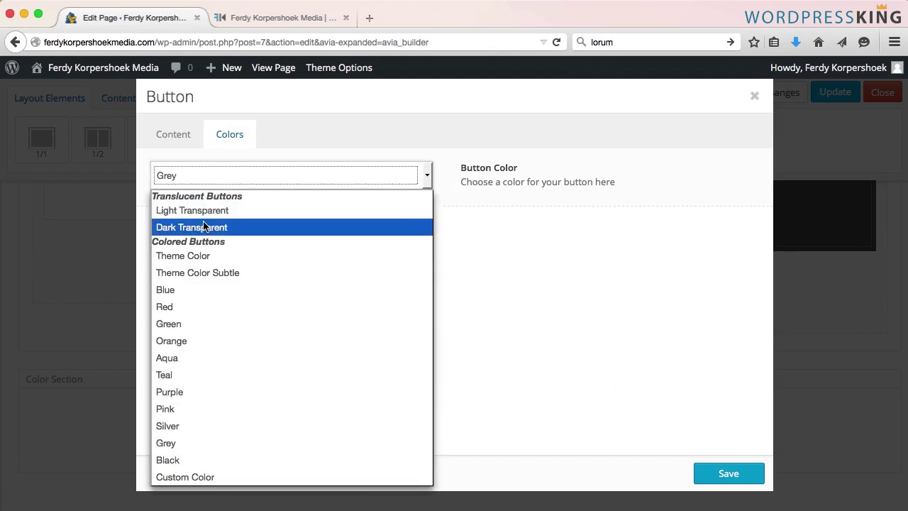
{"action": "left_click", "coordinate": [186, 255]}
{"action": "left_click", "coordinate": [726, 477]}
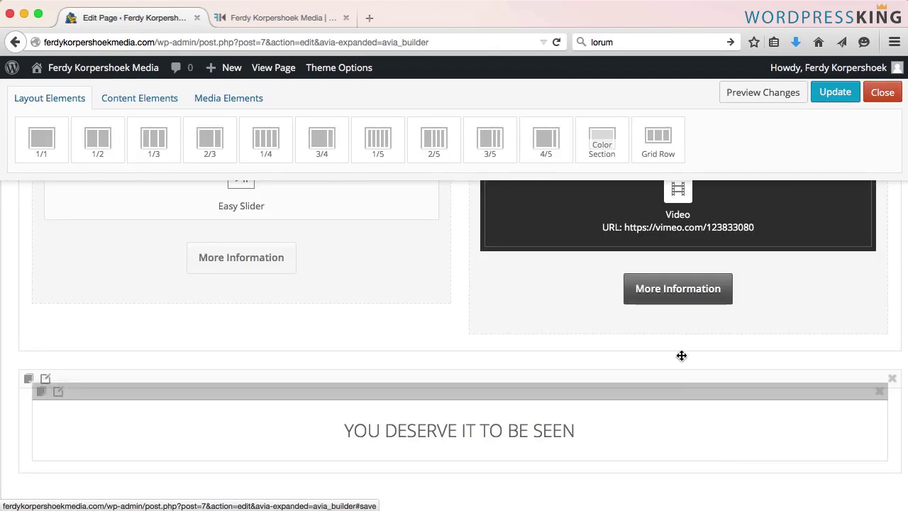
Give the right More Information button the Theme Color
{"action": "left_click", "coordinate": [699, 295]}
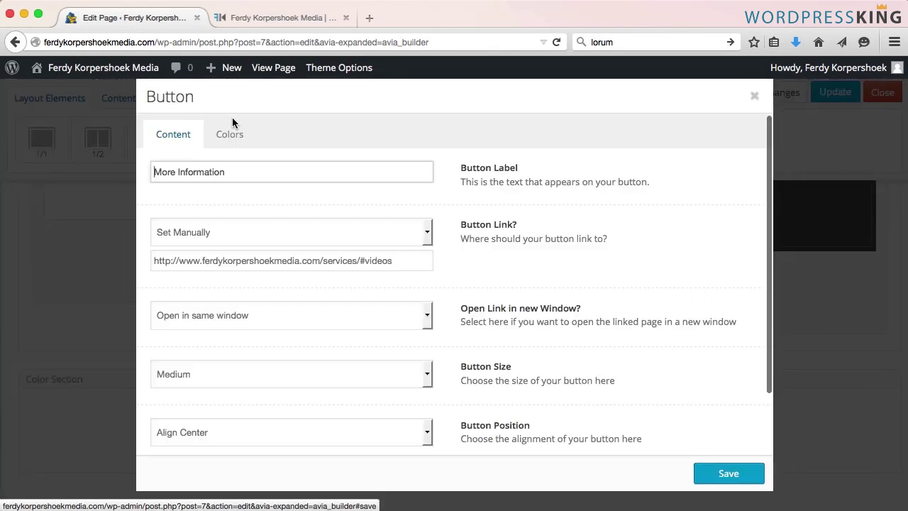
{"action": "left_click", "coordinate": [229, 134]}
{"action": "left_click", "coordinate": [225, 175]}
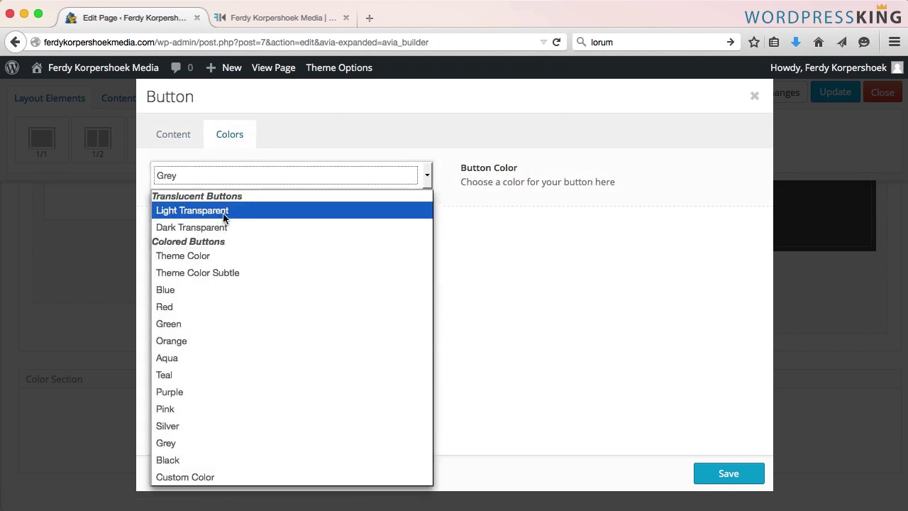
{"action": "left_click", "coordinate": [218, 257]}
{"action": "left_click", "coordinate": [733, 468]}
Update the home page and reload the live site to check the buttons
{"action": "left_click", "coordinate": [831, 93]}
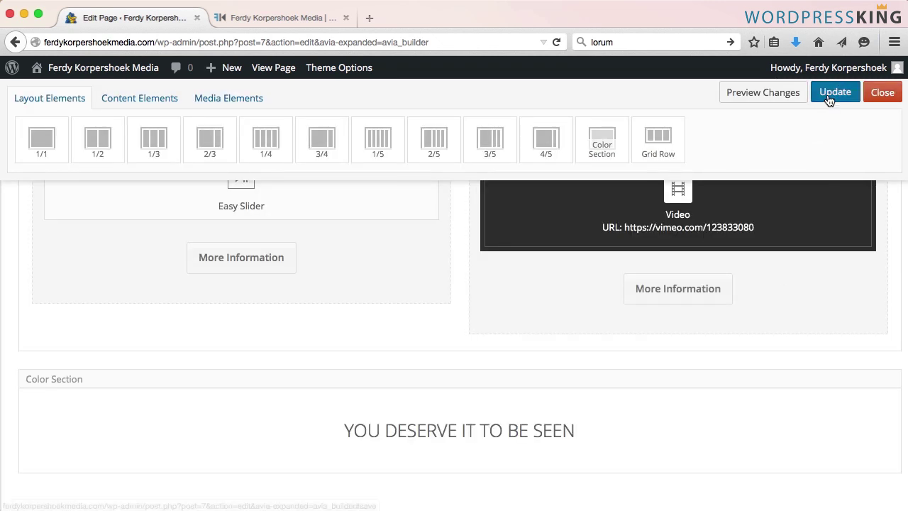
{"action": "left_click", "coordinate": [275, 18]}
{"action": "key", "text": "super+r"}
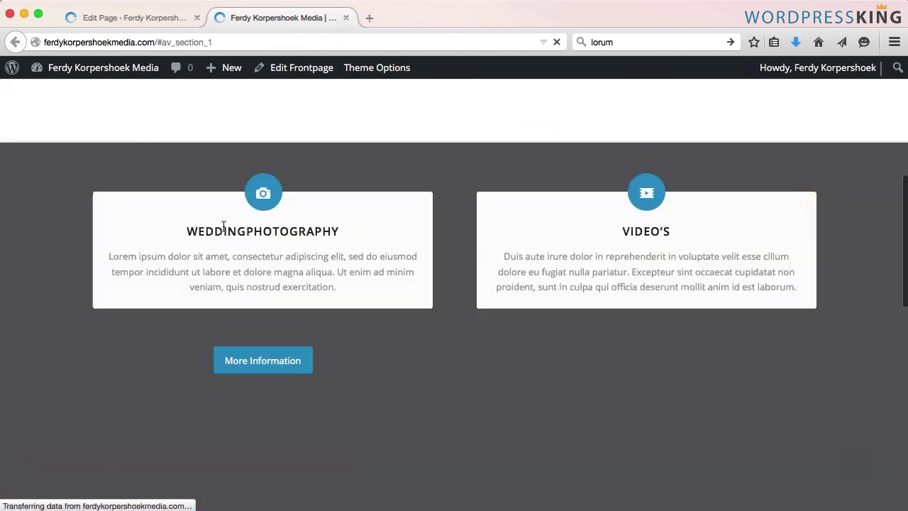
Review the buttons on the live home page, then close the builder and update Home again
{"action": "scroll", "coordinate": [438, 366], "scroll_direction": "down", "scroll_amount": 4}
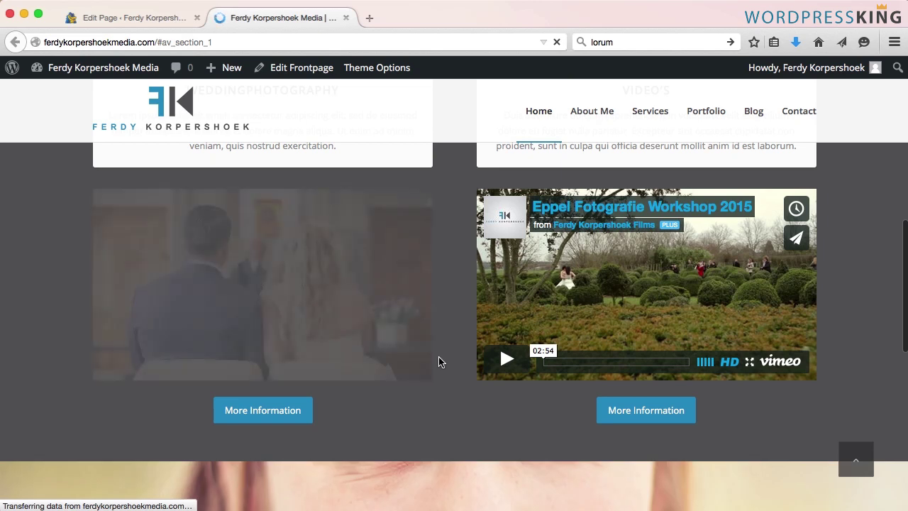
{"action": "scroll", "coordinate": [440, 362], "scroll_direction": "down", "scroll_amount": 15}
{"action": "scroll", "coordinate": [445, 362], "scroll_direction": "up", "scroll_amount": 10}
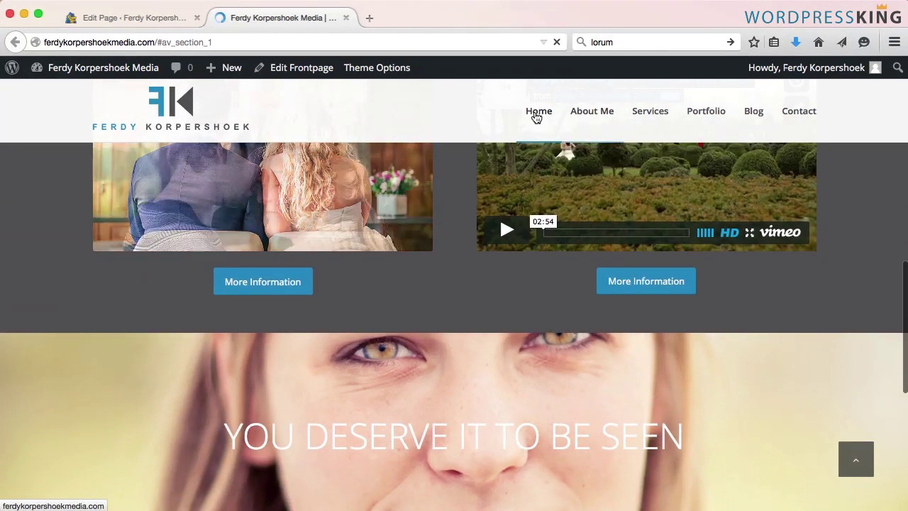
{"action": "left_click", "coordinate": [142, 20]}
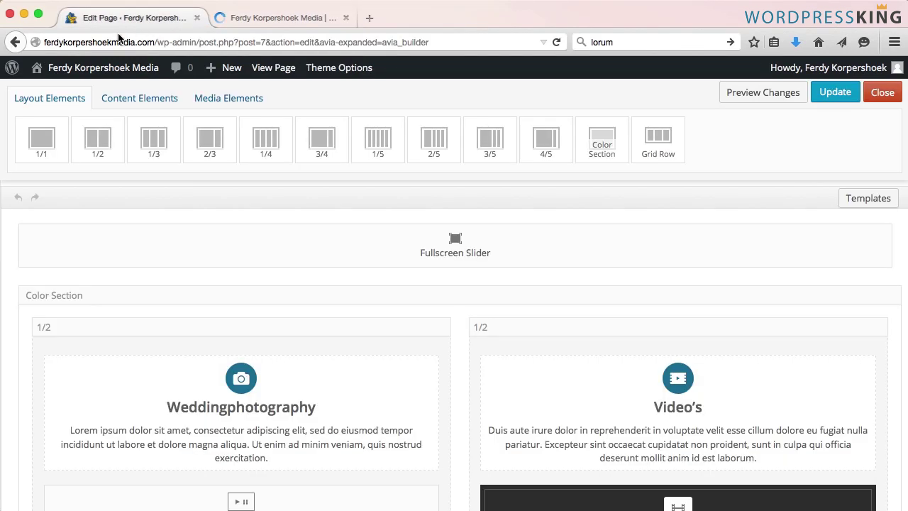
{"action": "left_click", "coordinate": [883, 92]}
{"action": "left_click", "coordinate": [861, 354]}
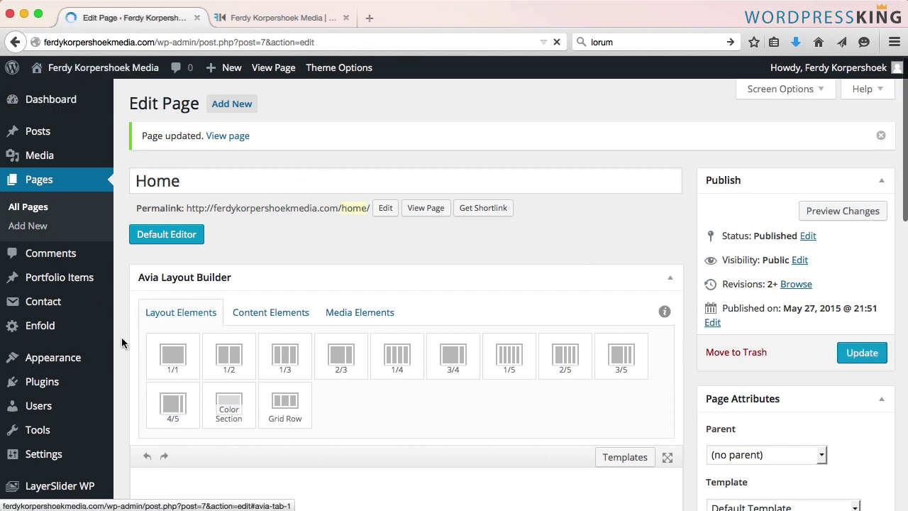
{"action": "mouse_move", "coordinate": [53, 357]}
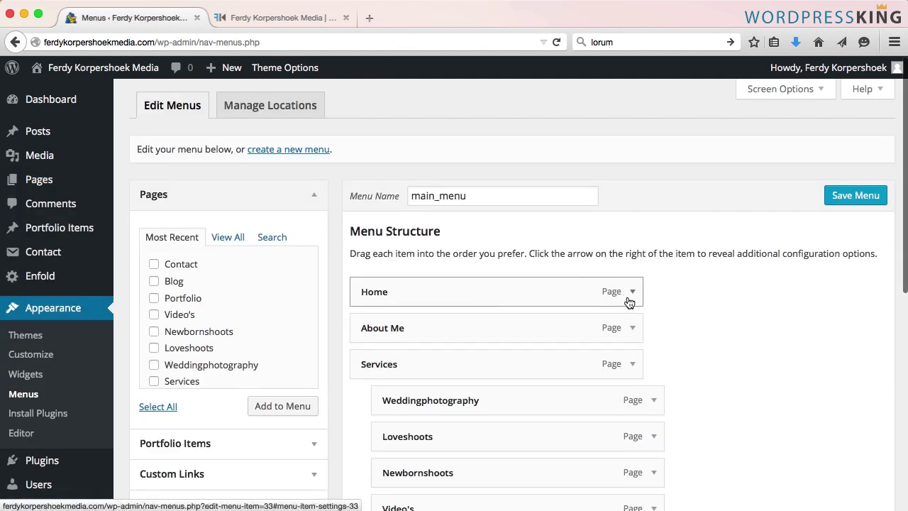
Edit the Home and About Me navigation labels in the main menu
{"action": "left_click", "coordinate": [629, 293]}
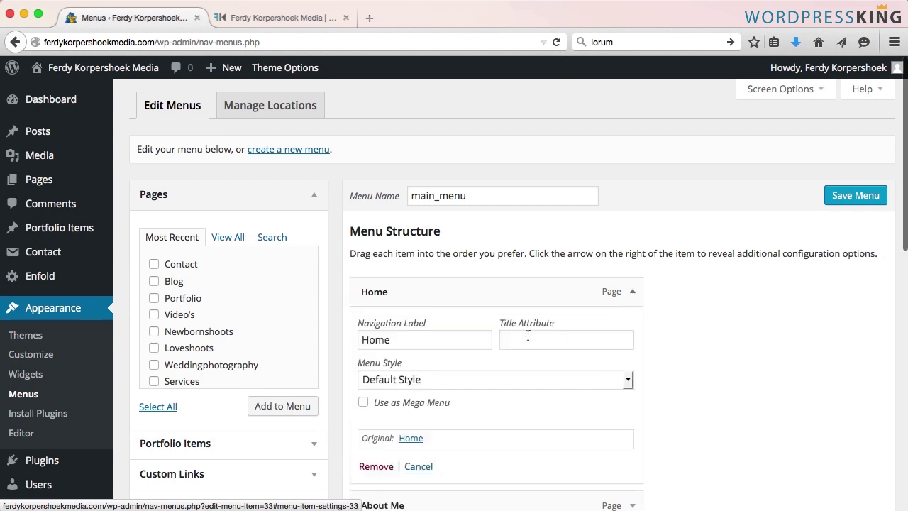
{"action": "left_click", "coordinate": [437, 335]}
{"action": "type", "text": "HOME"}
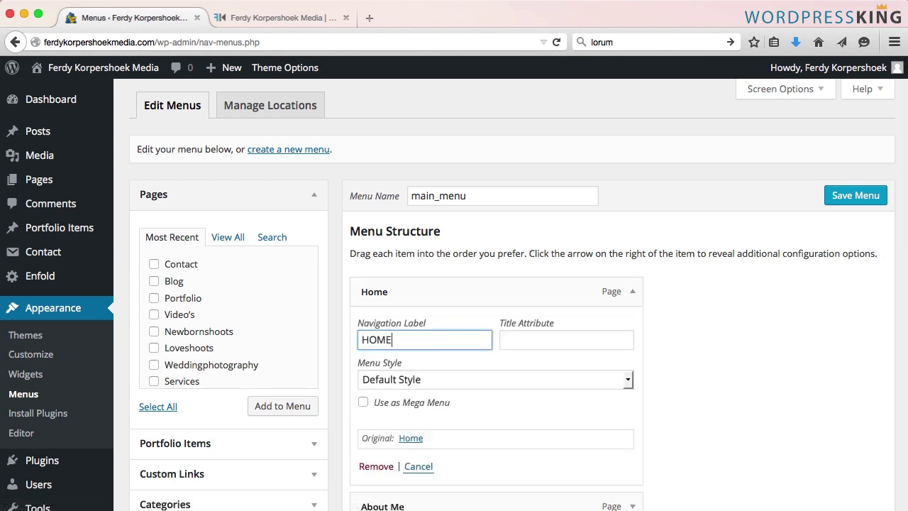
{"action": "left_click", "coordinate": [632, 292]}
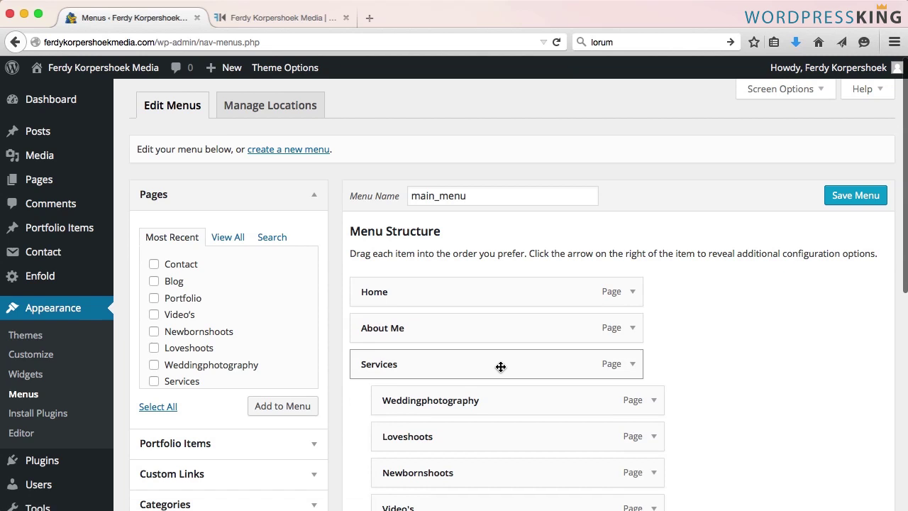
{"action": "left_click", "coordinate": [631, 330]}
{"action": "left_click", "coordinate": [426, 373]}
{"action": "key", "text": "super+a"}
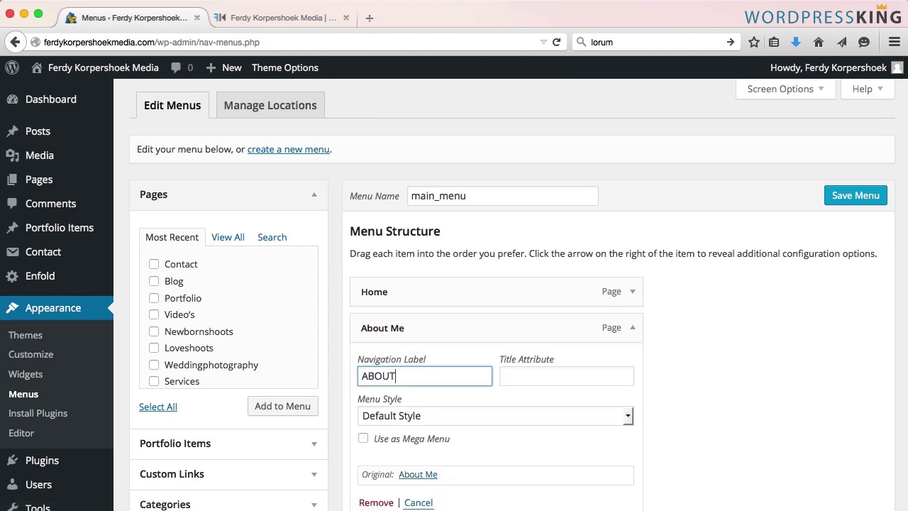
{"action": "key", "text": "Tab"}
{"action": "left_click", "coordinate": [632, 328]}
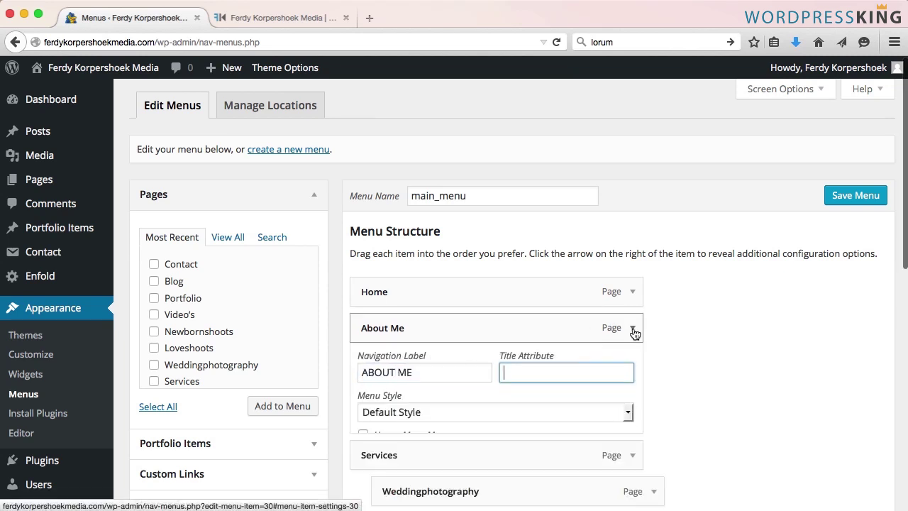
Edit the Weddingphotography and Loveshoots navigation labels under Services
{"action": "left_click", "coordinate": [632, 363]}
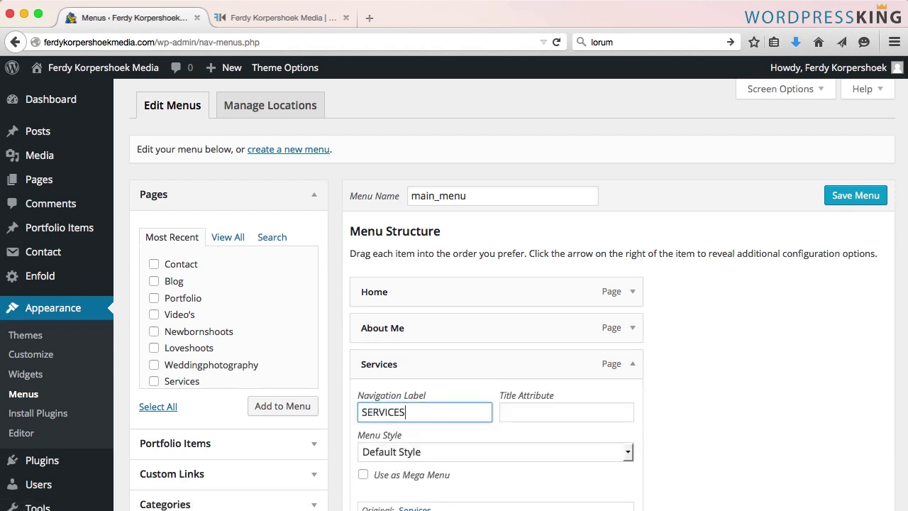
{"action": "left_click", "coordinate": [631, 371]}
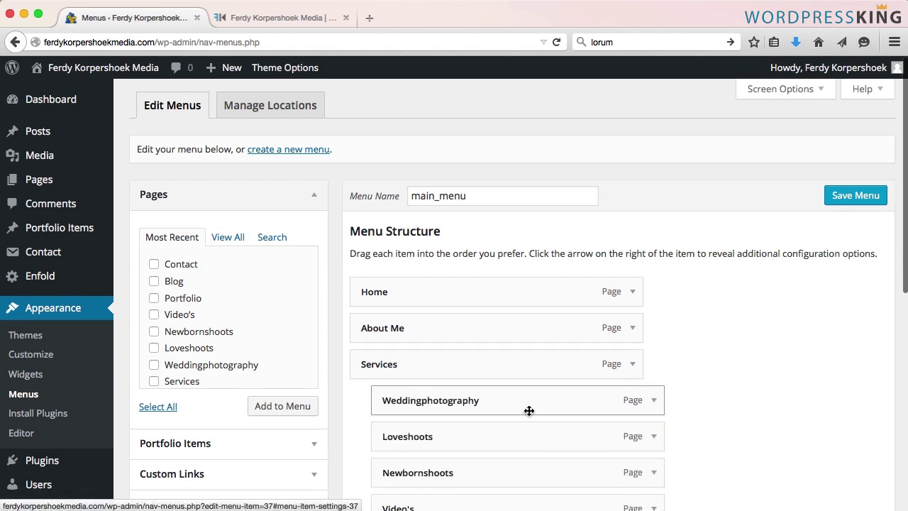
{"action": "left_click", "coordinate": [655, 401]}
{"action": "left_click", "coordinate": [451, 446]}
{"action": "double_click", "coordinate": [452, 447]}
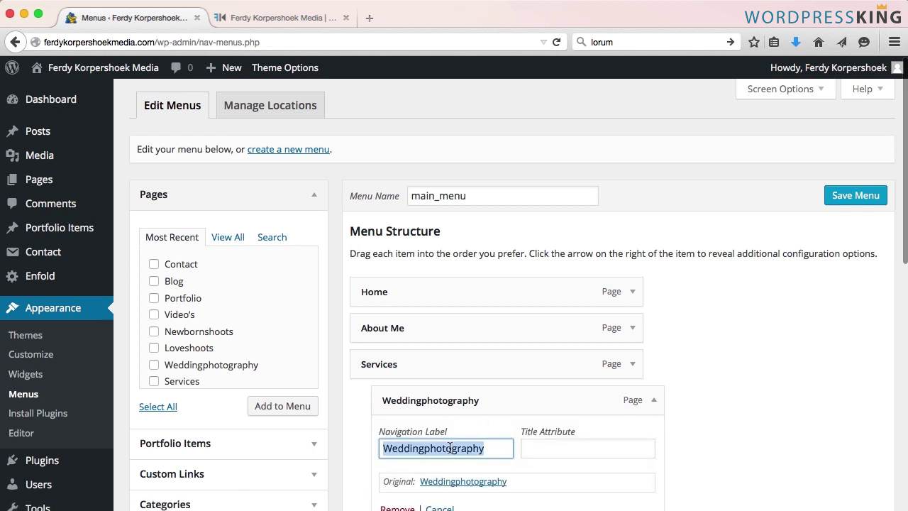
{"action": "type", "text": "we"}
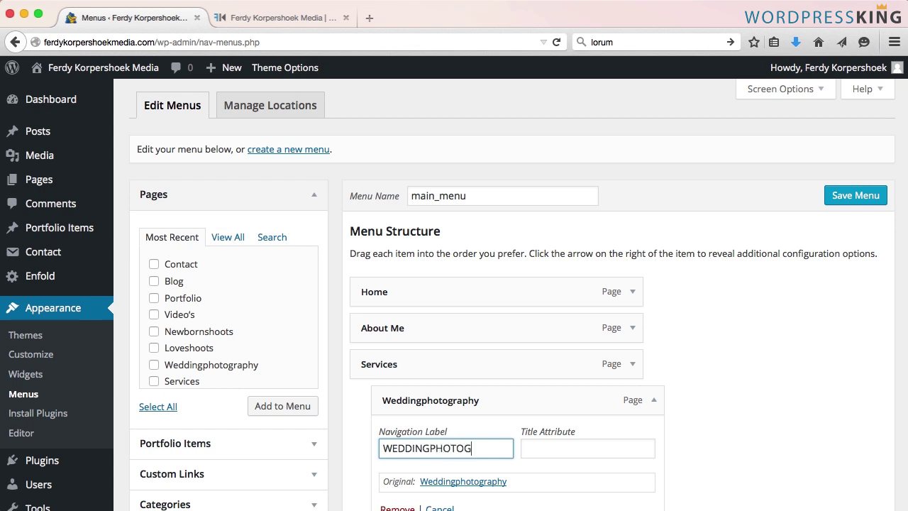
{"action": "left_click", "coordinate": [653, 401]}
{"action": "scroll", "coordinate": [642, 350], "scroll_direction": "down", "scroll_amount": 3}
{"action": "left_click", "coordinate": [651, 341]}
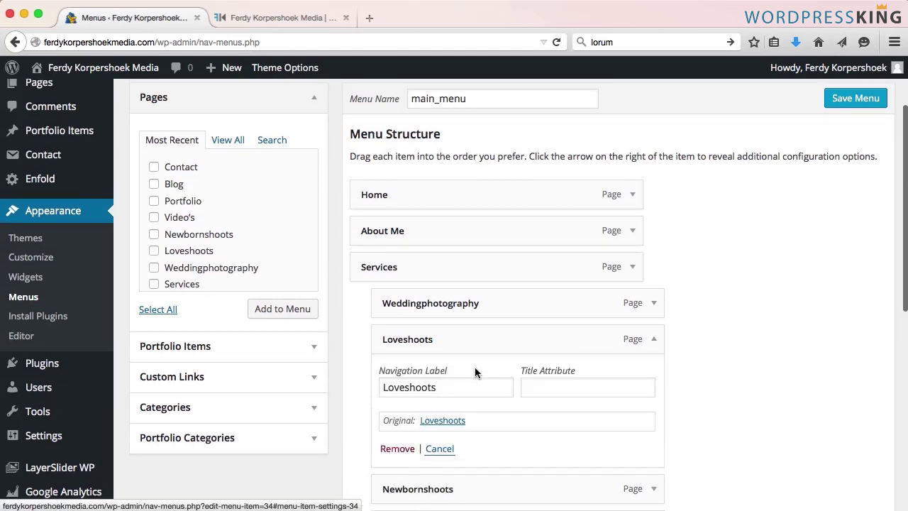
{"action": "left_click", "coordinate": [445, 387]}
{"action": "type", "text": "LOVESHOOTS"}
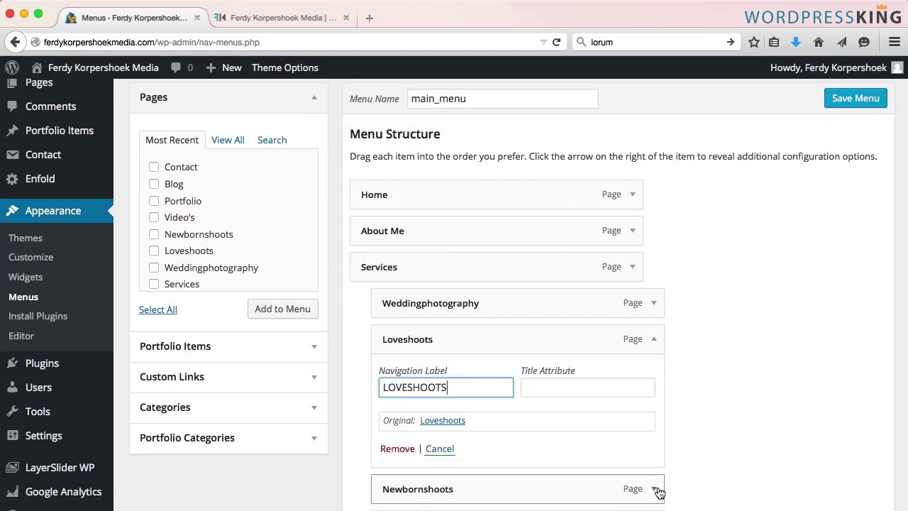
Edit the Newbornshoots and Video's navigation labels
{"action": "left_click", "coordinate": [653, 488]}
{"action": "scroll", "coordinate": [658, 472], "scroll_direction": "down", "scroll_amount": 5}
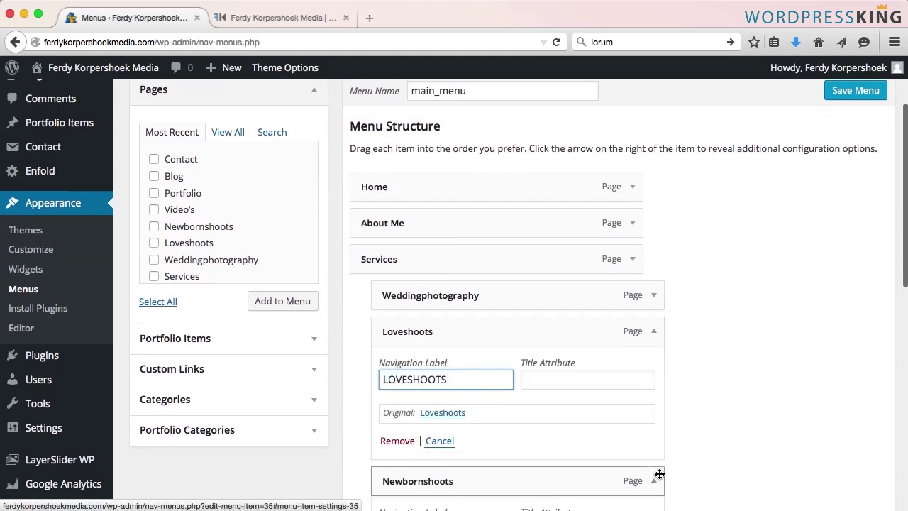
{"action": "left_click", "coordinate": [463, 390]}
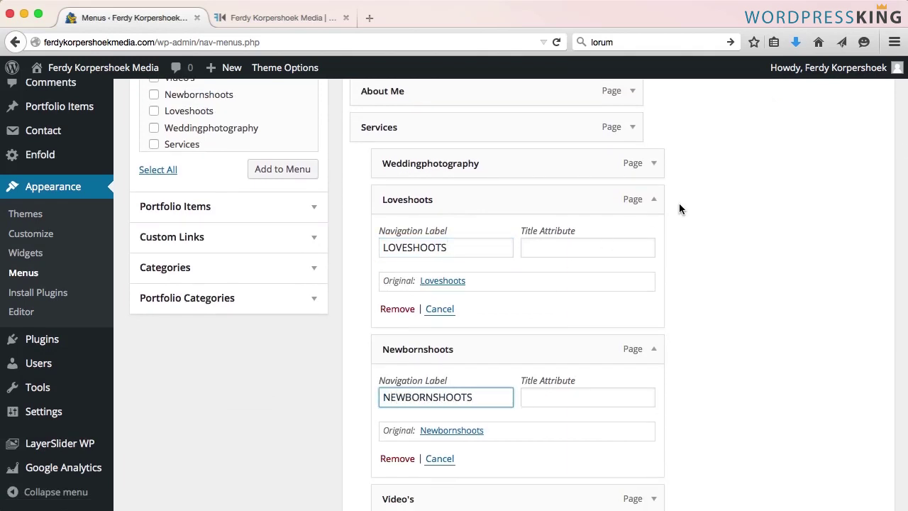
{"action": "left_click", "coordinate": [654, 199]}
{"action": "left_click", "coordinate": [653, 235]}
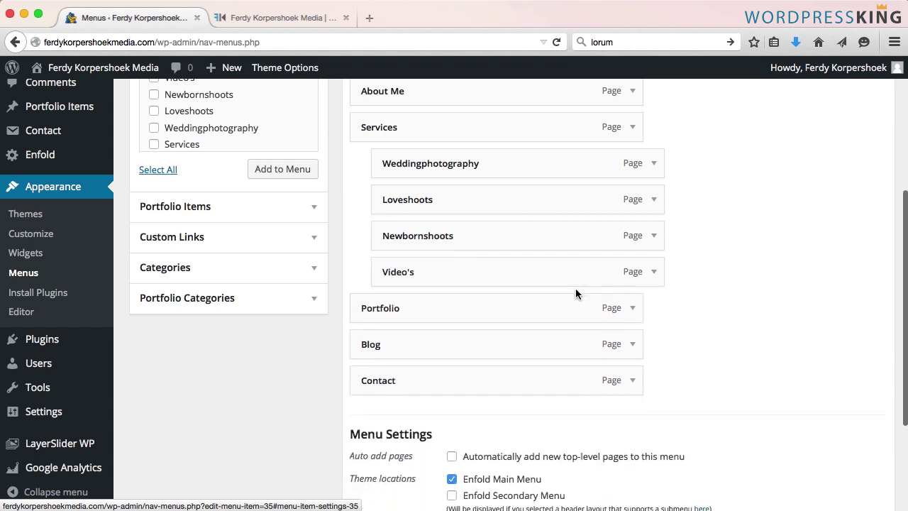
{"action": "left_click", "coordinate": [652, 272]}
{"action": "left_click", "coordinate": [412, 320]}
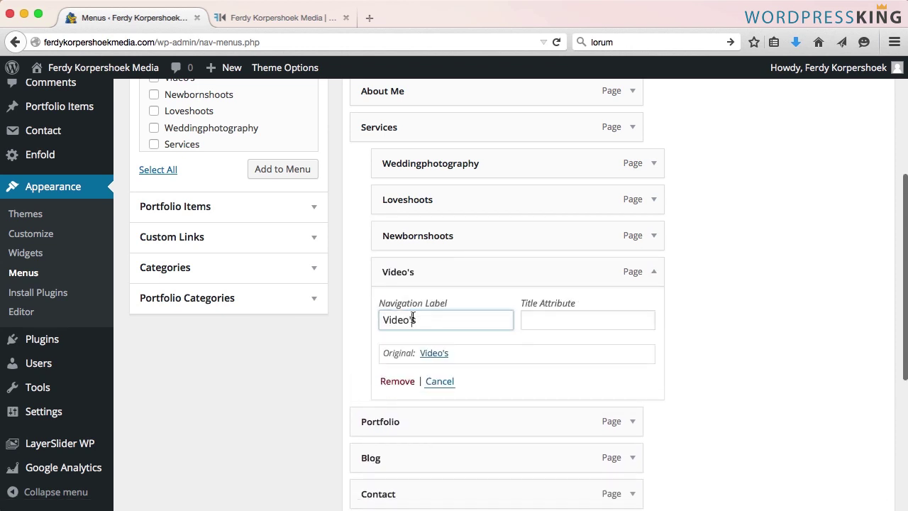
{"action": "type", "text": "VIDEO'S"}
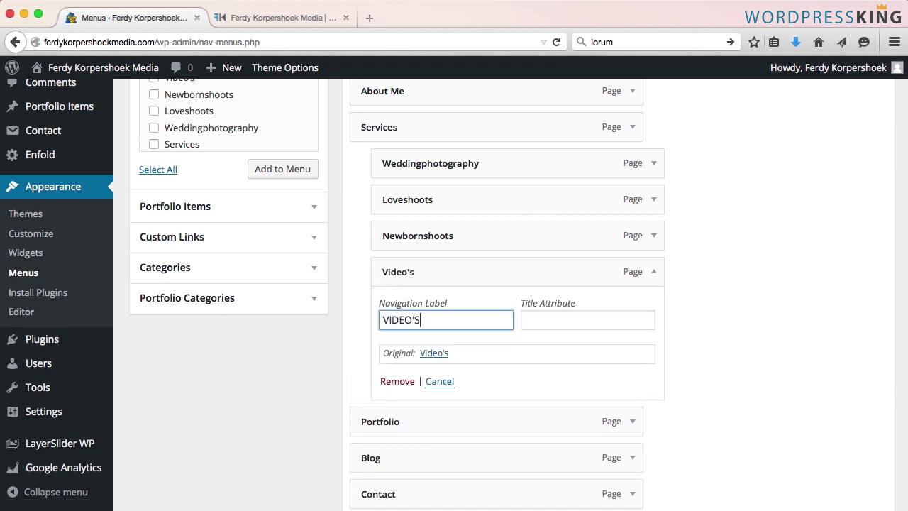
{"action": "left_click", "coordinate": [652, 271]}
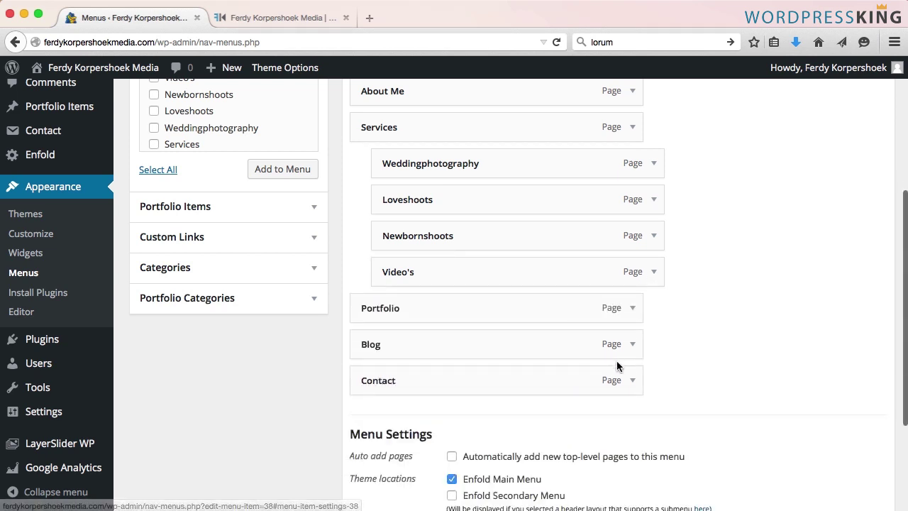
Change the Portfolio and Blog labels to PORTFOLIO and BLOG
{"action": "left_click", "coordinate": [632, 308]}
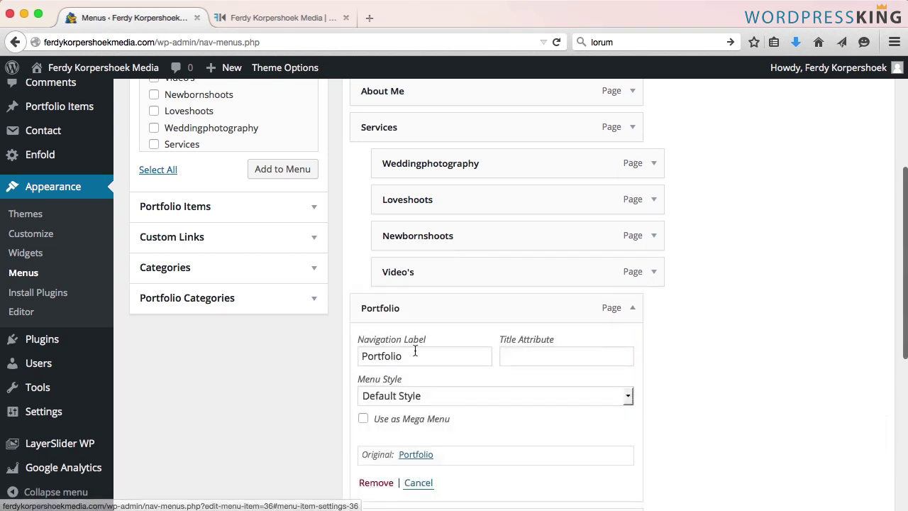
{"action": "double_click", "coordinate": [415, 354]}
{"action": "type", "text": "PORTFOLIO"}
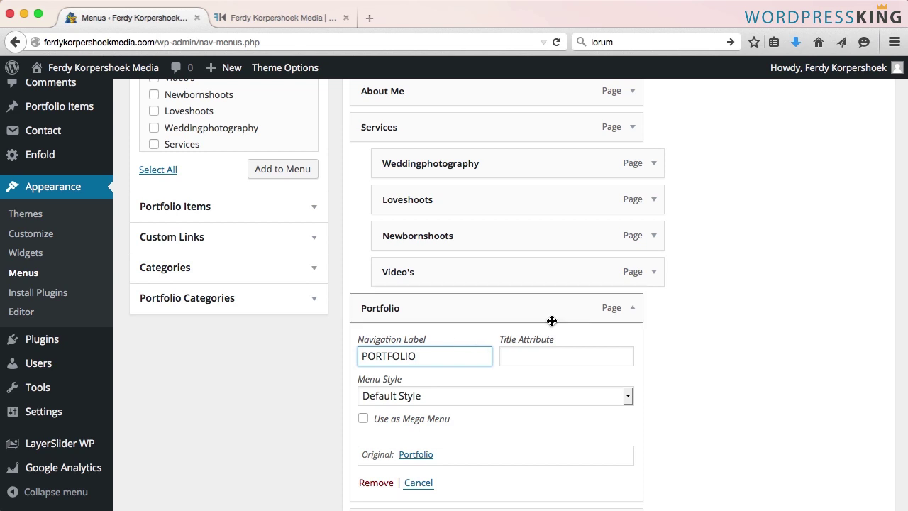
{"action": "left_click", "coordinate": [632, 307]}
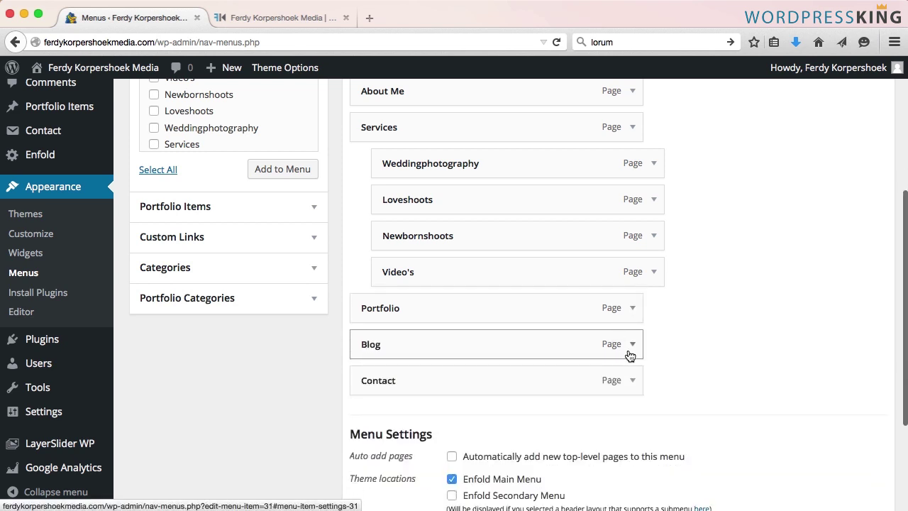
{"action": "left_click", "coordinate": [632, 344]}
{"action": "left_click", "coordinate": [434, 399]}
{"action": "double_click", "coordinate": [433, 394]}
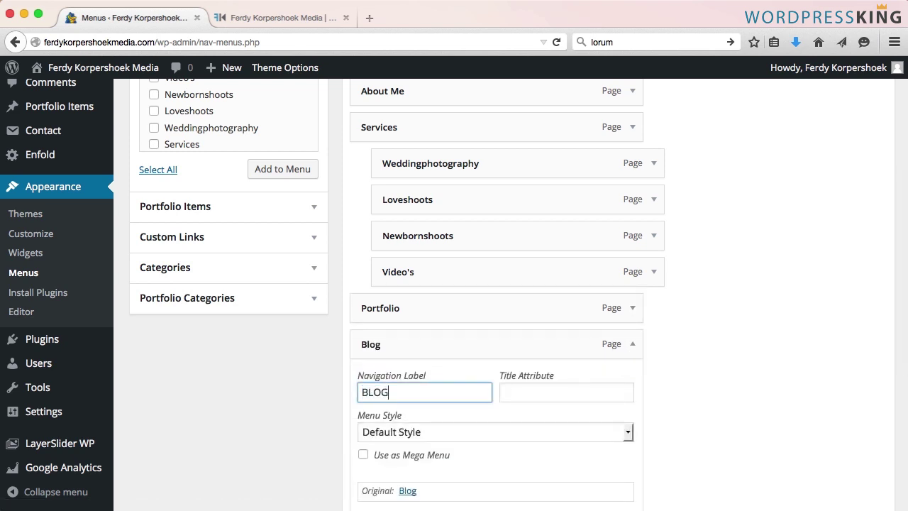
{"action": "key", "text": "Tab"}
{"action": "left_click", "coordinate": [640, 348]}
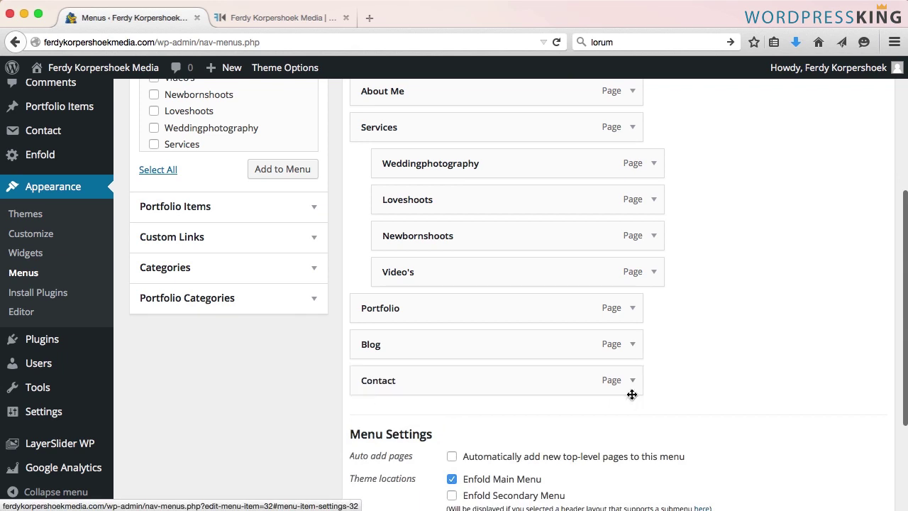
Change the Contact label to CONTACT and save the menu
{"action": "left_click", "coordinate": [633, 381]}
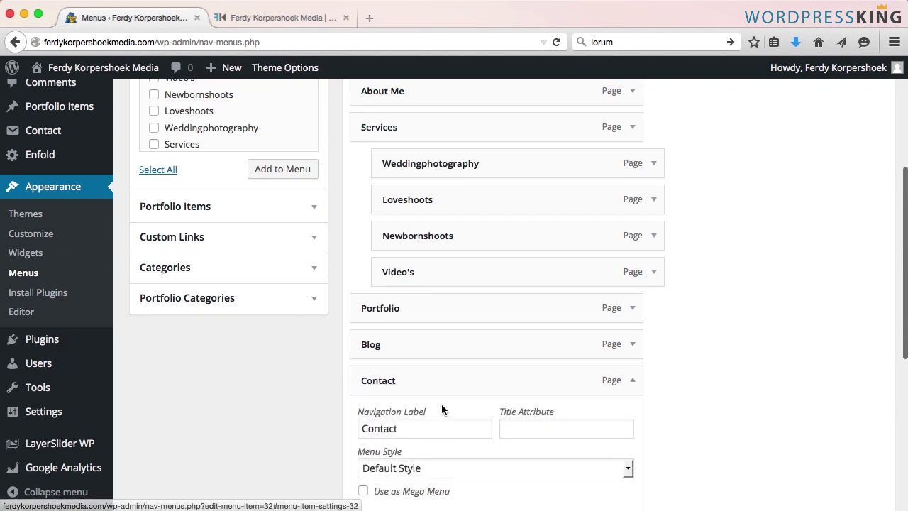
{"action": "double_click", "coordinate": [430, 428]}
{"action": "type", "text": "C"}
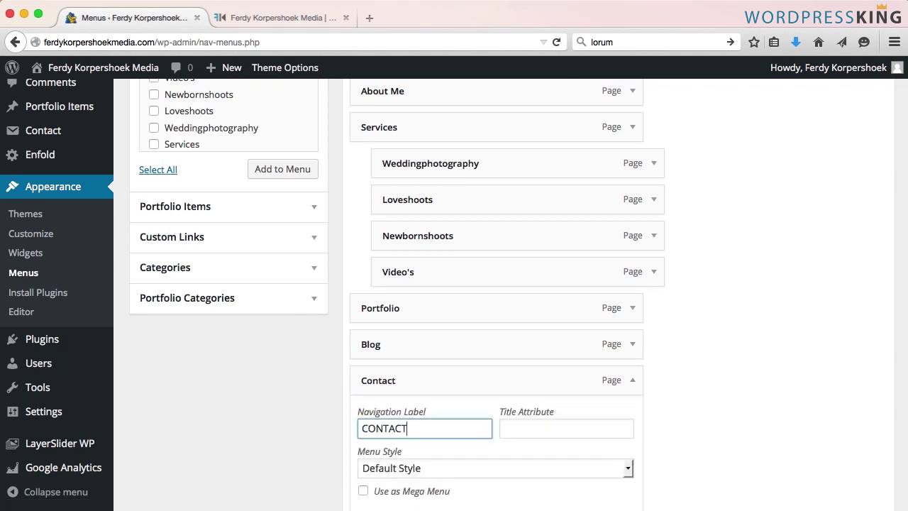
{"action": "type", "text": "ONTACT"}
{"action": "key", "text": "Tab"}
{"action": "scroll", "coordinate": [653, 254], "scroll_direction": "up", "scroll_amount": 5}
{"action": "left_click", "coordinate": [855, 196]}
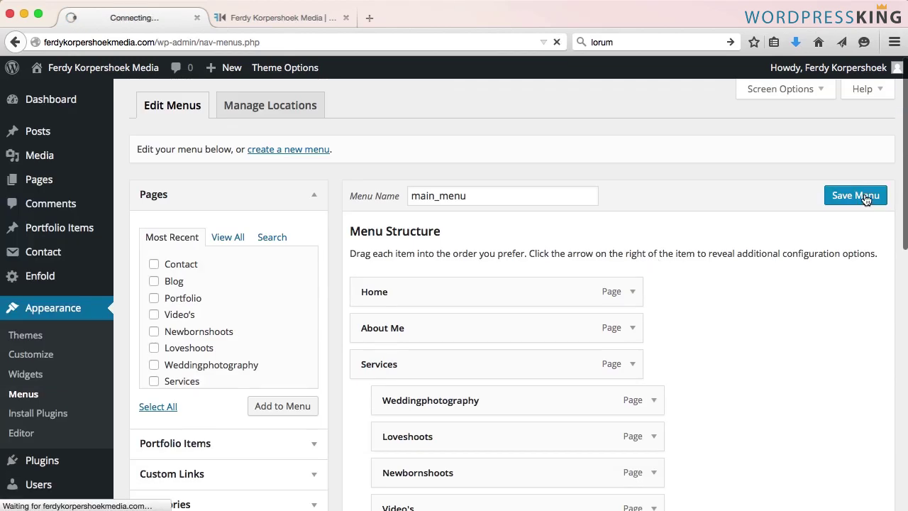
Reload the live site and review the new uppercase navigation menu
{"action": "left_click", "coordinate": [259, 21]}
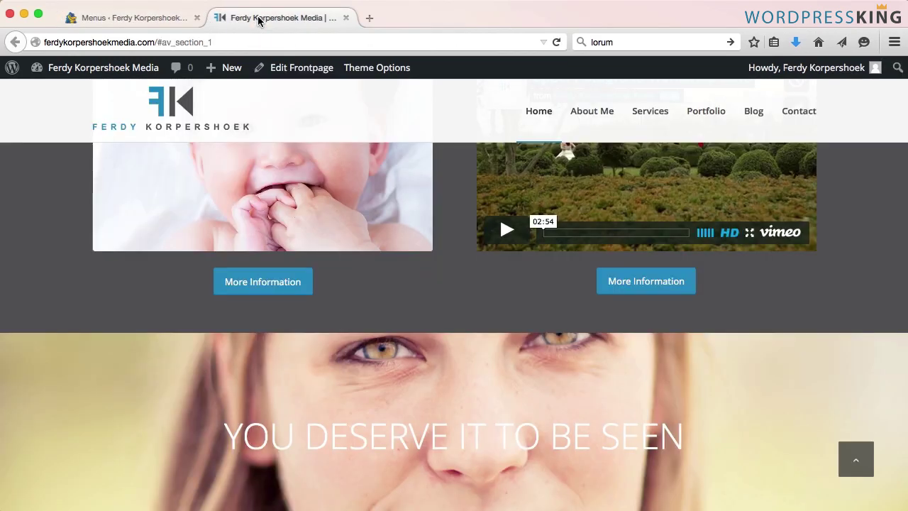
{"action": "left_click", "coordinate": [252, 134]}
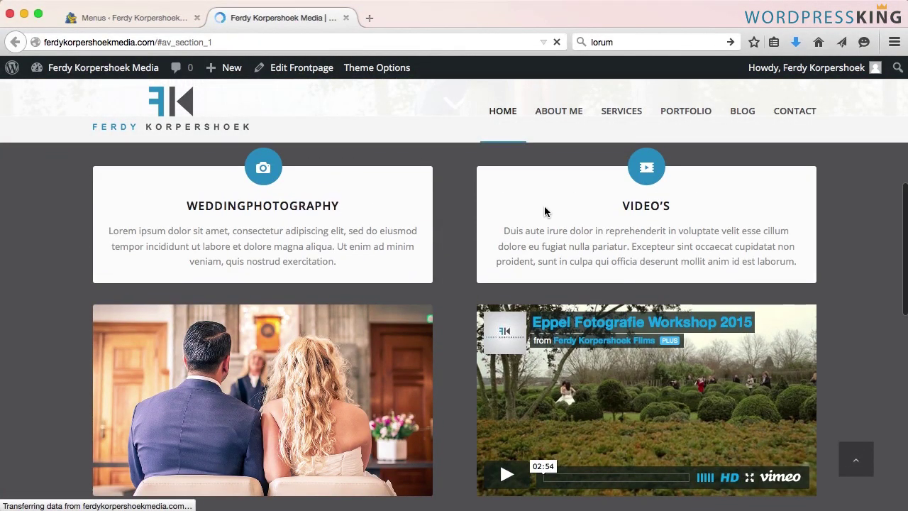
{"action": "left_click", "coordinate": [667, 208]}
{"action": "scroll", "coordinate": [476, 234], "scroll_direction": "down", "scroll_amount": 7}
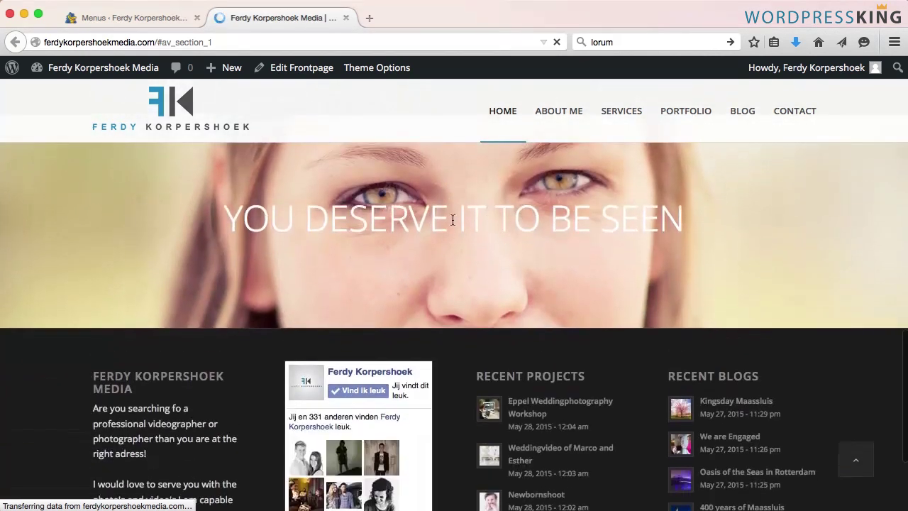
{"action": "scroll", "coordinate": [452, 220], "scroll_direction": "down", "scroll_amount": 1}
{"action": "left_click_drag", "start_coordinate": [252, 200], "coordinate": [571, 199]}
{"action": "left_click", "coordinate": [487, 227]}
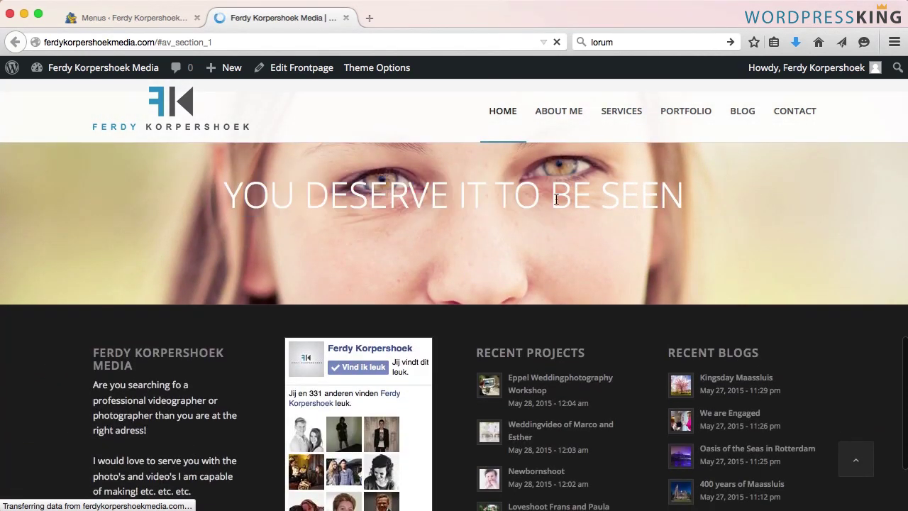
{"action": "left_click_drag", "start_coordinate": [490, 357], "coordinate": [622, 361]}
{"action": "left_click", "coordinate": [621, 361]}
{"action": "scroll", "coordinate": [488, 257], "scroll_direction": "up", "scroll_amount": 4}
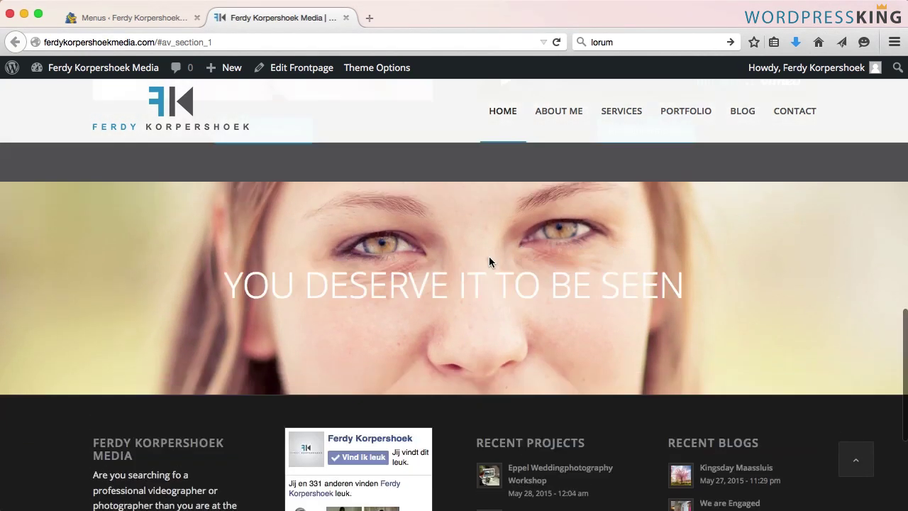
Close the Menus tab and open the front page in the editor
{"action": "left_click", "coordinate": [157, 22]}
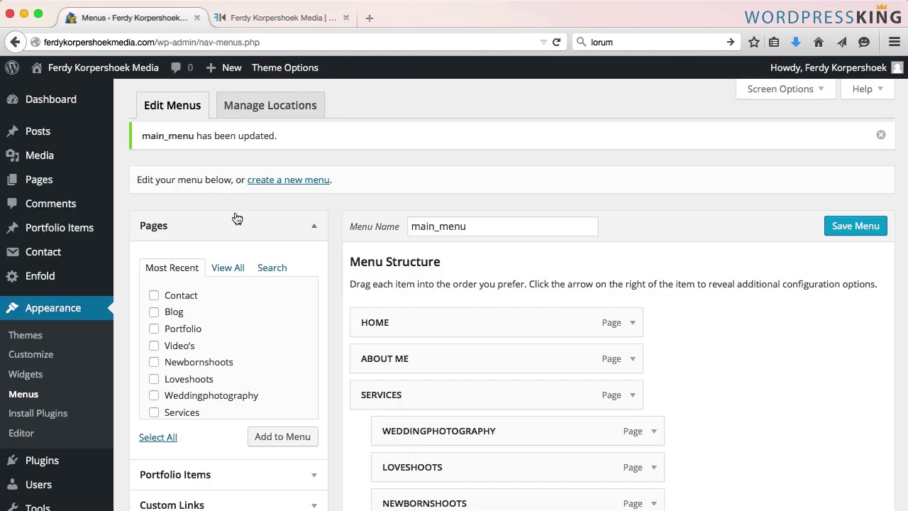
{"action": "left_click", "coordinate": [196, 18]}
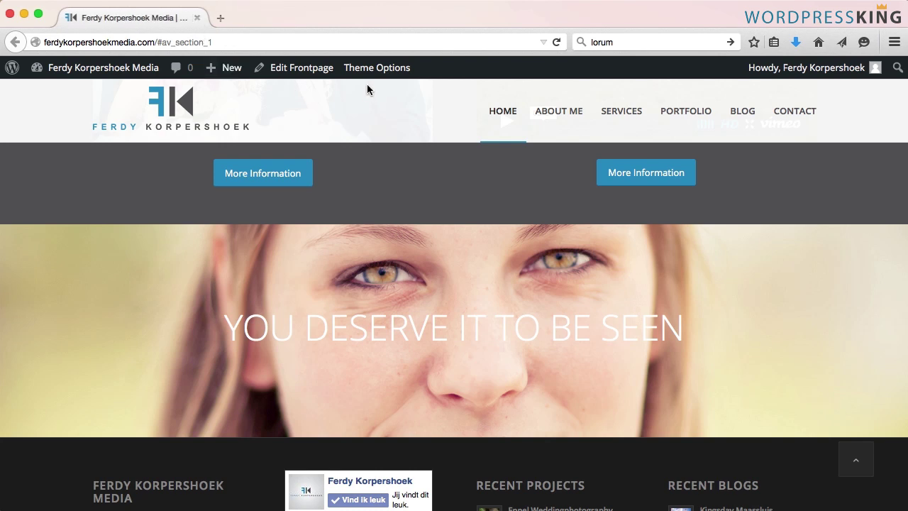
{"action": "left_click", "coordinate": [287, 67]}
{"action": "left_click", "coordinate": [197, 18]}
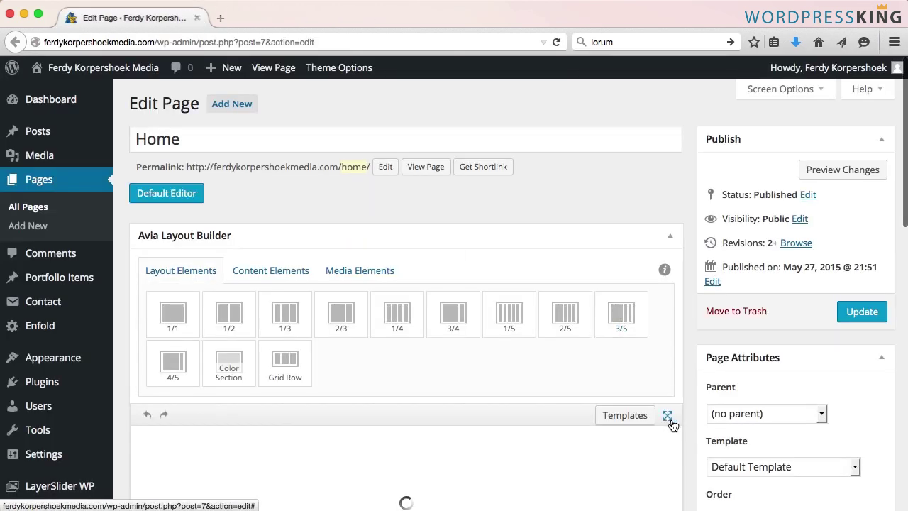
Add a full-width 1/1 column below the Color Section containing a Special Heading
{"action": "left_click", "coordinate": [667, 419]}
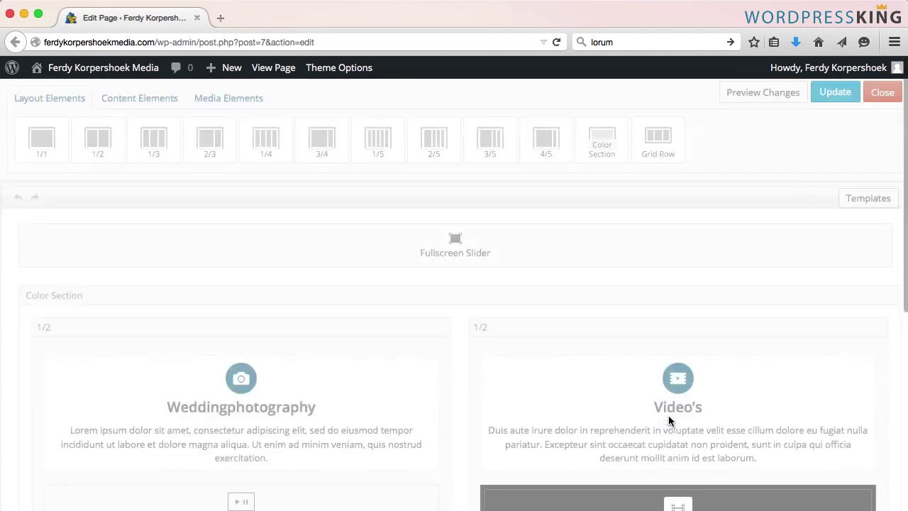
{"action": "scroll", "coordinate": [287, 296], "scroll_direction": "down", "scroll_amount": 5}
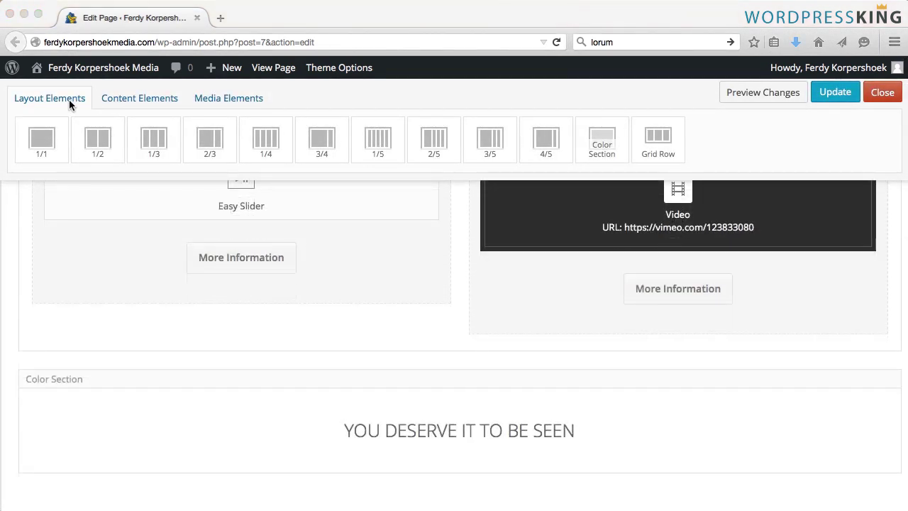
{"action": "left_click", "coordinate": [44, 140]}
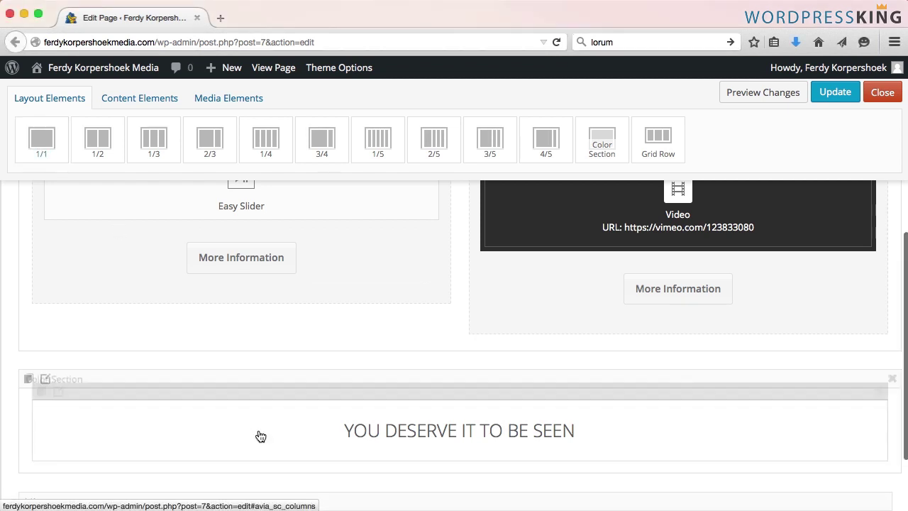
{"action": "left_click", "coordinate": [140, 100]}
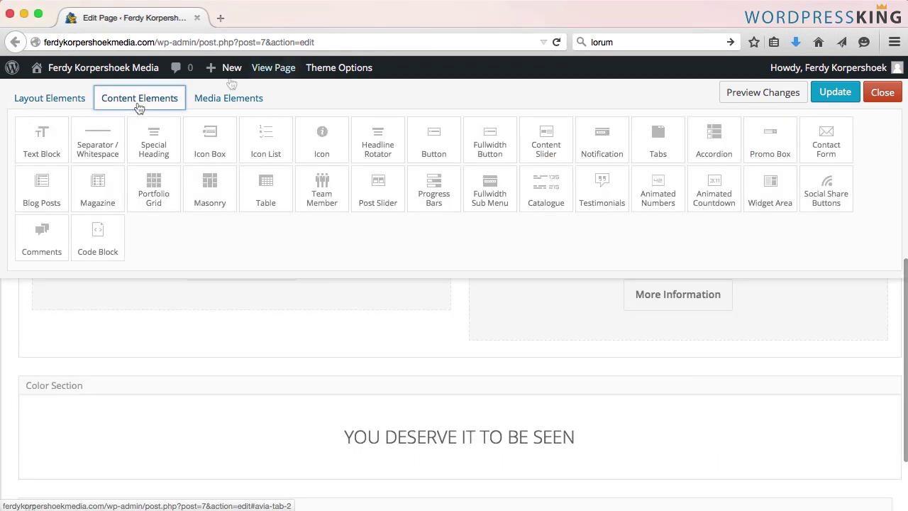
{"action": "left_click_drag", "start_coordinate": [162, 146], "coordinate": [328, 492]}
{"action": "scroll", "coordinate": [331, 428], "scroll_direction": "down", "scroll_amount": 3}
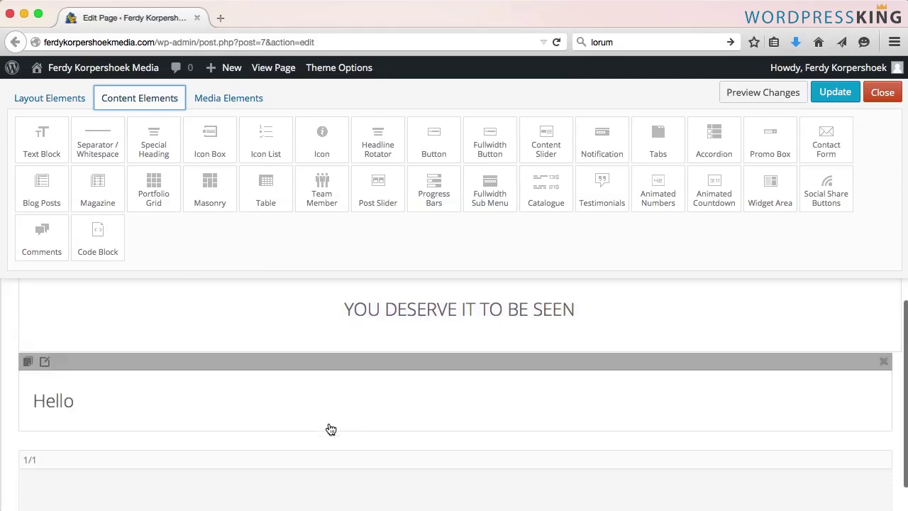
{"action": "left_click_drag", "start_coordinate": [180, 310], "coordinate": [191, 432]}
Make the 'Most Recent Projects' heading an H1 in the modern centred style
{"action": "left_click", "coordinate": [137, 418]}
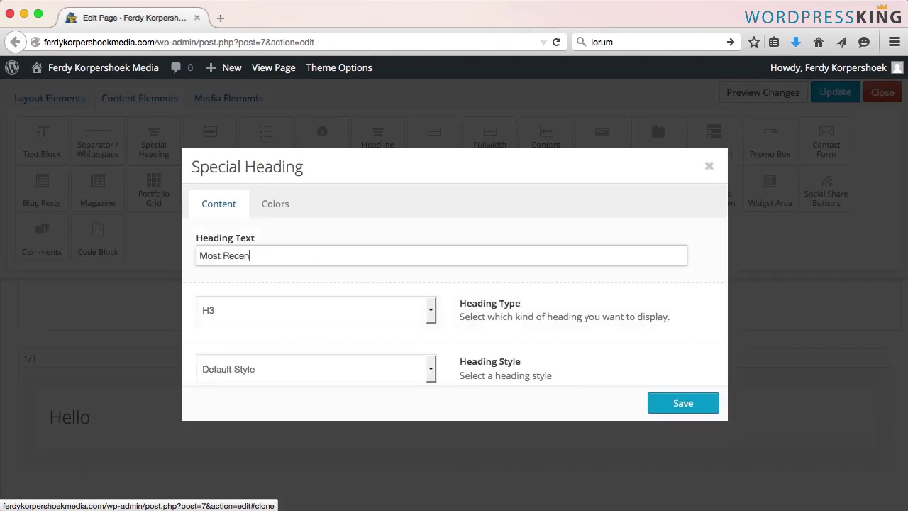
{"action": "left_click", "coordinate": [308, 315]}
{"action": "left_click", "coordinate": [276, 333]}
{"action": "left_click", "coordinate": [272, 368]}
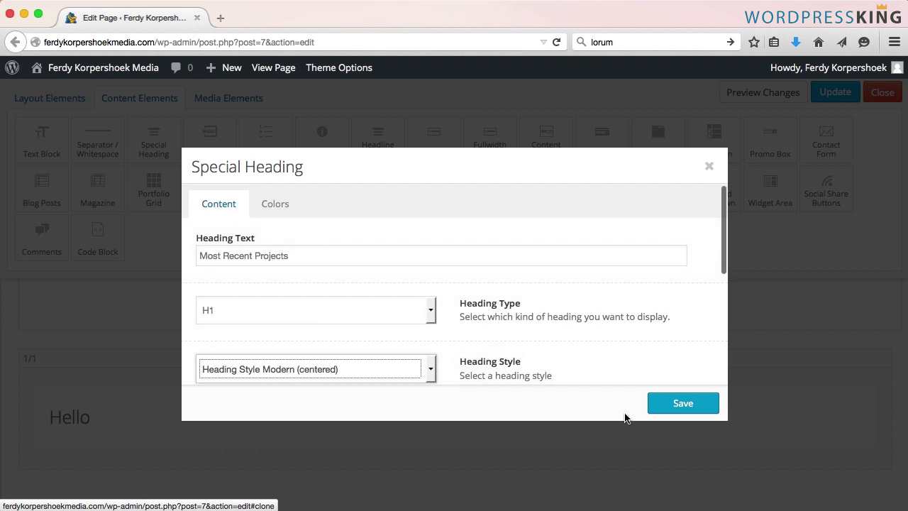
{"action": "left_click", "coordinate": [683, 402]}
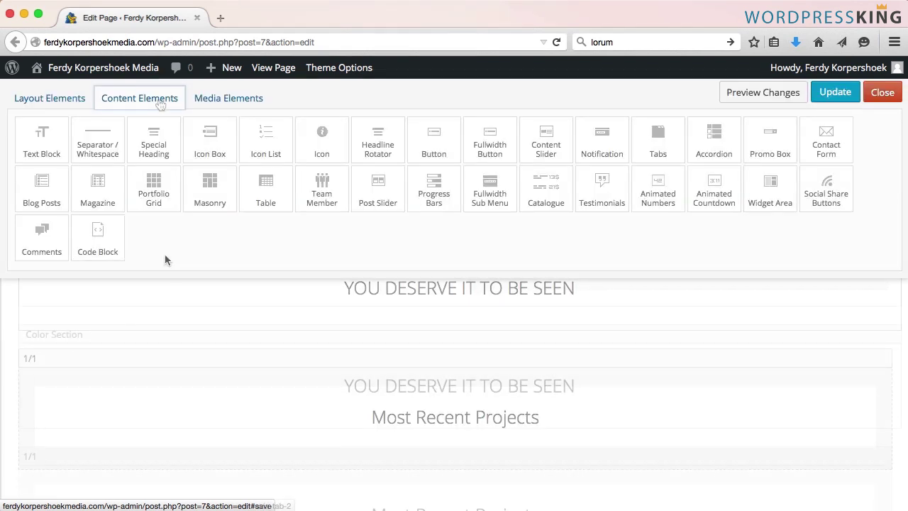
Place a Masonry gallery beneath the Most Recent Projects heading
{"action": "left_click_drag", "start_coordinate": [214, 189], "coordinate": [397, 478]}
{"action": "scroll", "coordinate": [402, 462], "scroll_direction": "down", "scroll_amount": 5}
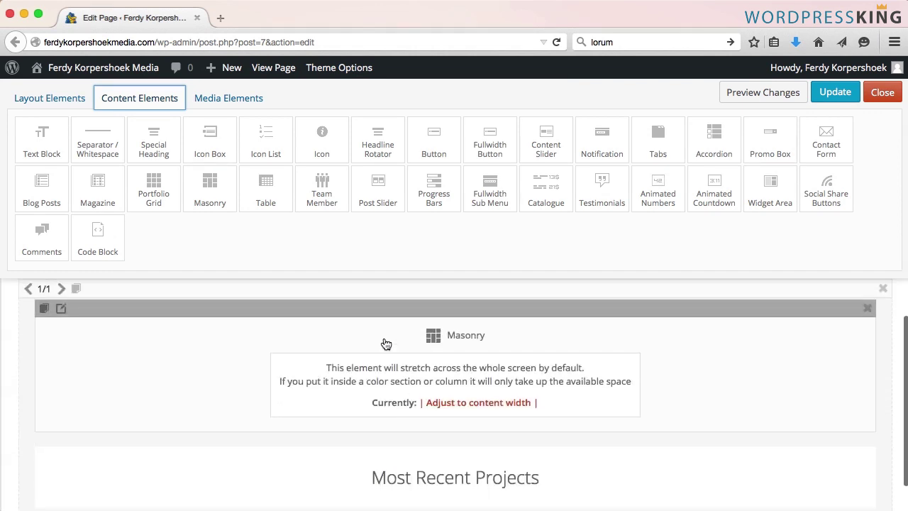
{"action": "left_click_drag", "start_coordinate": [377, 312], "coordinate": [386, 479]}
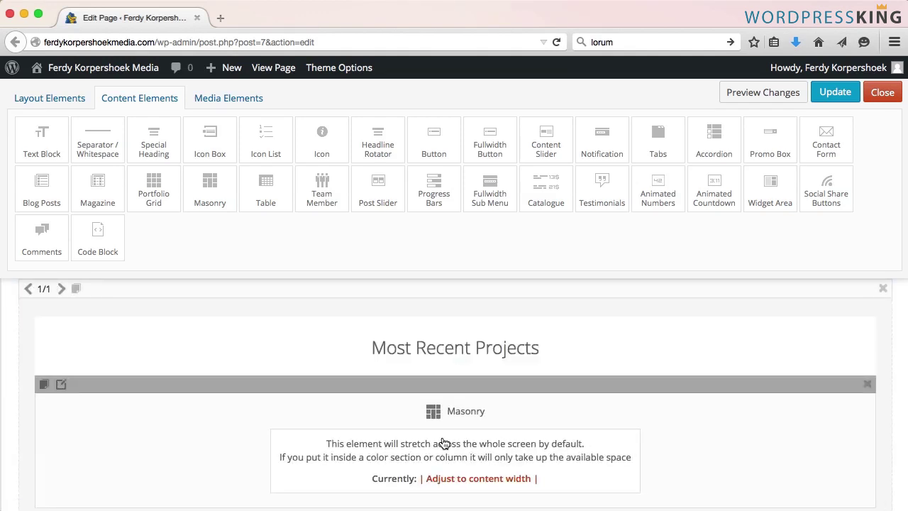
{"action": "left_click", "coordinate": [442, 441]}
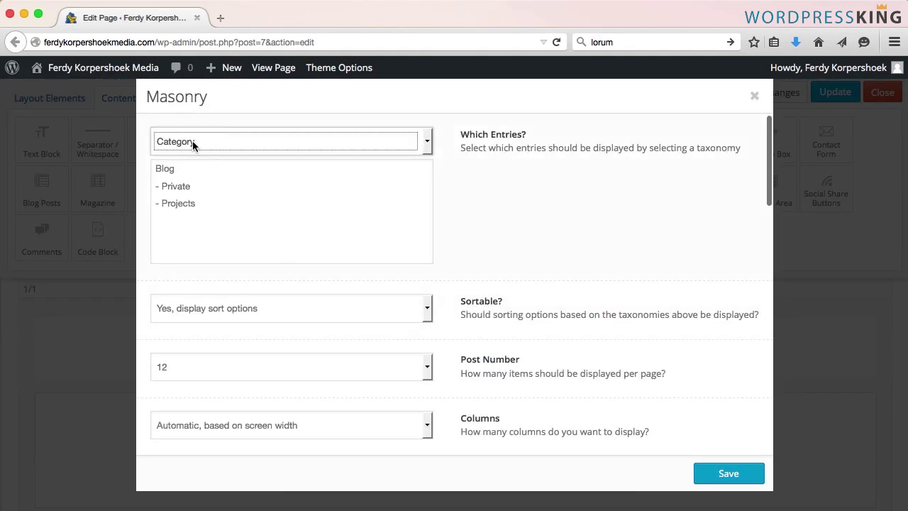
Show Portfolio Entries from all four categories, sort options hidden, 8 entries per page
{"action": "left_click", "coordinate": [193, 141]}
{"action": "left_click", "coordinate": [182, 213]}
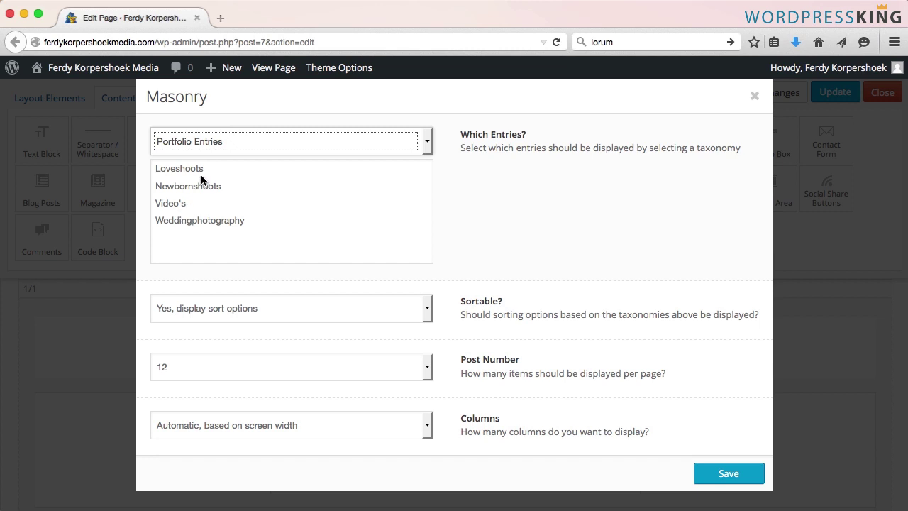
{"action": "left_click", "coordinate": [190, 169]}
{"action": "left_click", "coordinate": [207, 223], "text": "shift"}
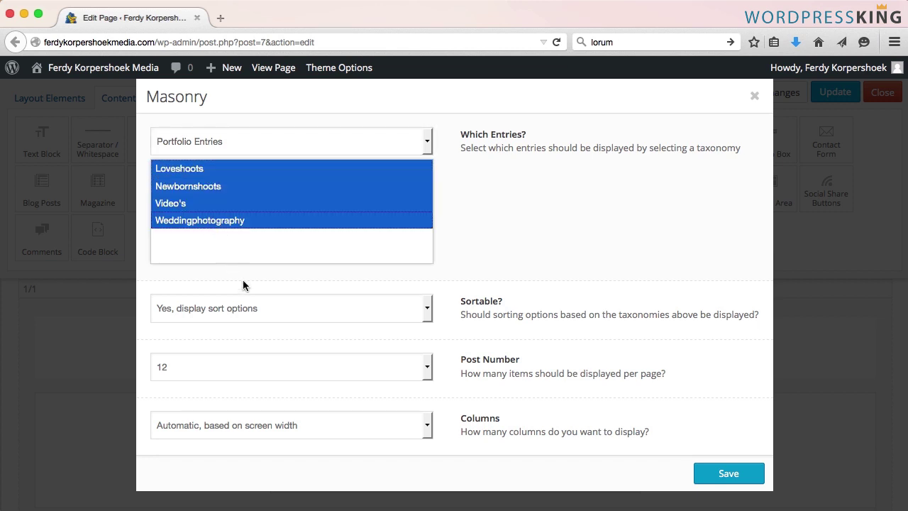
{"action": "left_click", "coordinate": [271, 320]}
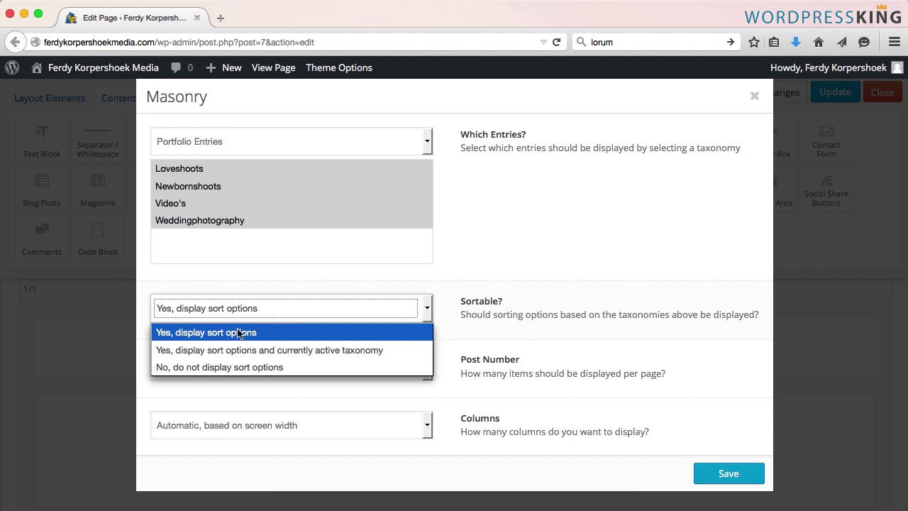
{"action": "left_click", "coordinate": [211, 372]}
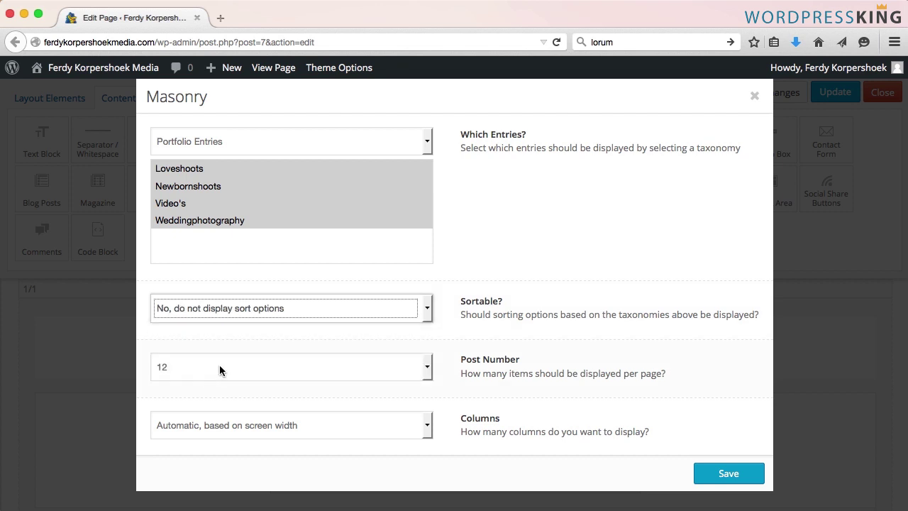
{"action": "left_click", "coordinate": [244, 373]}
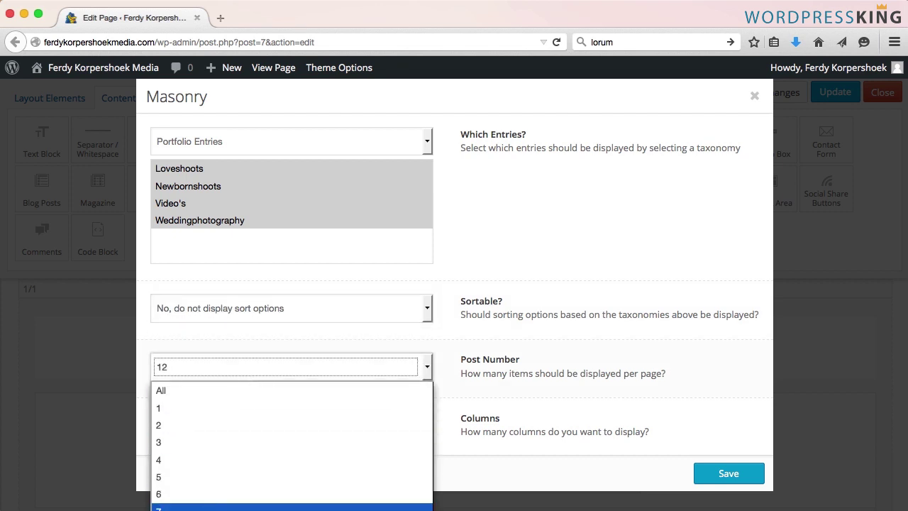
{"action": "left_click", "coordinate": [206, 503]}
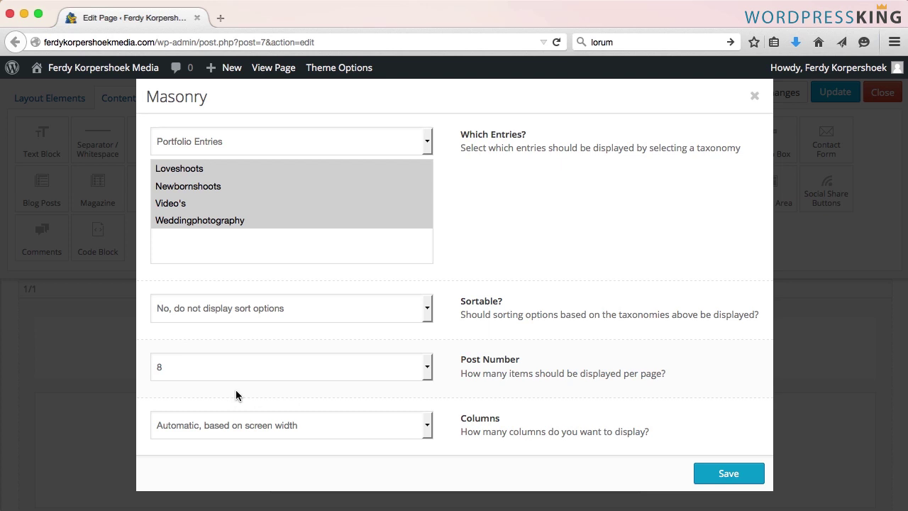
Lay the masonry out in 4 columns, no pagination, with Perfect Manual Masonry sizing
{"action": "scroll", "coordinate": [235, 394], "scroll_direction": "down", "scroll_amount": 3}
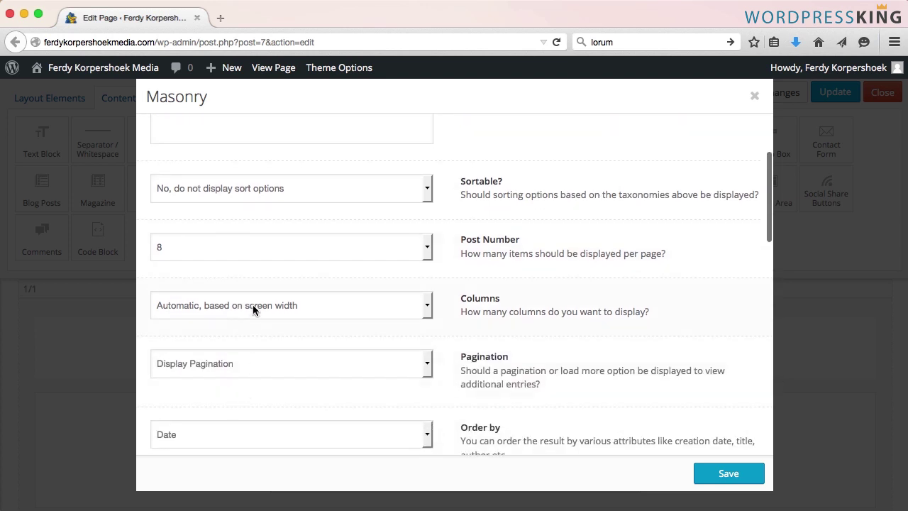
{"action": "left_click", "coordinate": [252, 304]}
{"action": "left_click", "coordinate": [194, 378]}
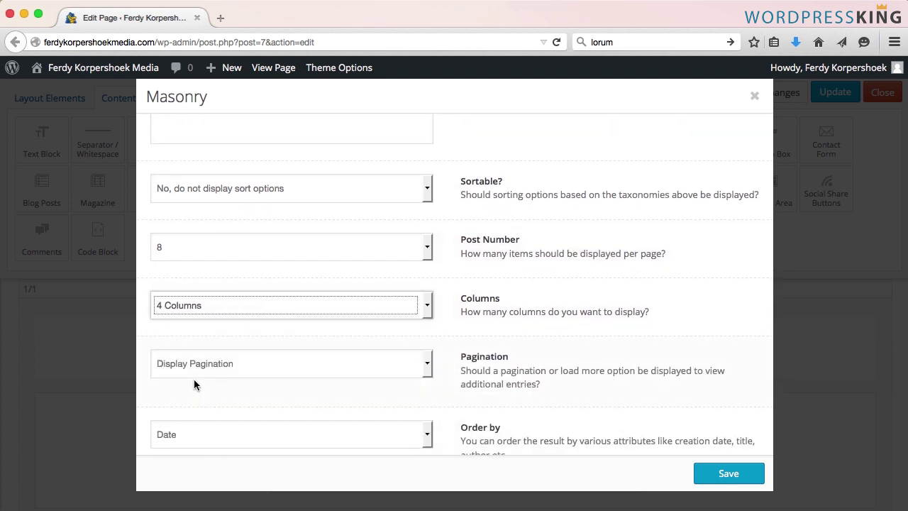
{"action": "left_click", "coordinate": [216, 369]}
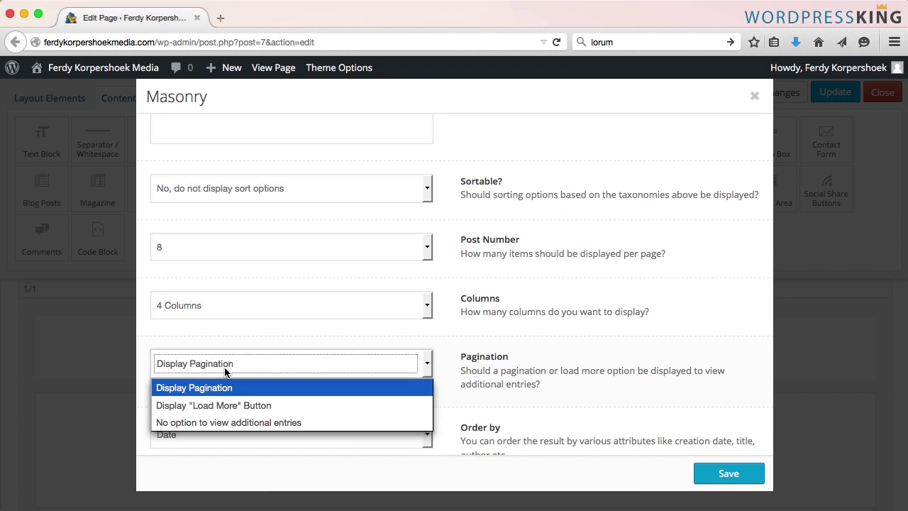
{"action": "left_click", "coordinate": [204, 422]}
{"action": "scroll", "coordinate": [260, 405], "scroll_direction": "down", "scroll_amount": 3}
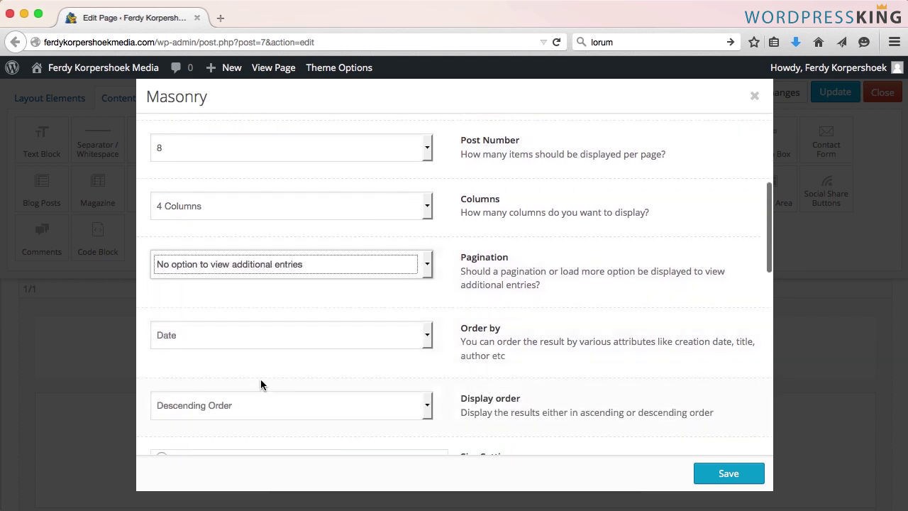
{"action": "scroll", "coordinate": [283, 286], "scroll_direction": "down", "scroll_amount": 3}
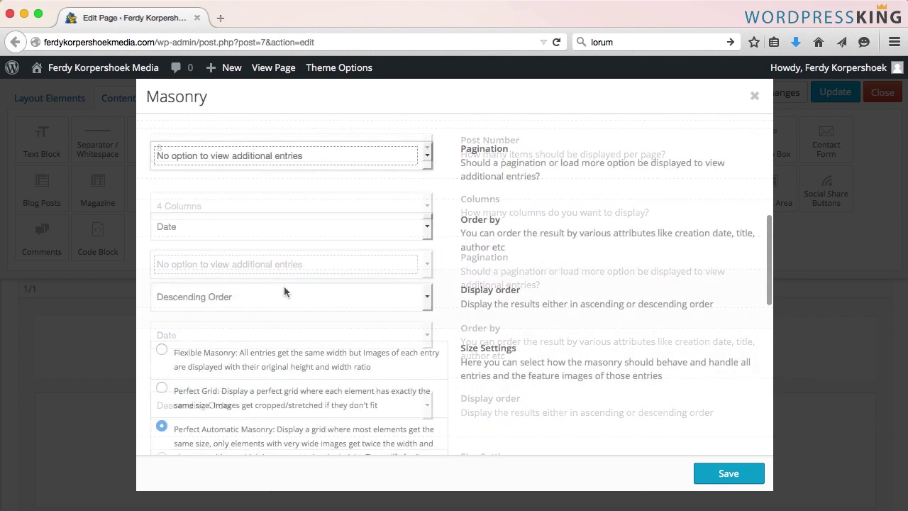
{"action": "left_click", "coordinate": [222, 441]}
Deactivate the image overlay, show titles only on mouse hover, and save the masonry
{"action": "scroll", "coordinate": [241, 415], "scroll_direction": "down", "scroll_amount": 5}
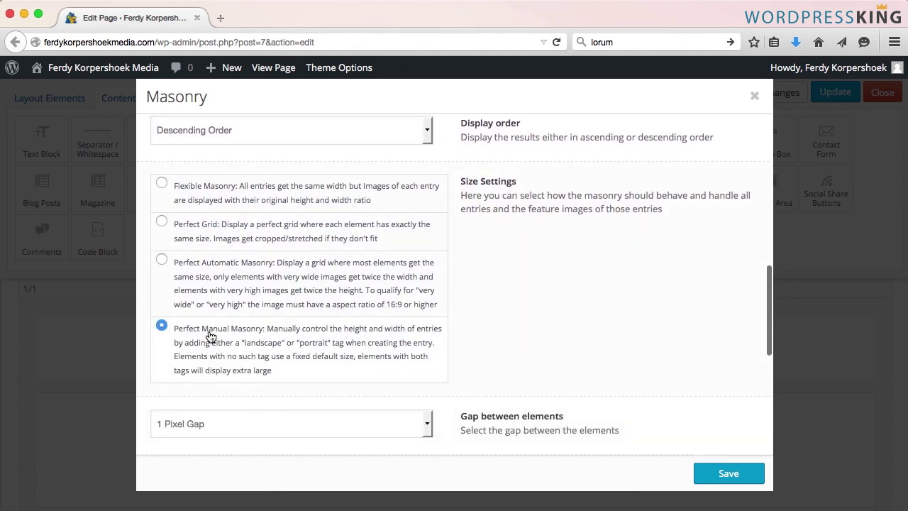
{"action": "scroll", "coordinate": [323, 343], "scroll_direction": "down", "scroll_amount": 3}
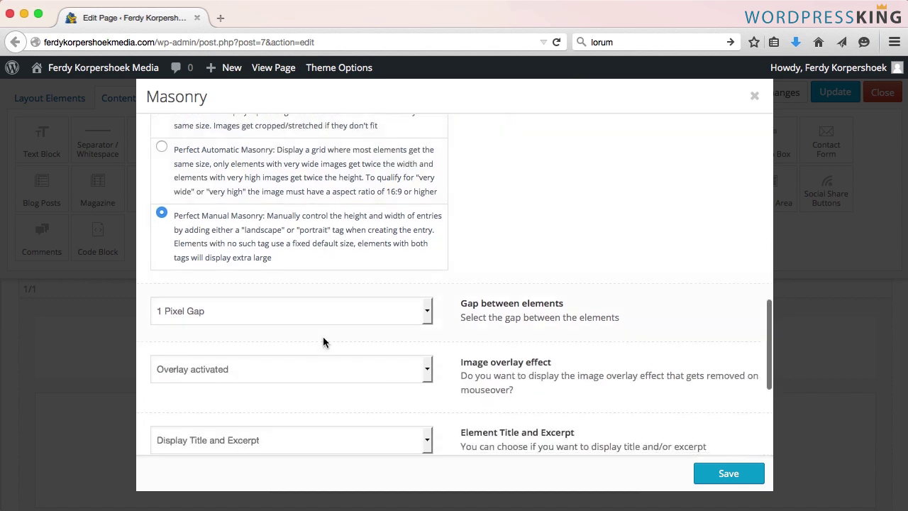
{"action": "scroll", "coordinate": [223, 366], "scroll_direction": "down", "scroll_amount": 2}
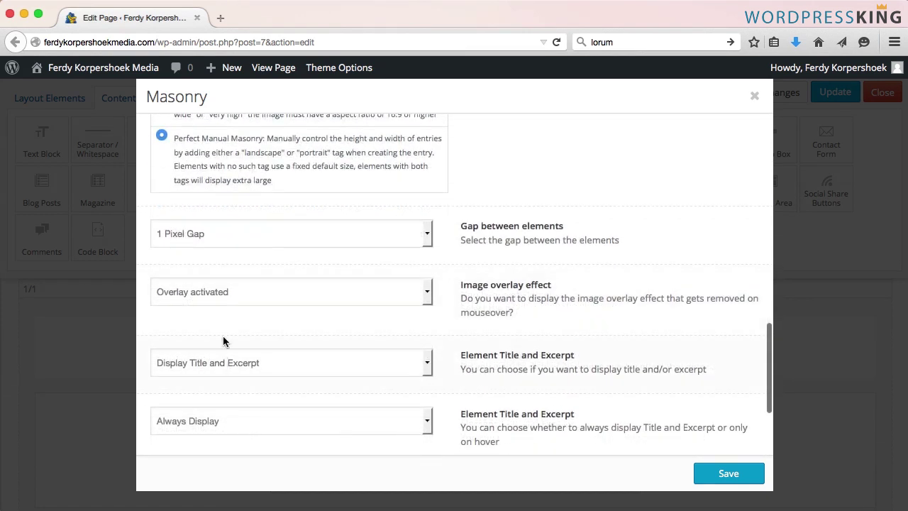
{"action": "left_click", "coordinate": [220, 292]}
{"action": "left_click", "coordinate": [217, 331]}
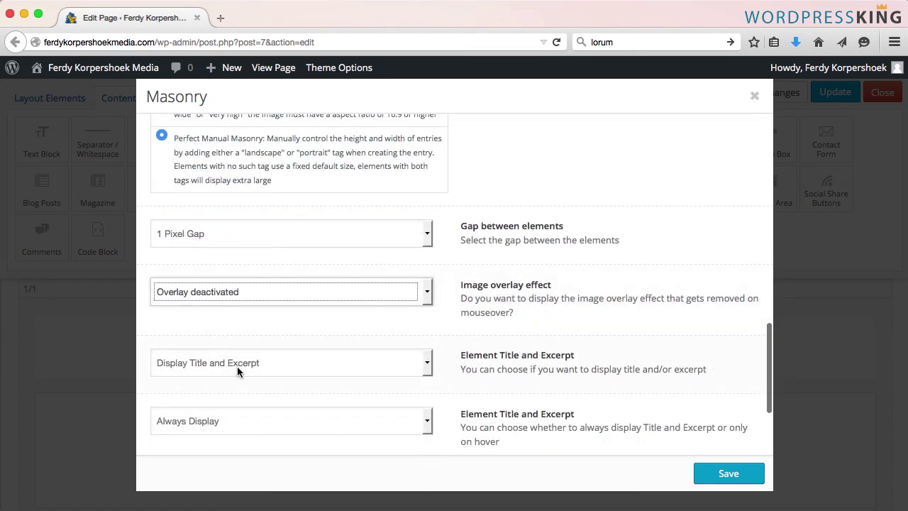
{"action": "left_click", "coordinate": [237, 366]}
{"action": "left_click", "coordinate": [199, 406]}
{"action": "left_click", "coordinate": [202, 426]}
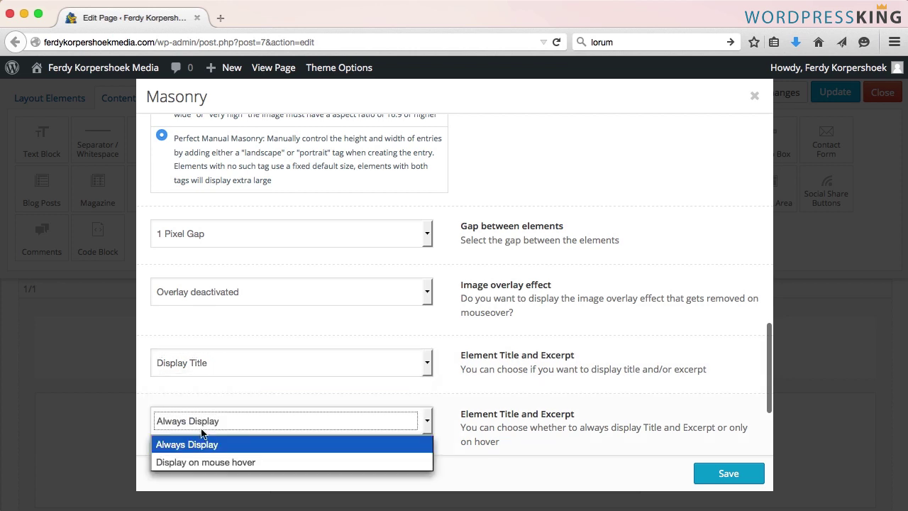
{"action": "left_click", "coordinate": [217, 460]}
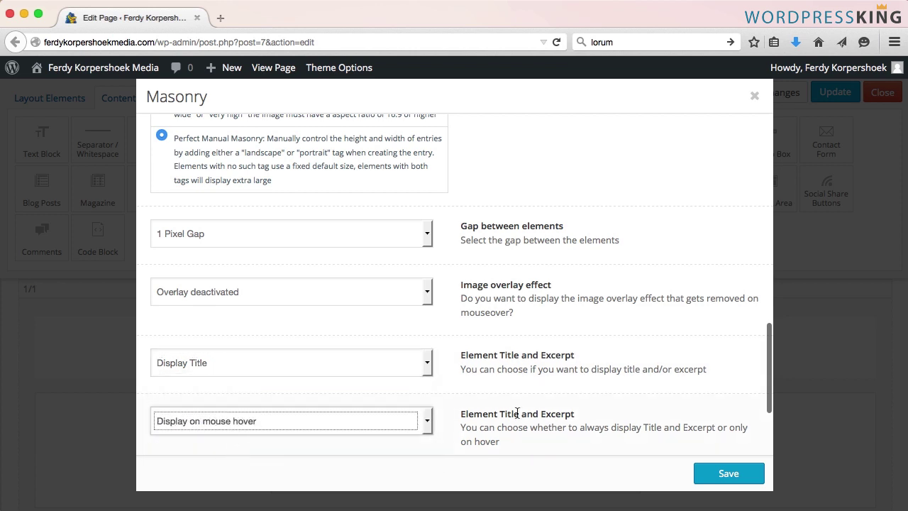
{"action": "left_click", "coordinate": [730, 474]}
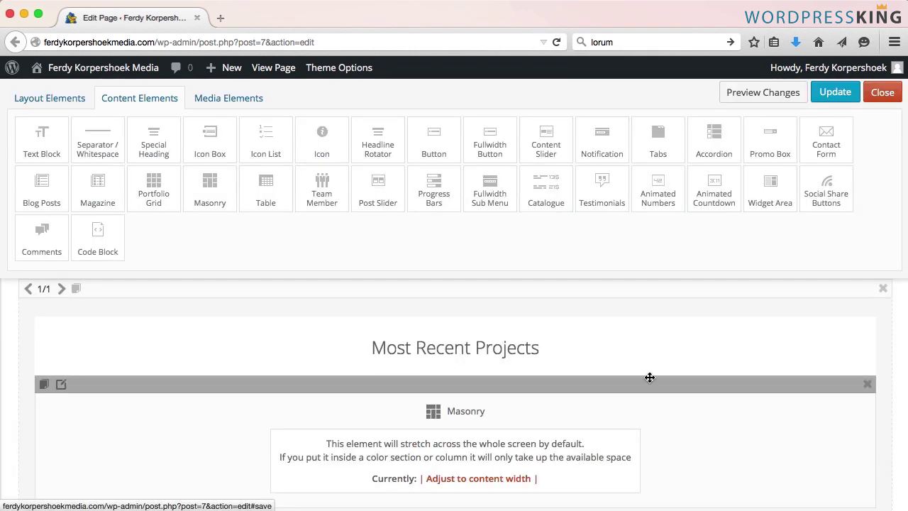
Add a new Color Section below the projects masonry and give it a custom background colour
{"action": "scroll", "coordinate": [128, 376], "scroll_direction": "down", "scroll_amount": 2}
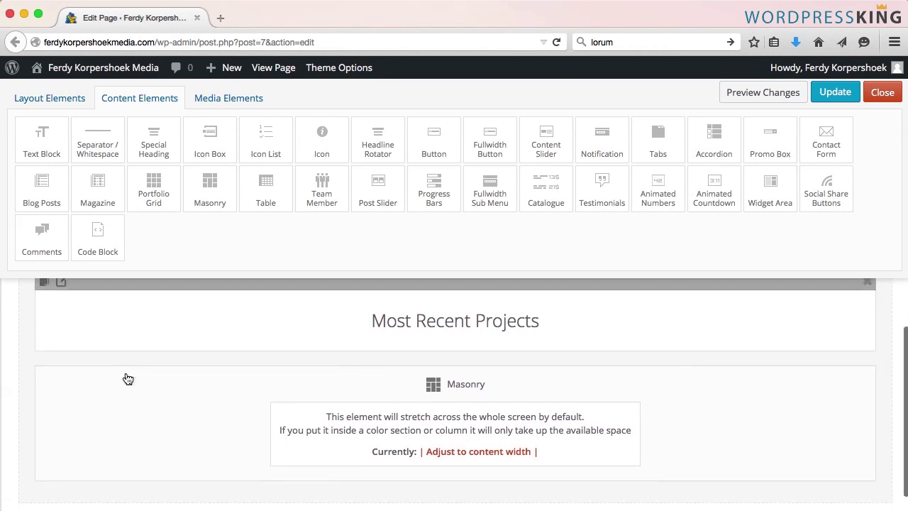
{"action": "left_click", "coordinate": [53, 105]}
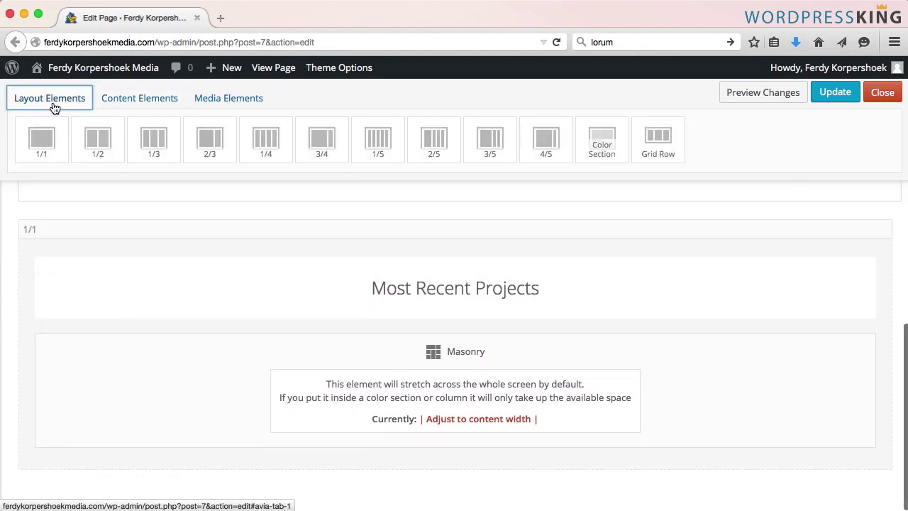
{"action": "left_click", "coordinate": [601, 142]}
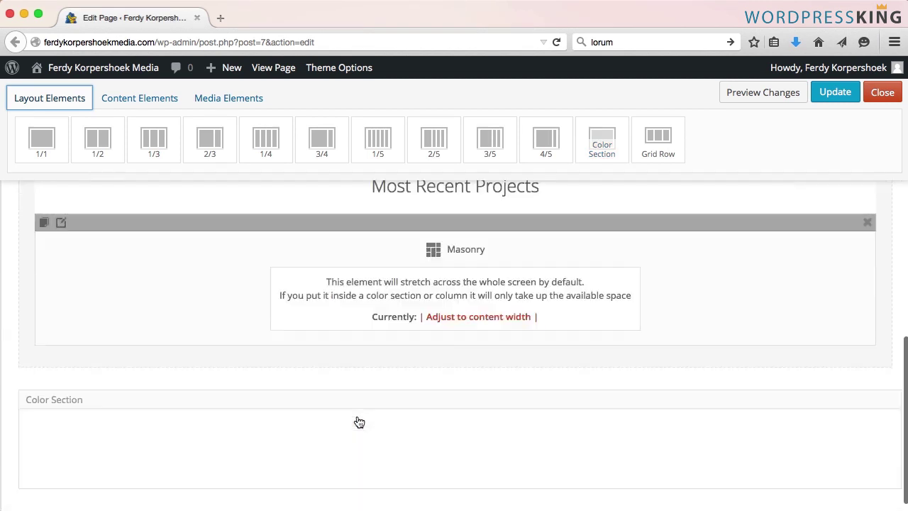
{"action": "left_click", "coordinate": [45, 384]}
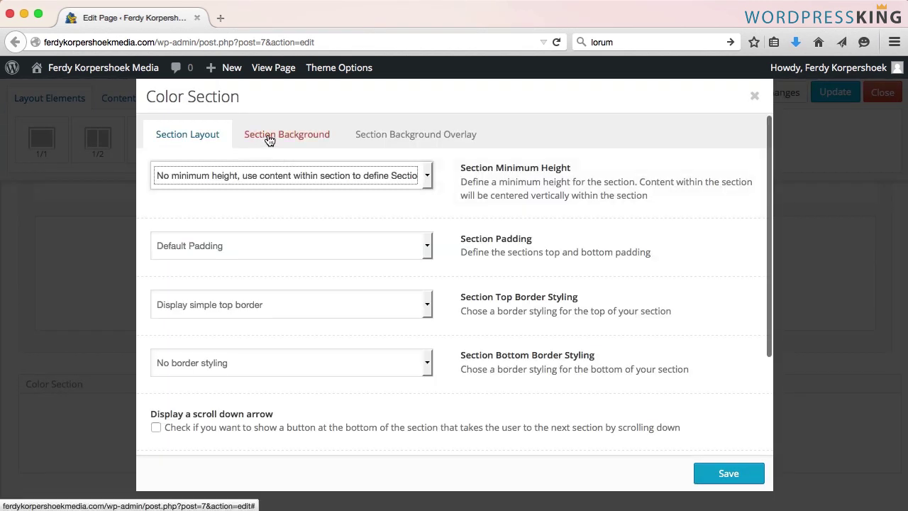
{"action": "left_click", "coordinate": [270, 136]}
{"action": "left_click", "coordinate": [243, 255]}
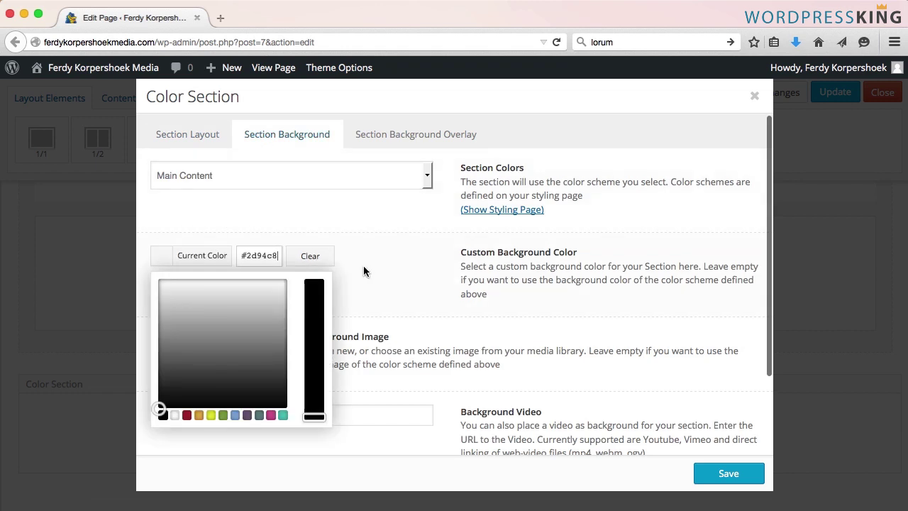
{"action": "left_click", "coordinate": [717, 480]}
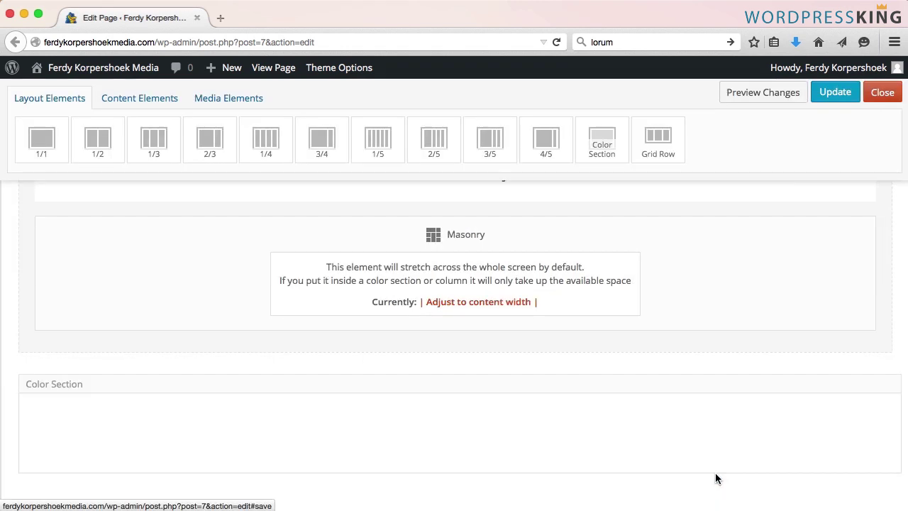
Duplicate the Most Recent Projects heading and move the copy into the new Color Section
{"action": "scroll", "coordinate": [287, 369], "scroll_direction": "up", "scroll_amount": 2}
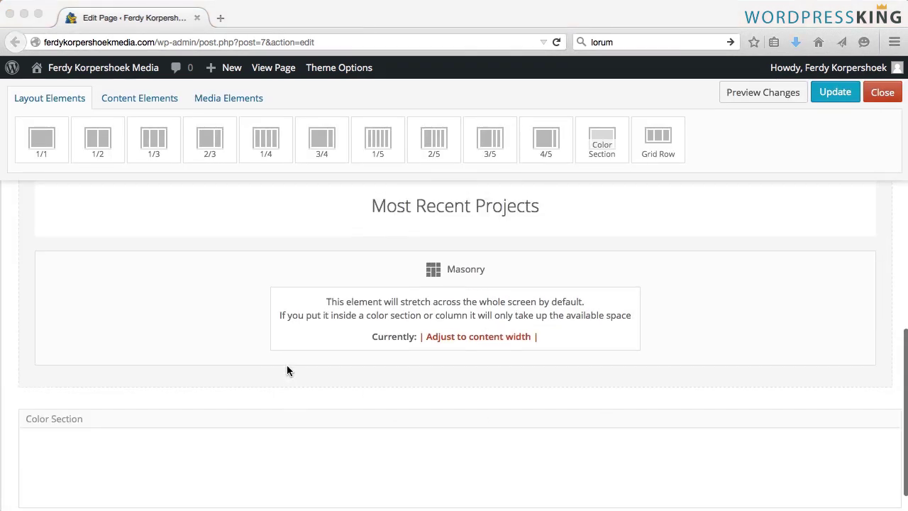
{"action": "left_click", "coordinate": [227, 245]}
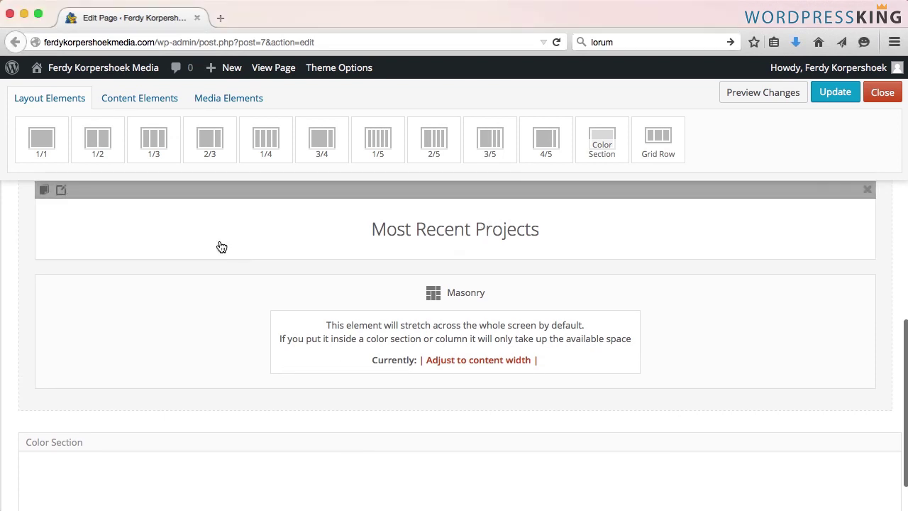
{"action": "scroll", "coordinate": [221, 246], "scroll_direction": "up", "scroll_amount": 1}
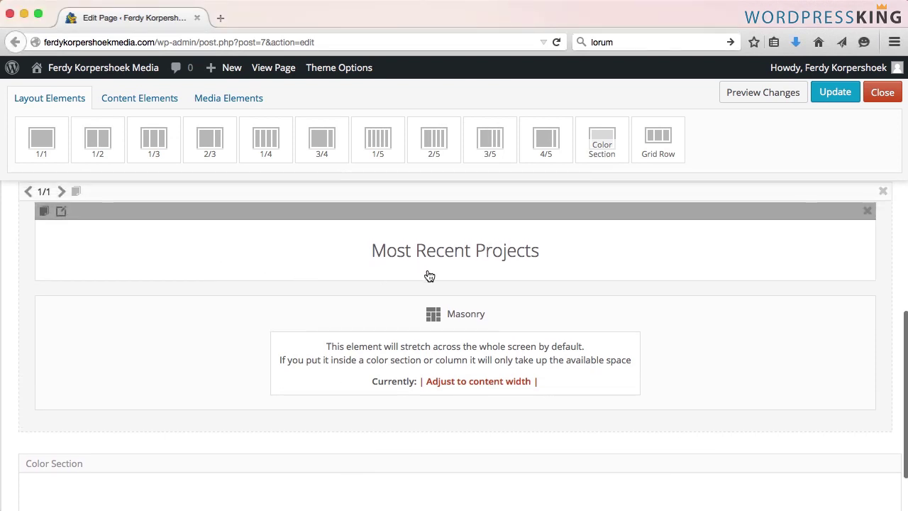
{"action": "left_click", "coordinate": [44, 212]}
{"action": "scroll", "coordinate": [238, 305], "scroll_direction": "down", "scroll_amount": 2}
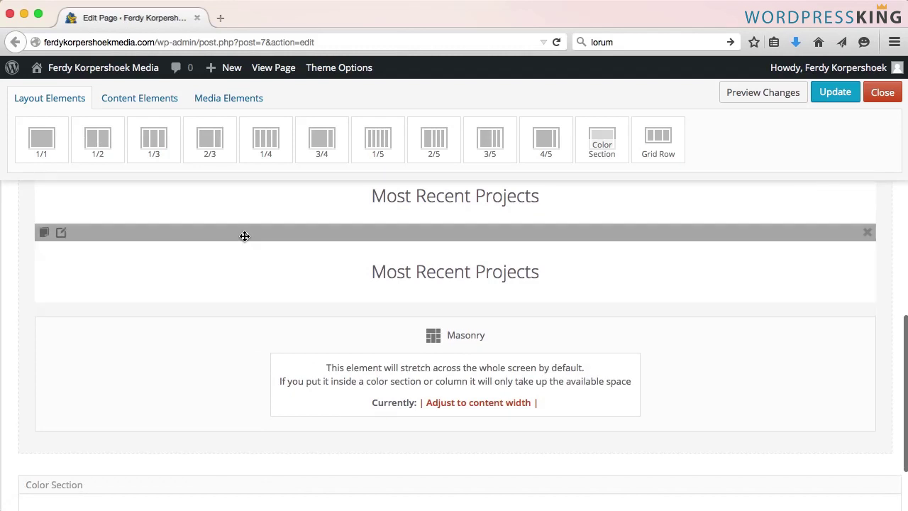
{"action": "left_click_drag", "start_coordinate": [245, 236], "coordinate": [243, 489]}
{"action": "scroll", "coordinate": [249, 468], "scroll_direction": "down", "scroll_amount": 3}
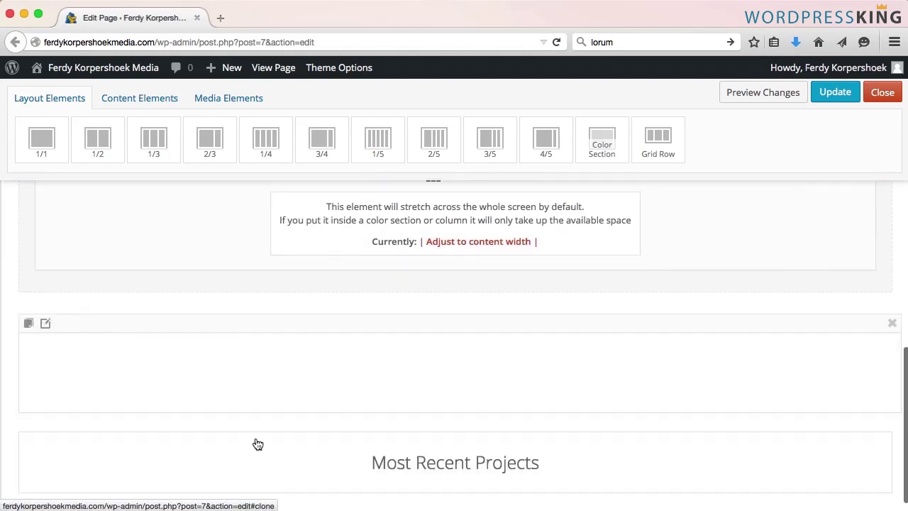
{"action": "scroll", "coordinate": [255, 432], "scroll_direction": "down", "scroll_amount": 1}
{"action": "left_click_drag", "start_coordinate": [205, 408], "coordinate": [212, 366]}
Give the copied heading a custom font colour and save it
{"action": "left_click", "coordinate": [451, 435]}
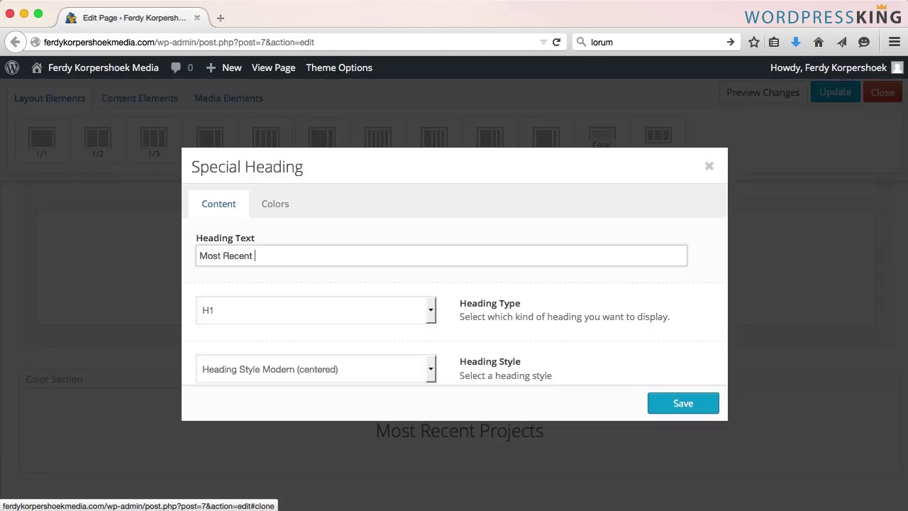
{"action": "left_click", "coordinate": [292, 206]}
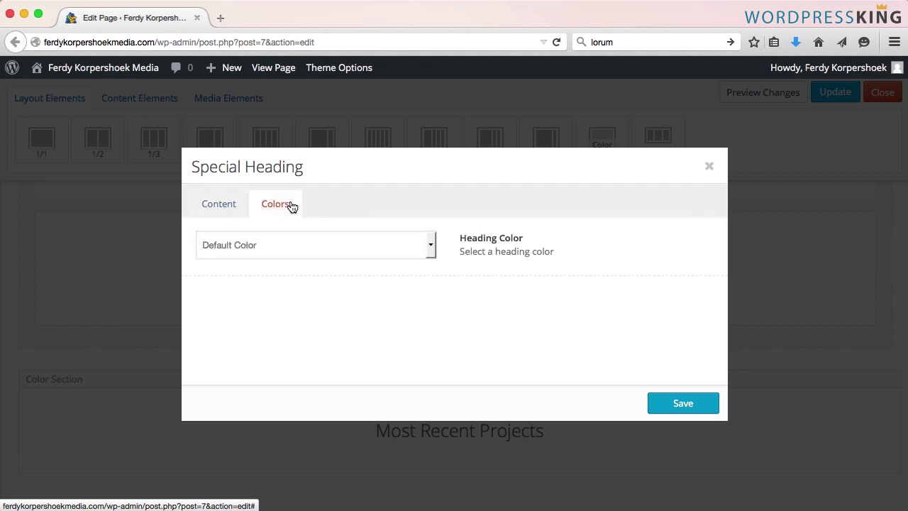
{"action": "left_click", "coordinate": [261, 248]}
{"action": "left_click", "coordinate": [255, 303]}
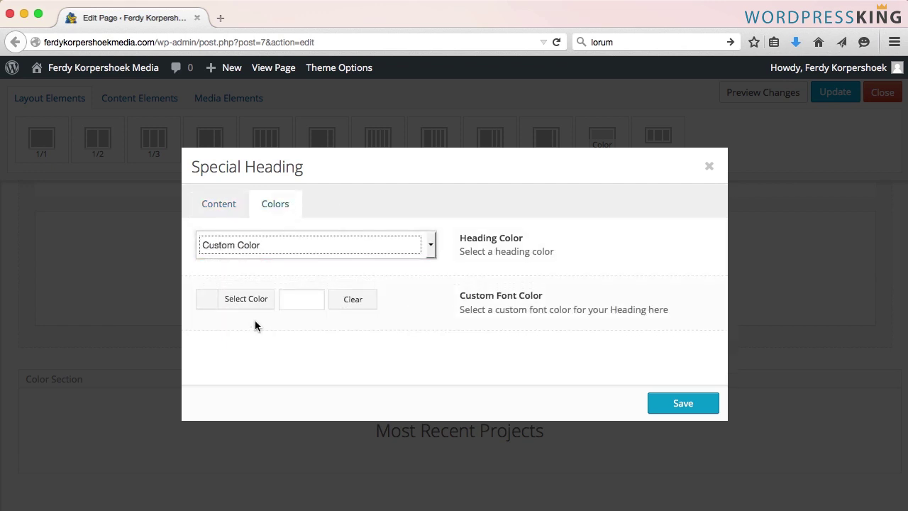
{"action": "left_click", "coordinate": [286, 299]}
{"action": "scroll", "coordinate": [276, 328], "scroll_direction": "down", "scroll_amount": 2}
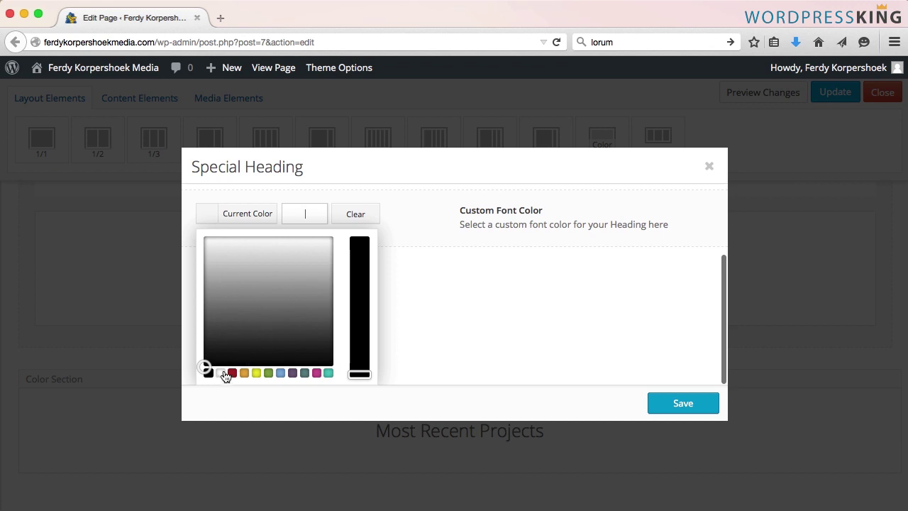
{"action": "left_click", "coordinate": [682, 404]}
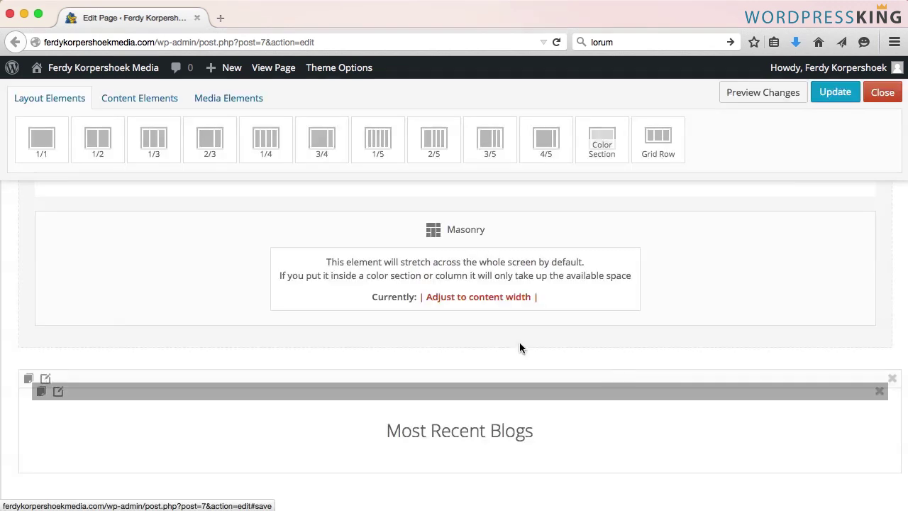
Drop a Masonry element from Content Elements into the Most Recent Blogs section
{"action": "left_click", "coordinate": [145, 98]}
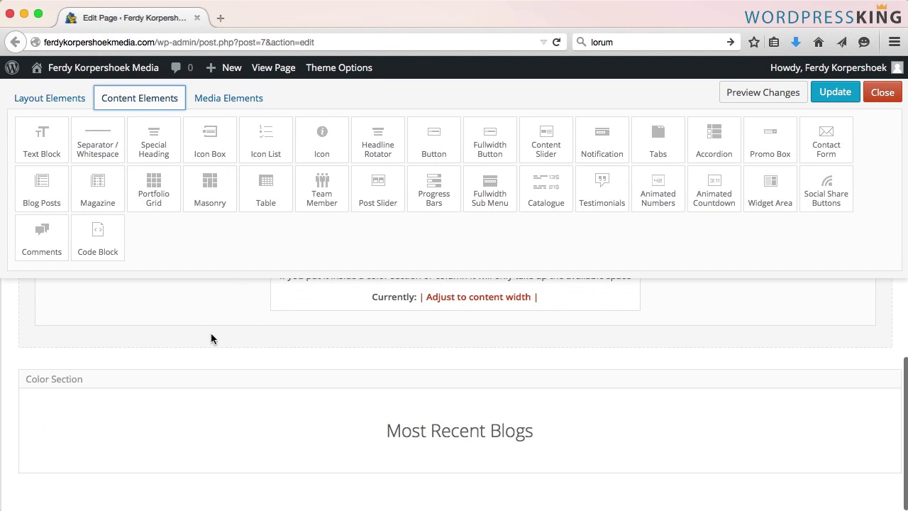
{"action": "left_click_drag", "start_coordinate": [206, 203], "coordinate": [287, 472]}
{"action": "scroll", "coordinate": [357, 383], "scroll_direction": "down", "scroll_amount": 5}
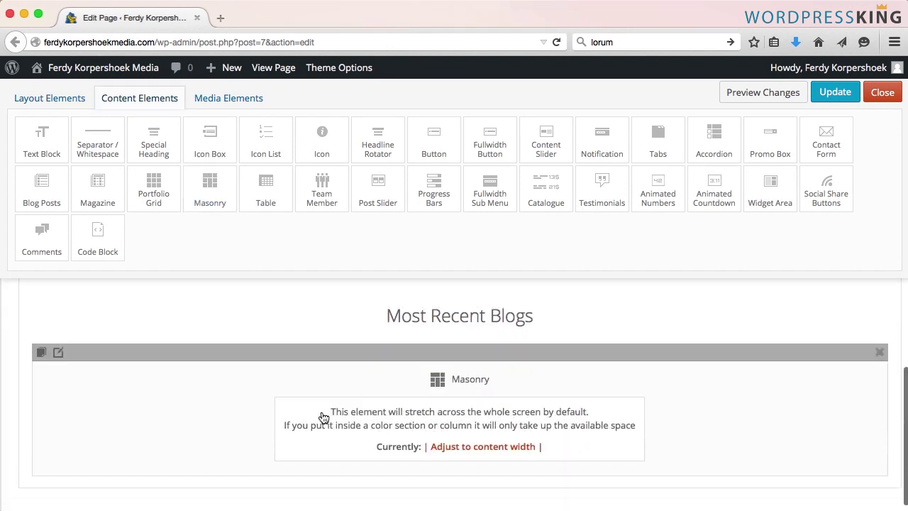
Set the blog masonry to Blog posts, no sorting, 4 posts in 4 columns, no pagination
{"action": "left_click", "coordinate": [323, 416]}
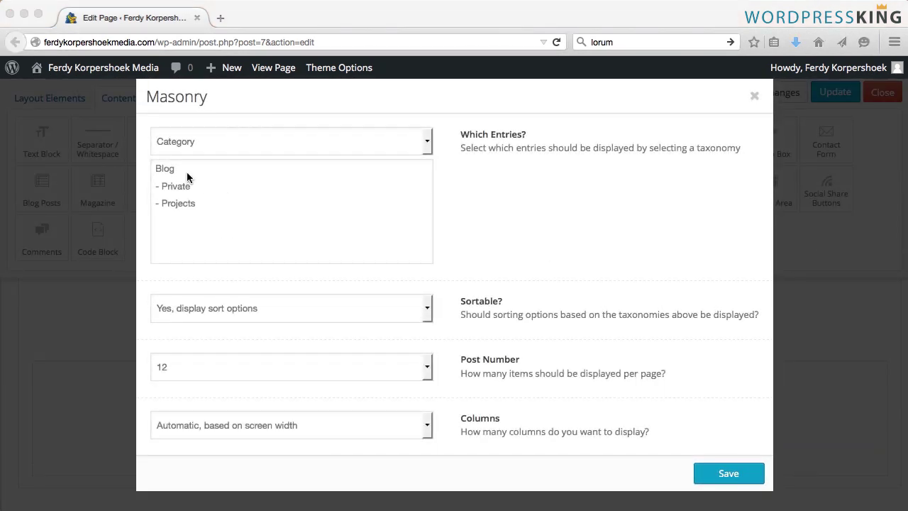
{"action": "left_click_drag", "start_coordinate": [184, 171], "coordinate": [183, 205]}
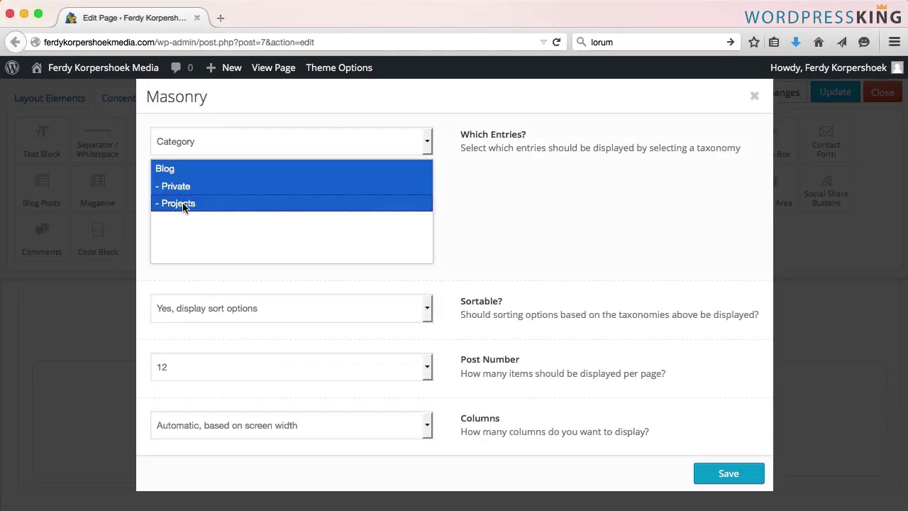
{"action": "left_click", "coordinate": [264, 305]}
{"action": "left_click", "coordinate": [213, 364]}
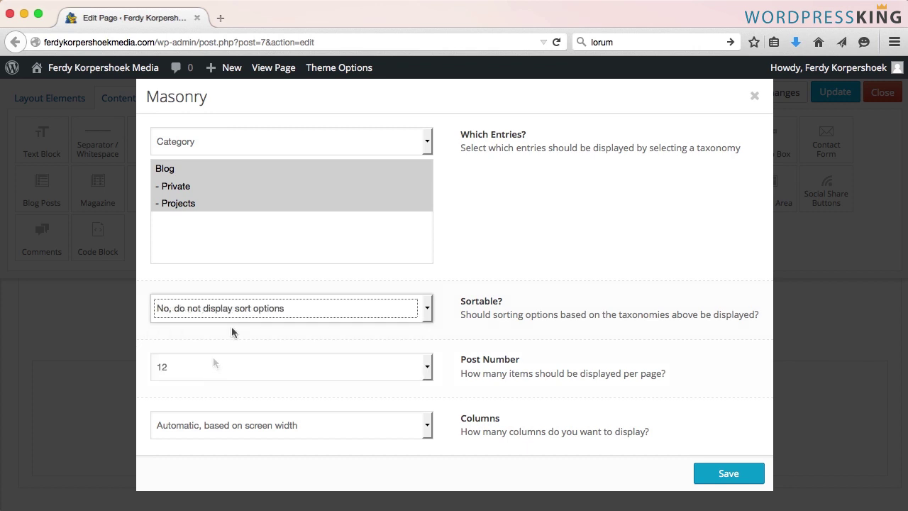
{"action": "scroll", "coordinate": [232, 332], "scroll_direction": "down", "scroll_amount": 3}
{"action": "left_click", "coordinate": [252, 281]}
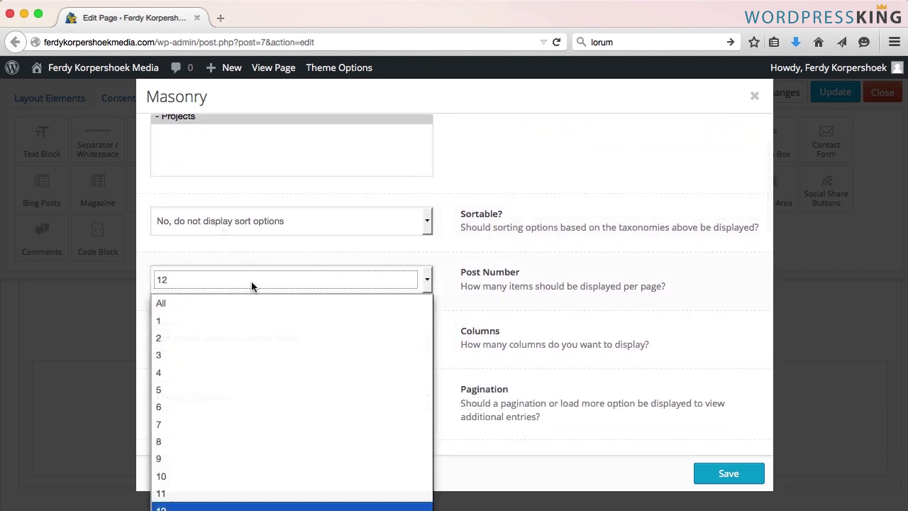
{"action": "left_click", "coordinate": [194, 373]}
{"action": "left_click", "coordinate": [226, 337]}
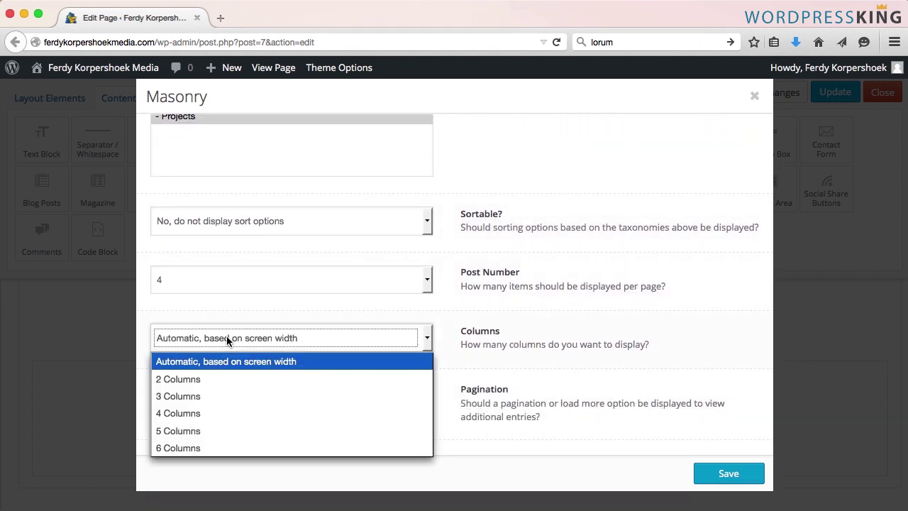
{"action": "left_click", "coordinate": [194, 411]}
{"action": "left_click", "coordinate": [226, 400]}
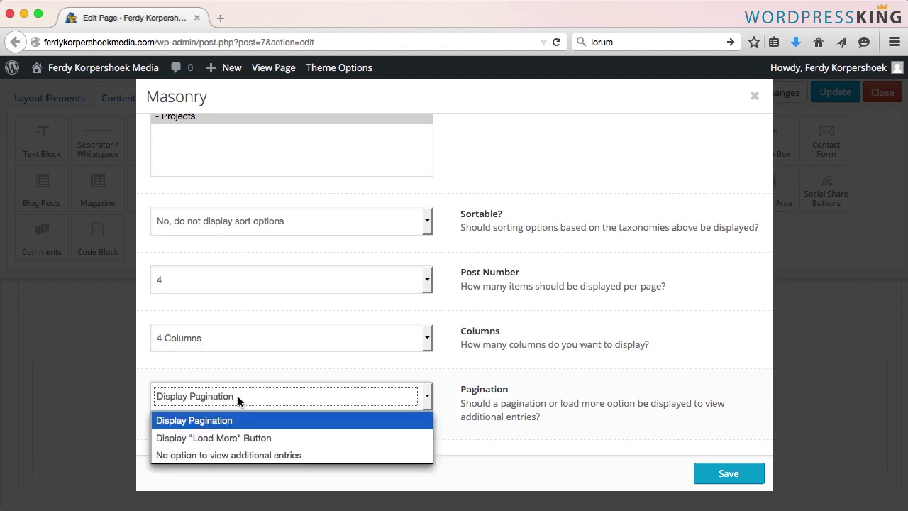
{"action": "left_click", "coordinate": [224, 455]}
{"action": "scroll", "coordinate": [343, 433], "scroll_direction": "down", "scroll_amount": 5}
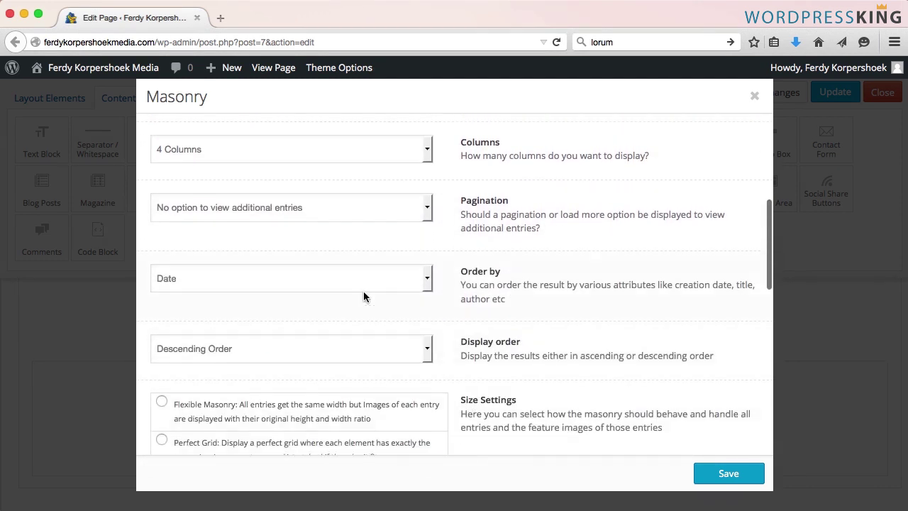
{"action": "scroll", "coordinate": [271, 303], "scroll_direction": "down", "scroll_amount": 3}
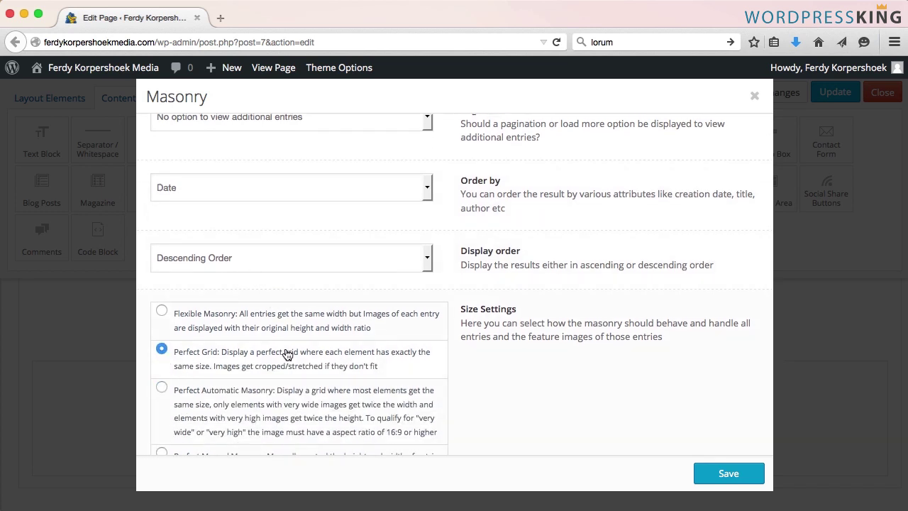
{"action": "scroll", "coordinate": [284, 341], "scroll_direction": "down", "scroll_amount": 7}
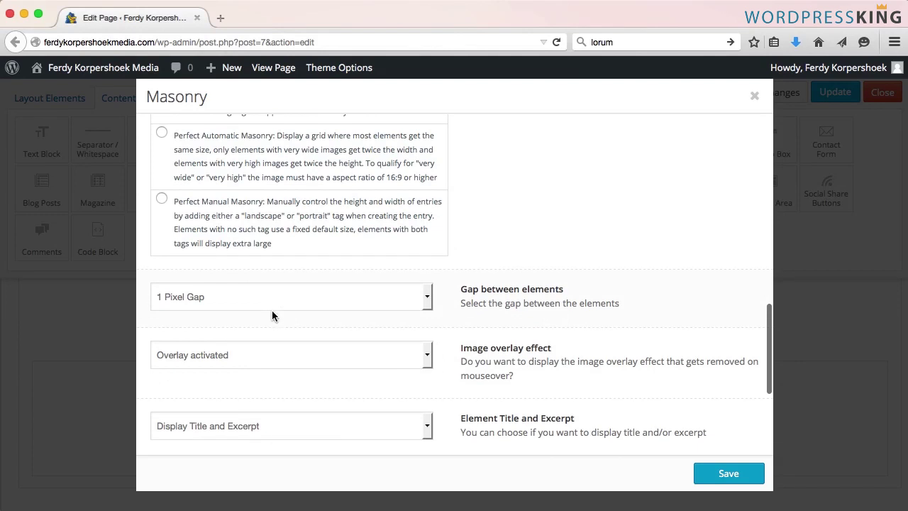
Turn off the image overlay, show only titles on mouse hover, then save and update the page
{"action": "left_click", "coordinate": [247, 354]}
{"action": "left_click", "coordinate": [178, 395]}
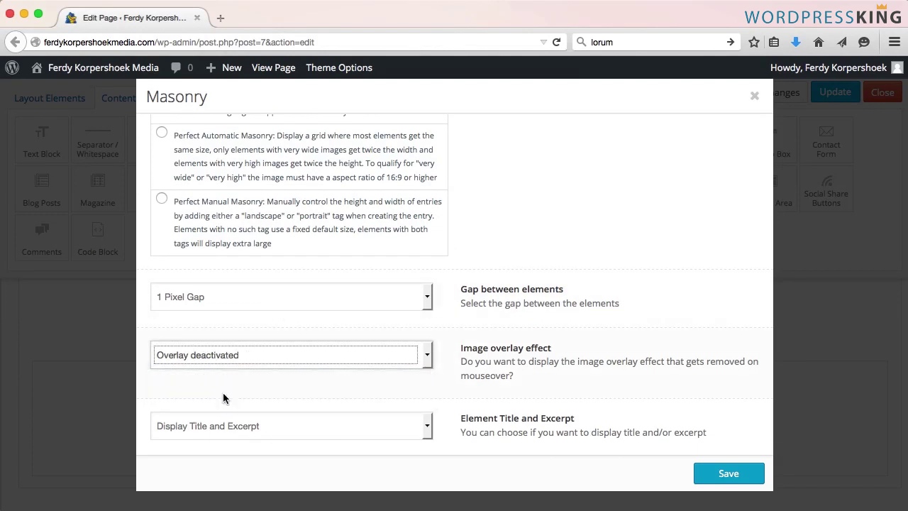
{"action": "scroll", "coordinate": [227, 393], "scroll_direction": "down", "scroll_amount": 2}
{"action": "left_click", "coordinate": [258, 358]}
{"action": "left_click", "coordinate": [200, 396]}
{"action": "left_click", "coordinate": [211, 416]}
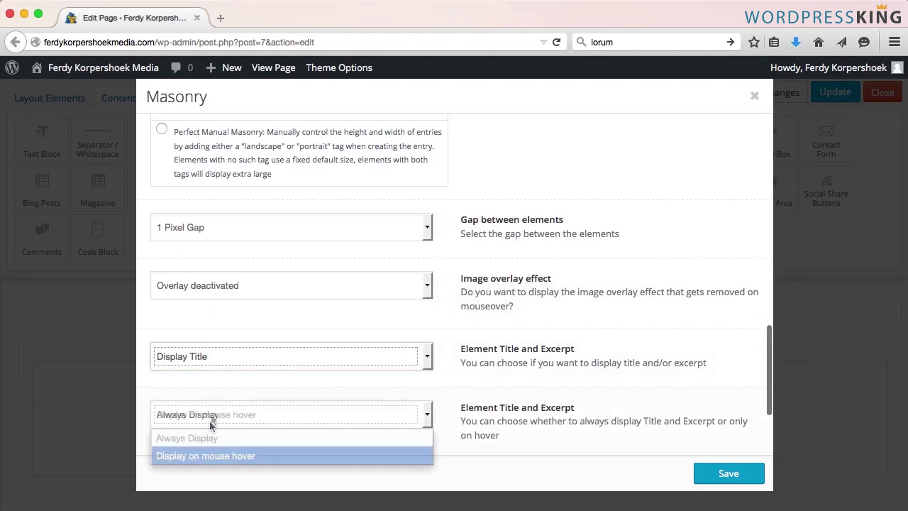
{"action": "left_click", "coordinate": [208, 456]}
{"action": "left_click", "coordinate": [717, 474]}
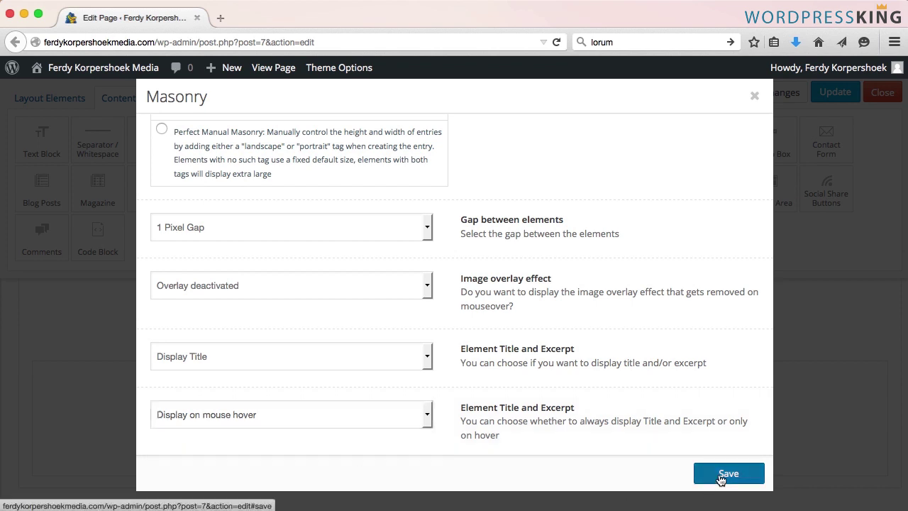
{"action": "left_click", "coordinate": [831, 97]}
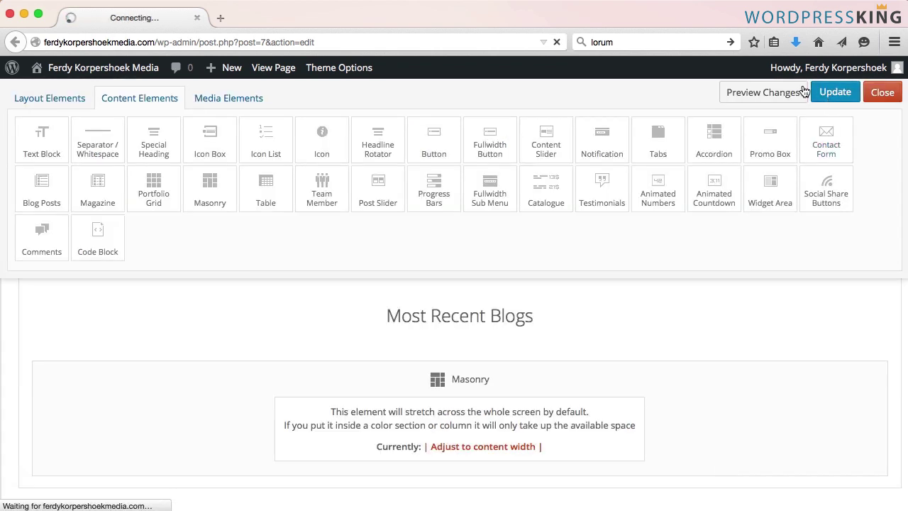
Open the live site and read the Weddingphotography and 'You deserve it to be seen' sections
{"action": "mouse_move", "coordinate": [124, 73]}
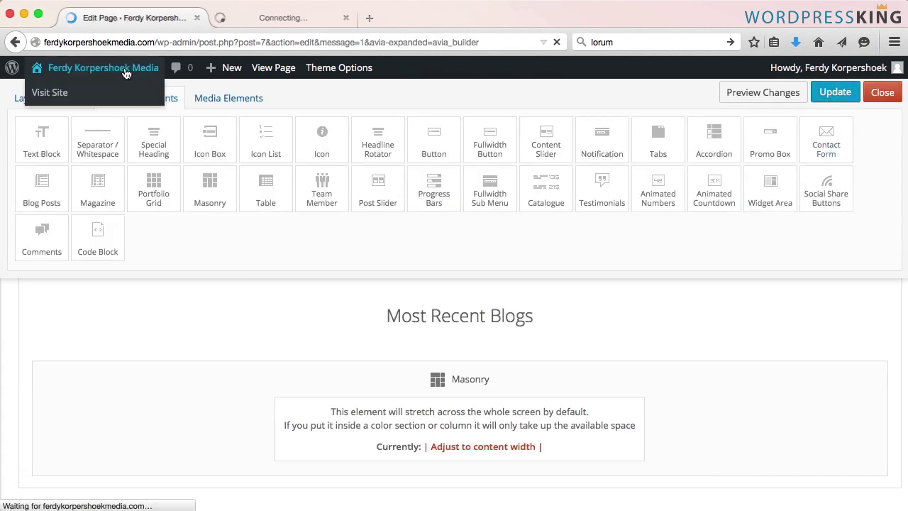
{"action": "left_click", "coordinate": [276, 18]}
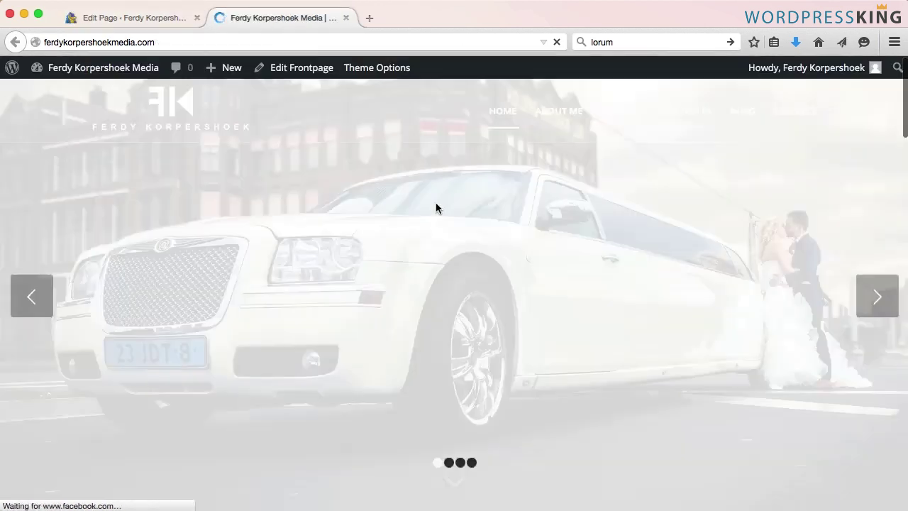
{"action": "scroll", "coordinate": [517, 223], "scroll_direction": "down", "scroll_amount": 5}
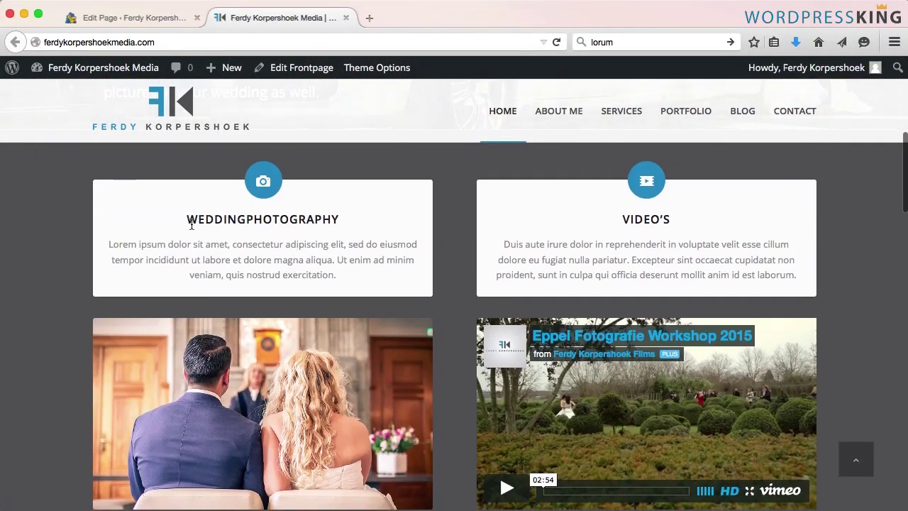
{"action": "left_click_drag", "start_coordinate": [187, 221], "coordinate": [370, 229]}
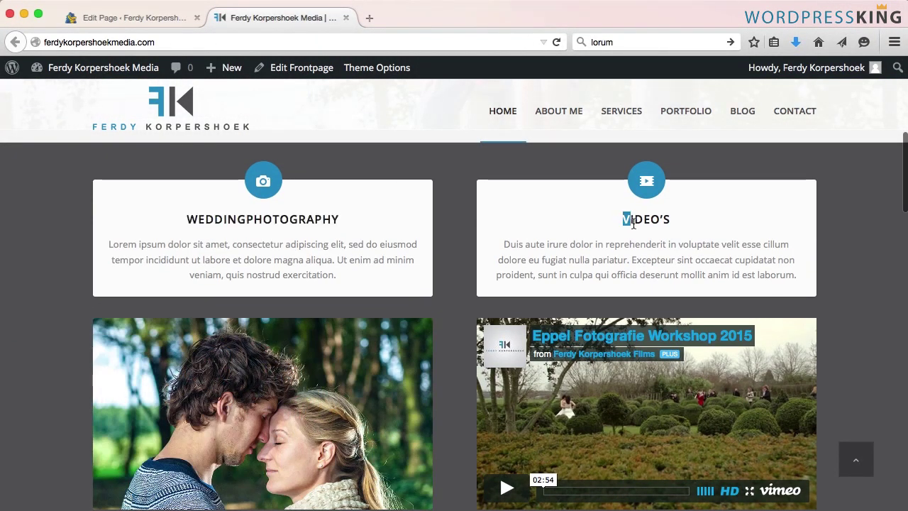
{"action": "scroll", "coordinate": [469, 240], "scroll_direction": "down", "scroll_amount": 5}
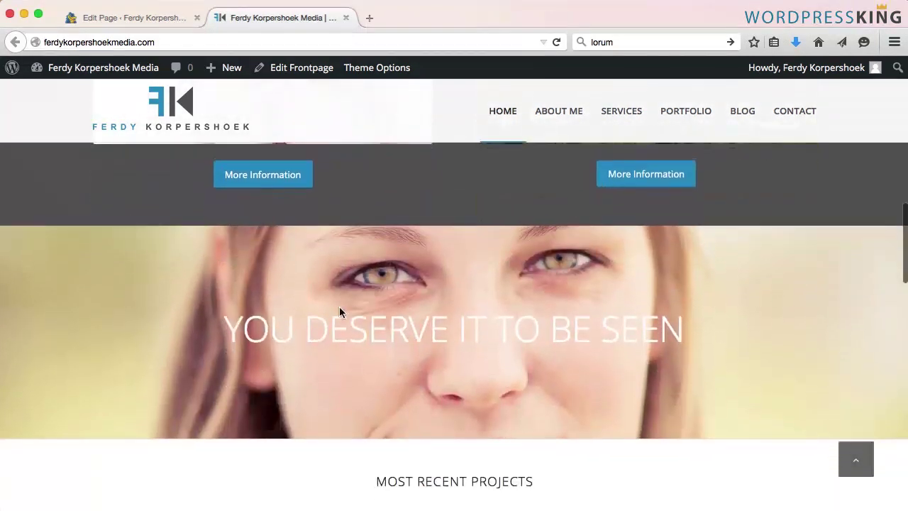
{"action": "left_click_drag", "start_coordinate": [222, 324], "coordinate": [541, 320]}
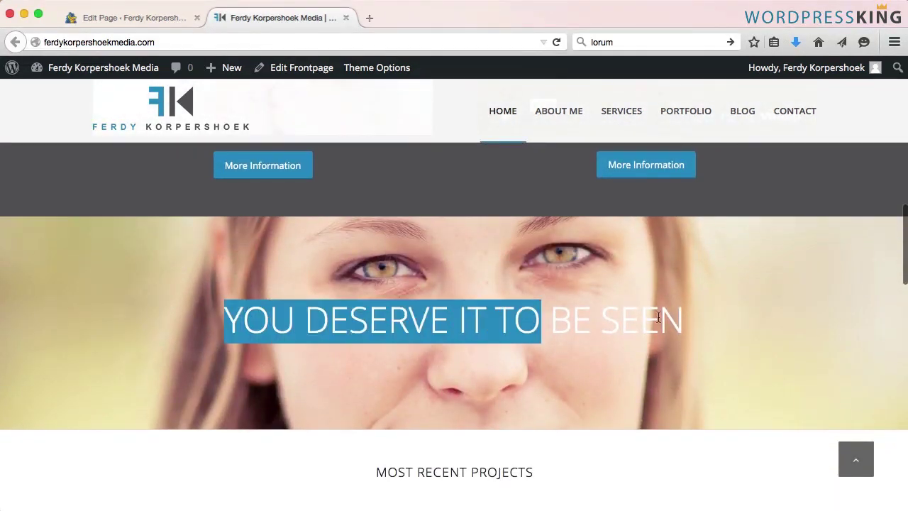
{"action": "left_click", "coordinate": [748, 319]}
Scroll down to the four-tile Most Recent Blogs row, then go back to the page editor
{"action": "scroll", "coordinate": [370, 319], "scroll_direction": "down", "scroll_amount": 5}
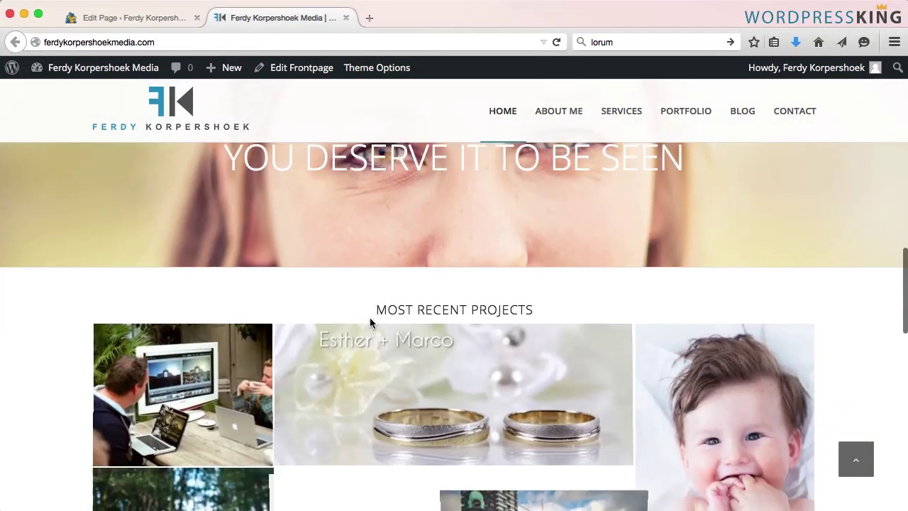
{"action": "scroll", "coordinate": [379, 263], "scroll_direction": "down", "scroll_amount": 3}
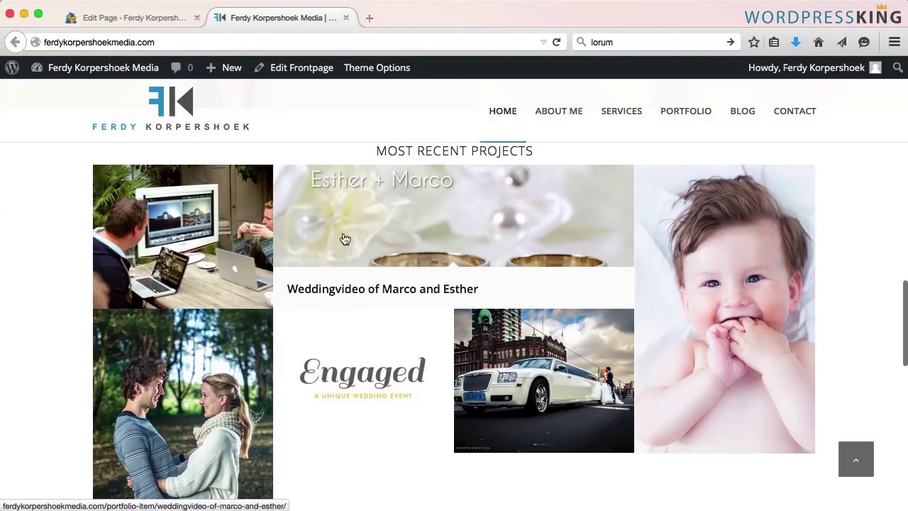
{"action": "scroll", "coordinate": [174, 389], "scroll_direction": "up", "scroll_amount": 2}
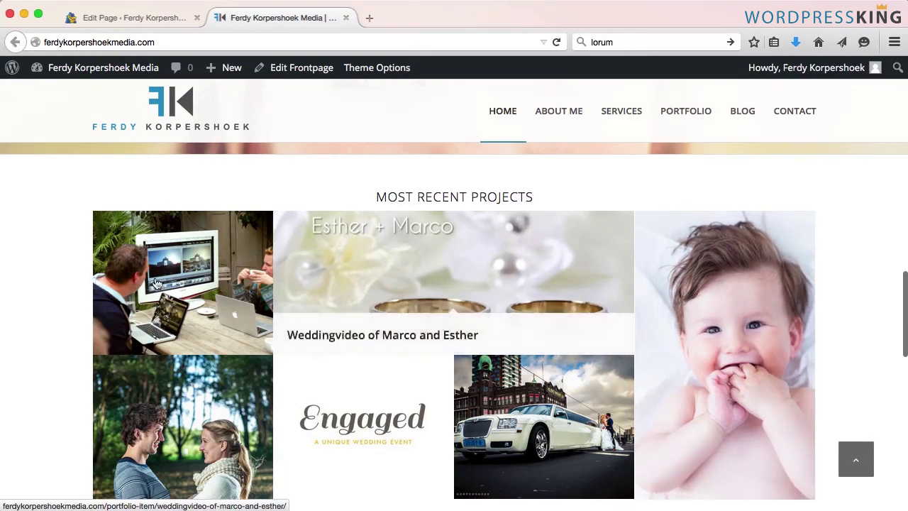
{"action": "scroll", "coordinate": [154, 283], "scroll_direction": "down", "scroll_amount": 5}
{"action": "scroll", "coordinate": [154, 283], "scroll_direction": "down", "scroll_amount": 2}
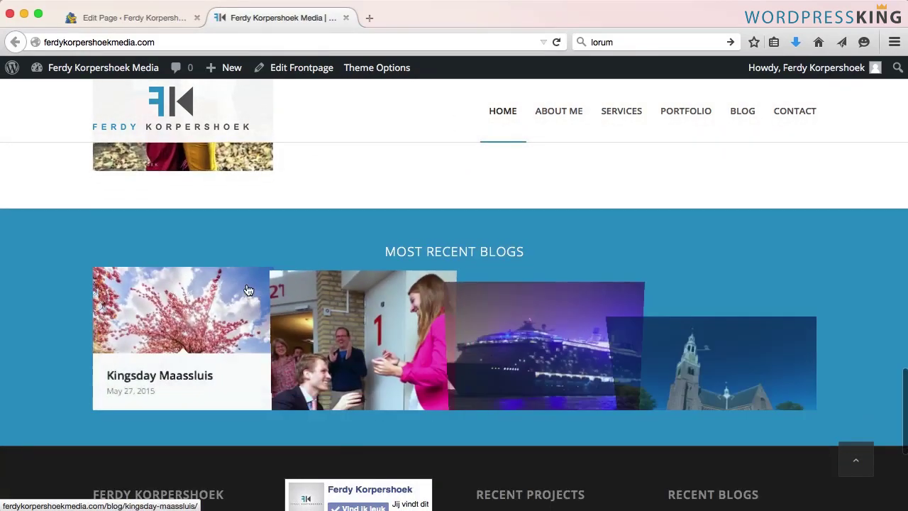
{"action": "scroll", "coordinate": [628, 311], "scroll_direction": "down", "scroll_amount": 3}
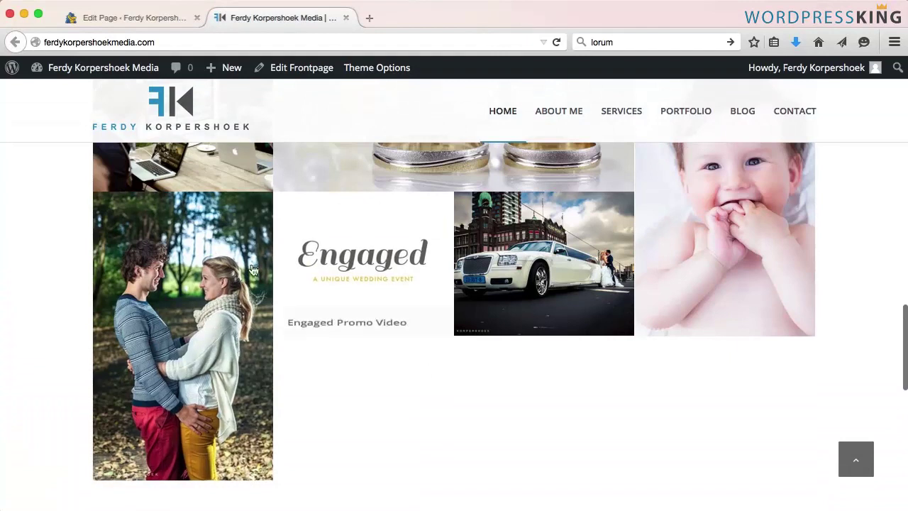
{"action": "scroll", "coordinate": [320, 279], "scroll_direction": "up", "scroll_amount": 2}
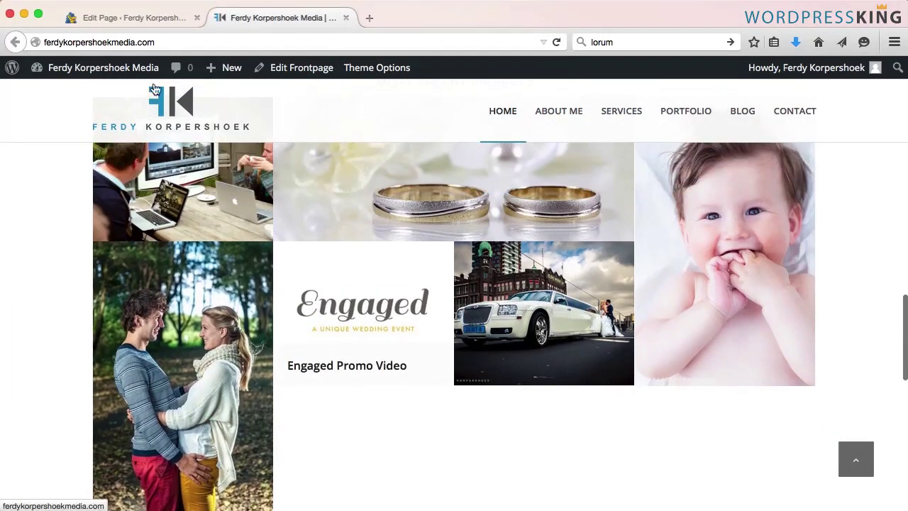
{"action": "left_click", "coordinate": [137, 20]}
Reopen and save the Most Recent Projects masonry, update the page, and view the live site
{"action": "scroll", "coordinate": [472, 366], "scroll_direction": "down", "scroll_amount": 10}
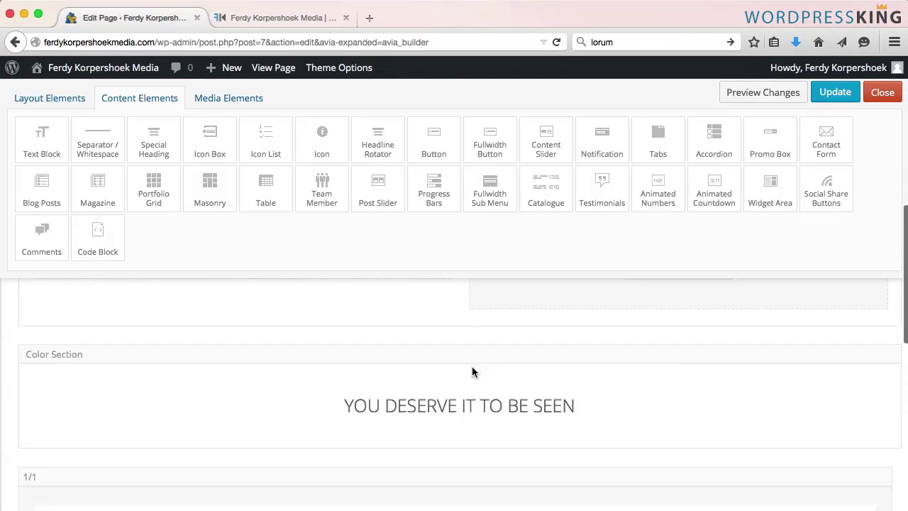
{"action": "scroll", "coordinate": [474, 368], "scroll_direction": "down", "scroll_amount": 3}
{"action": "scroll", "coordinate": [474, 373], "scroll_direction": "up", "scroll_amount": 3}
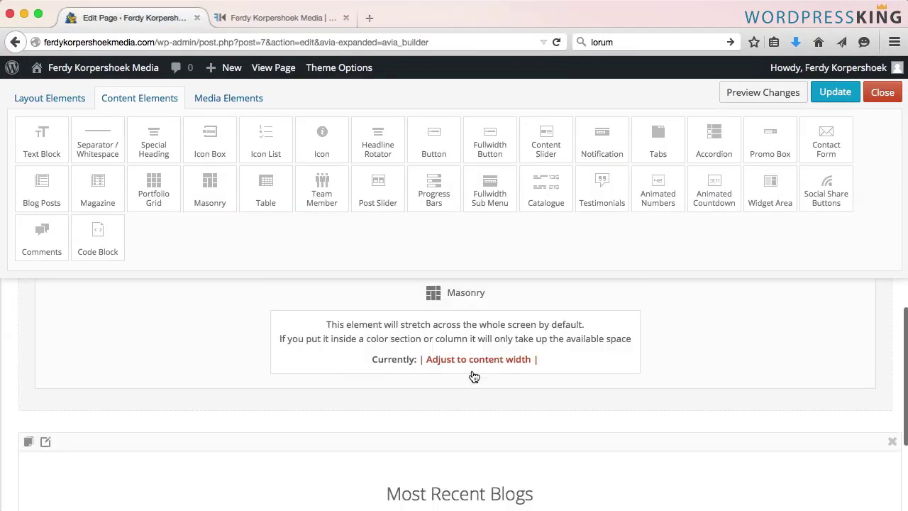
{"action": "left_click", "coordinate": [469, 337]}
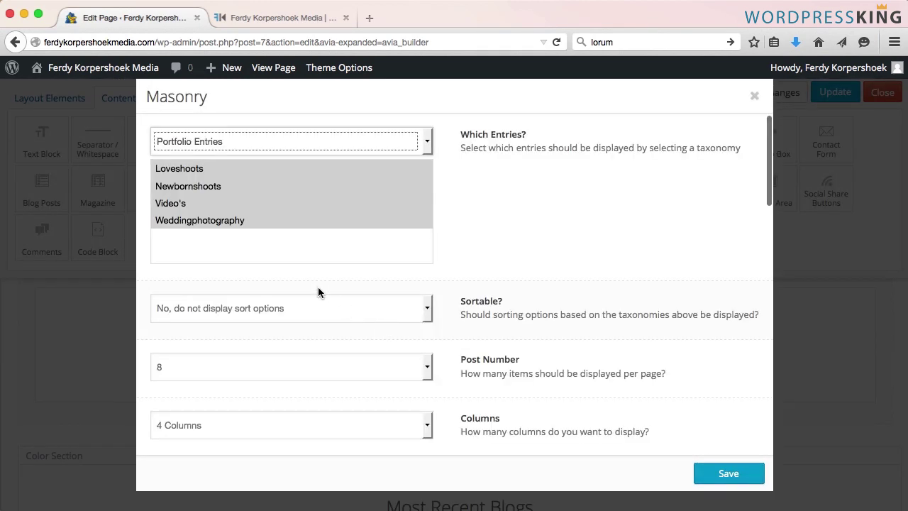
{"action": "scroll", "coordinate": [297, 291], "scroll_direction": "down", "scroll_amount": 3}
{"action": "scroll", "coordinate": [297, 291], "scroll_direction": "down", "scroll_amount": 5}
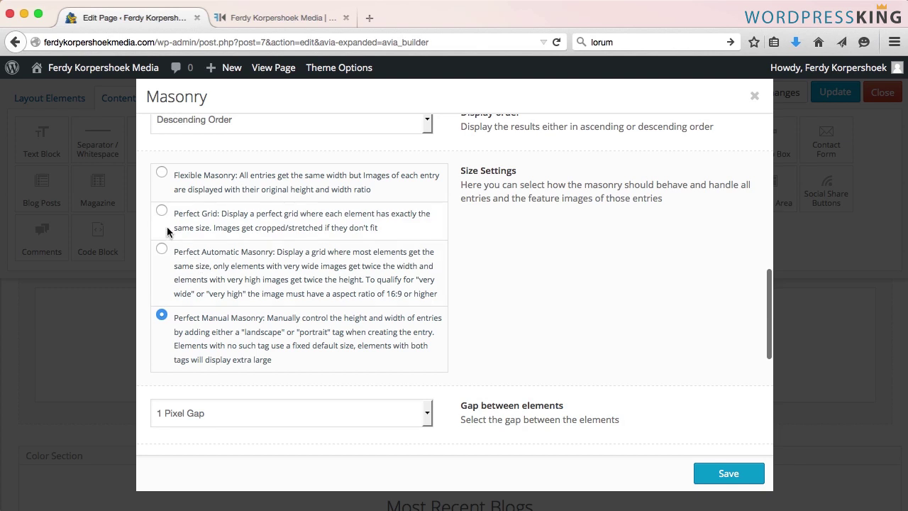
{"action": "left_click", "coordinate": [743, 475]}
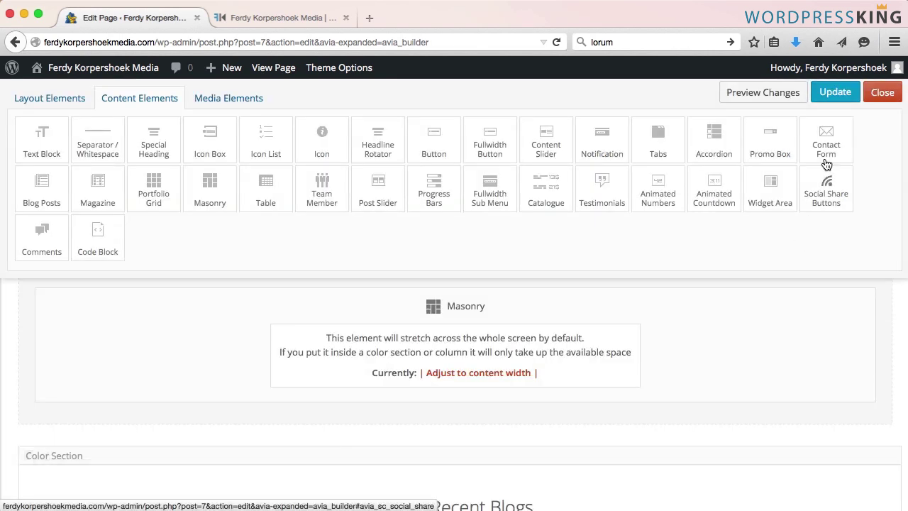
{"action": "left_click", "coordinate": [835, 92]}
{"action": "left_click", "coordinate": [235, 22]}
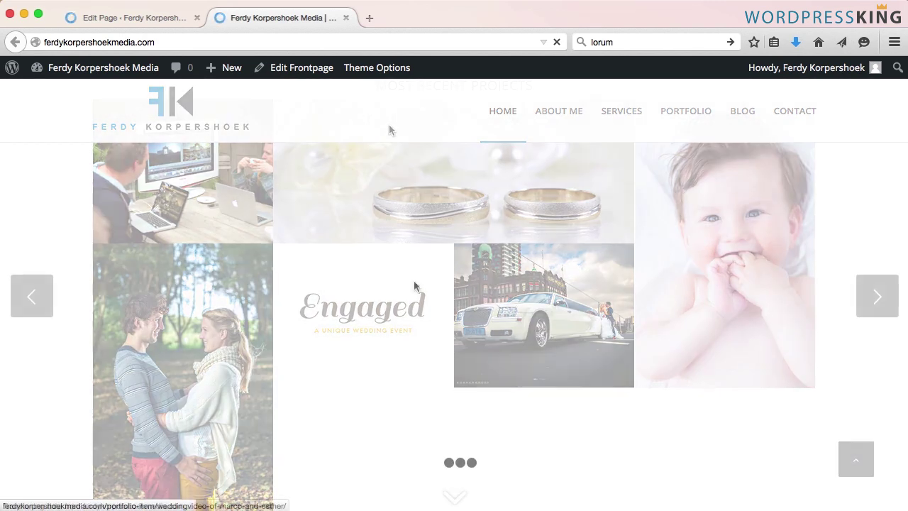
{"action": "scroll", "coordinate": [415, 286], "scroll_direction": "down", "scroll_amount": 10}
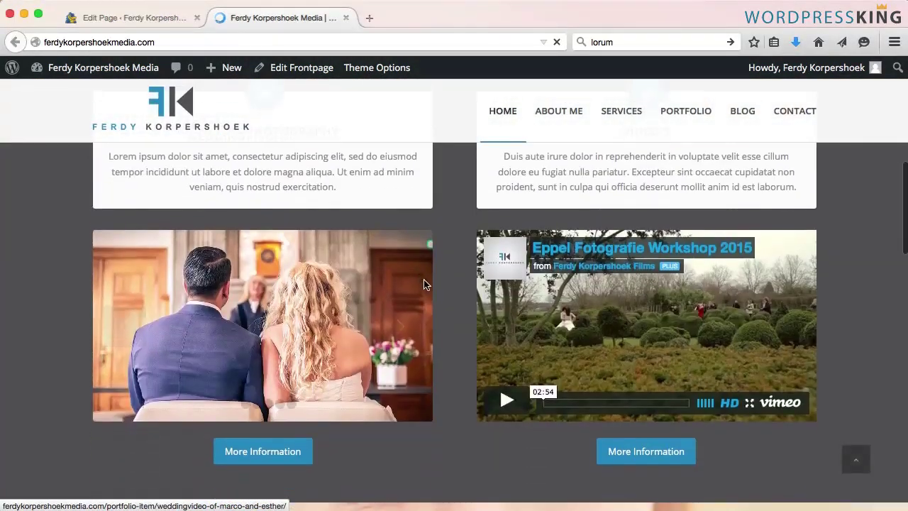
{"action": "scroll", "coordinate": [465, 283], "scroll_direction": "down", "scroll_amount": 5}
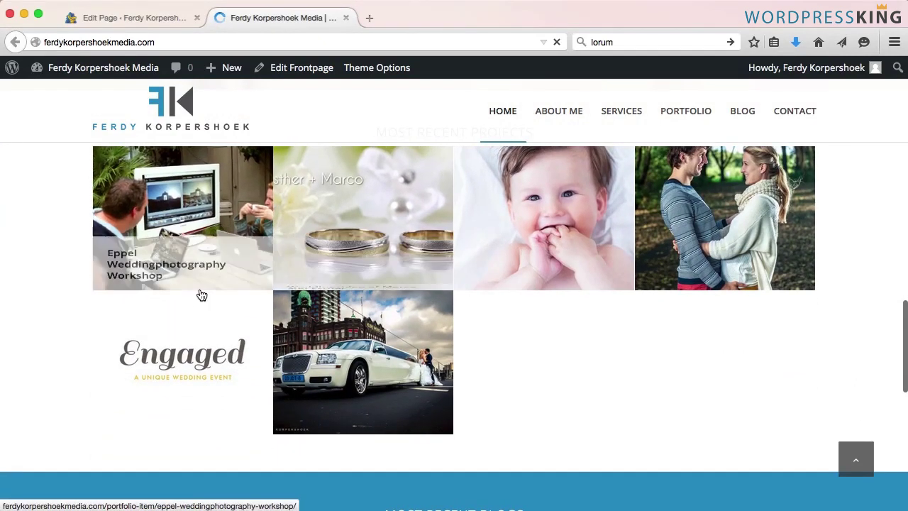
{"action": "scroll", "coordinate": [512, 333], "scroll_direction": "down", "scroll_amount": 3}
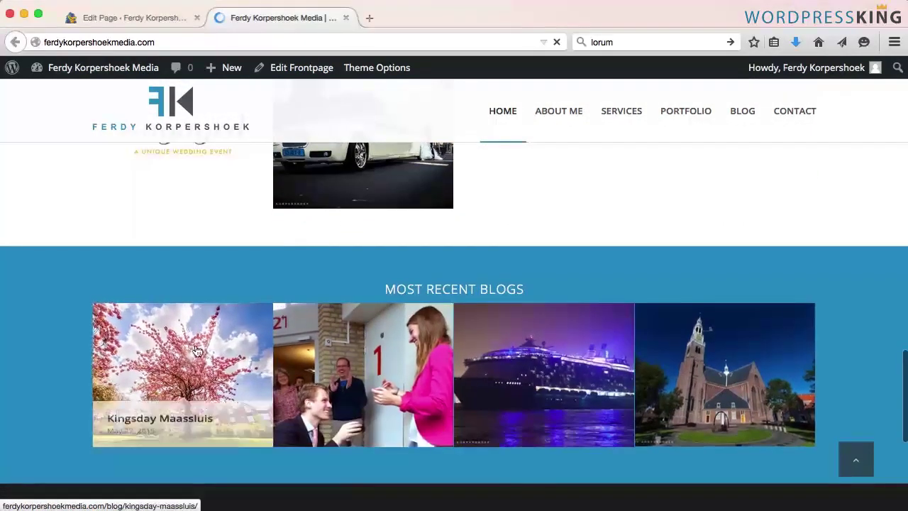
{"action": "scroll", "coordinate": [539, 330], "scroll_direction": "up", "scroll_amount": 4}
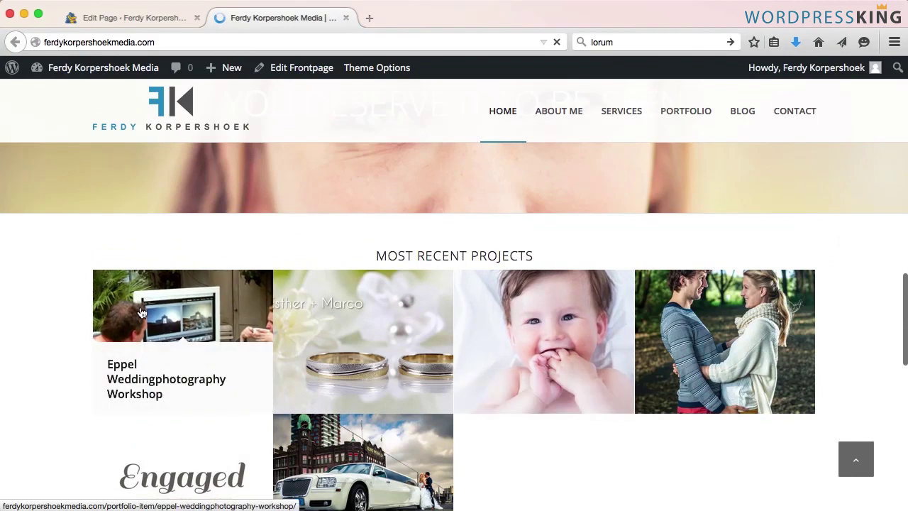
{"action": "scroll", "coordinate": [303, 296], "scroll_direction": "up", "scroll_amount": 3}
{"action": "scroll", "coordinate": [301, 305], "scroll_direction": "up", "scroll_amount": 6}
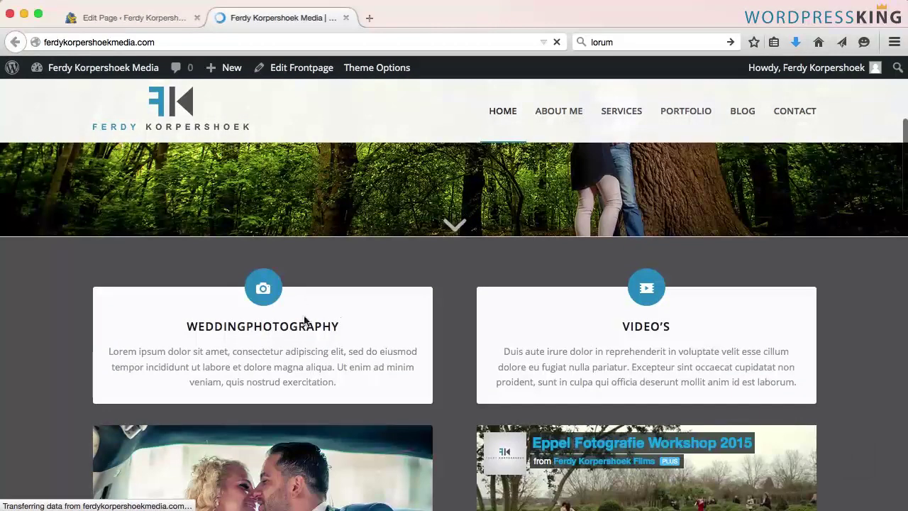
{"action": "left_click_drag", "start_coordinate": [332, 326], "coordinate": [182, 320]}
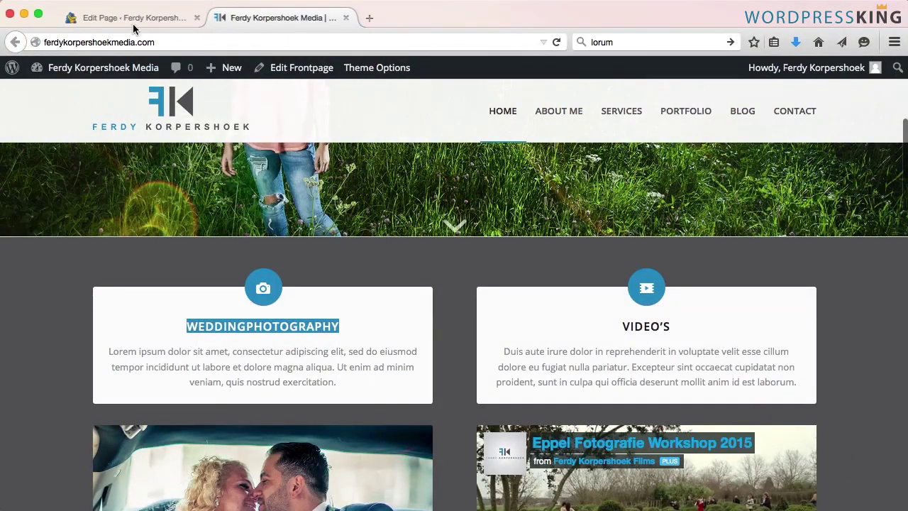
Retitle the Weddingphotography icon box to Photography, then save and update the page
{"action": "left_click", "coordinate": [135, 17]}
{"action": "scroll", "coordinate": [219, 300], "scroll_direction": "down", "scroll_amount": 3}
{"action": "left_click", "coordinate": [245, 373]}
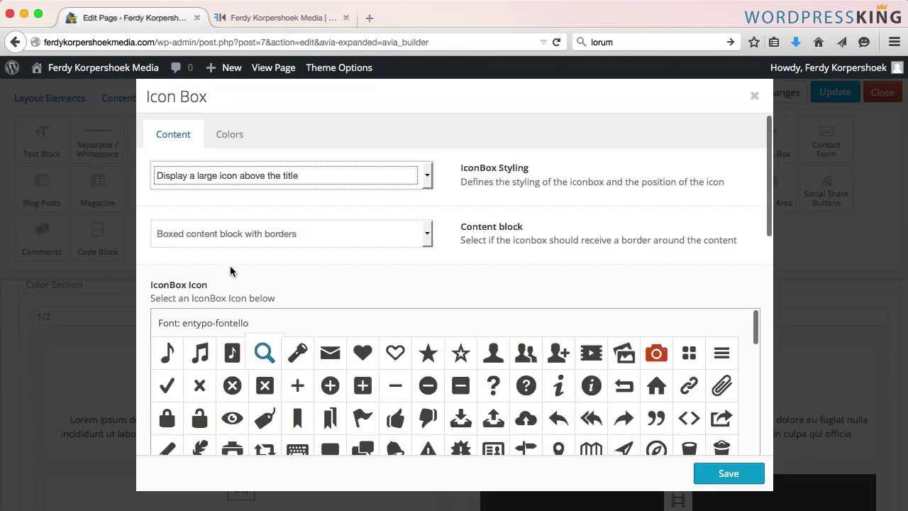
{"action": "scroll", "coordinate": [253, 273], "scroll_direction": "down", "scroll_amount": 10}
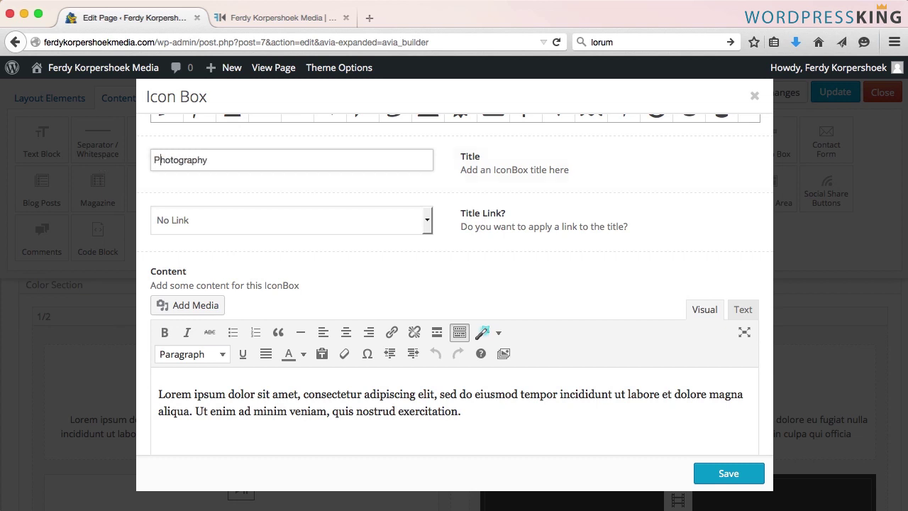
{"action": "key", "text": "Tab"}
{"action": "left_click", "coordinate": [709, 471]}
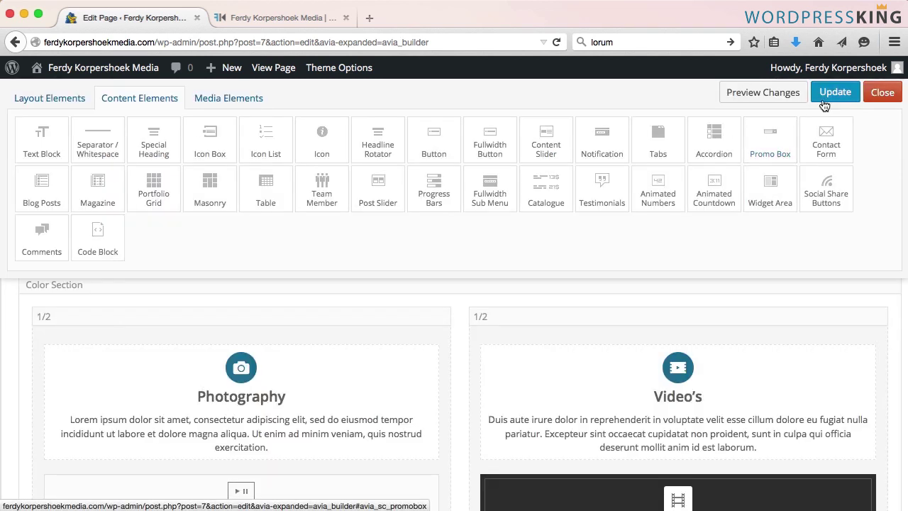
{"action": "left_click", "coordinate": [829, 92]}
Reload the live homepage and advance the slider to the next photo
{"action": "left_click", "coordinate": [297, 19]}
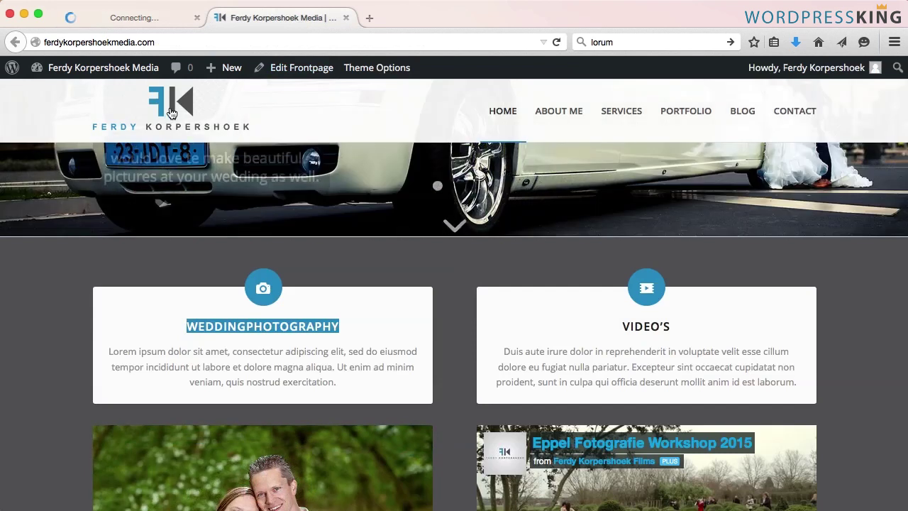
{"action": "left_click", "coordinate": [170, 110]}
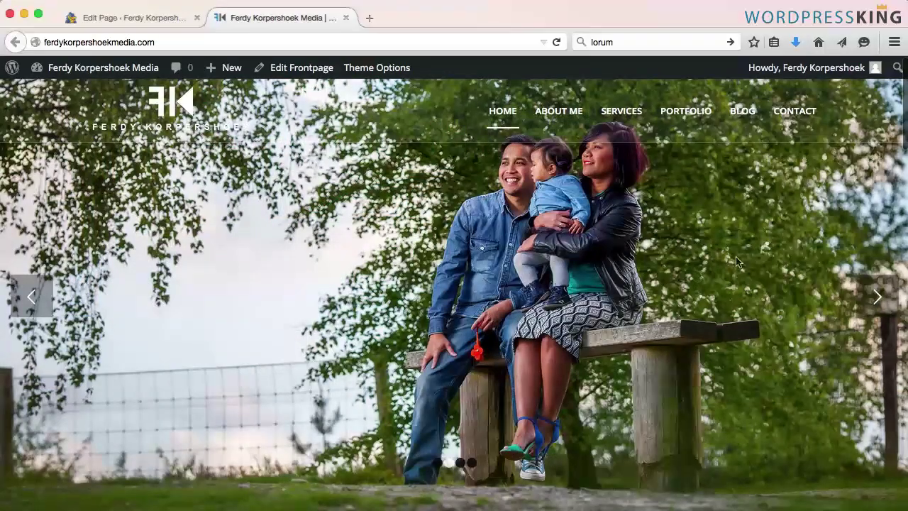
{"action": "left_click", "coordinate": [878, 298]}
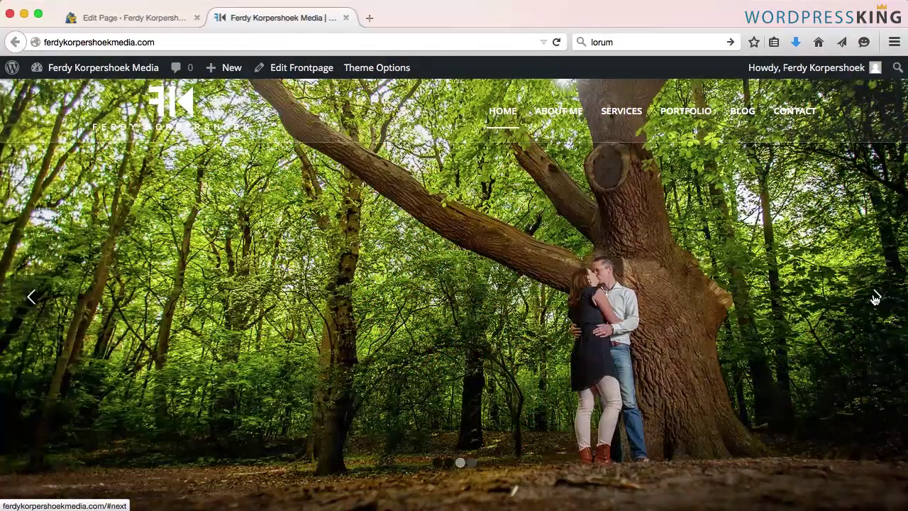
{"action": "left_click", "coordinate": [877, 299]}
{"action": "left_click", "coordinate": [875, 298]}
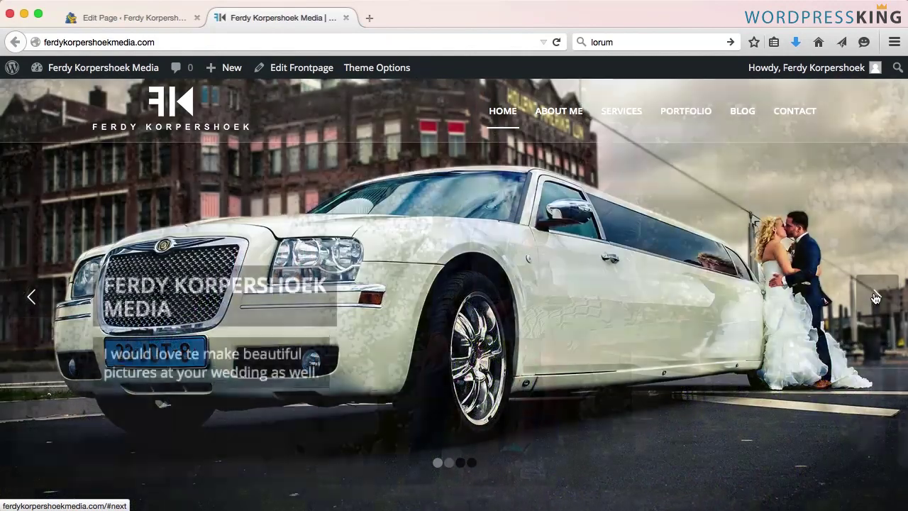
{"action": "left_click", "coordinate": [456, 488]}
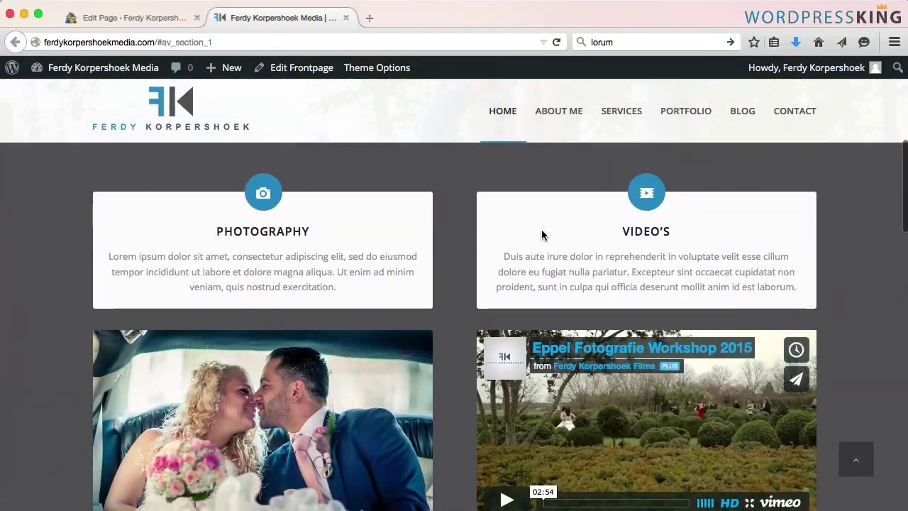
{"action": "scroll", "coordinate": [337, 389], "scroll_direction": "down", "scroll_amount": 3}
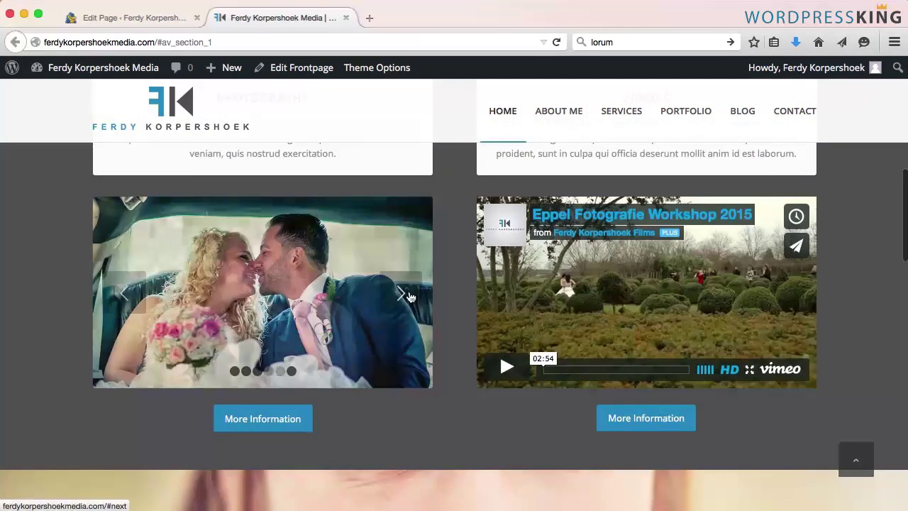
{"action": "left_click", "coordinate": [404, 295]}
{"action": "left_click", "coordinate": [404, 295]}
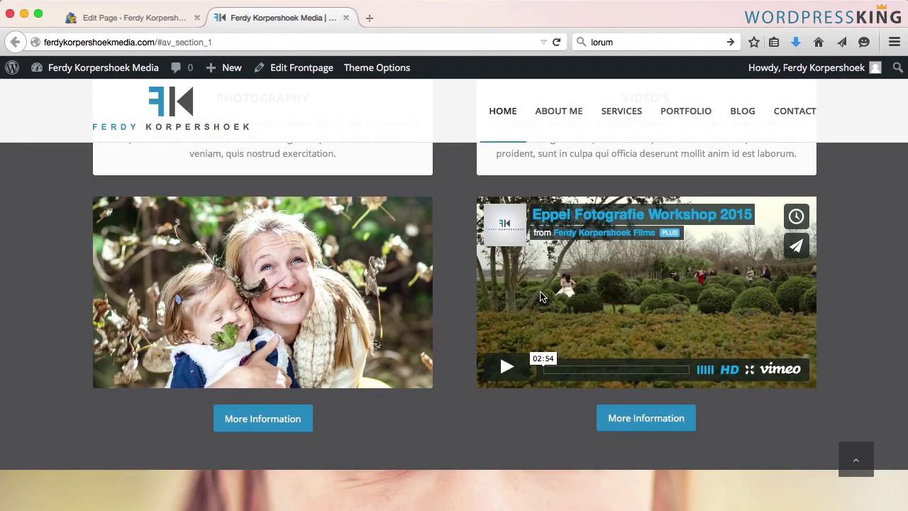
{"action": "scroll", "coordinate": [440, 388], "scroll_direction": "down", "scroll_amount": 3}
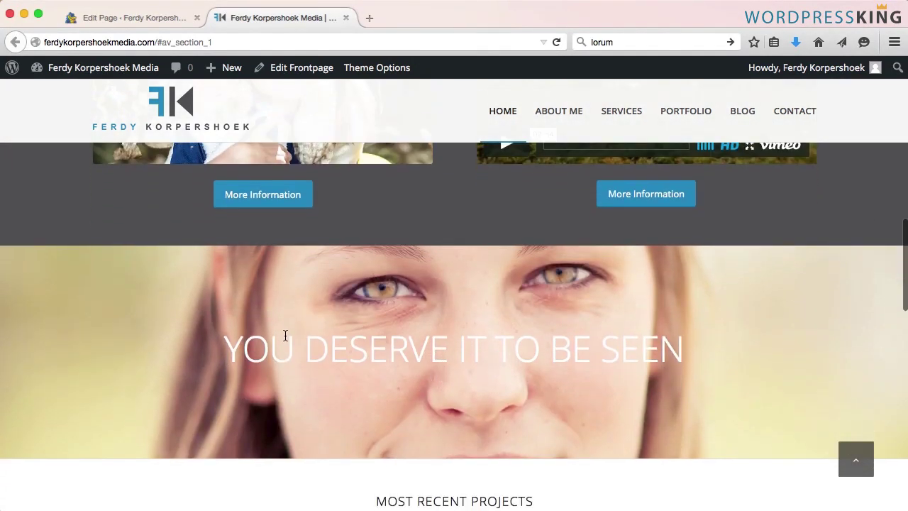
{"action": "left_click_drag", "start_coordinate": [224, 347], "coordinate": [620, 344]}
{"action": "left_click", "coordinate": [452, 338]}
{"action": "scroll", "coordinate": [452, 339], "scroll_direction": "down", "scroll_amount": 8}
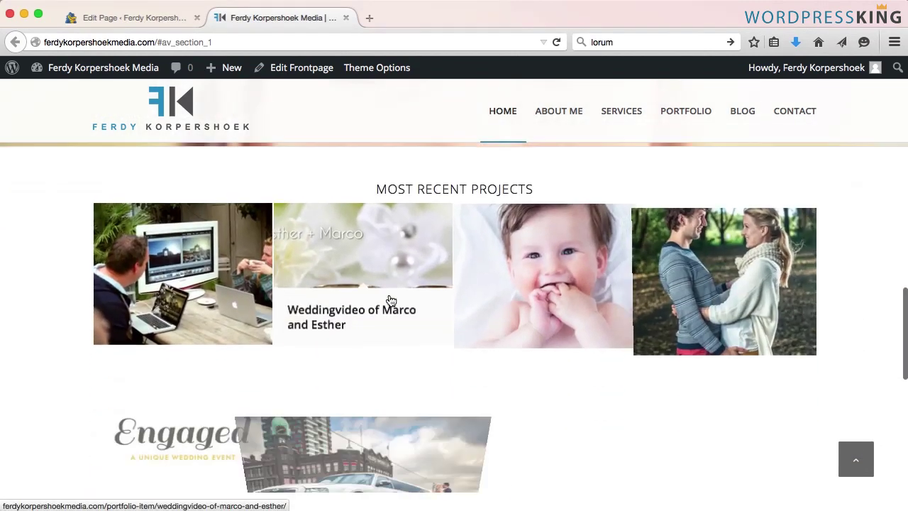
{"action": "scroll", "coordinate": [401, 322], "scroll_direction": "down", "scroll_amount": 5}
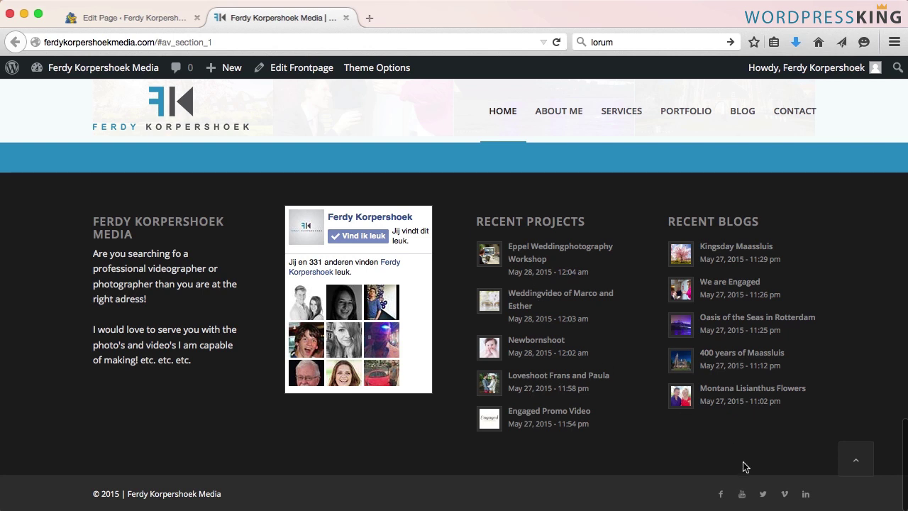
Review the live About Me page, highlighting its paragraph and quote banner text
{"action": "left_click", "coordinate": [557, 112]}
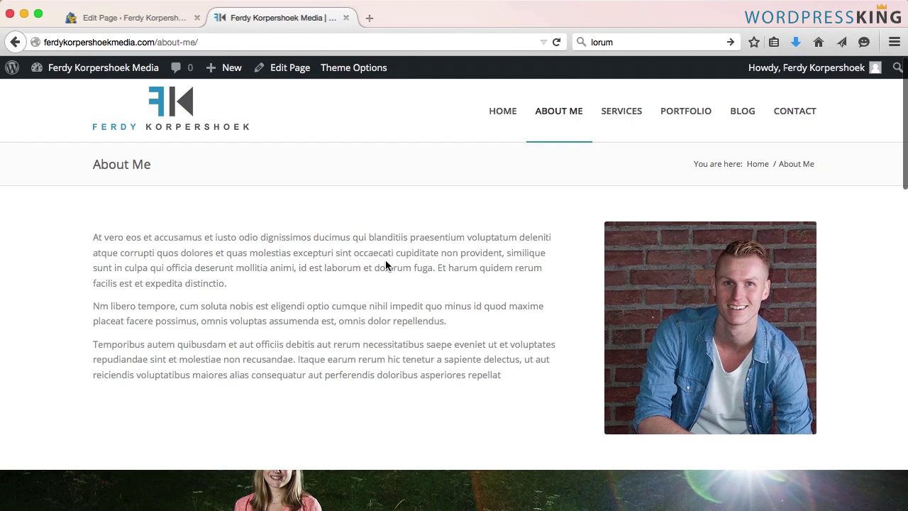
{"action": "left_click_drag", "start_coordinate": [108, 238], "coordinate": [409, 343]}
{"action": "left_click", "coordinate": [644, 328]}
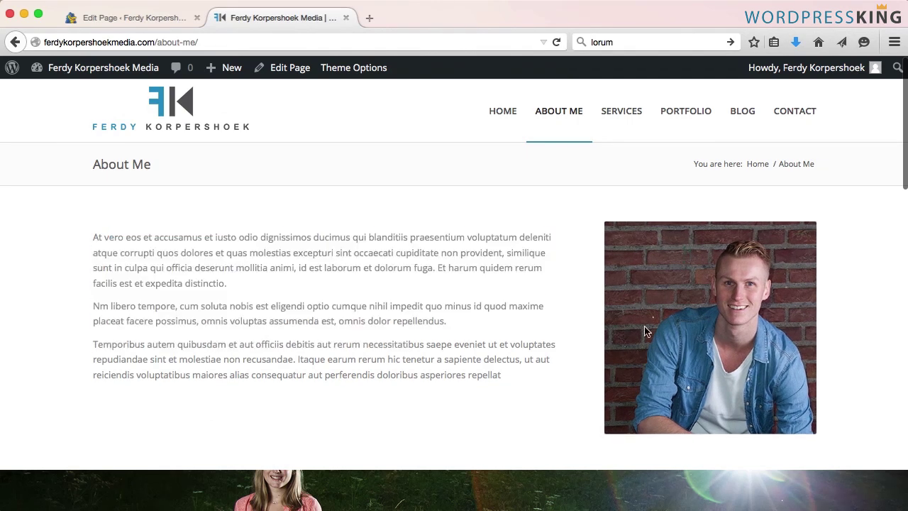
{"action": "scroll", "coordinate": [495, 302], "scroll_direction": "down", "scroll_amount": 5}
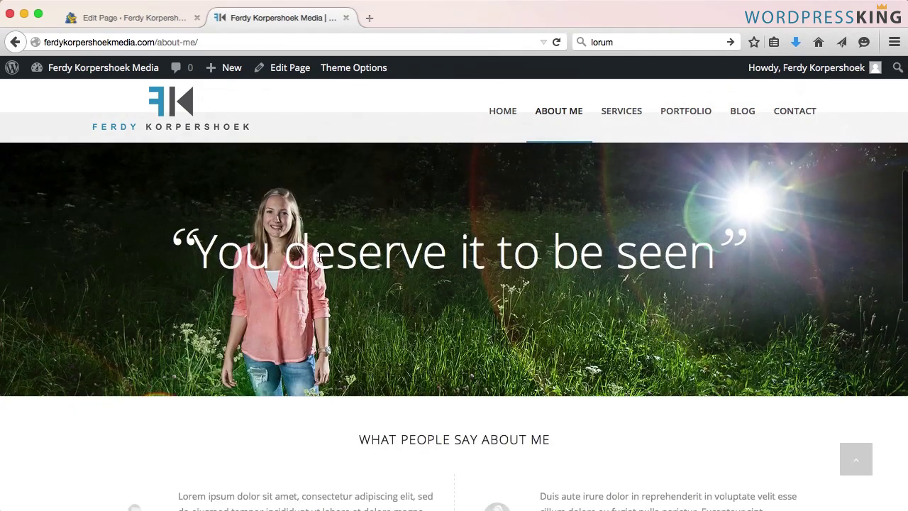
{"action": "double_click", "coordinate": [190, 241]}
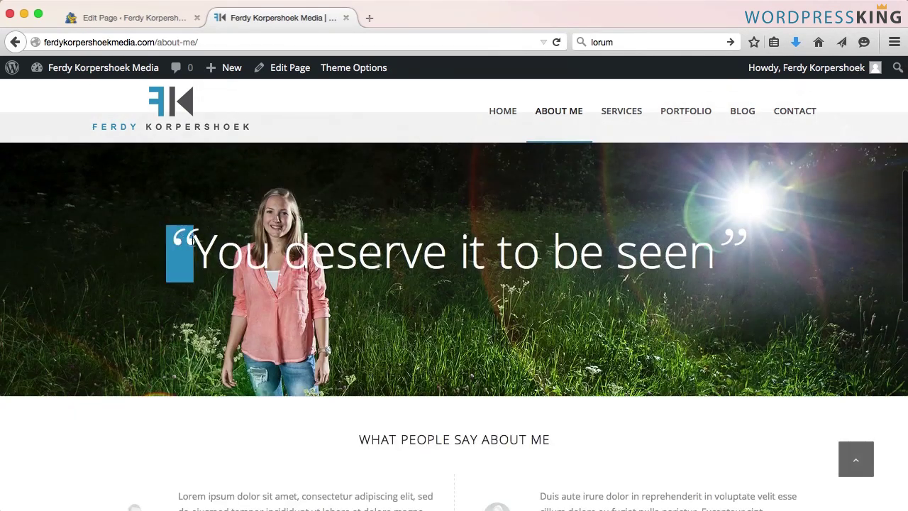
{"action": "left_click_drag", "start_coordinate": [191, 241], "coordinate": [763, 252]}
{"action": "left_click", "coordinate": [445, 279]}
{"action": "scroll", "coordinate": [343, 275], "scroll_direction": "down", "scroll_amount": 6}
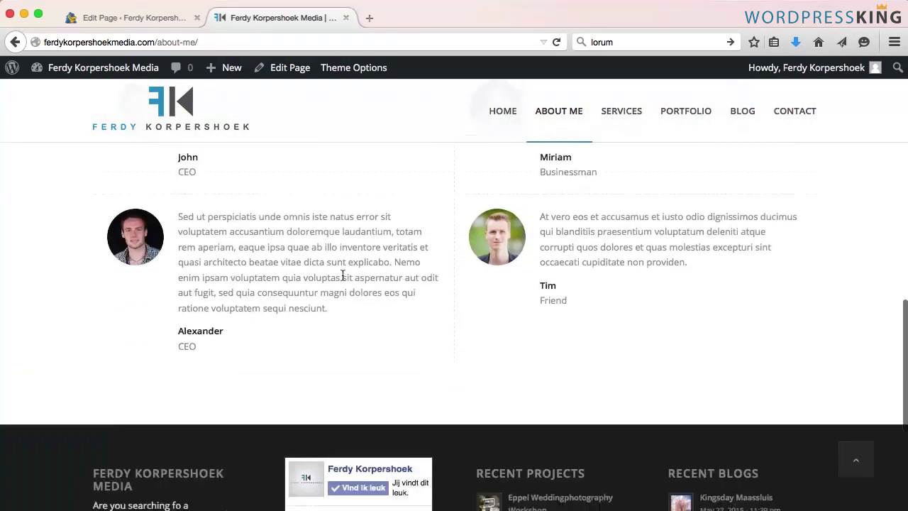
{"action": "scroll", "coordinate": [343, 275], "scroll_direction": "up", "scroll_amount": 6}
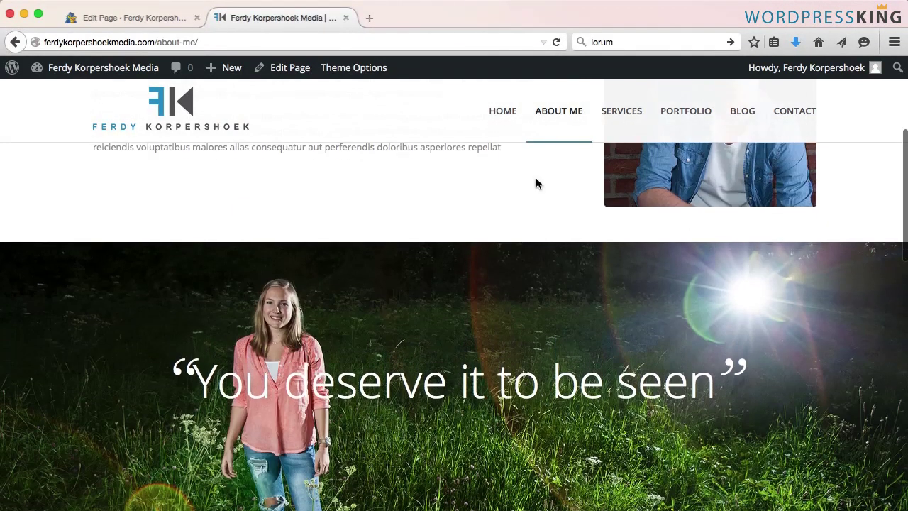
Browse Services, then filter the Portfolio by Loveshoots, Newbornshoots, Video's and Weddingphotography
{"action": "left_click", "coordinate": [626, 117]}
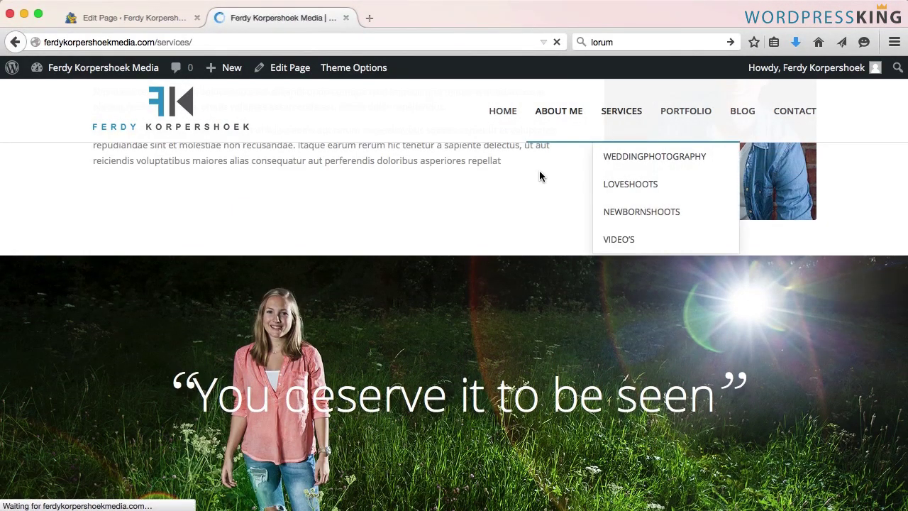
{"action": "scroll", "coordinate": [372, 246], "scroll_direction": "down", "scroll_amount": 5}
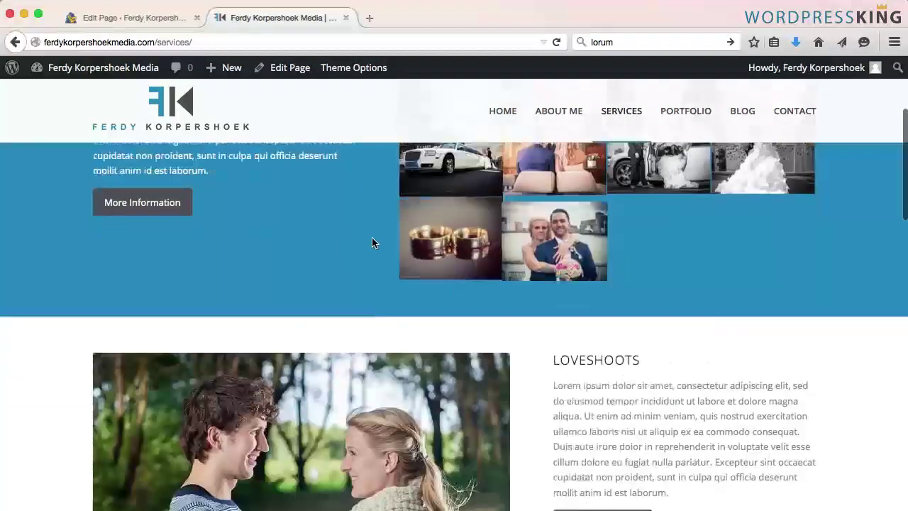
{"action": "scroll", "coordinate": [368, 259], "scroll_direction": "down", "scroll_amount": 10}
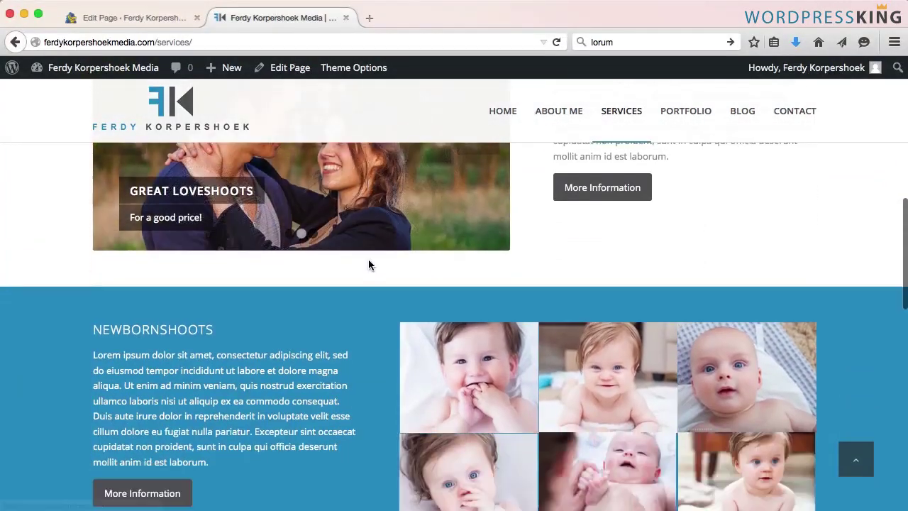
{"action": "scroll", "coordinate": [358, 253], "scroll_direction": "up", "scroll_amount": 15}
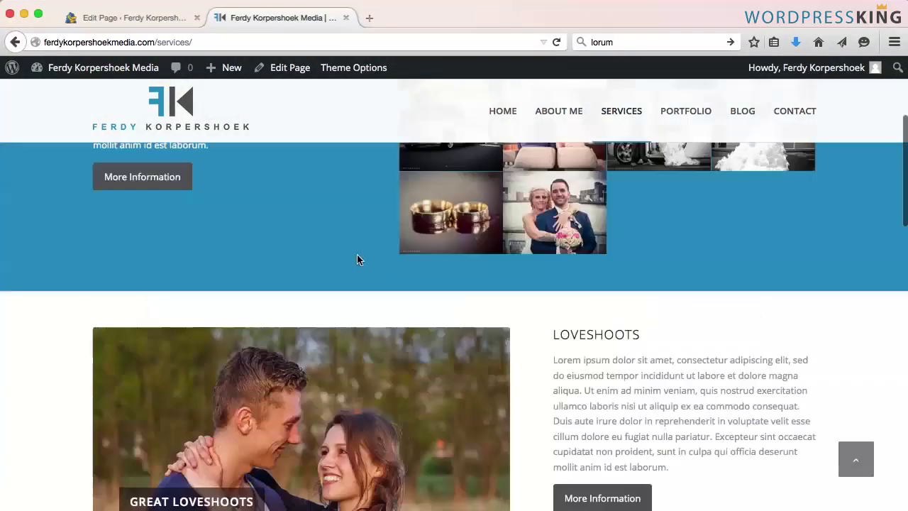
{"action": "left_click", "coordinate": [682, 125]}
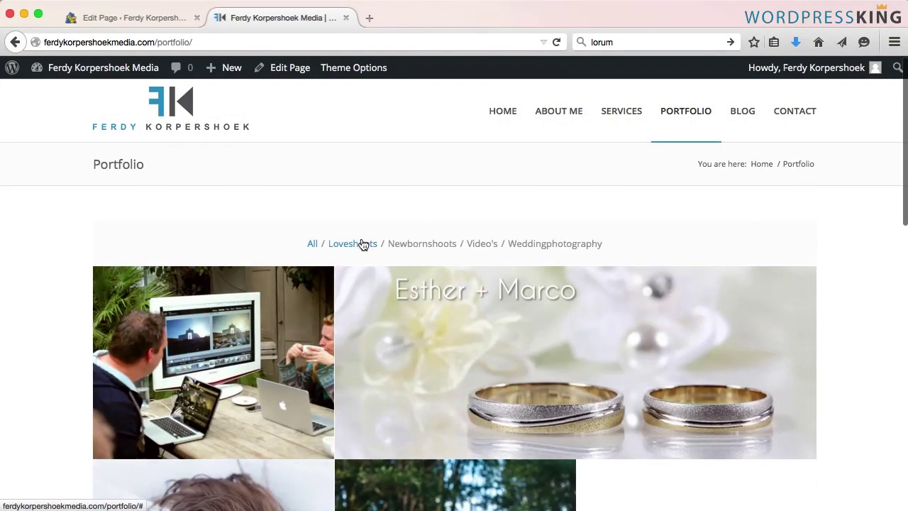
{"action": "left_click", "coordinate": [360, 244]}
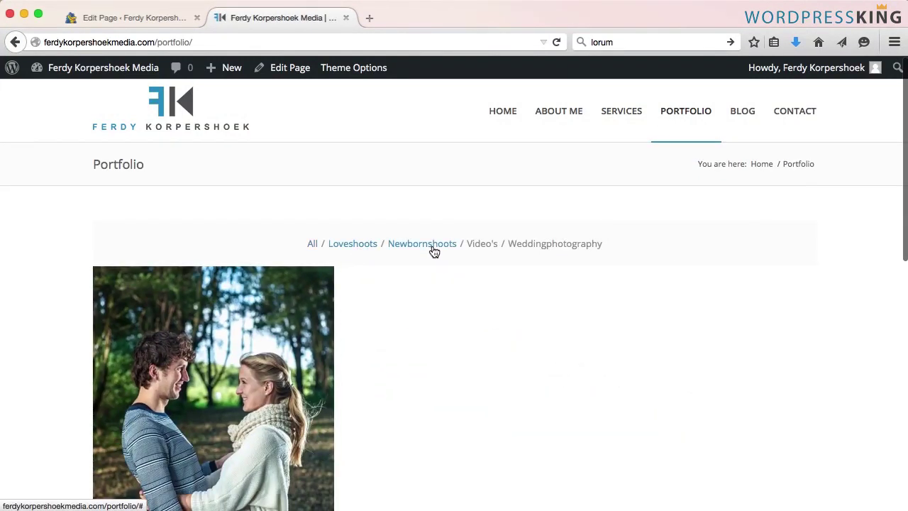
{"action": "left_click", "coordinate": [434, 250]}
{"action": "left_click", "coordinate": [474, 247]}
{"action": "left_click", "coordinate": [547, 248]}
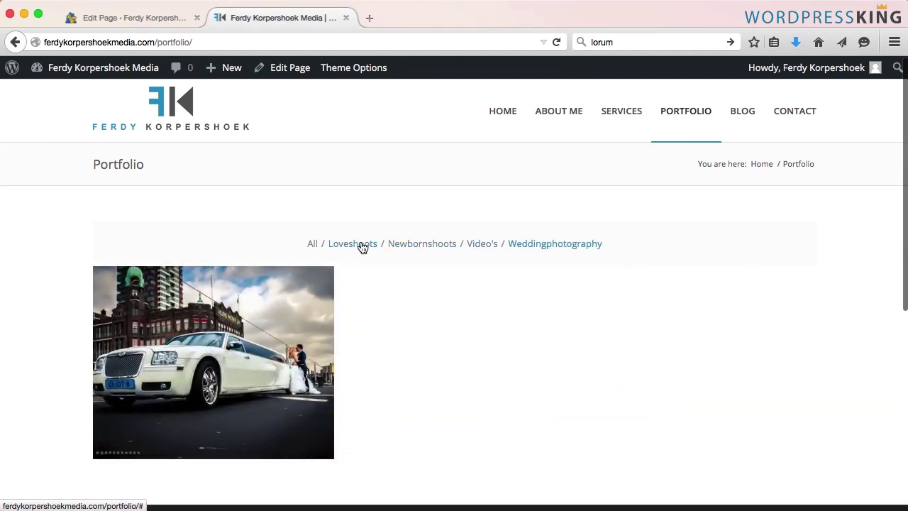
{"action": "left_click", "coordinate": [370, 17]}
Load the ferdykorpershoek.com site in the new tab
{"action": "type", "text": "ferdykorpershoekmedia.com/"}
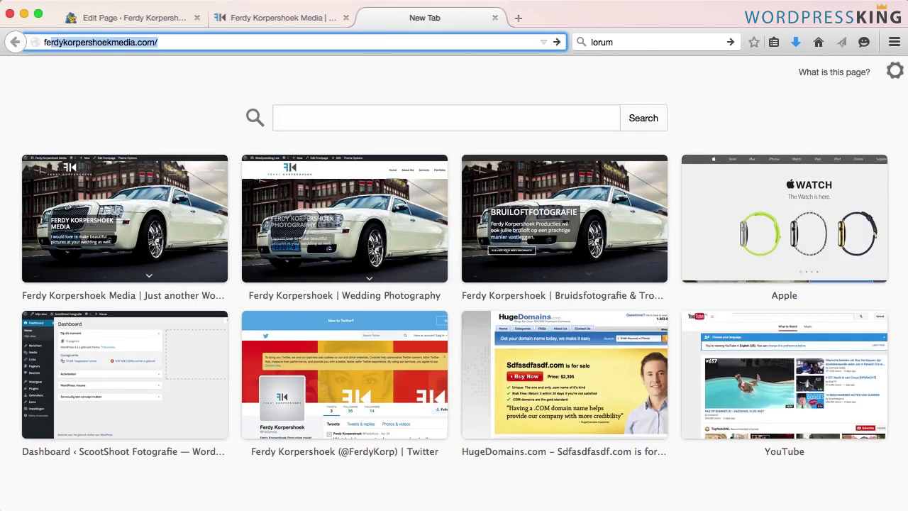
{"action": "key", "text": "Right"}
{"action": "key", "text": "BackSpace"}
{"action": "key", "text": "BackSpace"}
{"action": "key", "text": "BackSpace"}
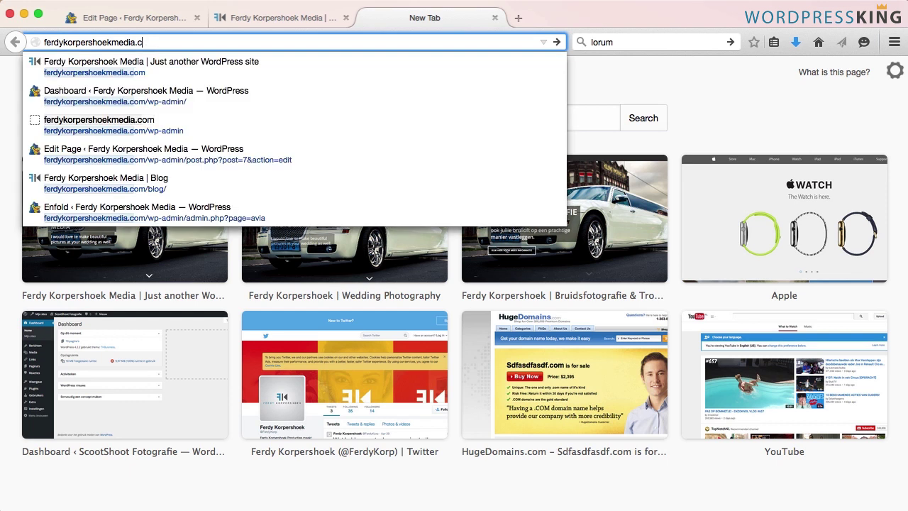
{"action": "key", "text": "BackSpace"}
{"action": "key", "text": "BackSpace"}
{"action": "key", "text": "BackSpace"}
{"action": "type", "text": "."}
{"action": "key", "text": "Return"}
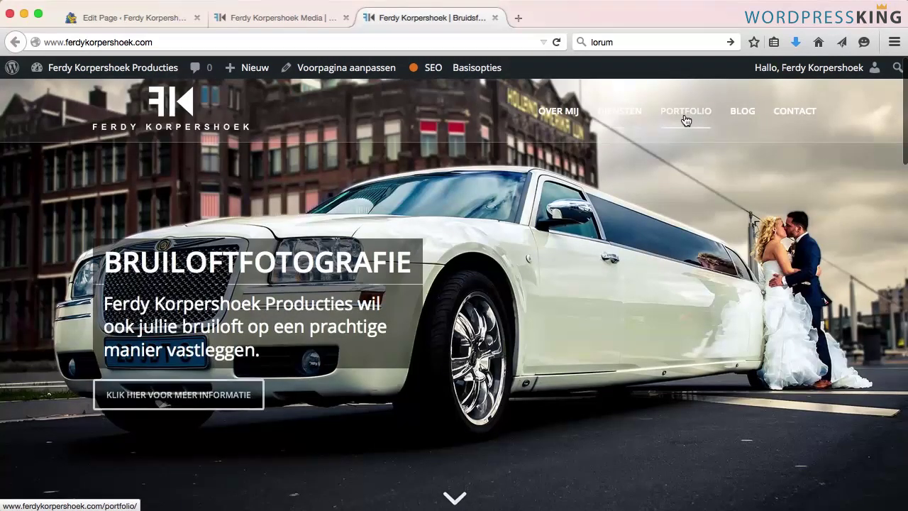
Open the old site's portfolio and filter it to Films
{"action": "left_click", "coordinate": [684, 114]}
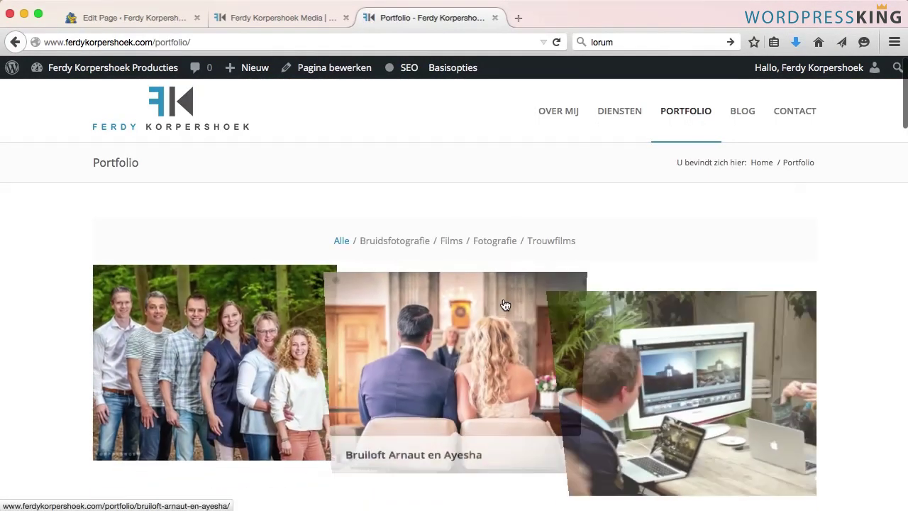
{"action": "scroll", "coordinate": [480, 298], "scroll_direction": "down", "scroll_amount": 10}
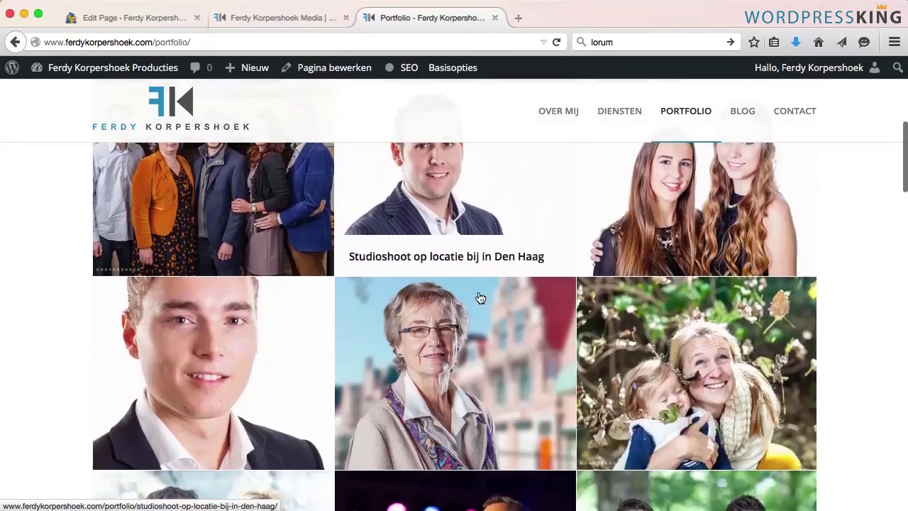
{"action": "scroll", "coordinate": [480, 298], "scroll_direction": "down", "scroll_amount": 10}
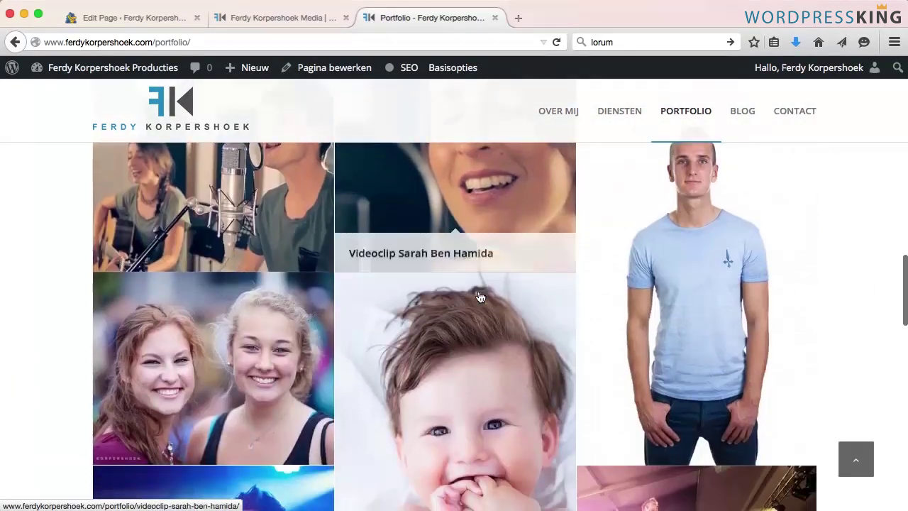
{"action": "scroll", "coordinate": [482, 295], "scroll_direction": "up", "scroll_amount": 10}
{"action": "scroll", "coordinate": [485, 291], "scroll_direction": "up", "scroll_amount": 5}
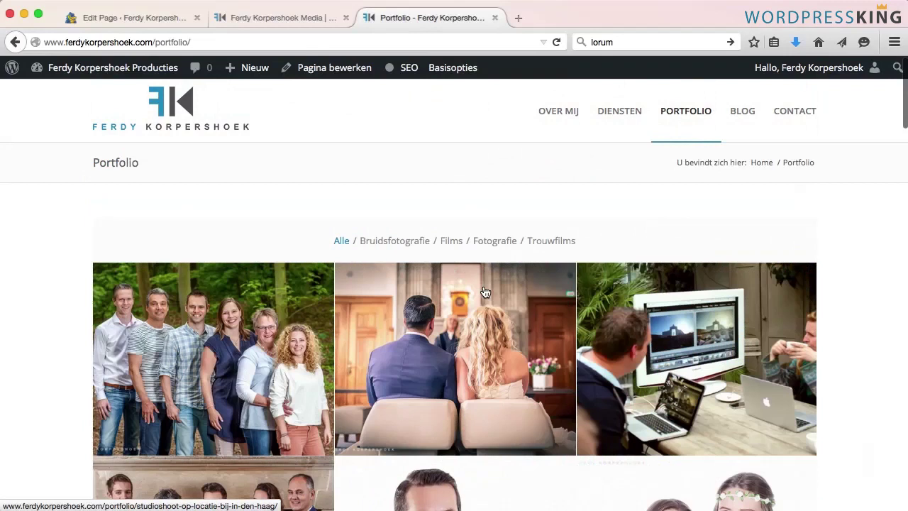
{"action": "left_click", "coordinate": [451, 241]}
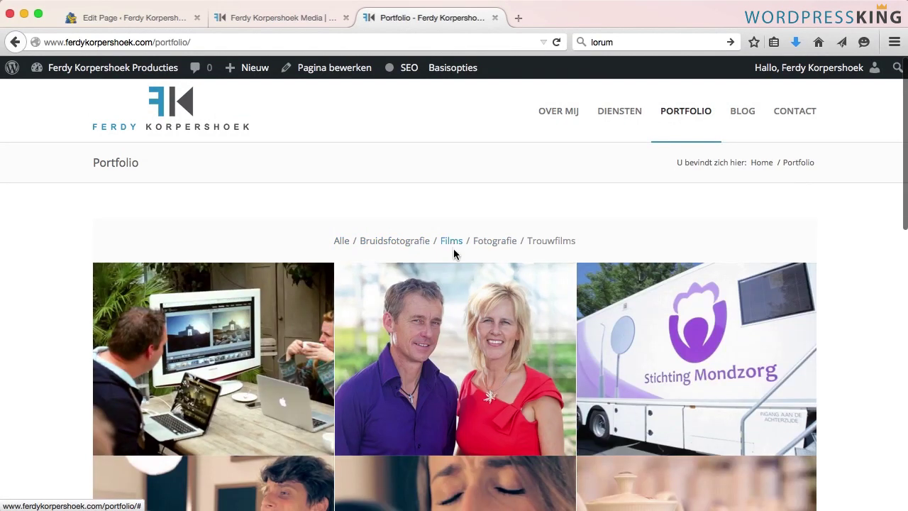
{"action": "scroll", "coordinate": [454, 253], "scroll_direction": "down", "scroll_amount": 8}
{"action": "scroll", "coordinate": [454, 253], "scroll_direction": "up", "scroll_amount": 8}
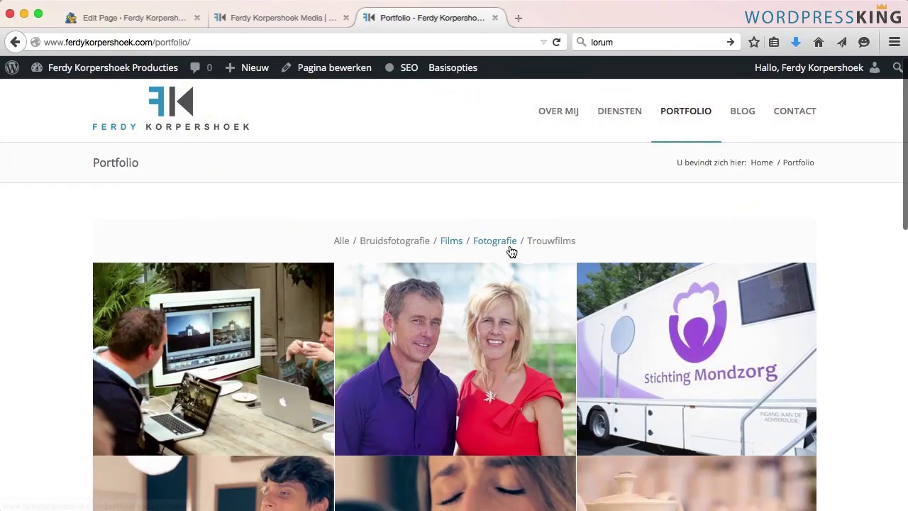
Switch the portfolio filter to Fotografie and scroll through the photos
{"action": "left_click", "coordinate": [488, 241]}
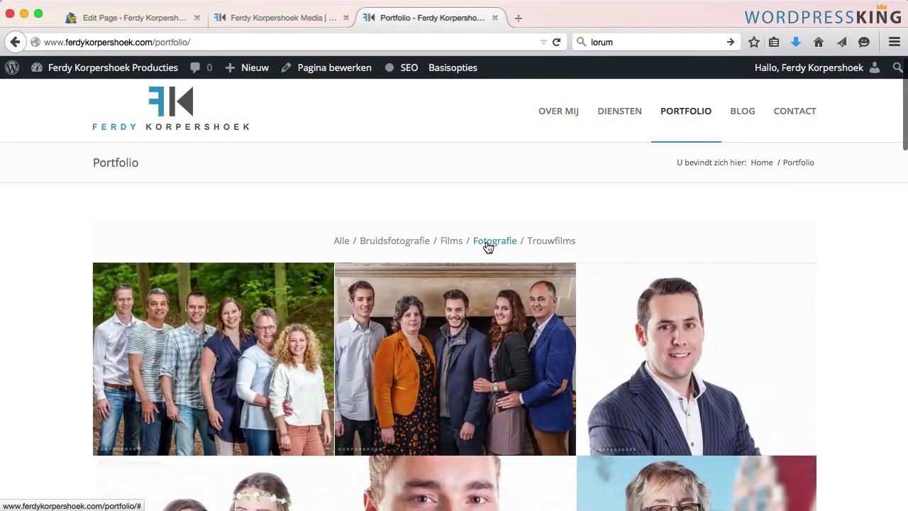
{"action": "scroll", "coordinate": [584, 339], "scroll_direction": "down", "scroll_amount": 5}
{"action": "scroll", "coordinate": [571, 332], "scroll_direction": "down", "scroll_amount": 6}
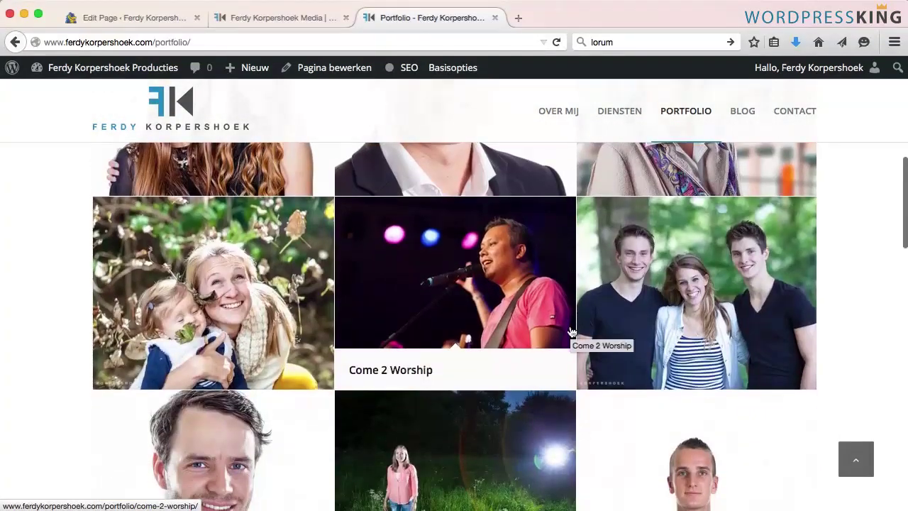
{"action": "scroll", "coordinate": [571, 332], "scroll_direction": "down", "scroll_amount": 5}
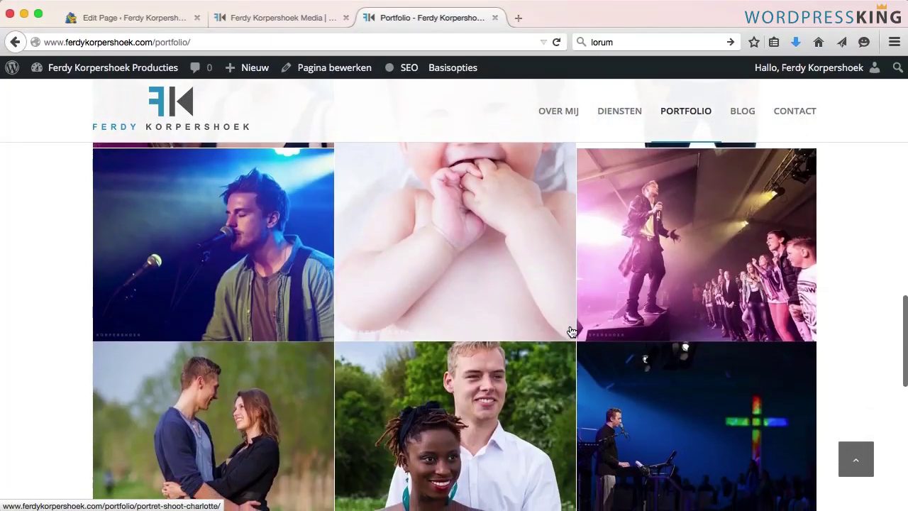
{"action": "scroll", "coordinate": [572, 332], "scroll_direction": "up", "scroll_amount": 10}
{"action": "scroll", "coordinate": [572, 332], "scroll_direction": "up", "scroll_amount": 3}
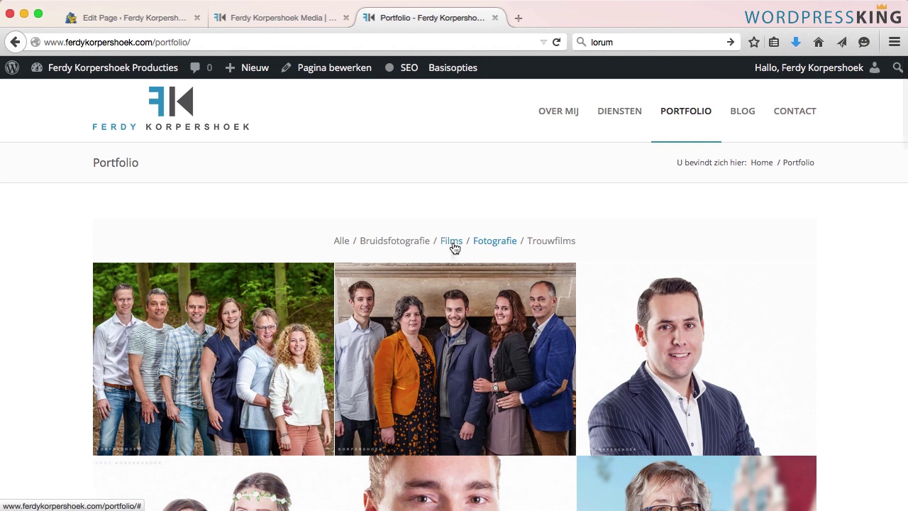
{"action": "scroll", "coordinate": [496, 246], "scroll_direction": "down", "scroll_amount": 2}
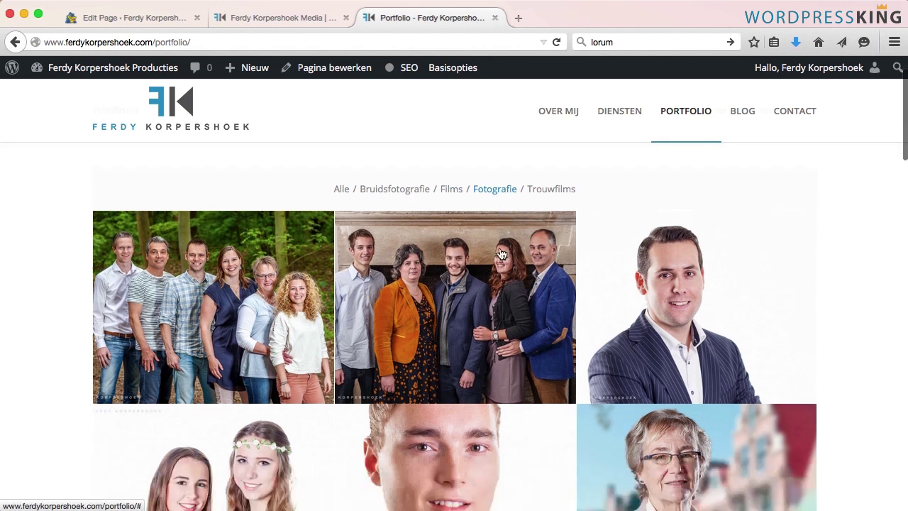
Close the ferdykorpershoek.com tab and read the Kingsday Maassluis post from the Blog page
{"action": "left_click", "coordinate": [495, 18]}
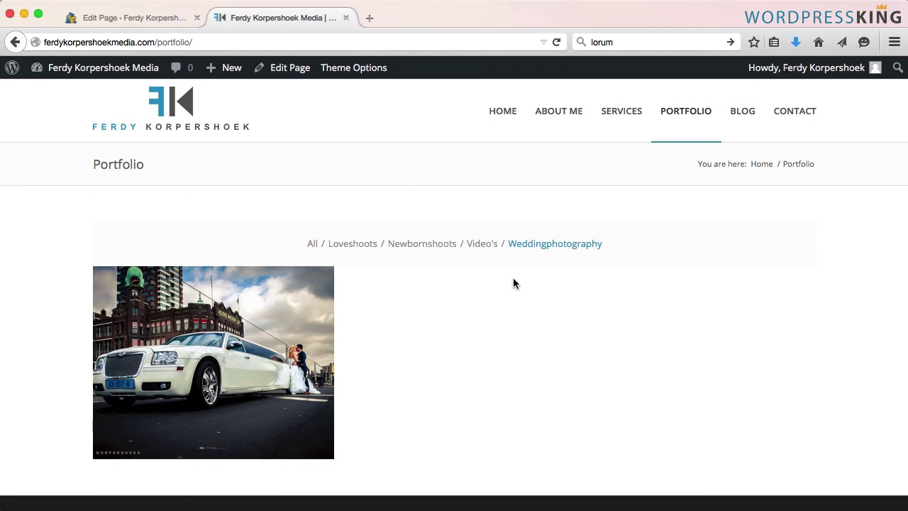
{"action": "left_click", "coordinate": [750, 117]}
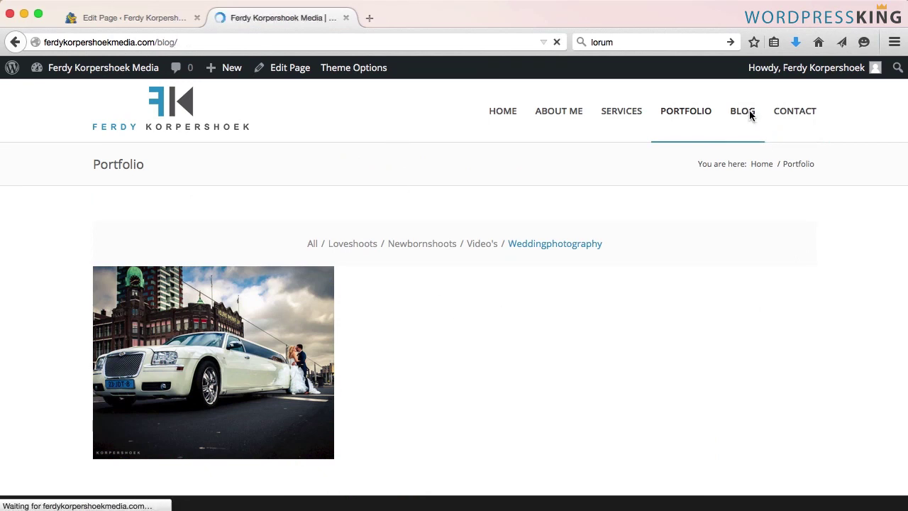
{"action": "scroll", "coordinate": [599, 203], "scroll_direction": "down", "scroll_amount": 6}
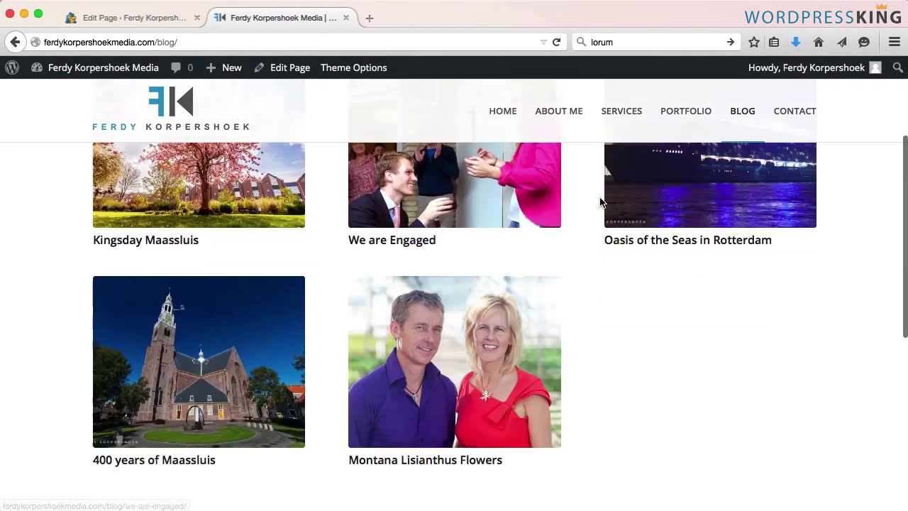
{"action": "scroll", "coordinate": [599, 204], "scroll_direction": "up", "scroll_amount": 5}
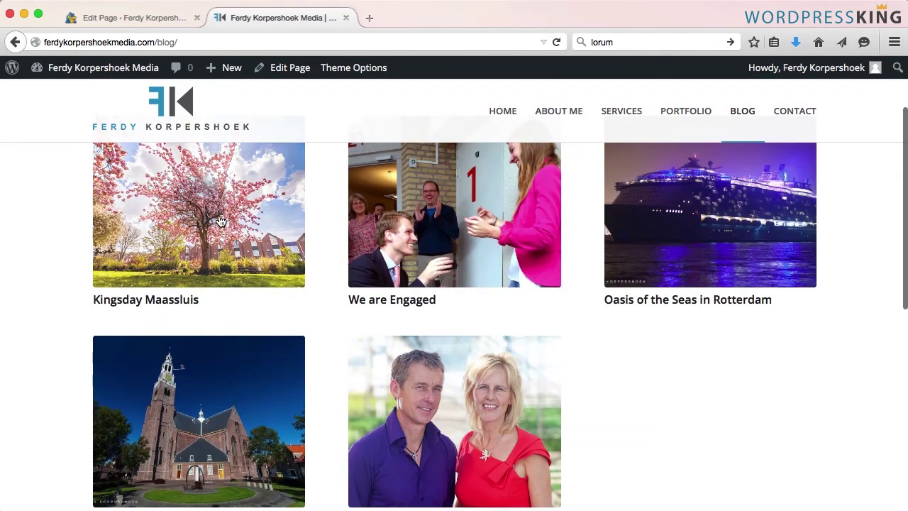
{"action": "left_click", "coordinate": [220, 222]}
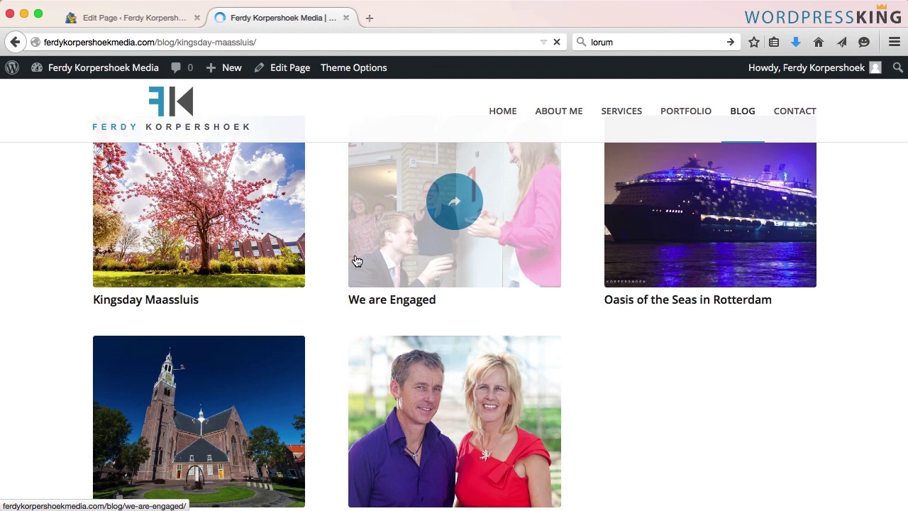
{"action": "scroll", "coordinate": [357, 261], "scroll_direction": "down", "scroll_amount": 8}
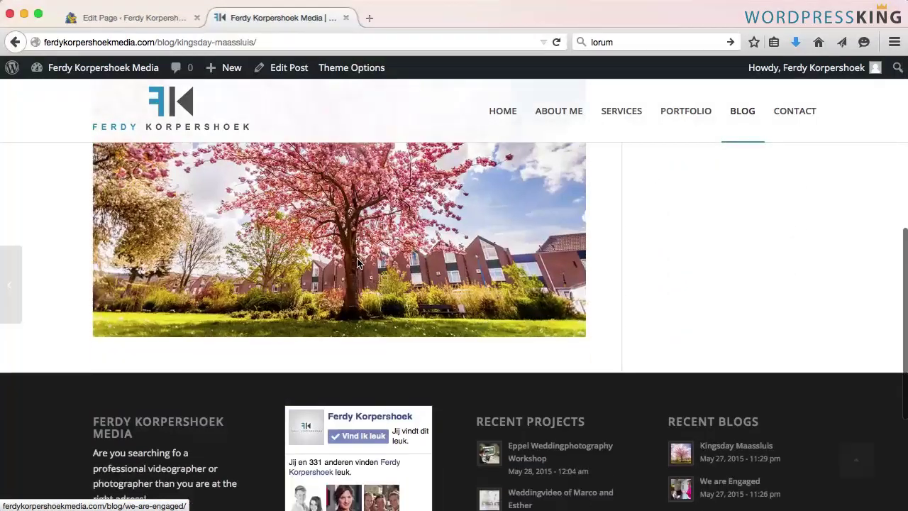
{"action": "scroll", "coordinate": [356, 261], "scroll_direction": "up", "scroll_amount": 10}
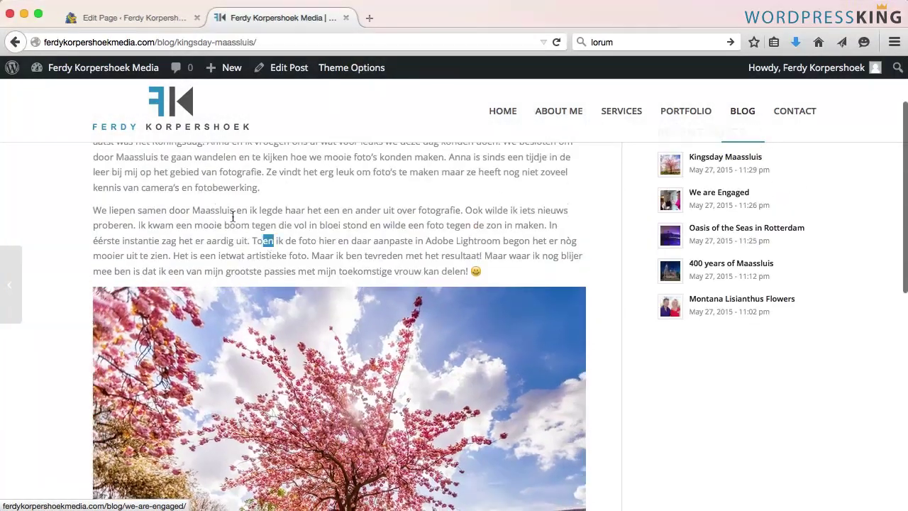
{"action": "scroll", "coordinate": [324, 212], "scroll_direction": "up", "scroll_amount": 2}
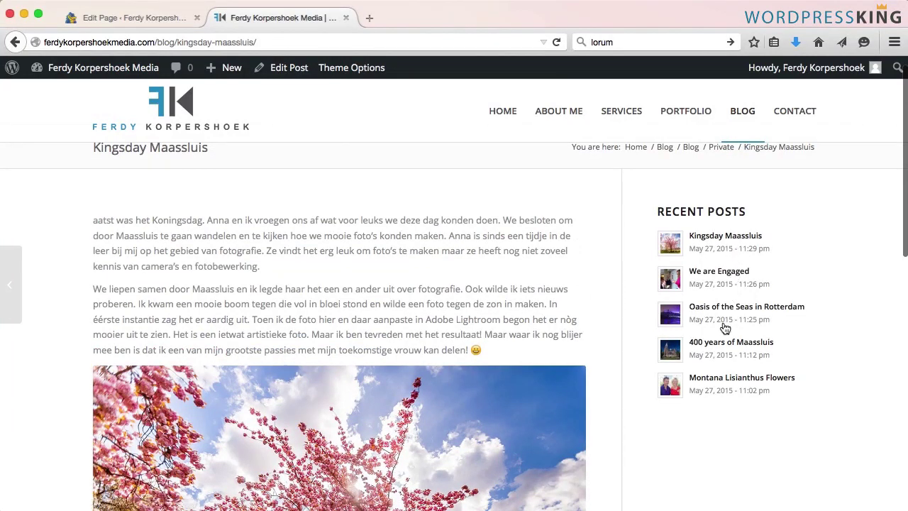
Open the Contact page and scroll past the message form, business details and map
{"action": "left_click", "coordinate": [786, 119]}
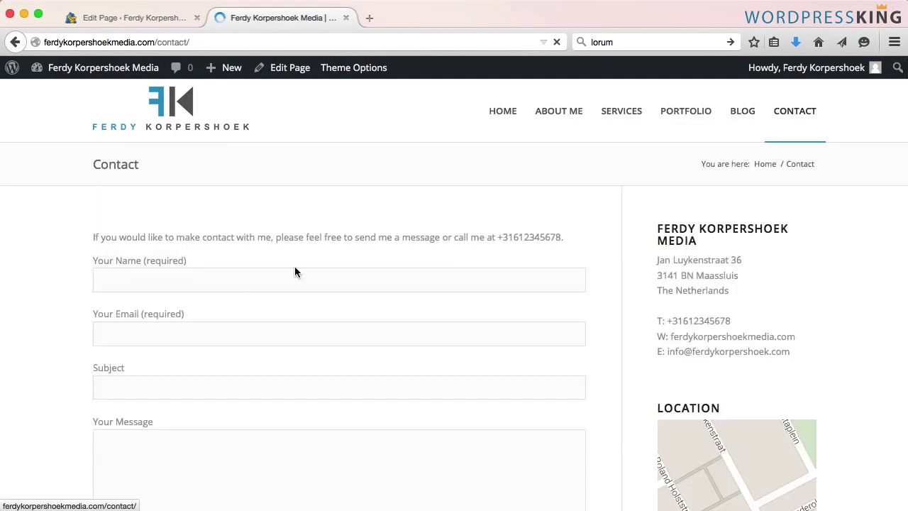
{"action": "scroll", "coordinate": [174, 277], "scroll_direction": "down", "scroll_amount": 3}
{"action": "scroll", "coordinate": [256, 265], "scroll_direction": "down", "scroll_amount": 5}
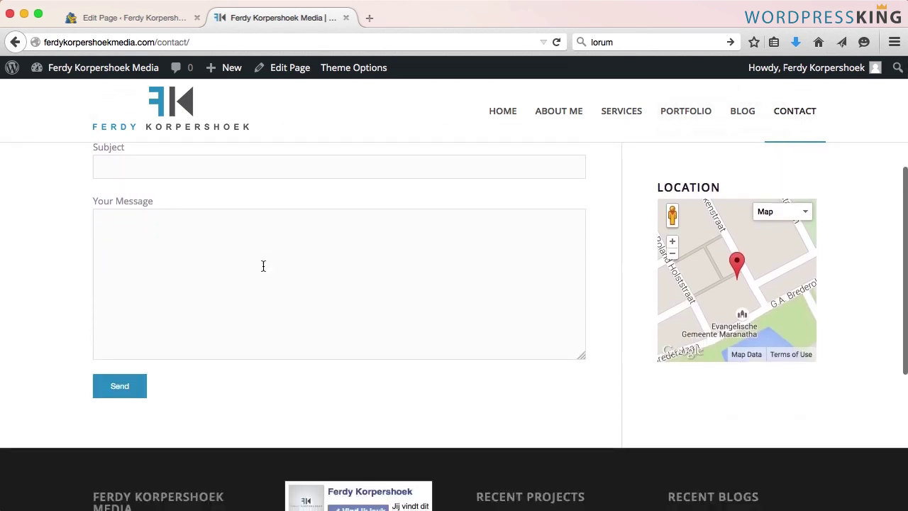
{"action": "scroll", "coordinate": [225, 277], "scroll_direction": "up", "scroll_amount": 8}
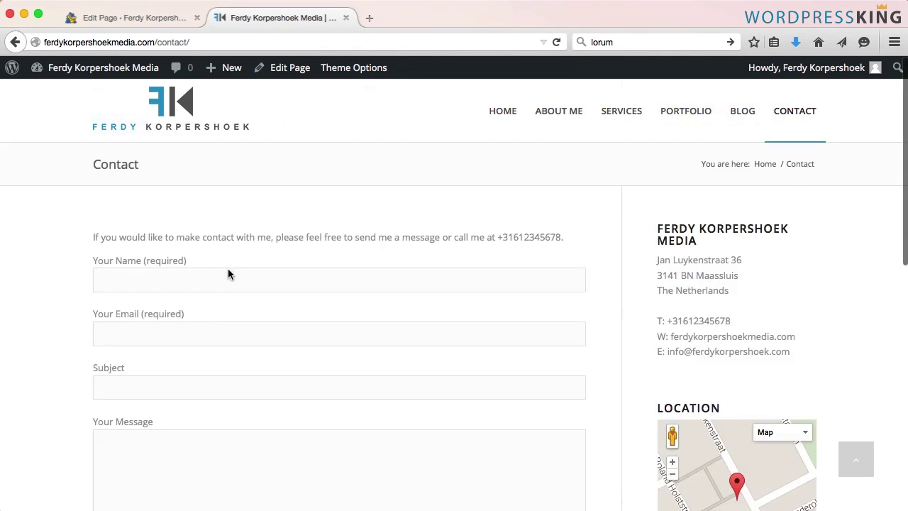